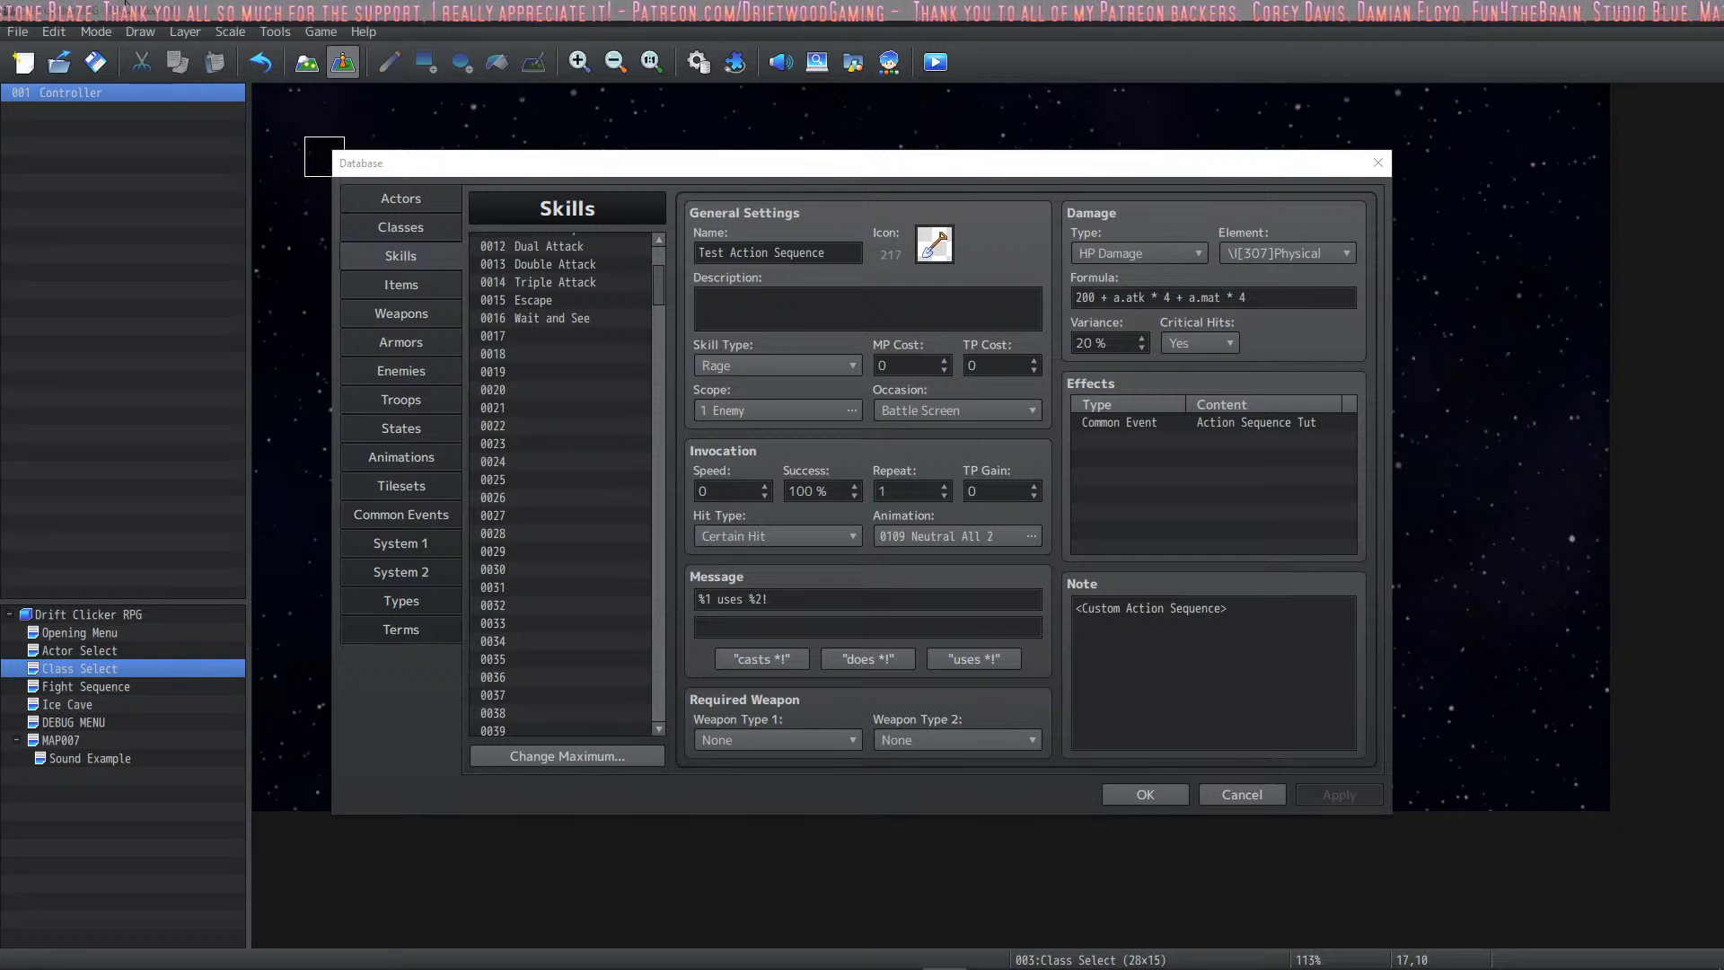
Step: Examine the Double Attack skill and the animations from Thunder Smash to Static Vortex, returning to the skills list
left_click(616, 175)
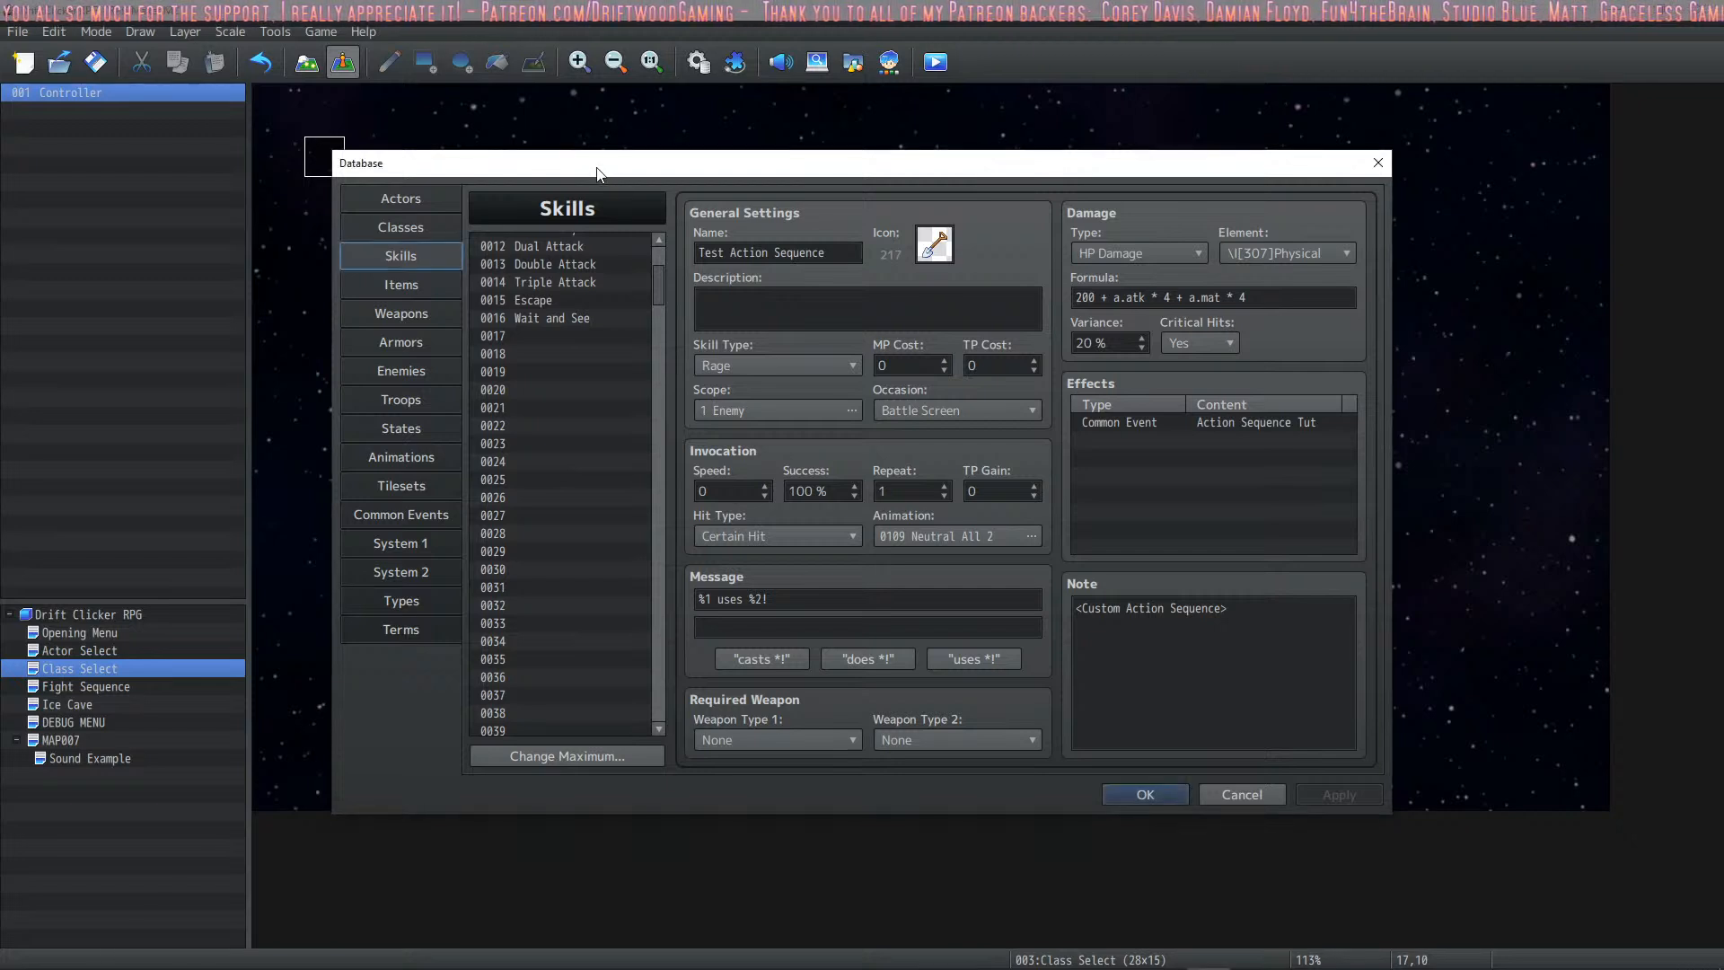
left_click(544, 263)
scroll(552, 340, "up", 2)
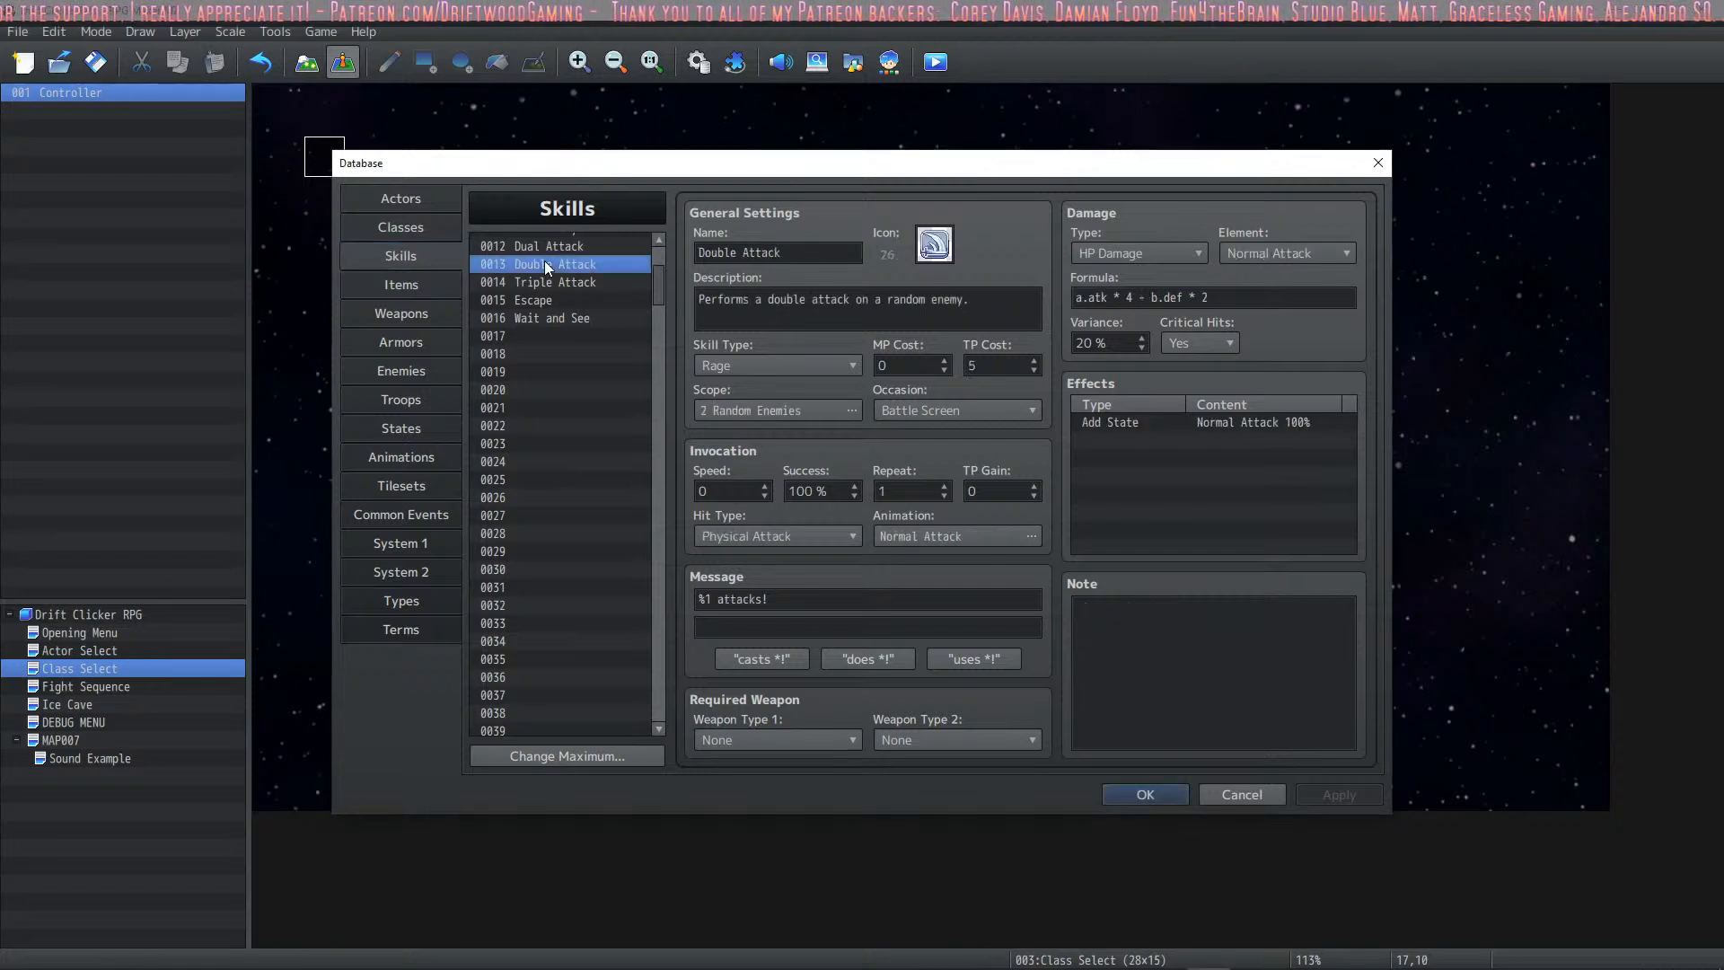
scroll(551, 334, "up", 1)
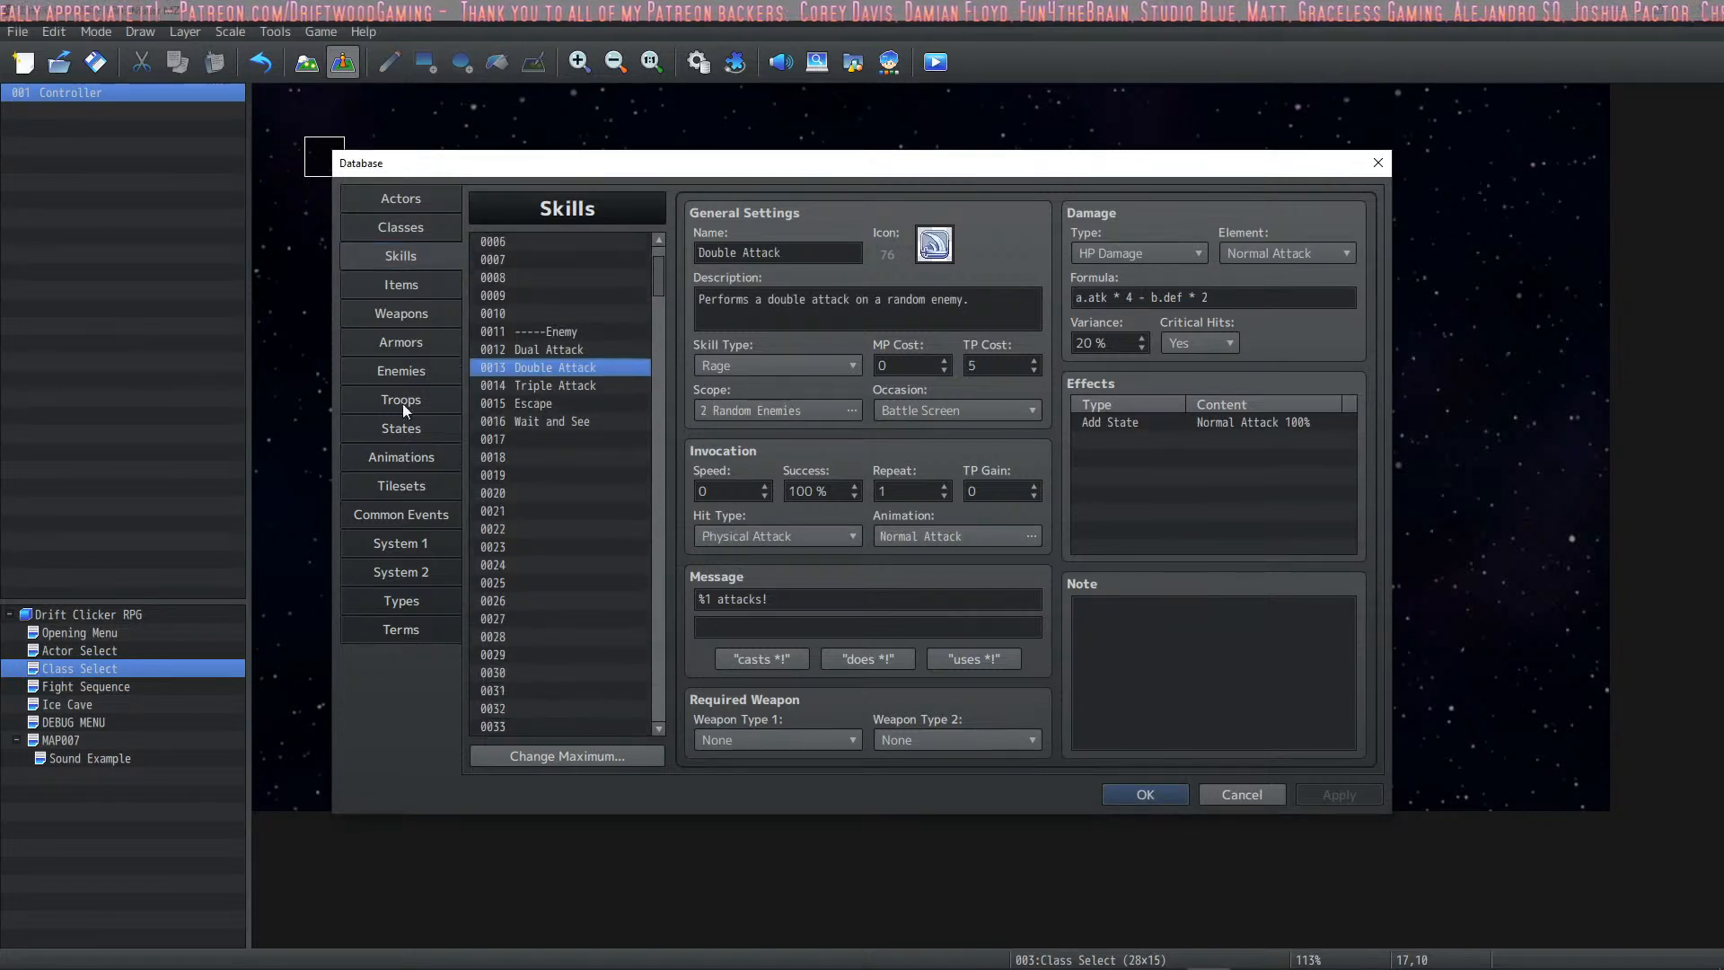
left_click(400, 465)
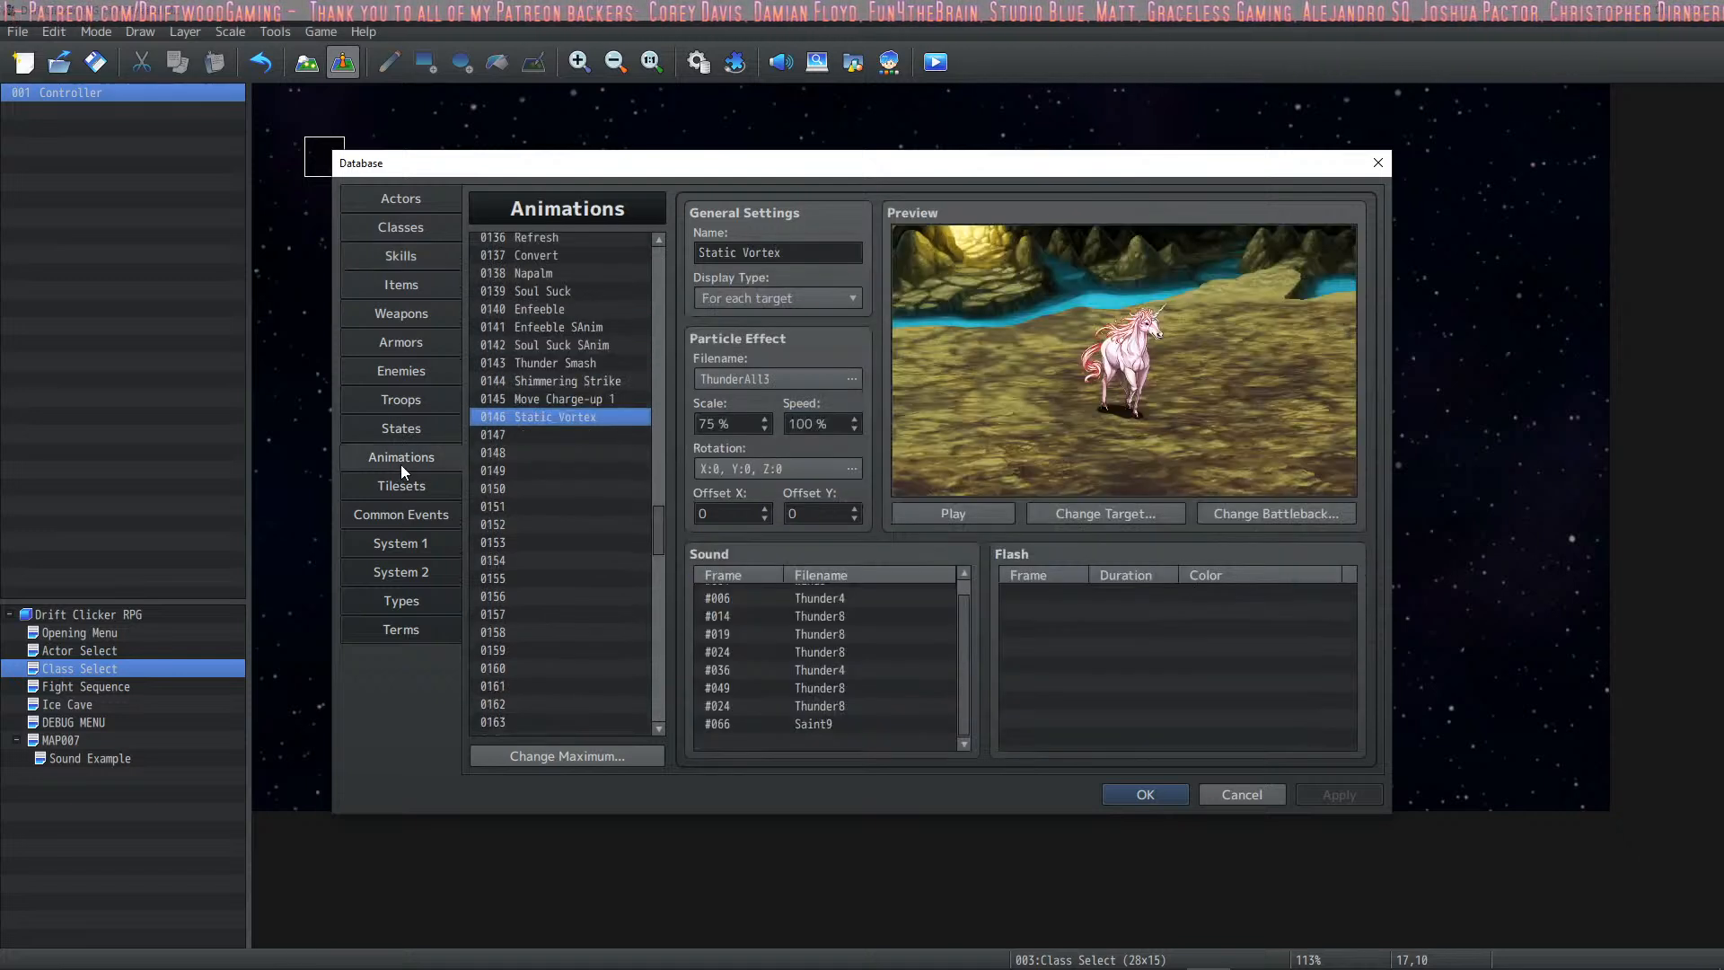
left_click(548, 363)
left_click(555, 382)
left_click(557, 415)
left_click(558, 402)
left_click(546, 419)
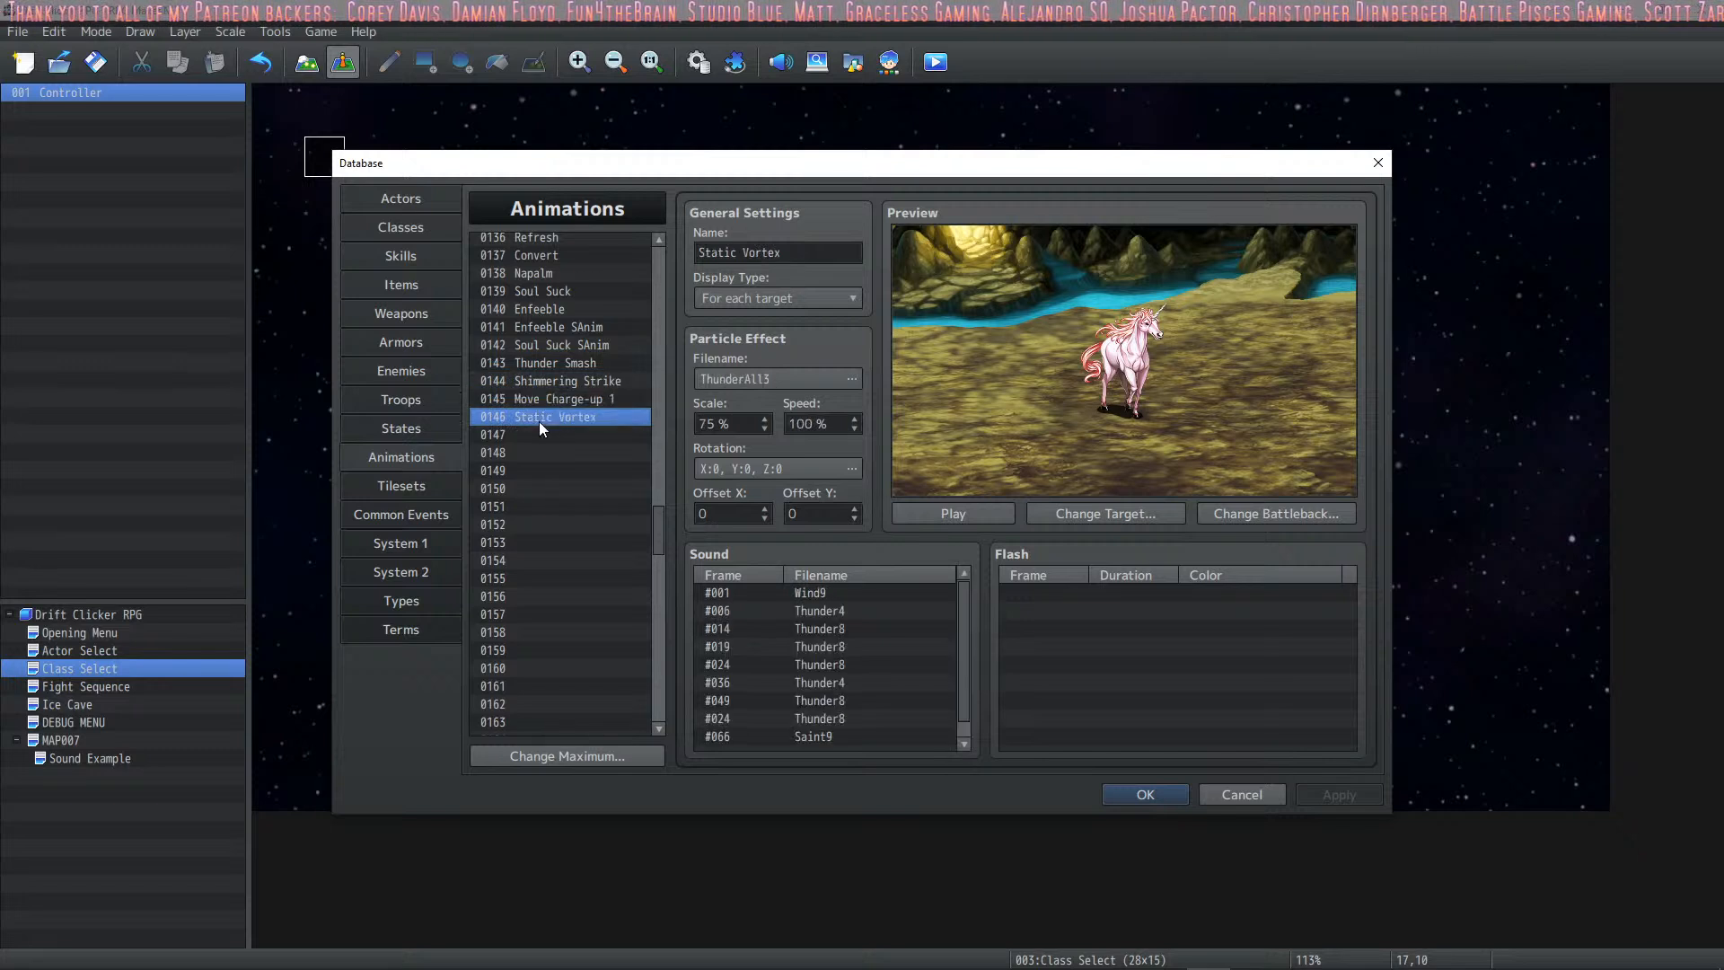
left_click(401, 256)
mouse_move(1063, 965)
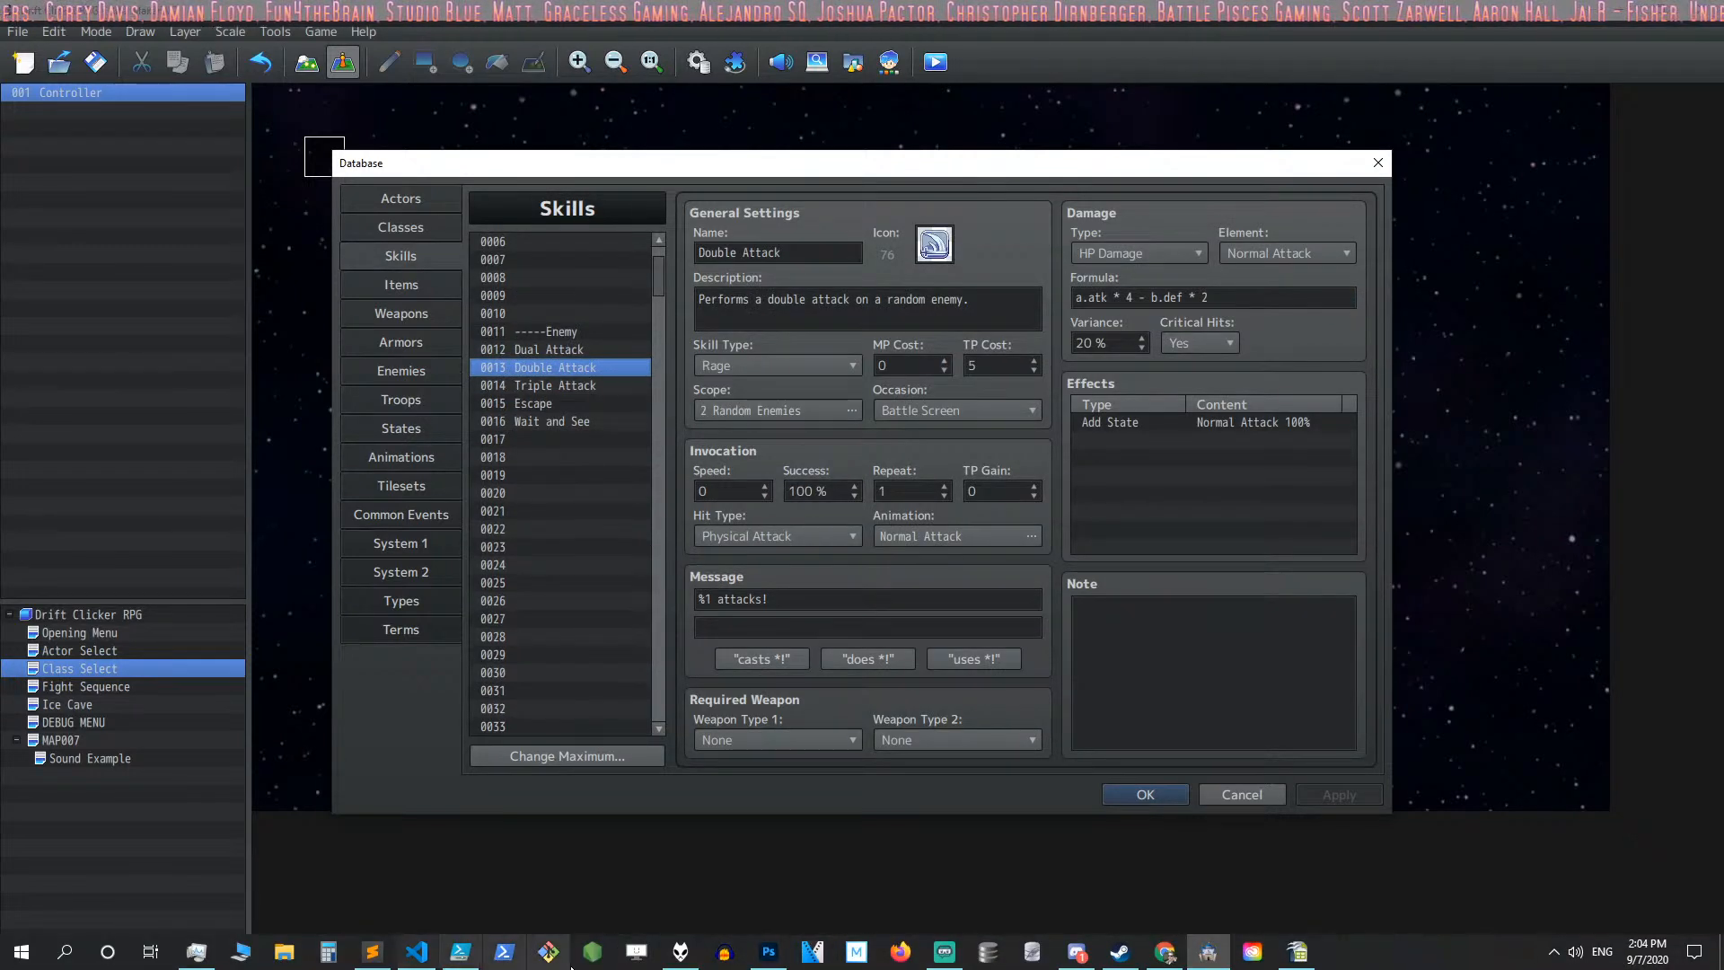
left_click(680, 953)
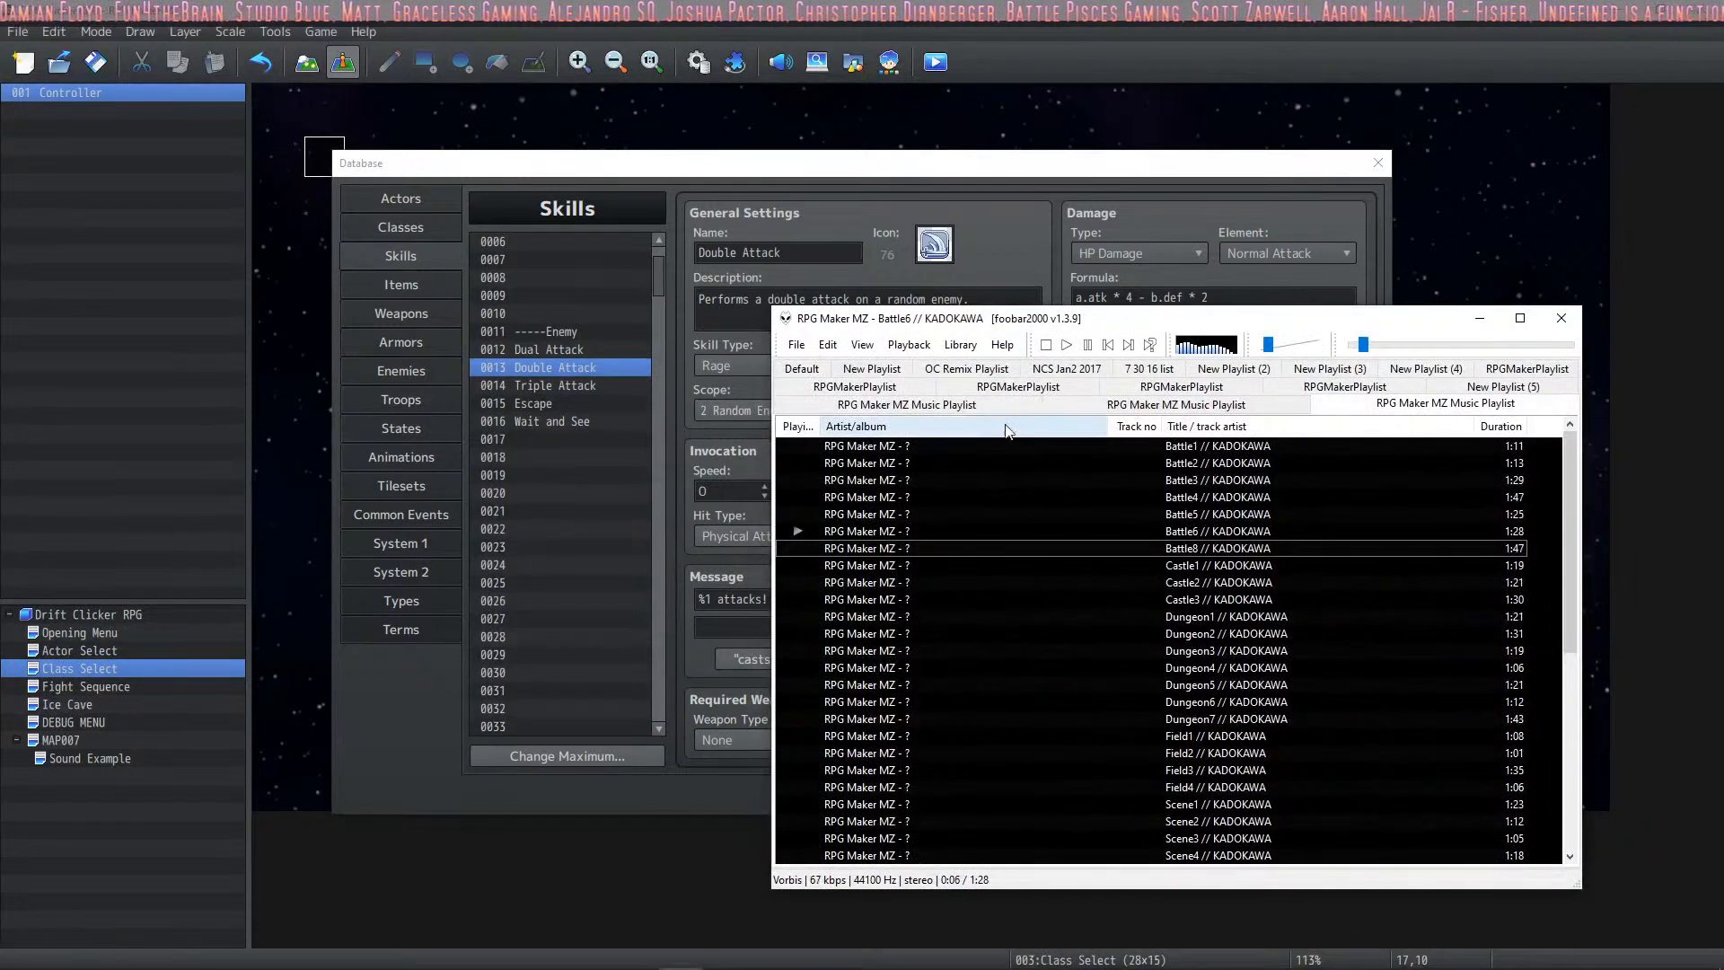
left_click(1480, 317)
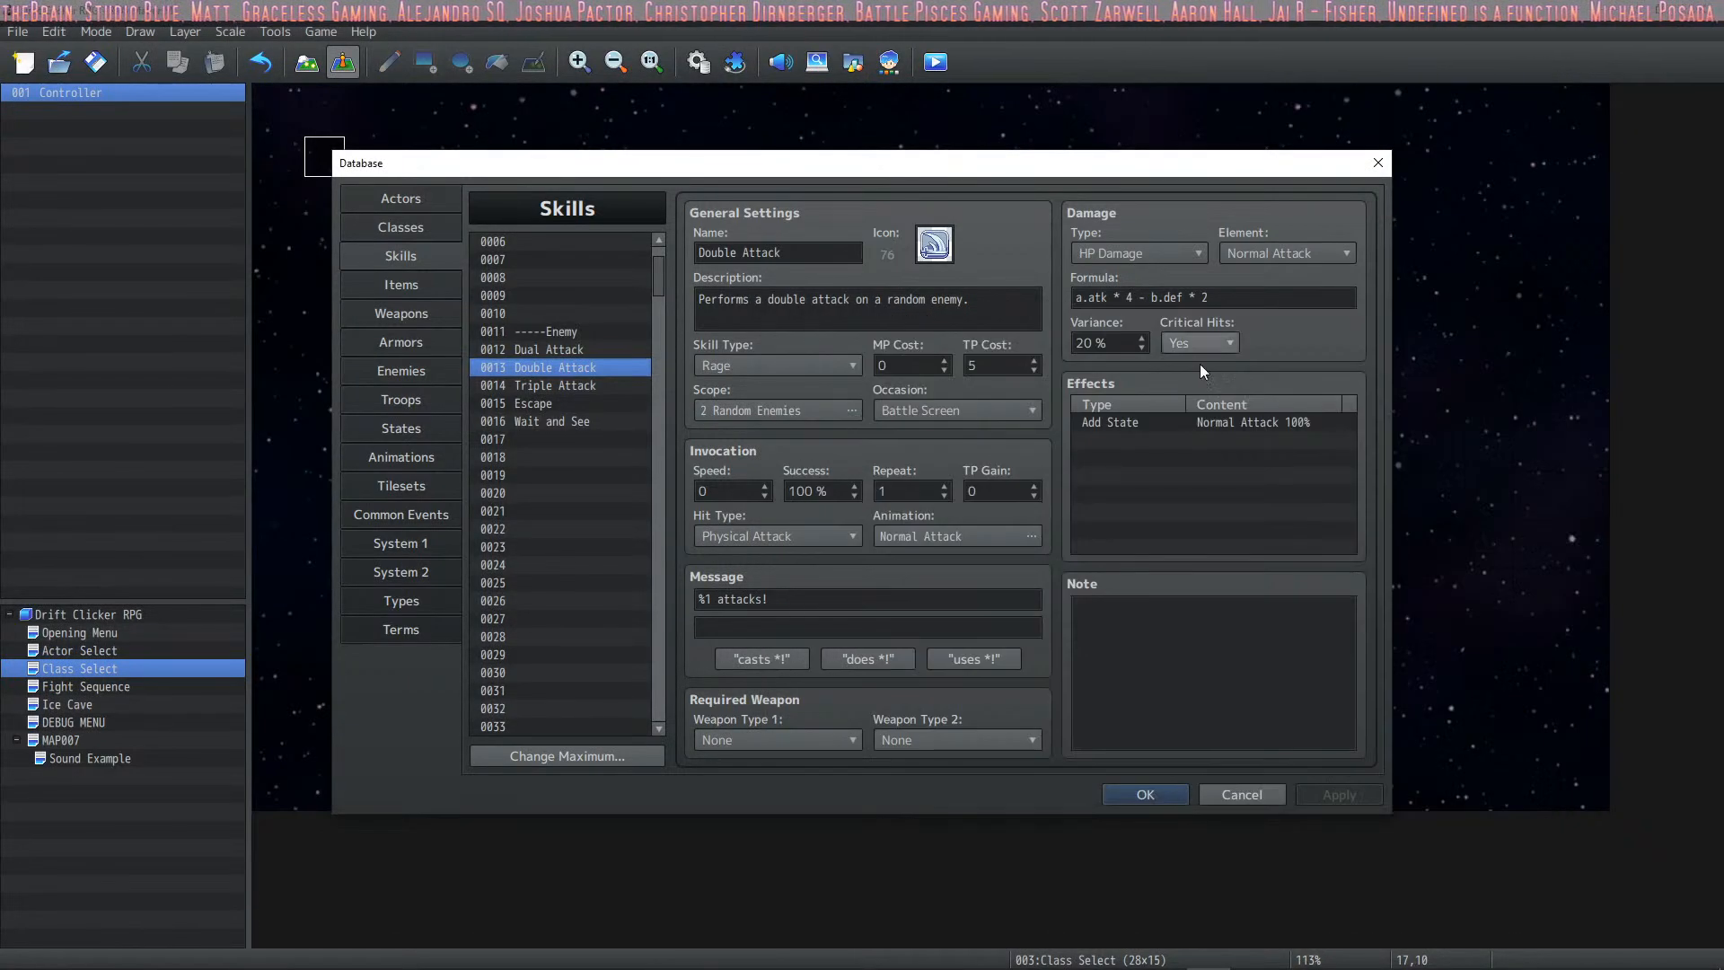
Step: Review the Wait and See skill and the Necro skills Curse: Enfeeble, Soul Suck and Bone Shield
left_click(530, 423)
left_click_drag(658, 284, 662, 476)
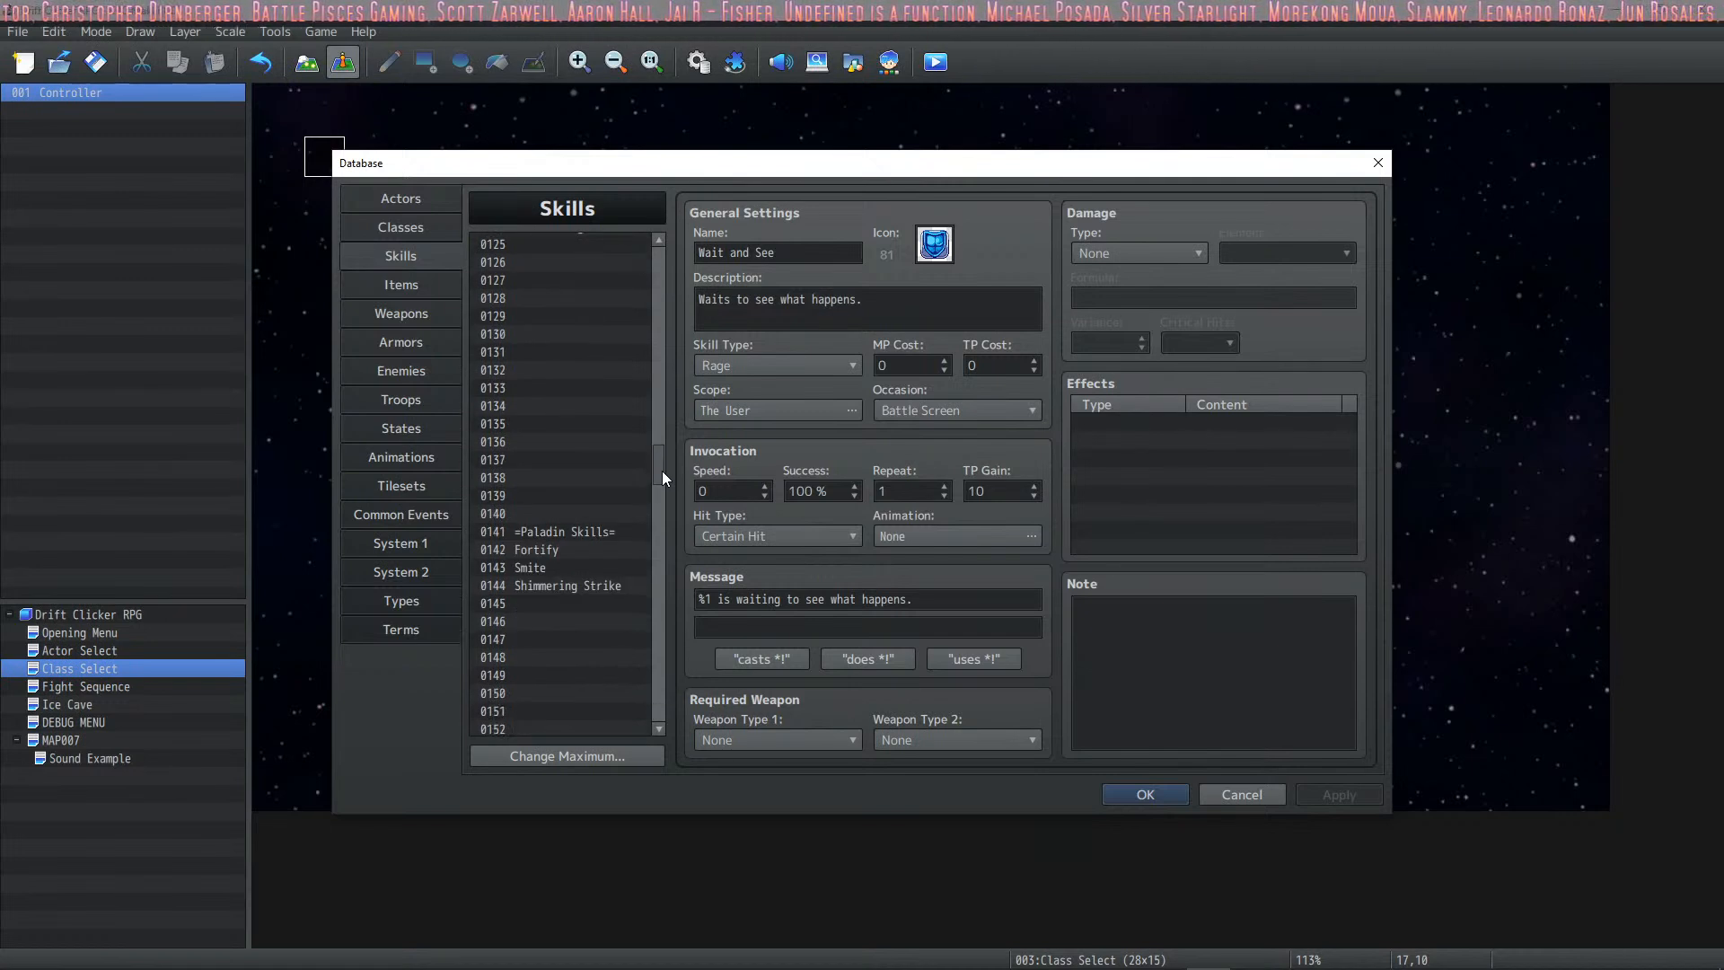
left_click_drag(661, 472, 655, 578)
left_click(564, 449)
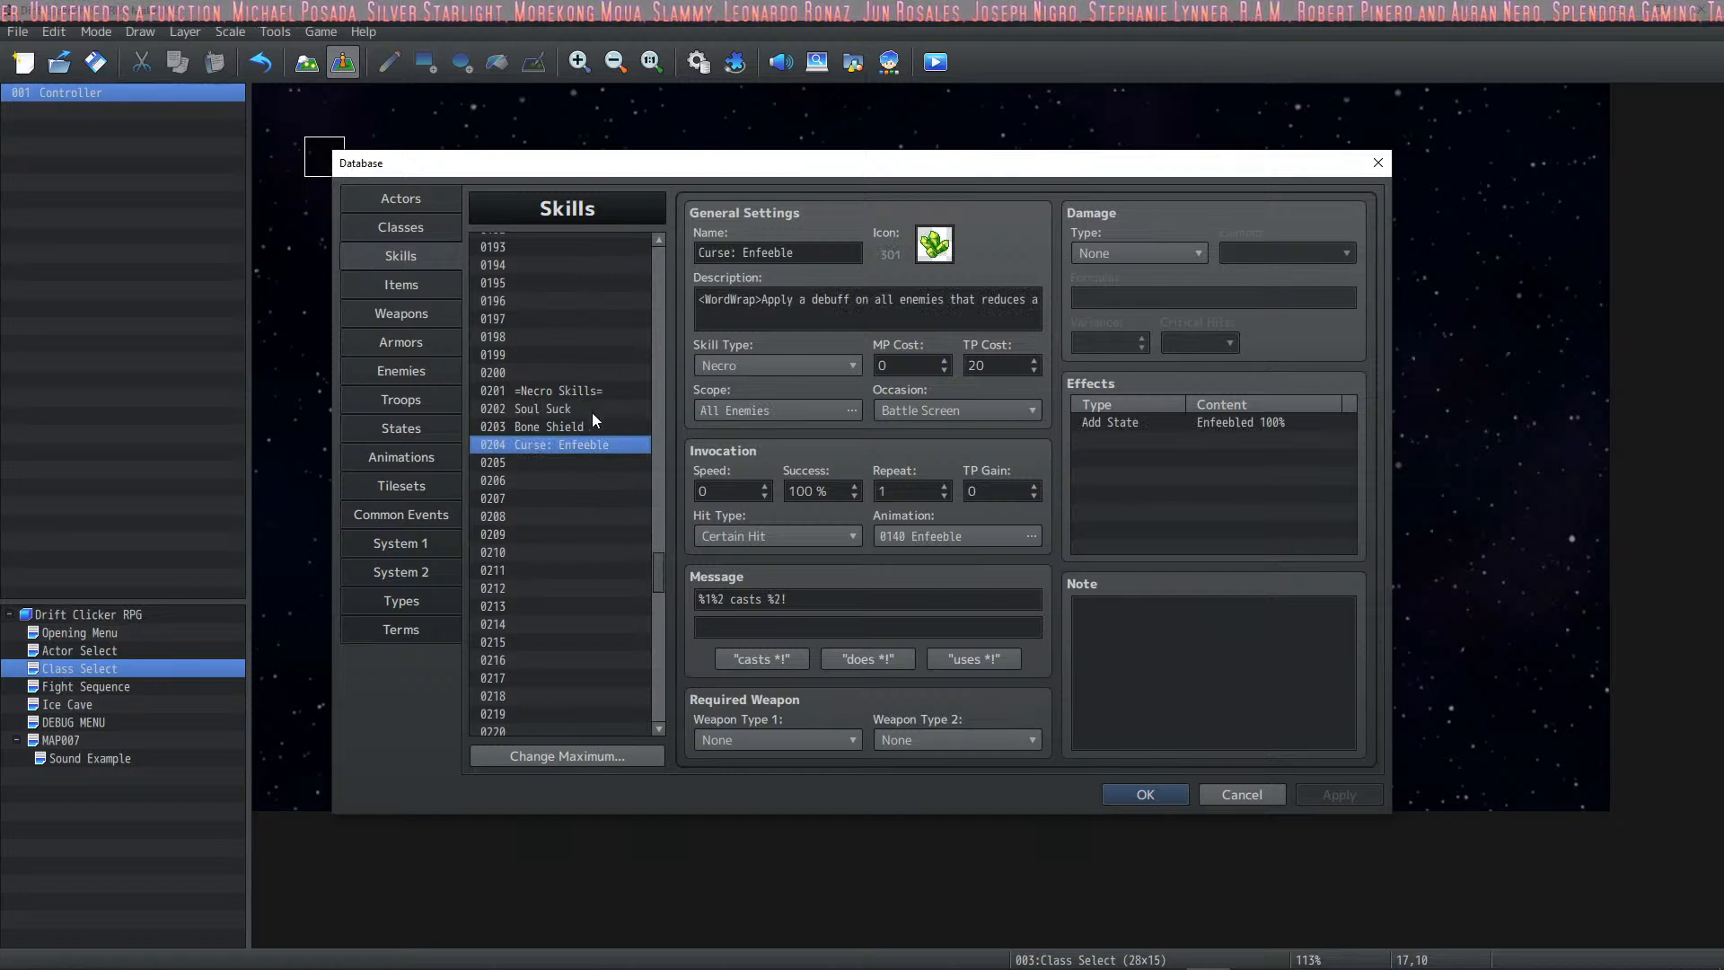
left_click(591, 412)
left_click(593, 429)
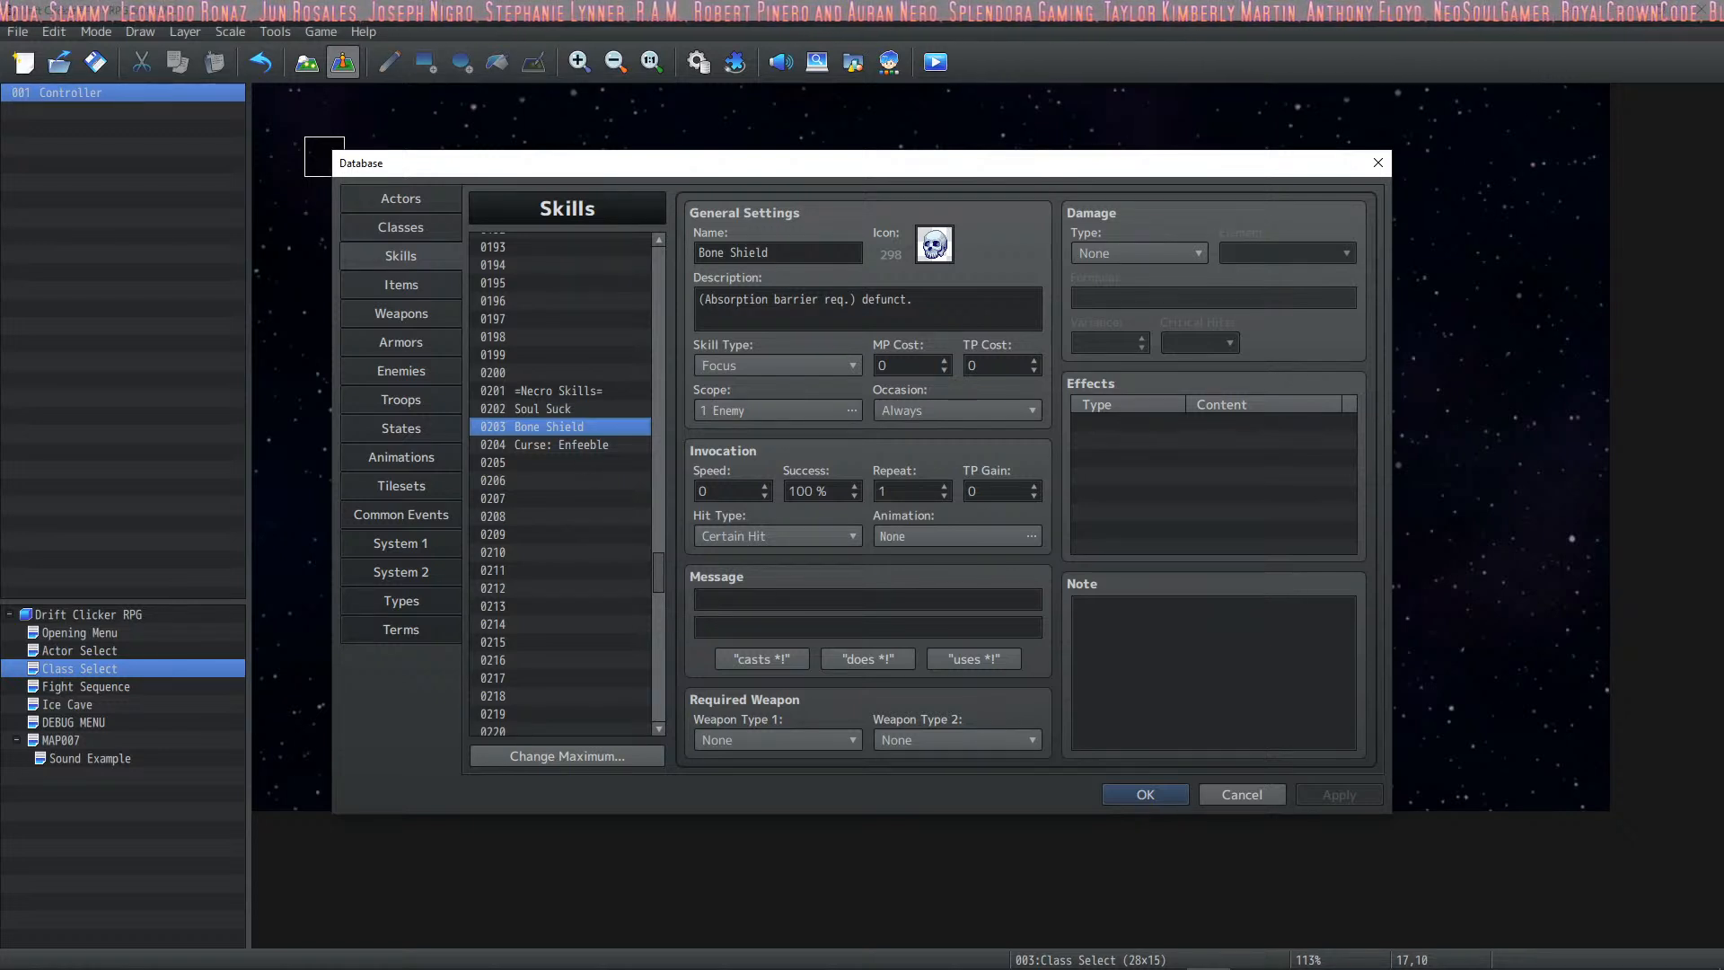
key("alt+Tab")
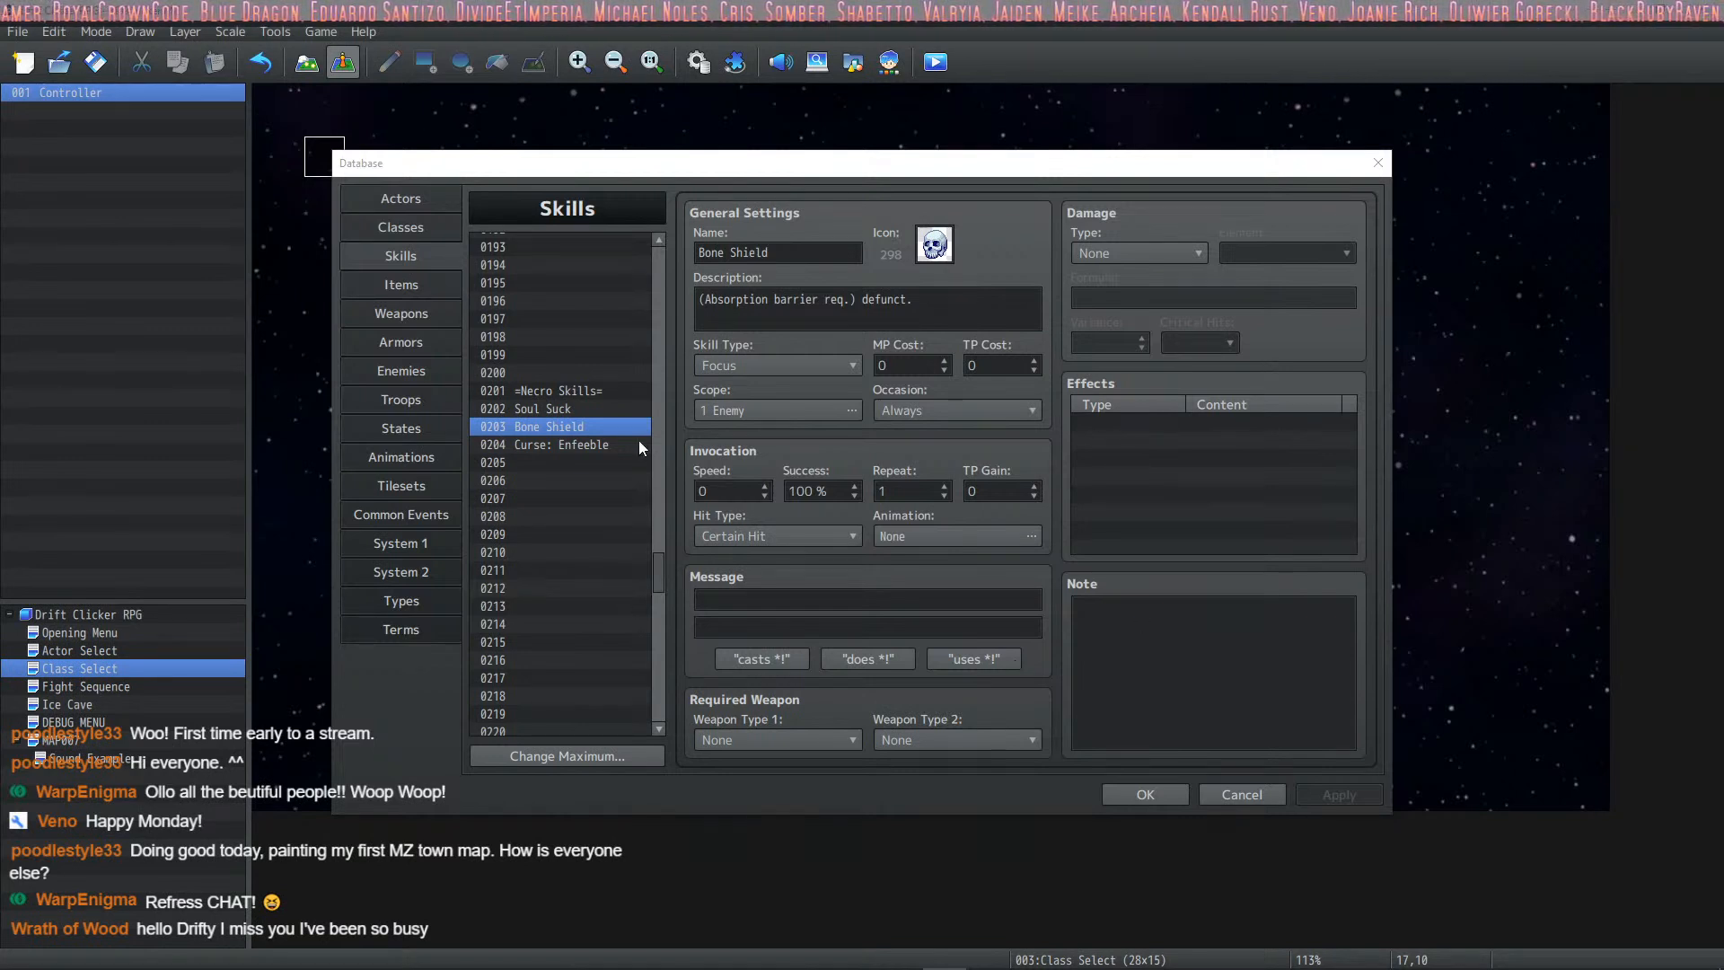
Step: Look through the Necro, Sorcerer and Warlock groups in the skills list for the skill to edit
left_click(504, 446)
left_click(553, 410)
left_click(584, 479)
scroll(590, 465, "up", 1)
left_click(591, 481)
scroll(590, 477, "up", 11)
left_click(592, 390)
scroll(592, 393, "down", 4)
left_click(548, 552)
scroll(575, 472, "down", 2)
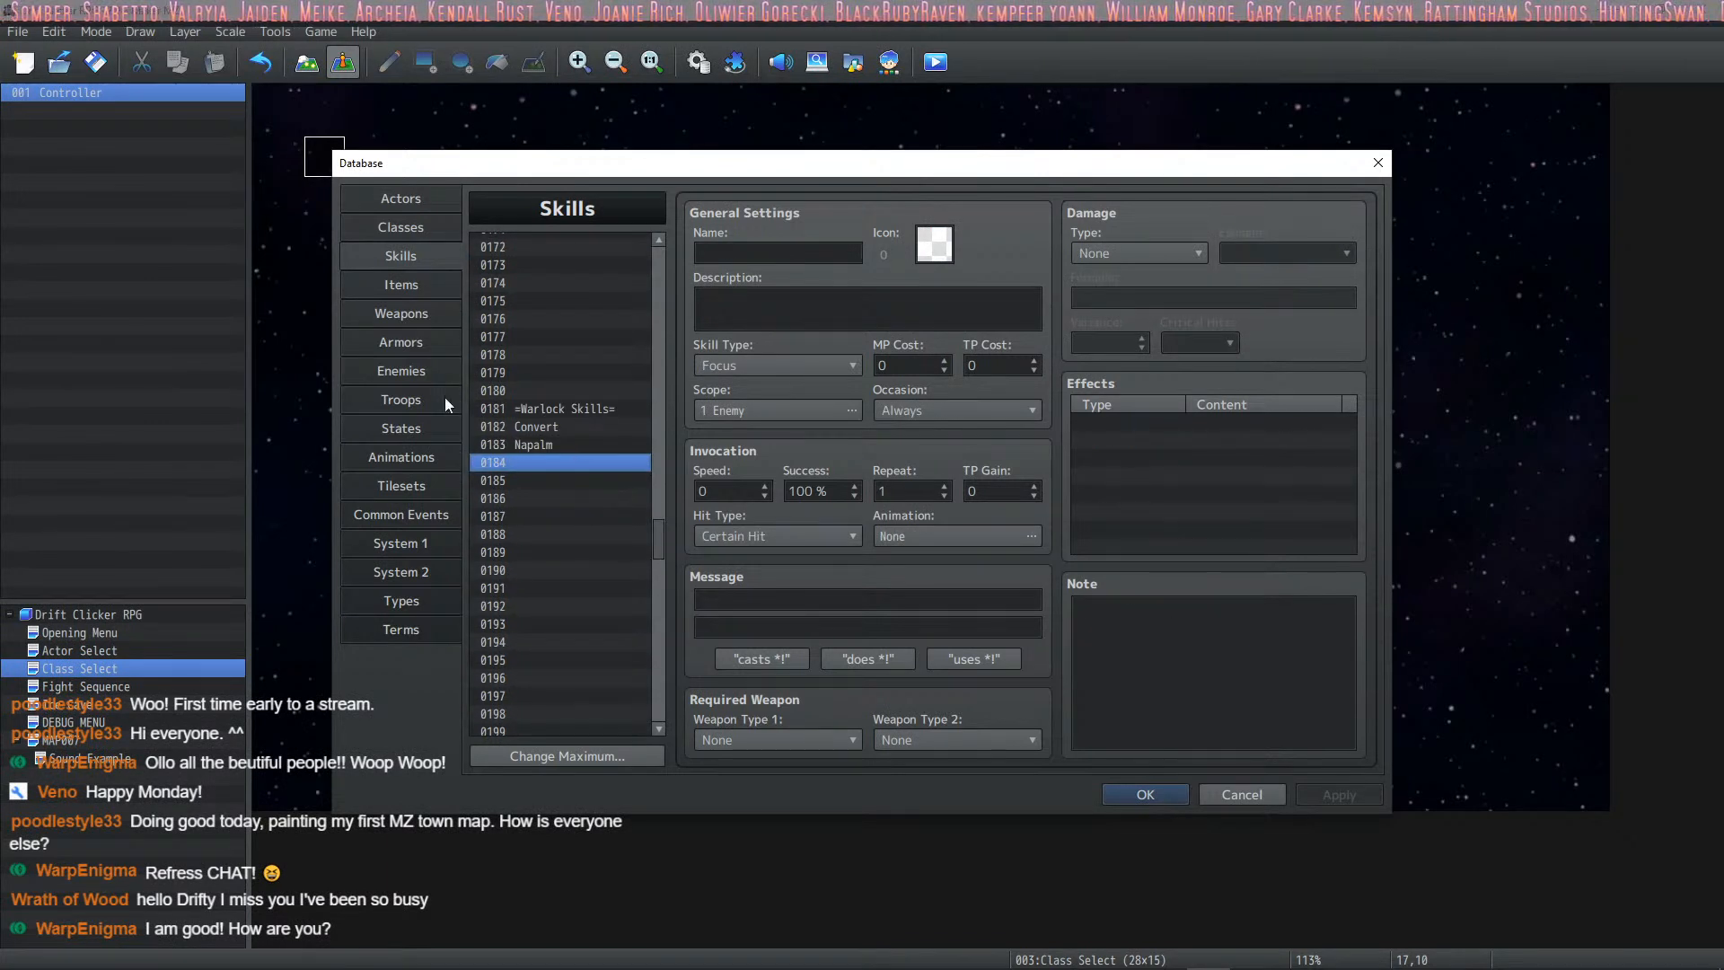
Step: Set the TP cost of the Static Vortex skill to 100
scroll(532, 300, "up", 5)
scroll(531, 300, "up", 1)
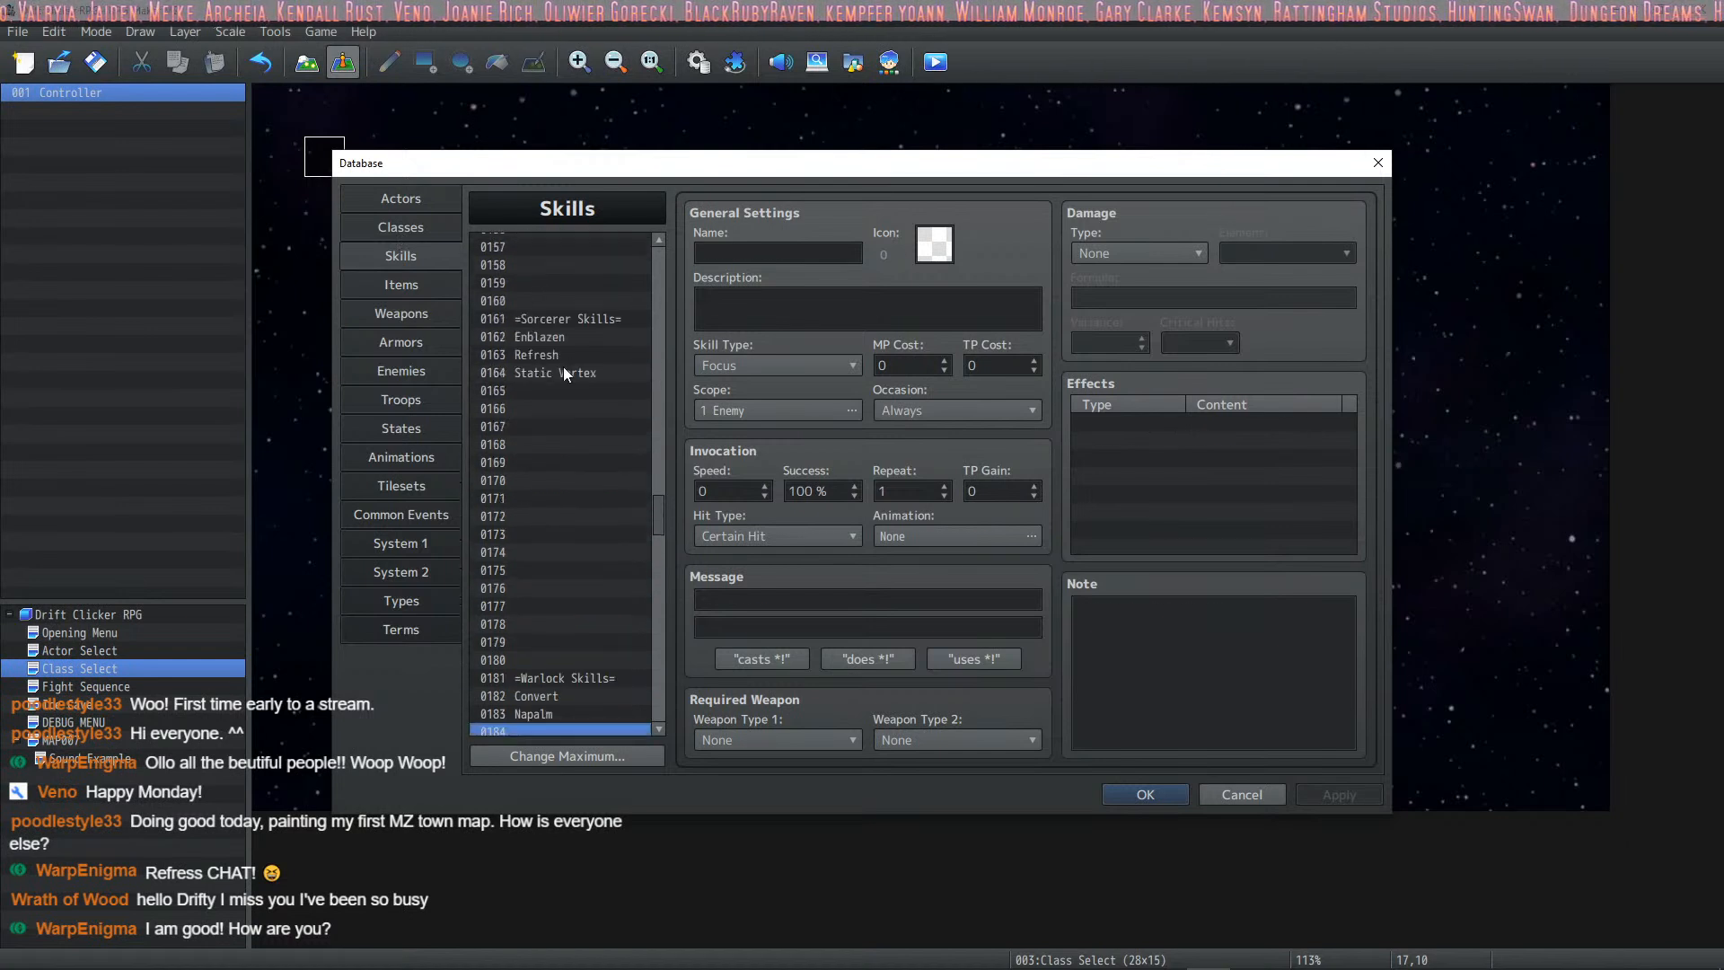
left_click(563, 368)
double_click(988, 367)
type("100")
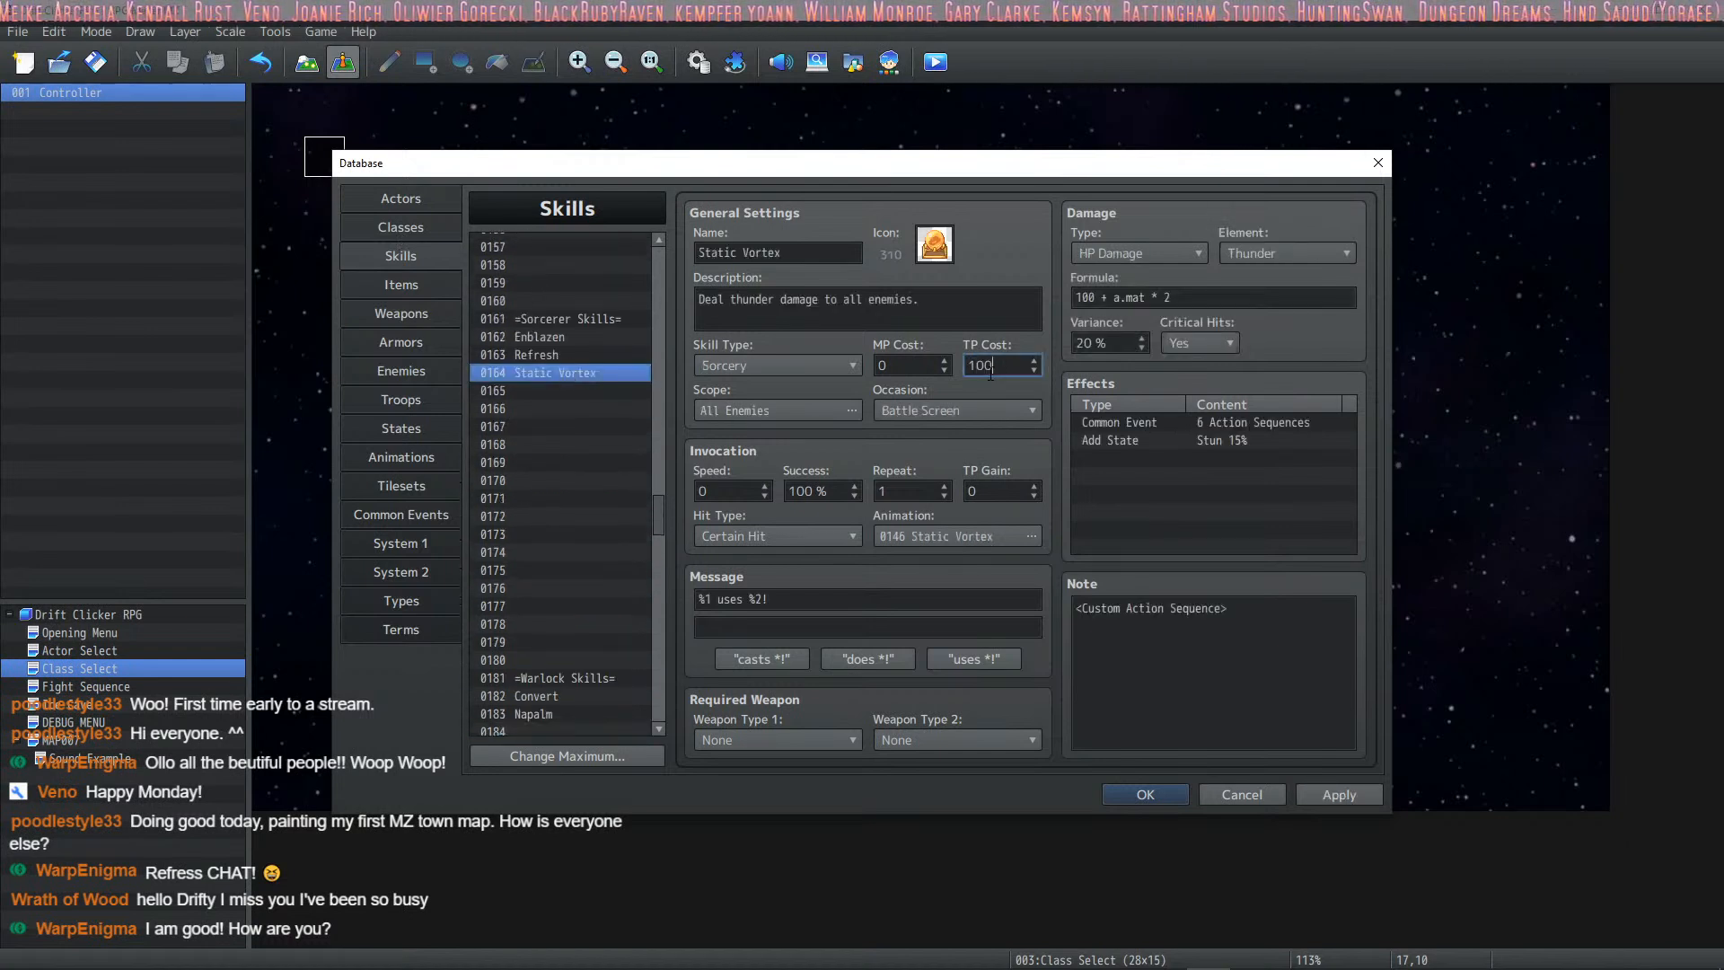
Step: Change Static Vortex's common event effect to 0008 Static Vortex and apply the database changes
right_click(1280, 417)
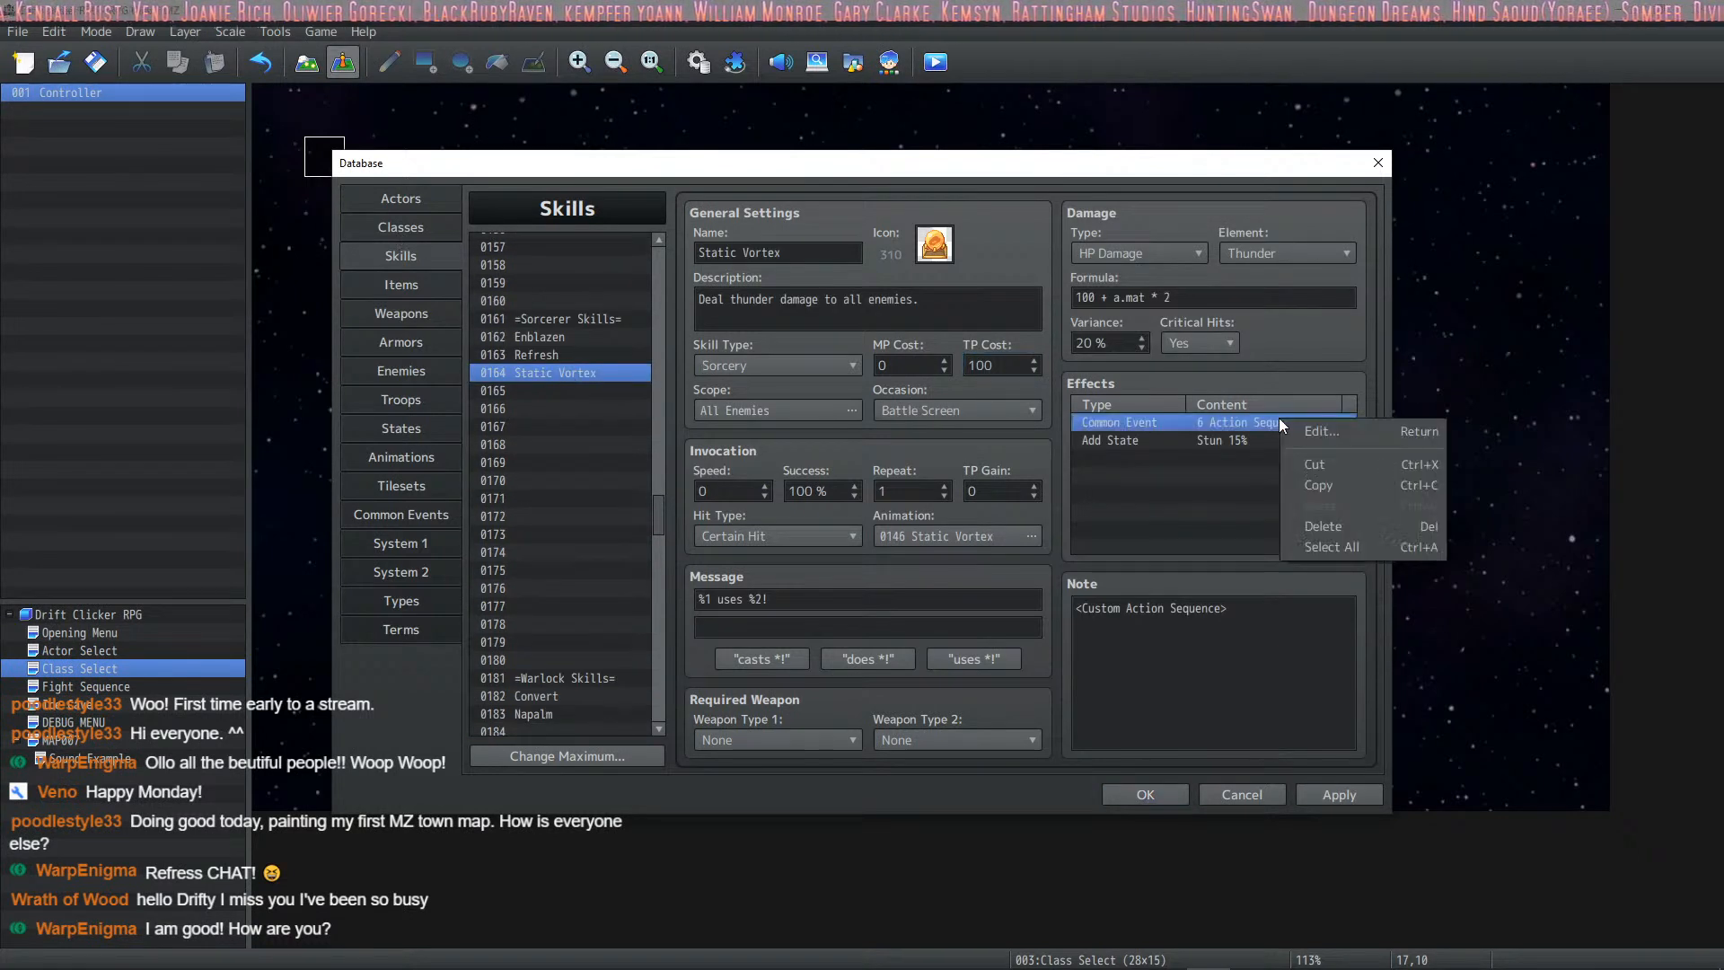
left_click(1325, 433)
left_click(1347, 506)
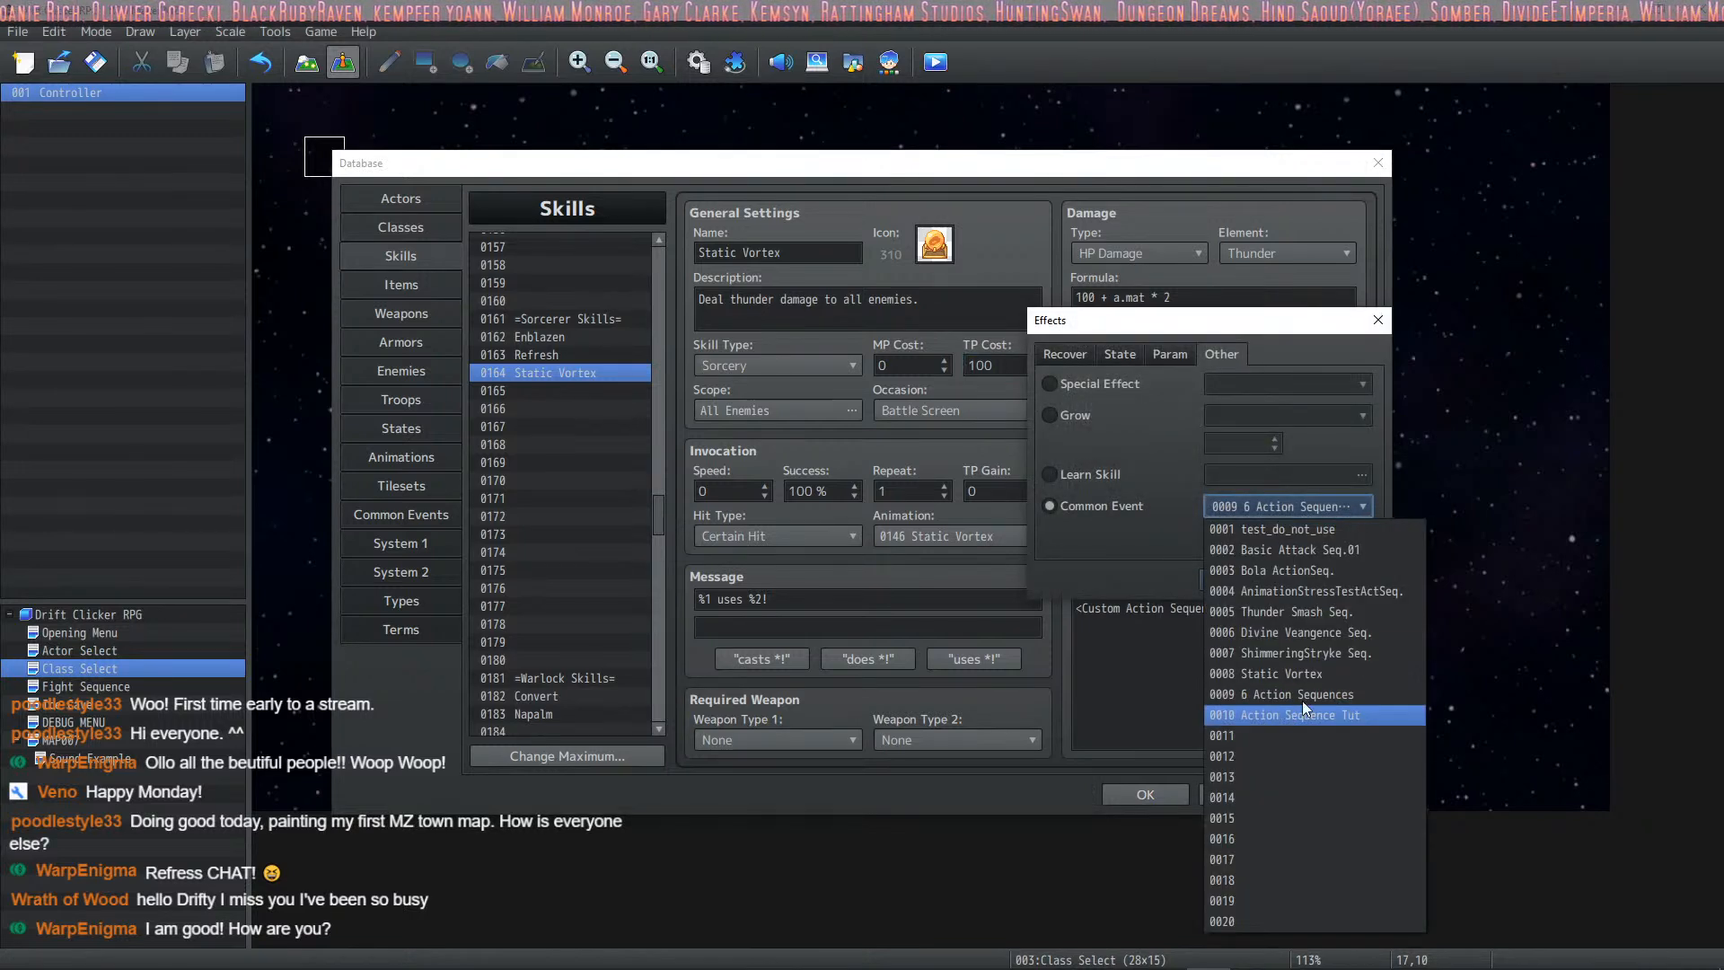
left_click(1343, 674)
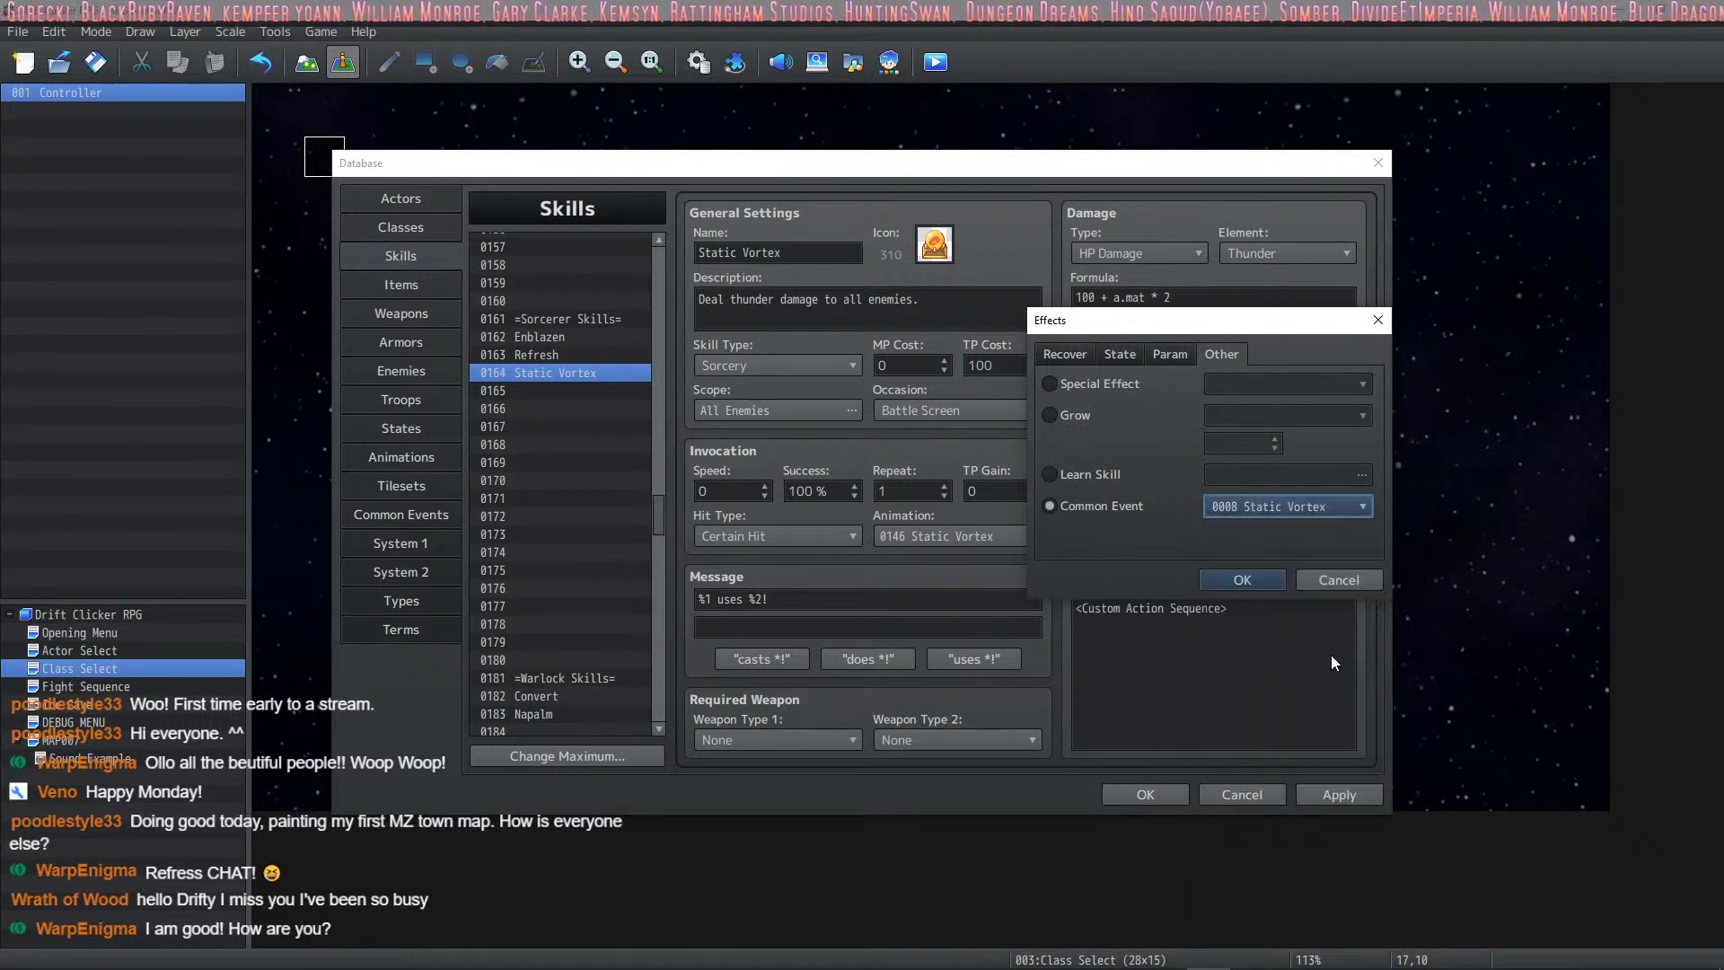
left_click(1252, 579)
left_click(1270, 460)
left_click(1324, 794)
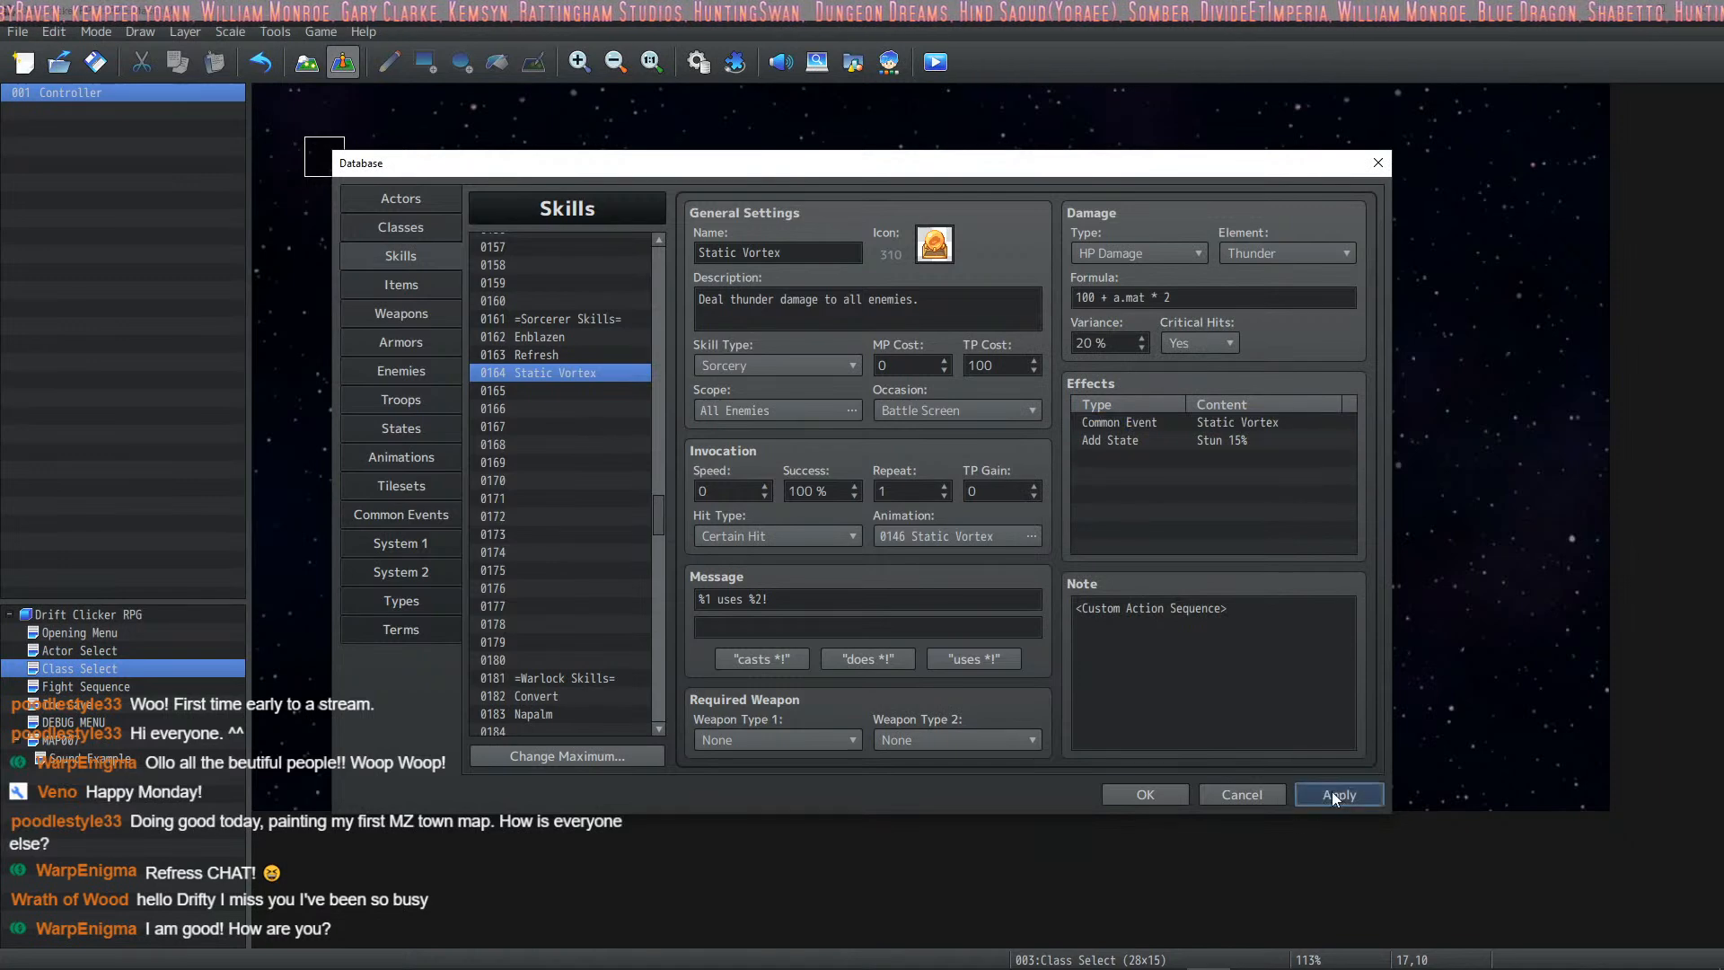
Step: Delete all the common event calls from the contents of the 6 Action Sequences common event
left_click(435, 514)
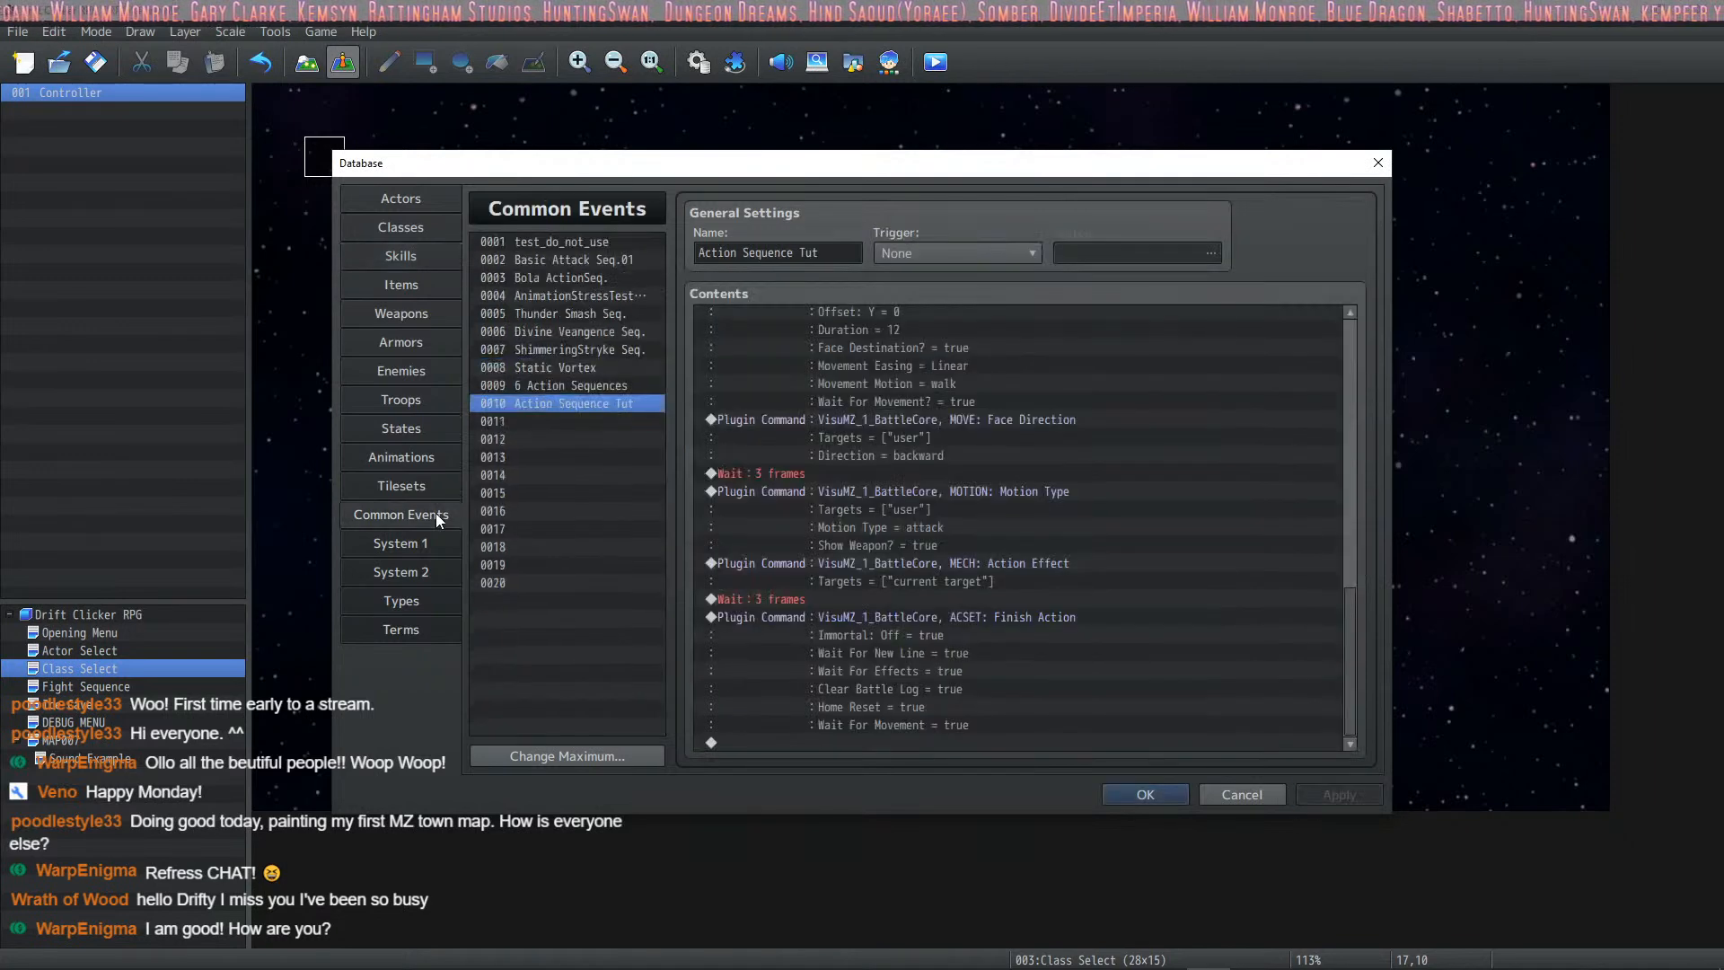
left_click(570, 387)
left_click(800, 318)
mouse_move(783, 332)
left_mouse_down()
mouse_move(758, 422)
mouse_move(788, 316)
mouse_move(772, 337)
left_mouse_up()
left_click(611, 384)
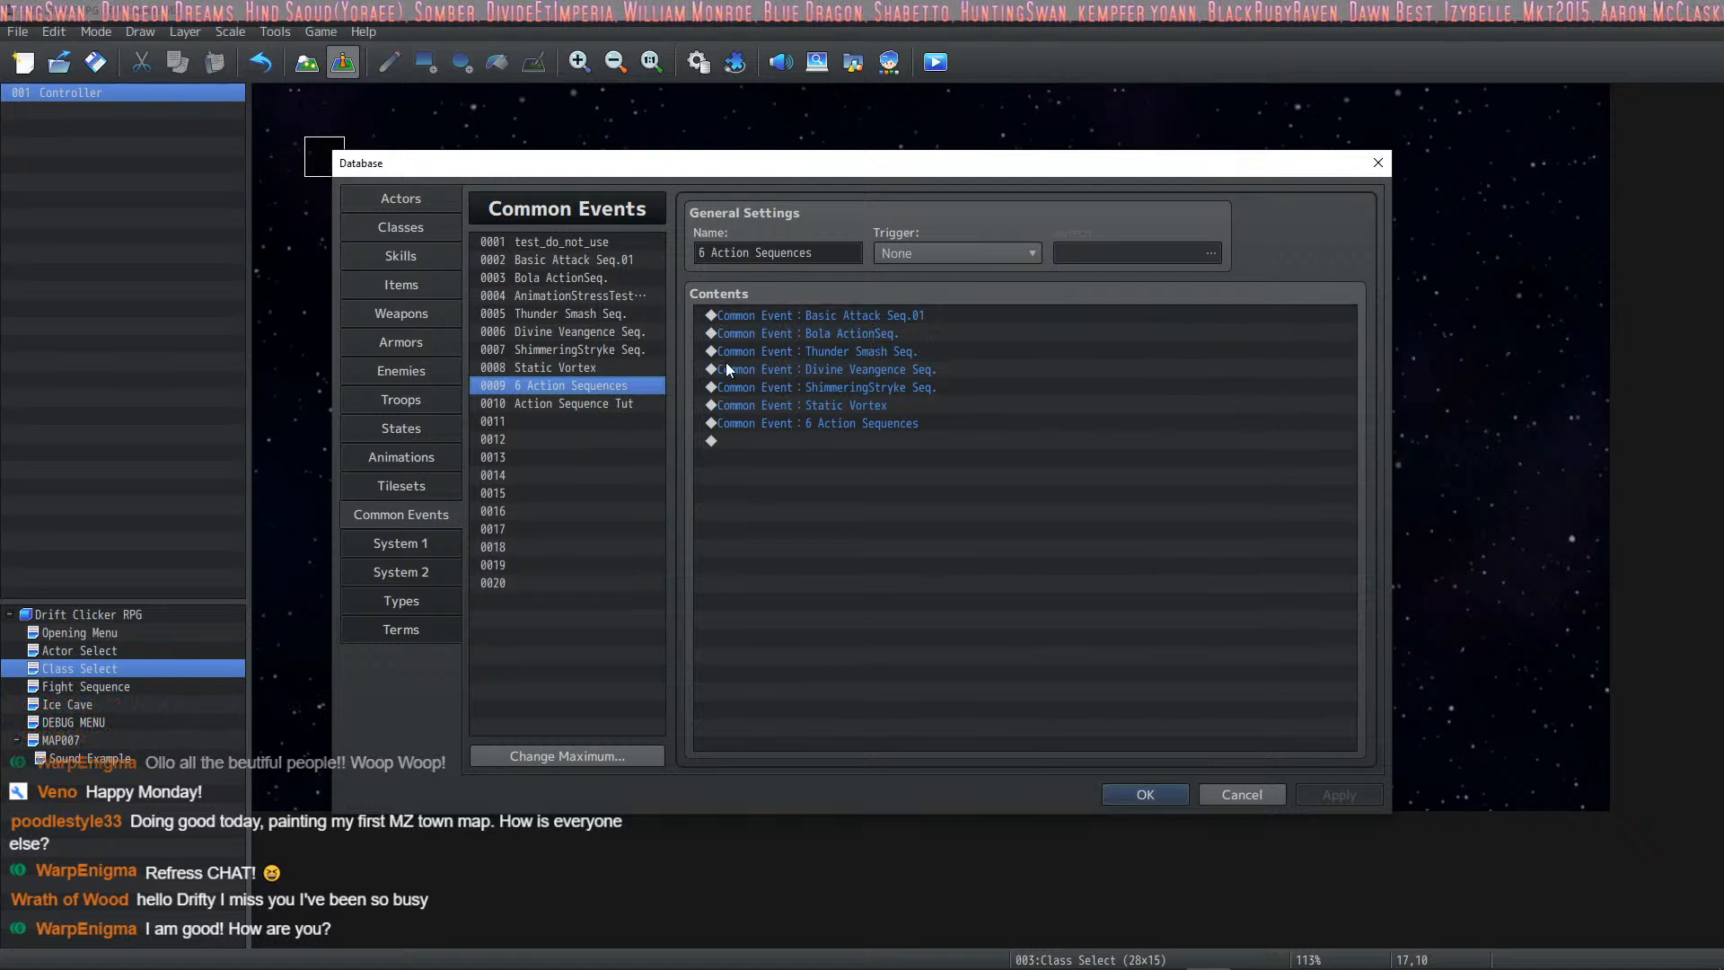
left_click(783, 315)
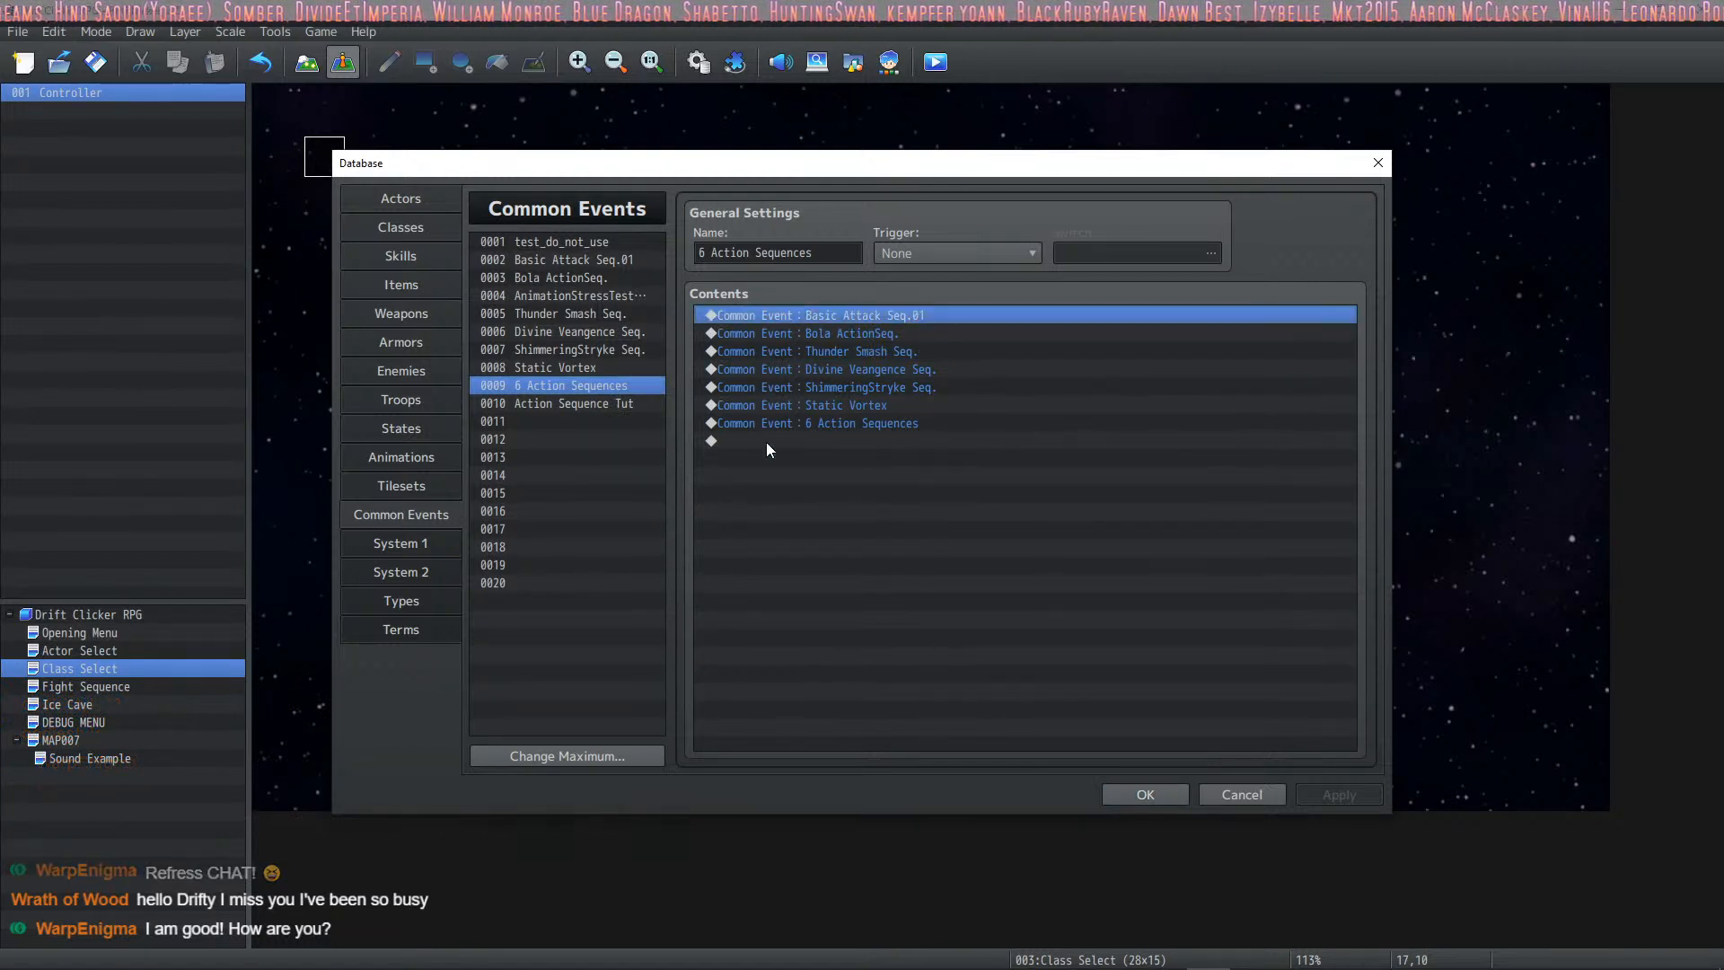
left_click(838, 424)
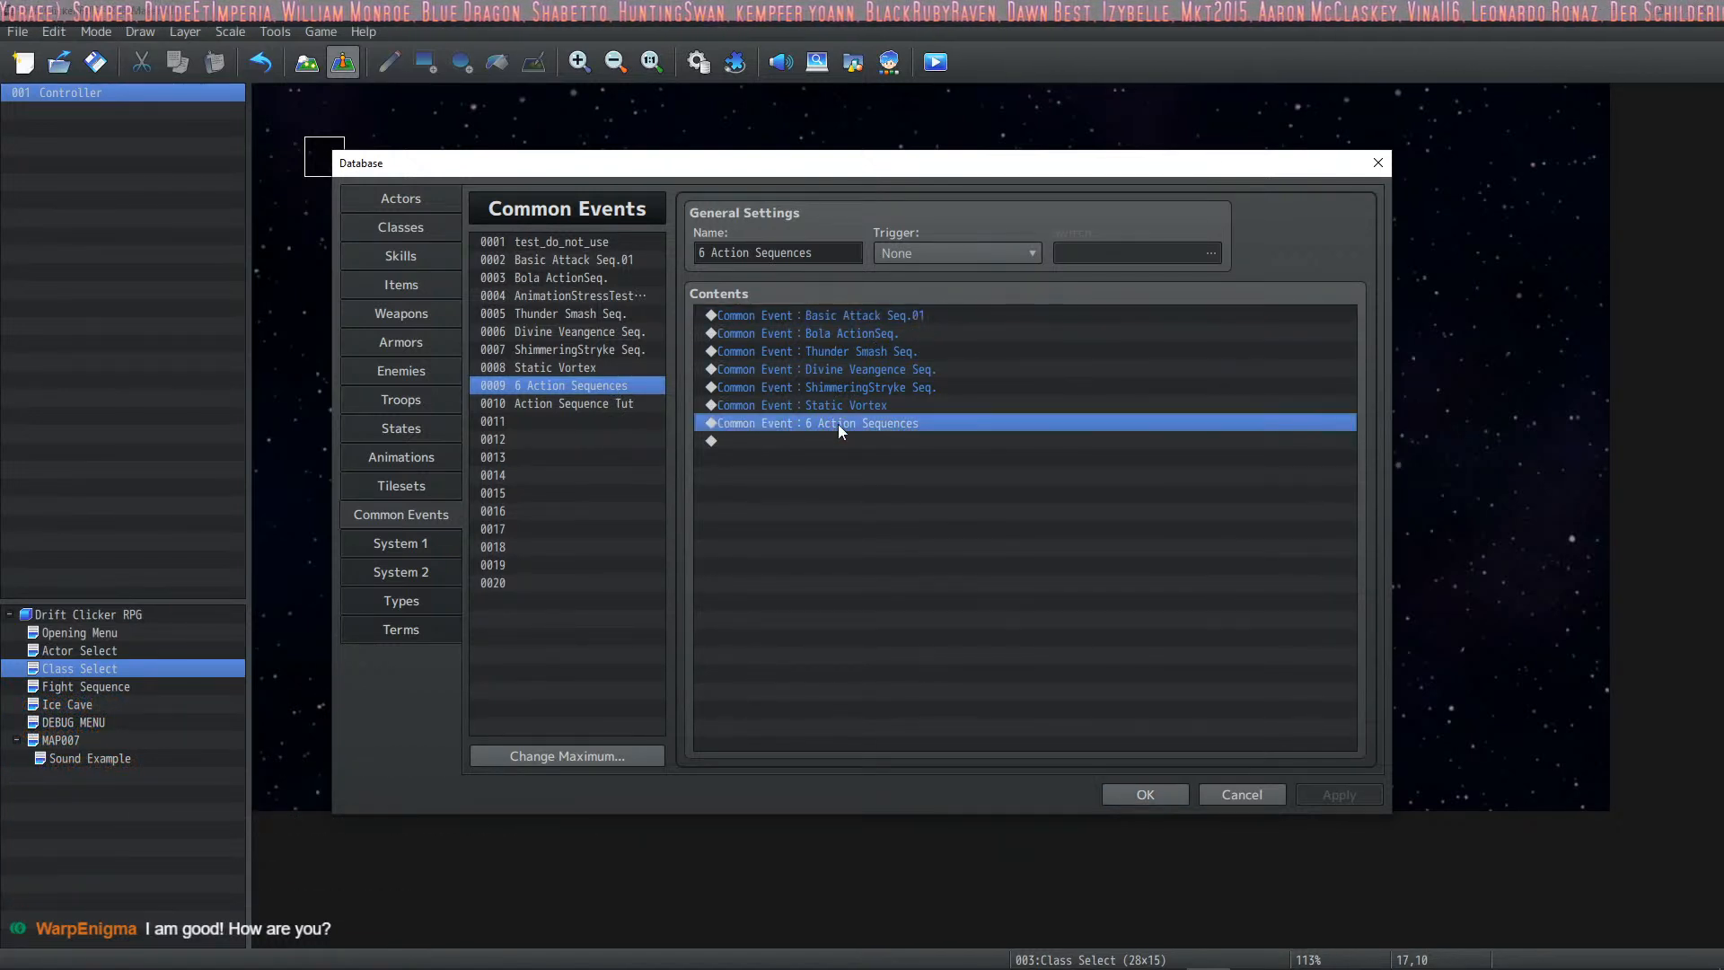
left_click(862, 314, "shift")
key("Delete")
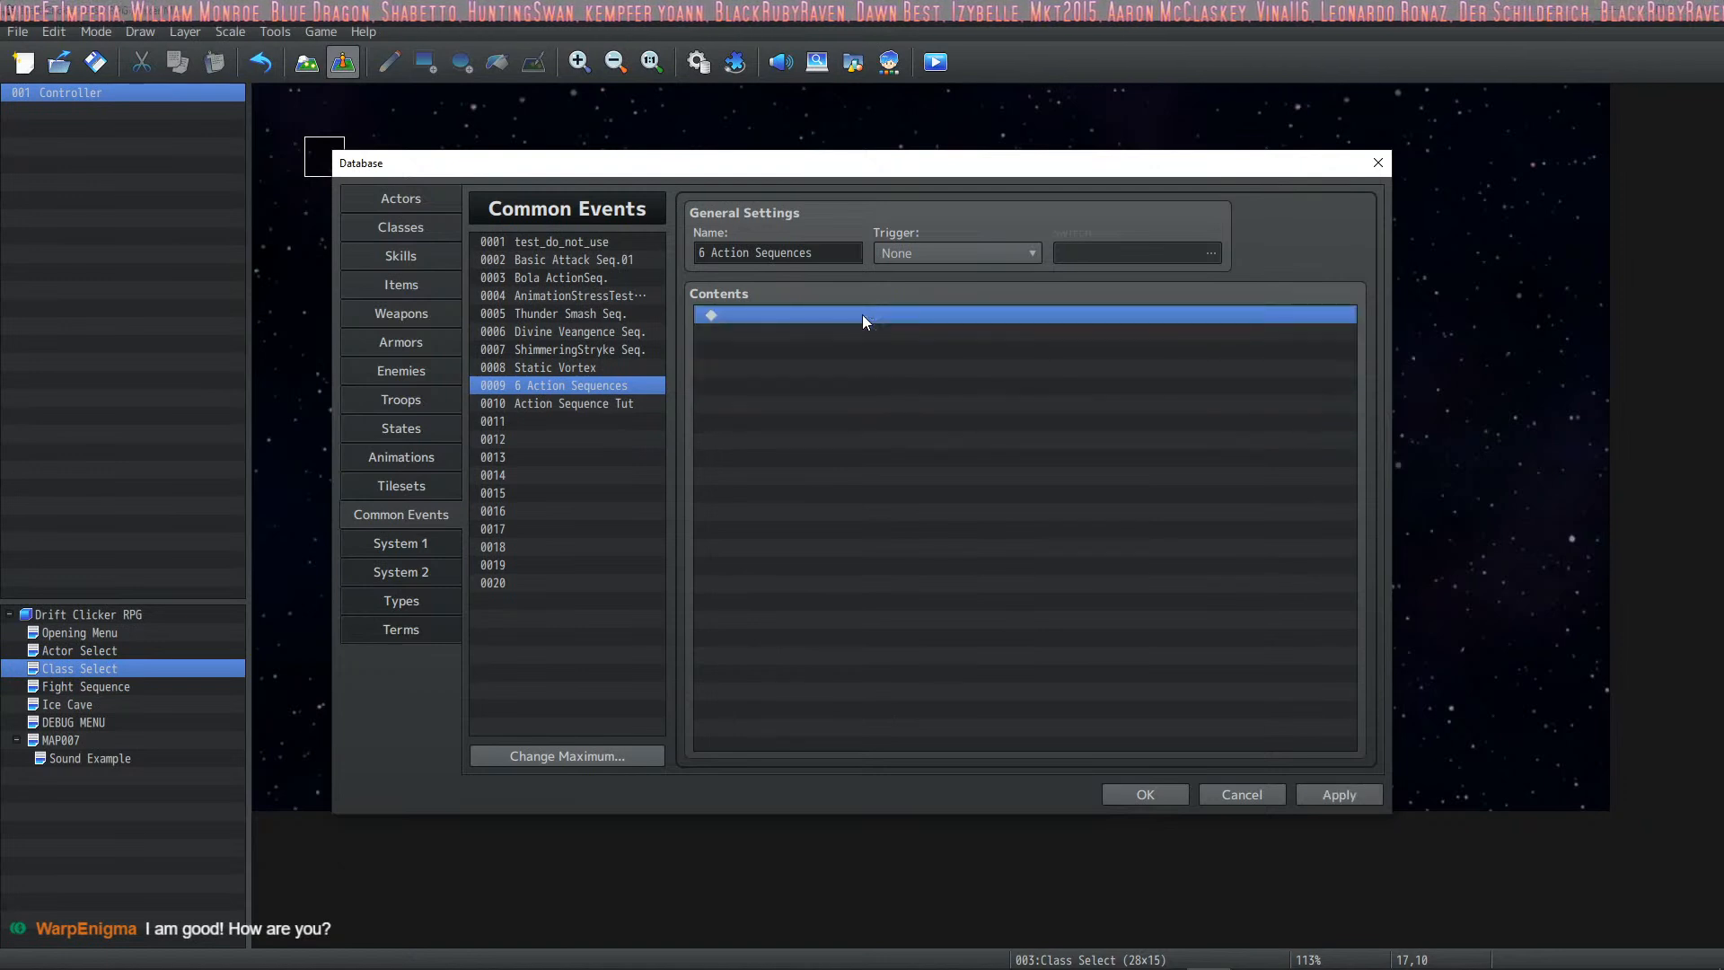
Step: Copy the Basic Attack Seq.01 commands down to ZOOM: Reset, leaving out the closing Finish Action command
left_click(626, 281)
left_click(610, 260)
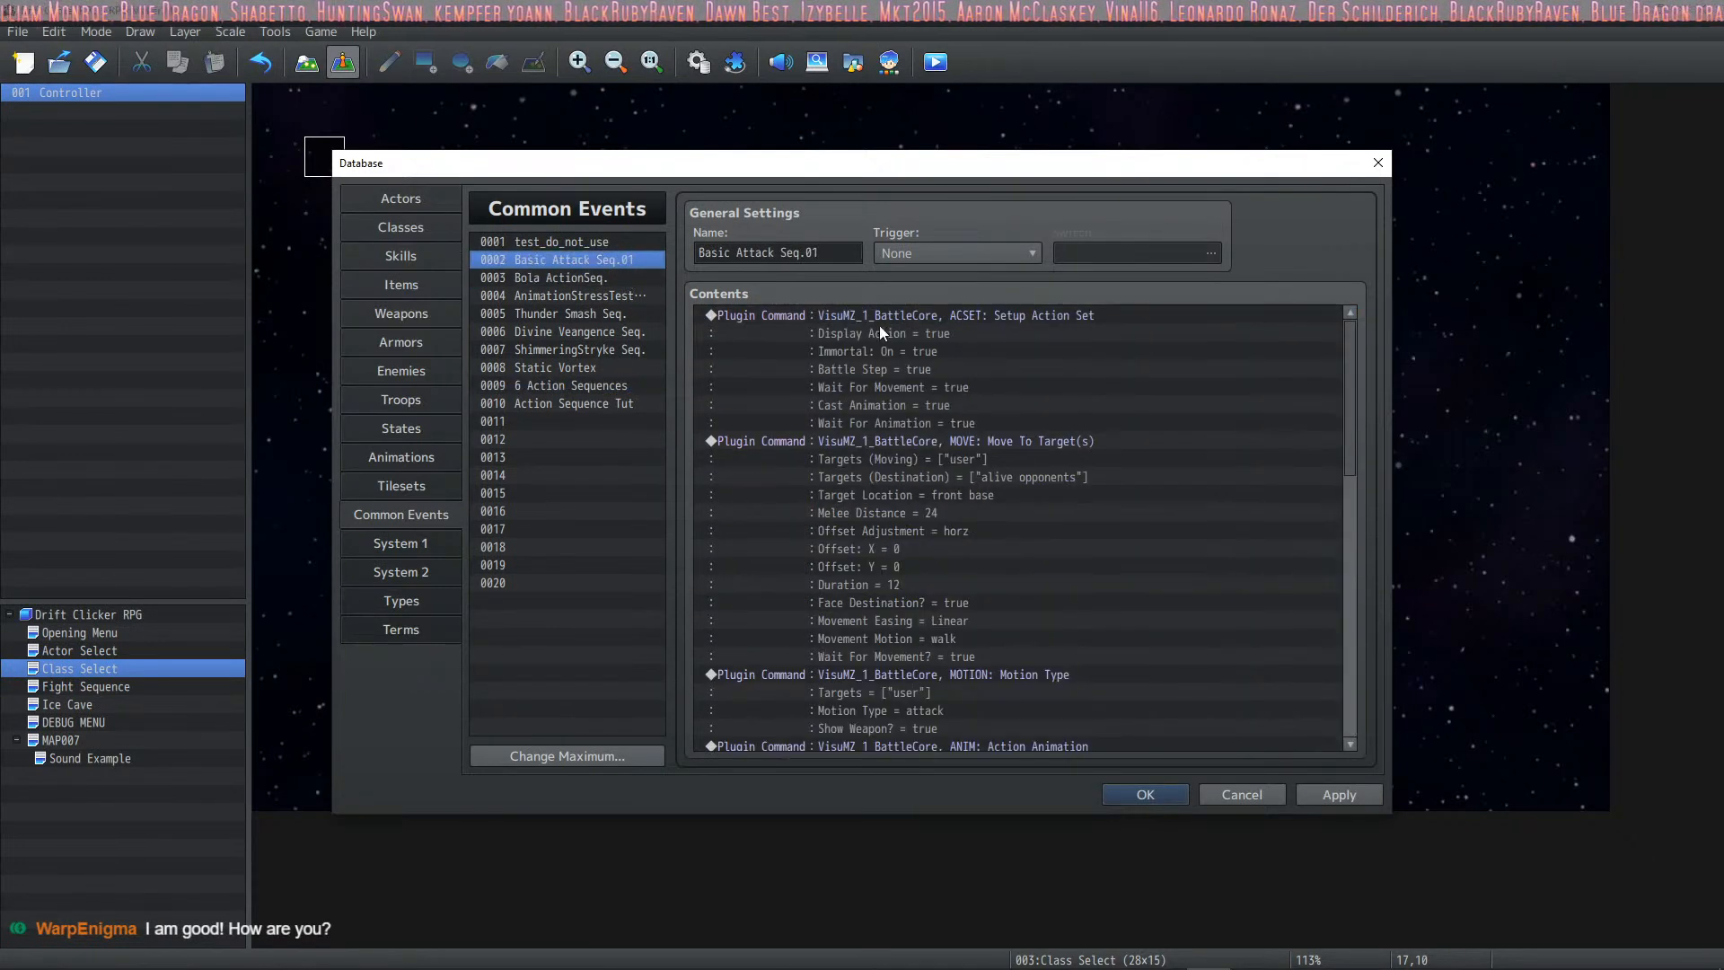
left_click(856, 325)
scroll(1009, 568, "down", 4)
scroll(988, 629, "down", 8)
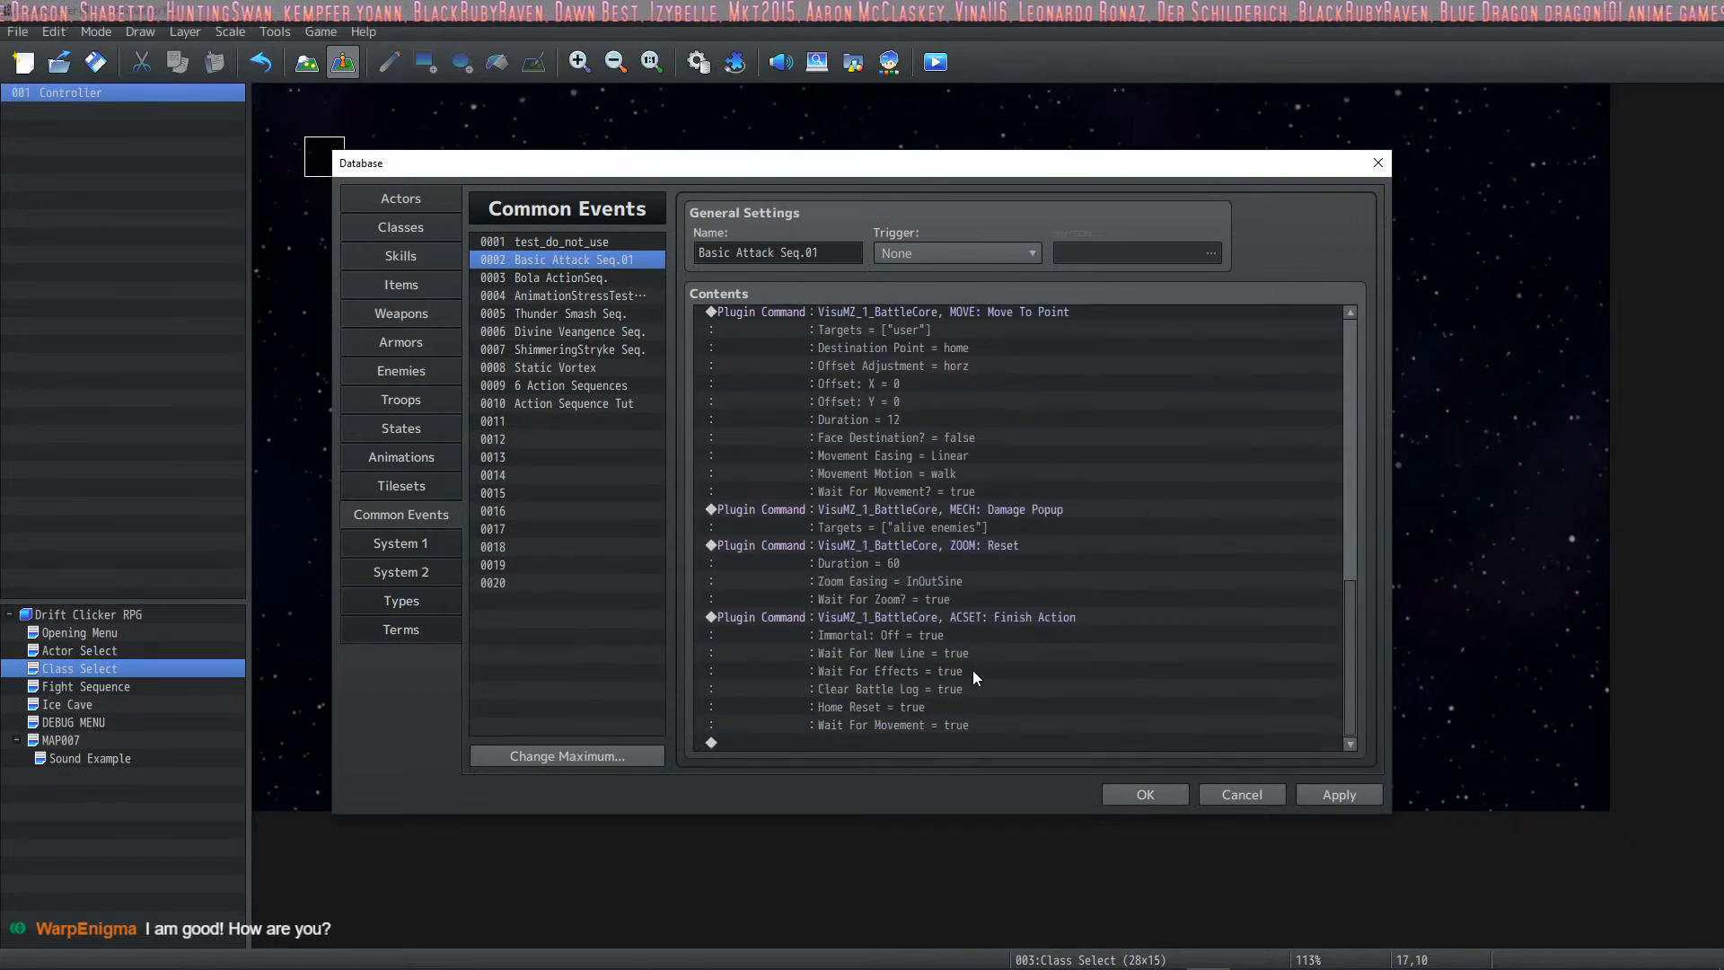
left_click(969, 675, "shift")
left_click(1018, 614)
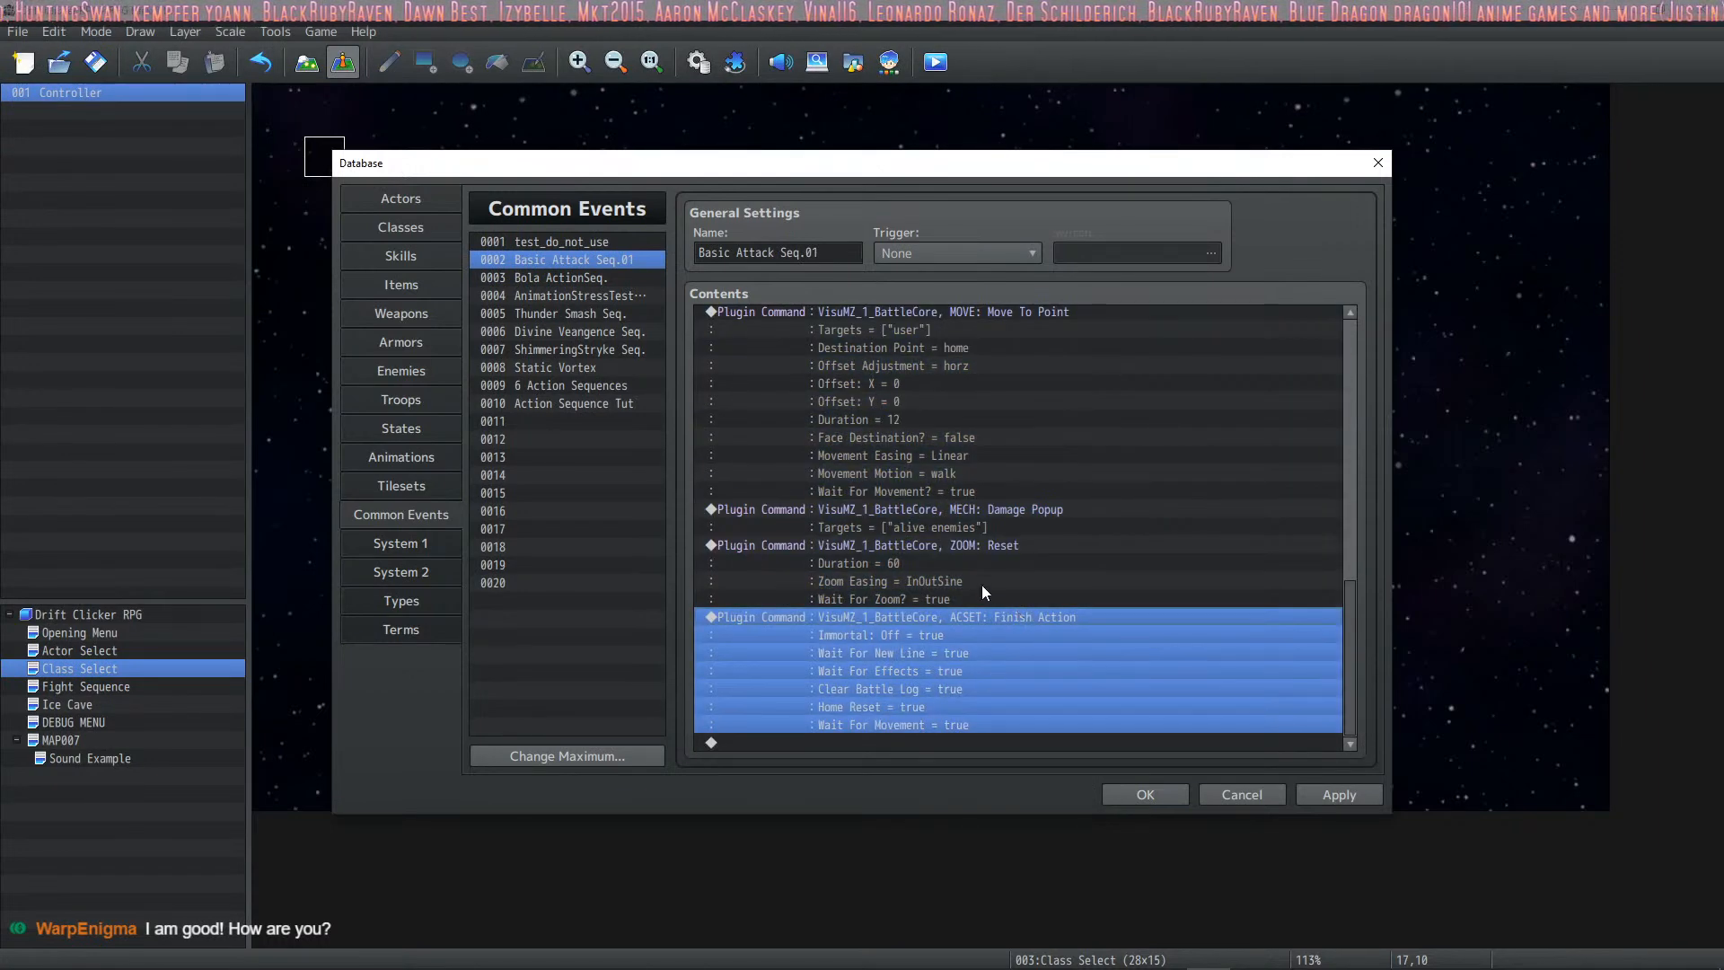
scroll(982, 586, "up", 6)
scroll(989, 555, "up", 4)
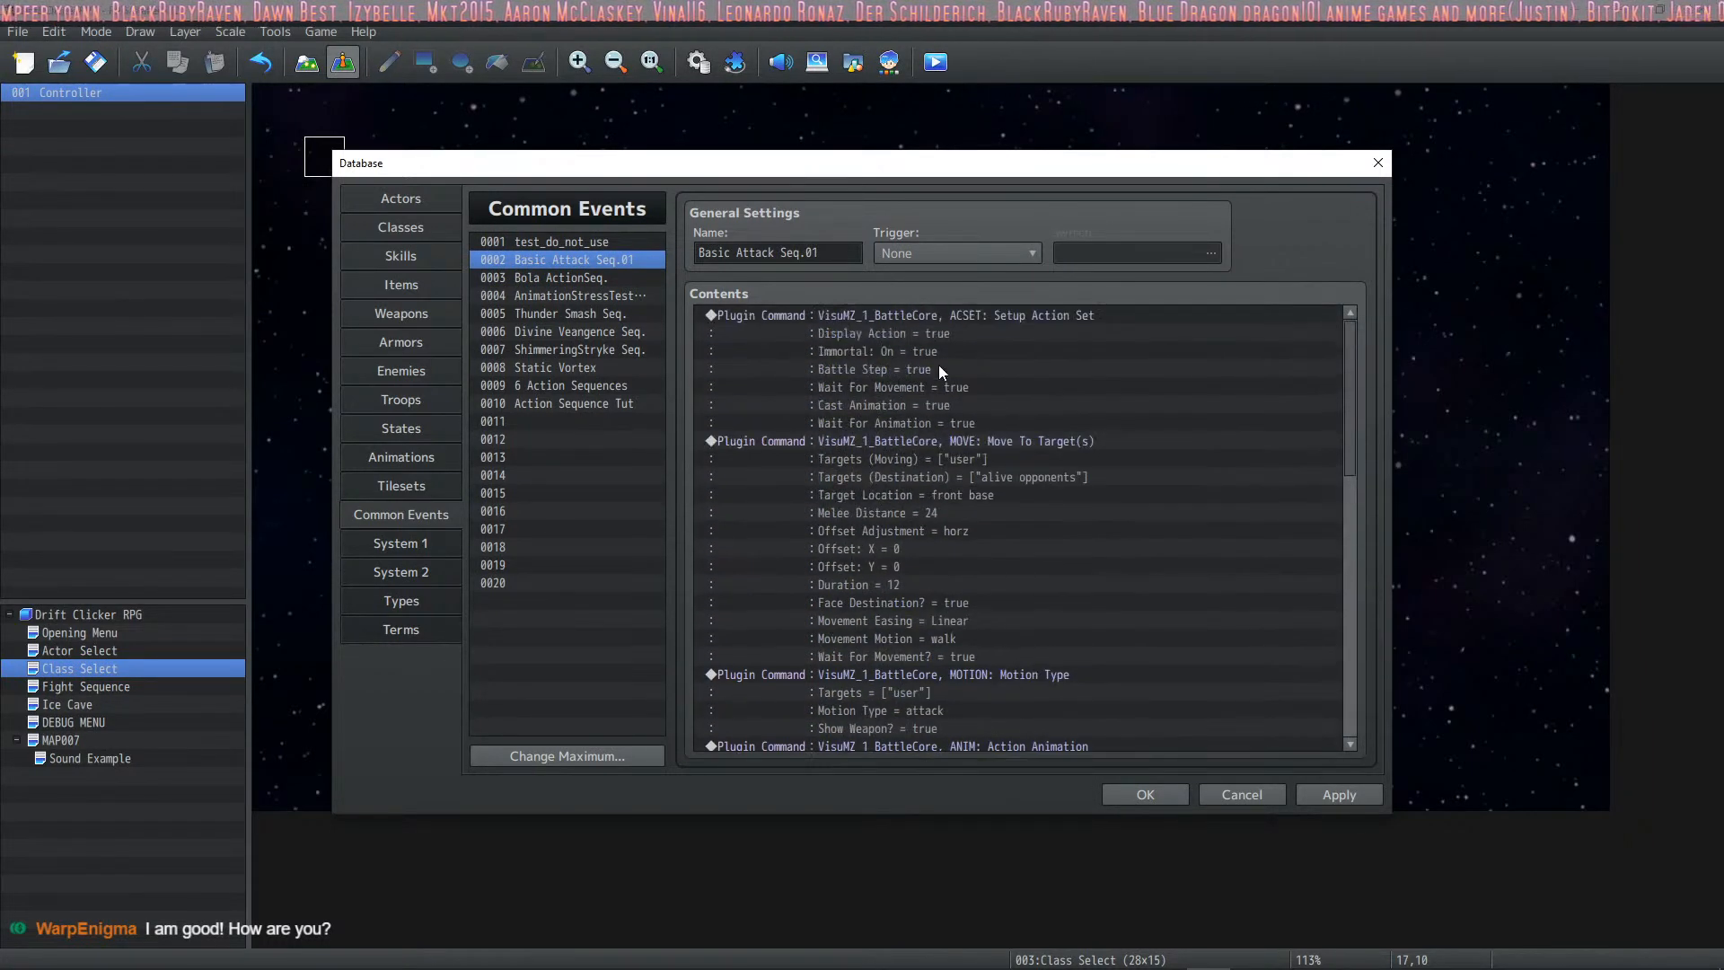
scroll(952, 449, "down", 10)
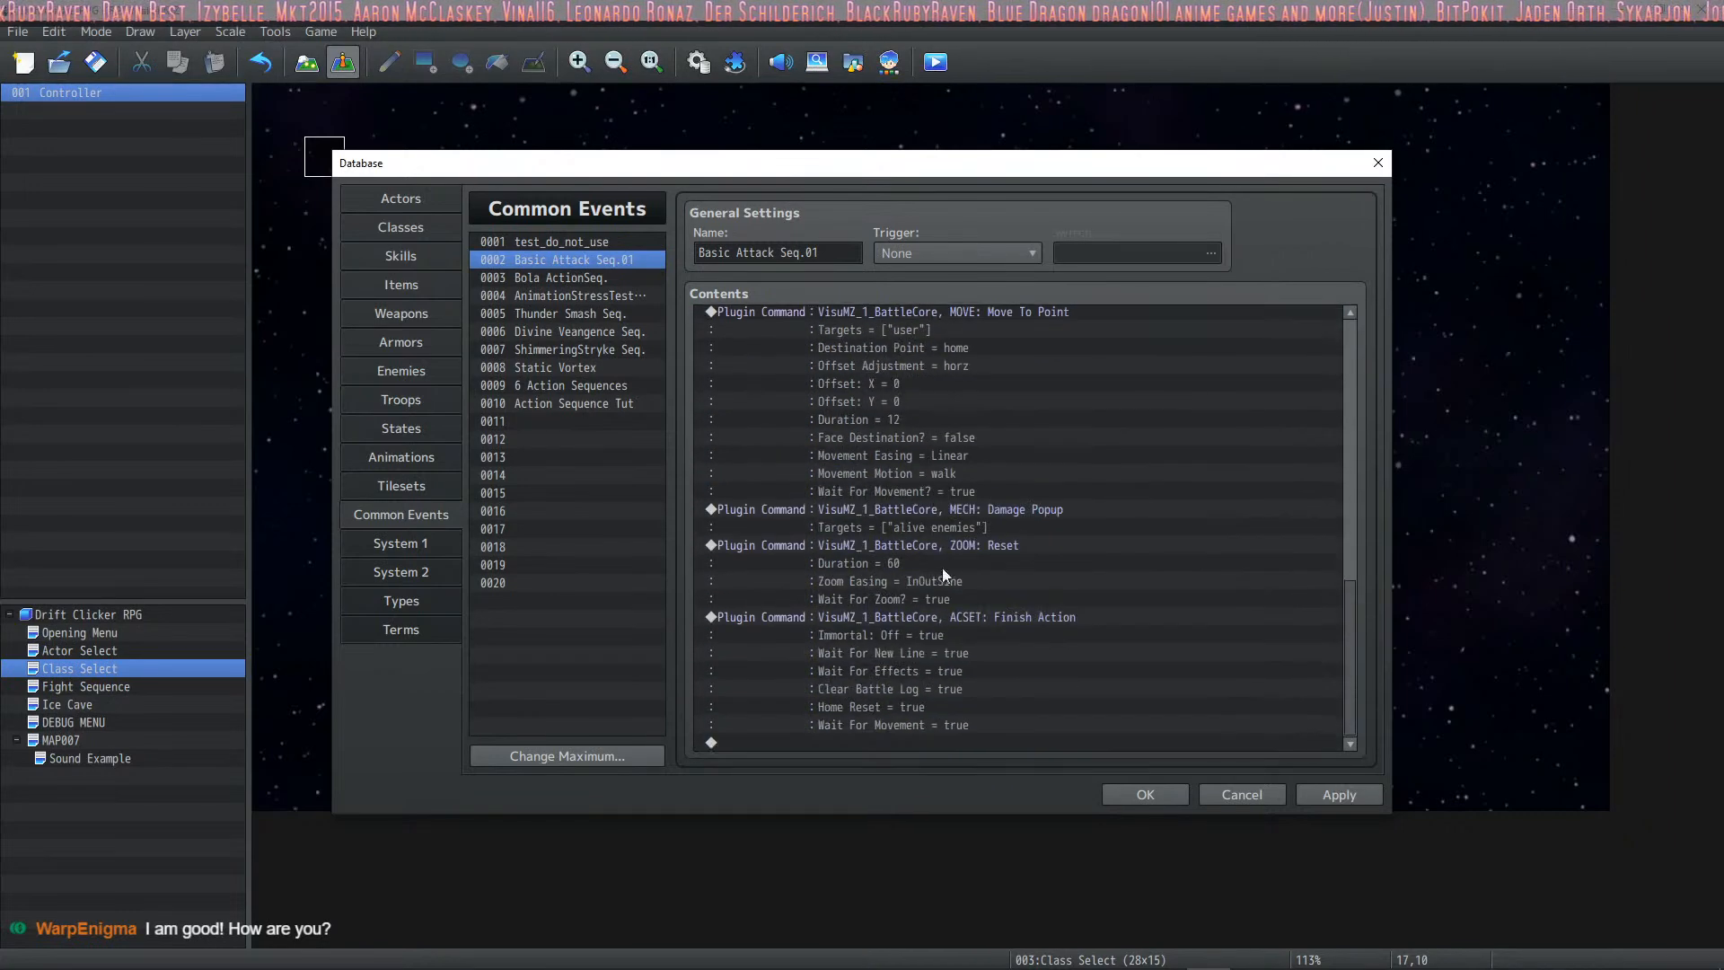
left_click(957, 547, "shift")
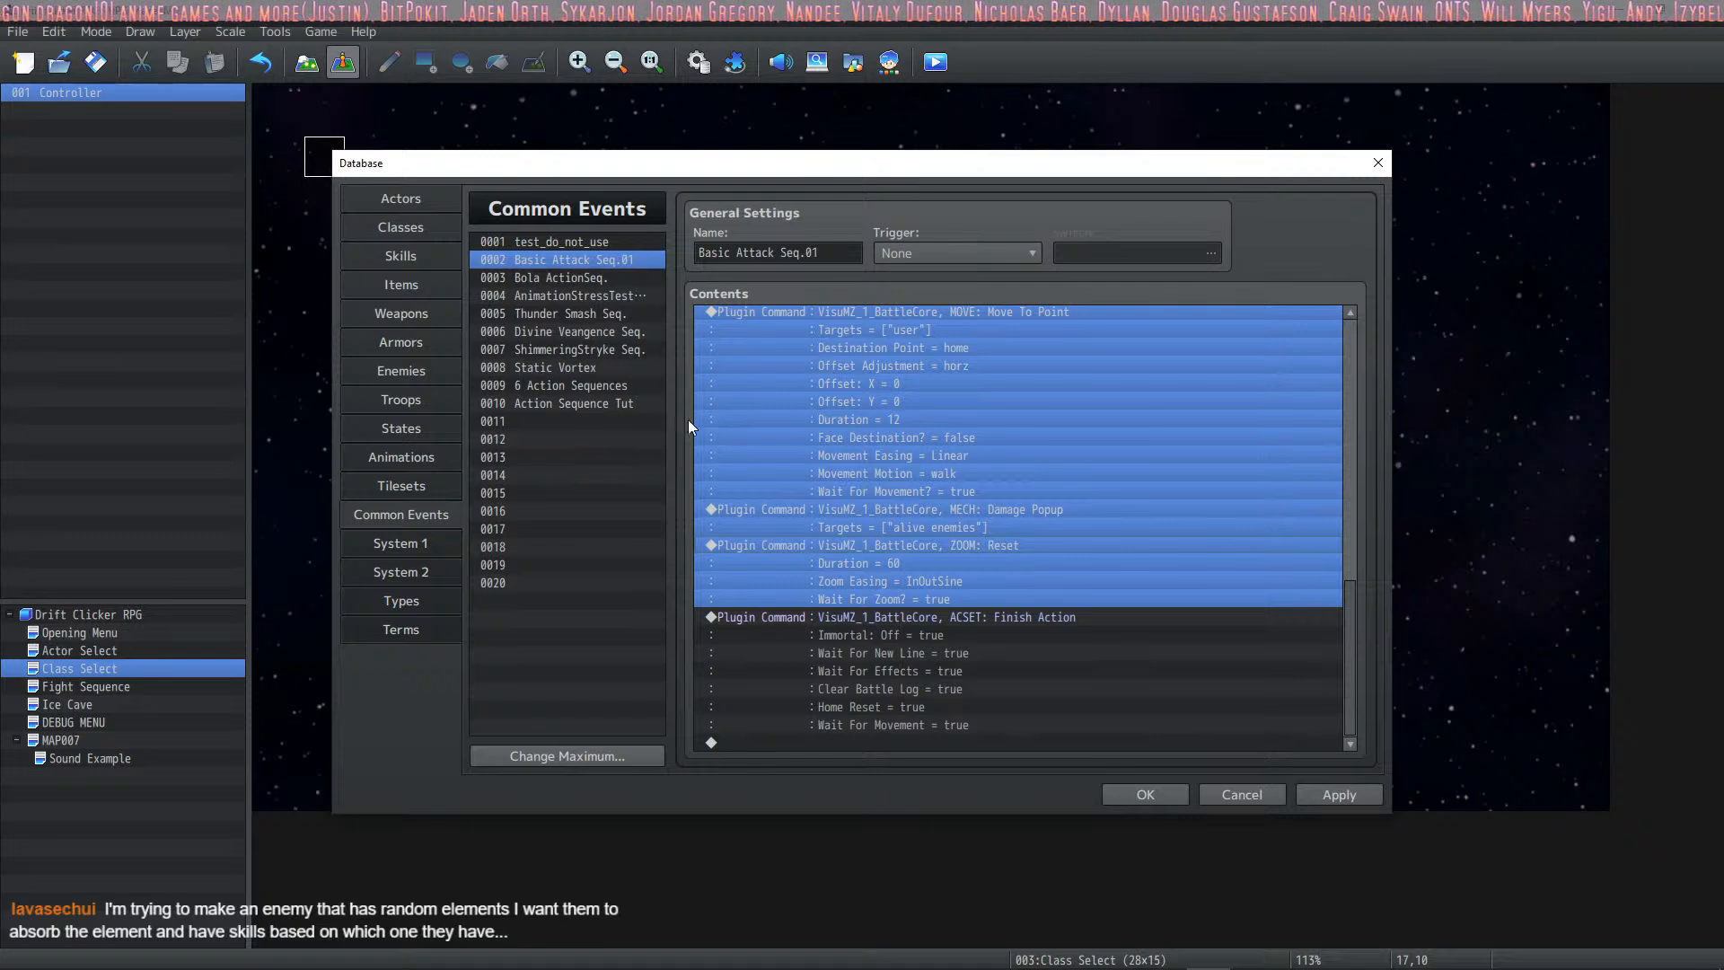
Step: Paste the copied basic attack commands into the empty 6 Action Sequences common event
left_click(605, 388)
left_click(908, 408)
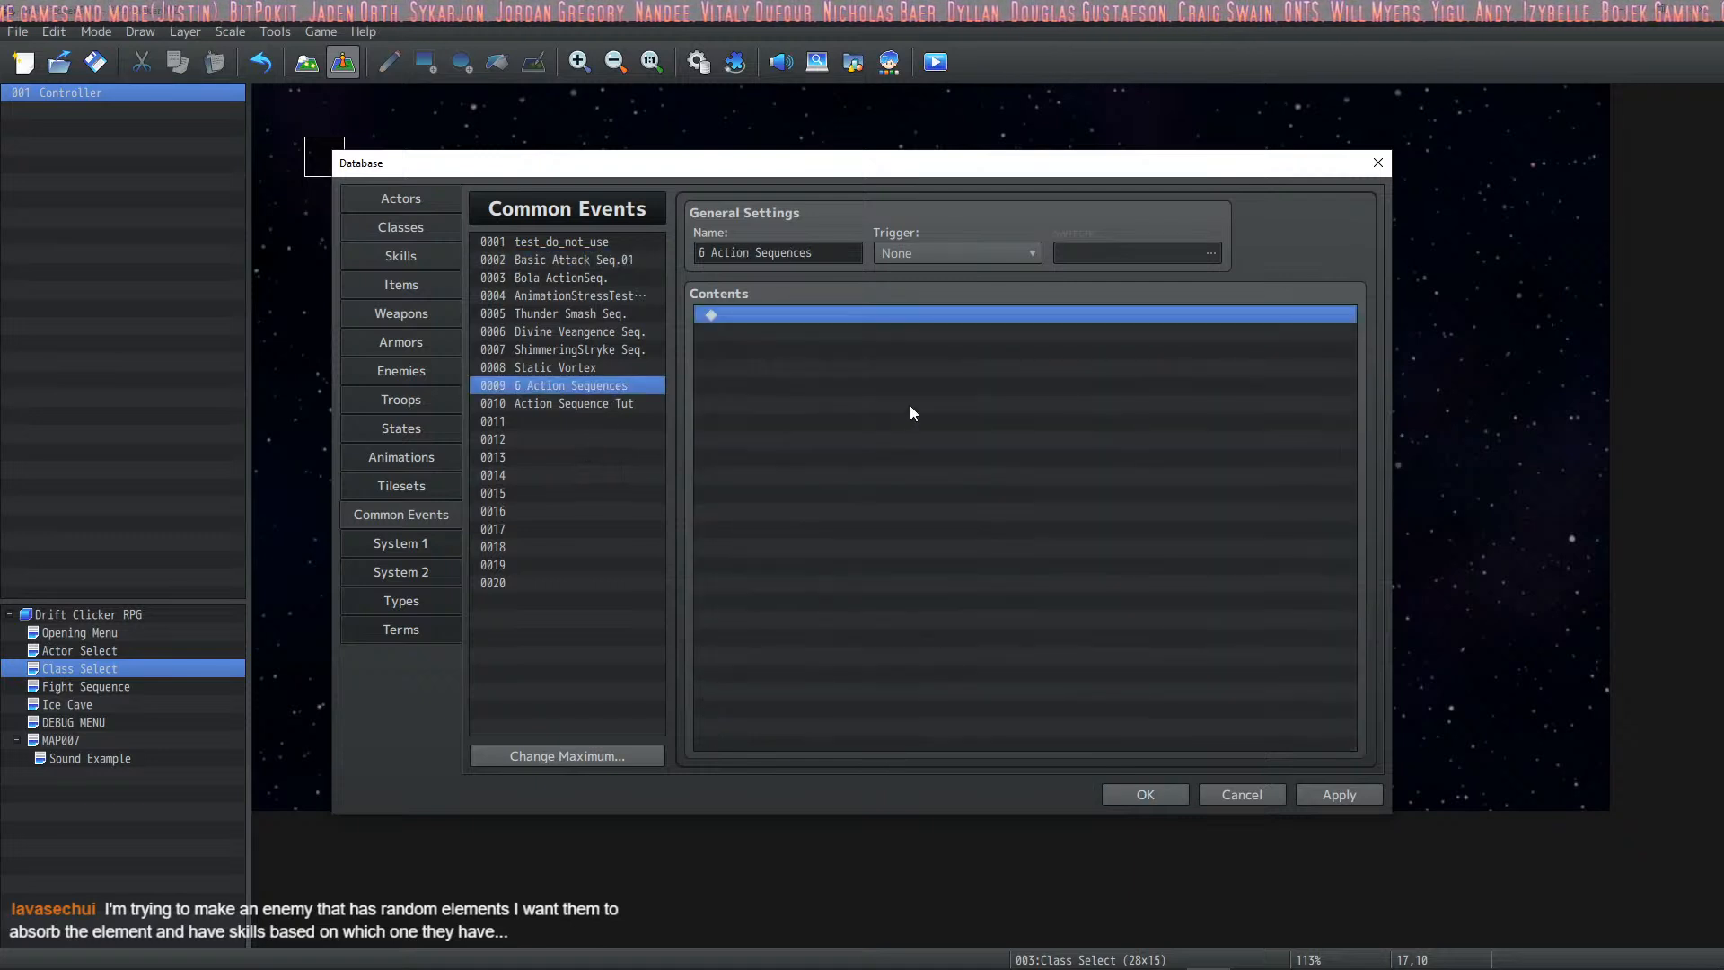
key("ctrl+v")
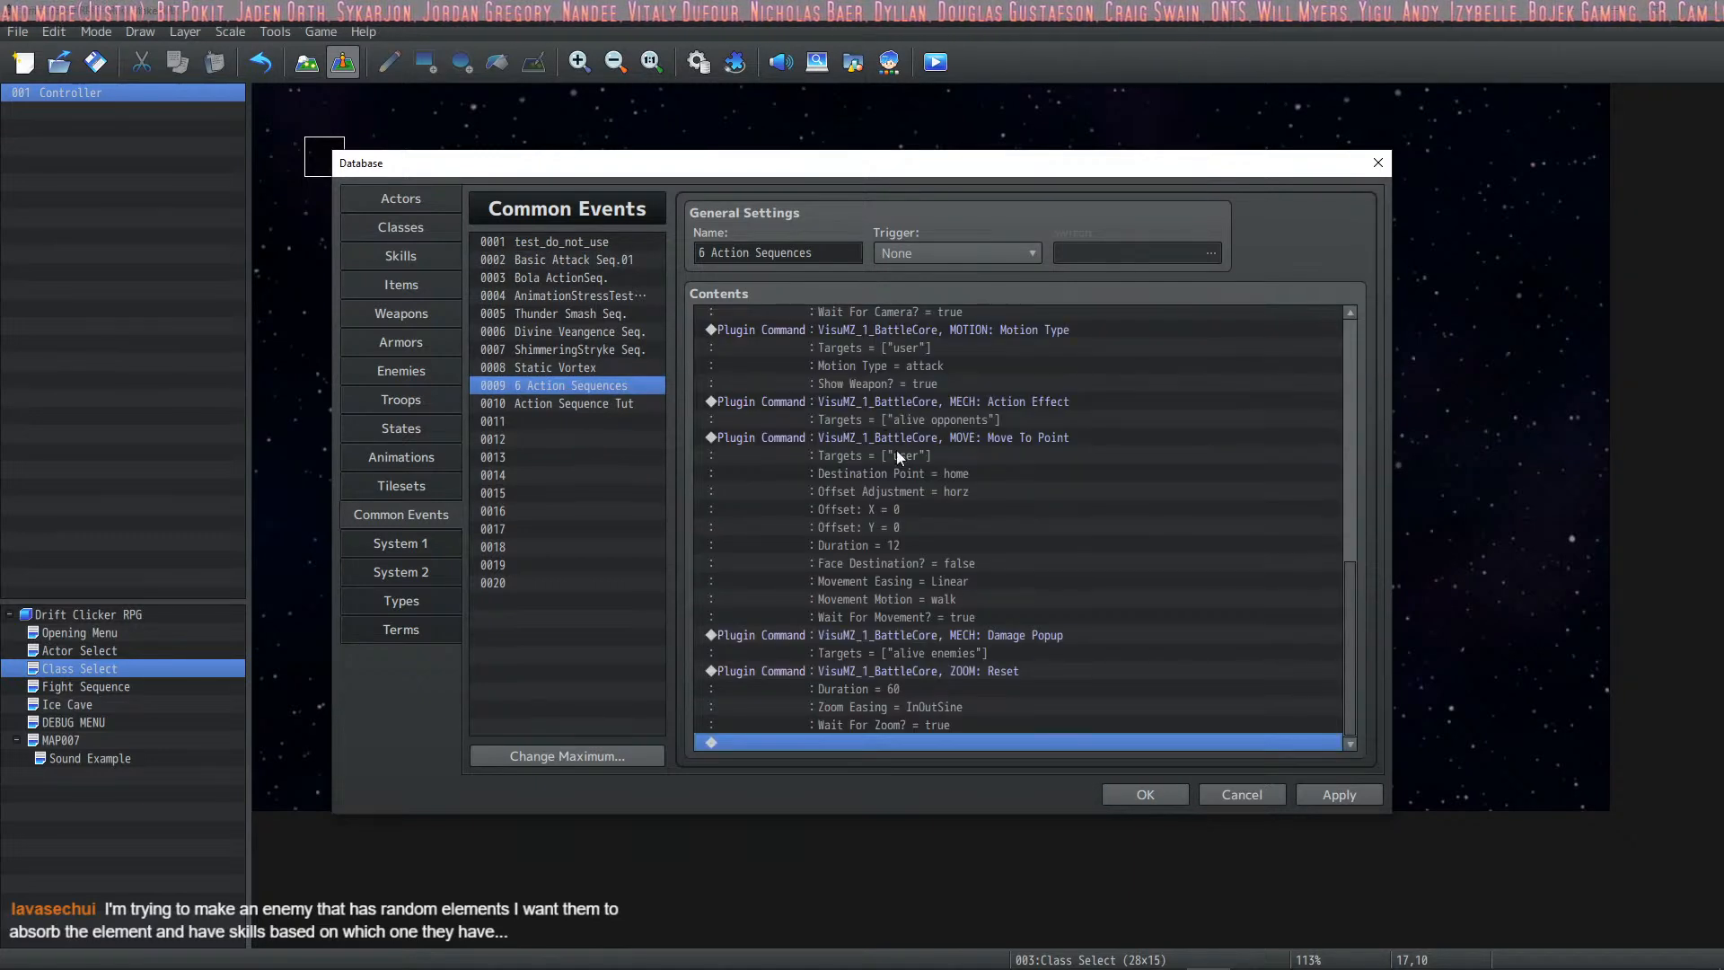
Step: Check the Bola ActionSeq. contents and reread the plugin commands in Basic Attack Seq.01
left_click(617, 260)
left_click(607, 276)
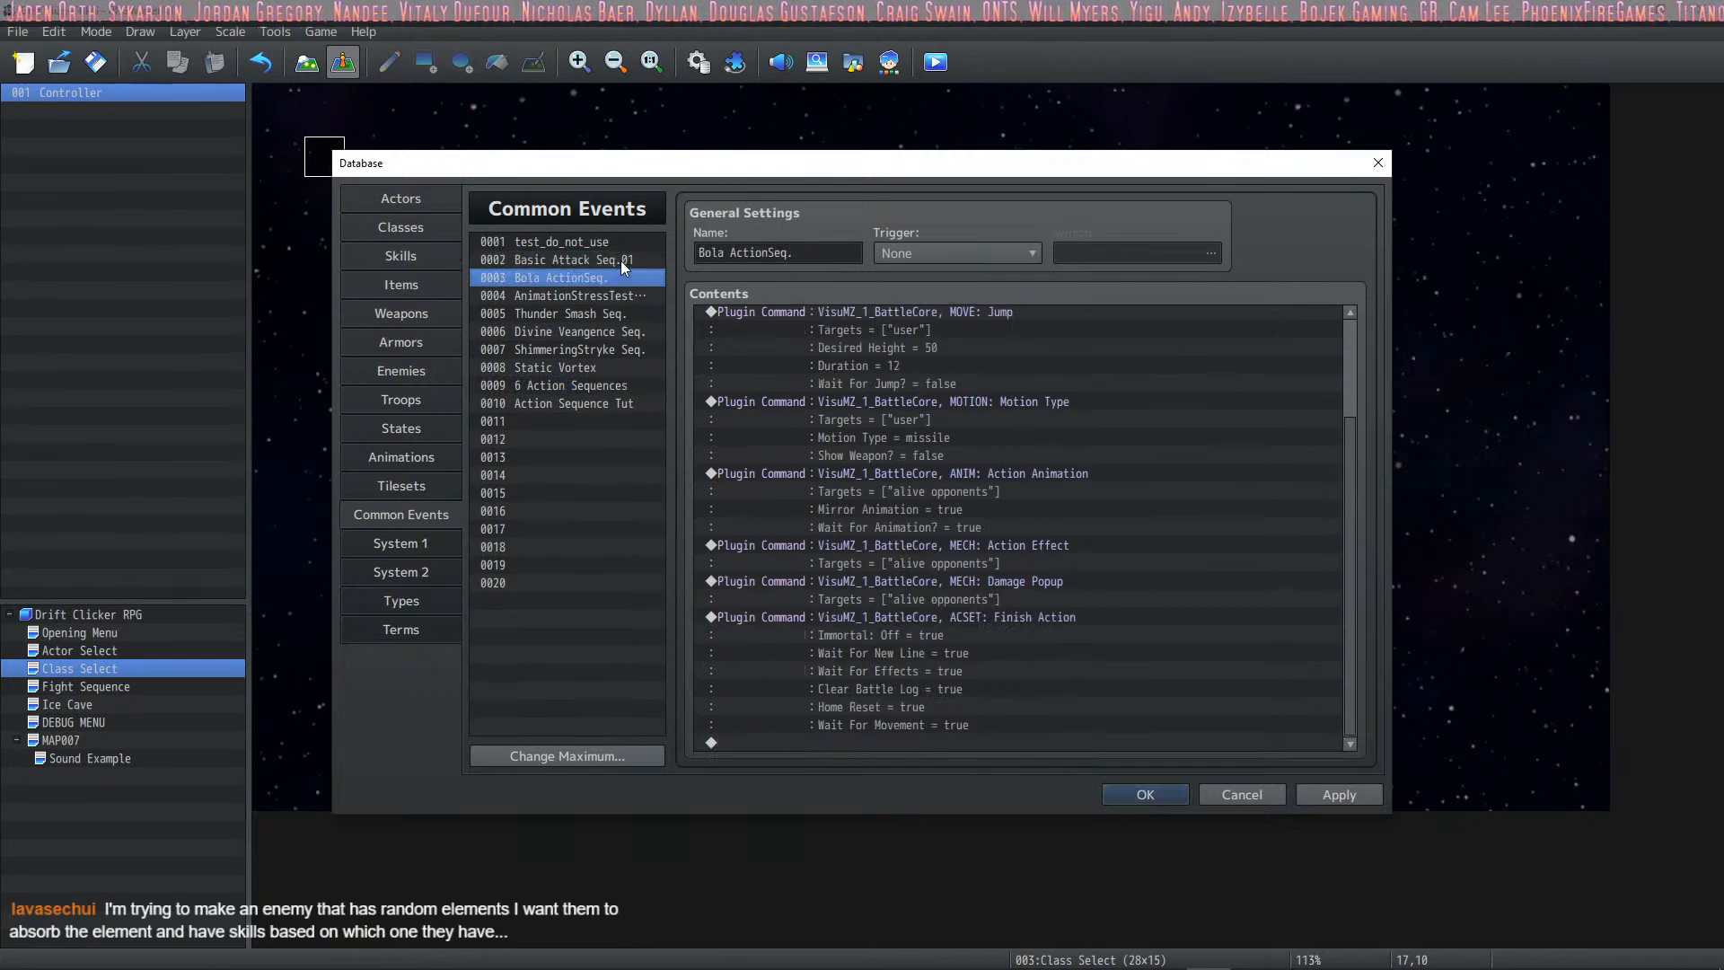
left_click(618, 260)
scroll(988, 443, "up", 3)
scroll(985, 444, "down", 3)
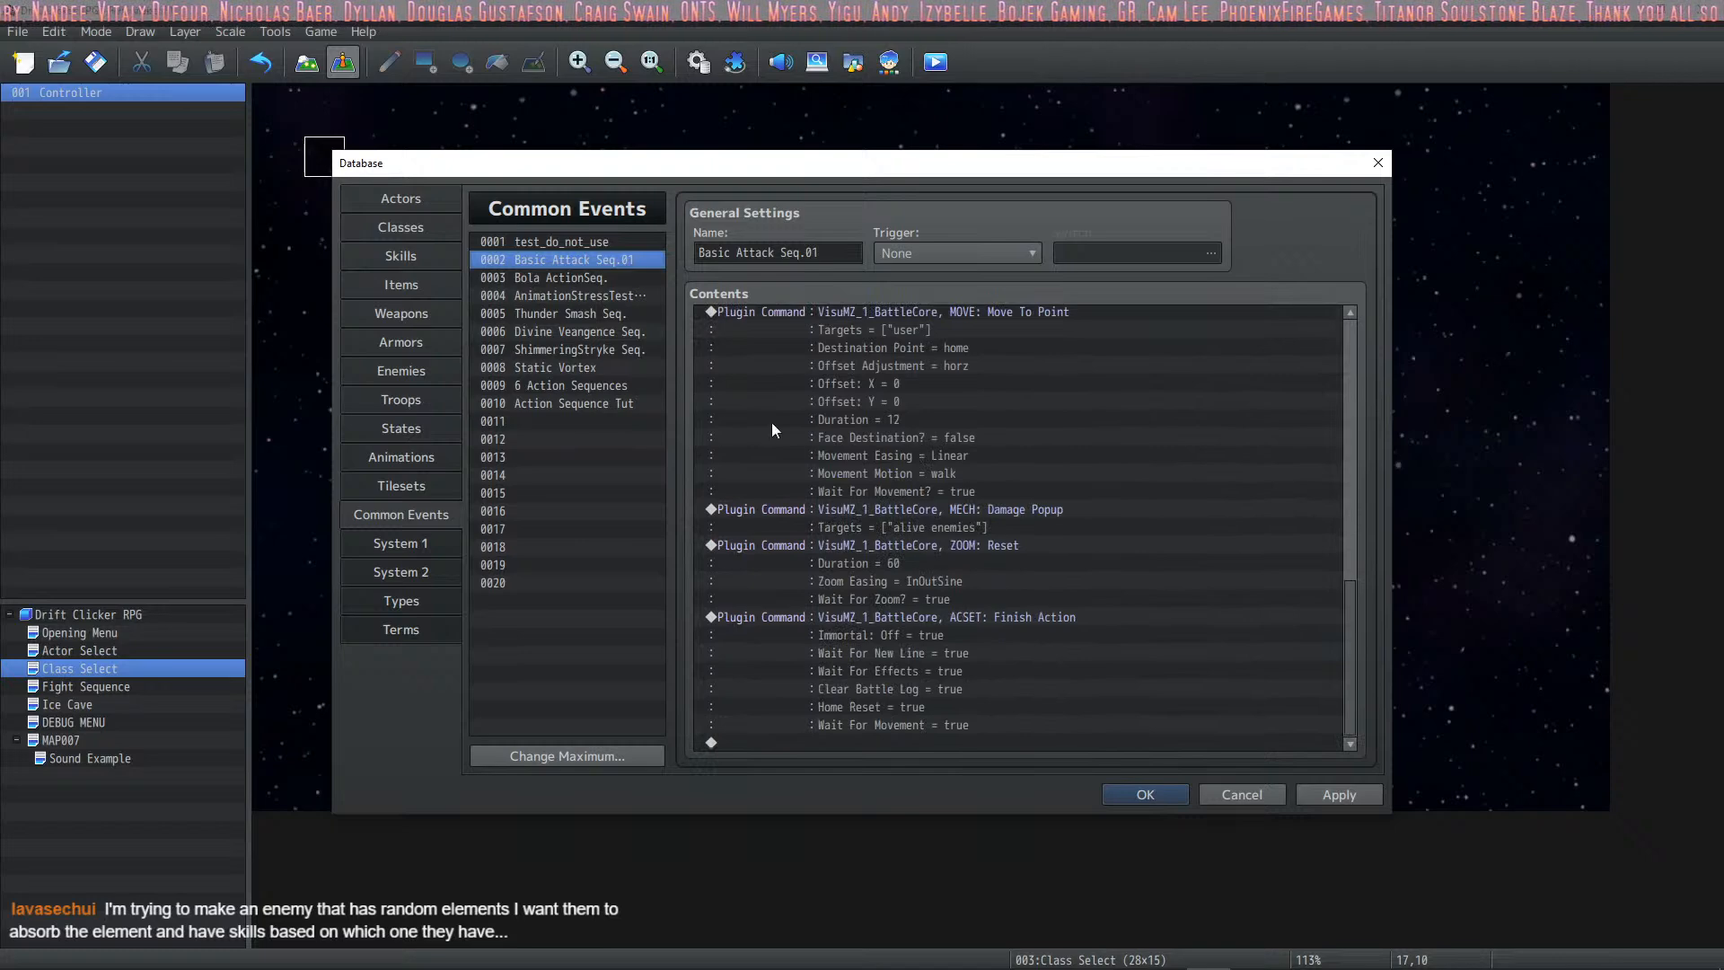
scroll(914, 579, "up", 15)
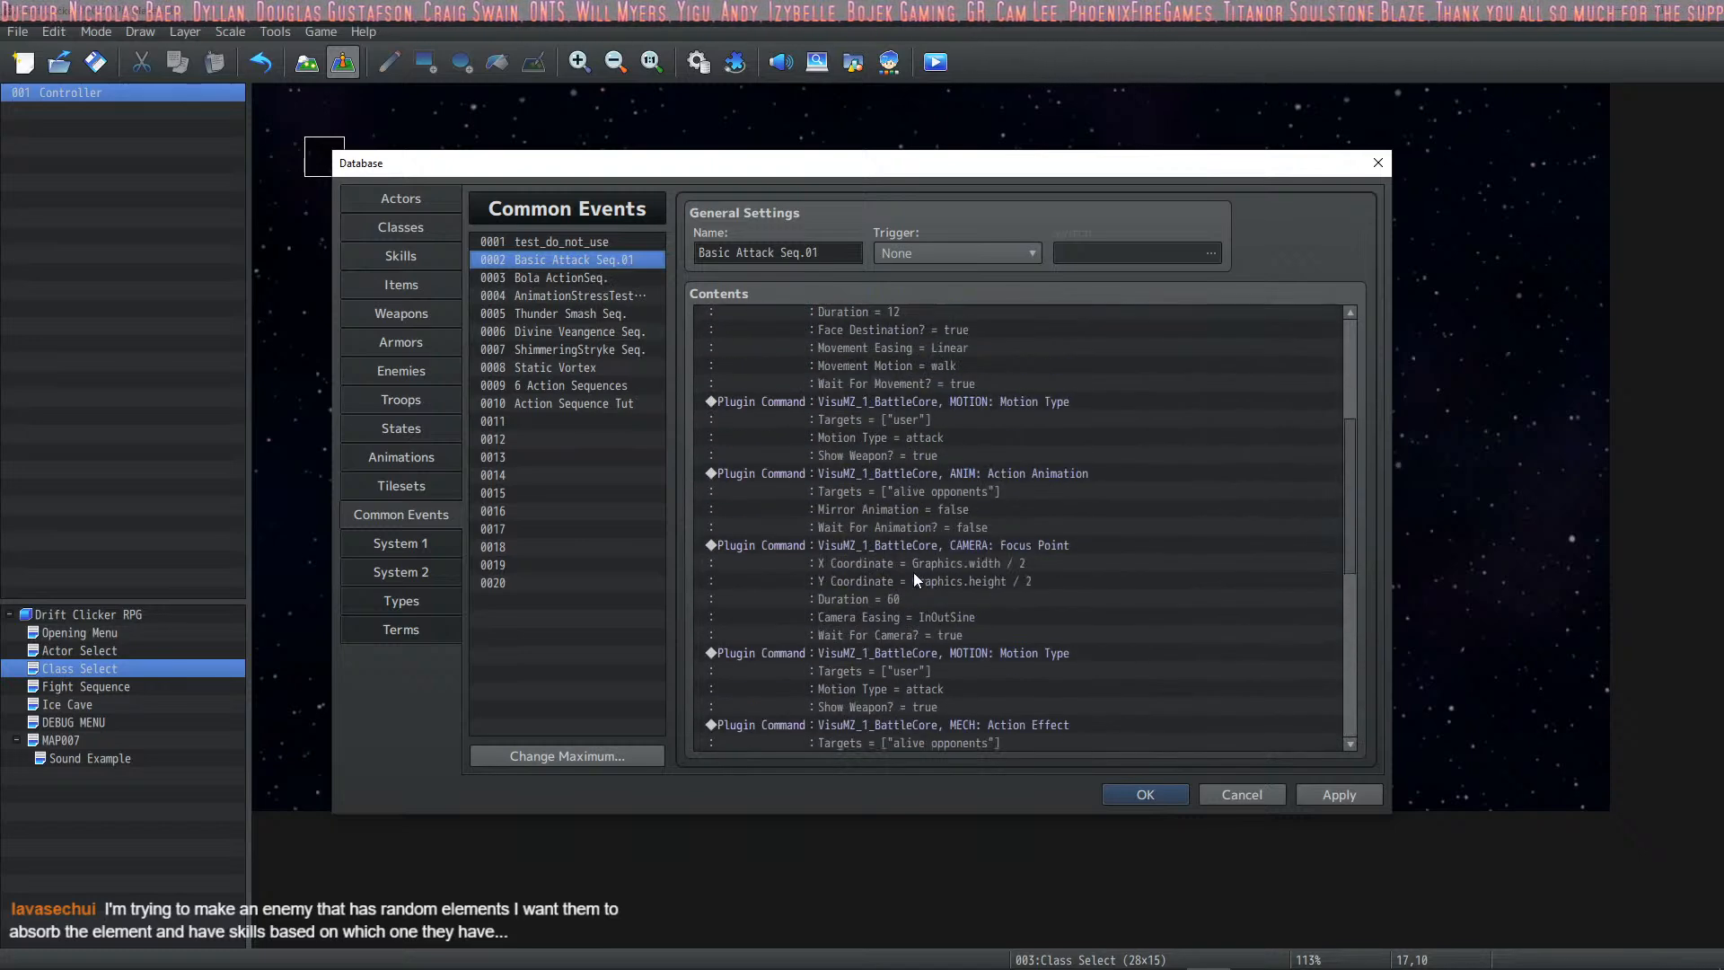
Step: Review the closing commands of Basic Attack Seq.01 and the full contents of Bola ActionSeq
scroll(884, 396, "down", 15)
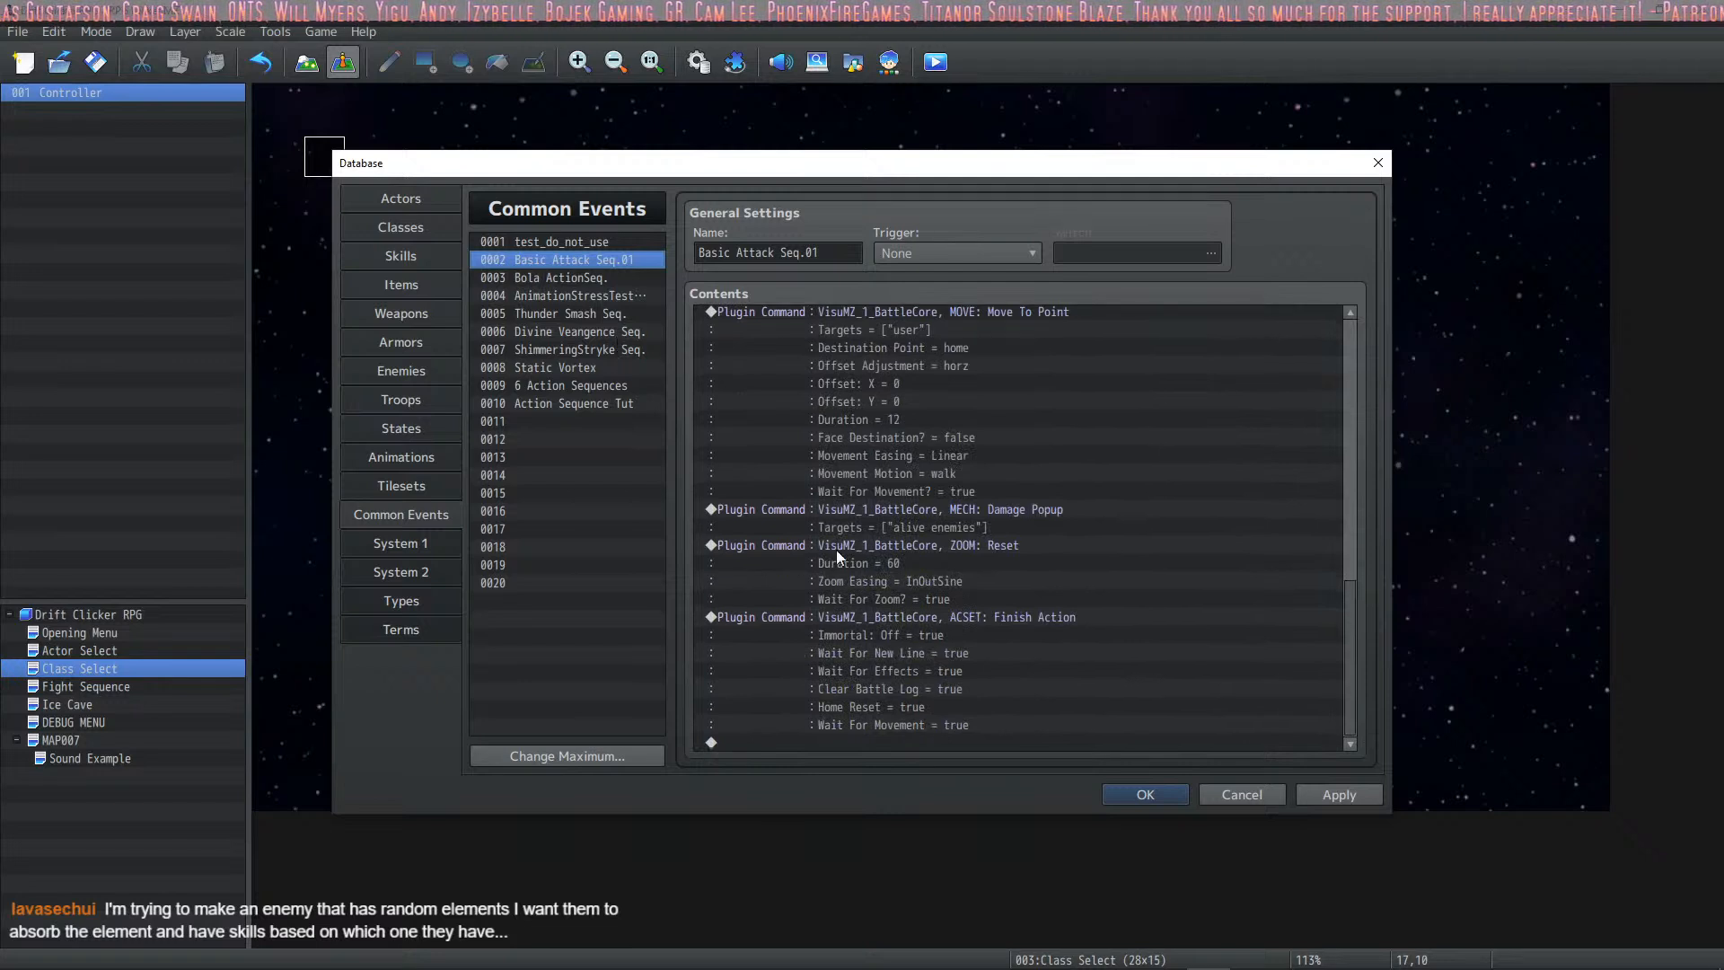
left_click(574, 277)
left_click(901, 314)
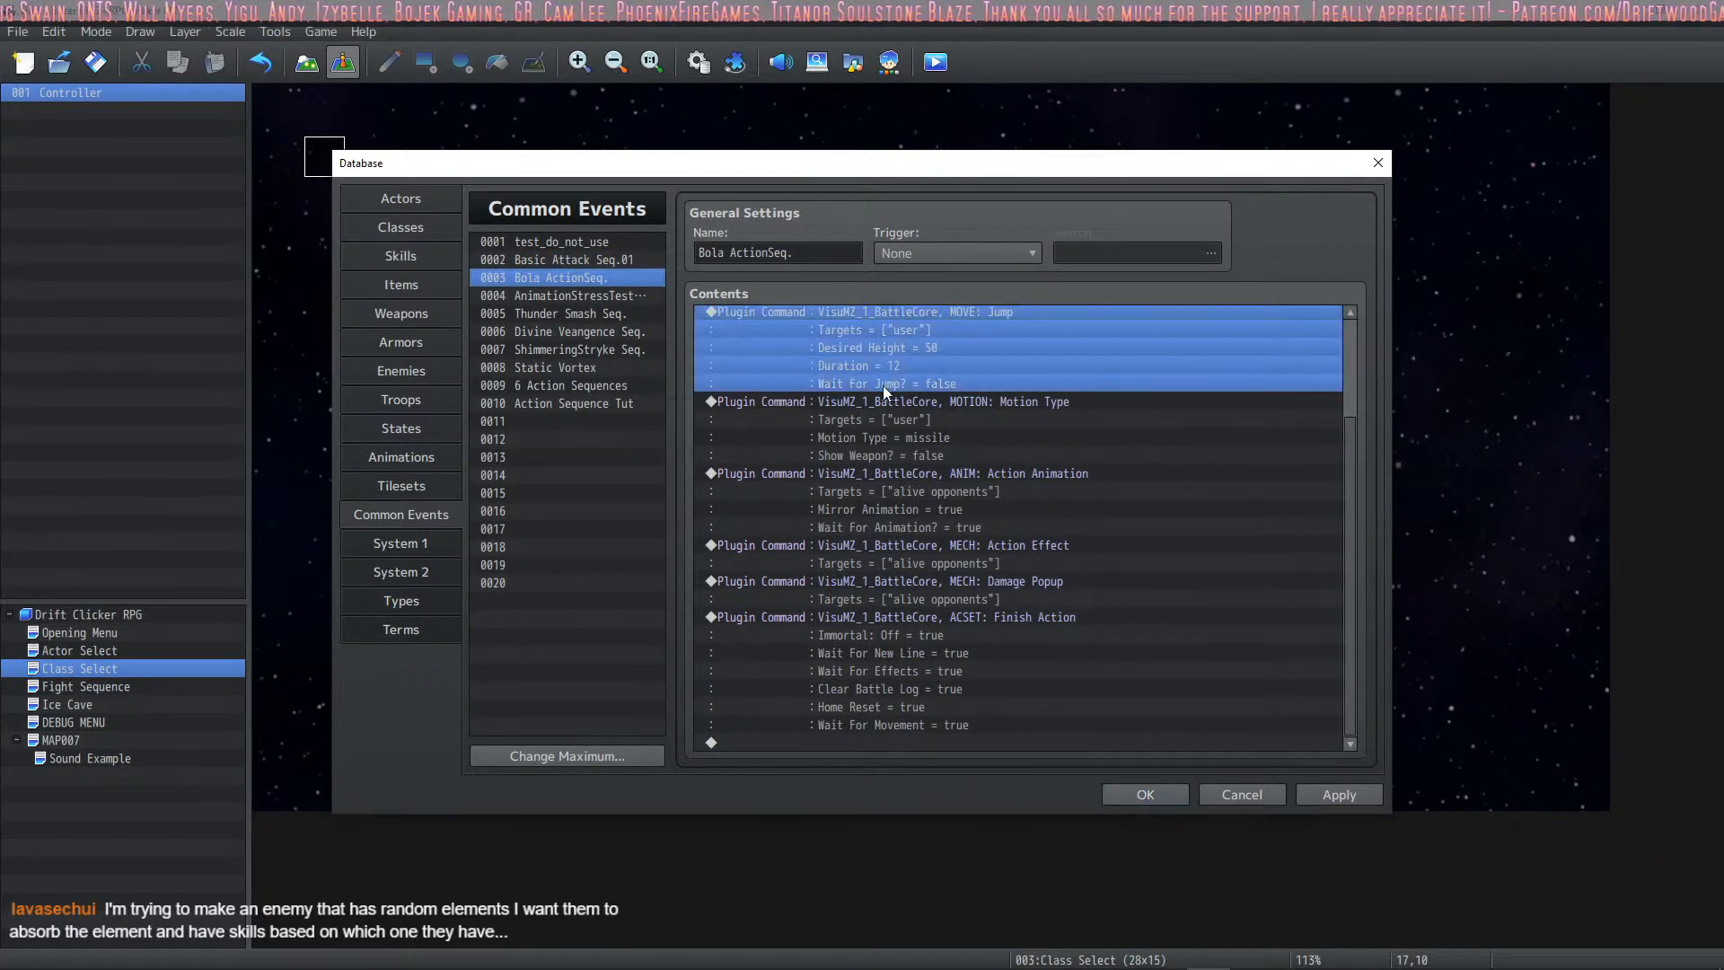
scroll(918, 519, "up", 3)
left_click(933, 319)
scroll(948, 422, "down", 3)
scroll(950, 433, "up", 1)
scroll(950, 438, "down", 1)
scroll(943, 440, "up", 3)
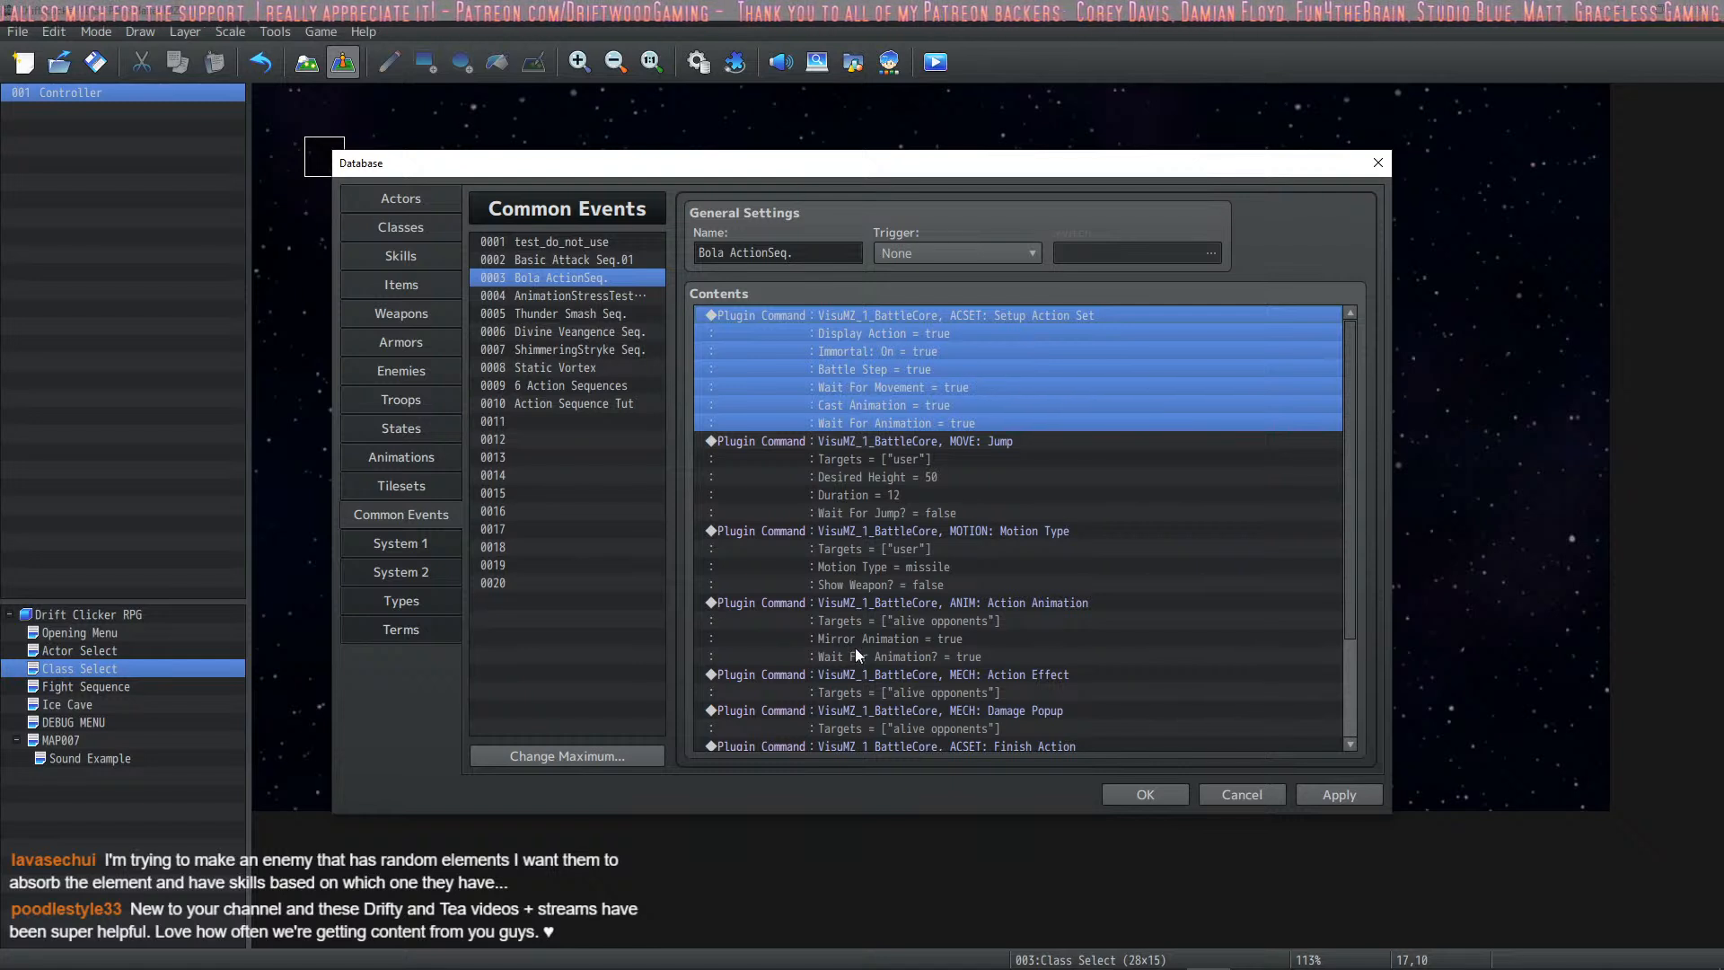
Step: Copy the Bola ActionSeq. commands from MOVE: Jump through MECH: Damage Popup, leaving out Setup Action Set and Finish Action
left_click(858, 440)
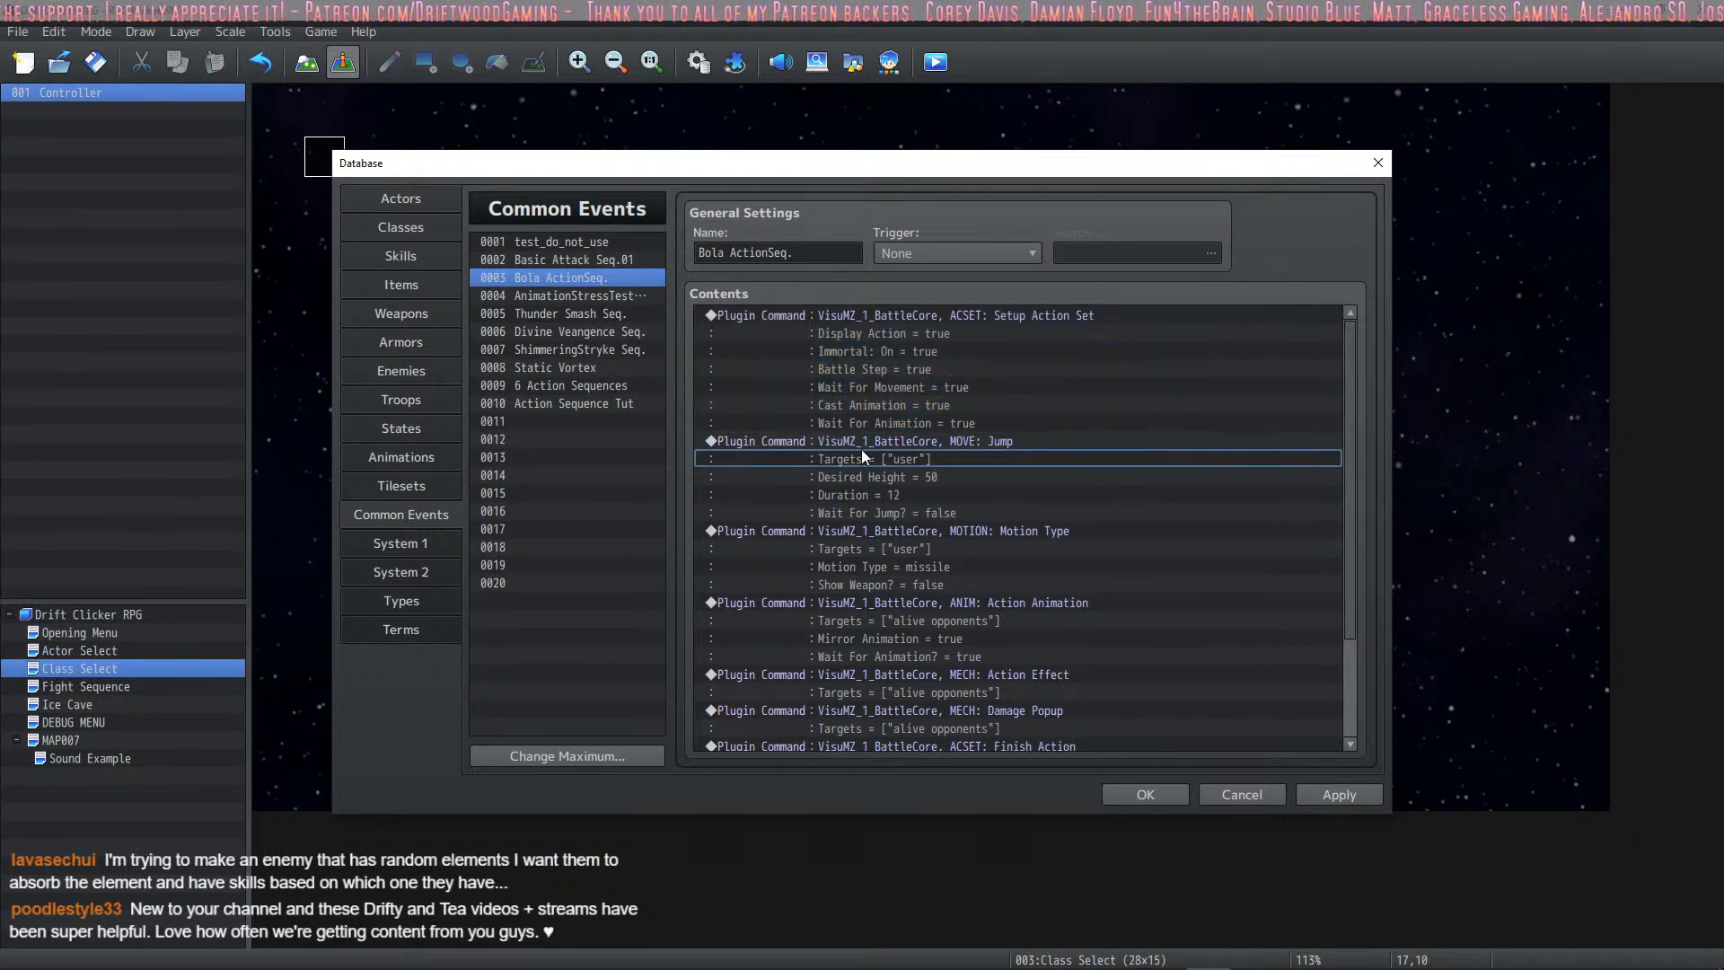
scroll(871, 434, "down", 3)
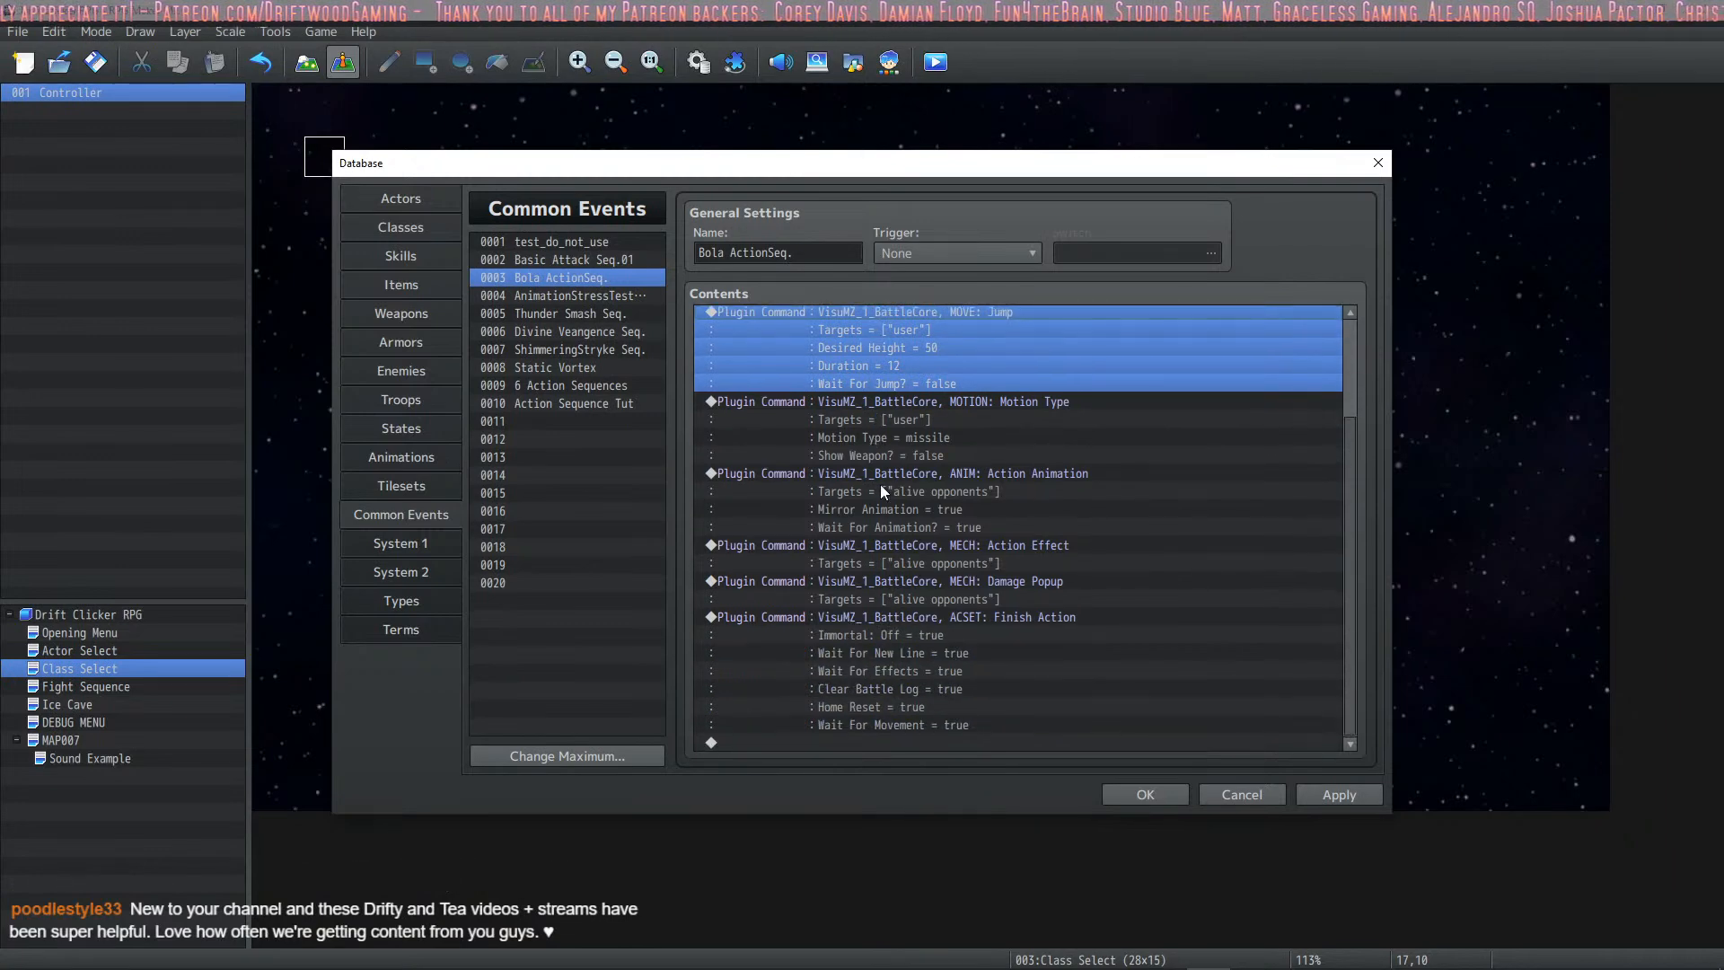
left_click(947, 598, "shift")
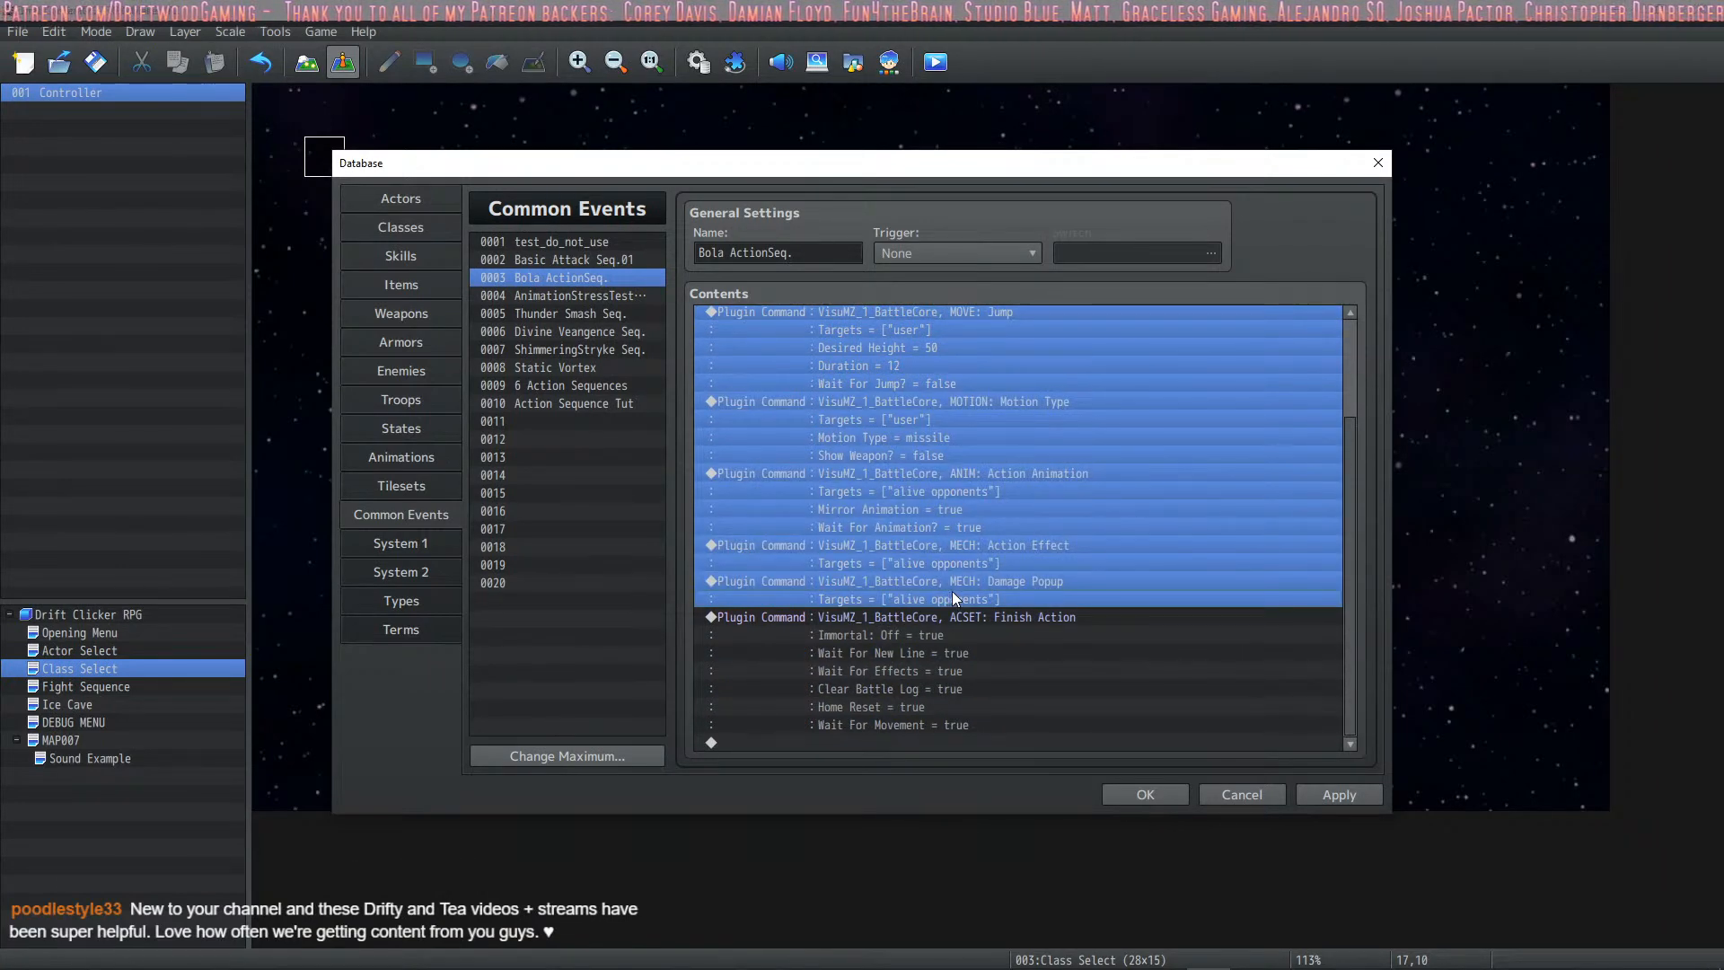
Step: Paste the copied Bola commands at the end of the Action Sequence Tut common event, after its Finish Action command
left_click(580, 404)
scroll(791, 402, "down", 6)
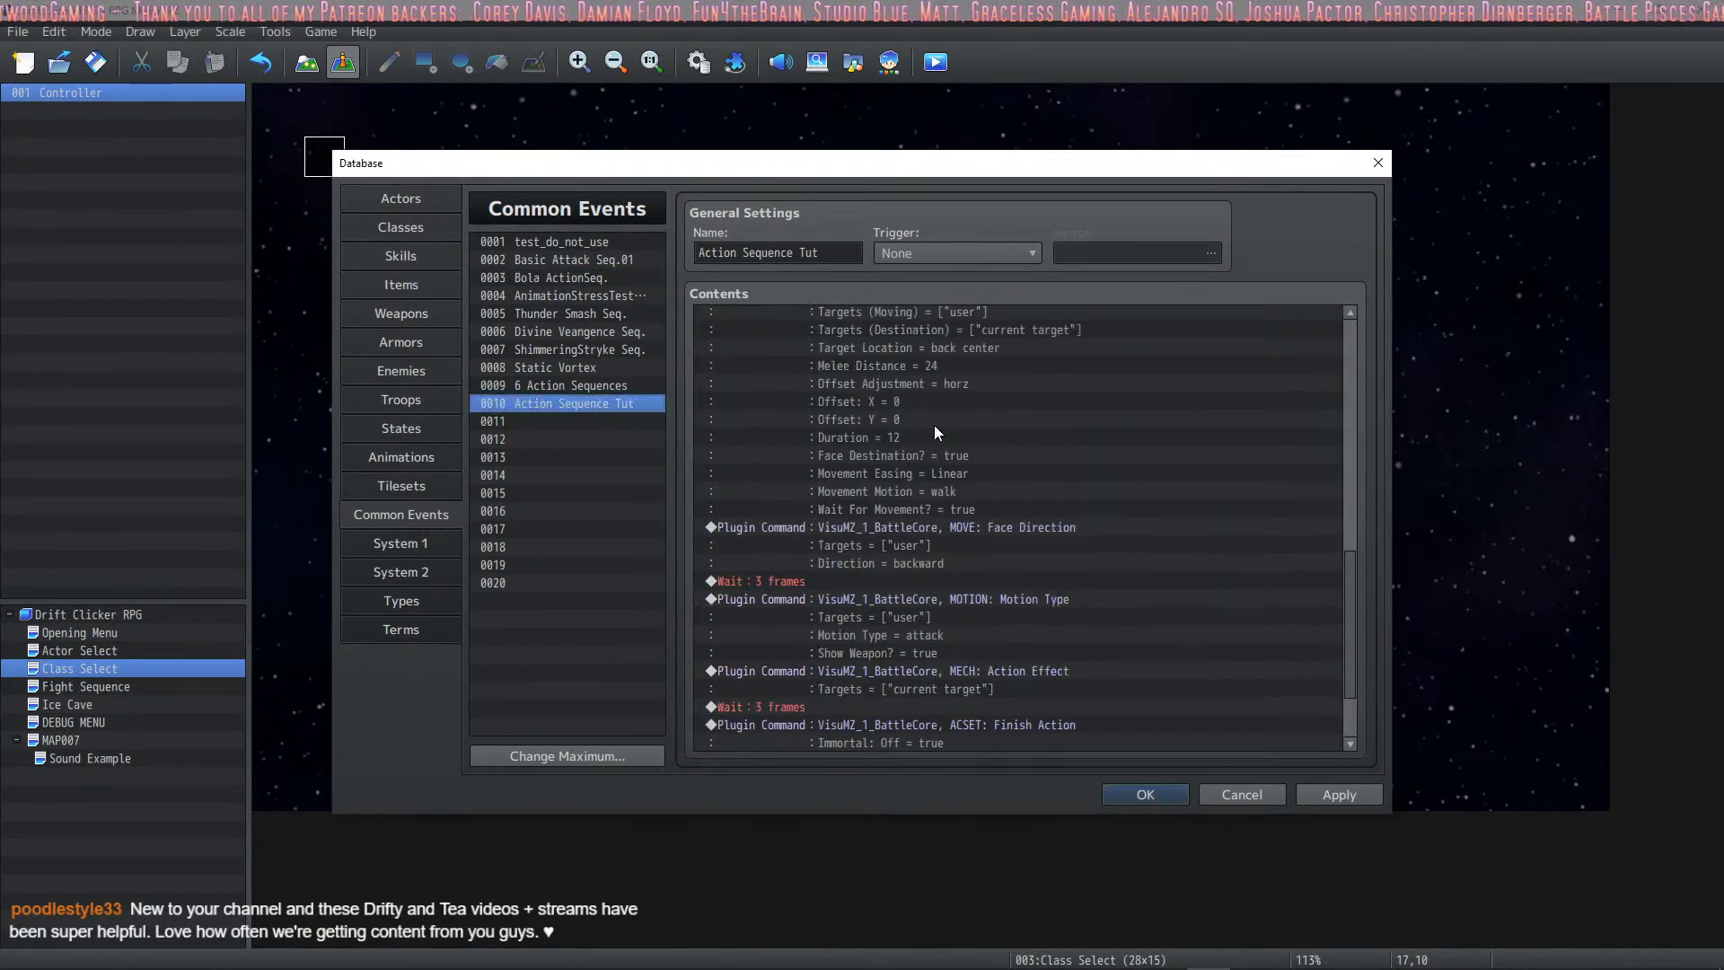
scroll(940, 444, "up", 8)
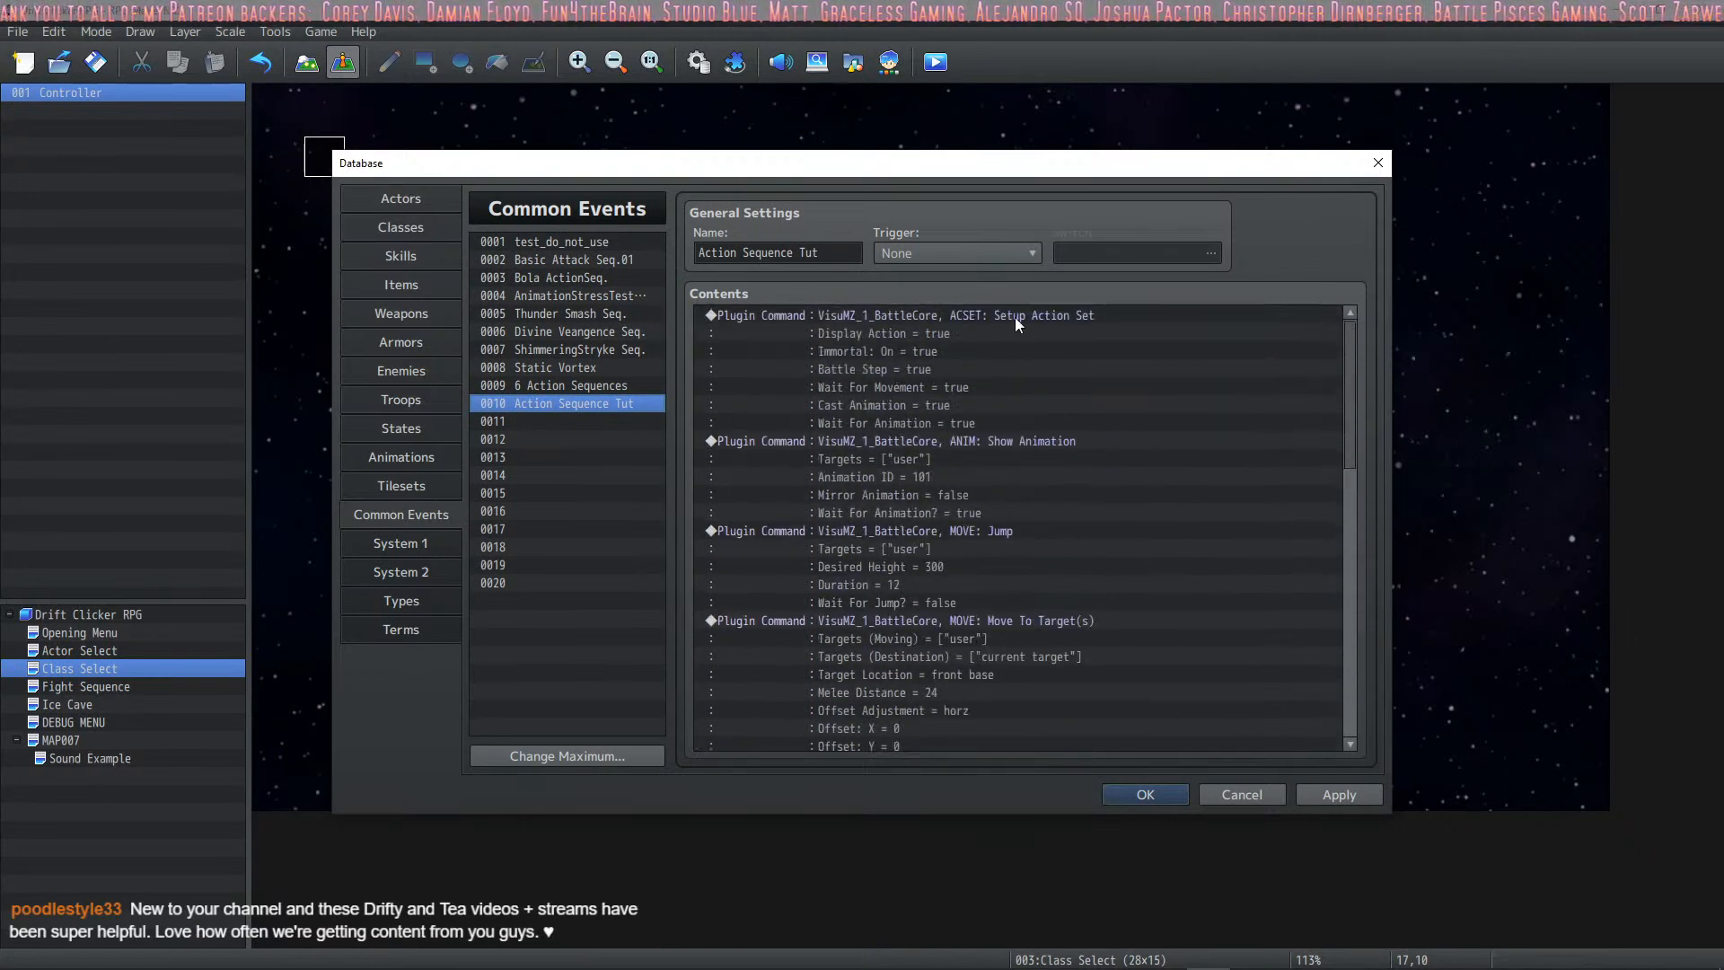
scroll(1356, 402, "down", 10)
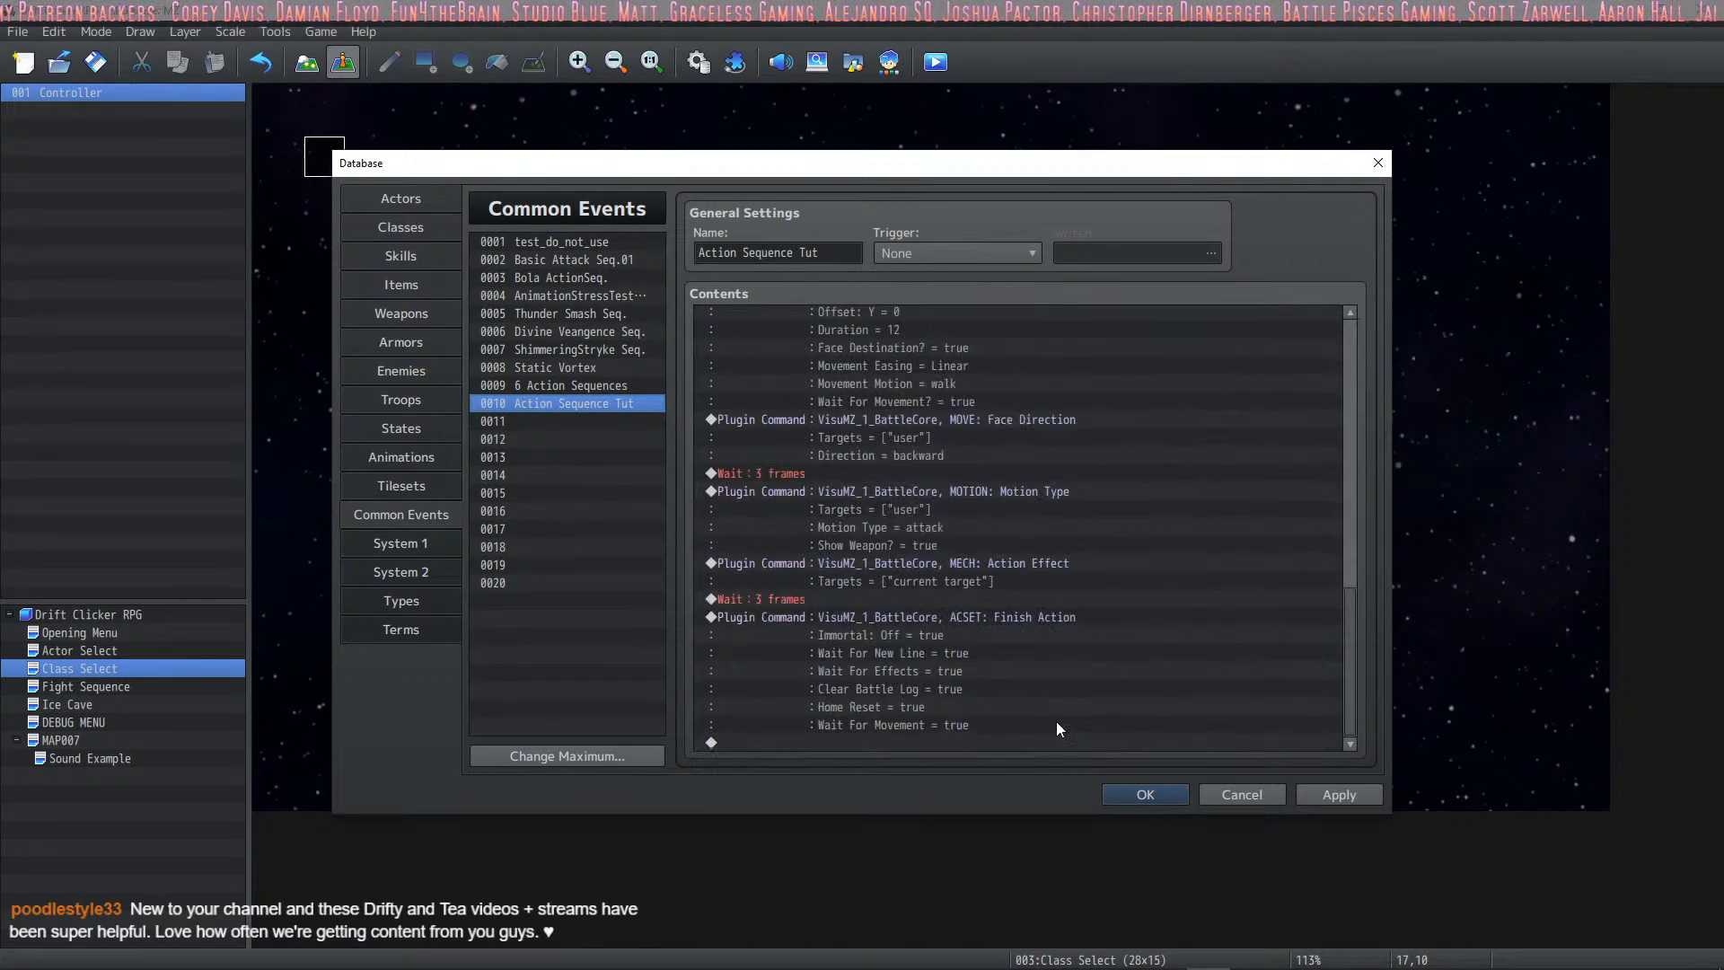
left_click(931, 742)
key("ctrl+v")
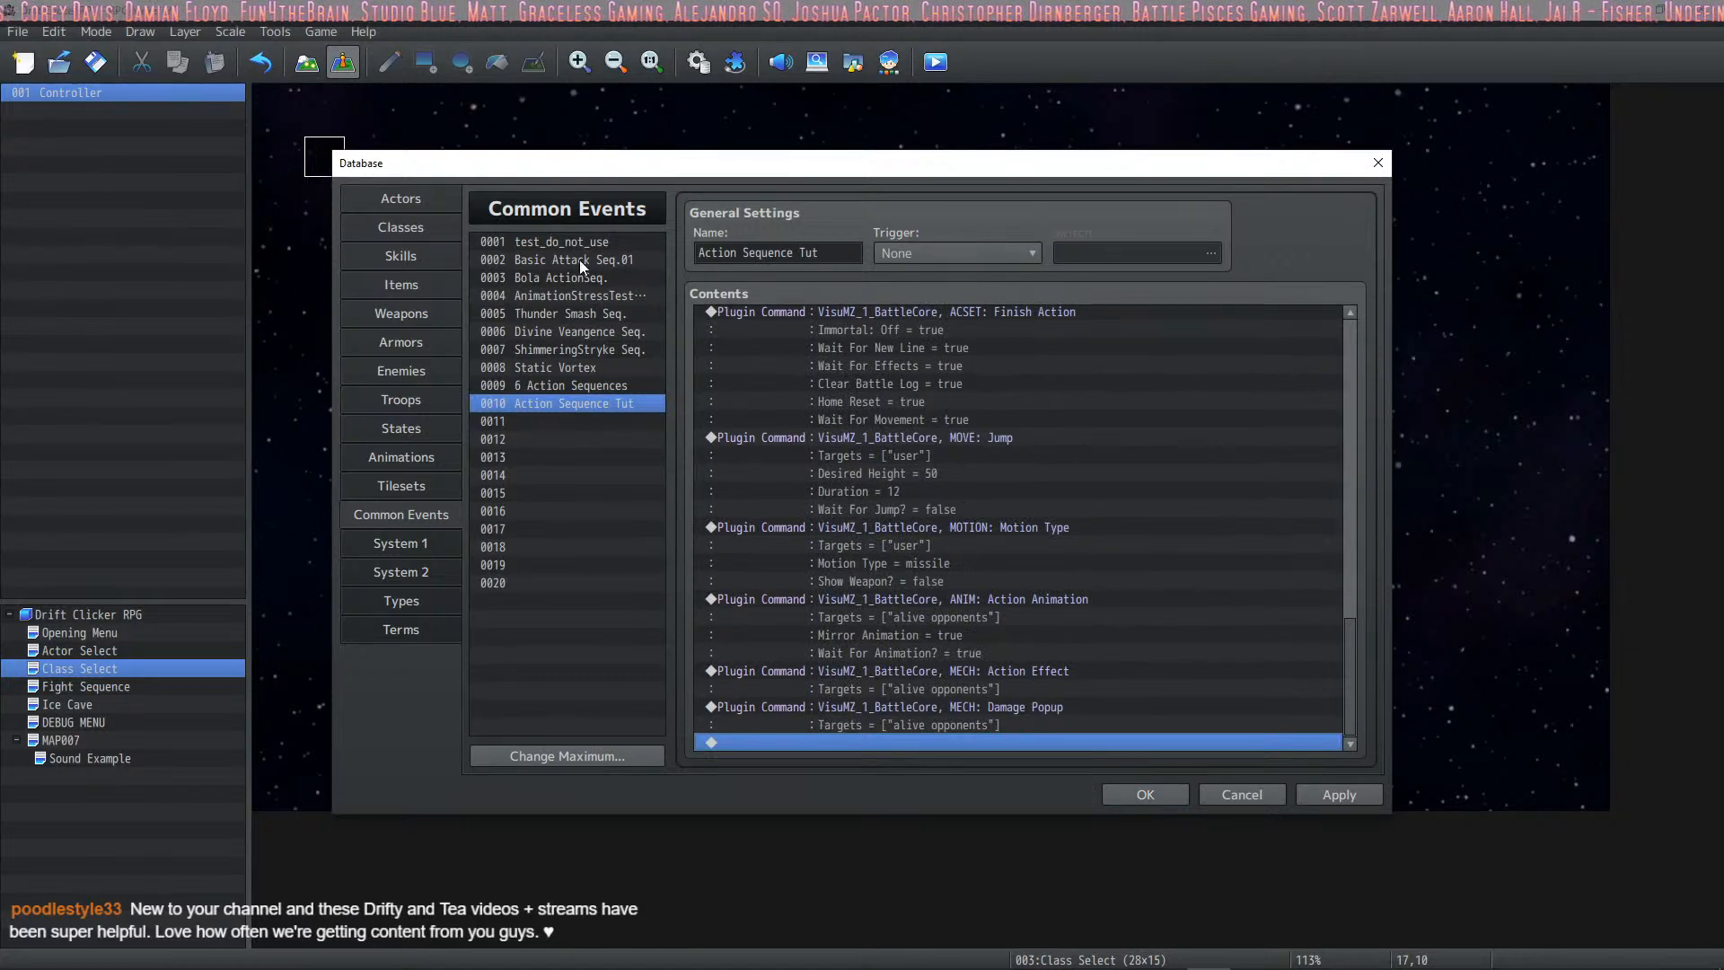
Step: Copy the Thunder Smash Seq. commands from the Top of sequence comment through the last MECH: Action Effect command
left_click(598, 295)
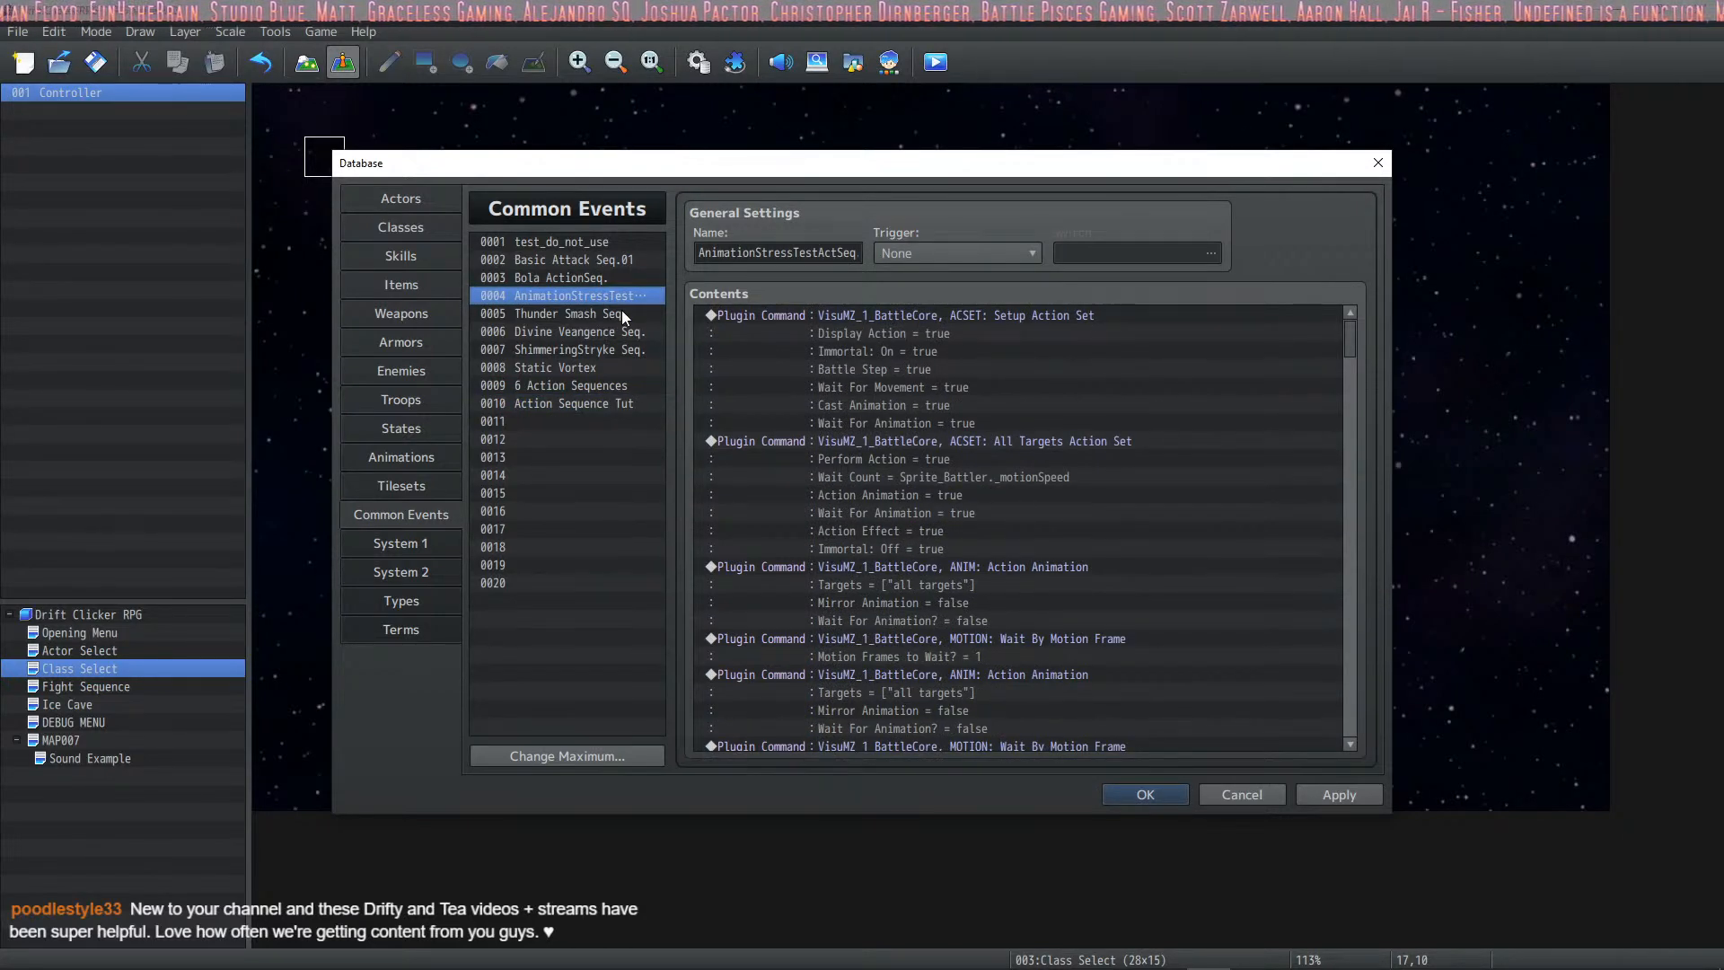
left_click(621, 310)
left_click(892, 316)
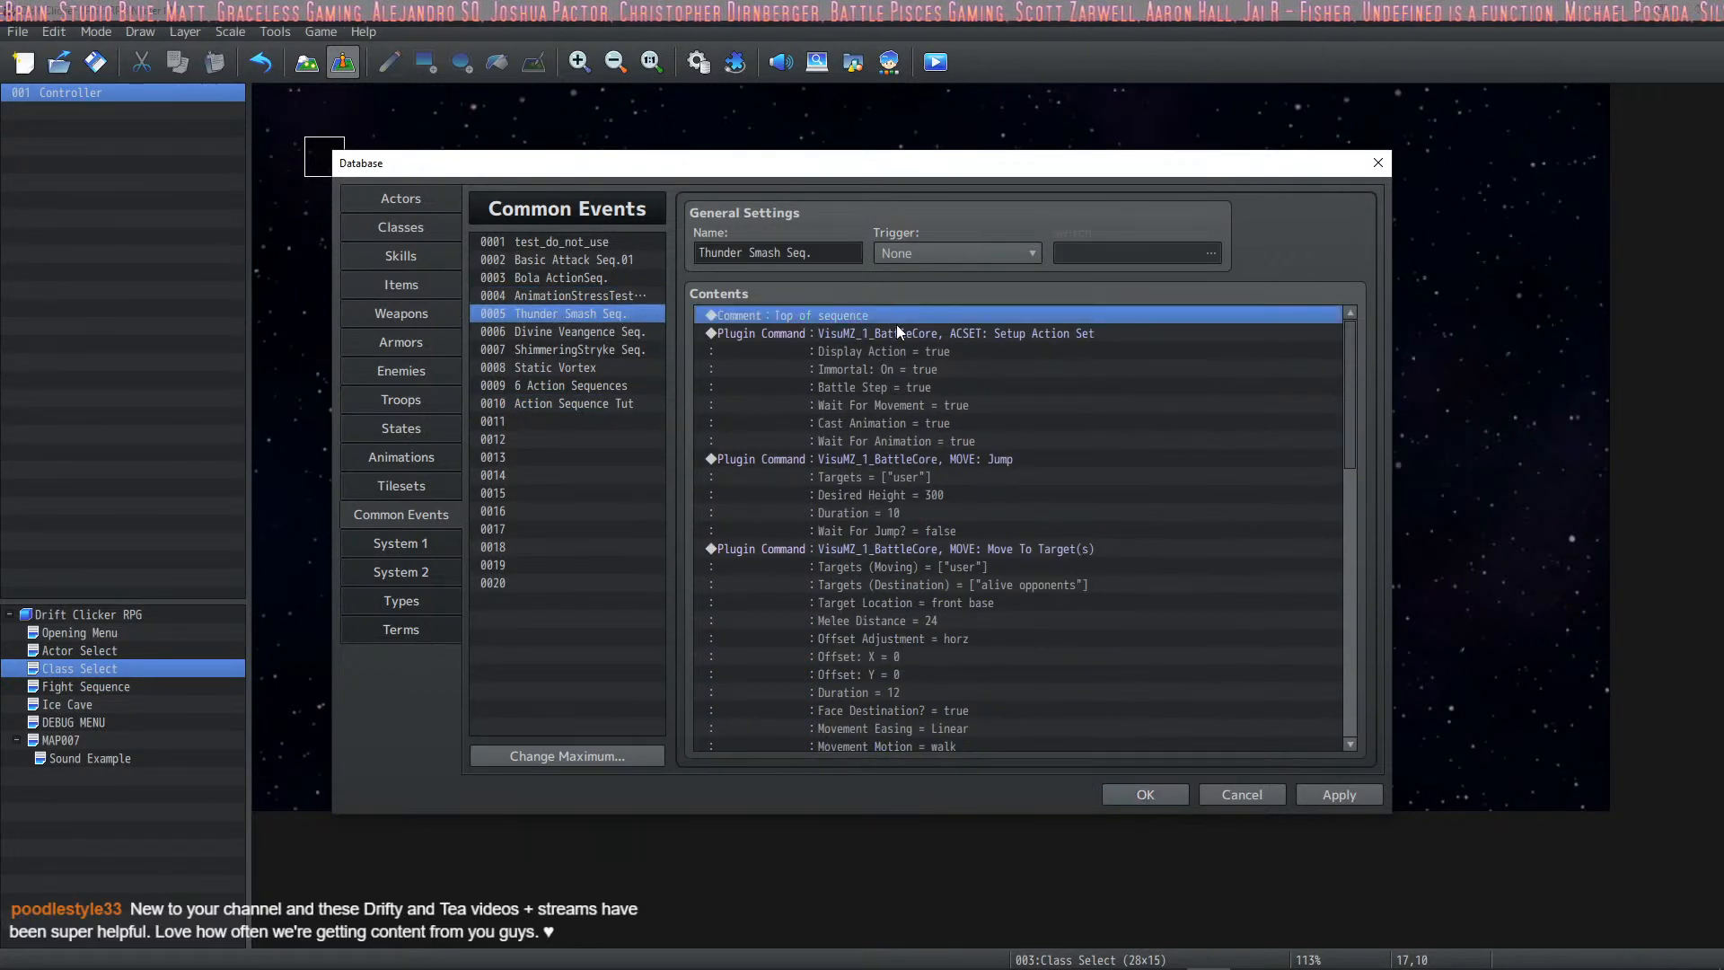
left_click(912, 332)
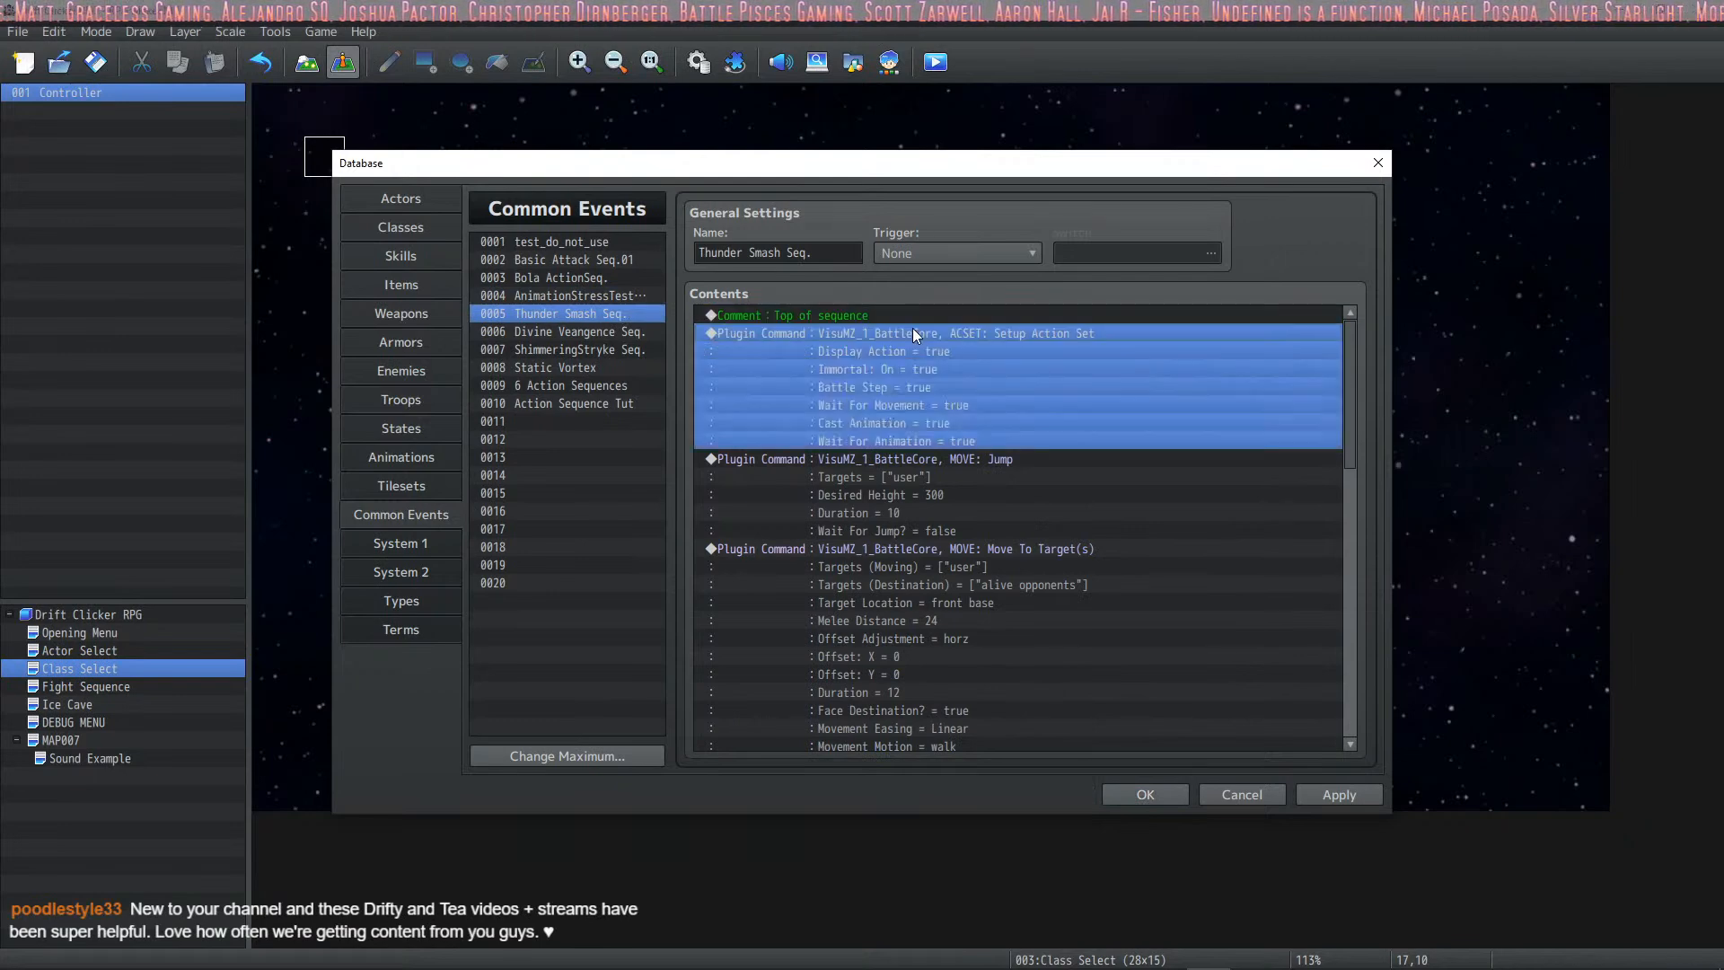
left_click(918, 315)
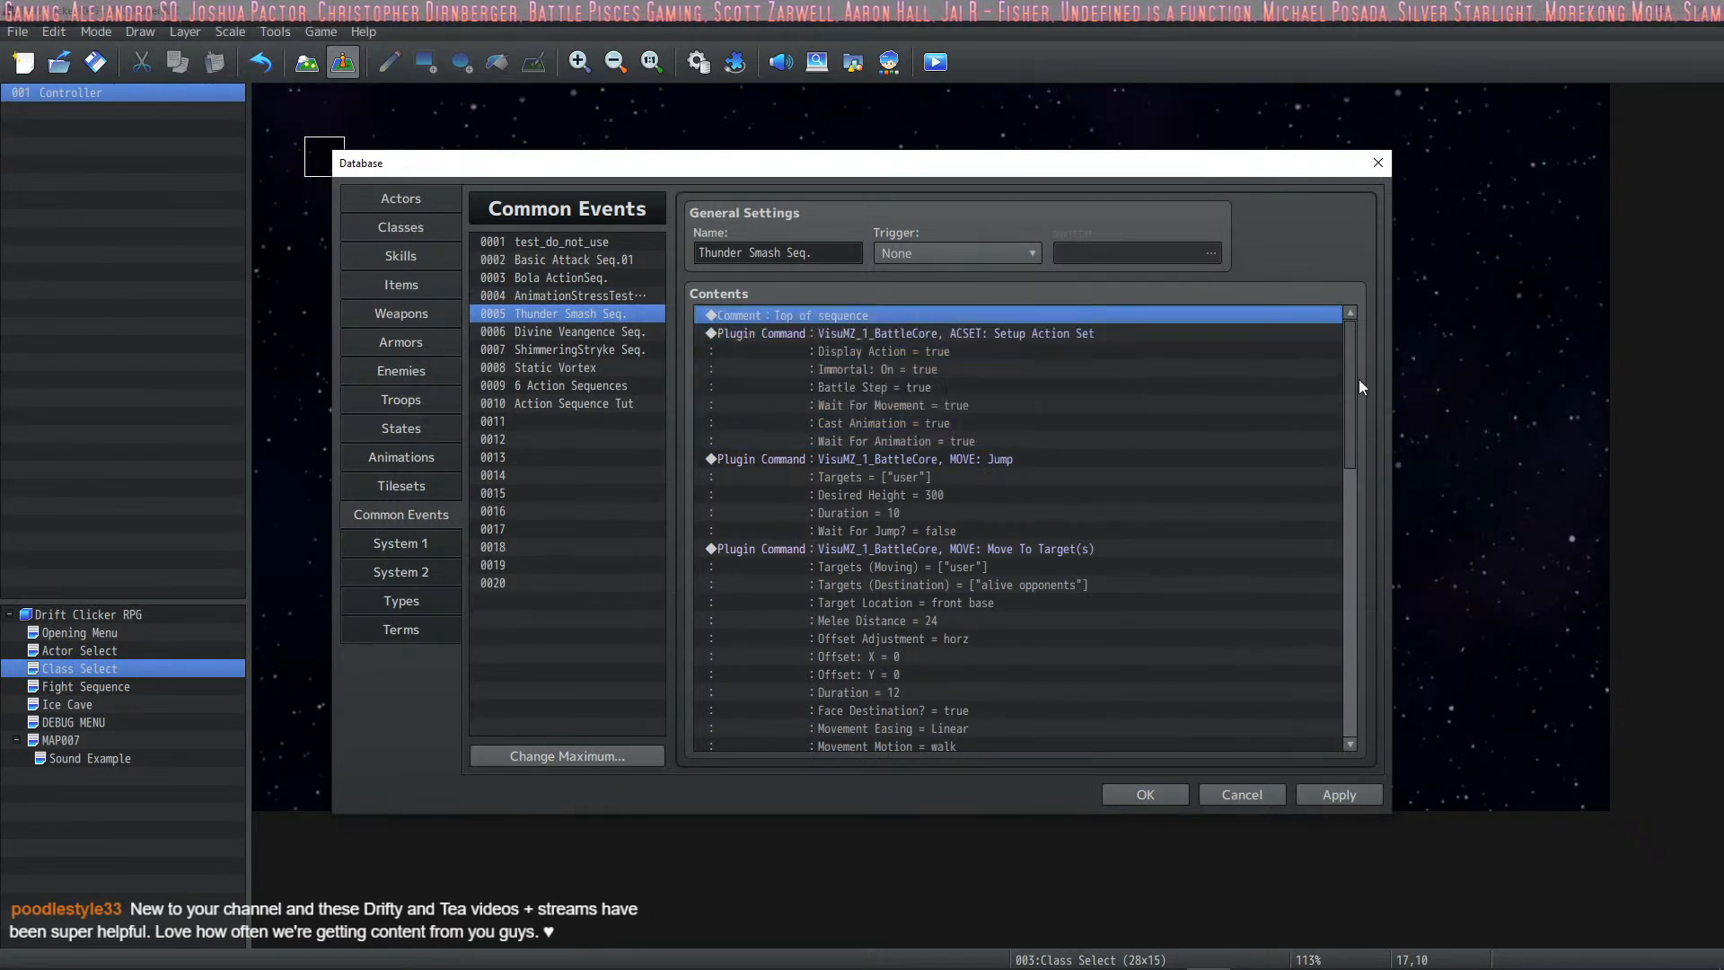
scroll(1350, 503, "down", 15)
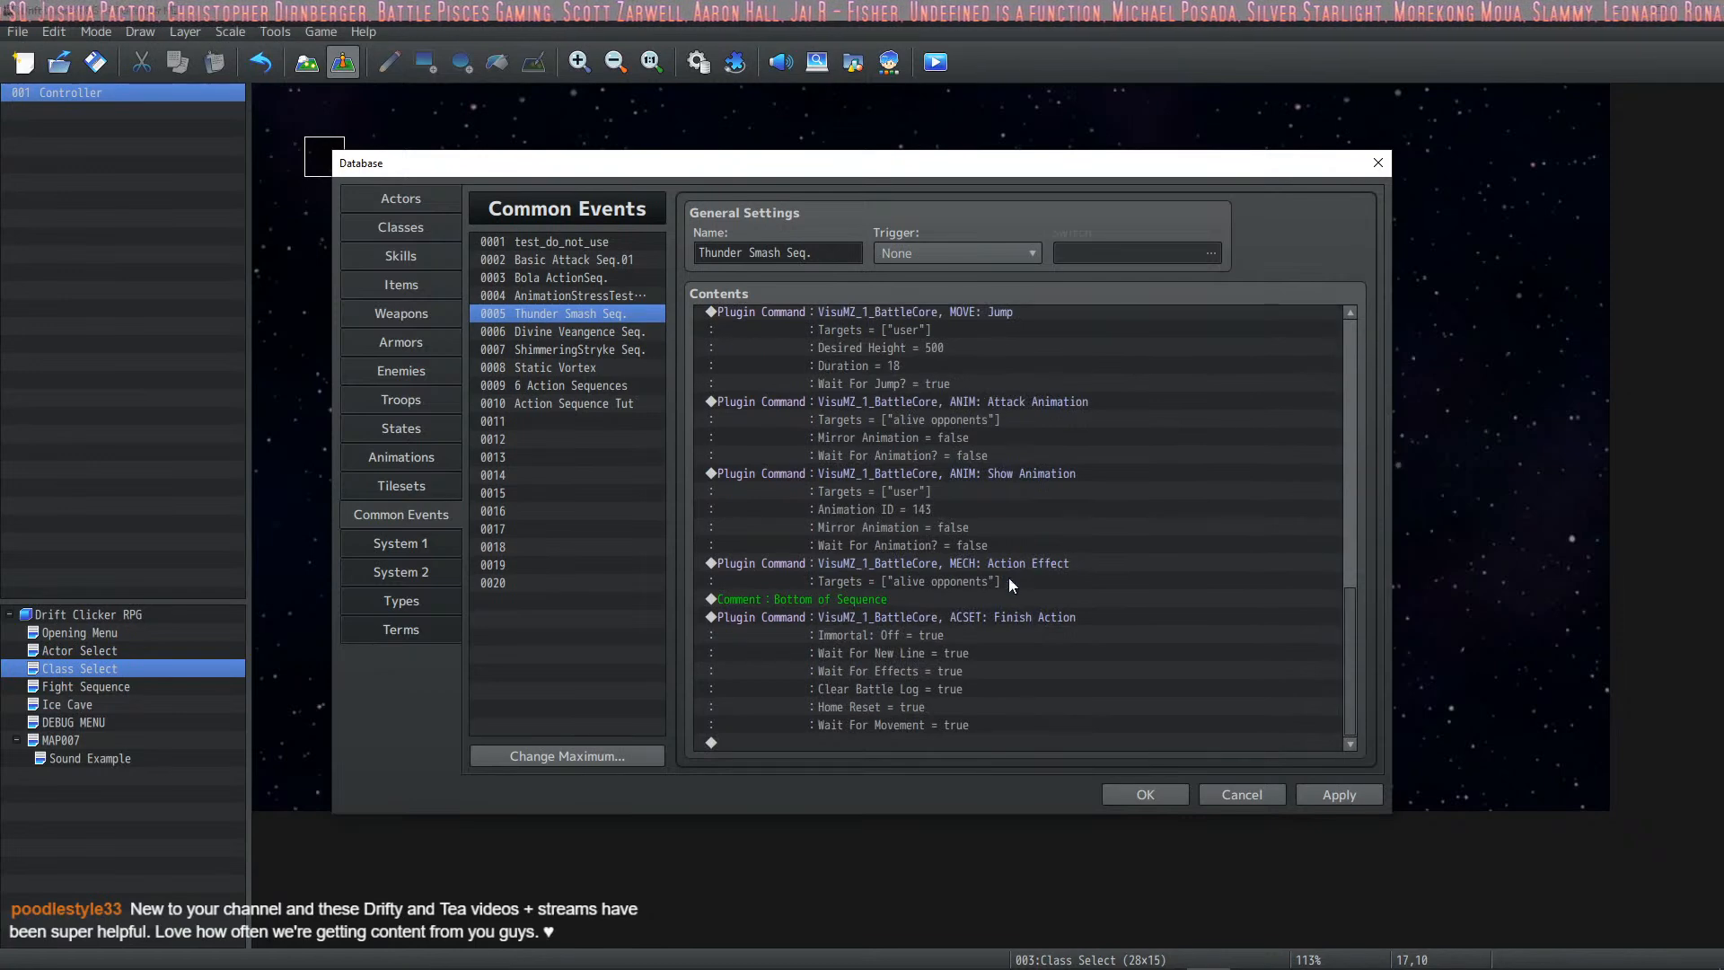
left_click(1010, 564, "shift")
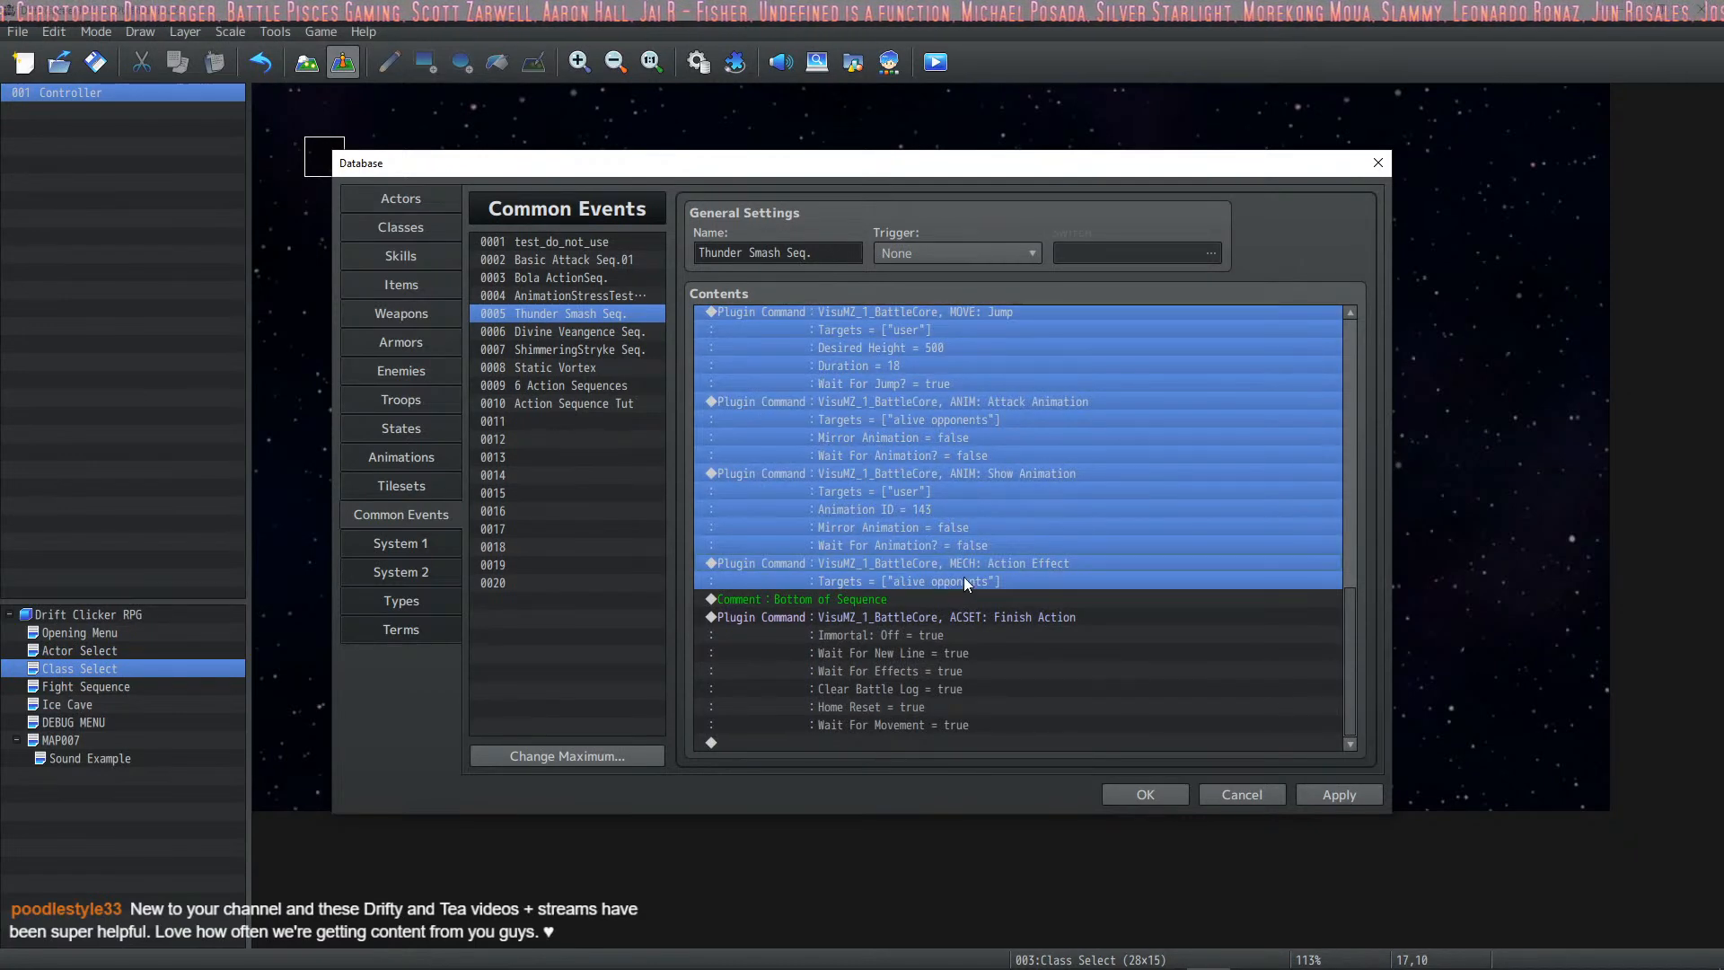
Step: Paste the copied Thunder Smash commands at the end of the 6 Action Sequences common event, after ZOOM: Reset
left_click(579, 404)
left_click(607, 384)
scroll(997, 494, "down", 10)
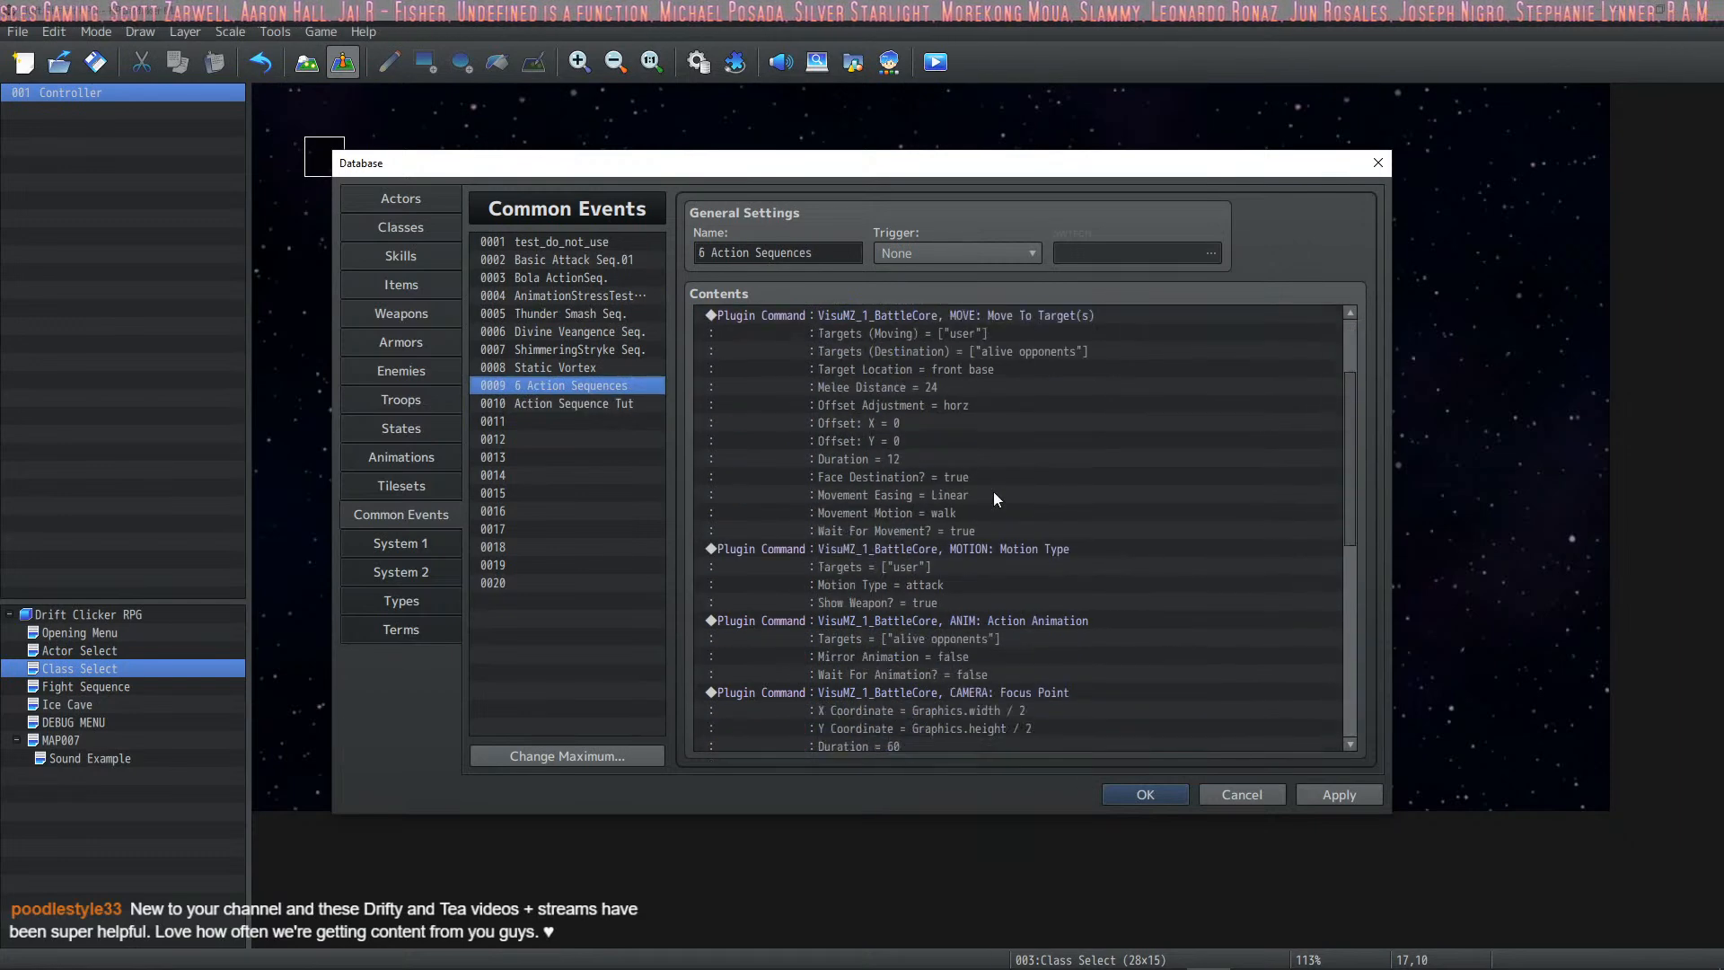
left_click(864, 742)
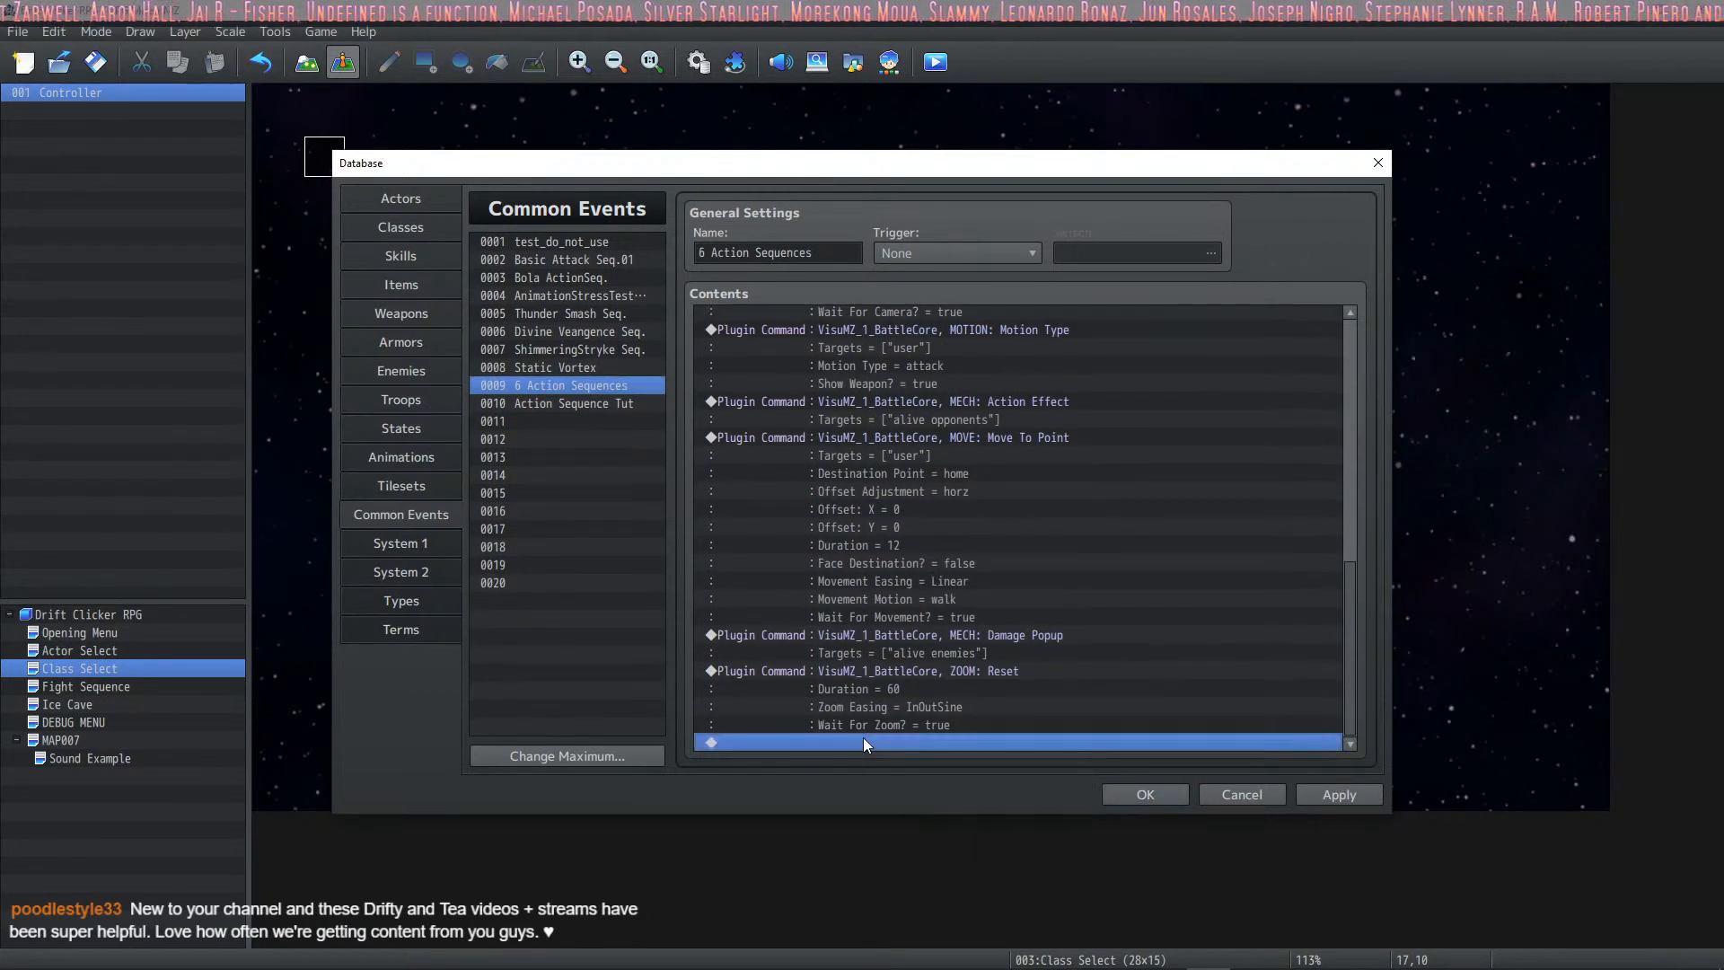
key("ctrl+v")
Step: Delete the Setup Action Set command and the Top of sequence comment from the pasted Thunder Smash block in 6 Action Sequences
scroll(970, 662, "up", 10)
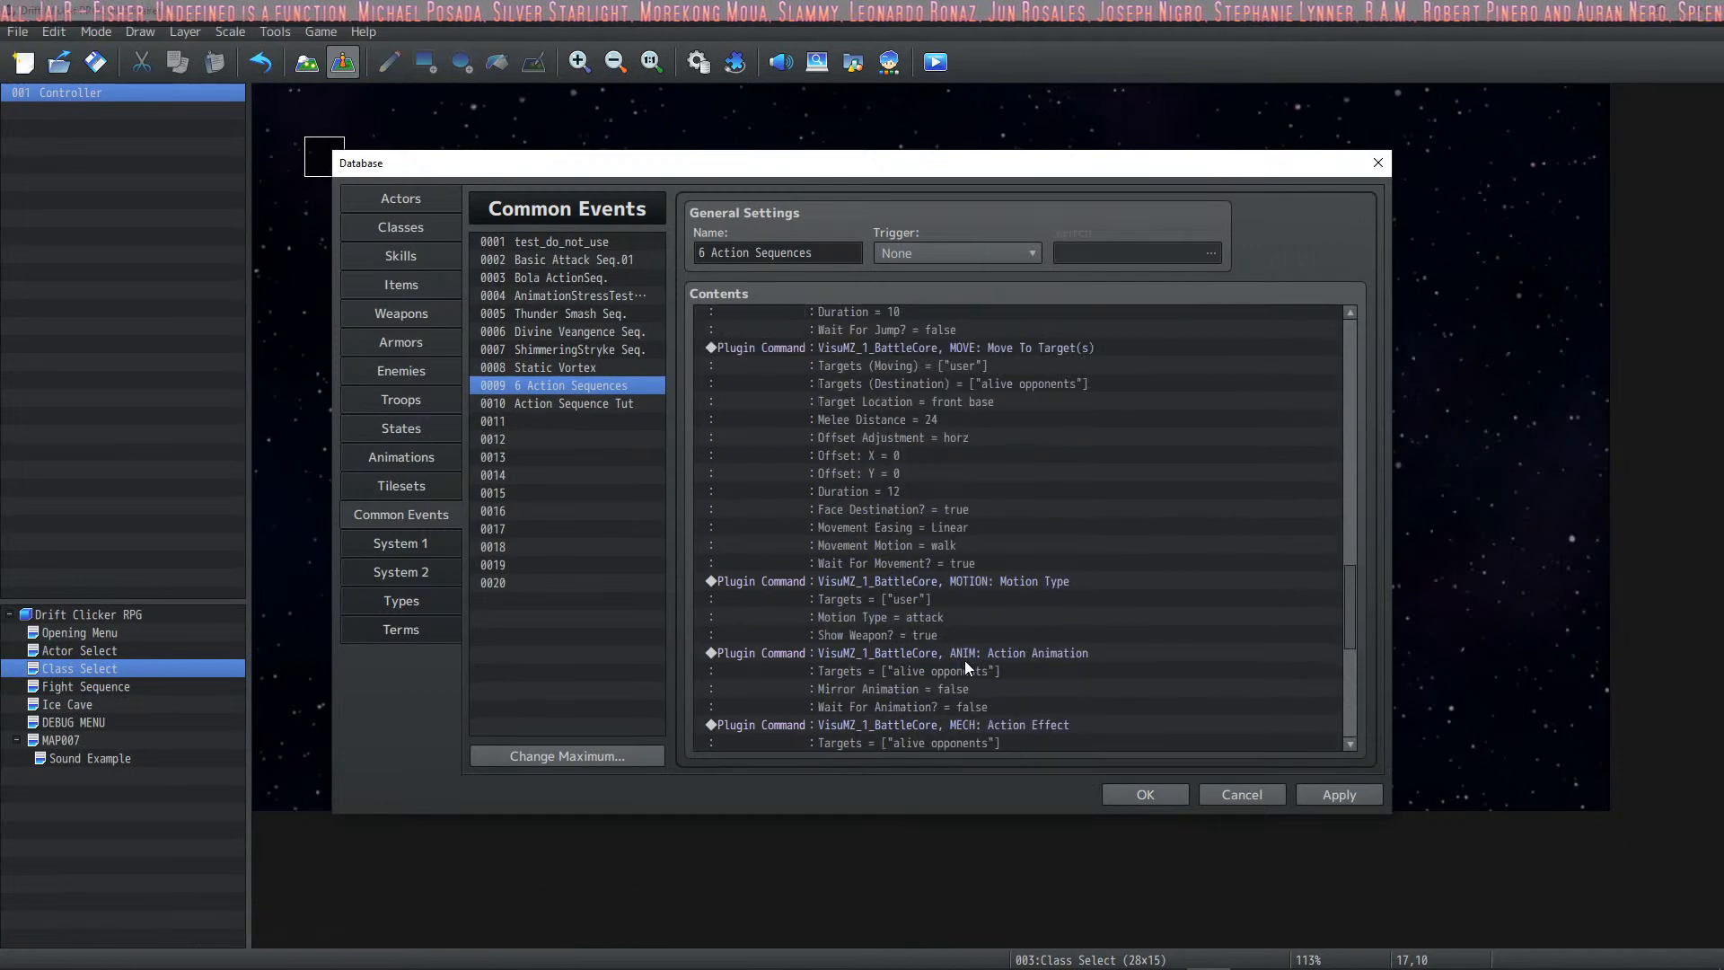
scroll(960, 628, "up", 5)
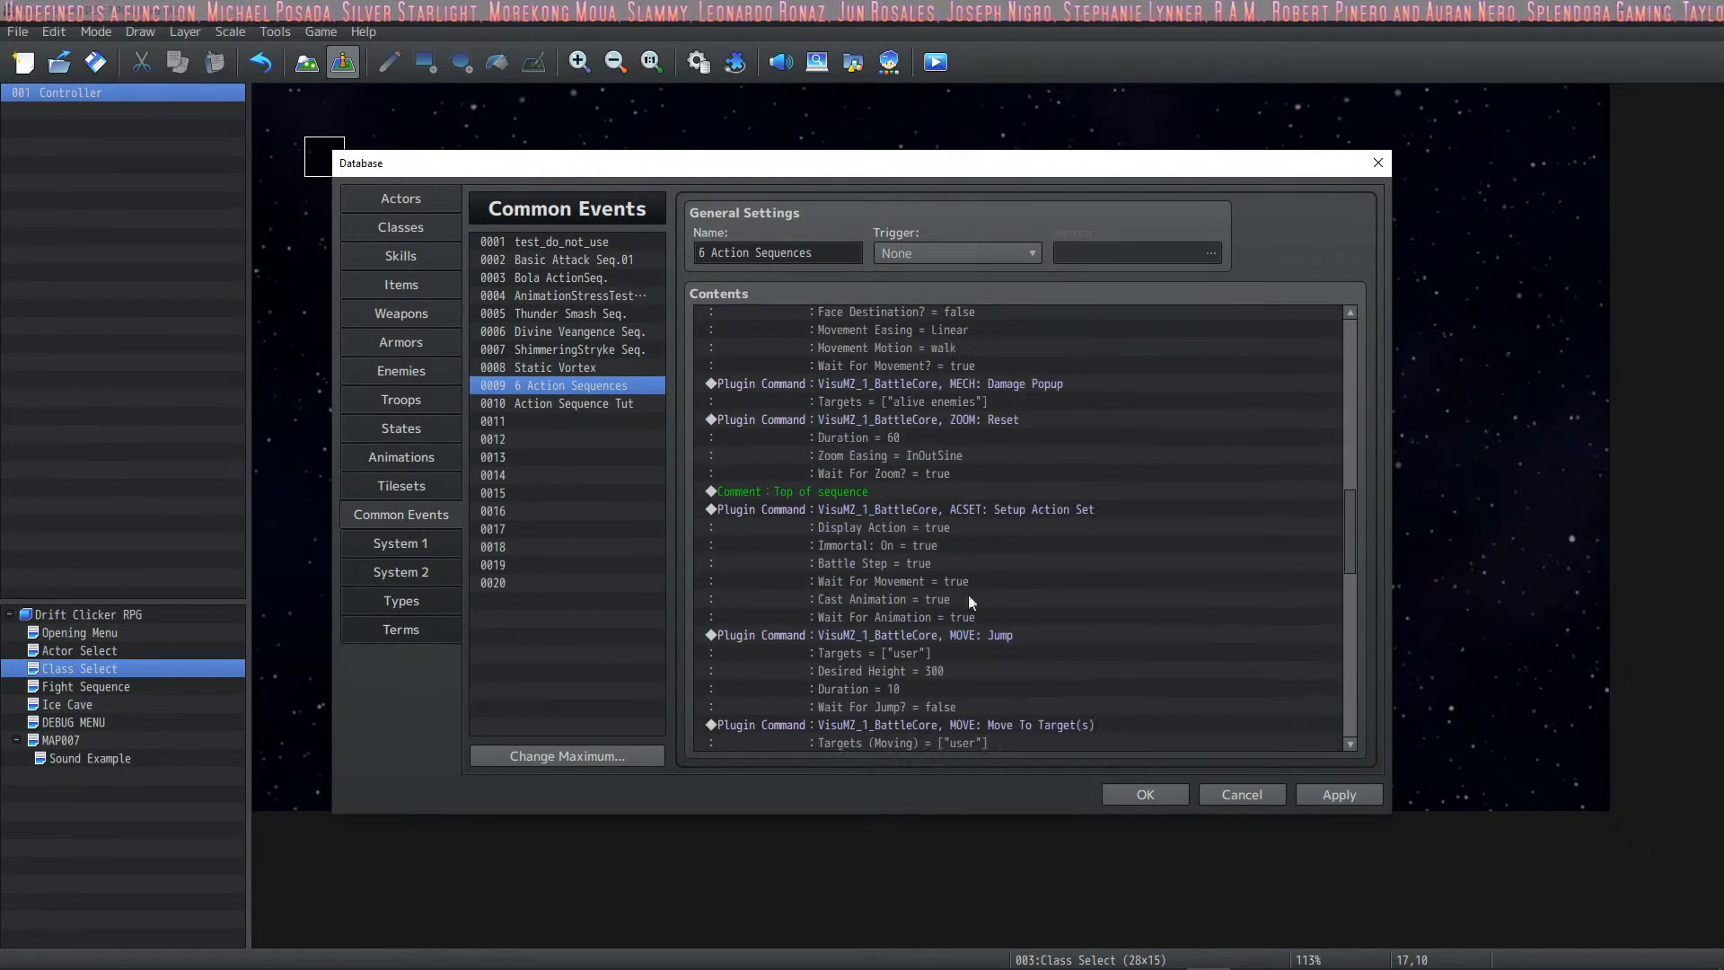
left_click(1006, 509)
key("Delete")
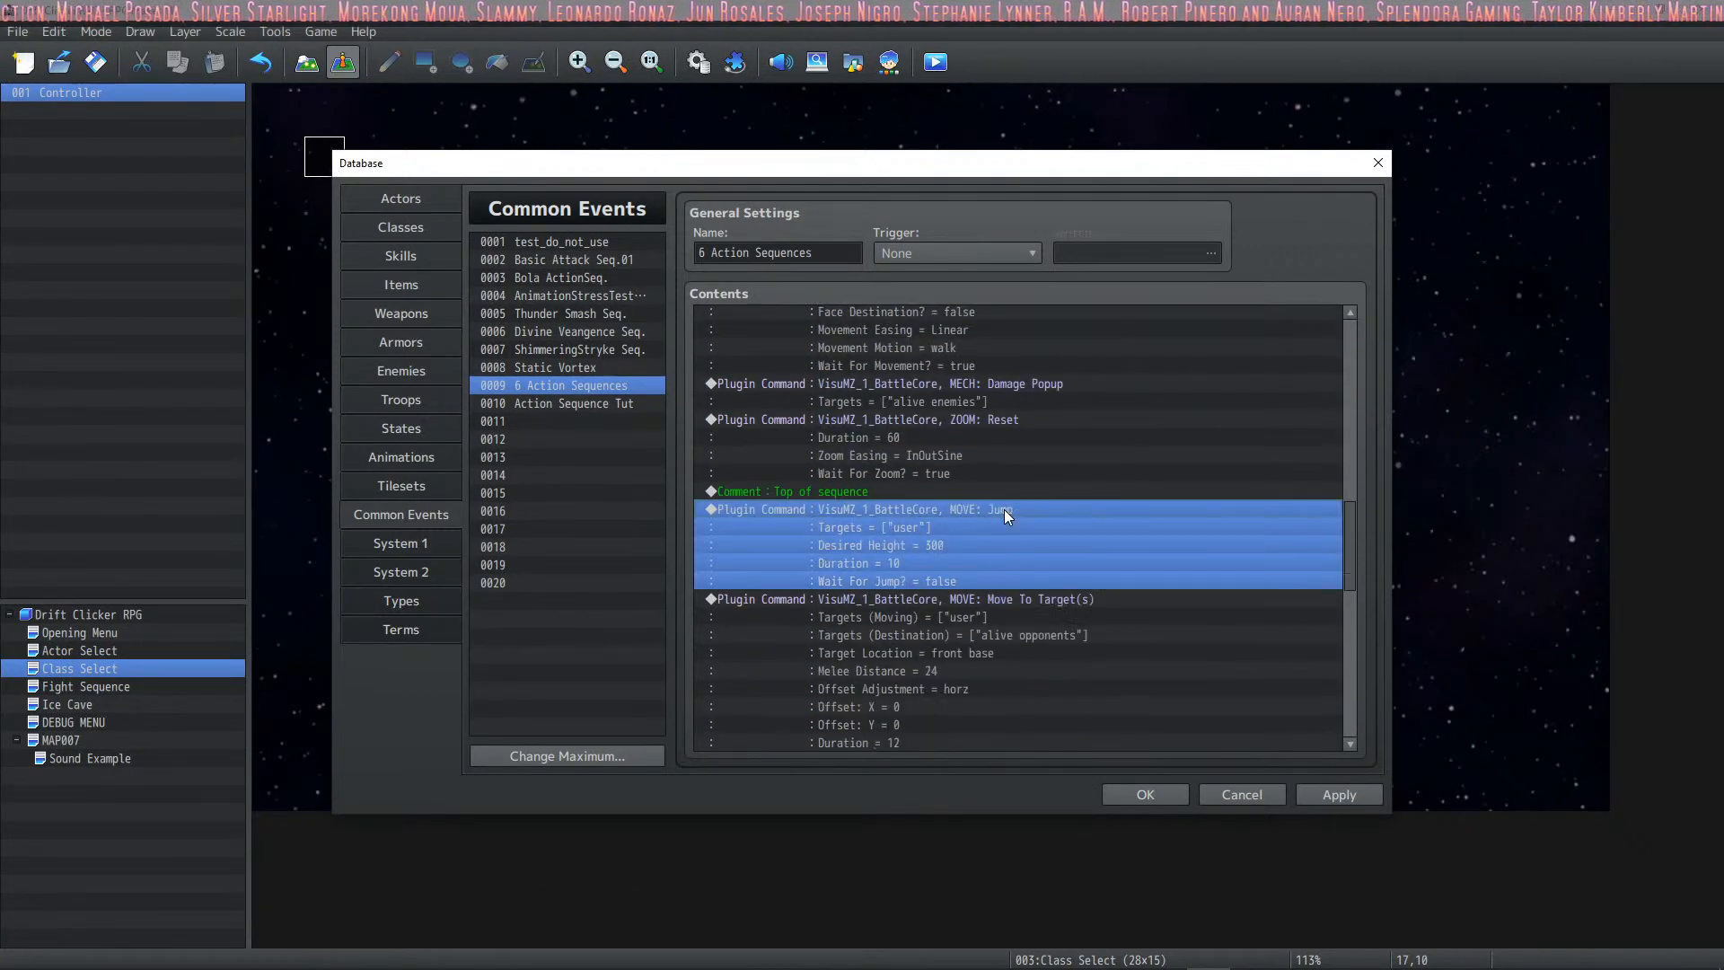
left_click(871, 484)
key("Delete")
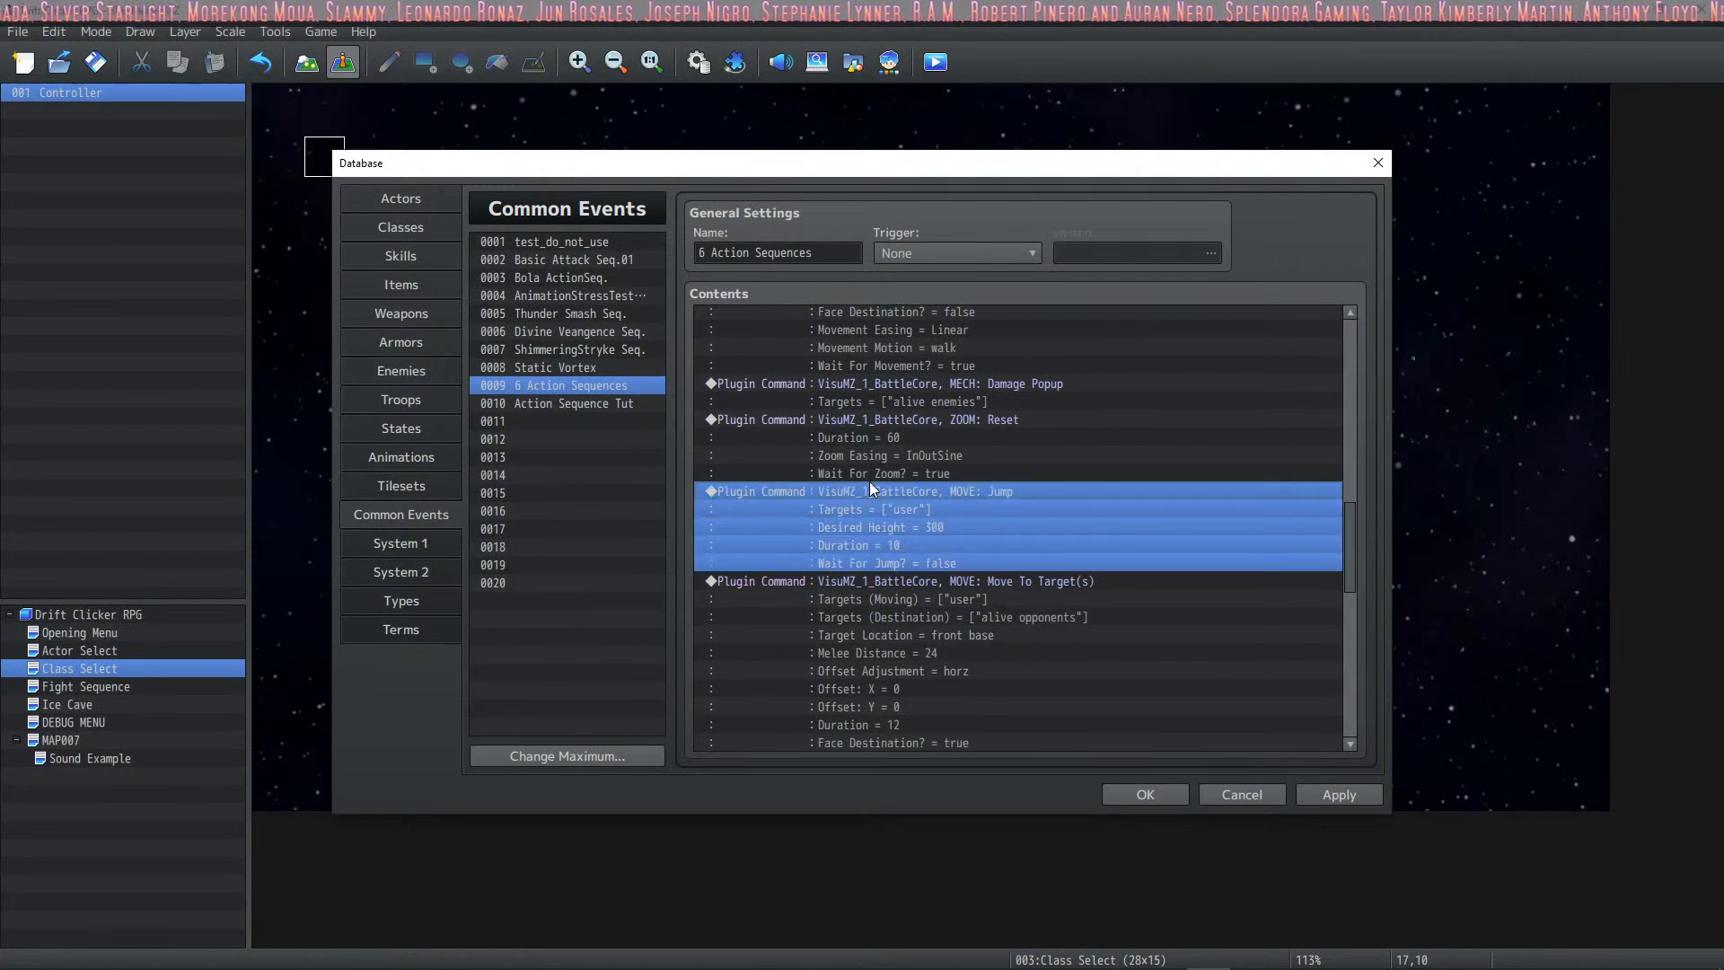
scroll(869, 481, "up", 5)
scroll(869, 481, "up", 6)
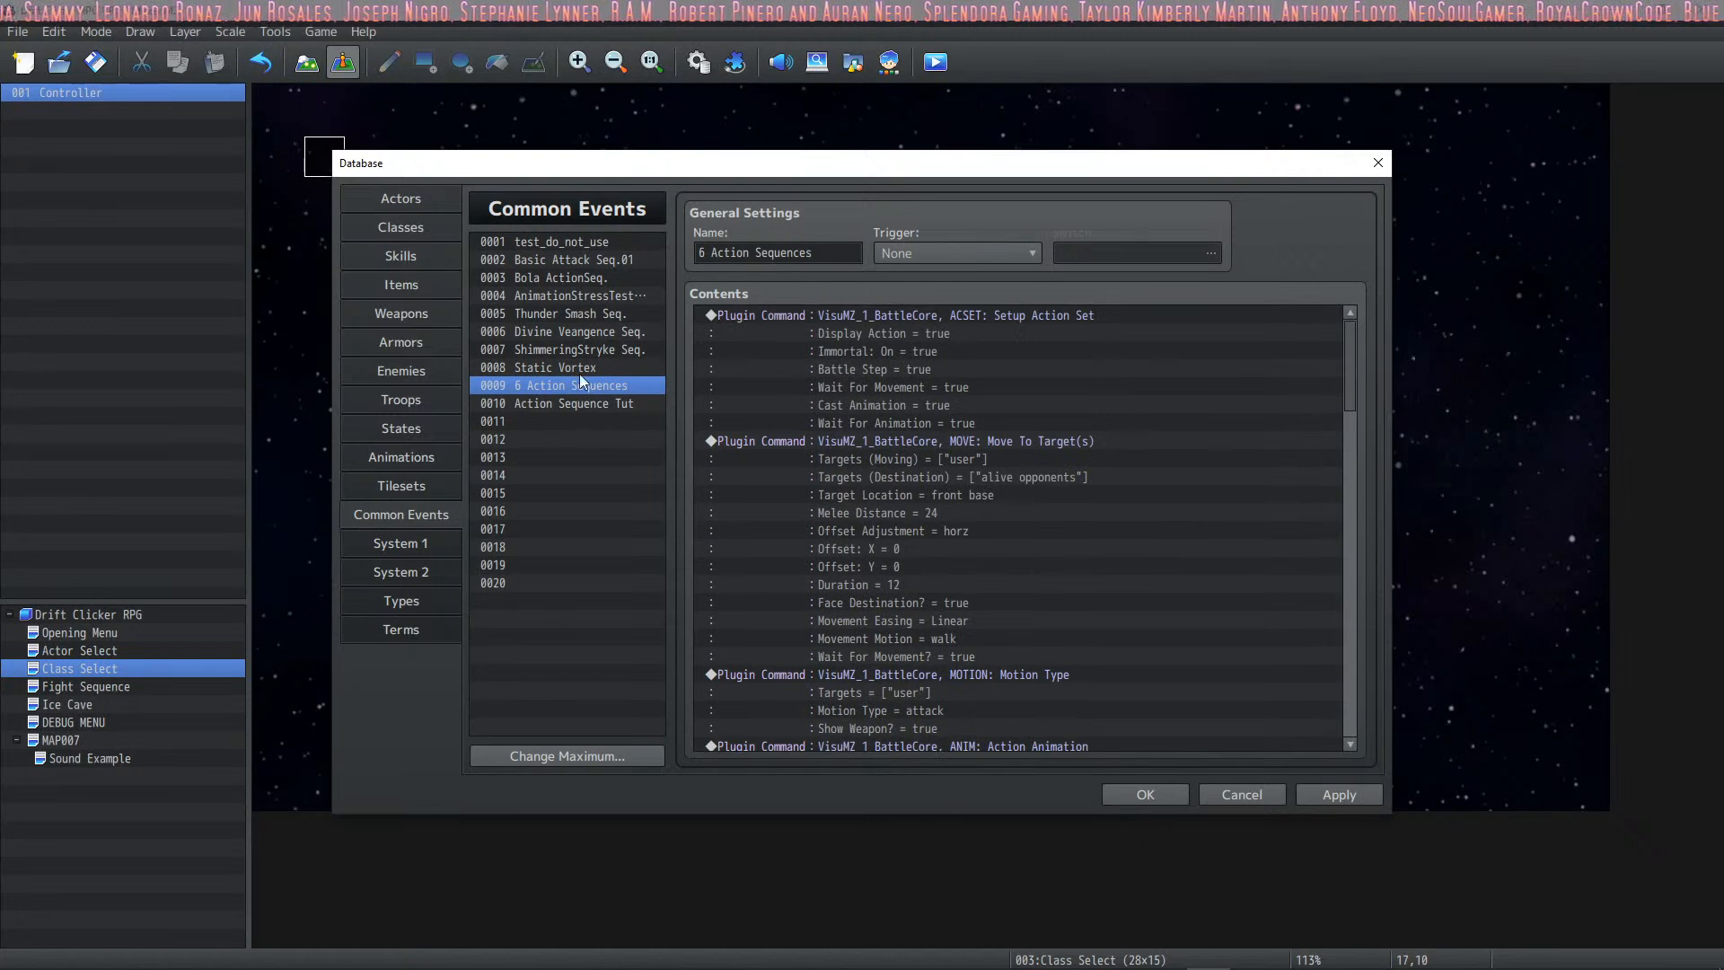
Step: Copy the Divine Veangence Seq. commands from the first MOVE: Float through the last MOVE: Float, leaving out Setup Action Set and Finish Action
left_click(583, 332)
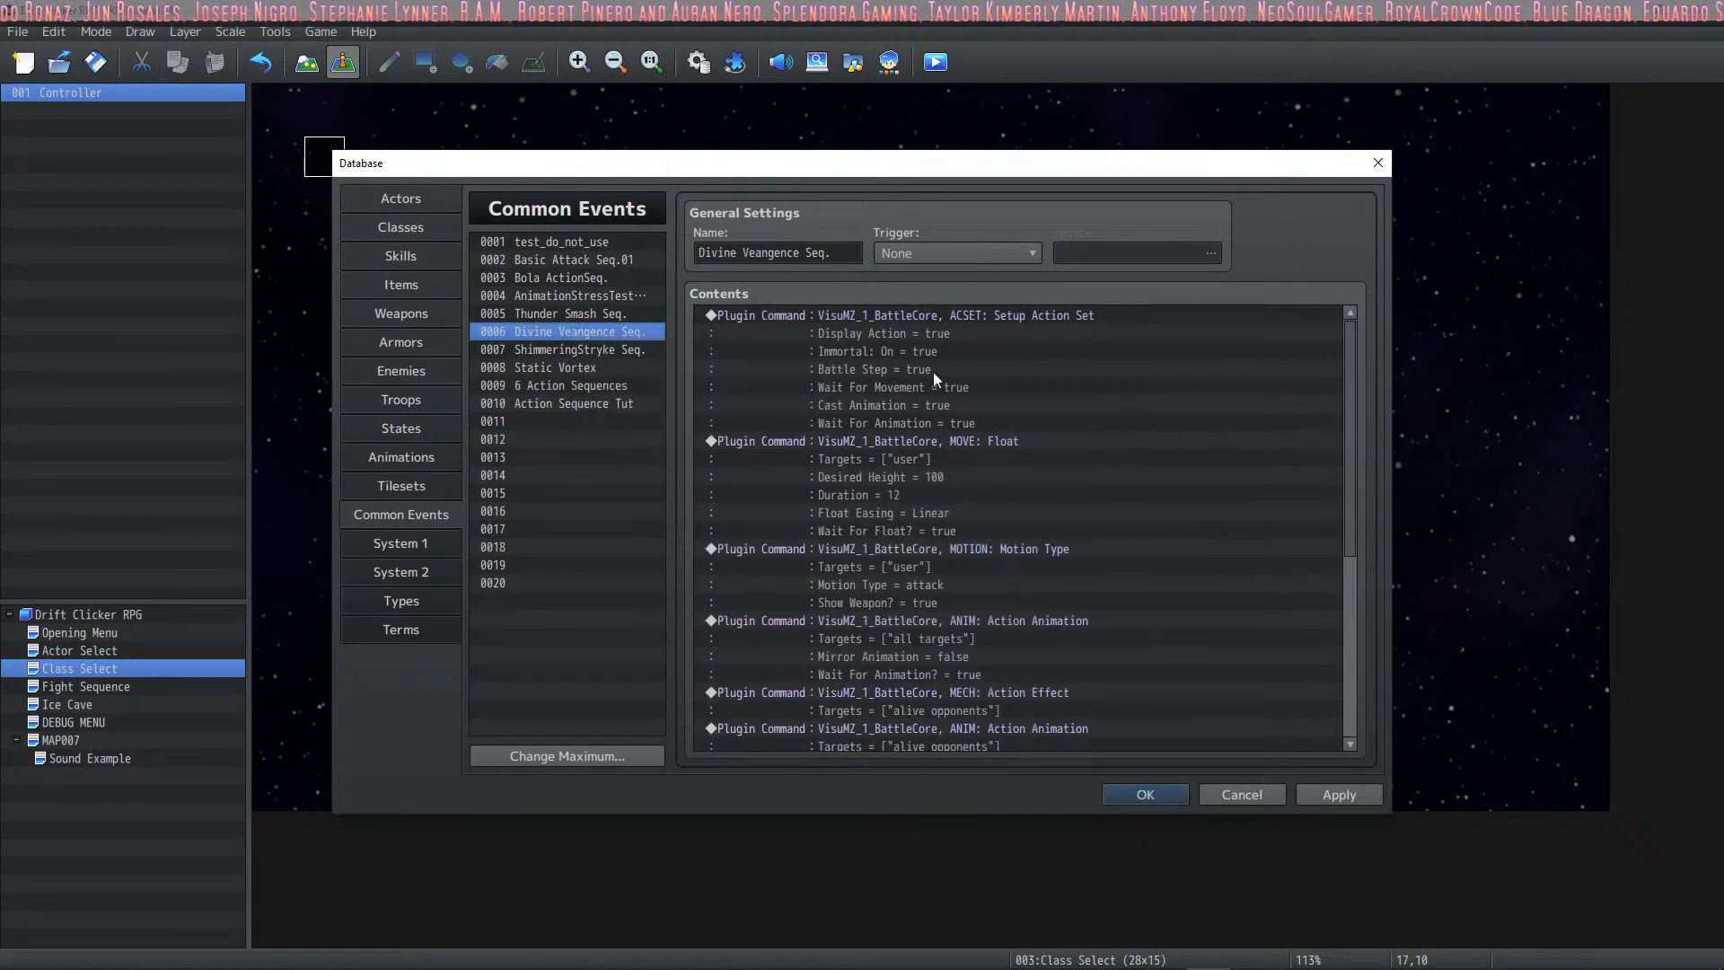
left_click(916, 458)
scroll(923, 478, "down", 6)
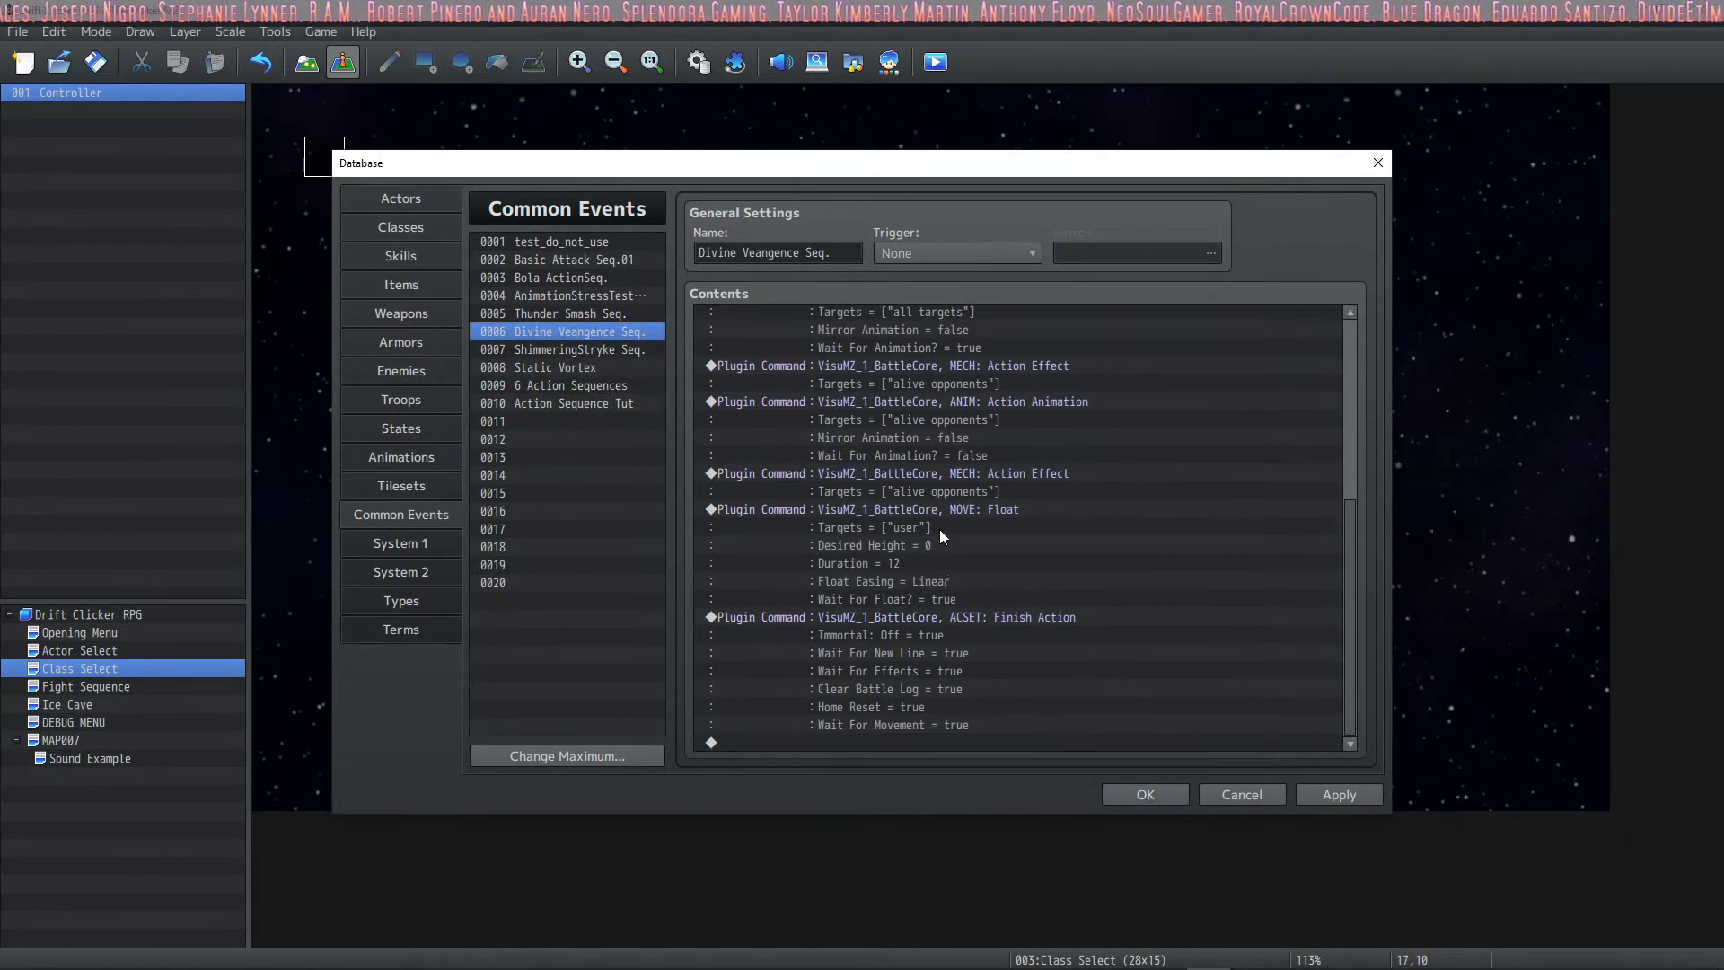
left_click(946, 513, "shift")
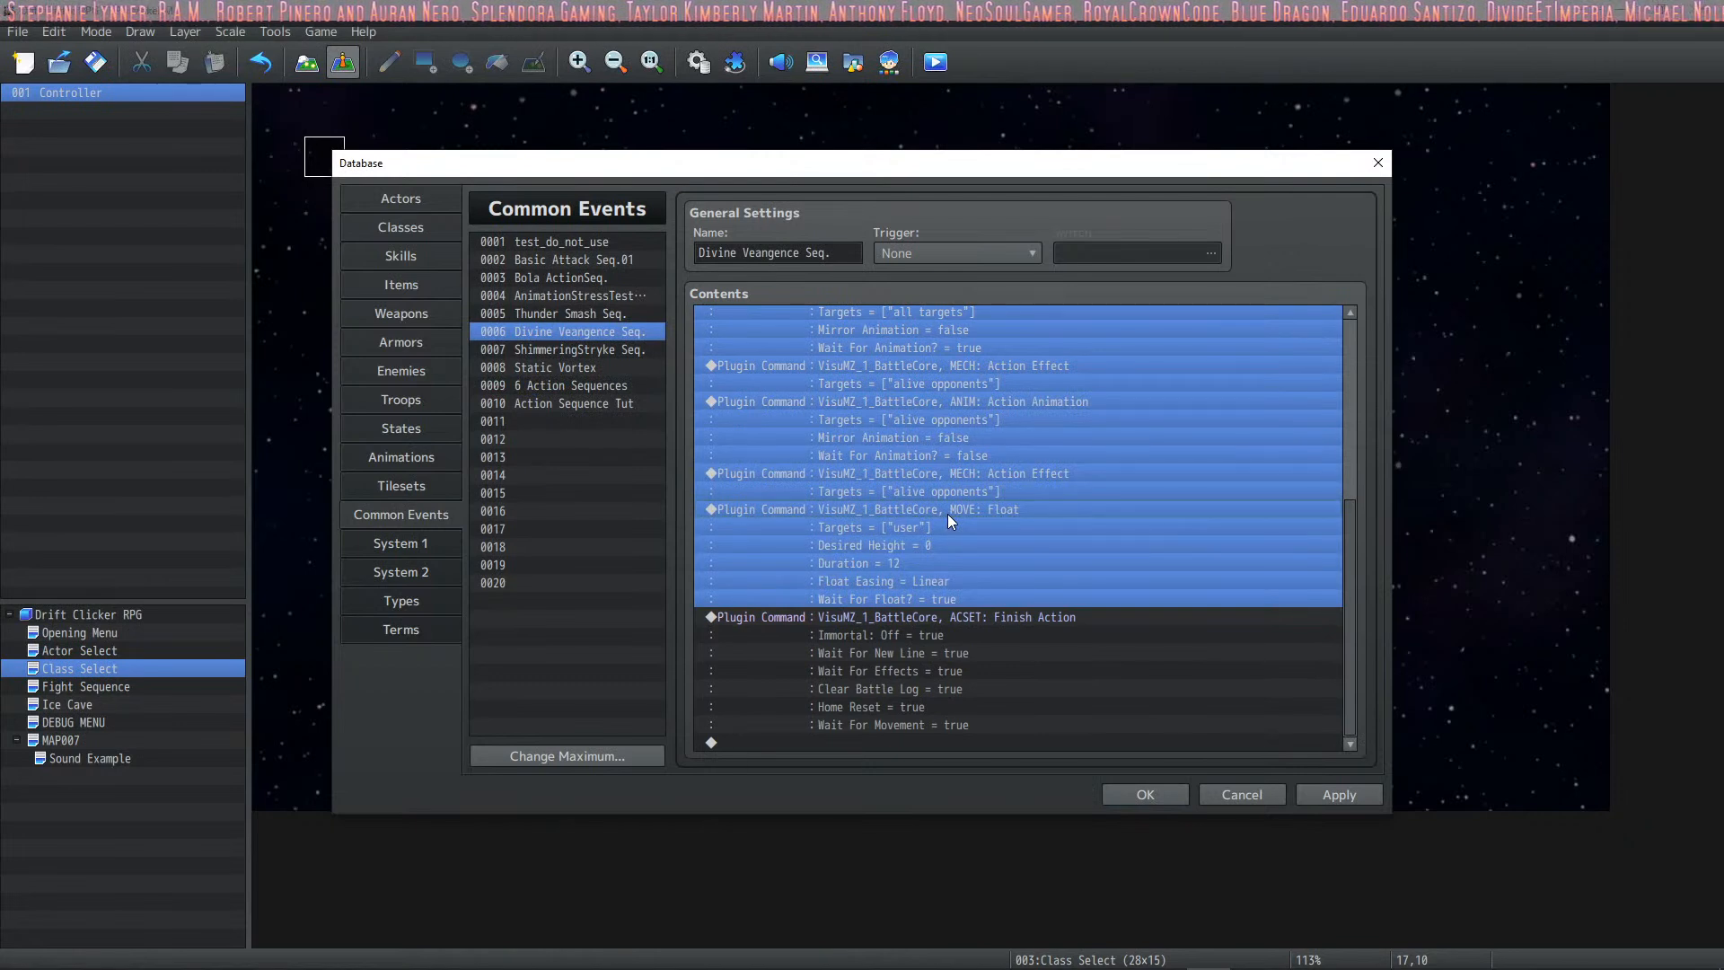
Step: Paste the copied Divine Veangence commands at the end of the 6 Action Sequences common event and apply the database changes
left_click(552, 386)
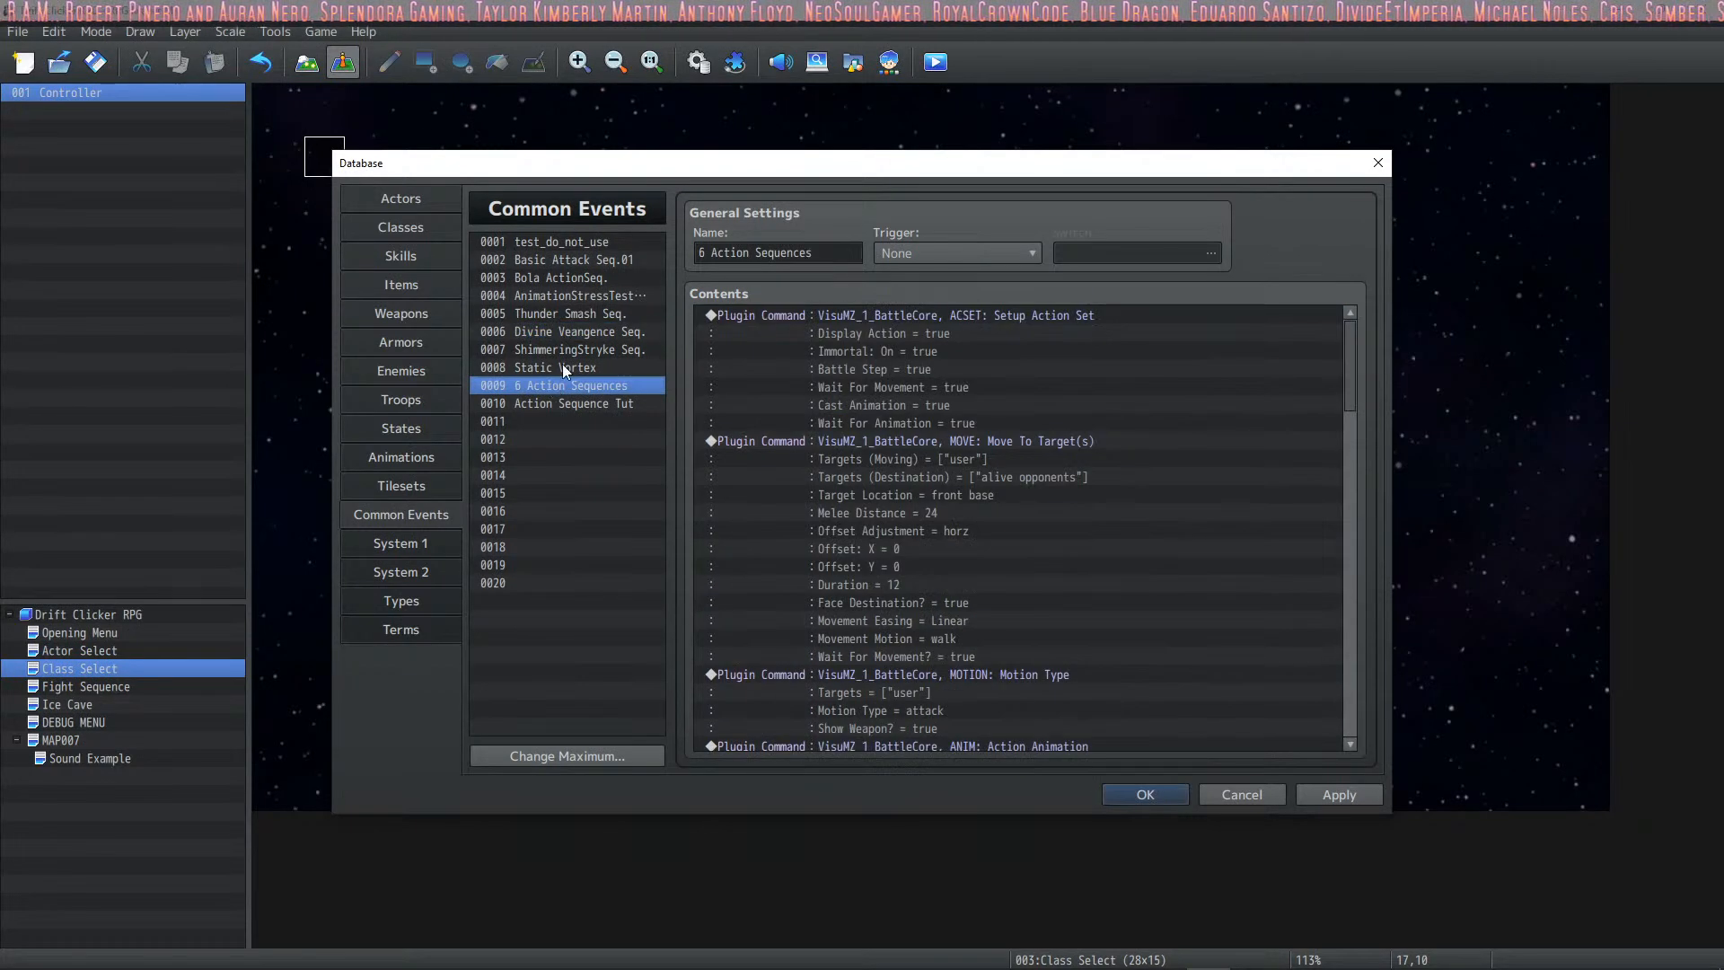
left_click(564, 364)
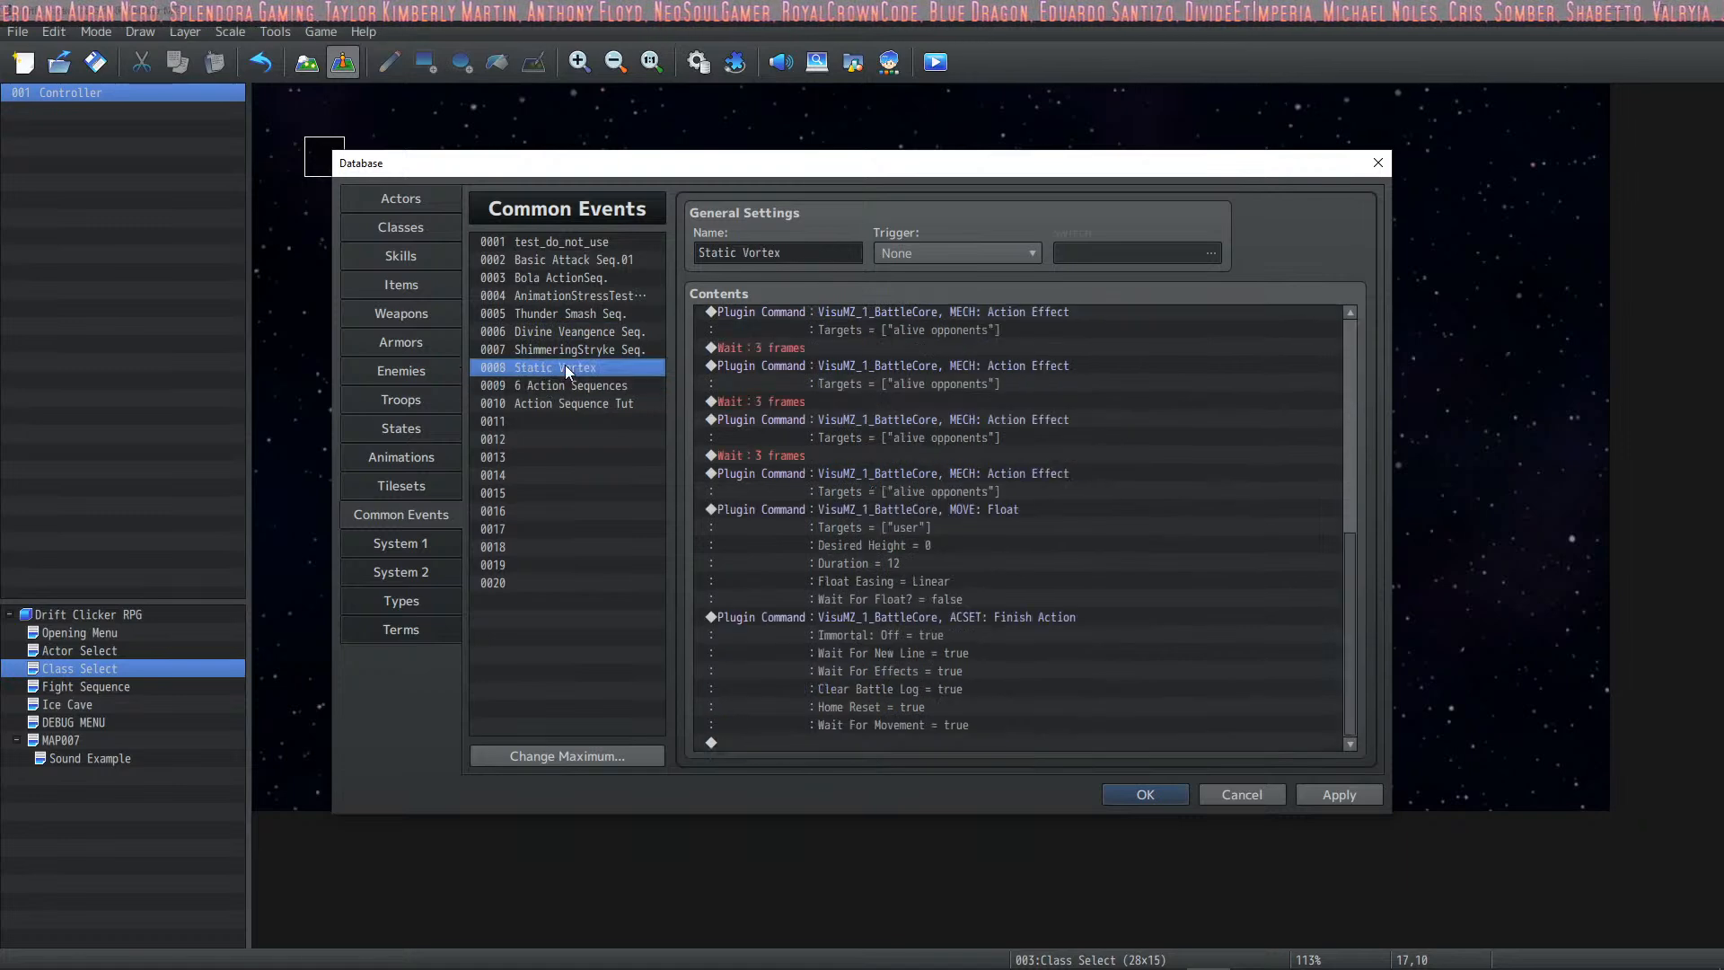
left_click(568, 381)
scroll(1167, 467, "down", 5)
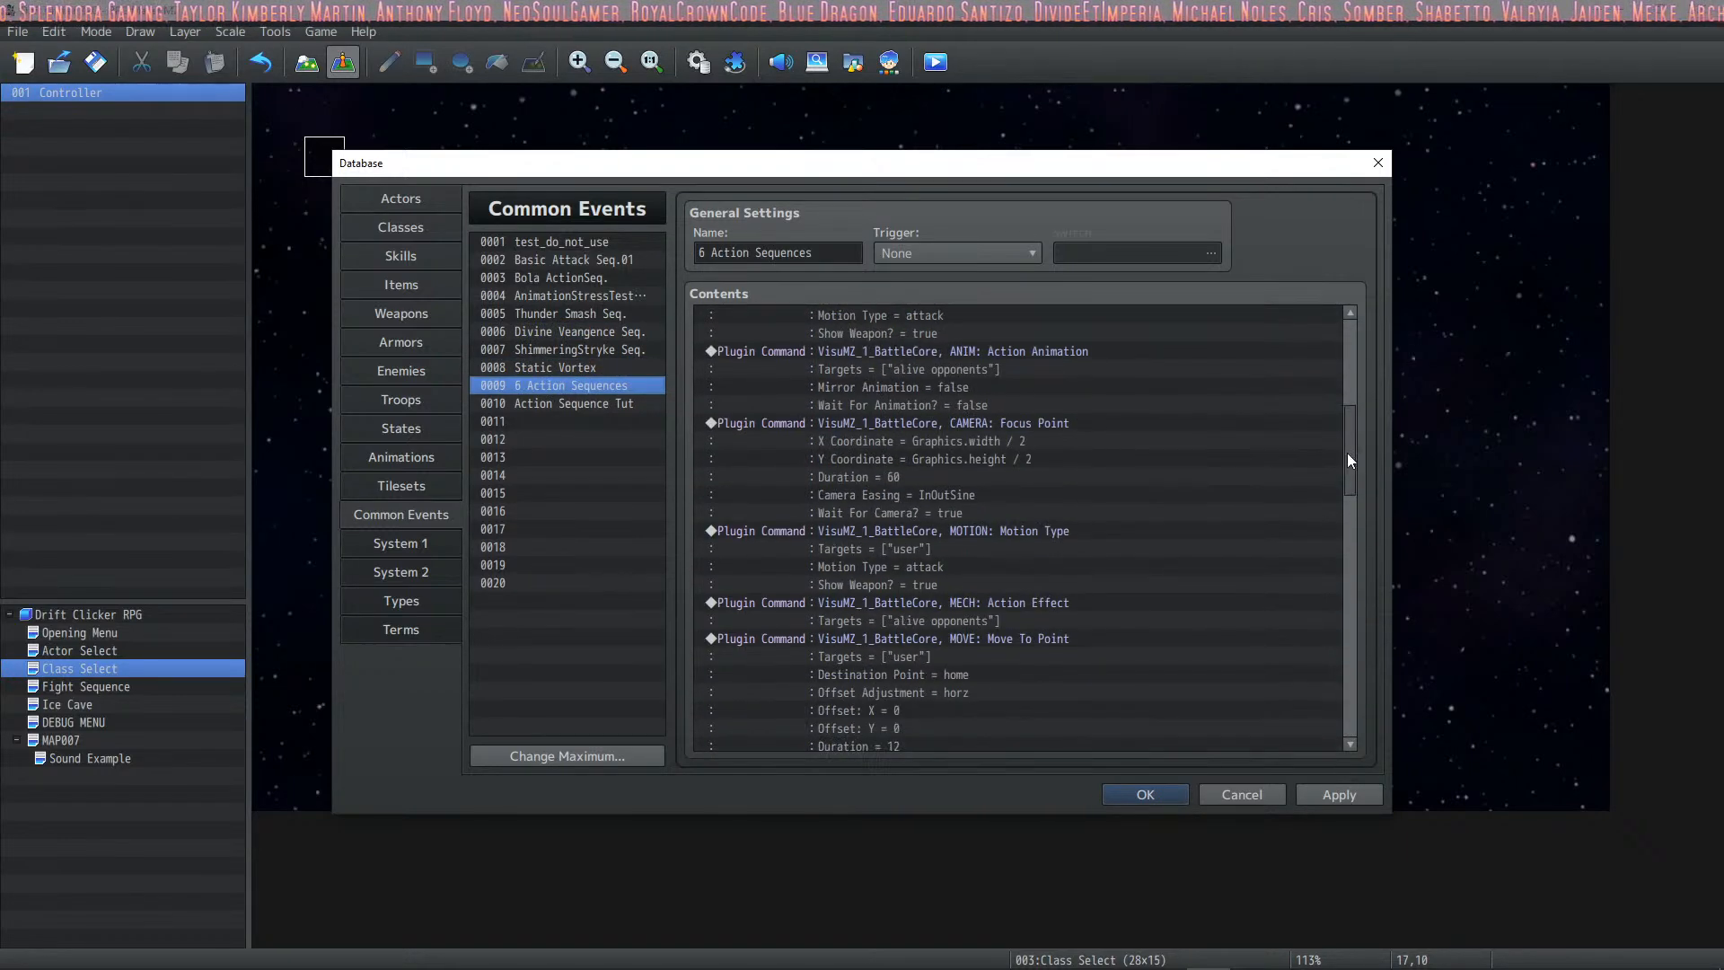
left_click_drag(1349, 452, 1340, 716)
left_click(945, 742)
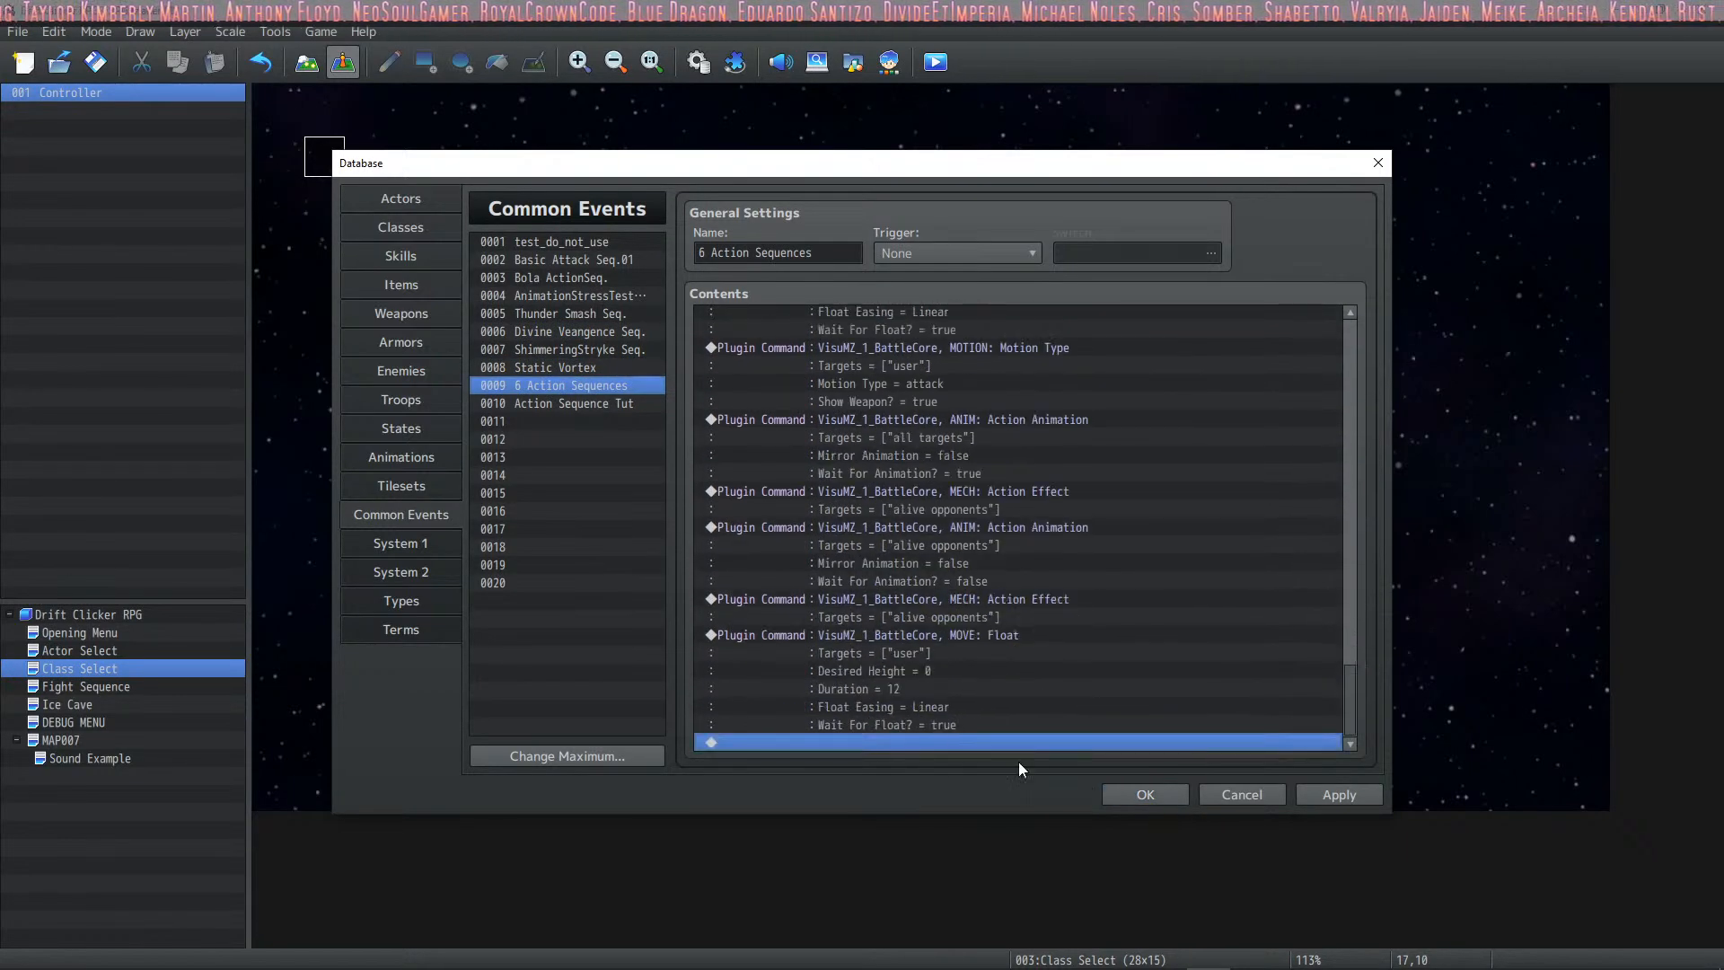
left_click(1333, 799)
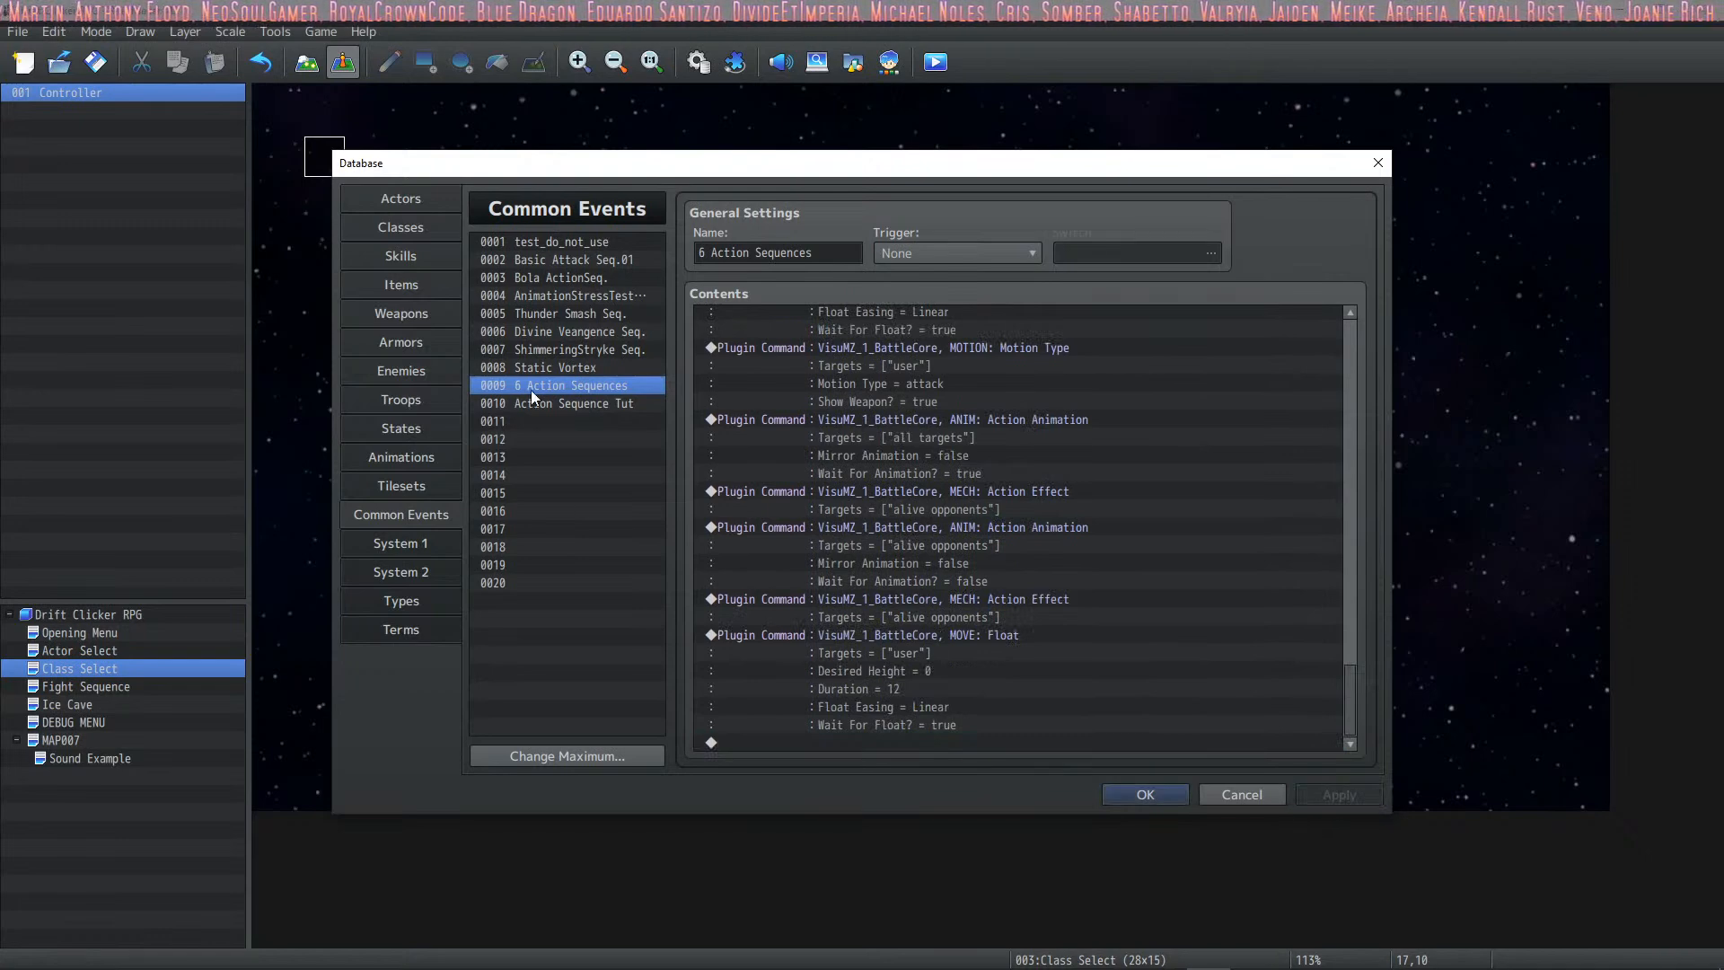
Step: Copy the ShimmeringStryke Seq. commands from ANIM: Show Animation through the last MECH: Action Effect, leaving out Setup Action Set and Finish Action
left_click(572, 349)
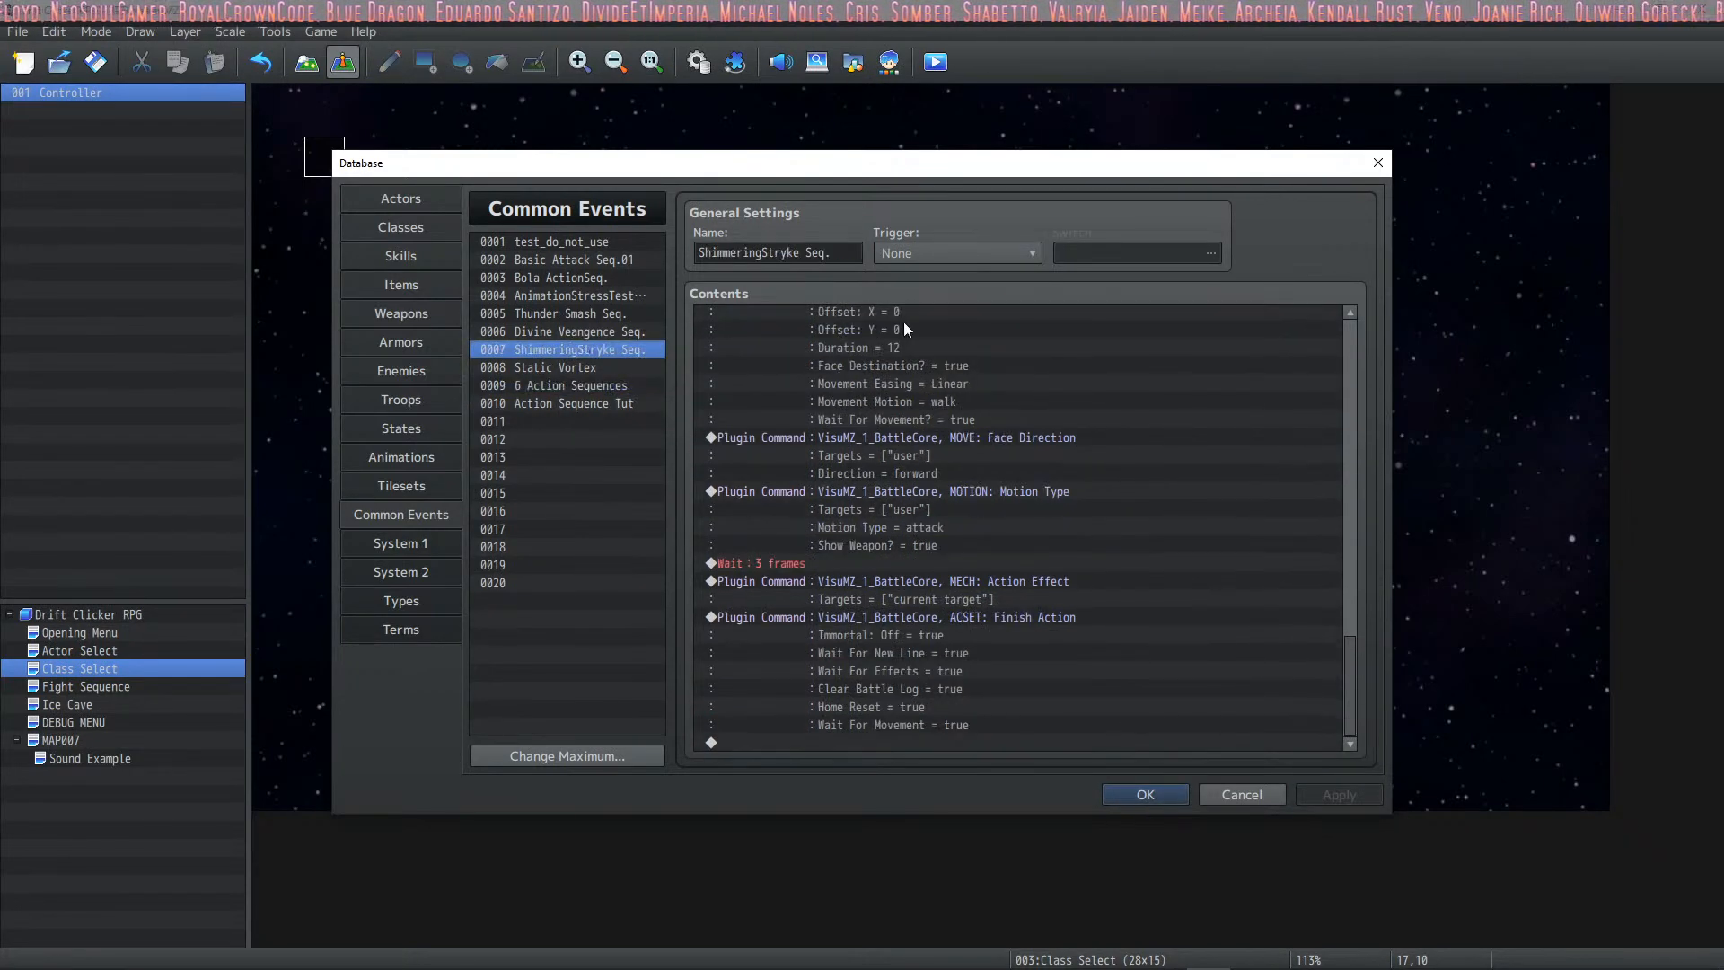
scroll(898, 321, "up", 10)
left_click_drag(1346, 559, 1362, 311)
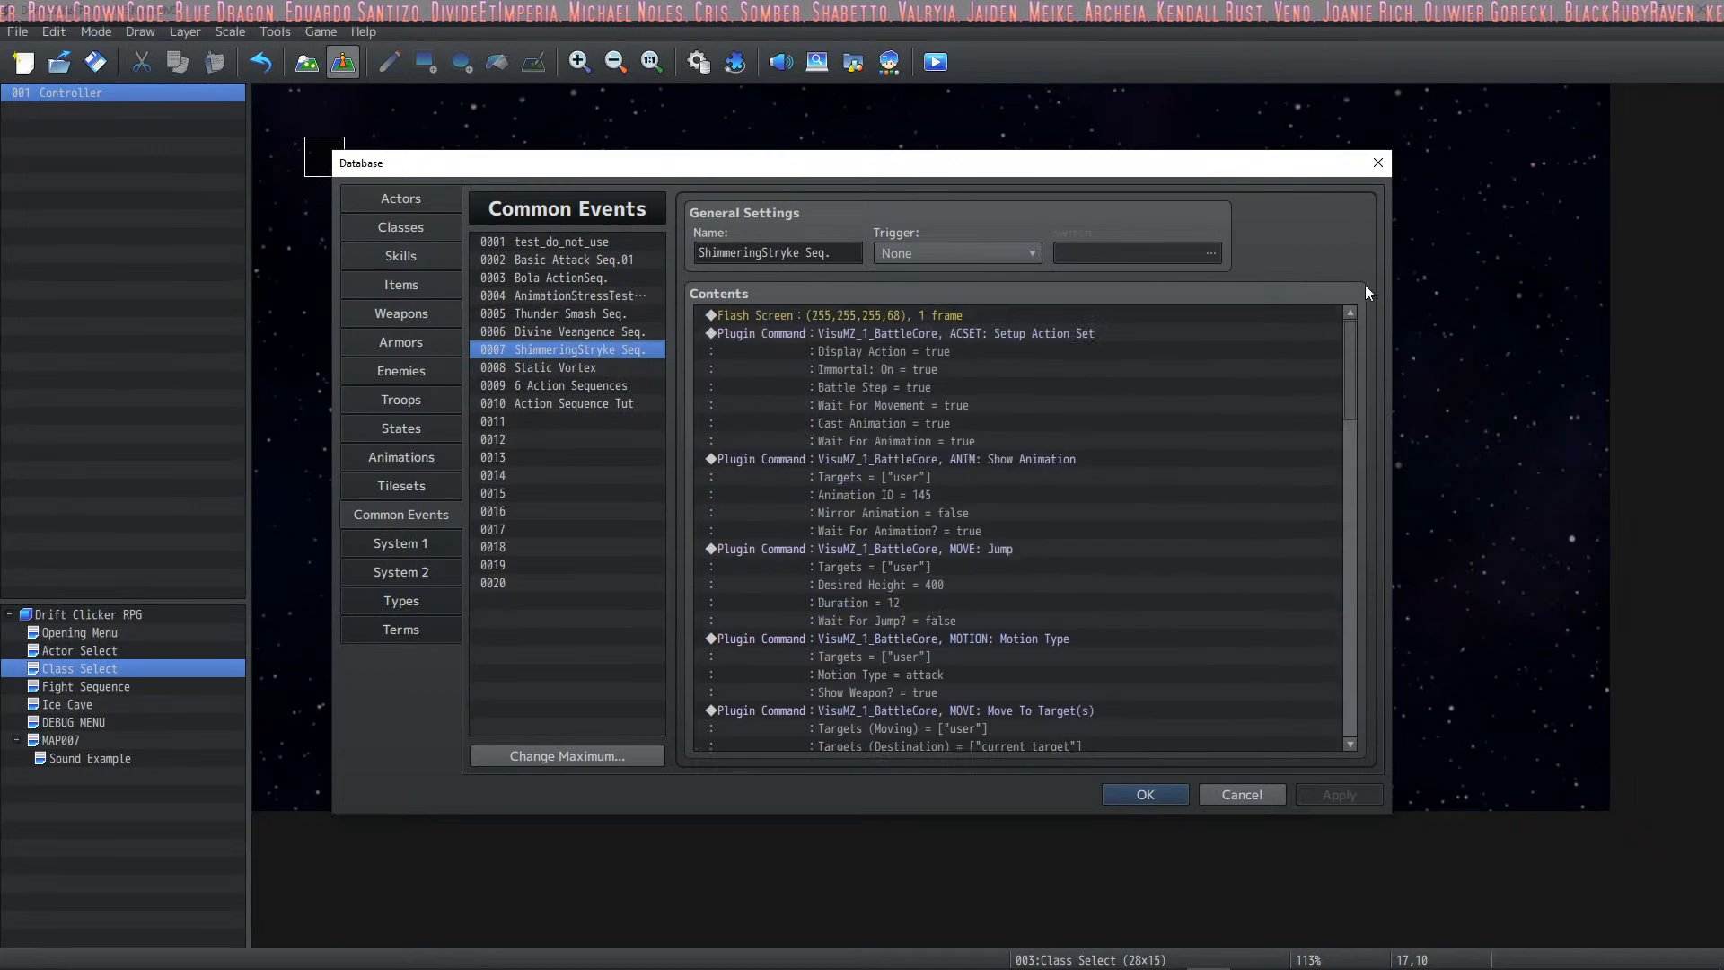
left_click(996, 460)
scroll(1037, 443, "down", 7)
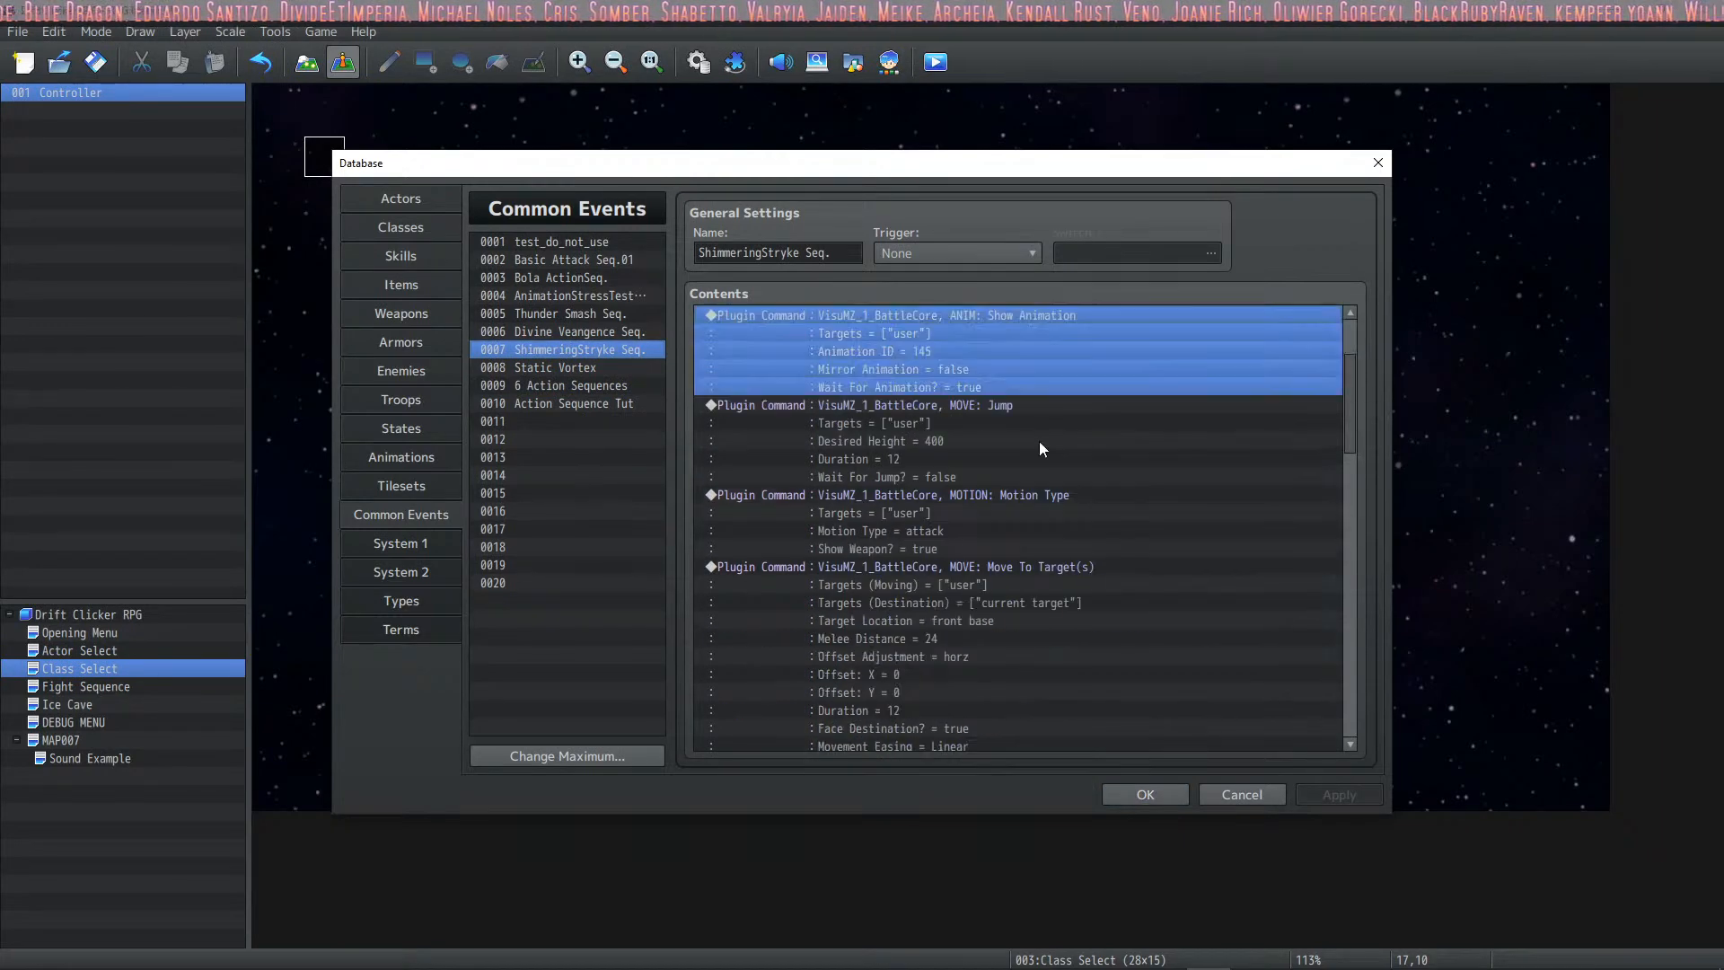
scroll(1024, 463, "down", 5)
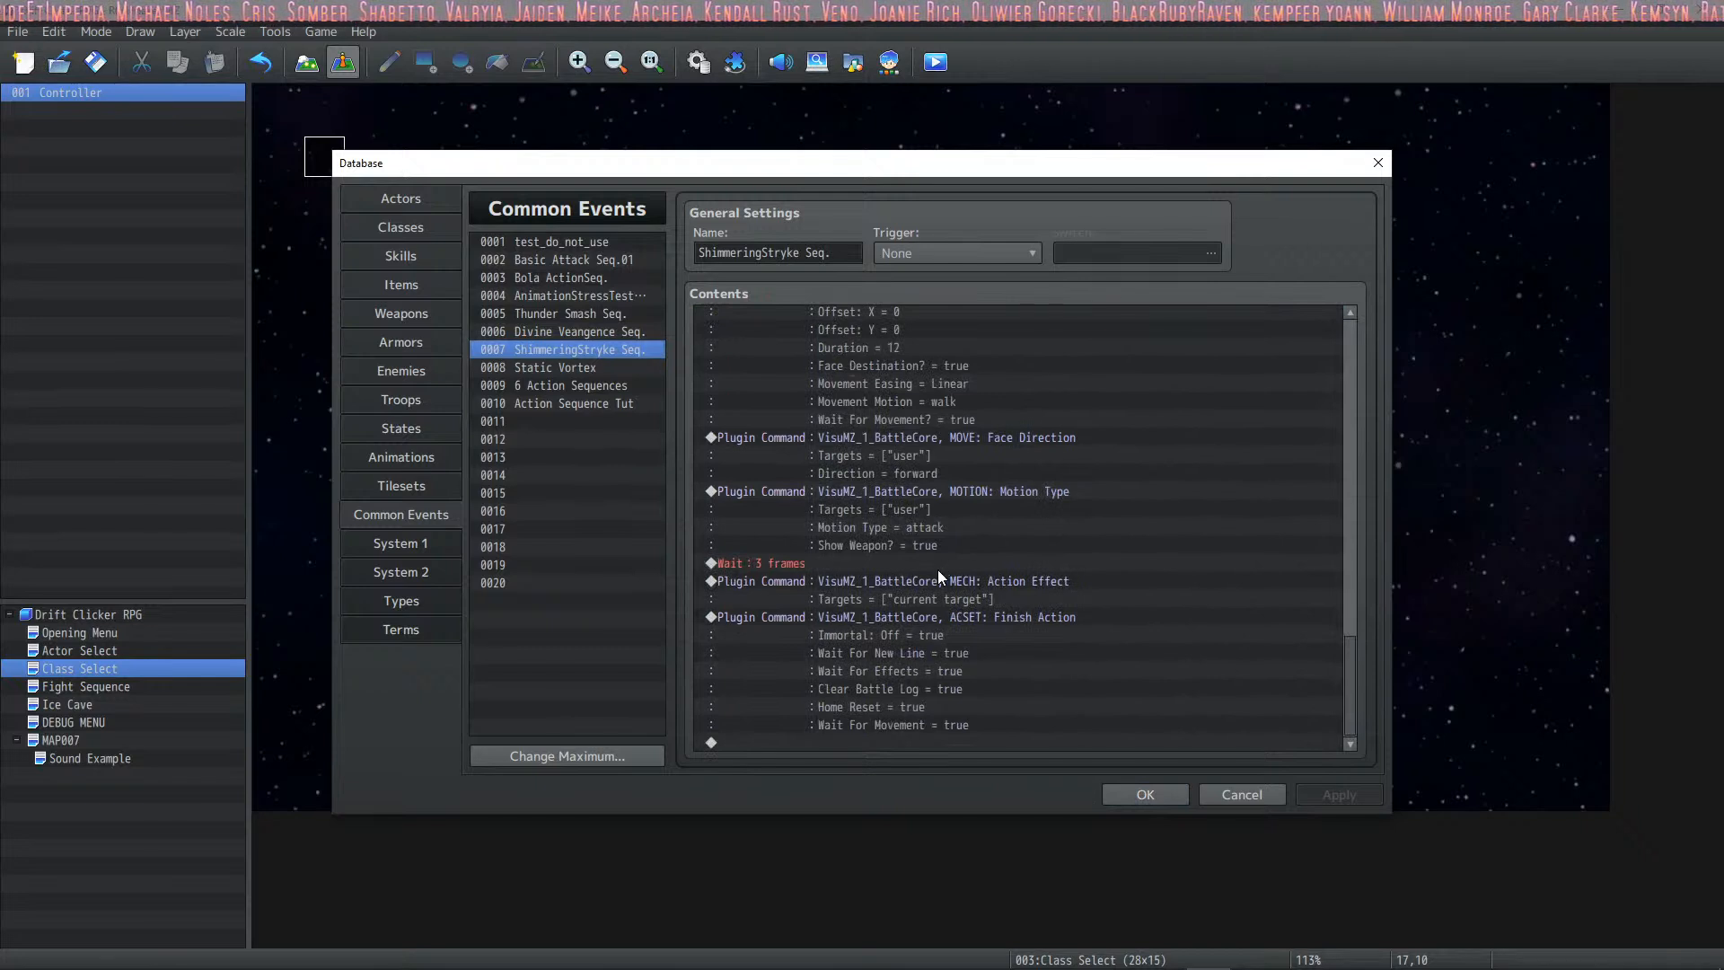
left_click(945, 579, "shift")
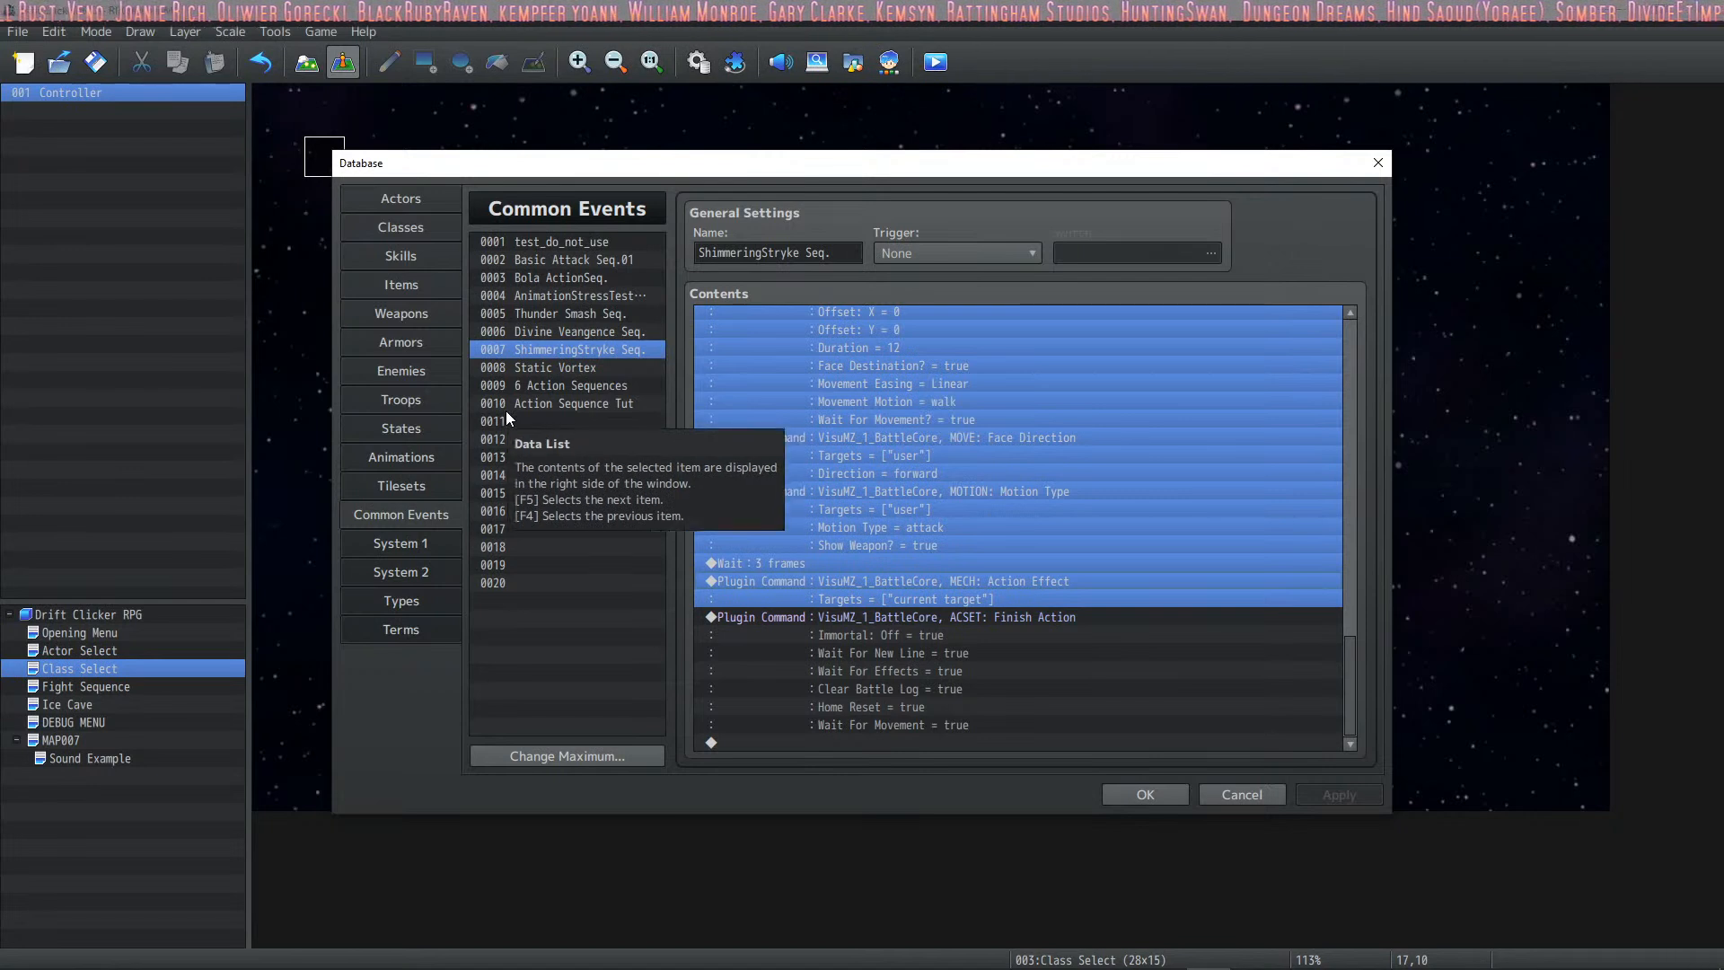
Step: Paste the copied ShimmeringStryke commands at the end of the 6 Action Sequences common event
left_click(624, 387)
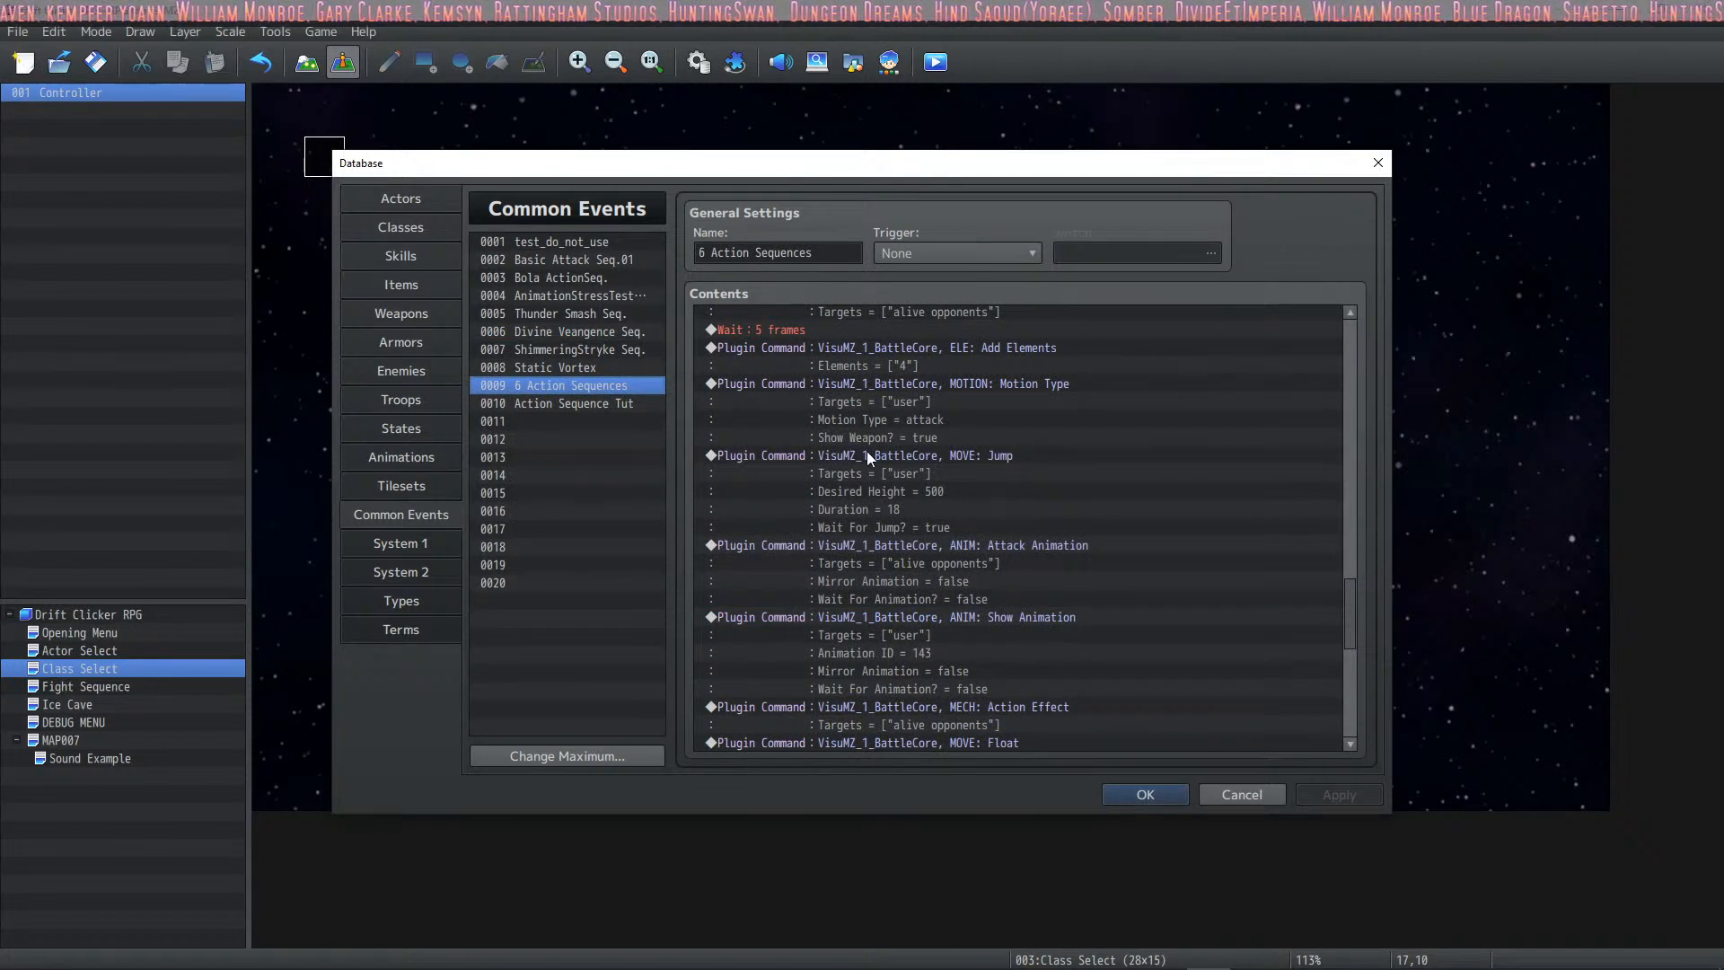
scroll(933, 449, "down", 10)
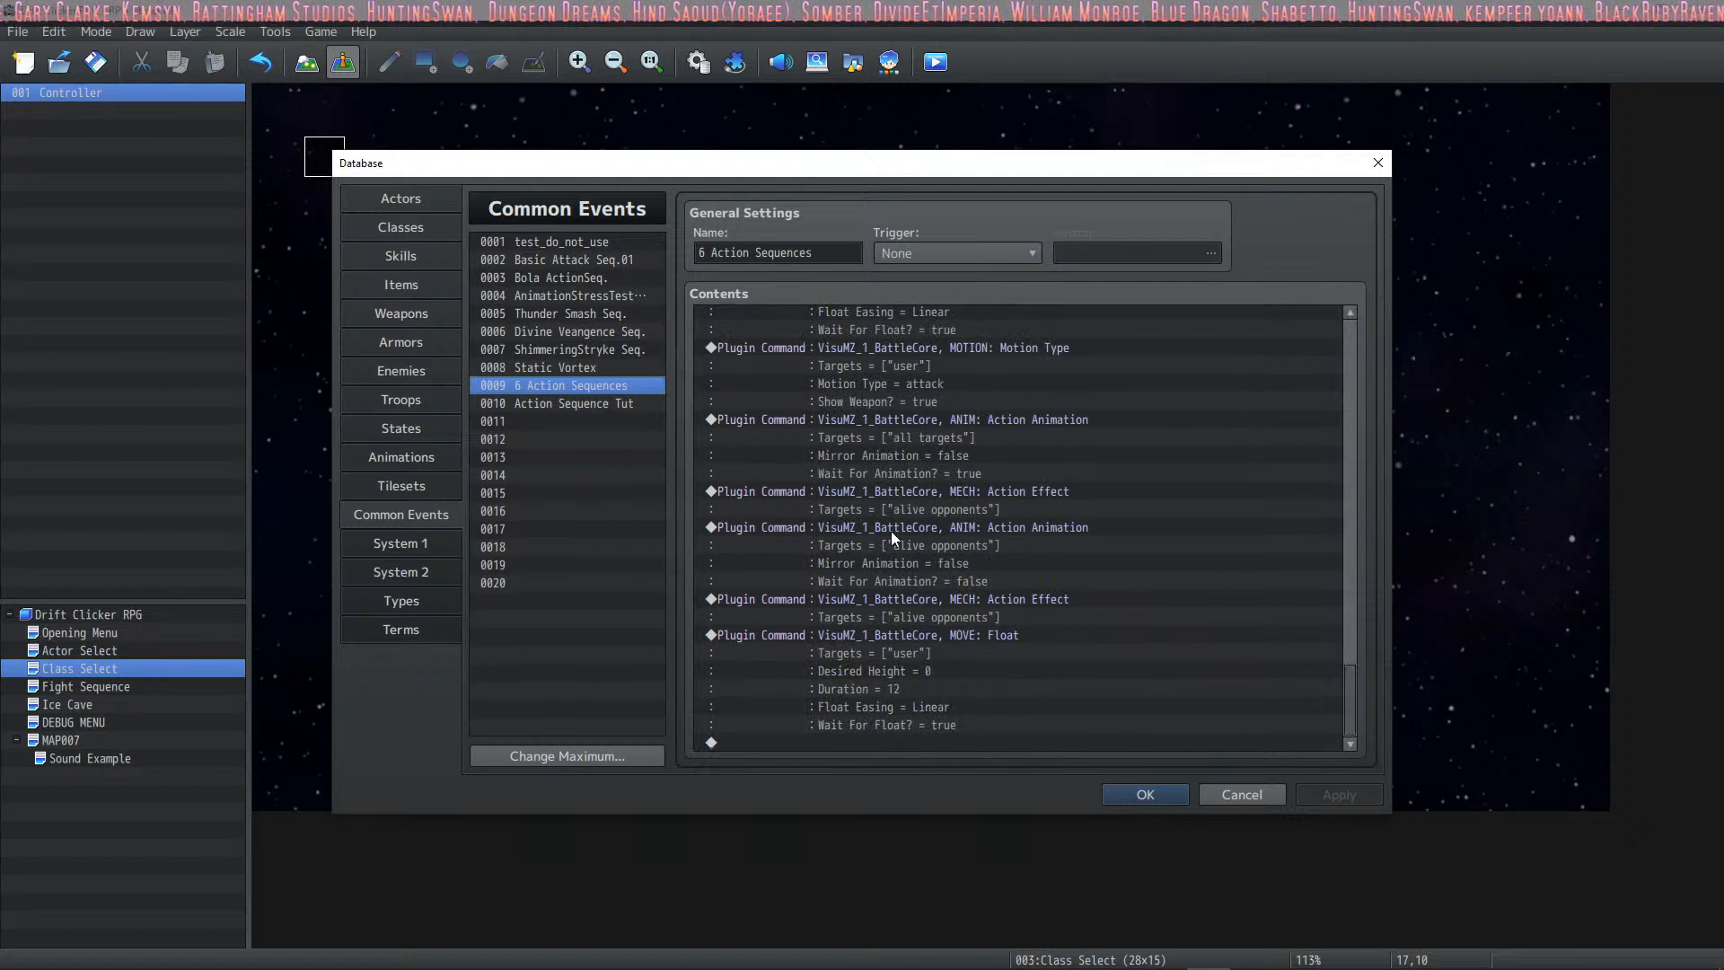
left_click(872, 745)
key("ctrl+v")
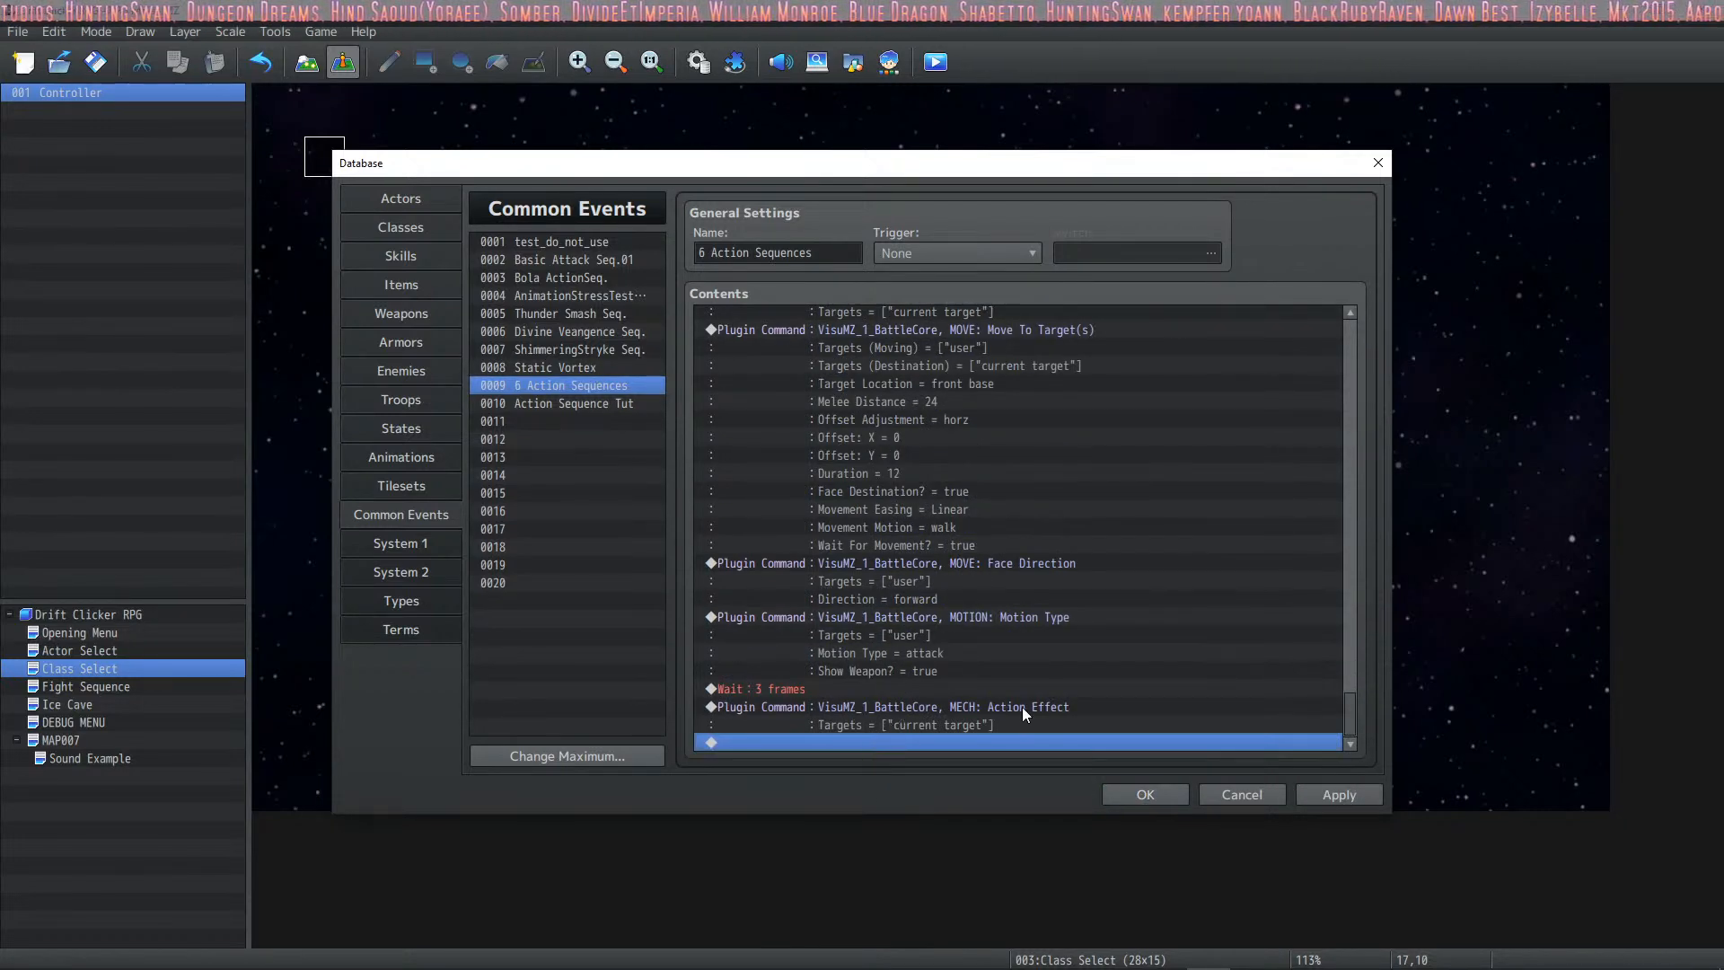
scroll(979, 634, "up", 6)
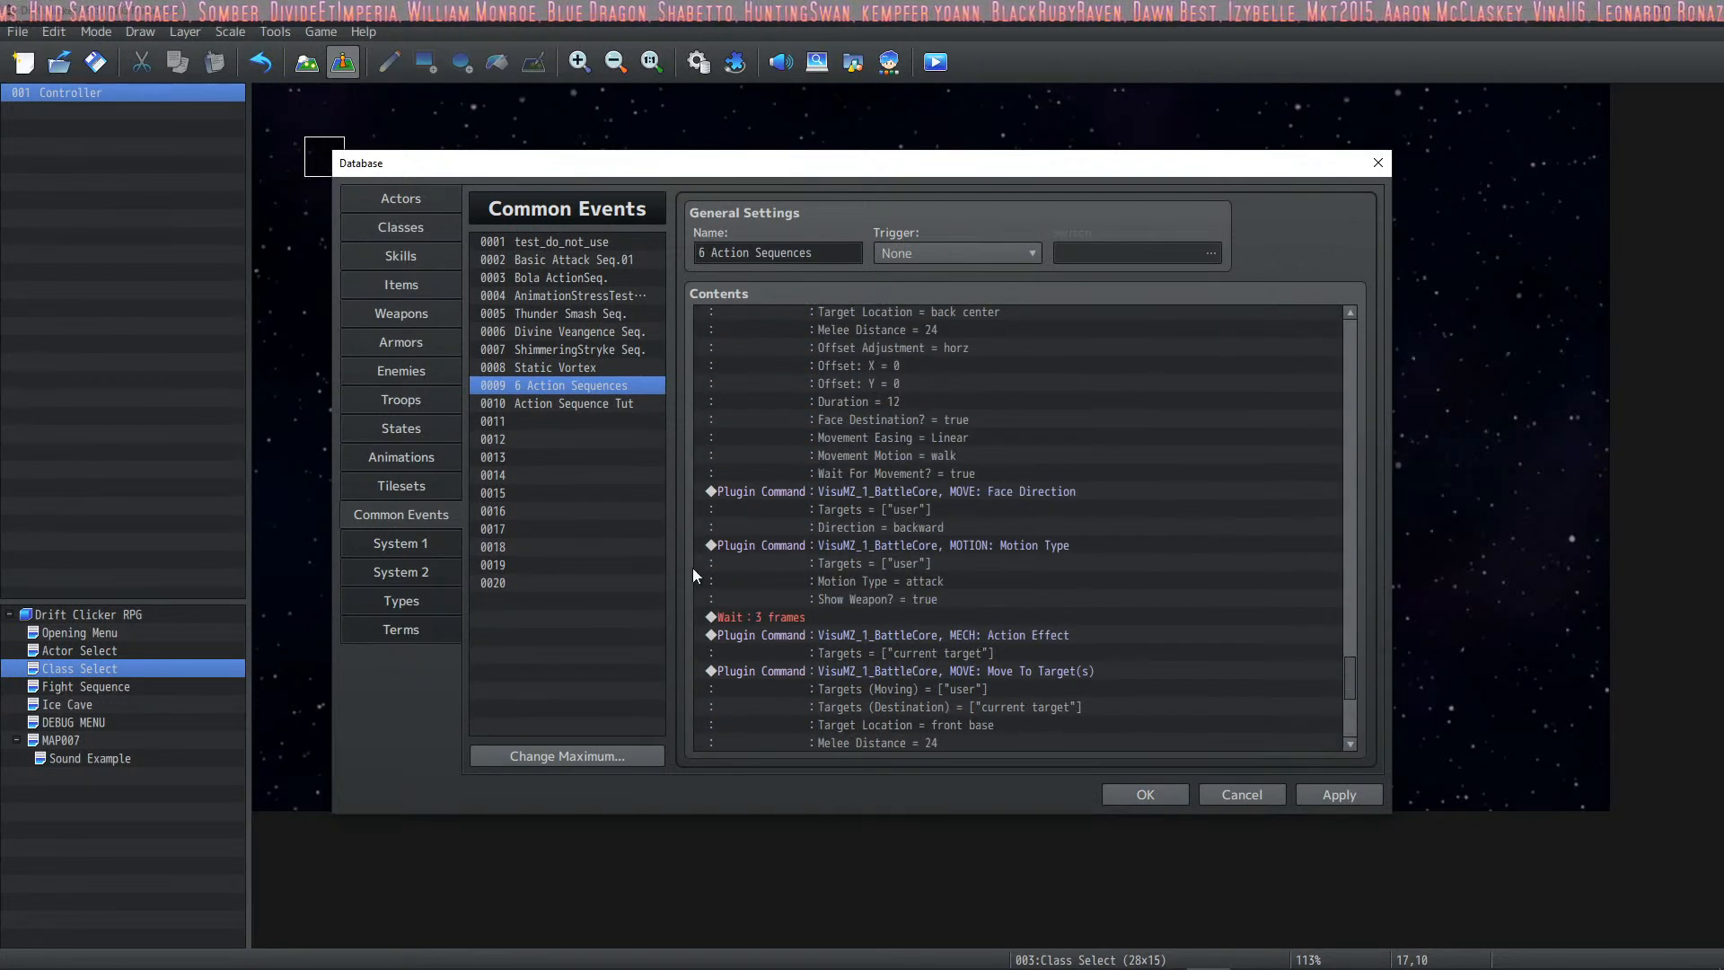
Step: Copy the Static Vortex common event's commands from ANIM: Show Animation through the last MOVE: Float, leaving out Setup Action Set and Finish Action
left_click(567, 366)
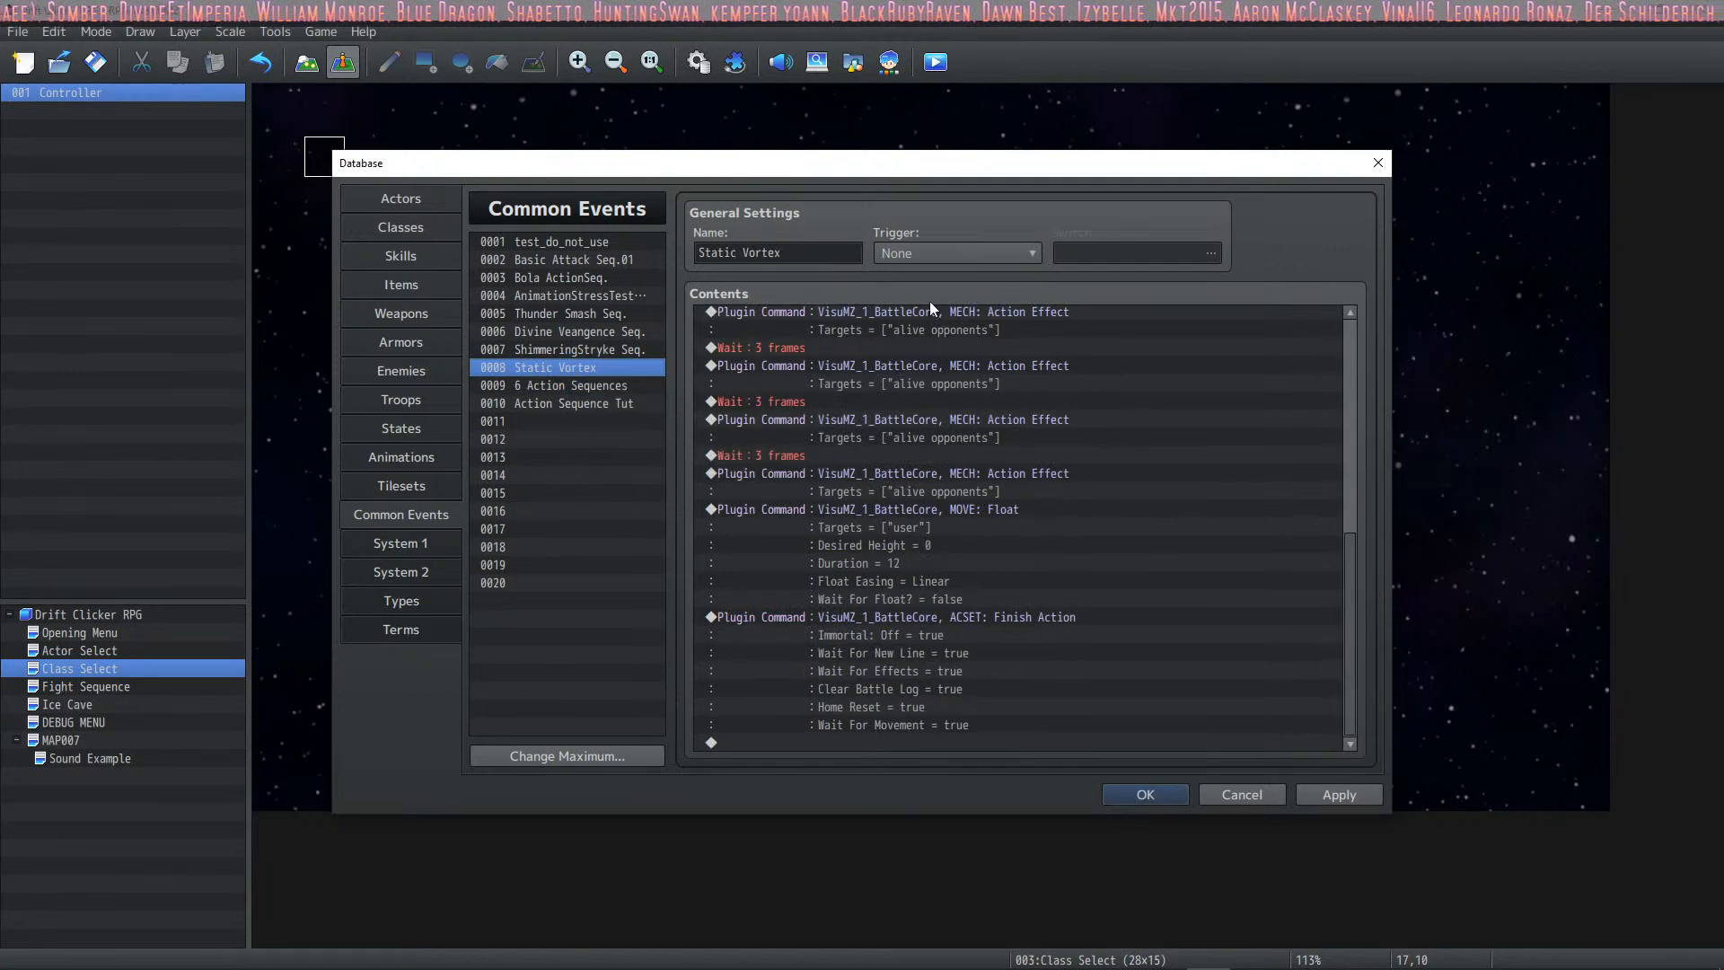
scroll(935, 337, "up", 7)
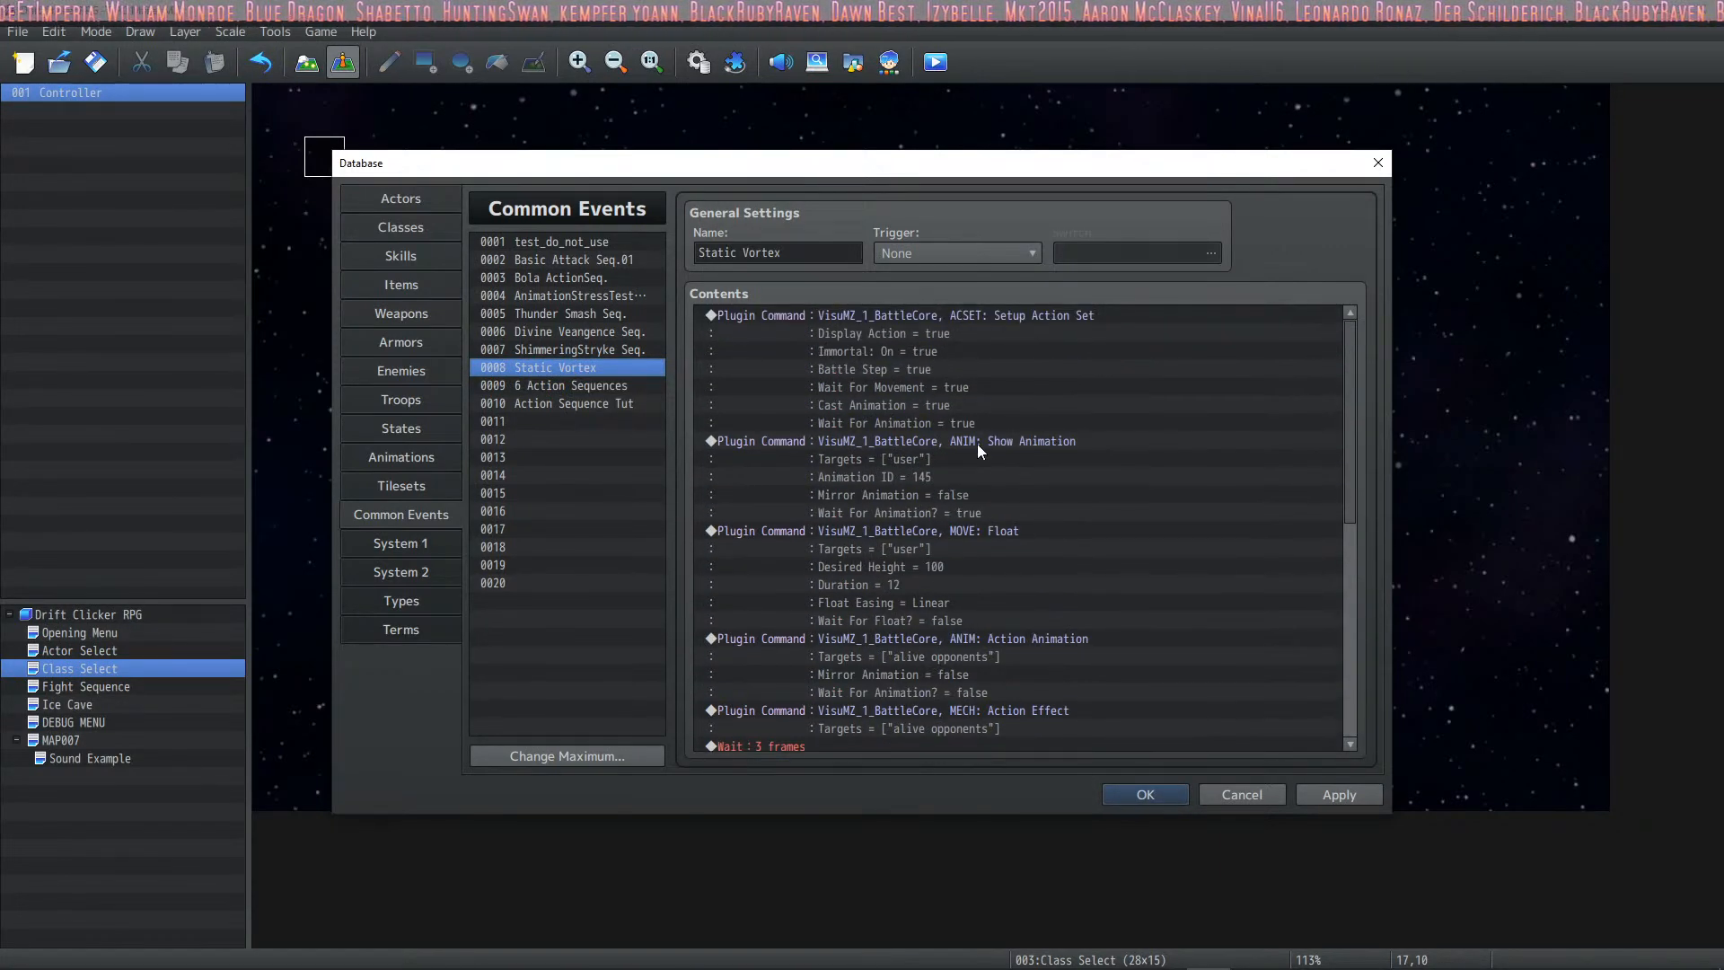
left_click(978, 441)
scroll(973, 443, "down", 8)
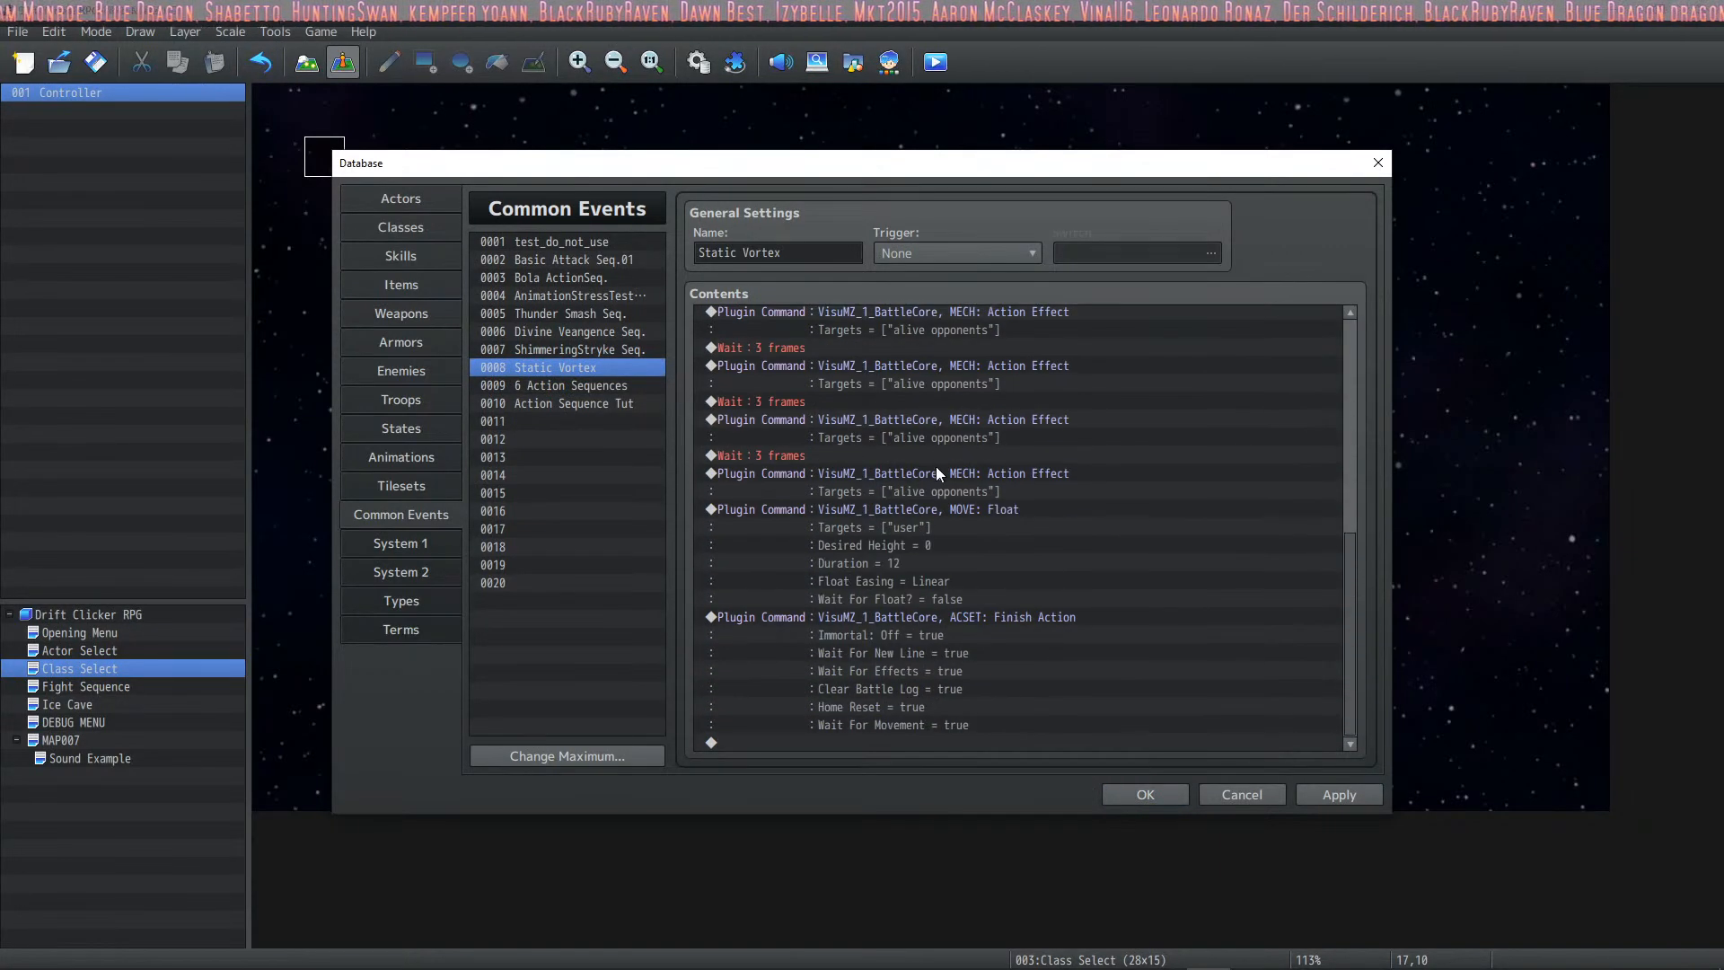
left_click(939, 510, "shift")
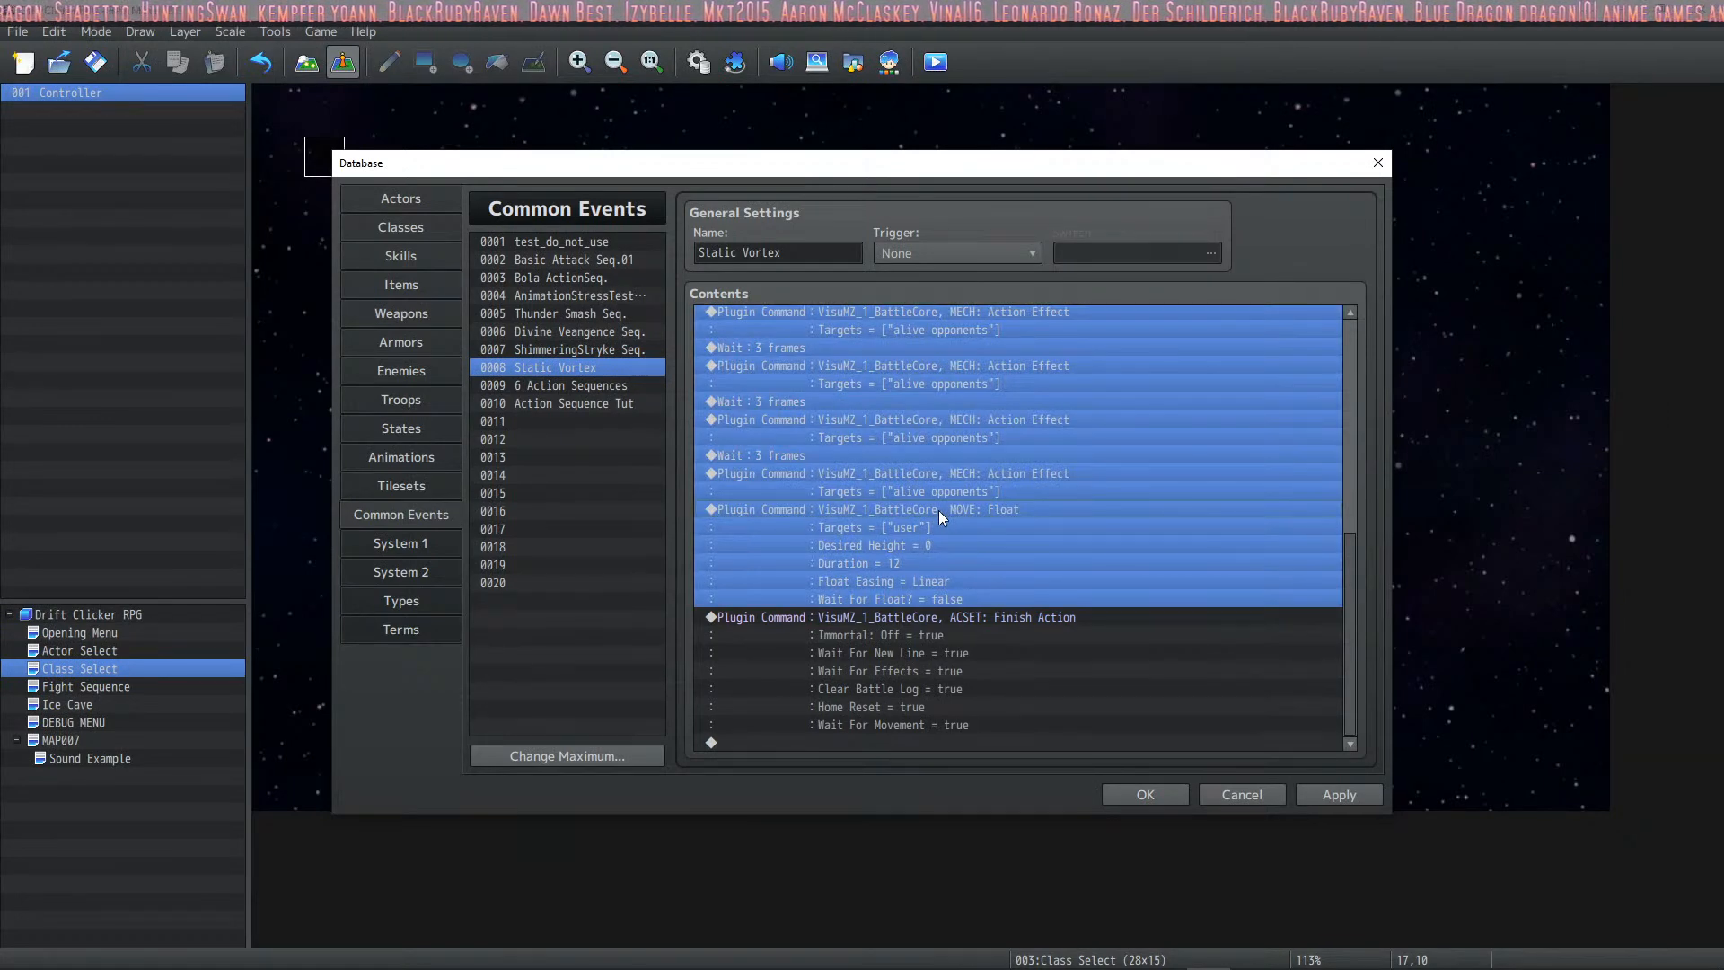
Step: Paste the copied Static Vortex commands at the end of the 6 Action Sequences common event and apply the database changes
left_click(585, 385)
scroll(983, 534, "down", 5)
left_click(827, 707)
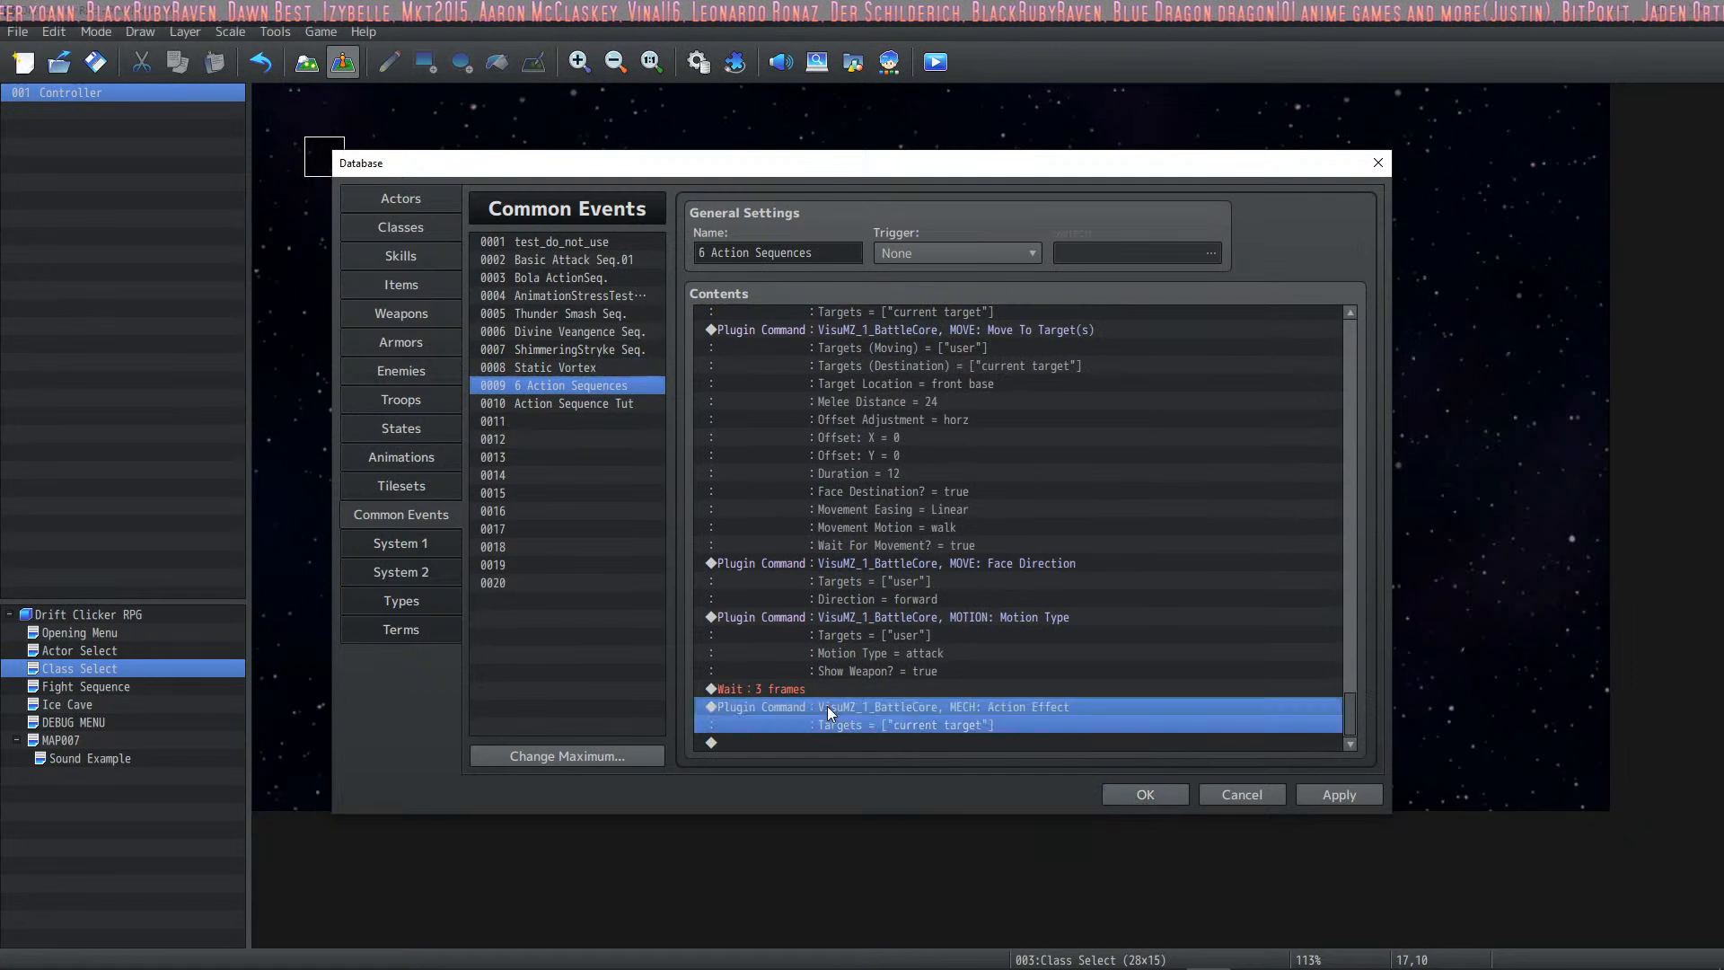
left_click(871, 741)
key("ctrl+v")
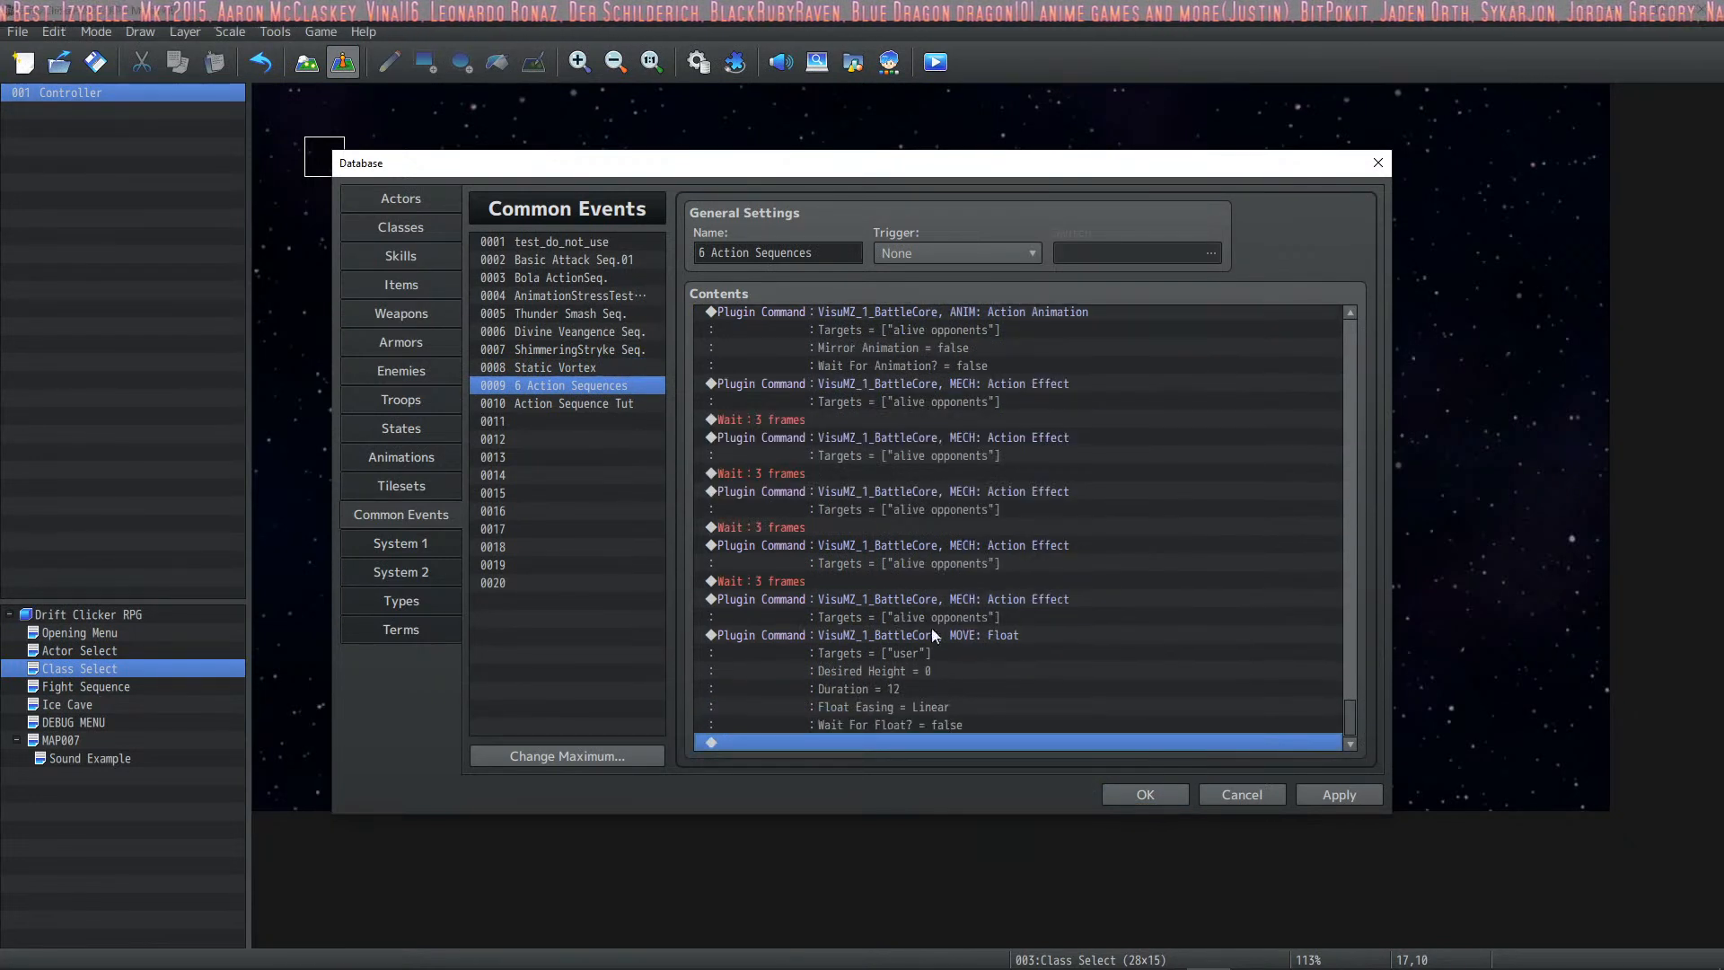
left_click(1327, 801)
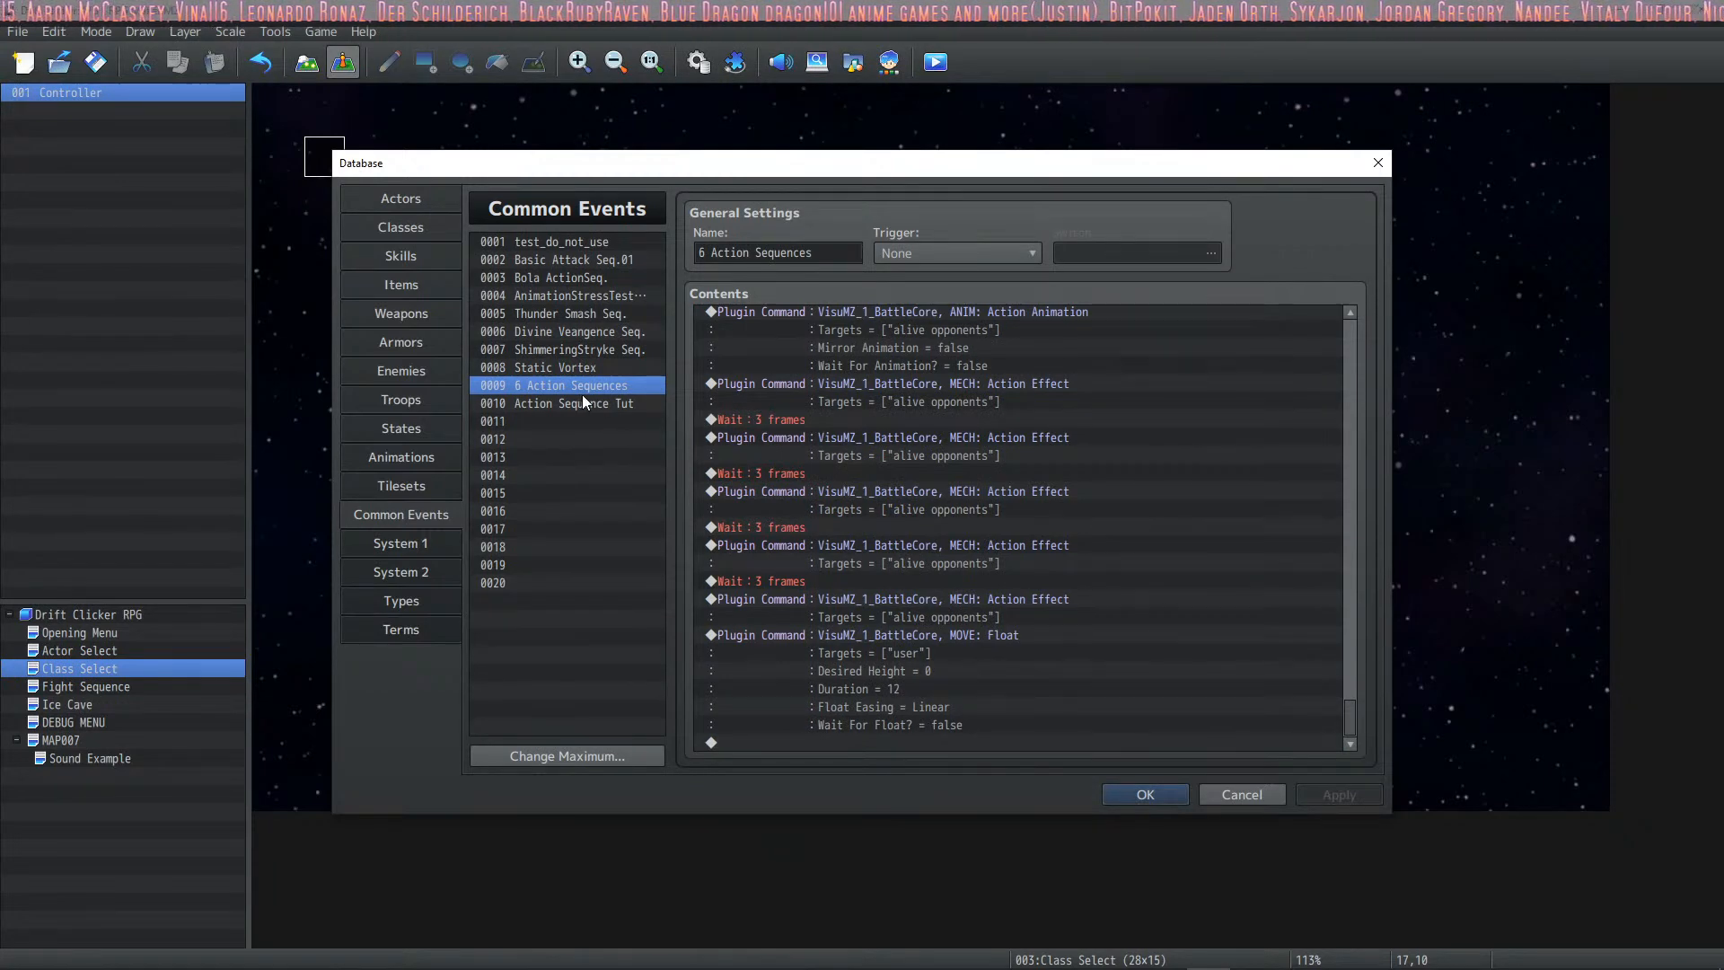
Step: Add the VisuMZ_1_BattleCore plugin command ACSET: Finish Action at the end of 6 Action Sequences and close the database
double_click(871, 741)
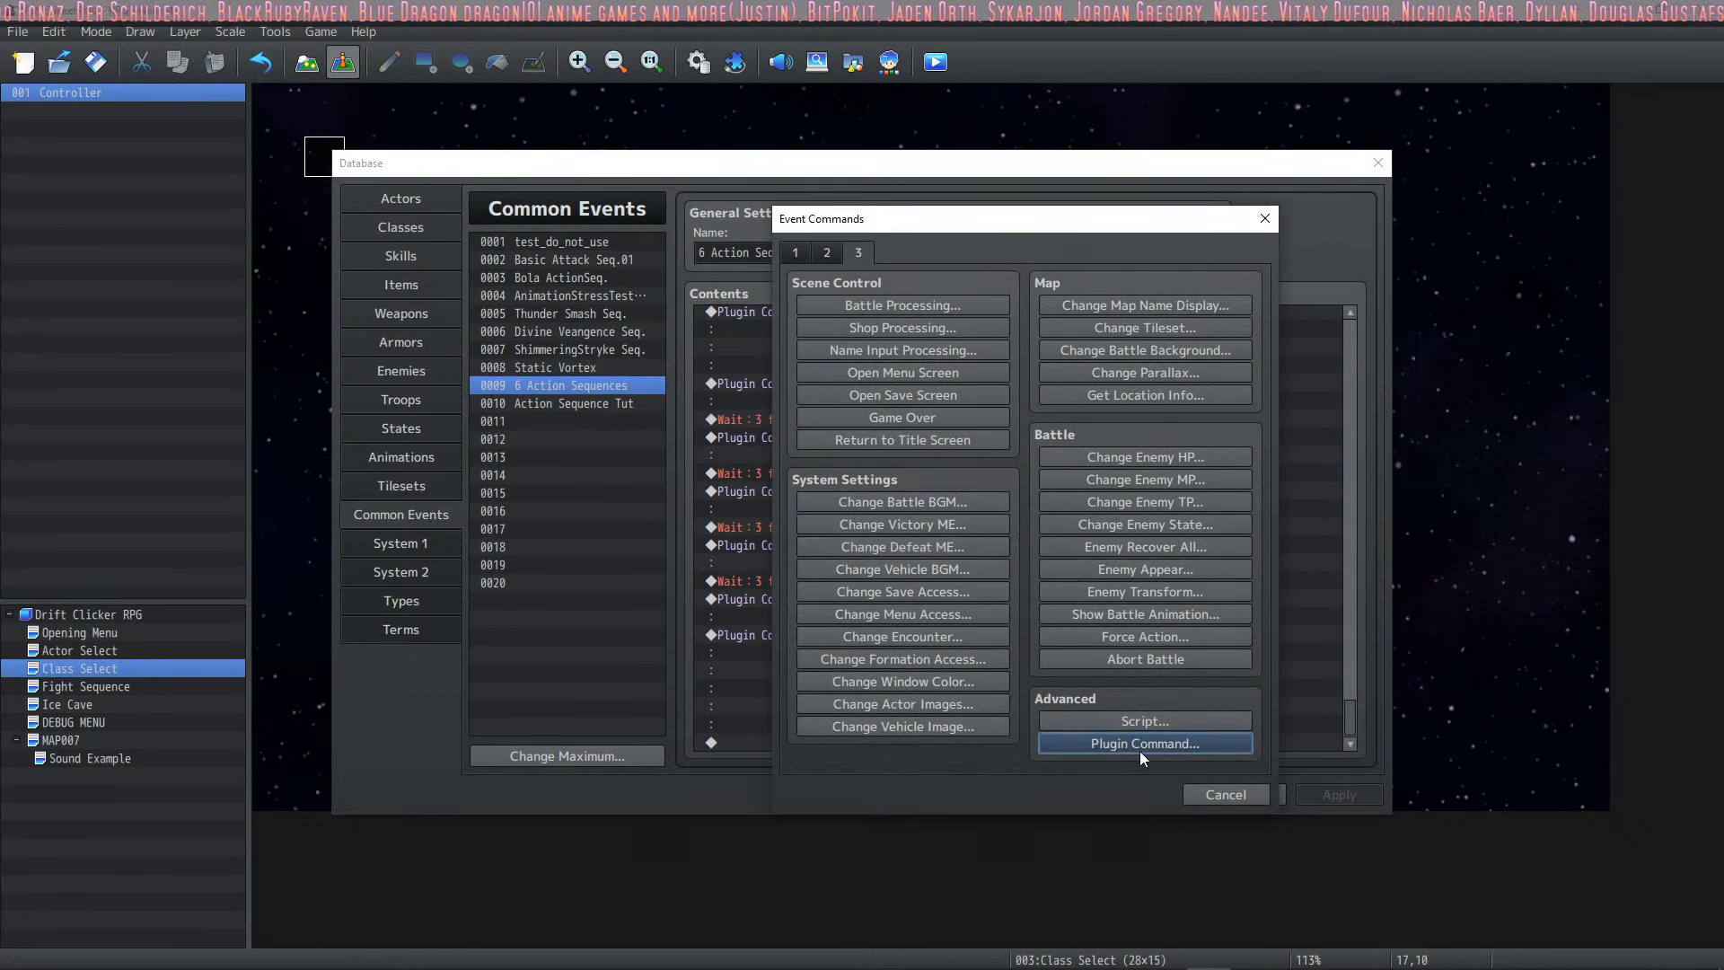
left_click(1134, 742)
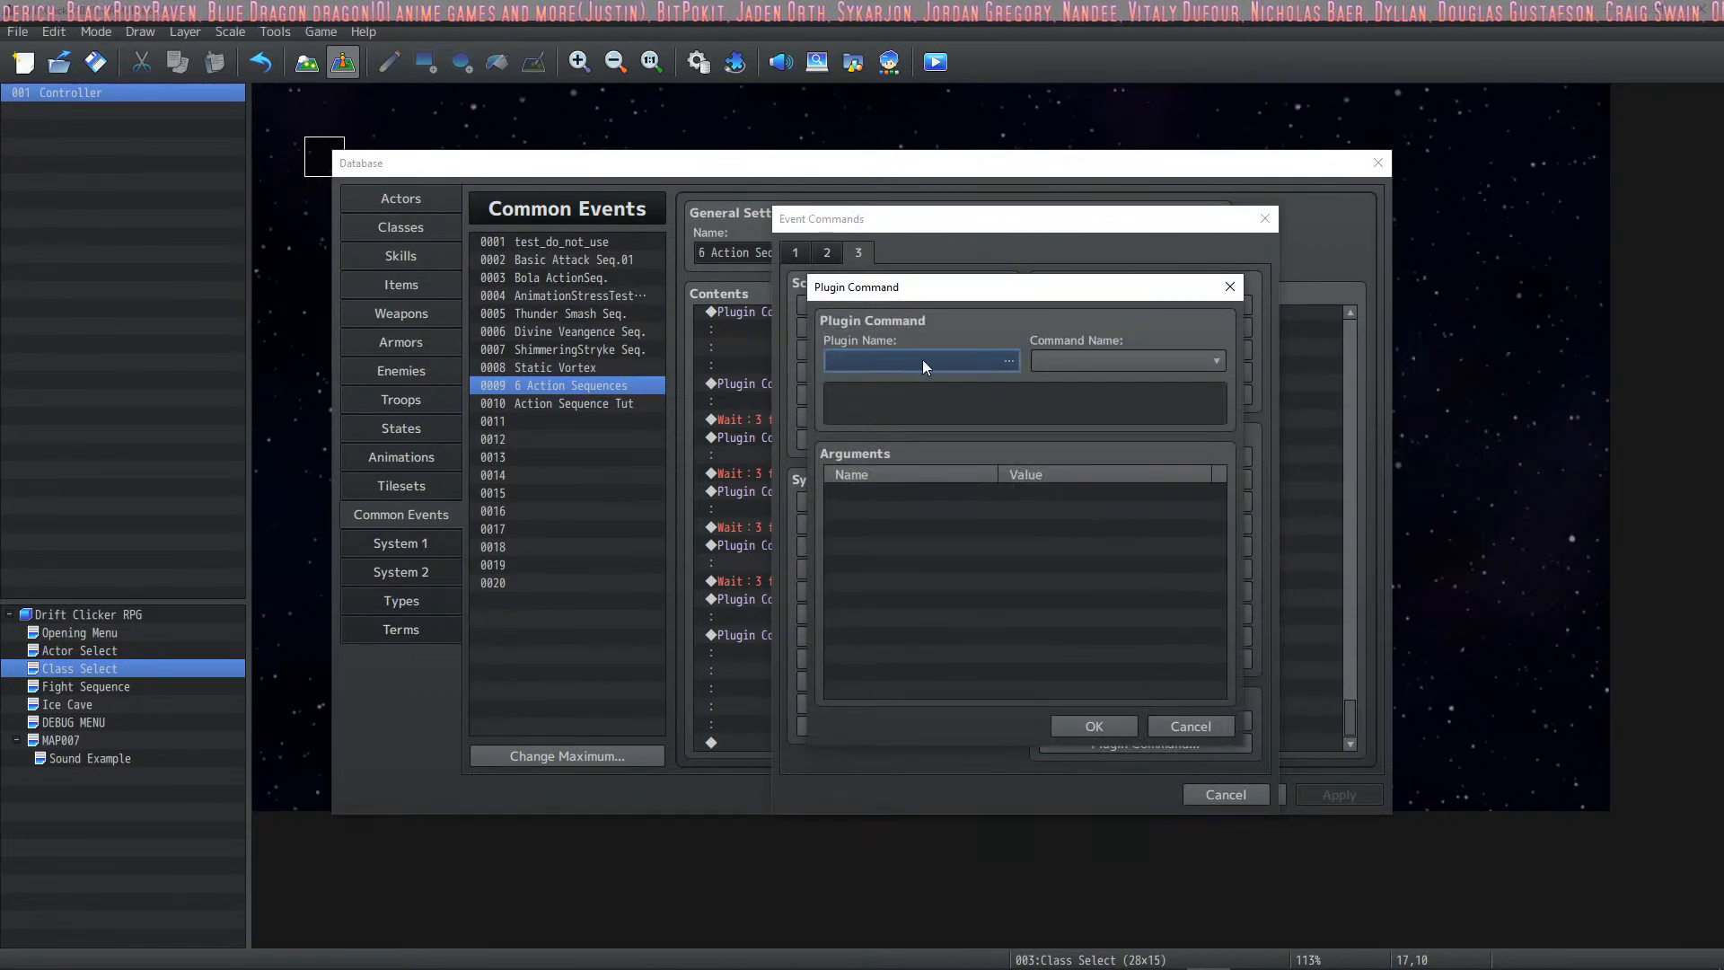
left_click(1004, 360)
left_click(770, 481)
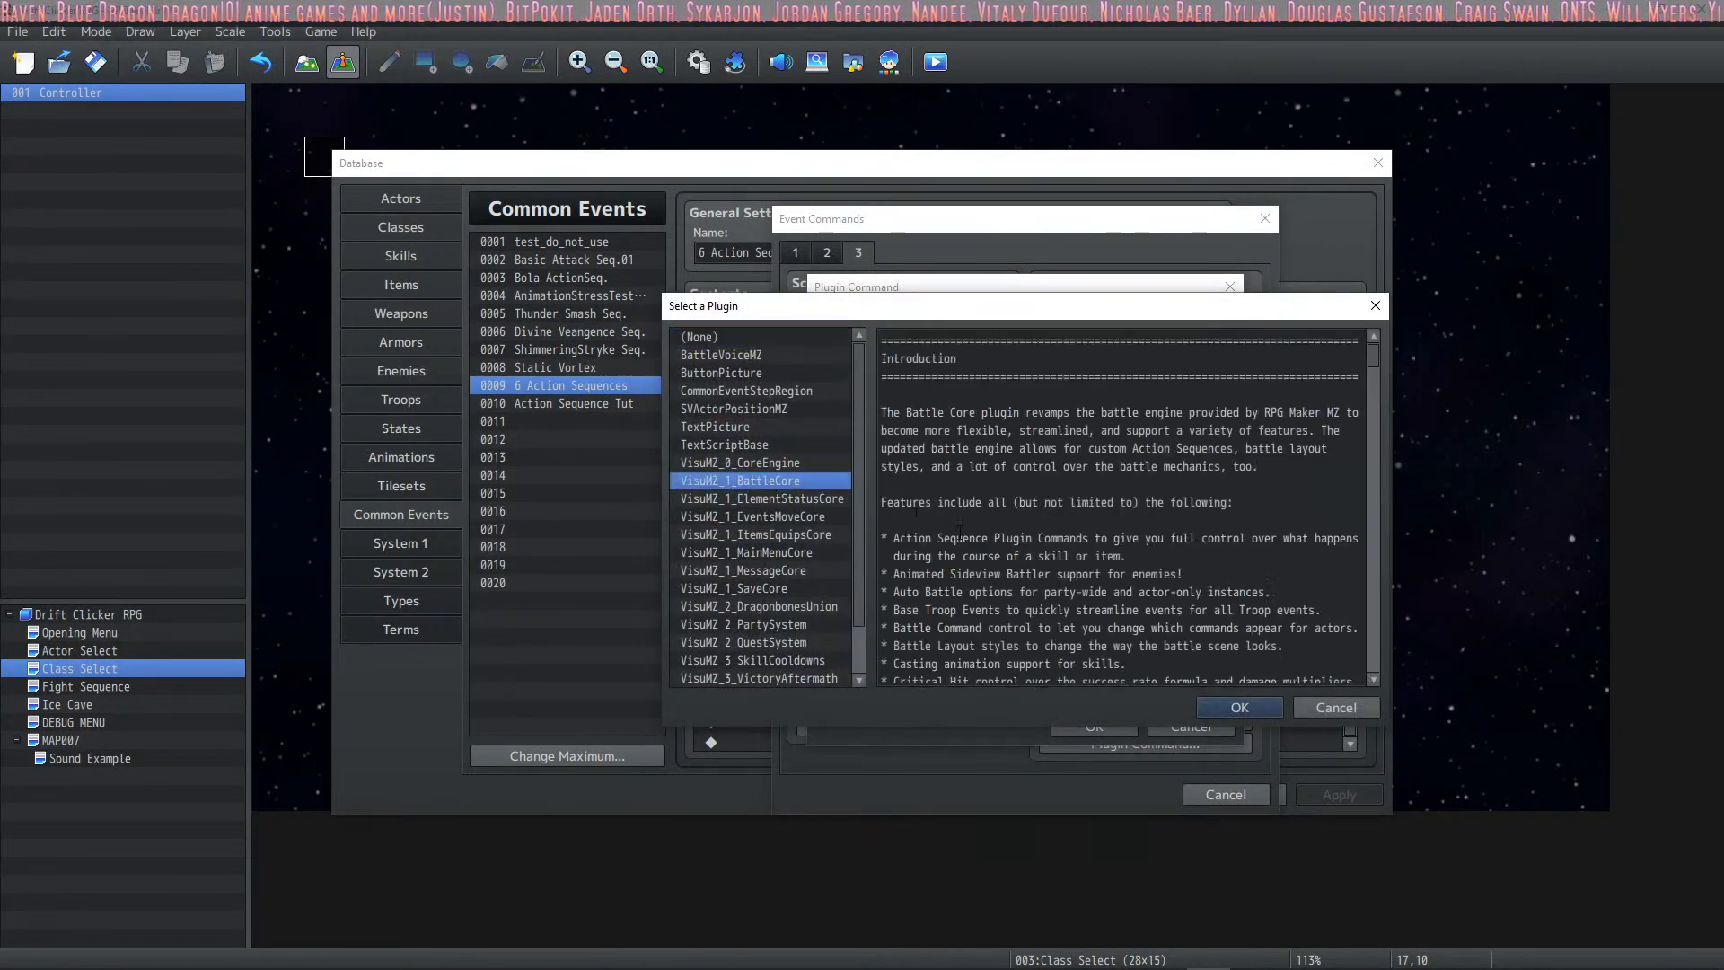
left_click(1243, 709)
left_click(1145, 361)
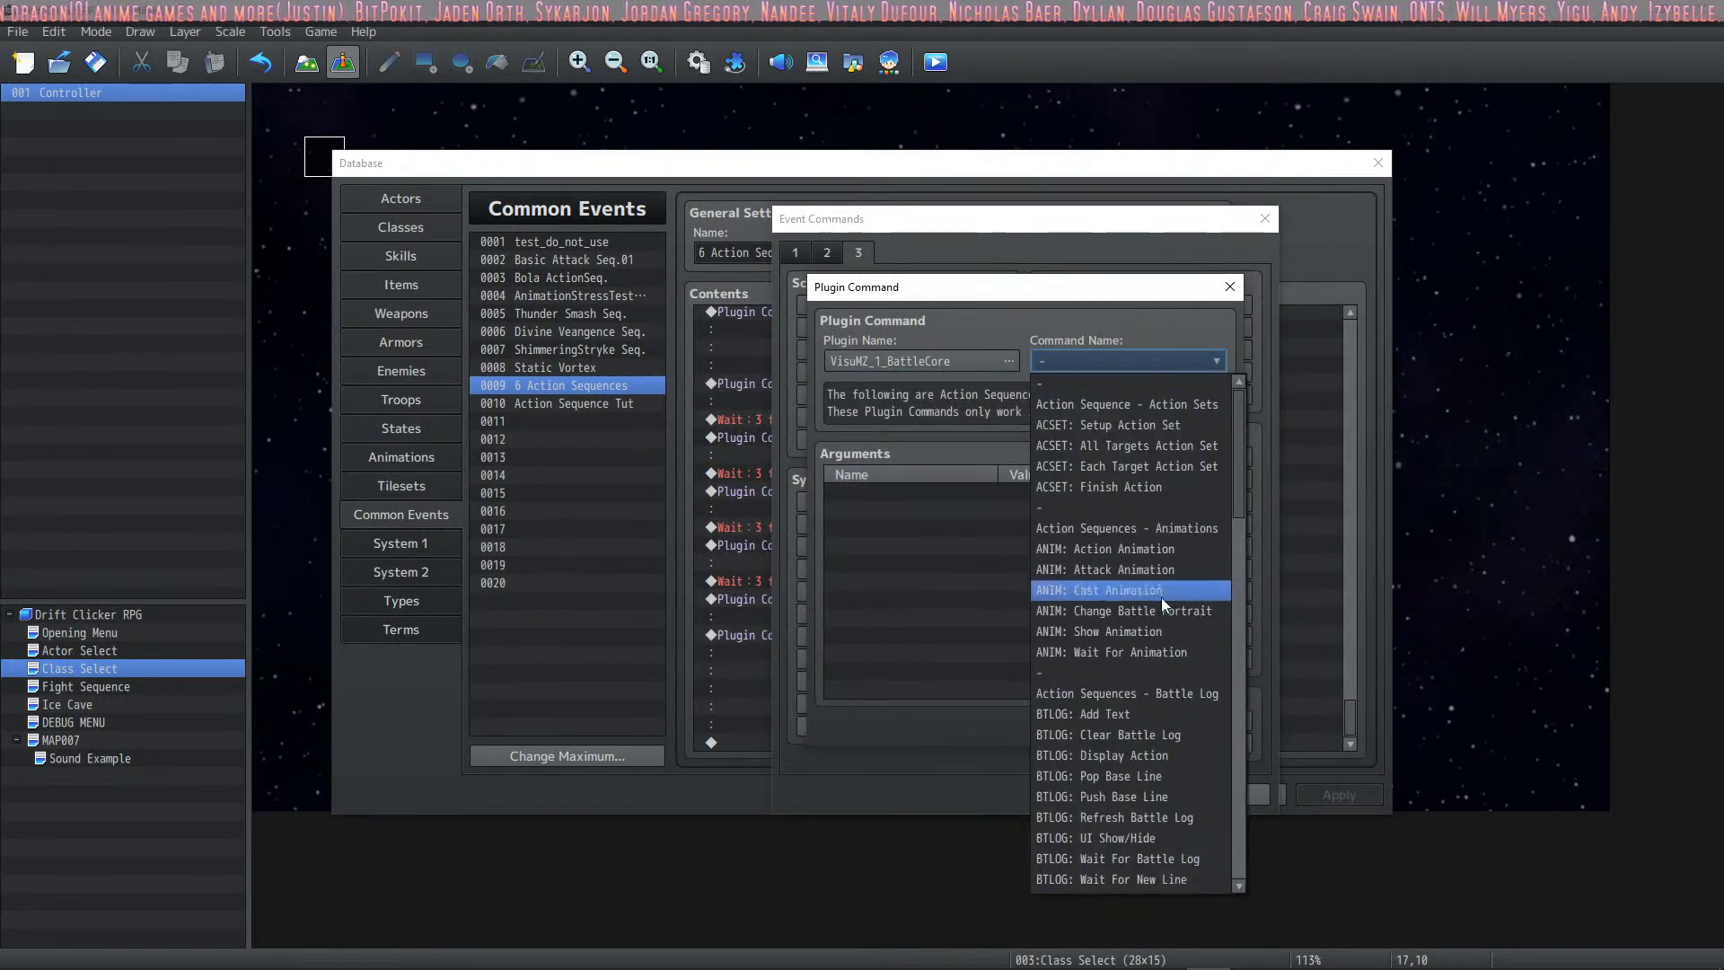
left_click(1167, 485)
left_click(1099, 727)
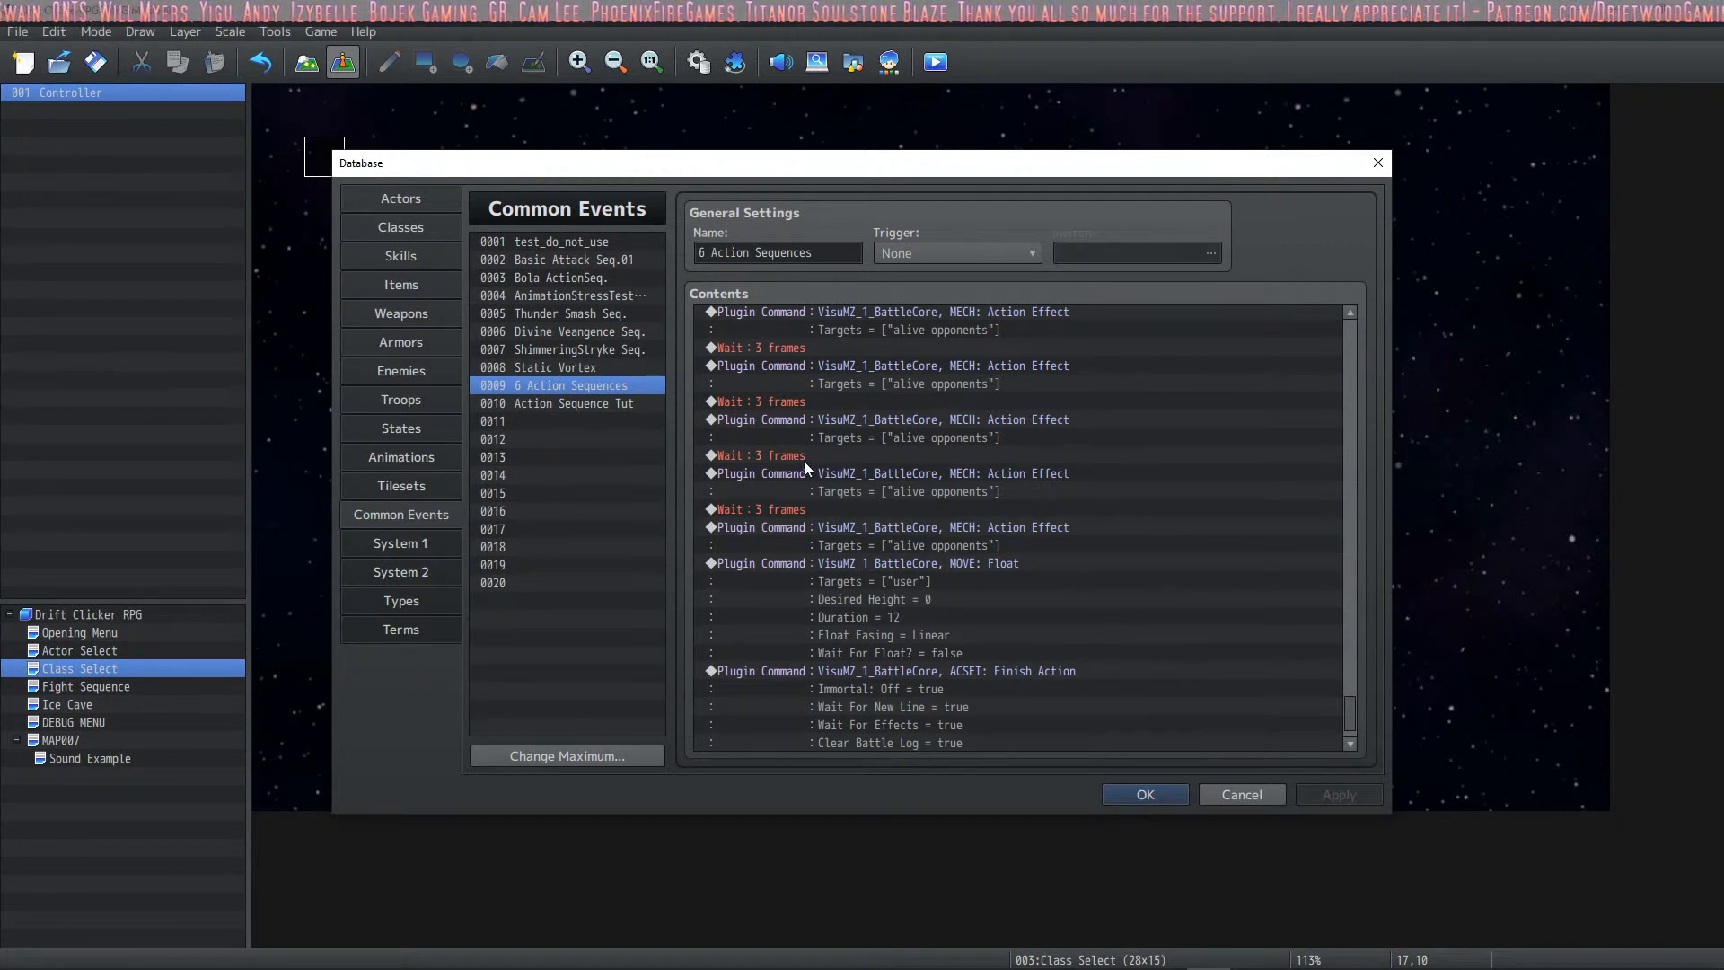
scroll(877, 477, "down", 1)
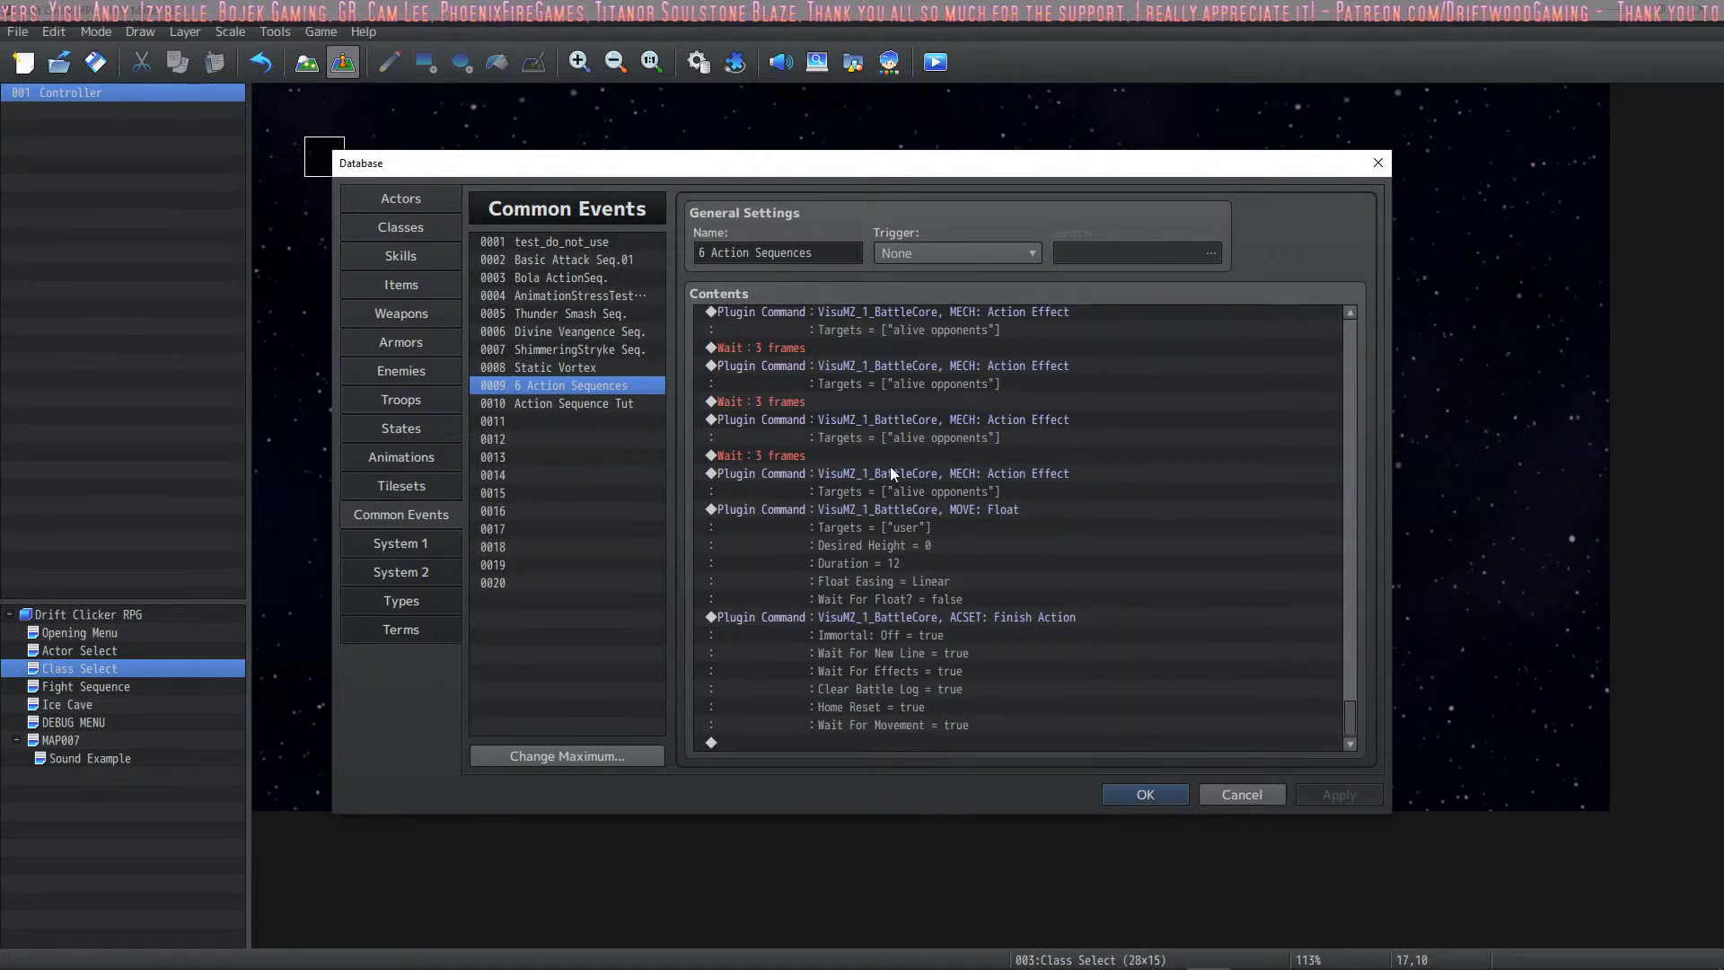
left_click(1136, 802)
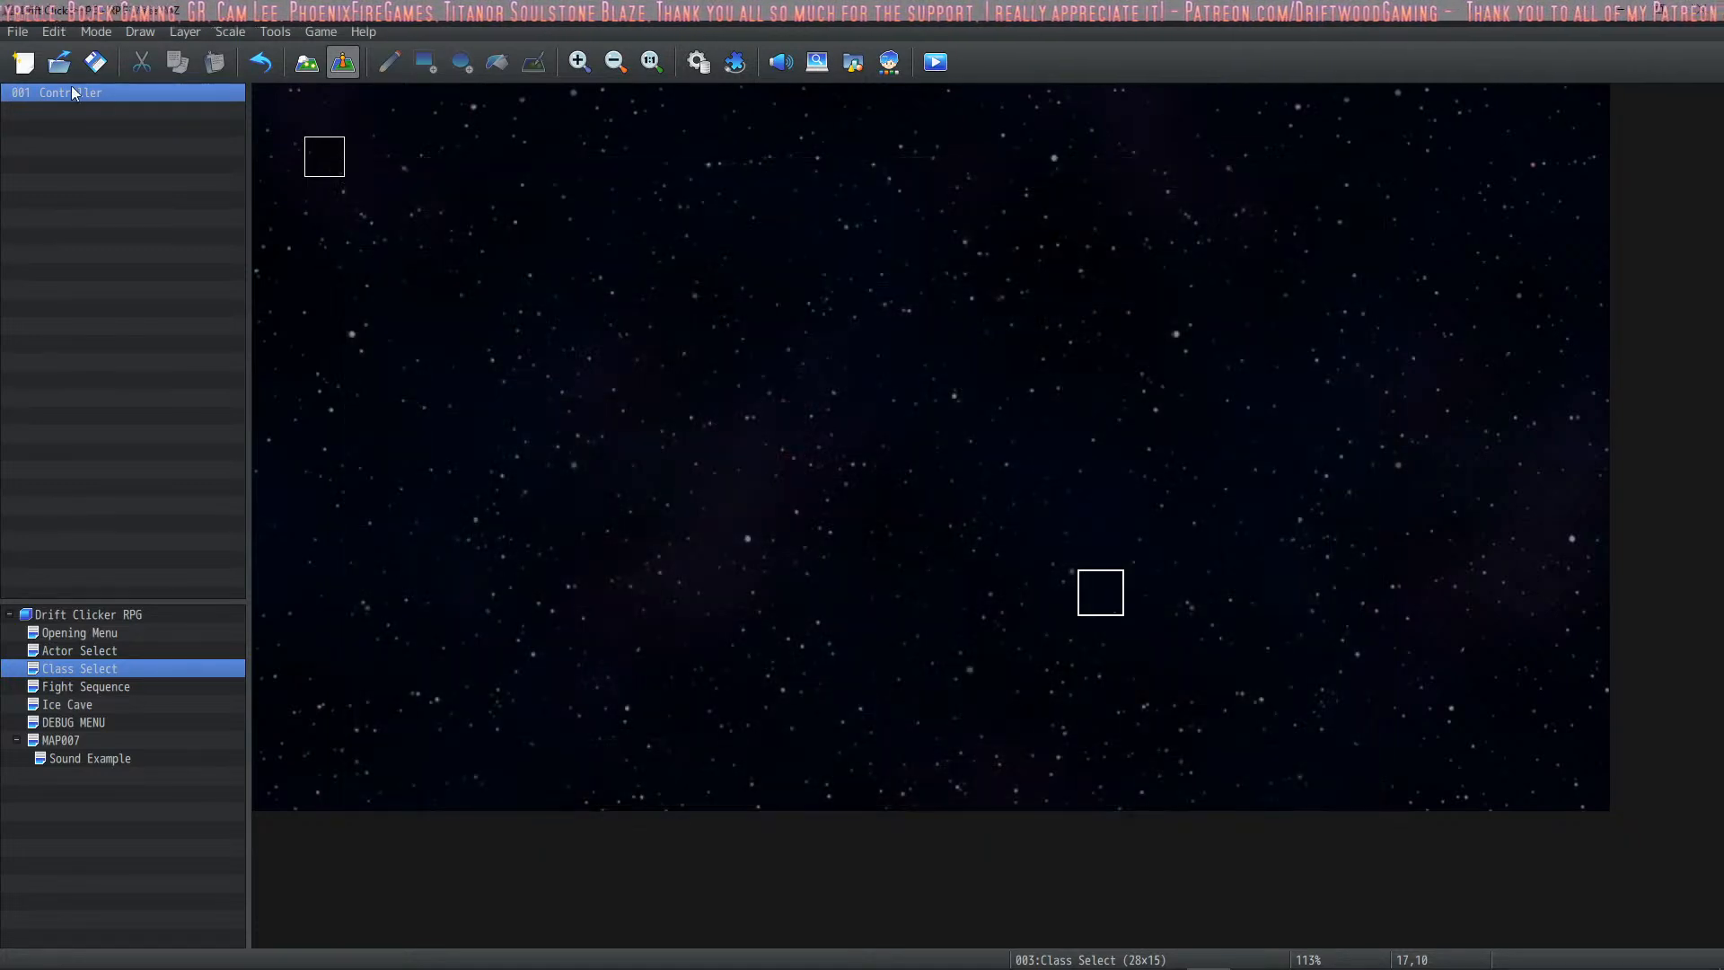
Step: Change the common event effect of skill 0300 Test Action Sequence to 0009 6 Action Sequences
left_click(945, 68)
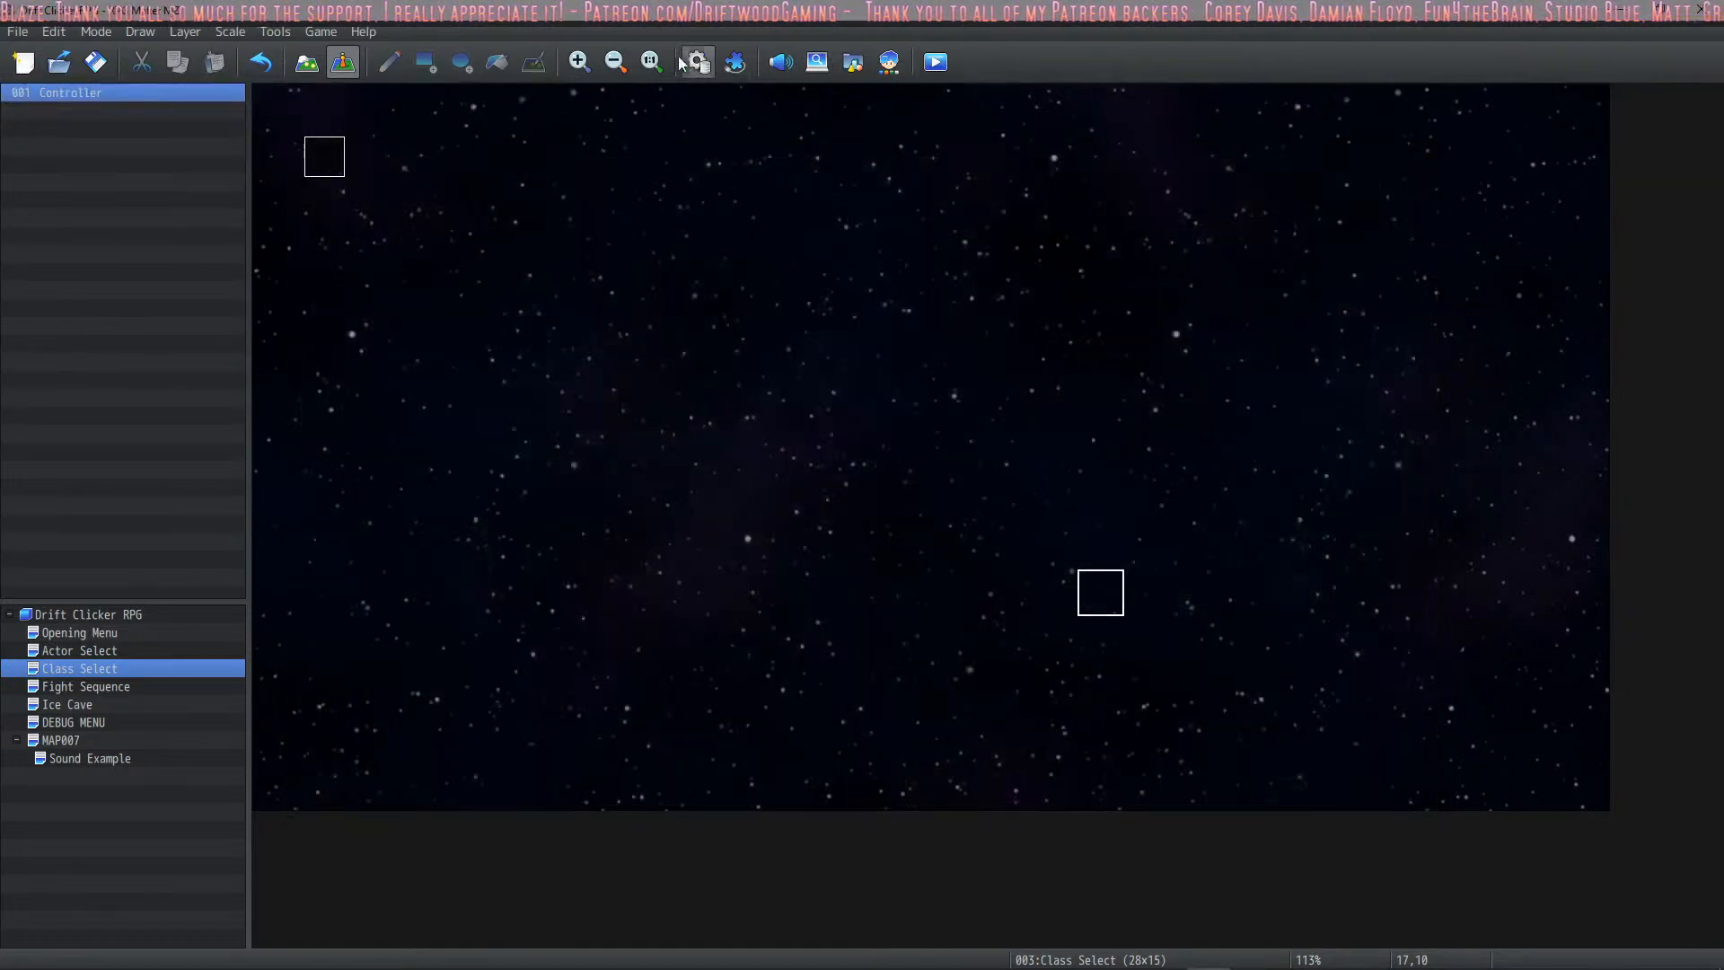
left_click(699, 62)
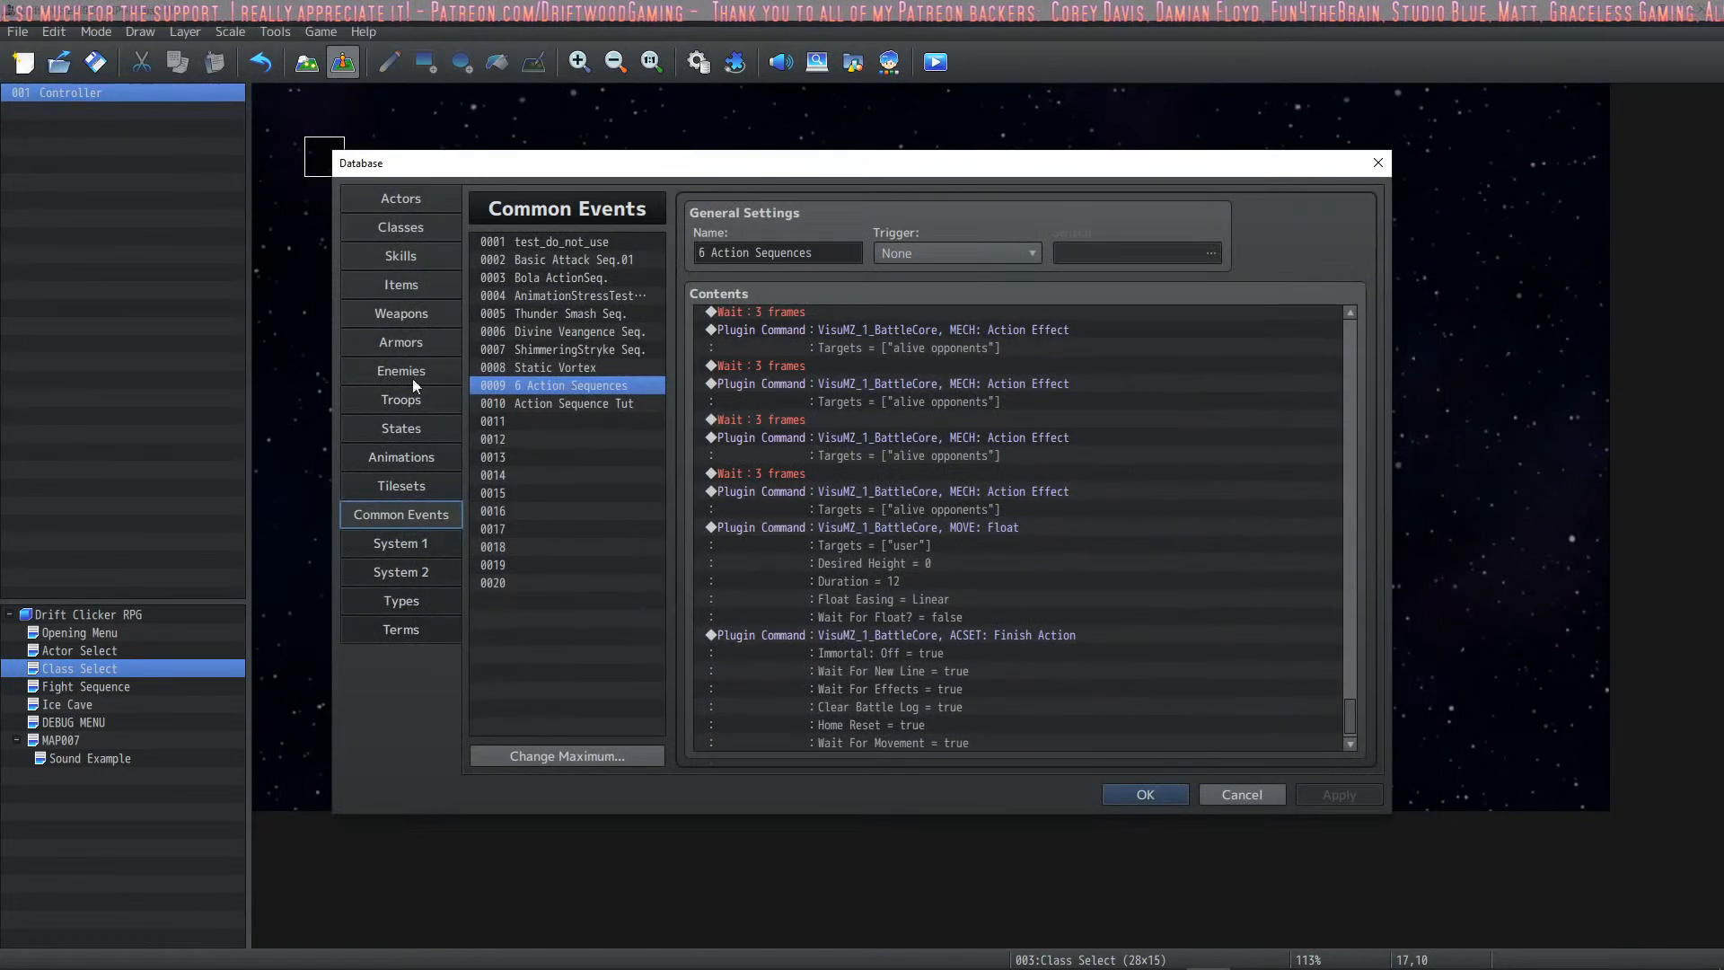
left_click(409, 254)
left_click_drag(655, 546, 653, 743)
left_click(611, 706)
left_click(605, 727)
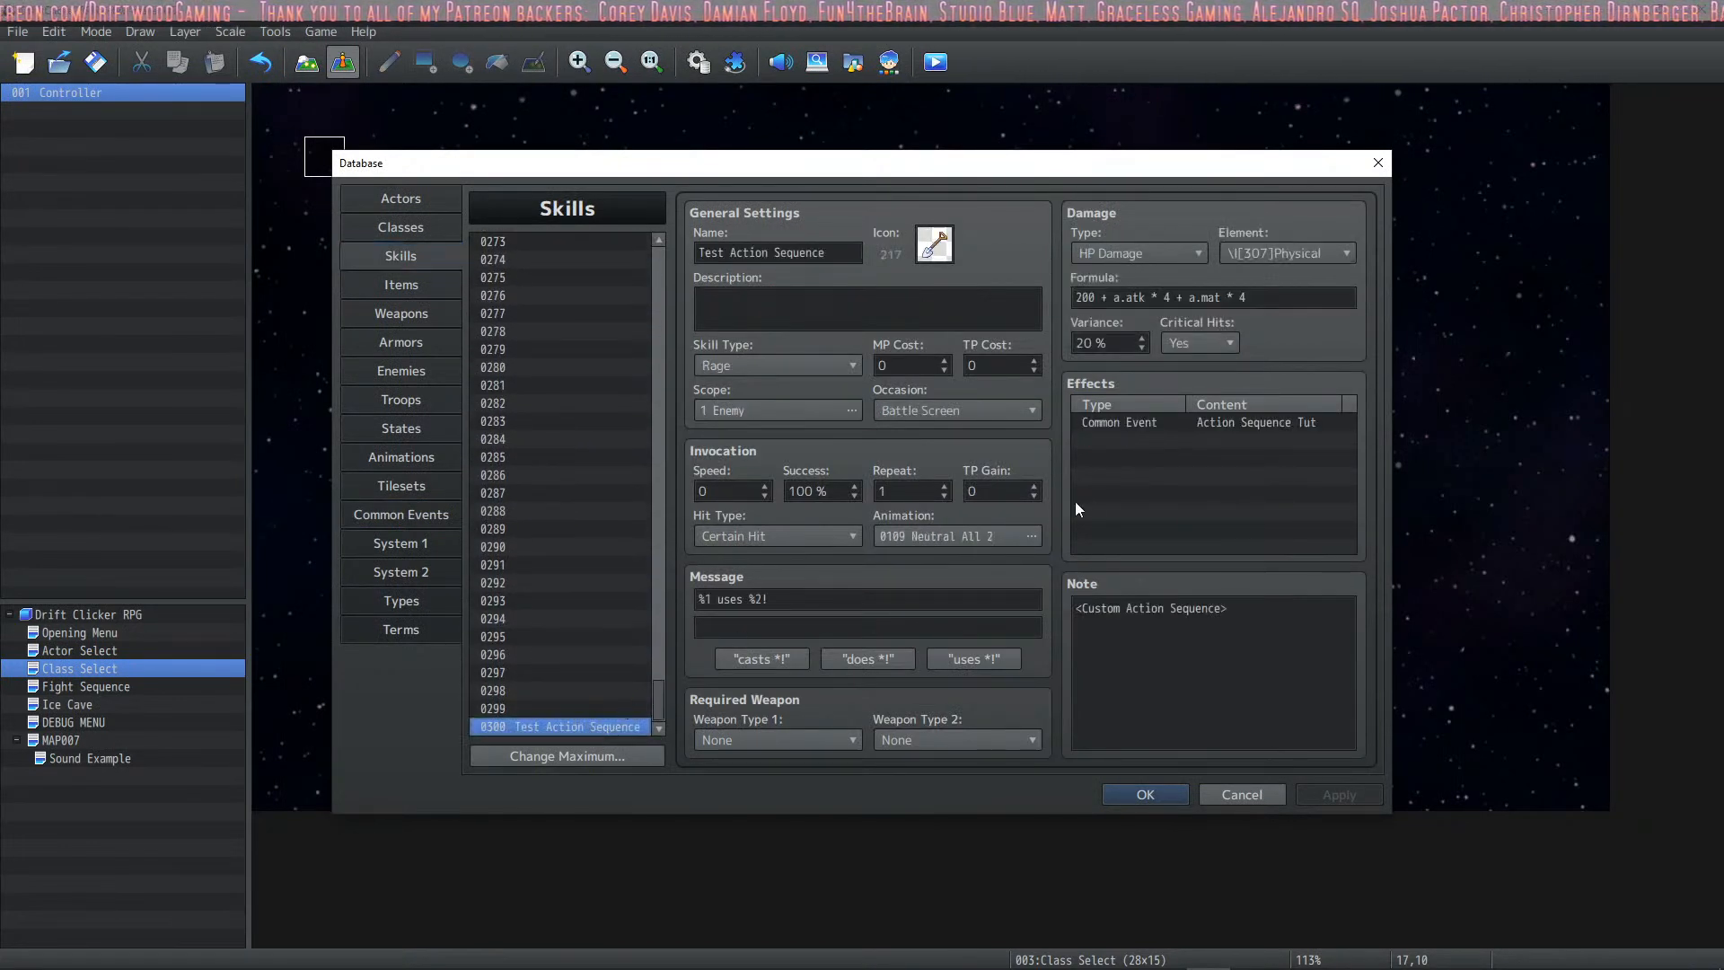
right_click(1165, 424)
left_click(1194, 439)
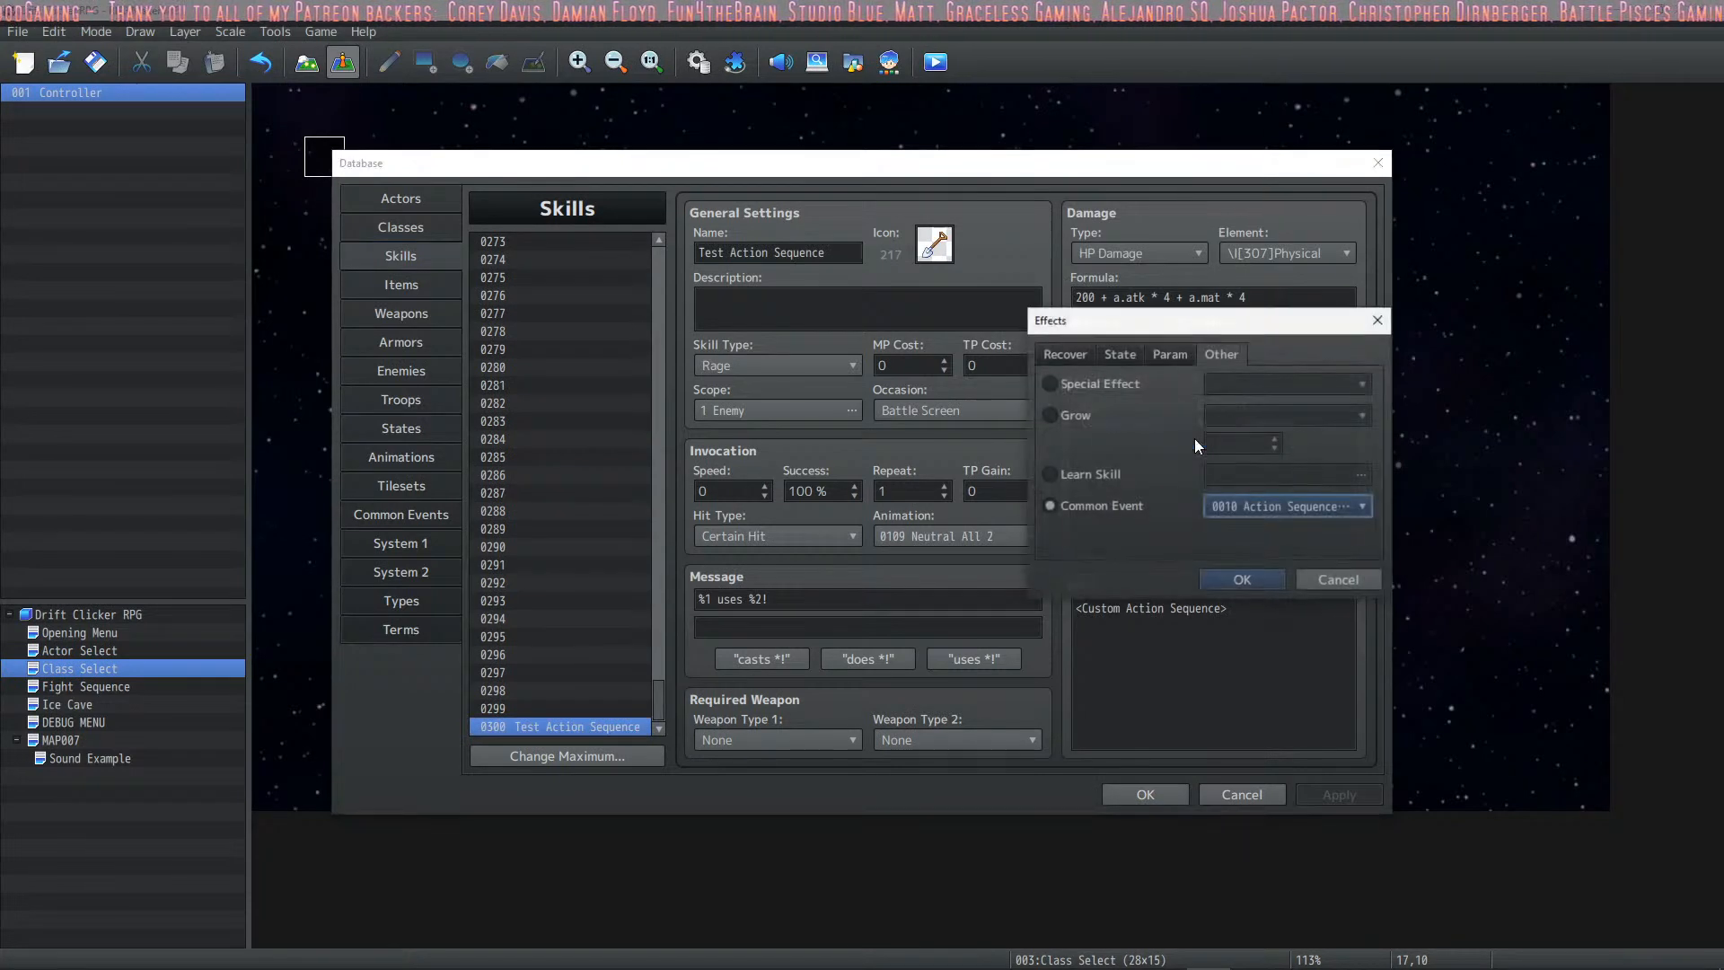
left_click(1331, 508)
left_click(1301, 694)
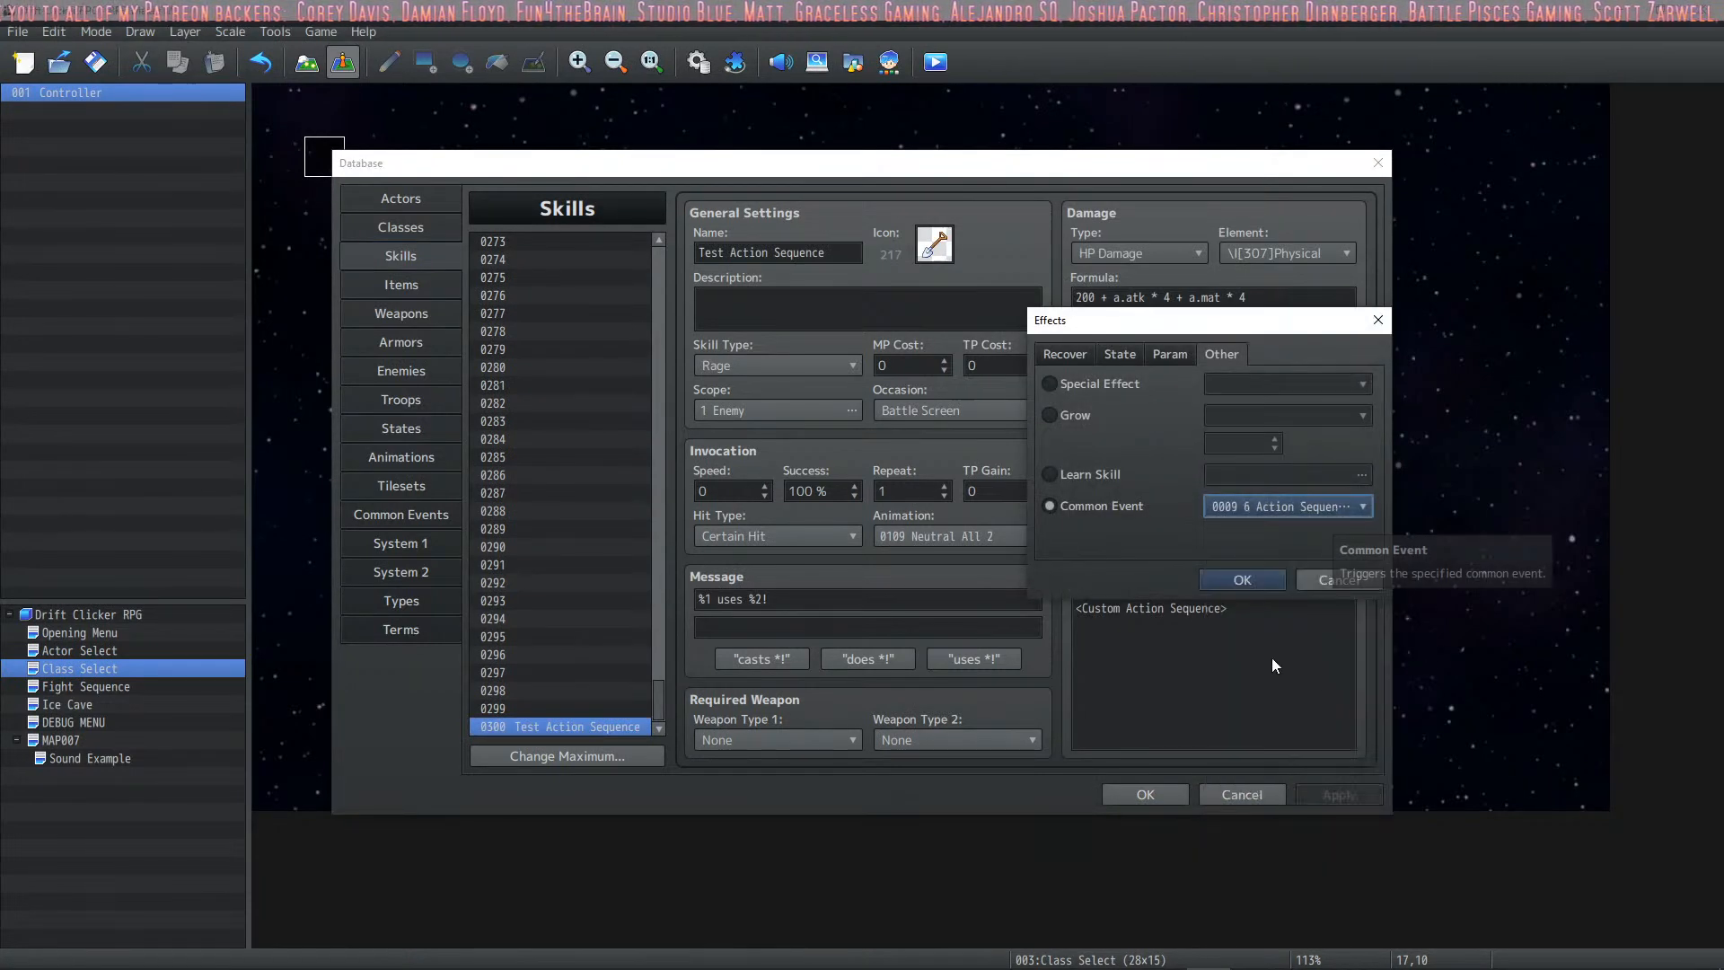
left_click(1239, 577)
Step: Rename skill 0300 as 6 Action Sequences, apply the change and close the database
left_click_drag(699, 253, 839, 253)
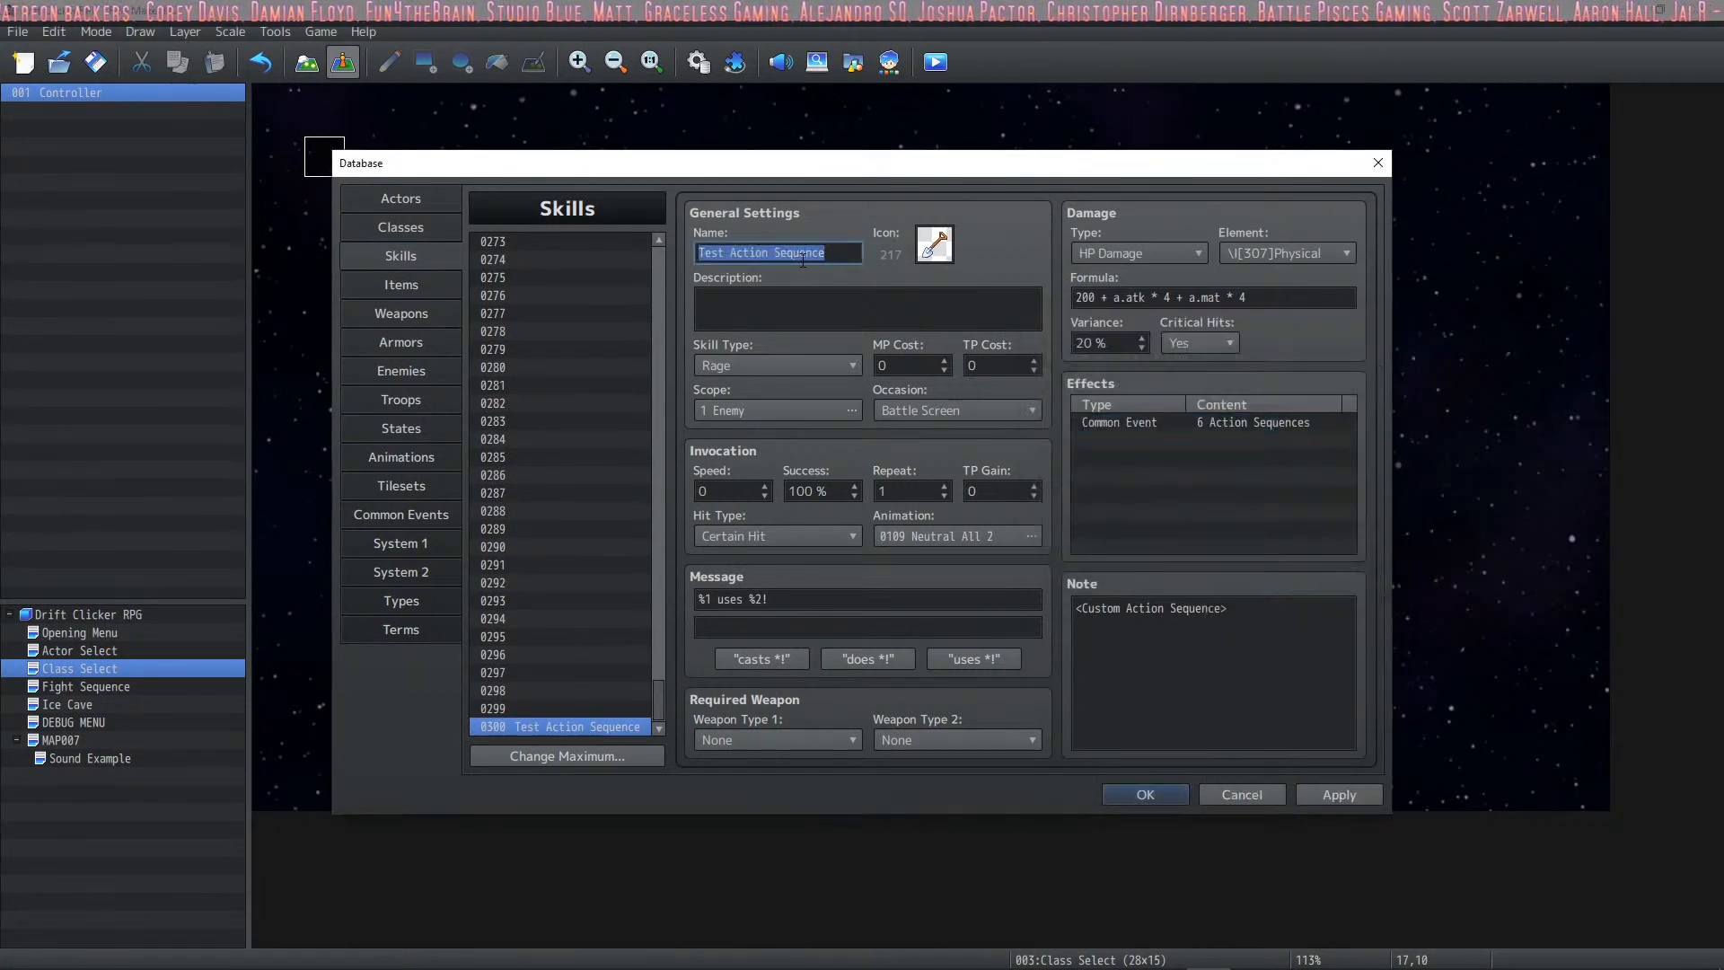
type("6 Action ")
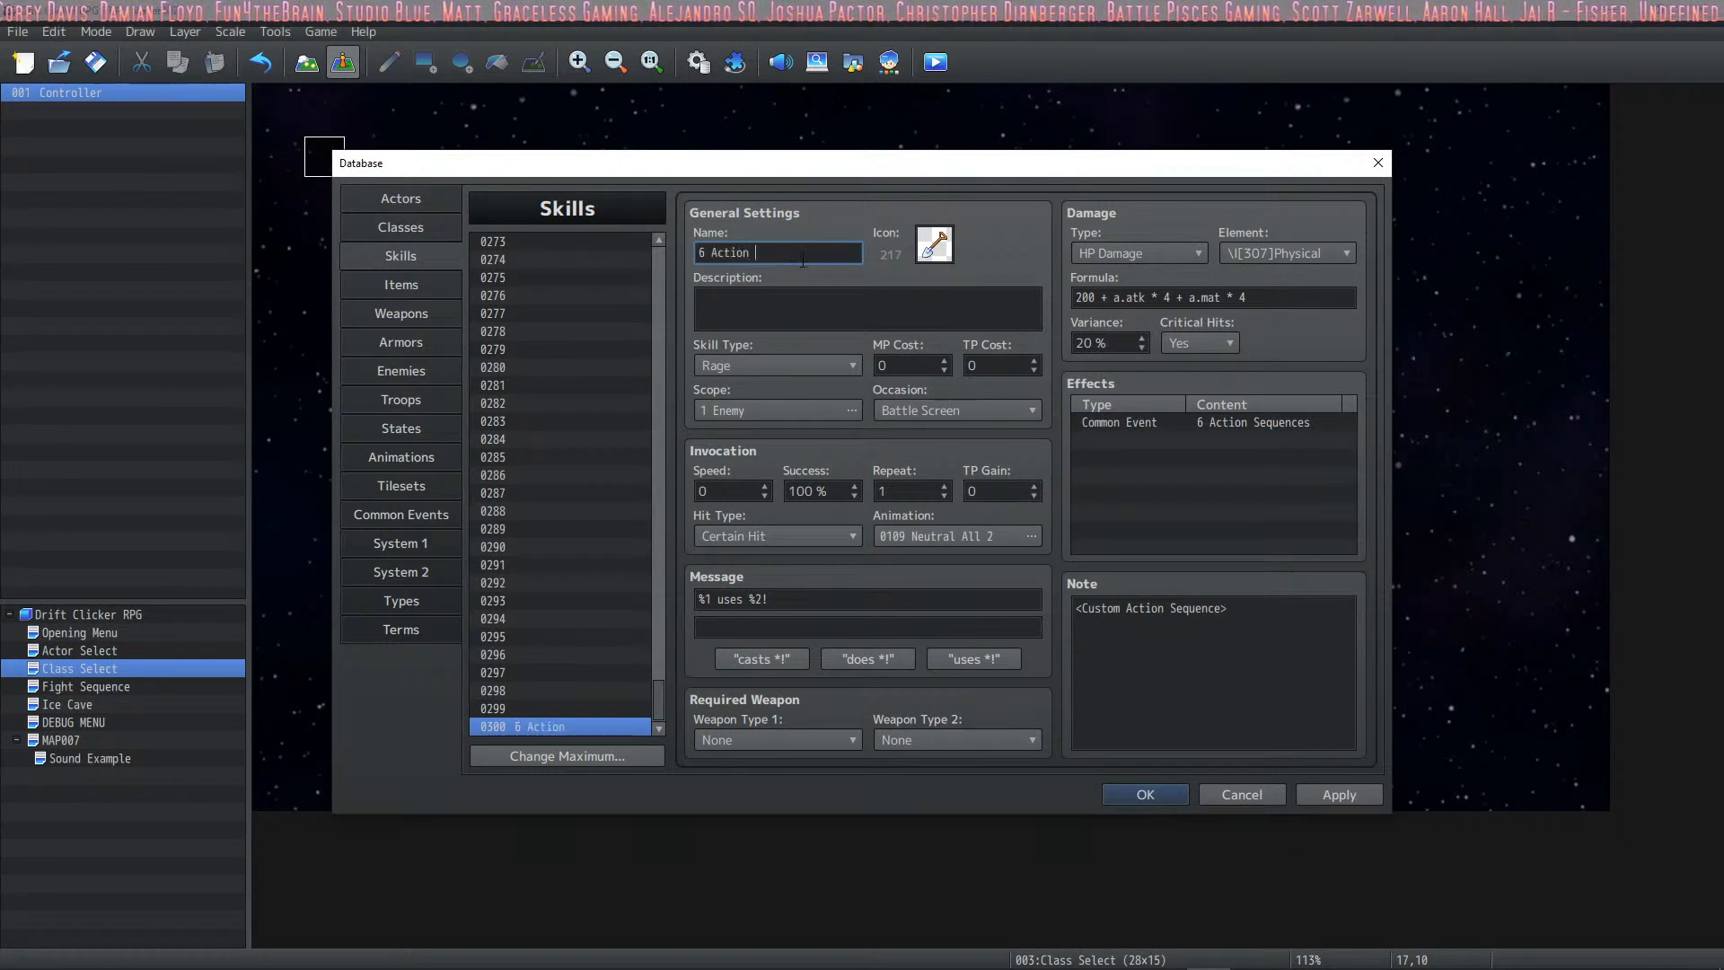
type("Sequences")
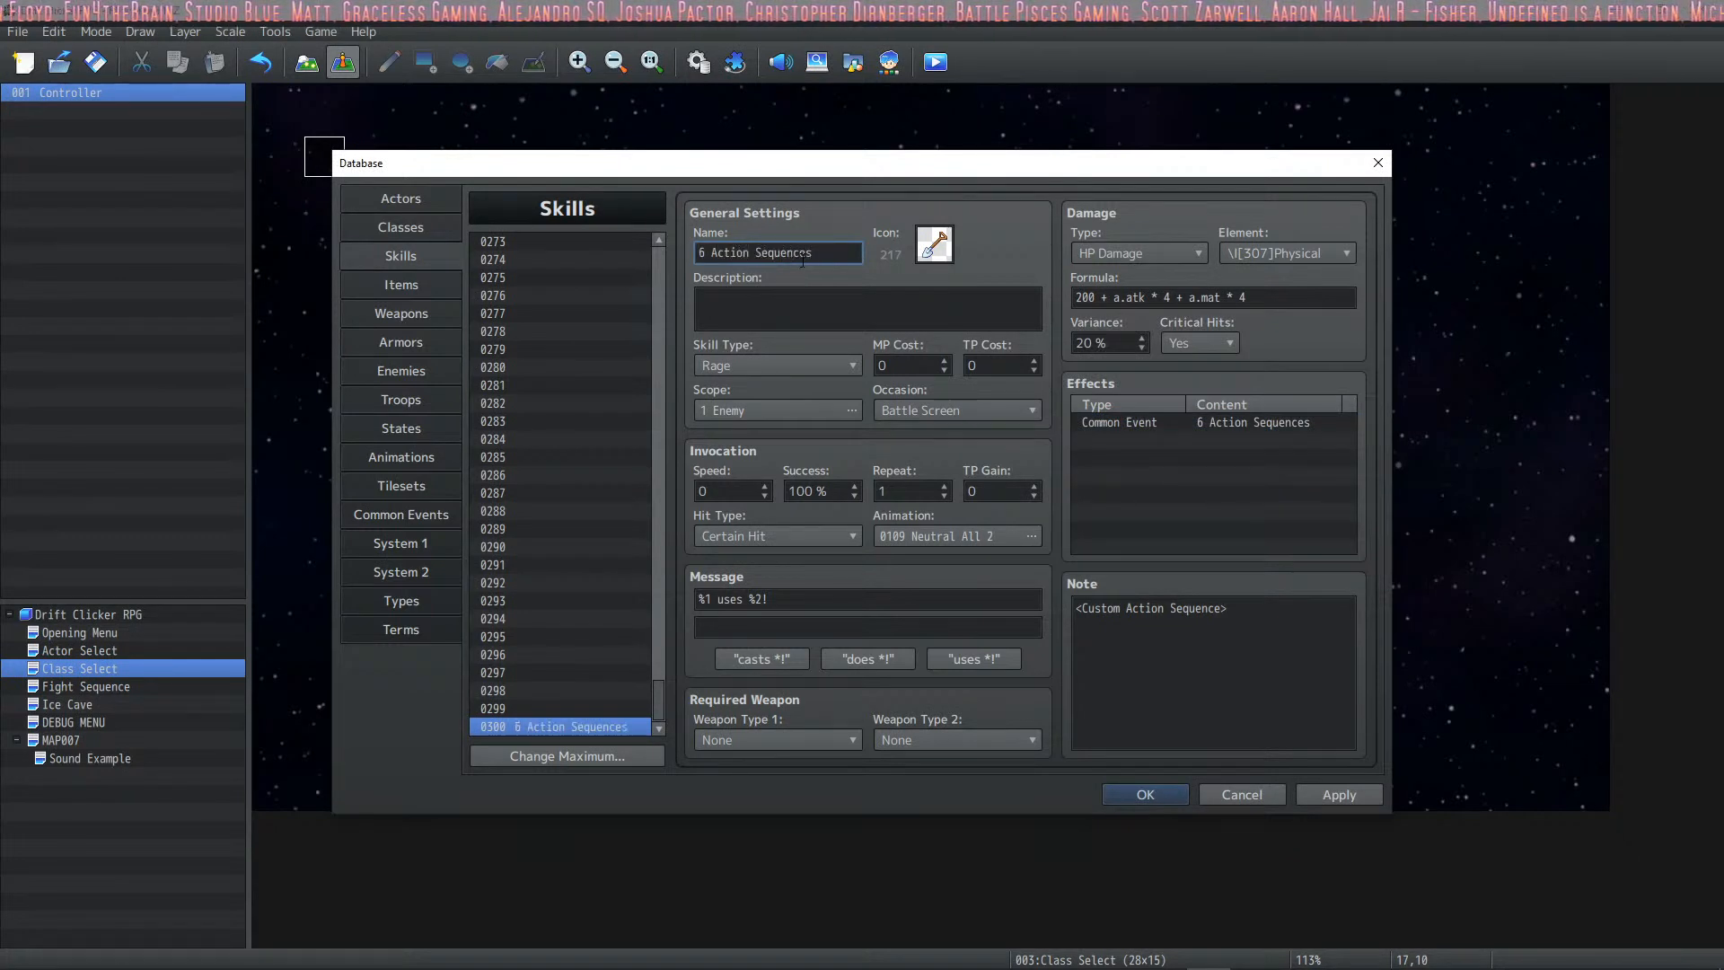
left_click(1346, 796)
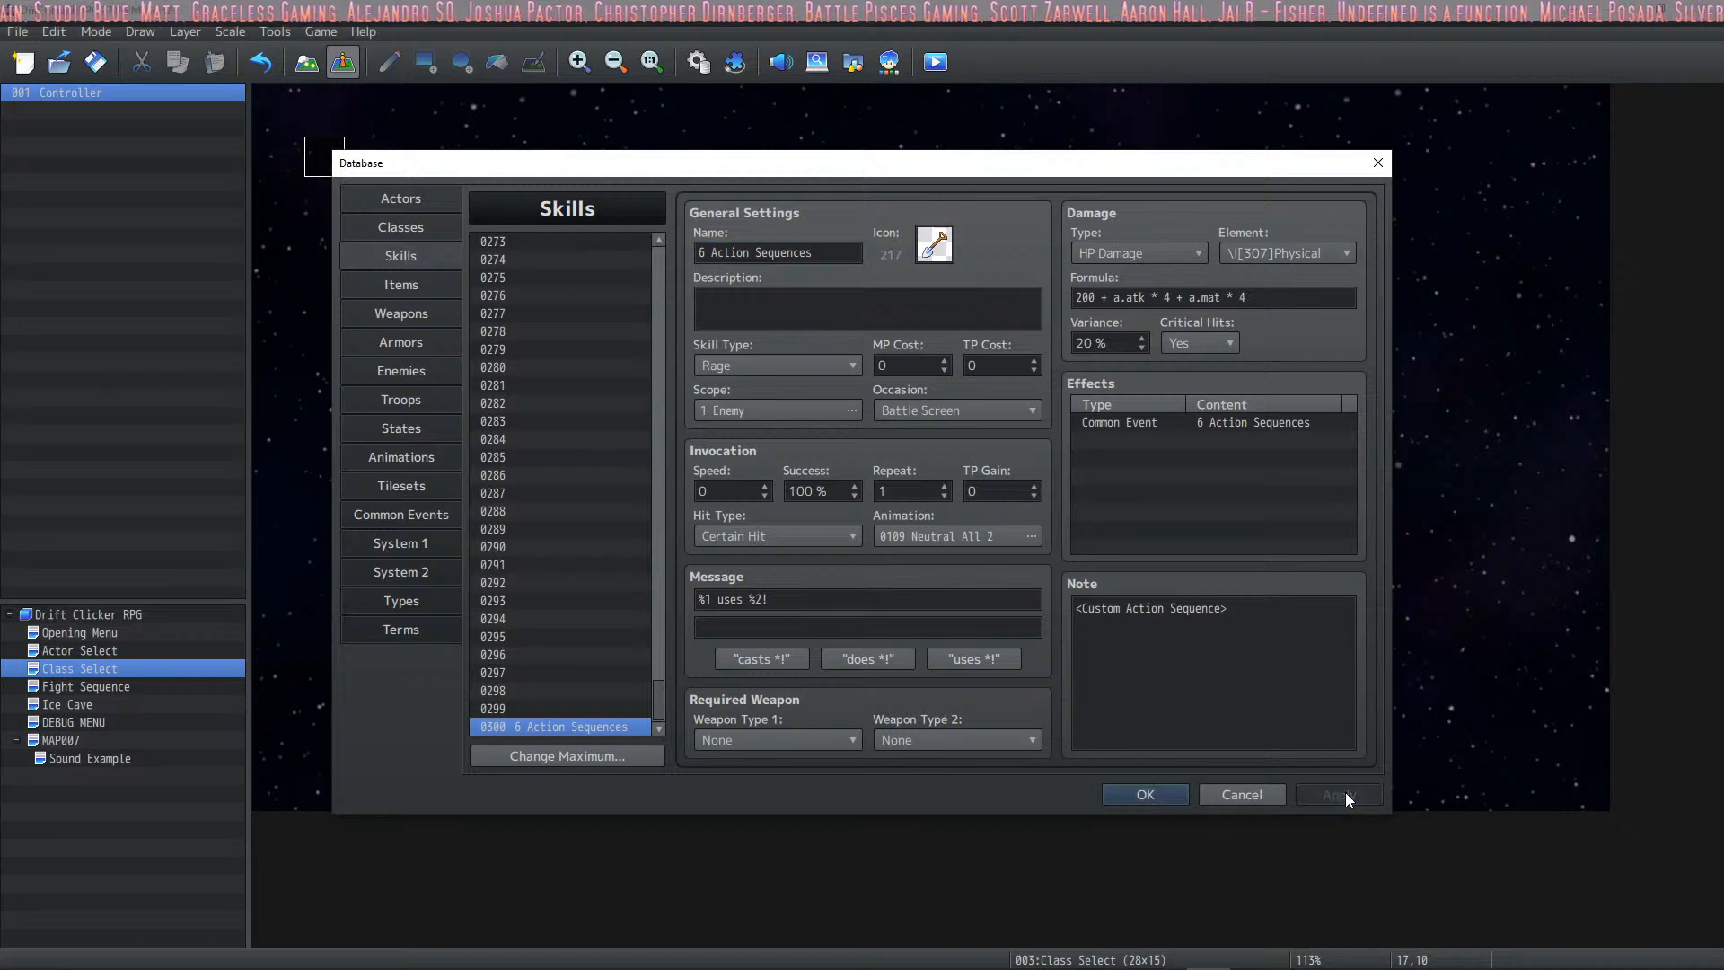
left_click(1144, 796)
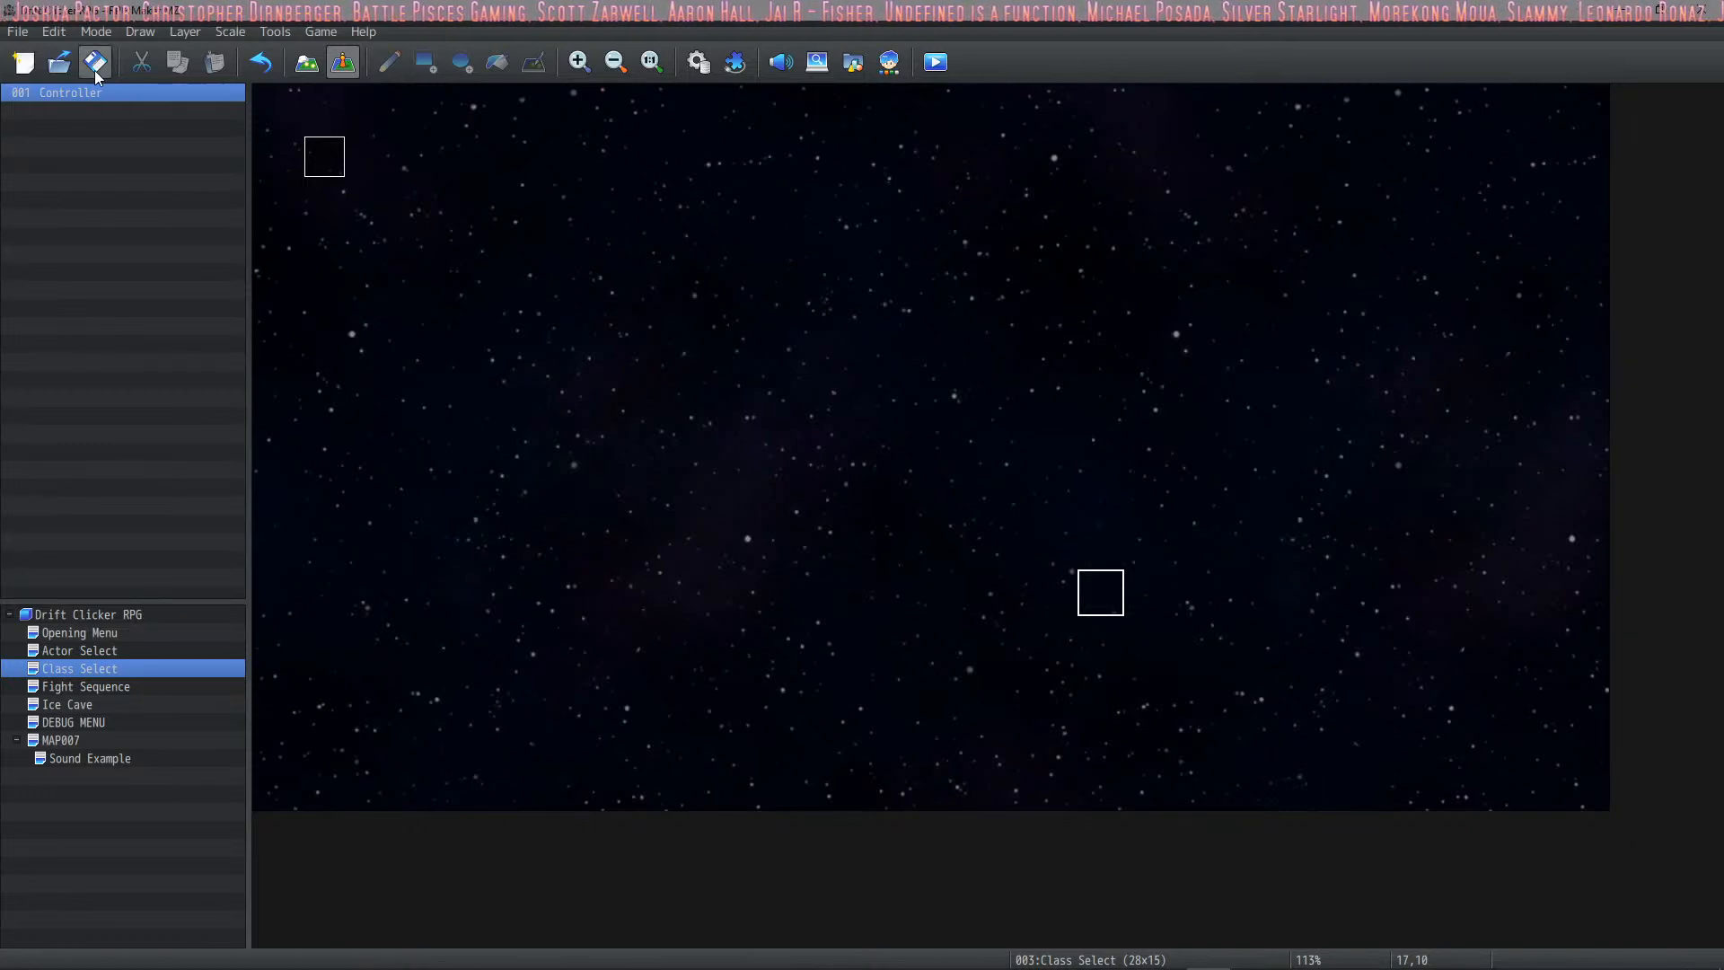
Step: Check the skills granted in the Warrior choice of the Controller event on the Class Select map
left_click(323, 158)
double_click(324, 159)
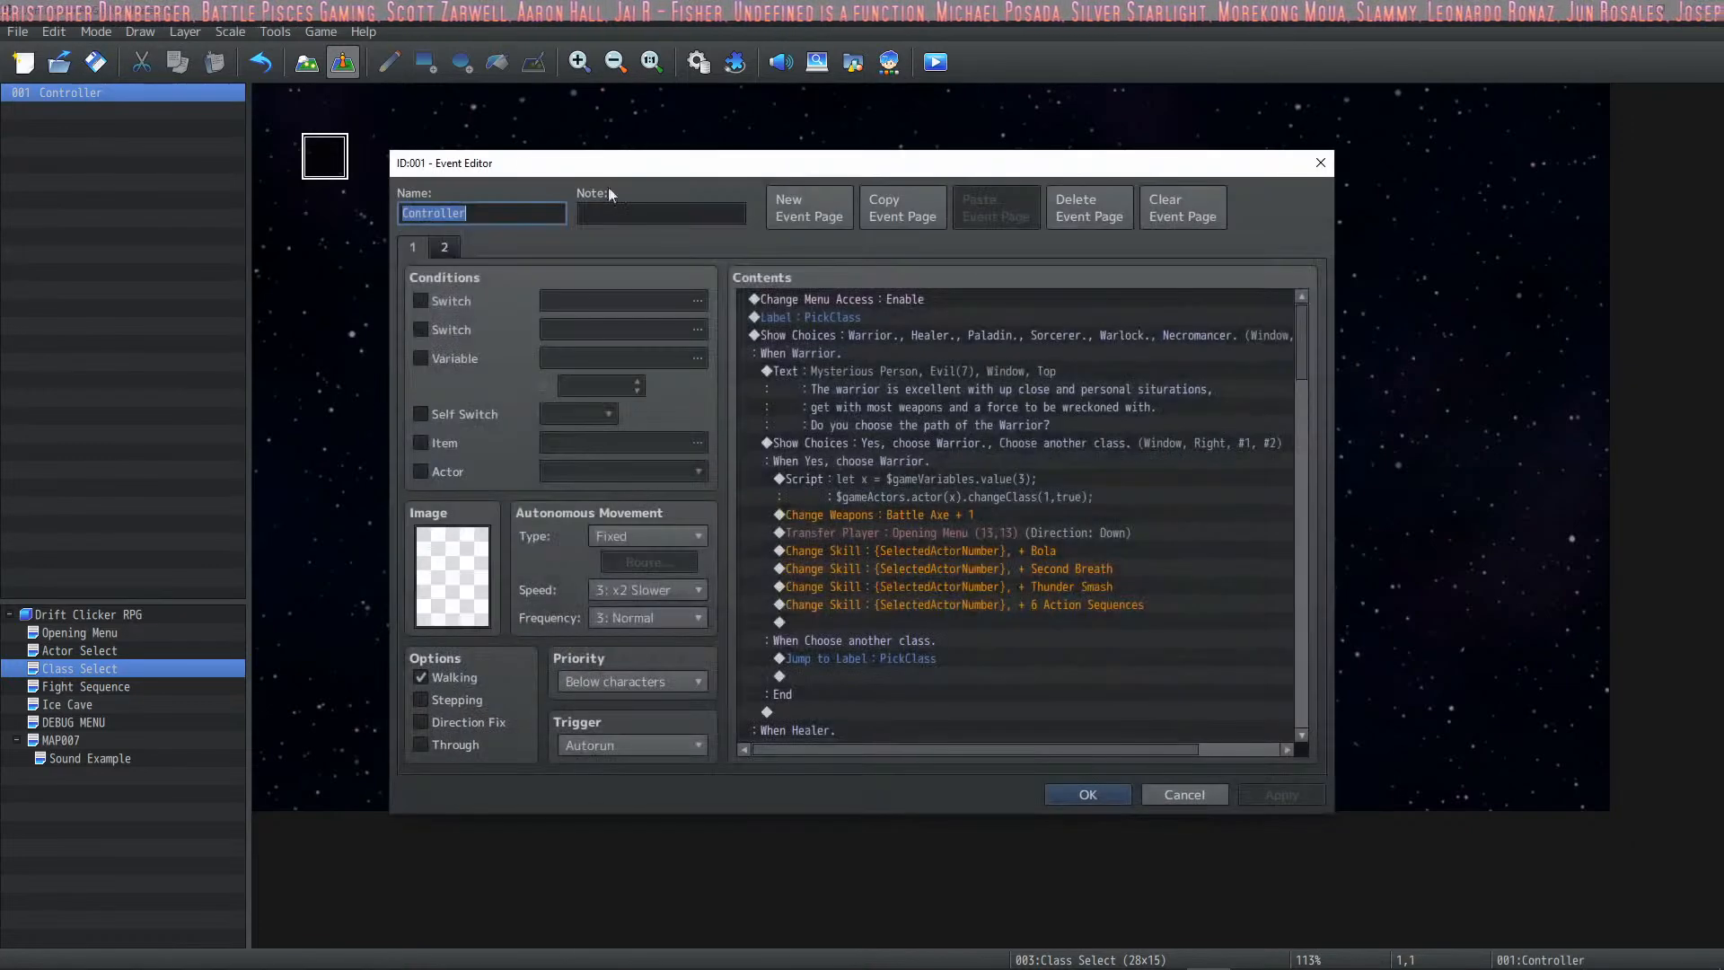
left_click(1063, 796)
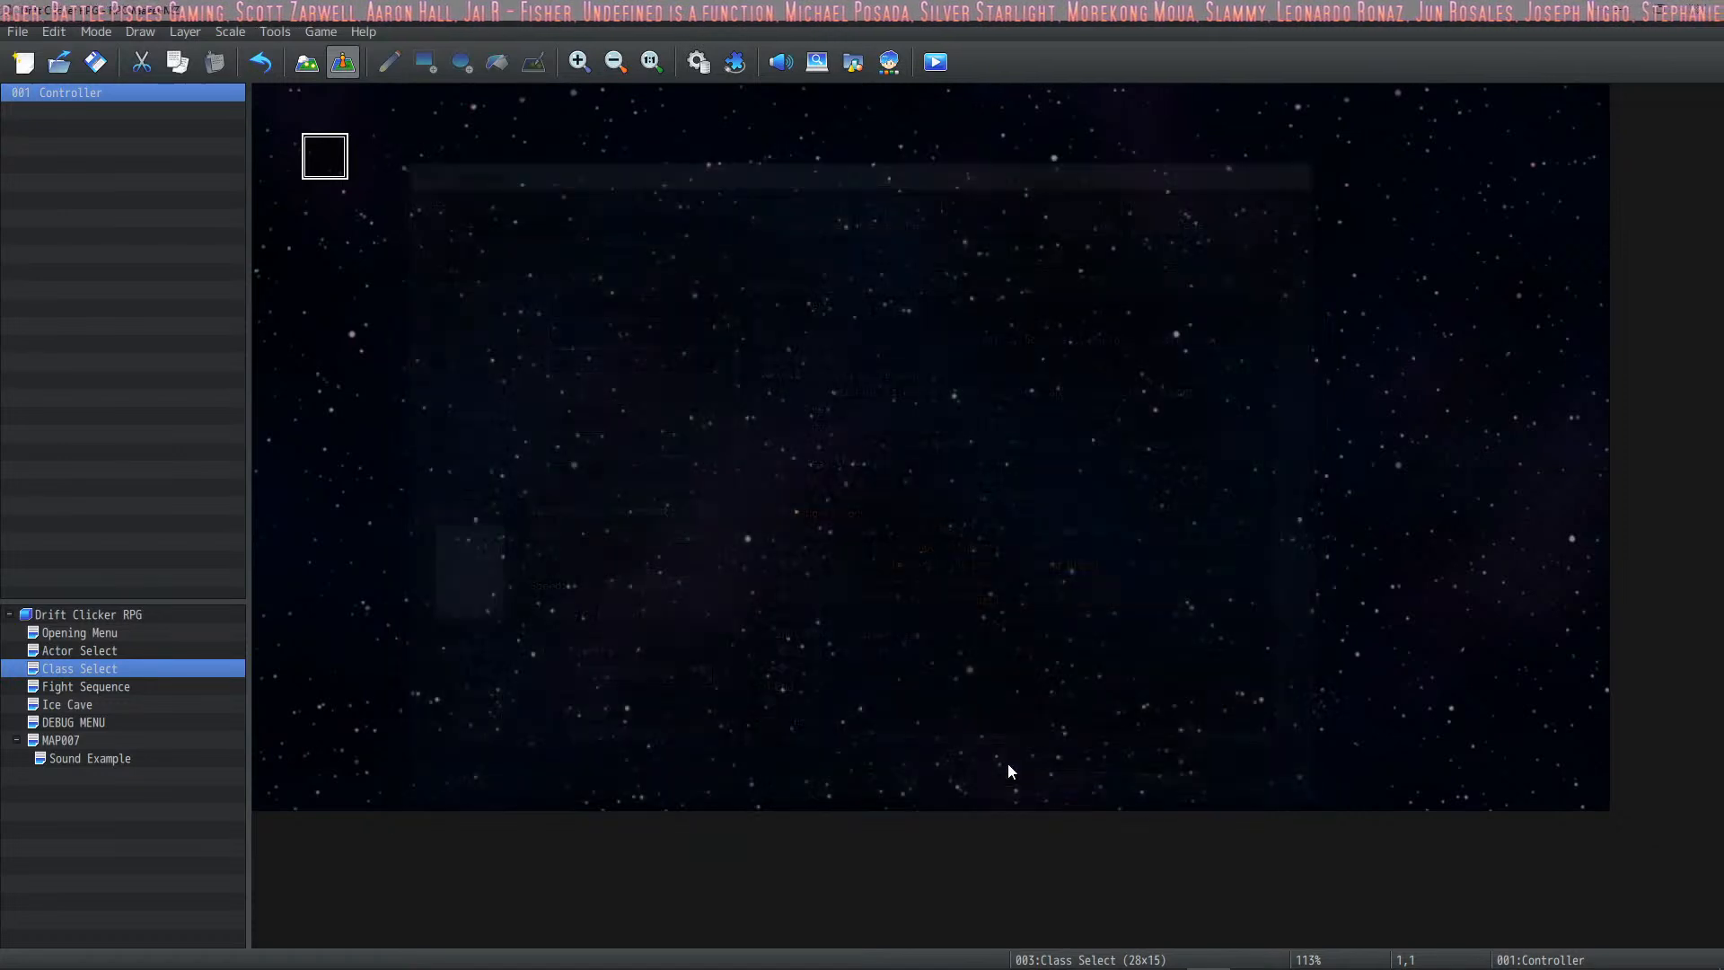
Step: Start a playtest and choose the lilac-haired character in the middle of the Actor Selection map as hero
left_click(935, 63)
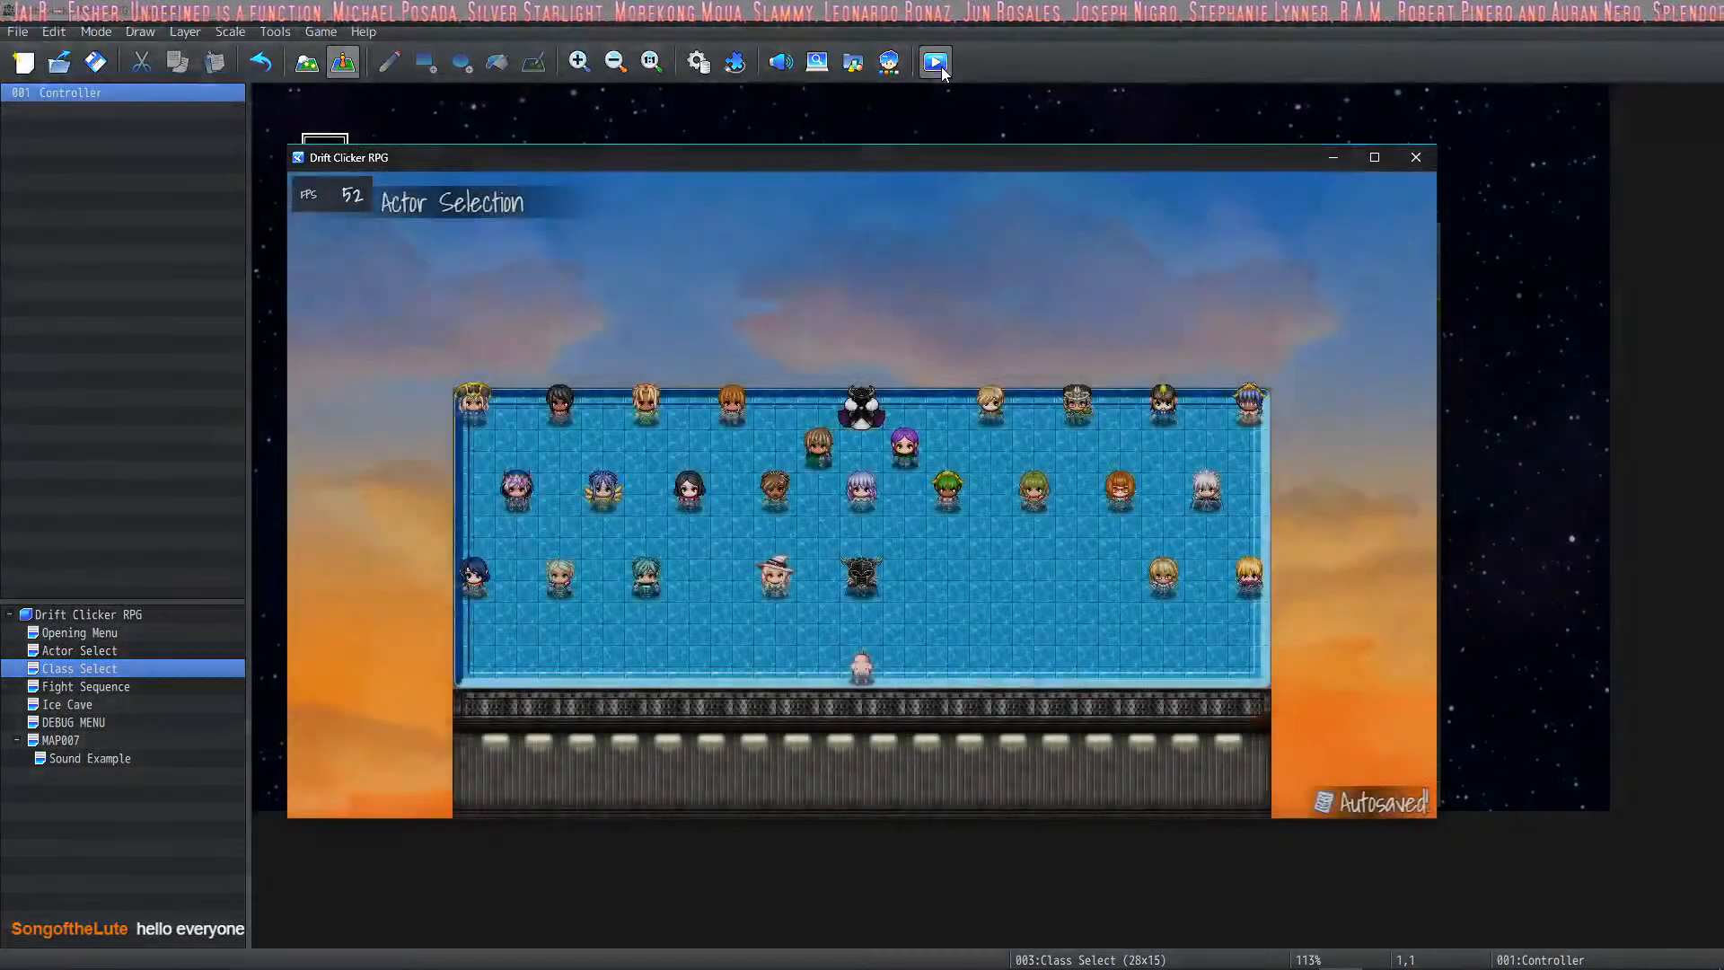
key("Right")
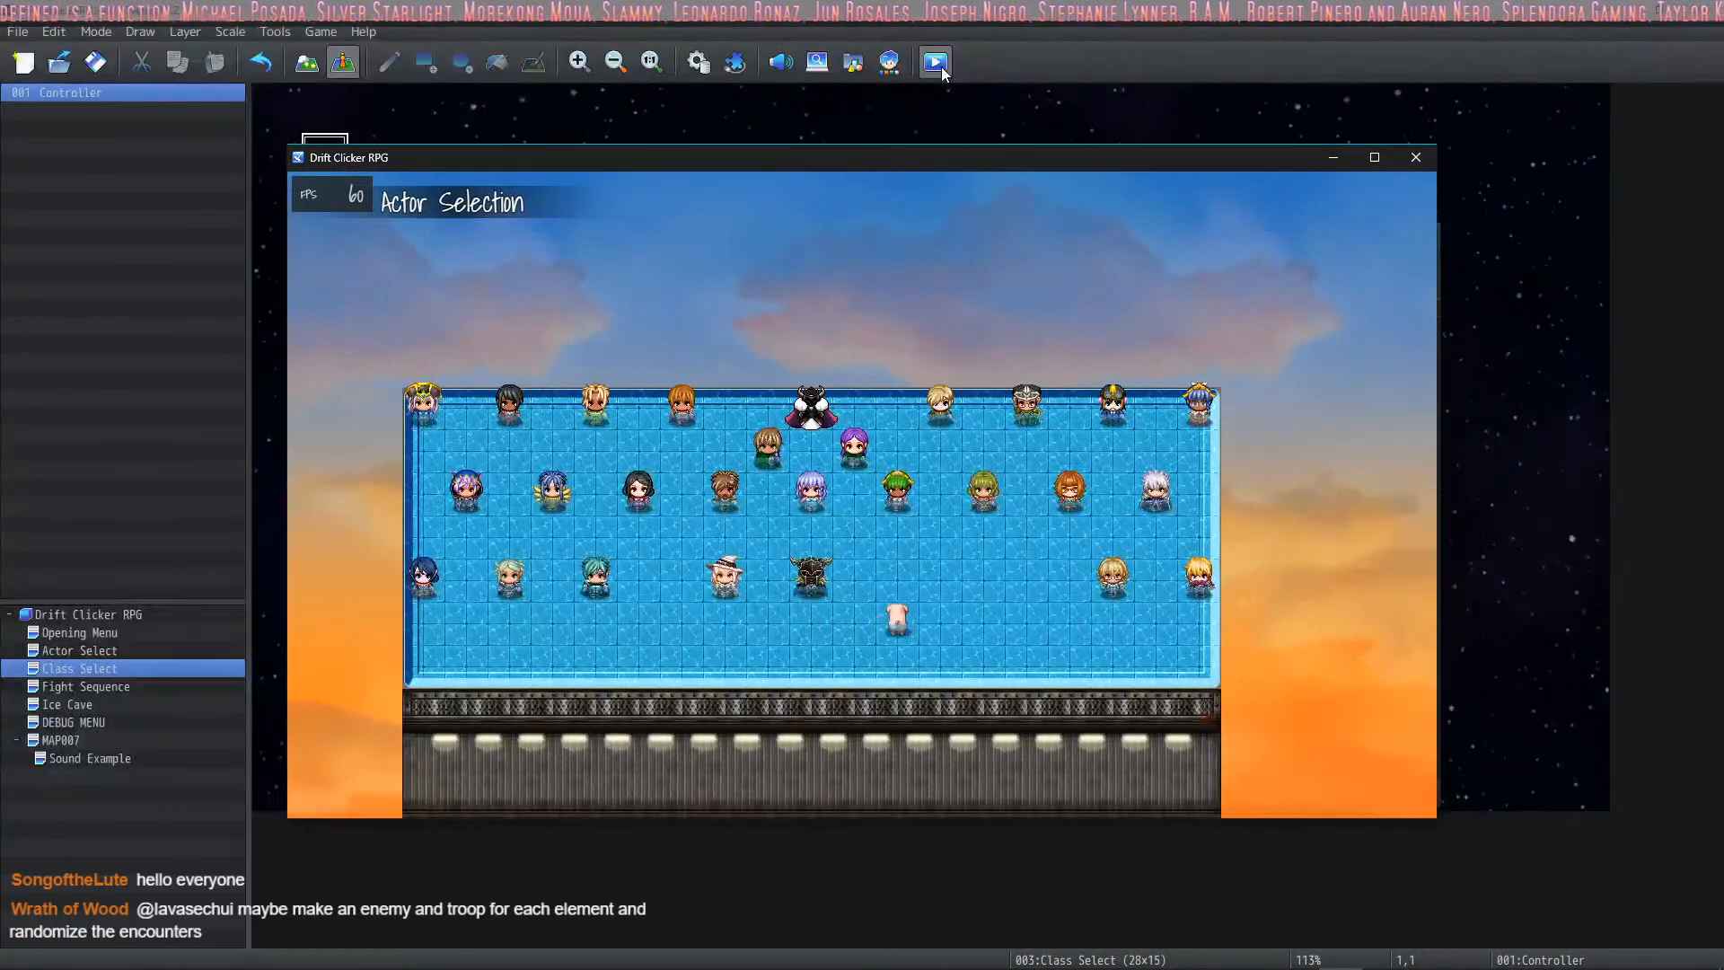
key("Up")
key("Left")
key("Up")
key("Left")
key("Return")
key("Return")
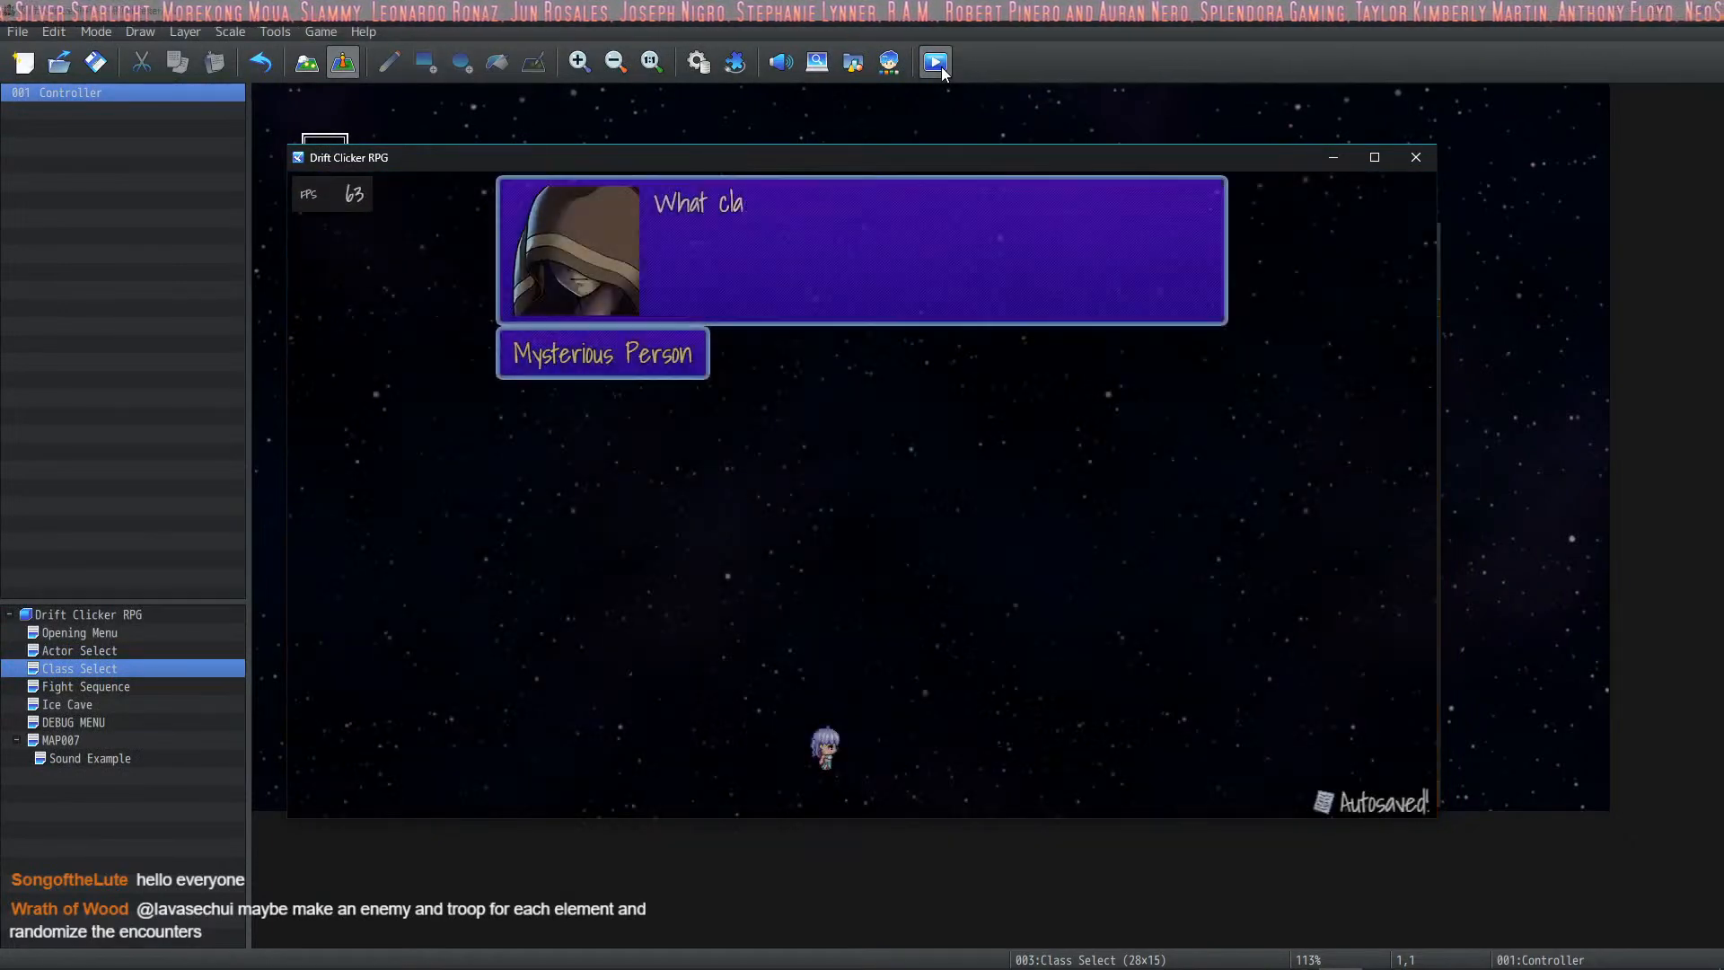
Step: Choose the Warrior class for the lilac-haired hero and confirm the choice
key("Return")
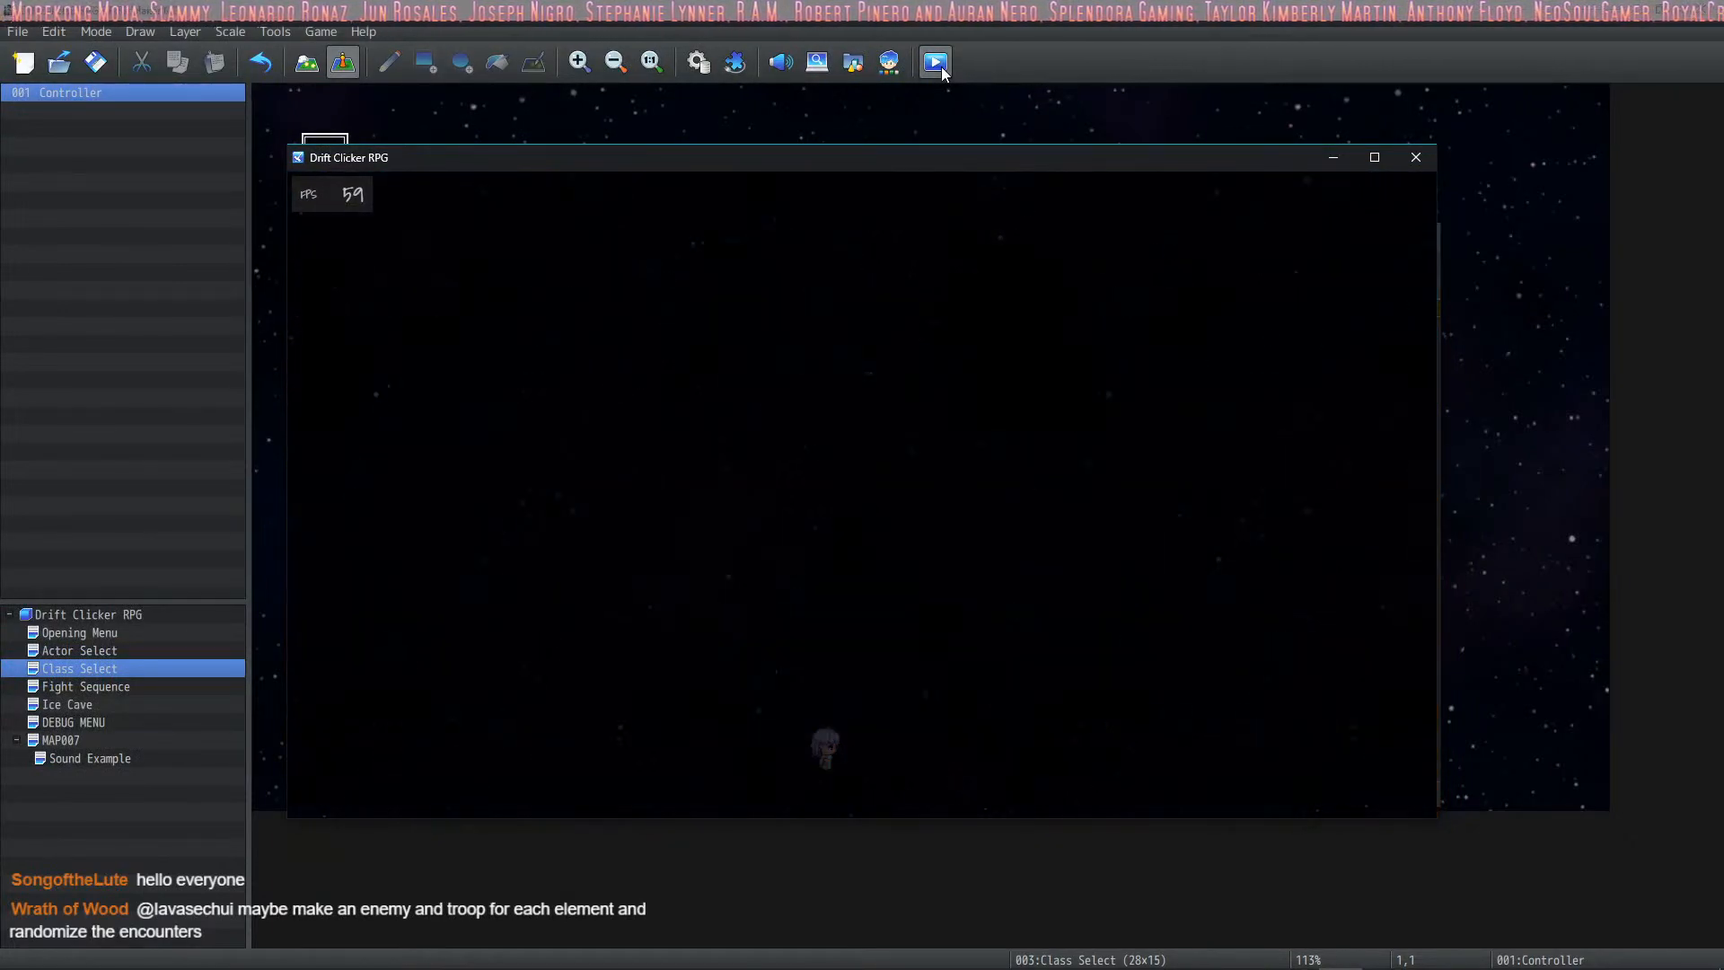
key("Return")
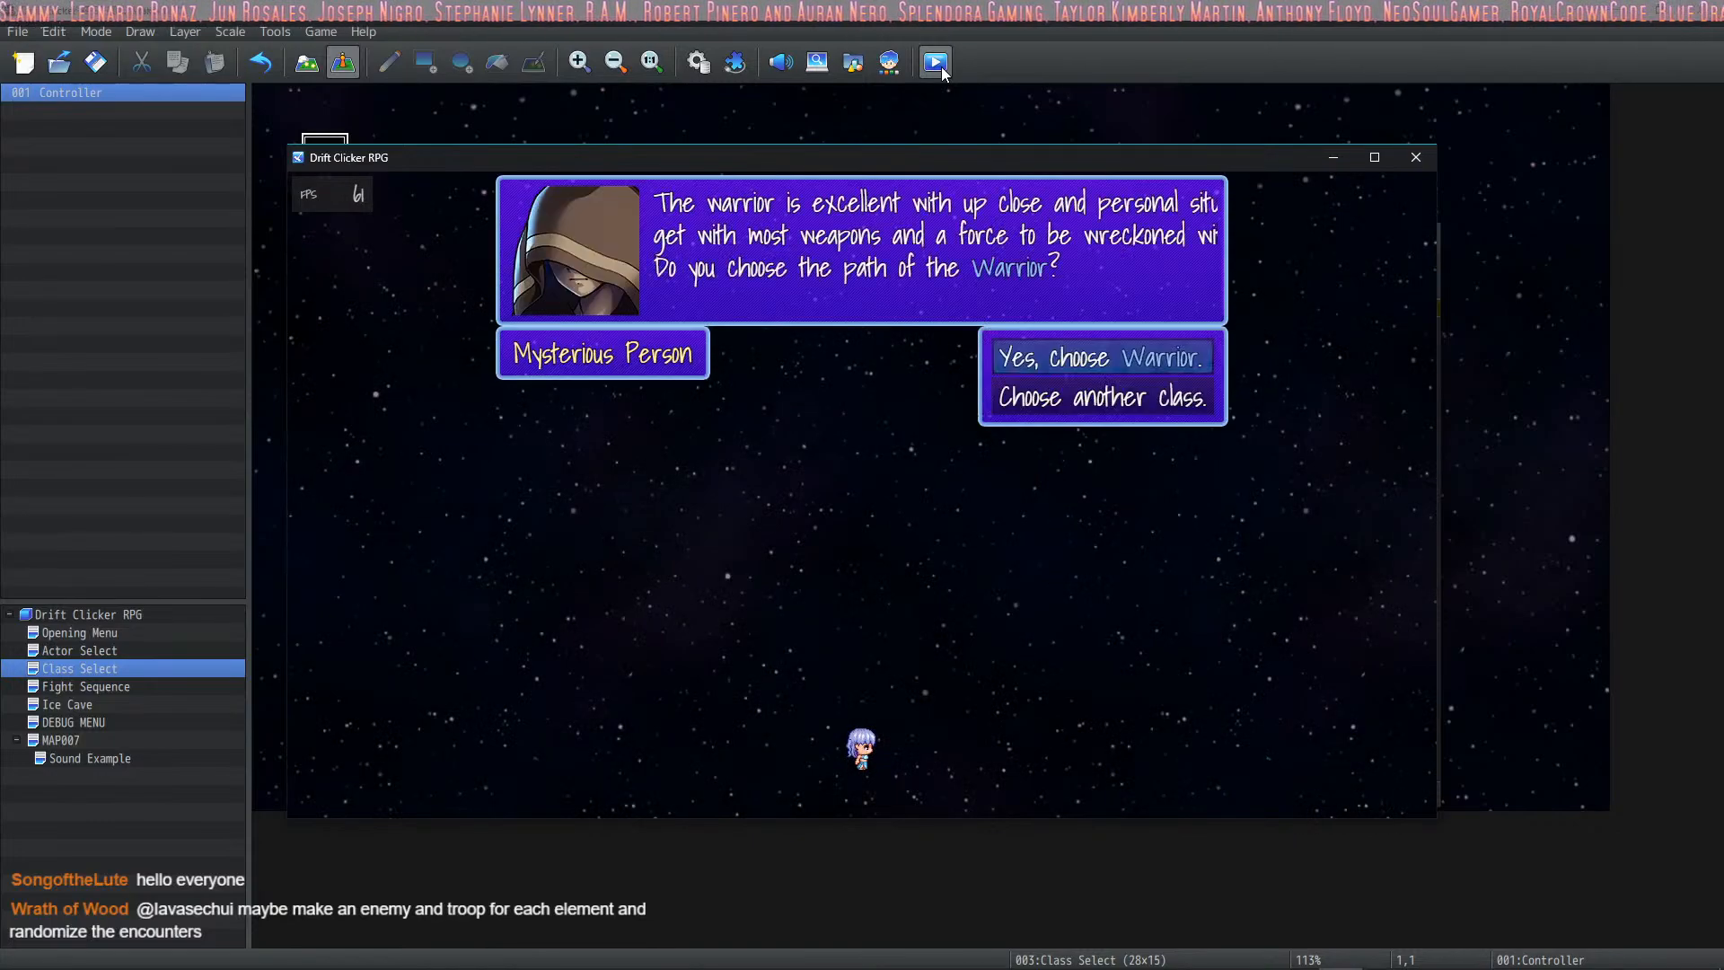
key("Return")
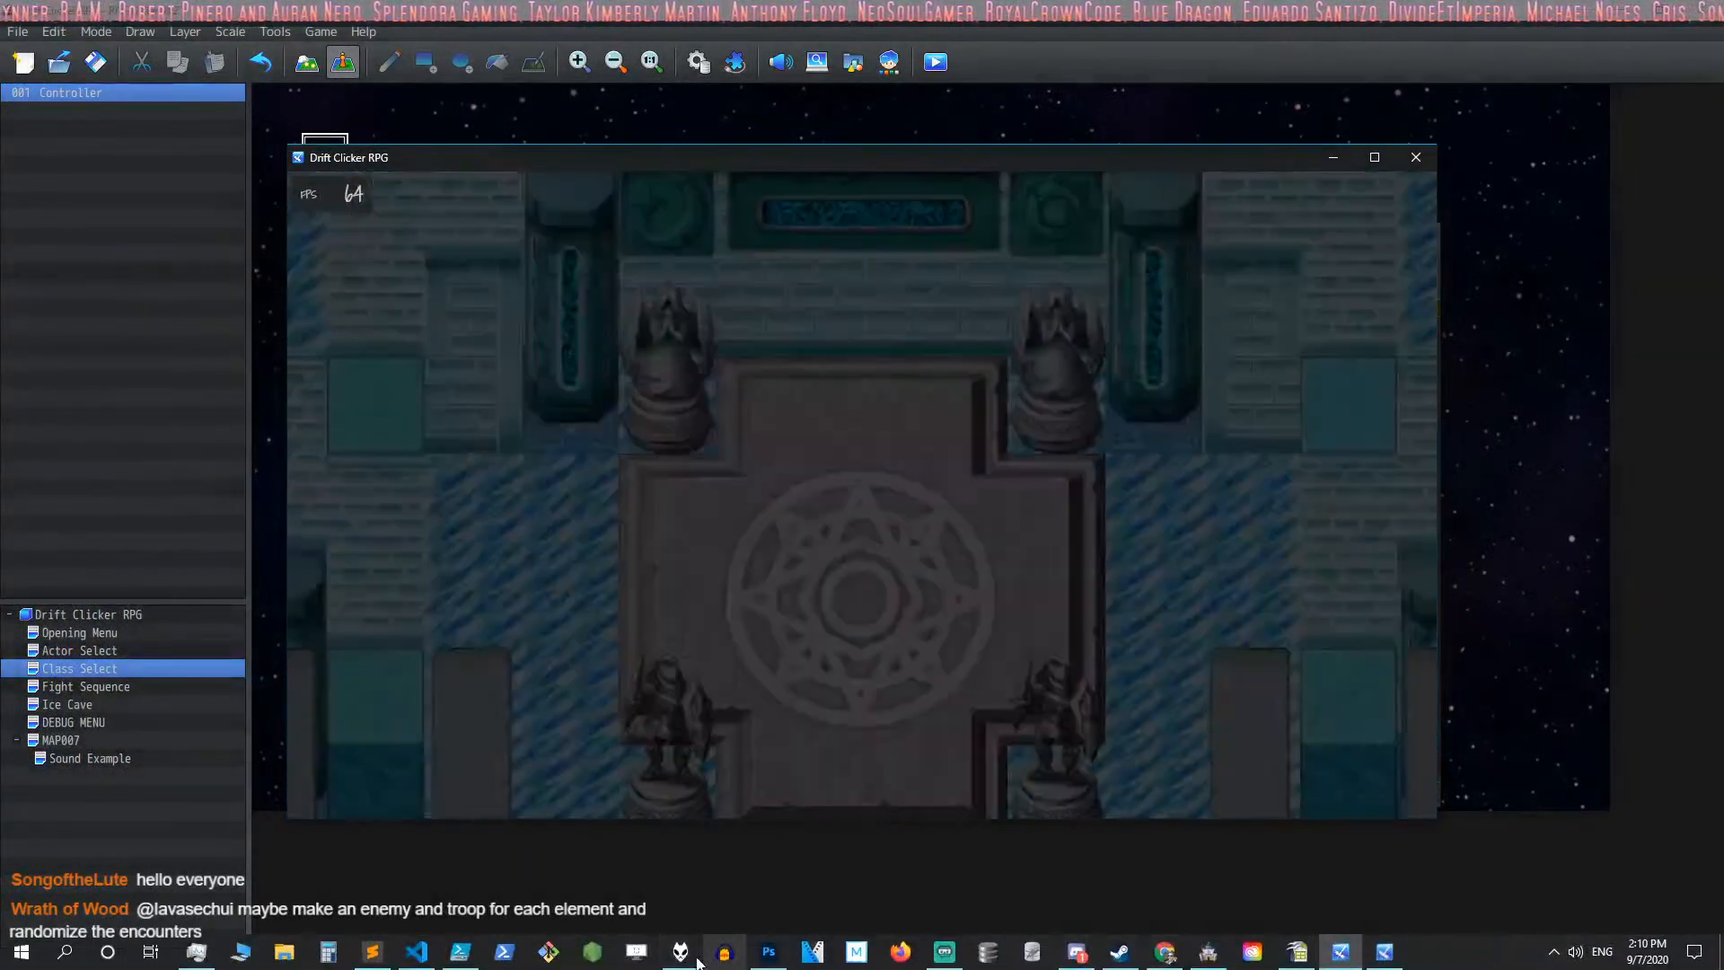
Step: Maximize the playtest window and use the Rage skill 6 Action Sequences on the dark armored knight
left_click(680, 950)
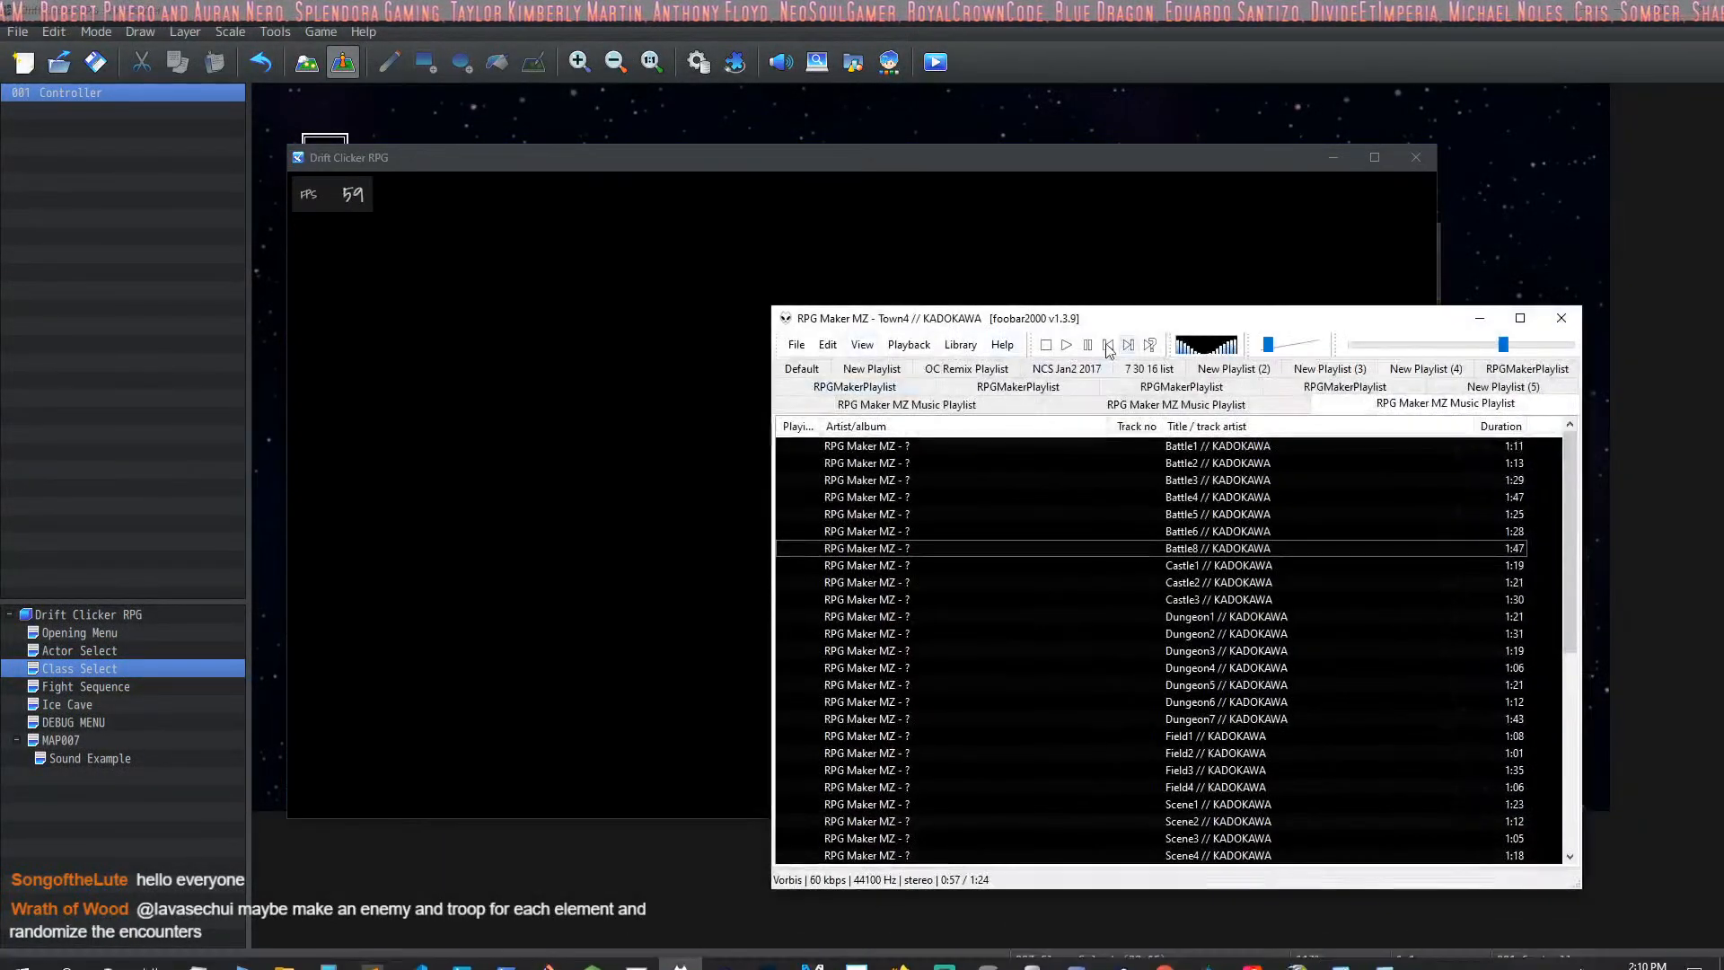
double_click(1117, 165)
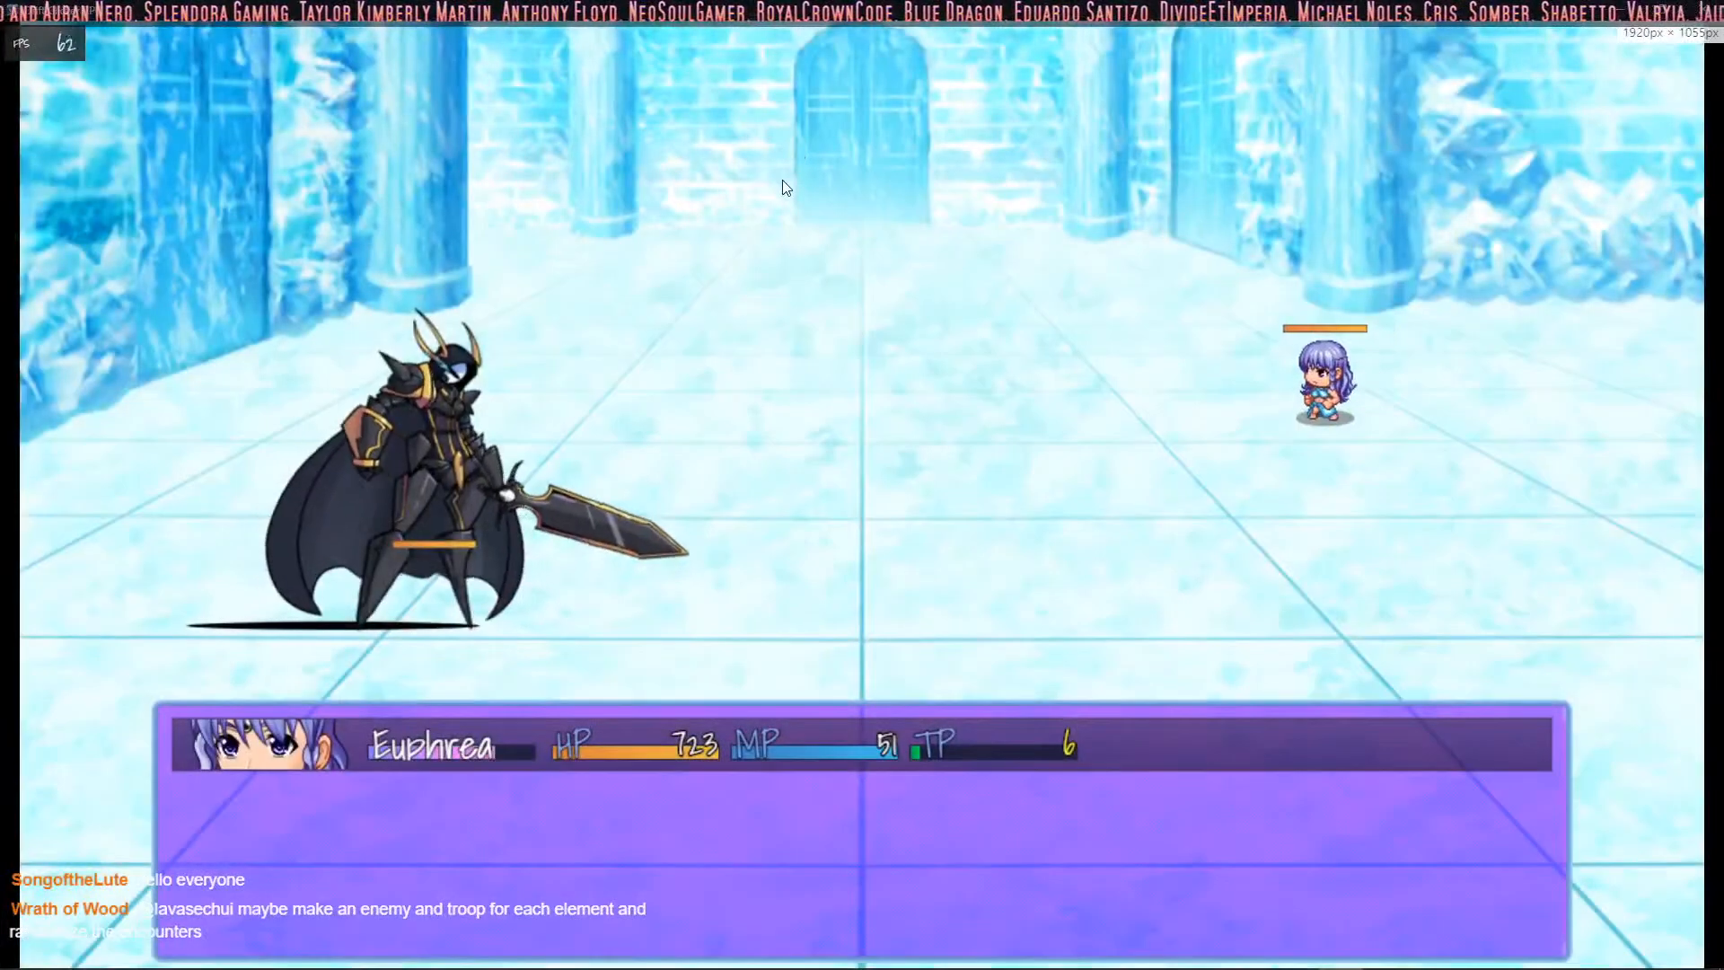
key("Return")
key("Down")
key("Right")
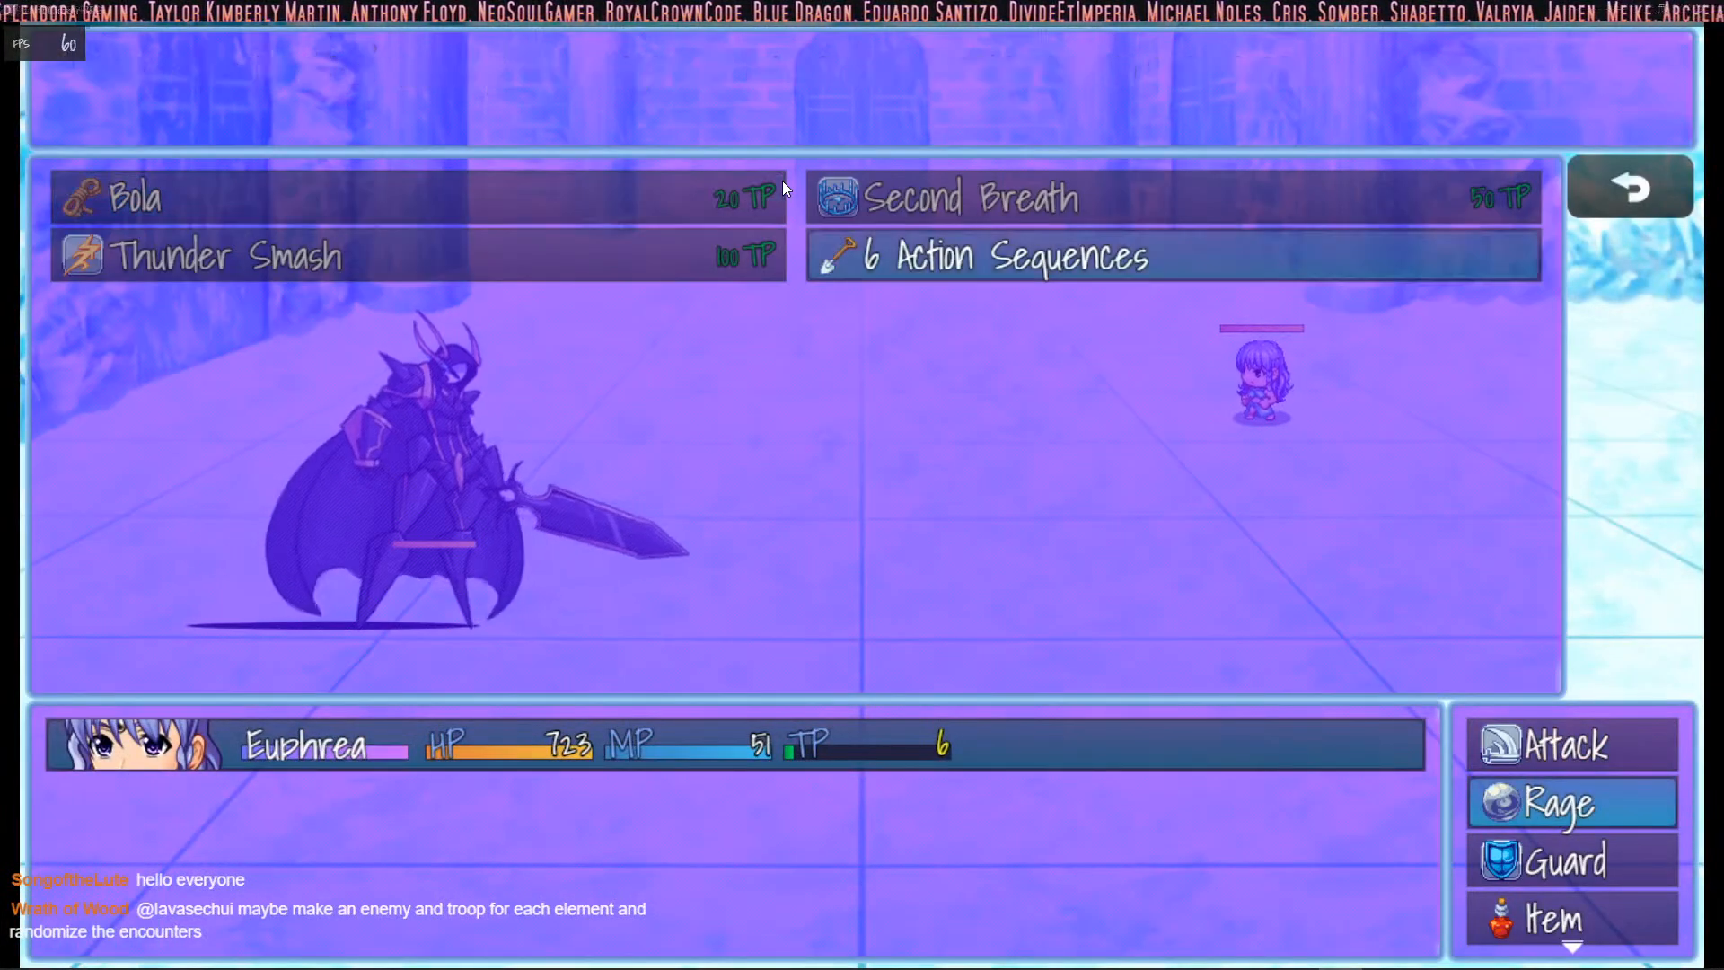
key("Return")
key("Return")
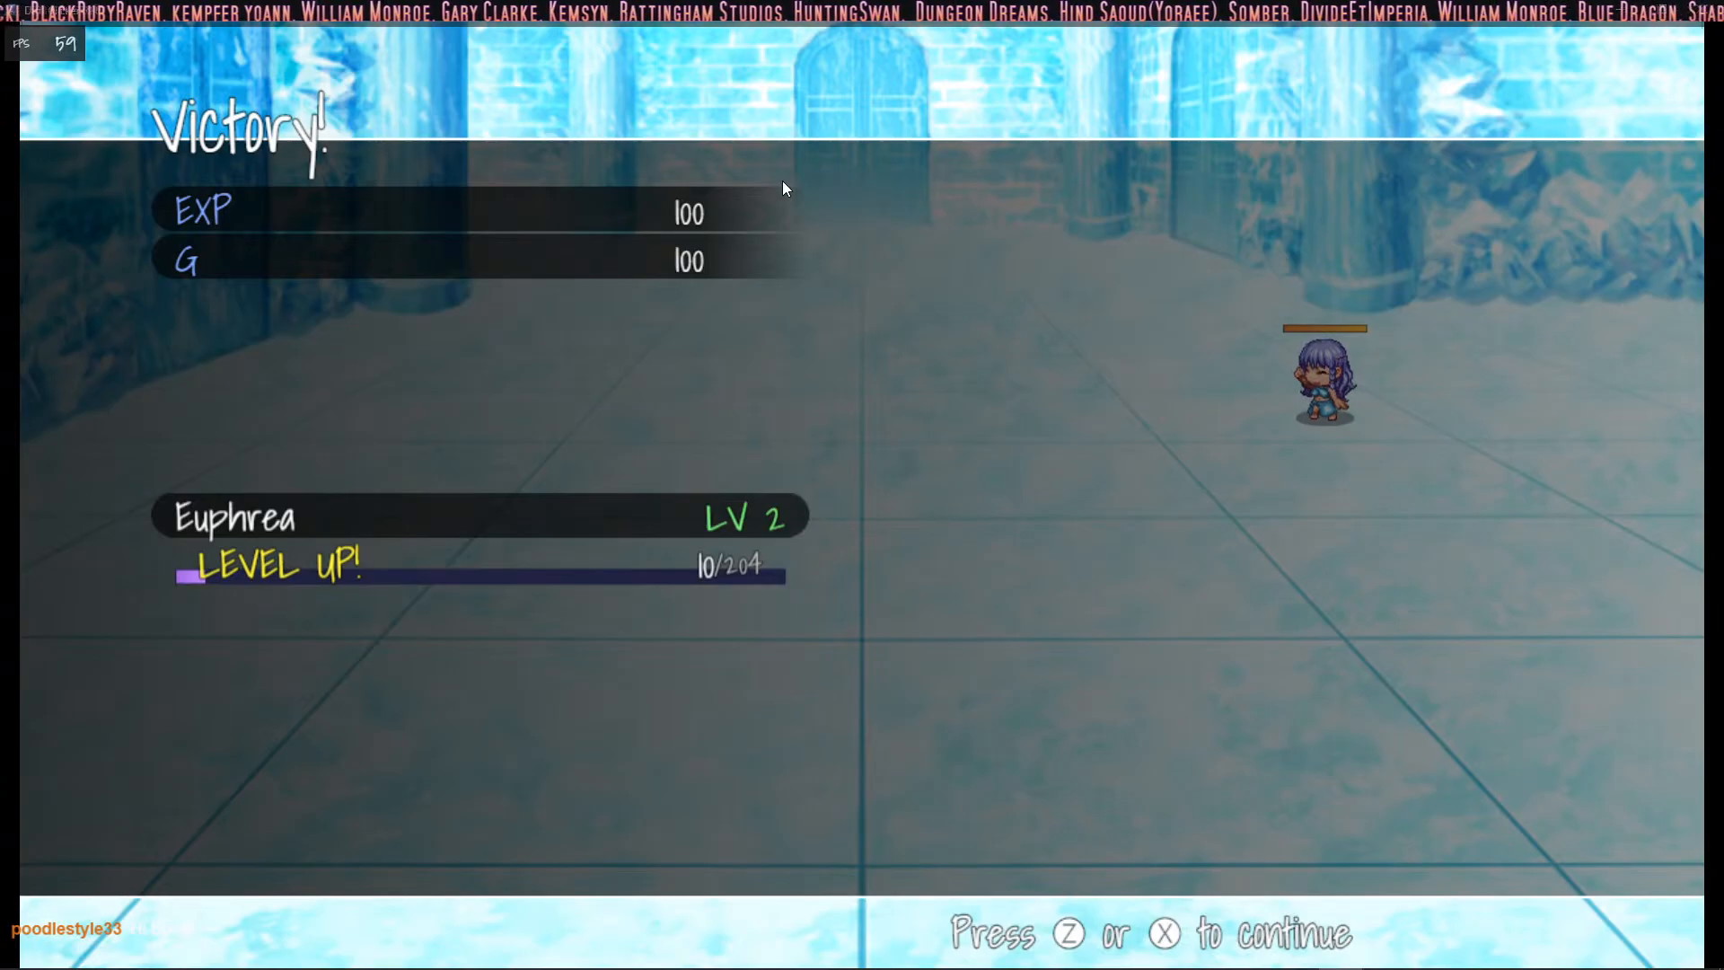
Step: Dismiss the victory screens and test 6 Action Sequences again on the winged enemy with the shield
key("z")
key("z")
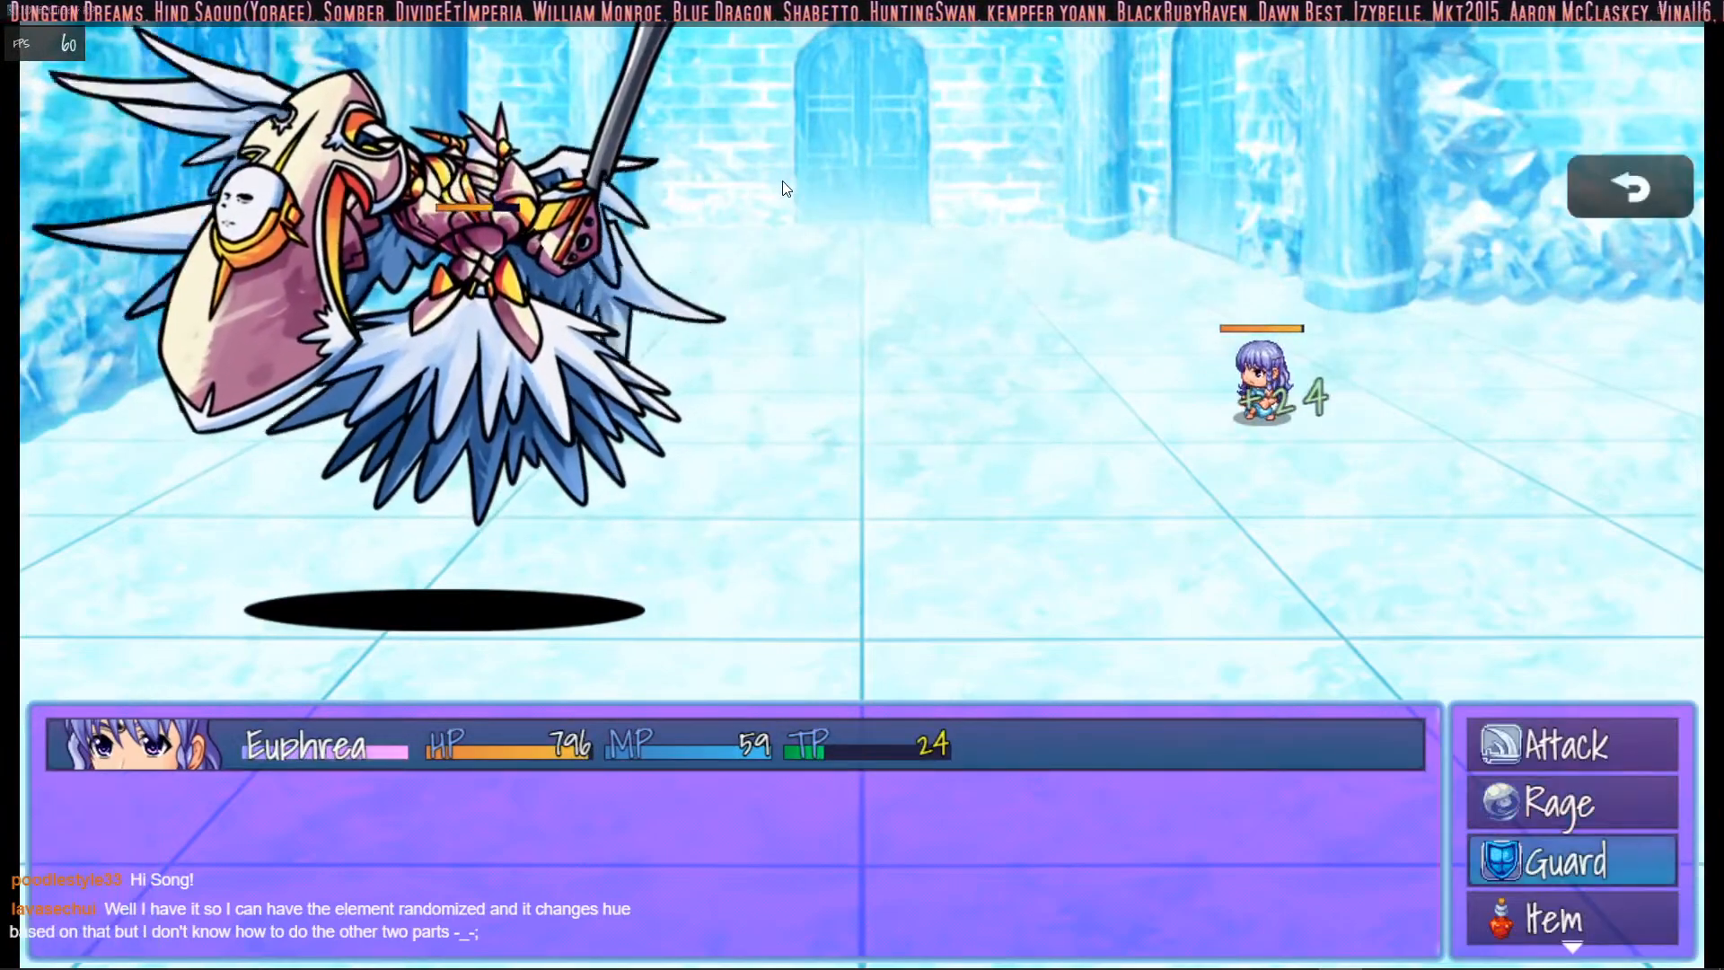
key("Up")
key("Return")
key("Return")
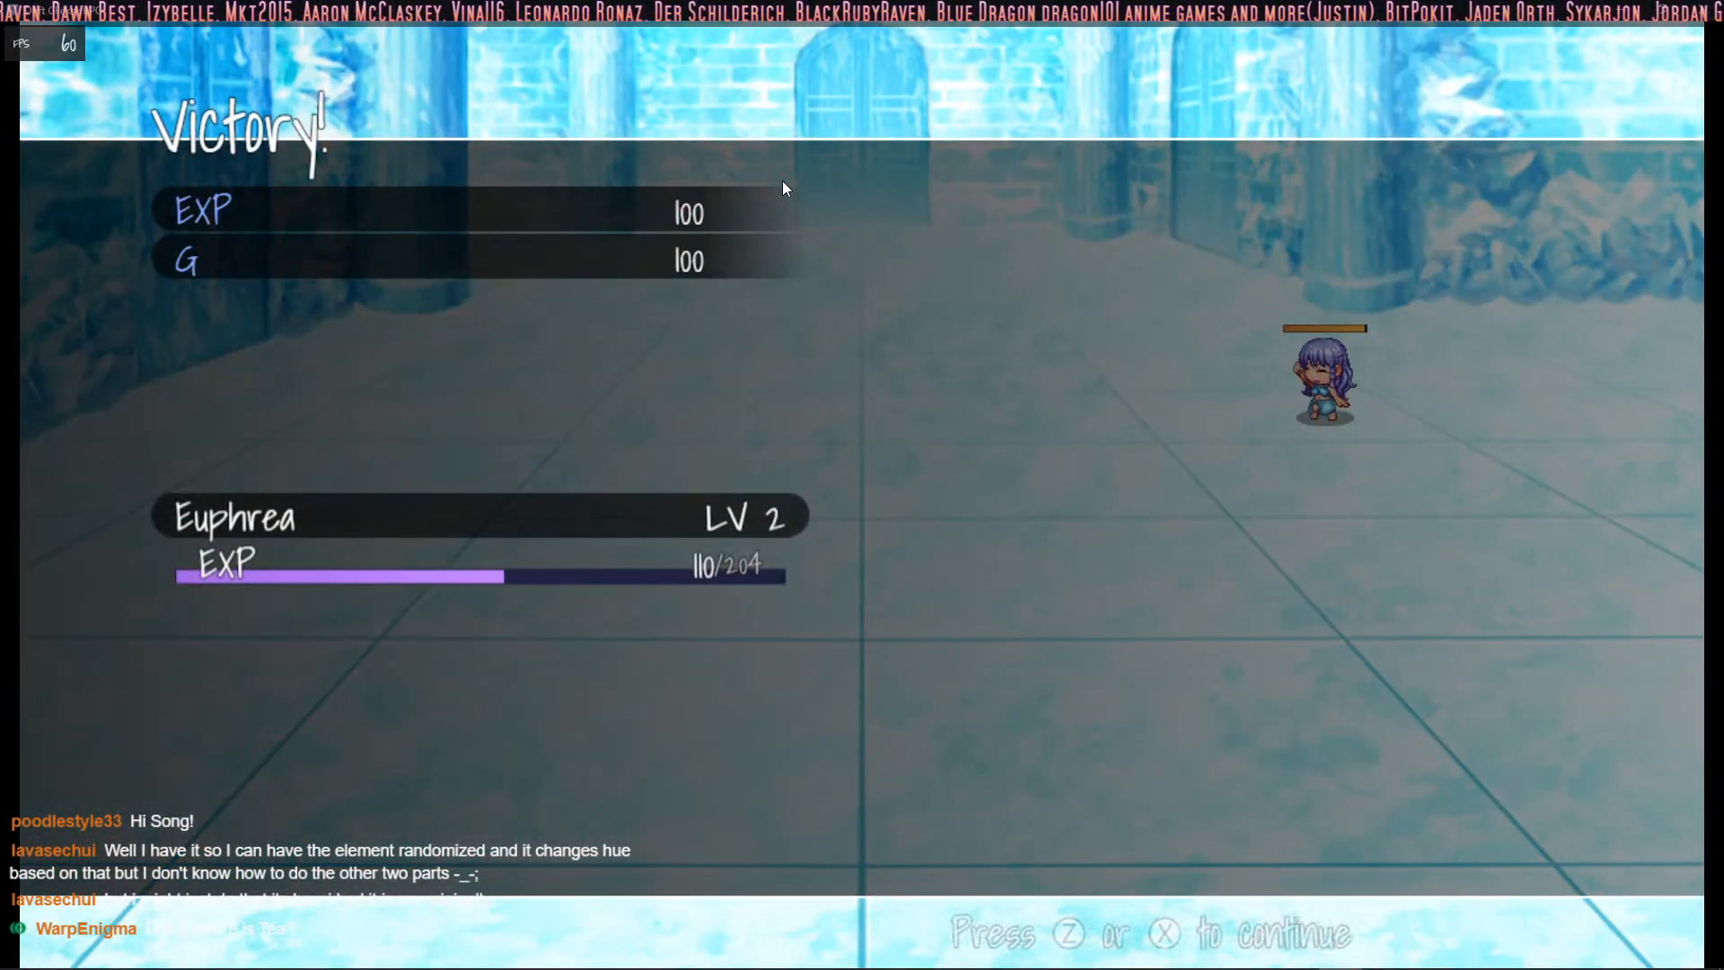
Step: Continue to the blue crab battle, use 6 Action Sequences on it, and dismiss the victory and level-up screens
key("z")
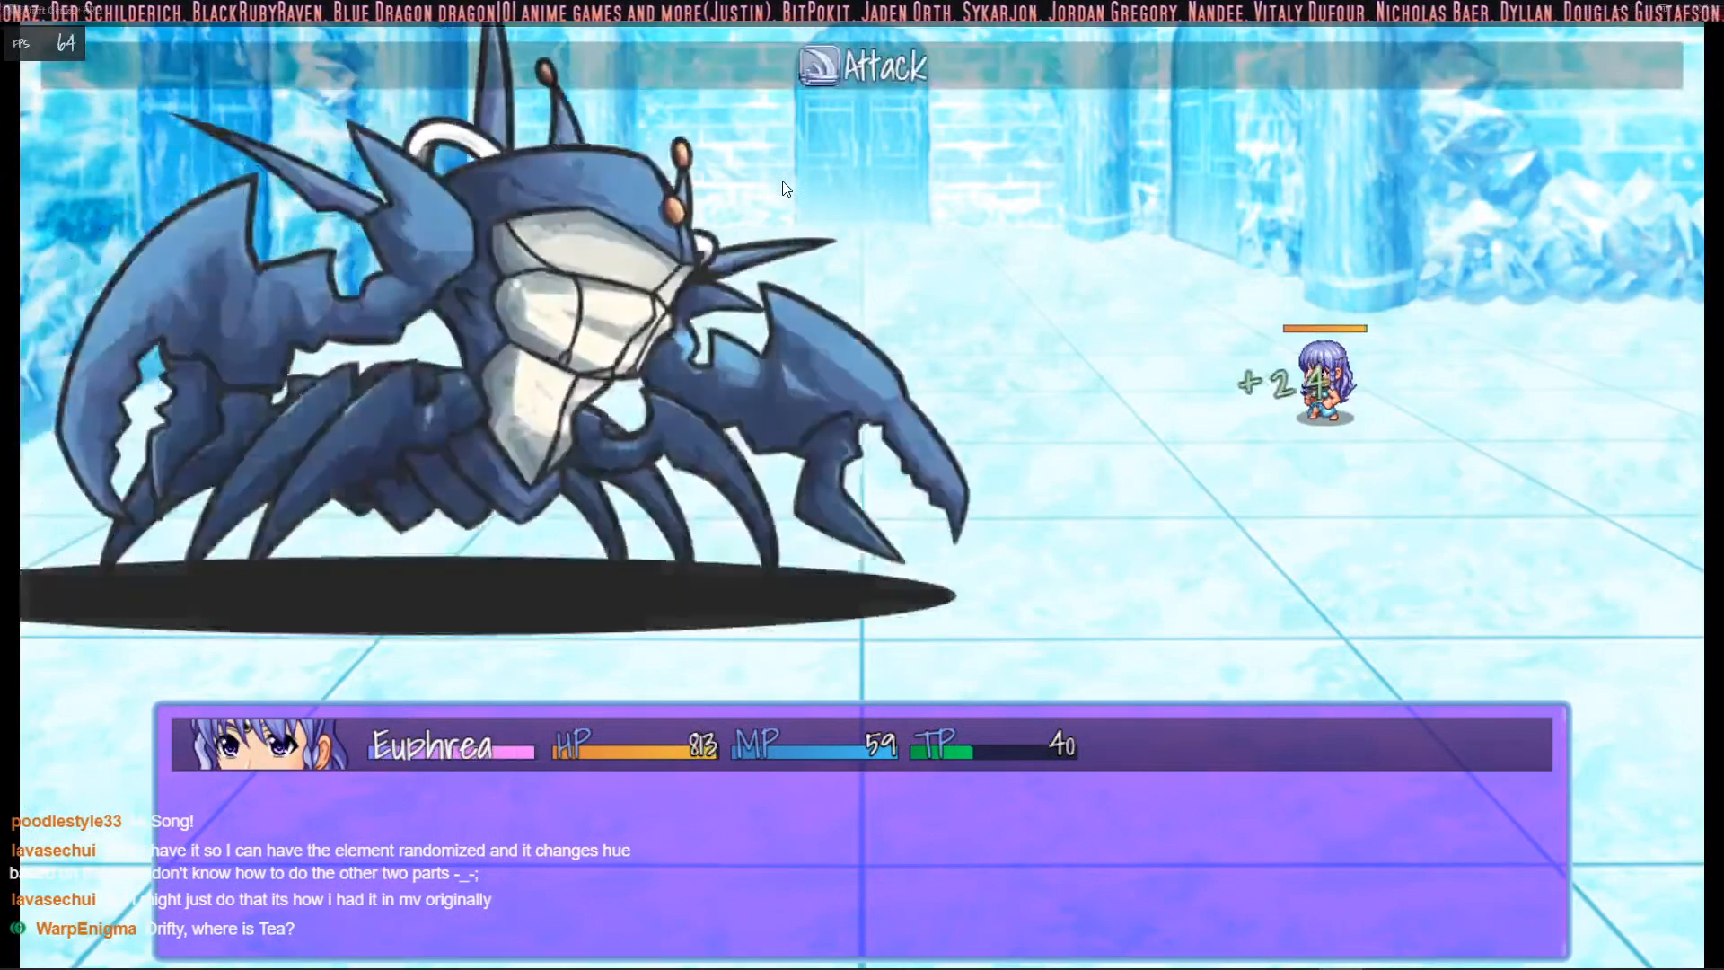
key("Down")
key("Return")
key("Return")
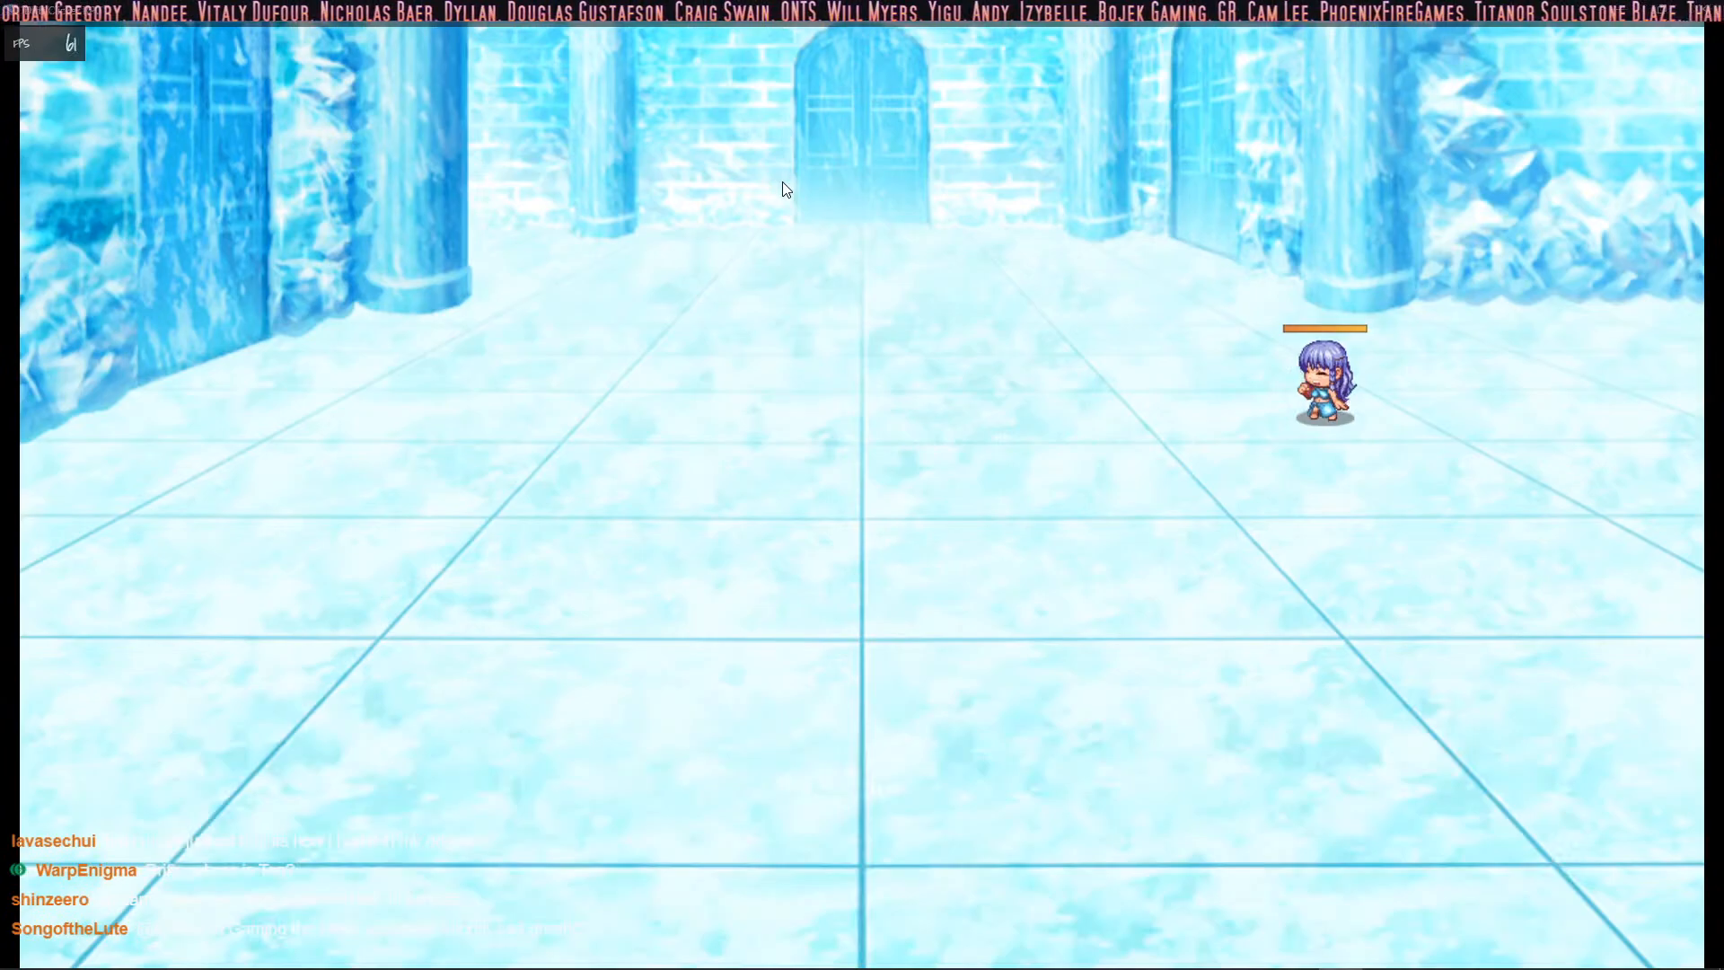
key("z")
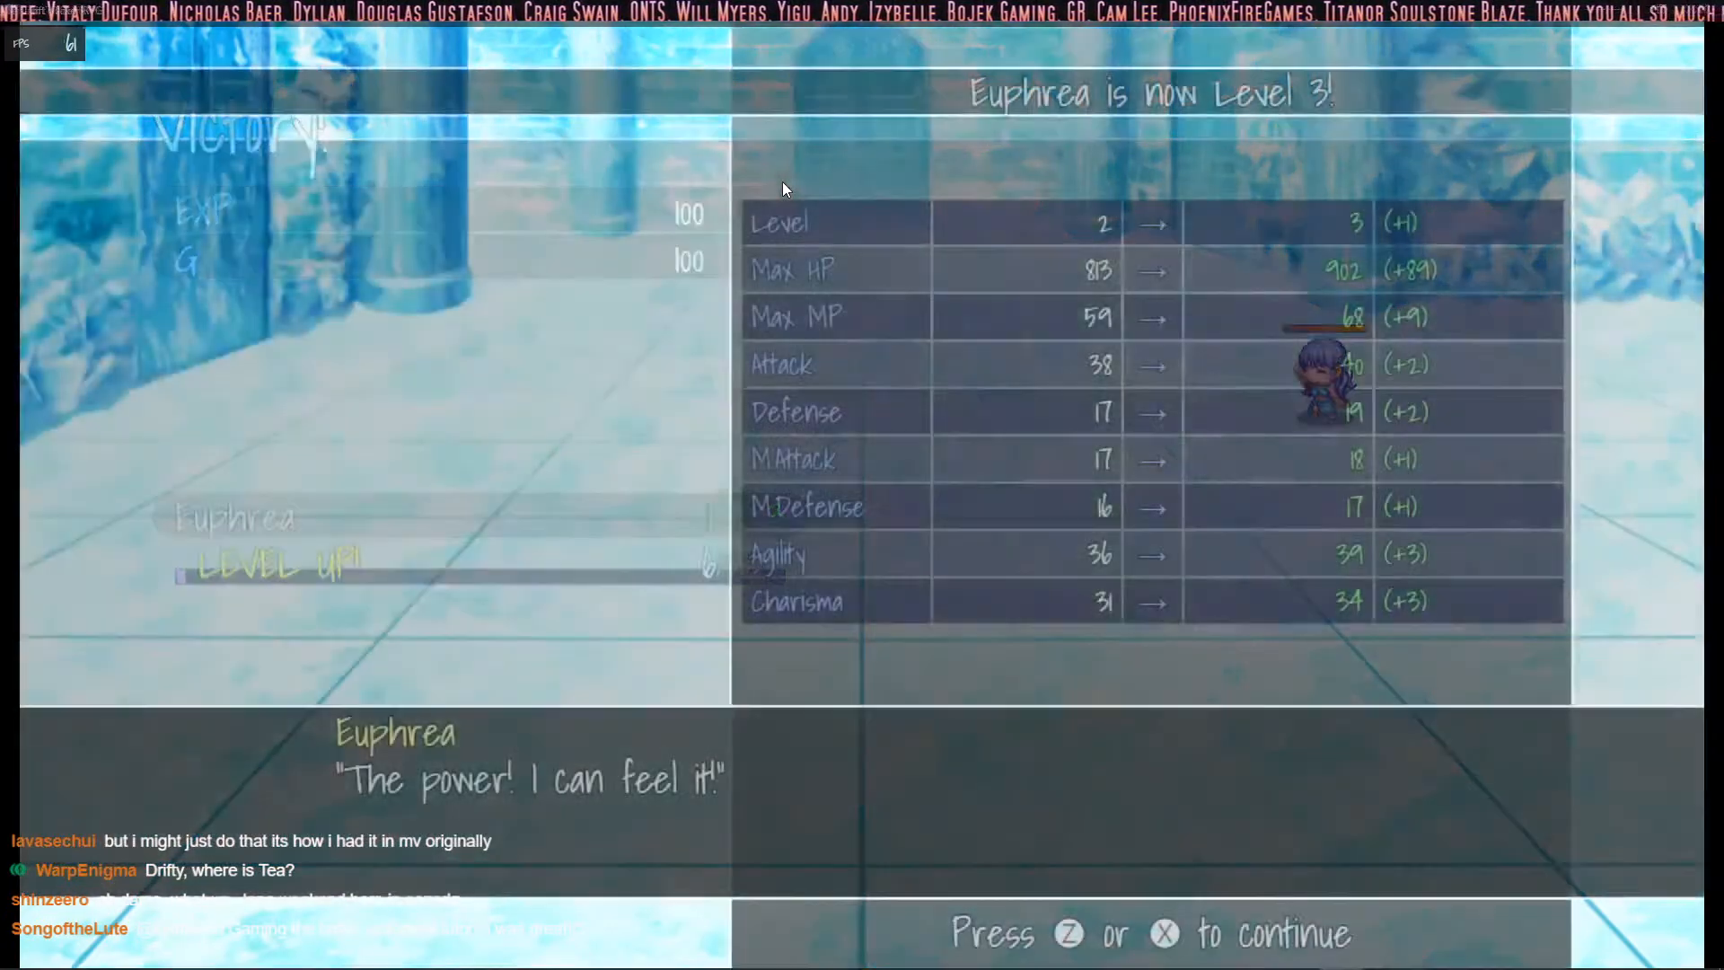
key("z")
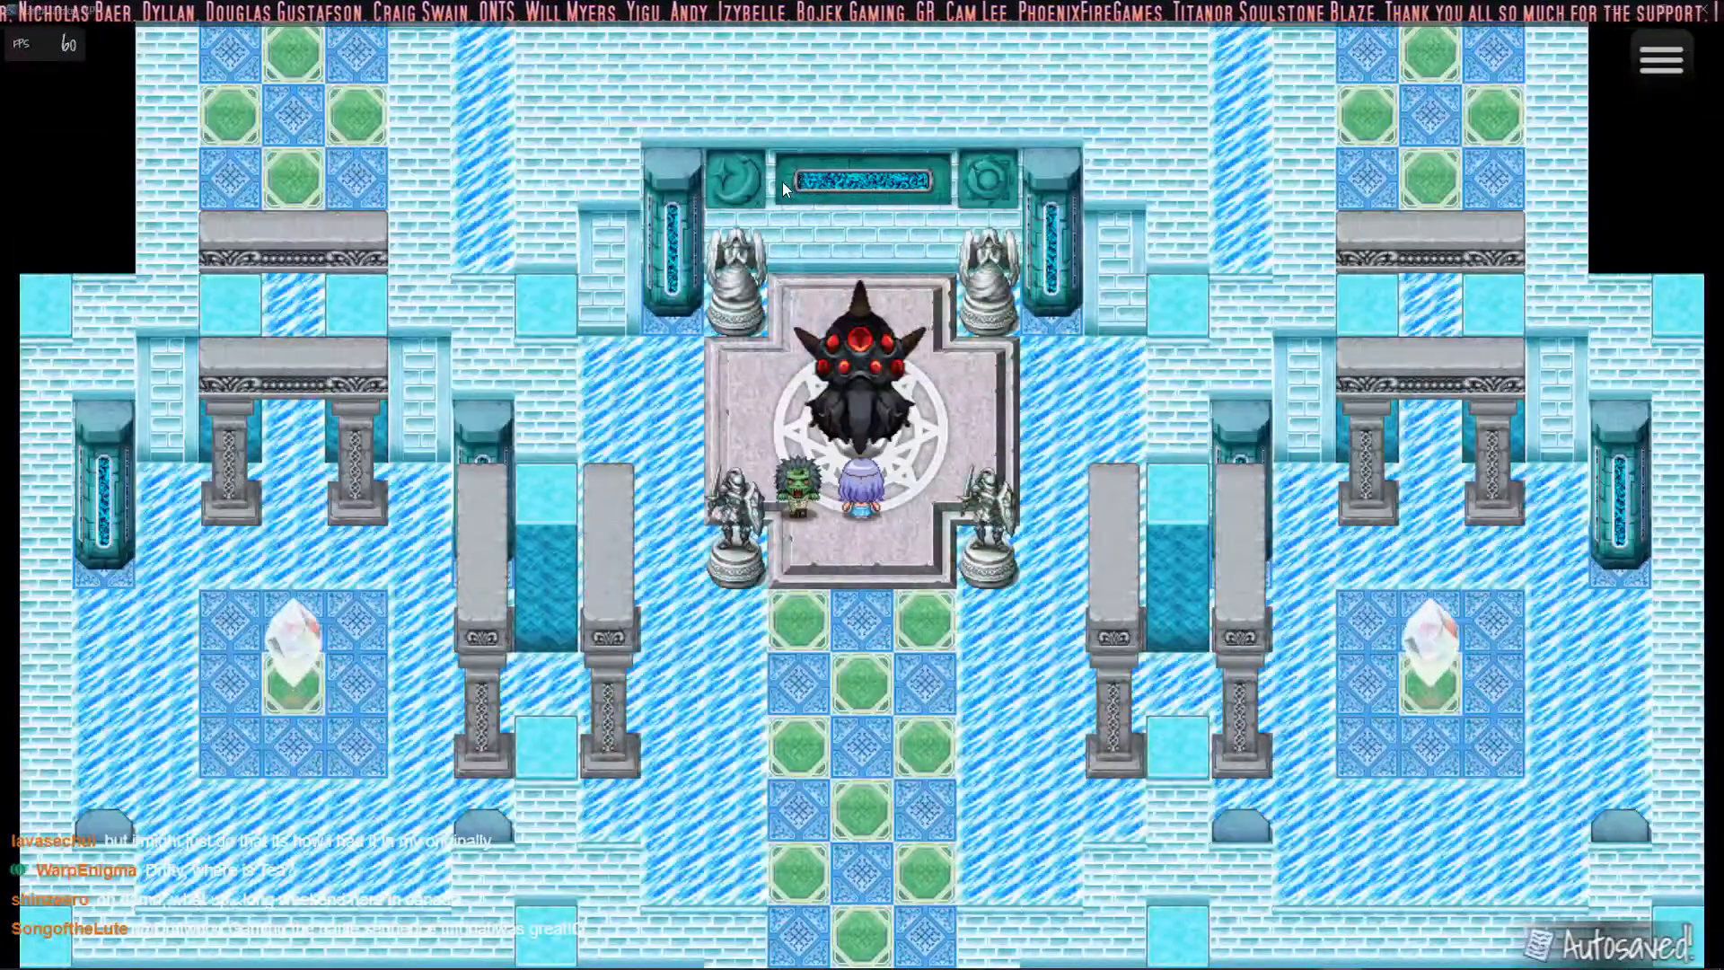
Step: Restart the playtest, maximize its window and advance past the hero appearance question
key("F5")
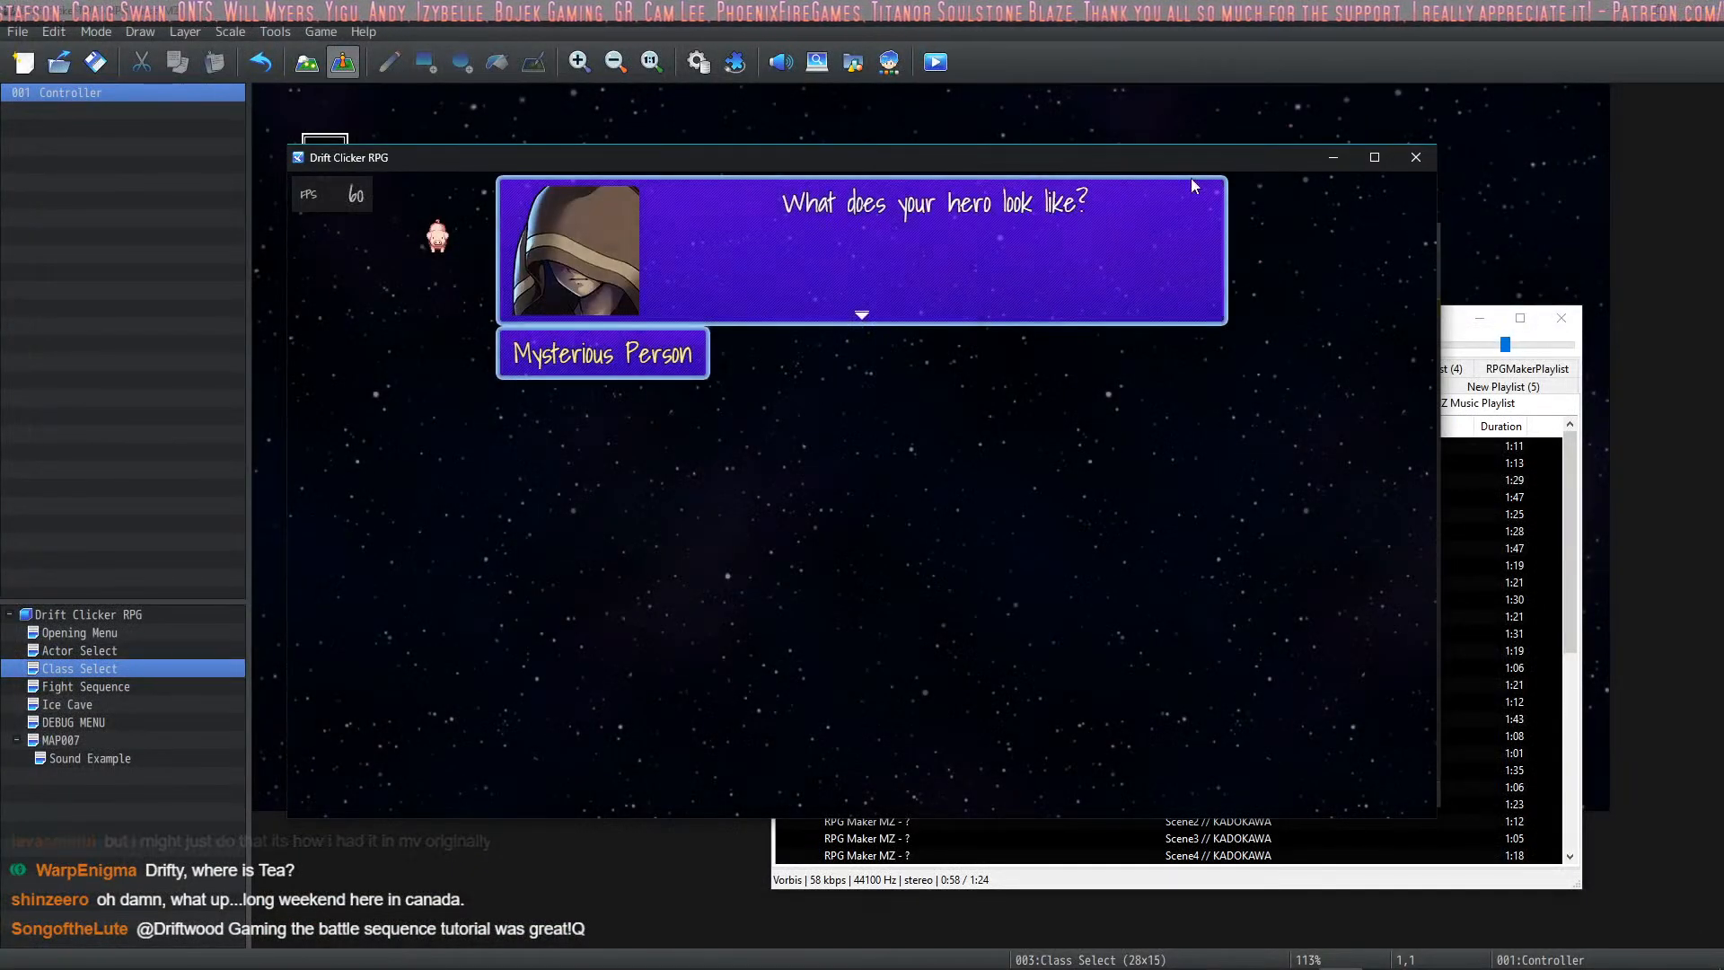
left_click(1373, 158)
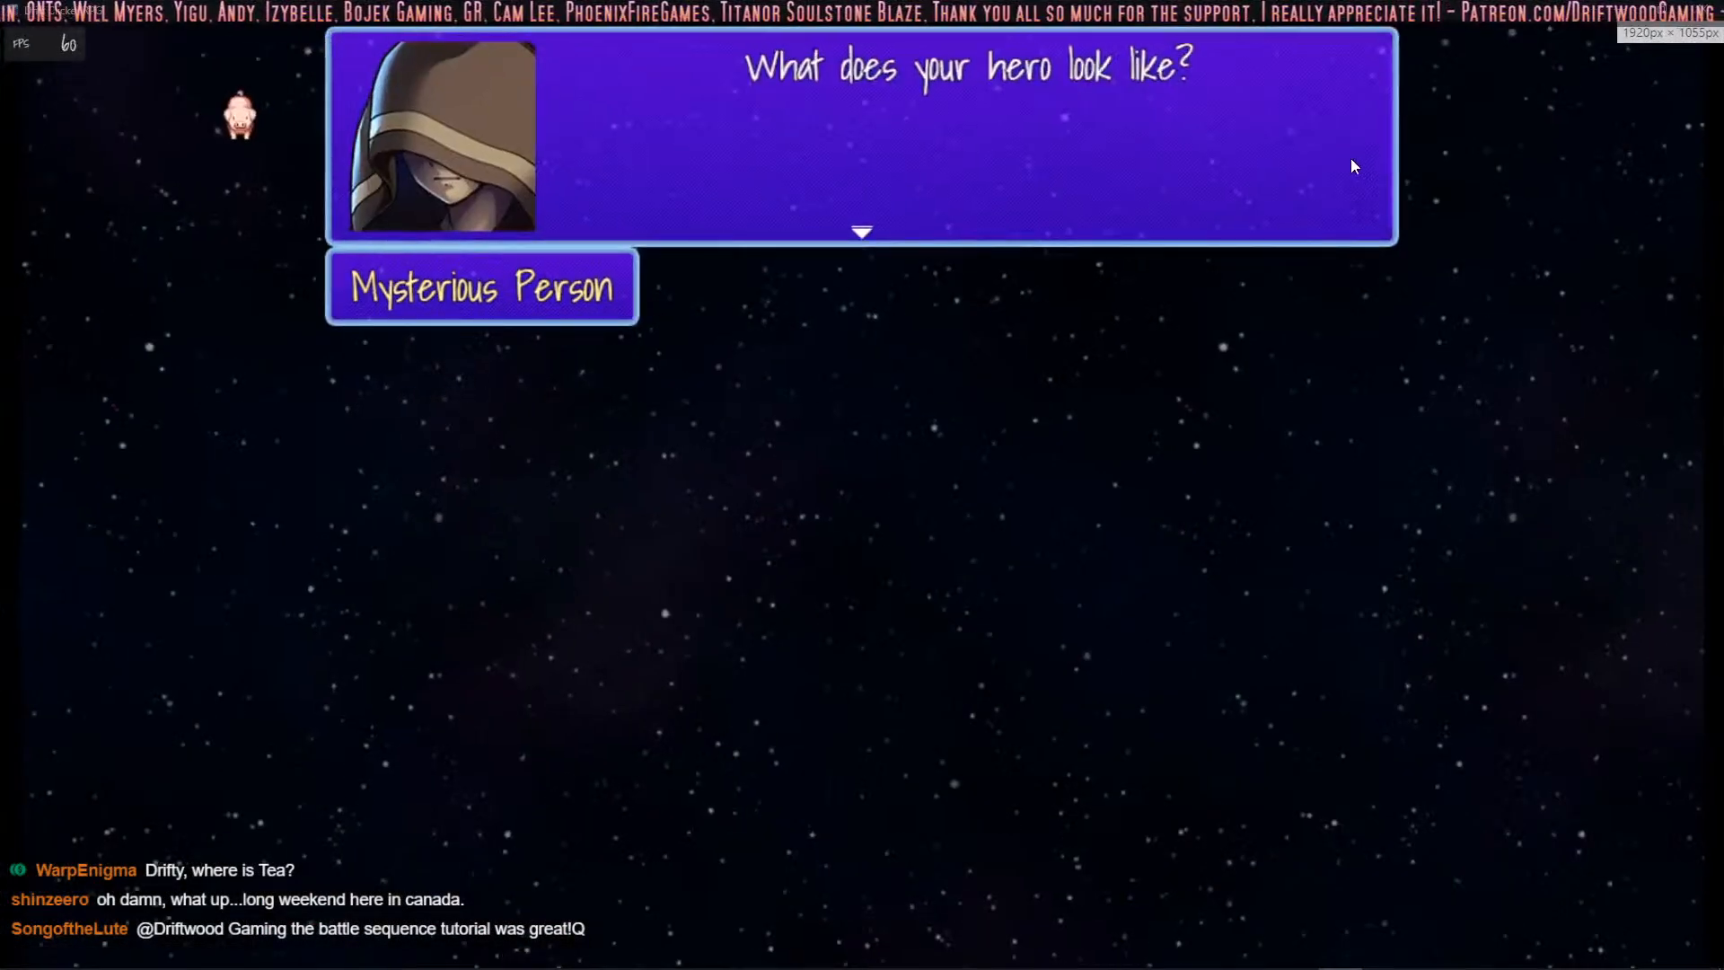
key("Return")
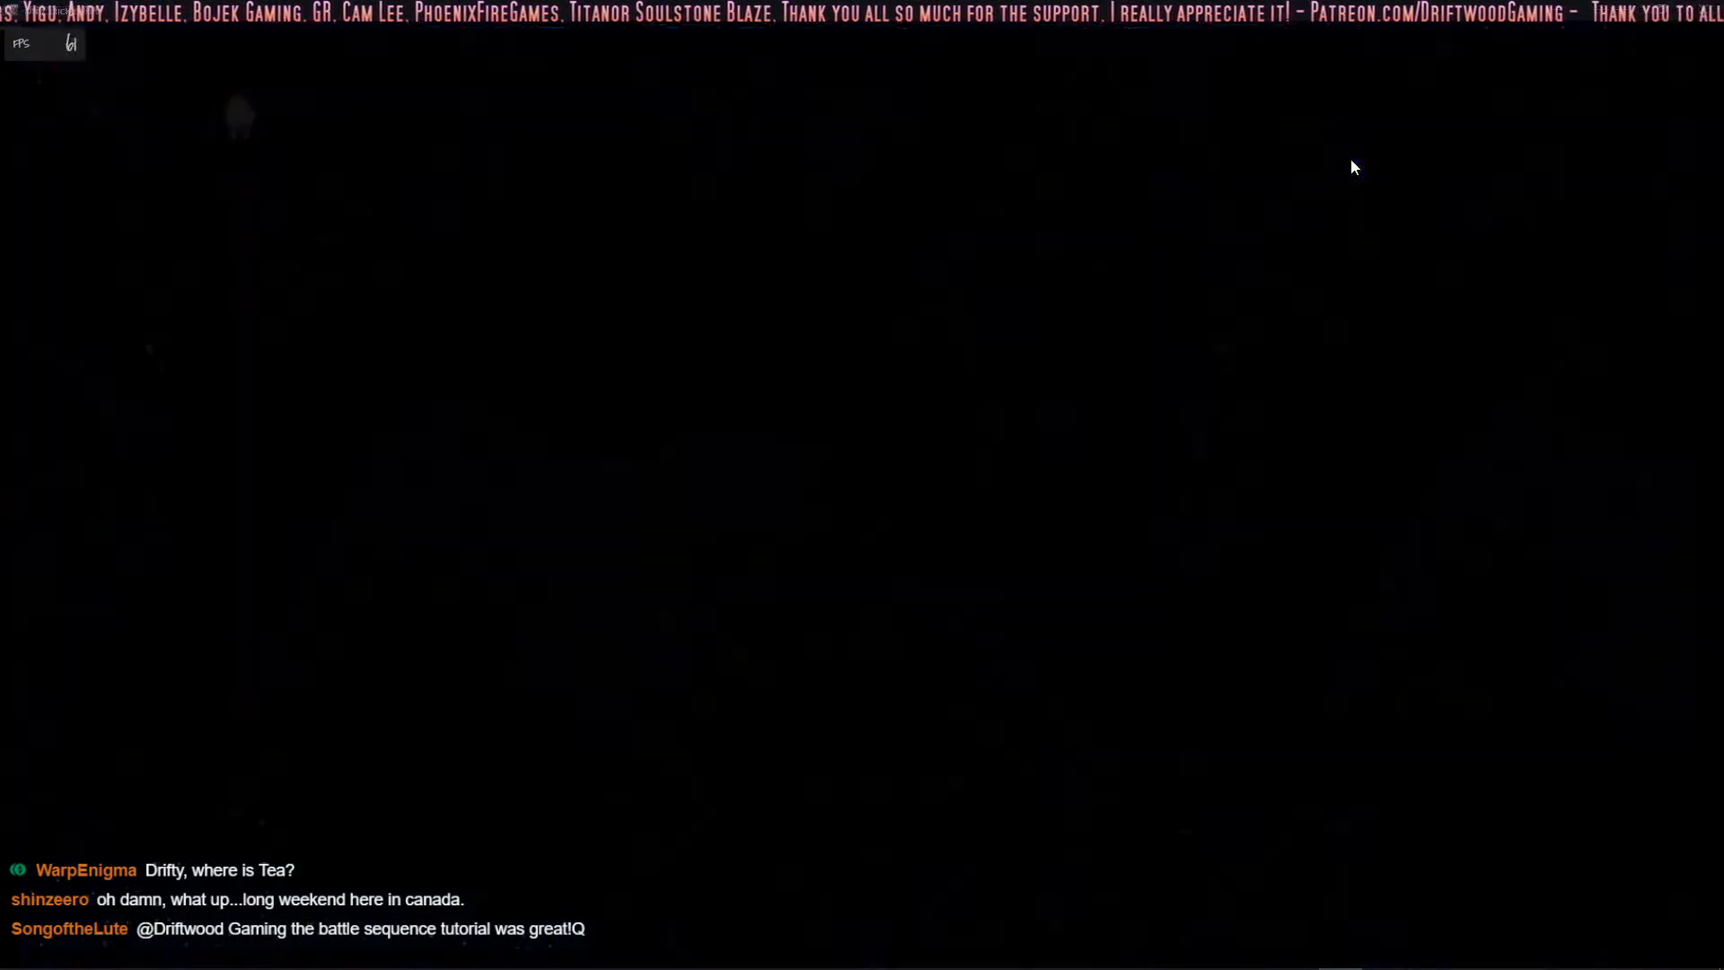
Step: Walk across the Actor Selection map to the character in the white witch hat and choose her as hero
key("Up")
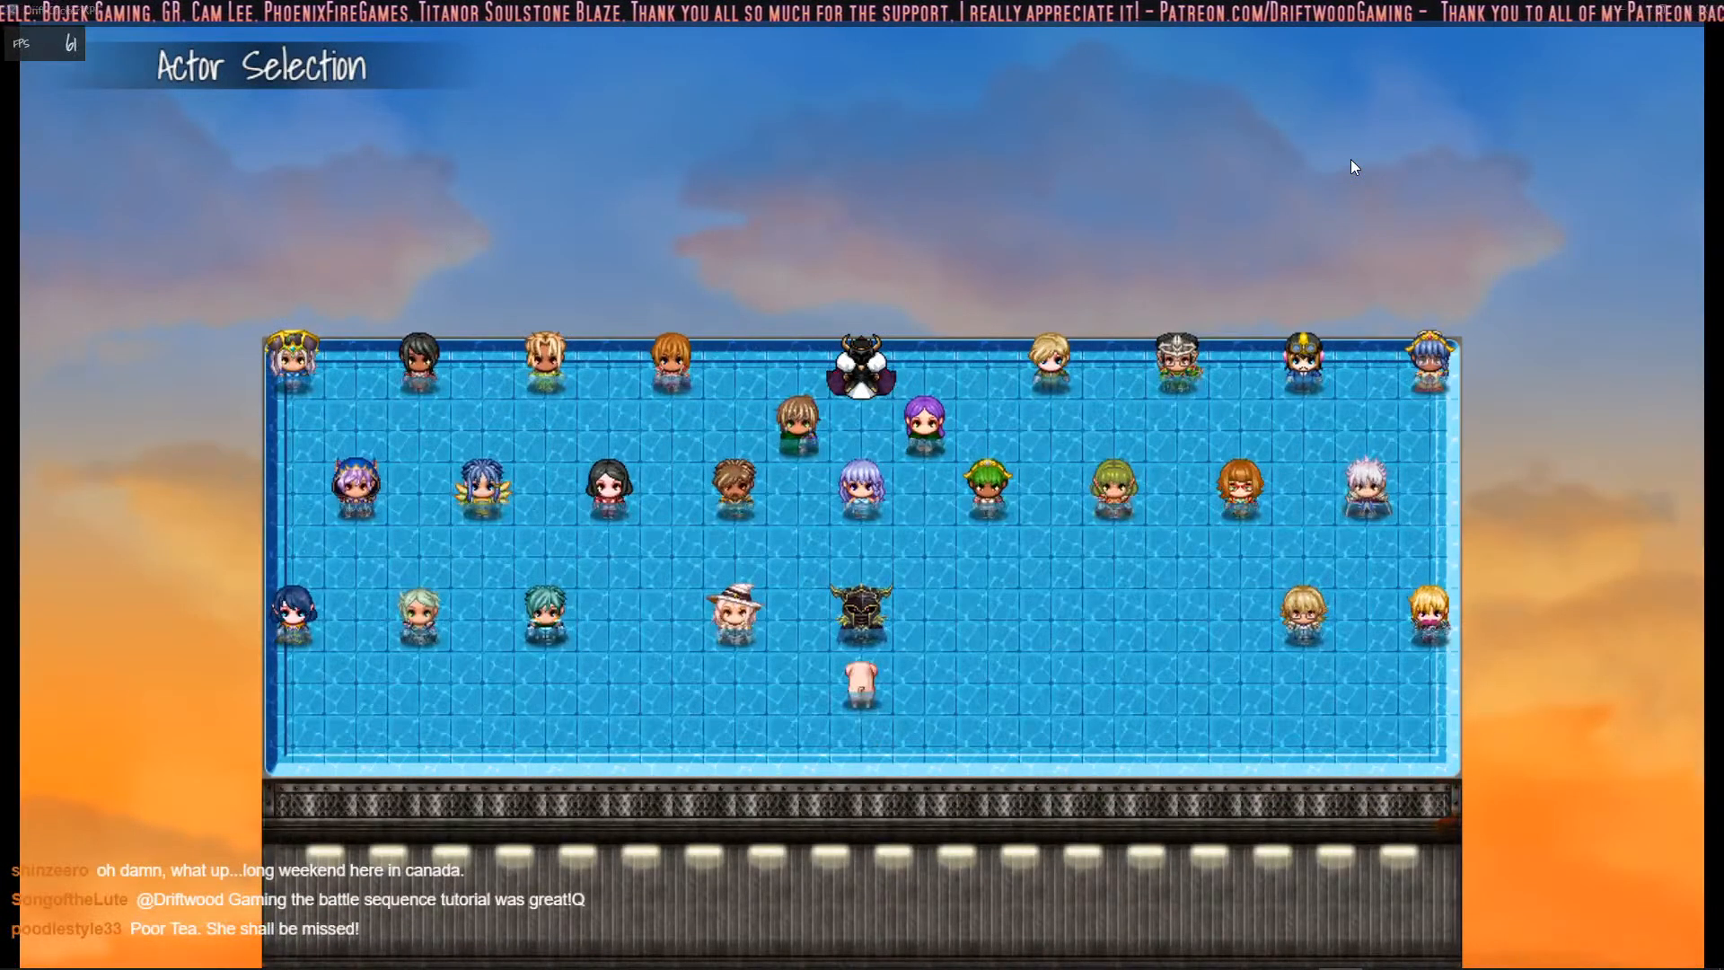
key("Right")
key("Up")
key("Down")
key("Right")
key("Up")
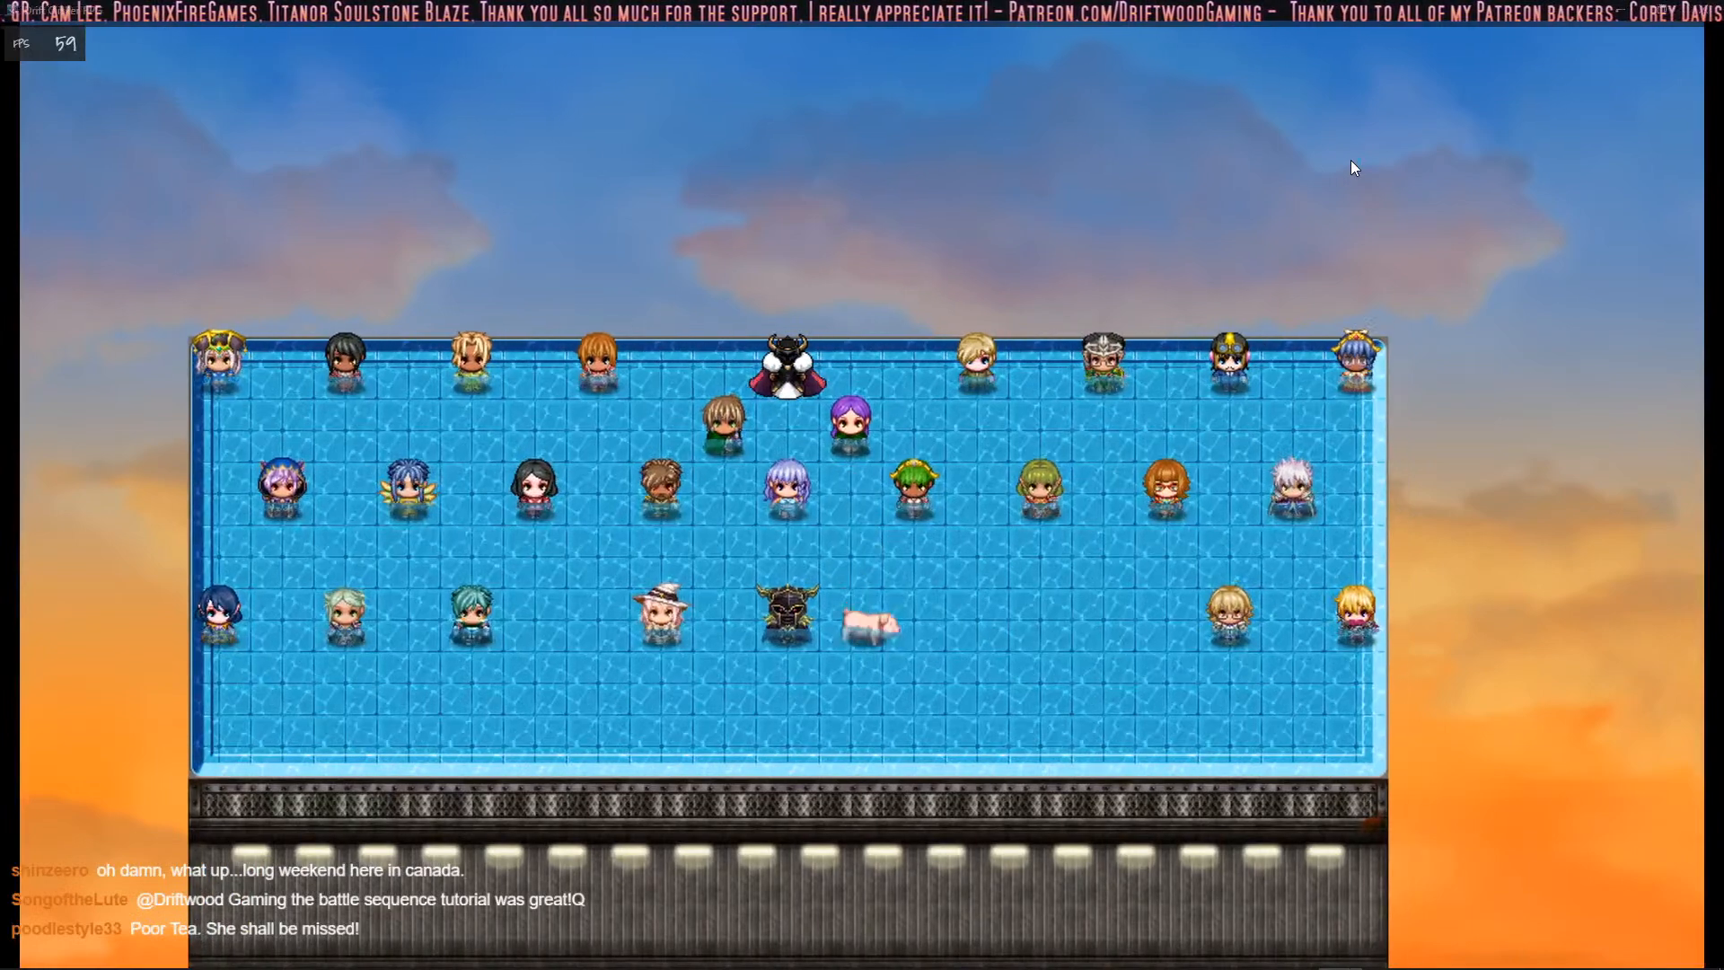
key("Left")
key("Up")
key("Left")
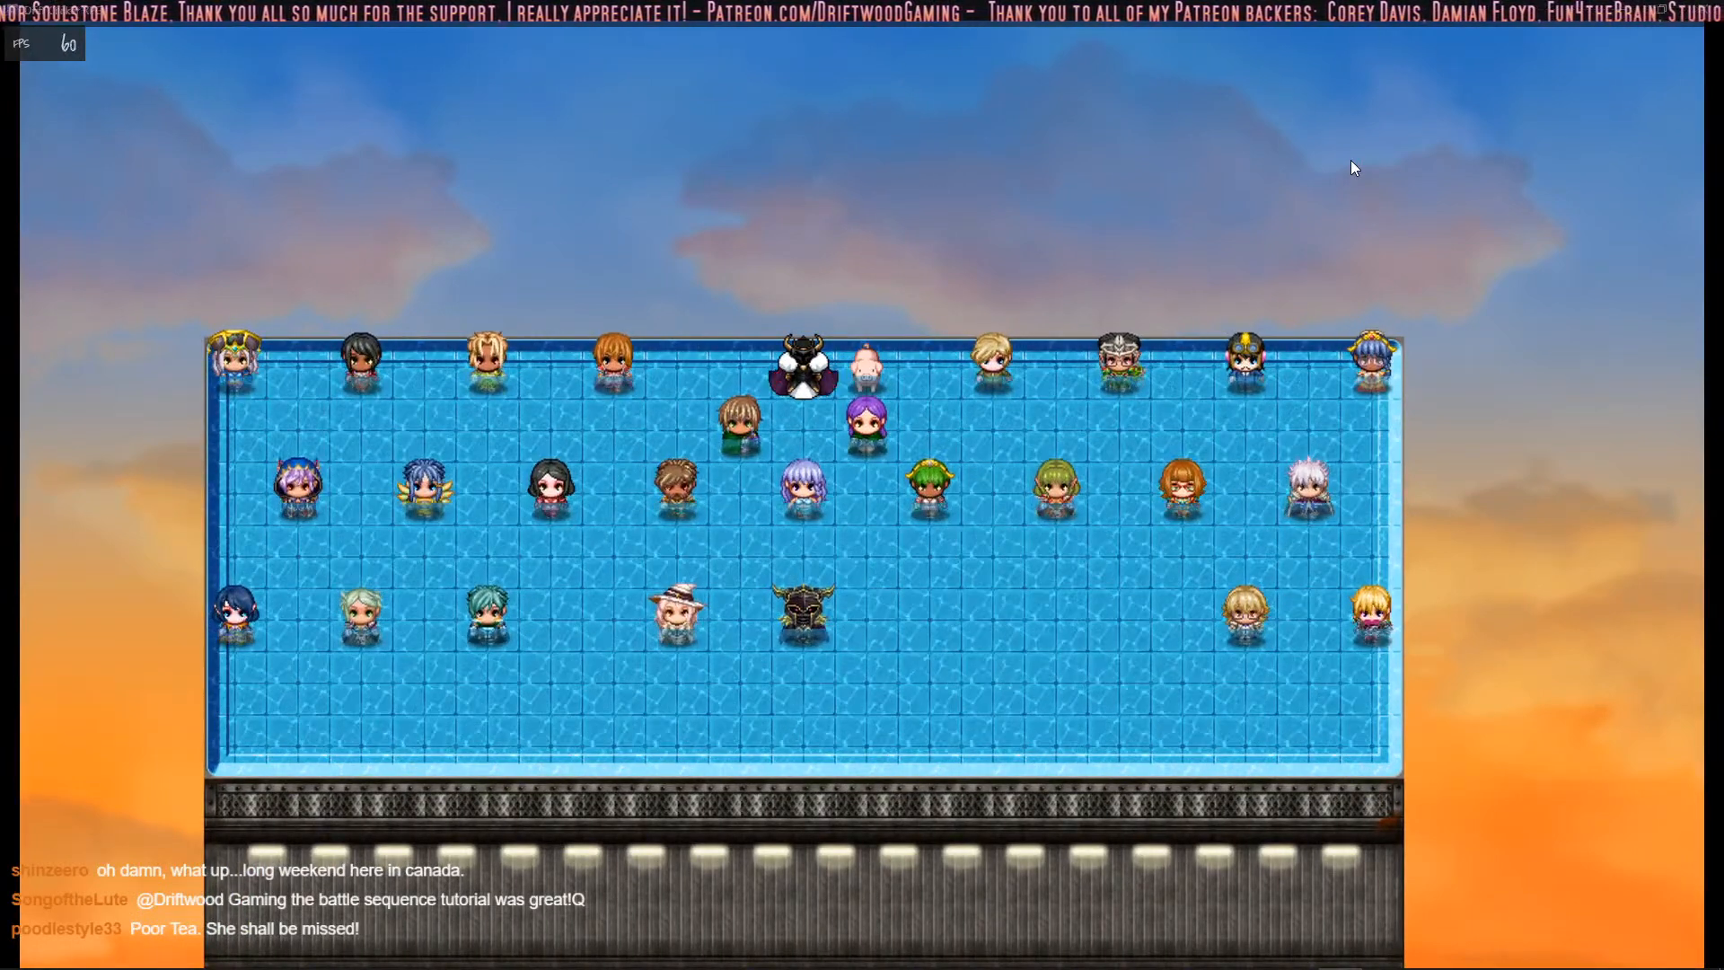
key("Left")
key("Right")
key("Down")
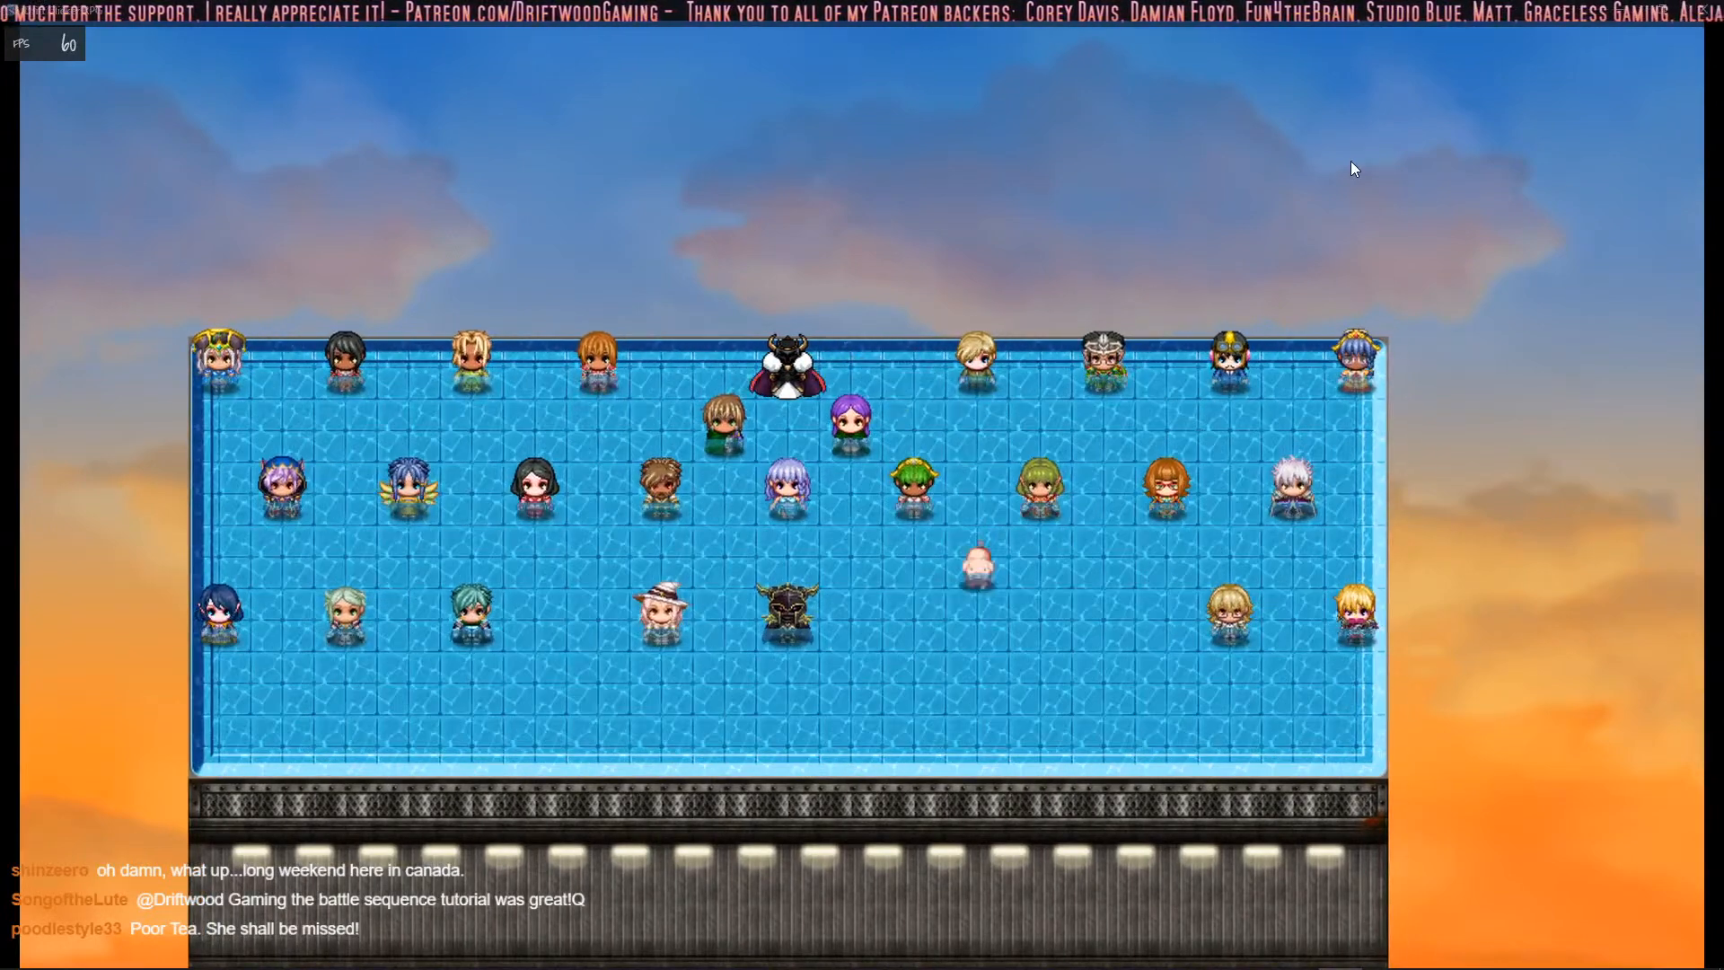
key("Down")
key("Left")
key("Down")
key("Left")
key("Up")
key("Return")
key("Return")
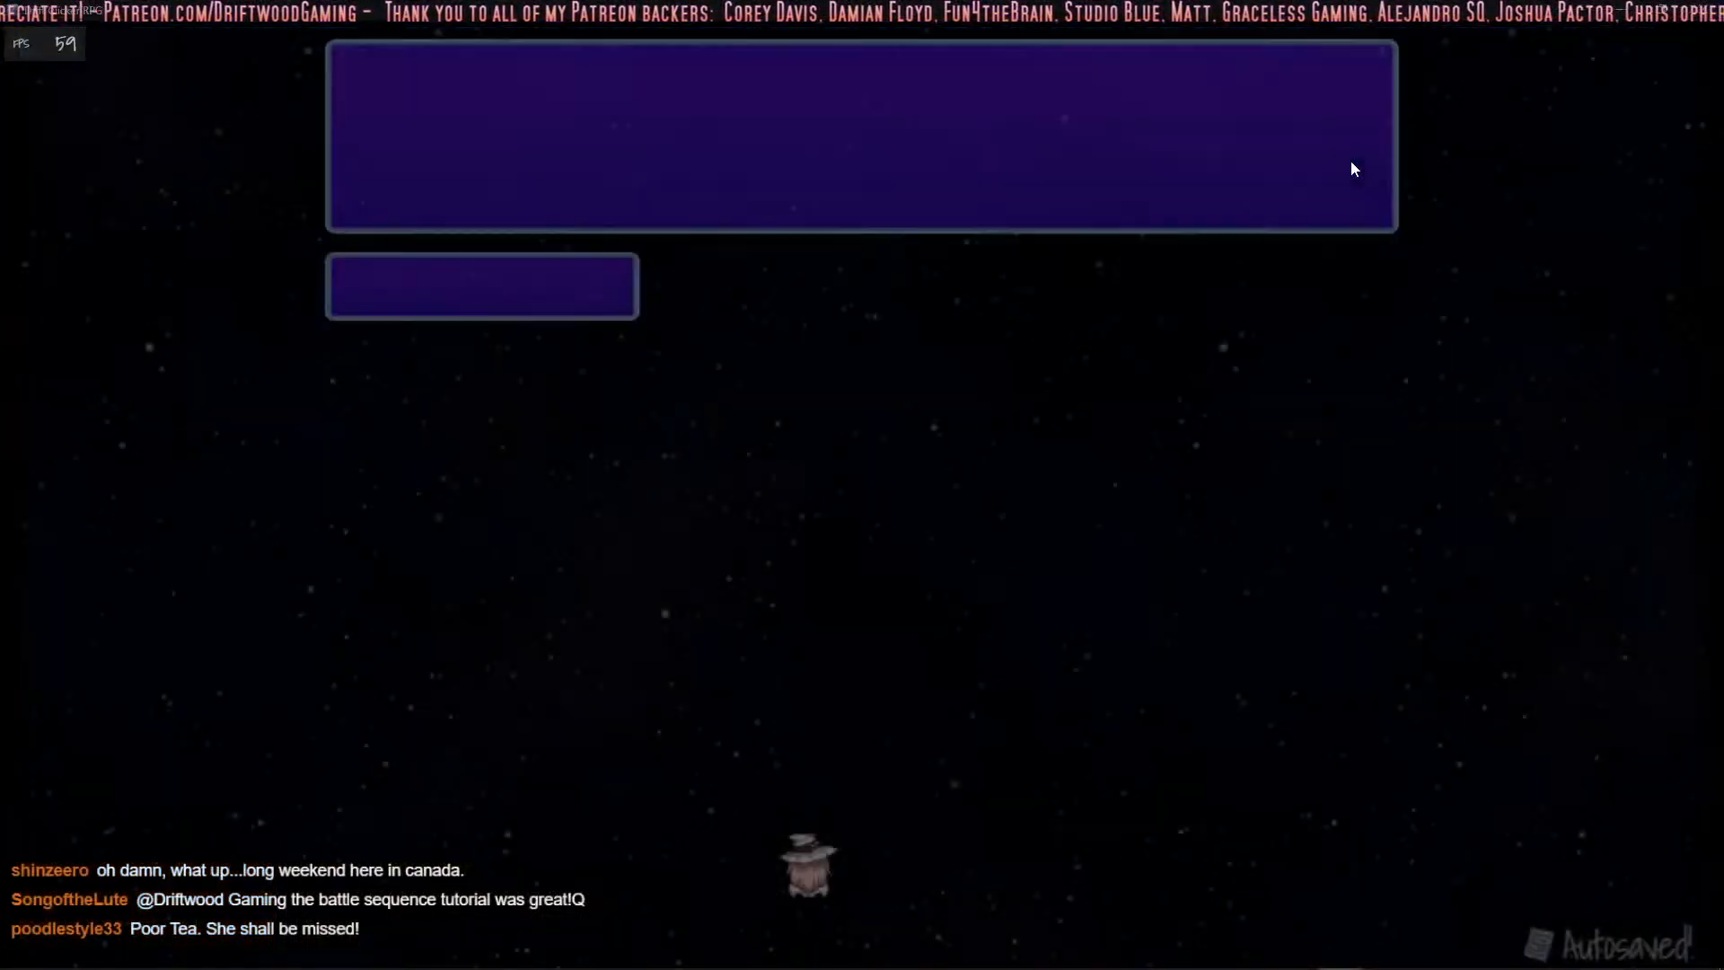
Step: Choose and confirm the Warrior class for the witch-hat hero and enter the first battle
key("Return")
key("Up")
key("Down")
key("Return")
key("Return")
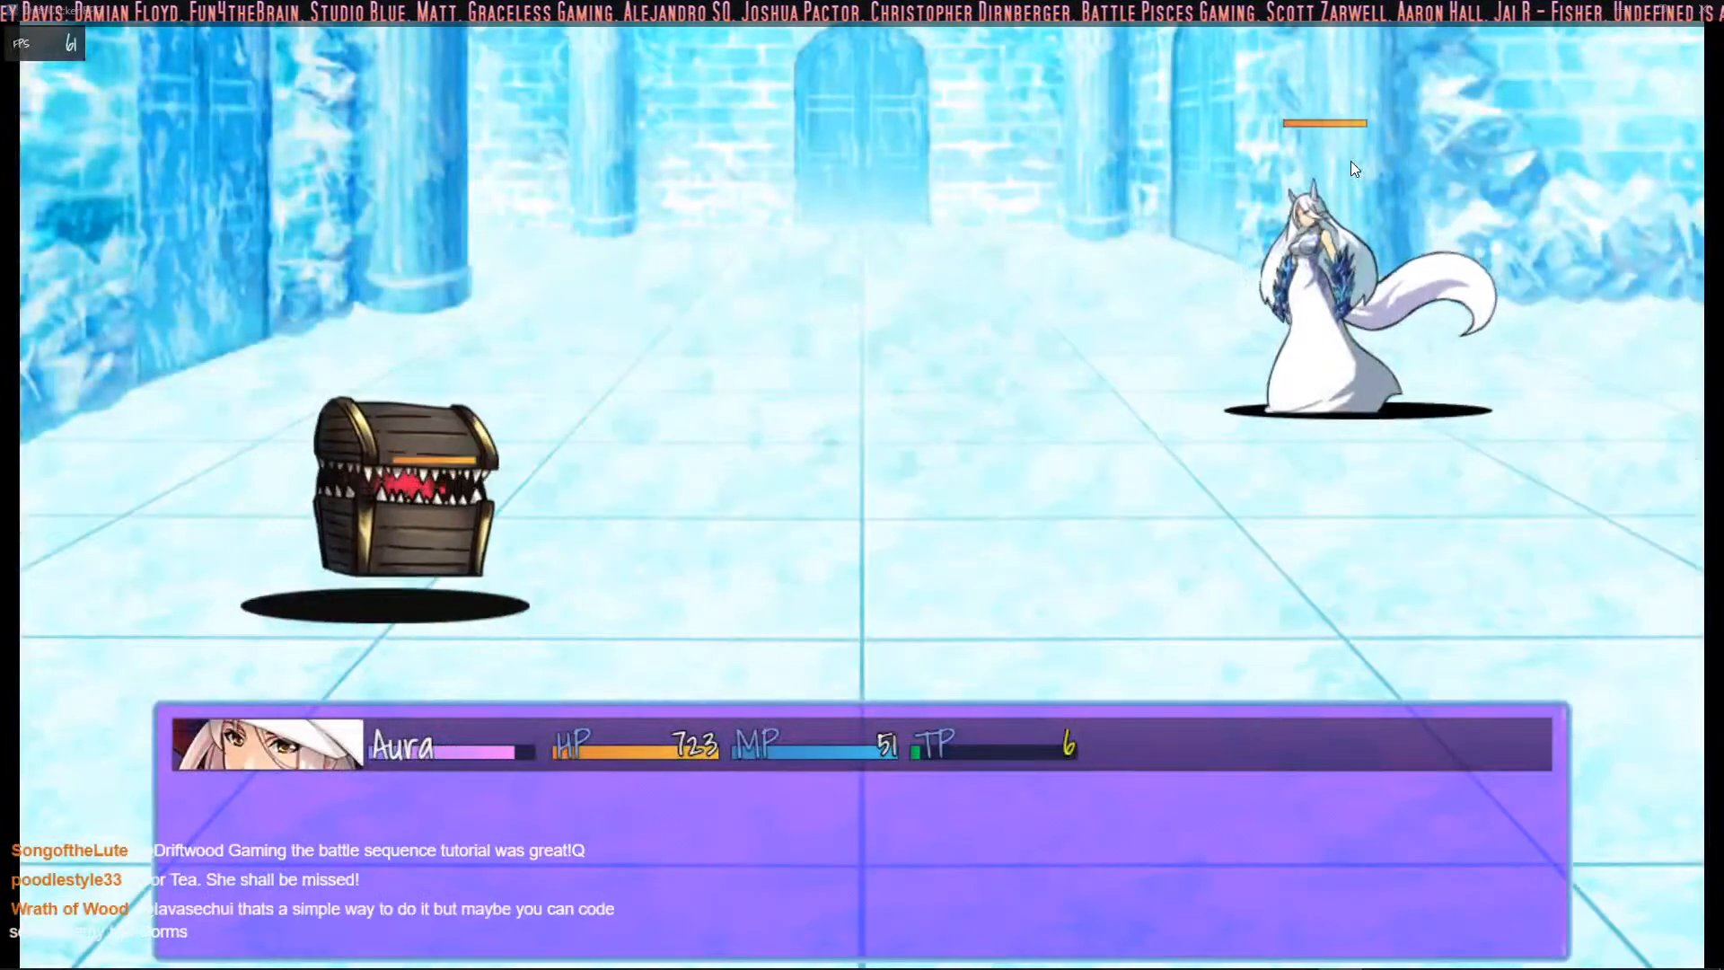
Step: Use the Rage skill 6 Action Sequences on the treasure chest mimic
key("Down")
key("Return")
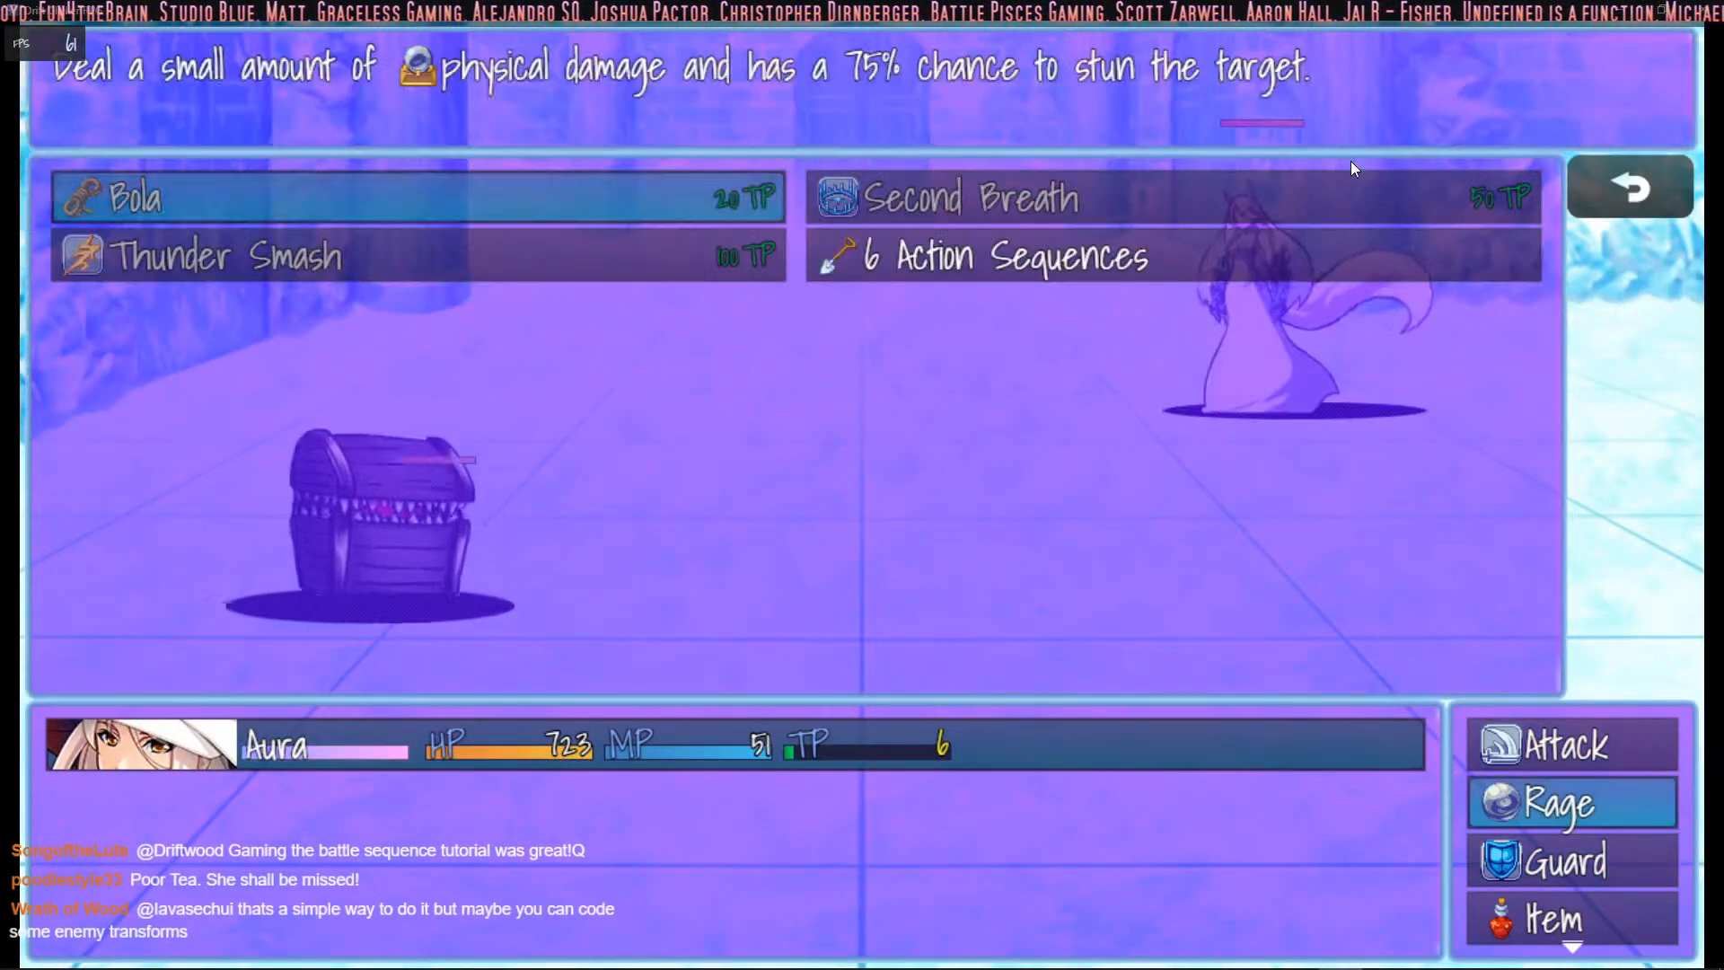
key("Down")
key("Right")
key("Return")
key("Return")
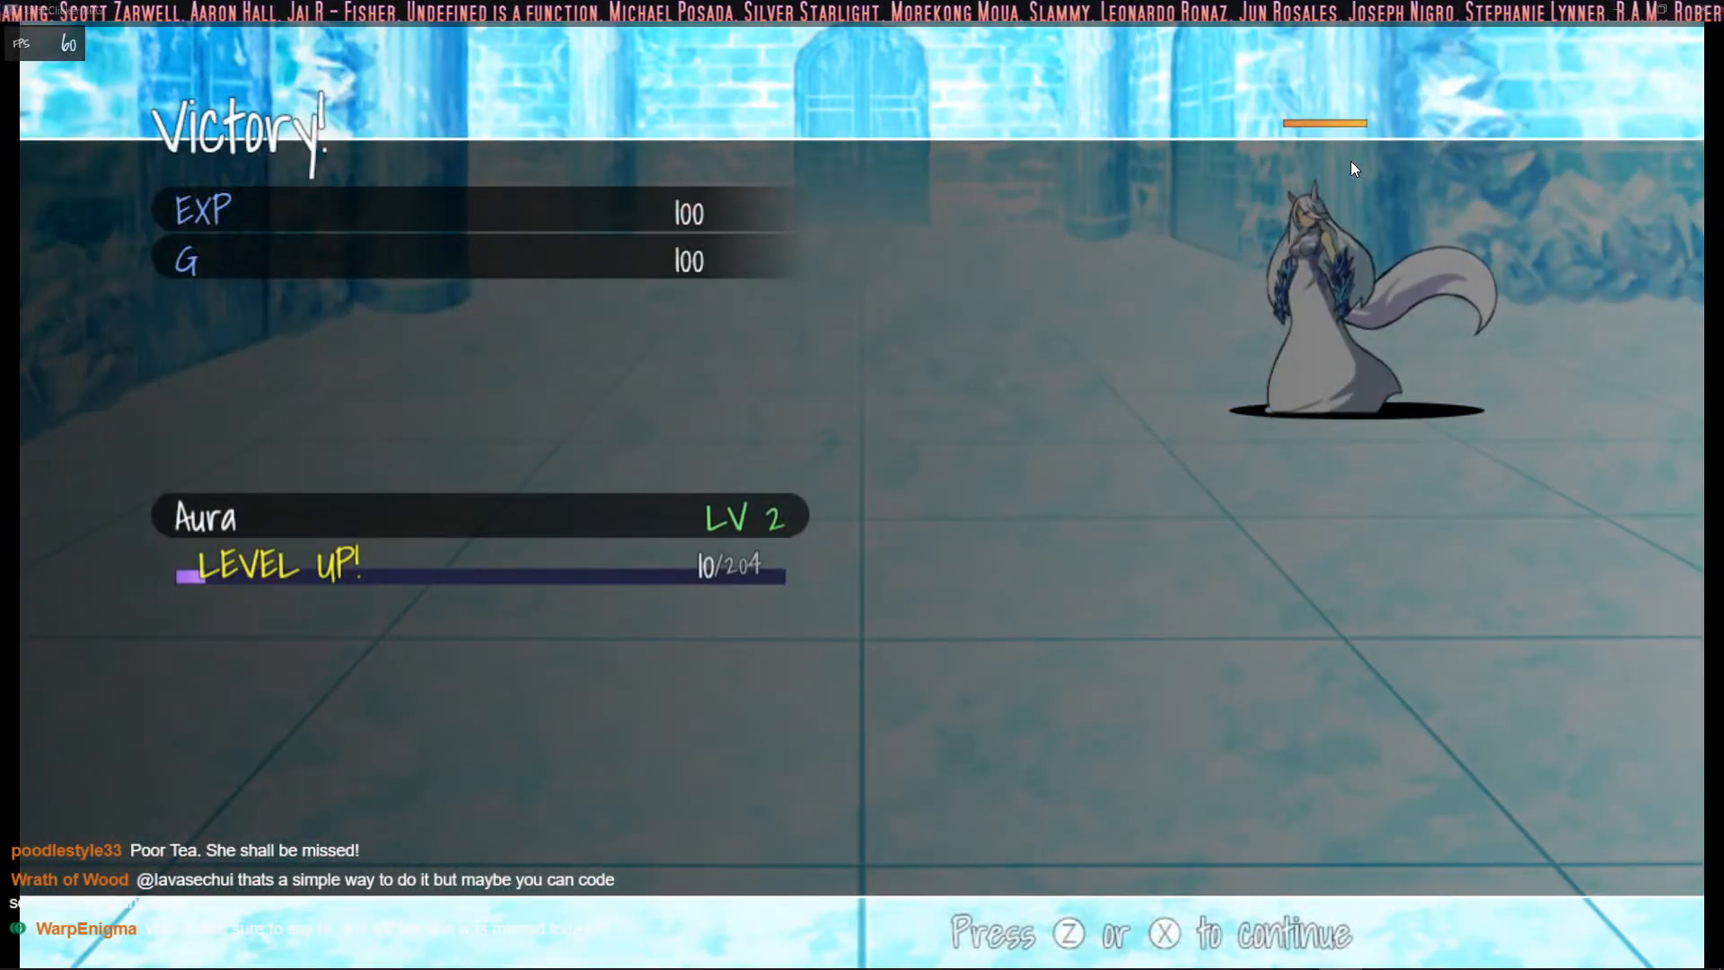
Step: Dismiss the victory and level-up screens and use 6 Action Sequences on the white ghost
key("z")
key("z")
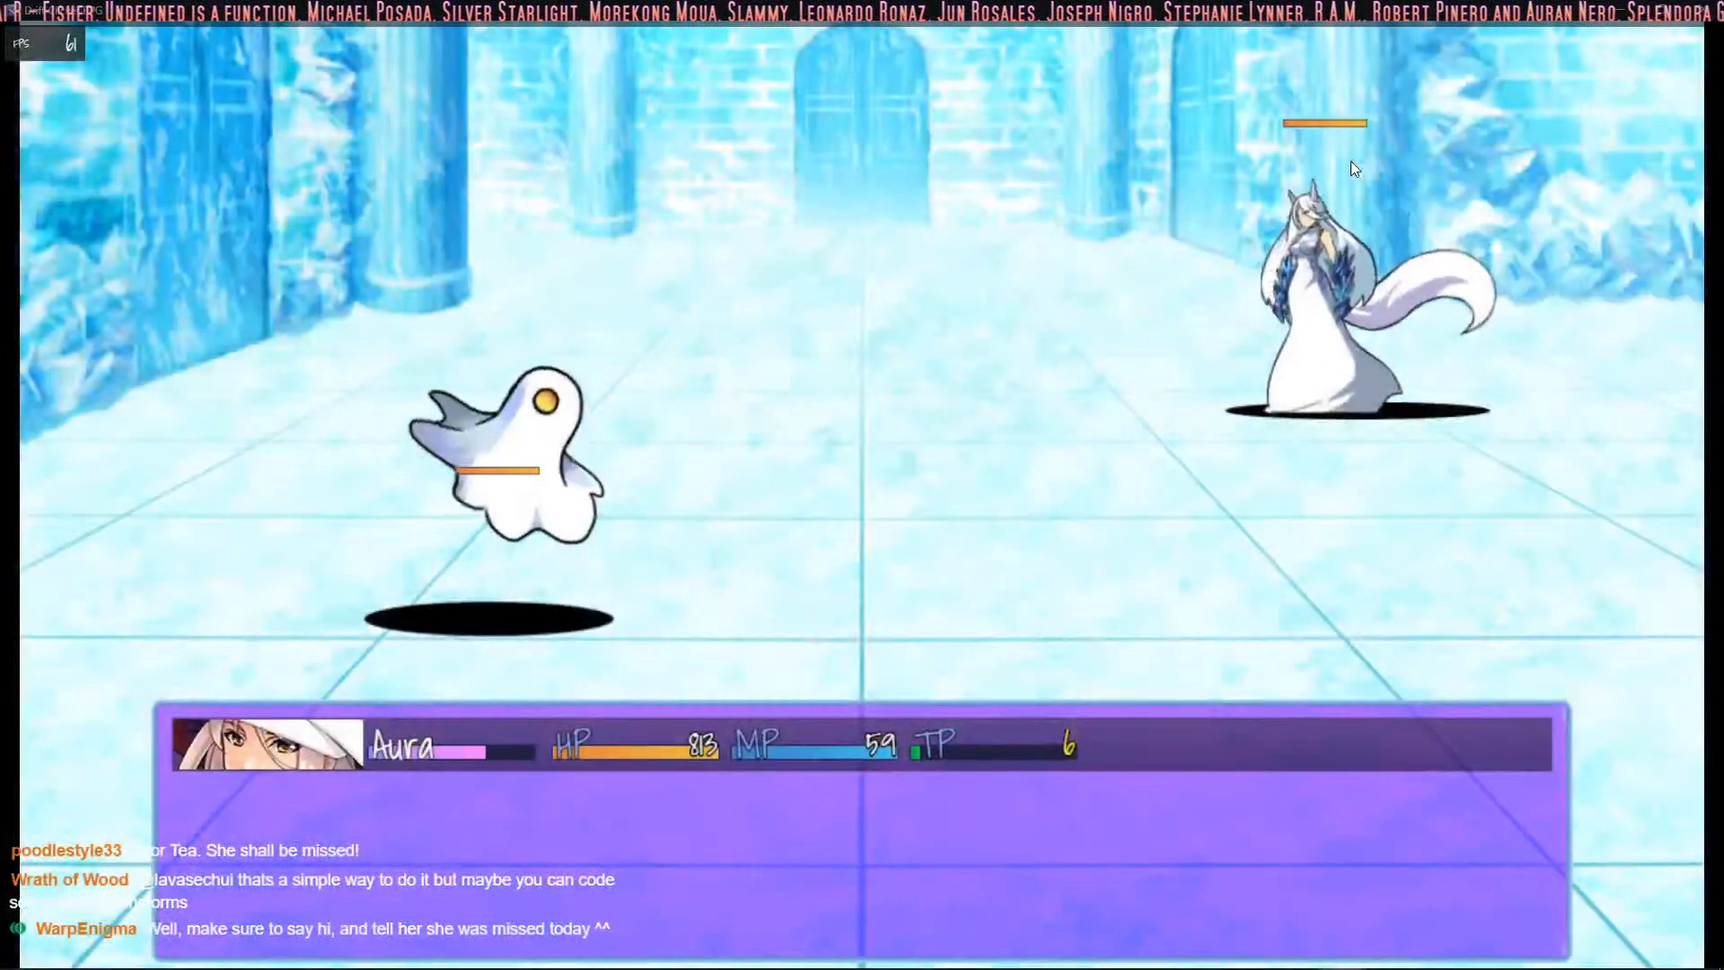
key("Down")
key("Up")
key("z")
key("z")
key("z")
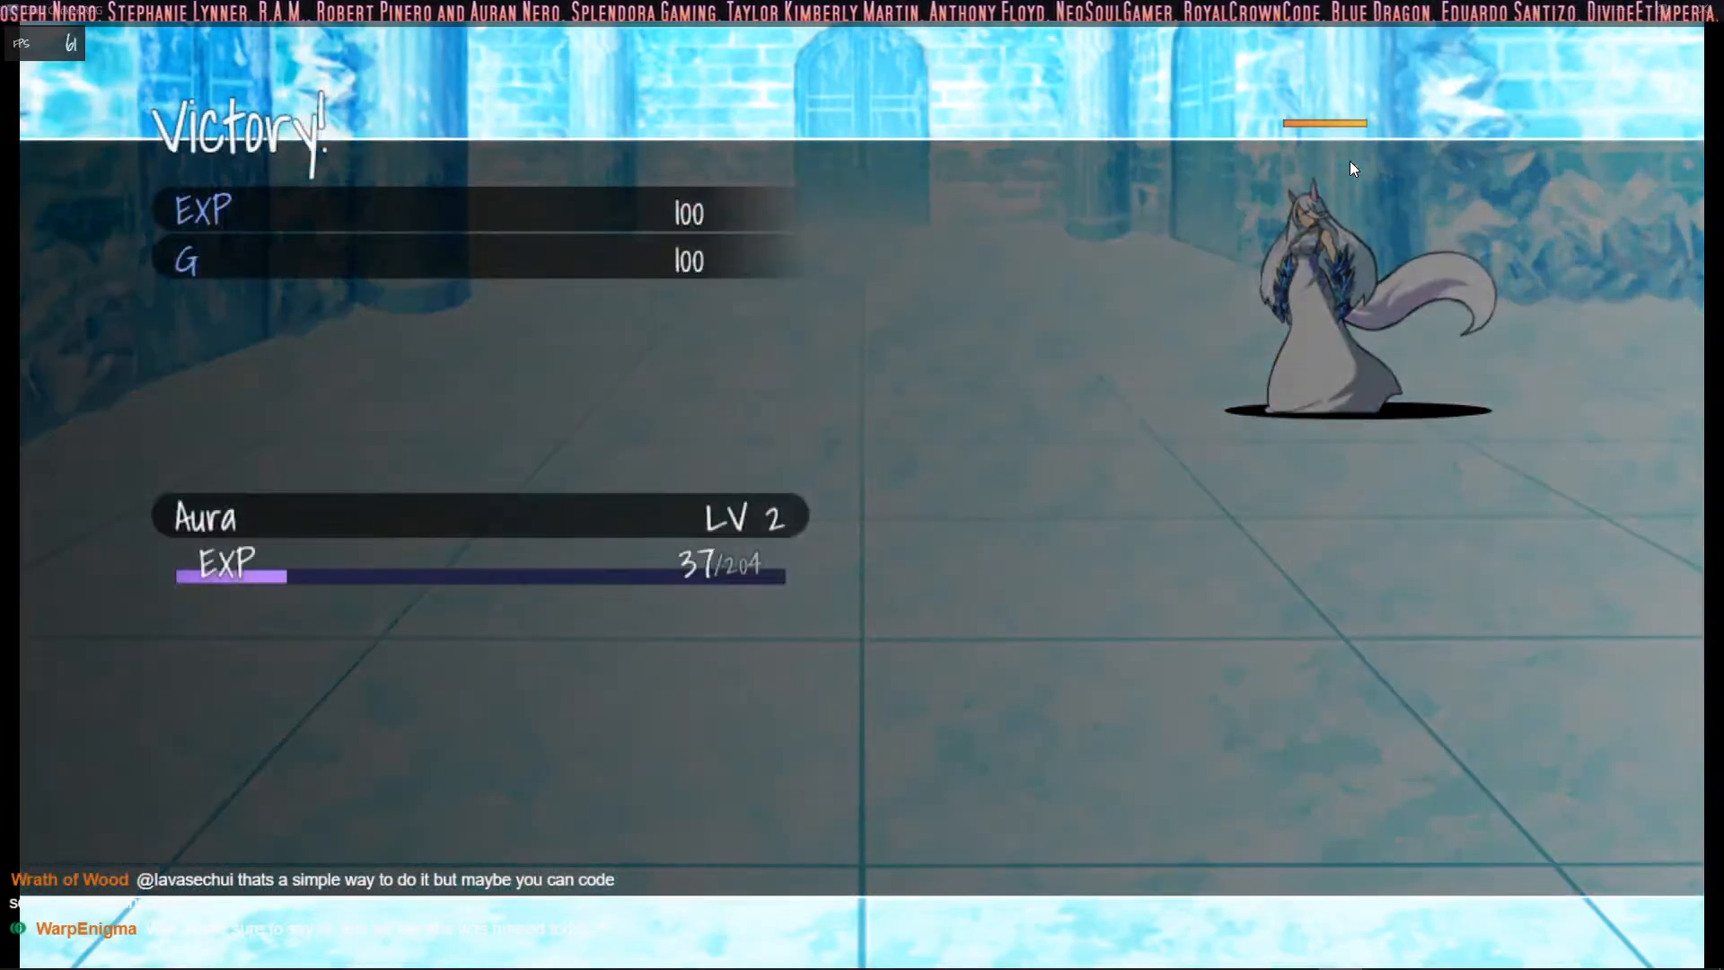
Step: Continue to the following battle, stop Auto Battle and use the Rage skill 6 Action Sequences on the clockwork enemy
key("z")
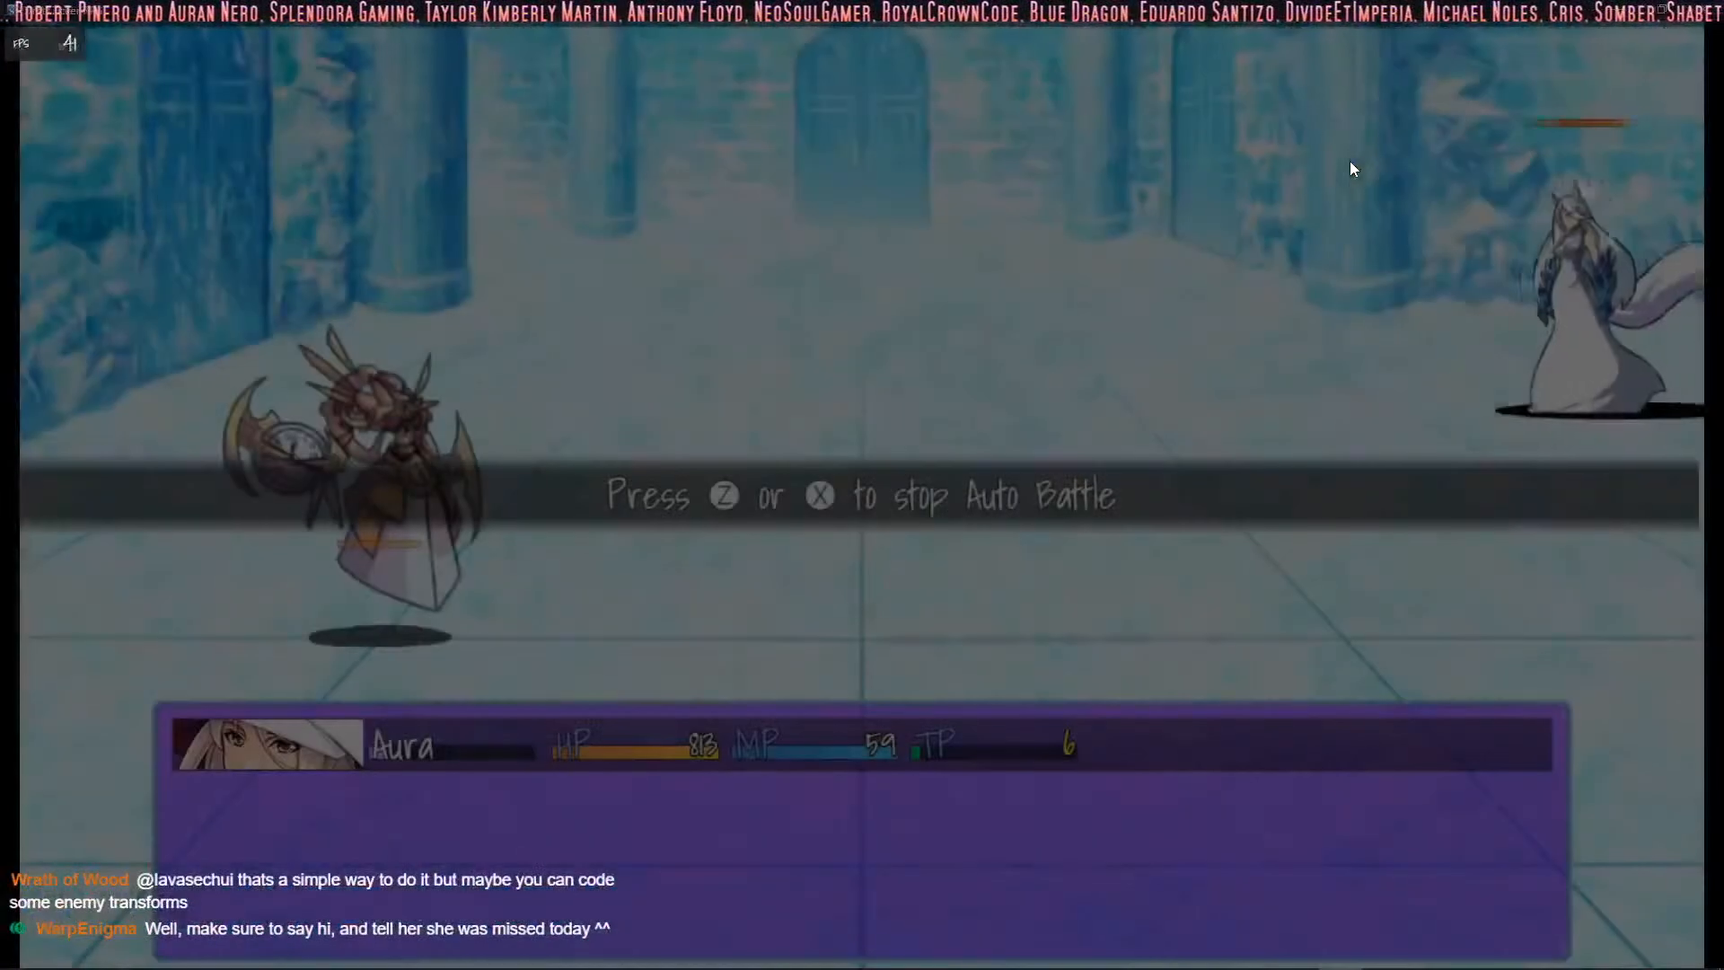
key("z")
key("Down")
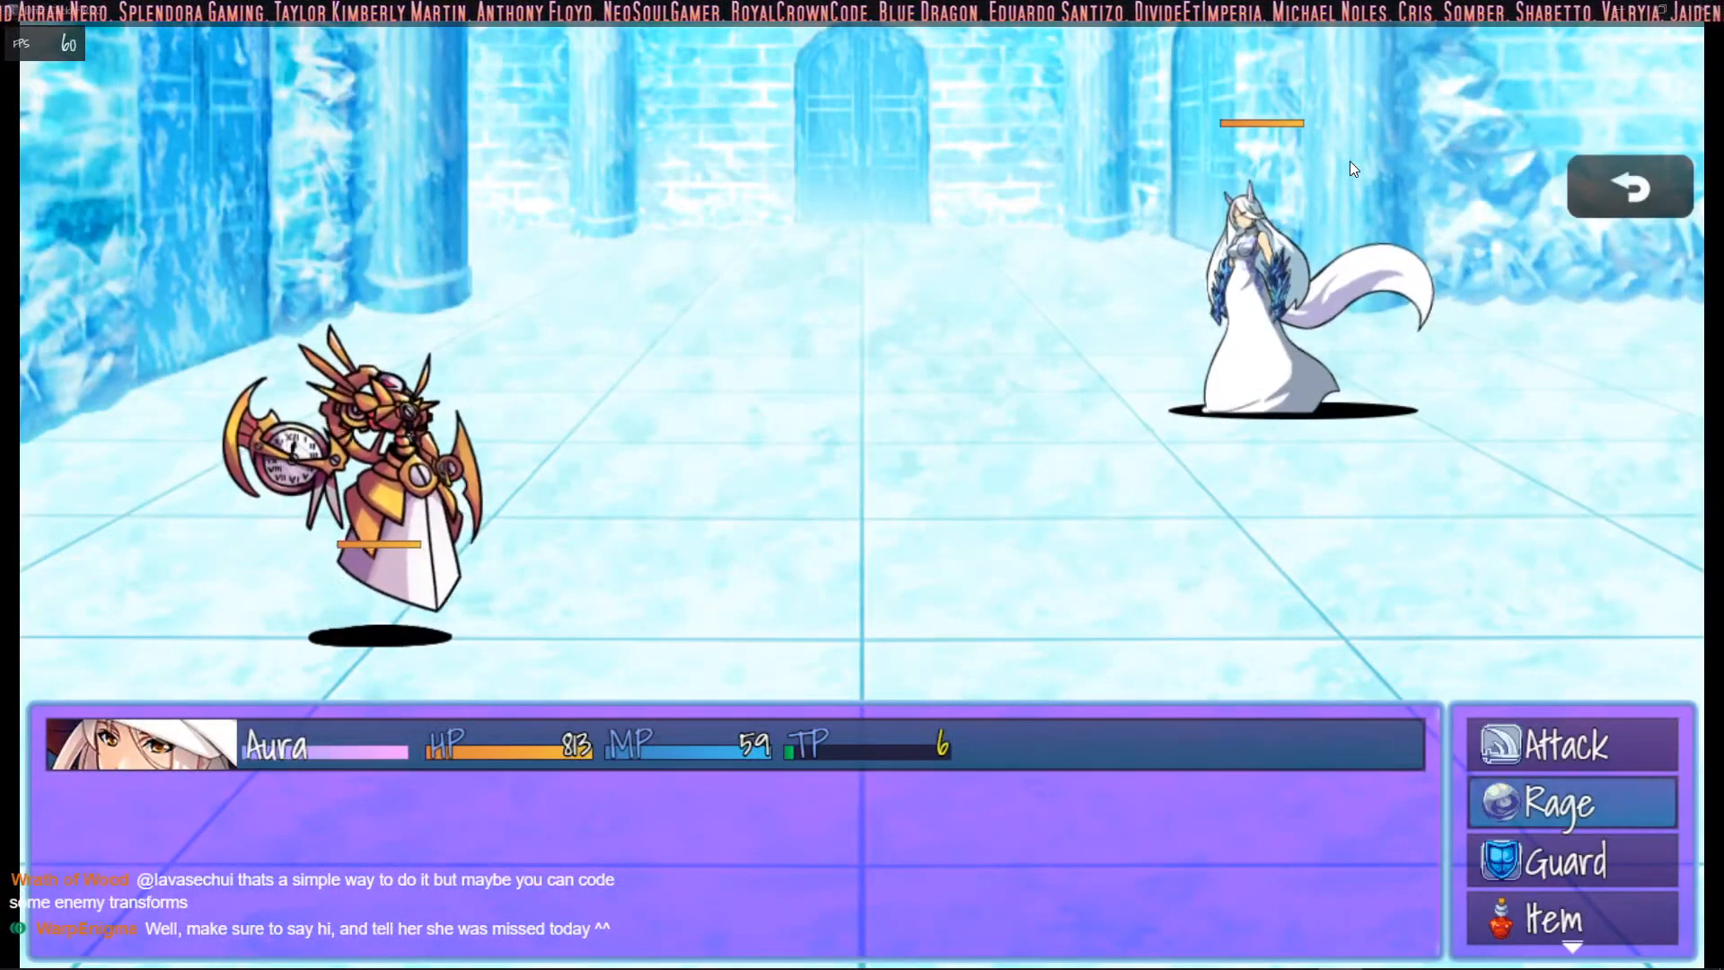
key("z")
key("z")
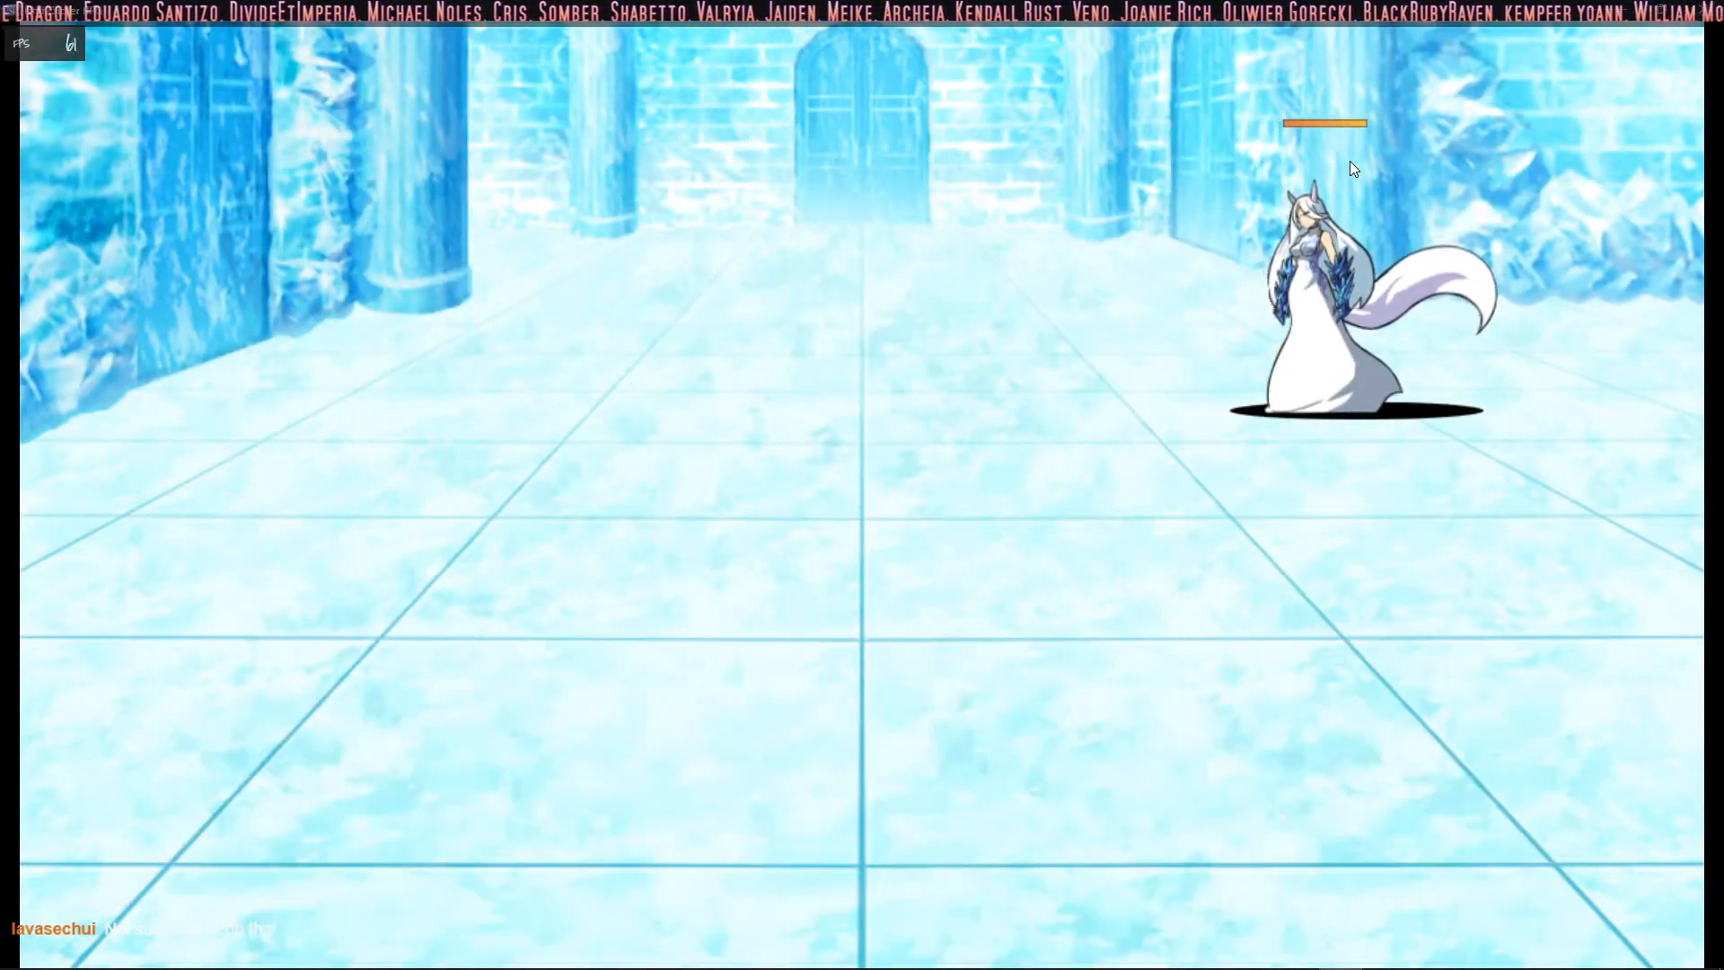
Step: Dismiss the level-up screens and fight the nine-tailed fox in the next battle through to victory
key("z")
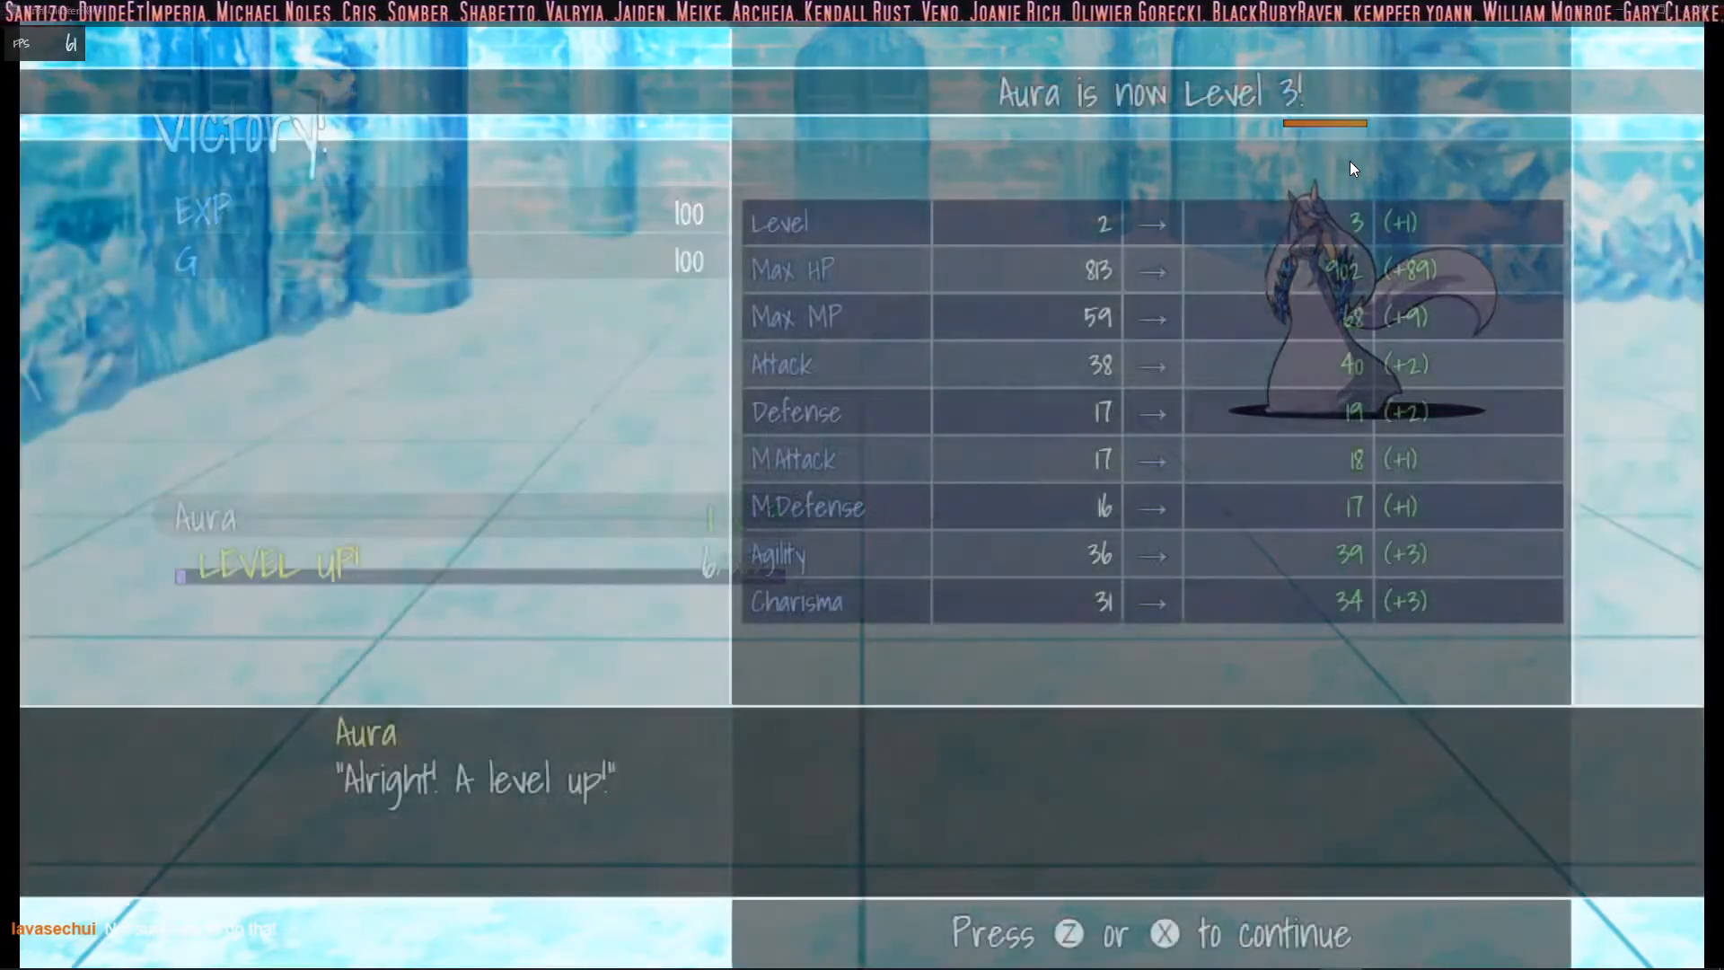
key("z")
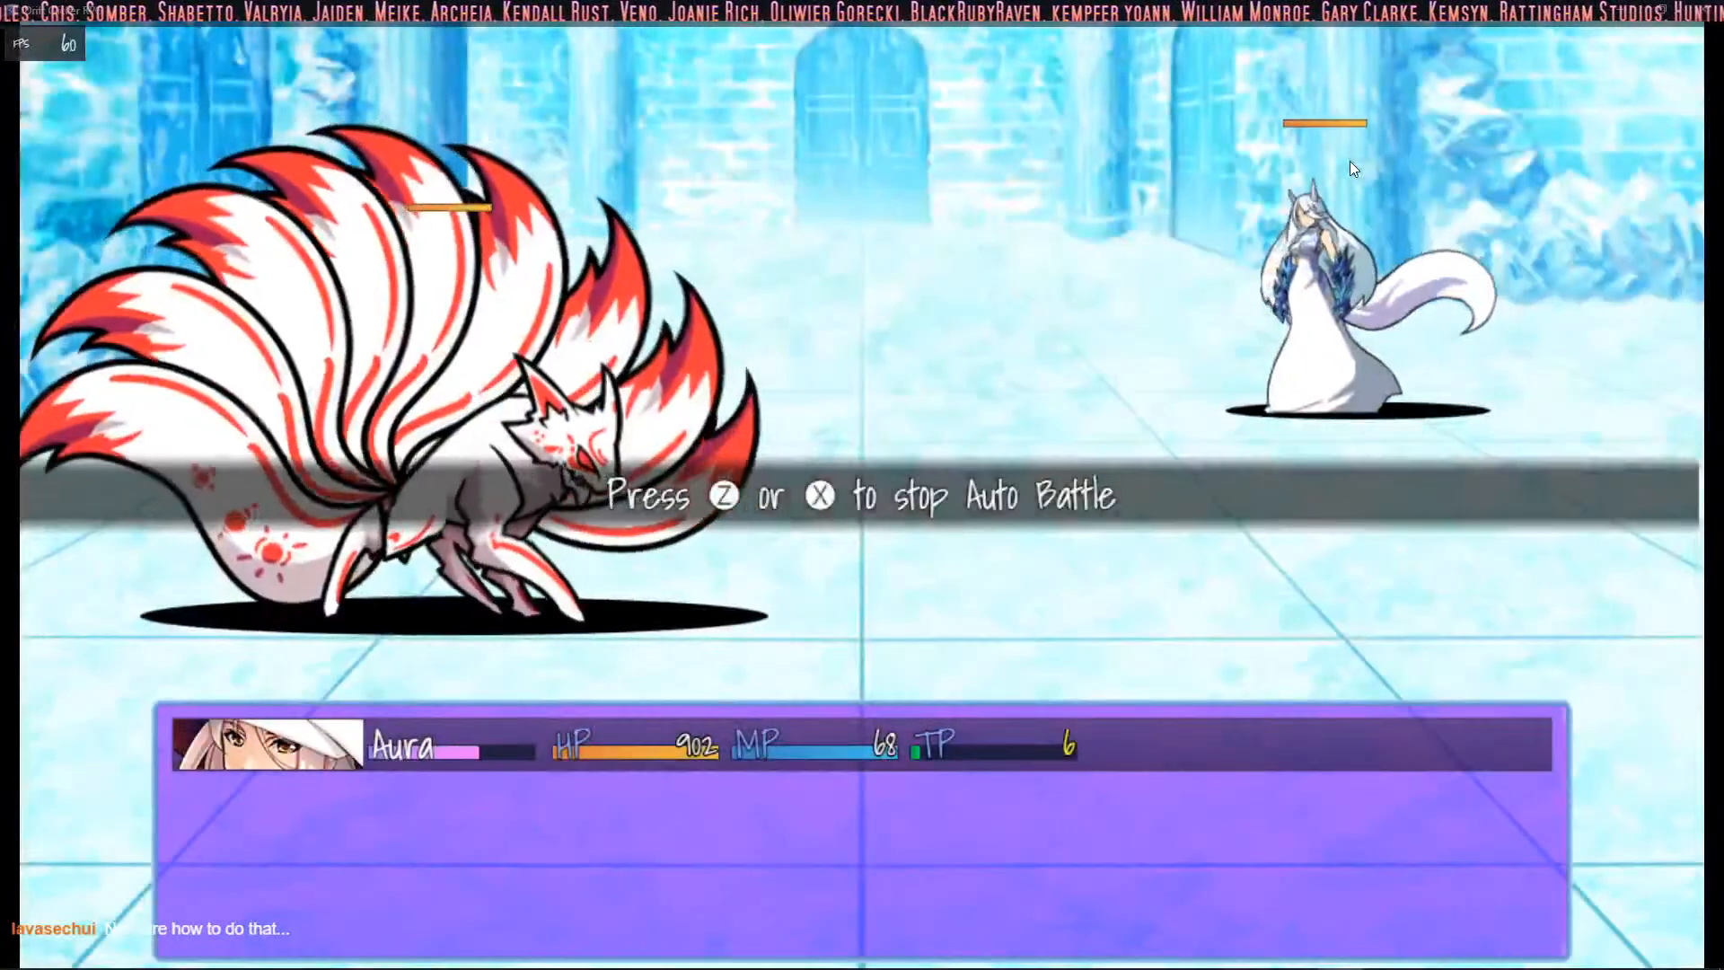
key("z")
key("z")
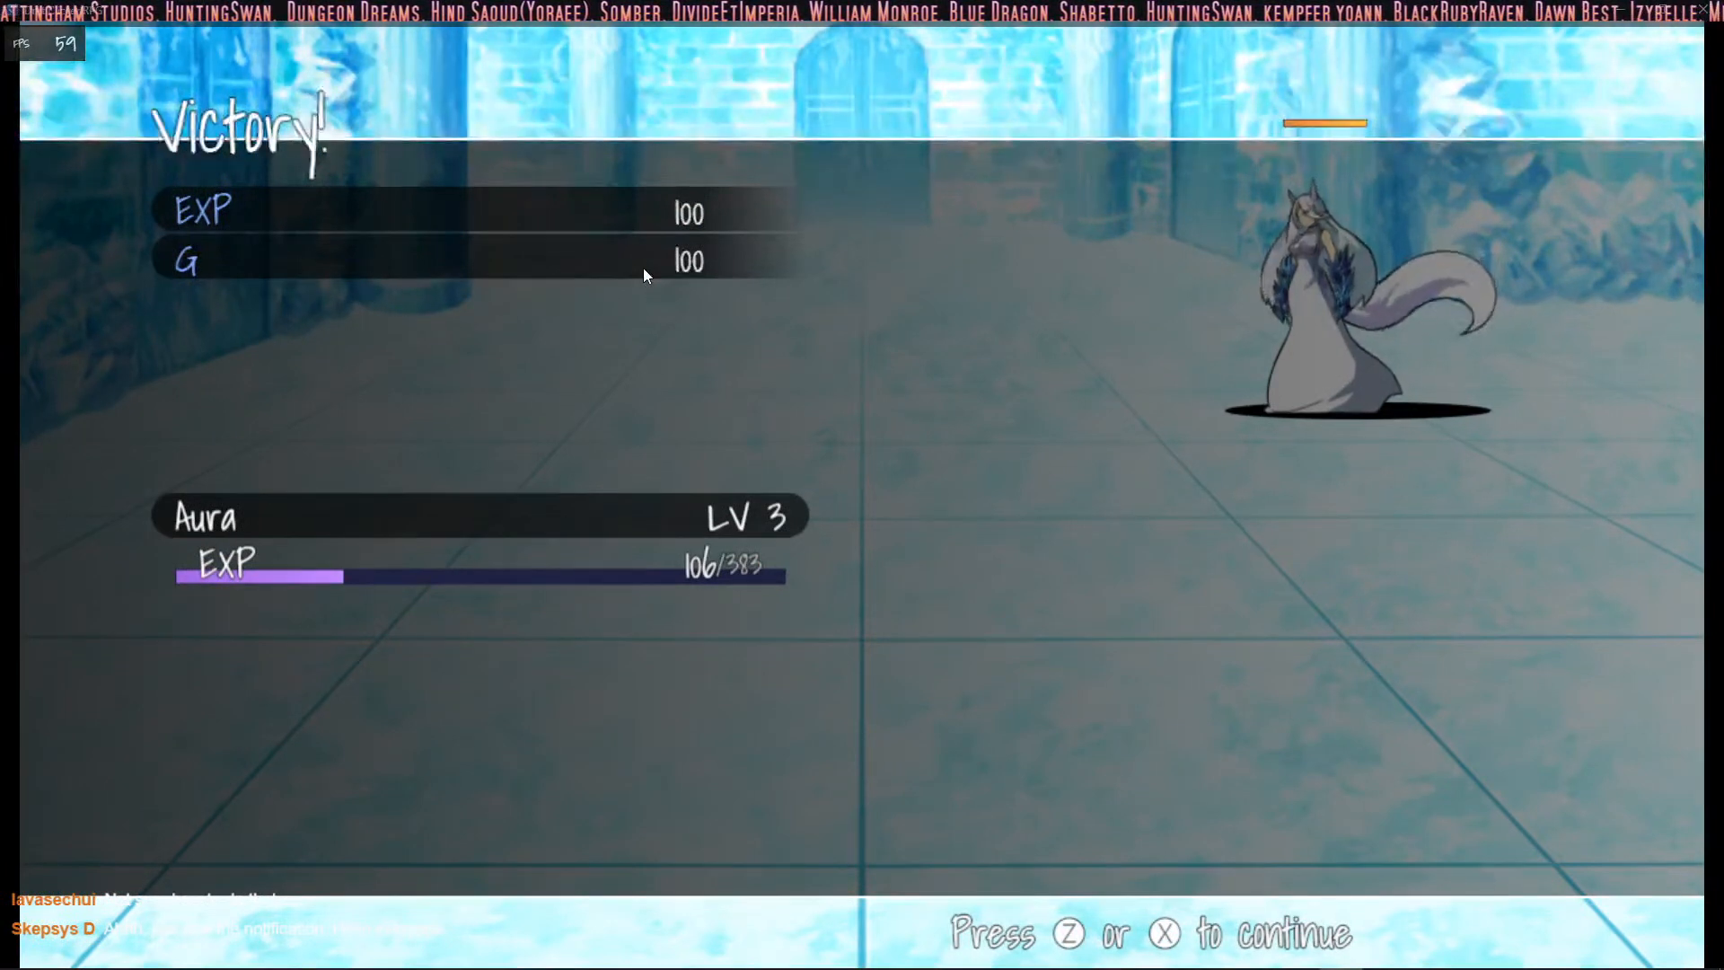
Step: Dismiss the victory screen and walk the hero down the hall away from the altar
key("z")
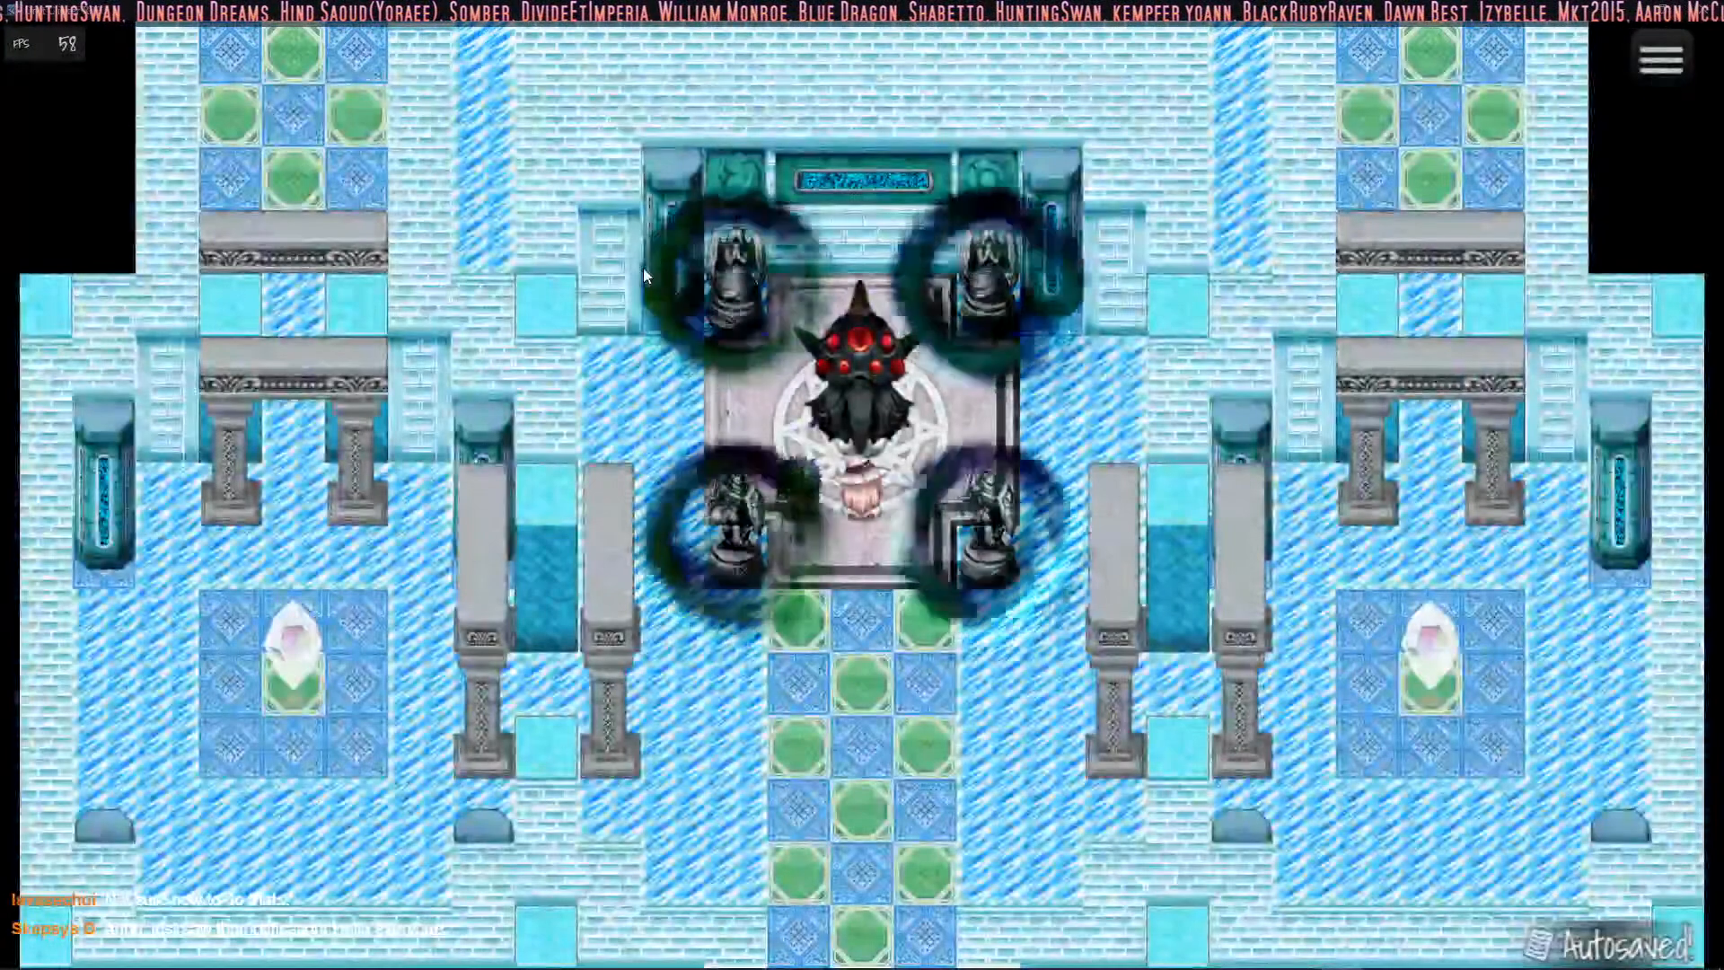
key("Down")
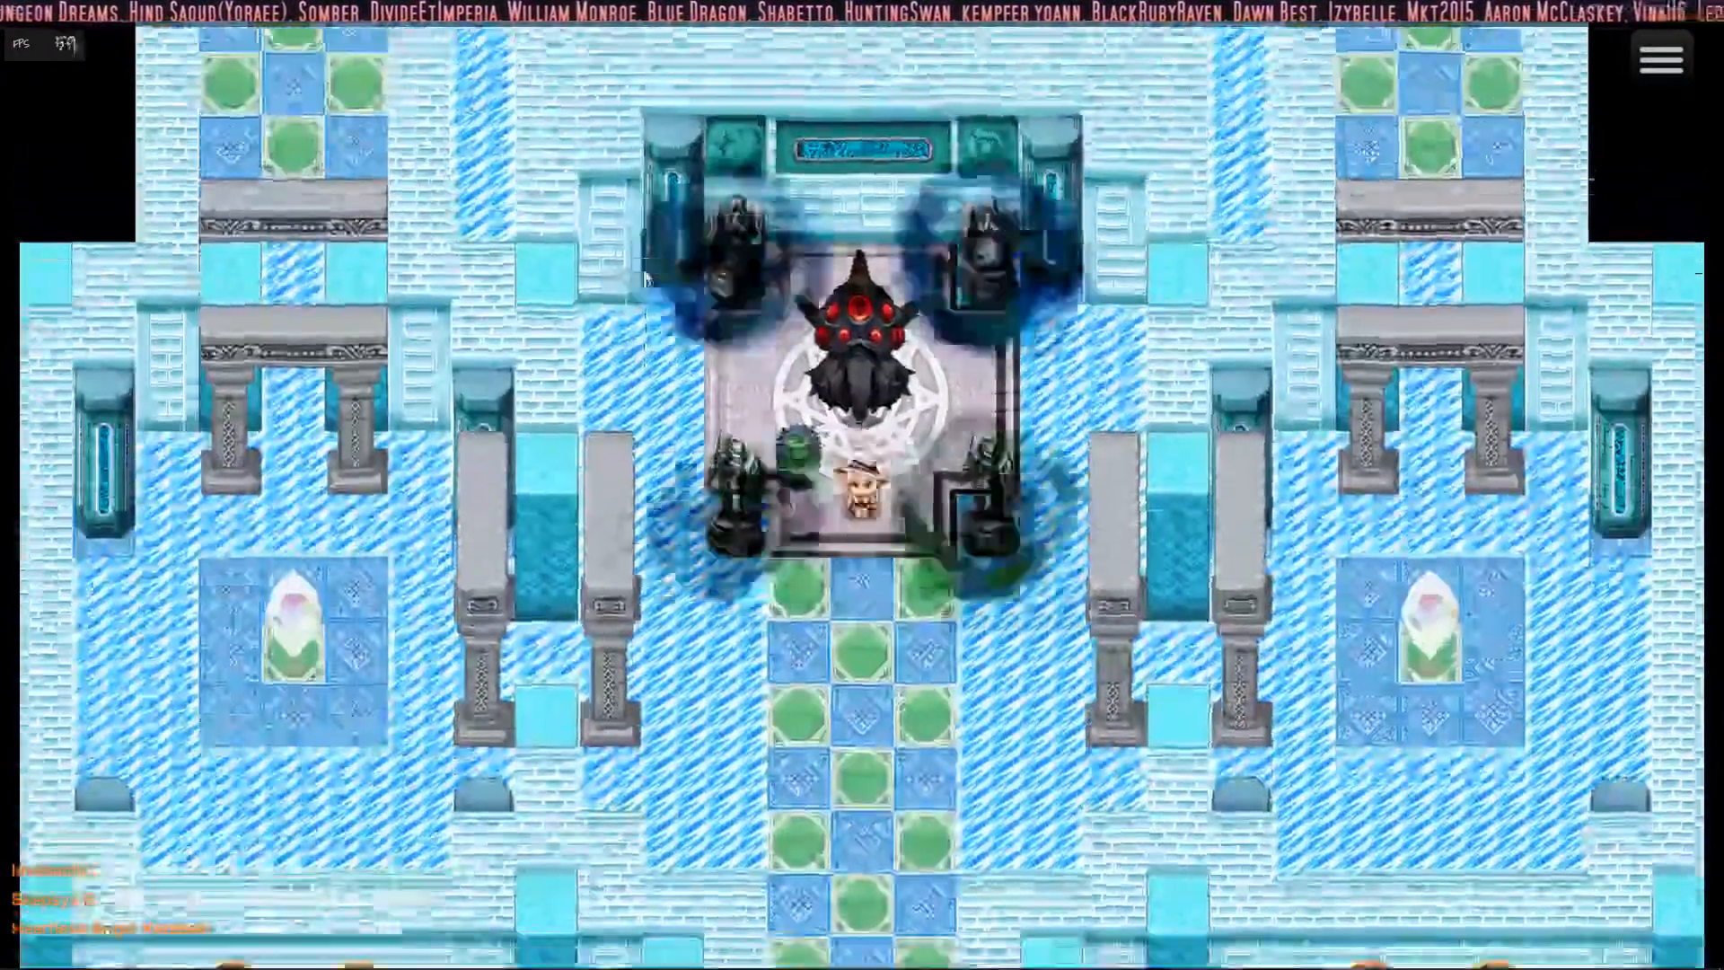
key("Down")
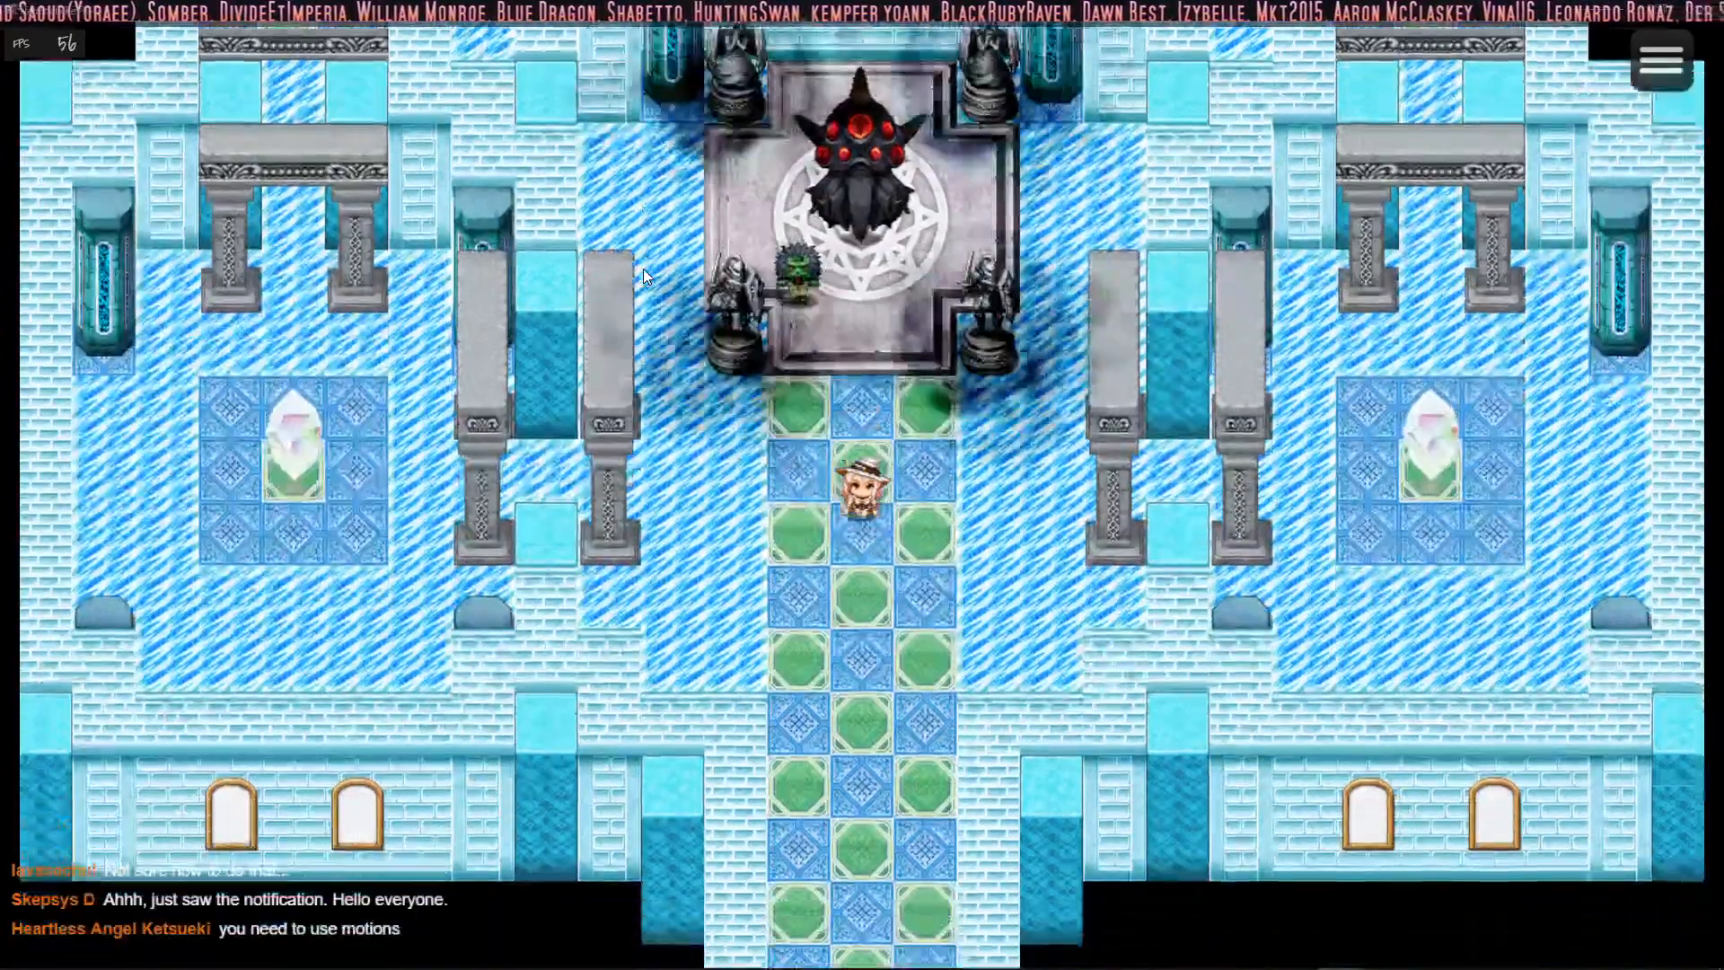
Step: Restart the playtest, maximize the game window and continue past the question about the hero's look
key("F5")
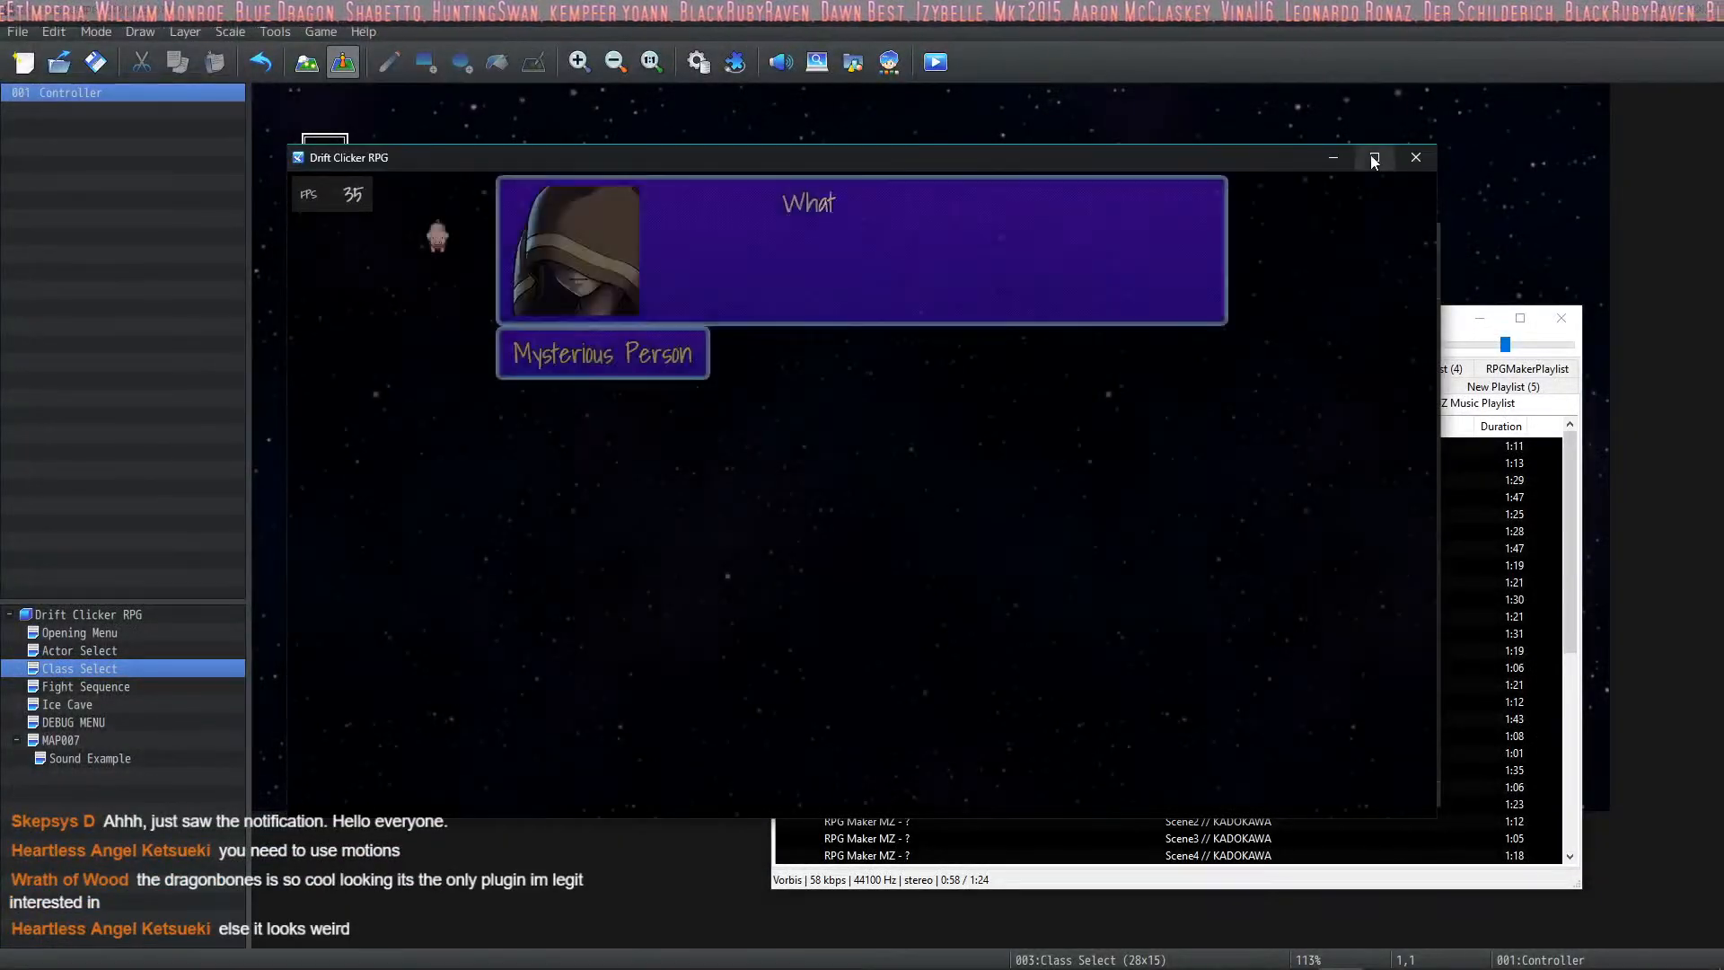
left_click(1373, 157)
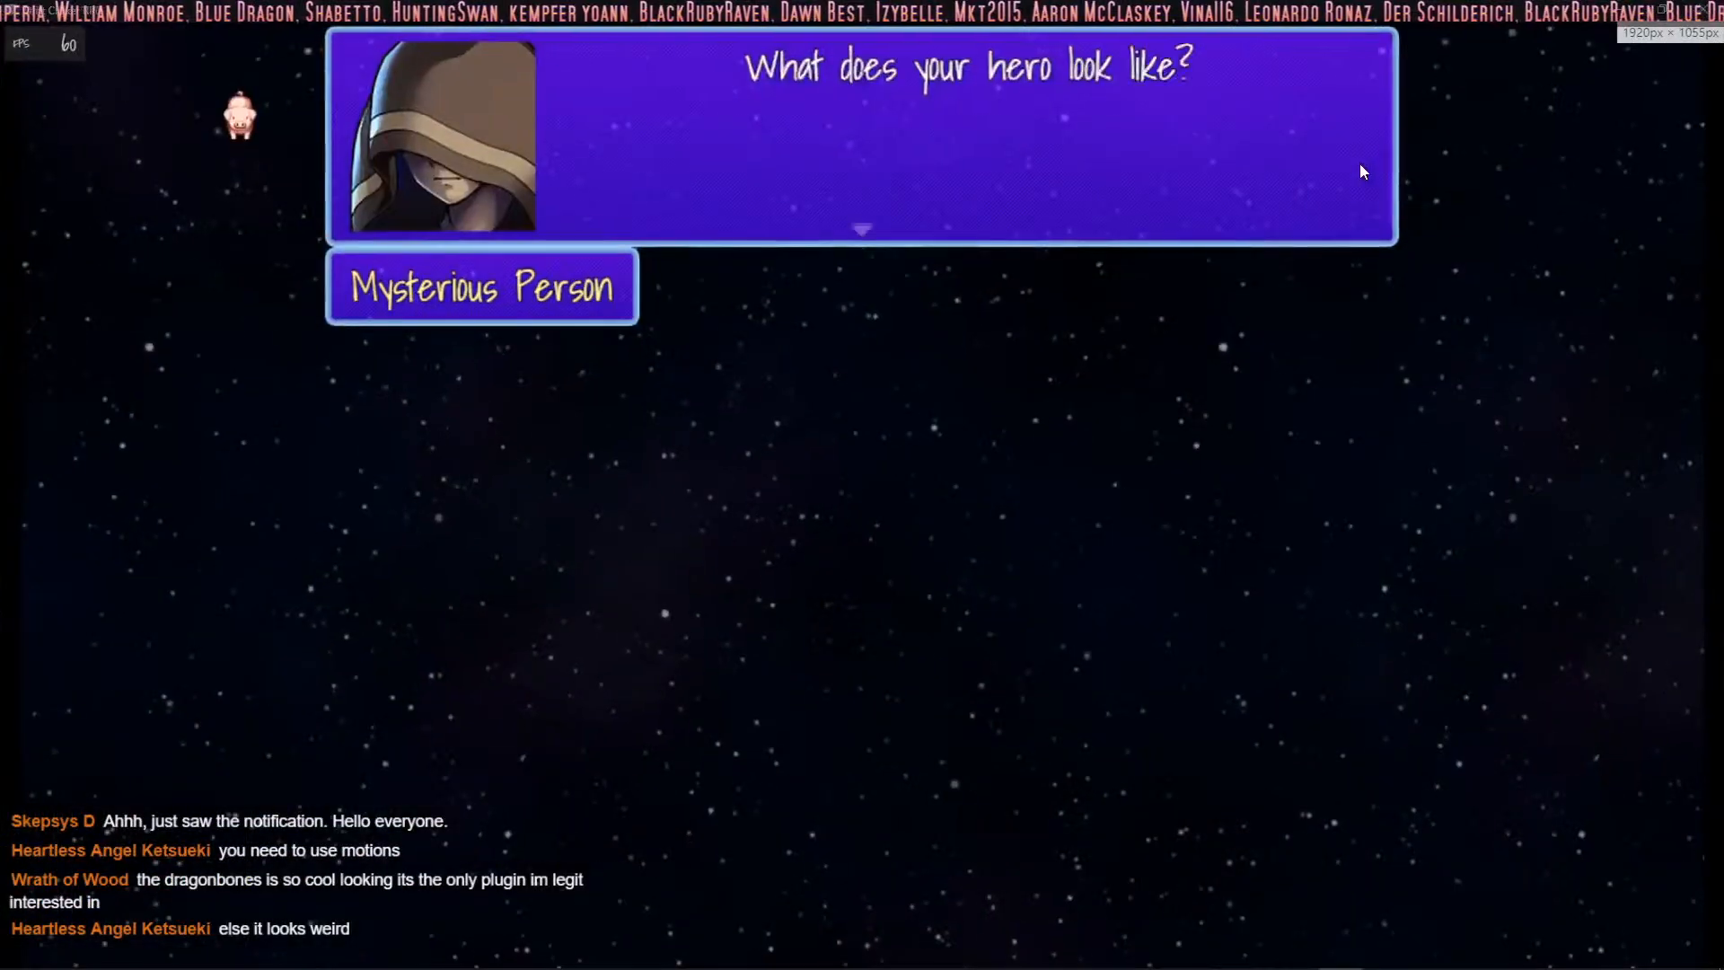
key("Return")
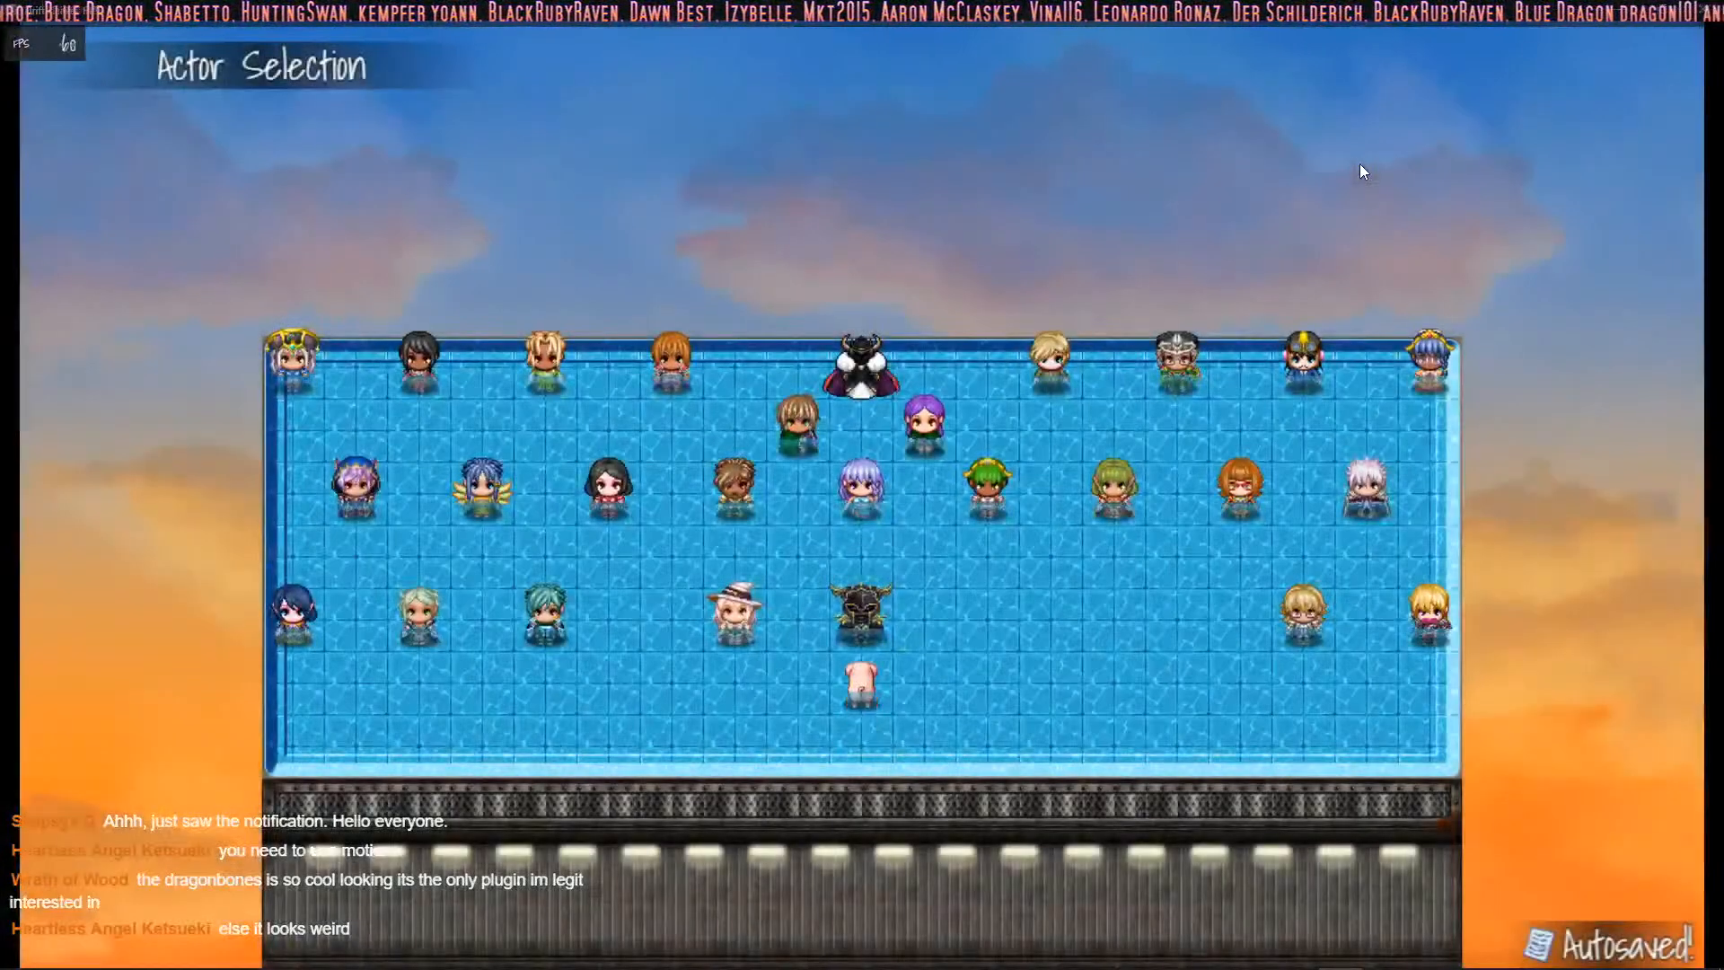
Step: Walk to the horned character Zena in the Actor Selection pool and confirm her as the hero
key("Down")
key("Right")
key("Up")
key("Right")
key("Left")
key("Right")
key("Up")
key("Left")
key("Up")
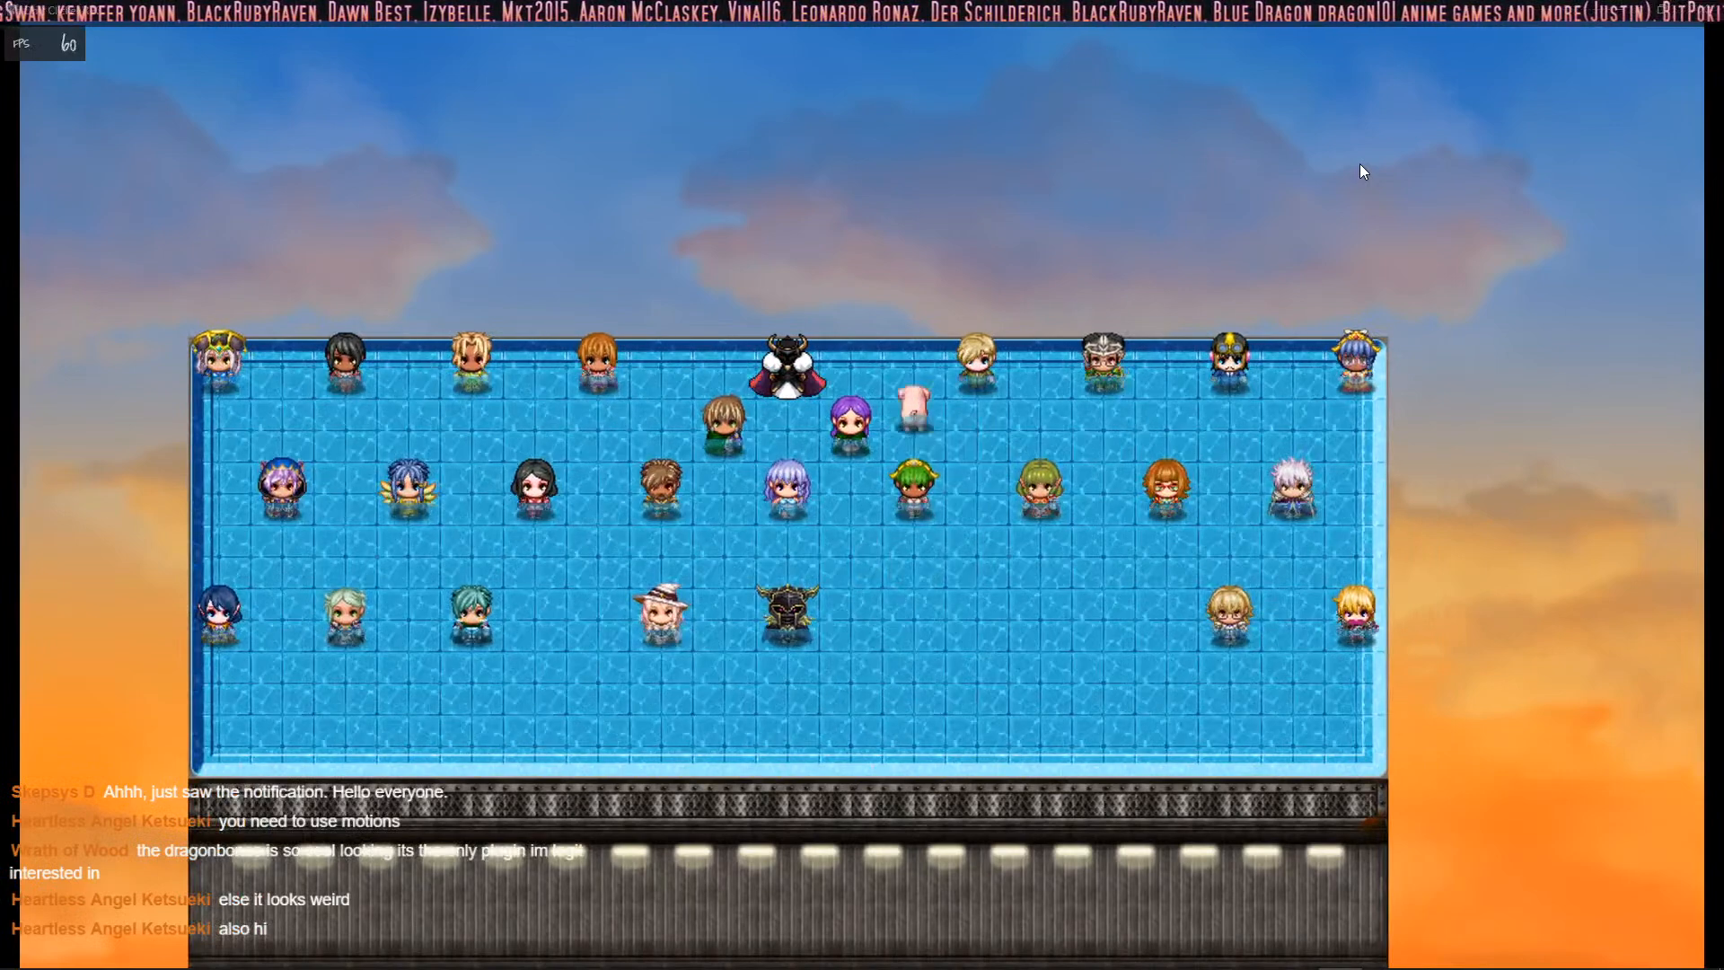
key("Left")
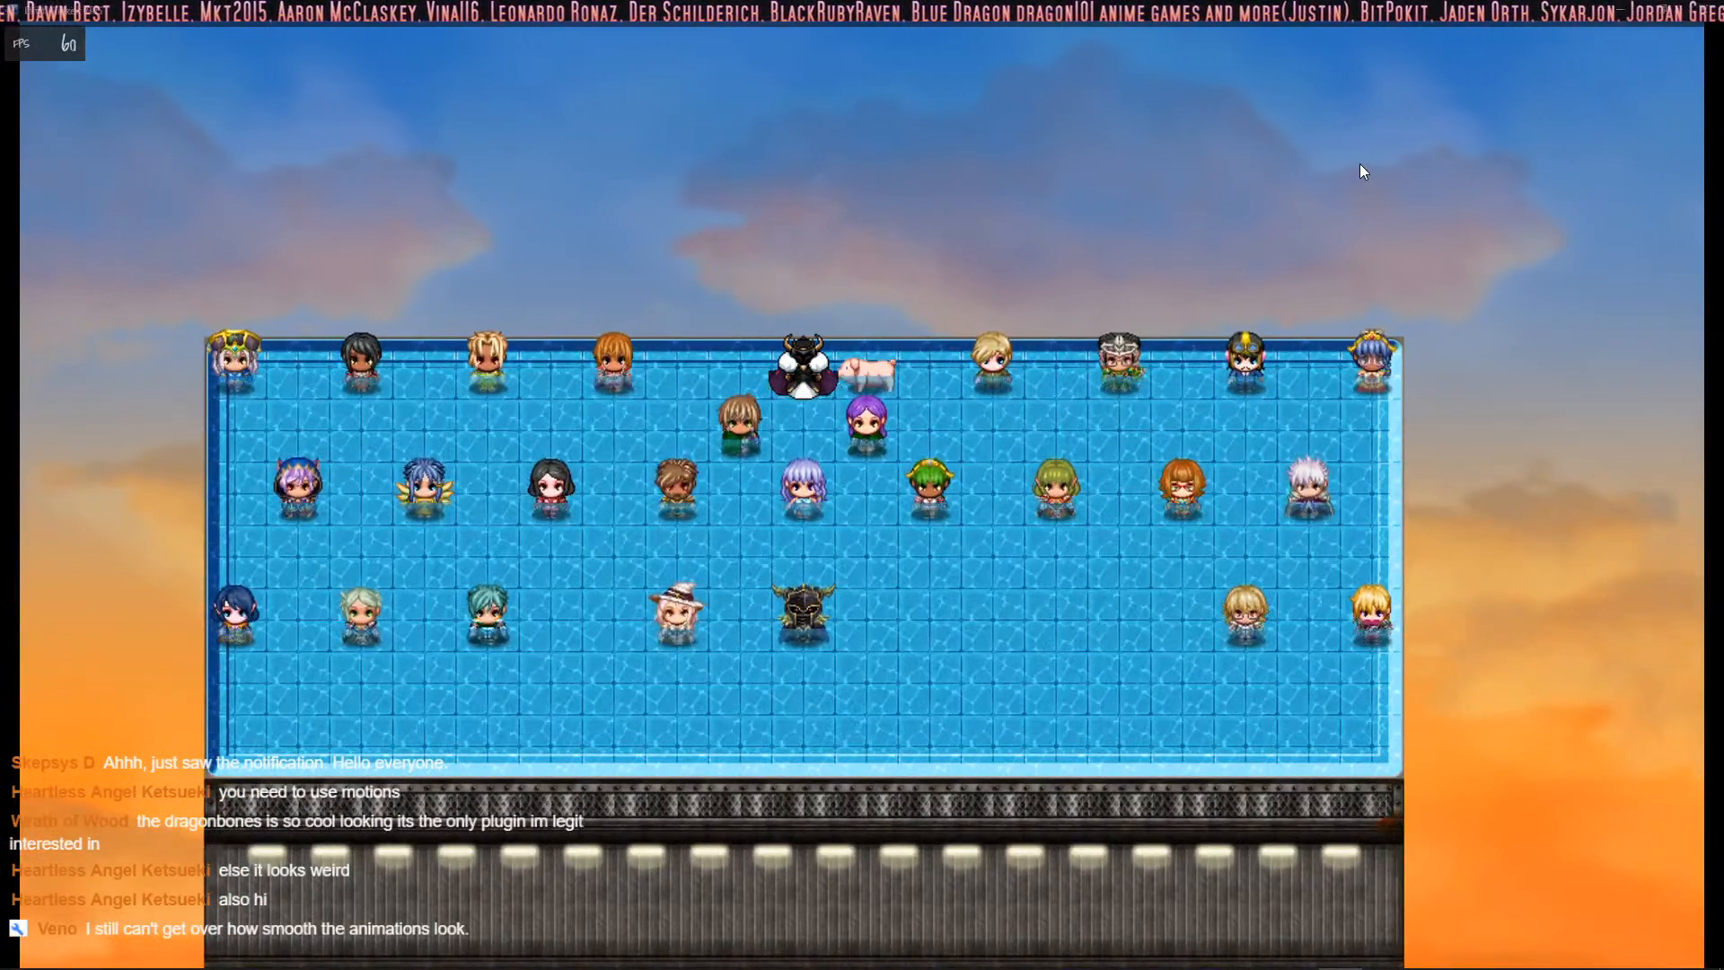
key("Return")
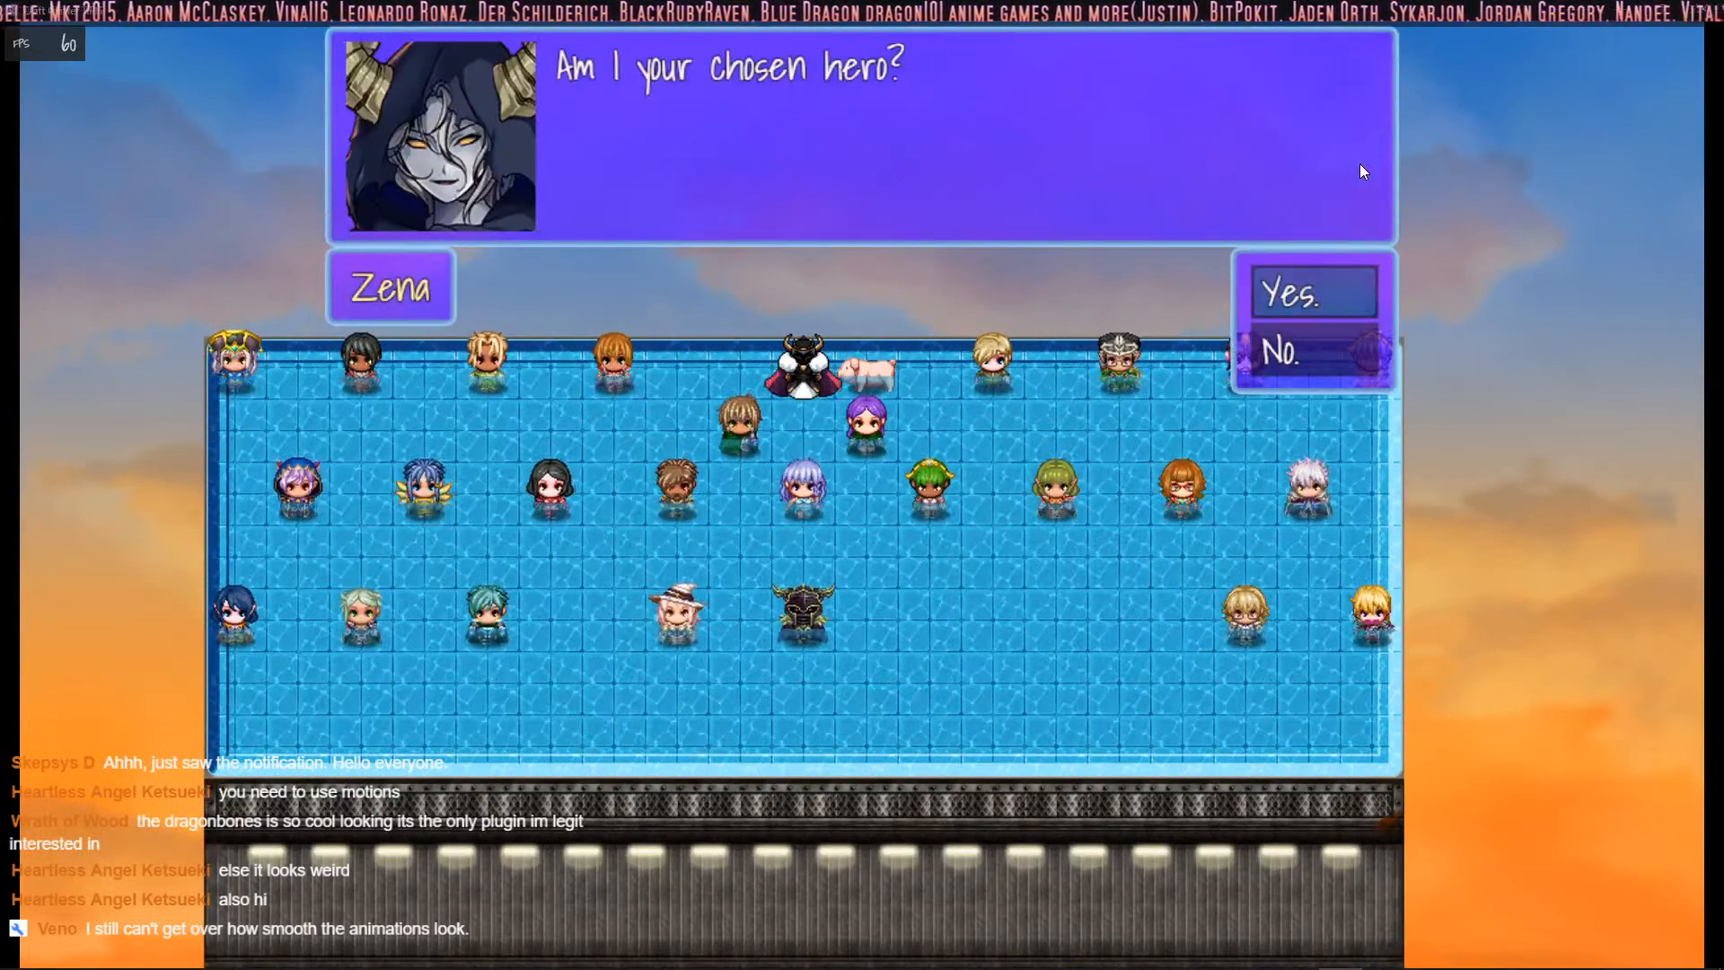
key("Return")
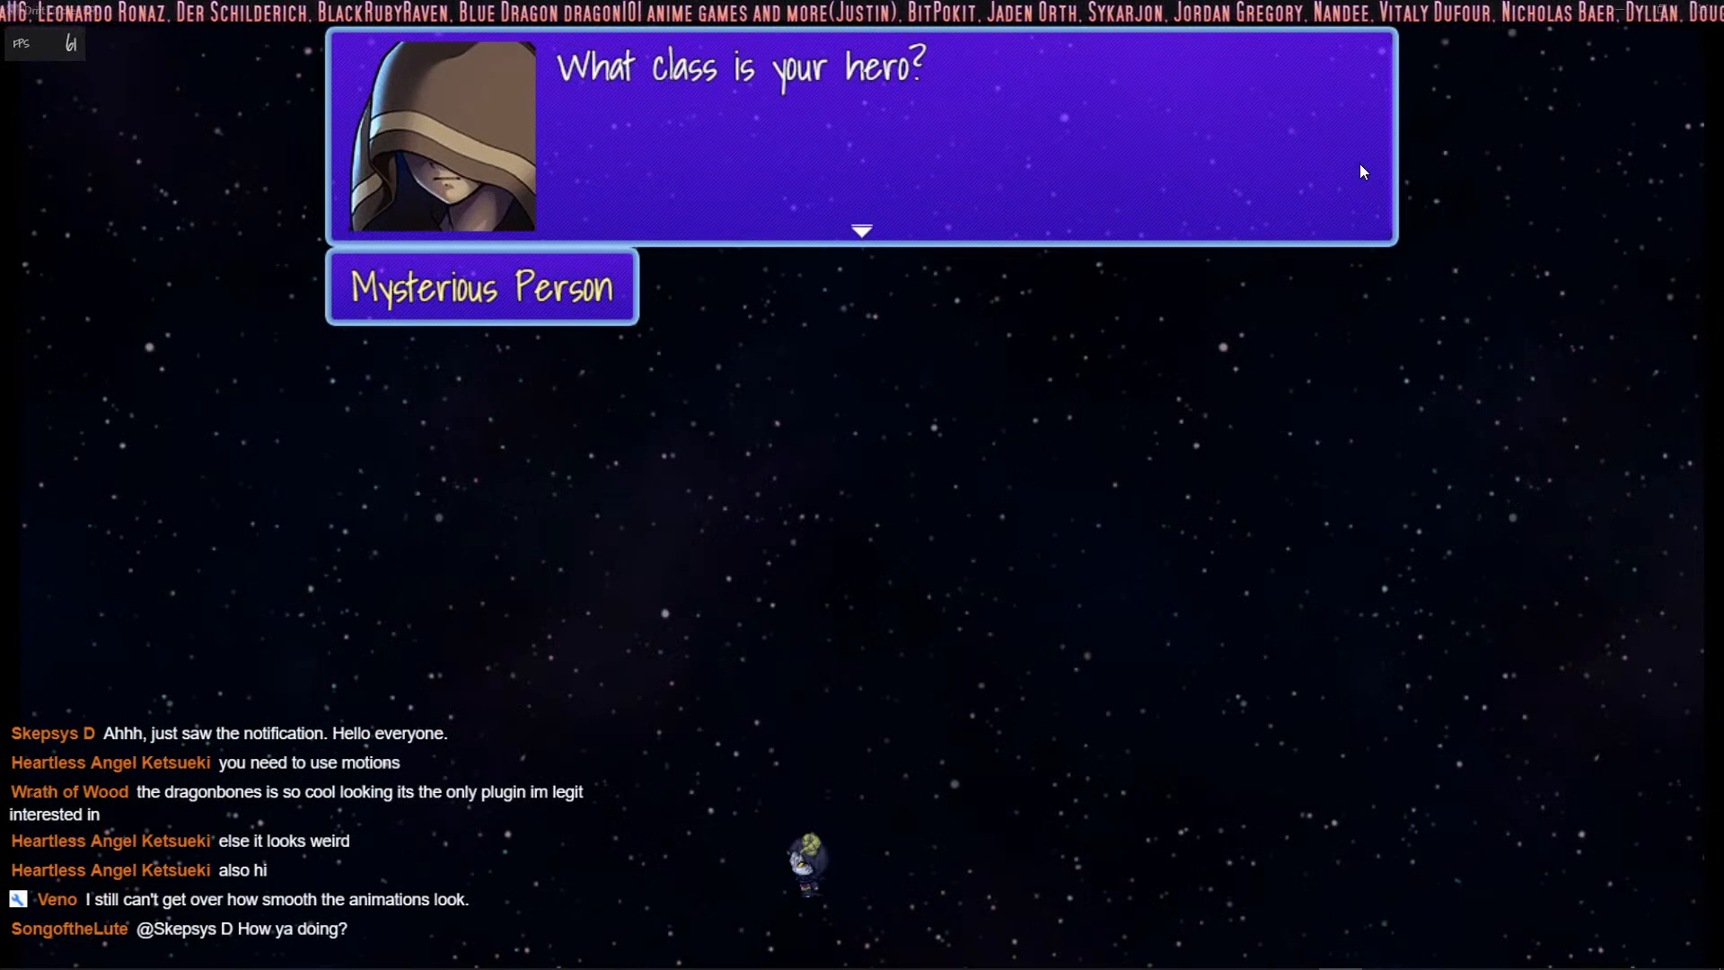
Step: Choose the Warrior class for Zena and walk up the ice cave hall into a battle
key("Return")
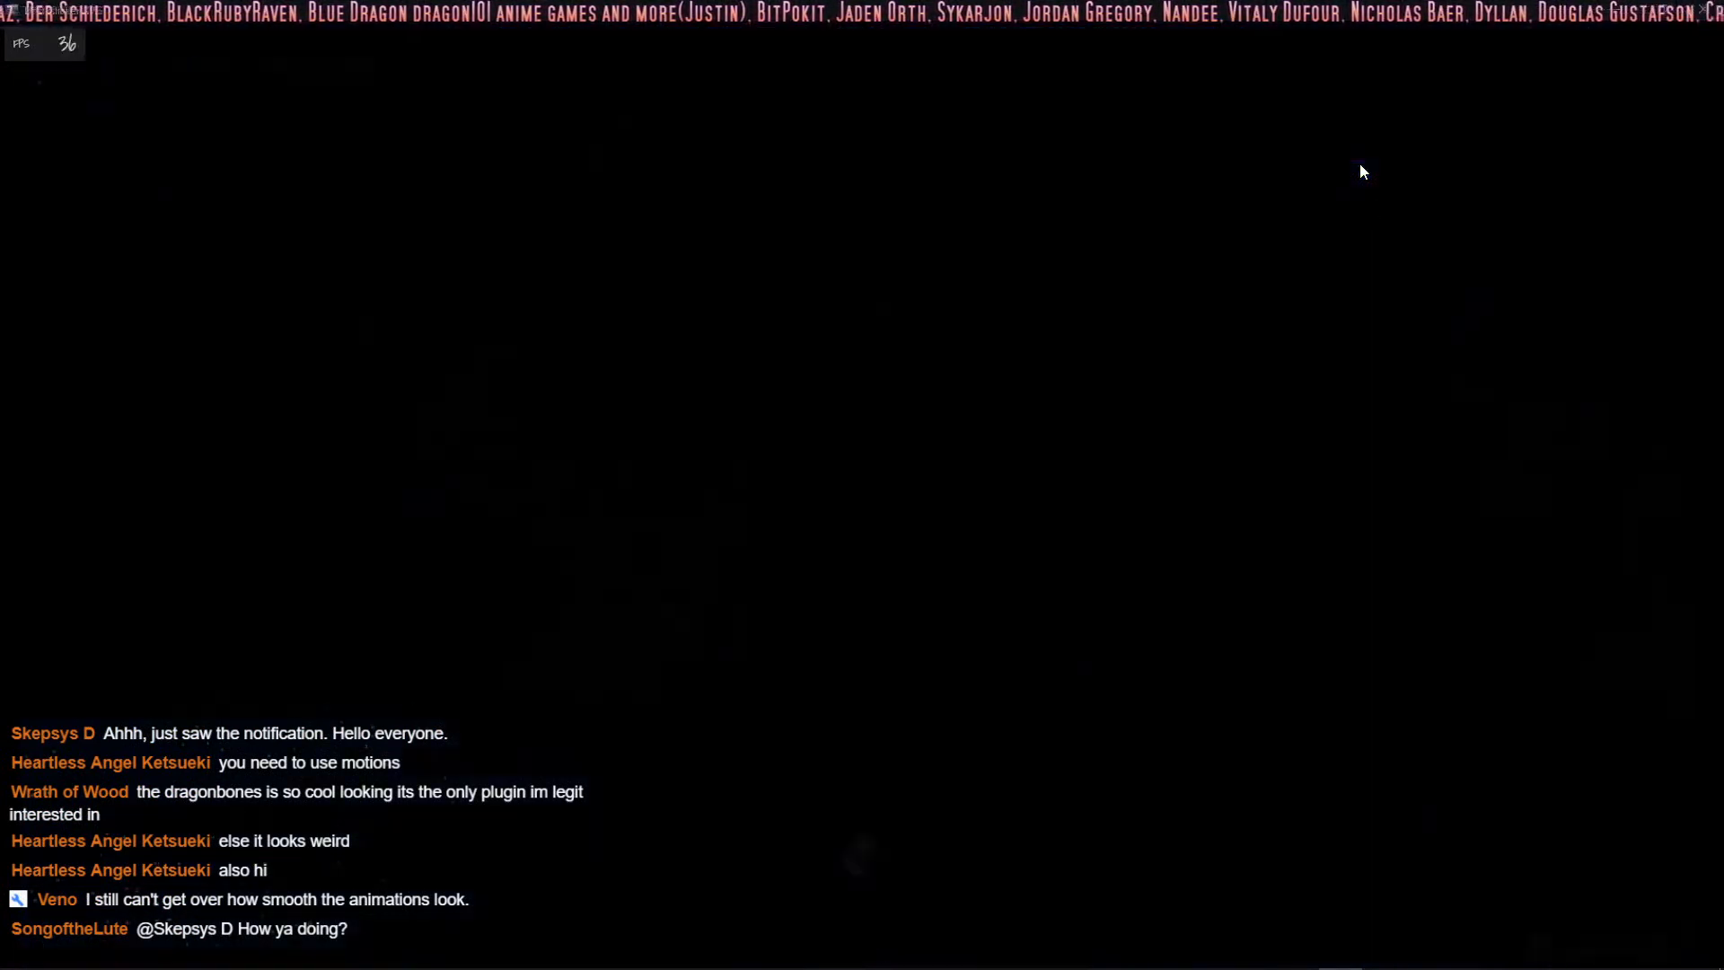
key("Return")
key("Return")
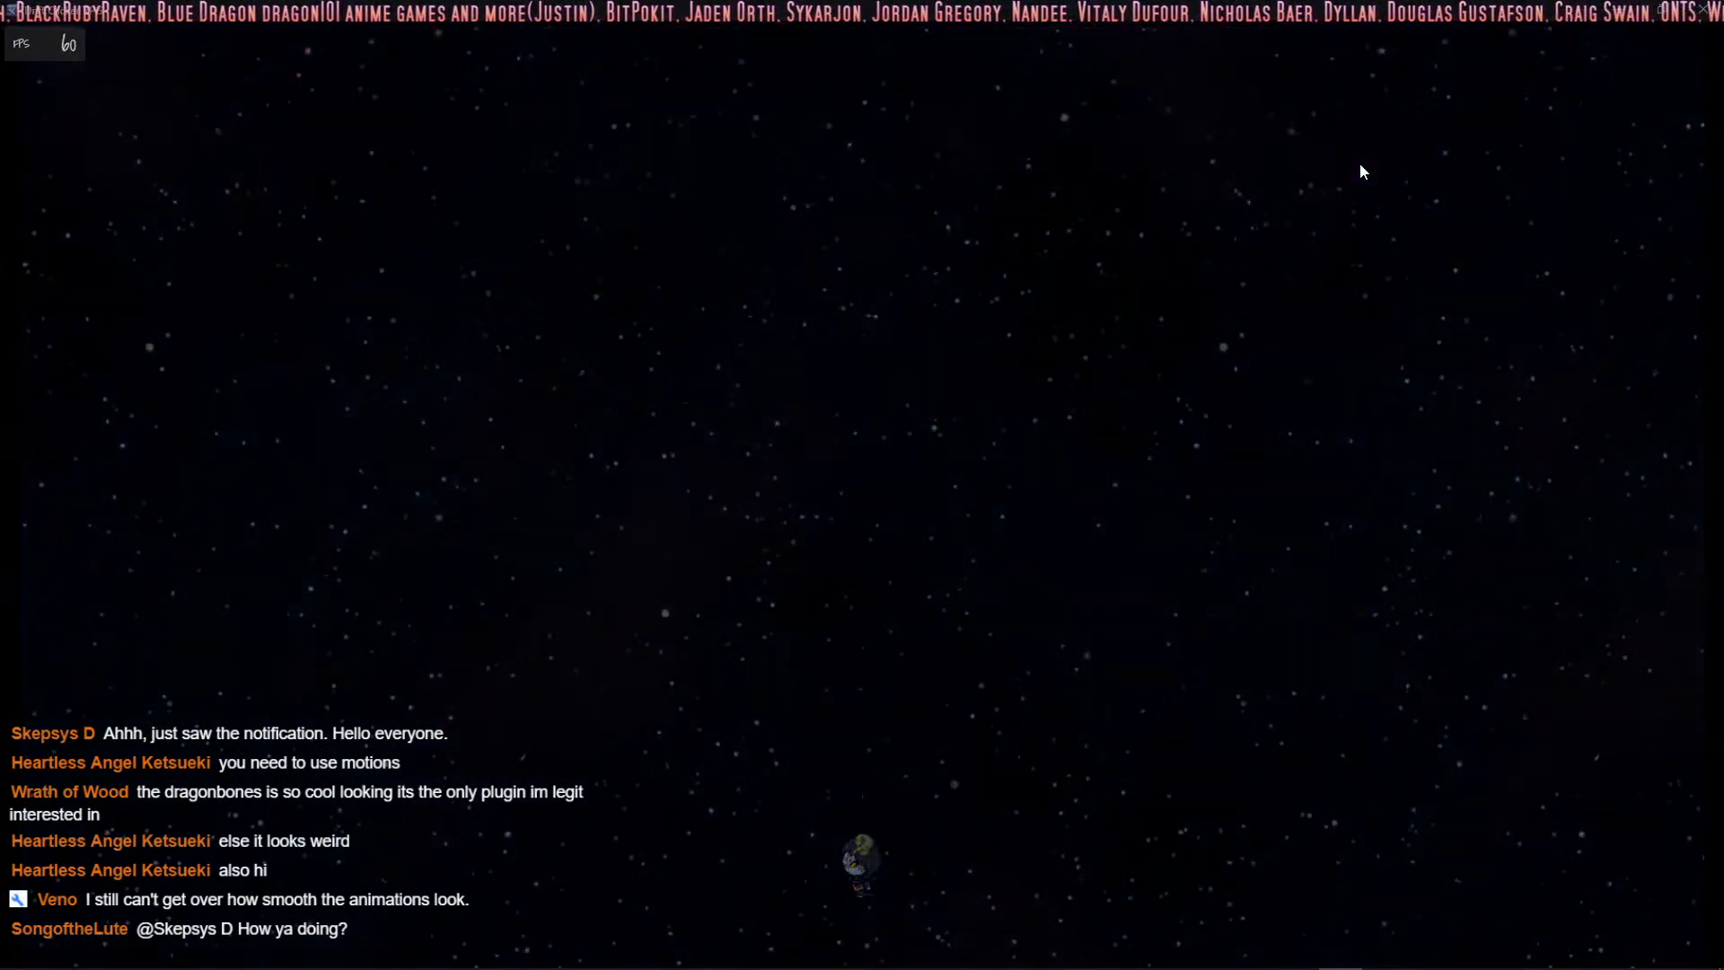
key("Up")
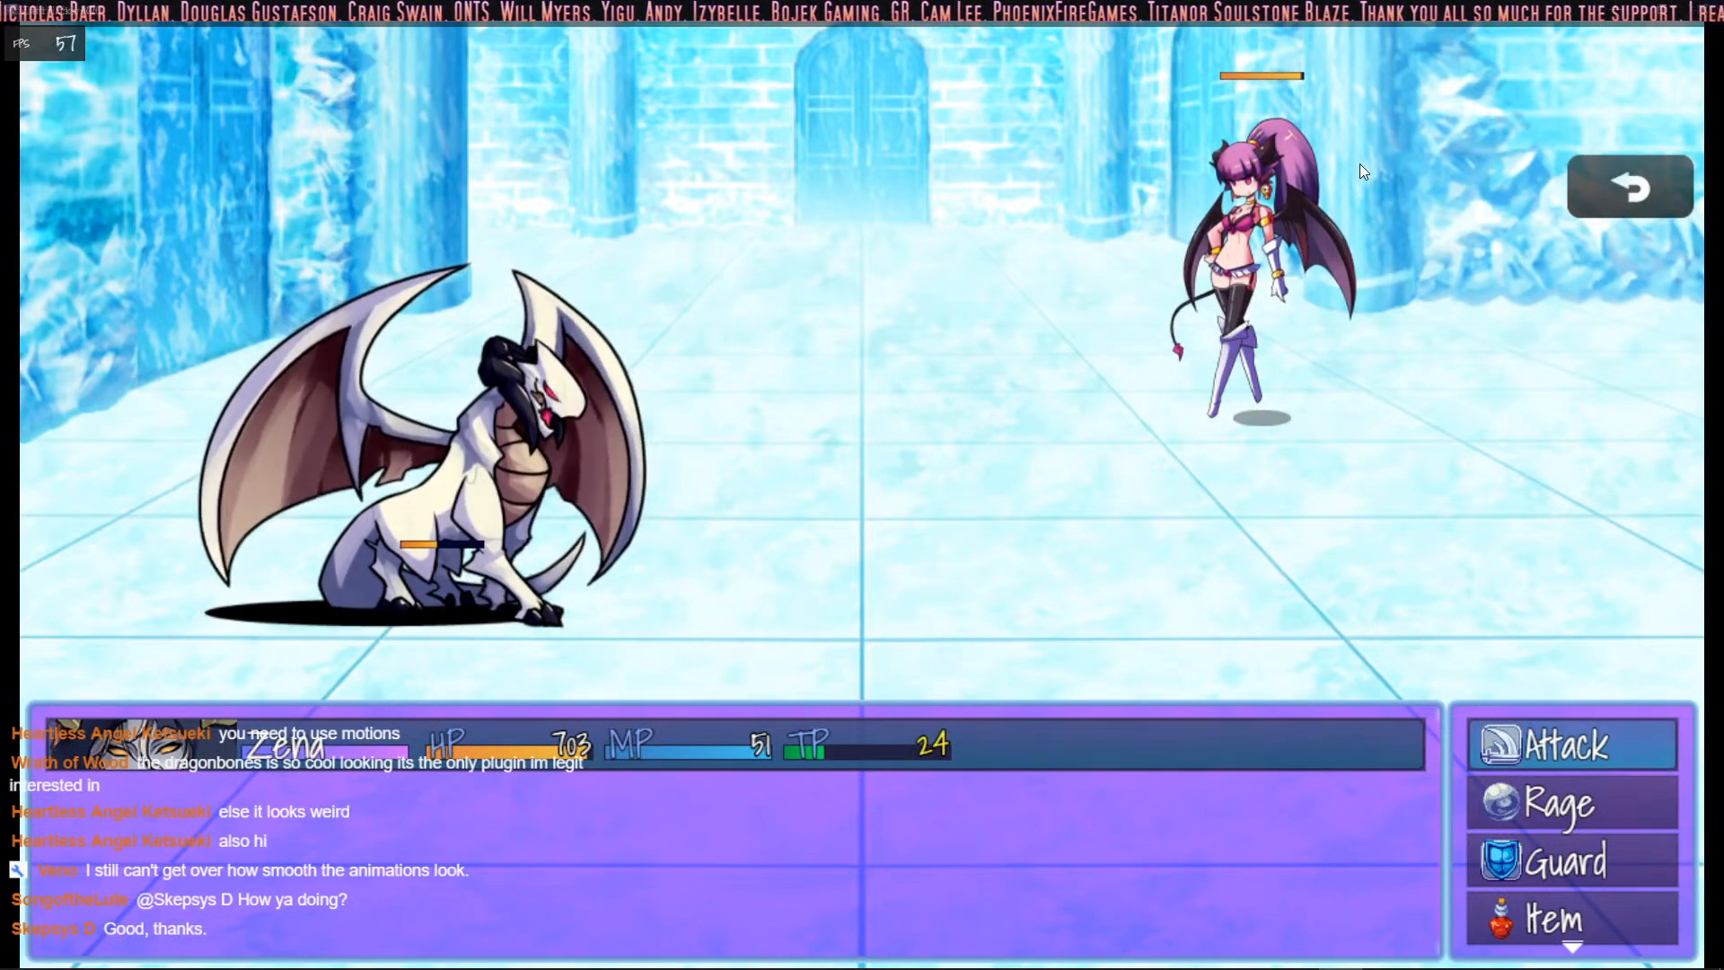
Step: Use the Rage skill 6 Action Sequences on the white dragon
key("Down")
key("Return")
key("Right")
key("Down")
key("Return")
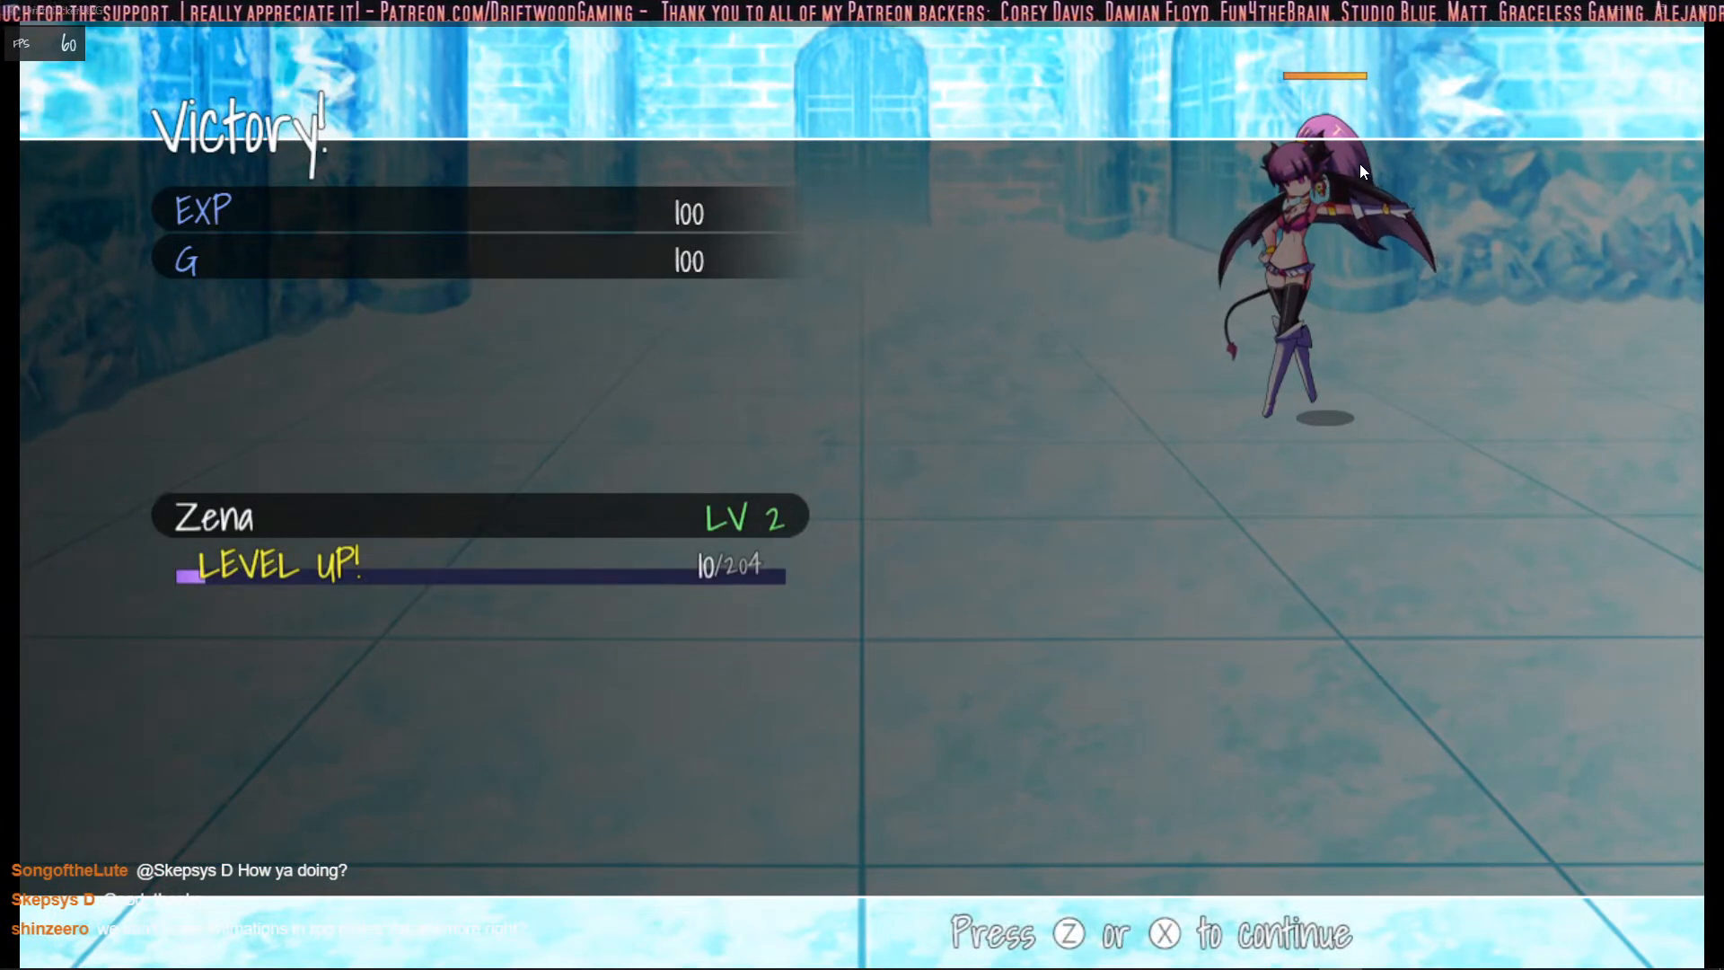
Step: Dismiss the victory and level-up screens and close the playtest
key("z")
key("z")
key("Down")
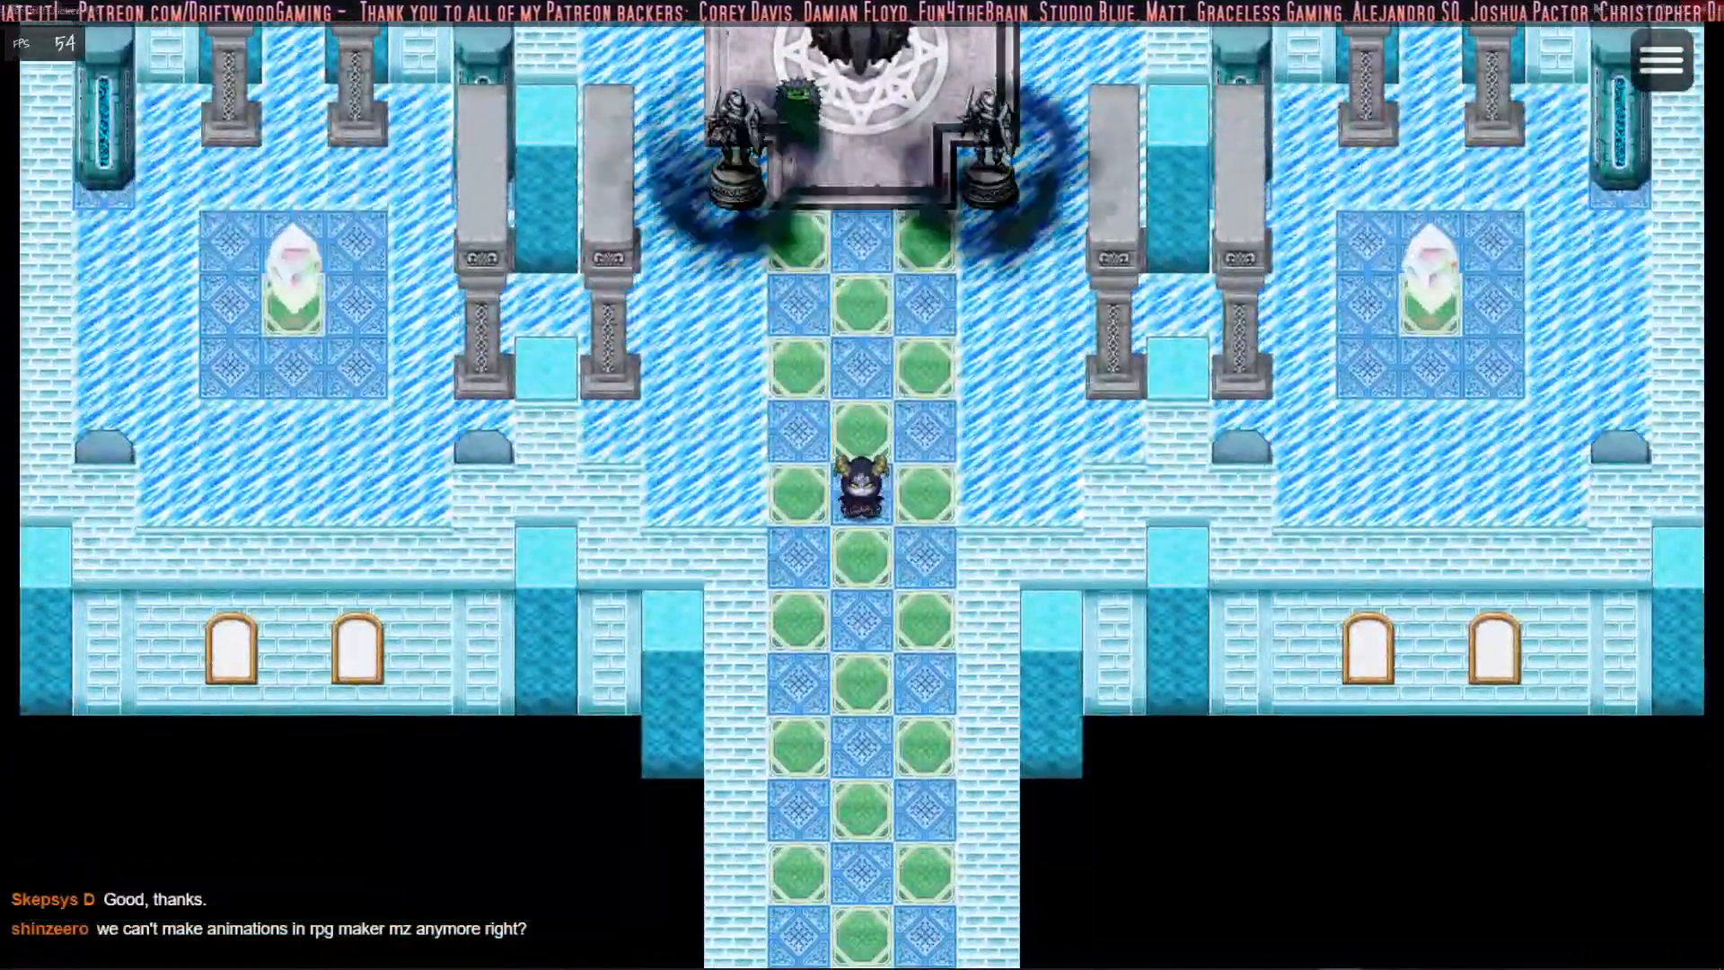
left_click(1703, 9)
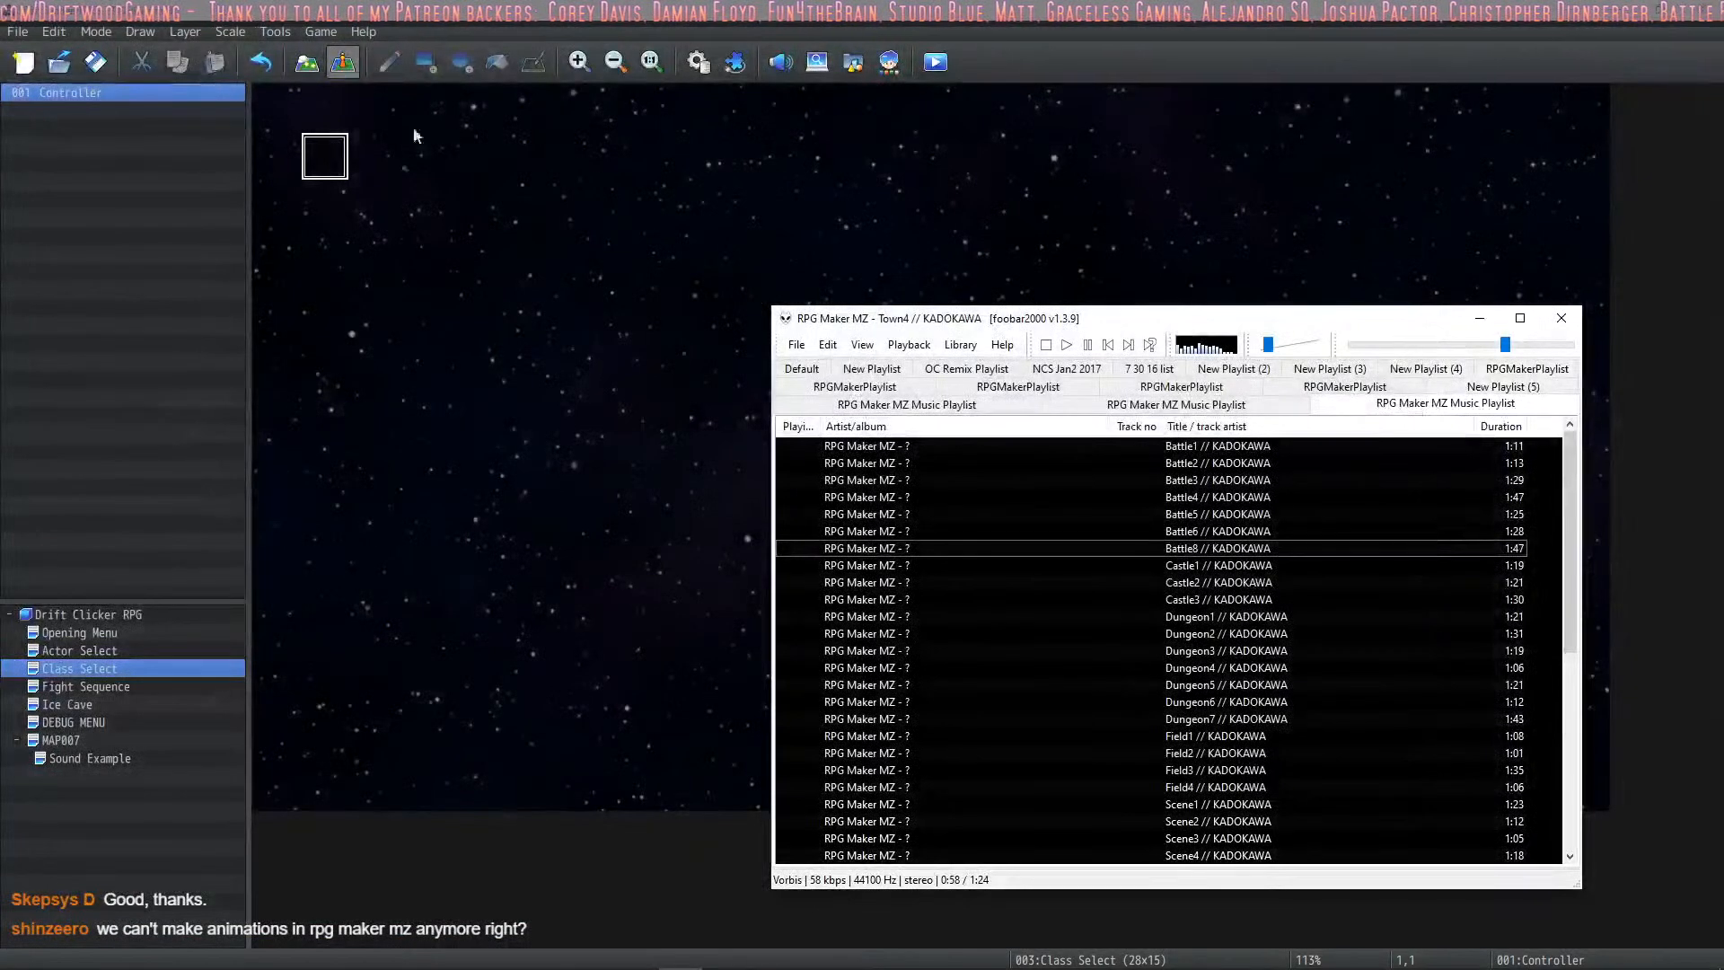
Step: Clear the foobar2000 music player off the editor by minimizing its window
left_click(1479, 318)
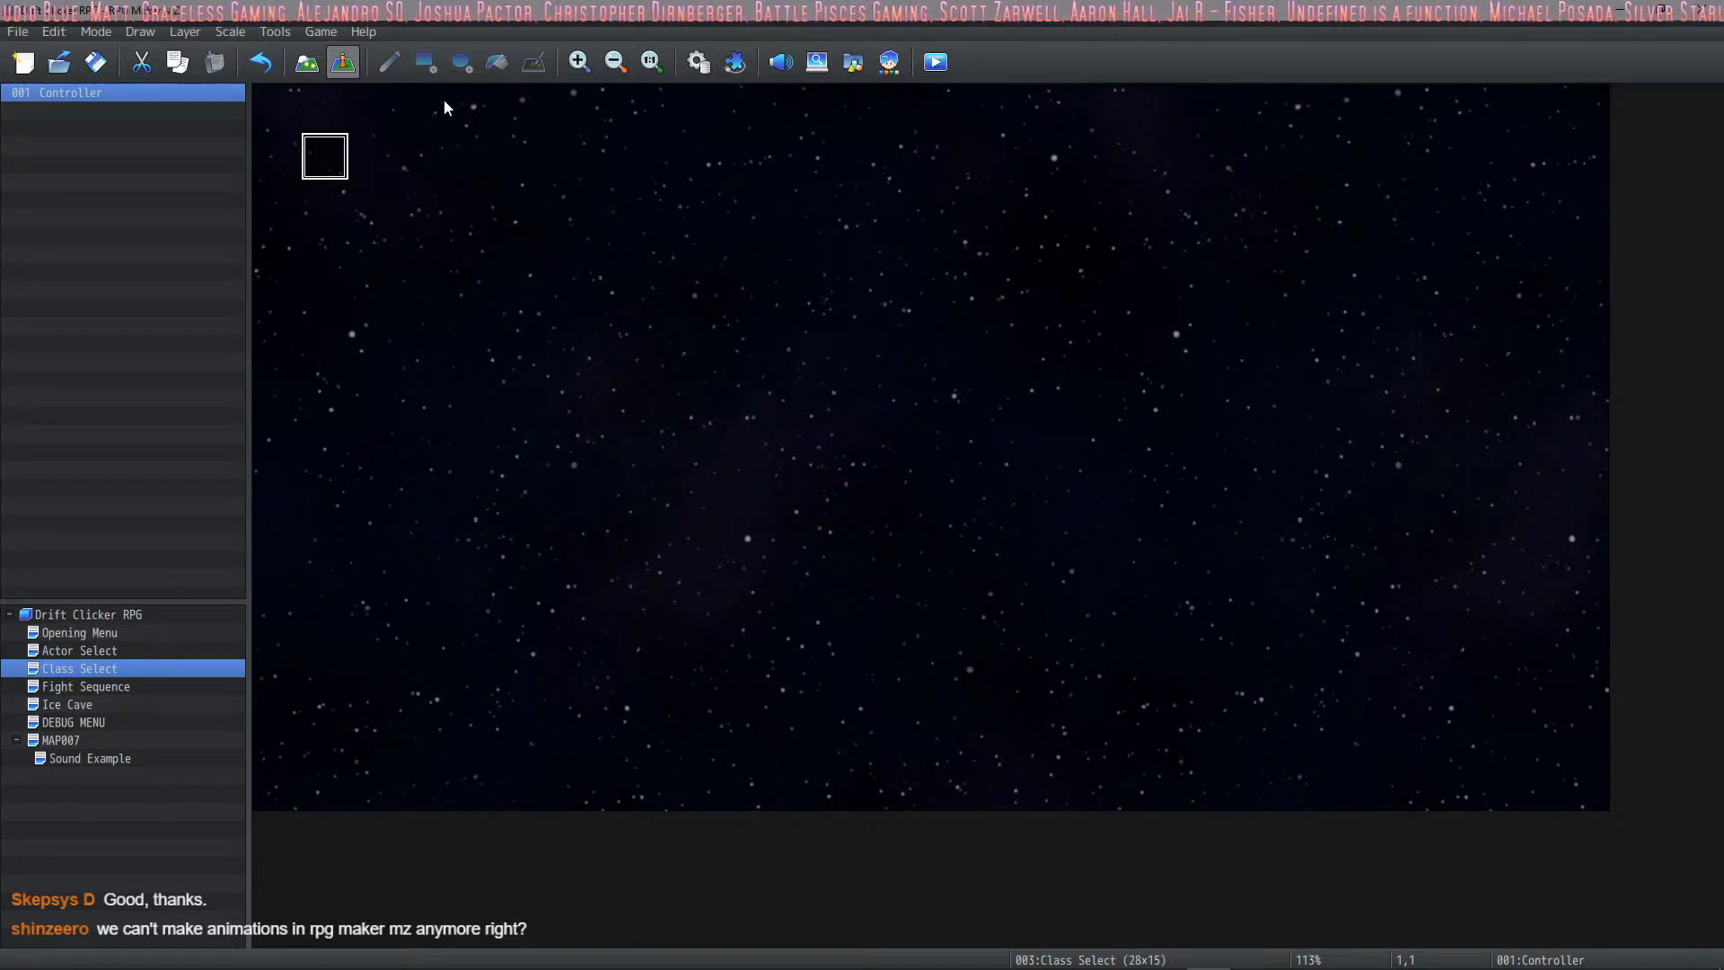
mouse_move(764, 938)
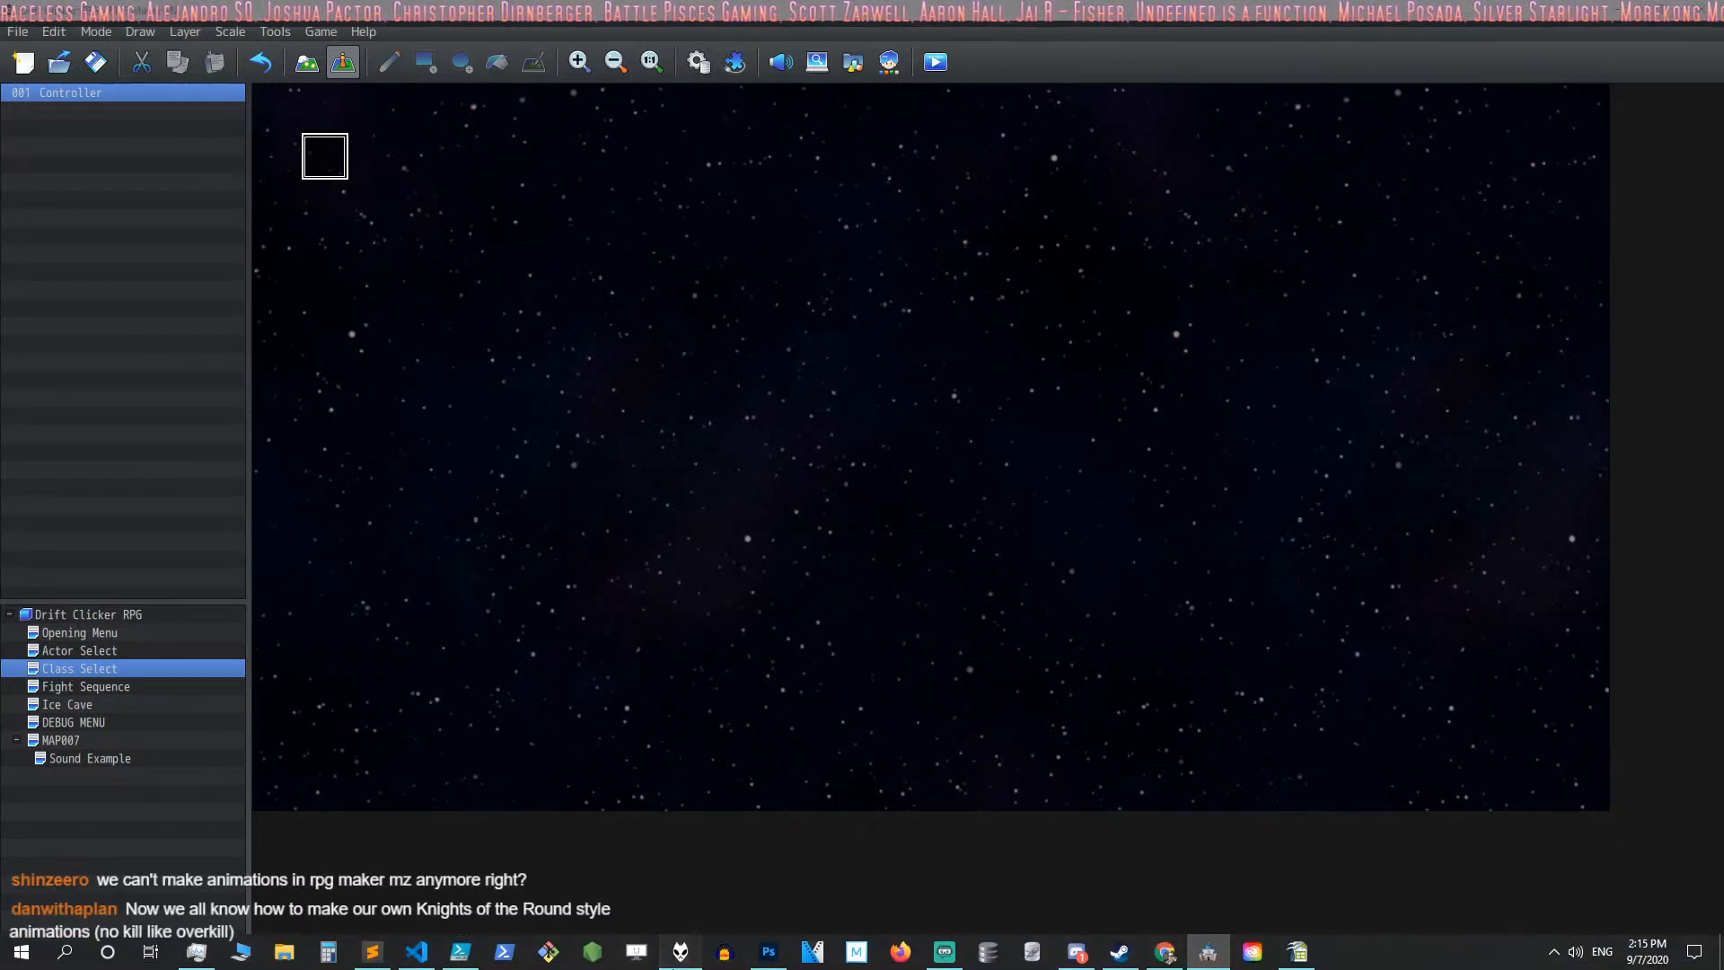
left_click(680, 952)
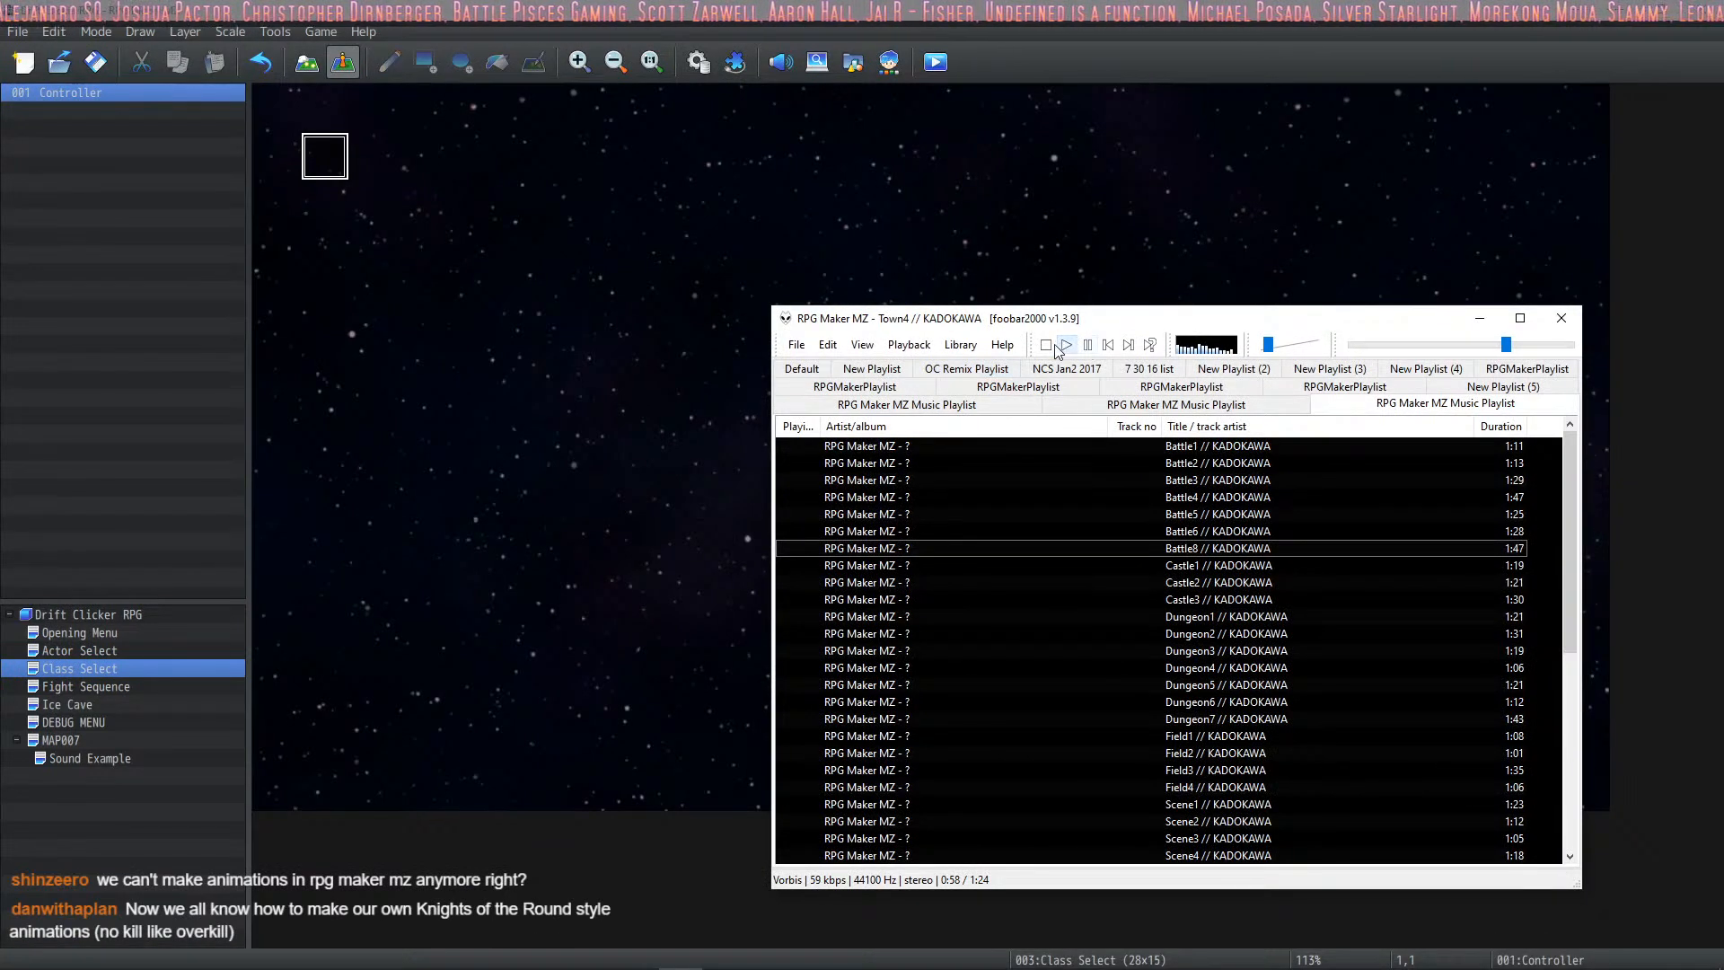
left_click(1480, 318)
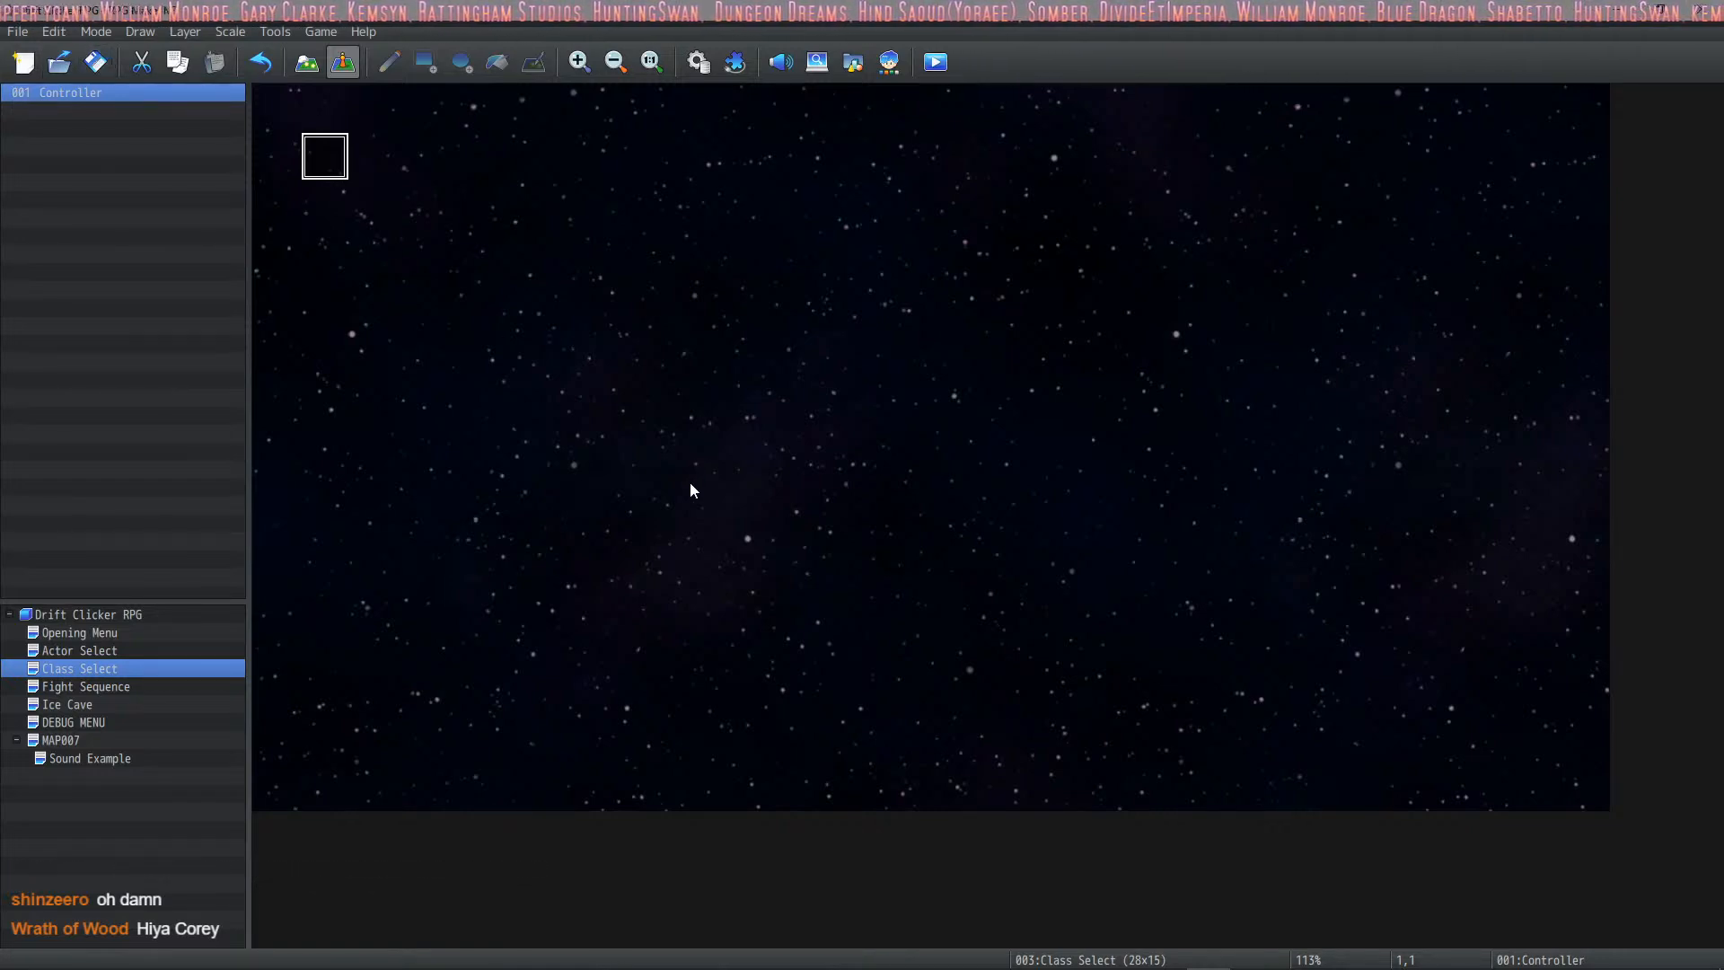
mouse_move(1116, 968)
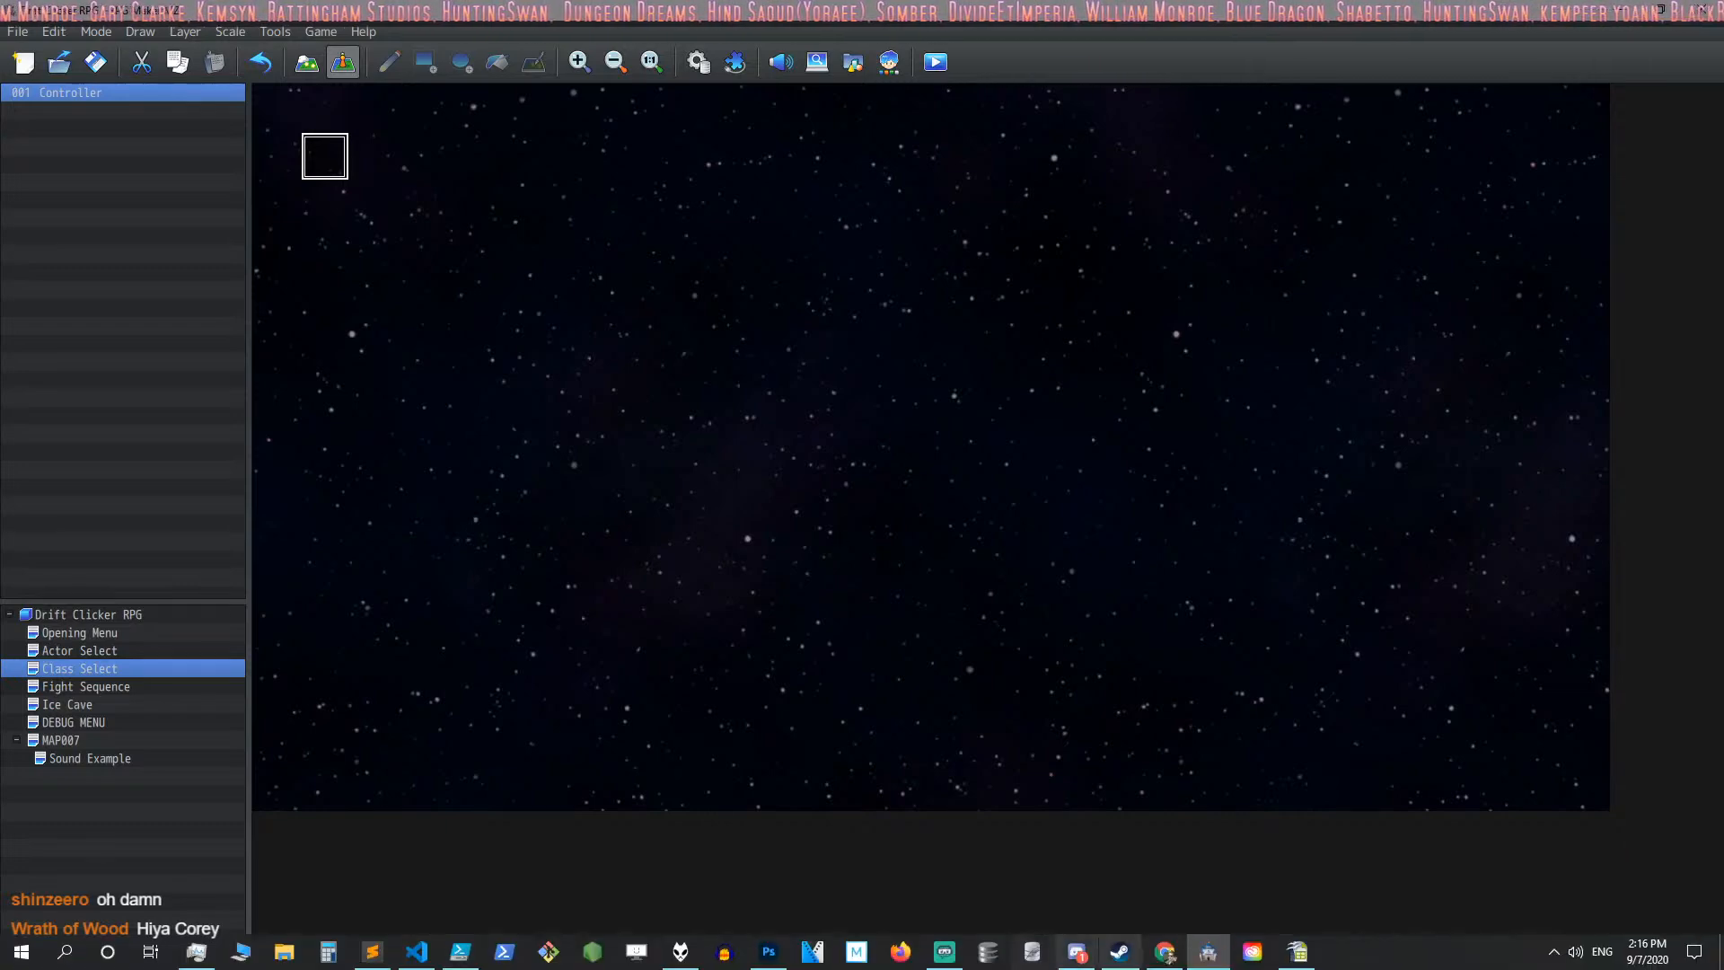
mouse_move(949, 965)
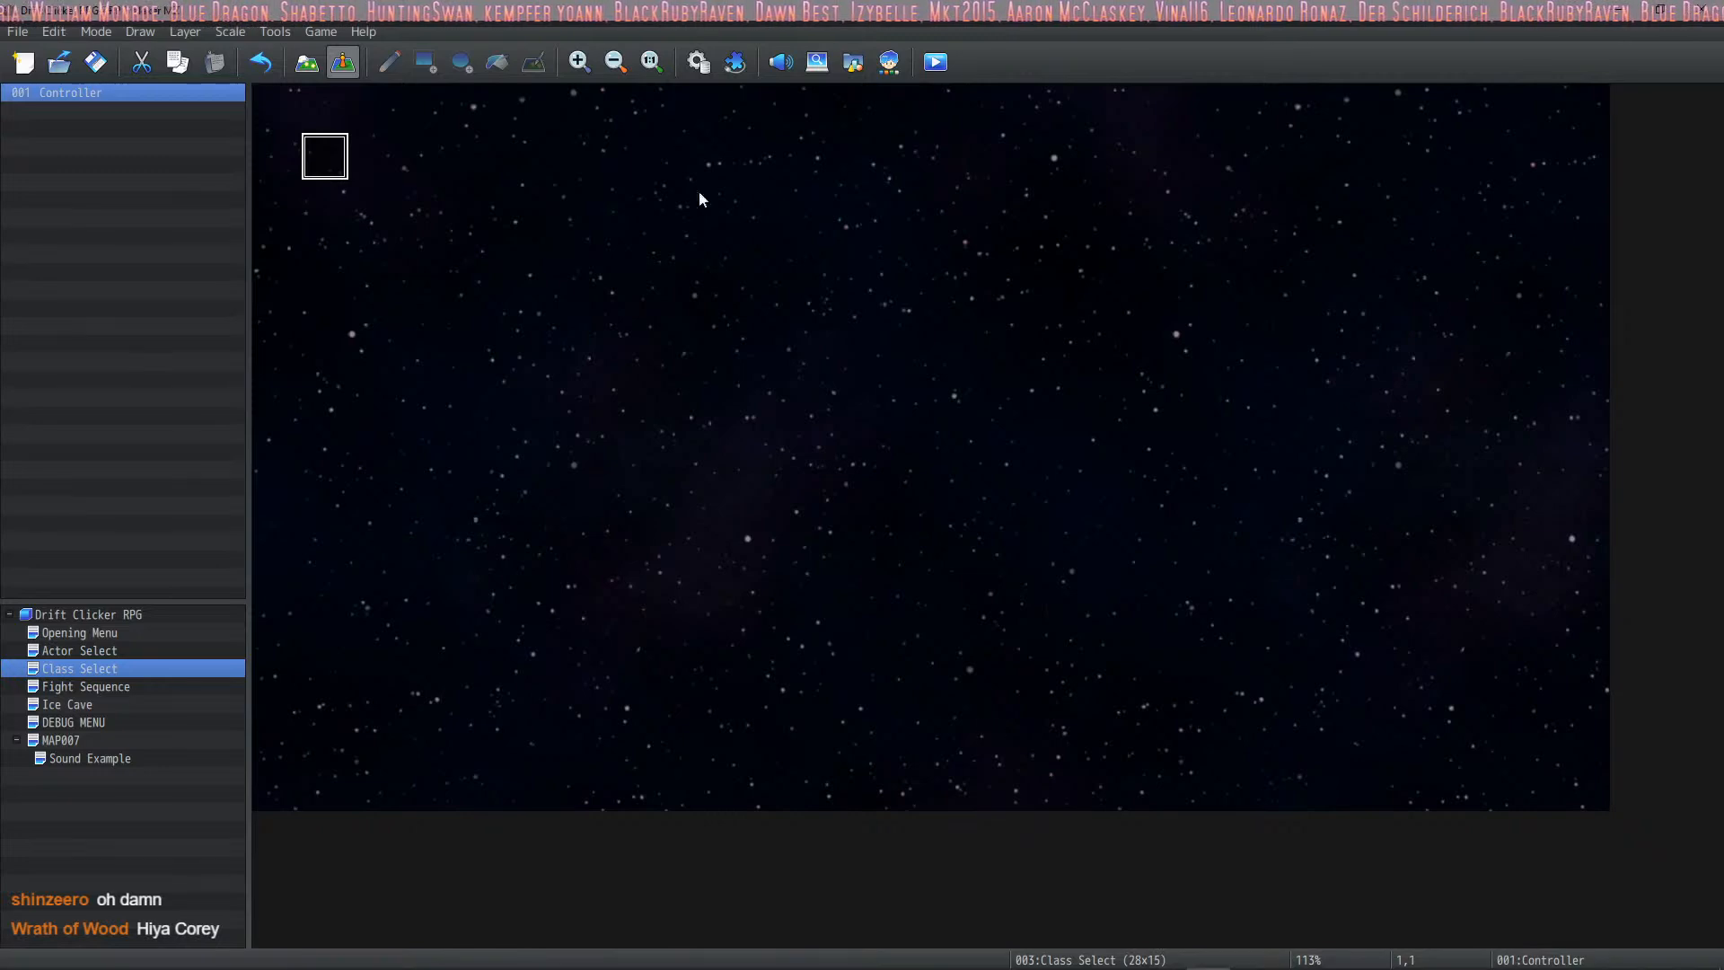
Step: Check the 6 Action Sequences skill in the database and launch a new playtest in a maximized window
left_click(700, 61)
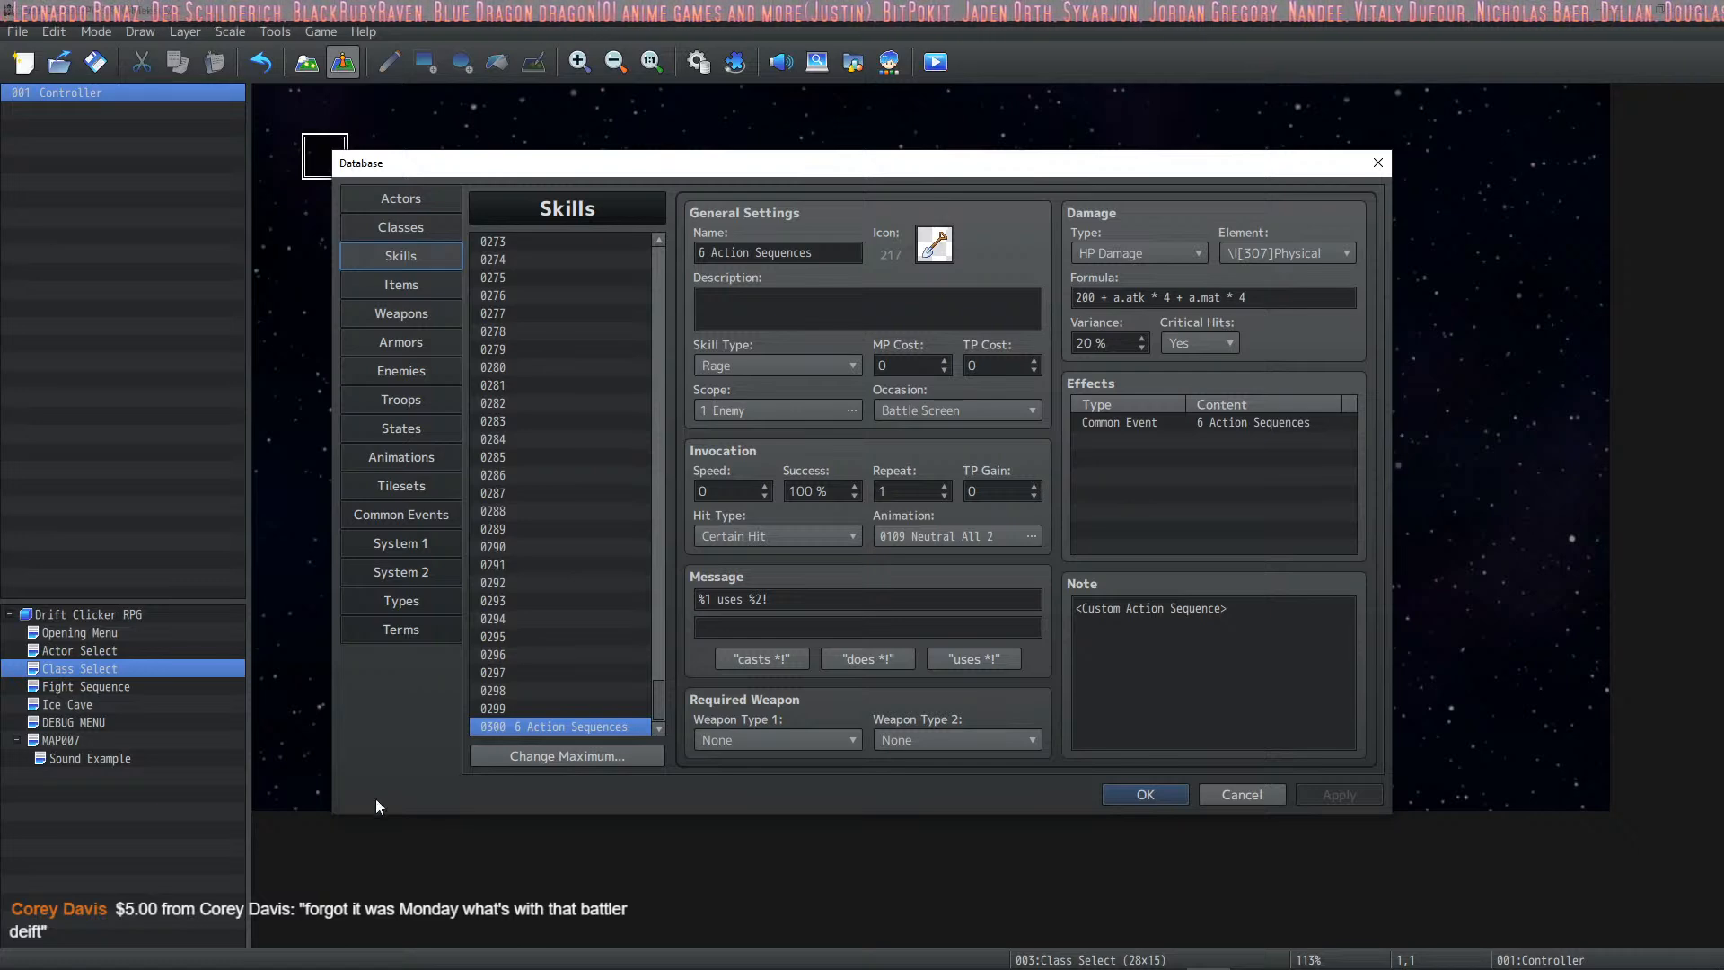
left_click(1148, 790)
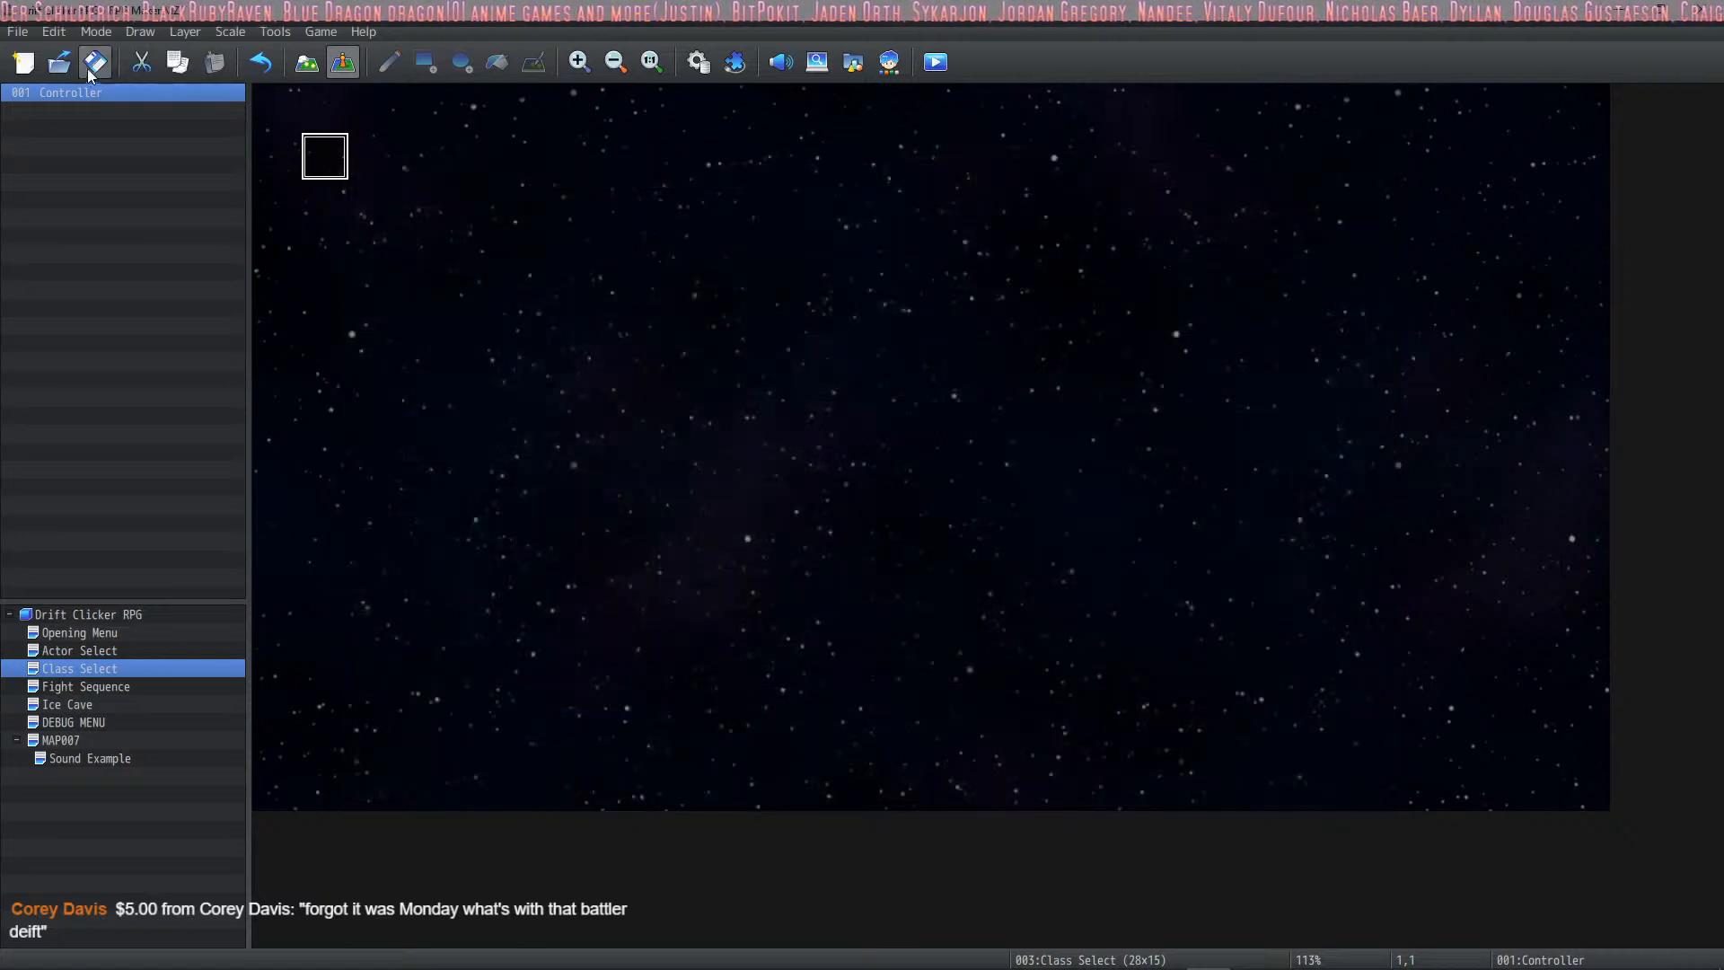
left_click(934, 63)
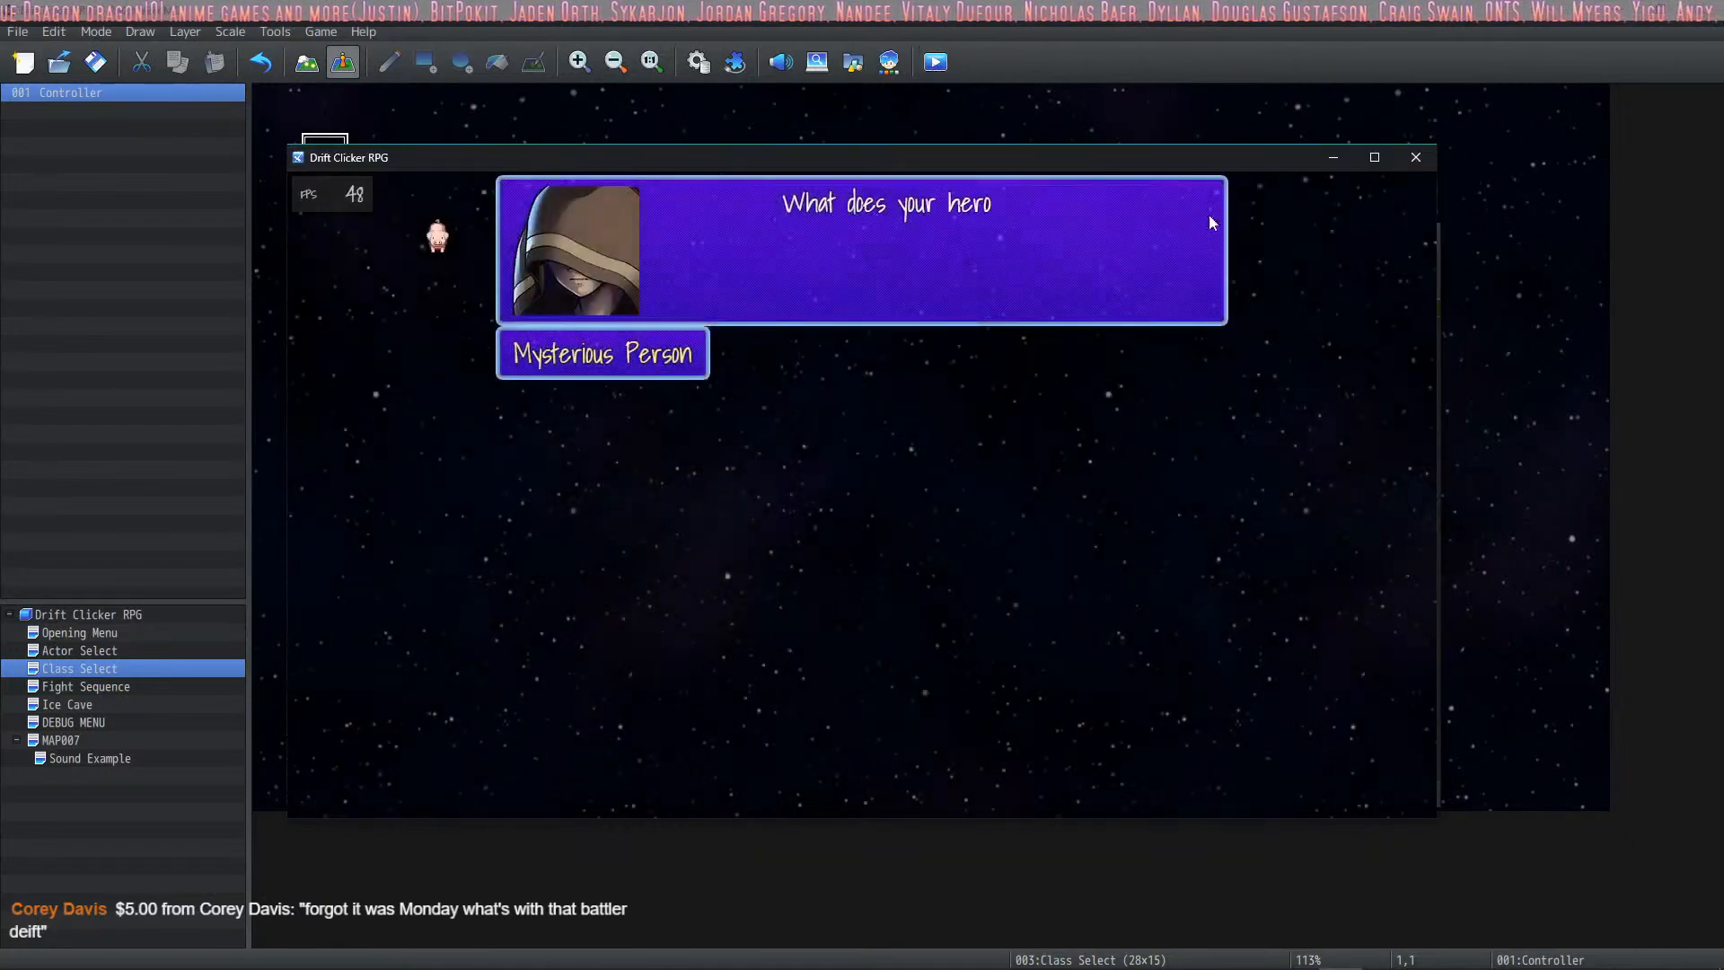
left_click(1356, 155)
left_click(1365, 158)
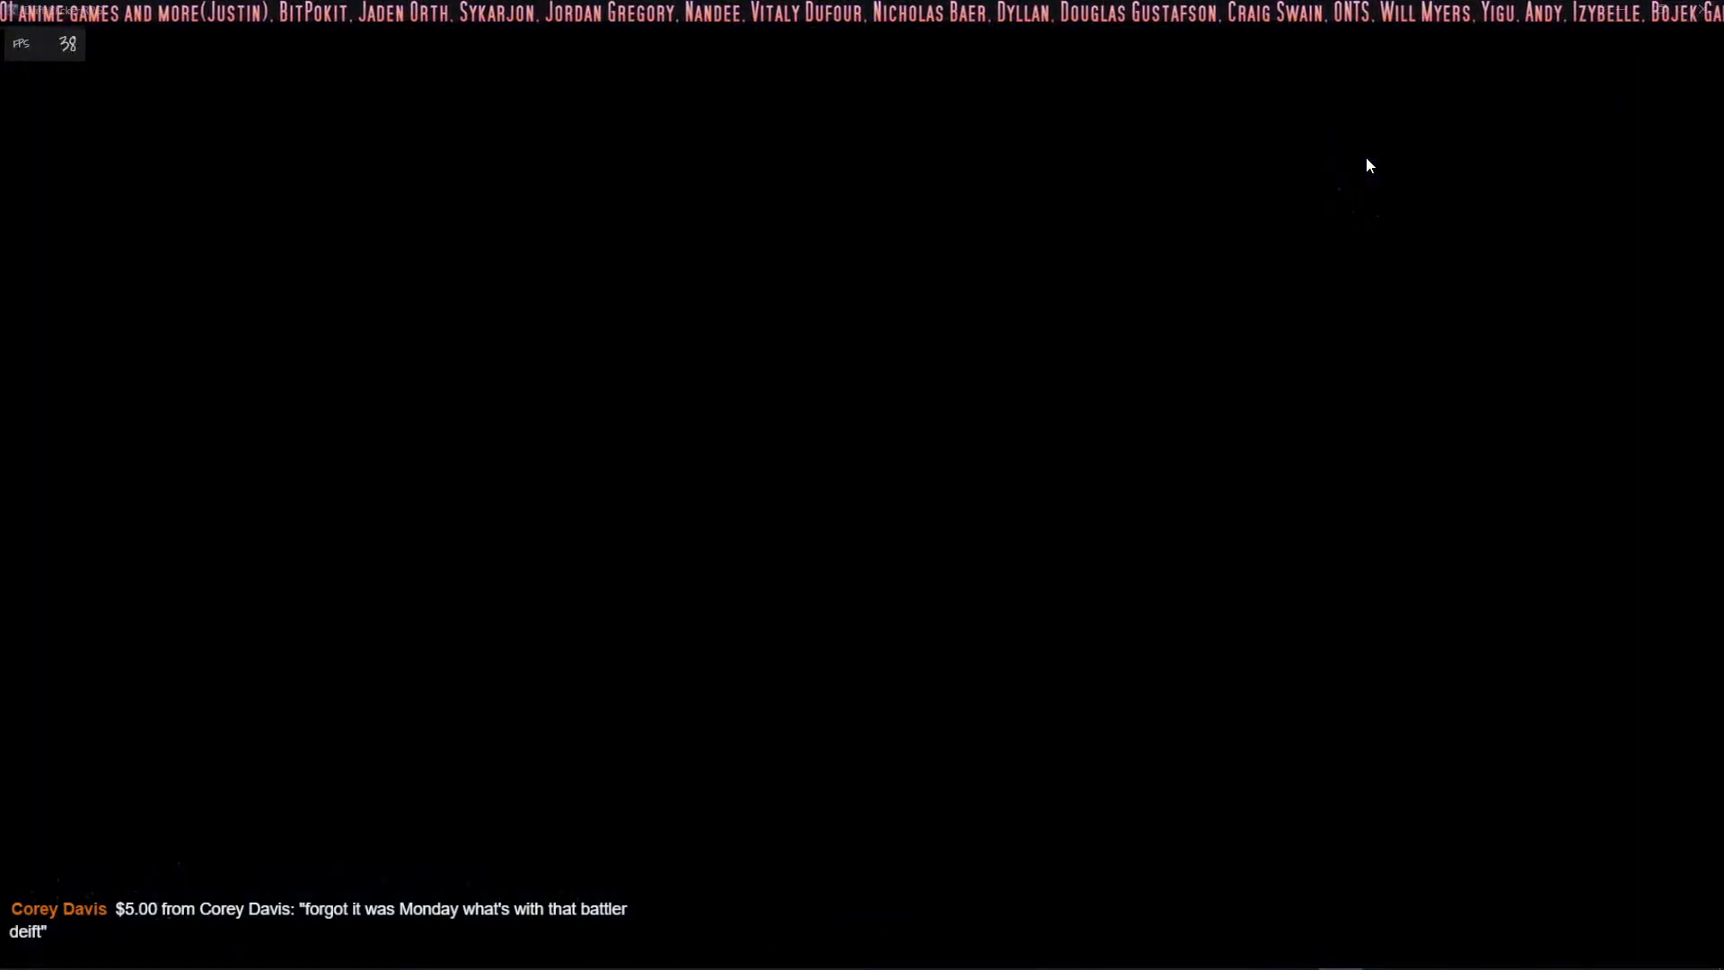
Step: Choose Sehkmet as the hero with the Warrior class and walk up the hall into a battle
key("Up")
key("Return")
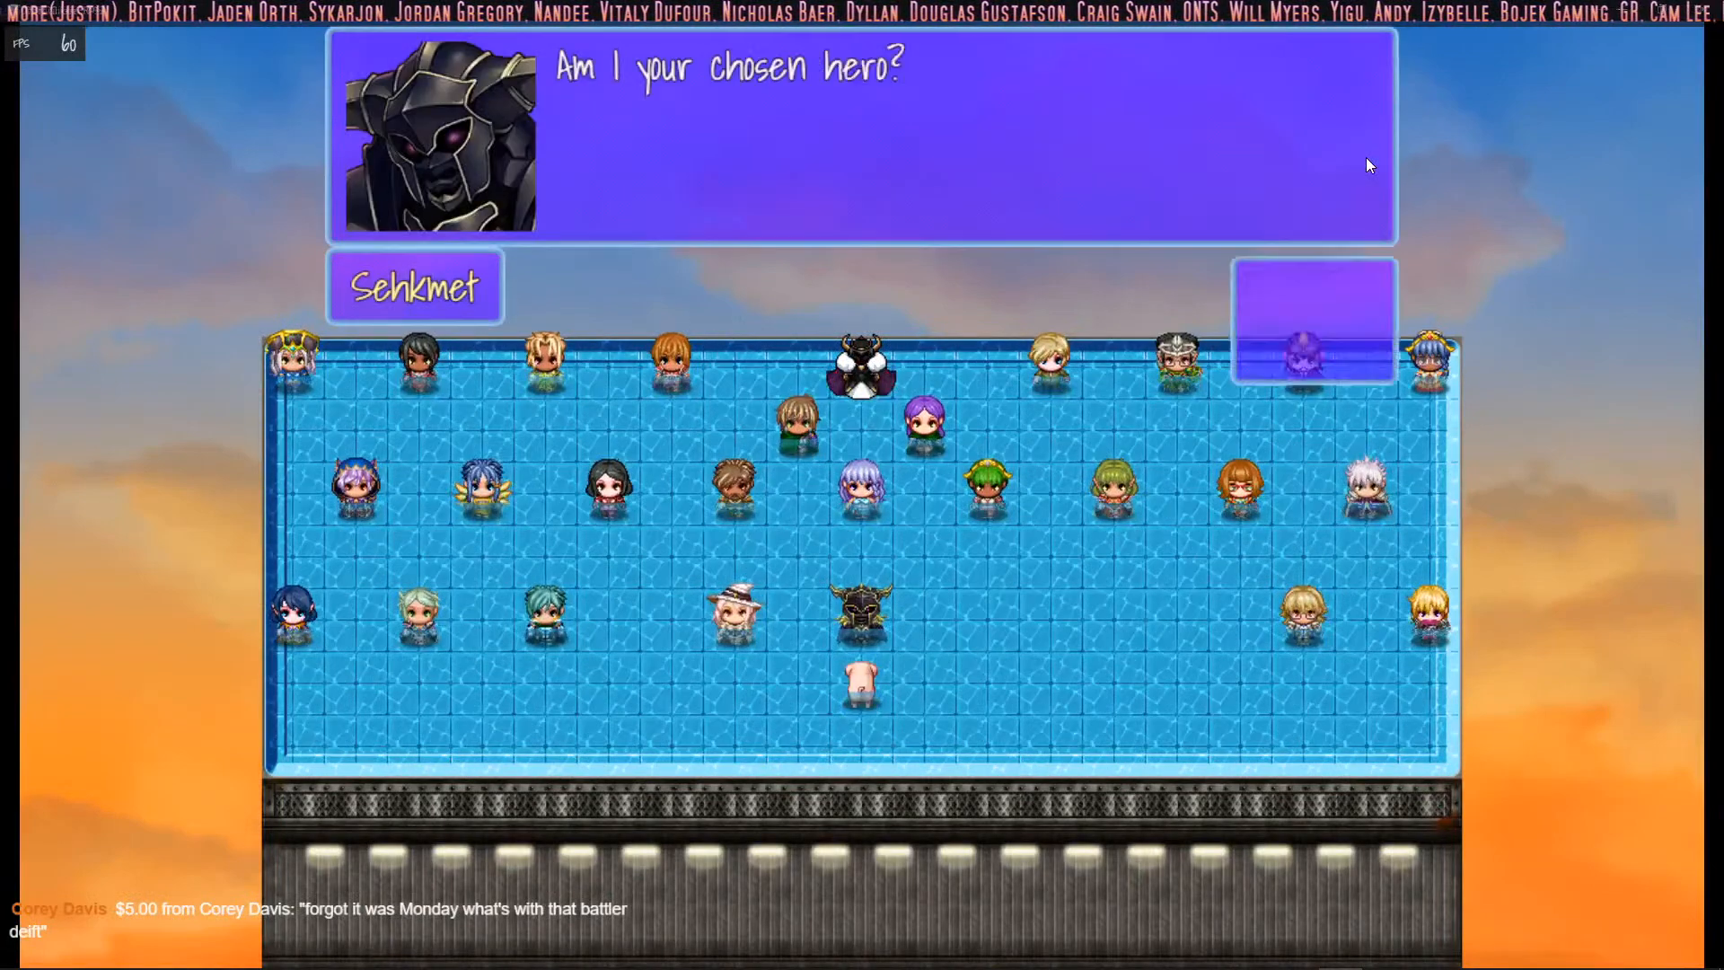
key("Return")
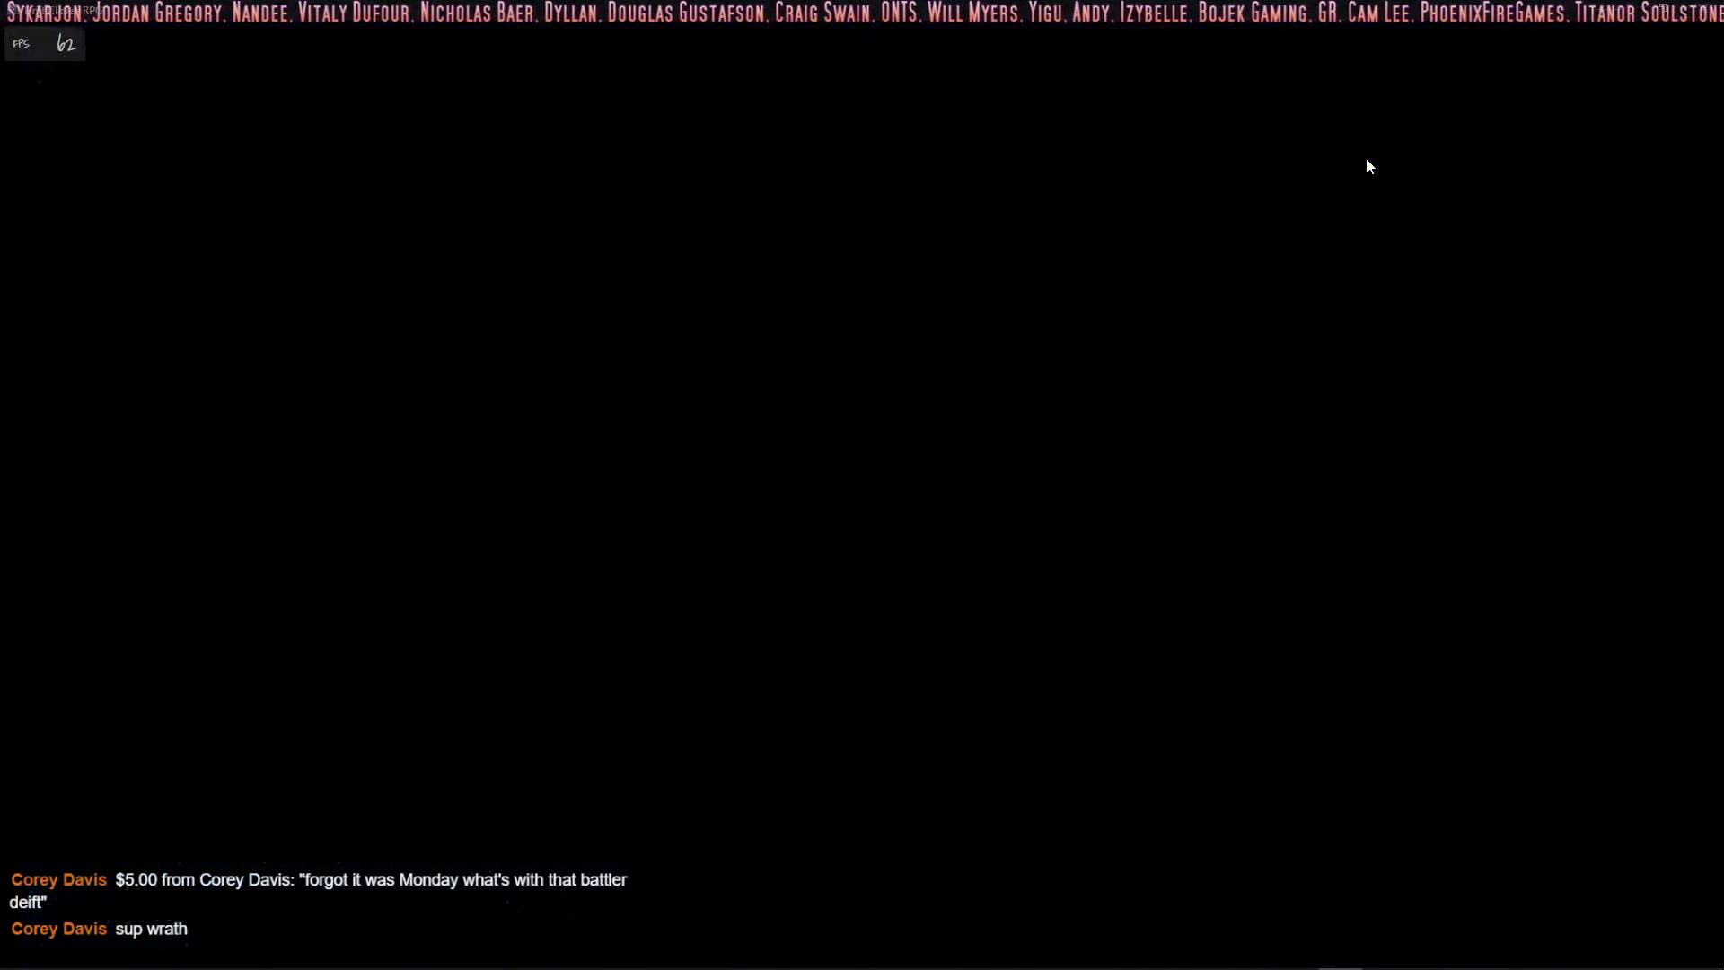
key("Return")
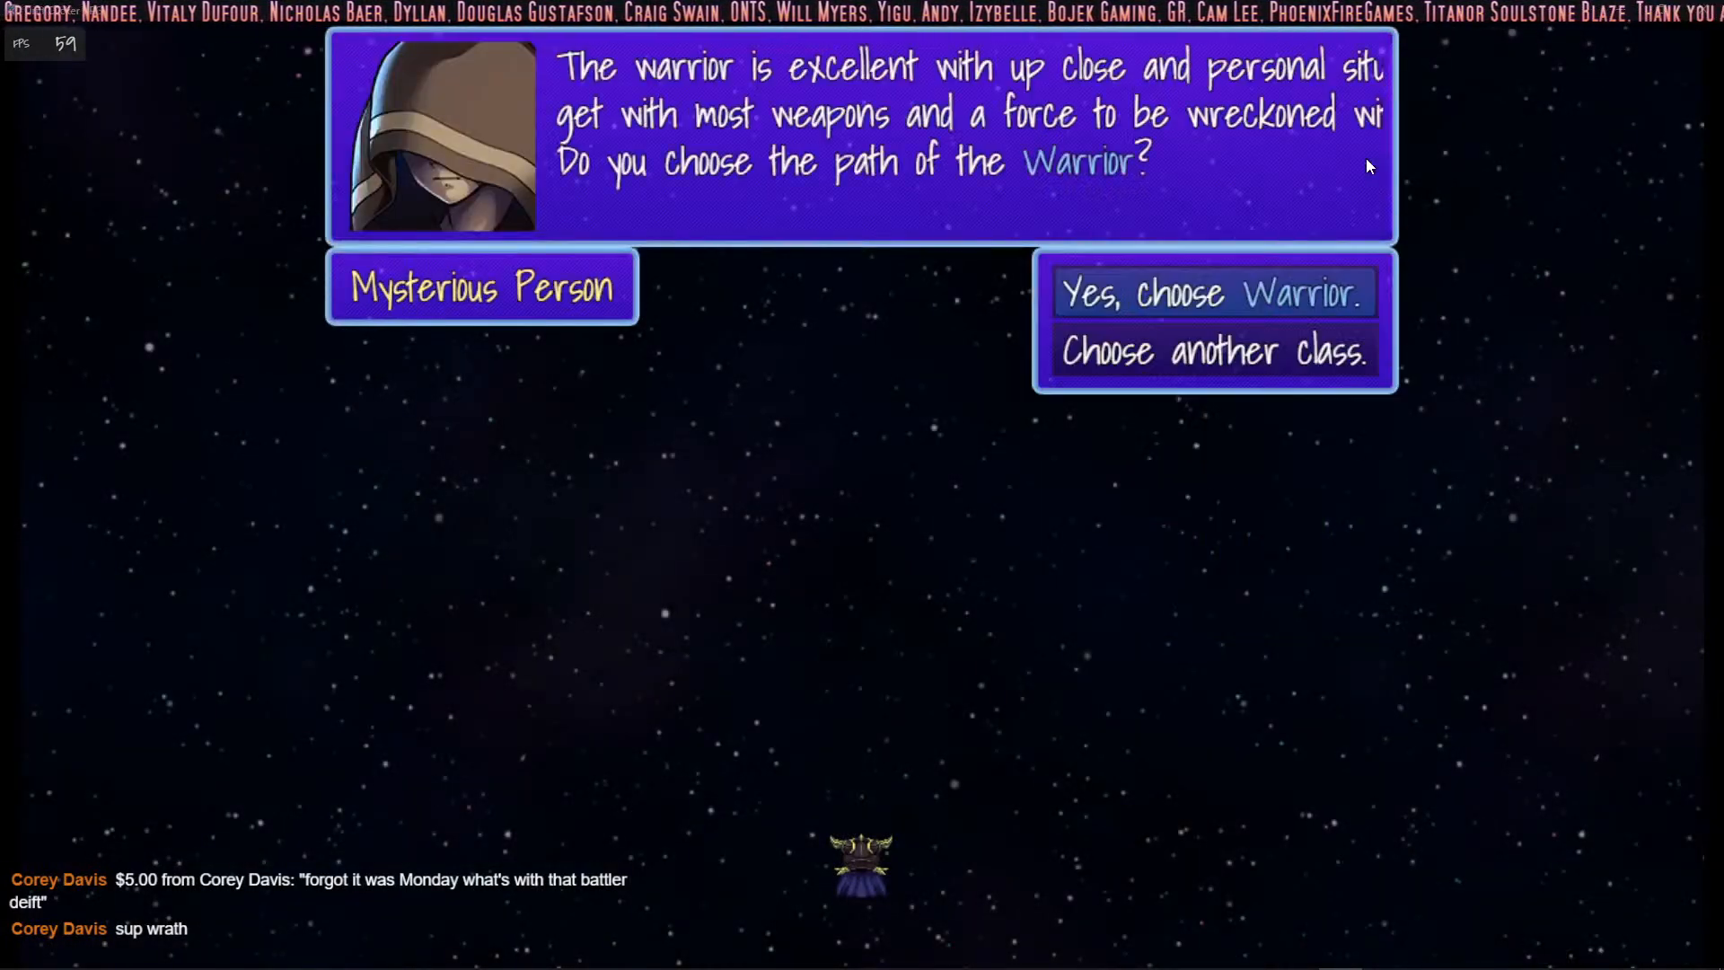
key("Return")
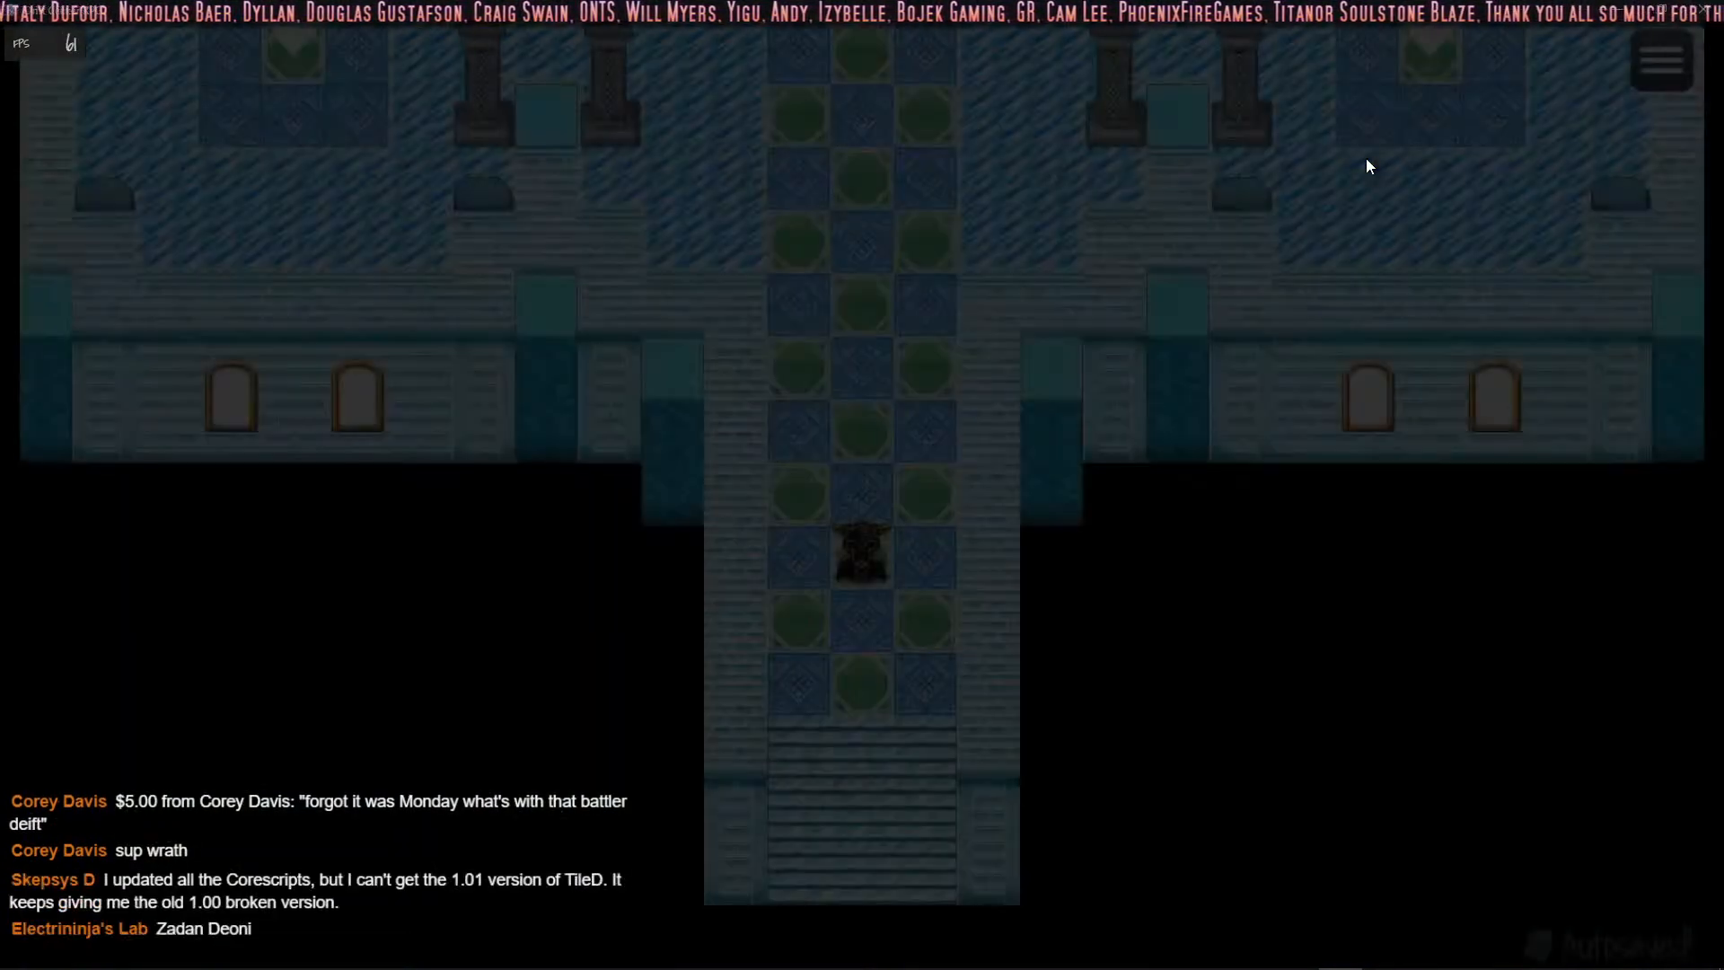
key("Up")
key("Up")
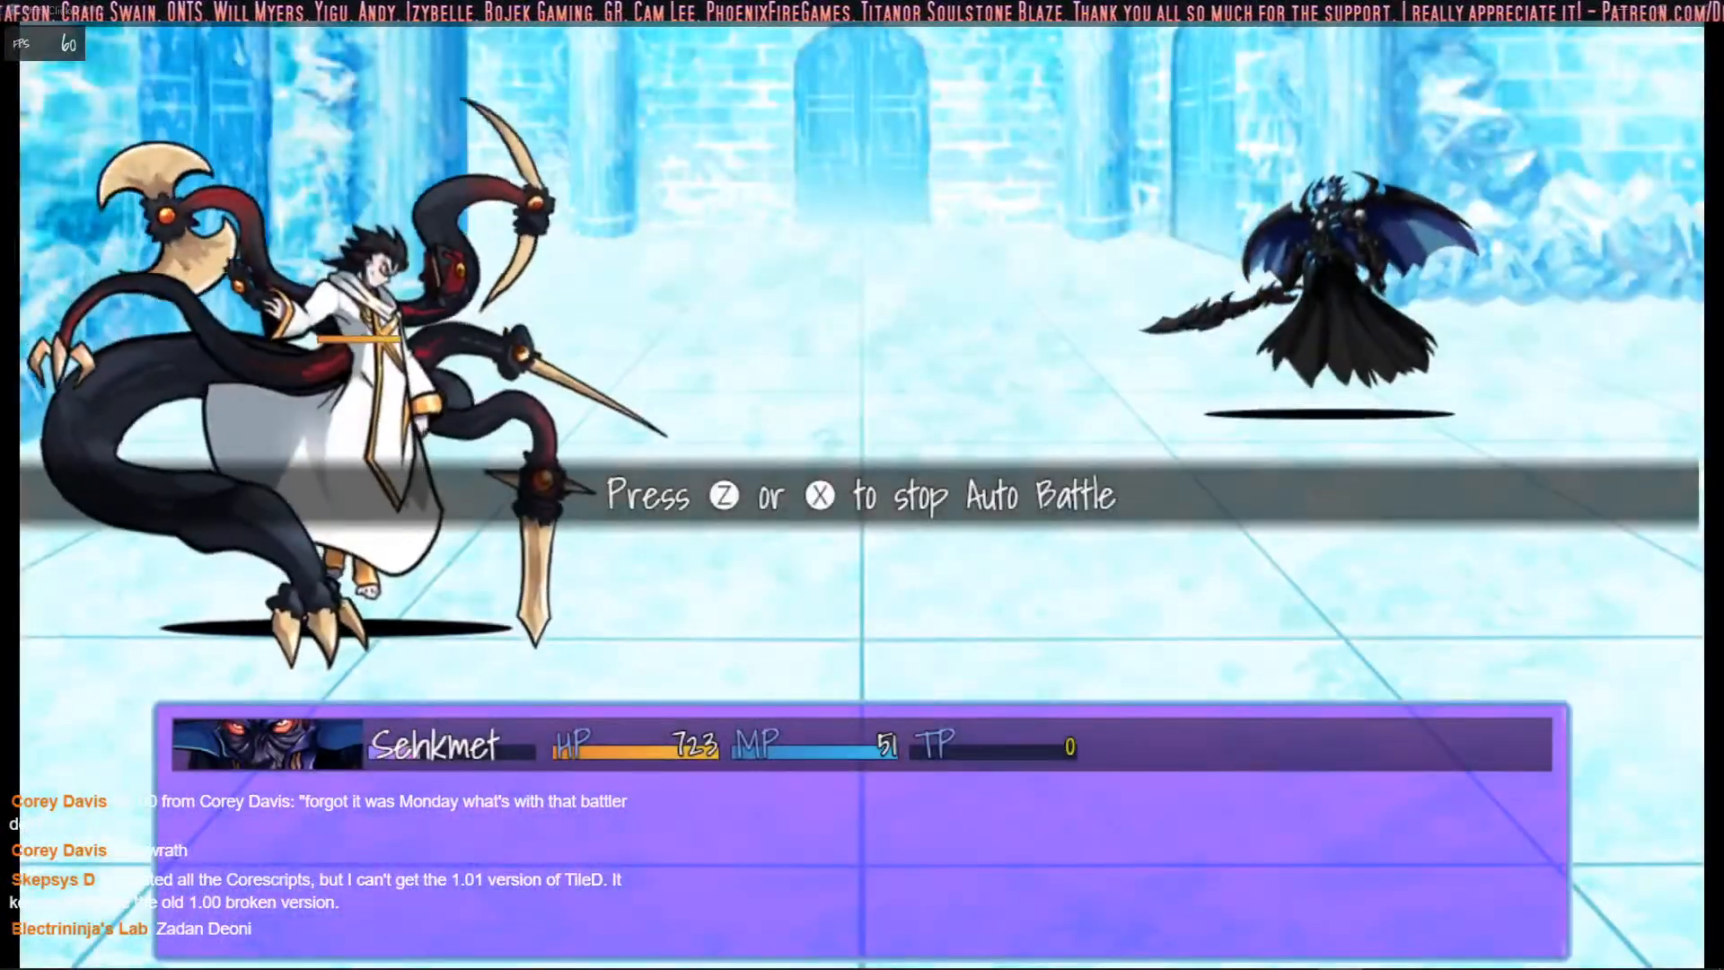
Step: Switch to the foobar2000 music player and return to the running battle
mouse_move(684, 963)
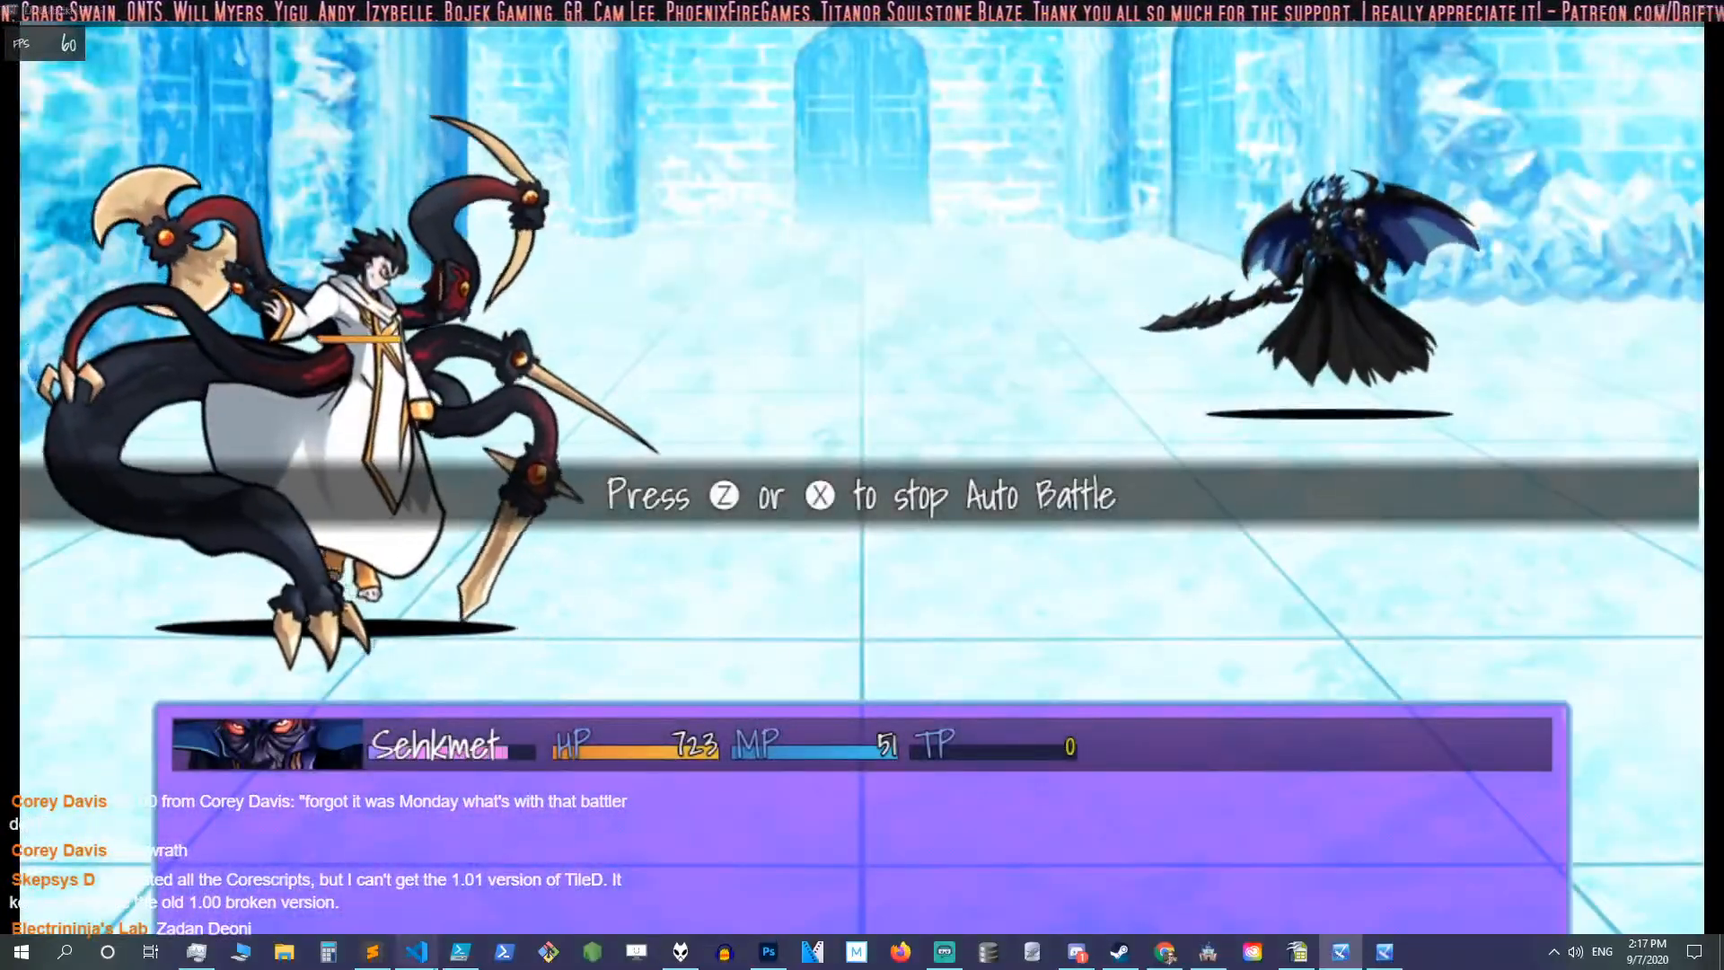
left_click(680, 953)
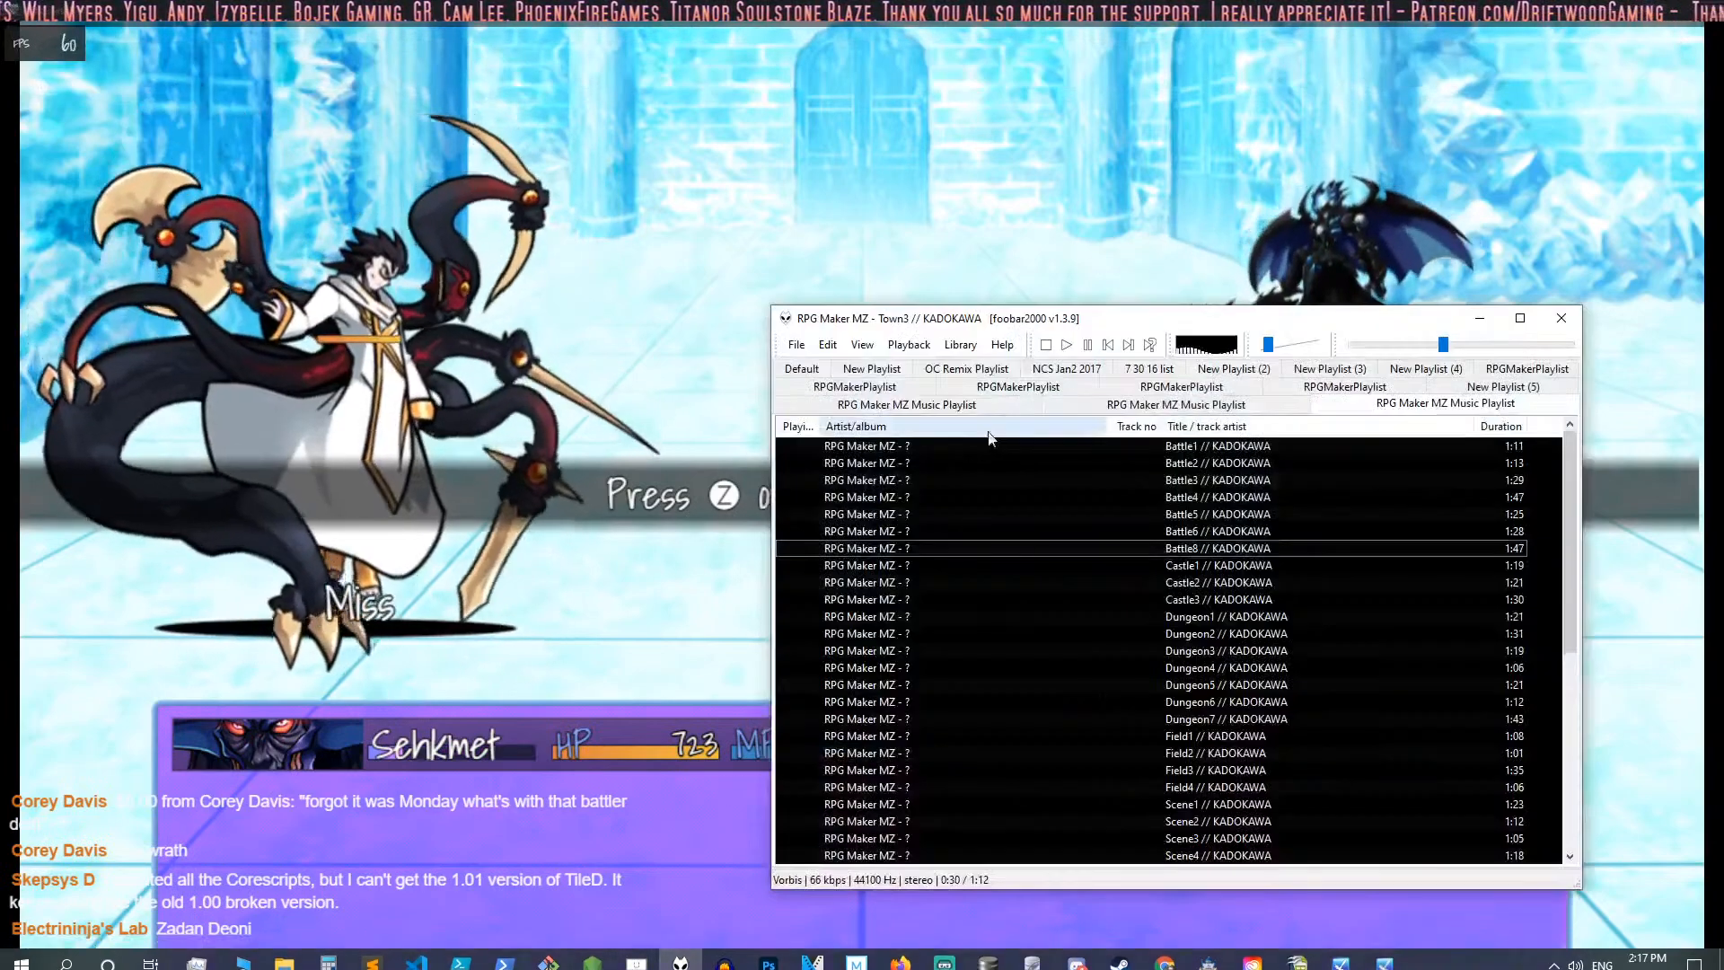
left_click(1039, 176)
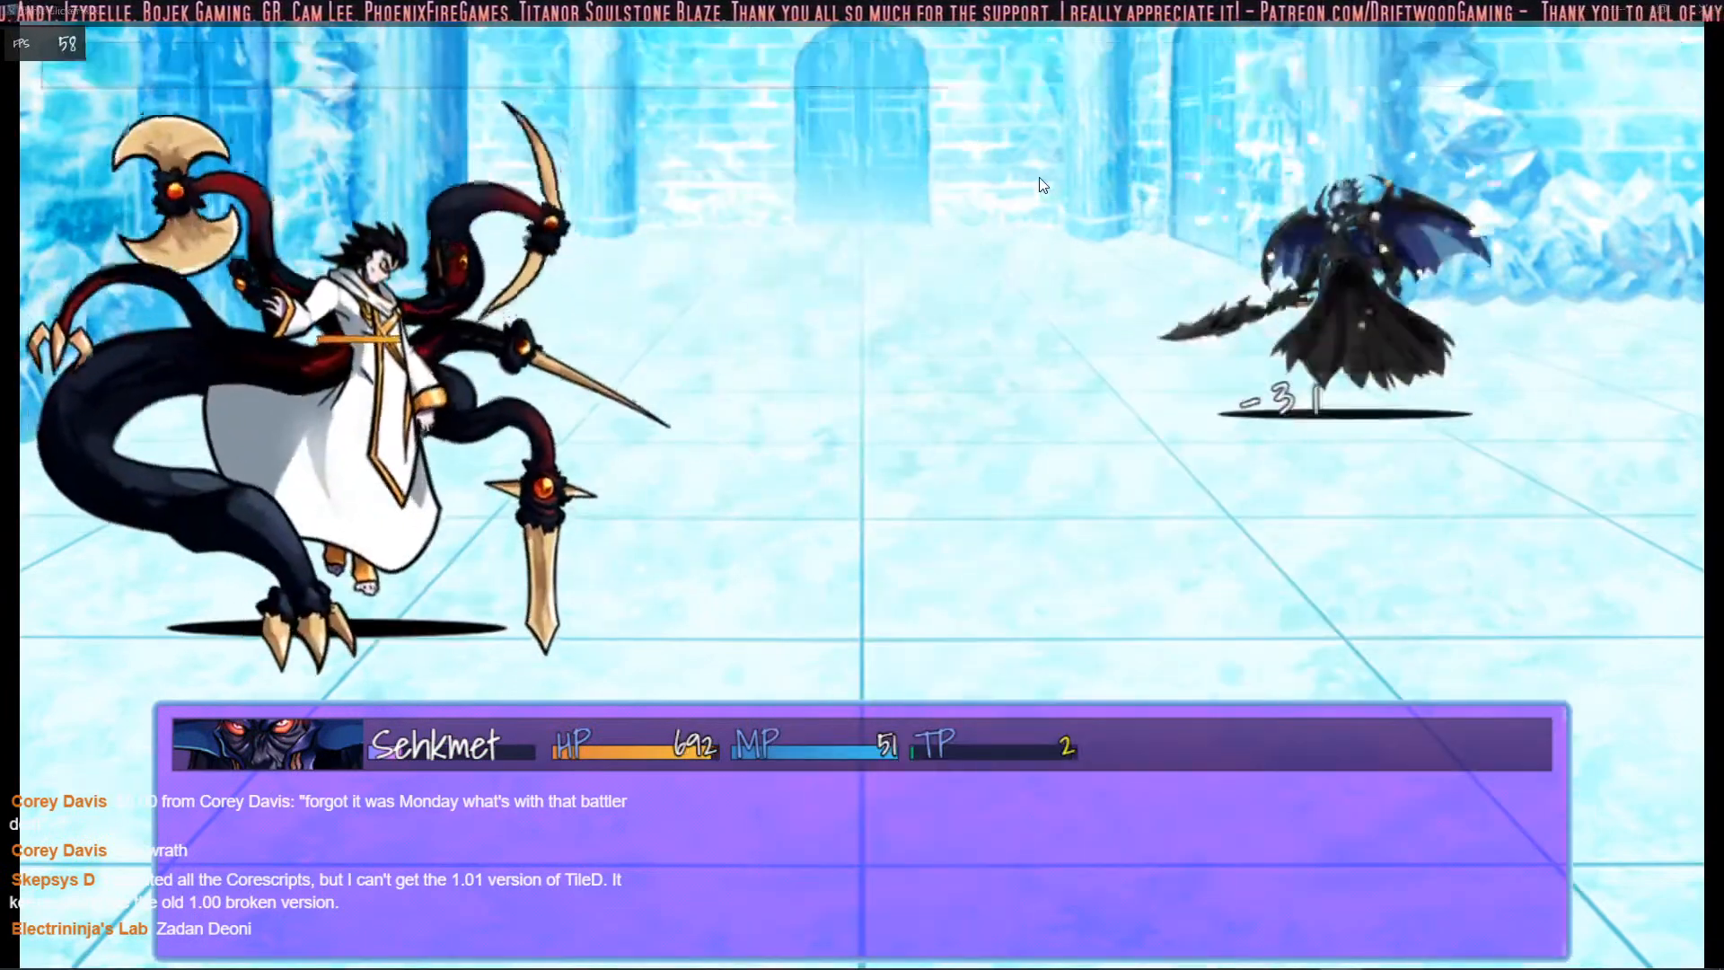
Step: Use the 6 Action Sequences skill on CorruptedGodNyarlathotep, win the battle and dismiss the victory screen
key("Down")
key("Down")
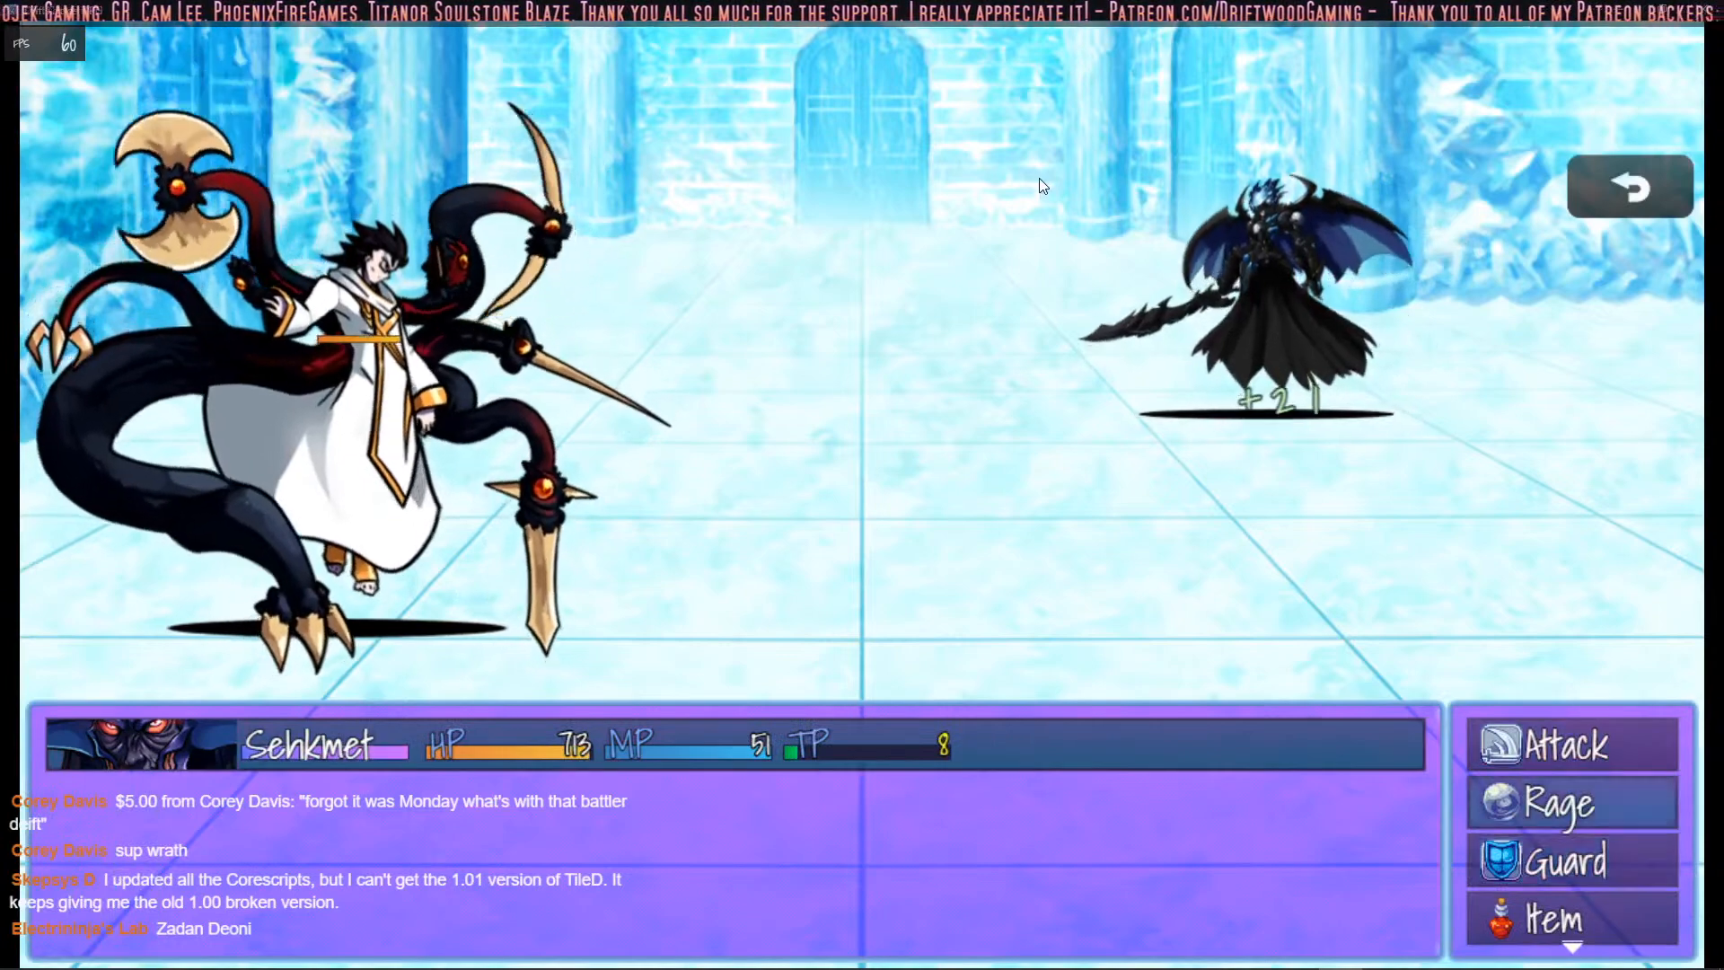
key("Up")
key("Return")
key("Right")
key("Down")
key("Return")
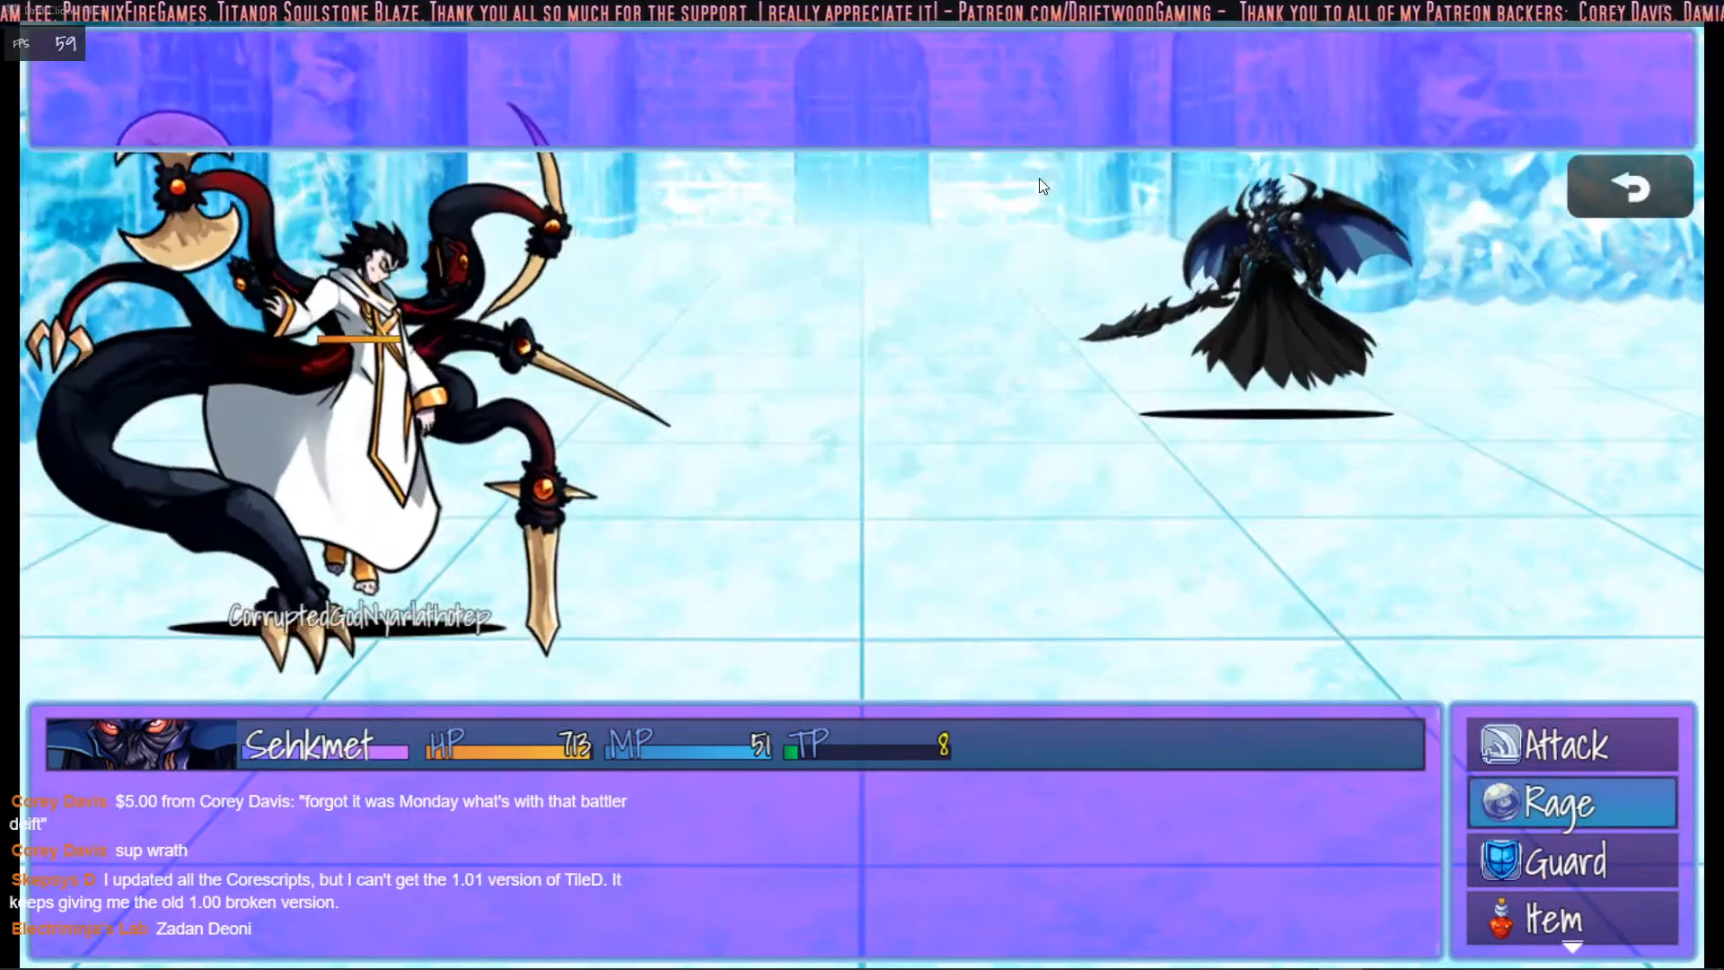
key("Return")
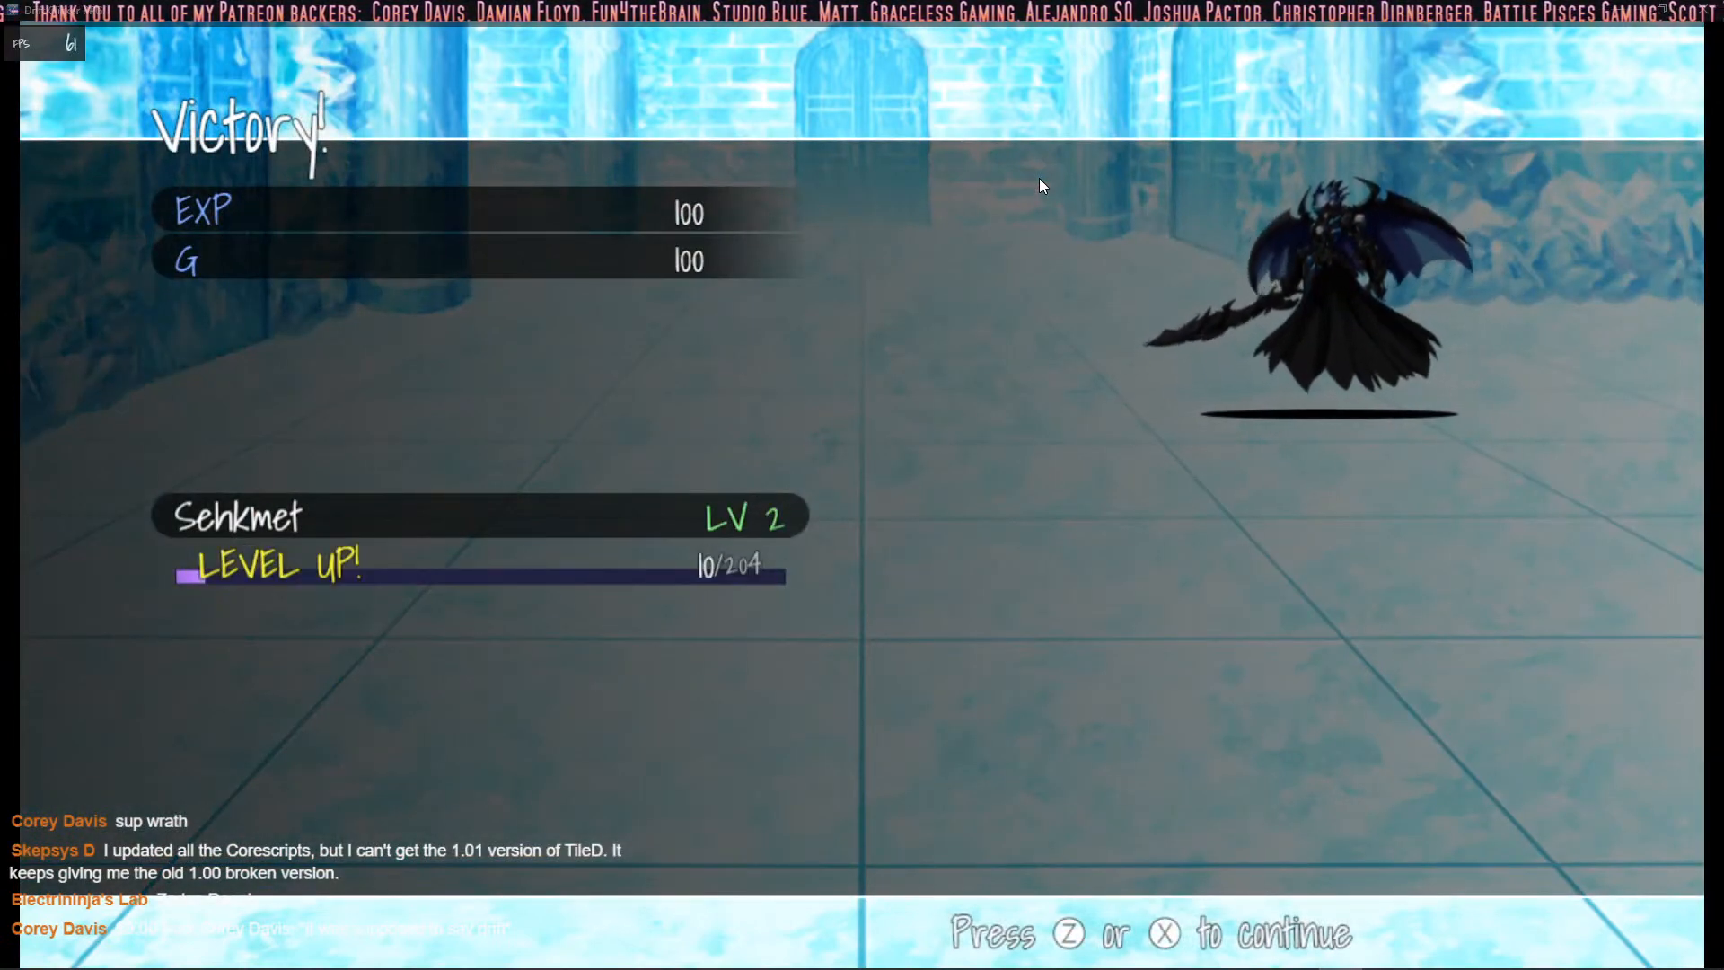
key("z")
key("z")
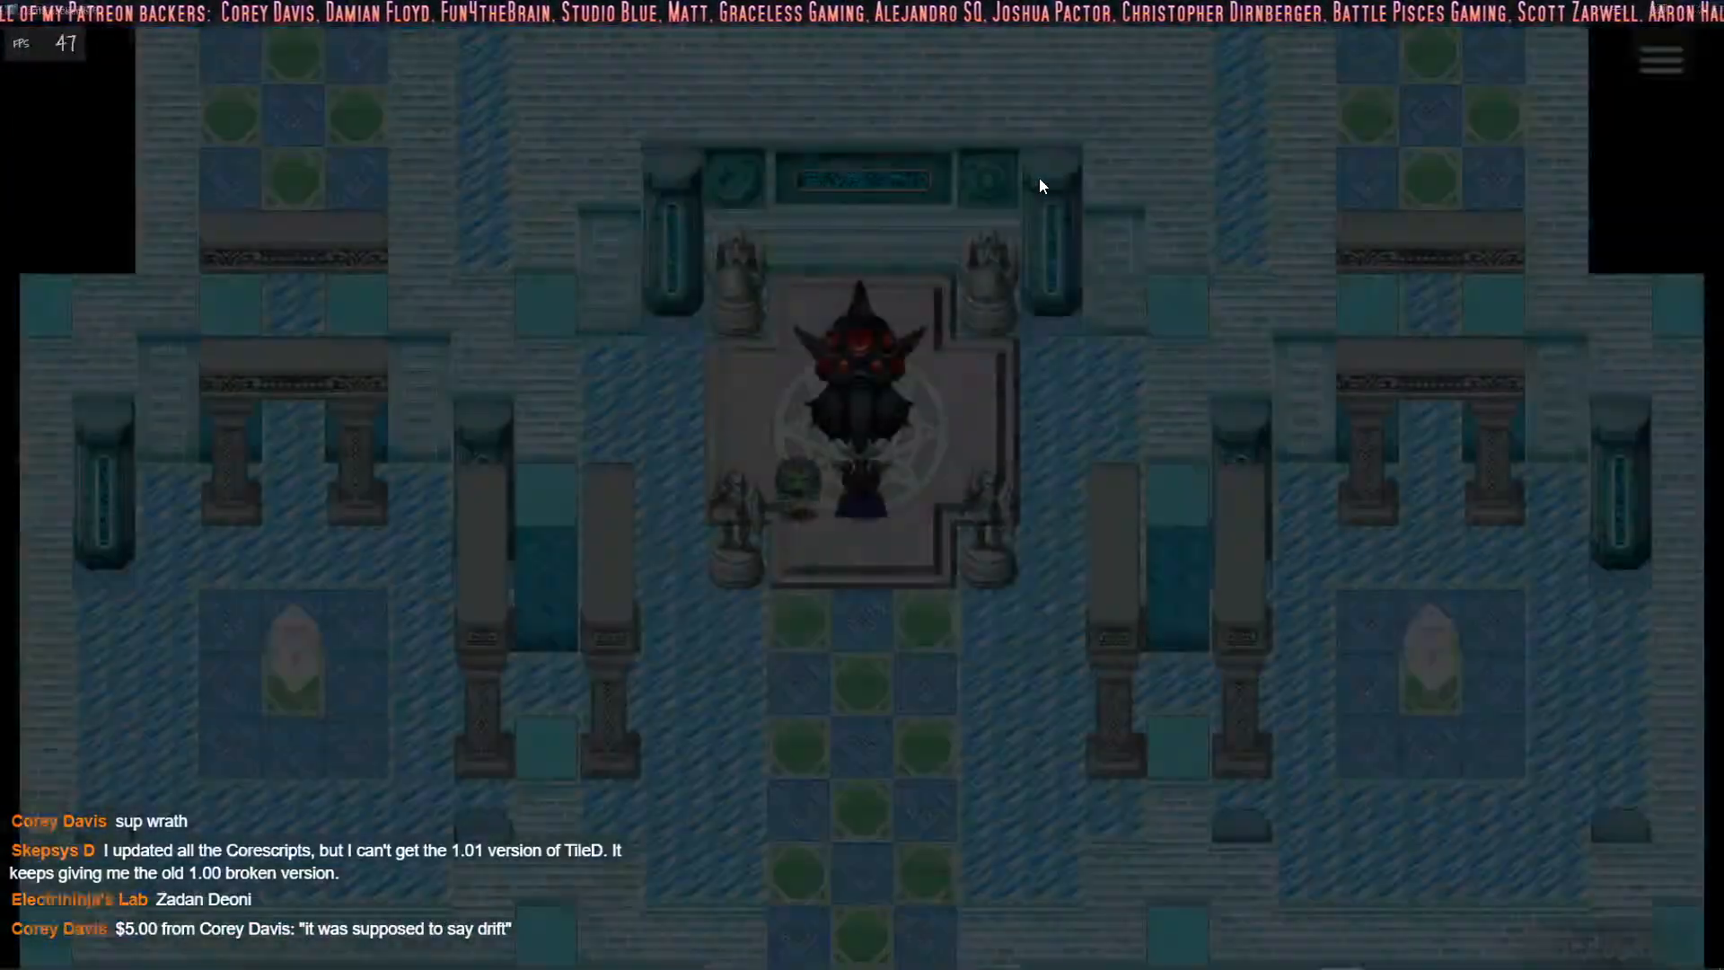
Step: Start another battle, use 6 Action Sequences on the mechanical scorpion enemy and dismiss the victory screen
key("z")
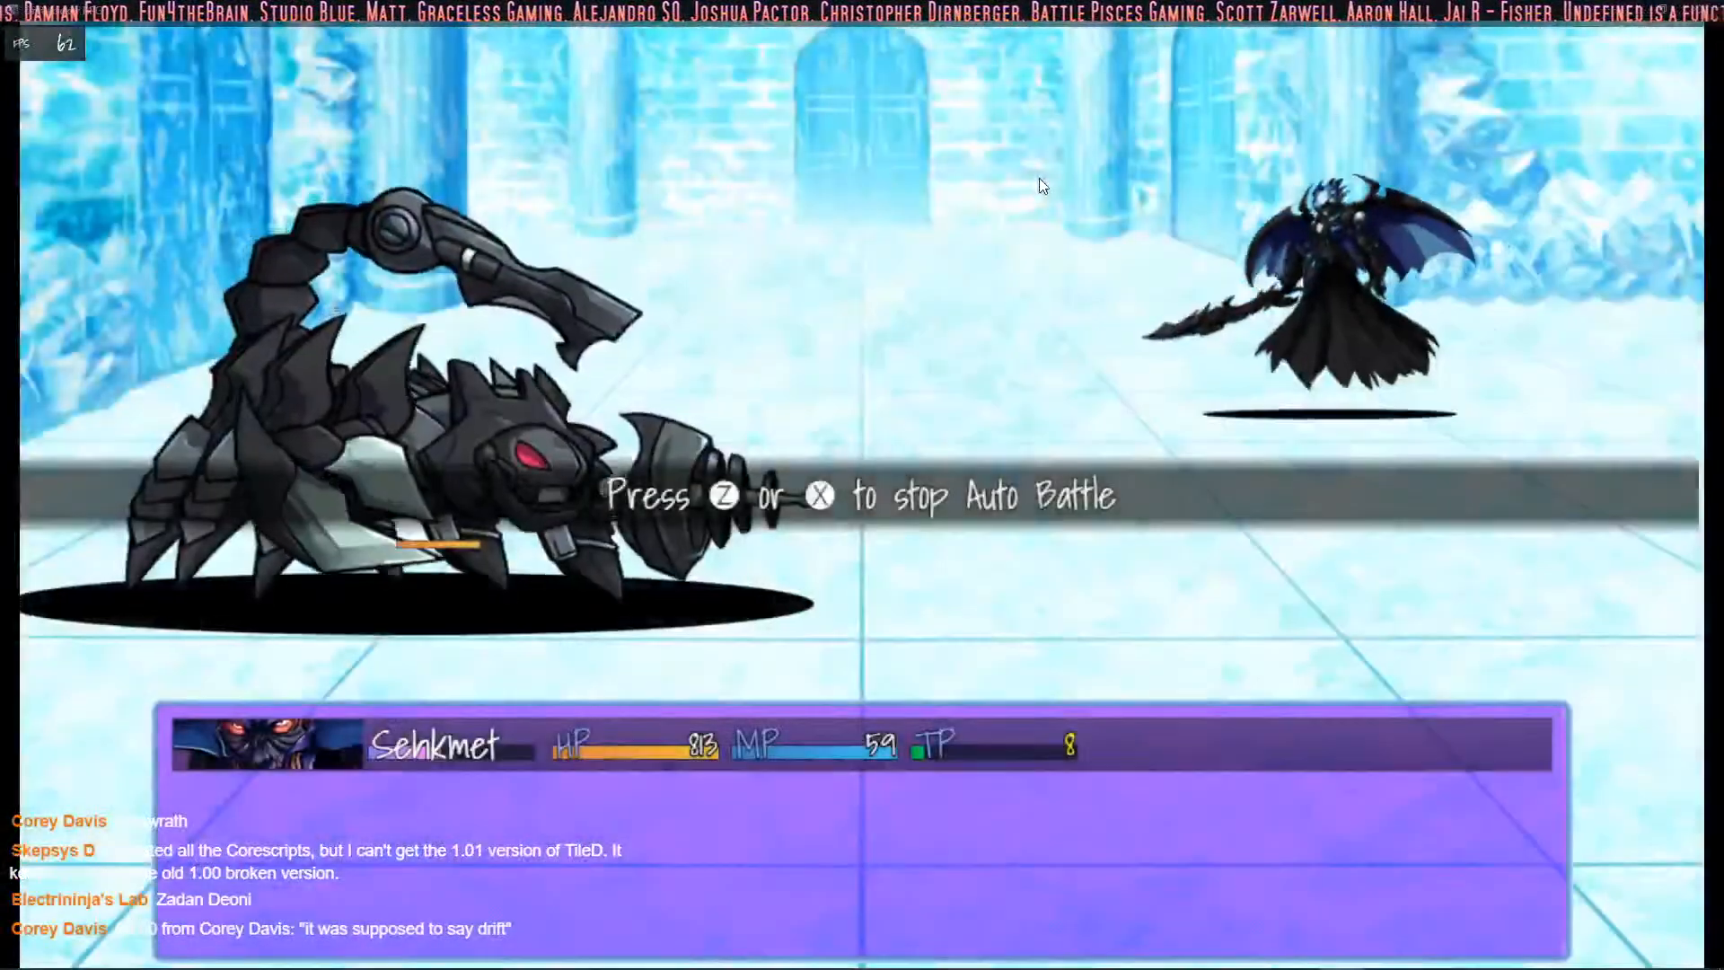
key("Down")
key("z")
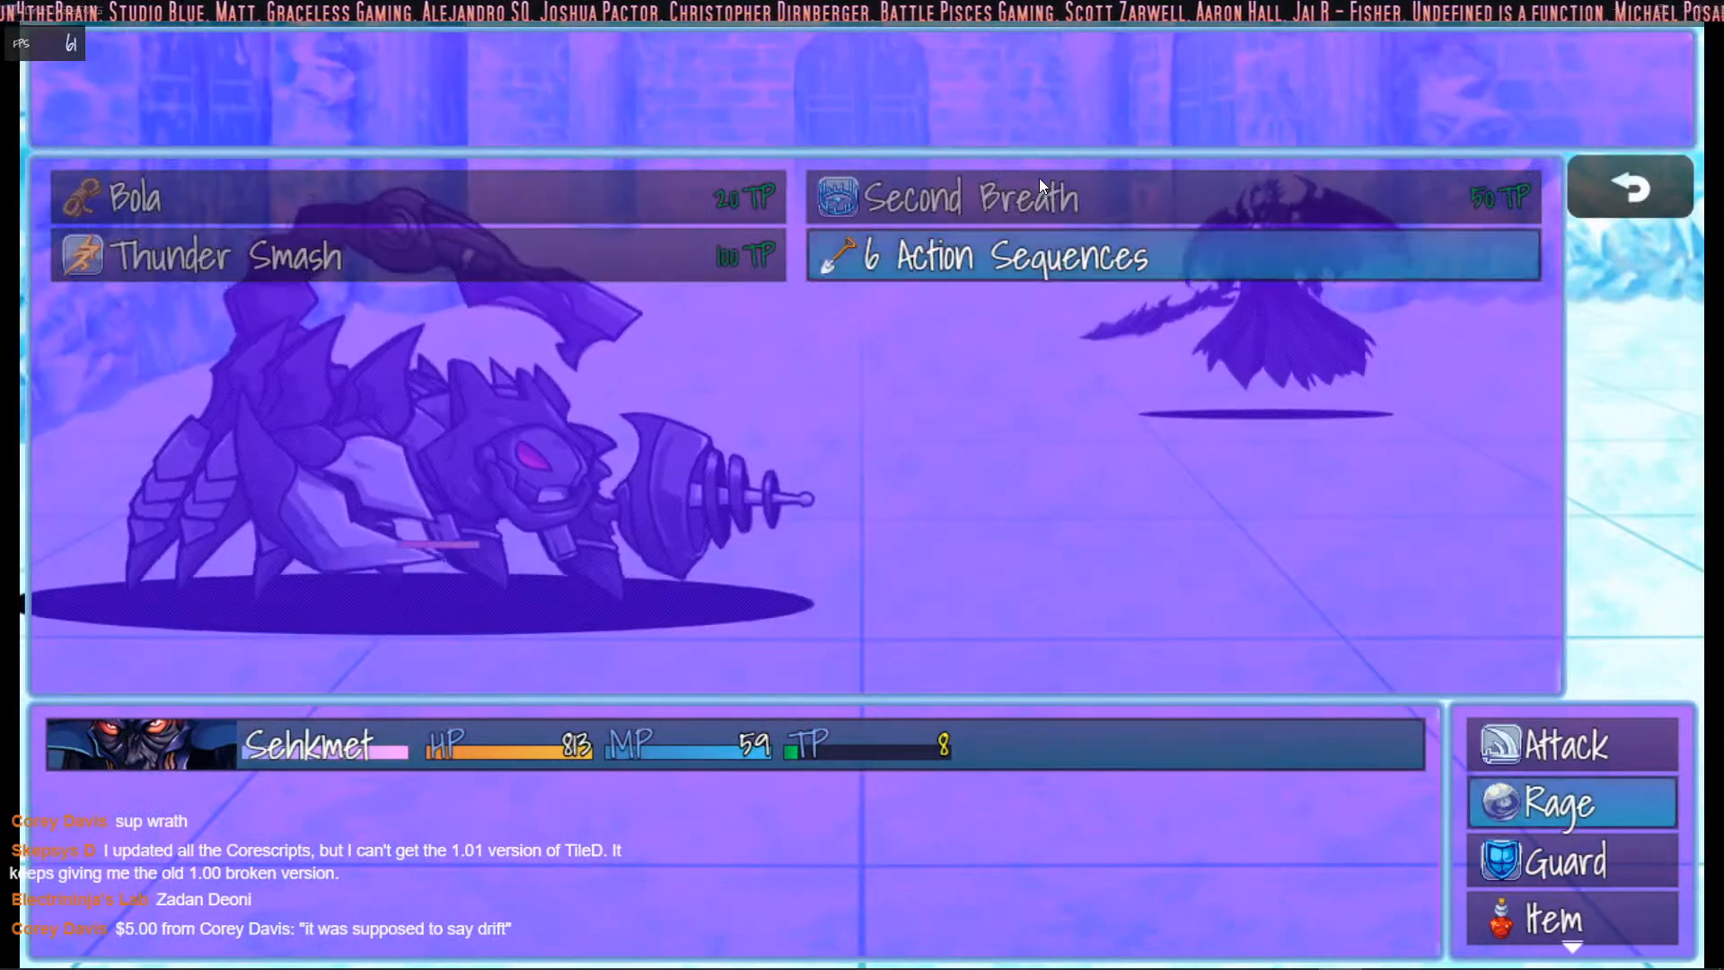
key("z")
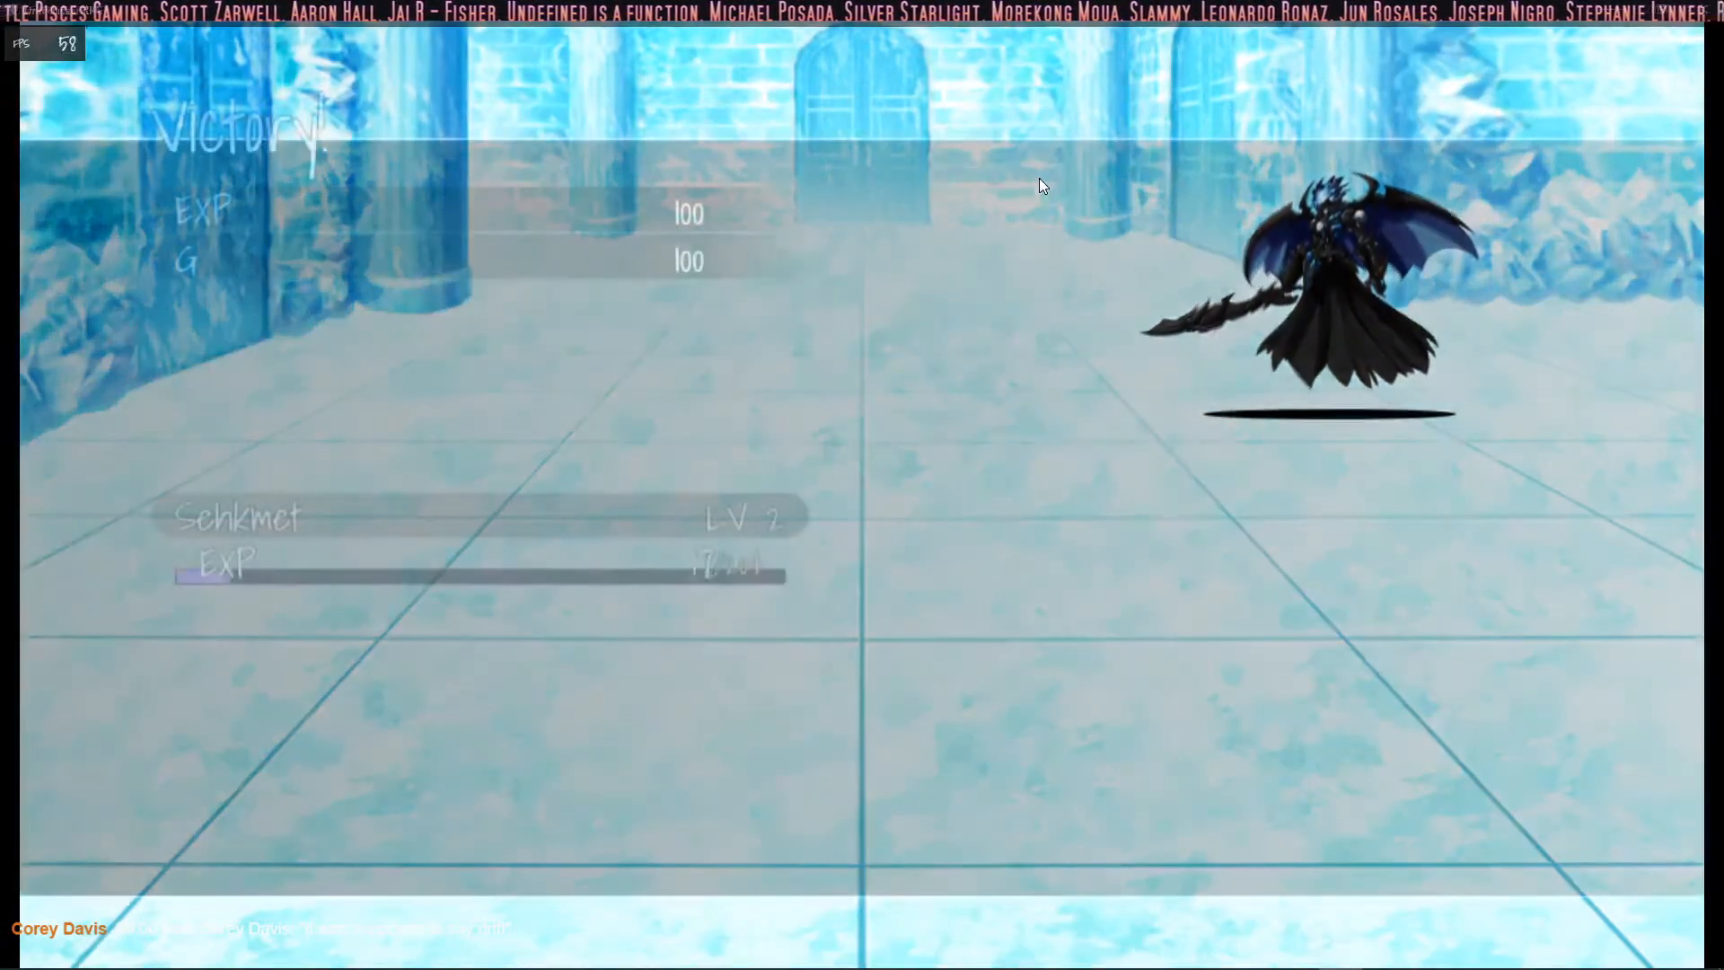
key("z")
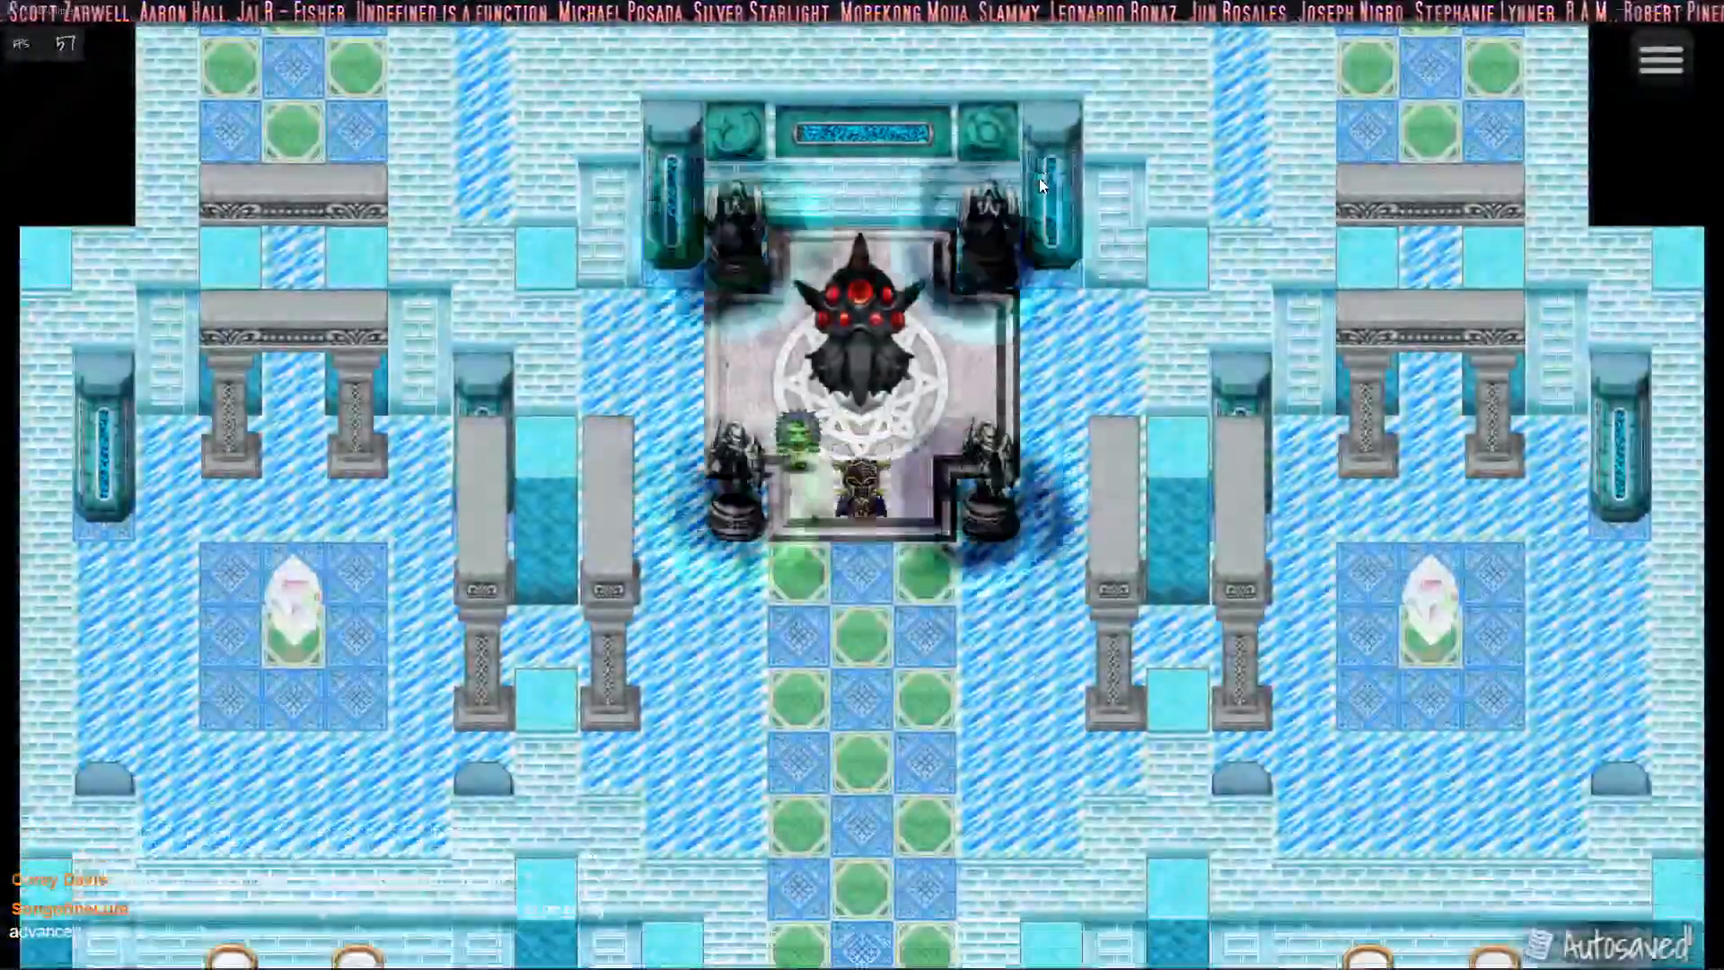
Step: Walk back down the hall, close the playtest and save the project in the editor
key("x")
key("x")
key("Down")
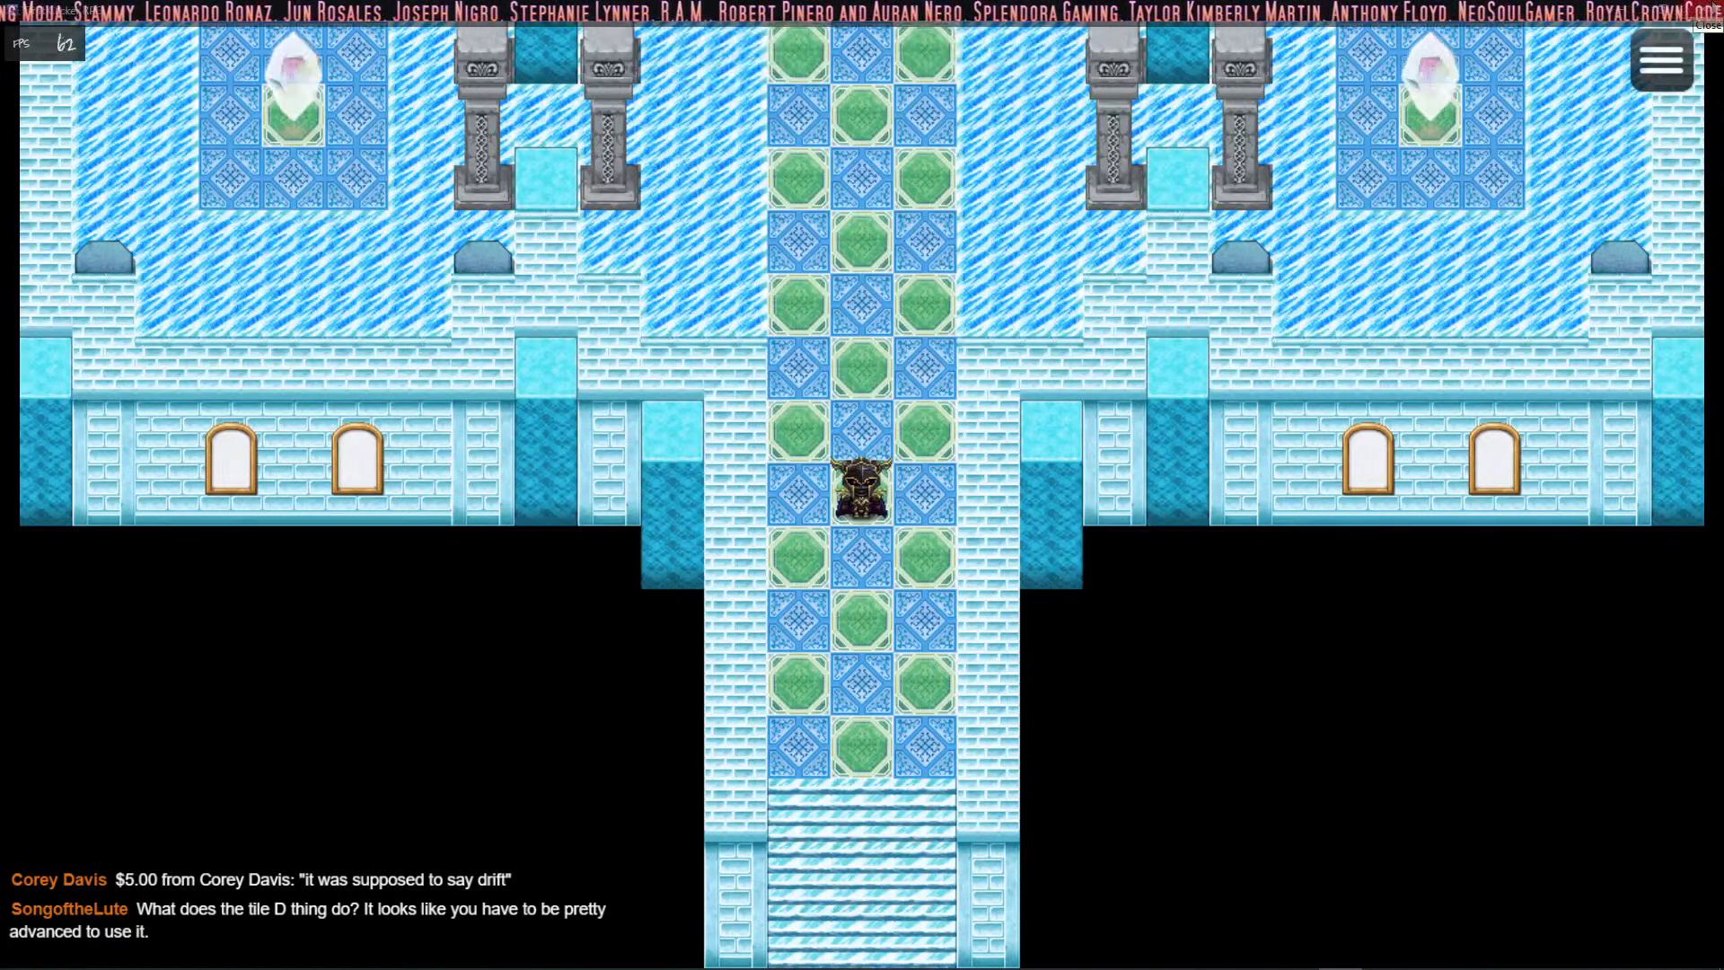
left_click(1714, 8)
left_click(530, 8)
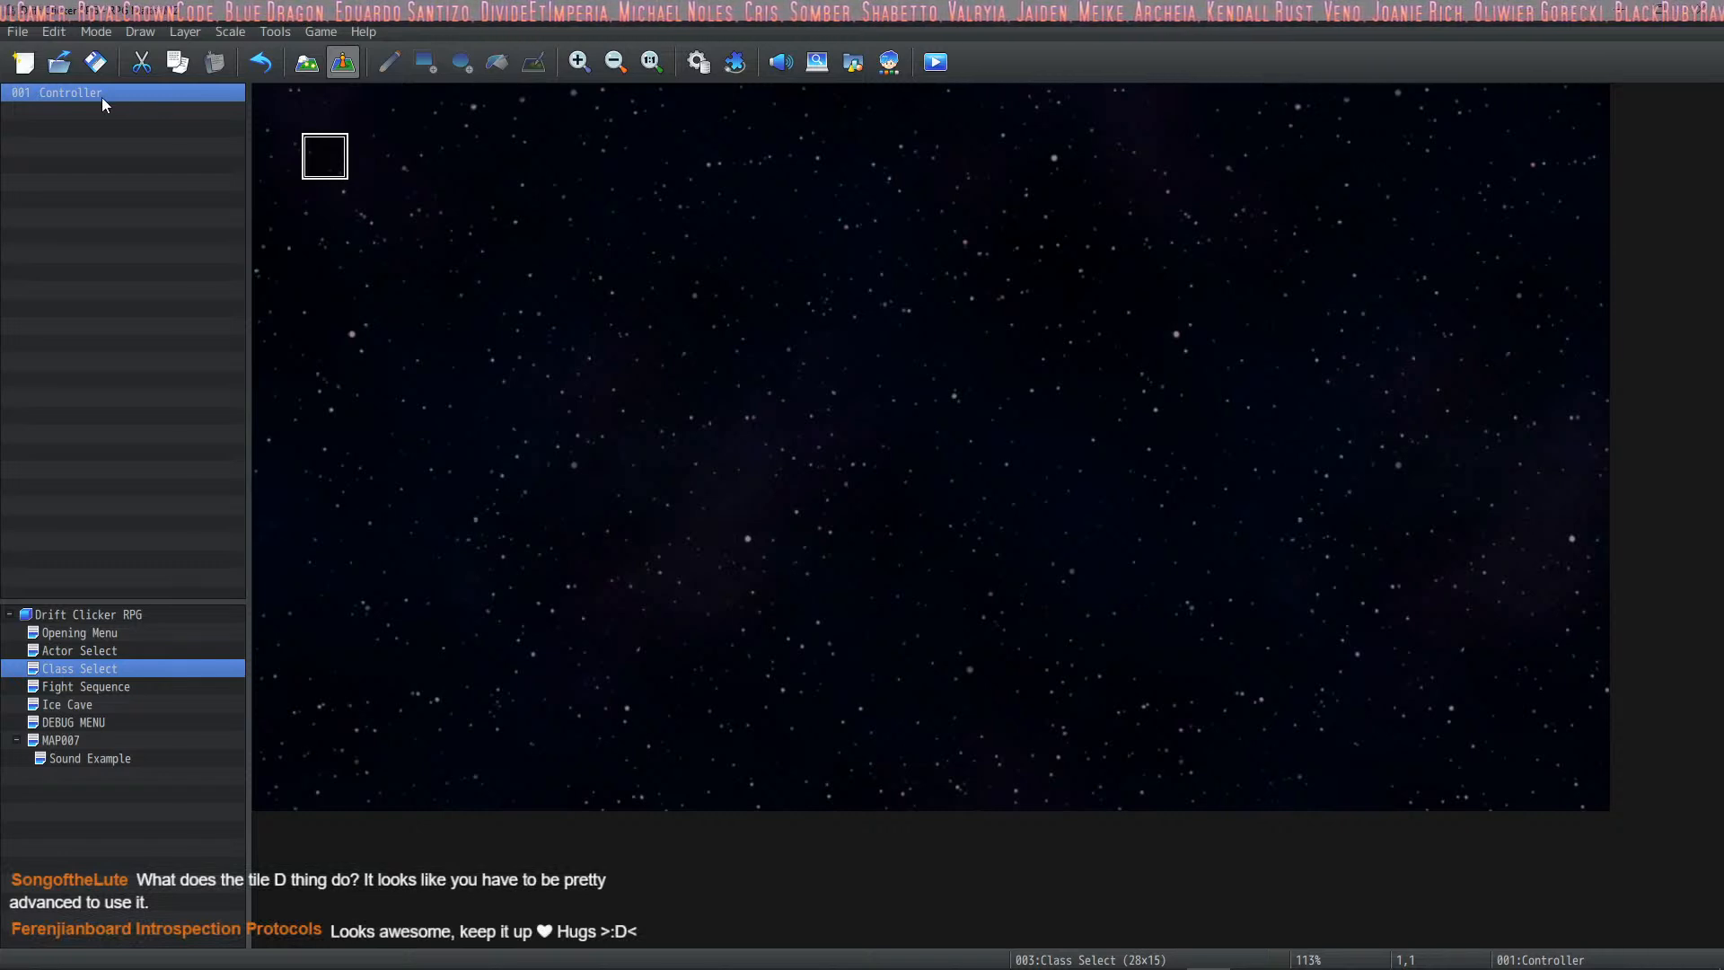
left_click(95, 62)
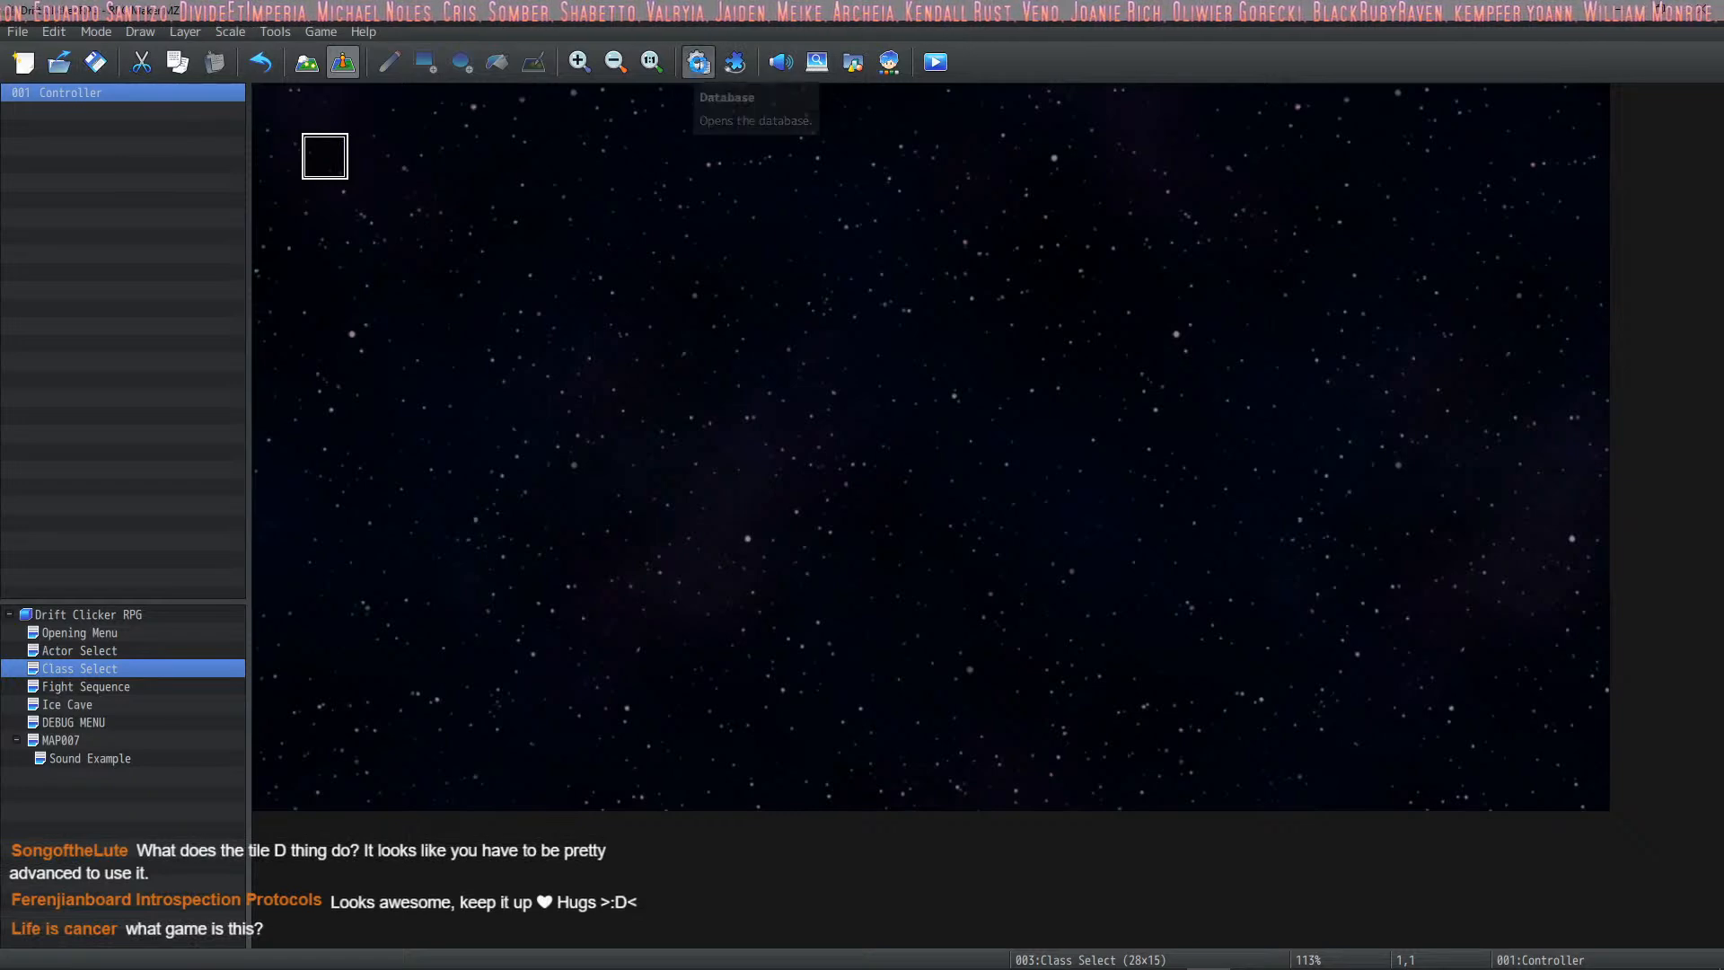
Step: Open the database, select the Battle2 track in the foobar2000 music player and return to the database
left_click(697, 62)
left_click(676, 953)
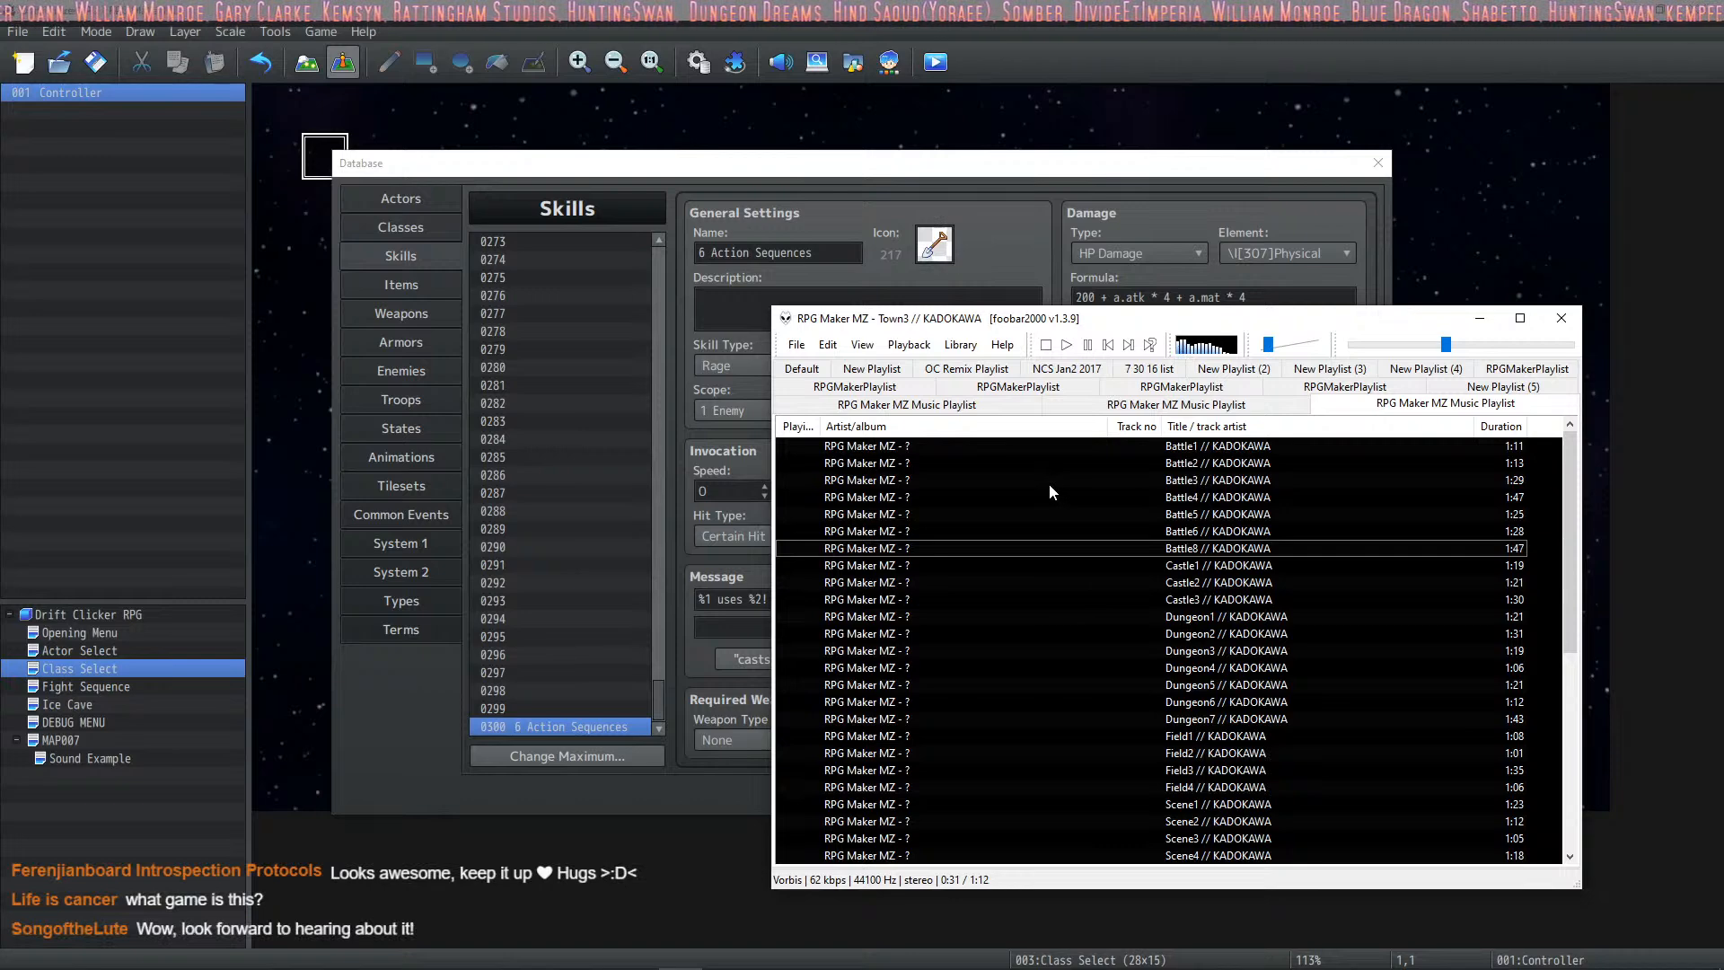
left_click(976, 462)
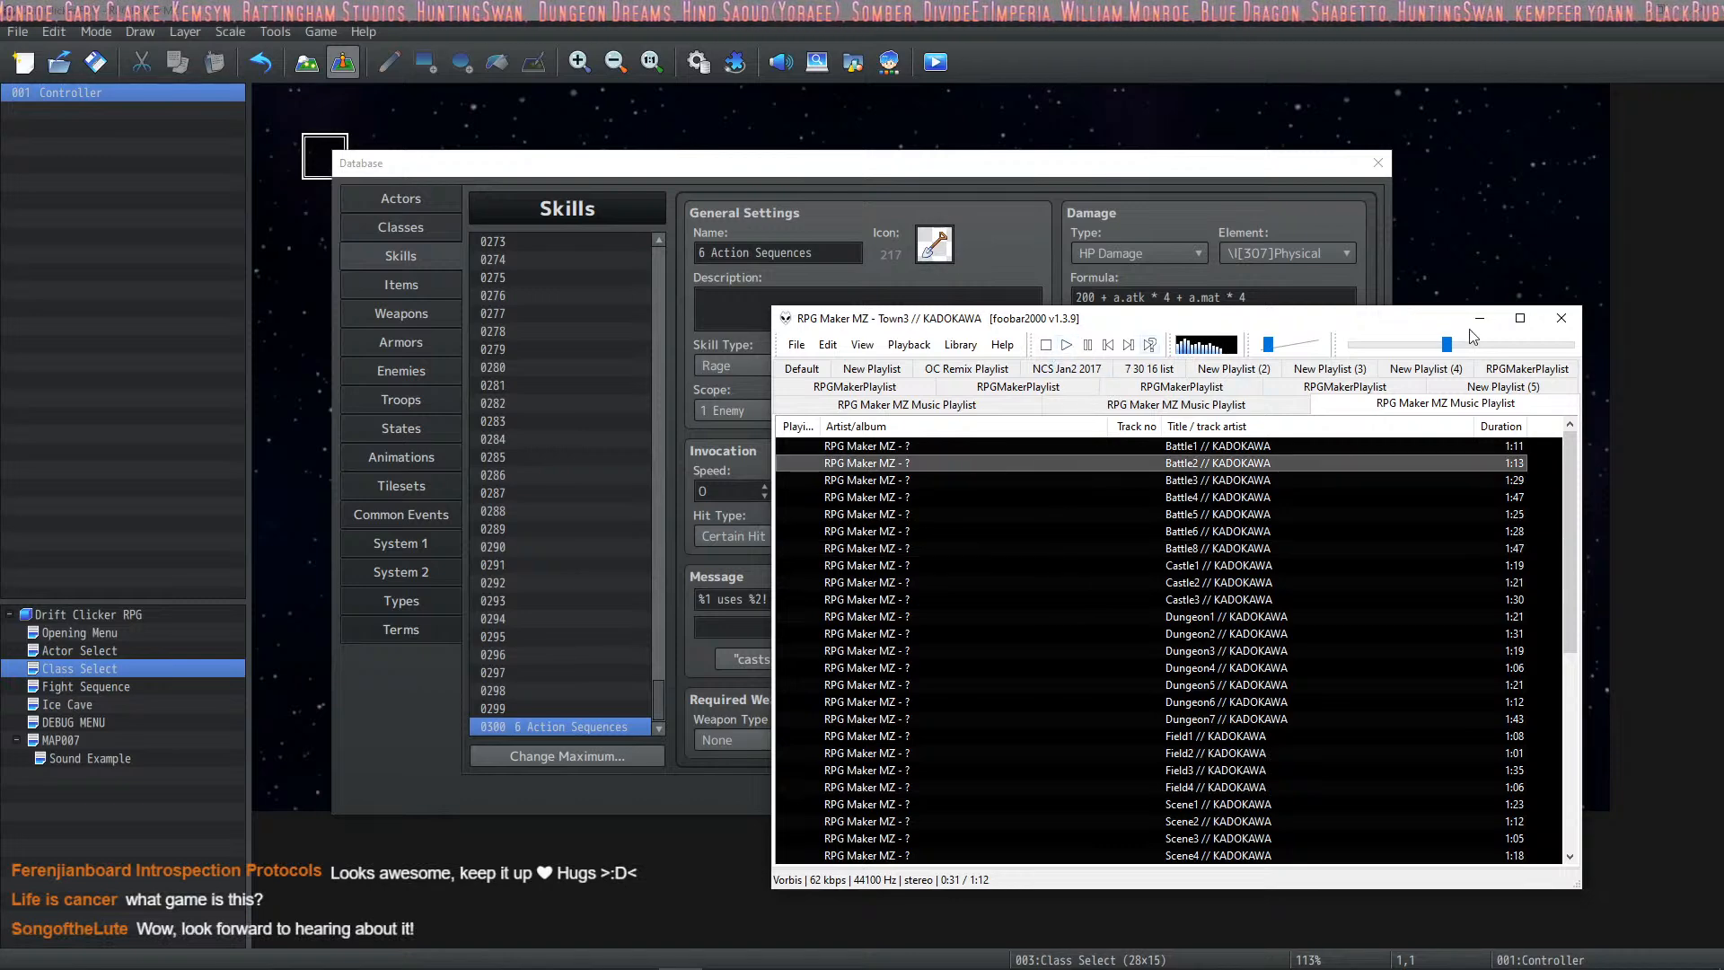
left_click(1146, 280)
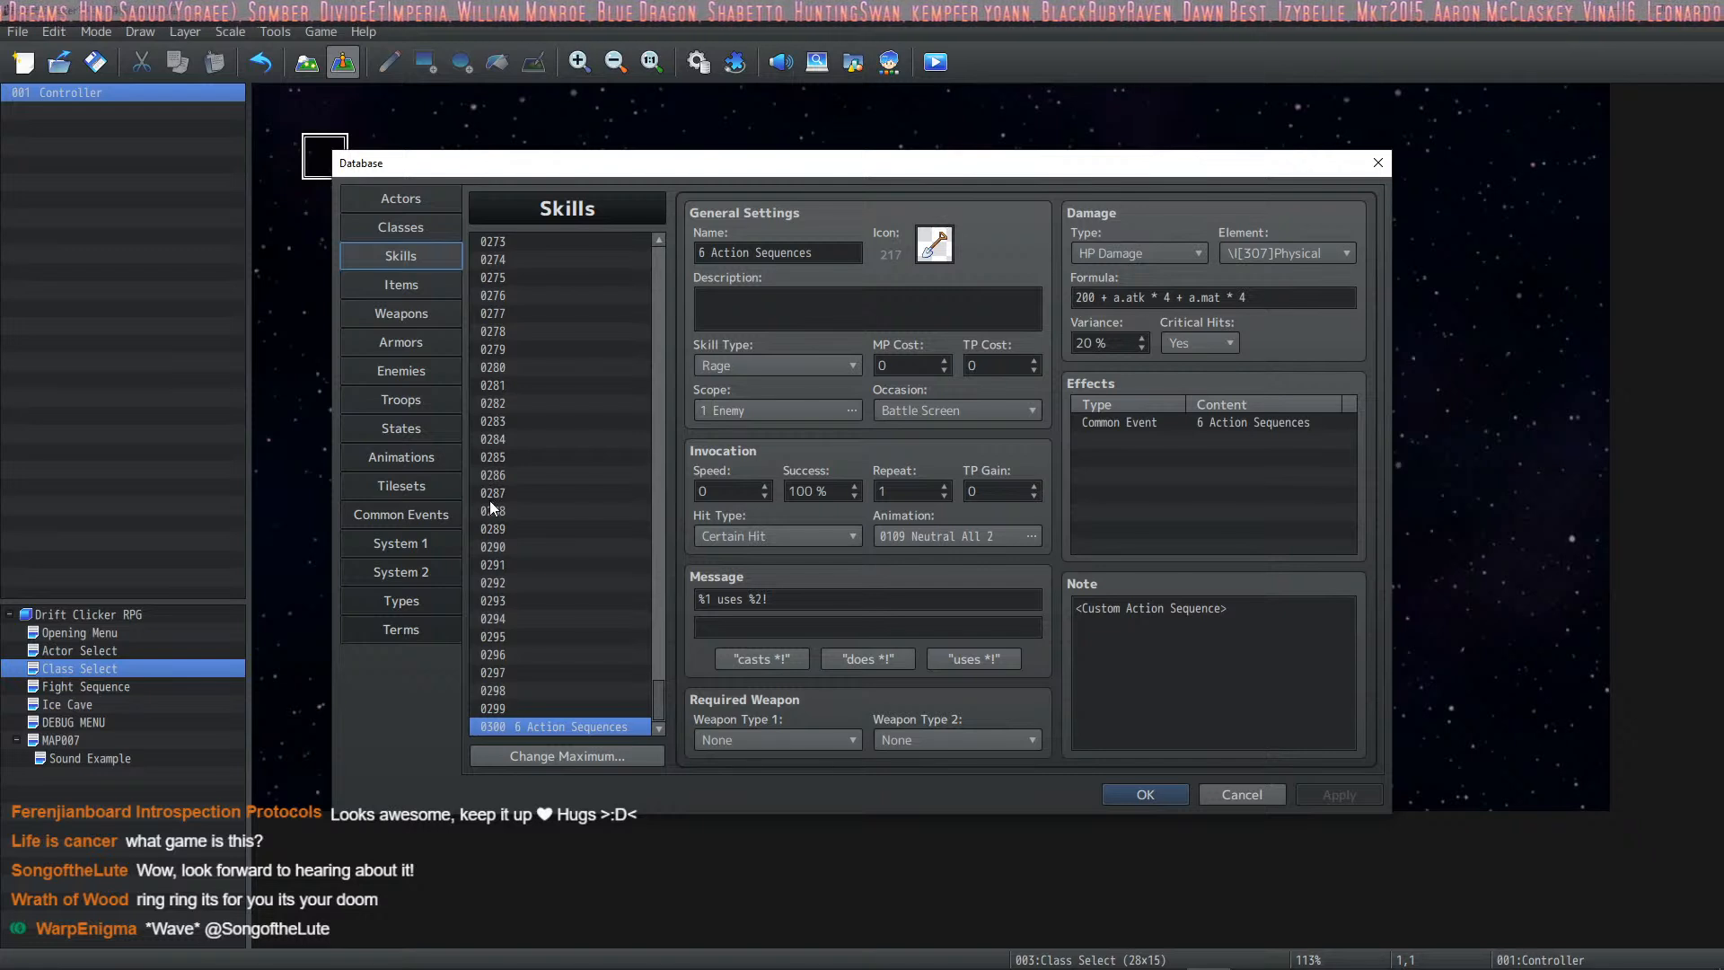
Step: Create a skill named Emberrain with the barrel icon 207 in empty slot 0184 of the Warlock skills
scroll(492, 506, "up", 6)
left_click_drag(655, 668, 683, 411)
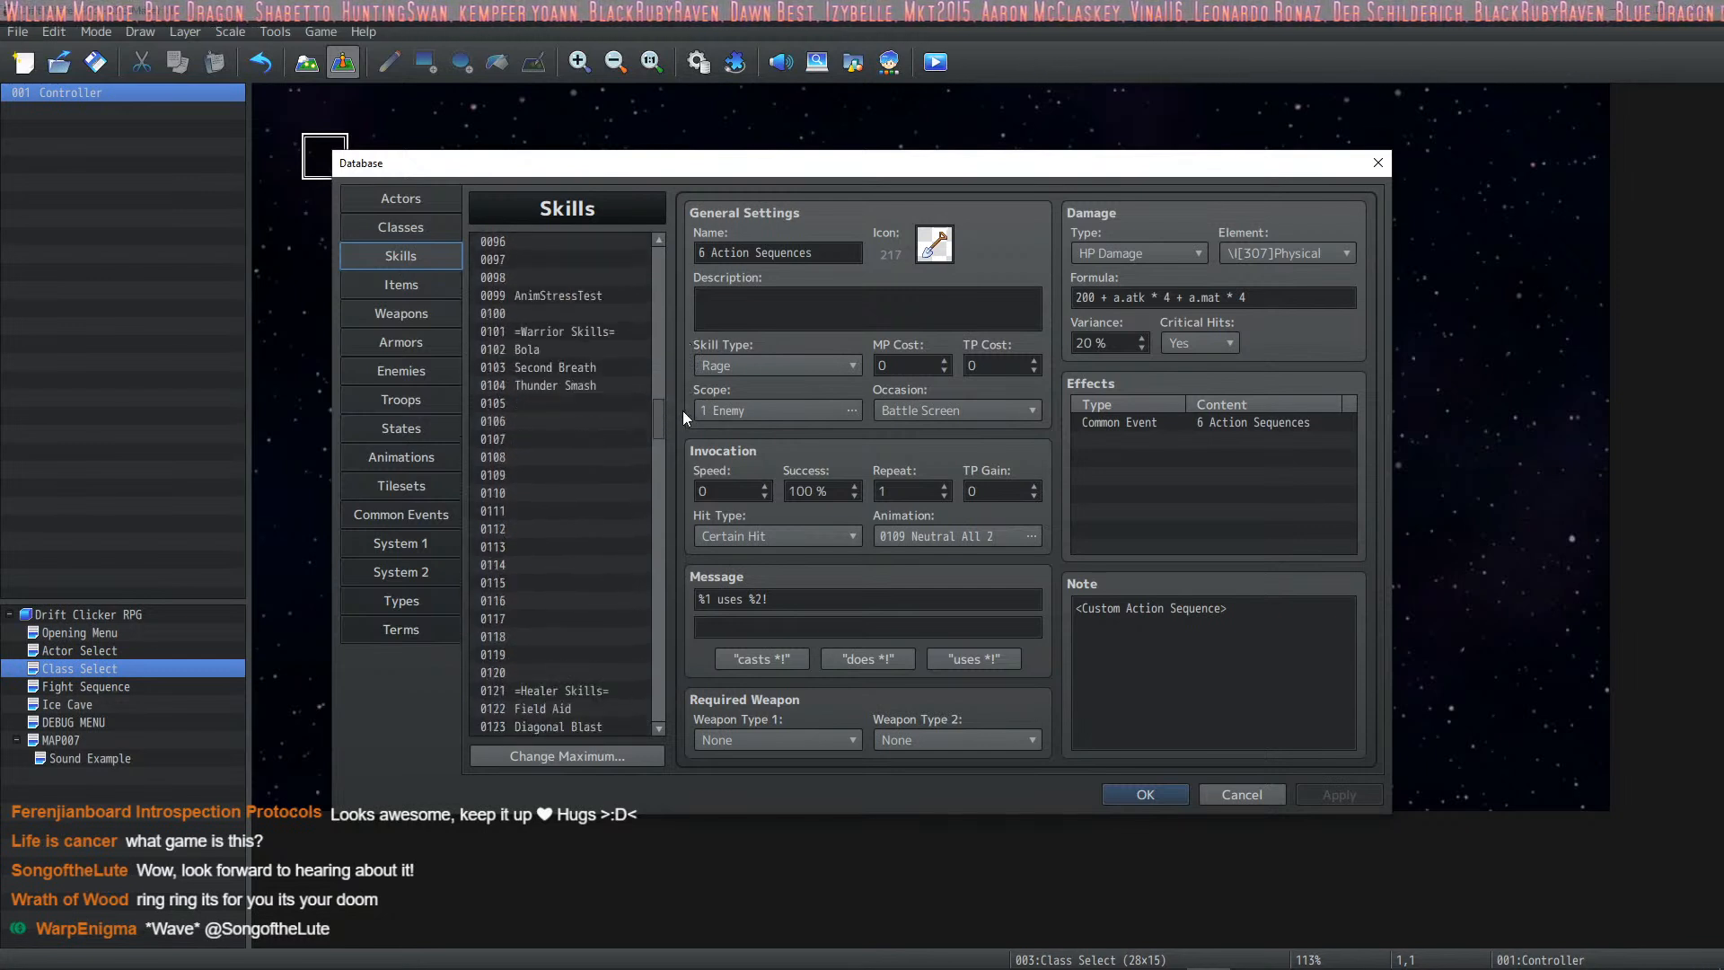
scroll(613, 389, "down", 12)
scroll(619, 389, "down", 8)
scroll(617, 384, "down", 6)
left_click(568, 420)
left_click(558, 440)
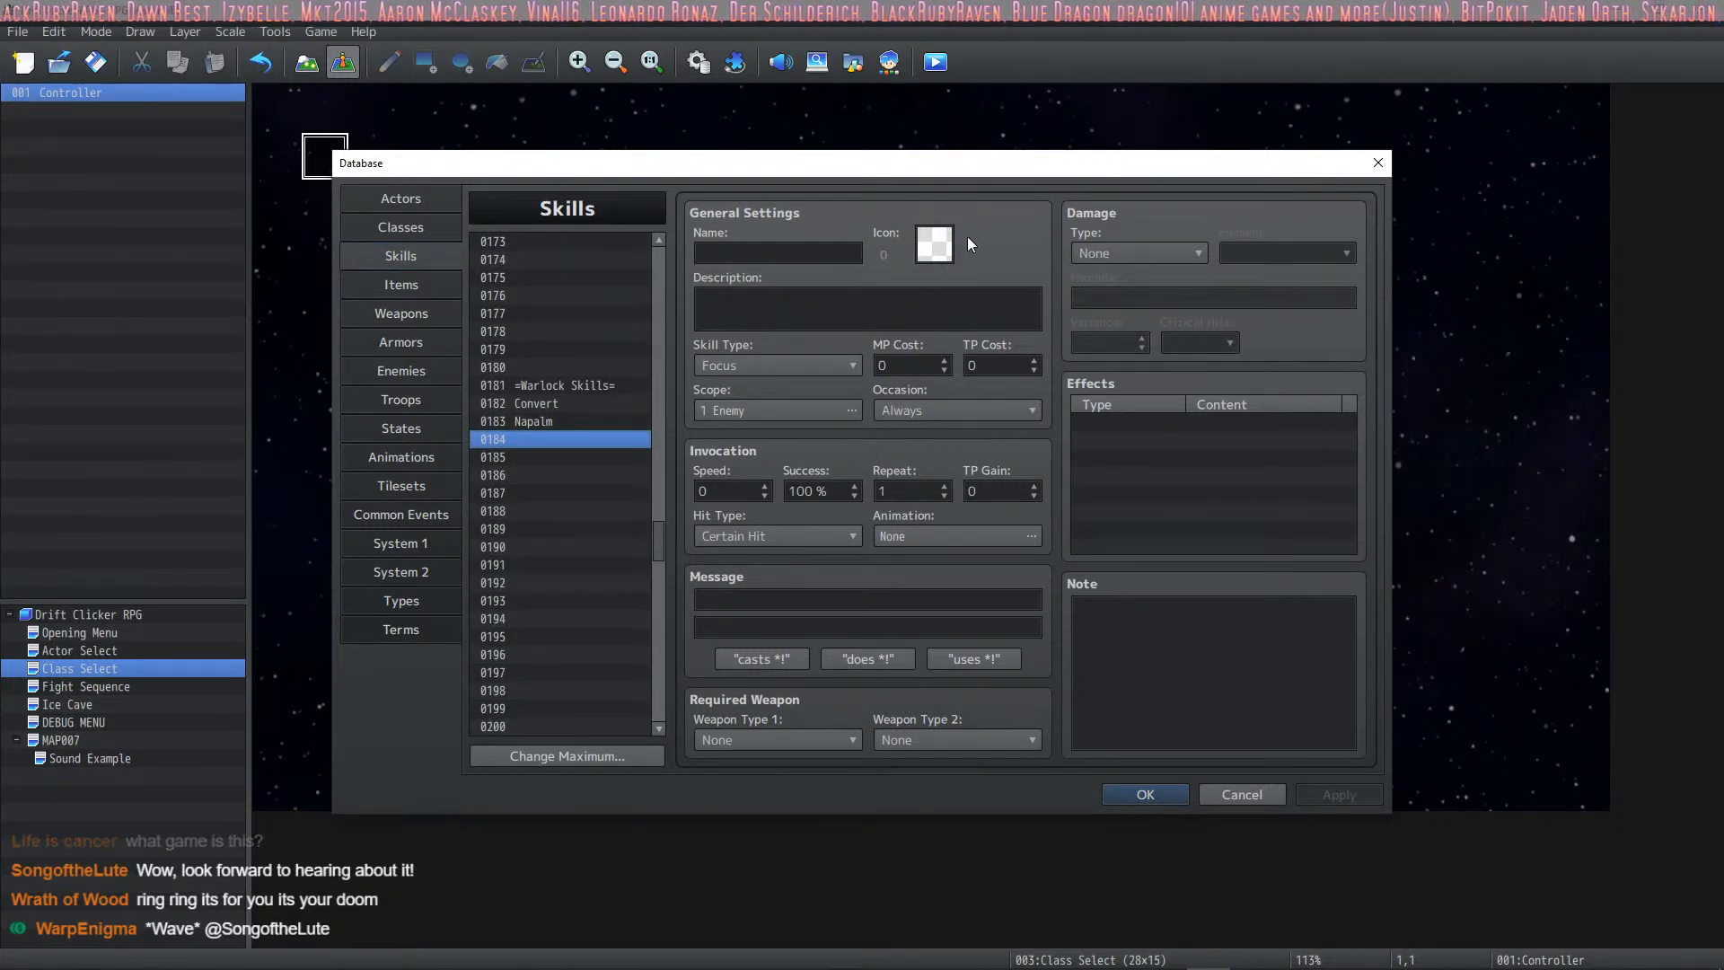
double_click(934, 244)
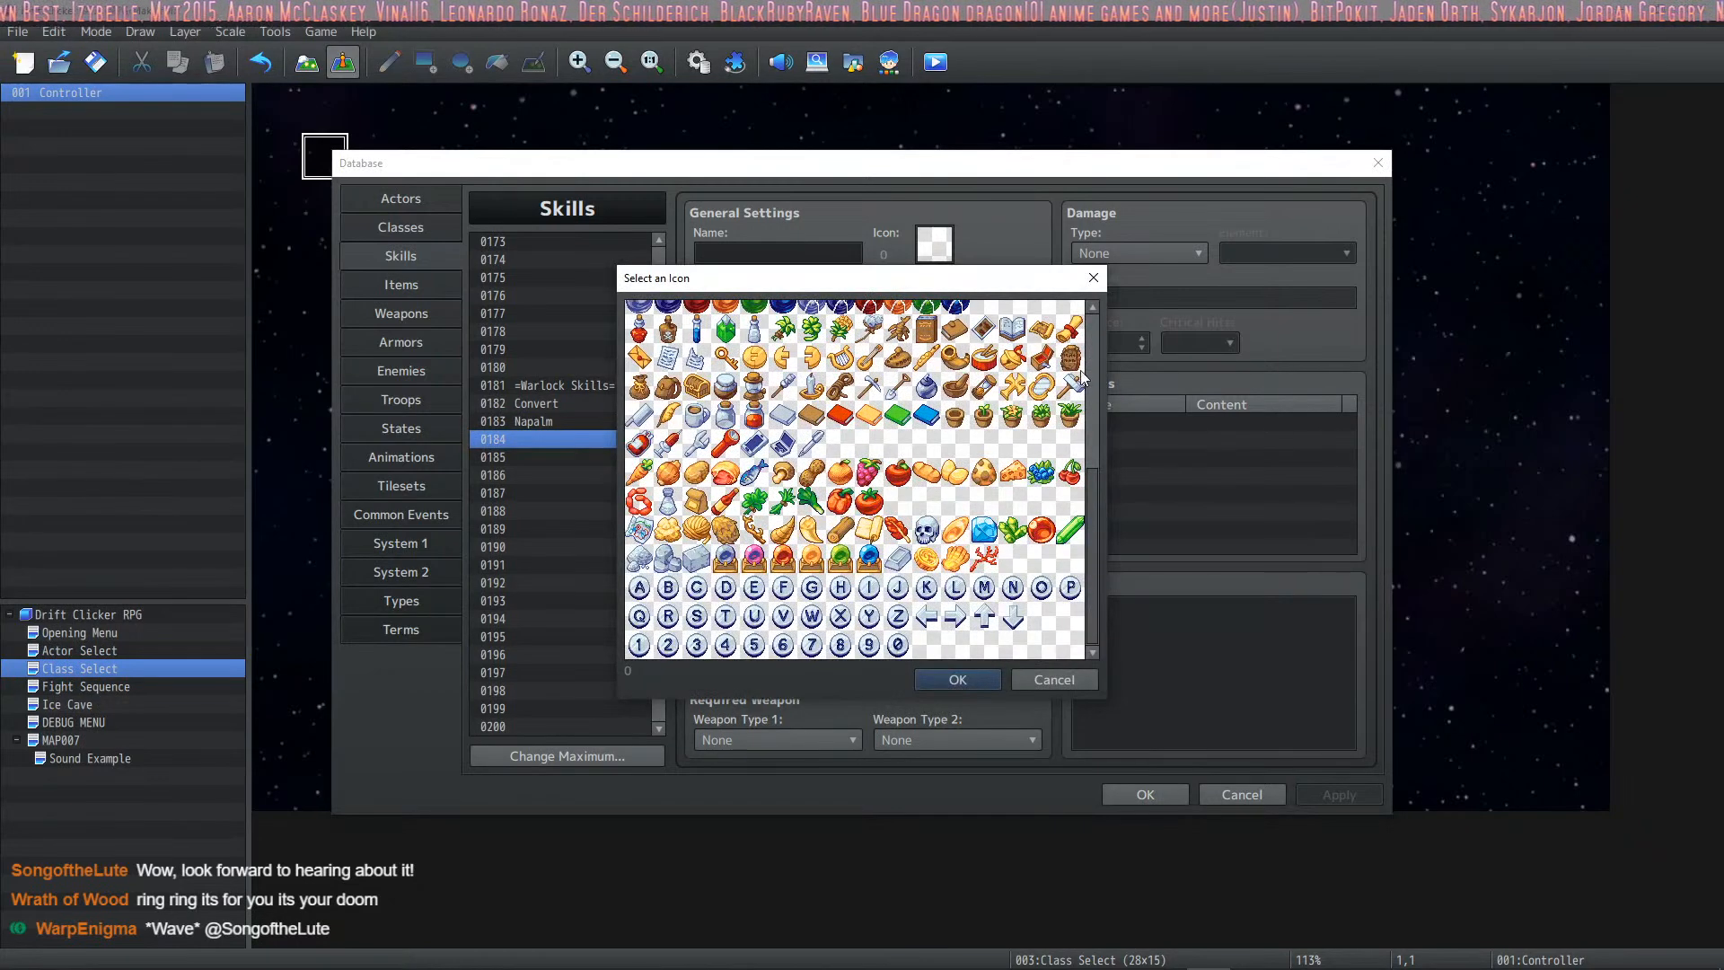
double_click(1070, 358)
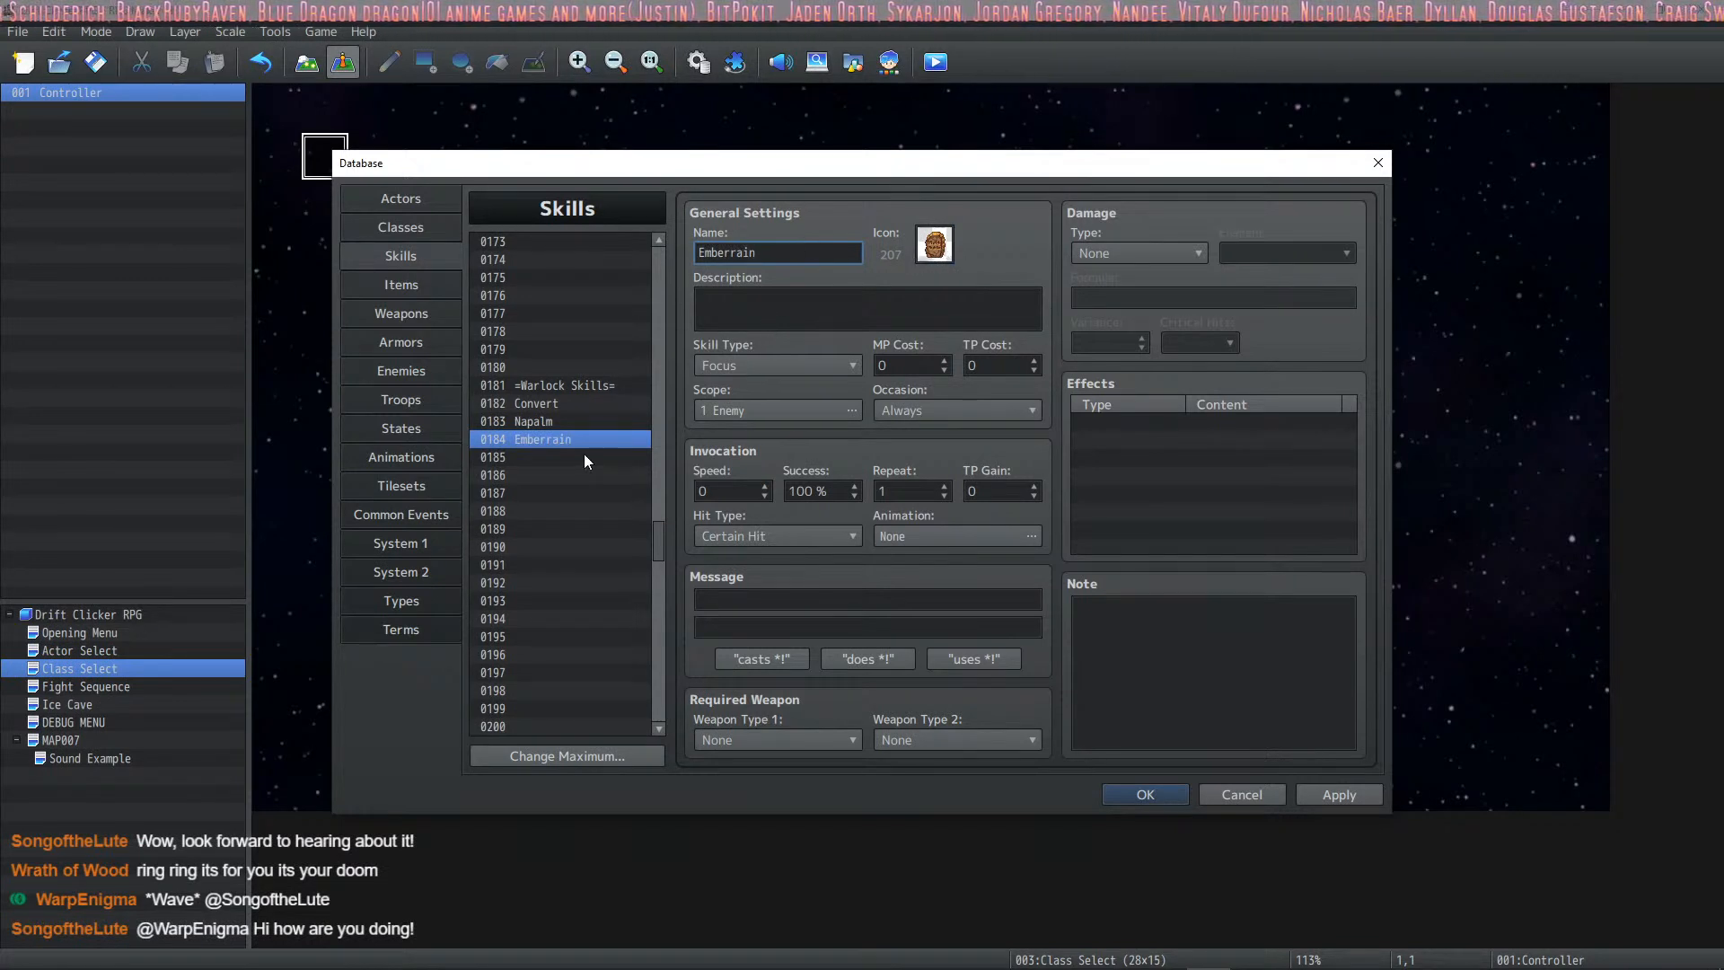
Step: Set the damage type of skill 0184 to HP Damage and its element to Ice
scroll(622, 458, "down", 5)
mouse_move(656, 553)
left_mouse_down()
mouse_move(656, 607)
mouse_move(669, 316)
mouse_move(649, 476)
mouse_move(665, 524)
left_mouse_up()
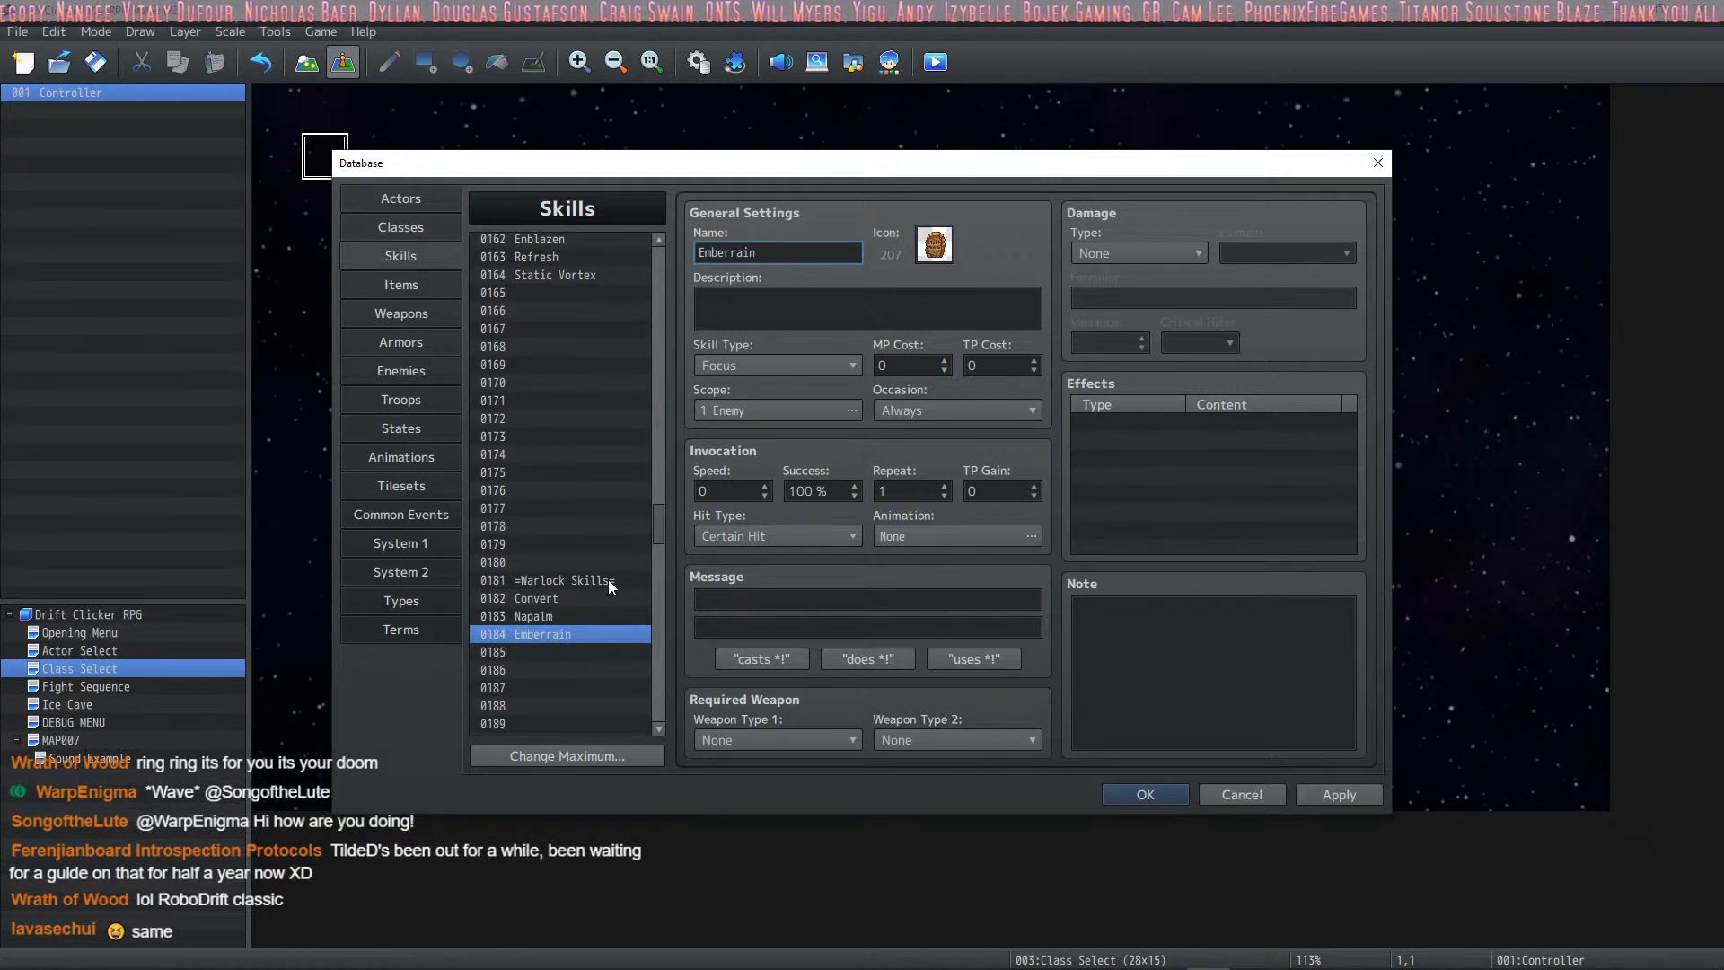
mouse_move(654, 524)
left_mouse_down()
mouse_move(666, 355)
mouse_move(654, 542)
left_mouse_up()
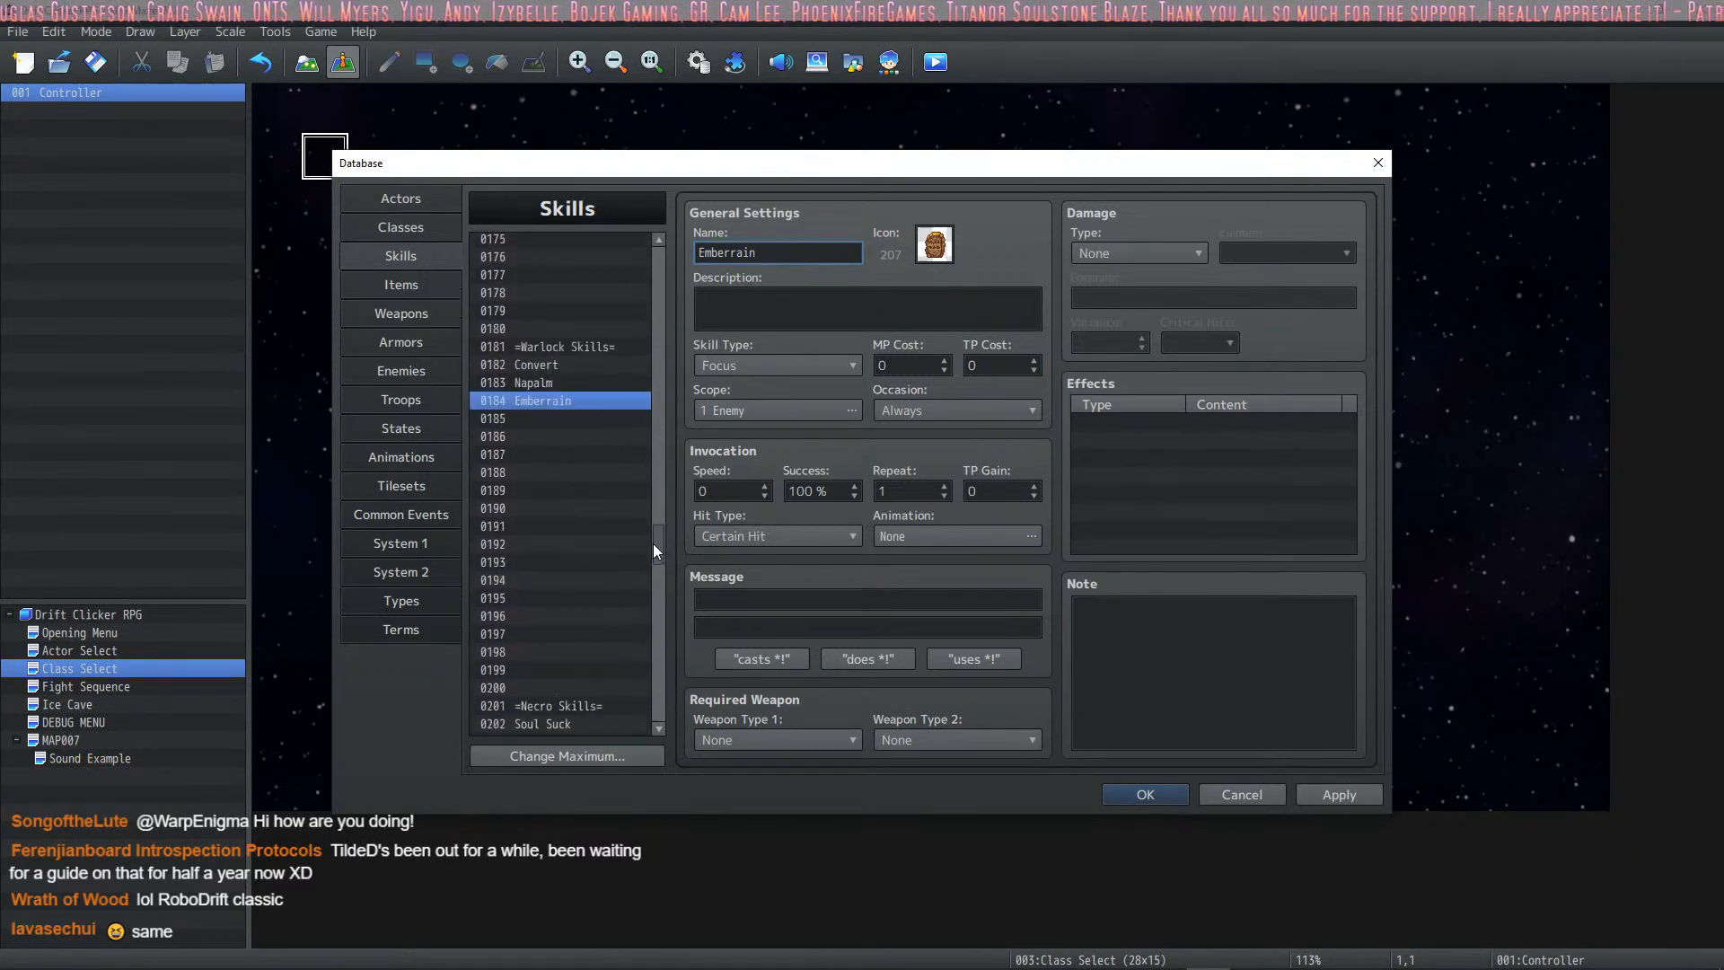
left_click(1117, 252)
left_click(1122, 285)
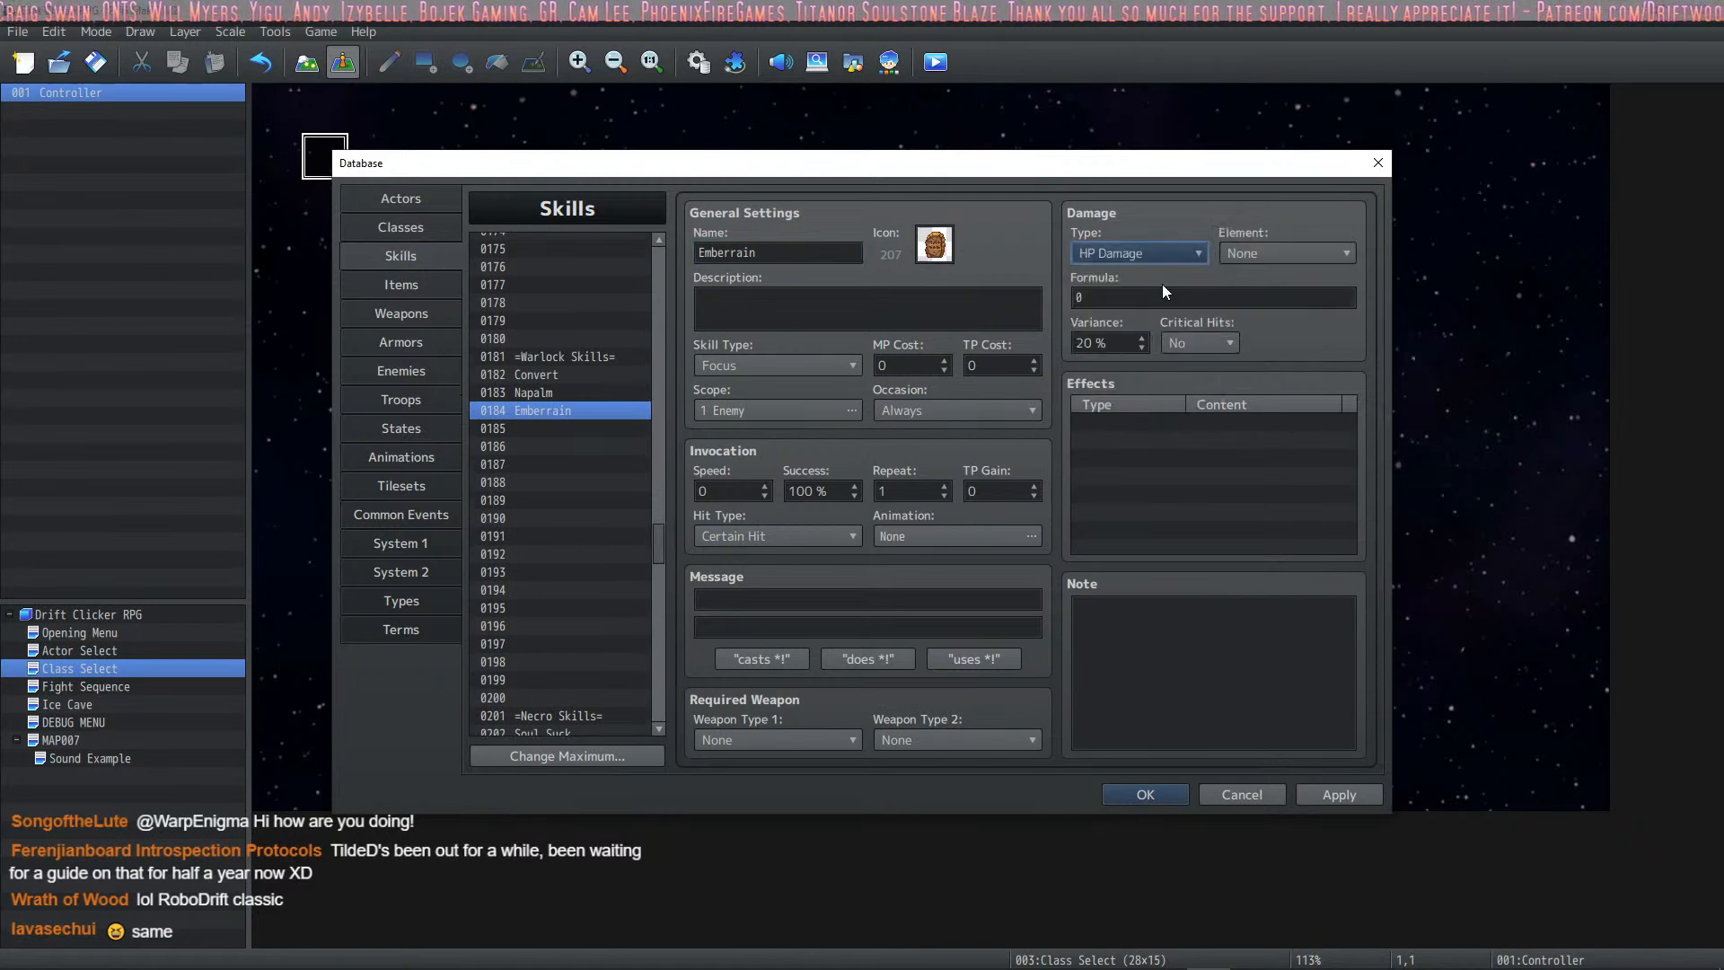
left_click(1252, 253)
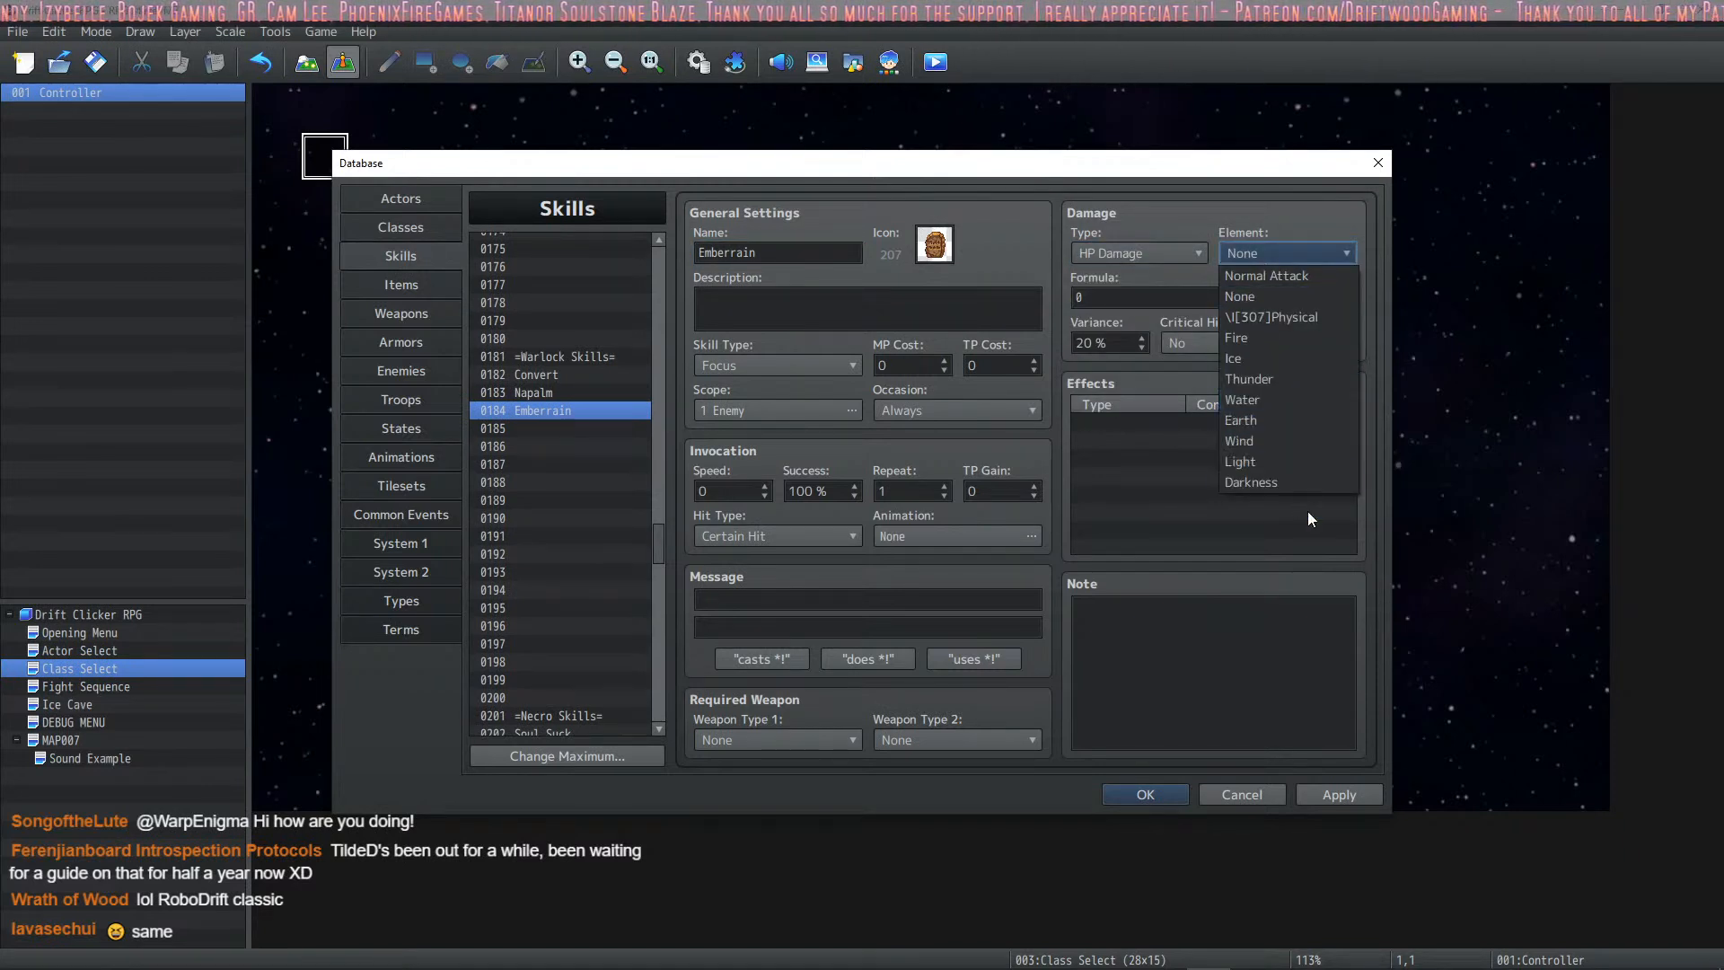
left_click(1302, 352)
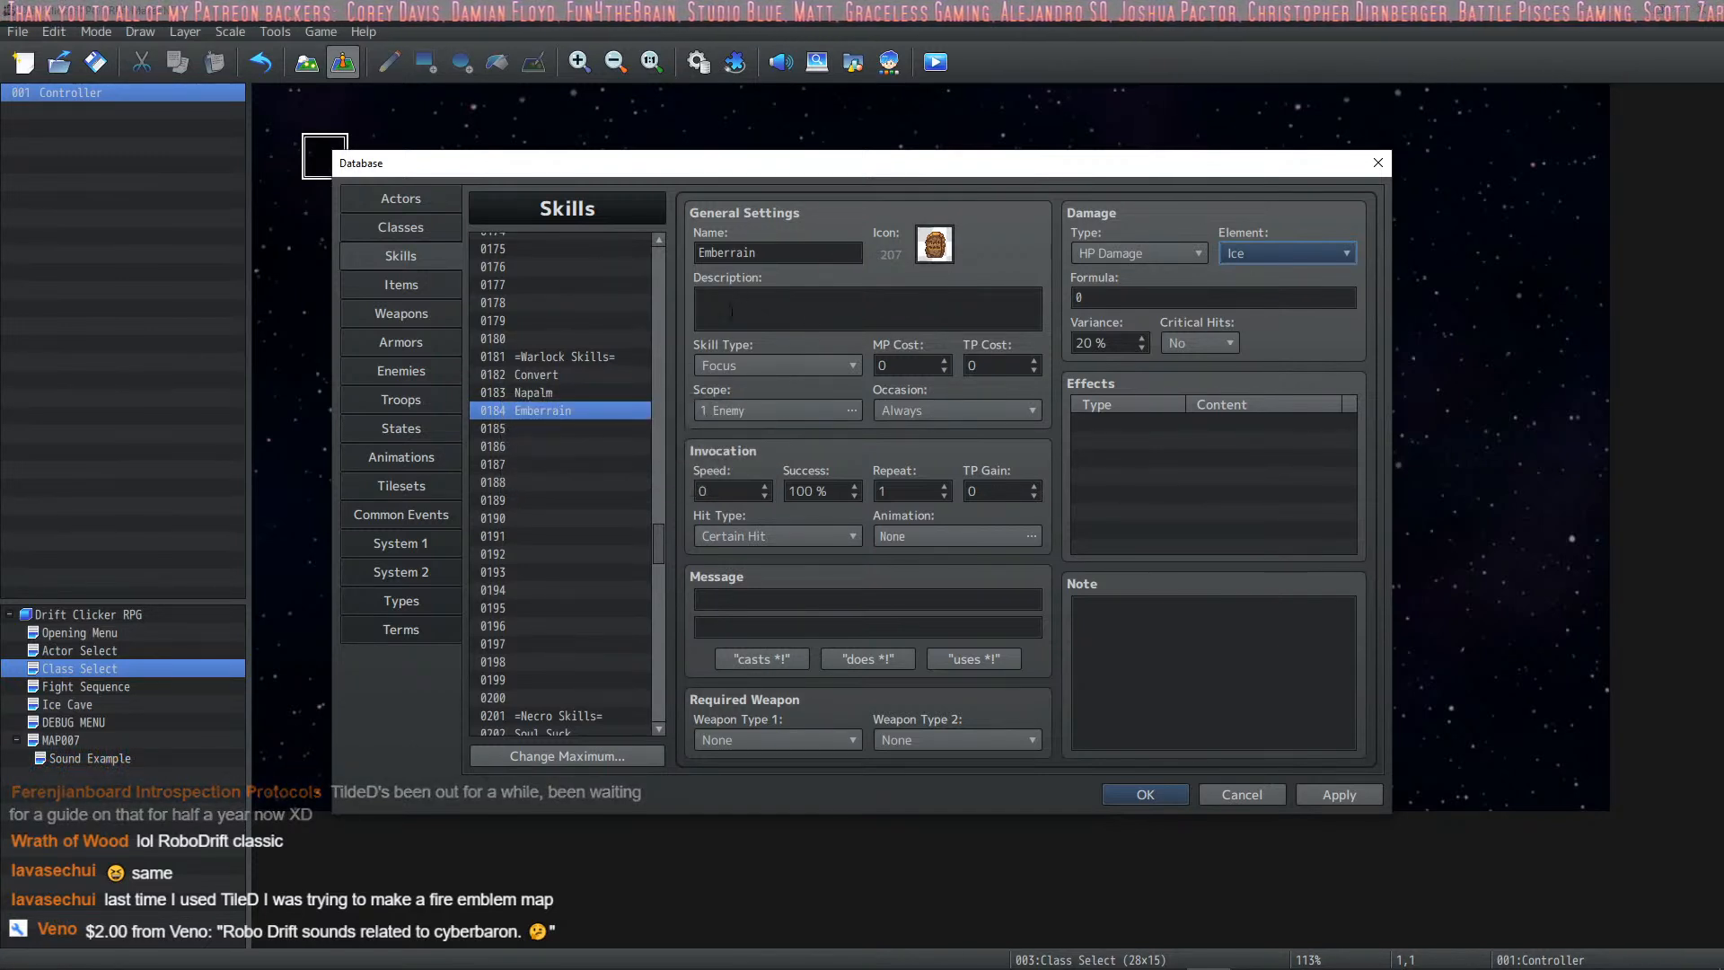
Step: Rename skill 0184 to Frigid Rain and apply the changes
double_click(767, 253)
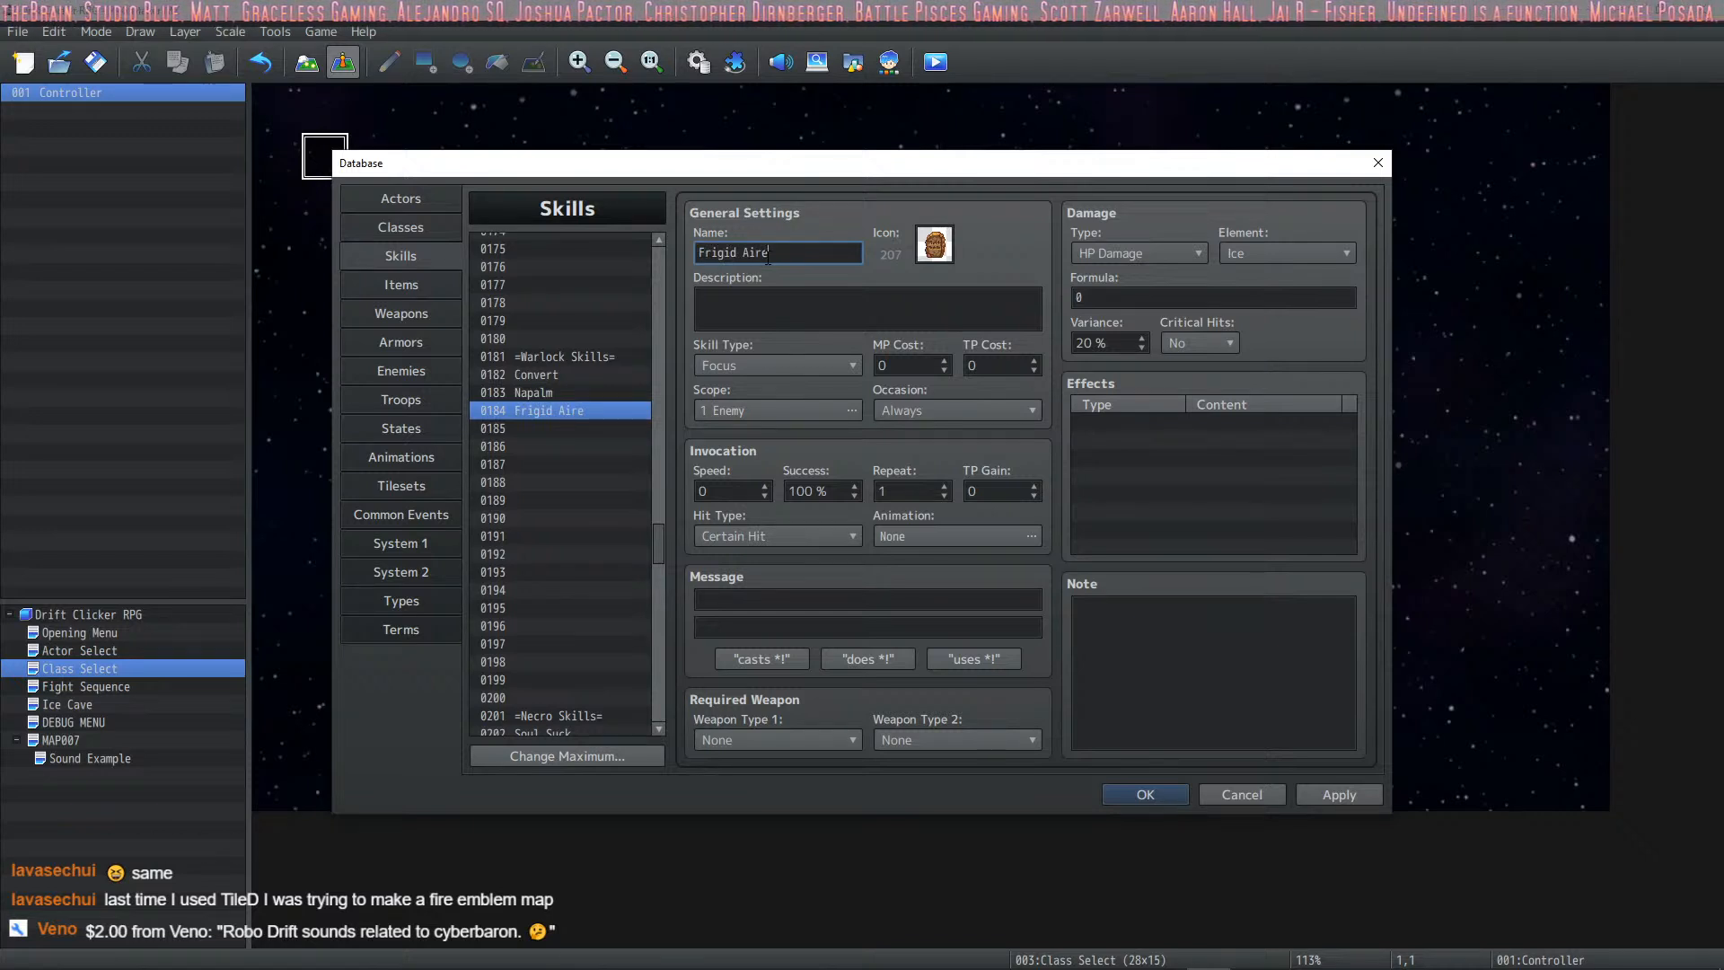
key("BackSpace")
key("BackSpace")
key("BackSpace")
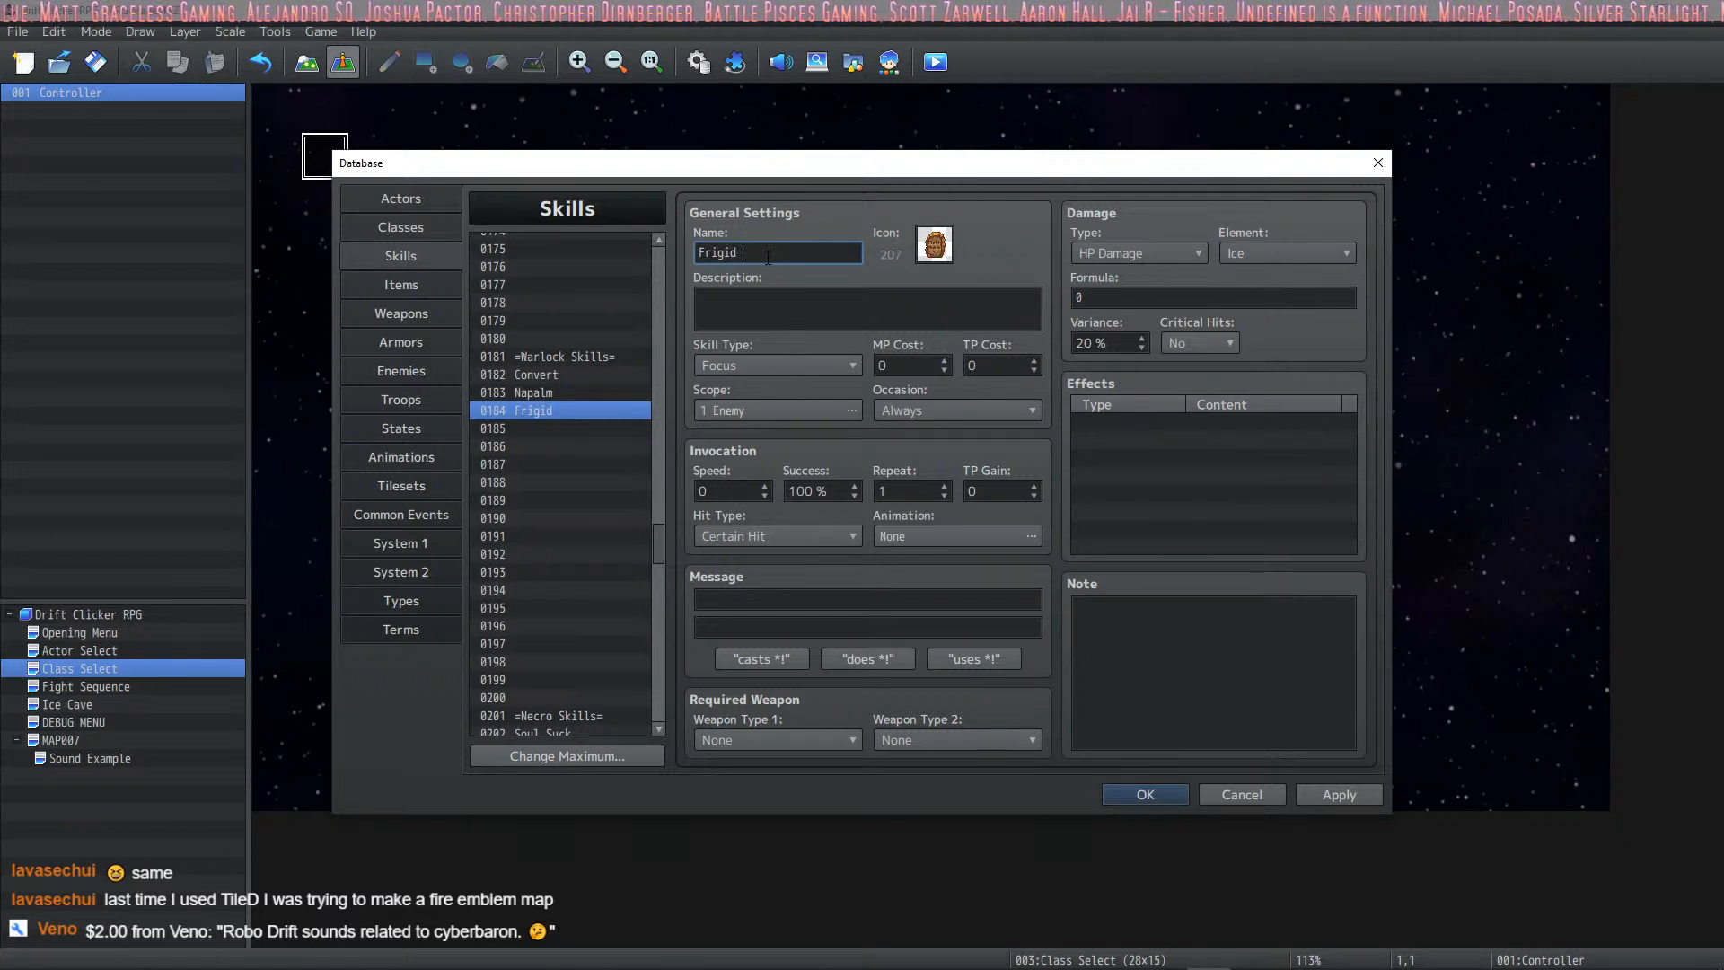
type("Rain")
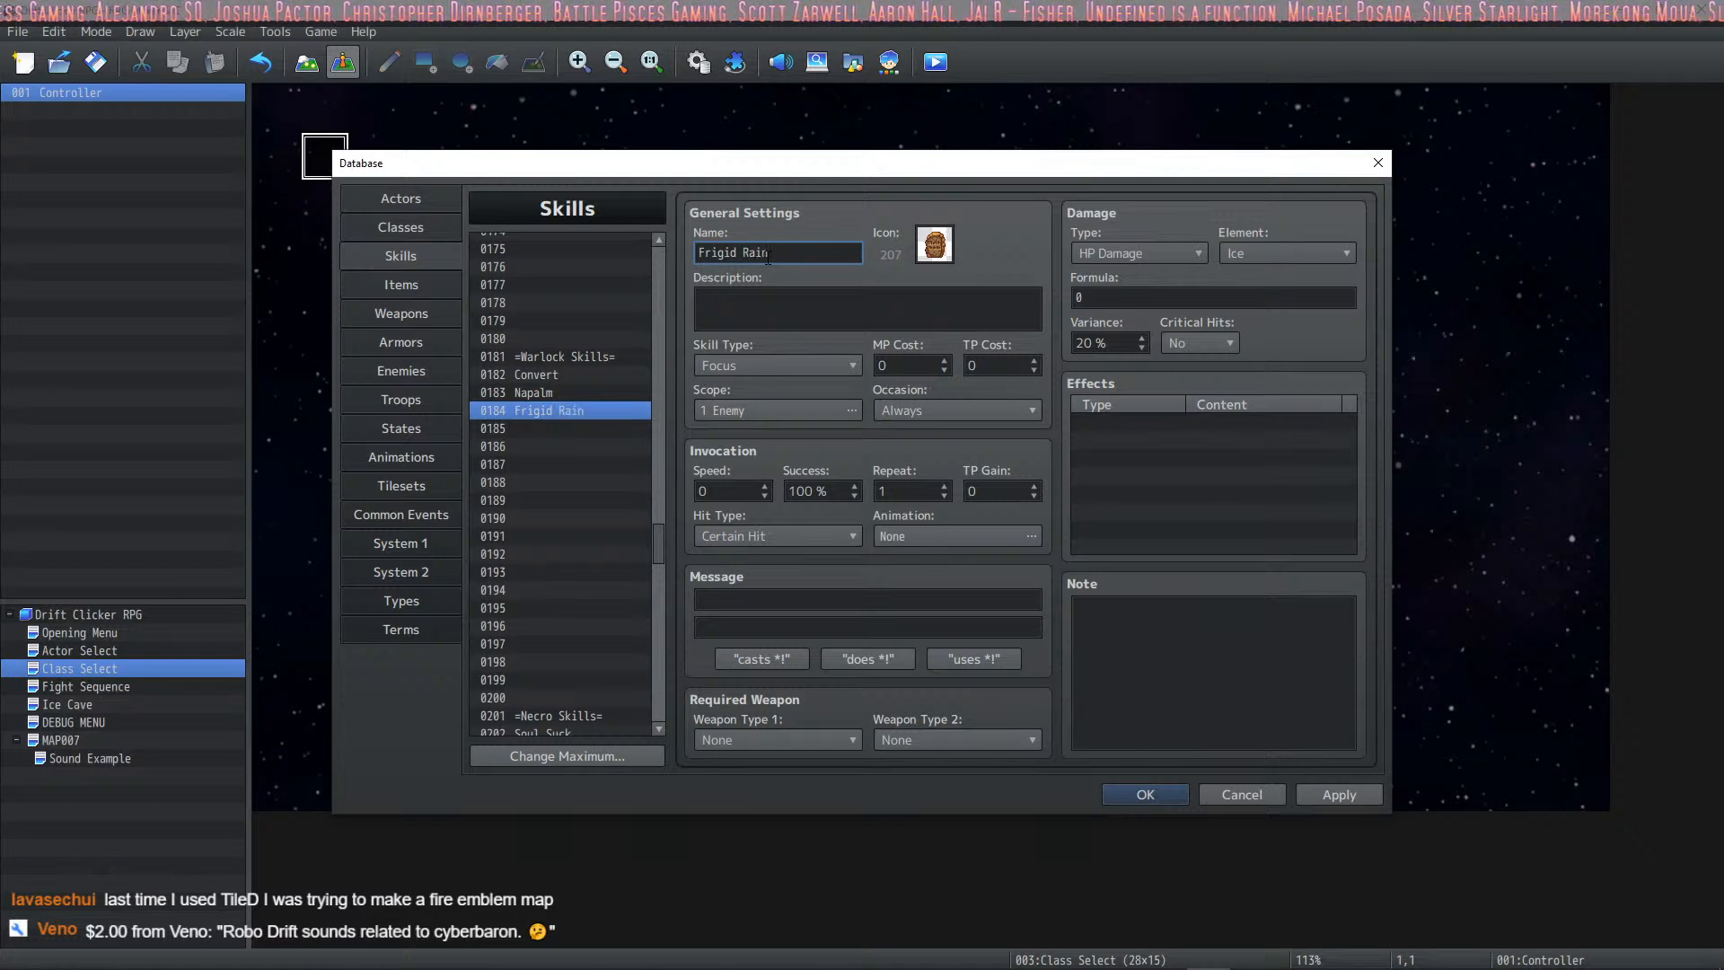
key("BackSpace")
key("BackSpace")
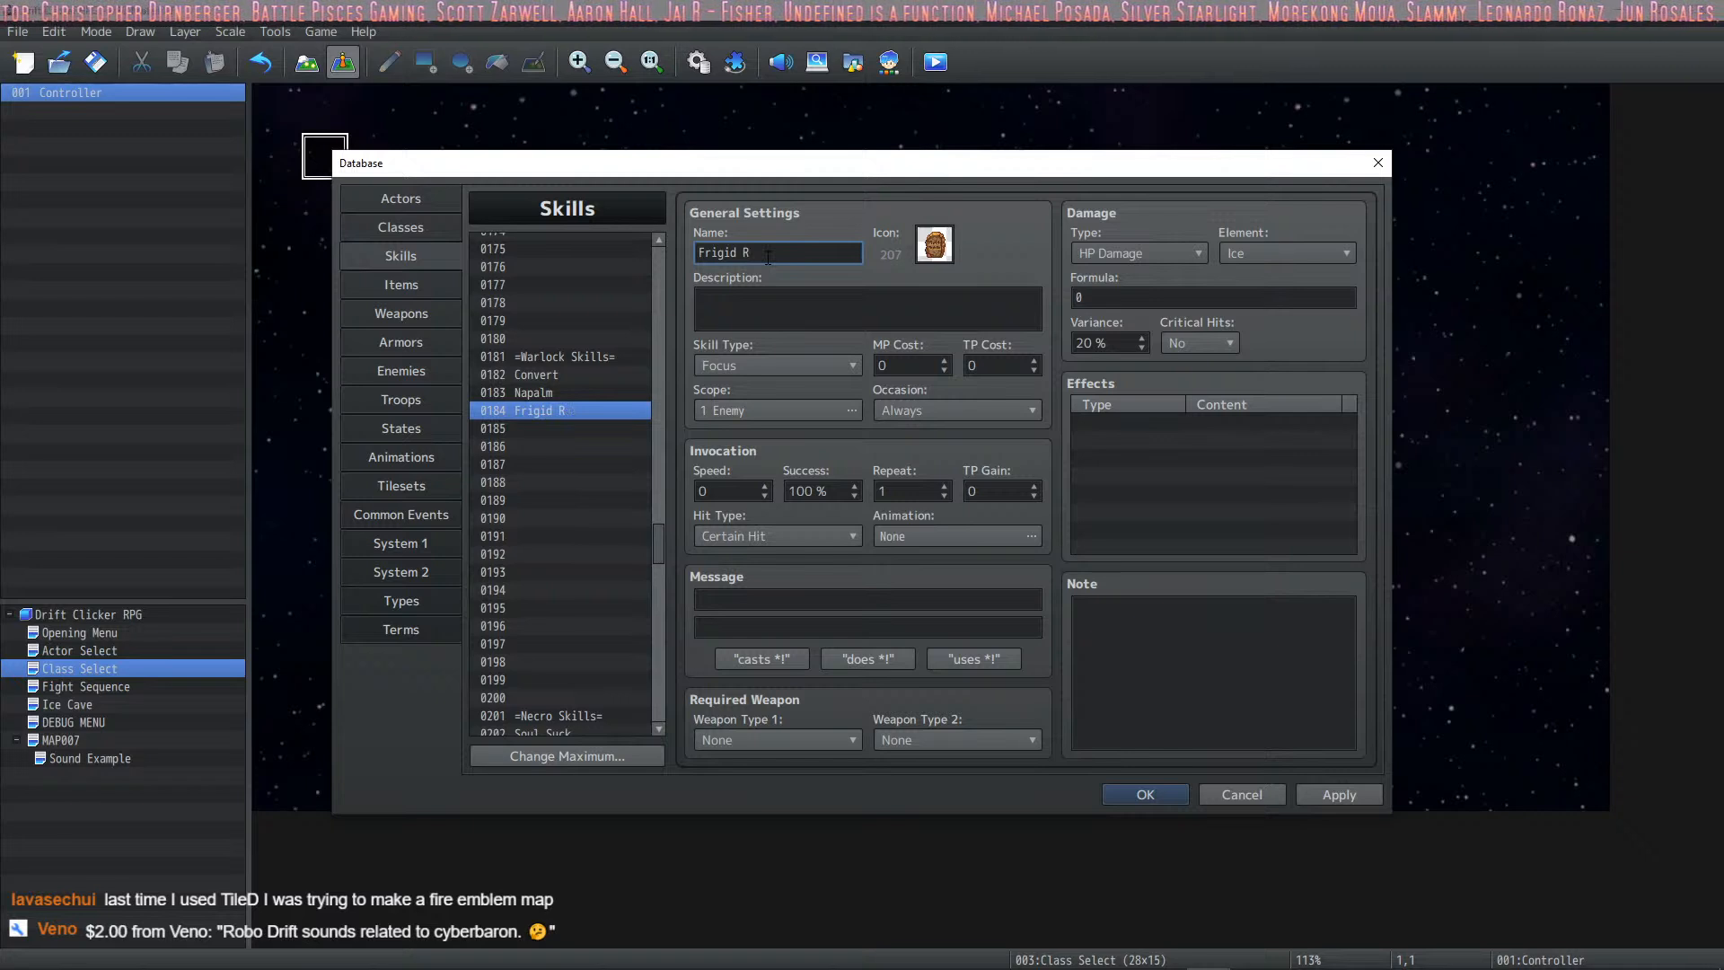
type("ain")
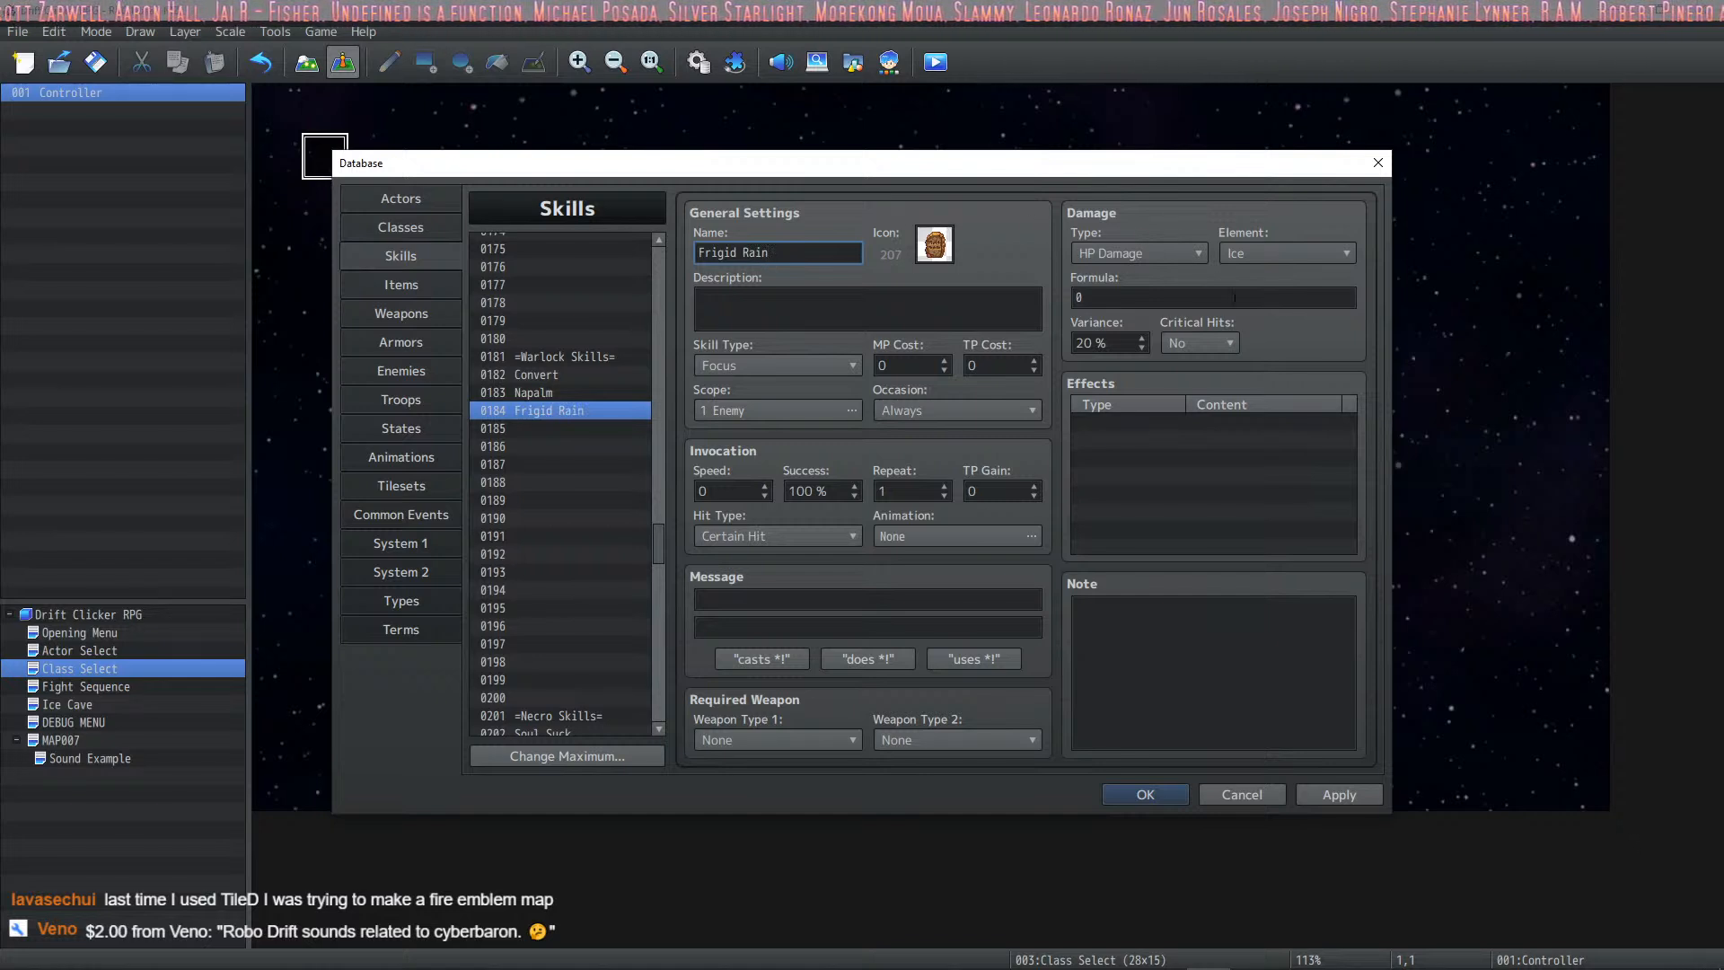
left_click(1326, 794)
triple_click(808, 255)
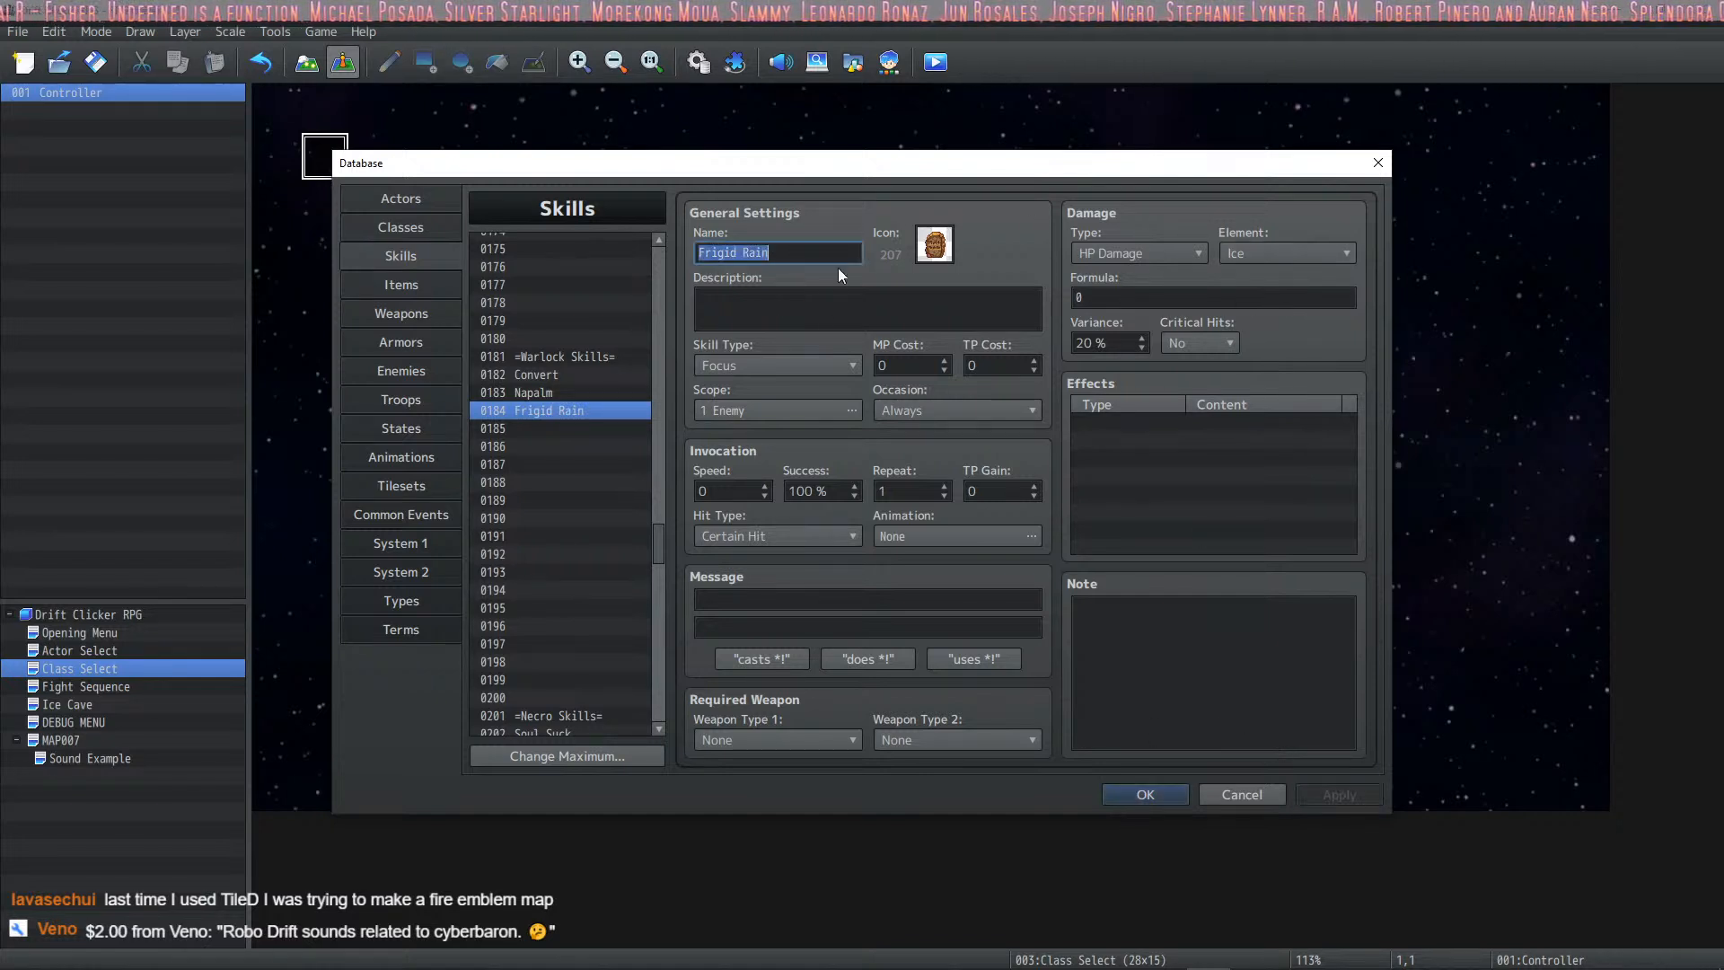
Step: Copy the <Multi-Element: x> notetag from the VisuMZ_1_ElementStatusCore plugin help into the Frigid Rain skill's note
right_click(1169, 641)
left_click(1216, 827)
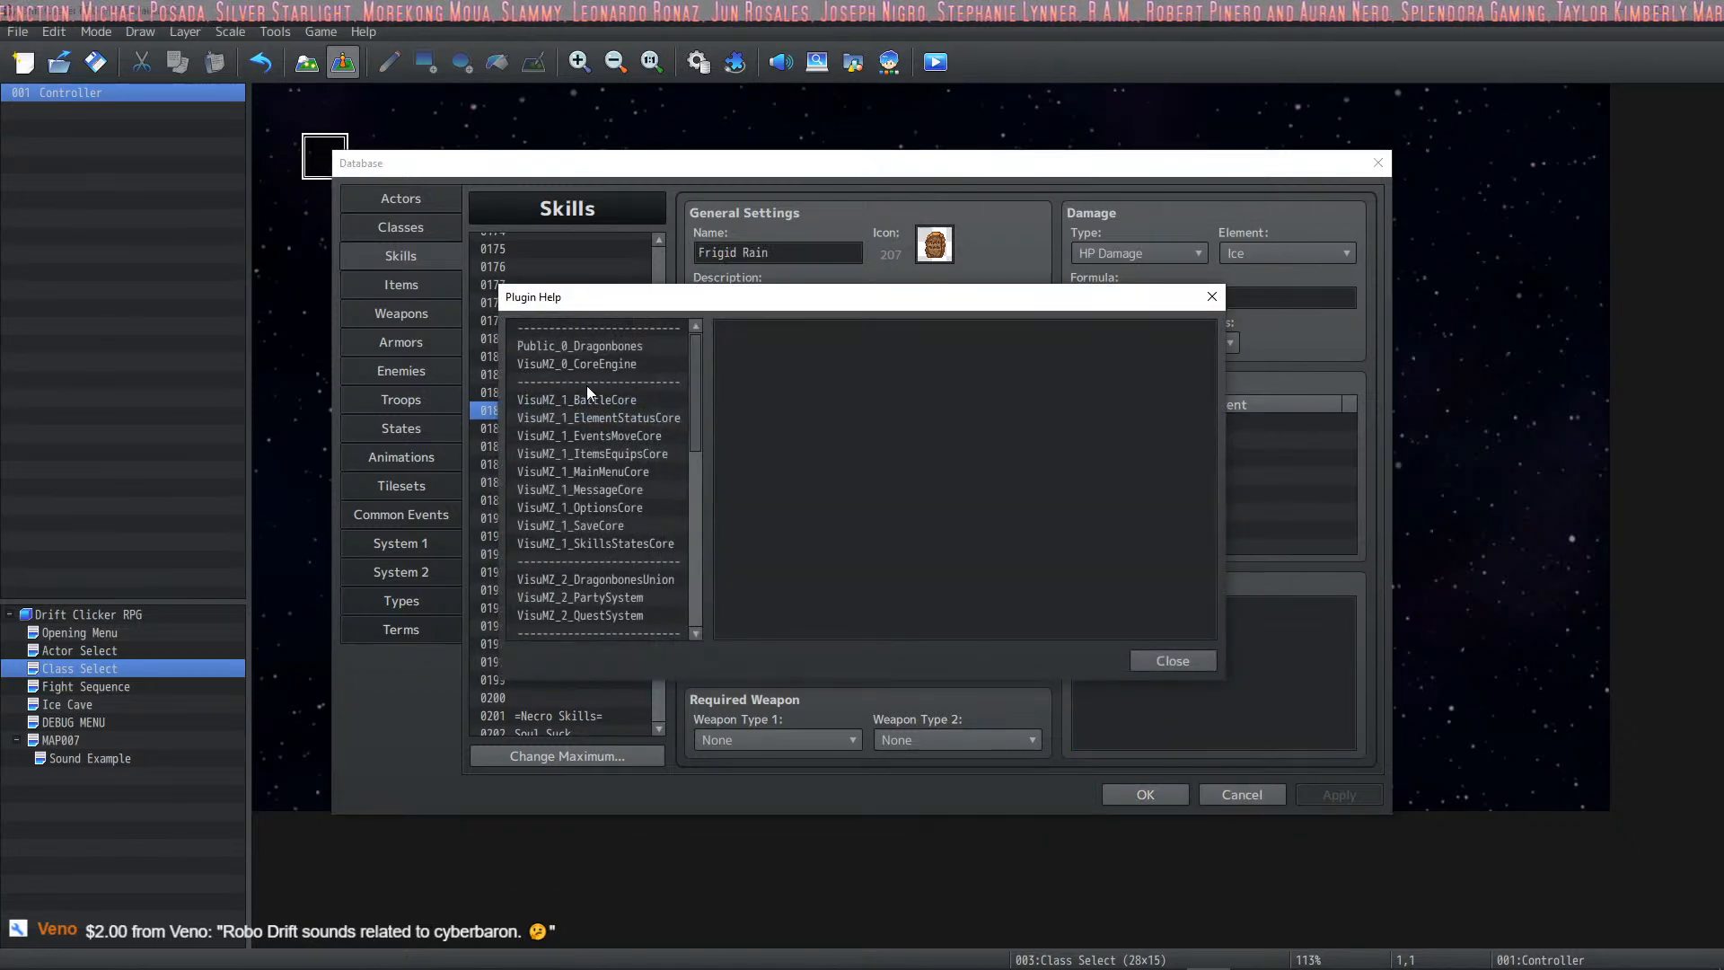
left_click(665, 413)
scroll(958, 502, "down", 5)
scroll(958, 502, "down", 10)
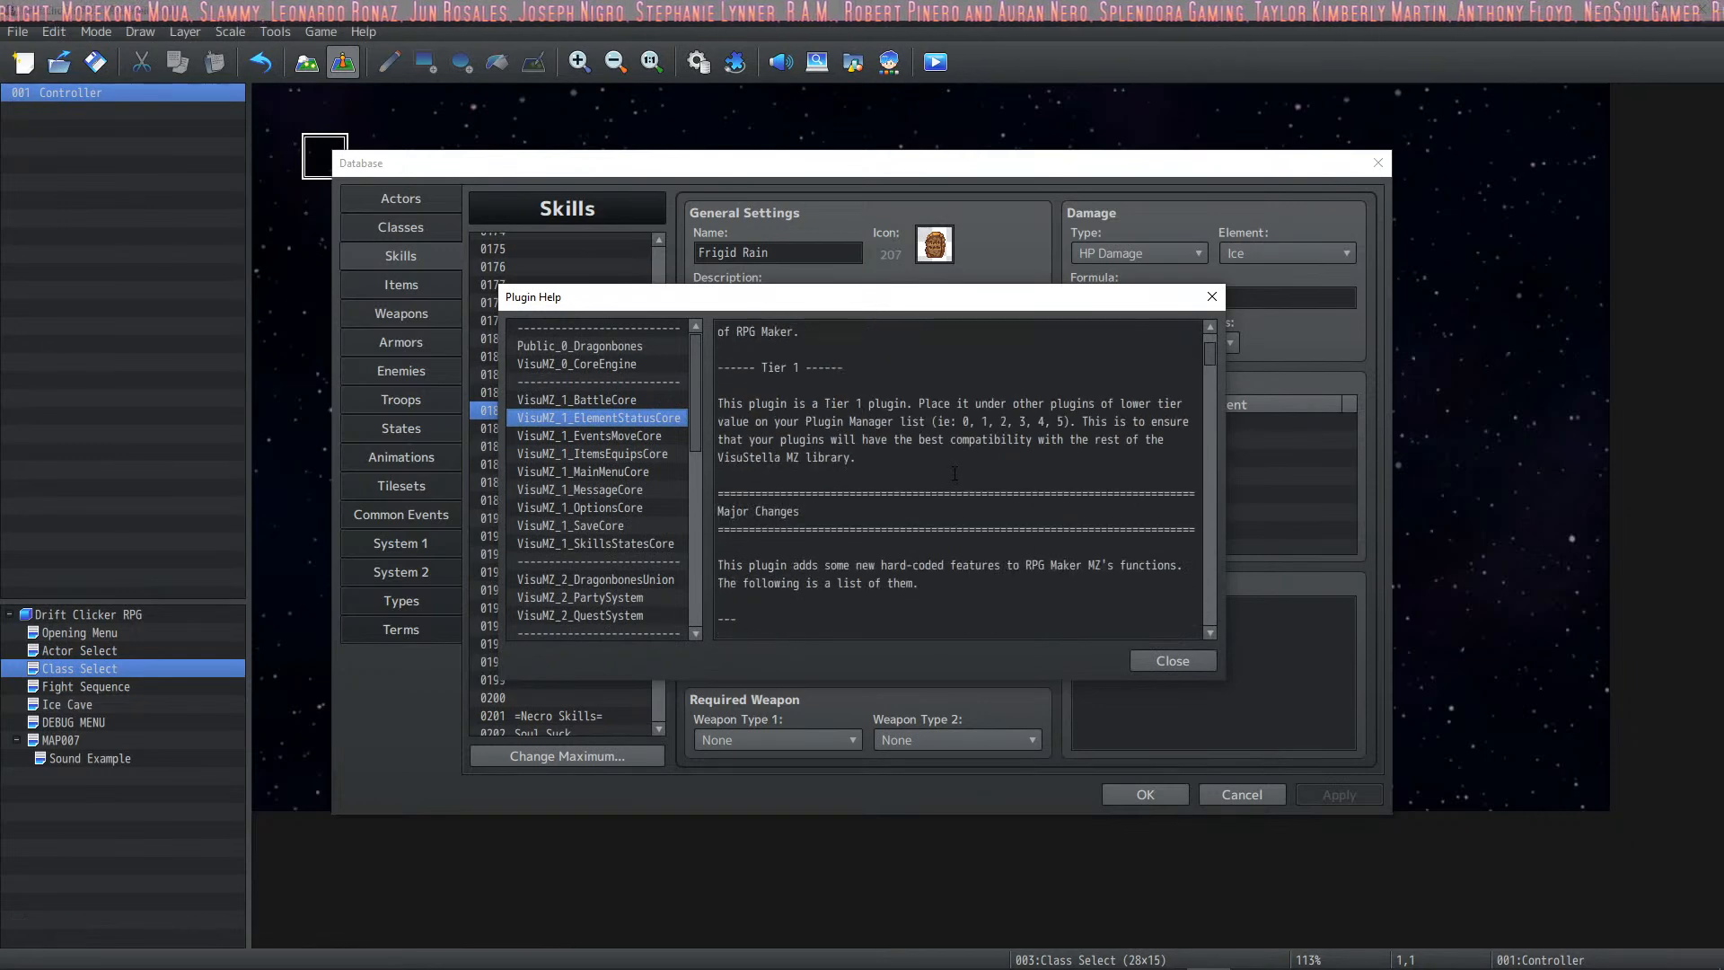
scroll(950, 476, "down", 8)
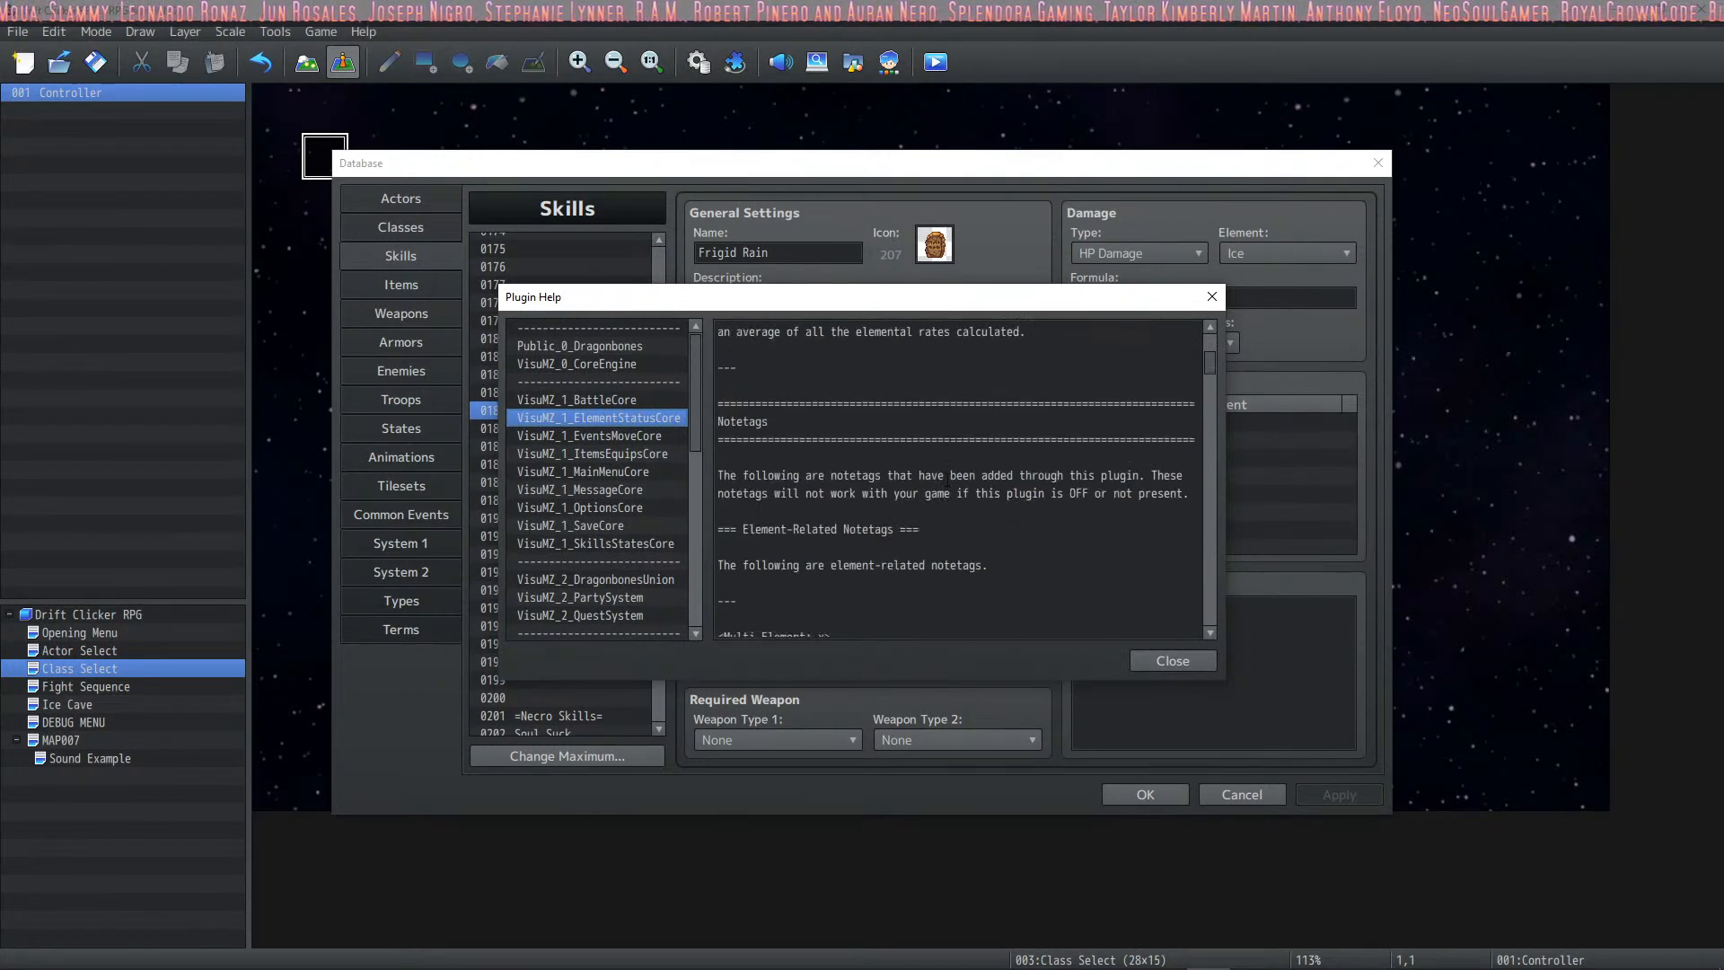
left_click_drag(832, 363, 716, 362)
key("ctrl+c")
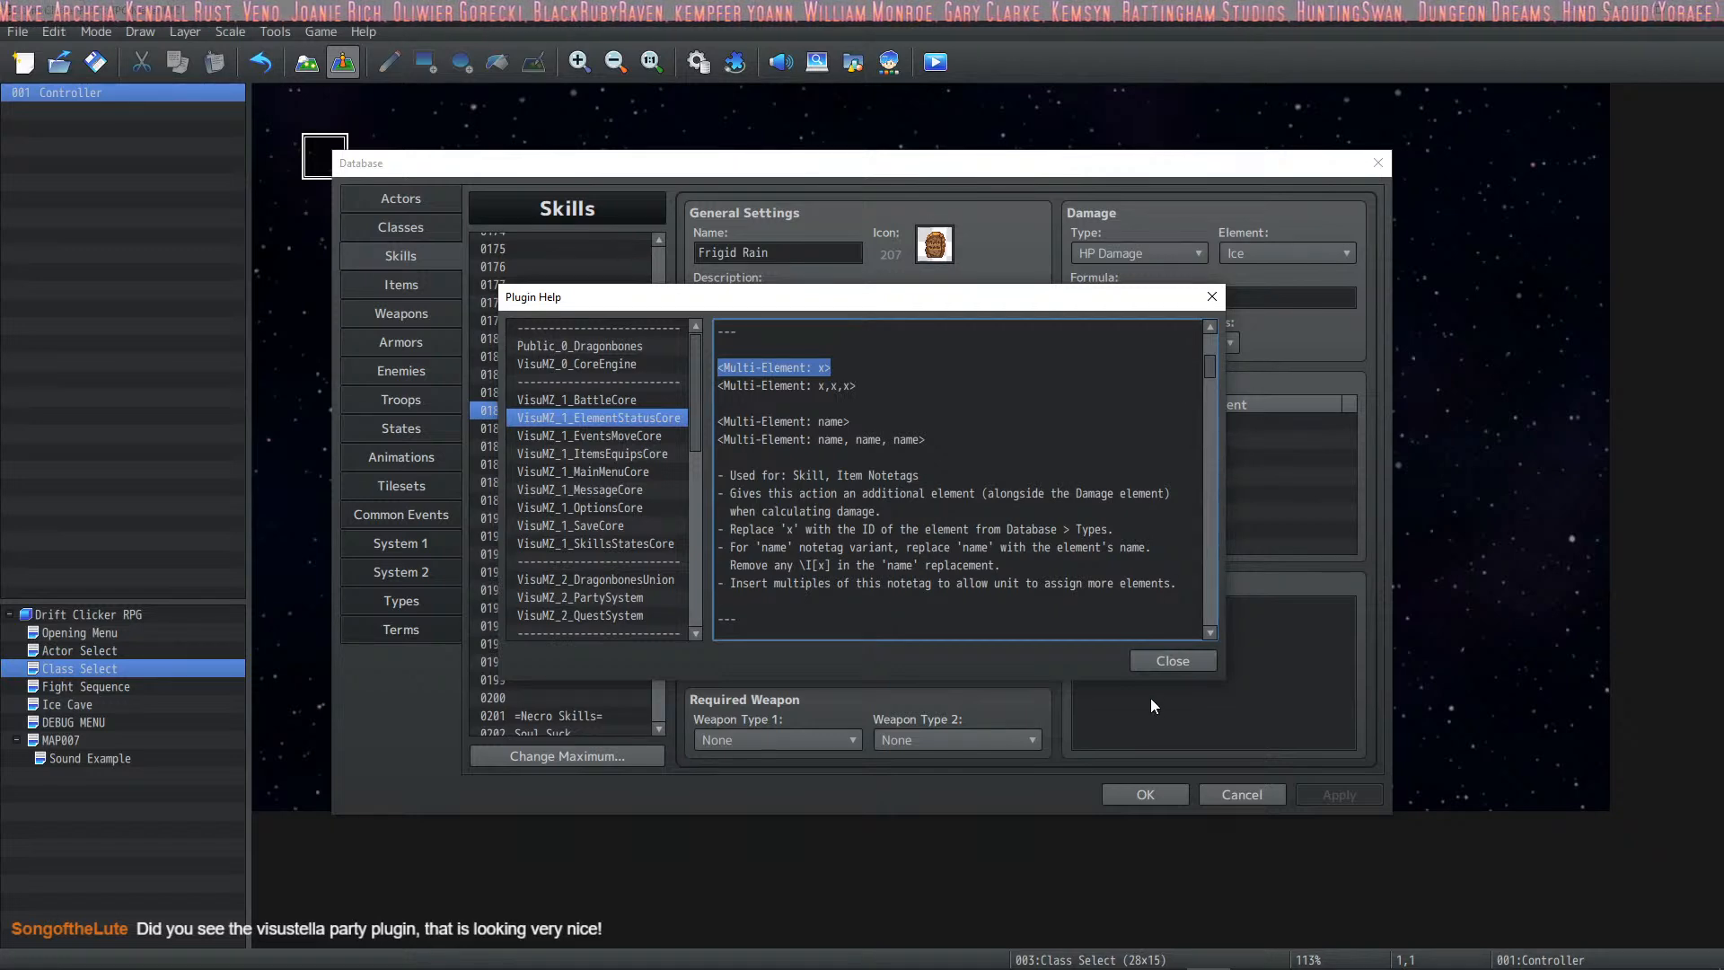
left_click(1173, 661)
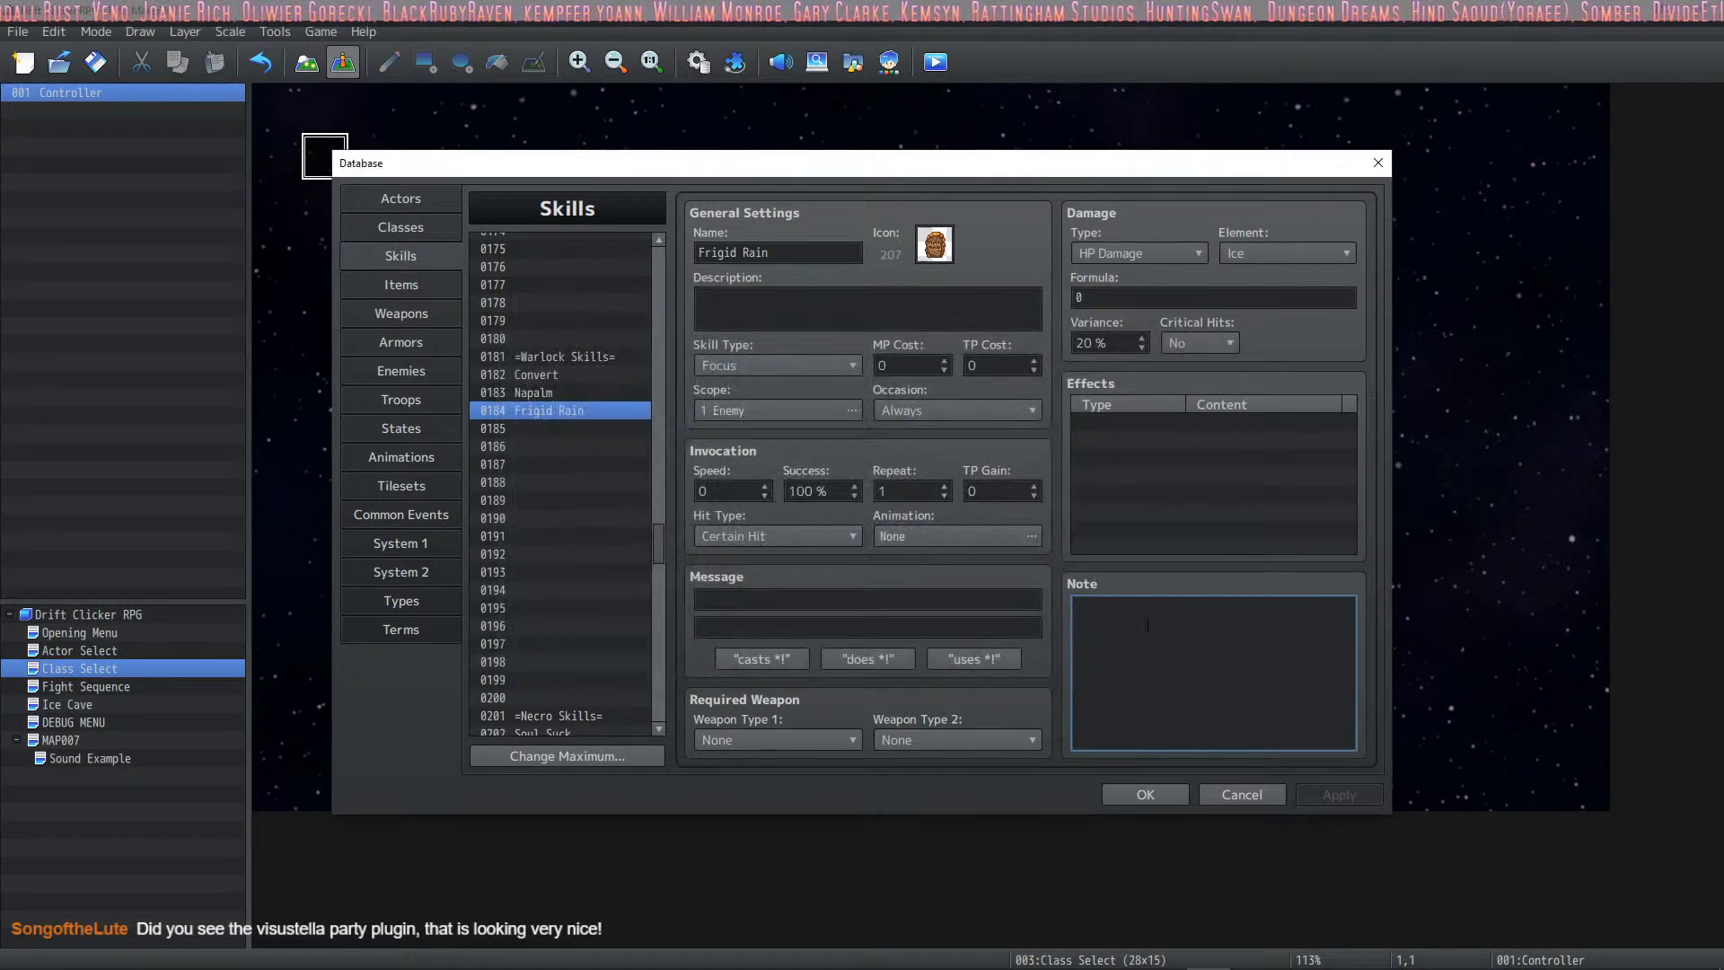
key("ctrl+v")
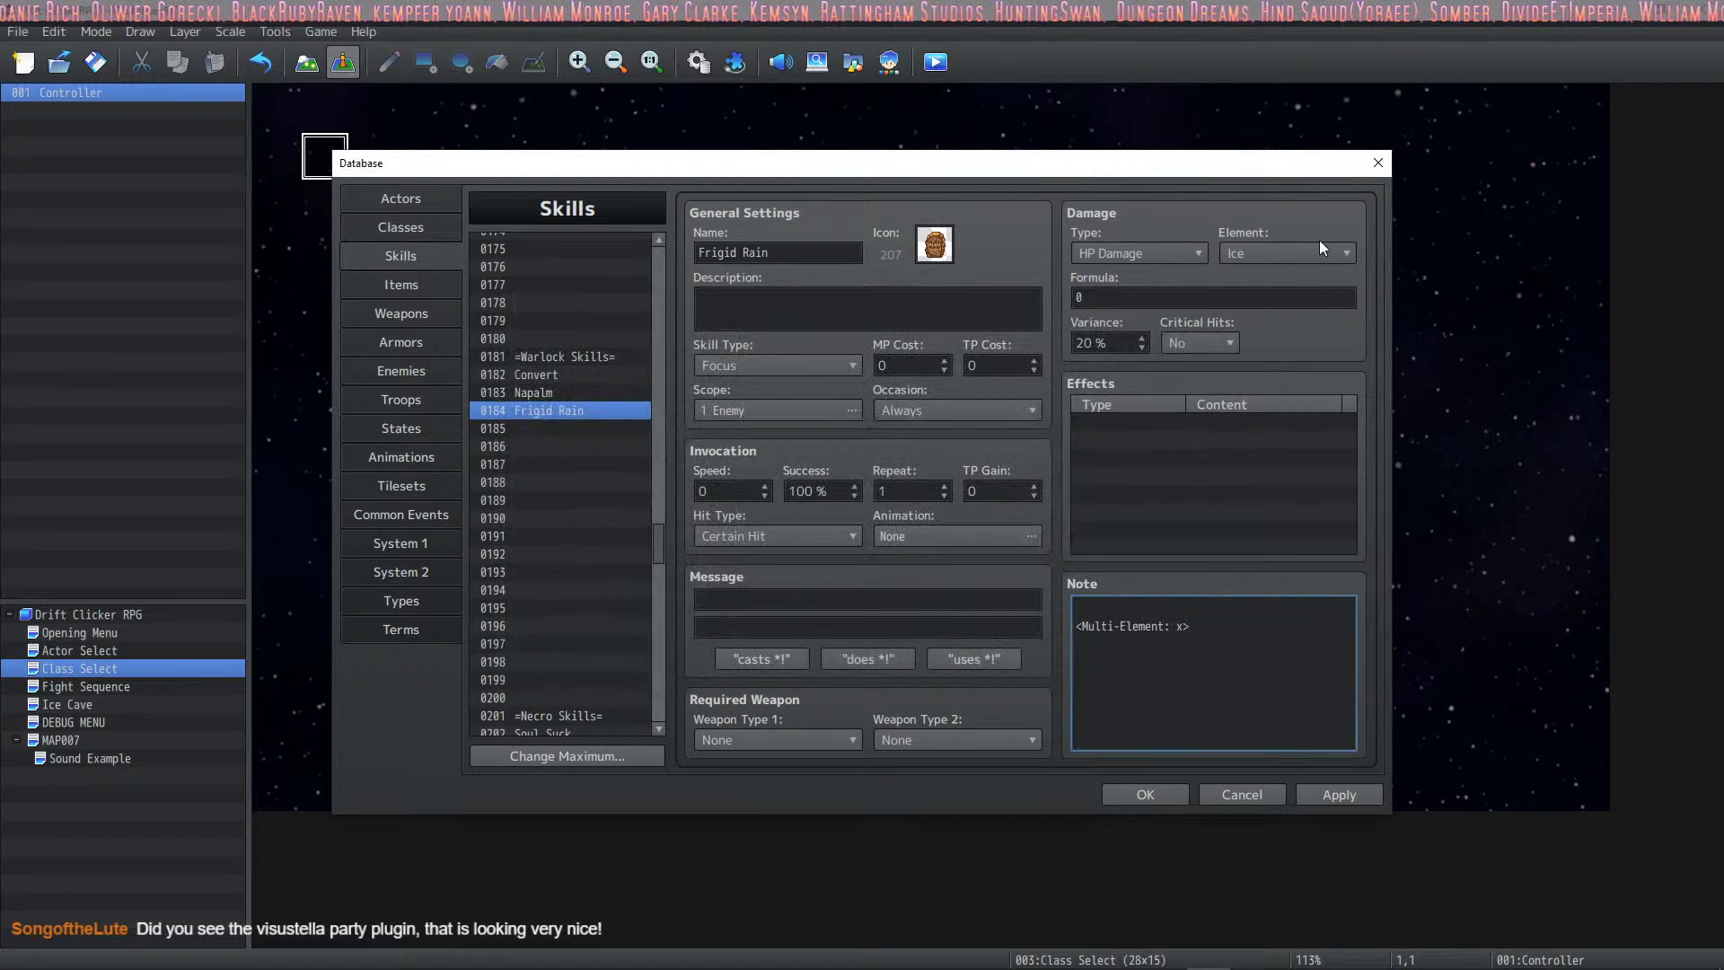
Step: Keep Ice as Frigid Rain's element, set its notetag to <Multi-Element: Water>, and apply the changes
left_click(1350, 255)
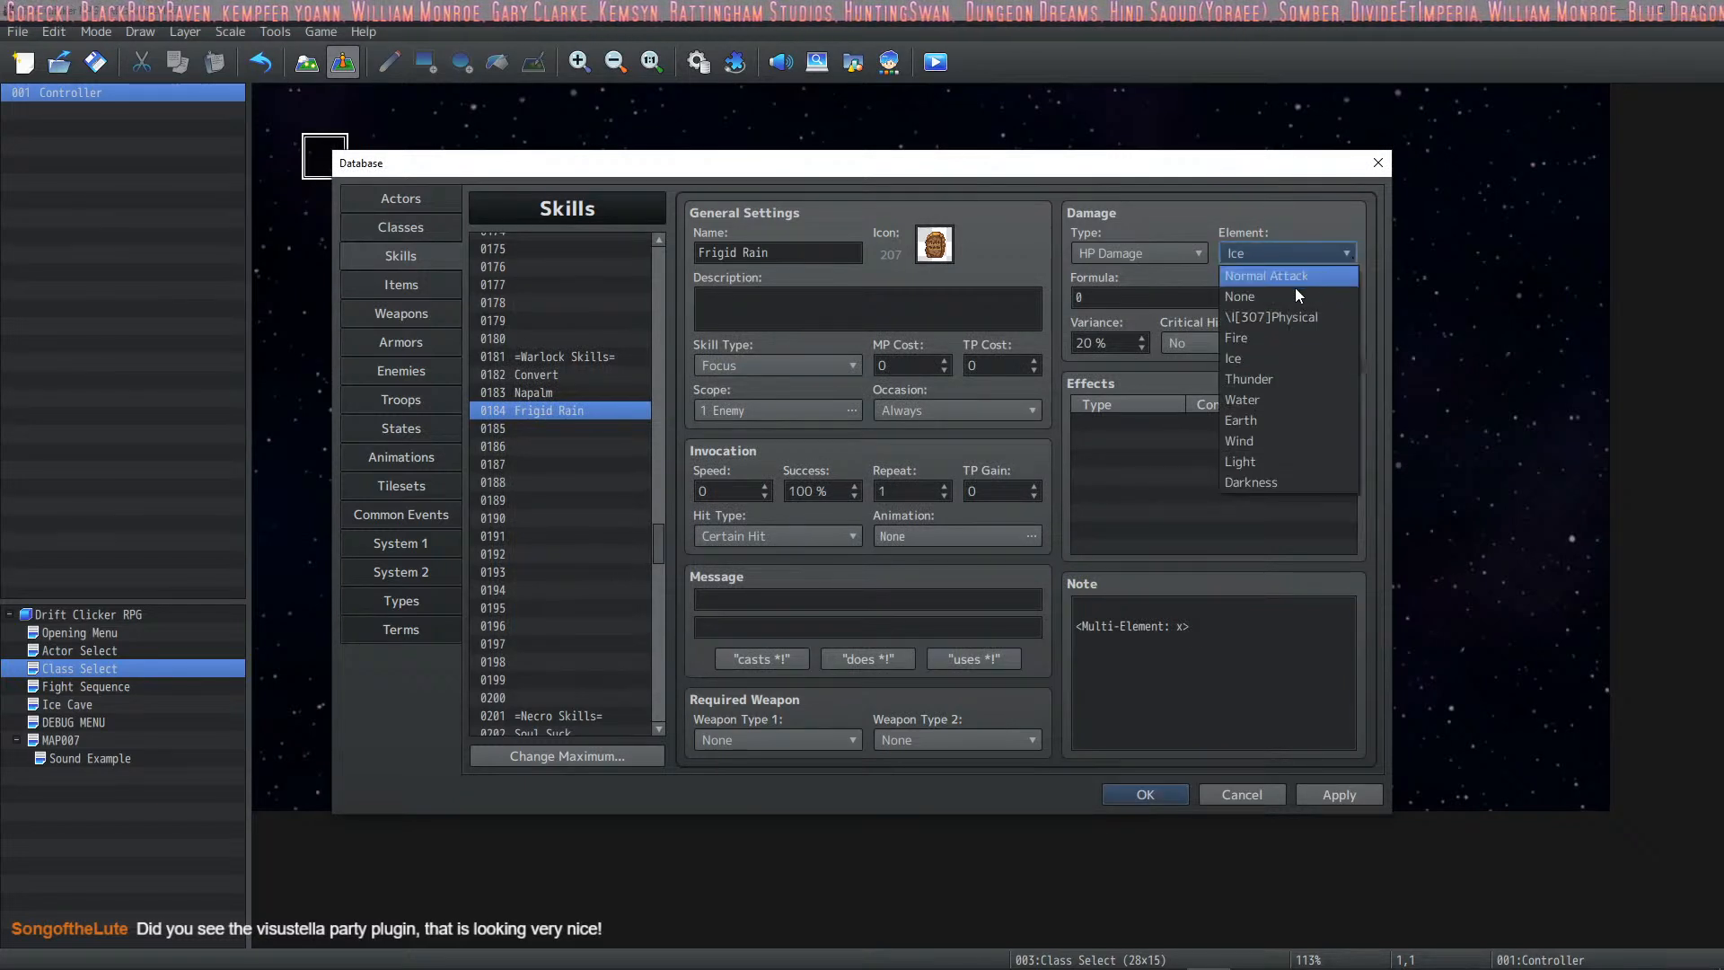
left_click(1258, 353)
double_click(1182, 626)
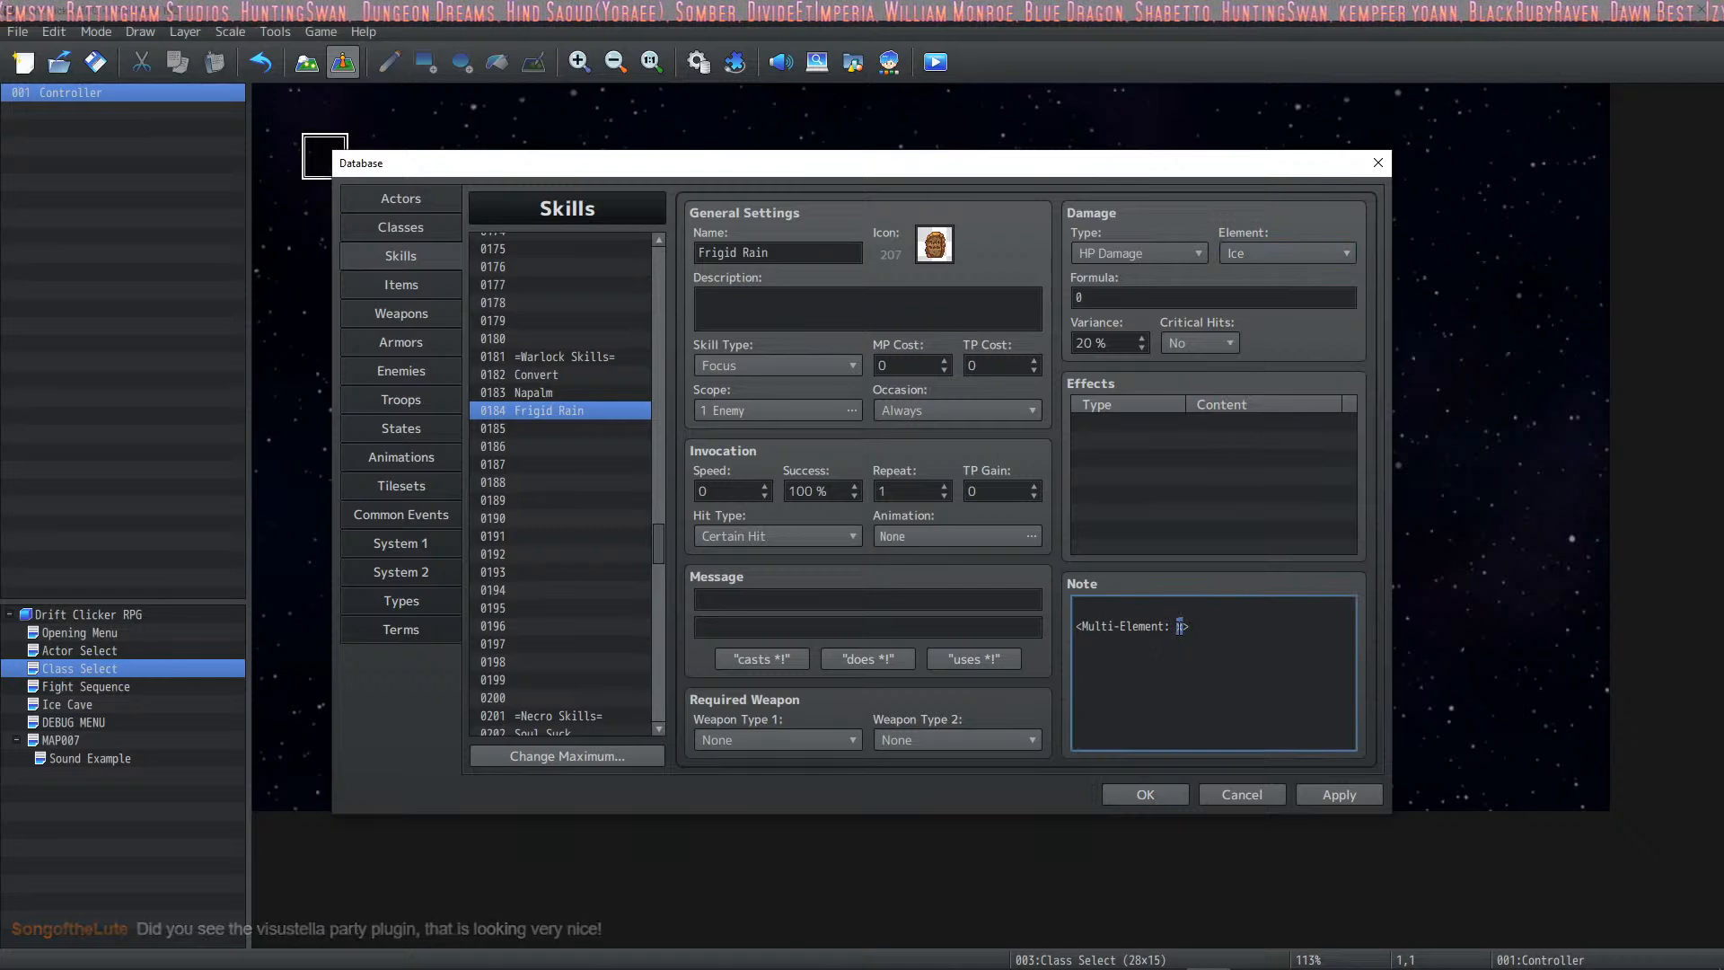
type("Water")
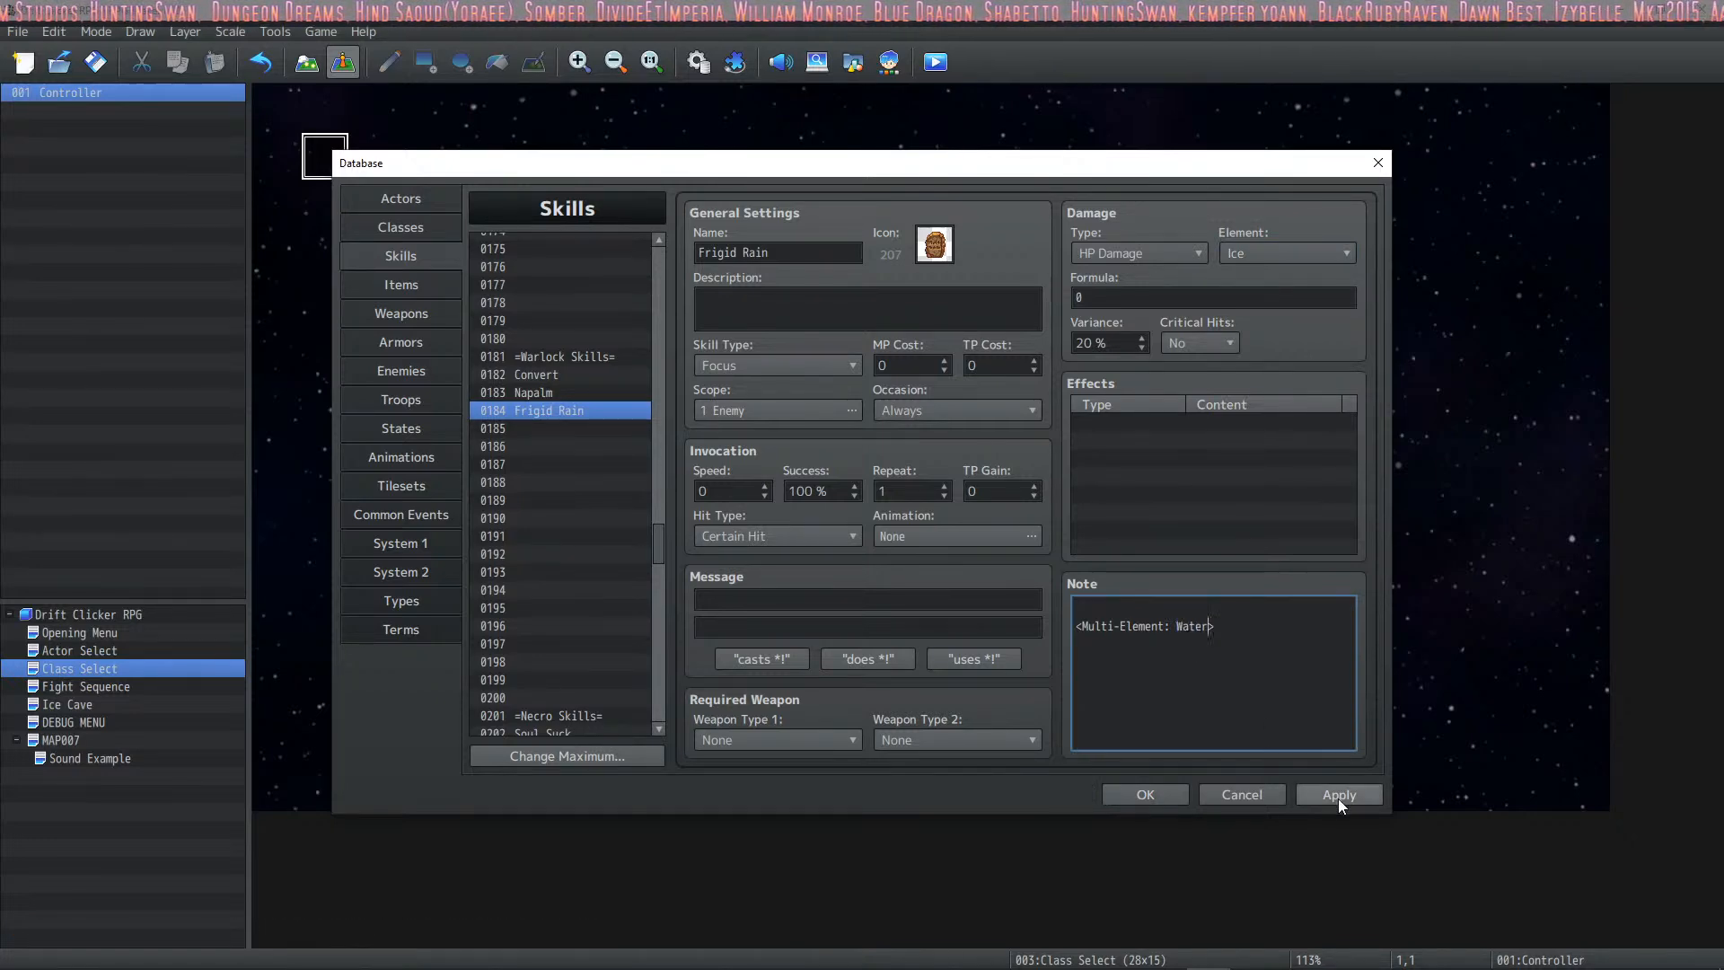
left_click(1335, 798)
Step: Check the database's animation list for a free slot after Static Vortex, then return to the Frigid Rain skill
left_click(392, 549)
left_click(401, 573)
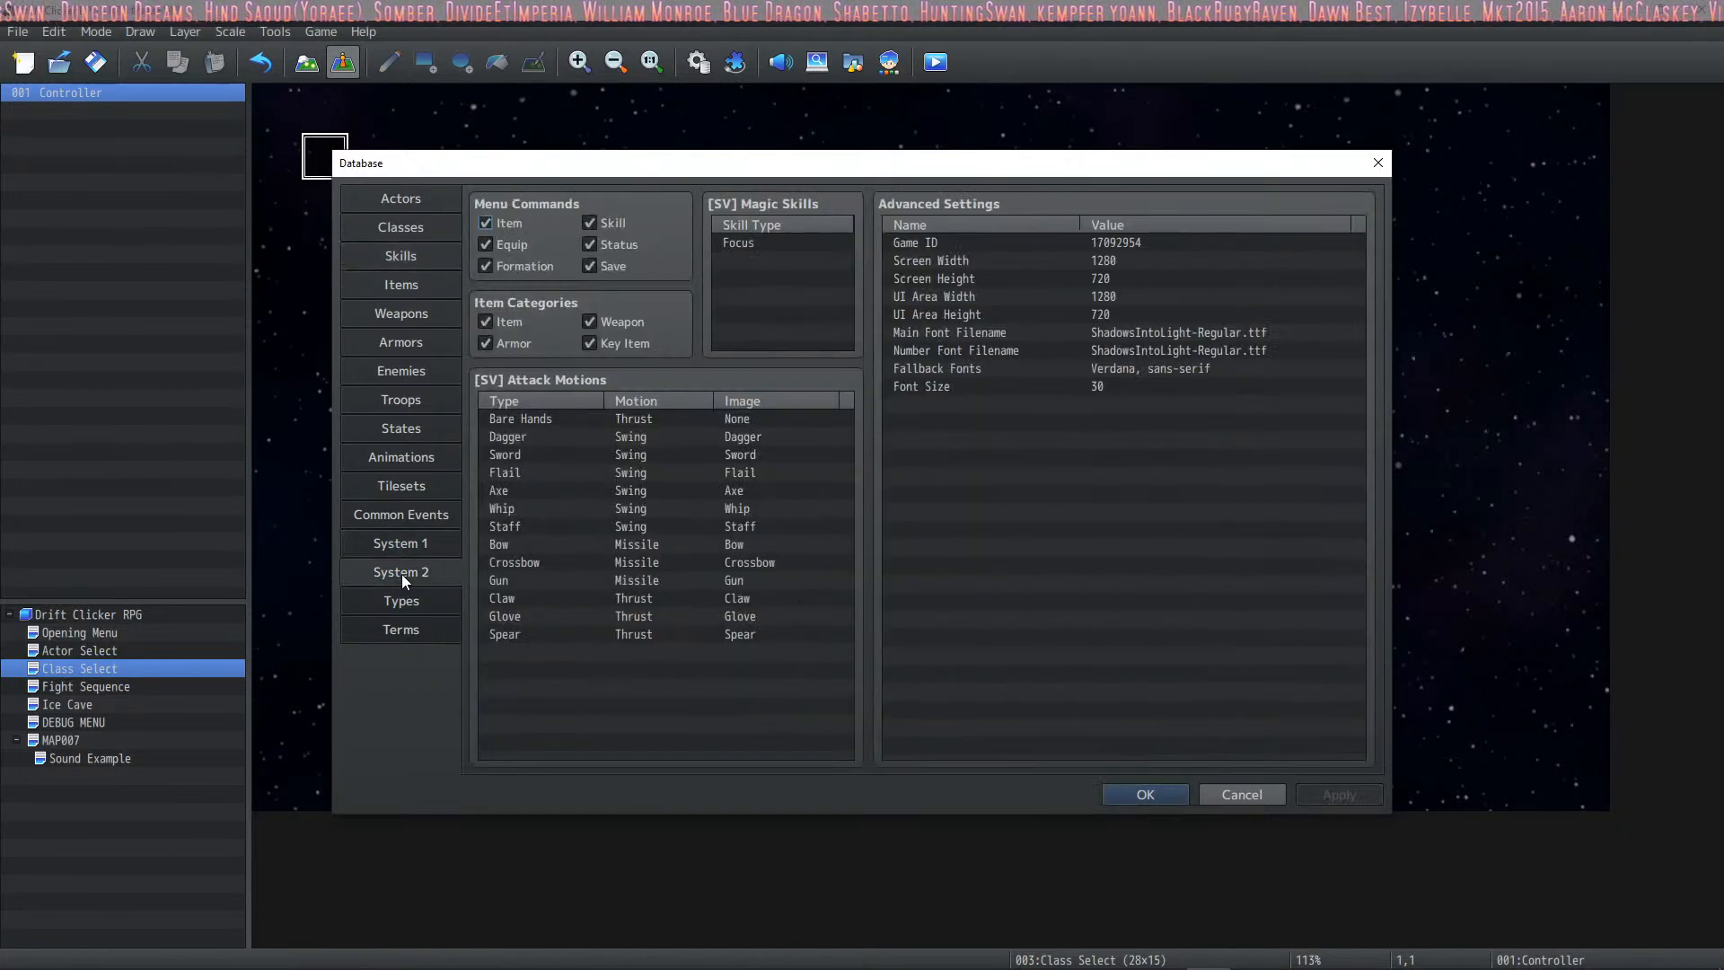
left_click(397, 517)
left_click(397, 485)
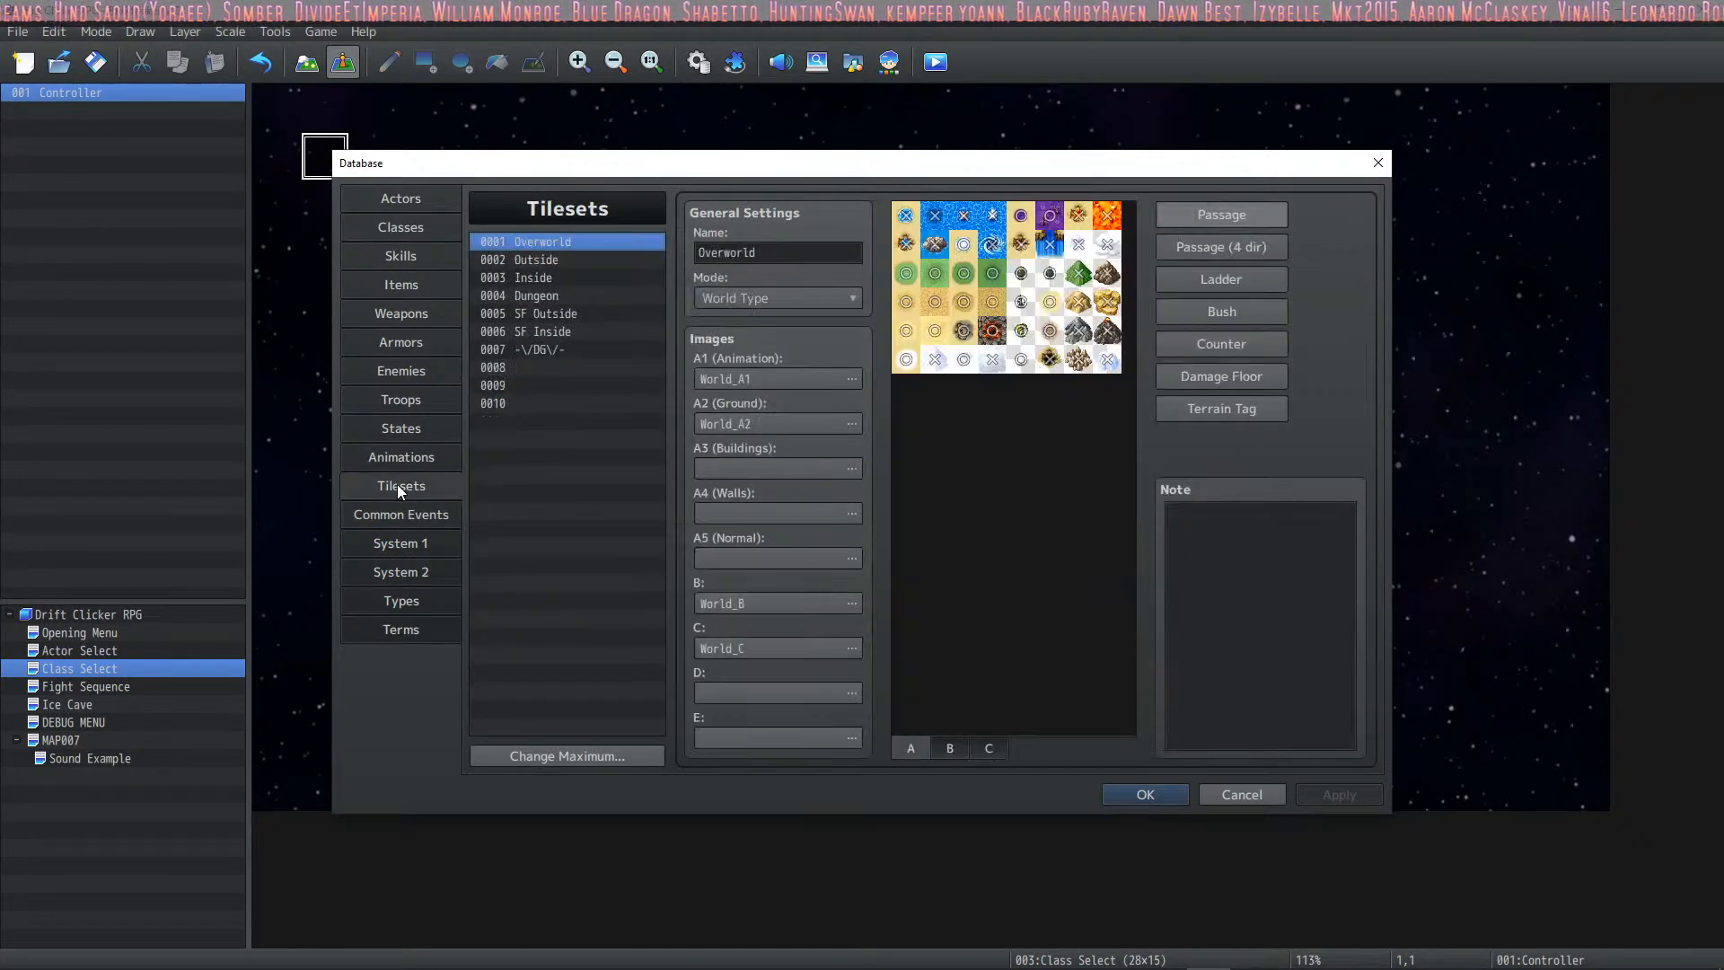
left_click(404, 454)
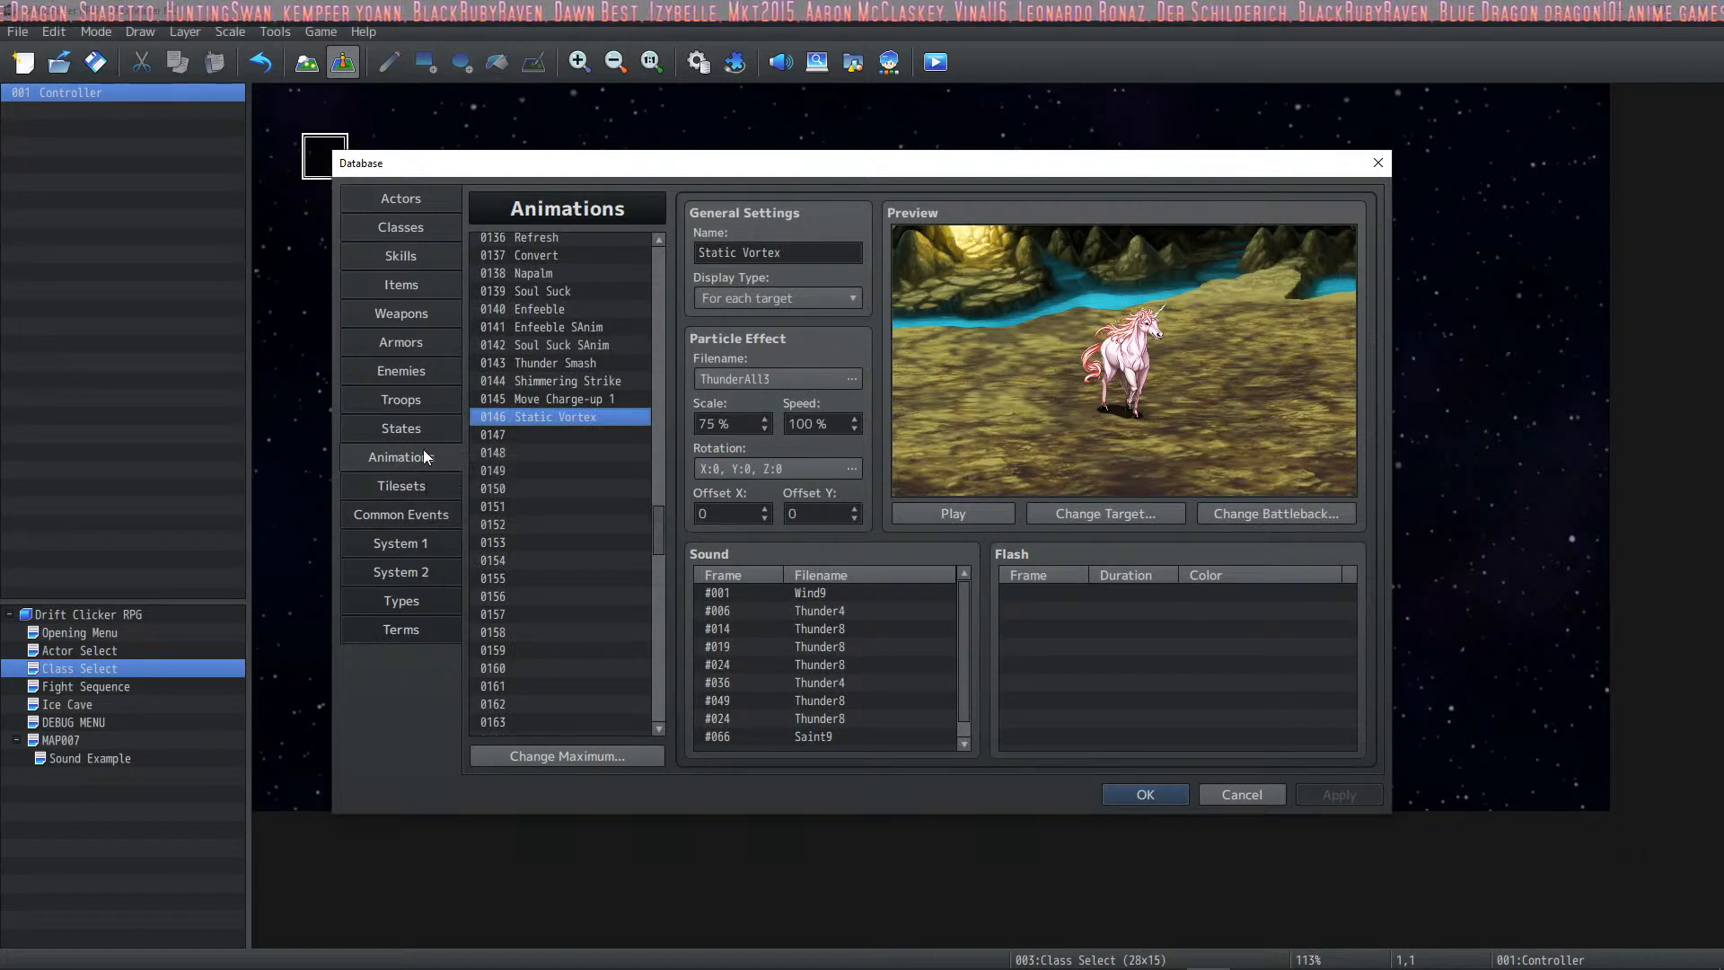
left_click(417, 266)
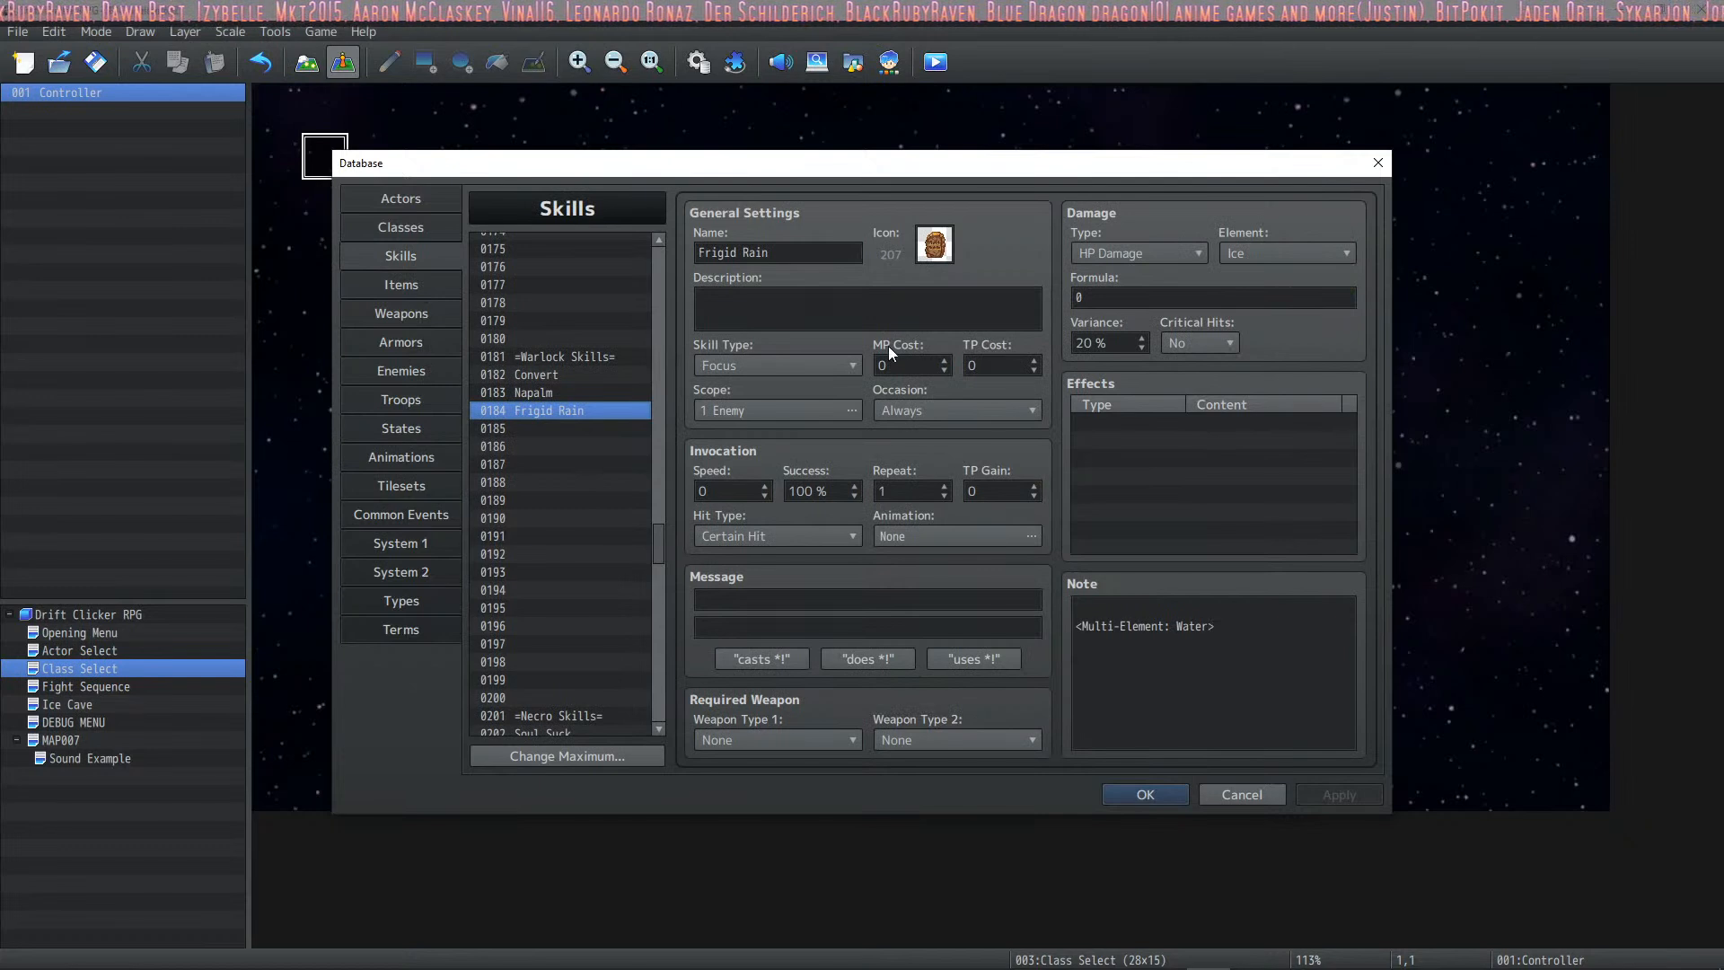
Step: Remove the blank line above the multi-element notetag in Frigid Rain's note and apply the changes
left_click(1217, 610)
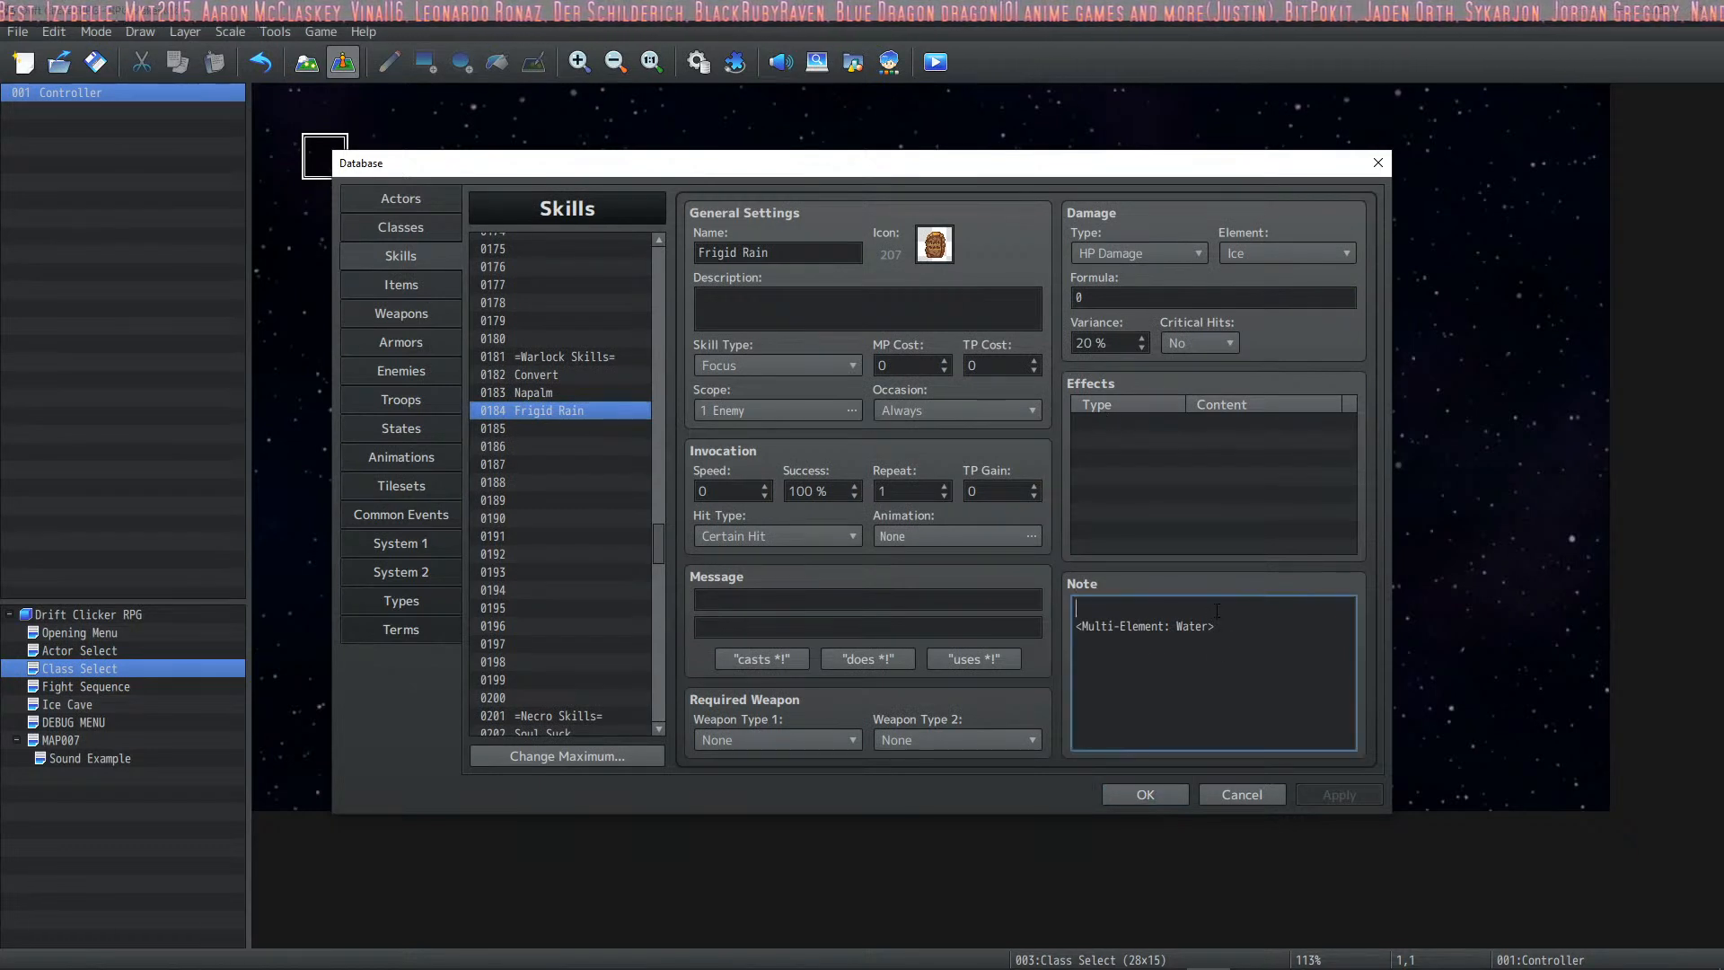
key("Delete")
left_click(1320, 796)
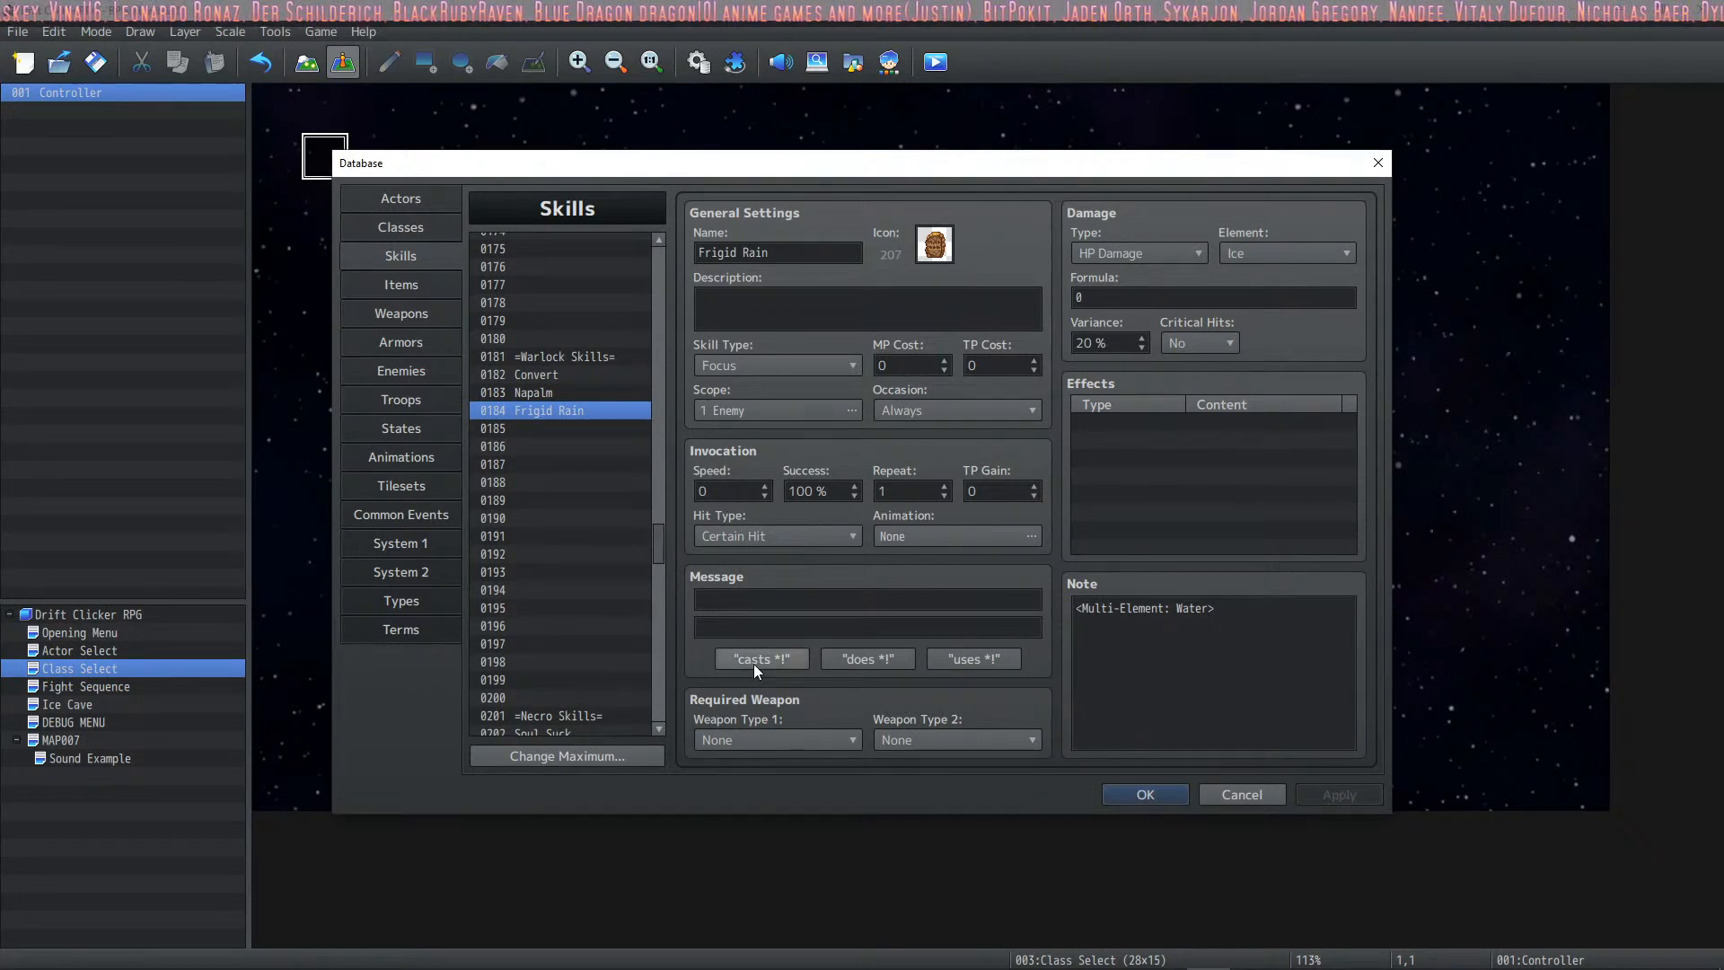
Step: Assign the empty animation slot 0147 as Frigid Rain's animation
left_click(966, 537)
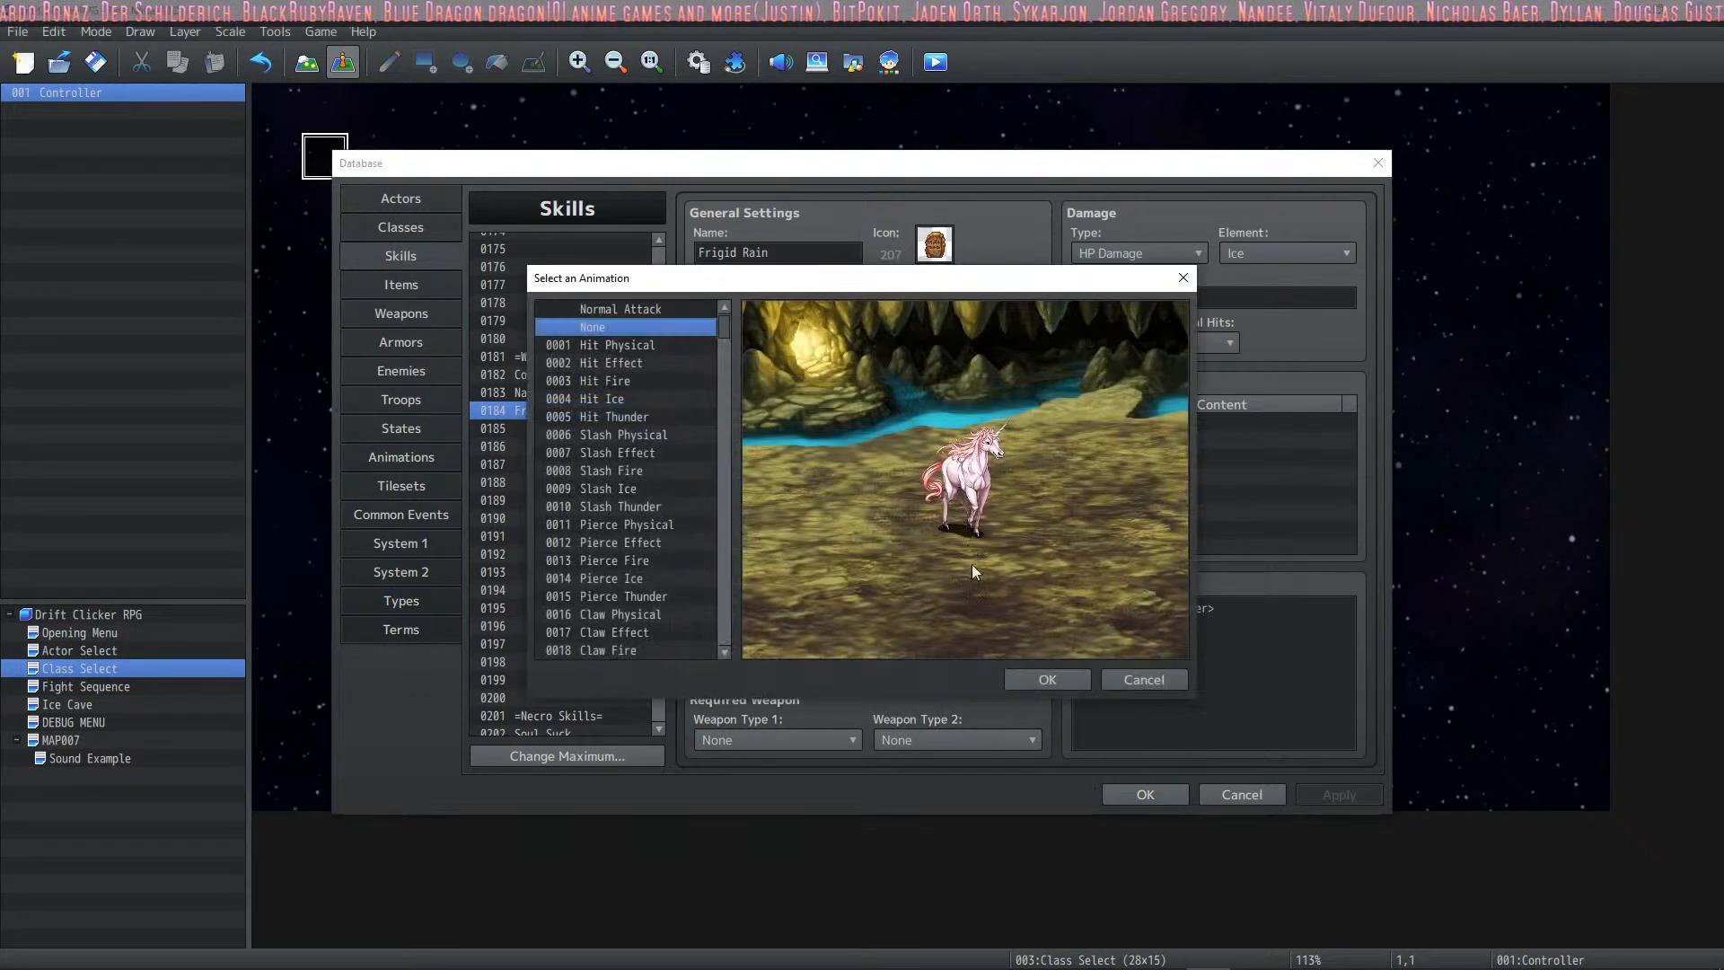
left_click_drag(721, 334, 724, 505)
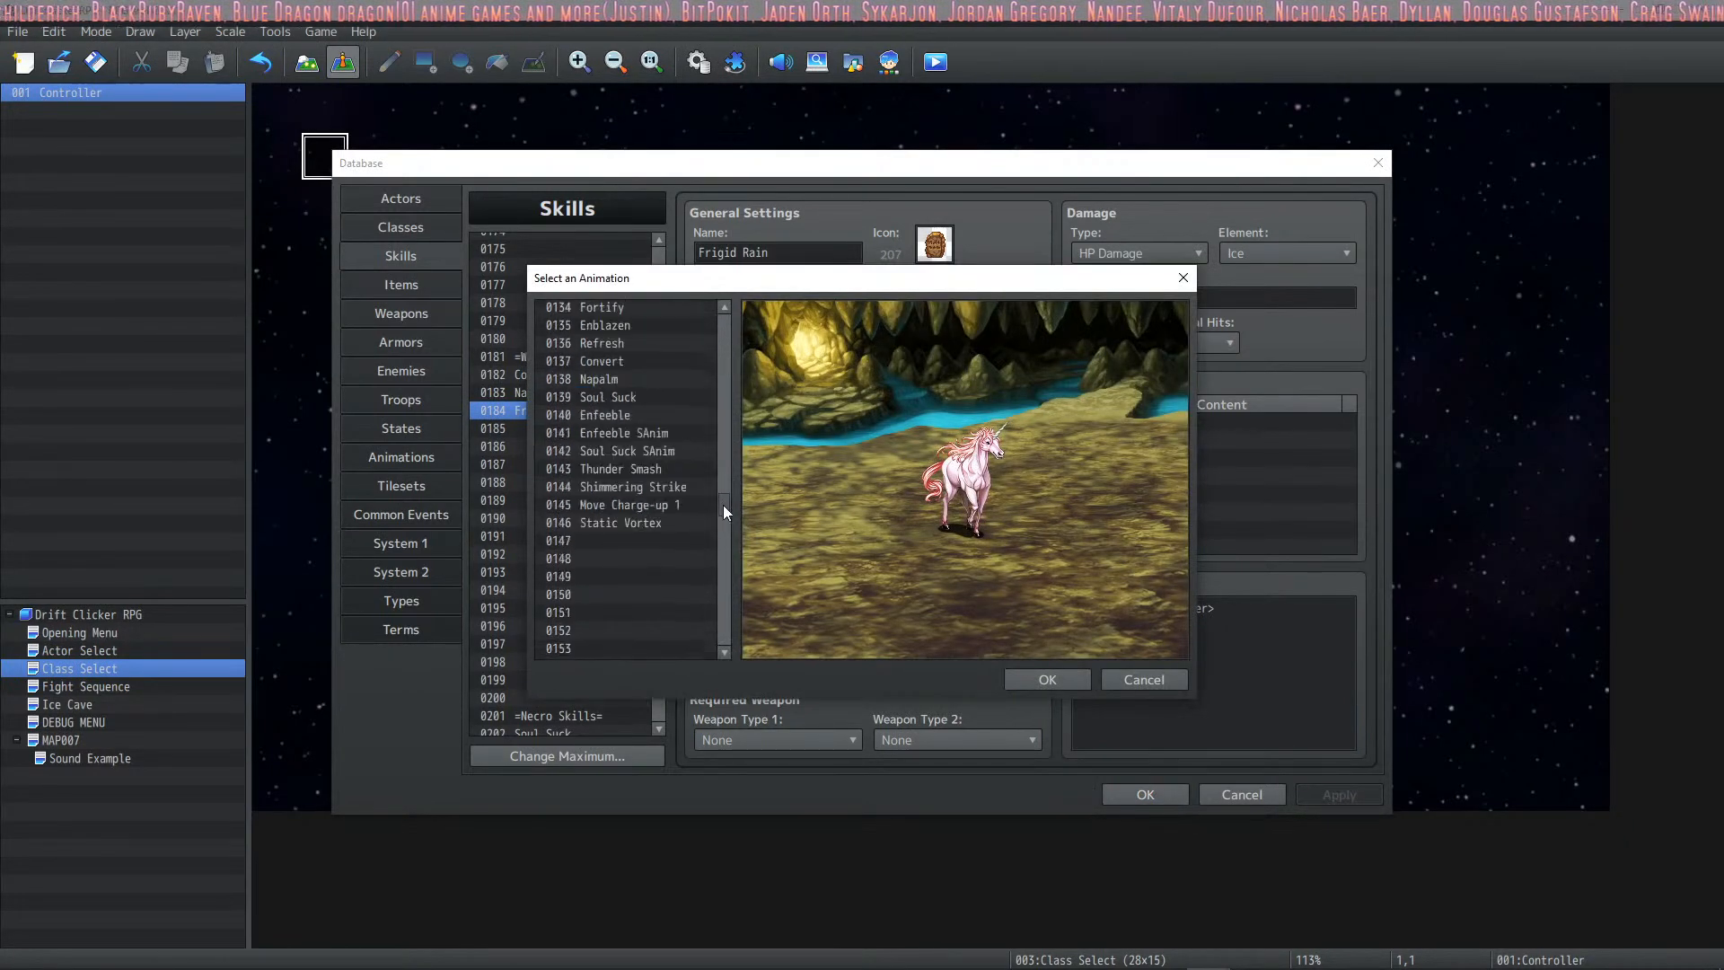
left_click(628, 544)
left_click(1050, 683)
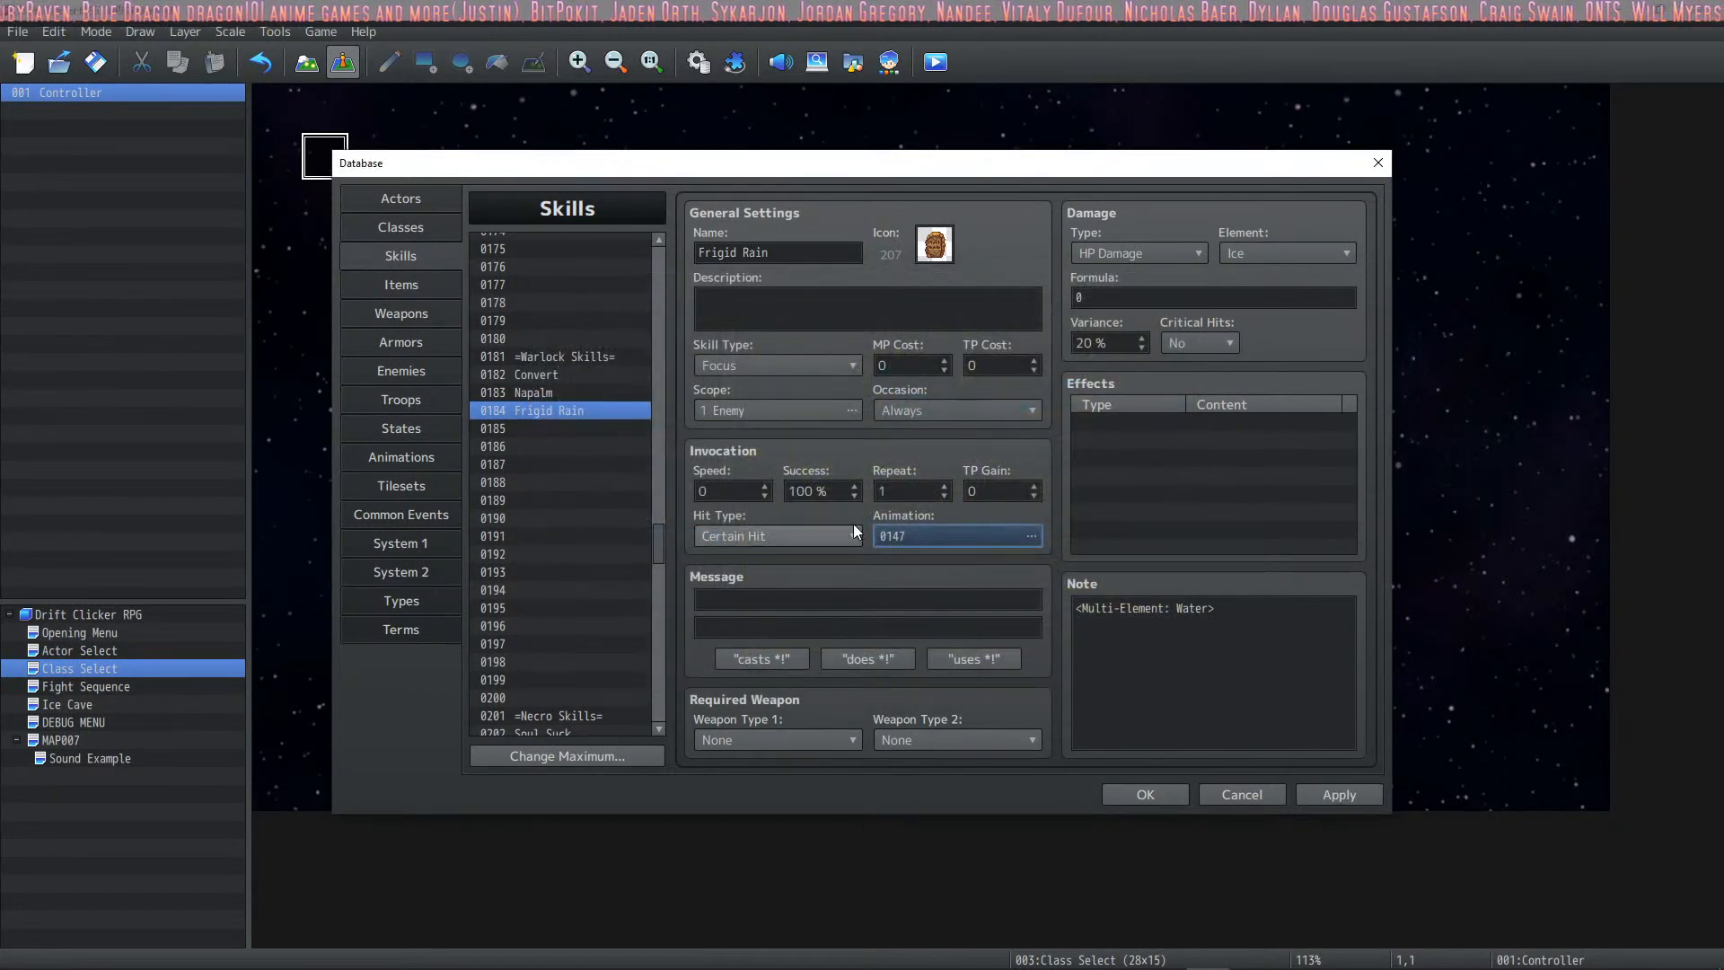
Step: Give Frigid Rain the preset message "%1 uses %2!" and set its hit type to Magical Attack
left_click(963, 659)
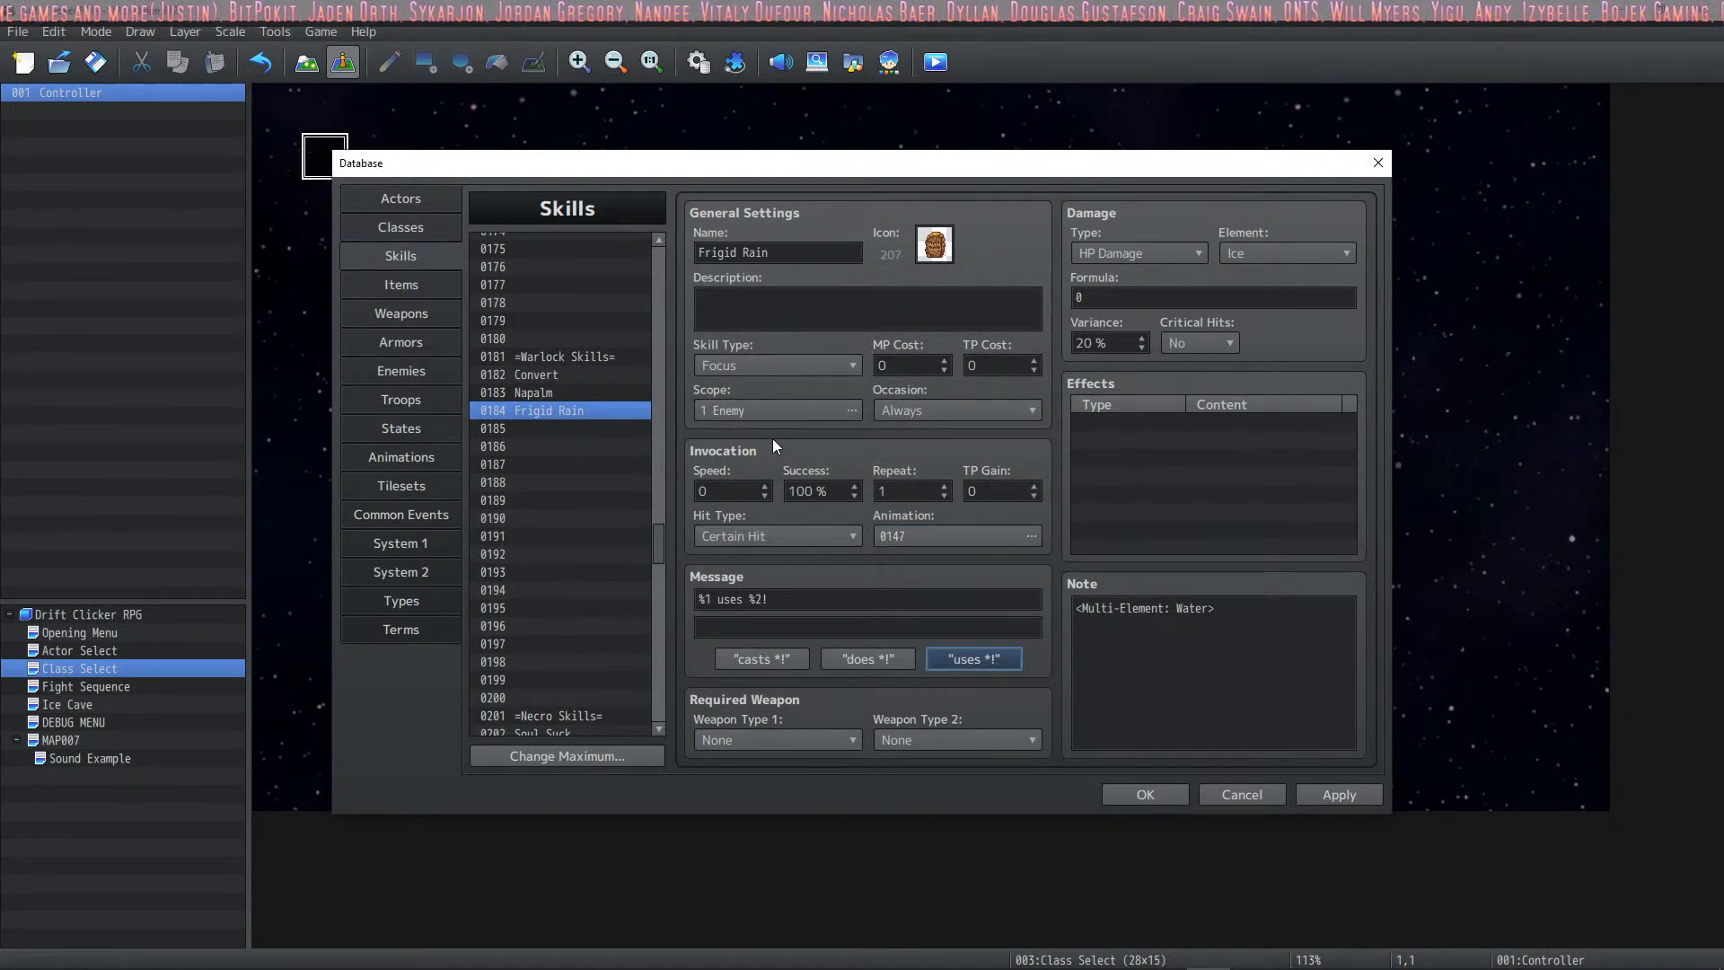
left_click(810, 537)
left_click(740, 594)
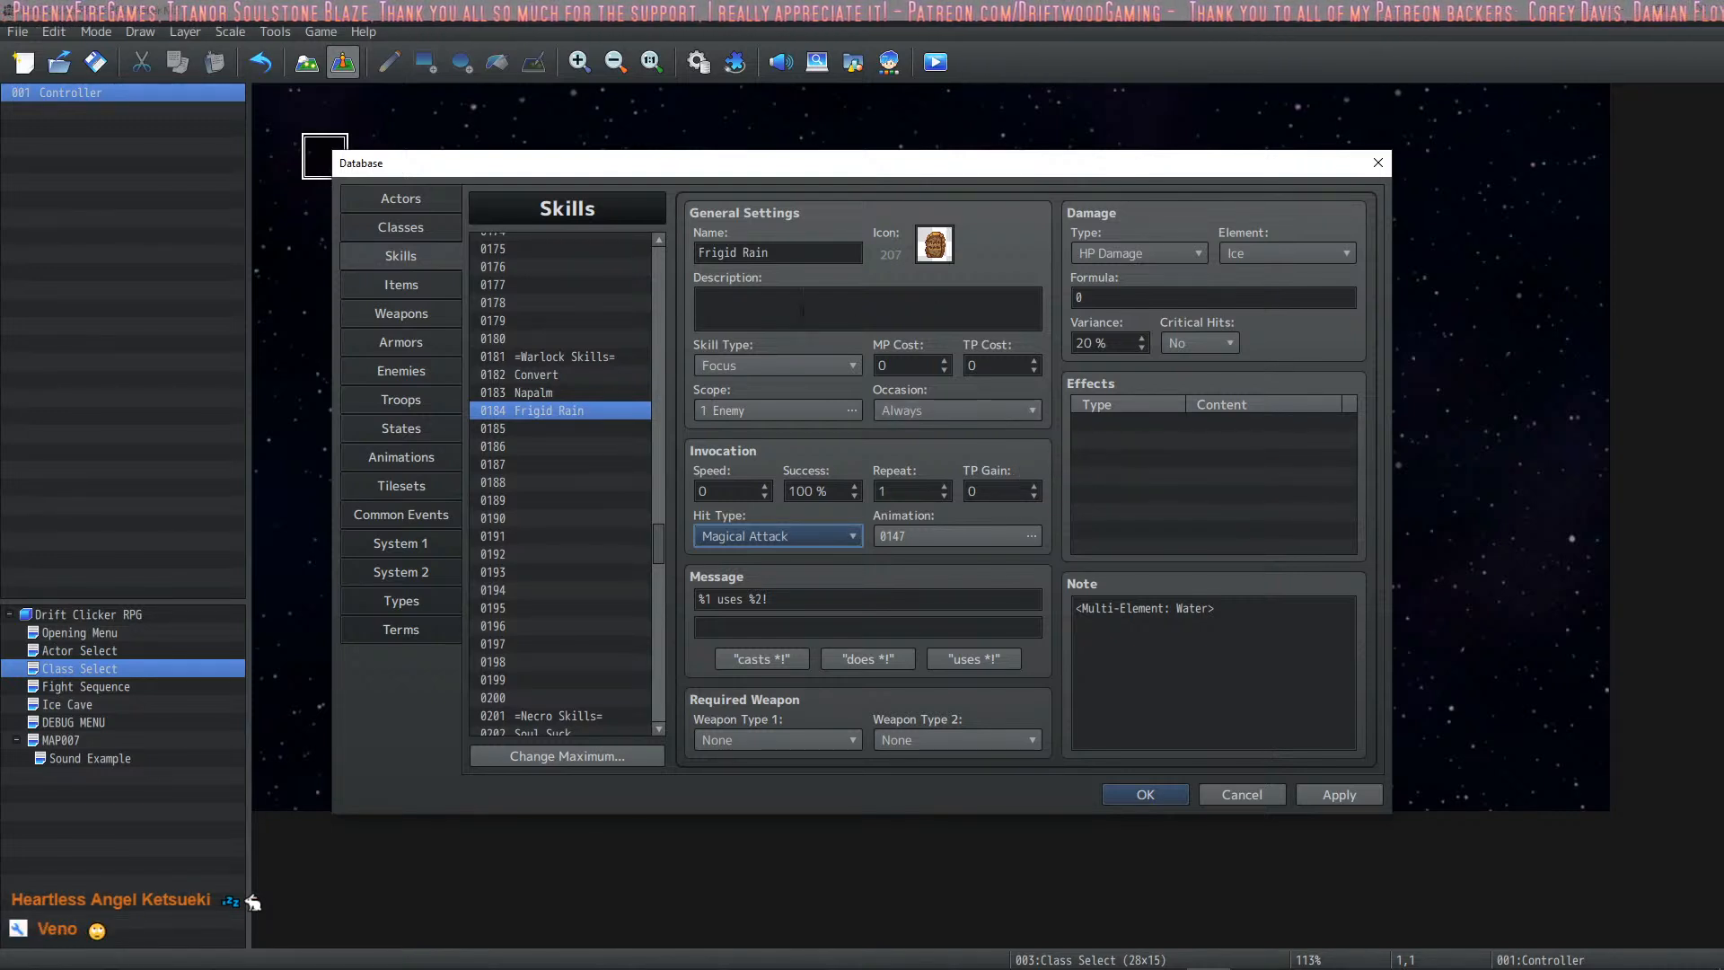
Step: Allow critical hits for Frigid Rain, set its damage formula to 100 + a.mat * 3 + a.luk, and apply
left_click(1229, 343)
left_click(1195, 367)
left_click(1129, 296)
key("BackSpace")
type("100 + a.mat *")
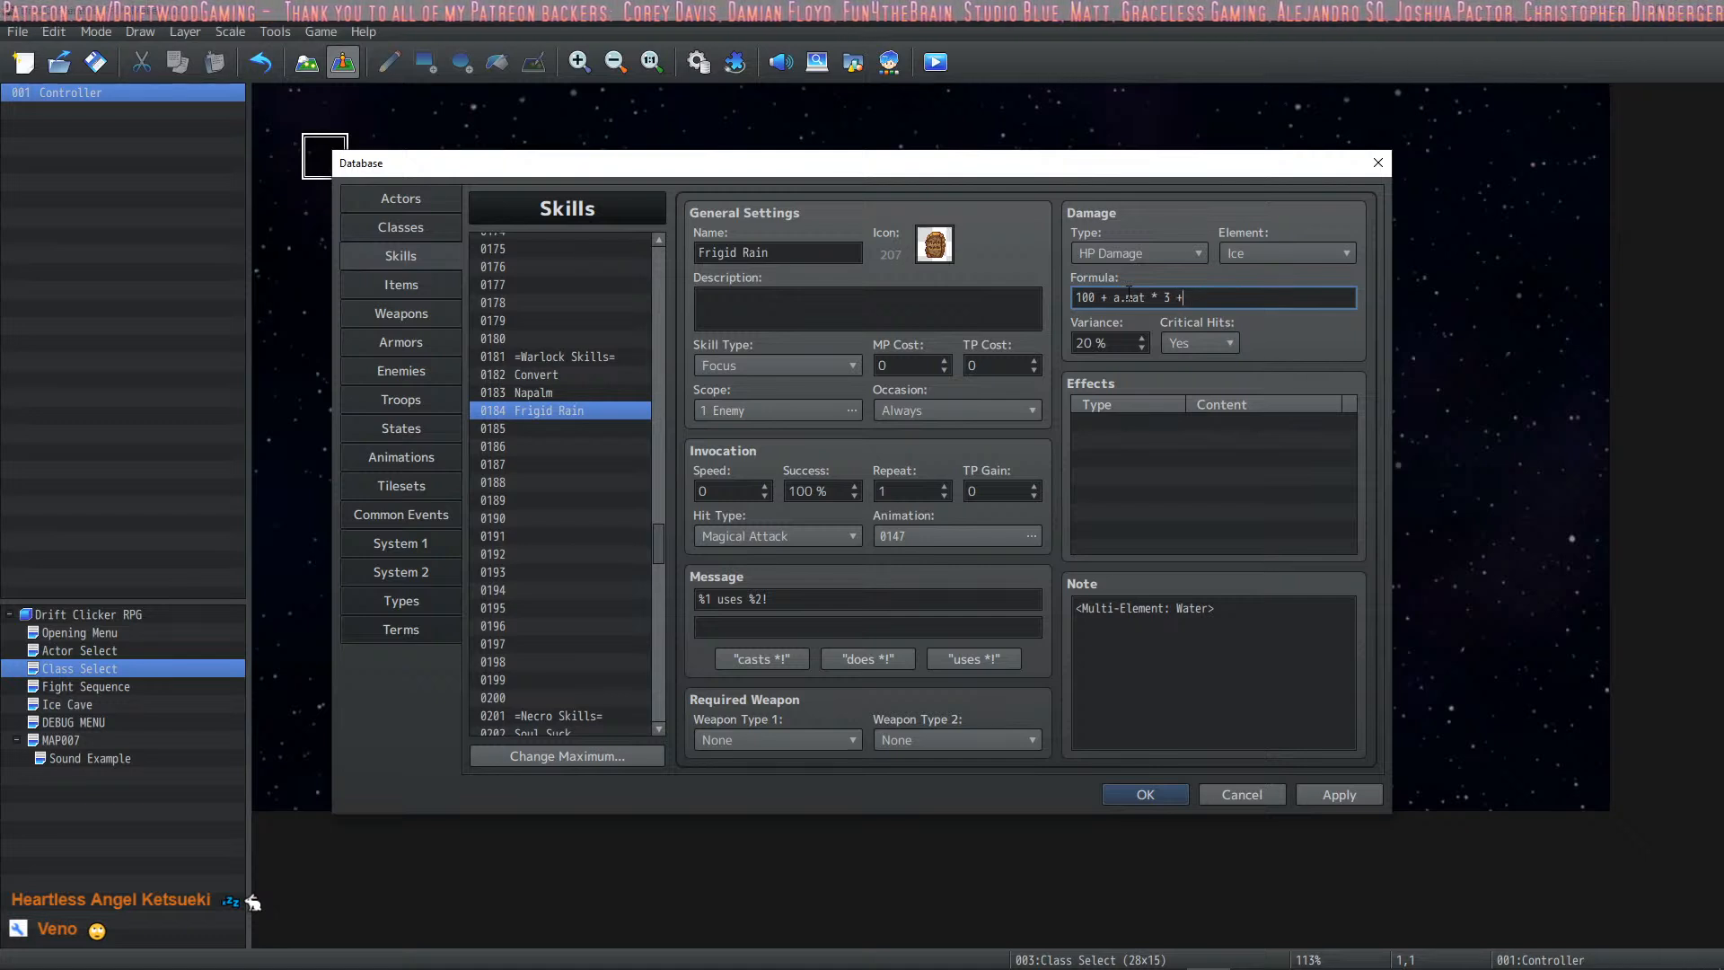
type("3 + a")
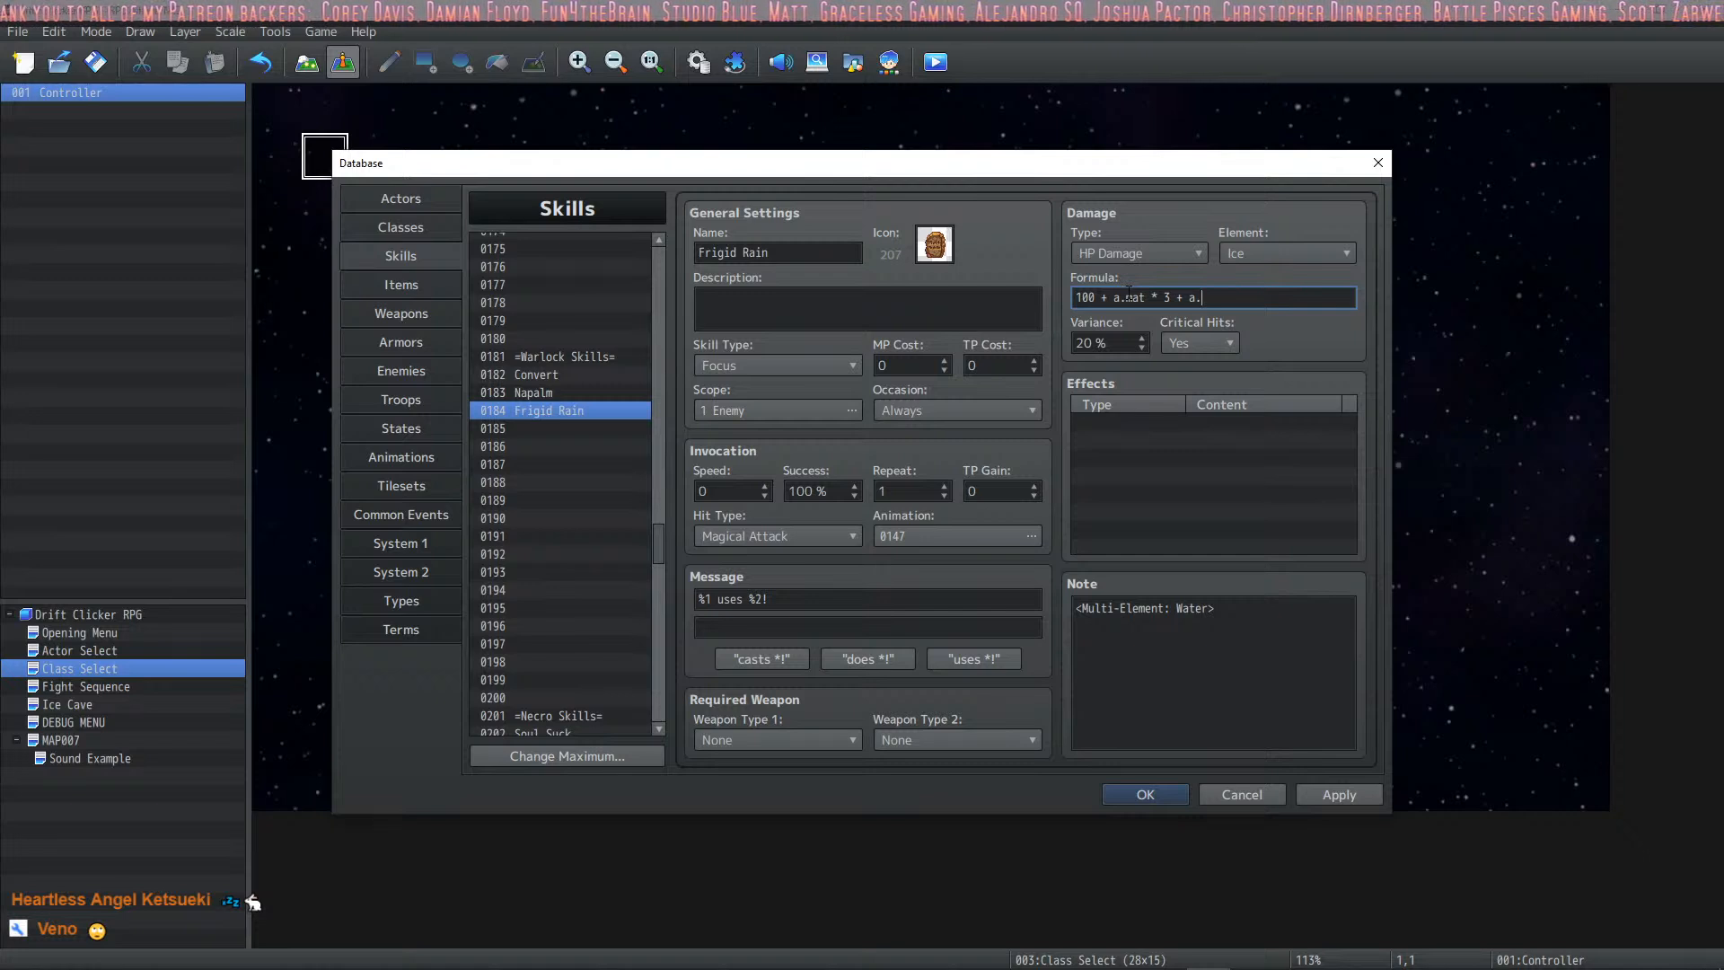
type(".luk")
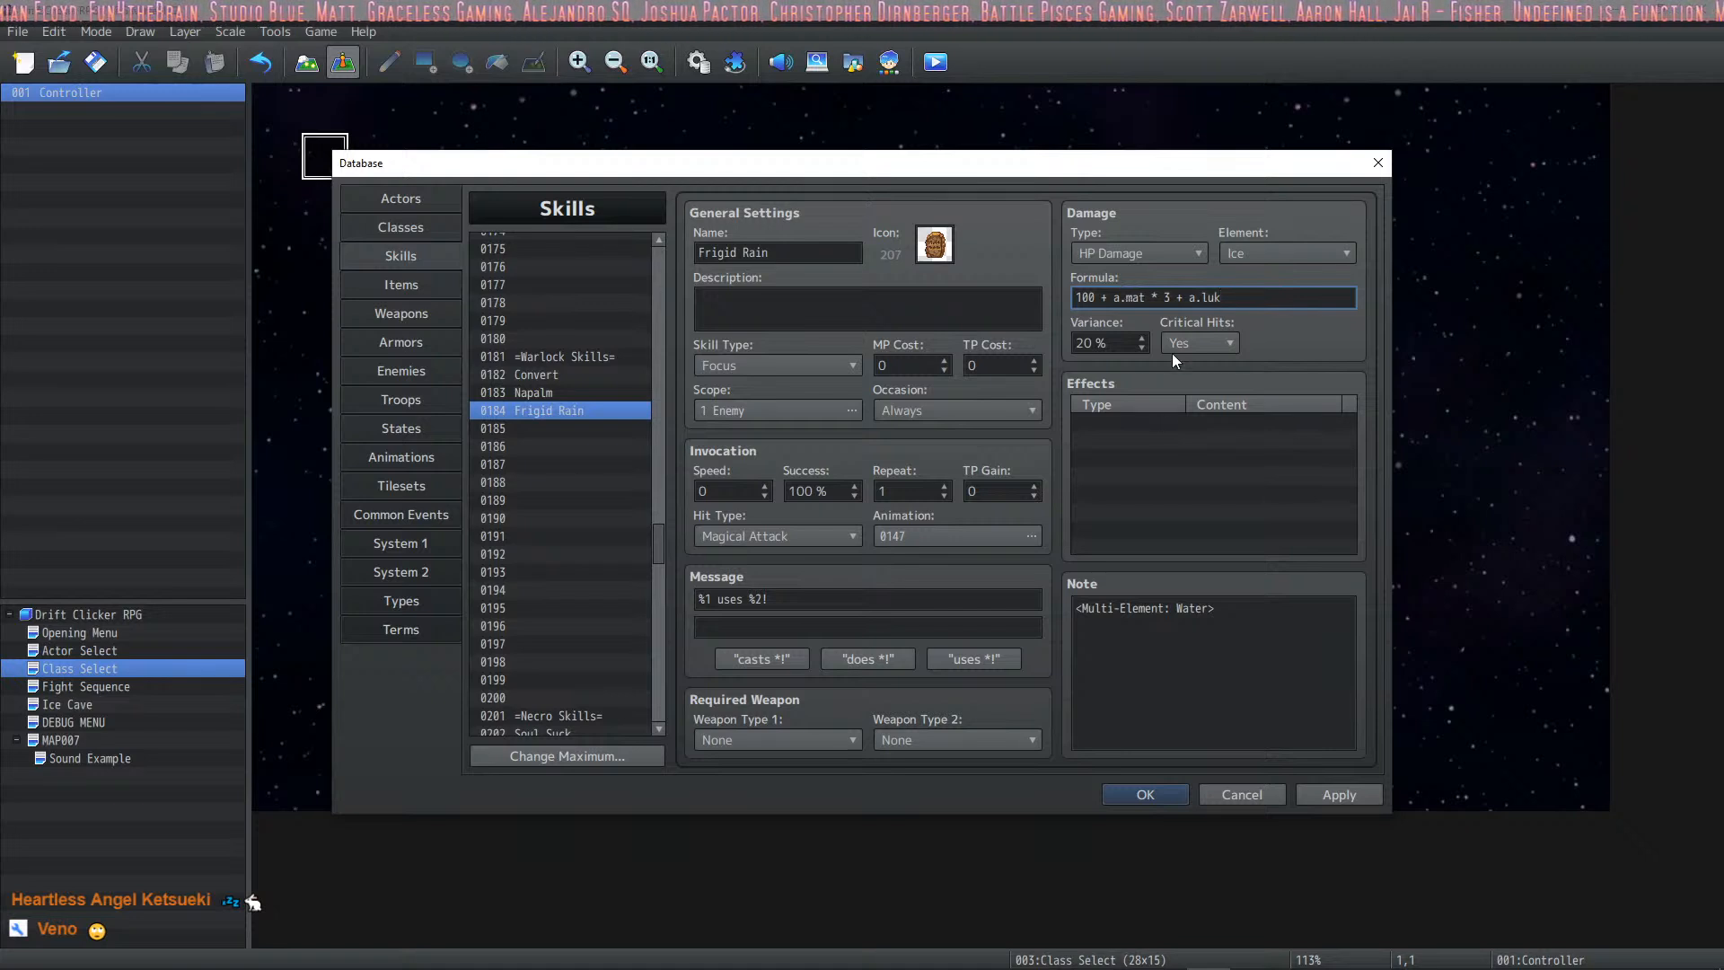
left_click(1340, 795)
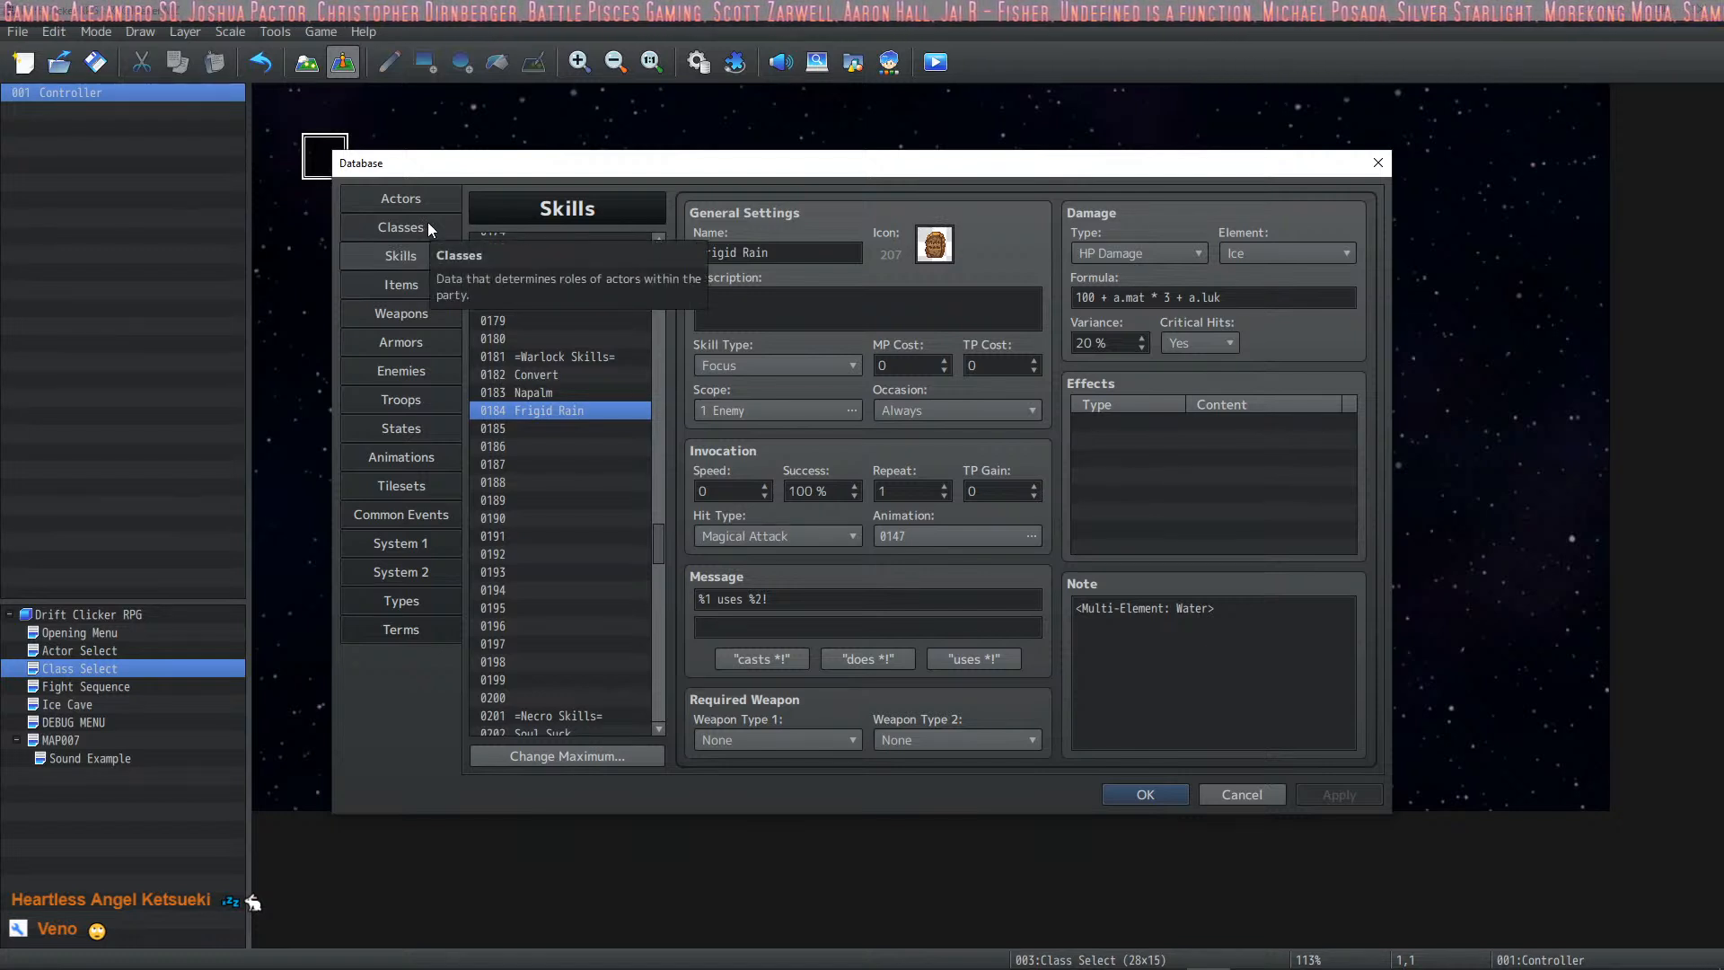
Step: Restrict Frigid Rain's occasion to Battle Screen
left_click(940, 412)
left_click(909, 458)
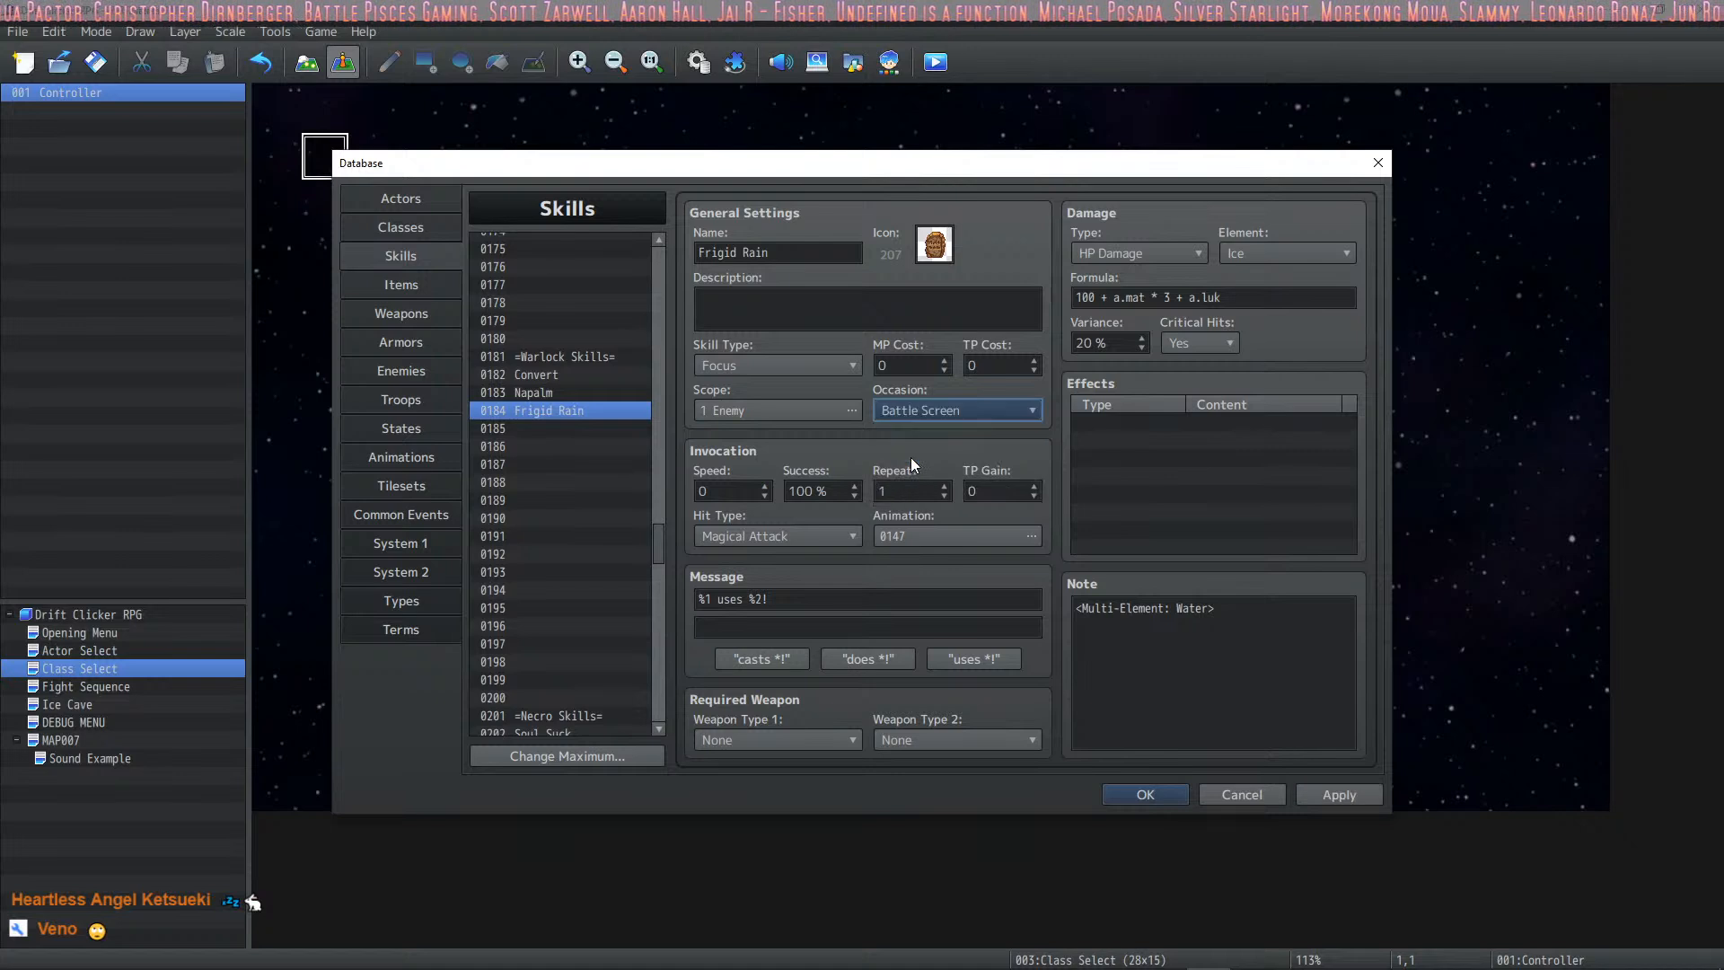
left_click(983, 364)
Step: Enter the skill description "Rain upon your enemies with the frozen rain from a glacial realm."
left_click(787, 320)
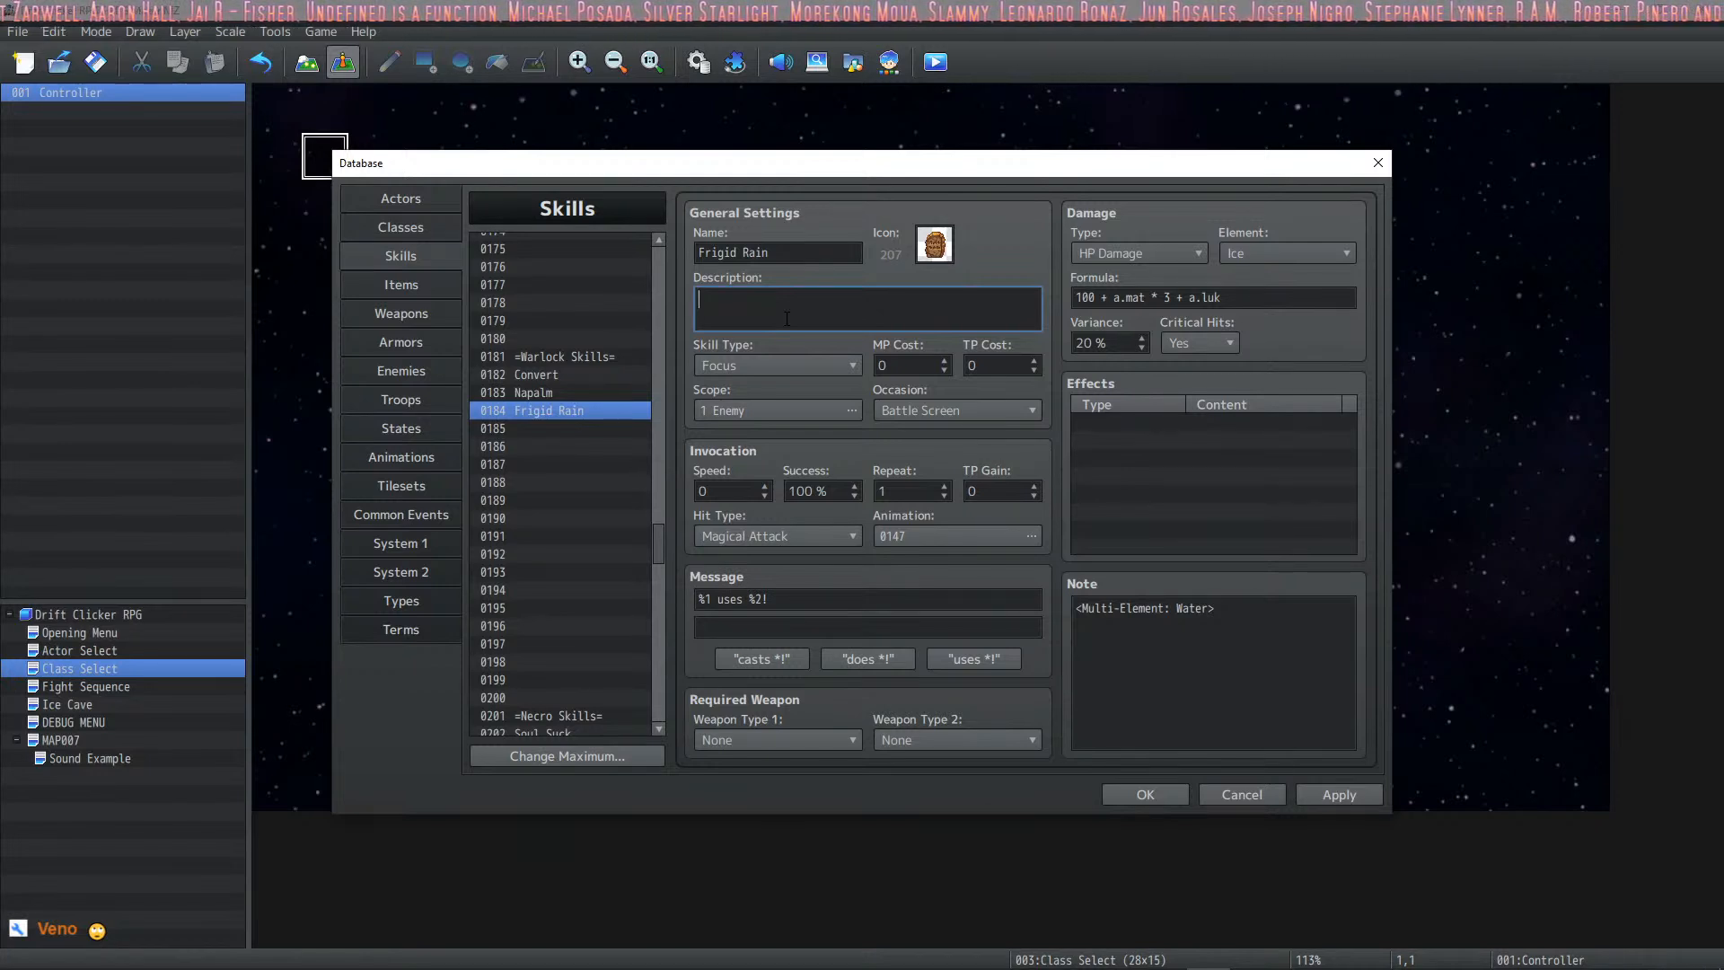
type("Rain ")
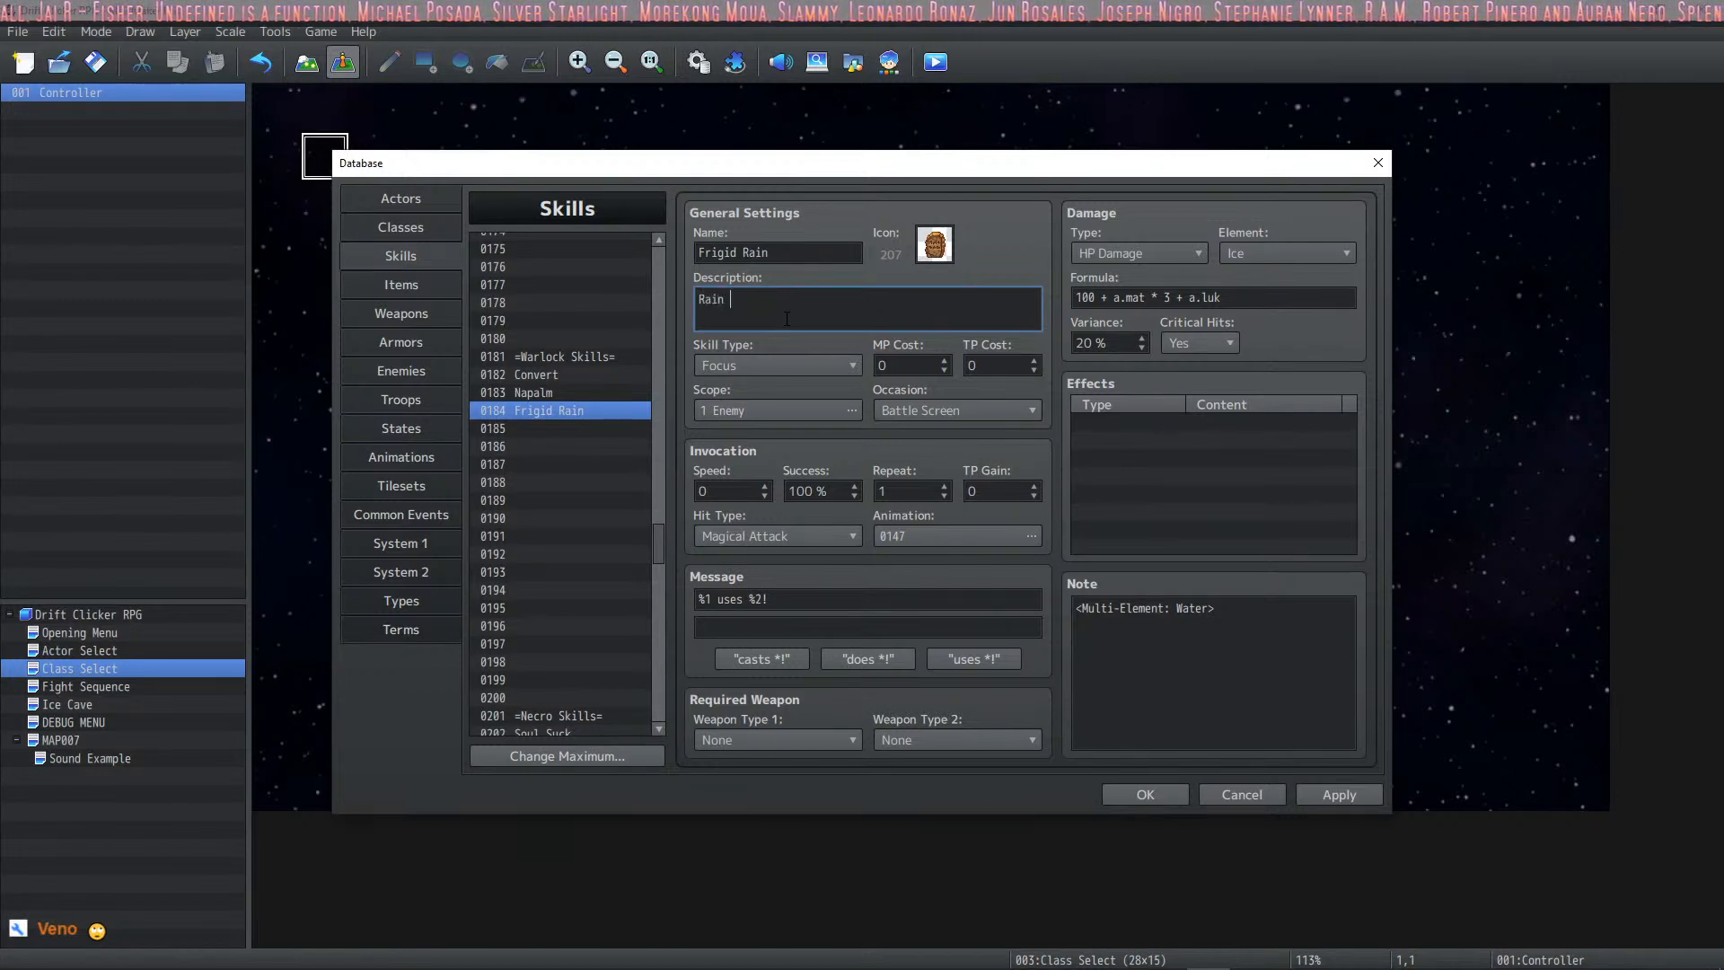
type("upon your enemies")
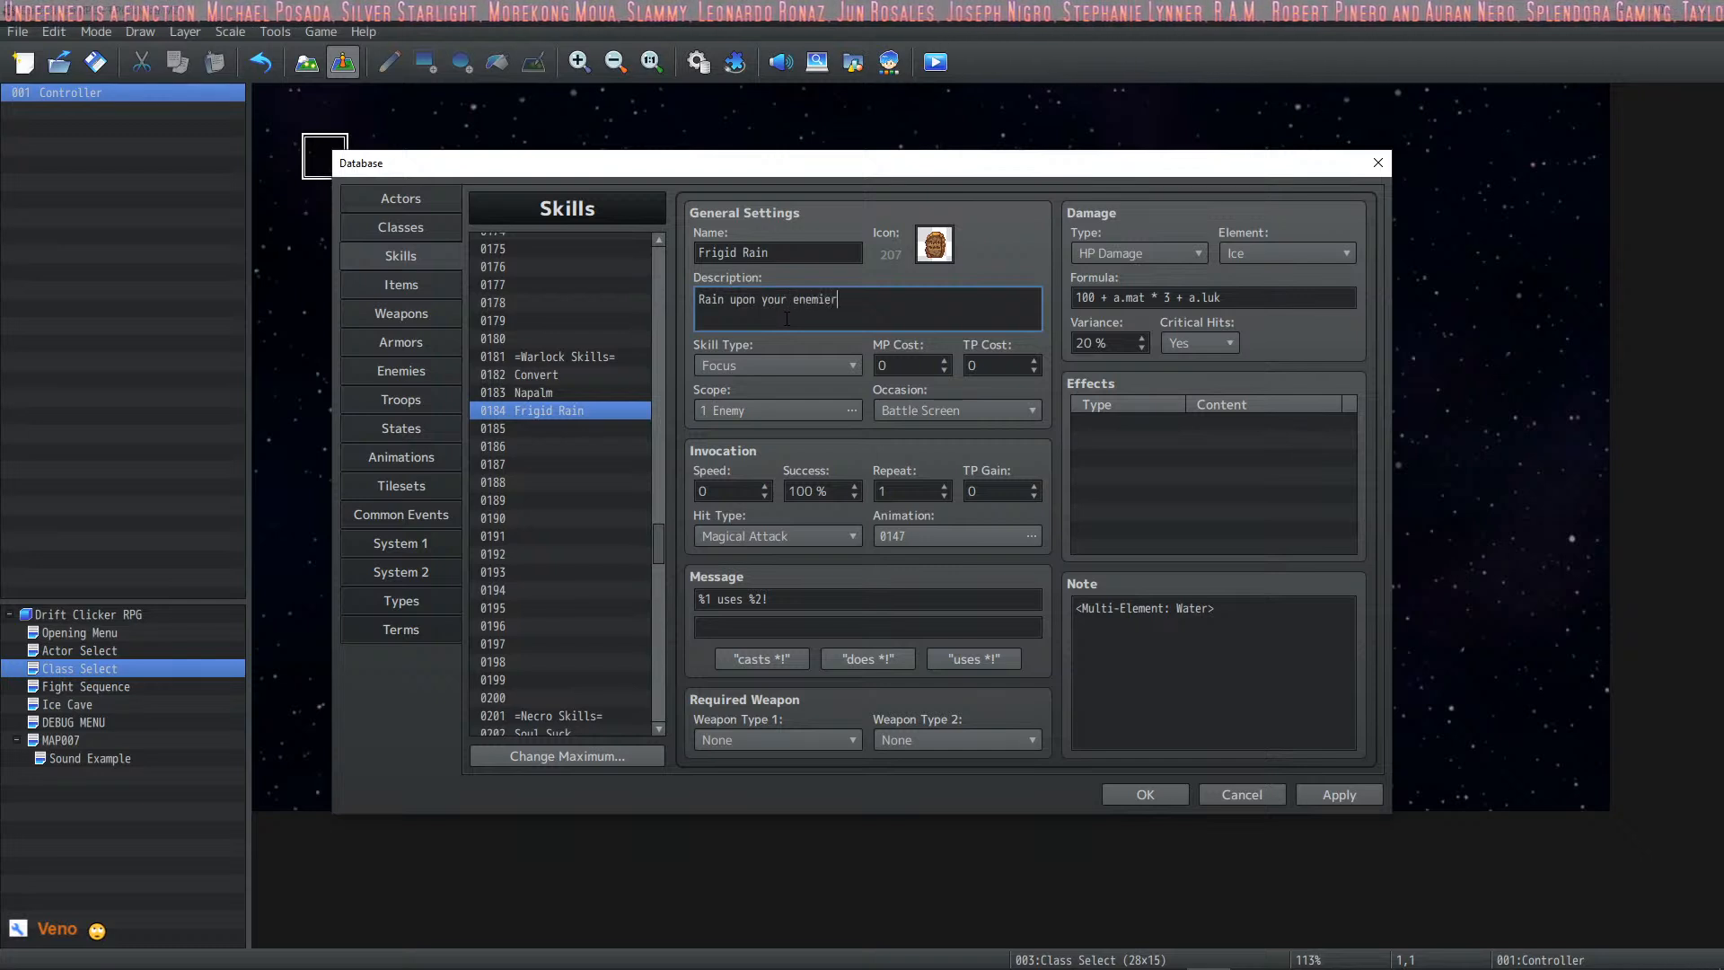
type(" with thr")
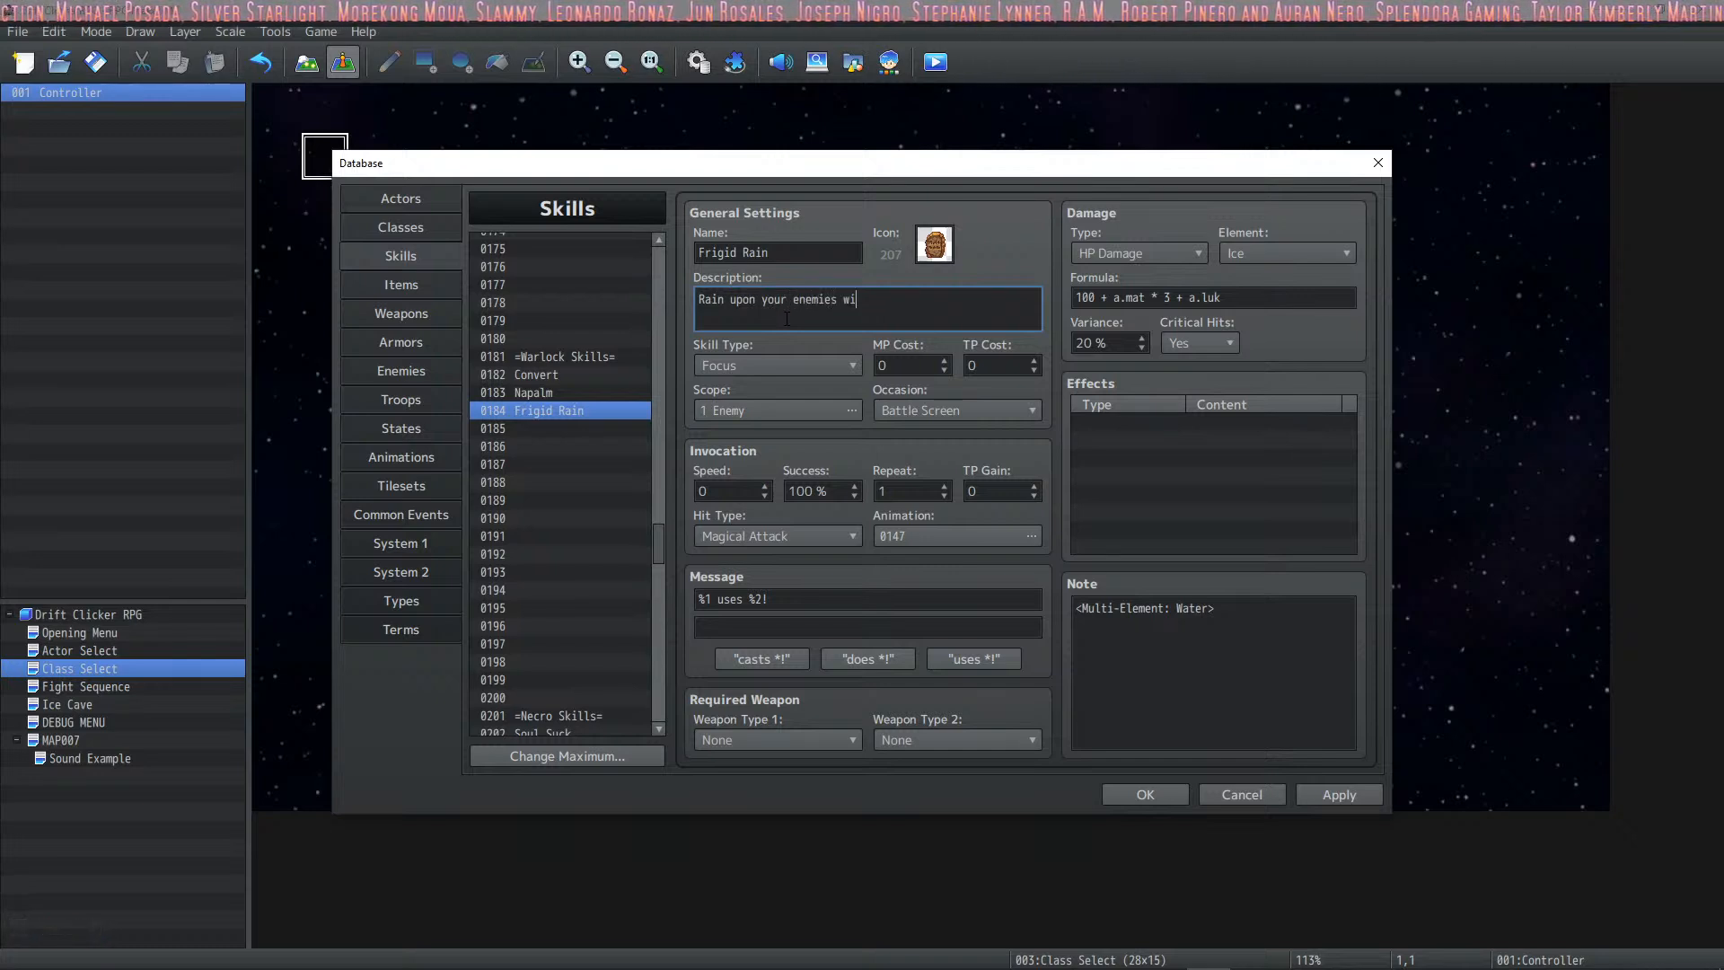
key("BackSpace")
key("BackSpace")
type("e frozen orz")
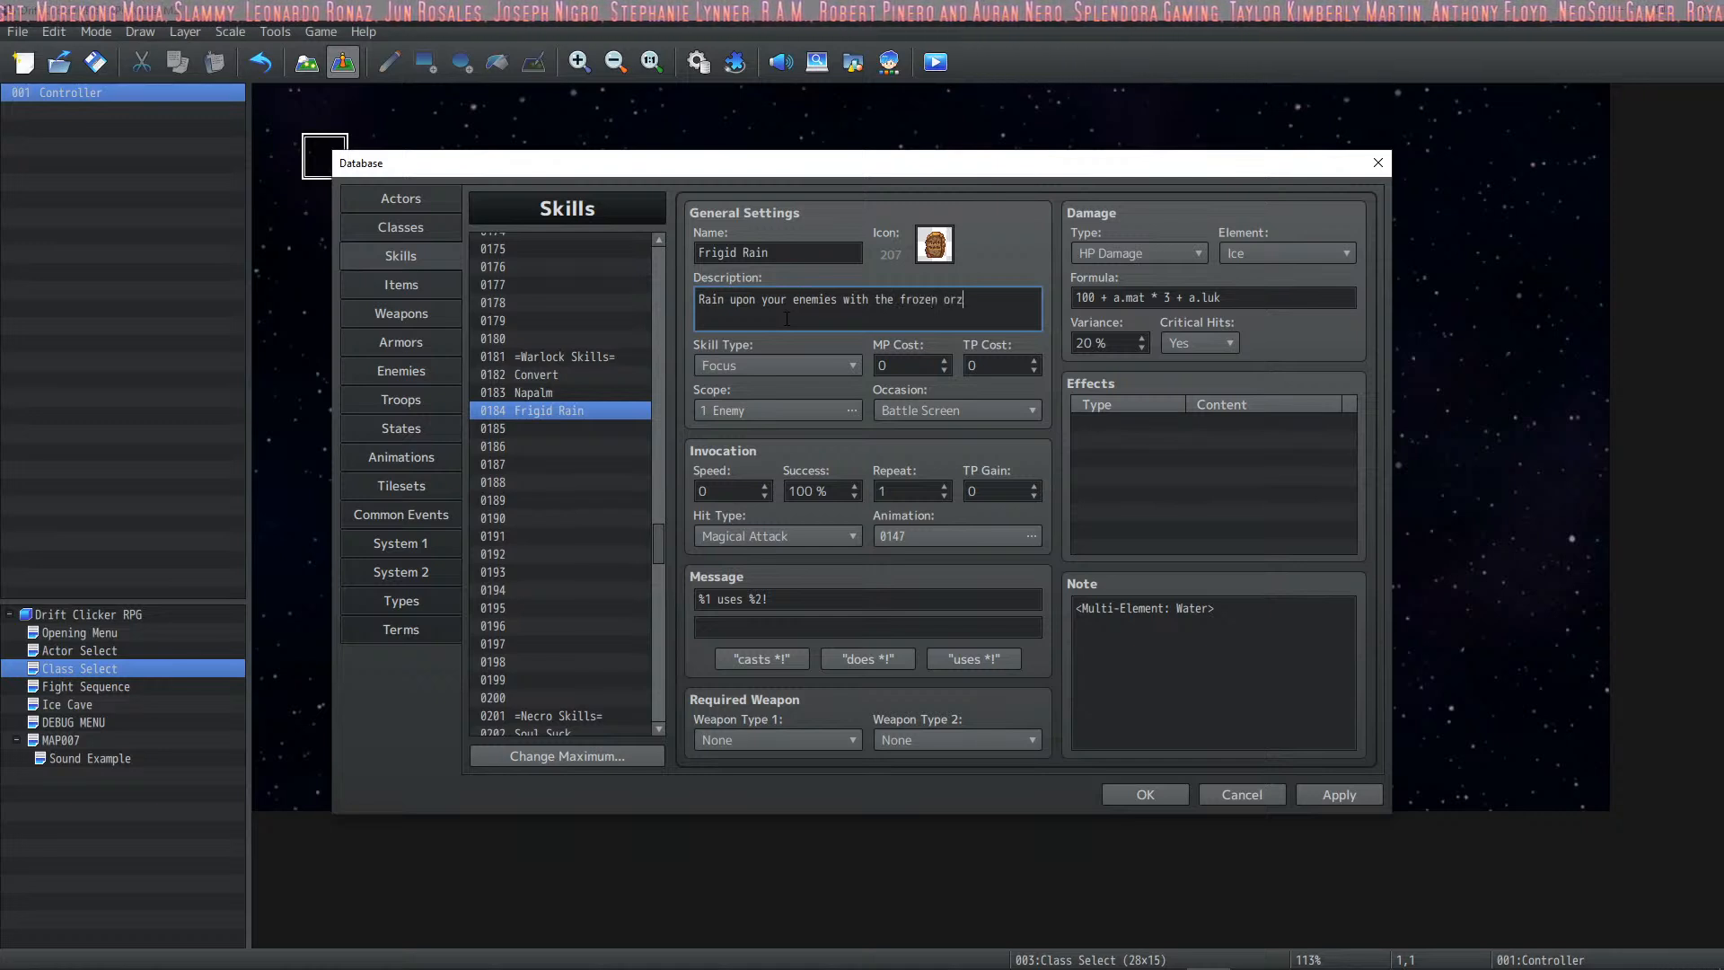
key("BackSpace")
key("BackSpace")
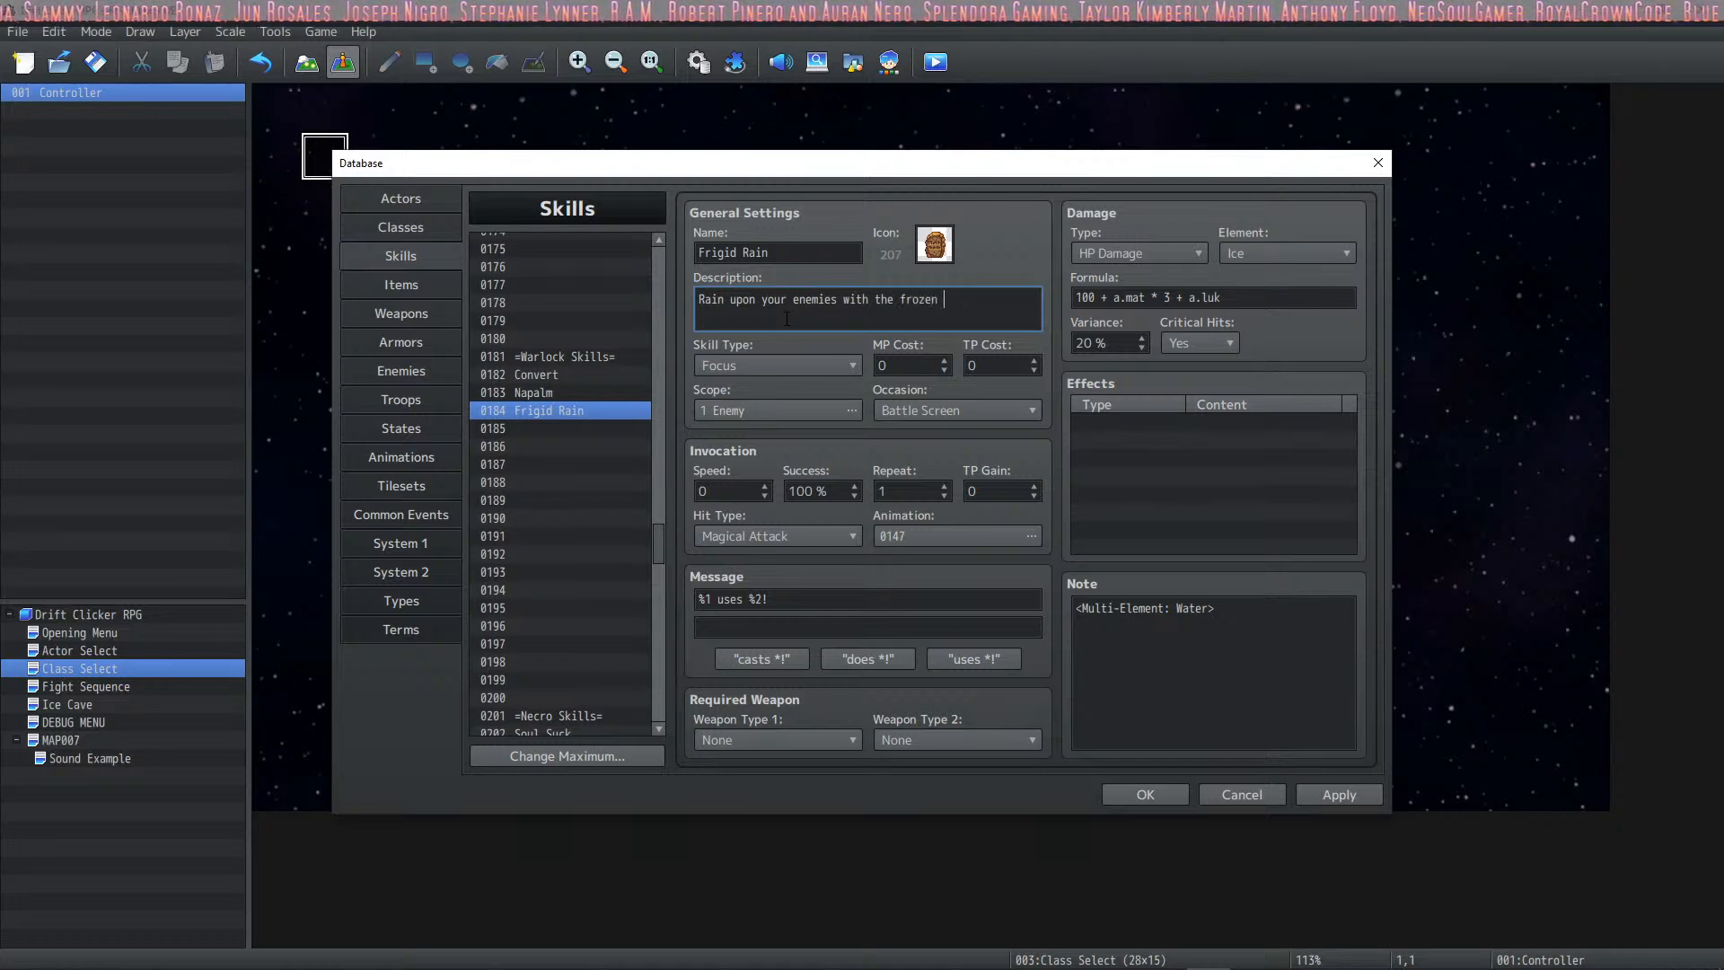
type("rain from a c")
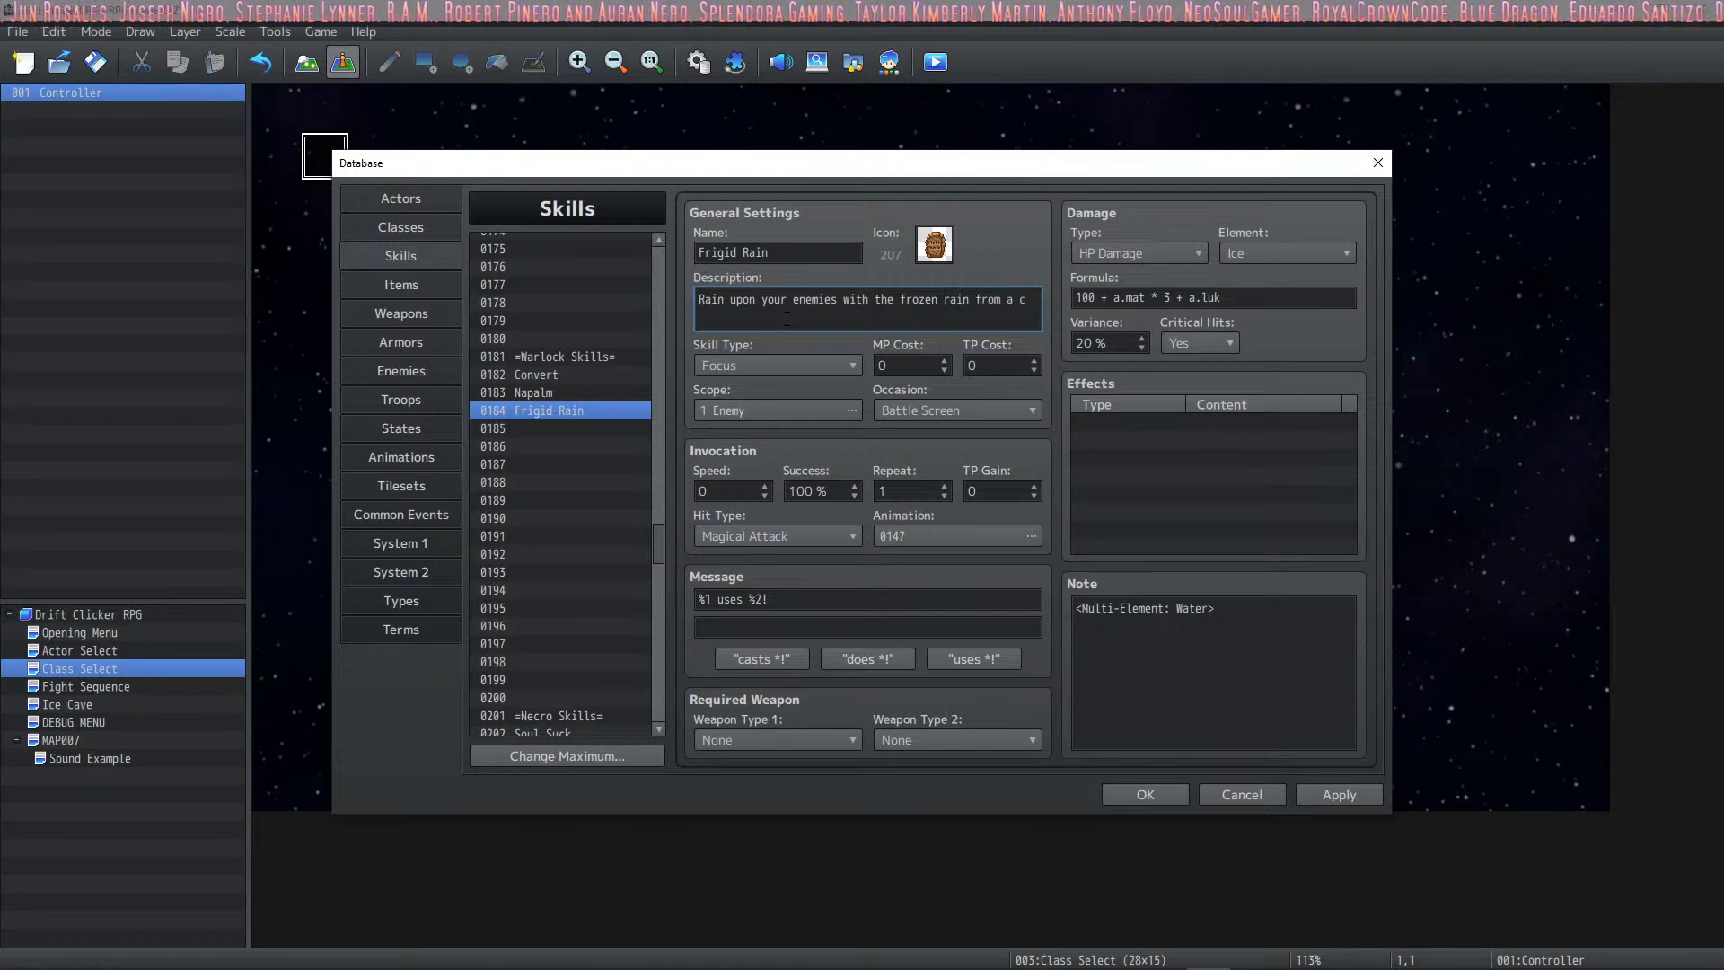
key("BackSpace")
type("ga")
type("lacial ")
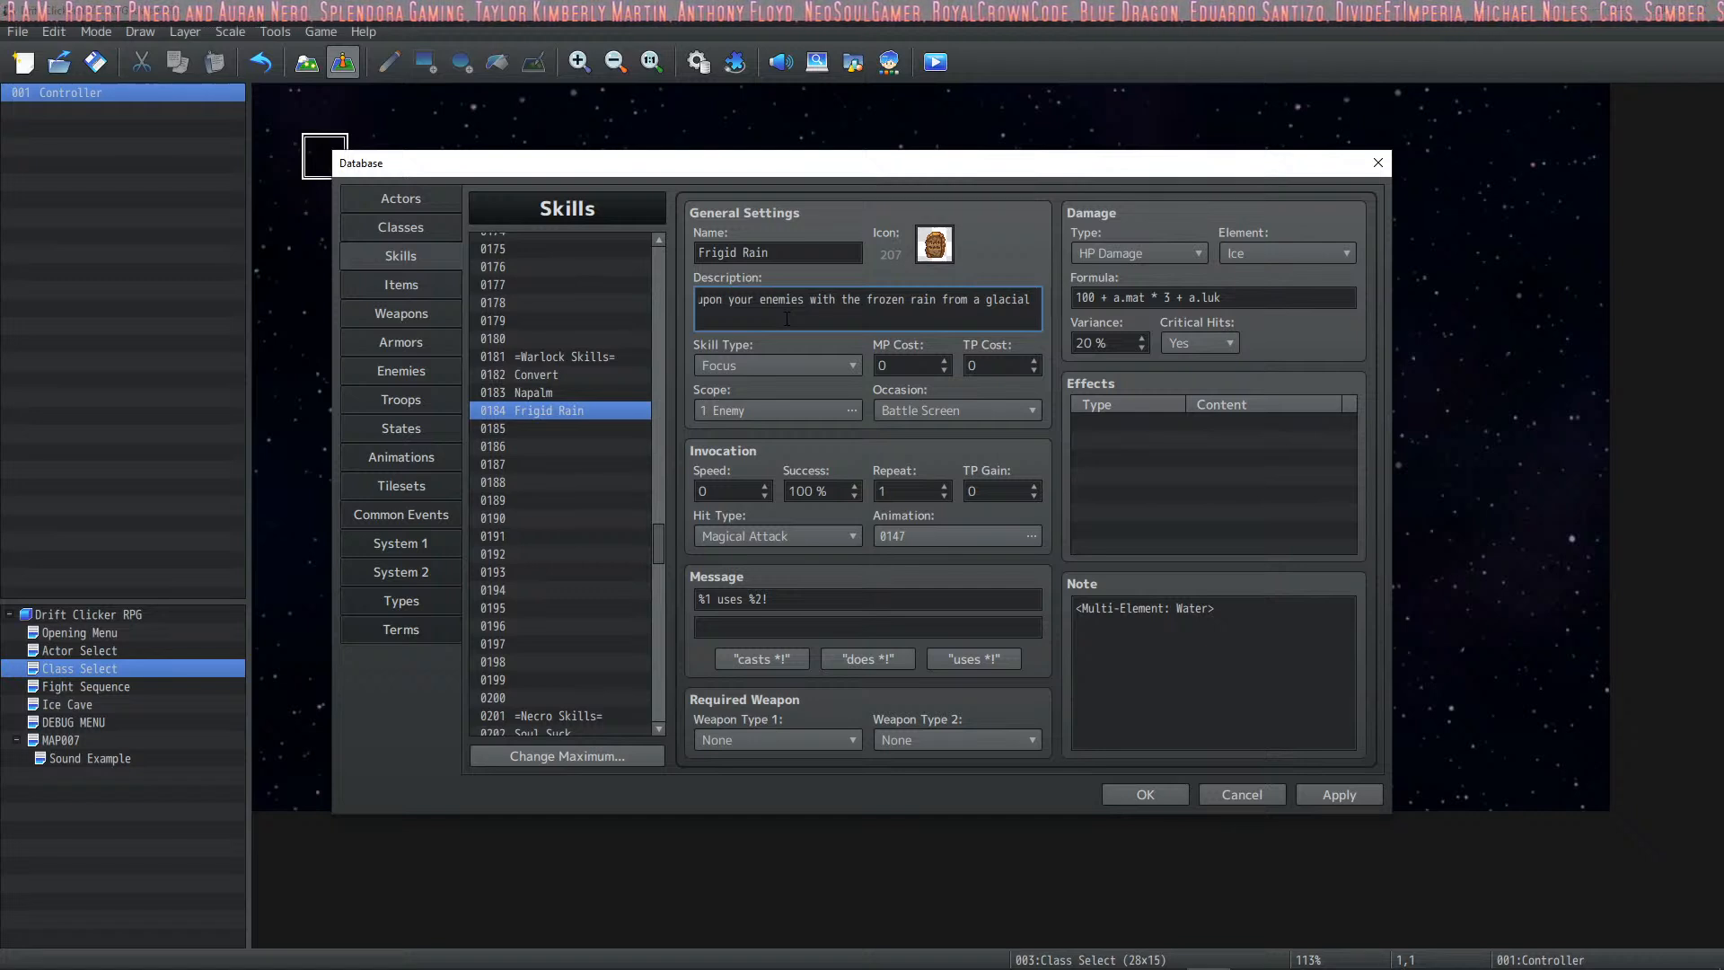
type("realm.")
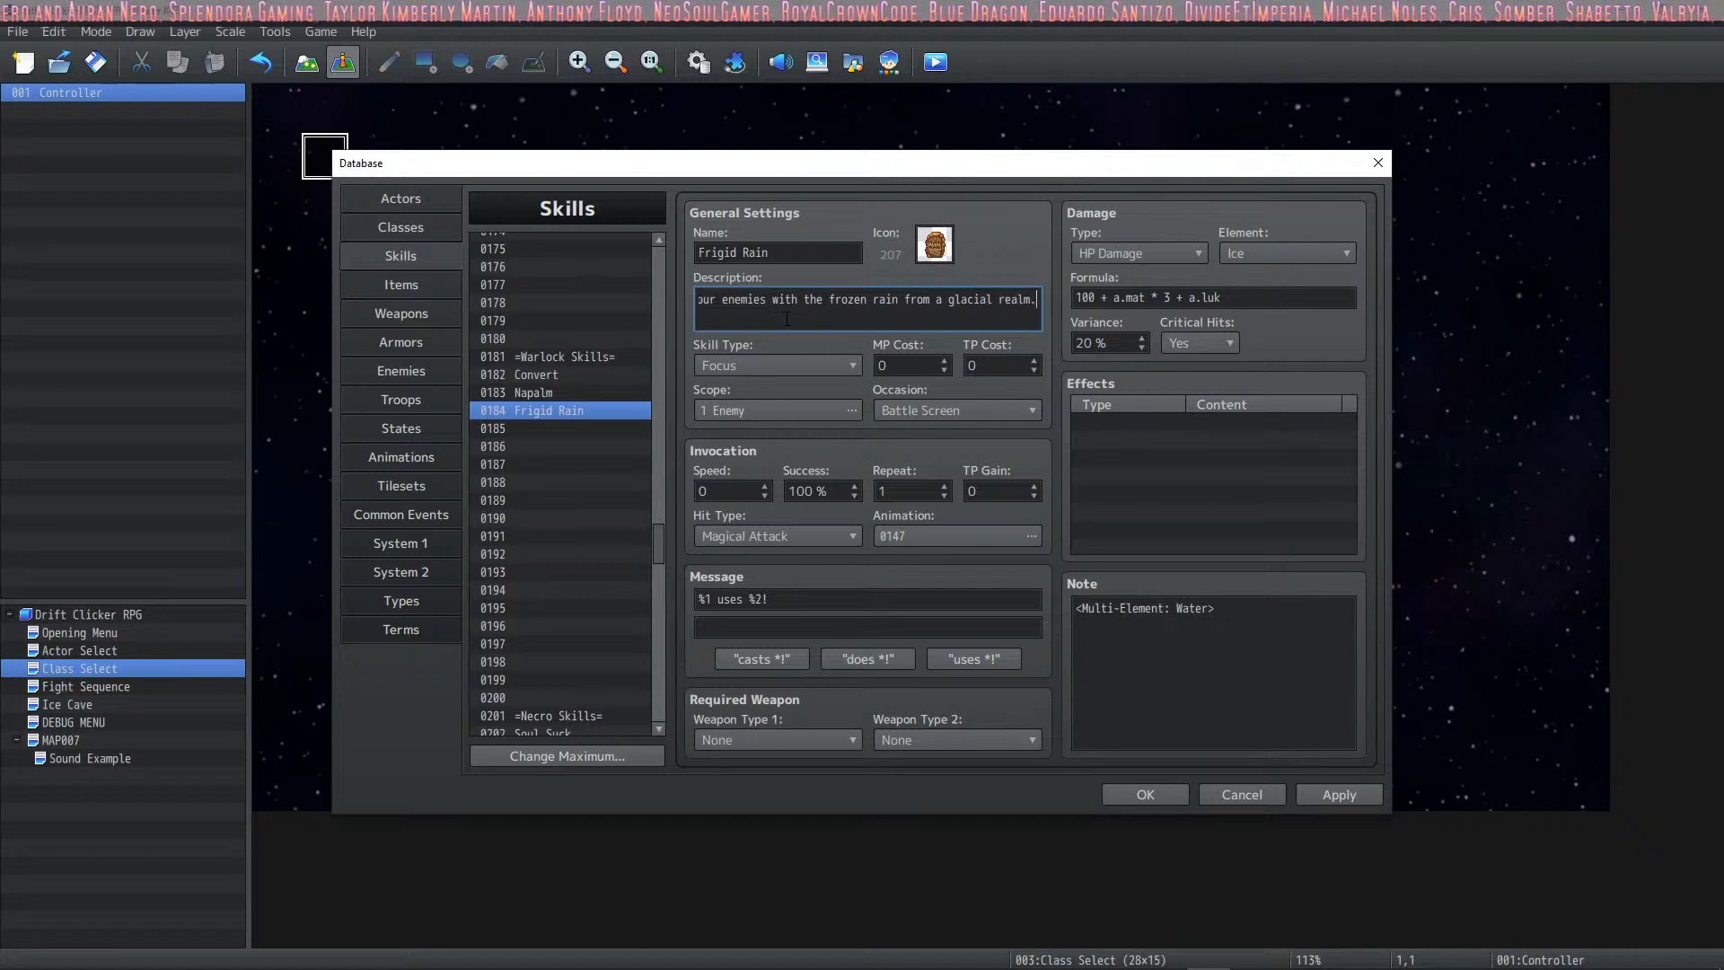
Step: Insert <WordWrap> at the start of Frigid Rain's description and apply the changes
key("Home")
type("<WordWrap>")
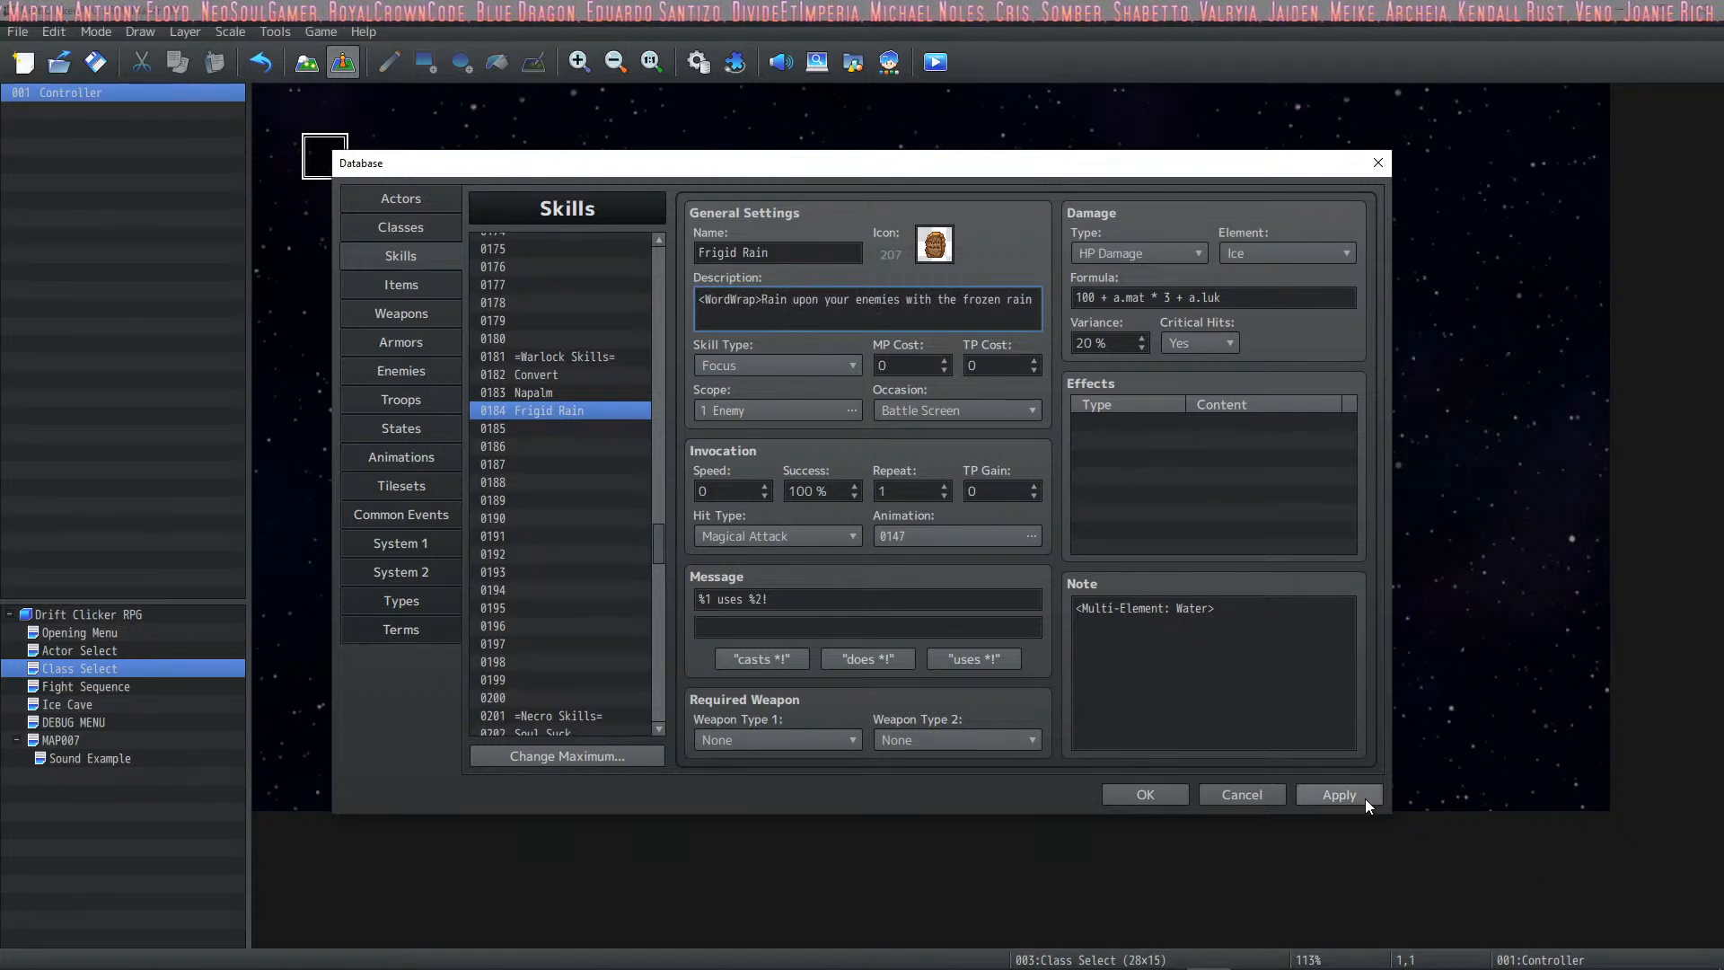
left_click(1364, 796)
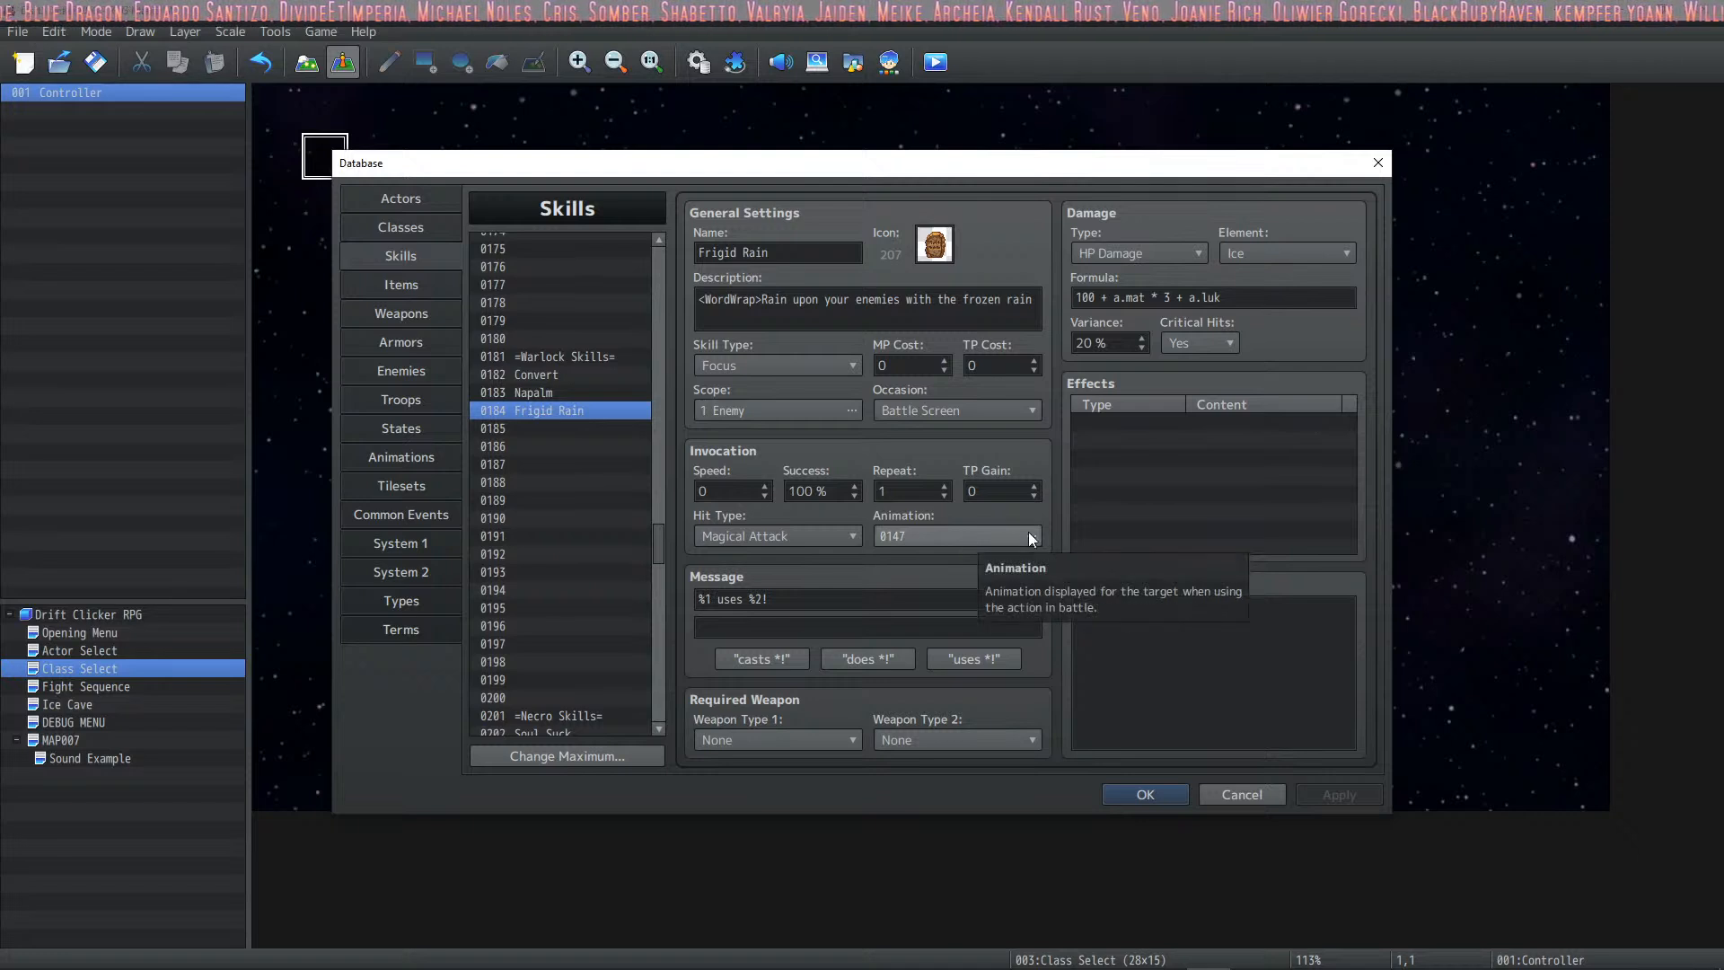
Step: Name the empty animation in slot 0147 Frigid Rain
left_click(401, 458)
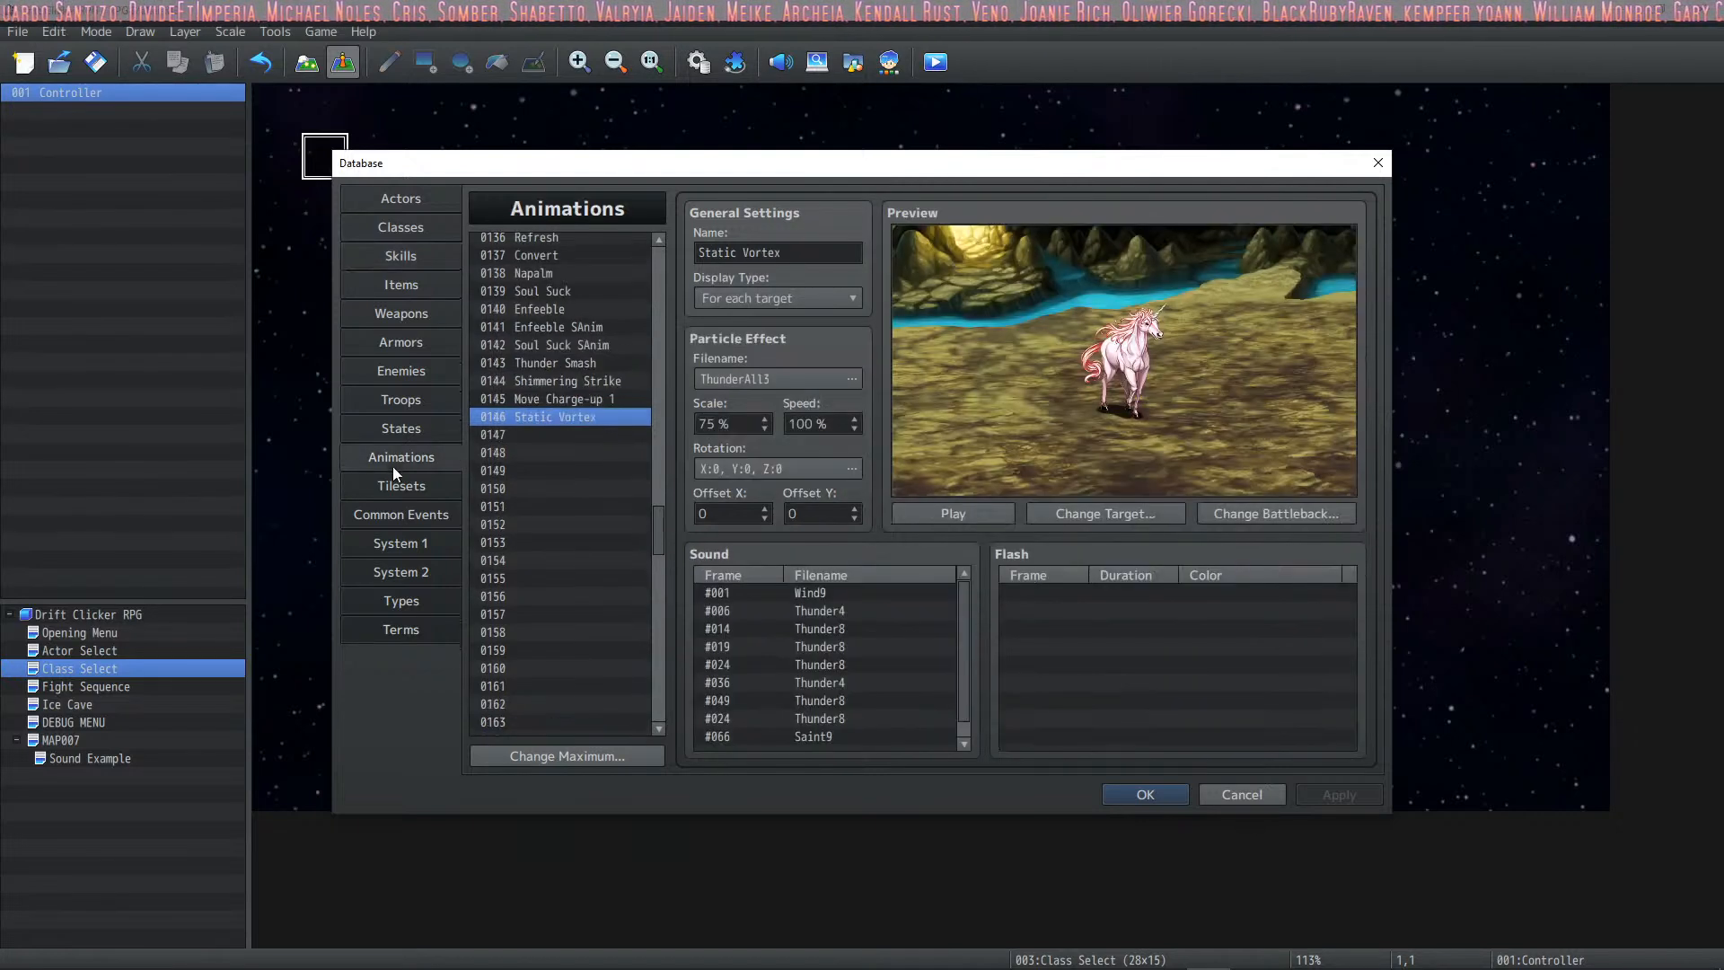
left_click(525, 436)
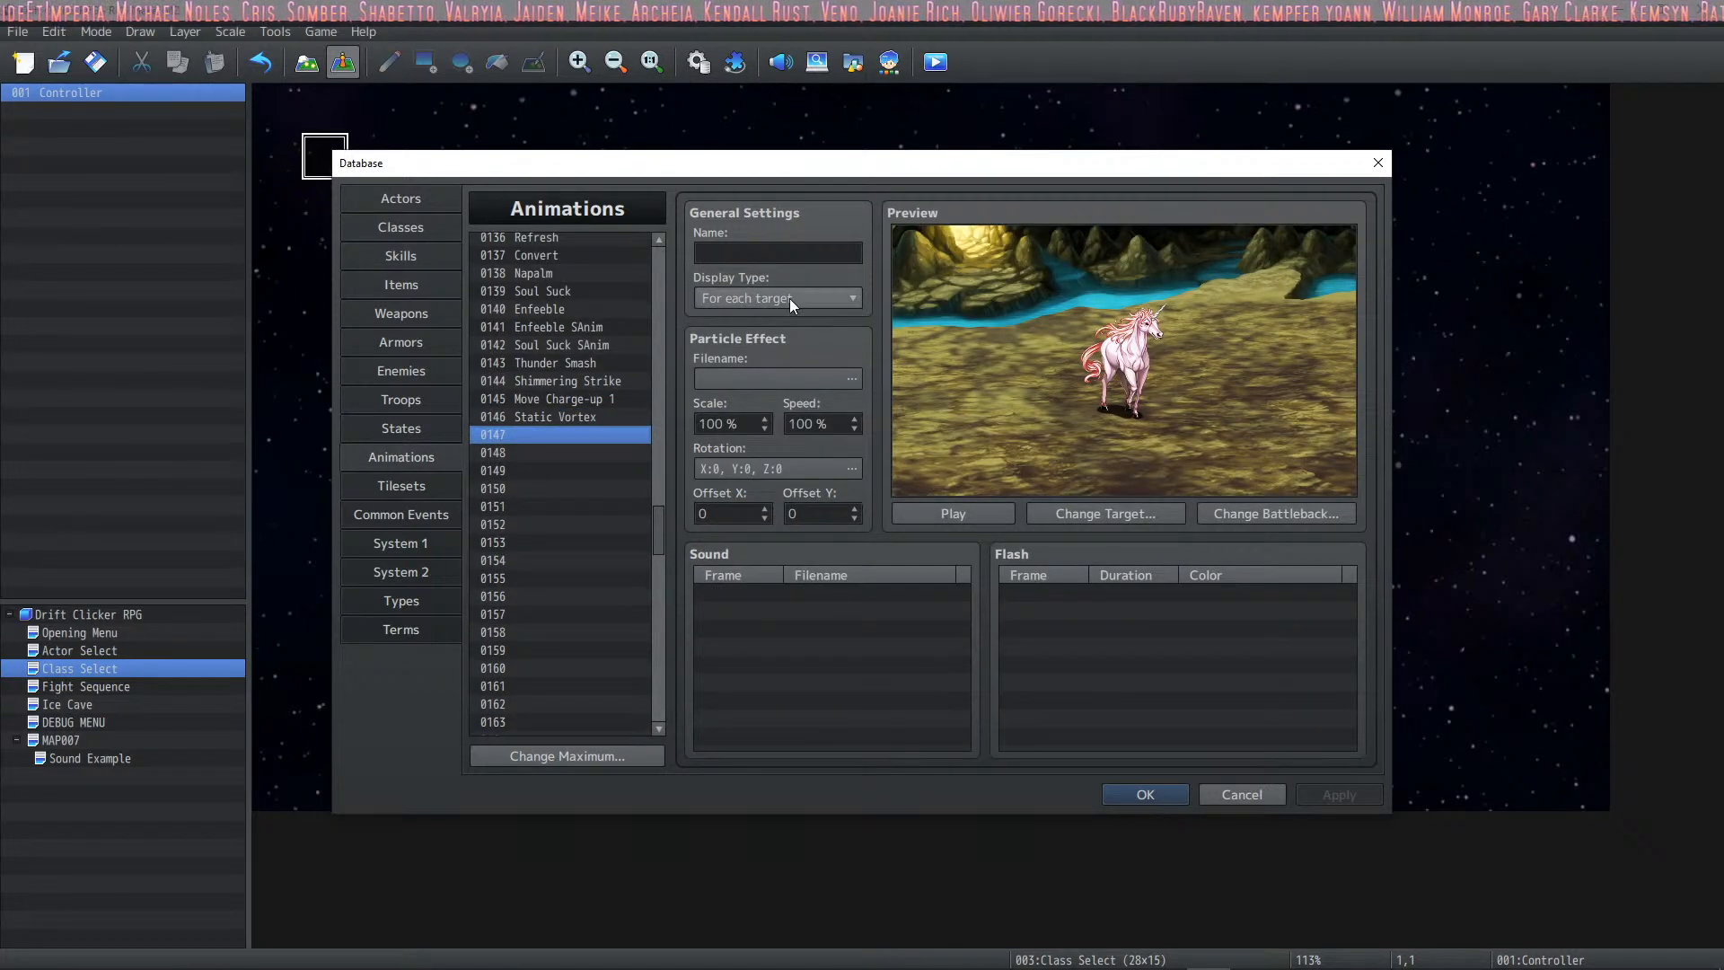
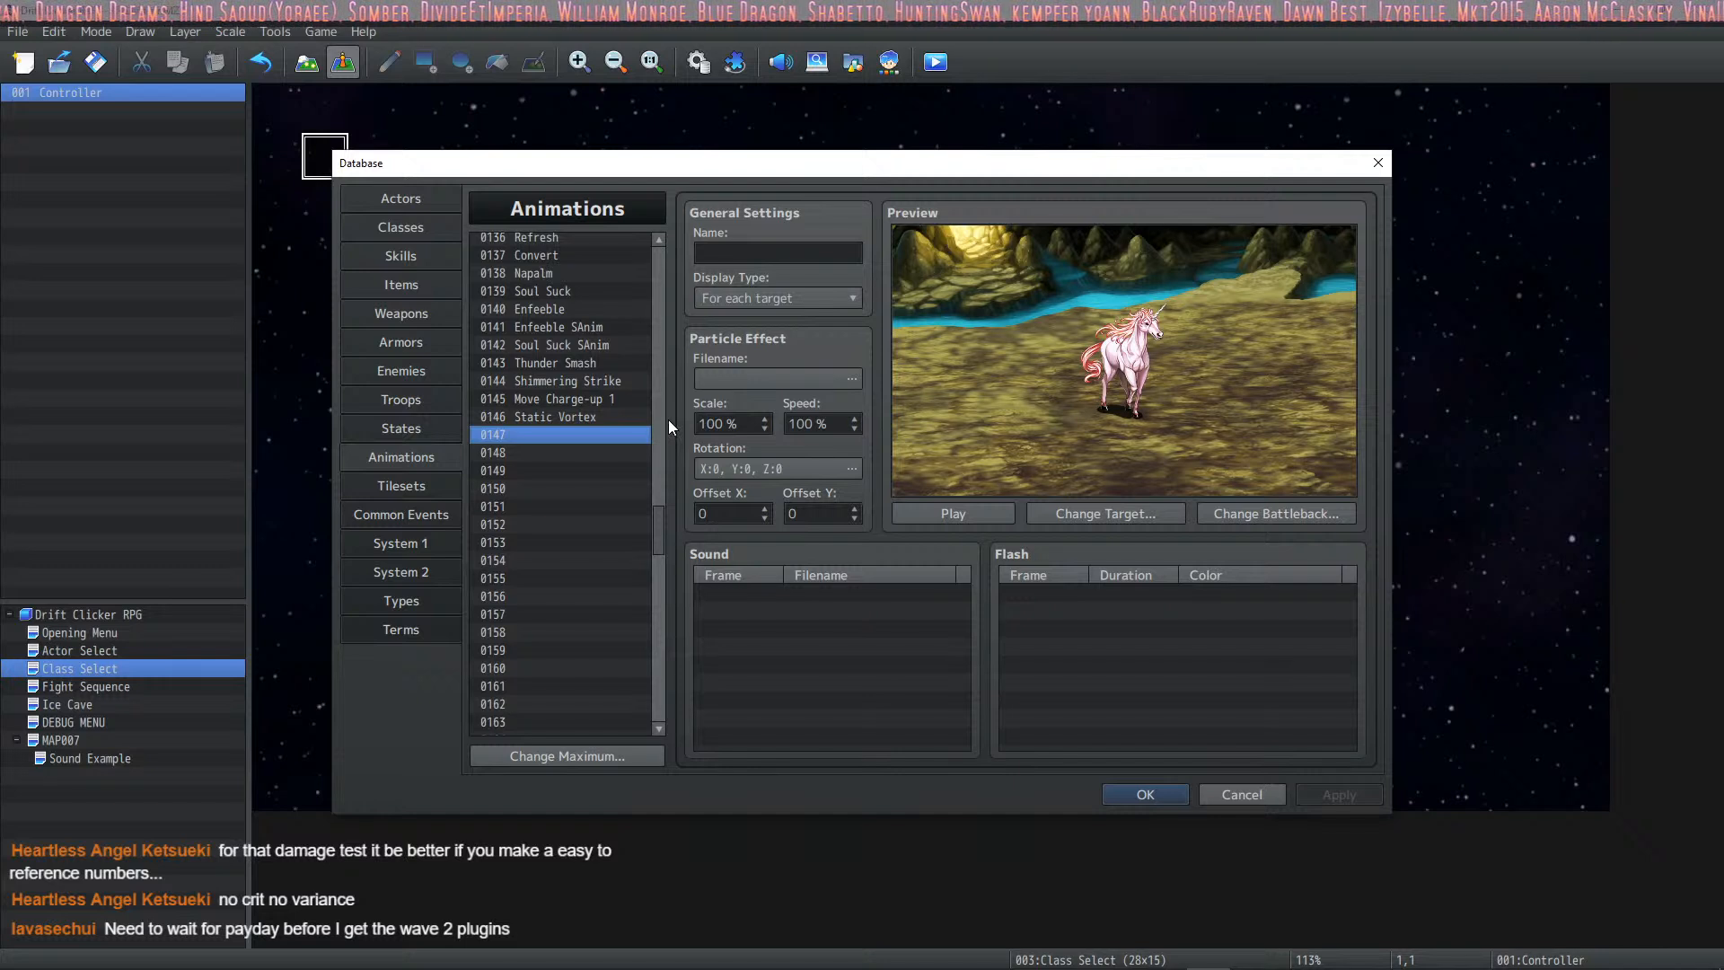
left_click(776, 243)
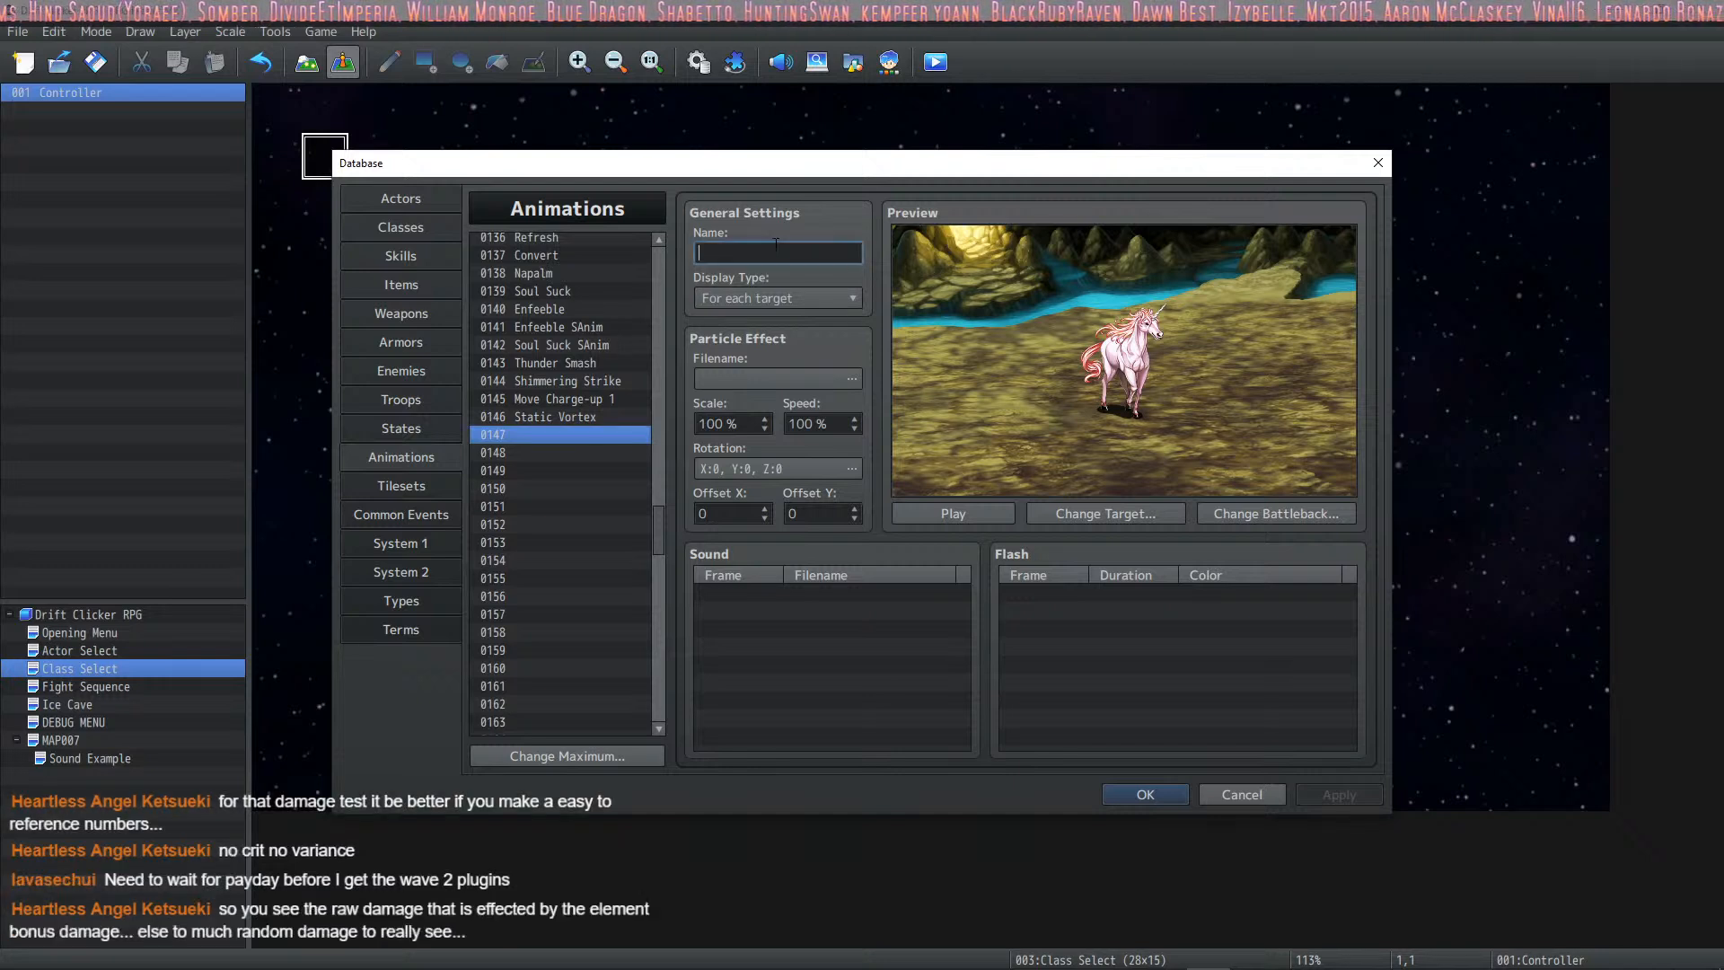
type("Fr")
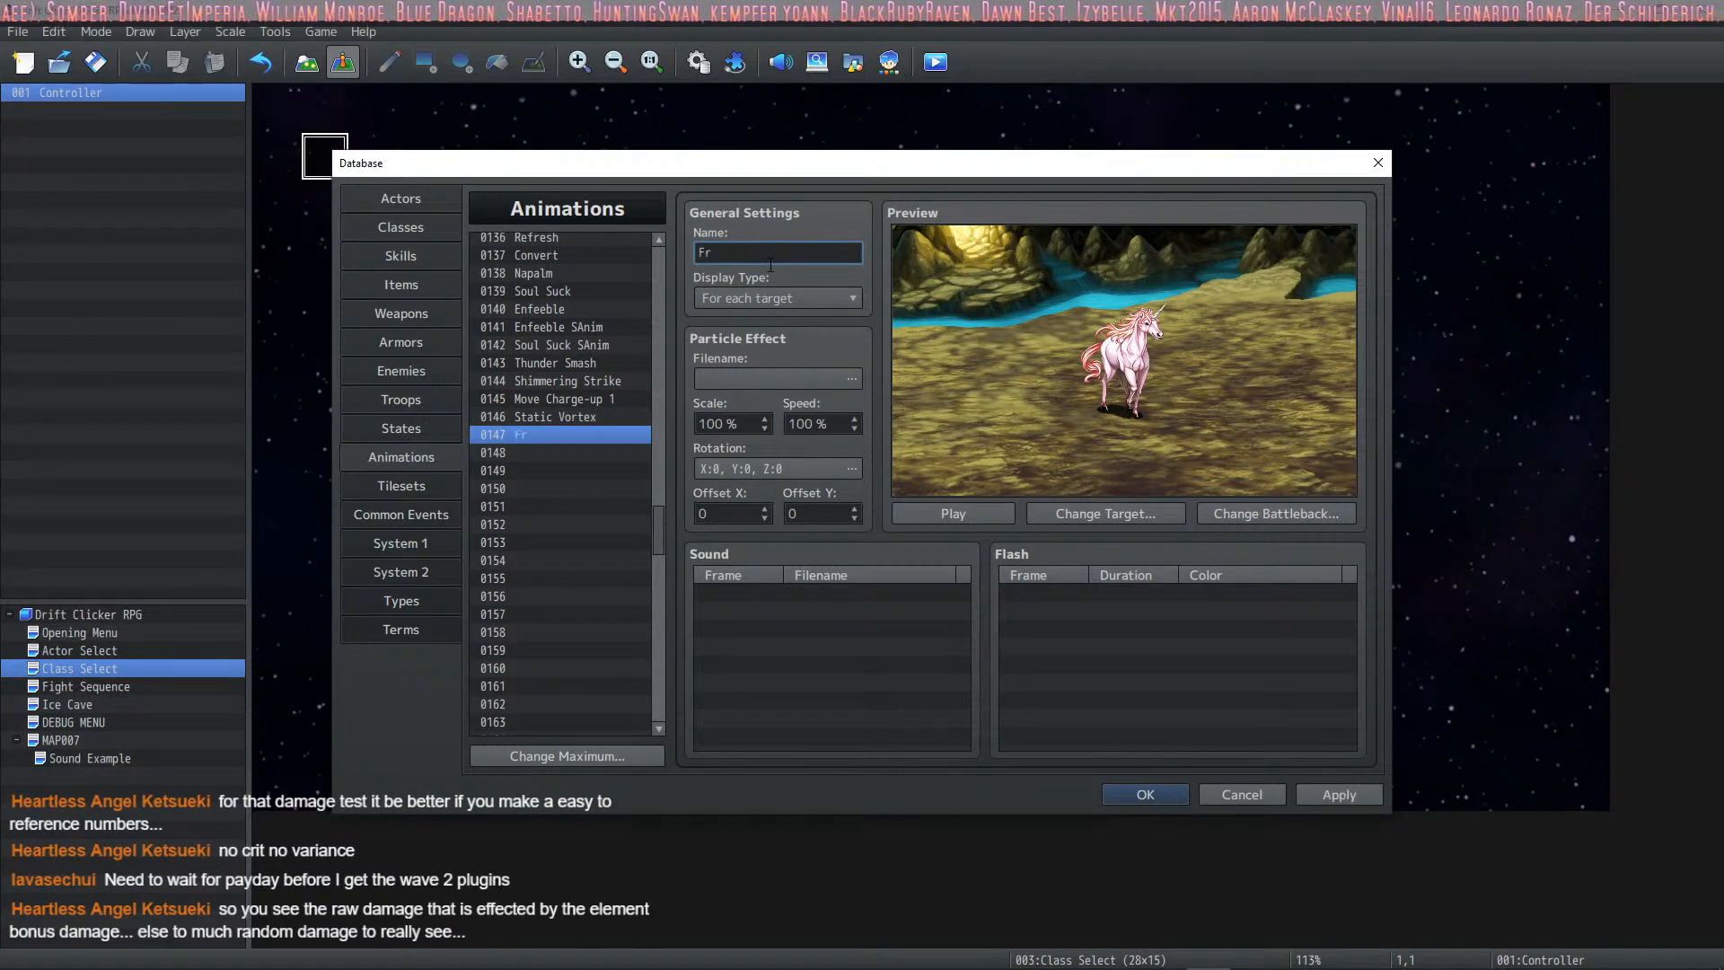
type("igid Rain")
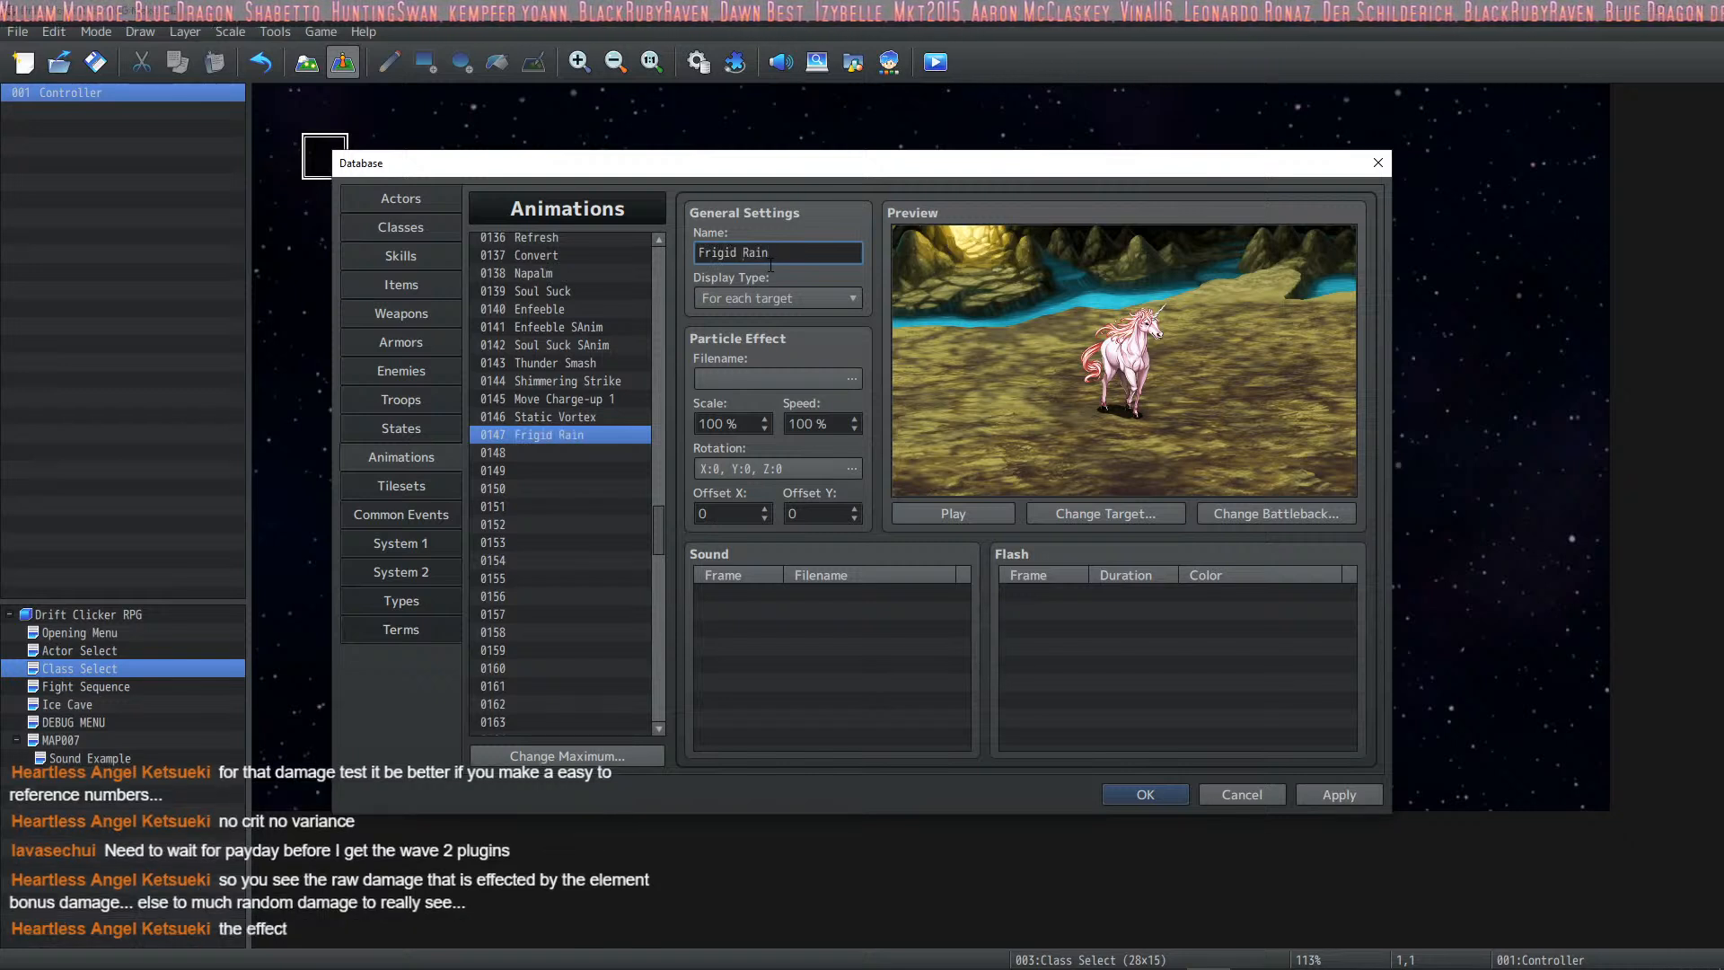
Step: Assign the IceAll2 particle effect to the Frigid Rain animation and preview it
left_click(986, 521)
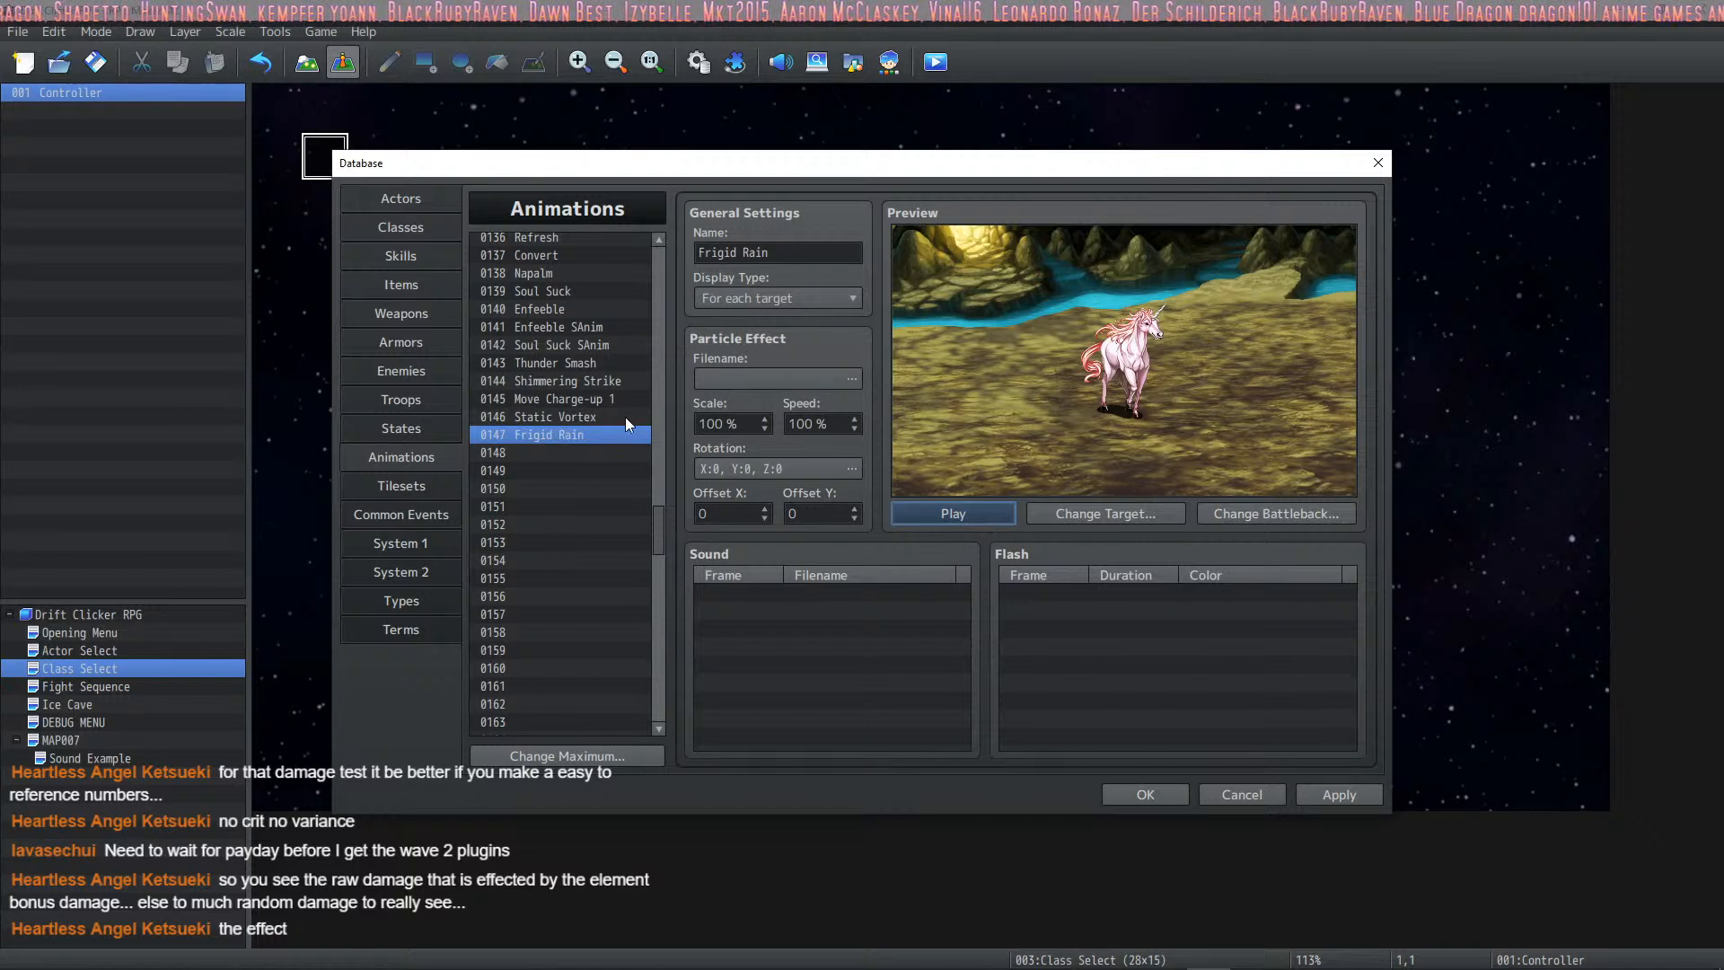
left_click(822, 376)
left_click_drag(730, 336, 726, 459)
left_click(677, 451)
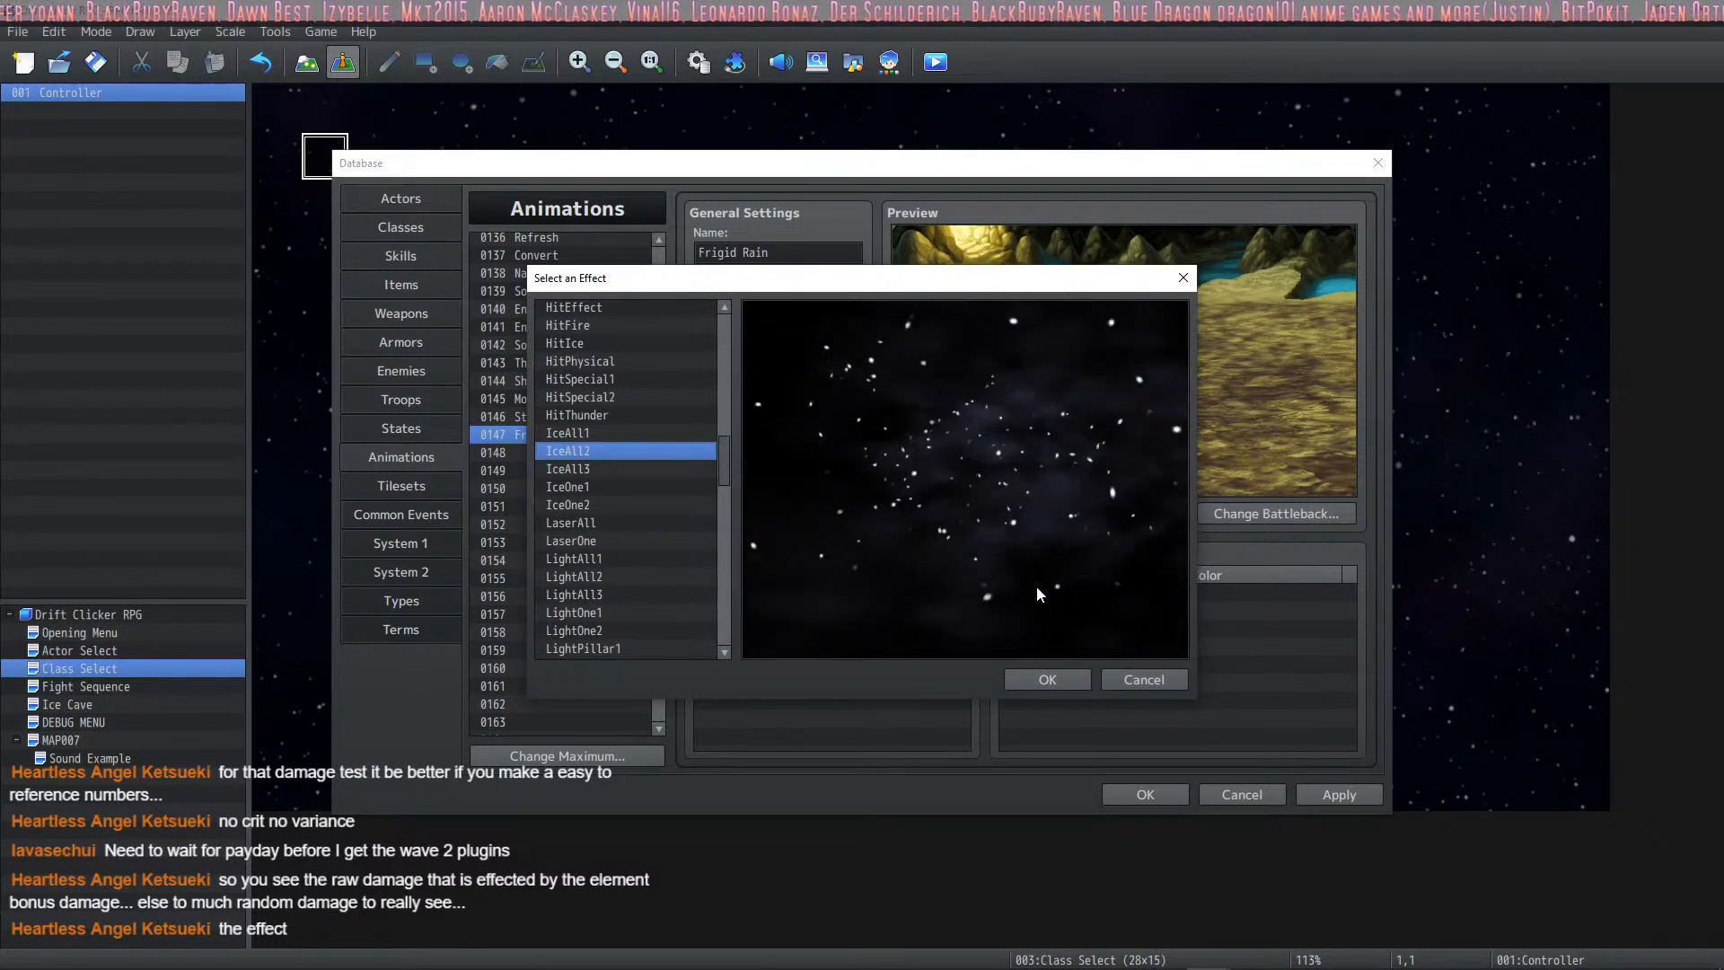
left_click(1052, 679)
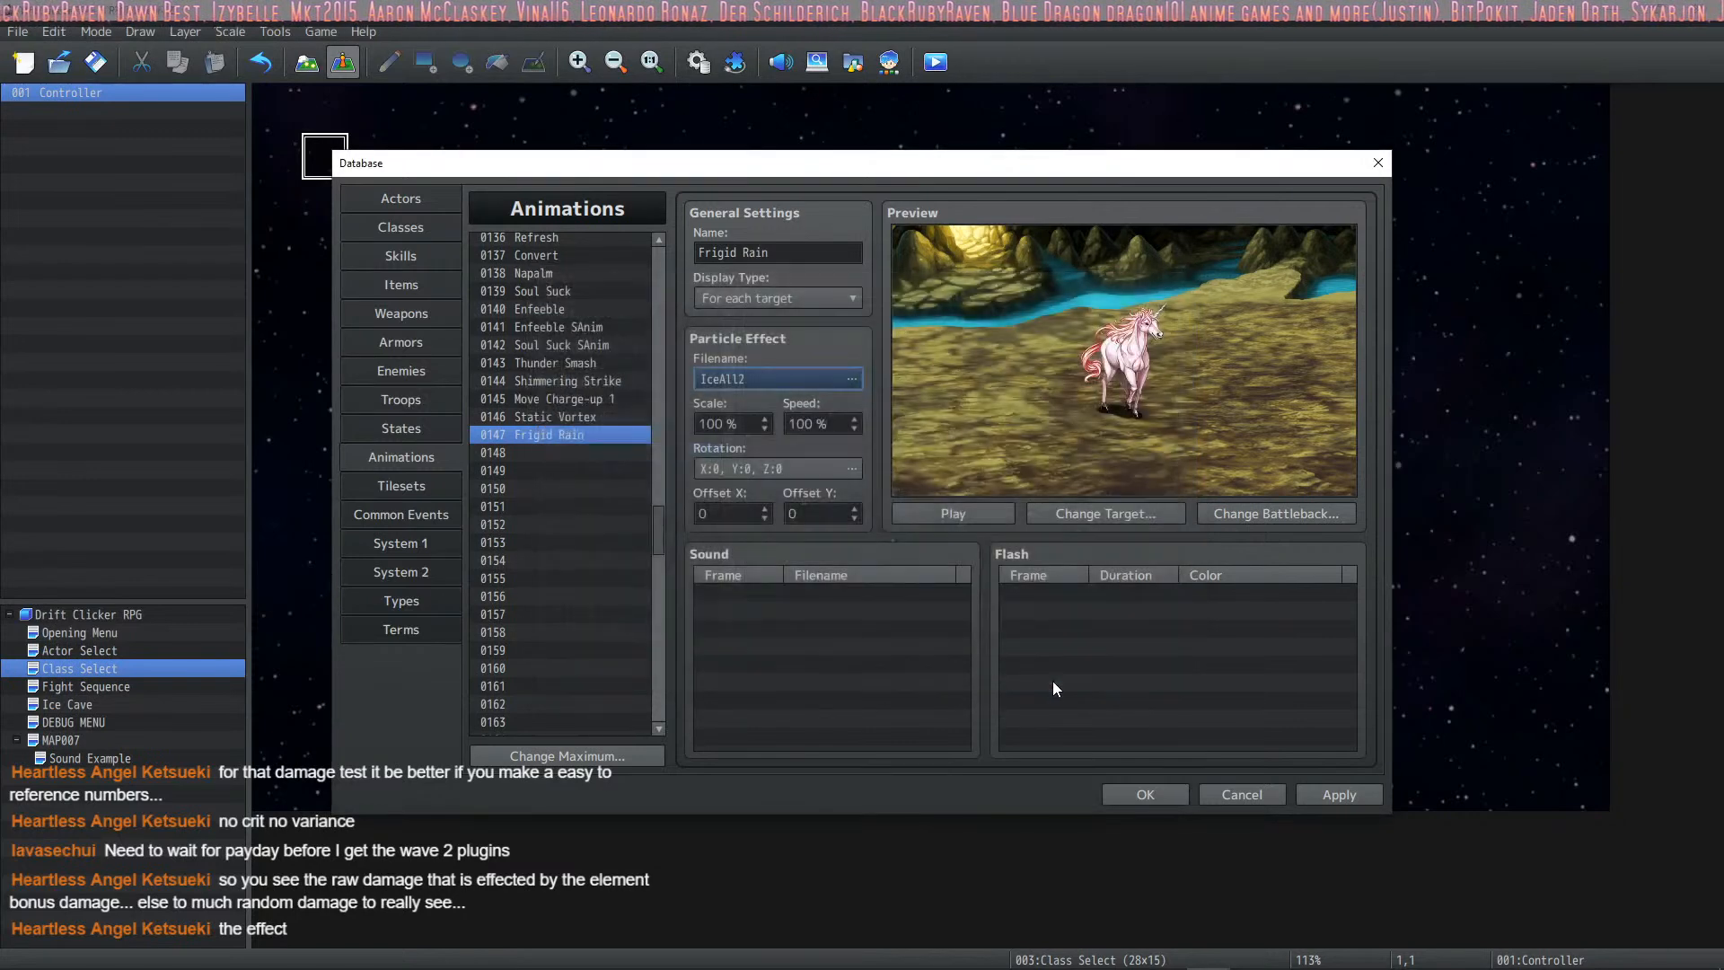
left_click(984, 509)
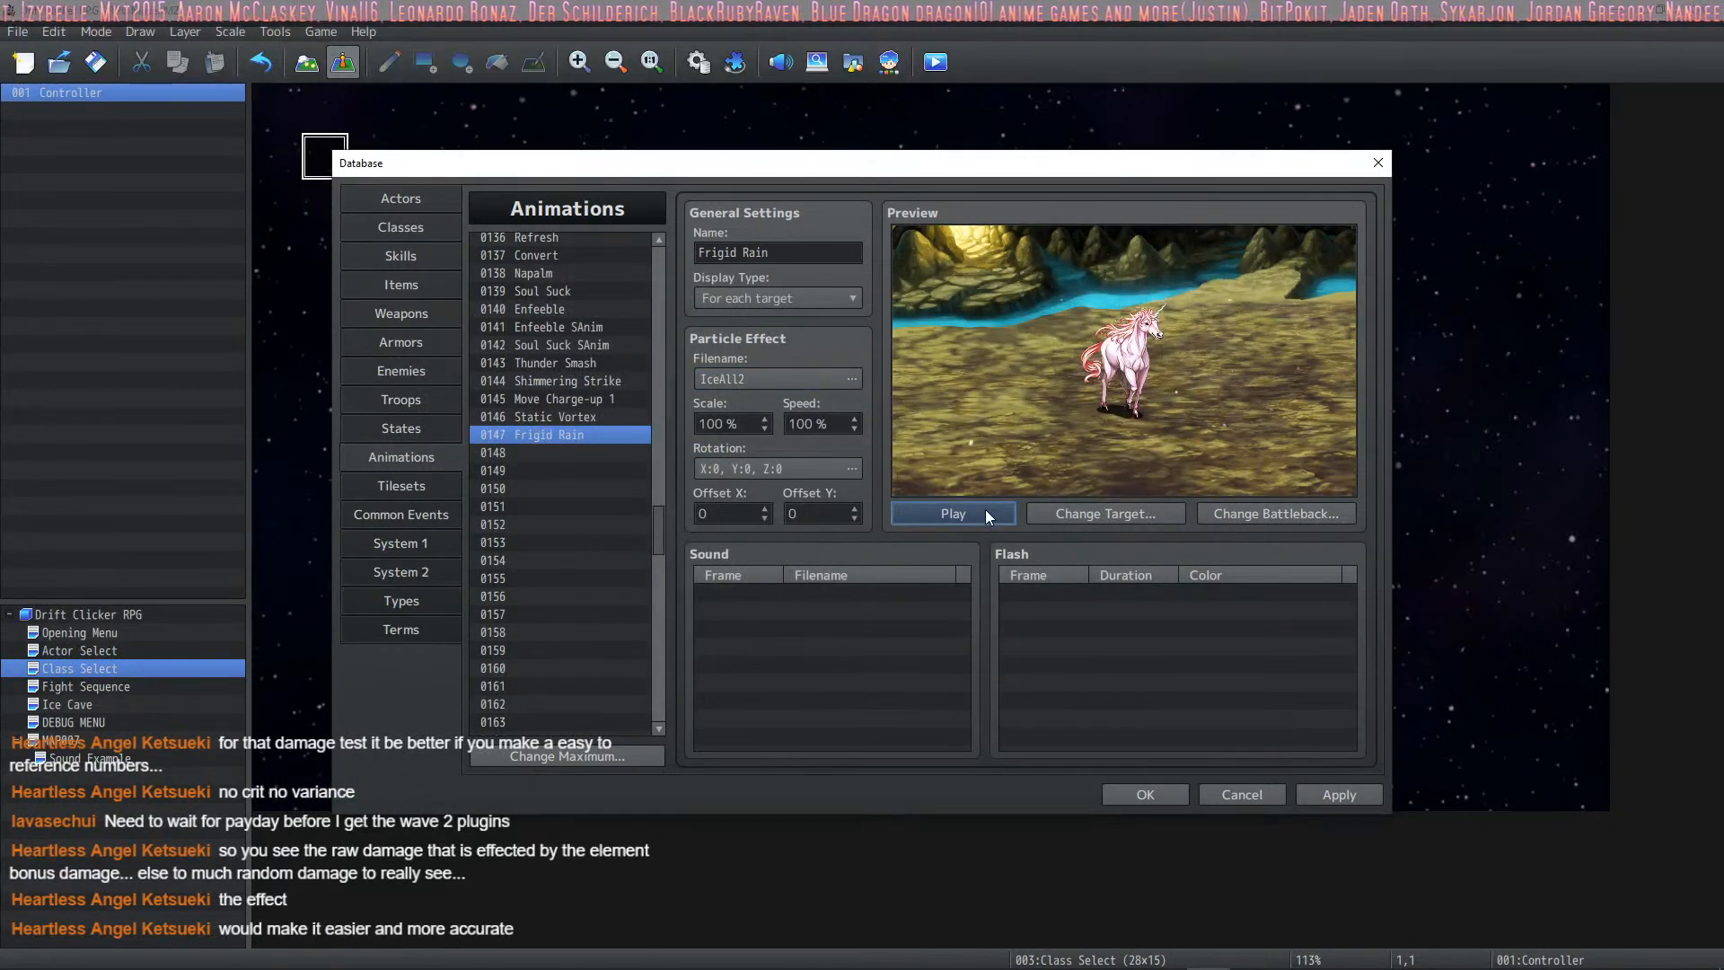
Step: Set the animation's particle speed to 75% and scale to 125%, and preview the result
double_click(802, 424)
type("75")
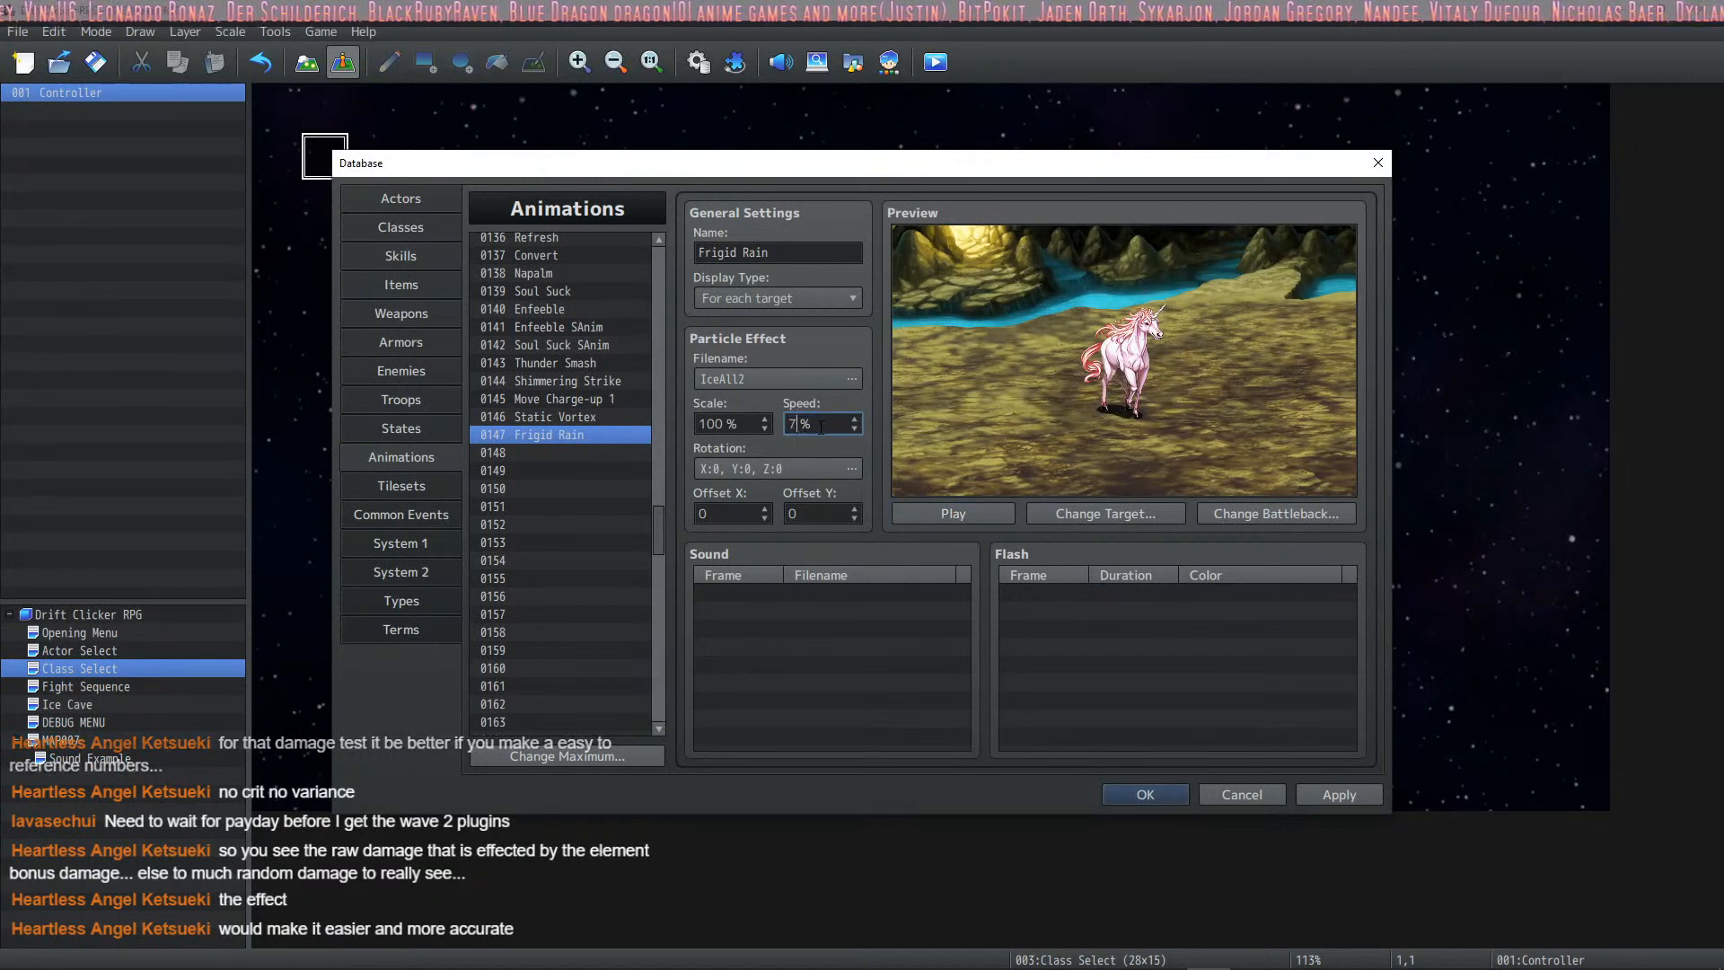
double_click(737, 424)
type("125")
left_click(935, 517)
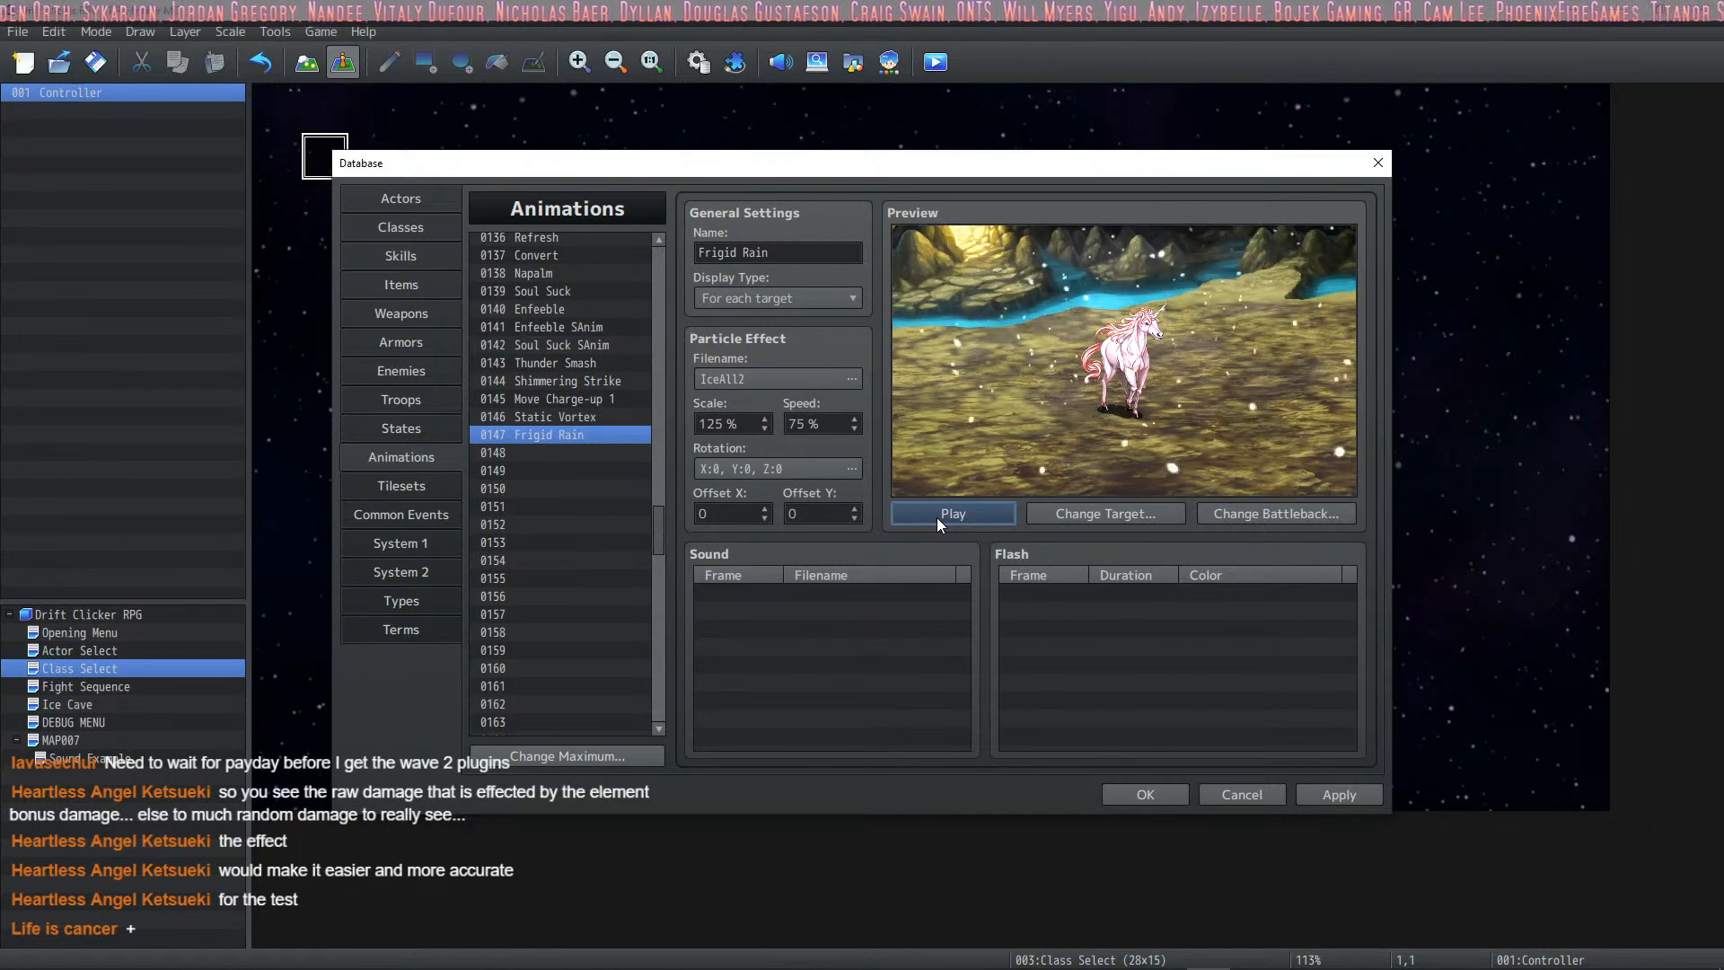
left_click(936, 517)
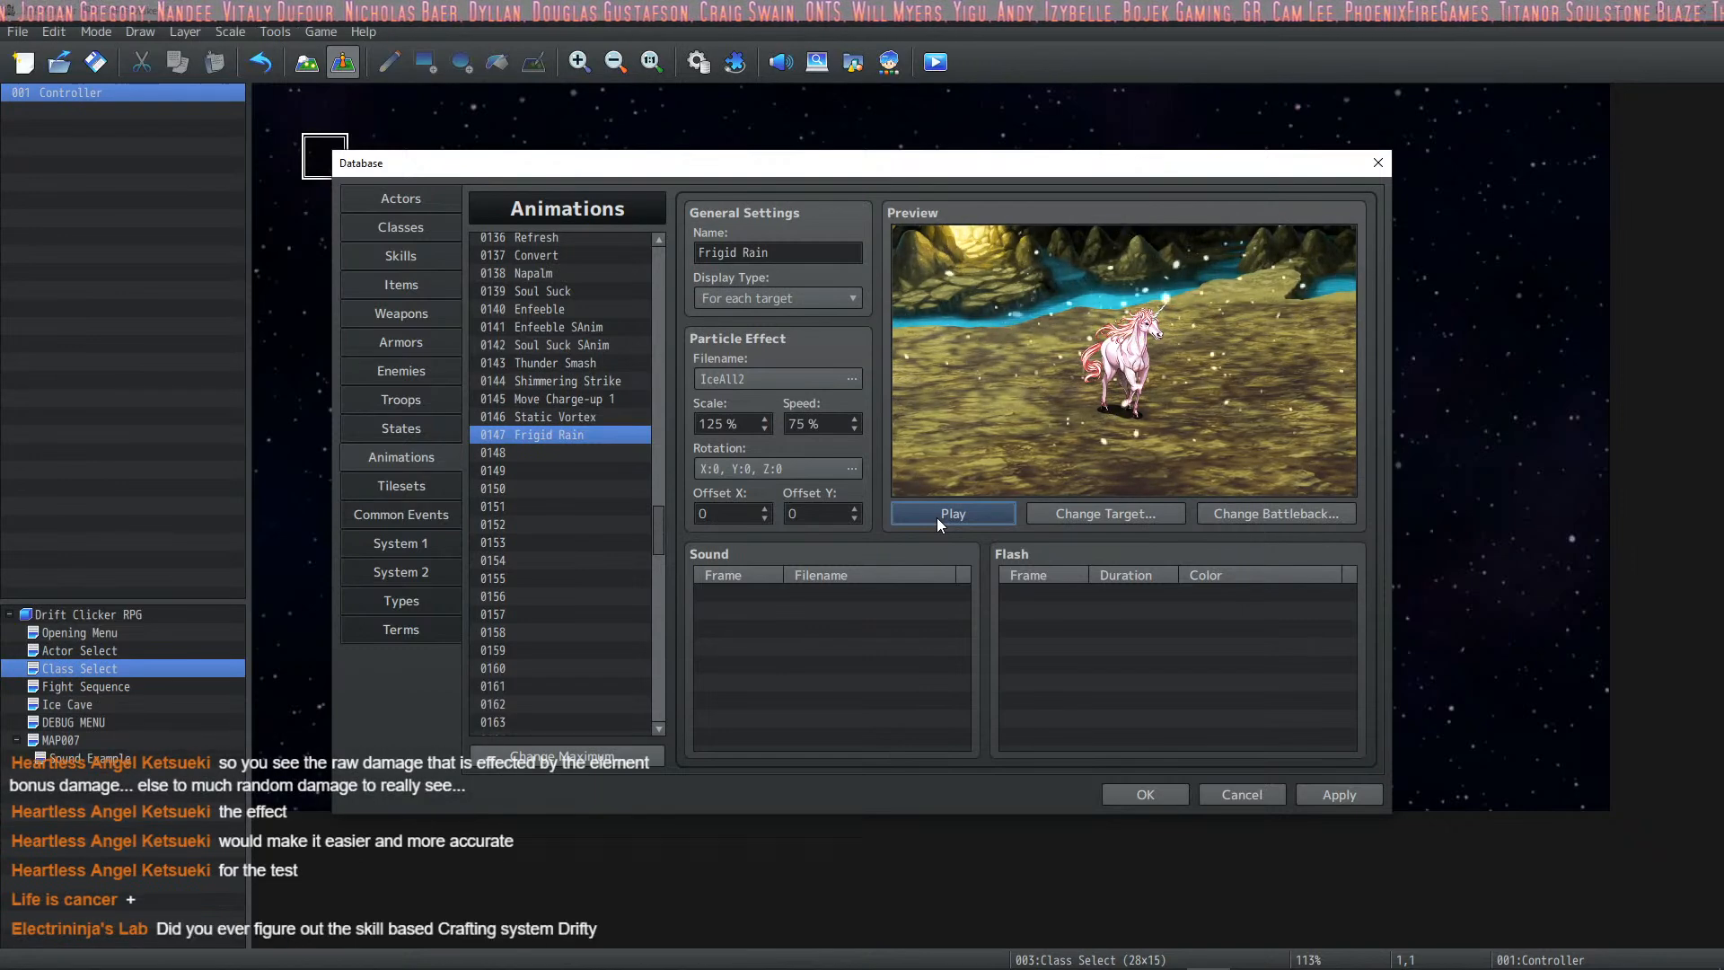
Step: Audition Wind2 and Wind4, add Wind4 as the Frigid Rain animation's frame 1 sound, and save the database changes
double_click(812, 596)
left_click(959, 642)
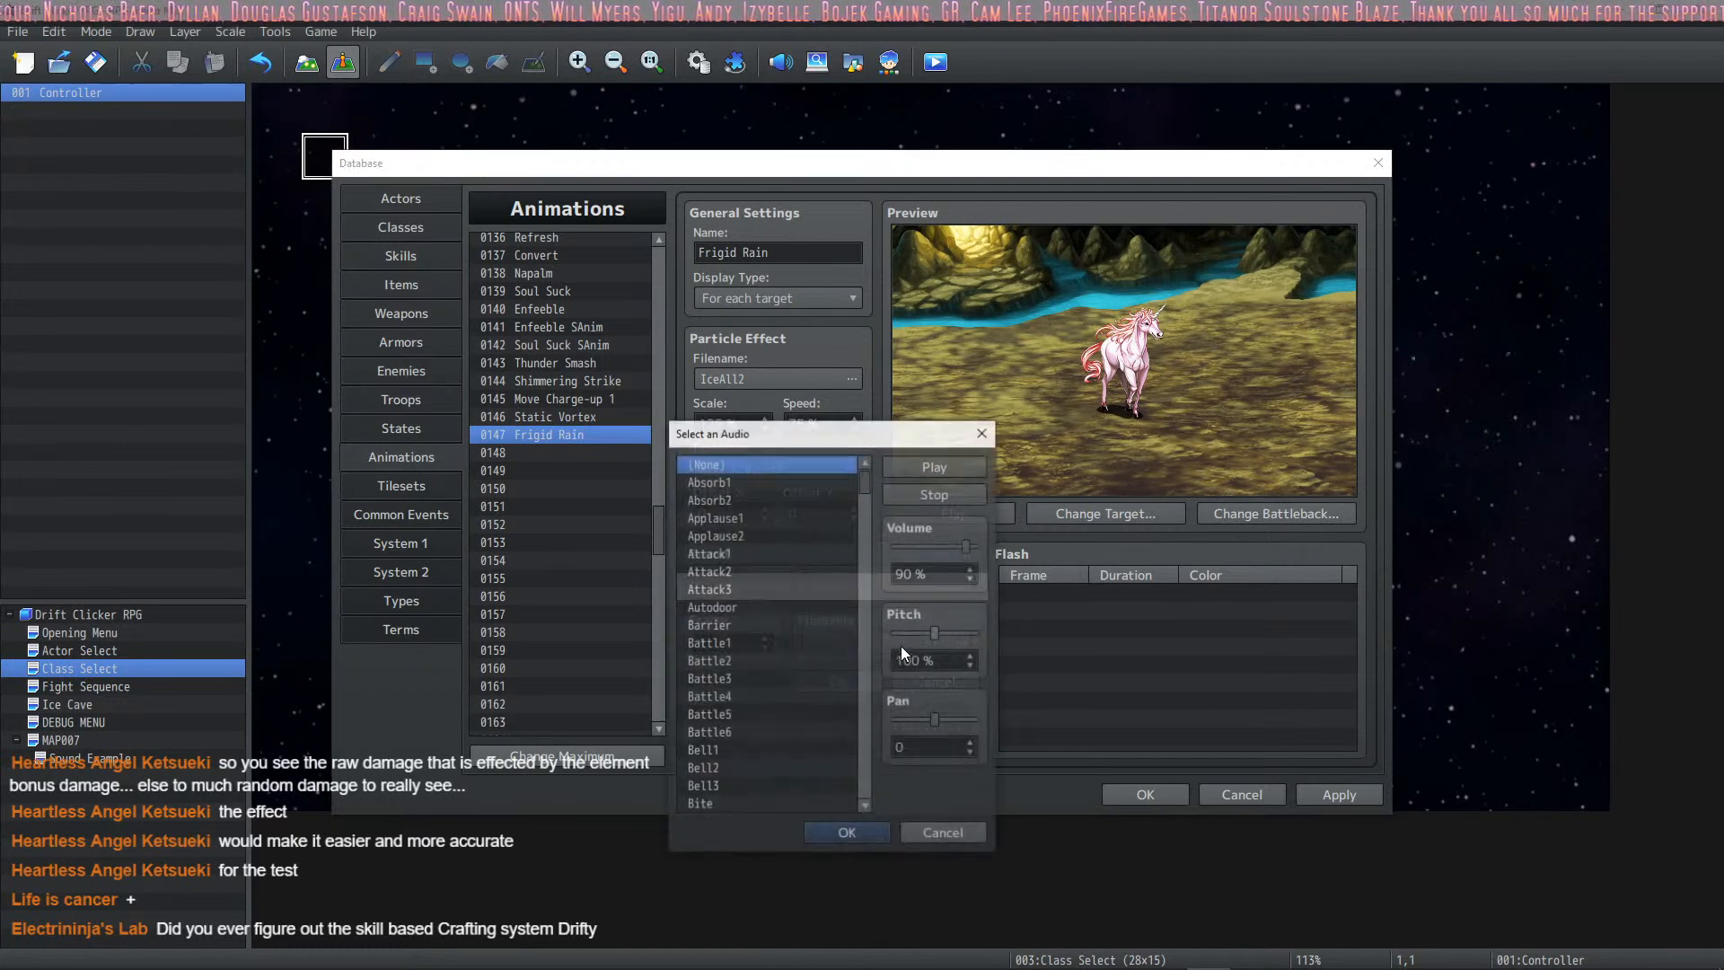
left_click_drag(862, 503, 856, 774)
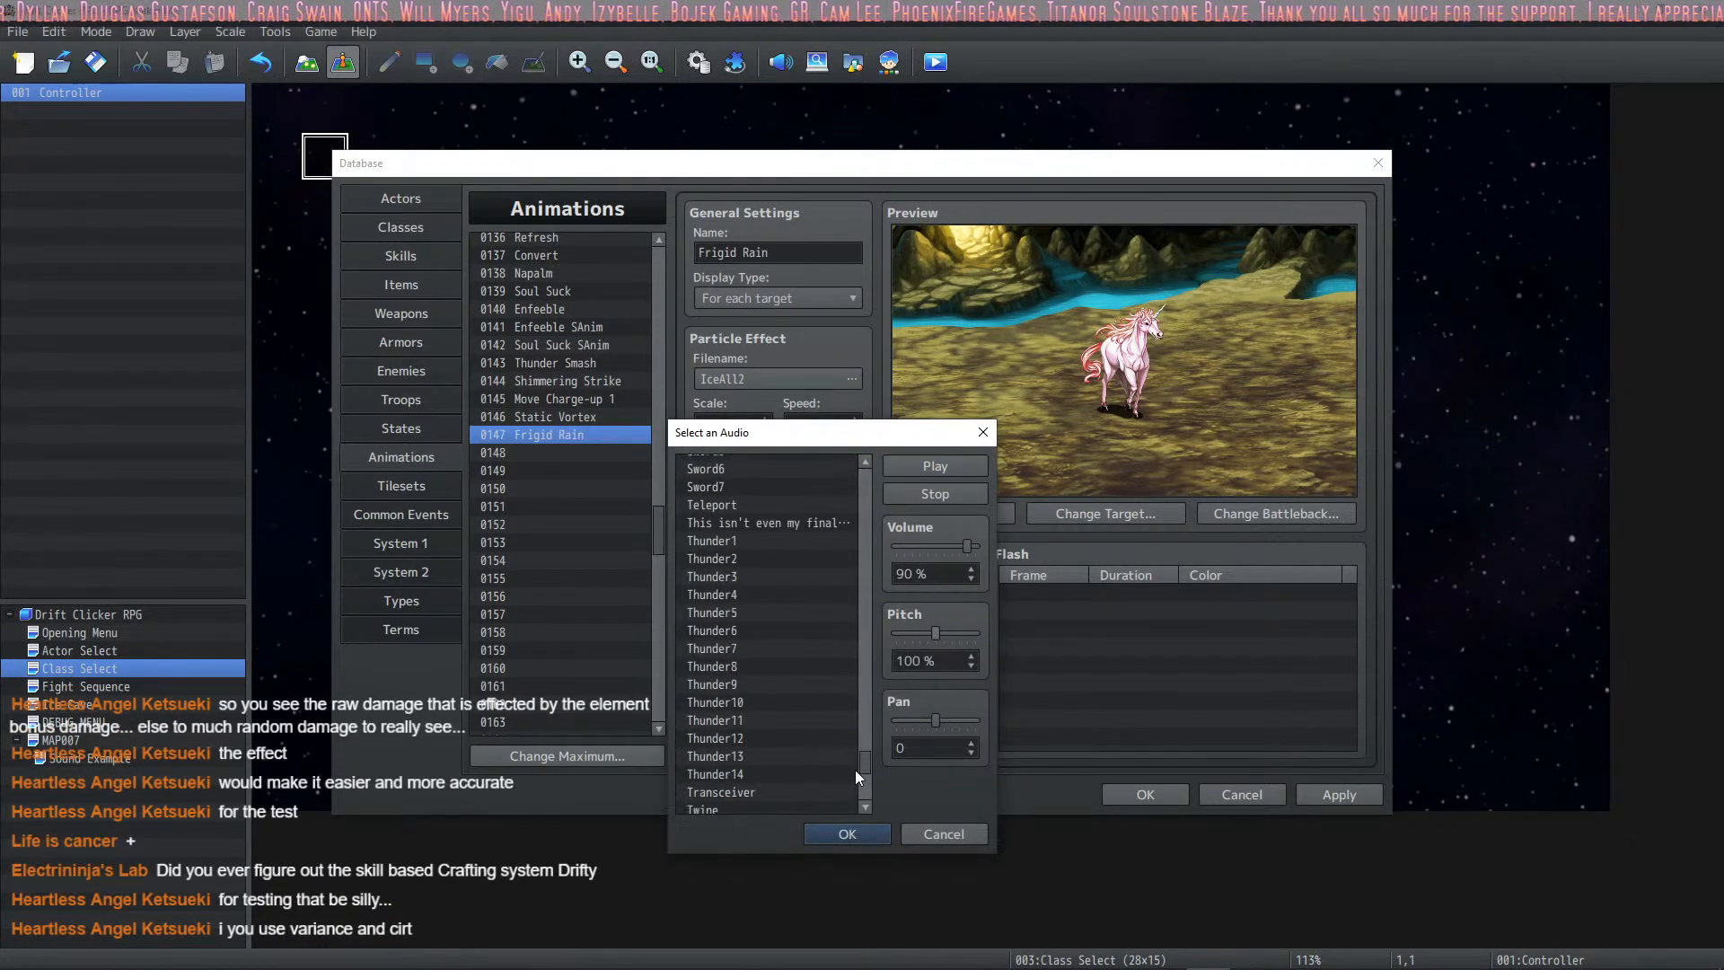
scroll(785, 679, "down", 10)
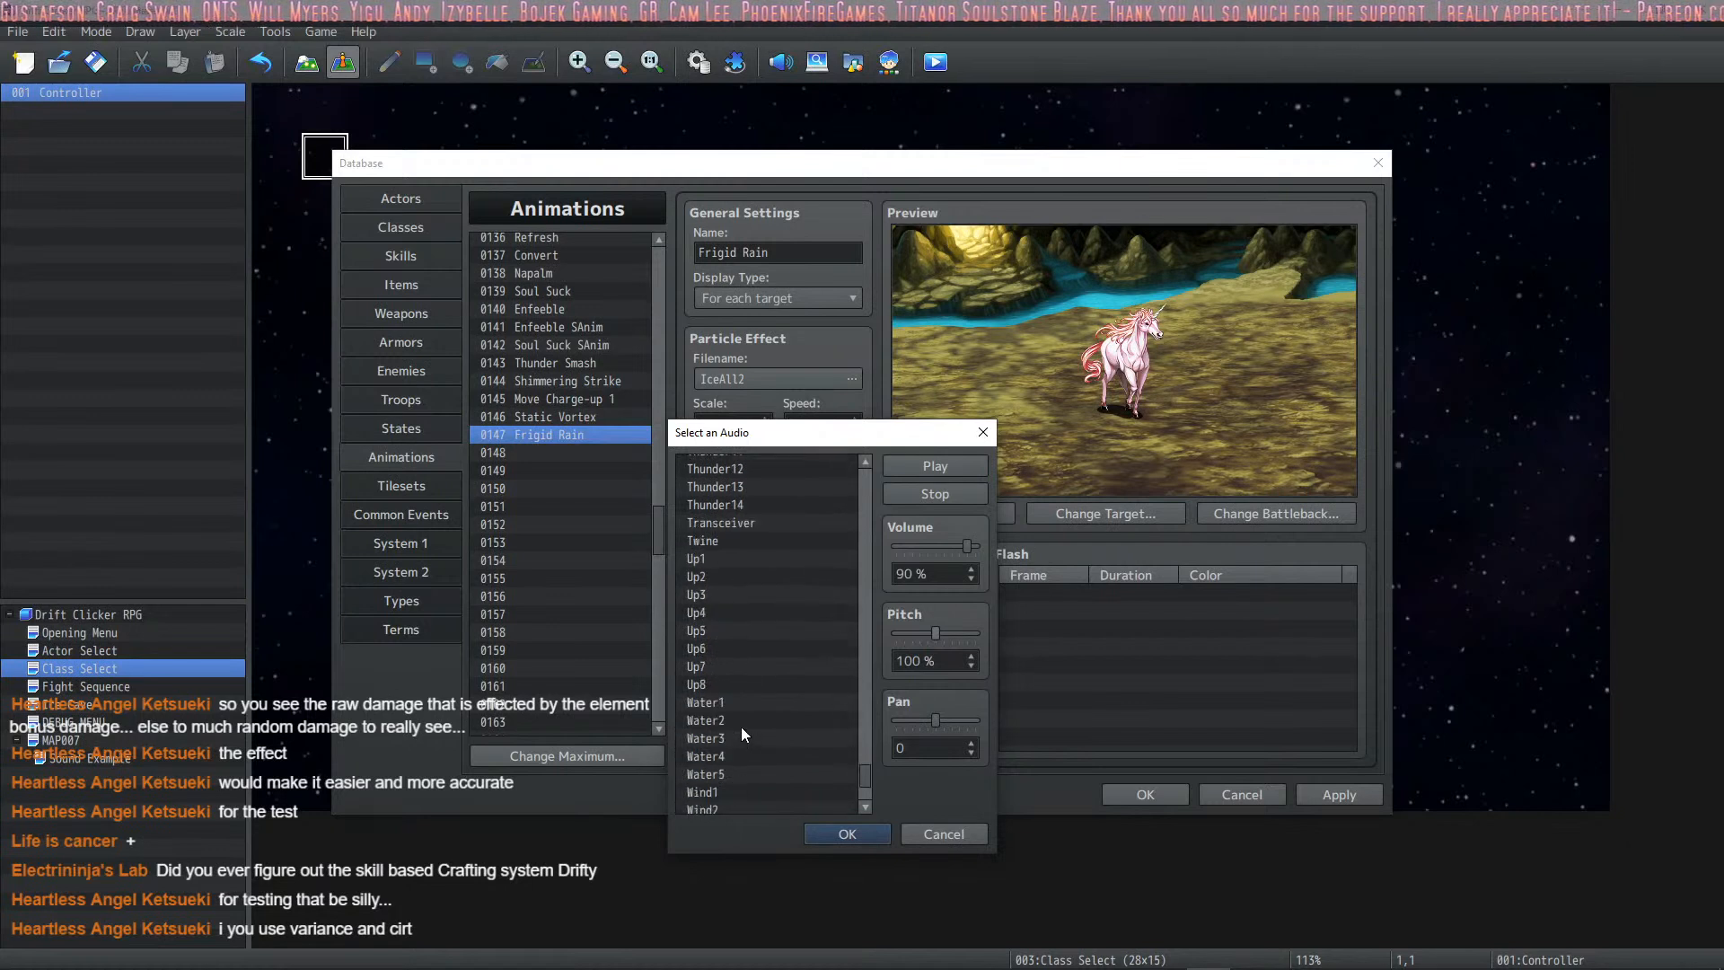
left_click(741, 724)
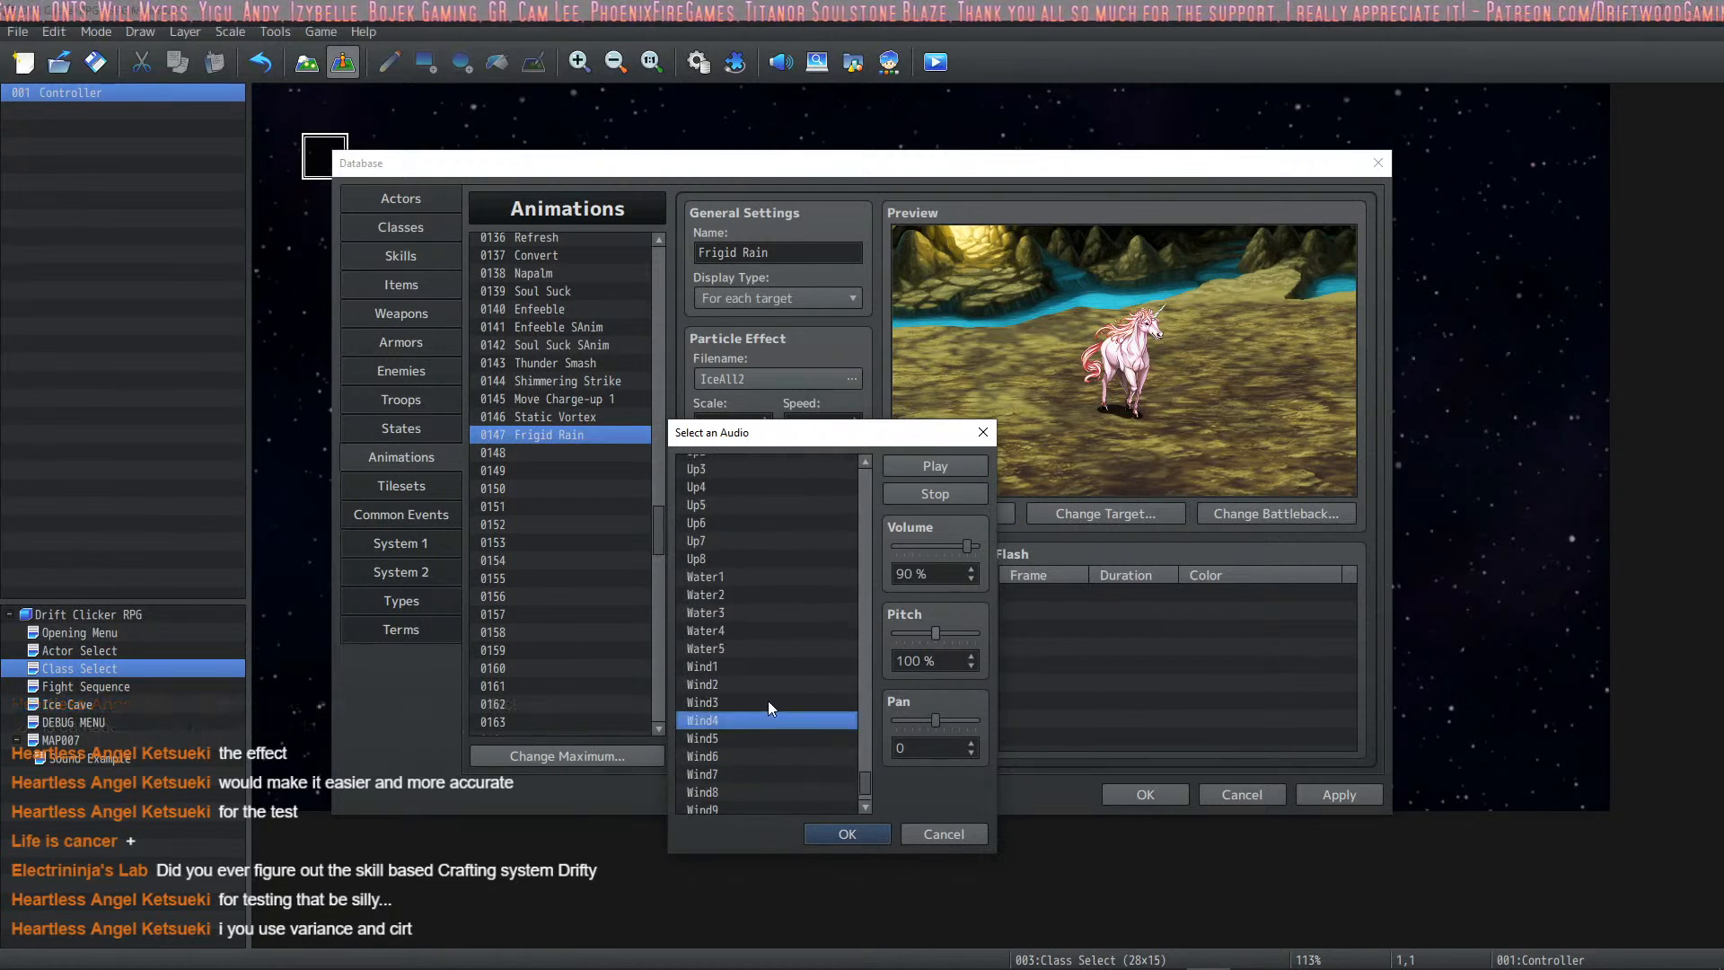
scroll(768, 701, "up", 4)
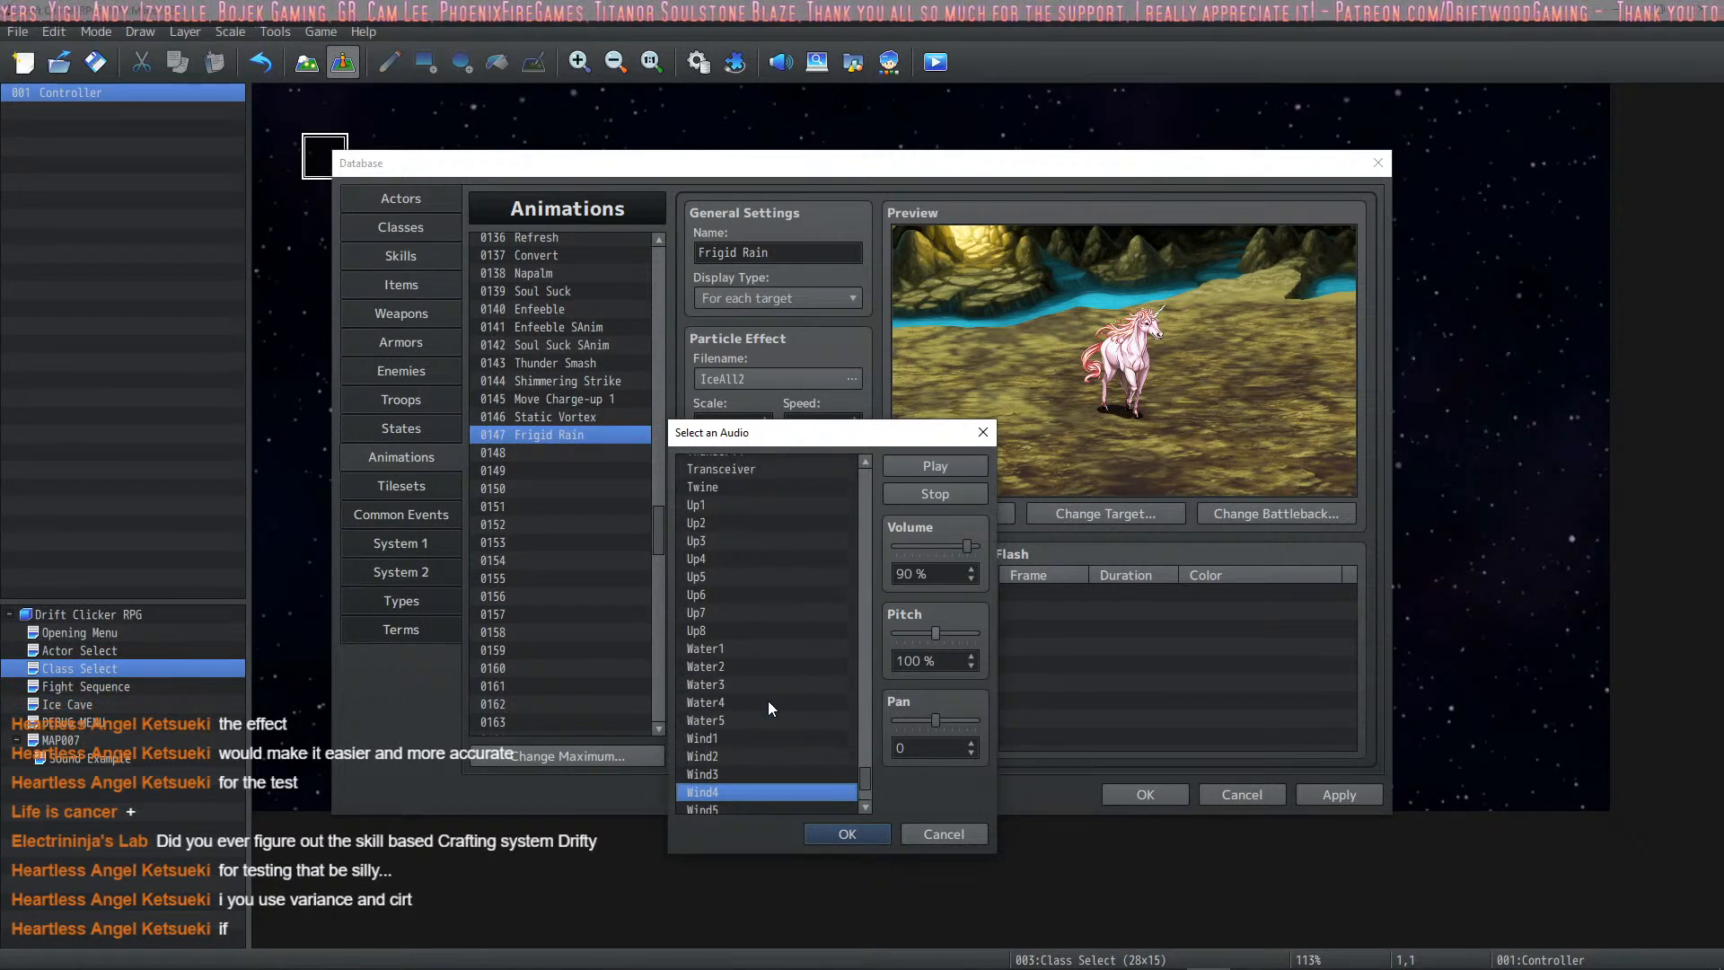
scroll(768, 700, "down", 5)
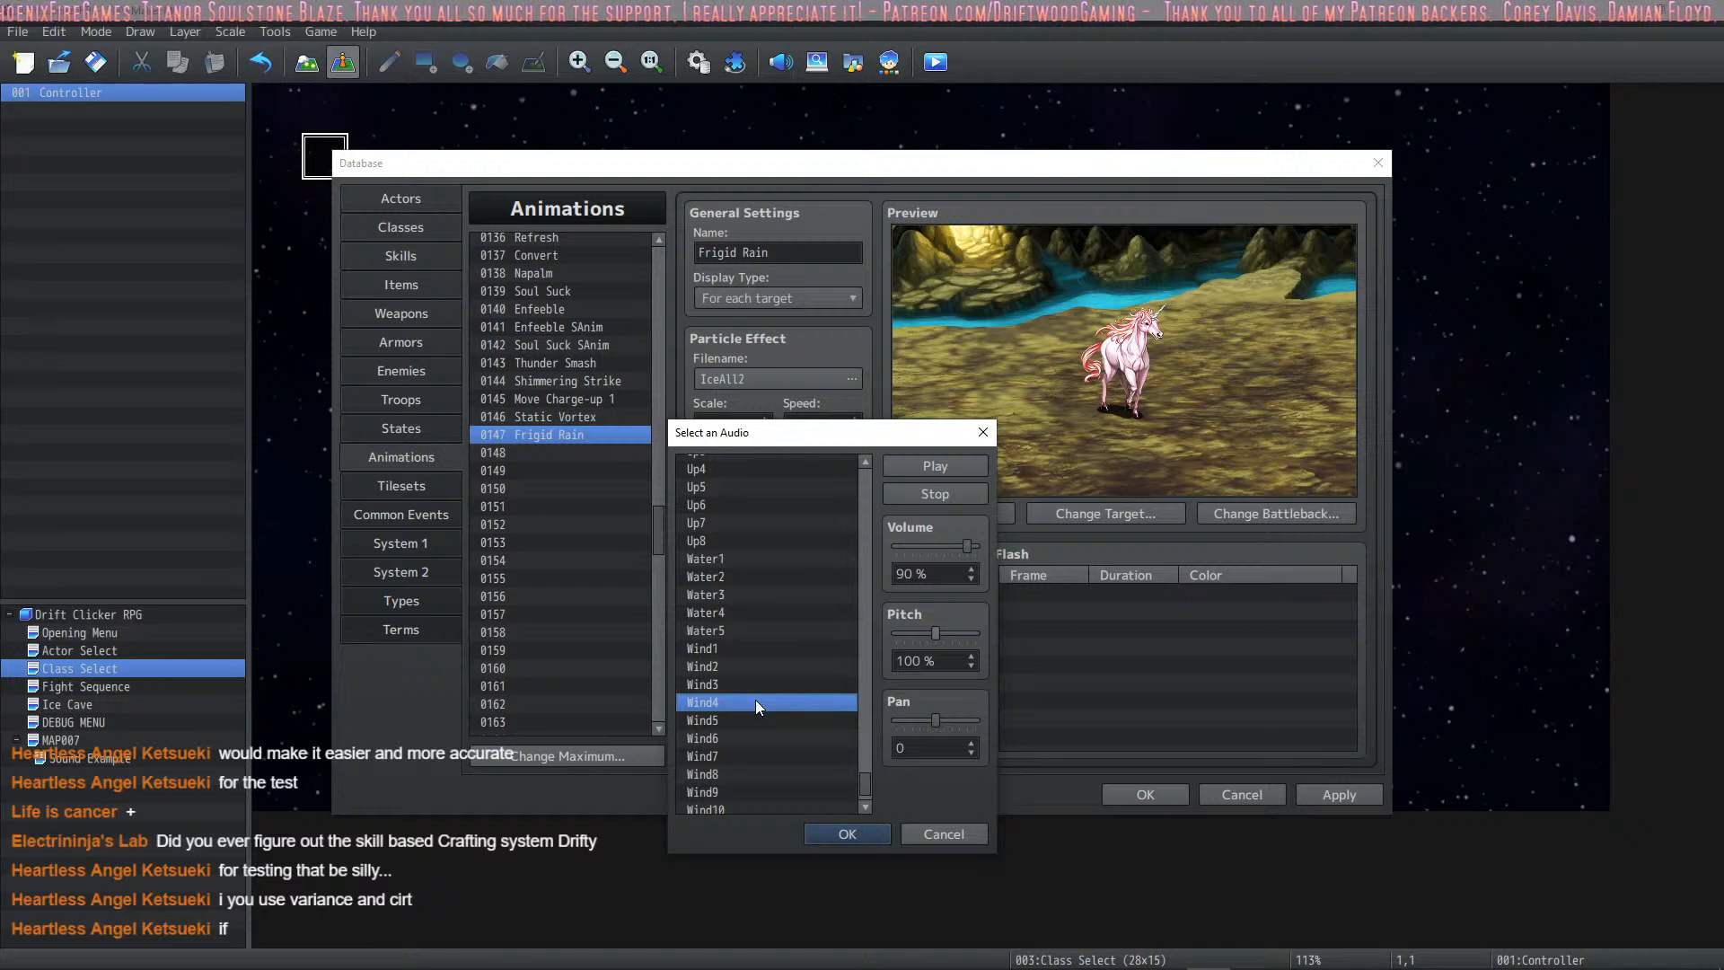
left_click(727, 668)
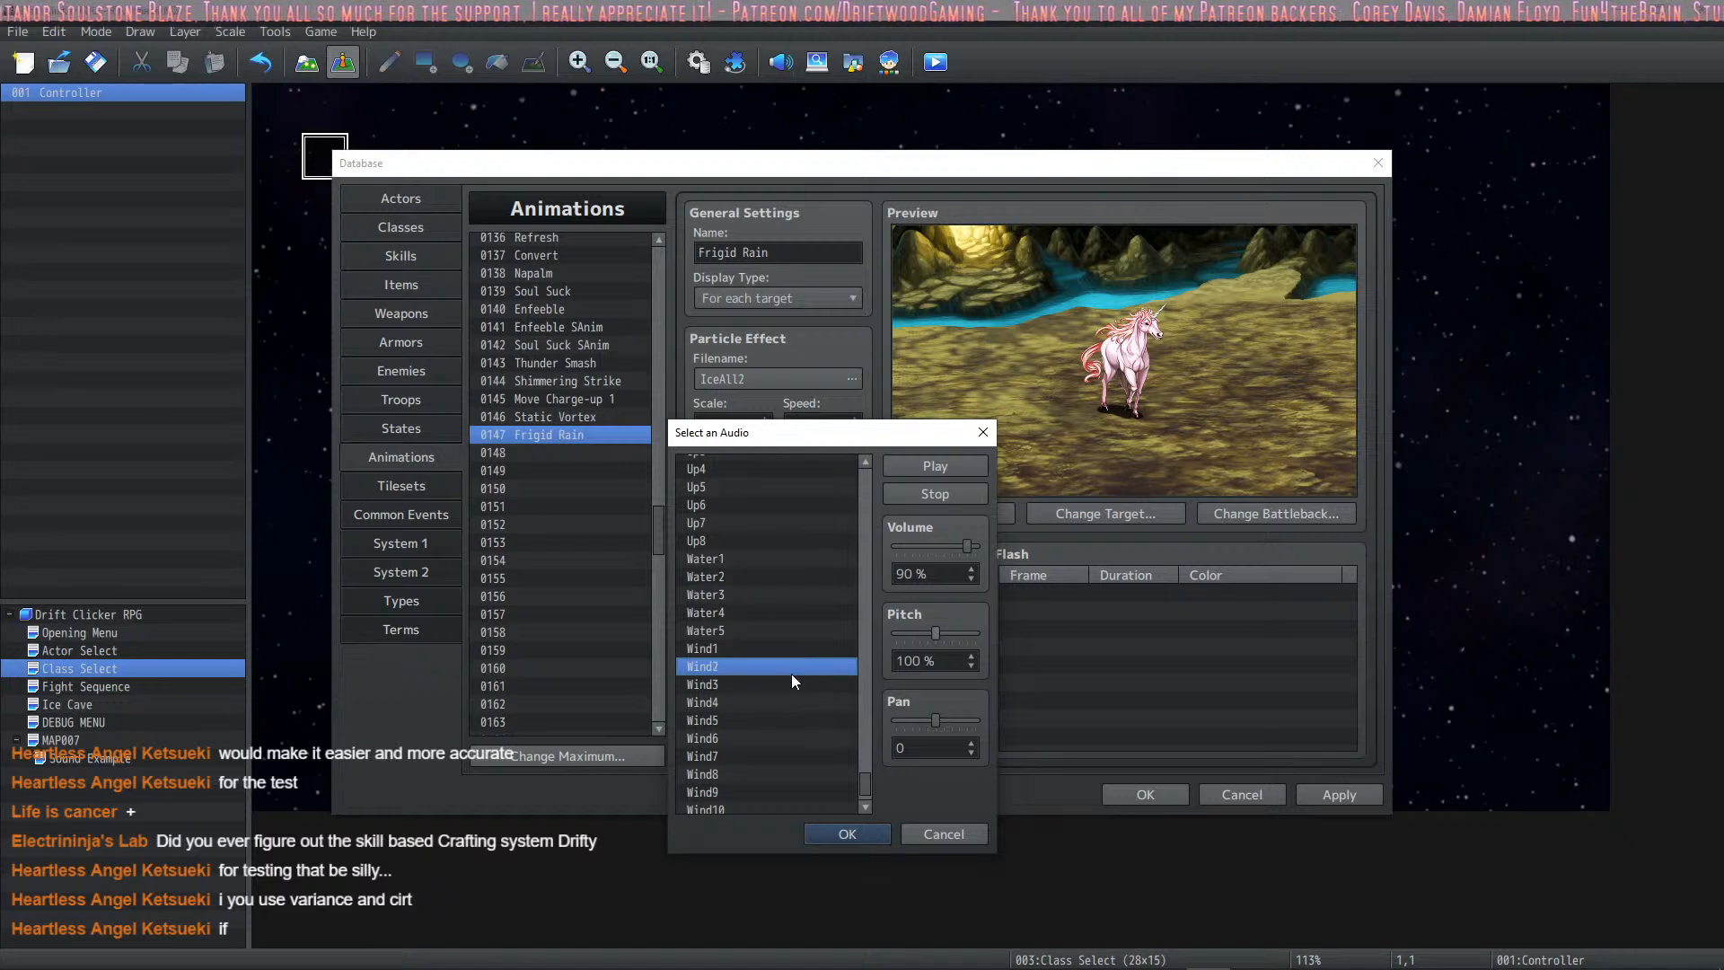
left_click(944, 460)
left_click(778, 703)
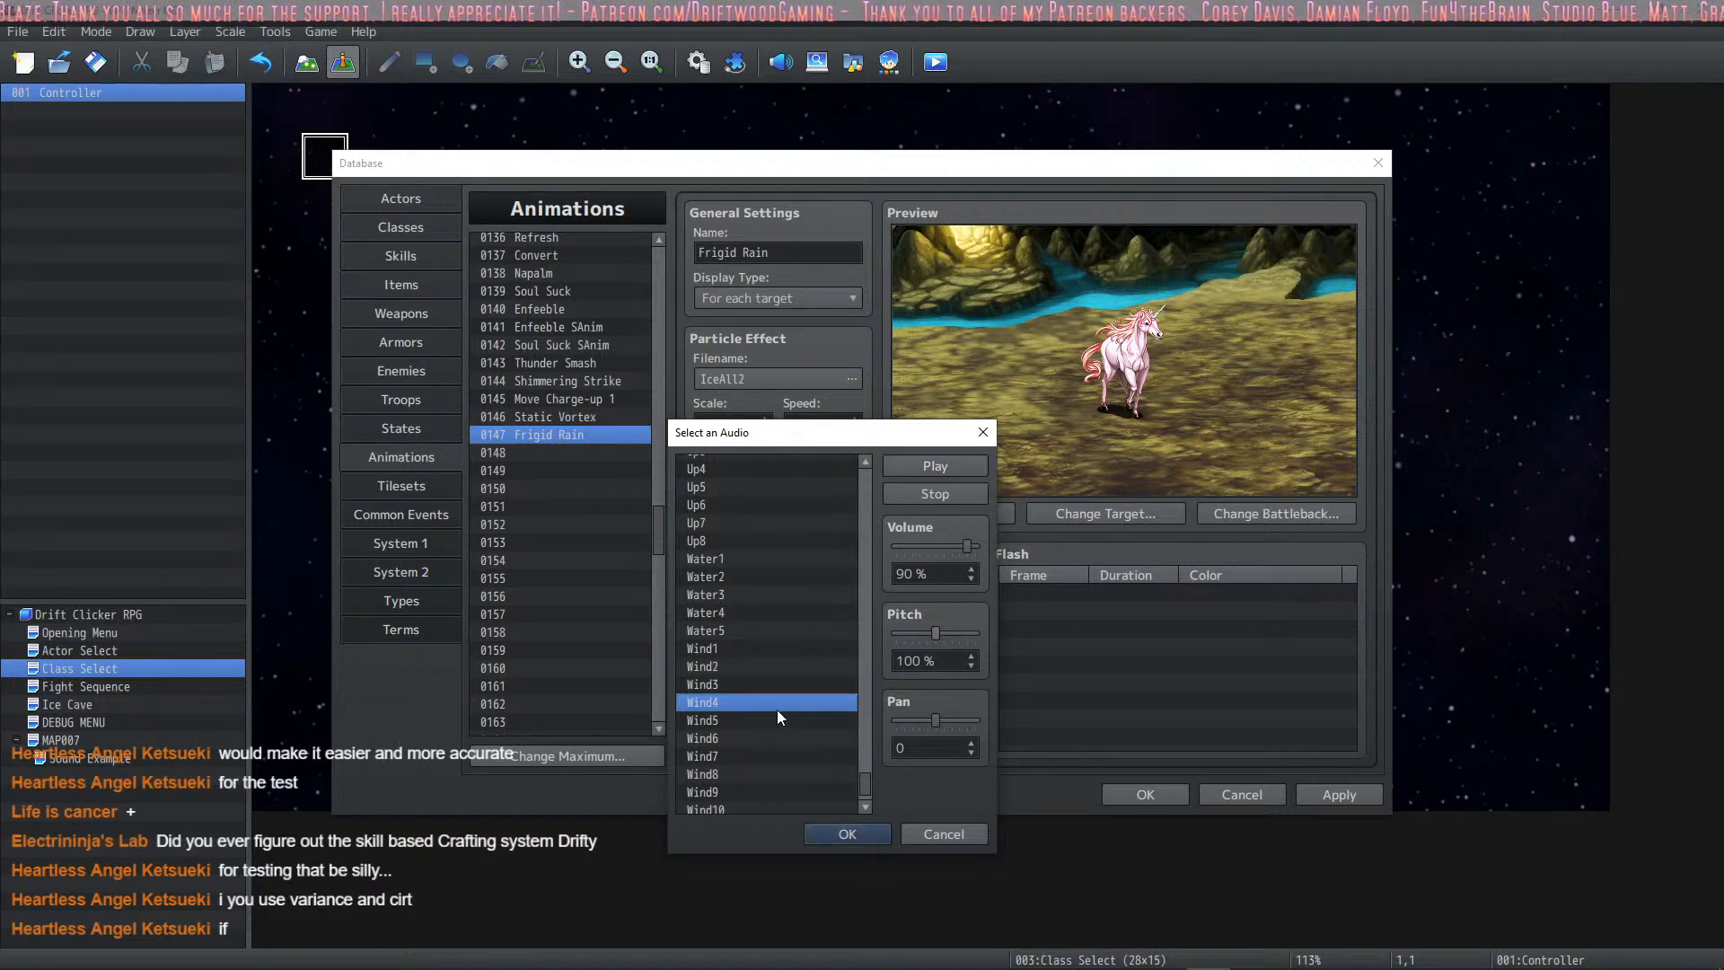
left_click(924, 466)
left_click(847, 828)
left_click(836, 681)
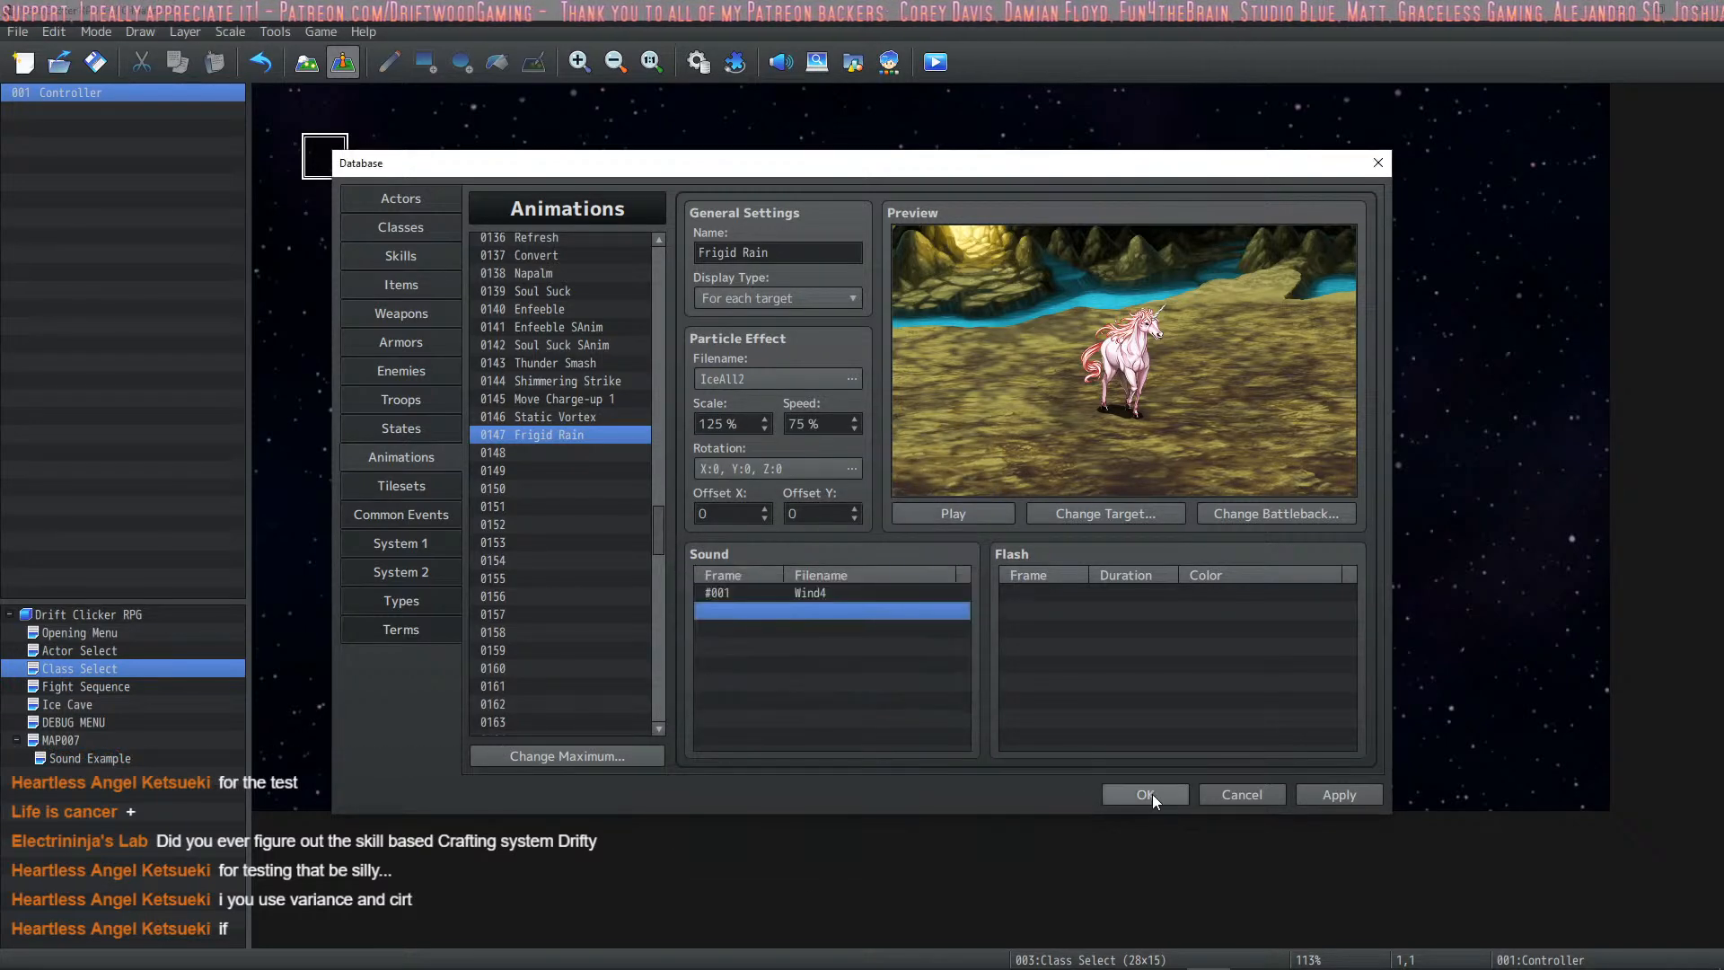
left_click(1152, 794)
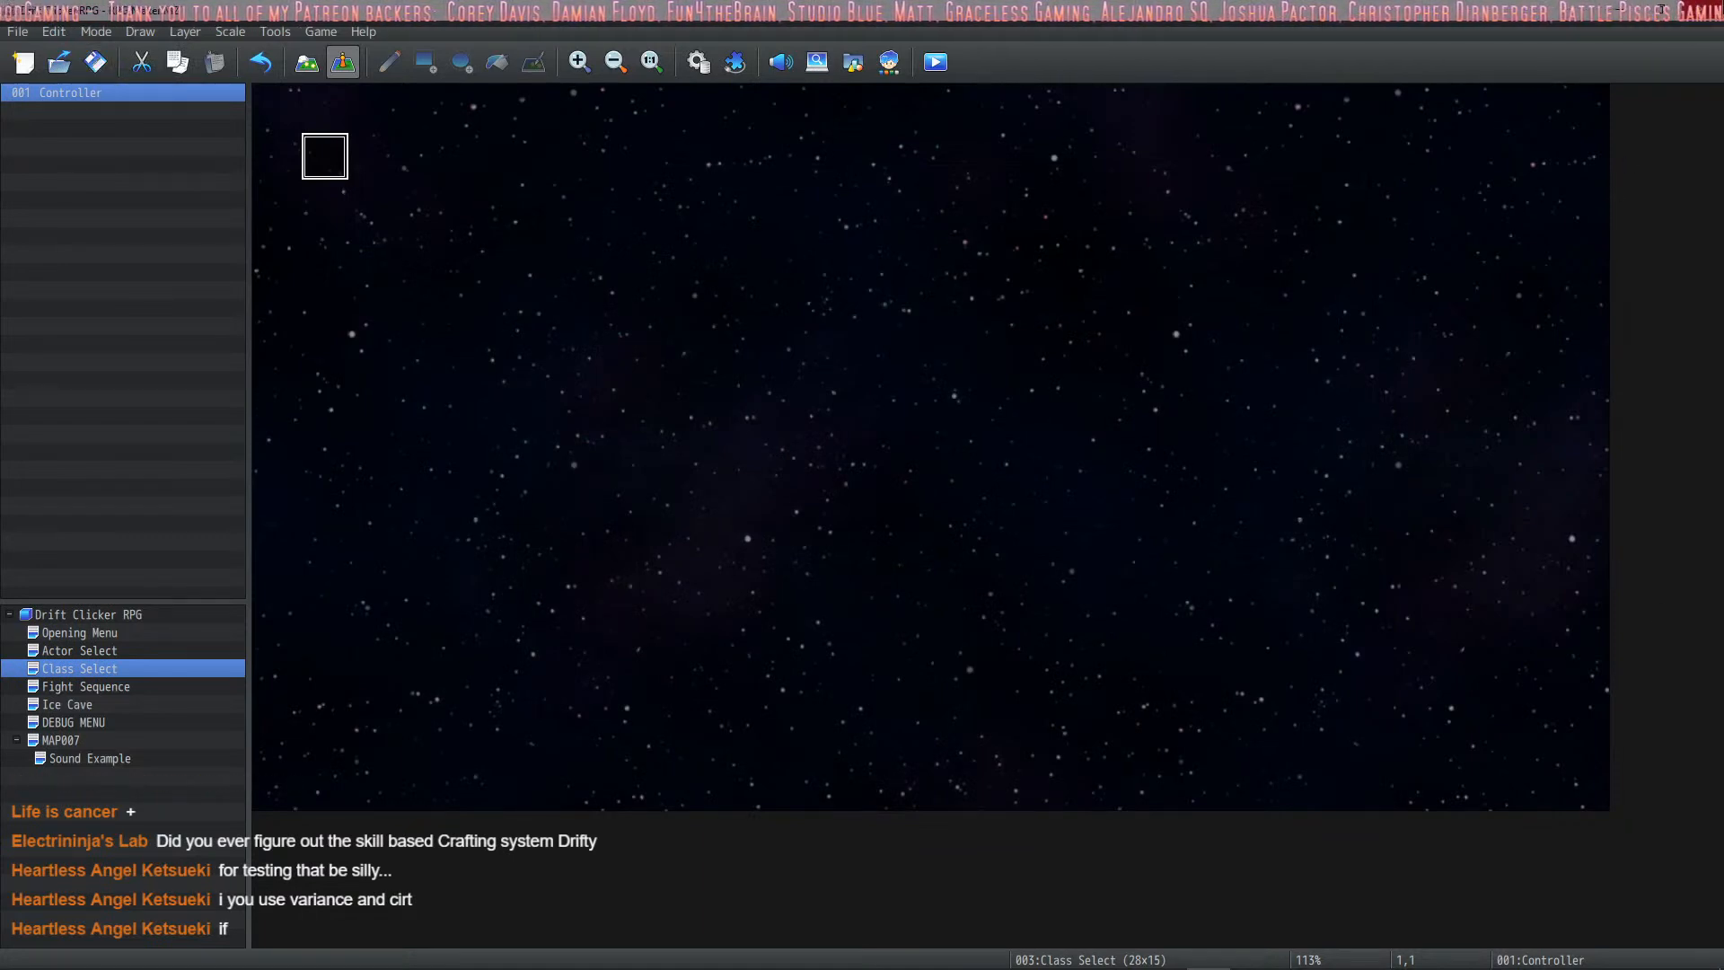
Step: Restart the editor, close the Teas Tutorials project, and open game.rmmzproject from the Drift Clicker RPG folder
left_click(1617, 10)
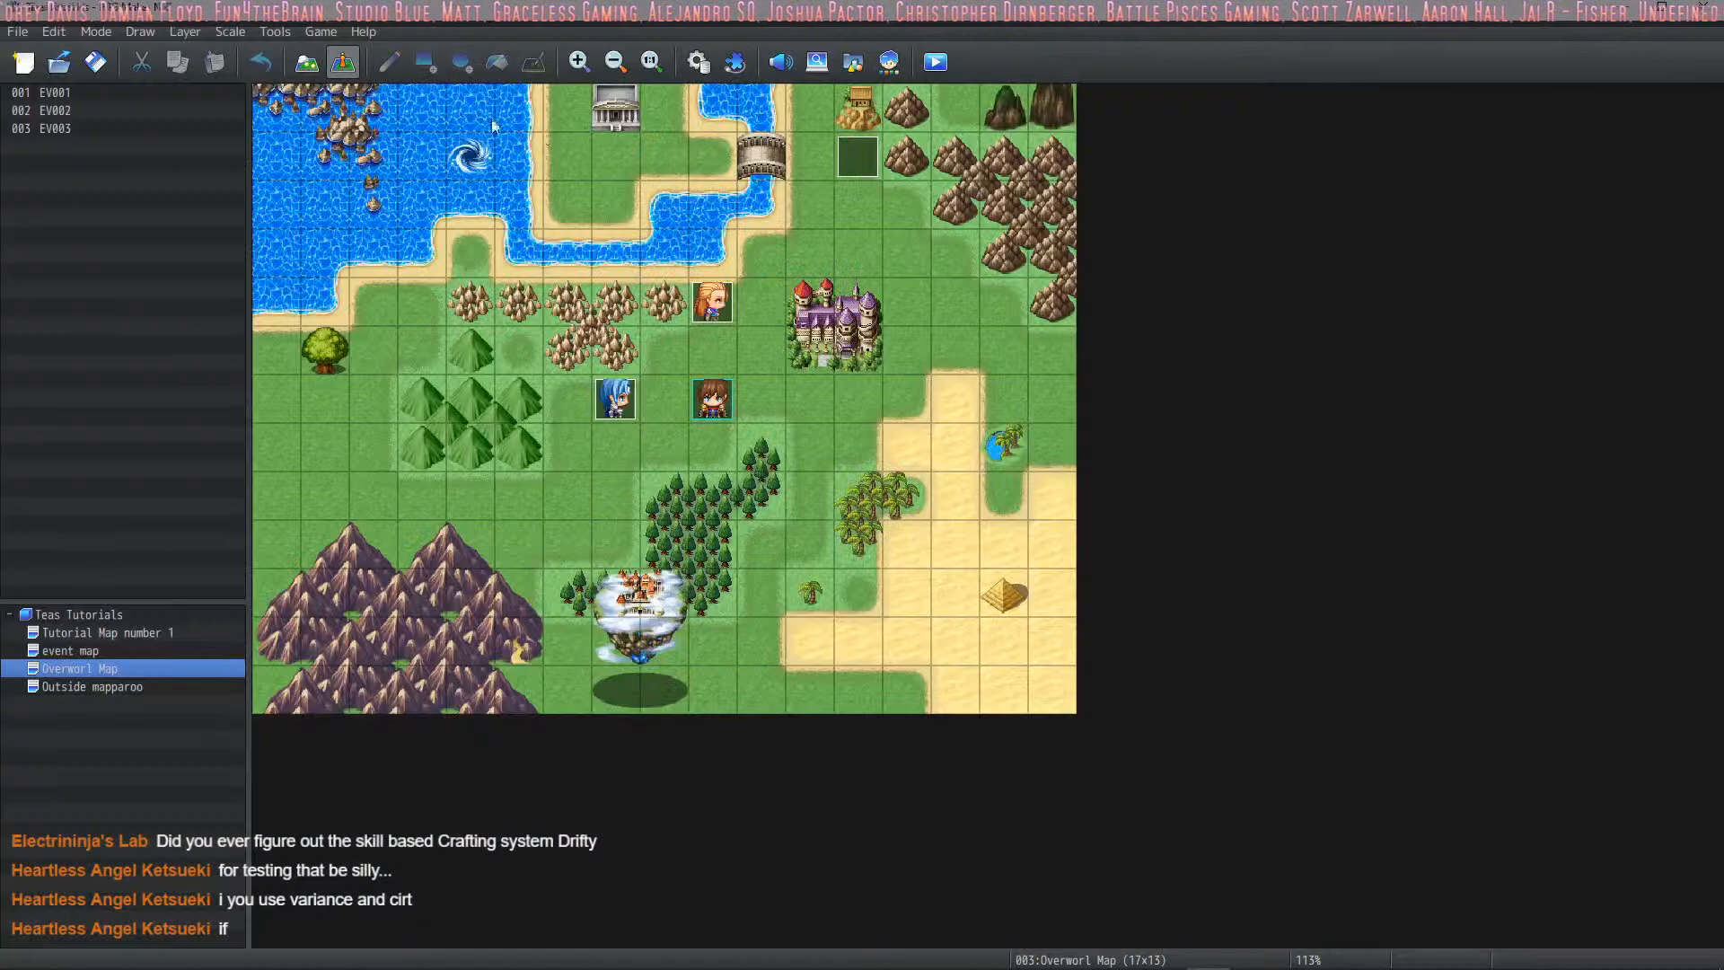
left_click(18, 32)
left_click(56, 94)
left_click(18, 31)
left_click(40, 75)
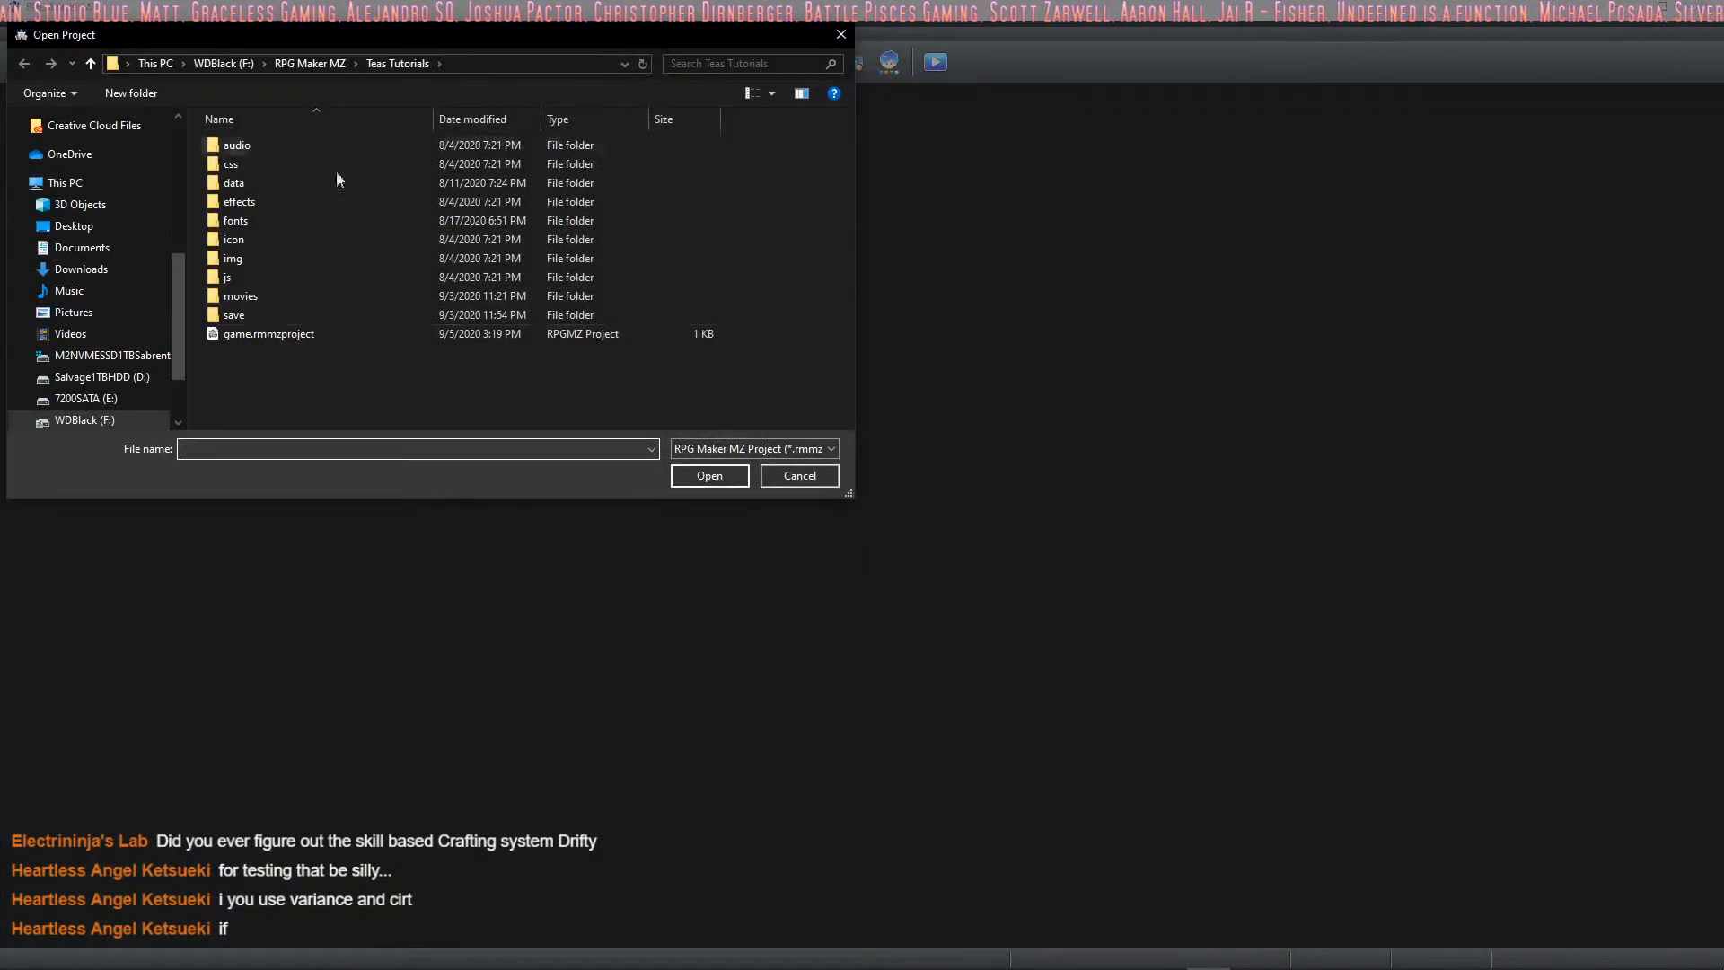
left_click(309, 63)
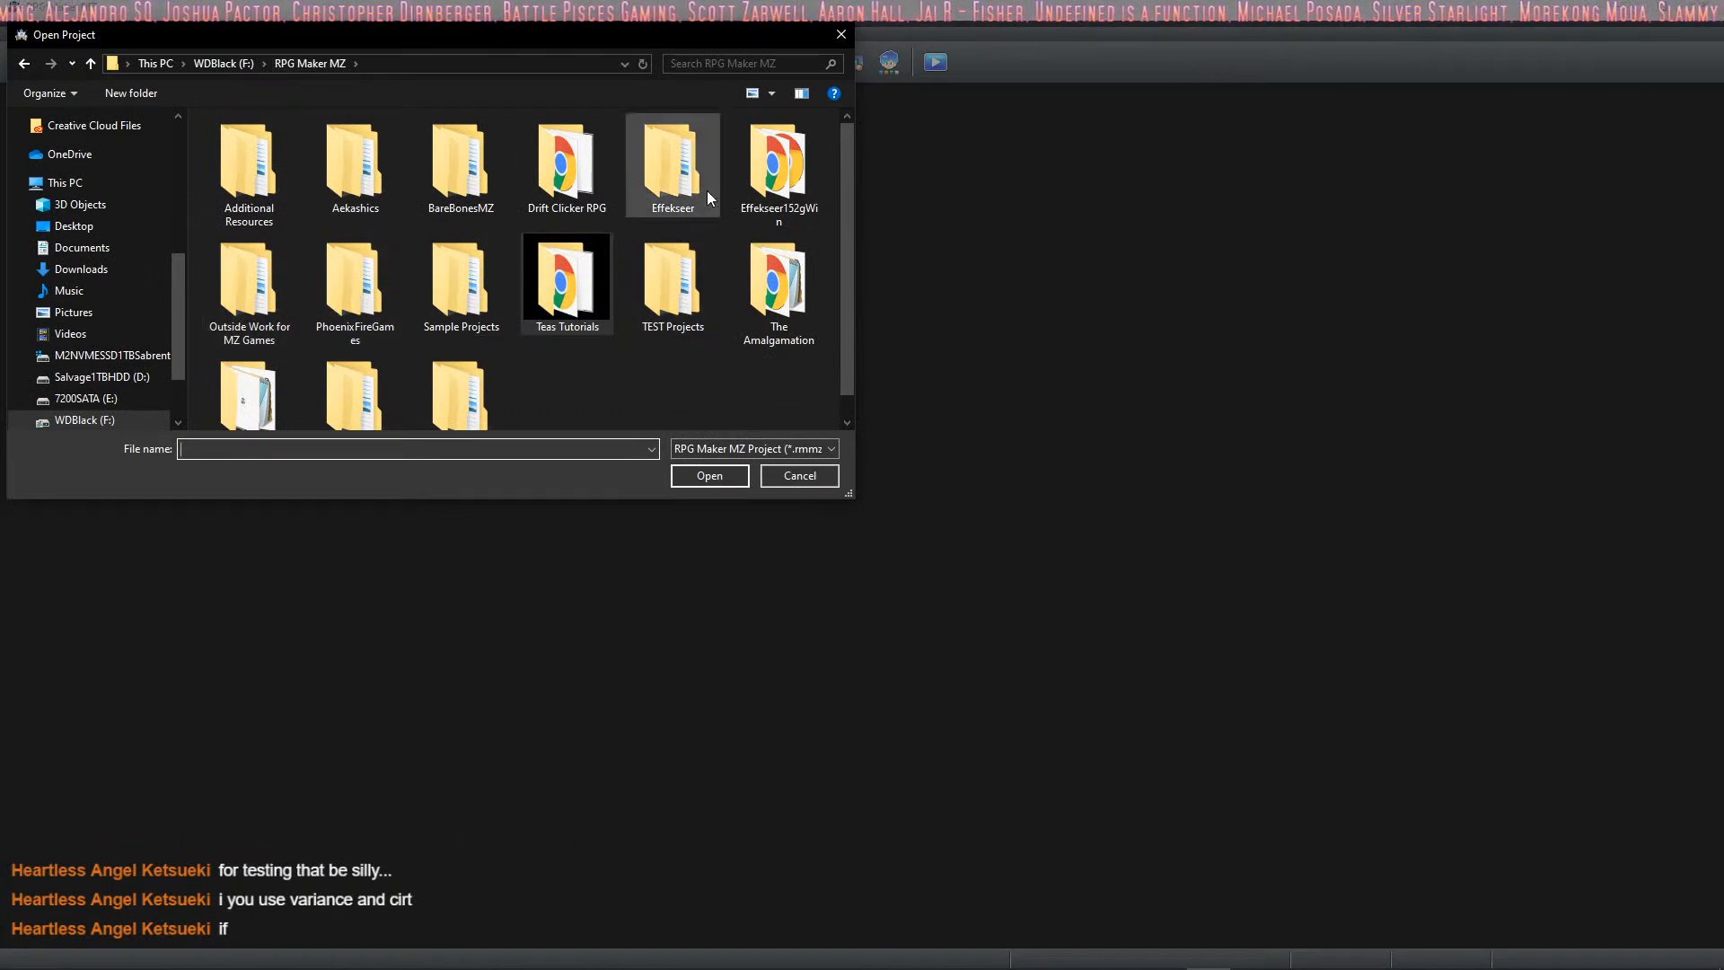
double_click(543, 169)
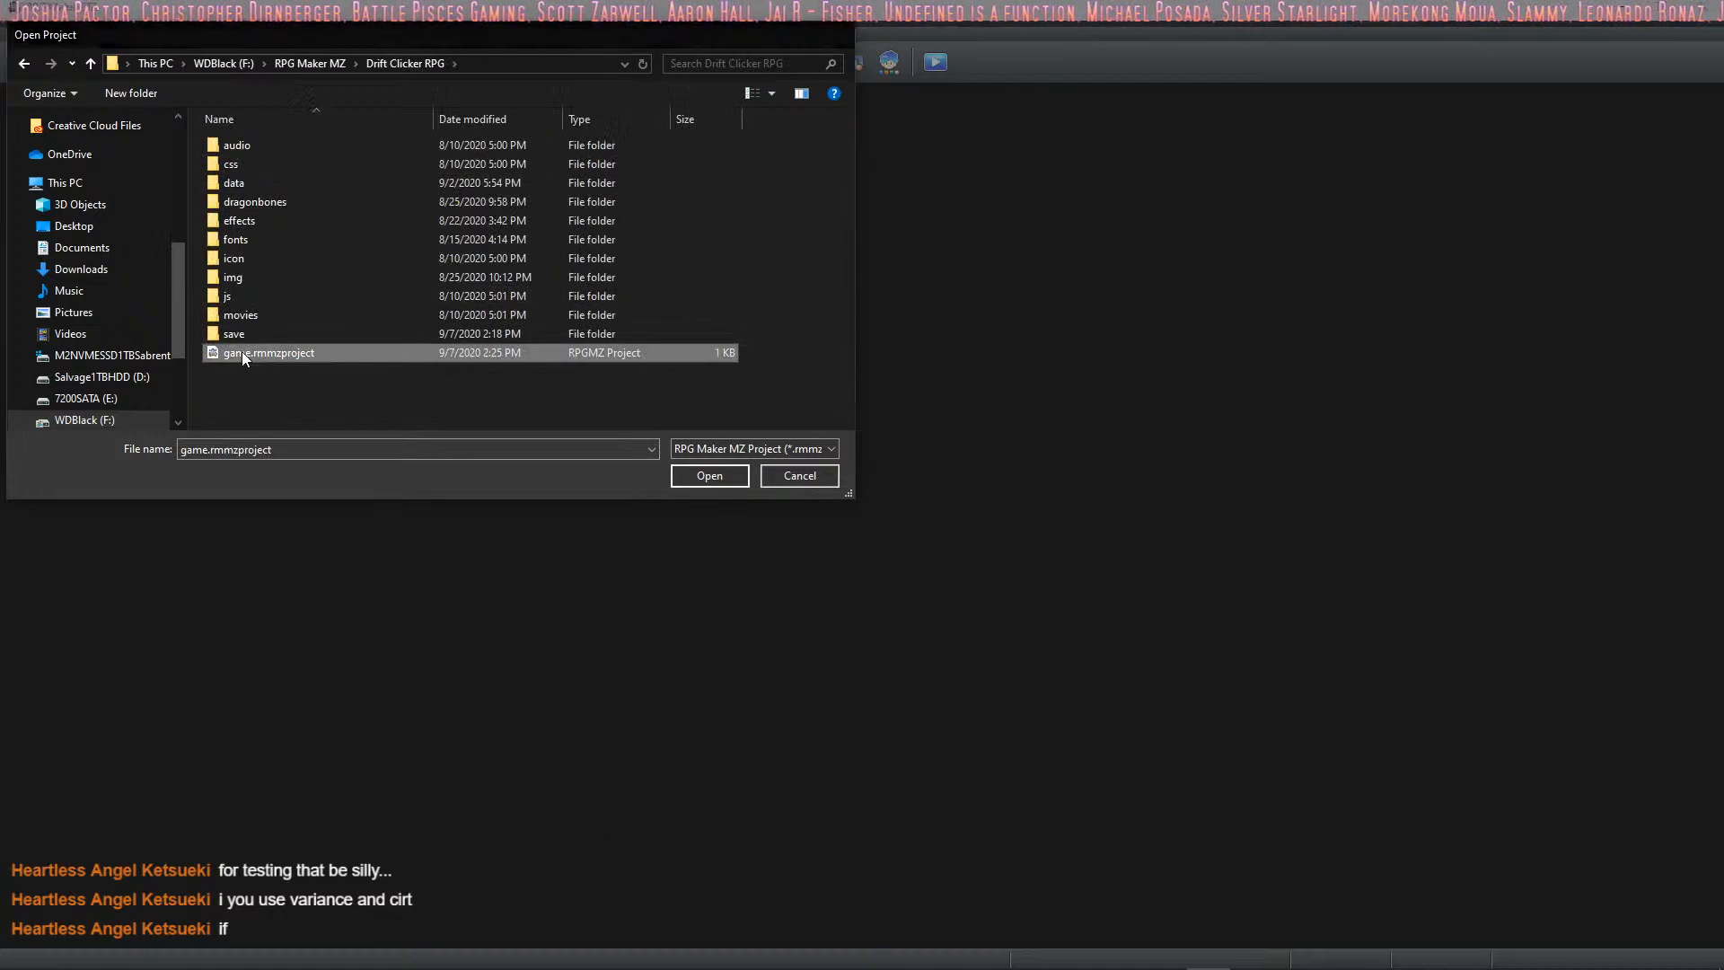
double_click(241, 352)
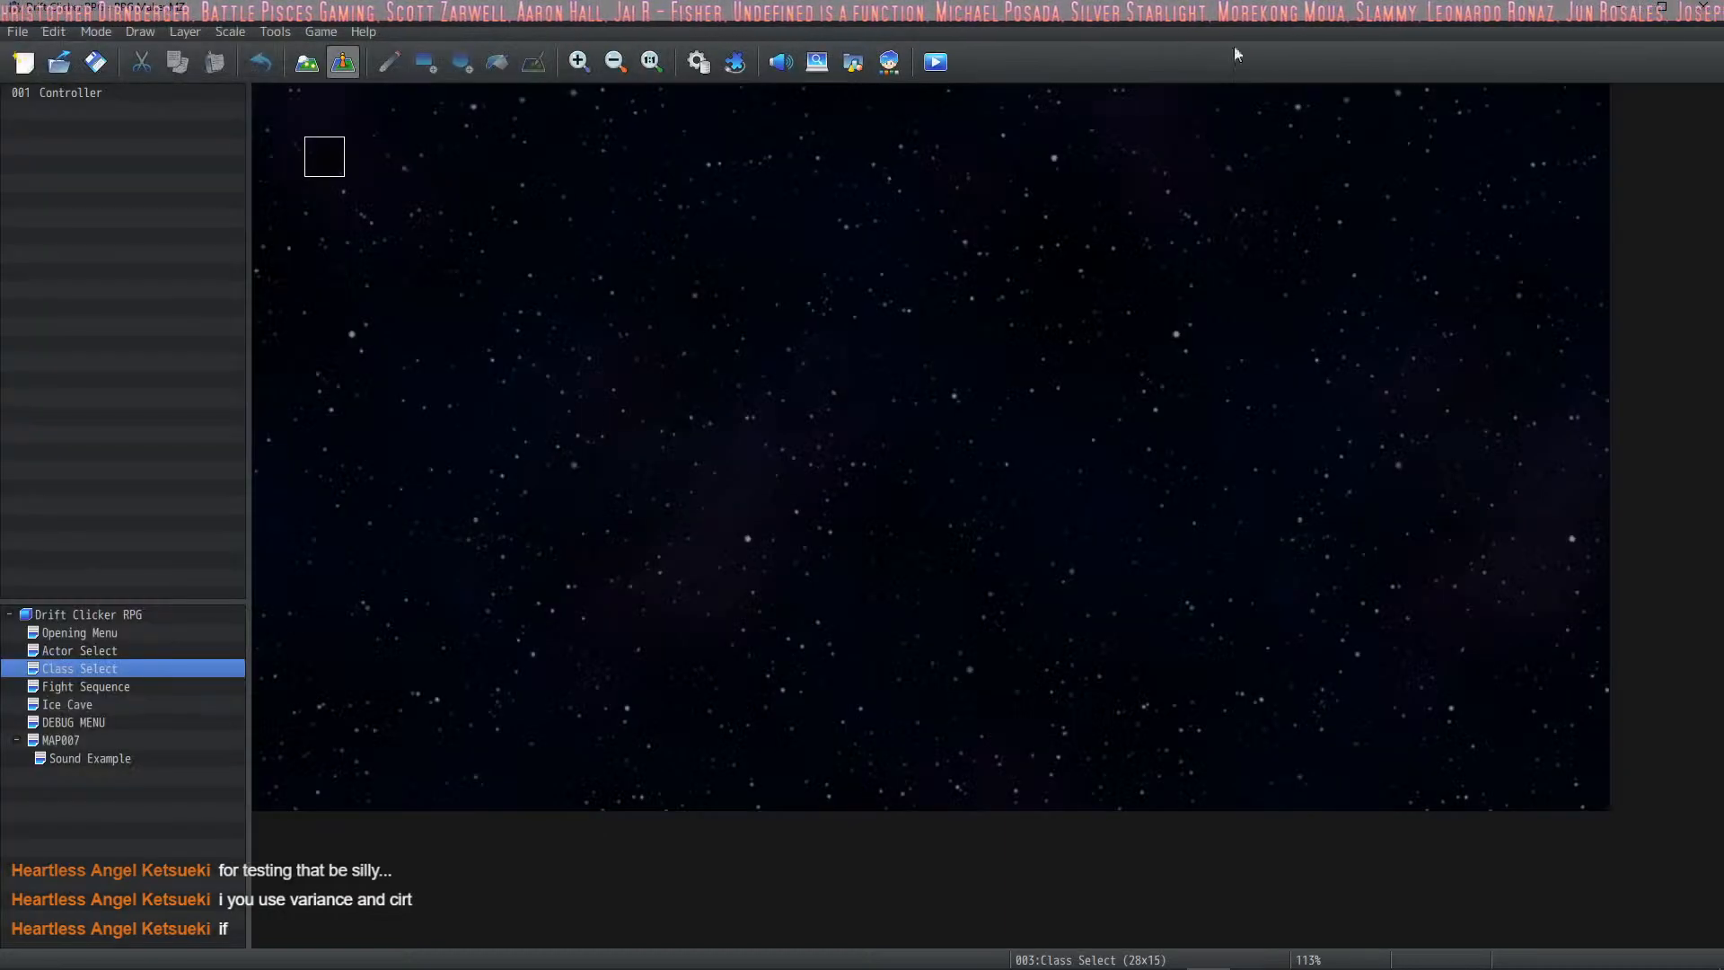
Step: Open the Frigid Rain animation in the database and preview it with its sound
left_click(699, 62)
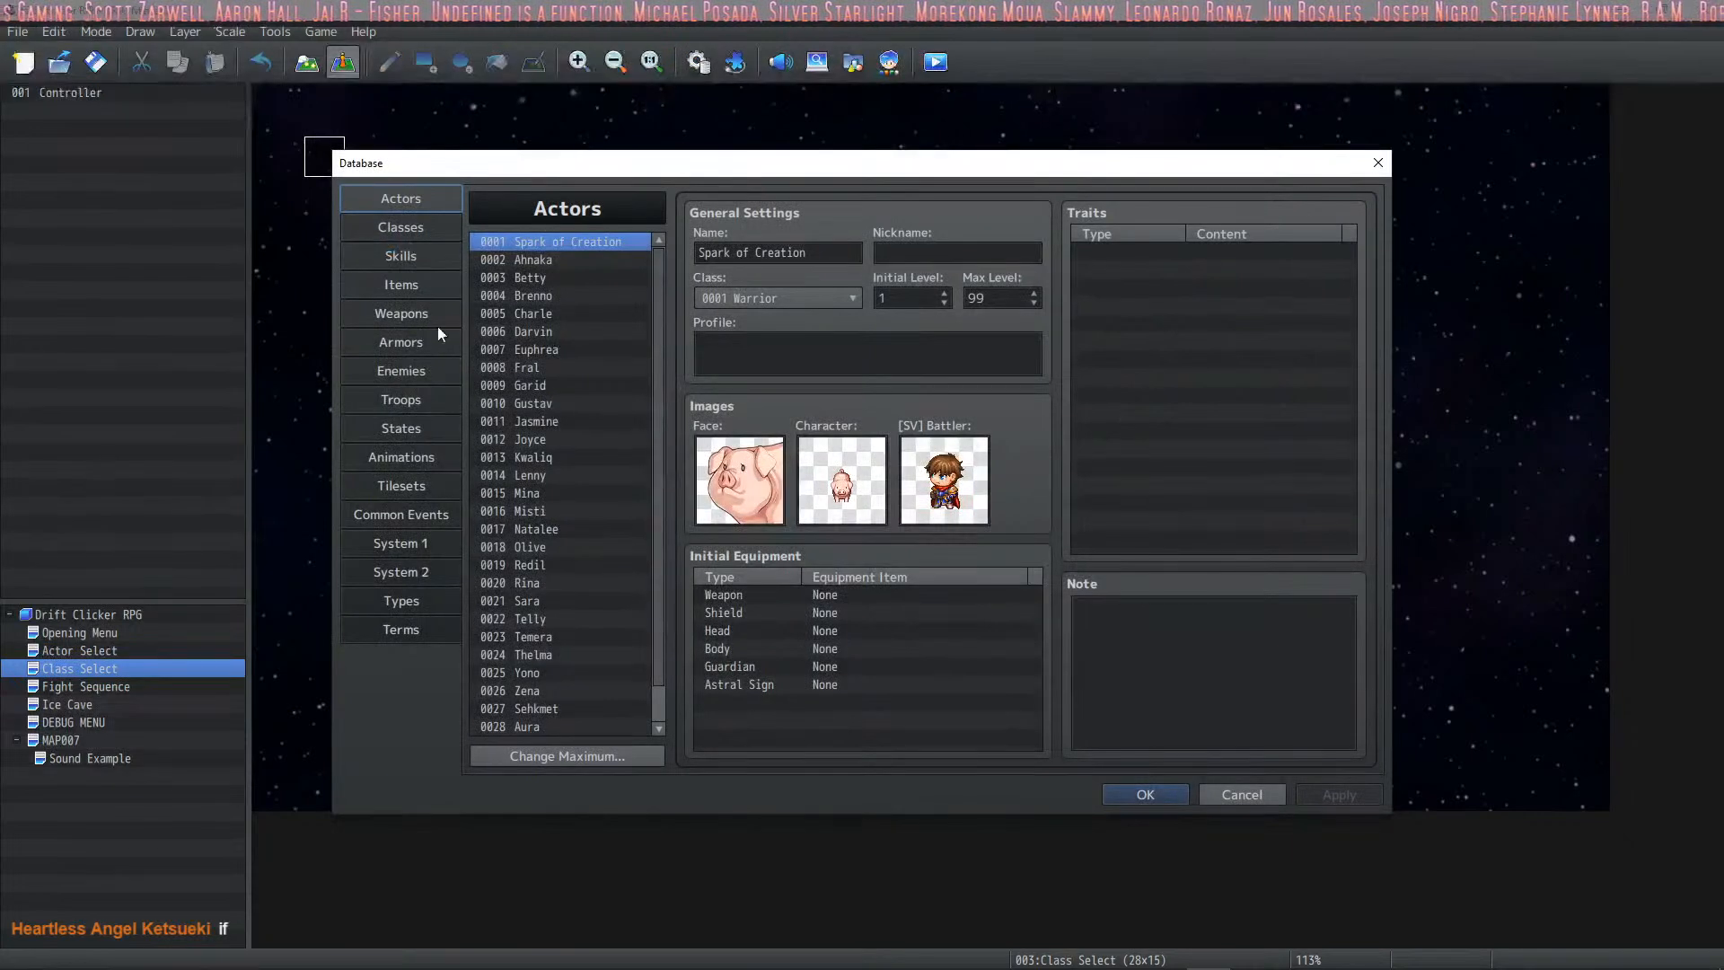
left_click(427, 457)
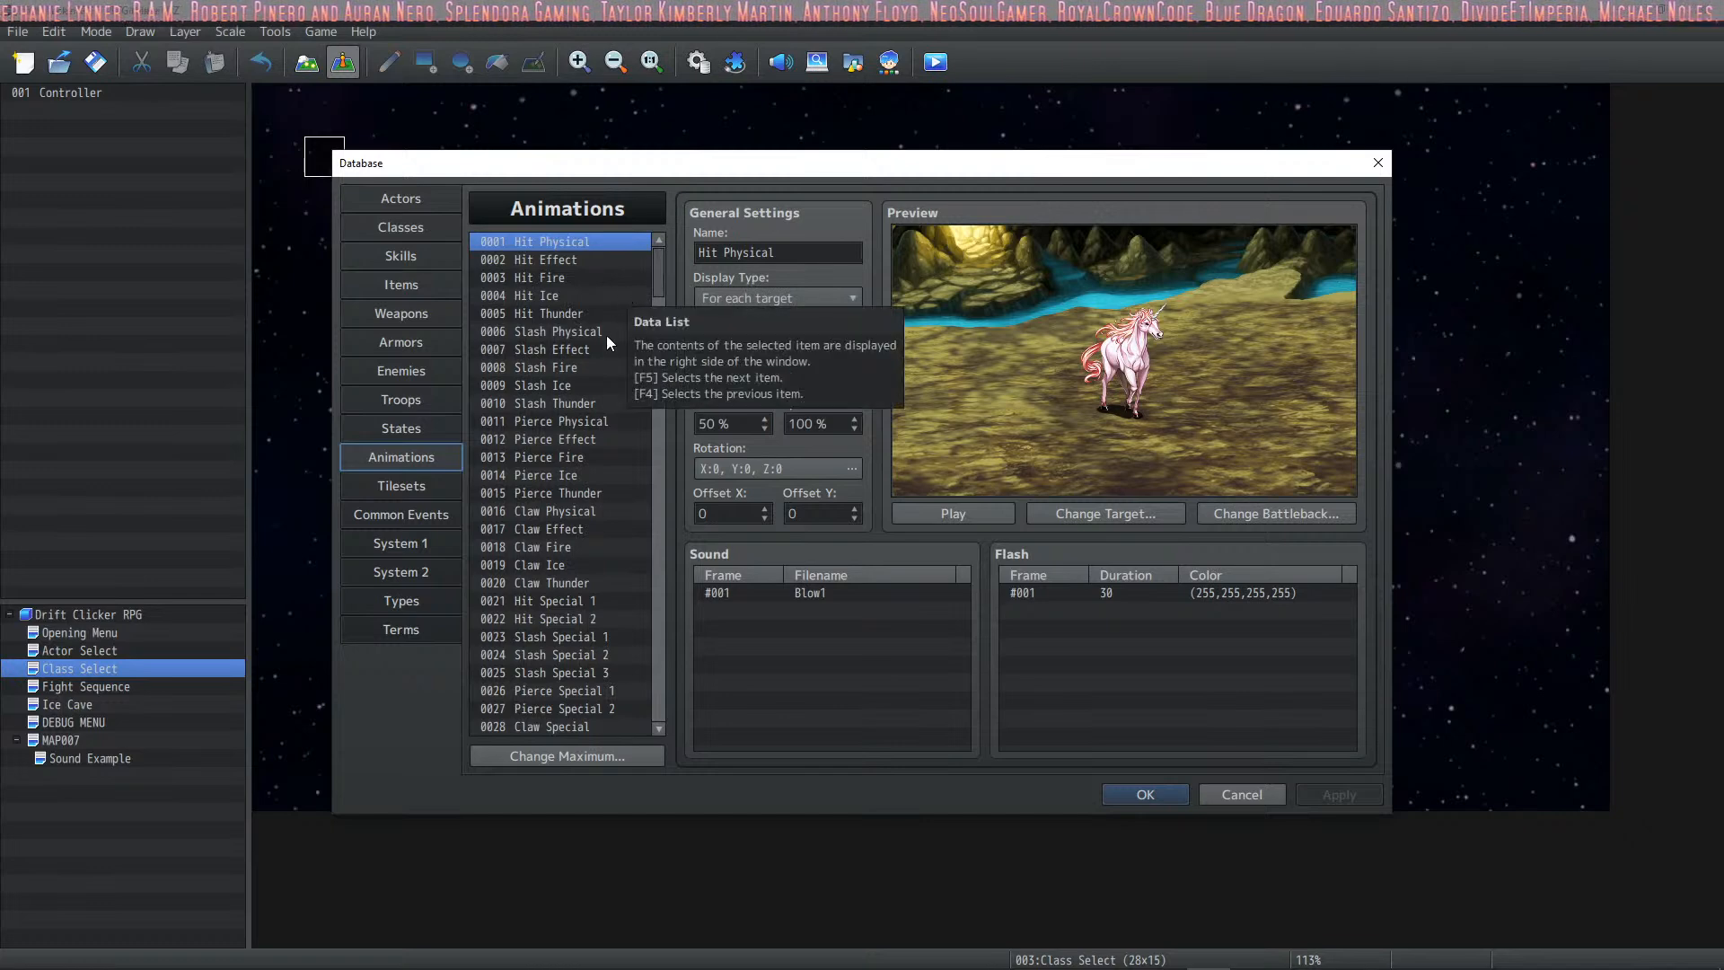
left_click_drag(659, 278, 657, 528)
left_click(562, 560)
left_click(562, 544)
left_click(977, 517)
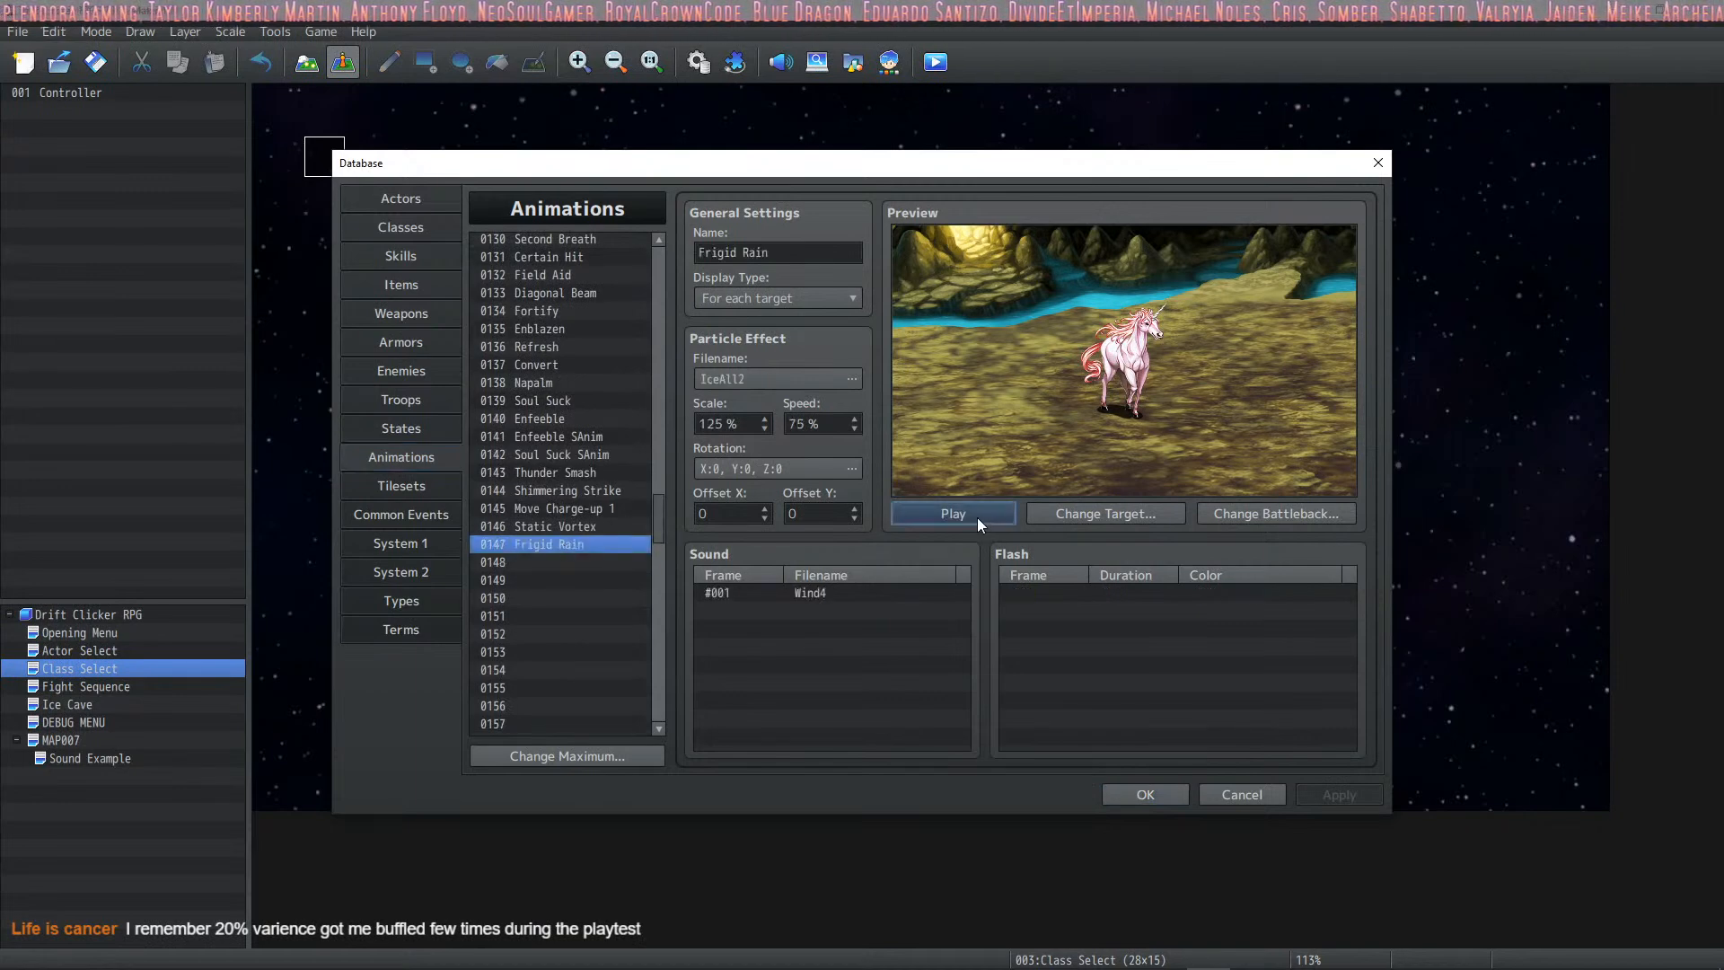
Step: Change the animation's frame 1 sound to Wind8 with its pitch lowered to about 60%, and preview it
double_click(794, 585)
left_click(944, 644)
left_click(725, 723)
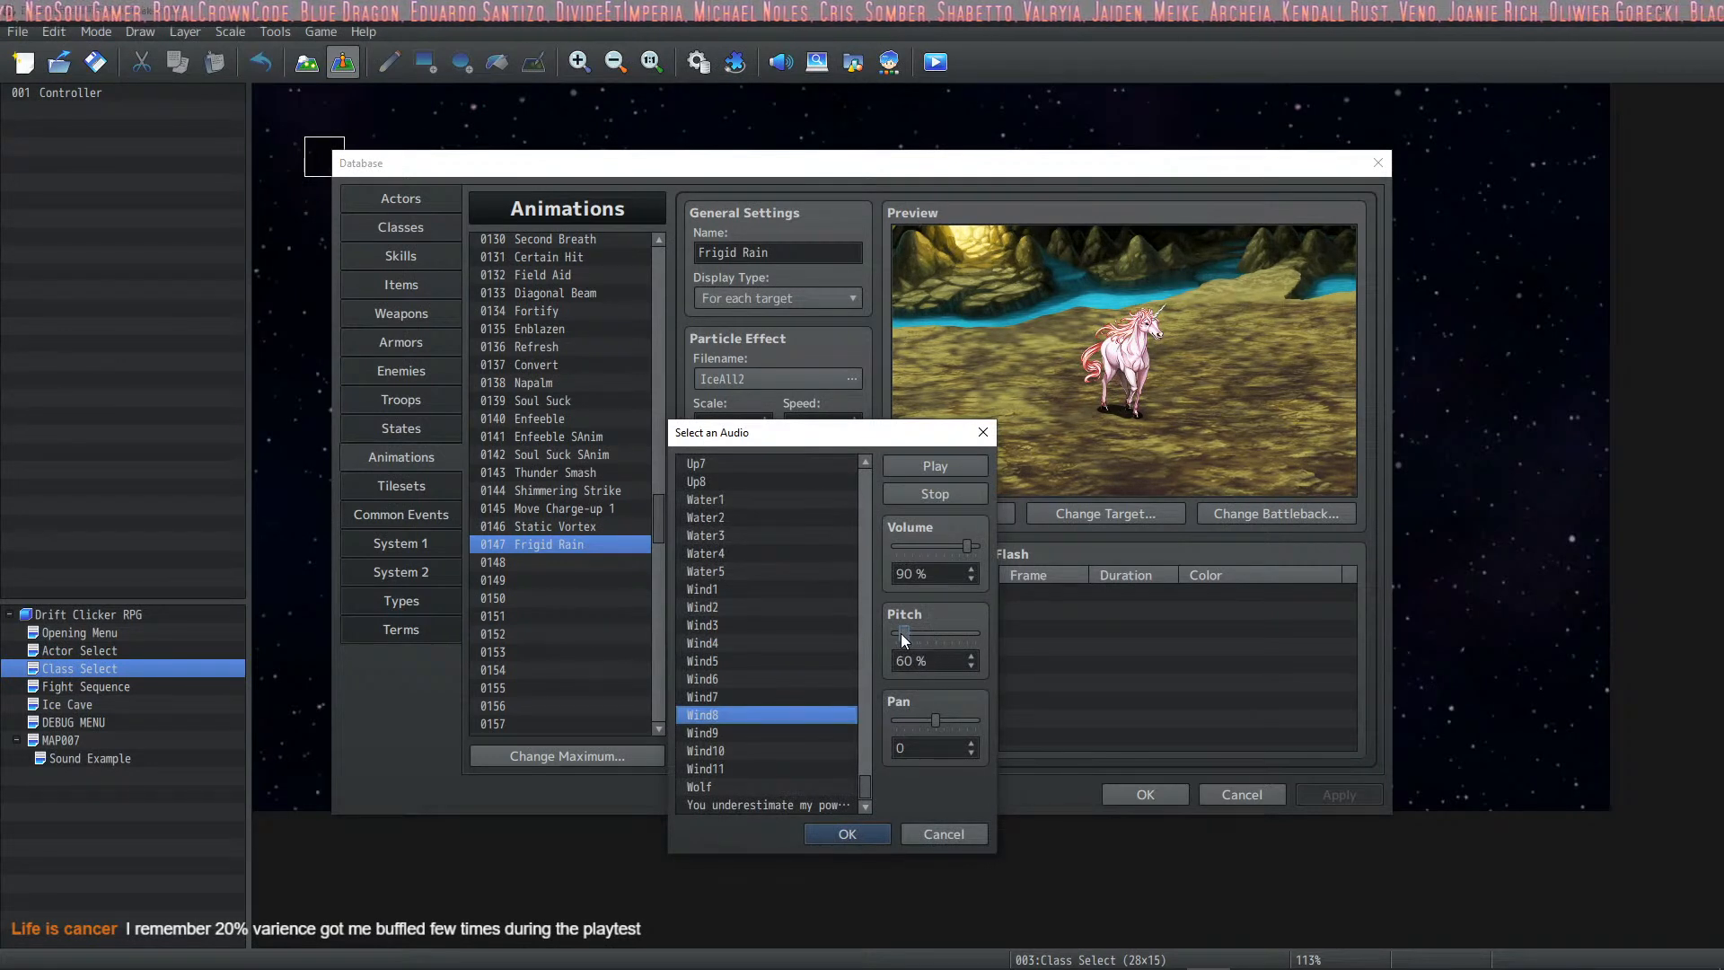
left_click(853, 835)
left_click(802, 680)
left_click(941, 519)
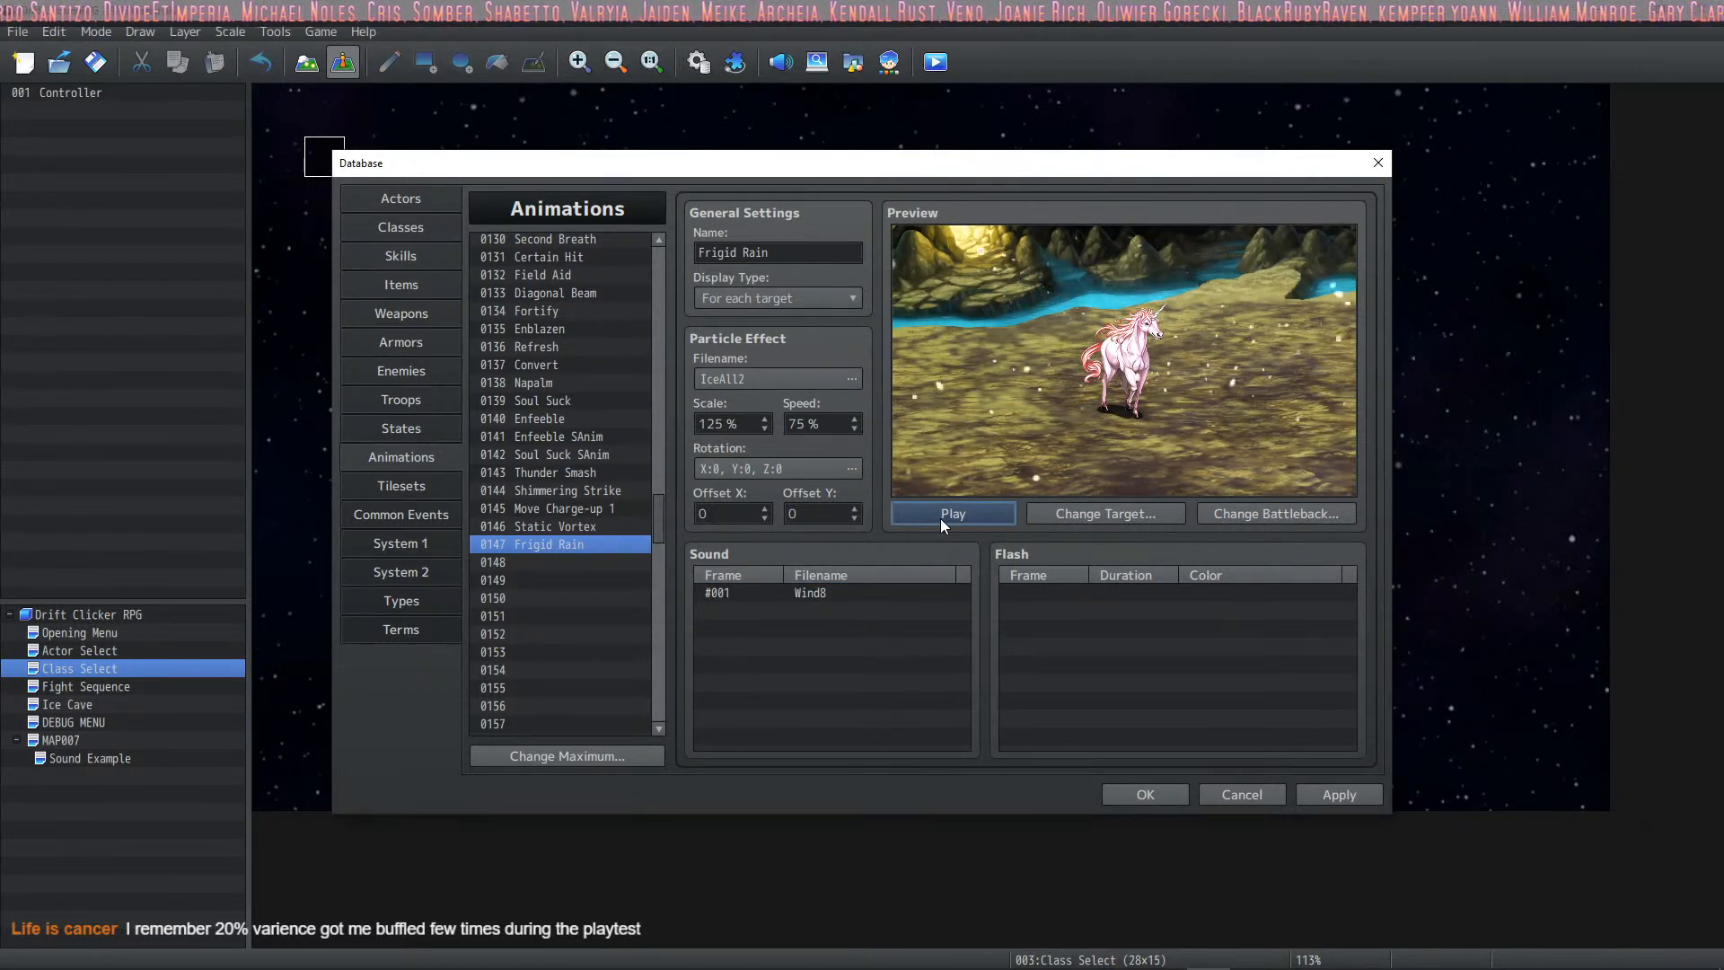
Step: Lower the pitch of the Frigid Rain animation's Wind8 sound to 50%, audition it, and preview the animation
double_click(807, 593)
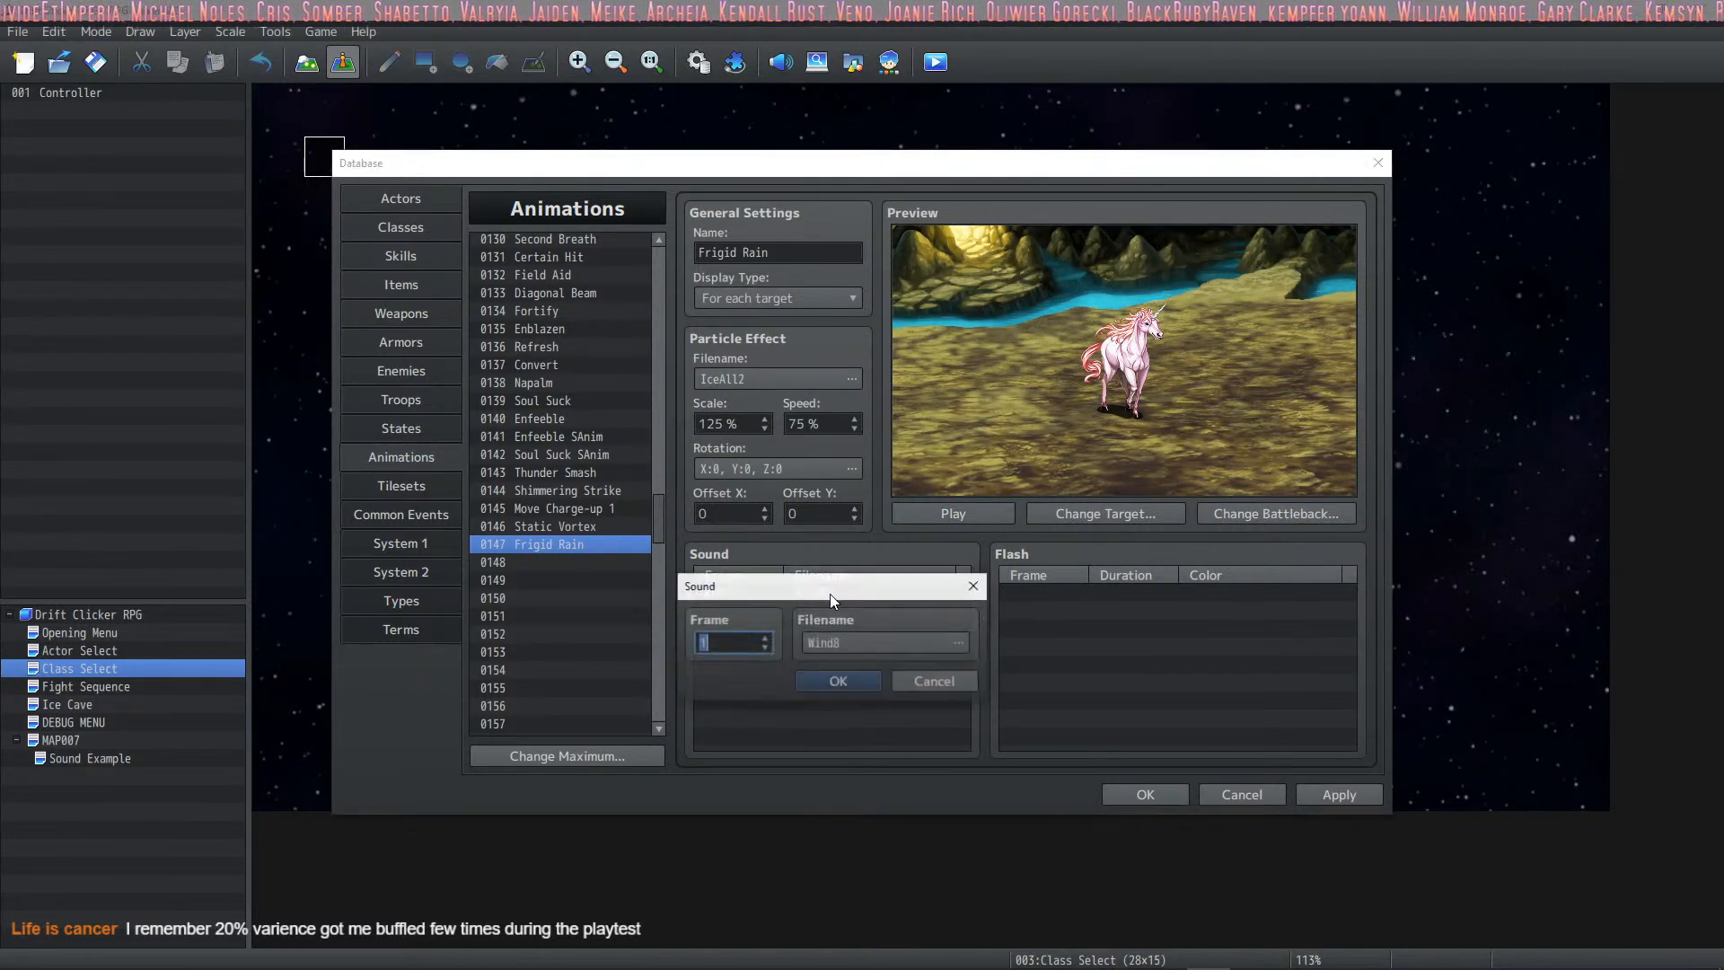
left_click(961, 643)
left_click_drag(912, 634, 896, 637)
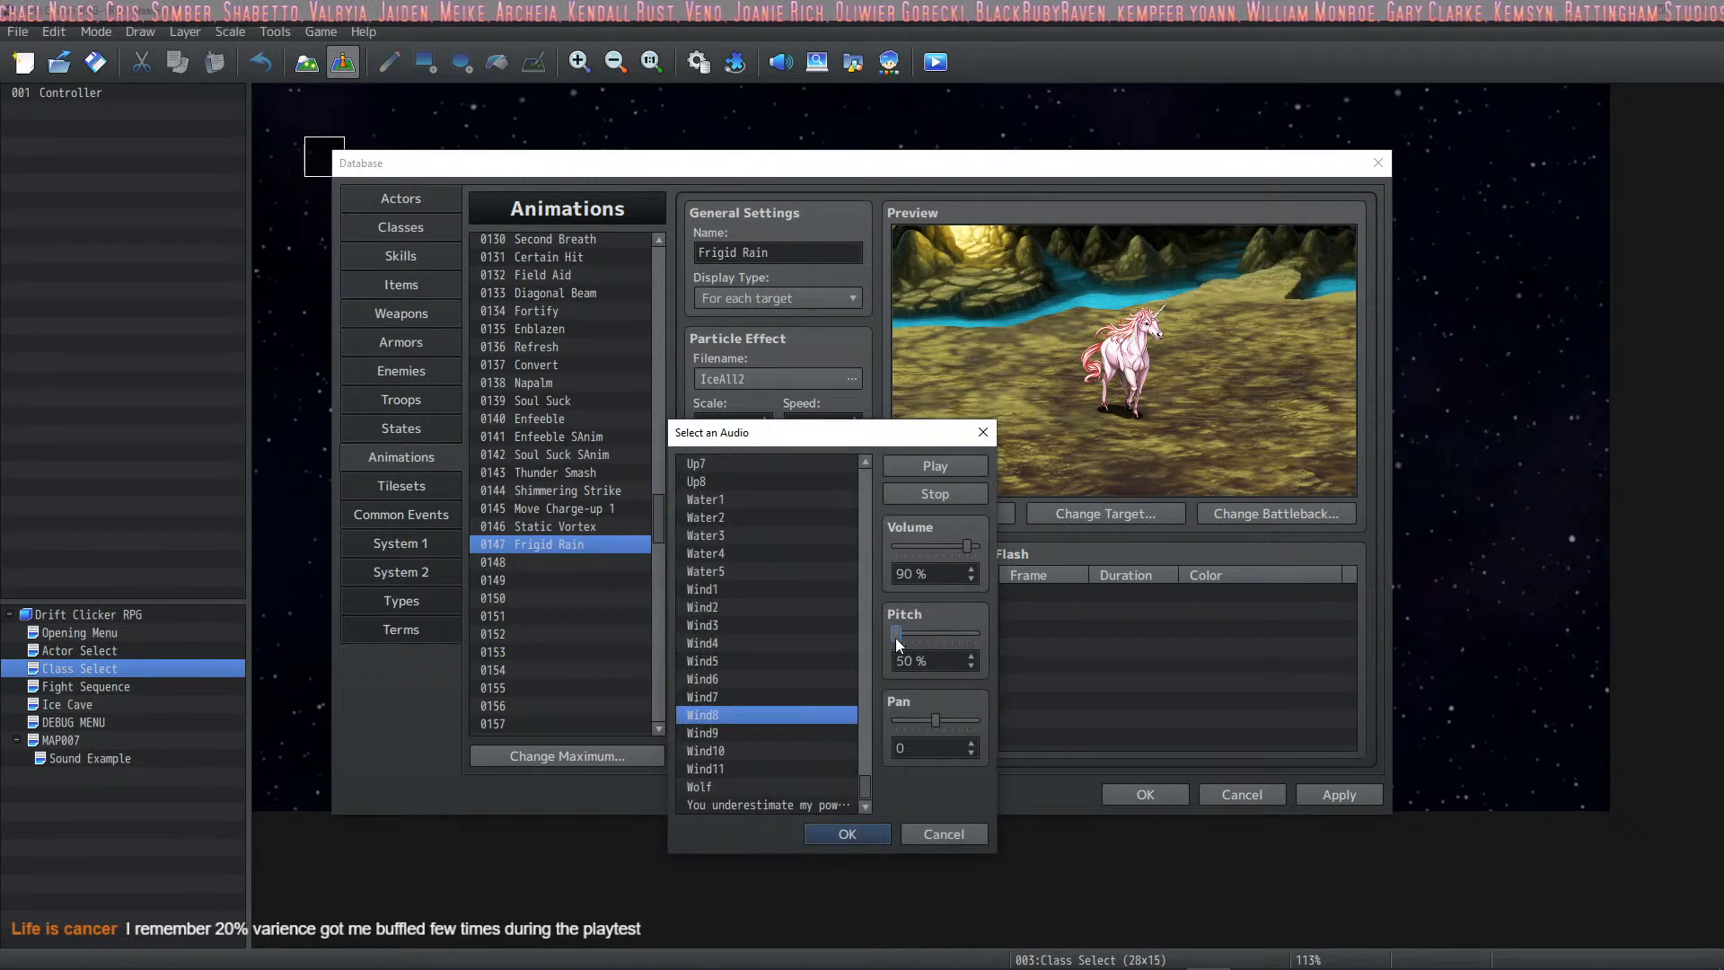
left_click(937, 466)
left_click(844, 834)
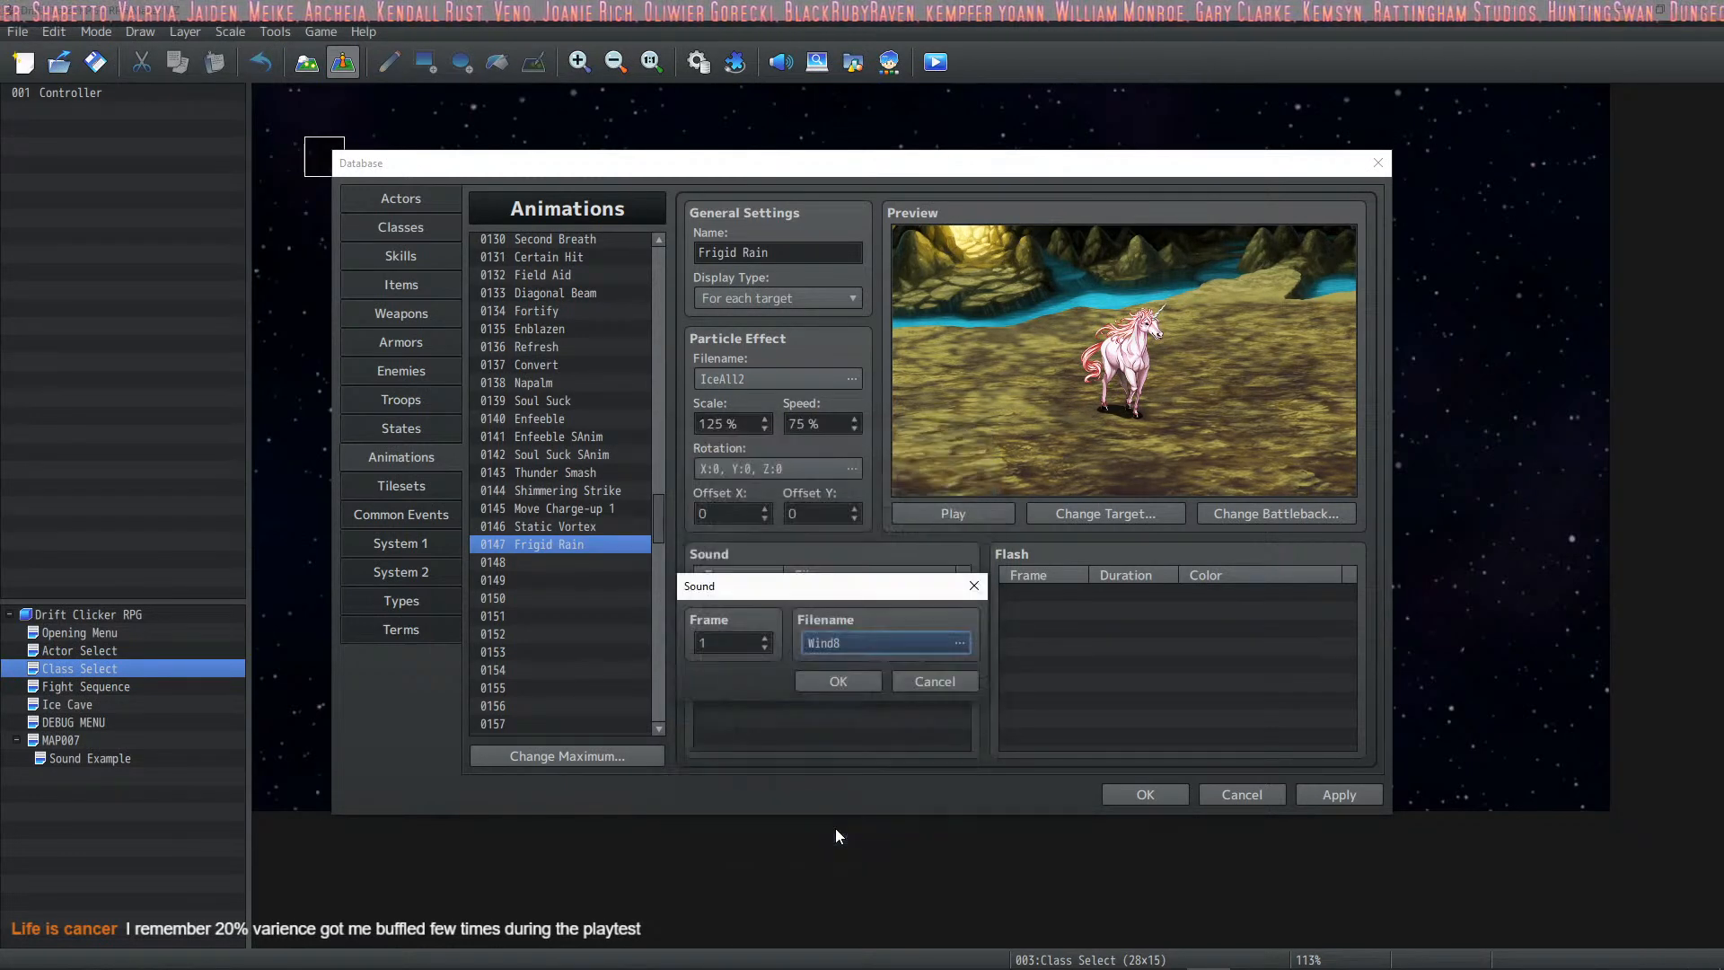
left_click(853, 681)
left_click(924, 510)
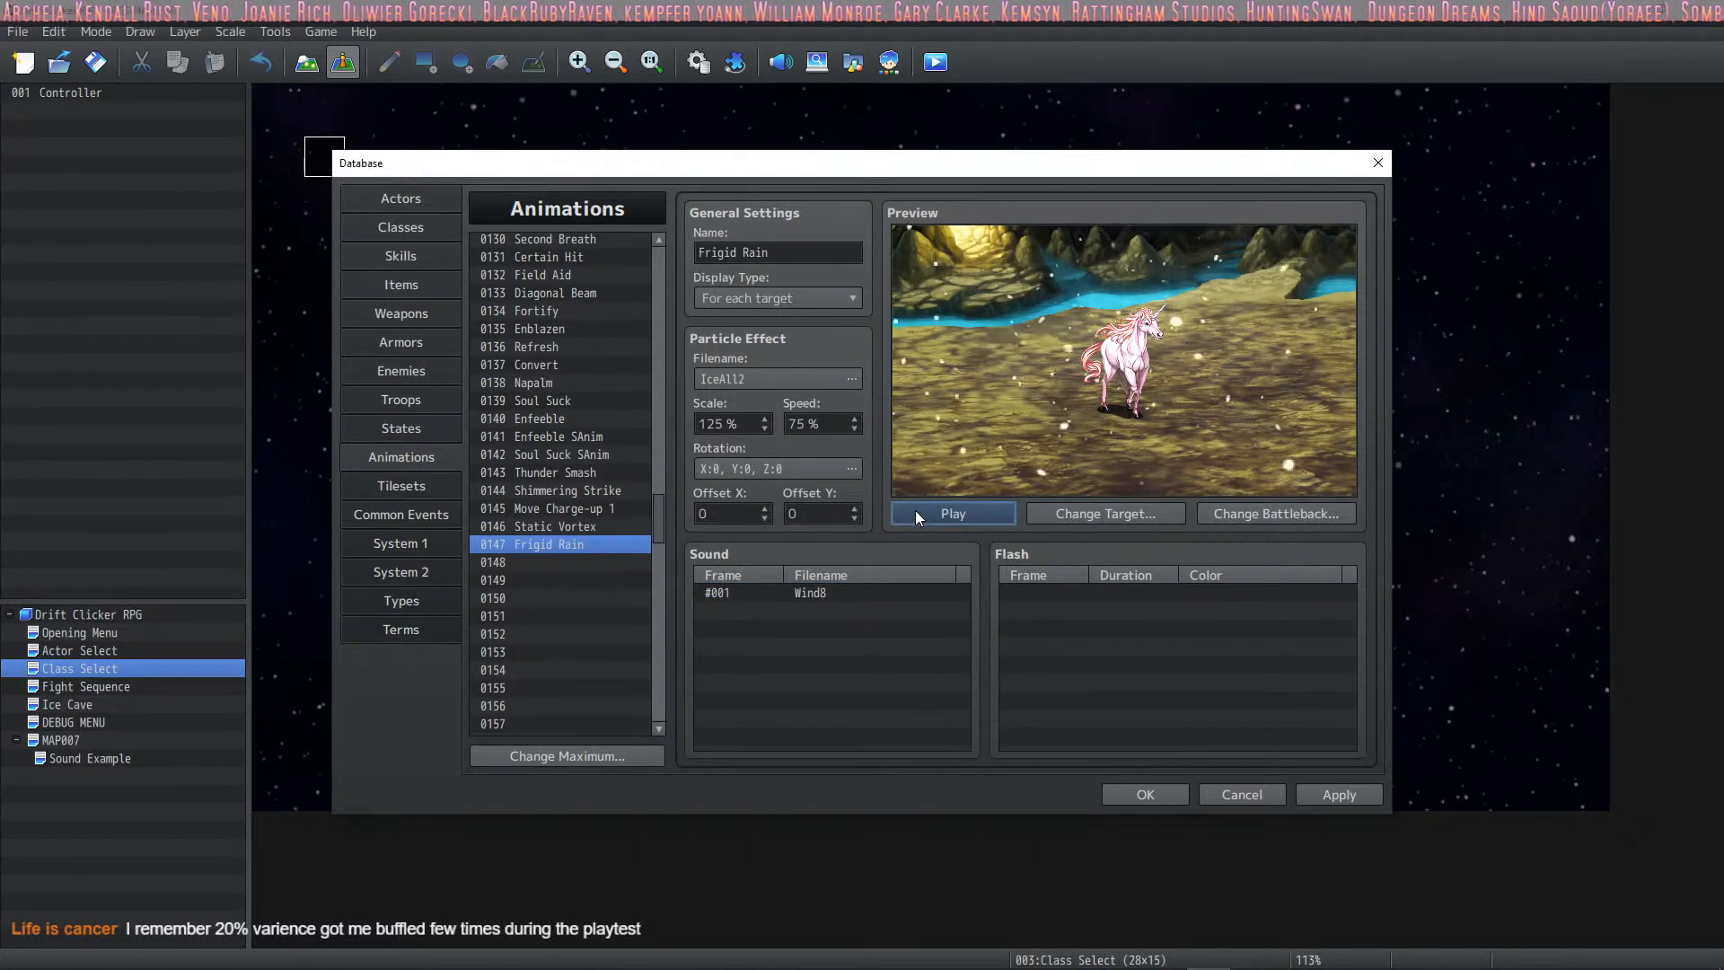
left_click(914, 510)
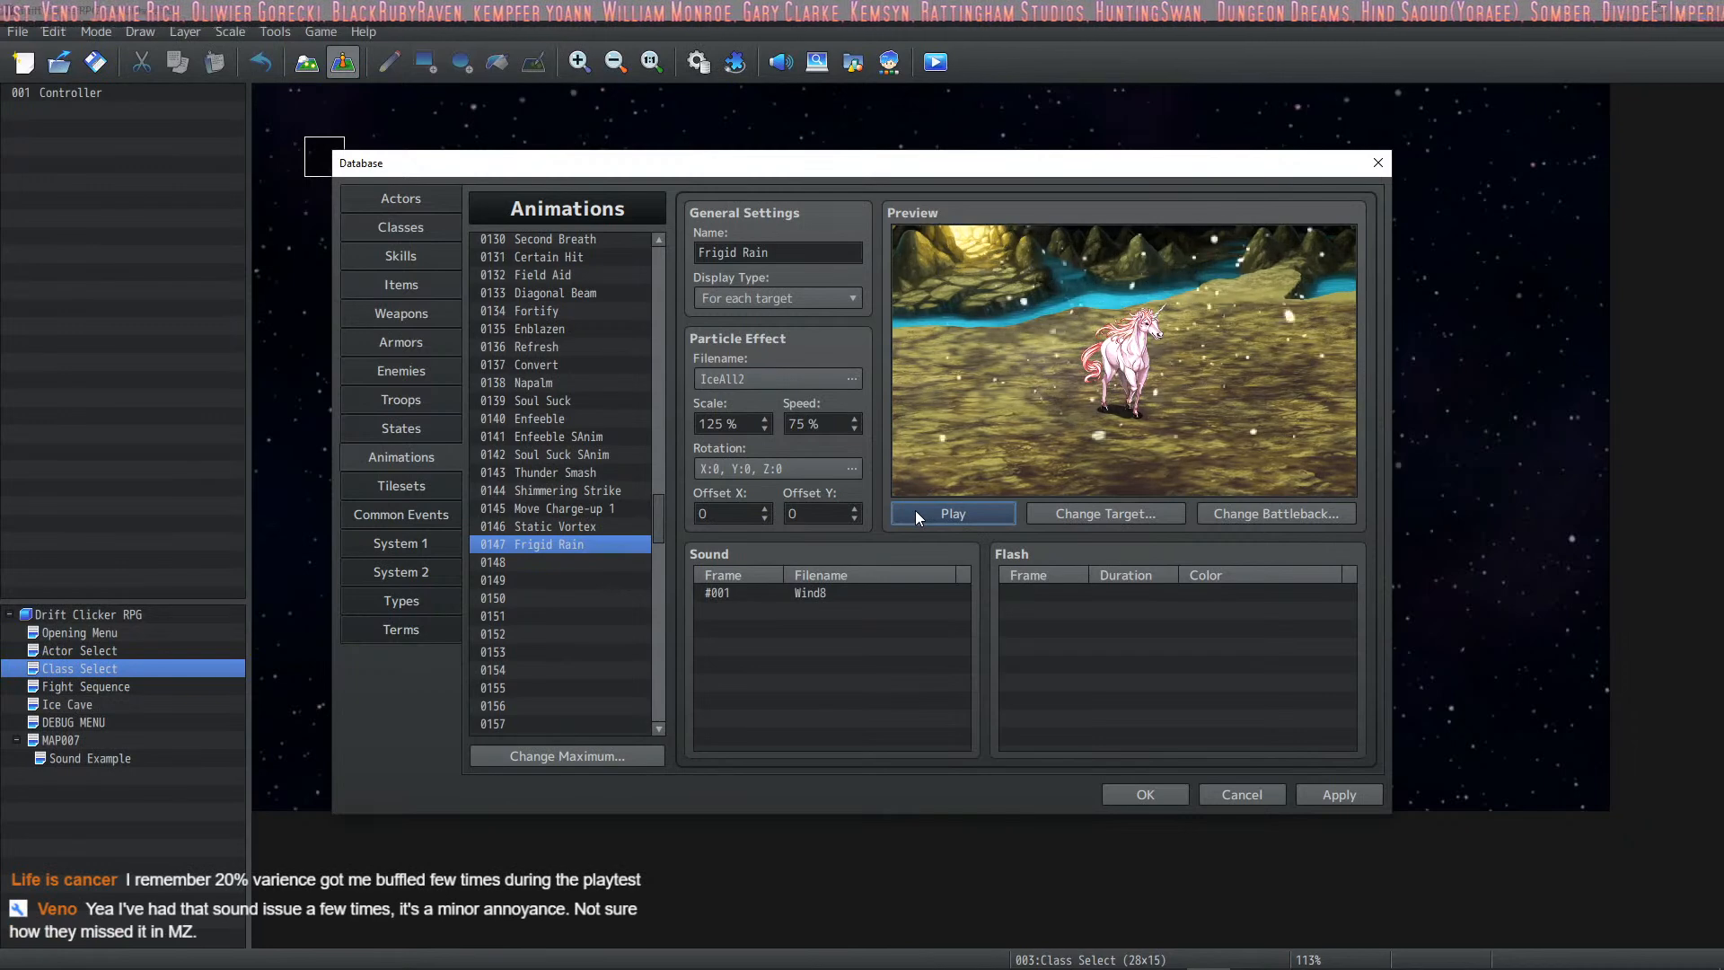
Step: Start a new frame 1 sound entry for the animation and browse its audio list to the Water and Wind sounds
left_click(745, 611)
right_click(745, 614)
left_click(789, 629)
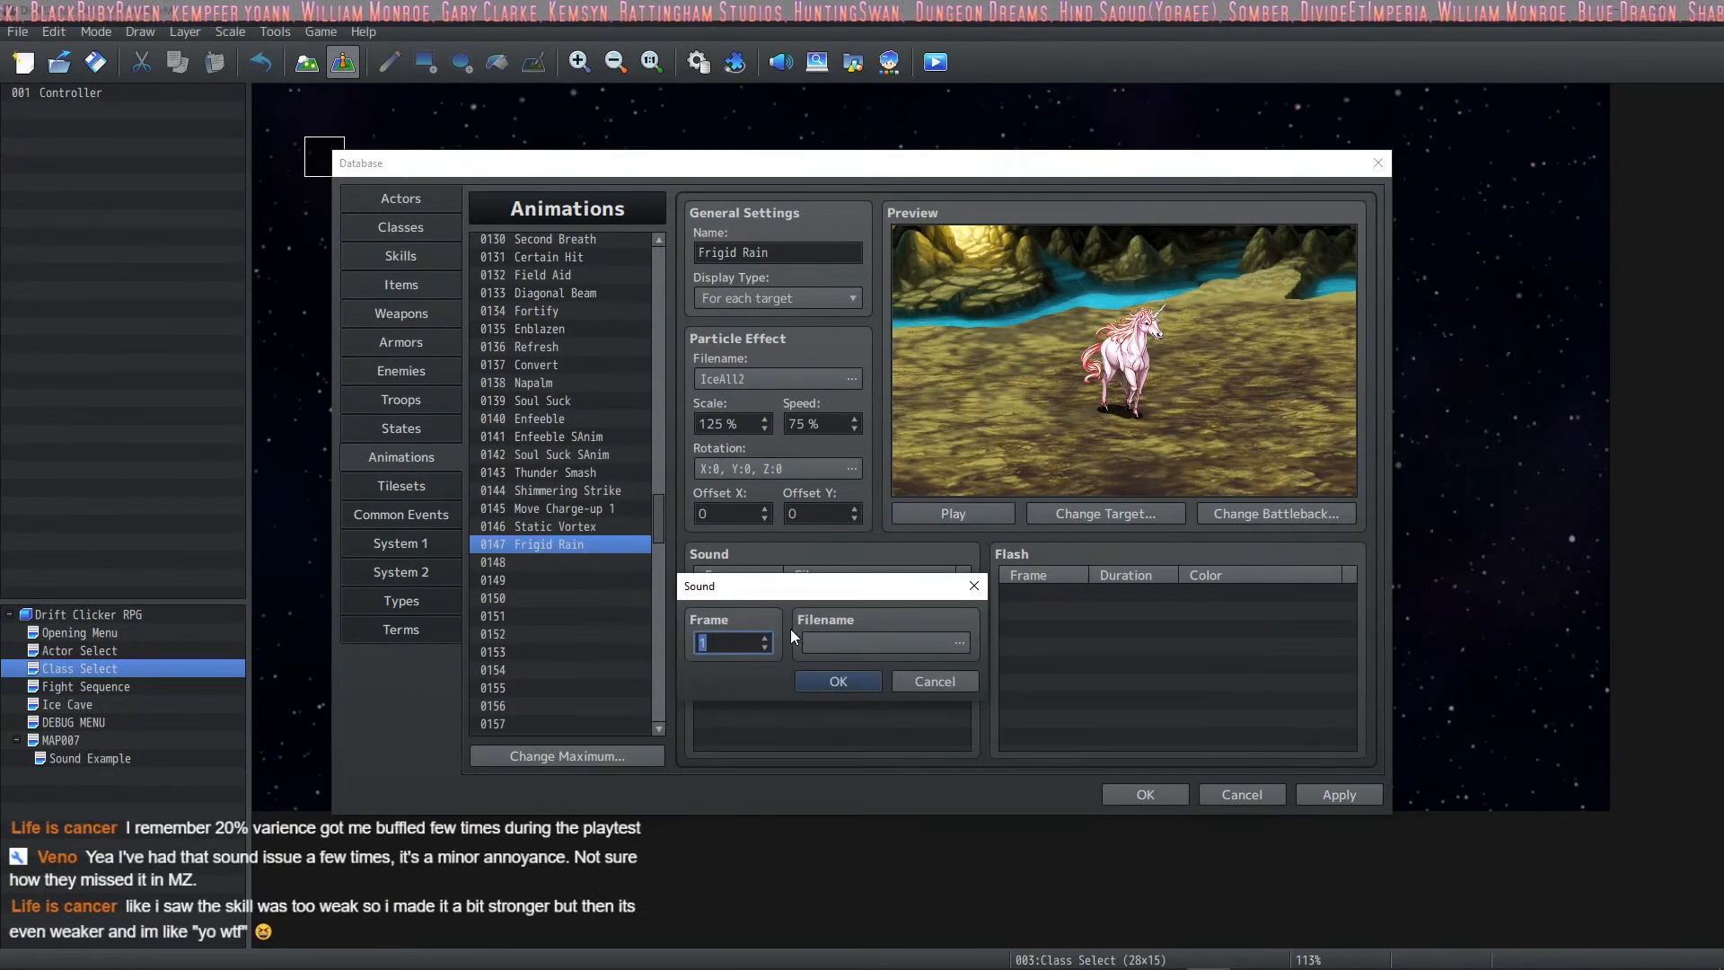
left_click(918, 644)
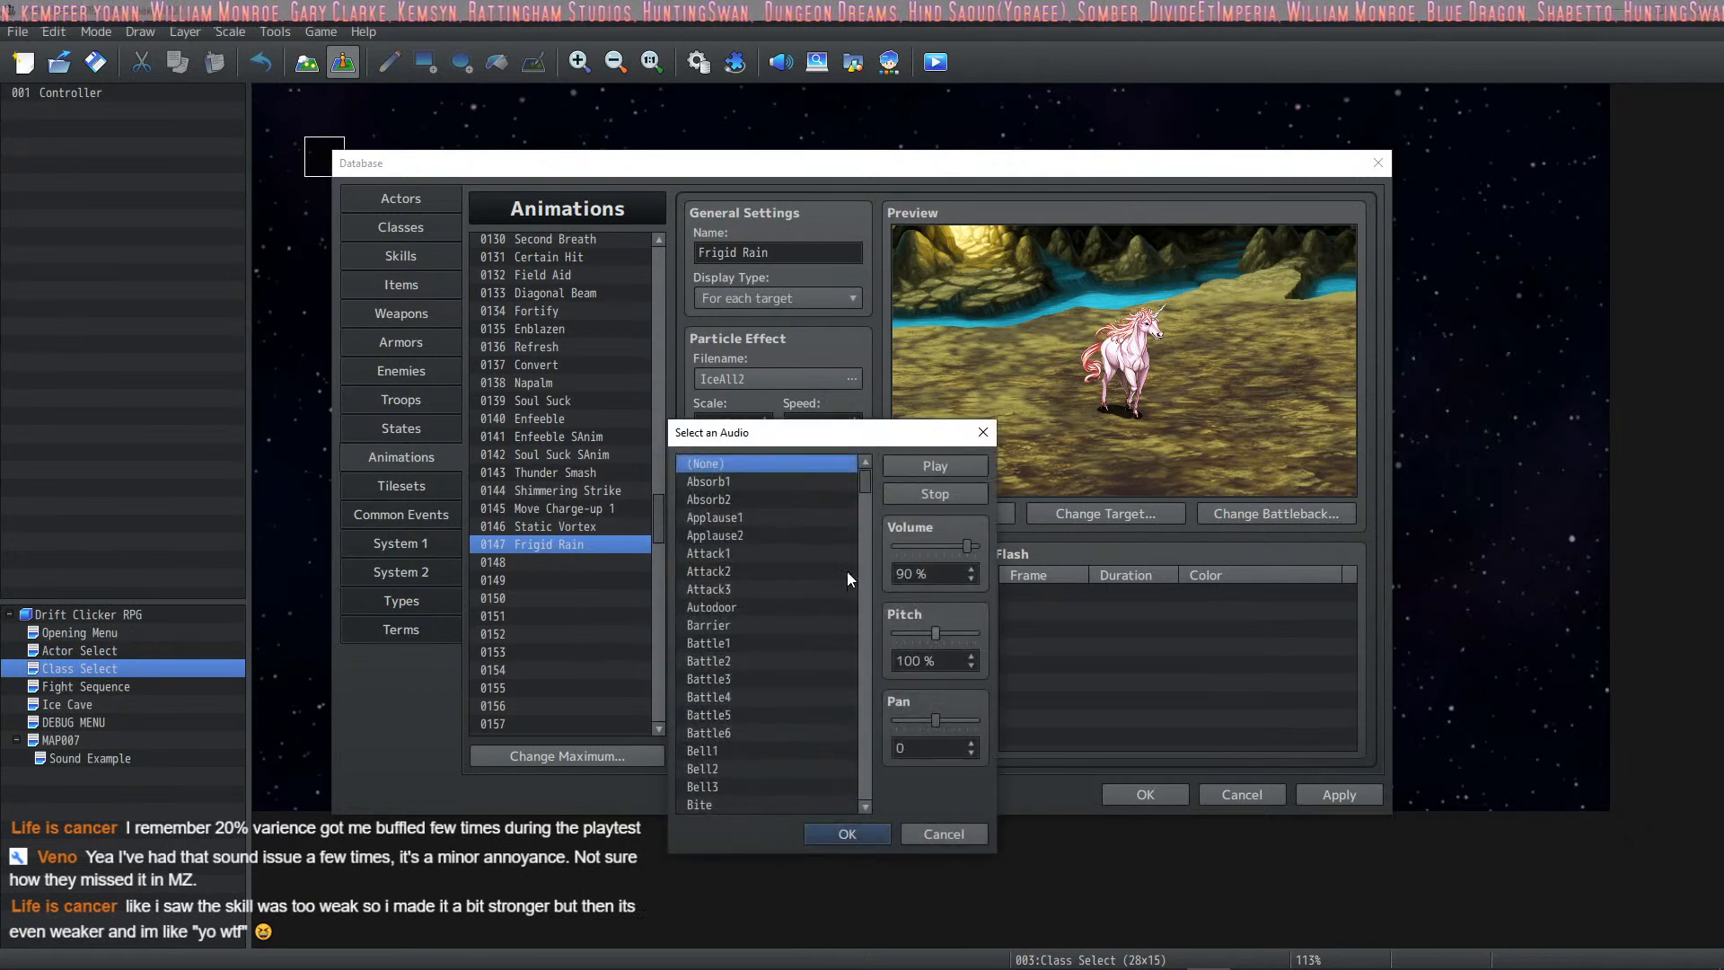
left_click(760, 679)
scroll(790, 641, "down", 3)
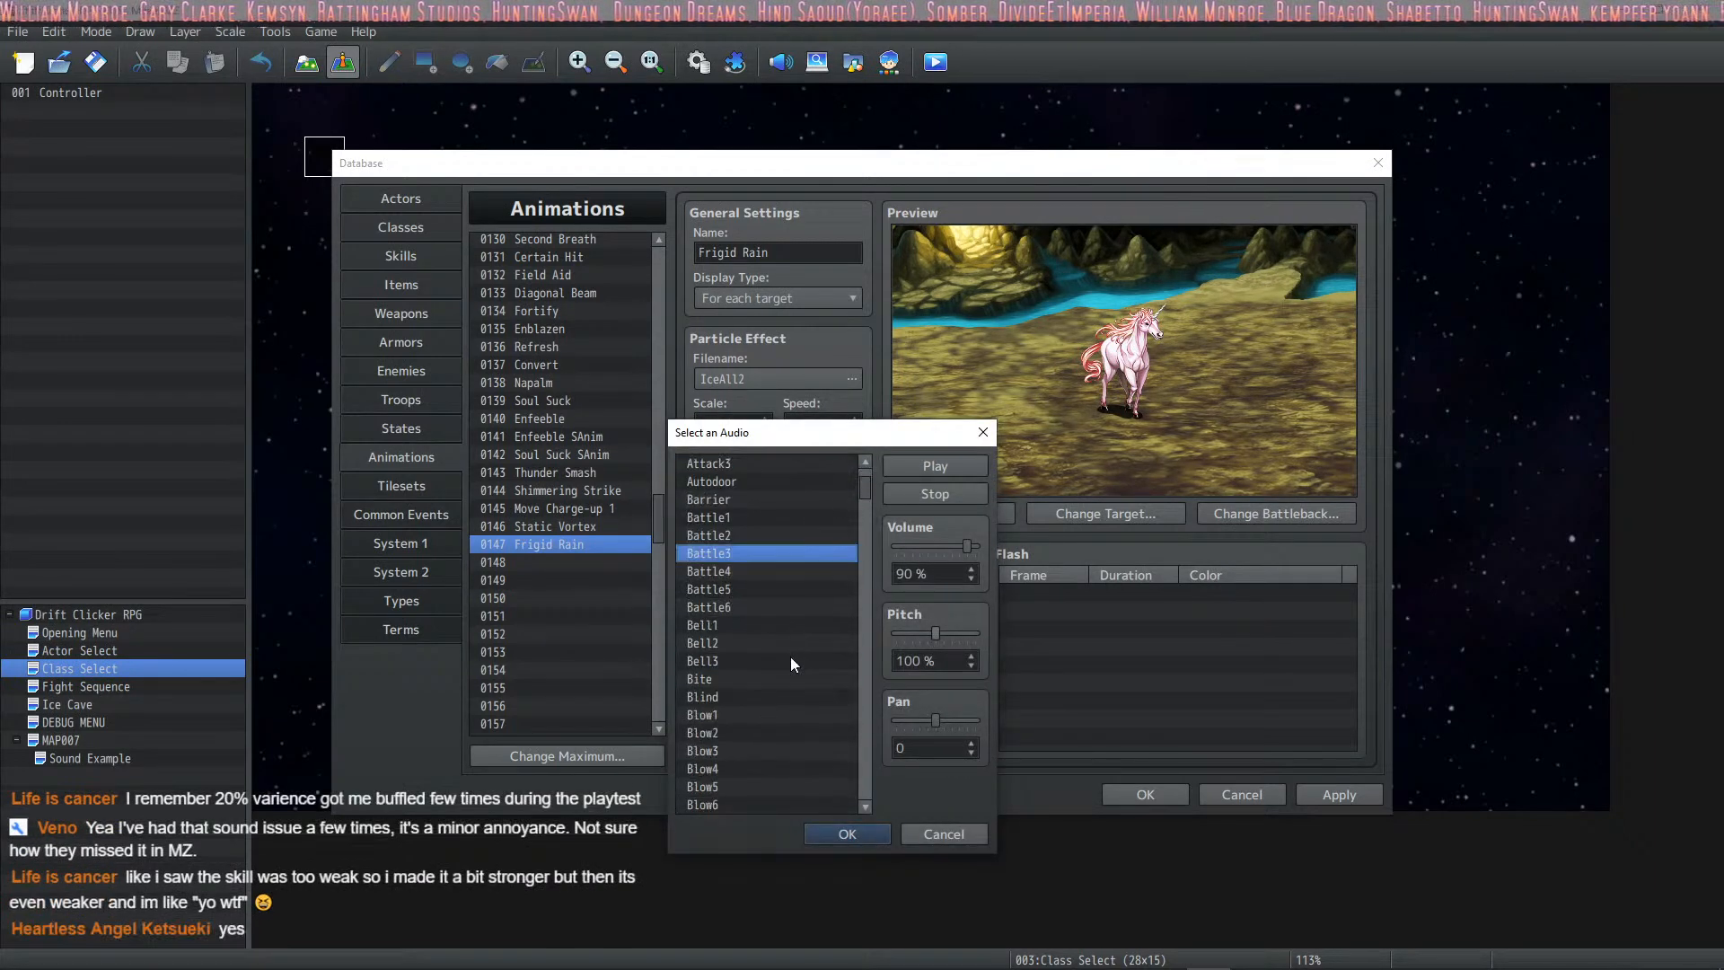
left_click(760, 719)
scroll(750, 590, "down", 6)
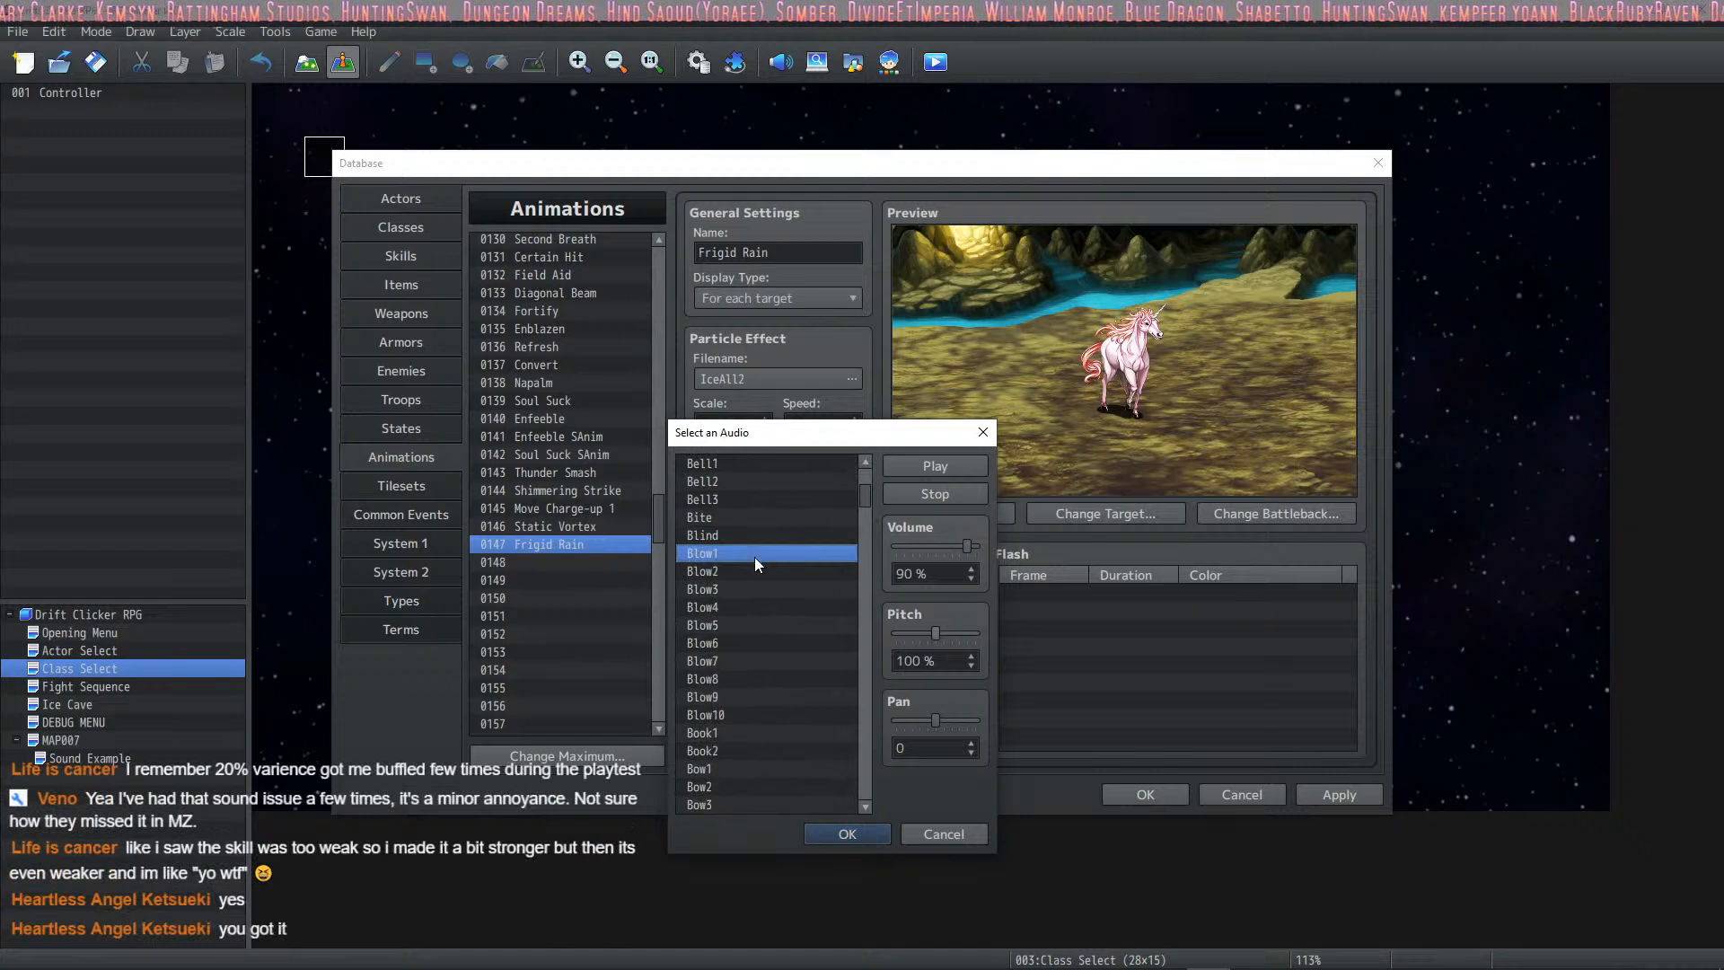
left_click_drag(860, 509, 865, 786)
left_click(758, 654)
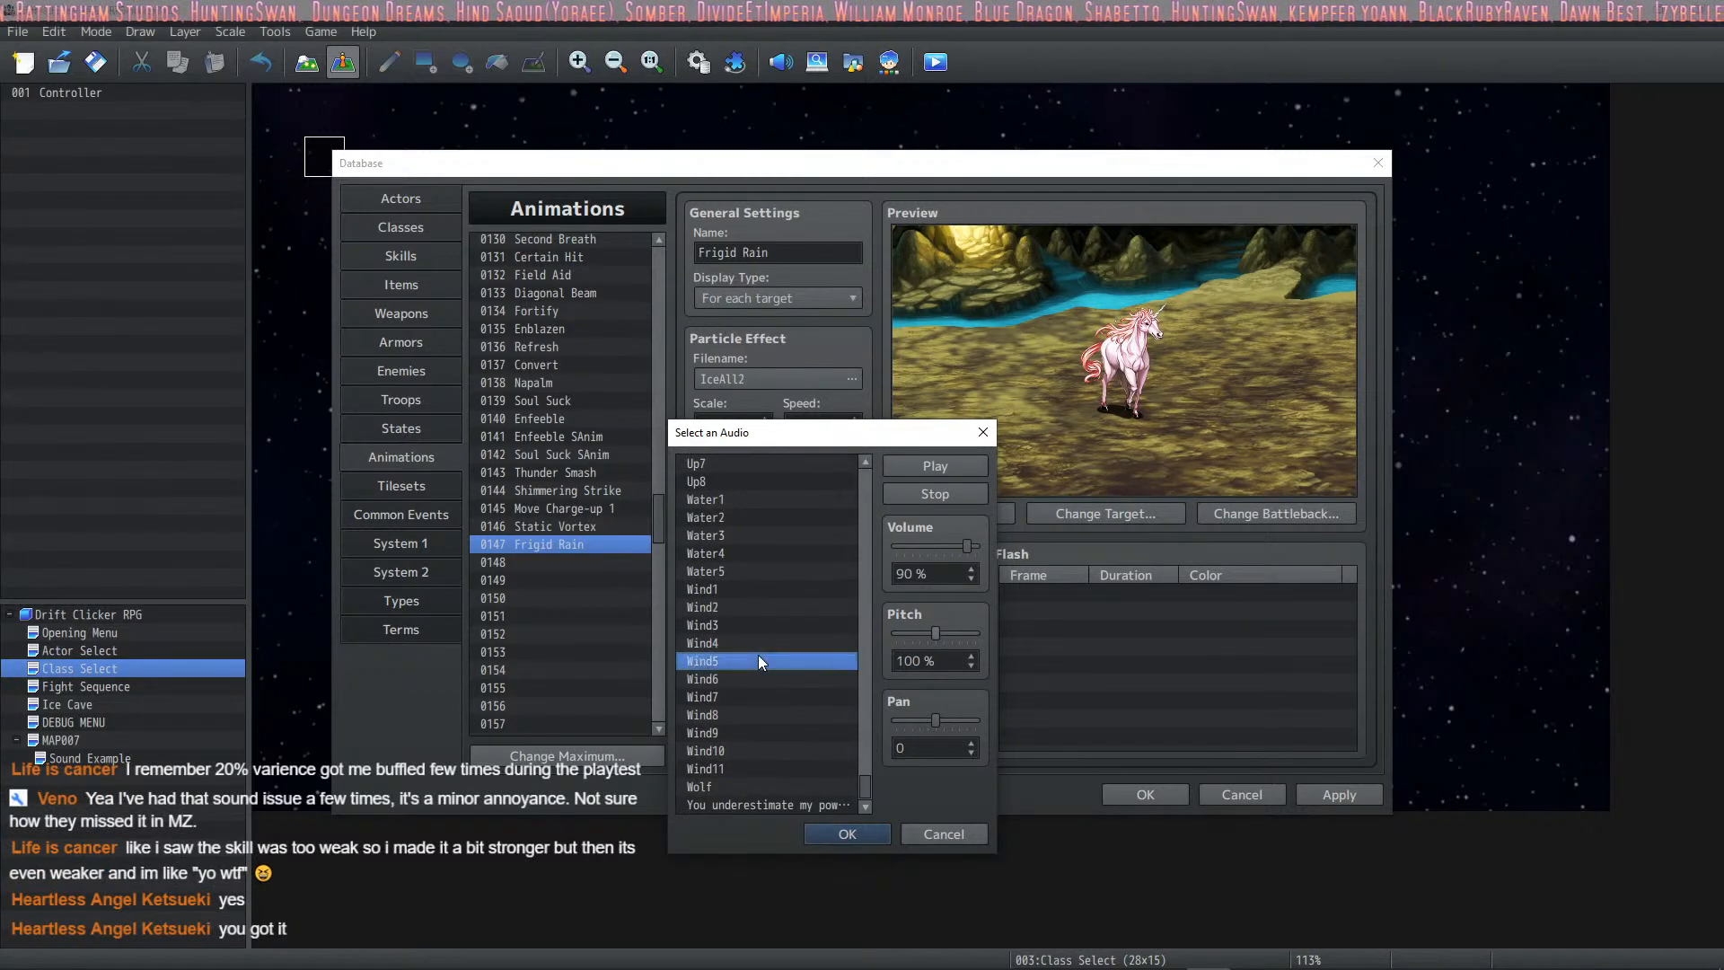
Step: Choose Water1 for the new sound entry, set its pitch to 150%, audition it, and add it at frame 1
left_click(774, 519)
left_click(770, 497)
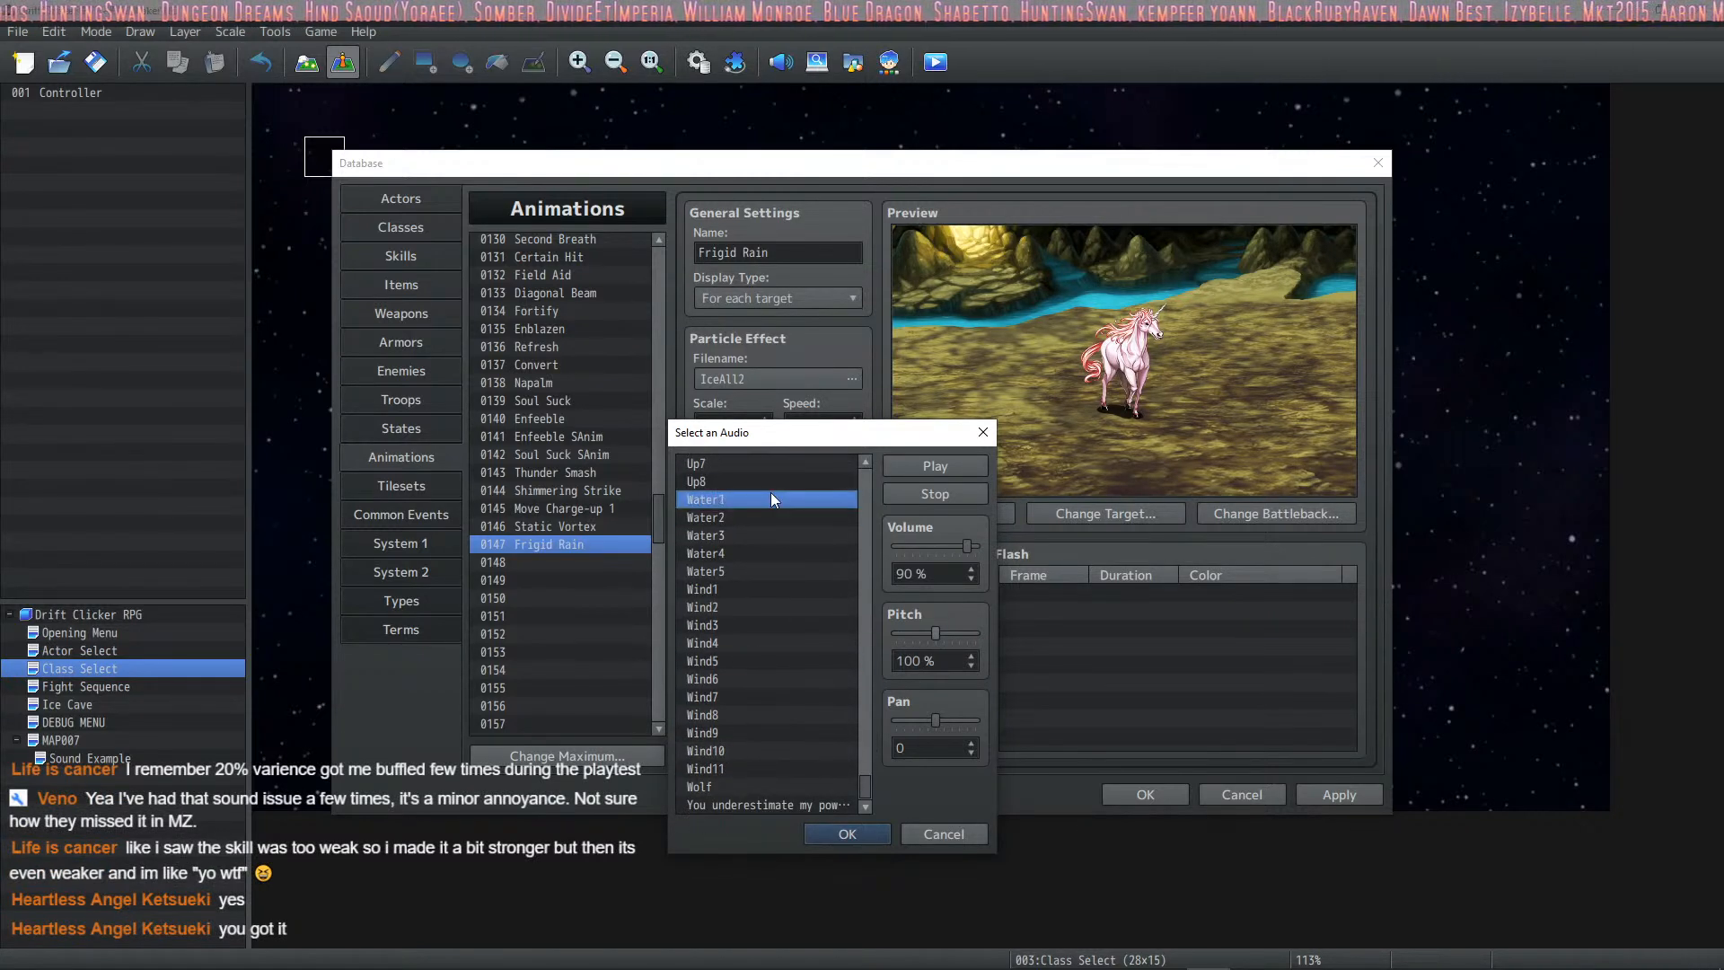
left_click(770, 571)
left_click(771, 555)
left_click(768, 536)
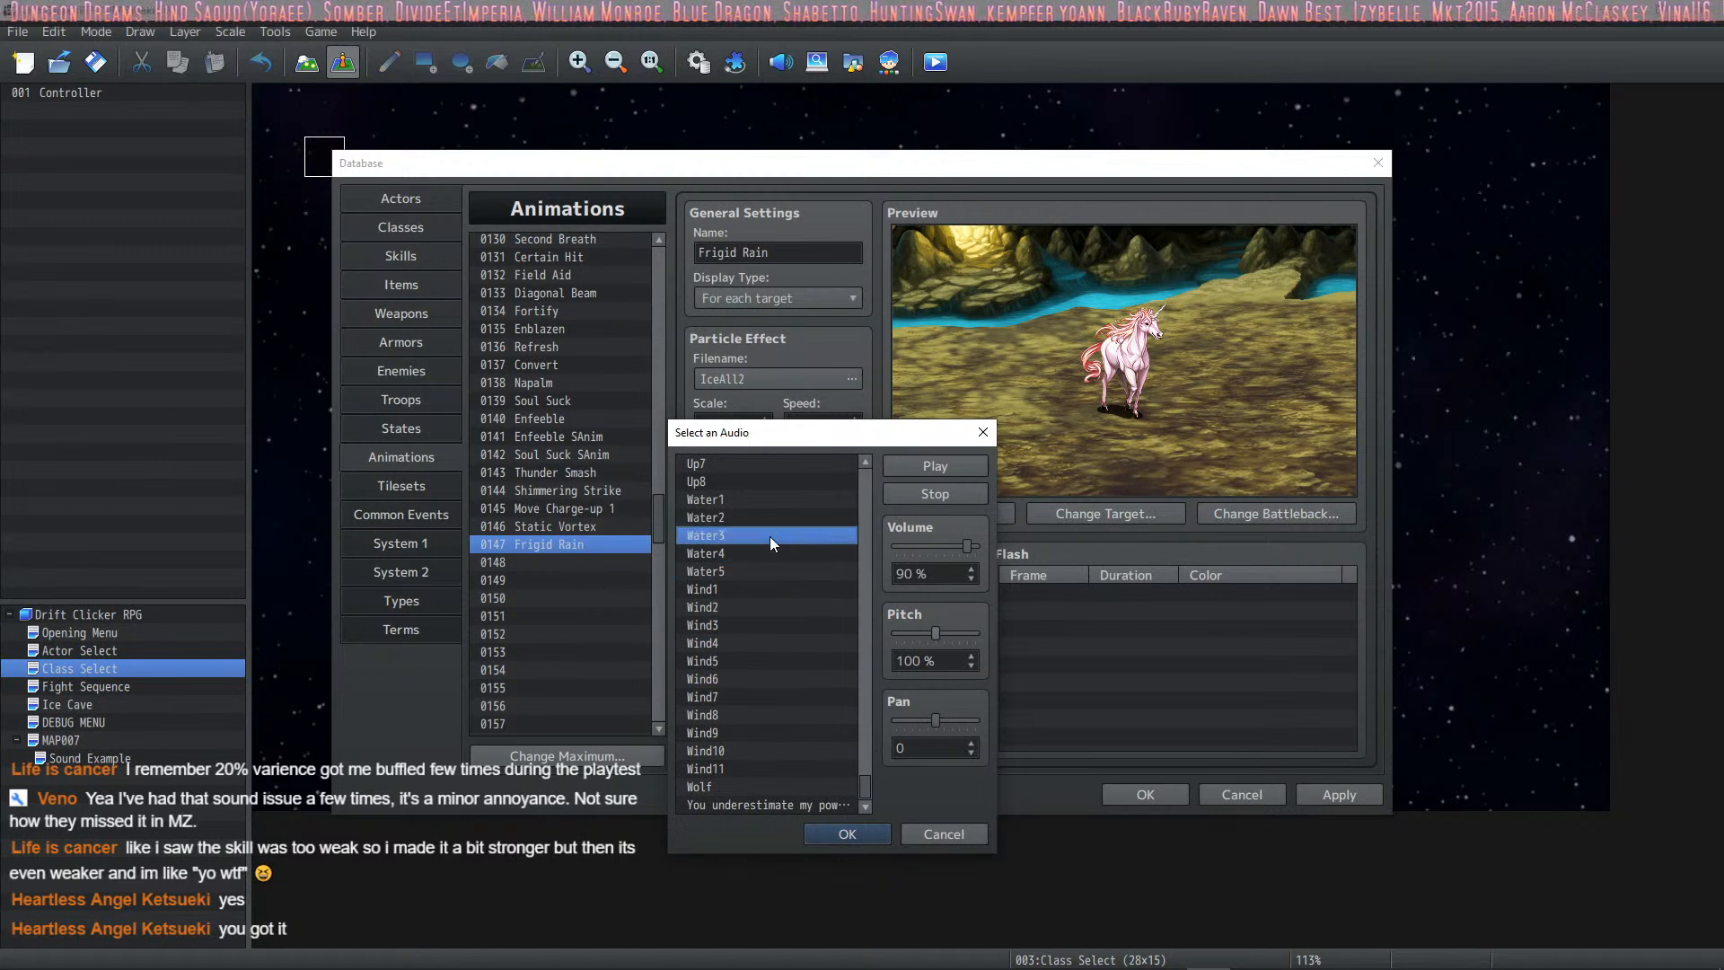
left_click(773, 515)
left_click(775, 499)
left_click_drag(935, 634, 964, 634)
left_click(934, 465)
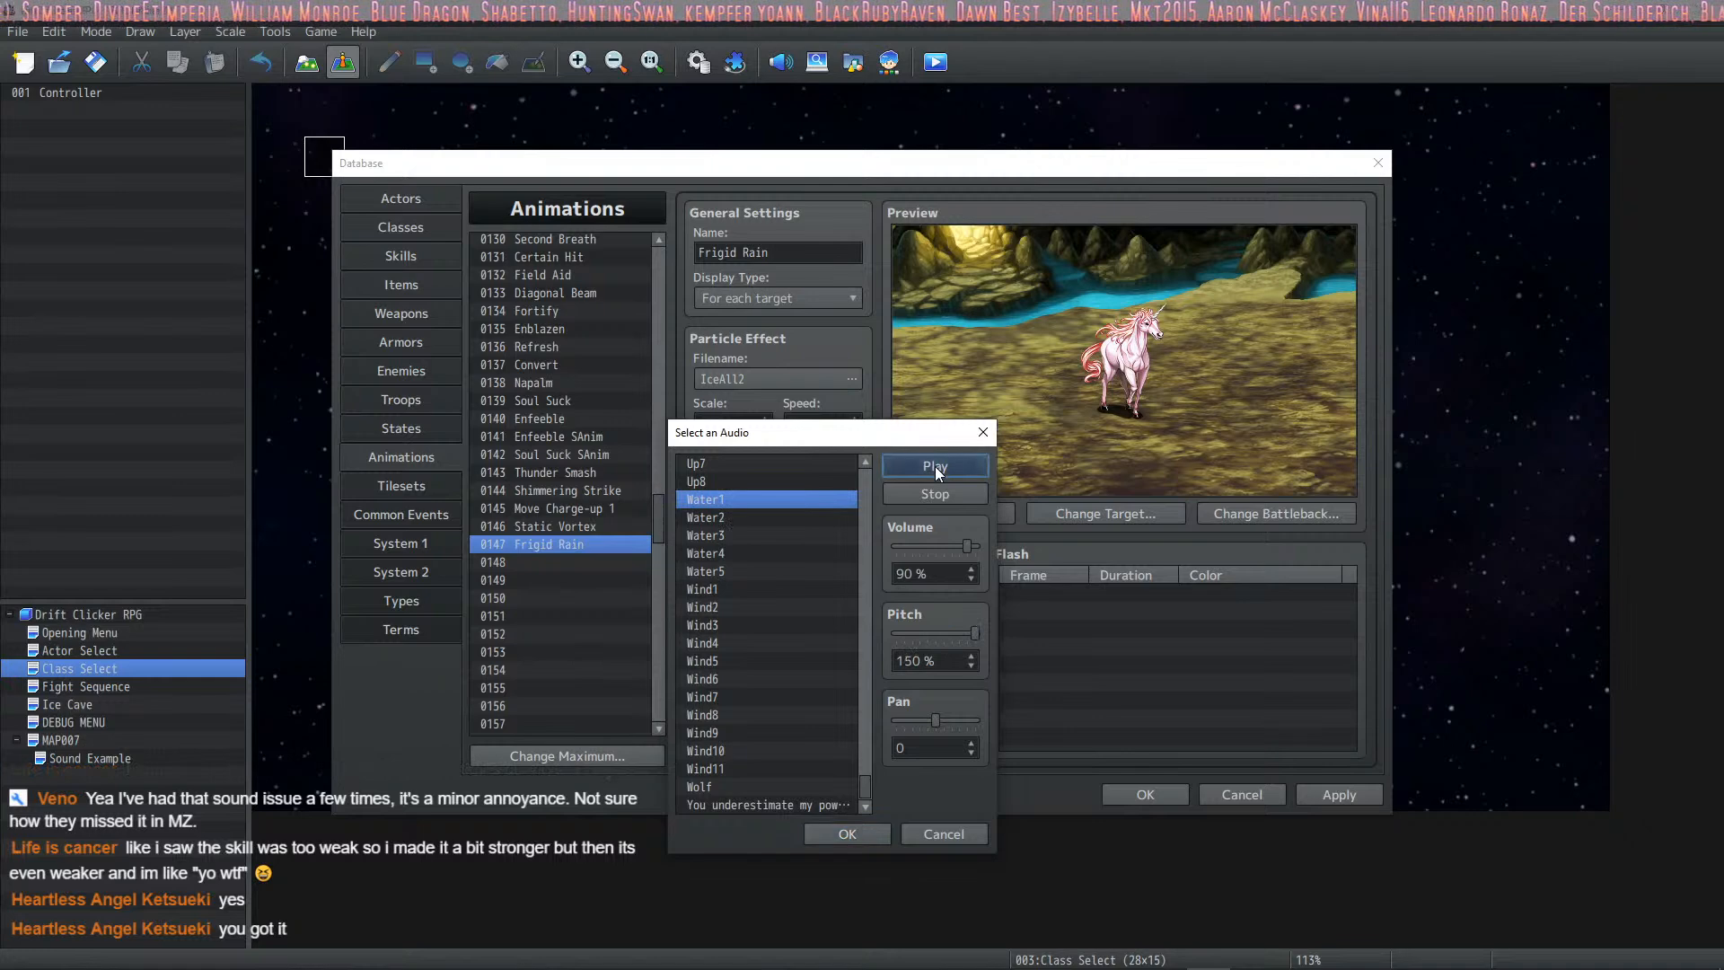
left_click(849, 835)
left_click(839, 676)
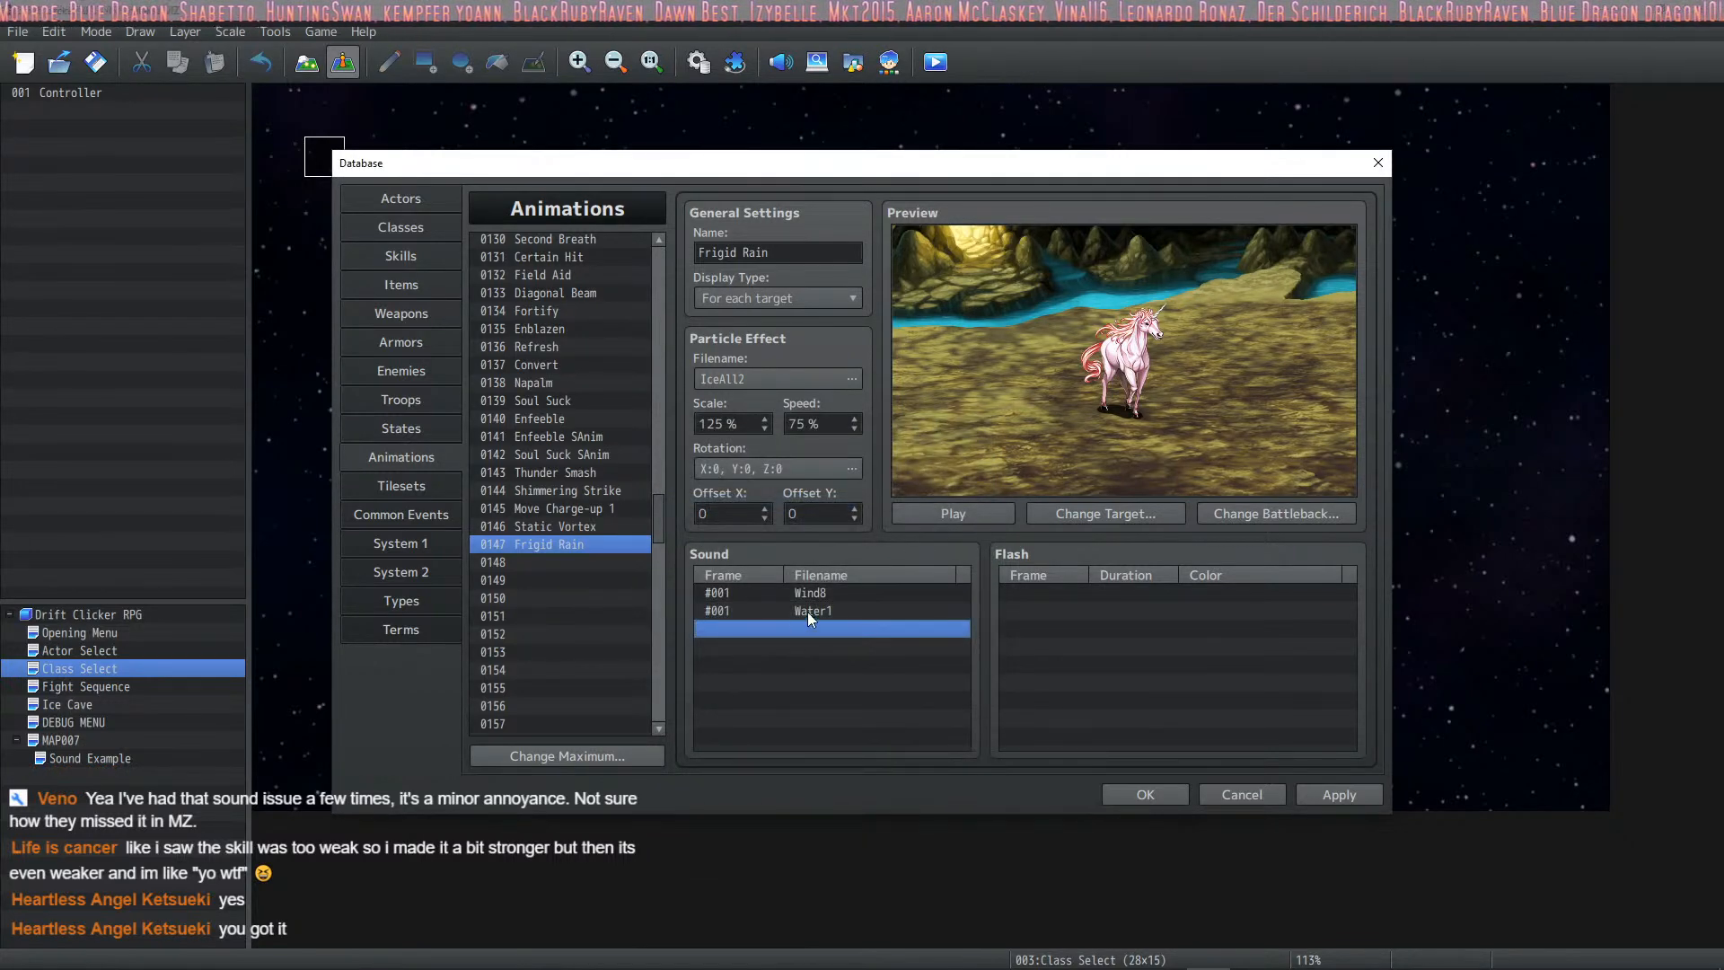
Step: Move the Water1 sound to frame 10
left_click(806, 612)
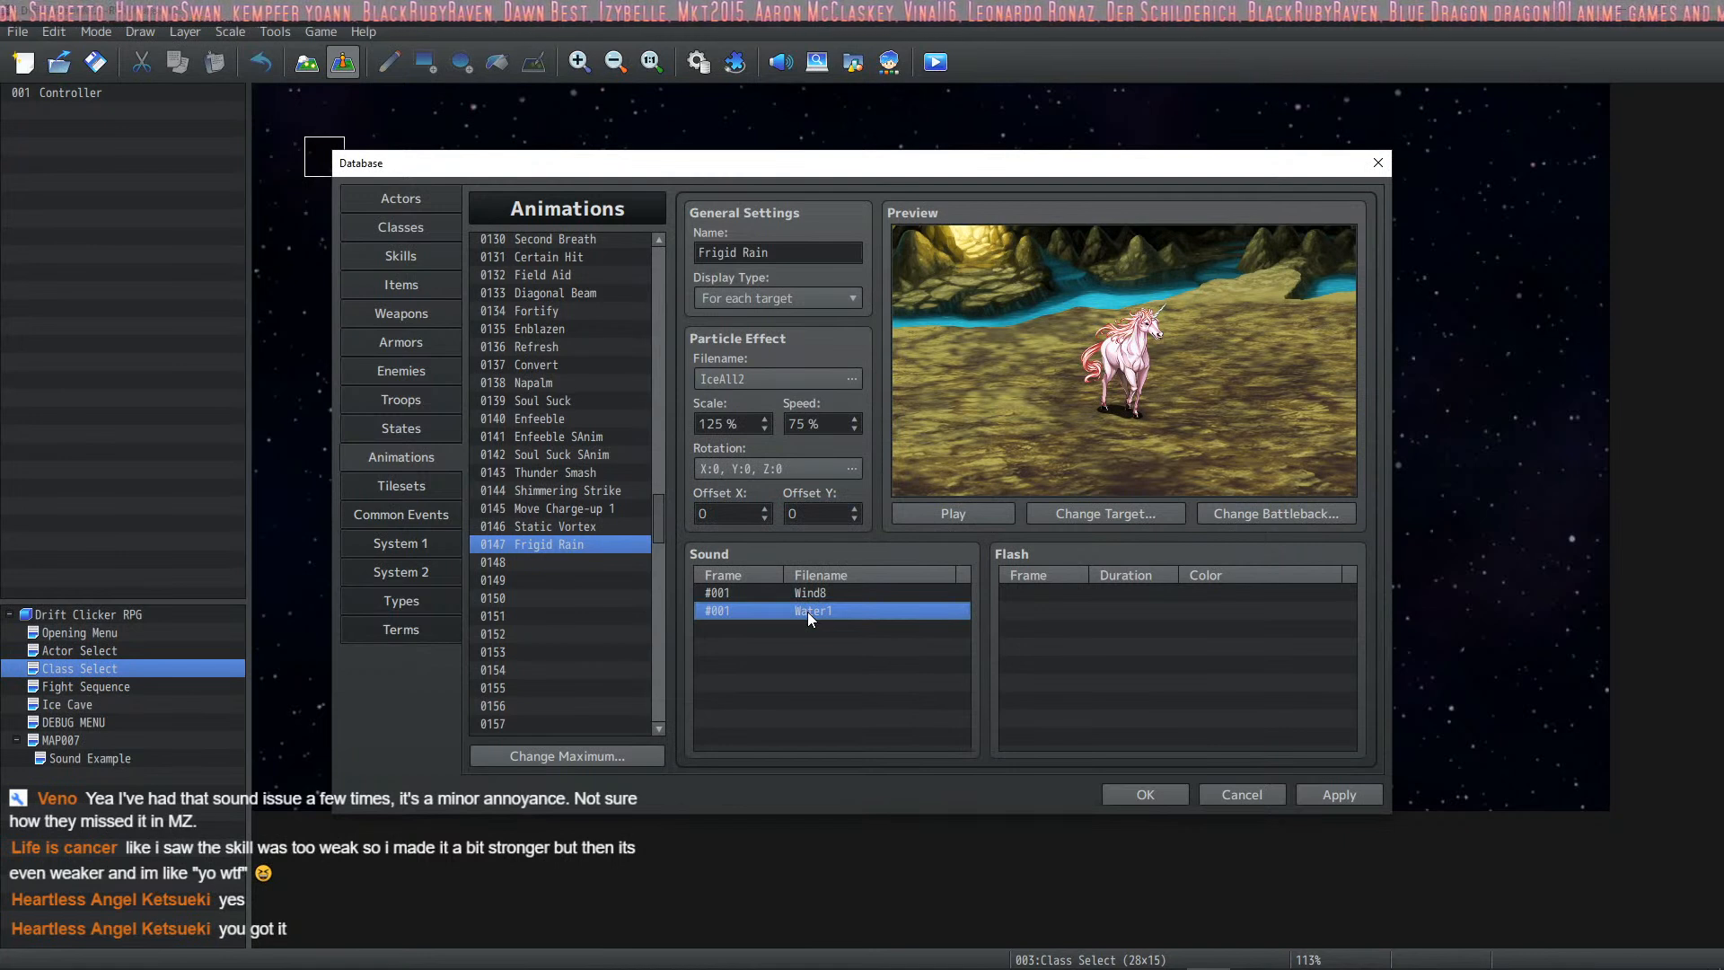
double_click(806, 611)
scroll(730, 641, "up", 1)
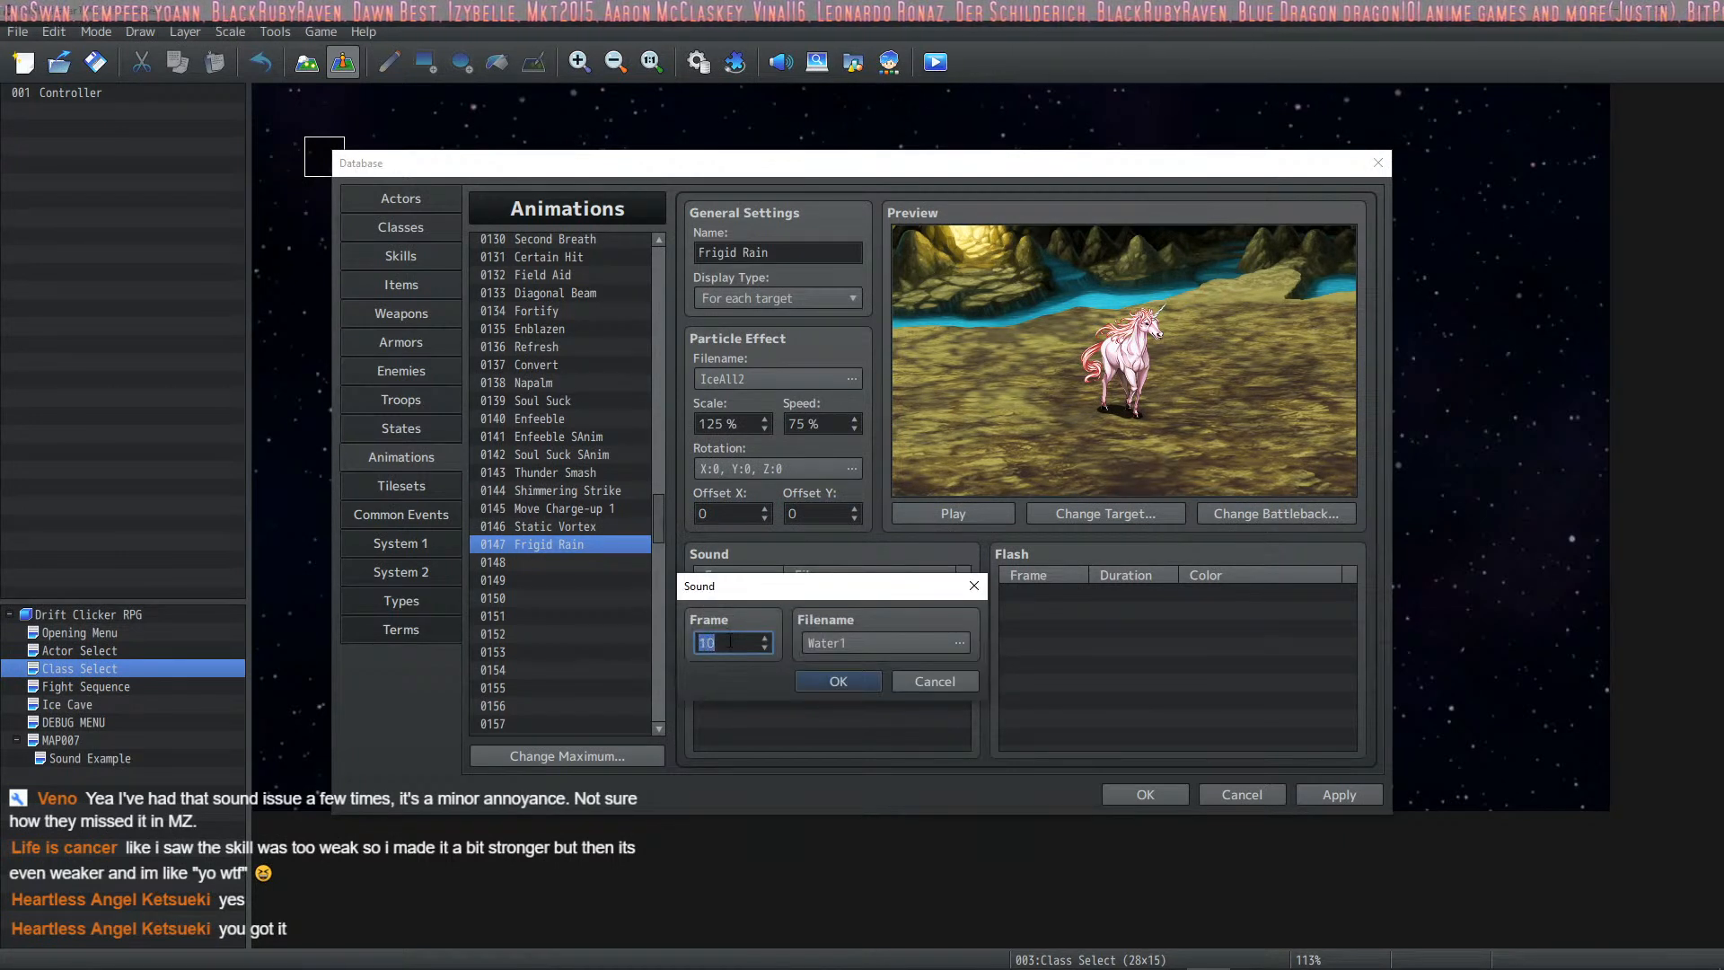
left_click(840, 680)
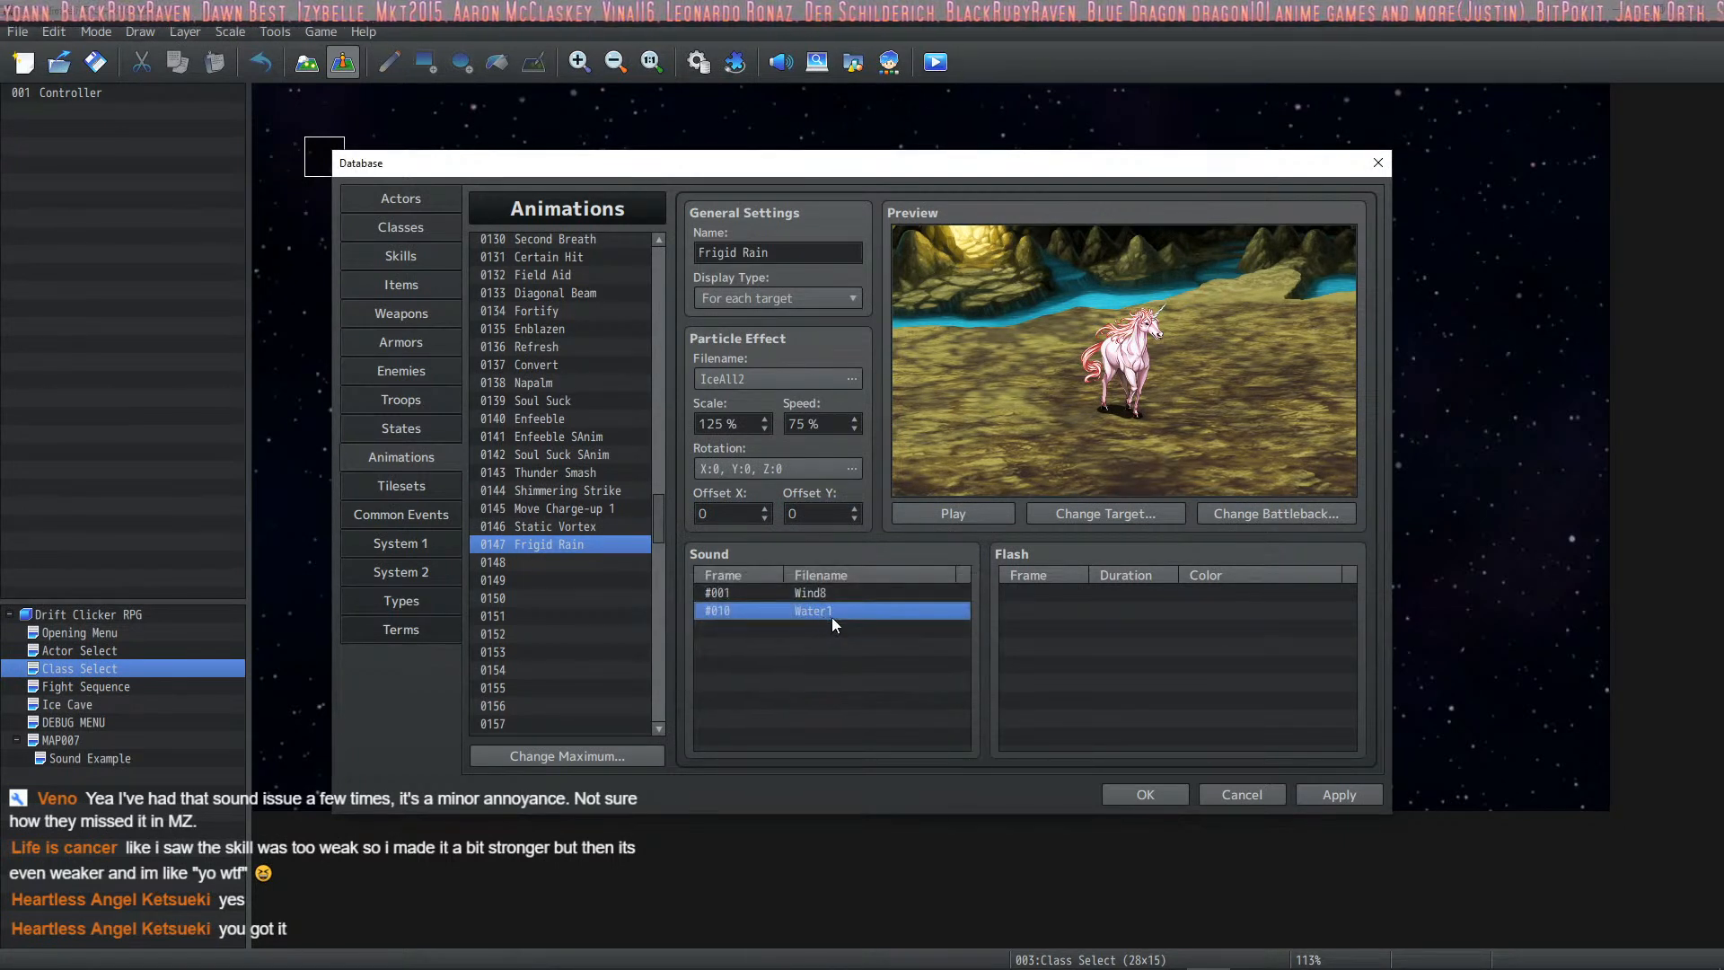
Step: Duplicate the frame 10 Water1 sound into the next sound entry and set the copy to frame 20
left_click(805, 643)
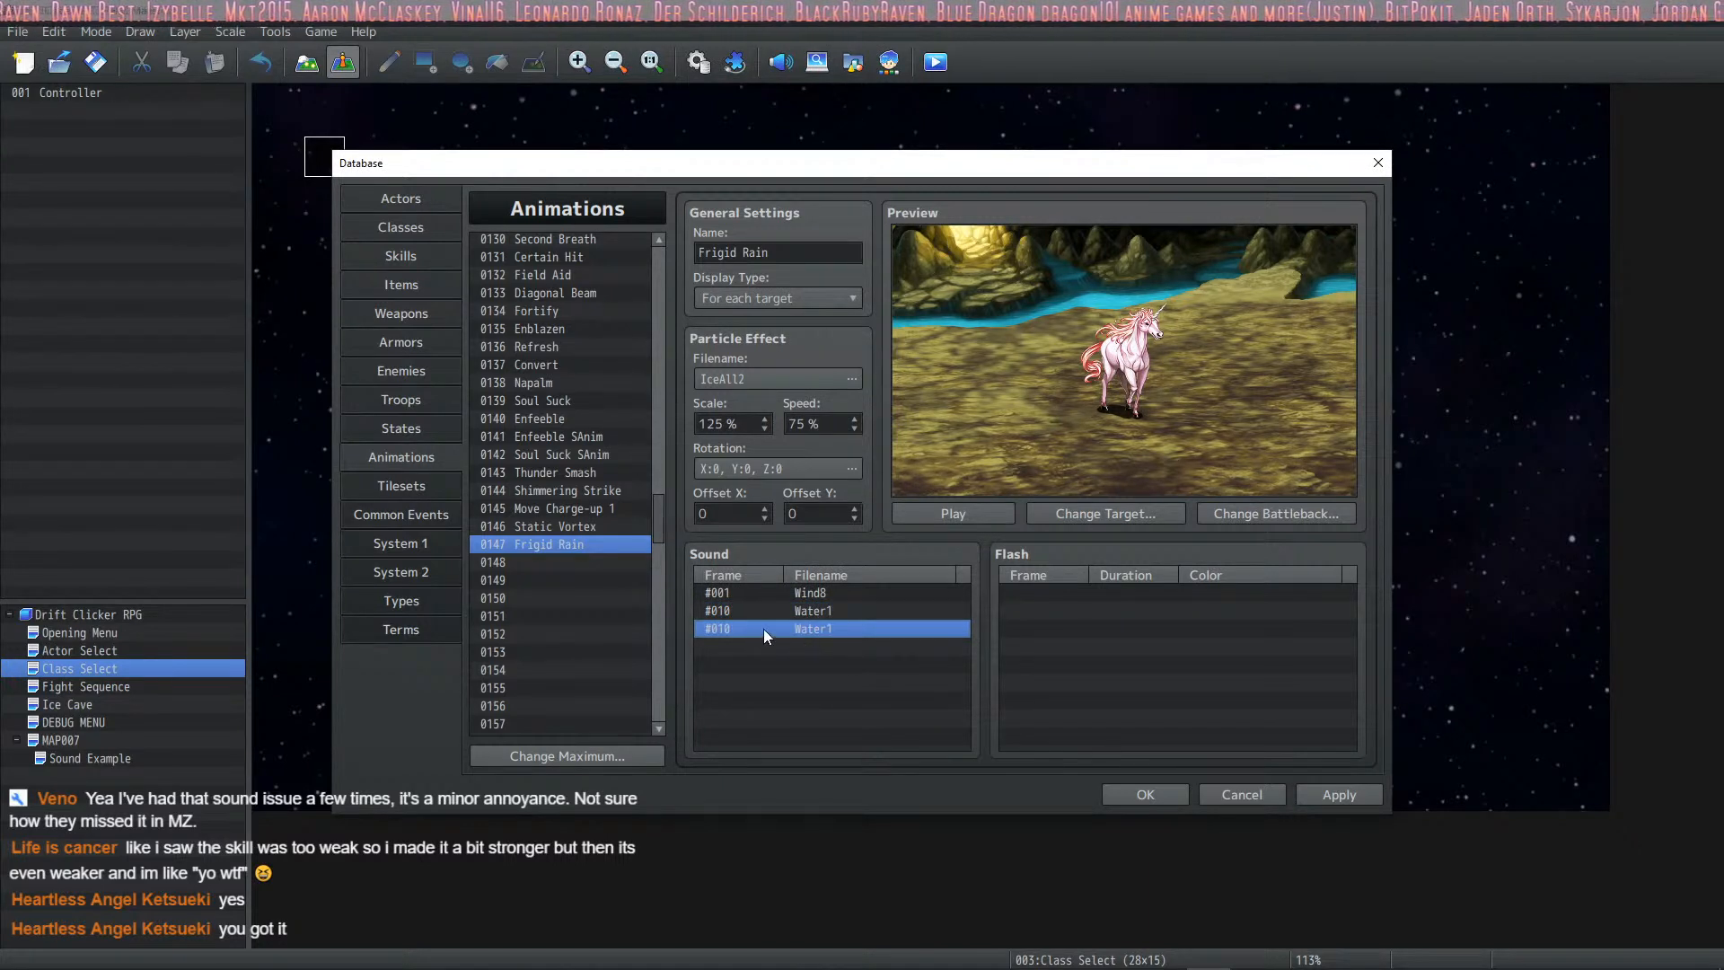
double_click(763, 628)
scroll(733, 637, "up", 6)
scroll(732, 637, "up", 2)
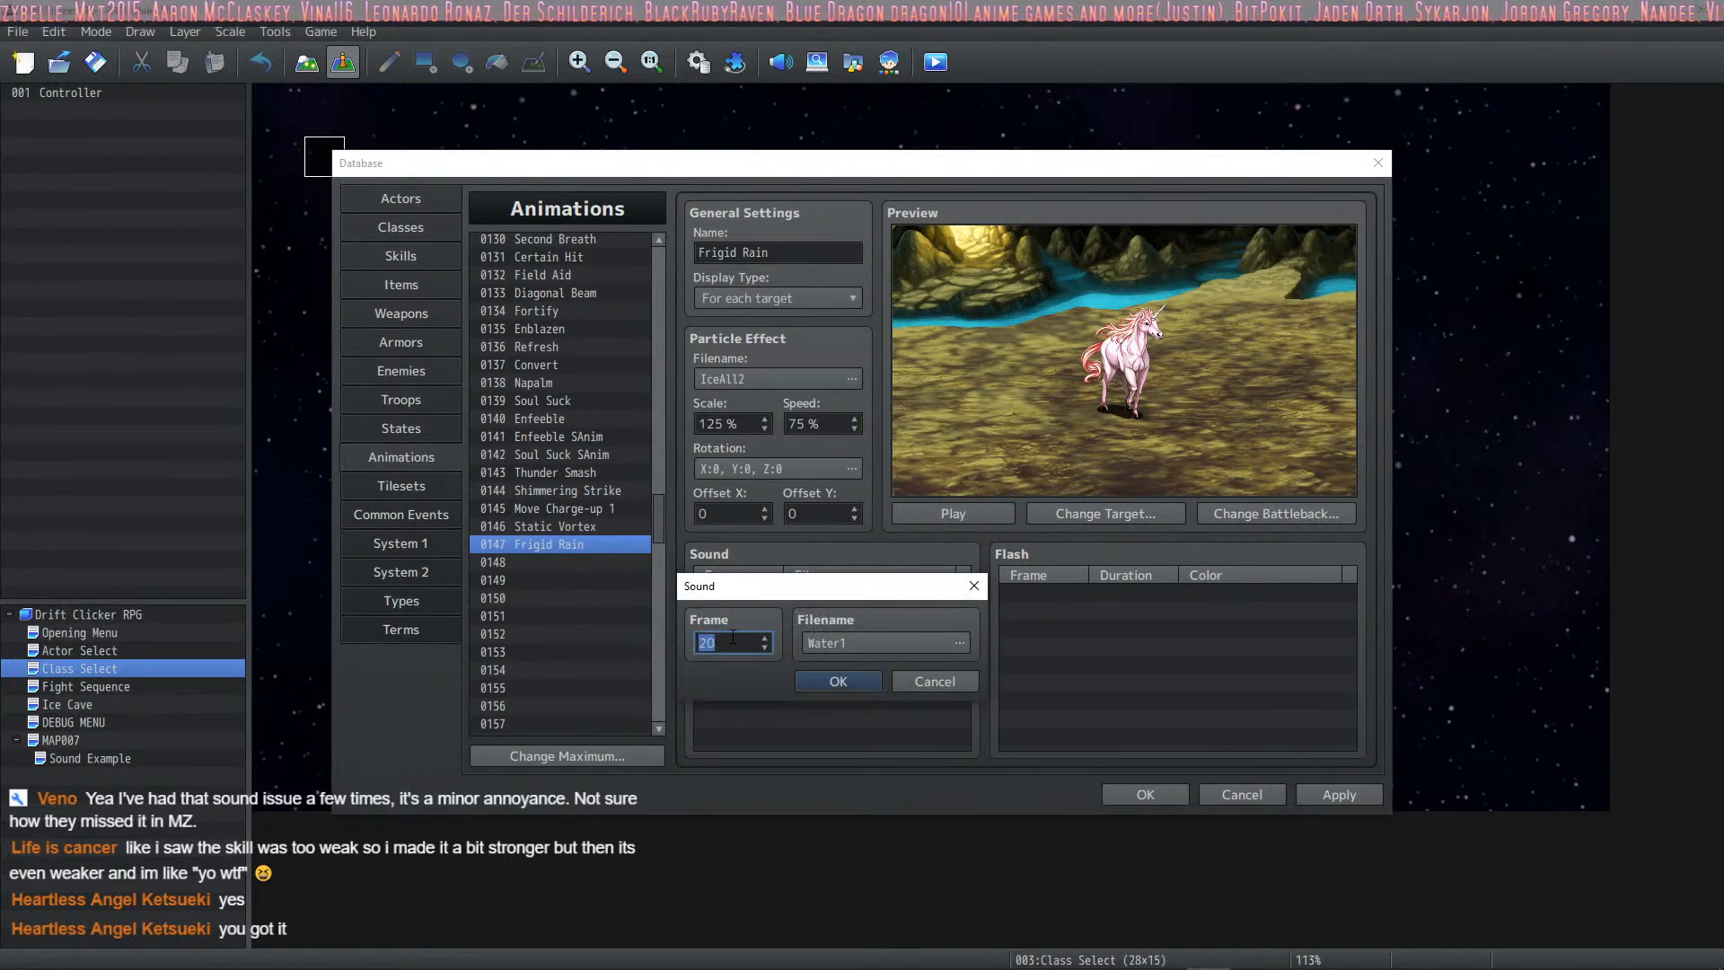
left_click(838, 682)
Step: Add another copy of the Water1 sound below the frame 20 entry and set it to frame 32
left_click(823, 649)
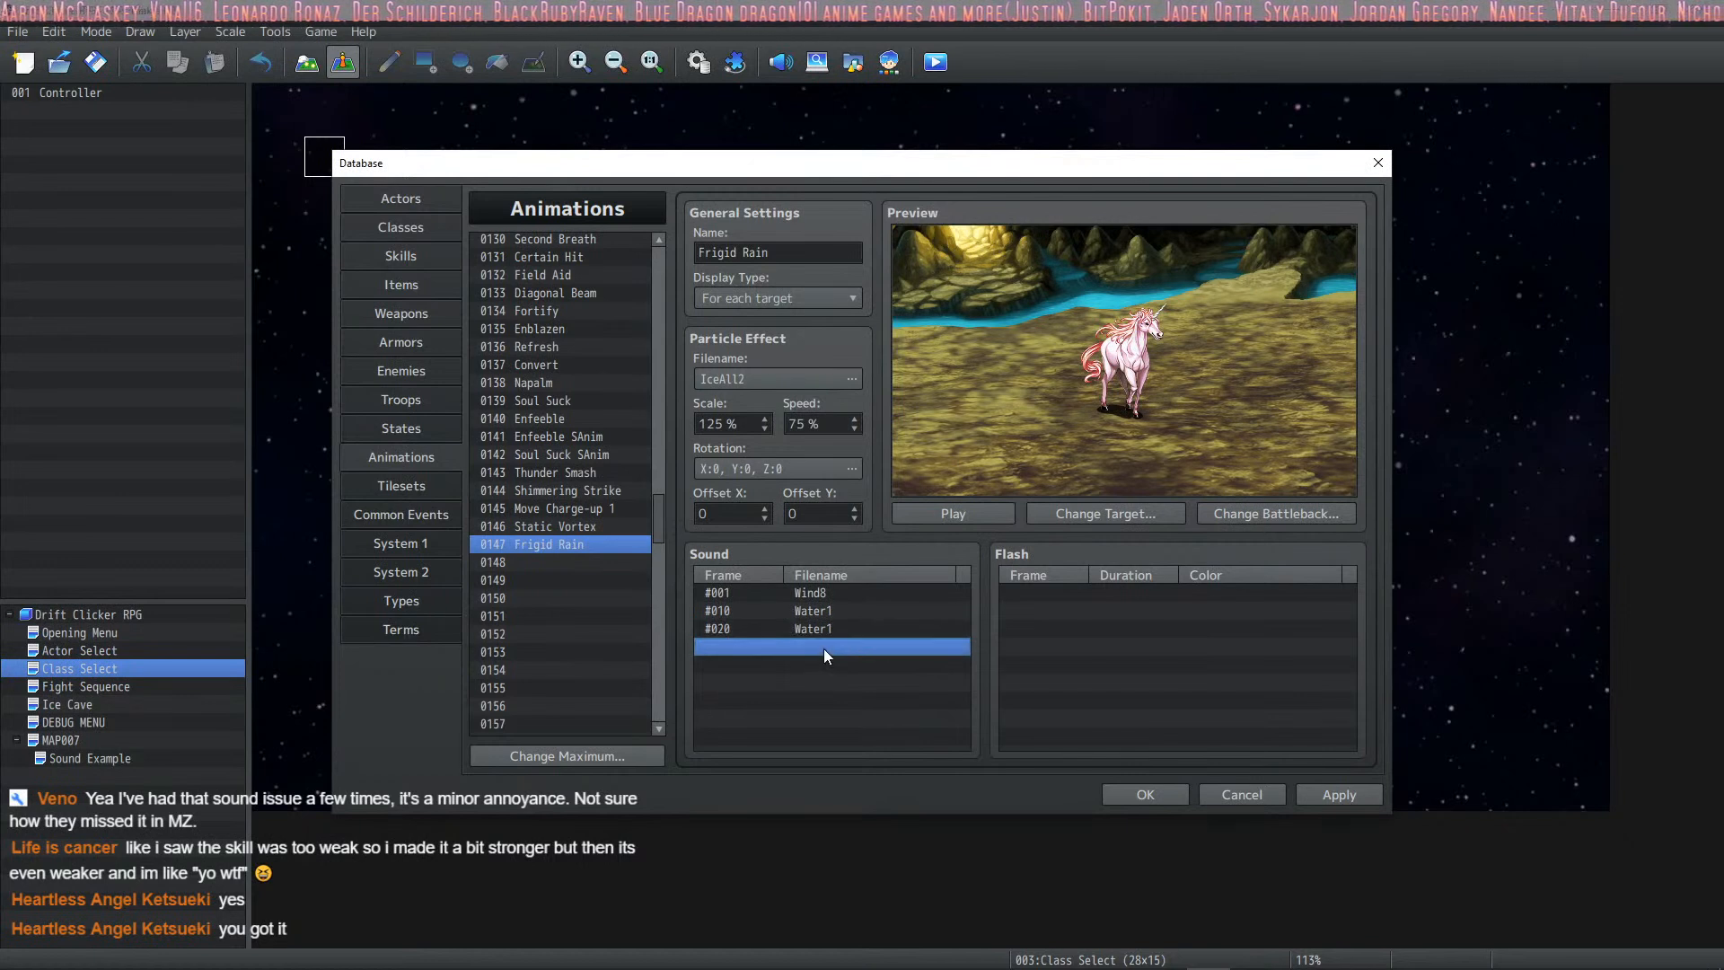
double_click(759, 648)
scroll(729, 641, "up", 17)
scroll(729, 641, "up", 4)
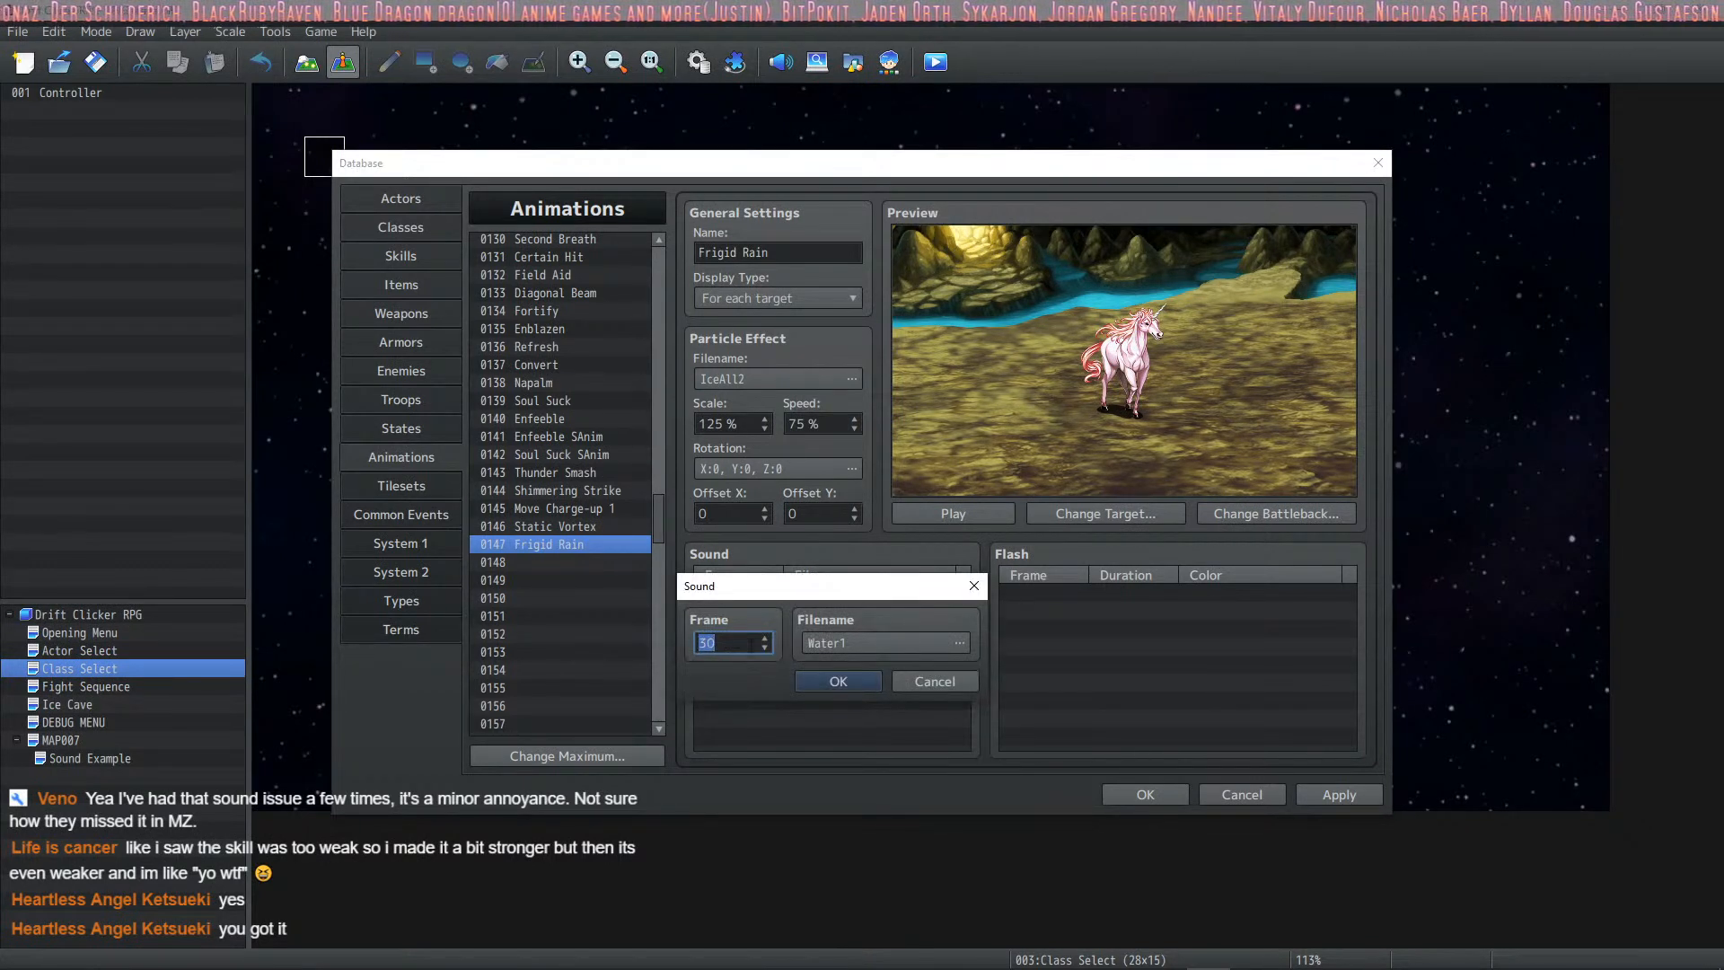
scroll(745, 648, "up", 2)
left_click(819, 683)
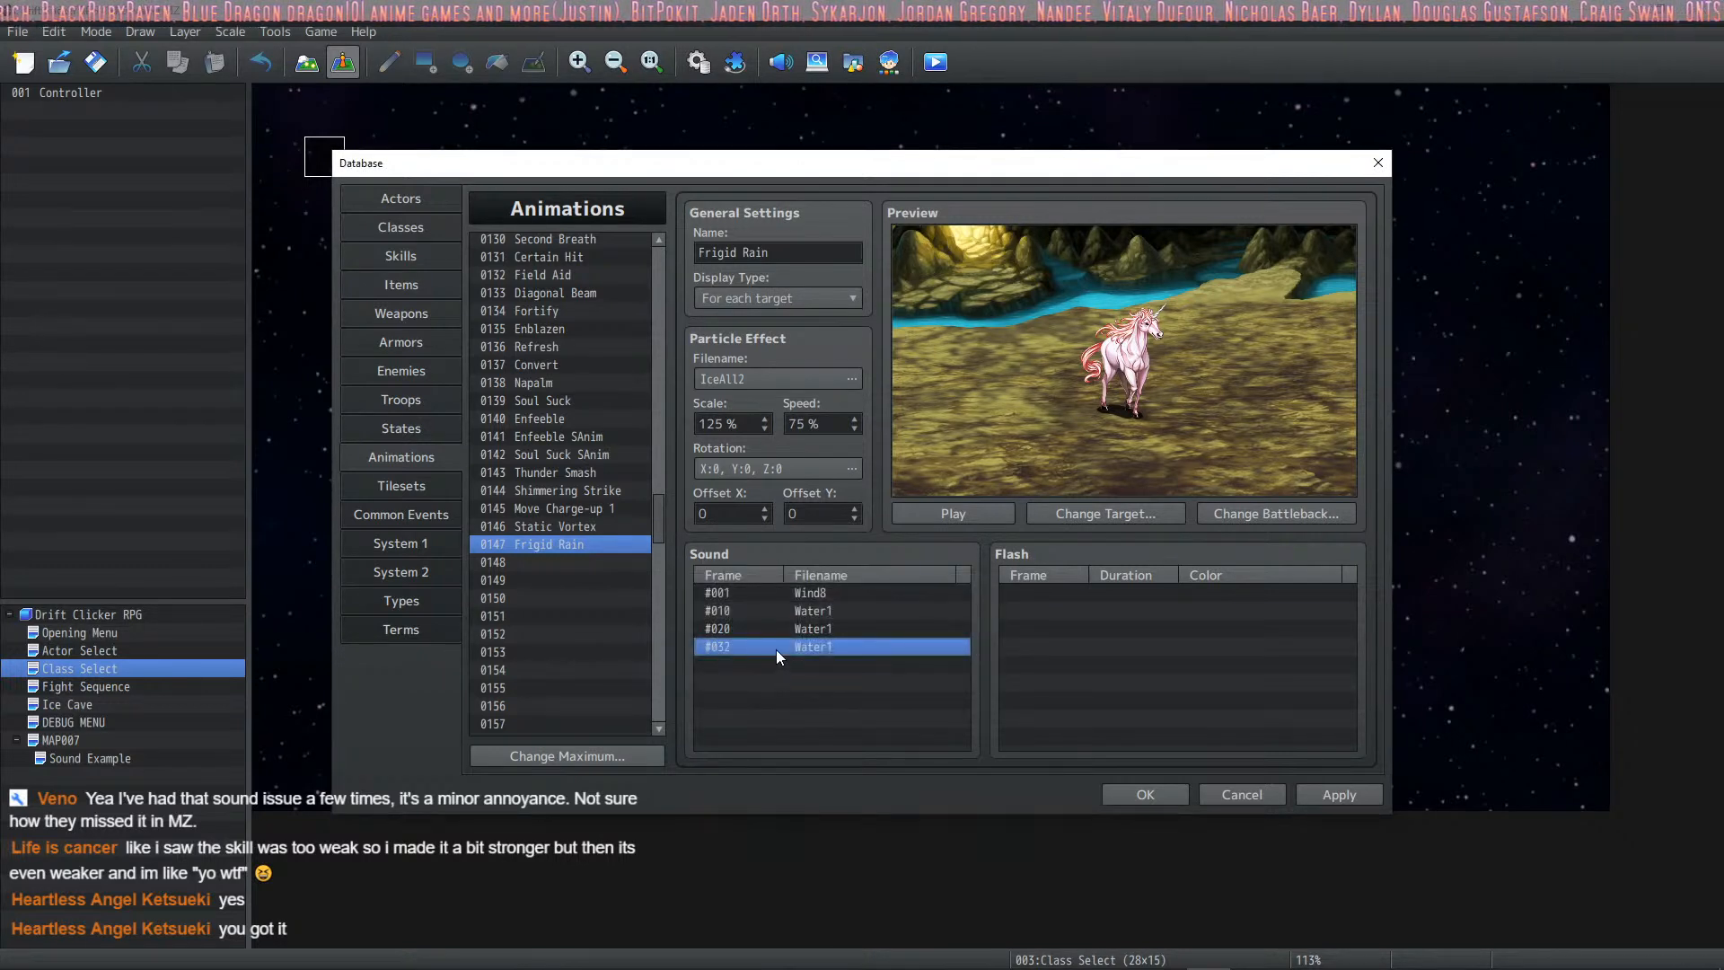
Step: Duplicate the frame 32 Water1 sound and set the copy to frame 49
key("ctrl+c")
left_click(783, 668)
key("ctrl+v")
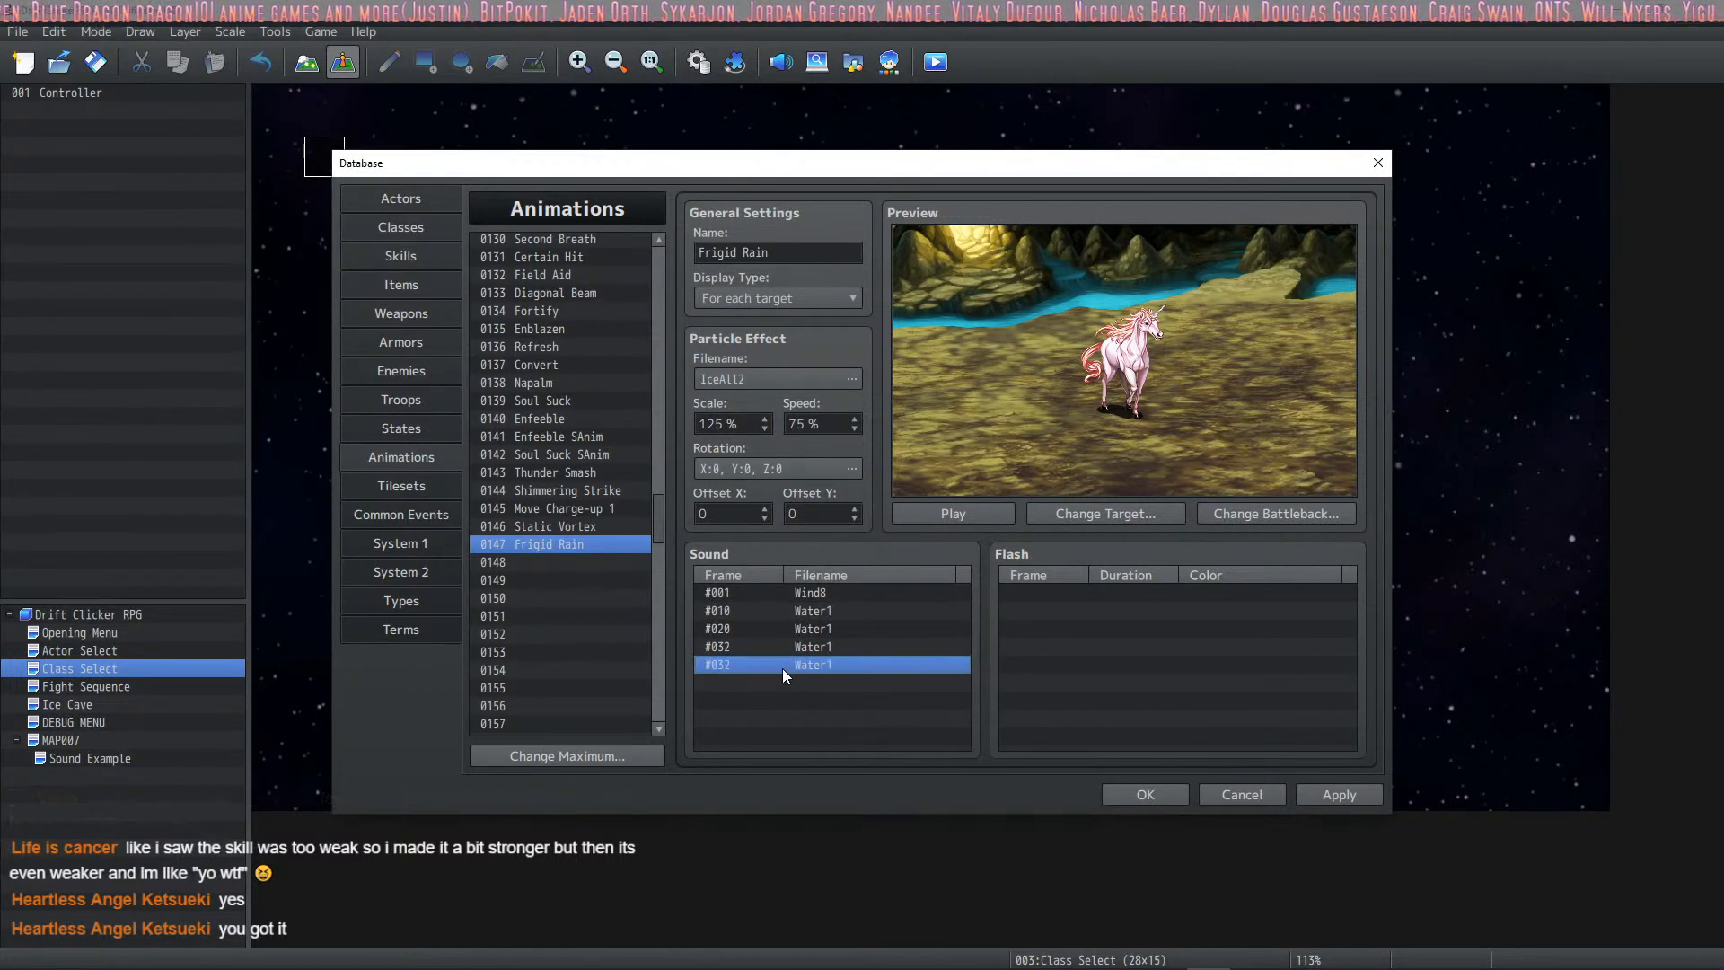
double_click(783, 668)
scroll(740, 643, "up", 14)
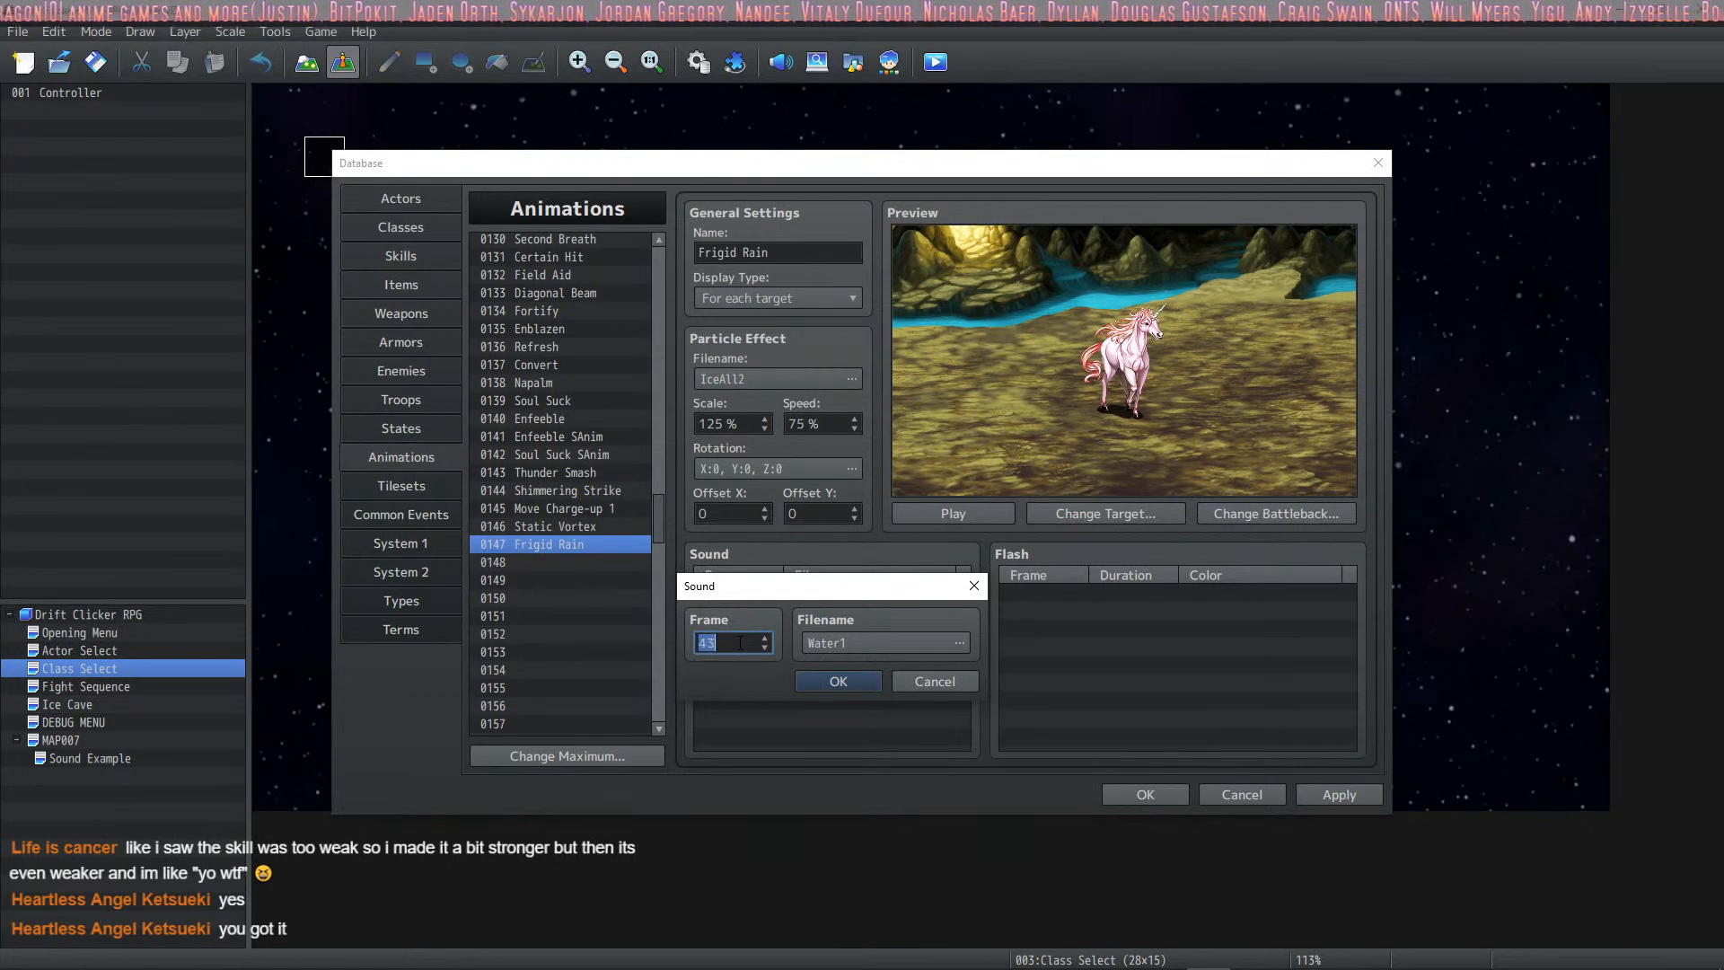
left_click(828, 680)
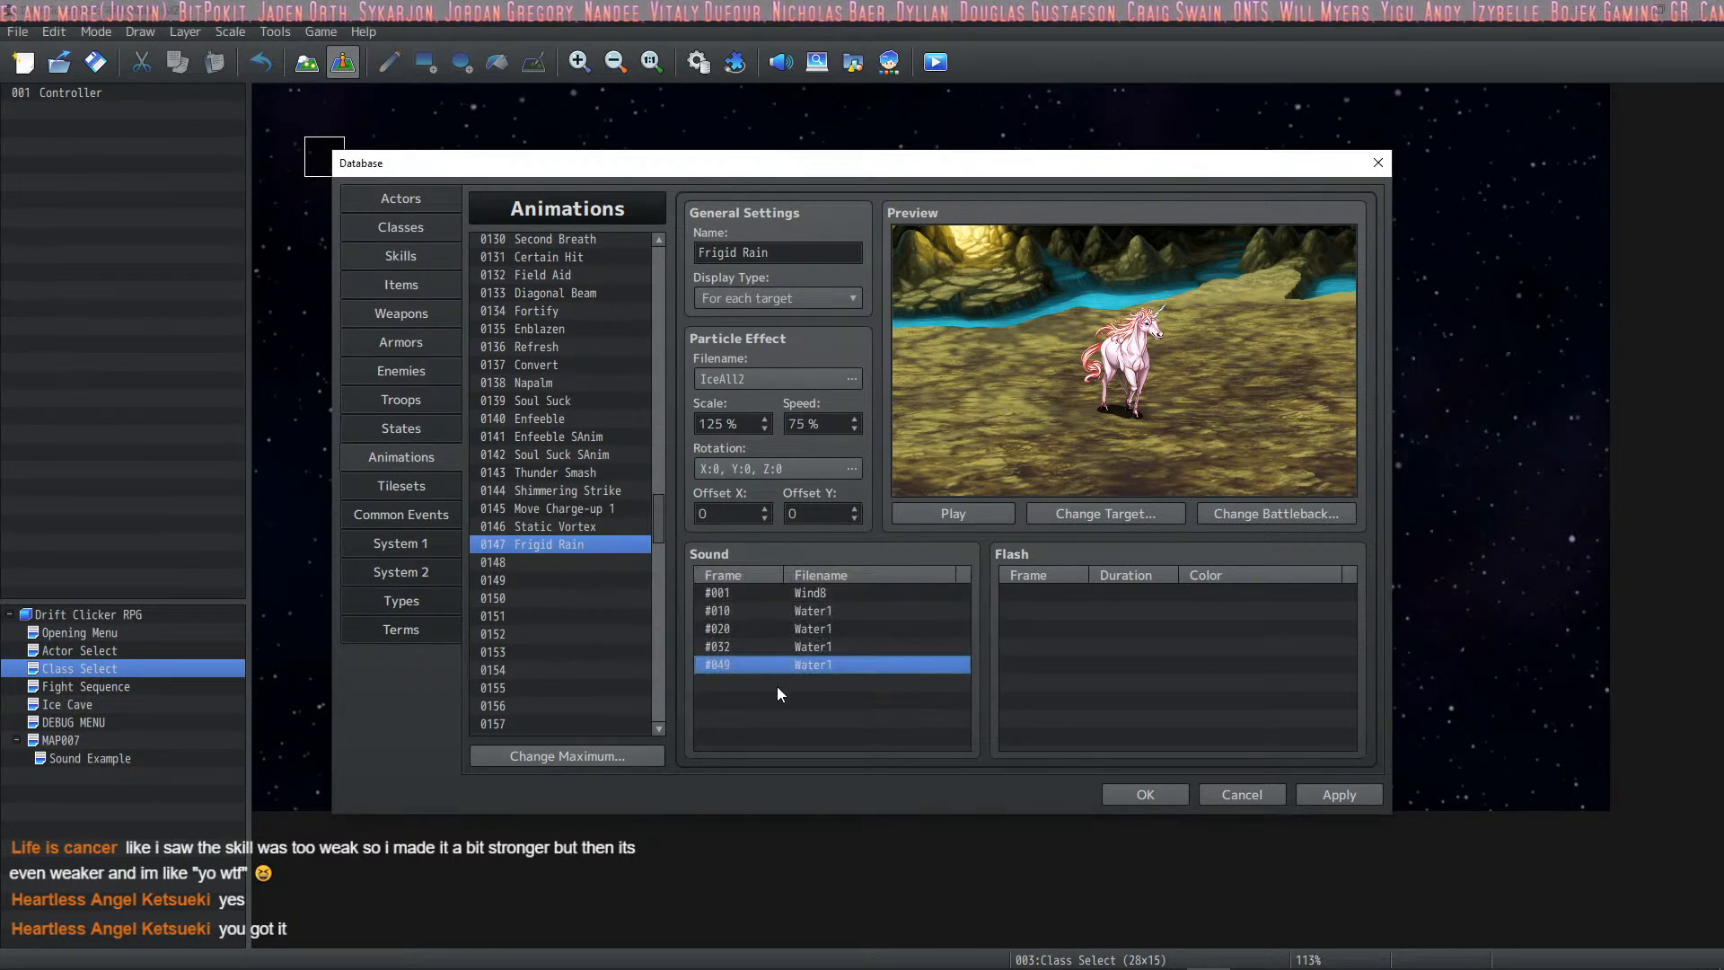
Step: Duplicate the frame 49 Water1 sound, set the copy to frame 65, and preview the animation
key("ctrl+c")
left_click(750, 684)
key("ctrl+v")
double_click(747, 684)
scroll(735, 639, "up", 6)
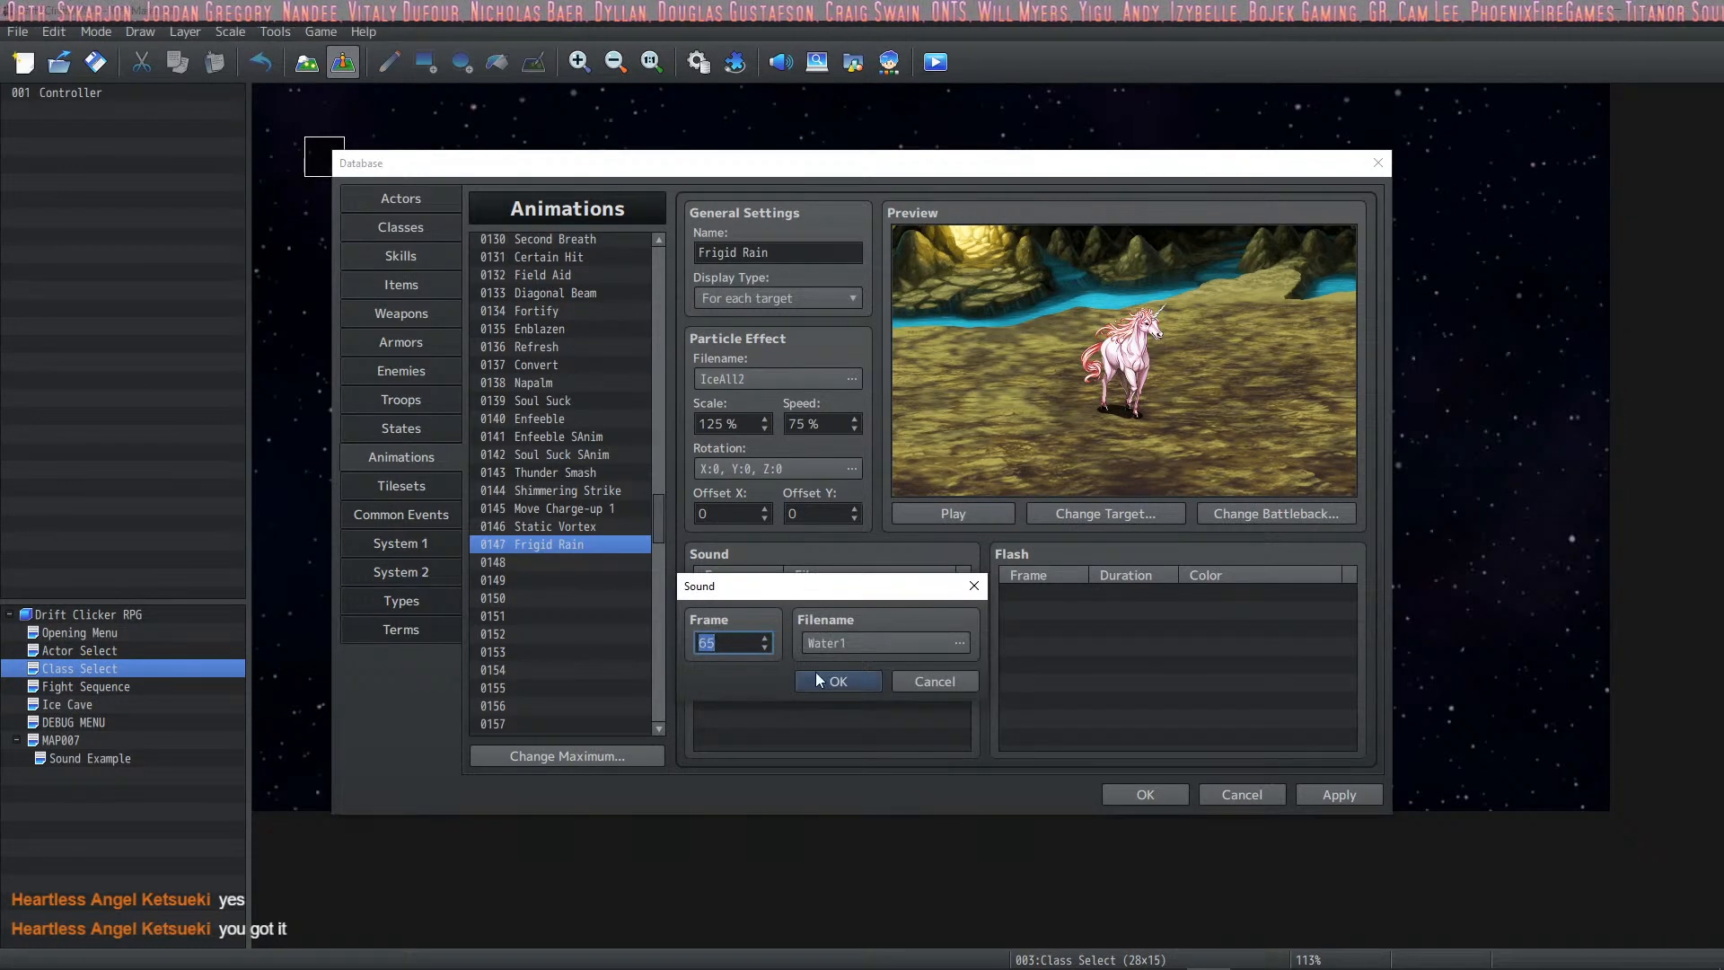
type("65")
left_click(811, 680)
left_click(945, 519)
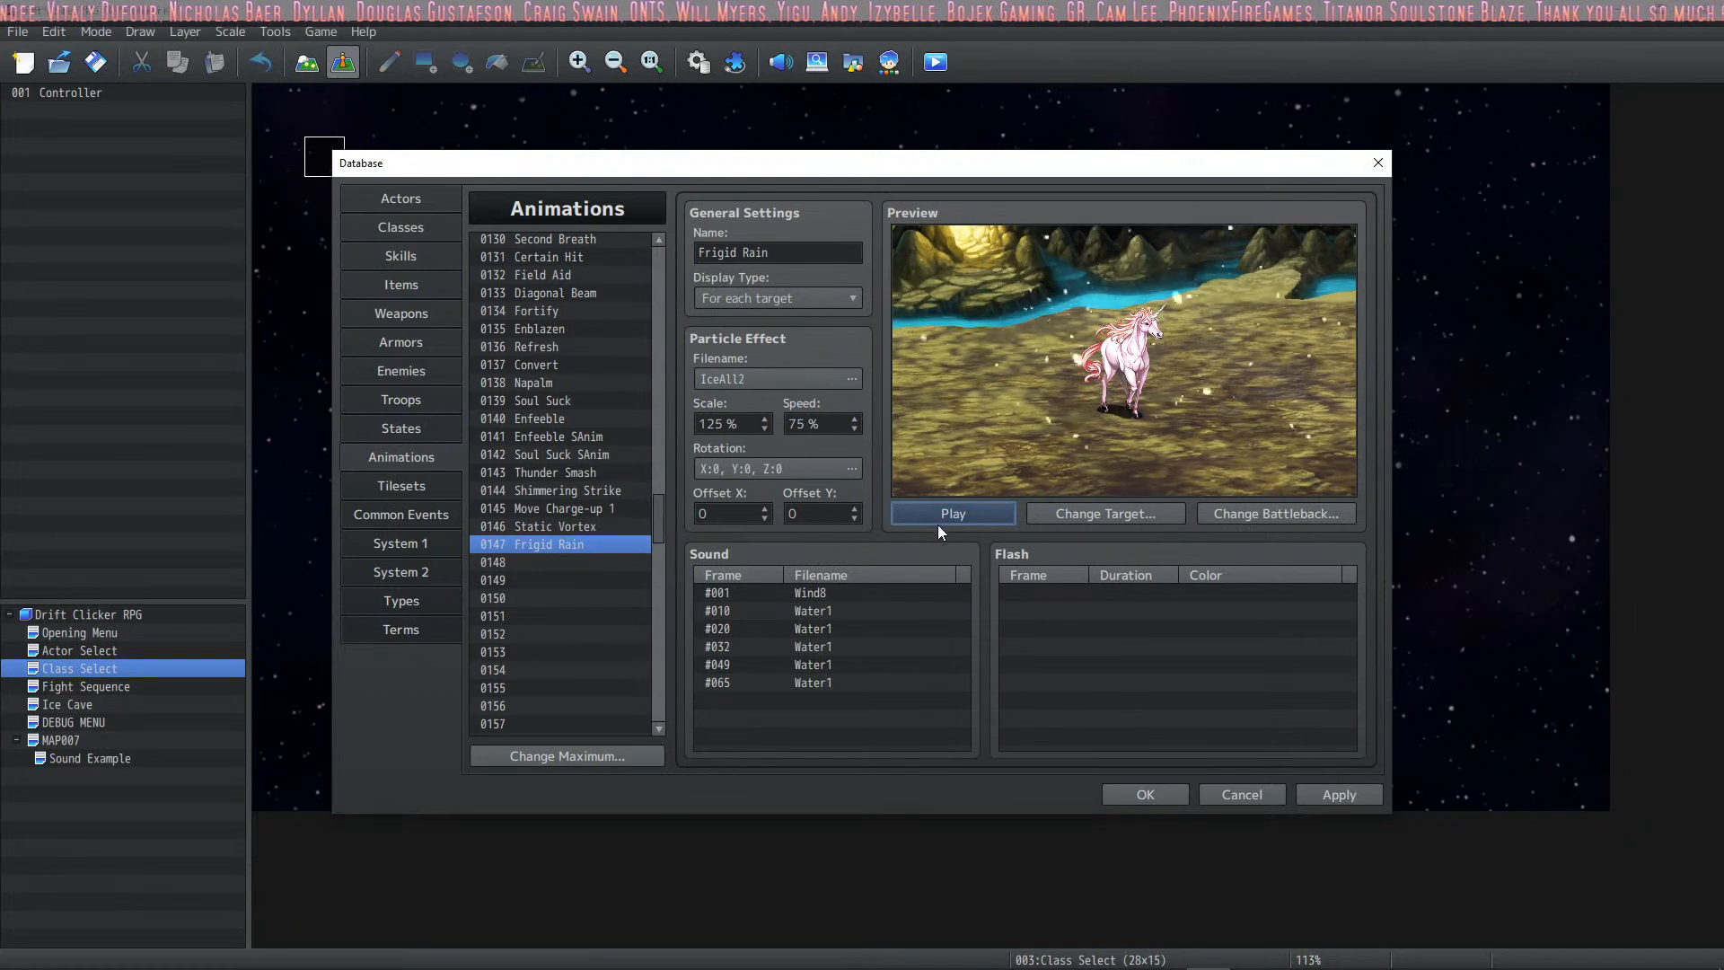
Step: Duplicate the frame 65 Water1 sound and set the copy to frame 72
left_click(742, 688)
key("ctrl+c")
left_click(745, 704)
key("ctrl+v")
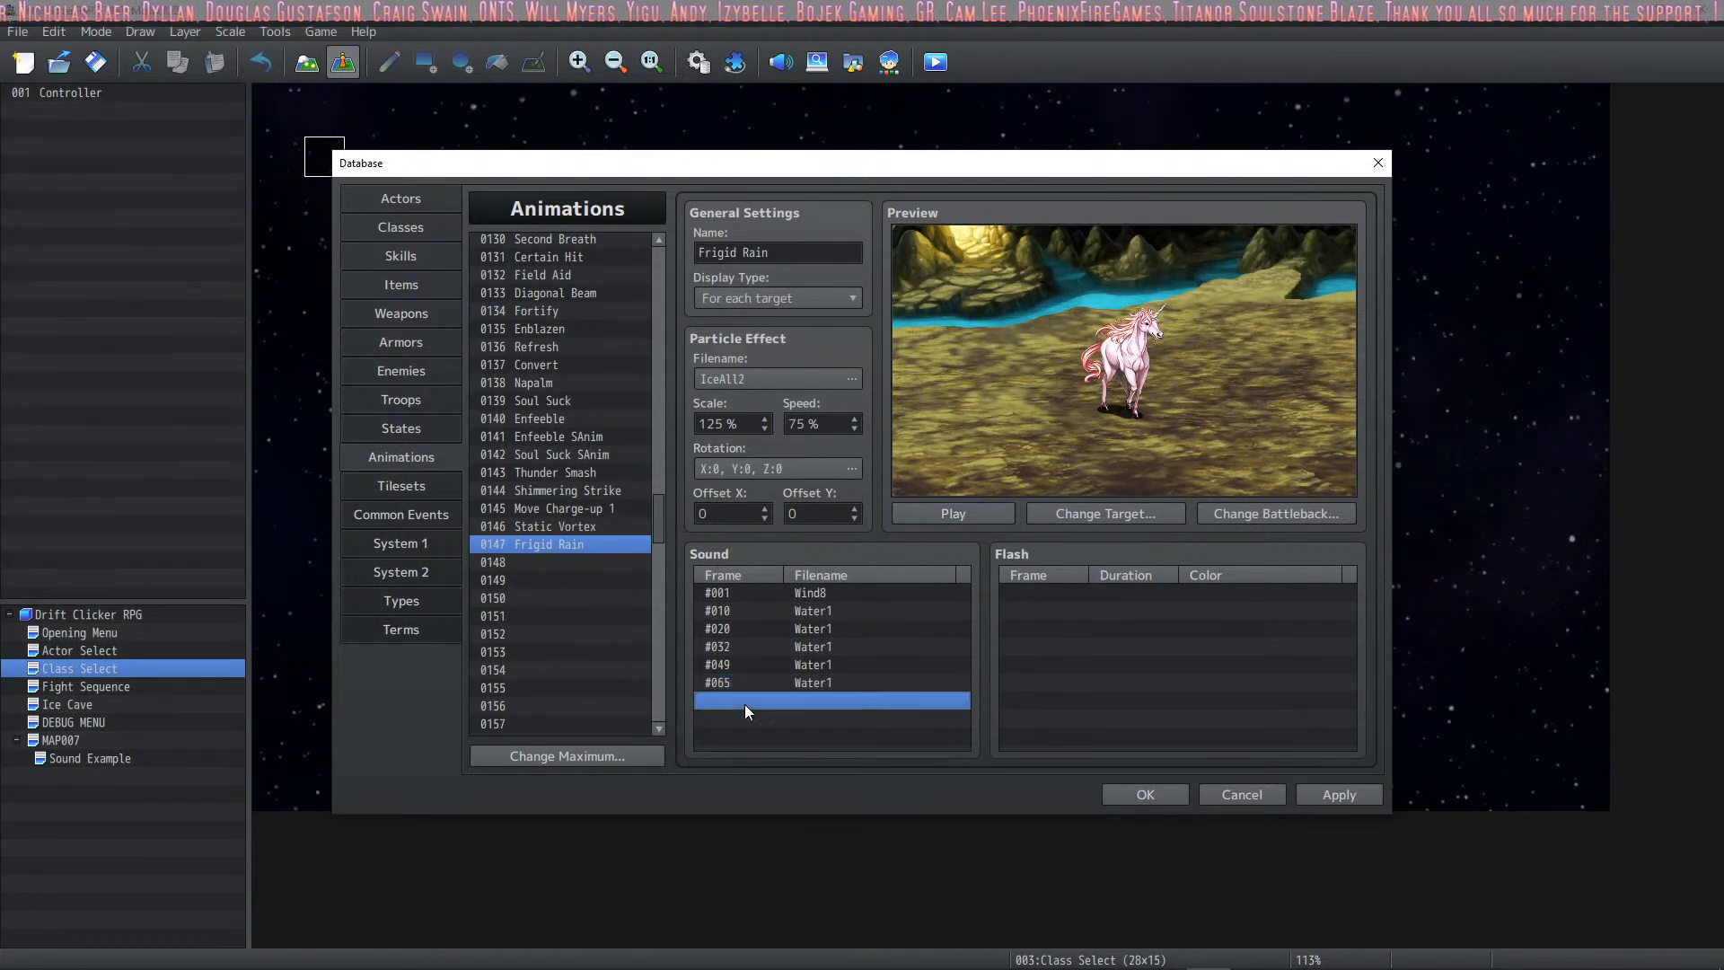
right_click(745, 704)
left_click(794, 717)
type("72")
left_click(839, 680)
Step: Duplicate the frame 72 Water1 sound and set the copy to frame 88
key("ctrl+c")
left_click(761, 717)
key("ctrl+v")
double_click(738, 718)
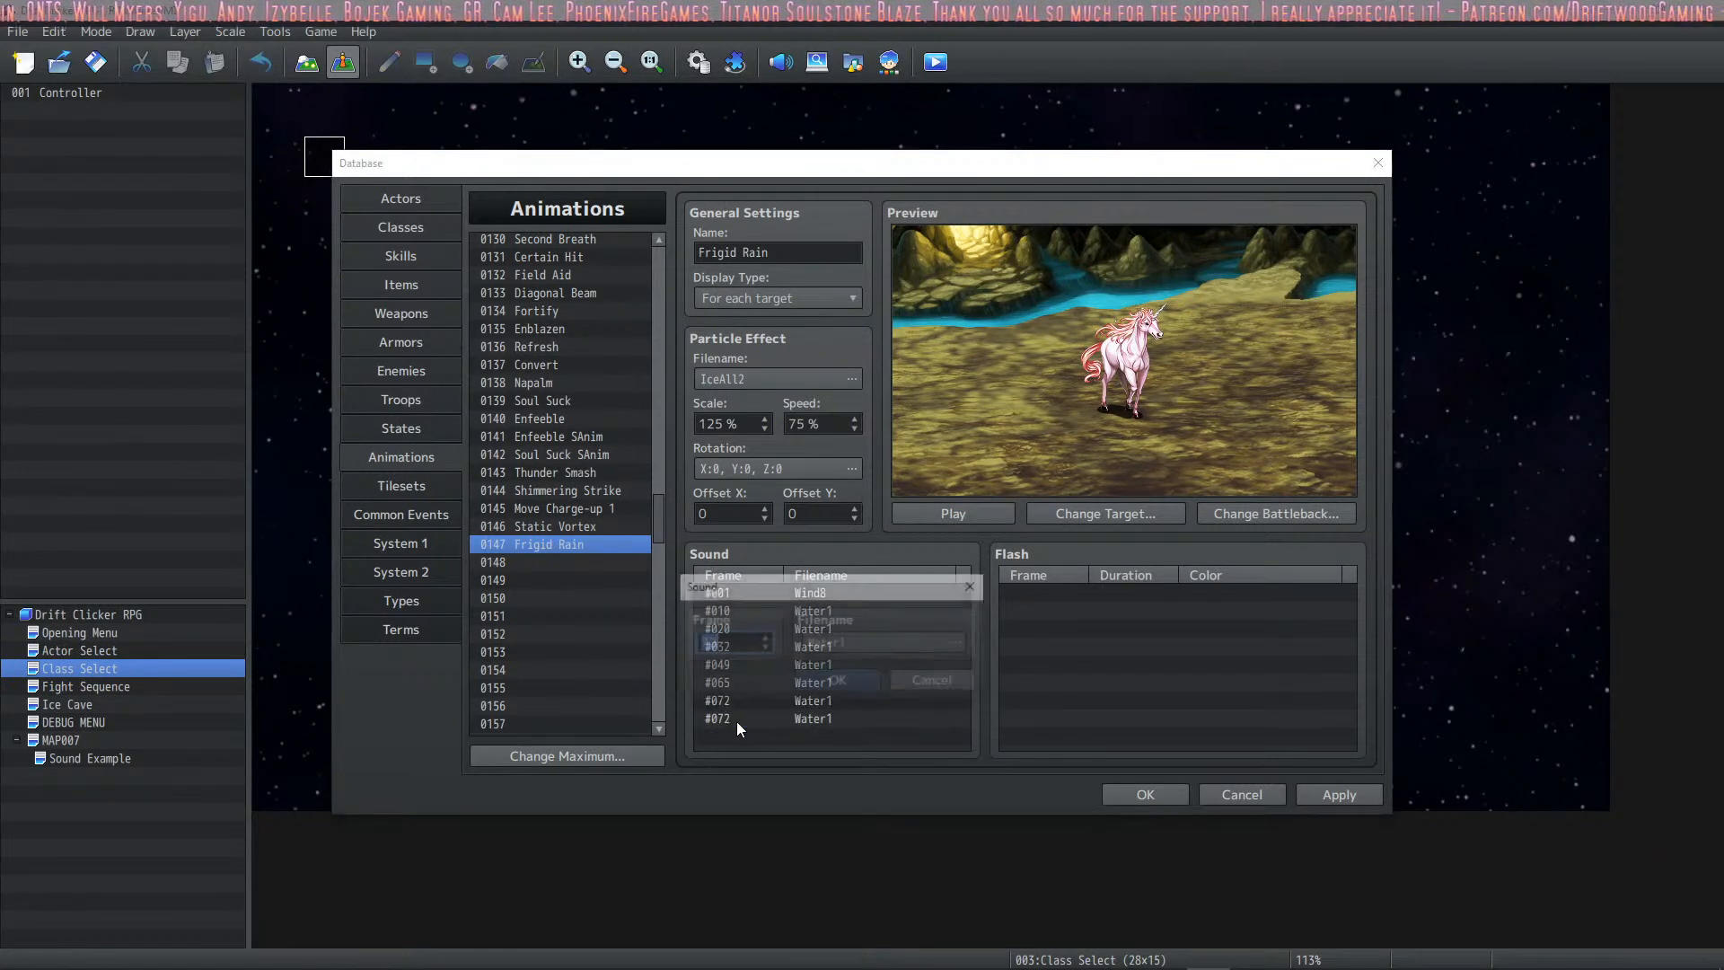
type("88")
left_click(815, 680)
Step: Move the frame 72 Water1 sound to frame 77 and preview the animation
left_click(763, 702)
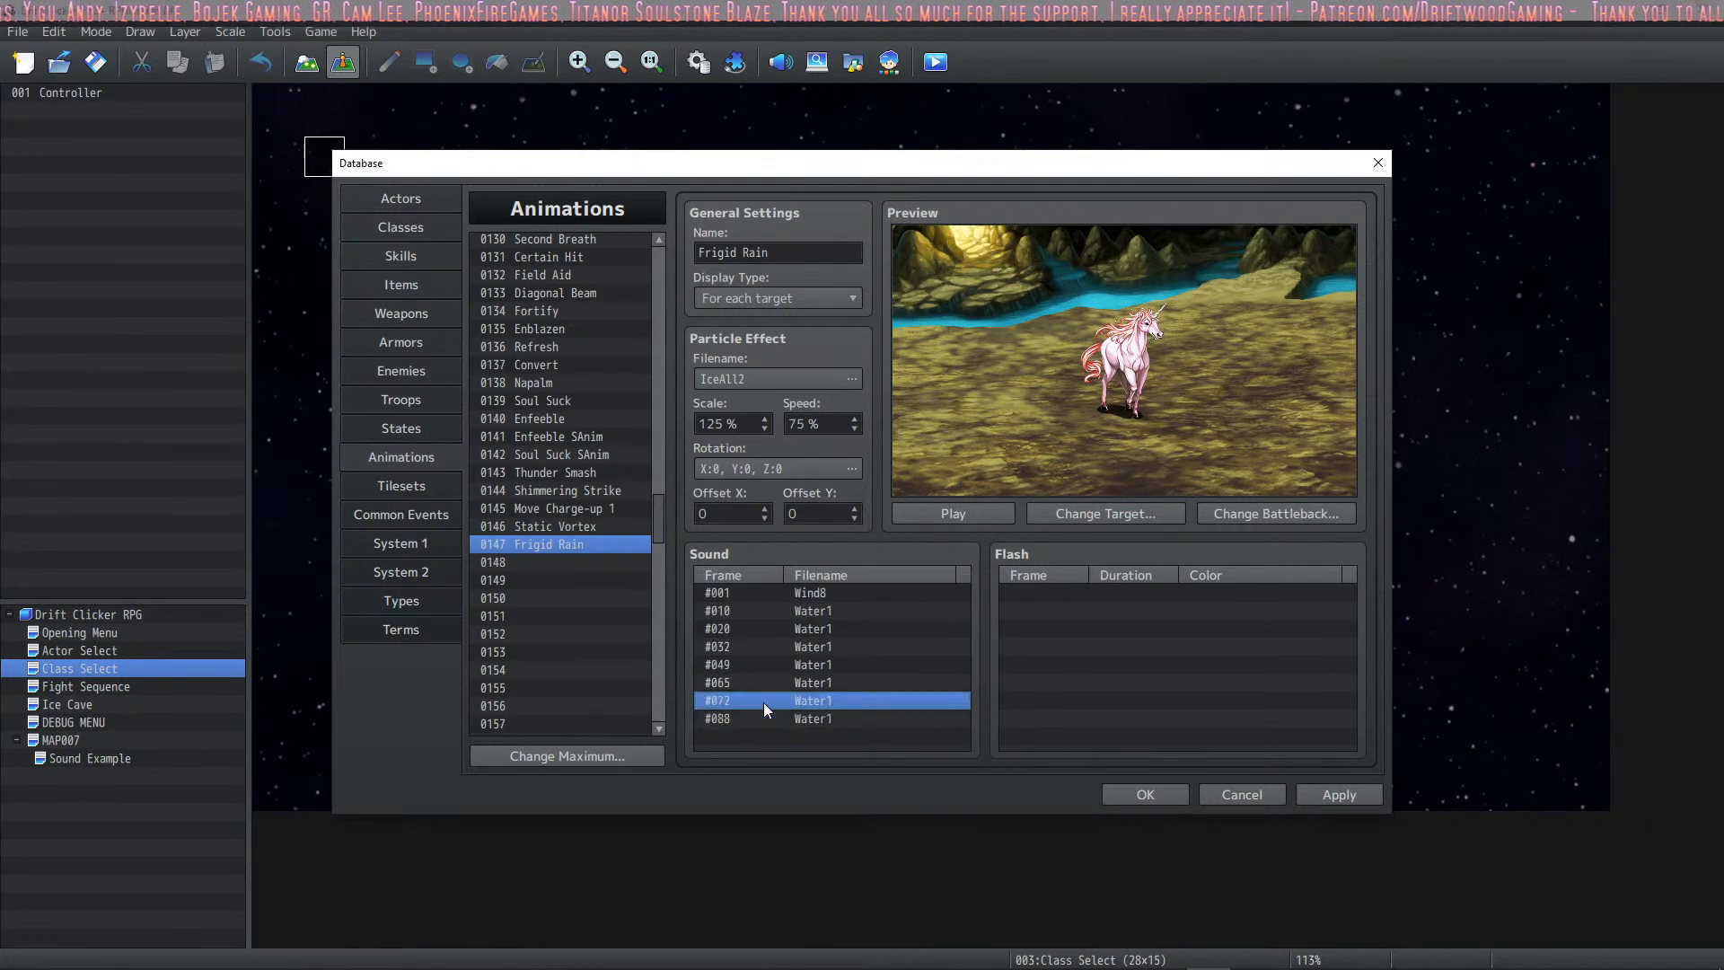
double_click(751, 695)
type("77")
left_click(824, 678)
left_click(972, 515)
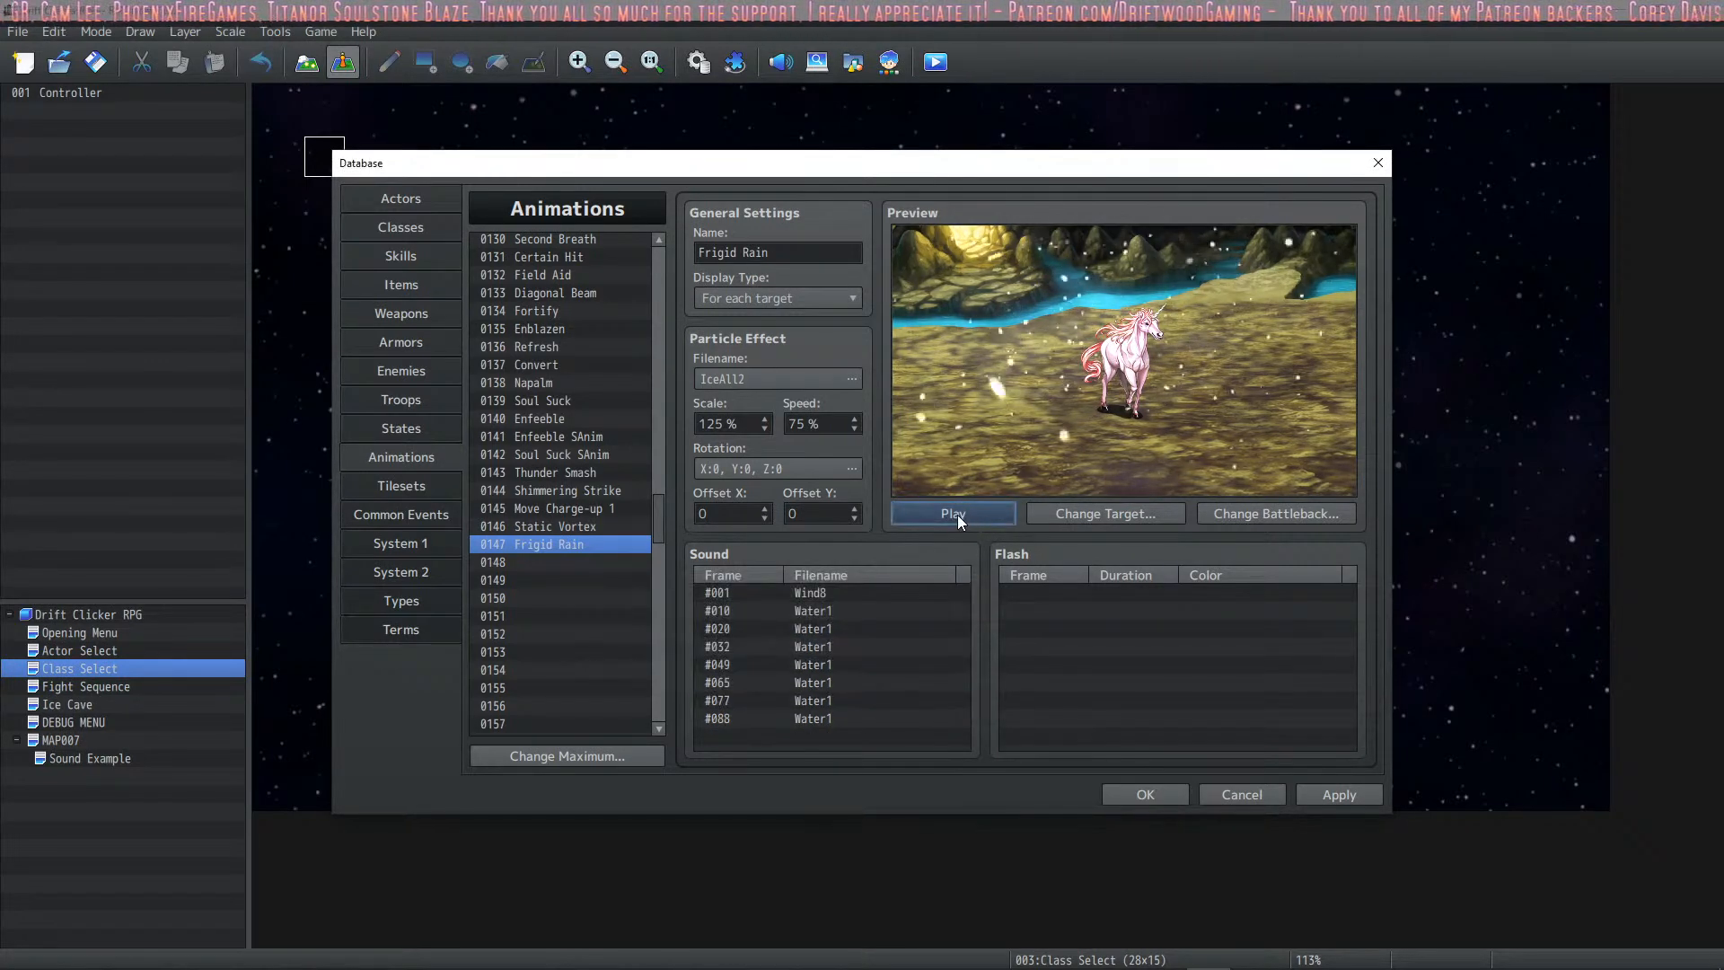
Step: Set the frame 20 Water1 sound's pitch to 140%, and open and confirm the frame 32 Water1 sound
double_click(833, 627)
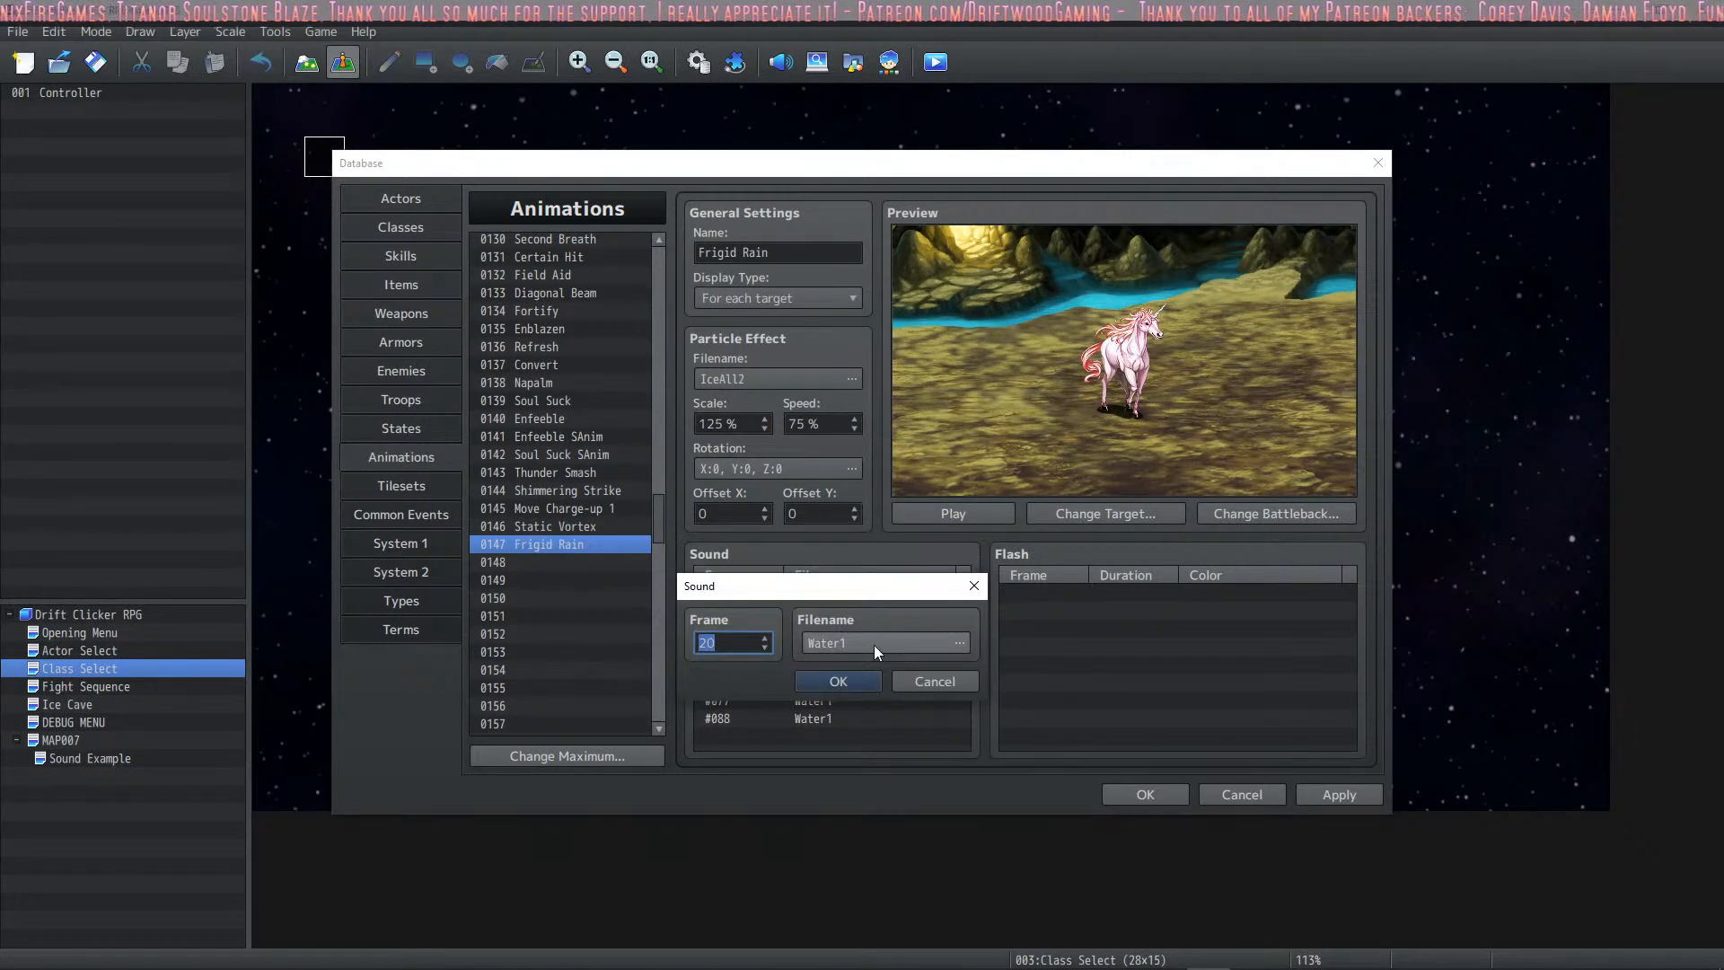
left_click(886, 635)
left_click_drag(972, 636, 967, 636)
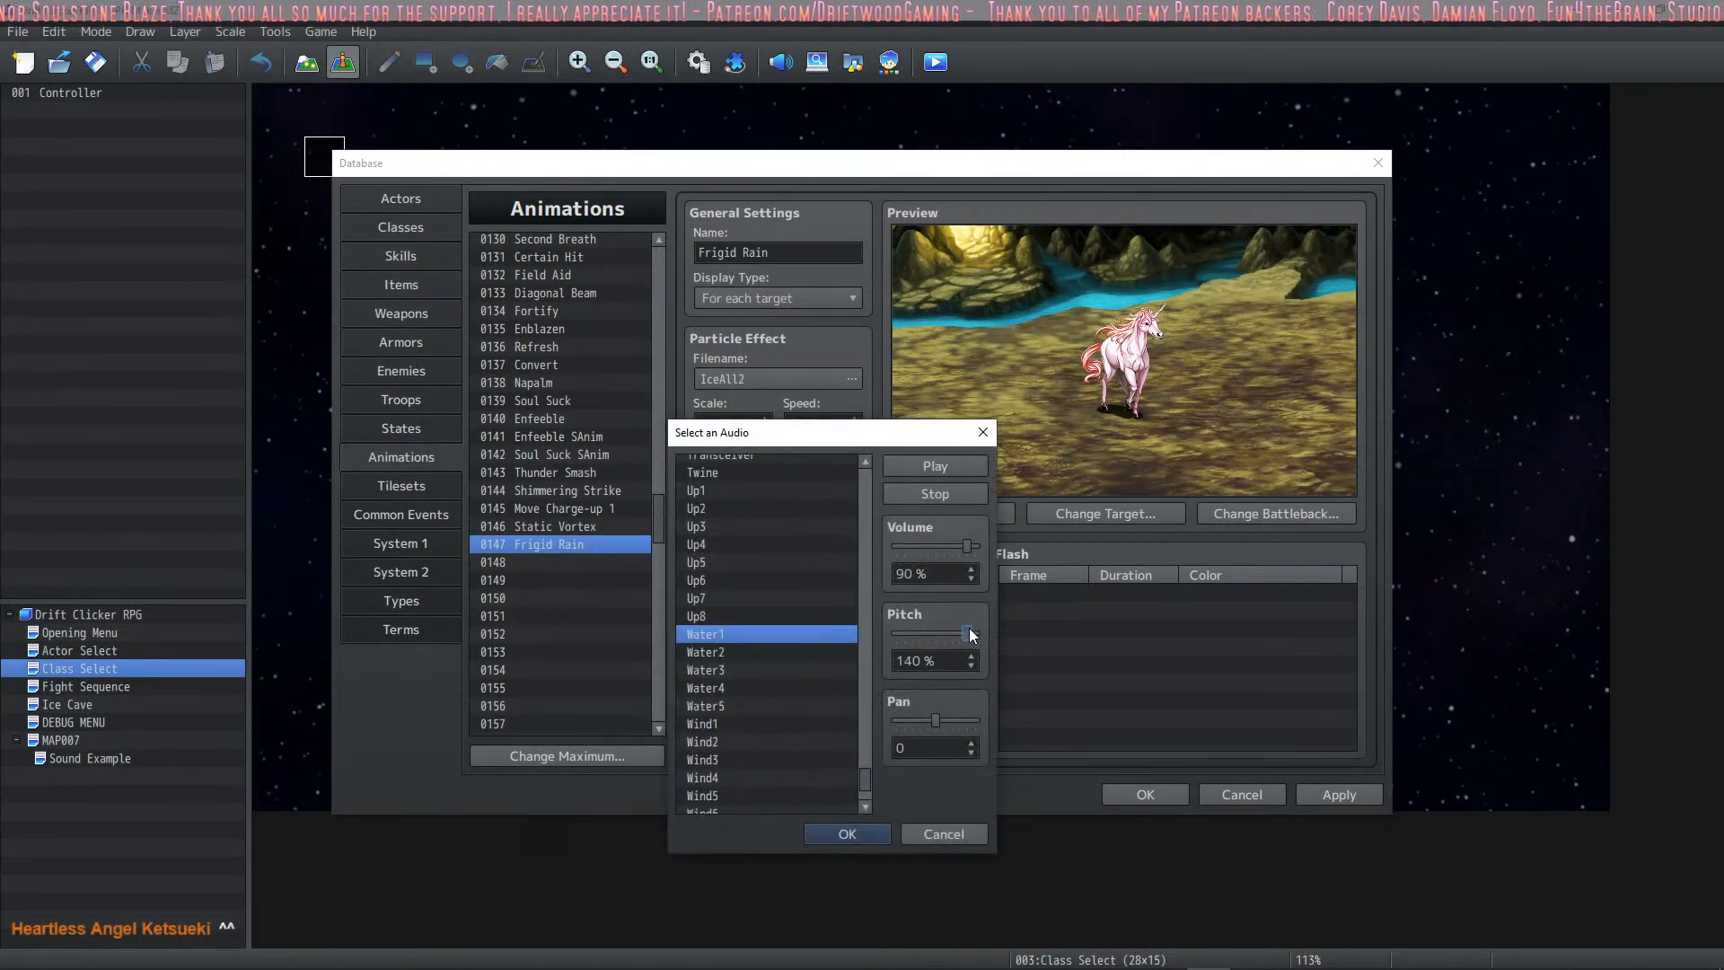
left_click(851, 832)
left_click(862, 681)
double_click(830, 648)
left_click(844, 683)
Step: Set the frame 49 Water1 sound's pitch to 130% and select the frame 65 sound entry
double_click(827, 664)
left_click(950, 644)
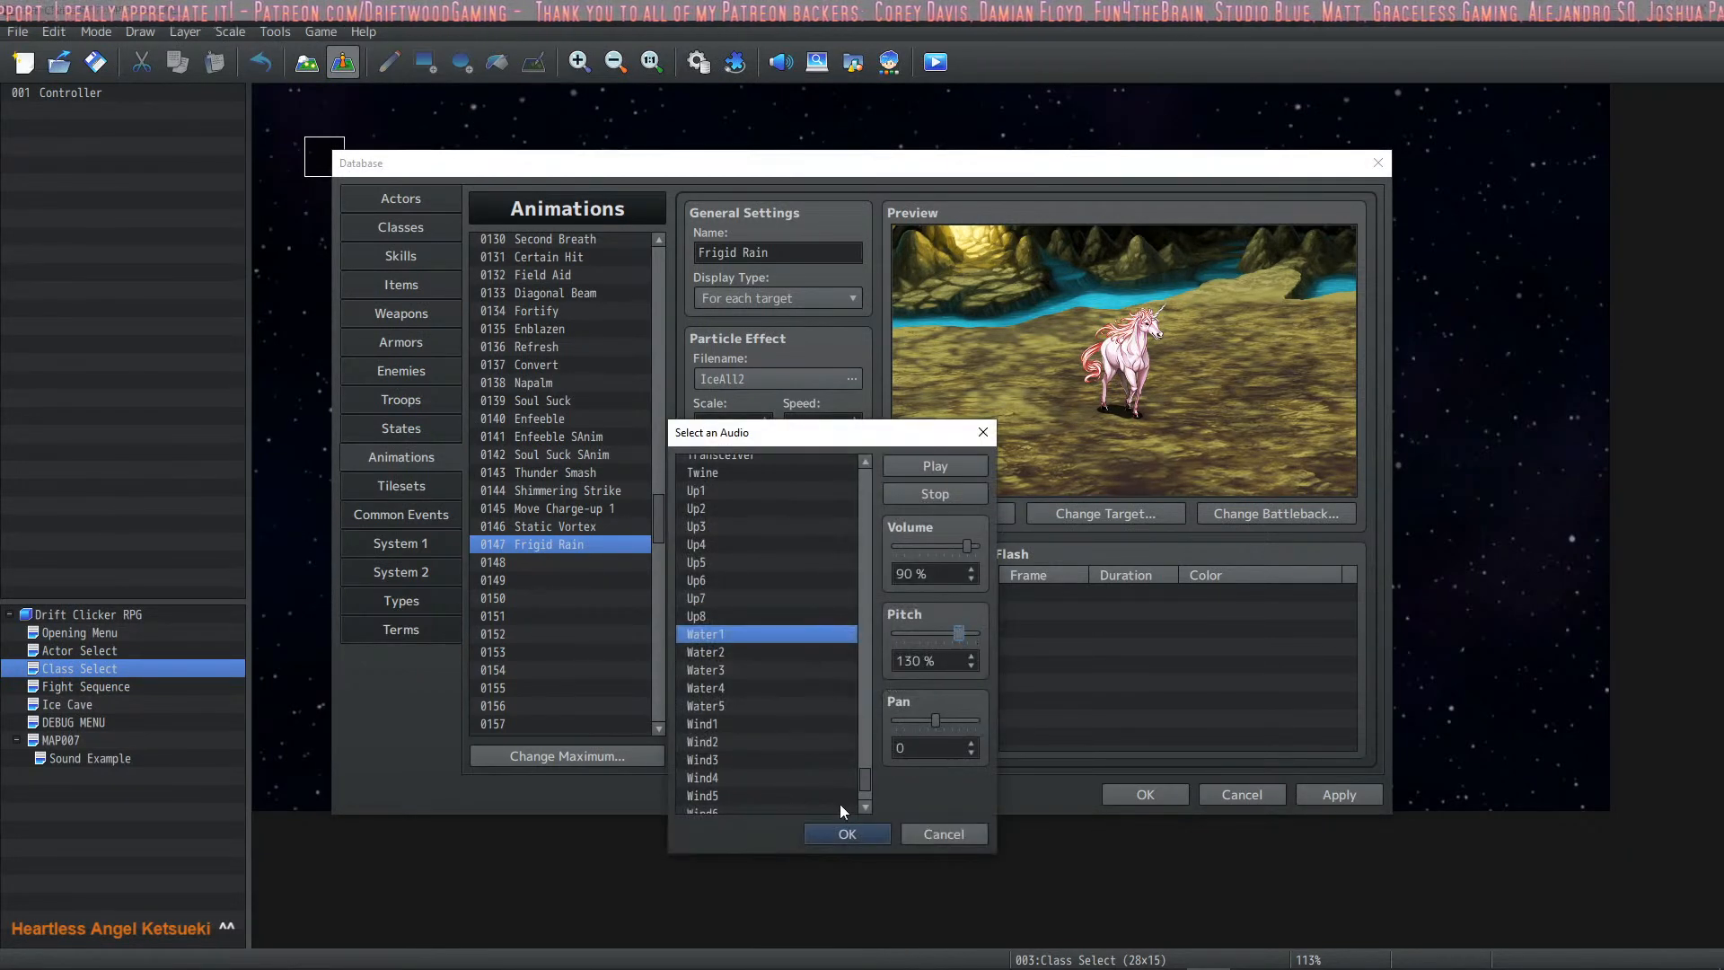
left_click(848, 833)
left_click(844, 682)
left_click(826, 683)
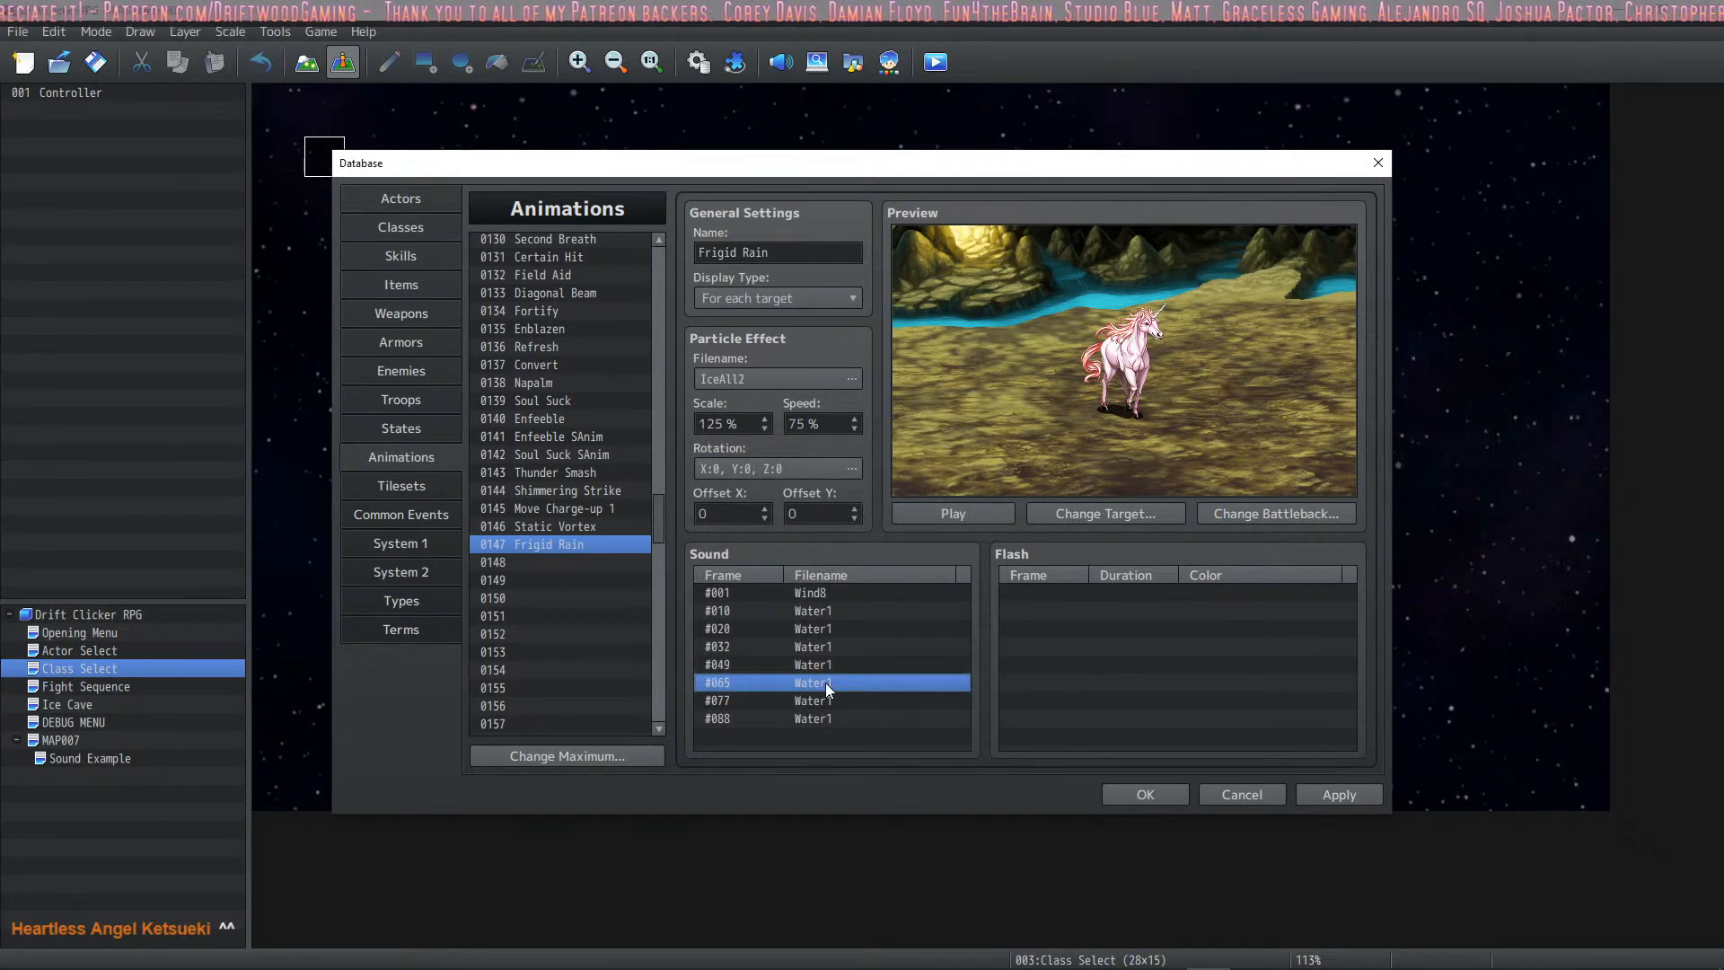
Step: Set the pitch of the frame 65 Water1 sound to 150%
double_click(826, 683)
left_click(966, 645)
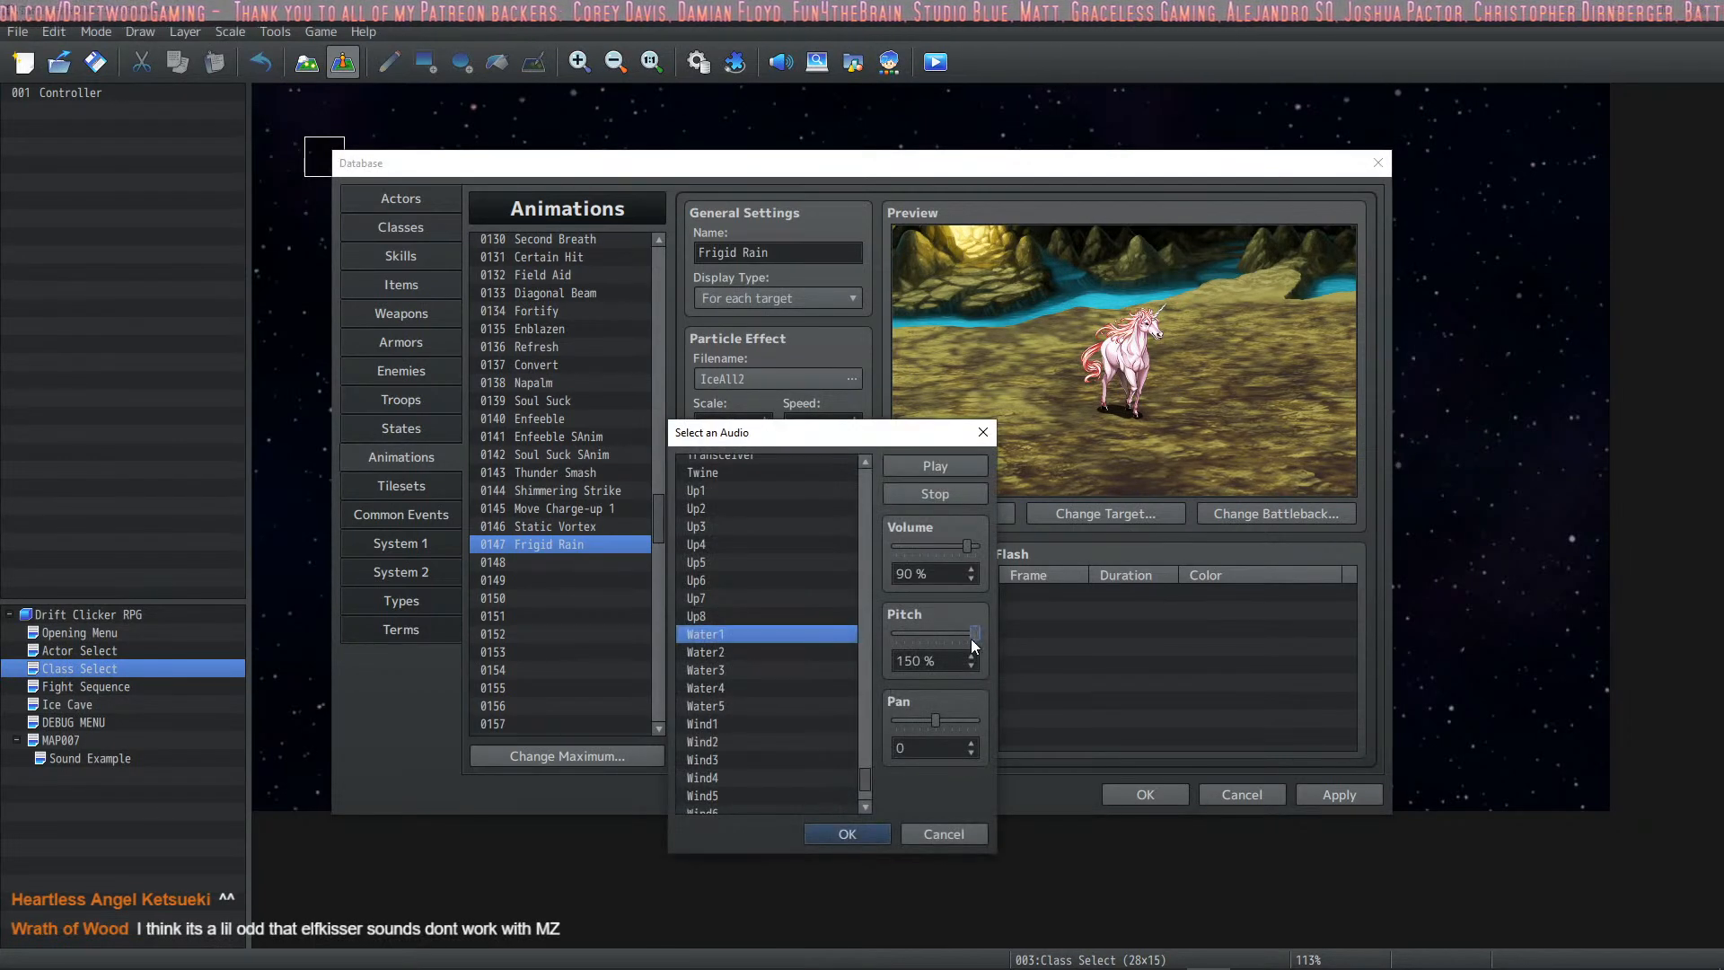
left_click(848, 833)
left_click(848, 684)
Step: Set the pitch of the frame 77 Water1 sound to 130%
left_click(834, 701)
double_click(834, 708)
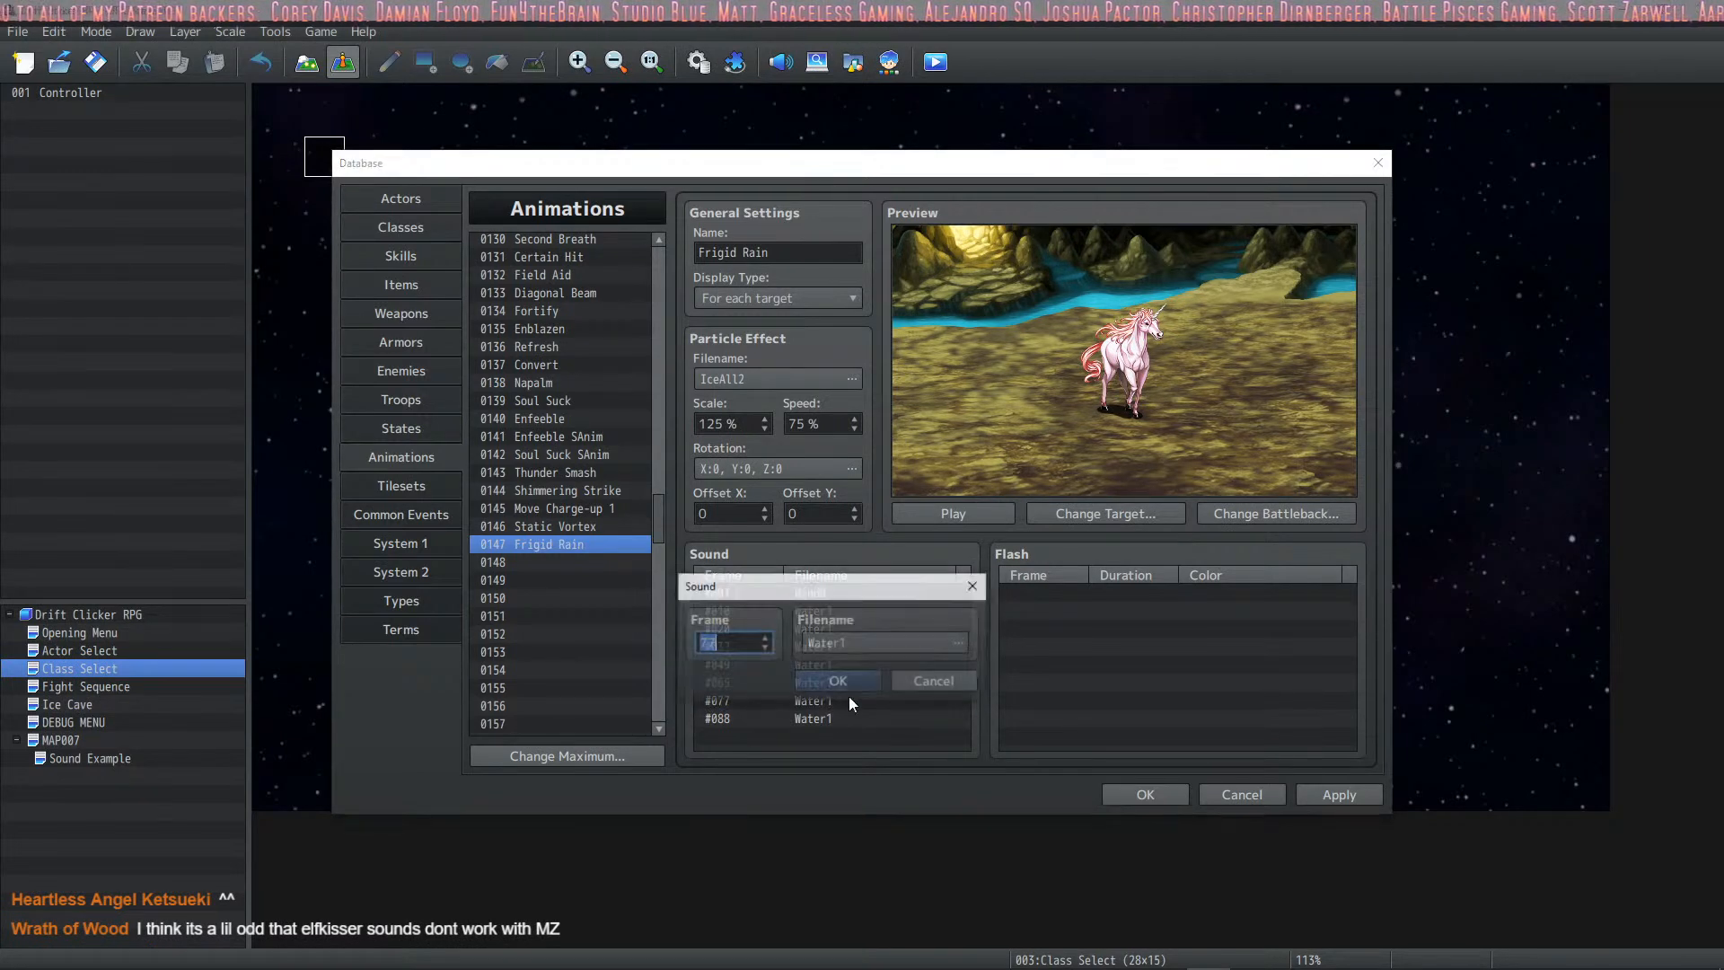
left_click(964, 641)
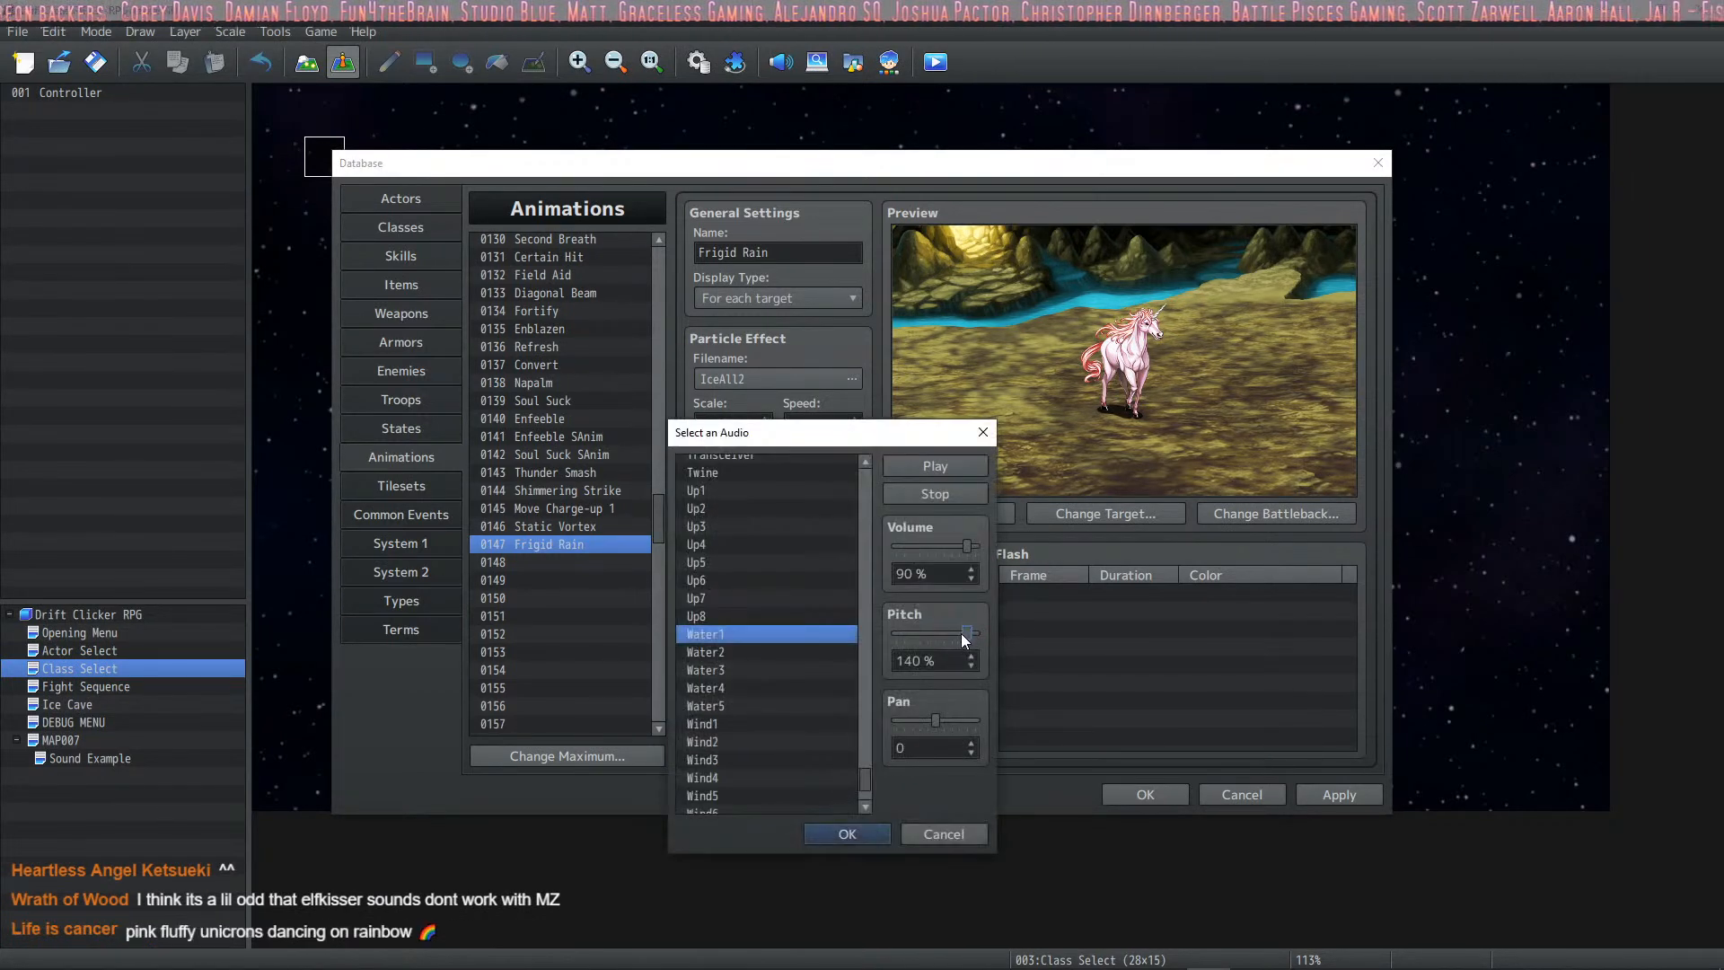
left_click(858, 832)
left_click(849, 681)
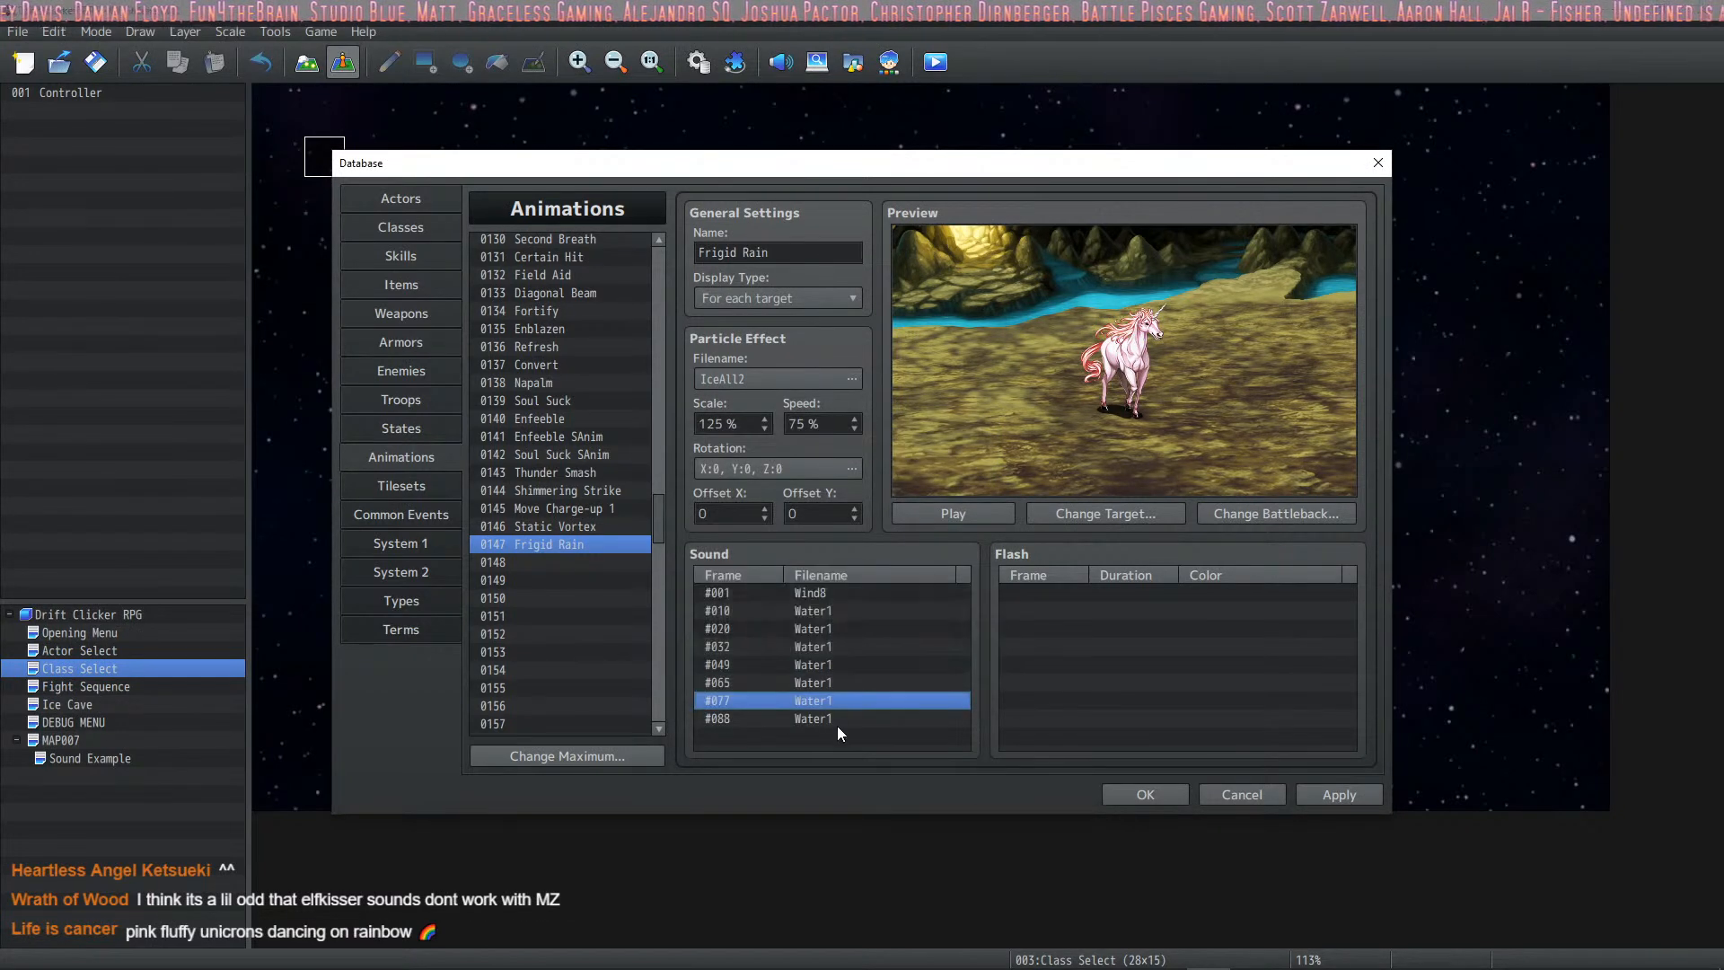
Step: Preview the Frigid Rain animation, open and confirm its frame 10 sound, and apply the database changes
left_click(970, 515)
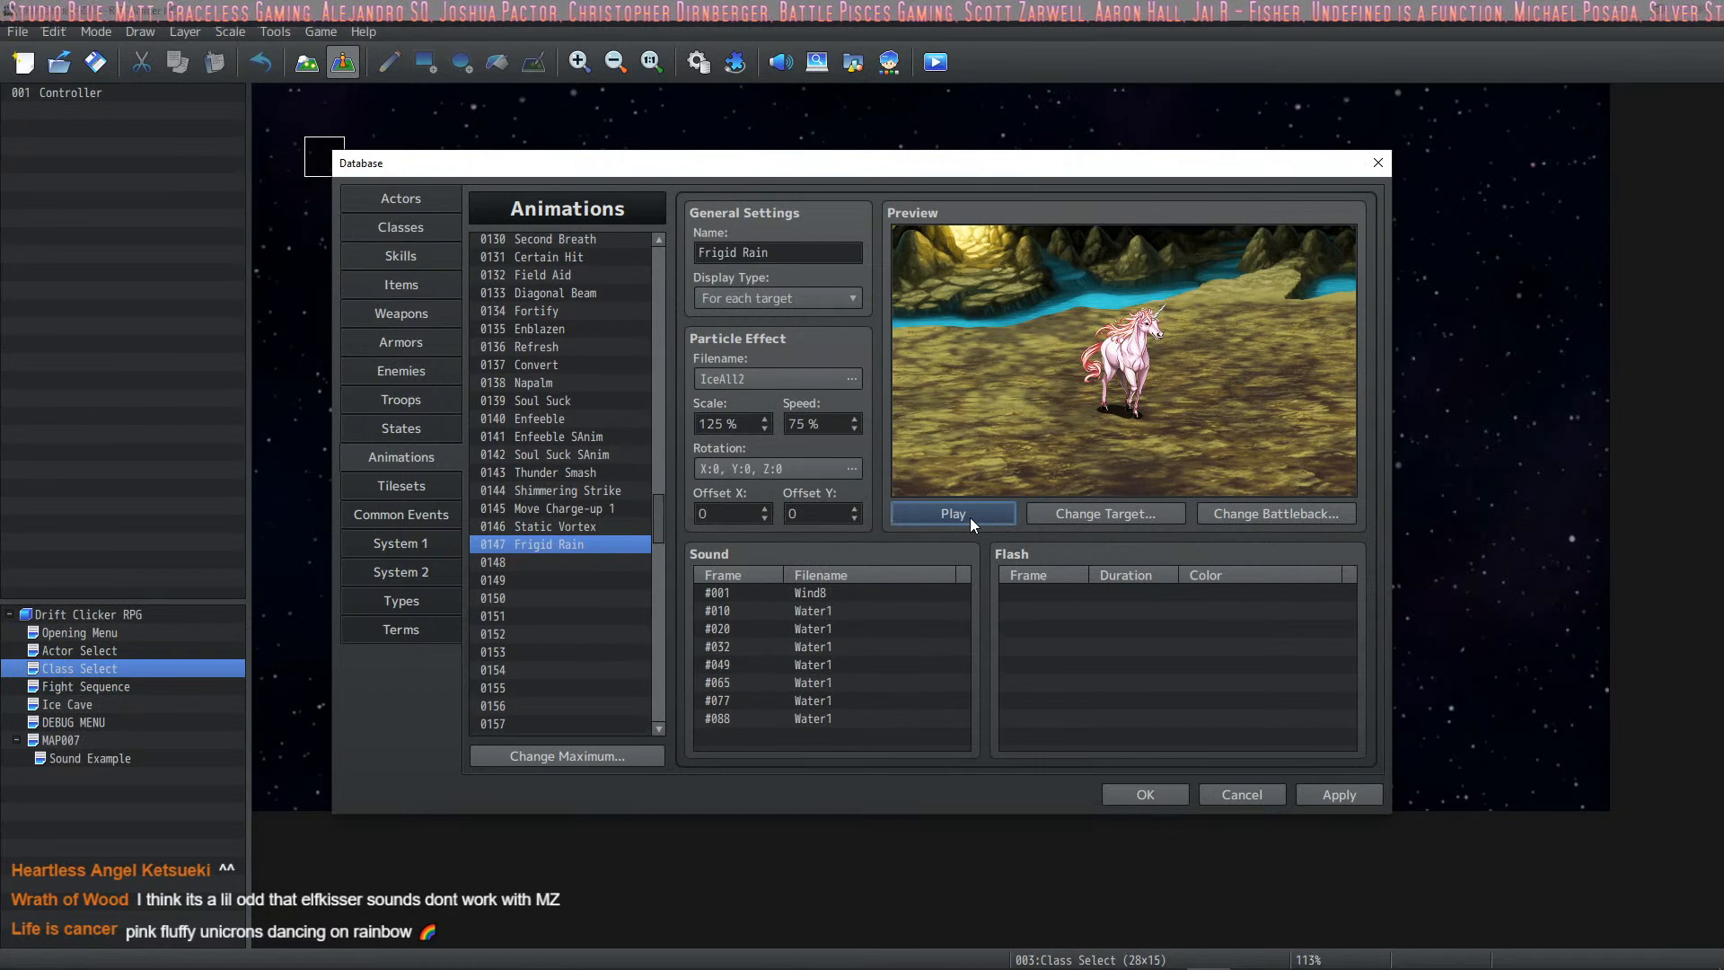
double_click(817, 612)
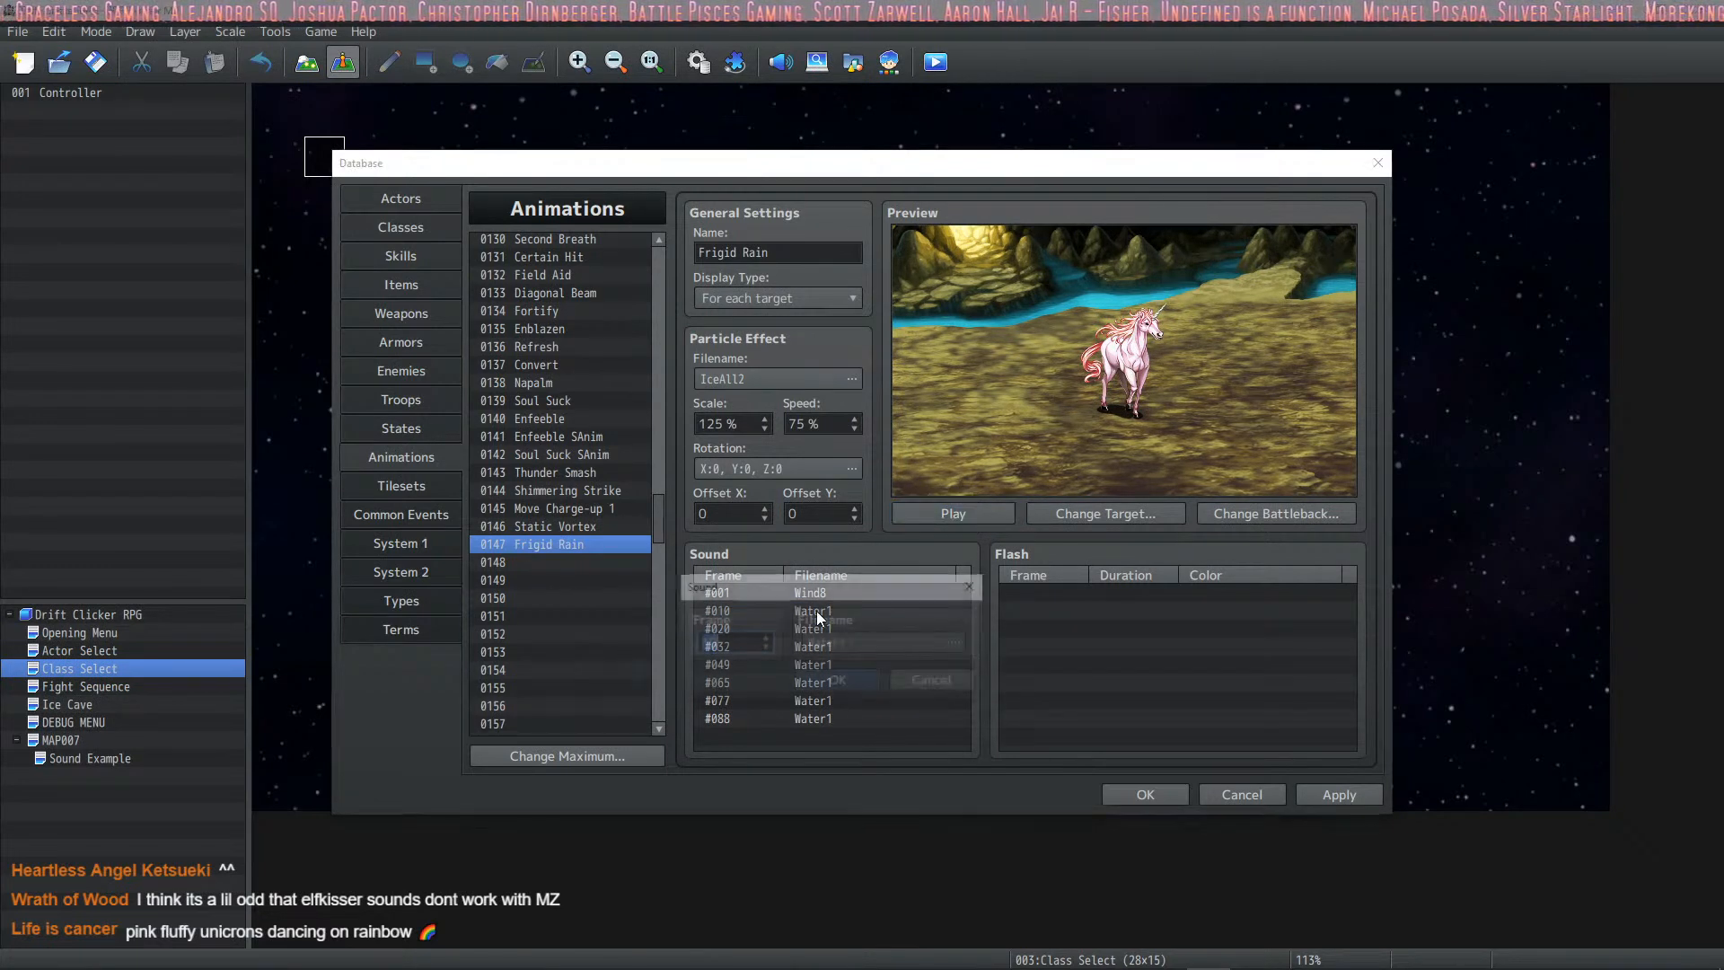
left_click(834, 682)
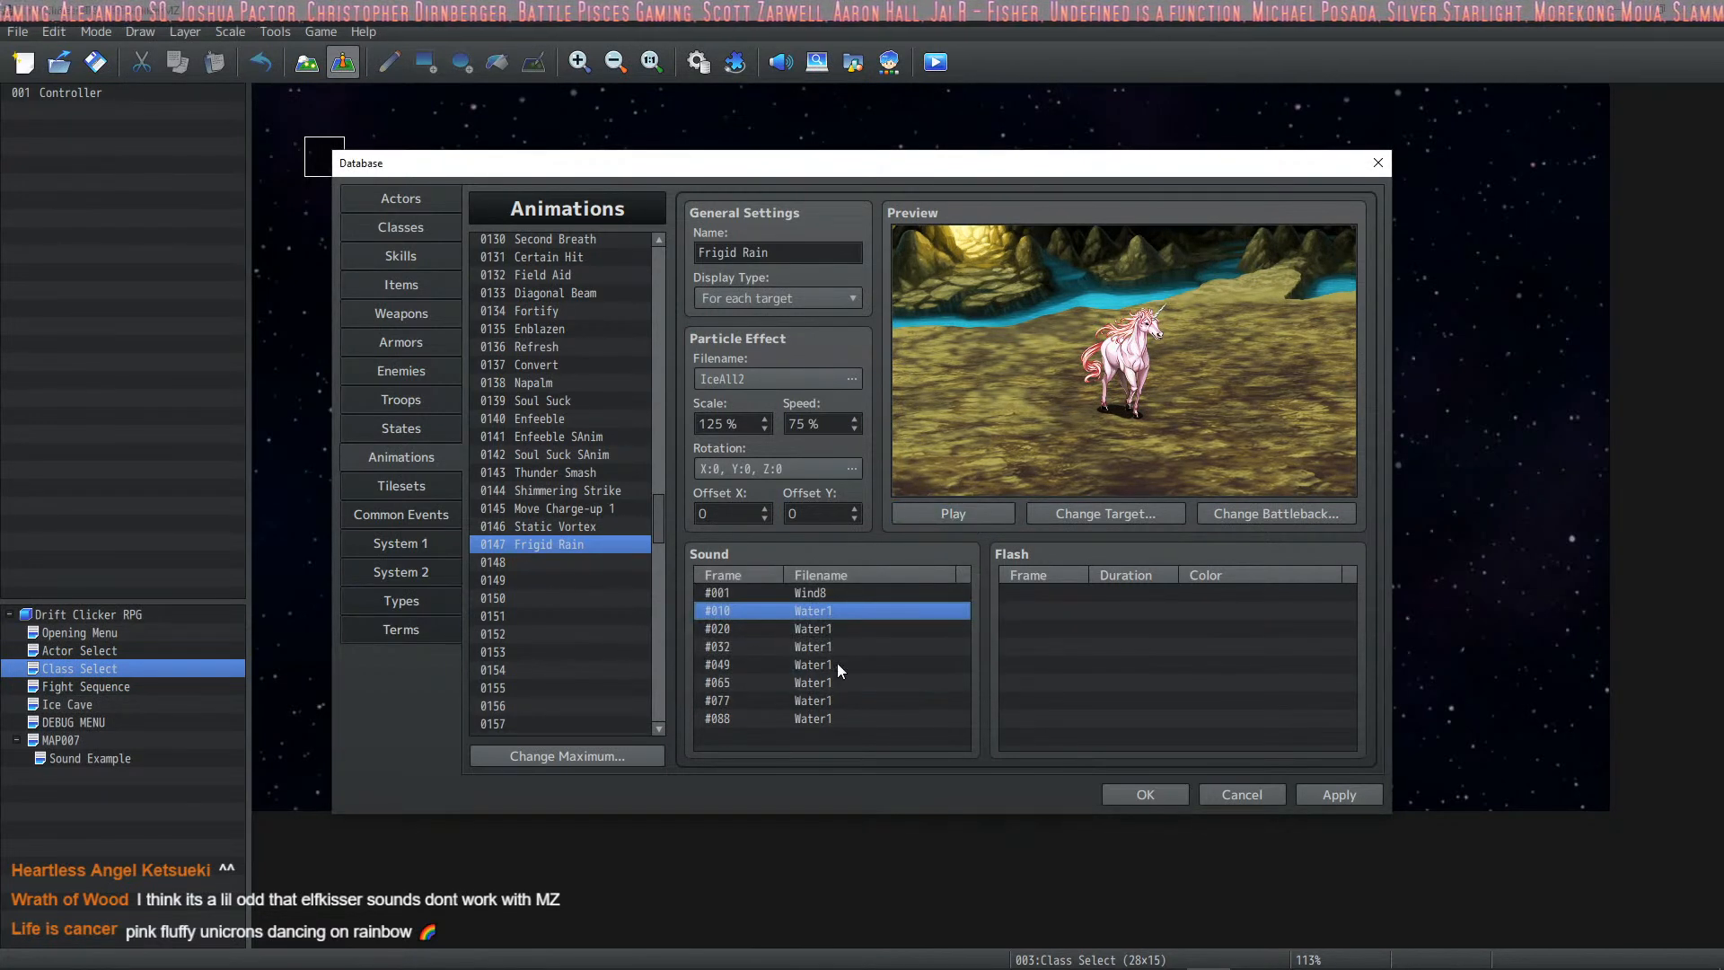
left_click(1314, 797)
Step: Change the frame 20 sound of the animation to Water2
double_click(790, 628)
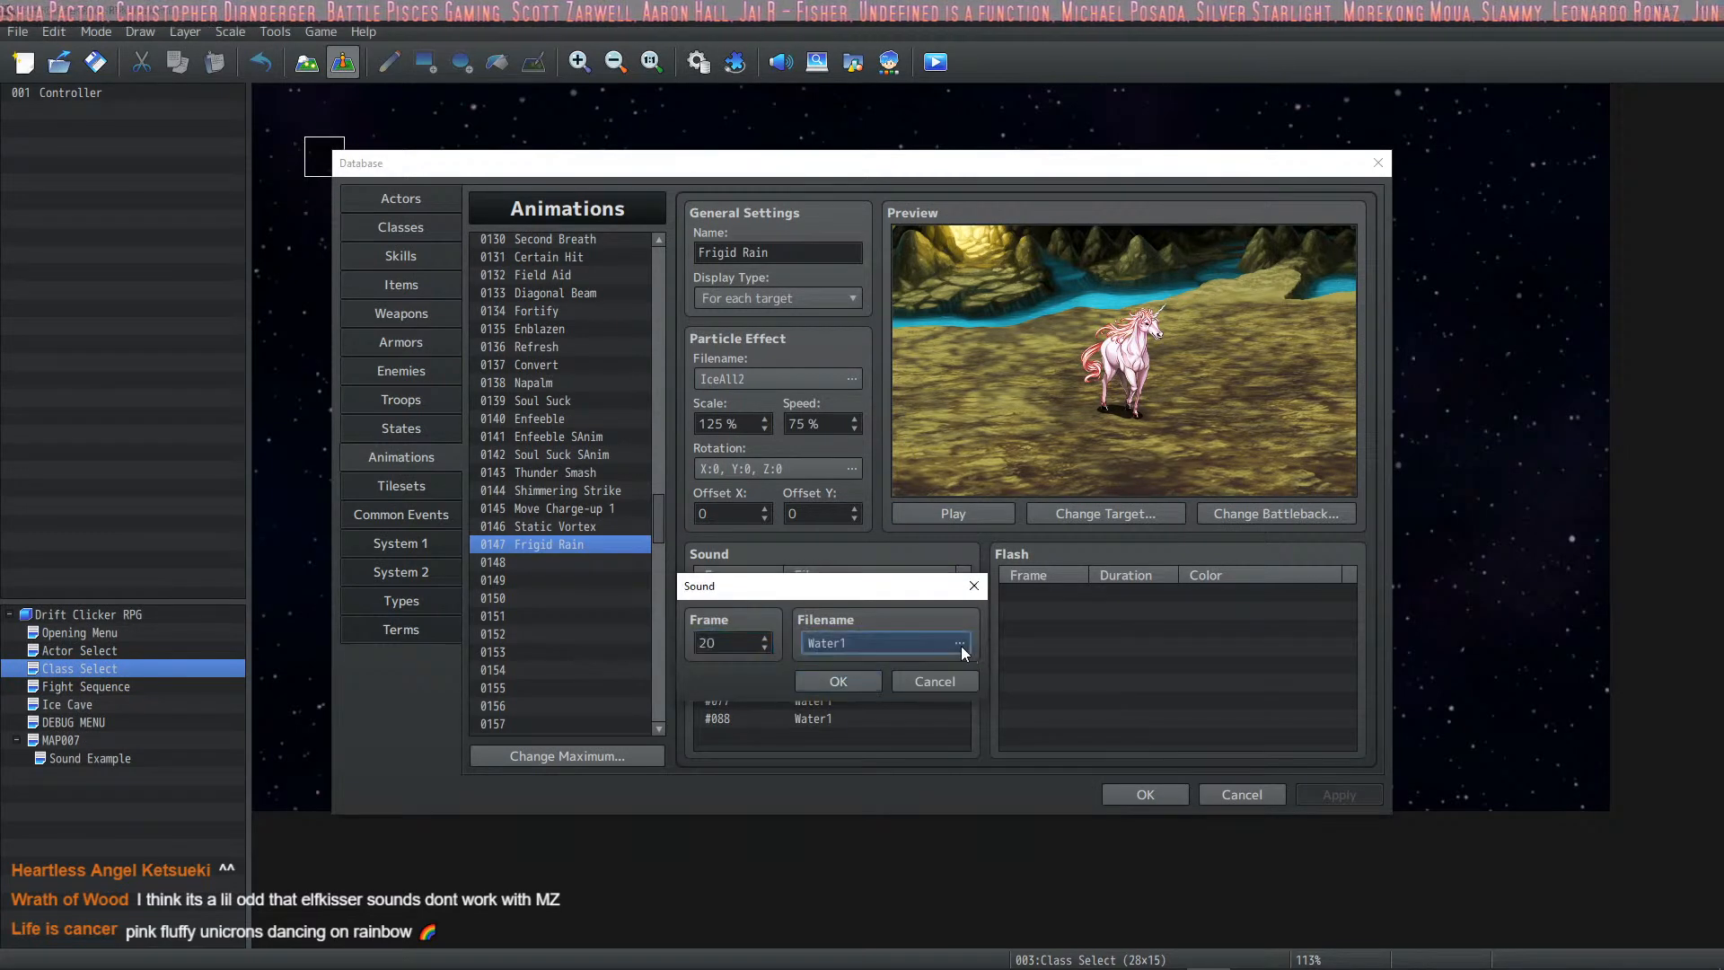
left_click(961, 645)
left_click(729, 653)
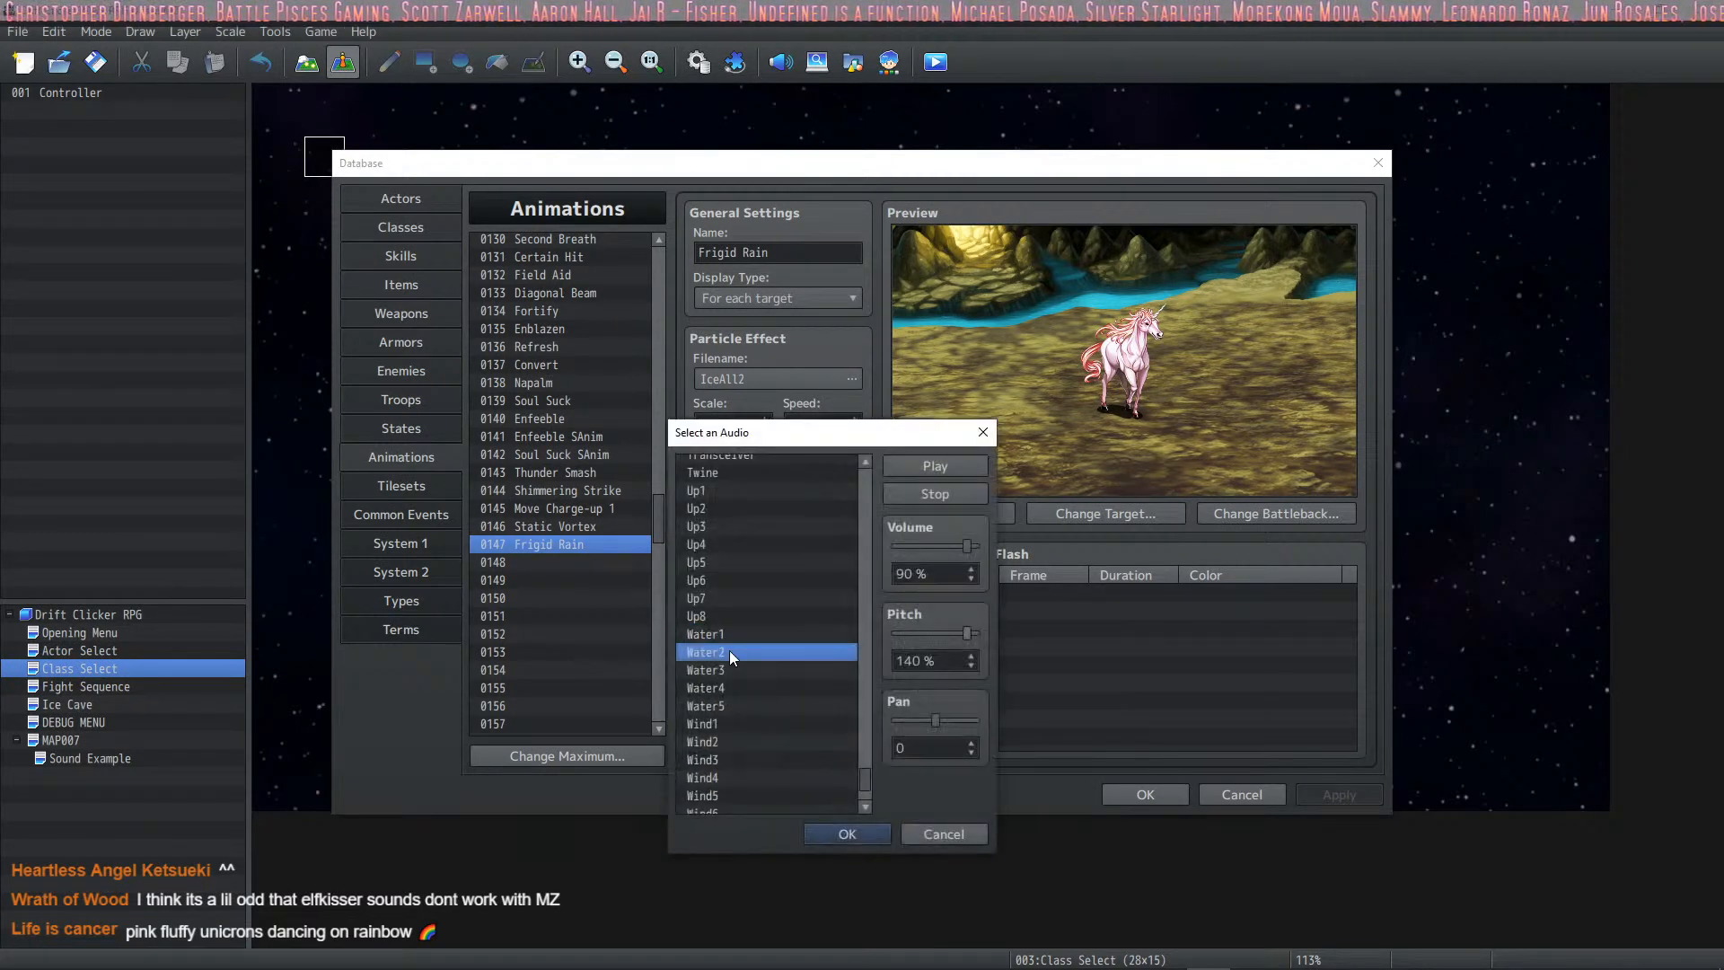
left_click(853, 837)
left_click(835, 682)
Step: Change the frame 77 sound to Water5, and apply the changes after previewing the animation
double_click(795, 702)
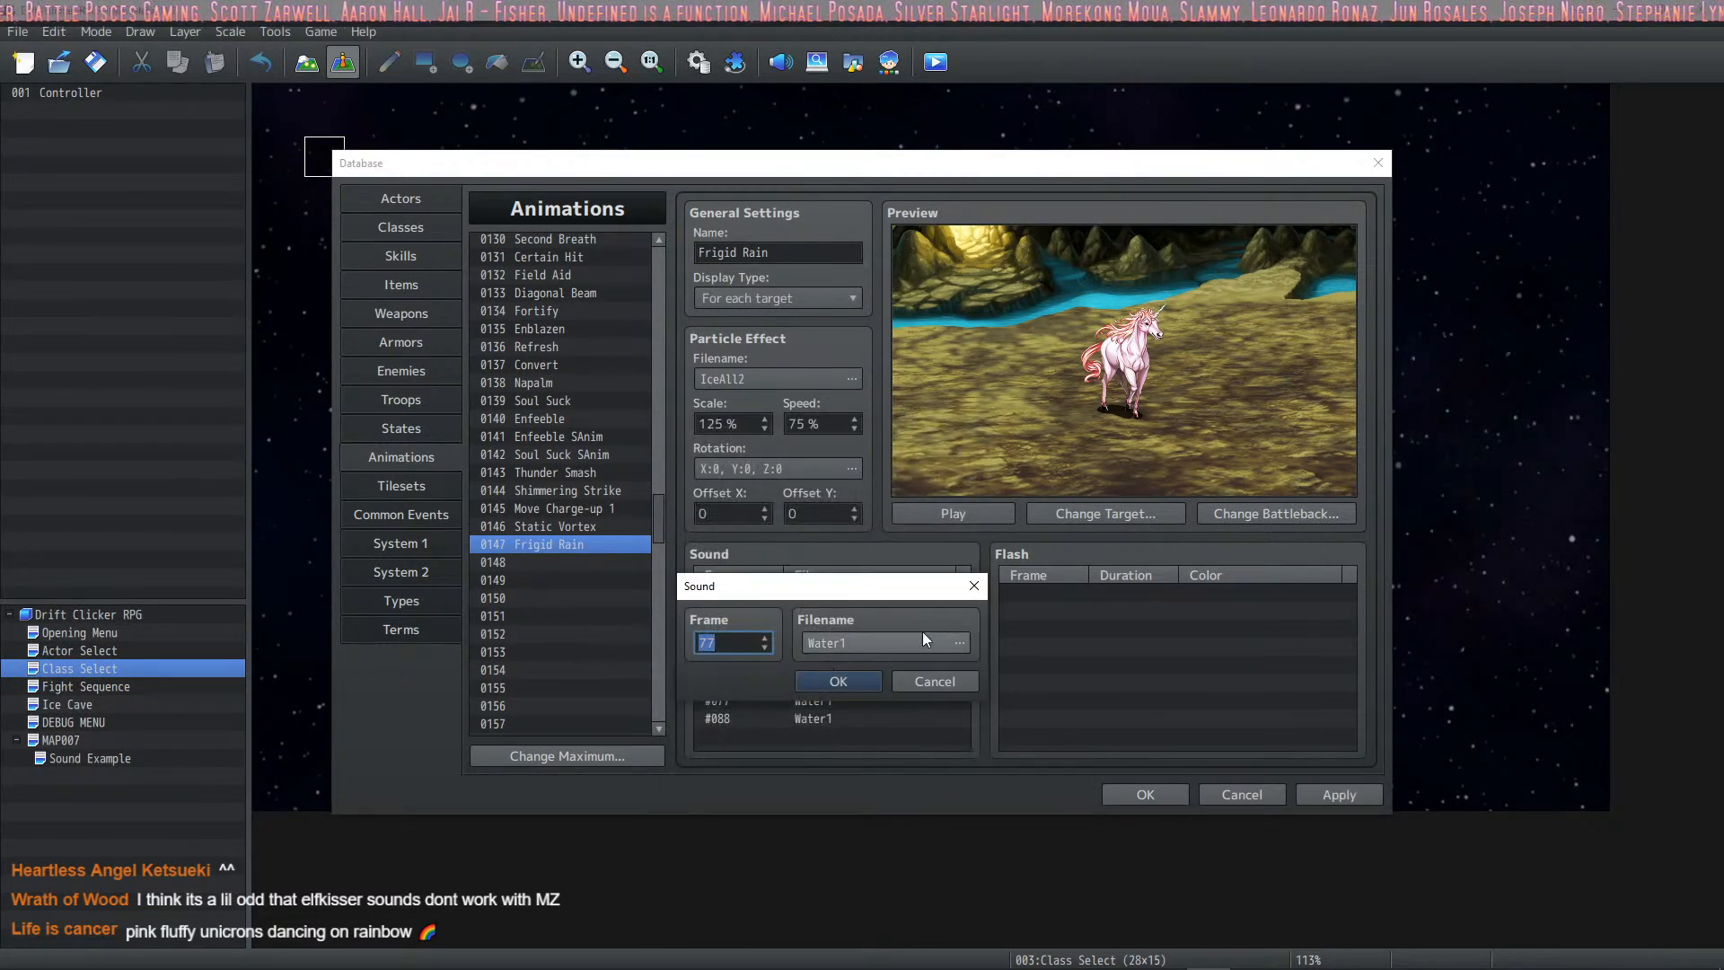
left_click(960, 641)
left_click(839, 705)
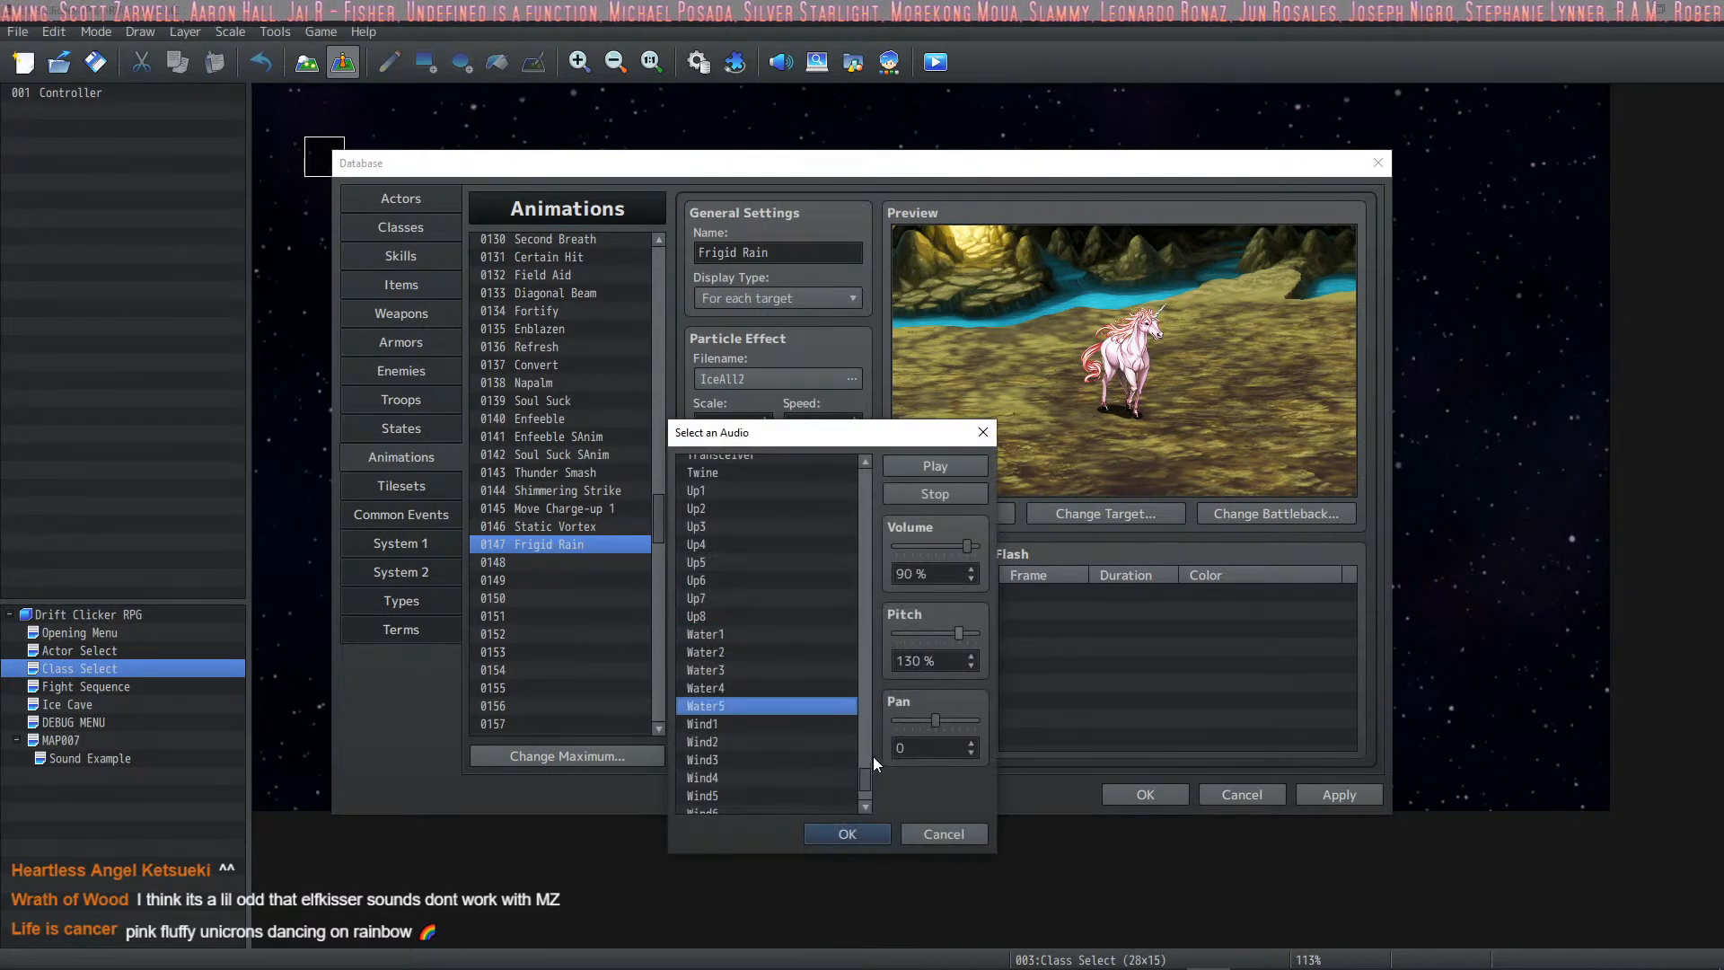
left_click(853, 834)
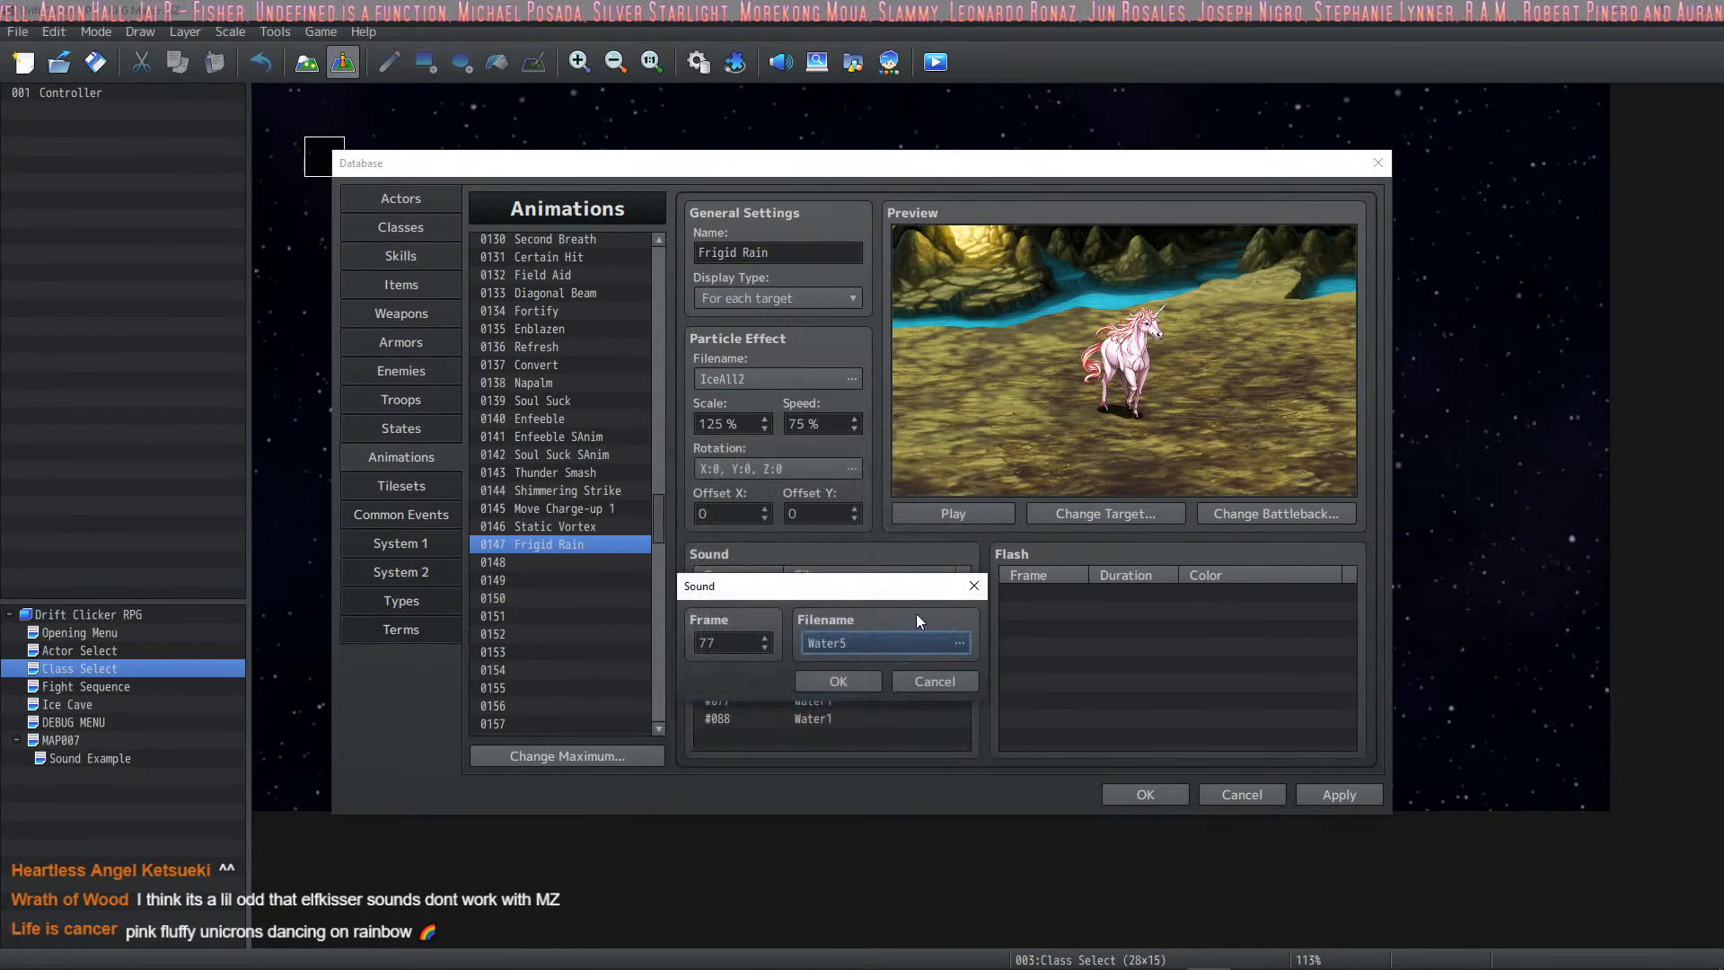
left_click(924, 642)
left_click(964, 513)
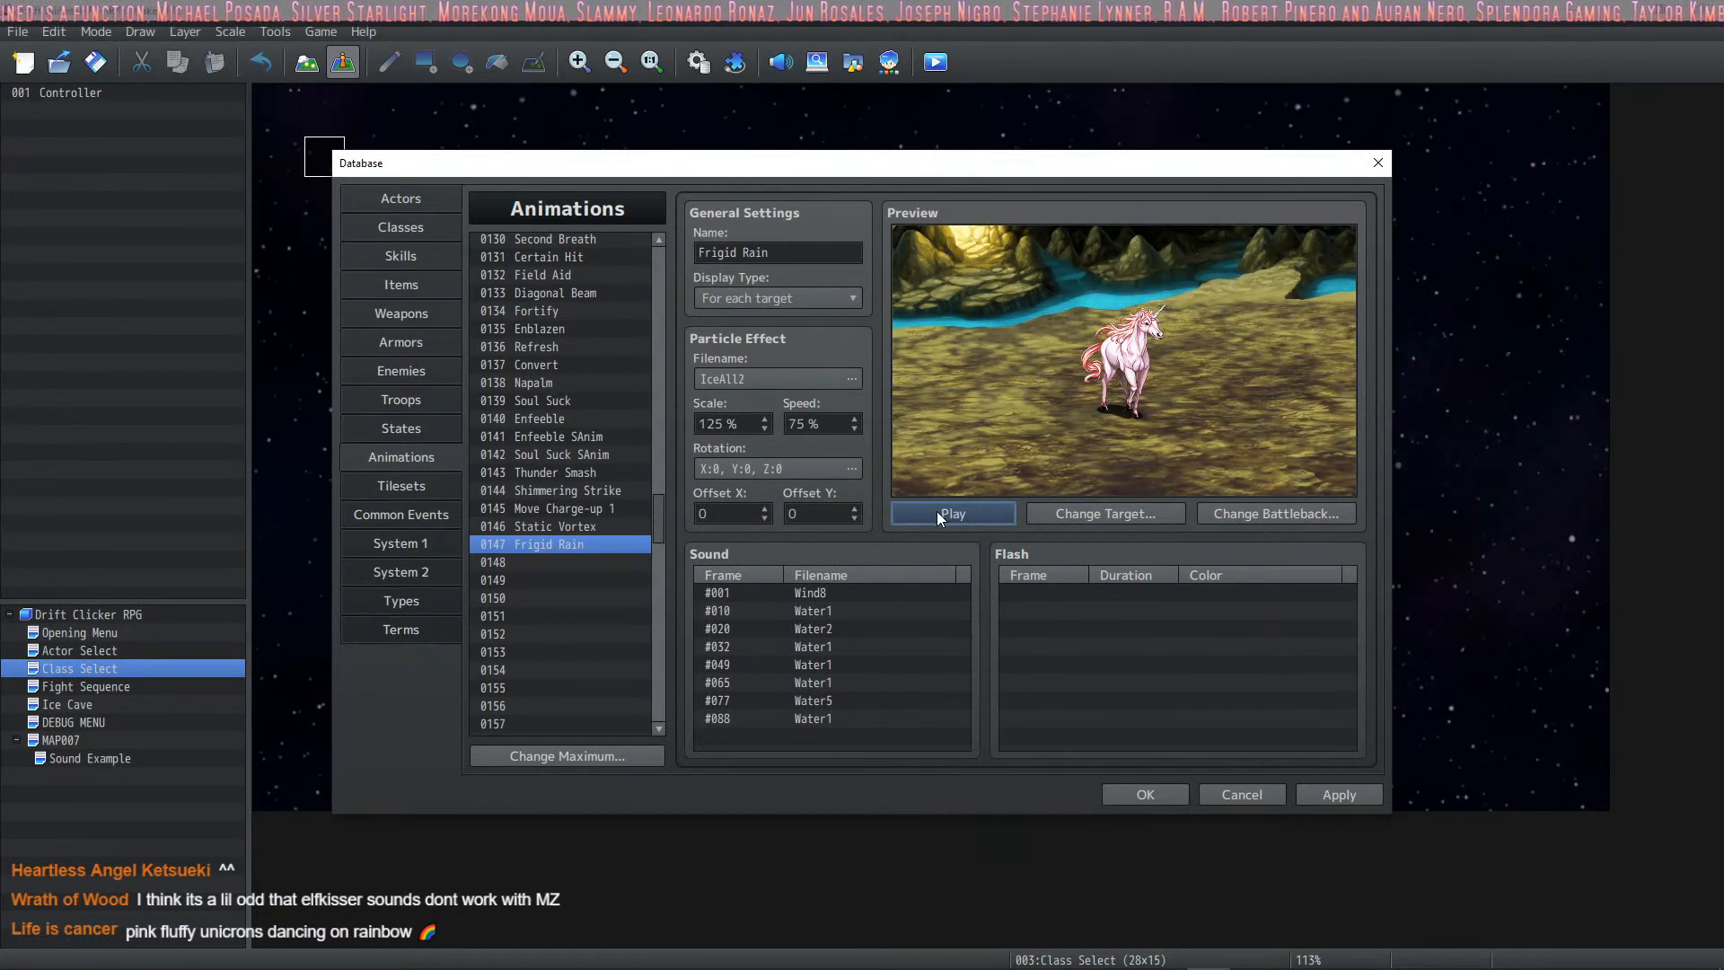
left_click(1338, 794)
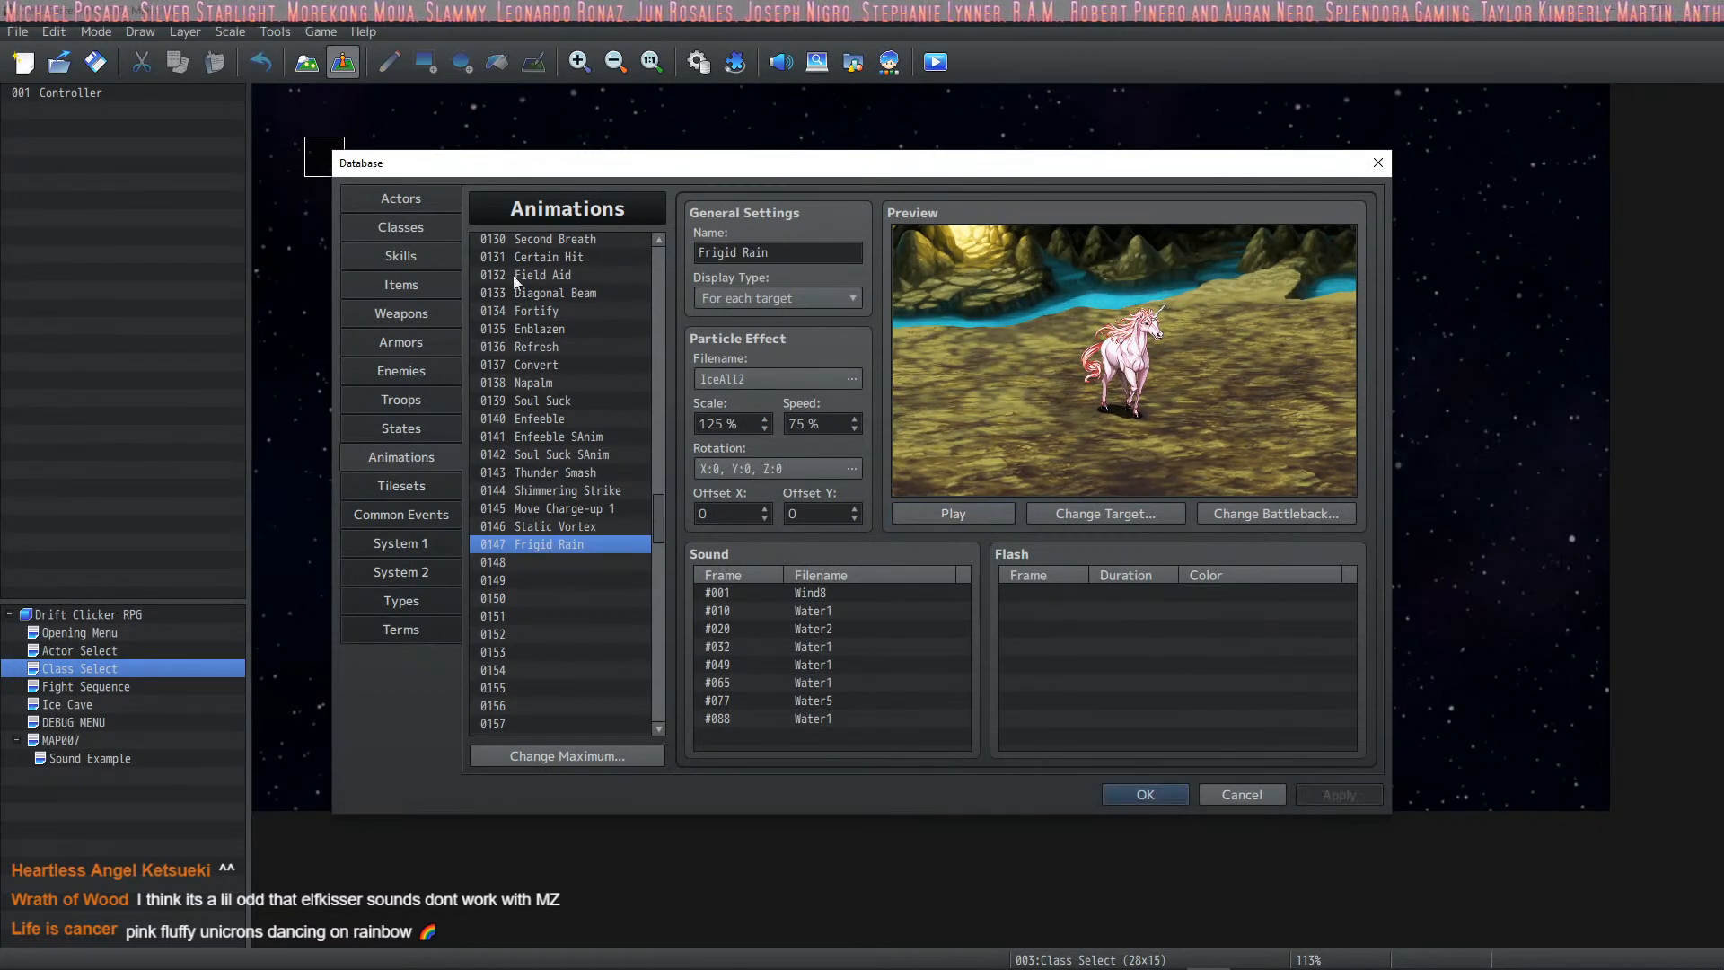
Step: Return to the Warlock skill Frigid Rain in slot 0184 and review its Multi-Element note tag
left_click(399, 266)
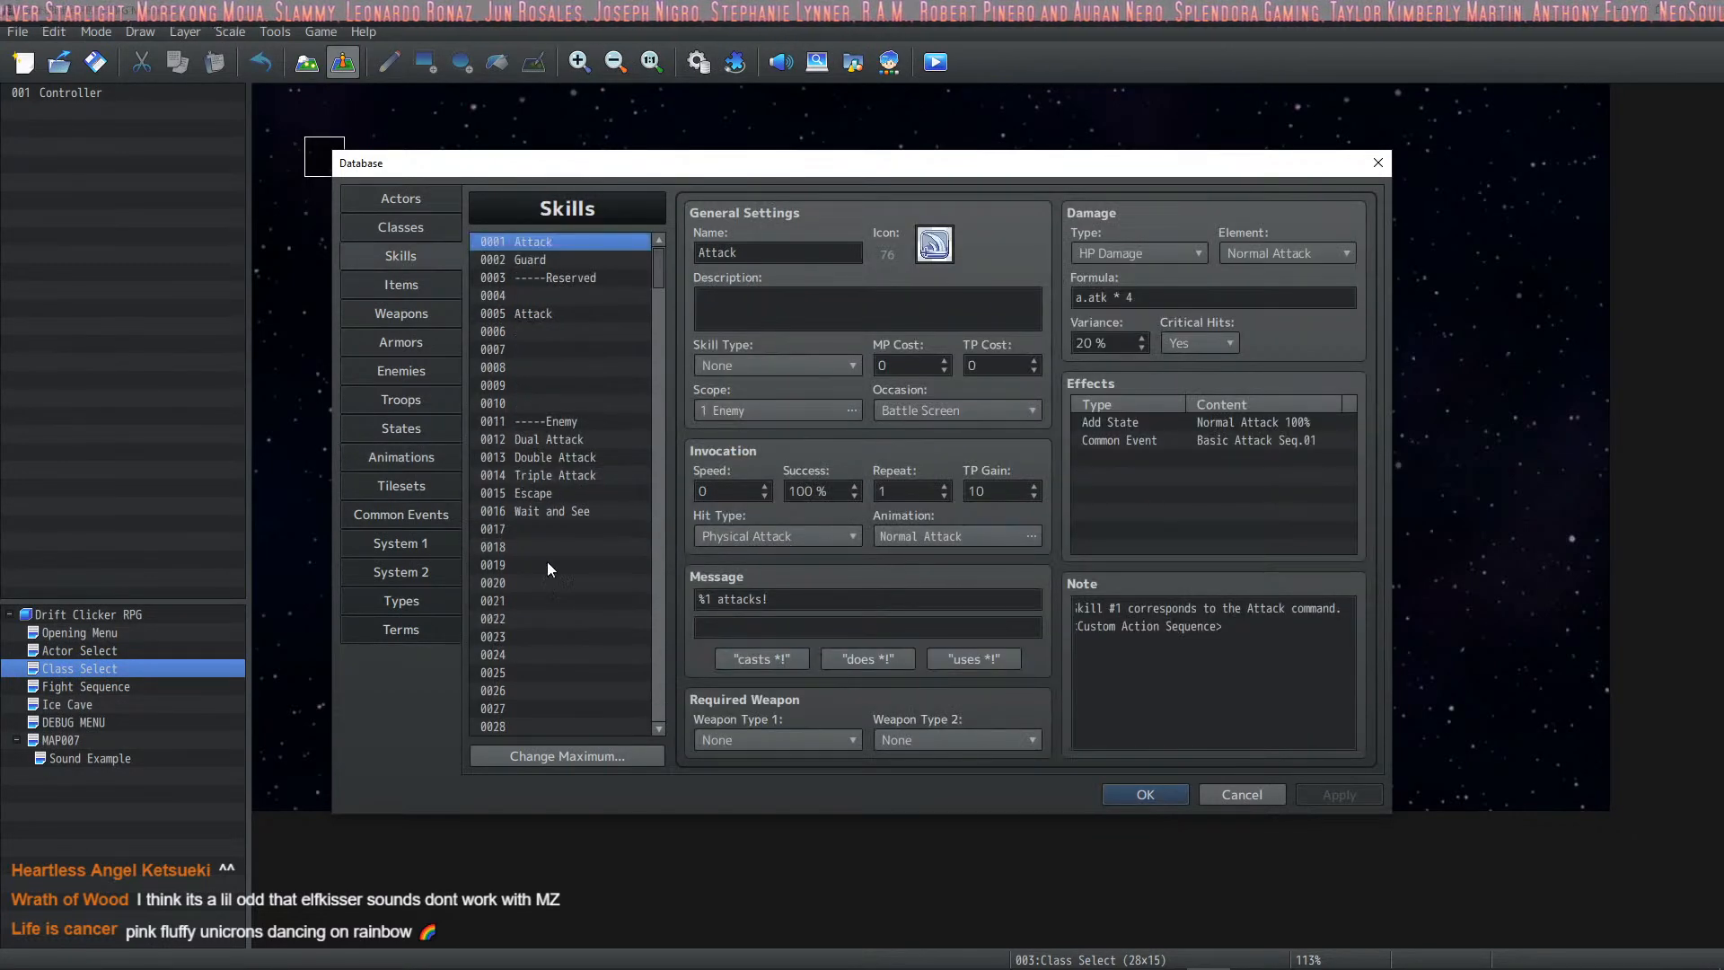
left_click_drag(659, 274, 643, 542)
left_click(575, 512)
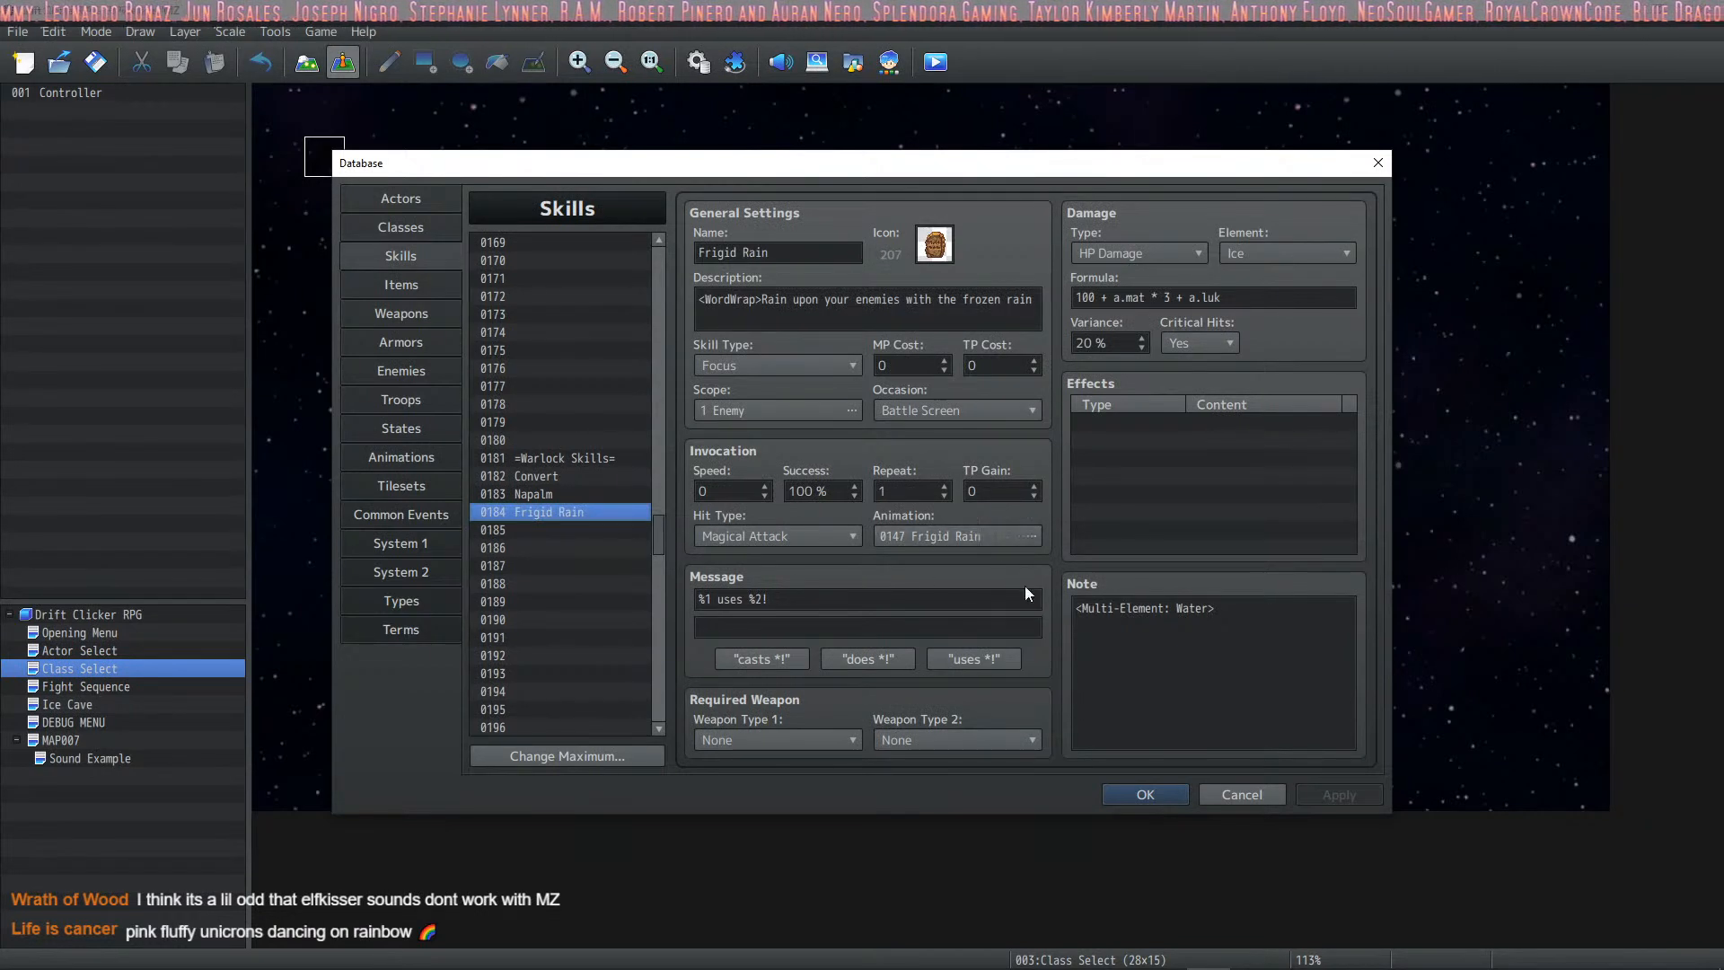
left_click(1244, 631)
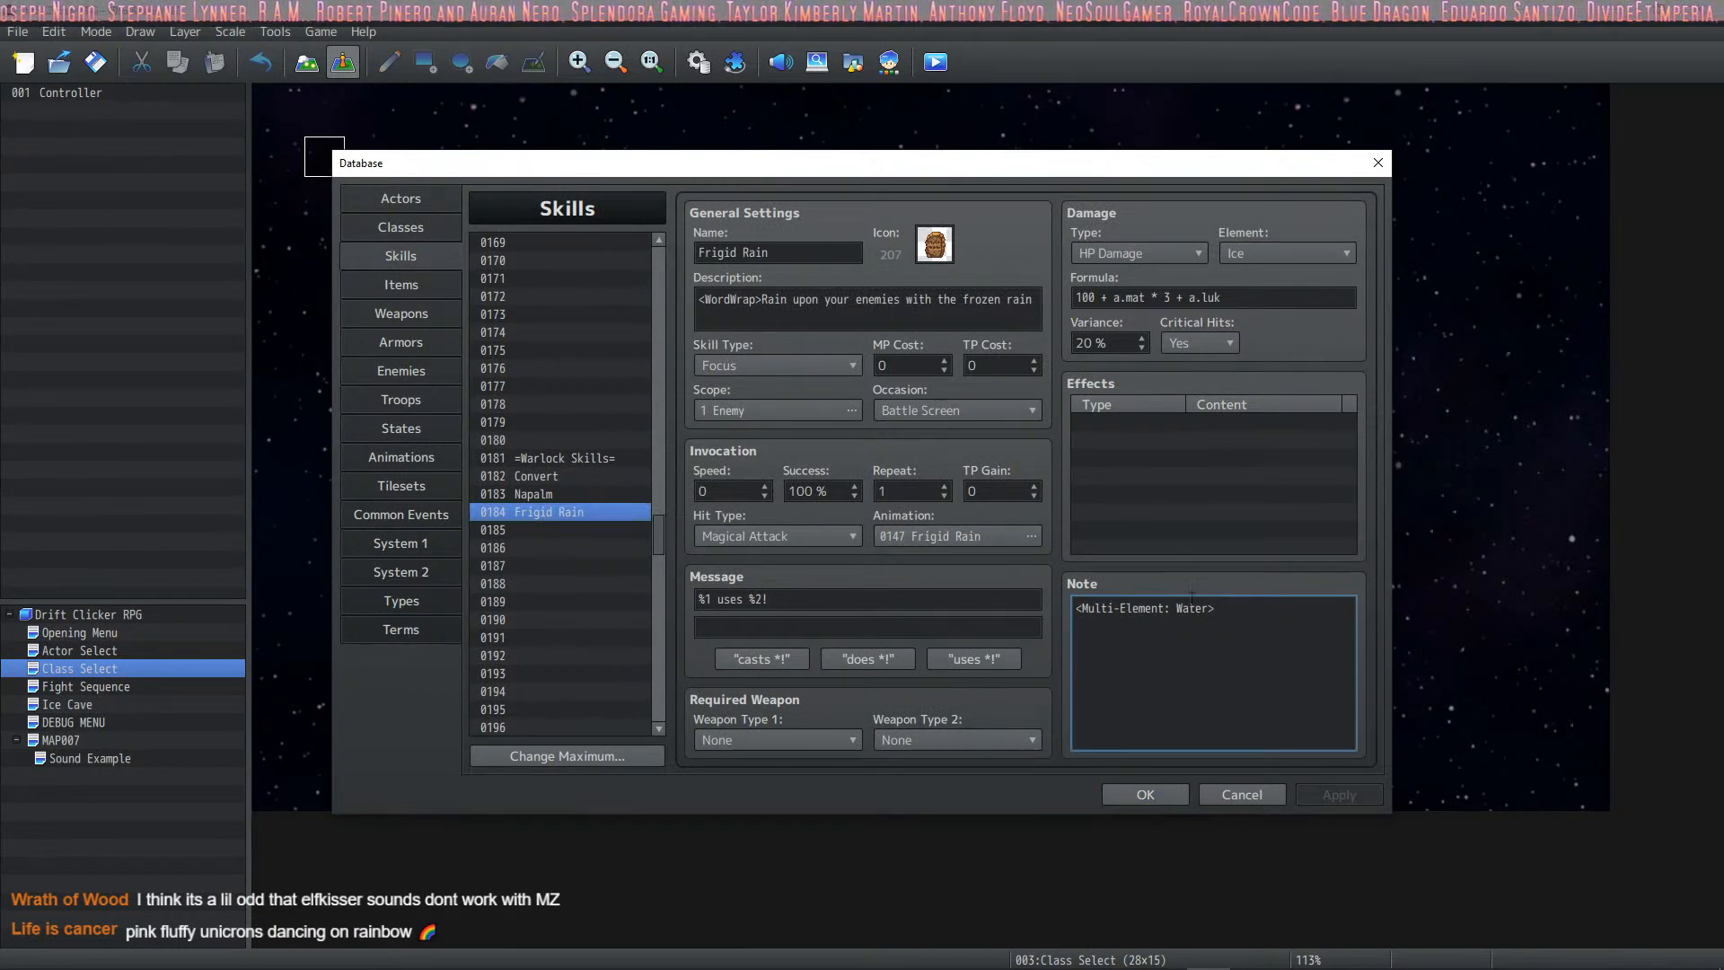
left_click_drag(1177, 608, 1202, 608)
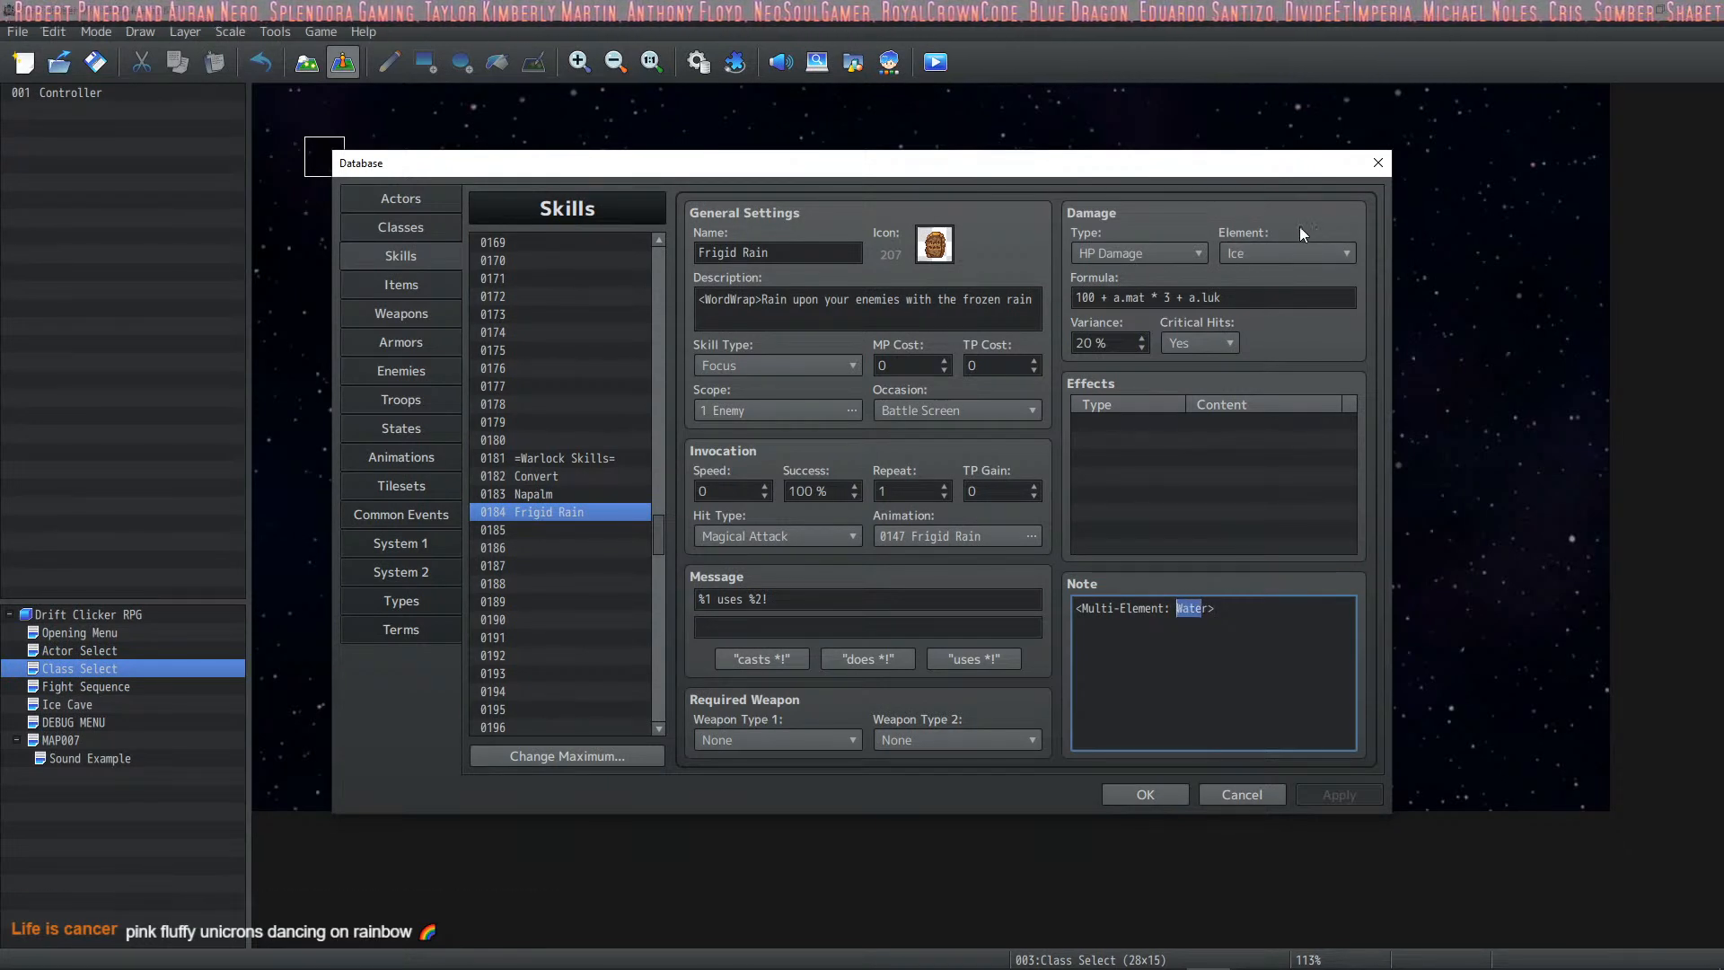
left_click(1202, 604)
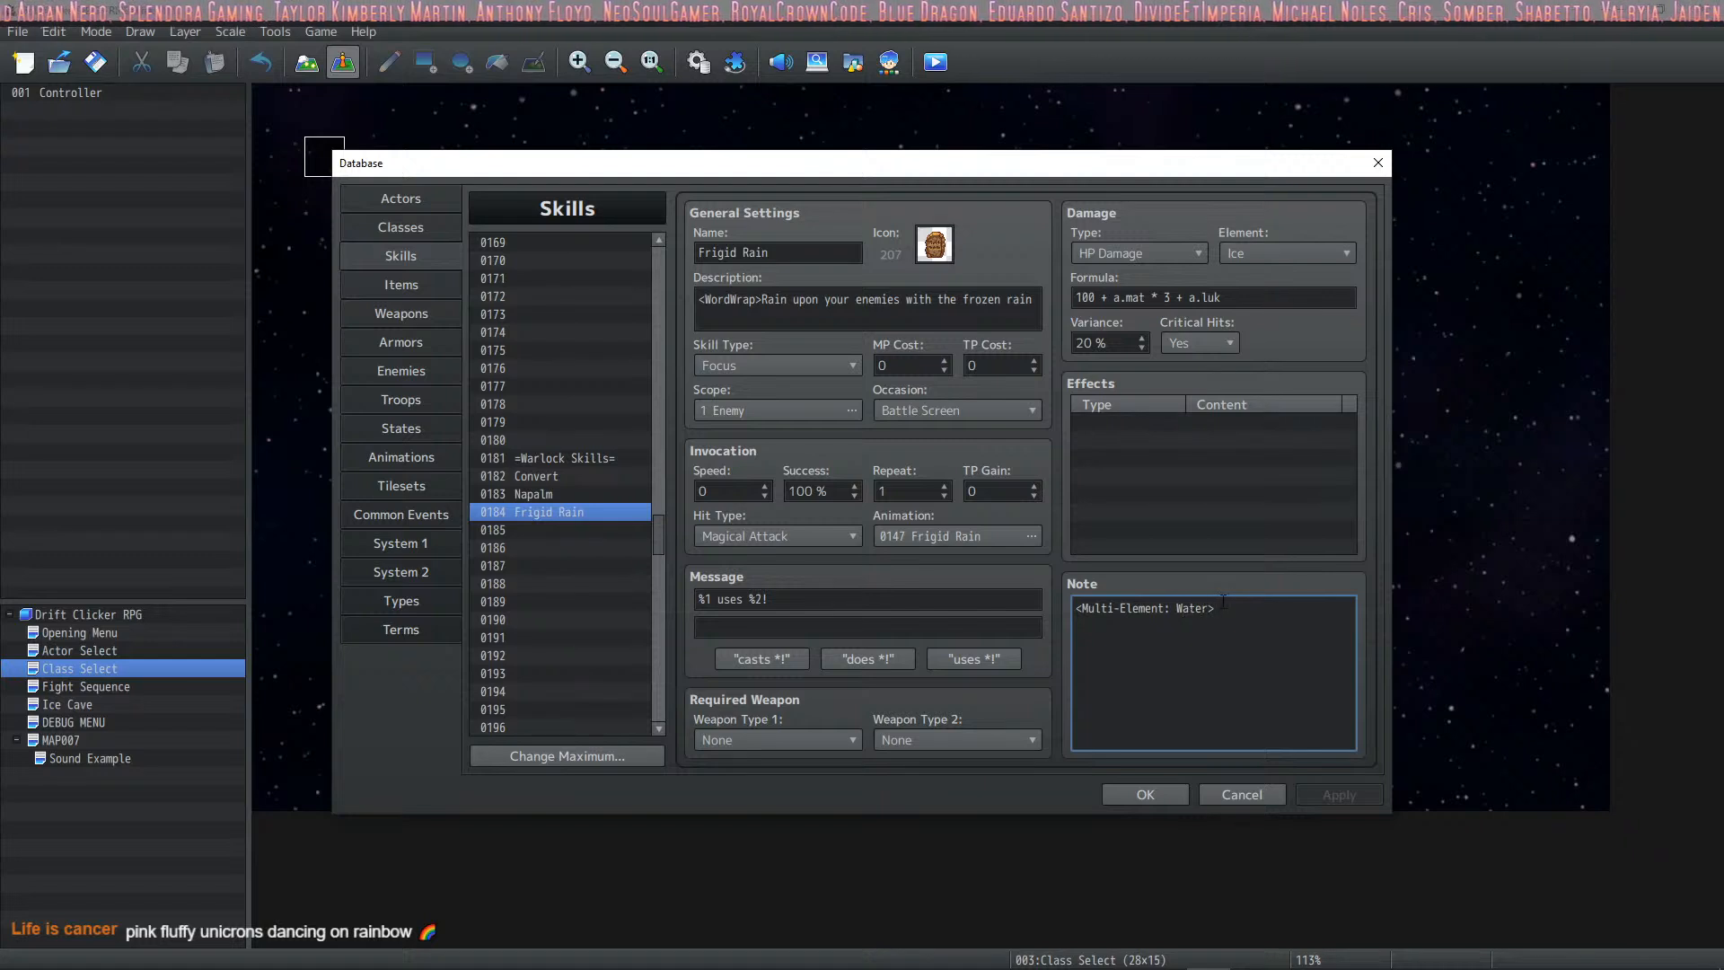
Step: Set Frigid Rain's damage variance to 0% and its critical hits to No
double_click(1115, 341)
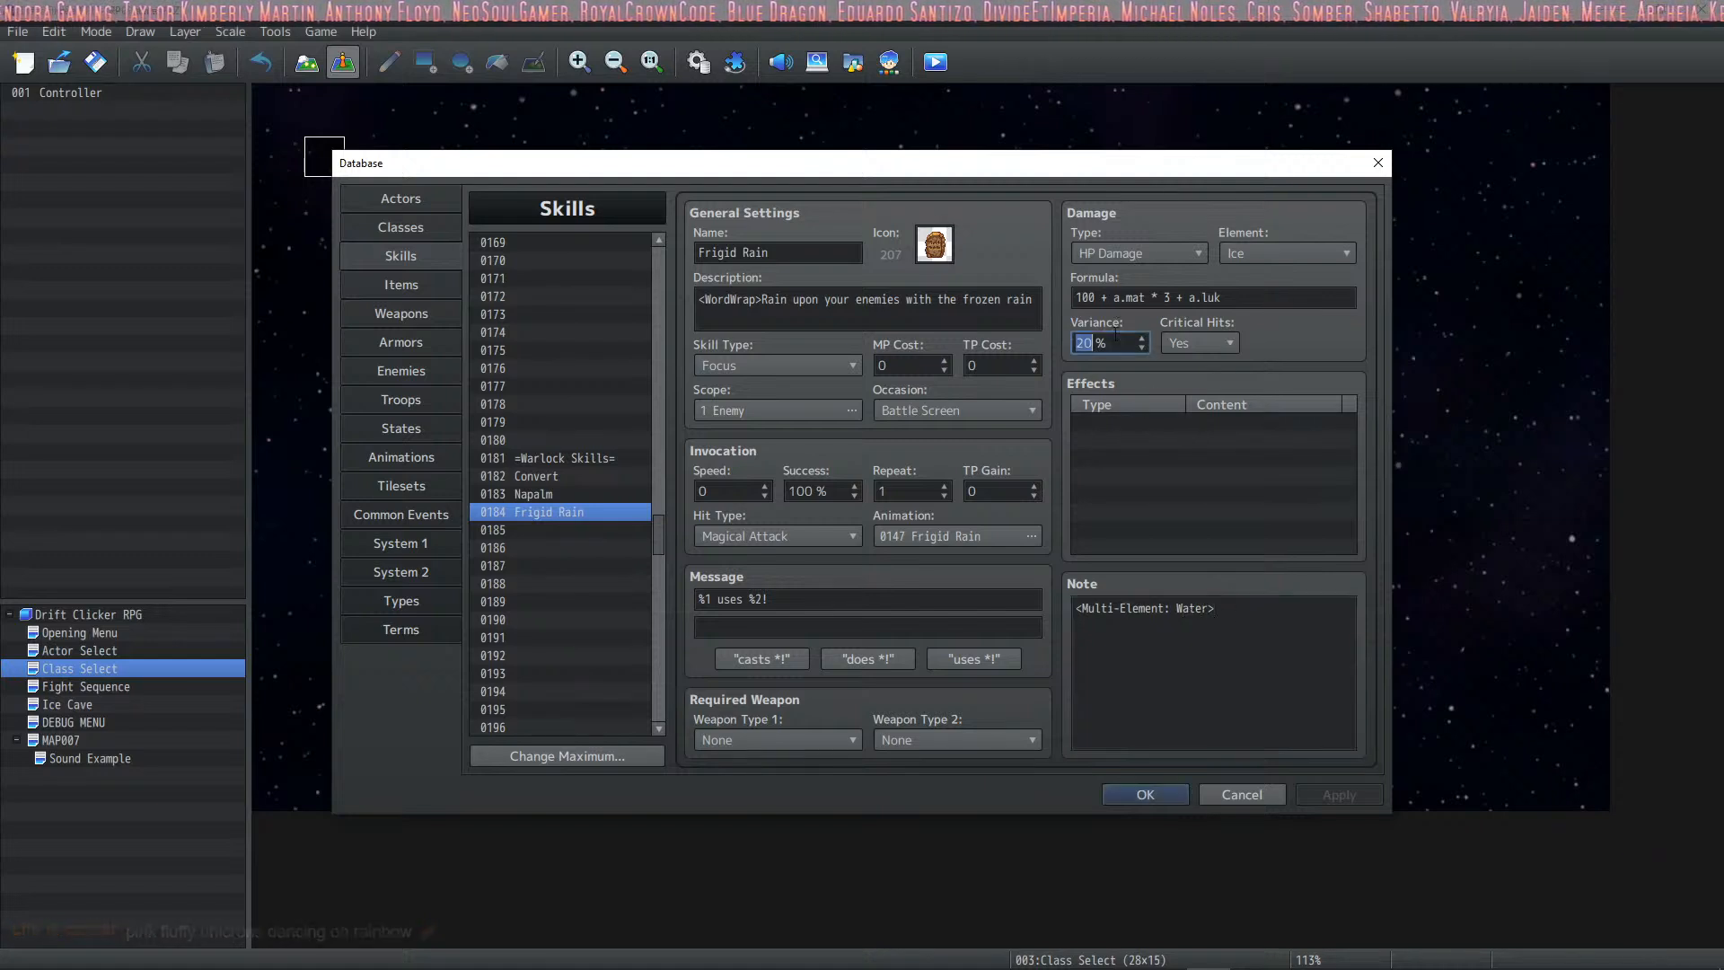
type("0")
left_click(1199, 343)
left_click(1187, 376)
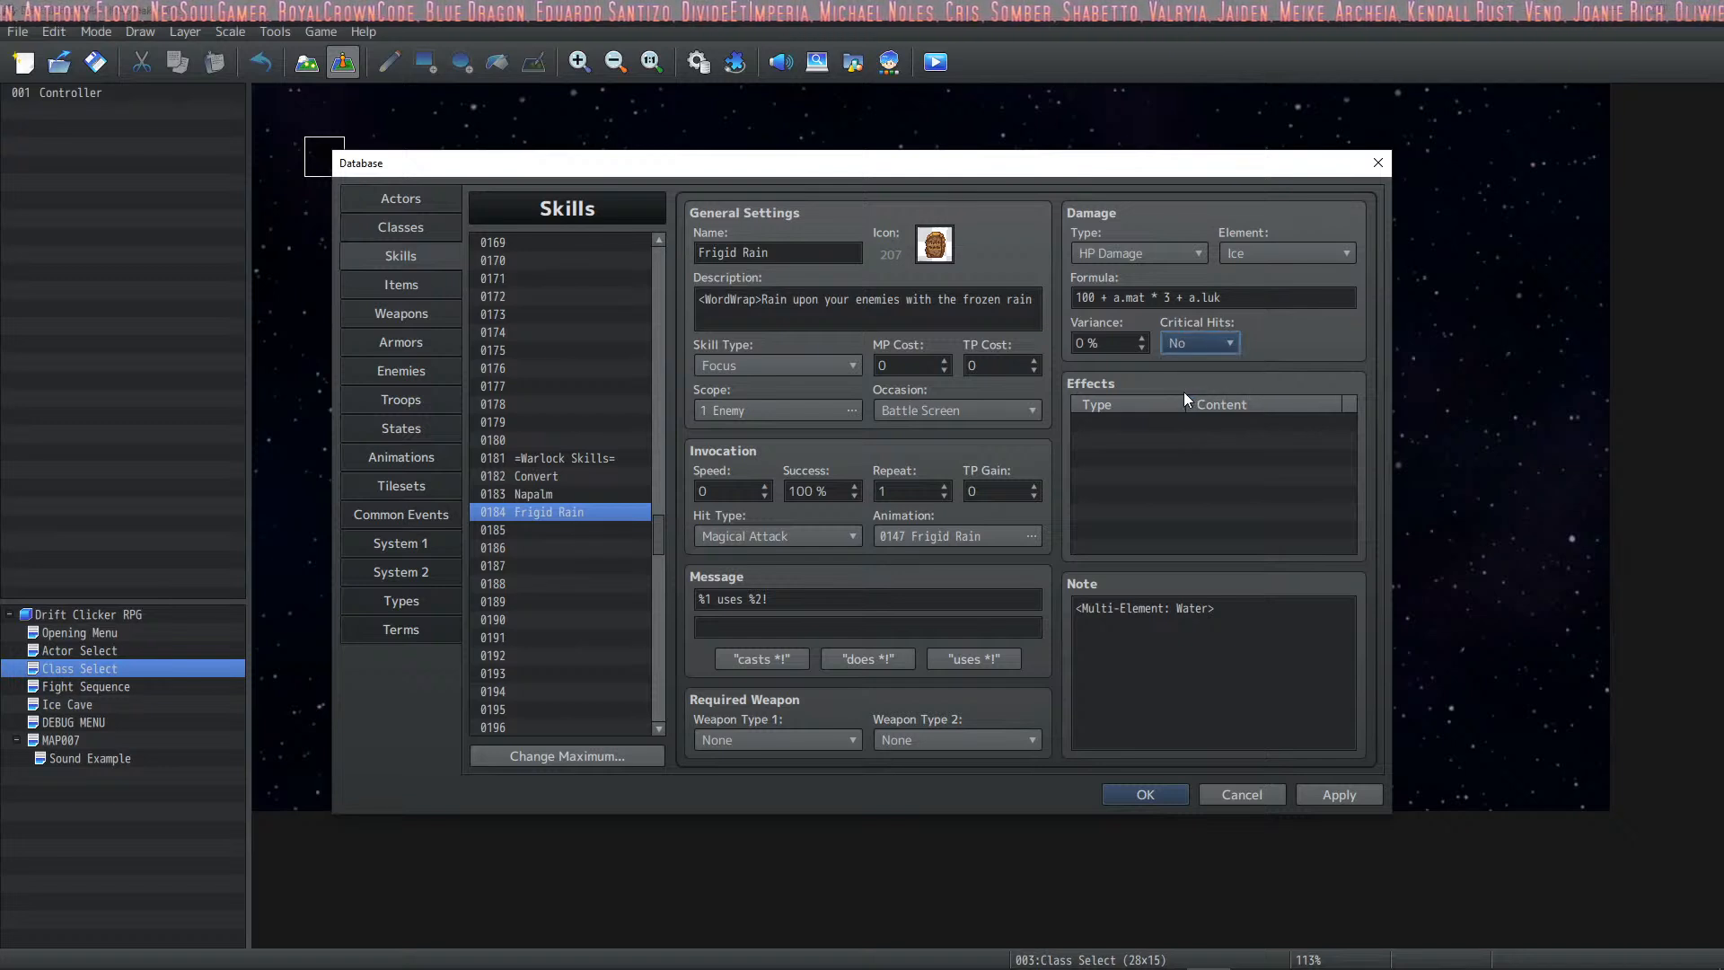
Step: Reduce the damage formula to 100, and open and confirm the skill's scope of one enemy
left_click_drag(1227, 298, 1091, 284)
key("BackSpace")
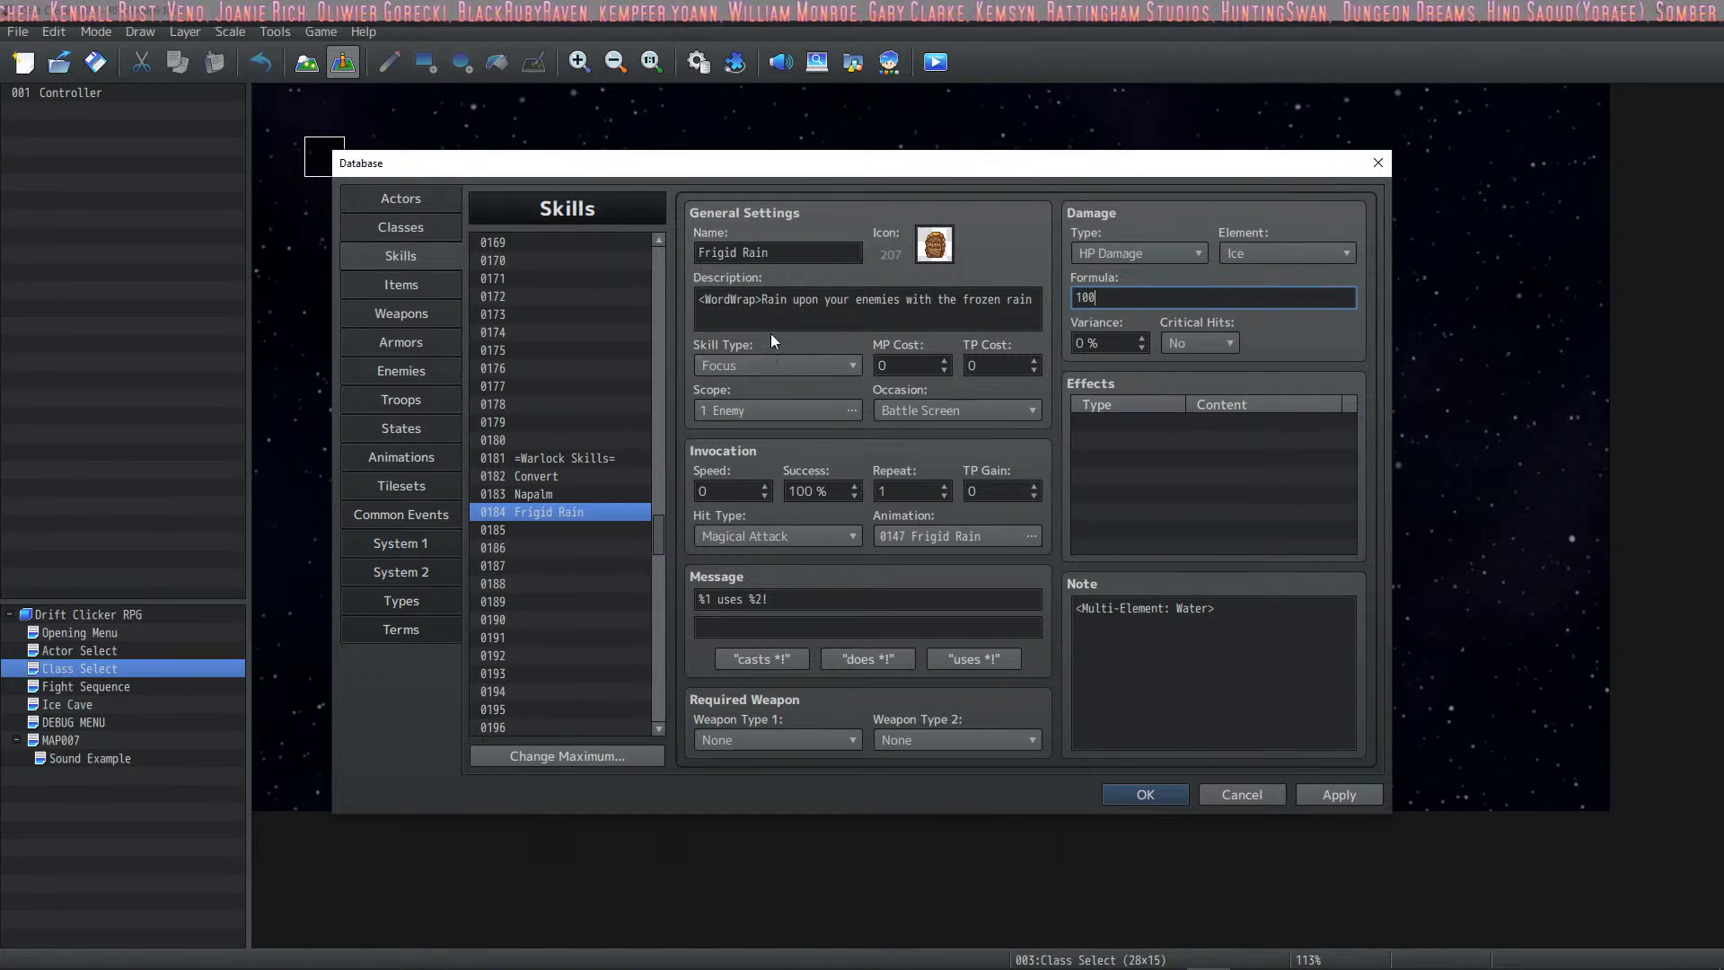
left_click(844, 410)
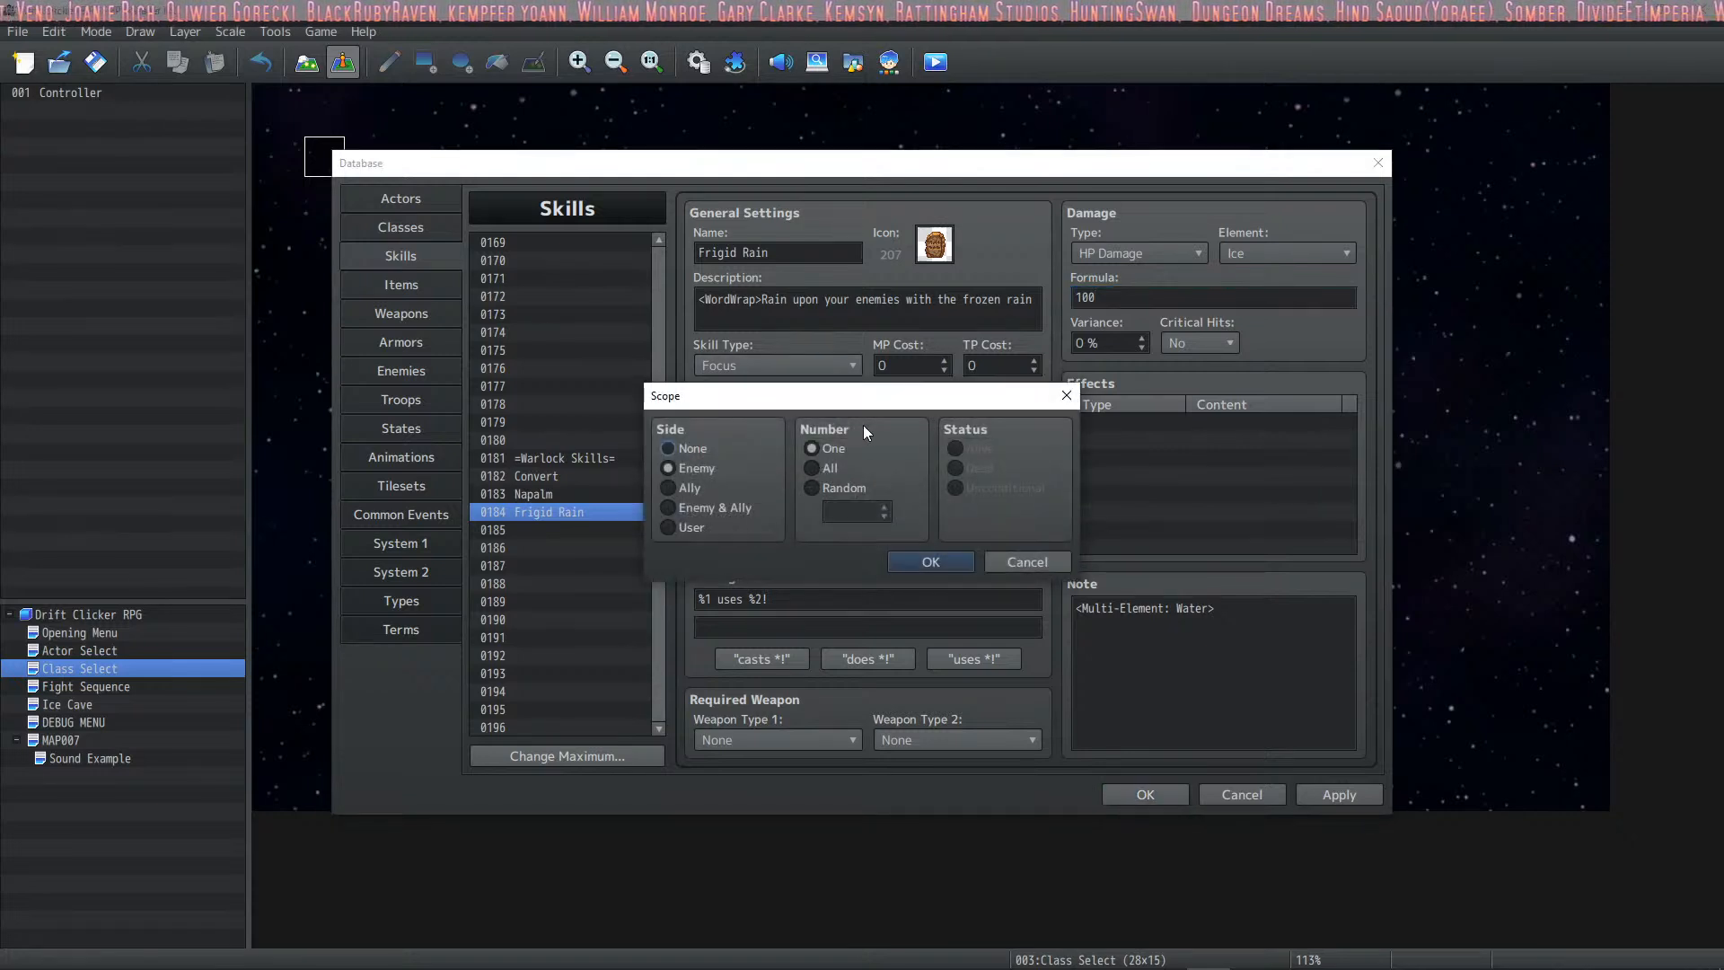
left_click(930, 561)
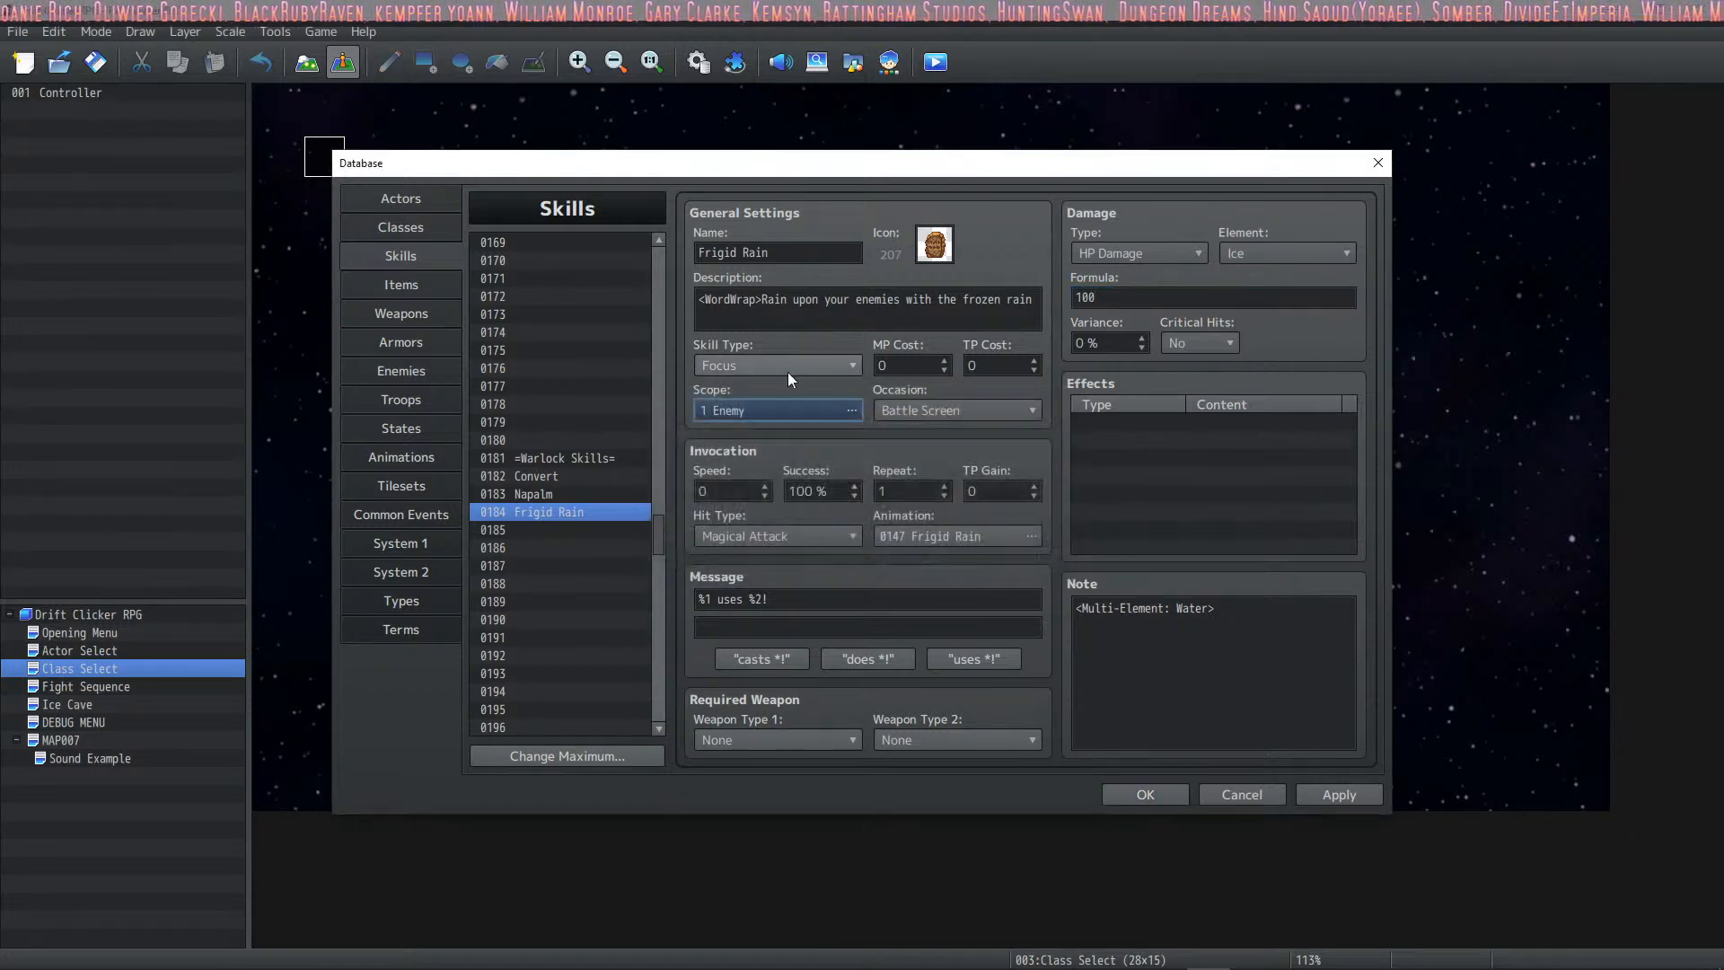
Step: Set Frigid Rain's skill type to Myst and apply the changes
left_click(838, 363)
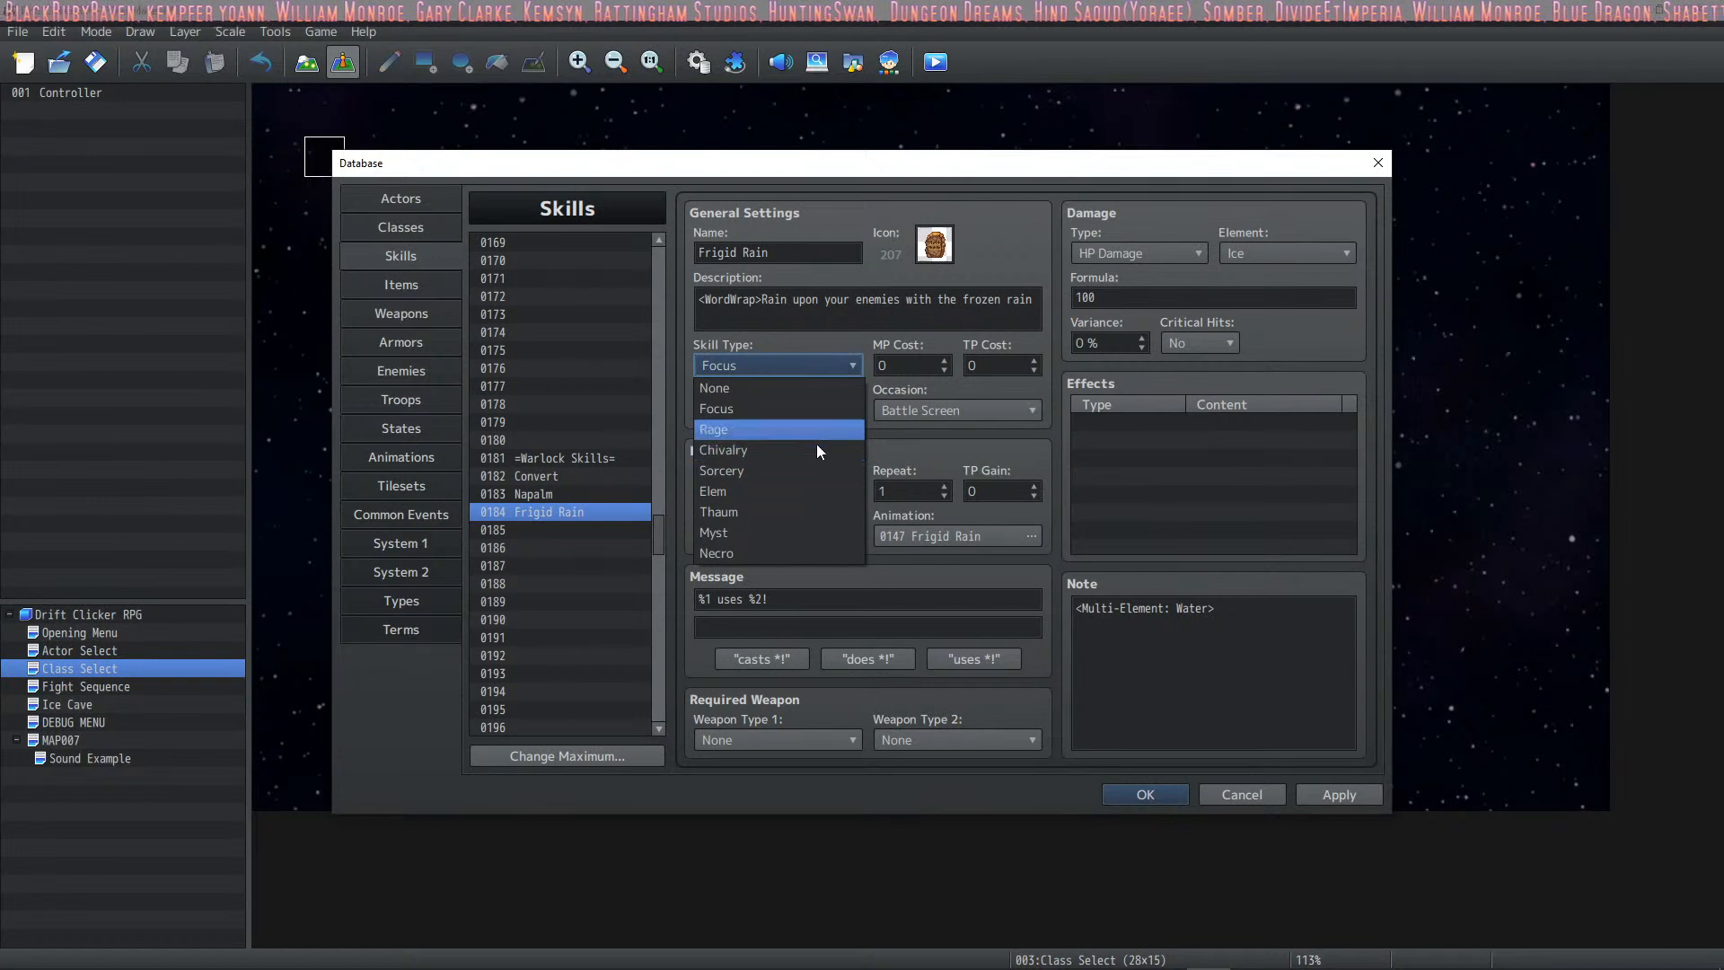
left_click(813, 535)
scroll(629, 488, "down", 2)
scroll(629, 494, "down", 14)
left_click_drag(658, 613, 668, 547)
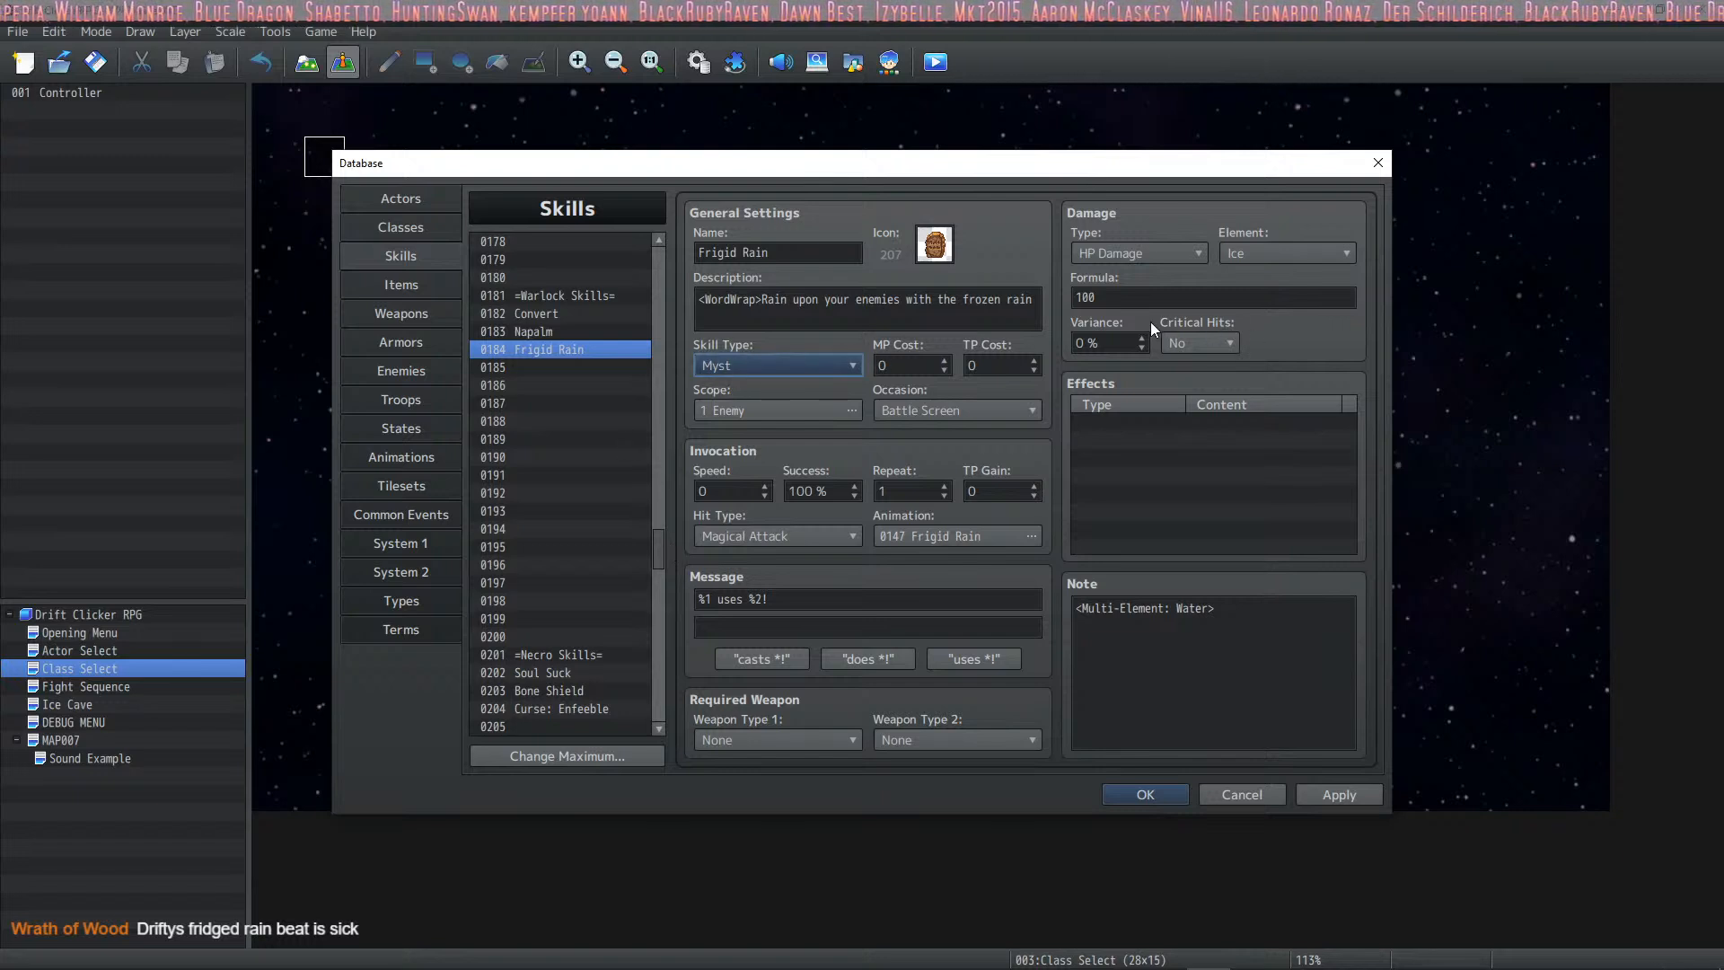
left_click(1339, 795)
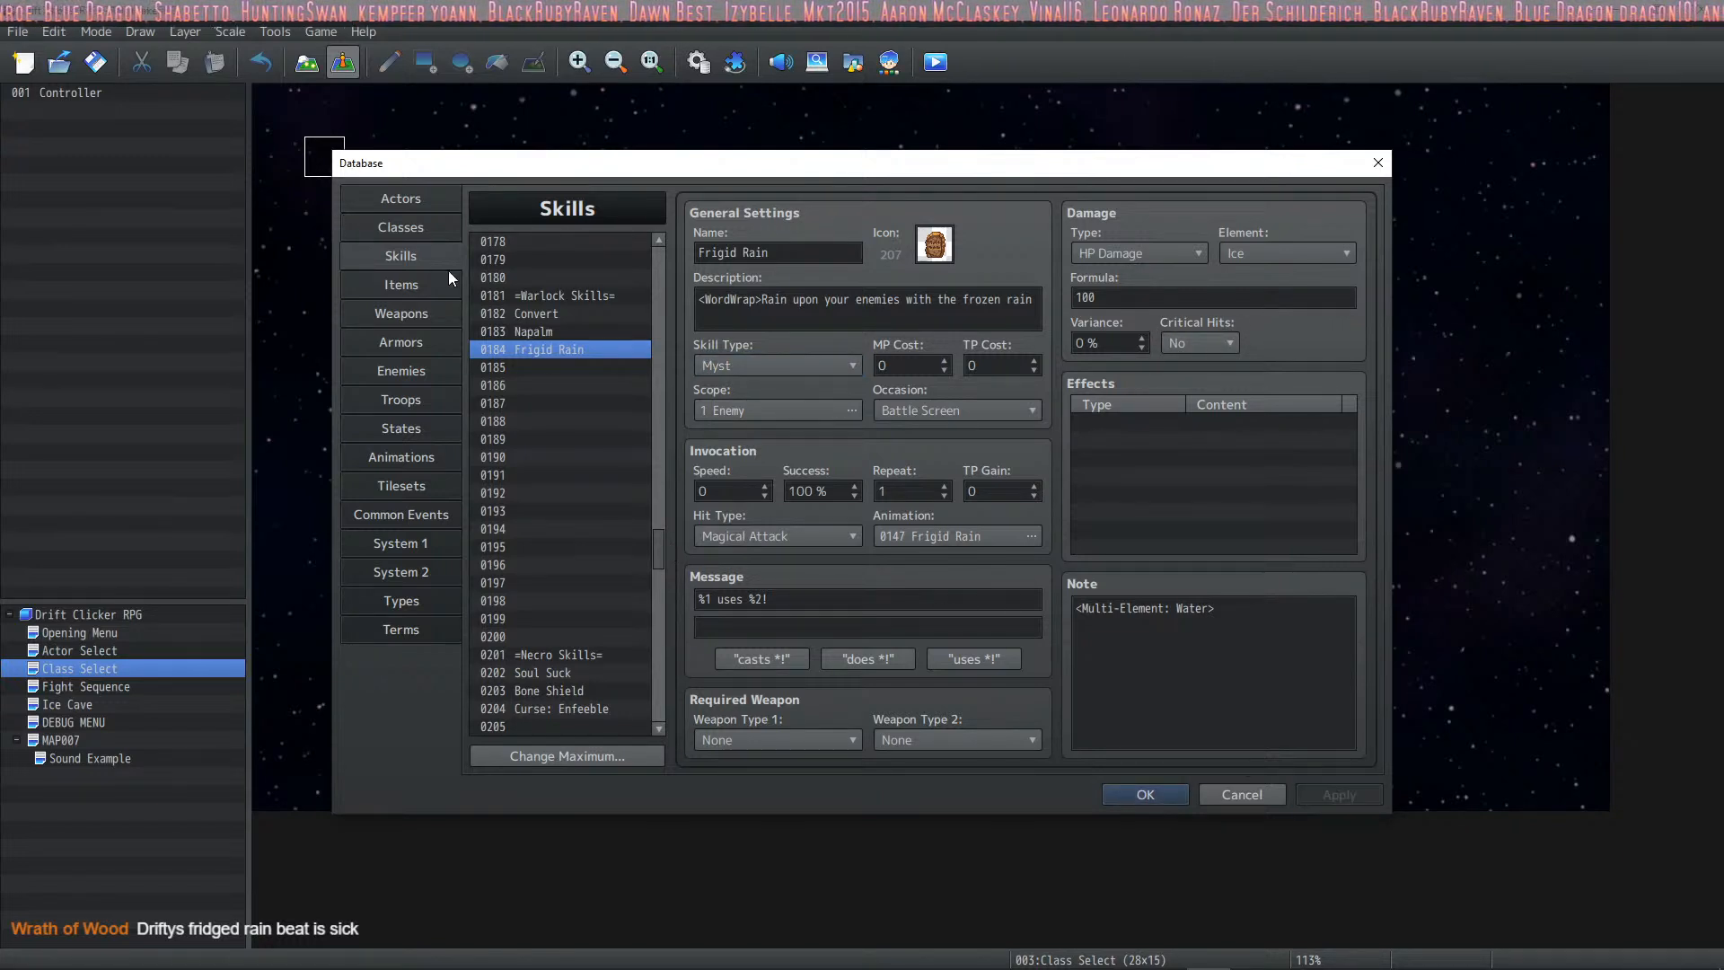
Step: Add the tag <Custom Action Sequence> on a new line below the Multi-Element tag in Frigid Rain's note
left_click(1253, 626)
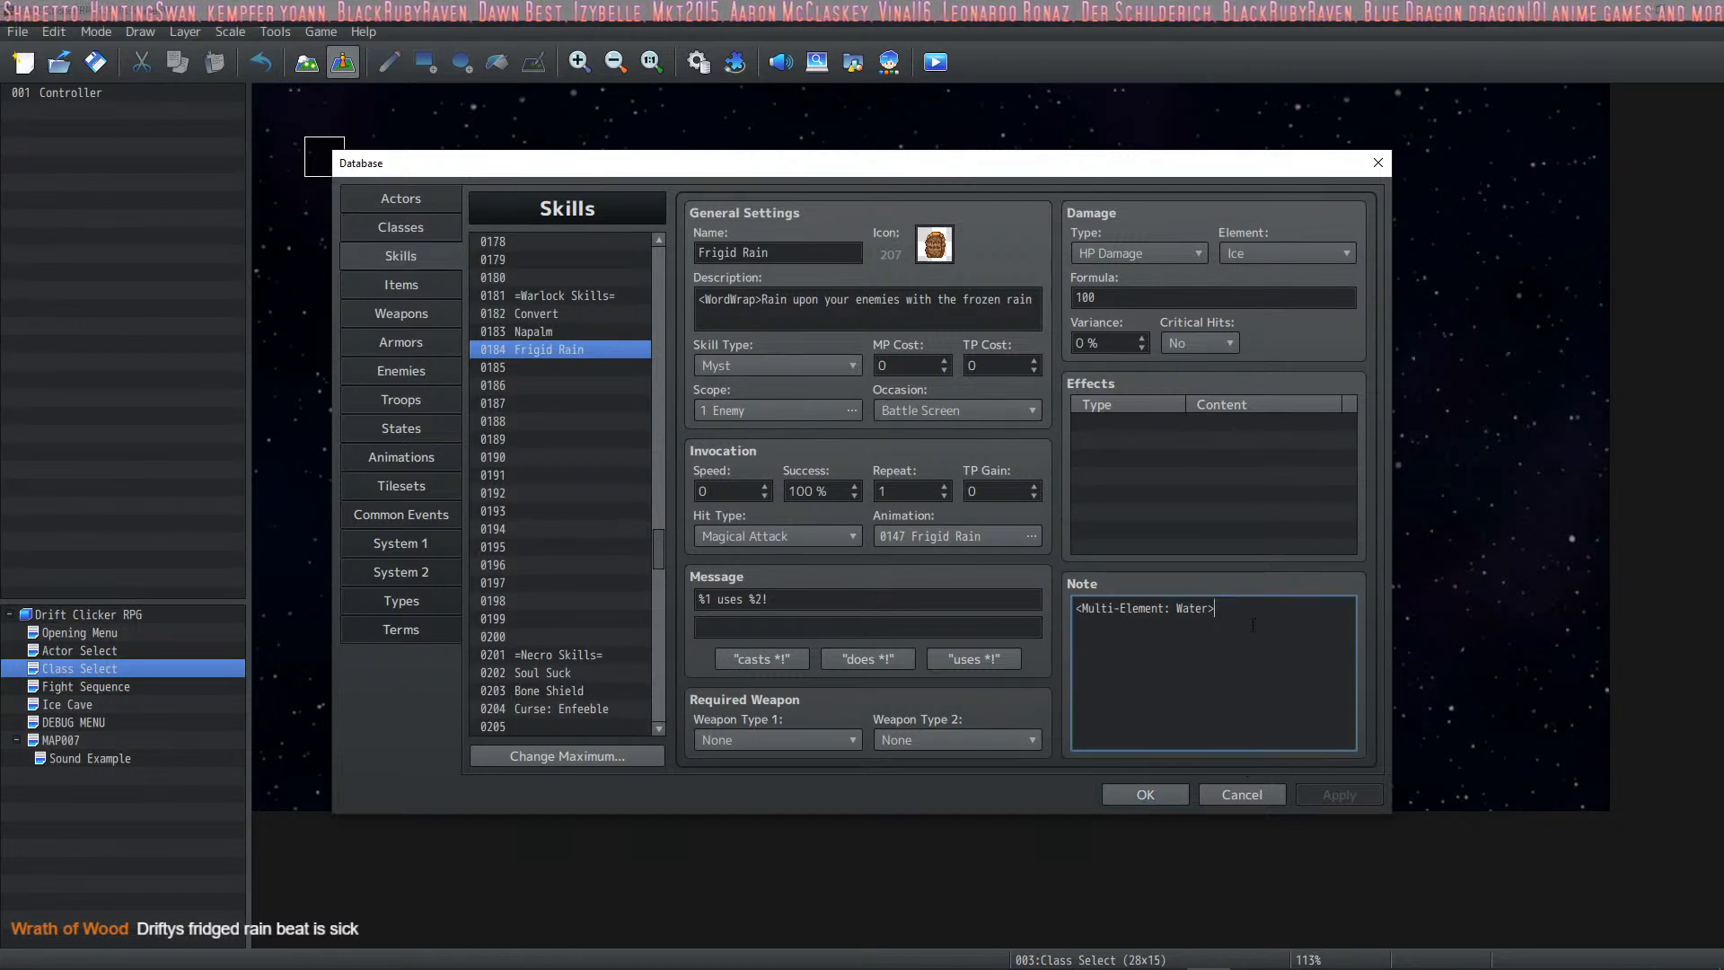
key("Return")
type("<C")
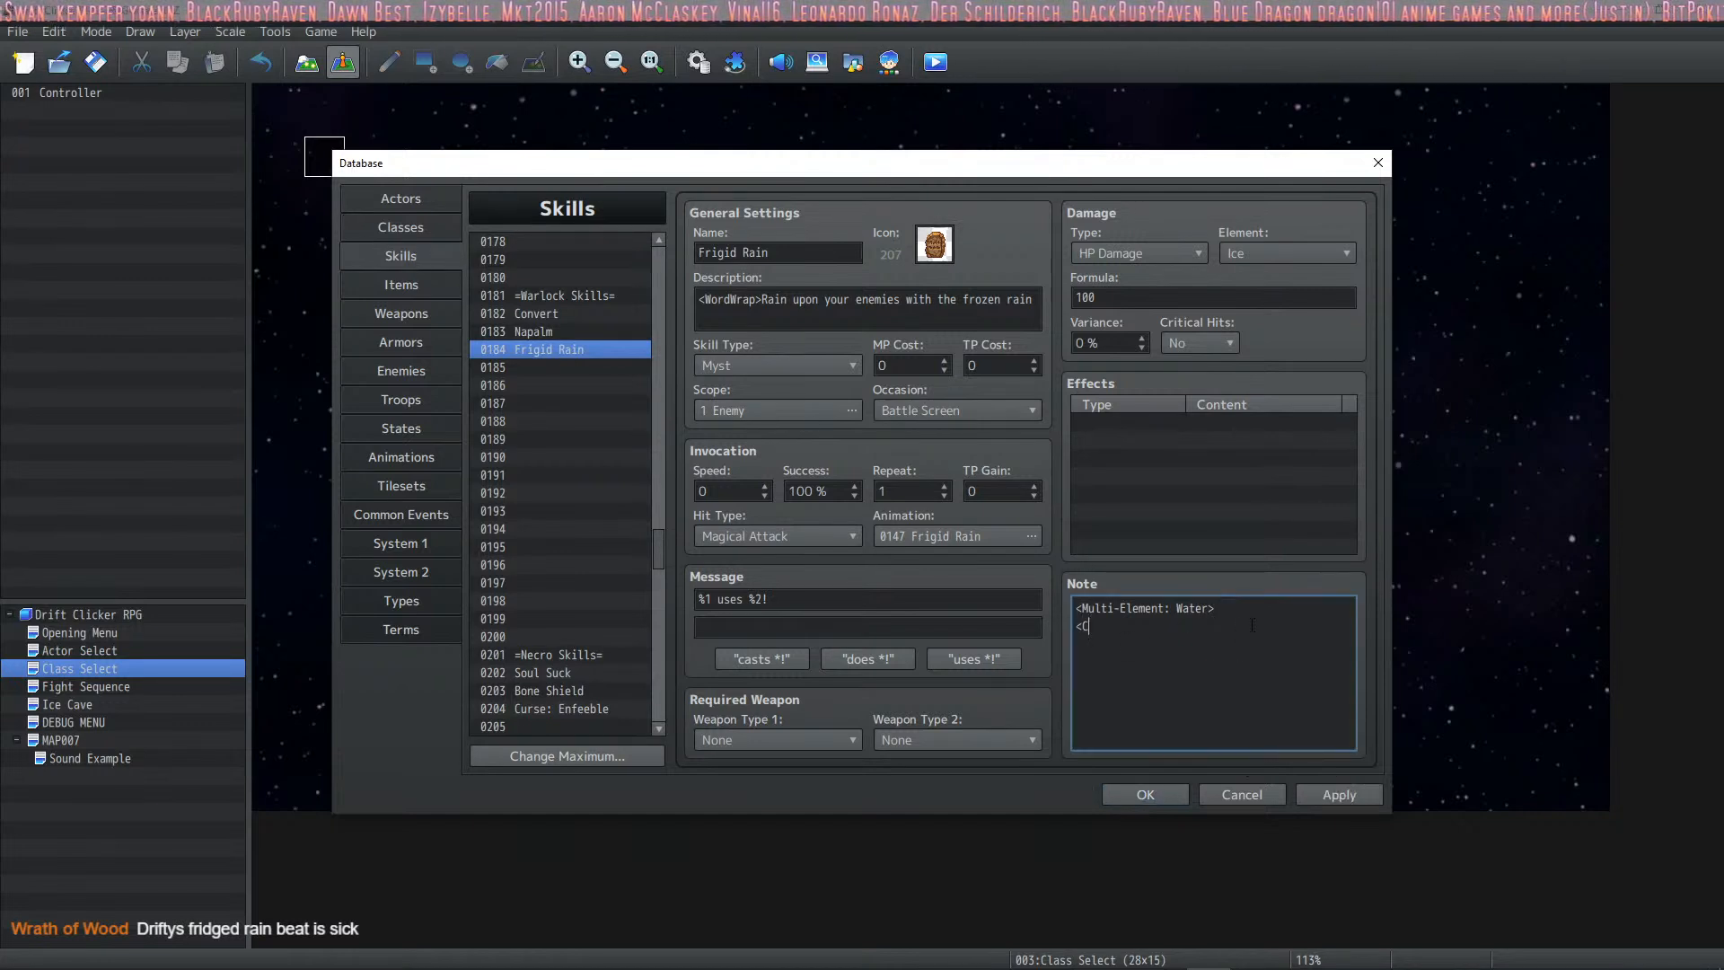
type("ustom Action Seq")
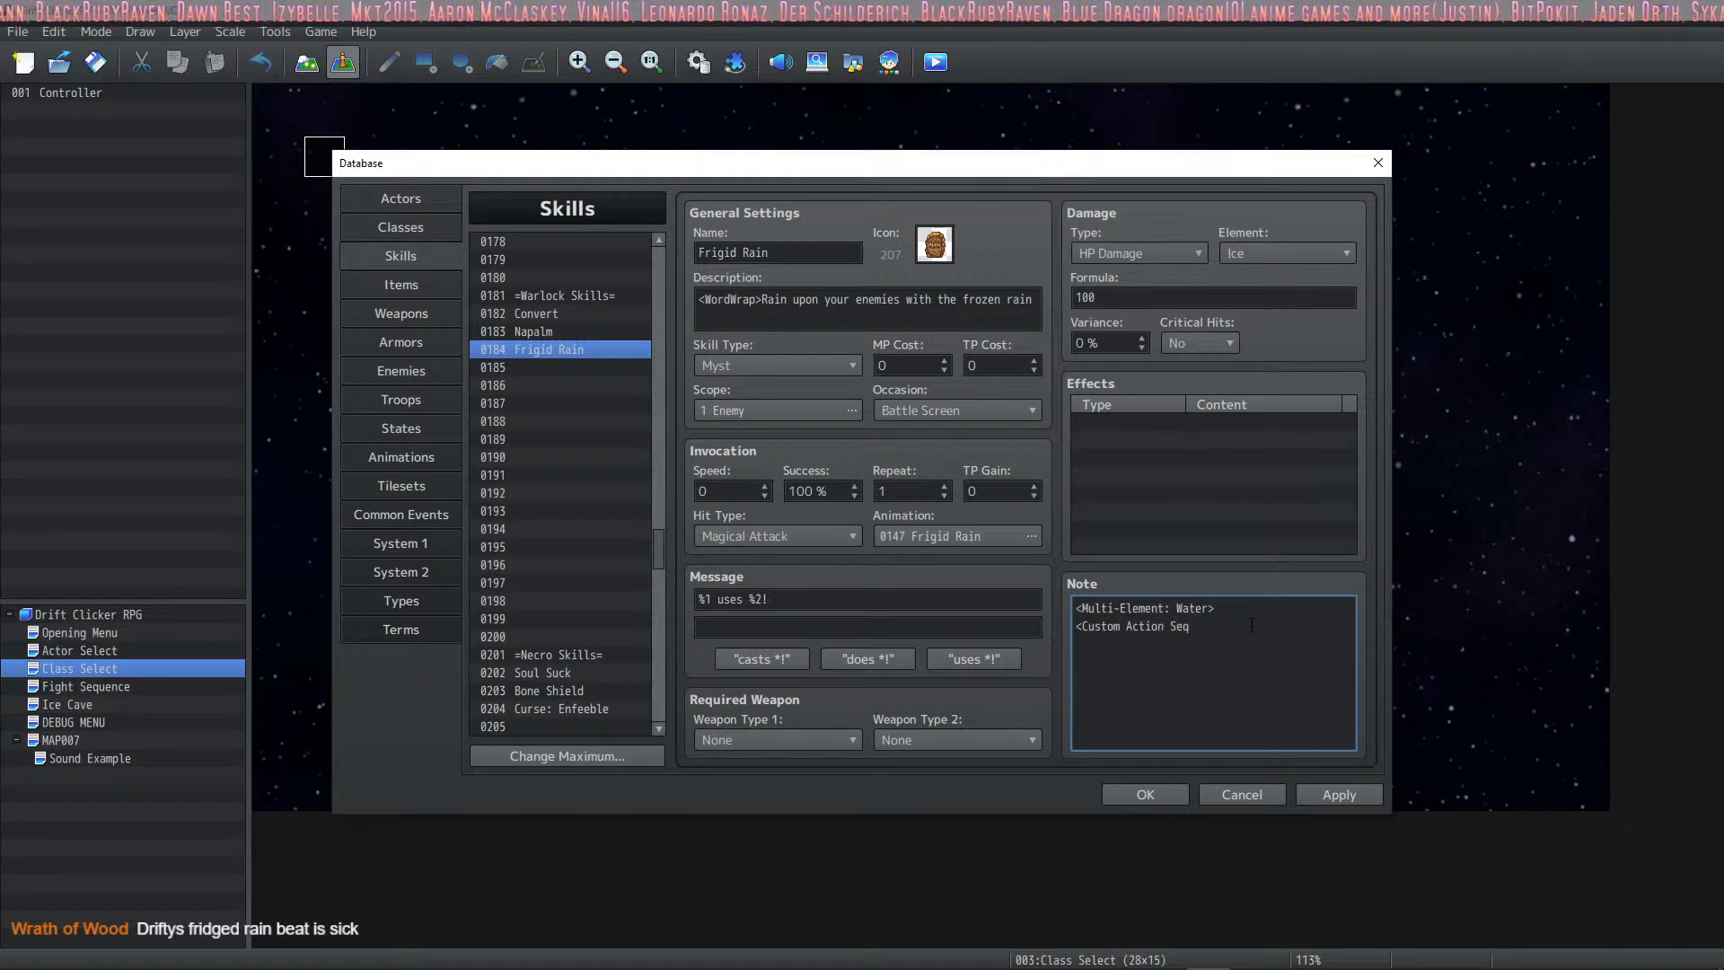
type("uence>")
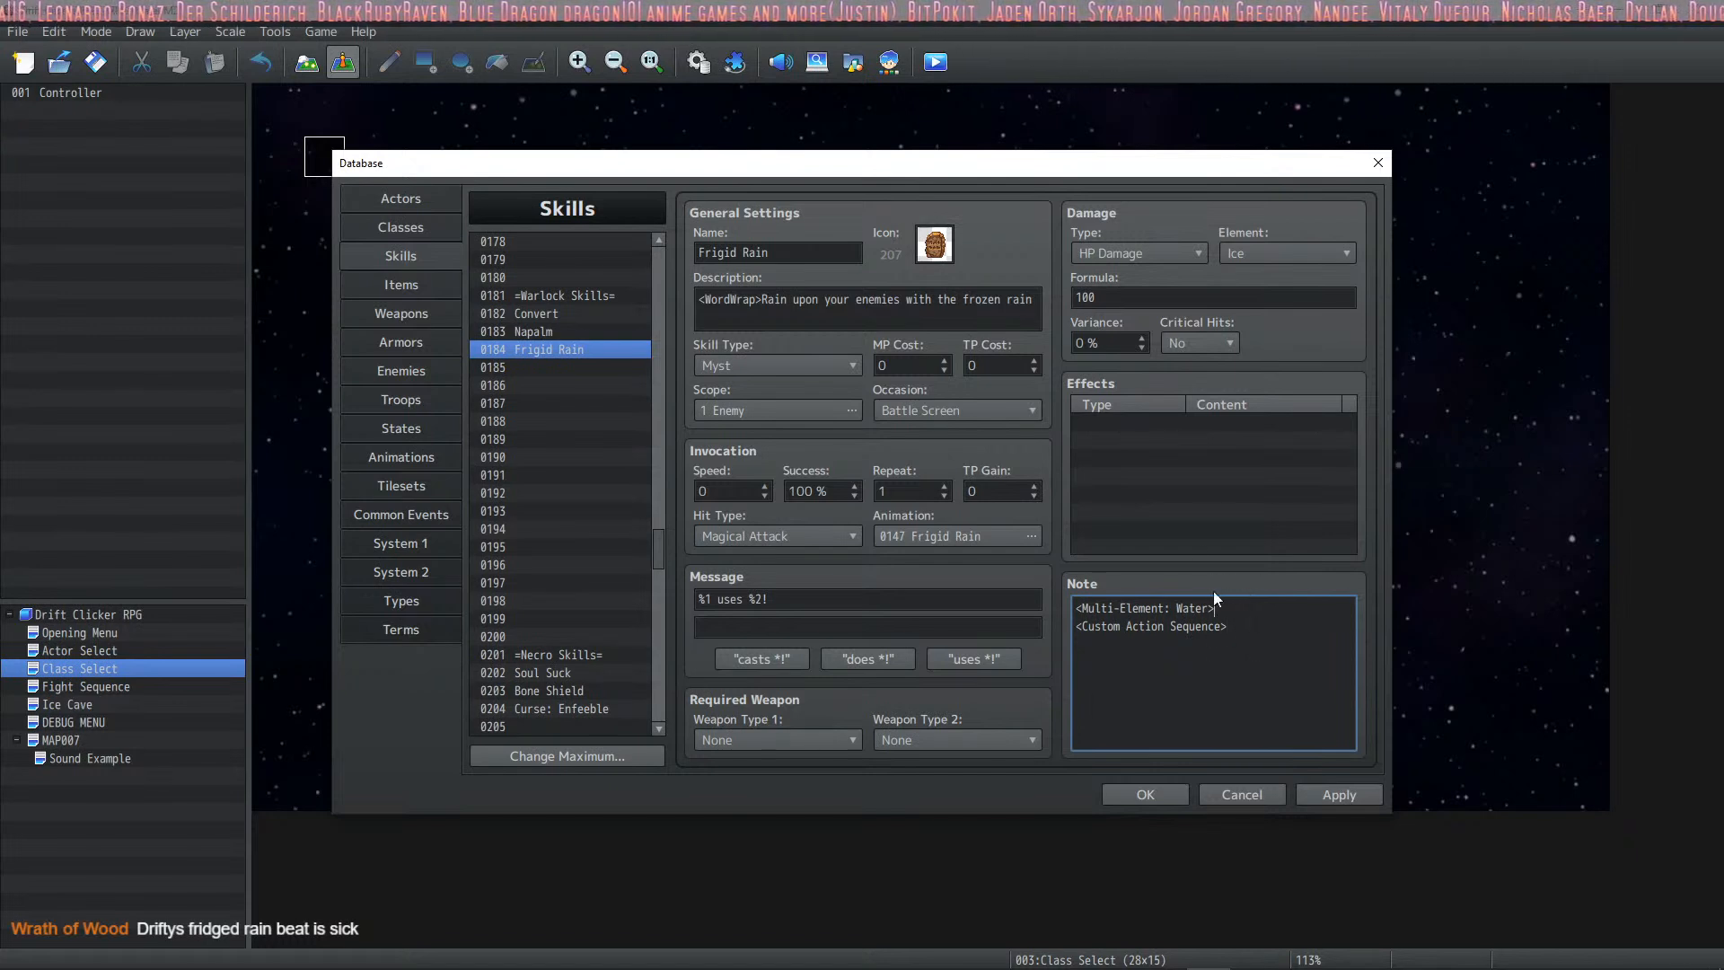
left_click(1237, 610)
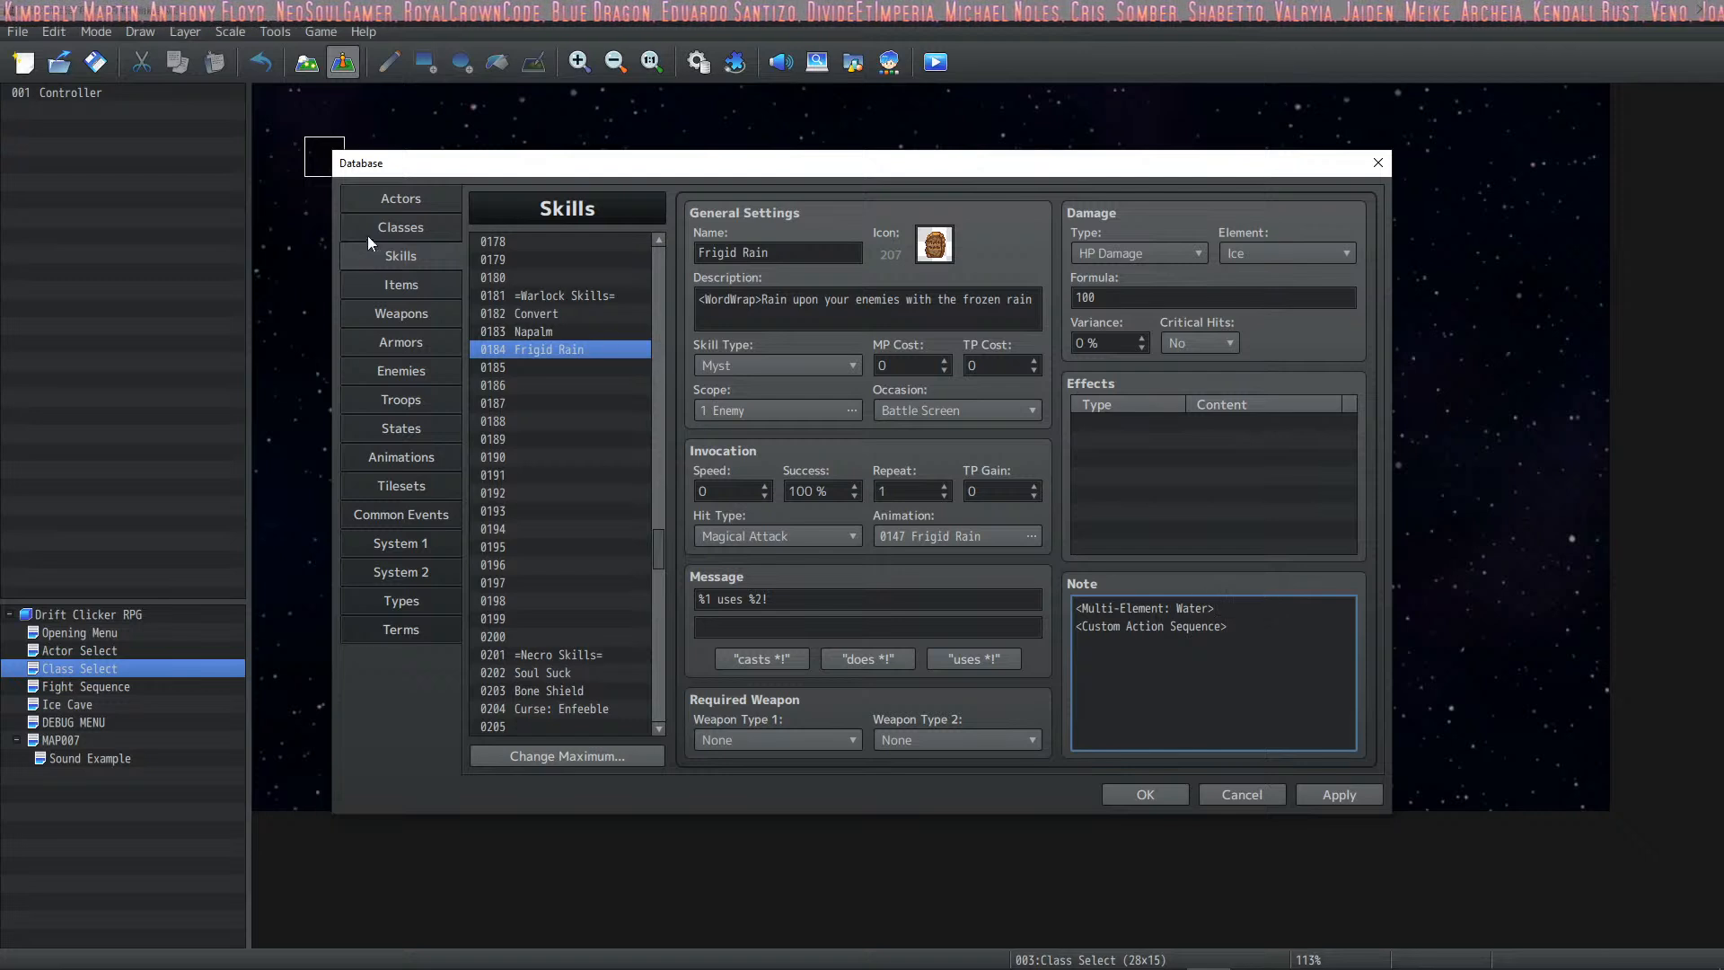
Step: Compare the settings of the Warlock skills Convert, Napalm and Frigid Rain and the slot after them
left_click(564, 378)
left_click(569, 356)
left_click(571, 364)
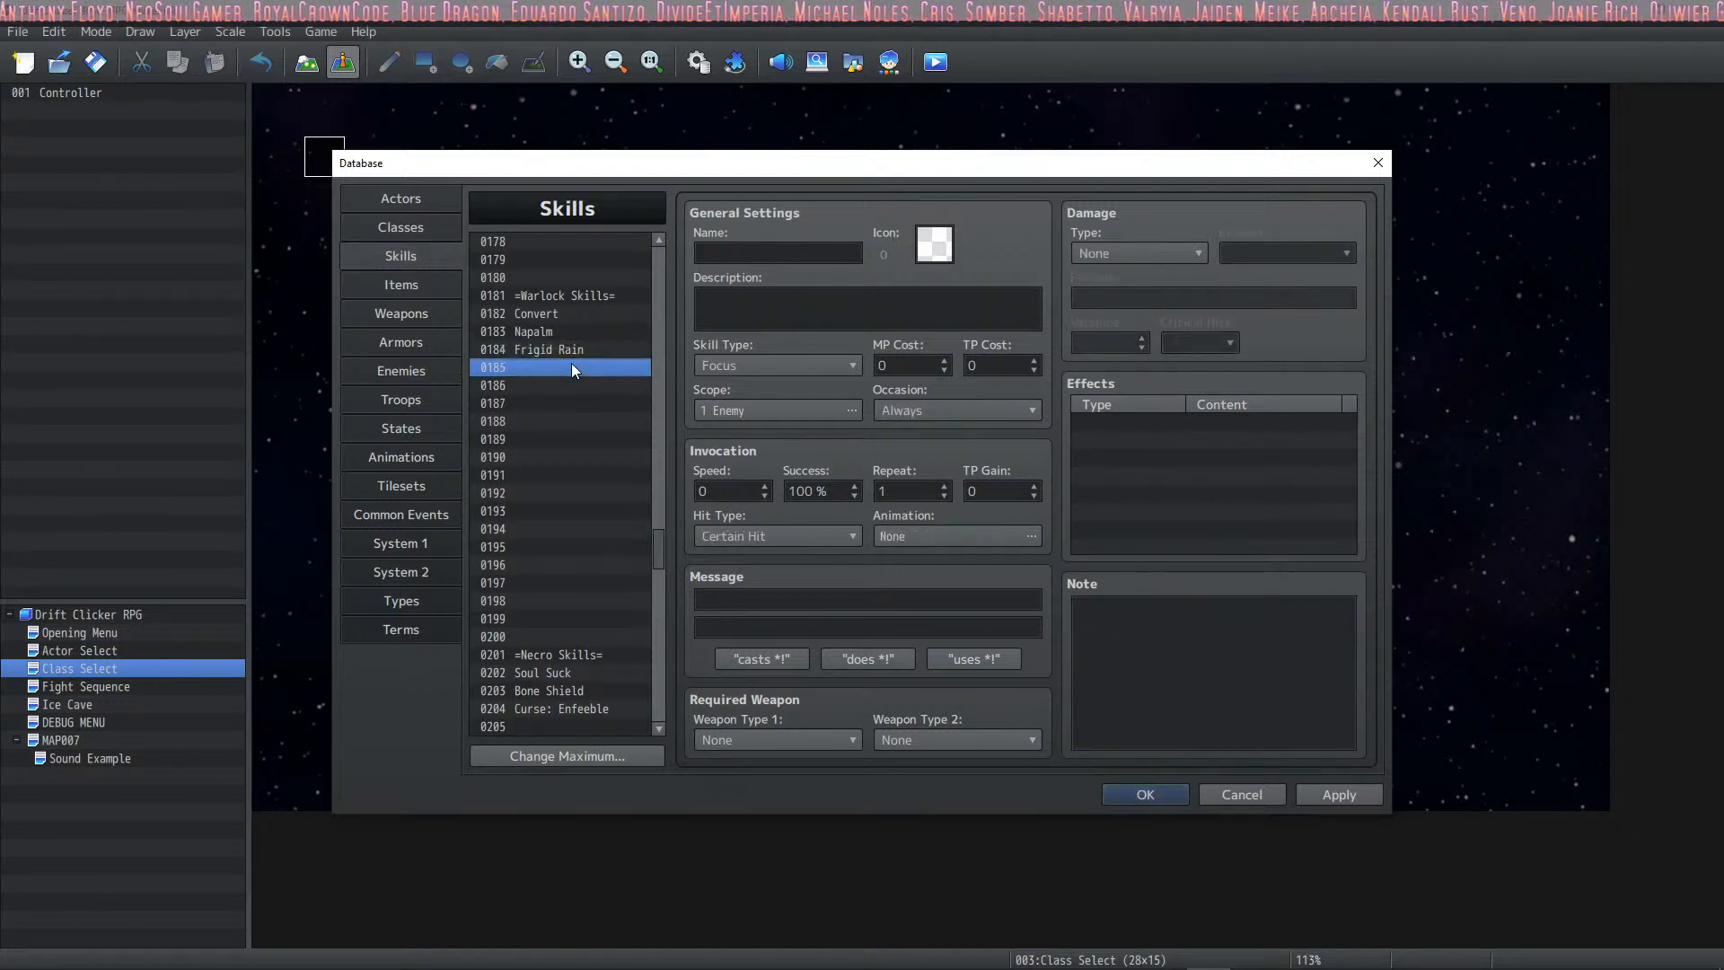
left_click(573, 328)
left_click(548, 312)
left_click(545, 351)
left_click(548, 332)
left_click(546, 352)
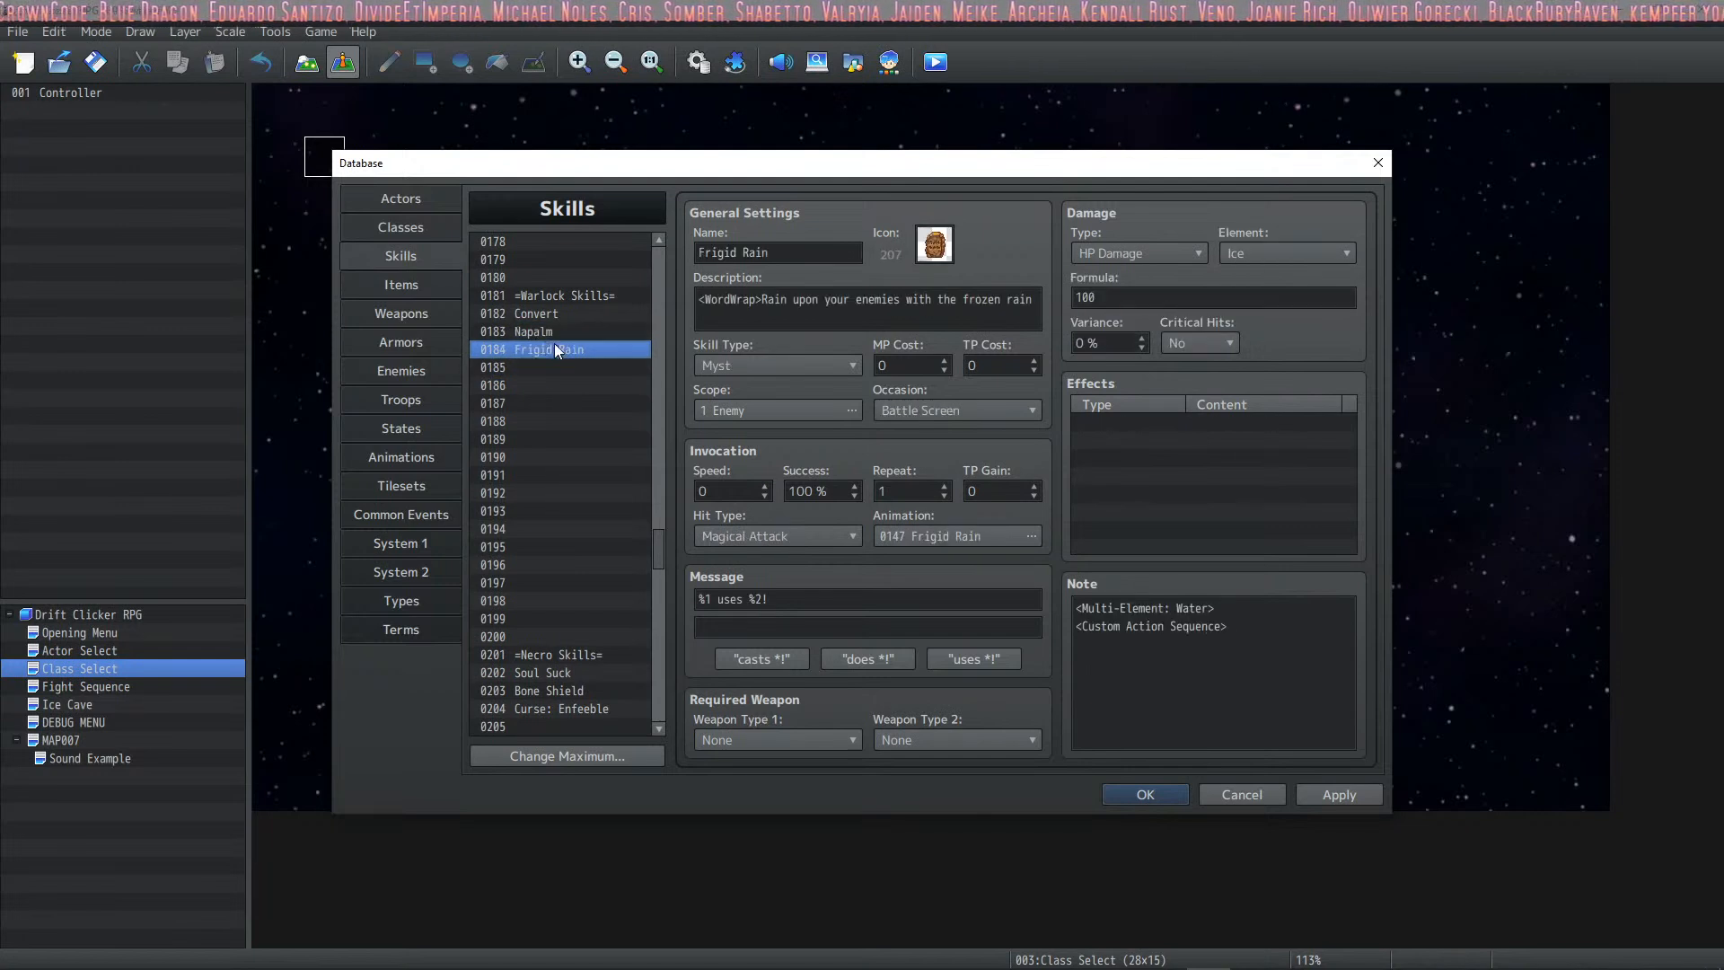
left_click(556, 331)
left_click(557, 313)
left_click(551, 328)
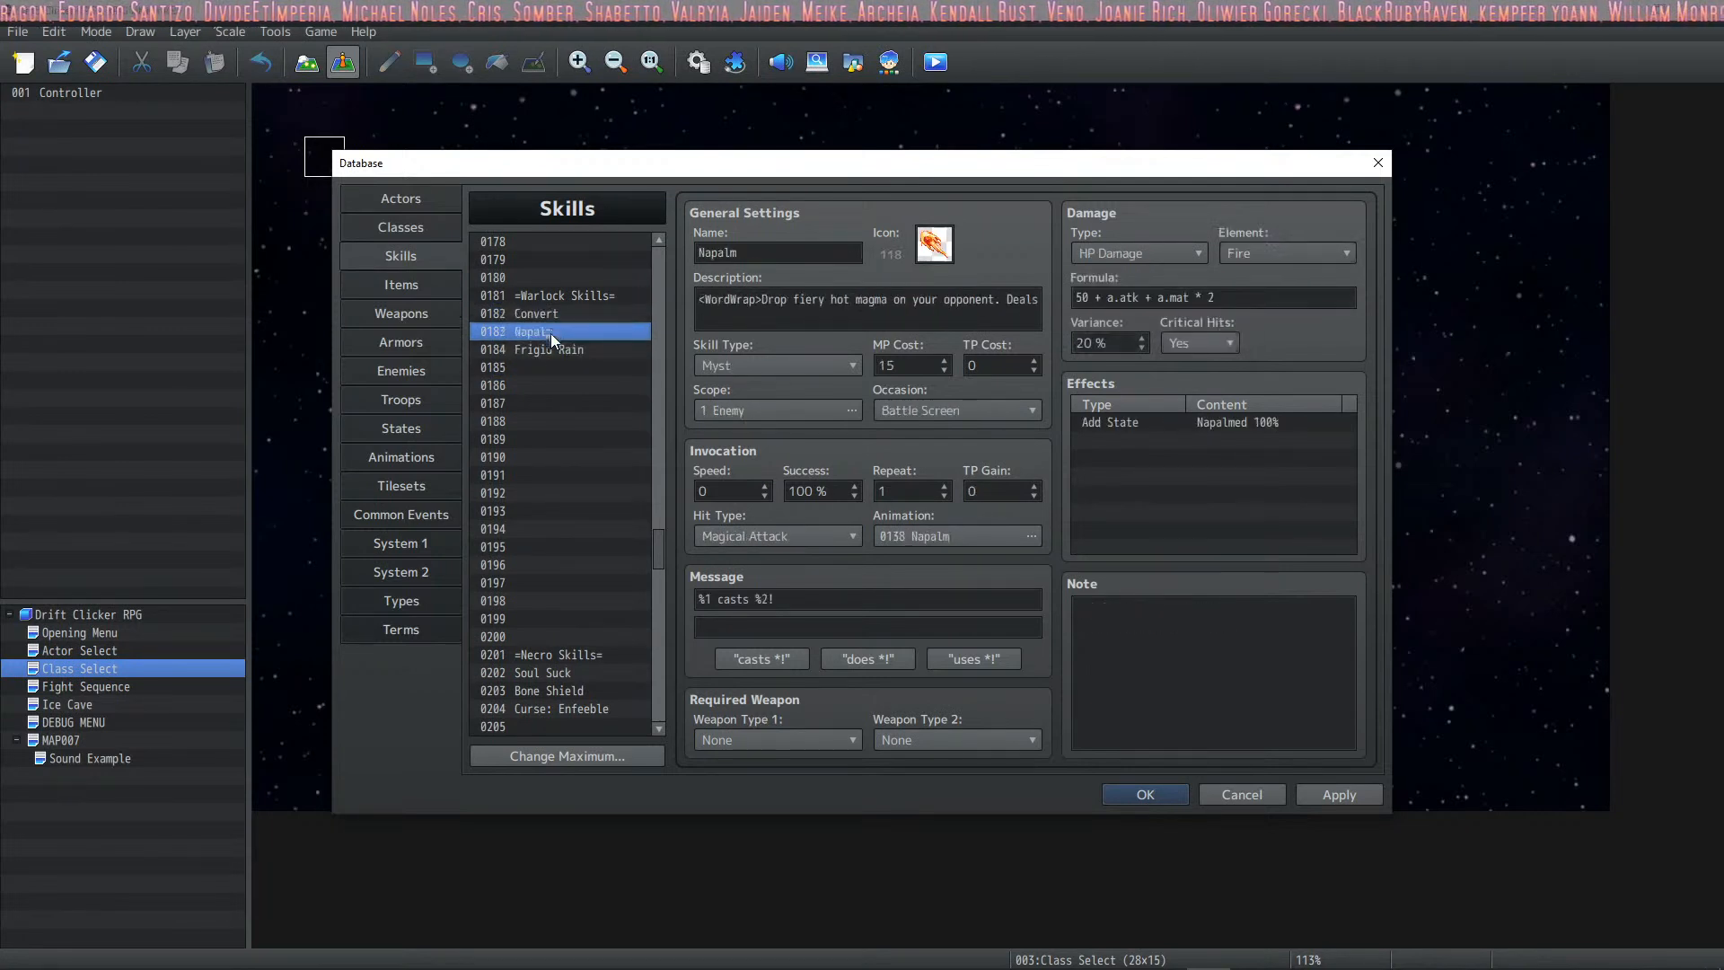
Step: Review Frigid Rain, the empty slots after it, and the Necro skills Bone Shield and Curse: Enfeeble
left_click(547, 350)
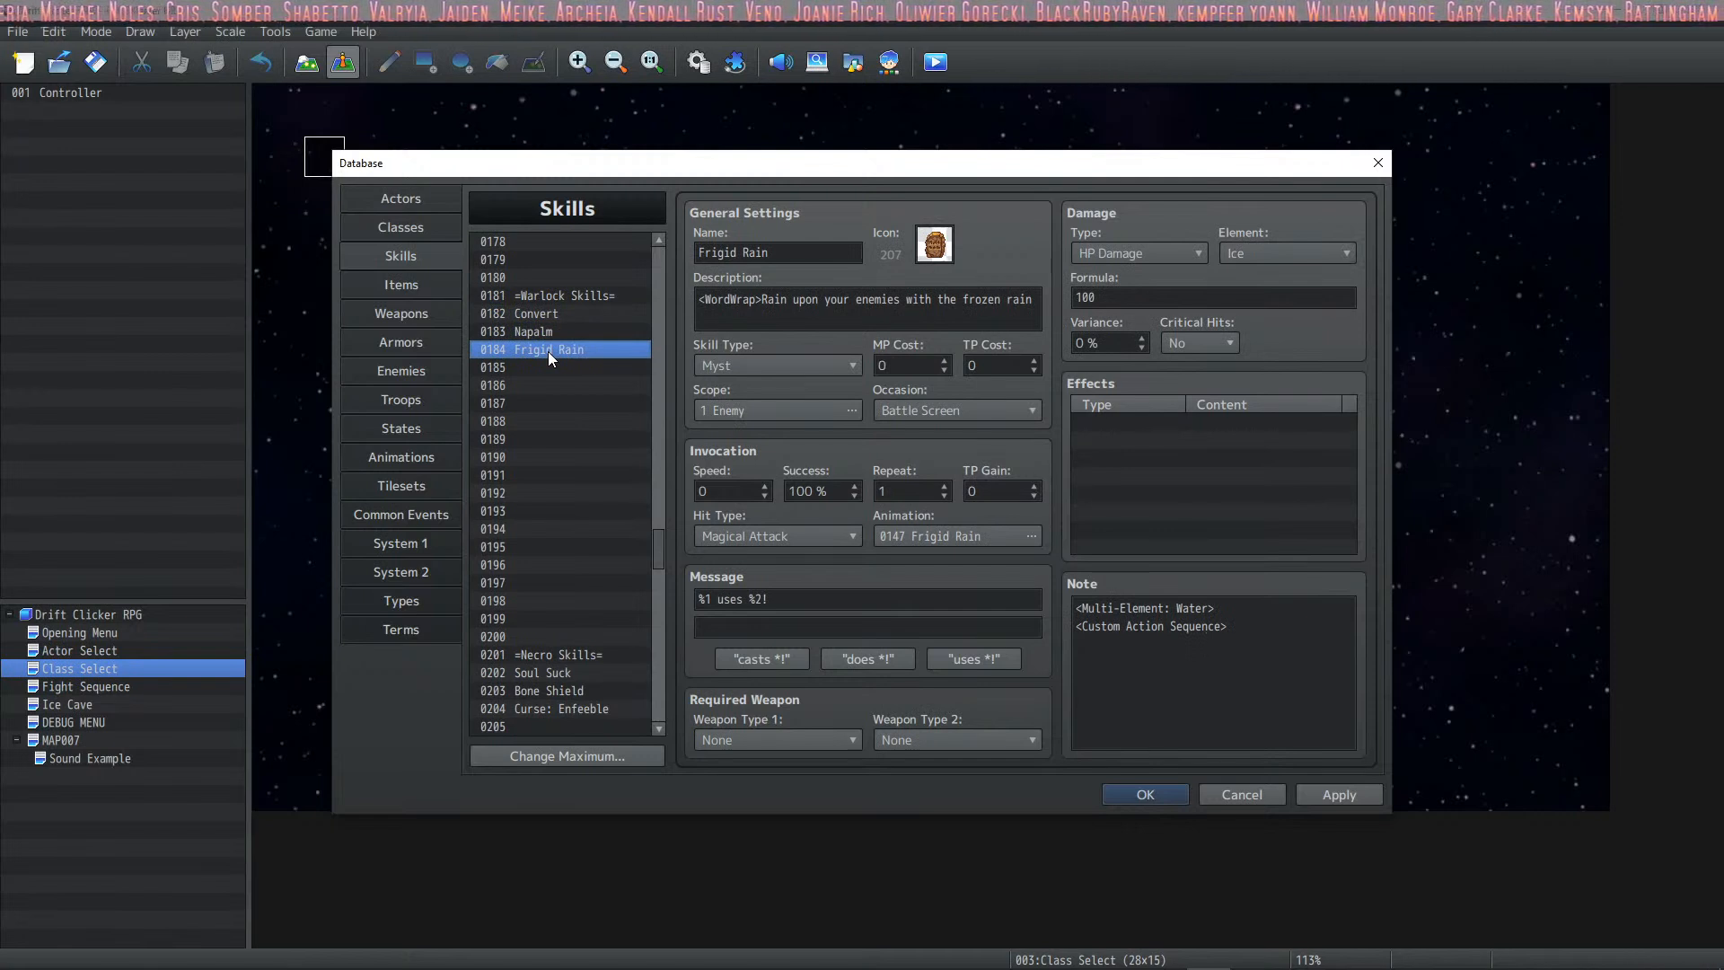
left_click(562, 370)
left_click(589, 442)
scroll(589, 467, "down", 2)
scroll(589, 470, "down", 2)
left_click(589, 476)
left_click(577, 496)
left_click(584, 442)
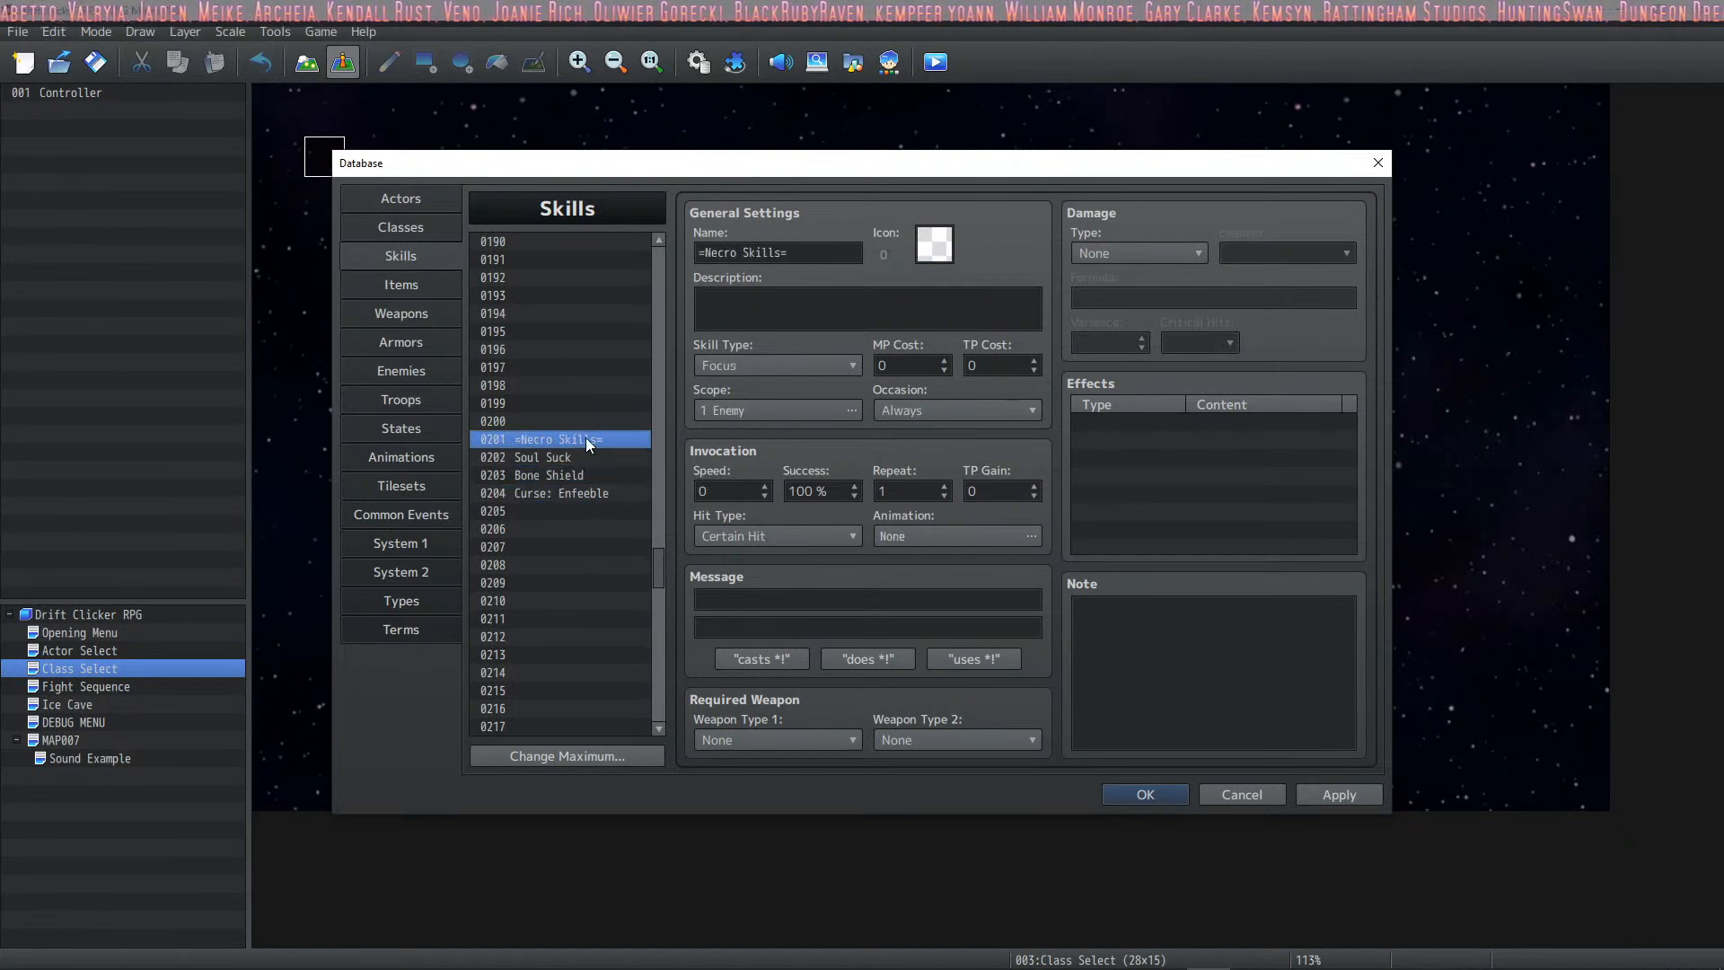
Step: Examine the Sorcerer skills Refresh and Static Vortex, and the Warlock skills Convert, Napalm and Frigid Rain
scroll(585, 439, "up", 11)
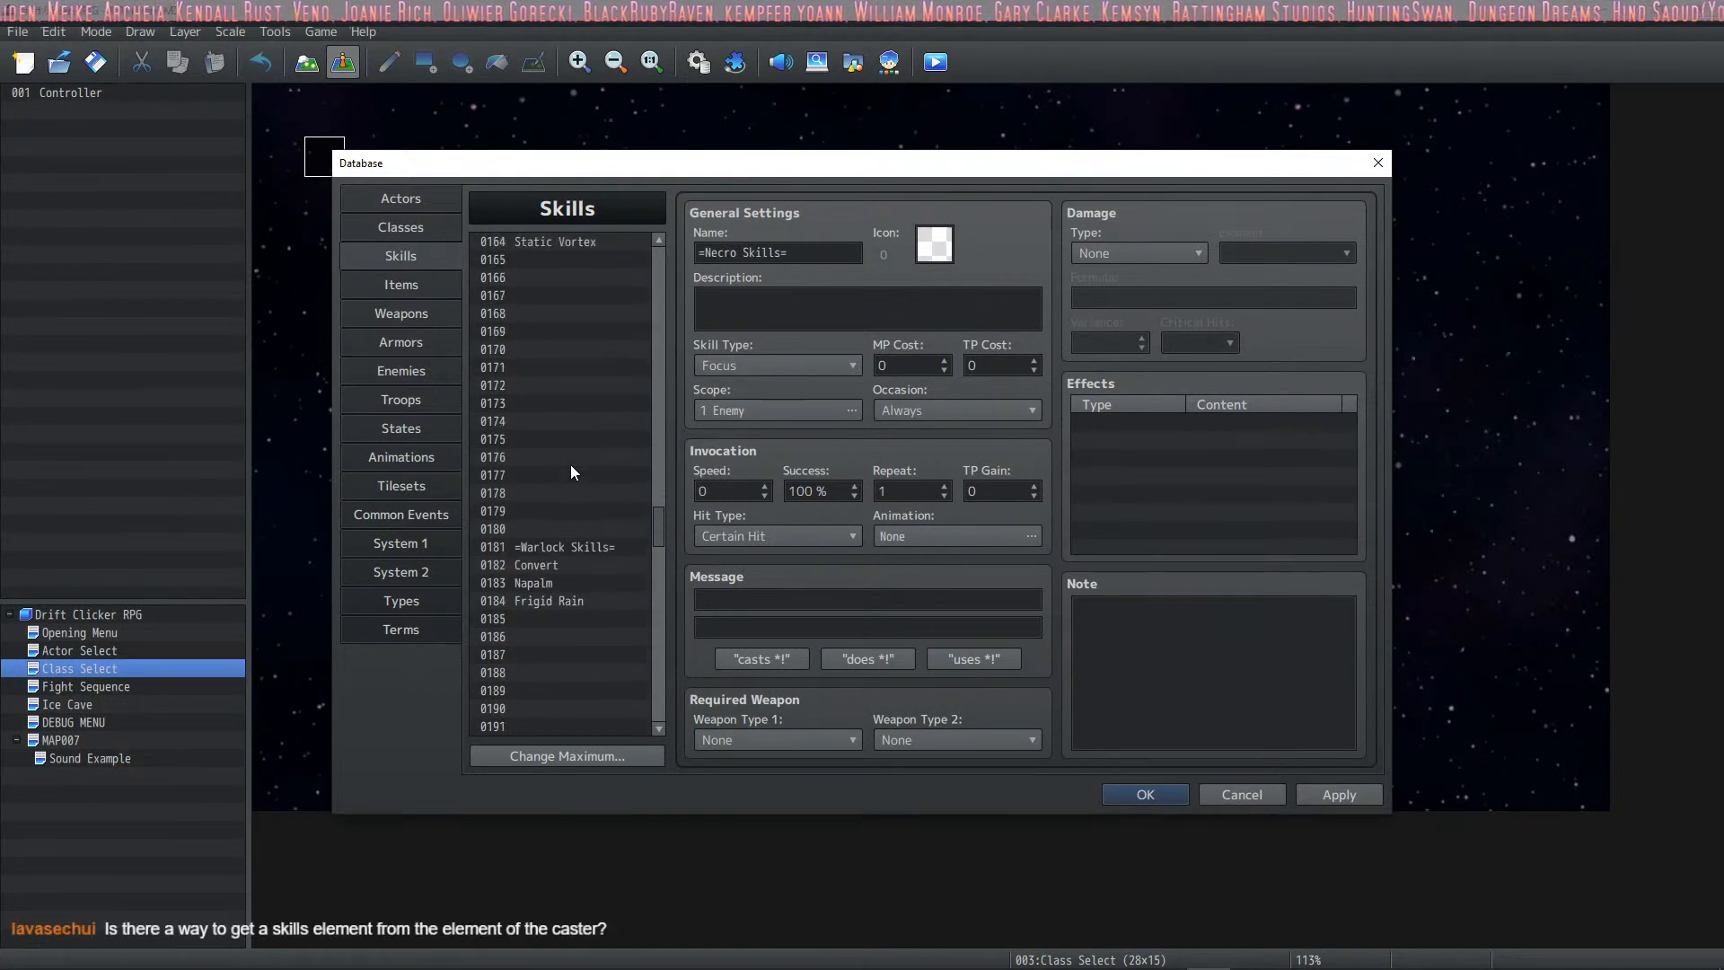
scroll(559, 469, "up", 7)
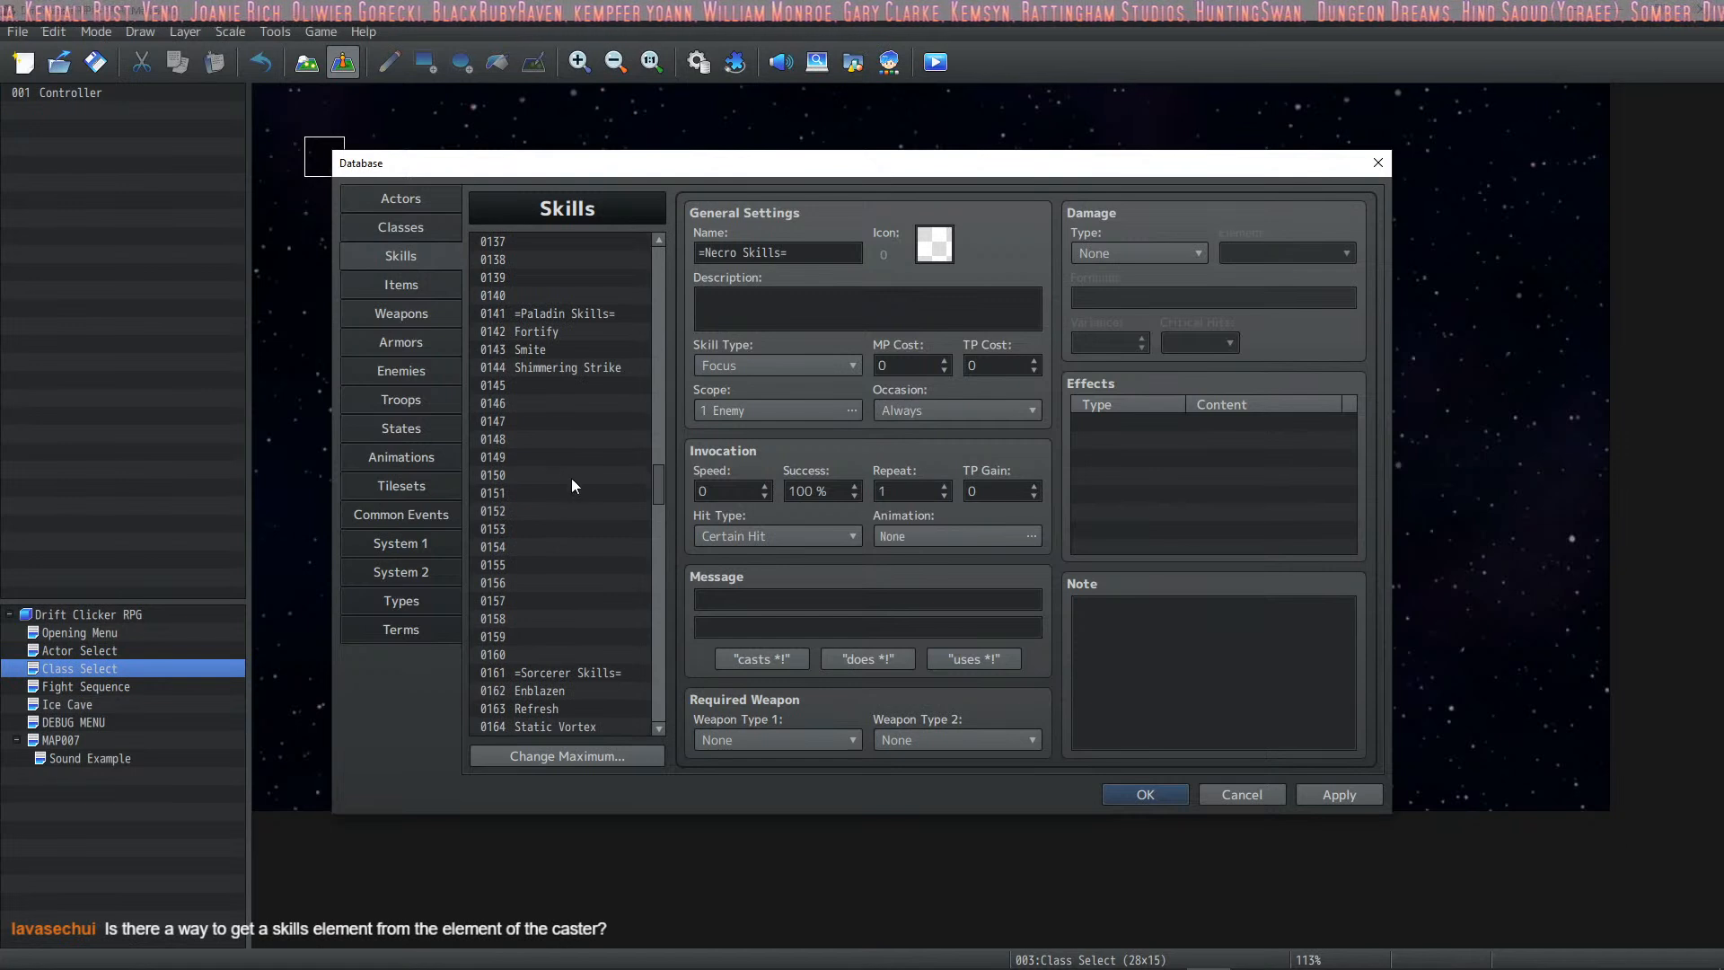
left_click_drag(656, 479, 654, 525)
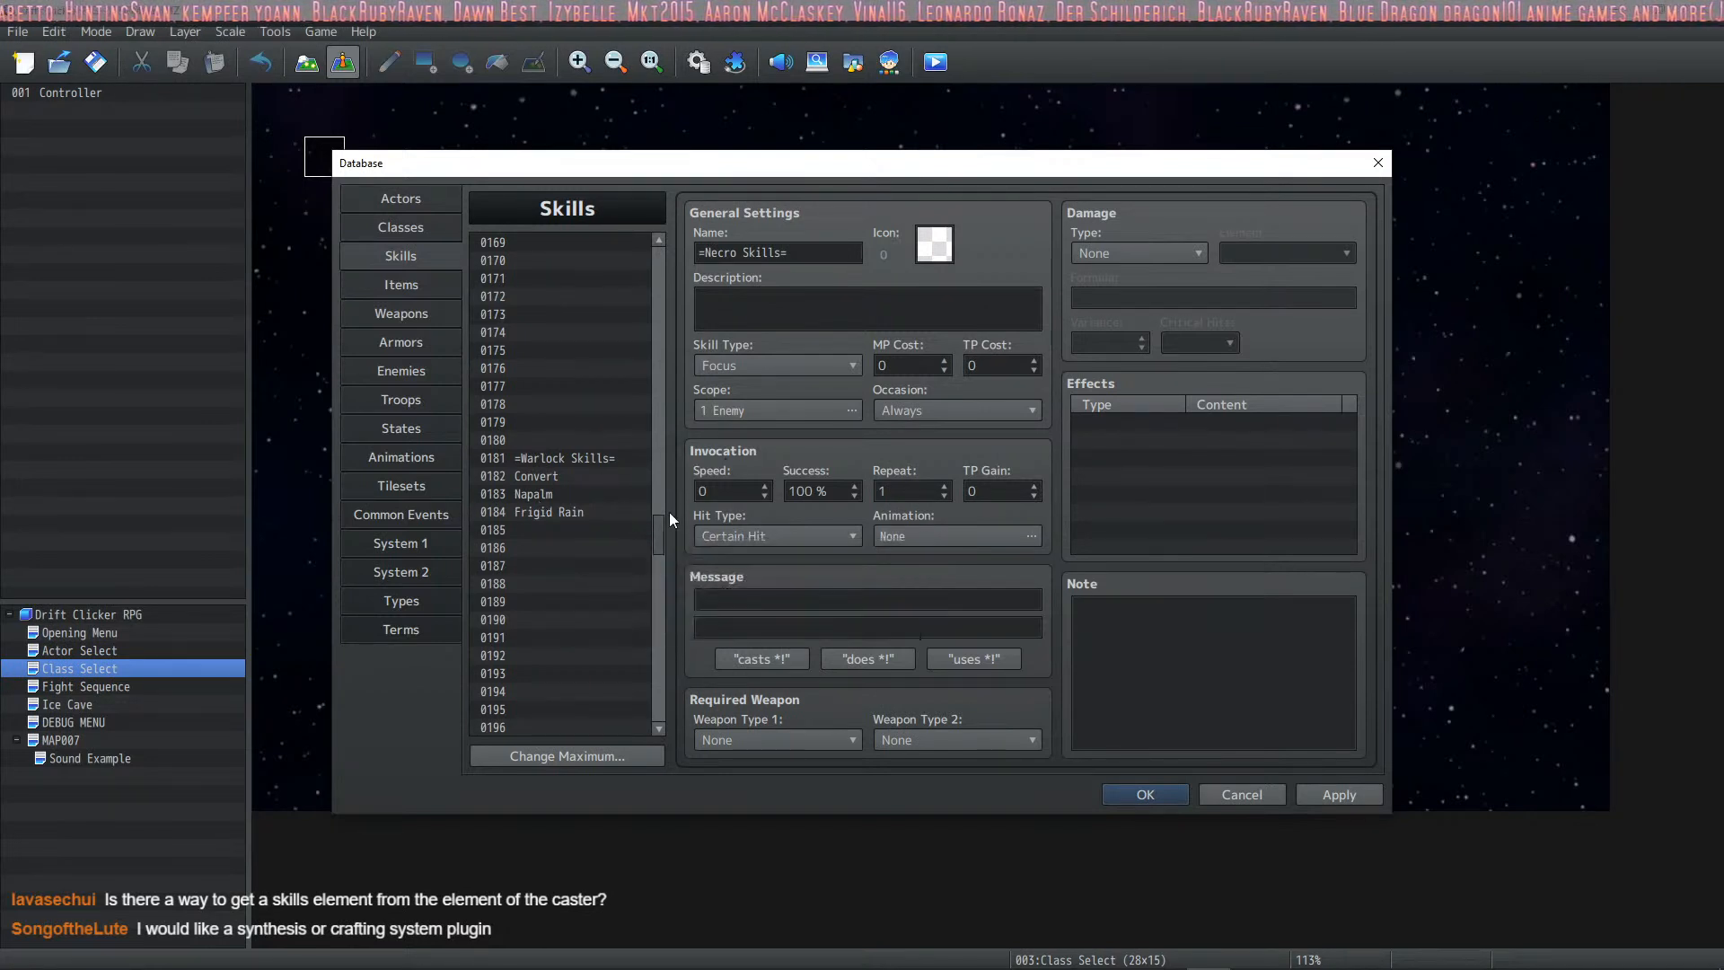
mouse_move(665, 535)
left_mouse_down()
mouse_move(664, 271)
mouse_move(664, 513)
left_mouse_up()
left_click(588, 408)
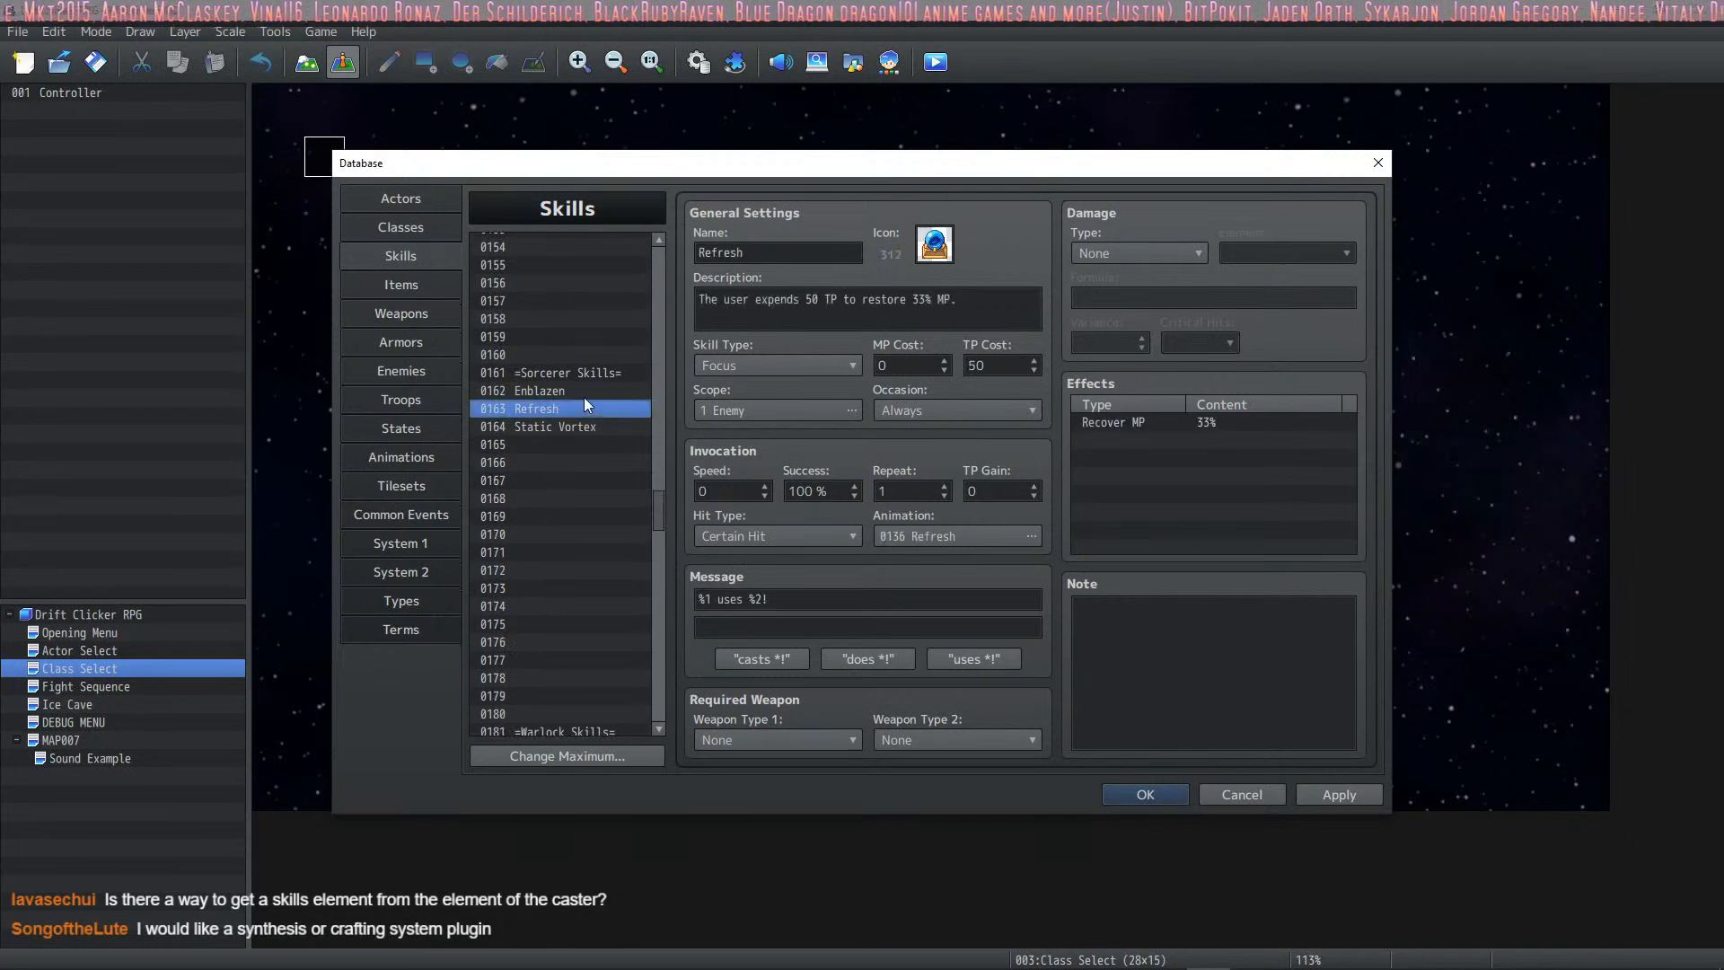
left_click(576, 428)
scroll(594, 449, "down", 4)
left_click(580, 552)
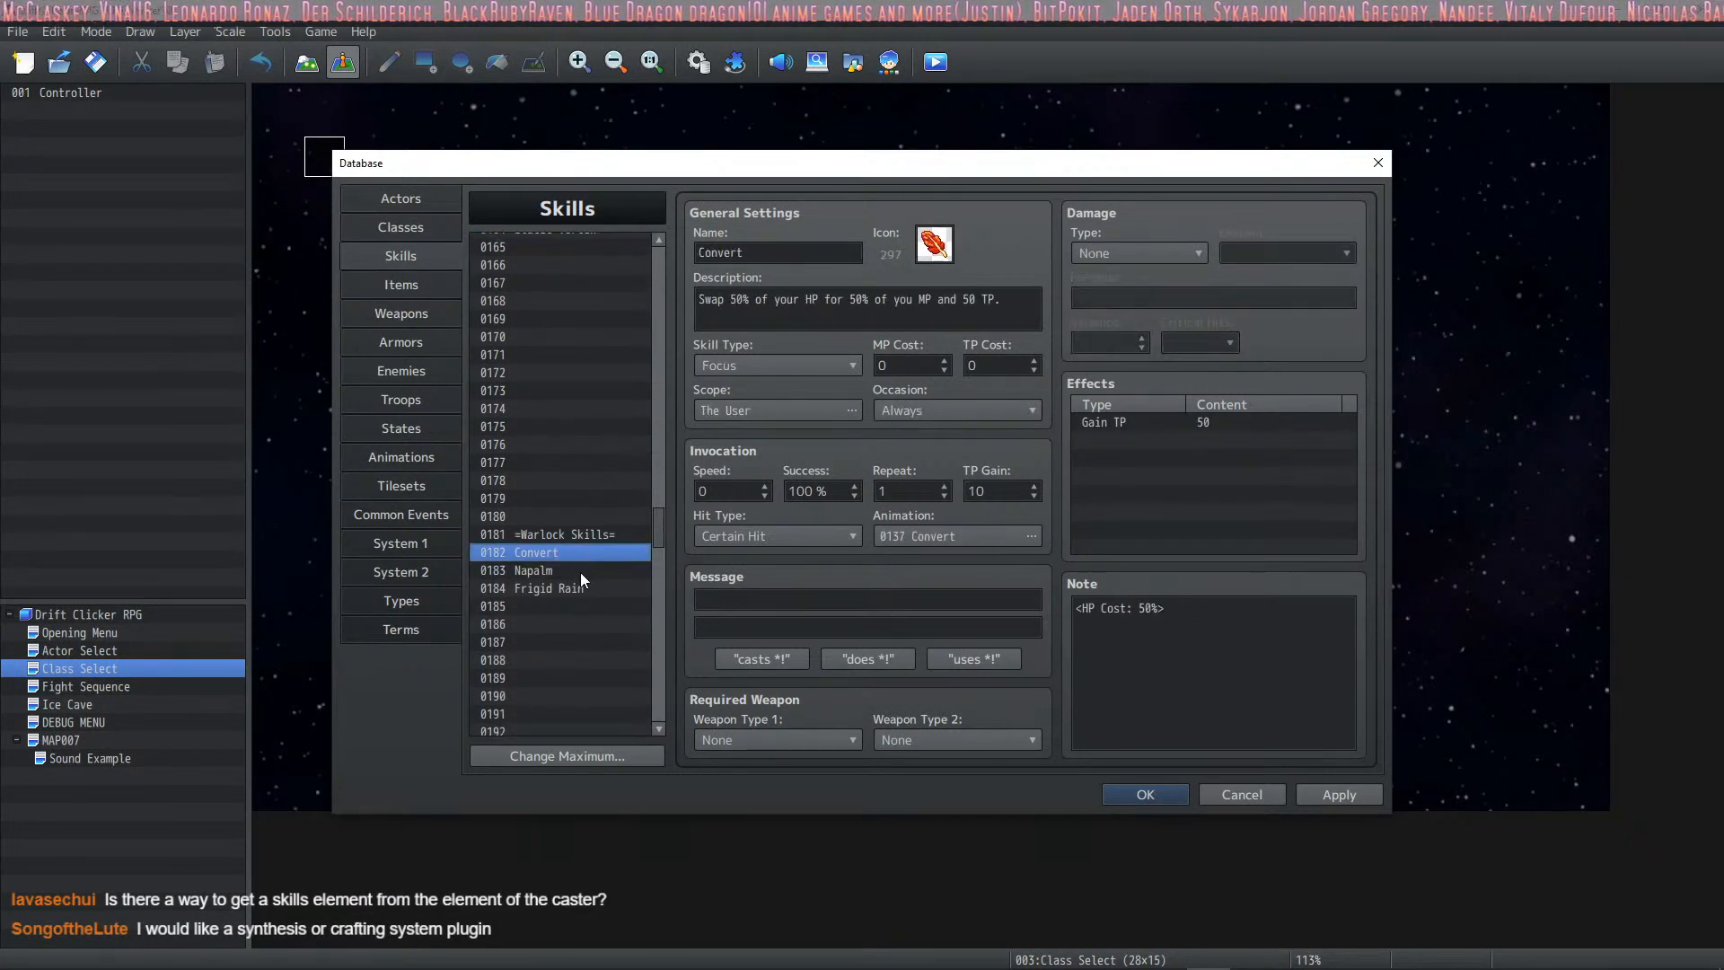
left_click(573, 588)
scroll(579, 534, "down", 2)
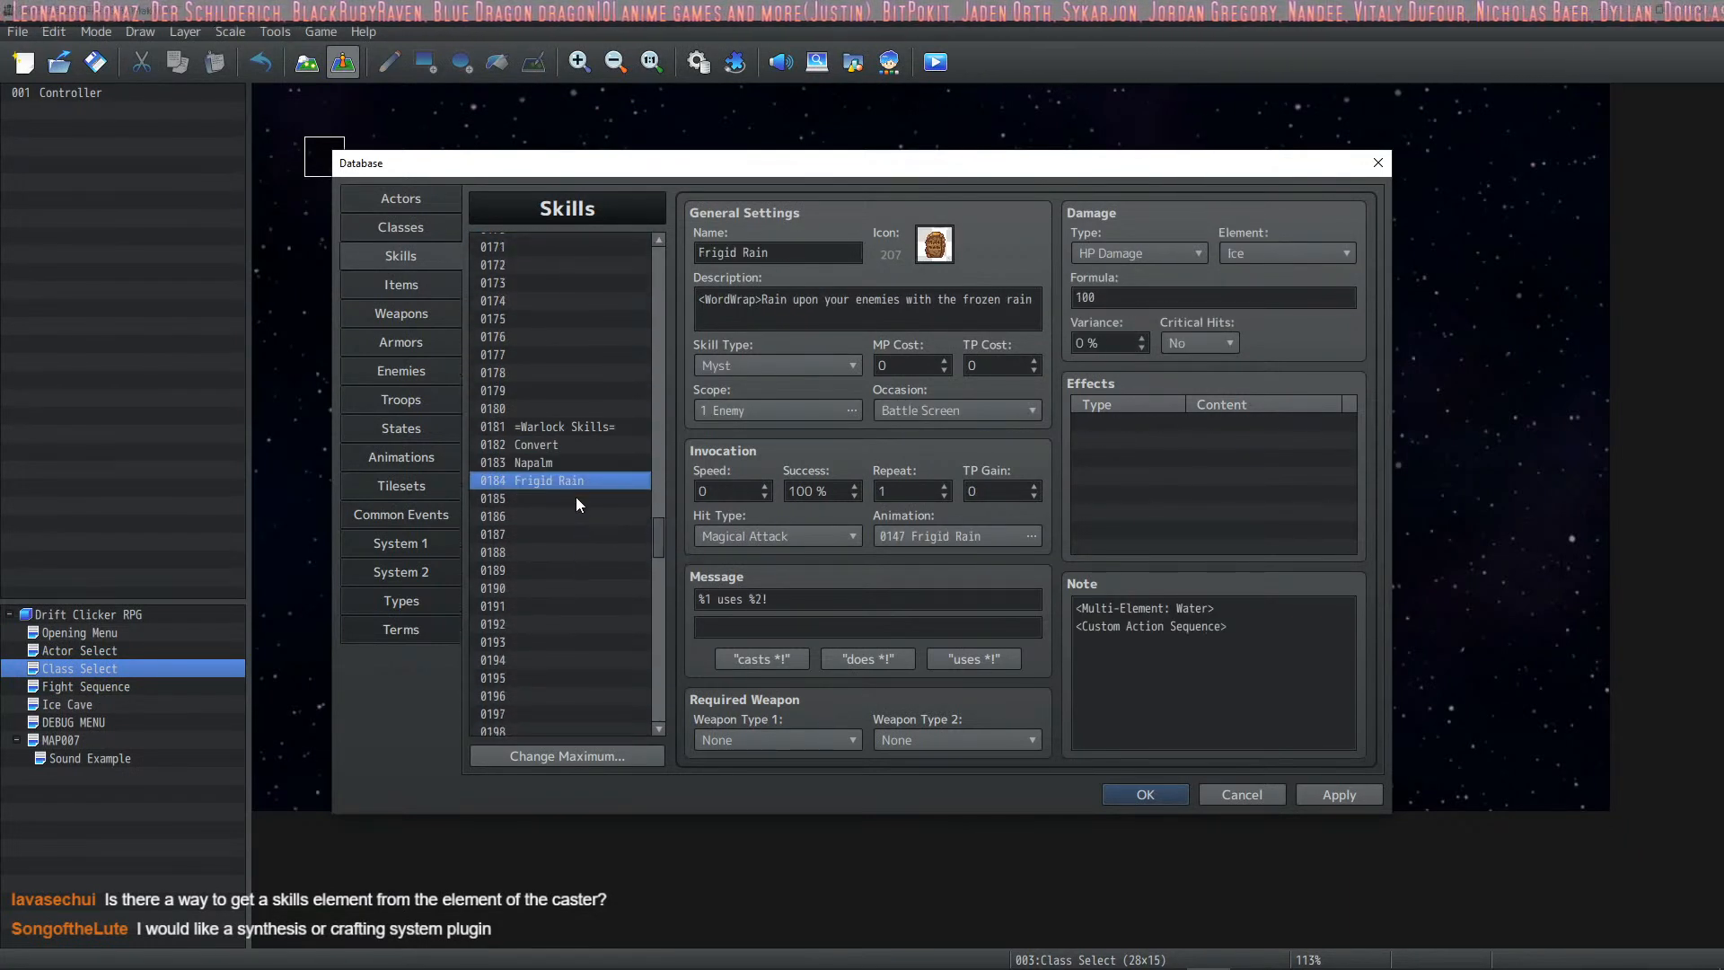
left_click(581, 461)
left_click(585, 481)
Step: Compare the settings of the Necro skills Soul Suck, Bone Shield and Curse: Enfeeble
scroll(584, 485, "down", 6)
left_click(587, 514)
left_click(586, 529)
left_click(585, 514)
left_click(587, 500)
left_click(589, 516)
left_click(582, 530)
left_click(586, 516)
left_click(586, 499)
left_click(586, 533)
left_click(589, 517)
scroll(589, 513, "down", 1)
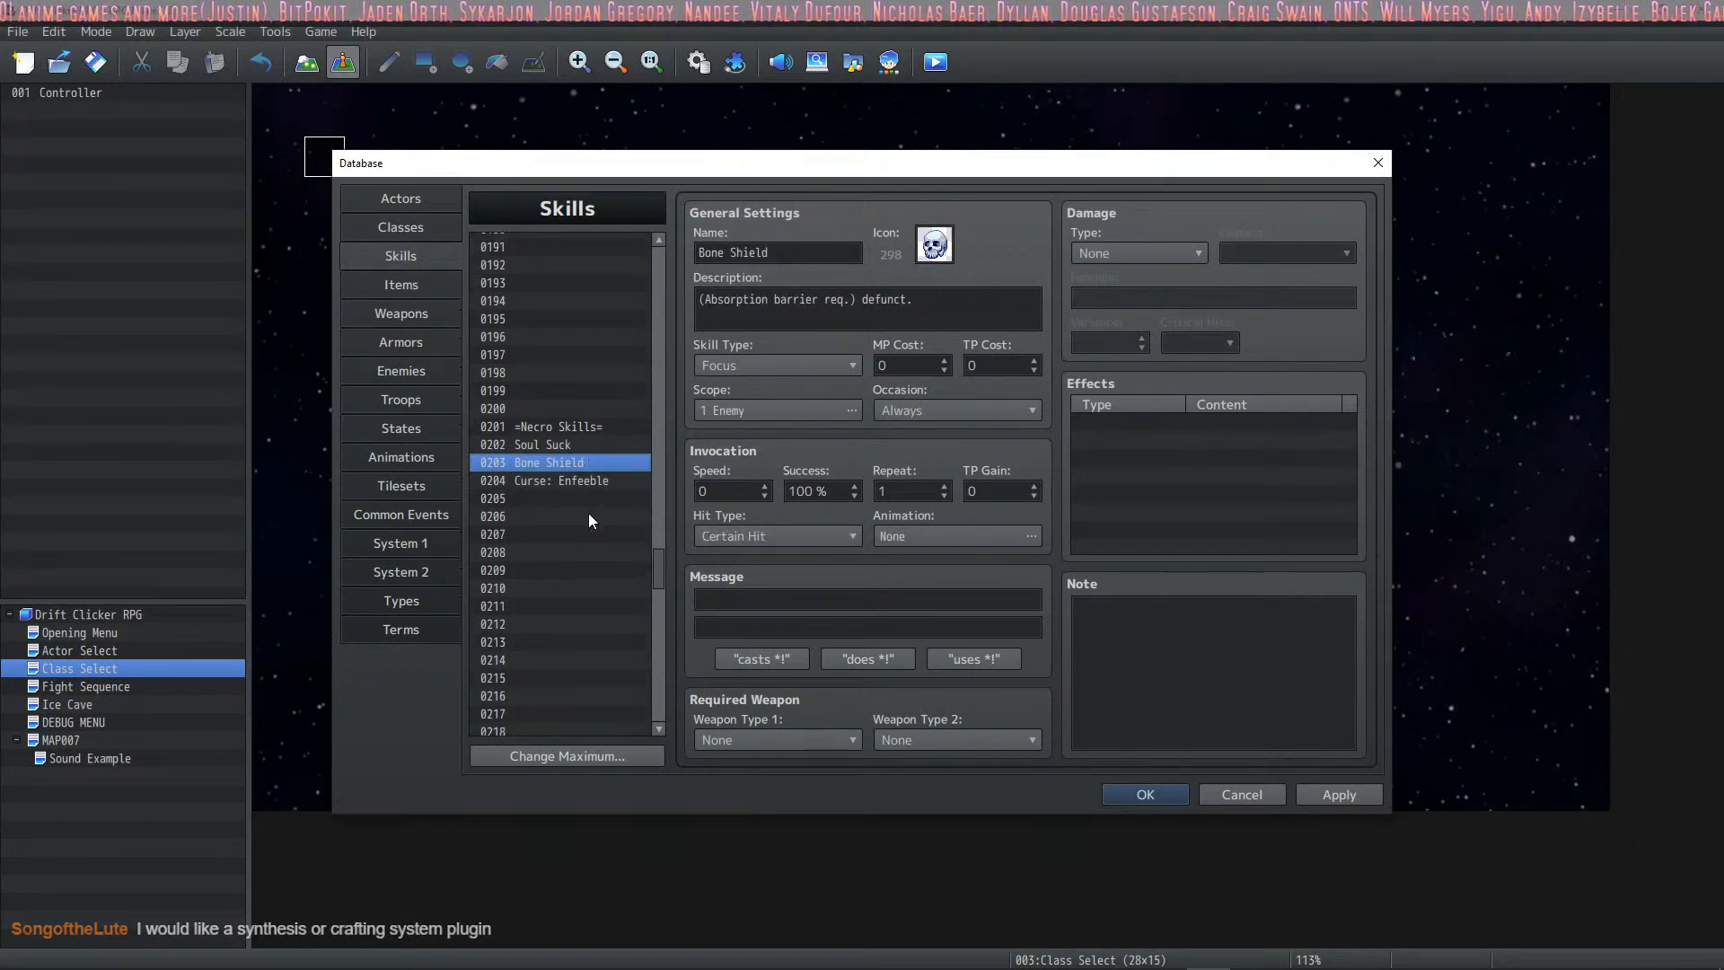
left_click(589, 477)
left_click(590, 464)
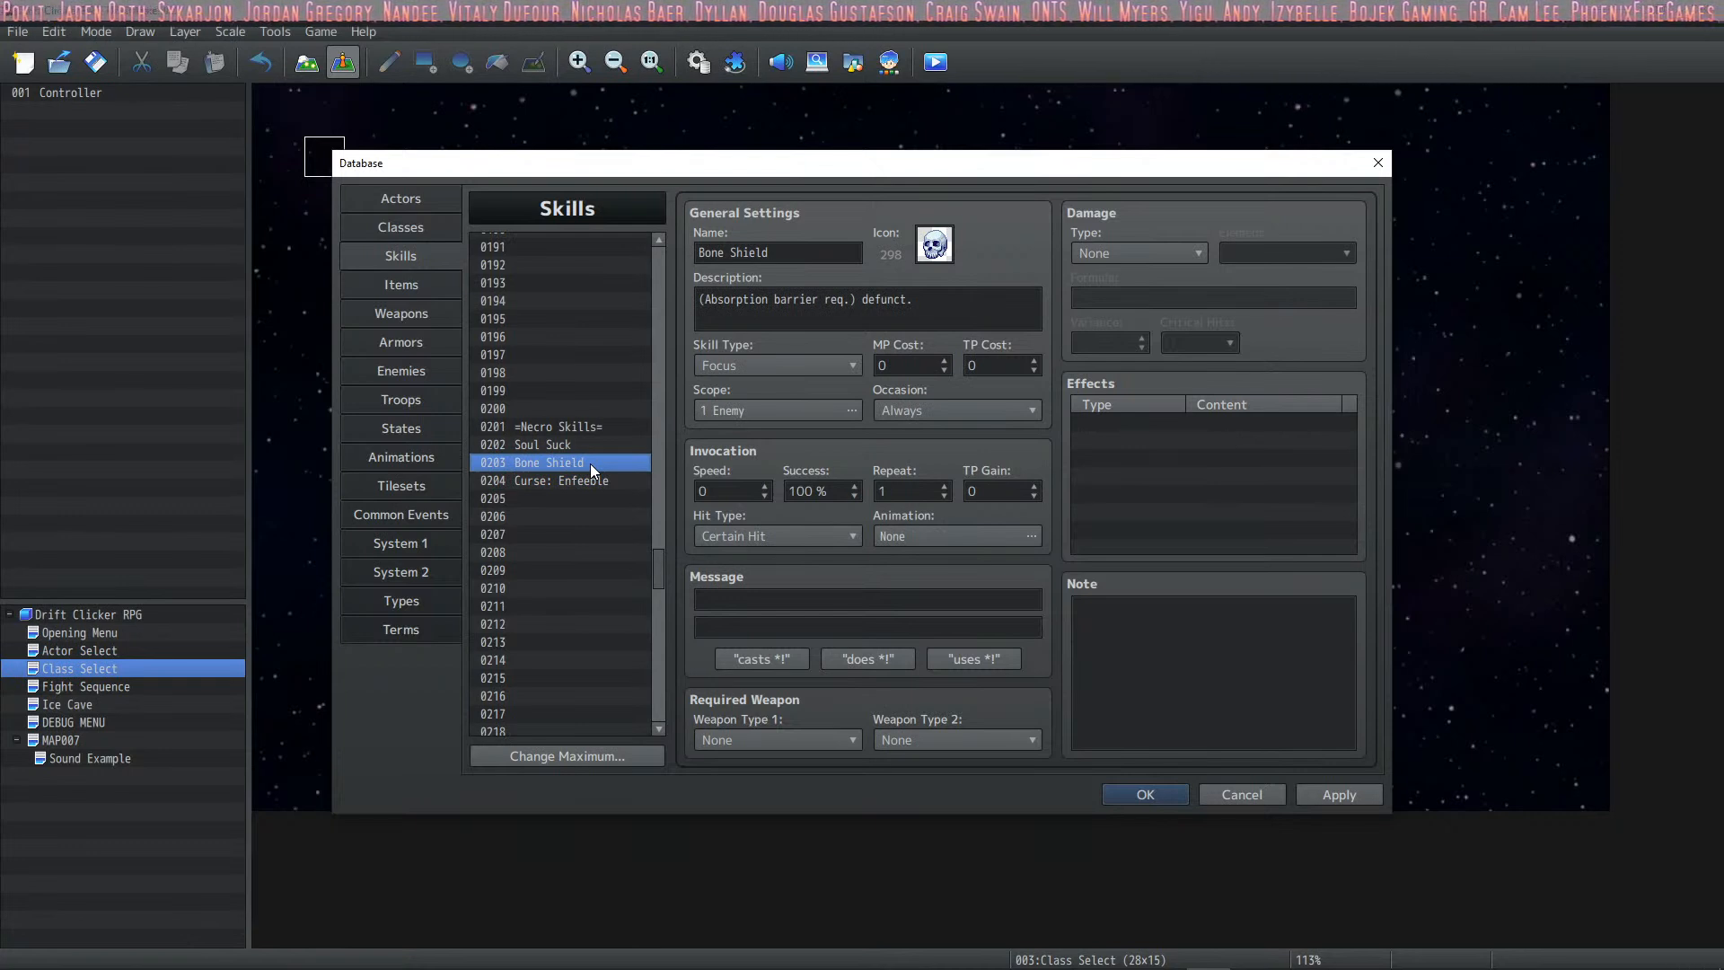
scroll(590, 464, "down", 3)
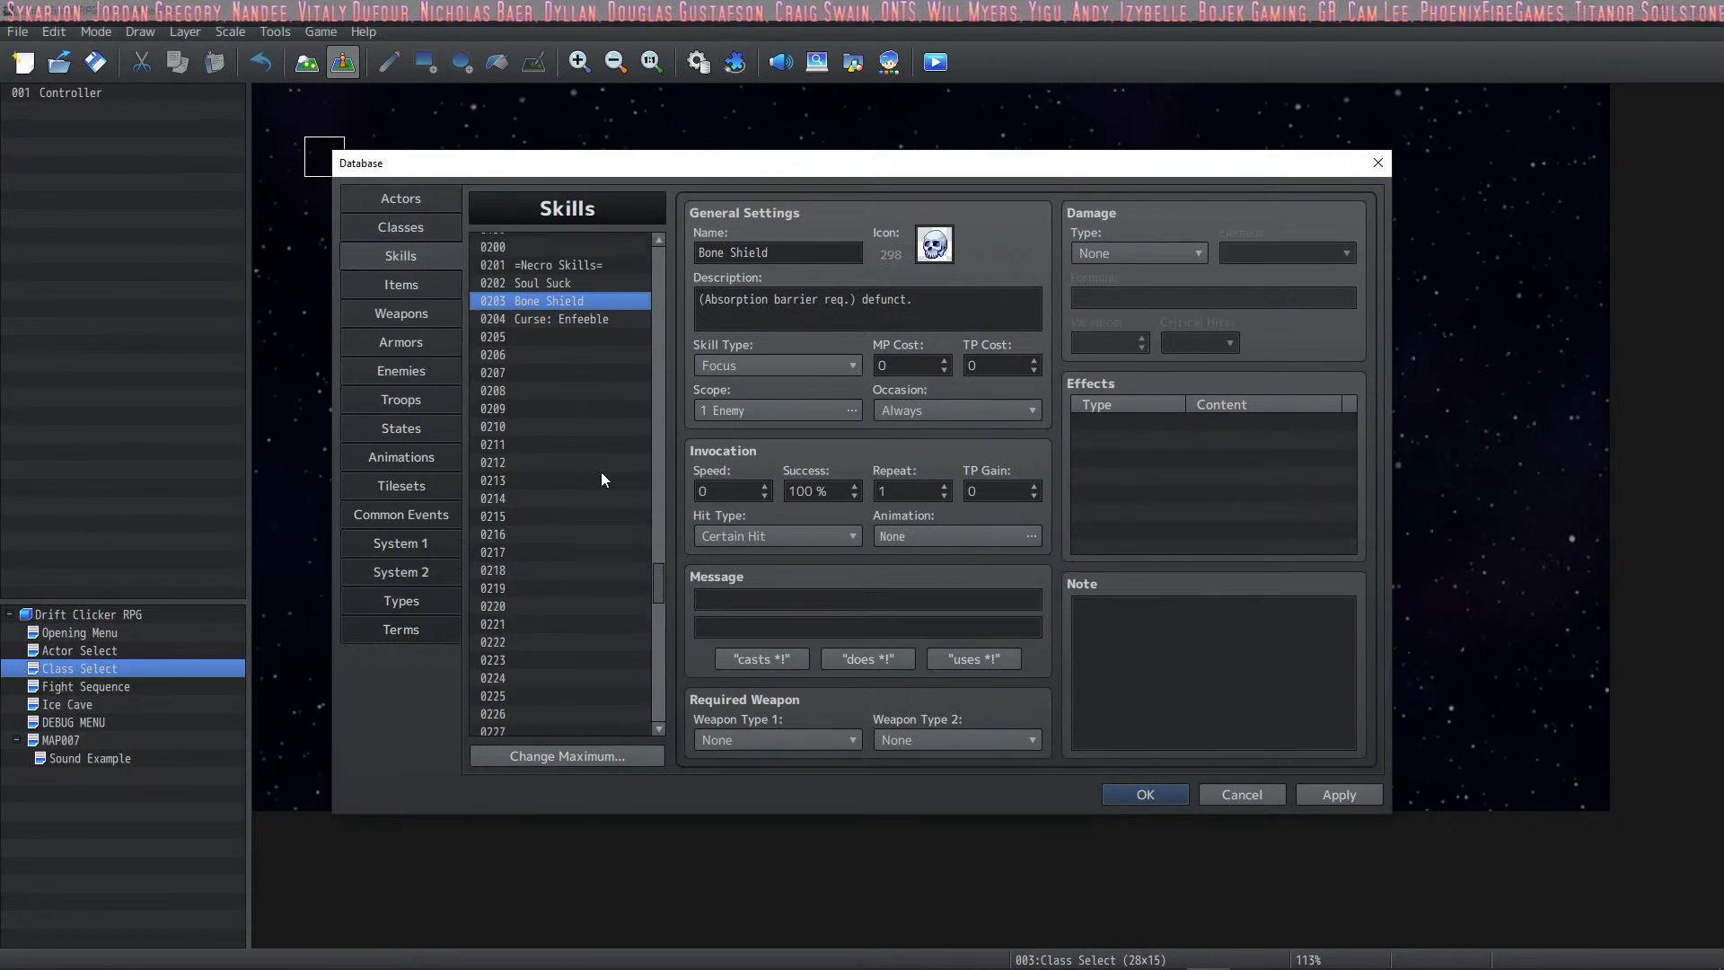
Step: Examine the settings of the Warrior skills Bola, Second Breath and Thunder Smash
scroll(667, 573, "up", 6)
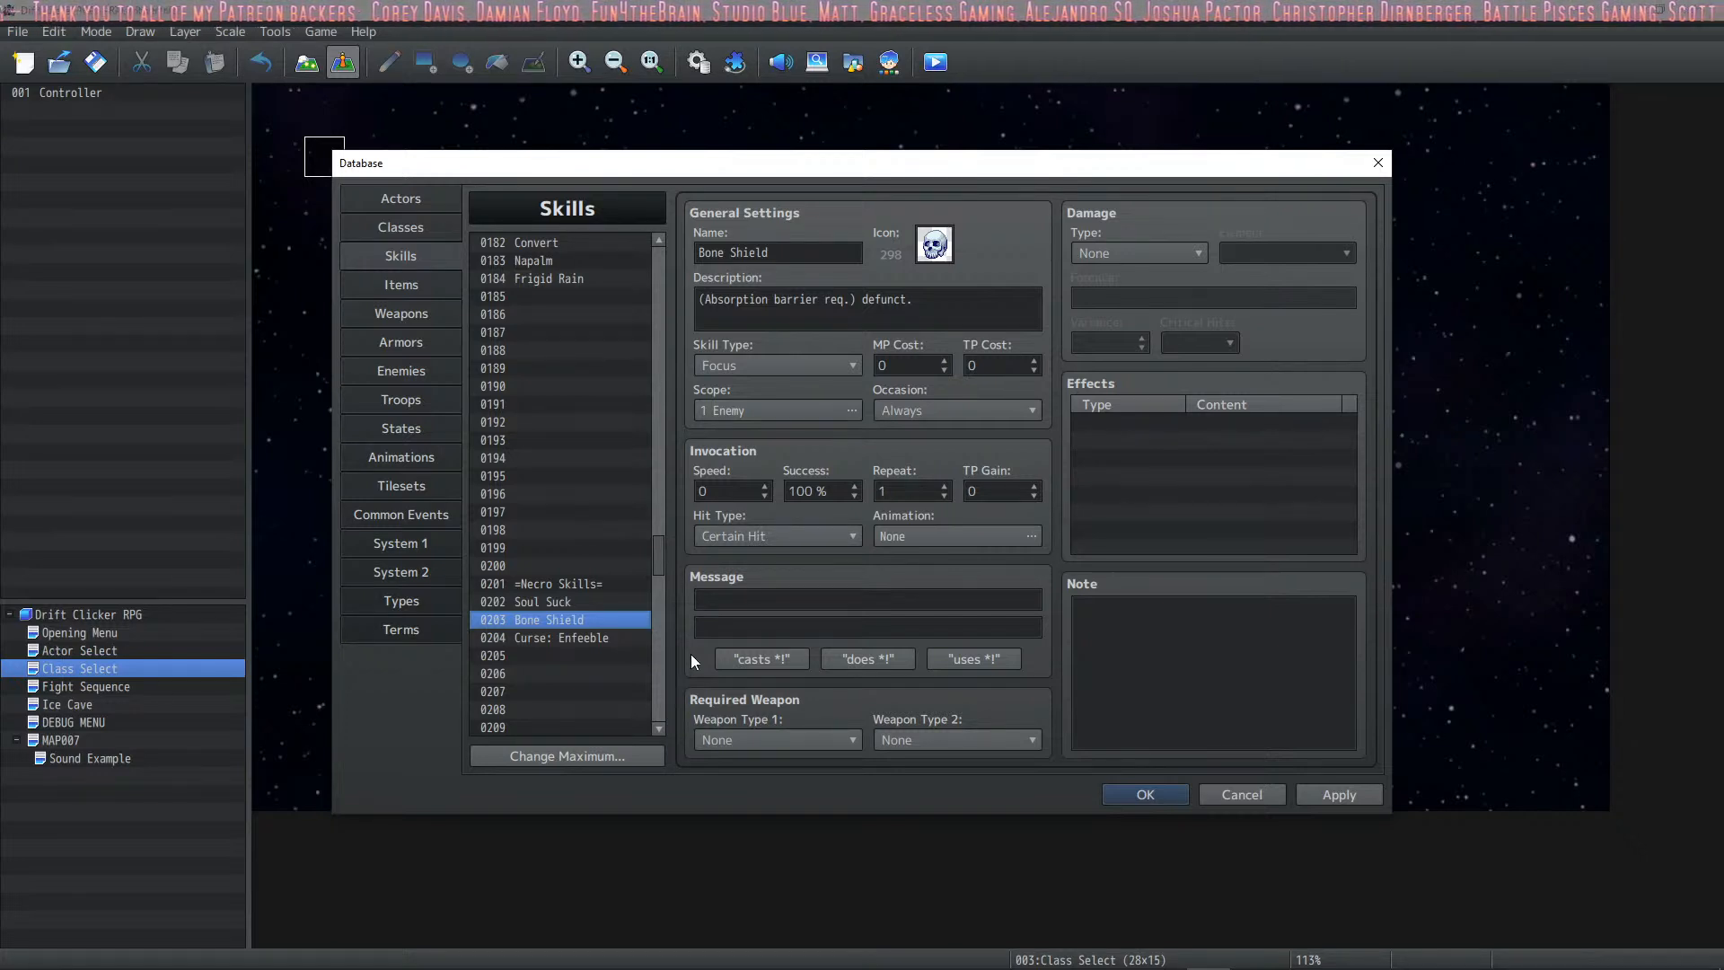
scroll(569, 654, "up", 6)
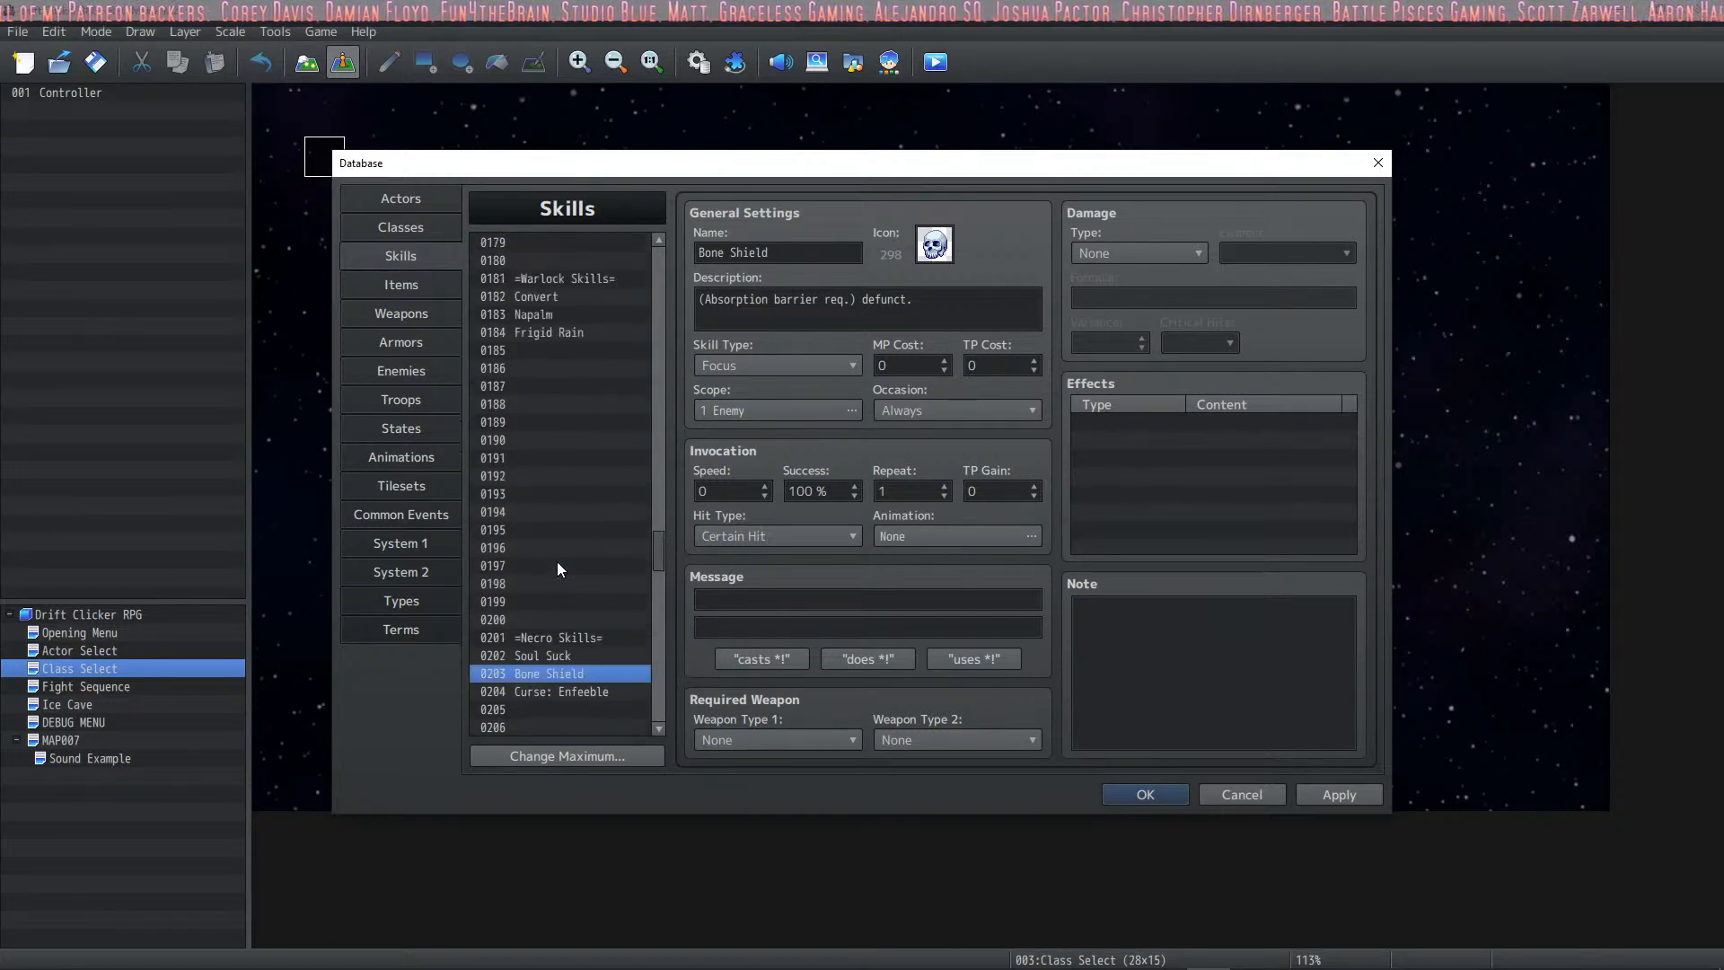
scroll(556, 562, "up", 18)
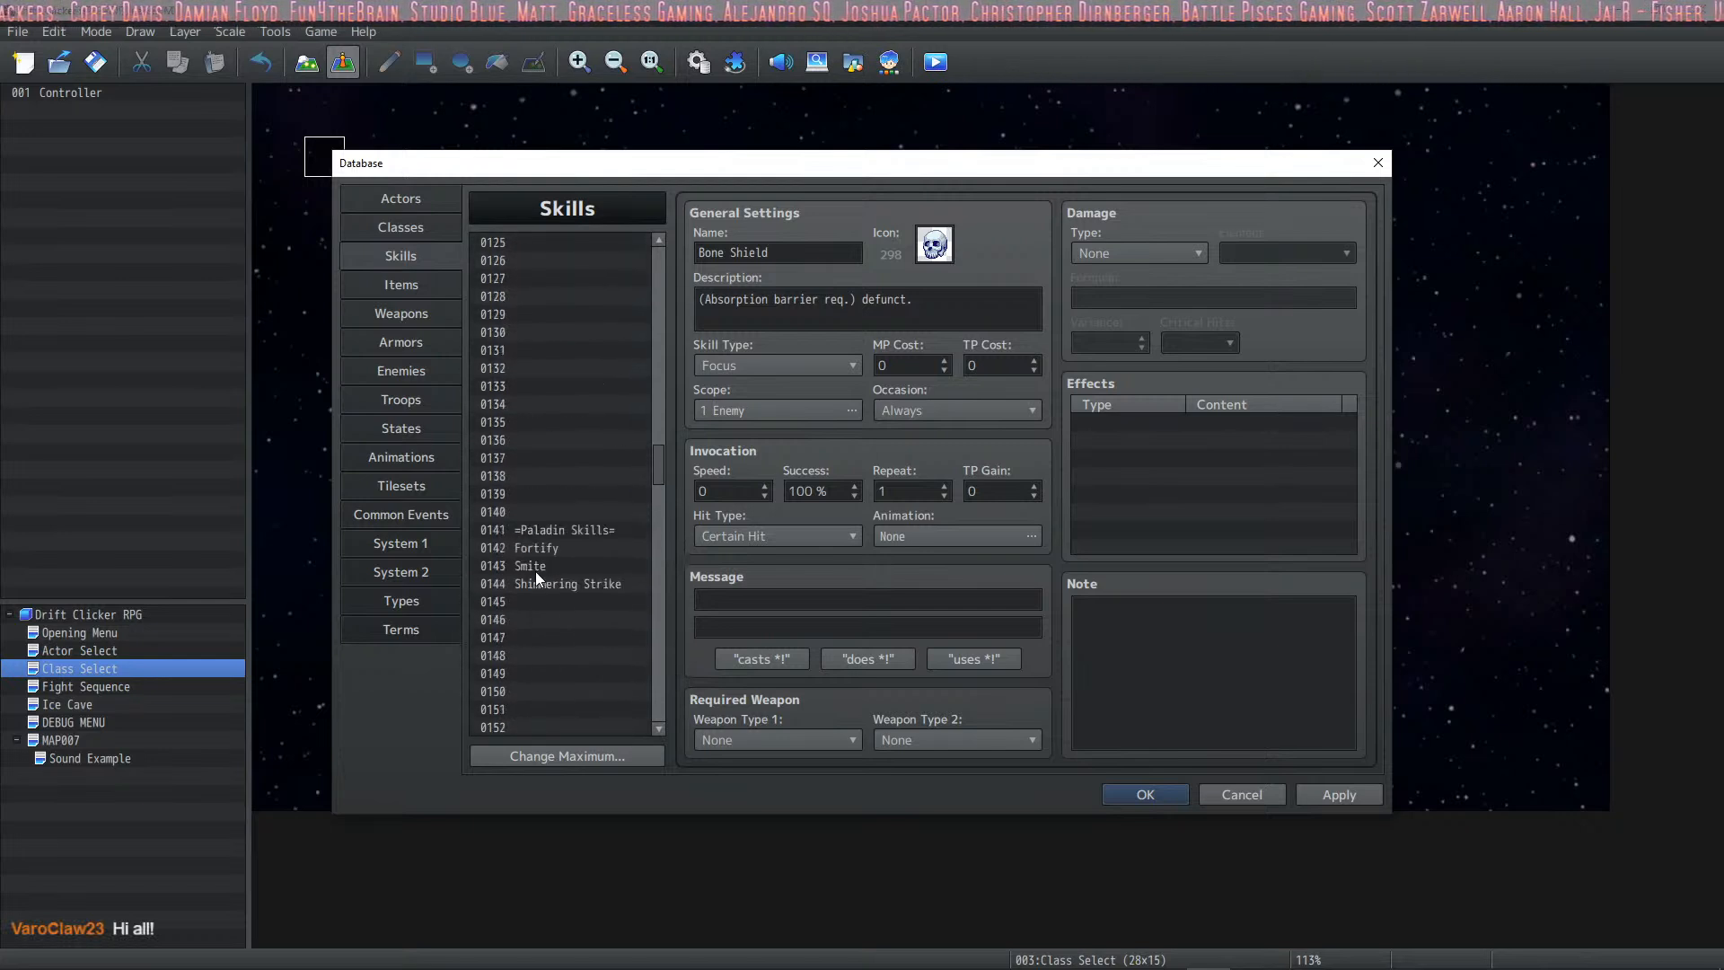
scroll(530, 571, "up", 9)
left_click(563, 536)
left_click(568, 548)
left_click(555, 568)
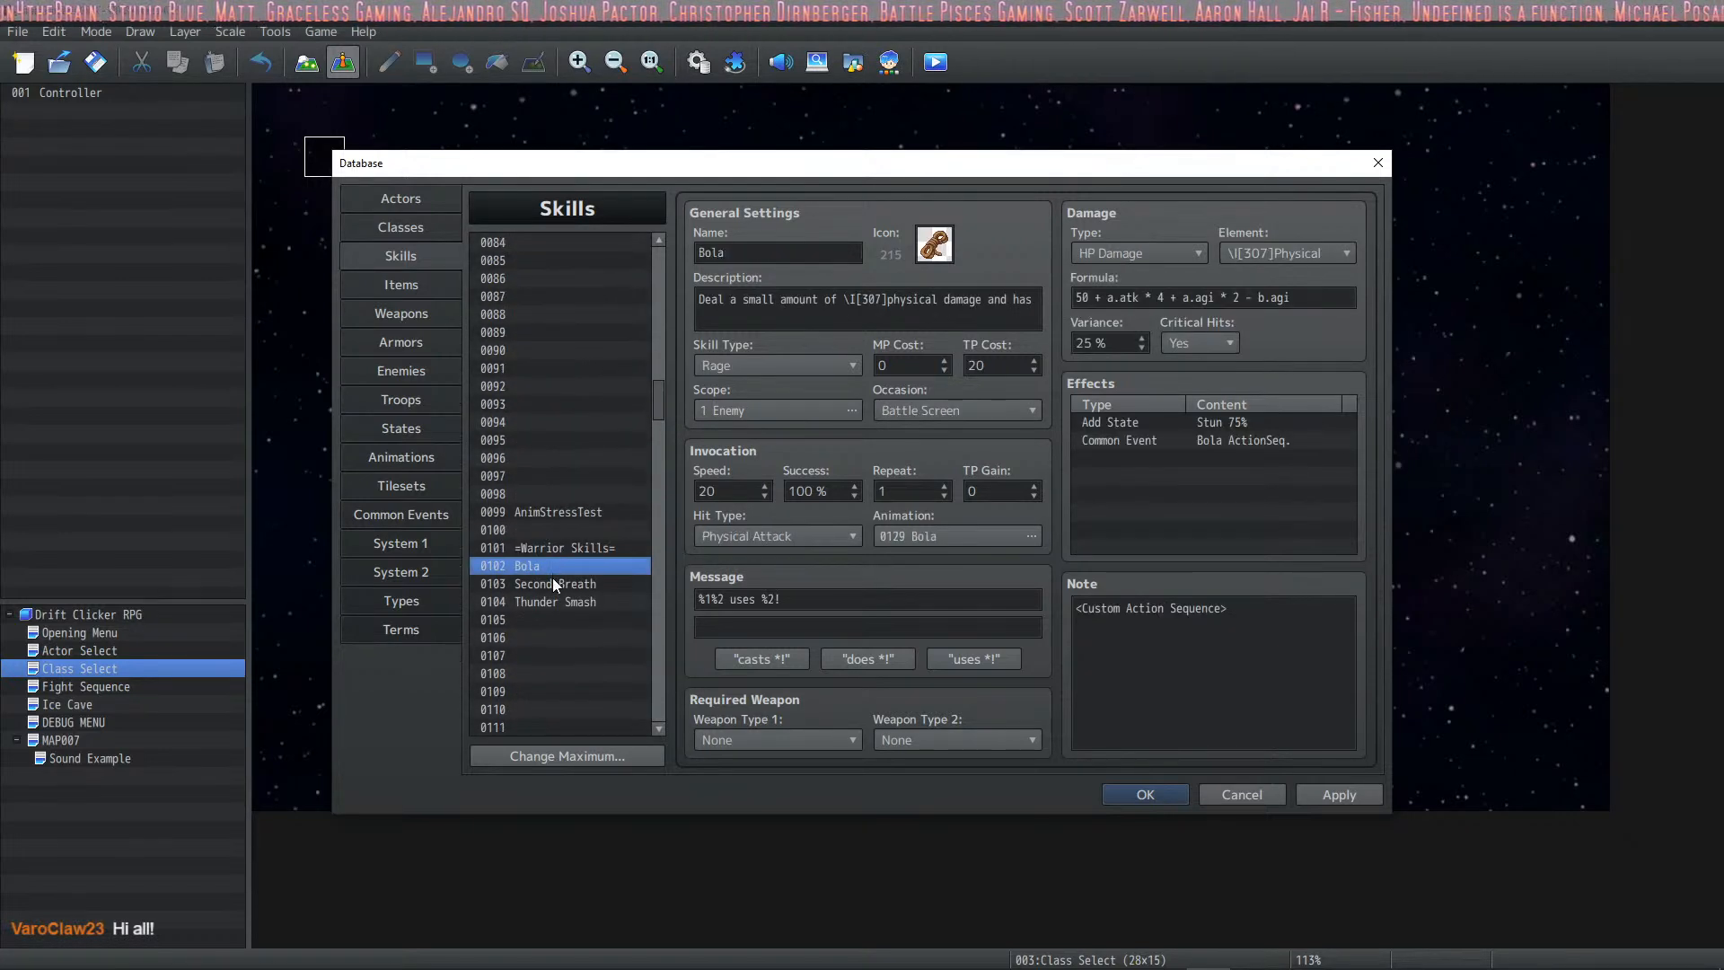
left_click(553, 584)
left_click(553, 601)
left_click(553, 568)
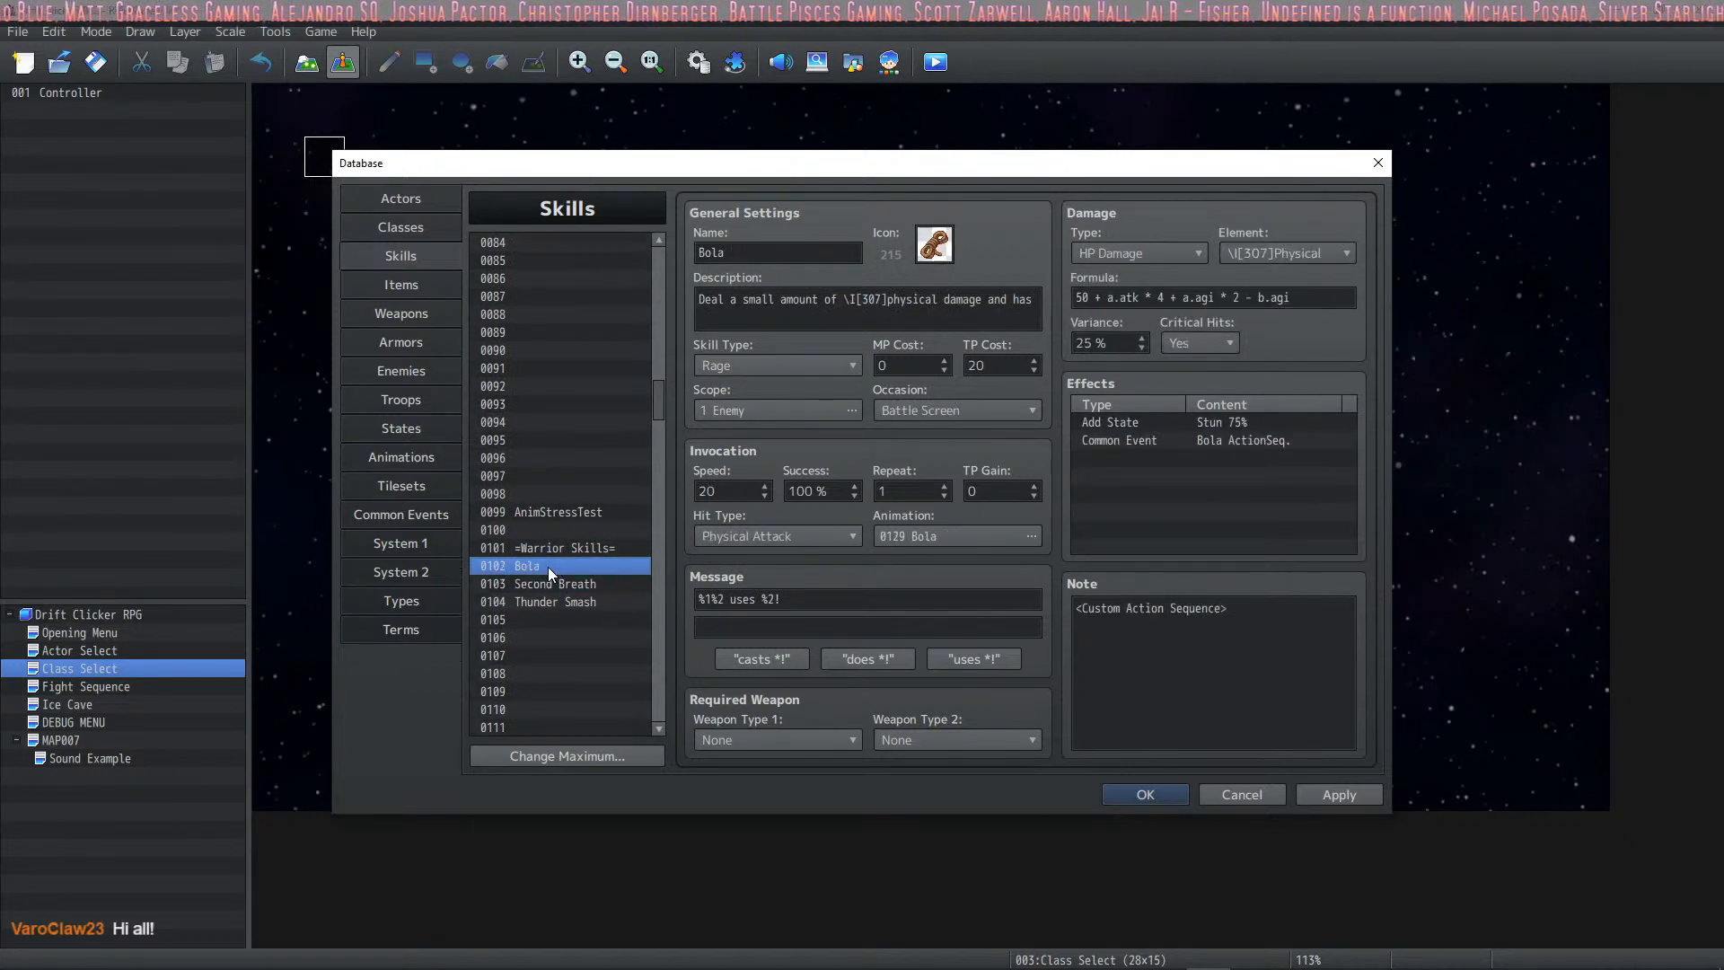
Step: Compare the settings of the Healer skills Field Aid, Diagonal Blast and Divine Vengeance
scroll(544, 566, "down", 4)
scroll(542, 566, "down", 5)
left_click(557, 494)
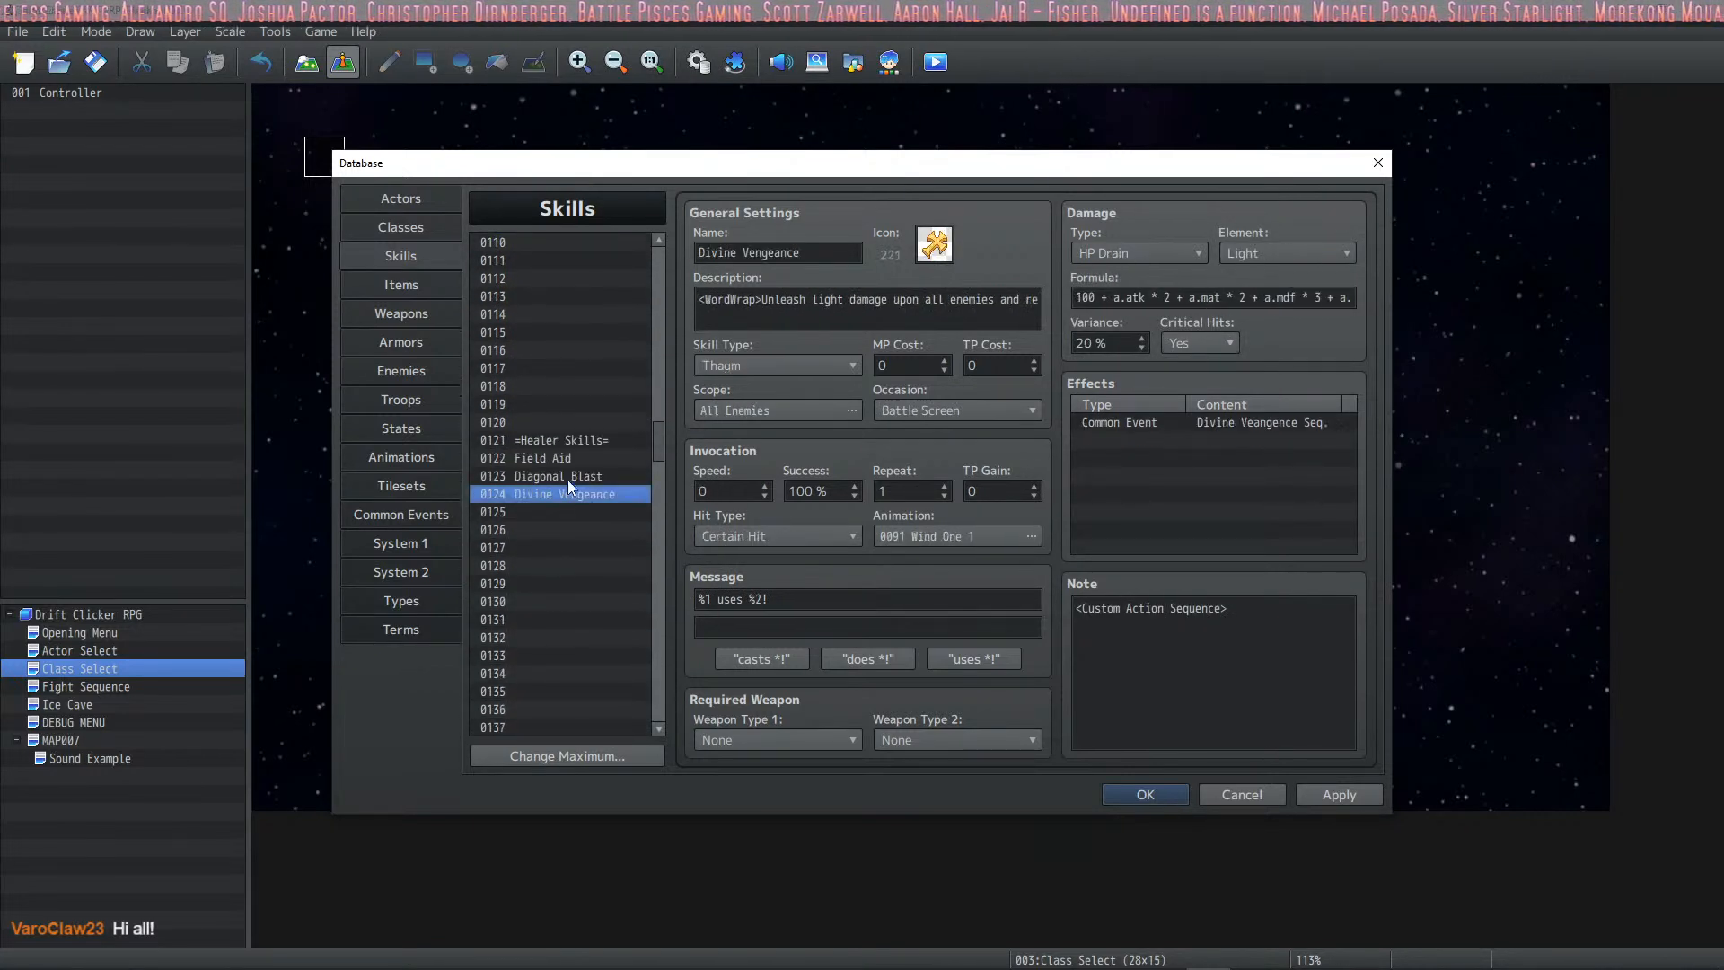
left_click(573, 460)
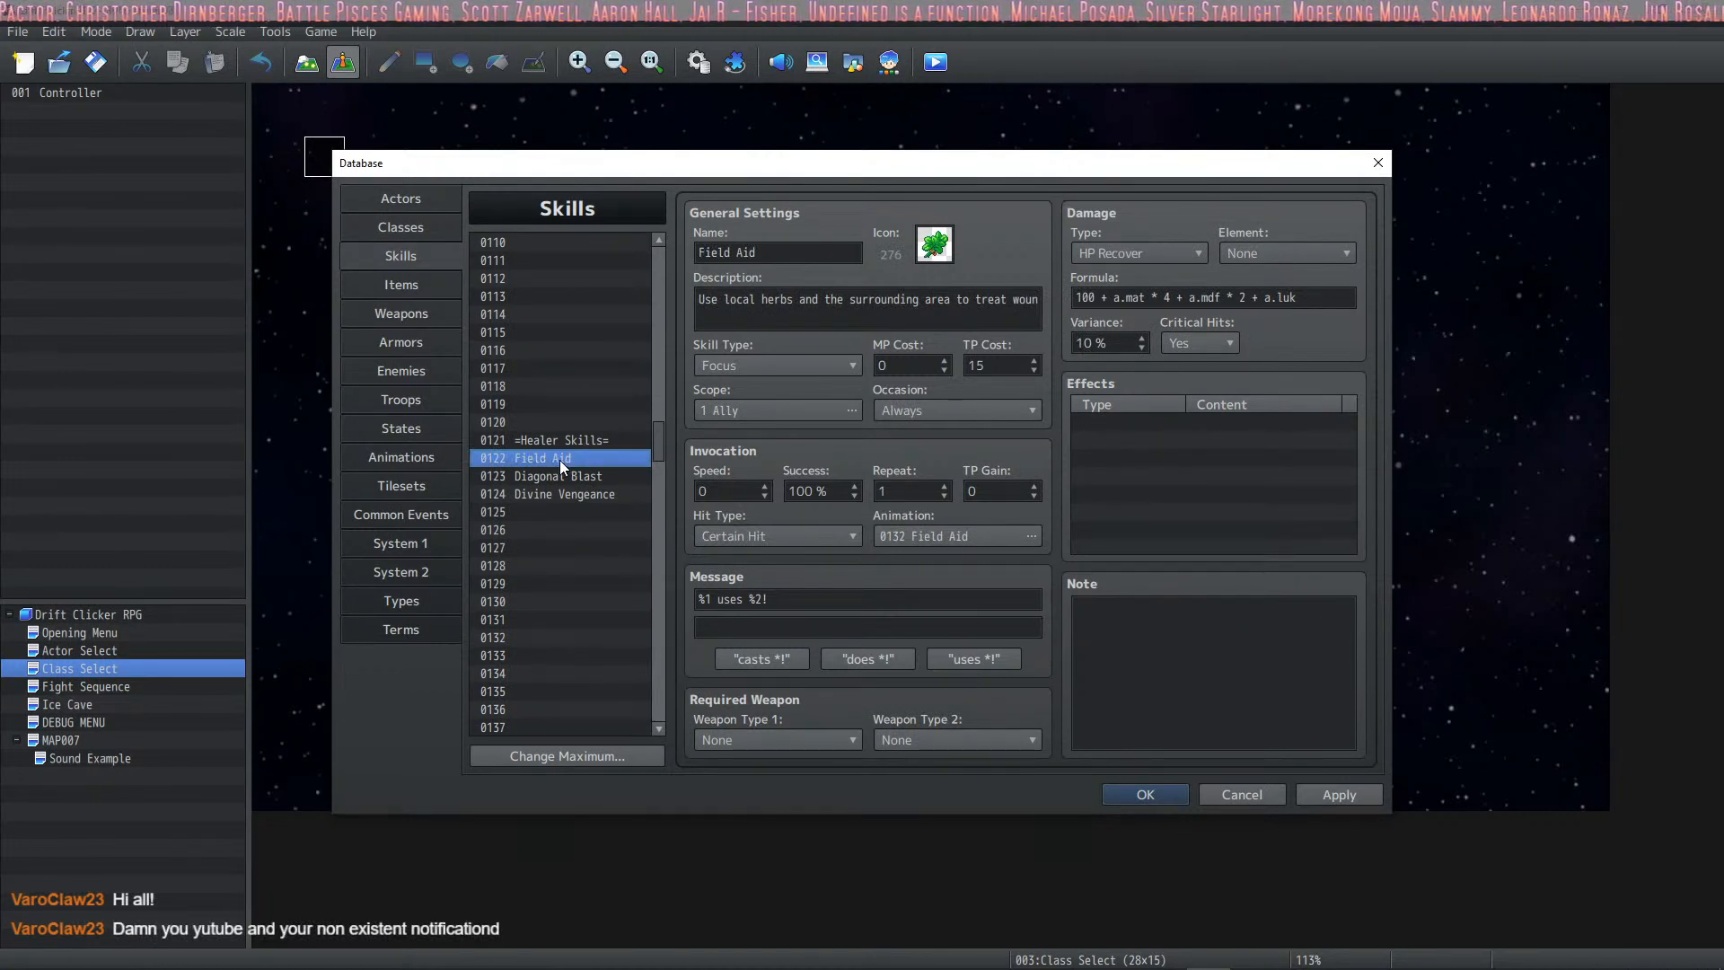
left_click(537, 477)
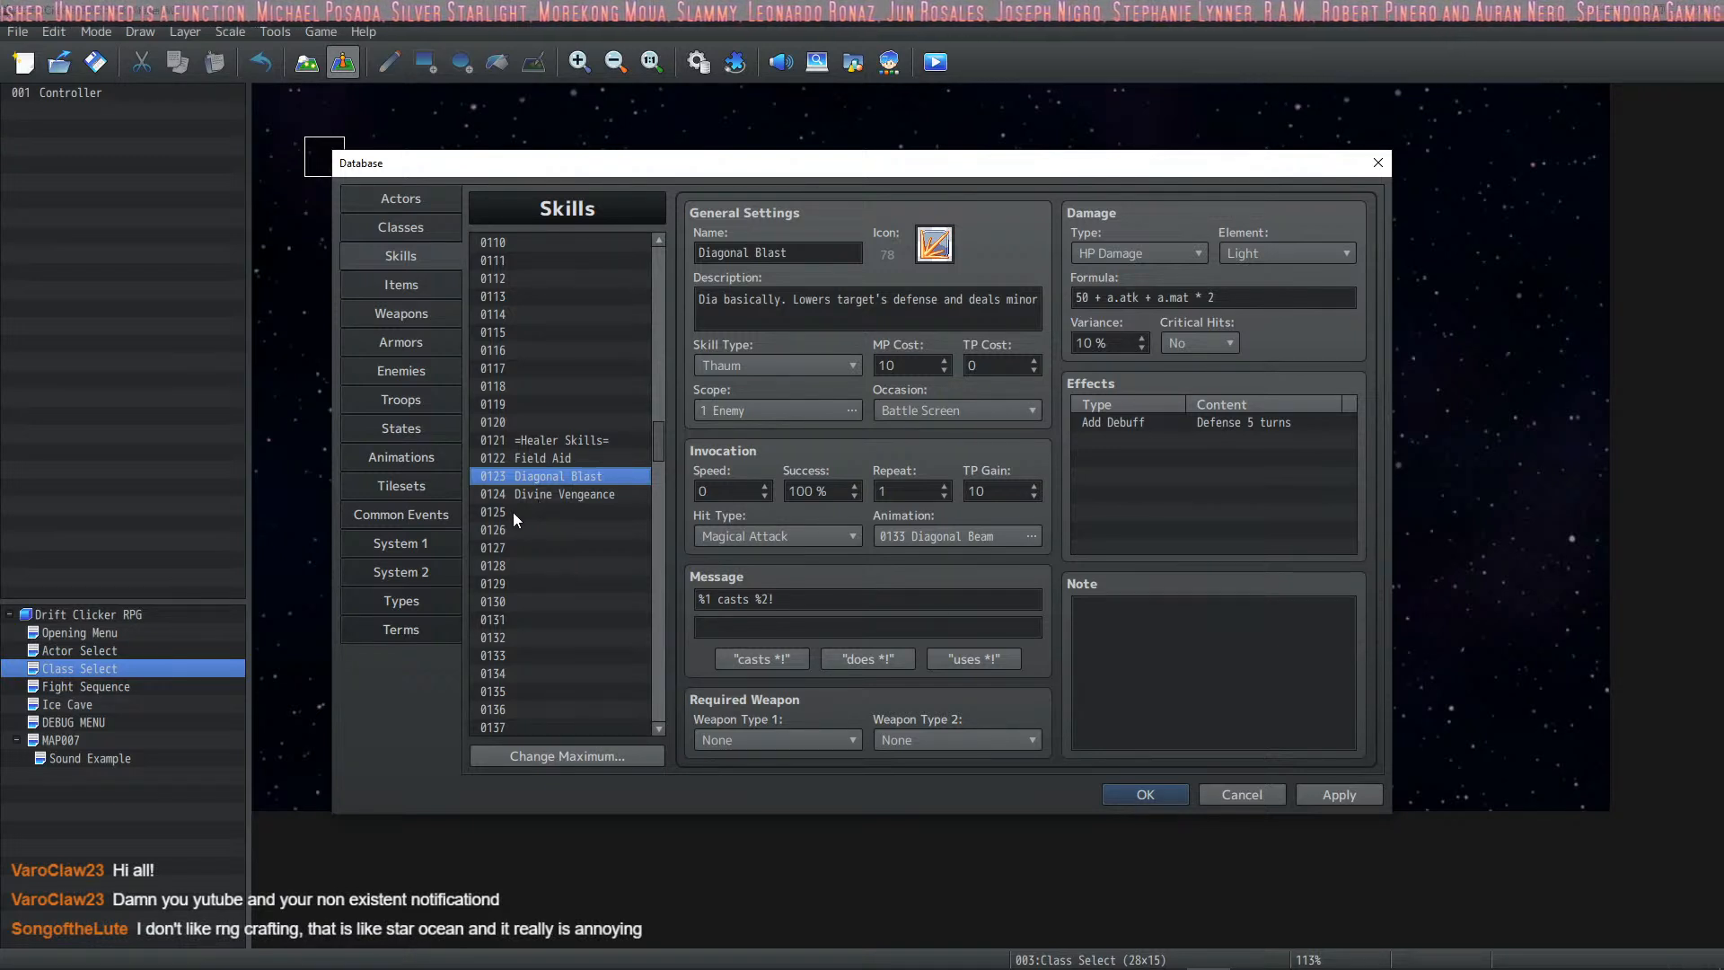
left_click(616, 500)
left_click(614, 458)
left_click(595, 475)
left_click(590, 493)
left_click(594, 475)
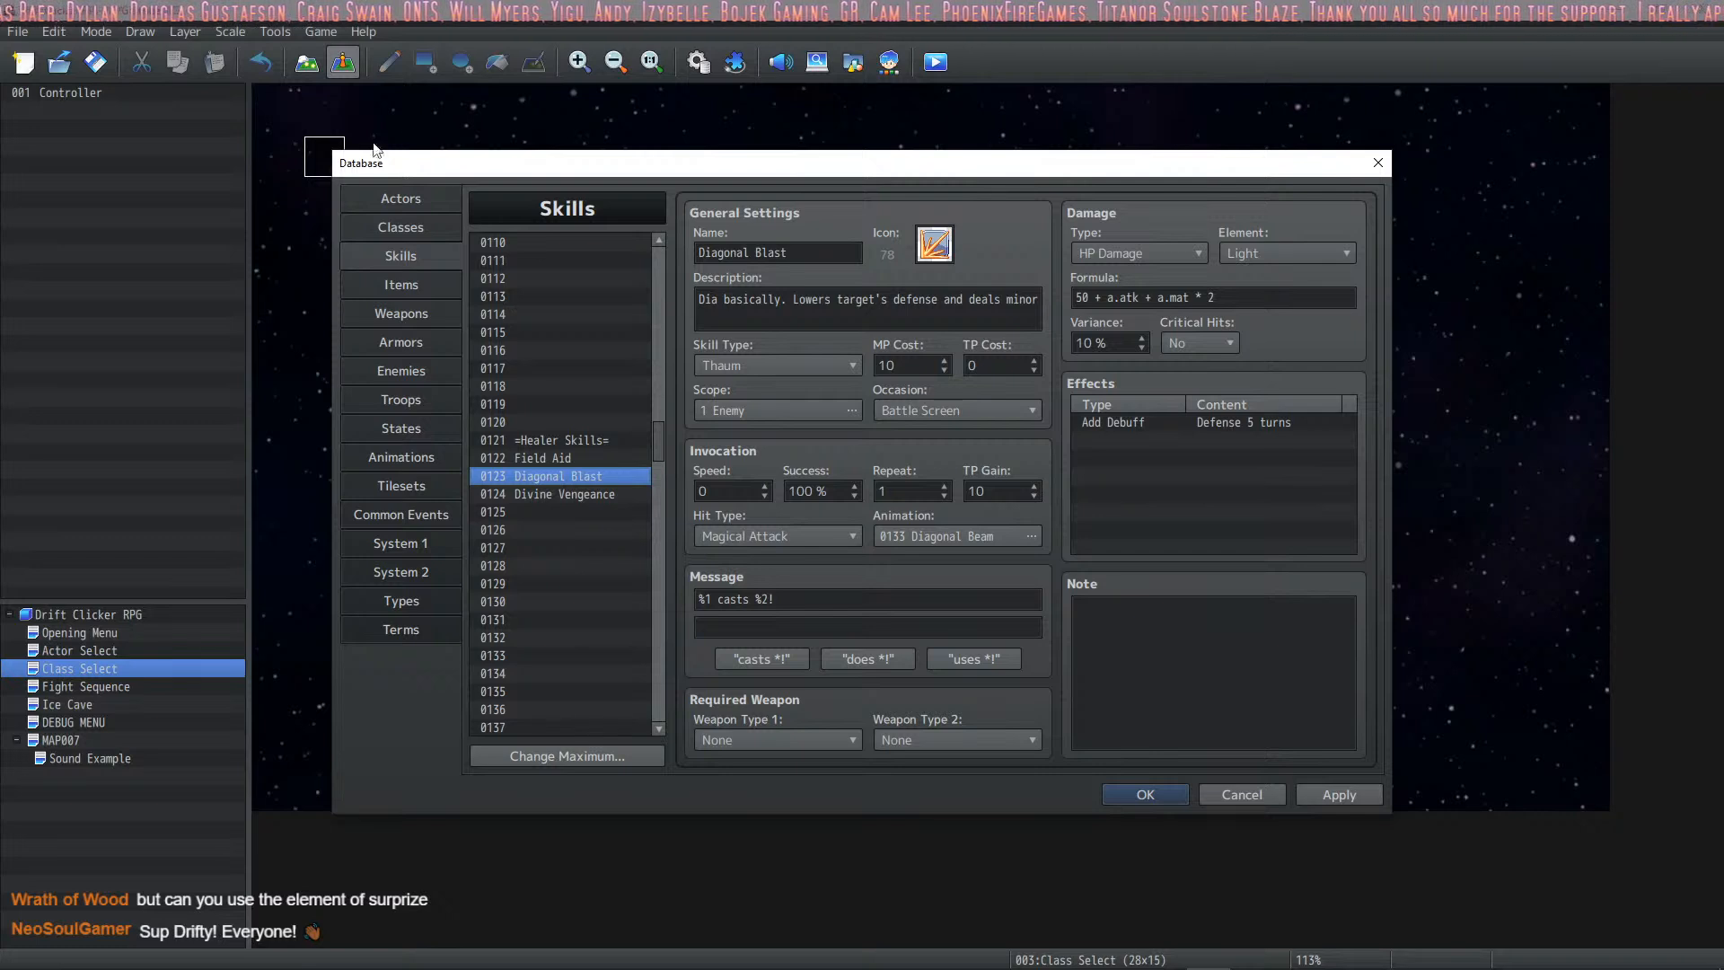
left_click(596, 494)
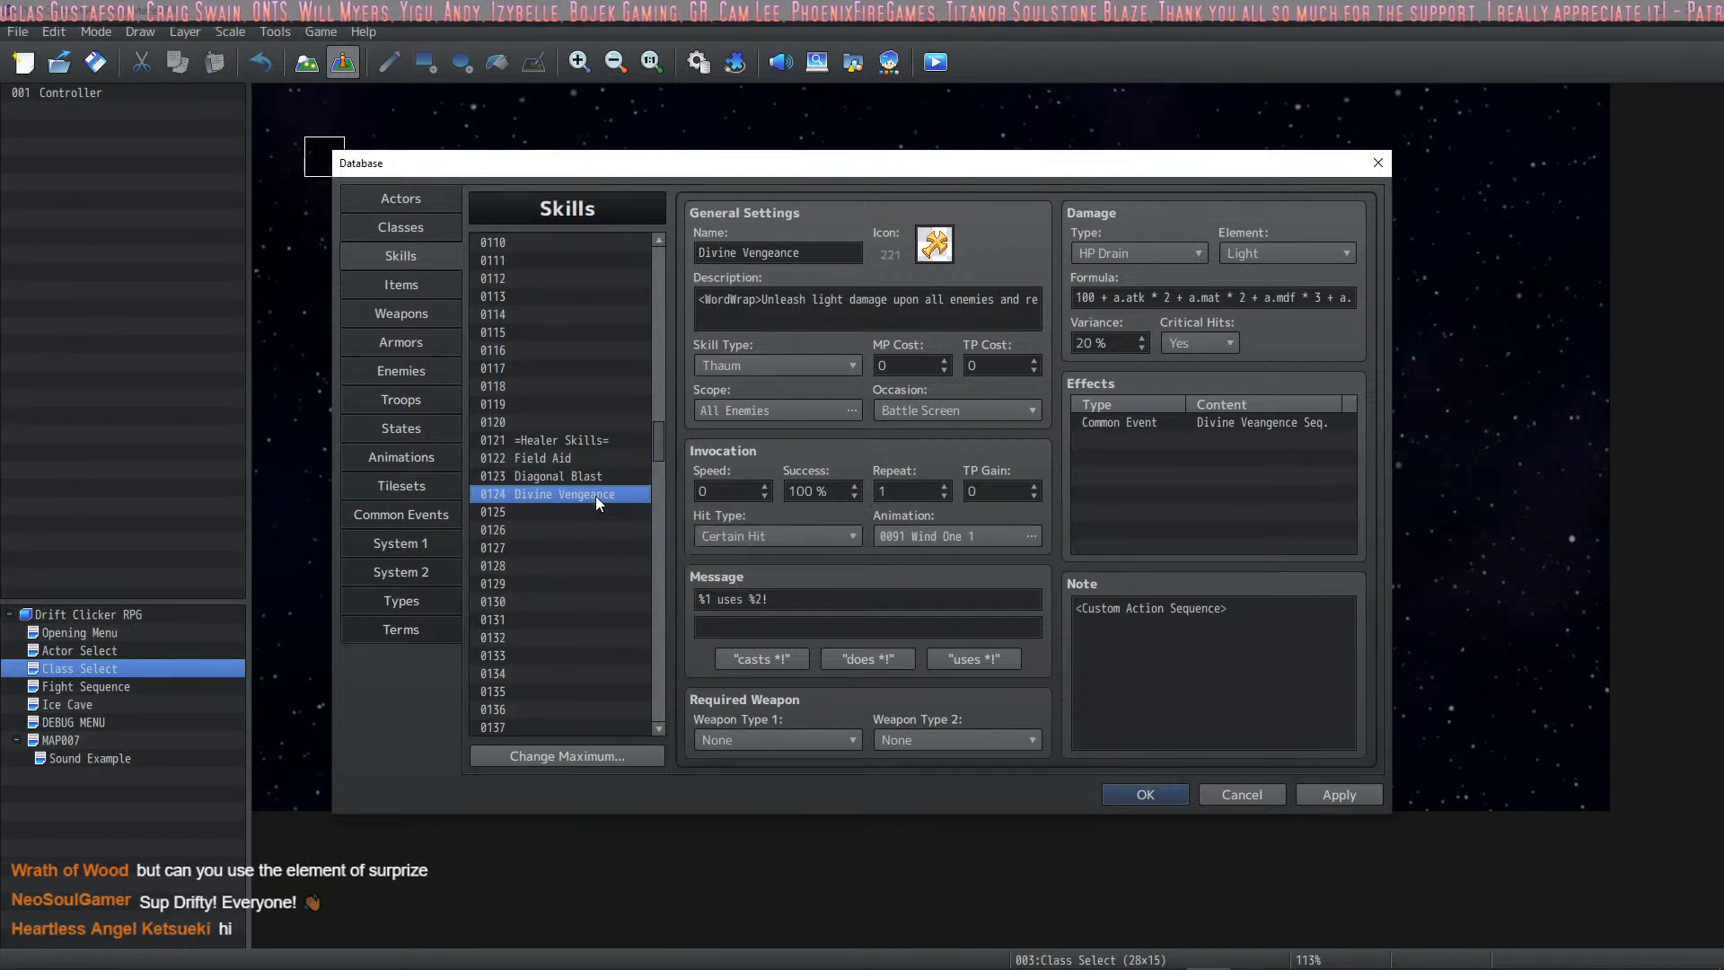
left_click(594, 476)
left_click(567, 455)
left_click(571, 476)
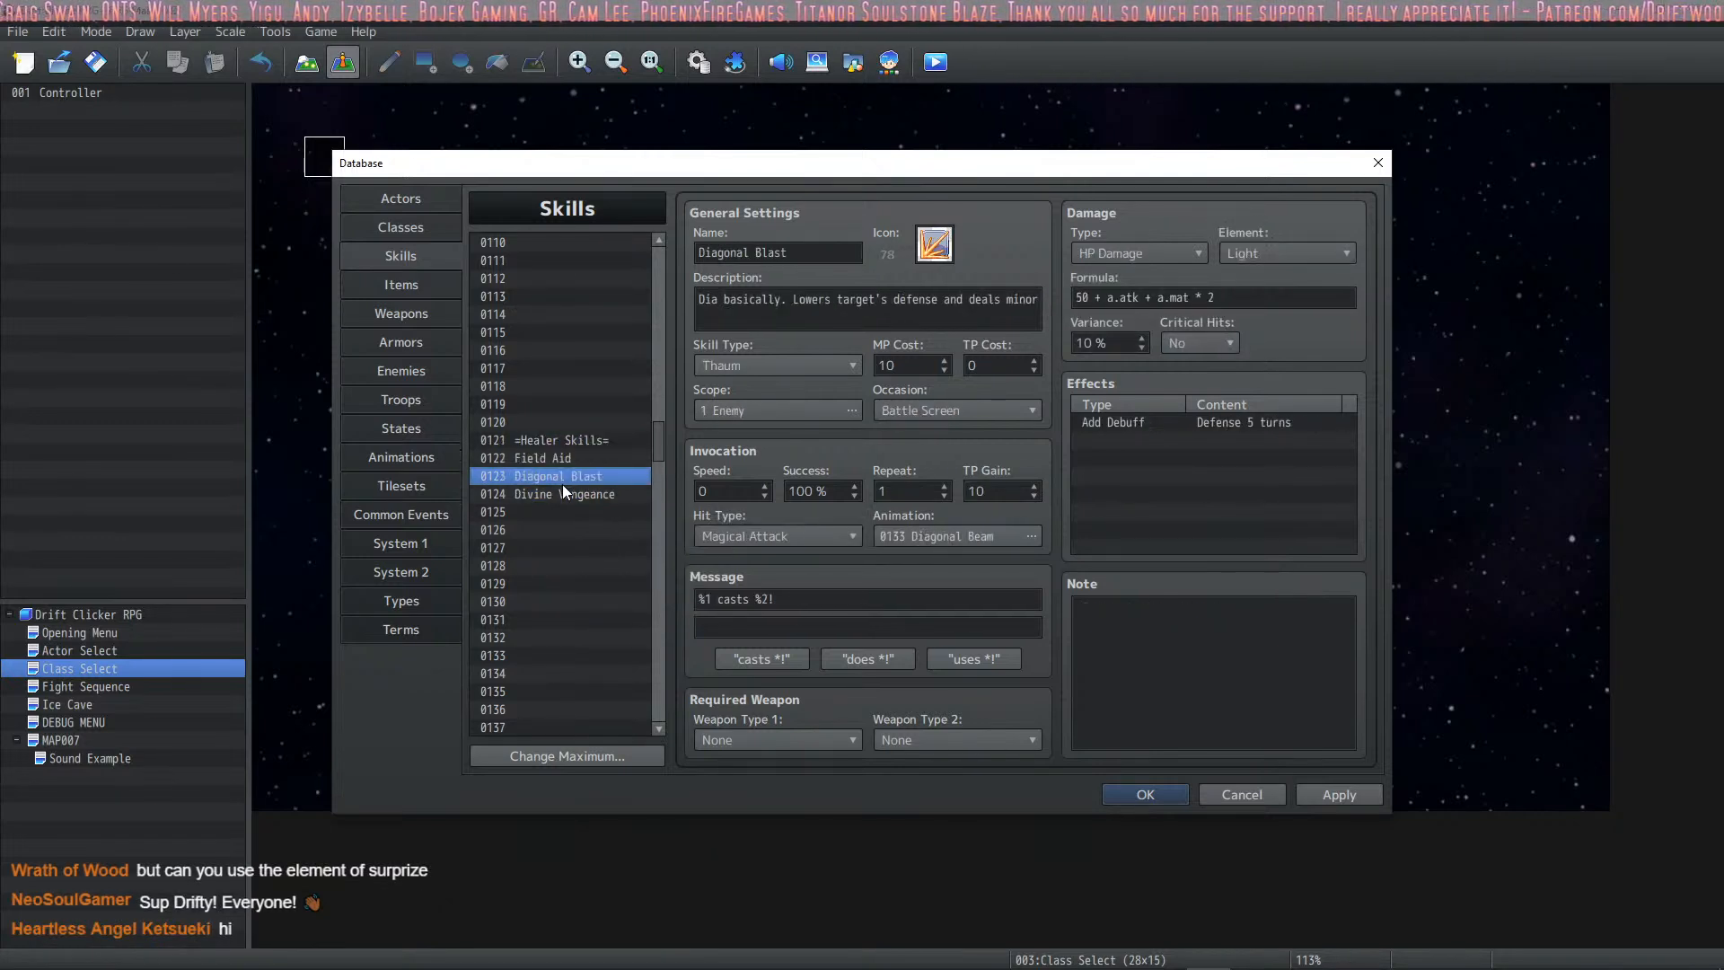
Step: Look through the healer, paladin and warlock skills in the database, ending on the Frigid Rain skill
left_click(575, 493)
left_click(589, 476)
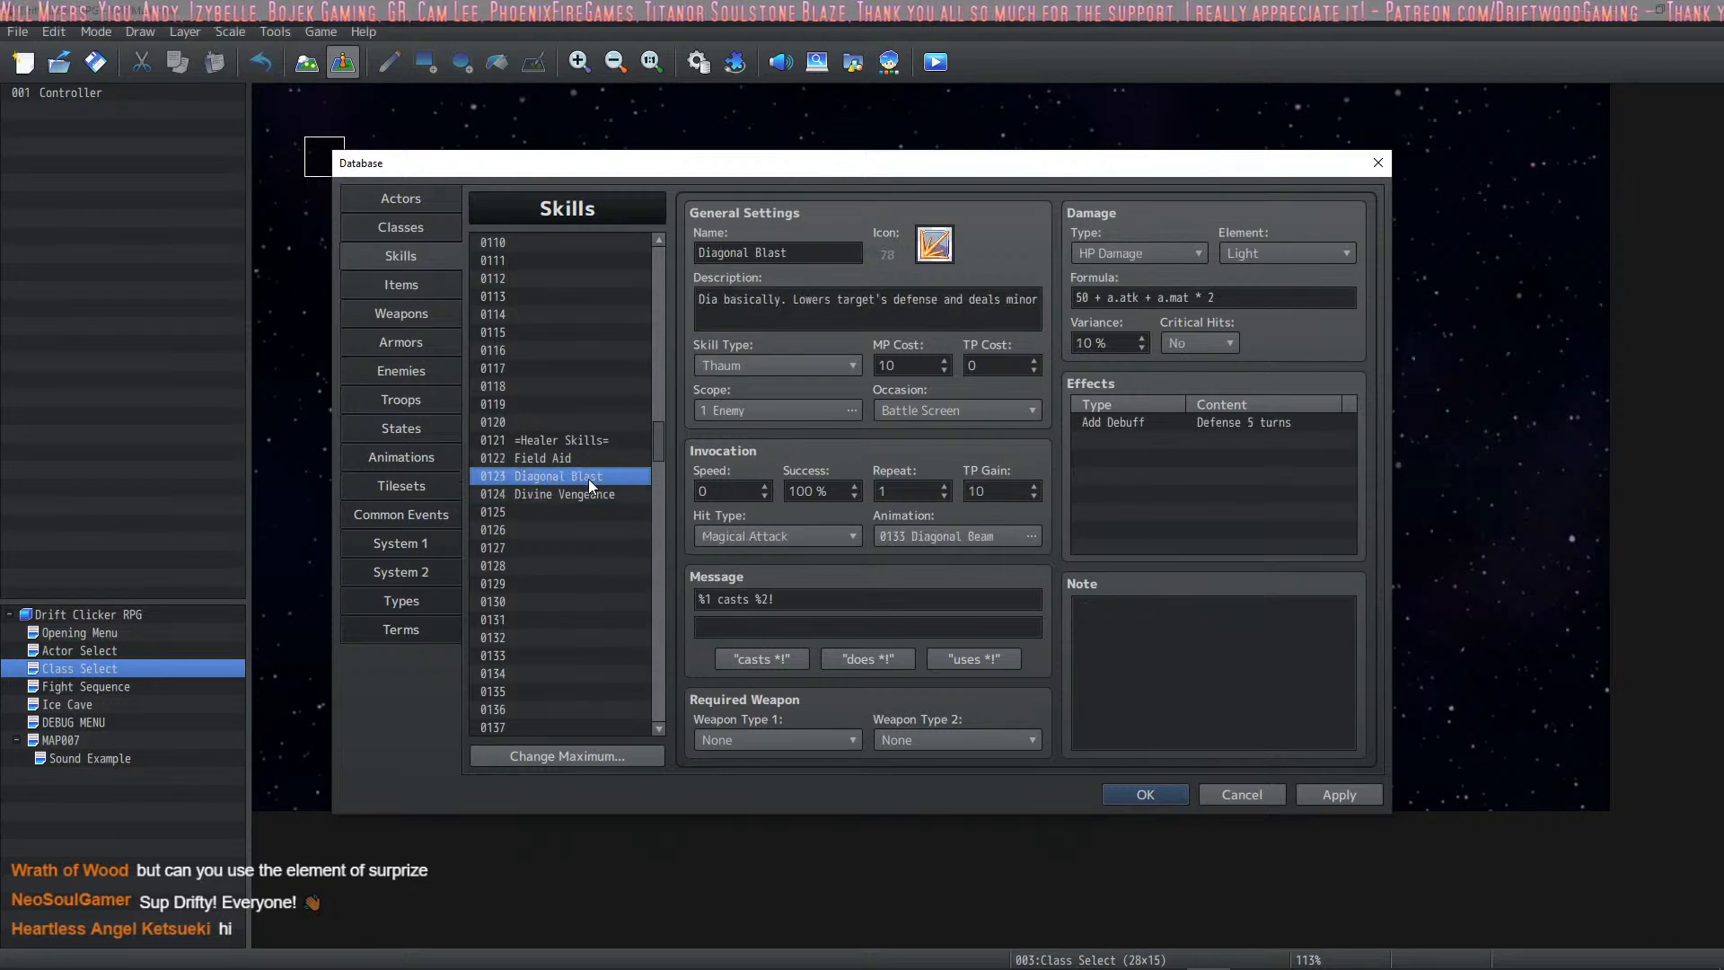
scroll(589, 485, "down", 2)
left_click(596, 388)
scroll(595, 395, "down", 5)
left_click(580, 478)
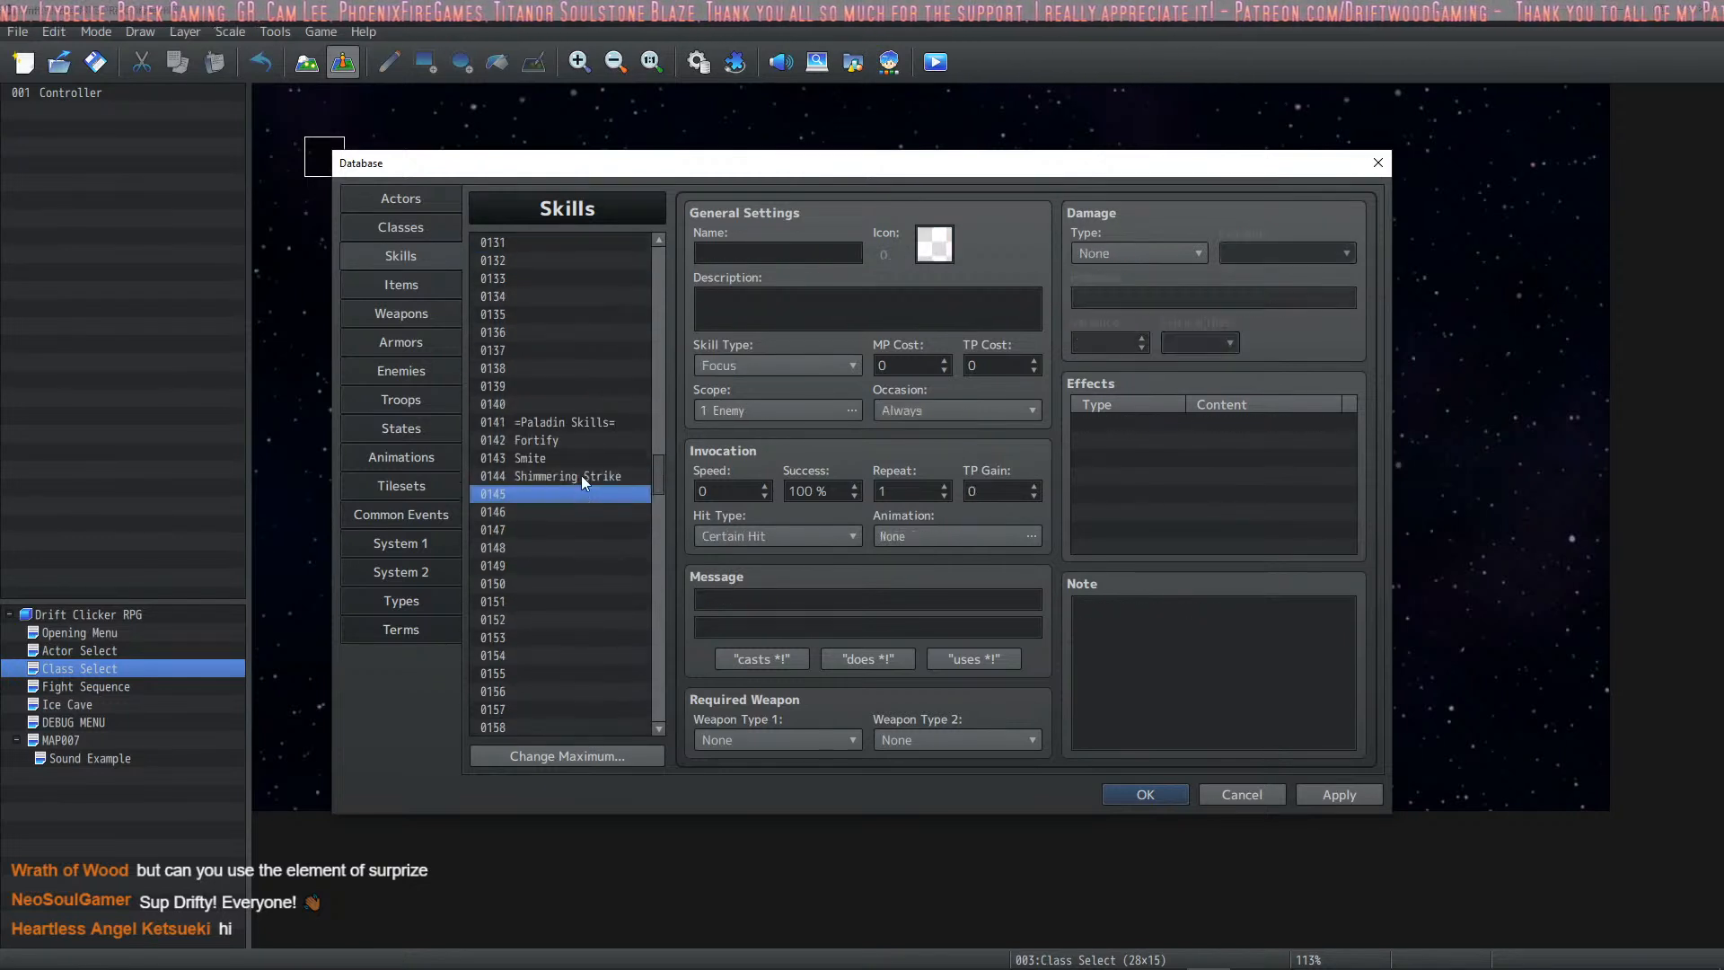
scroll(580, 475, "down", 11)
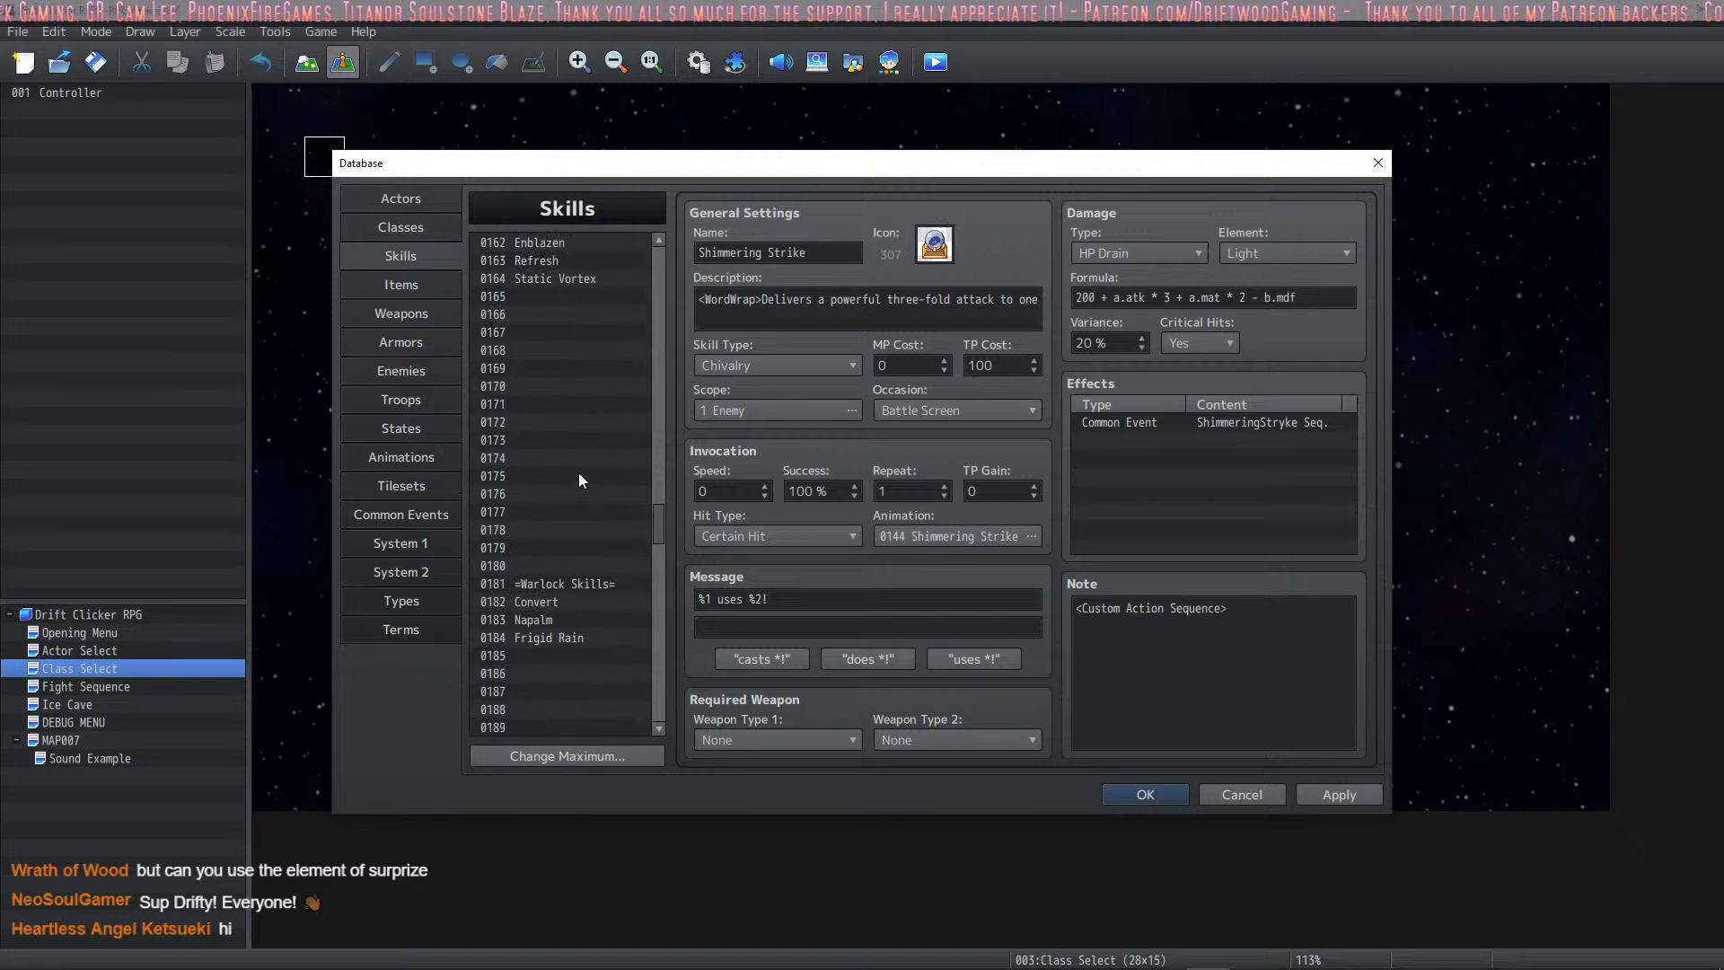
scroll(569, 471, "down", 4)
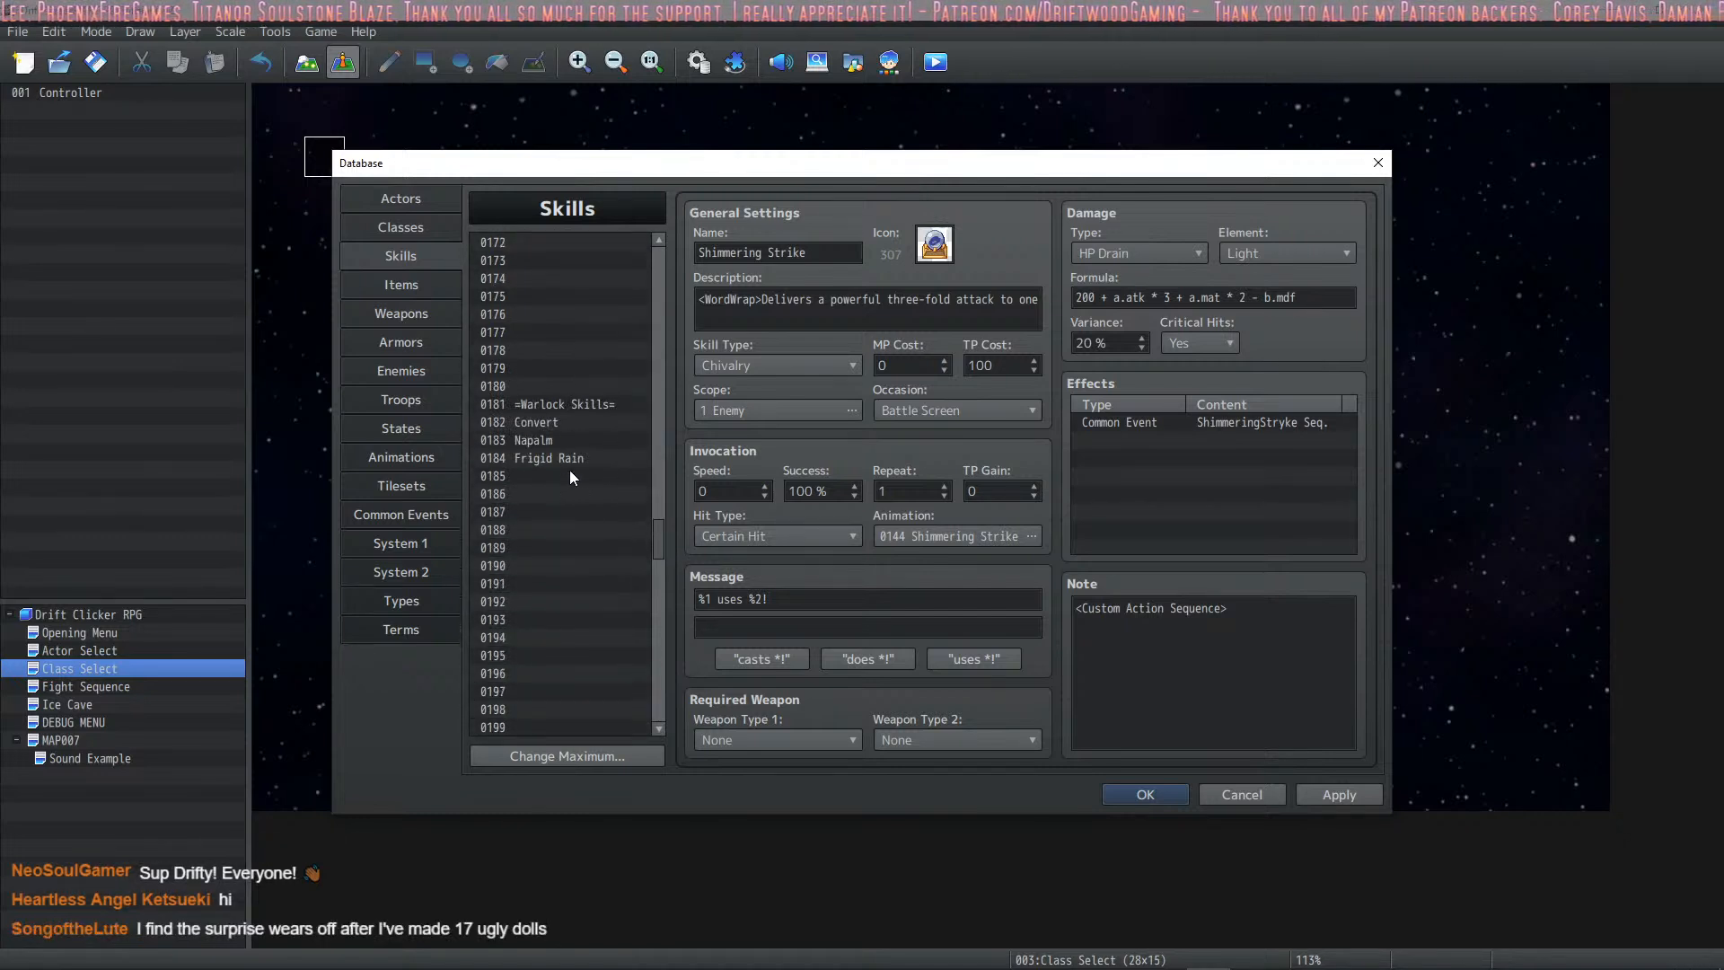
scroll(645, 414, "up", 4)
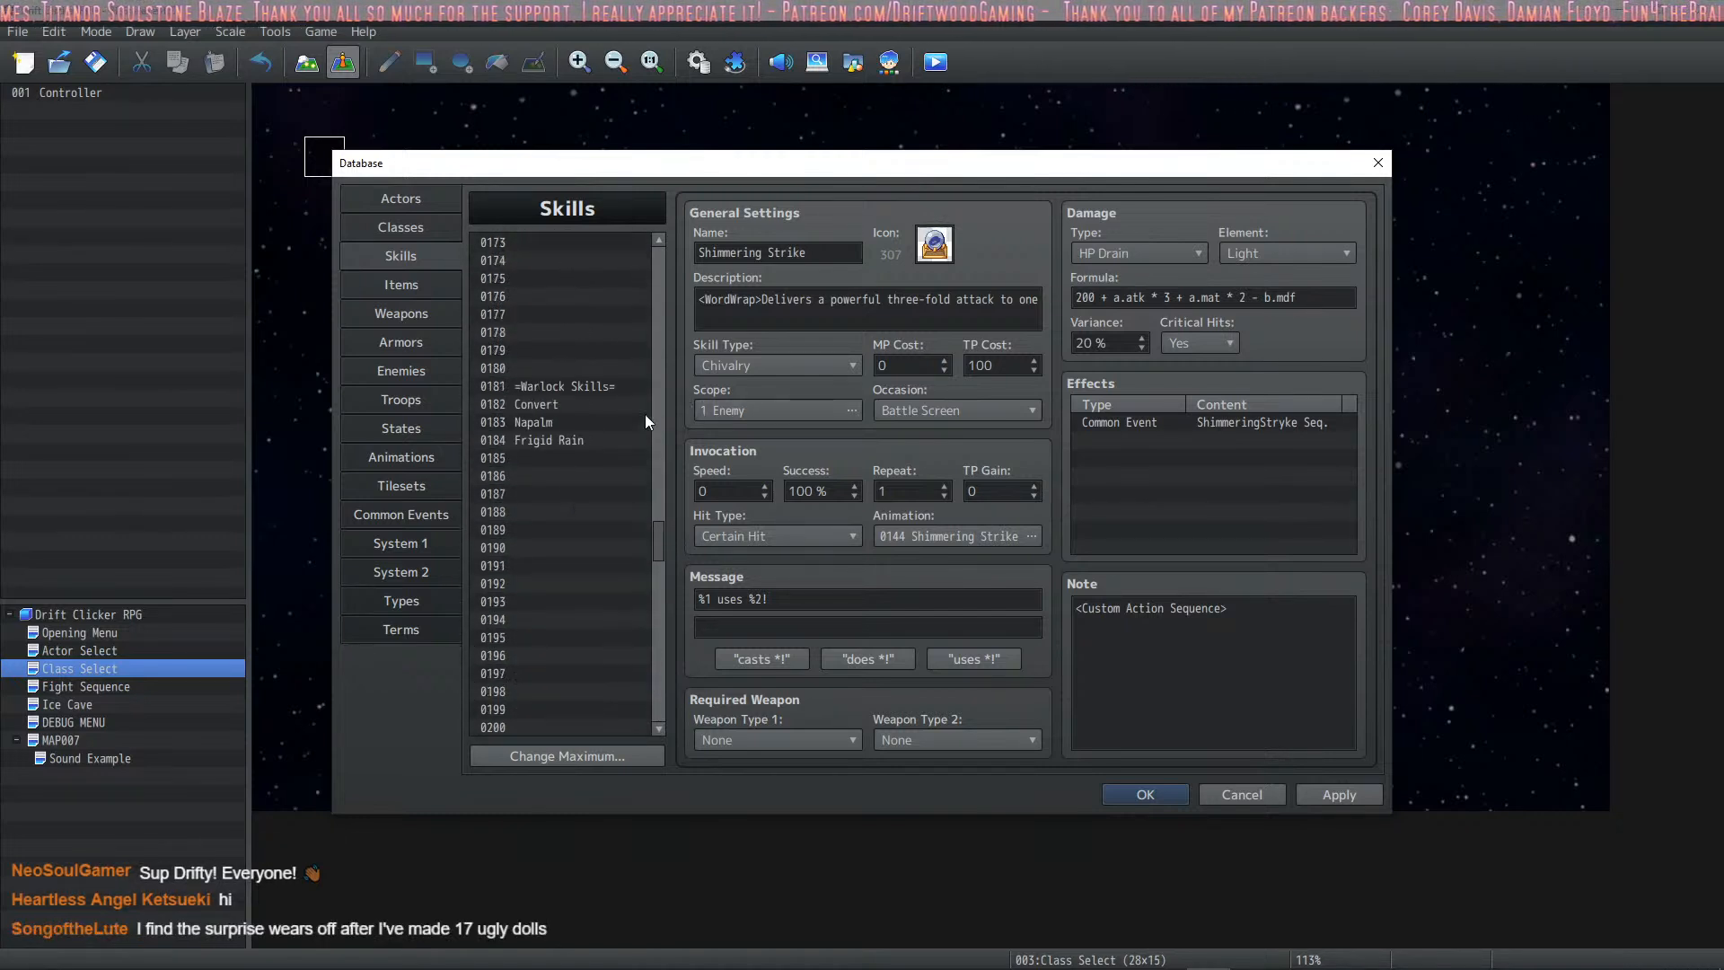
mouse_move(661, 529)
left_mouse_down()
mouse_move(652, 639)
mouse_move(653, 493)
mouse_move(660, 535)
left_mouse_up()
left_click(596, 548)
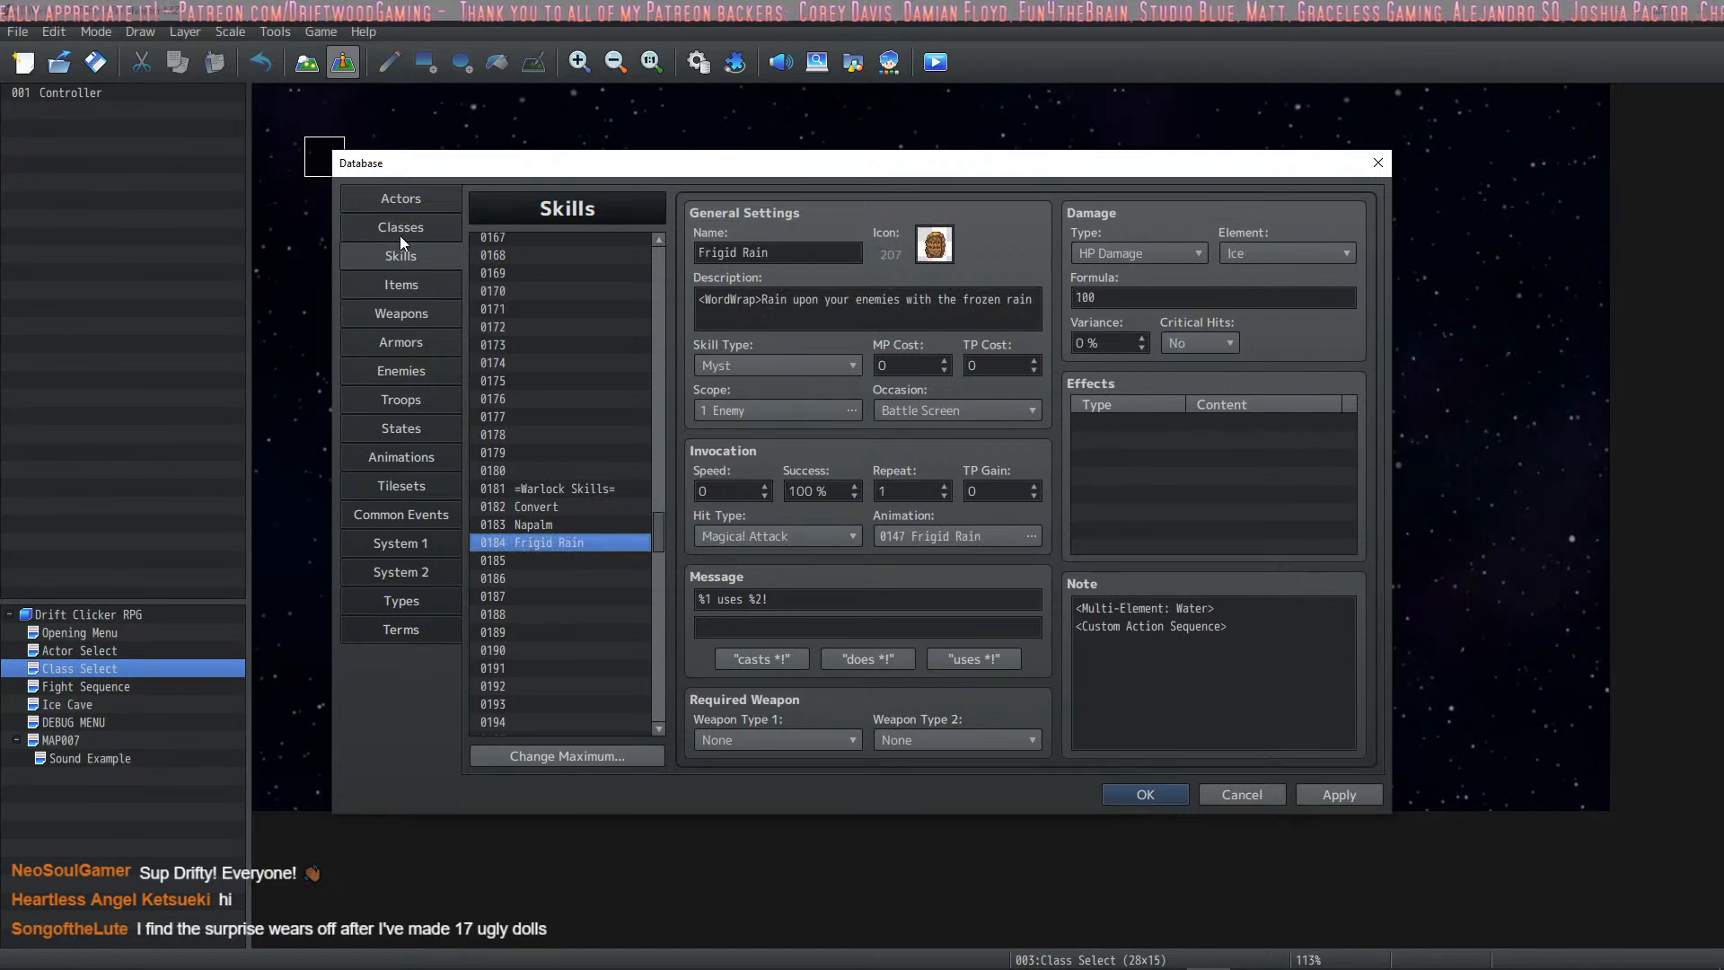
Step: In the Class Select map's Controller event, duplicate the Warlock branch's Napalm Change Skill command and set the copy to add Frigid Rain
left_click(1145, 795)
double_click(323, 157)
scroll(1048, 534, "down", 12)
scroll(1023, 516, "down", 1)
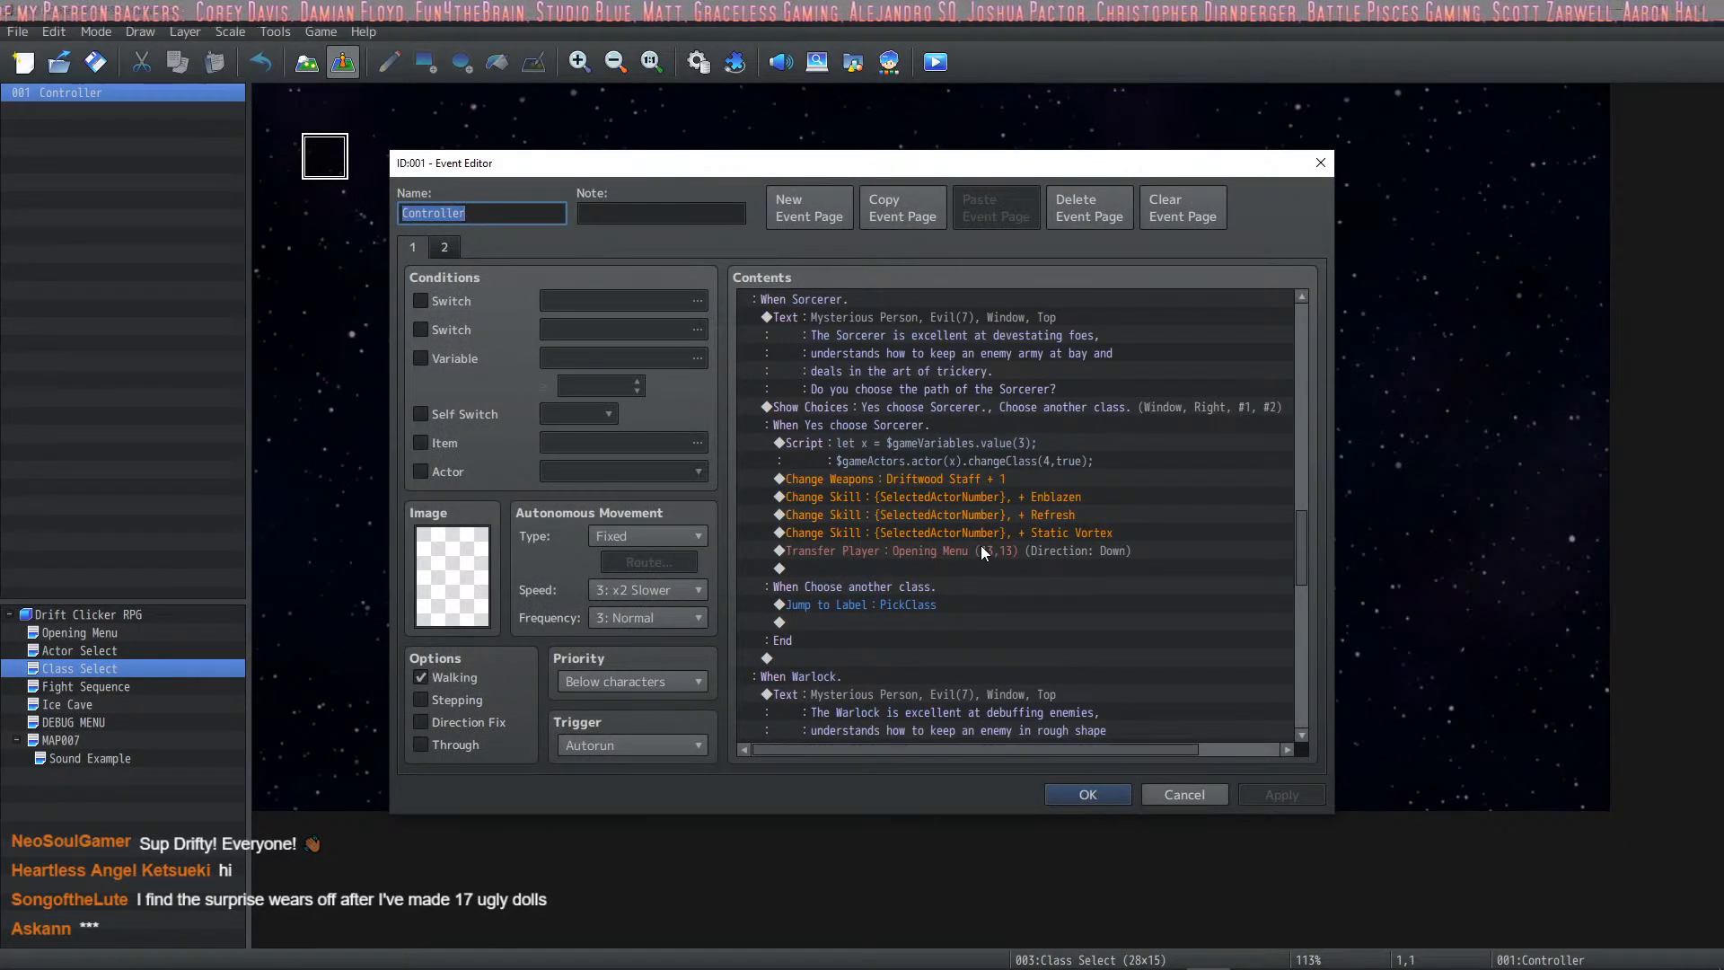
scroll(871, 517, "down", 6)
scroll(866, 494, "down", 2)
scroll(865, 494, "up", 2)
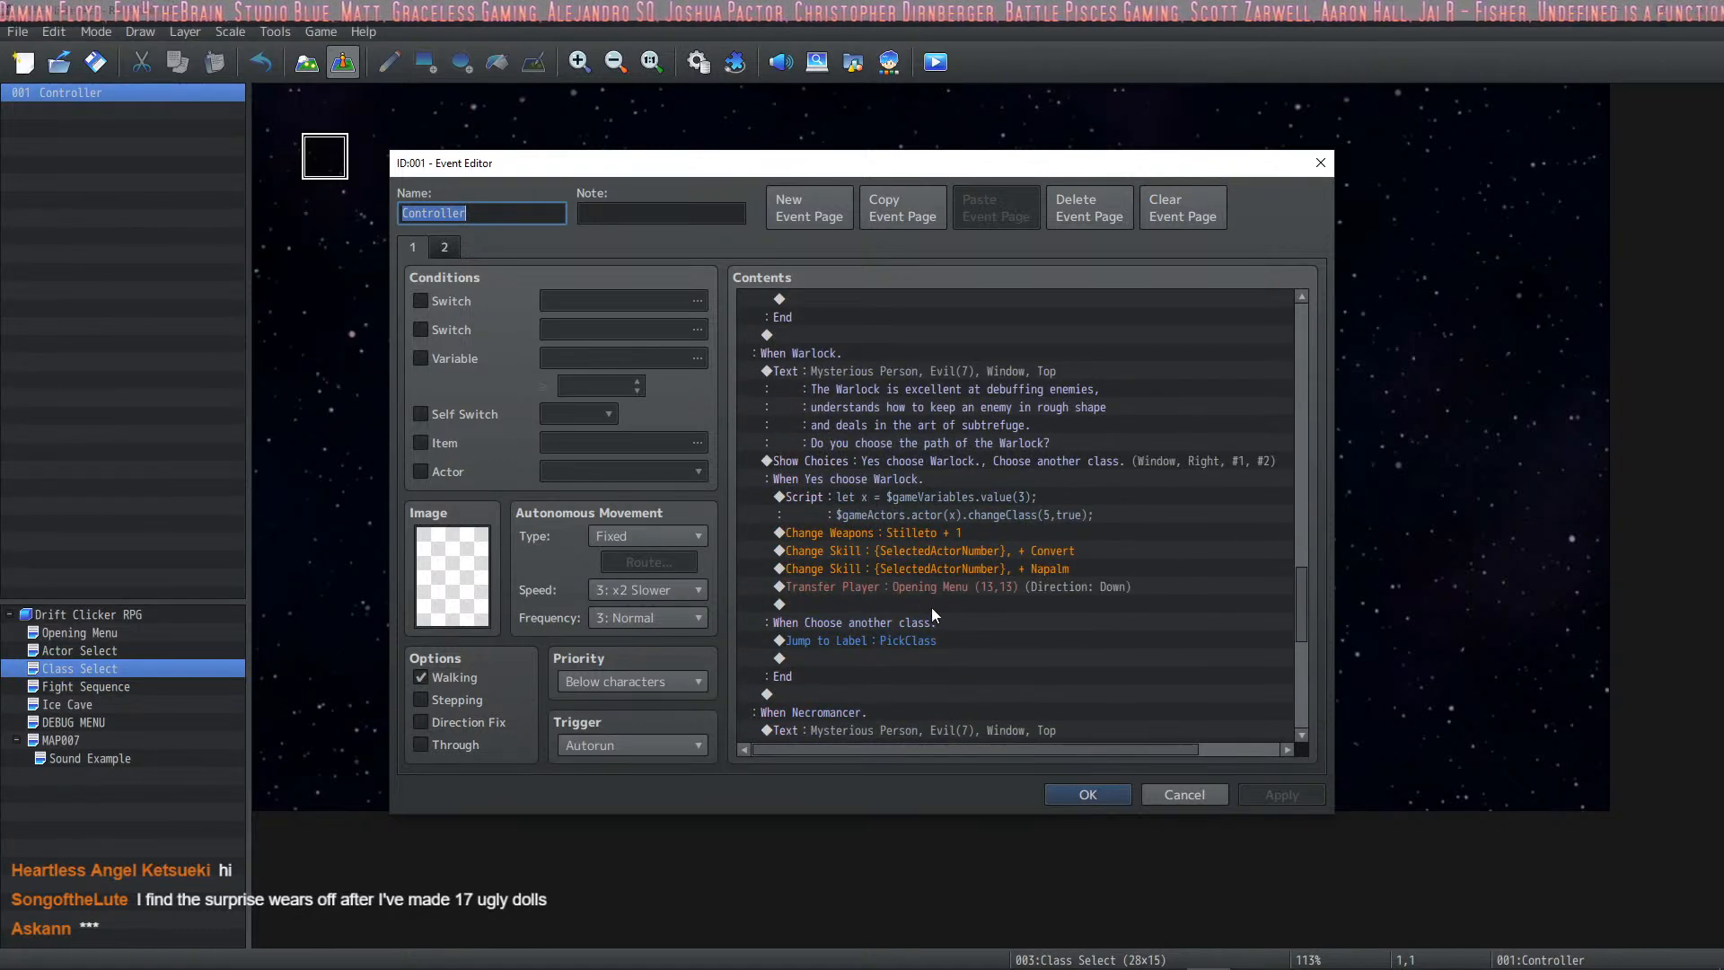
left_click(940, 570)
key("ctrl+c")
key("ctrl+v")
double_click(954, 586)
left_click(1018, 620)
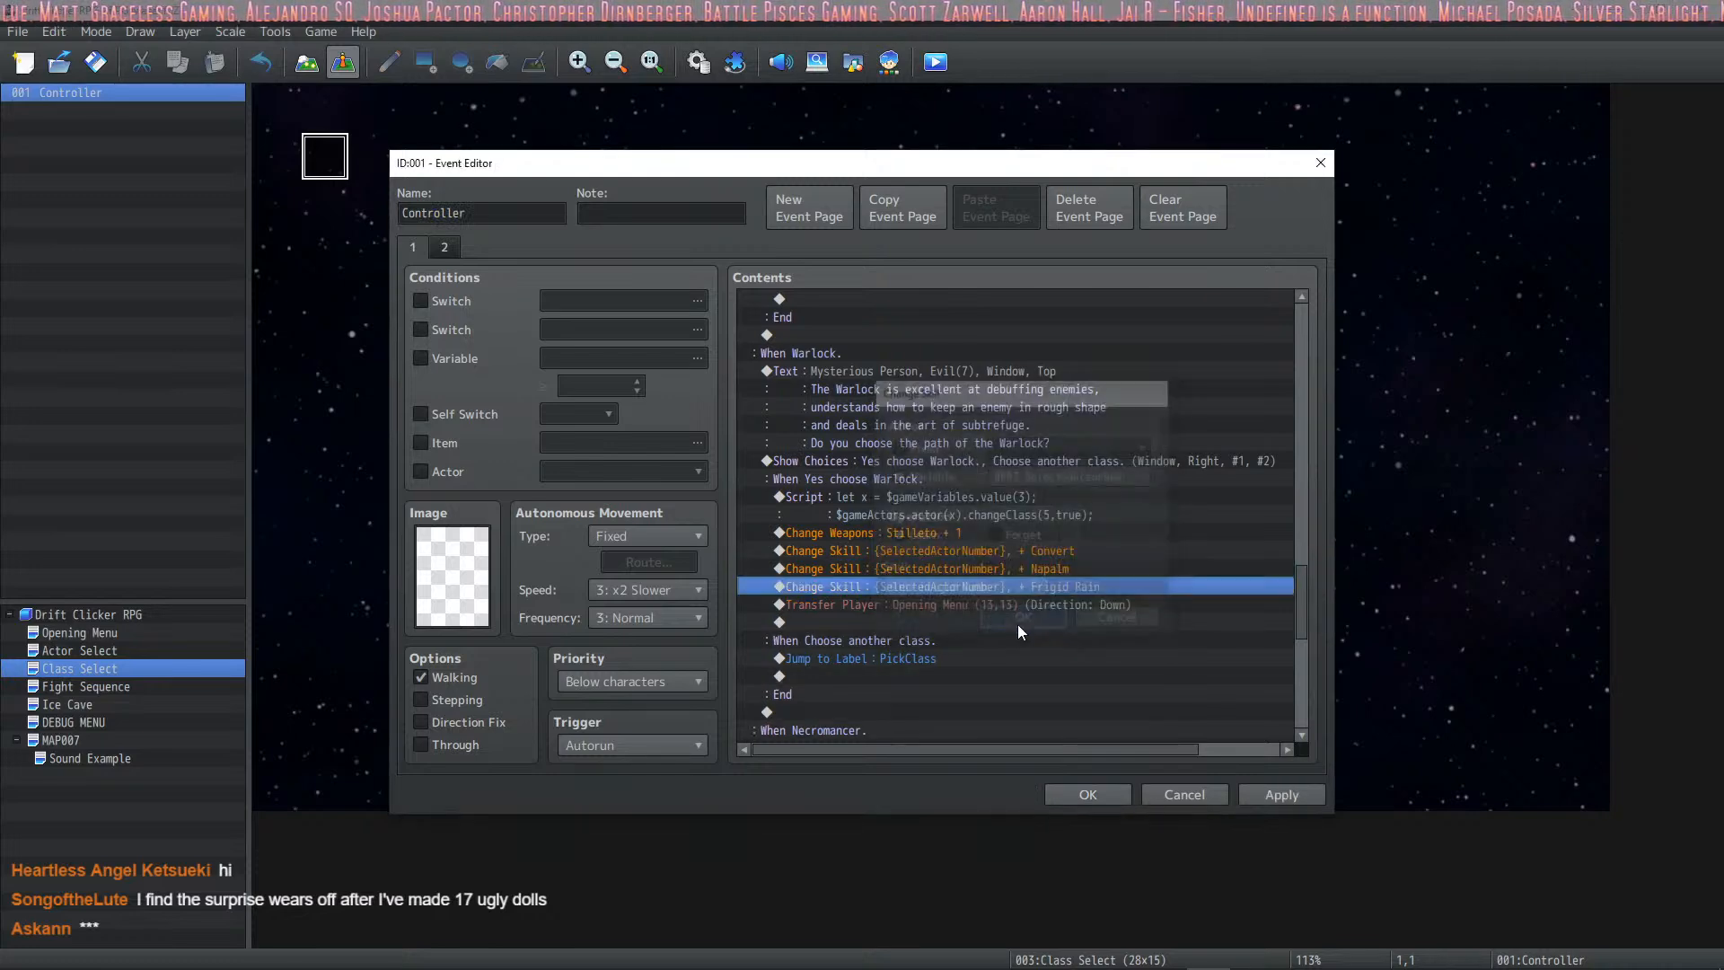
left_click(1275, 792)
left_click(1084, 796)
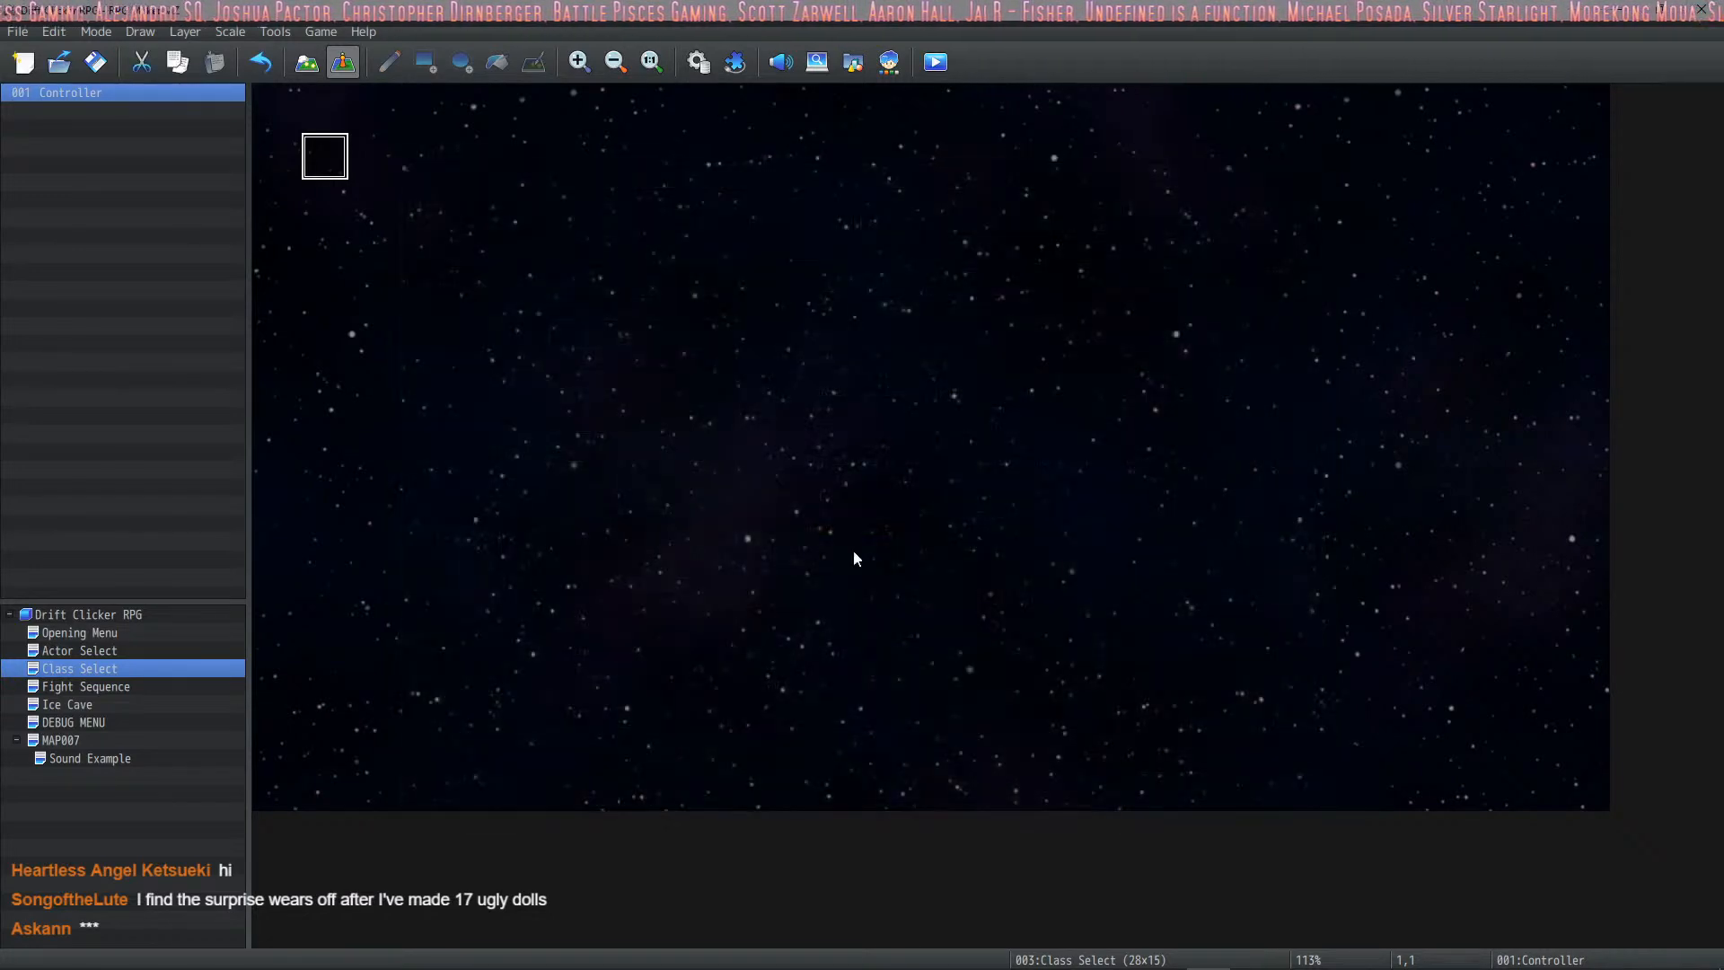
Step: Add a Common Event effect calling the empty common event 0011 to the Frigid Rain skill in the database
left_click(699, 62)
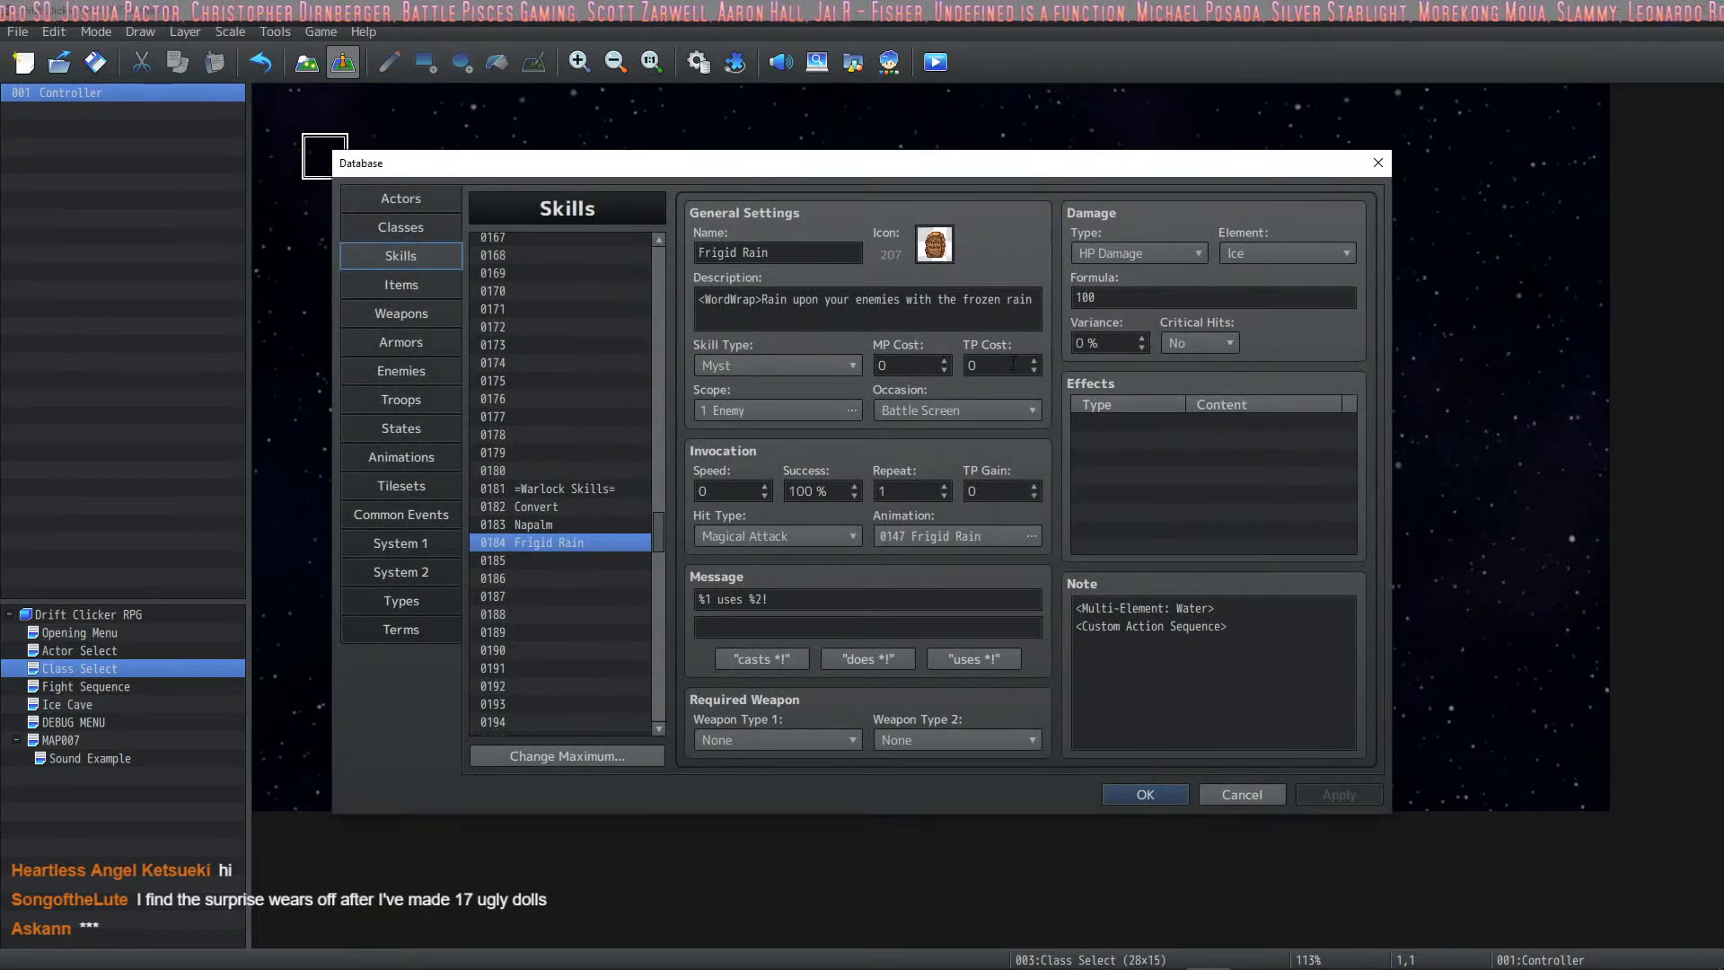
left_click(1300, 643)
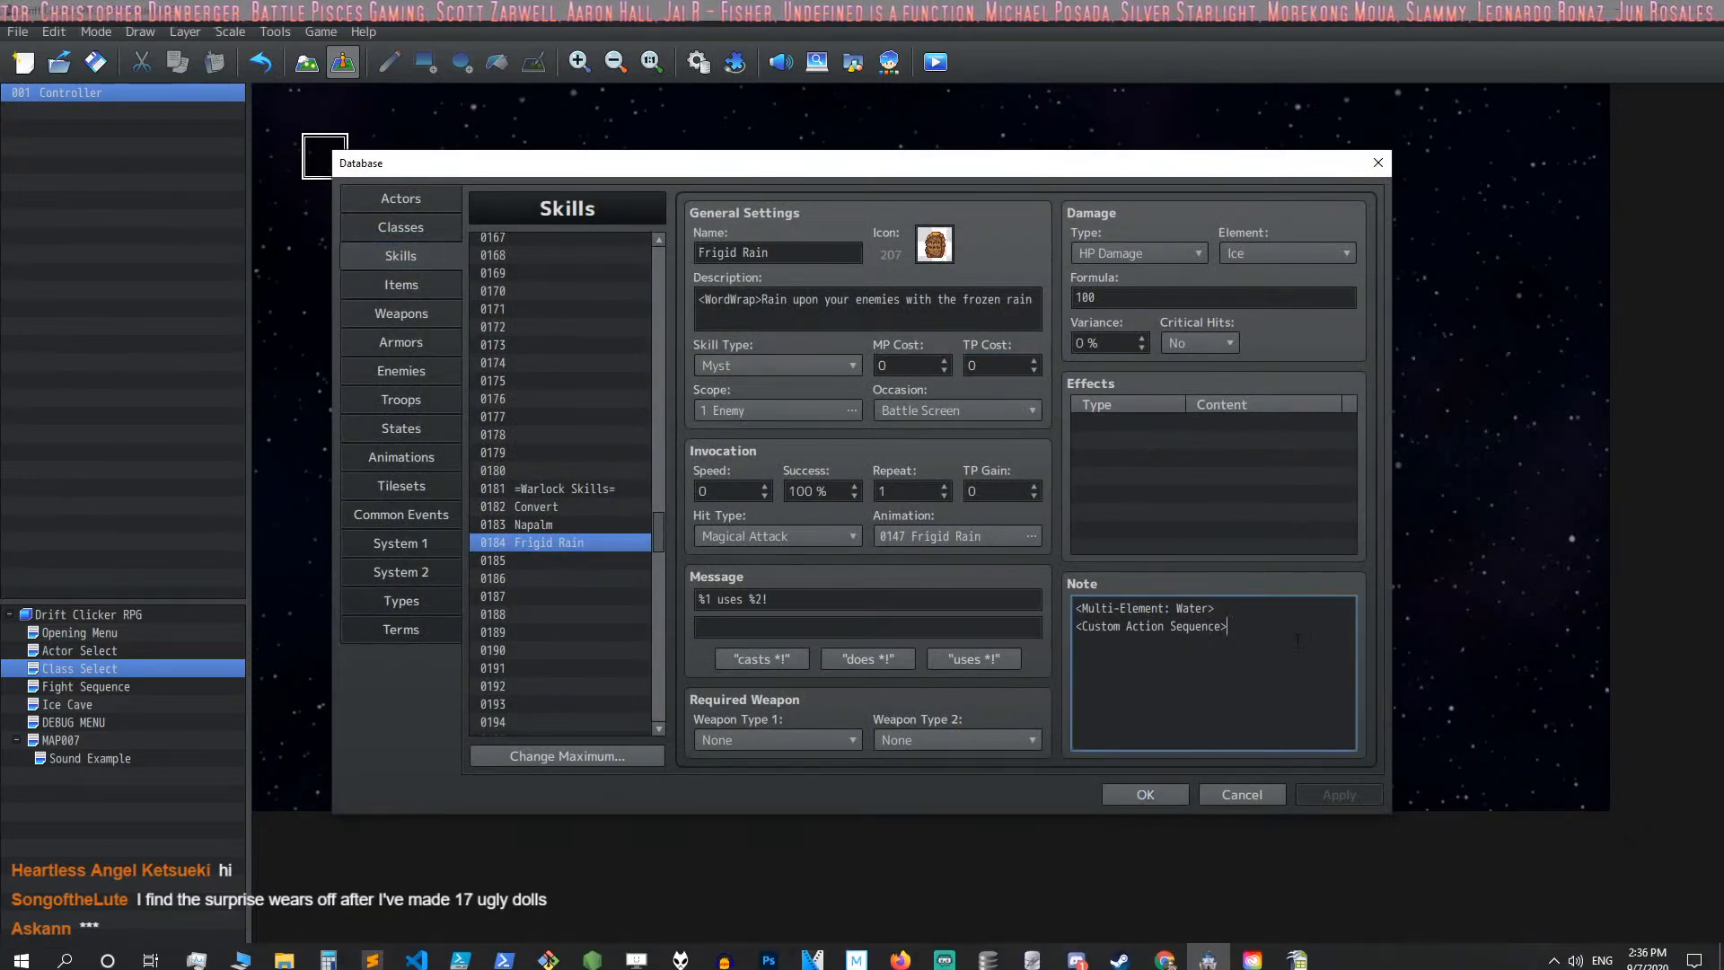
left_click(1129, 634)
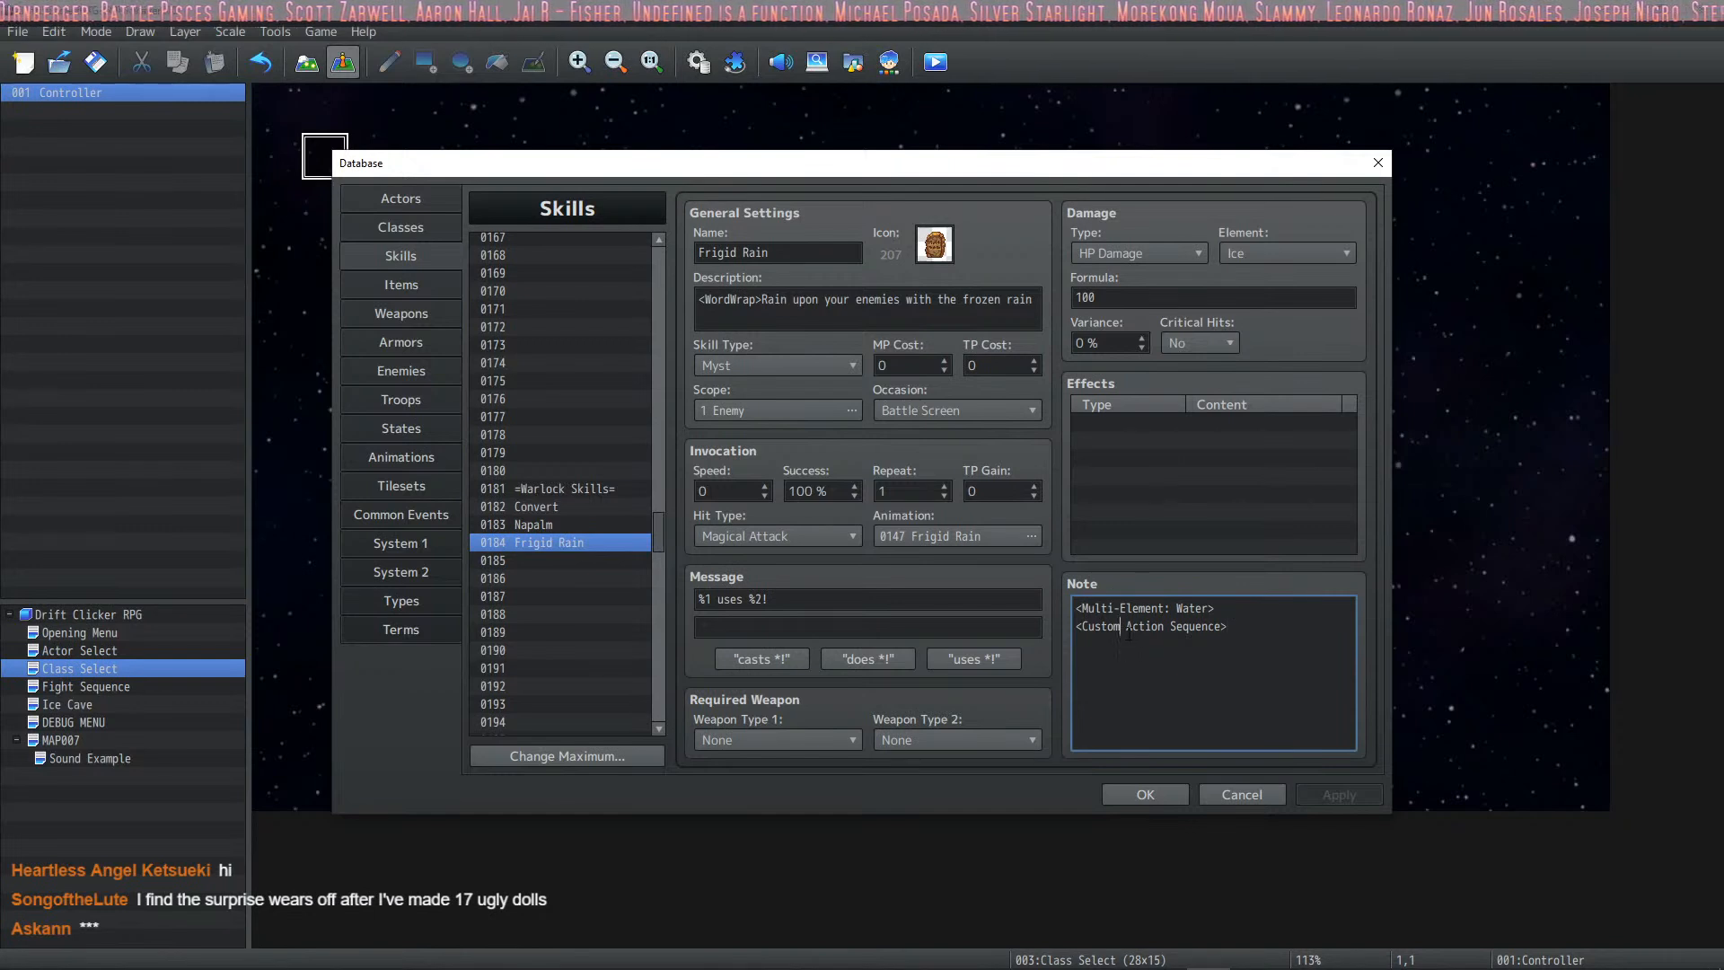
double_click(1192, 446)
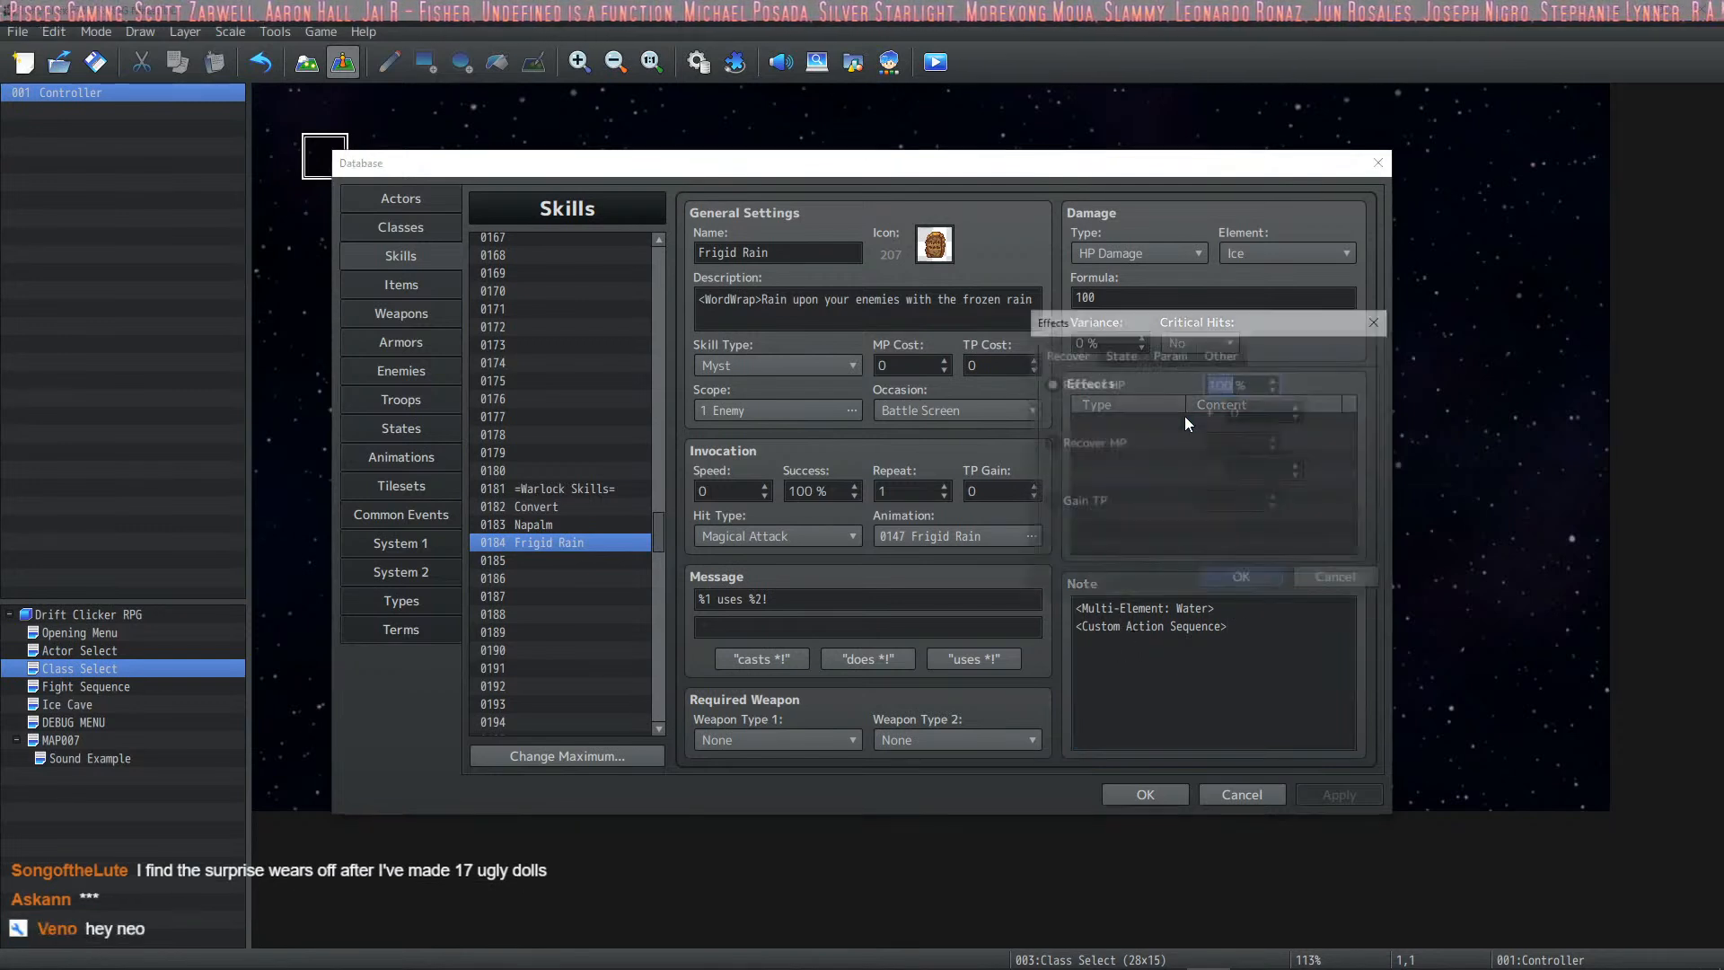
left_click(1221, 354)
left_click(1123, 504)
left_click(1351, 510)
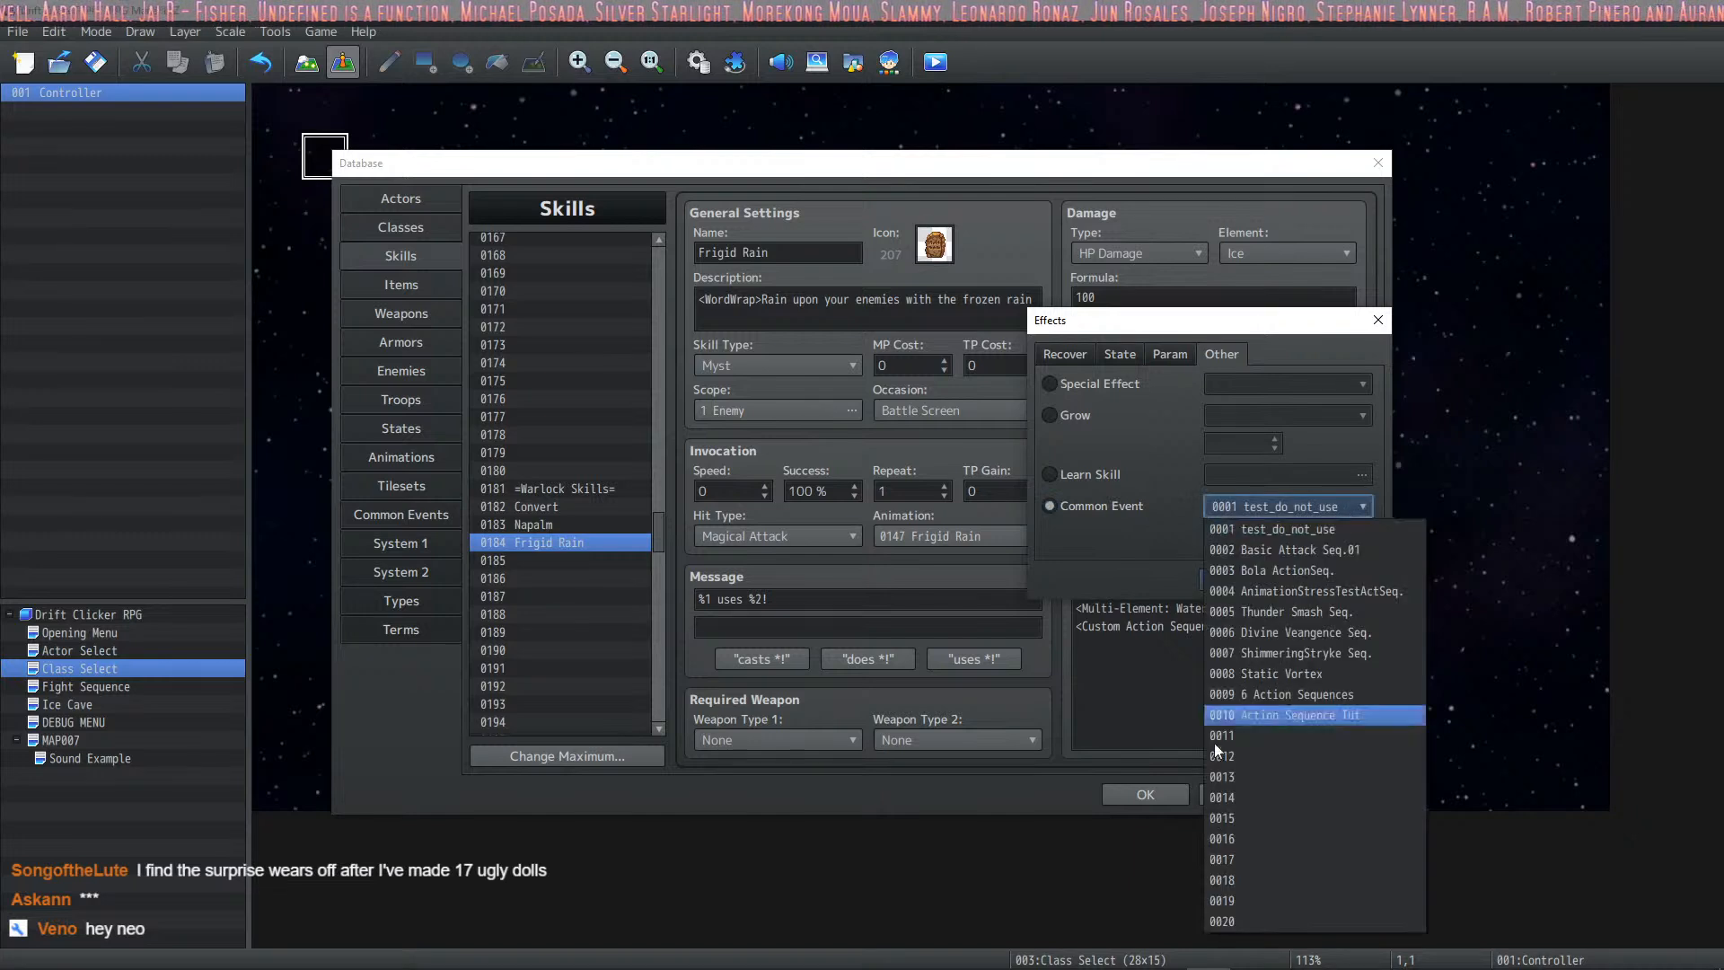
left_click(1306, 733)
left_click(1262, 580)
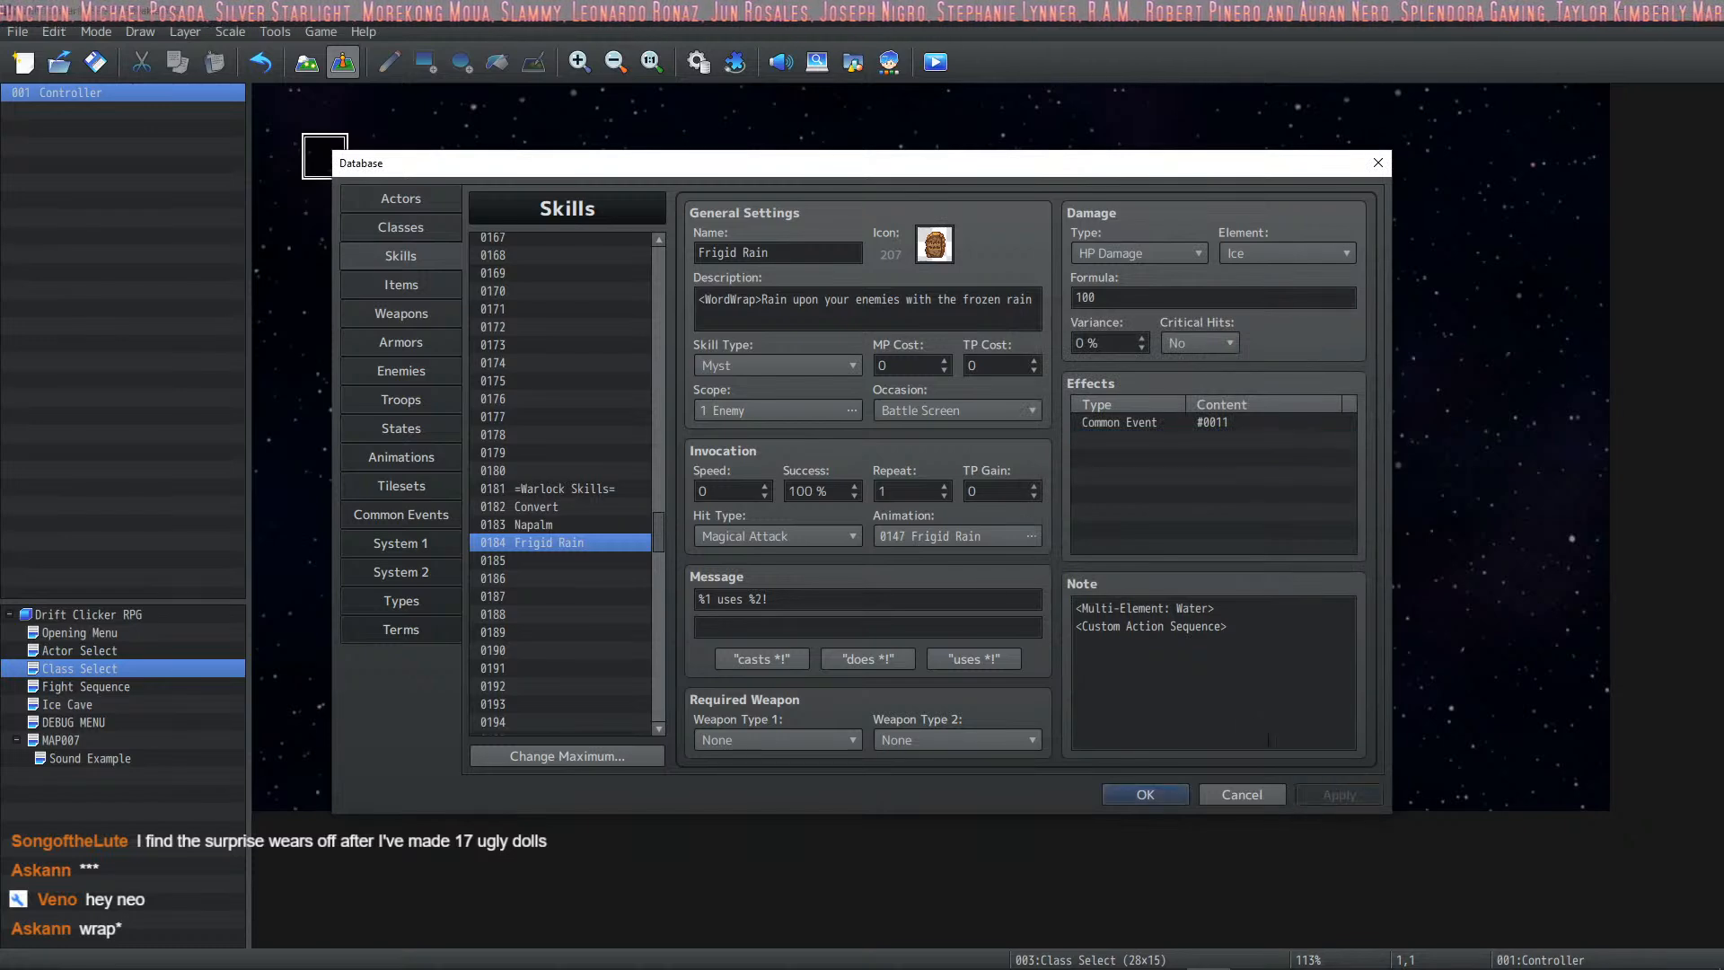
Step: Name common event 0011 "Frigid Rain ActSeq."
left_click(411, 511)
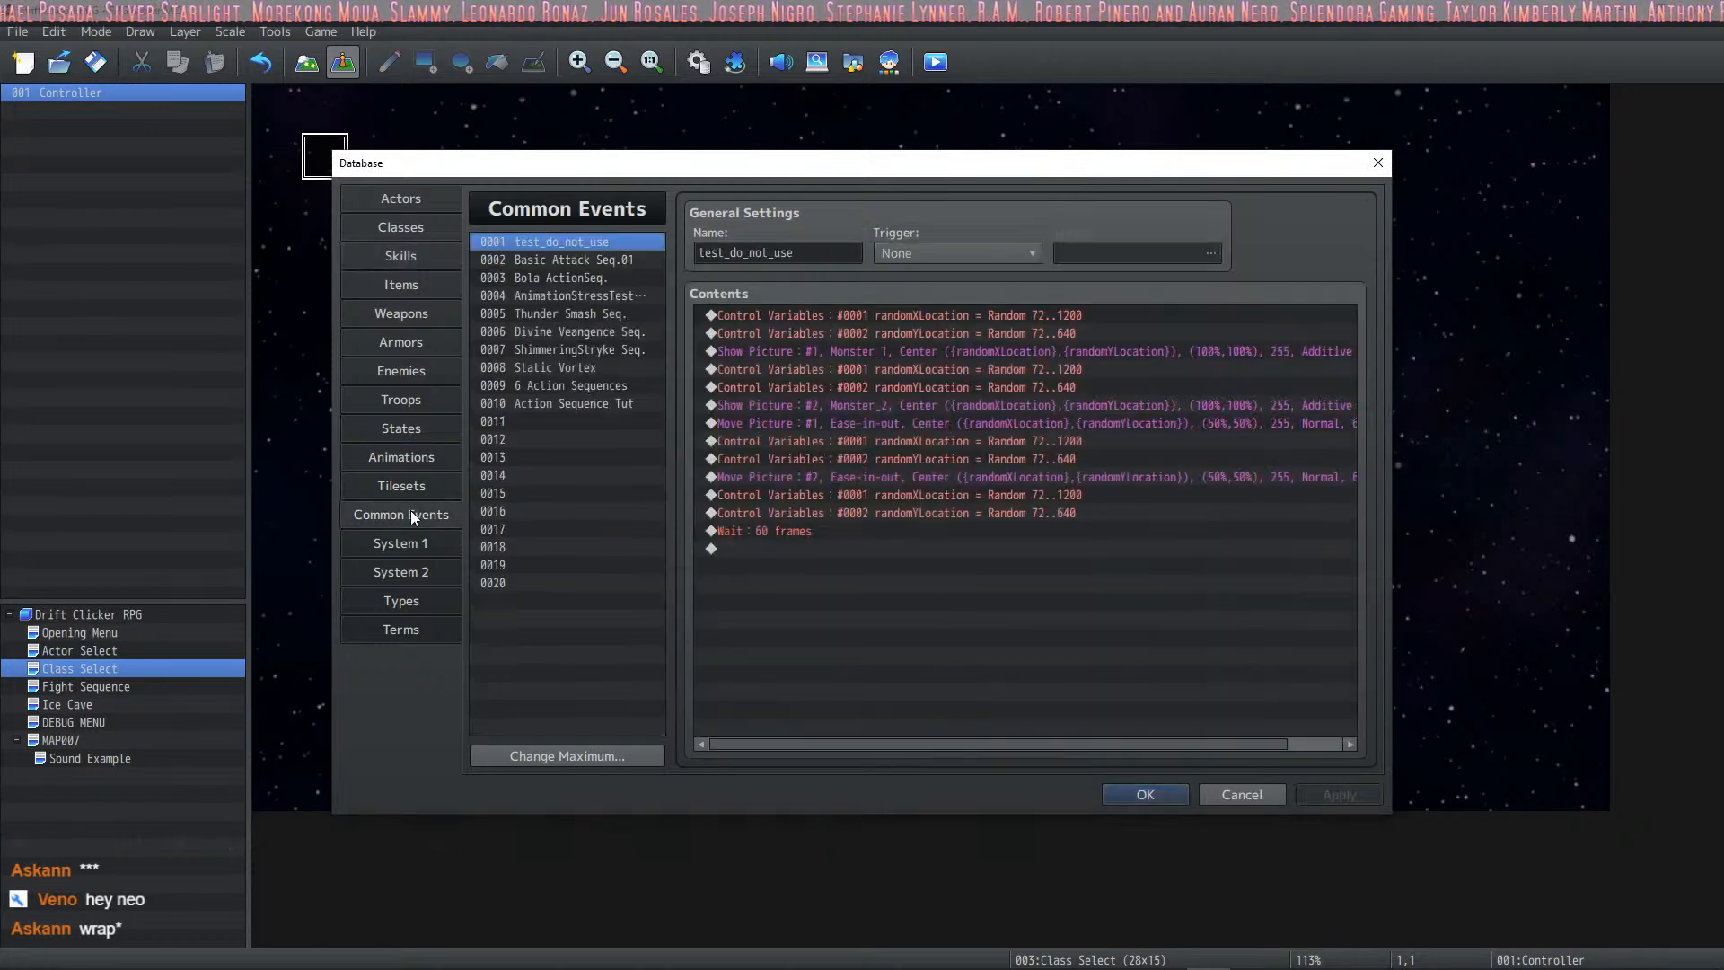
left_click(541, 423)
left_click(772, 246)
type("Fr")
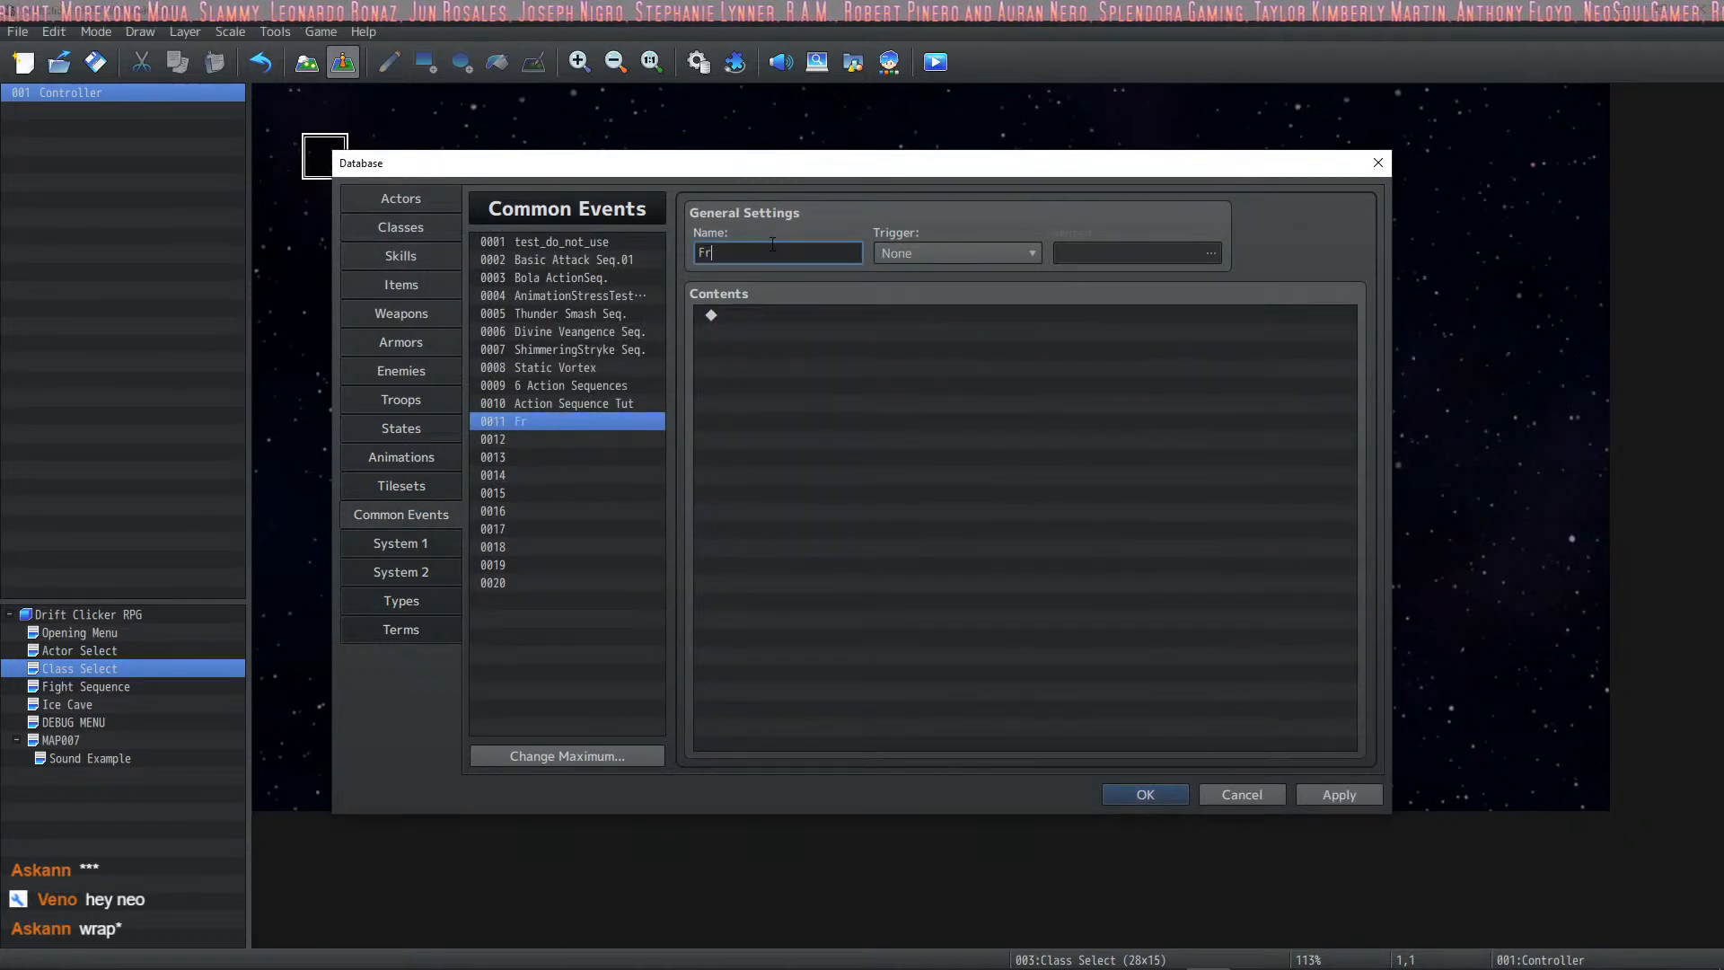
type("igid Rain ActE")
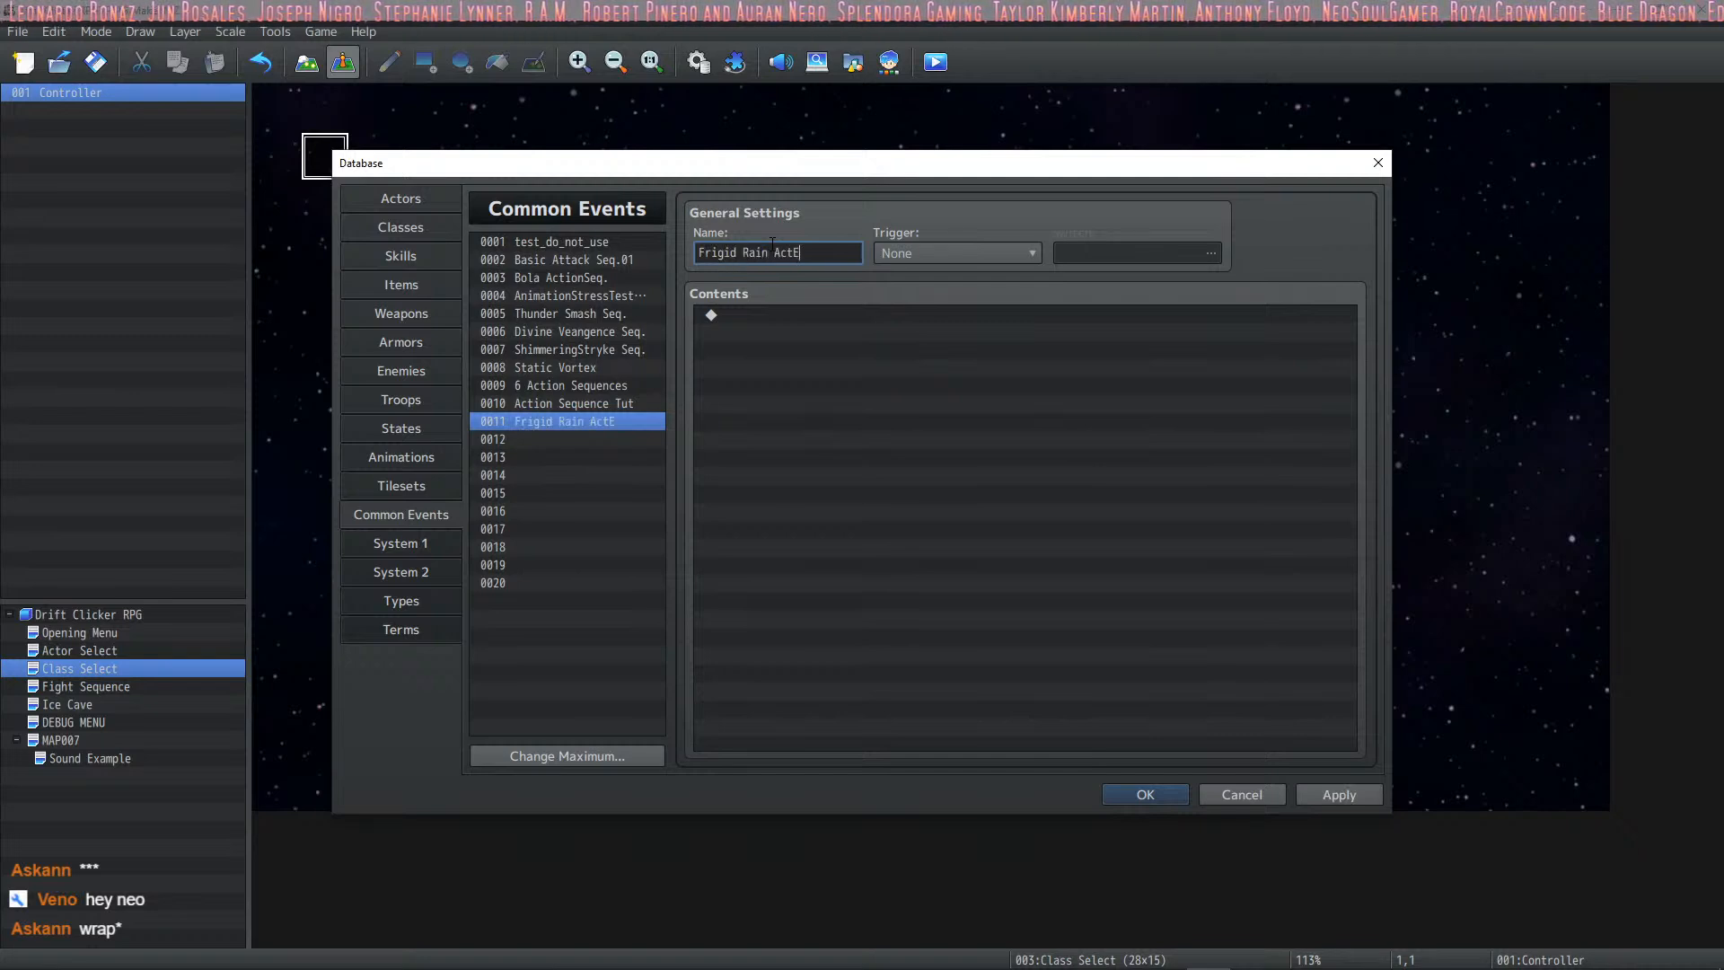
key("BackSpace")
type("Seq.")
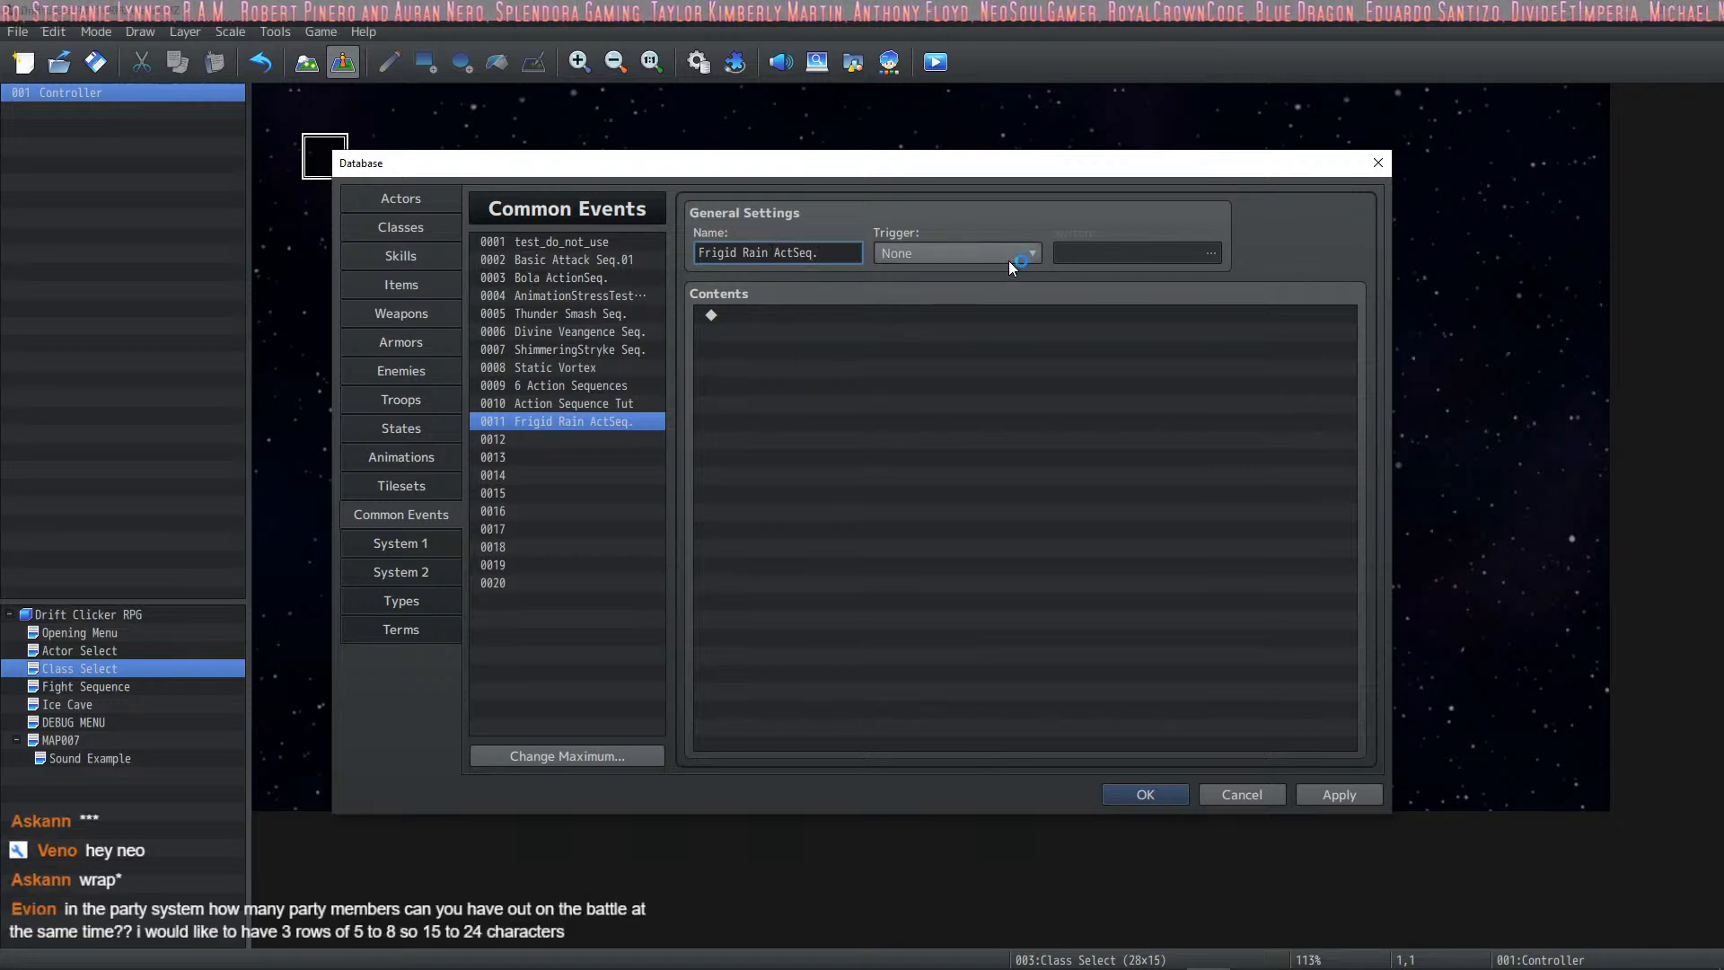
Step: Rename the Bola common event as "Bola ActSeq."
left_click(592, 259)
left_click_drag(822, 254, 780, 253)
left_click(831, 252)
left_click(612, 280)
left_click(627, 298)
left_click(594, 280)
left_click(753, 252)
left_click(750, 252)
key("Delete")
key("Delete")
key("Delete")
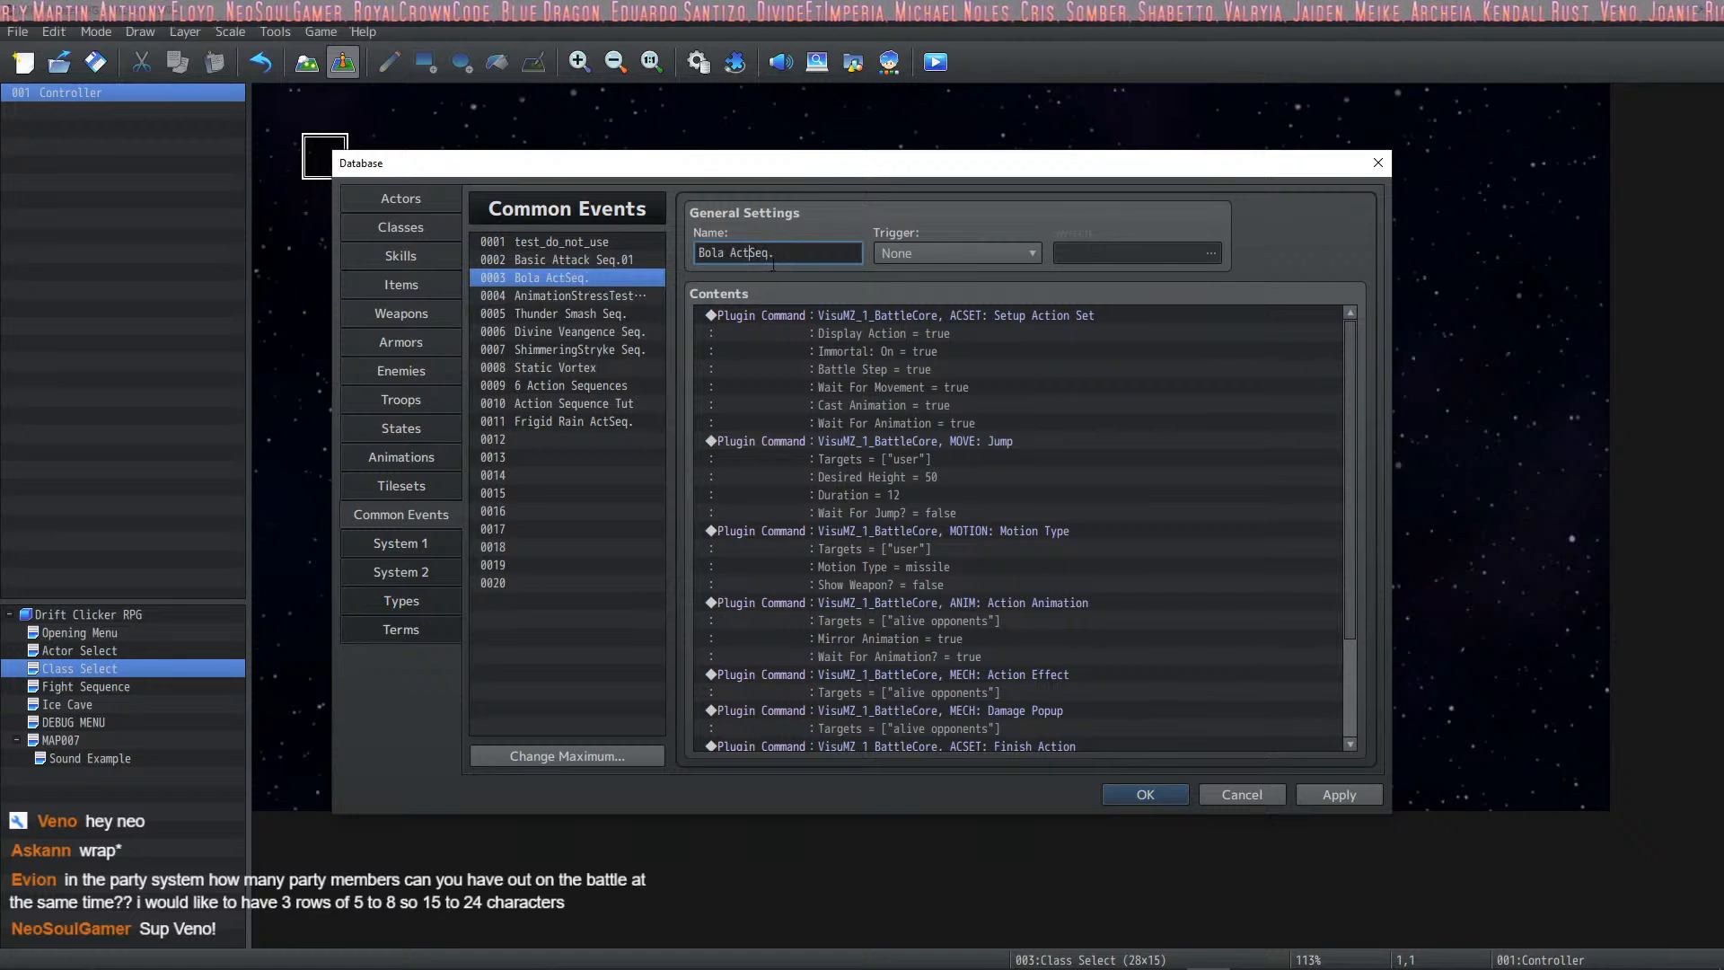
Step: Rename the Thunder Smash common event as "Thunder Smash ActSeq."
left_click(614, 295)
left_click(623, 316)
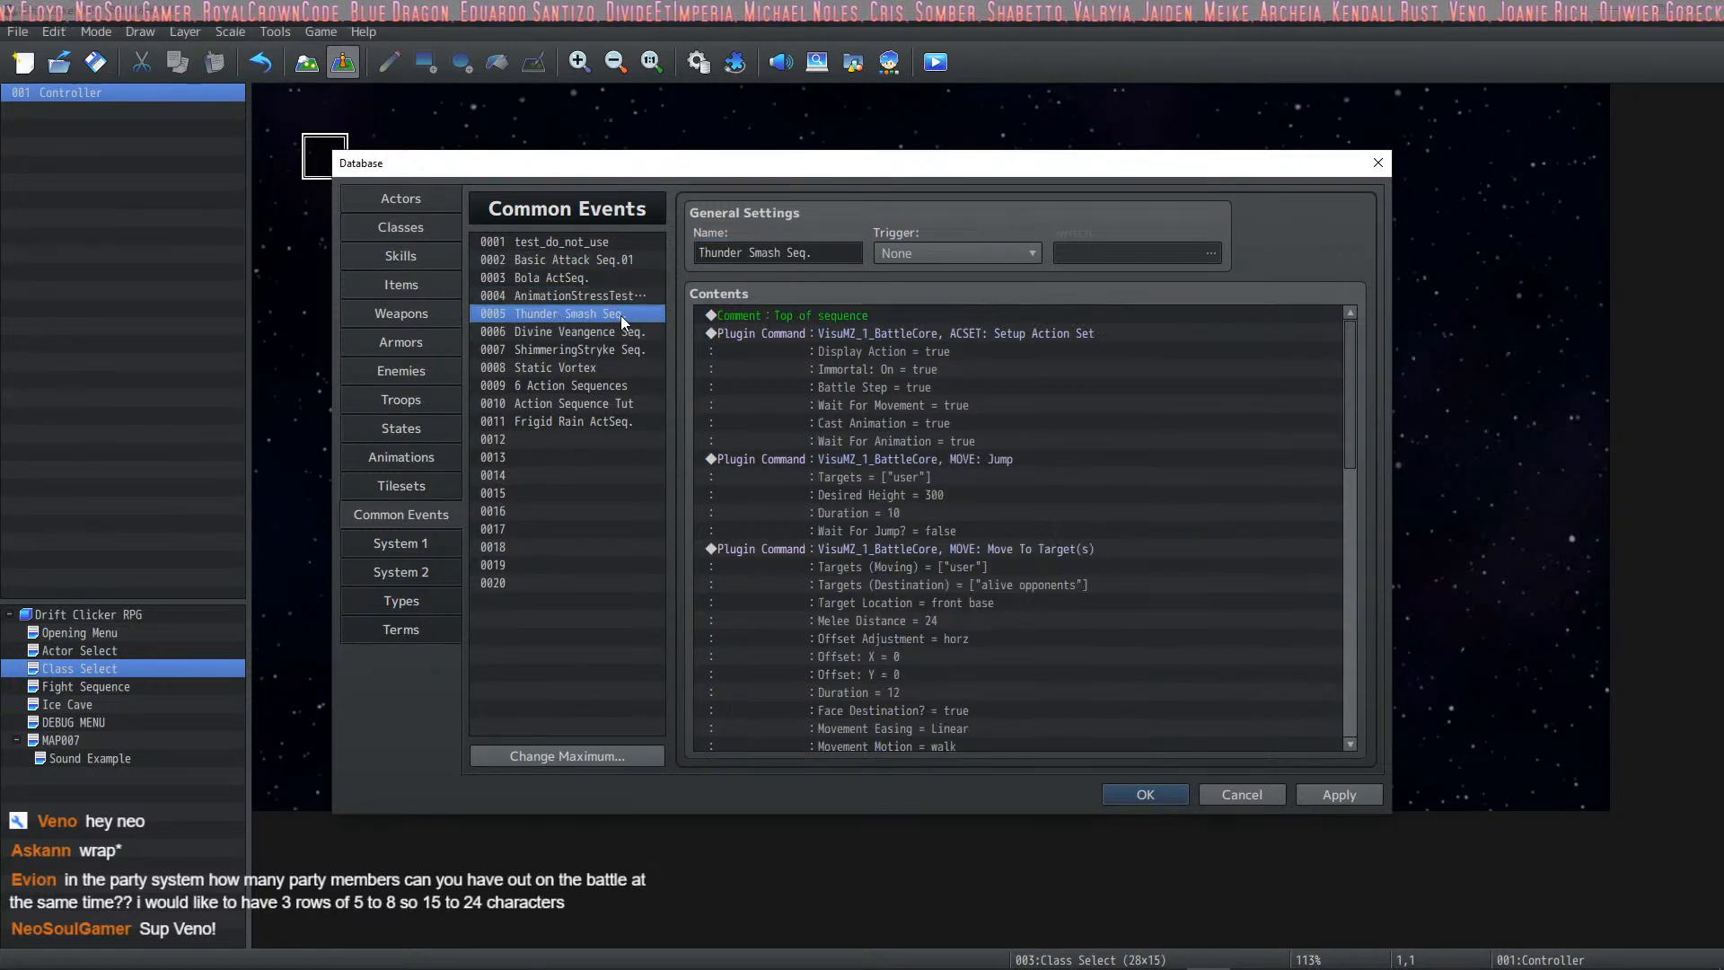
left_click(817, 253)
left_click_drag(817, 253, 786, 253)
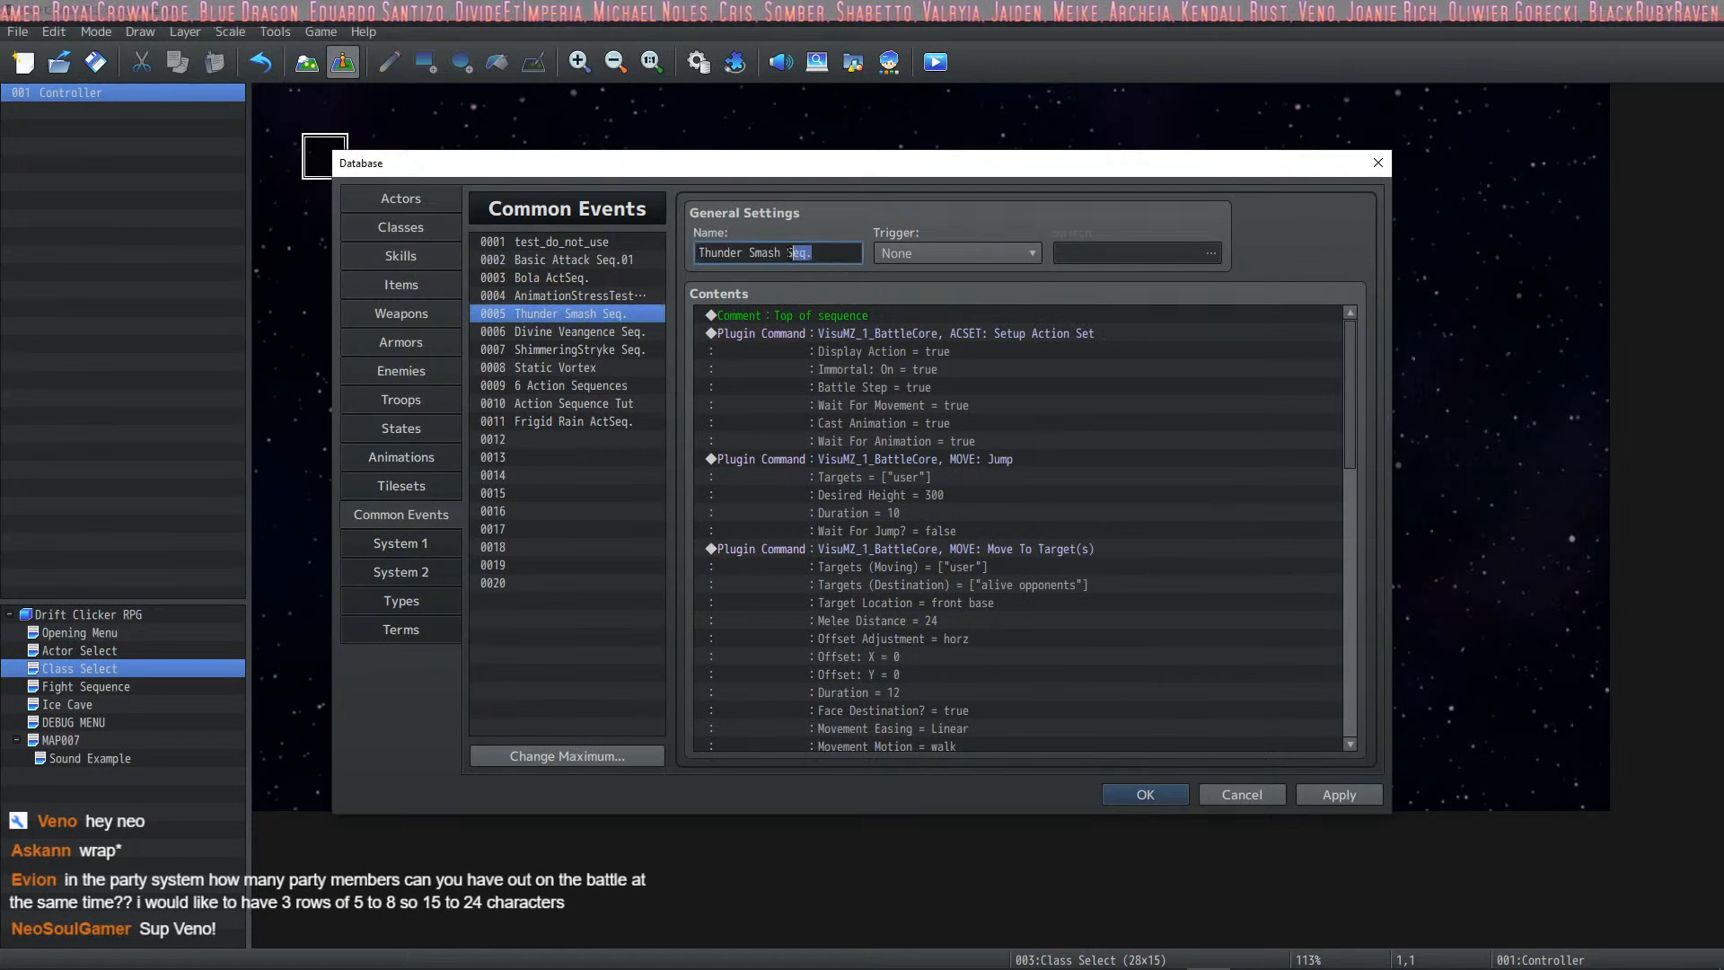
type("ActSeq.")
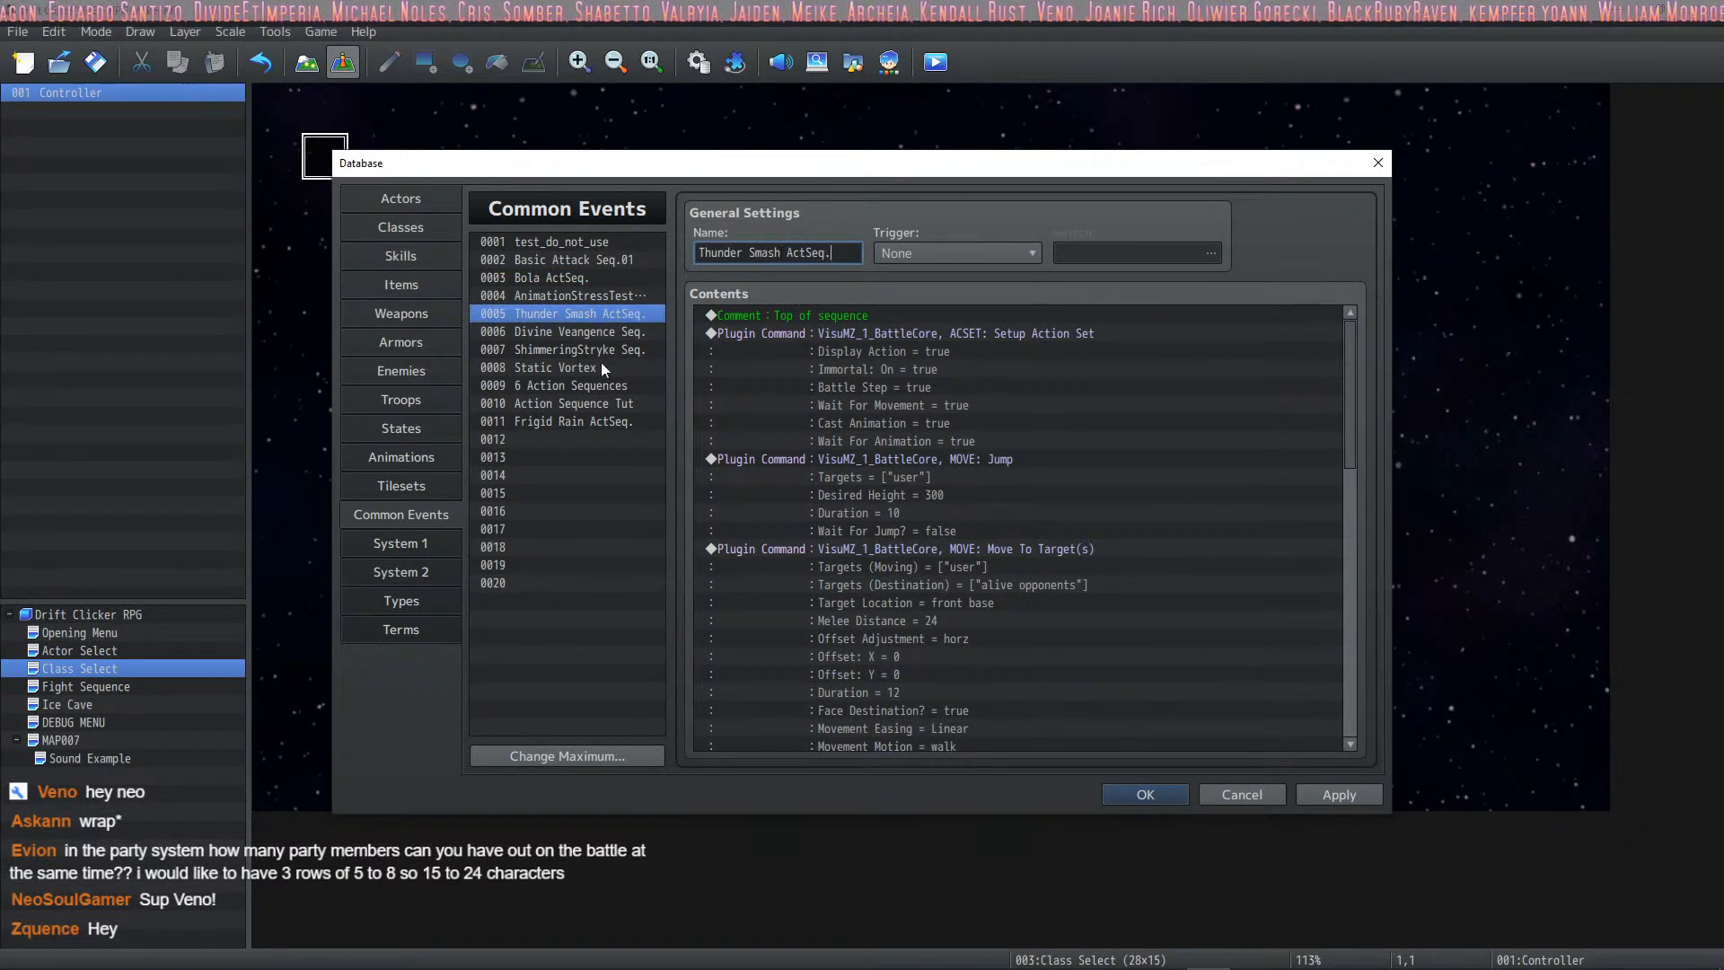
Step: Rename the Static Vortex common event as "Static Vortex ActSeq."
left_click(654, 328)
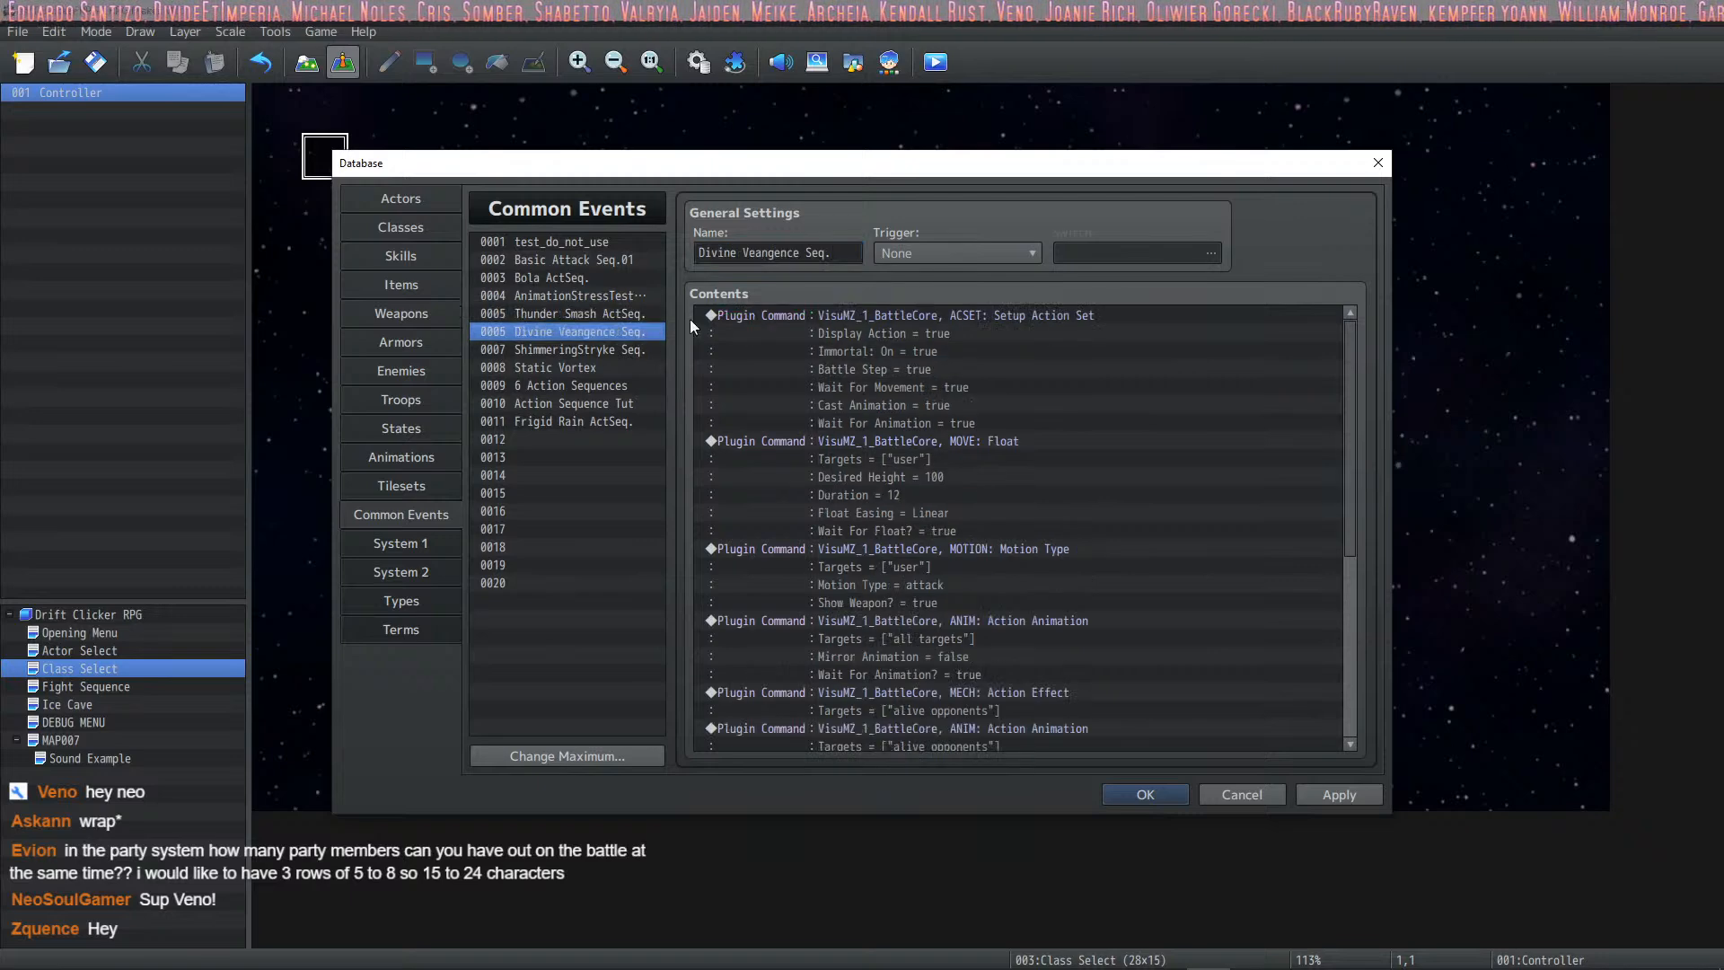
left_click(626, 351)
left_click(660, 314)
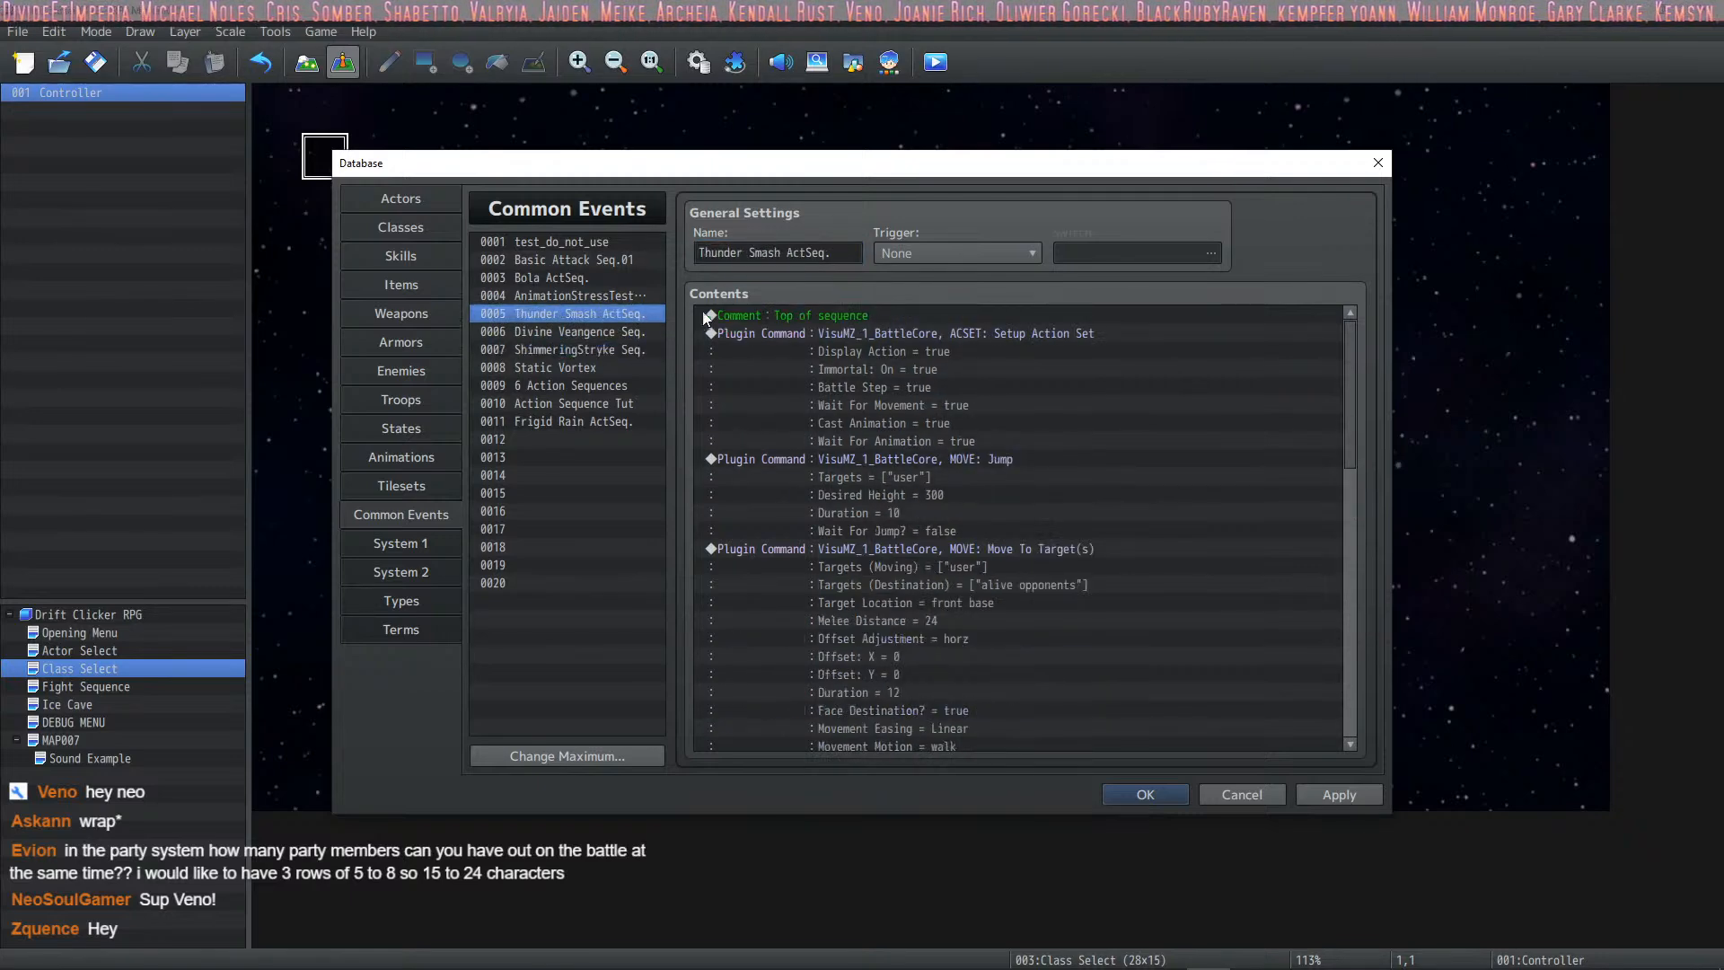
left_click(623, 350)
left_click(612, 365)
left_click(645, 351)
left_click(643, 318)
left_click(630, 347)
left_click(636, 367)
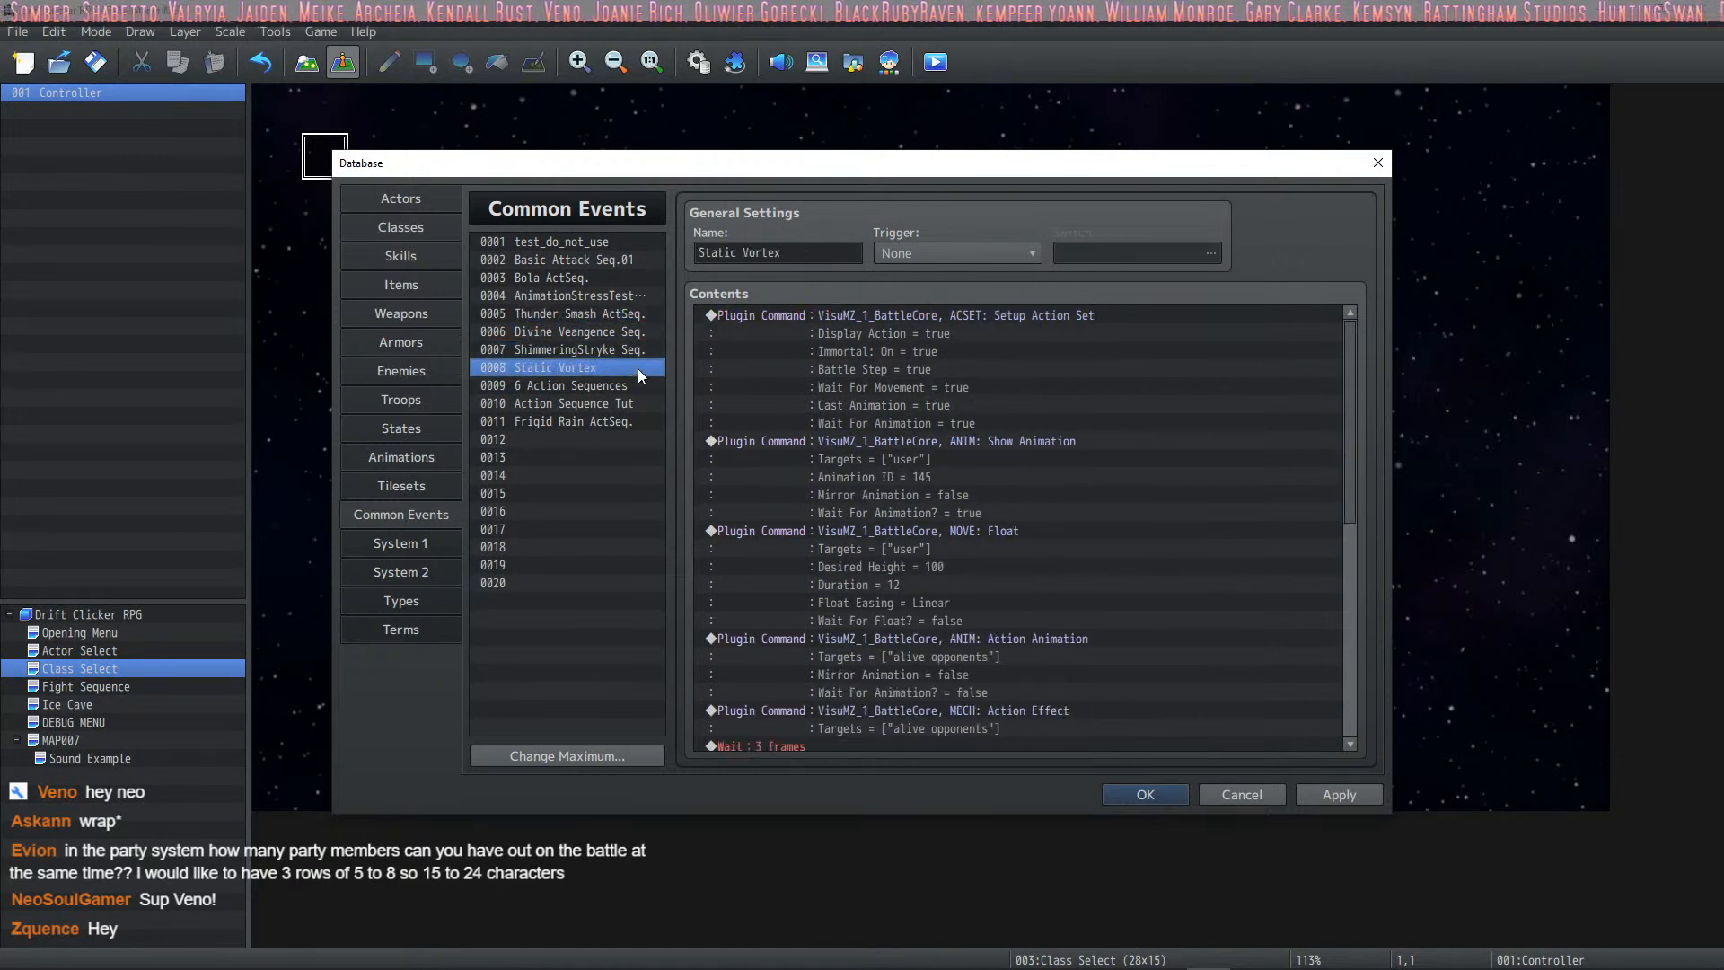
double_click(815, 257)
left_click(813, 252)
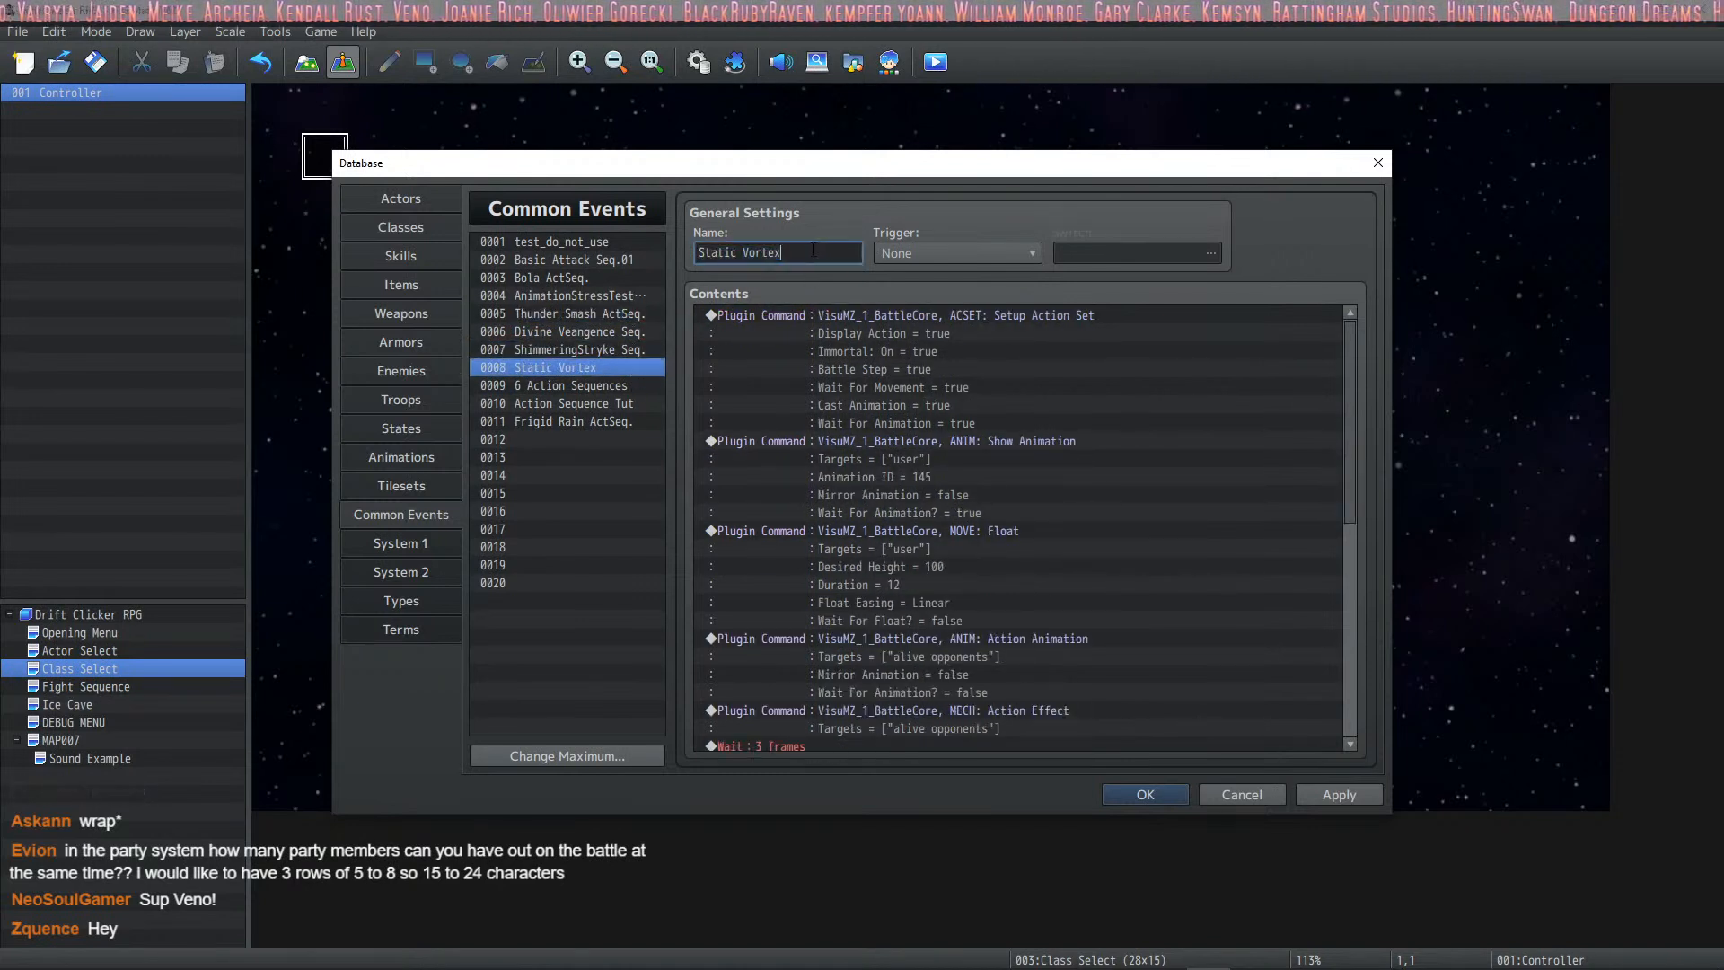
type("ActSeq.")
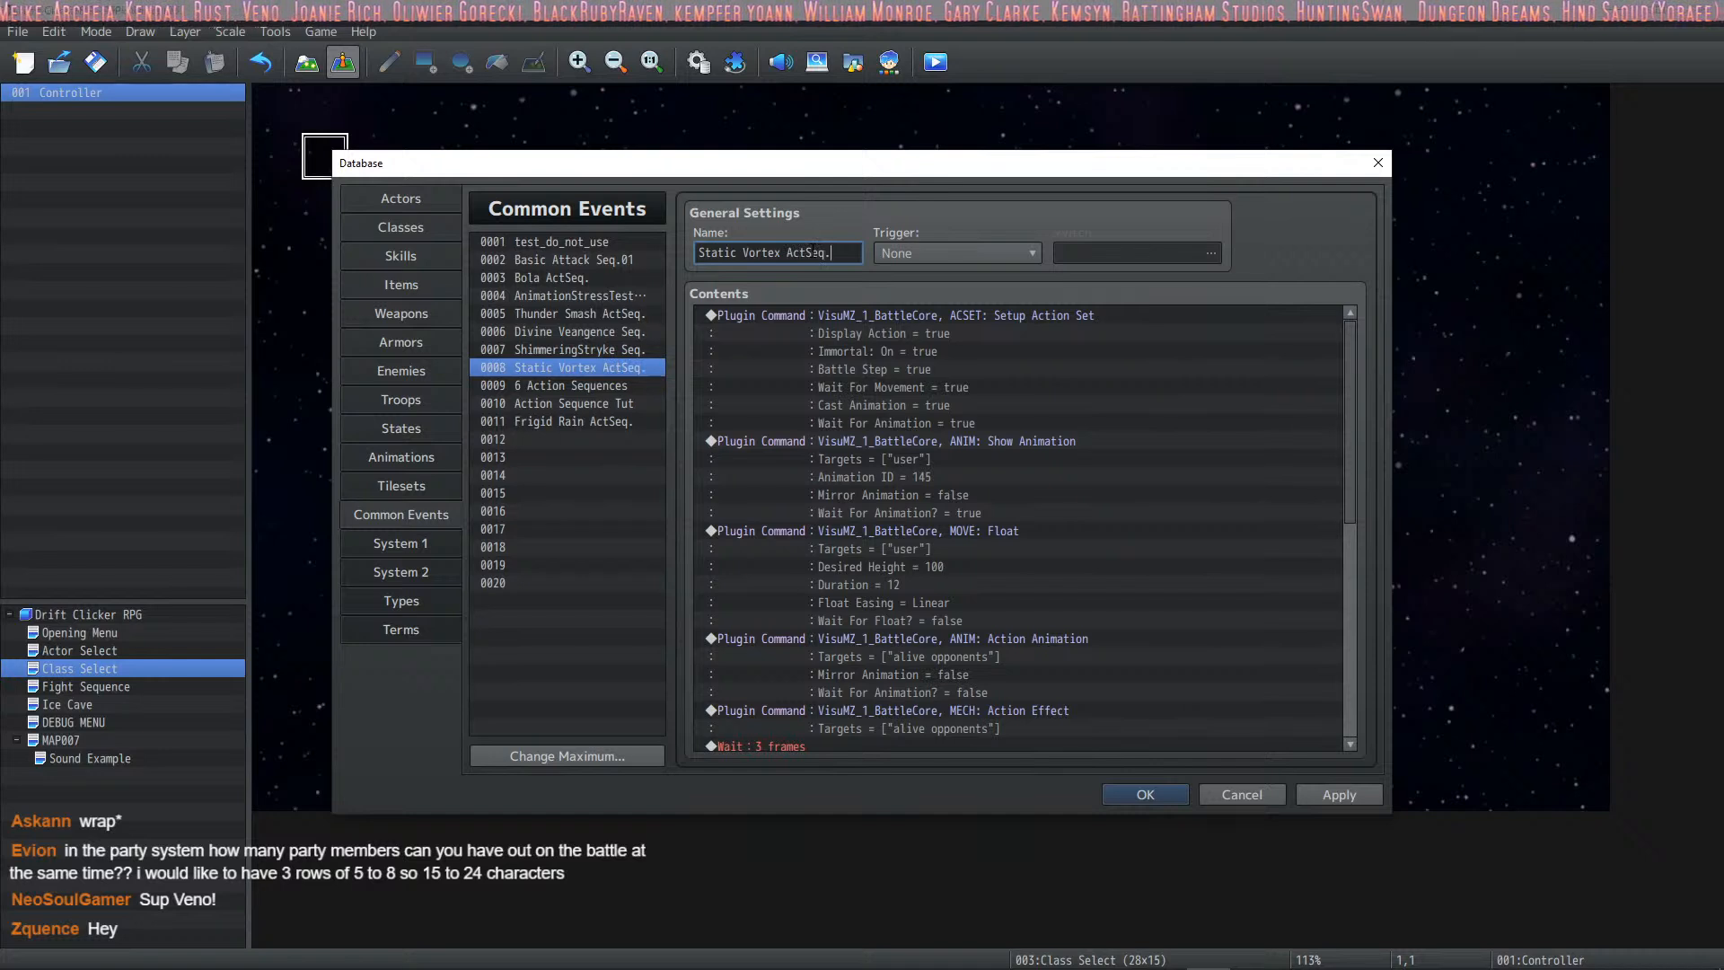
Step: Examine the plugin commands in the Action Sequence Tut common event and apply the database changes
left_click(605, 386)
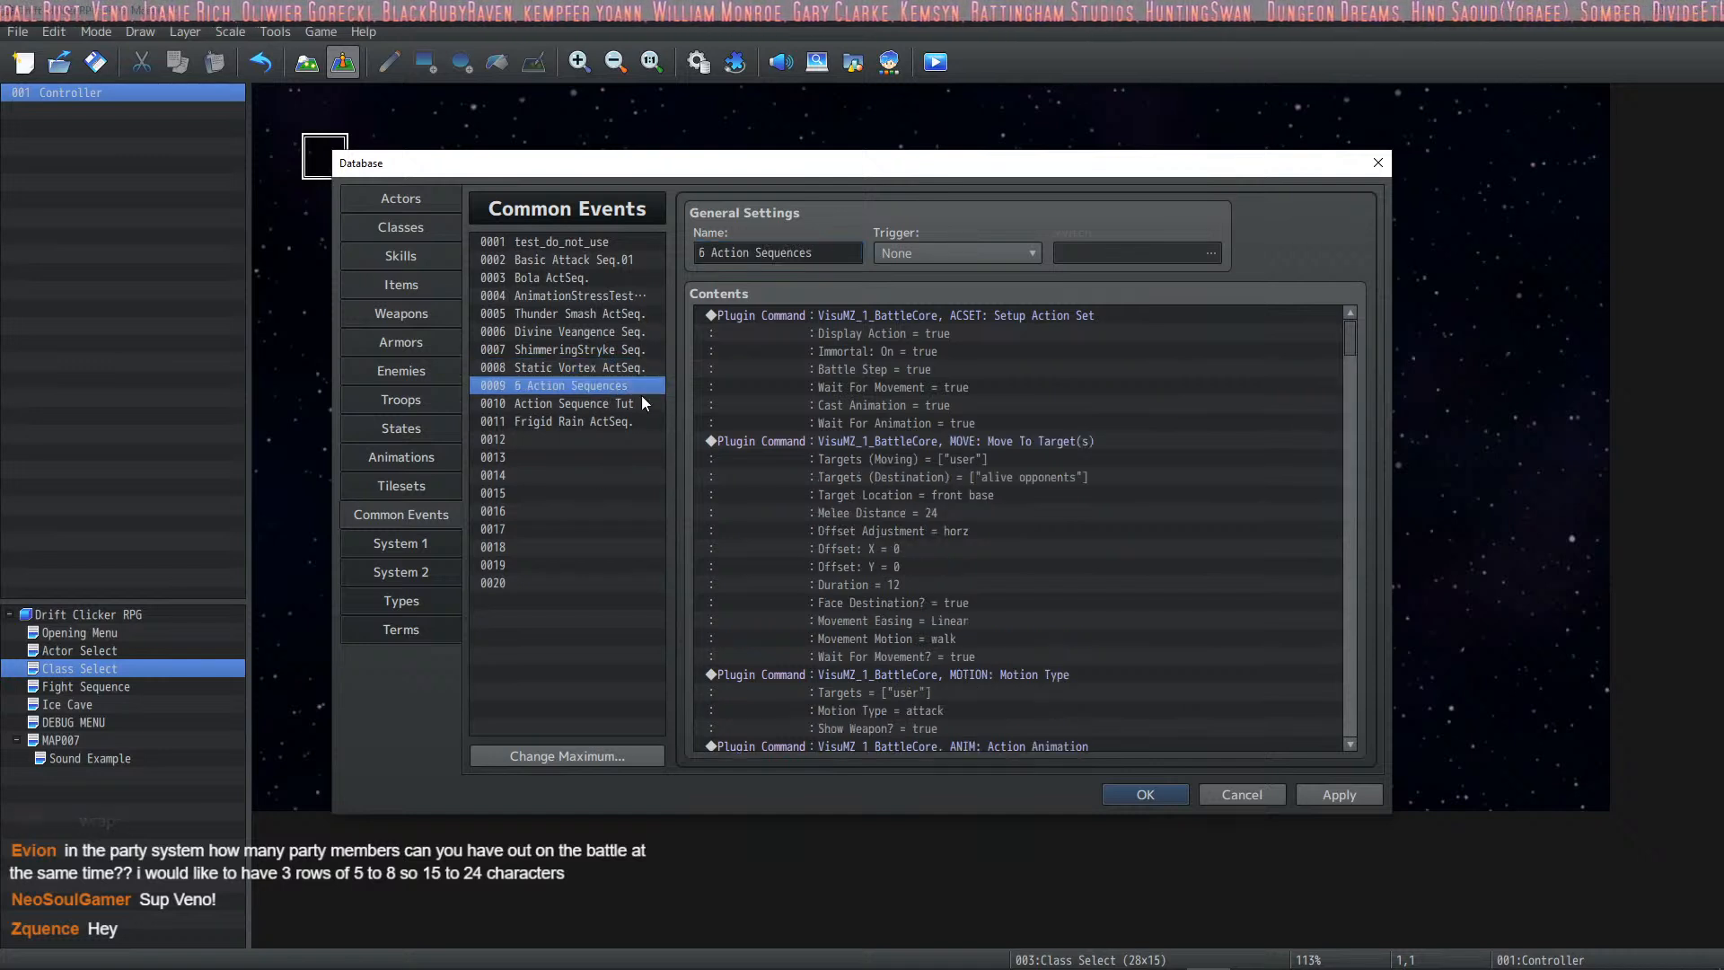
left_click(628, 408)
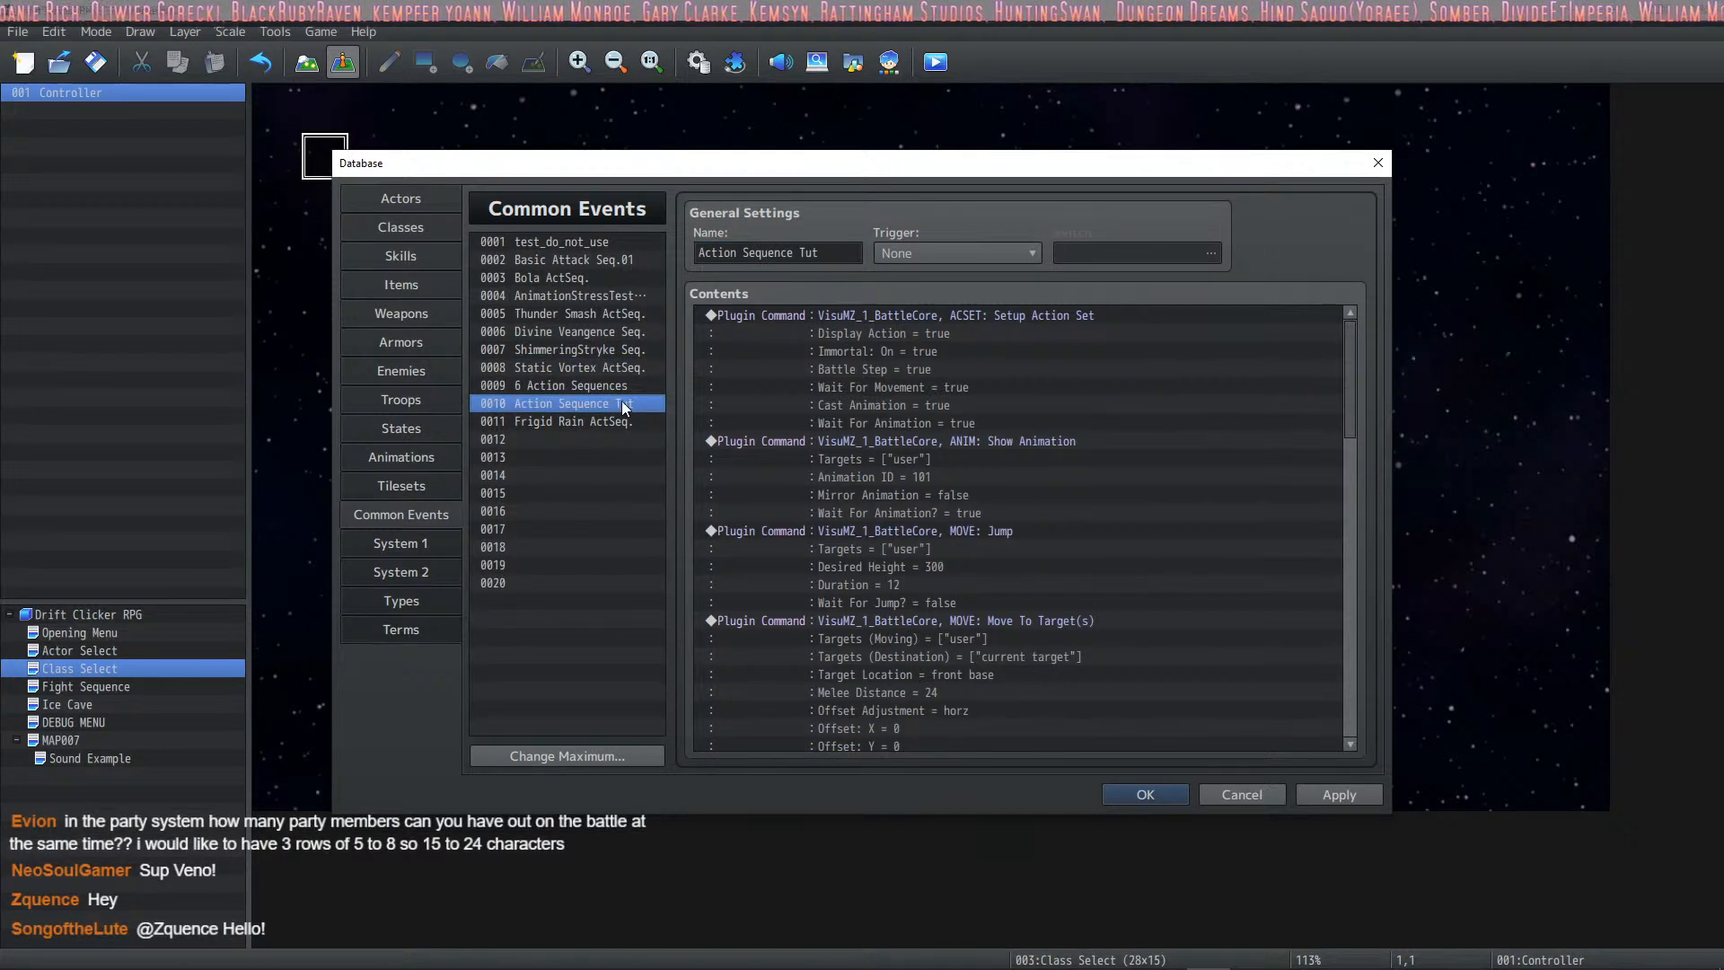
left_click(585, 422)
left_click(606, 401)
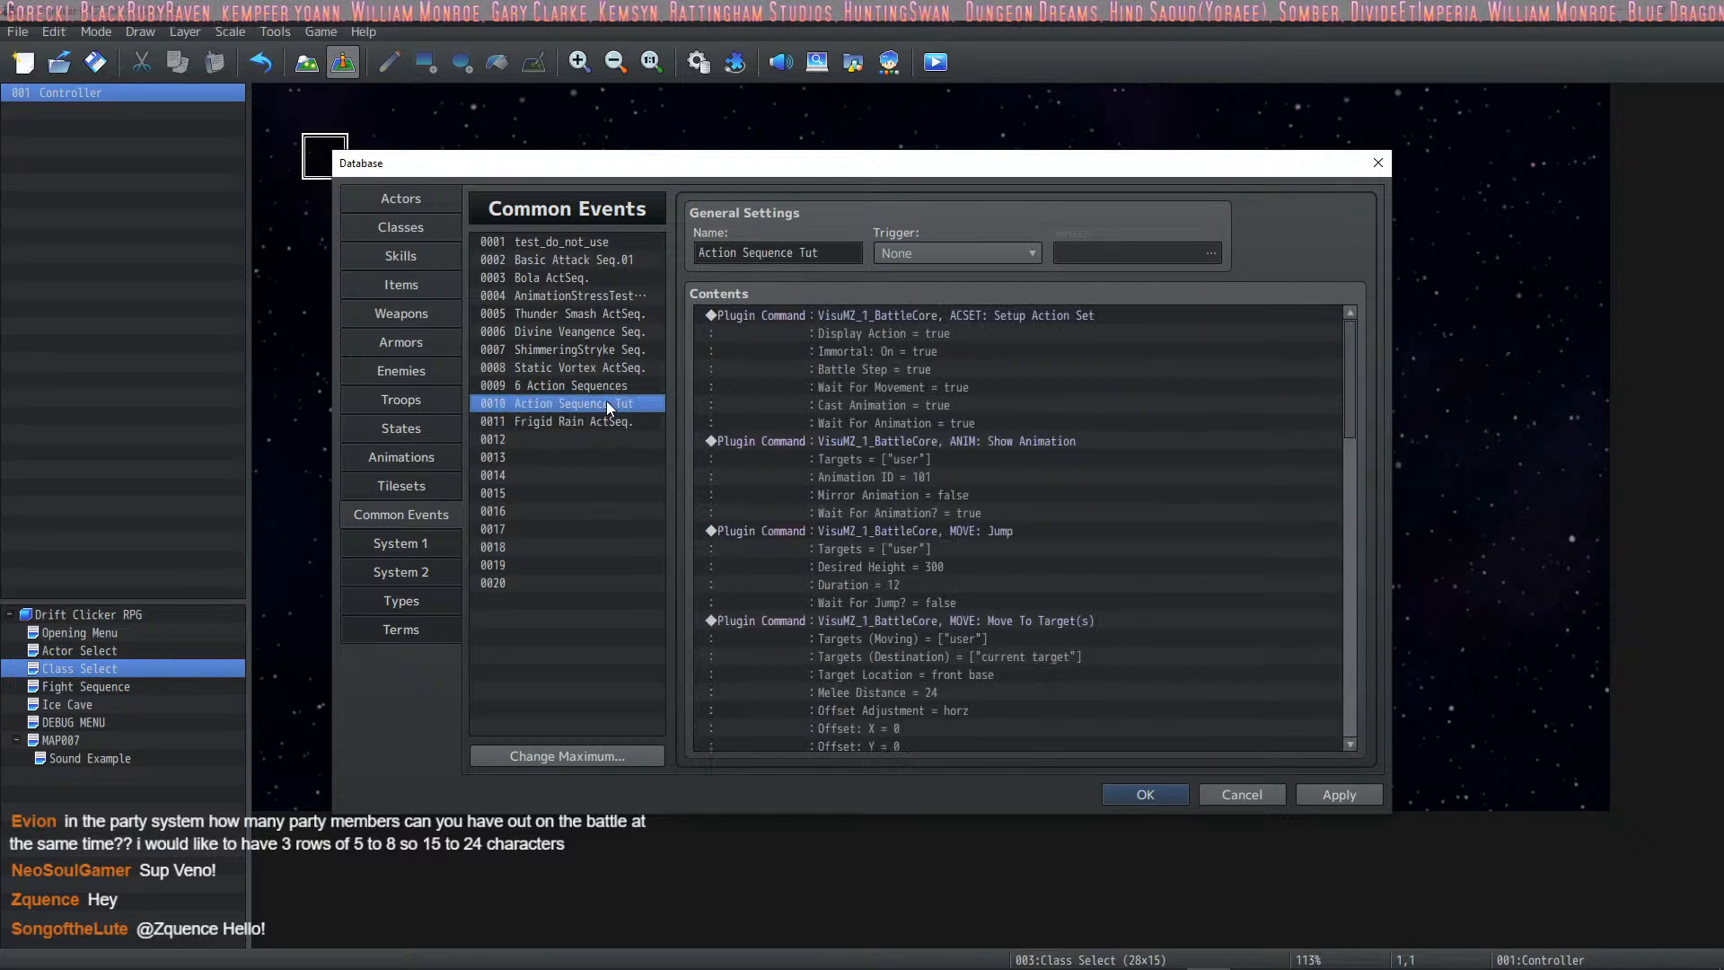
scroll(977, 436, "down", 8)
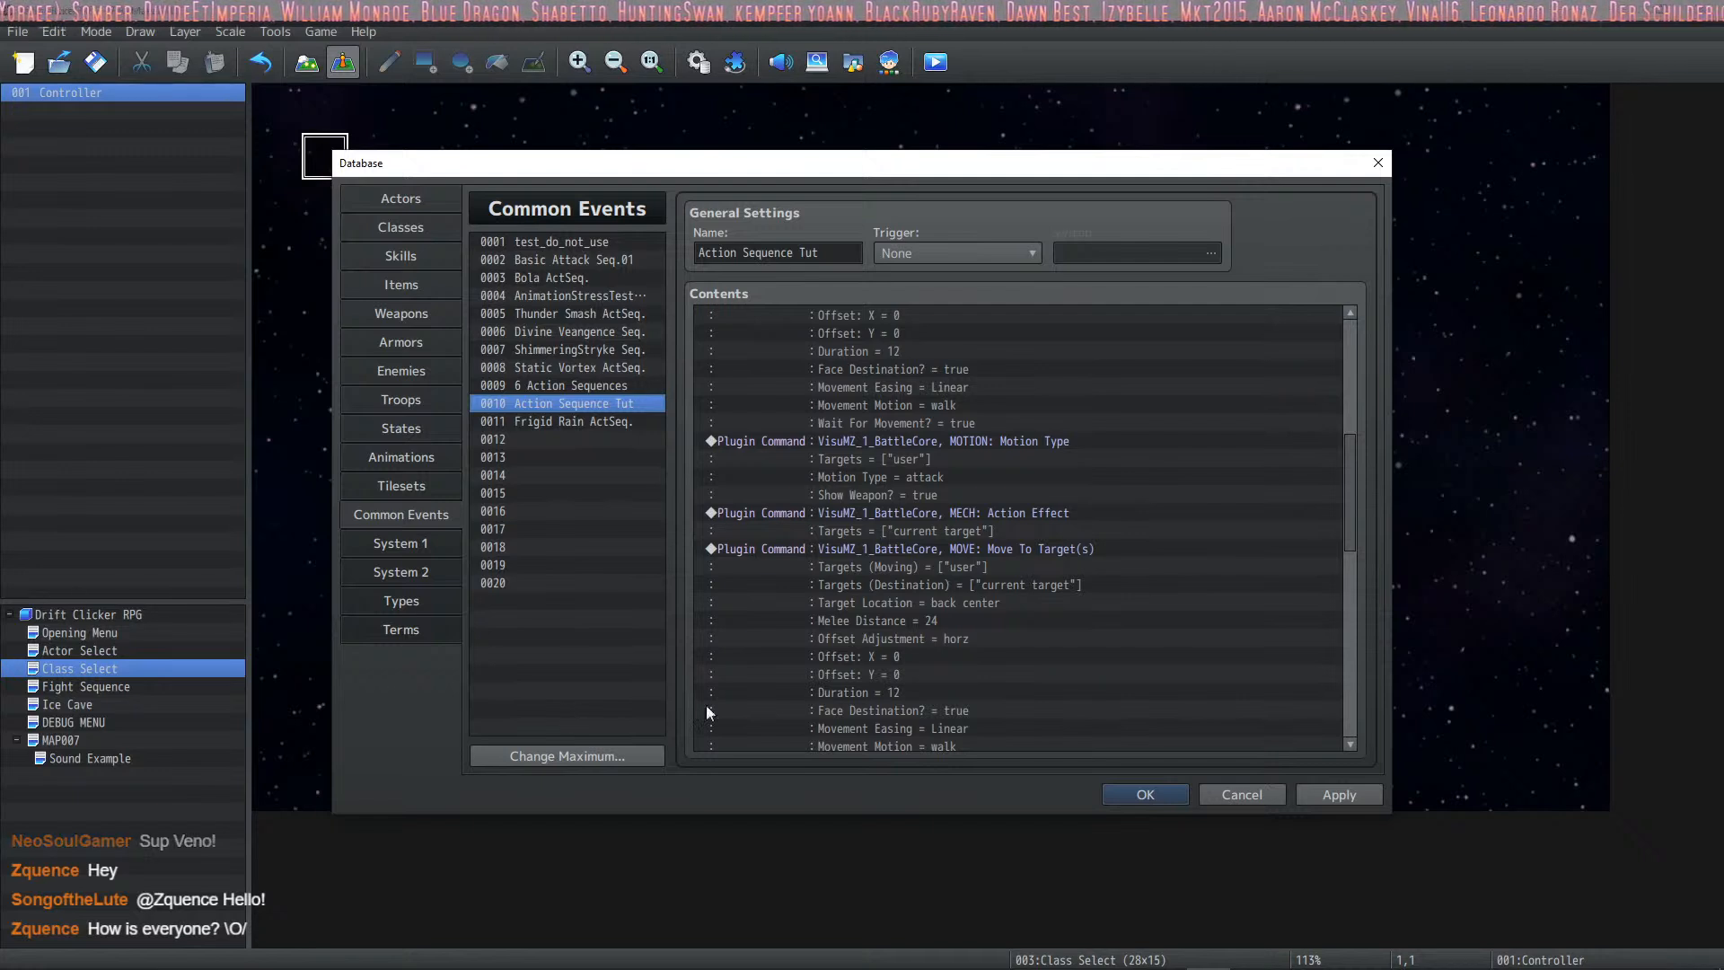
left_click(1332, 796)
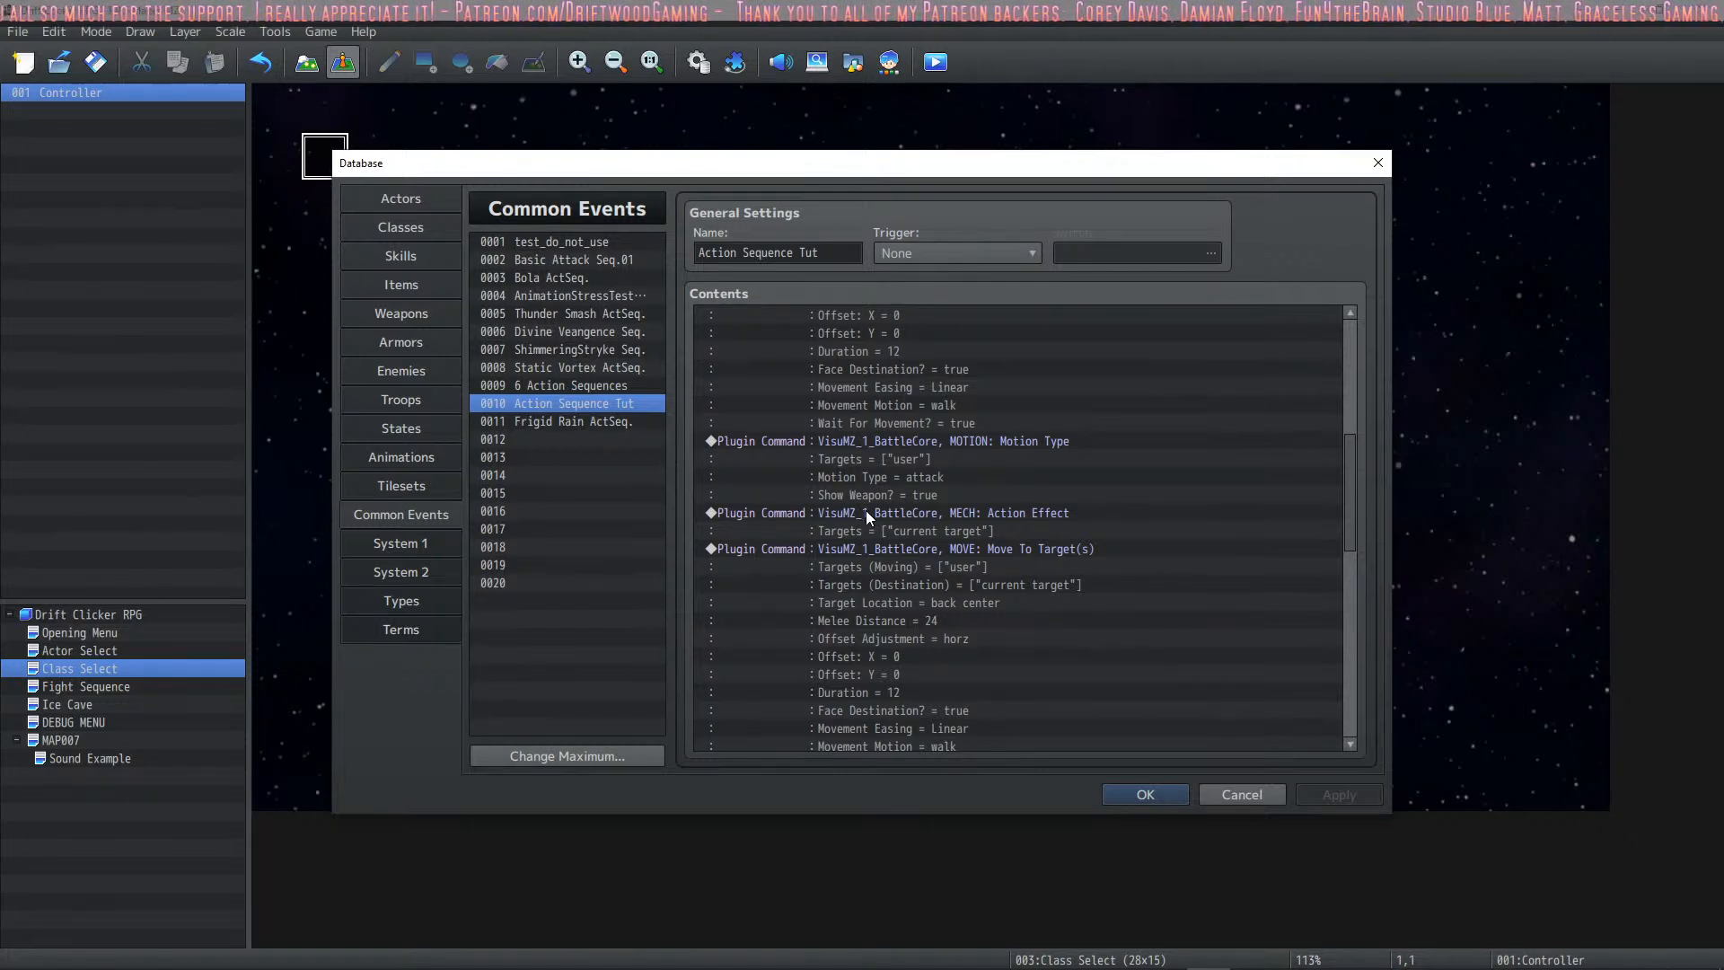
scroll(864, 503, "down", 8)
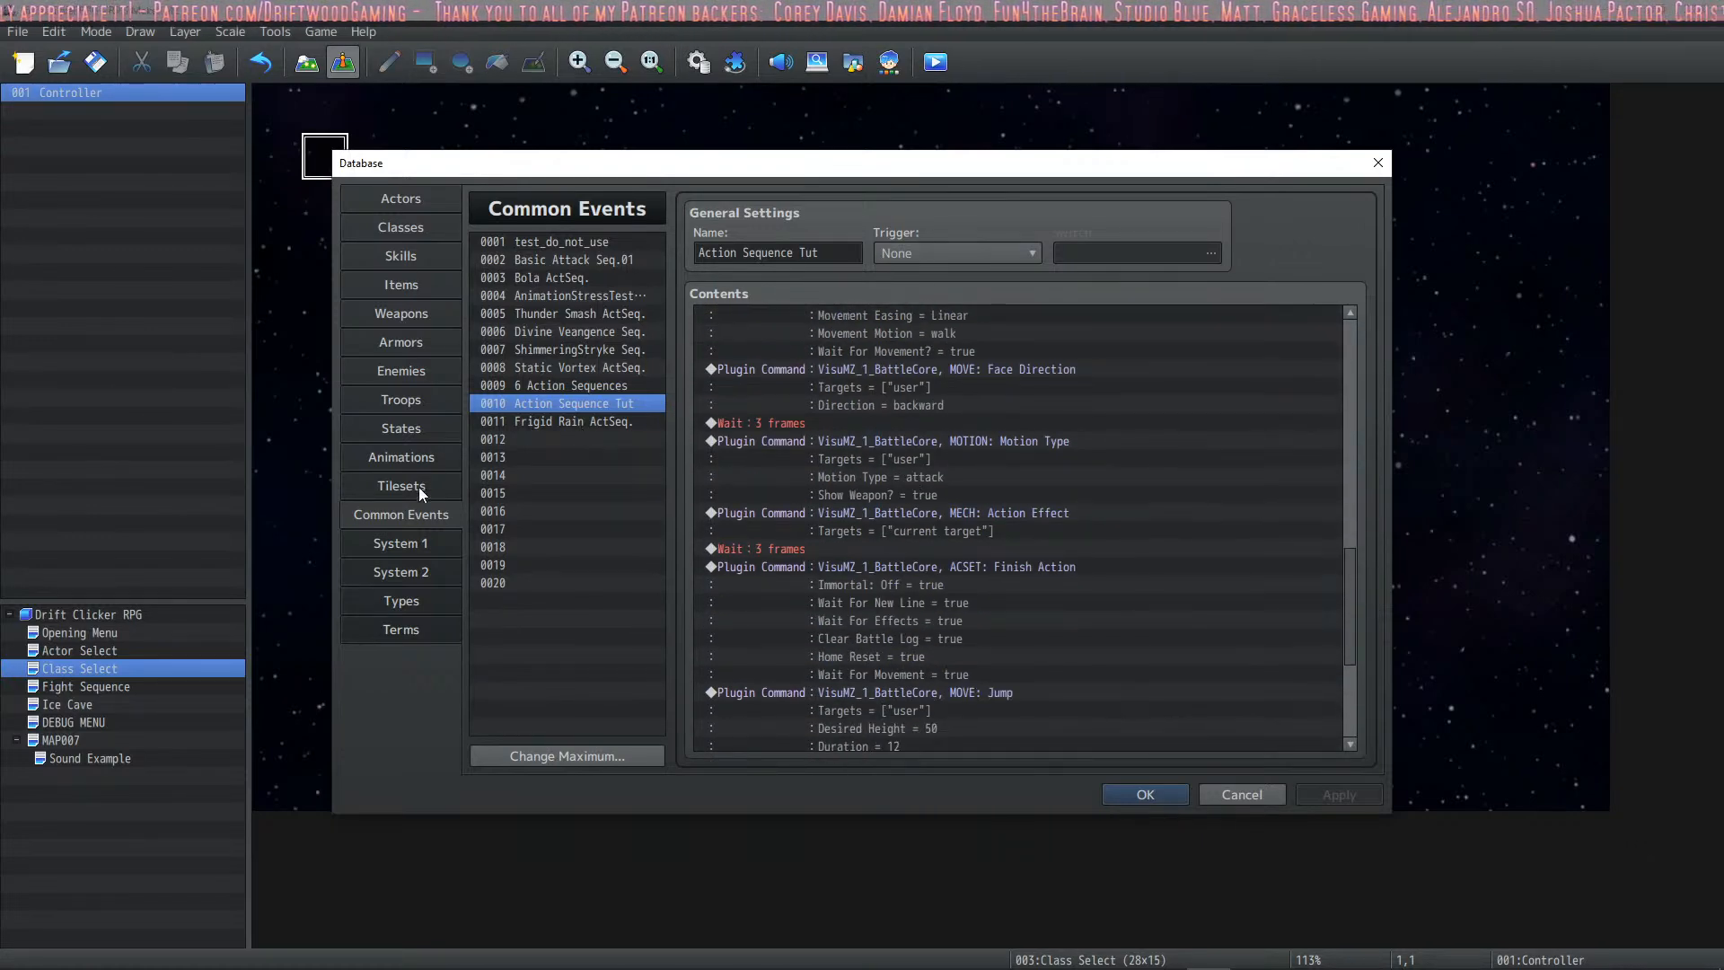
Step: Check the Frigid Rain skill's settings and open the Frigid Rain ActSeq common event
left_click(382, 226)
left_click(402, 256)
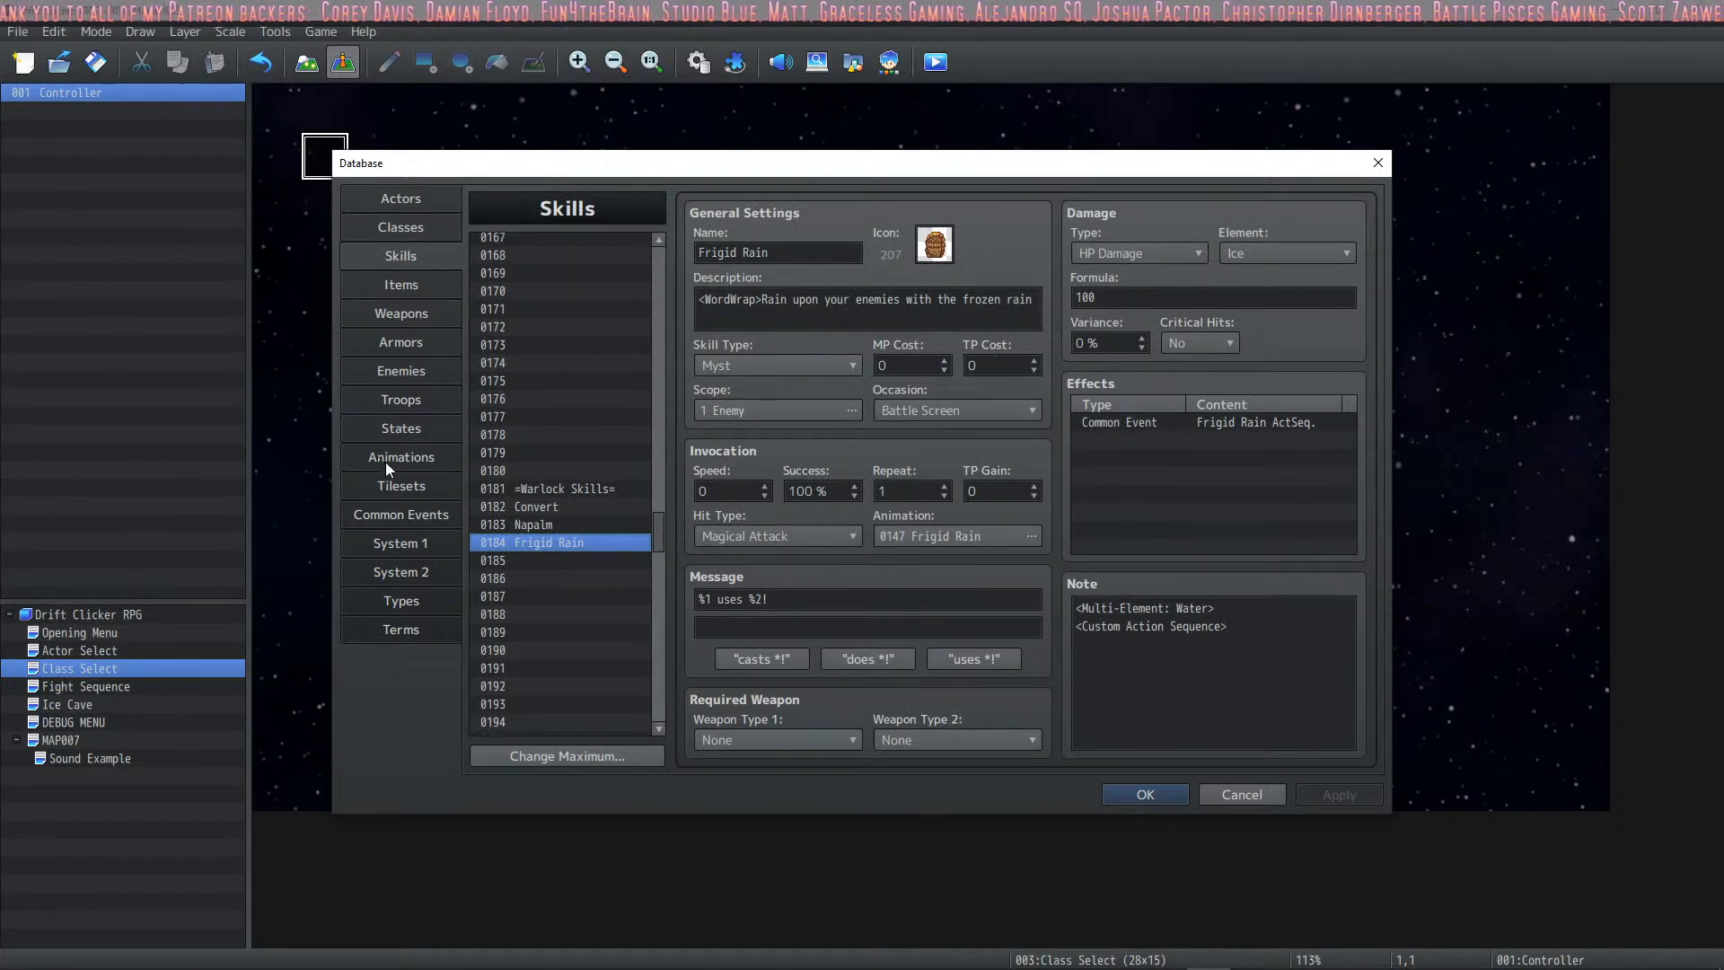
left_click(431, 508)
left_click(580, 419)
left_click(806, 324)
double_click(807, 334)
left_click(858, 252)
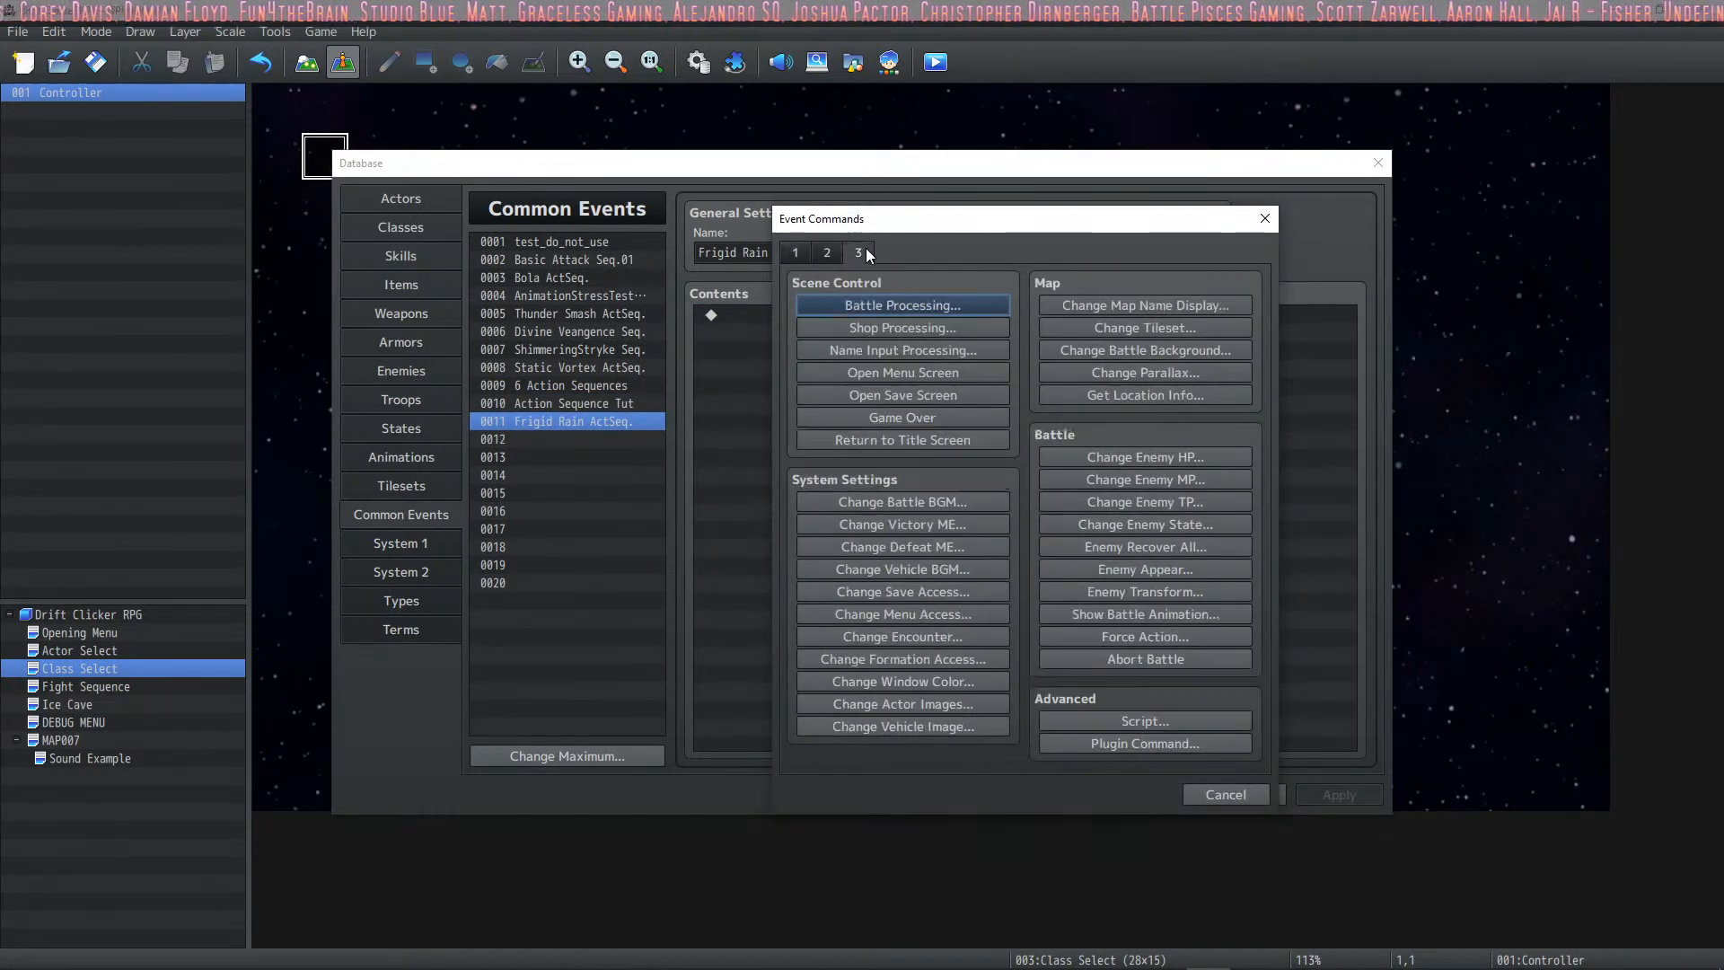
left_click(1213, 795)
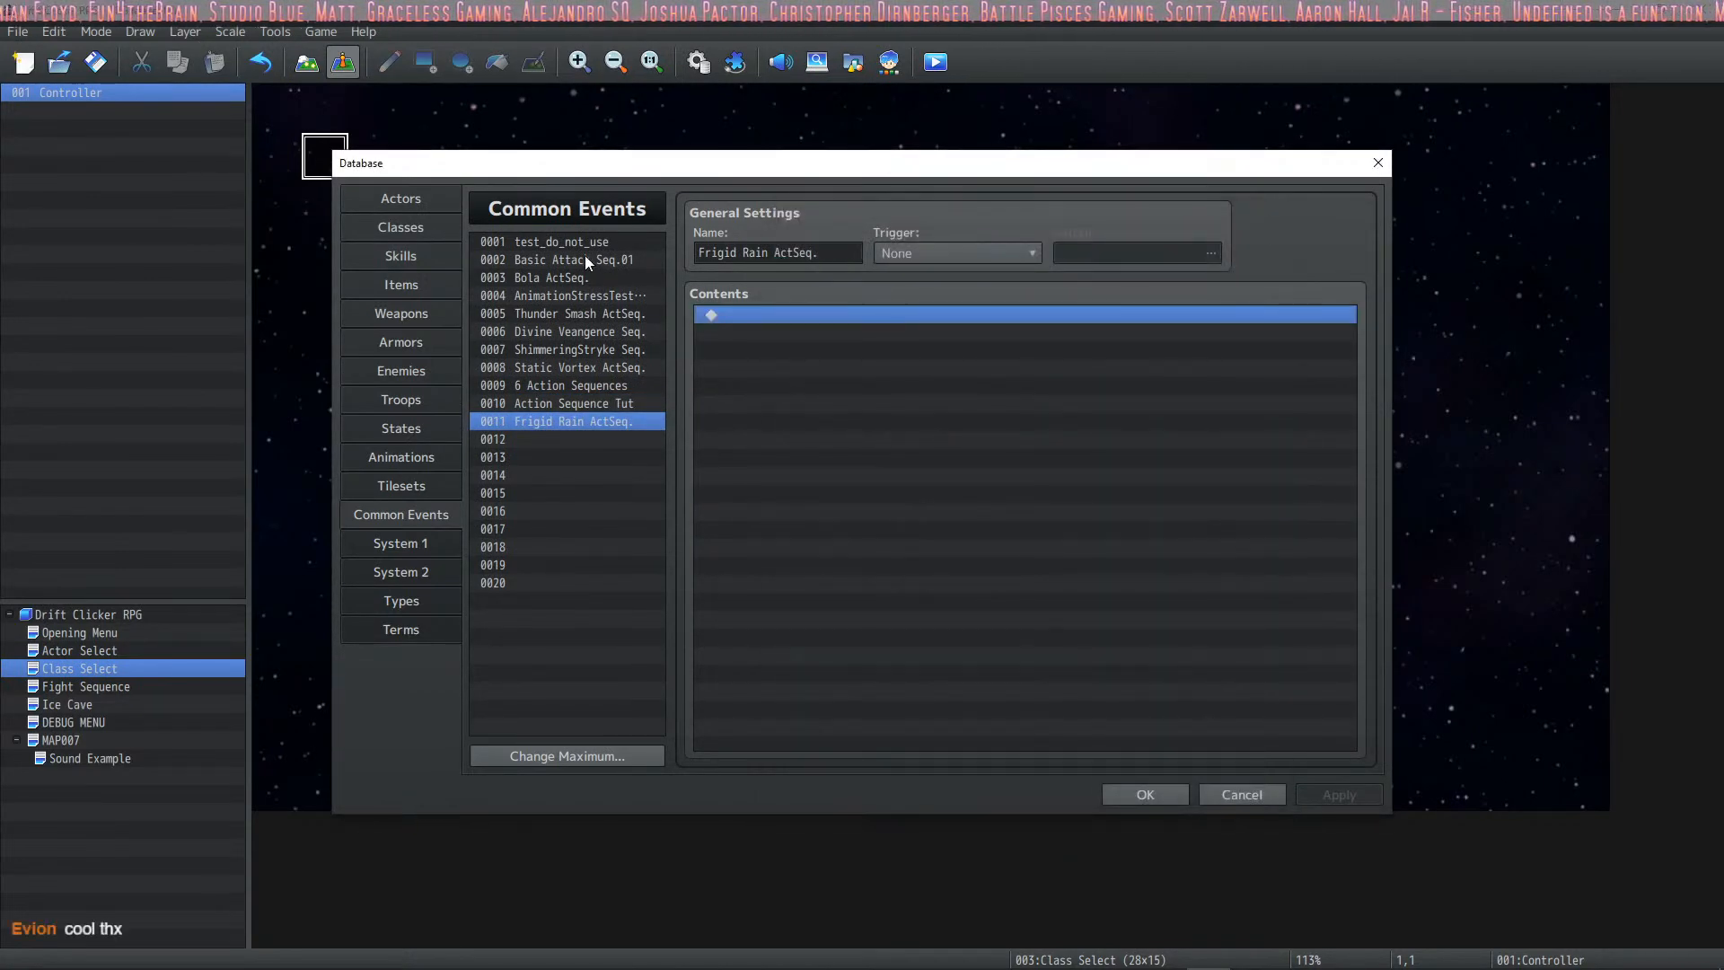
Step: Copy all commands of the Bola ActSeq common event into the empty Frigid Rain ActSeq common event and apply the changes
left_click(584, 259)
left_click(590, 277)
scroll(844, 377, "down", 2)
scroll(839, 444, "down", 1)
left_click(941, 731, "shift")
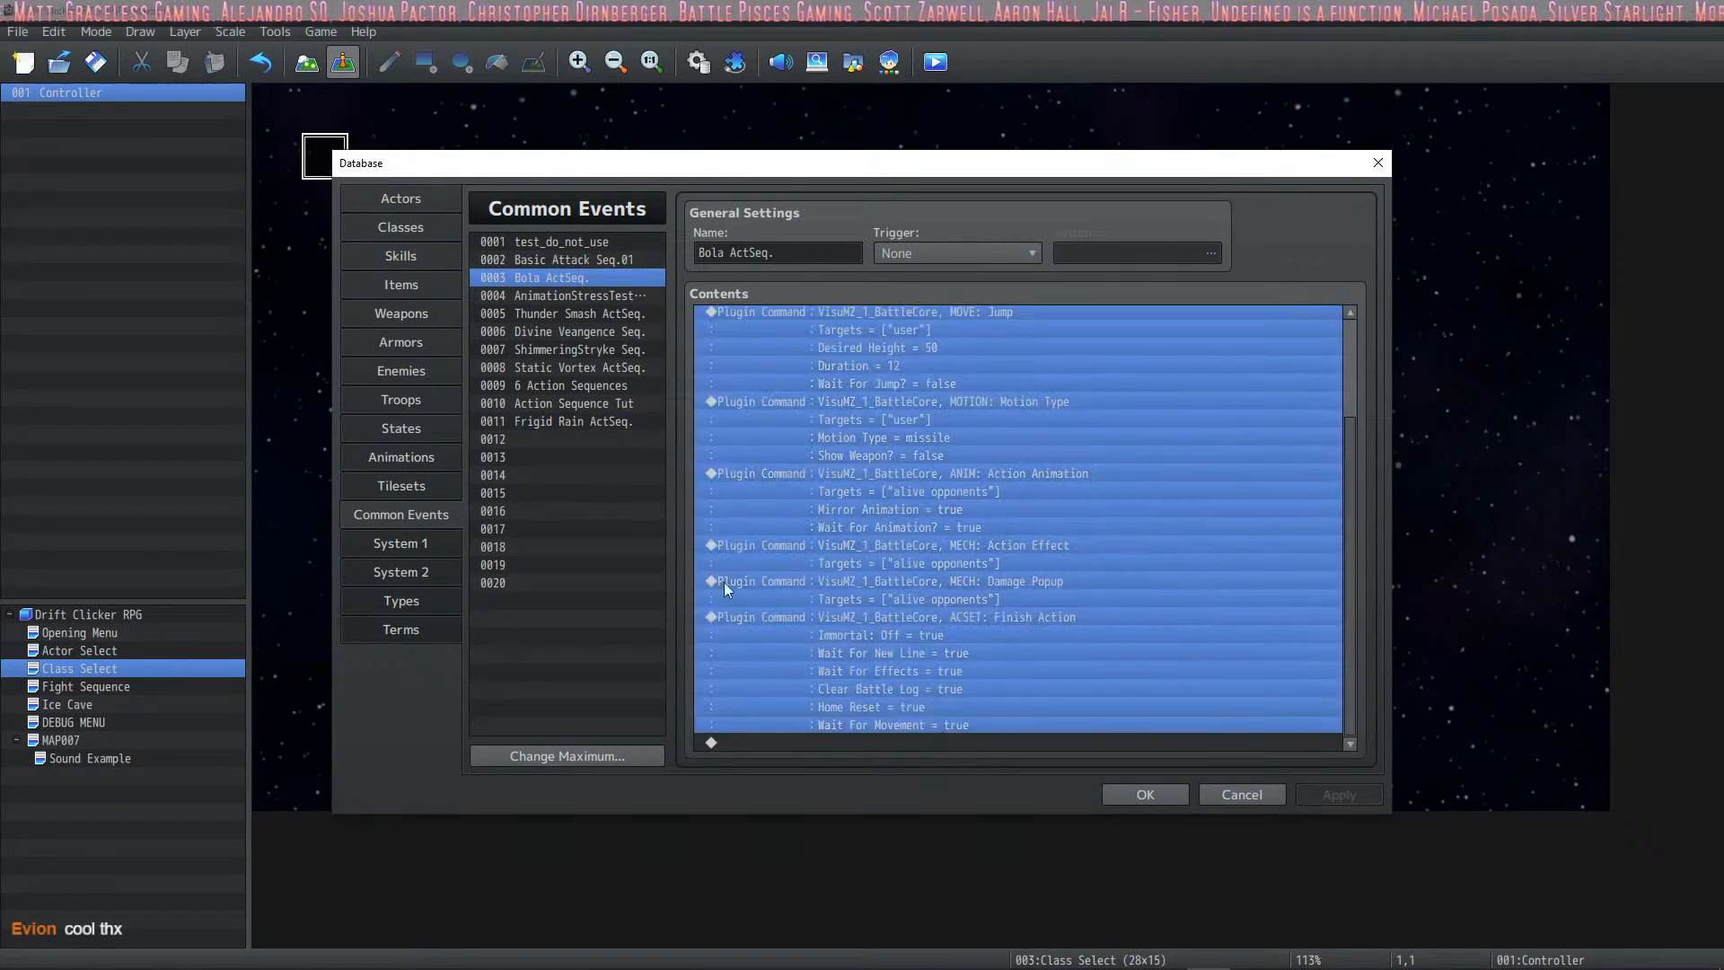
left_click(589, 423)
left_click(968, 482)
key("ctrl+v")
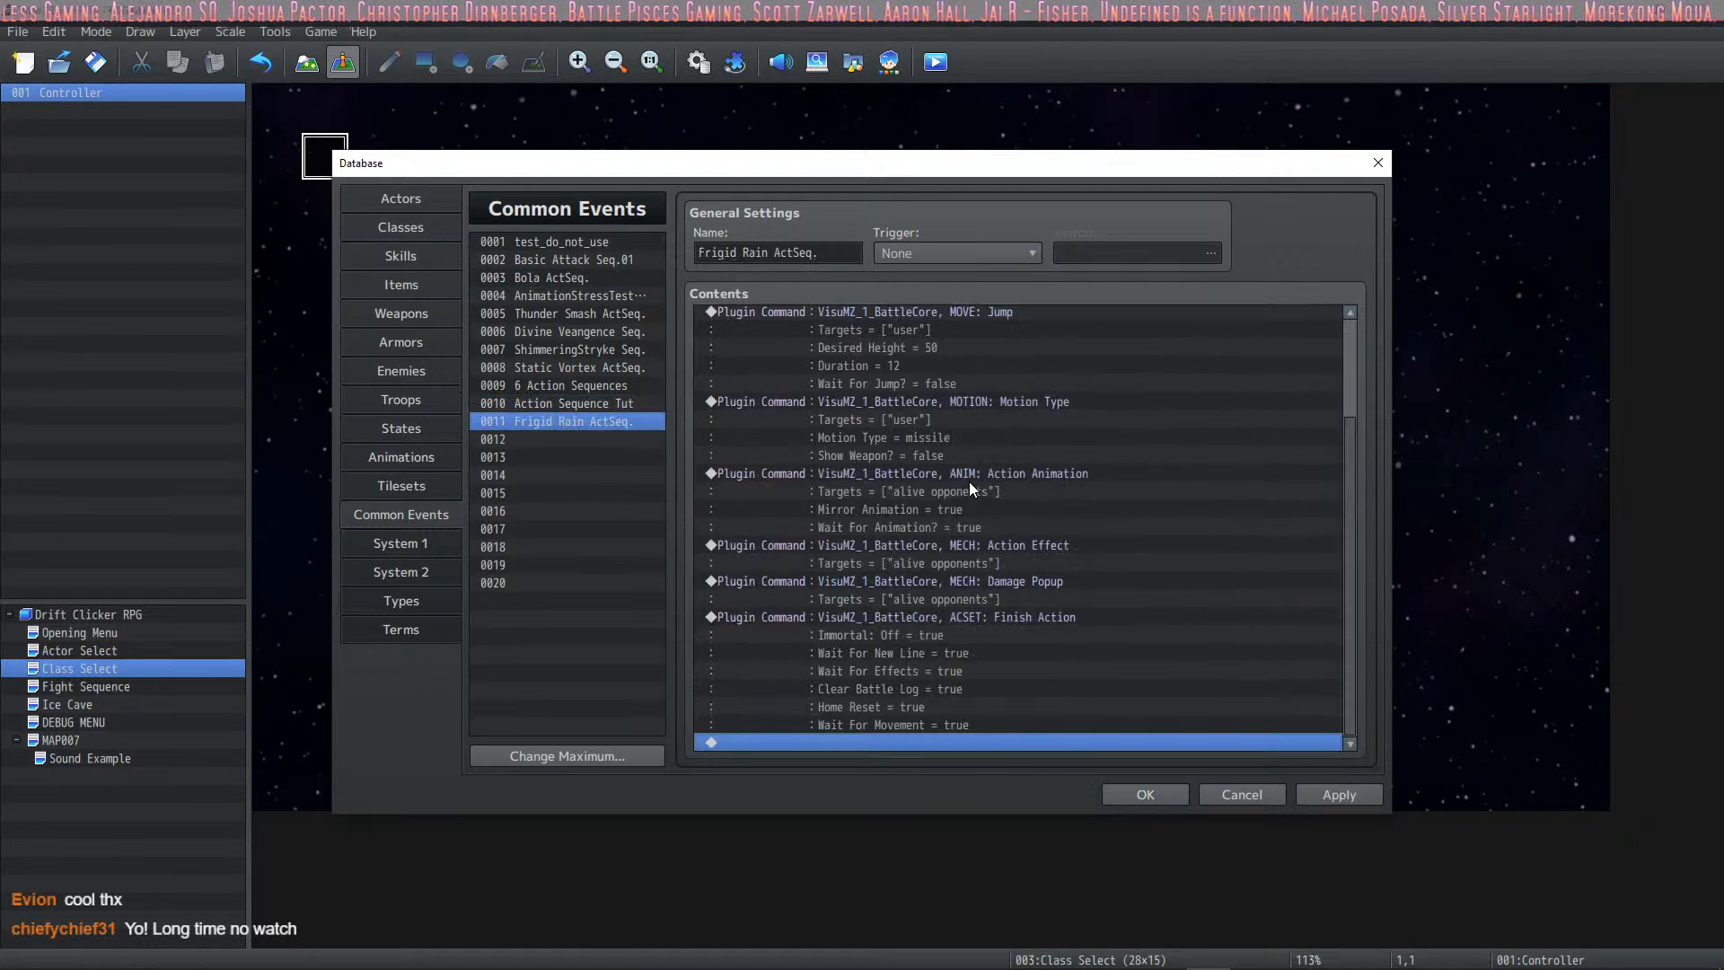
left_click(1329, 790)
Step: Examine the jump, motion, animation, action effect and damage popup commands in the Frigid Rain ActSeq common event
scroll(1122, 620, "up", 2)
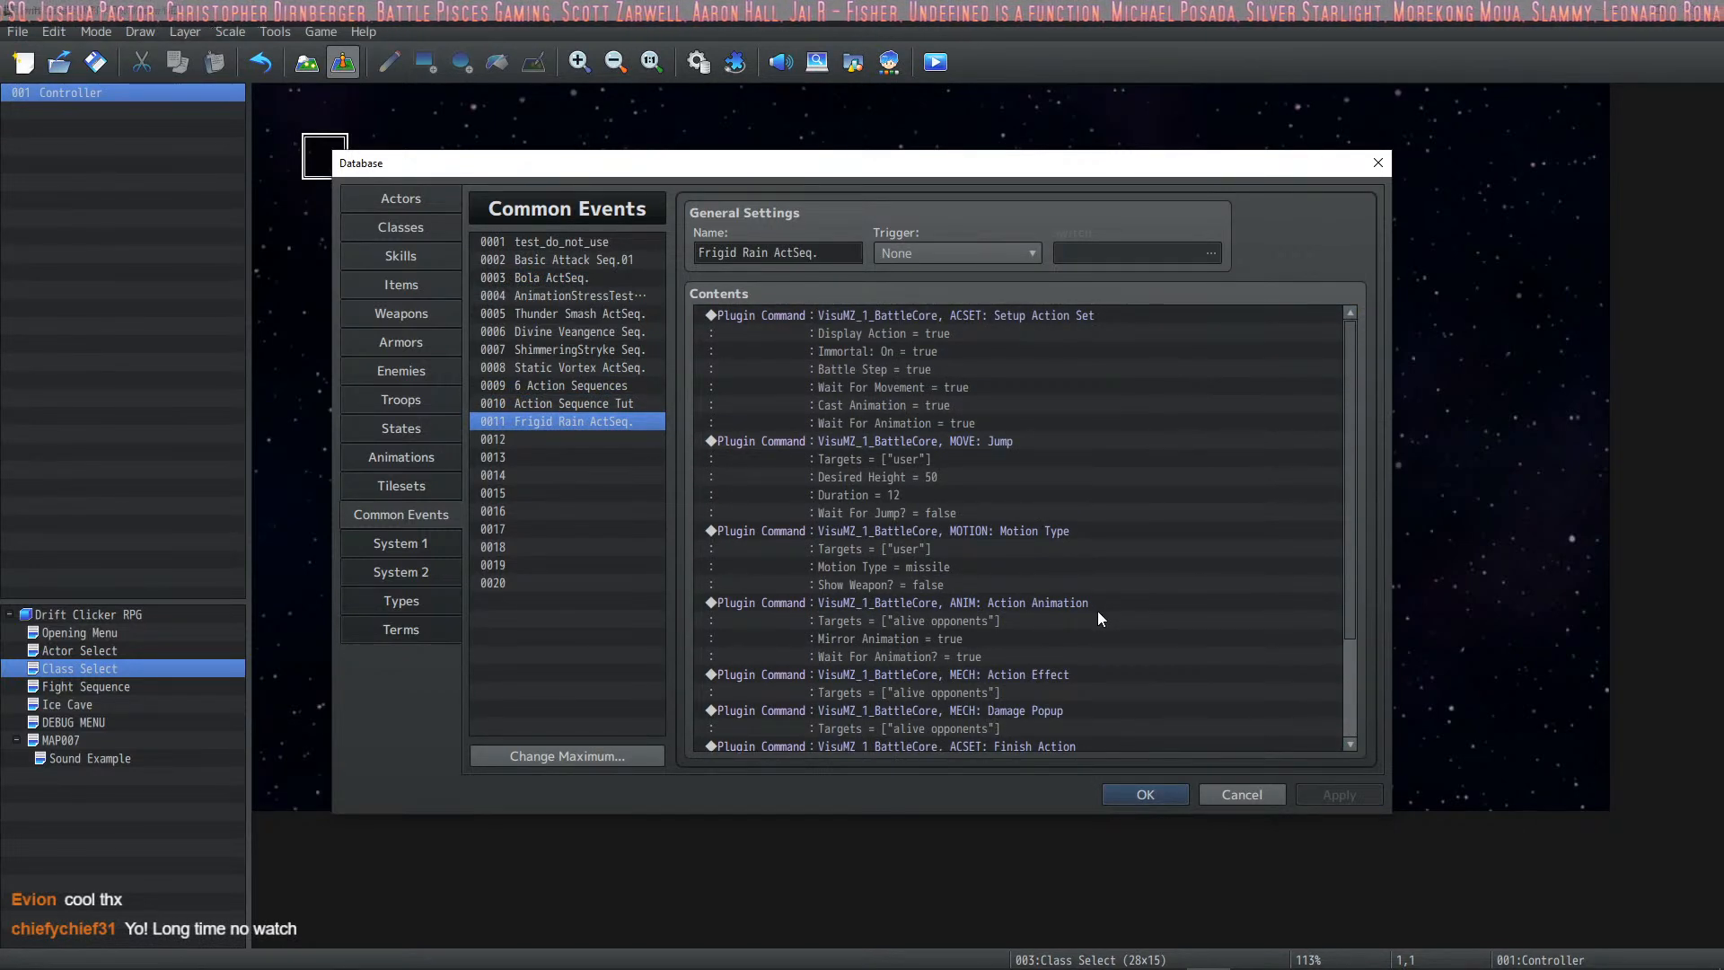
scroll(1097, 612, "down", 2)
left_click(1088, 620)
left_click(1088, 585)
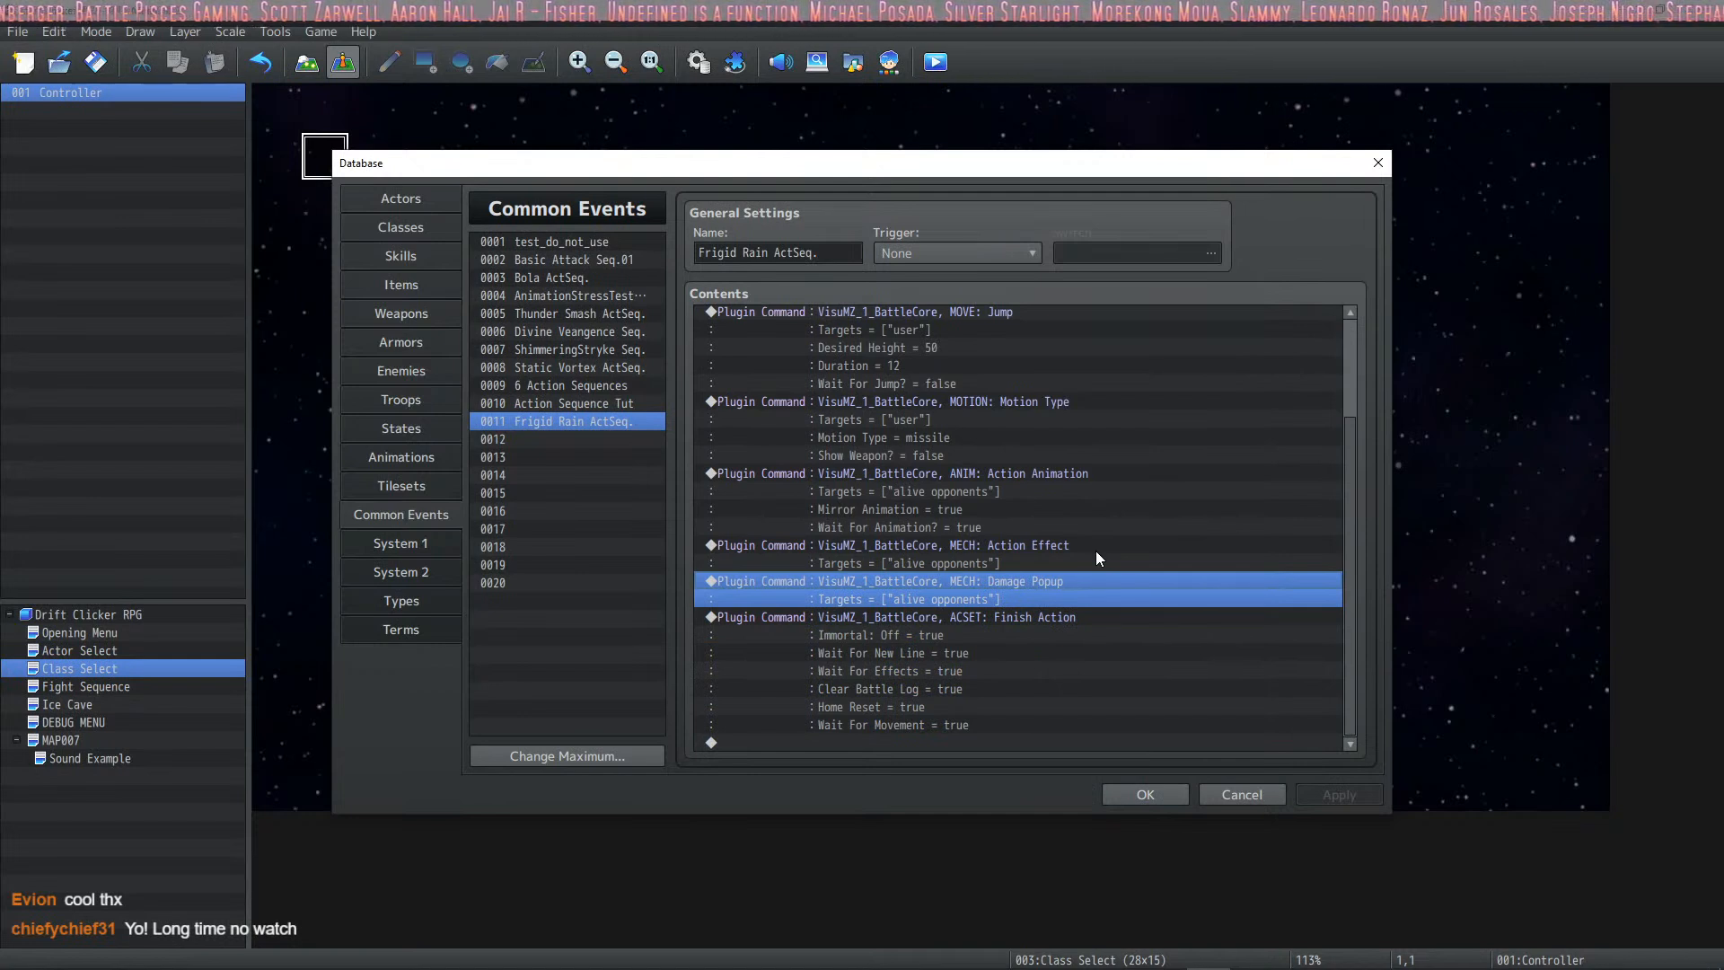
scroll(1063, 489, "up", 2)
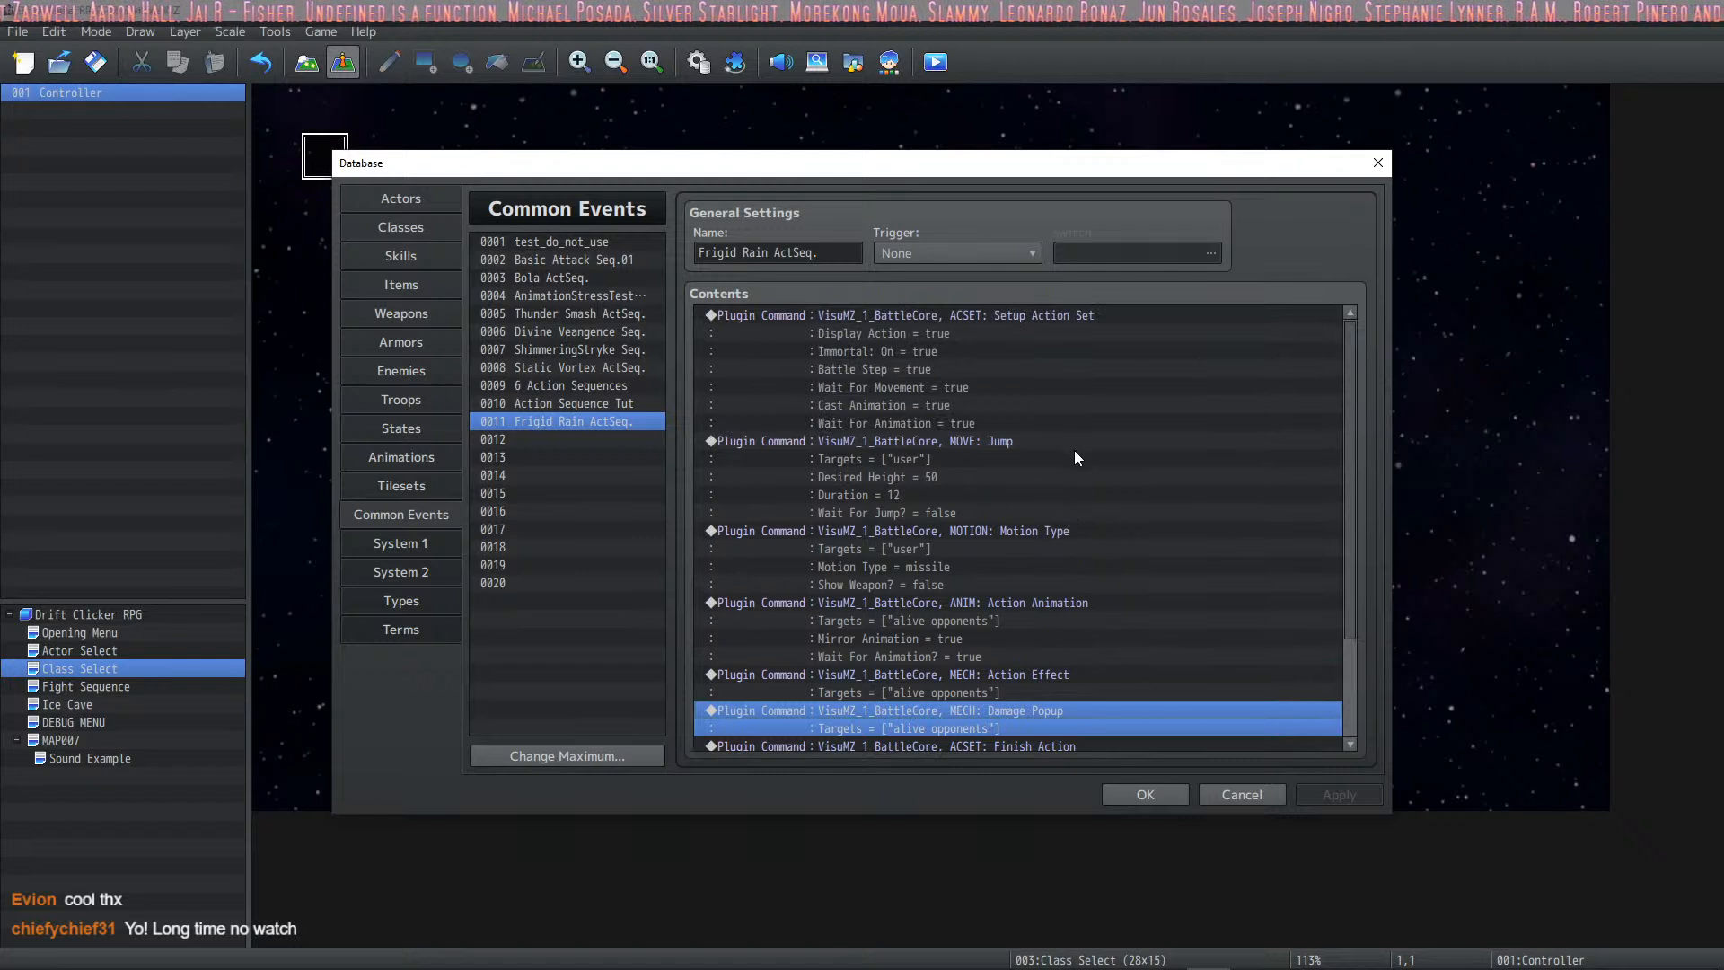
left_click(1001, 440)
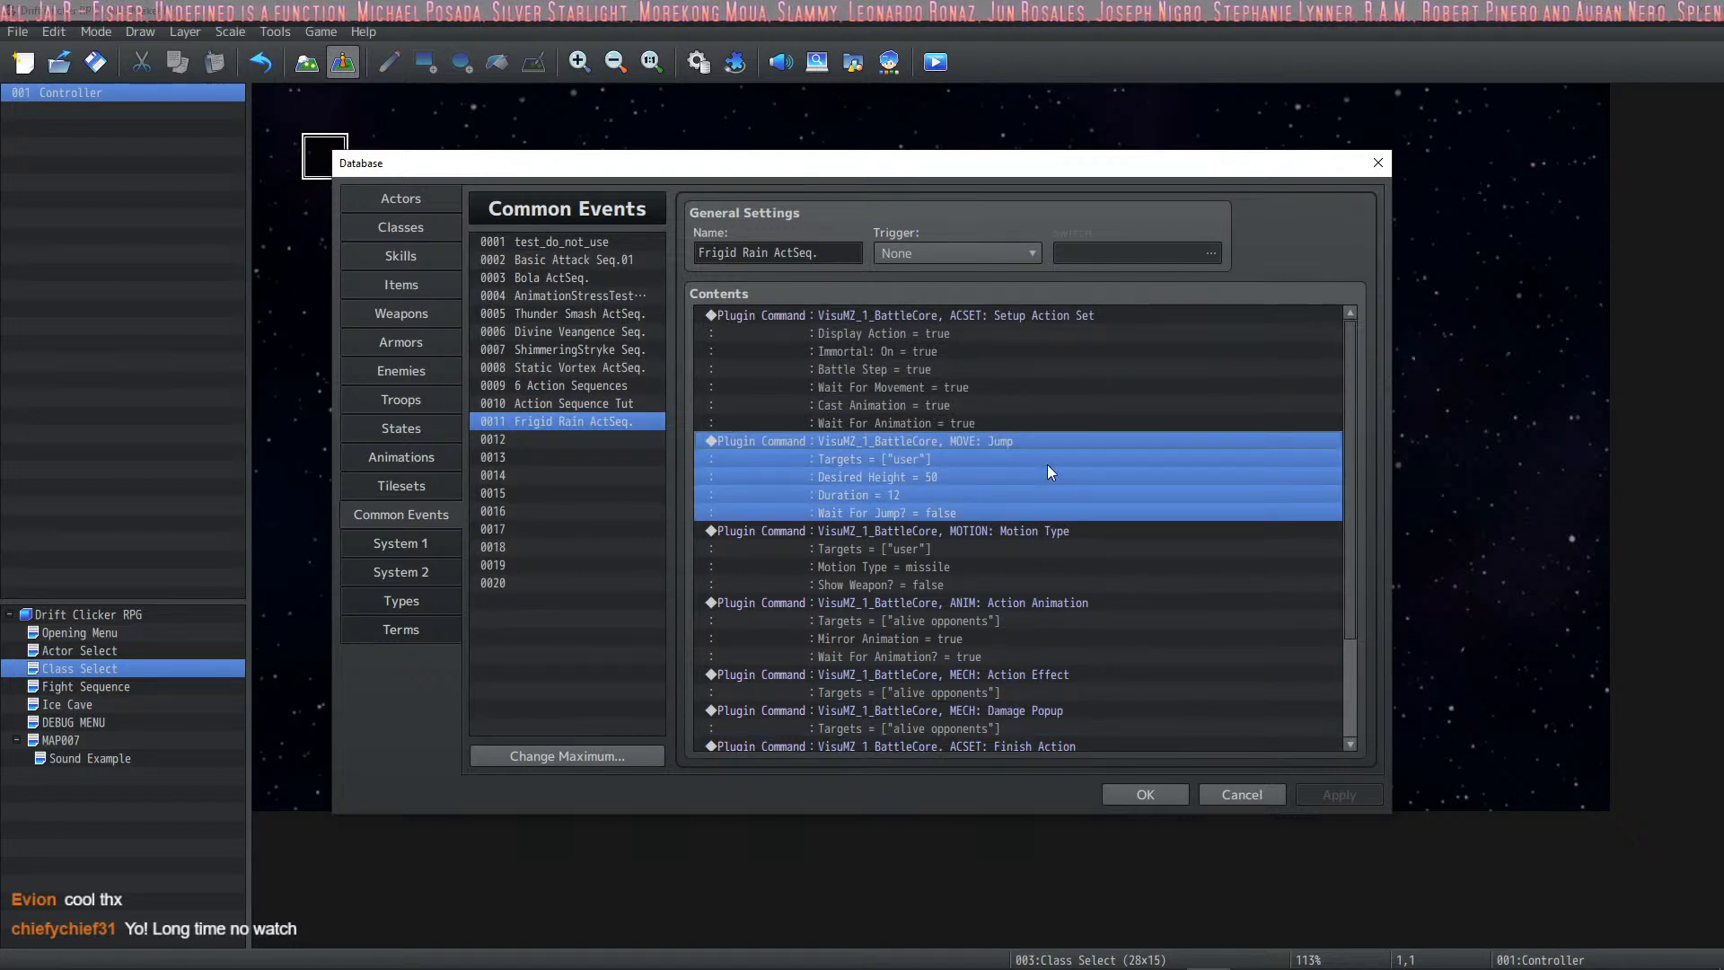
scroll(1051, 476, "down", 1)
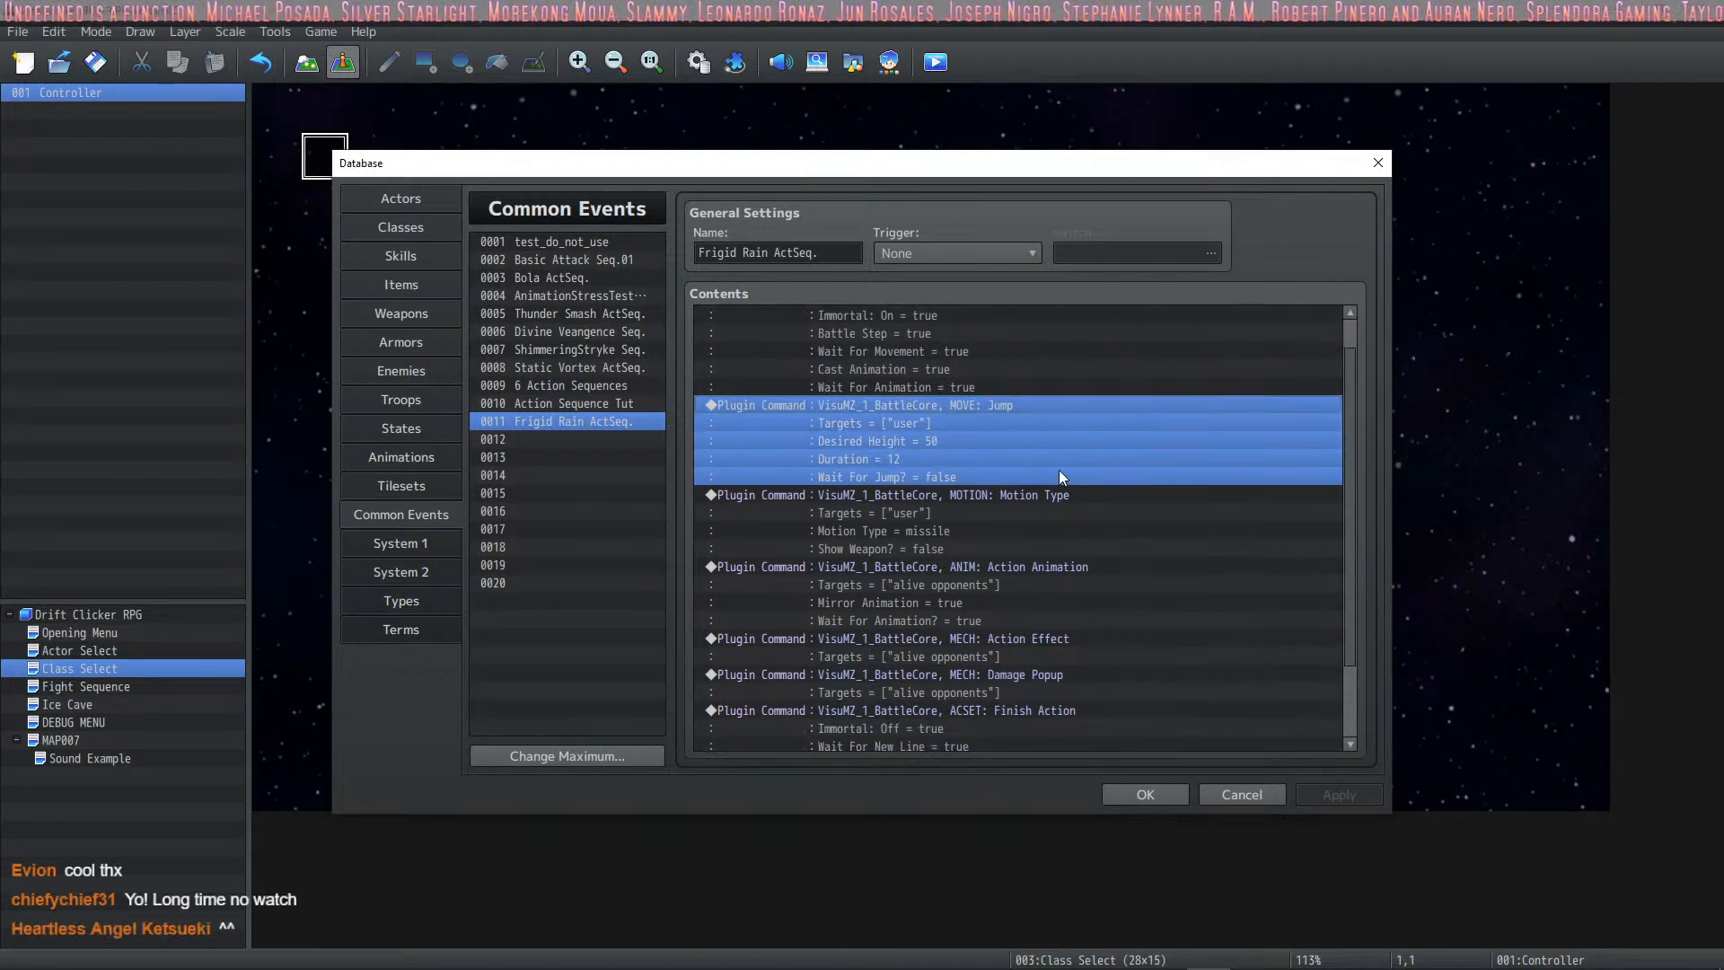
scroll(1034, 471, "down", 1)
left_click(1065, 467)
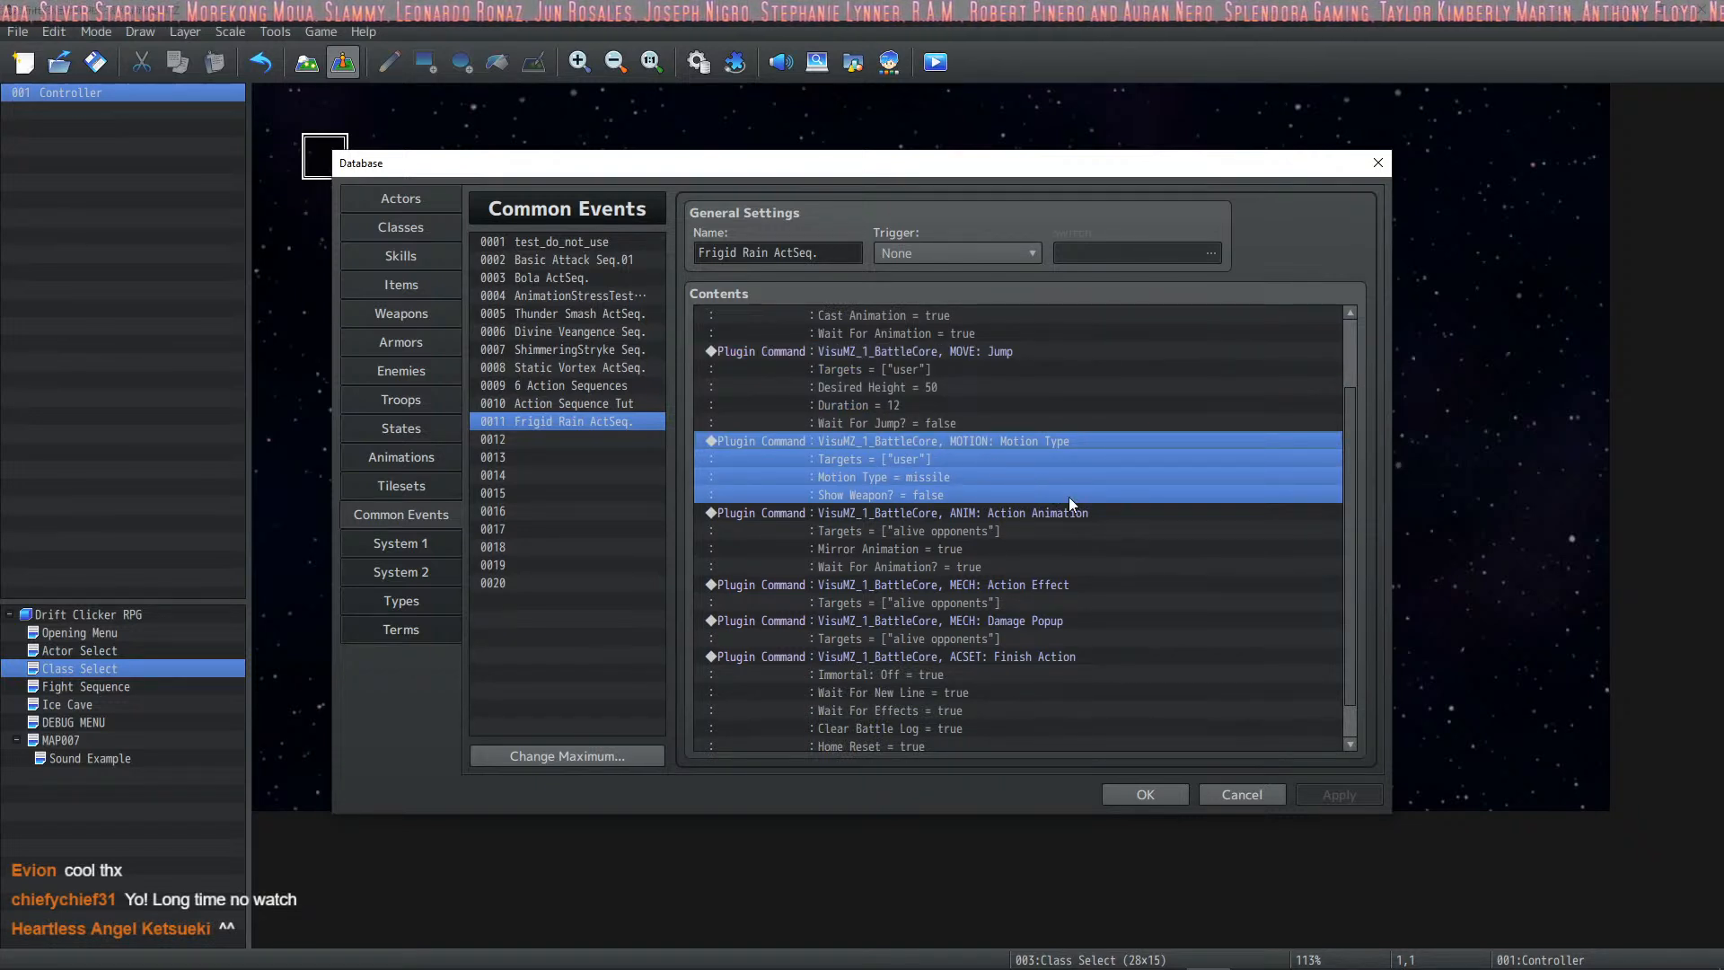
left_click(1073, 508)
scroll(1072, 514, "down", 1)
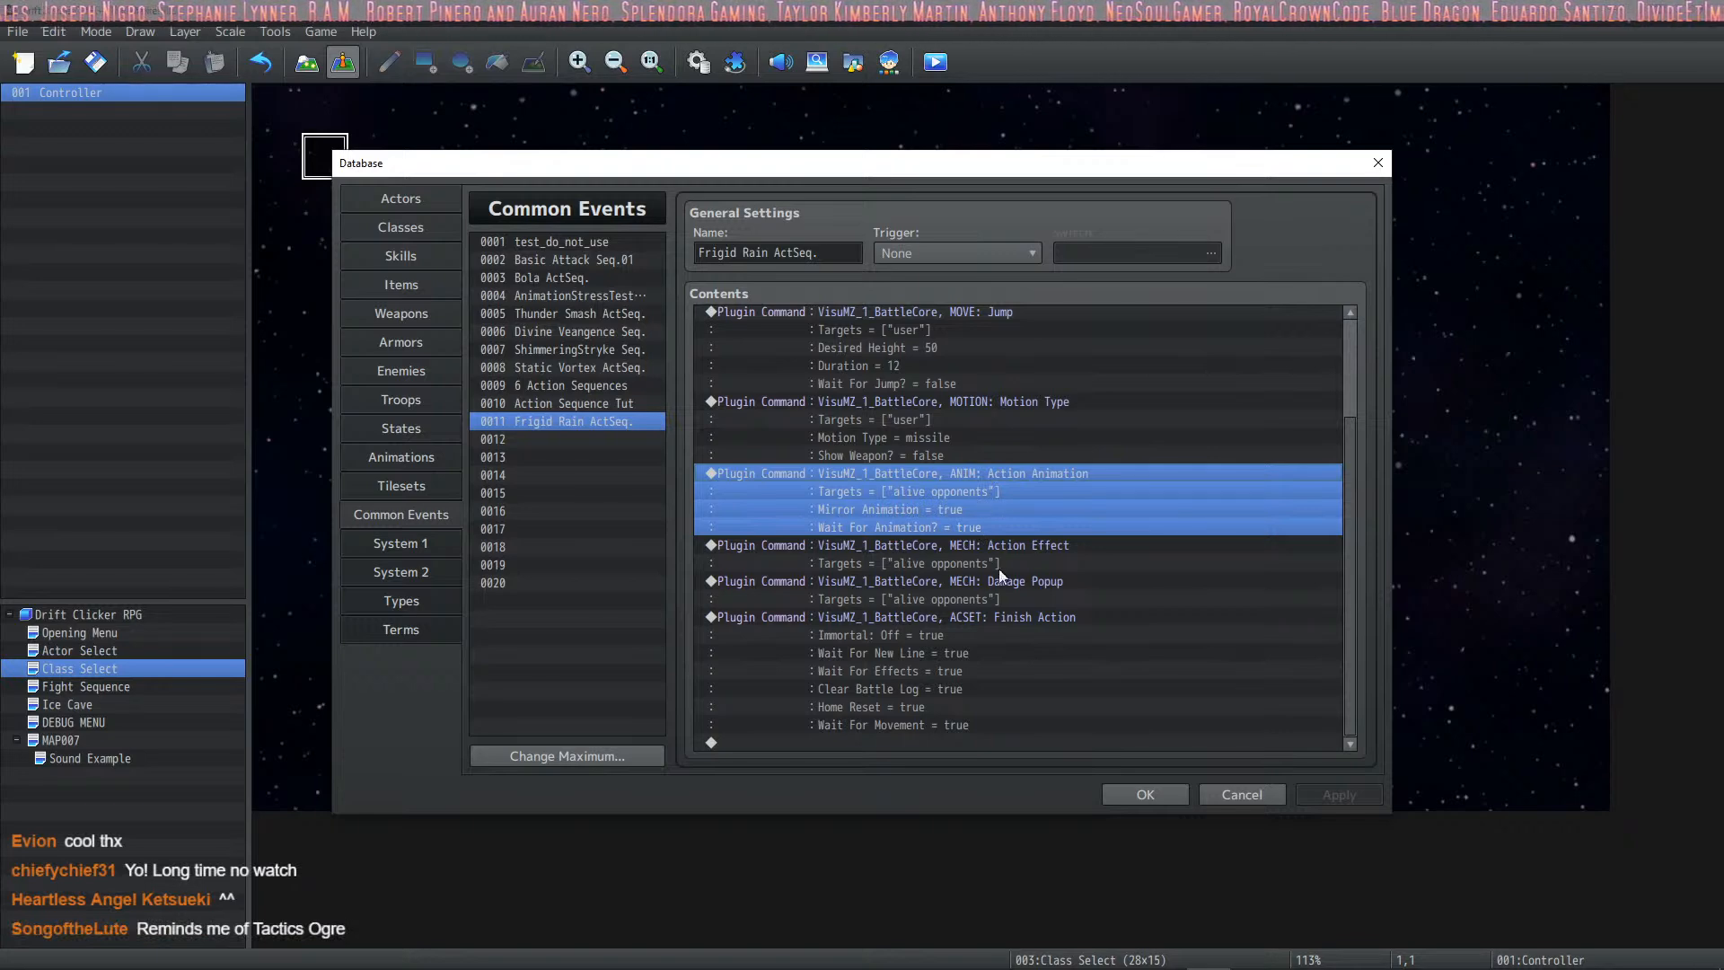
Step: Set Wait For Animation to false in the Action Animation command of Frigid Rain ActSeq
double_click(957, 473)
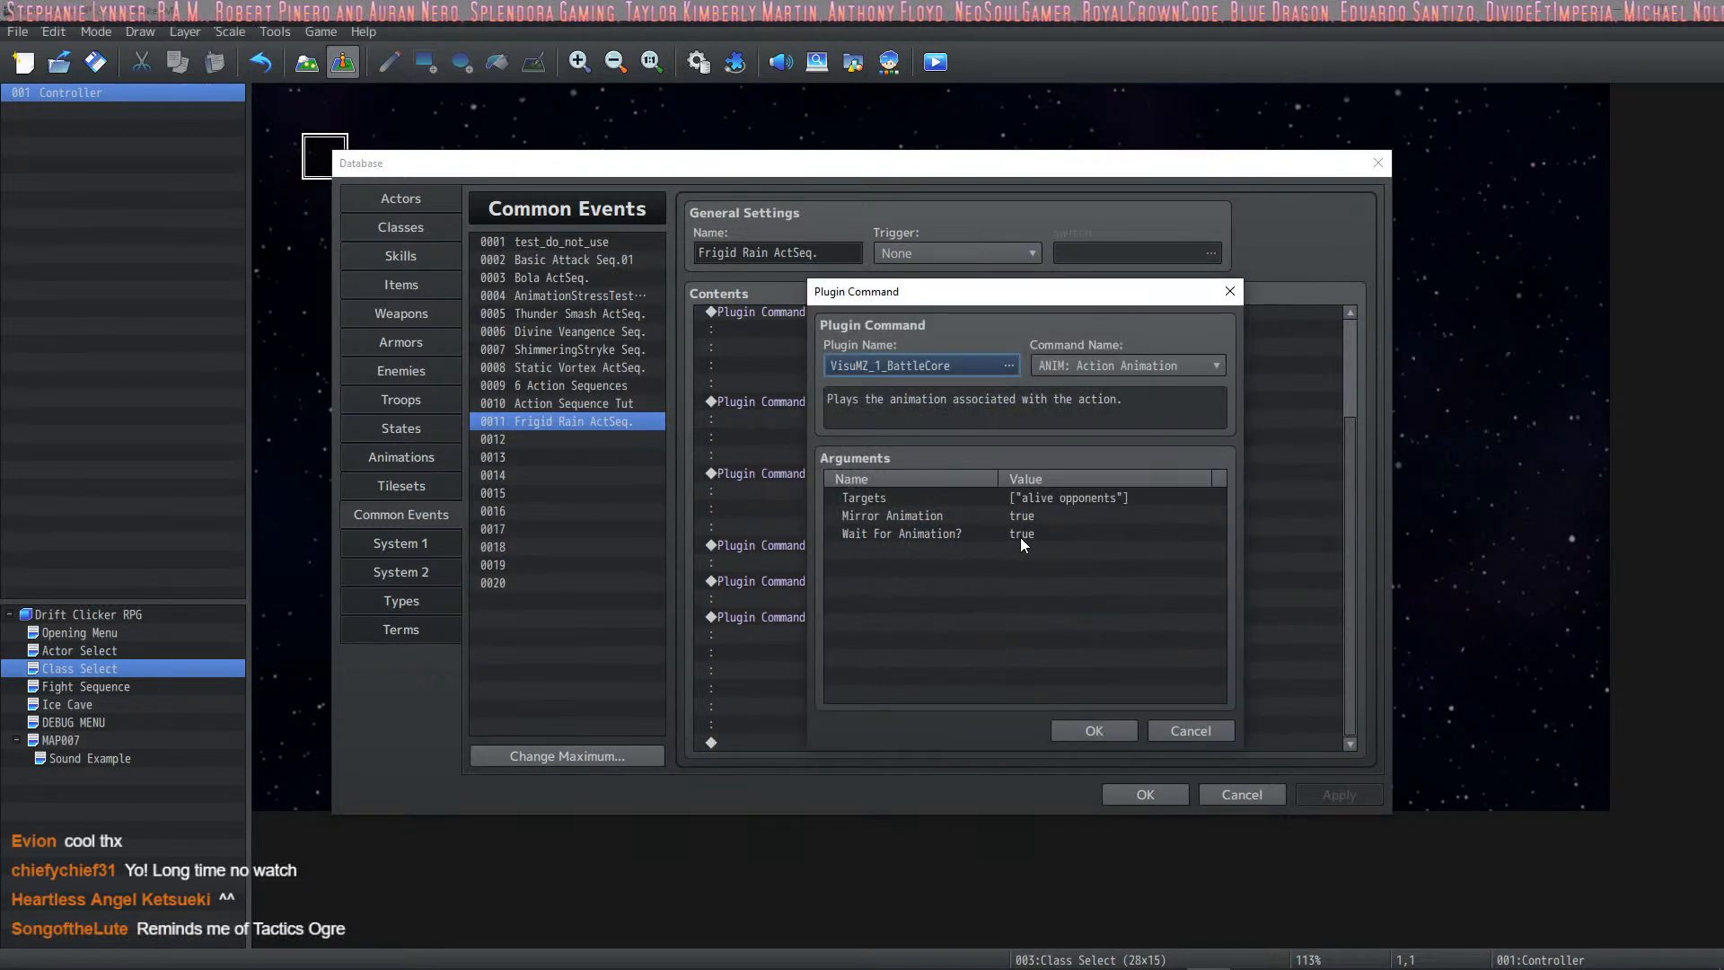
double_click(1024, 540)
left_click(1072, 507)
left_click(1085, 589)
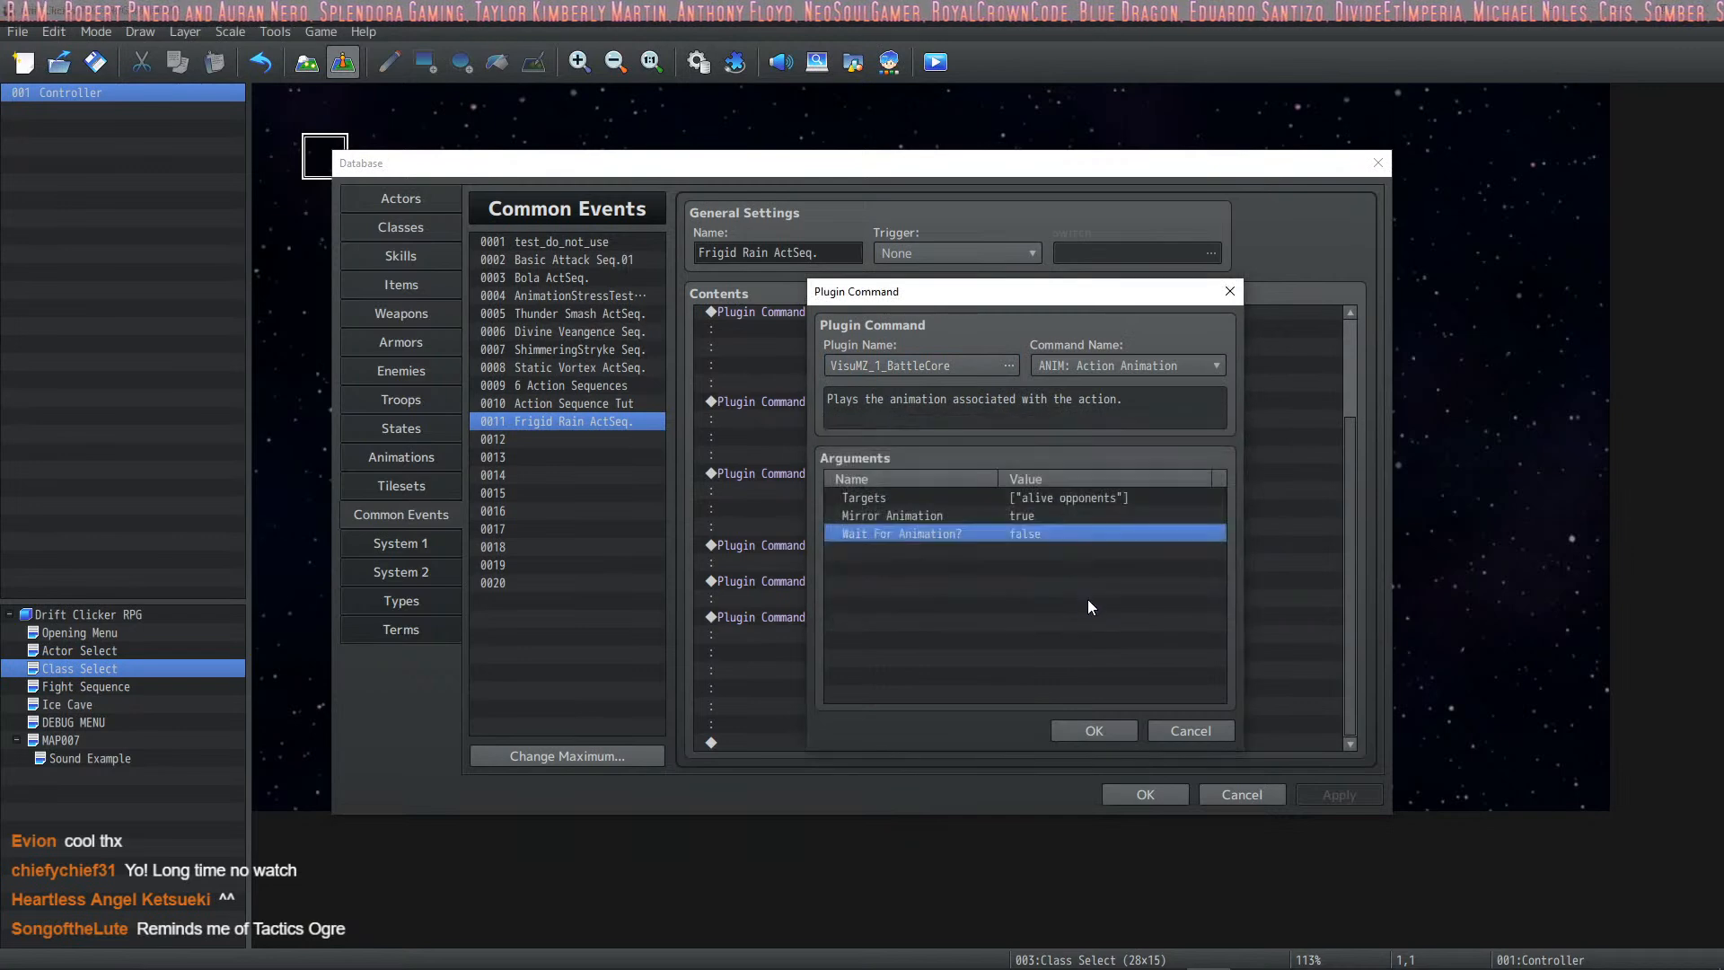
left_click(1081, 729)
Step: Duplicate the Action Effect and Damage Popup commands directly before the Finish Action command
left_click(979, 561)
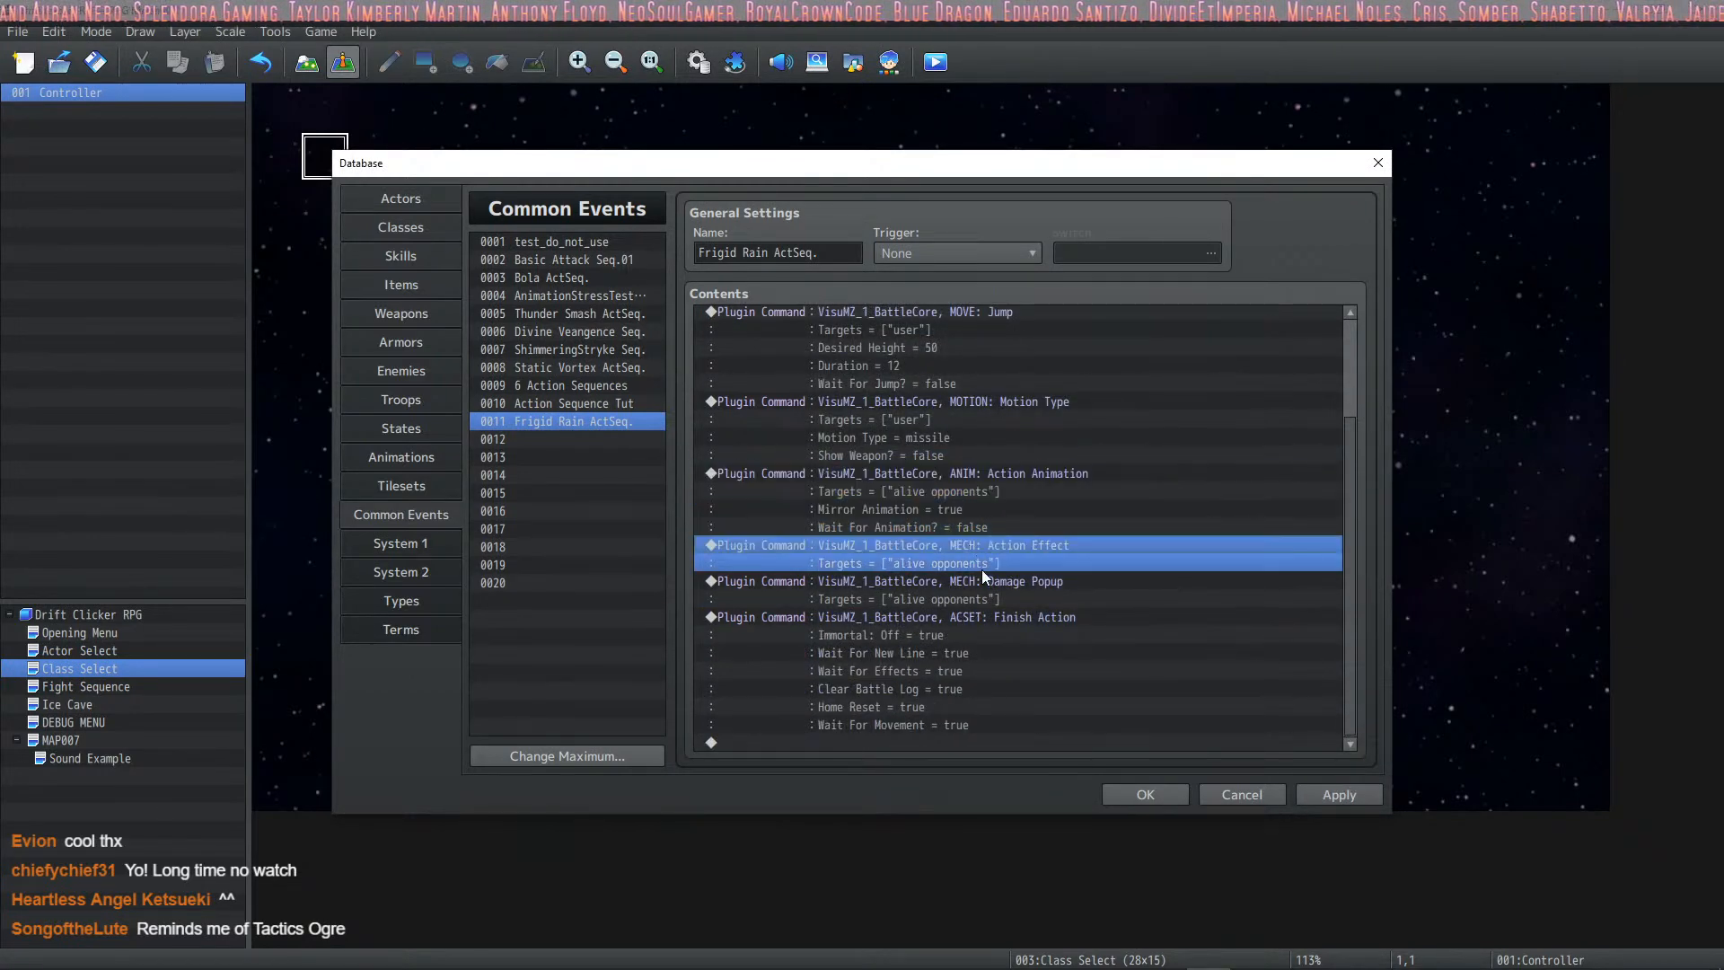
left_click(1020, 596, "ctrl")
left_click(1016, 612)
left_click(1030, 562)
left_click(1027, 594, "shift")
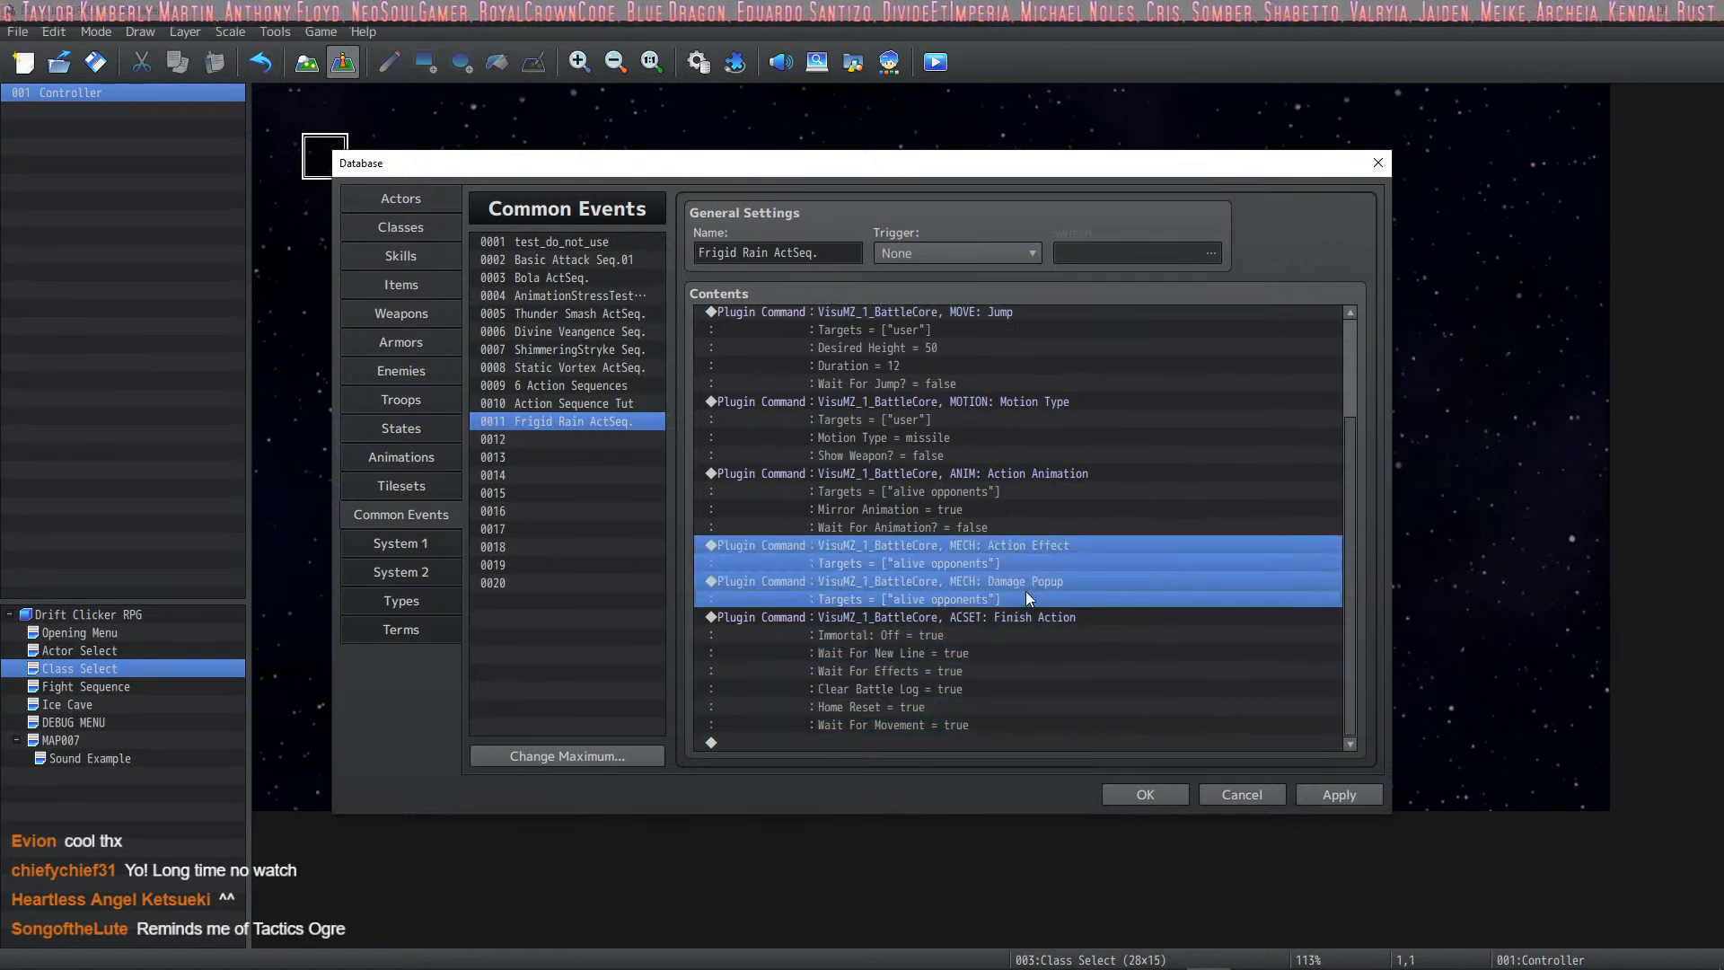
key("ctrl+c")
left_click(997, 612)
key("ctrl+v")
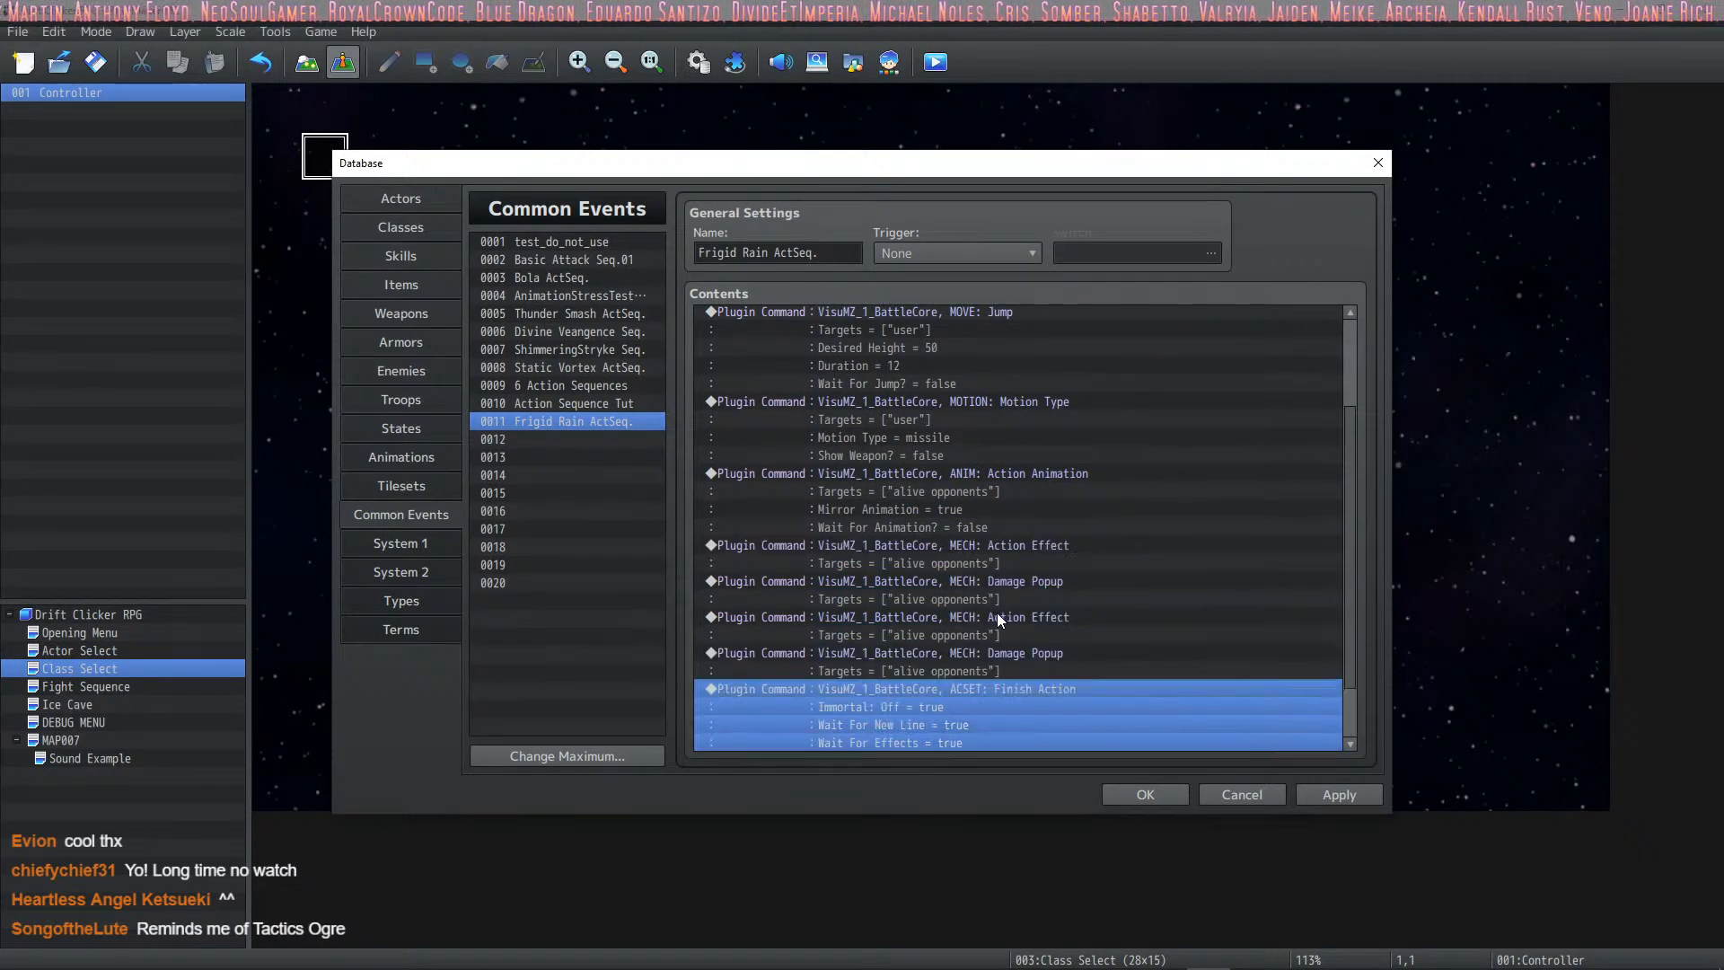
Step: Insert a 3-frame Wait before the second Action Effect command and apply the database changes
left_click(996, 612)
double_click(997, 612)
left_click(1182, 731)
key("Return")
left_click(827, 253)
left_click(858, 252)
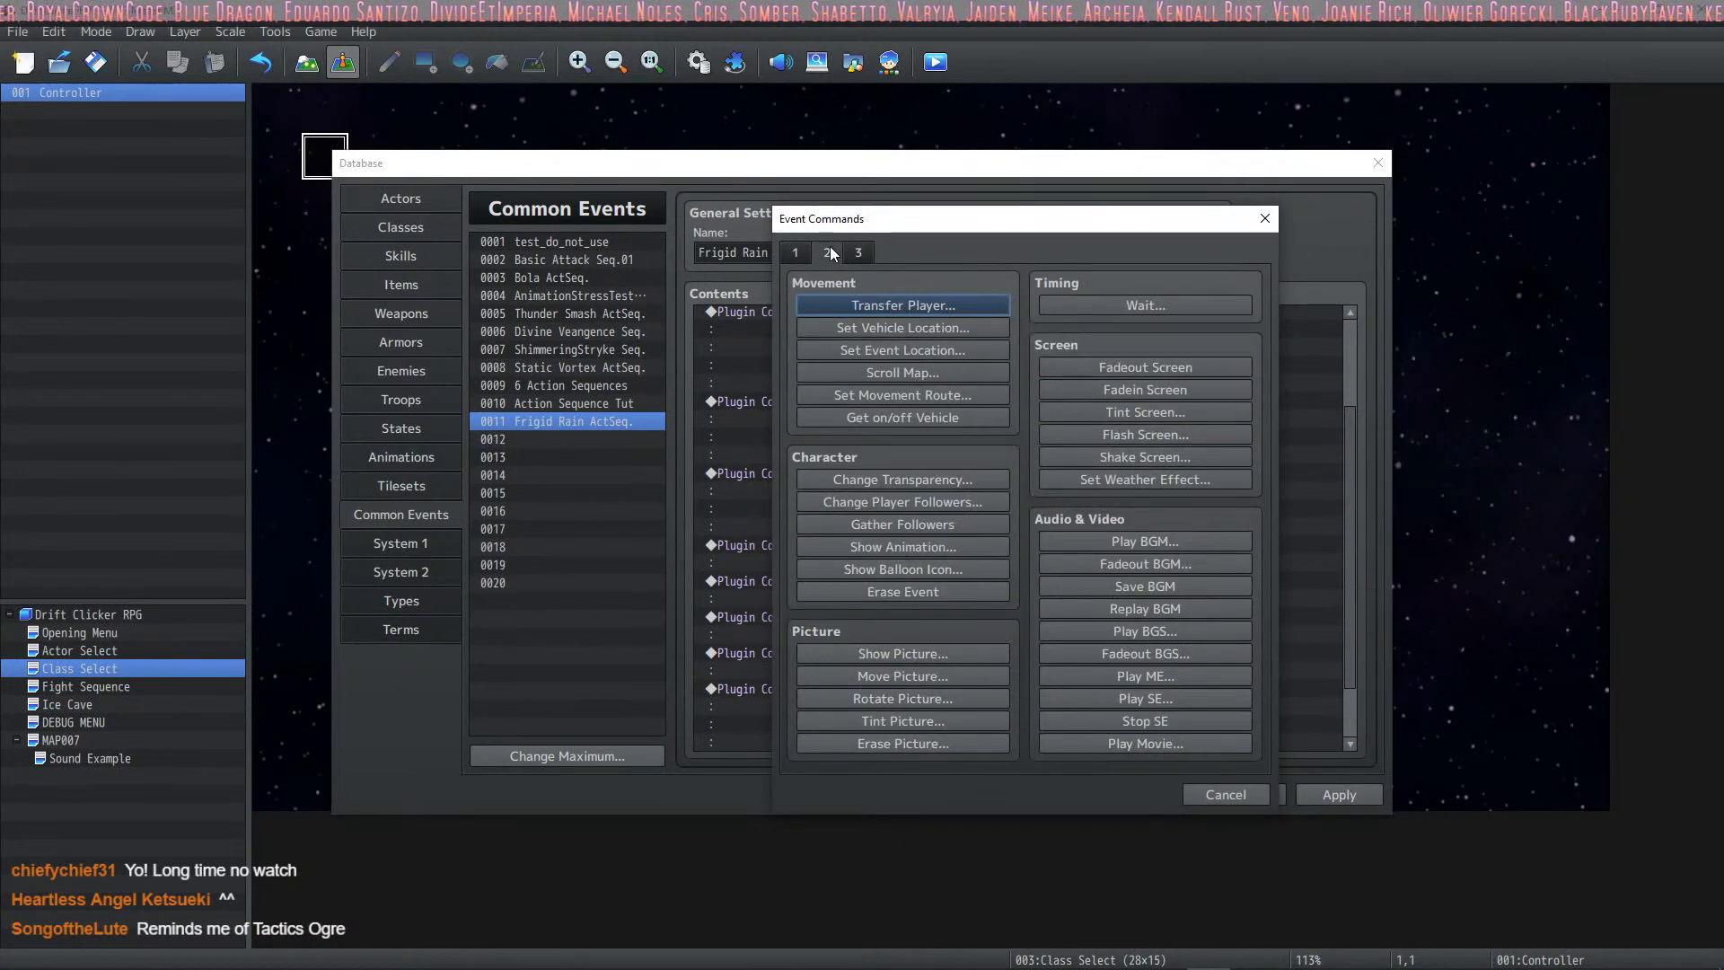
left_click(1100, 303)
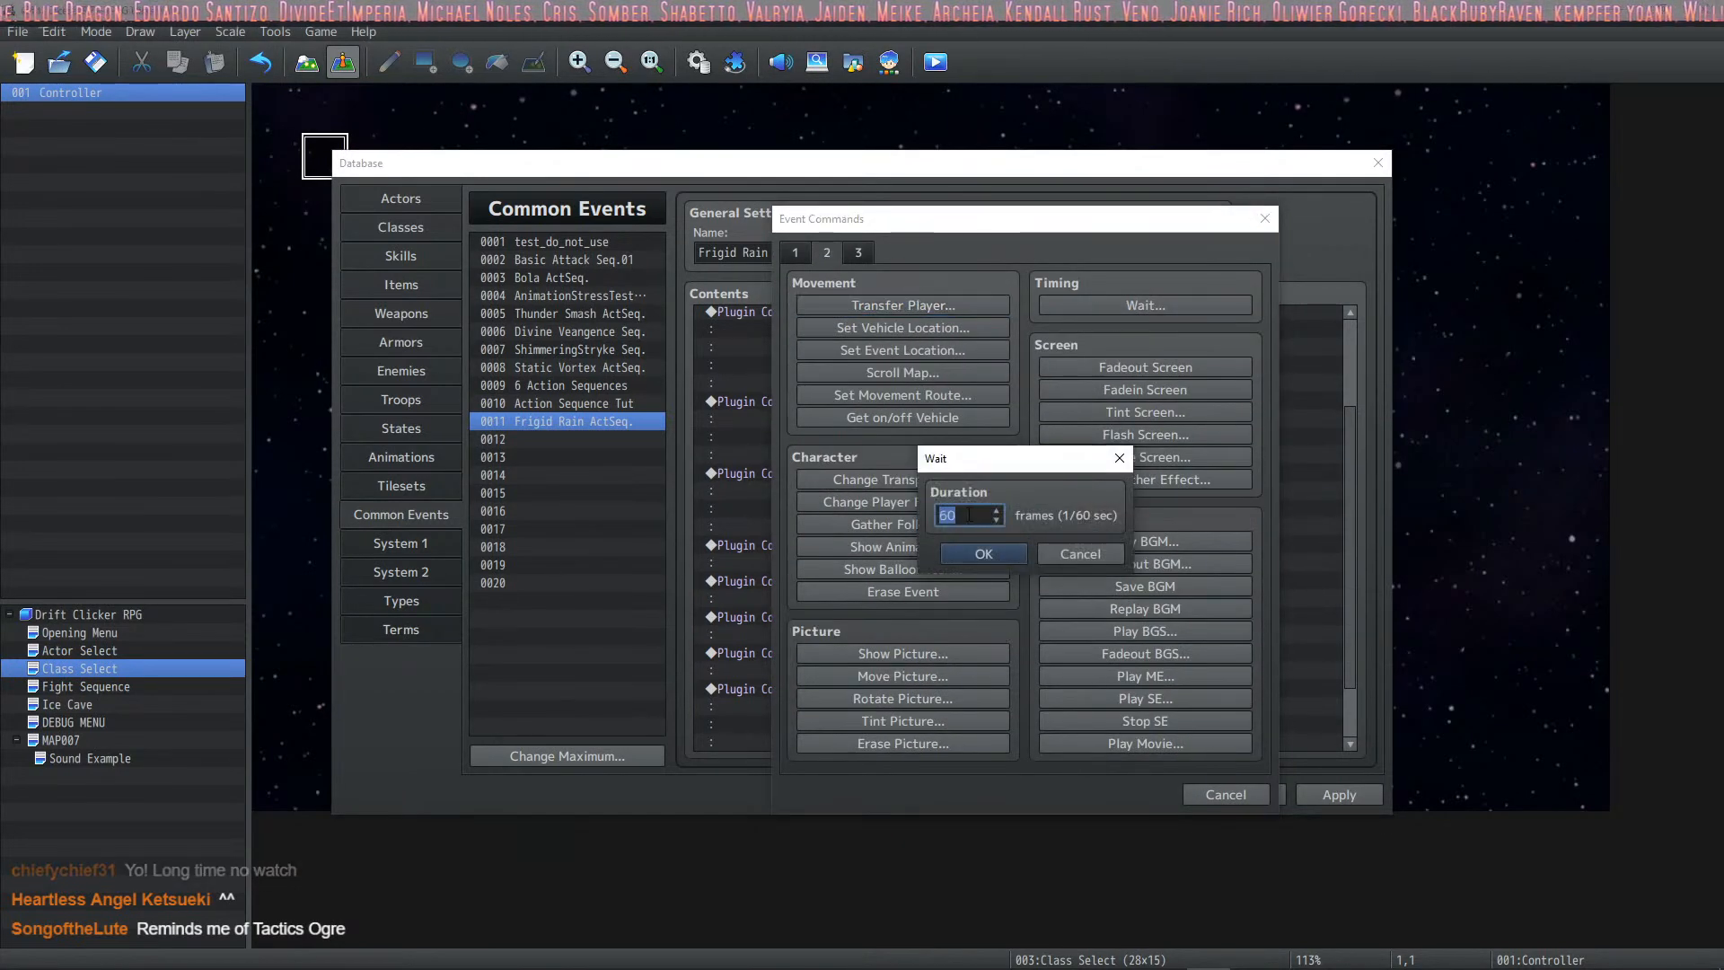
type("5")
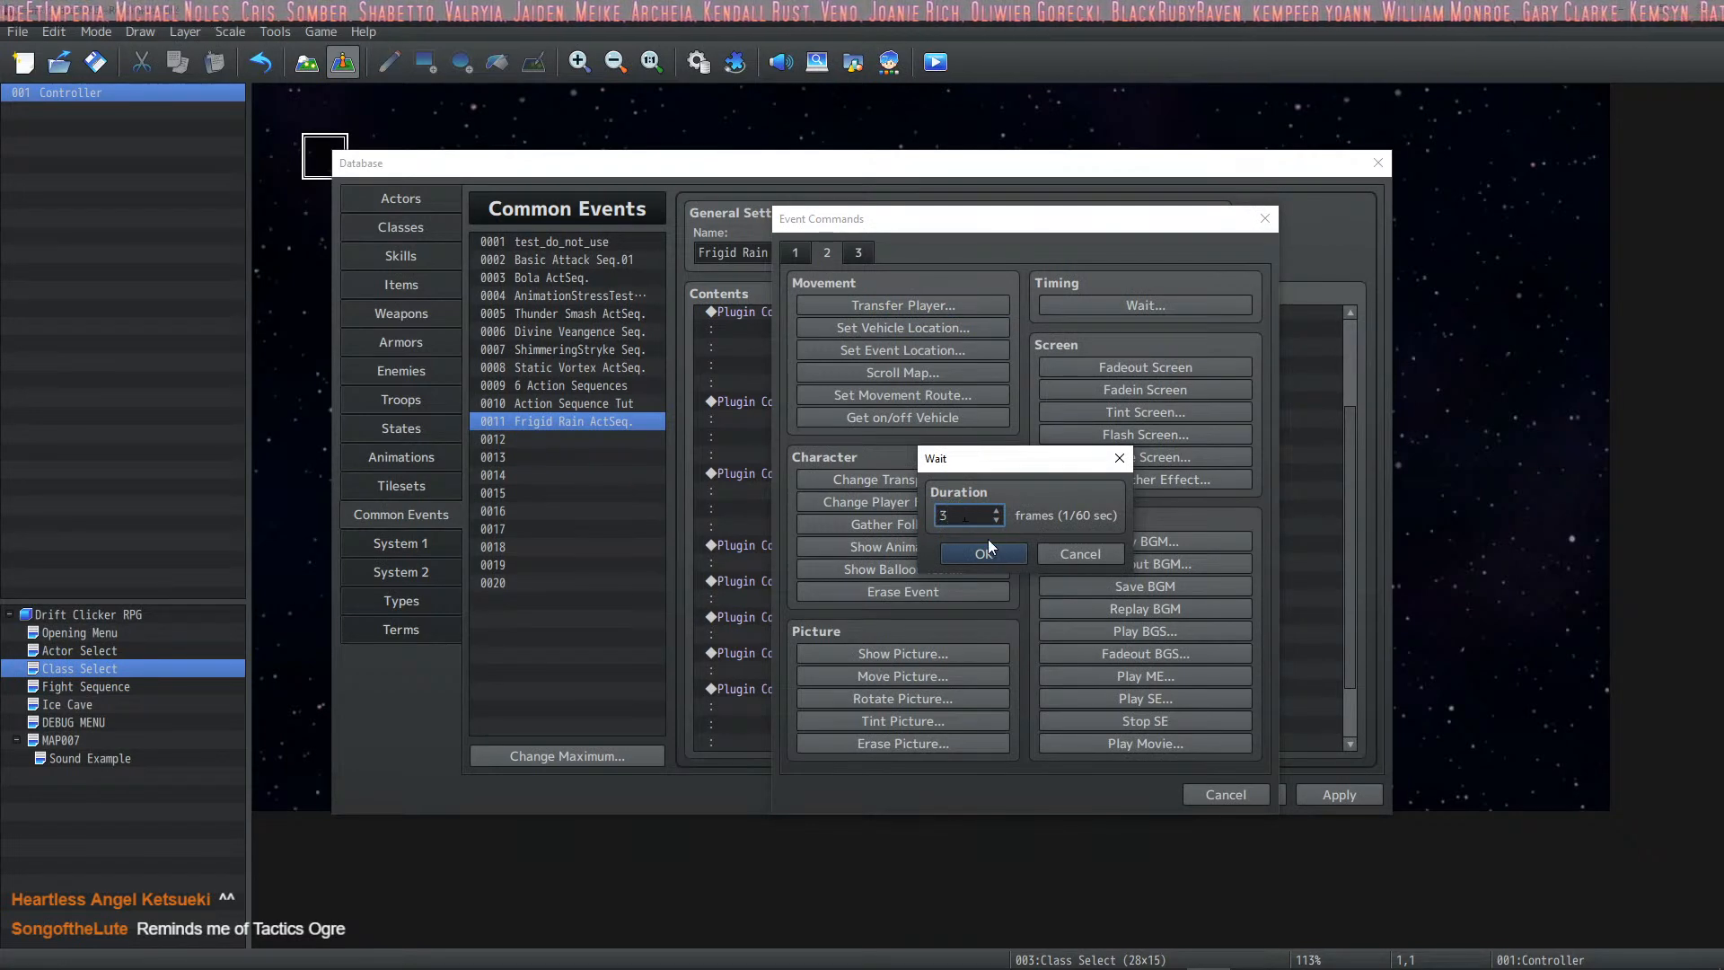
left_click(987, 549)
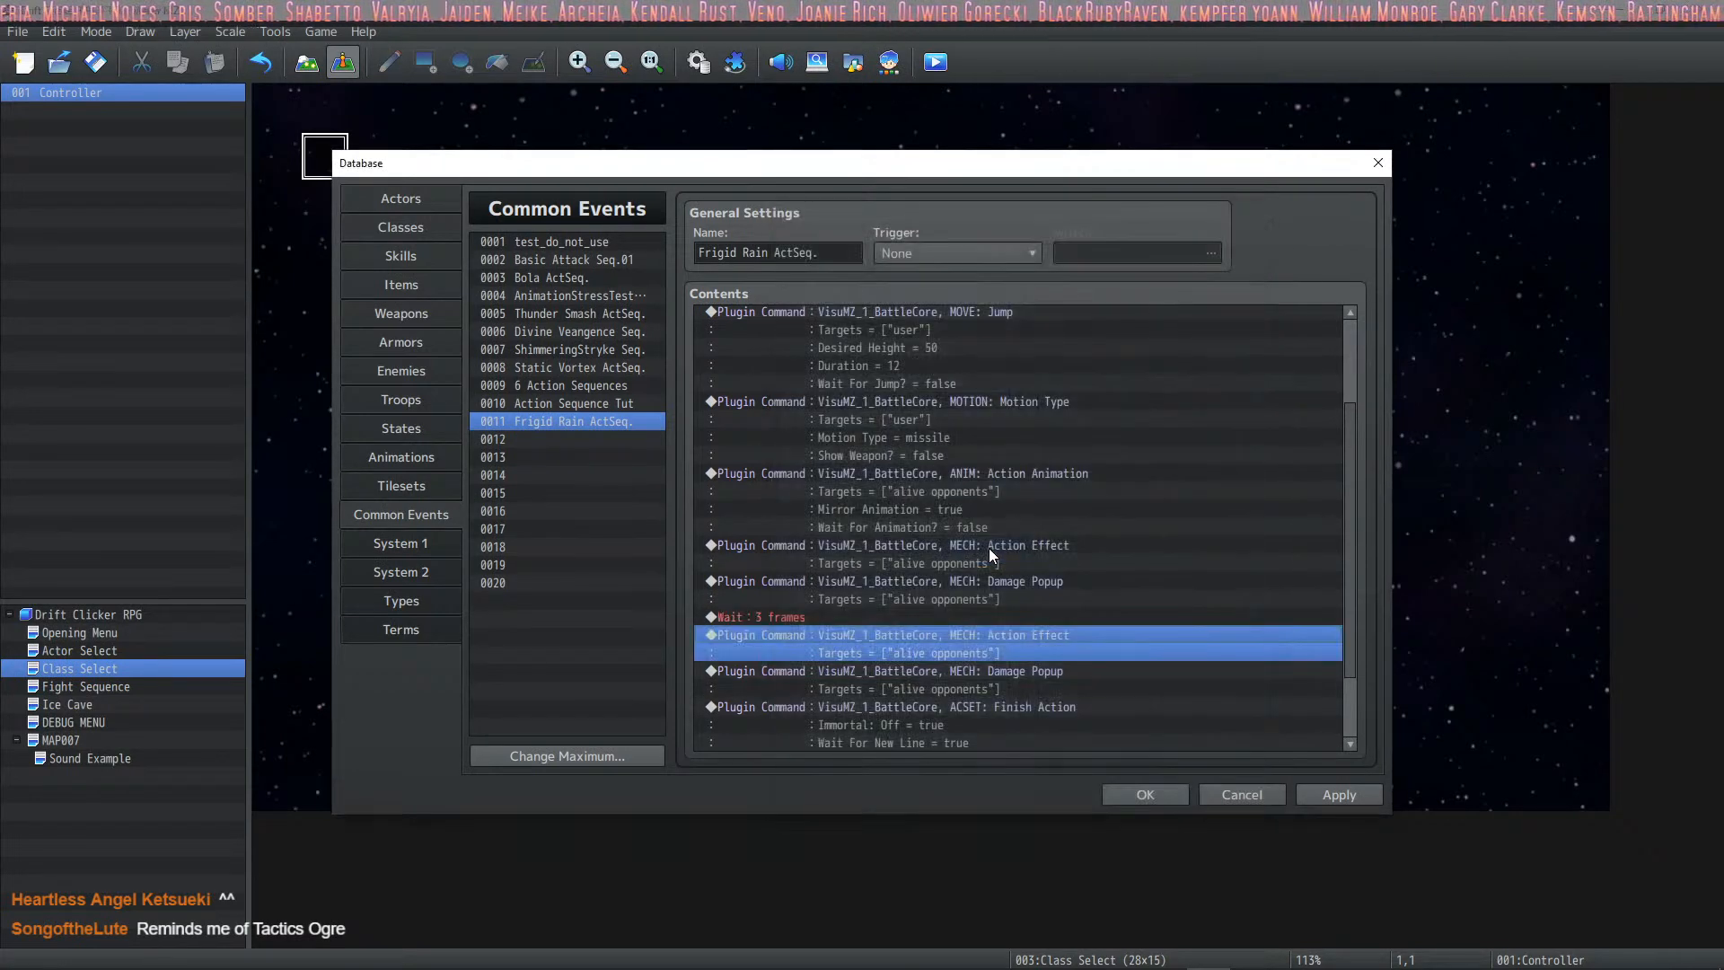
left_click(1338, 795)
Step: Copy the 3-frame Wait command to directly before the Finish Action command
scroll(779, 580, "down", 2)
left_click(773, 544)
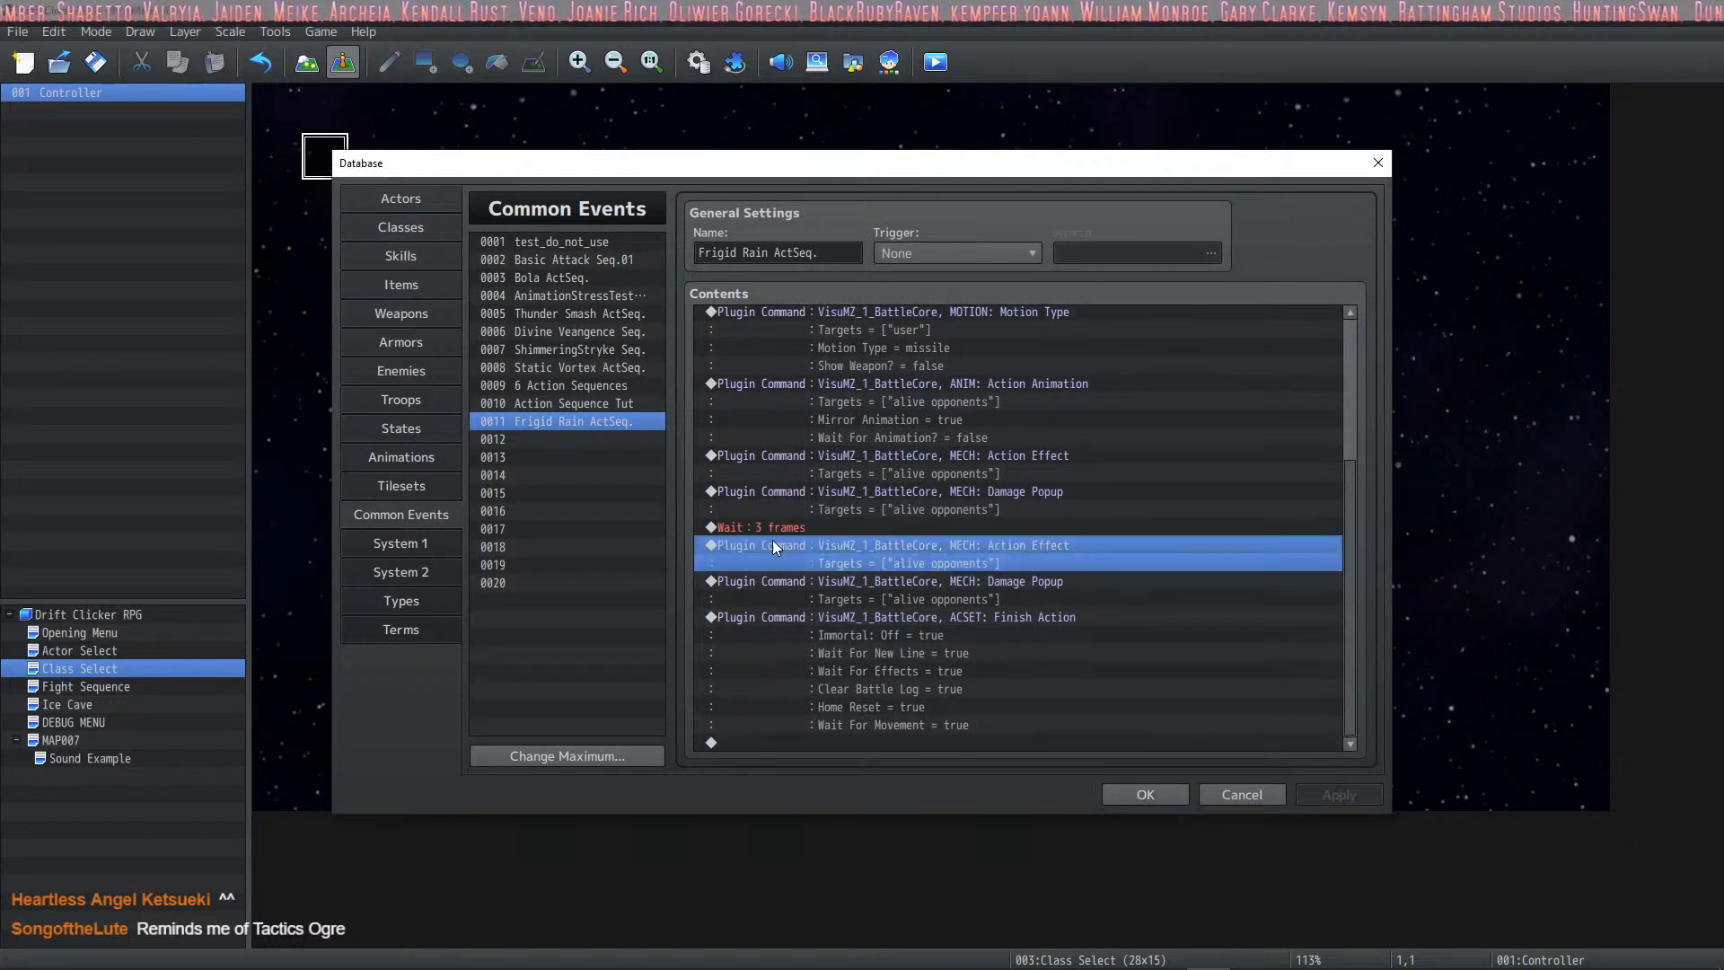
left_click(785, 529)
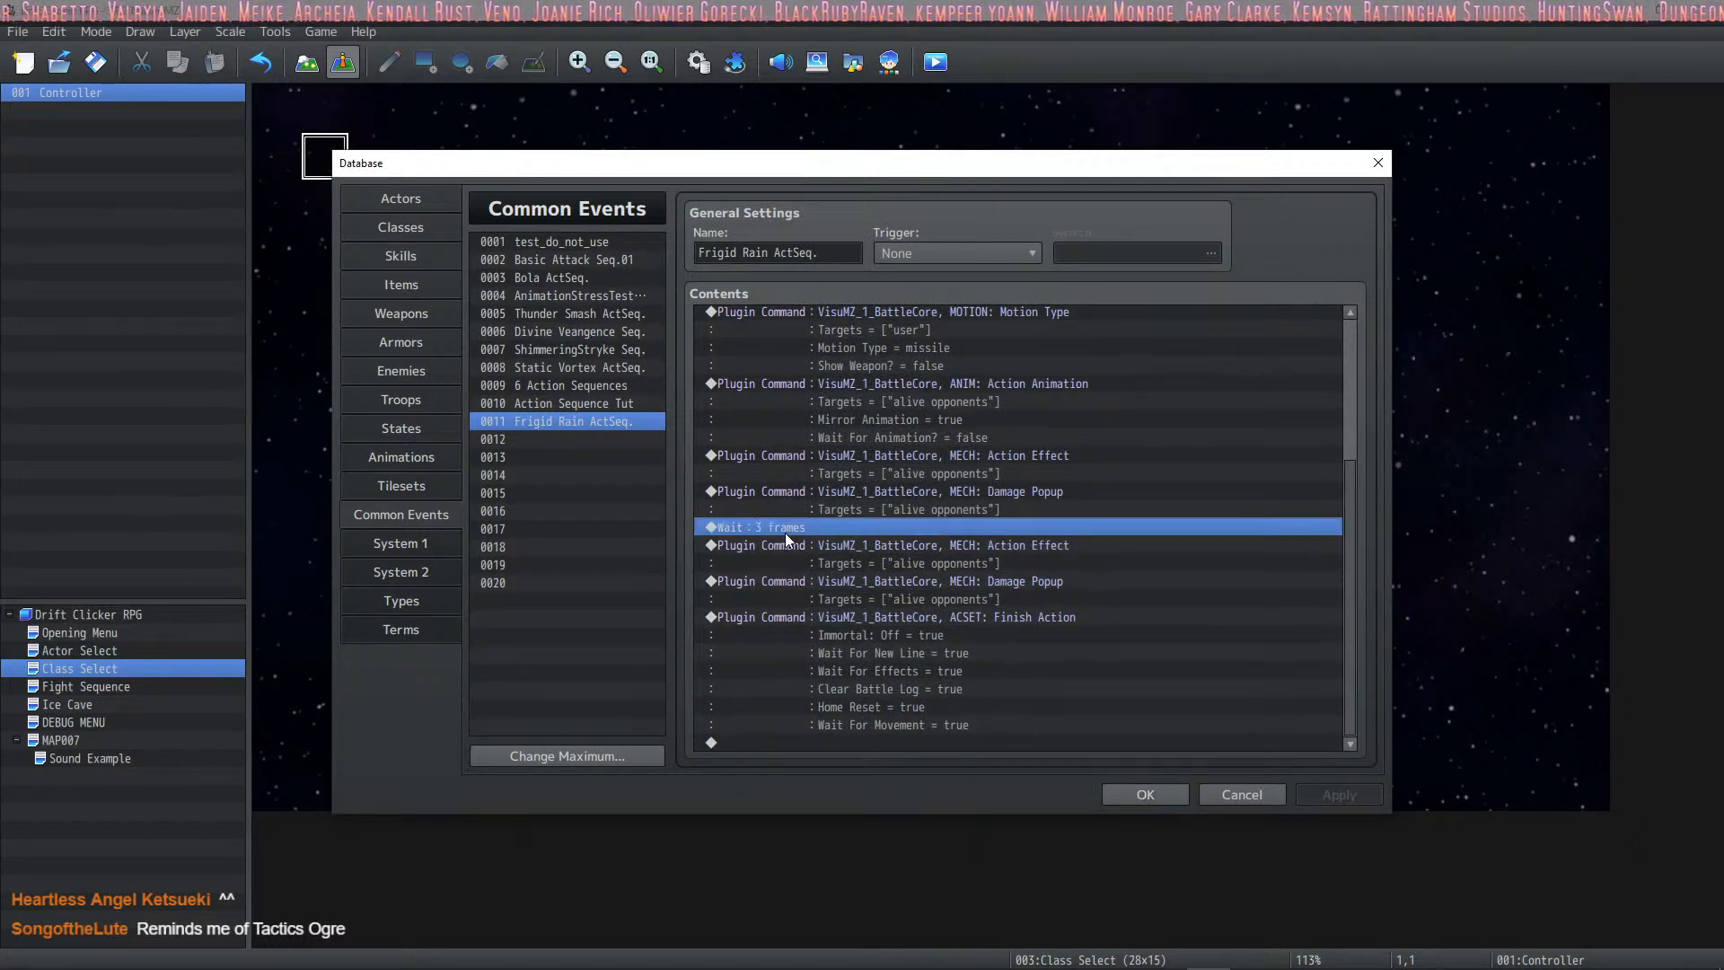
left_click(865, 618)
key("ctrl+v")
Step: Duplicate the second Action Effect, Damage Popup and Wait block twice before Finish Action and apply the changes
left_click(860, 546)
left_click_drag(860, 546, 790, 614)
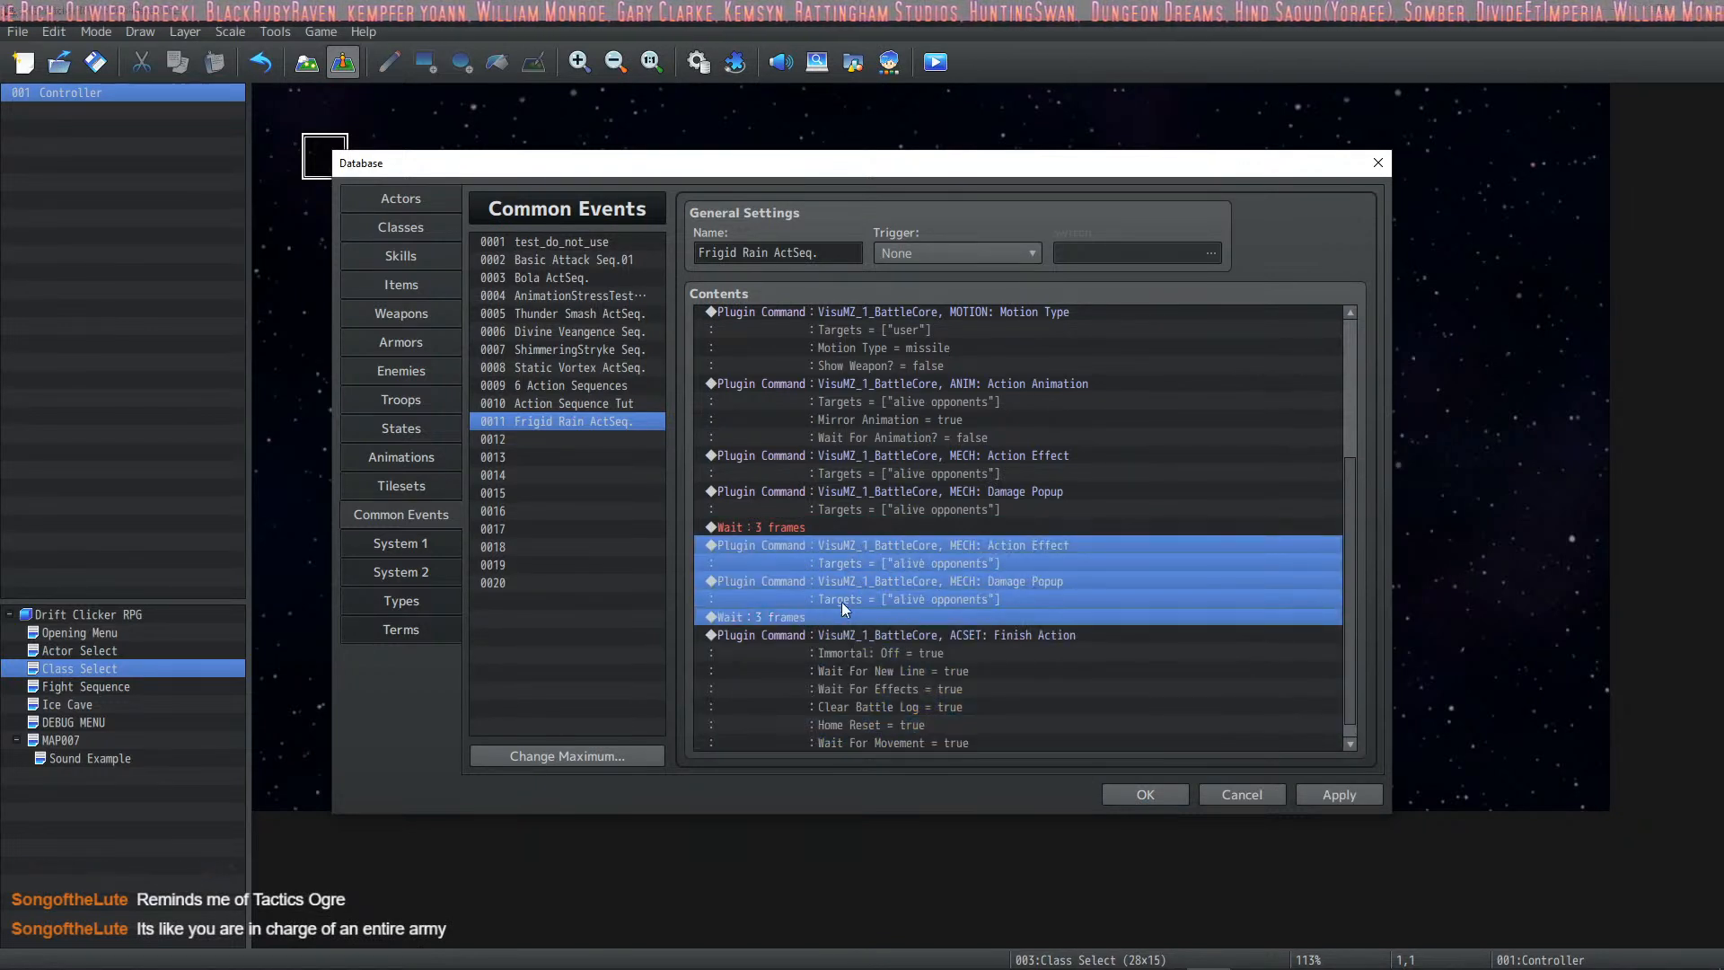
key("ctrl+c")
left_click(820, 632)
key("ctrl+v")
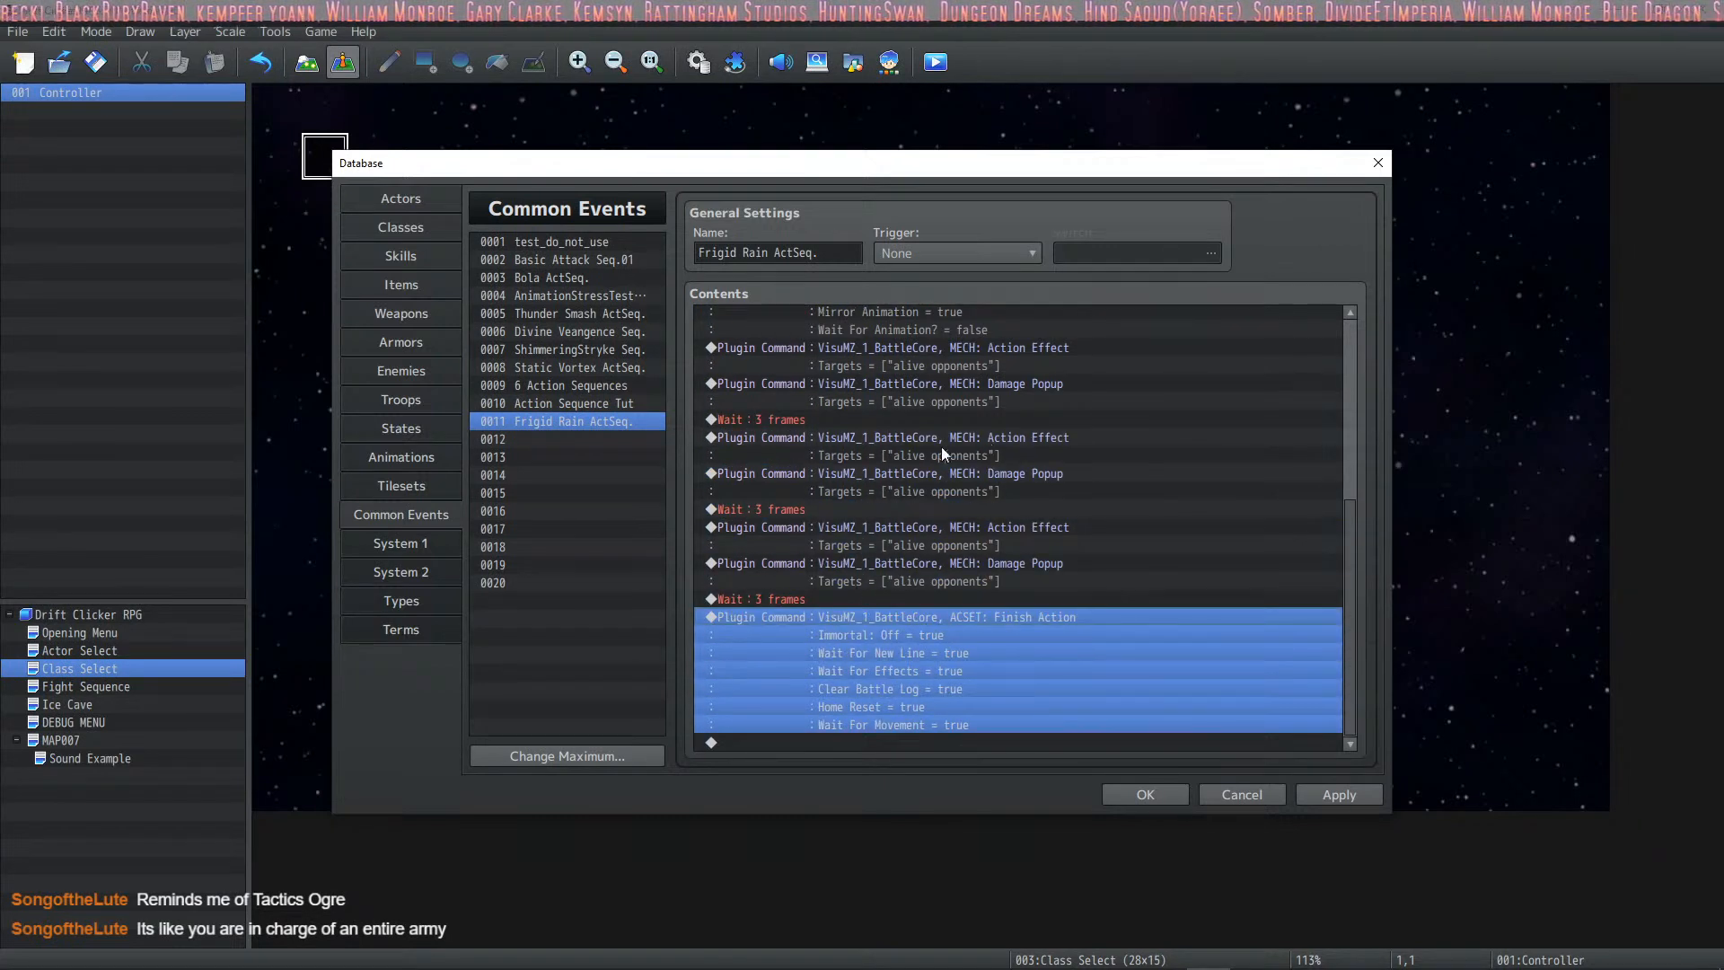
scroll(941, 450, "up", 2)
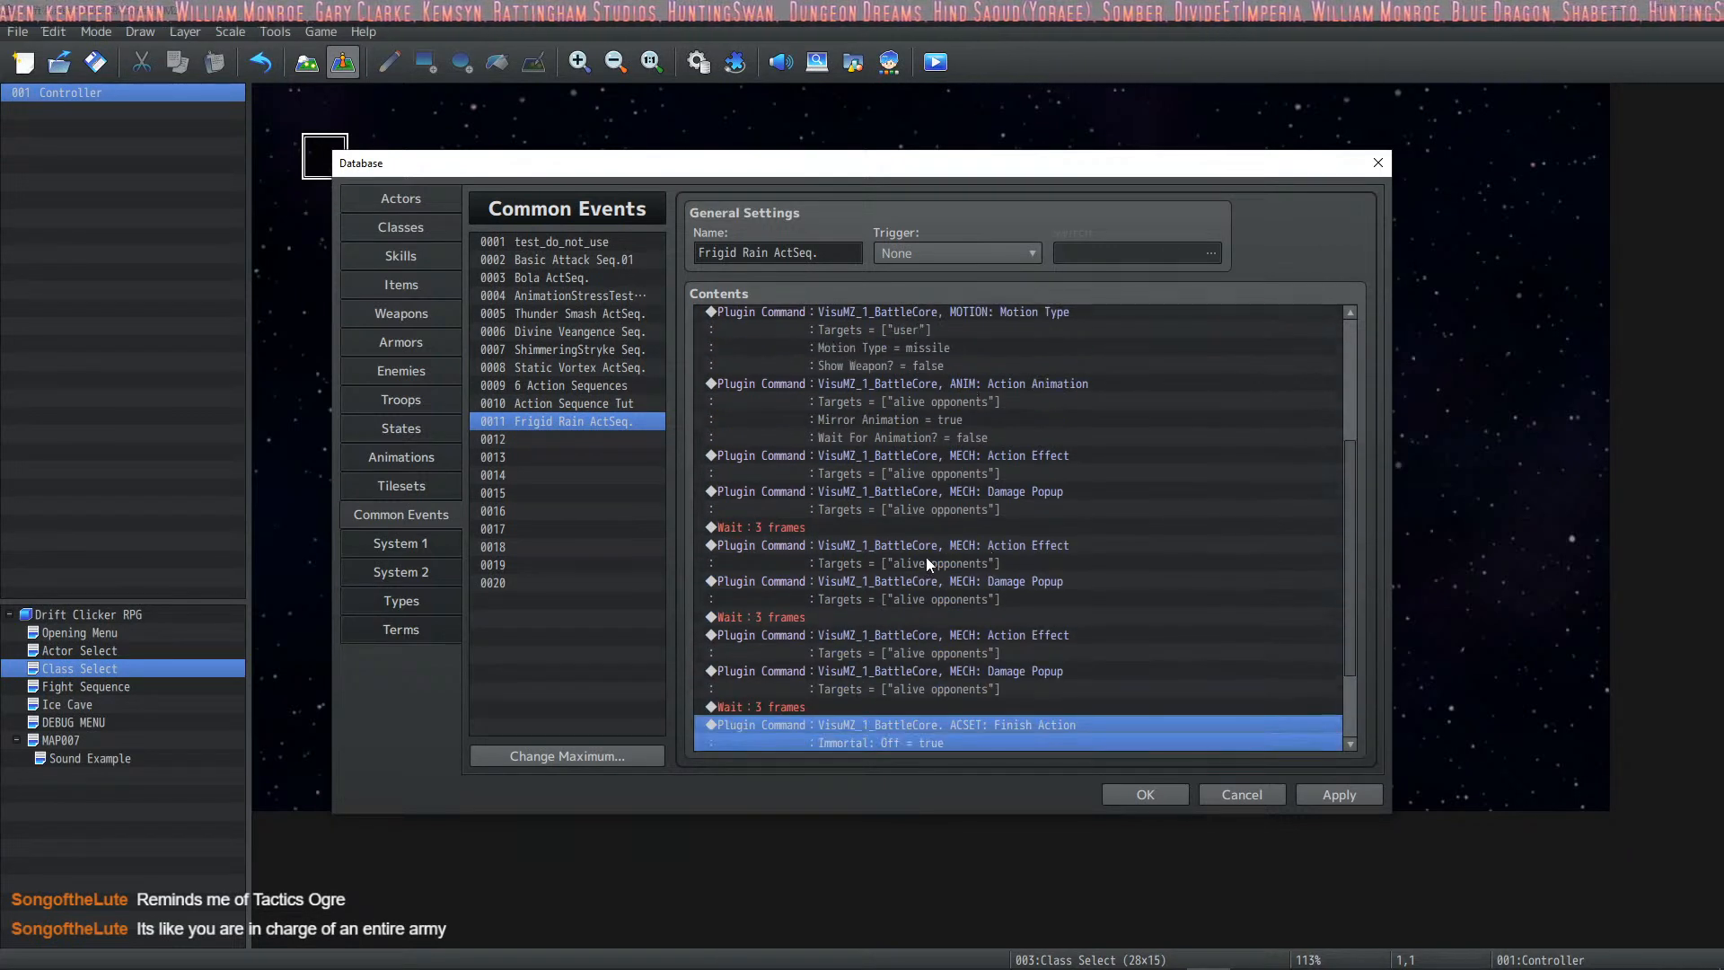
key("ctrl+v")
scroll(901, 621, "down", 2)
scroll(948, 621, "up", 2)
scroll(988, 612, "down", 2)
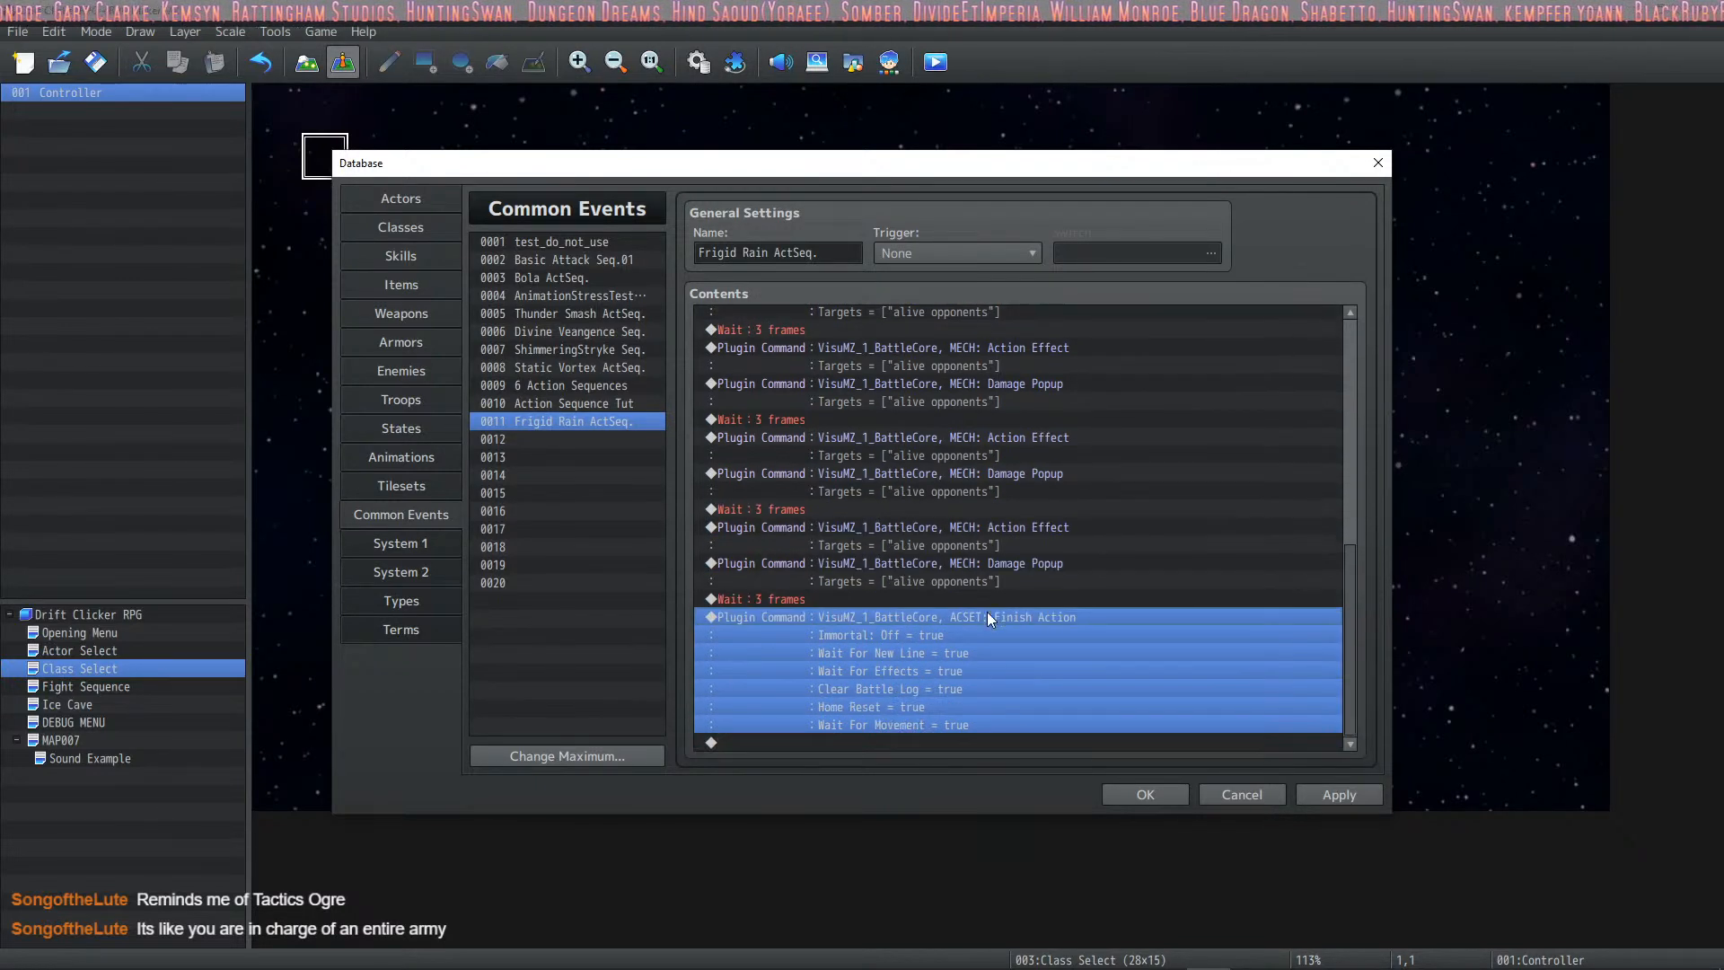
left_click(1311, 799)
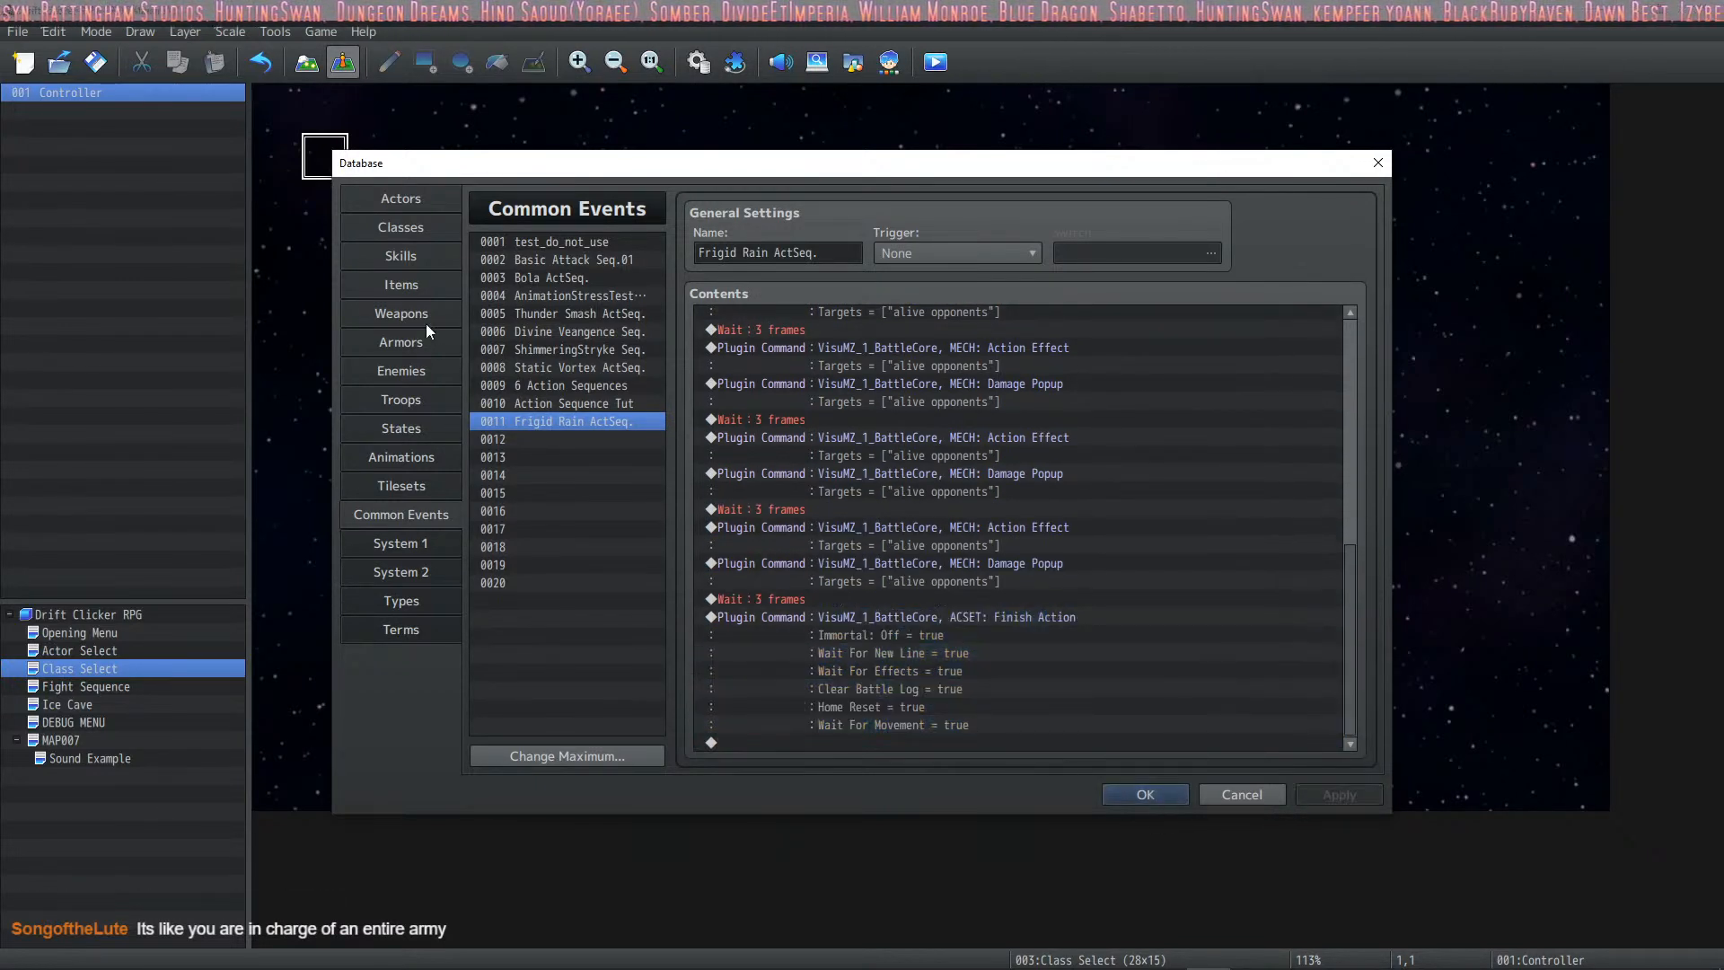
Step: Open the empty enemy entry 0008 and look through the available battler images
left_click(402, 371)
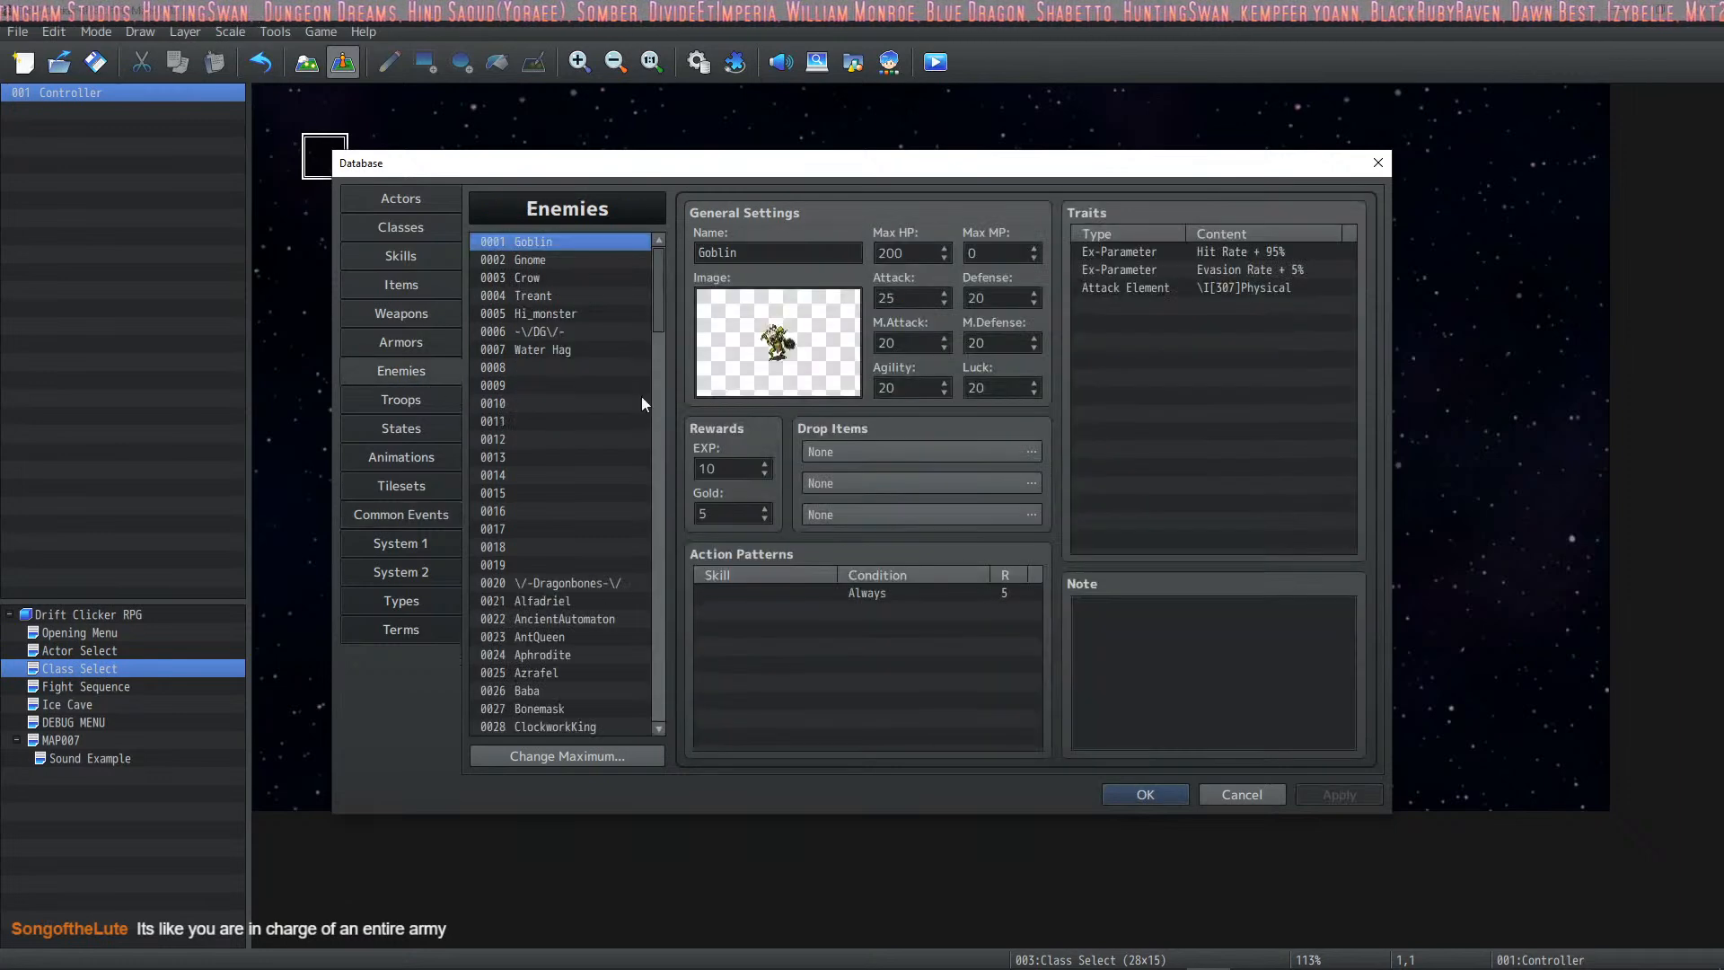
left_click(569, 365)
double_click(800, 332)
left_click_drag(731, 326, 729, 448)
left_click(663, 449)
left_click(1141, 679)
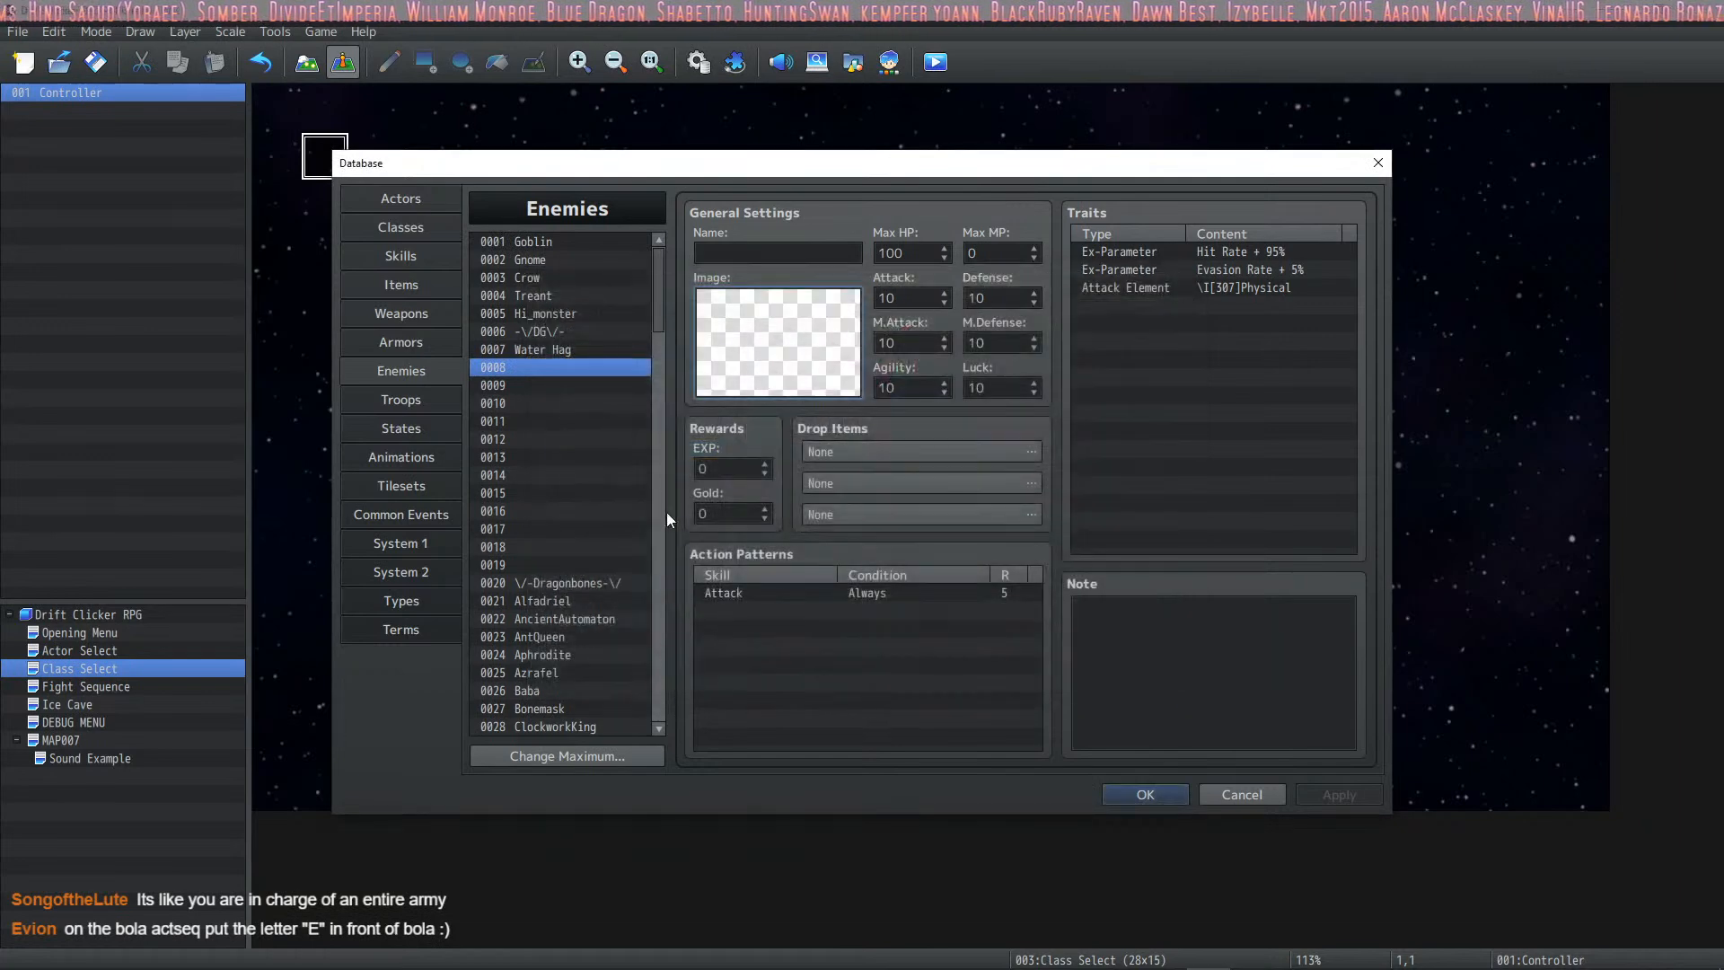
Step: Copy the IceYeti enemy from entry 0065 into the empty enemy entry 0008
left_click_drag(653, 293, 650, 409)
left_click(569, 456)
left_click(569, 561)
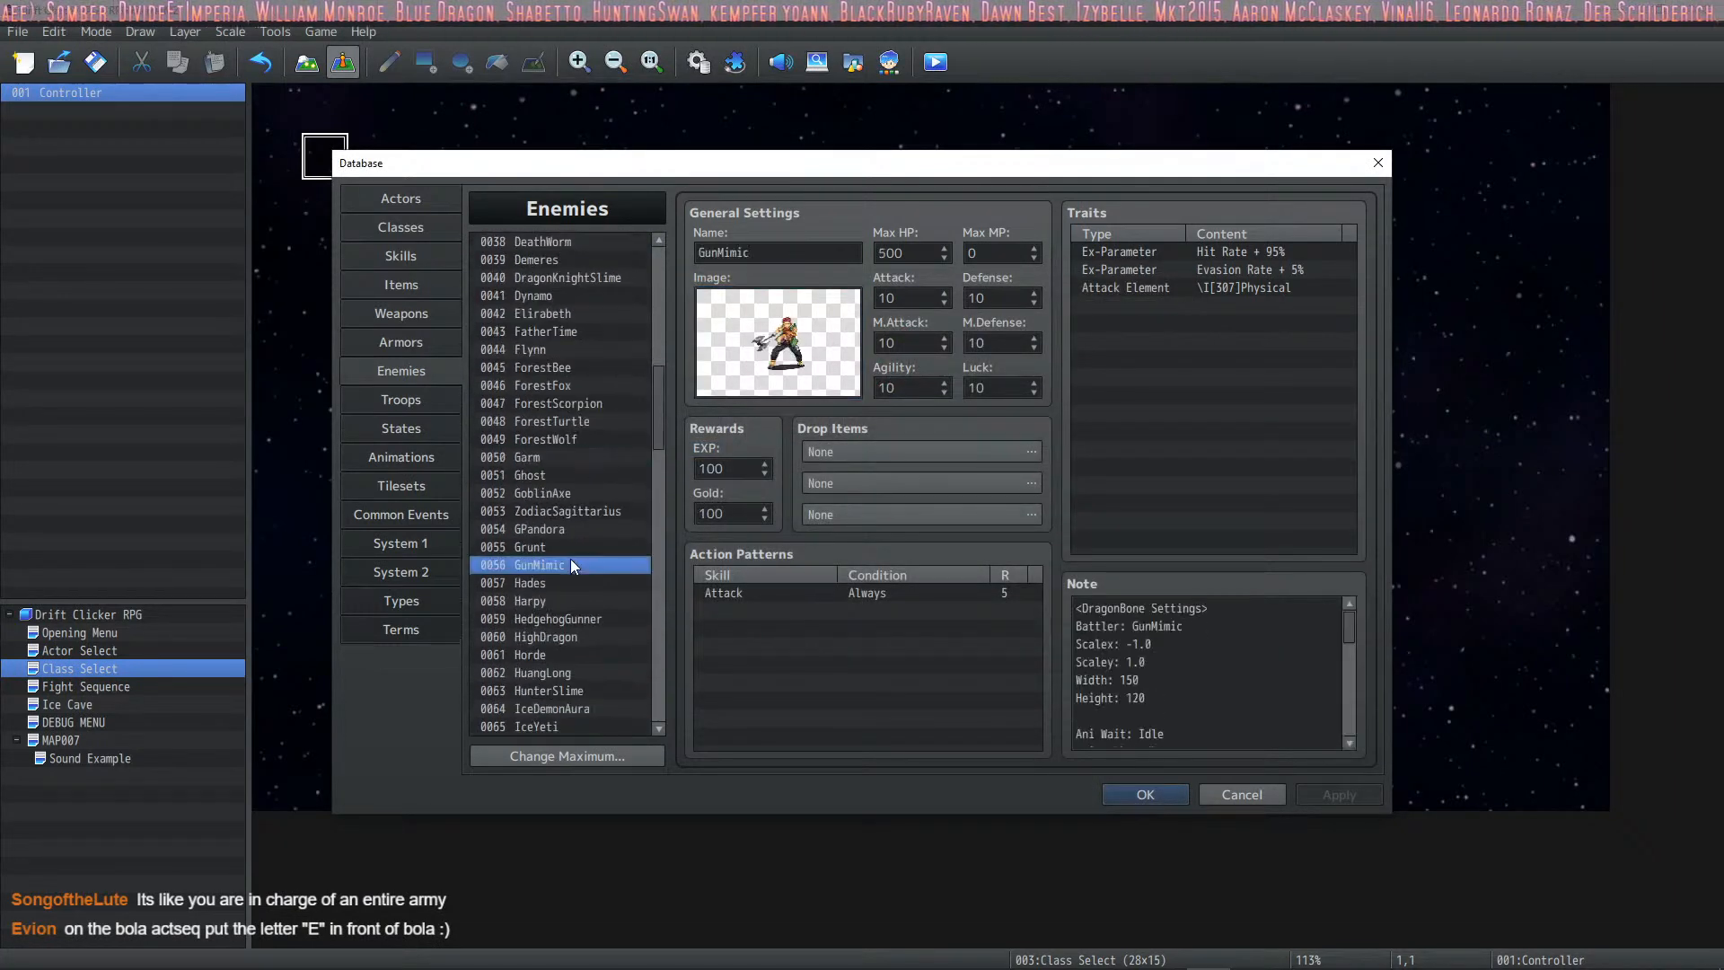
left_click(568, 672)
scroll(583, 648, "down", 2)
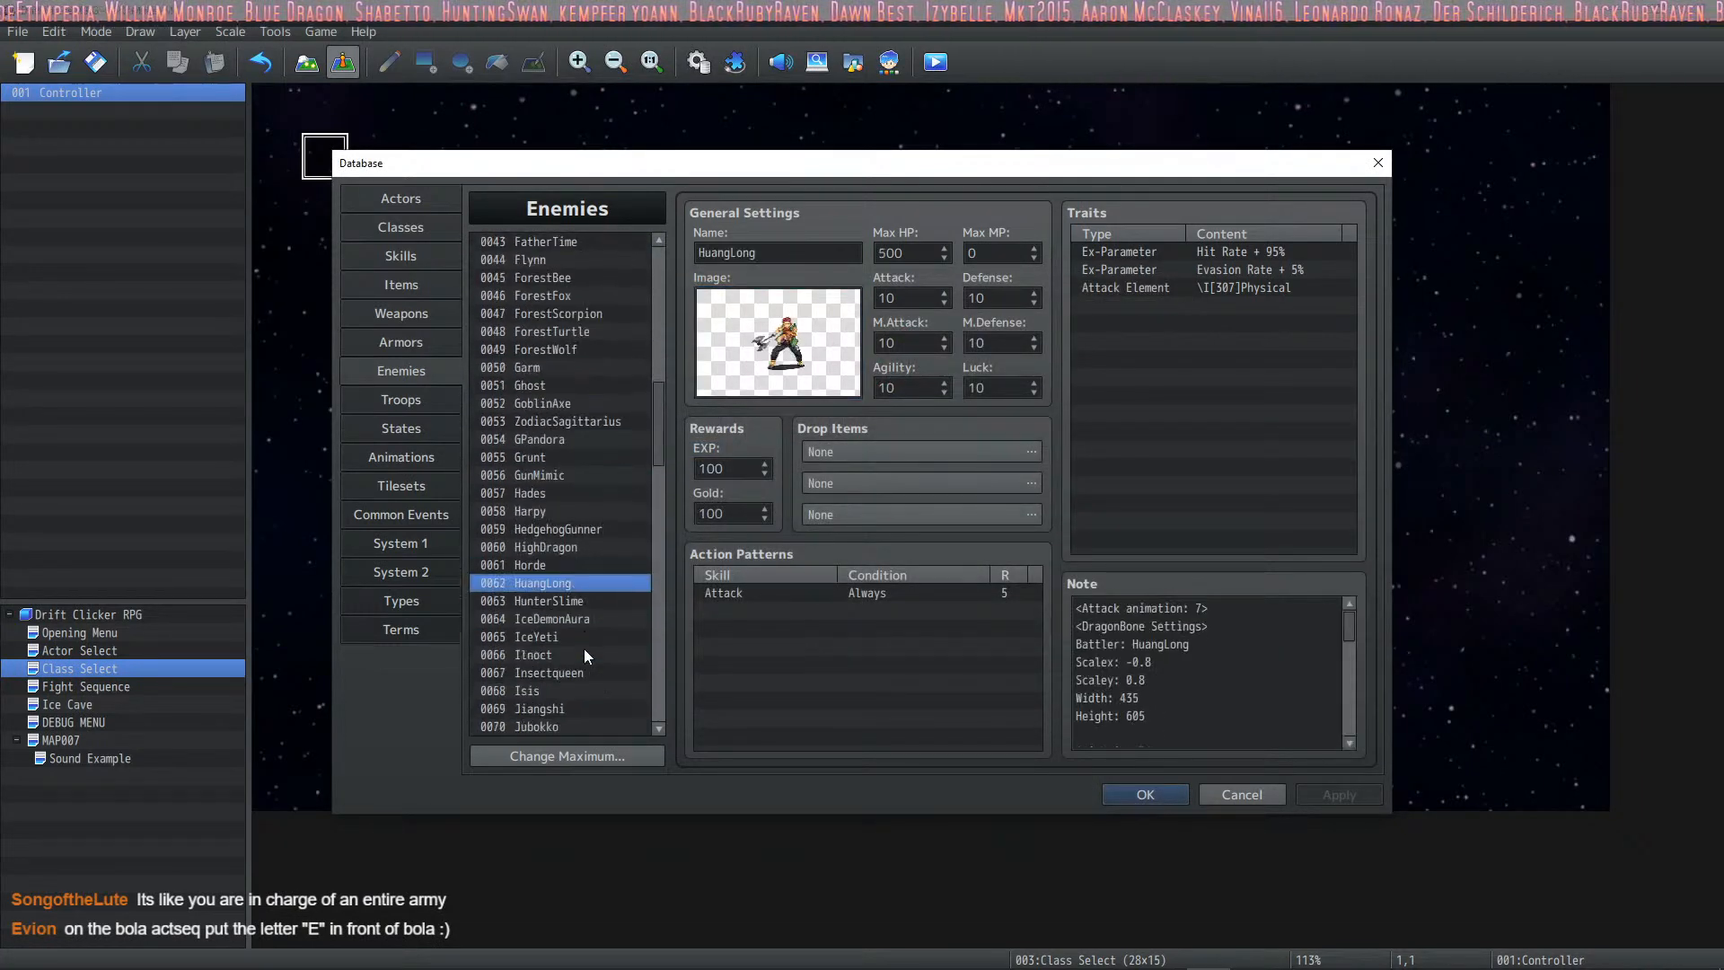
scroll(585, 593, "down", 1)
left_click(558, 440)
left_click(546, 458)
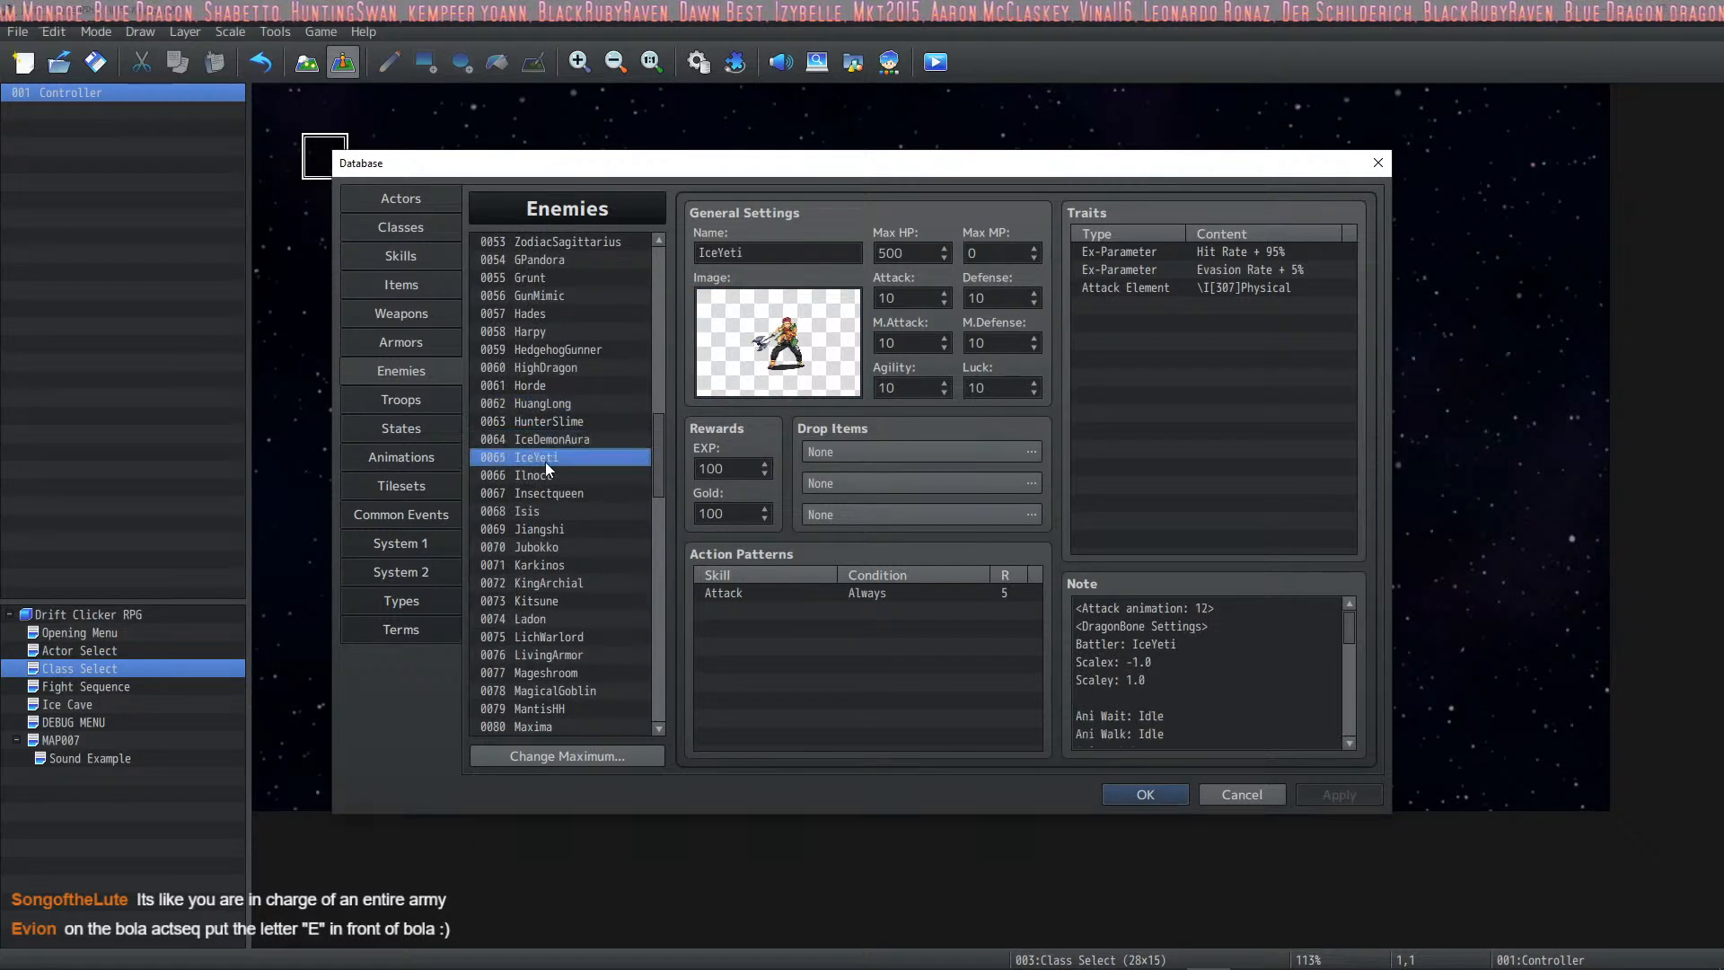
left_click_drag(662, 454, 676, 303)
left_click(563, 367)
key("ctrl+v")
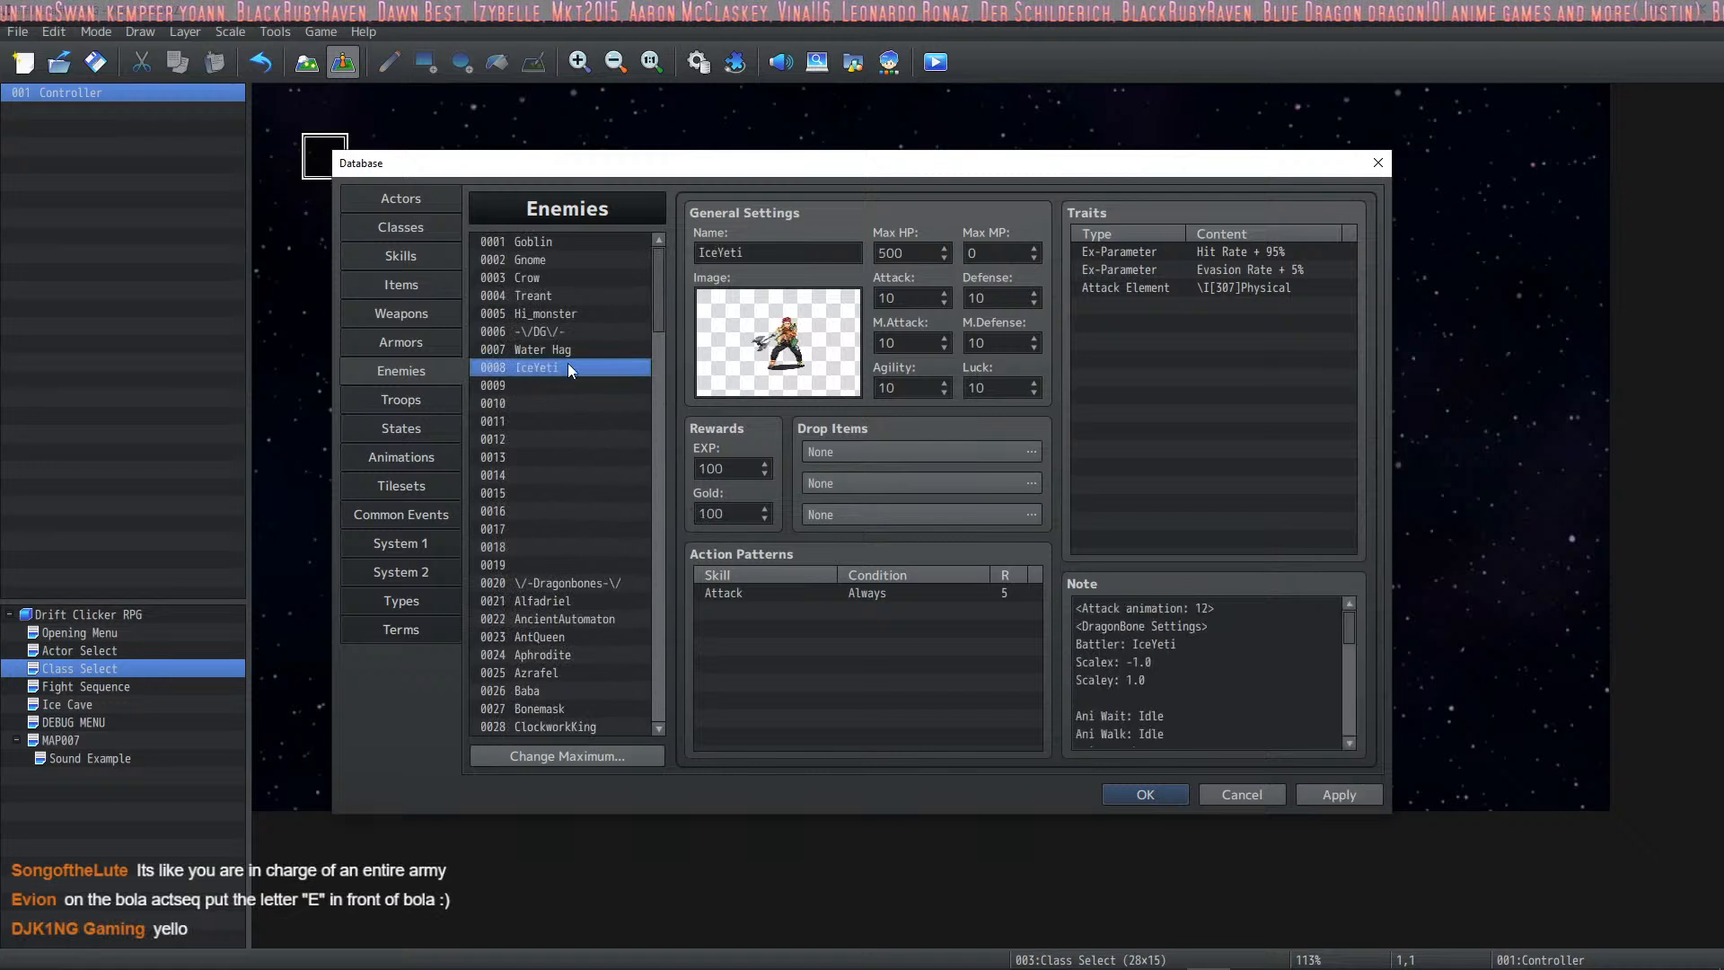
Step: Add an Element Rate trait for Ice at 10% to the IceYeti enemy
double_click(1200, 305)
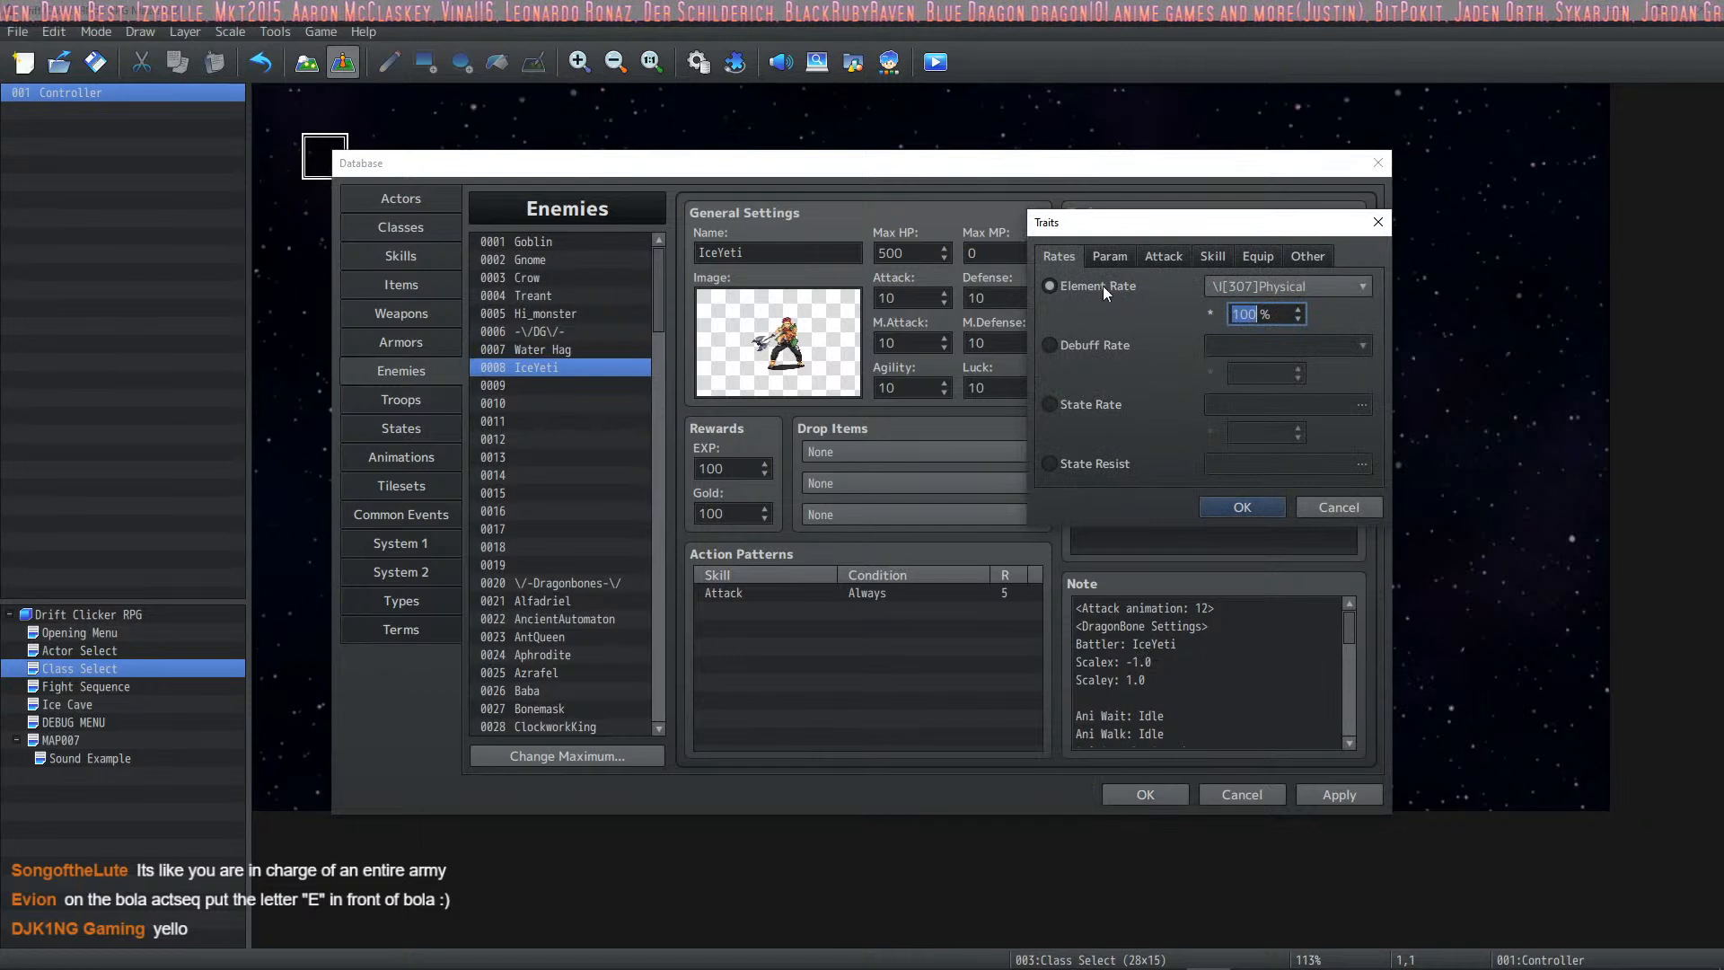
left_click(1363, 286)
left_click(1253, 348)
key("Tab")
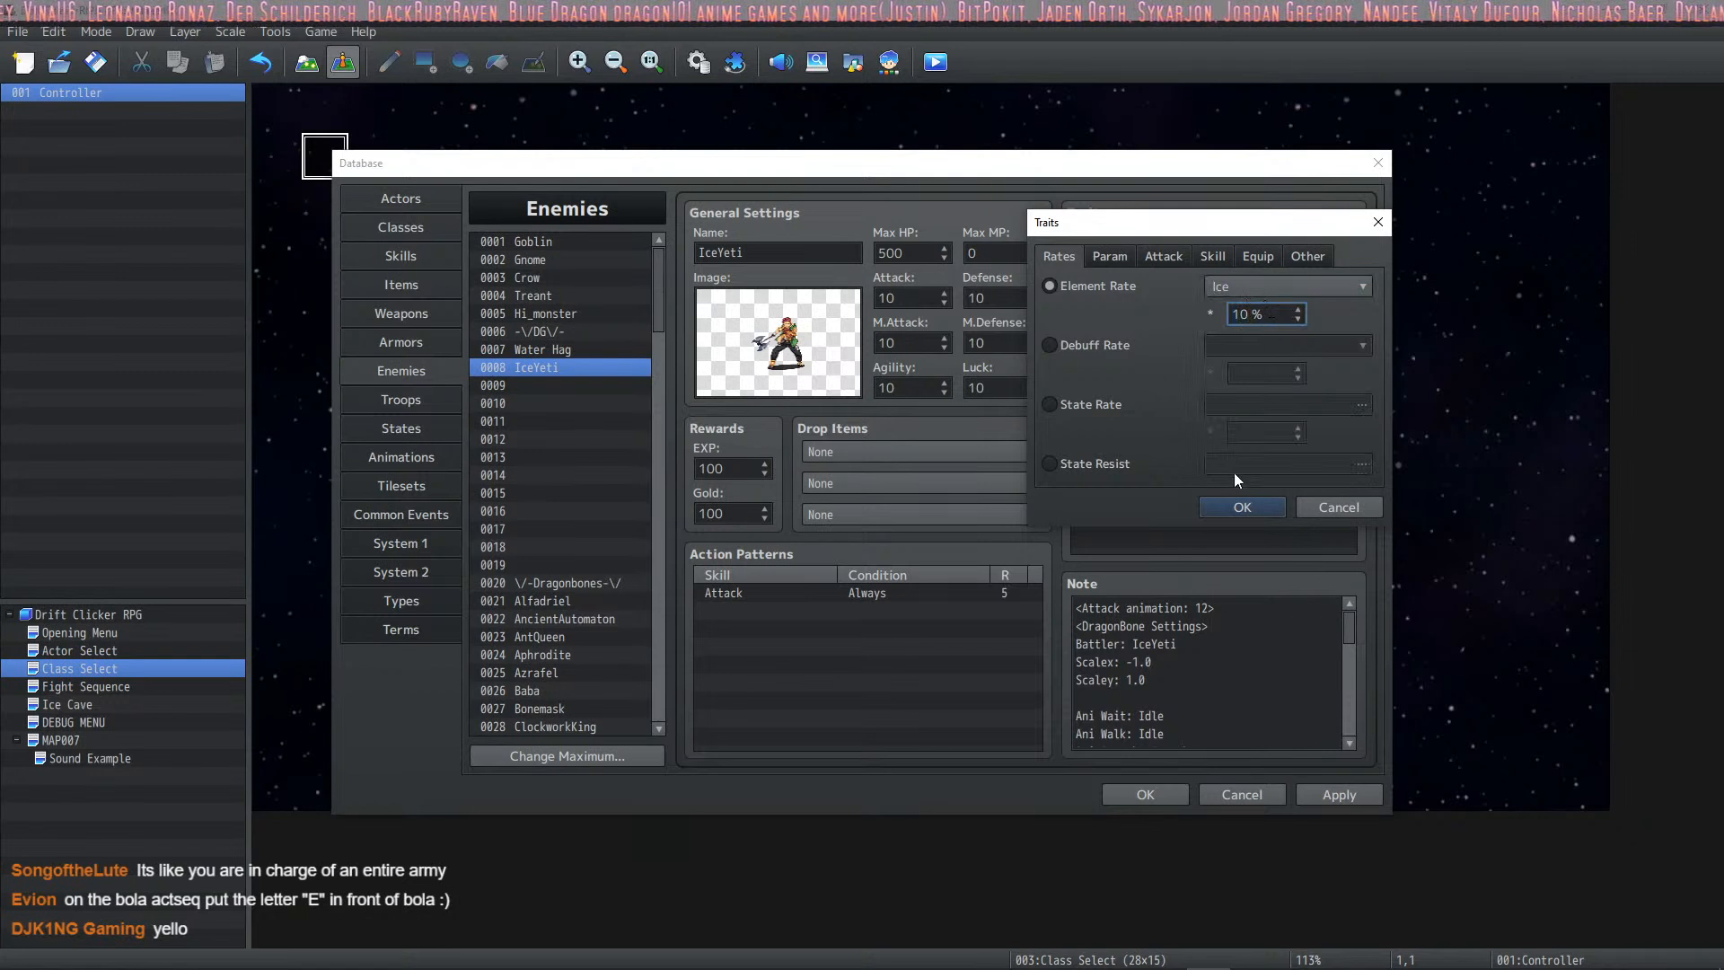
left_click(1230, 506)
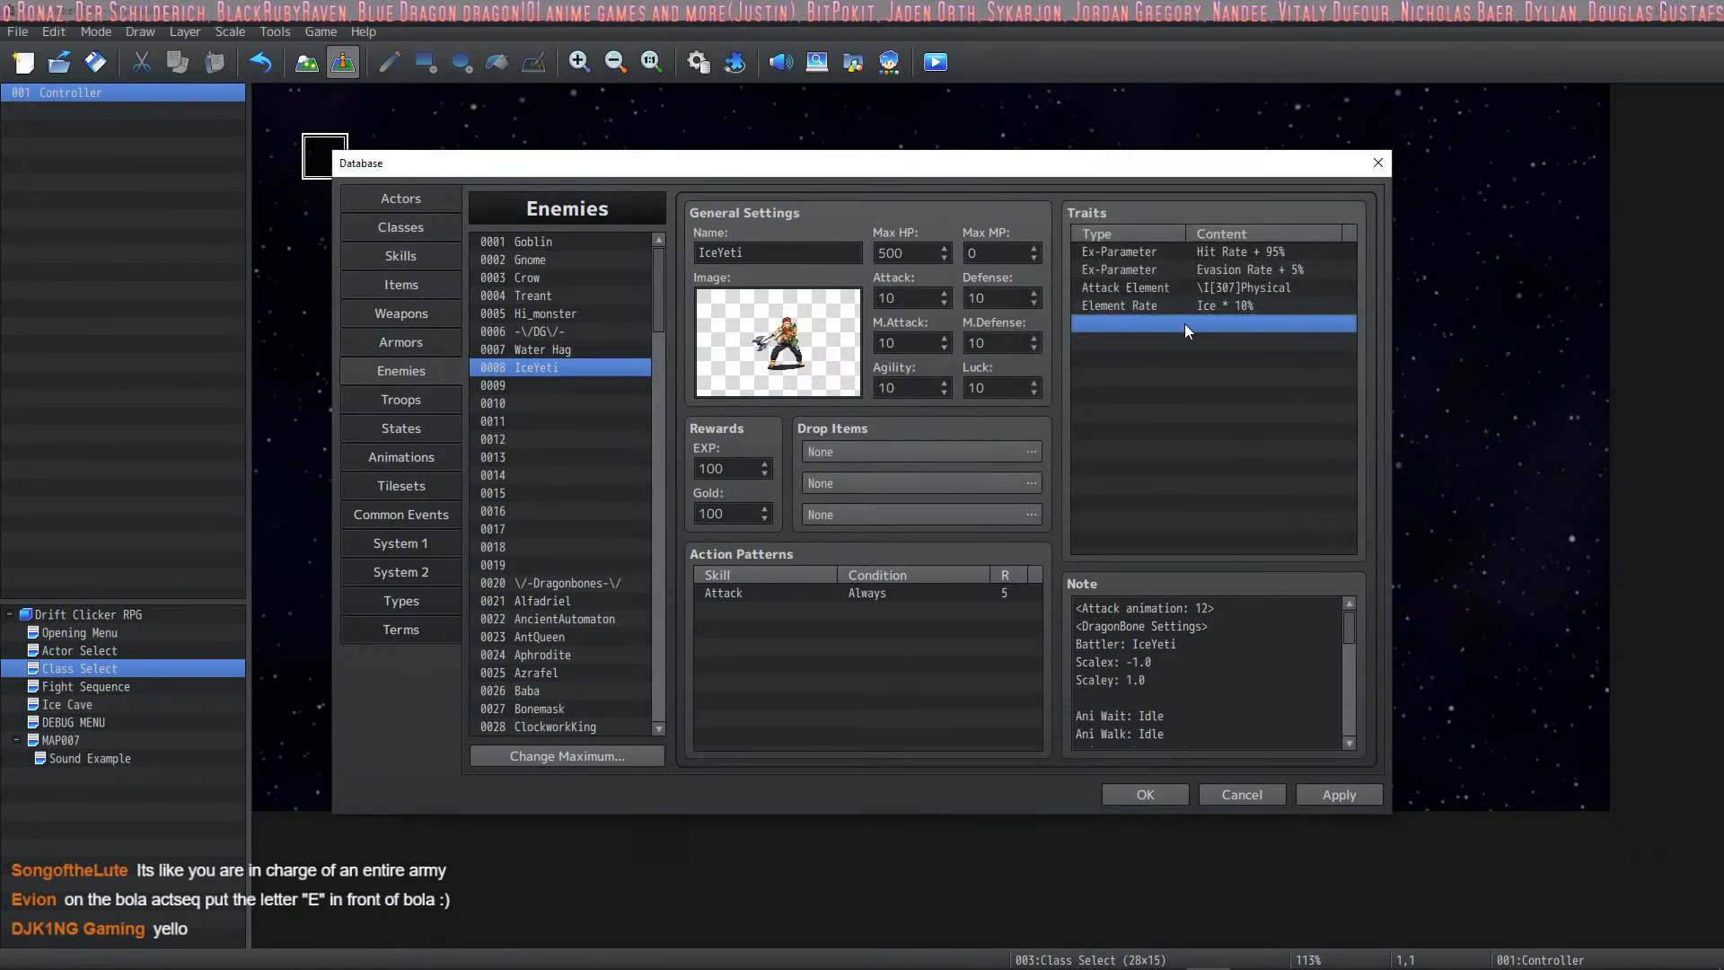
Step: Add an Element Rate trait for Water at 200% to the IceYeti enemy and apply the changes
double_click(1183, 323)
left_click(1302, 288)
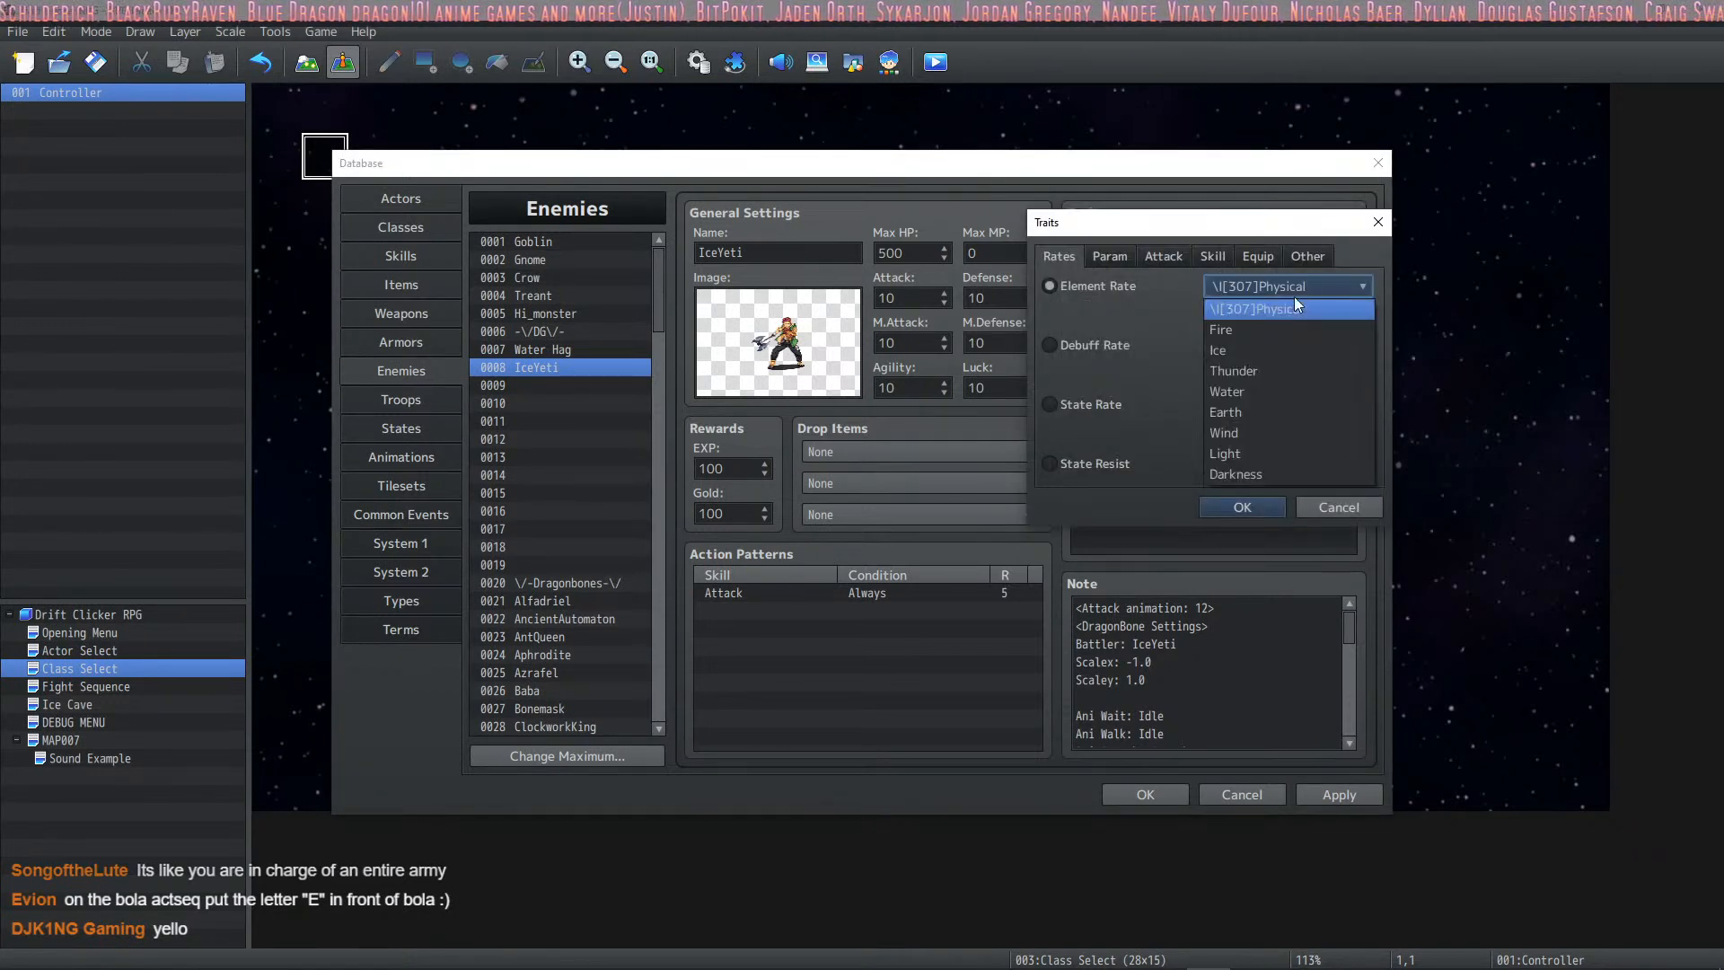
left_click(1273, 388)
key("Tab")
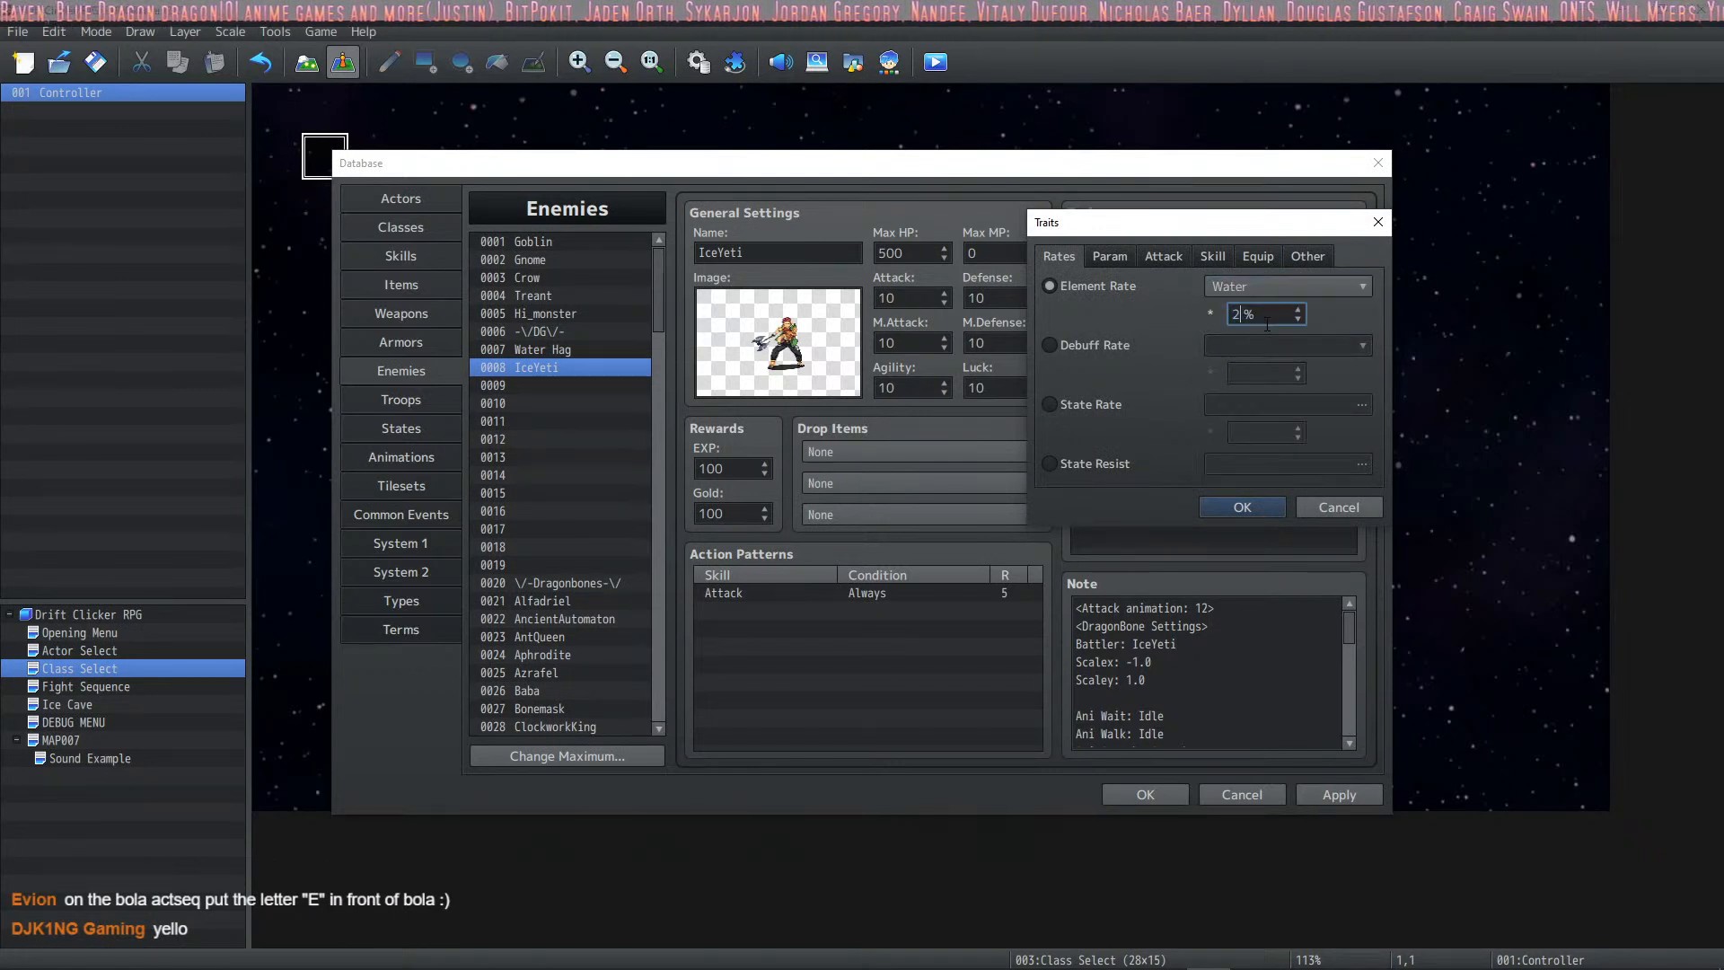
left_click(1244, 506)
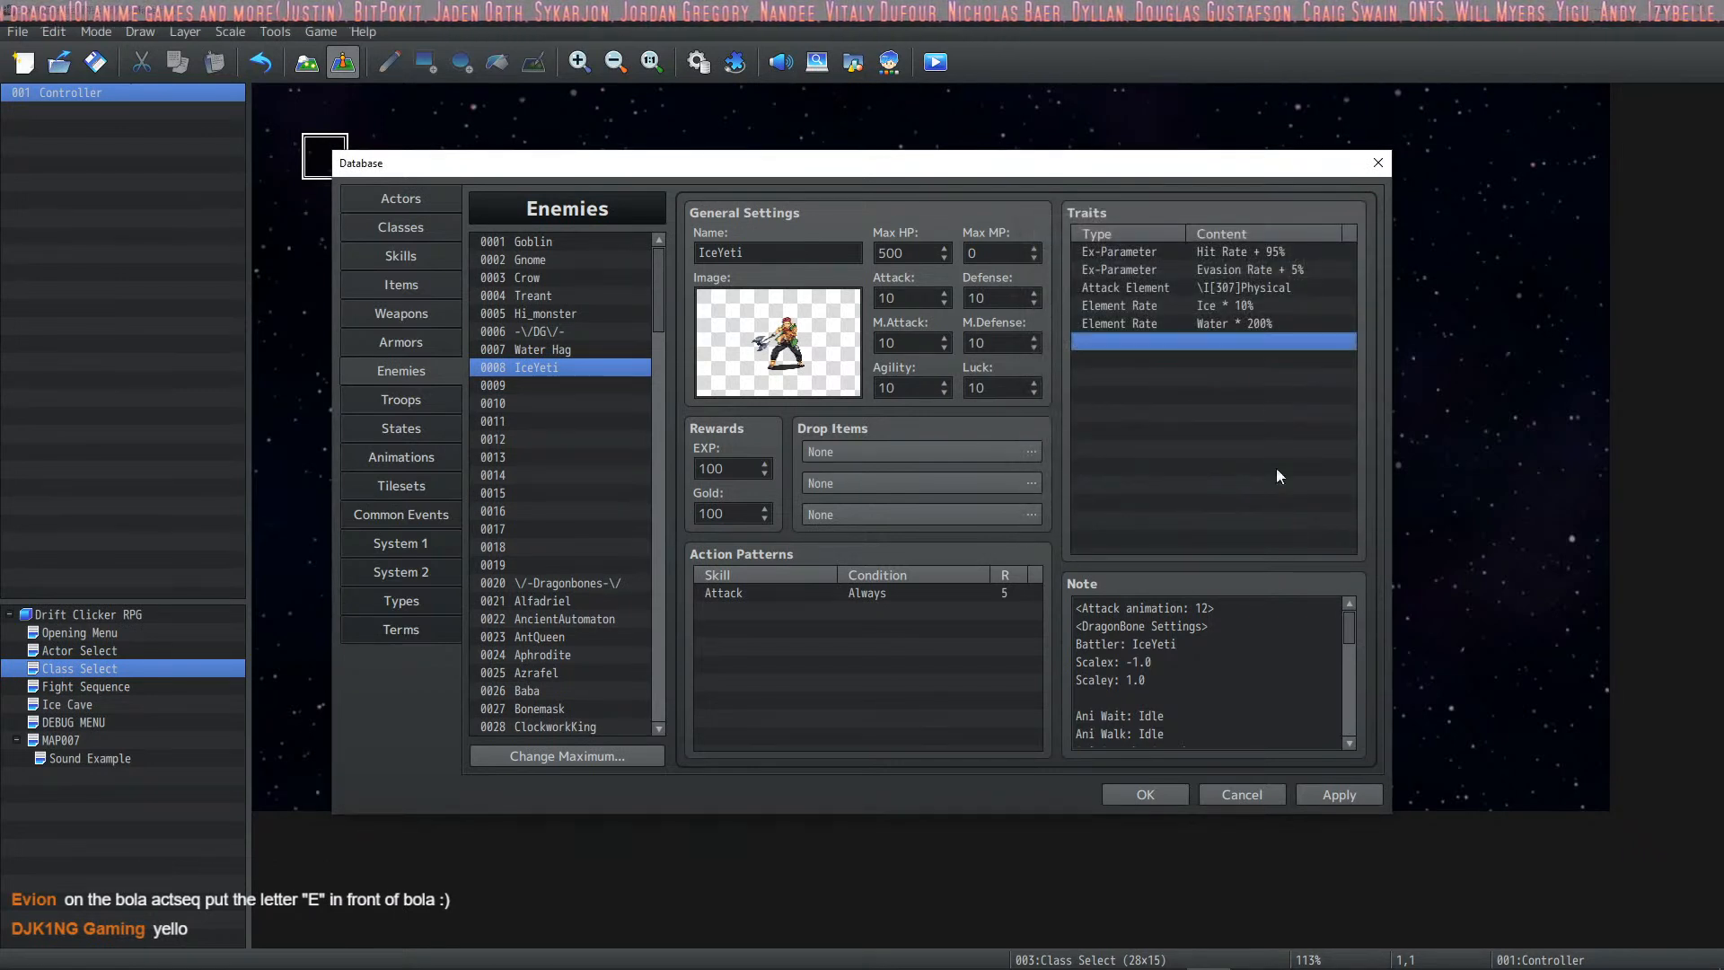
left_click(1367, 795)
Step: Review the IceYeti's Ice and Water element rates and the Frigid Rain skill's settings, and close the database
left_click(1250, 309)
left_click(1257, 325)
left_click(1243, 341)
left_click(1236, 291)
left_click(1240, 320)
left_click(1241, 310)
left_click(1249, 323)
left_click(1251, 310)
left_click(1255, 323)
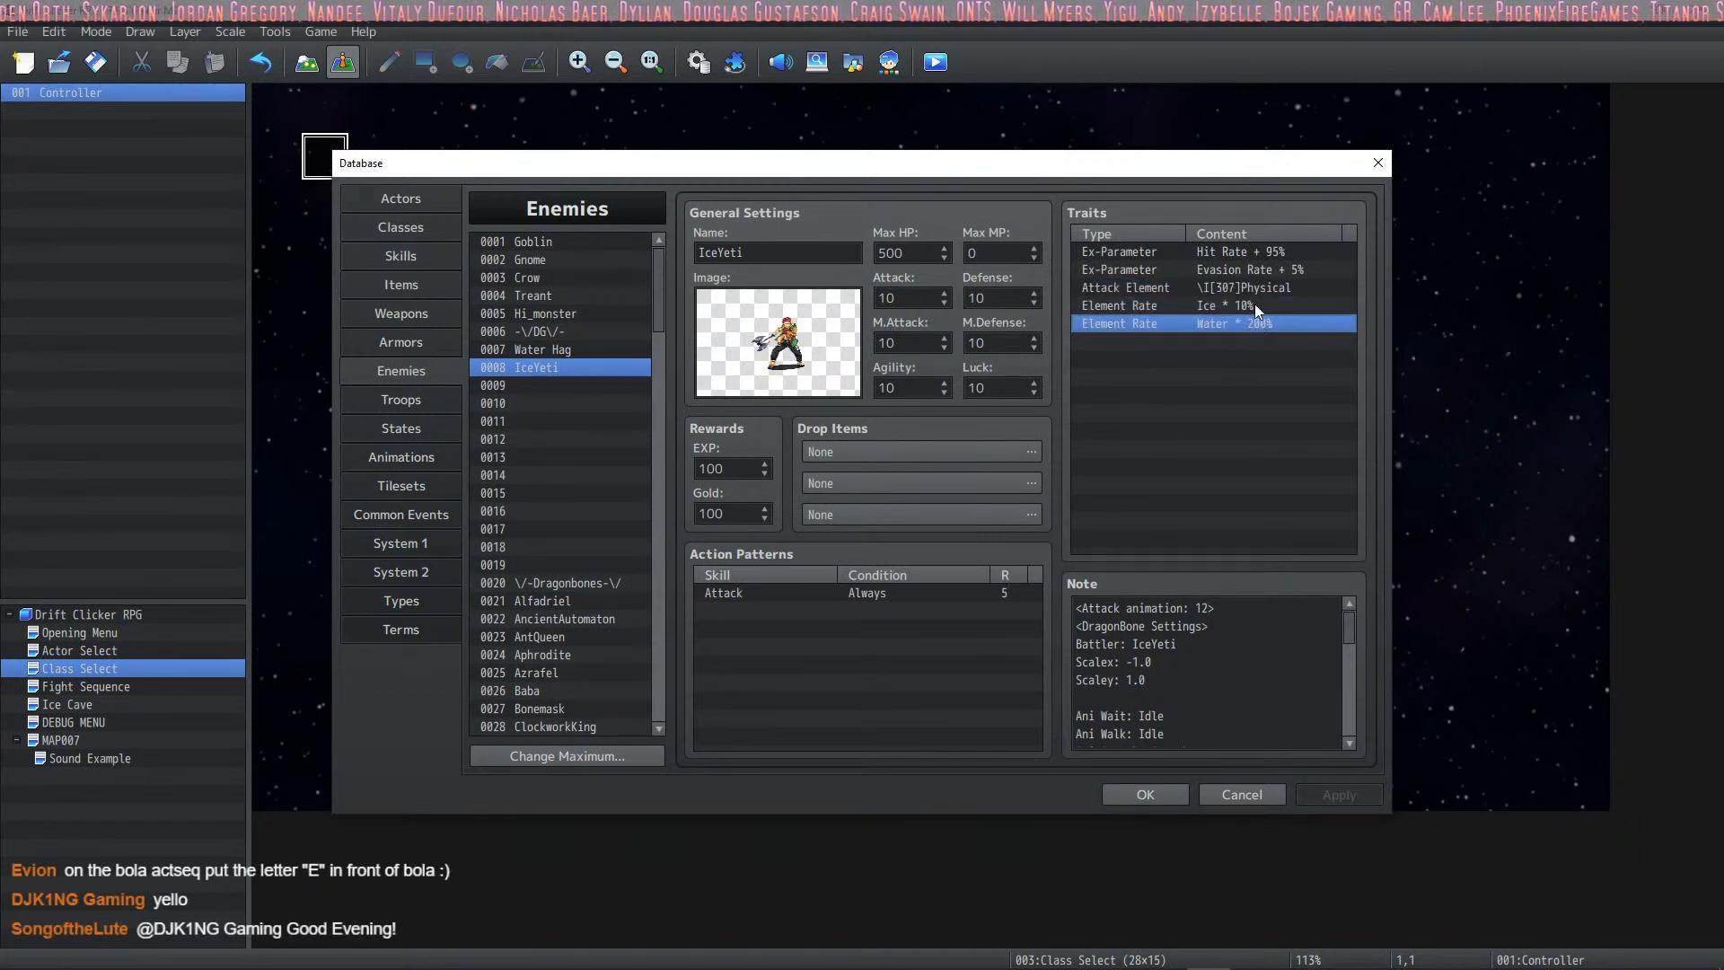
left_click(1255, 307)
left_click(1275, 323)
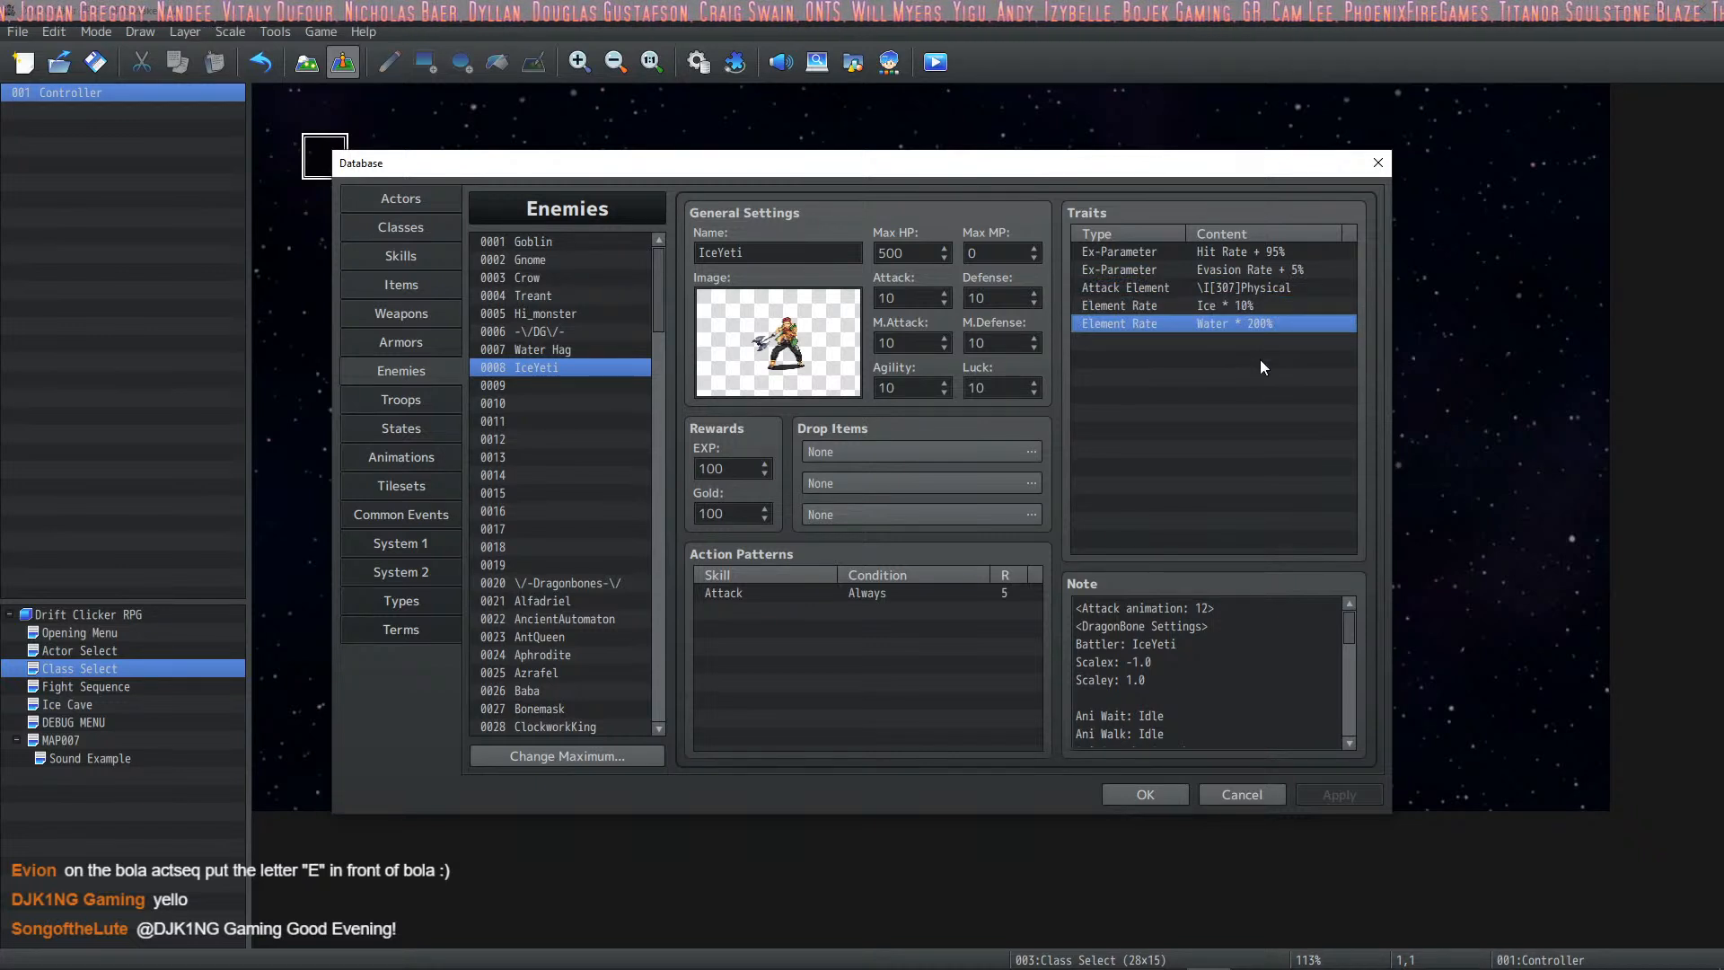
left_click(1259, 309)
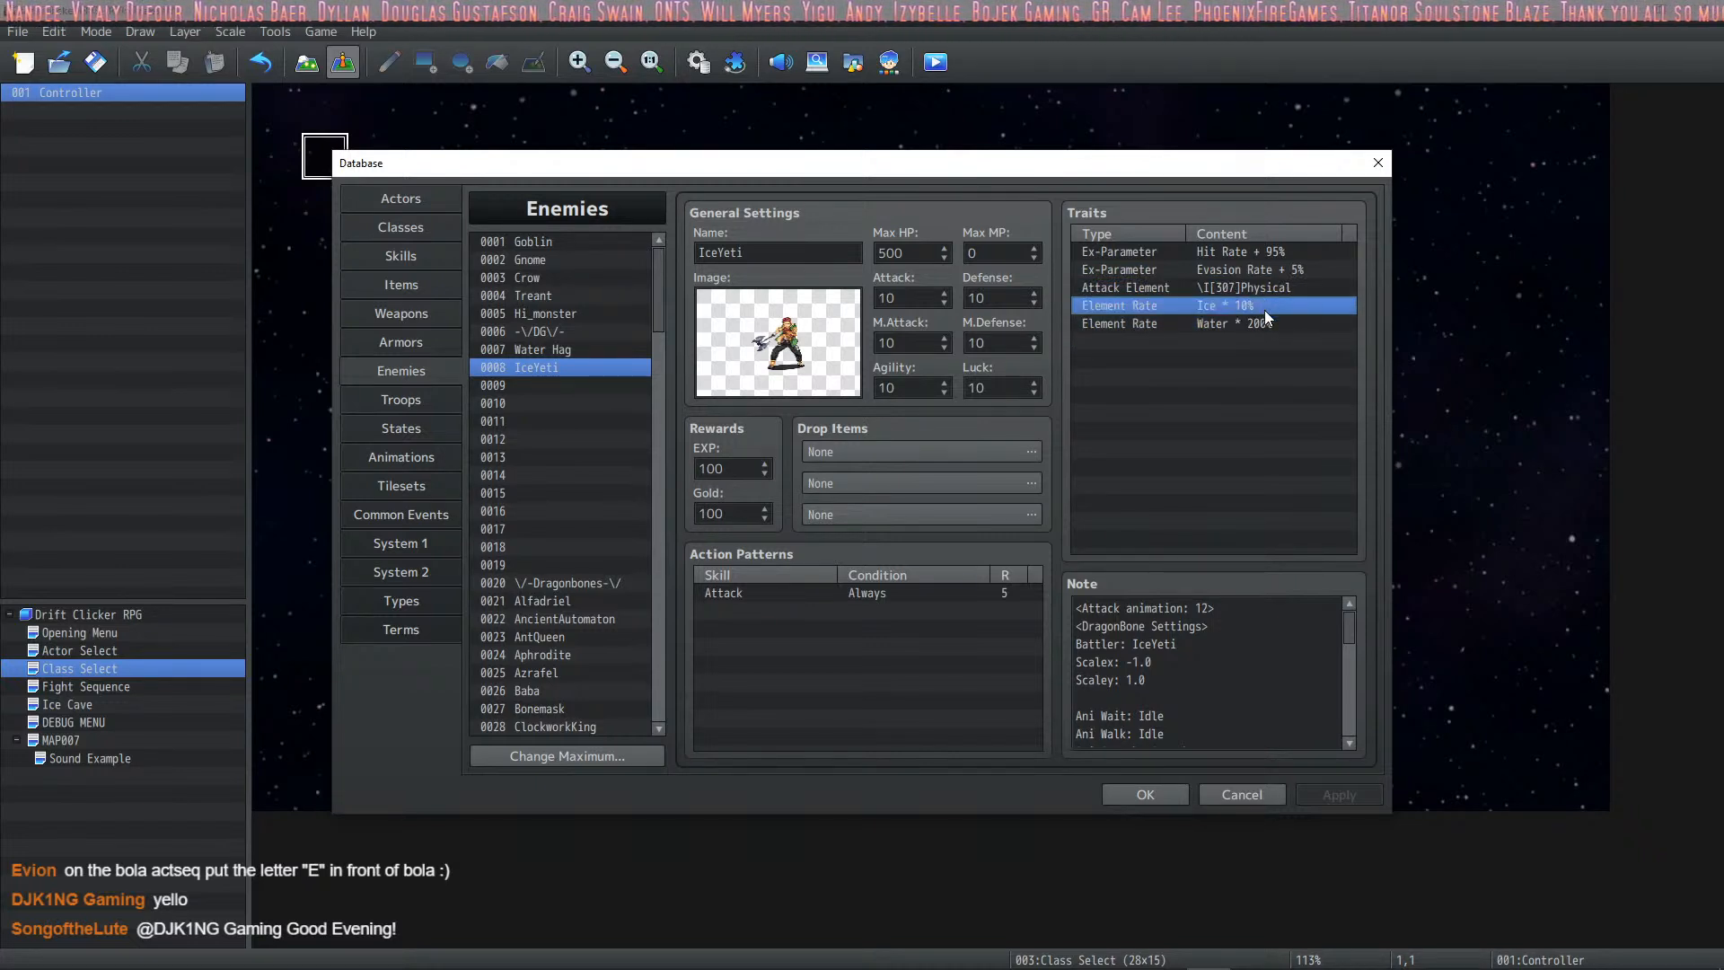
left_click(1265, 324)
left_click(1239, 342)
left_click(1237, 325)
left_click(1237, 307)
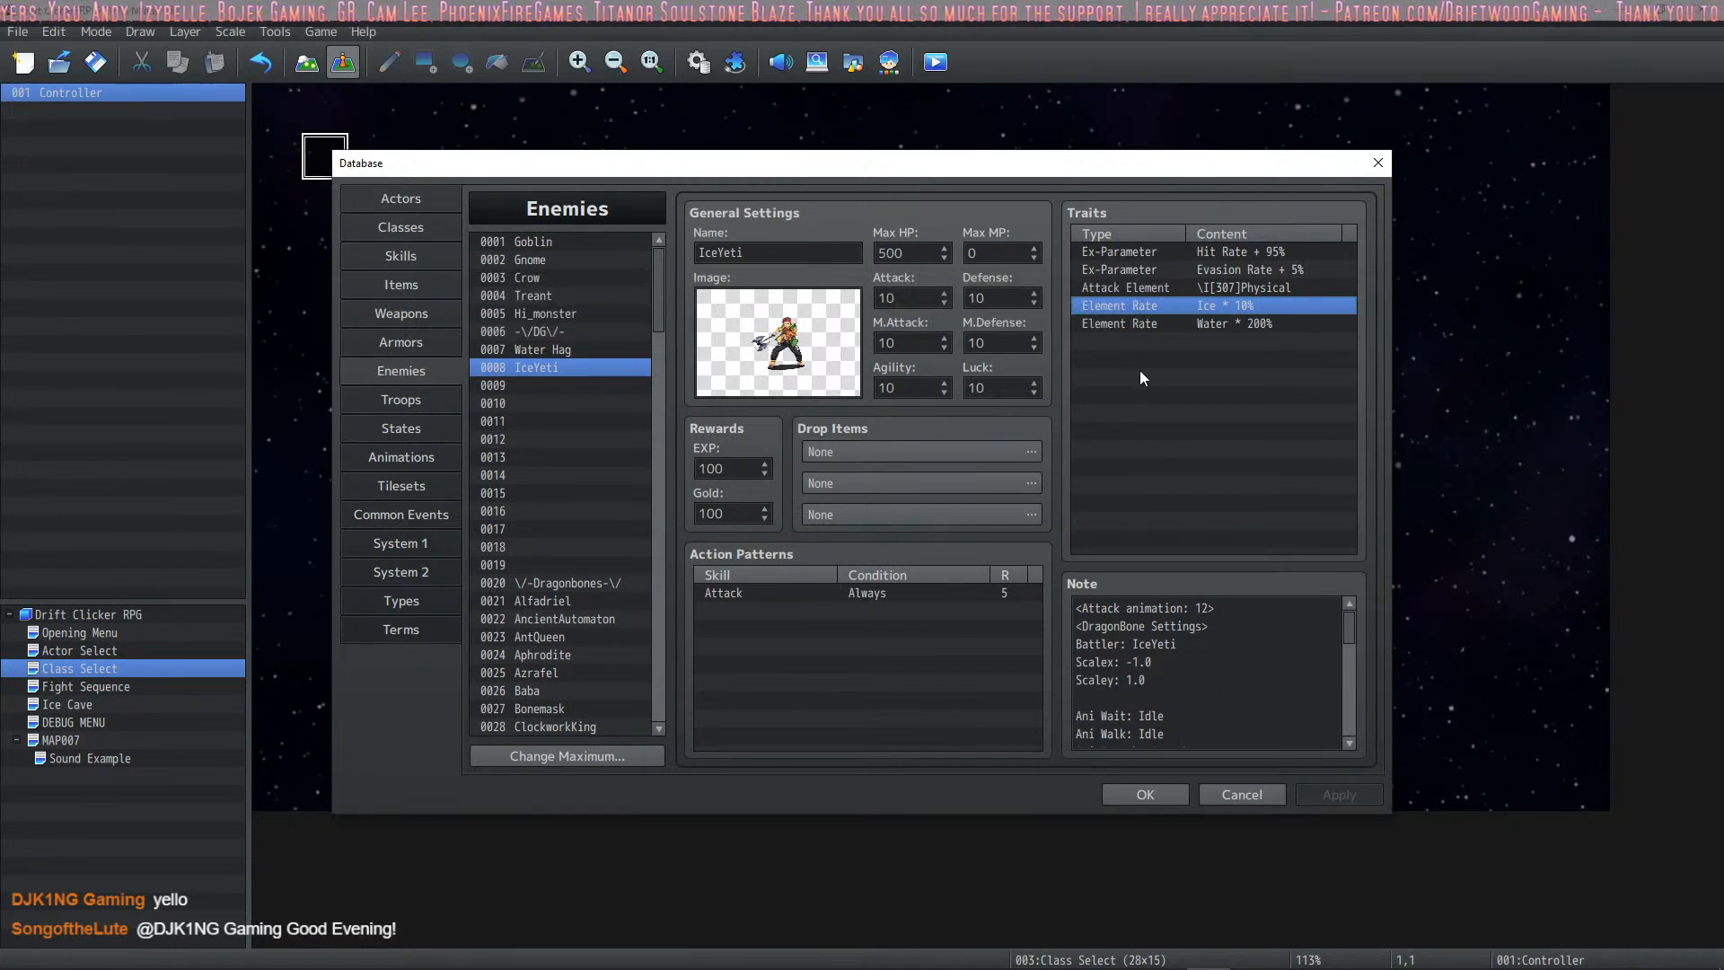
left_click(402, 256)
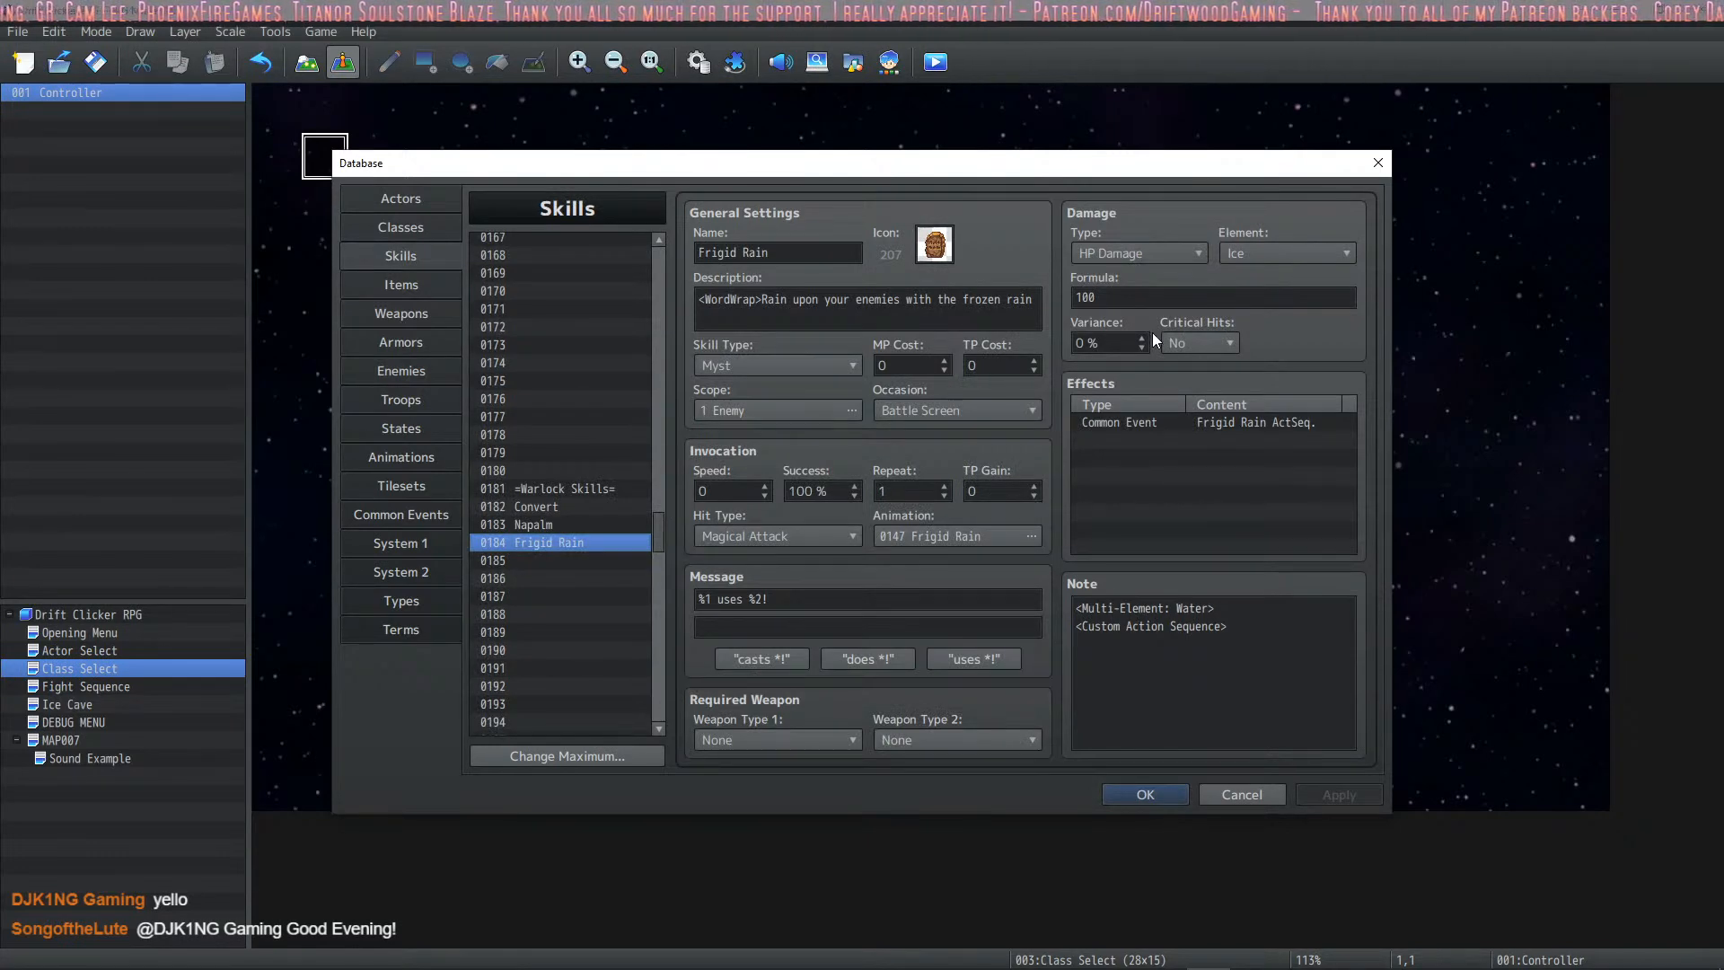
left_click(1140, 794)
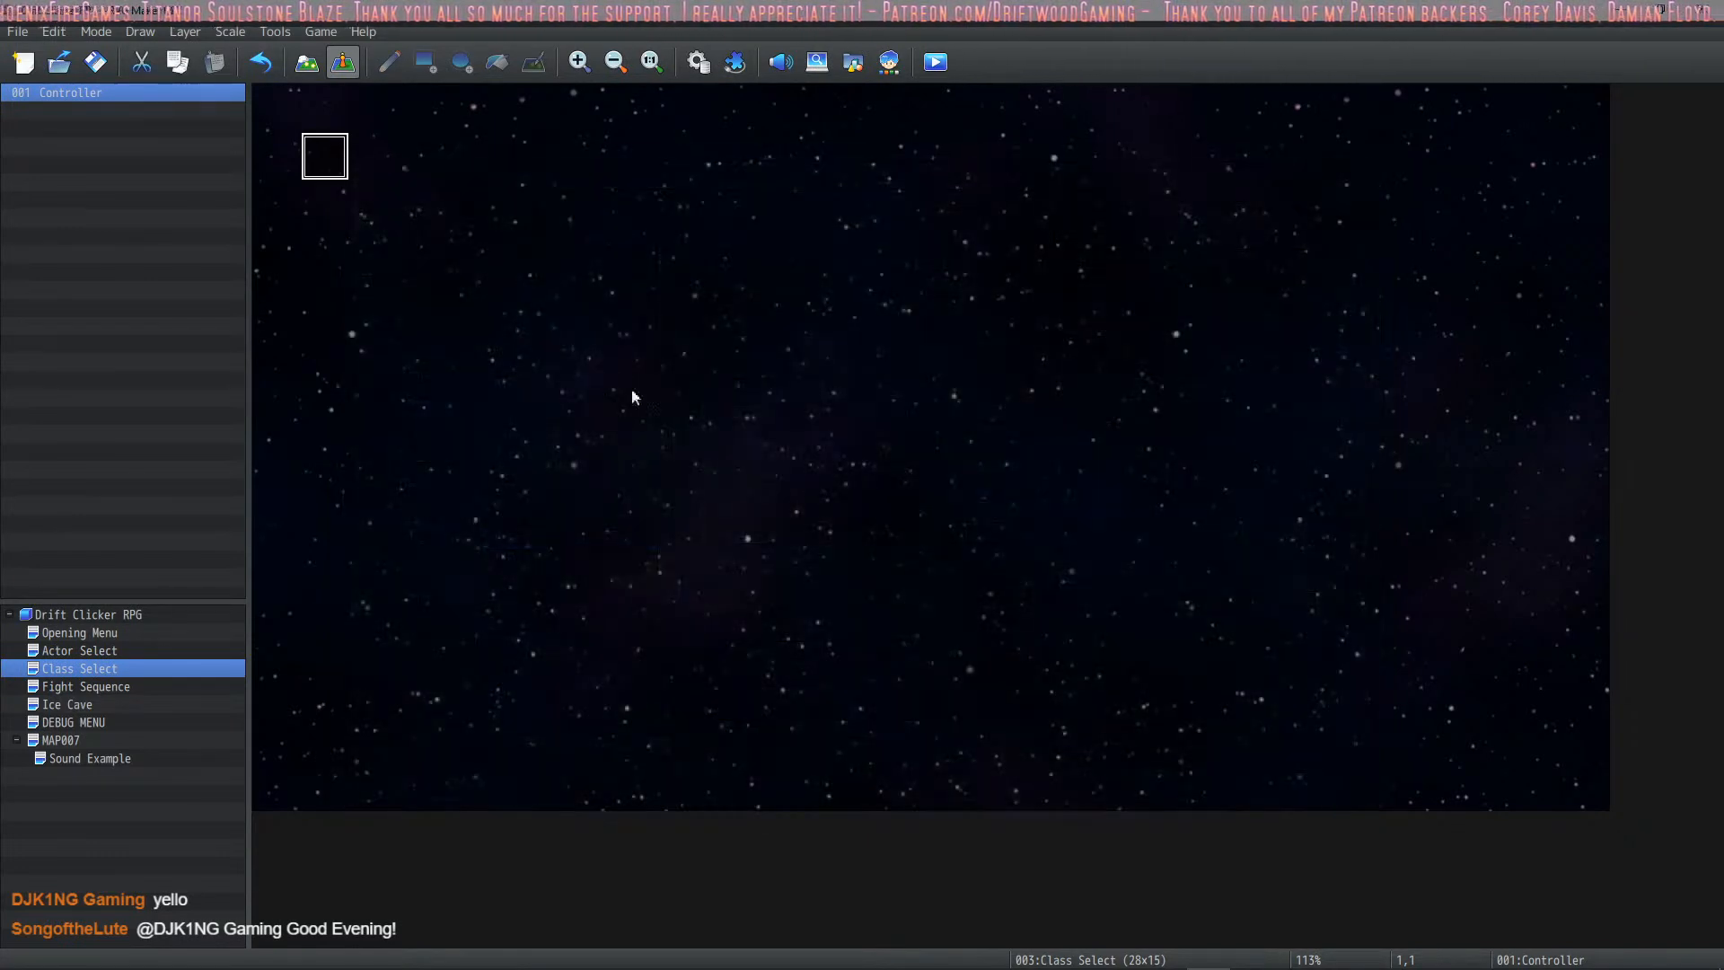
Step: Open the EV009 event beside the magic circle on the Ice Cave map
left_click(72, 720)
left_click(77, 738)
left_click(68, 704)
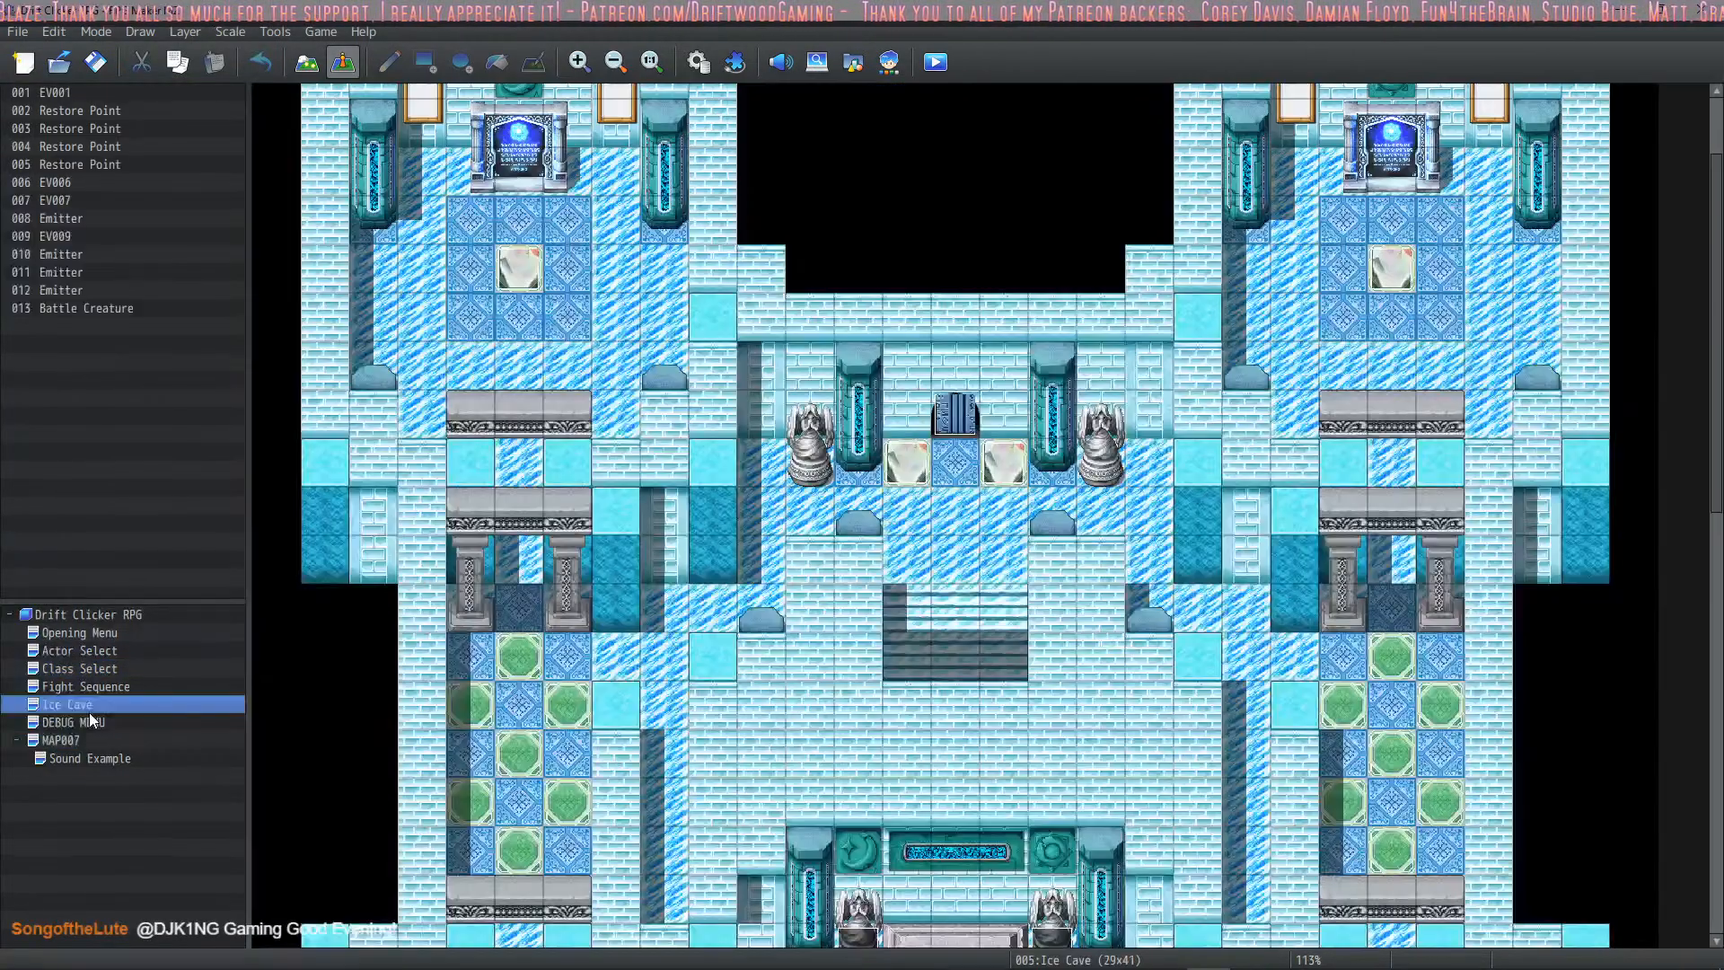
scroll(906, 643, "down", 3)
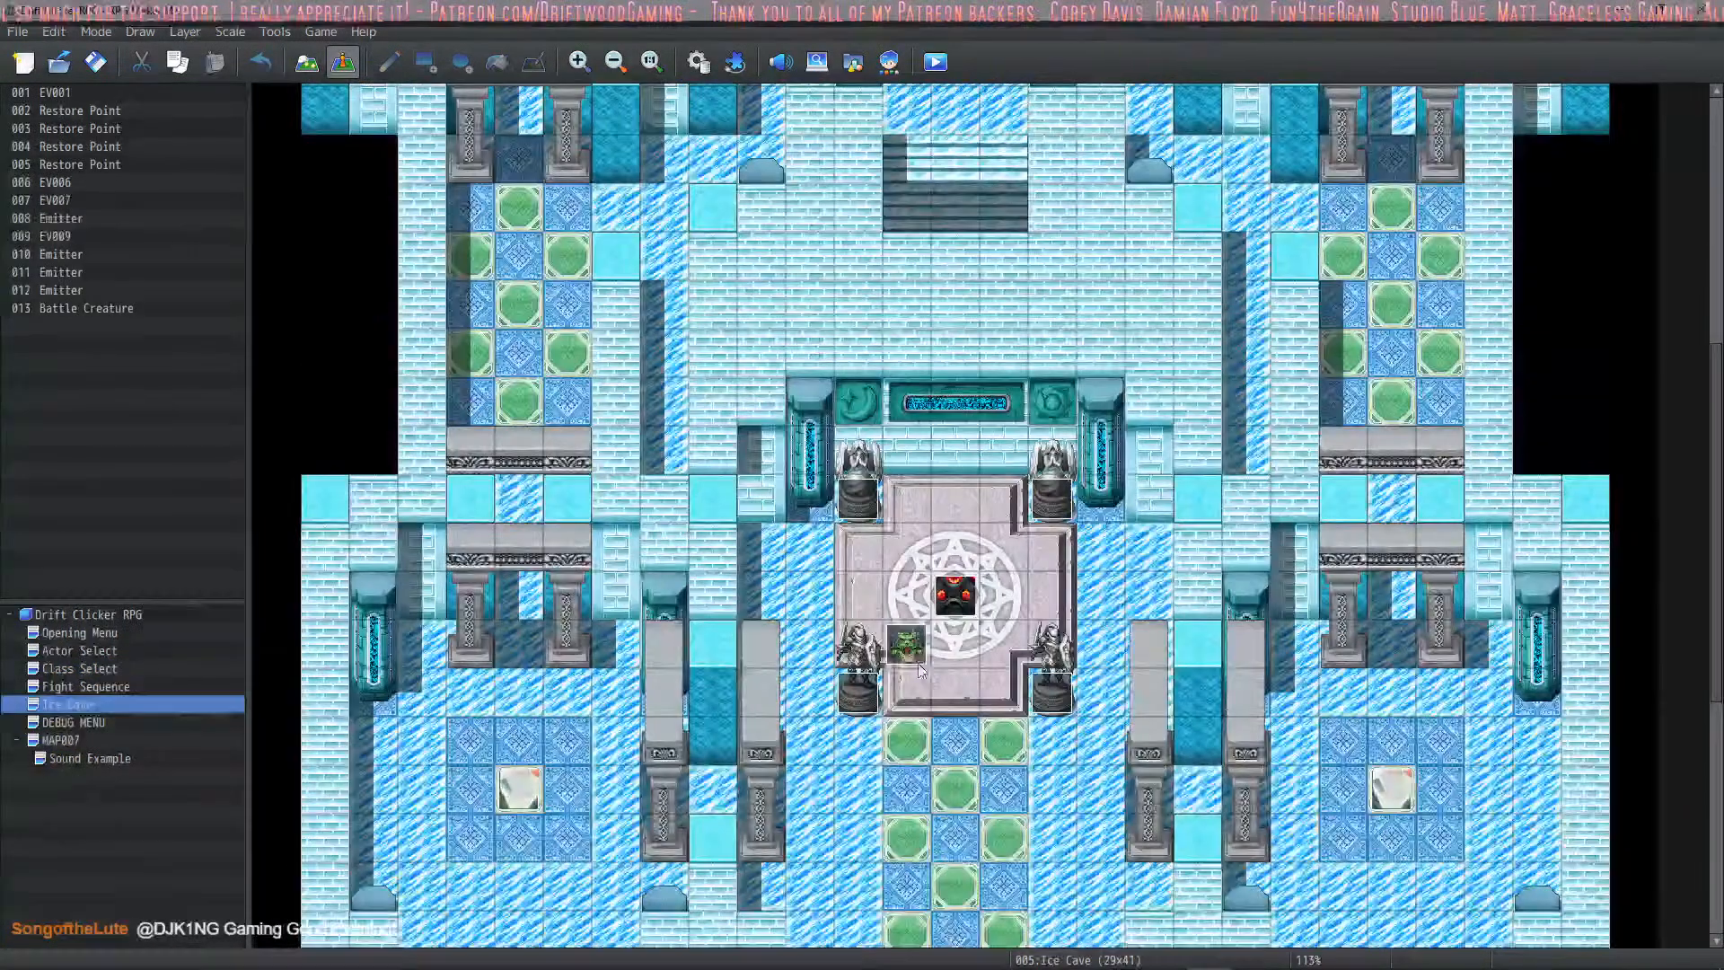
double_click(905, 641)
Step: Change the event's Battle Processing command to use the empty troop 0150 and confirm the event
left_click(869, 302)
right_click(870, 301)
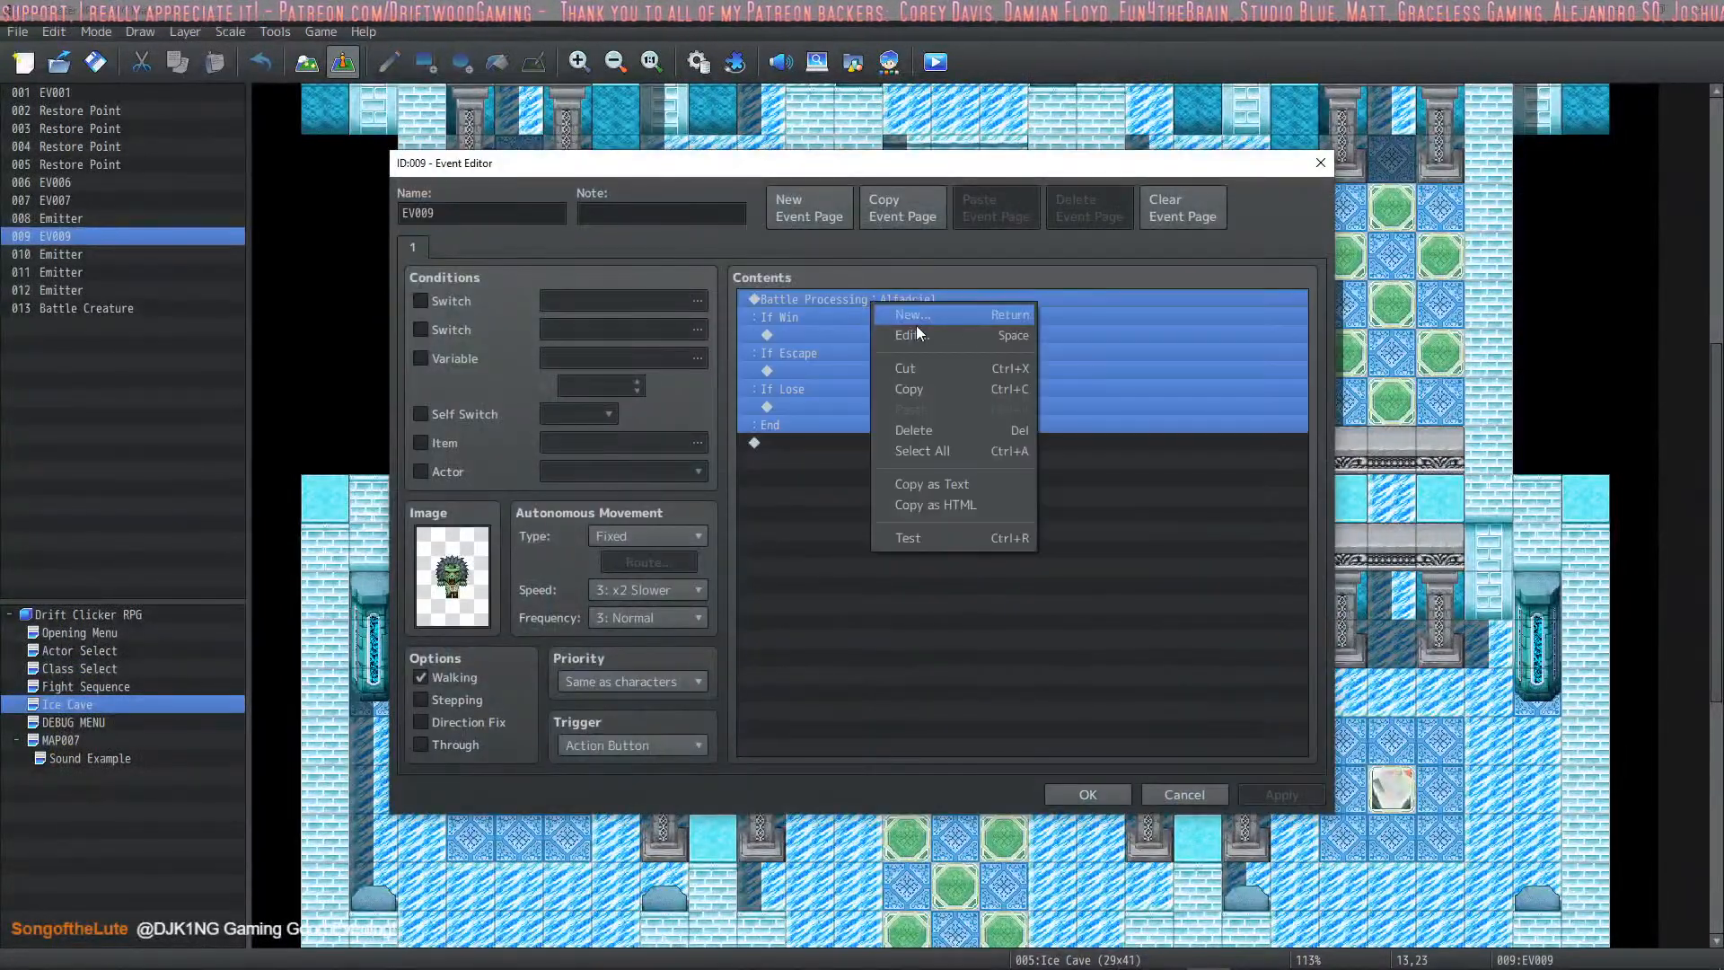
left_click(928, 334)
left_click(1101, 462)
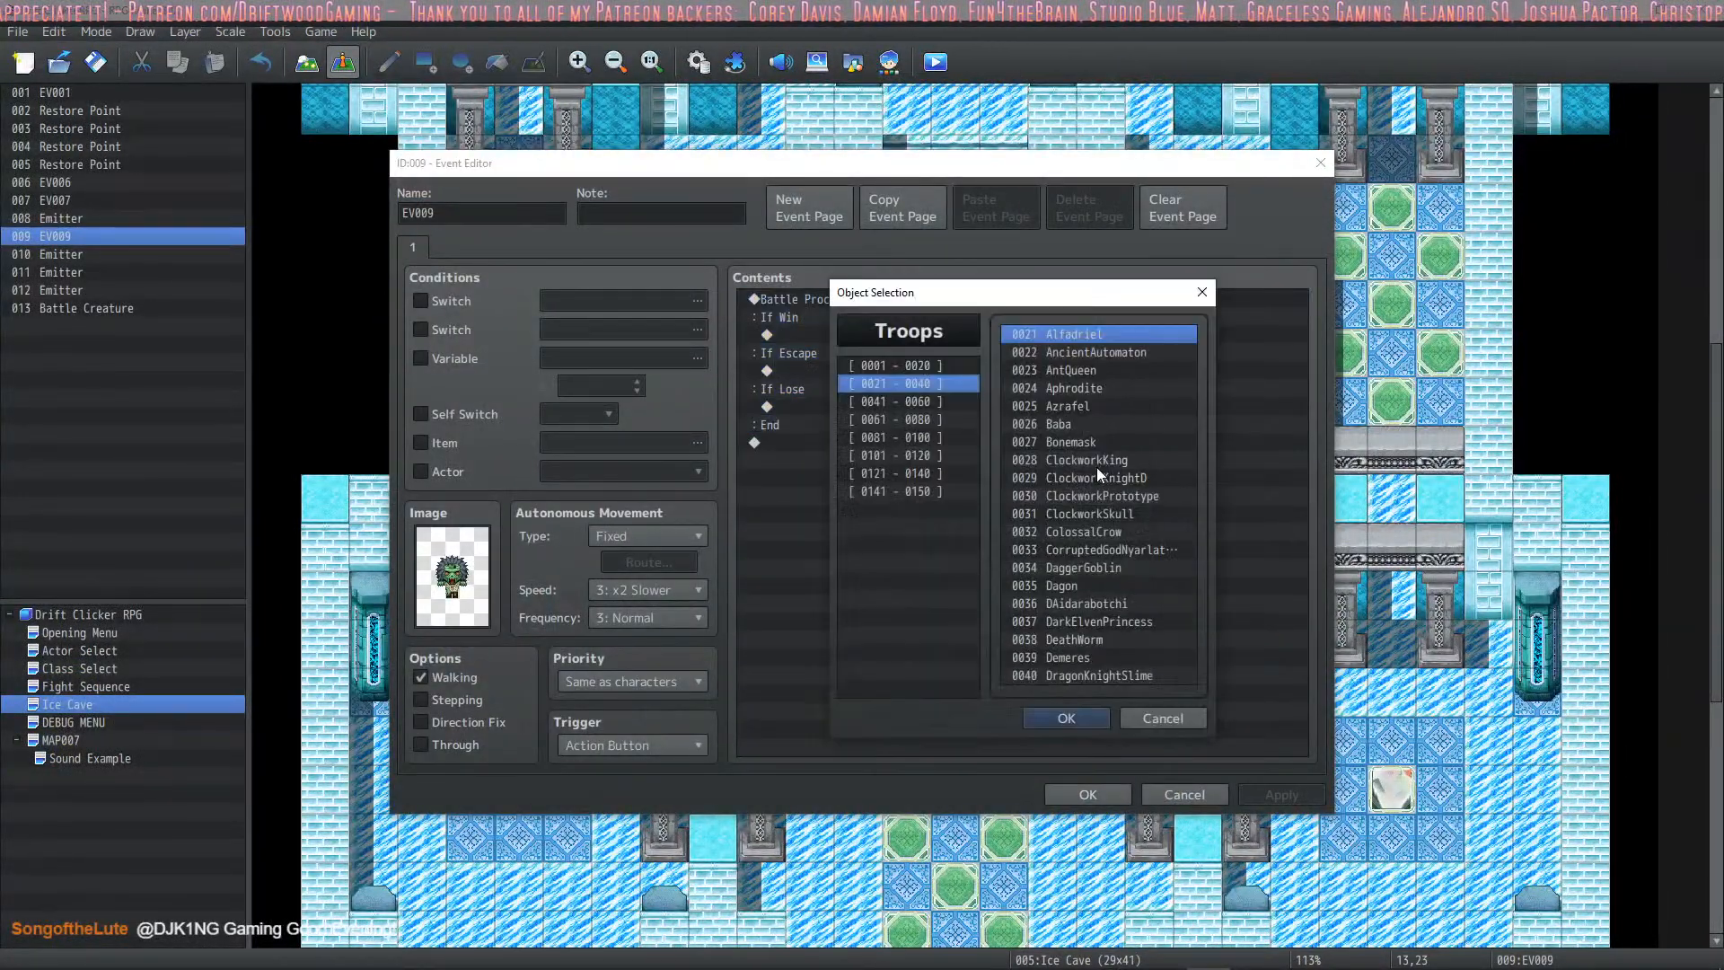
left_click(940, 401)
left_click(940, 418)
left_click(937, 436)
left_click(925, 468)
left_click(916, 492)
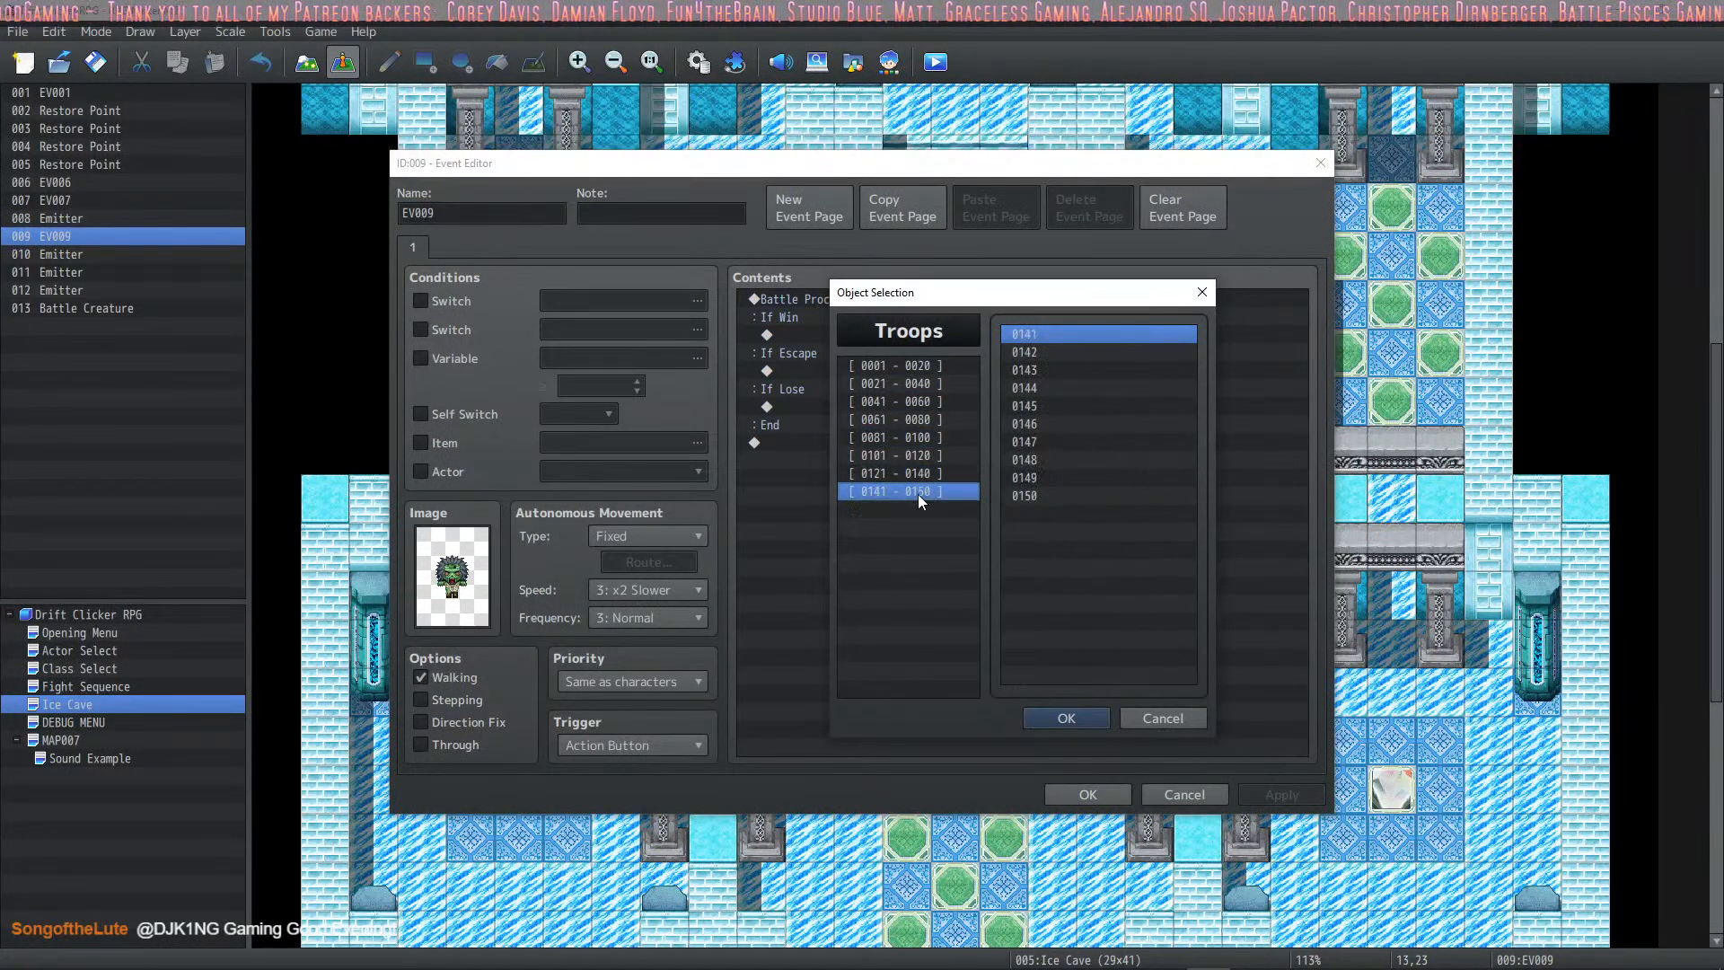
left_click(1091, 481)
left_click(1077, 497)
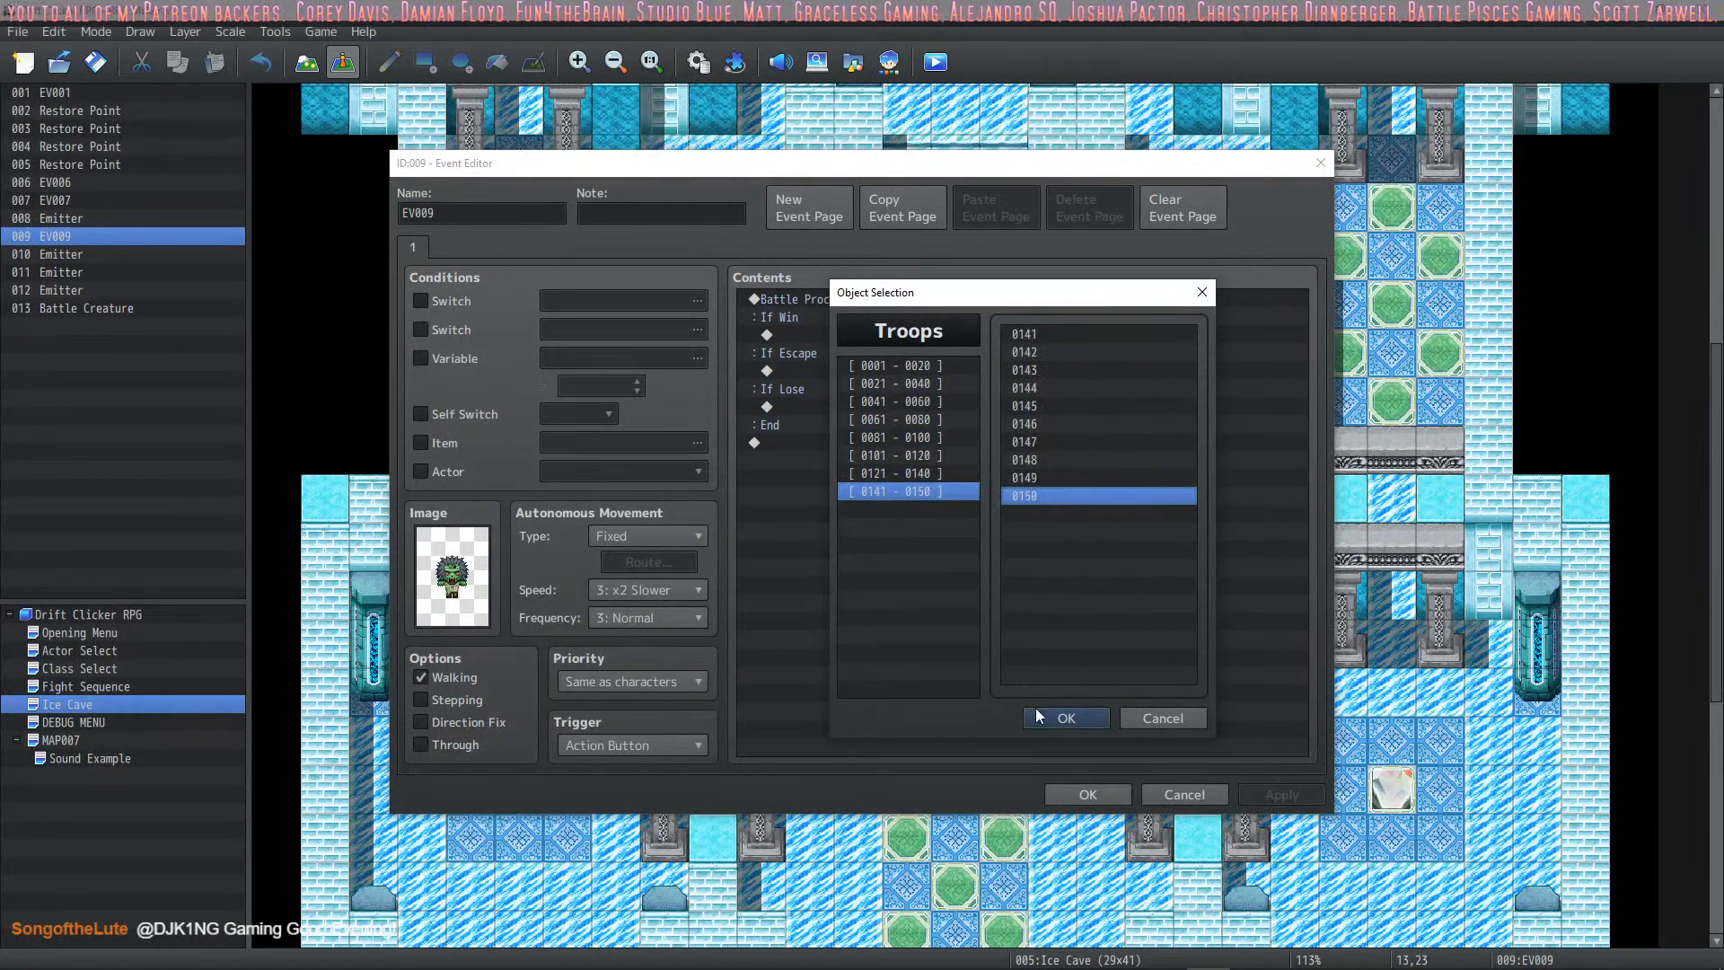
left_click(1050, 718)
left_click(999, 627)
left_click(1060, 795)
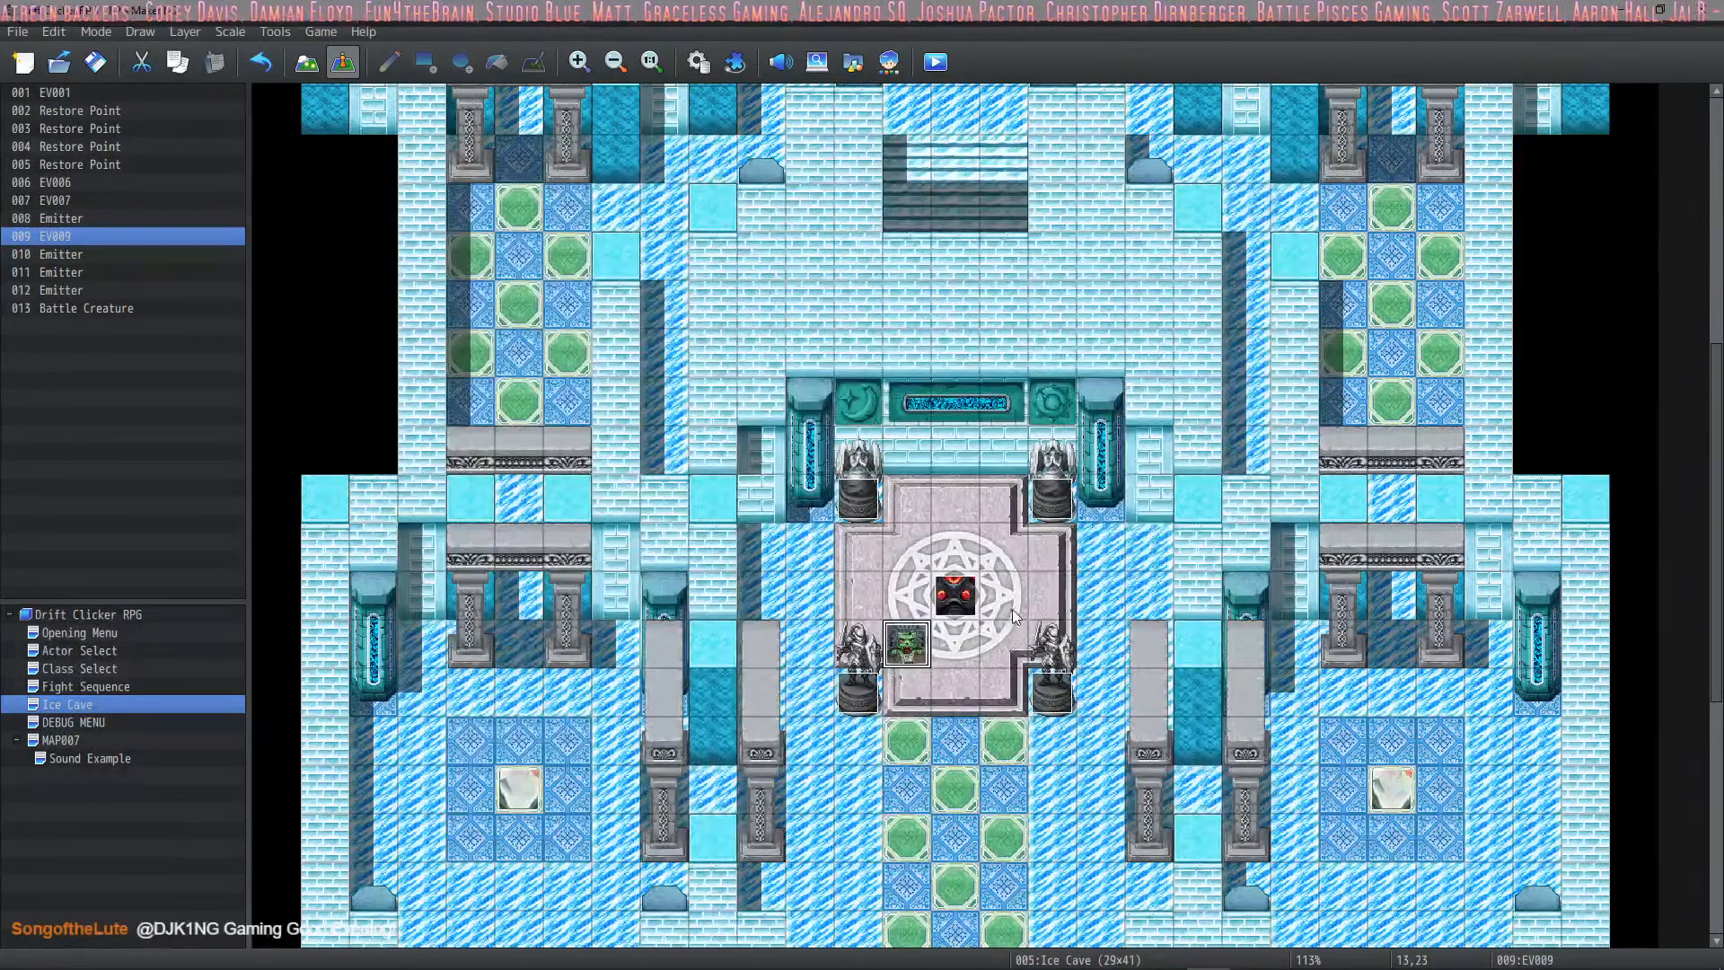
Step: Add the IceYeti enemy to the empty troop 0150 in the database and name the troop IceYeti
left_click(698, 61)
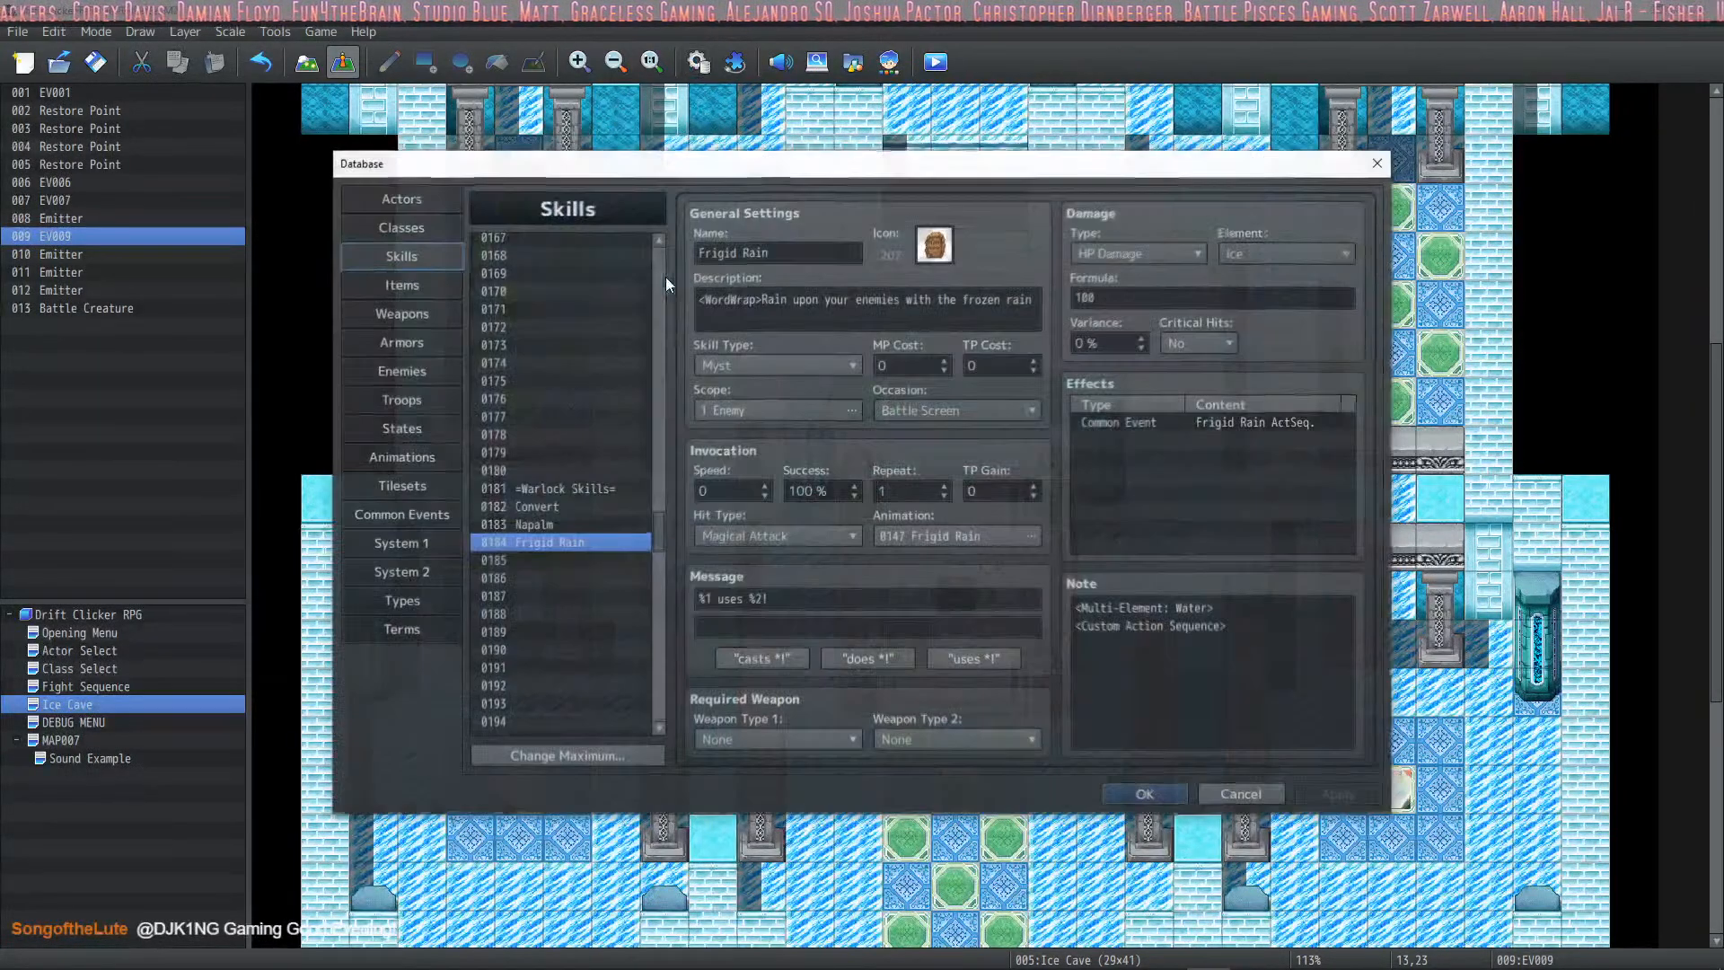
left_click(400, 399)
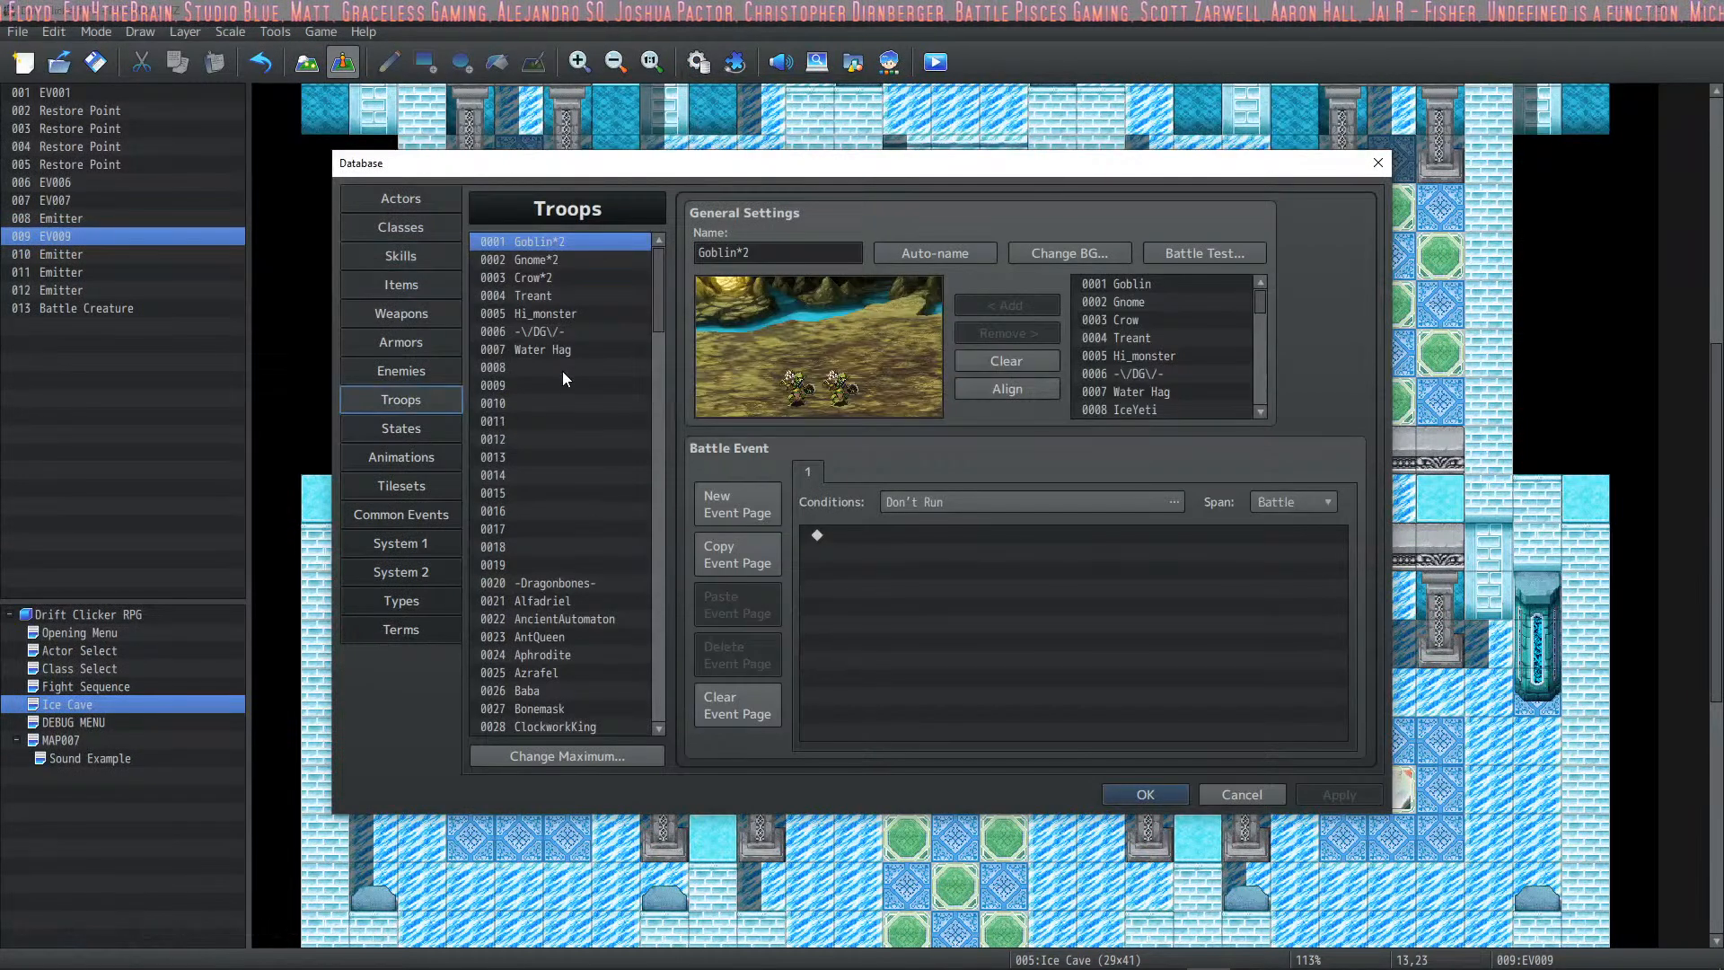
left_click(562, 374)
left_click_drag(659, 288, 645, 762)
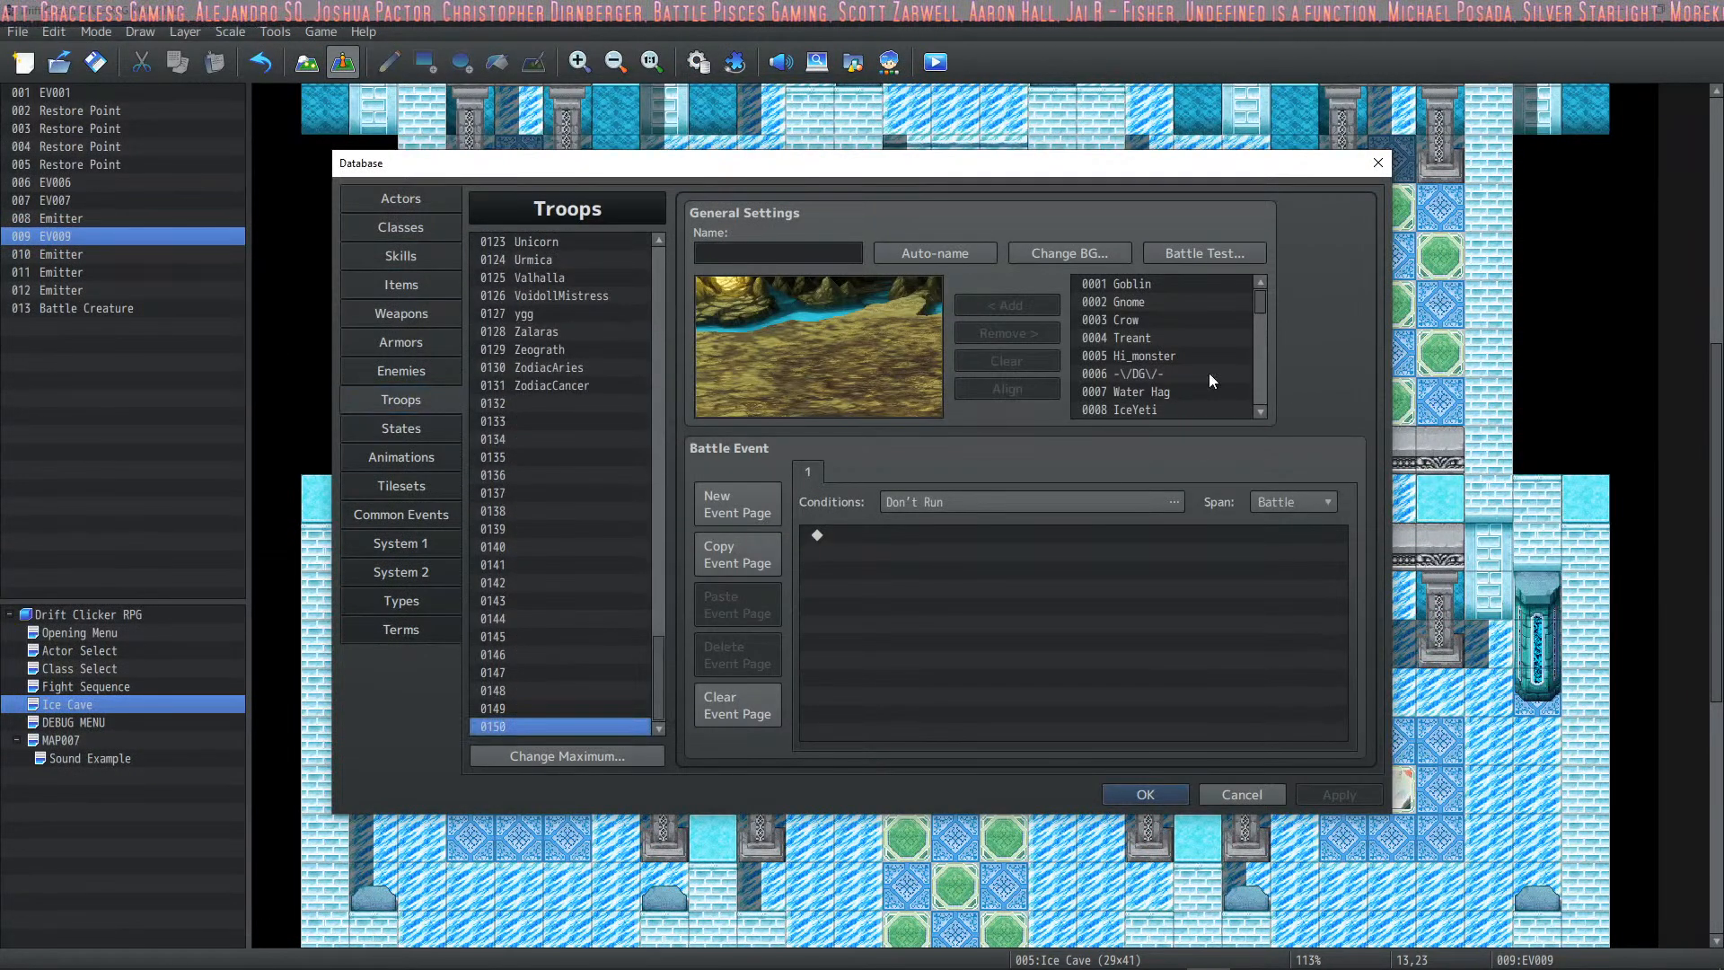
left_click_drag(1259, 302, 1265, 377)
scroll(1264, 377, "down", 2)
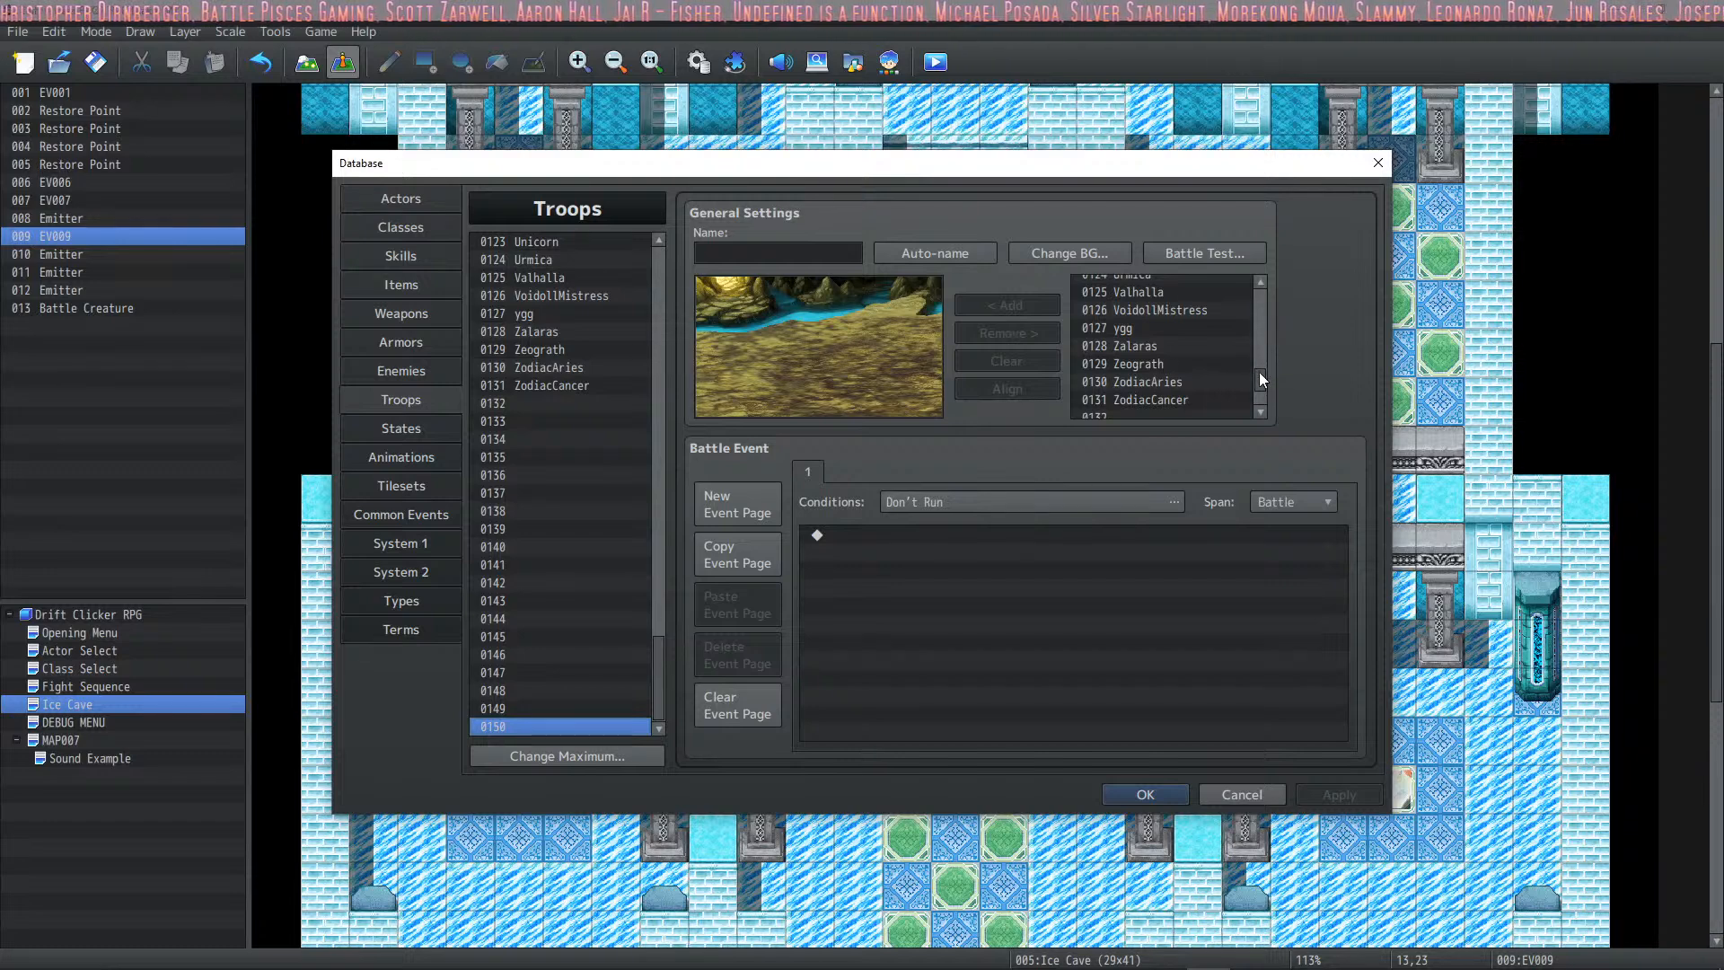
left_click_drag(1260, 371, 1256, 285)
scroll(1200, 337, "down", 1)
left_click(1152, 350)
left_click(1137, 340)
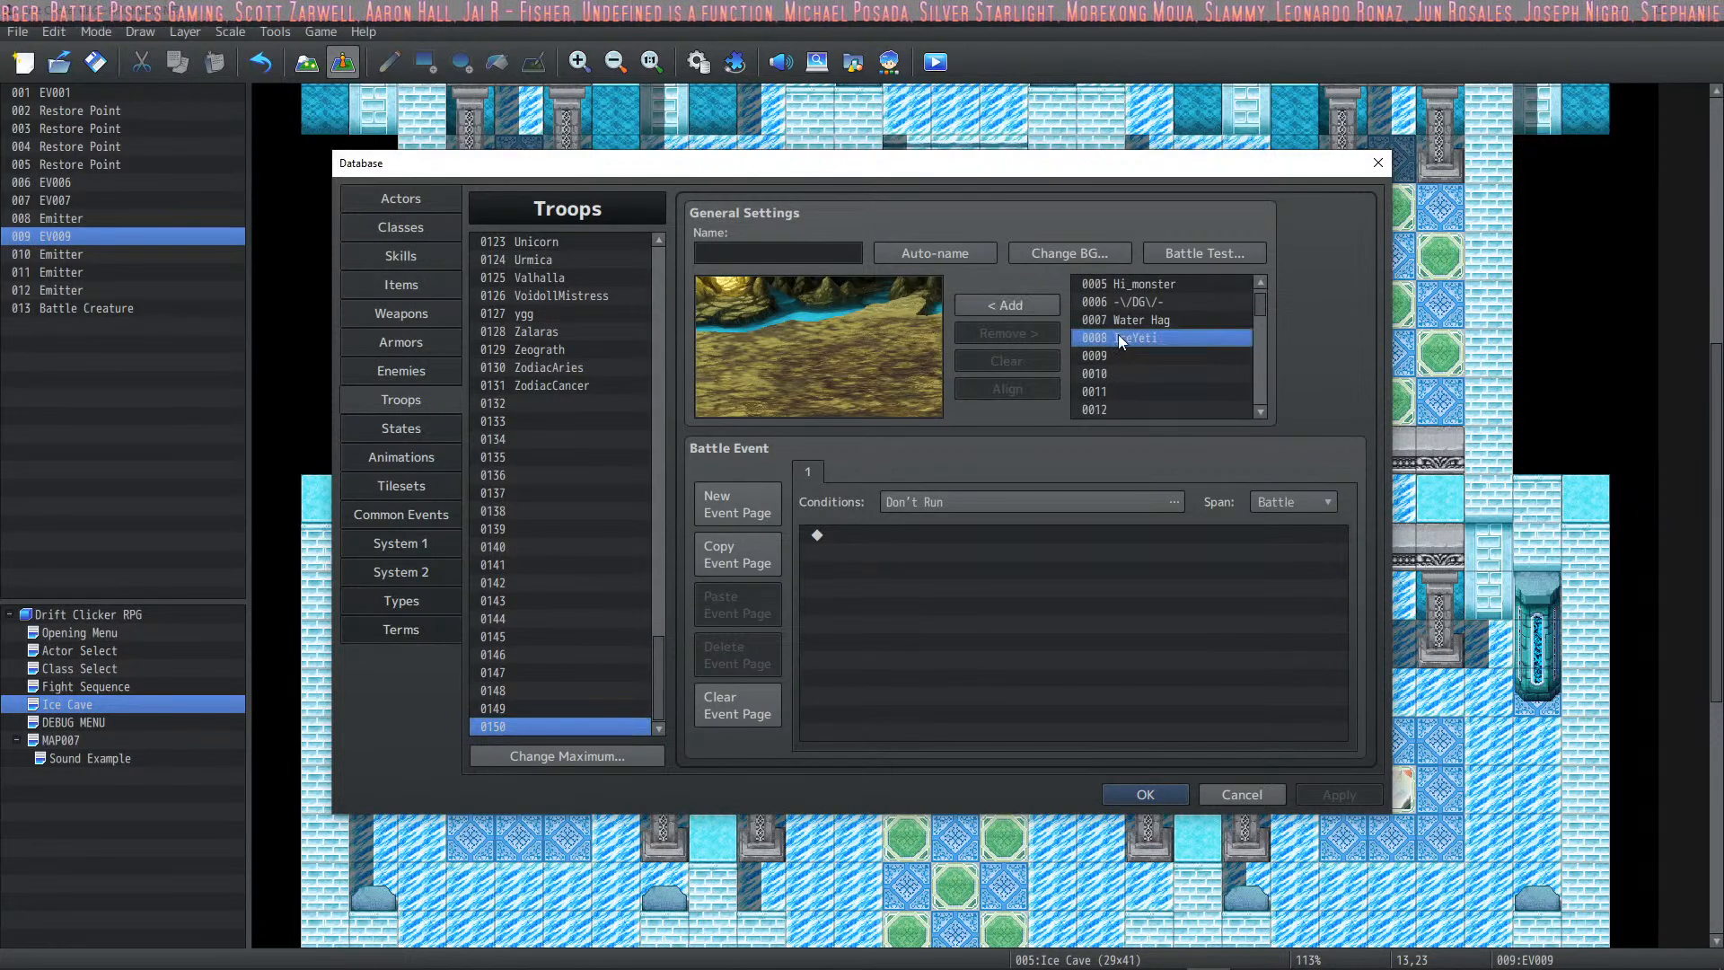
left_click(1010, 304)
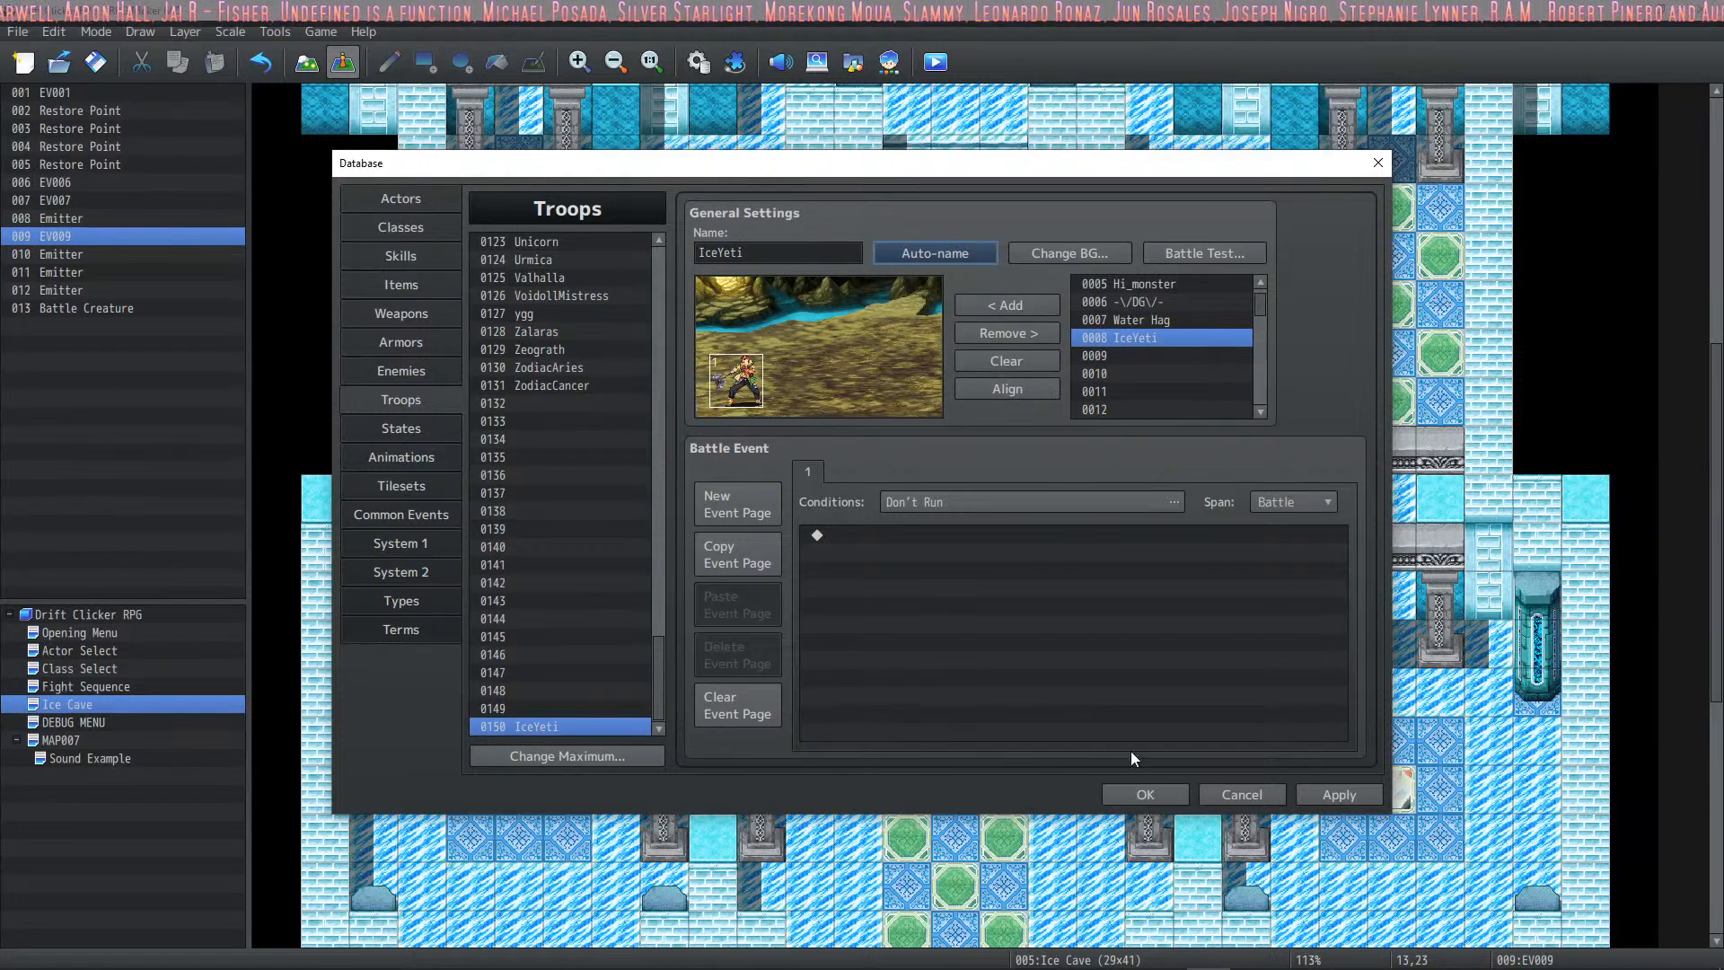
Step: Shift the IceYeti slightly in the troop's battle layout, apply the changes and close the database
left_click_drag(747, 381, 754, 377)
left_click(1338, 796)
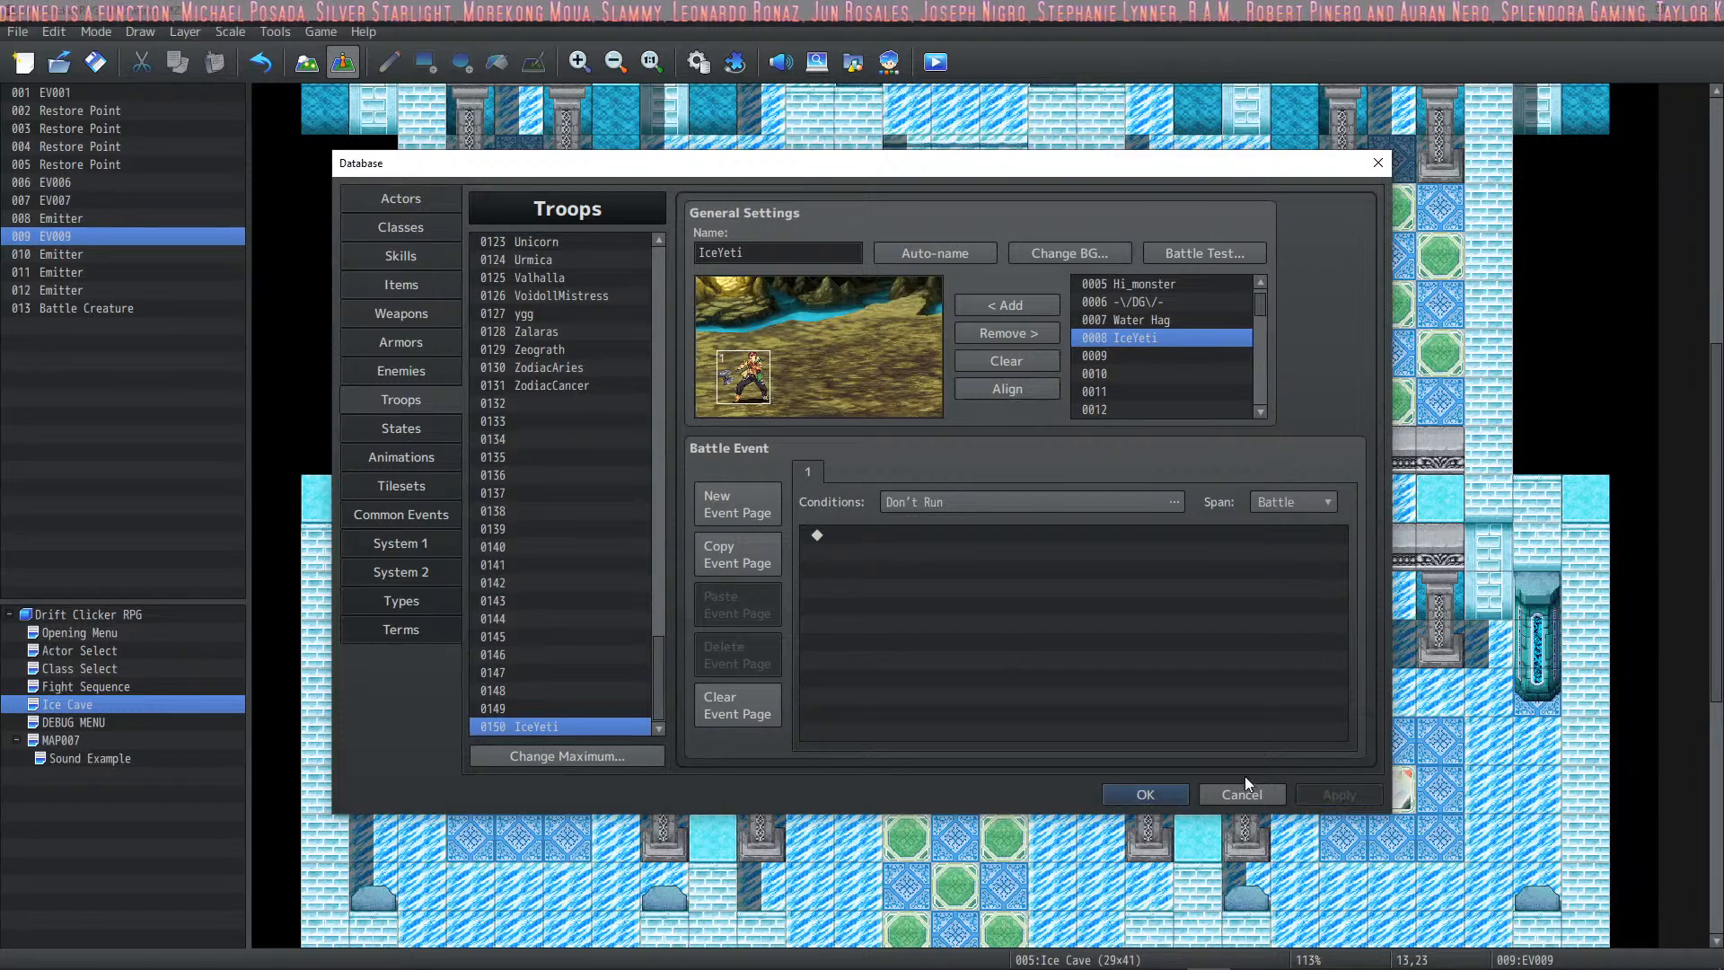
left_click(1144, 796)
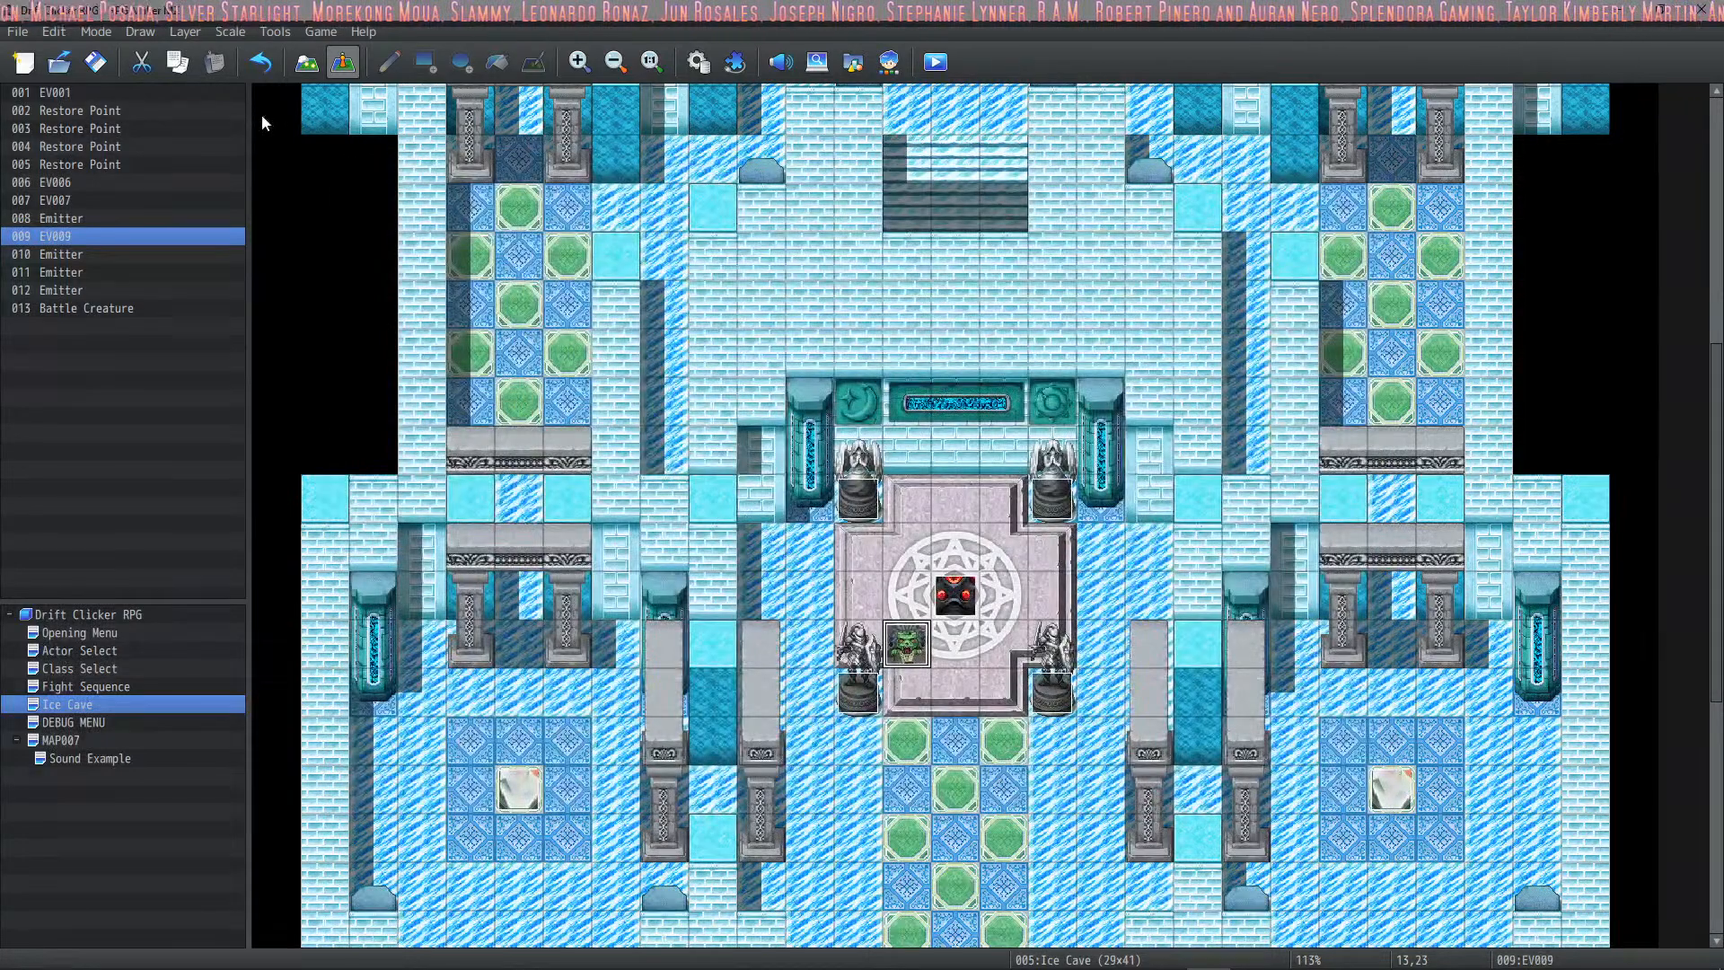
Step: Start a maximized playtest, choose the horned actor and continue to the hero's class choices
left_click(934, 61)
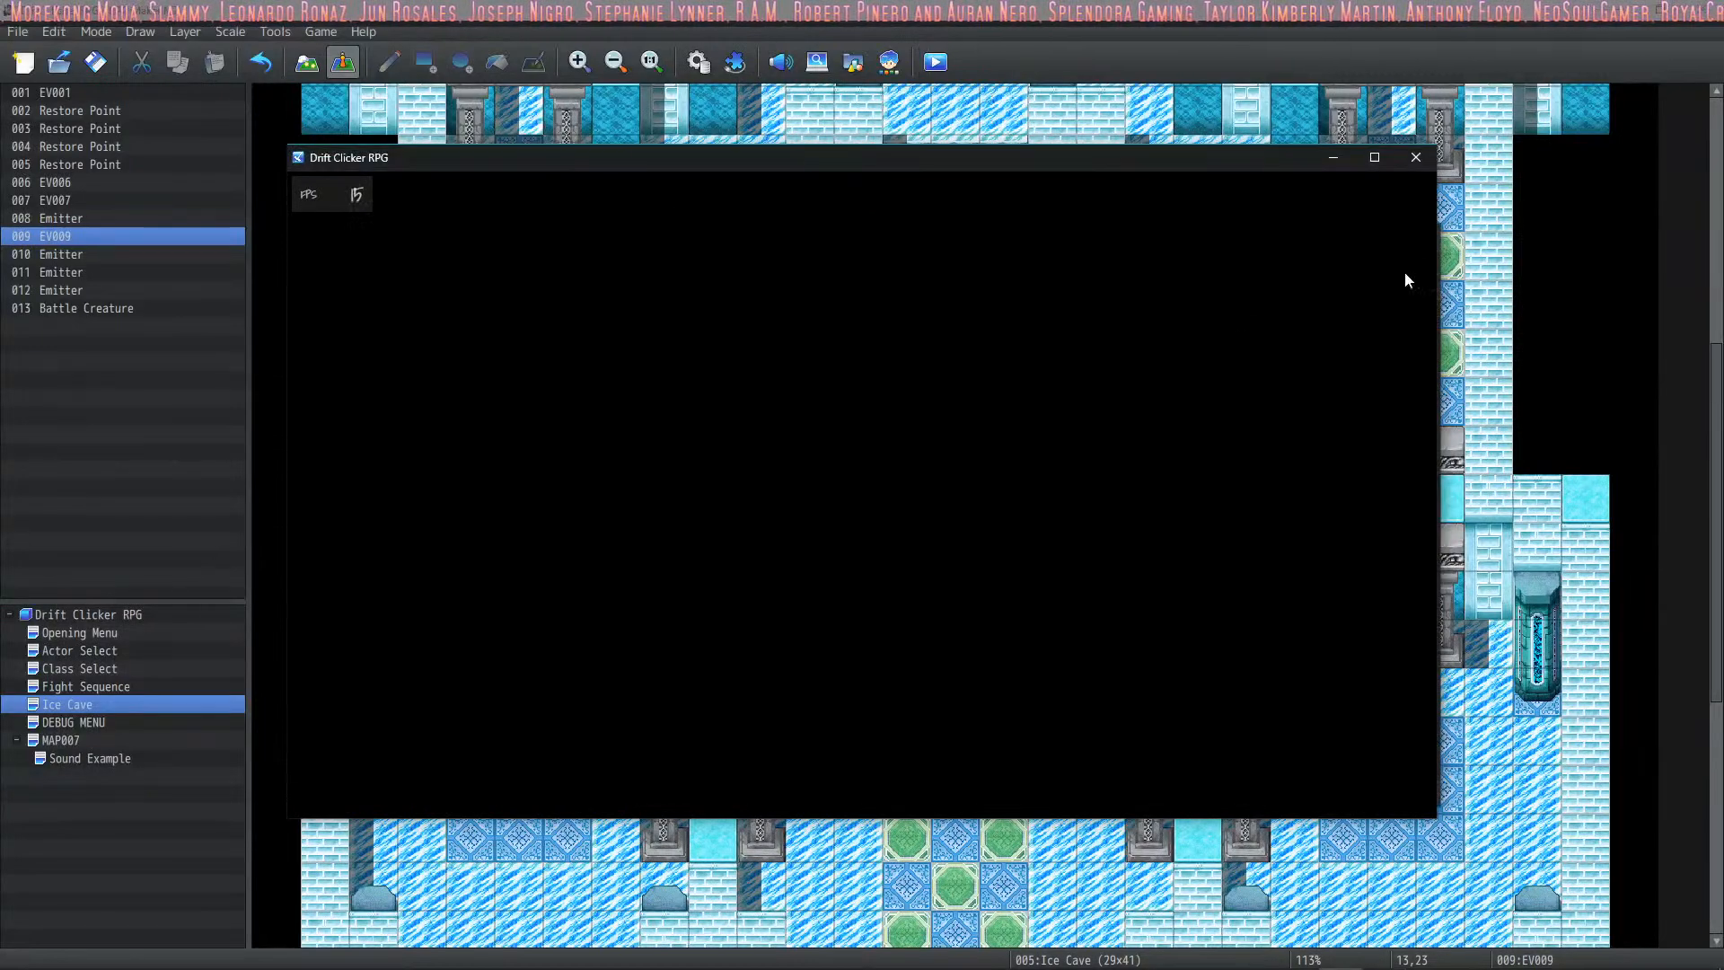
left_click(1374, 157)
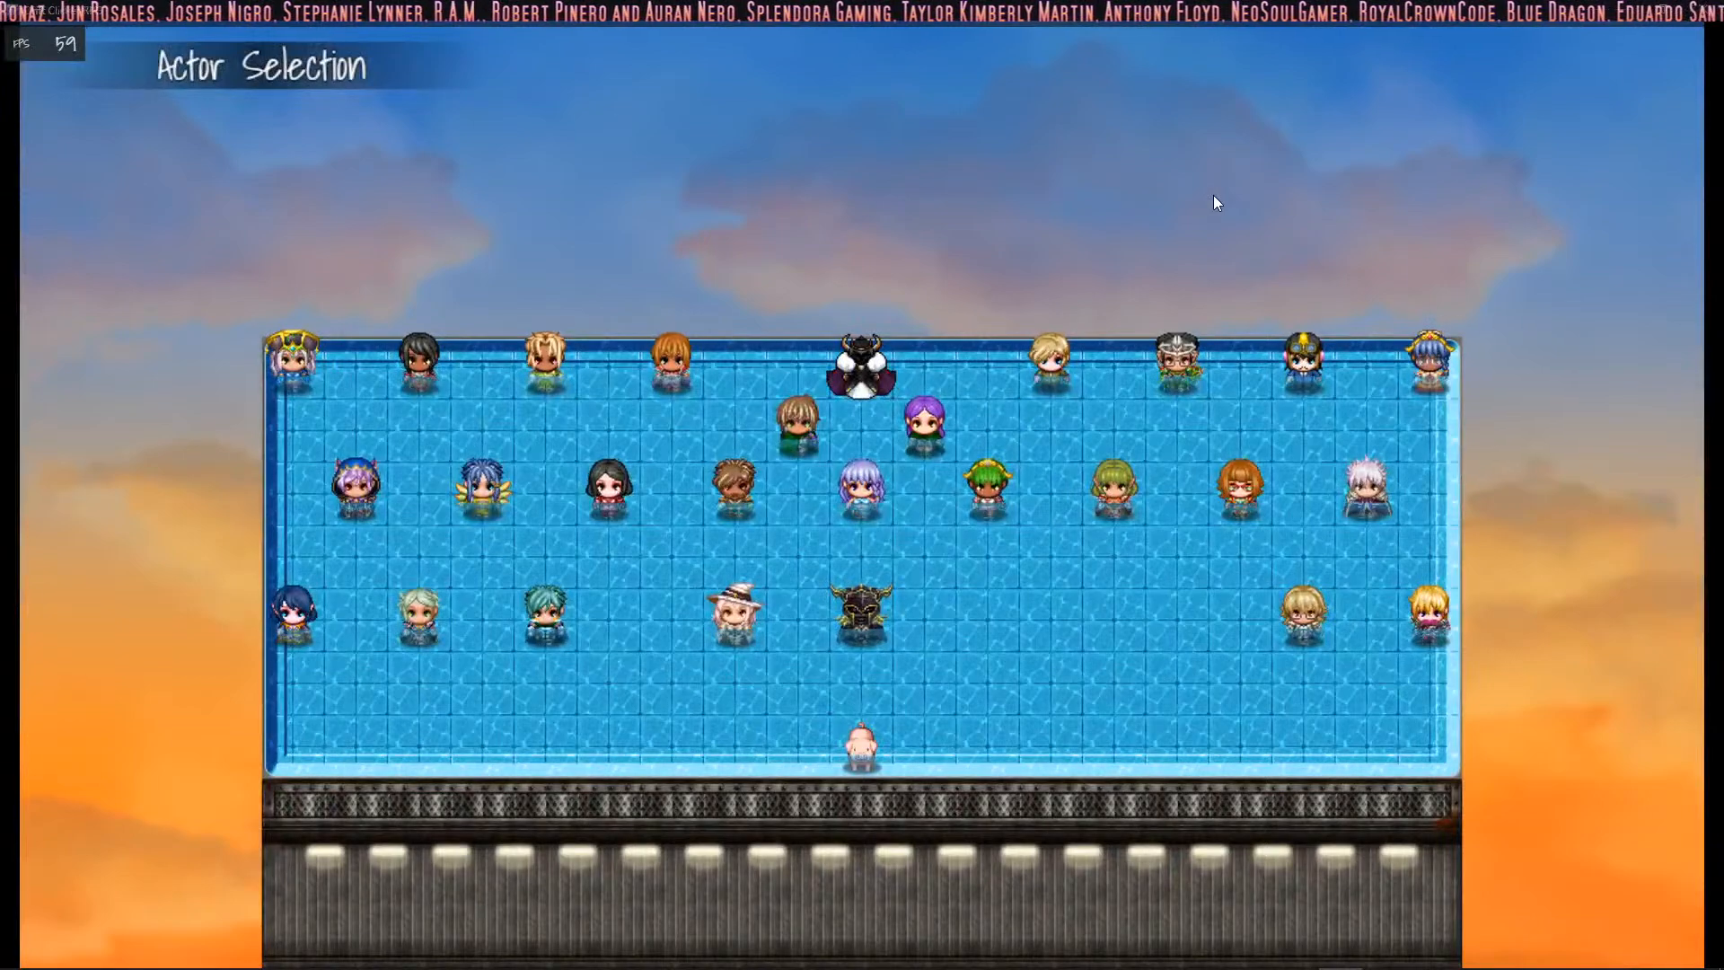
key("Up")
key("Return")
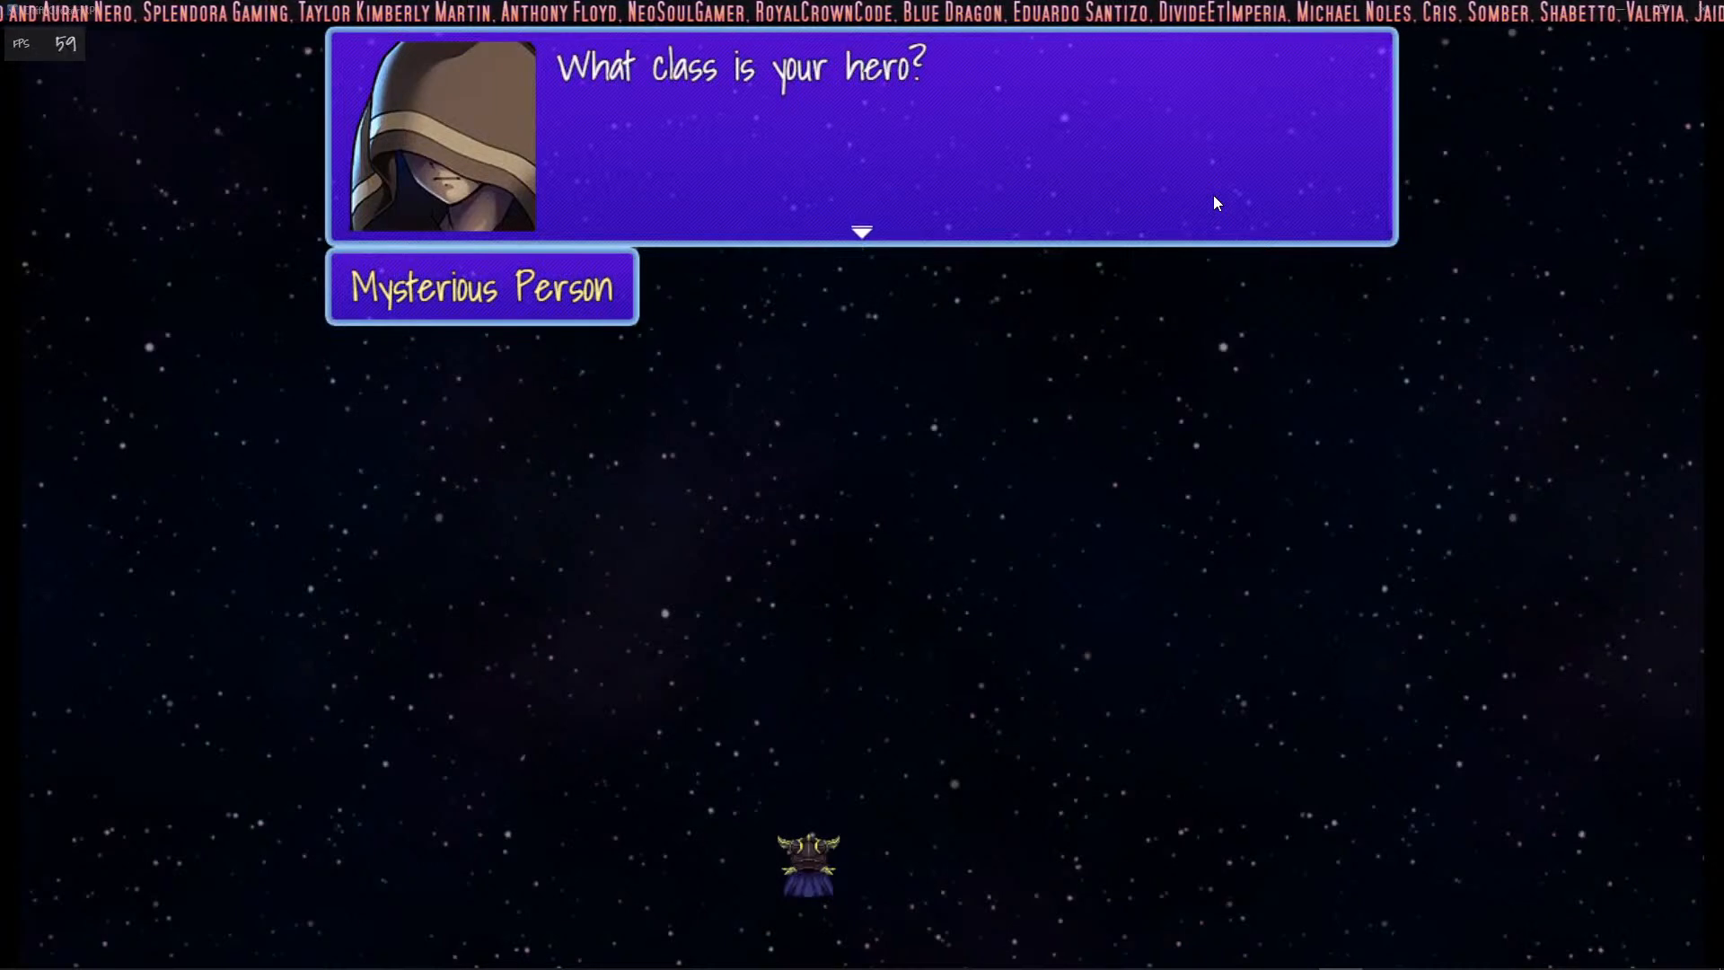
key("Return")
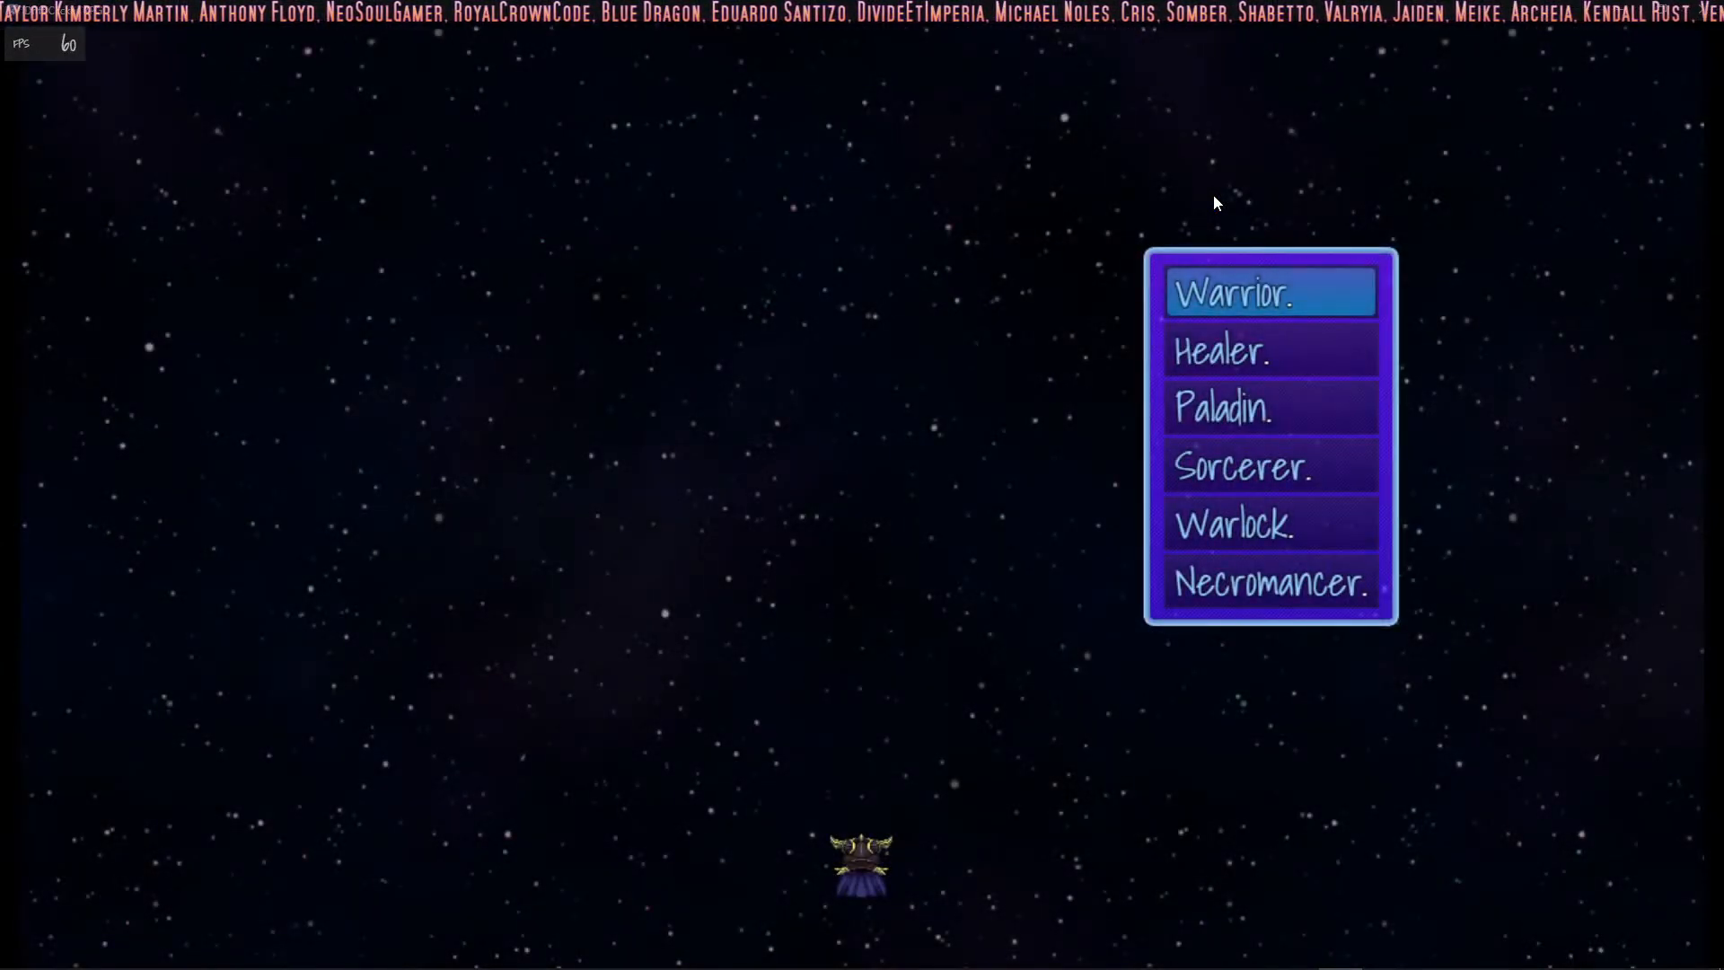
Step: Choose the Warlock class for the hero and continue into the Ice Cave
key("Down")
key("Down")
key("Down")
key("Down")
key("Up")
key("Down")
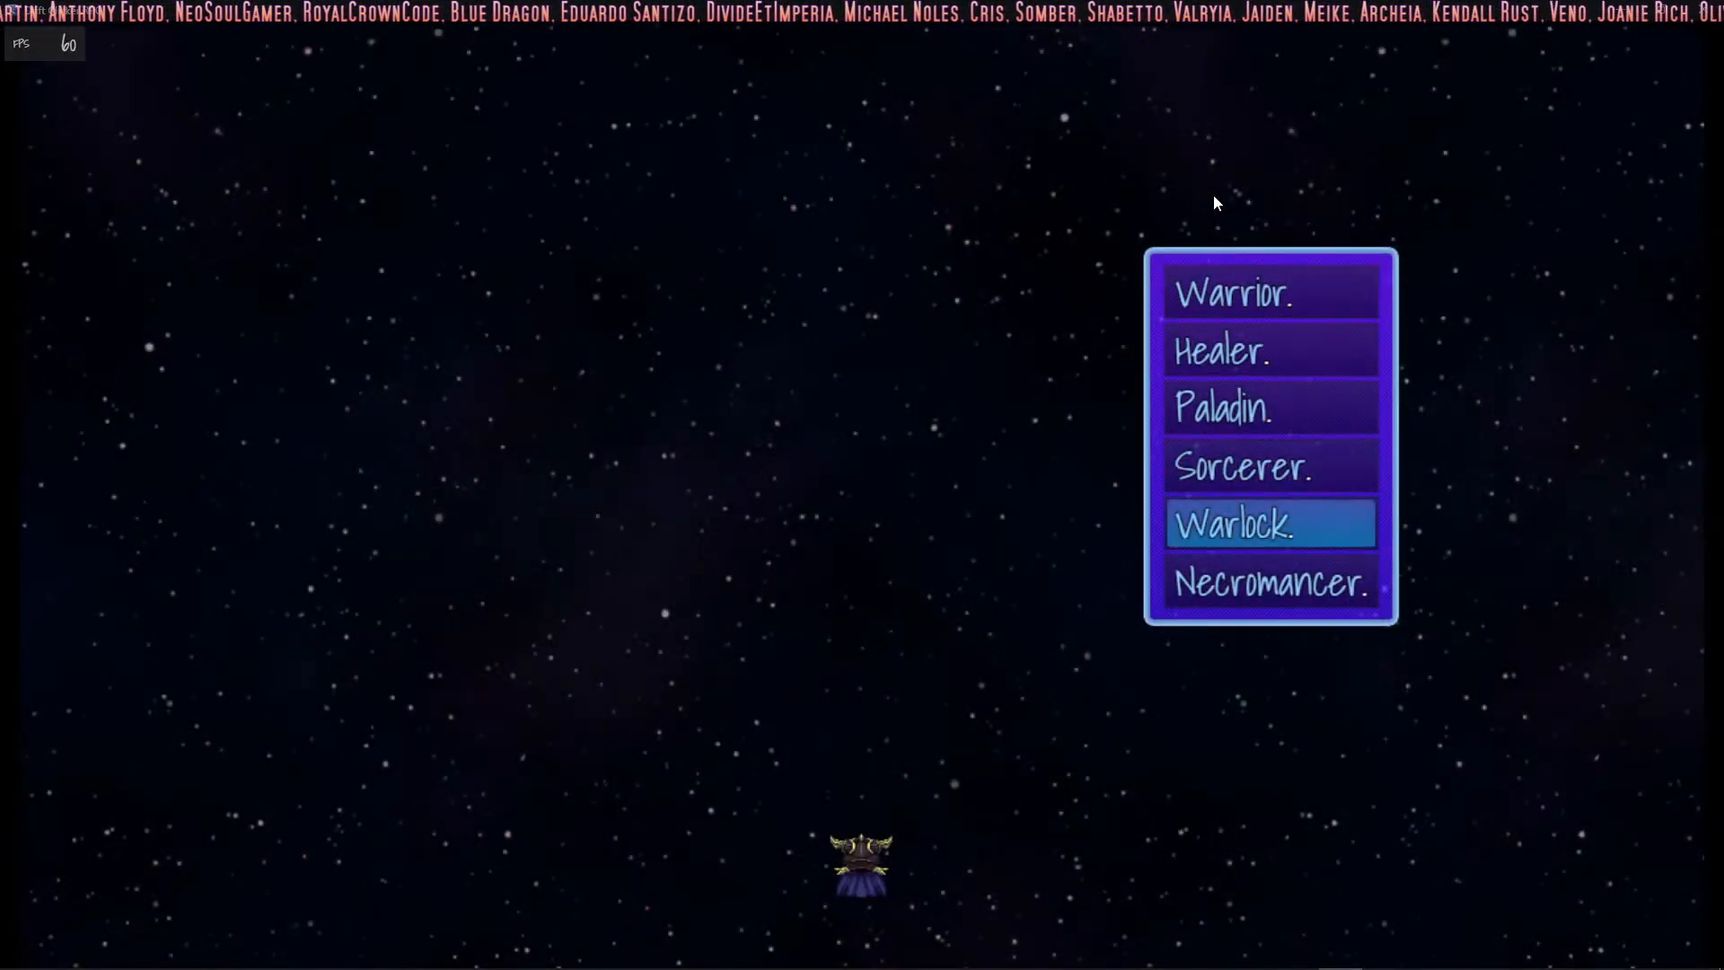
key("Return")
key("Return")
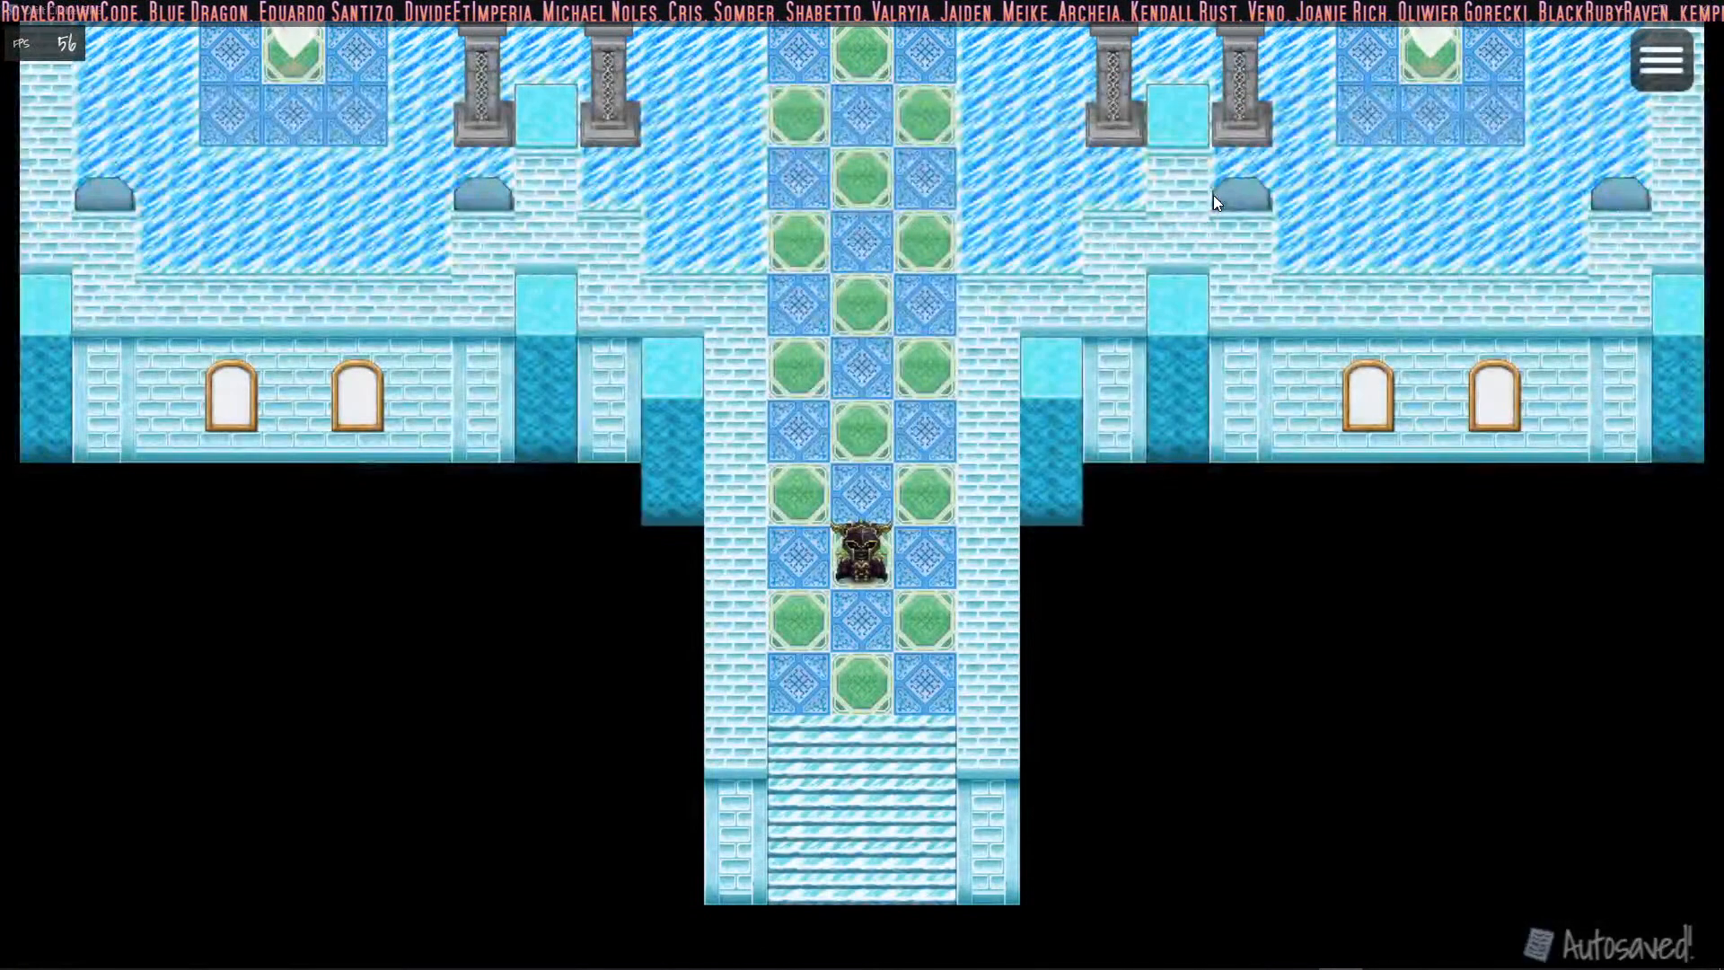
Step: Move up the Ice Cave, look through the hero's main menu and leave it
key("Up")
key("Escape")
key("Right")
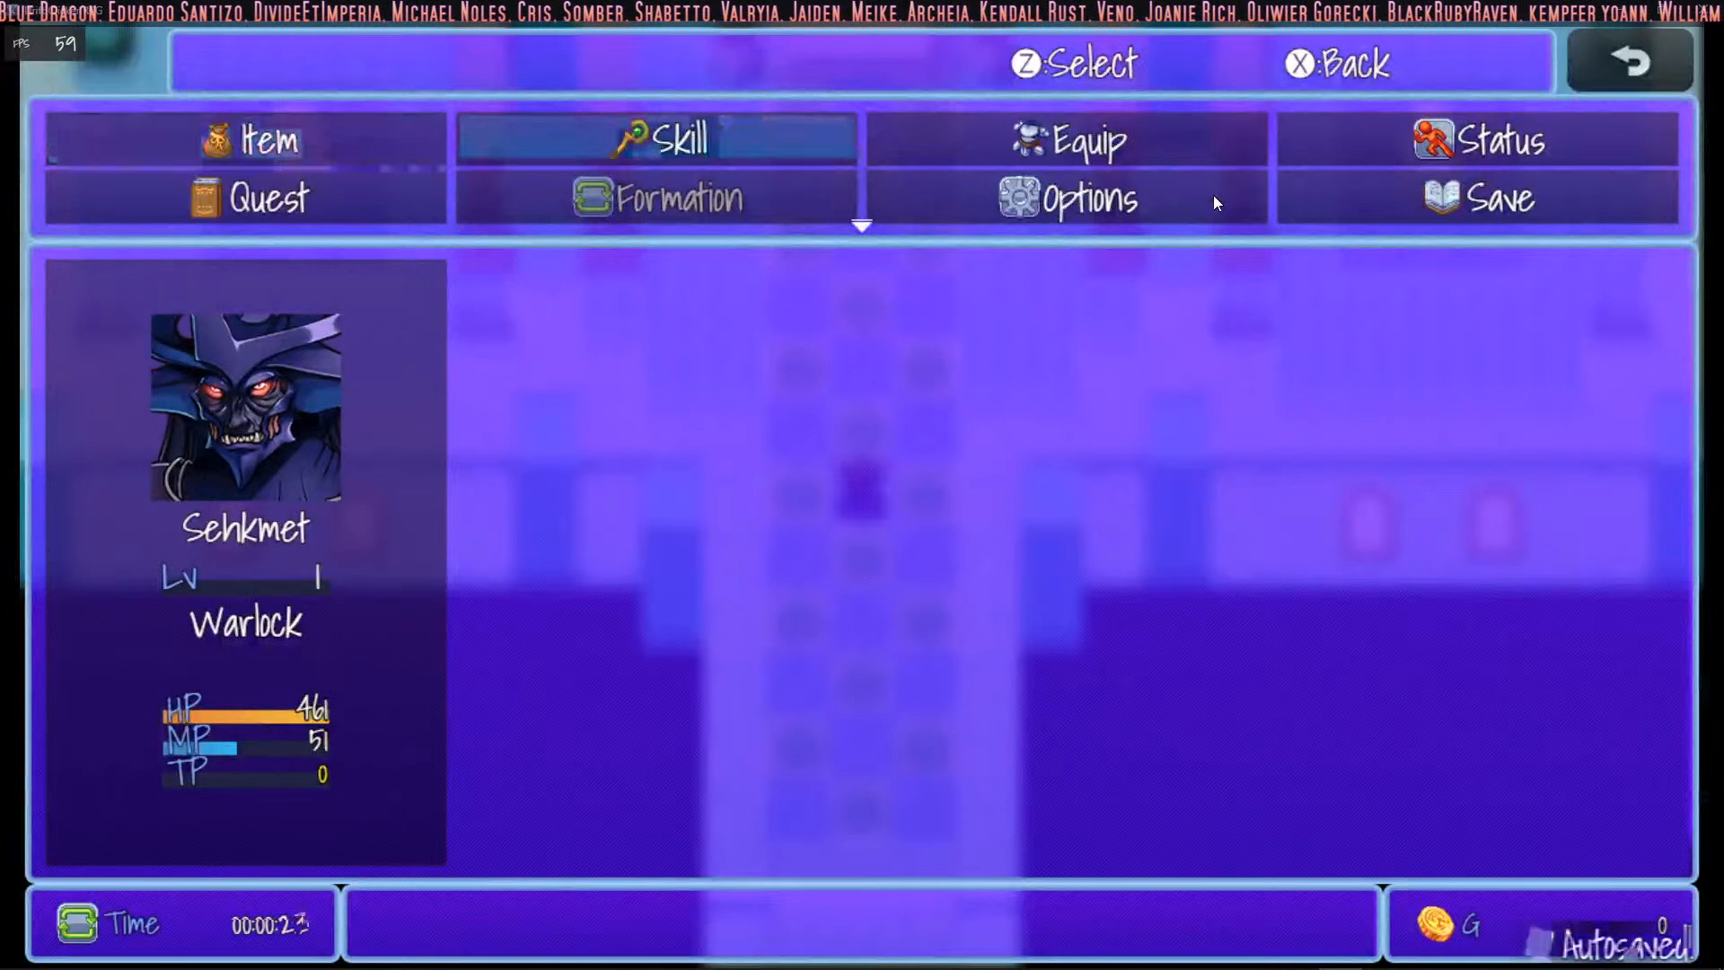
key("Down")
key("Down")
key("Up")
key("Escape")
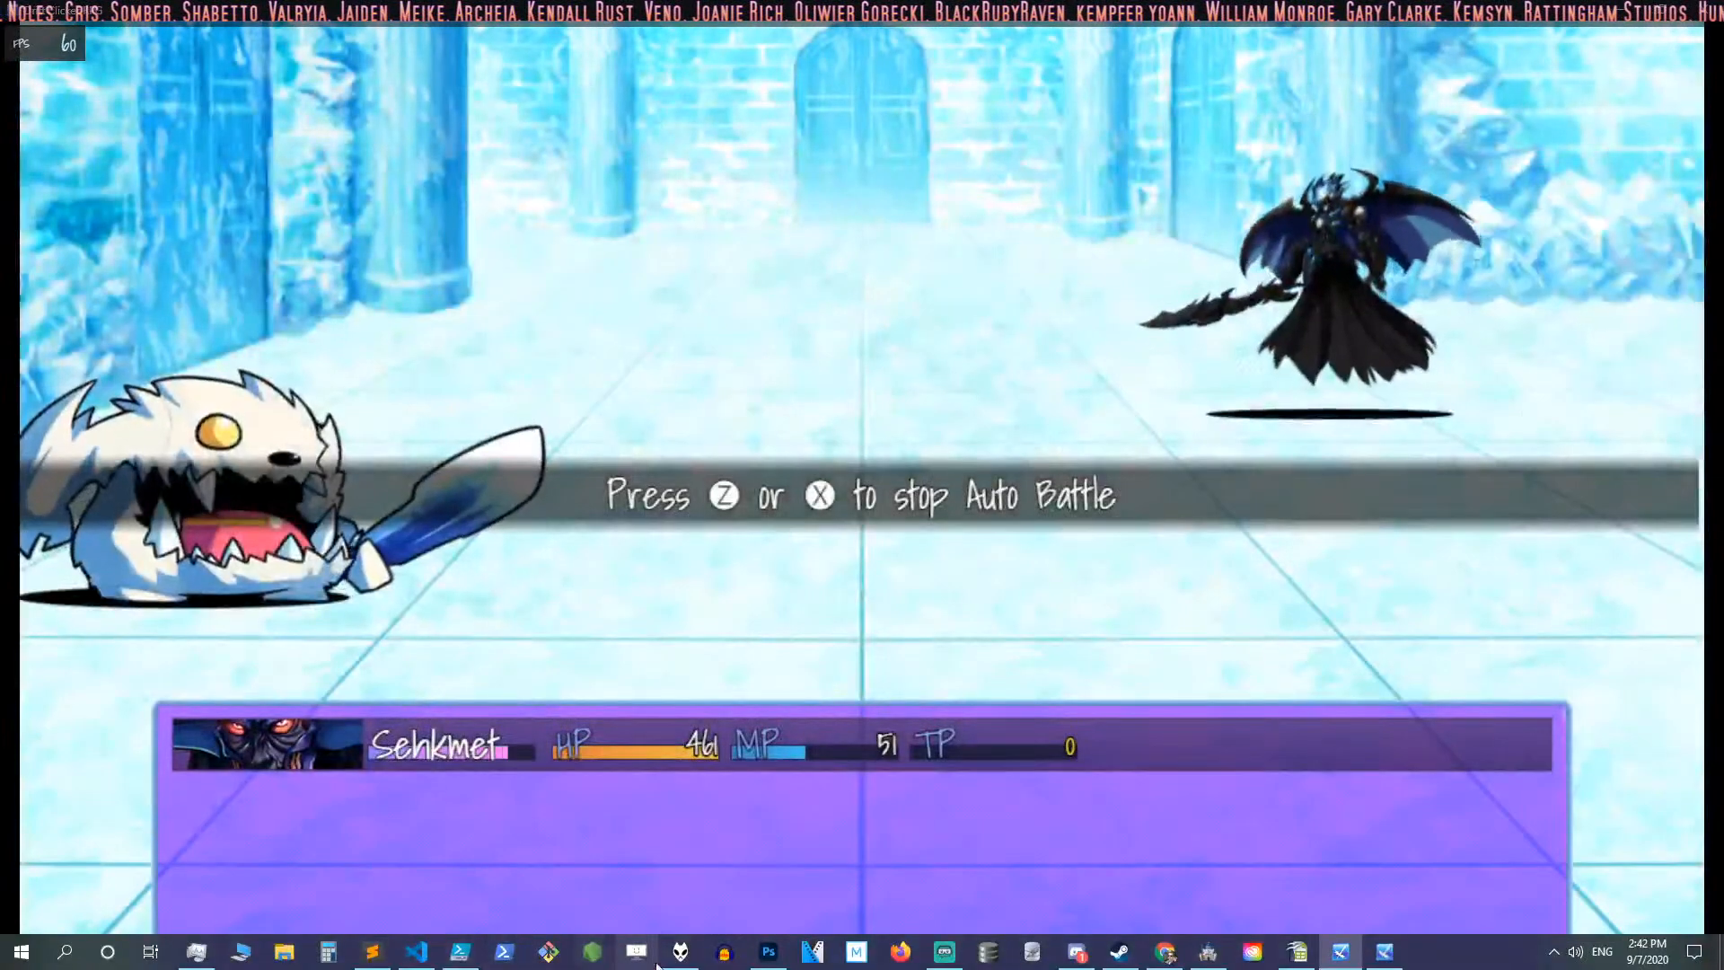
Step: Bring up the foobar2000 music player and return to the playtest battle
left_click(682, 954)
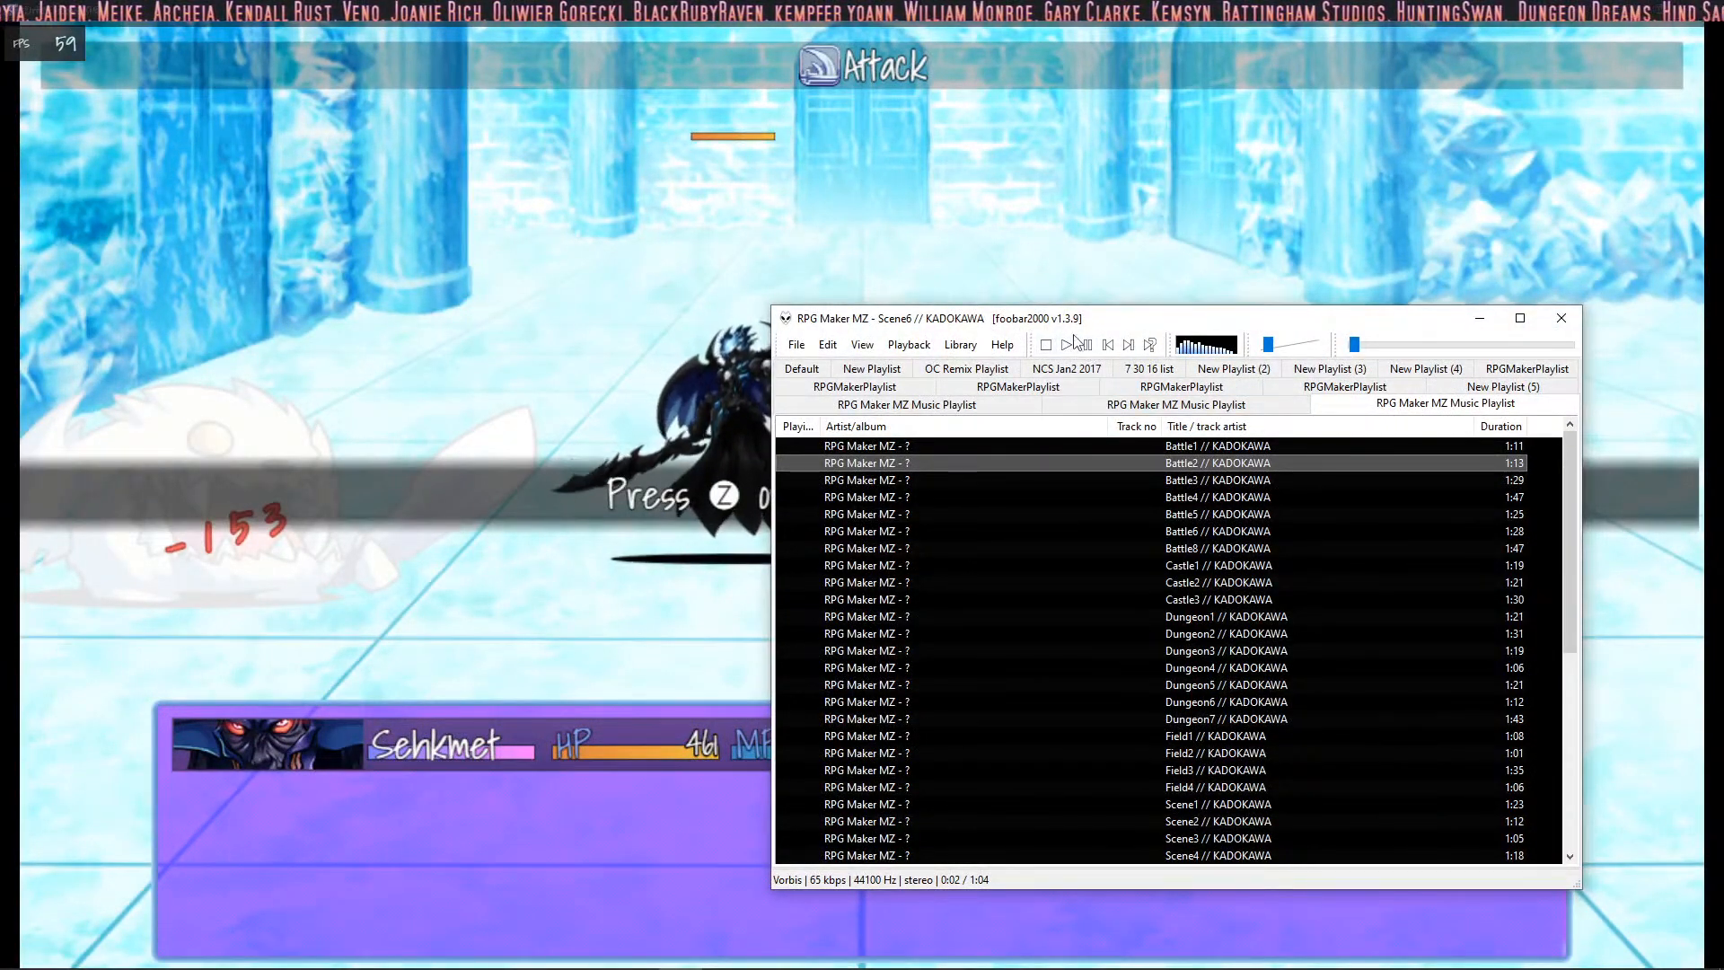
left_click(420, 159)
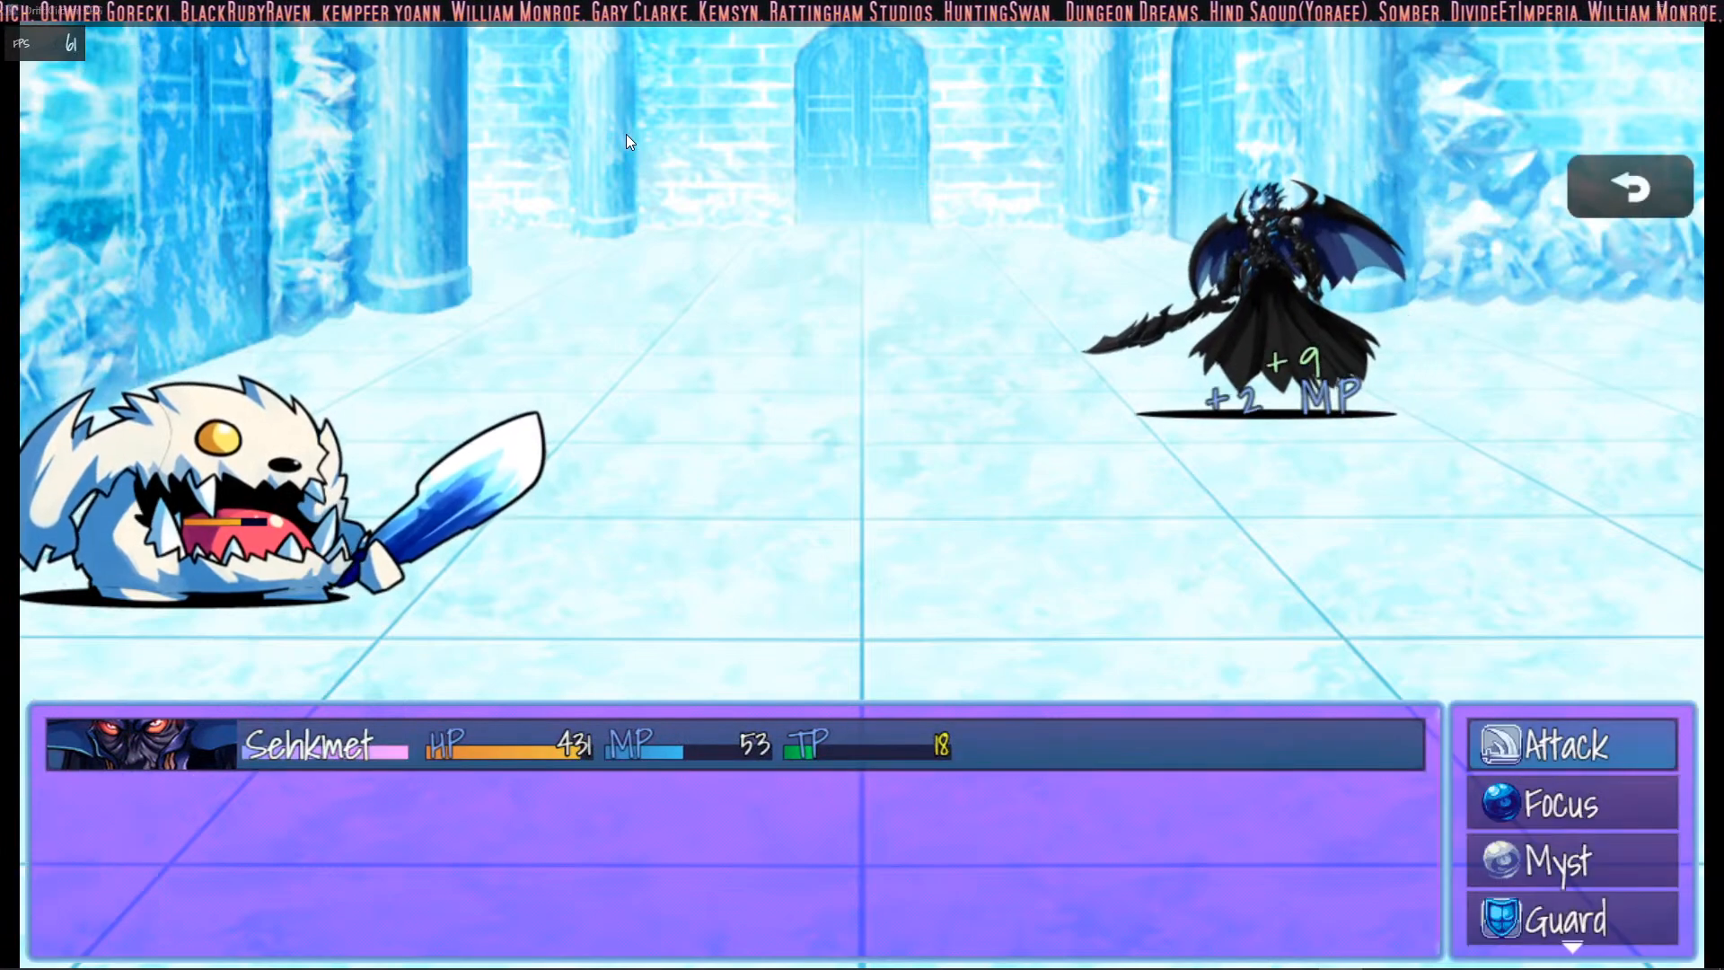
Step: In the battle, look into the hero's Focus skills and cast Frigid Rain from the Myst skills on the IceYeti
key("Down")
key("Return")
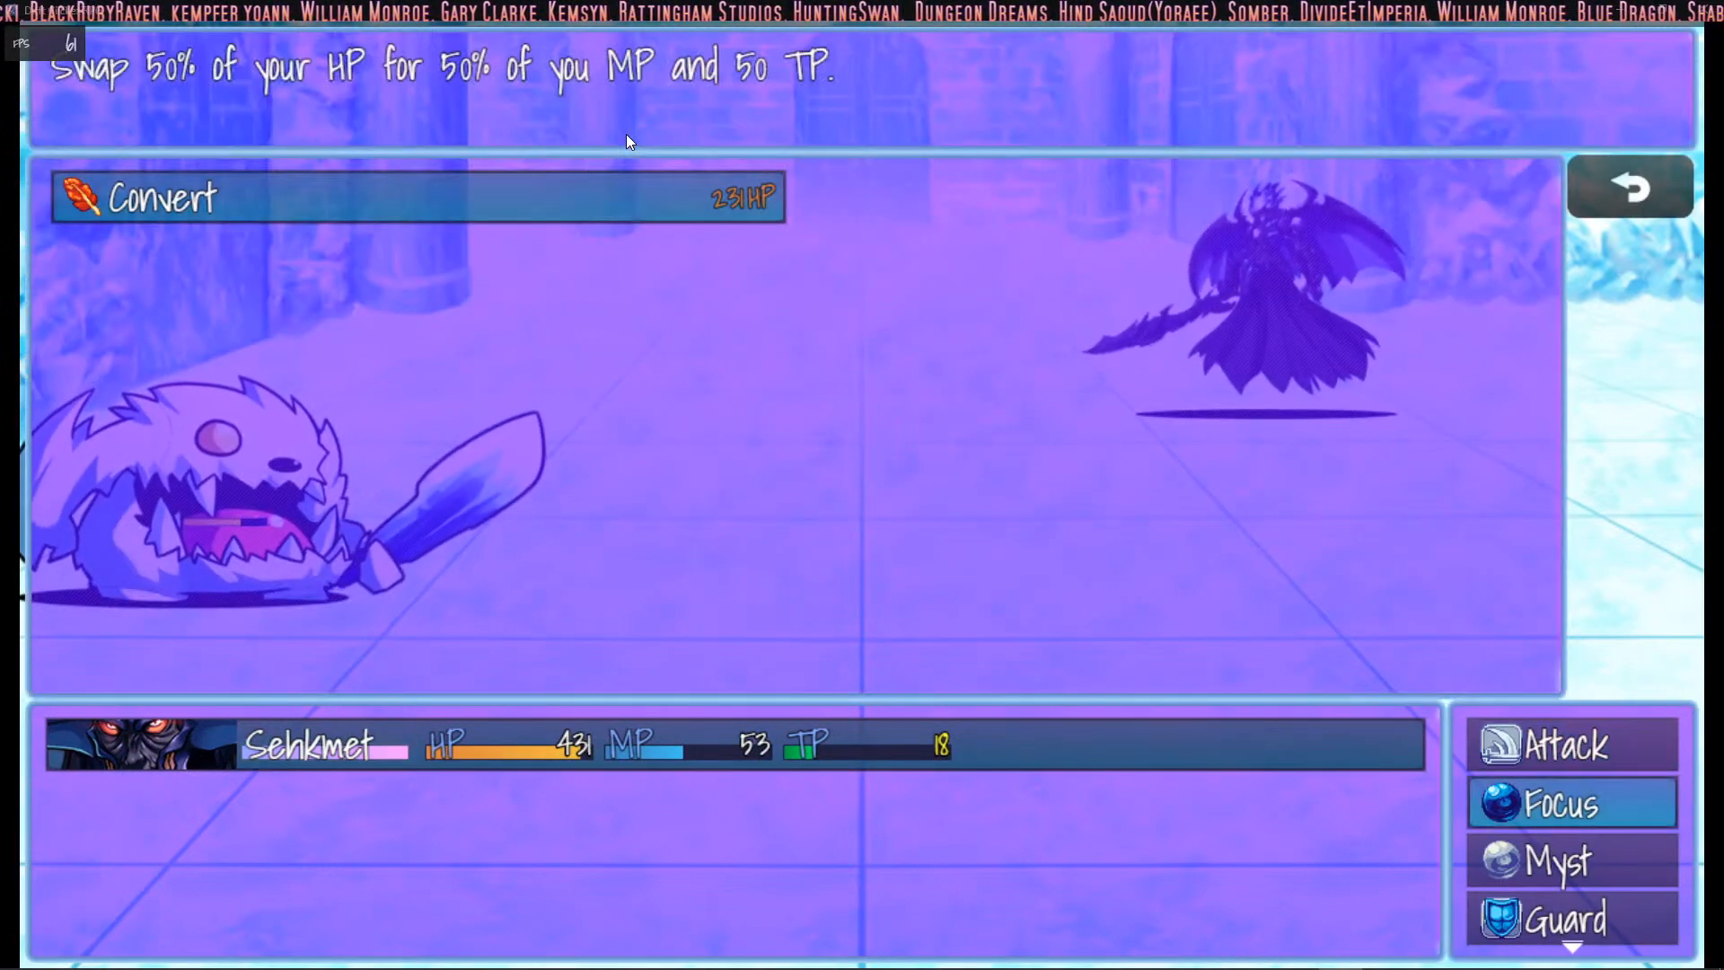
key("Escape")
key("Down")
key("Return")
key("Right")
key("Return")
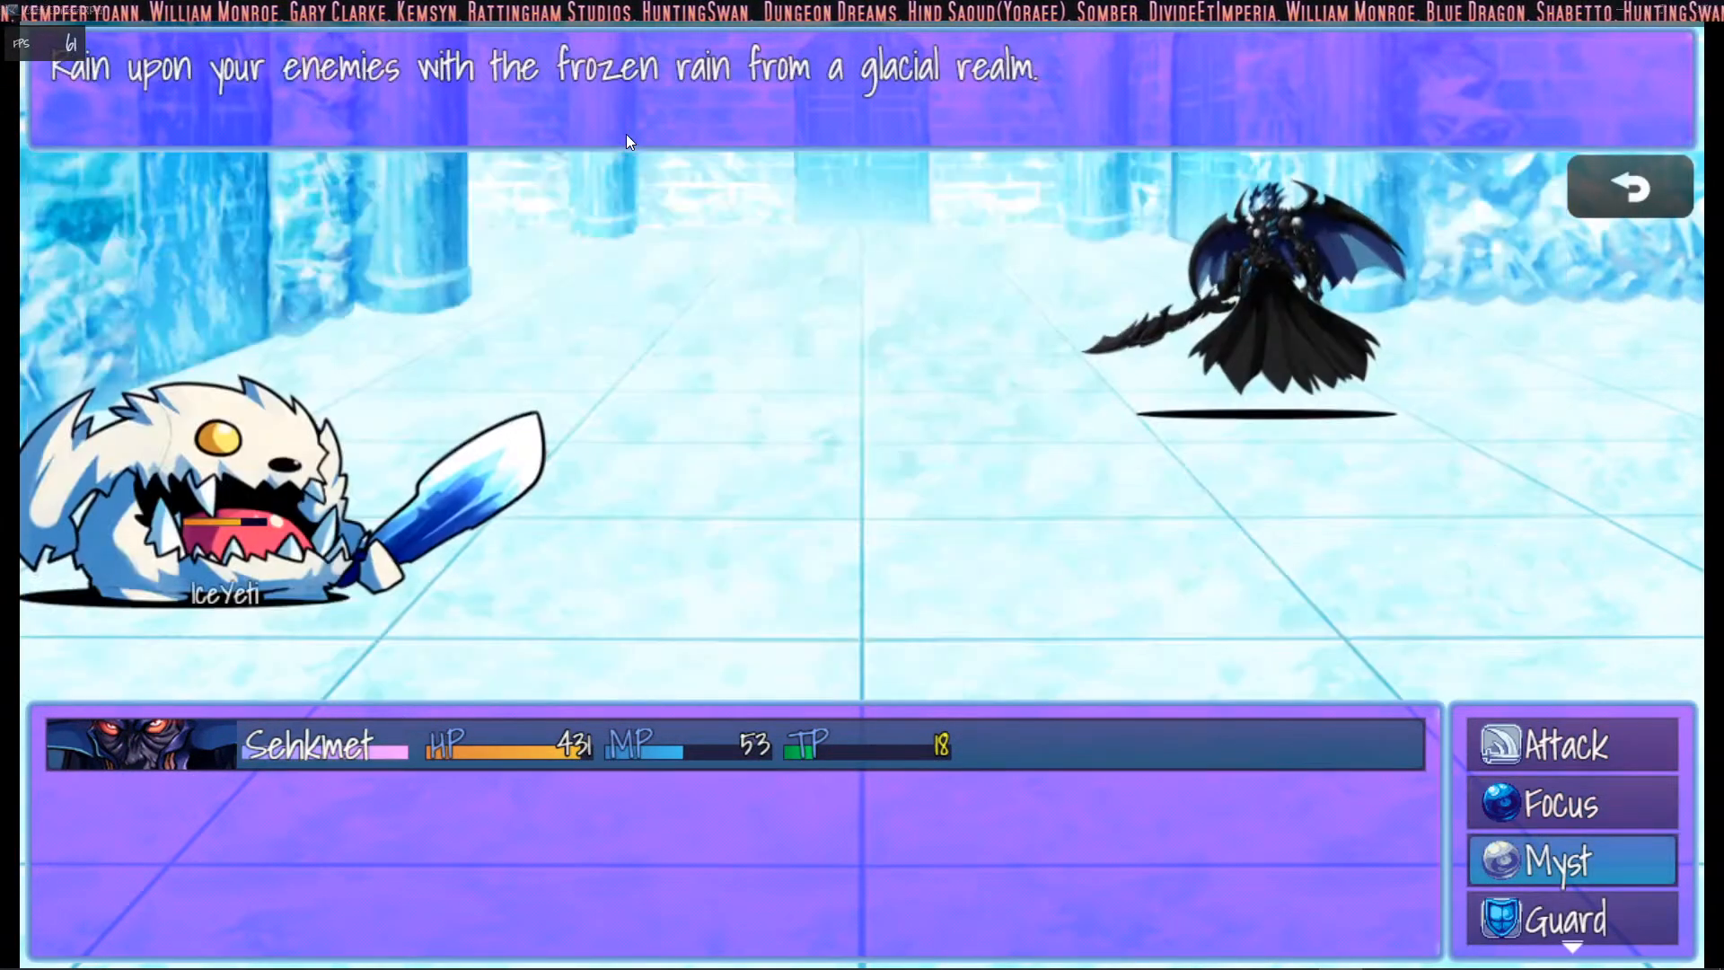
key("Return")
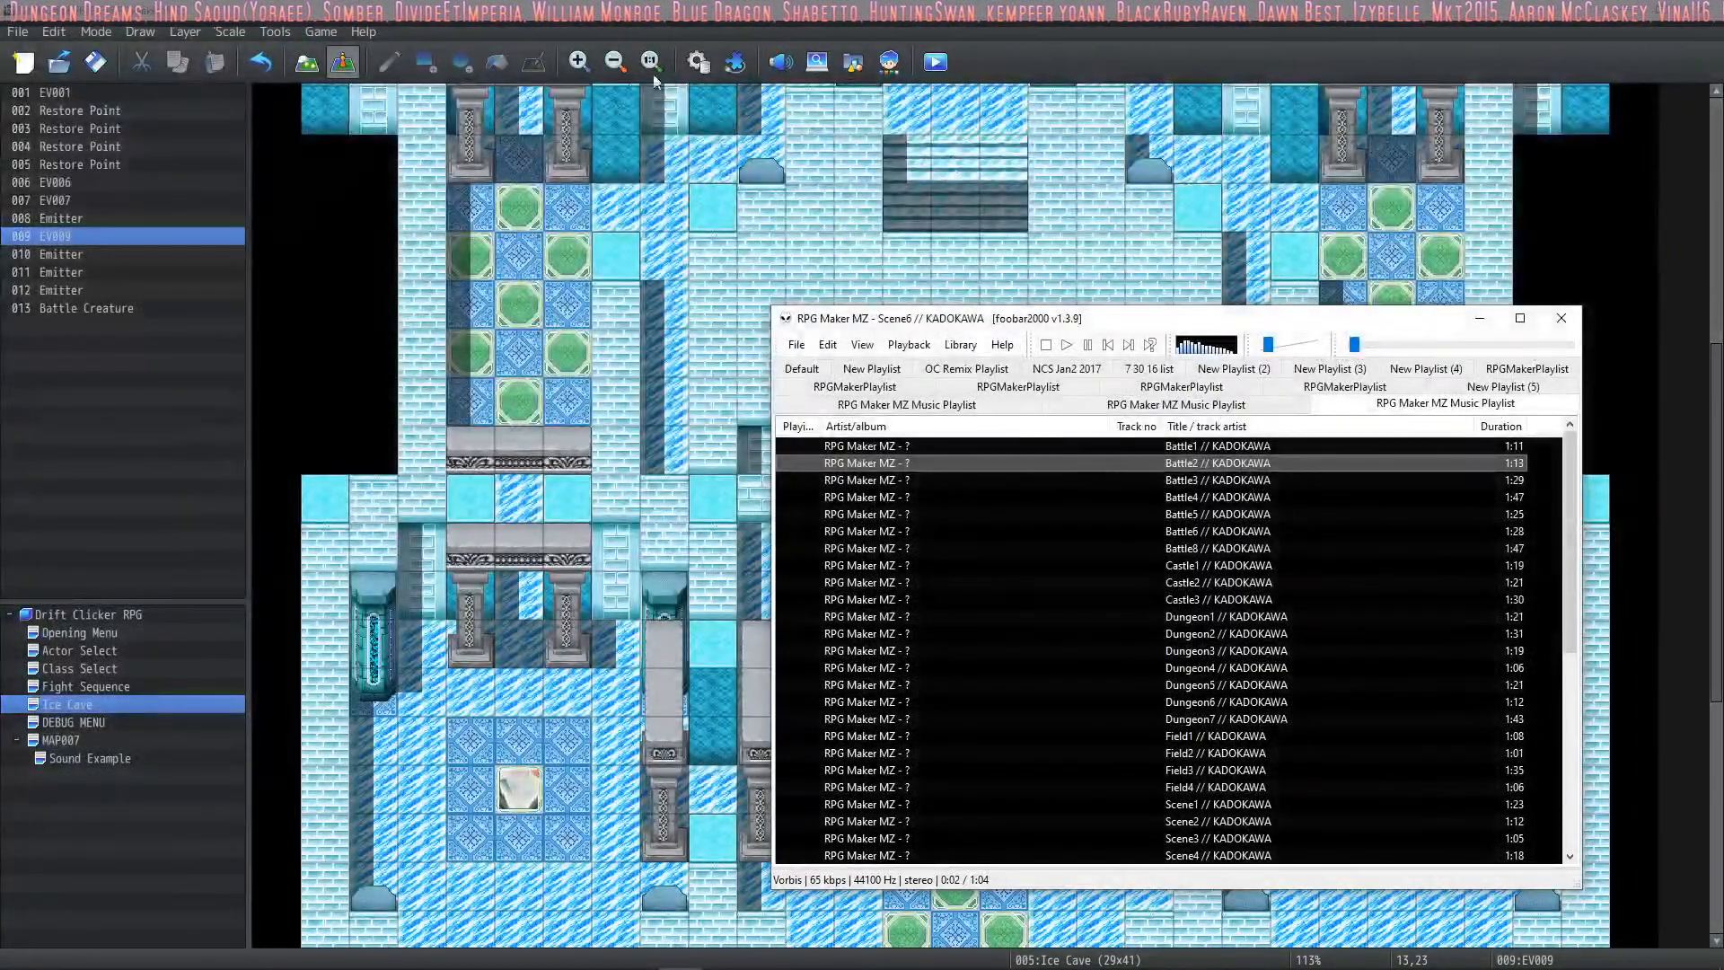
Step: Open the Frigid Rain ActSeq. common event in the database and find its Jump command near the start
left_click(698, 62)
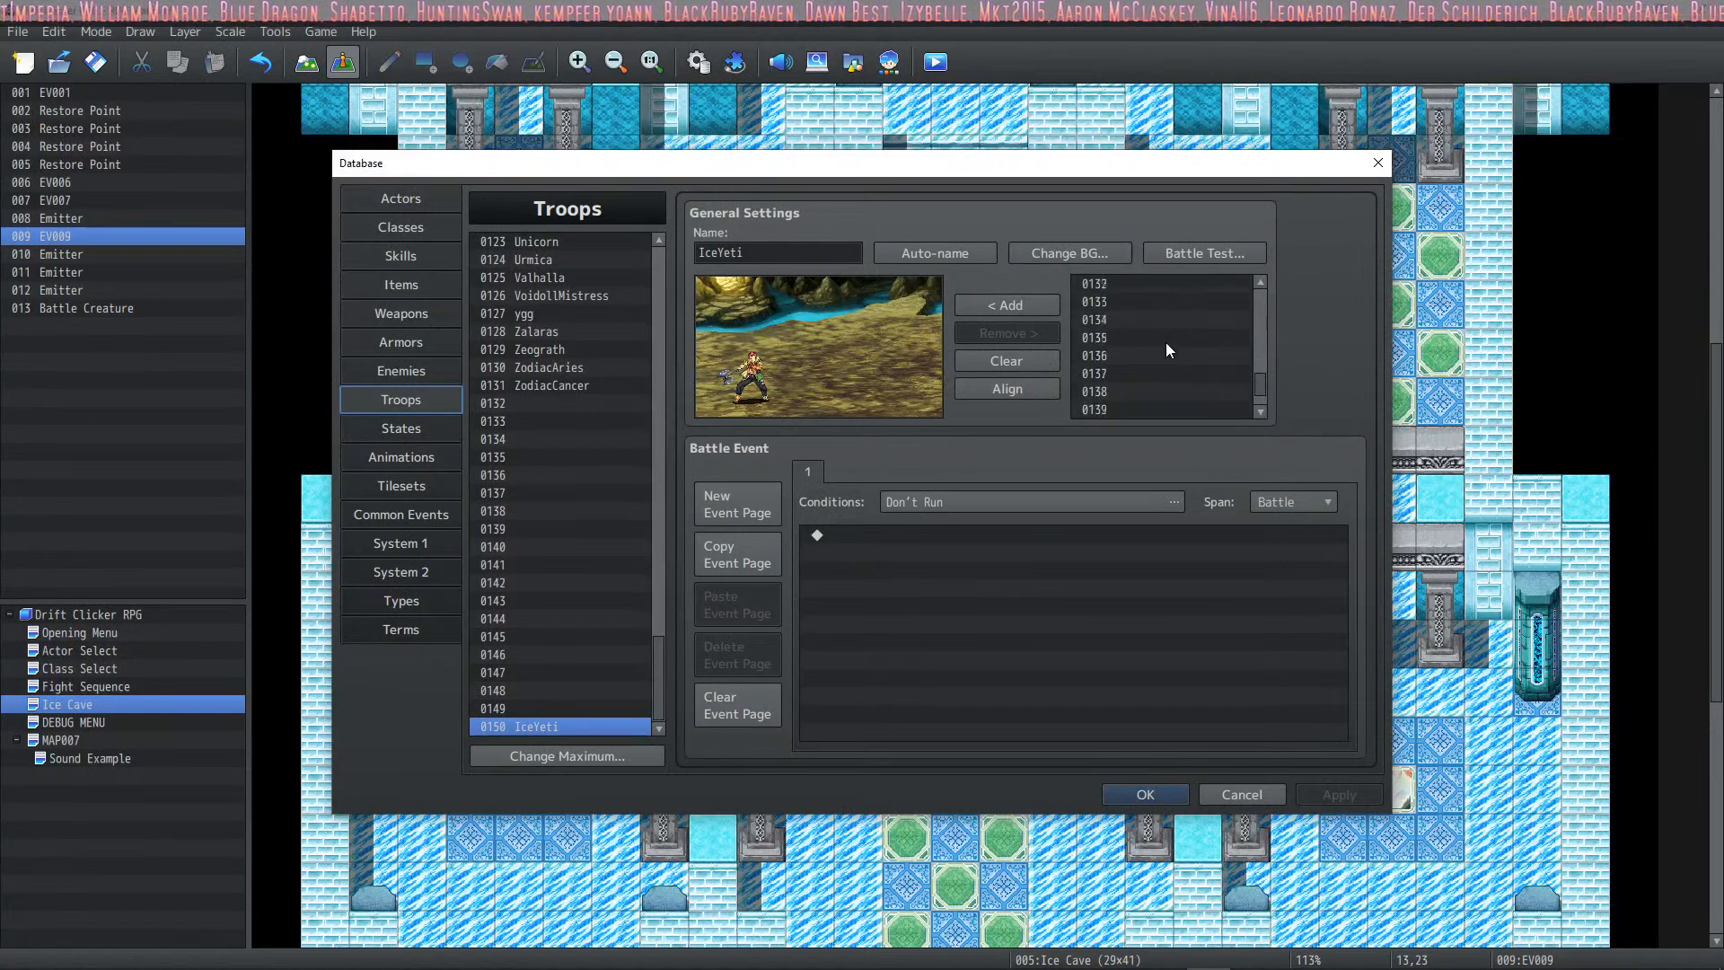
scroll(1167, 346, "up", 4)
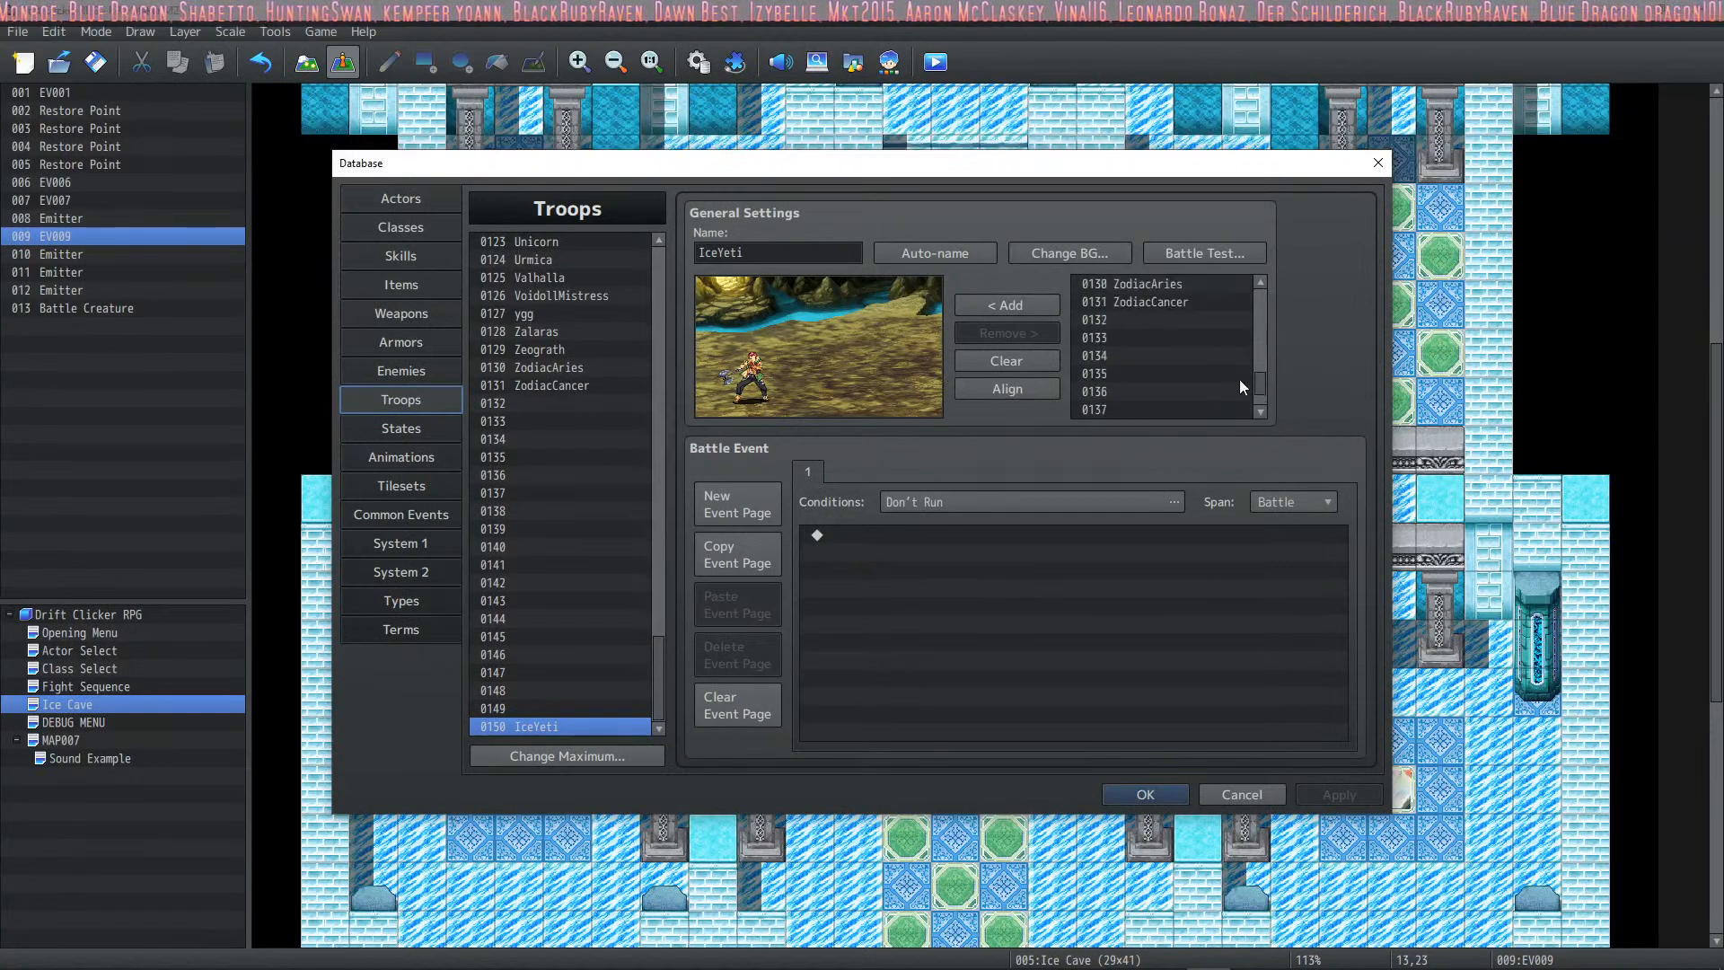
left_click(411, 519)
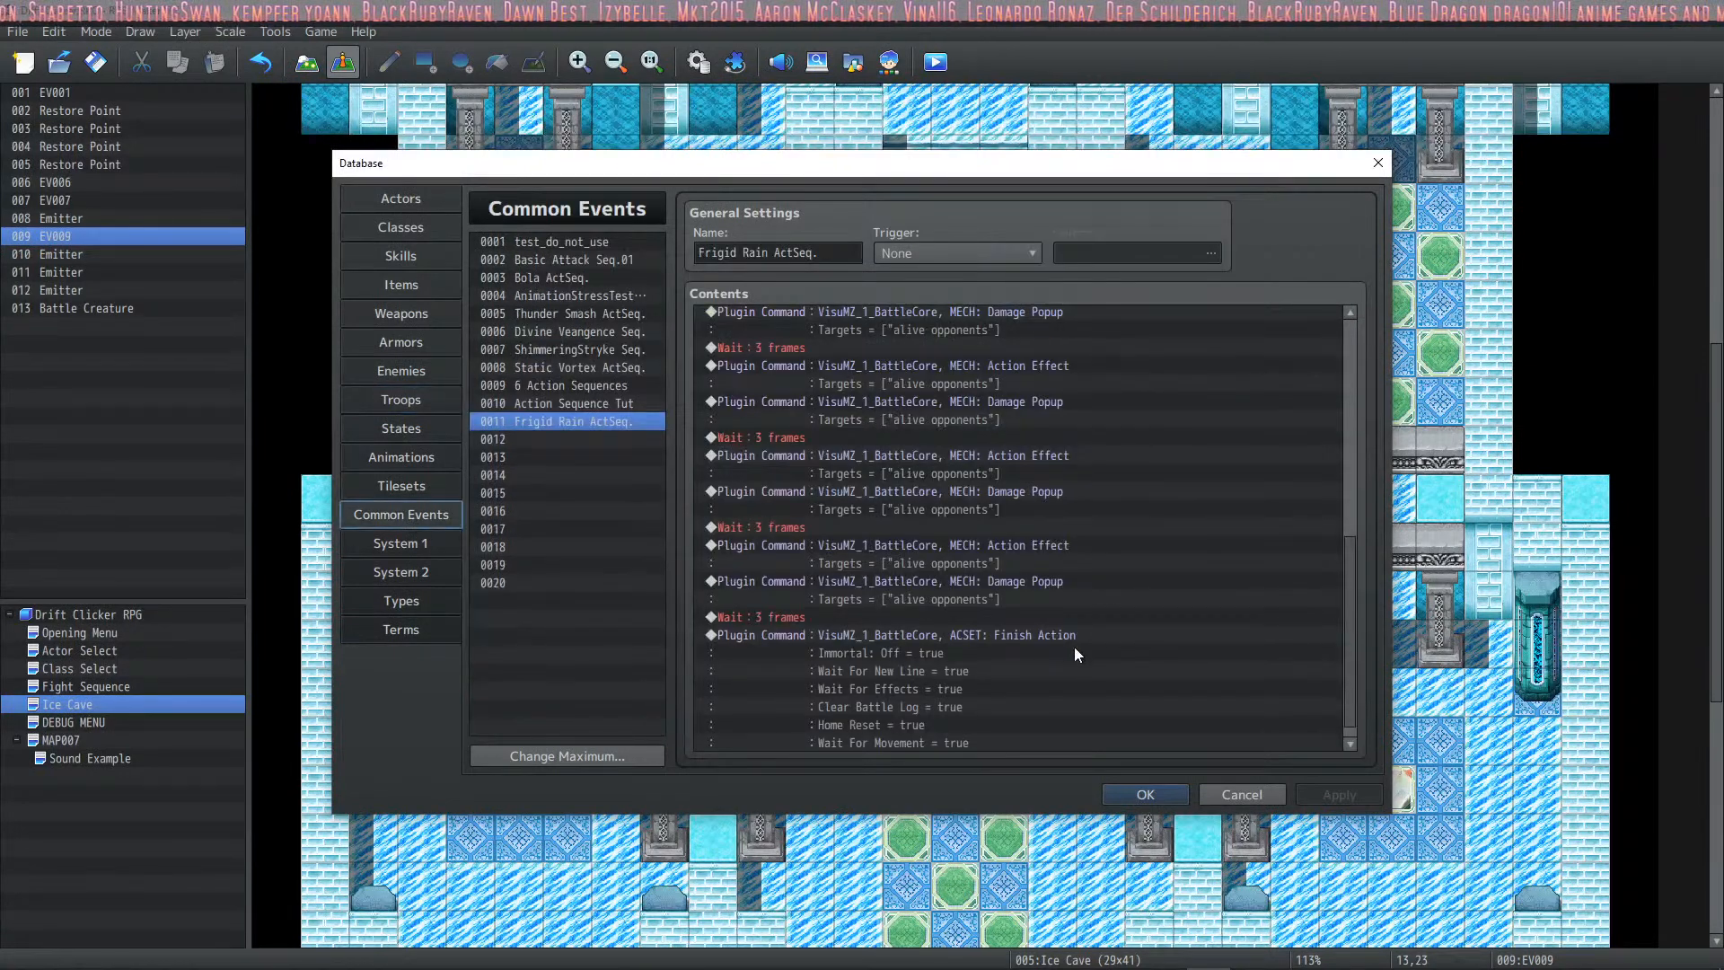
scroll(1082, 583, "up", 10)
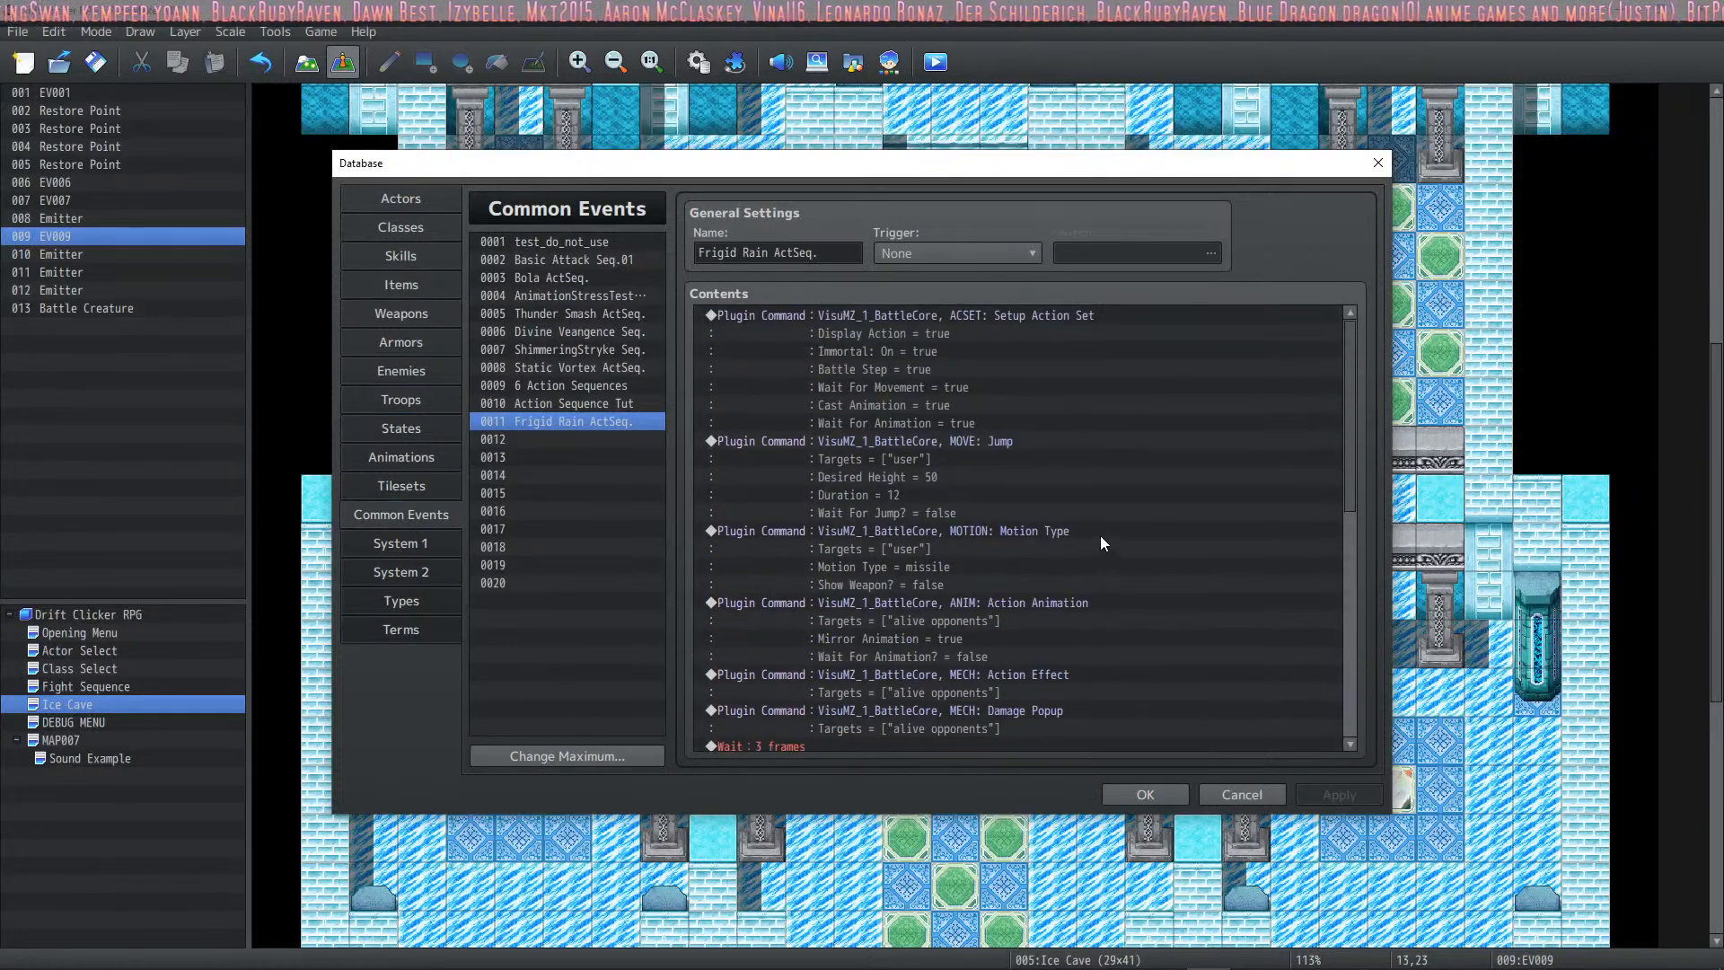
left_click(1011, 443)
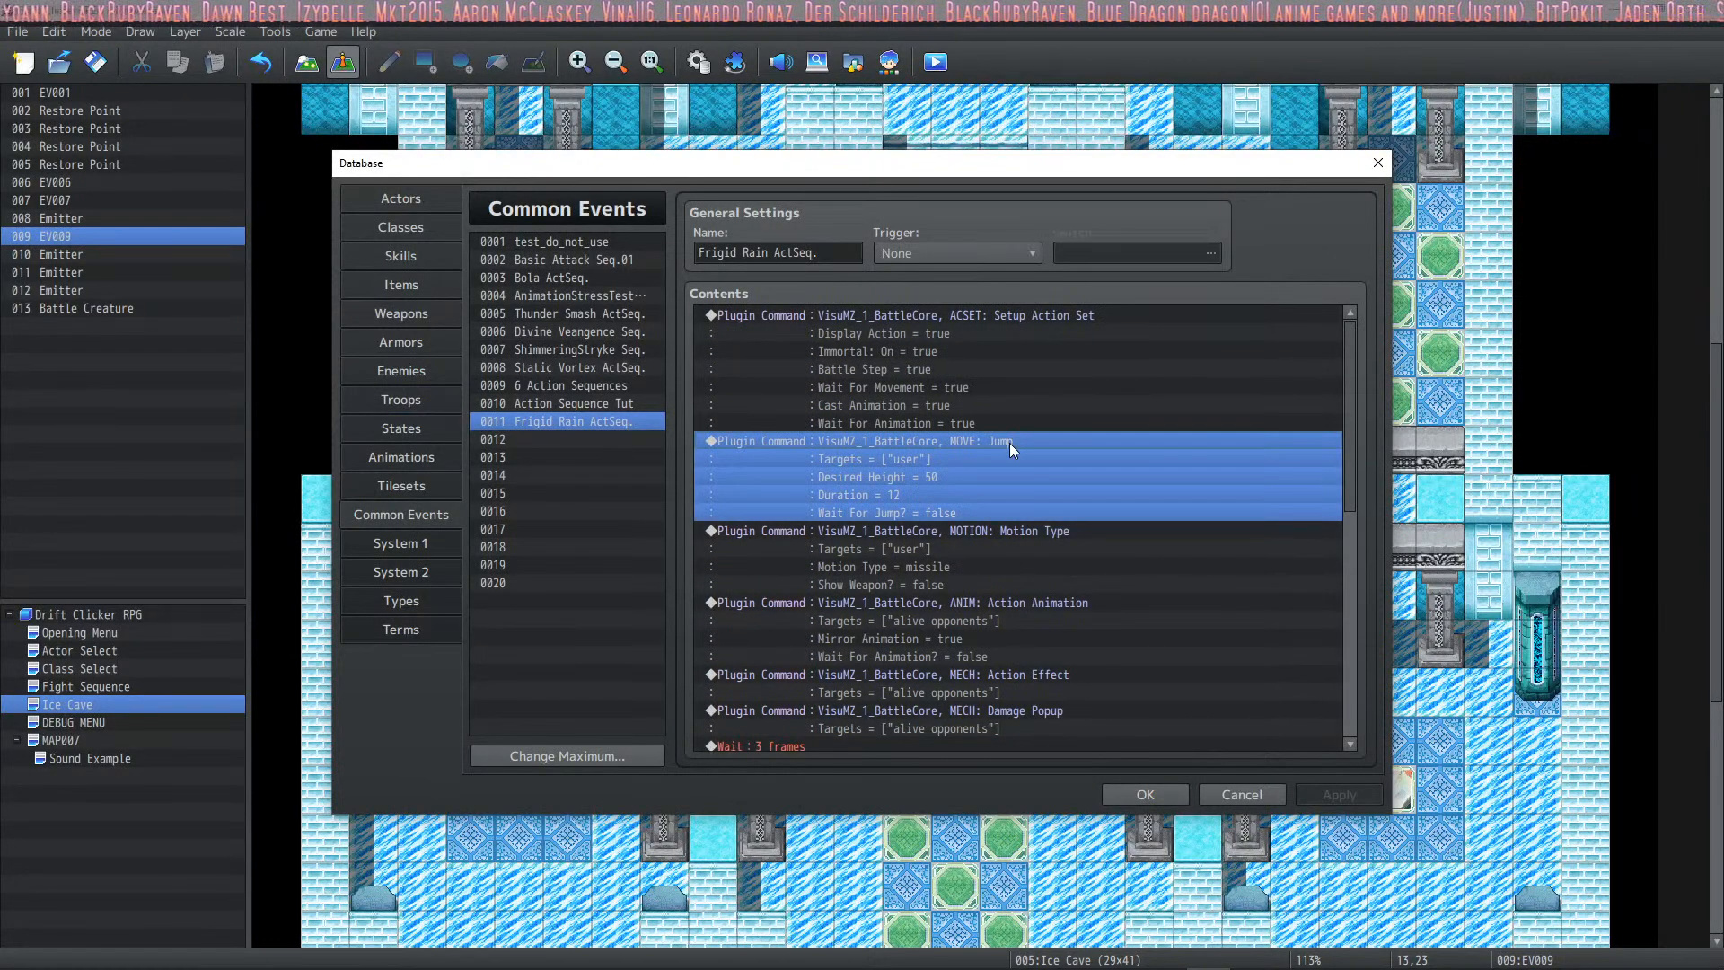
Step: Start a new VisuMZ_1_BattleCore plugin command directly before the sequence's Motion Type command
left_click(951, 535)
right_click(954, 536)
left_click(1006, 549)
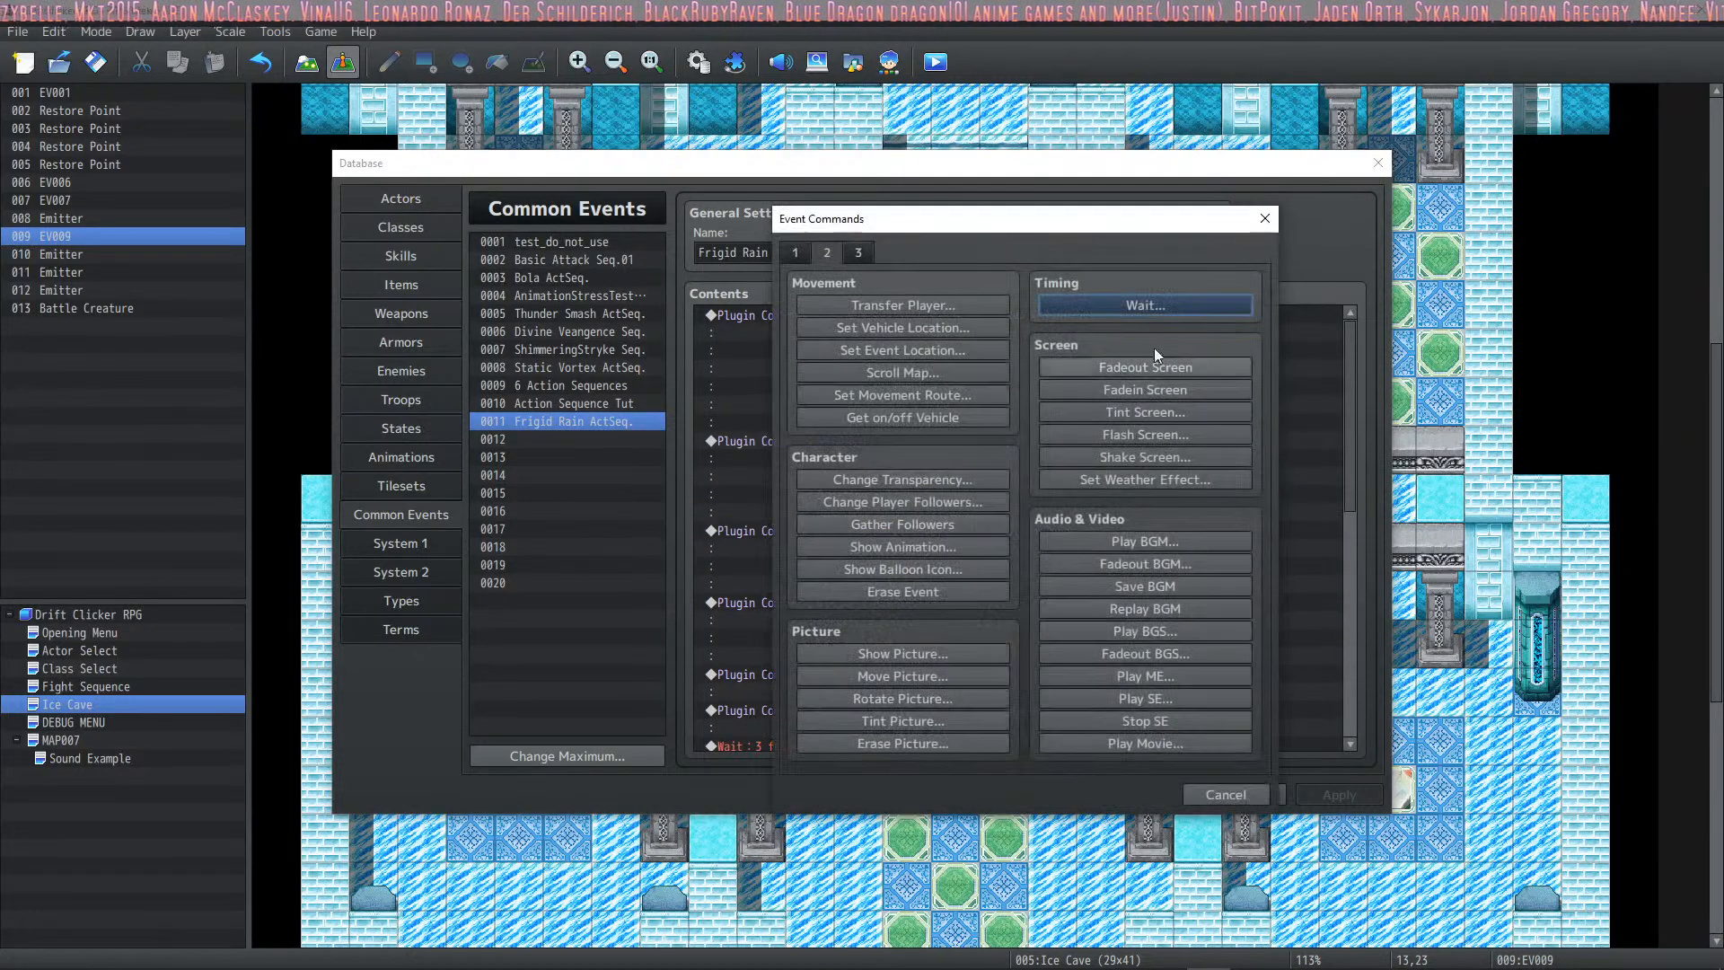
left_click(855, 256)
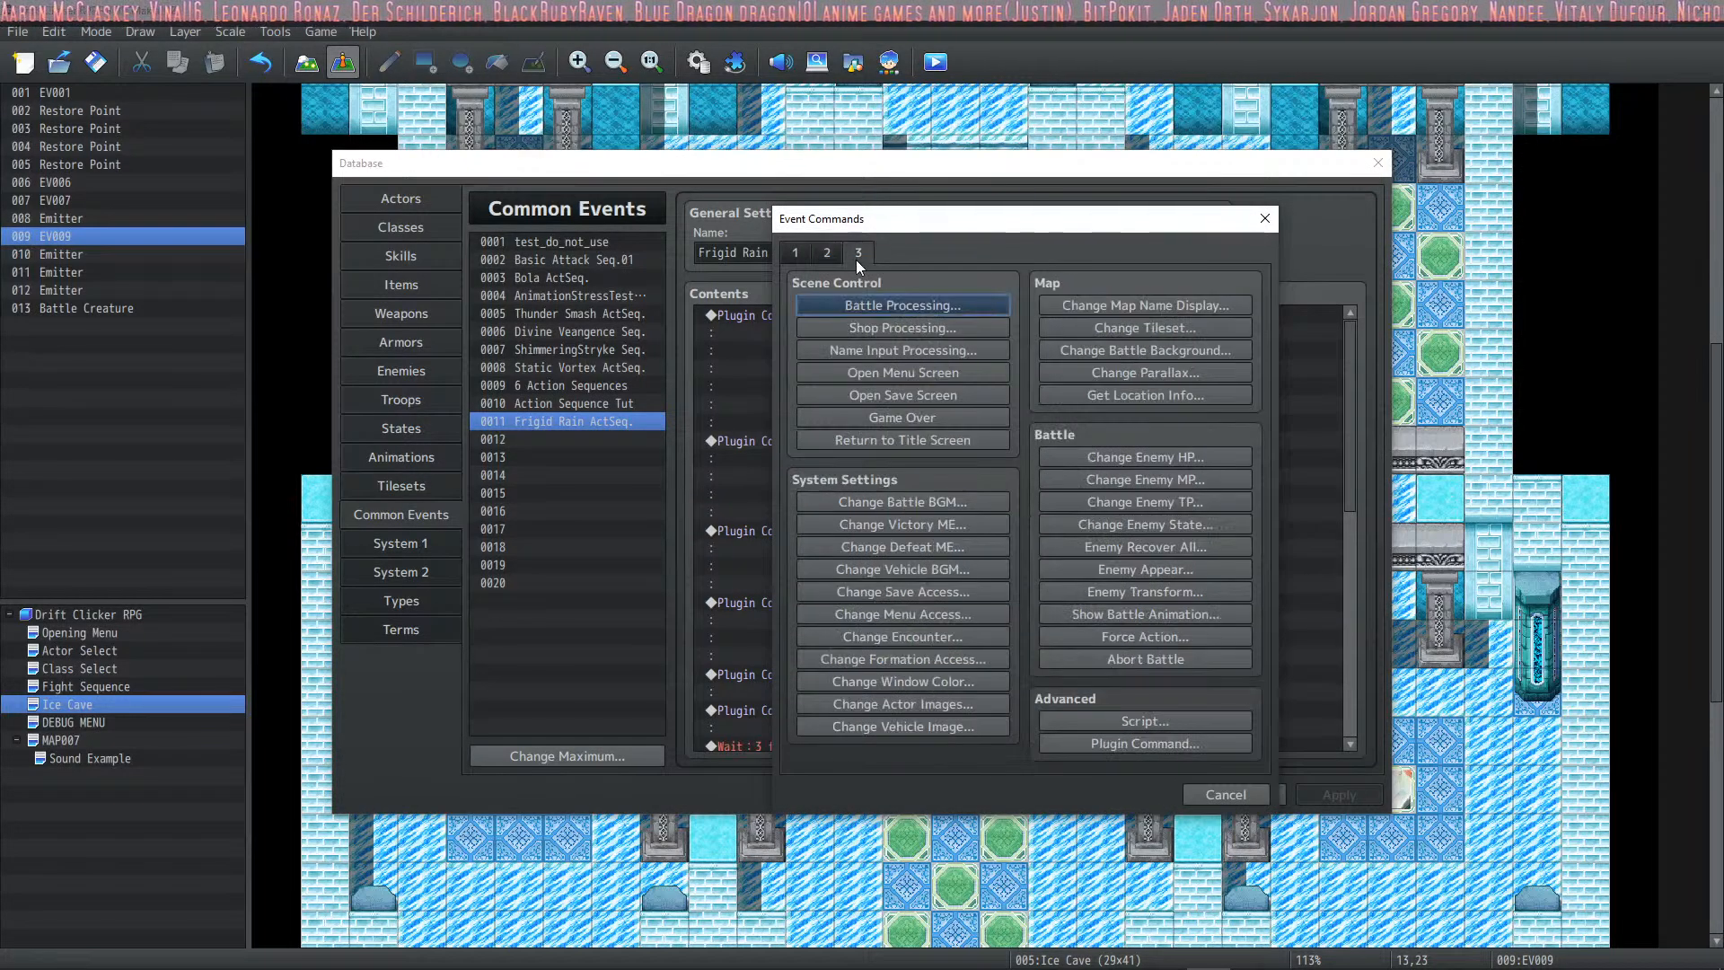
left_click(1140, 745)
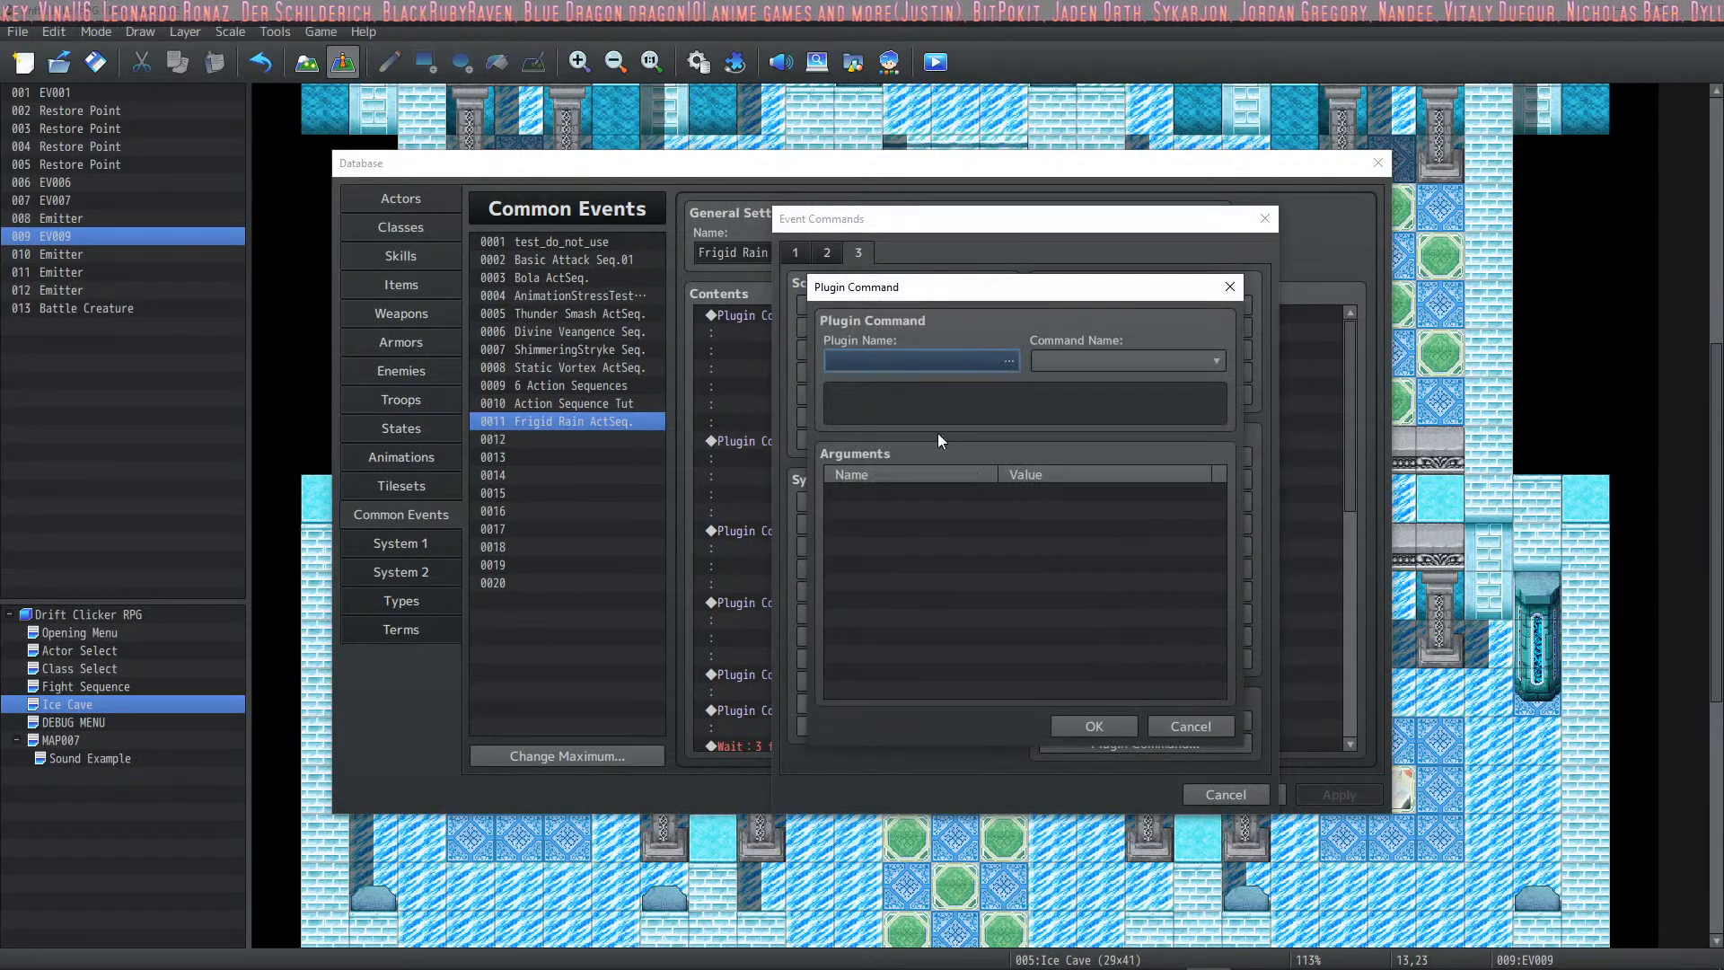
left_click(987, 363)
left_click(765, 480)
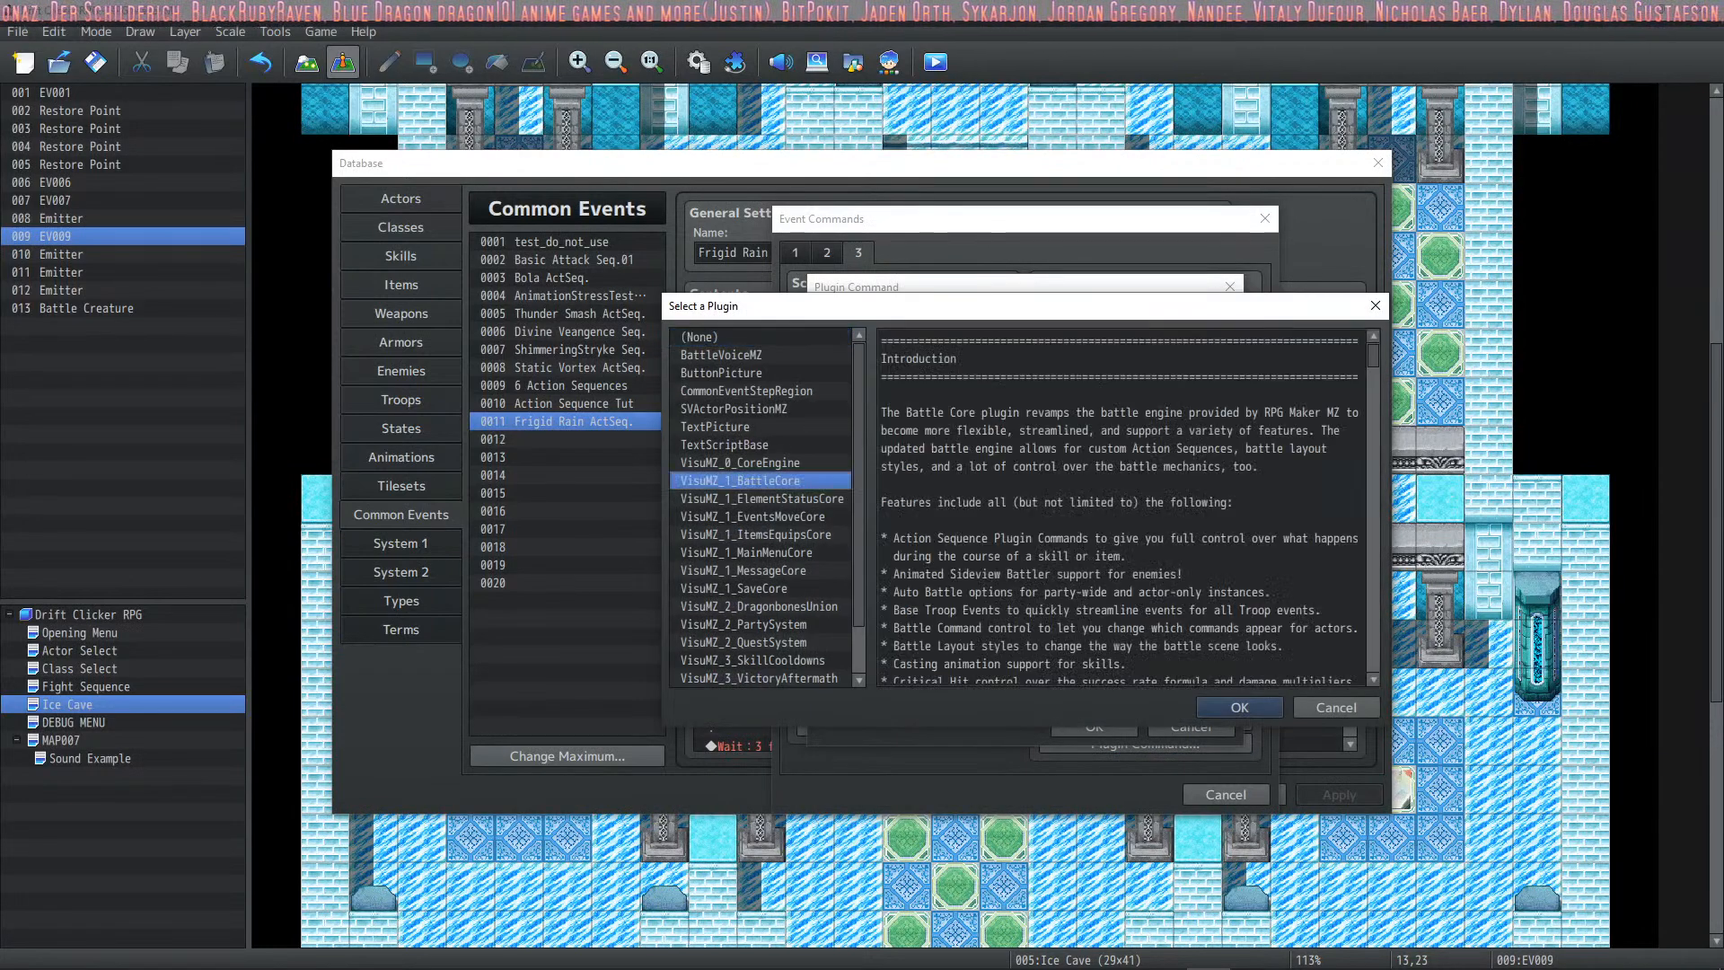
left_click(1241, 707)
Step: Make the new plugin command MOVE: Float with a Desired Height of 250 and add it to the sequence
left_click(1095, 361)
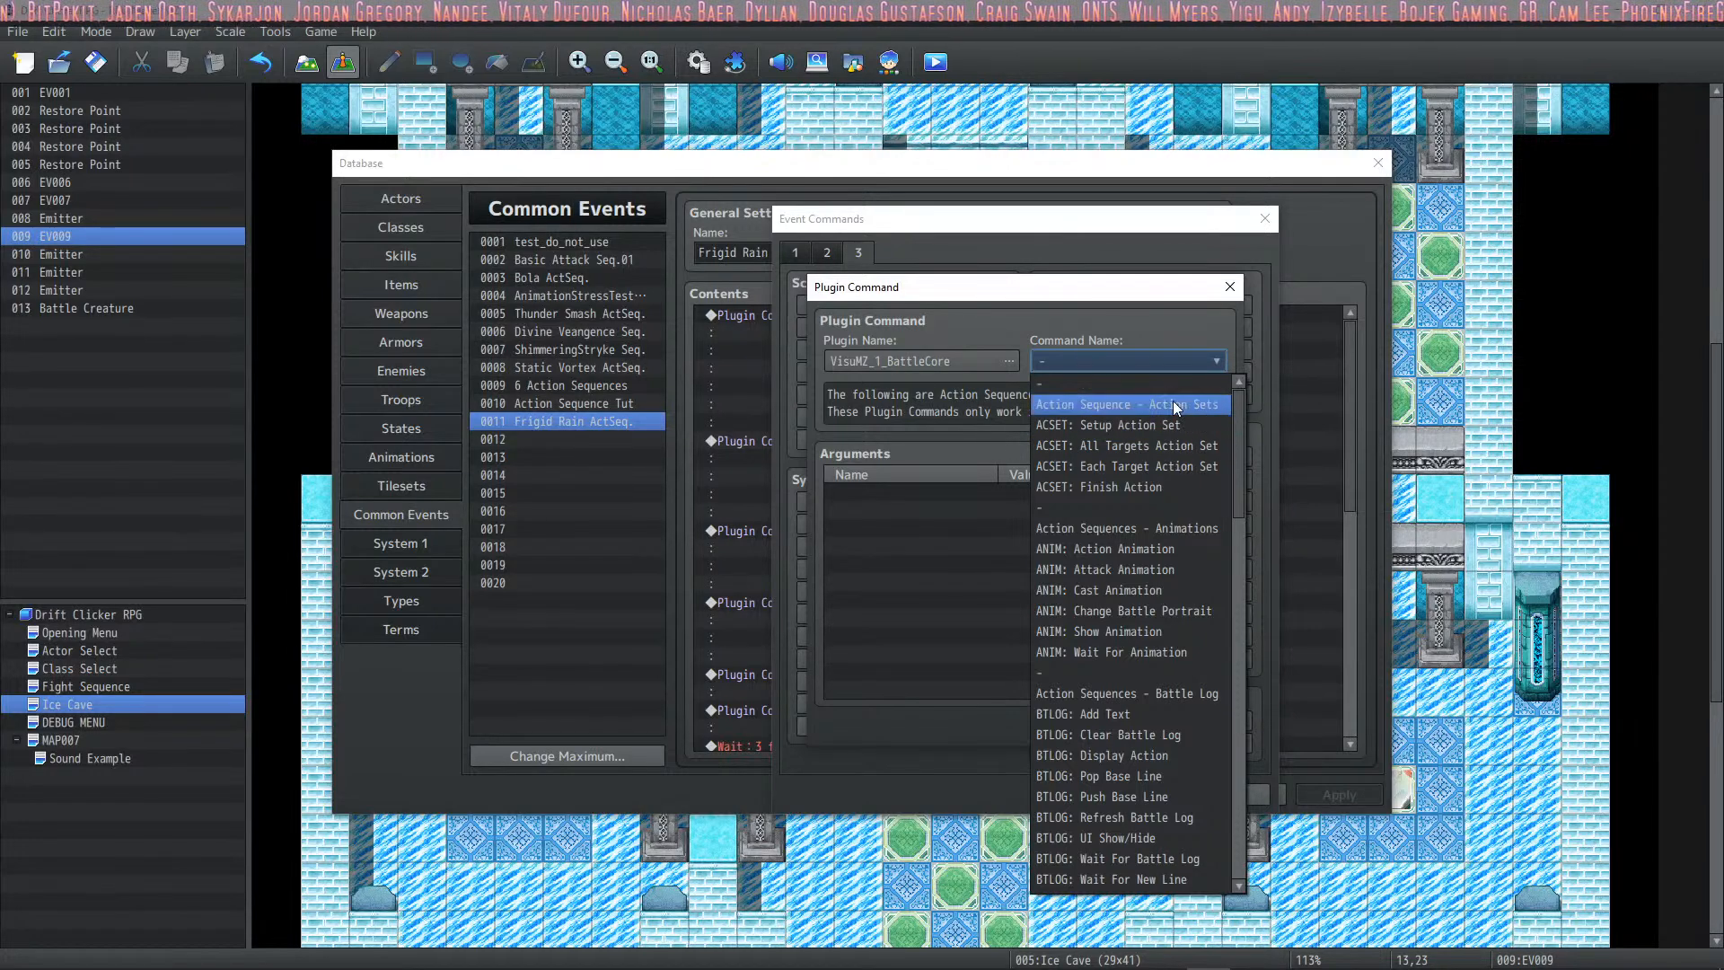
scroll(1181, 660, "down", 6)
scroll(1169, 636, "down", 8)
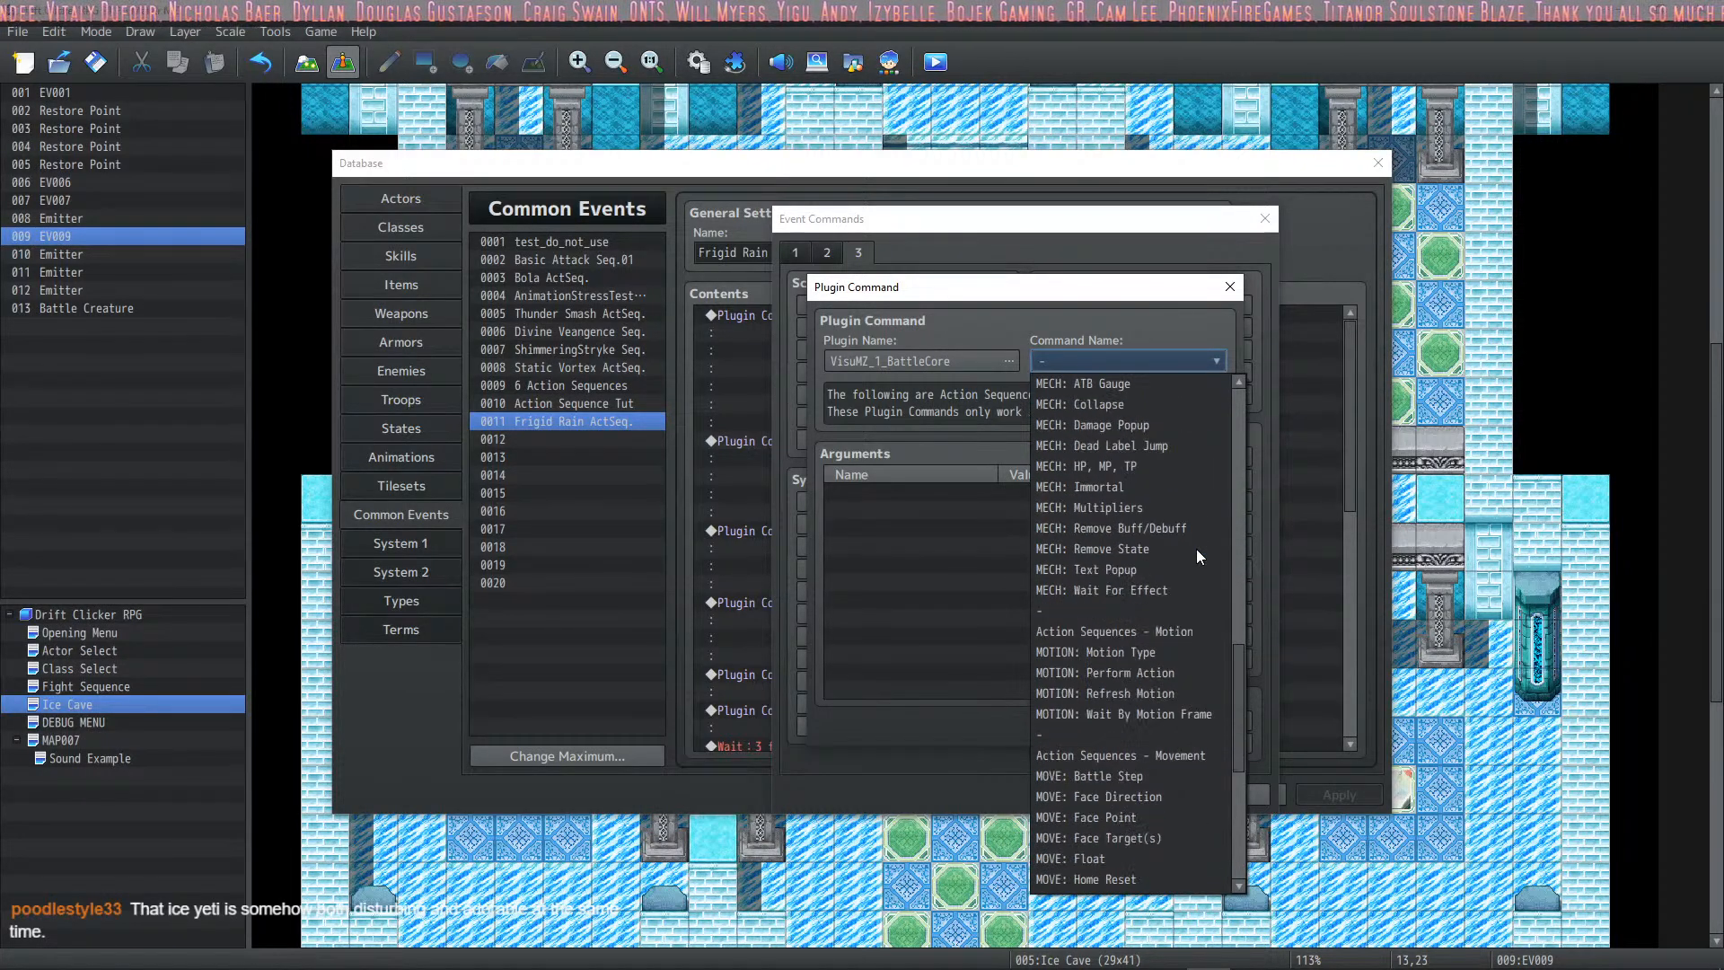
scroll(1196, 548, "down", 6)
left_click(1127, 633)
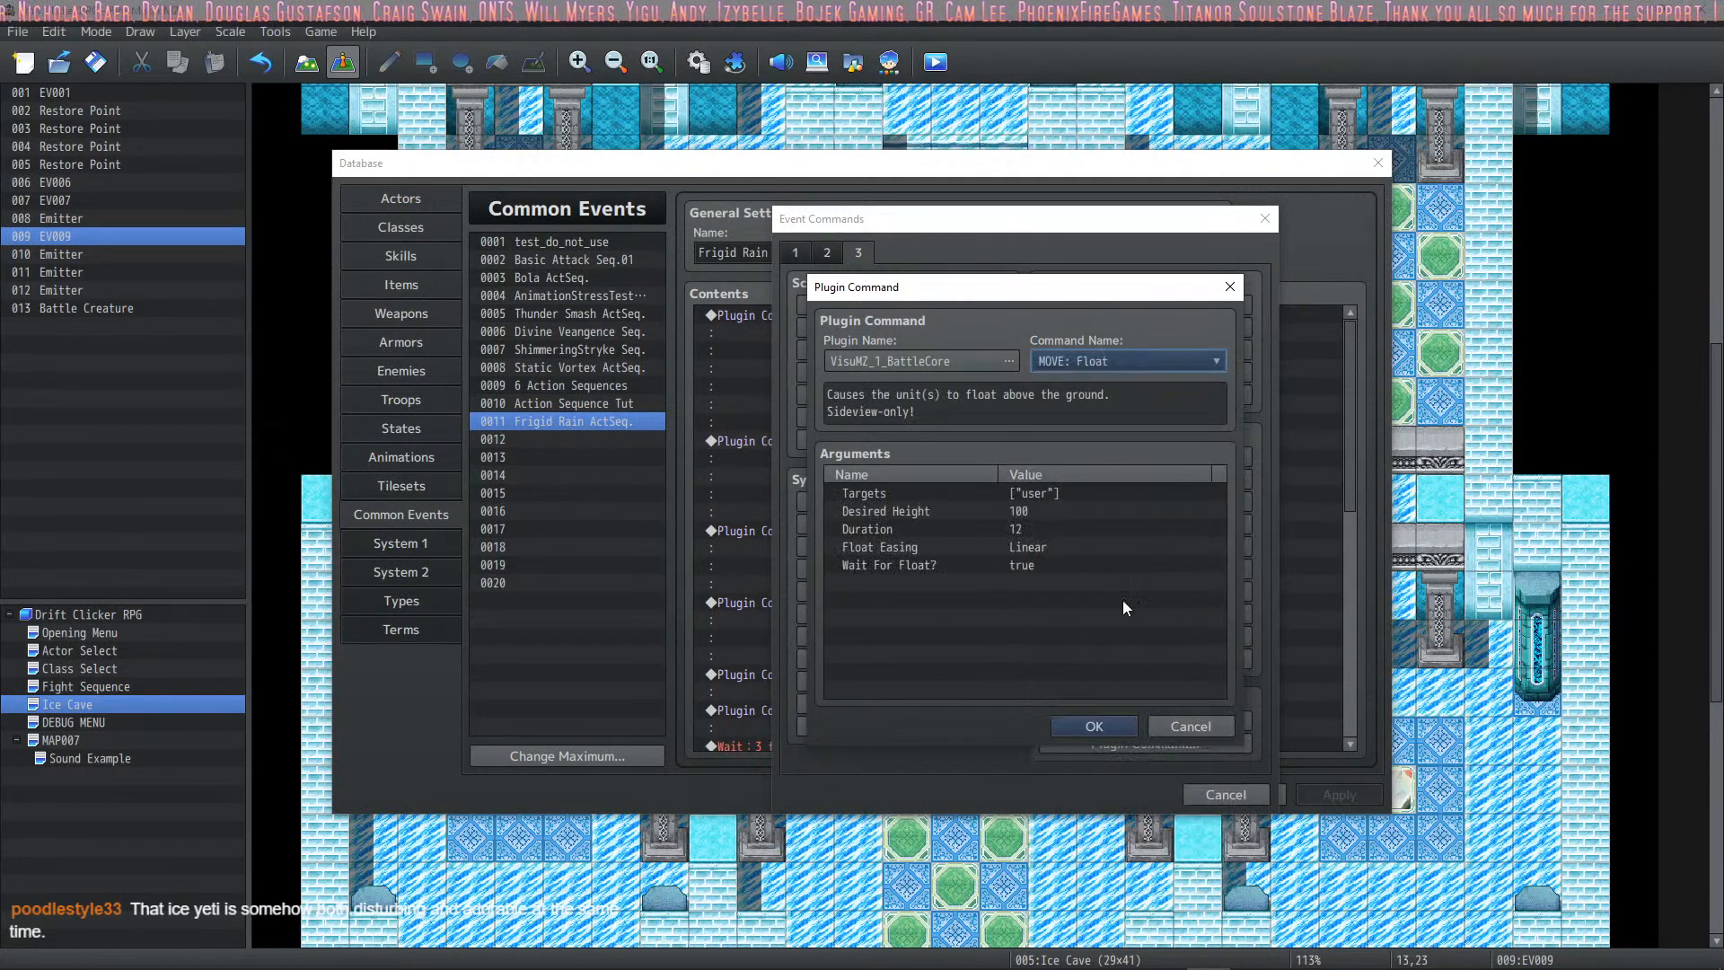
double_click(1036, 508)
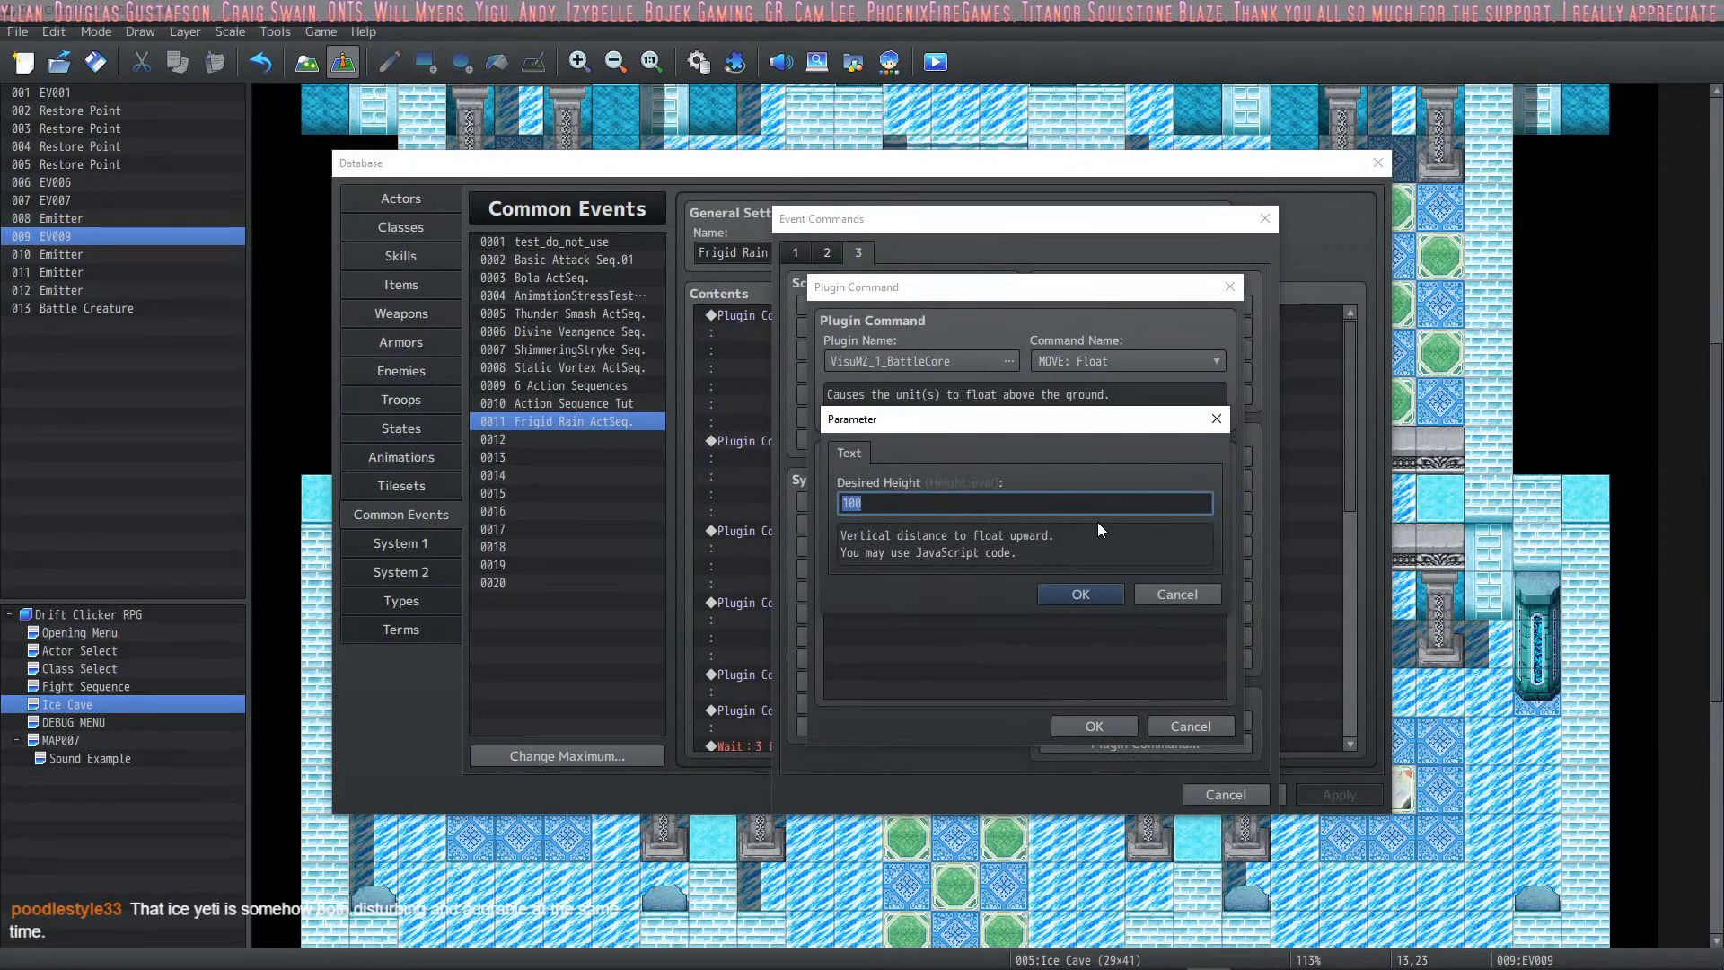
type("250")
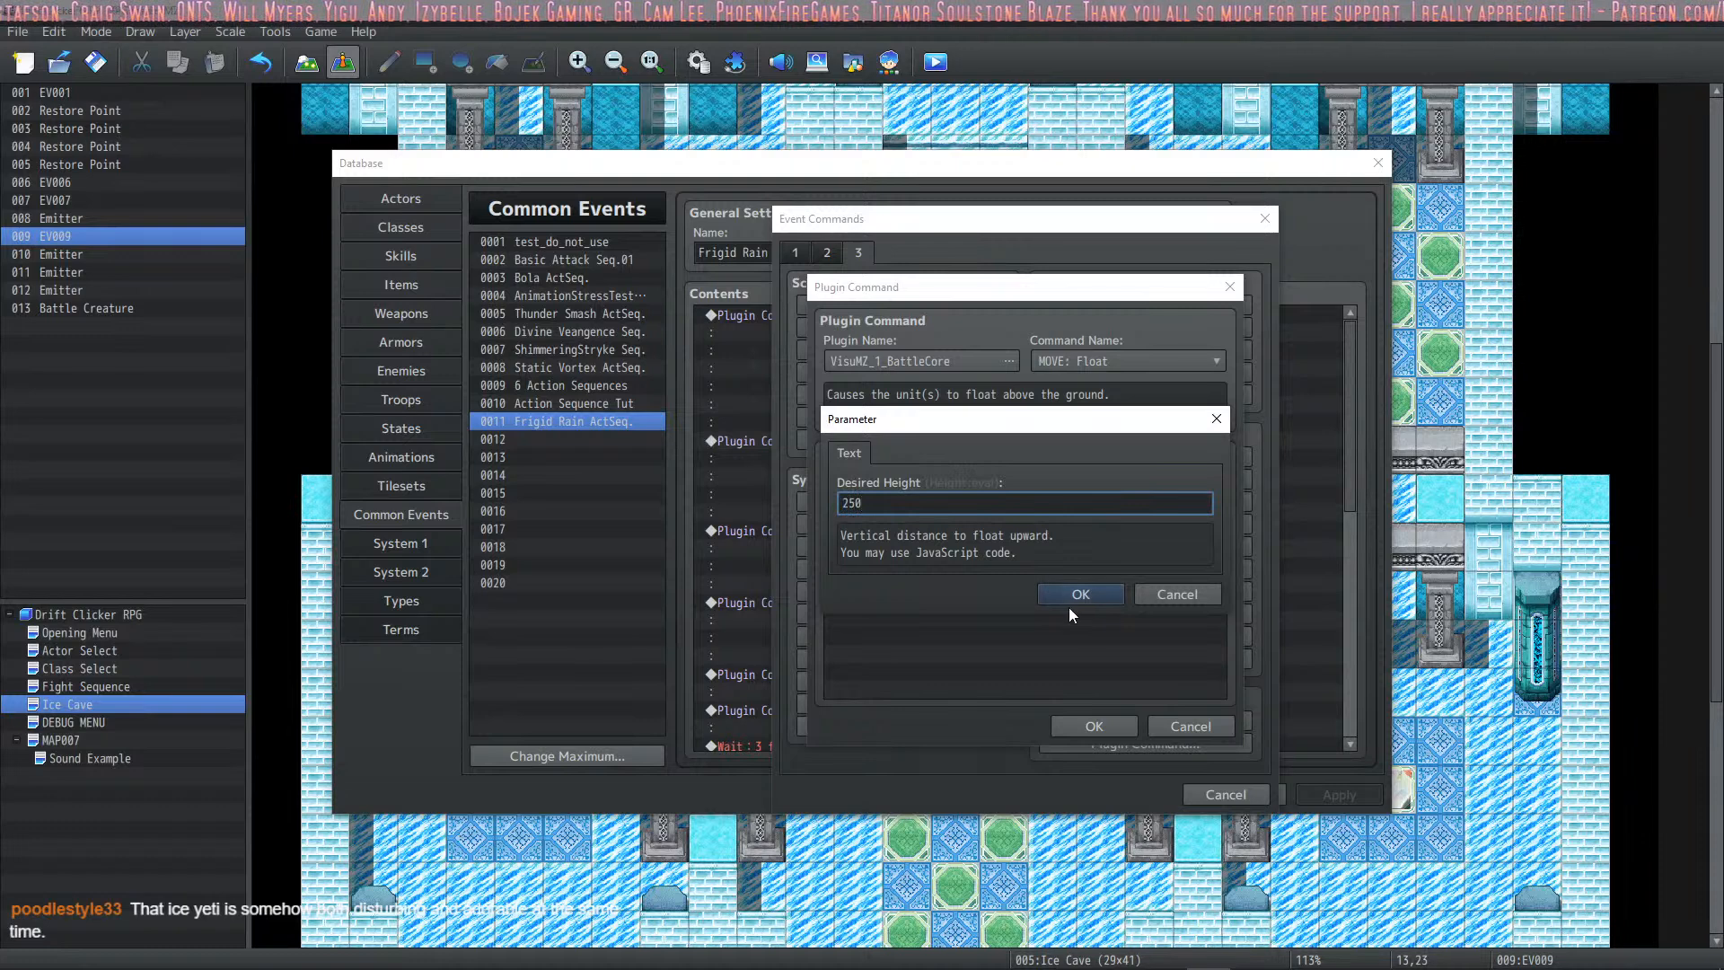
left_click(1081, 594)
left_click(1081, 724)
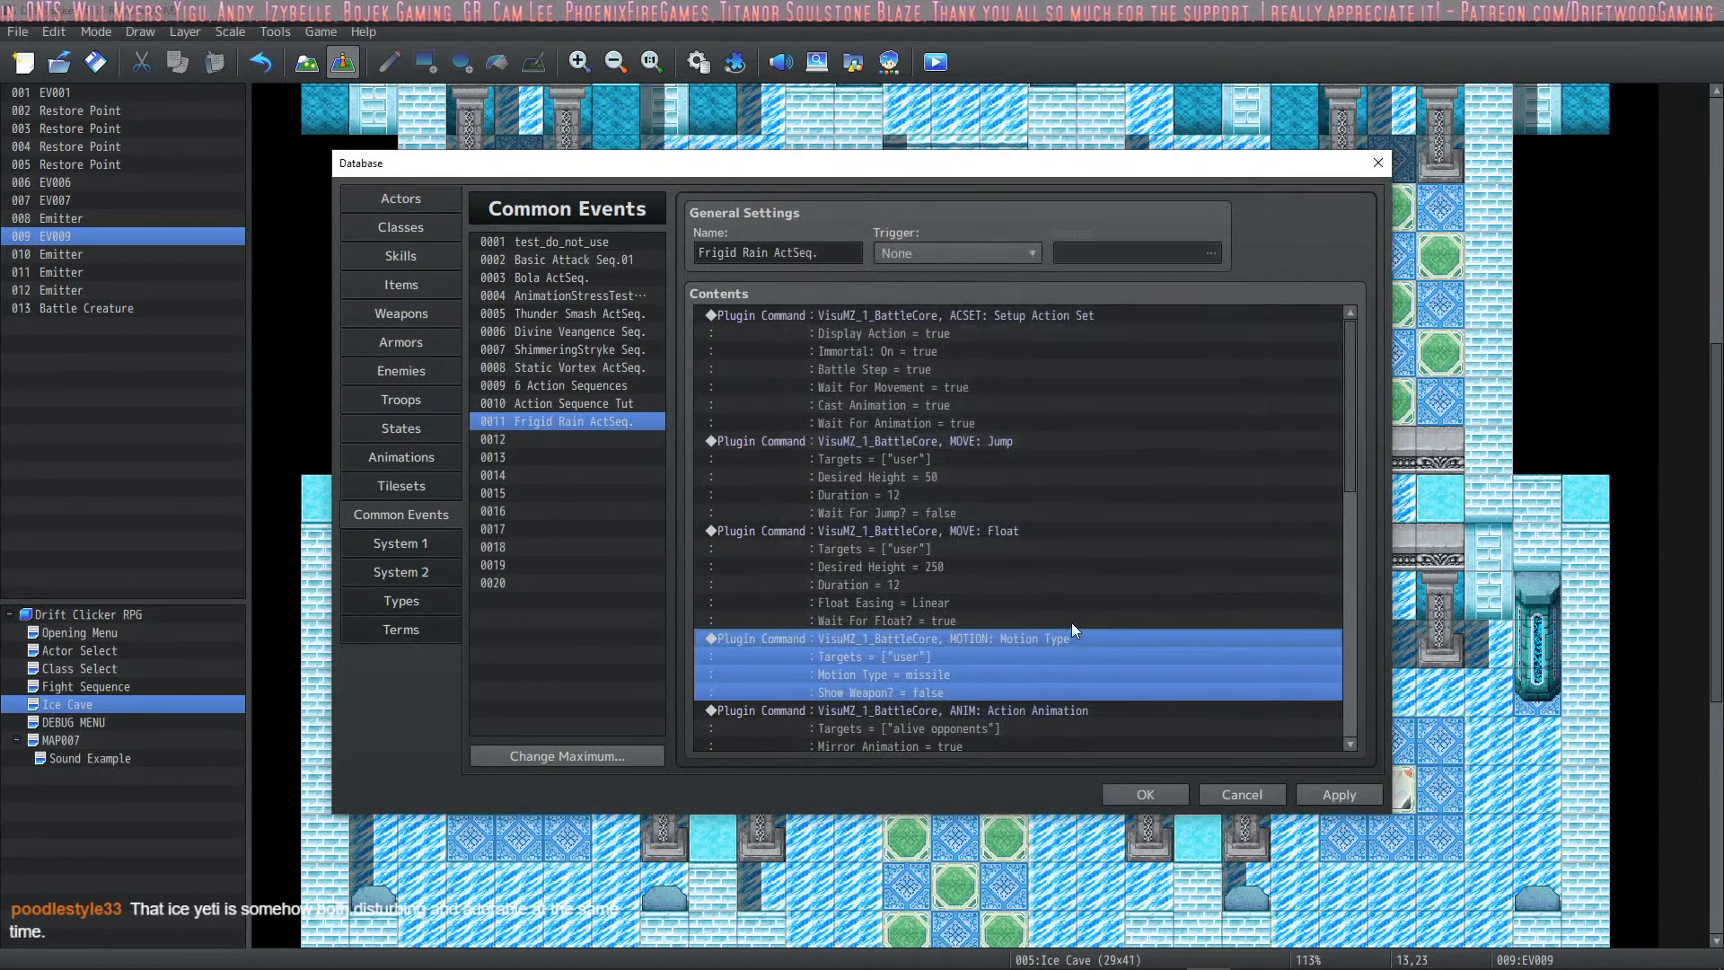
Step: Copy the MOVE: Float command and paste it directly before the Finish Action command at the end of the sequence
scroll(1058, 602, "down", 3)
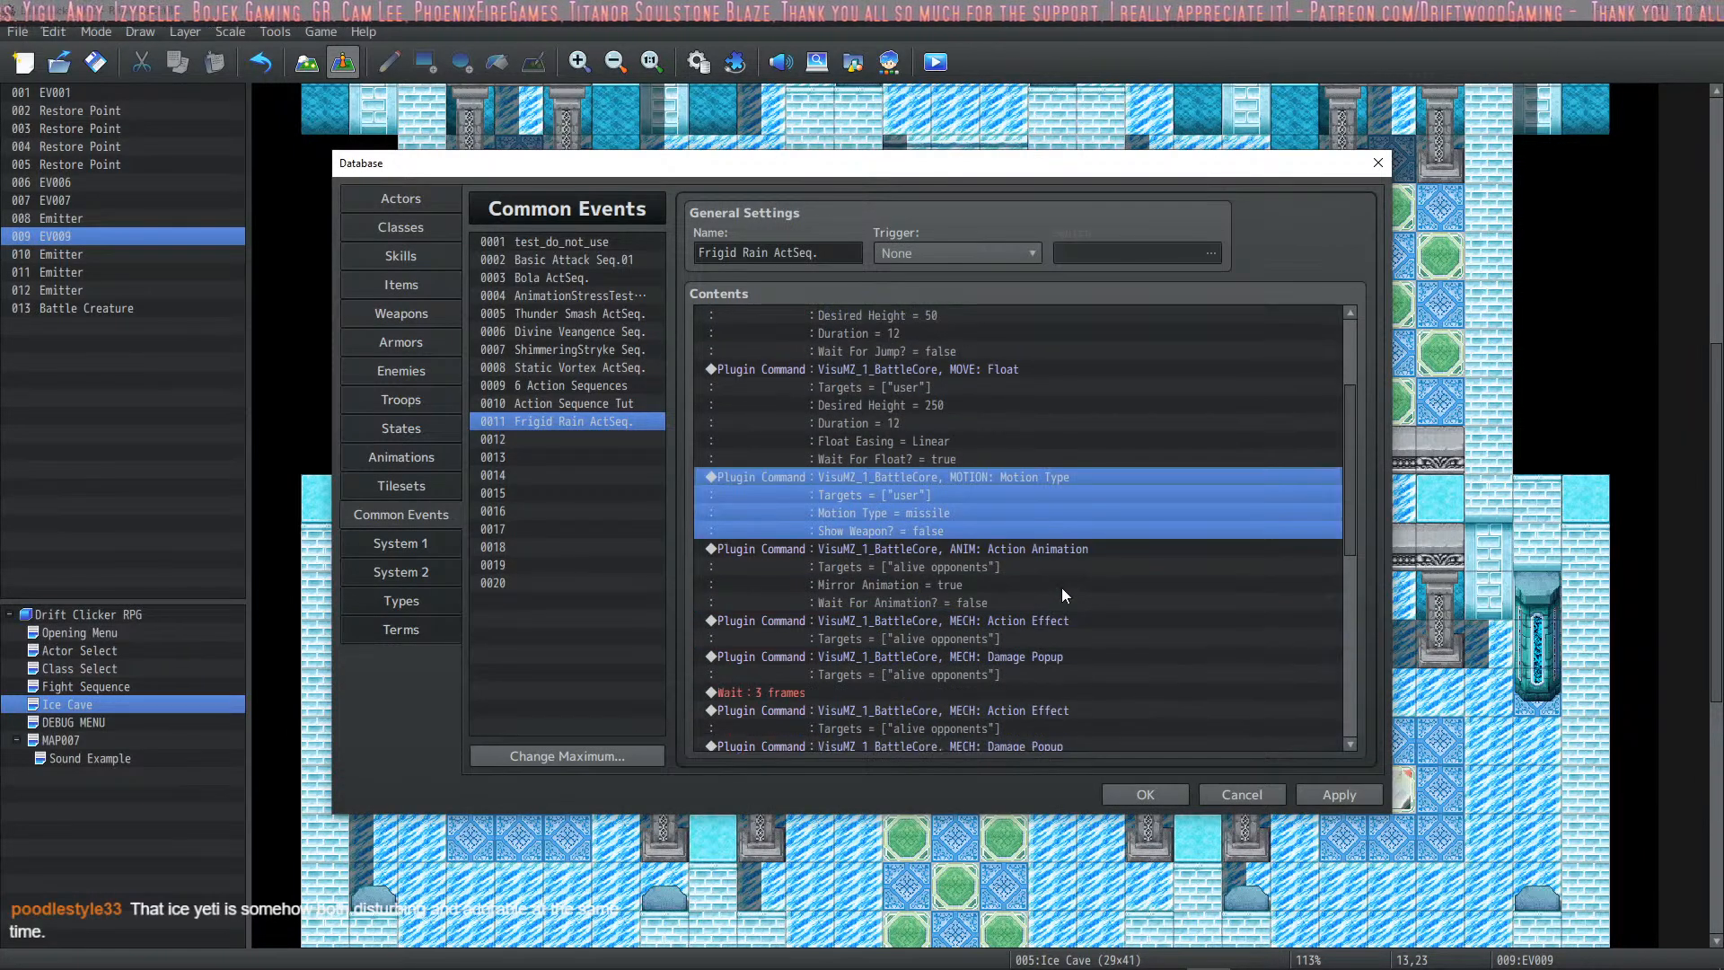
left_click(995, 387)
left_click(993, 370)
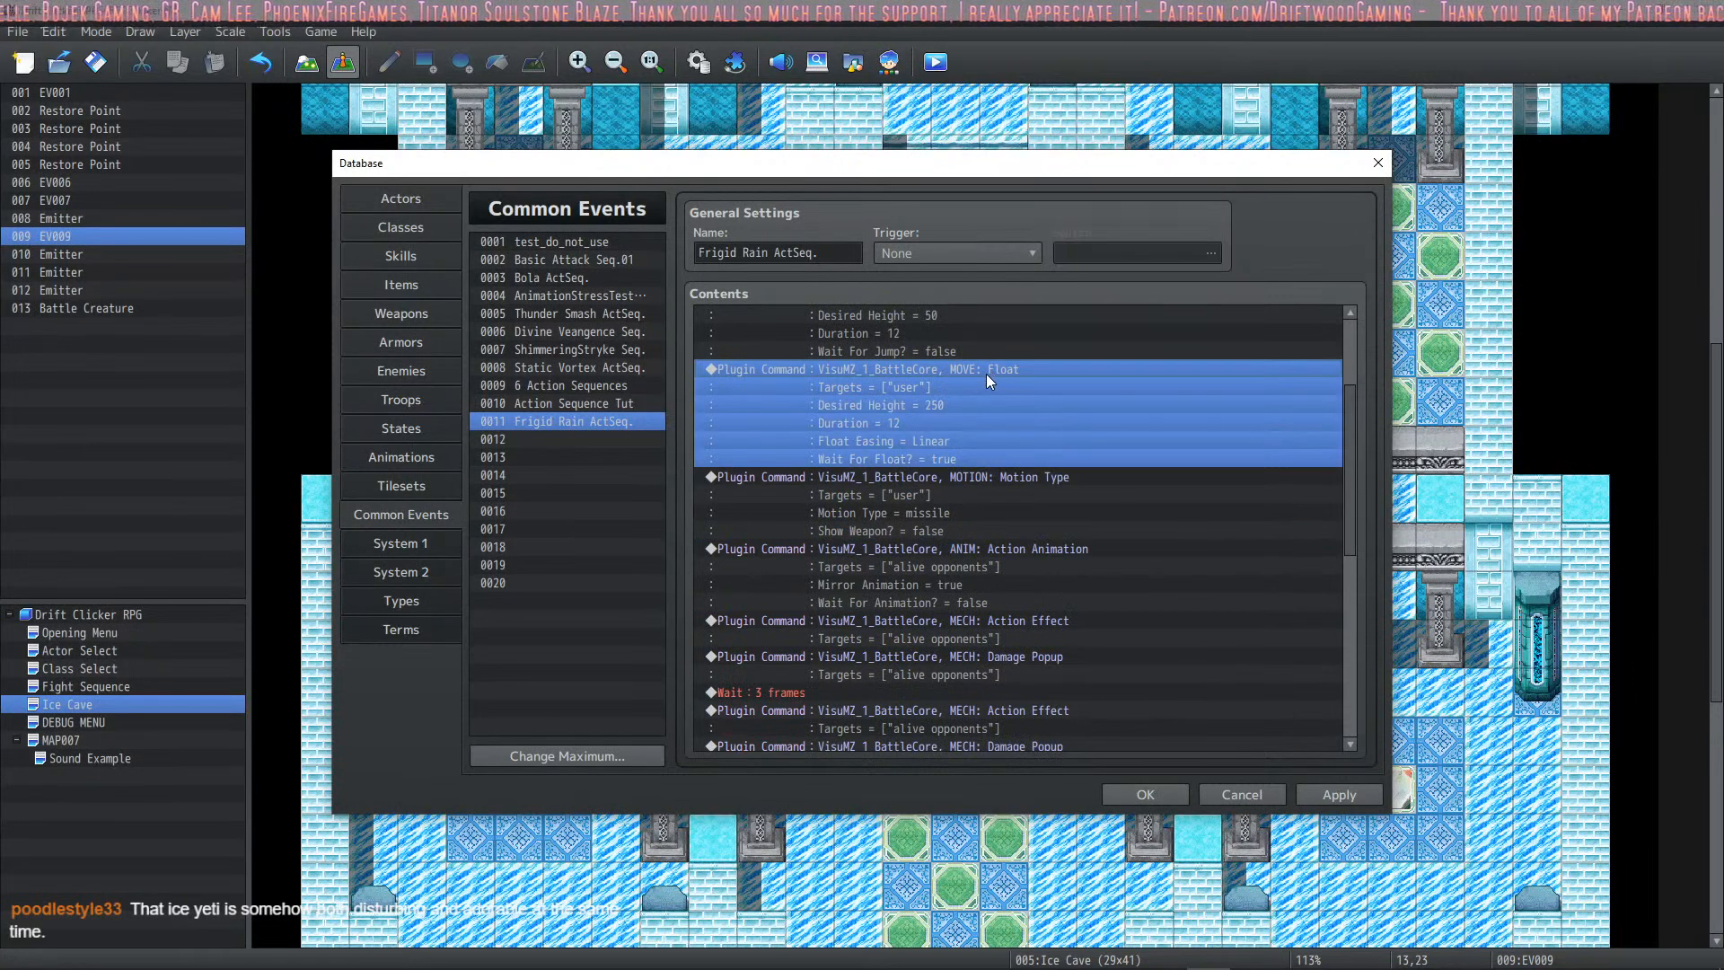
scroll(1006, 580, "down", 8)
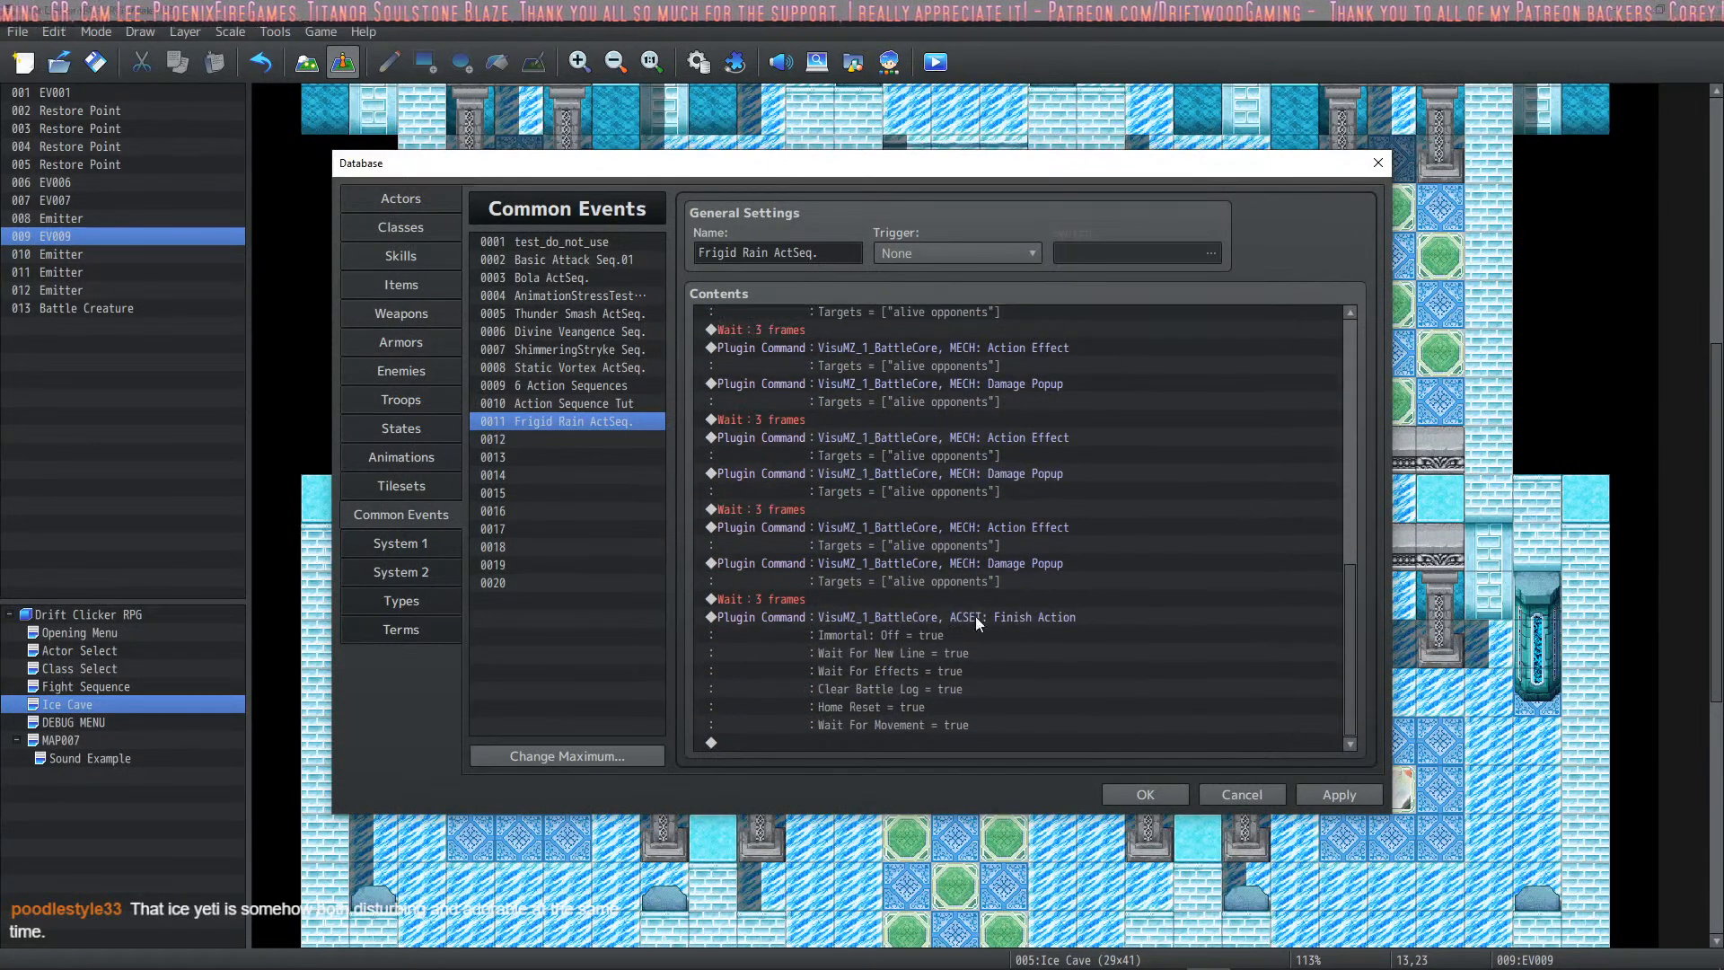
left_click(909, 618)
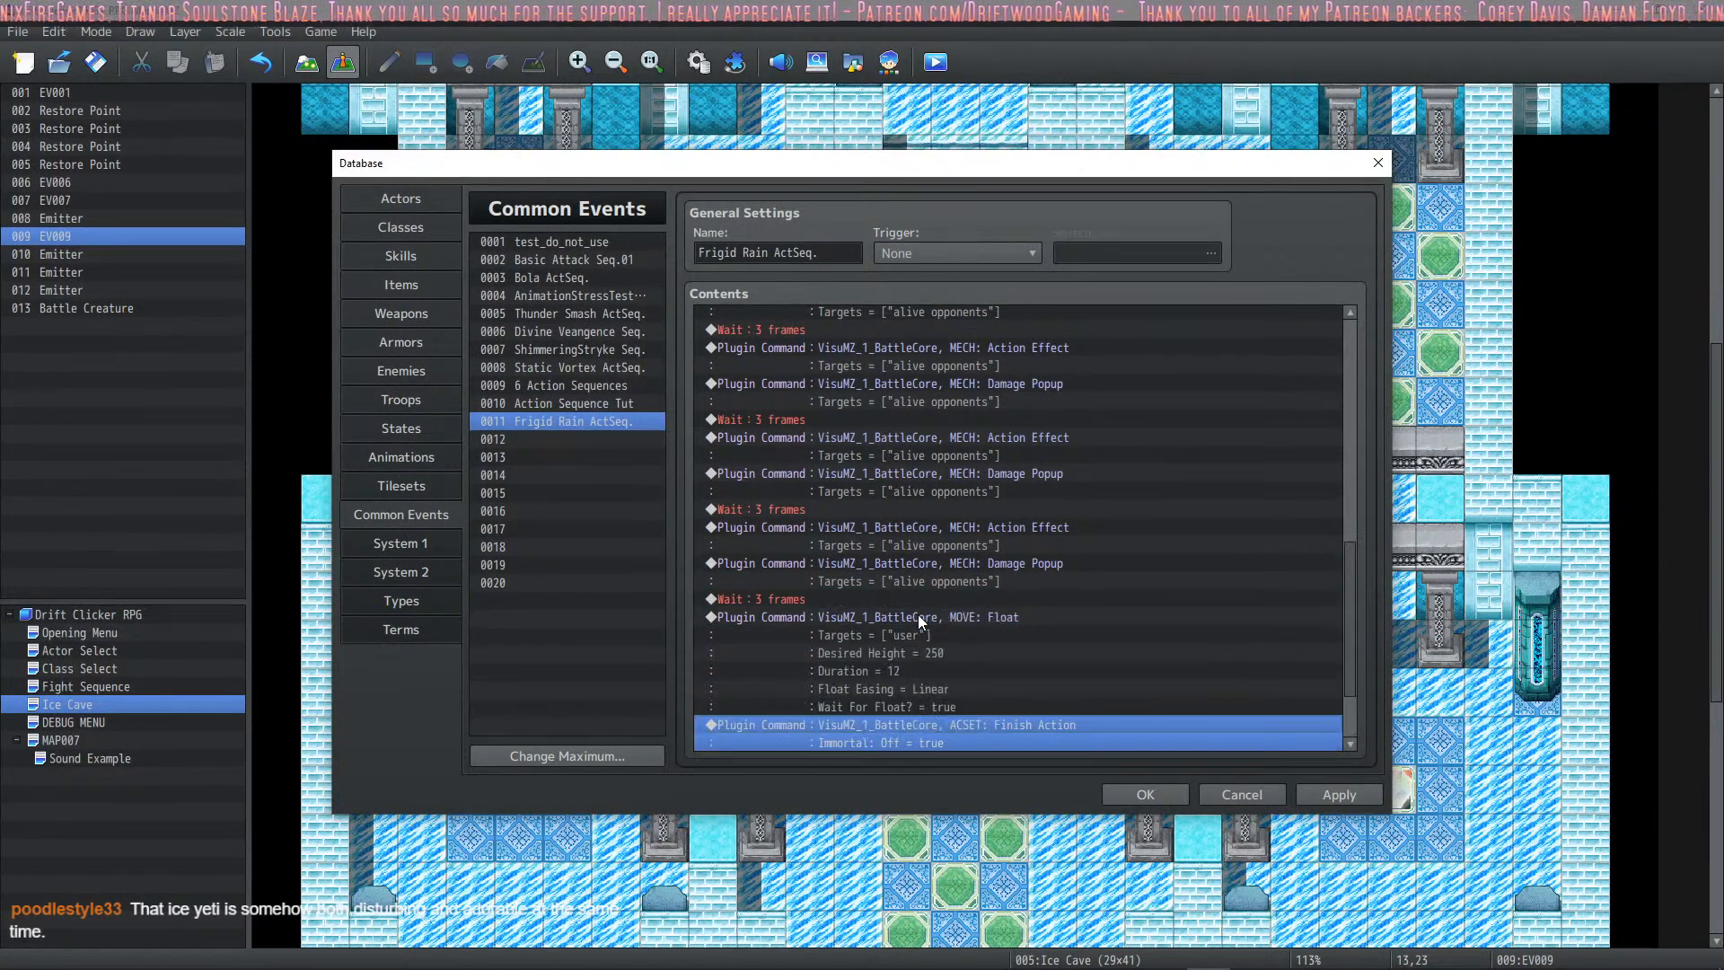
key("ctrl+v")
Step: Set the pasted Float command's Desired Height to 0 and apply the database changes
double_click(993, 510)
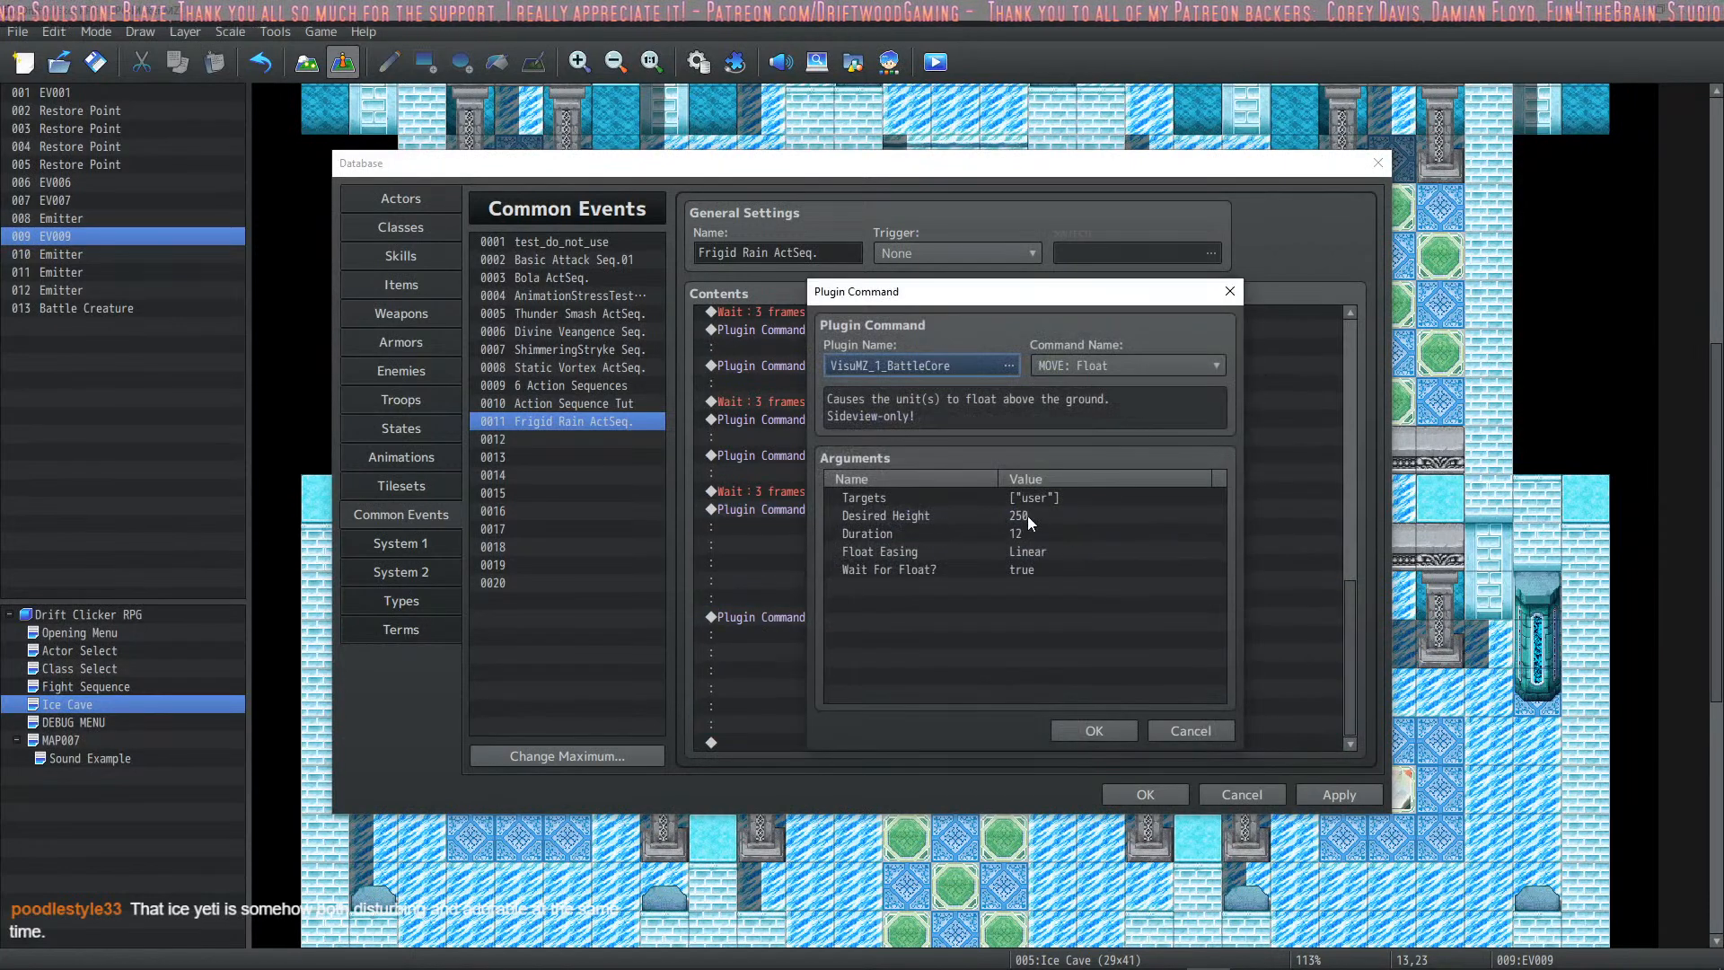
double_click(1028, 517)
type("0")
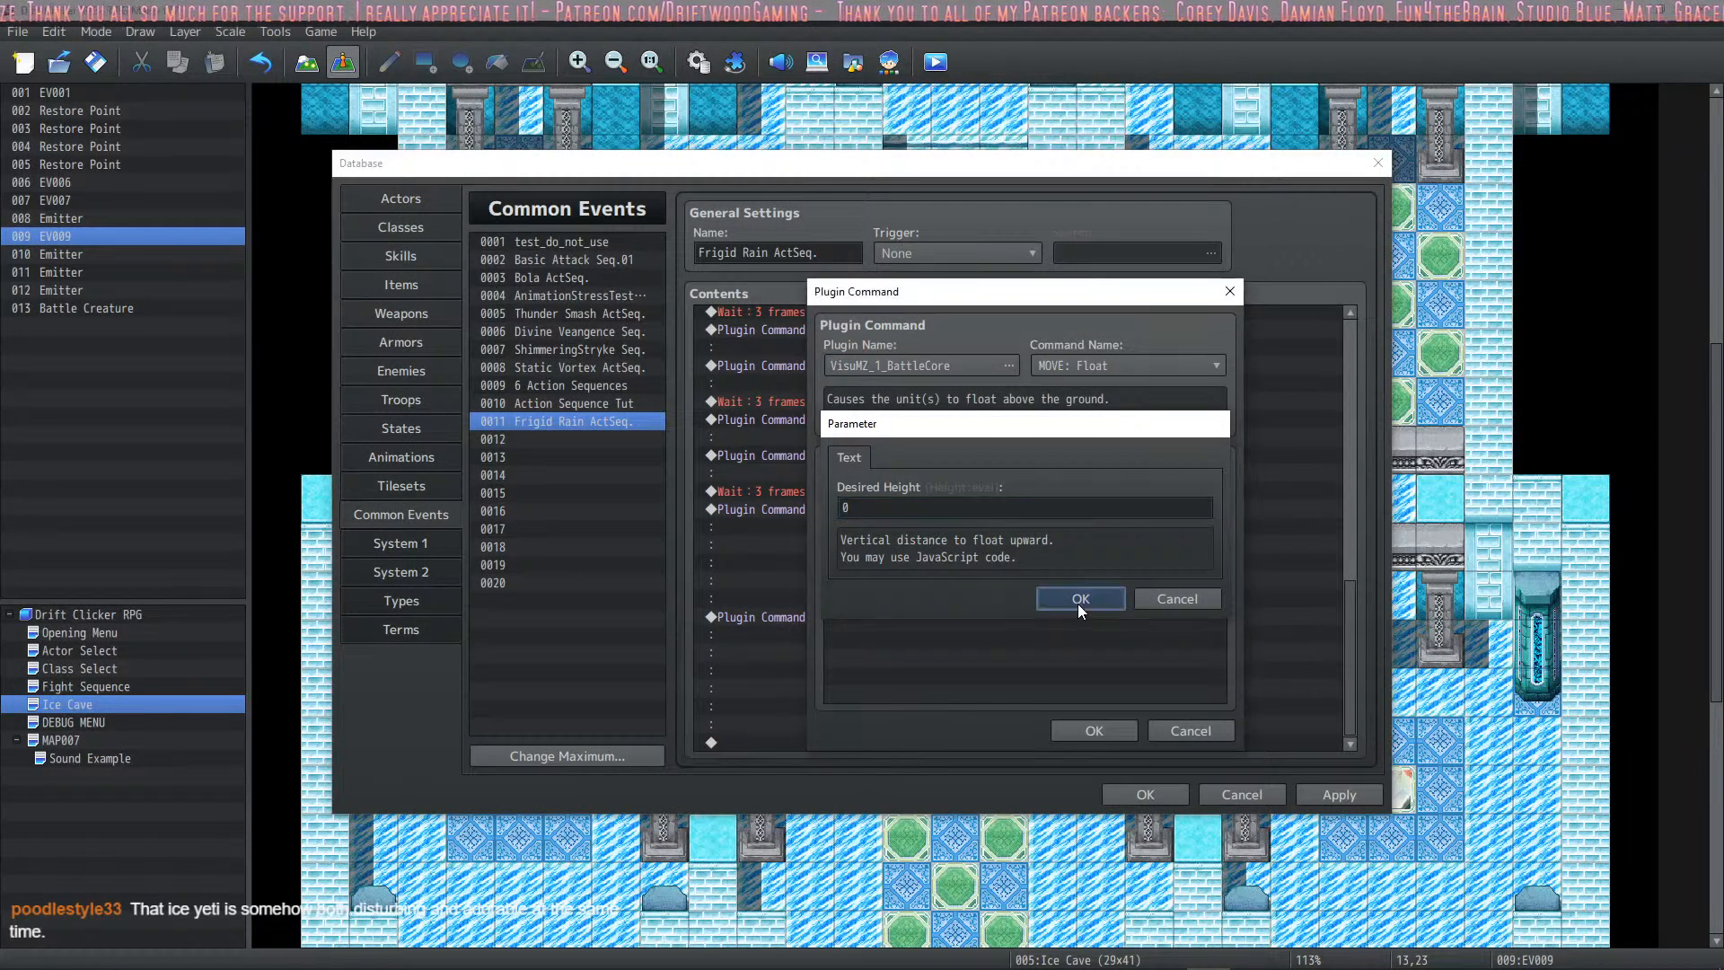
left_click(1078, 600)
left_click(1097, 728)
left_click(1347, 795)
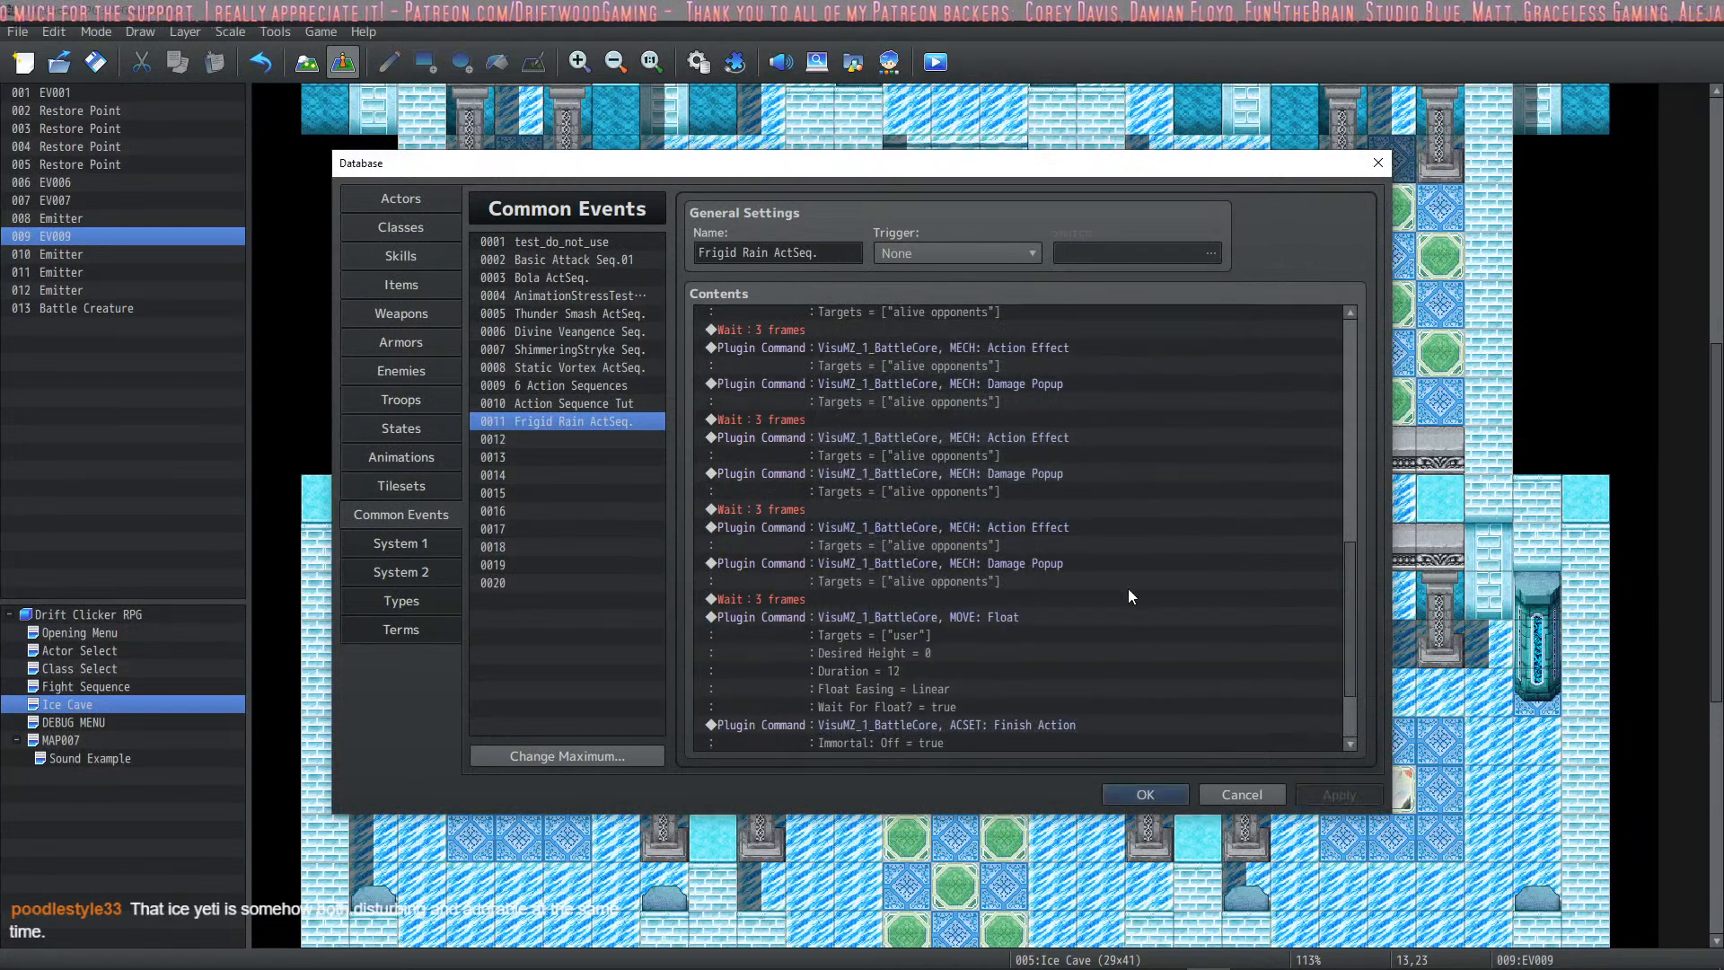
Step: Examine the last Float command's arguments against the Finish Action settings at the end of the Frigid Rain action sequence
scroll(1114, 593, "down", 2)
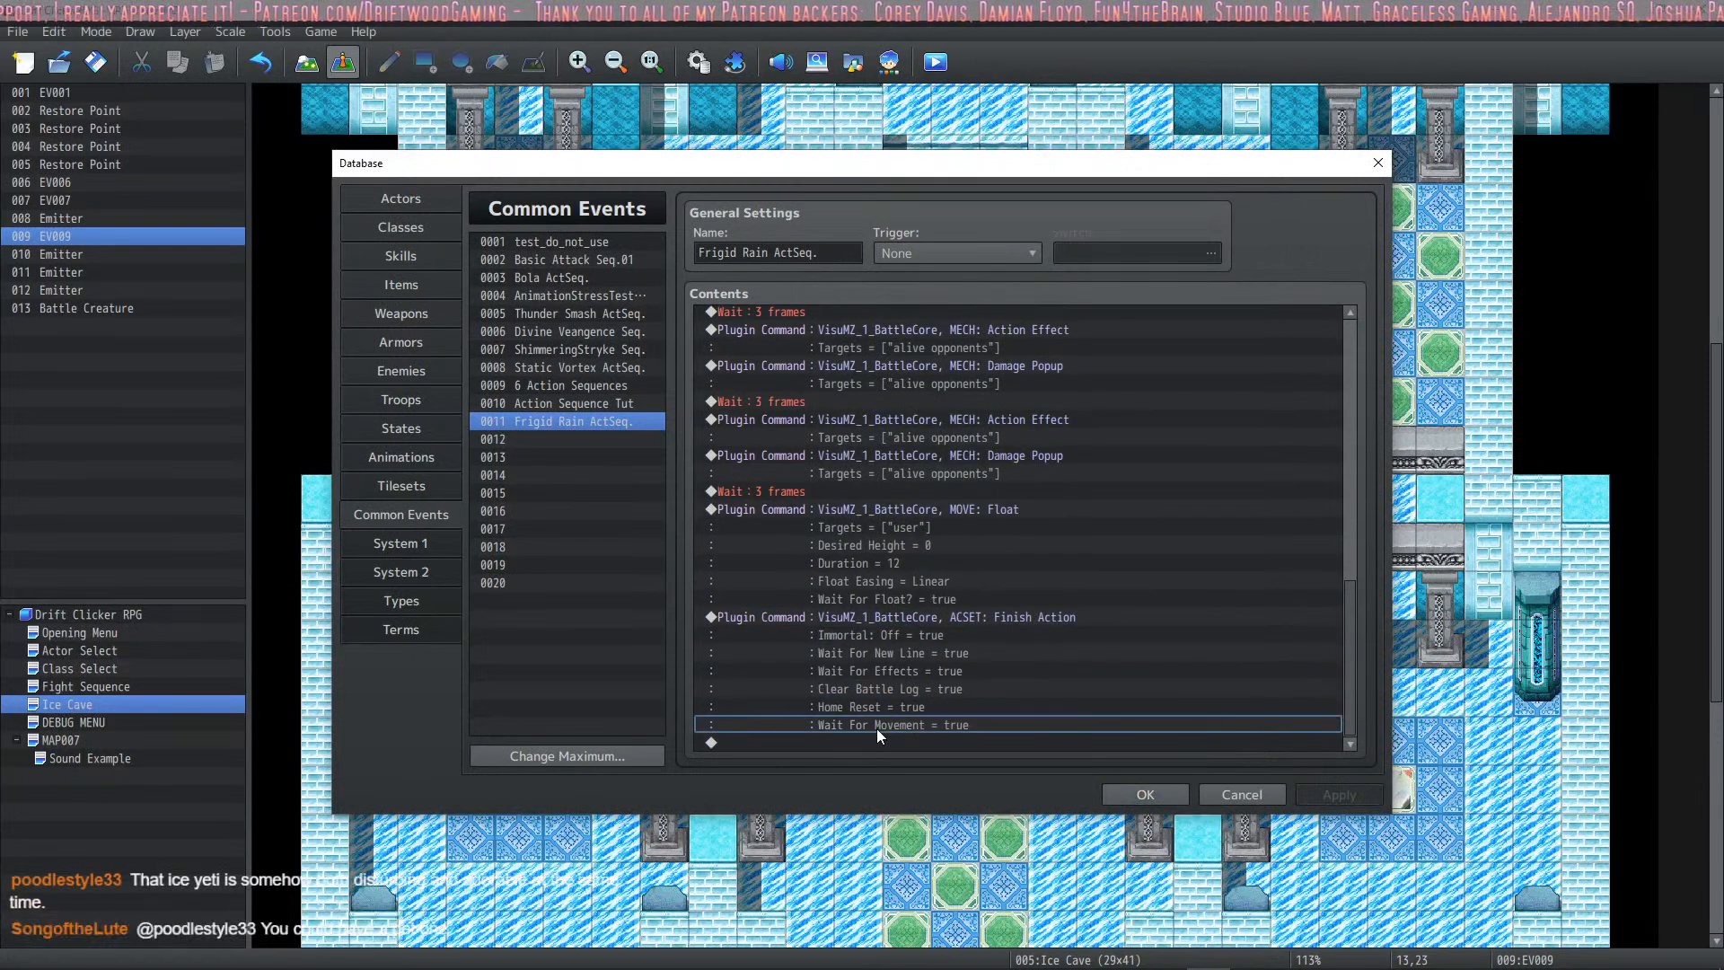
left_click(880, 594)
left_click(954, 576)
left_click(880, 544)
left_click(882, 530)
left_click(882, 562)
left_click(871, 581)
left_click(867, 599)
left_click(871, 583)
left_click(874, 546)
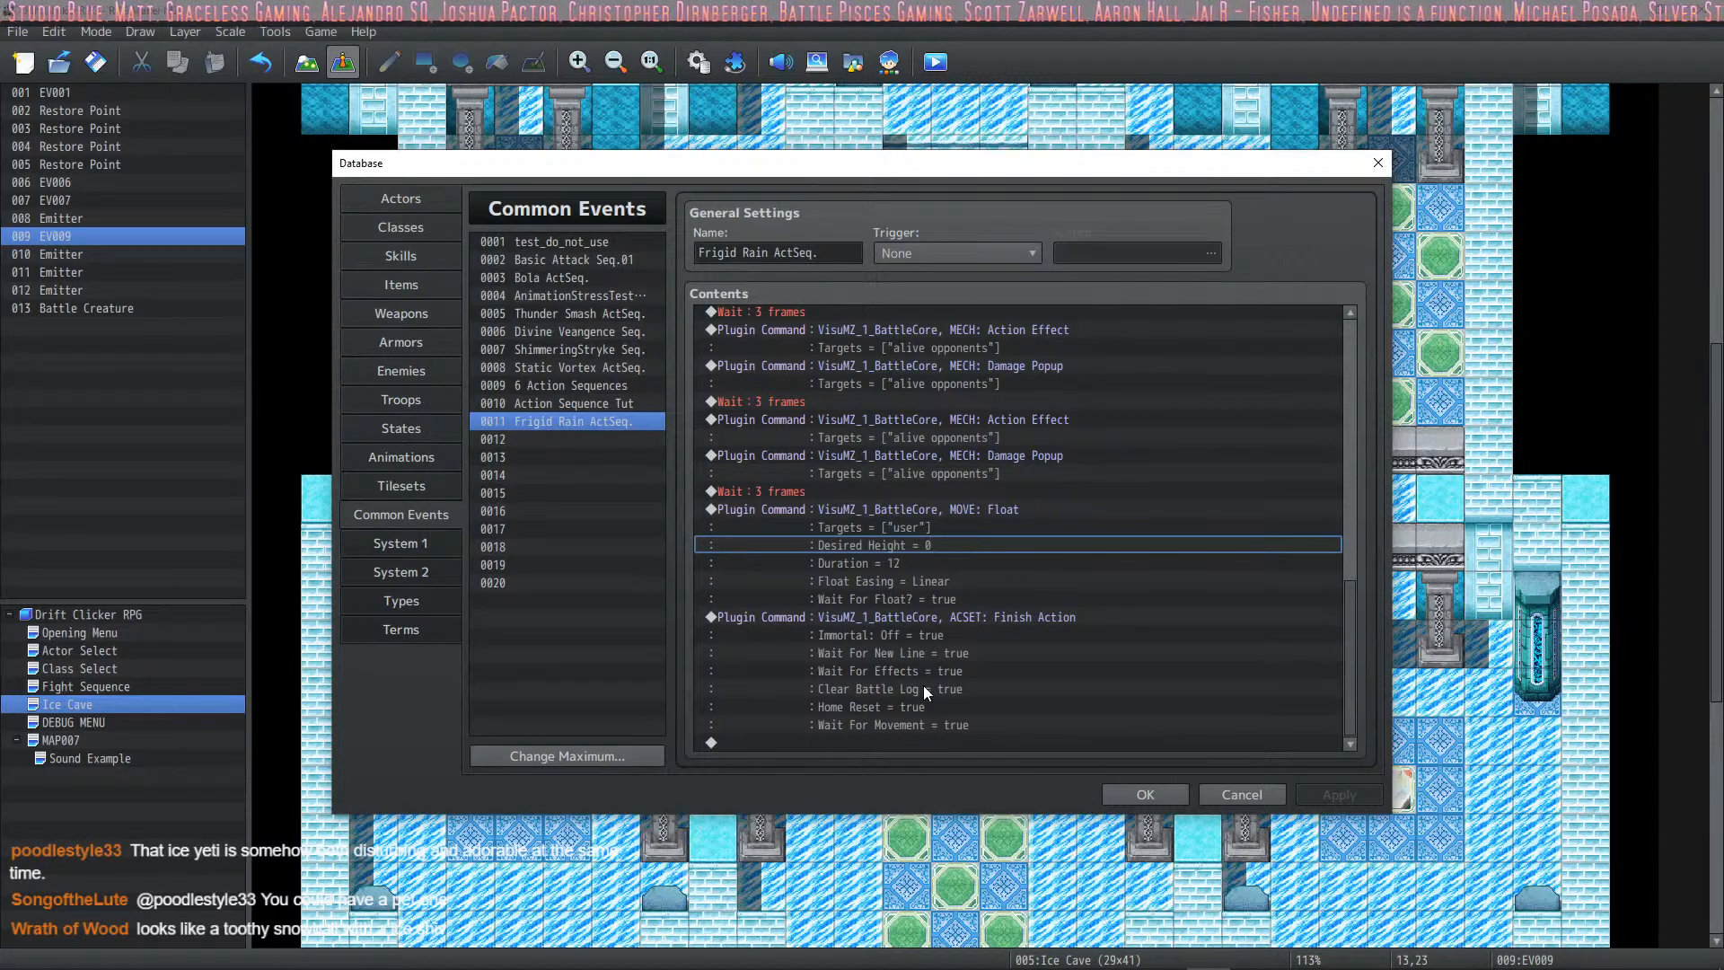
left_click(929, 616)
left_click(909, 557)
left_click(900, 618)
left_click(899, 512)
left_click(898, 612)
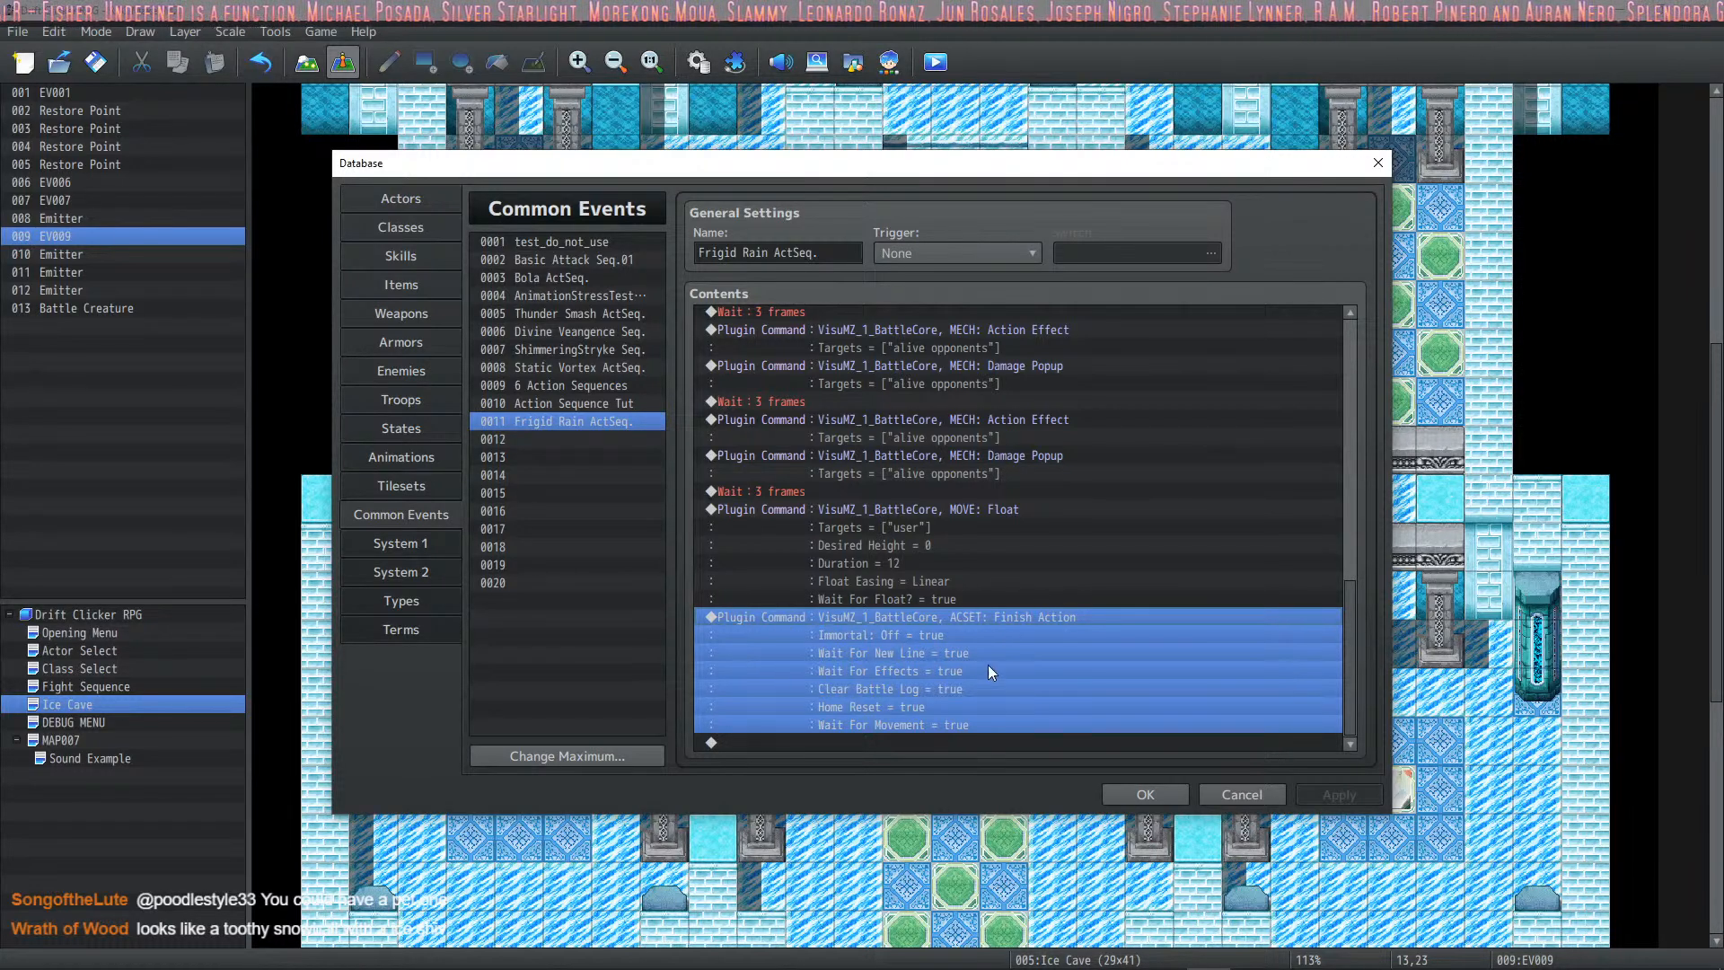
left_click(935, 511)
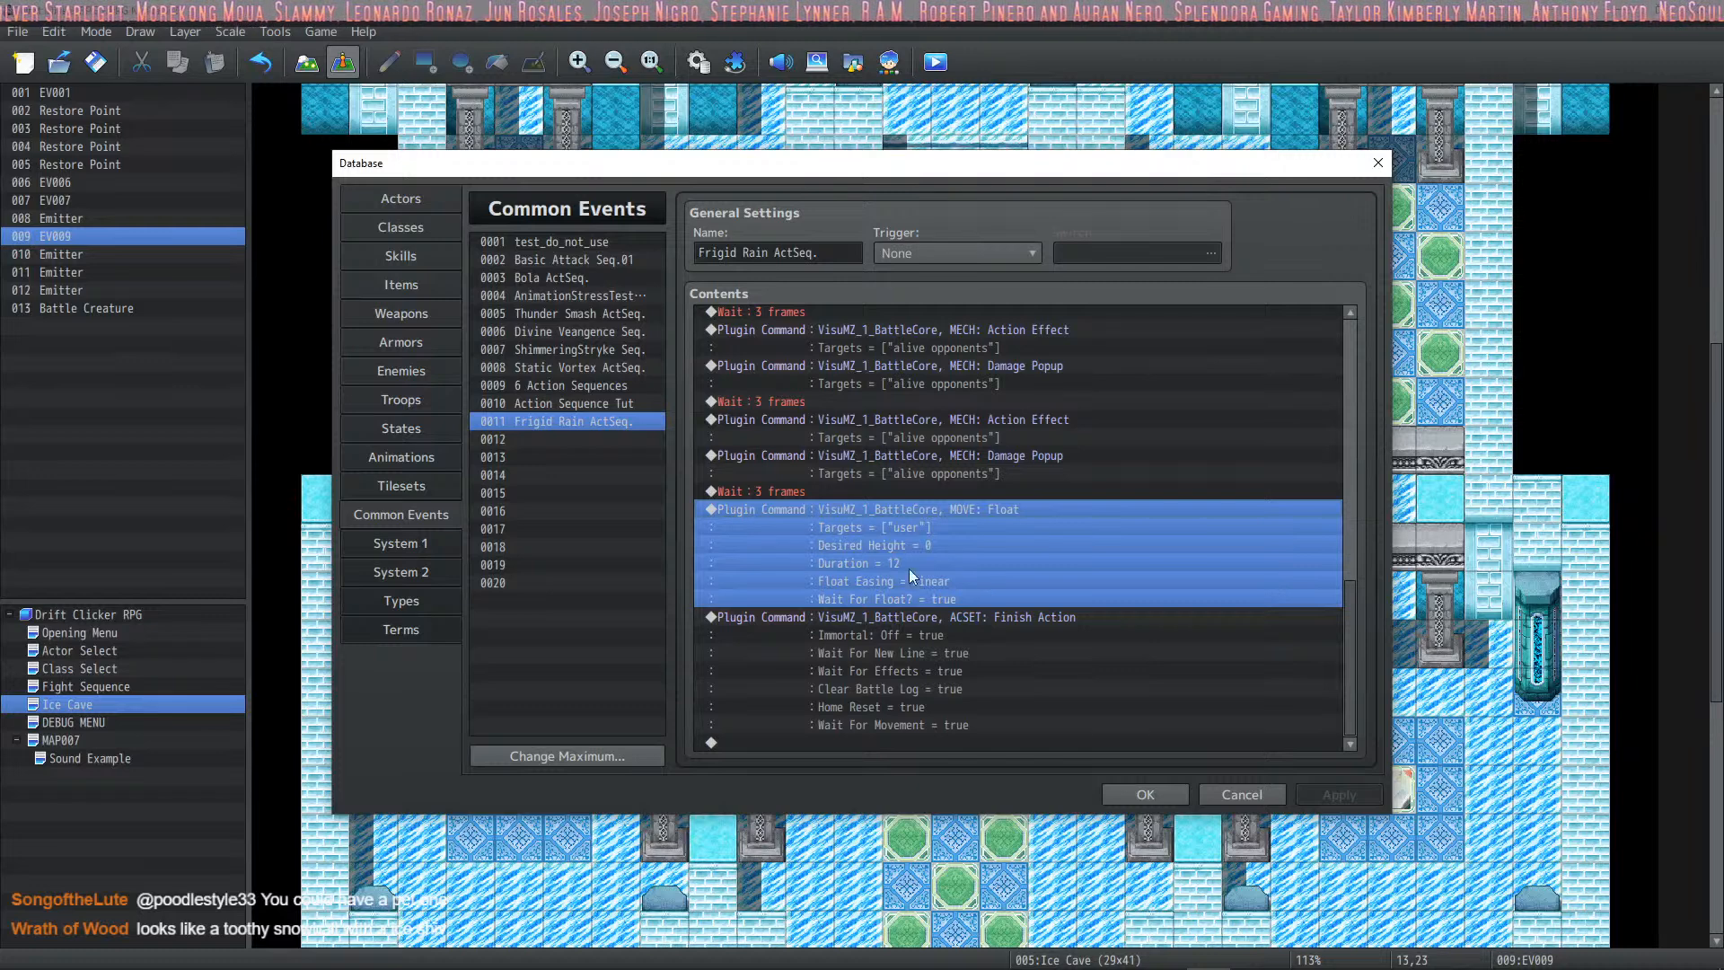
scroll(870, 610, "up", 2)
scroll(869, 611, "down", 2)
scroll(869, 616, "up", 1)
scroll(869, 616, "down", 1)
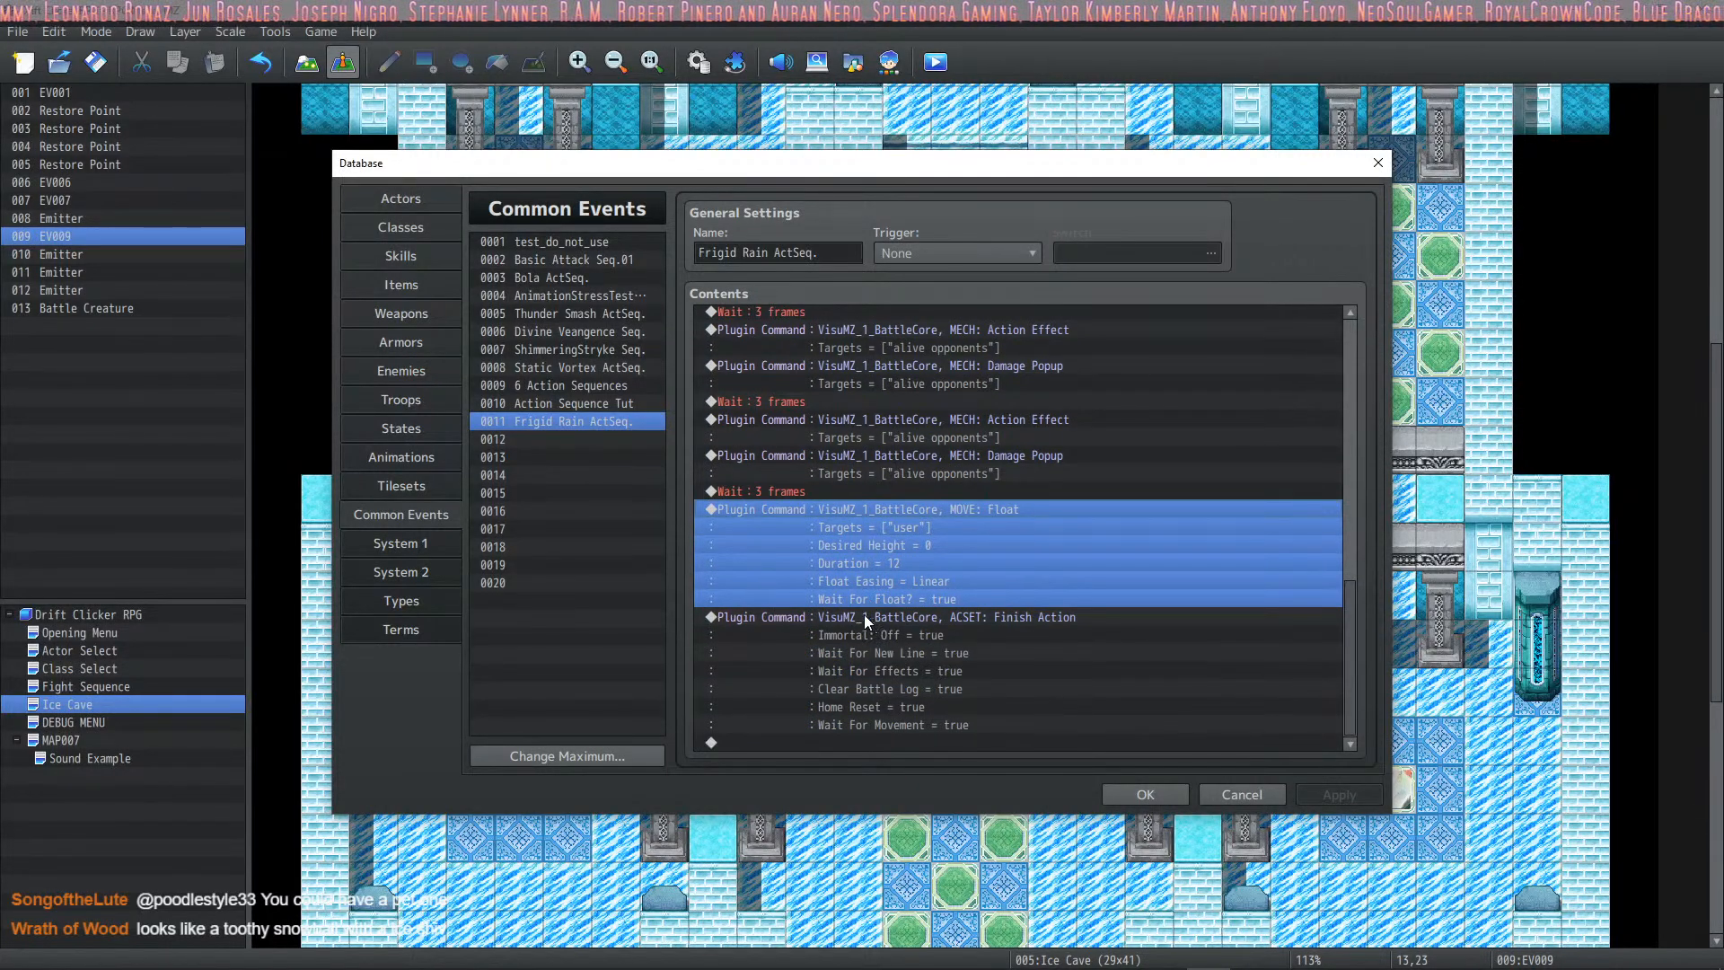
Step: Open the Frigid Rain skill's settings and examine the Multi-Element tag in its note
left_click(401, 255)
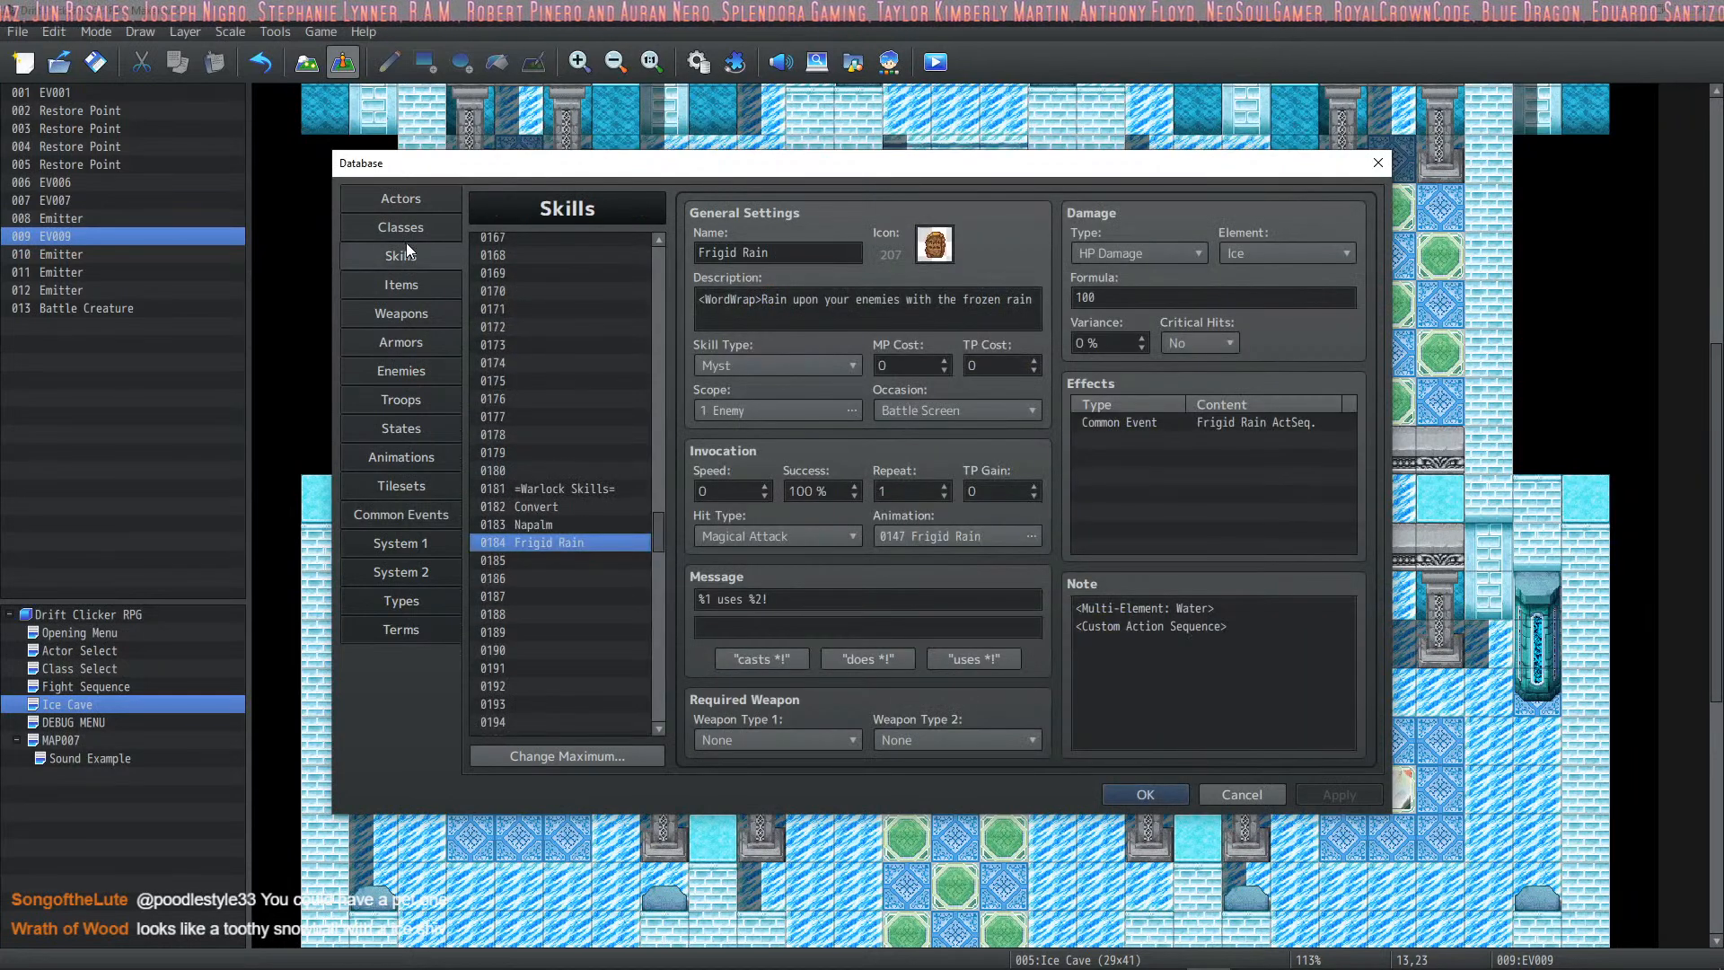
left_click(1251, 625)
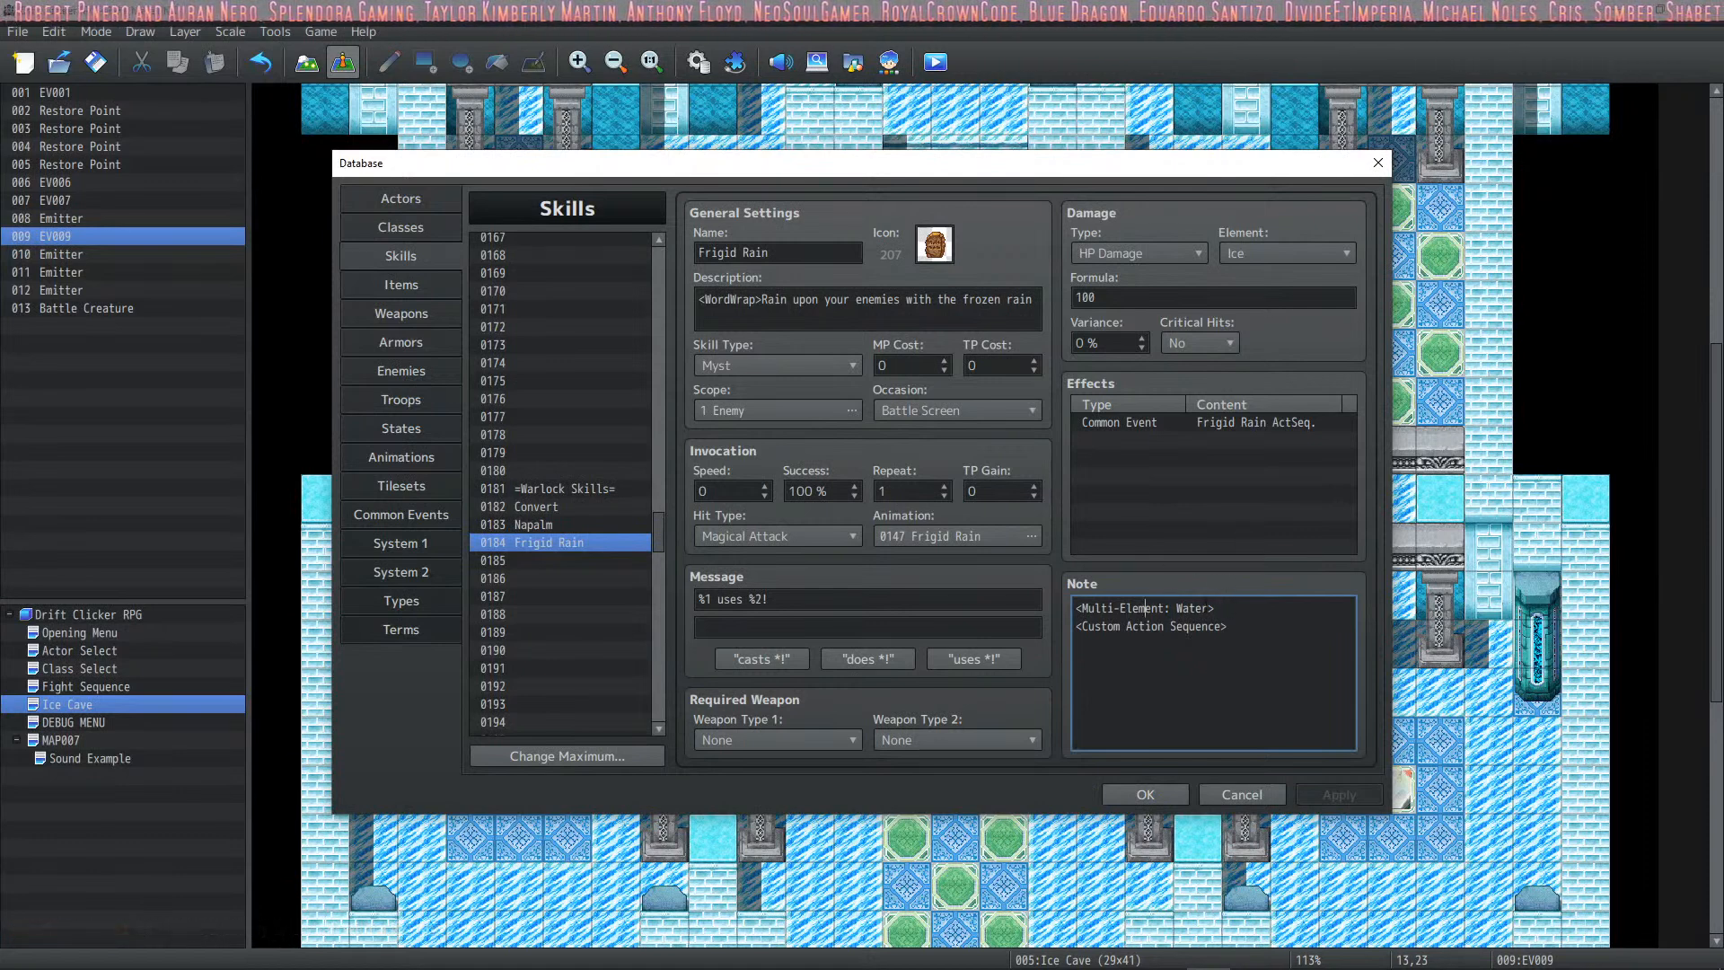
left_click(1204, 606)
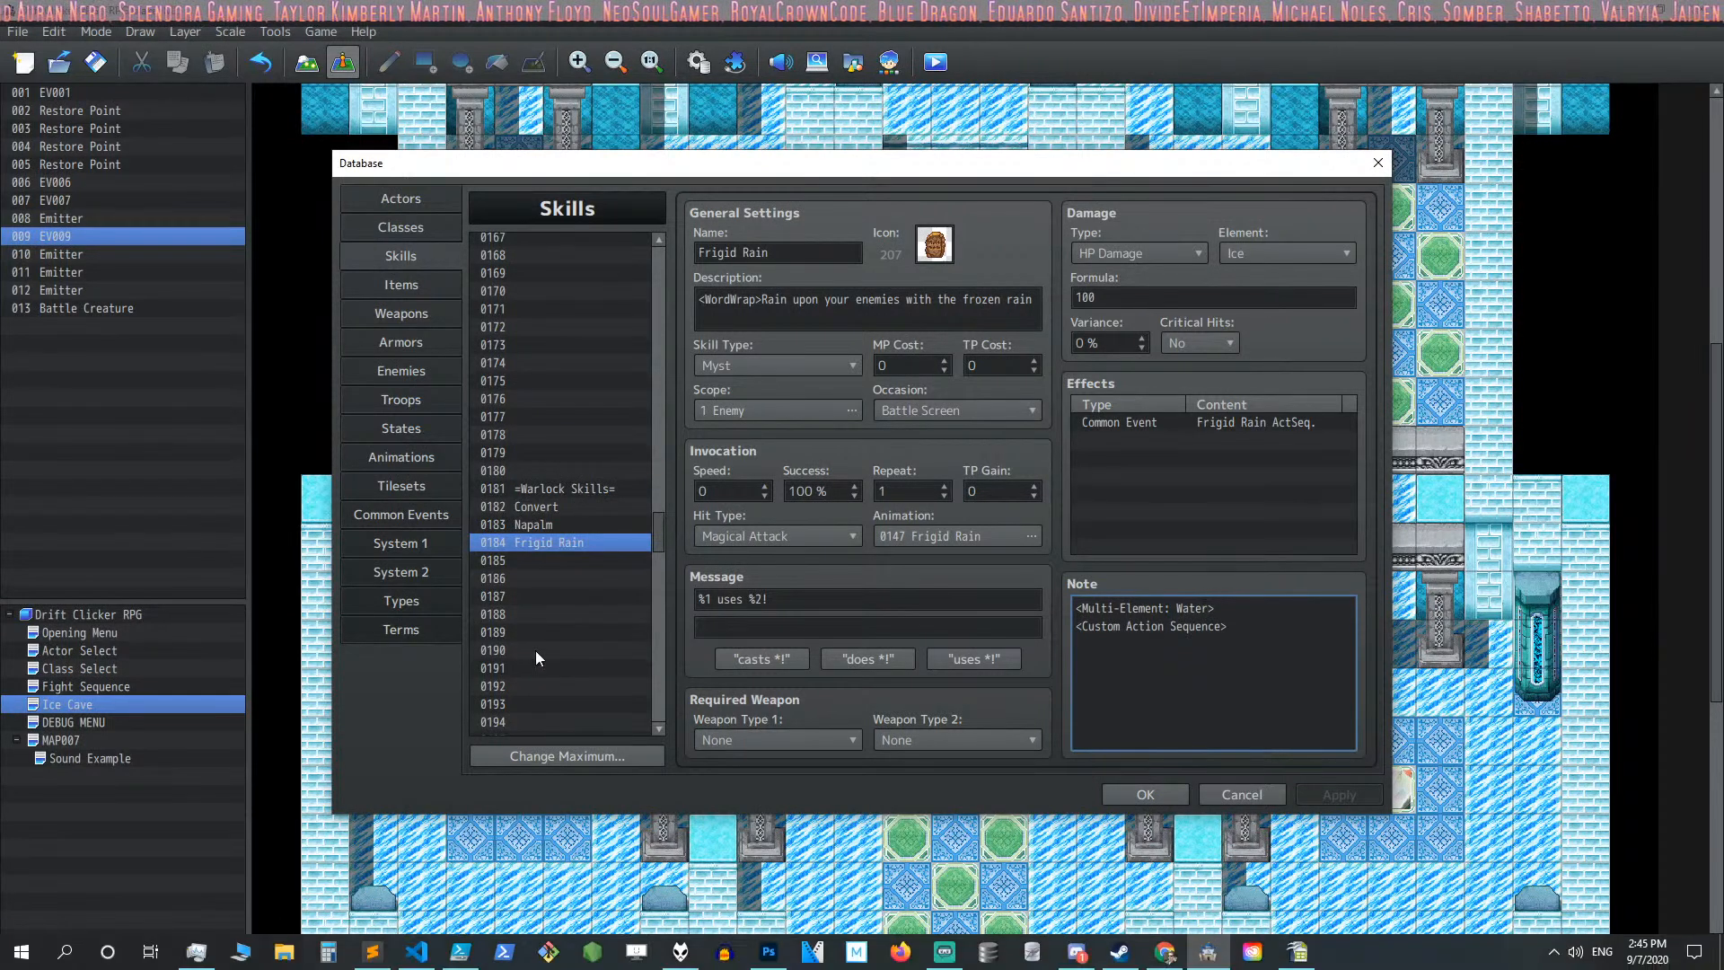
Step: Look up Water's ID among the element types, set Frigid Rain's Multi-Element note tag to 5 and save the database changes
left_click(401, 600)
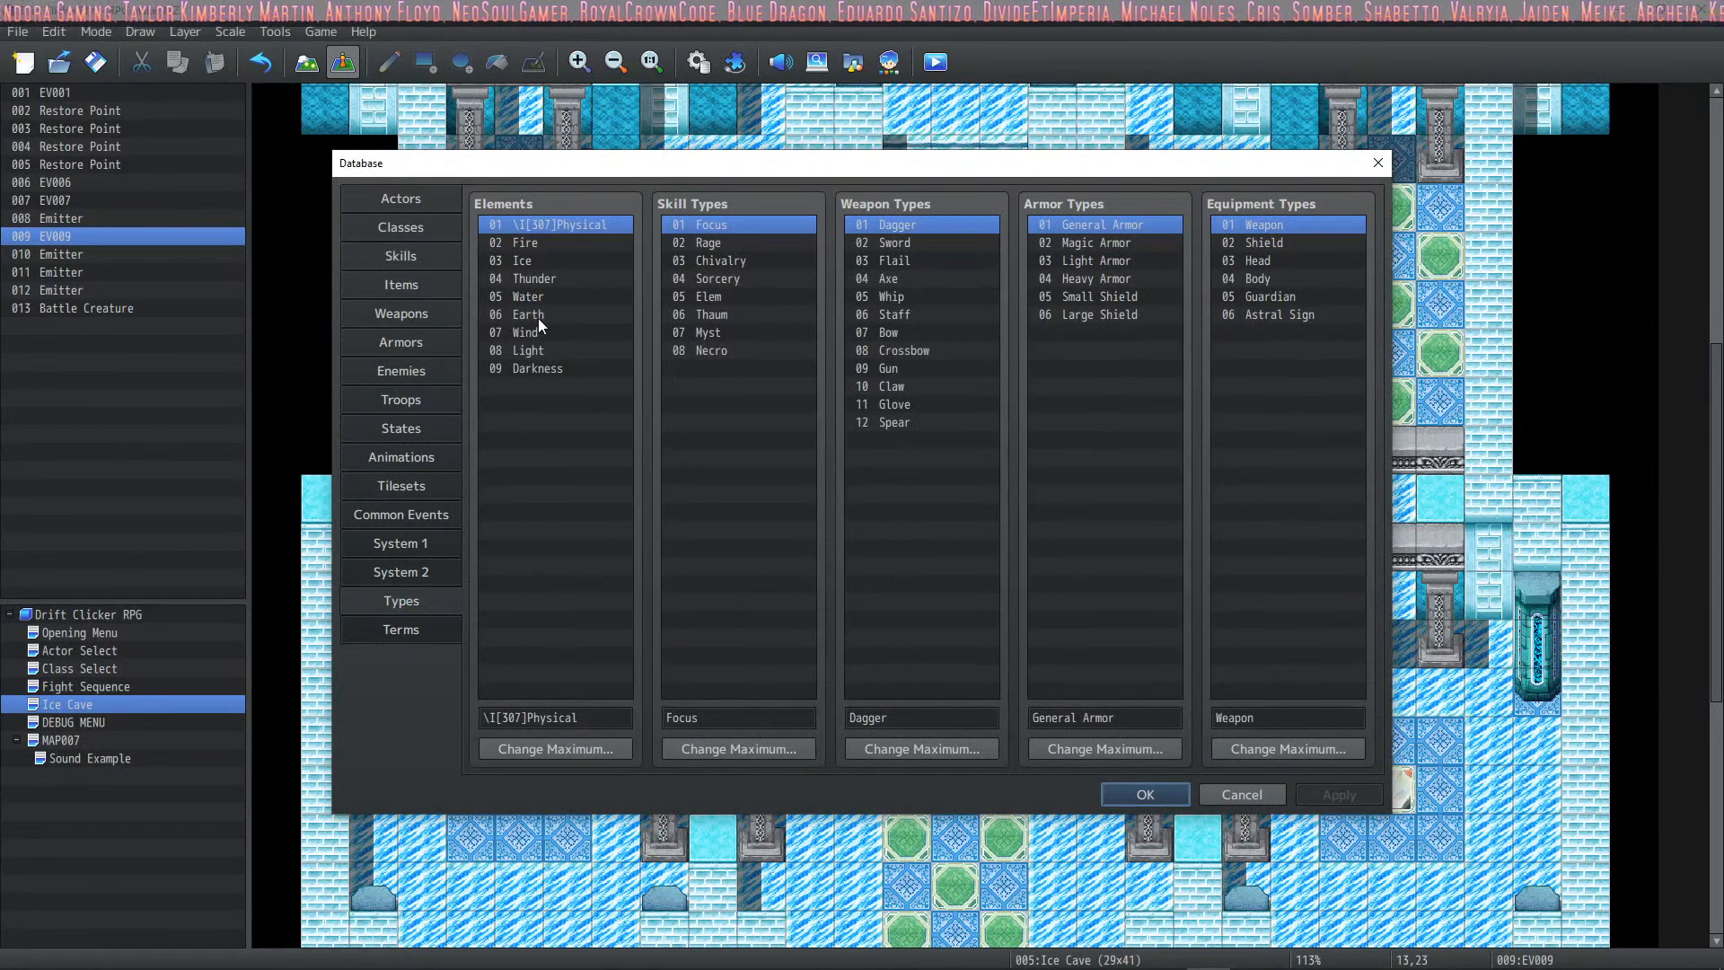
left_click(415, 236)
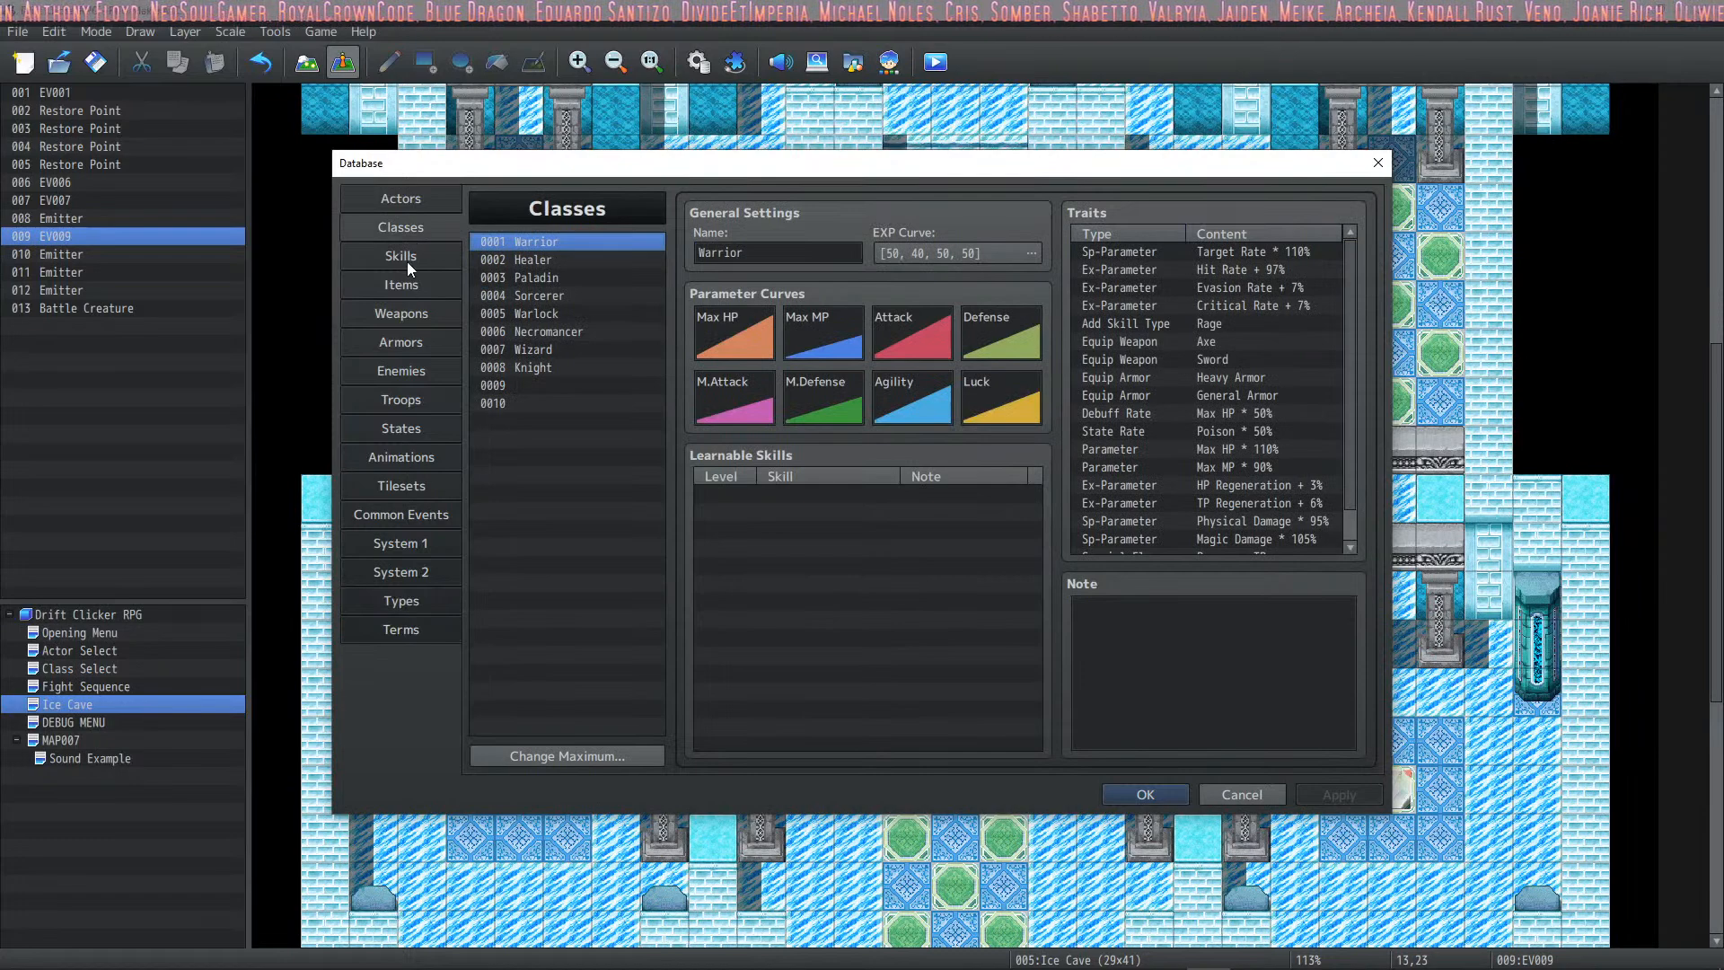
left_click(406, 262)
double_click(1191, 608)
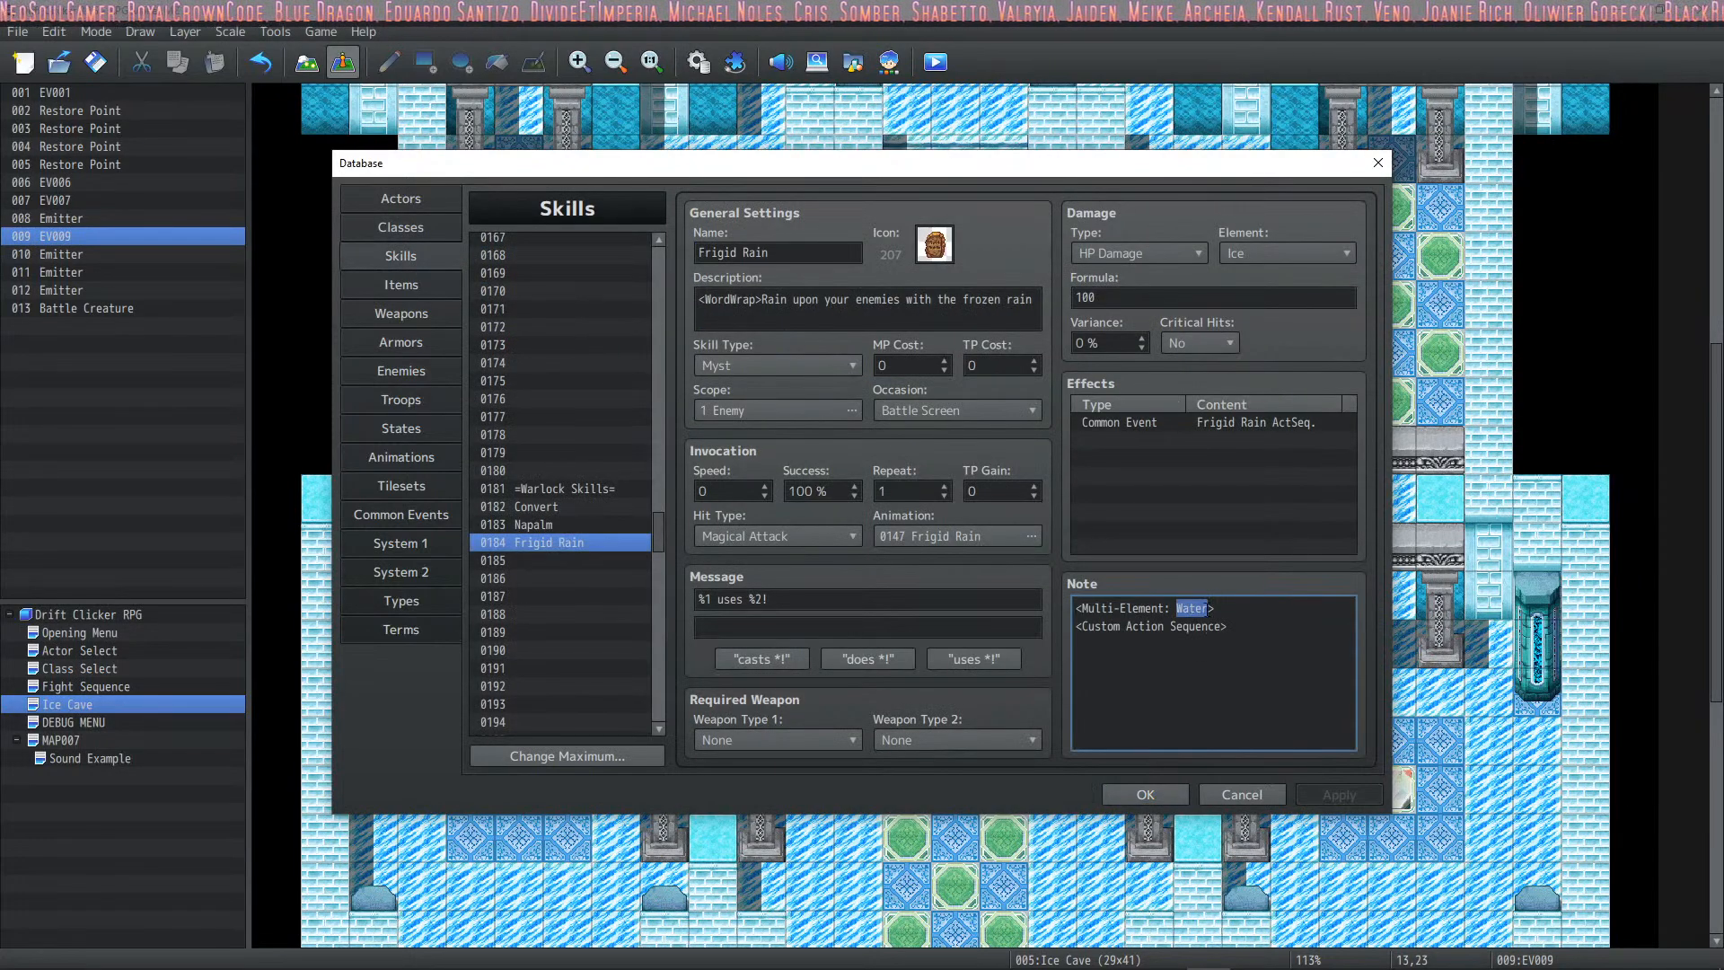
type("5")
left_click(1347, 796)
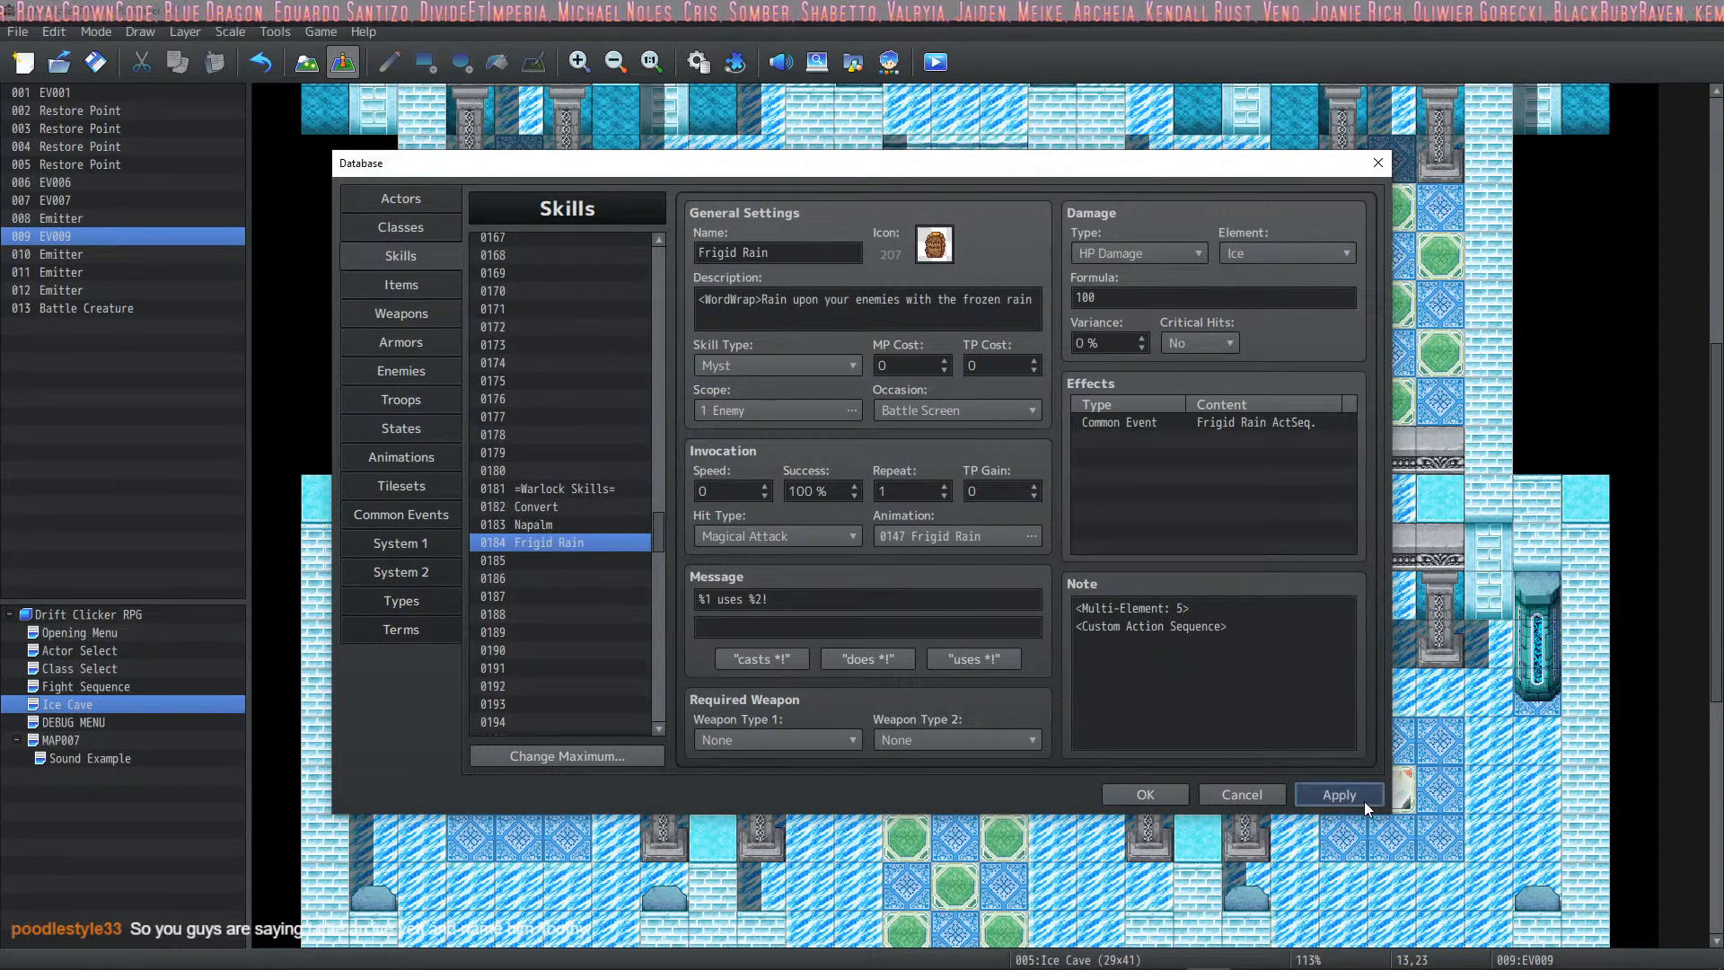
left_click(1159, 795)
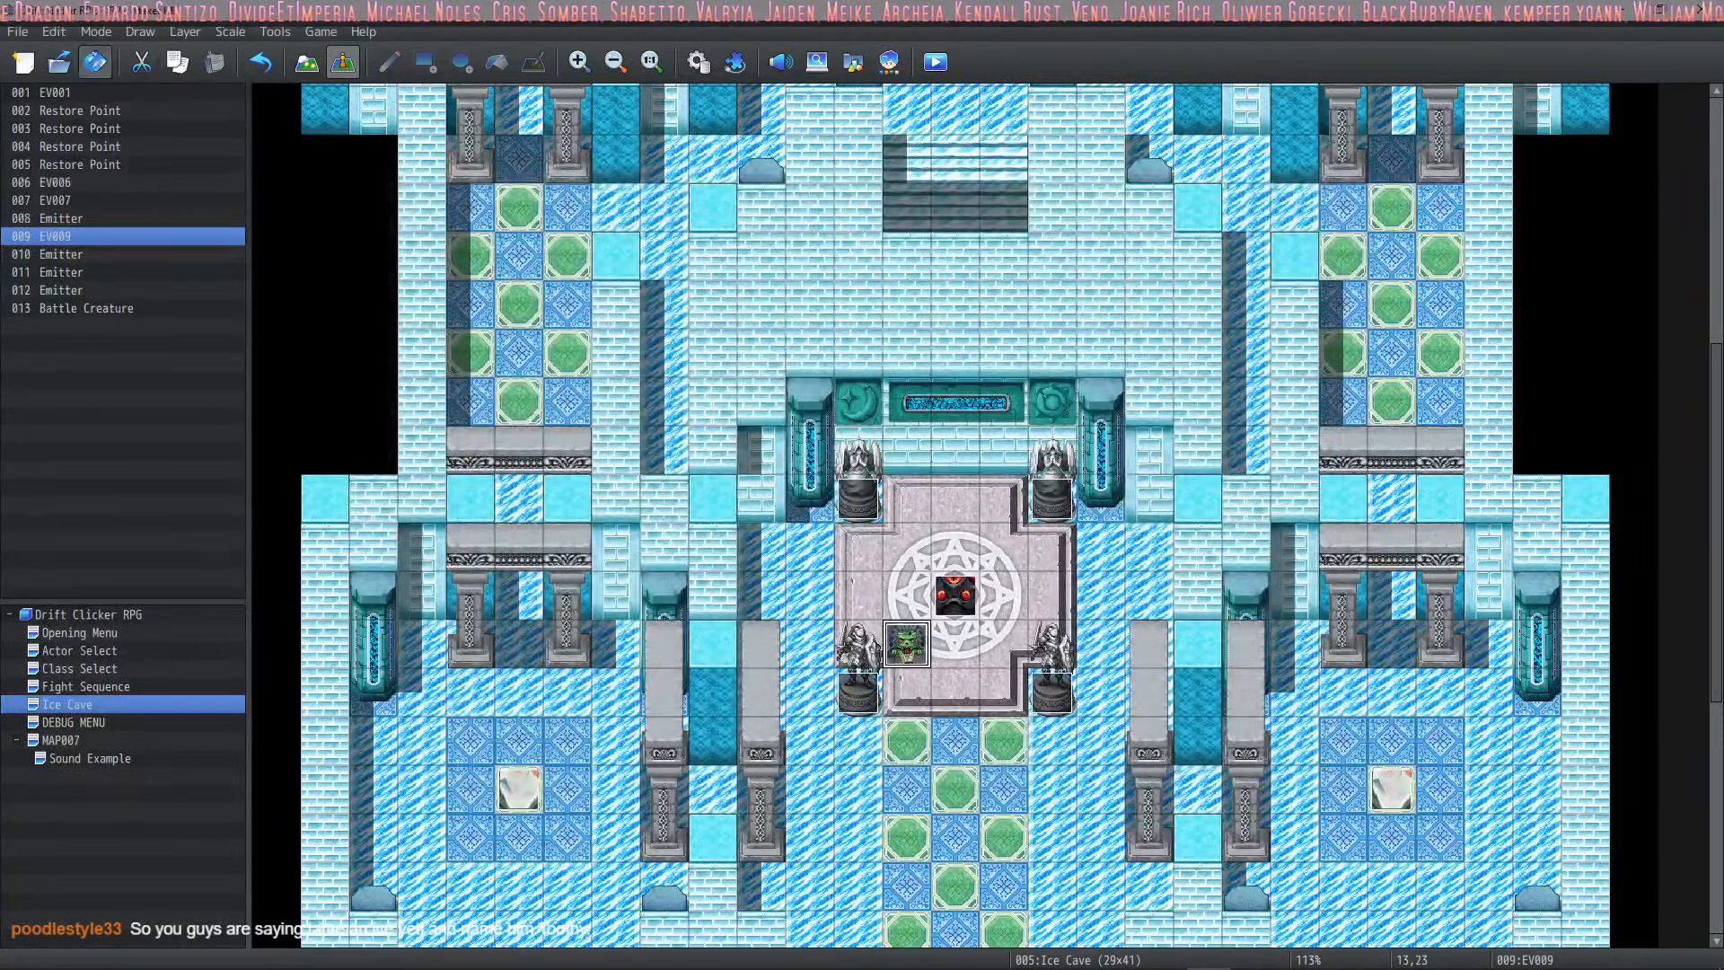
Step: Launch a playtest and go through the opening choices with the Warlock class to reach the Ice Cave
left_click(929, 56)
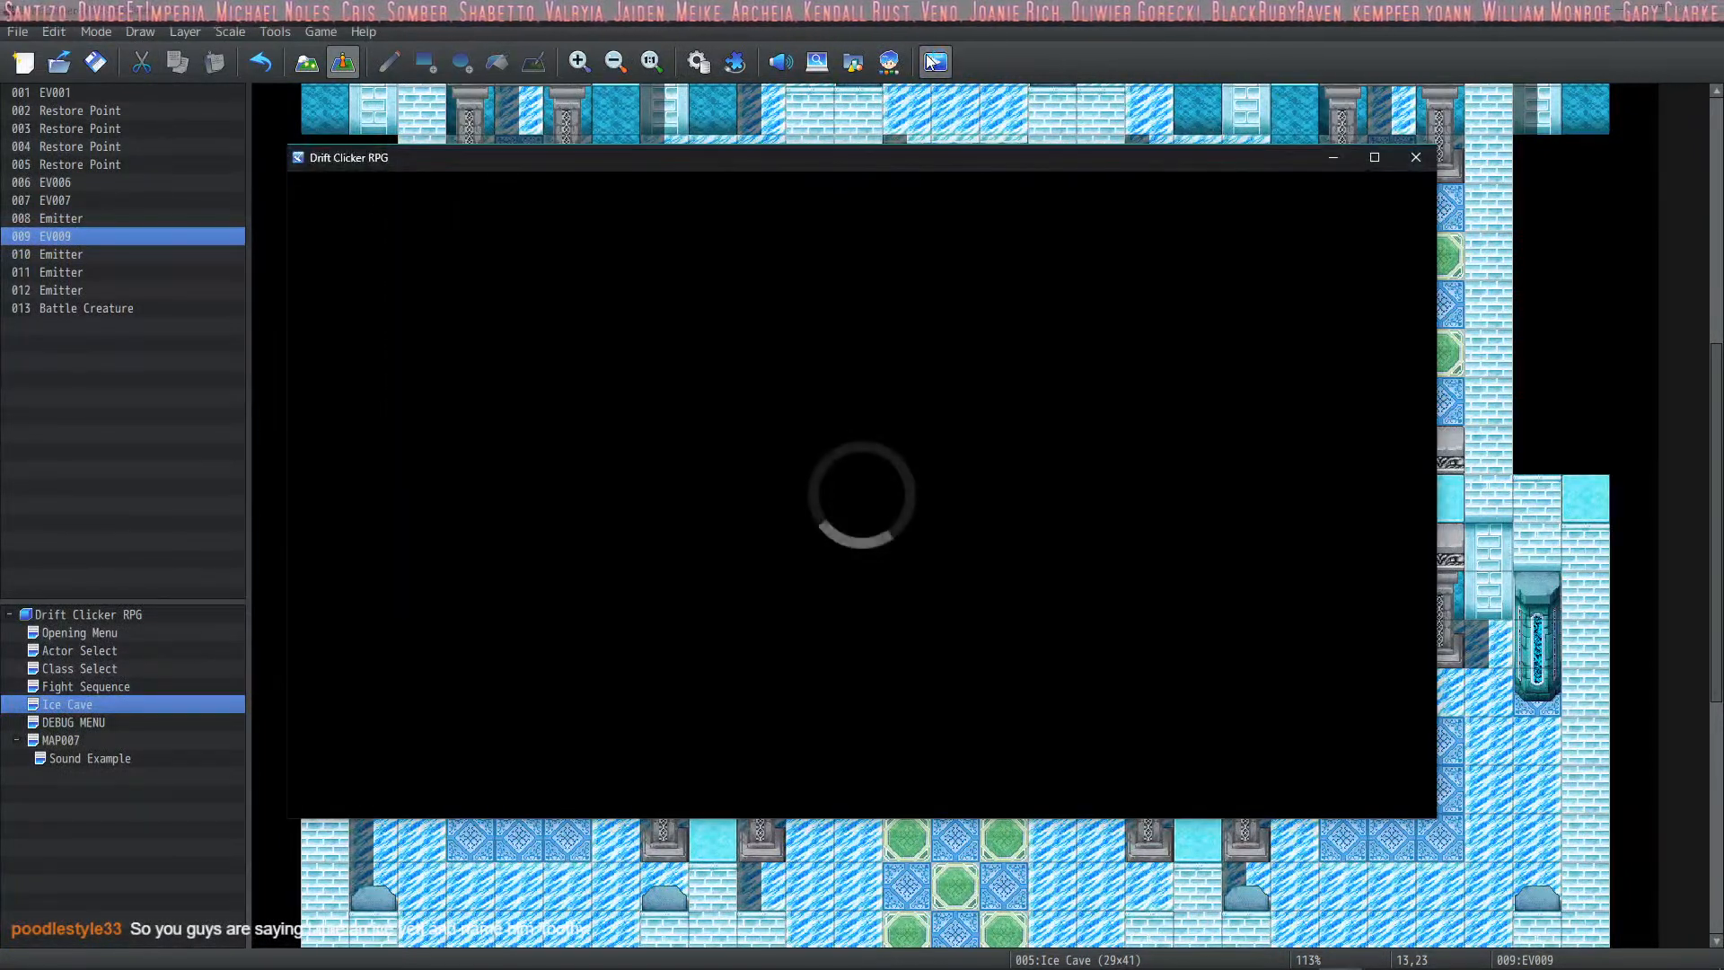
key("Return")
key("Return")
key("Return")
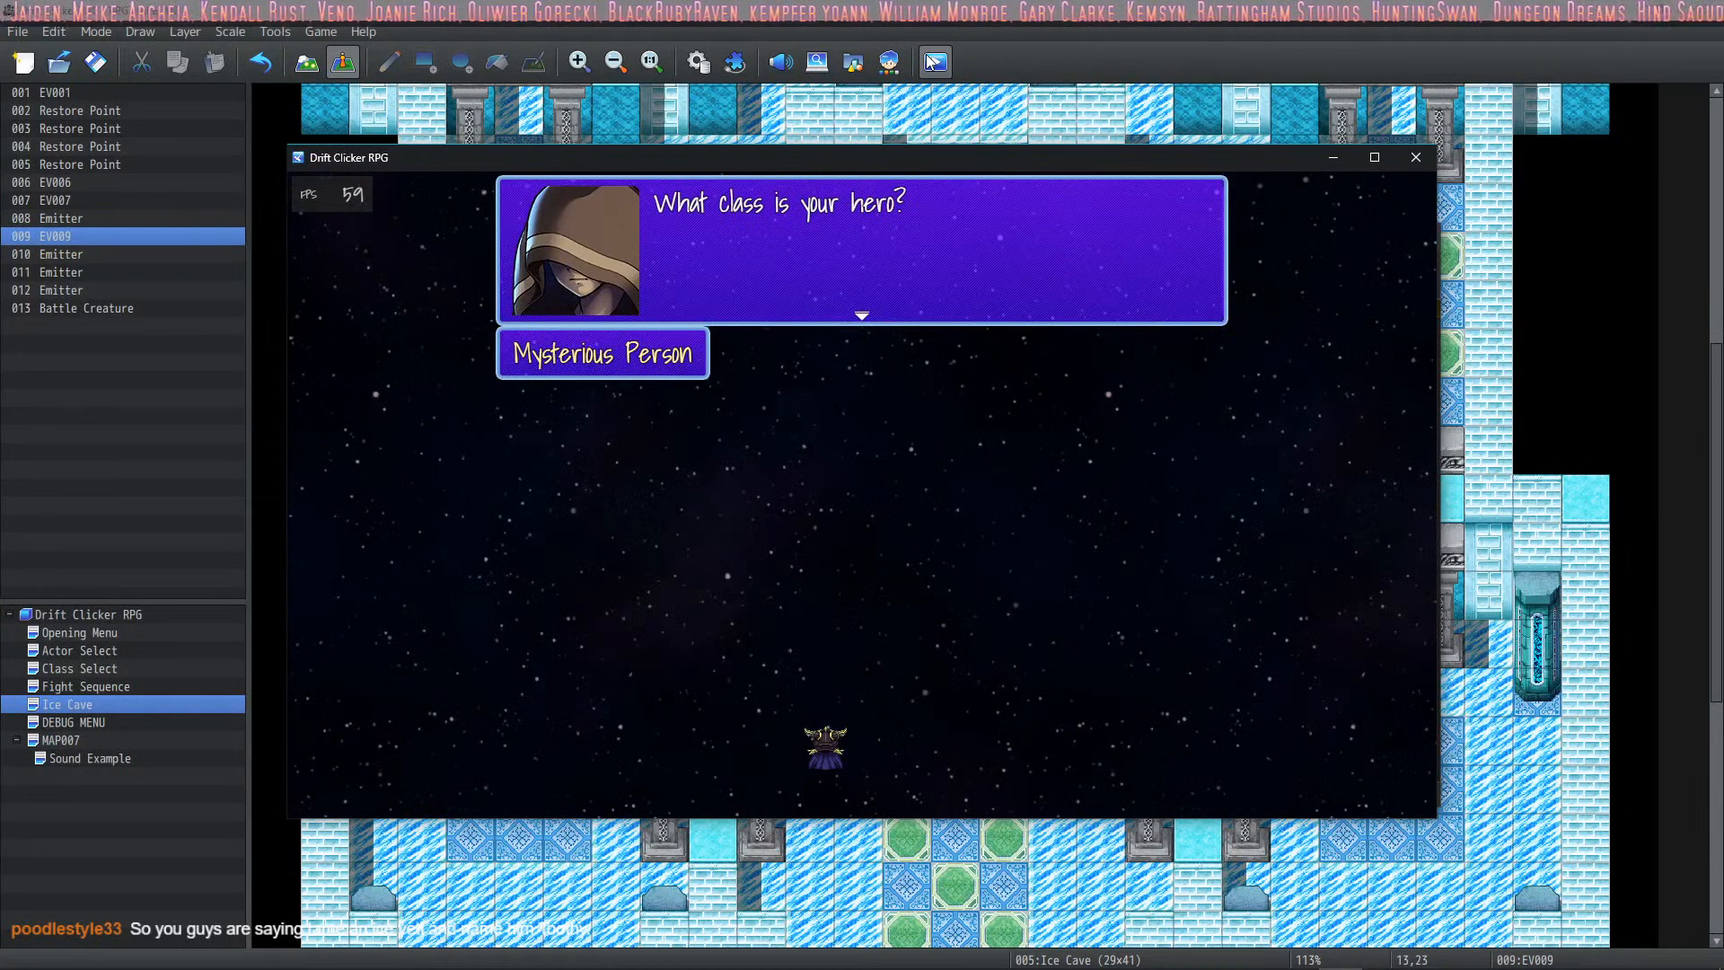
key("Return")
key("Down")
key("Down")
key("Down")
key("Return")
key("Return")
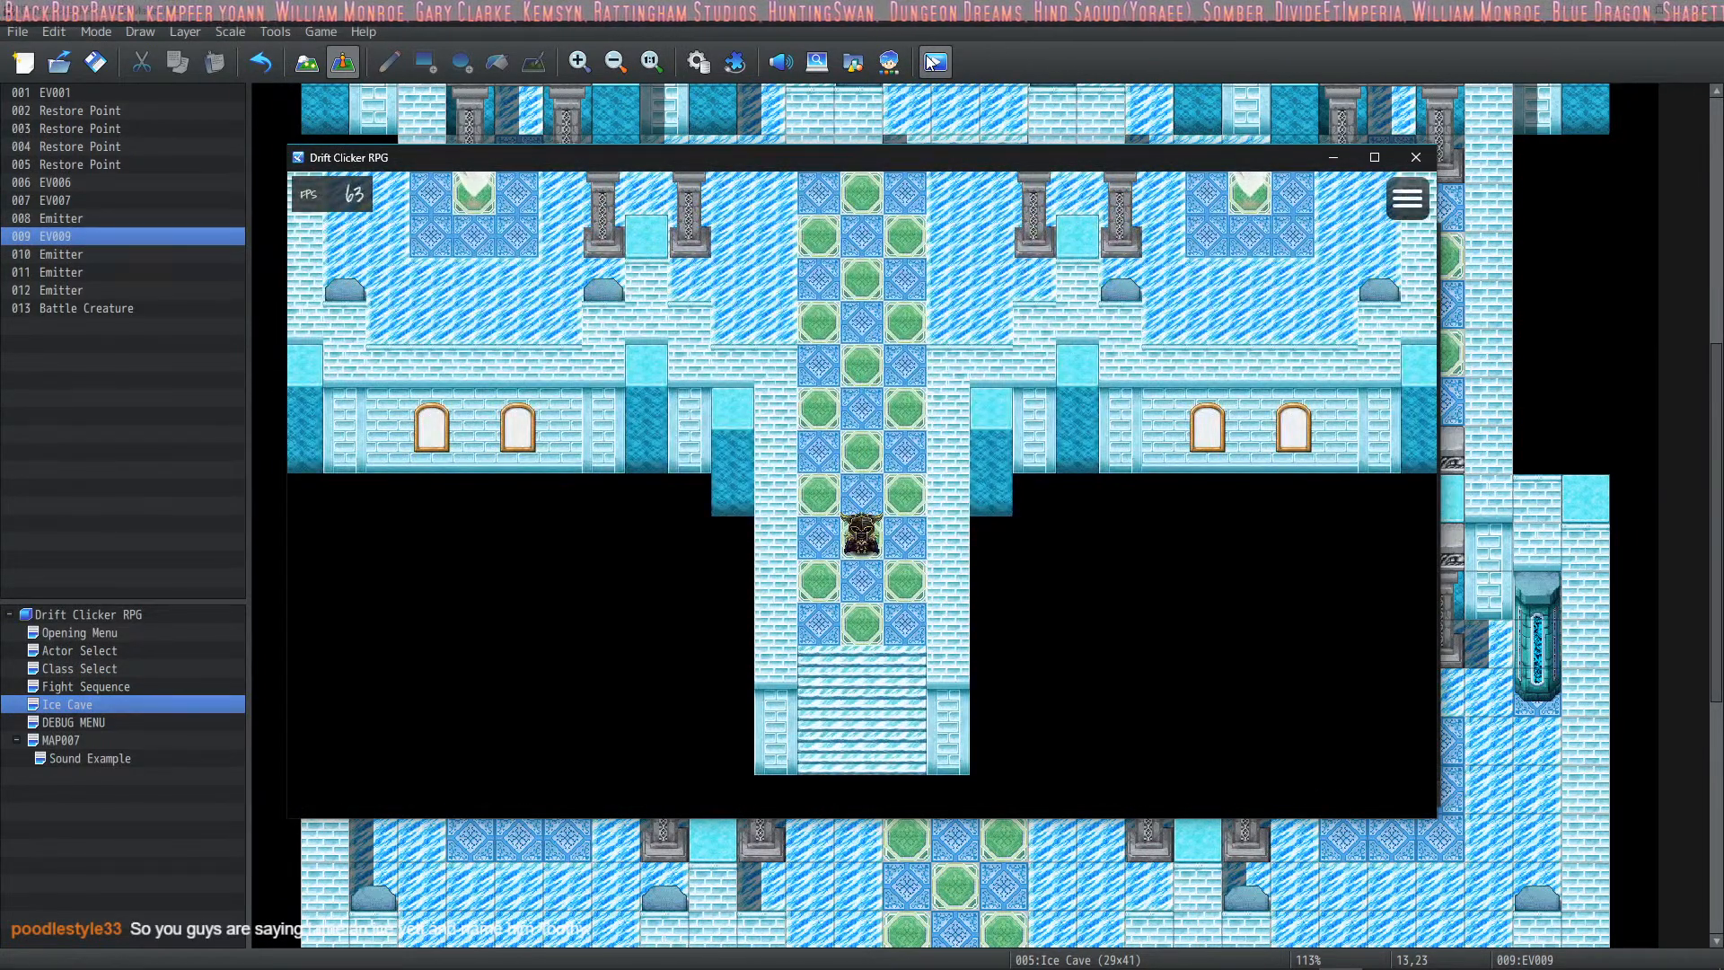
Step: Walk the hero up into the IceYeti battle, pause the music in foobar2000 and return to the game window
key("Up")
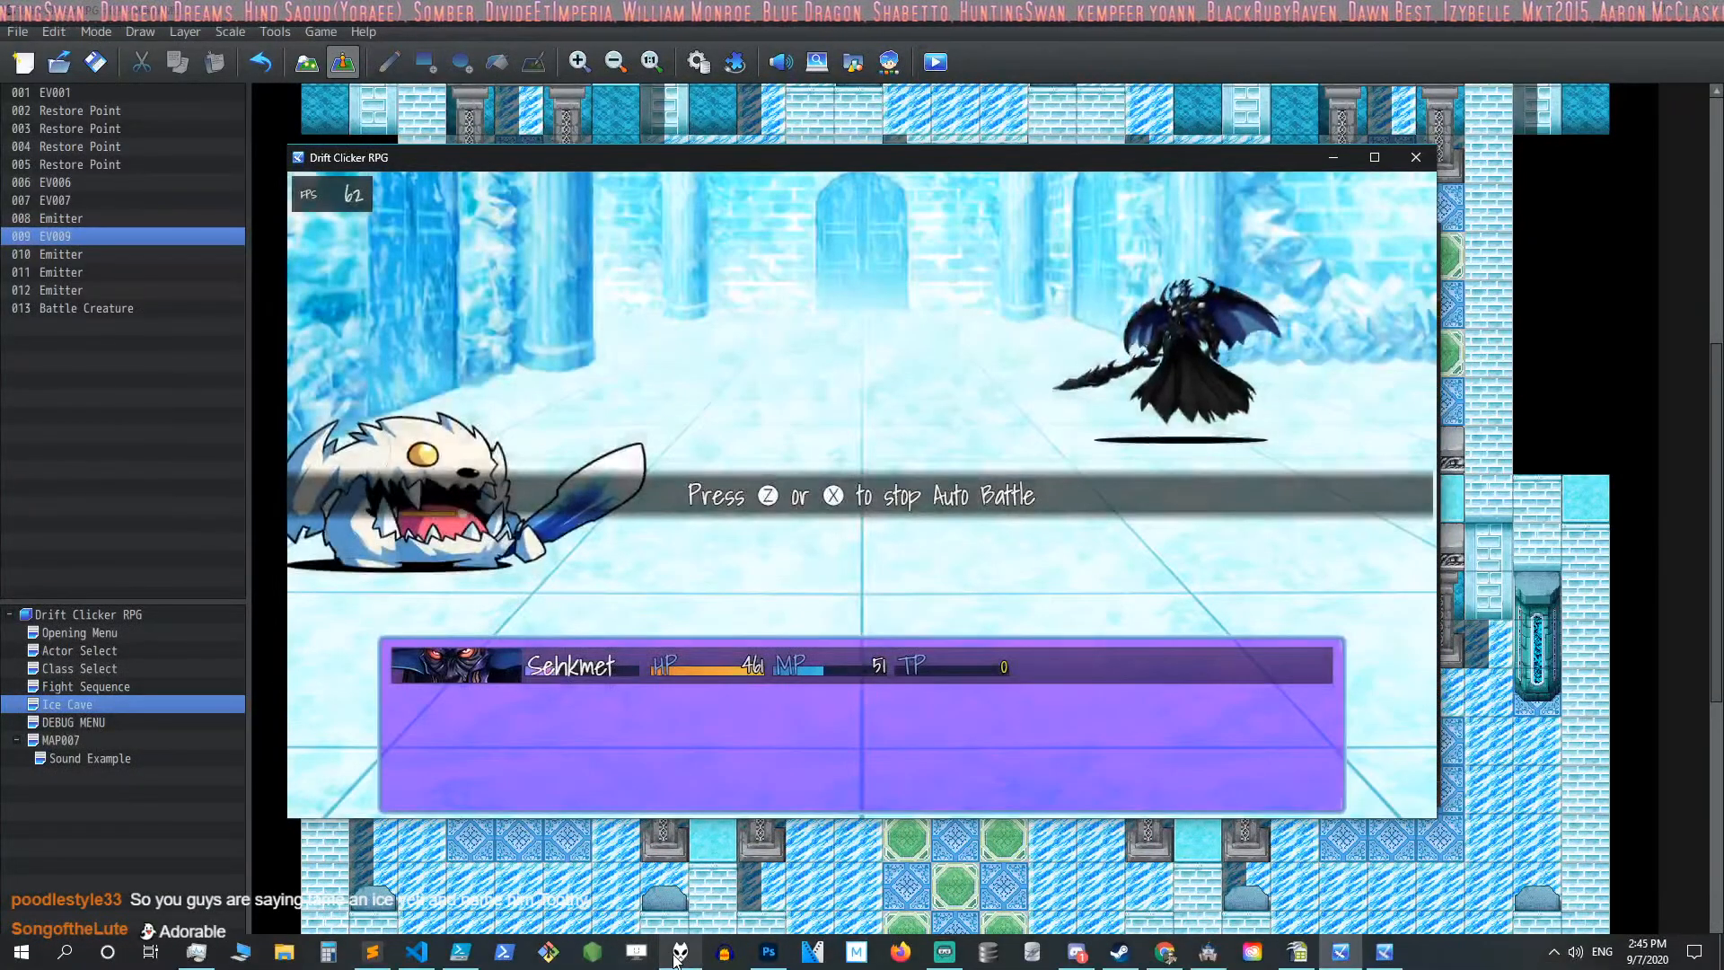
left_click(721, 959)
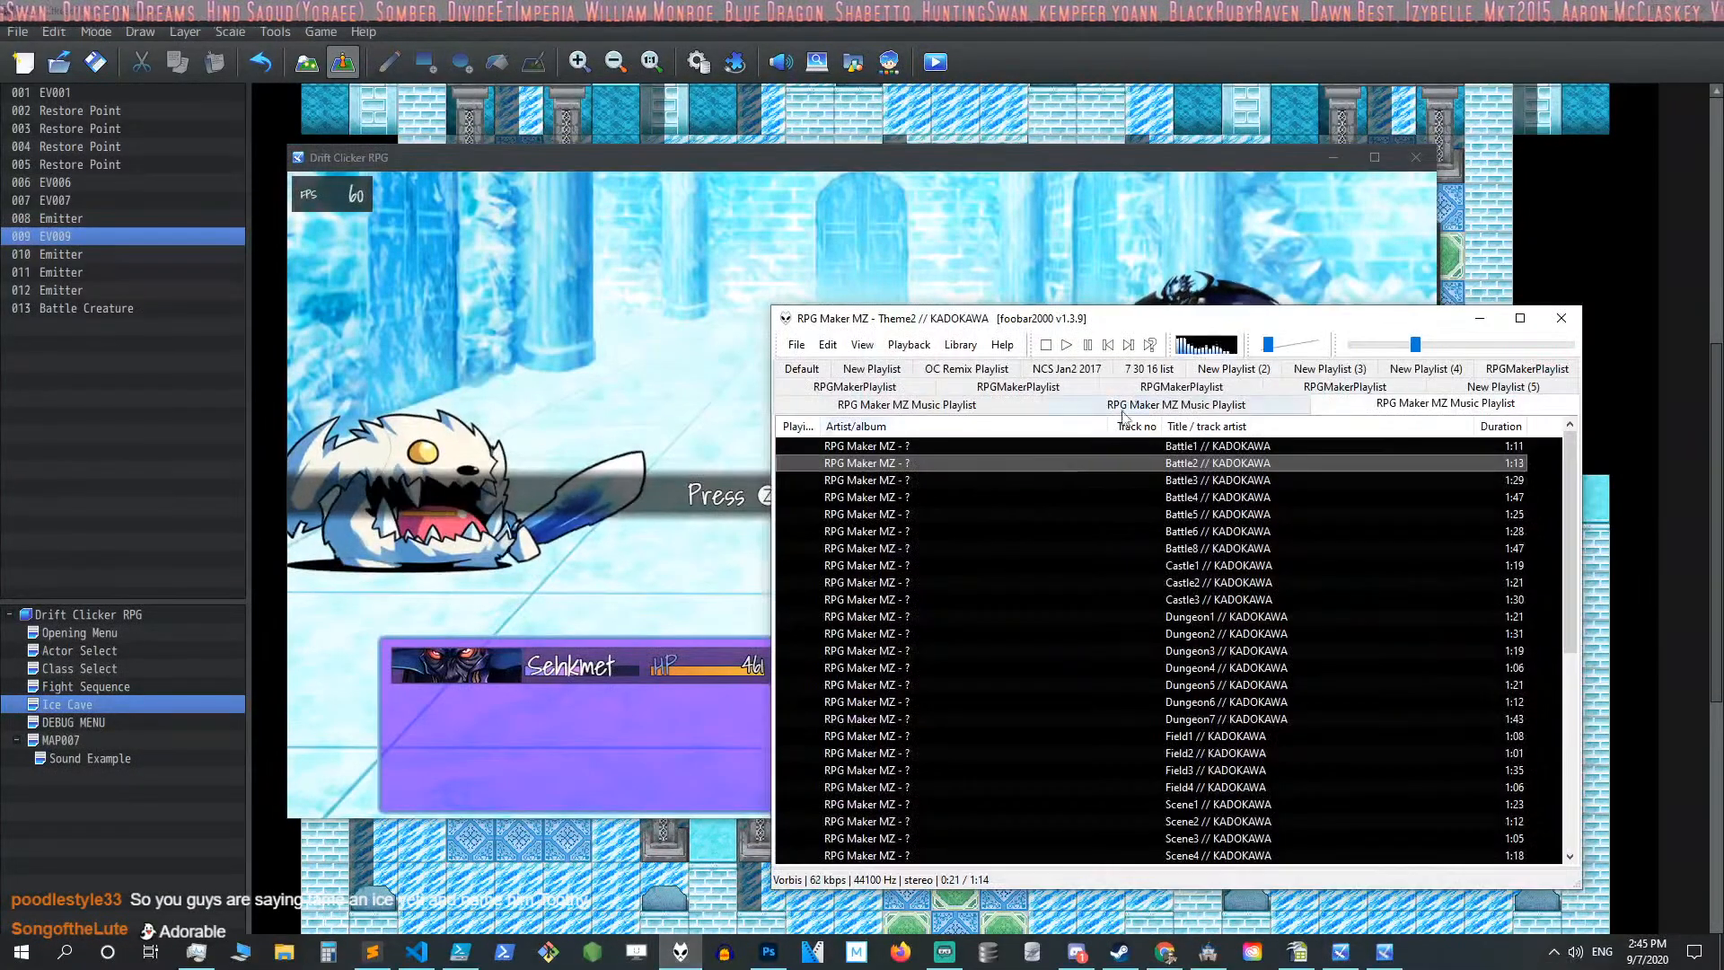
left_click(959, 167)
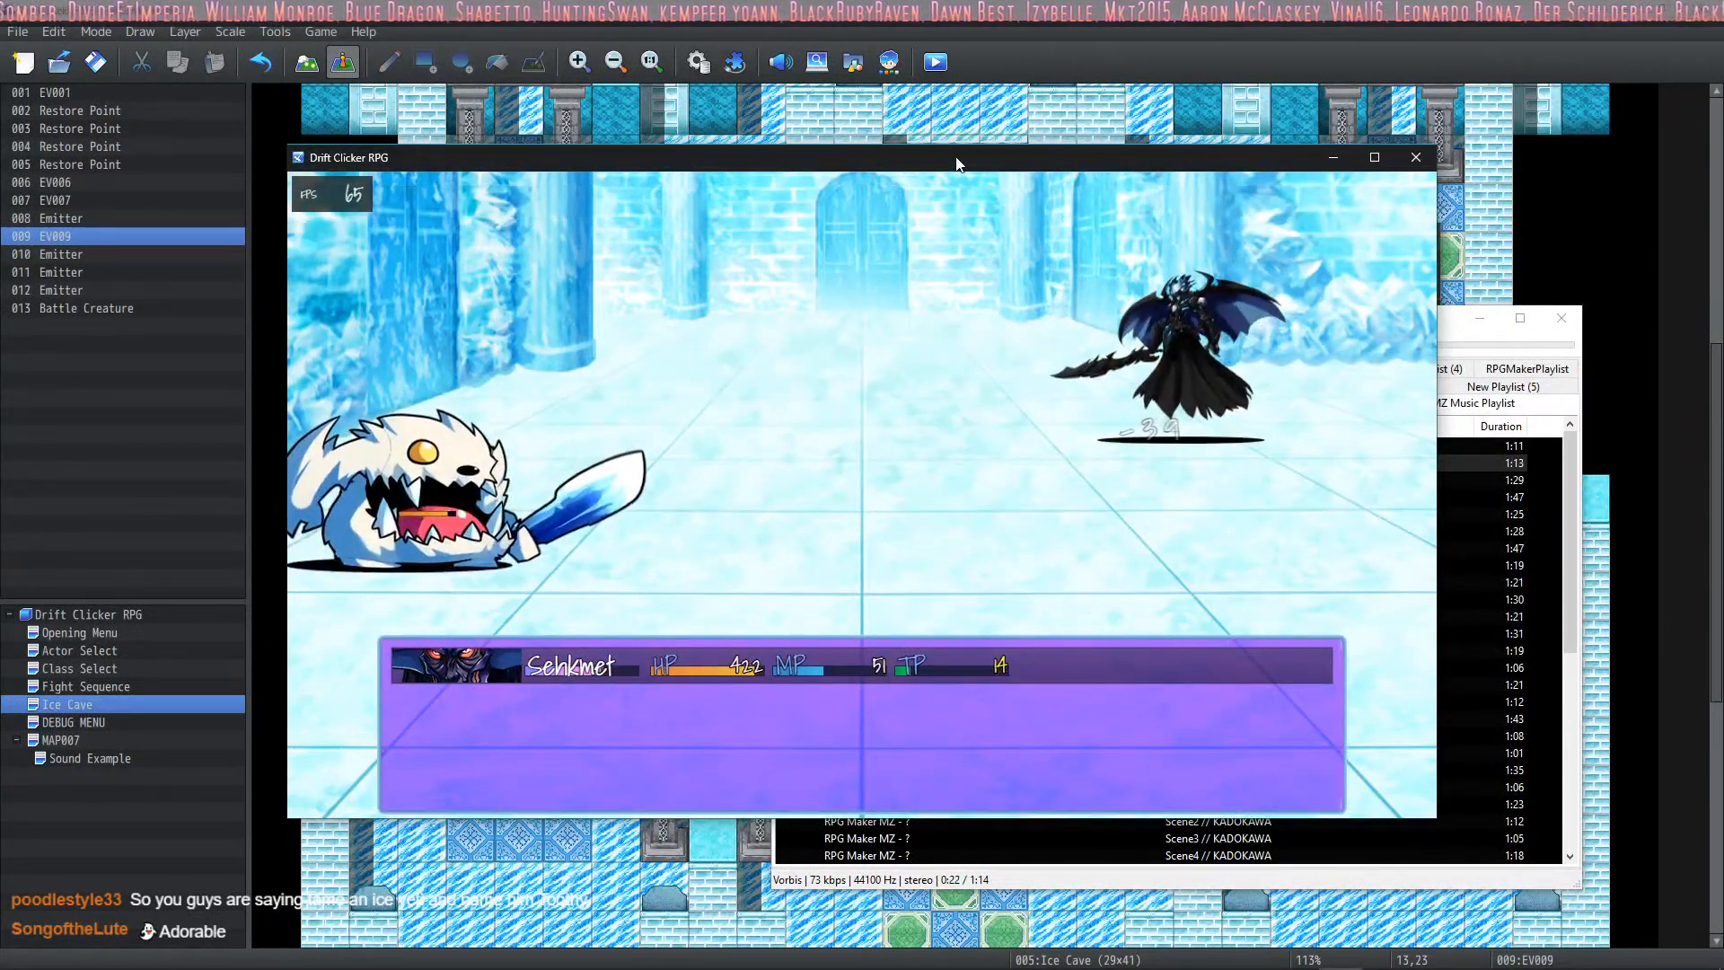
Step: Cast Frigid Rain from the Myst skills on the IceYeti and close the playtest
key("Down")
key("Down")
key("Return")
key("Right")
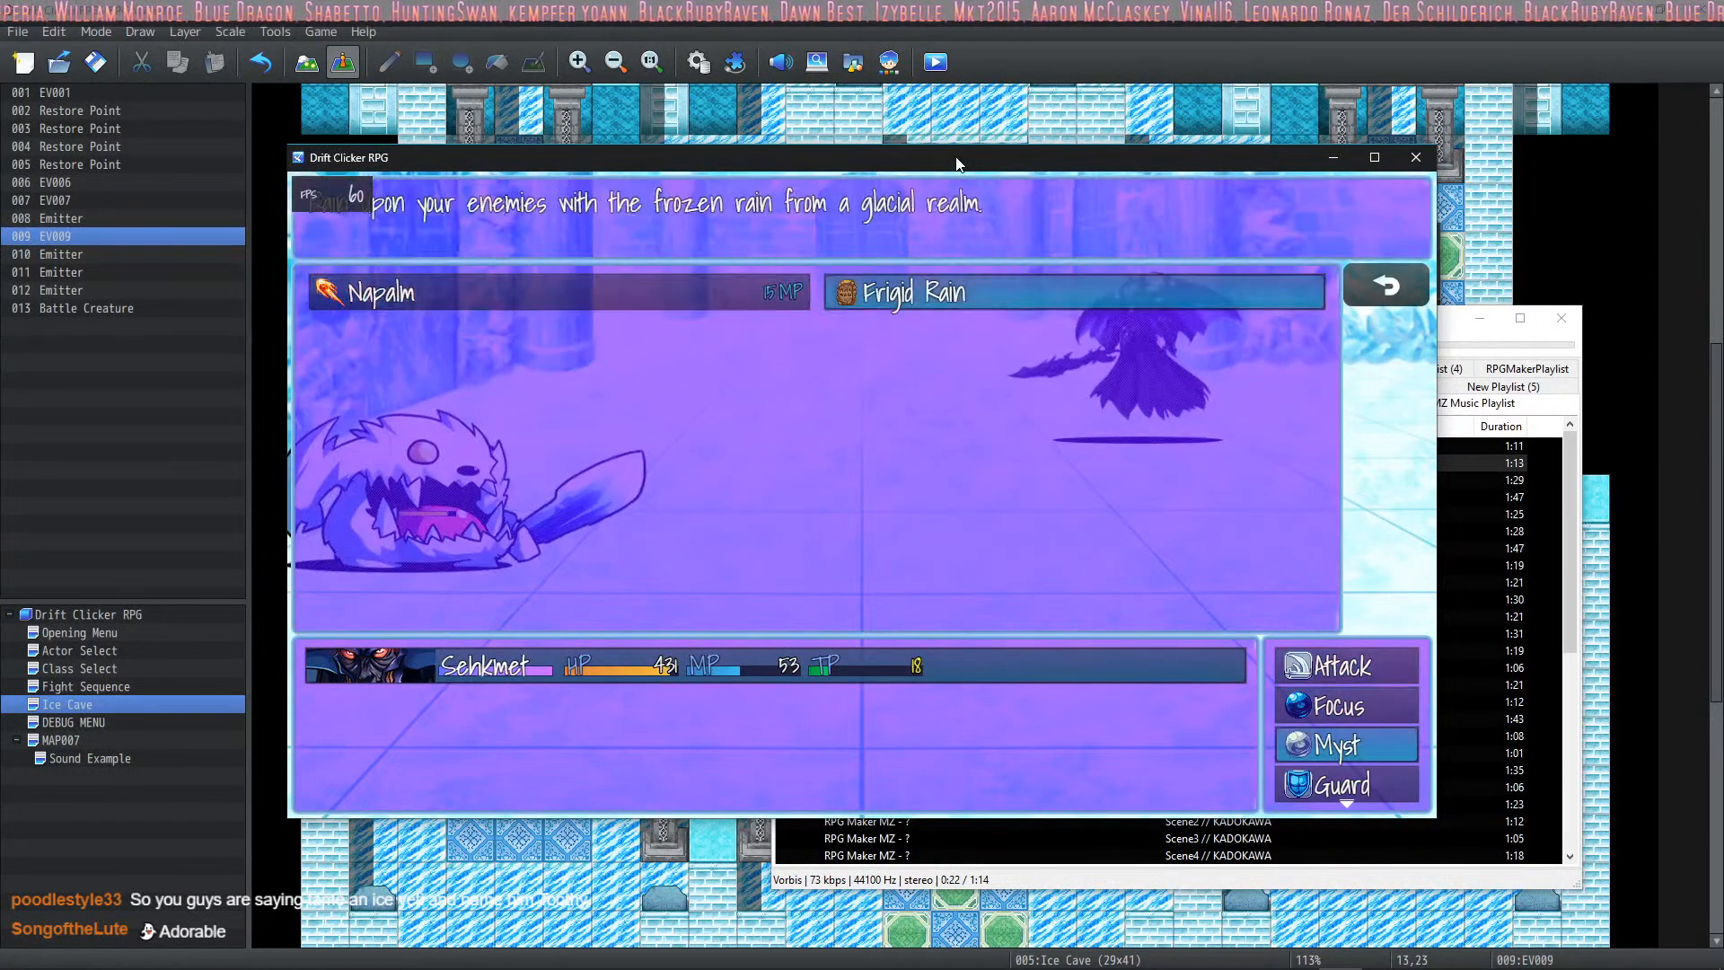
key("Return")
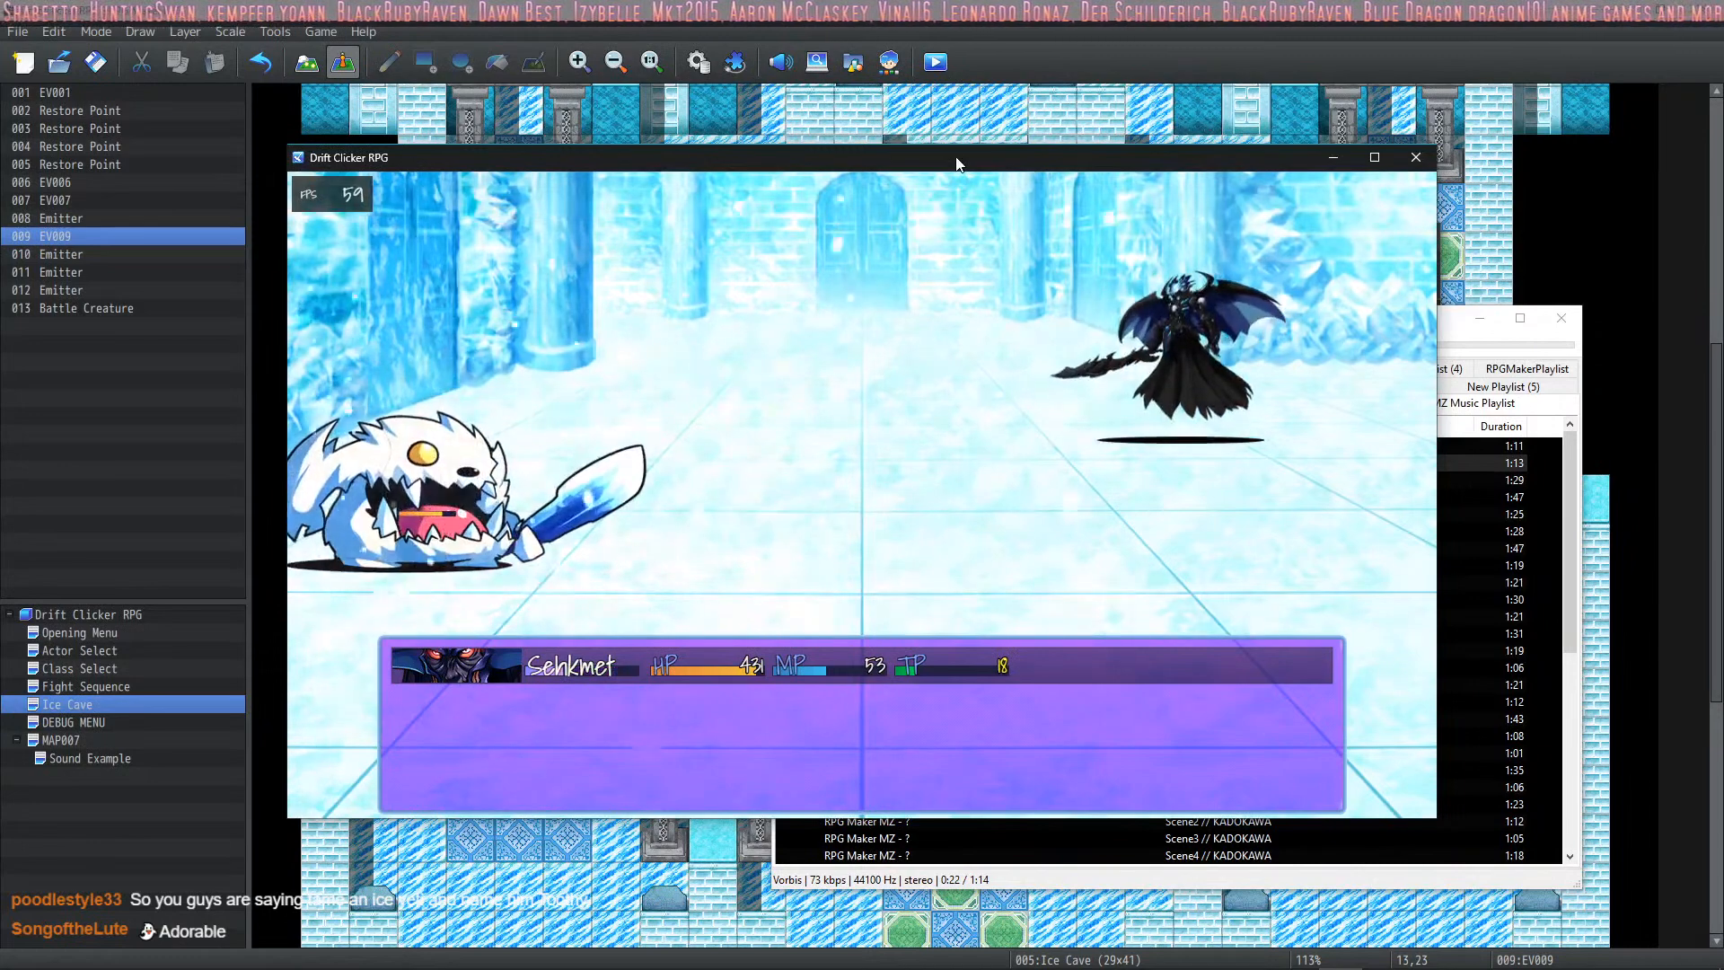
left_click(1415, 157)
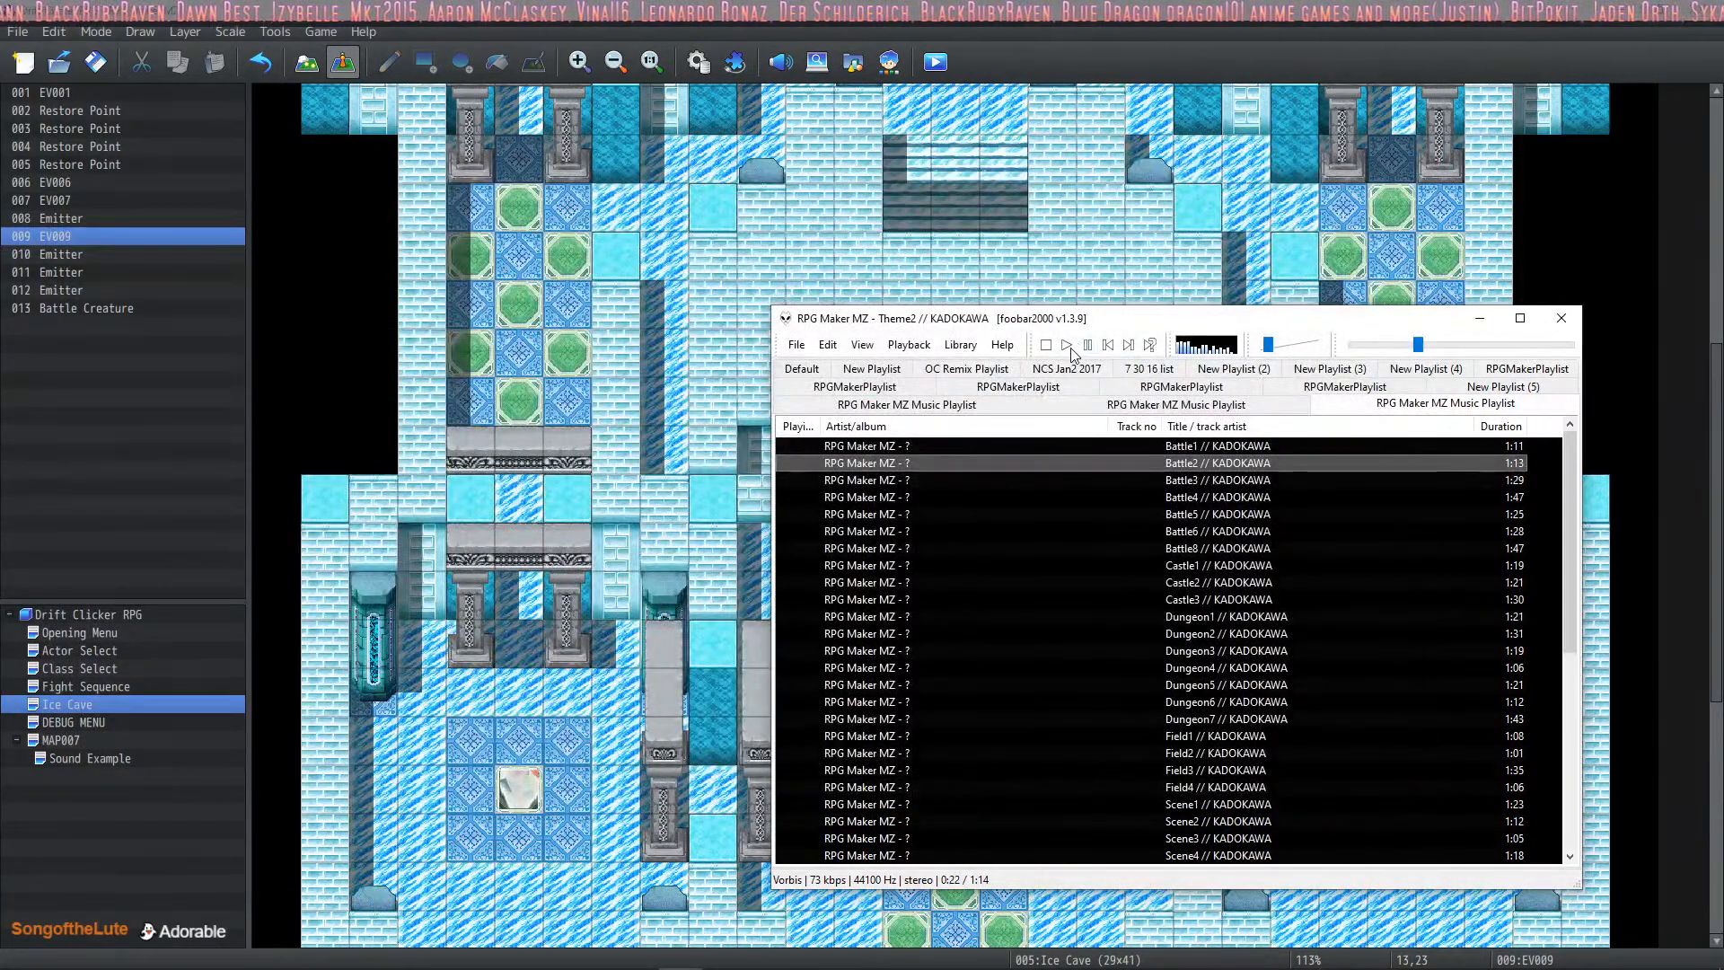
Step: Open the Frigid Rain ActSeq. common event and examine its Wait, Float and Finish Action commands
left_click(700, 65)
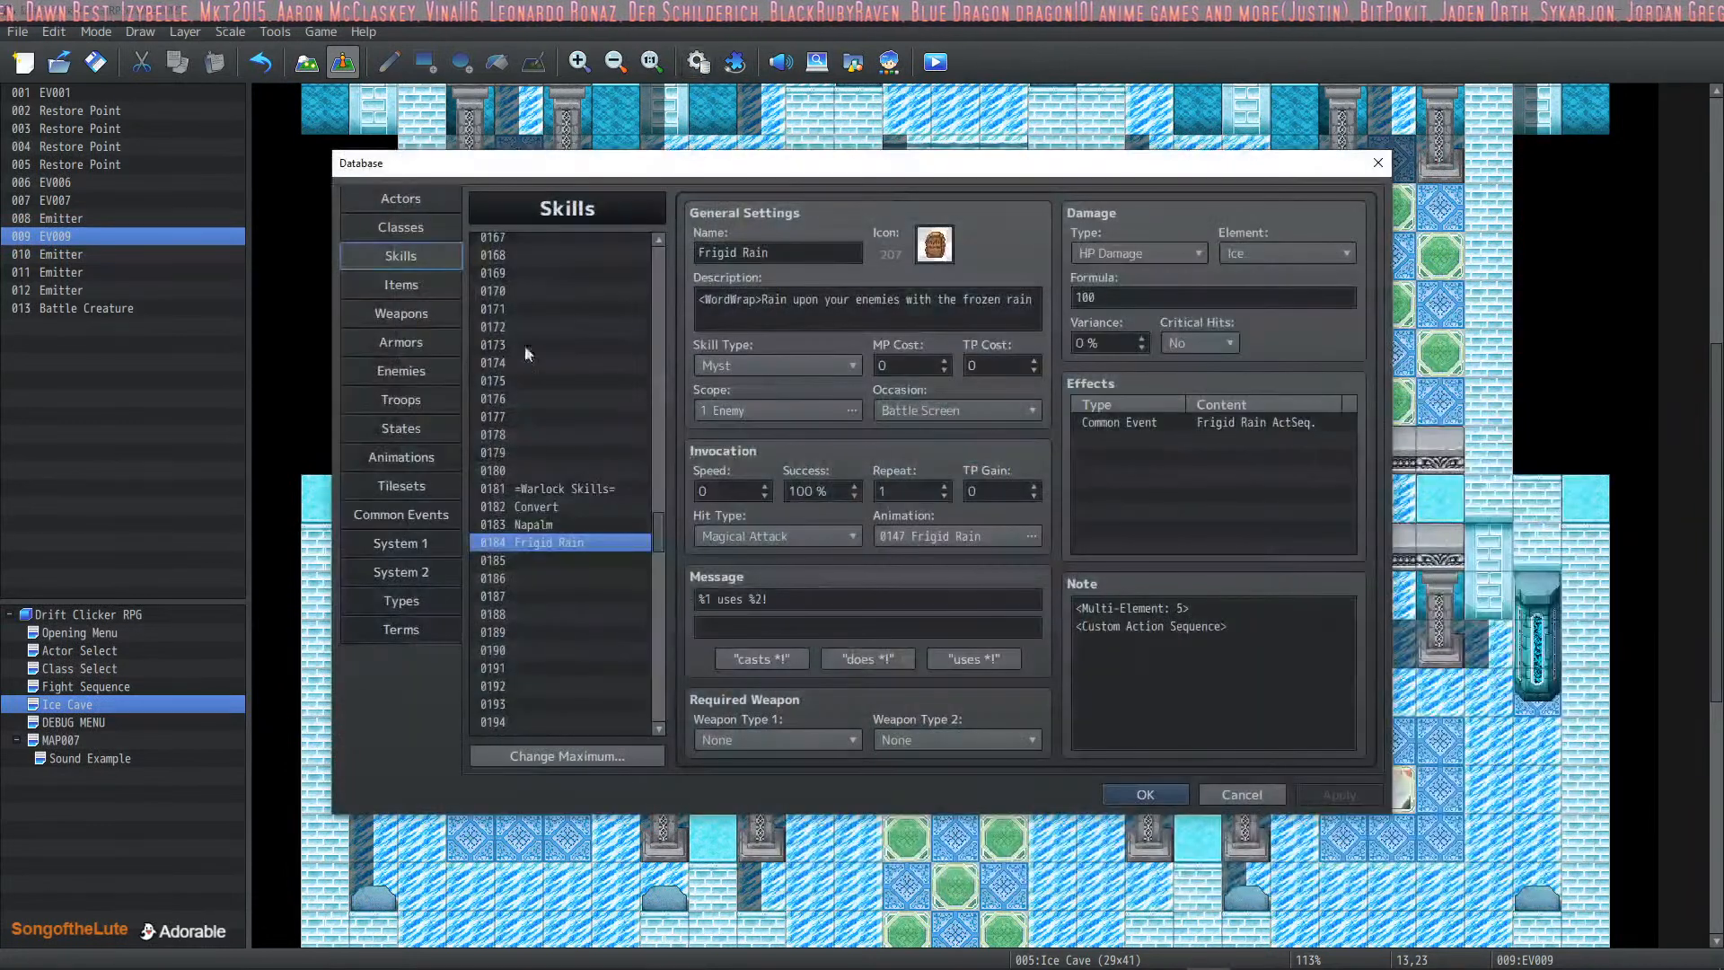
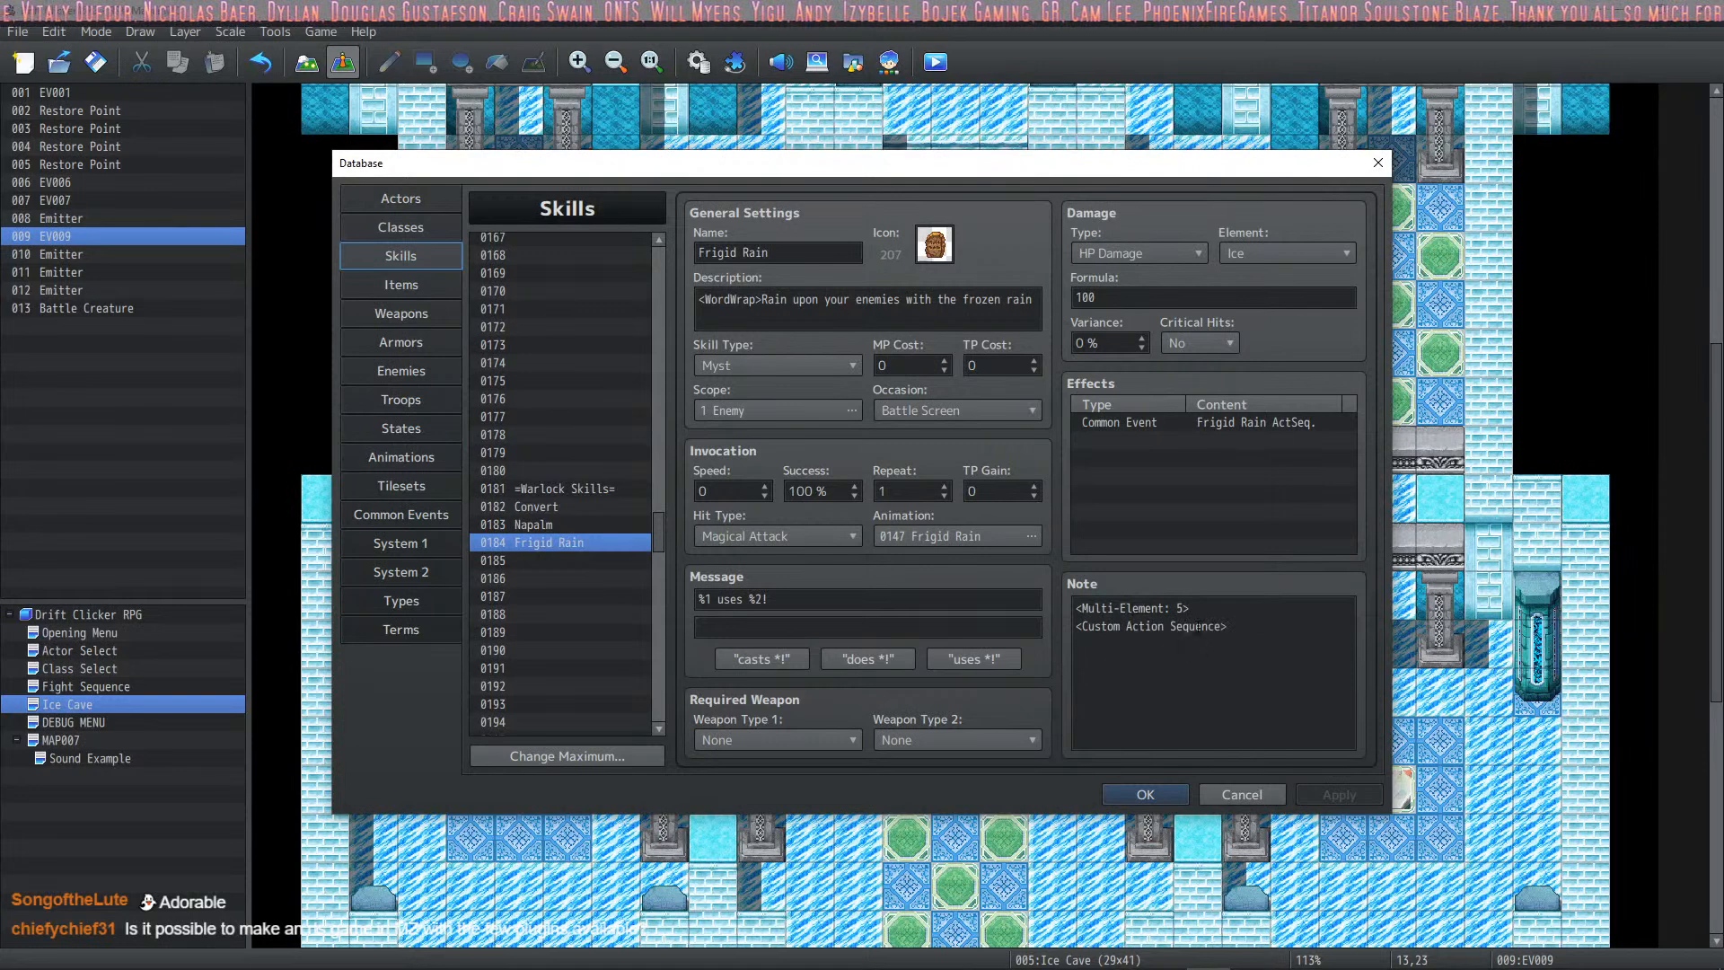
left_click(411, 488)
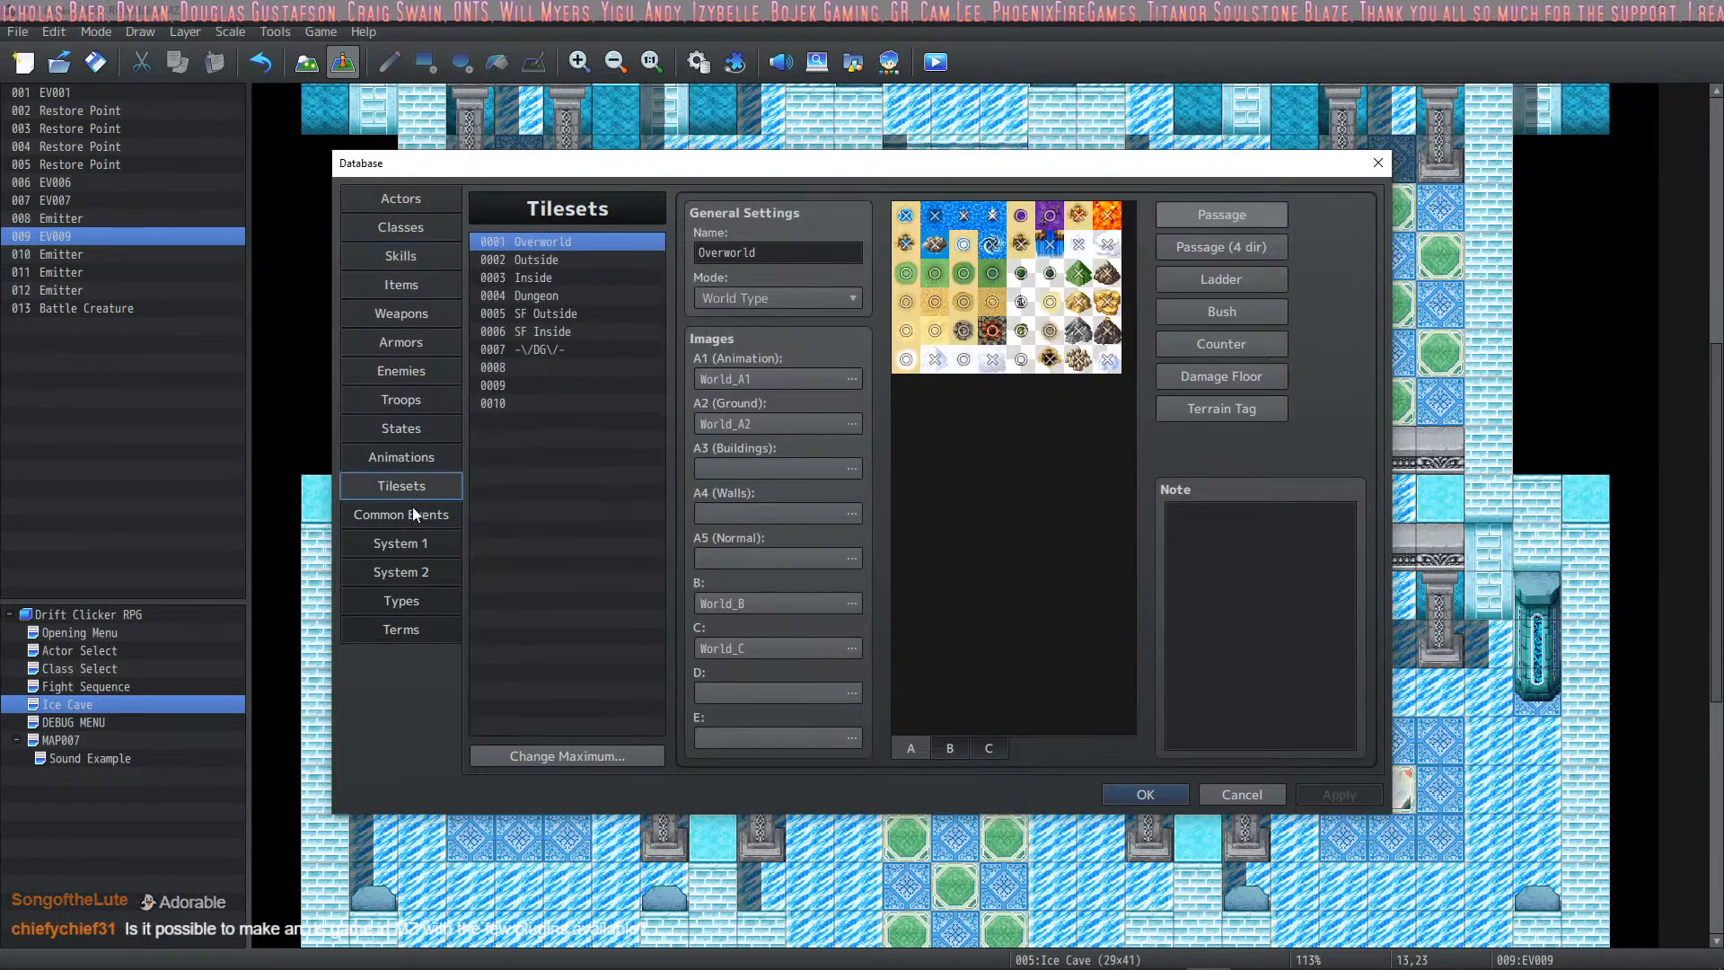
left_click(411, 515)
scroll(993, 526, "down", 1)
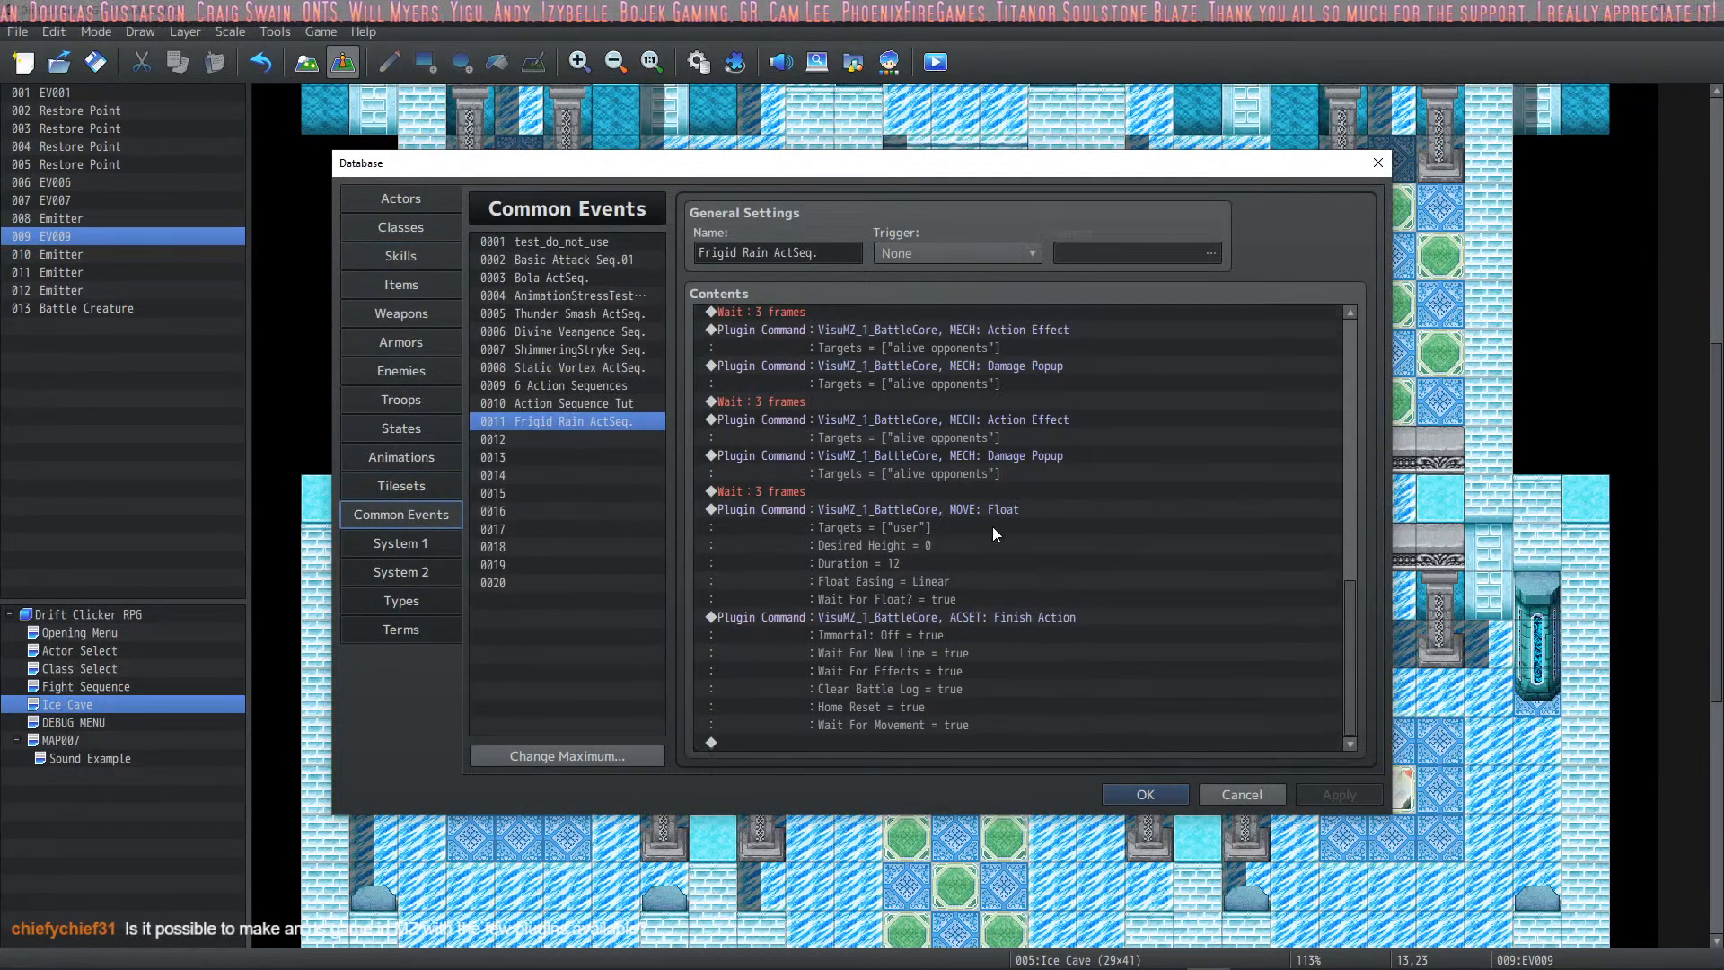
scroll(1010, 512, "up", 5)
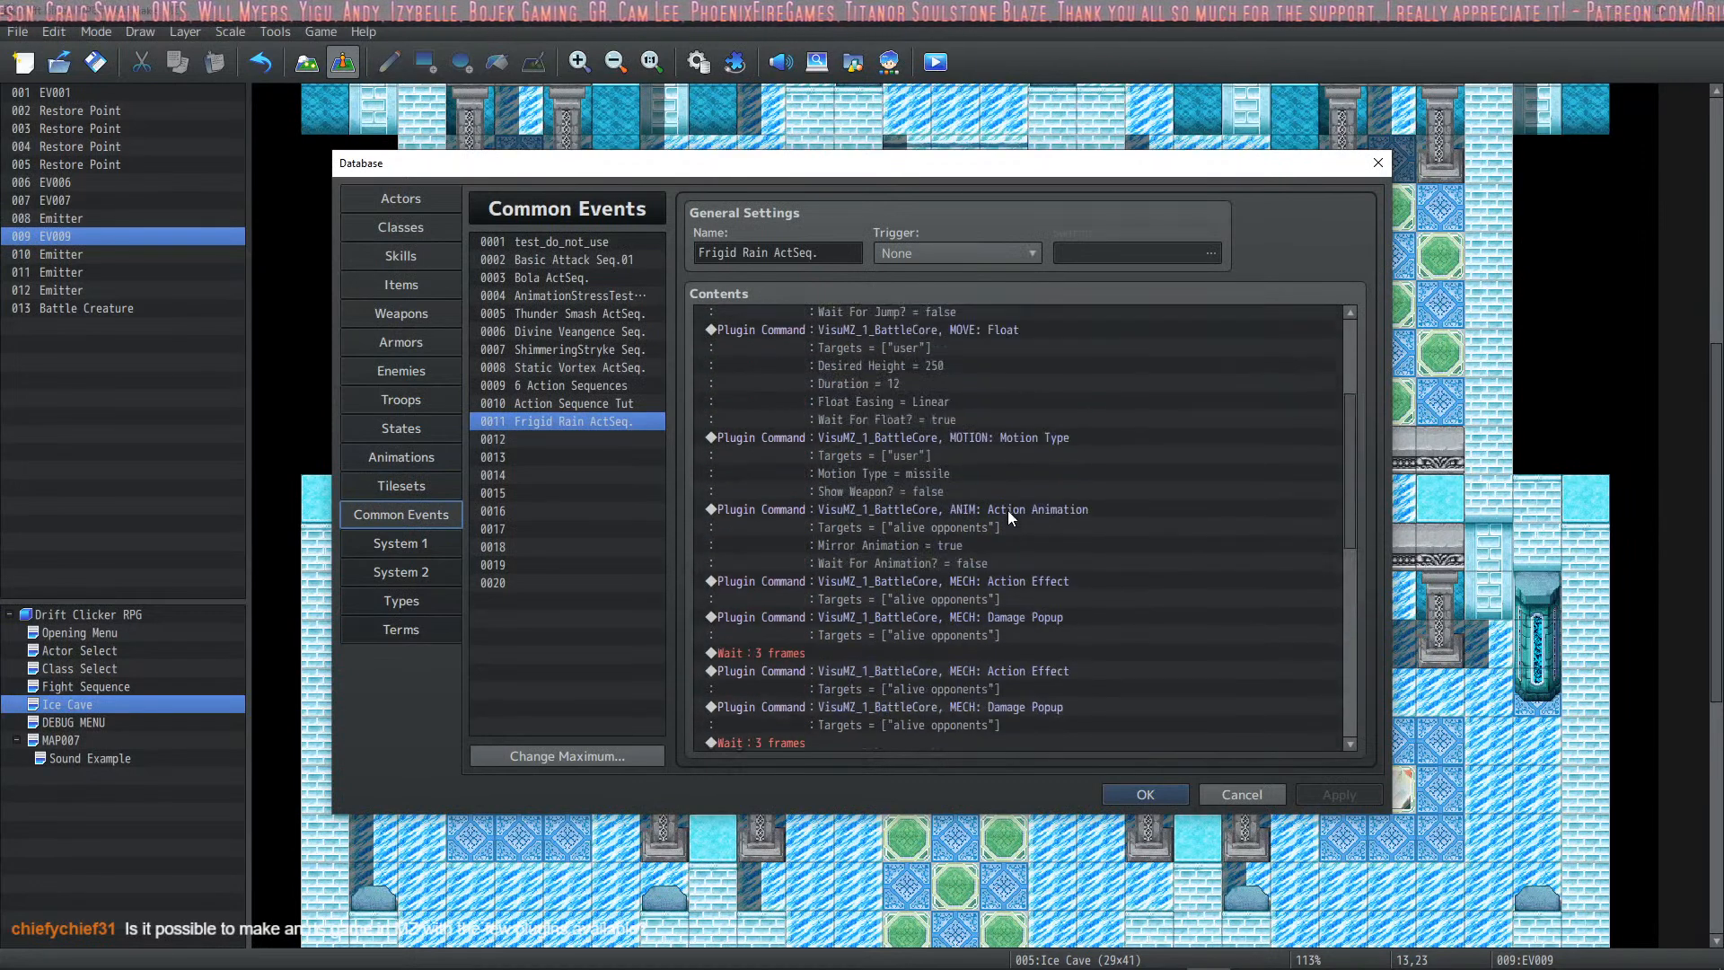
scroll(1008, 510, "down", 6)
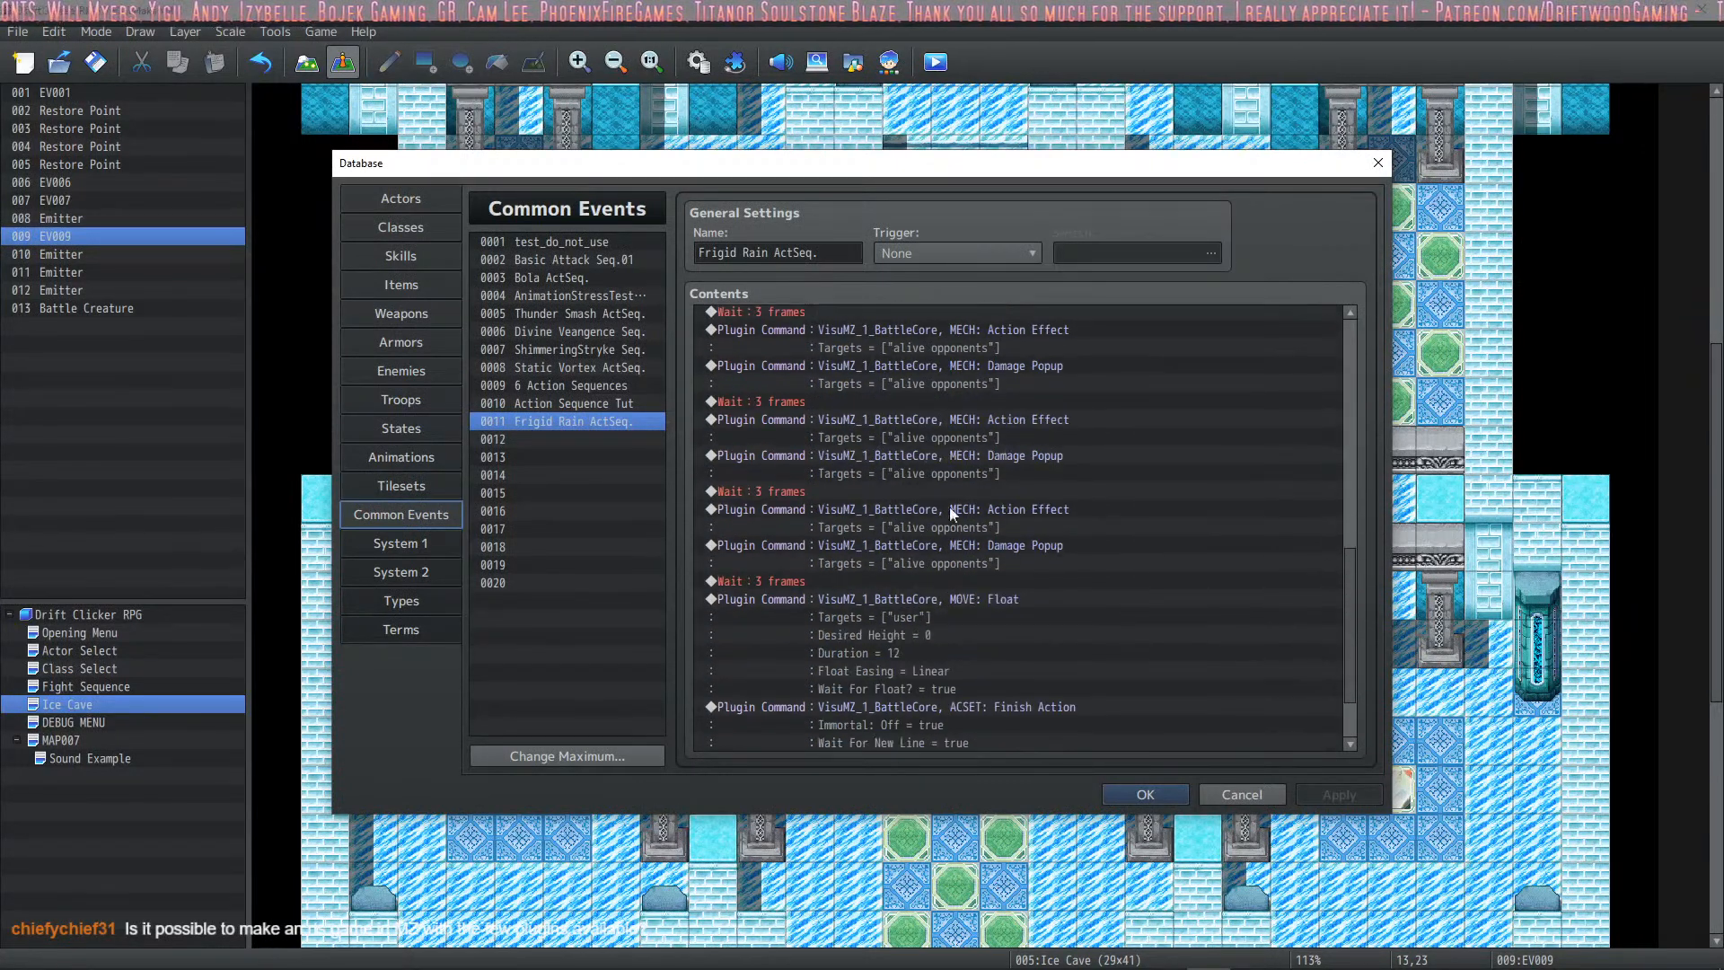
left_click(781, 583)
scroll(906, 600, "down", 2)
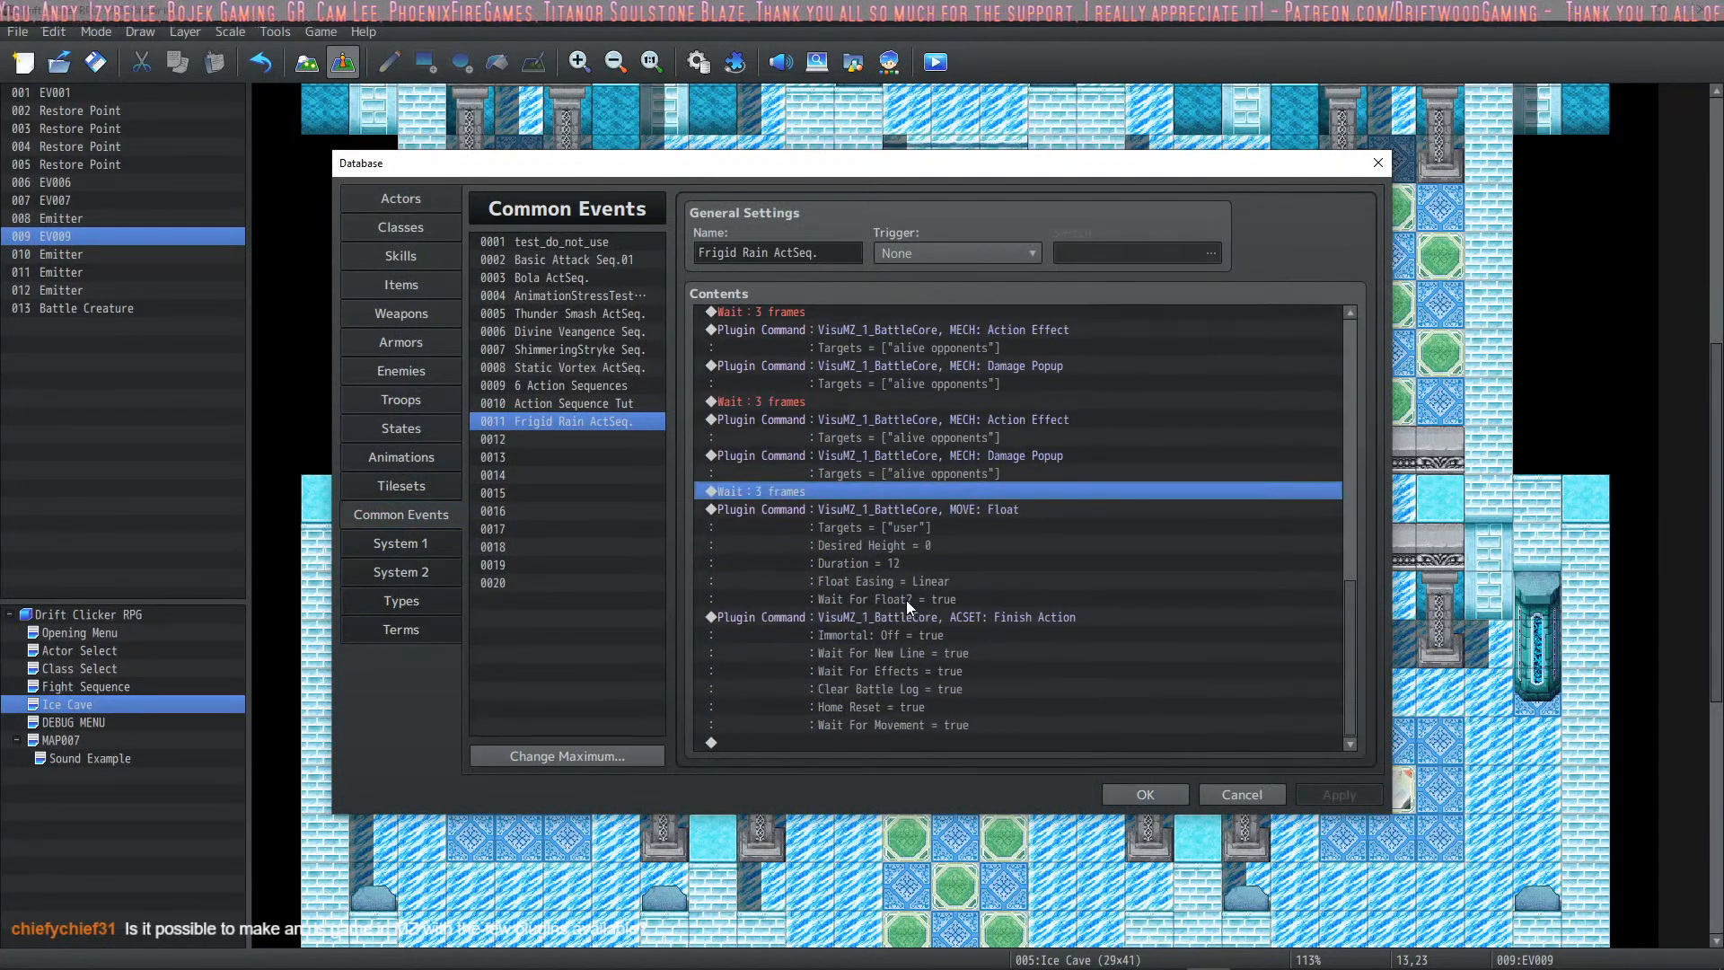
left_click(778, 400)
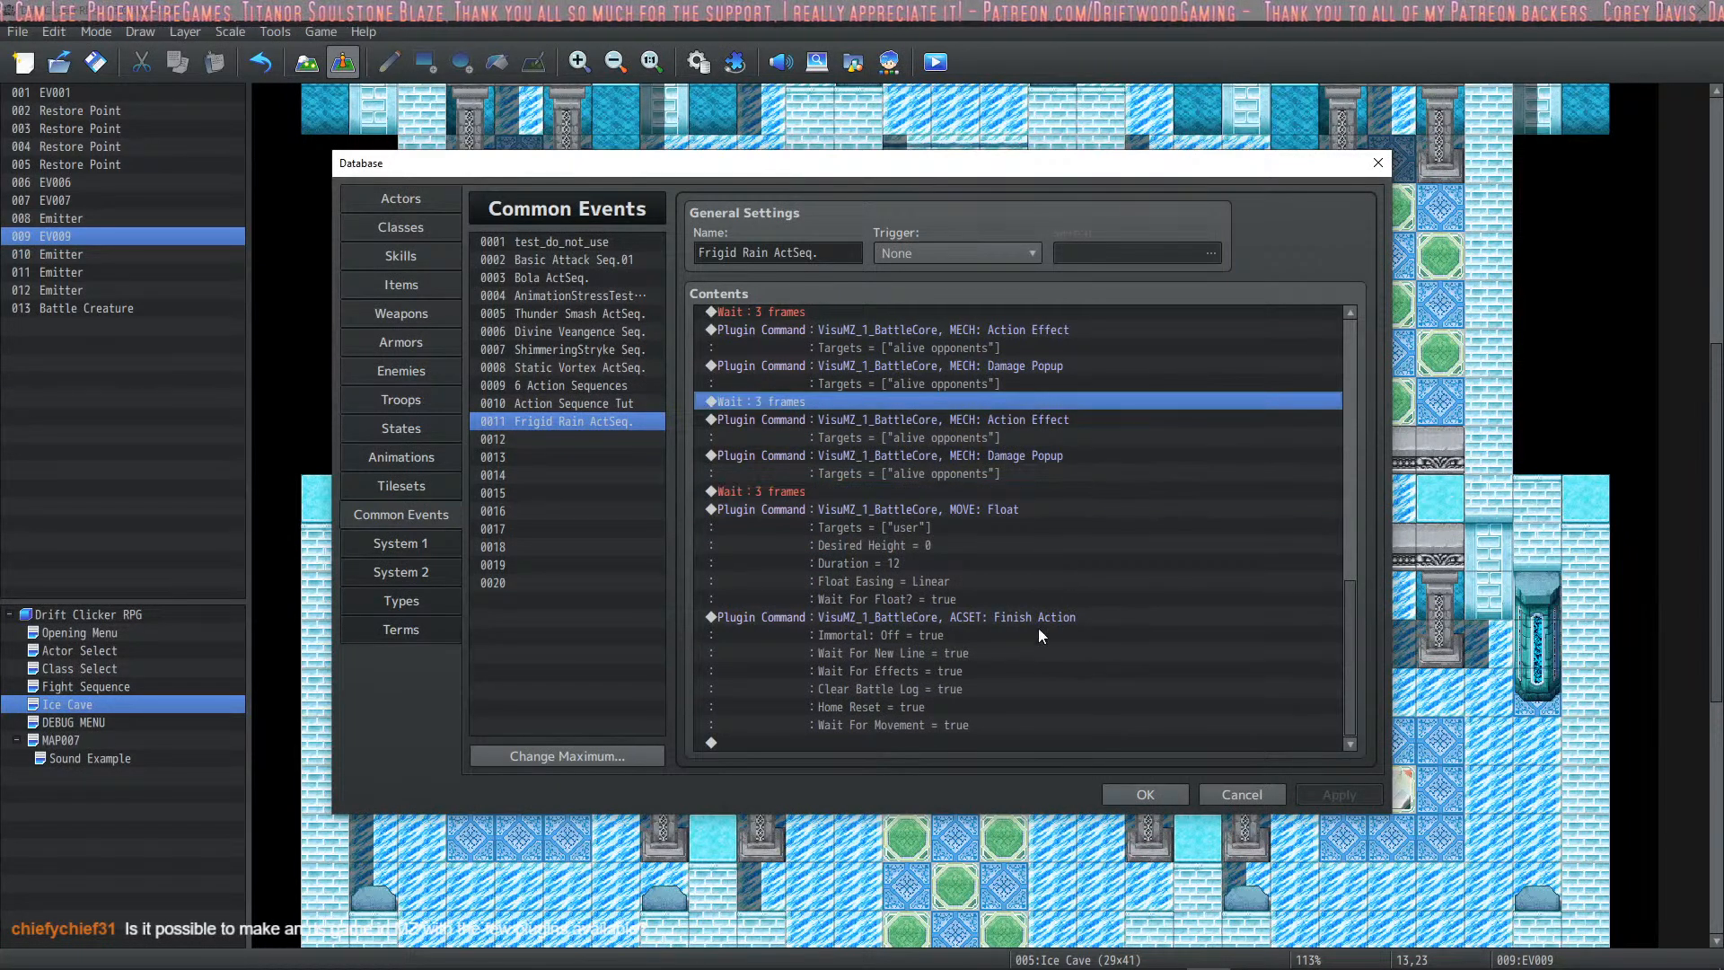
Step: Examine the Action Effect and Damage Popup commands of the last hits in the Frigid Rain sequence
left_click(988, 474)
left_click(1007, 424)
left_click(1004, 474)
left_click(1034, 420)
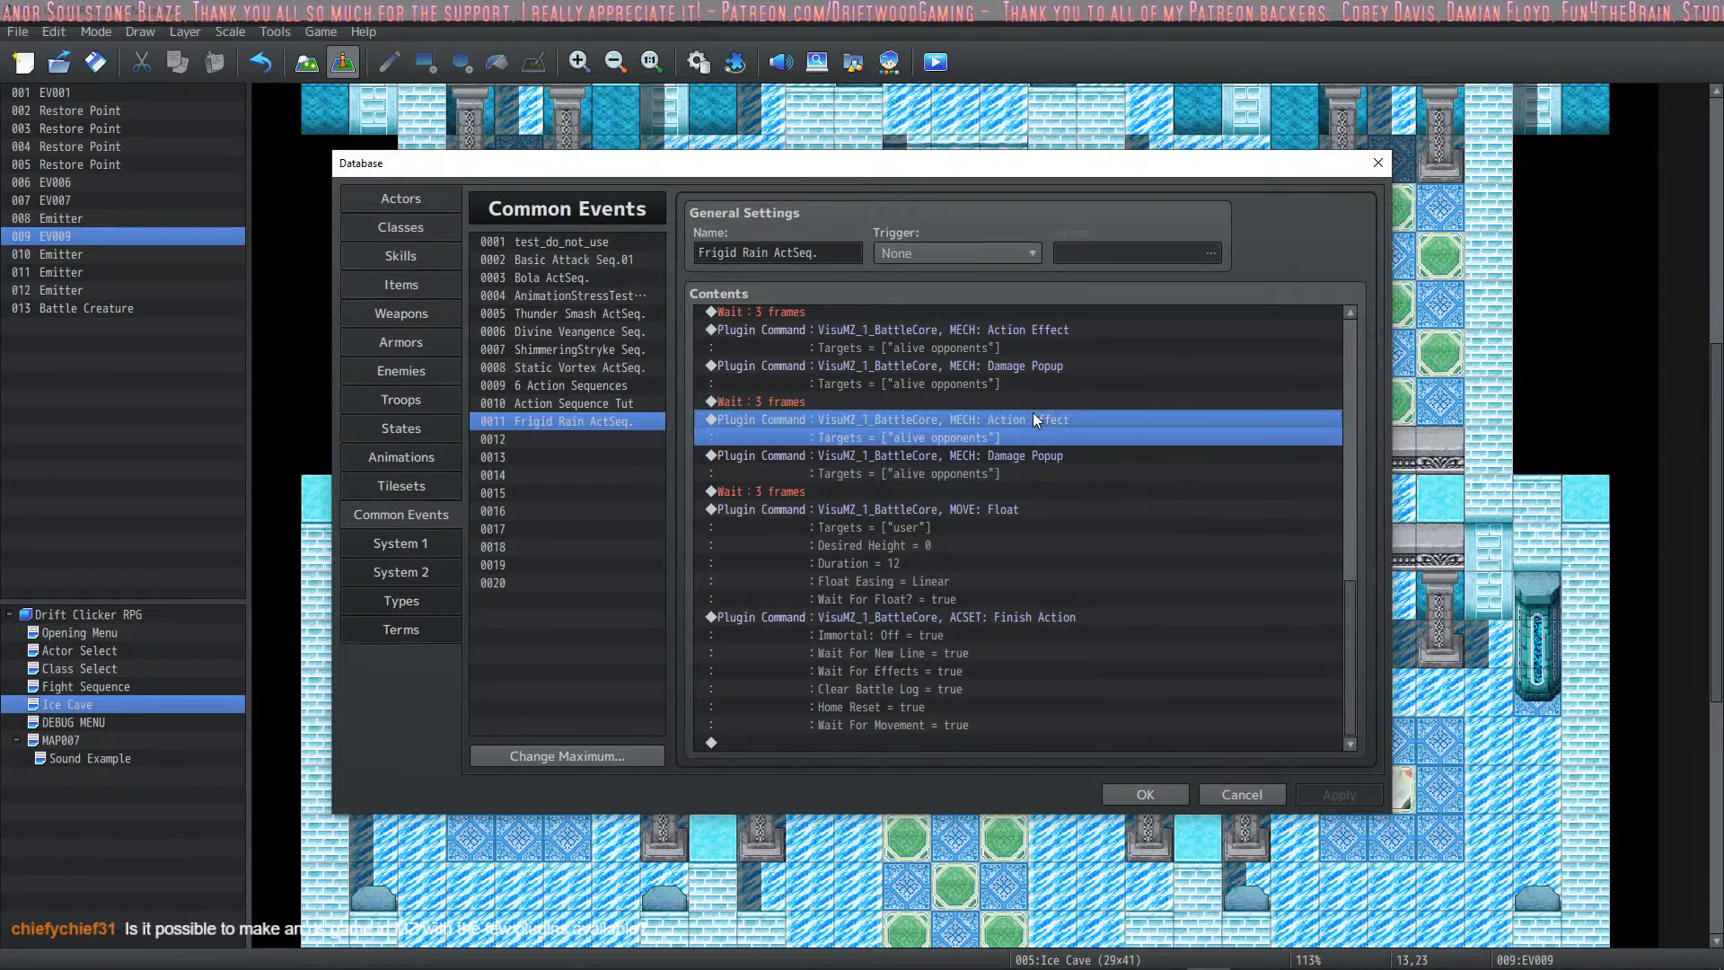
left_click(1034, 496)
left_click(1032, 503)
left_click(1030, 458)
scroll(1028, 453, "up", 3)
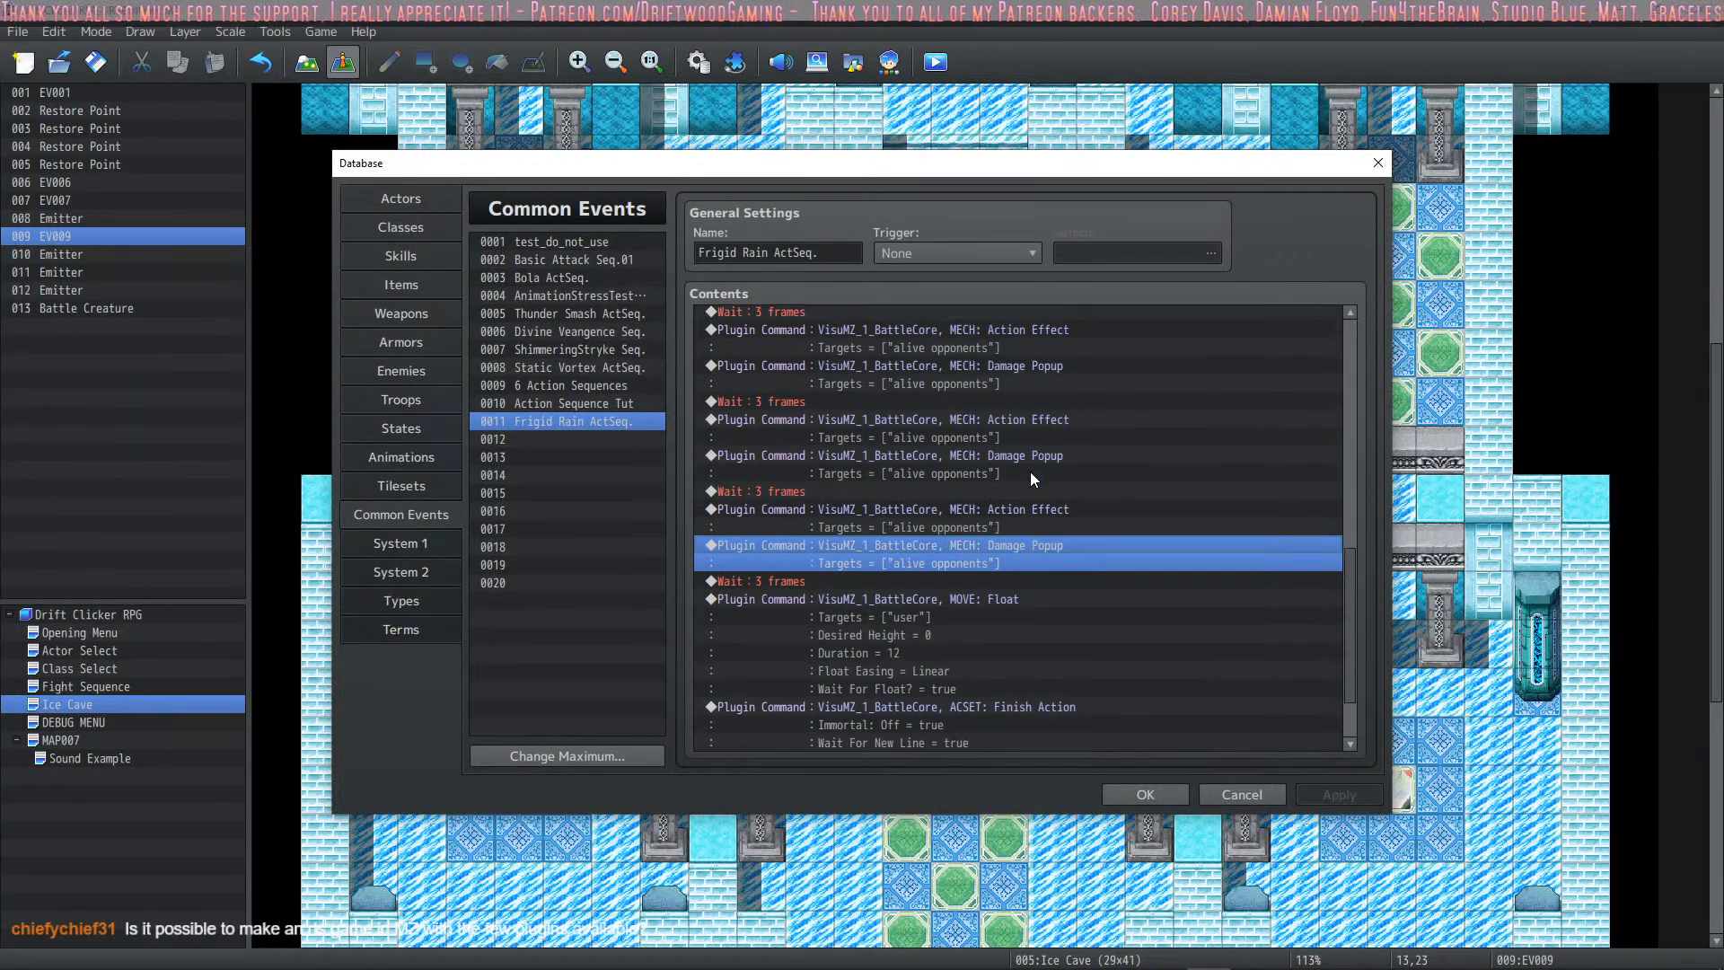
Step: Begin a new VisuMZ_1_BattleCore plugin command before the second-to-last Action Effect in the Frigid Rain sequence
left_click(1020, 515)
left_click(1012, 420)
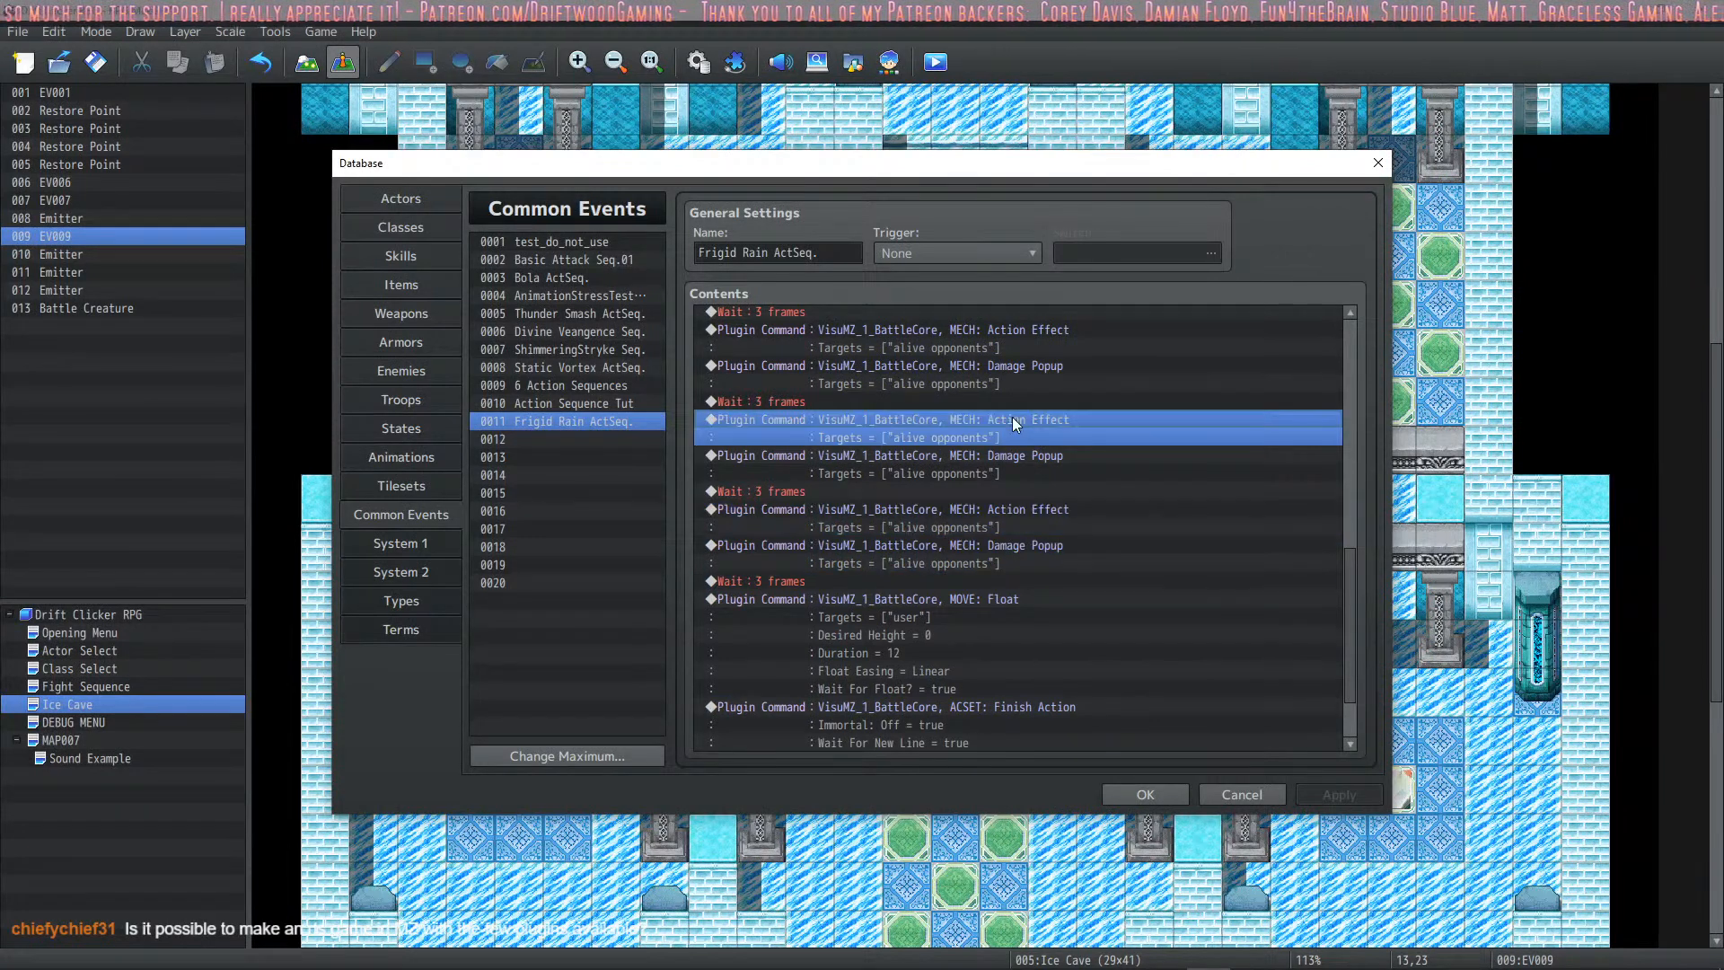
right_click(795, 414)
left_click(812, 426)
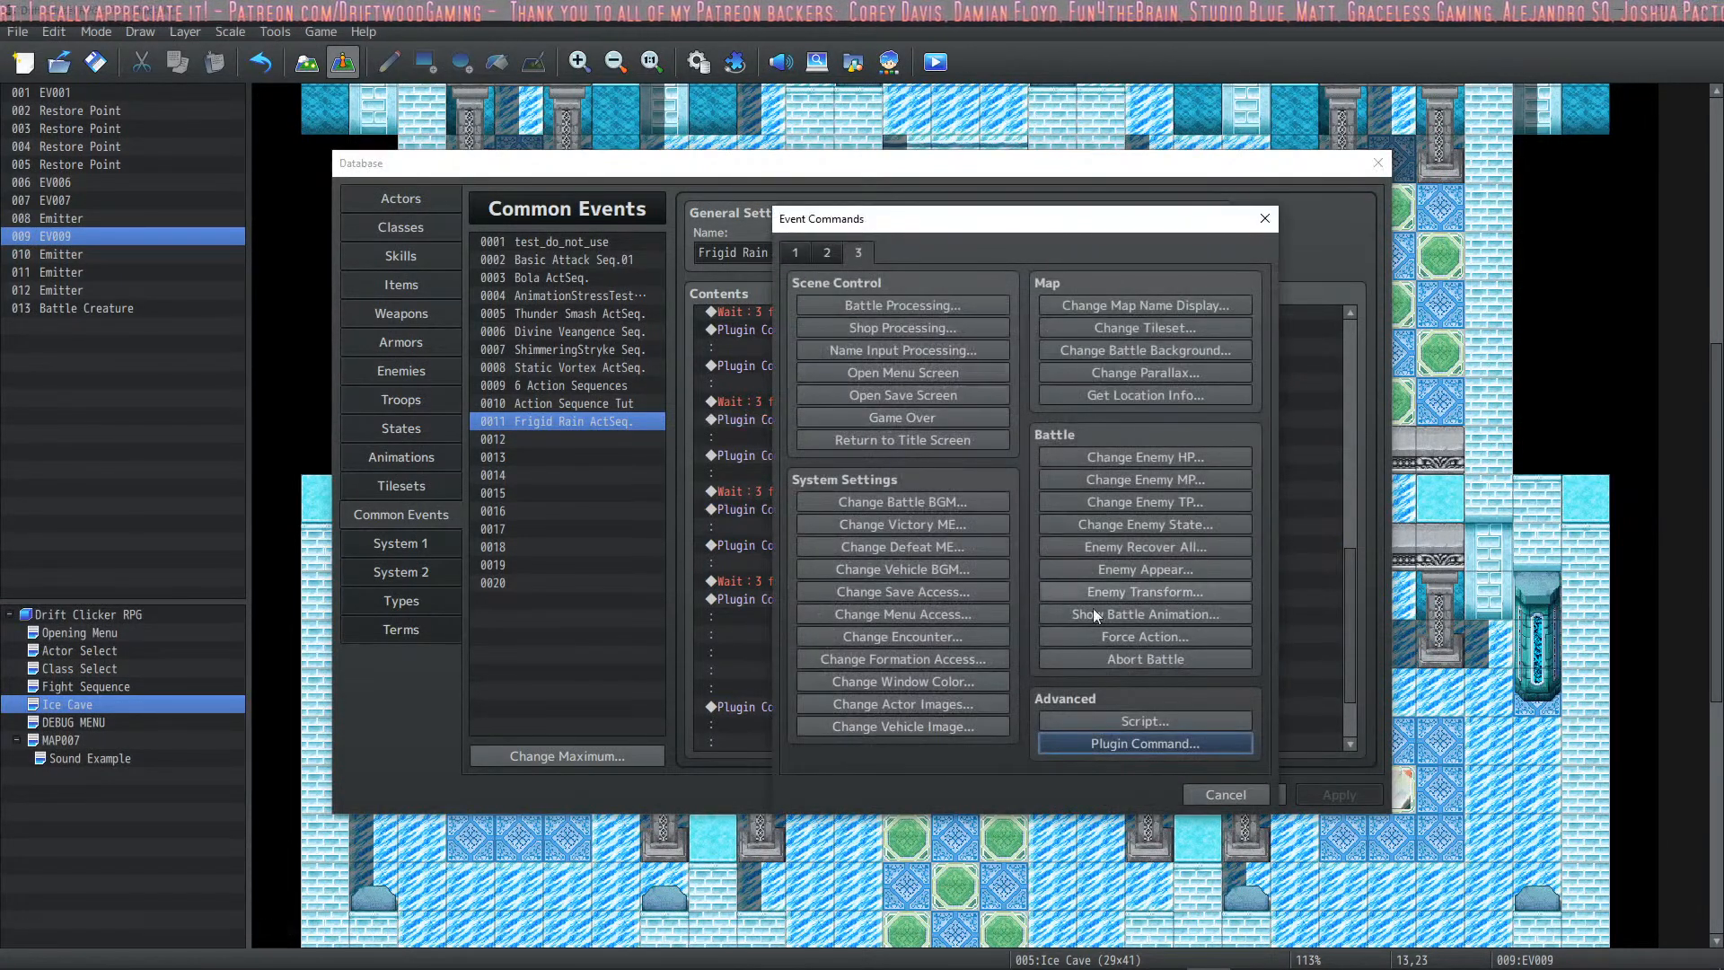
left_click(1173, 746)
left_click(880, 361)
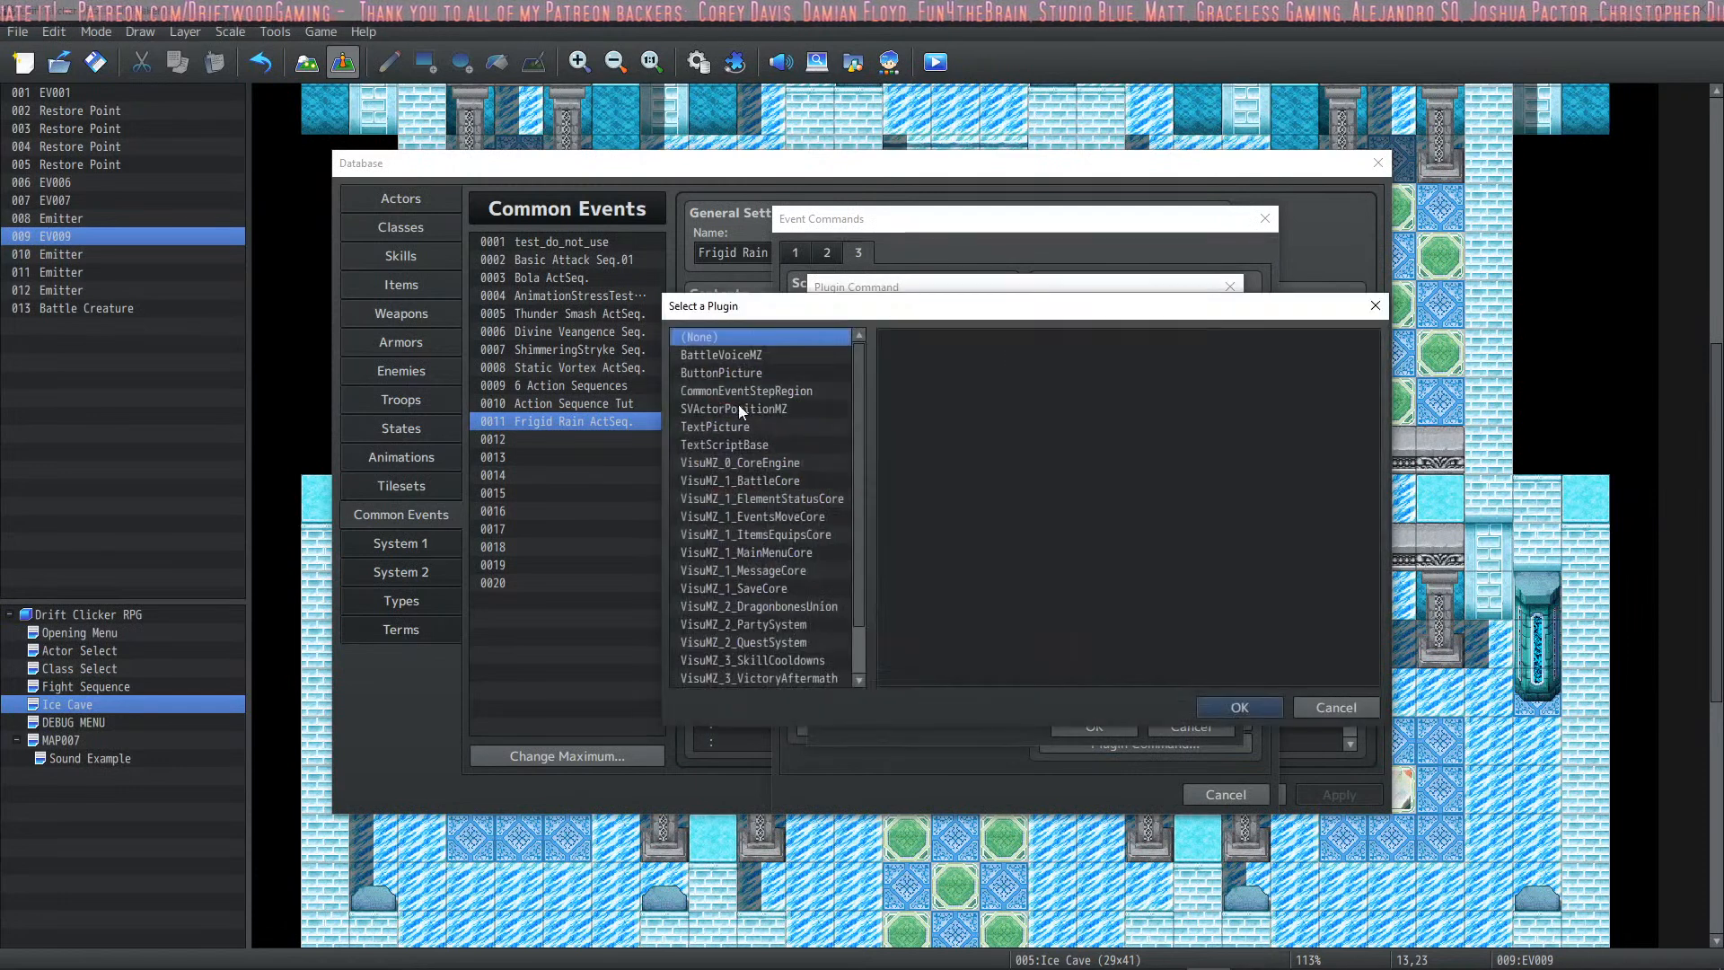
left_click(795, 482)
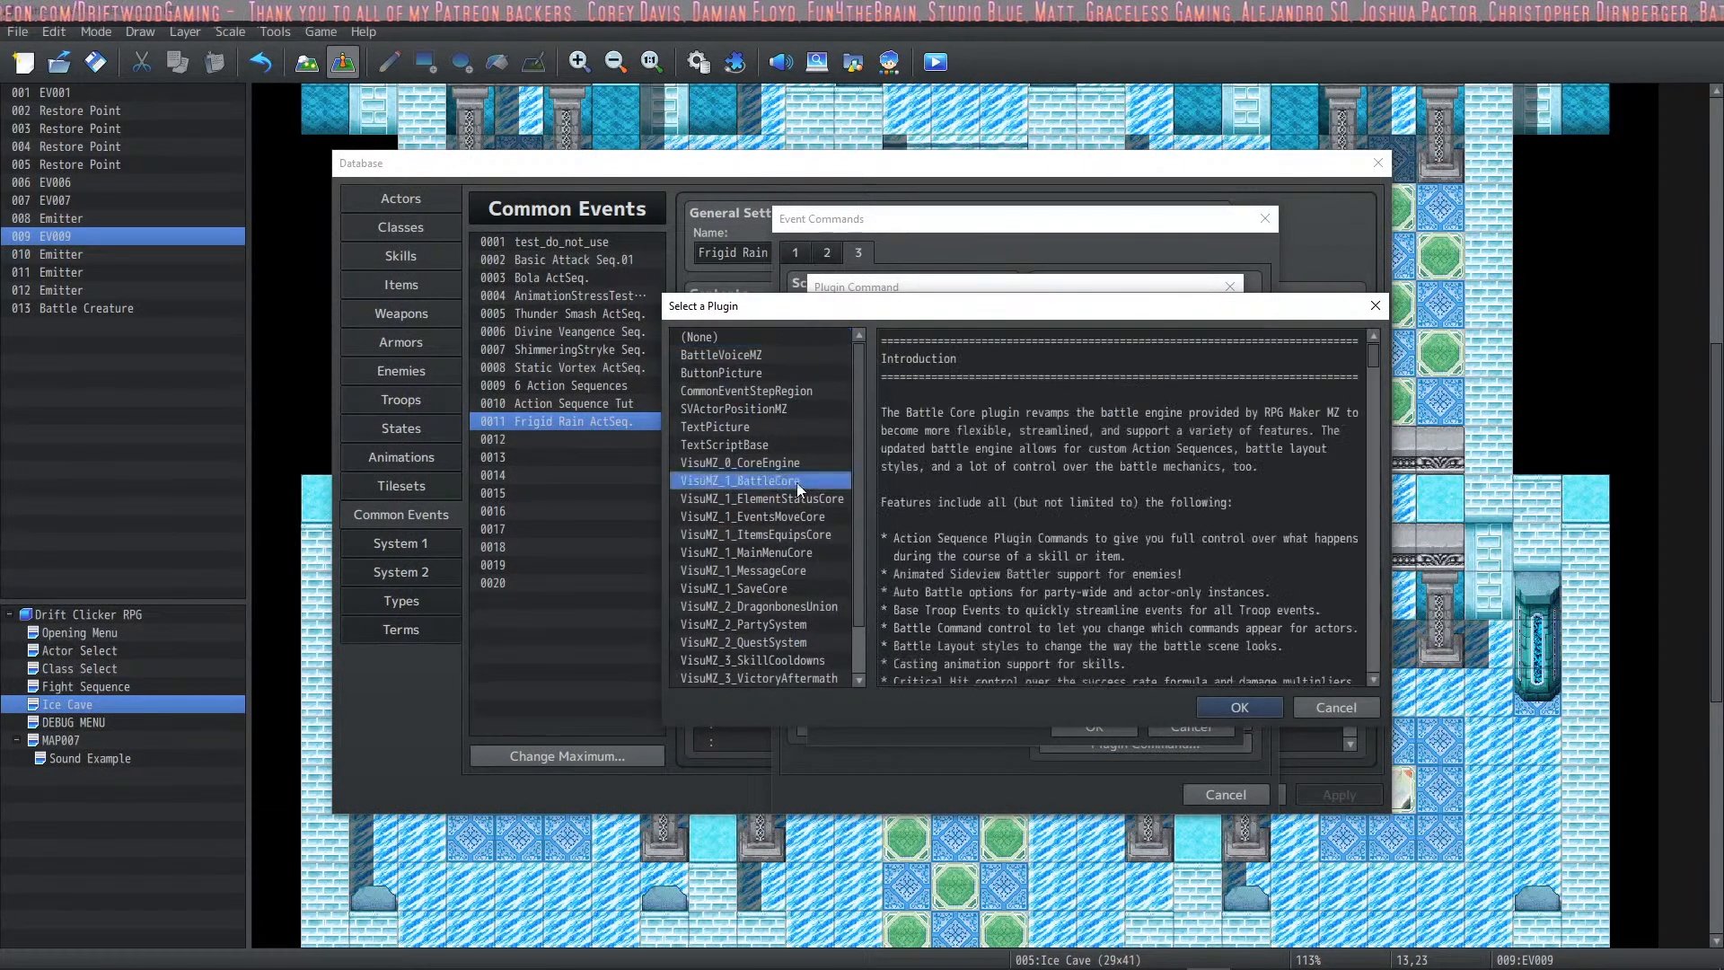
left_click(1255, 707)
left_click(1218, 361)
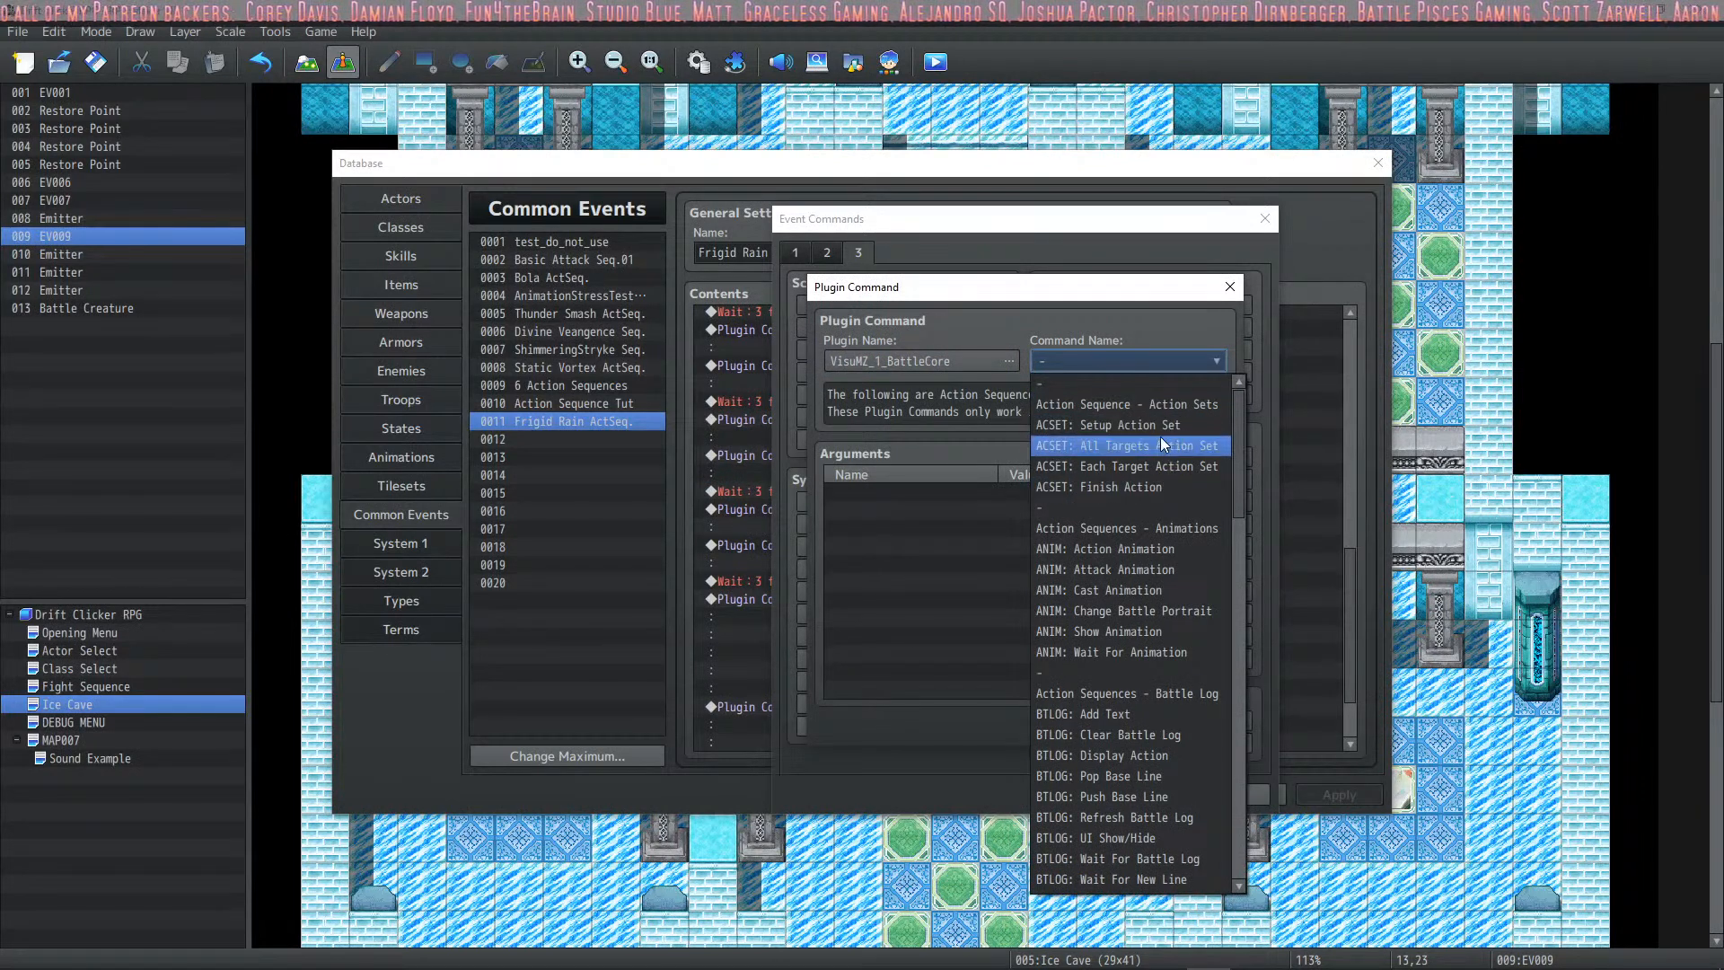
Step: Look through the BattleCore element commands and examine the descriptions of ELE: Add Elements and ELE: Clear Element Changes
scroll(1164, 447, "down", 3)
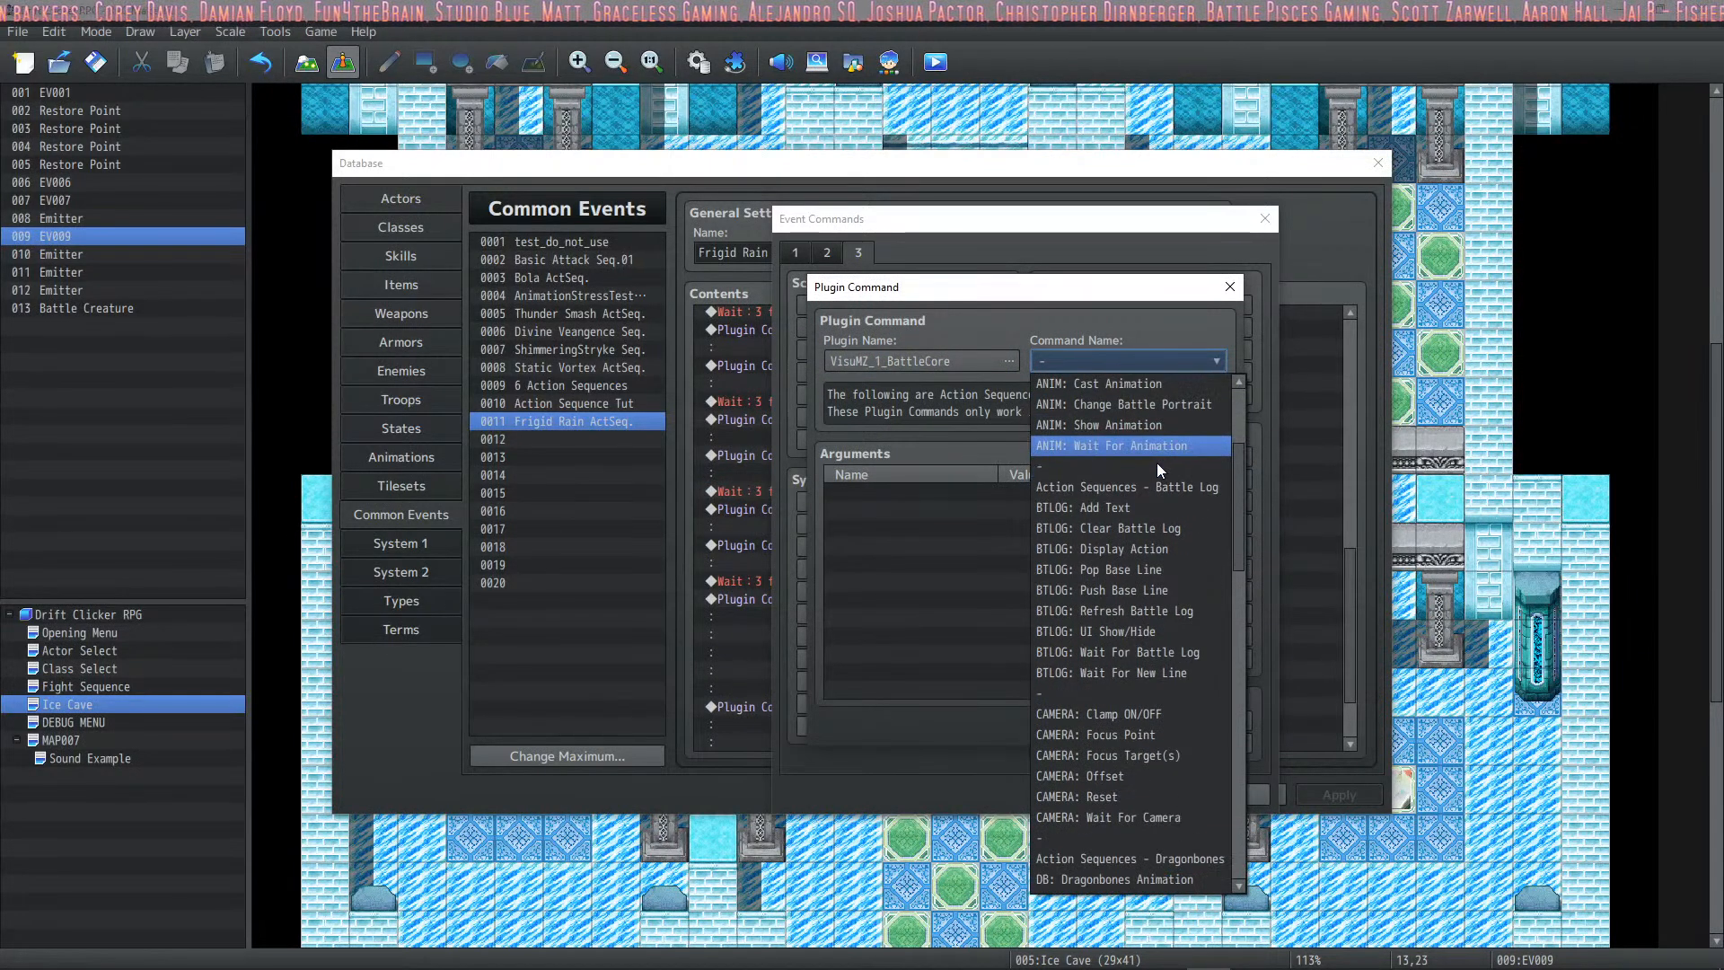
scroll(1157, 462, "down", 2)
scroll(1157, 465, "down", 2)
scroll(1152, 483, "down", 1)
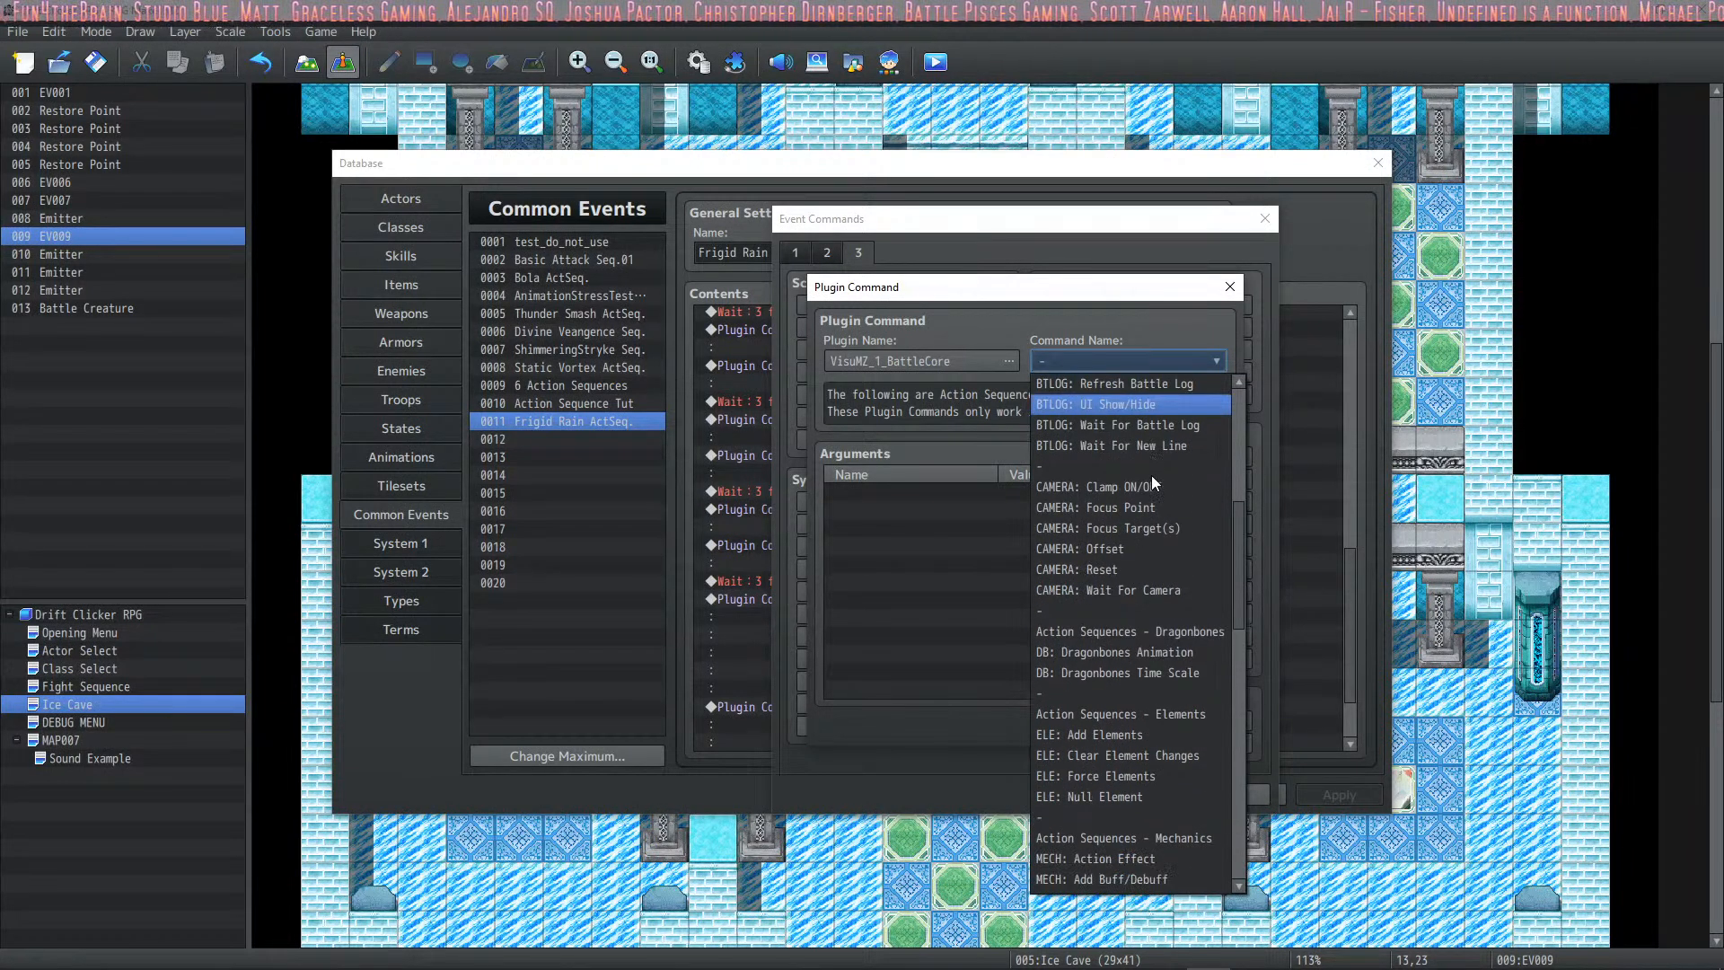
scroll(1151, 476, "down", 3)
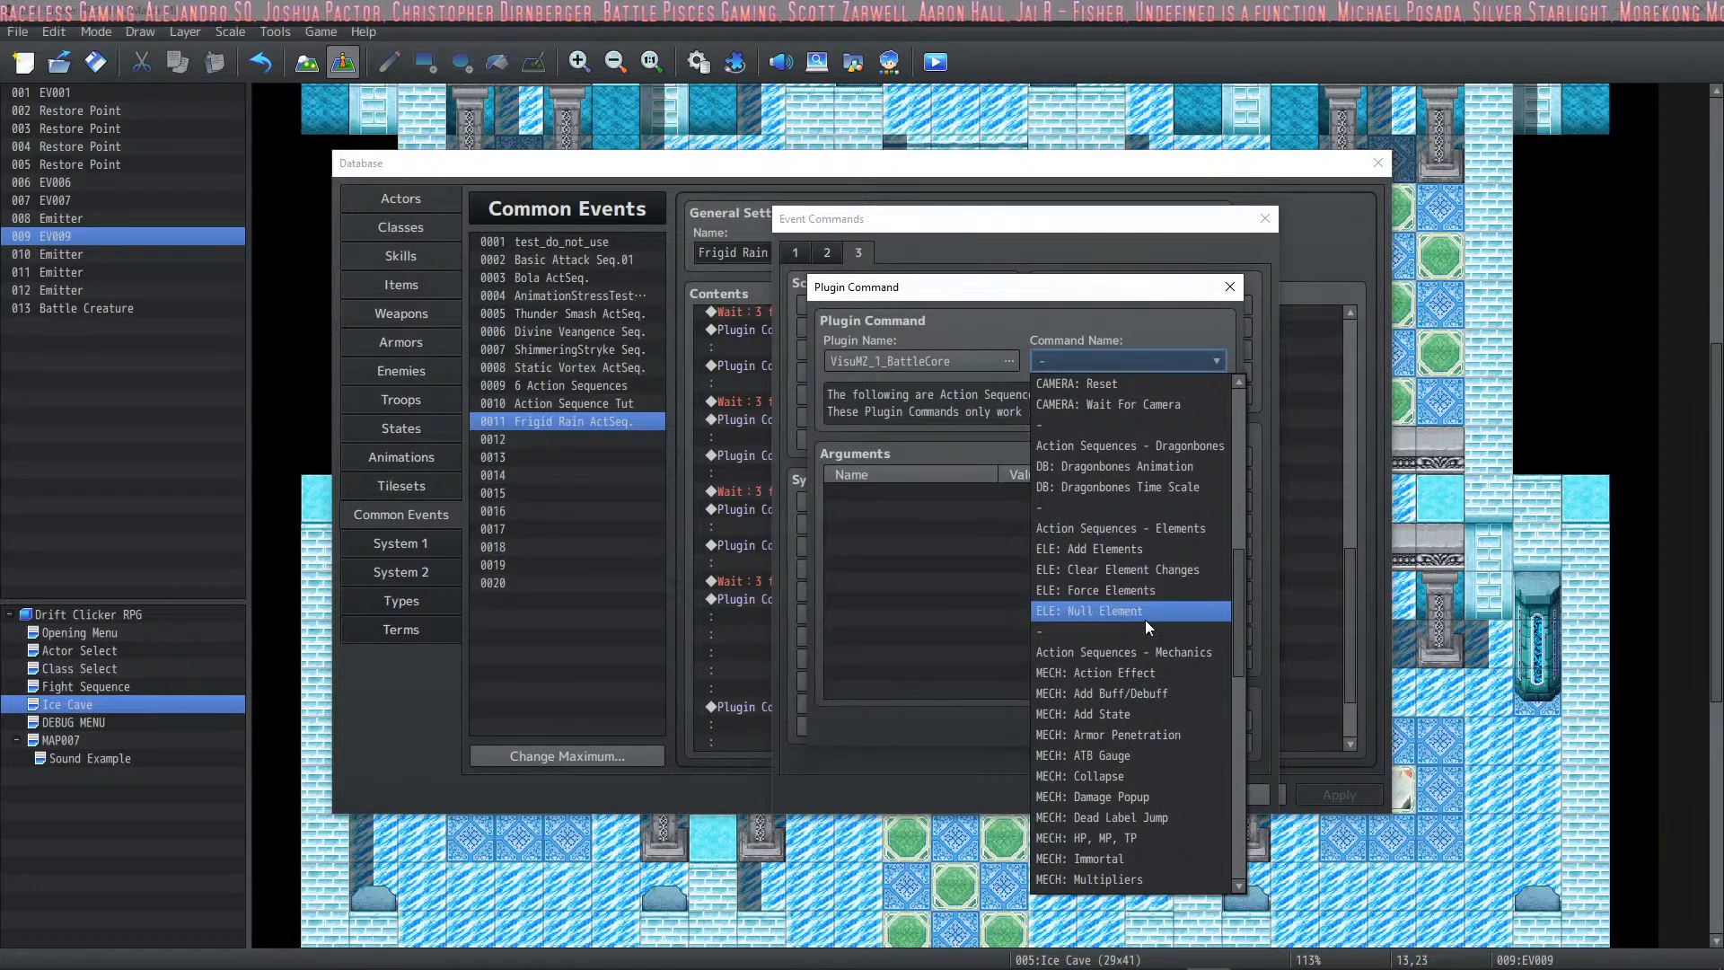
left_click(1138, 550)
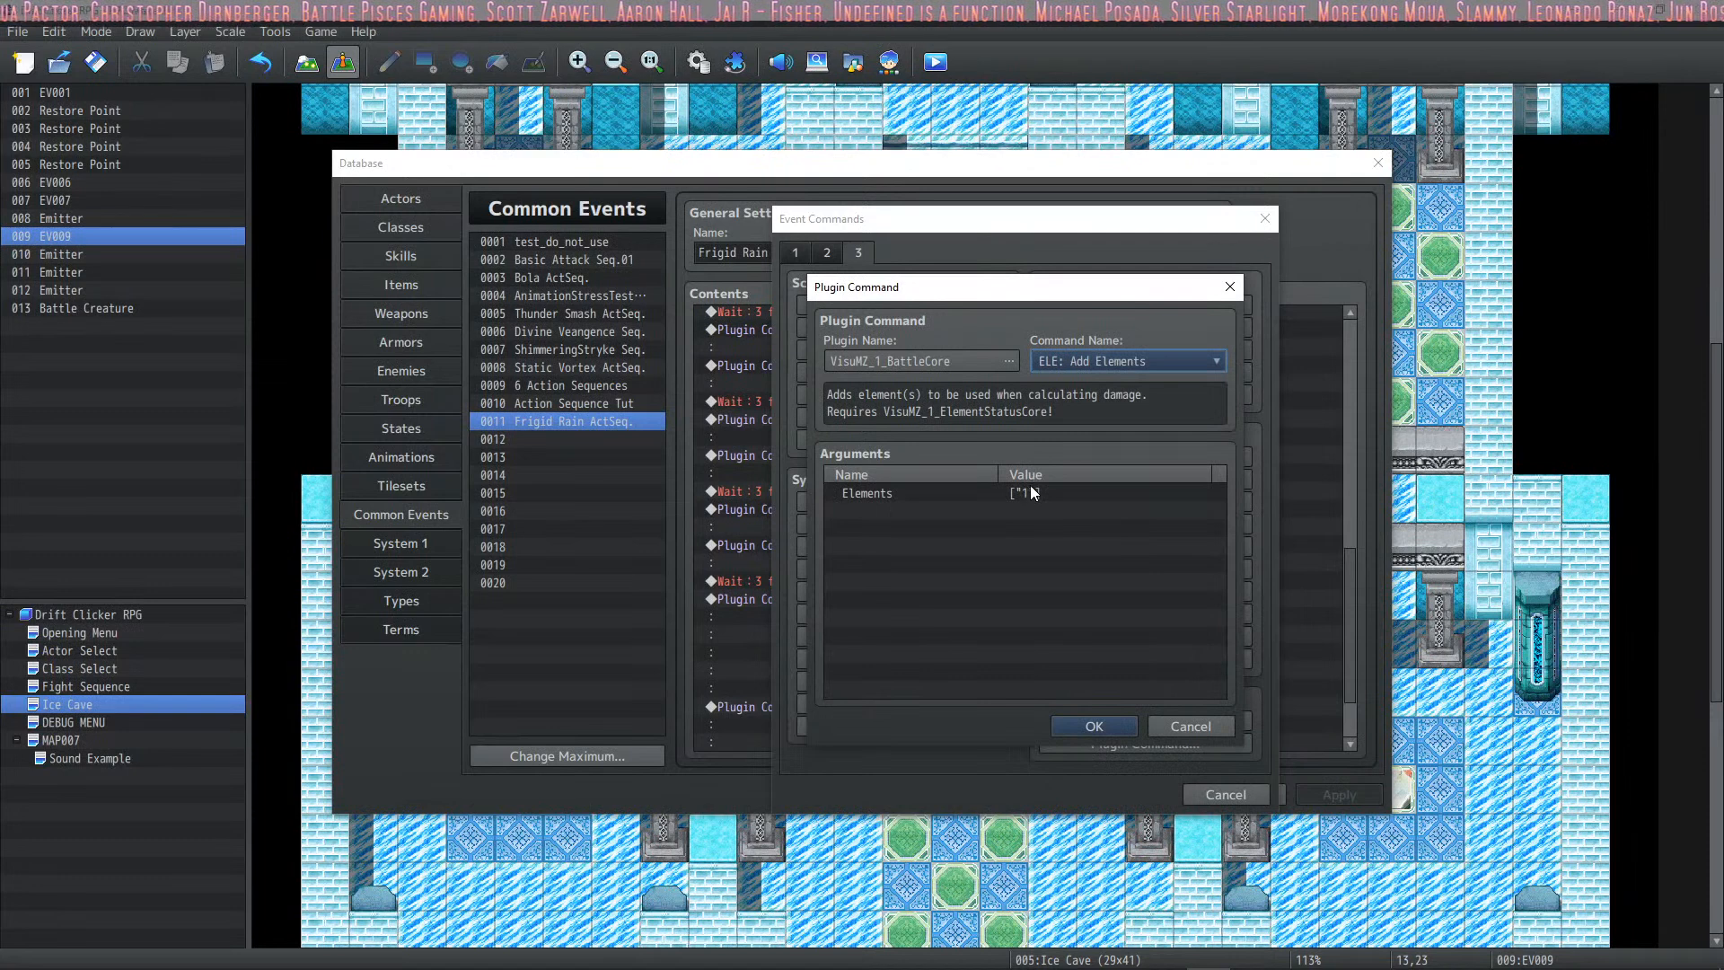
left_click(1216, 362)
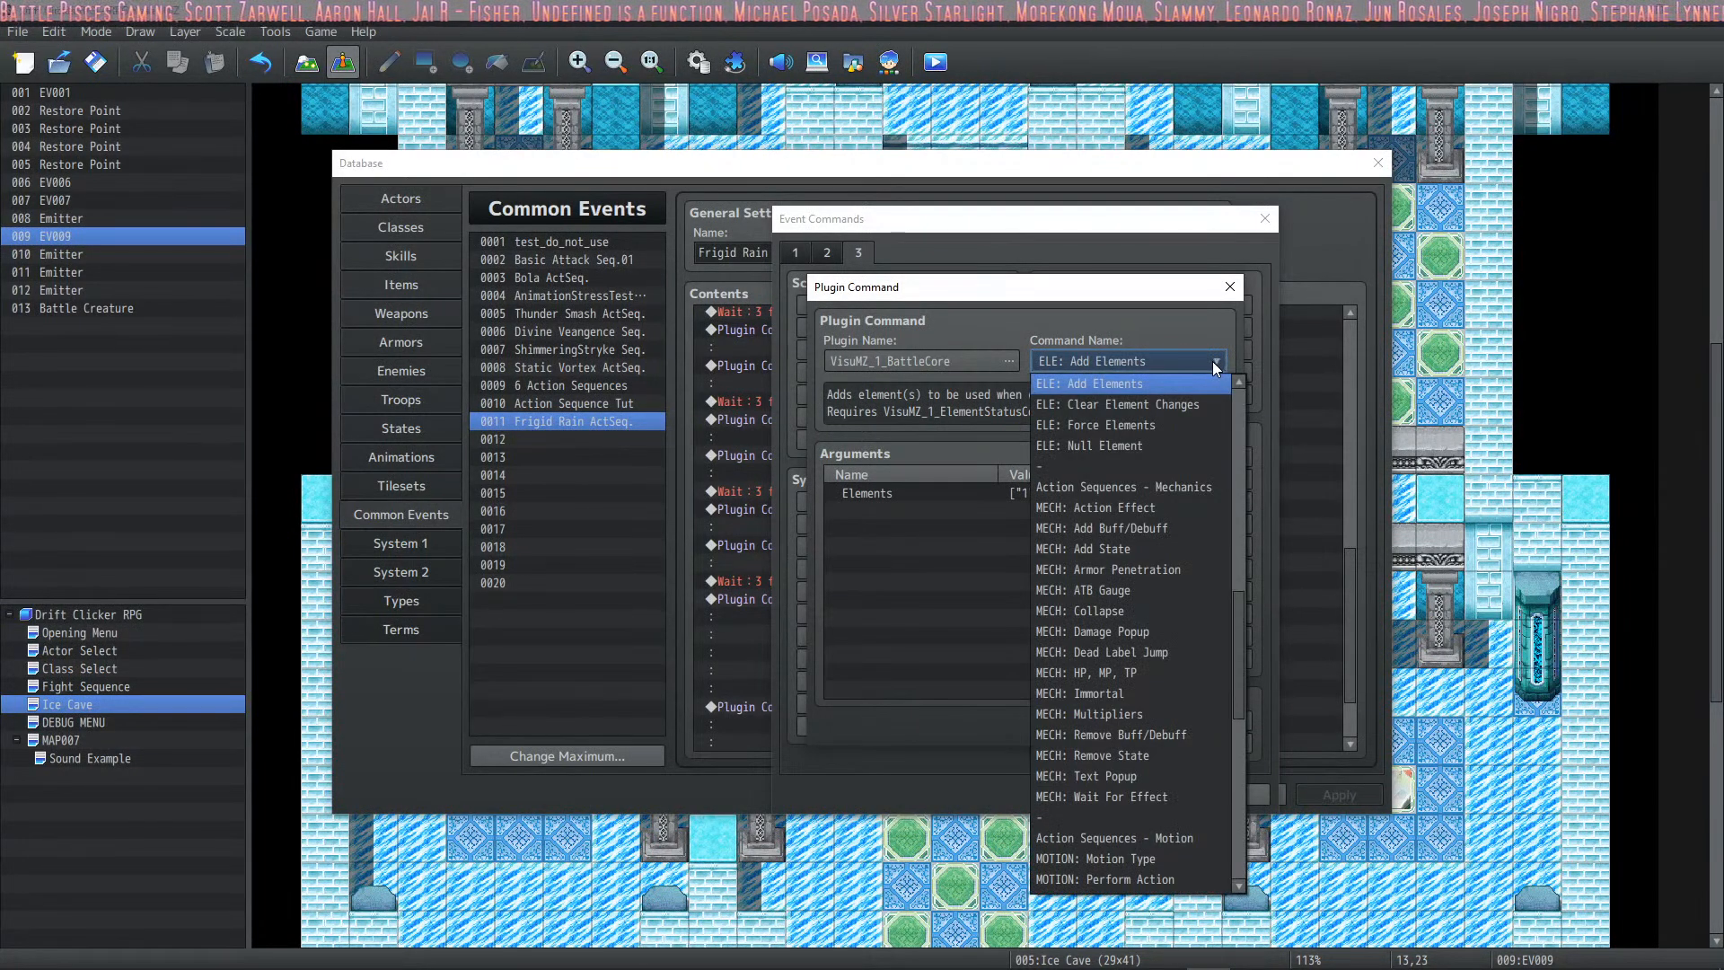
left_click(1183, 403)
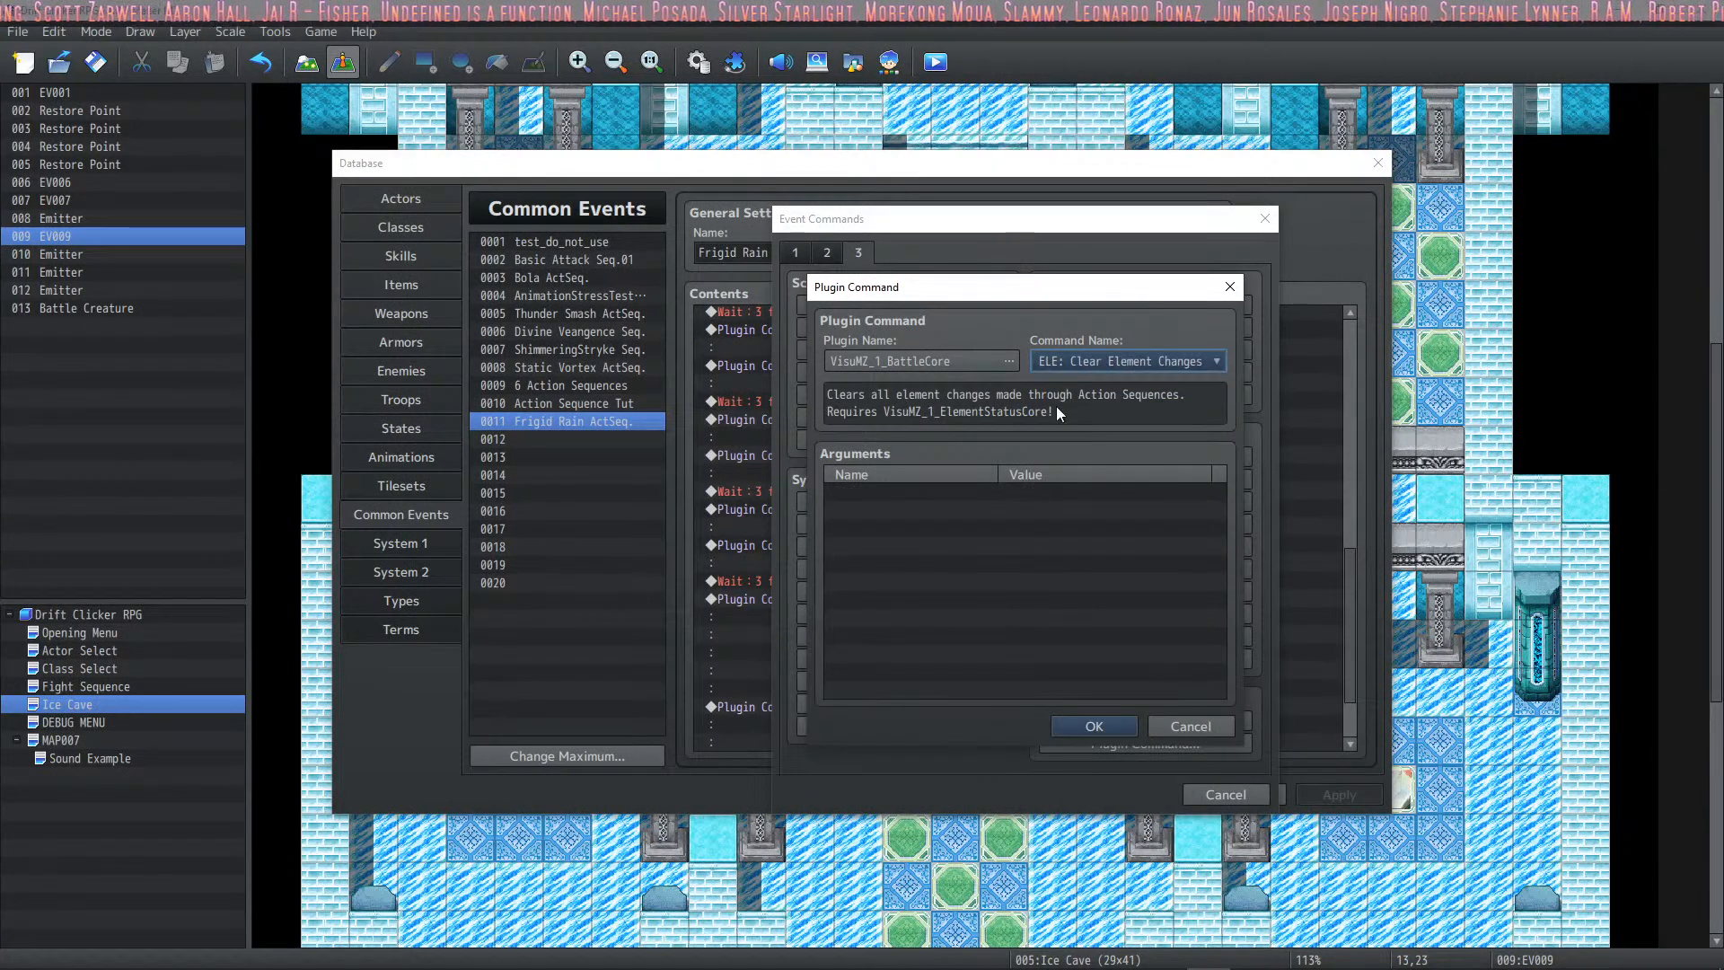
Step: Make the new plugin command ELE: Force Elements with element ID 5, insert it, and apply the database changes
left_click(1218, 361)
left_click(1171, 406)
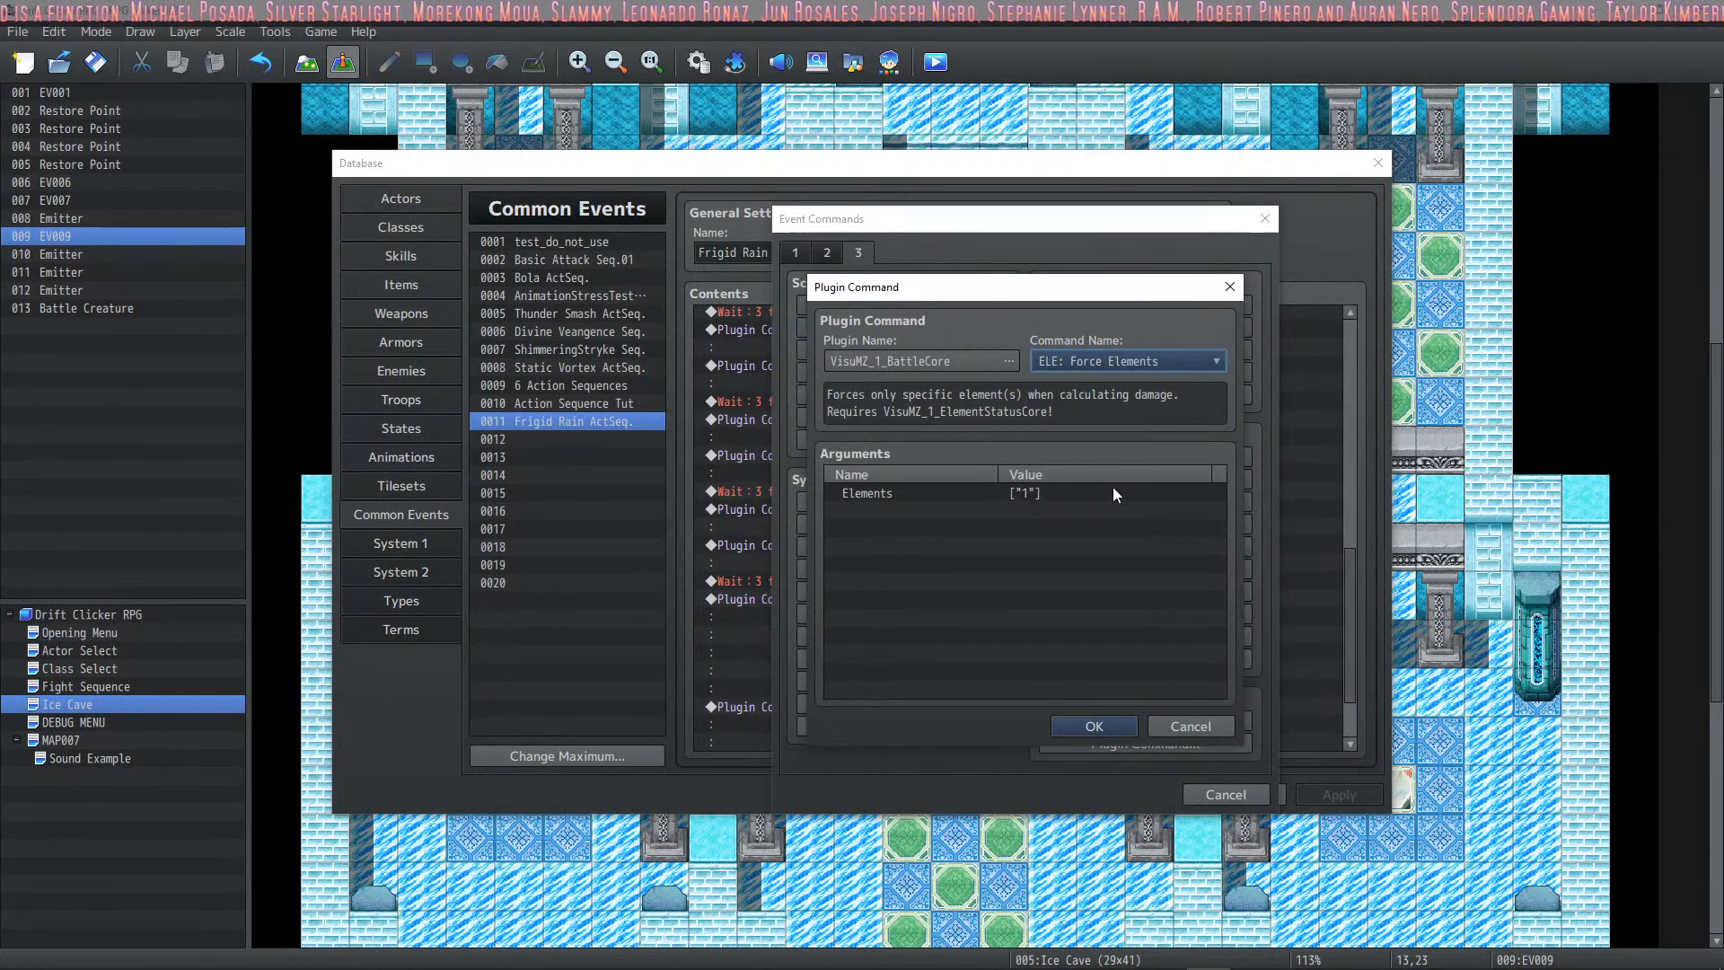
double_click(1023, 494)
double_click(894, 404)
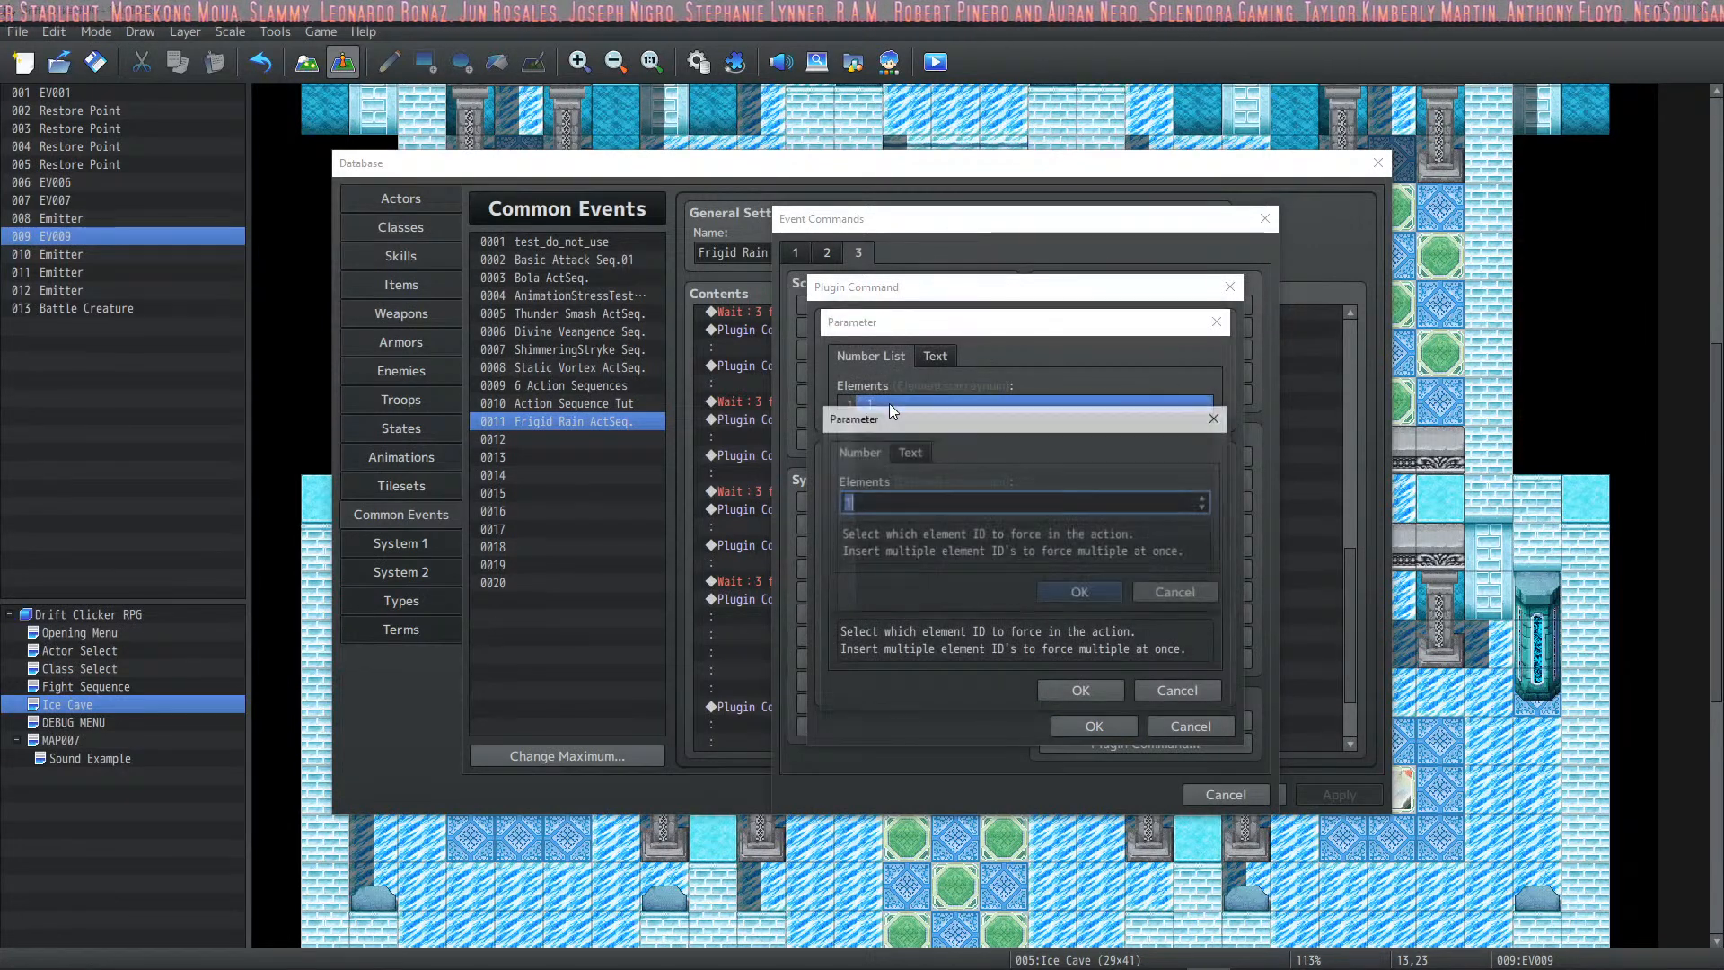
type("5")
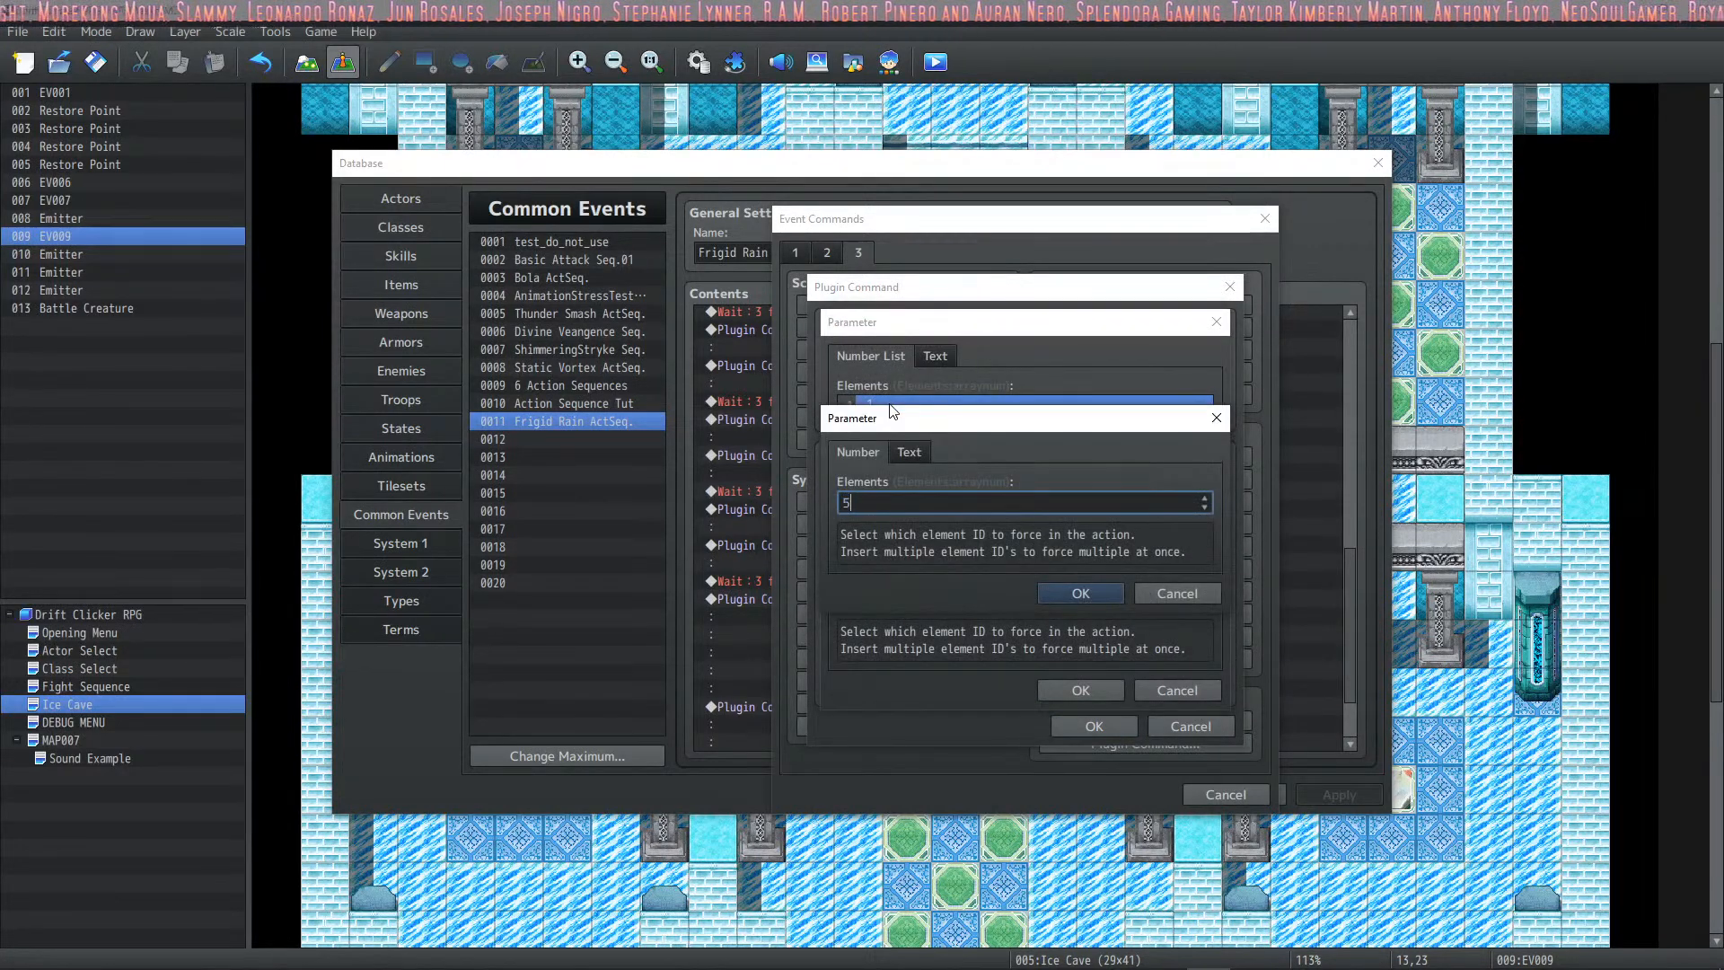
left_click(1080, 595)
left_click(1086, 687)
left_click(1086, 724)
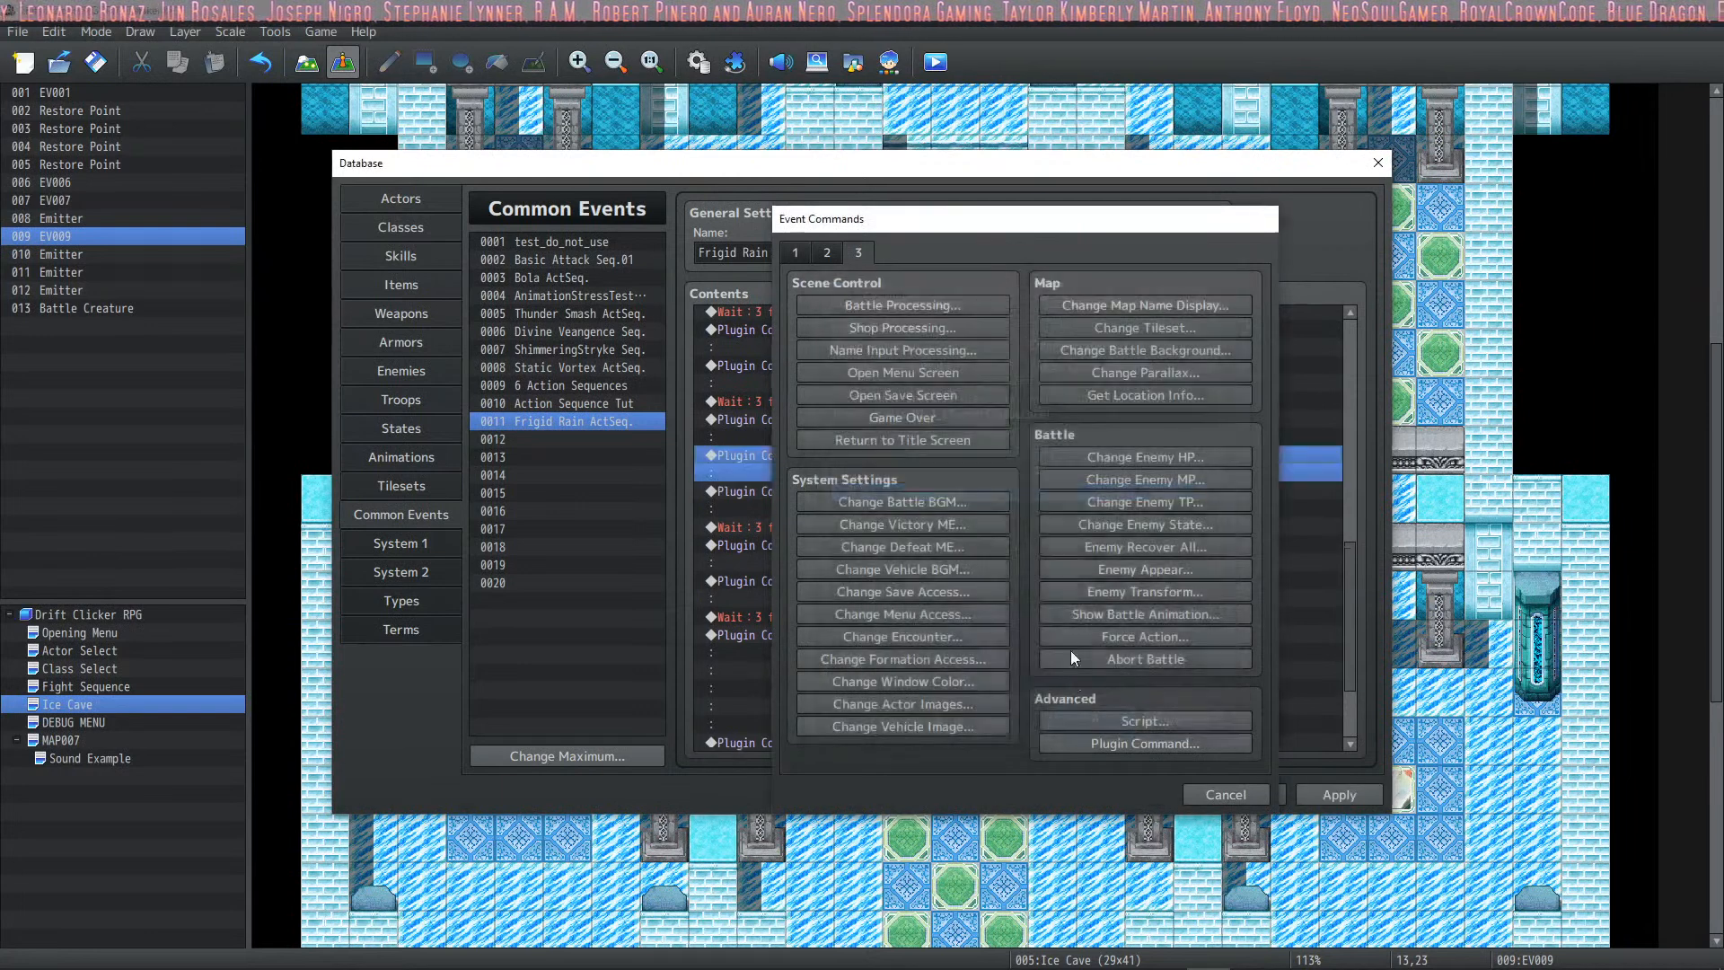
scroll(1021, 474, "down", 1)
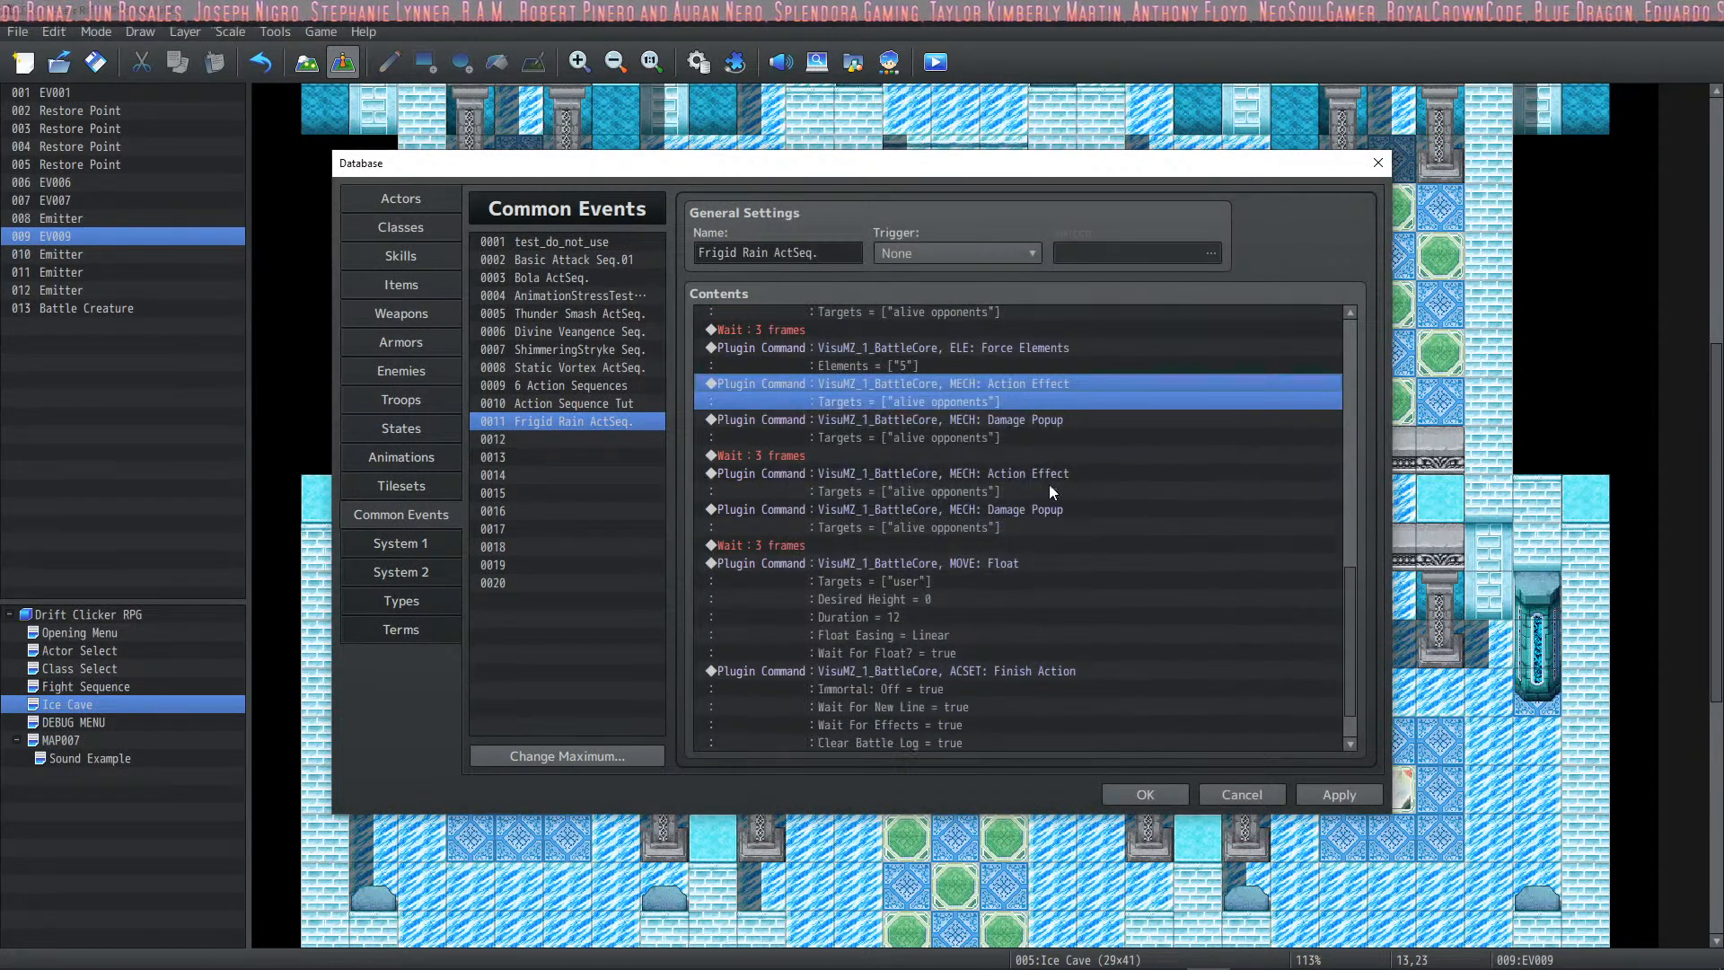
left_click(1361, 795)
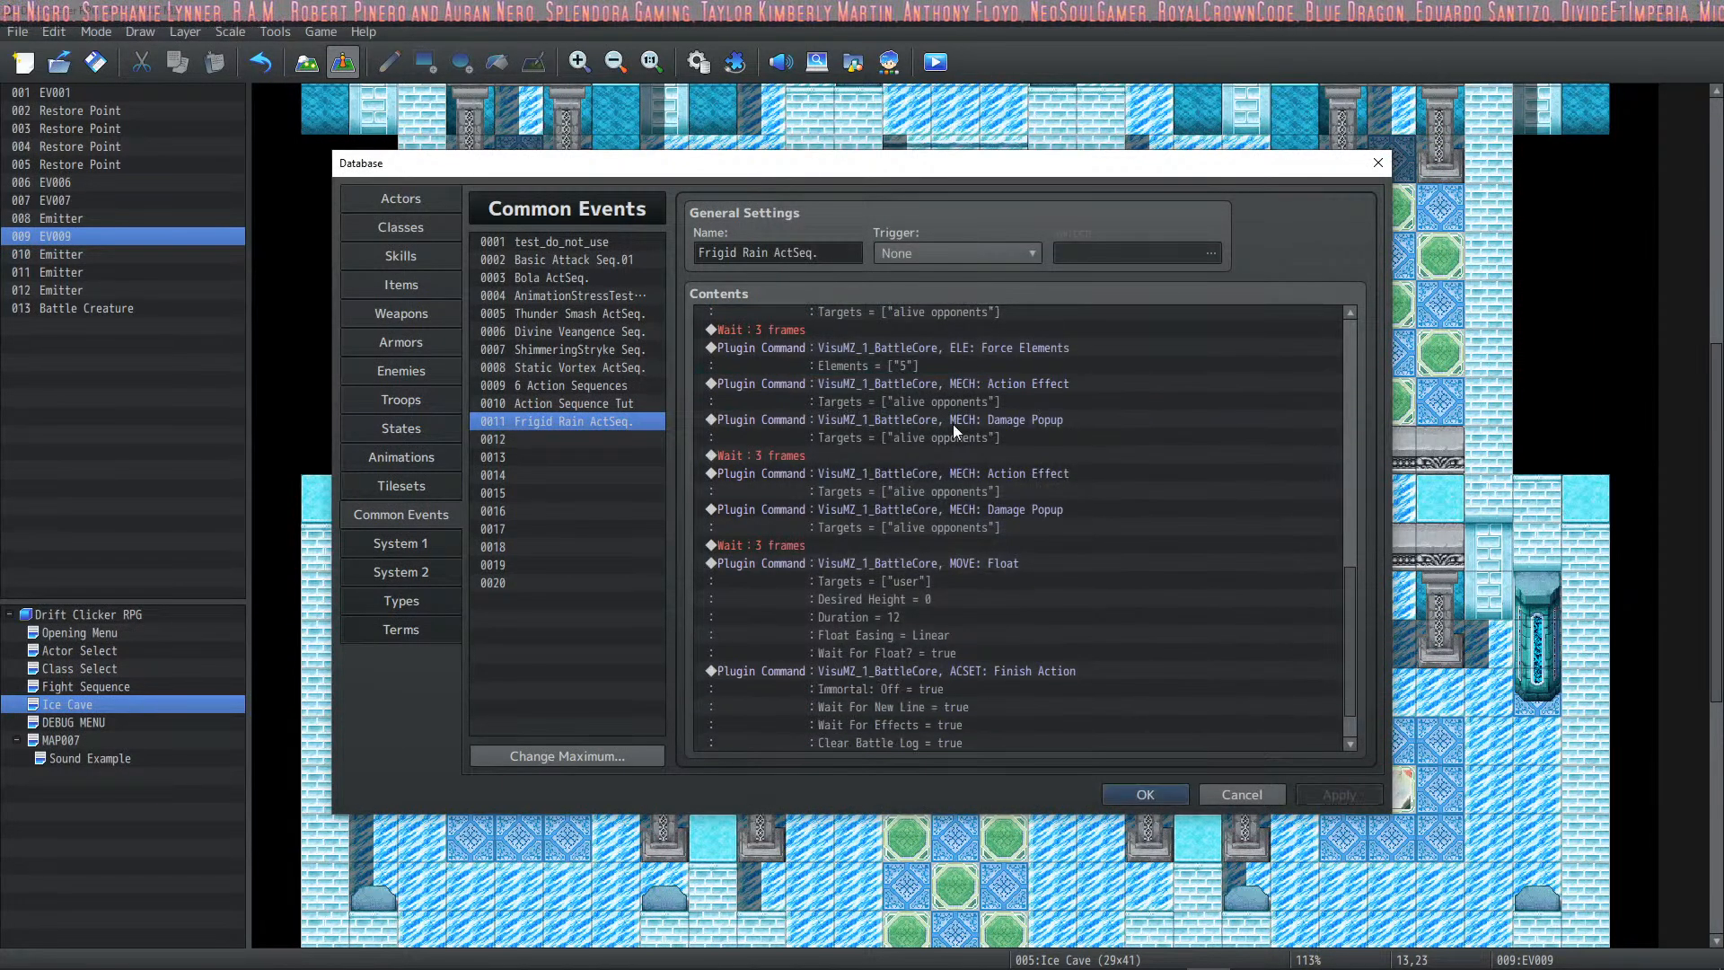
Step: Begin a new VisuMZ_1_BattleCore plugin command before the last Action Effect in the Frigid Rain sequence
left_click_drag(1044, 351, 993, 348)
scroll(980, 389, "up", 2)
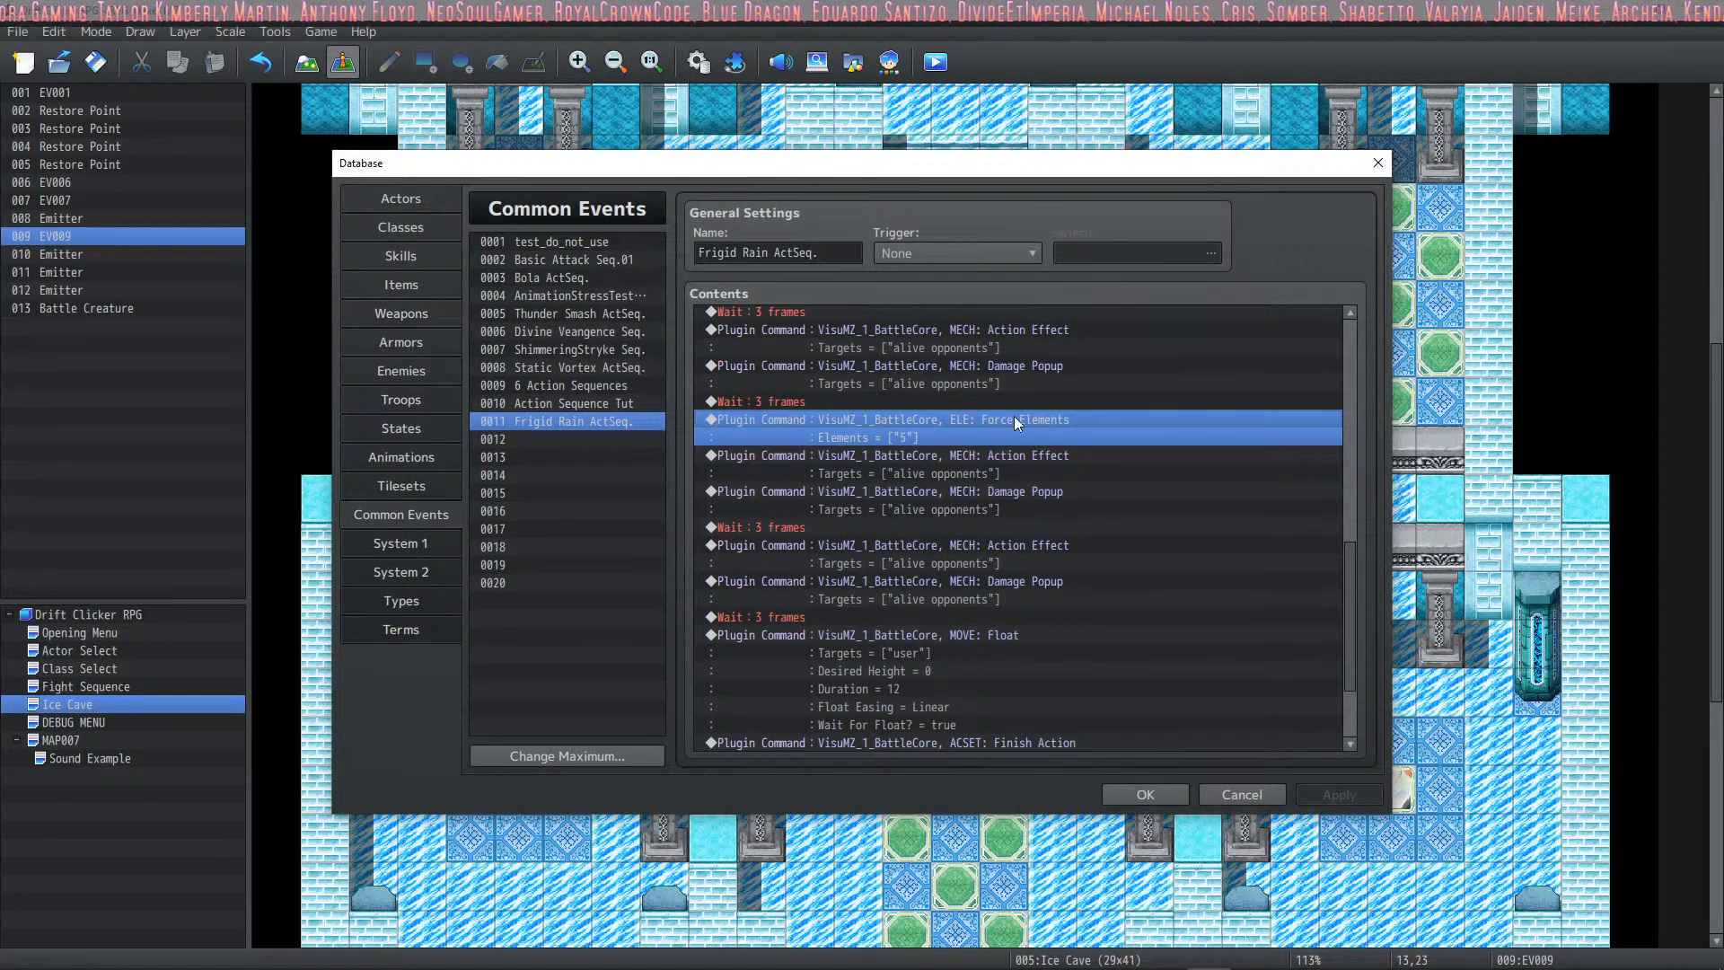
left_click(867, 527)
right_click(856, 547)
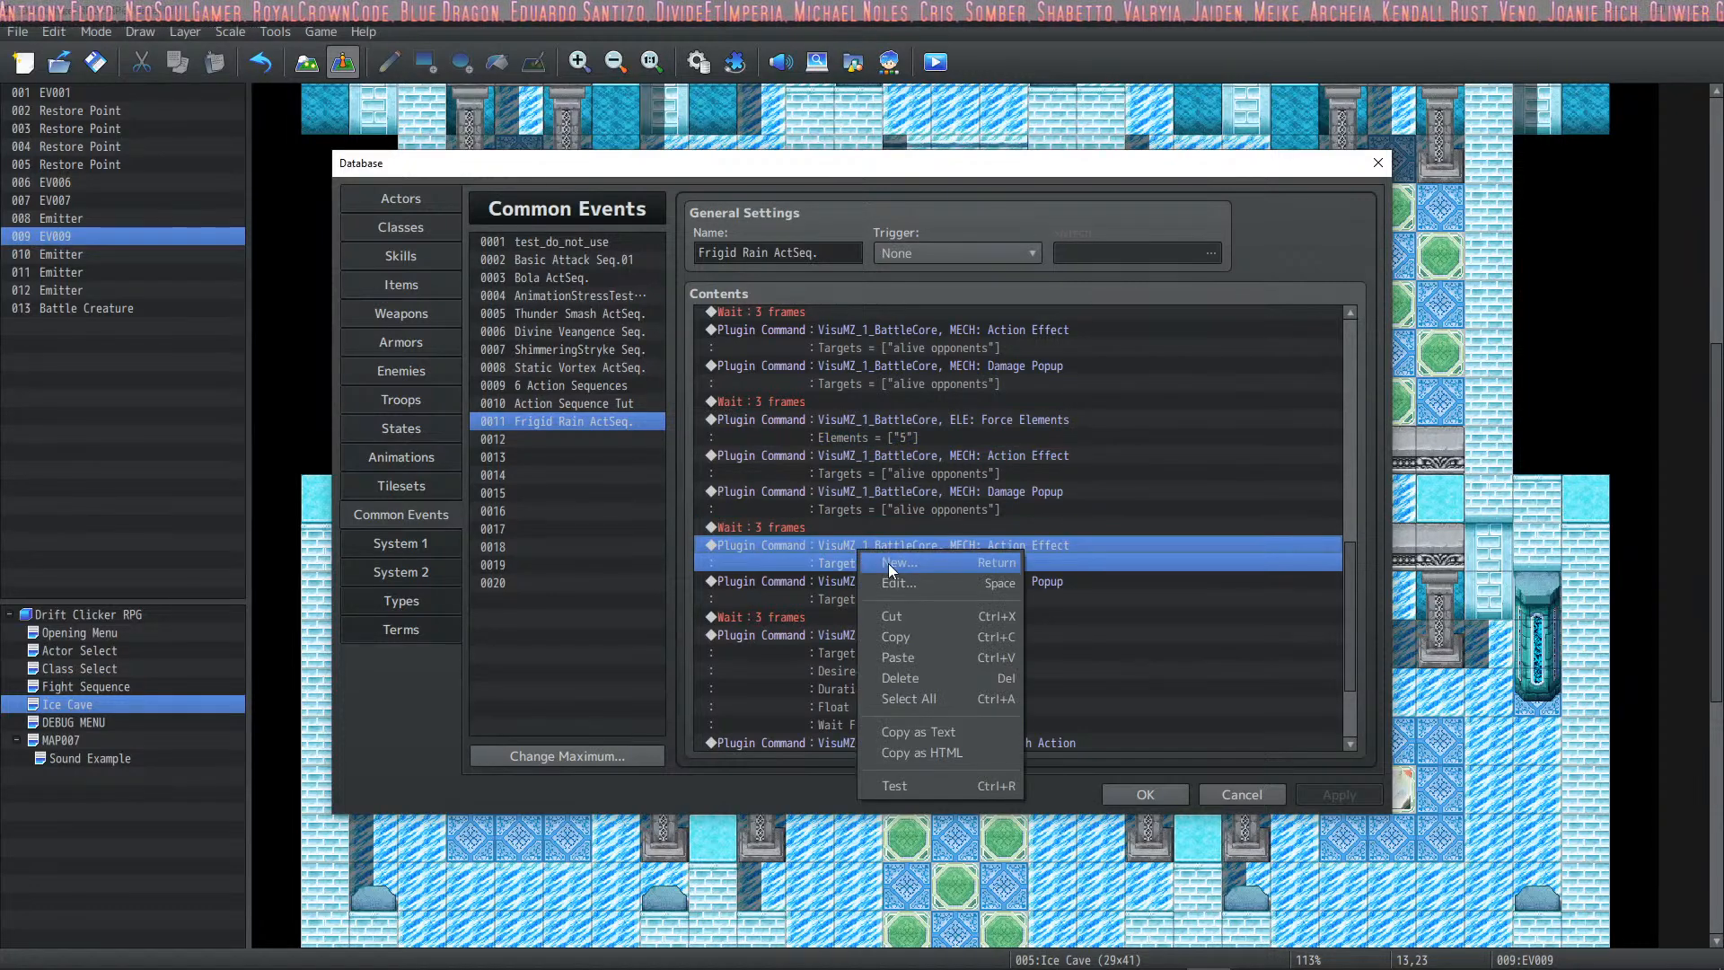
left_click(903, 580)
left_click(1153, 745)
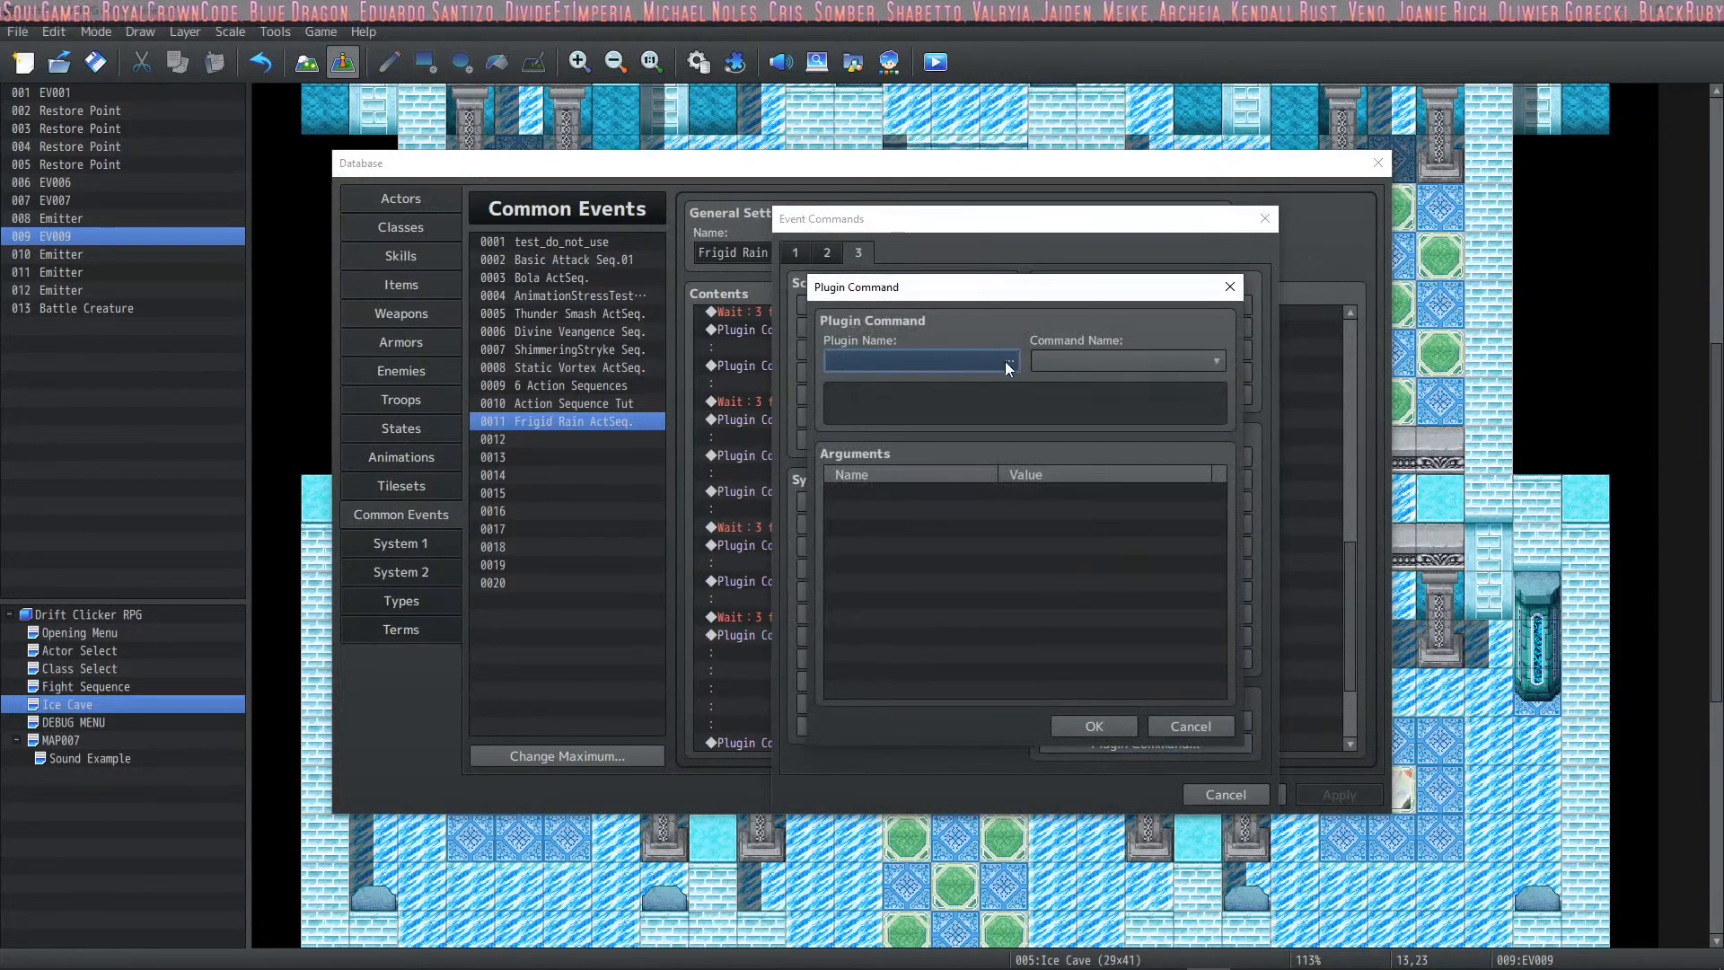
left_click(1007, 361)
scroll(858, 628, "down", 1)
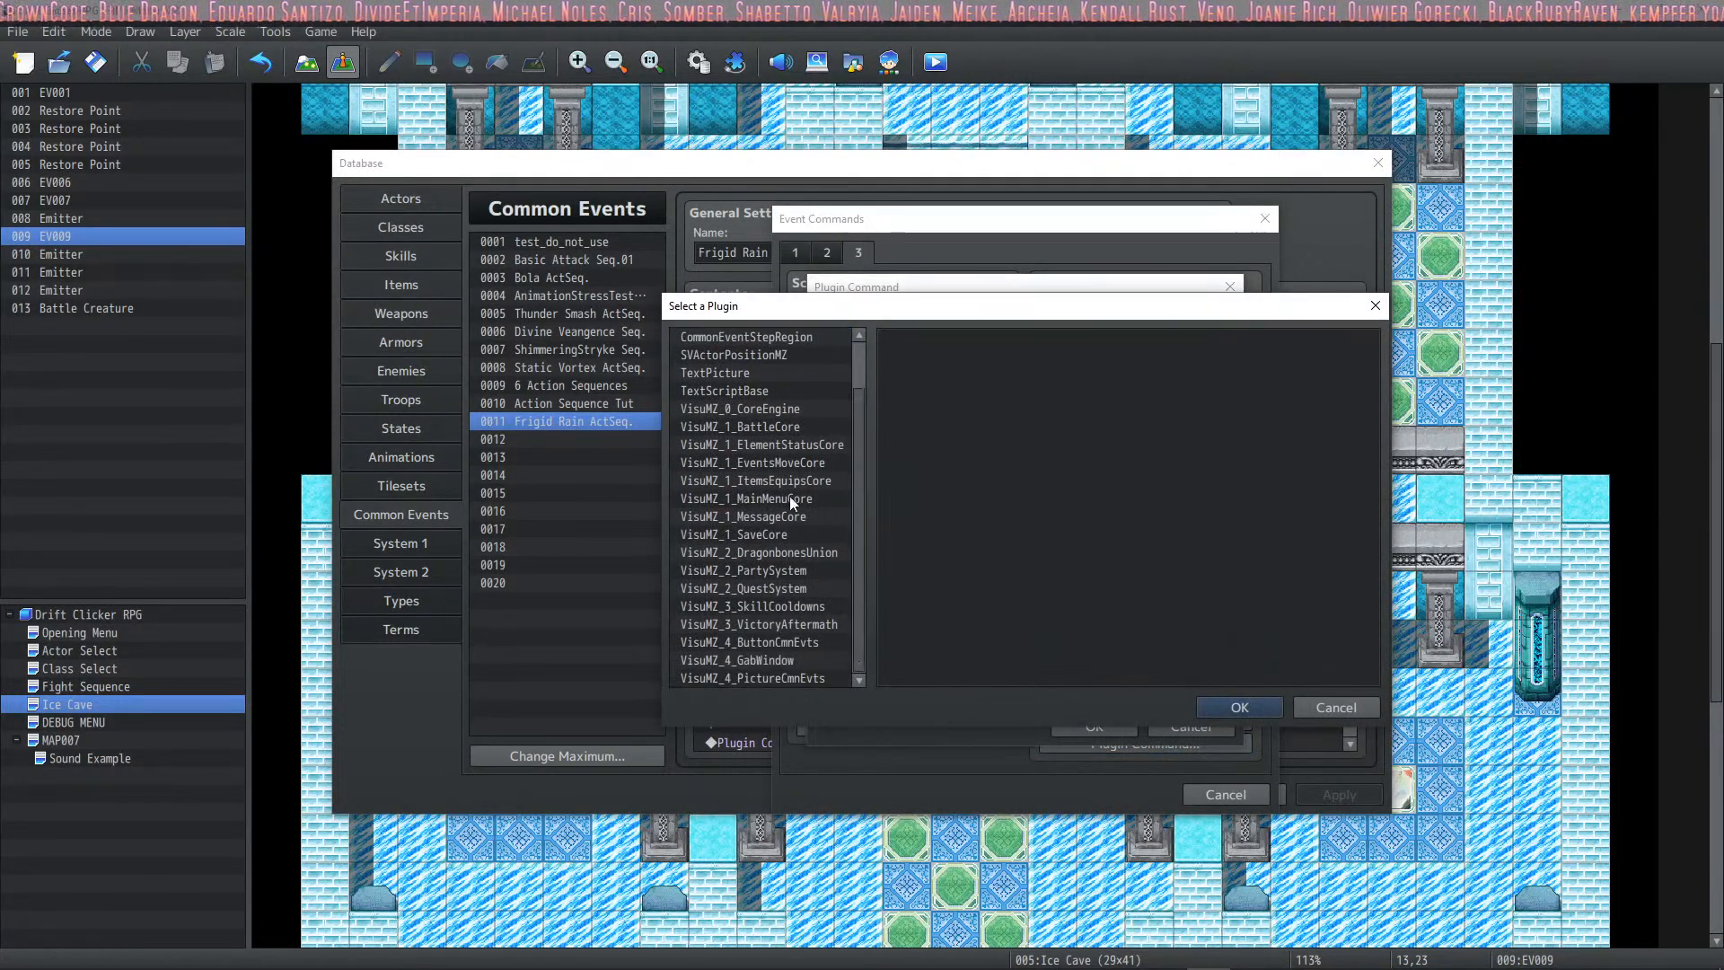
left_click(787, 427)
left_click(1244, 708)
Step: Set the new plugin command to ELE: Clear Element Changes, insert it, and apply the database changes
left_click(1191, 360)
scroll(1097, 637, "down", 2)
scroll(1109, 620, "down", 10)
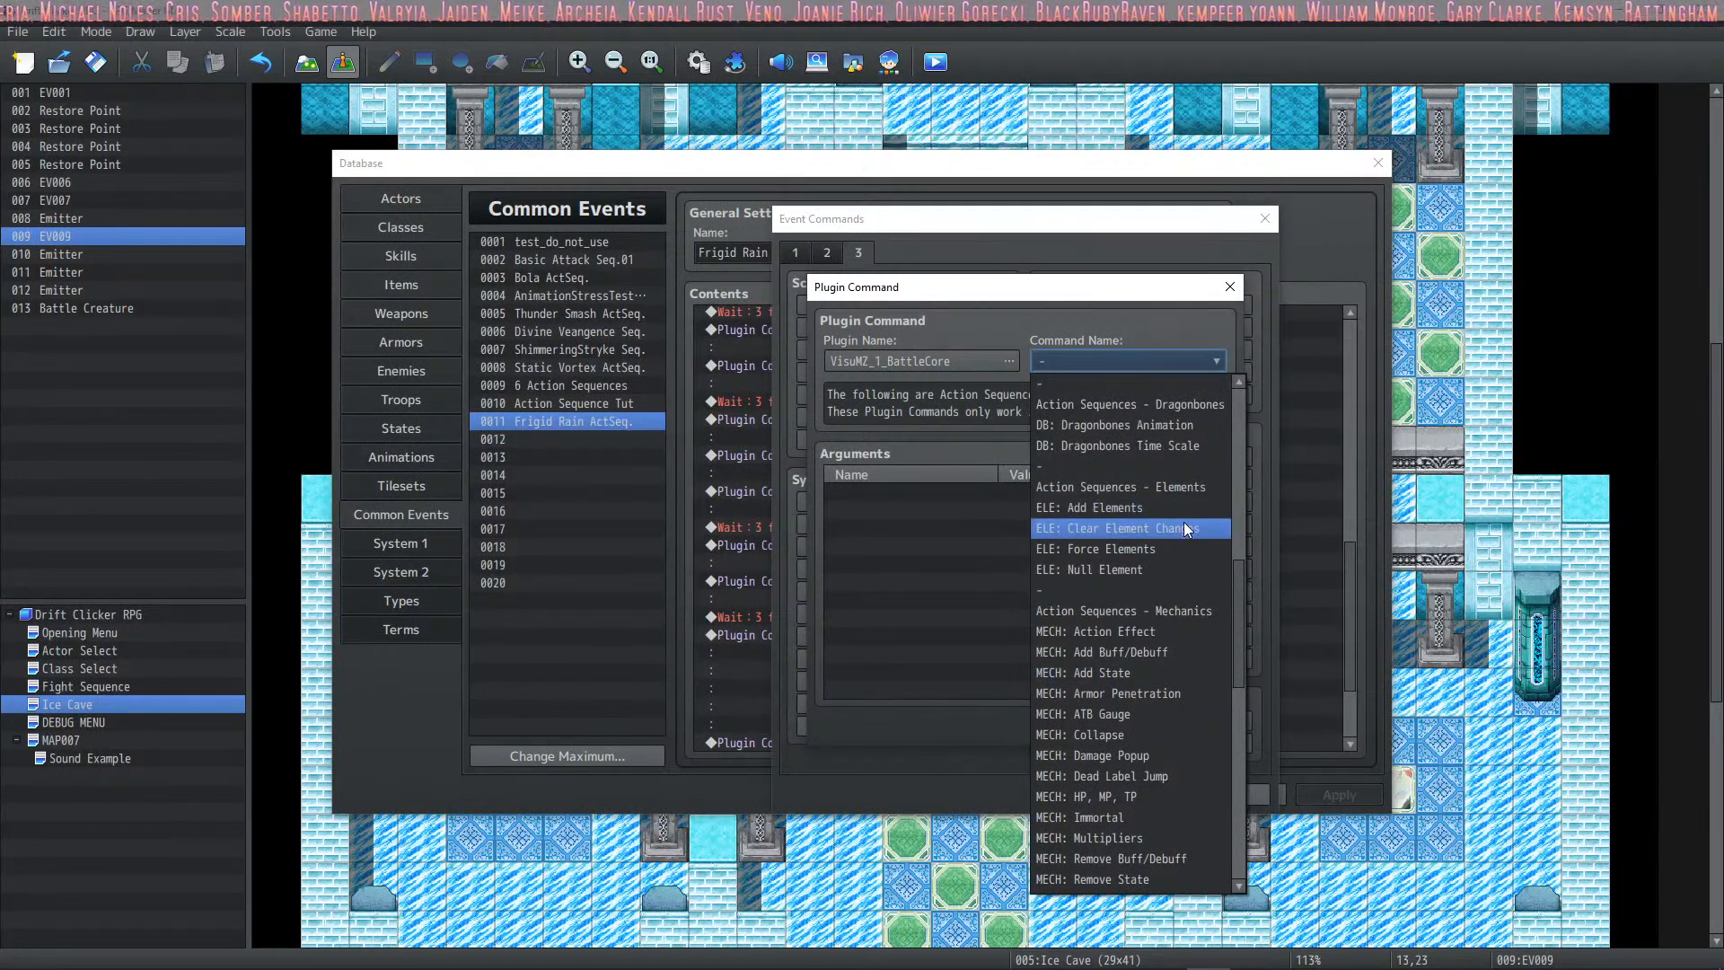
left_click(1183, 531)
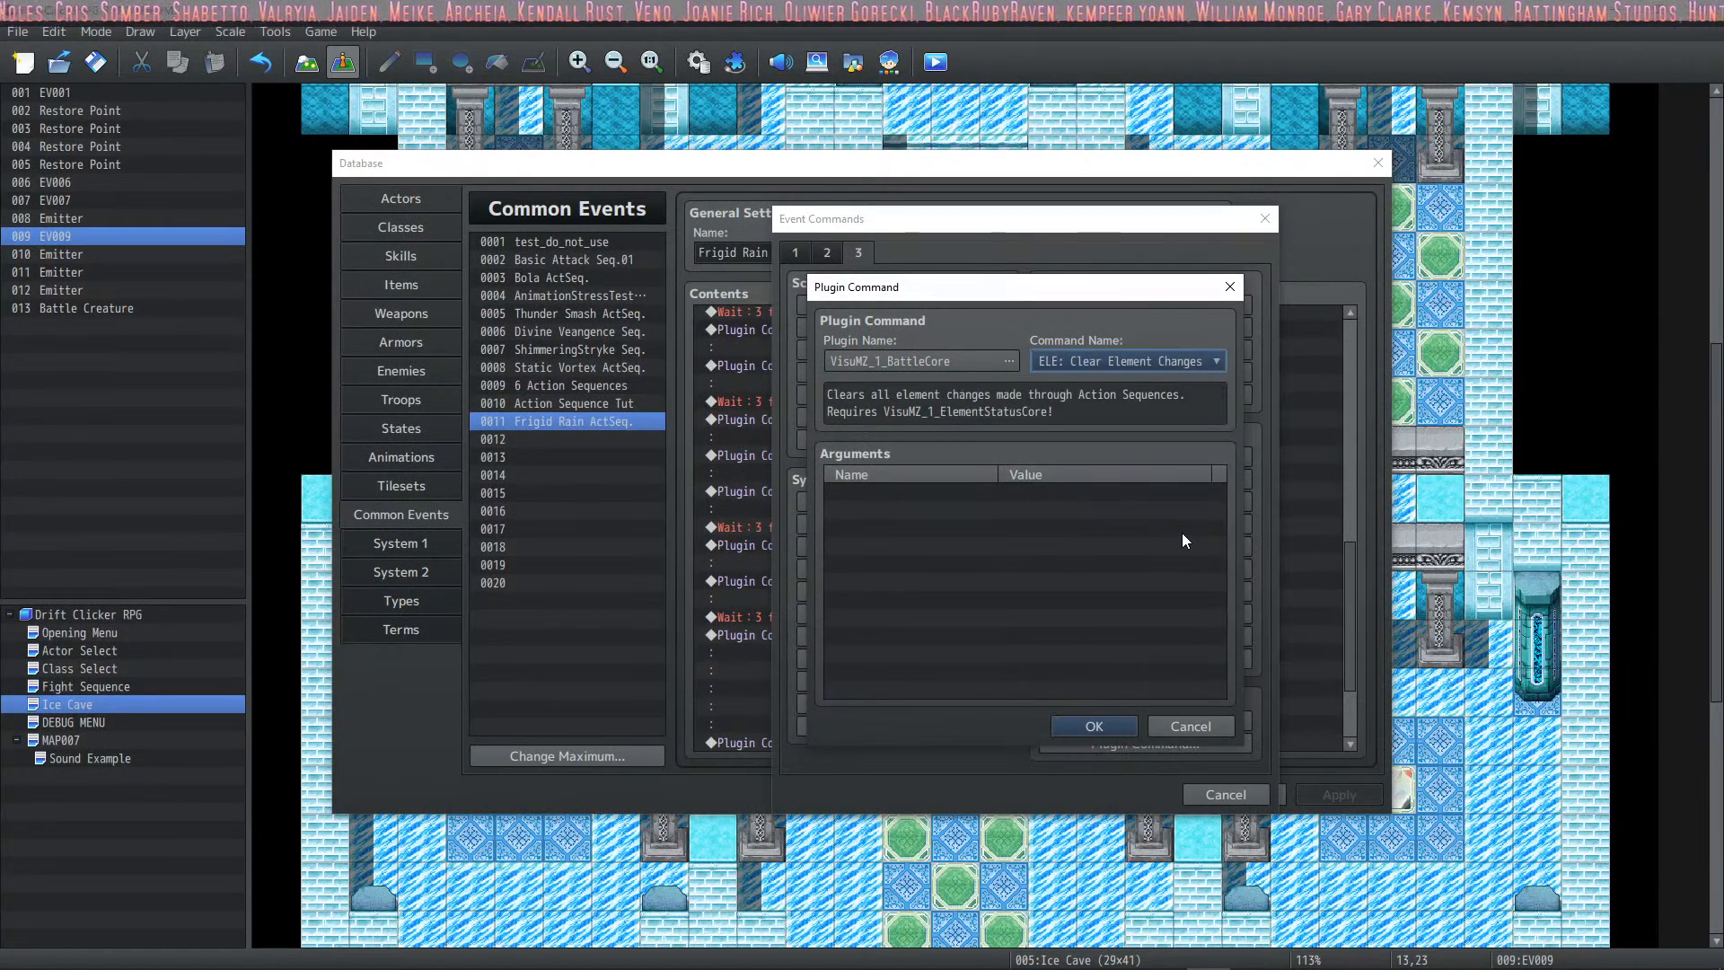
left_click(1096, 722)
scroll(1064, 611, "down", 1)
left_click(1339, 795)
Step: Review the edited Frigid Rain sequence, accept the database changes, save the project and start a playtest
scroll(1020, 531, "up", 2)
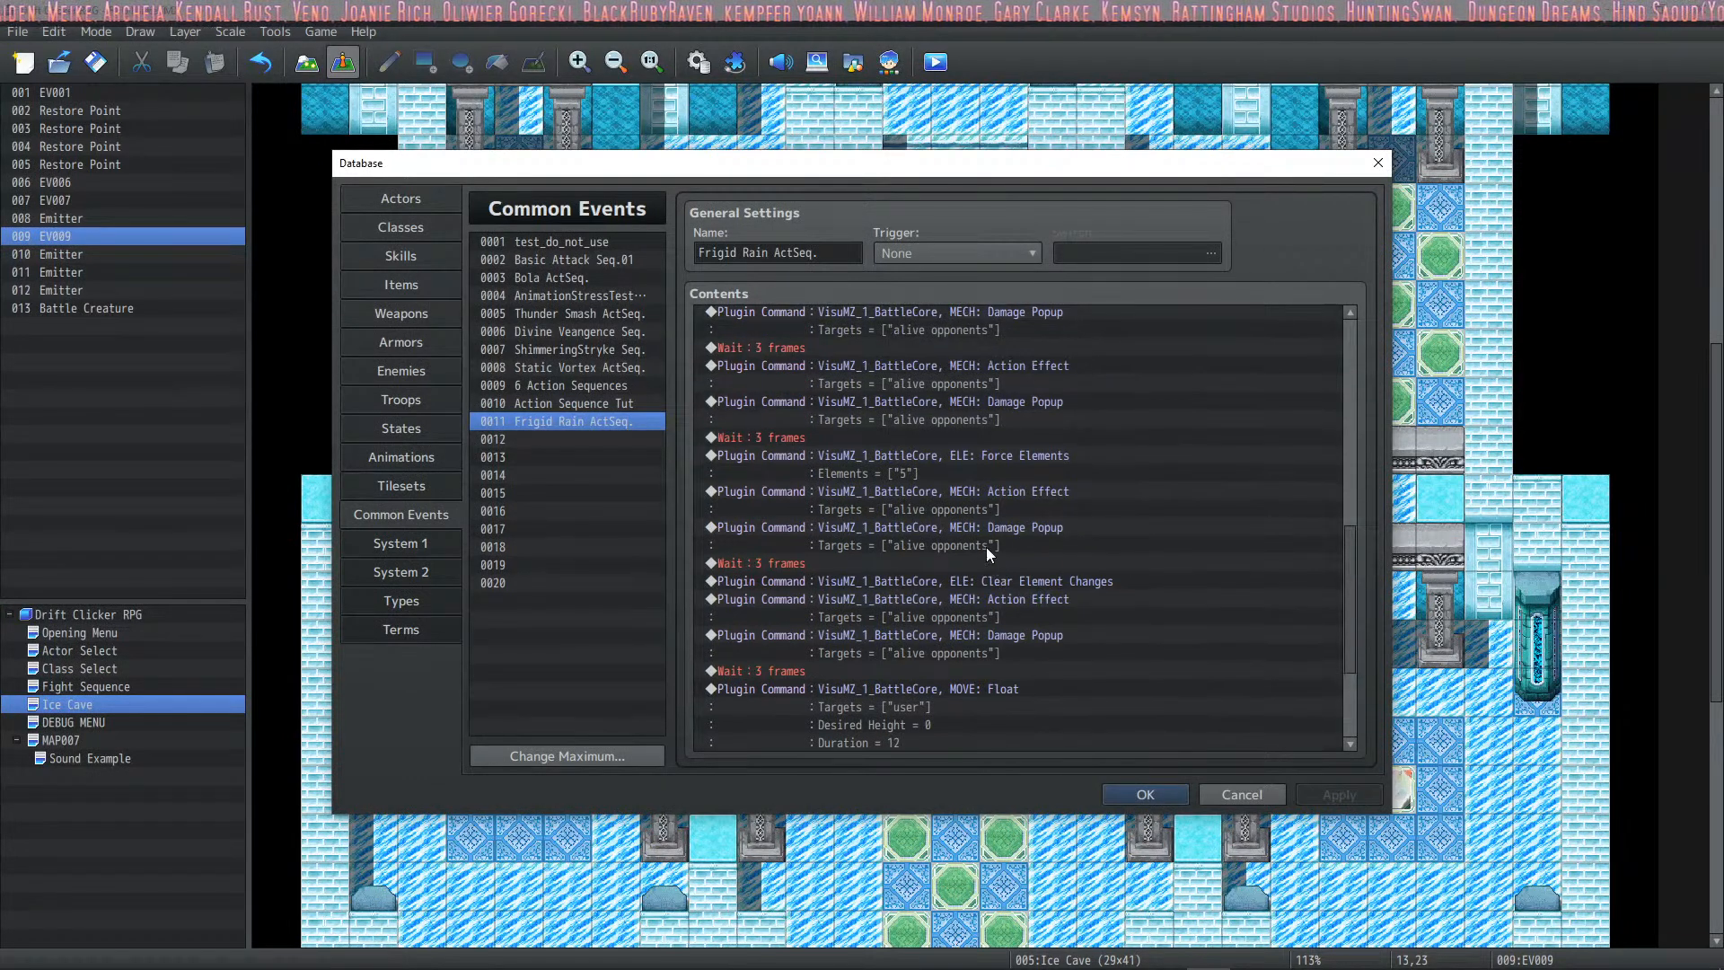
scroll(986, 547, "up", 2)
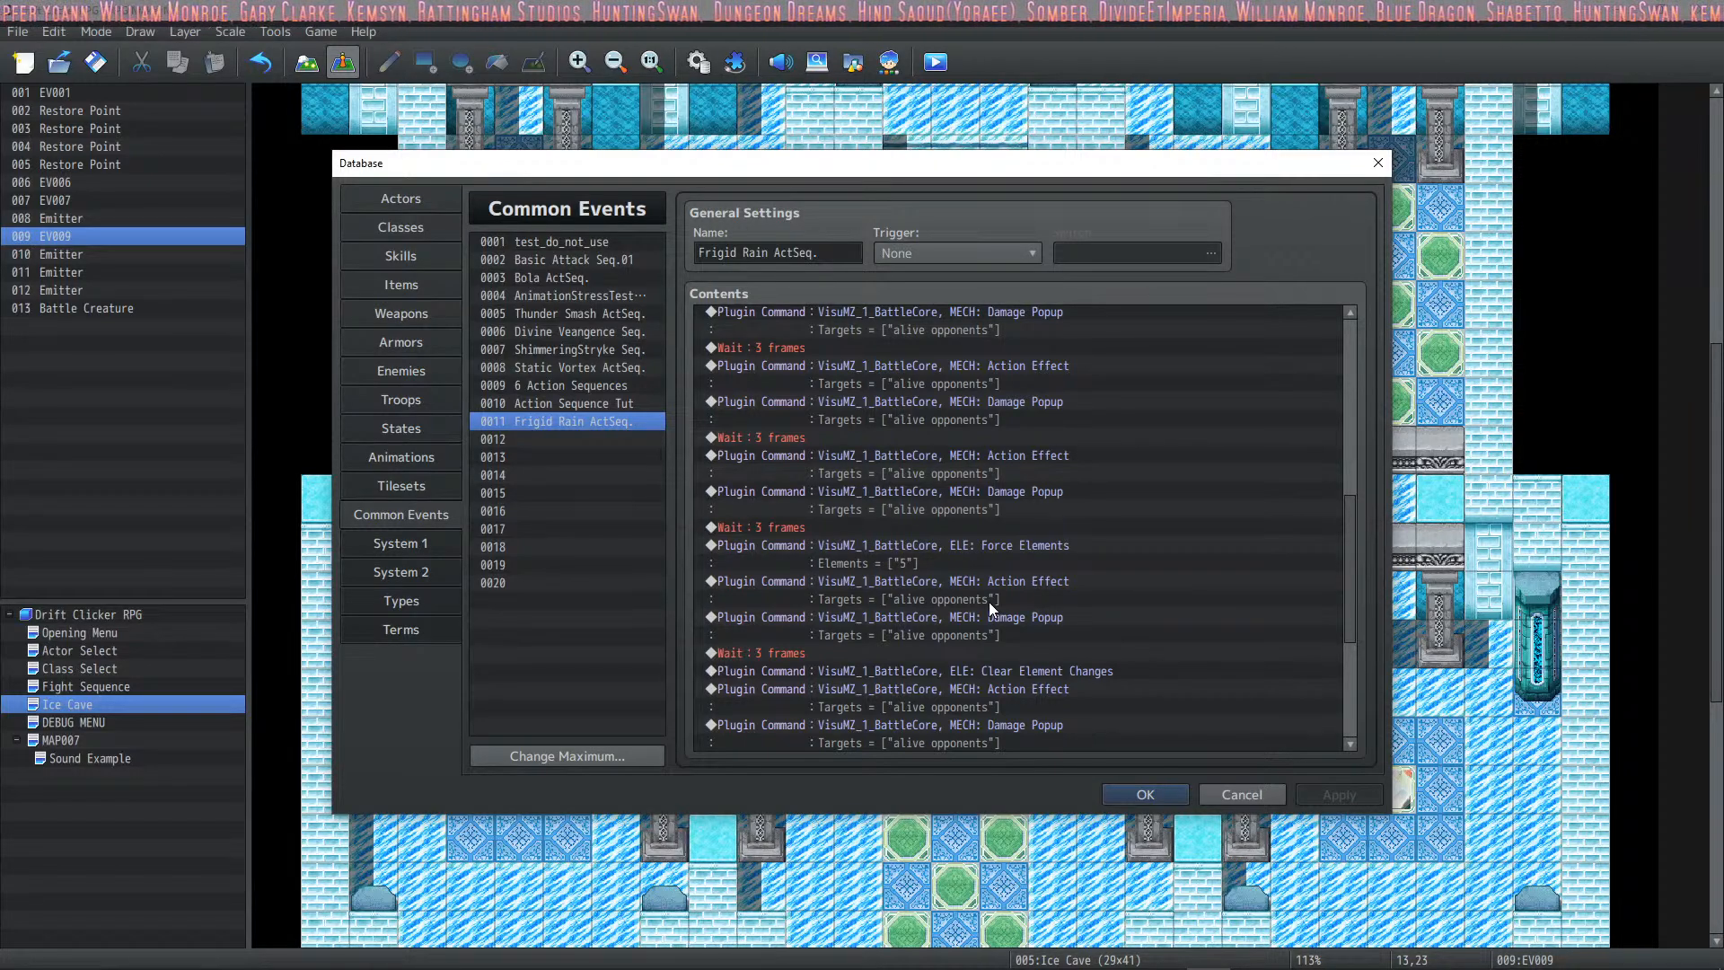
left_click(1146, 799)
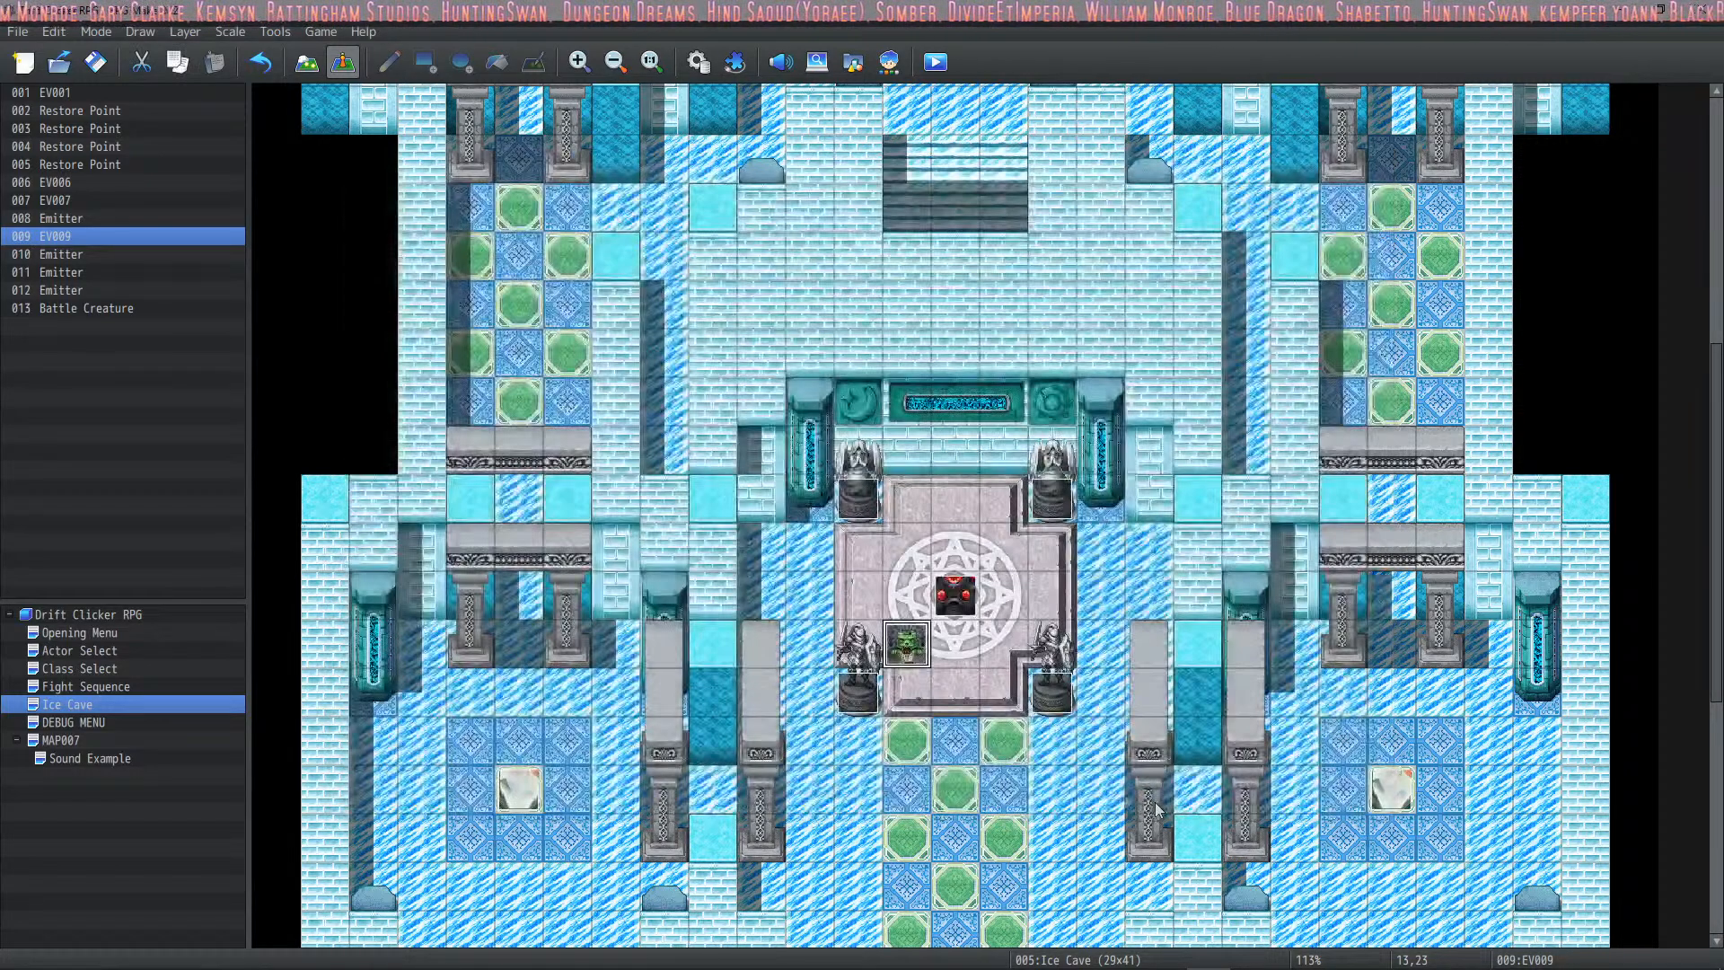
left_click(95, 62)
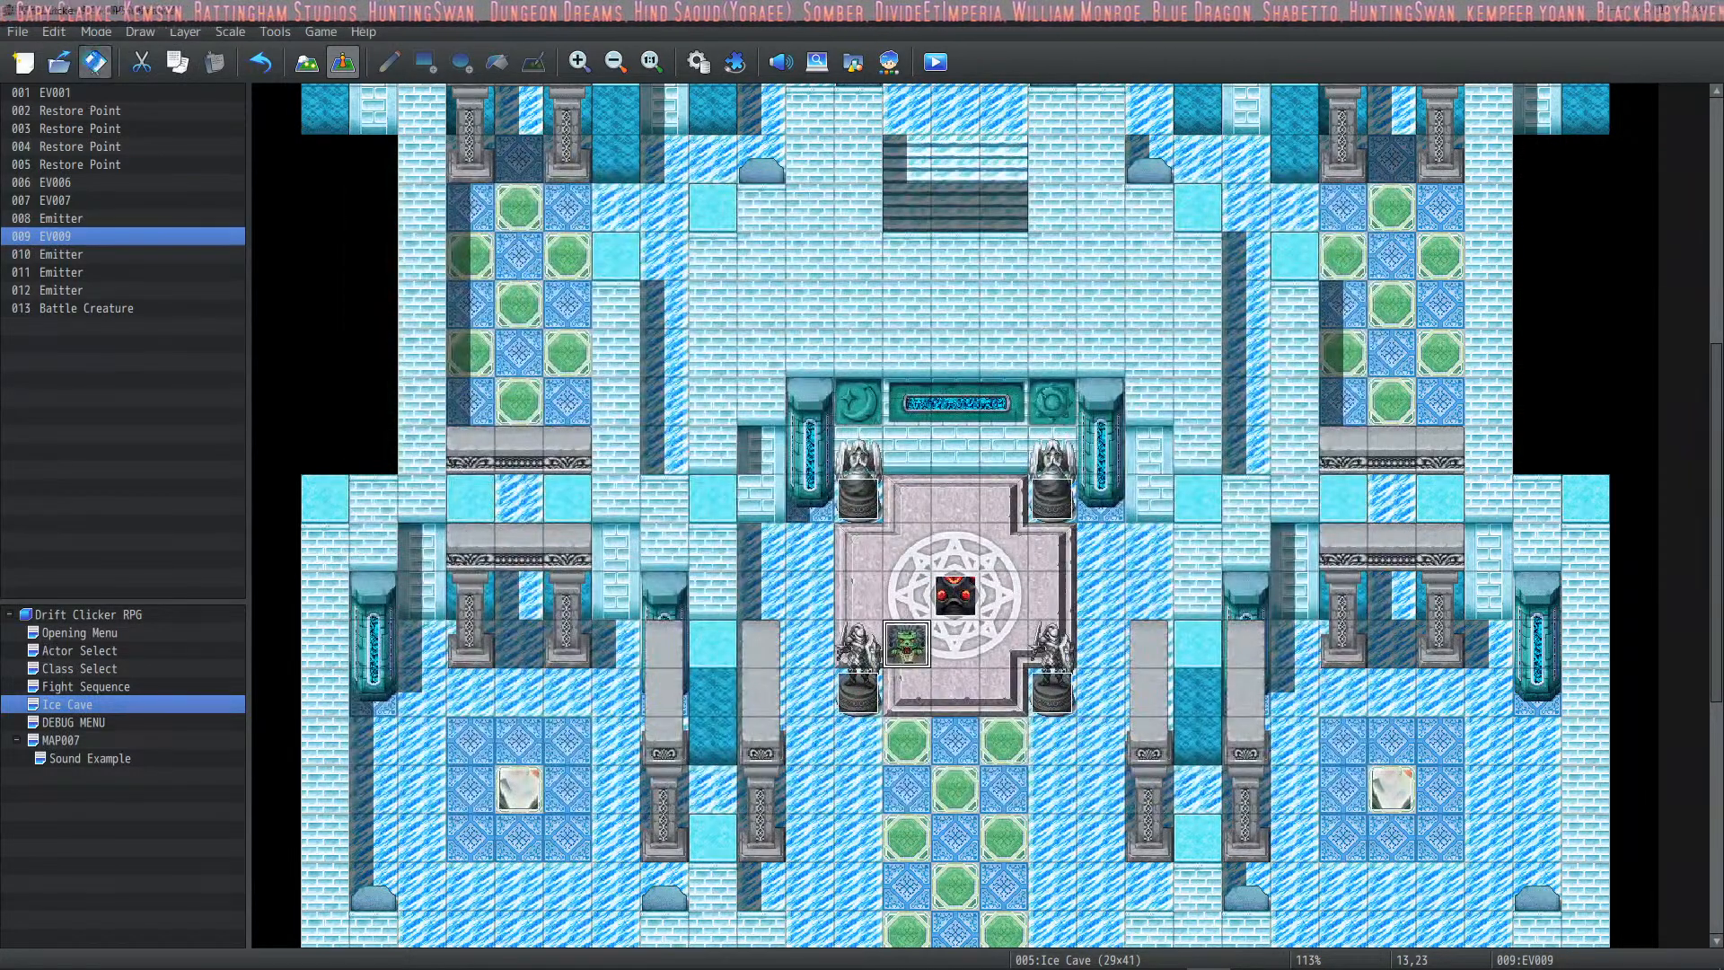
left_click(922, 70)
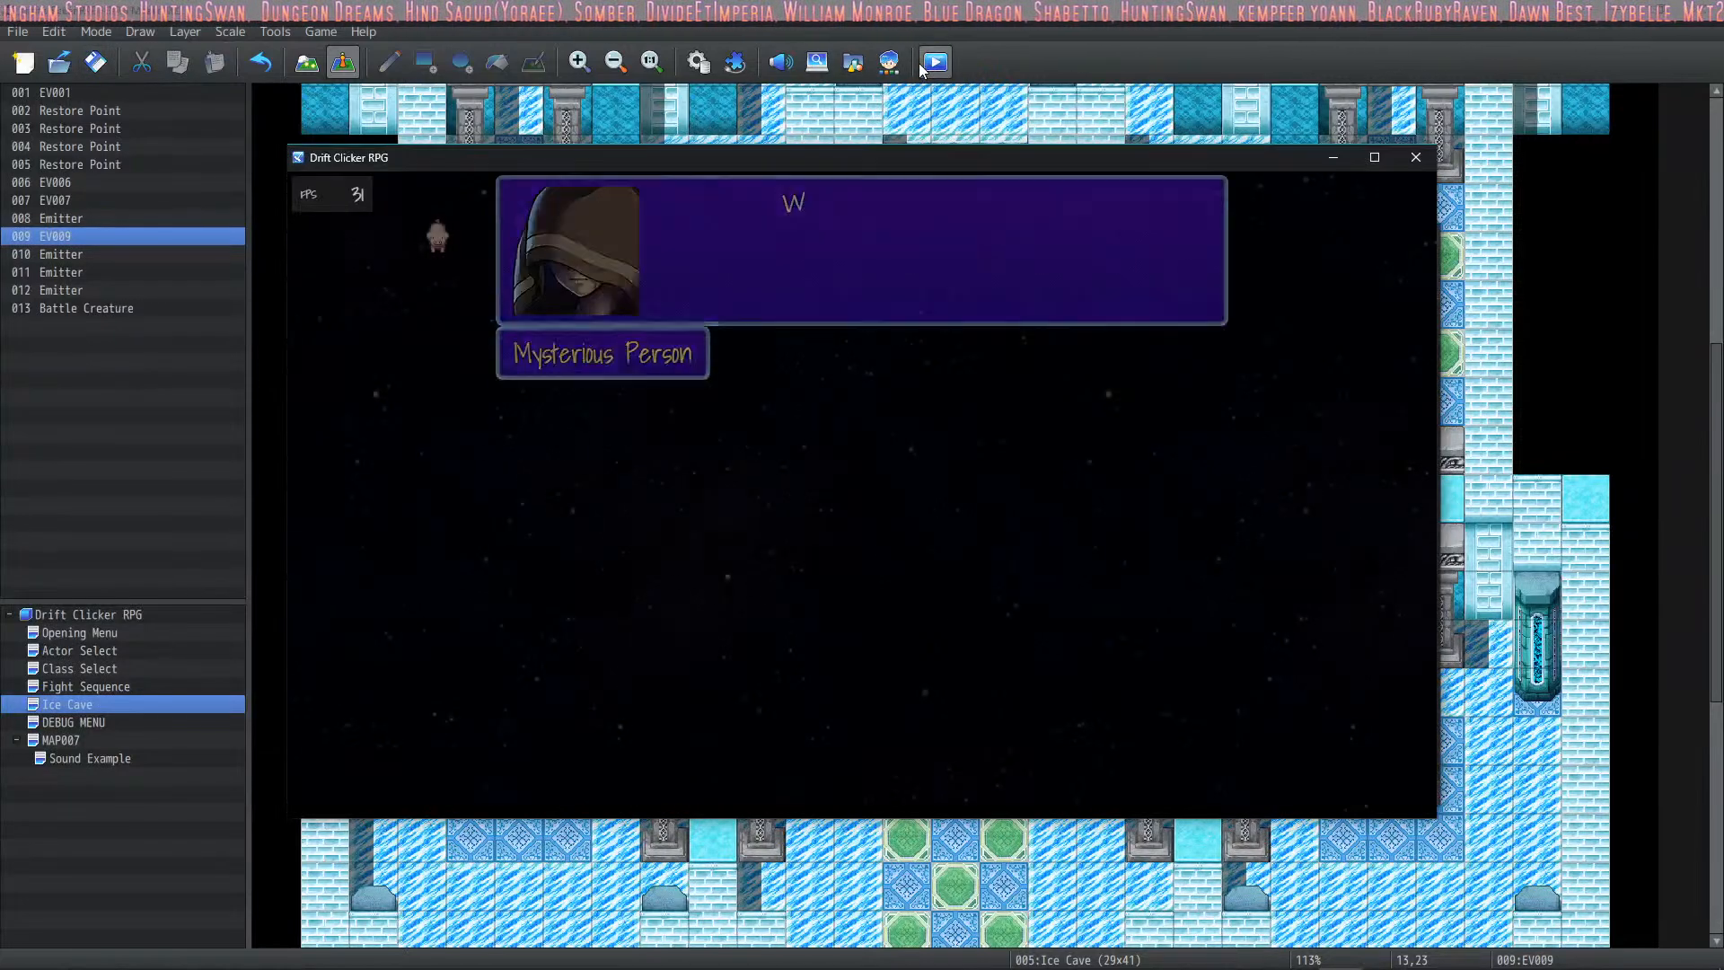
Step: Choose a hero with the Warlock class in the playtest and enter the IceYeti battle
key("Up")
key("Return")
key("Return")
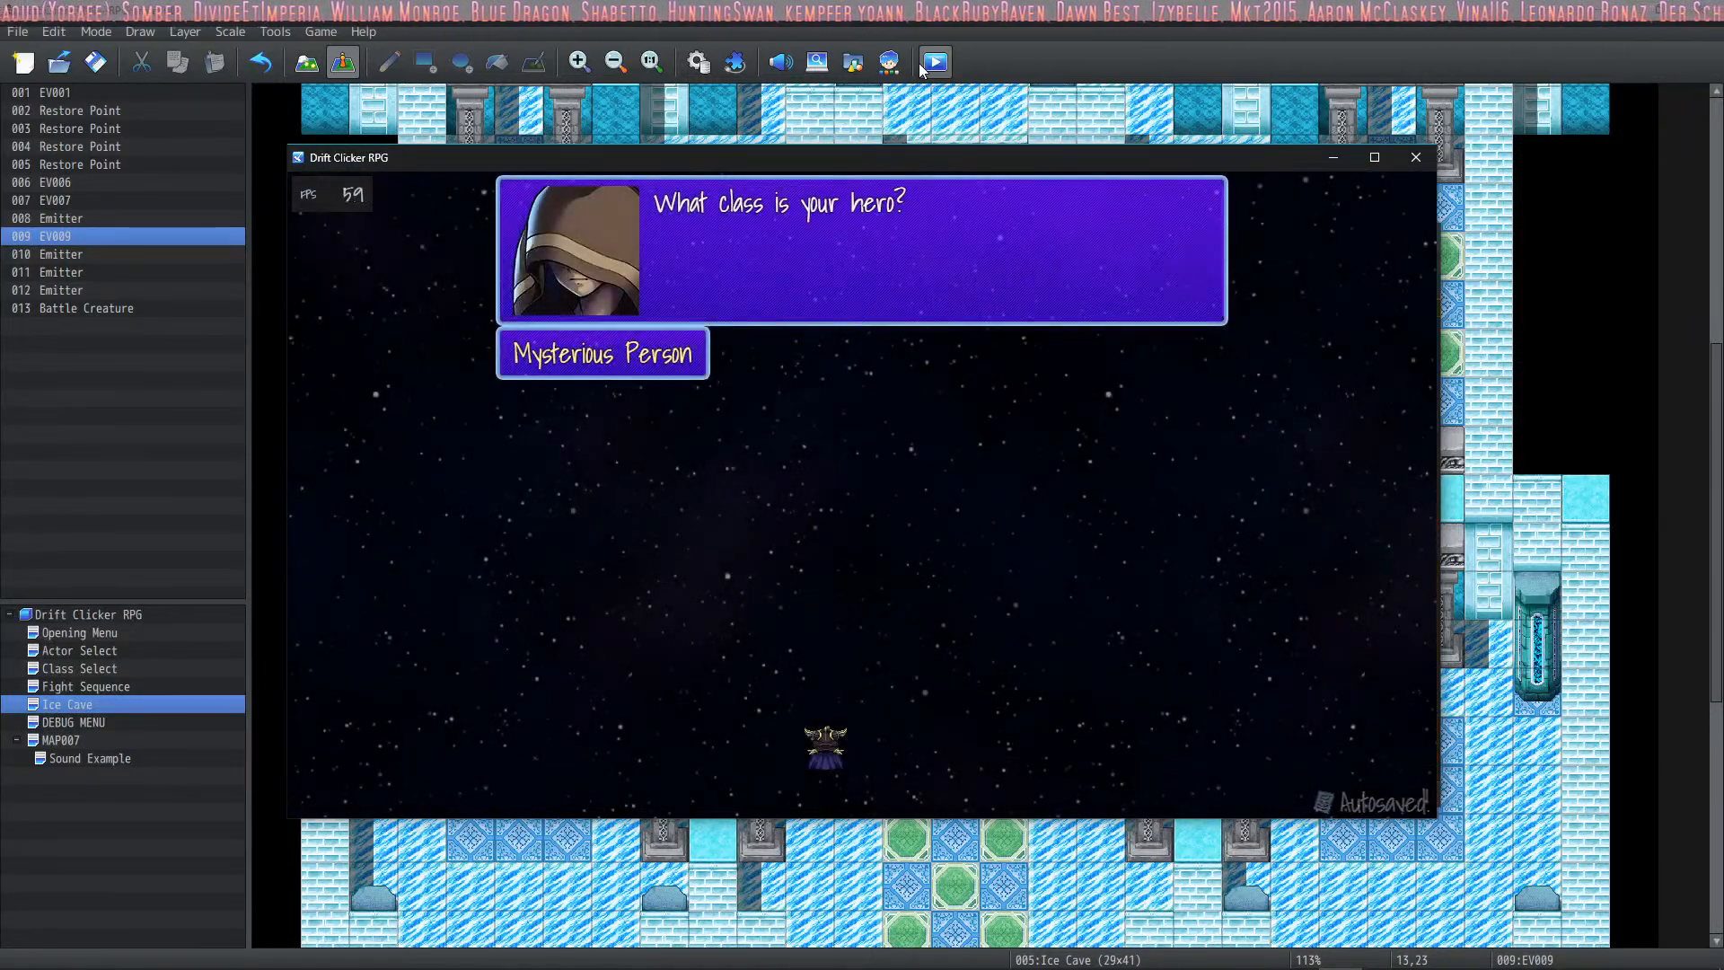
key("Return")
key("Down")
key("Down")
key("Down")
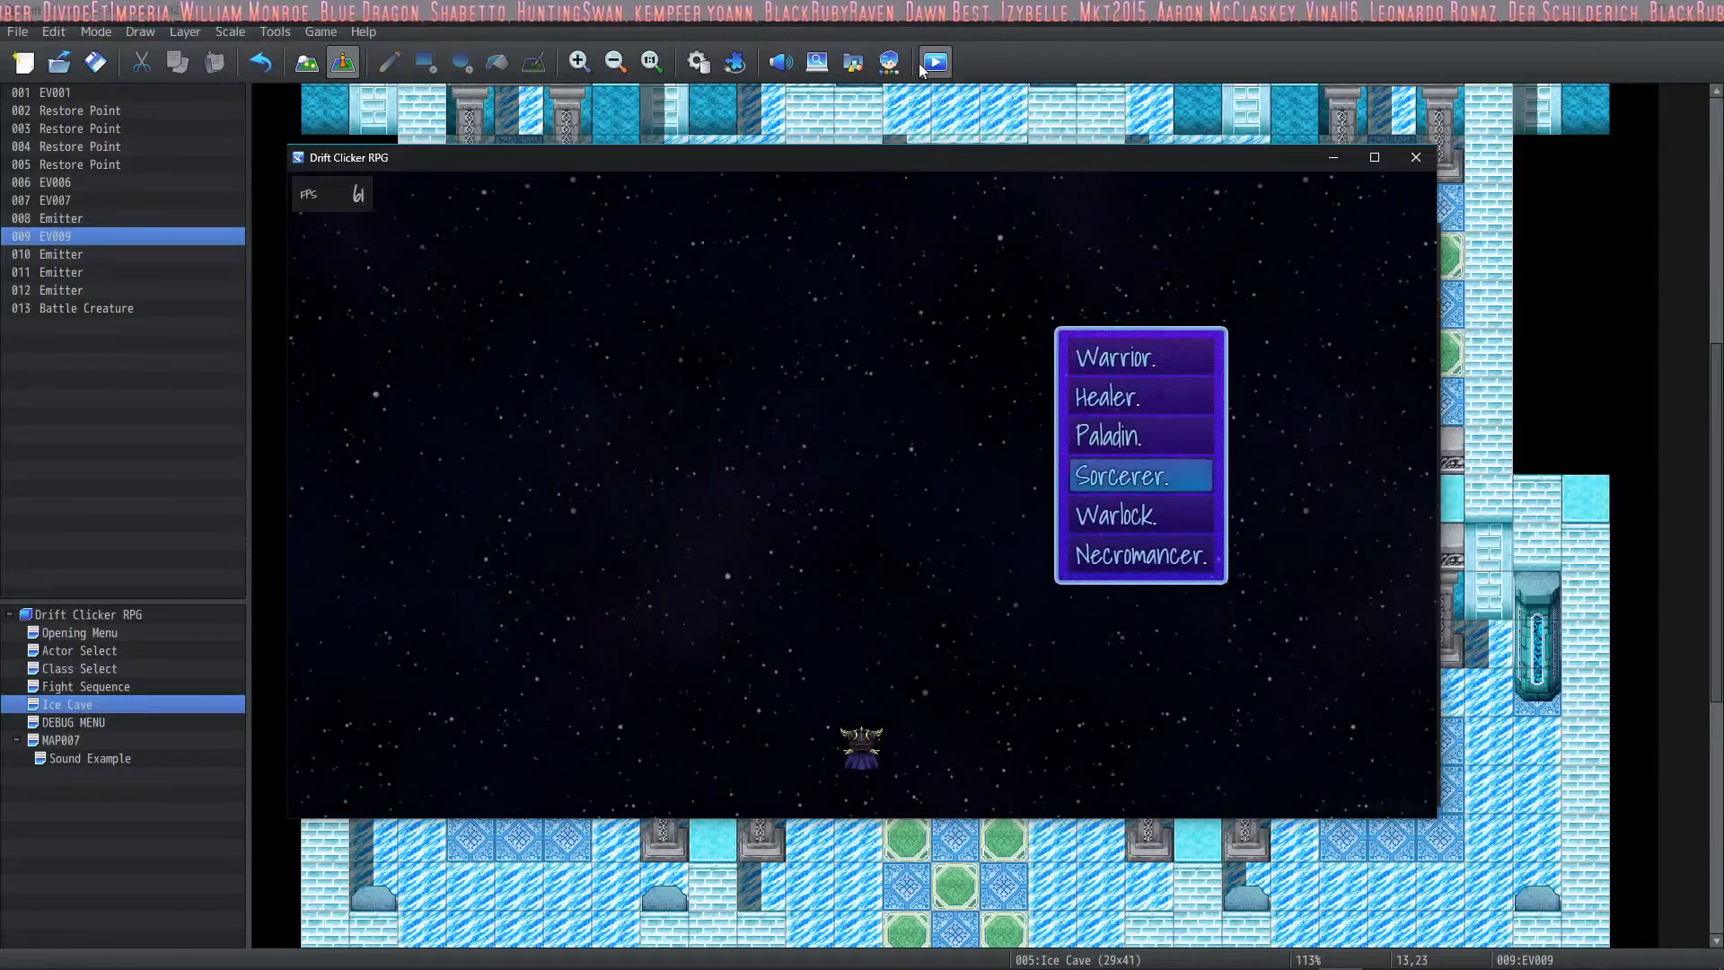
key("Down")
key("Return")
key("Return")
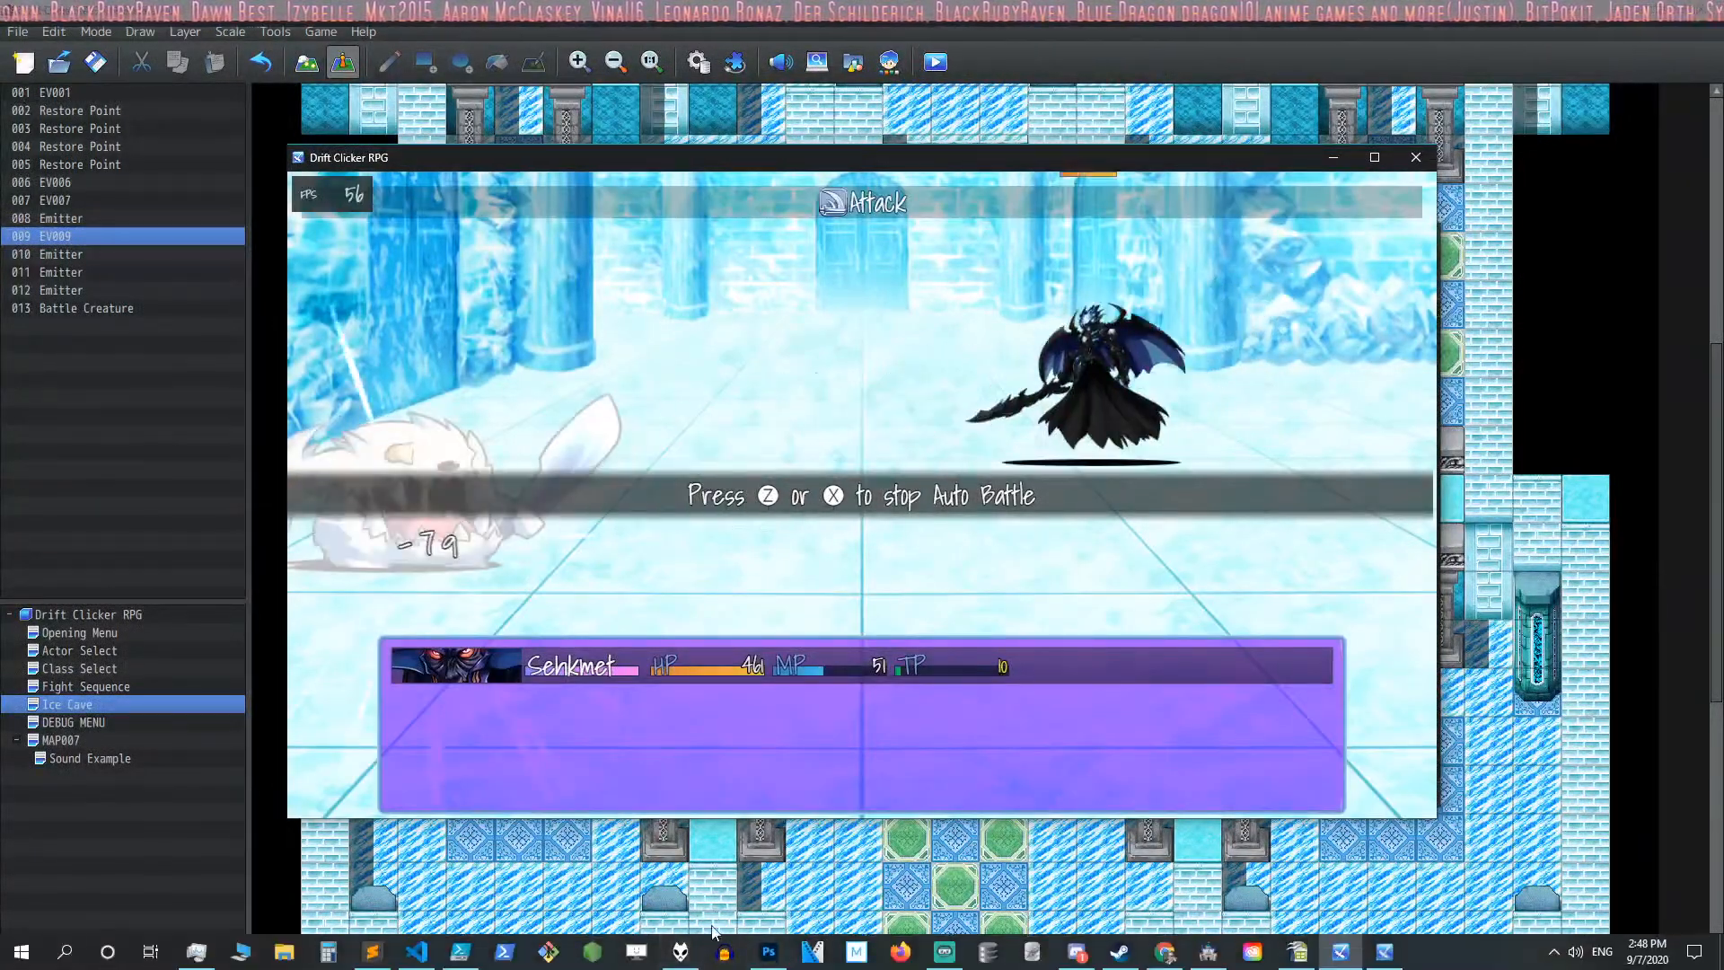
left_click(691, 948)
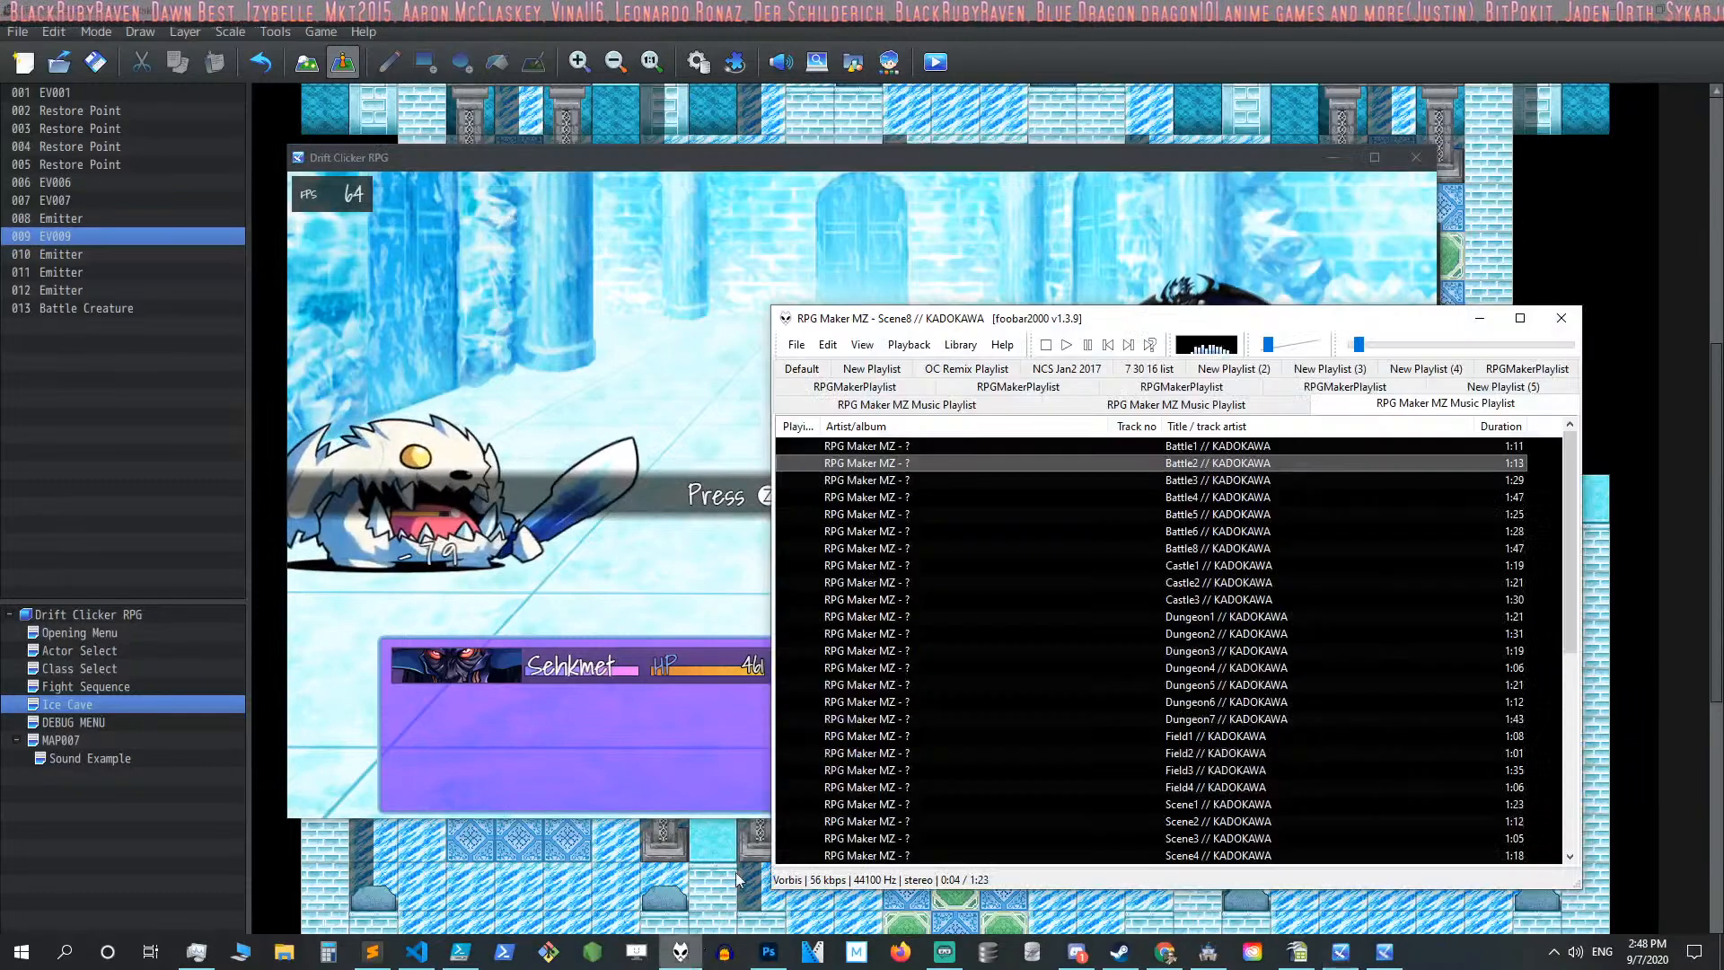
left_click(1018, 213)
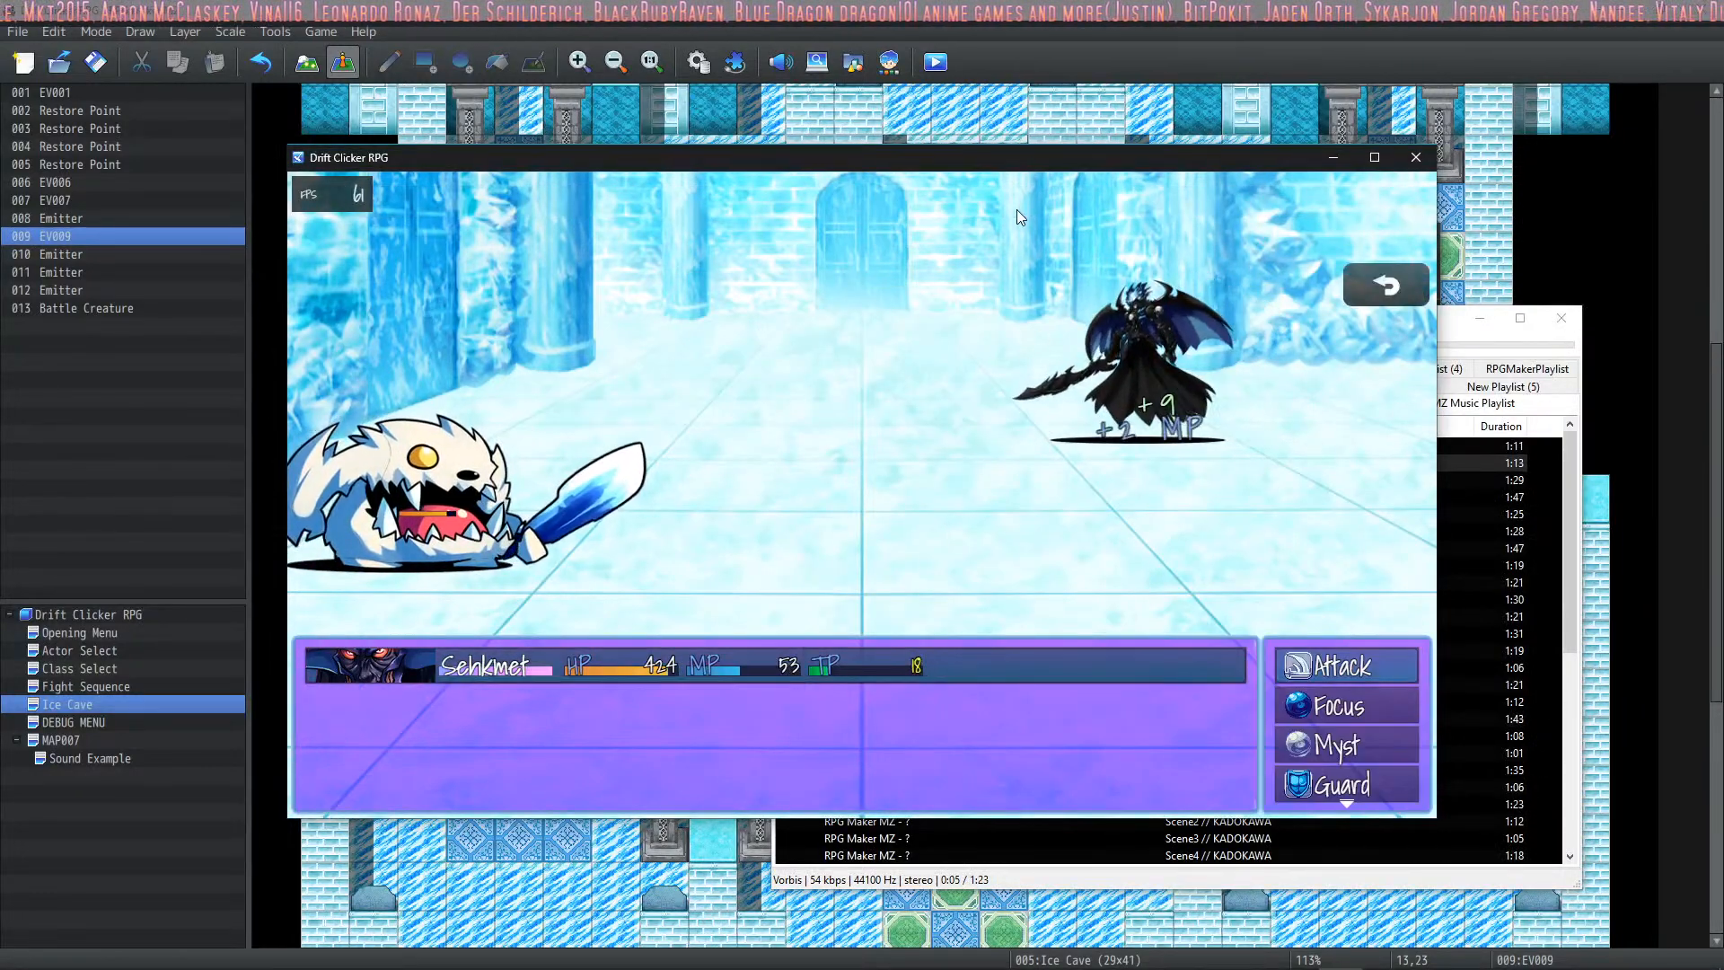
Step: Cast Frigid Rain twice from the Myst skills until the IceYeti is defeated, and close the playtest
key("Down")
key("Down")
key("Return")
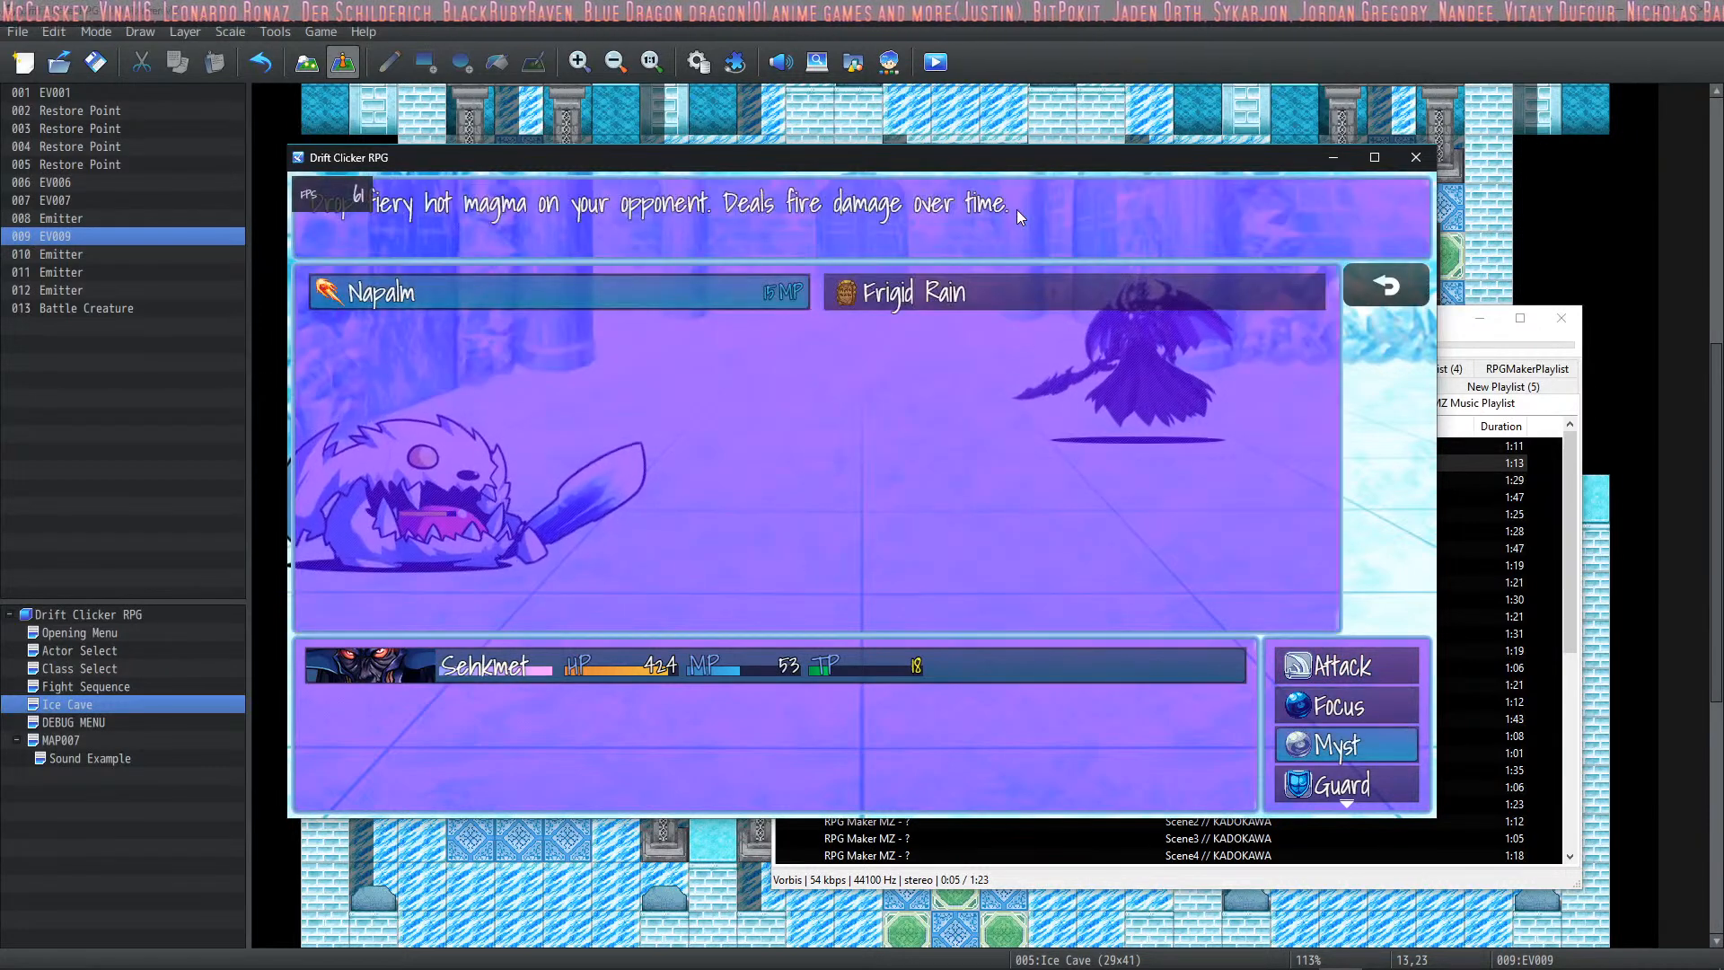
key("Right")
key("Return")
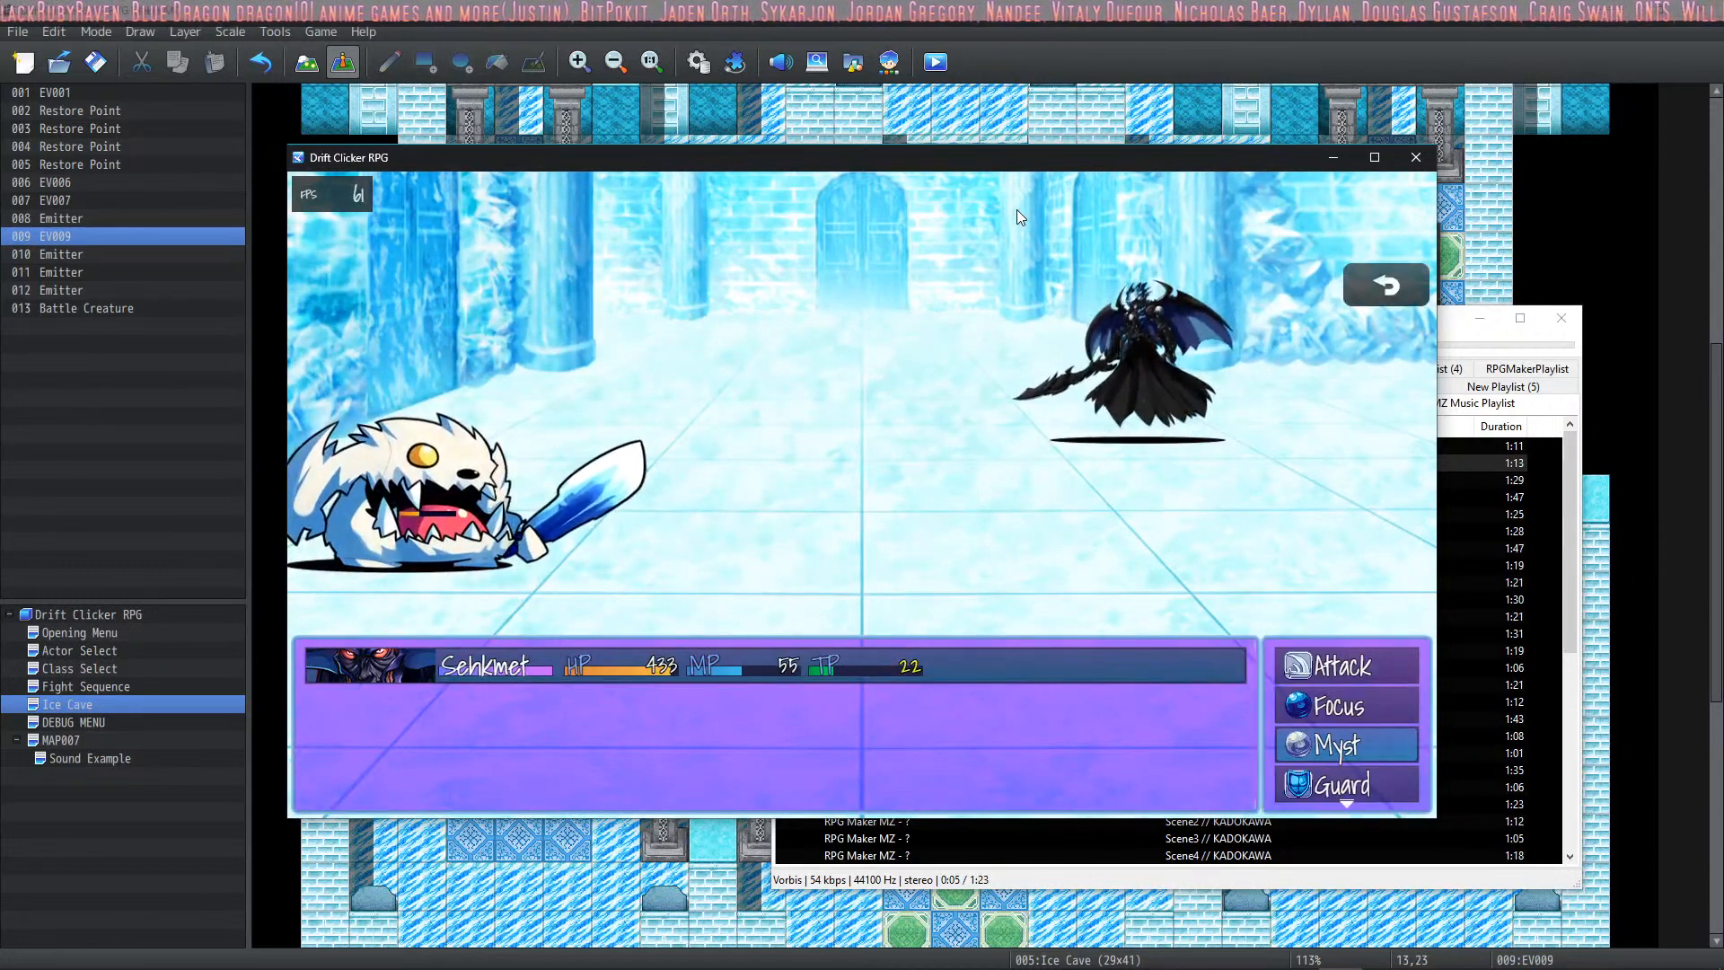
key("Return")
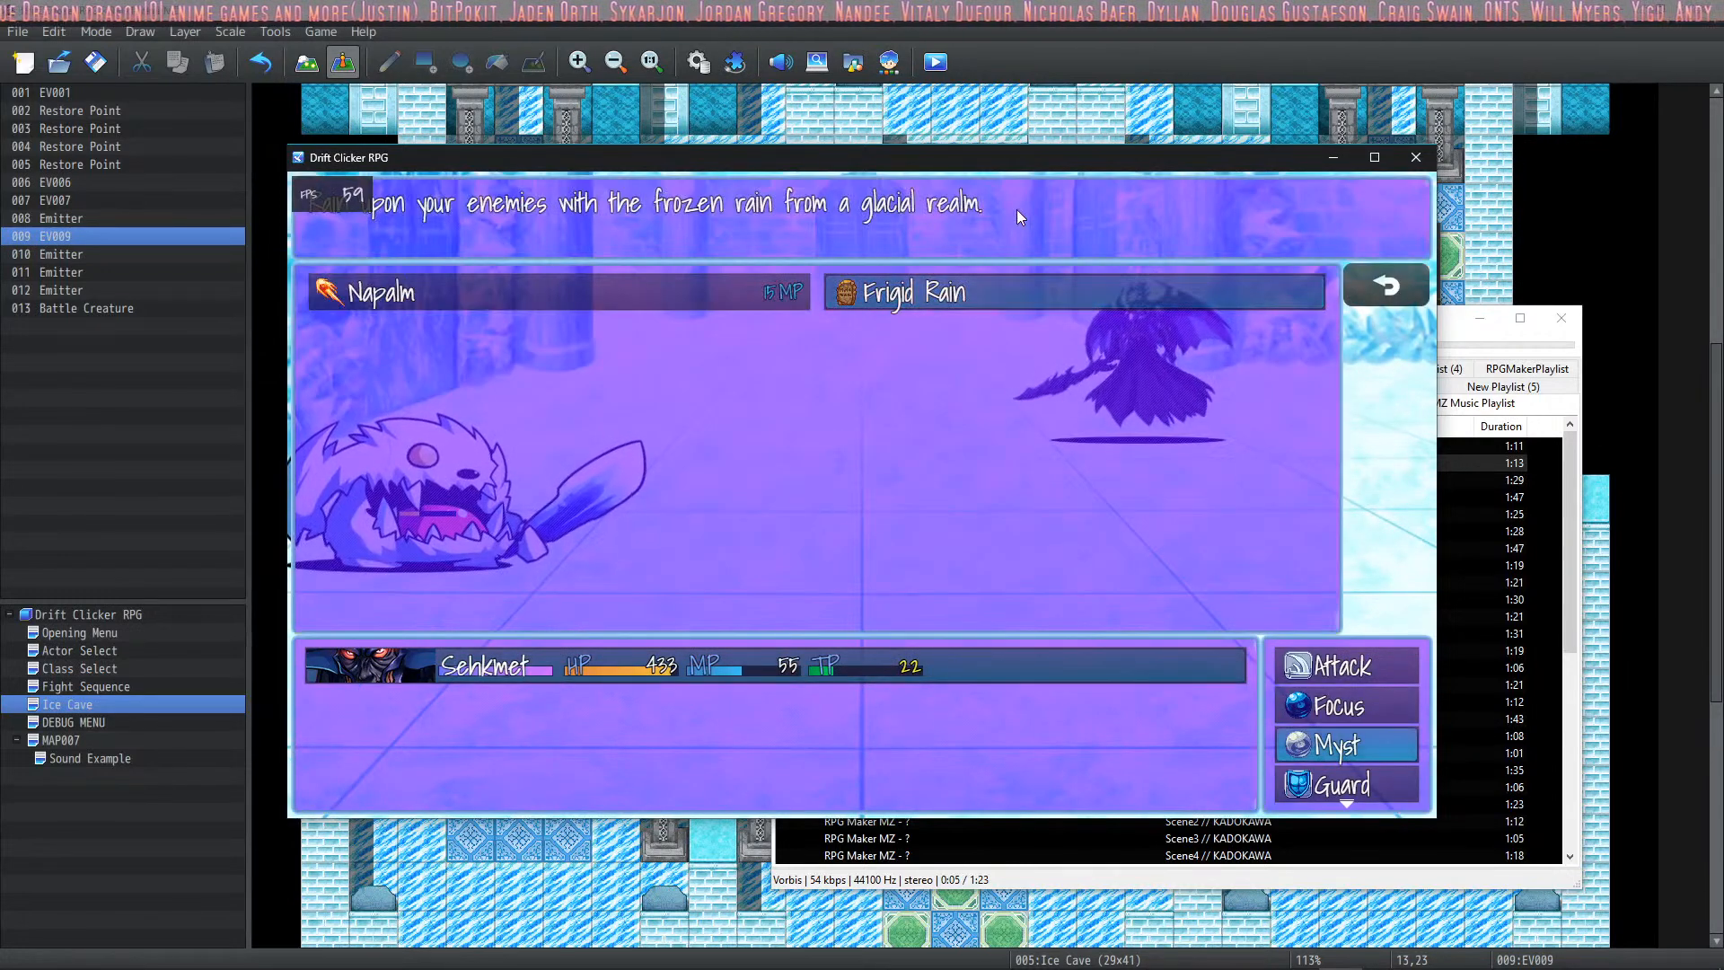
key("Return")
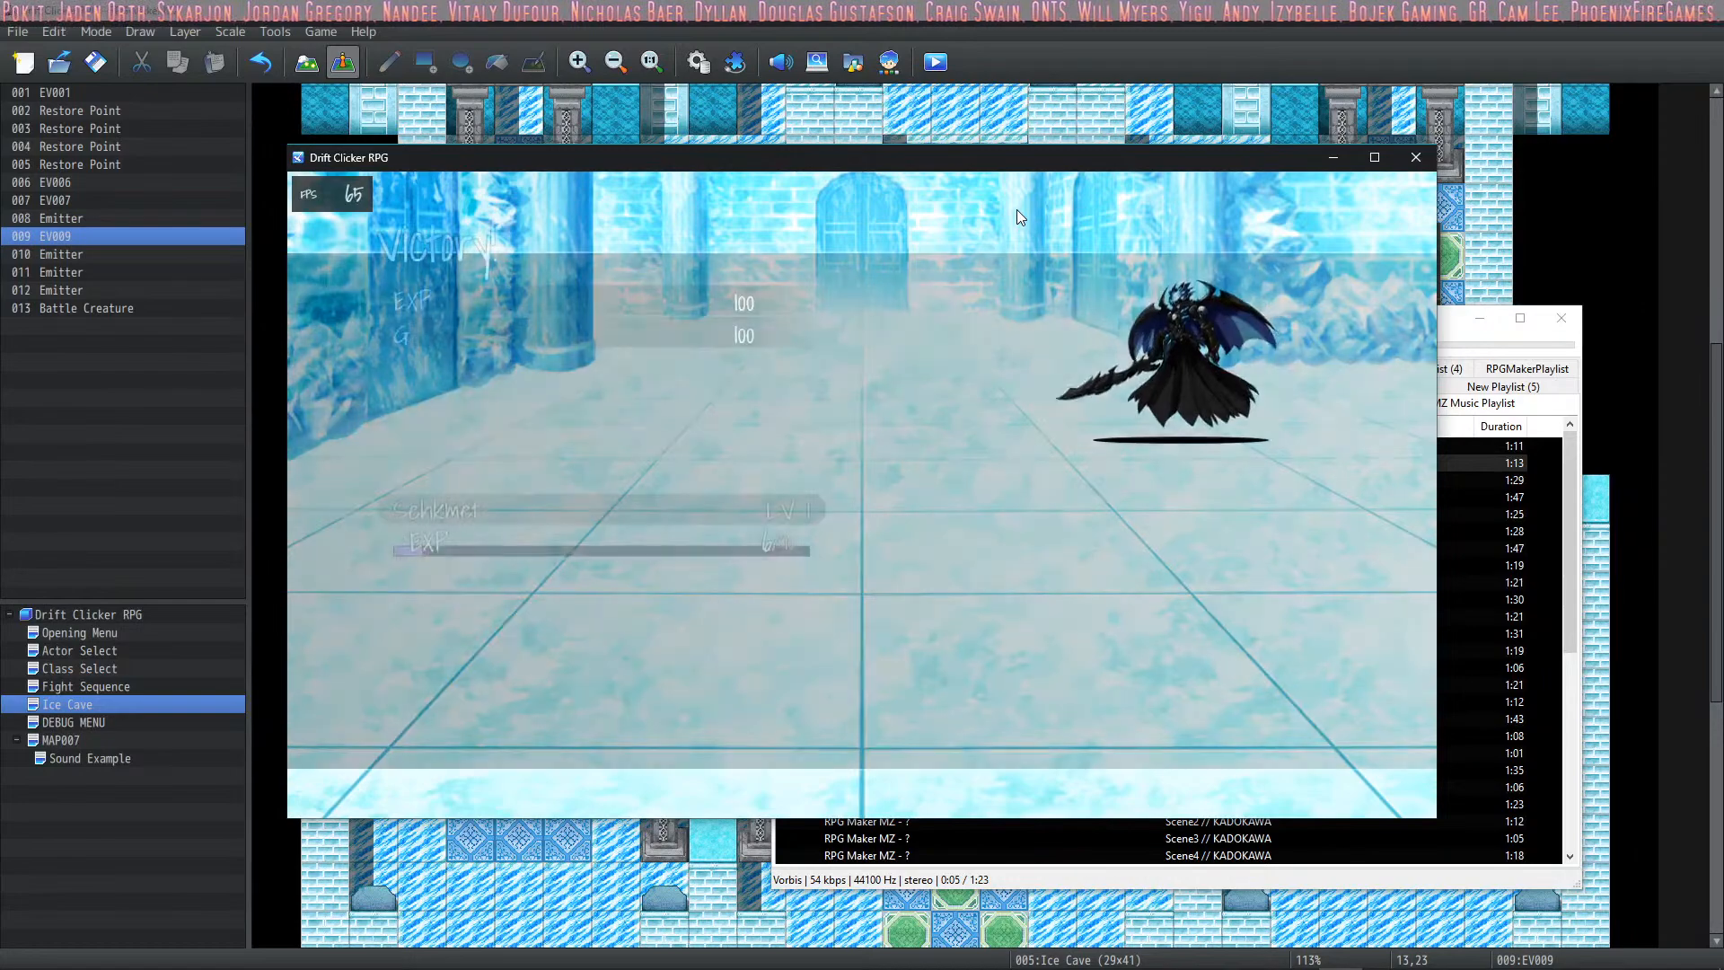
key("Return")
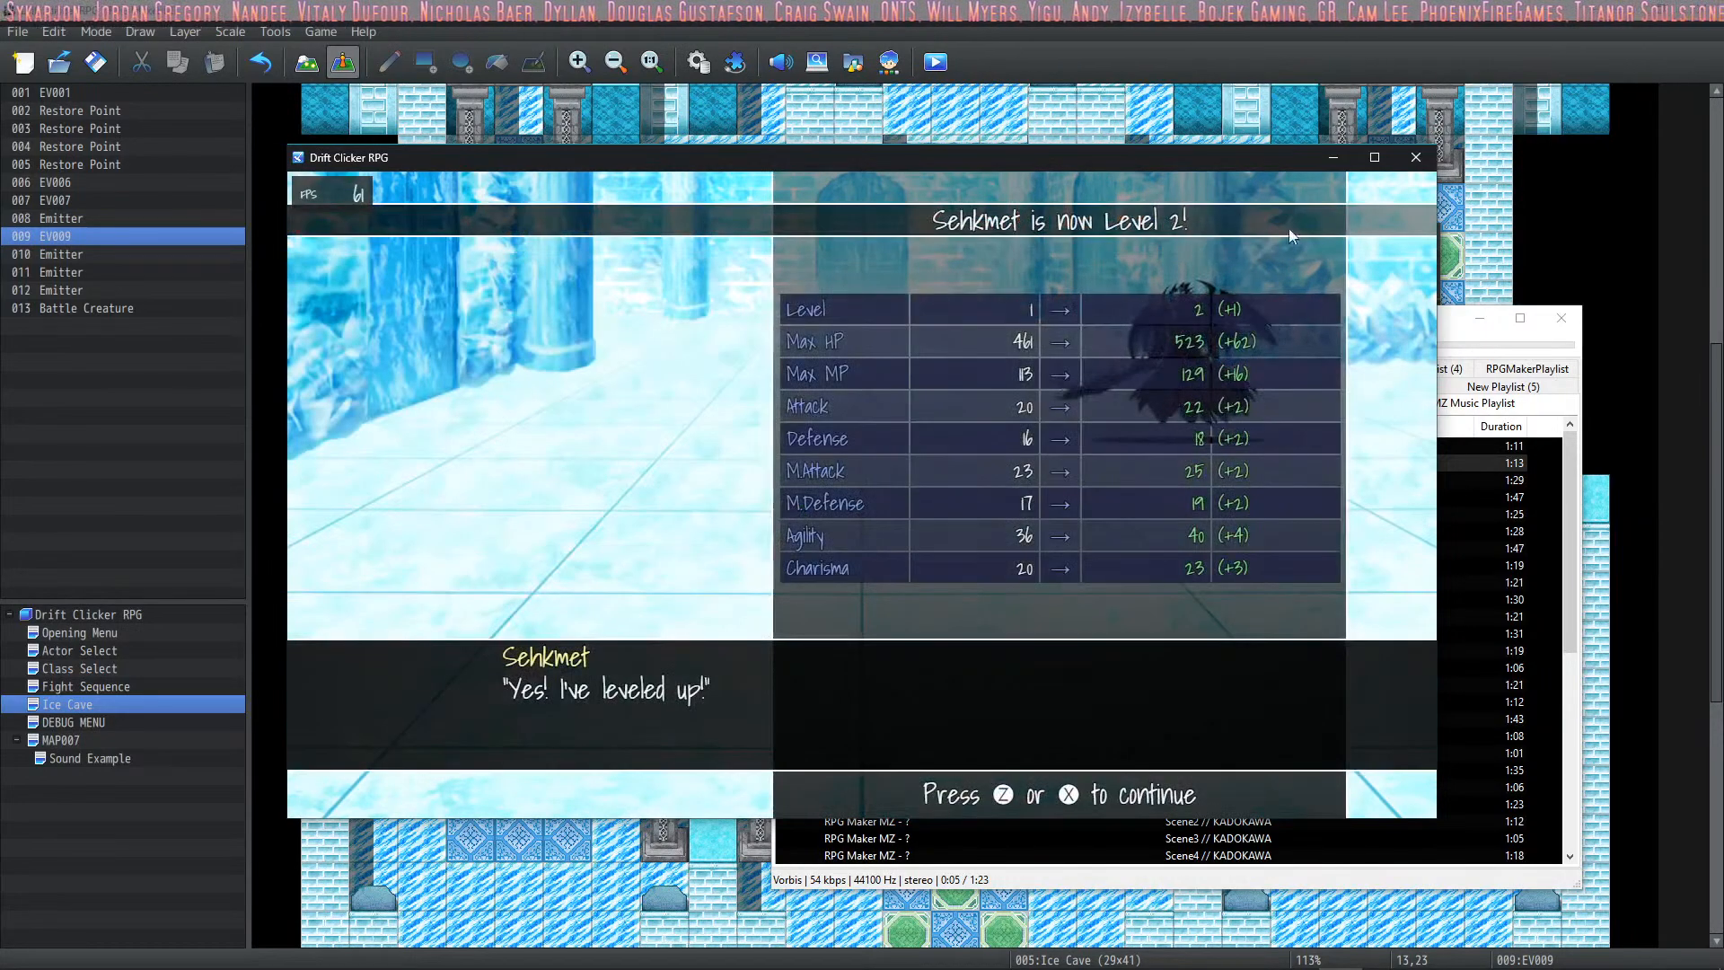
left_click(1416, 158)
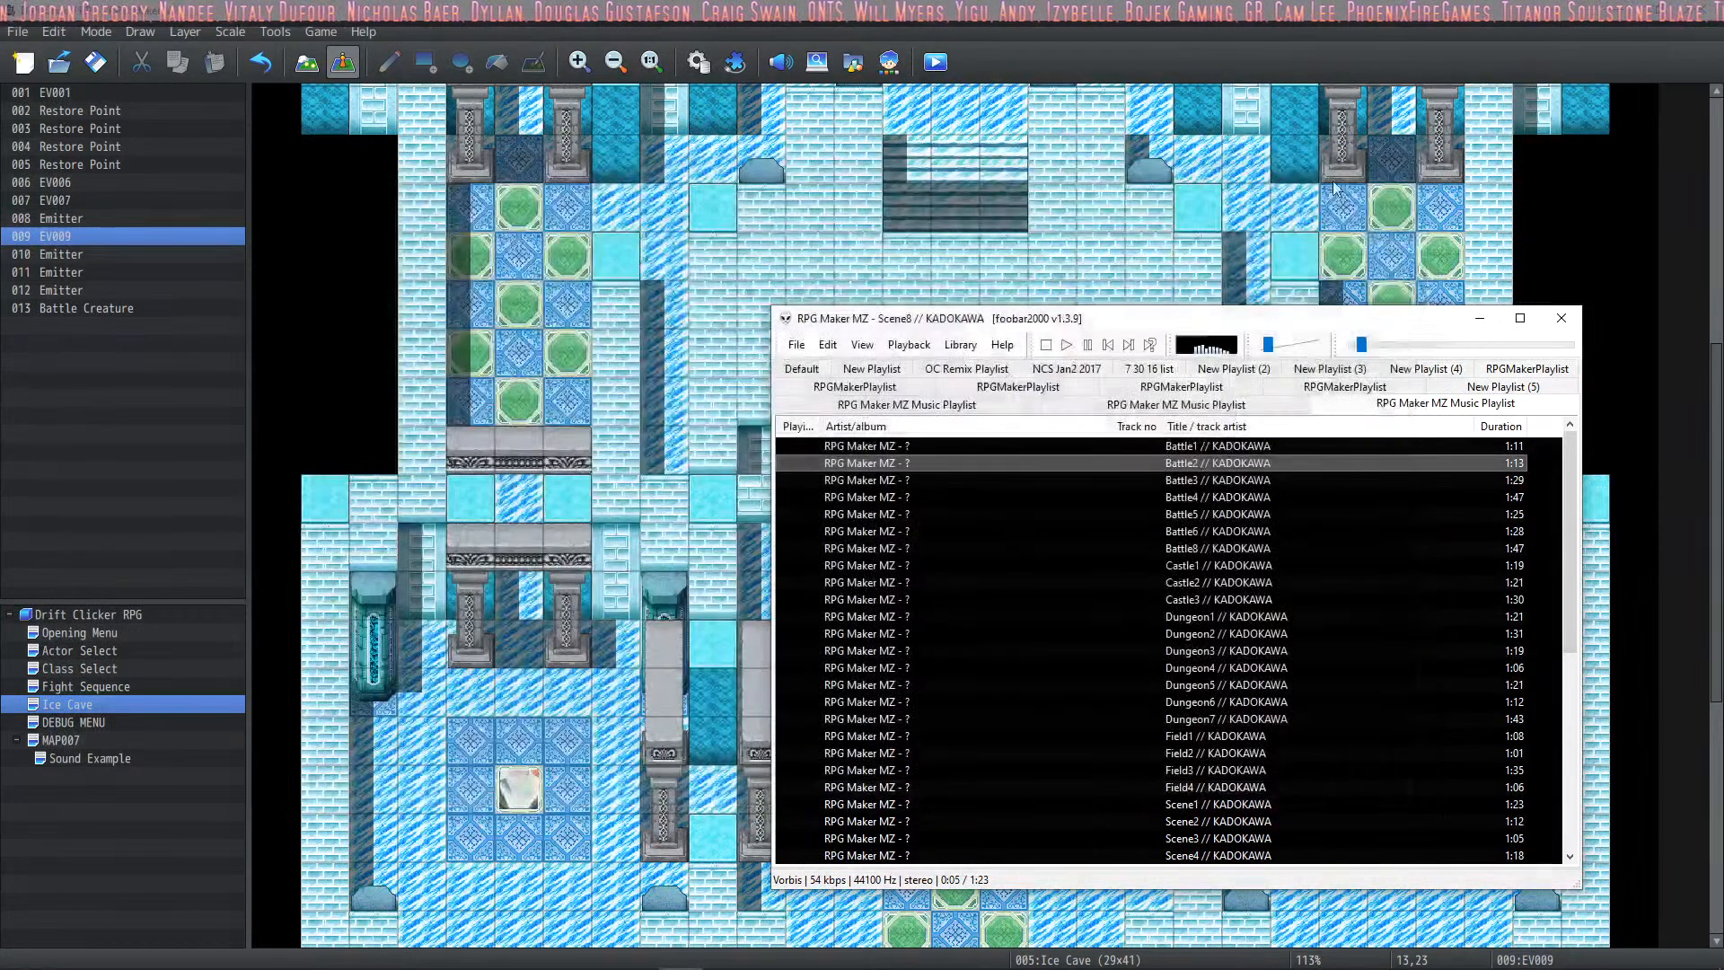
Step: Review the Frigid Rain skill's note tags in the database and resume the music in foobar2000
left_click(698, 61)
left_click(413, 257)
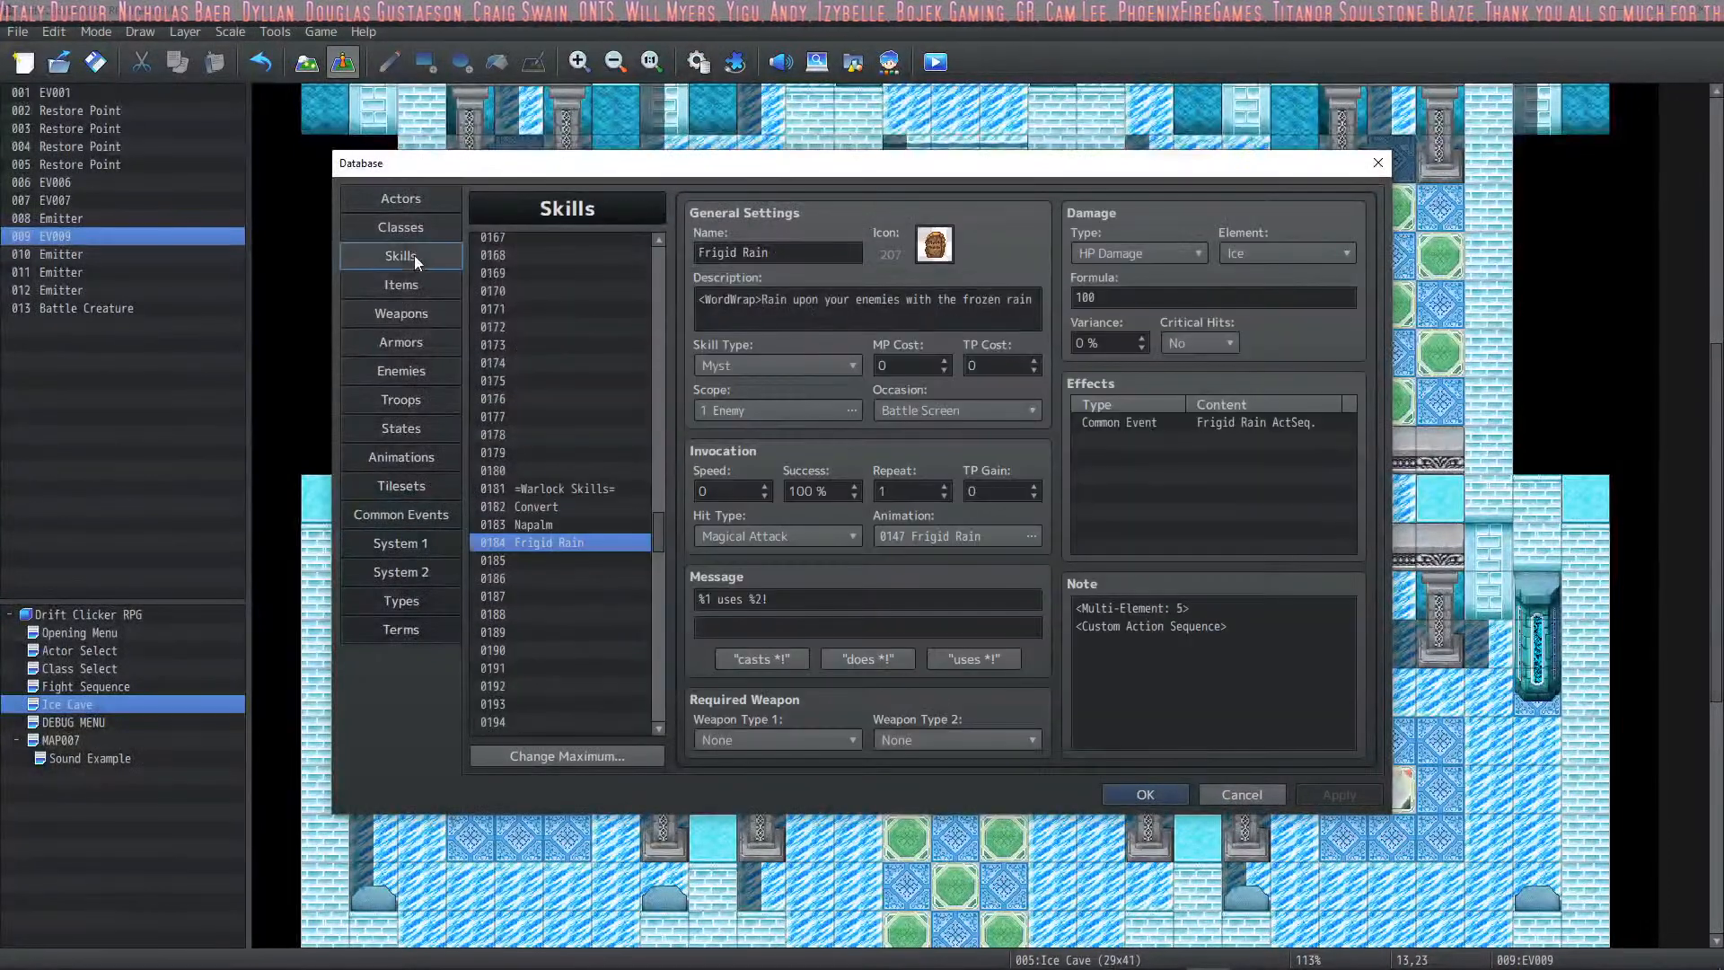
left_click(1219, 603)
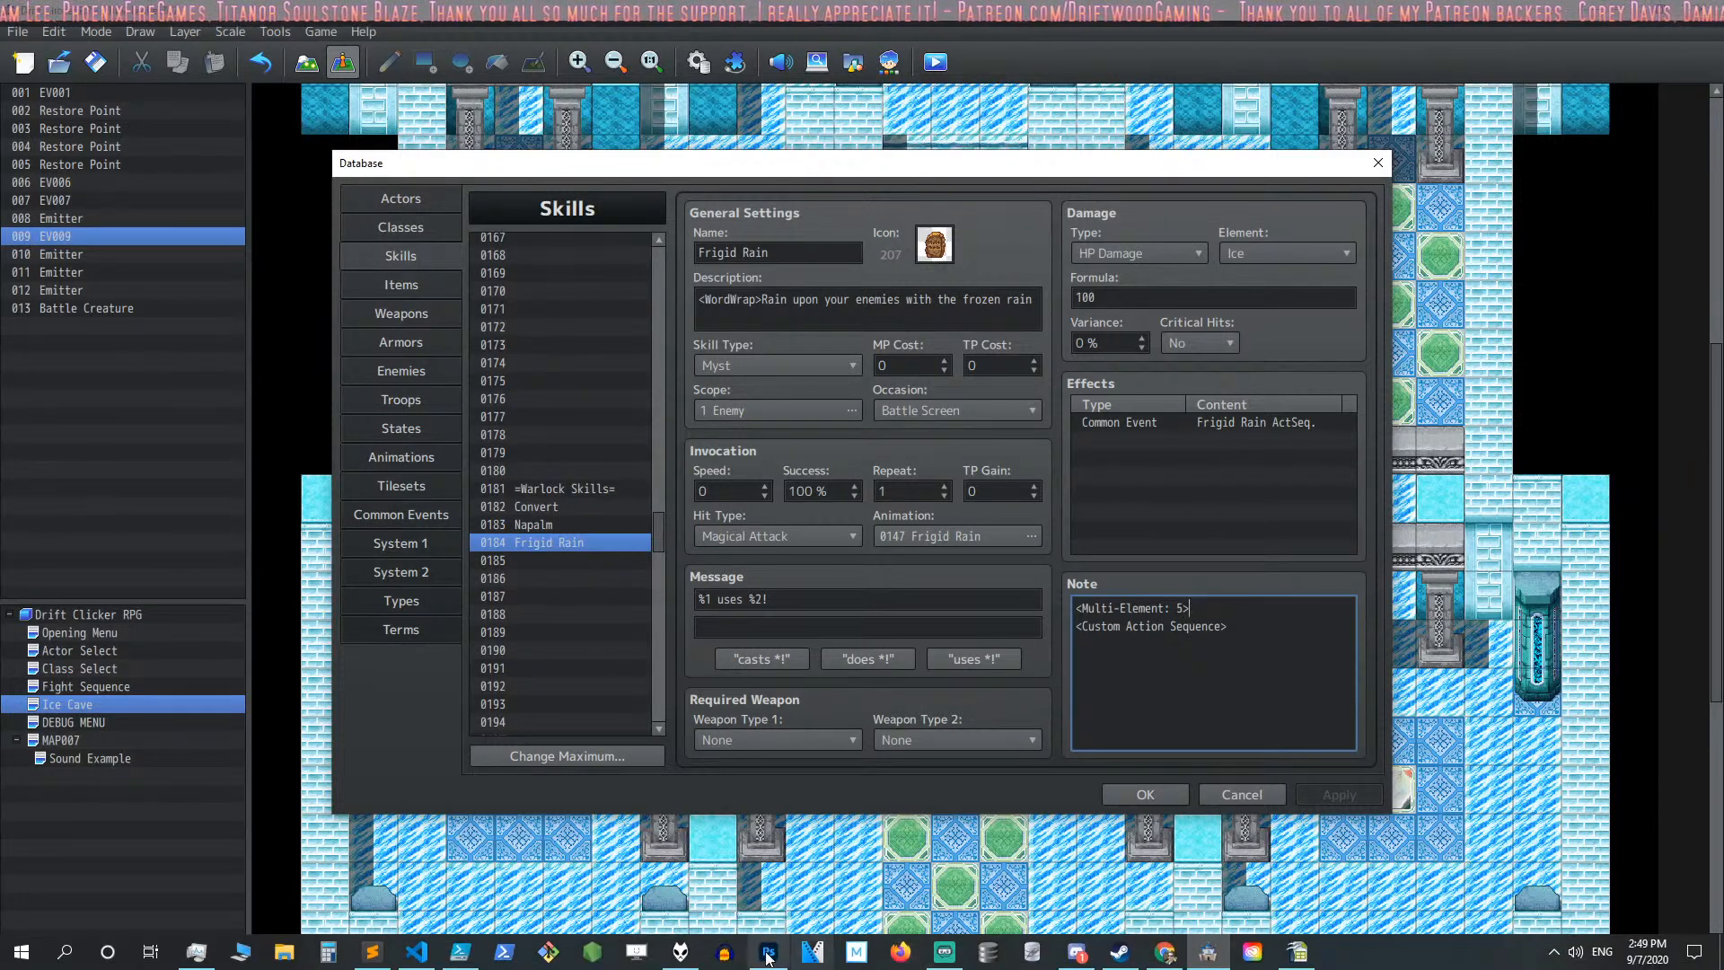
left_click(681, 951)
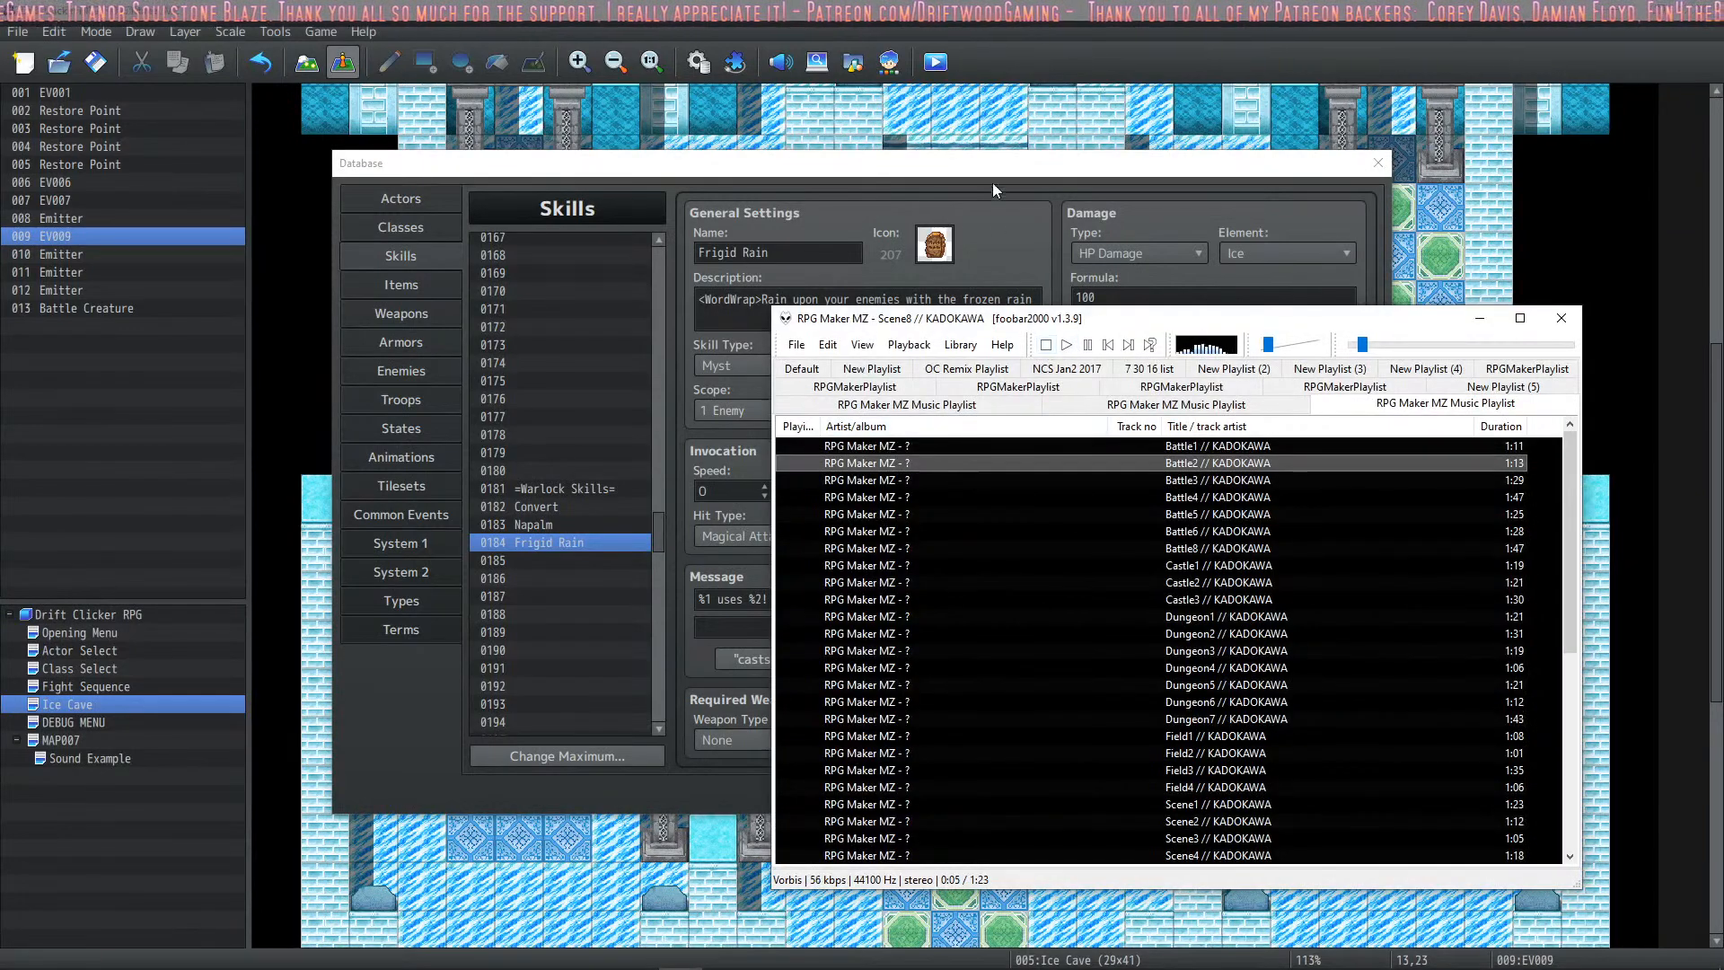
left_click(993, 187)
Step: Move the ELE: Clear Element Changes command in the Frigid Rain ActSeq. common event to just before ACSET: Finish Action, and apply
left_click(429, 527)
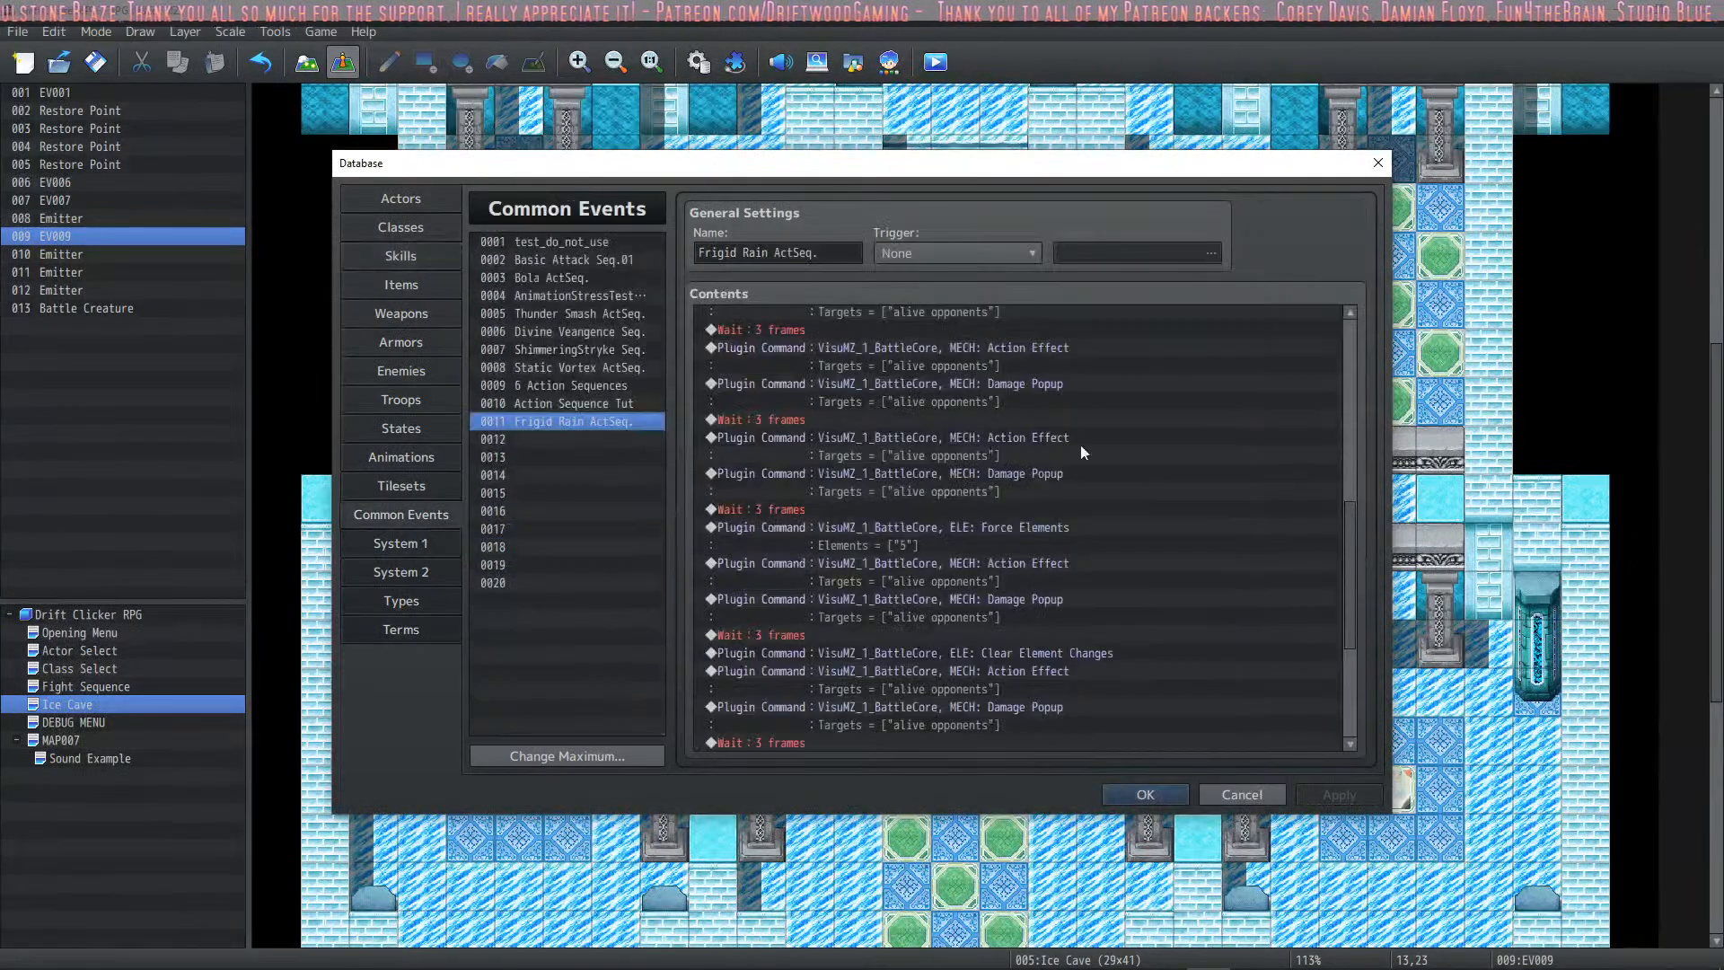
scroll(1097, 537, "down", 5)
left_click(1010, 455)
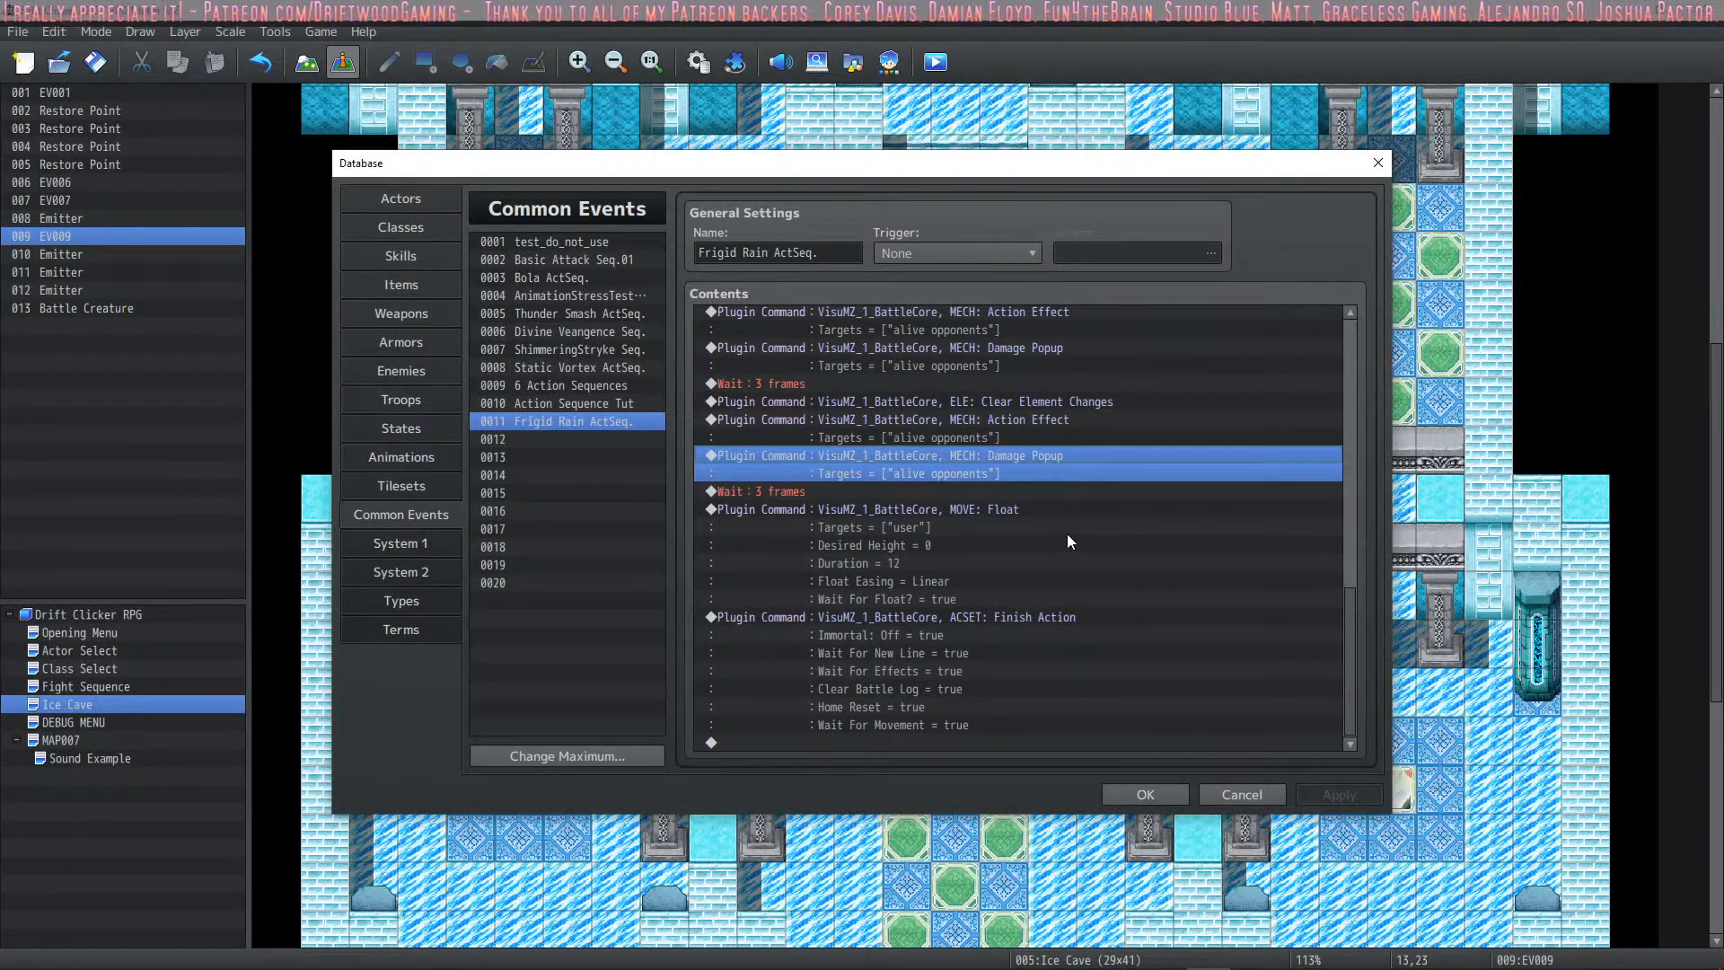
scroll(1071, 472, "up", 1)
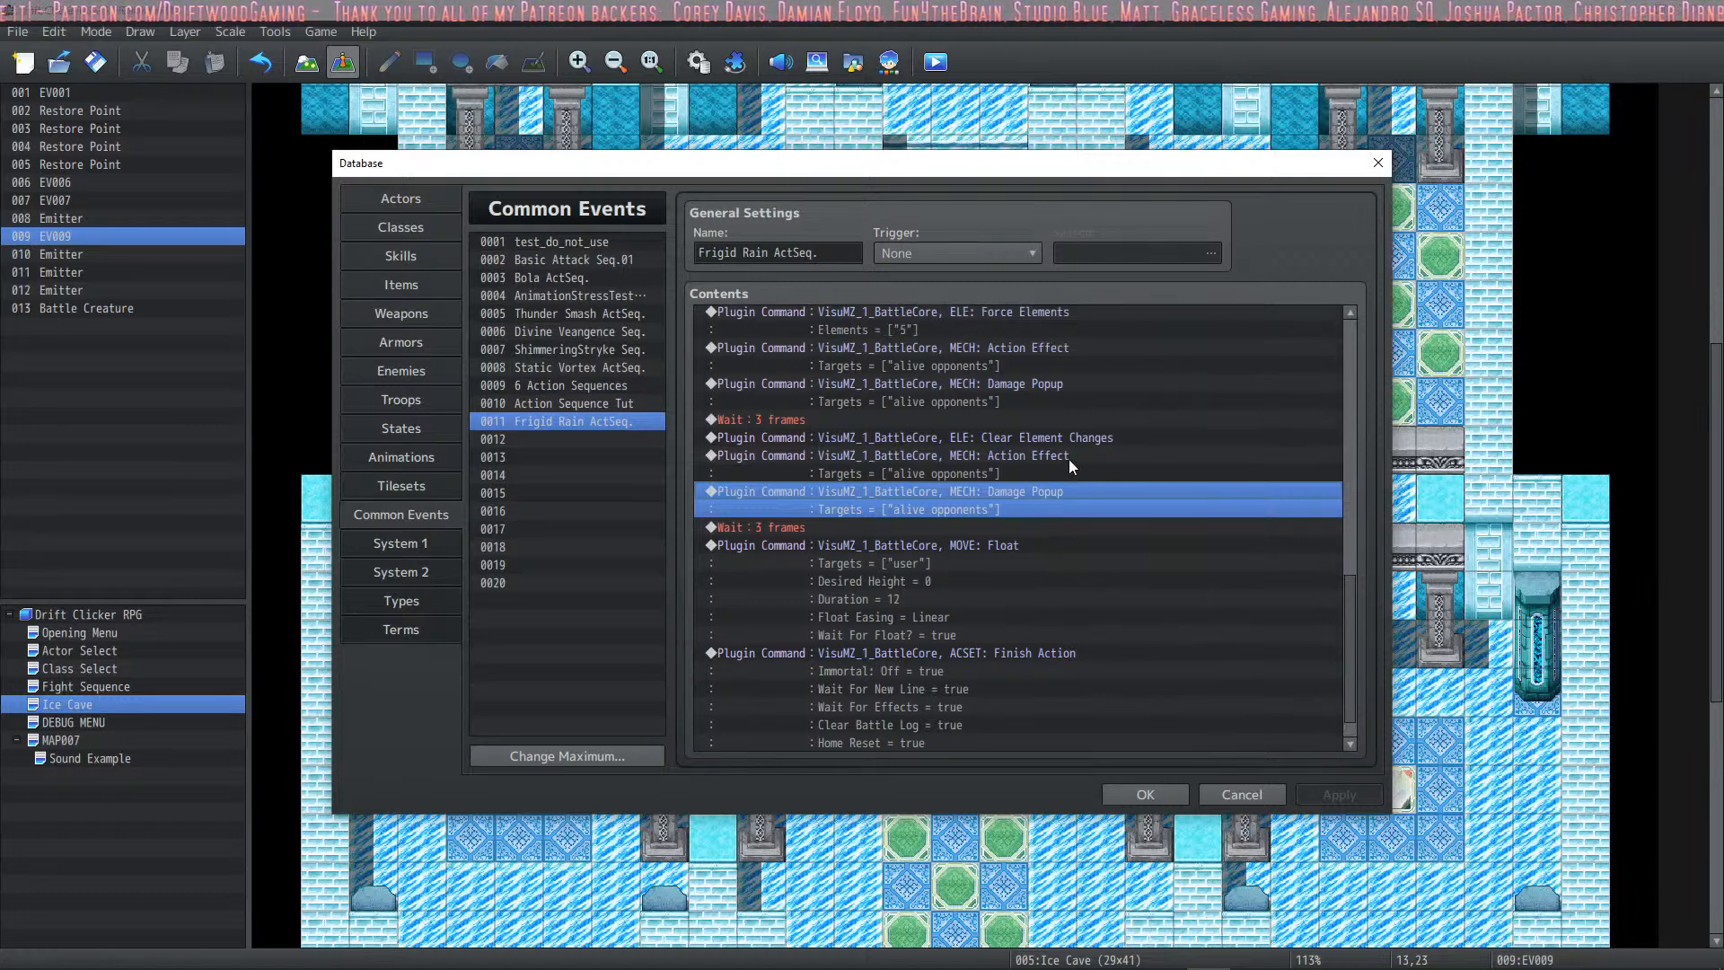
left_click(1075, 437)
key("Delete")
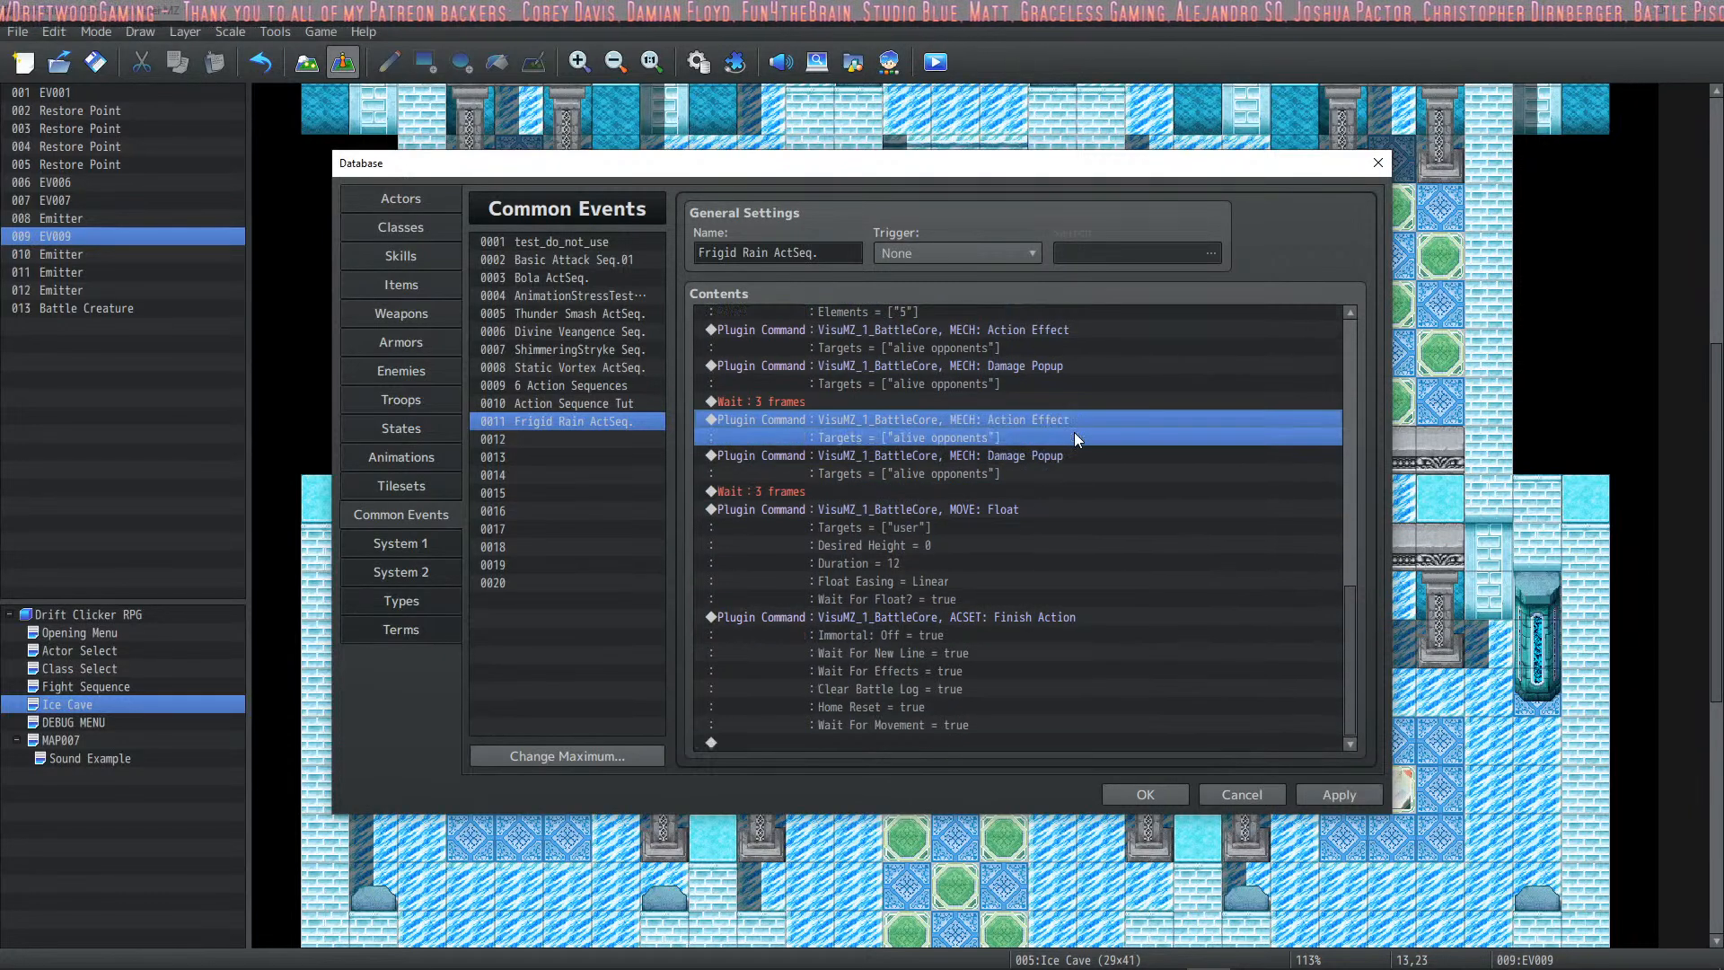
left_click(1024, 612)
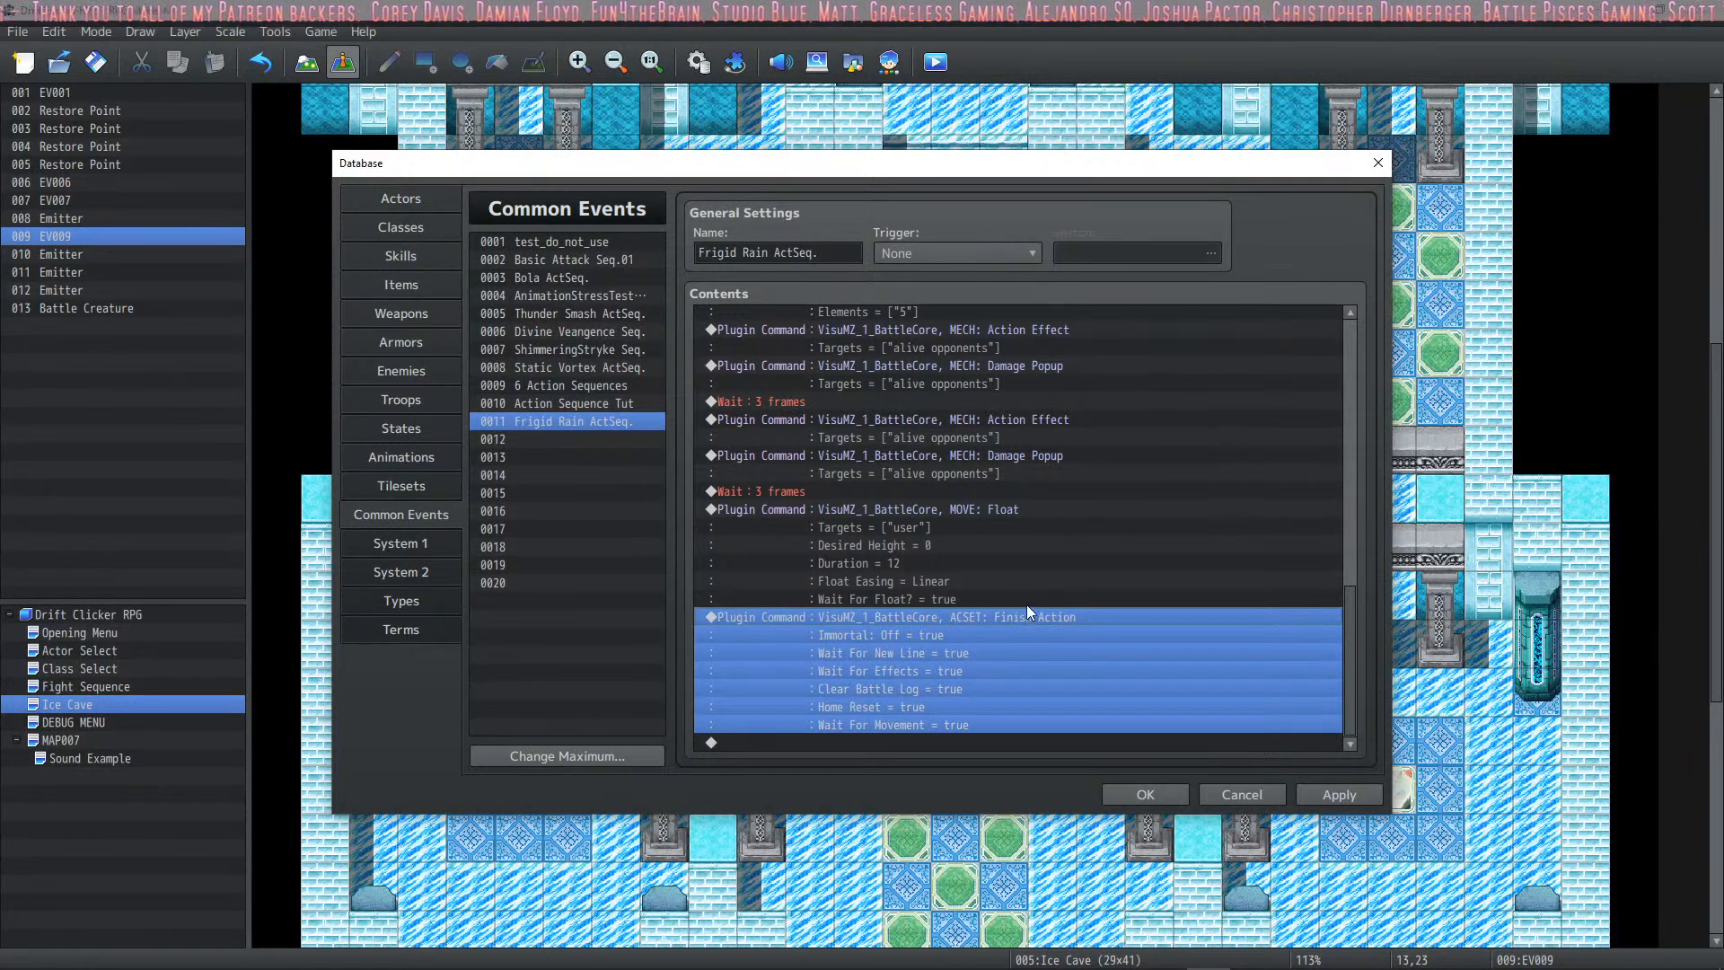
key("ctrl+v")
left_click(1087, 616)
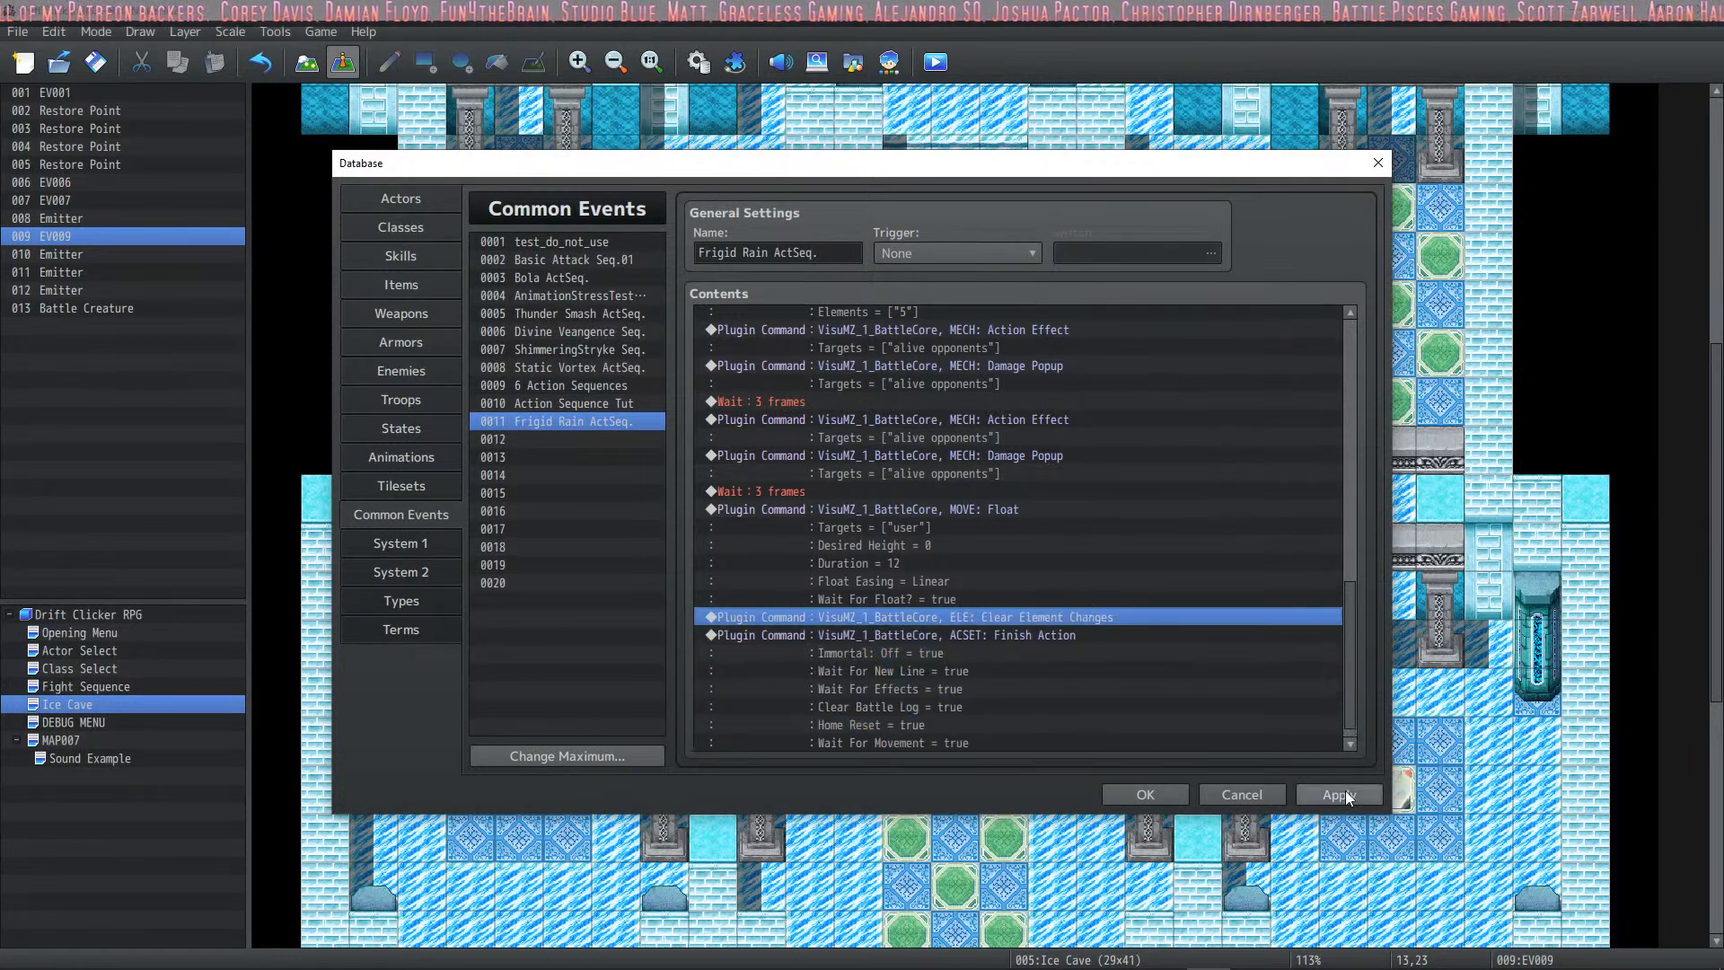
left_click(1343, 795)
Step: Check the end of the sequence, accept the database changes, save the project and start a playtest
left_click(1090, 616)
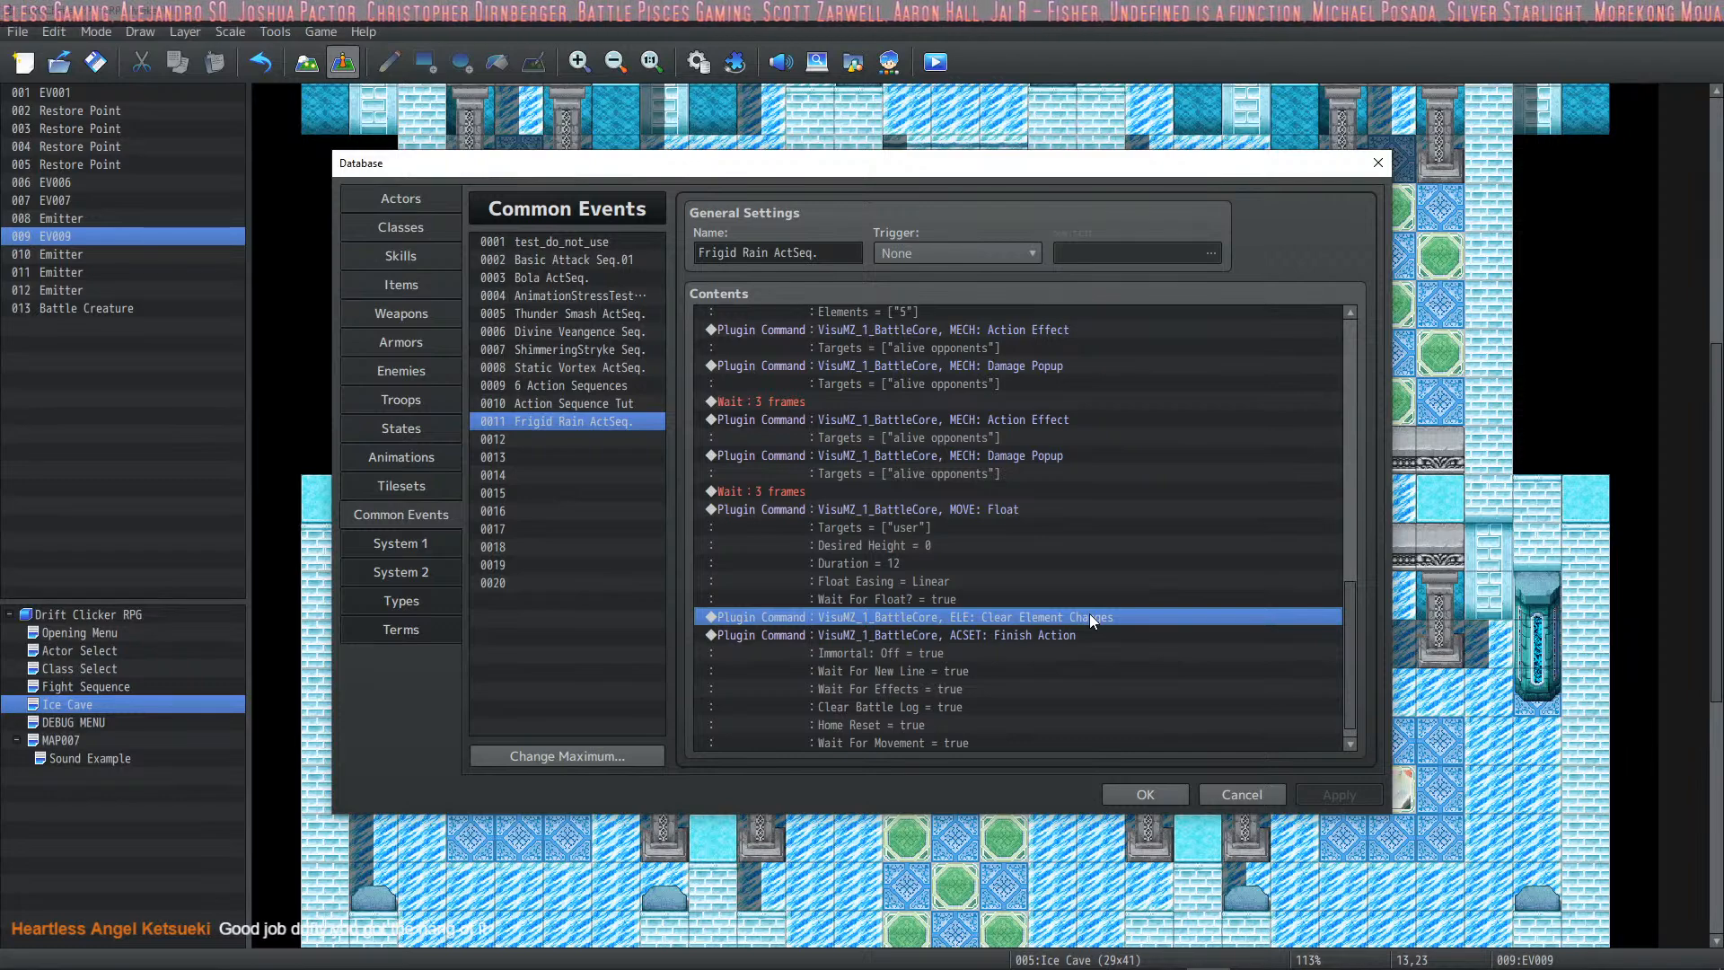
left_click(1129, 741, "shift")
left_click(1146, 794)
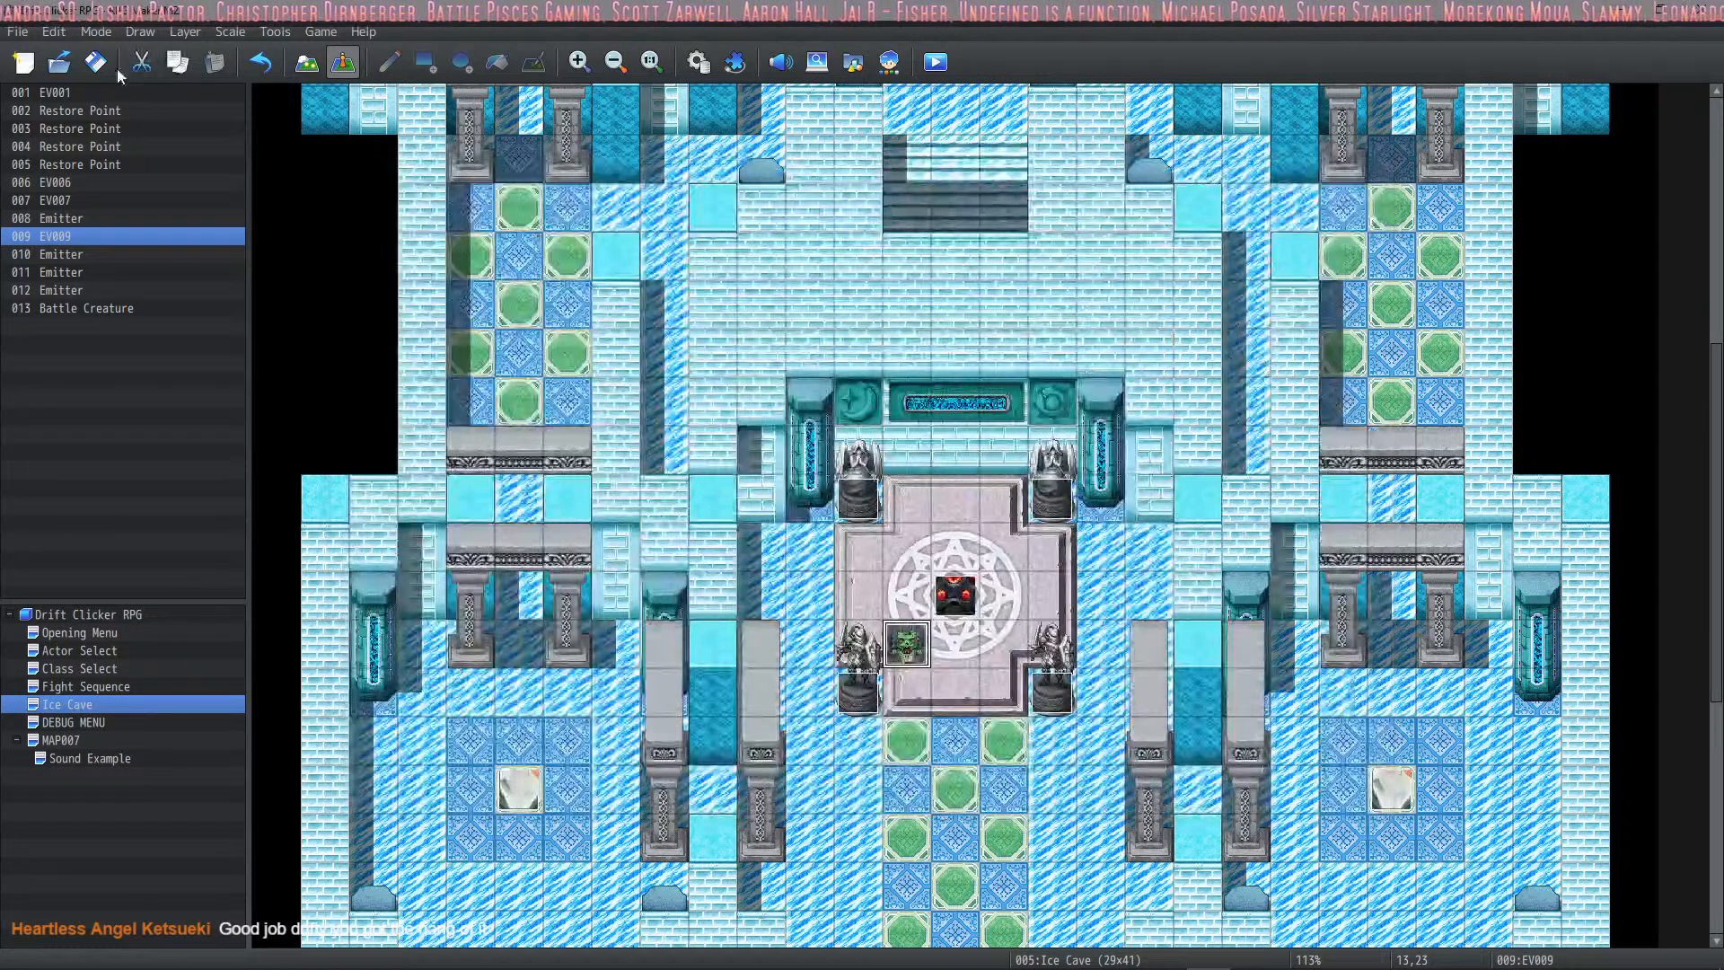
left_click(949, 59)
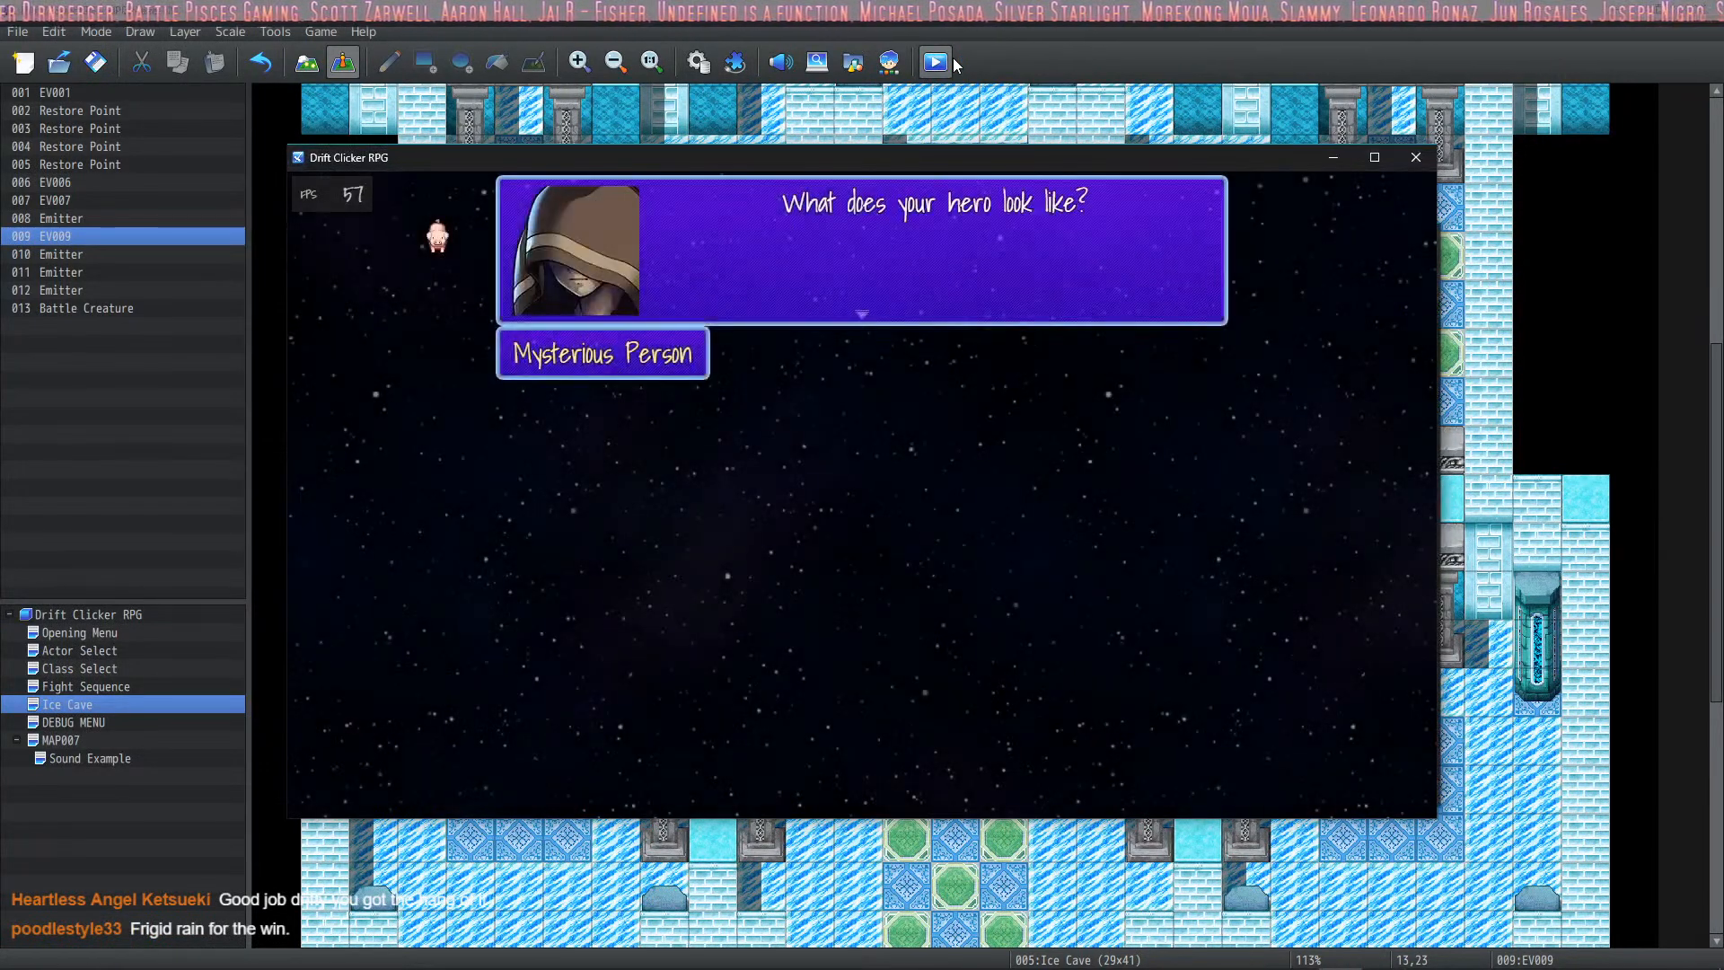
Step: Choose the hero with the white hat and the Warlock class, and enter the IceYeti battle
key("Return")
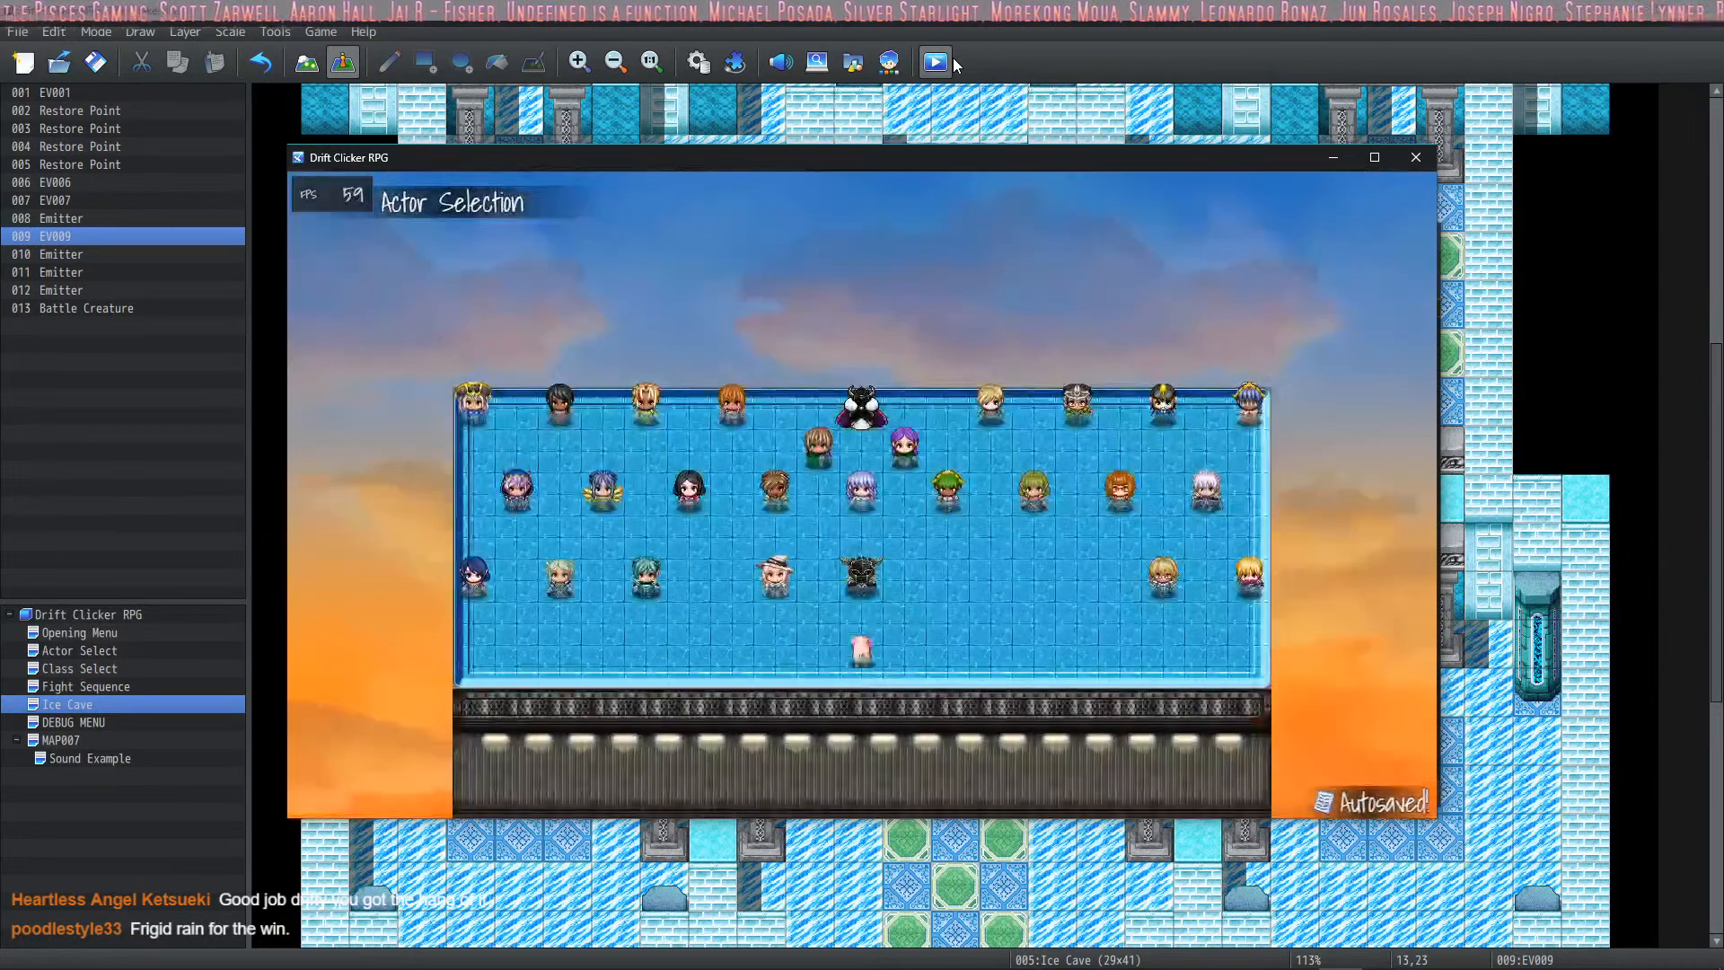
key("Left")
key("Up")
key("Return")
key("Return")
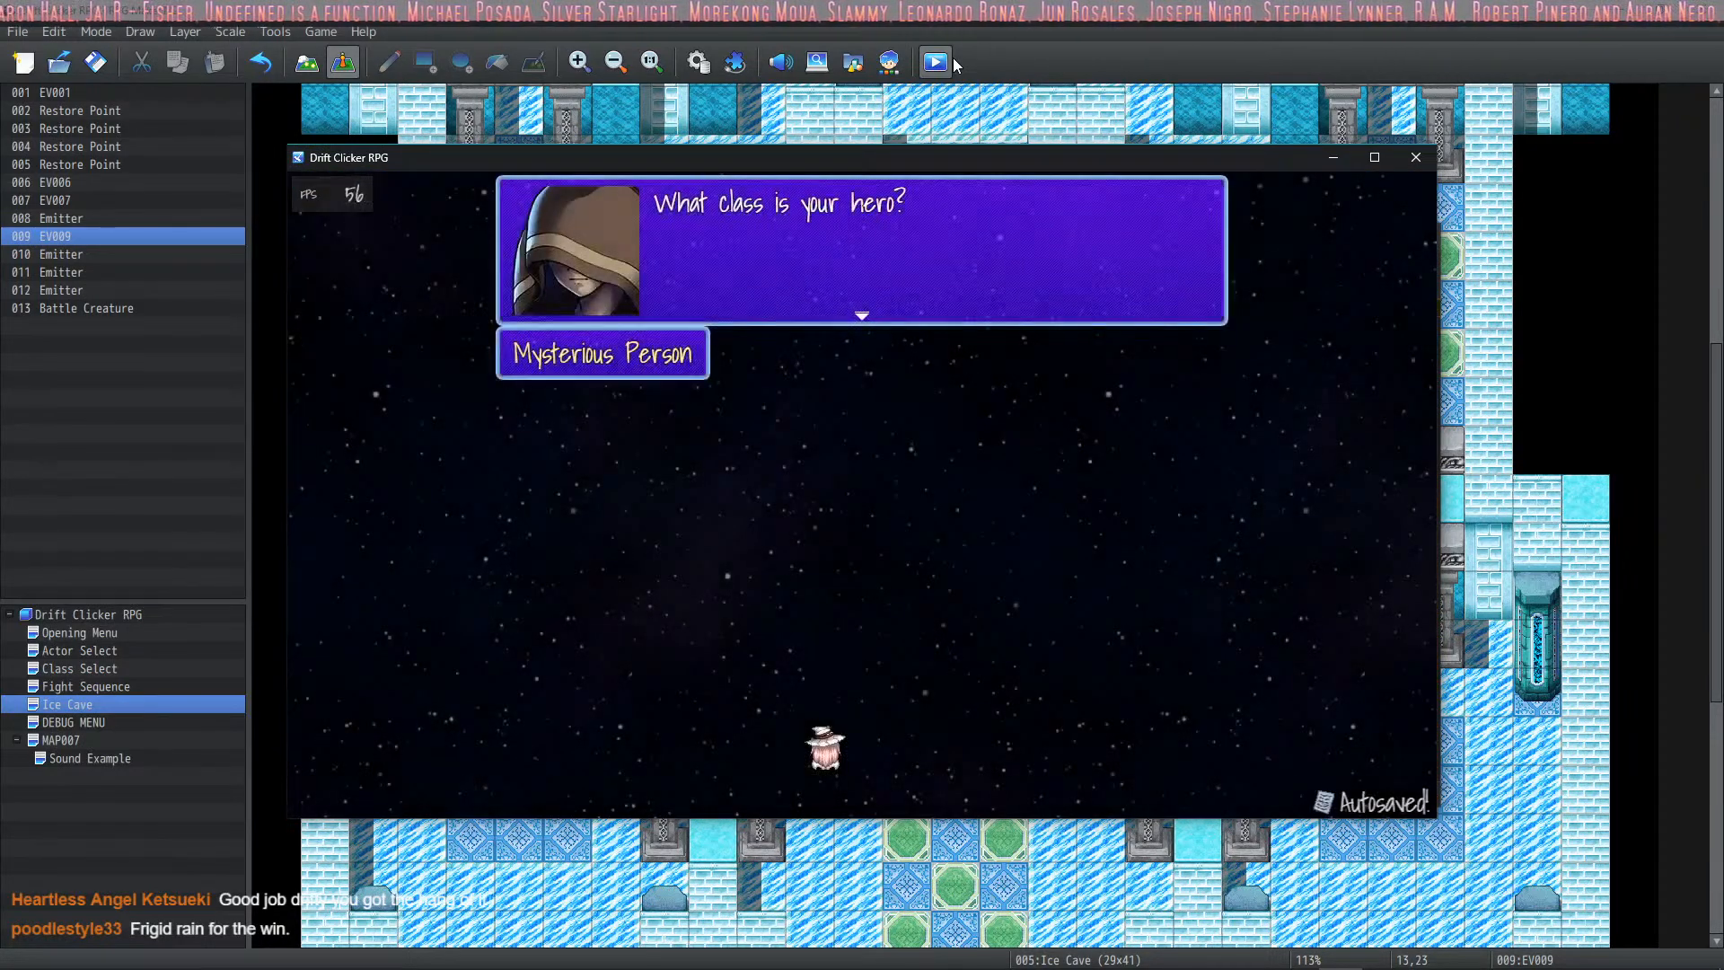
key("Return")
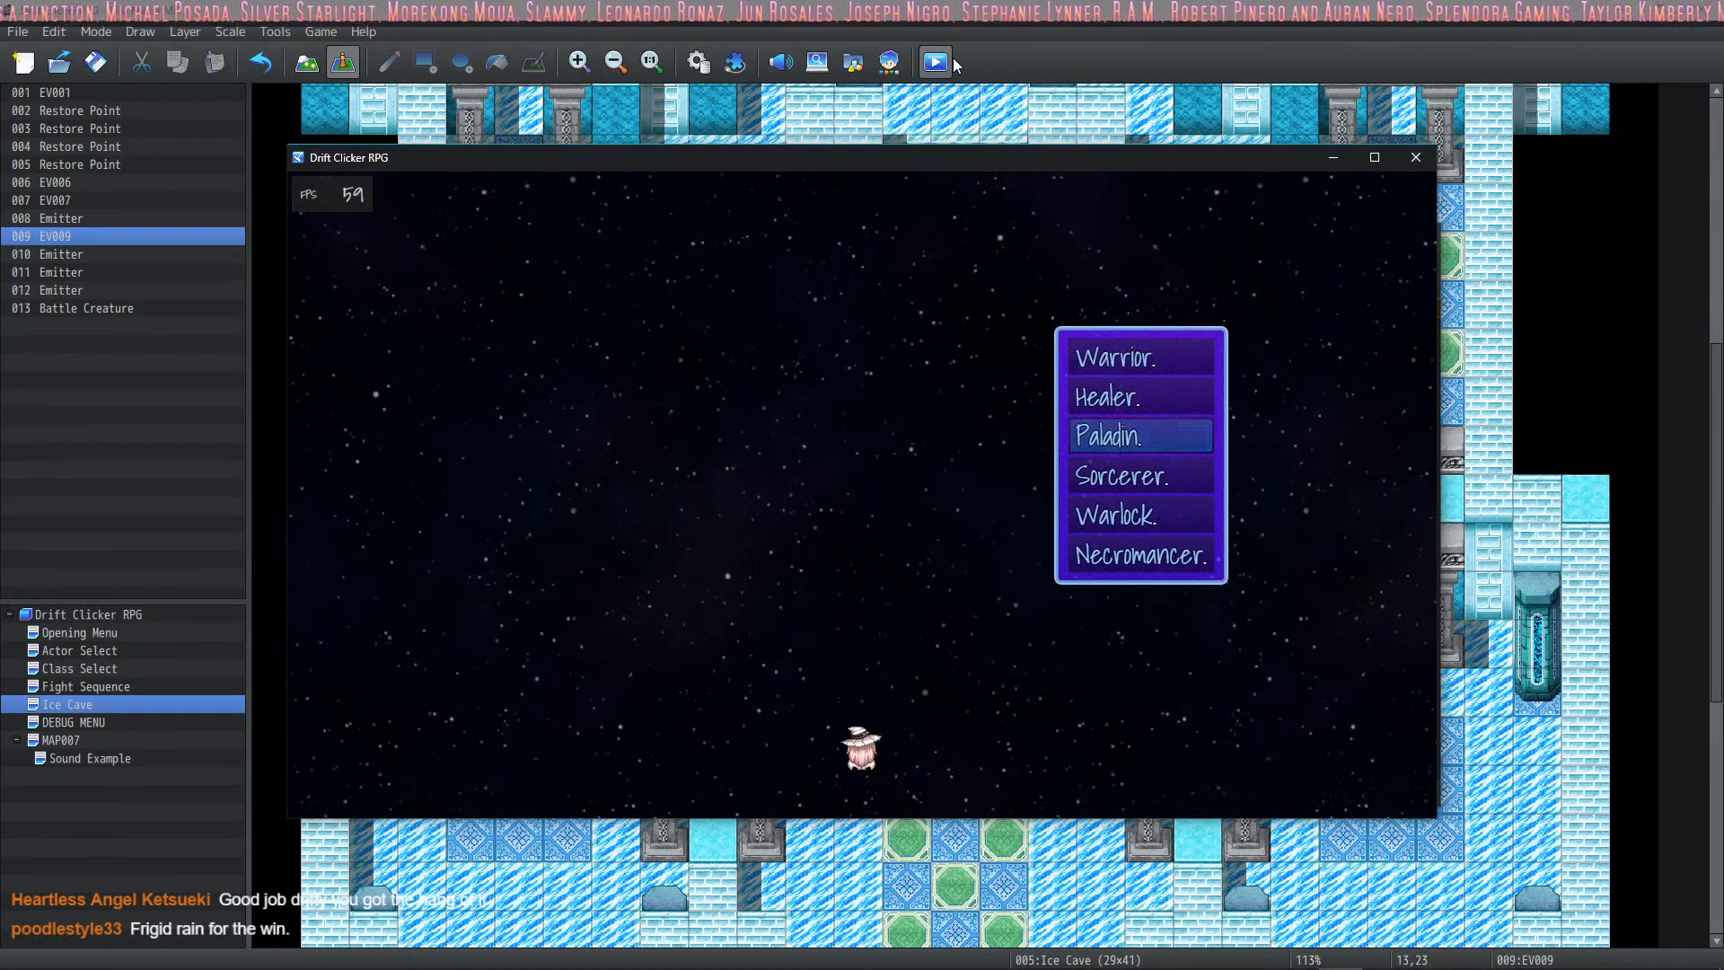
key("Return")
key("Return")
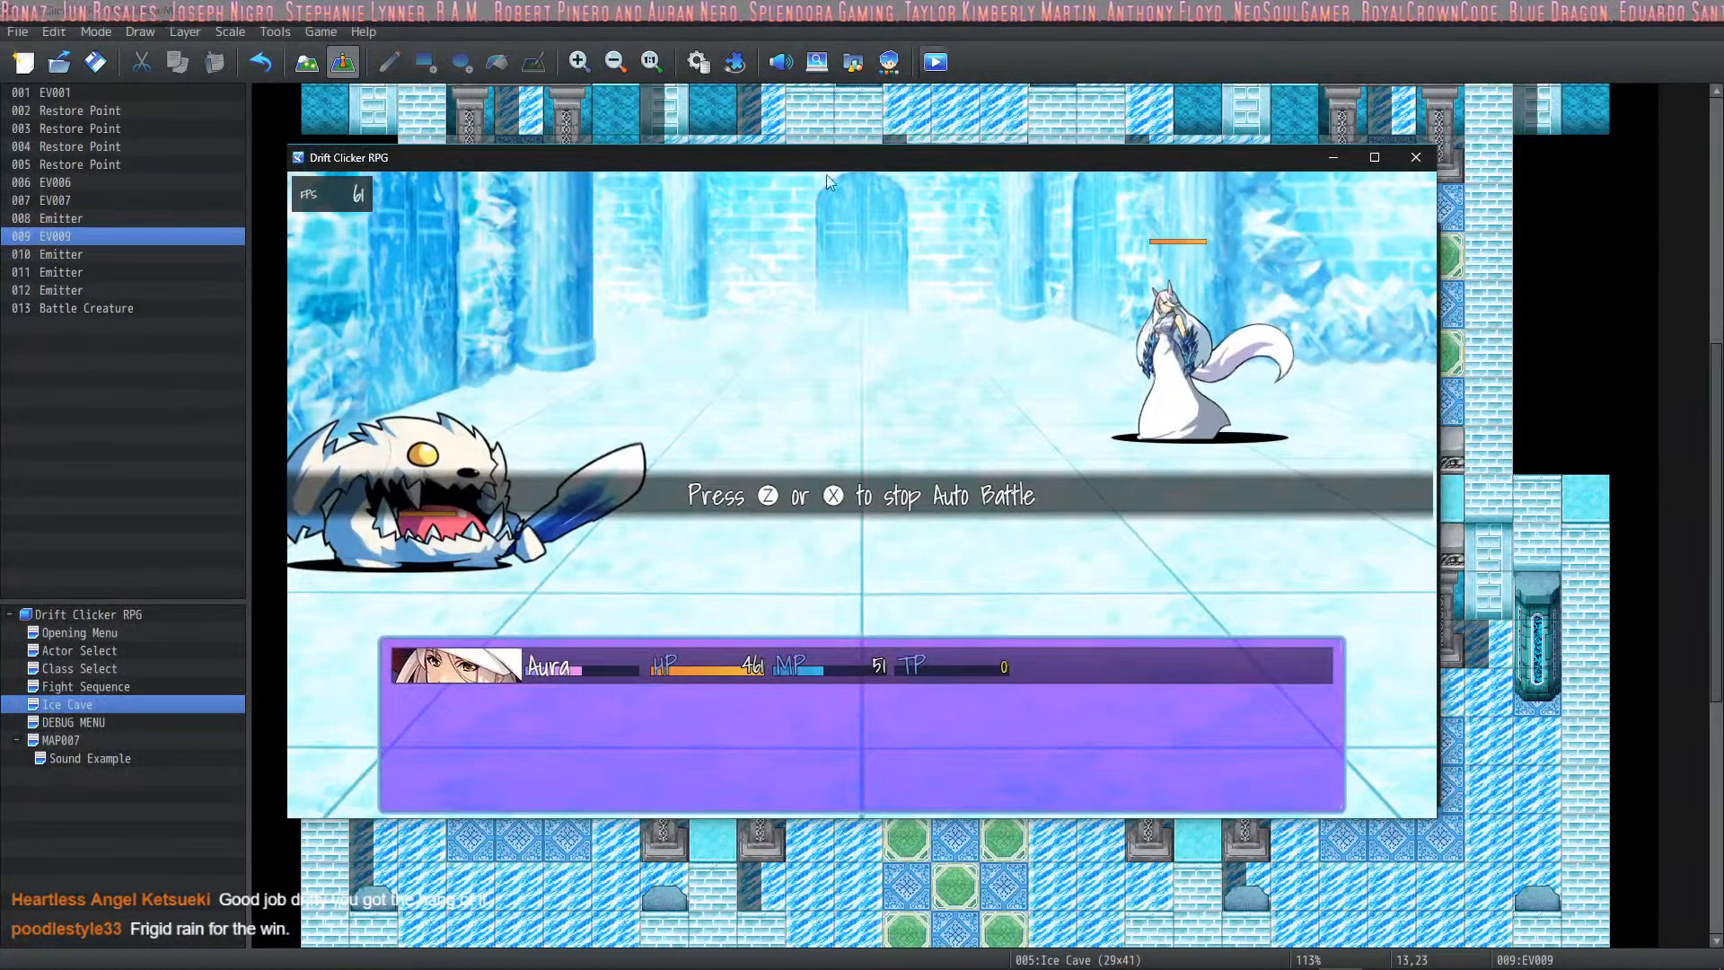
Step: Pause the music in foobar2000 and return to the running playtest battle
mouse_move(619, 964)
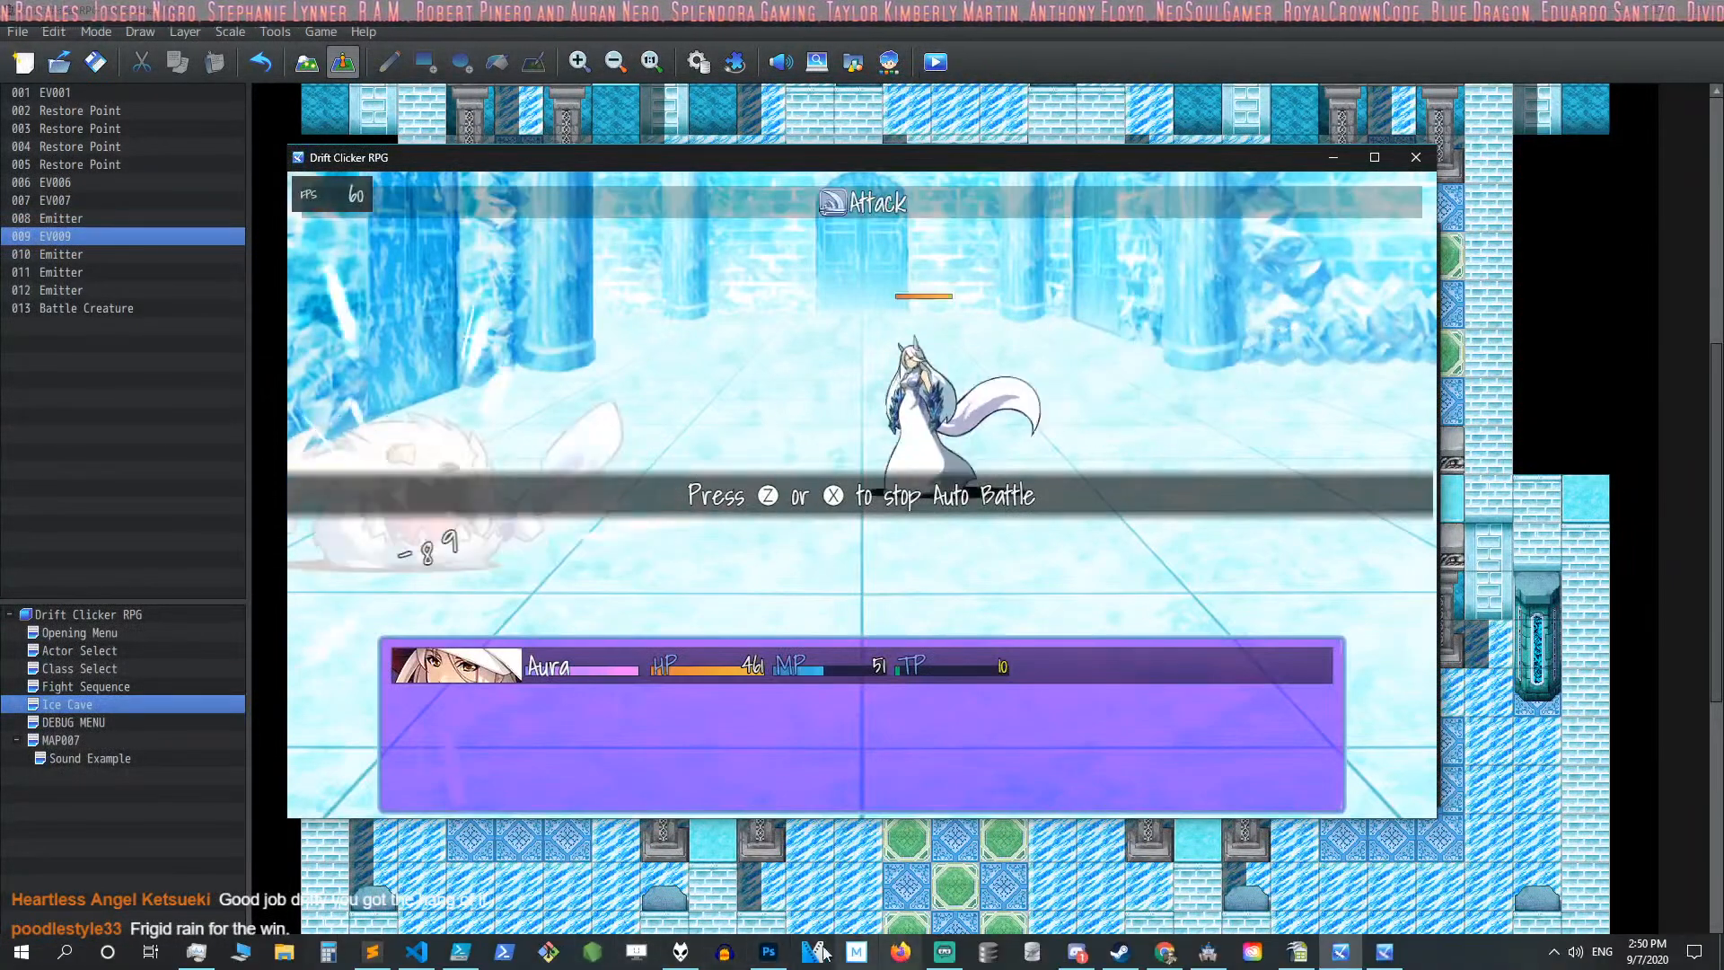
left_click(681, 954)
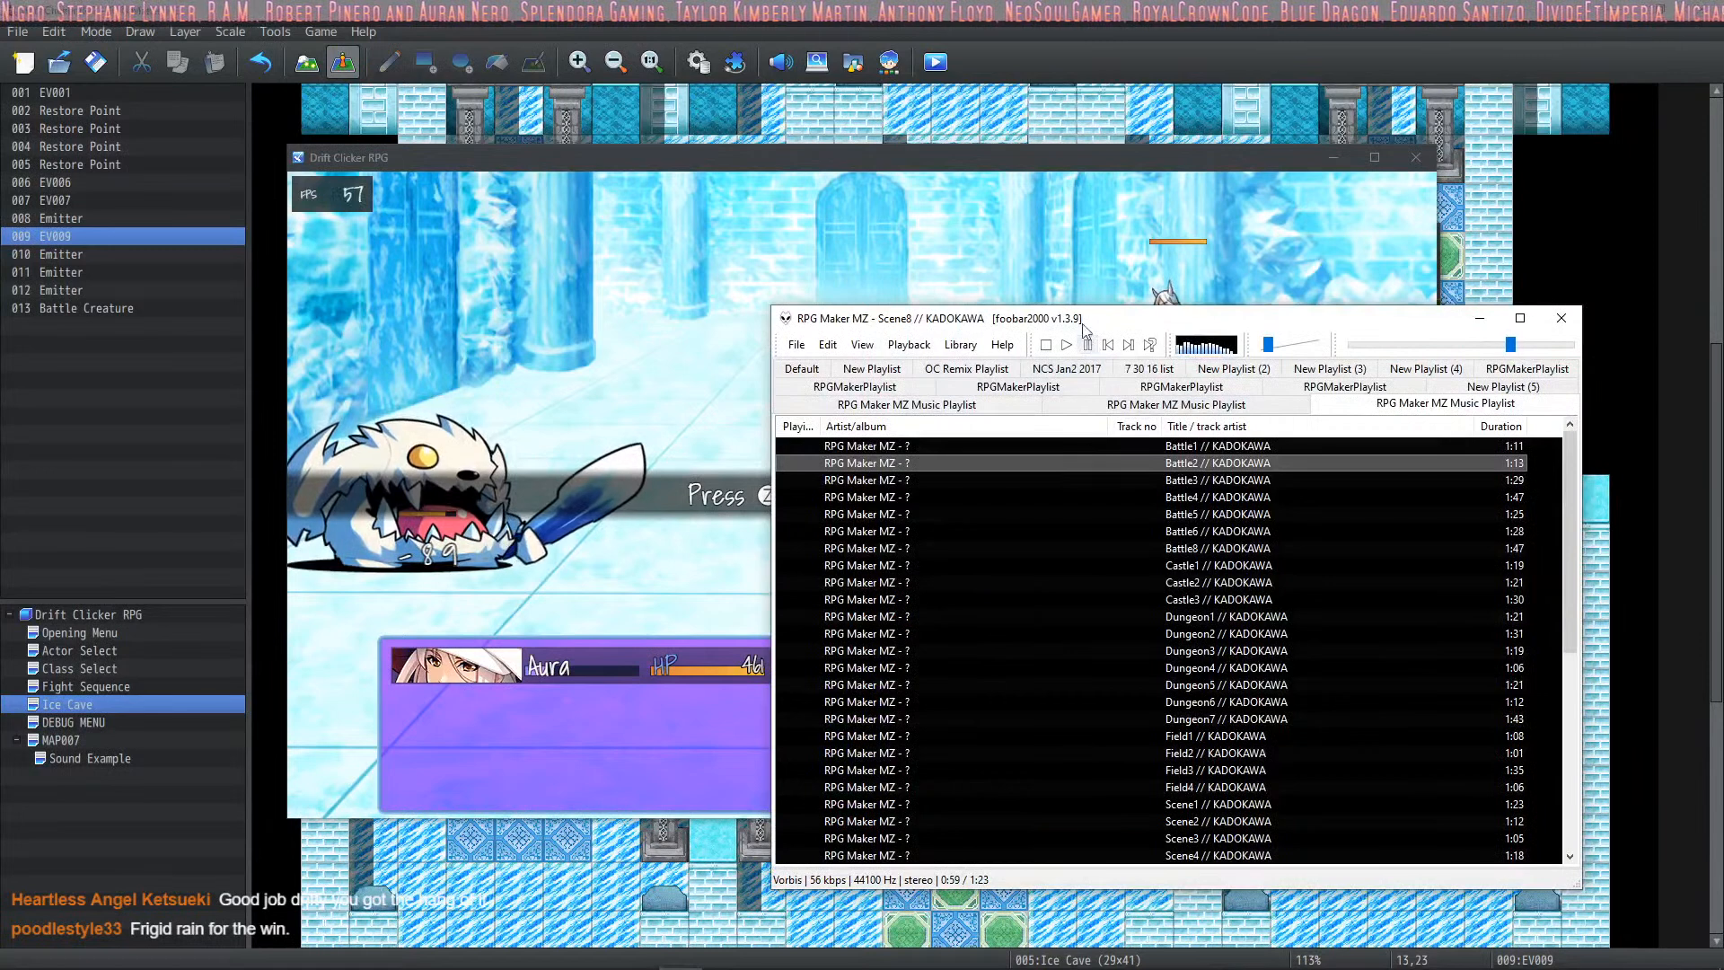
left_click(1000, 186)
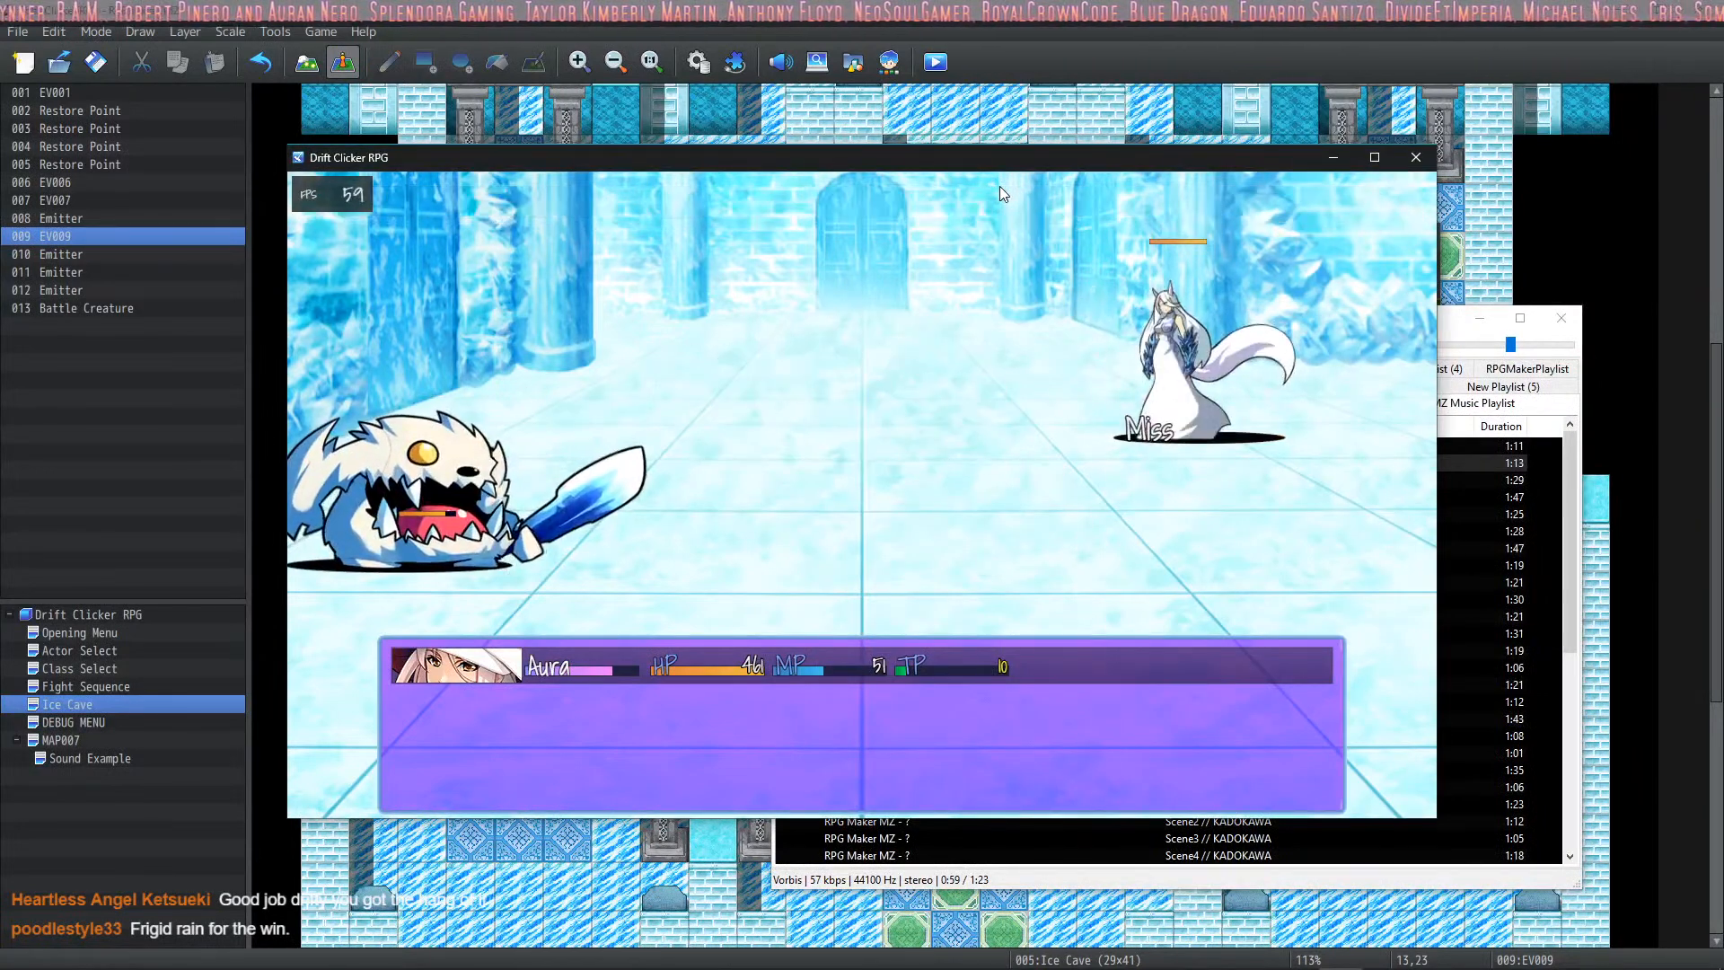
Step: Cast Frigid Rain from the Myst skills on the IceYeti, leave the finished battle and close the playtest
key("Down")
key("Down")
key("Return")
key("Right")
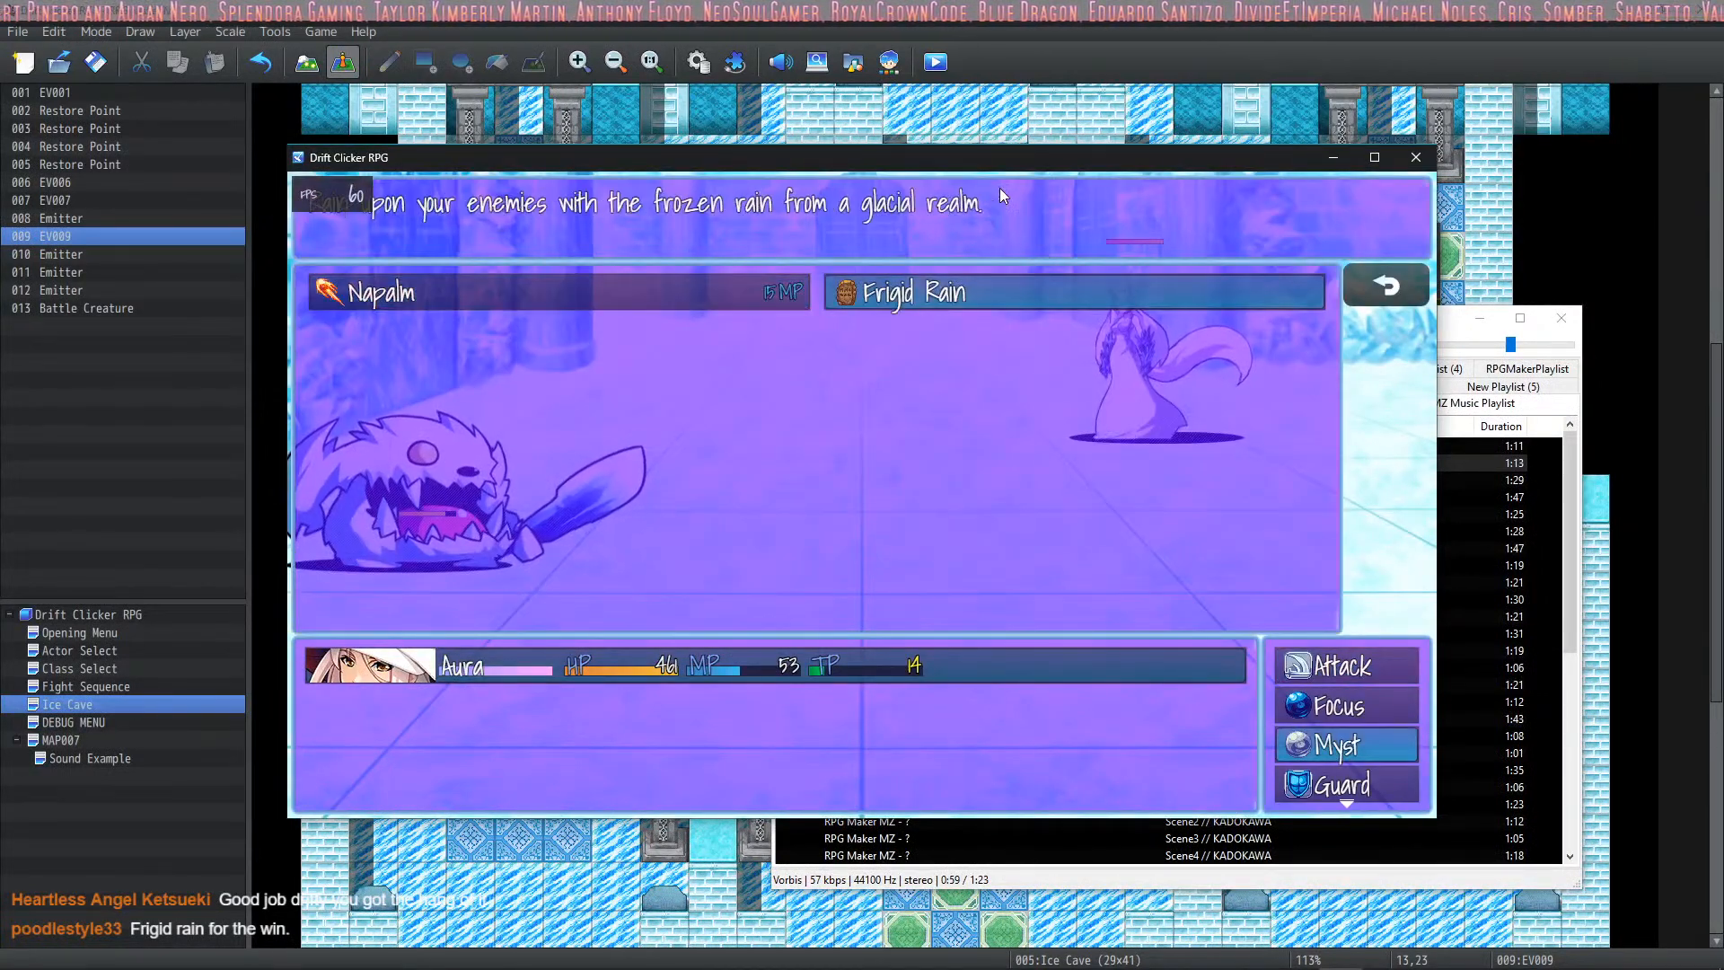
key("Return")
key("Return")
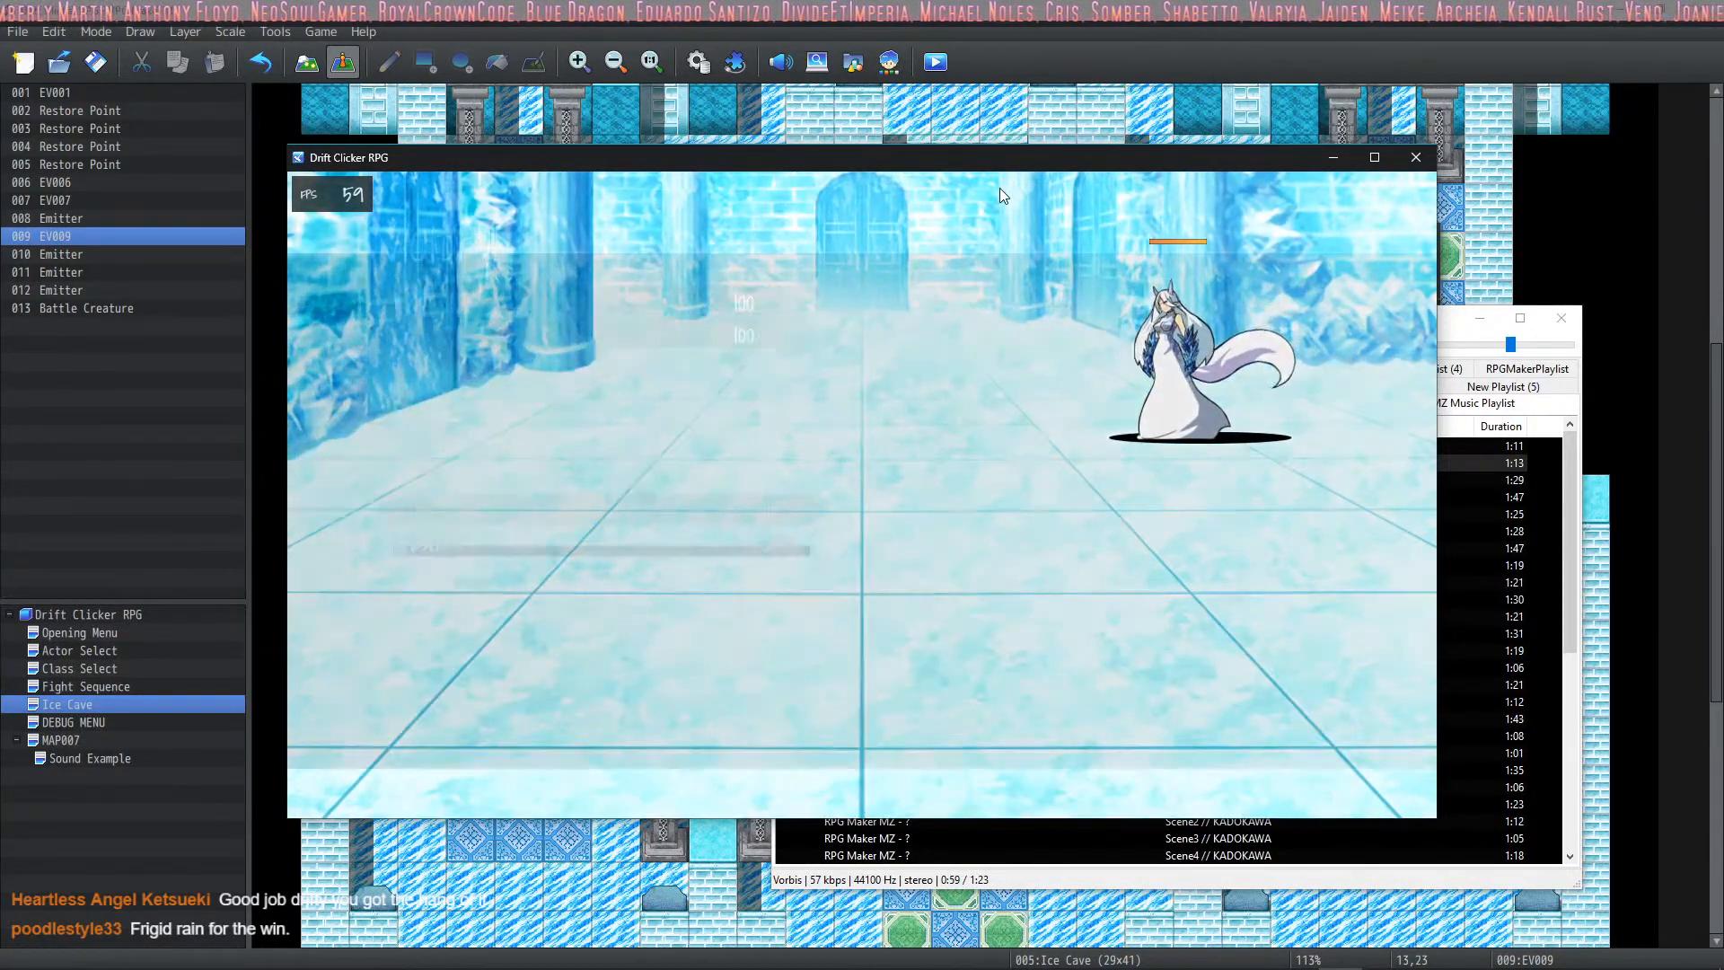
key("Return")
key("Return")
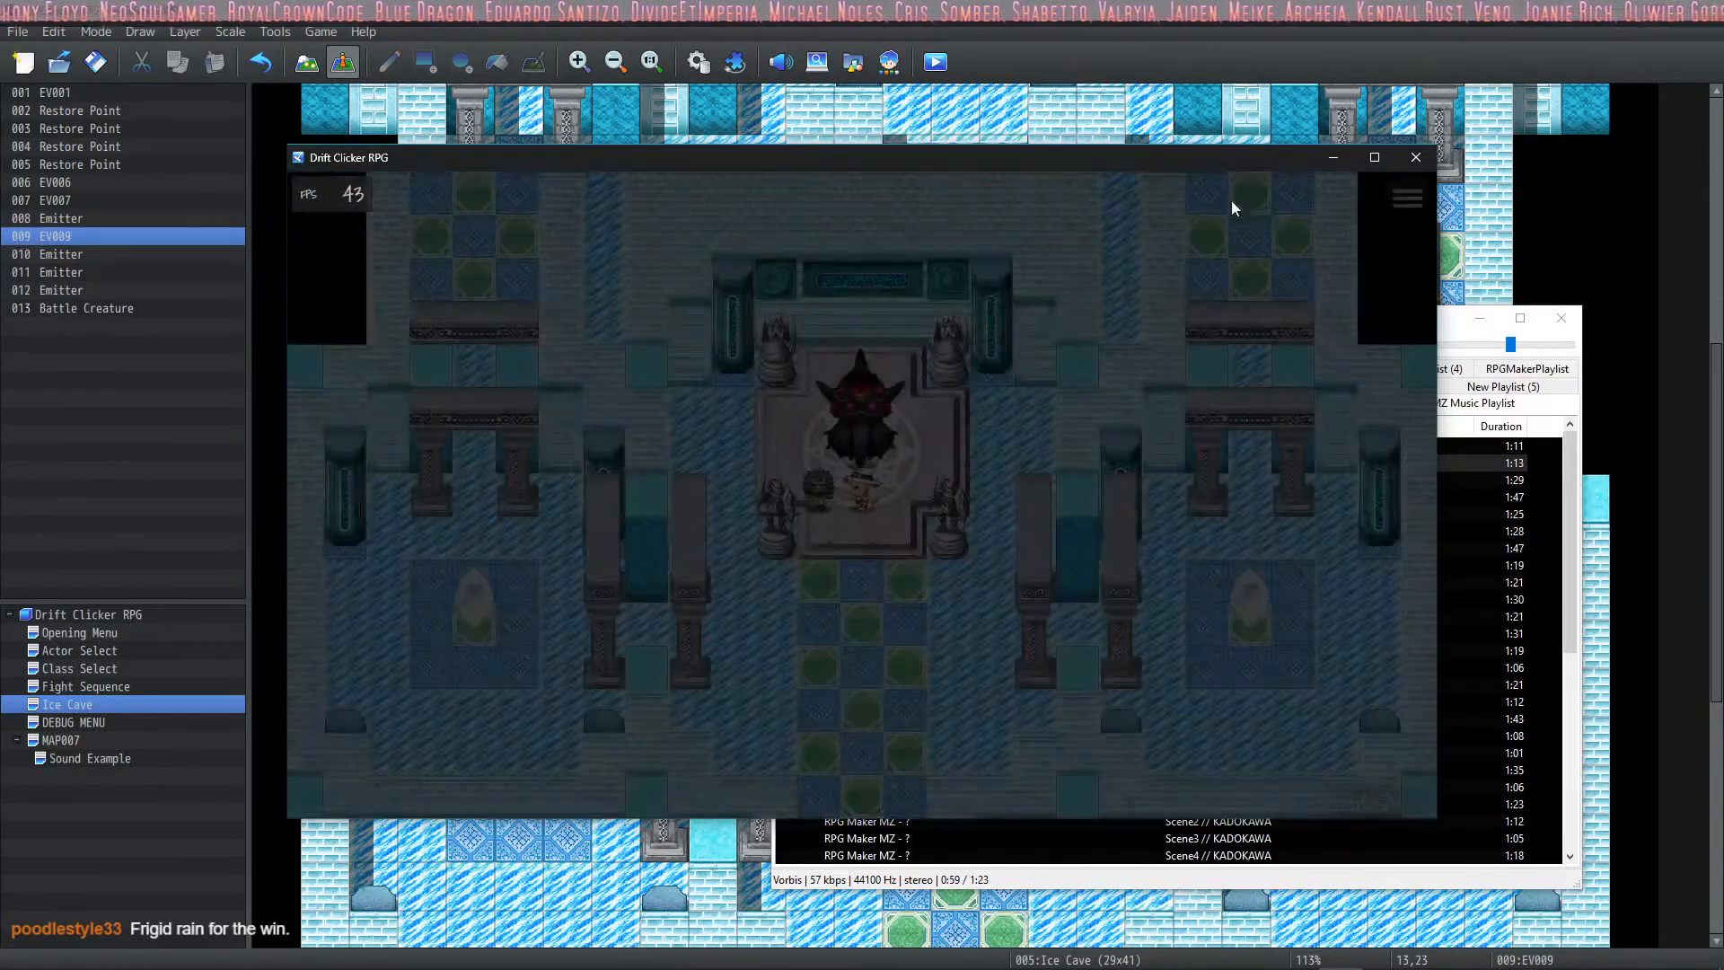
left_click(1405, 159)
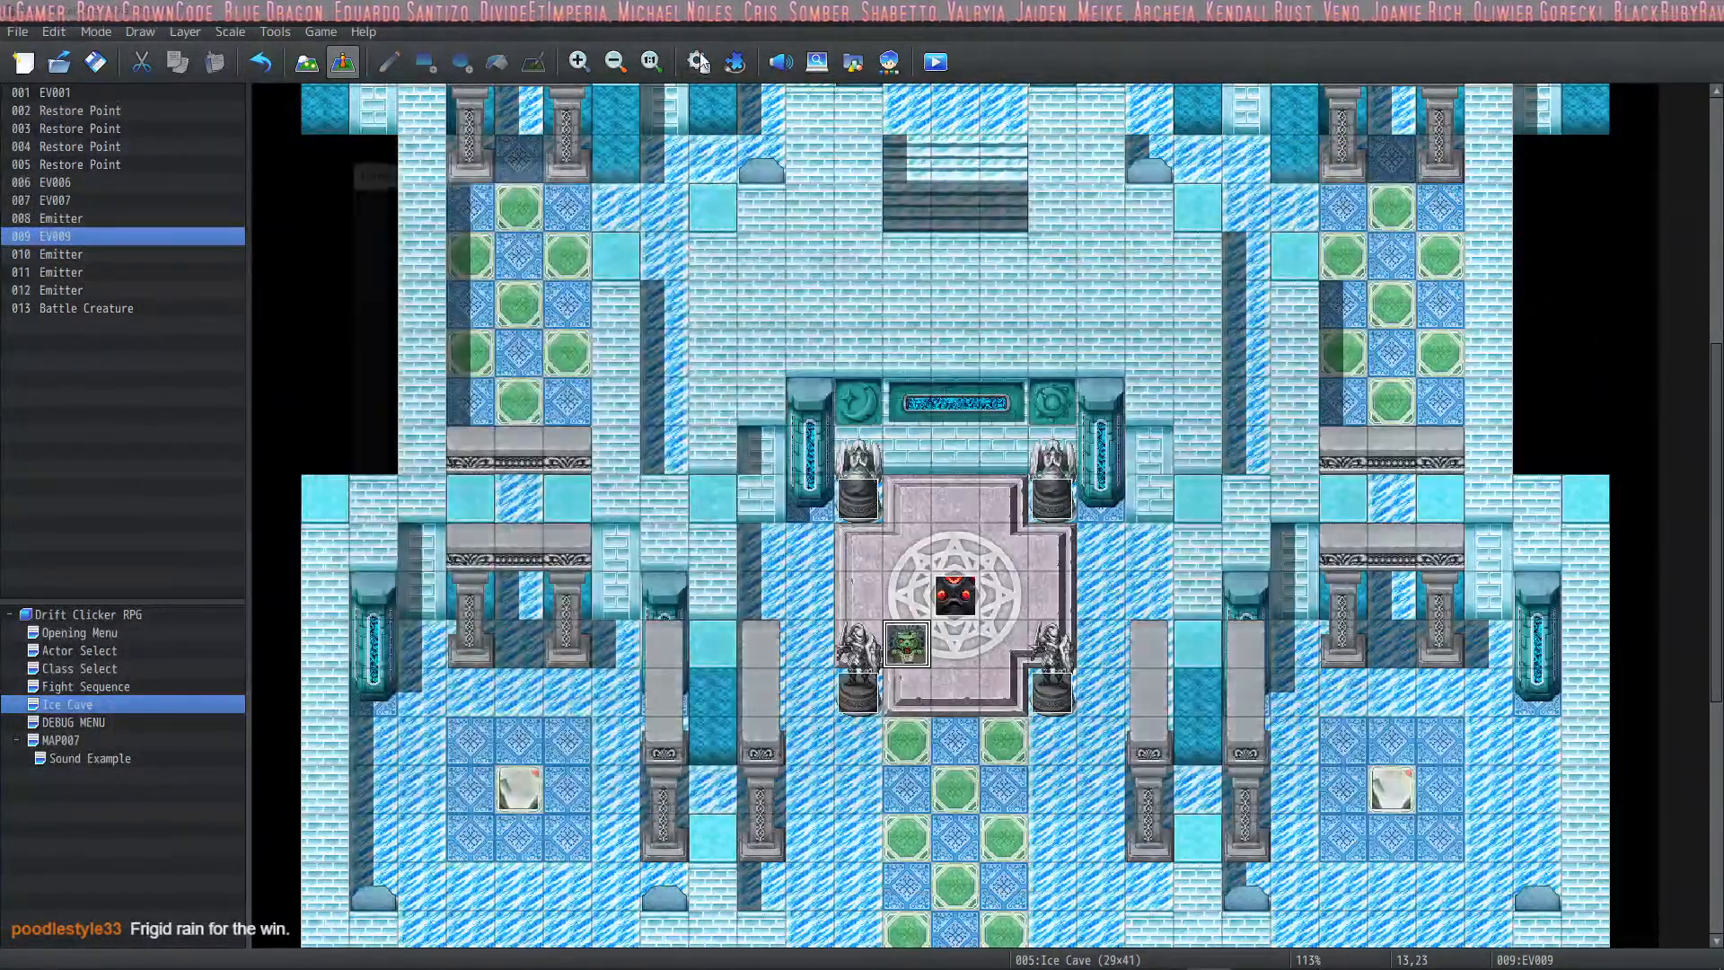
Step: Set the IceYeti enemy's Max HP to 2000 and accept the database changes
key("F9")
left_click(391, 261)
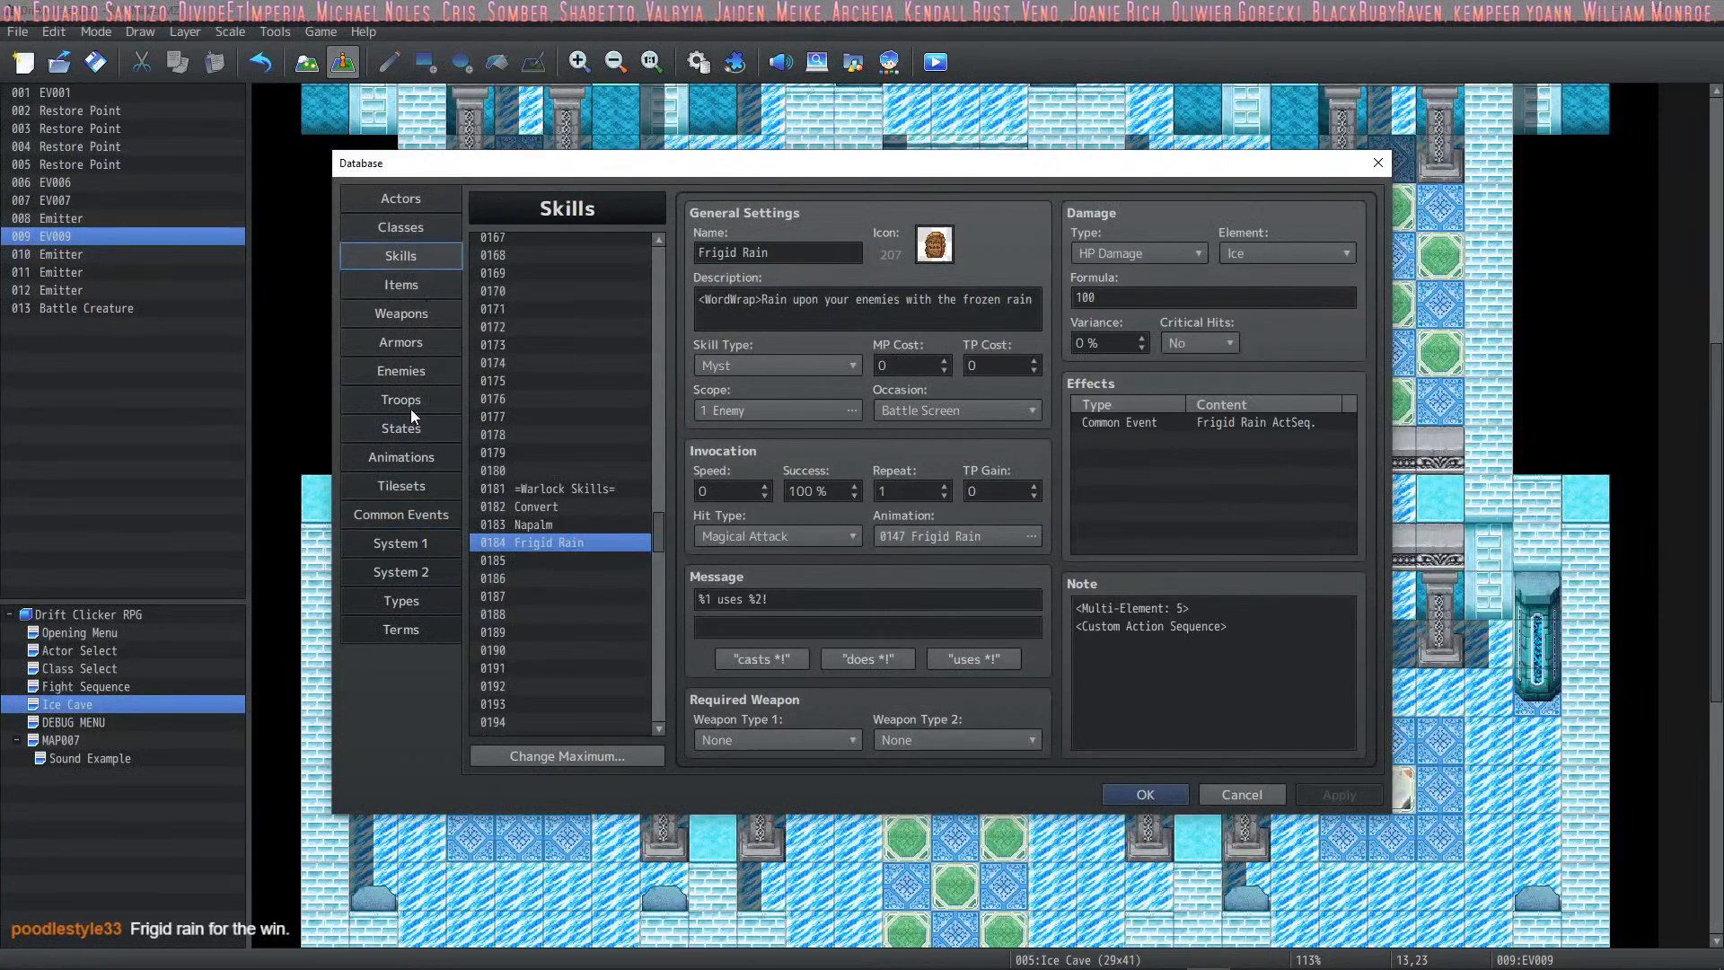
left_click(425, 371)
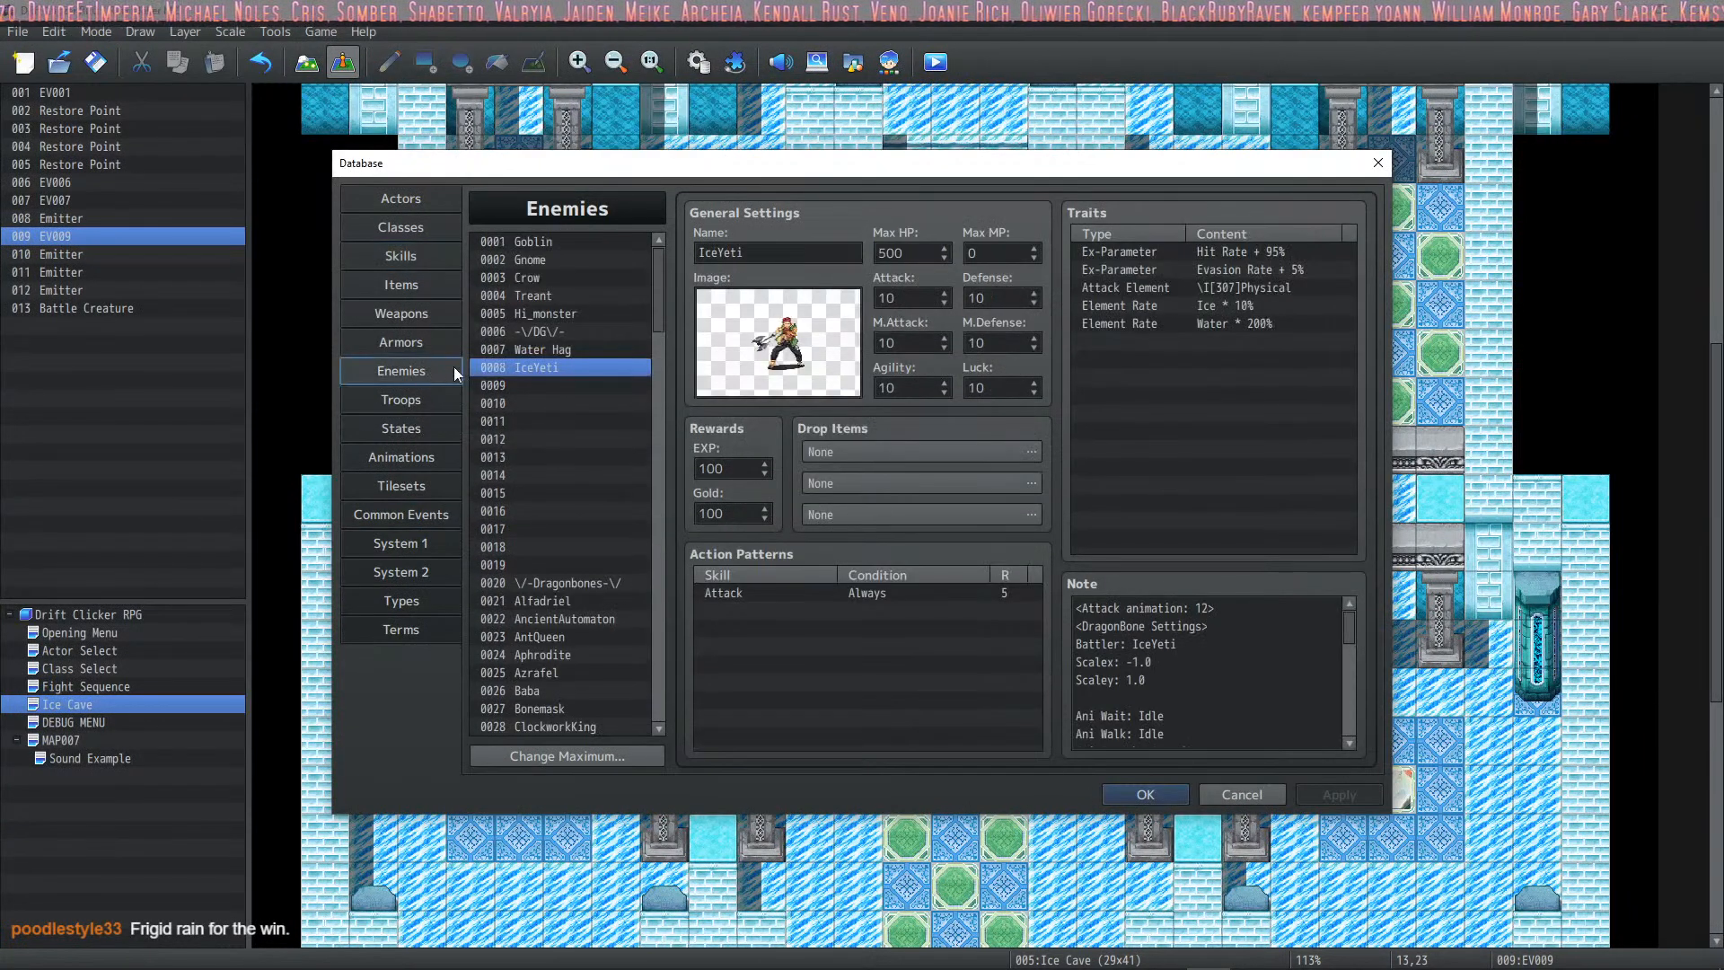
double_click(907, 253)
type("2000")
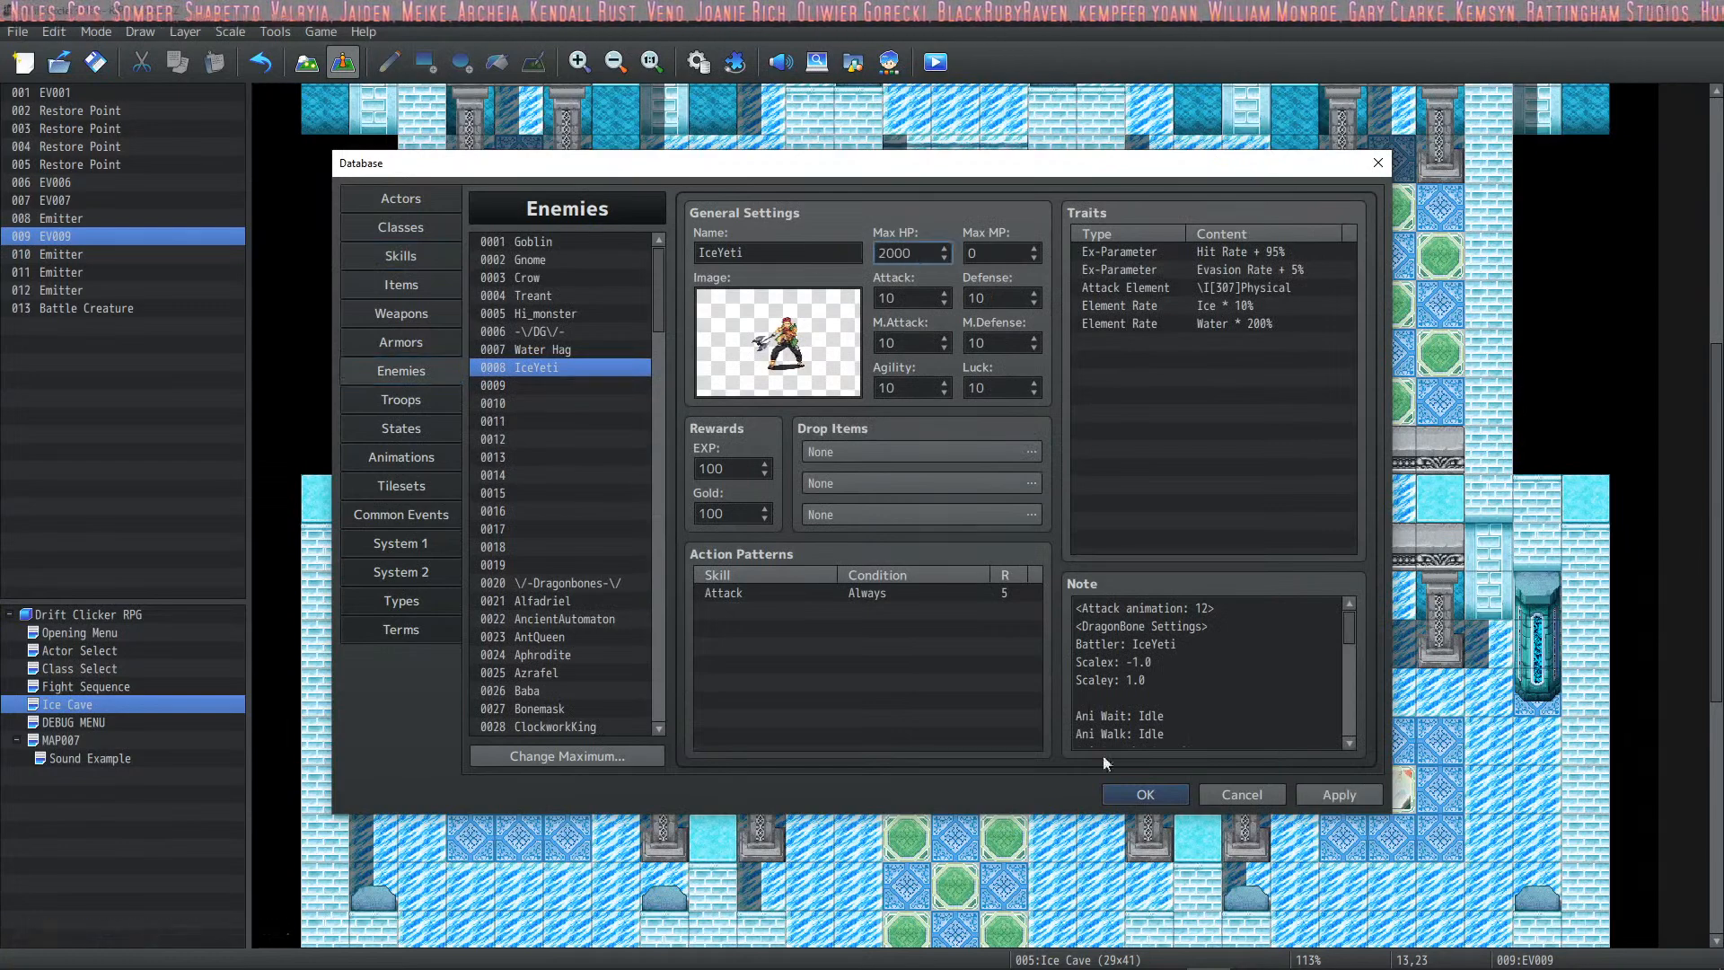
left_click(1133, 798)
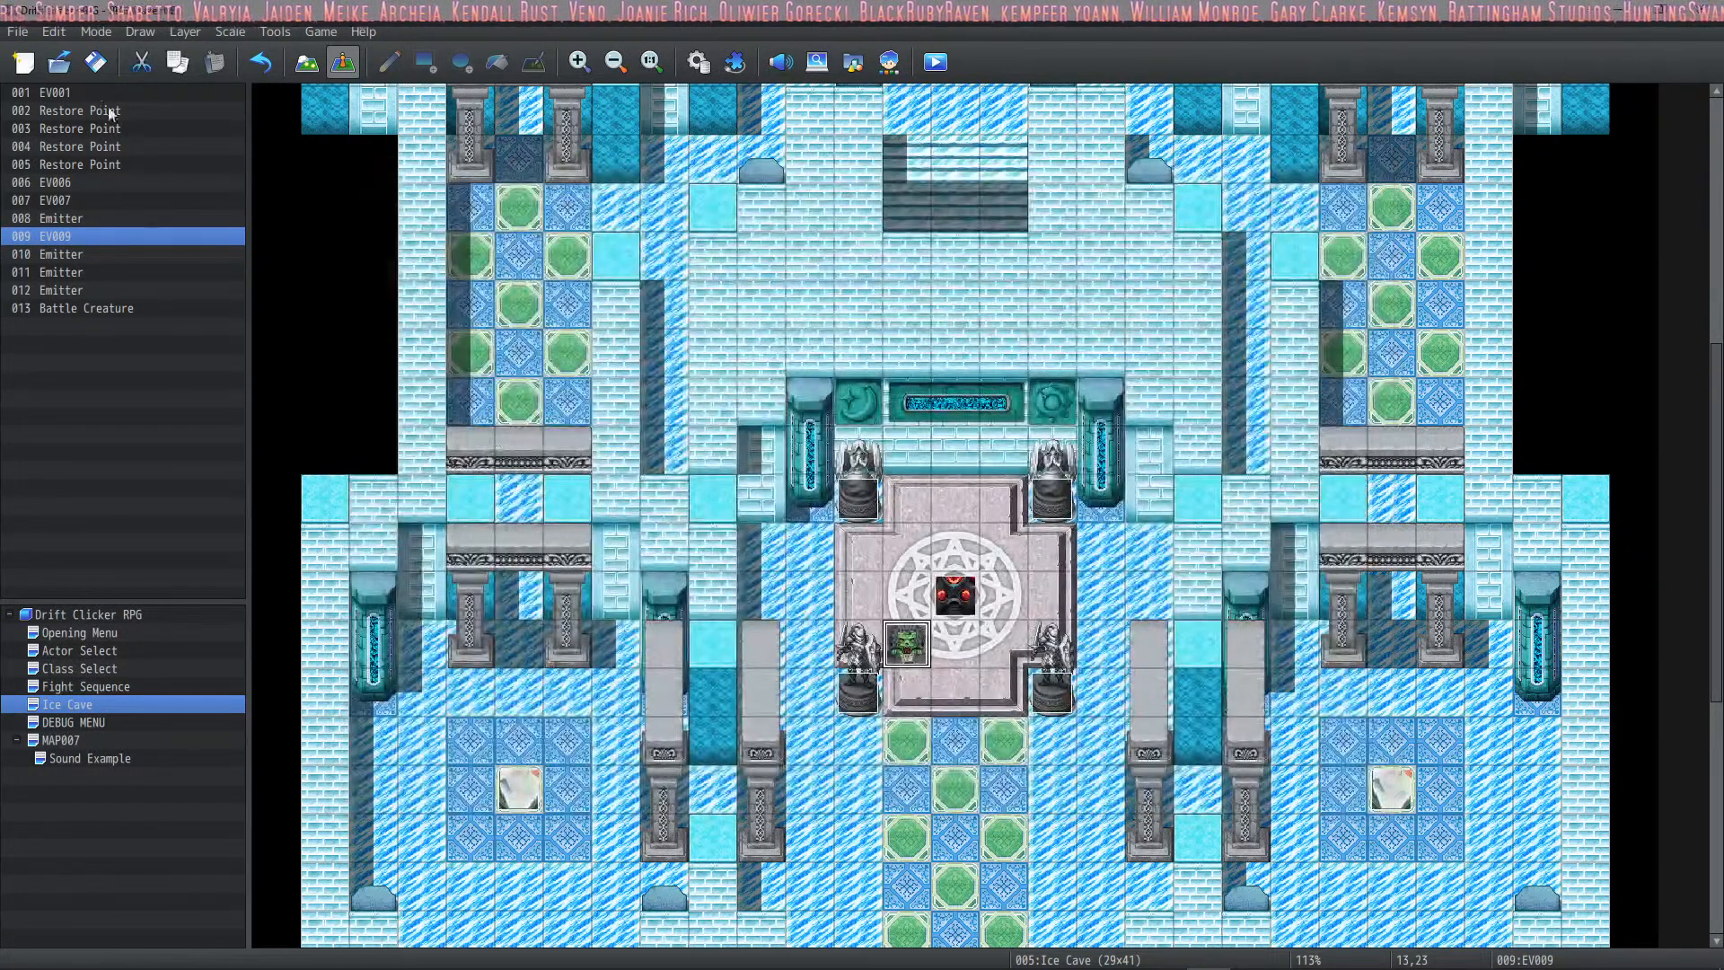
Step: Start a new playtest, pick the white-hatted hero with the Warlock class and head into the IceYeti battle
left_click(936, 61)
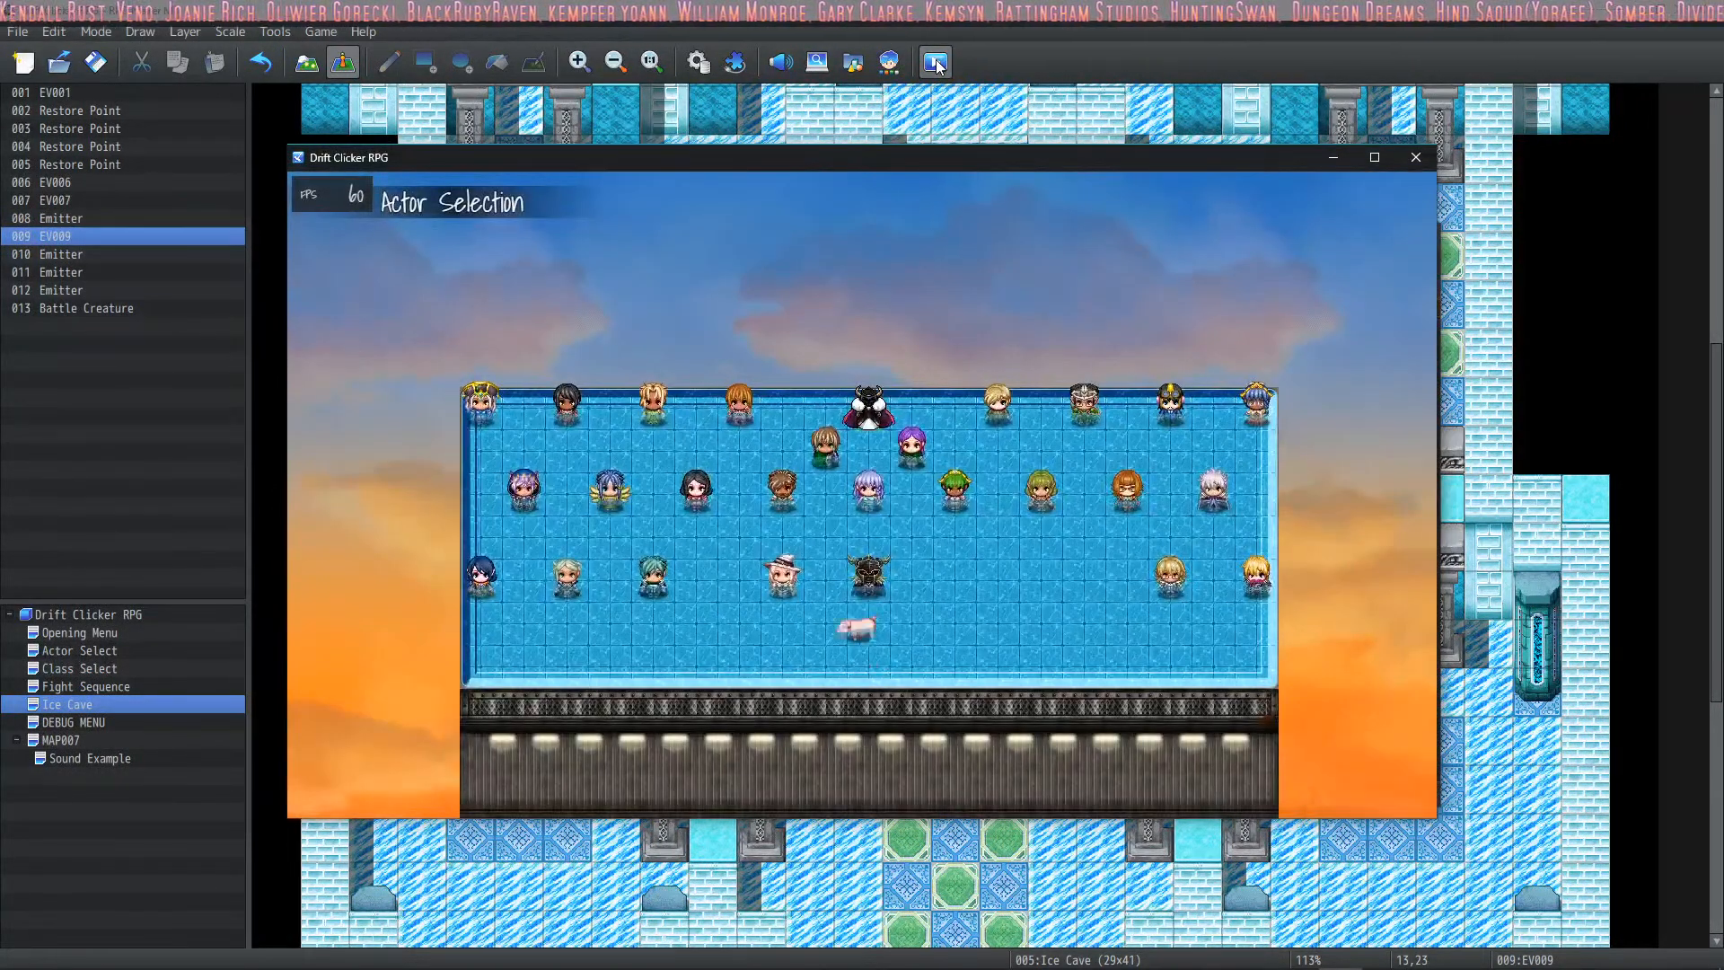
key("Return")
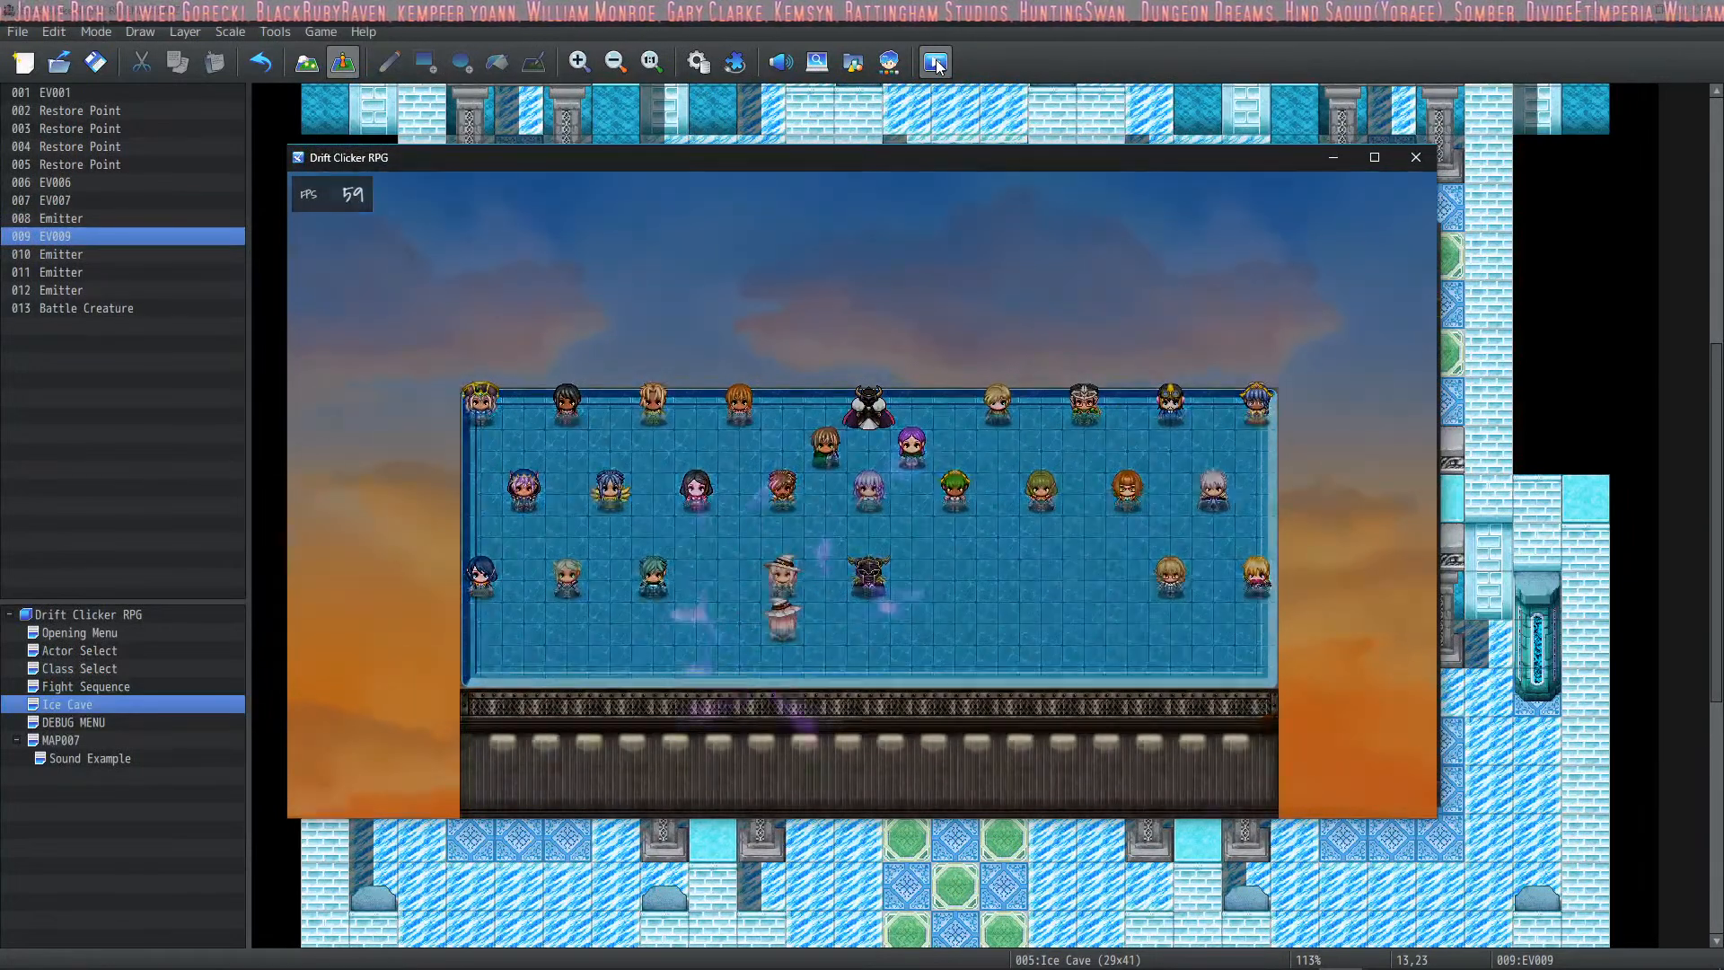
key("Return")
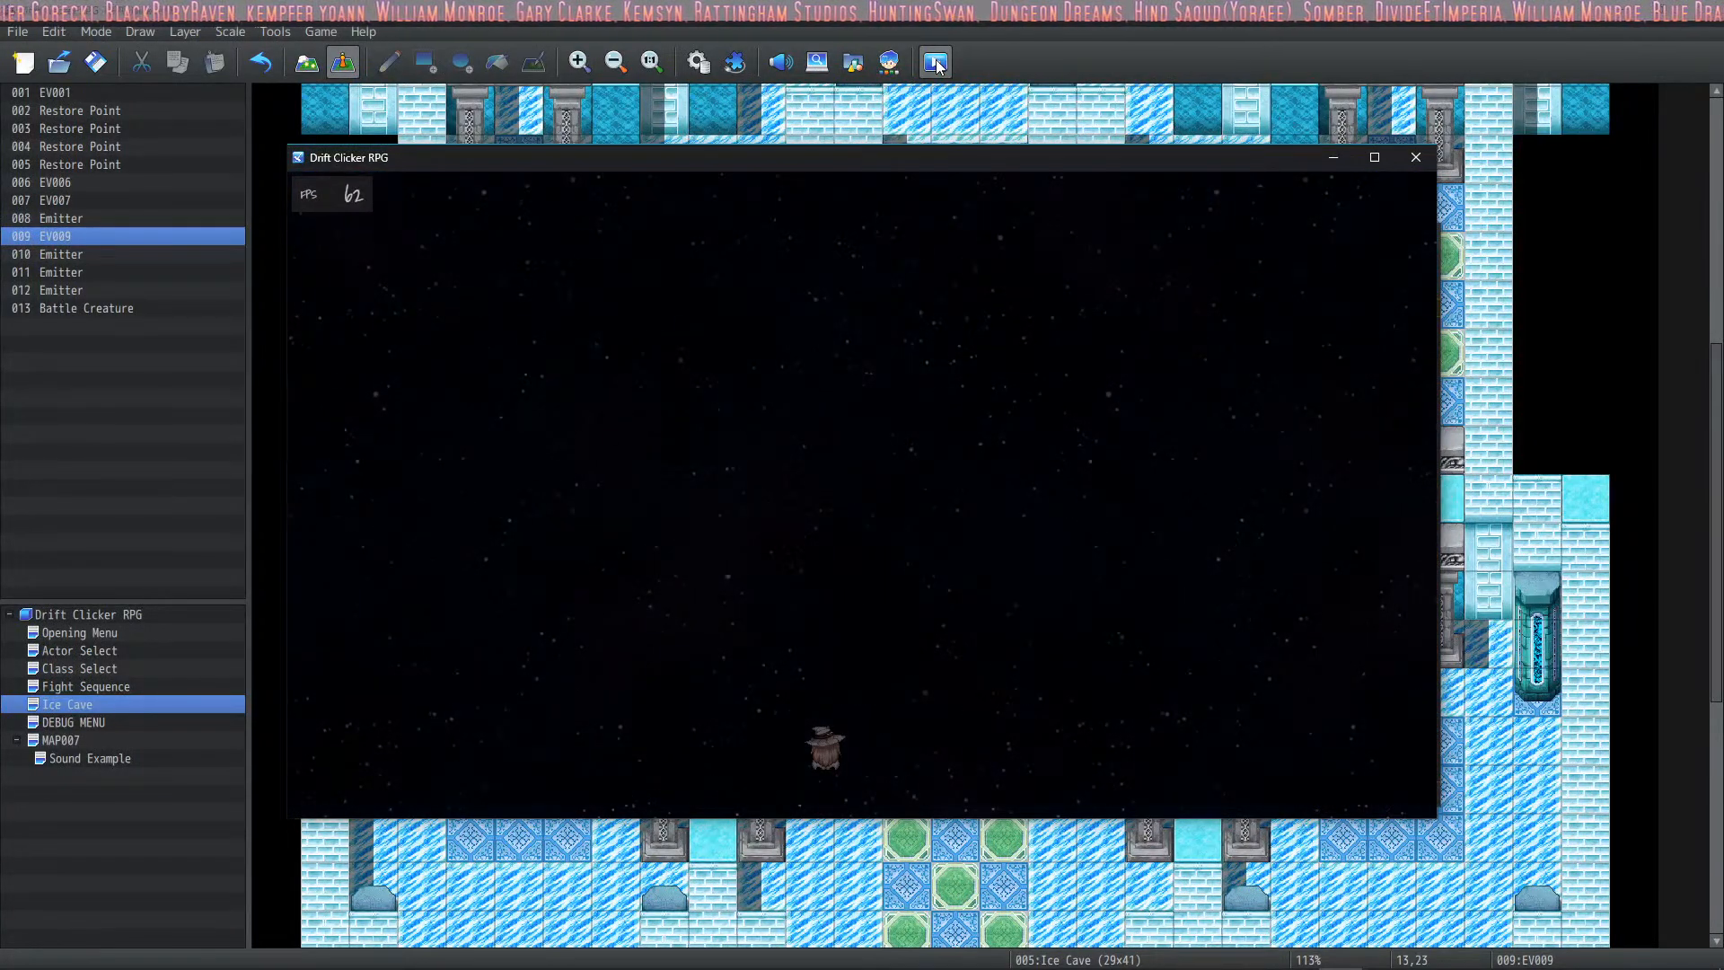
key("Down")
key("Down")
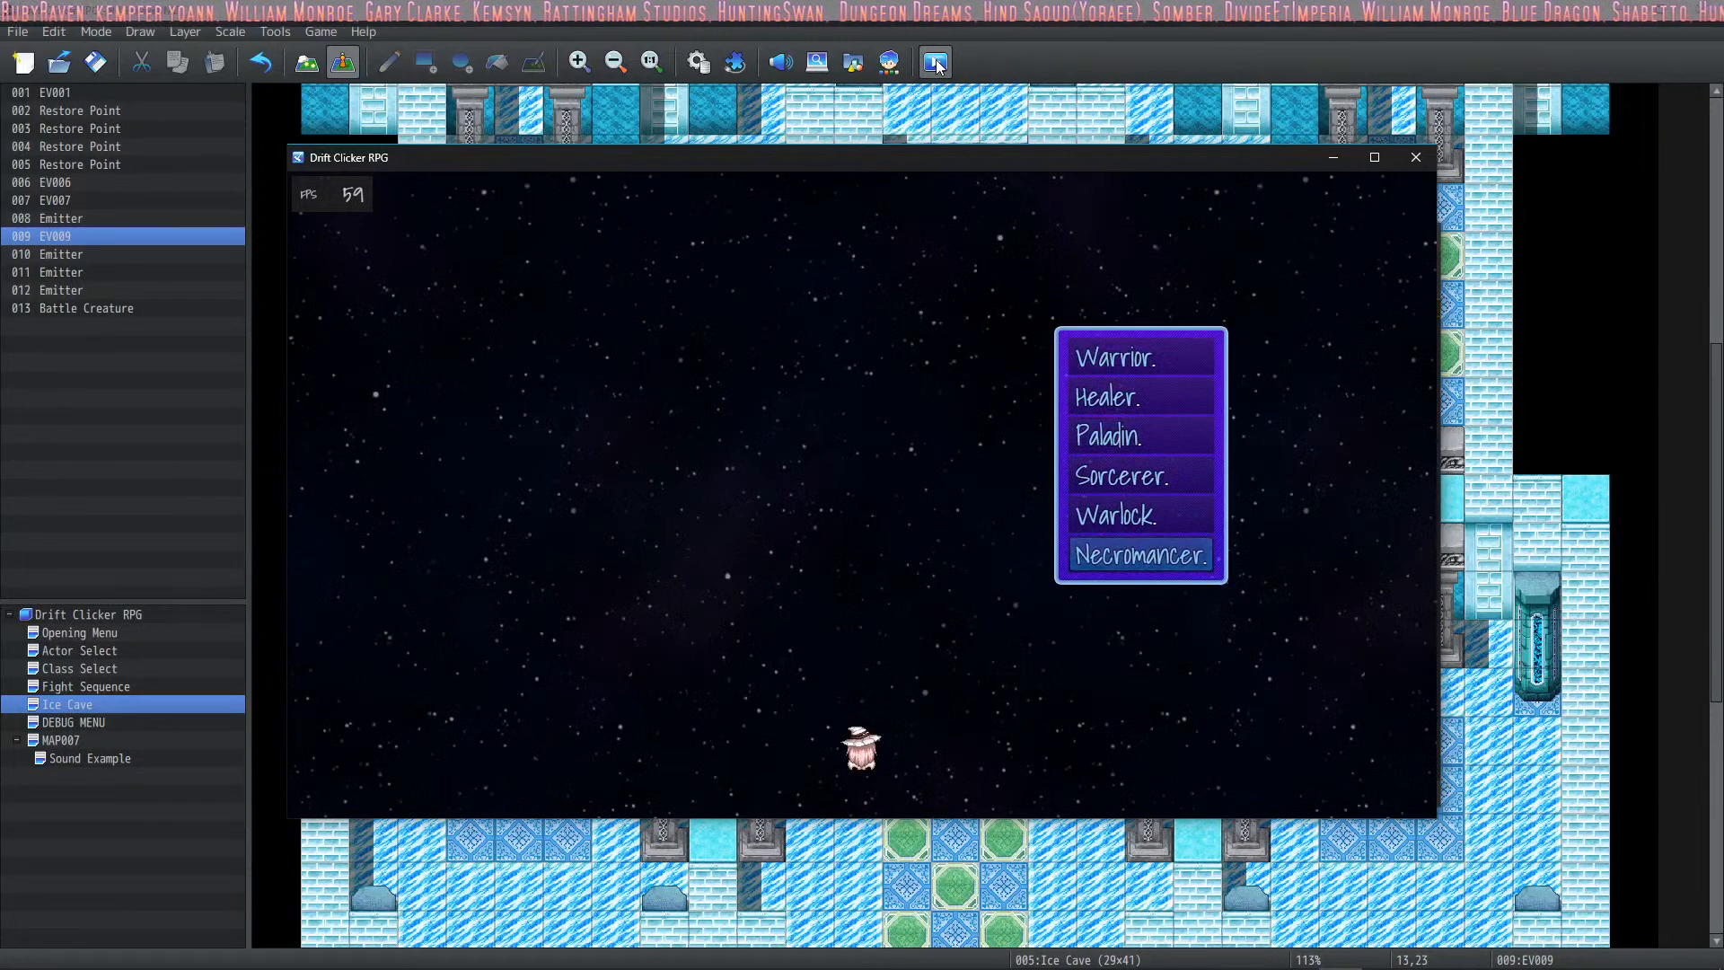
key("Up")
key("Return")
key("Return")
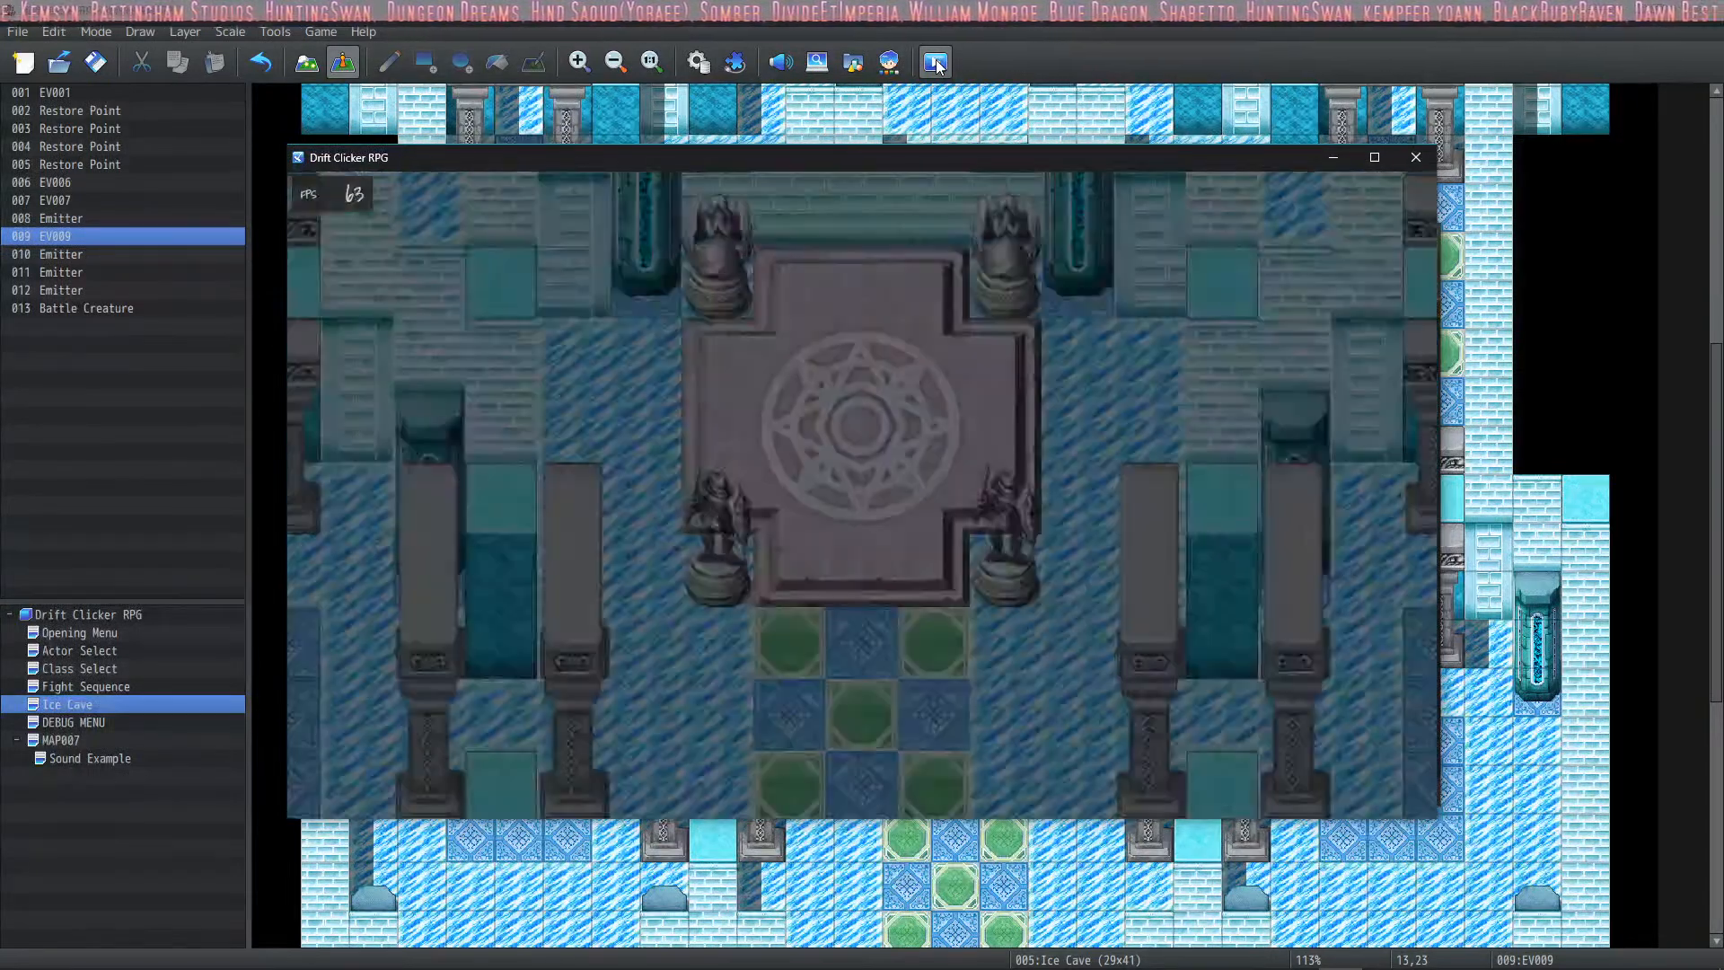
Step: Cast Frigid Rain from the Myst skills on the IceYeti in the first two turns of the battle
key("Down")
key("Down")
key("Return")
key("Right")
key("Return")
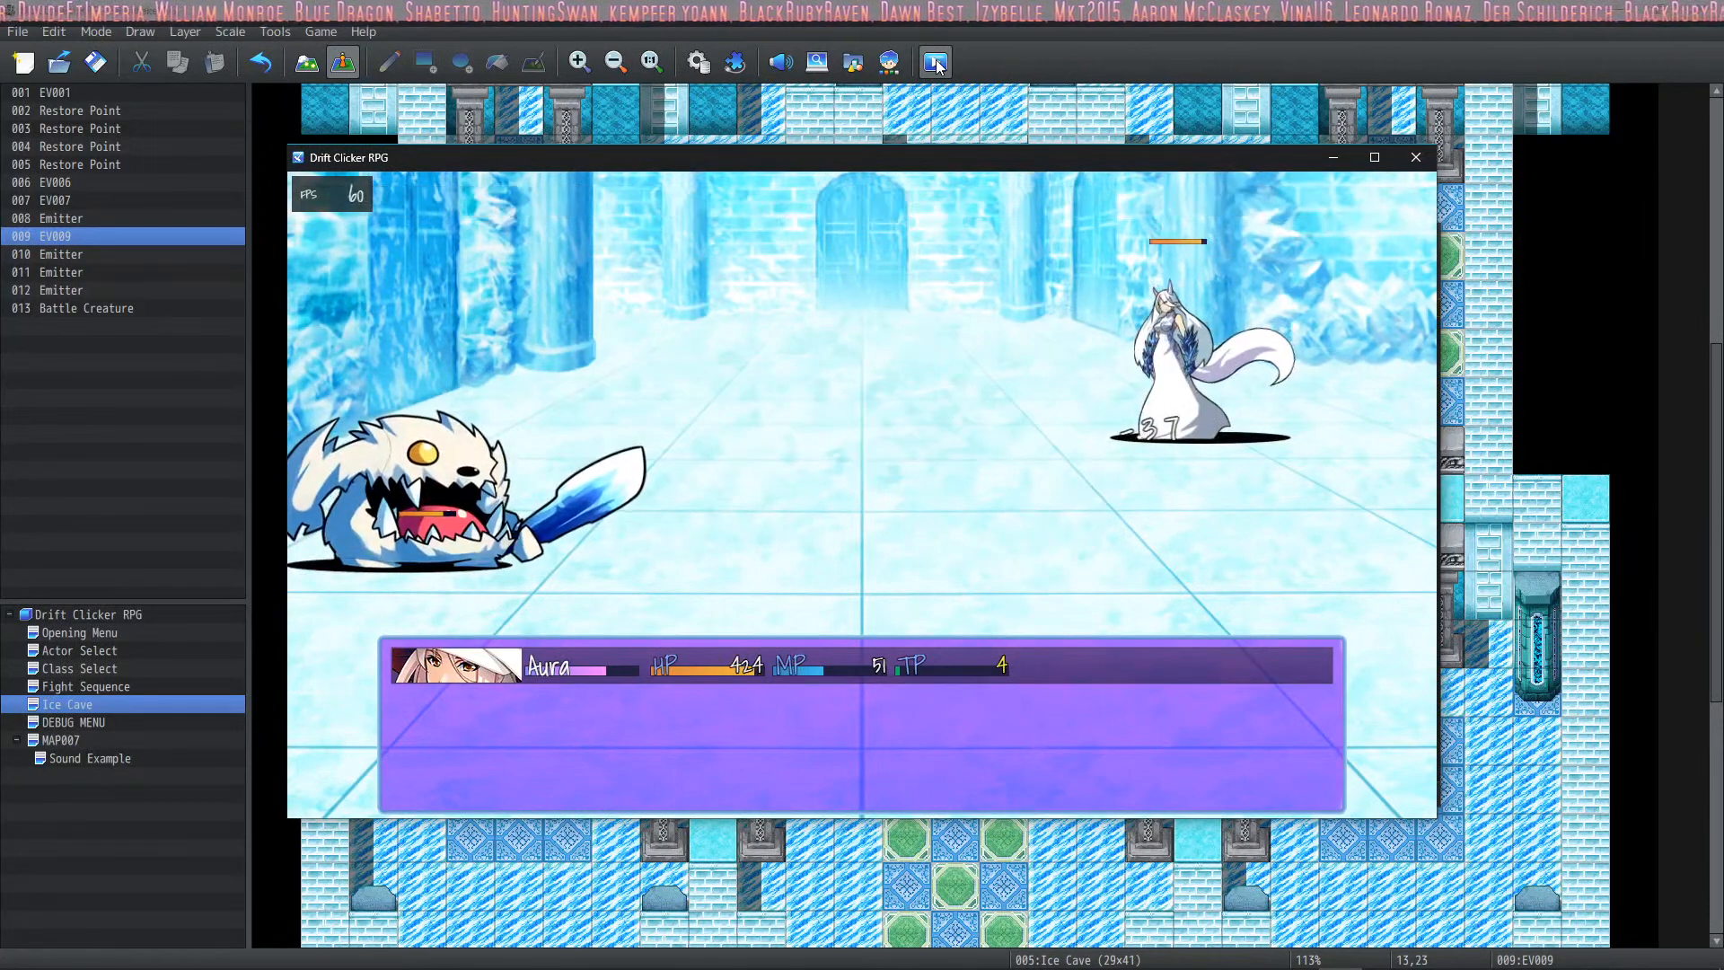
key("Return")
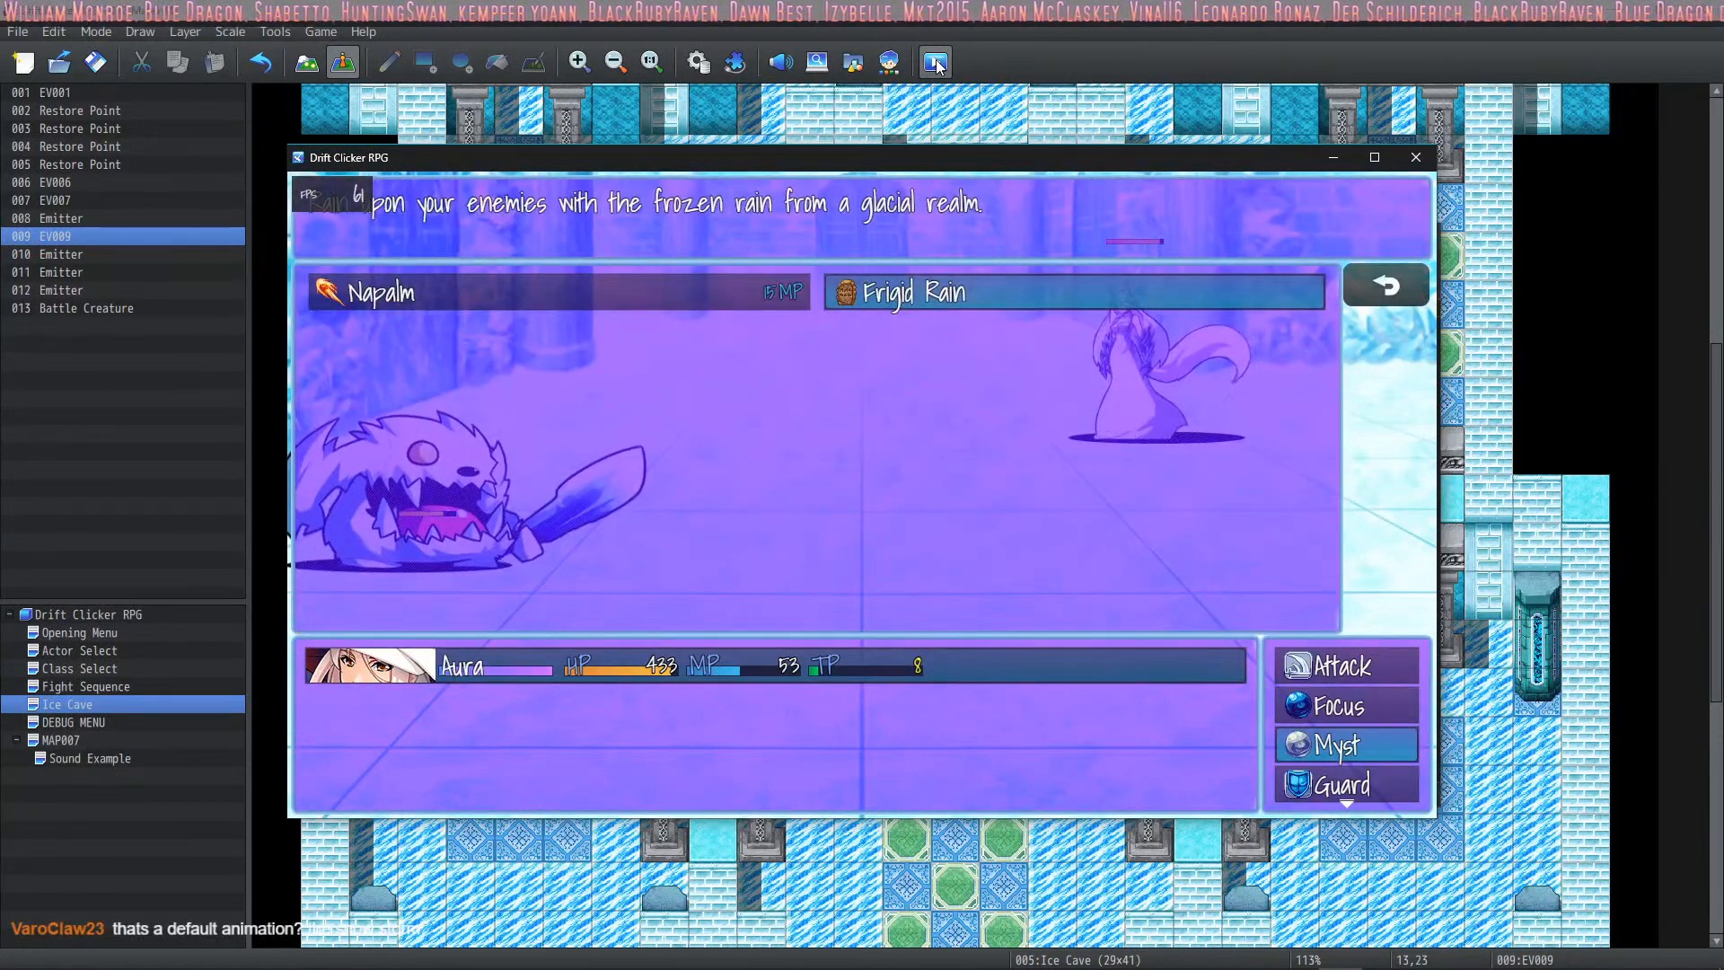
key("Return")
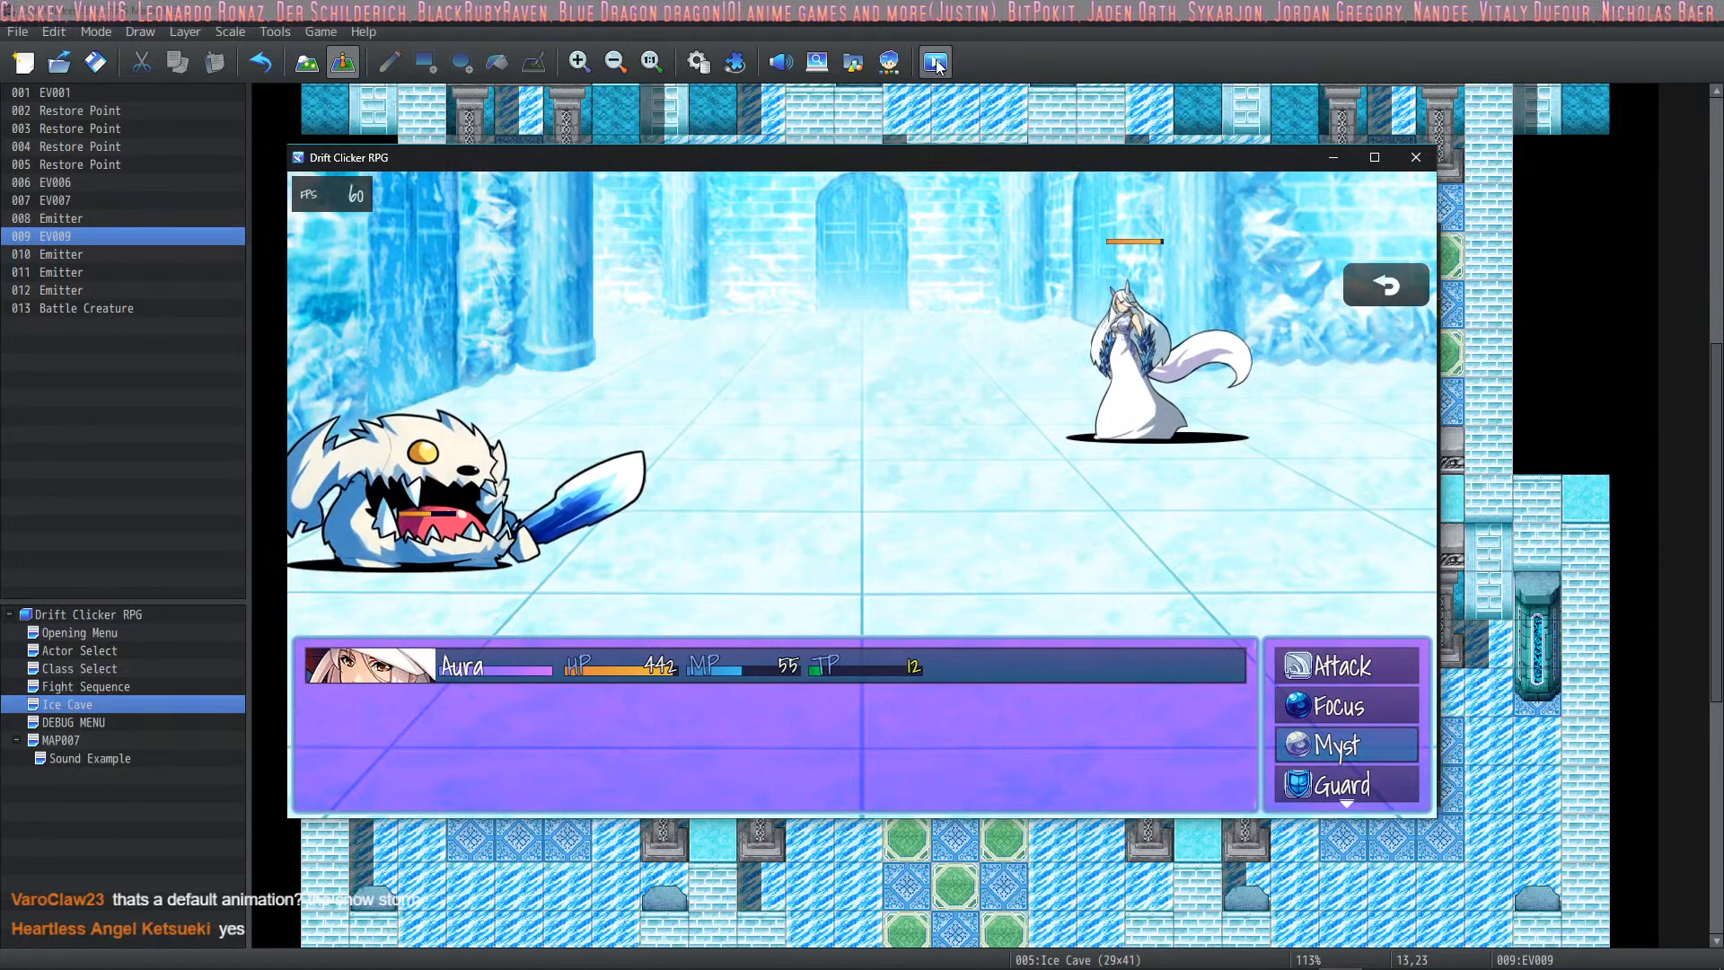
Step: Choose Napalm instead of Frigid Rain from the Myst skills and cast it on the IceYeti
key("Down")
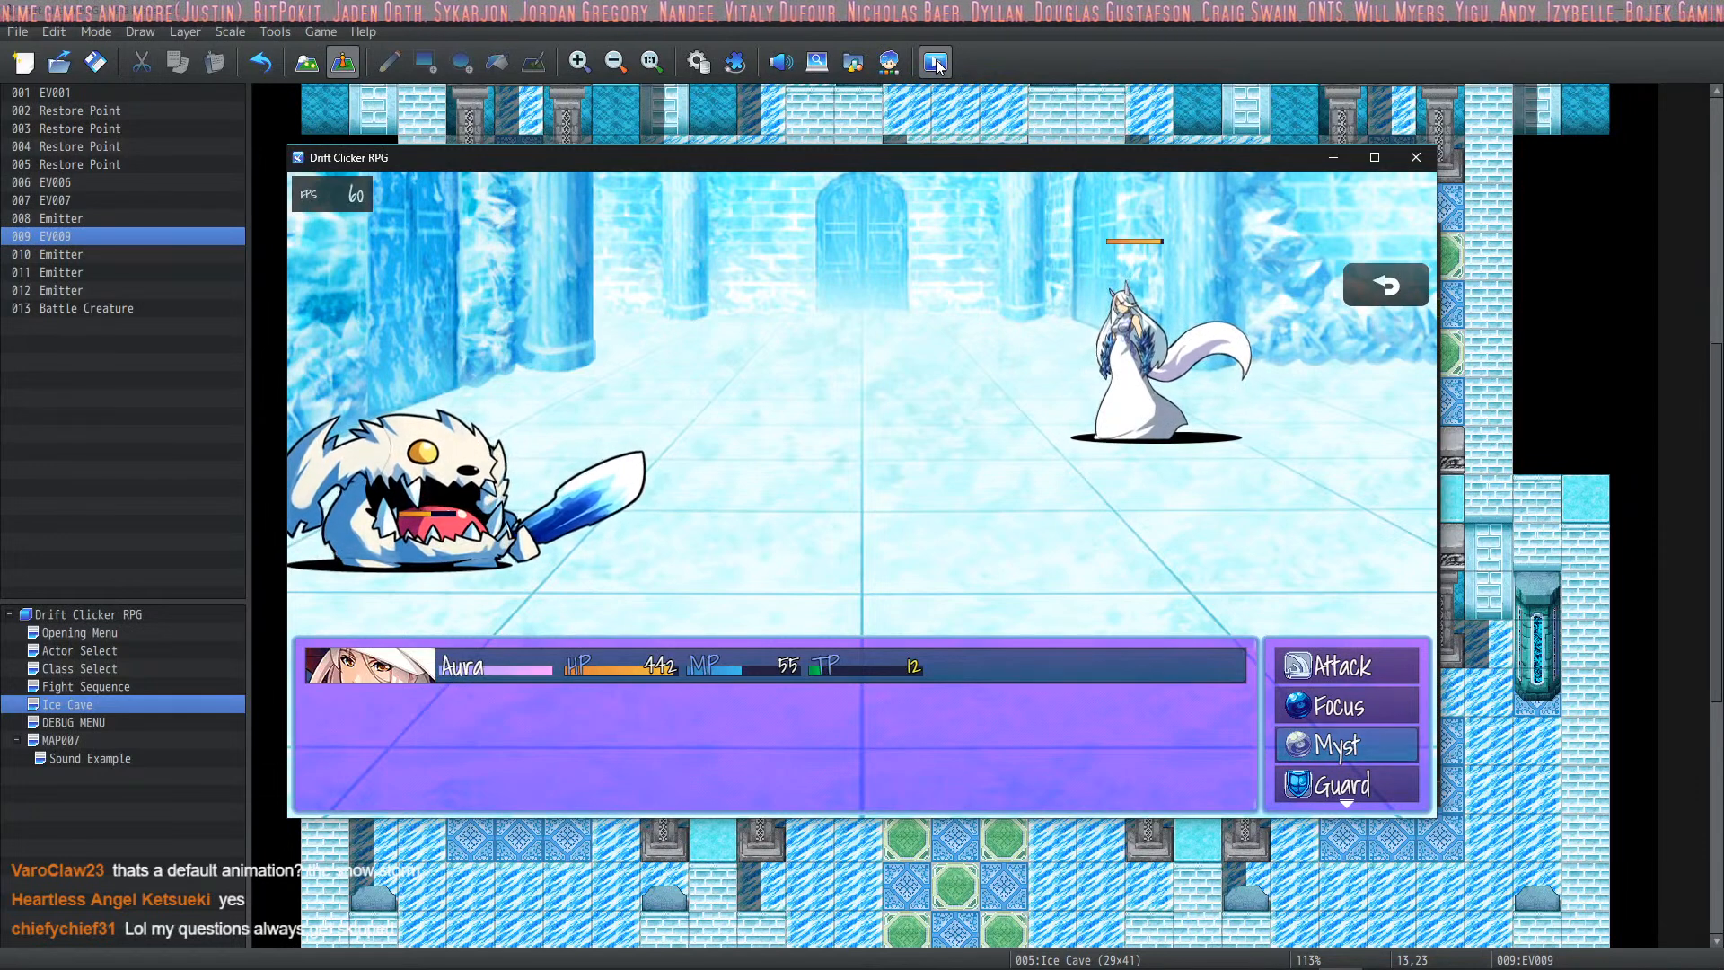
key("Return")
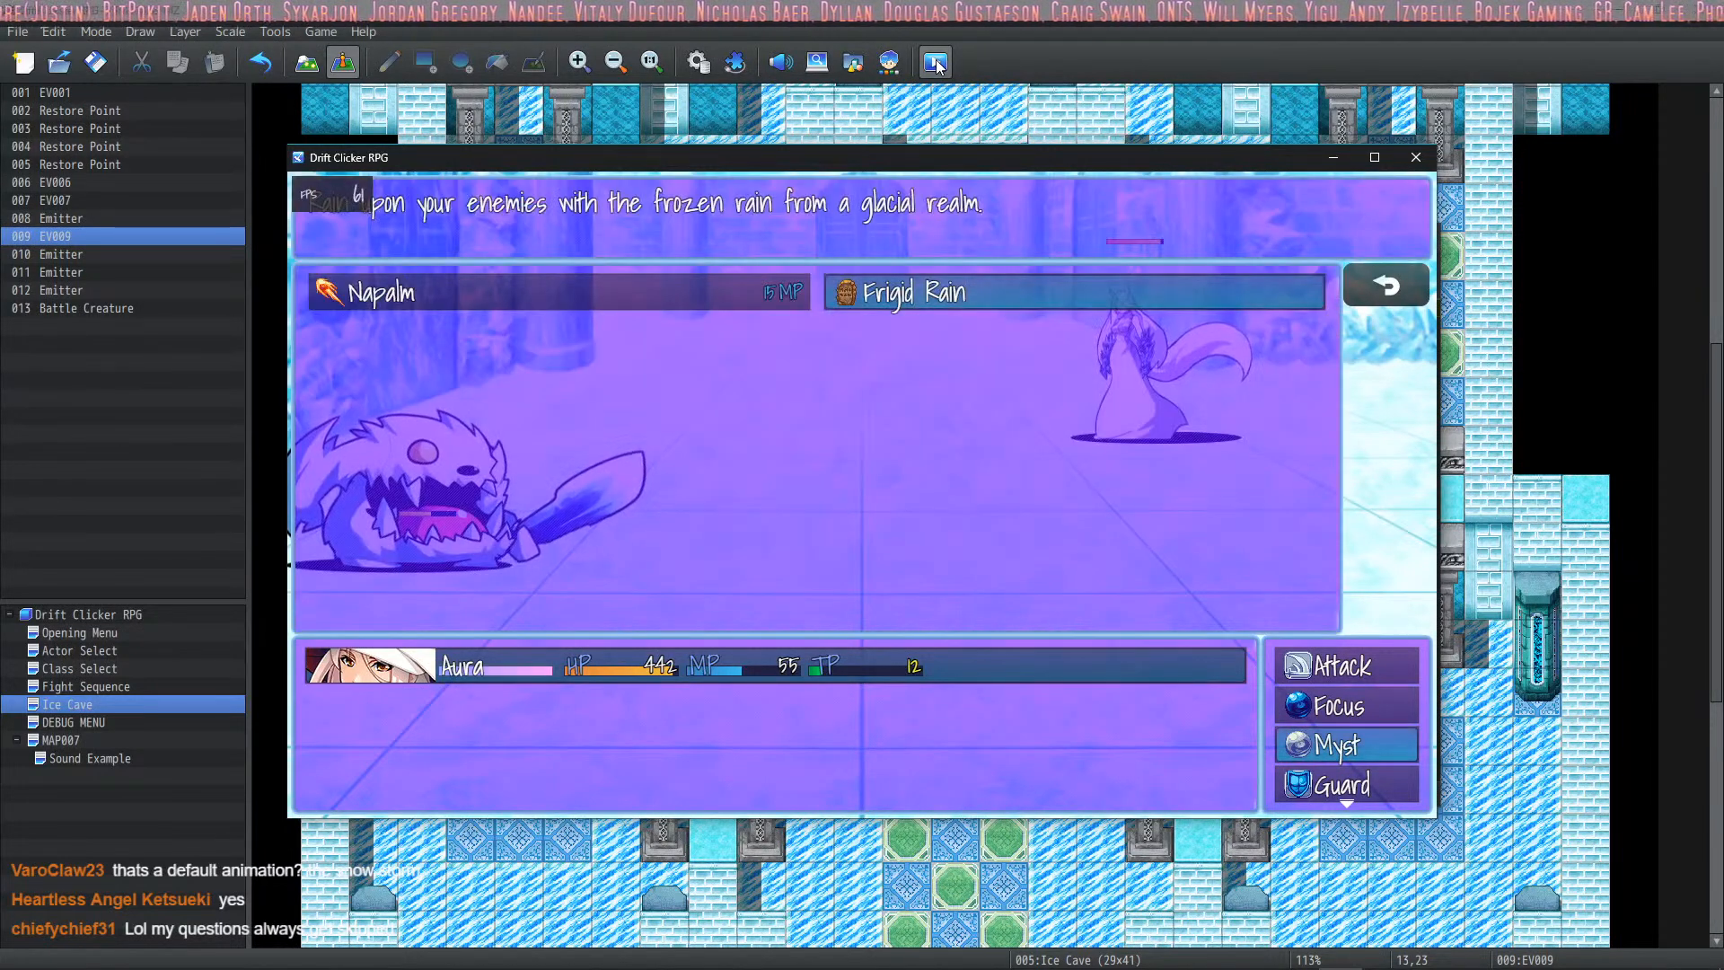
key("Left")
key("Right")
key("Left")
key("Return")
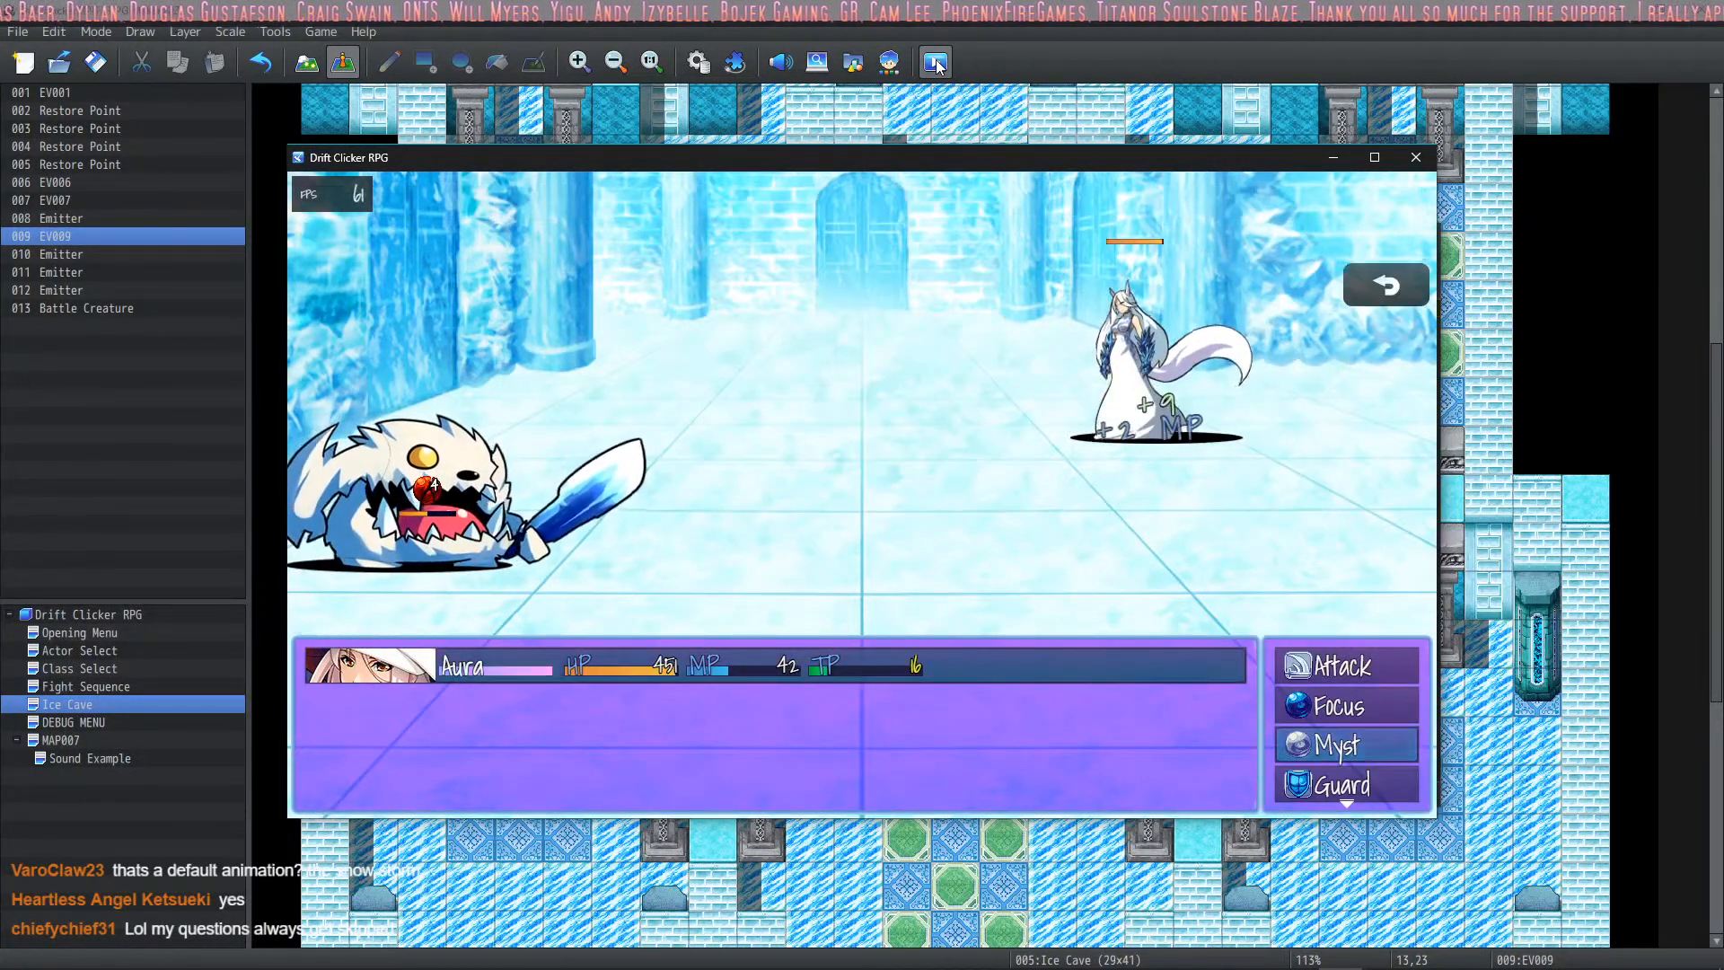
Step: Switch back to Frigid Rain and keep casting it on the IceYeti until the battle is over
key("Return")
key("Right")
key("Return")
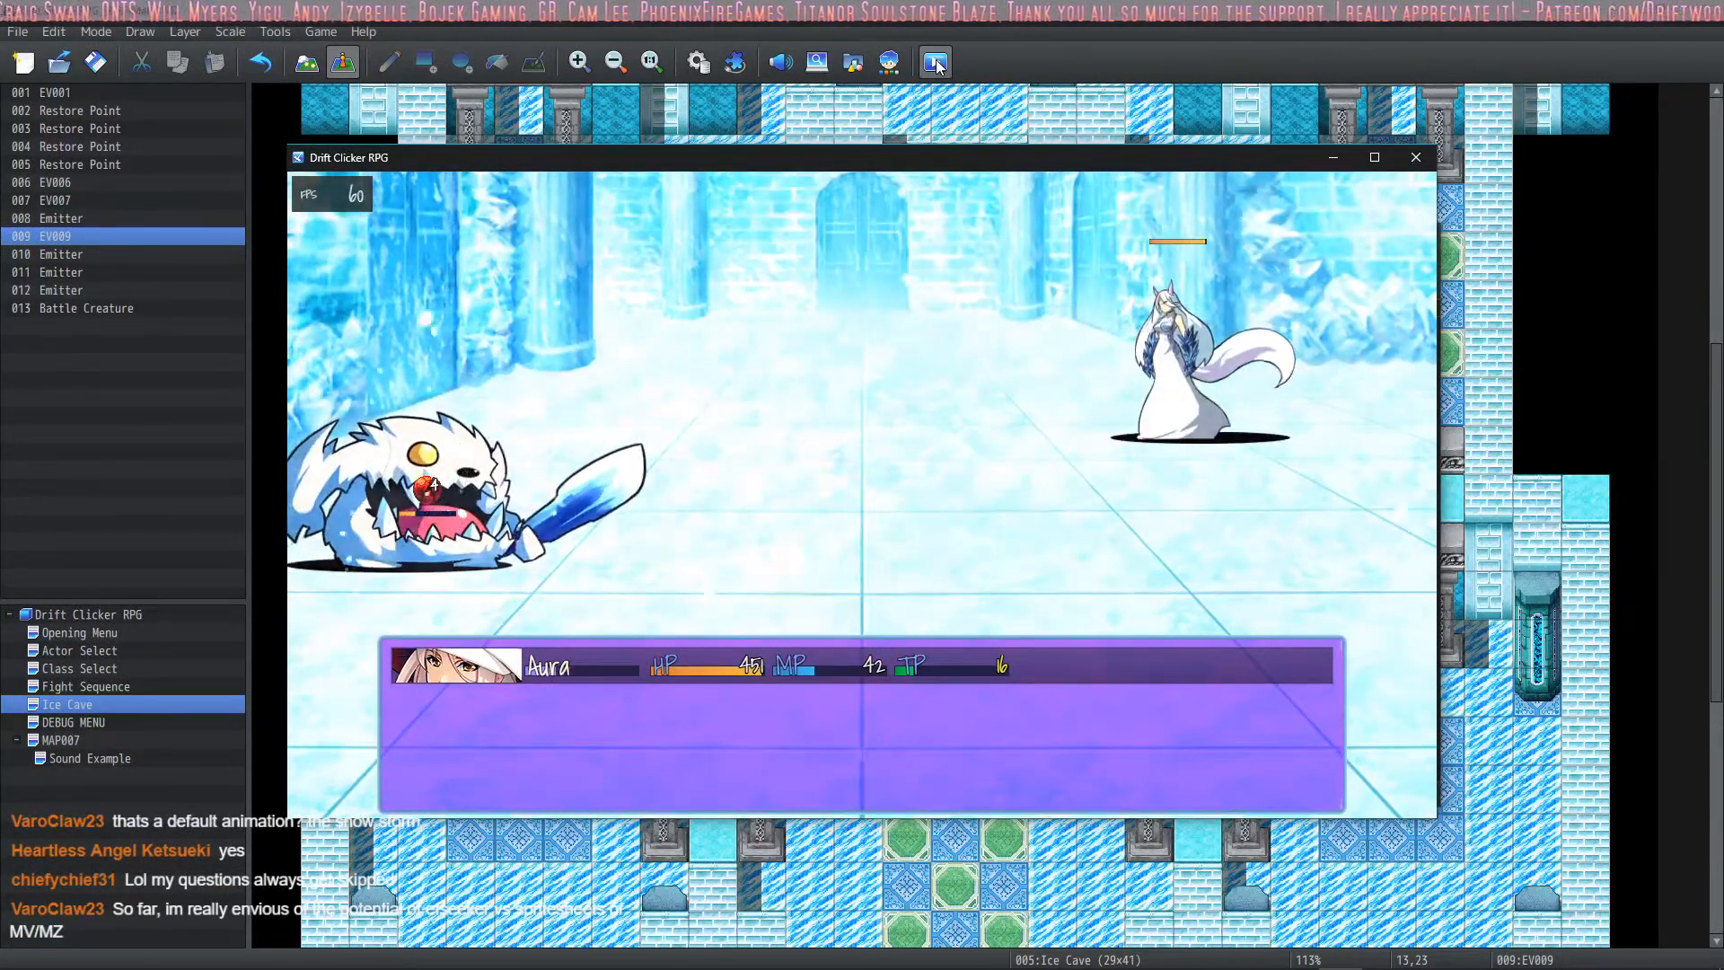
key("Return")
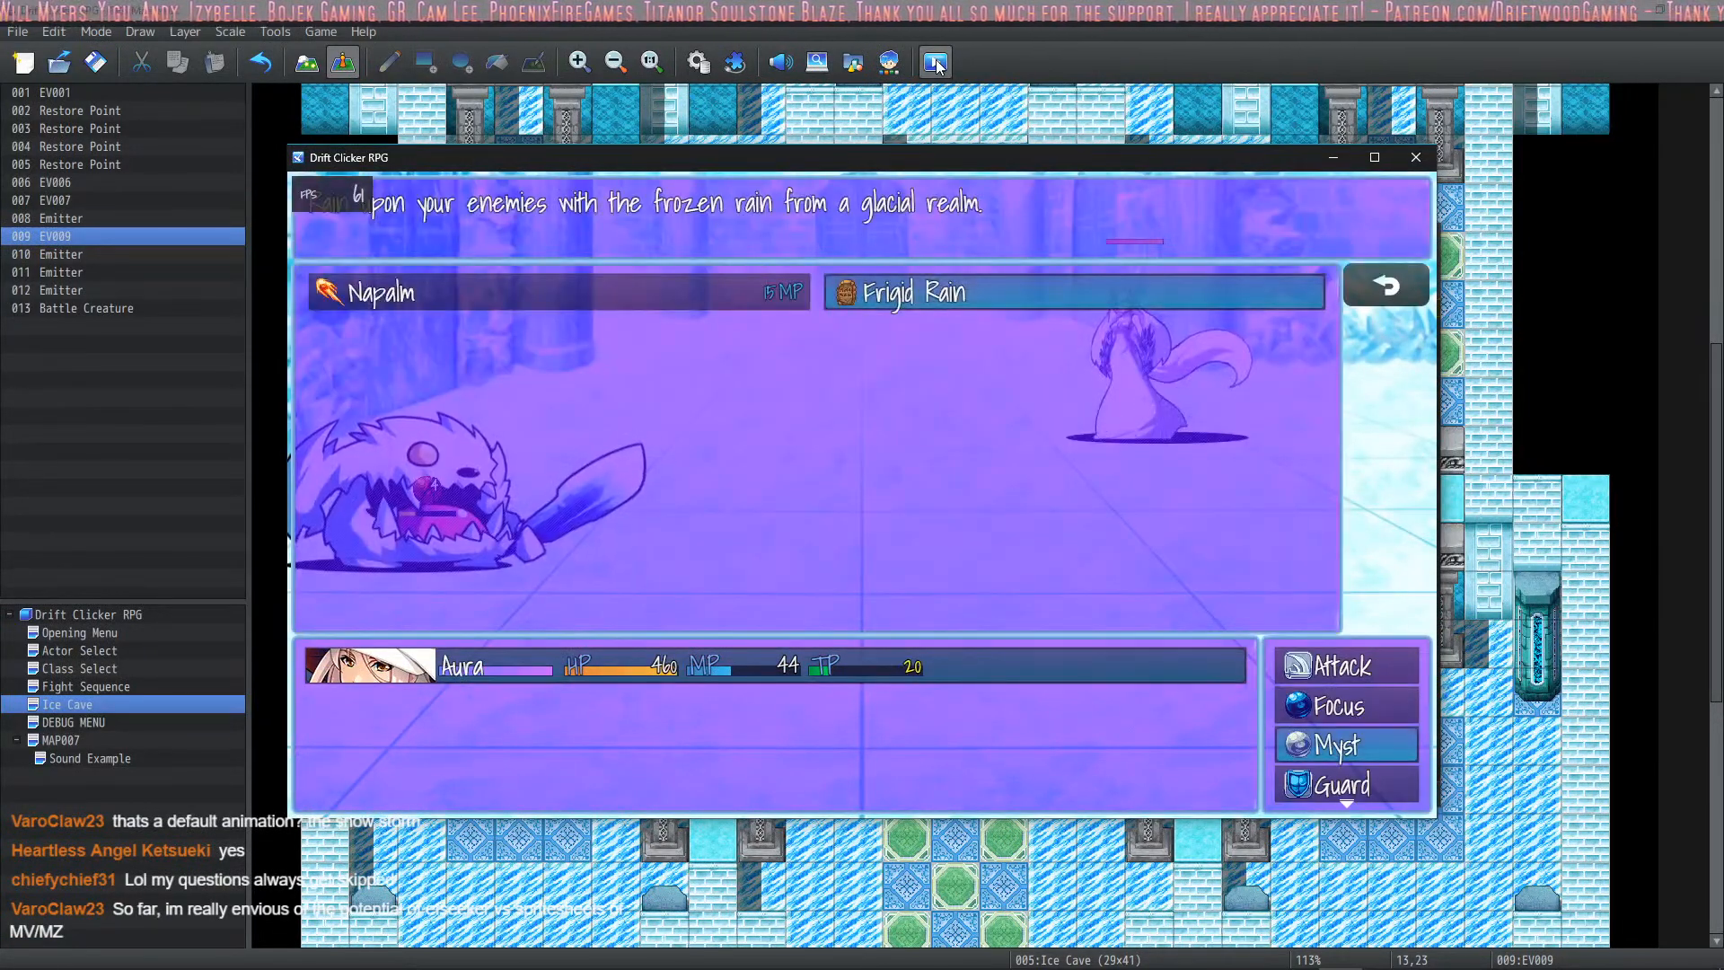
key("Return")
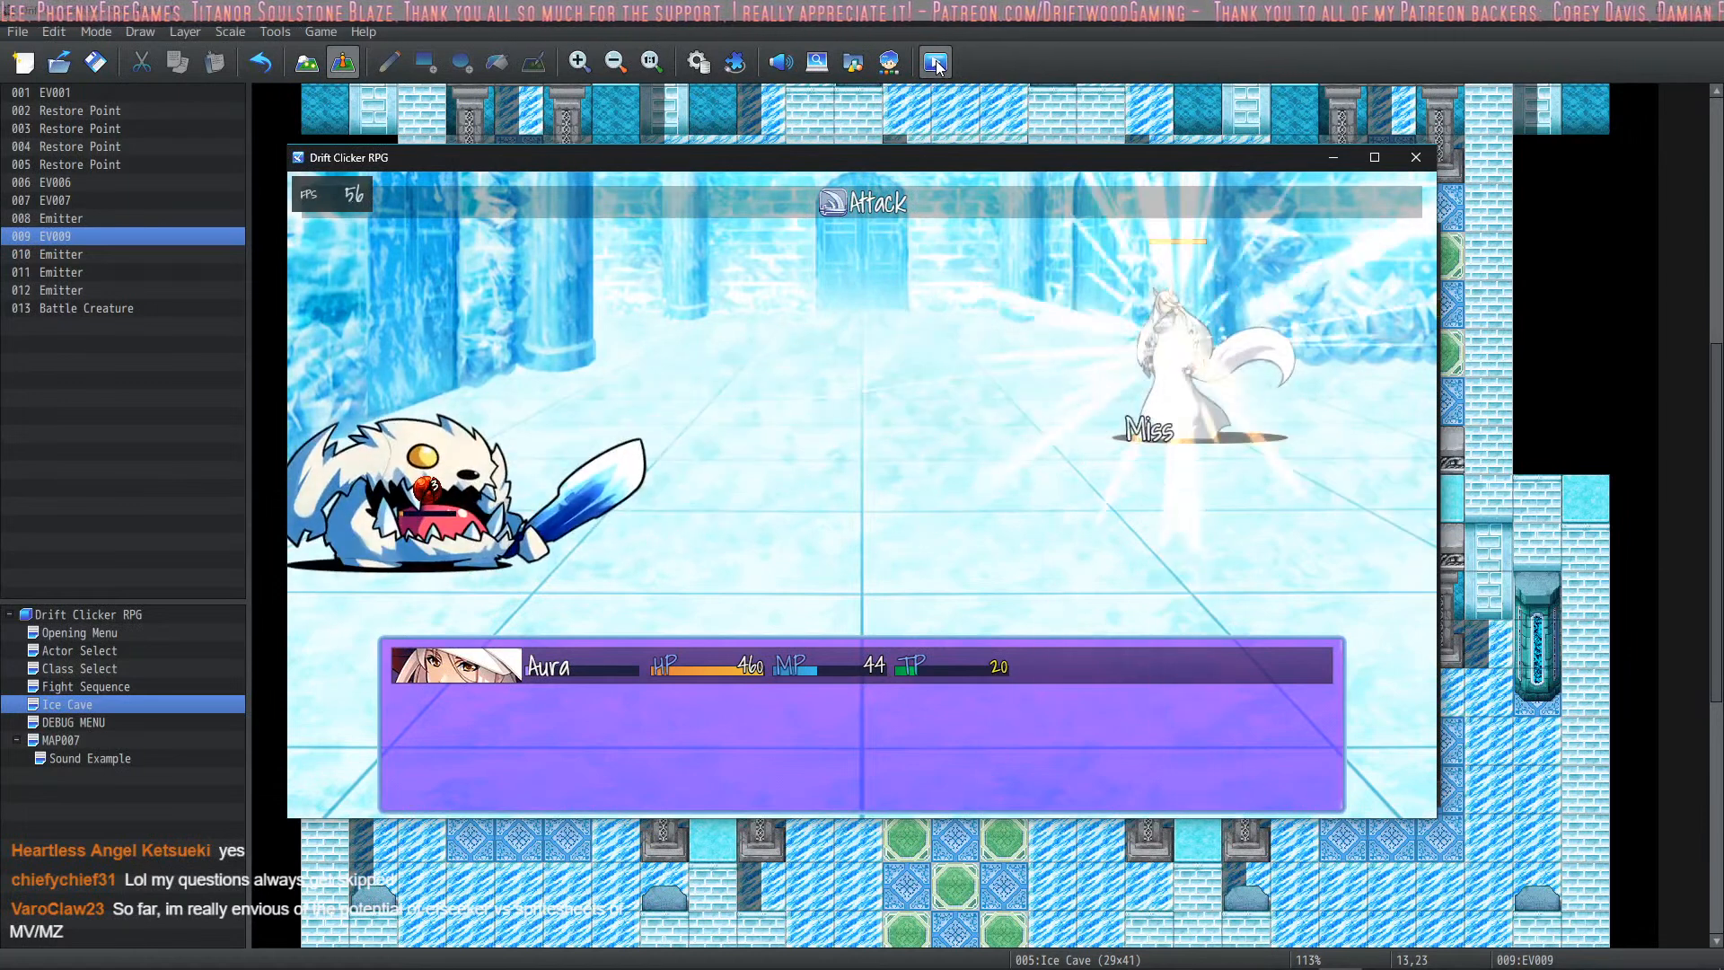
key("Return")
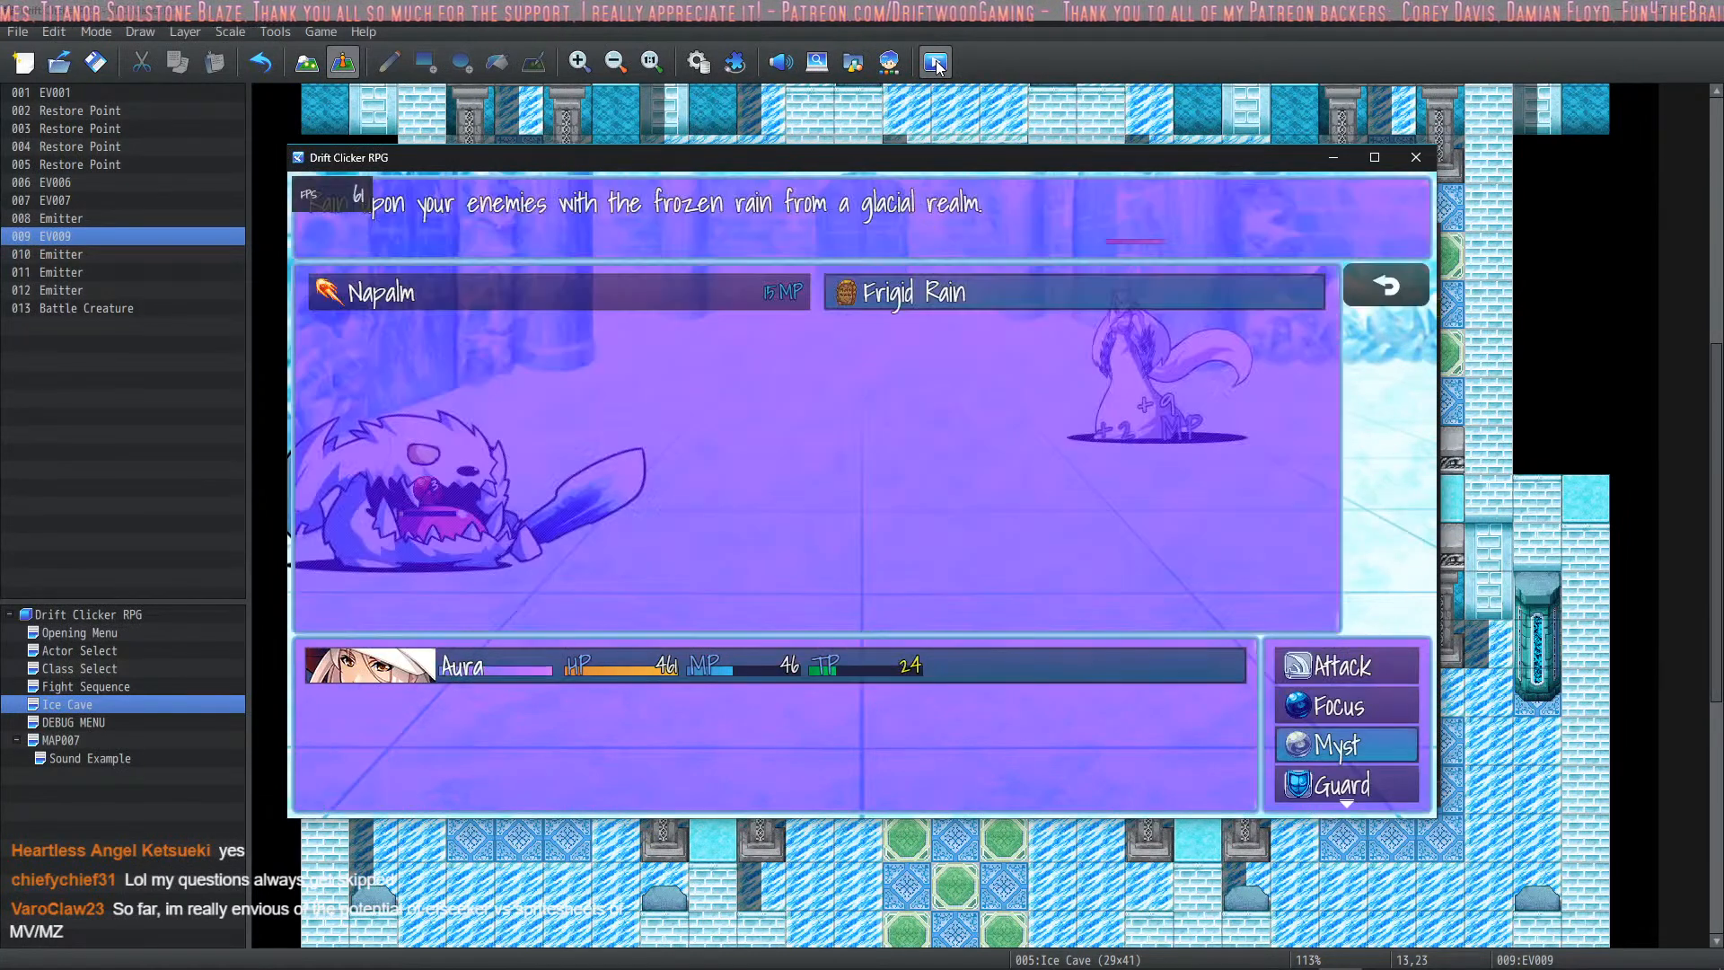
key("Return")
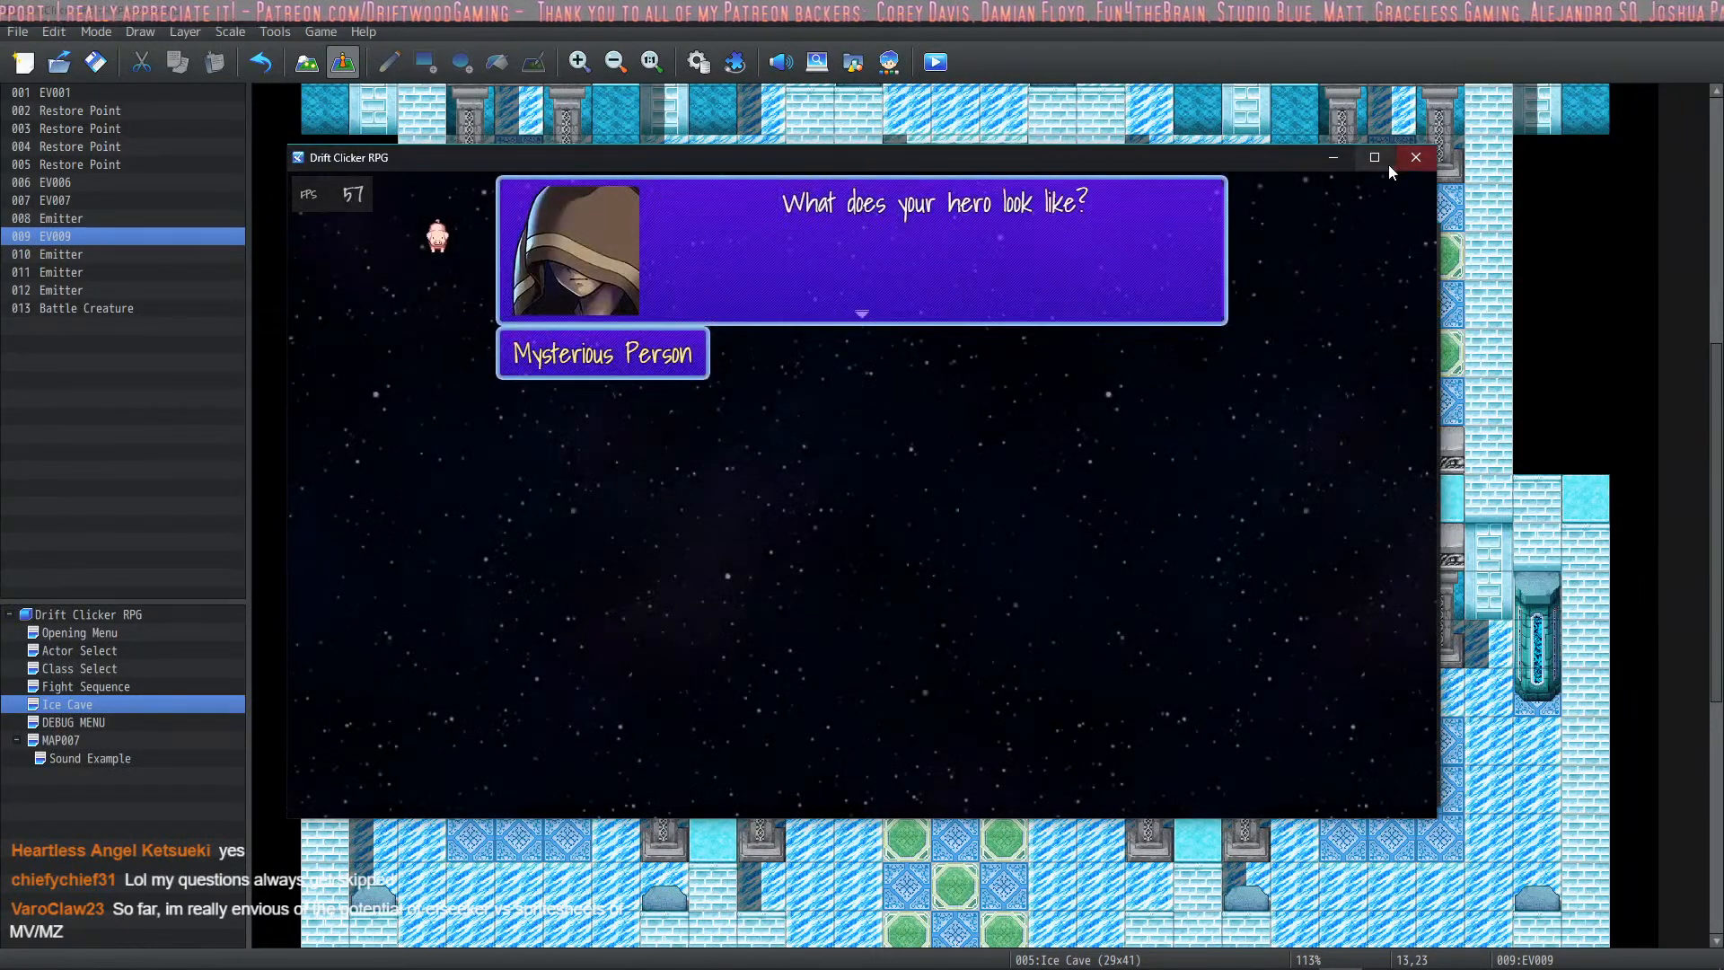
Step: Maximize the playtest window, walk to the lavender-haired Euphrea and accept her as the chosen hero
left_click(1388, 165)
key("Return")
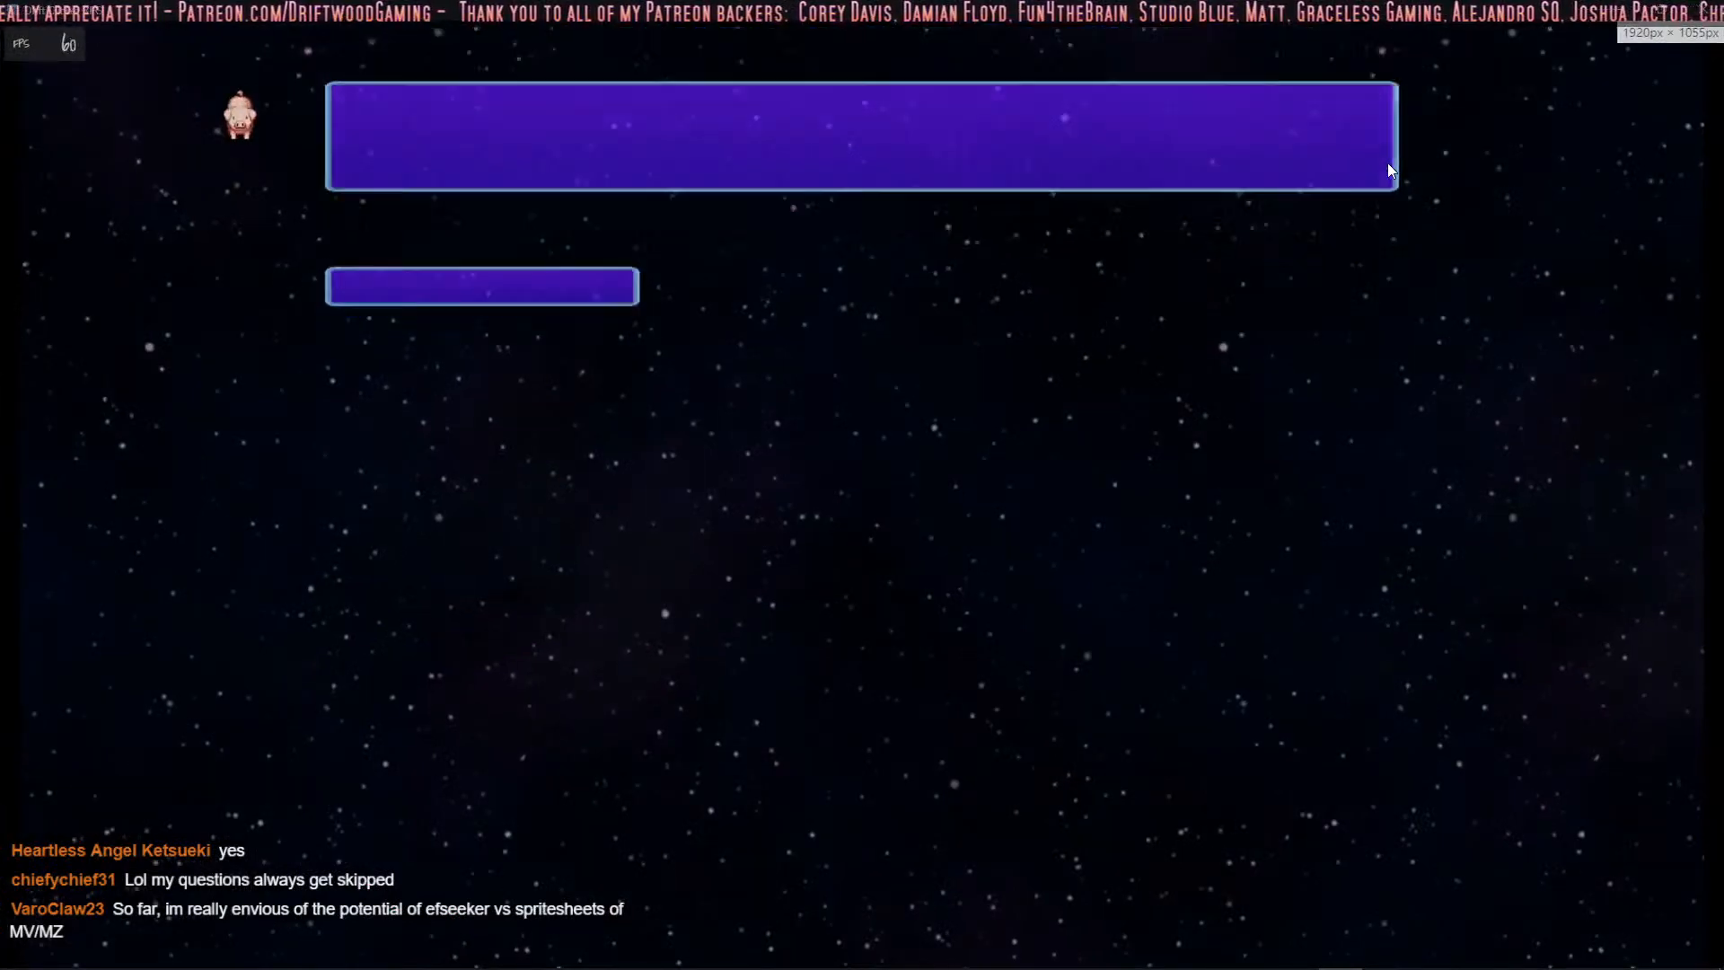
key("Up")
key("Right")
key("Up")
key("Left")
key("Up")
key("Return")
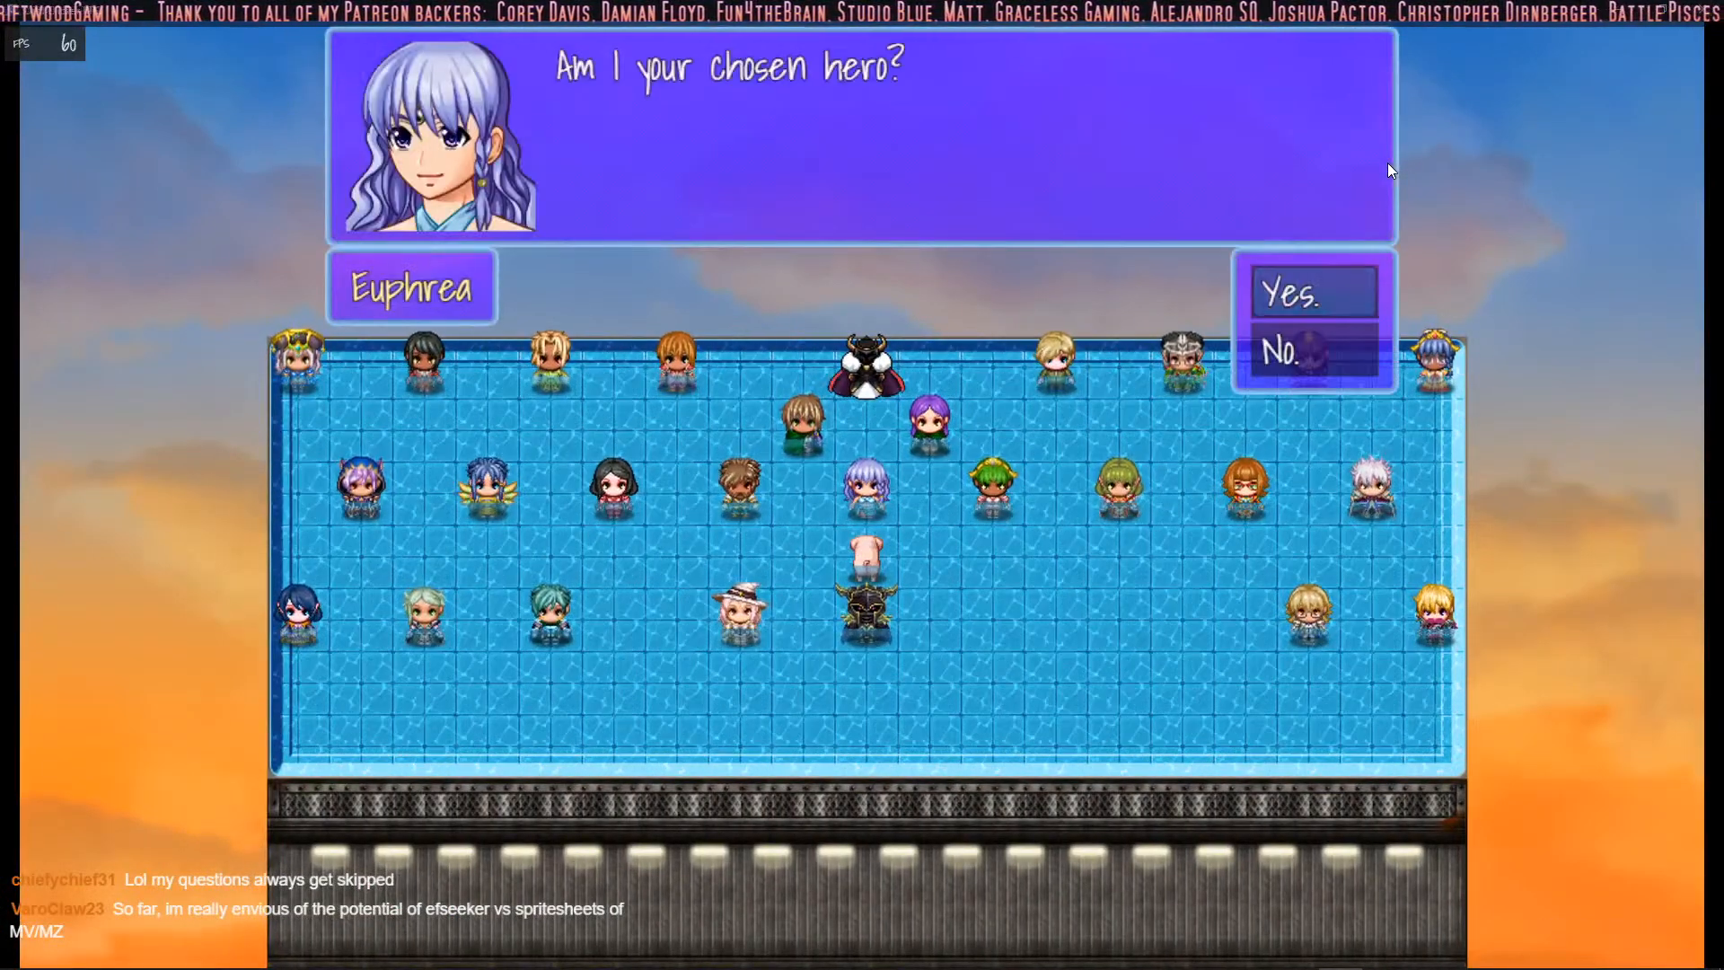
key("Return")
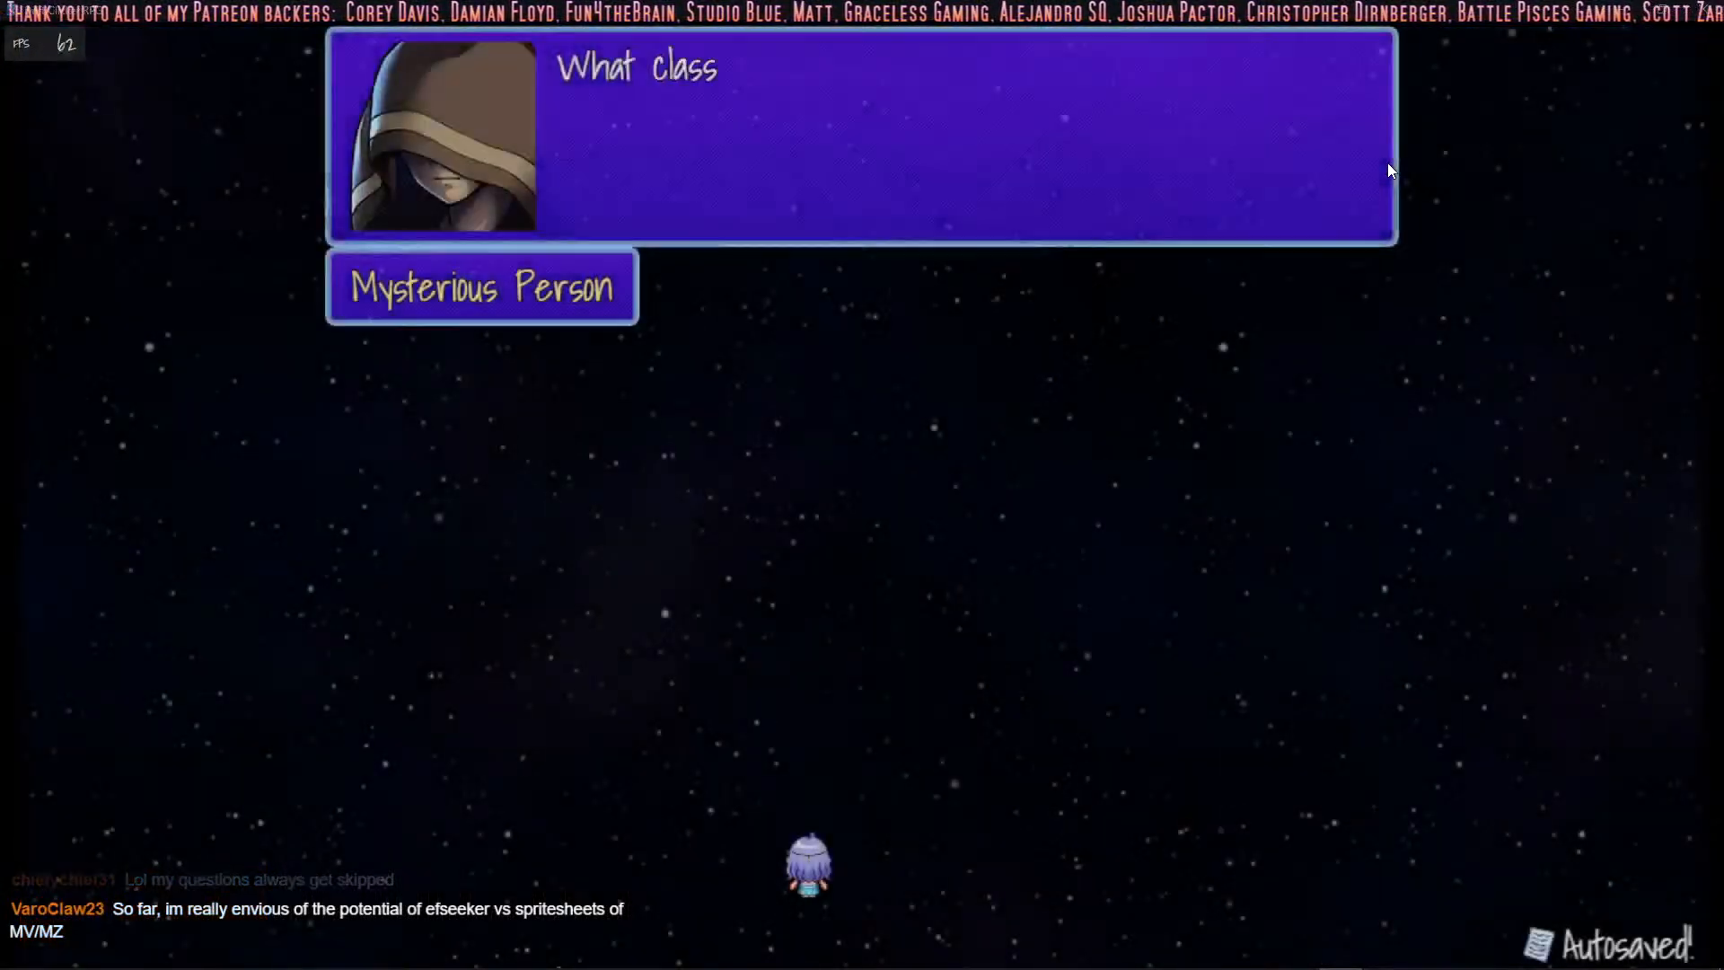
Step: Give Euphrea the Warlock class and continue into the IceYeti battle
key("Return")
key("Right")
key("Down")
key("Down")
key("Down")
key("Down")
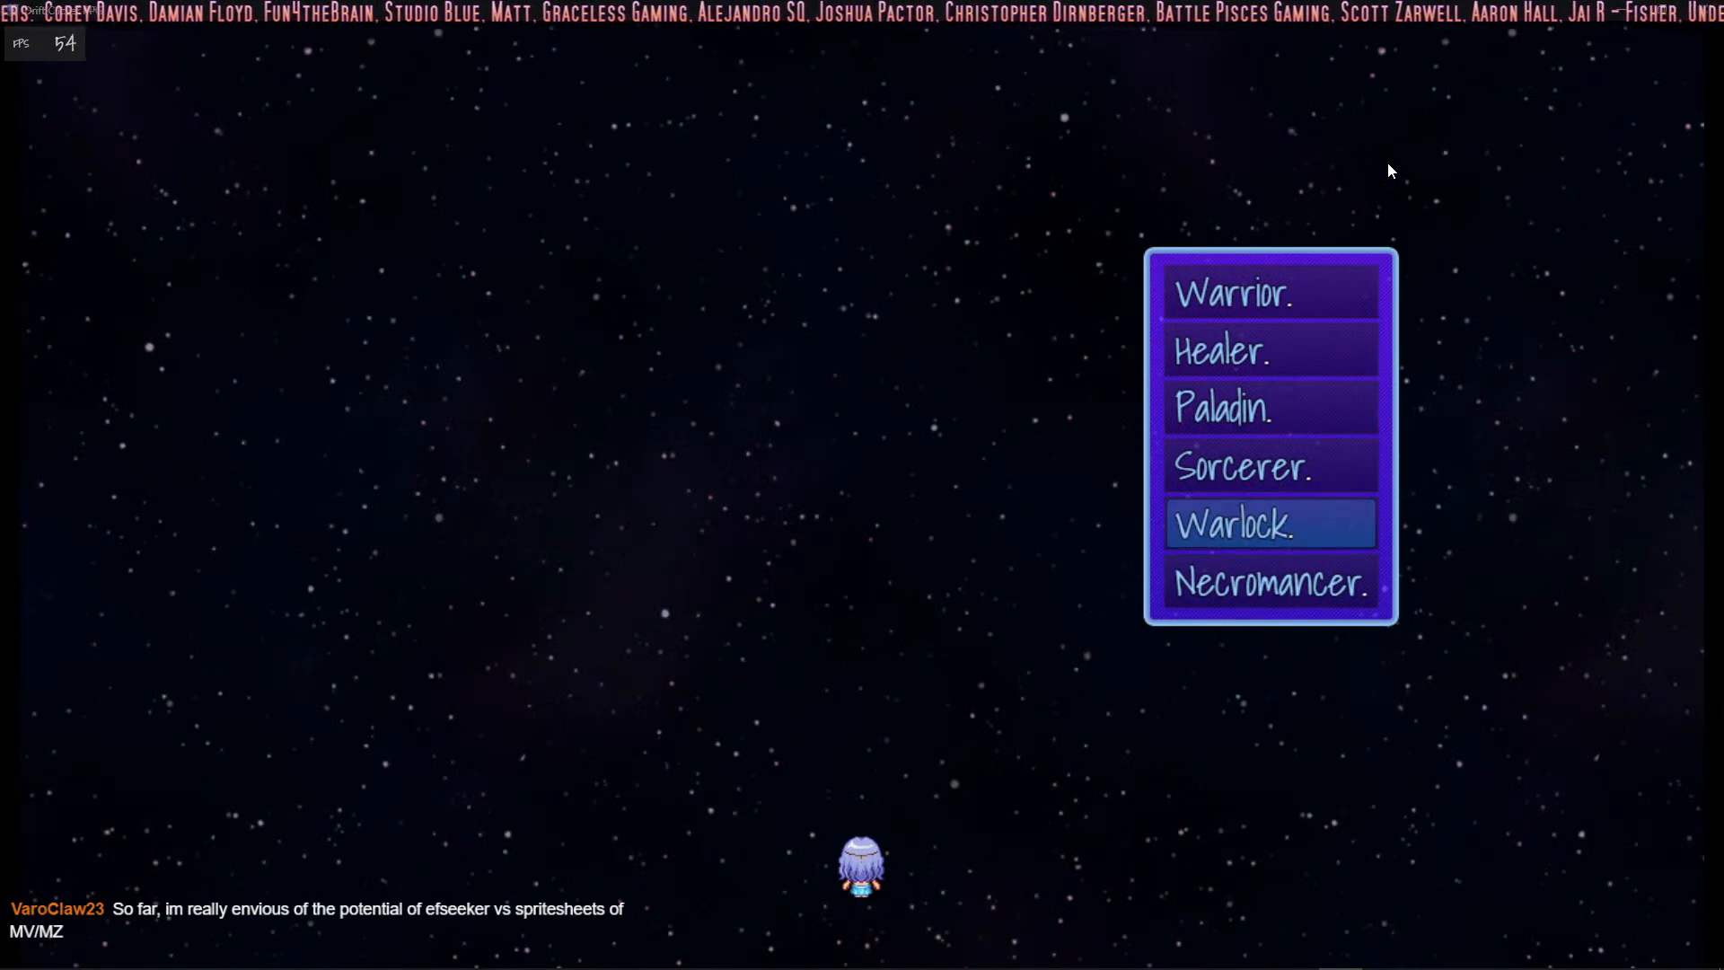
key("Return")
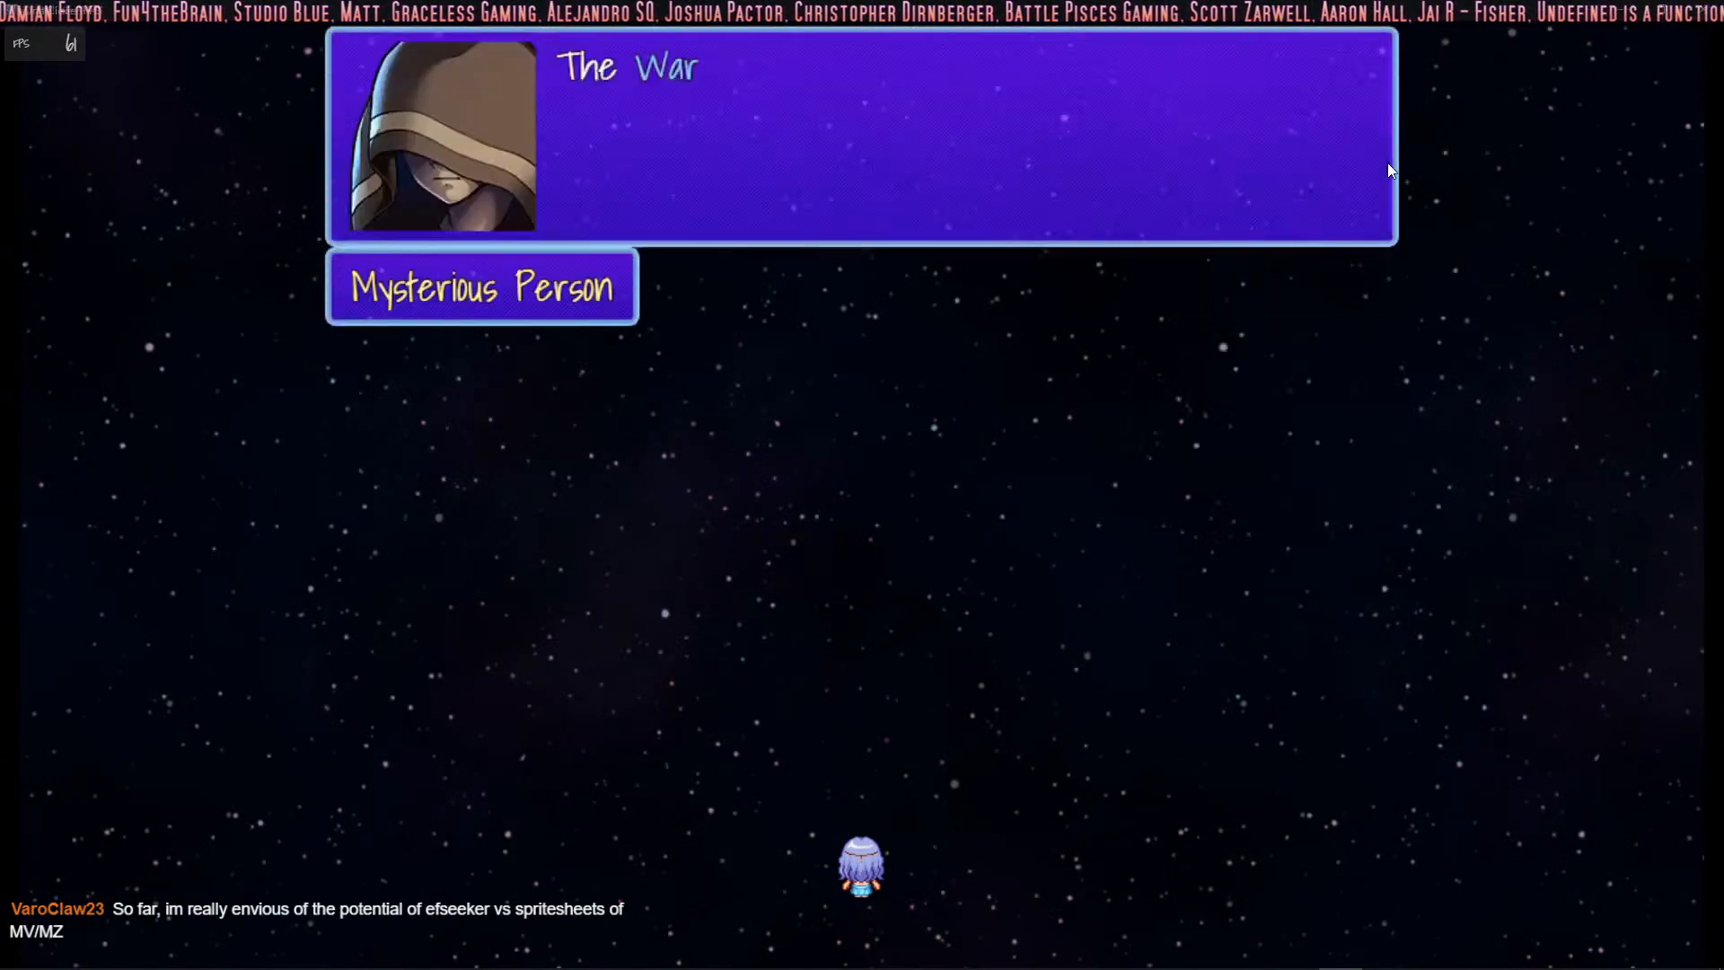
key("Return")
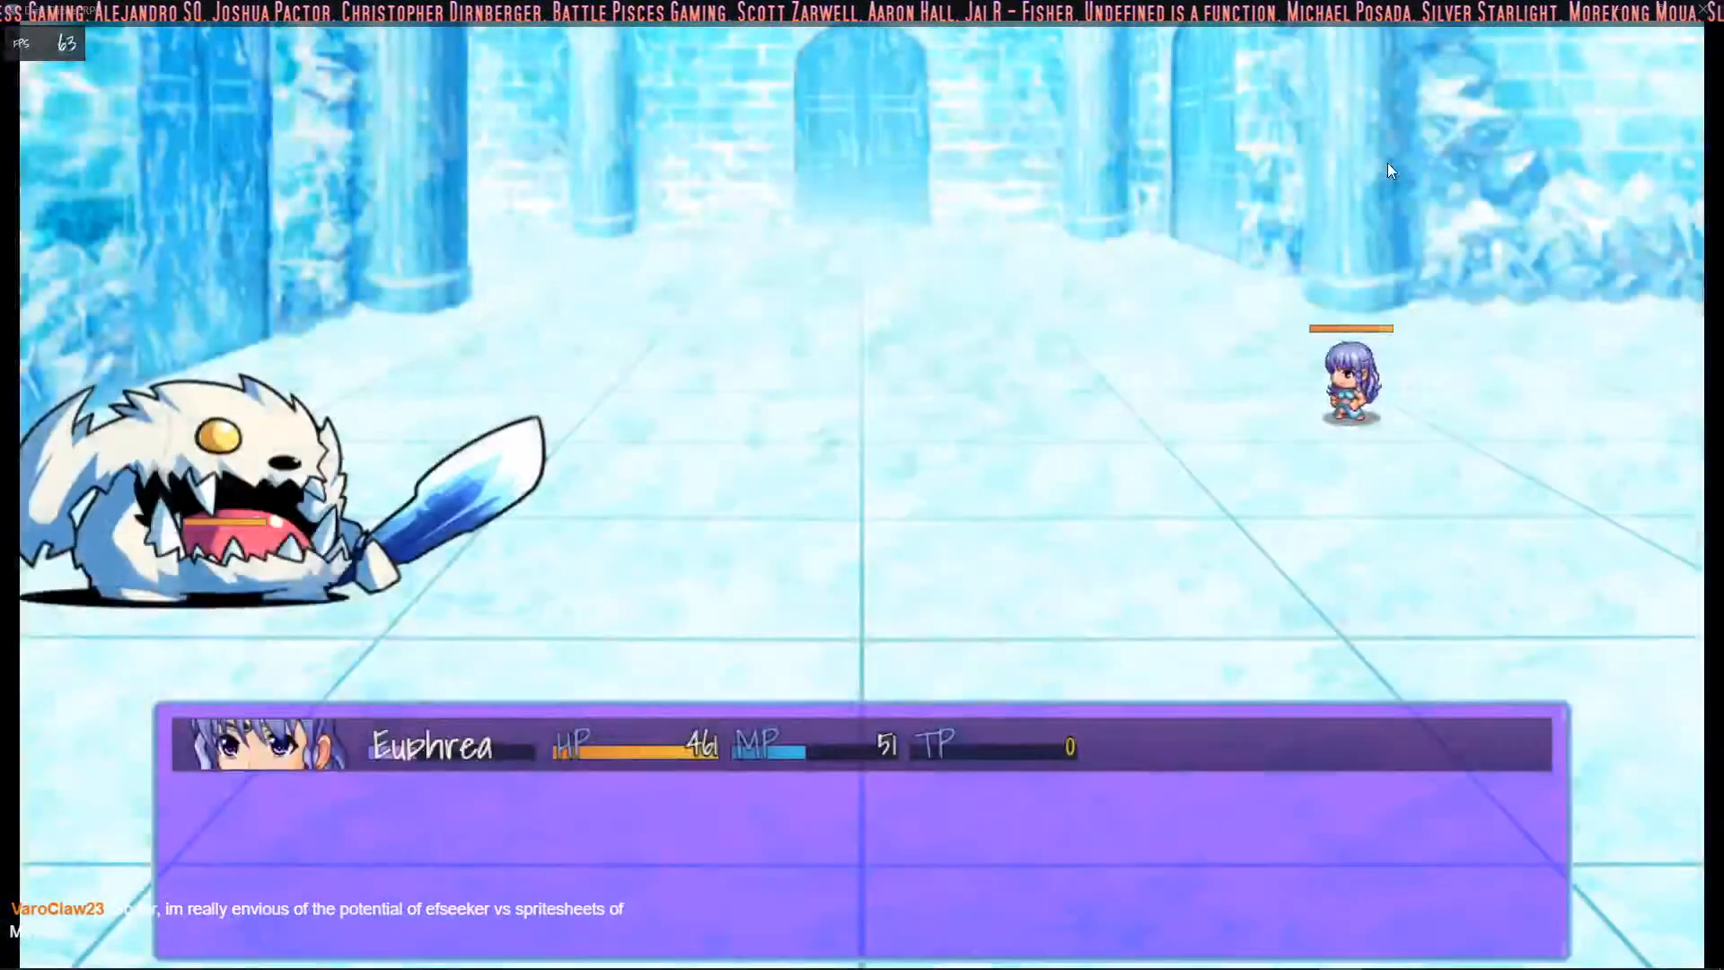
Step: Cast Frigid Rain from the Myst skills on the IceYeti with Euphrea in the maximized playtest
key("Down")
key("Down")
key("Return")
key("Right")
key("Return")
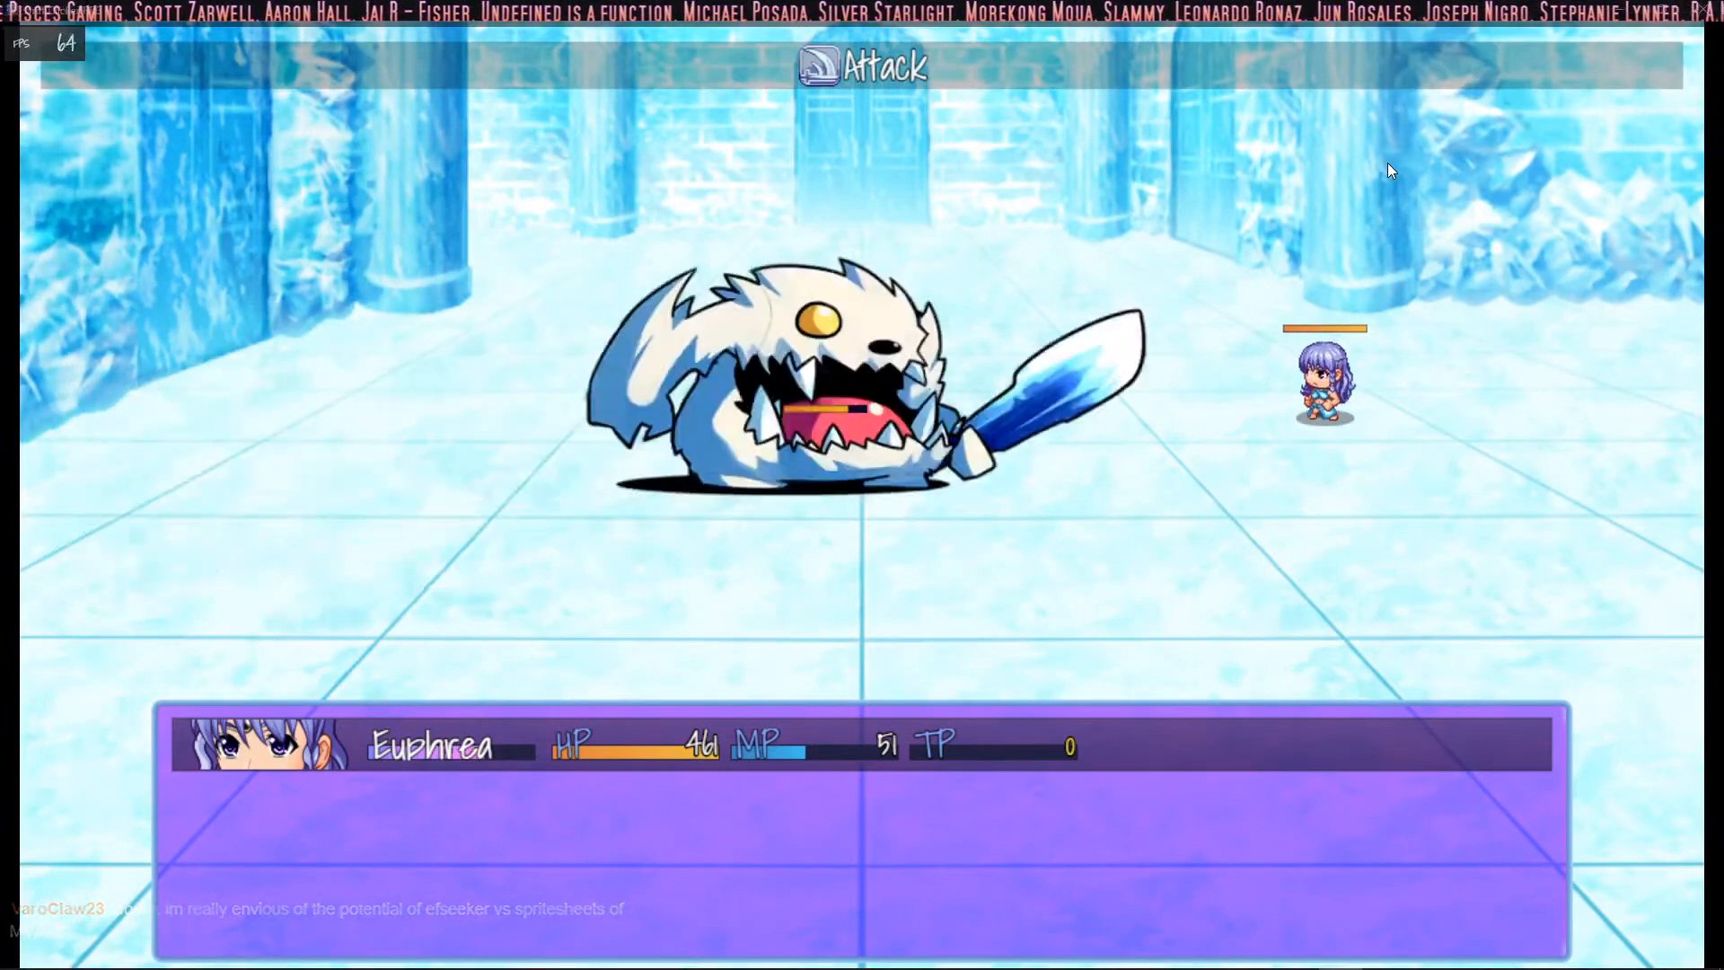
key("Return")
key("Return")
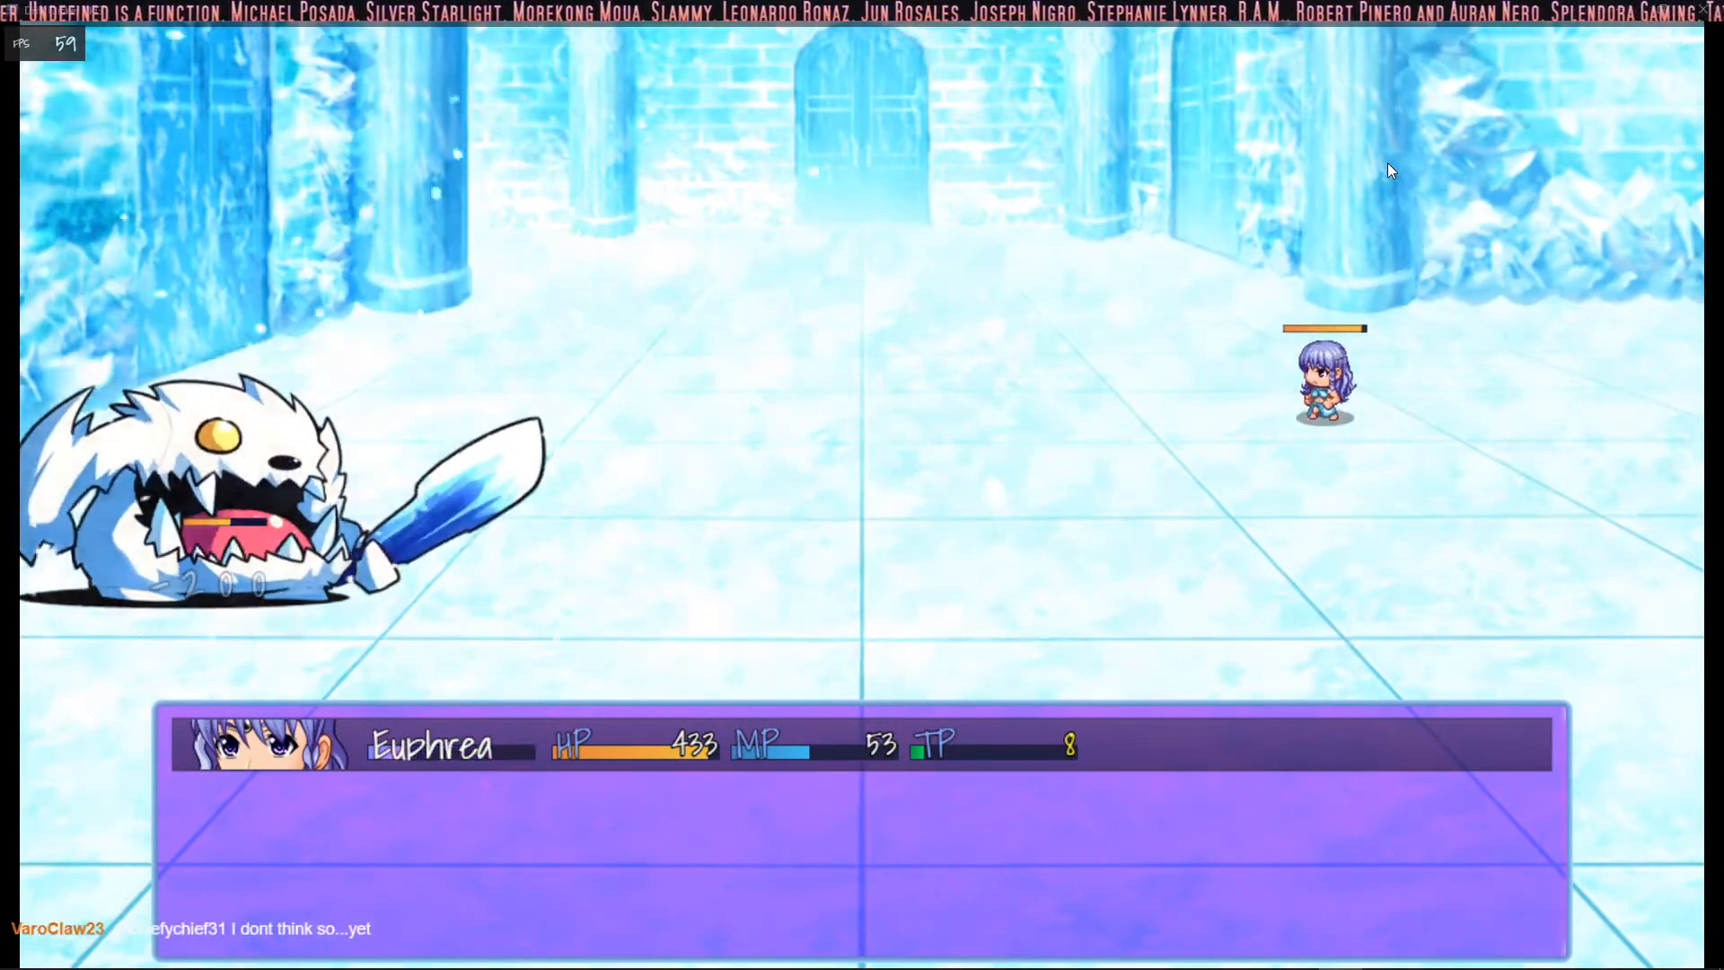
Step: Repeat Frigid Rain on the IceYeti with Euphrea over the following turns
key("Return")
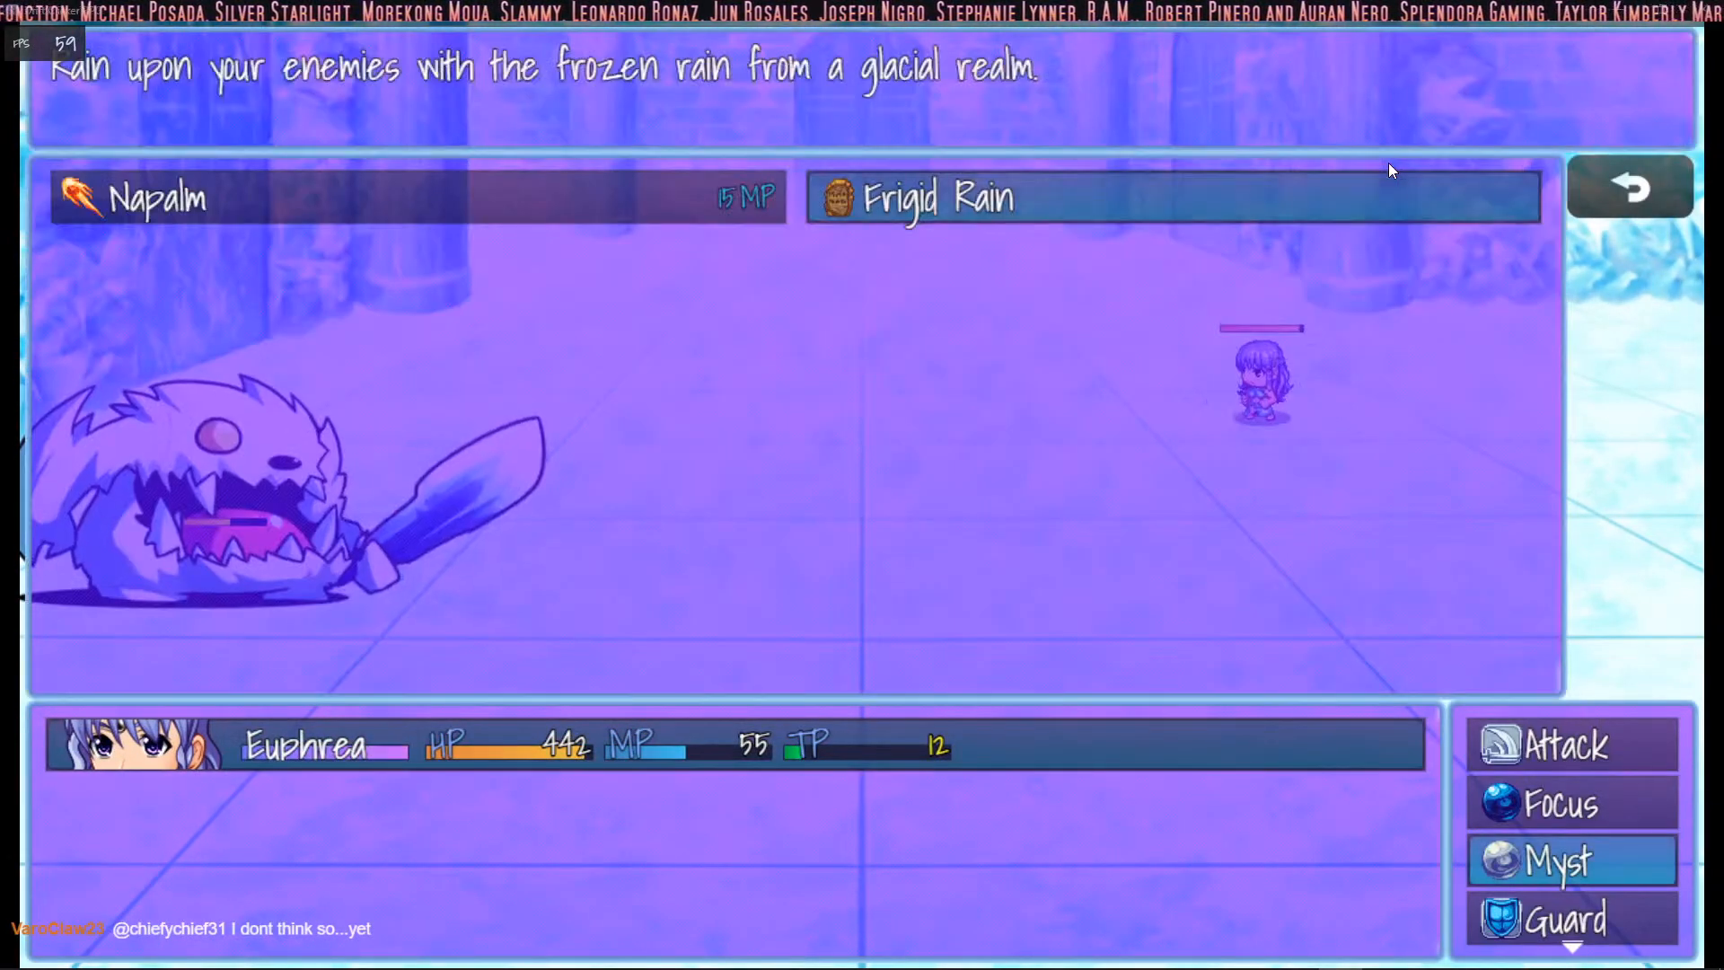
key("Return")
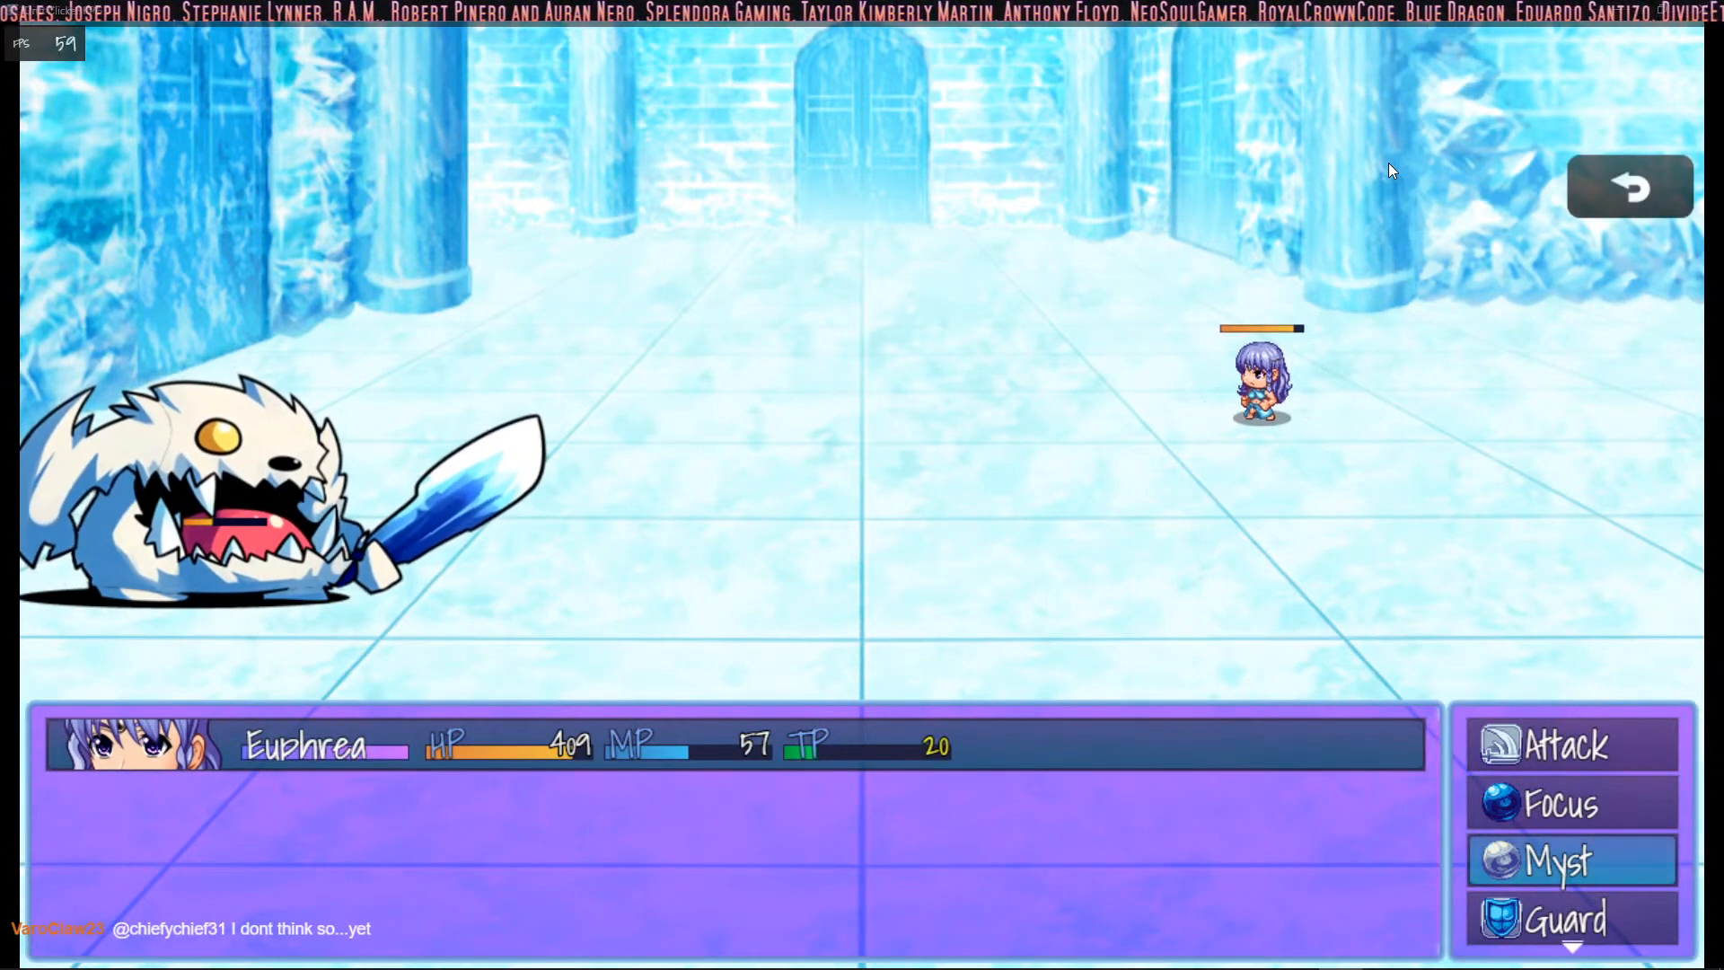
key("Return")
key("Left")
key("Right")
key("Return")
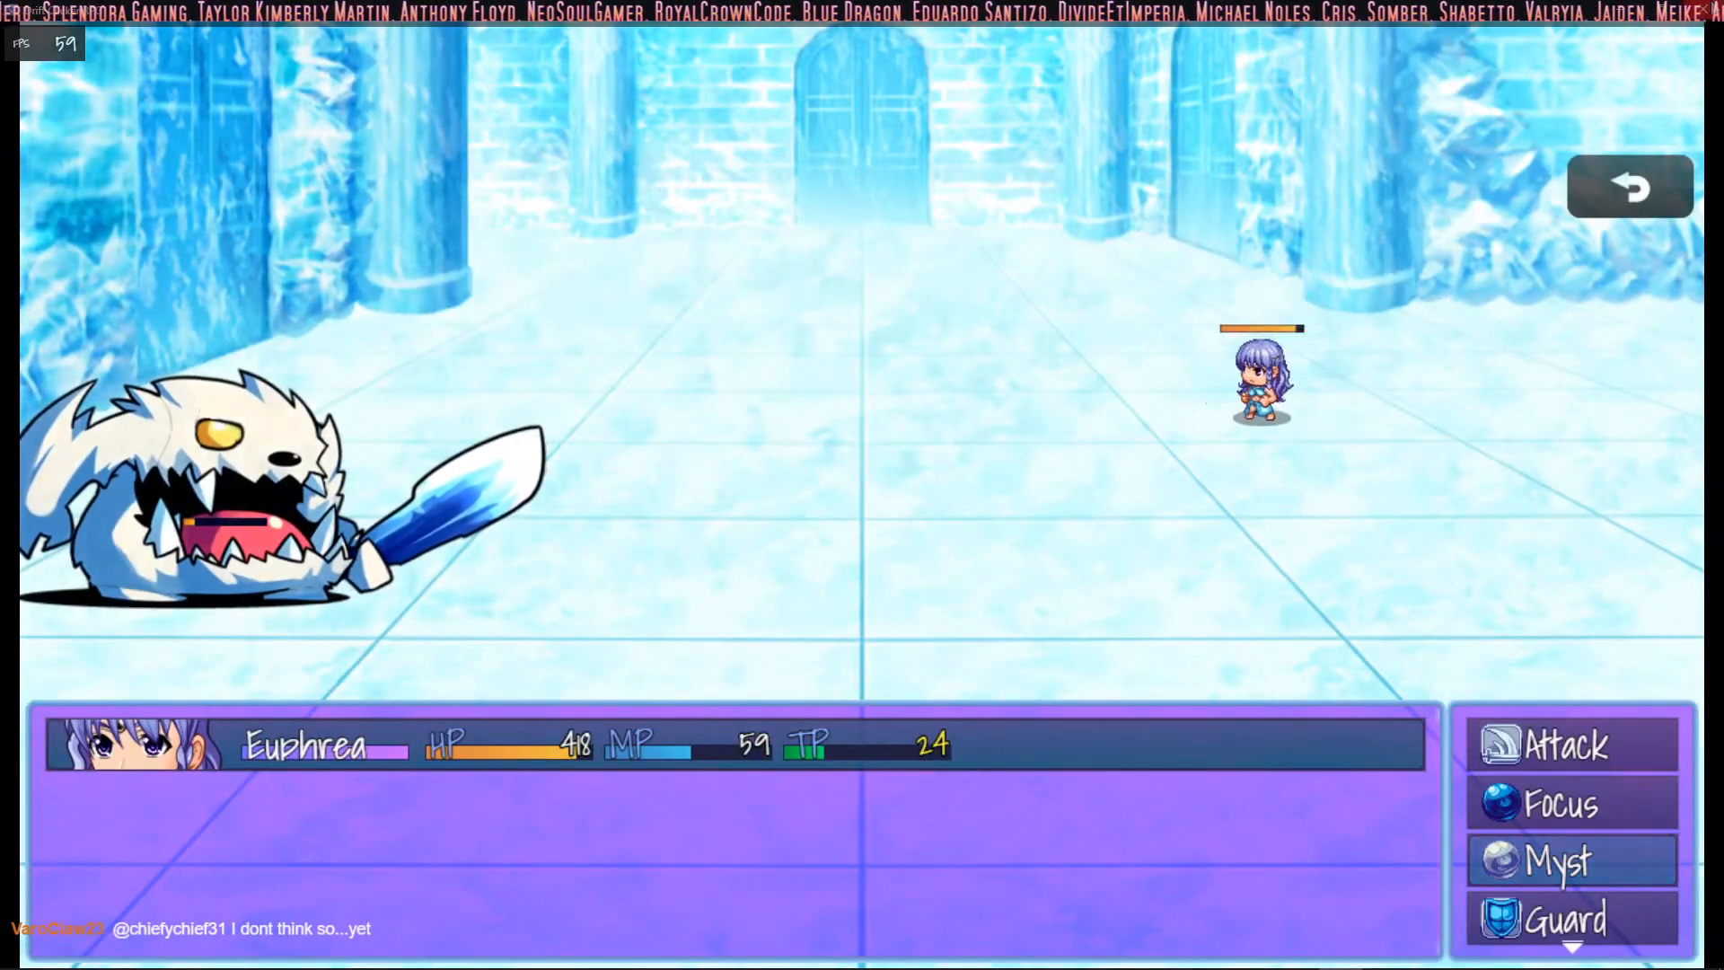
Step: Close the playtest, bring up the foobar2000 player and minimize it again
left_click(1702, 9)
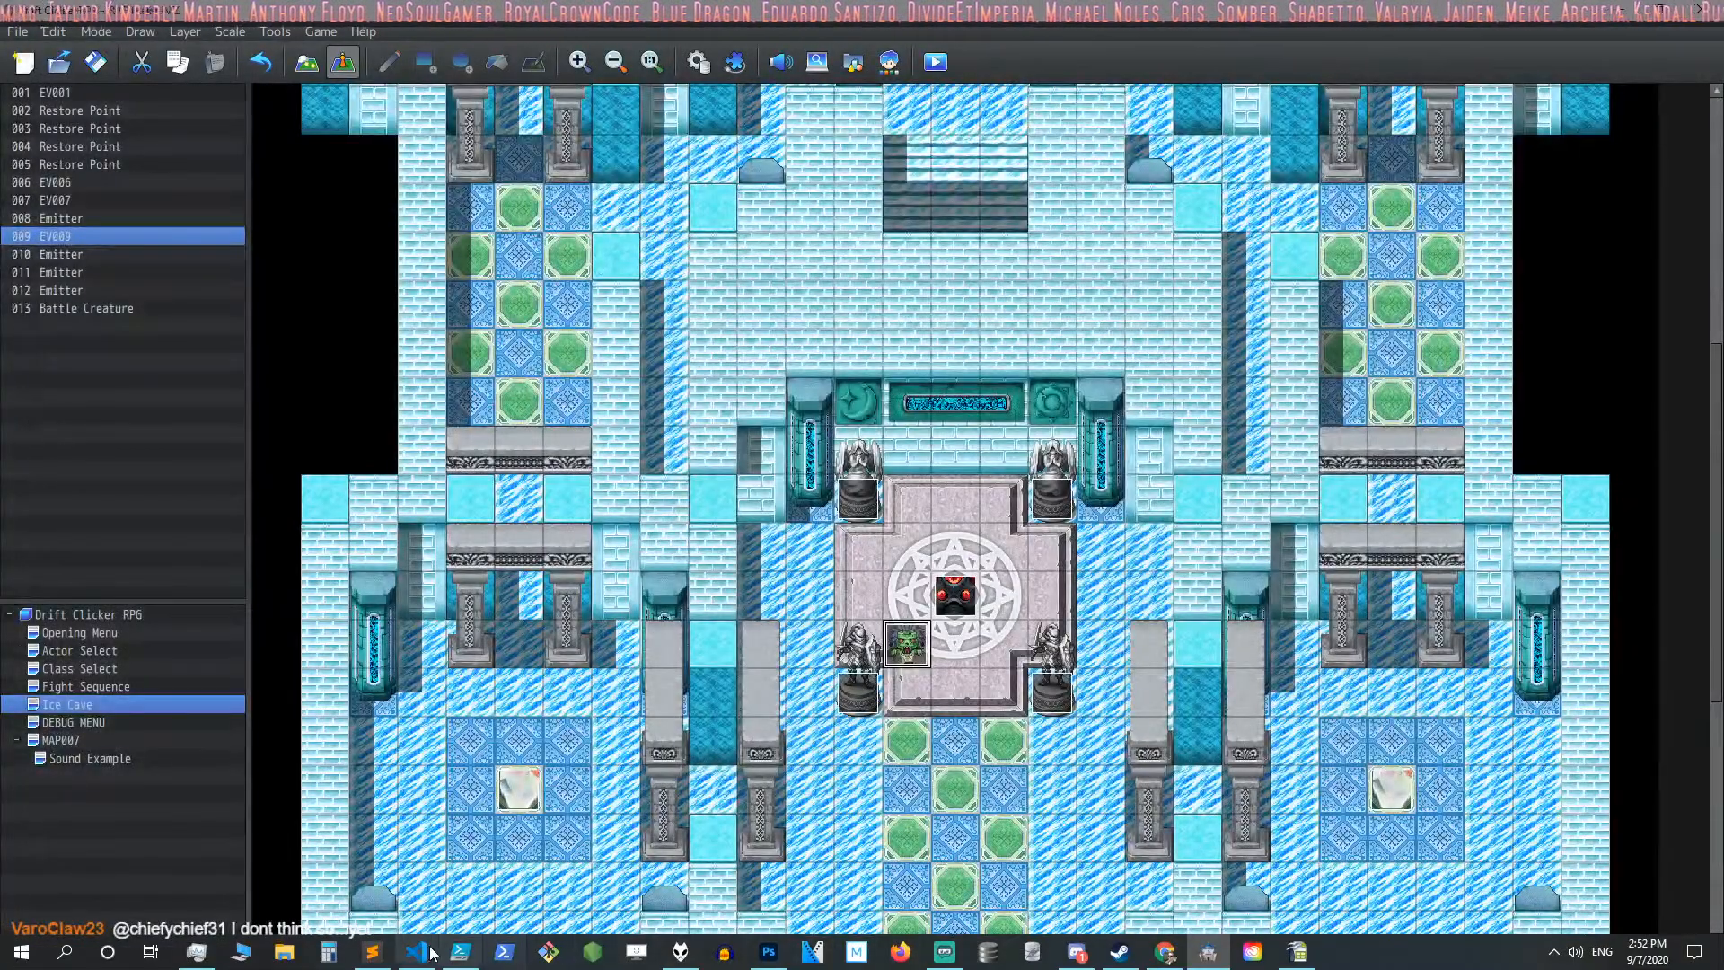
left_click(681, 952)
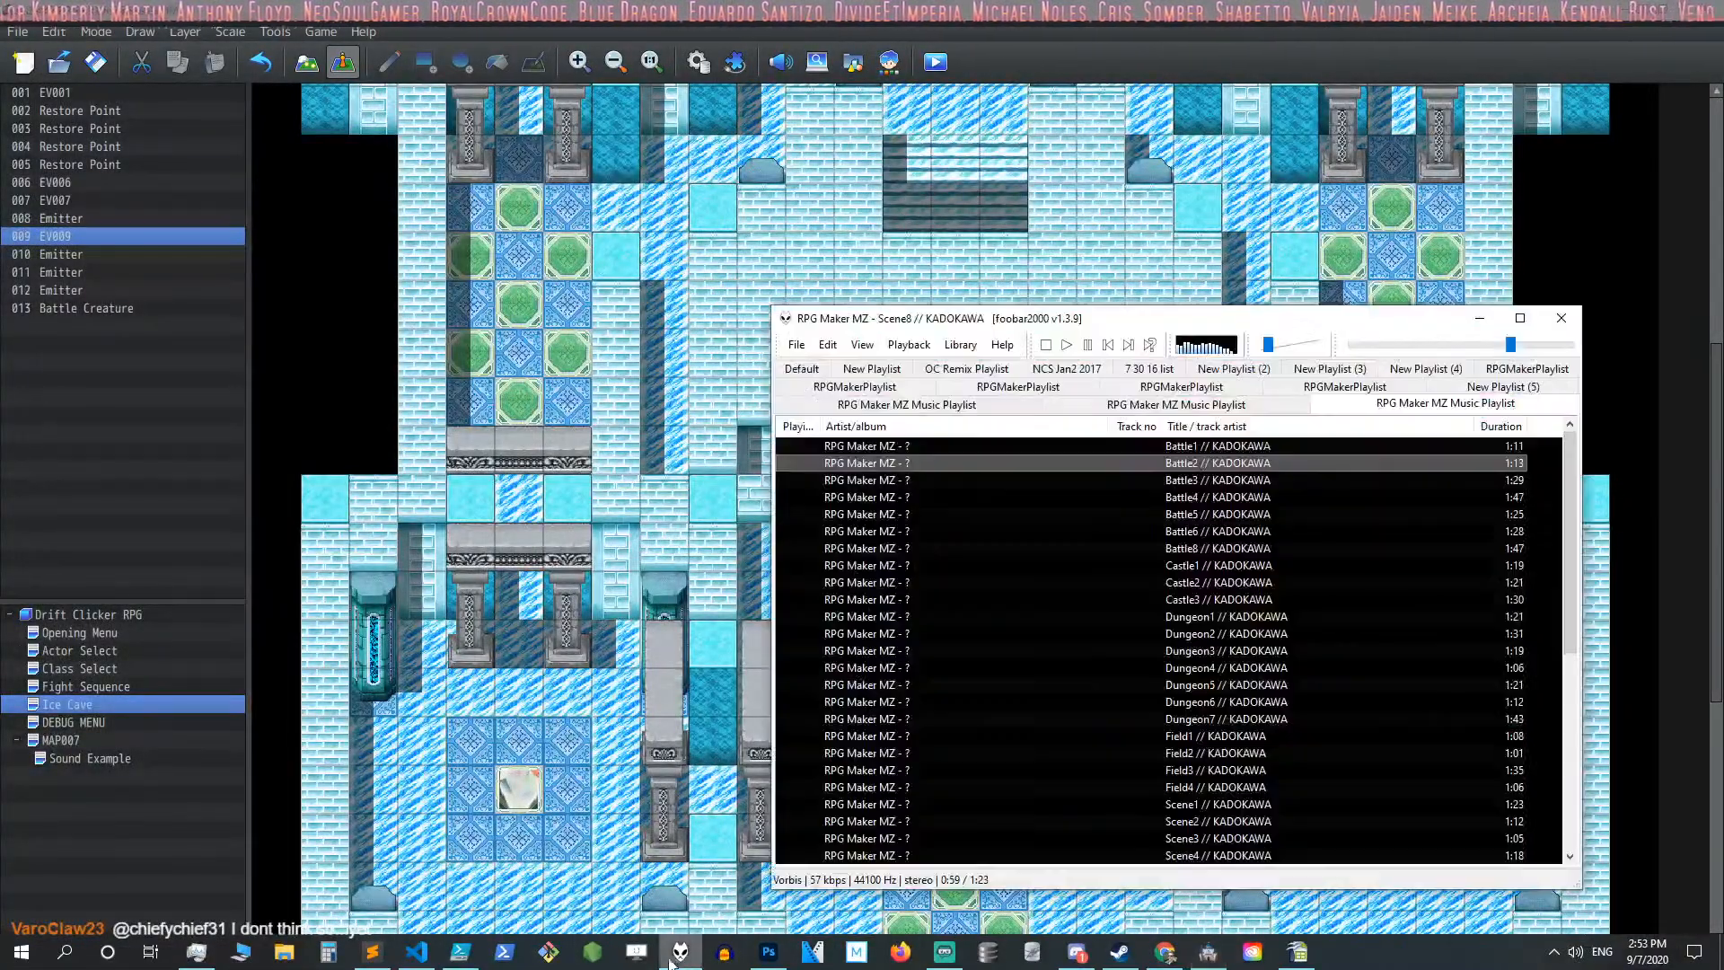
left_click(1480, 320)
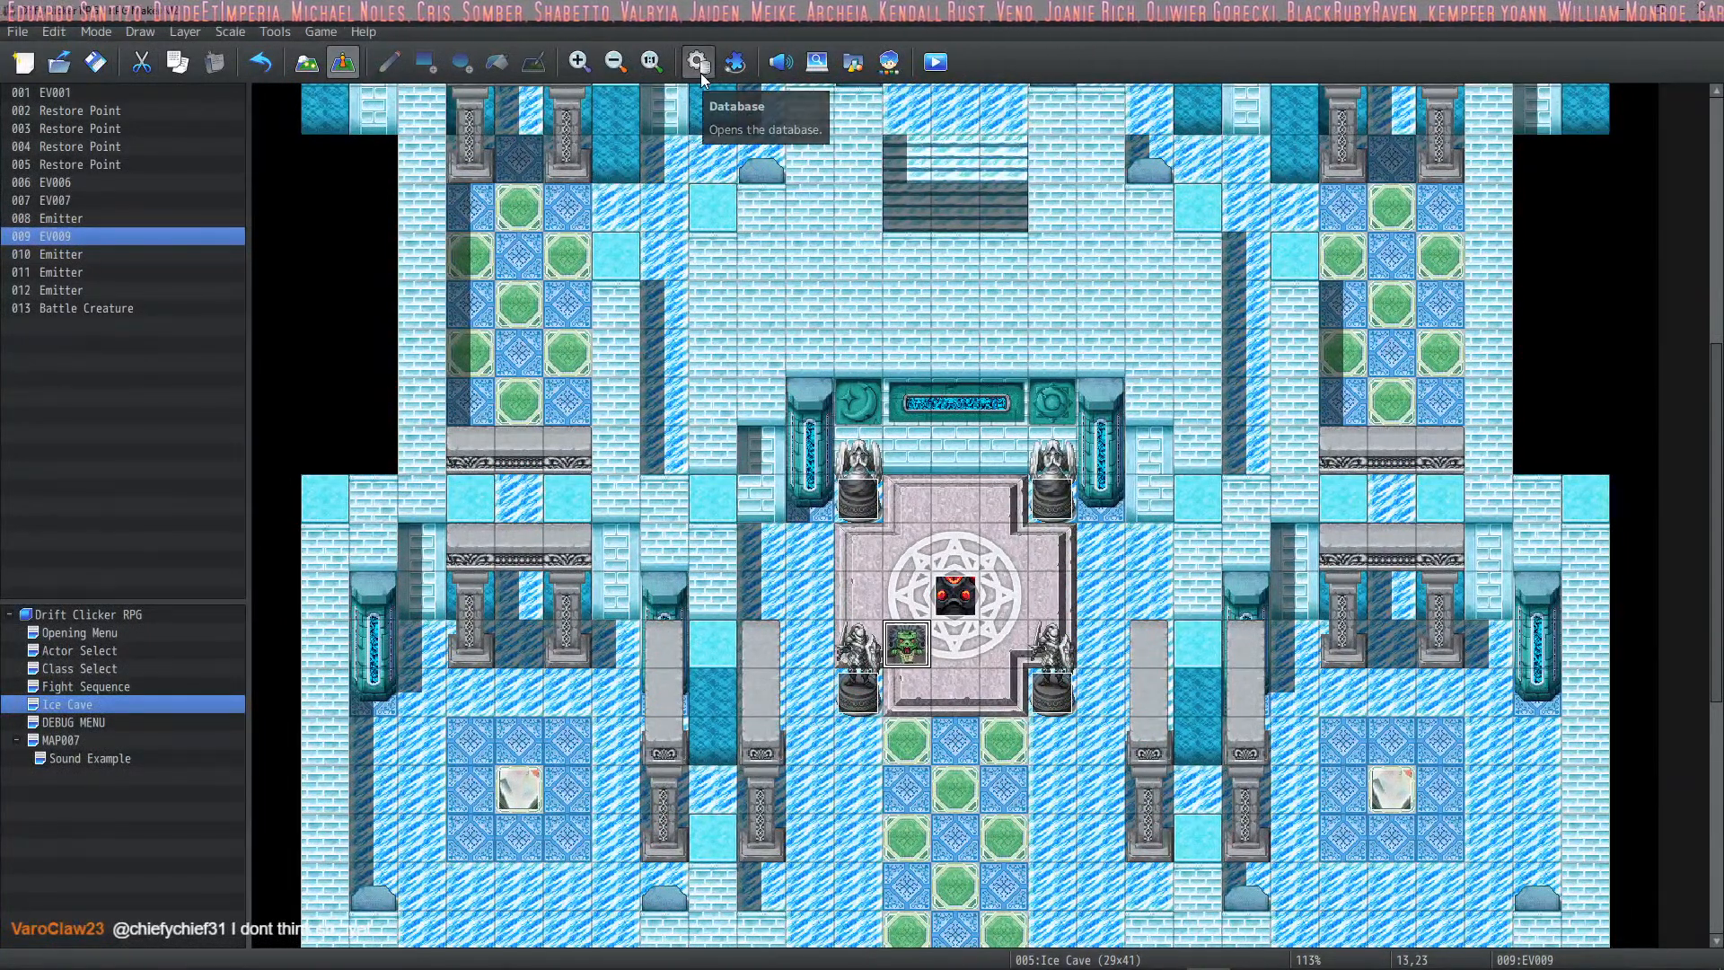
Step: Rename the IceYeti enemy as TestYeti in the database, apply it, and auto-name its troop to match
left_click(700, 64)
left_click(1250, 634)
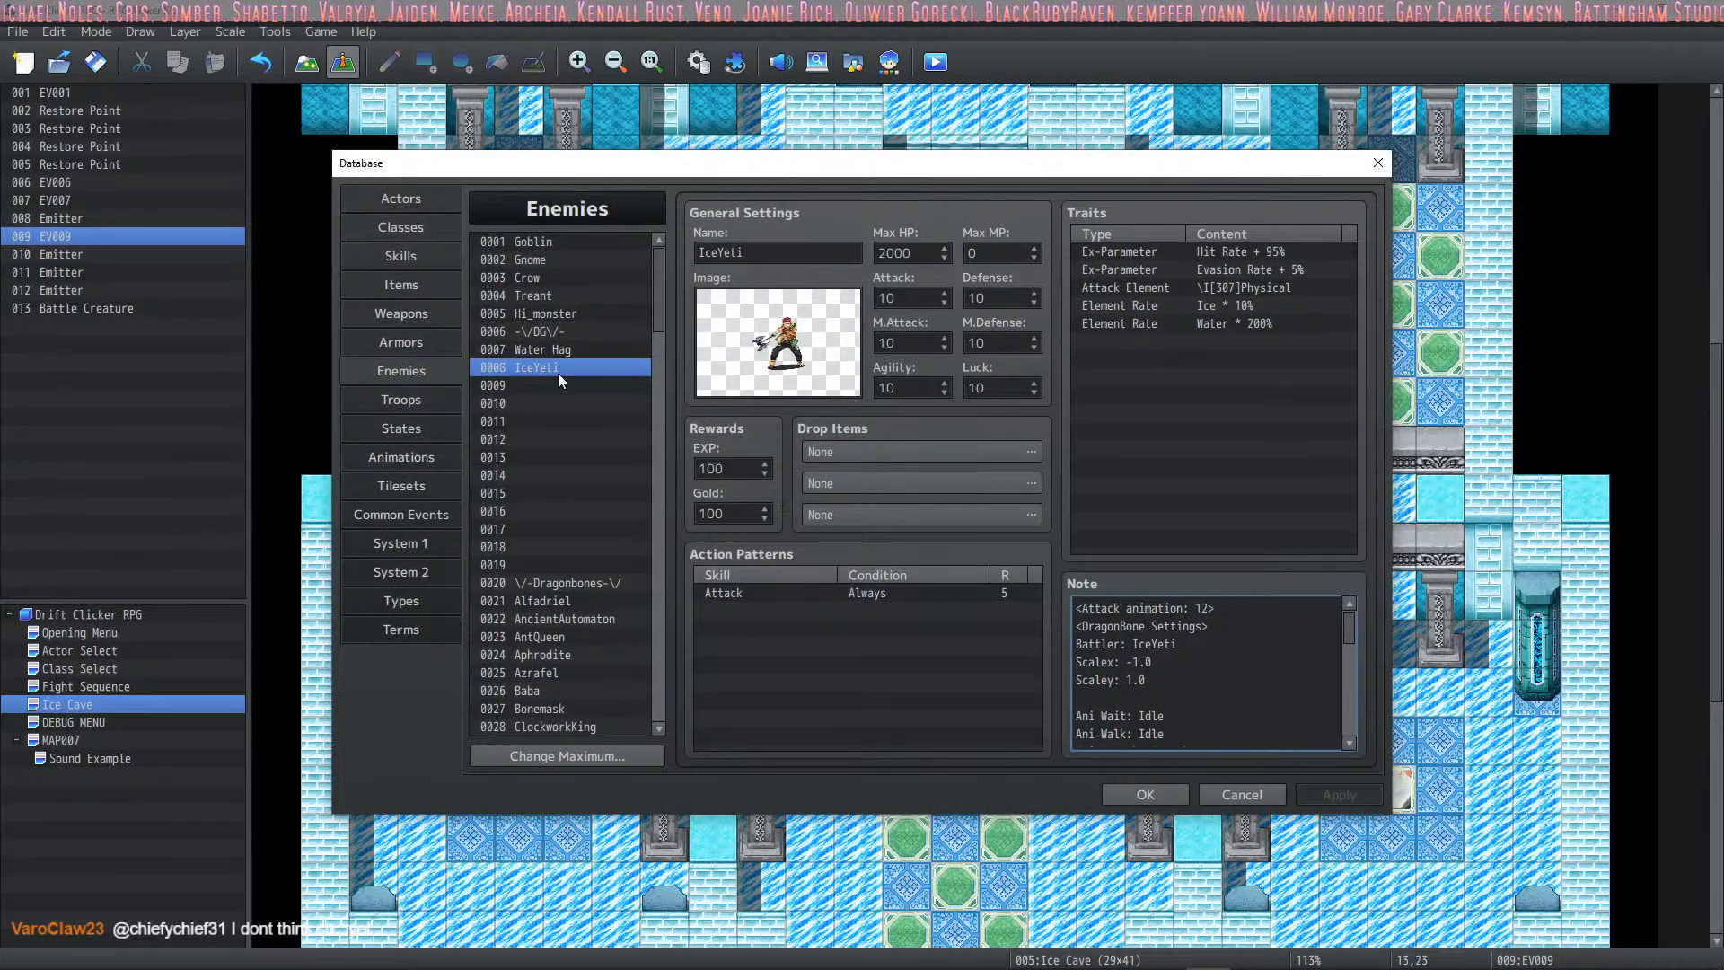
double_click(777, 252)
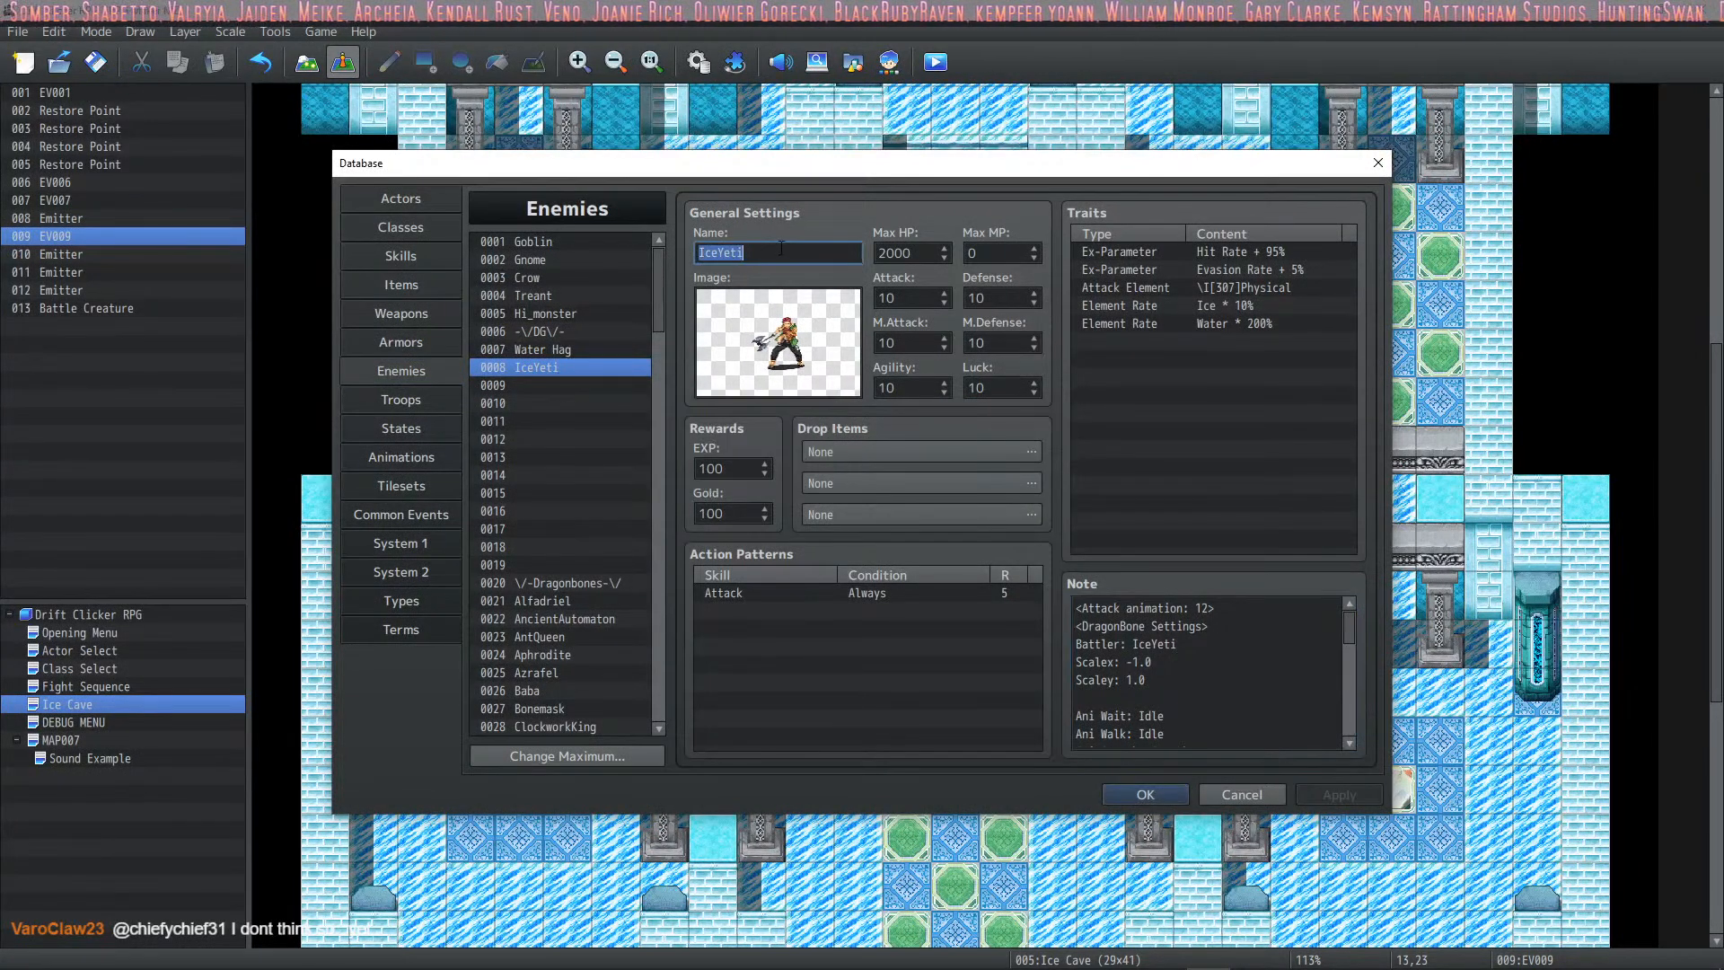
type("TestYeti")
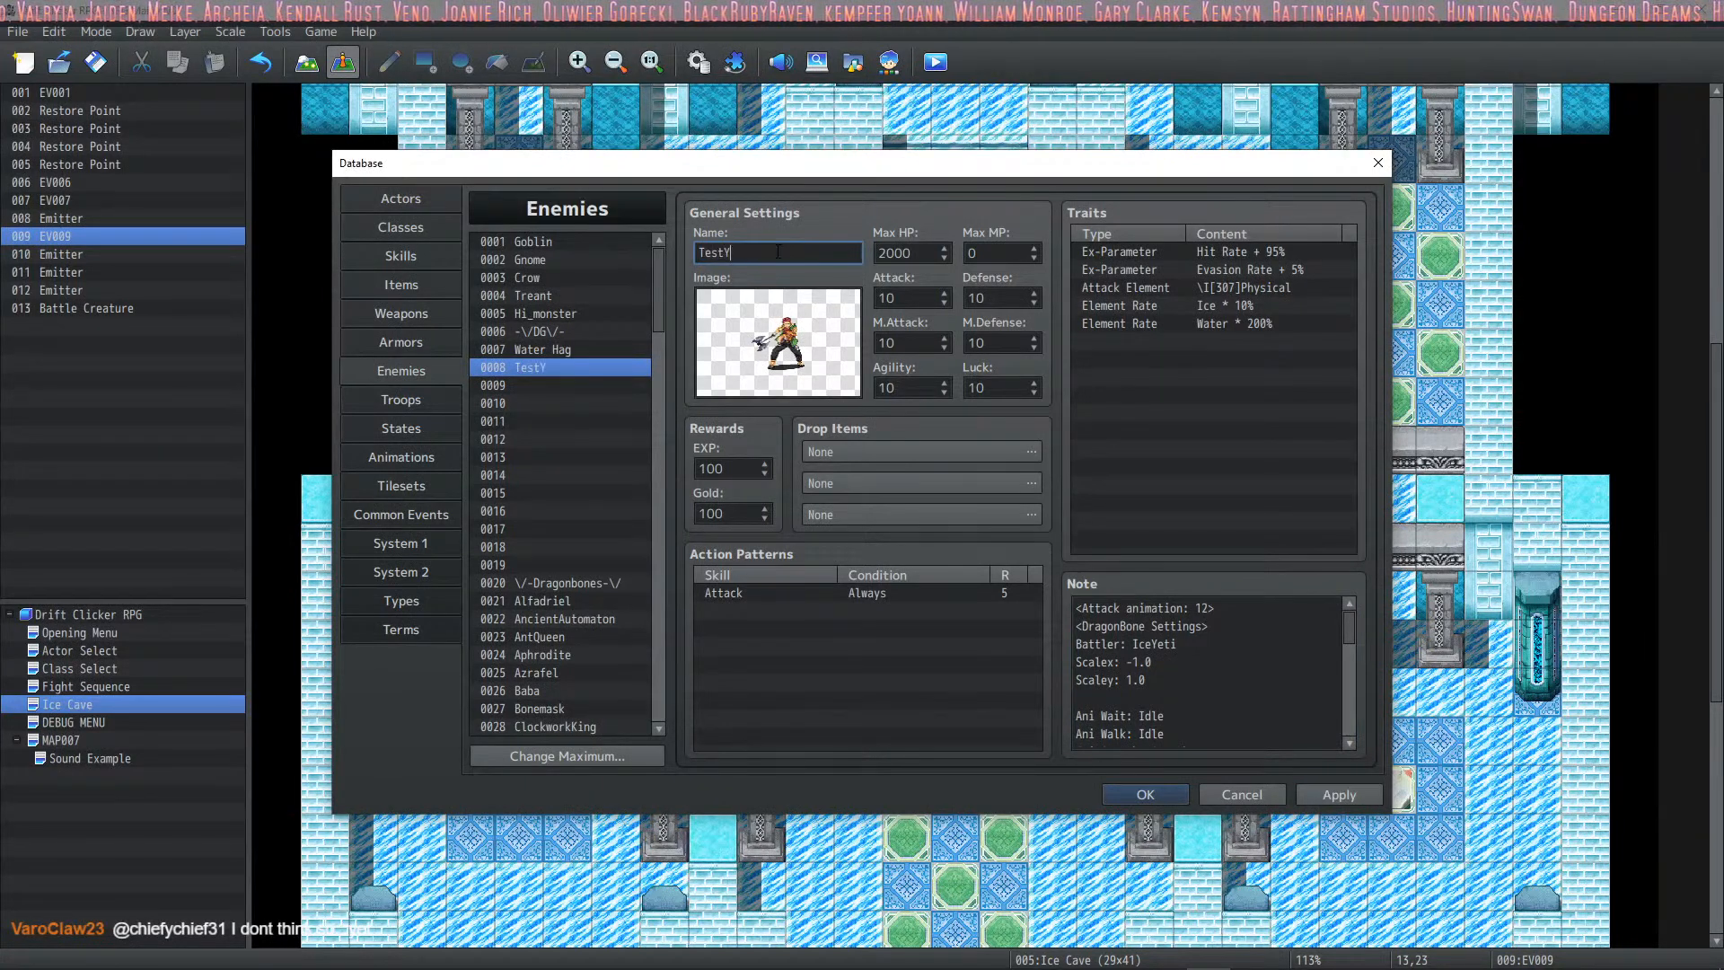
left_click(1355, 796)
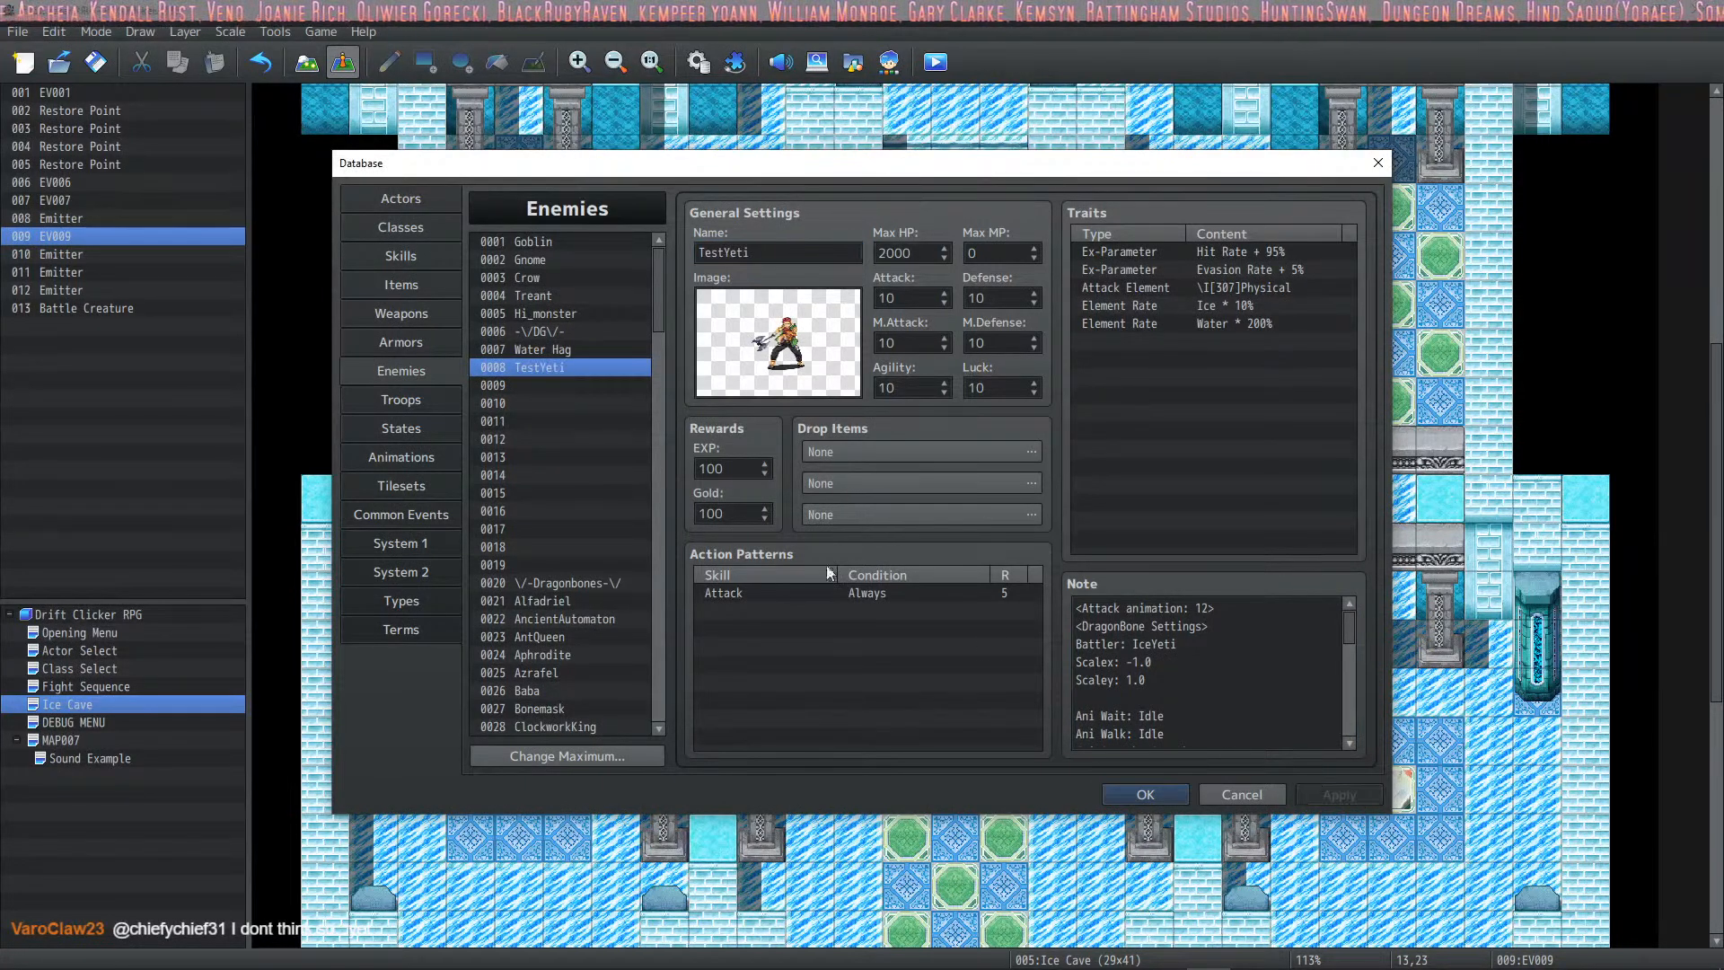
left_click(419, 397)
left_click(940, 255)
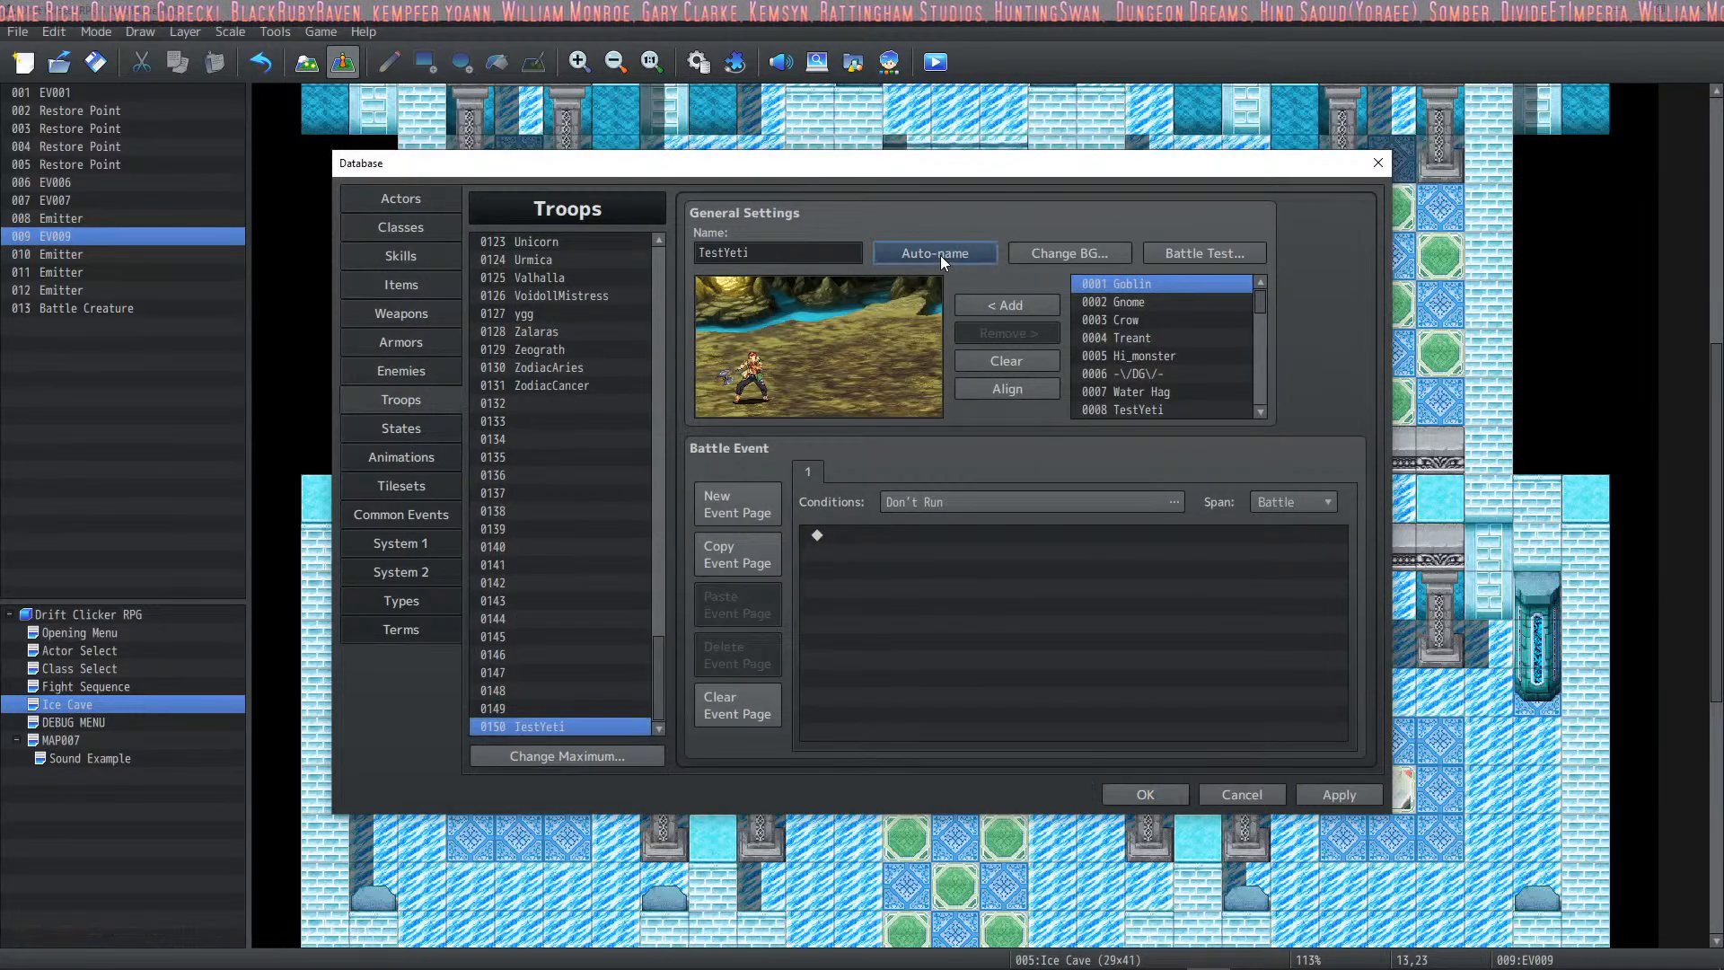
Step: Set Frigid Rain's damage formula to 100 + a.mat * 3 + a.luk, 15% variance, critical hits Yes and TP cost 100, and apply
left_click(402, 246)
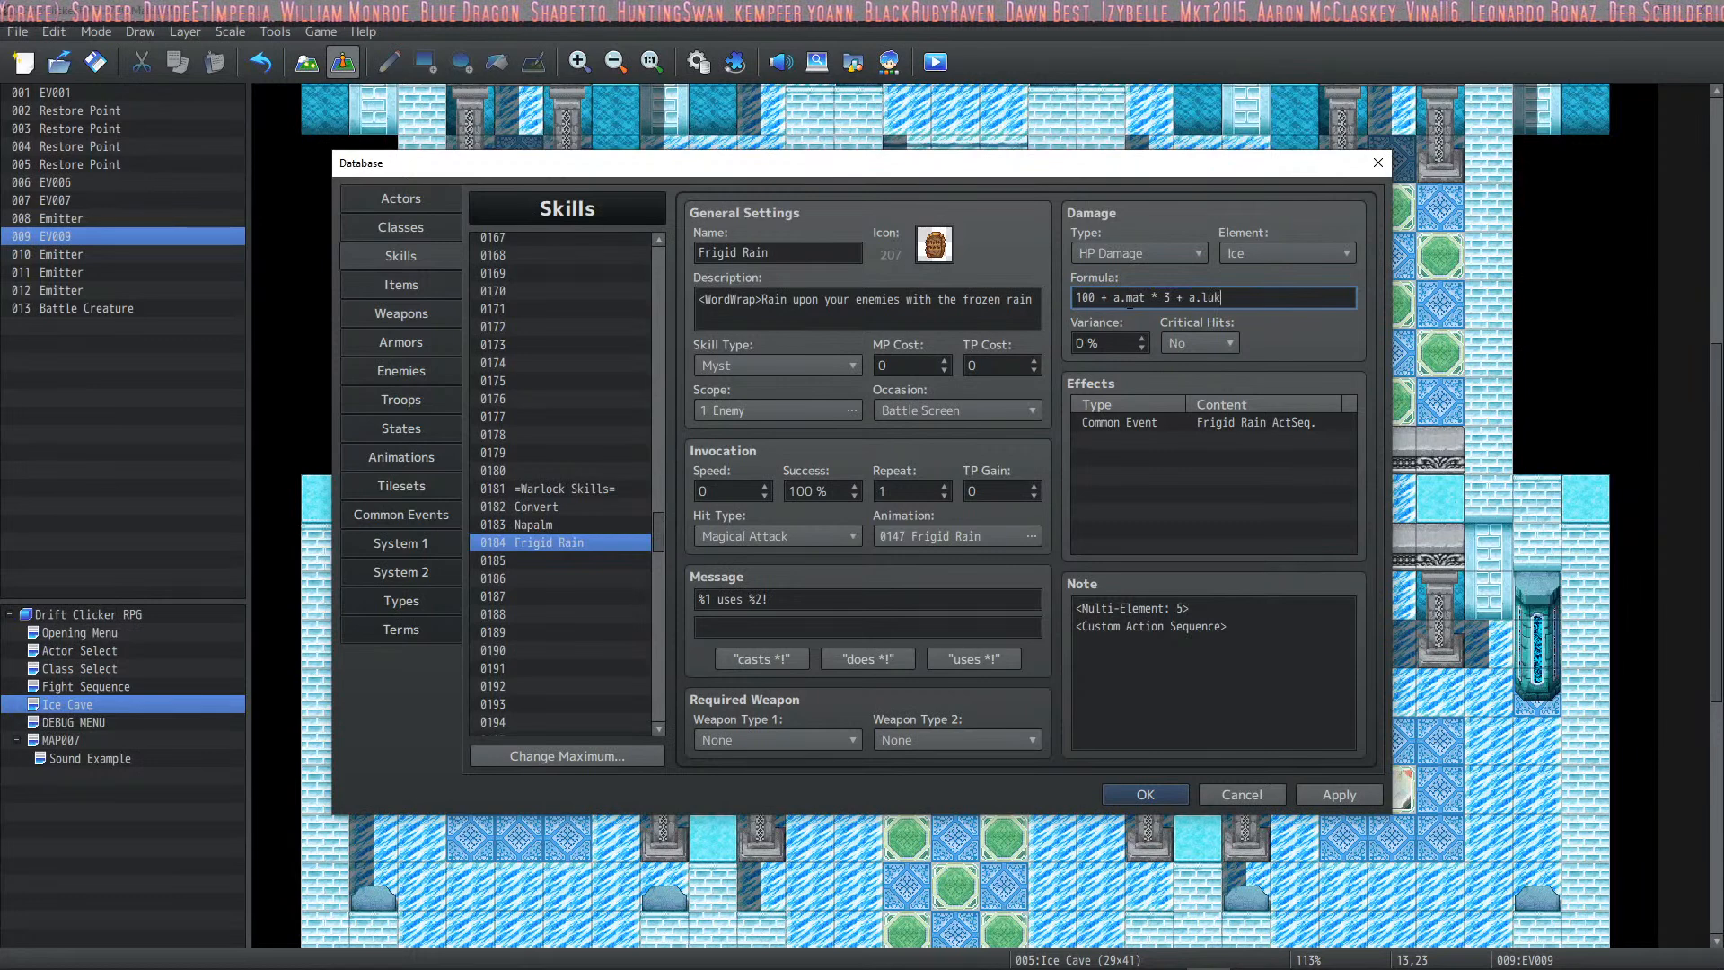
left_click(1131, 344)
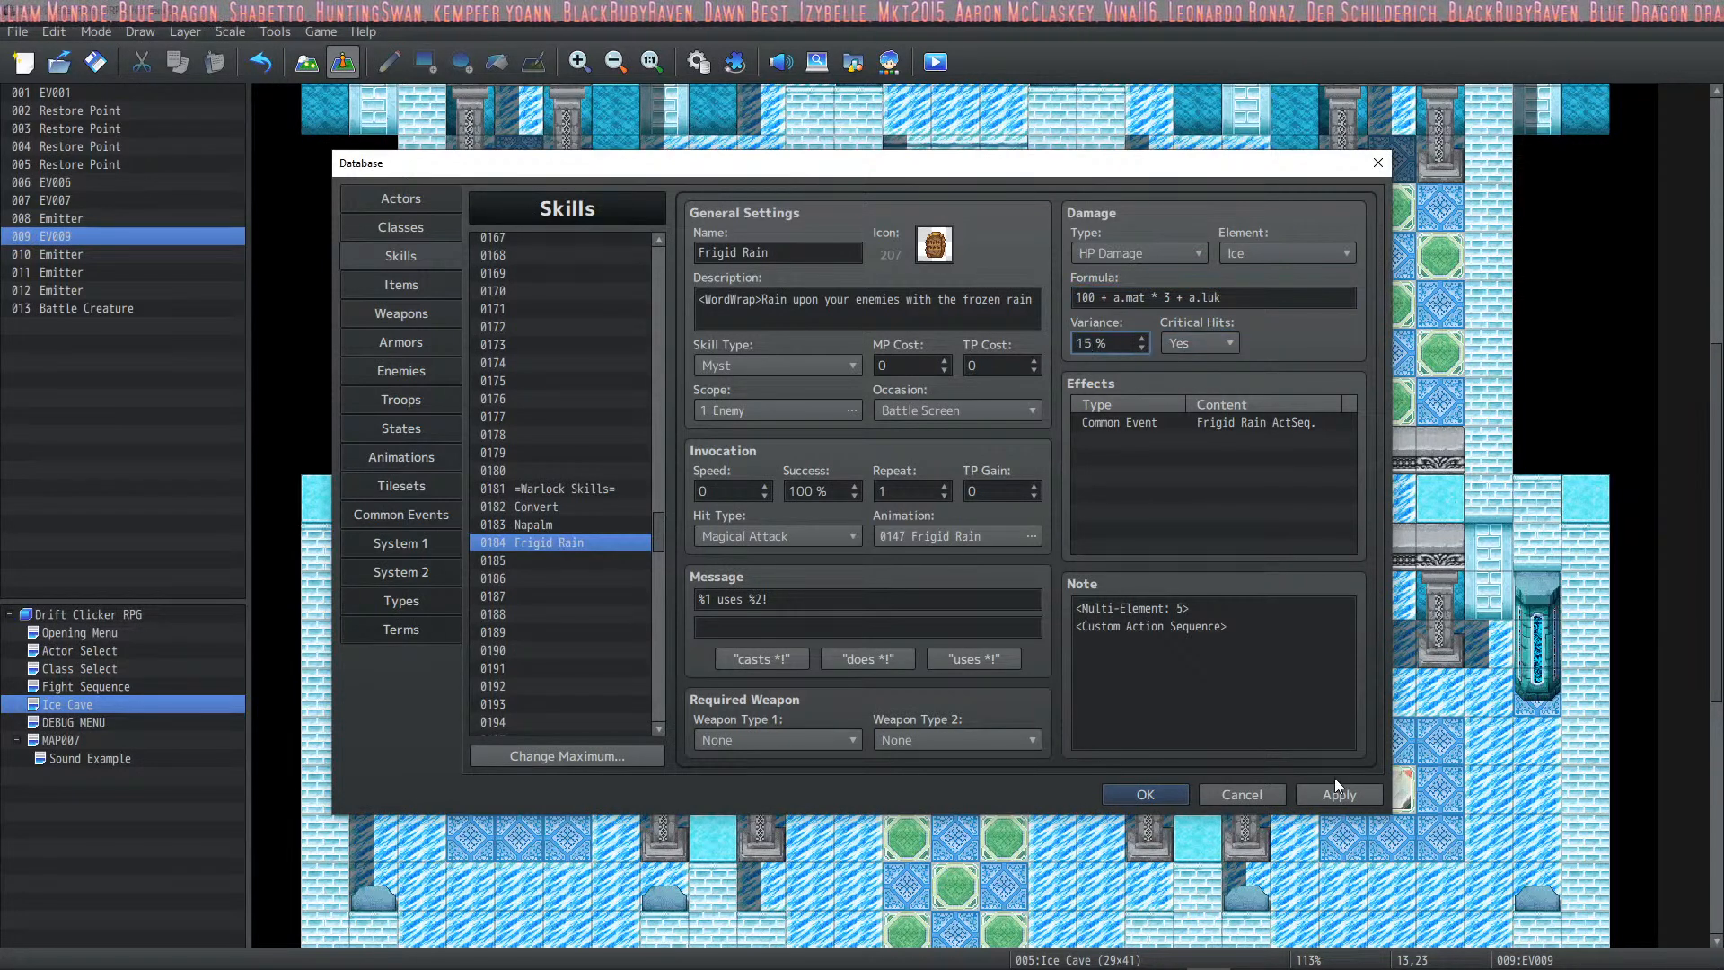
left_click(1162, 442)
left_click(996, 367)
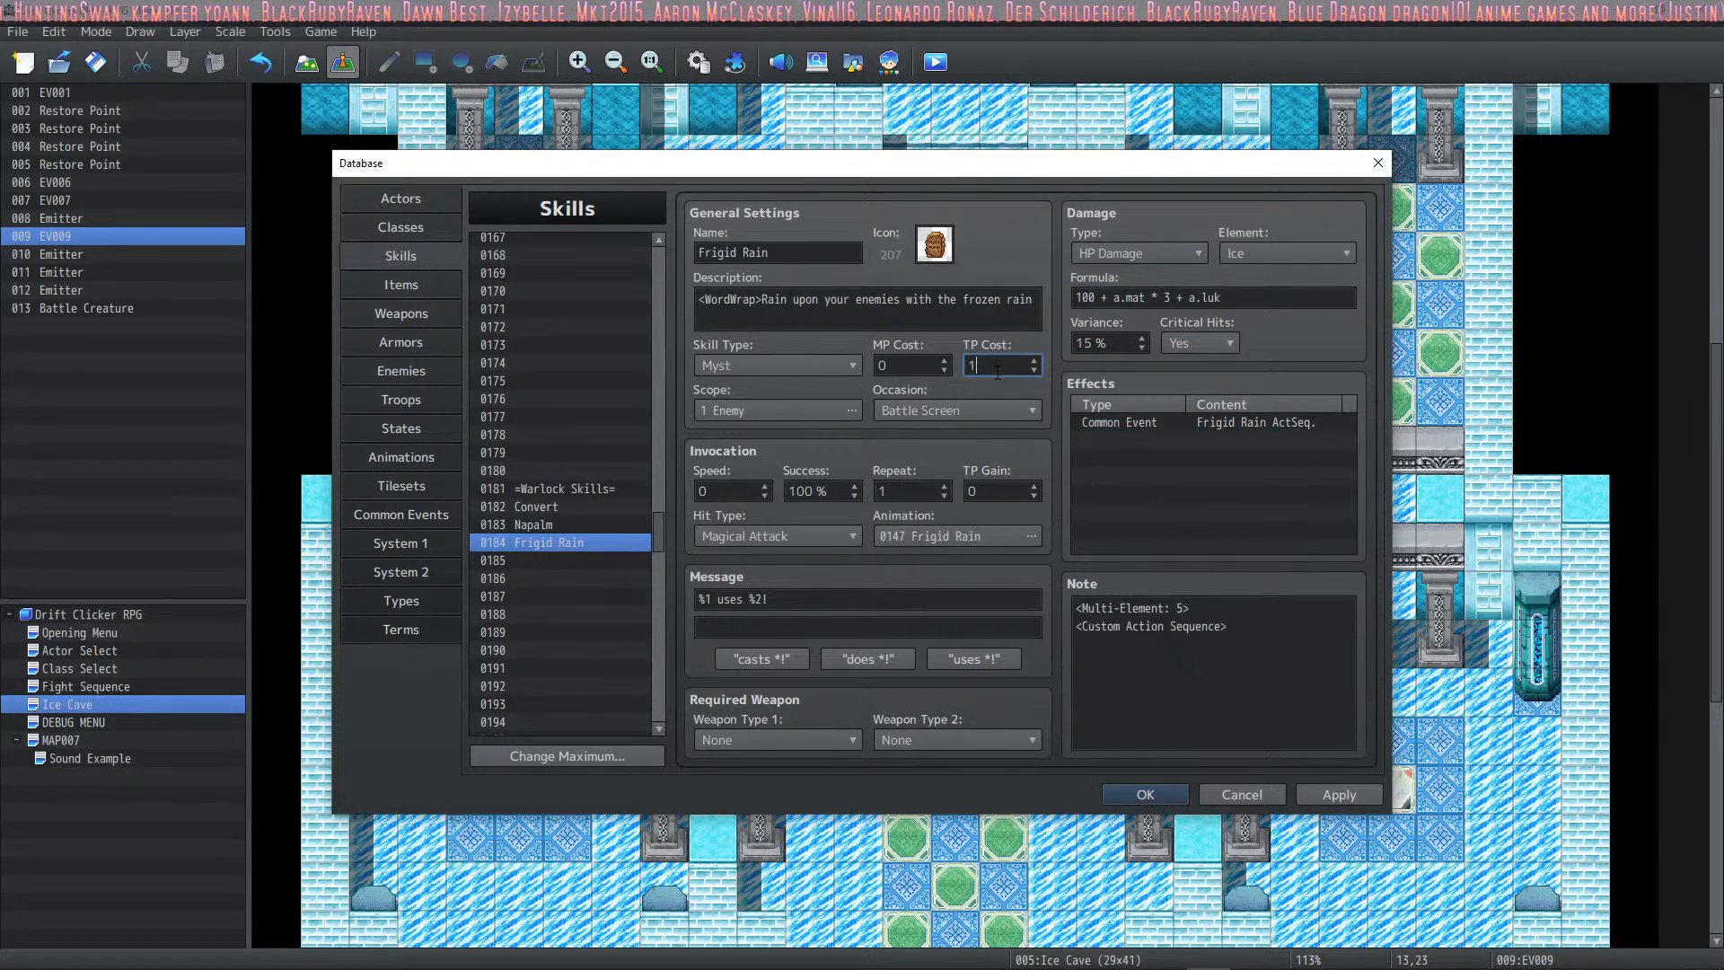
left_click(1347, 796)
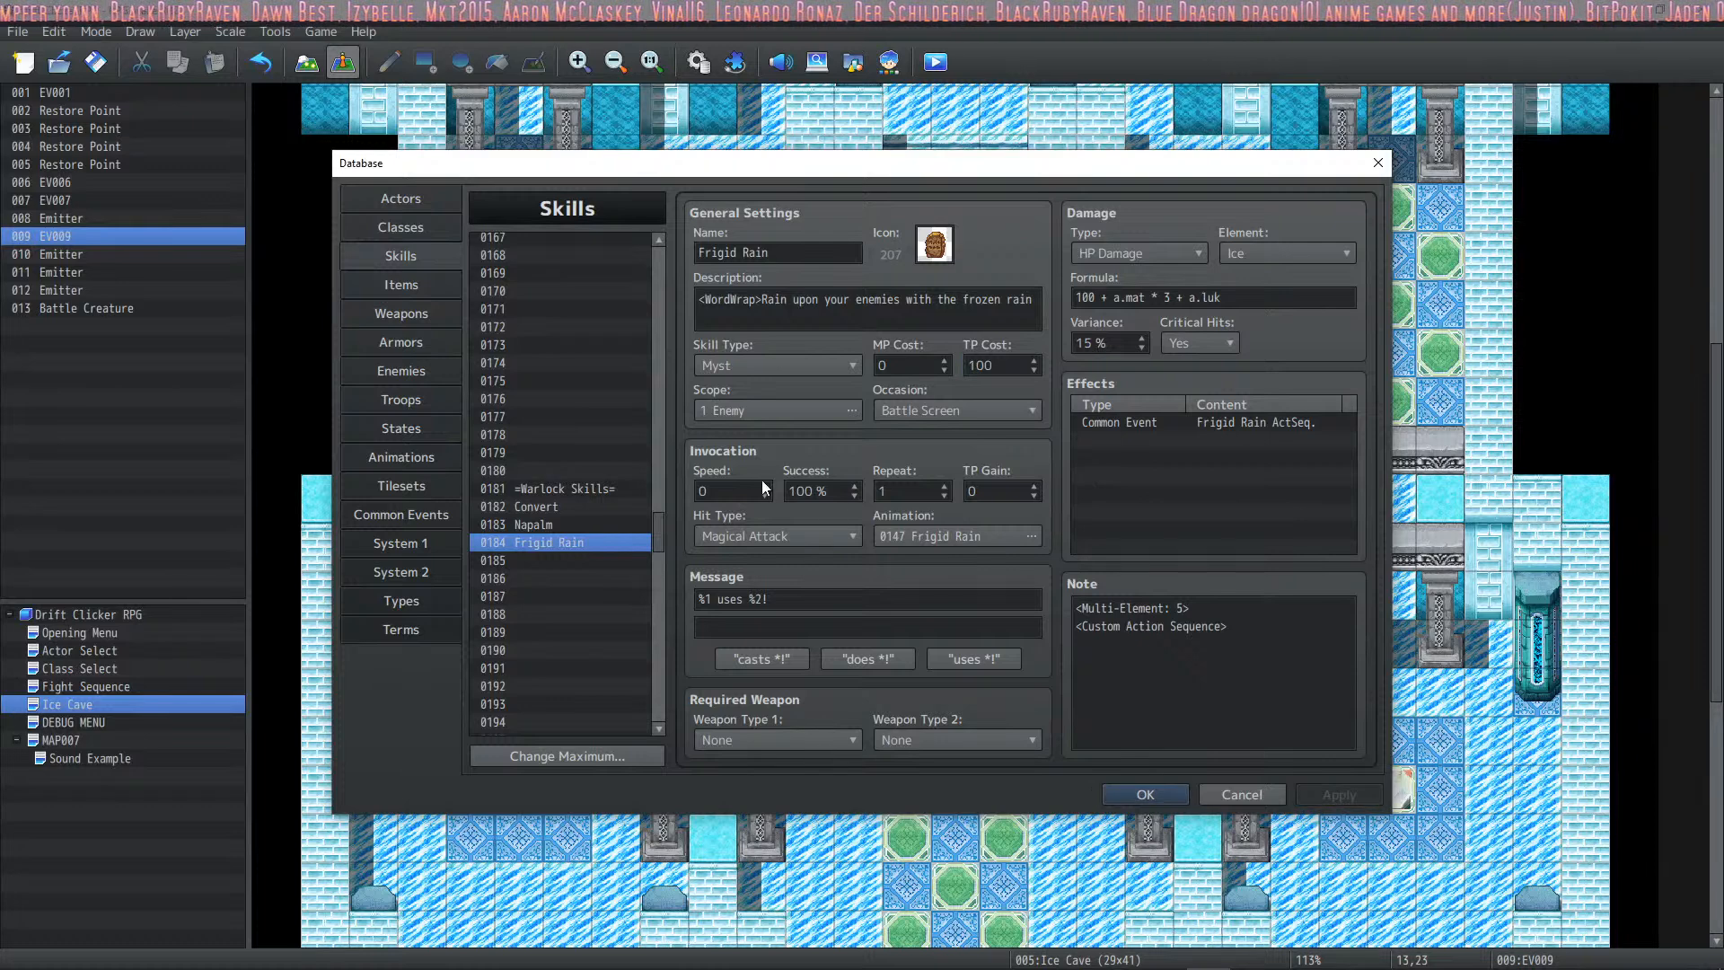
Step: Set Frigid Rain's scope to all enemies and apply the change
left_click(762, 413)
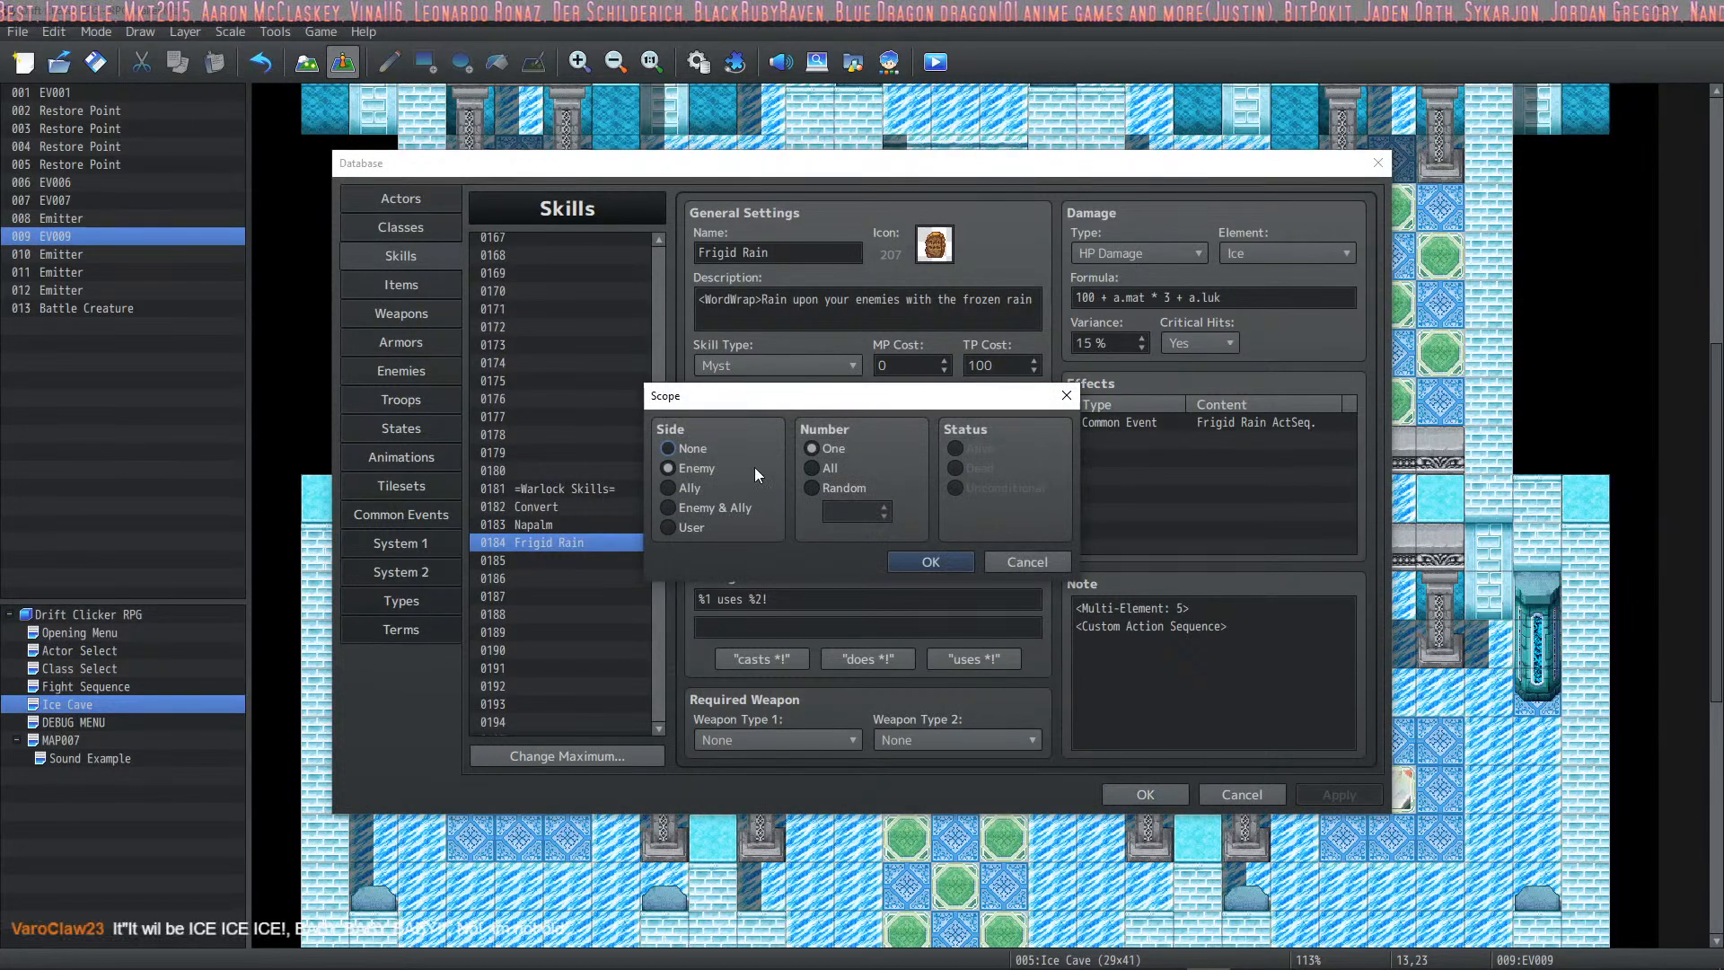
left_click(941, 562)
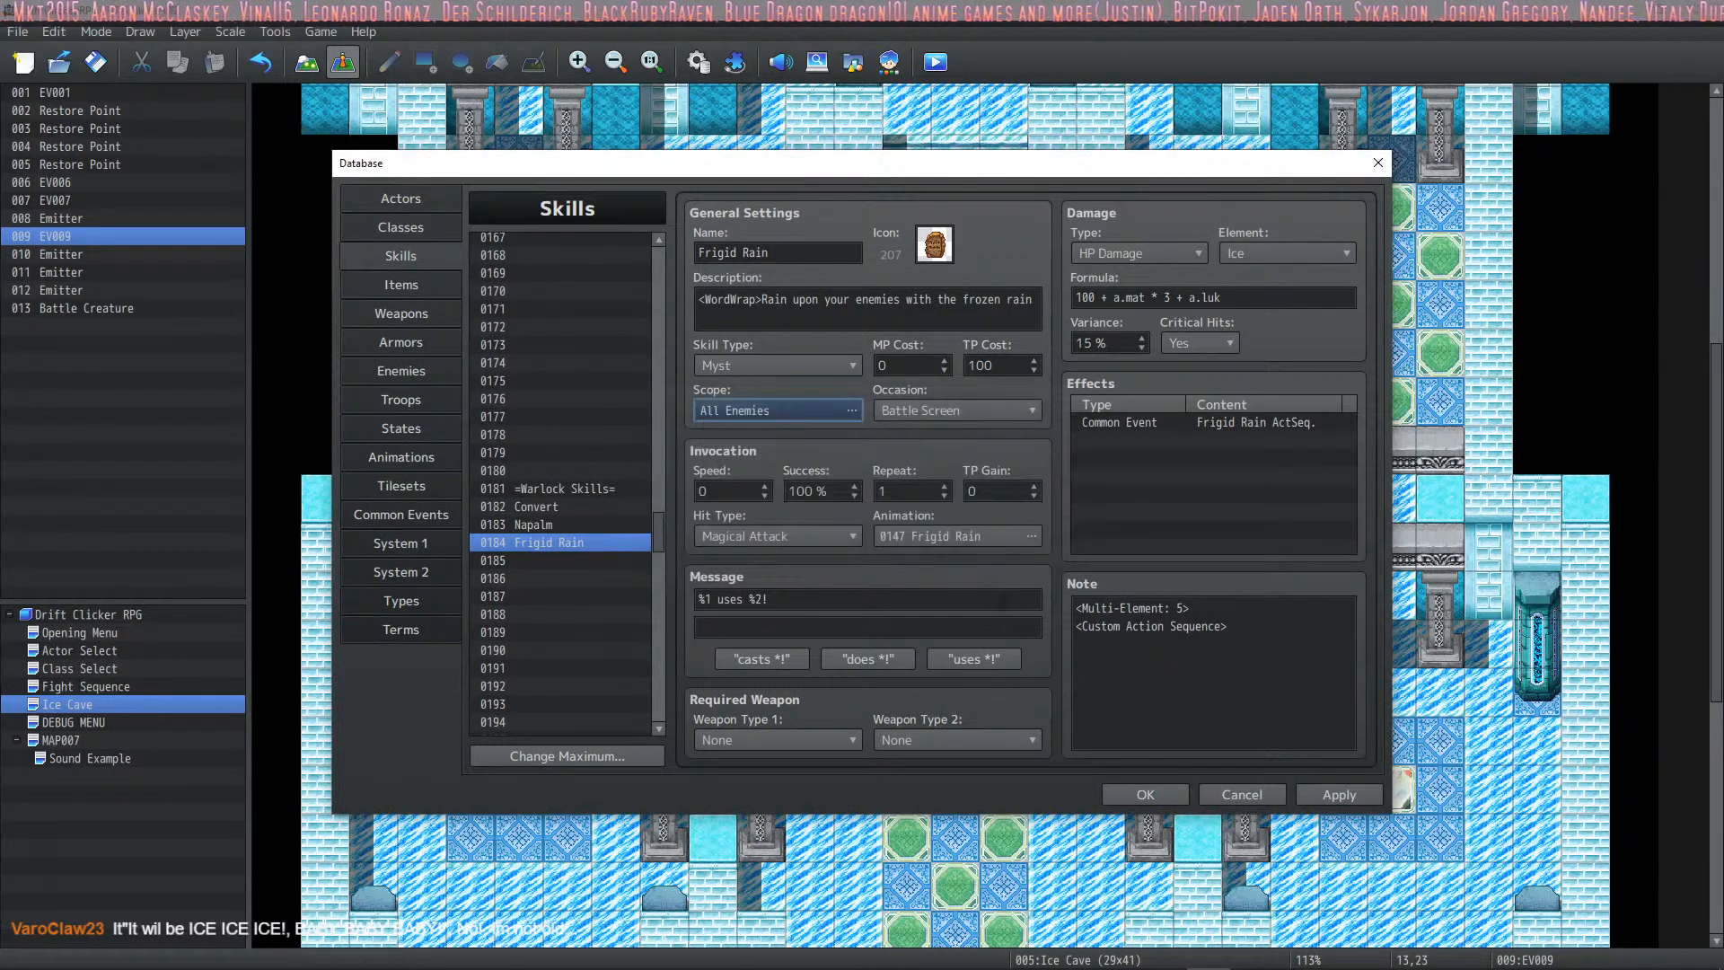
left_click(1350, 796)
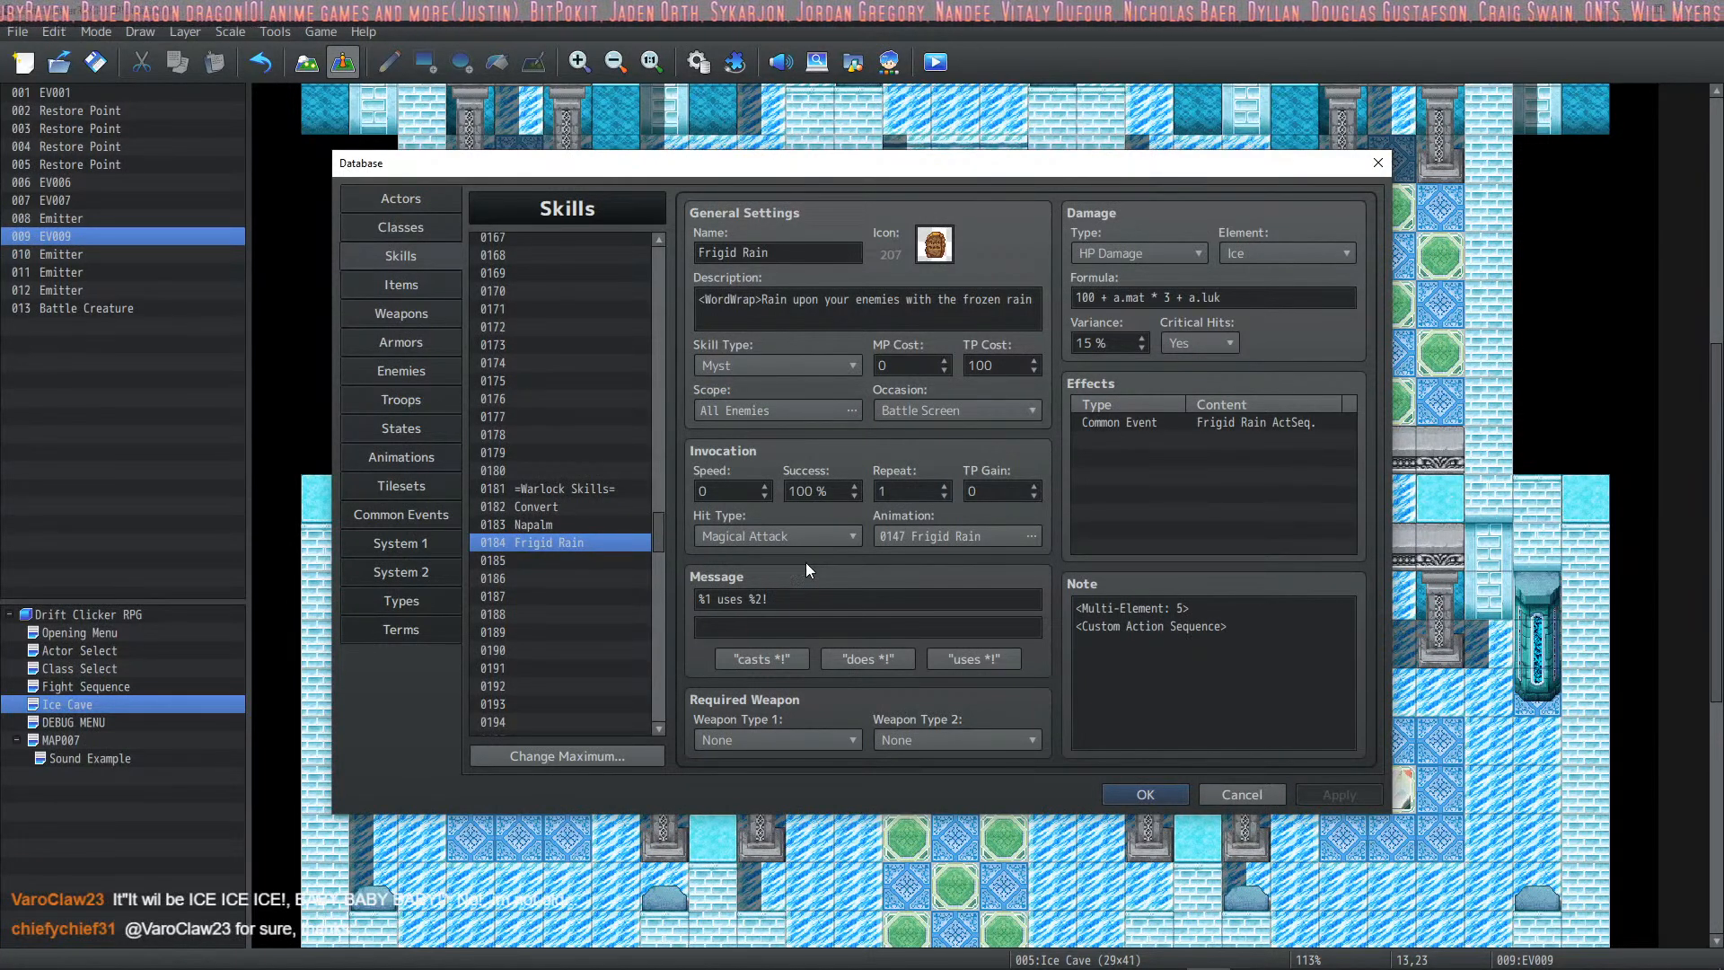
Step: Look through the Necro skills Soul Suck, Bone Shield and Curse: Enfeeble, and the empty skill slot 0205 below them
left_click(557, 542)
scroll(555, 537, "down", 3)
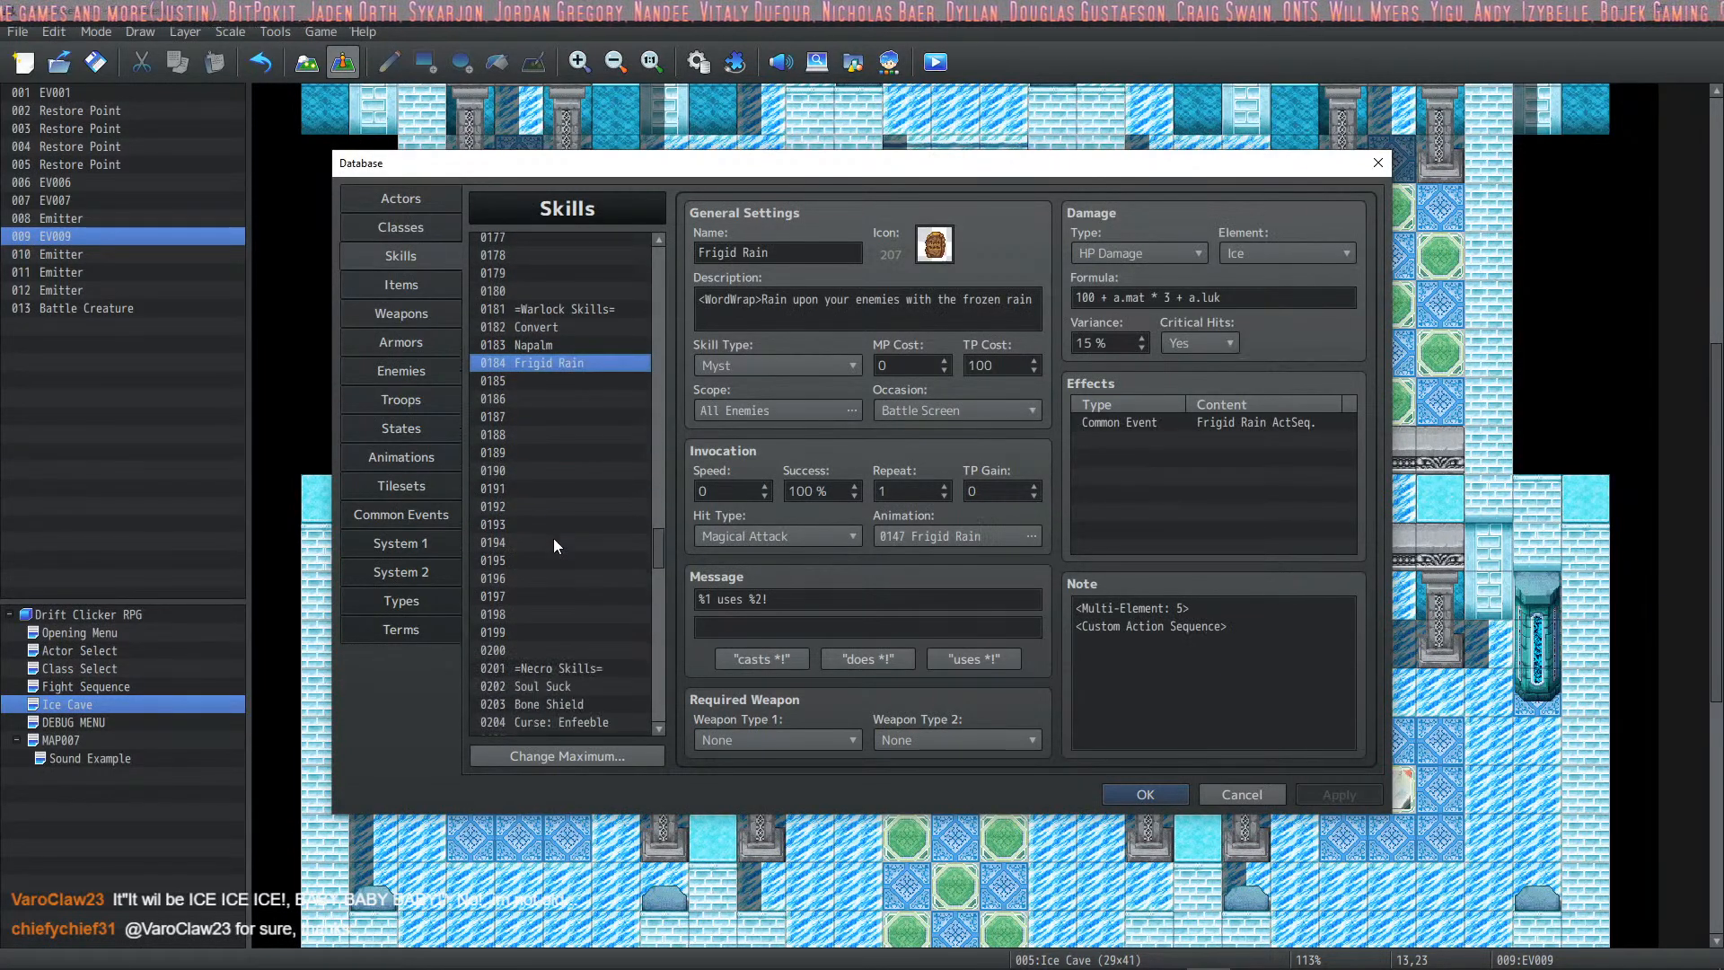
scroll(553, 537, "down", 1)
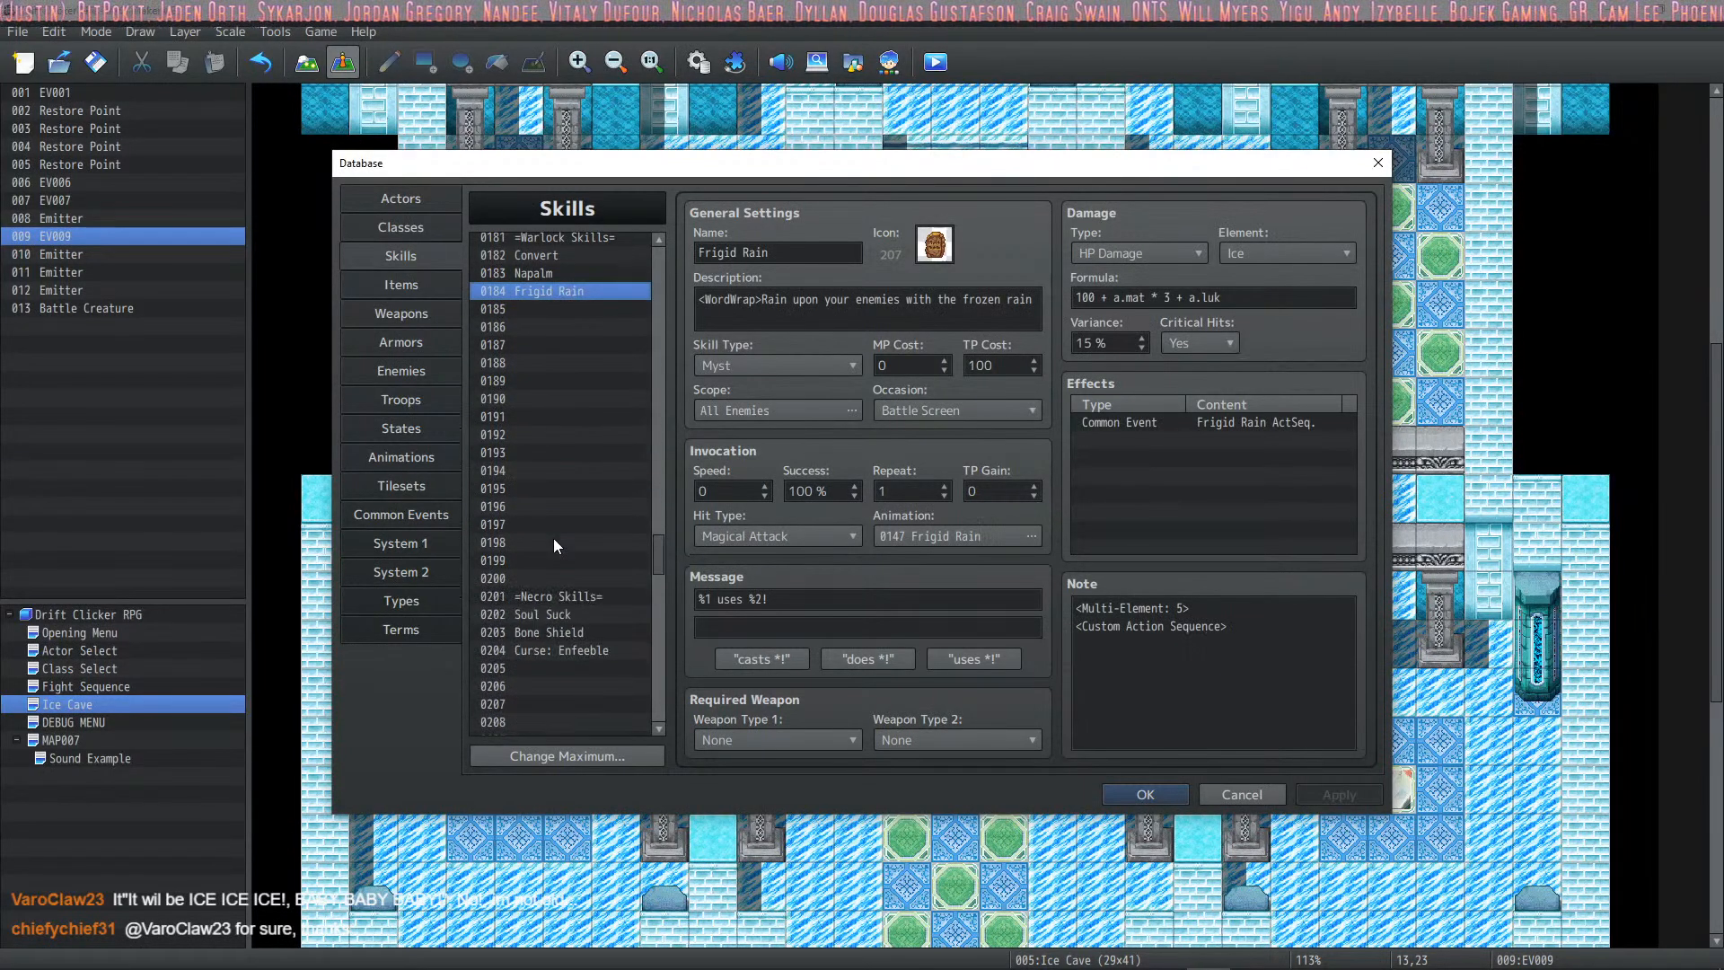
scroll(553, 537, "down", 1)
left_click(573, 582)
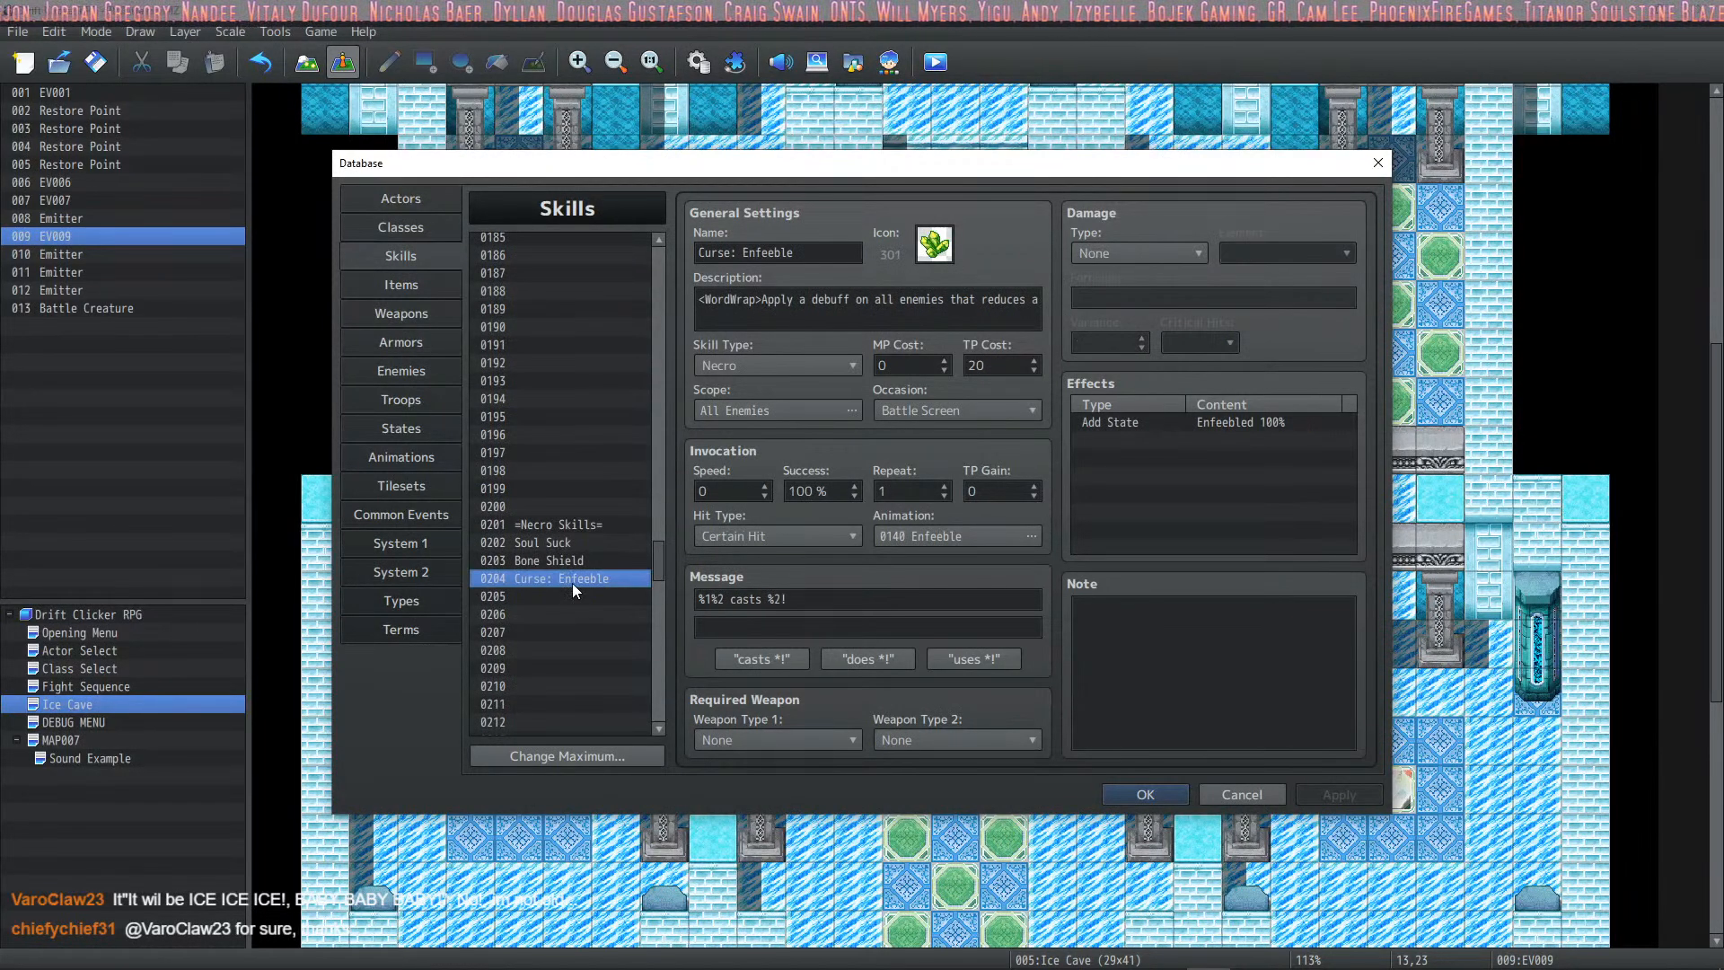
left_click(574, 560)
left_click(571, 544)
left_click(570, 560)
left_click(571, 546)
left_click(571, 561)
left_click(568, 579)
left_click(570, 560)
left_click(569, 543)
left_click(564, 561)
left_click(558, 577)
left_click(562, 562)
left_click(566, 544)
left_click(568, 556)
left_click(571, 541)
left_click(568, 558)
left_click(569, 541)
left_click(564, 559)
left_click(568, 542)
left_click(564, 559)
left_click(568, 539)
left_click(556, 560)
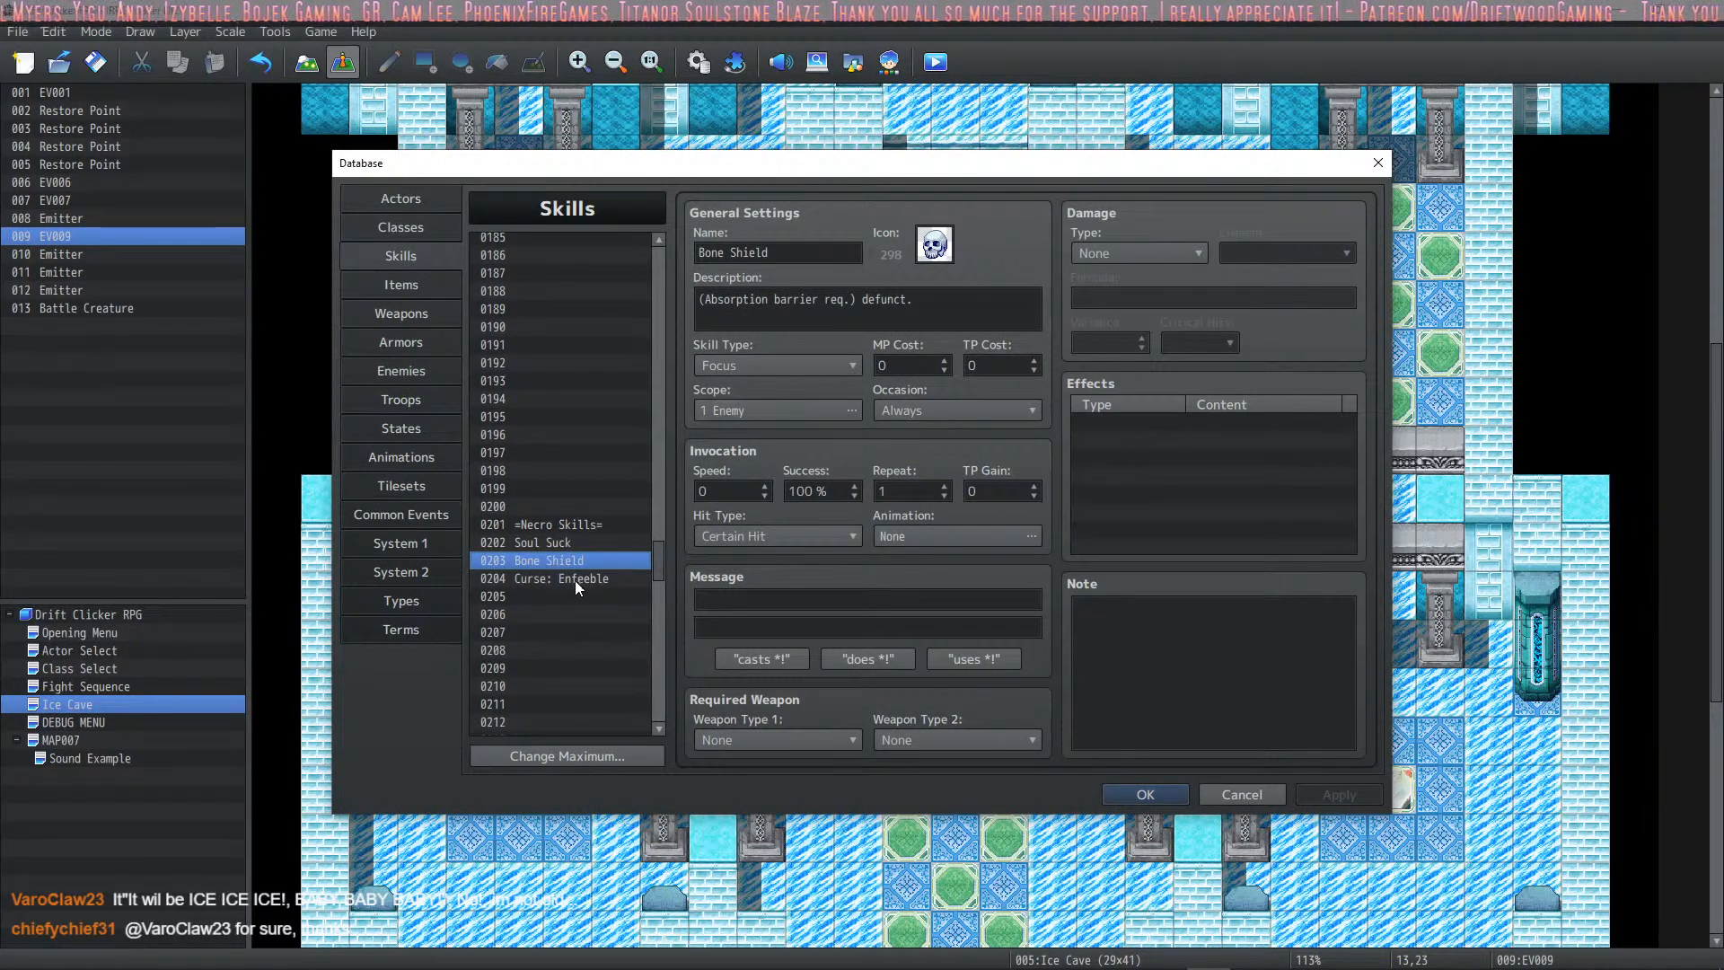
left_click(584, 595)
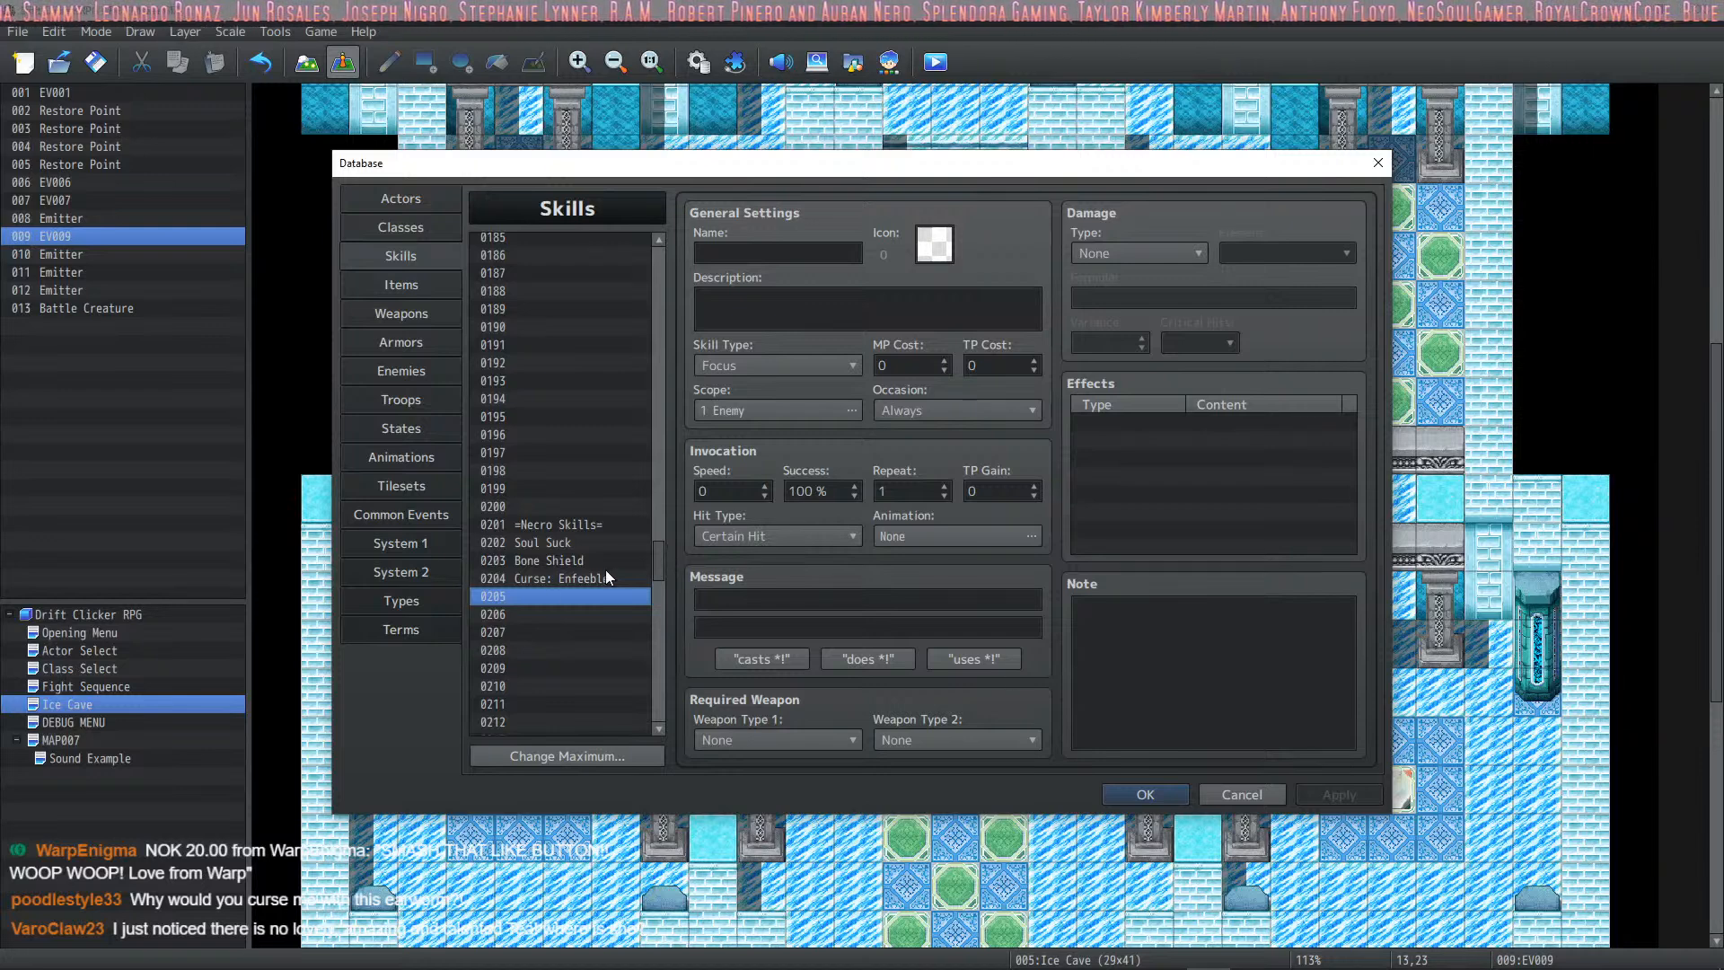
left_click(816, 253)
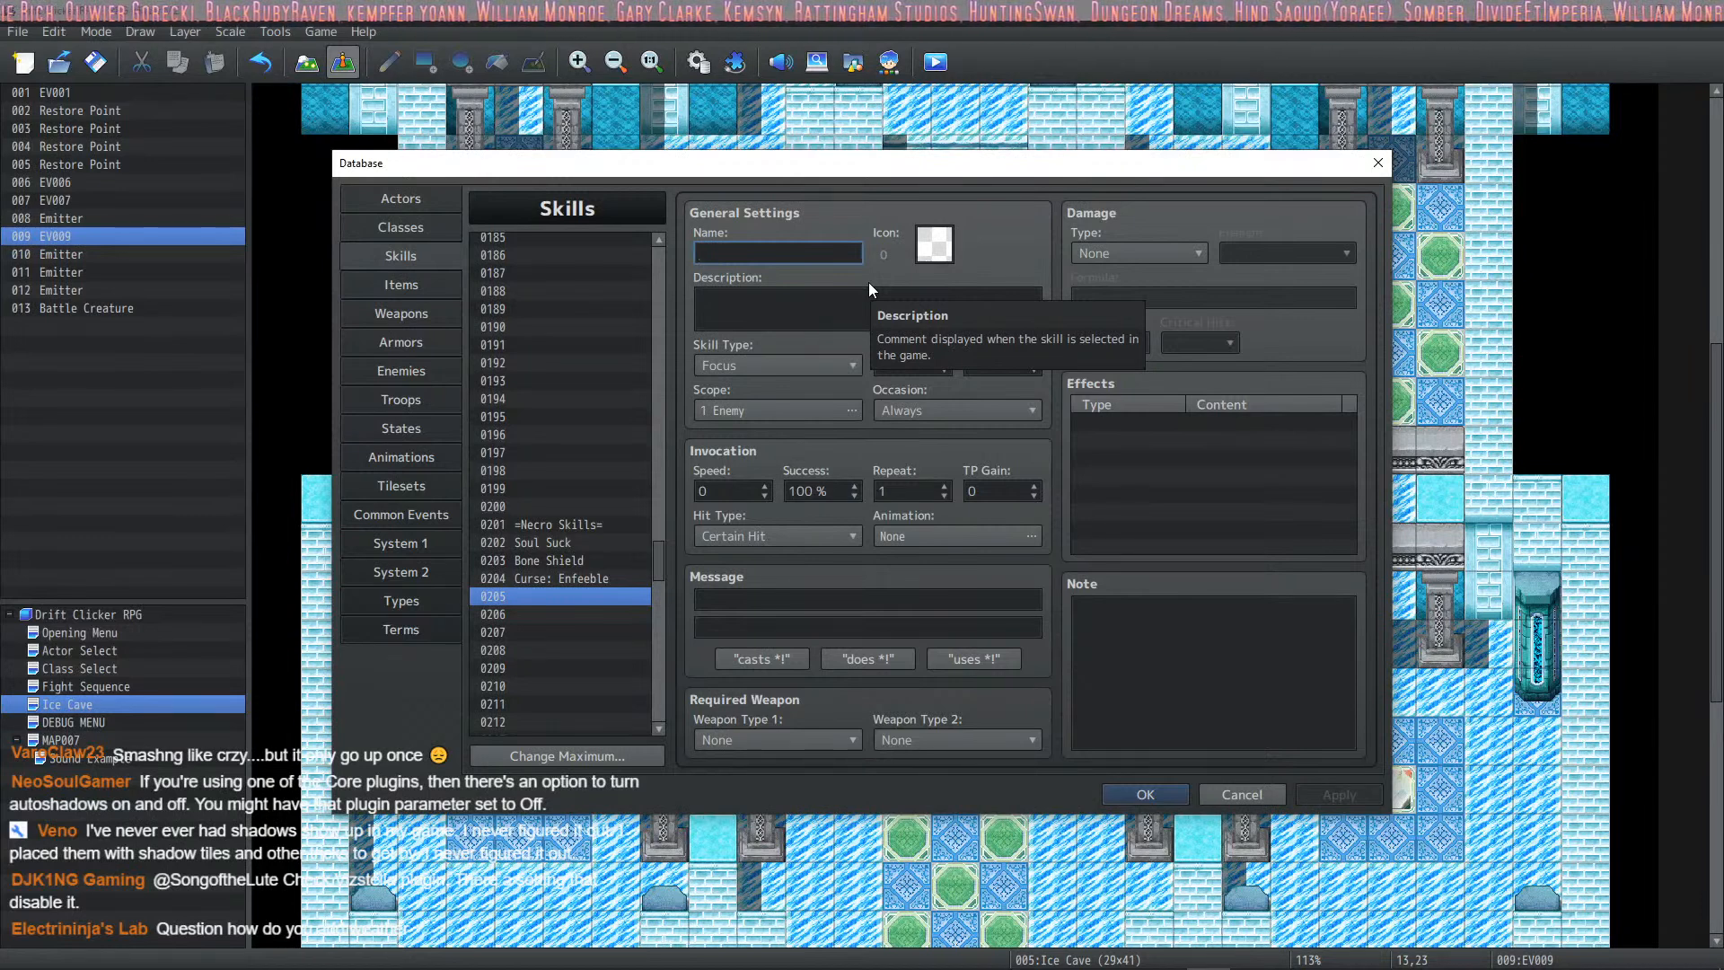
Step: Close the database with its changes accepted and open the VisuMZ_0_CoreEngine plugin's settings, checking its Experimental Parameters entry
left_click(1142, 794)
left_click(734, 61)
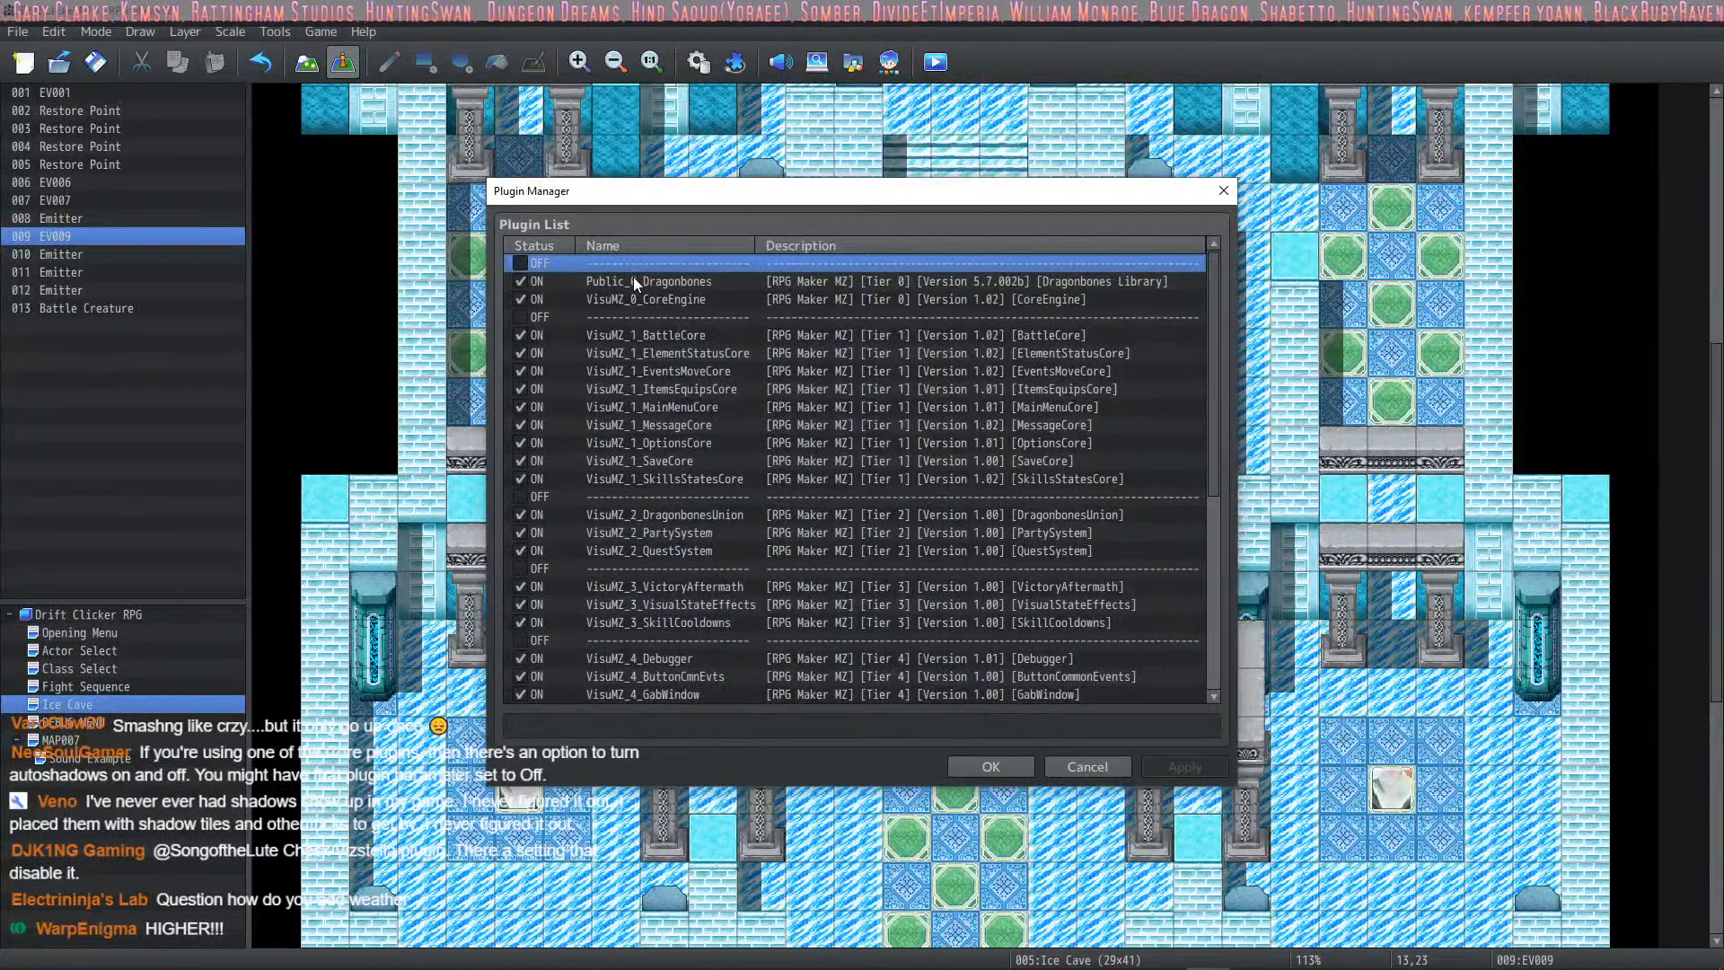
double_click(687, 301)
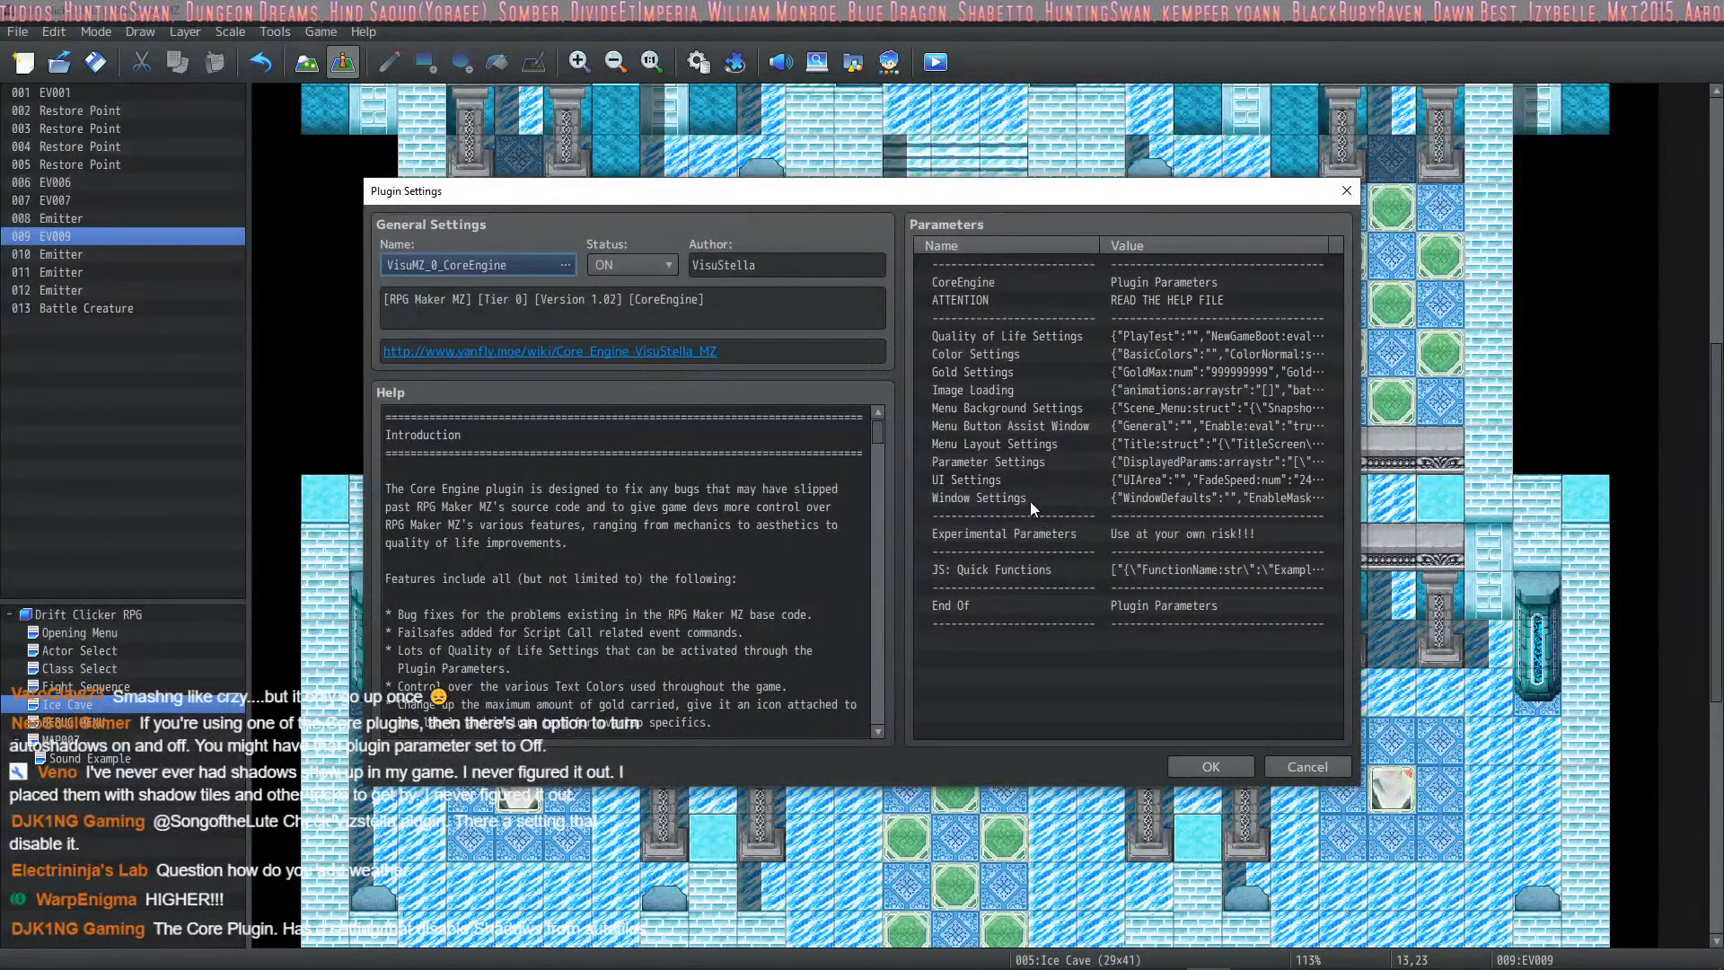
left_click(1024, 536)
double_click(1025, 535)
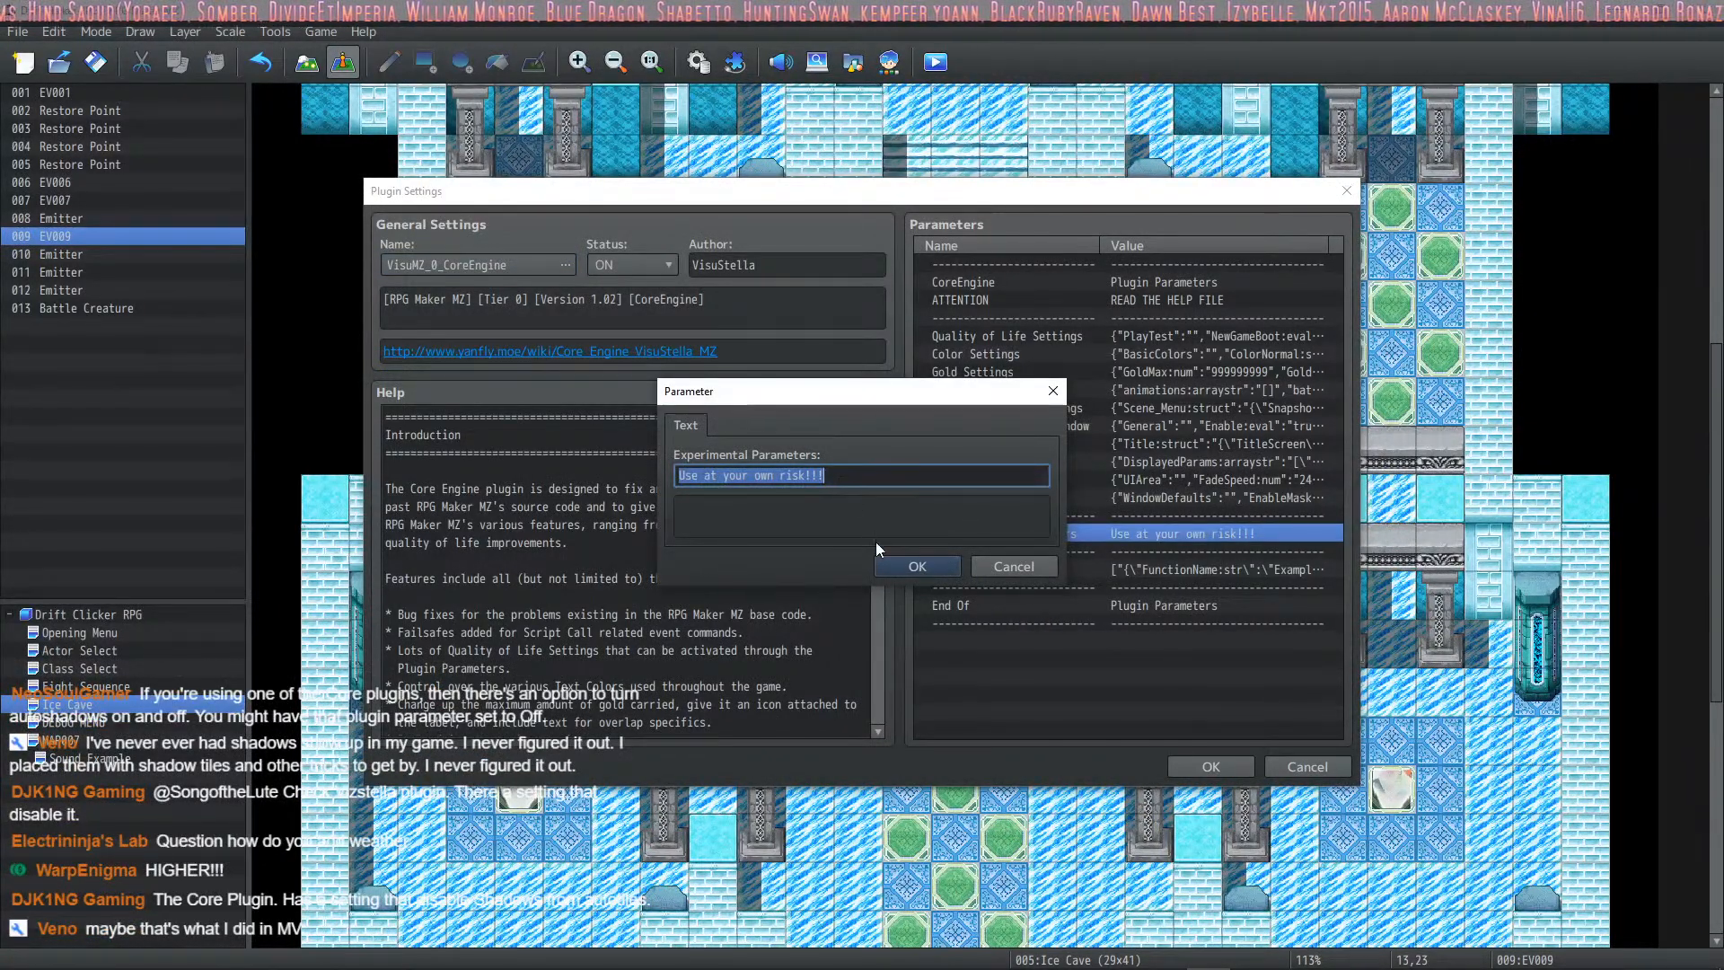
left_click(918, 569)
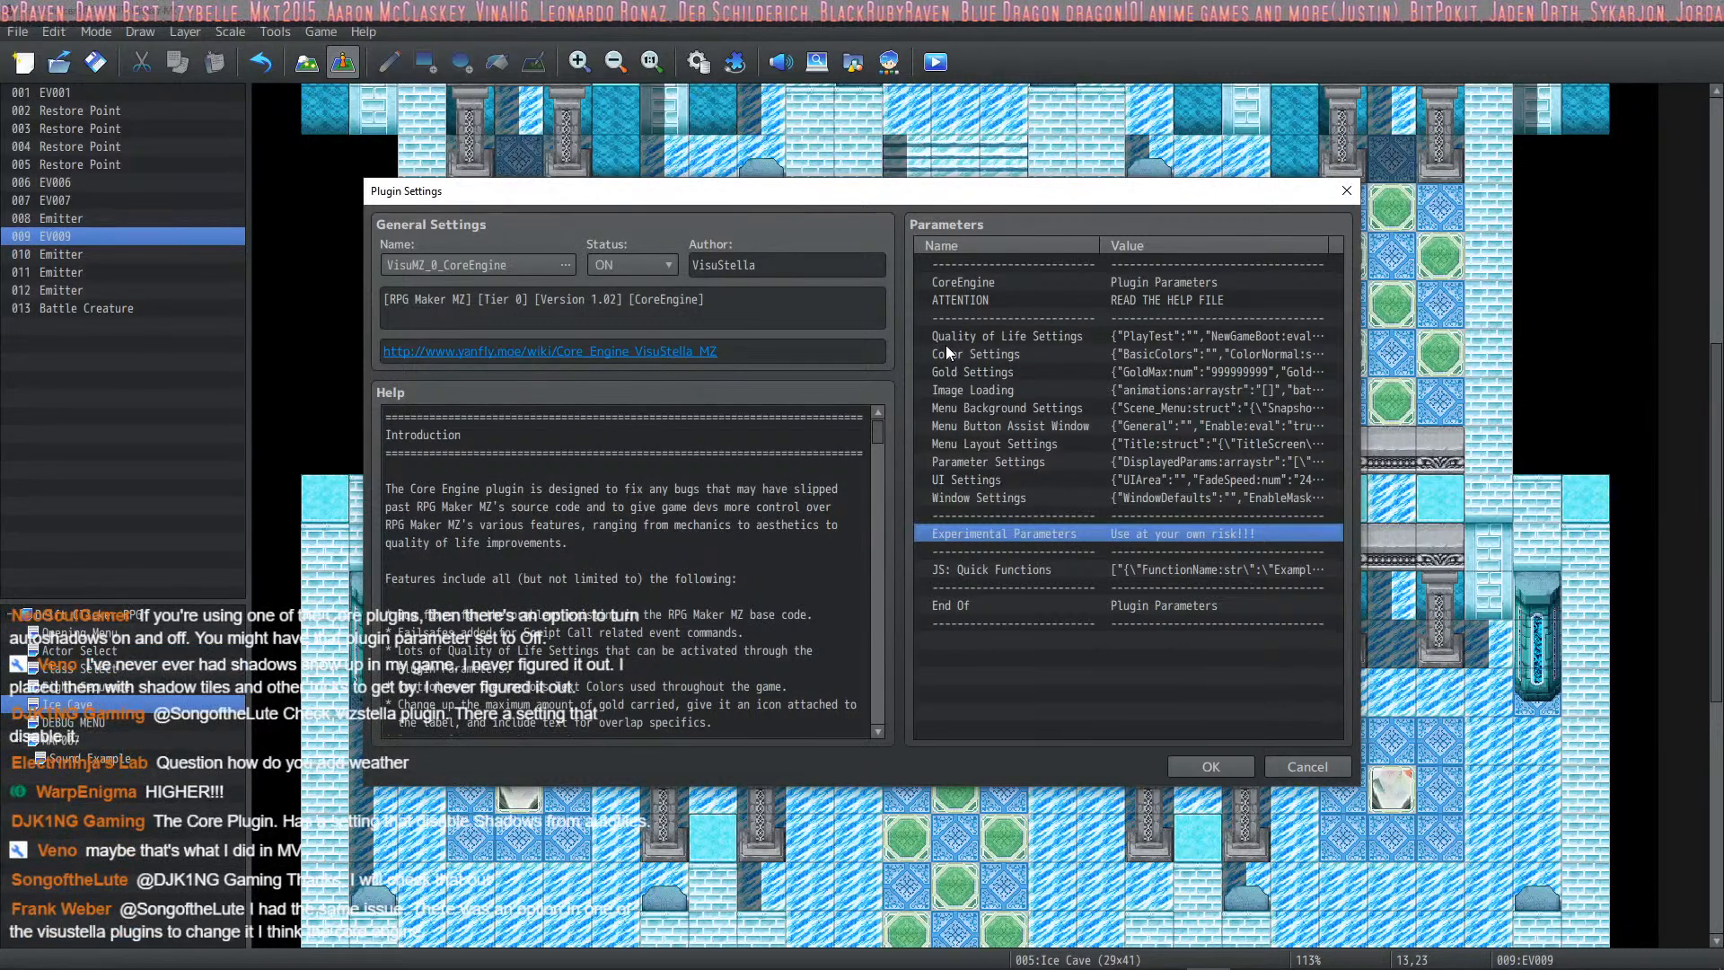
Step: In the Core Engine's Quality of Life Settings, switch Font Shadows from outlines to shadows
double_click(1057, 335)
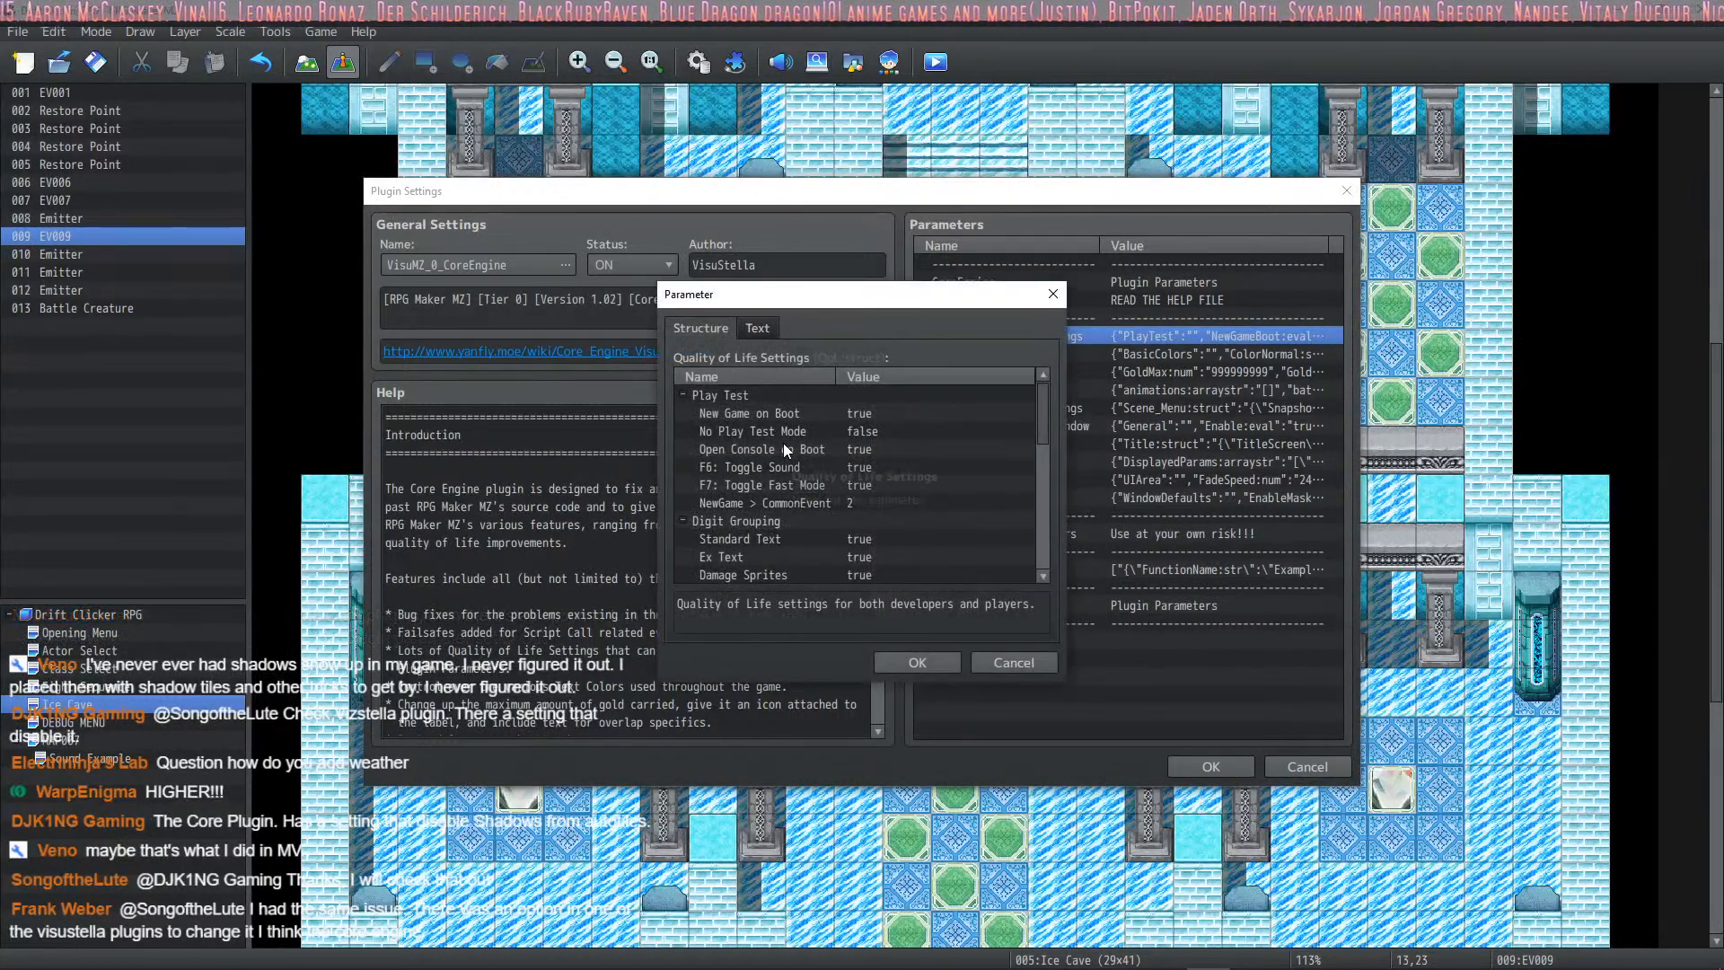
scroll(780, 467, "down", 2)
scroll(778, 476, "down", 4)
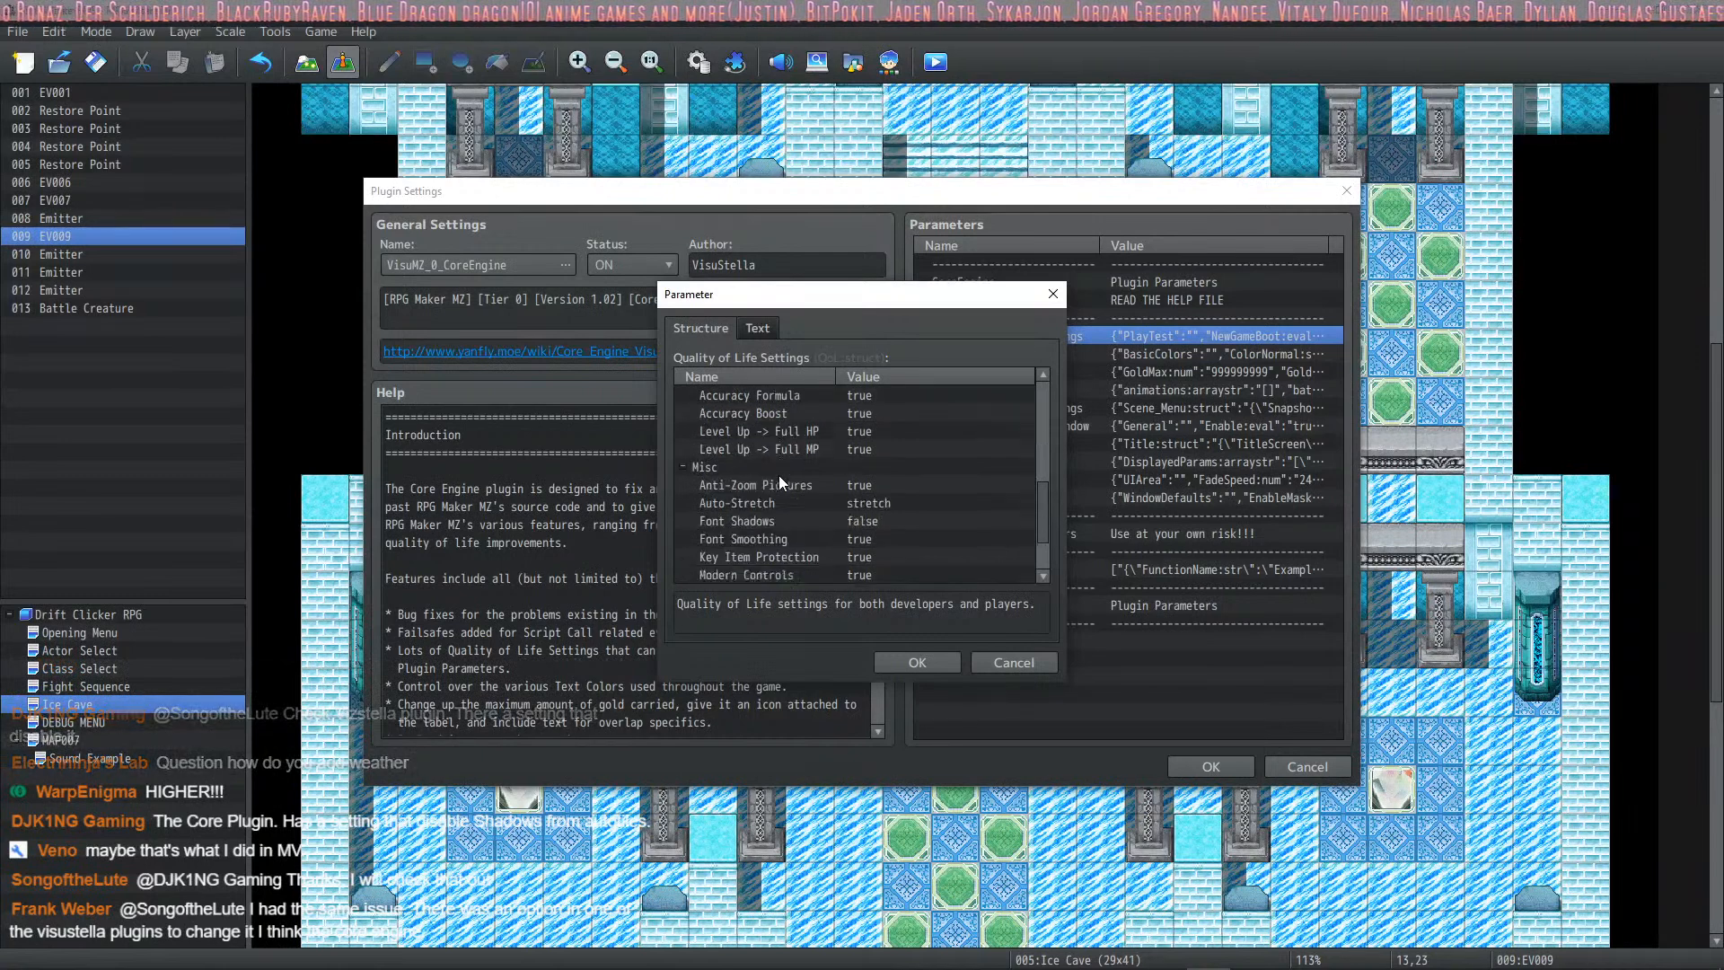
scroll(778, 476, "down", 1)
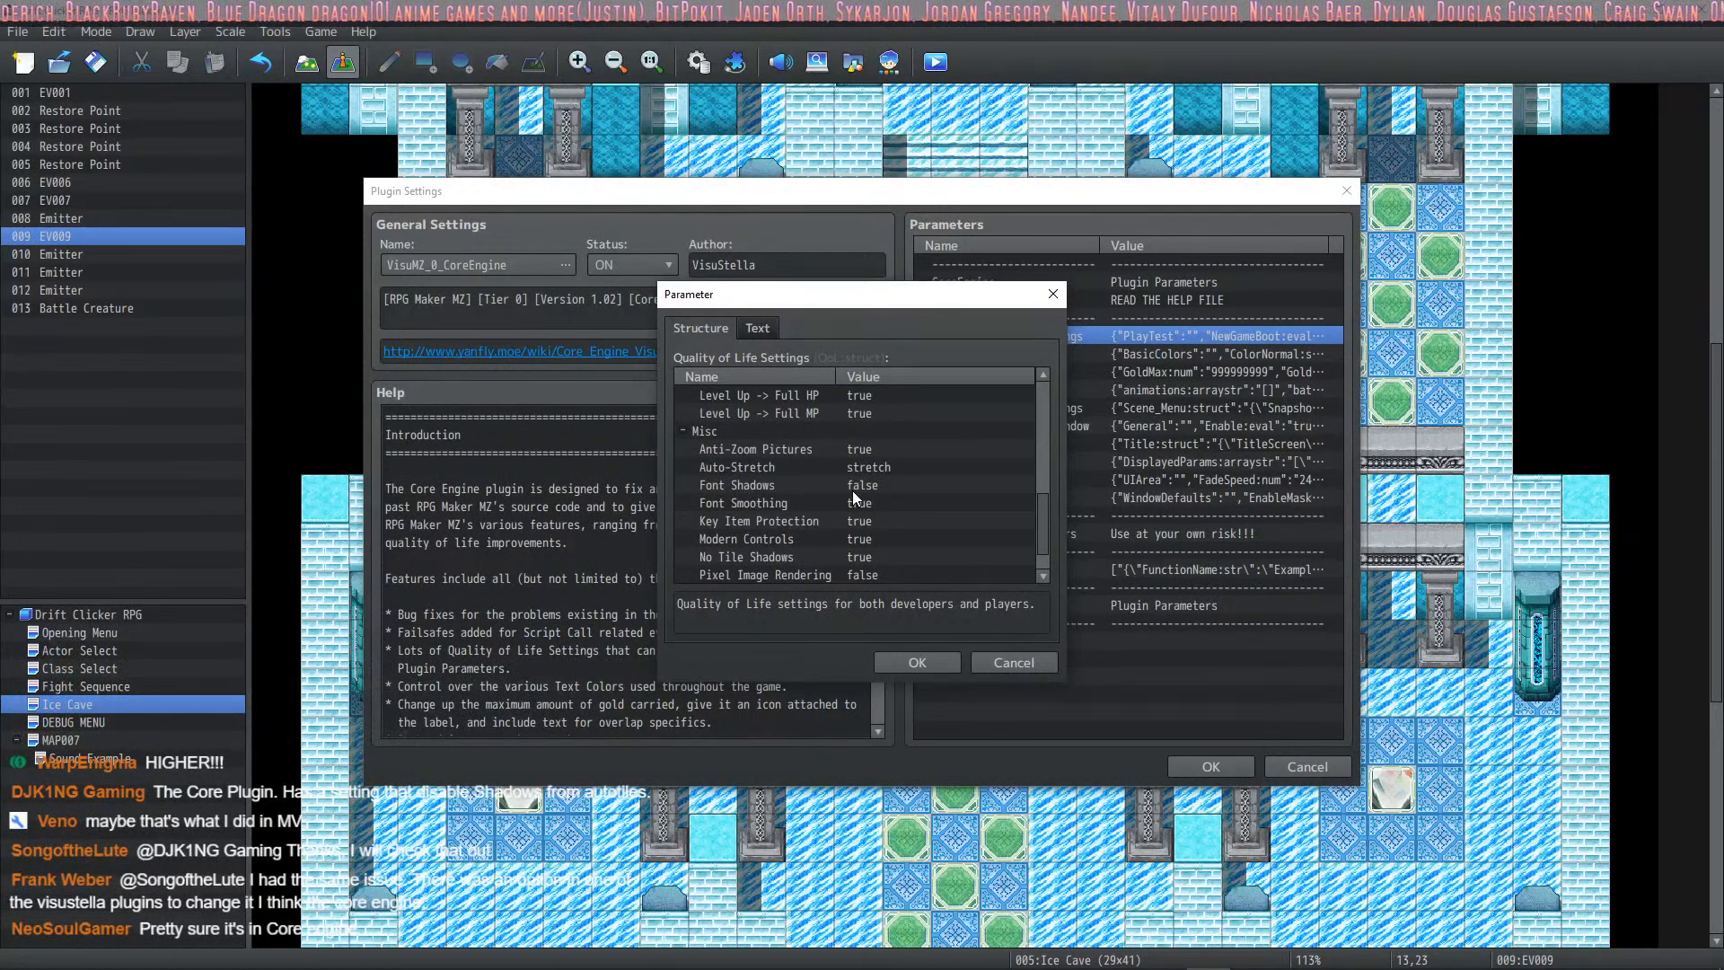
double_click(875, 487)
left_click(719, 472)
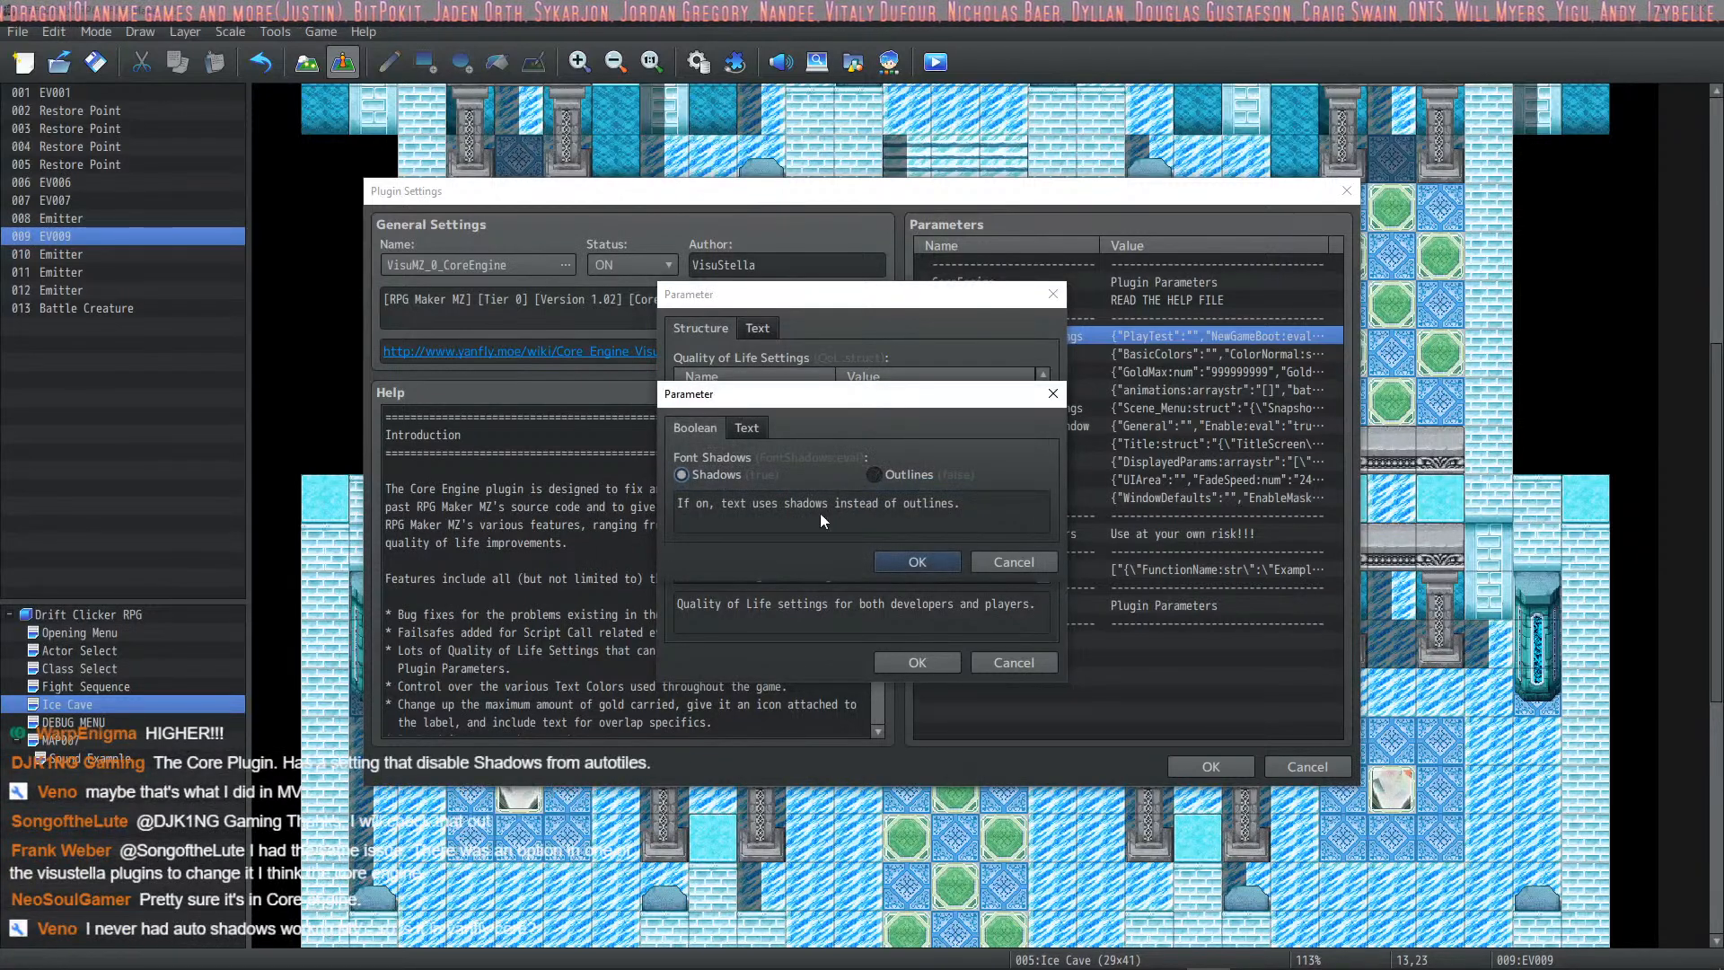
left_click(900, 557)
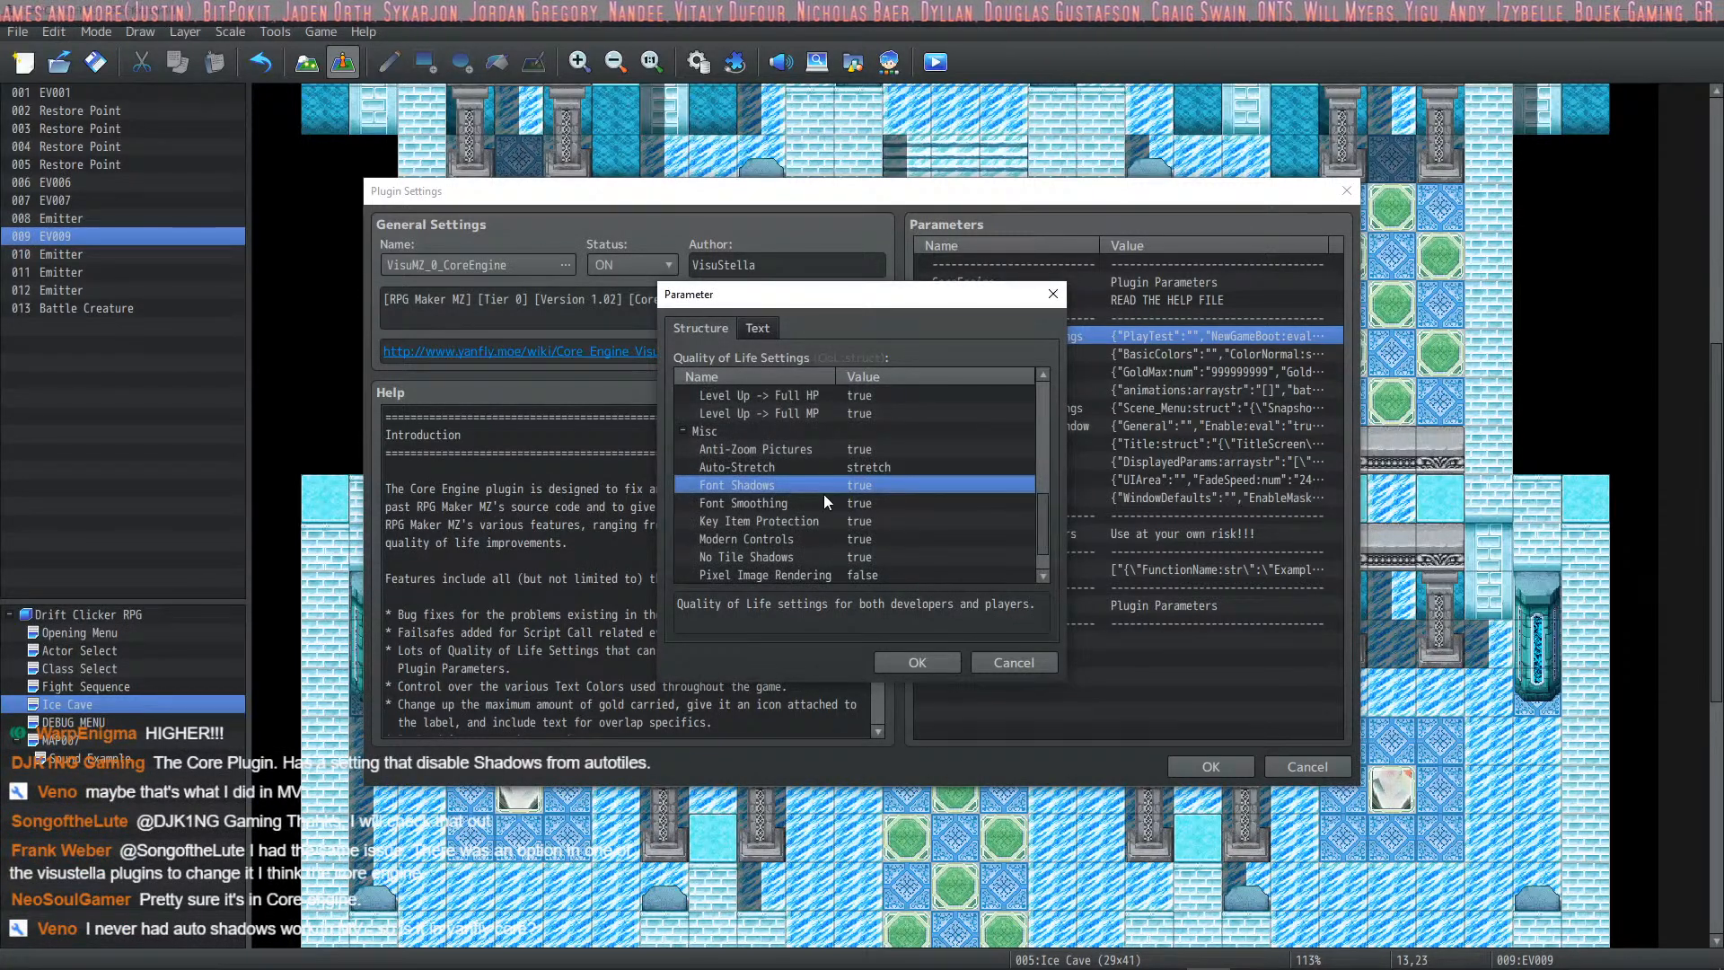
Step: Check the Pixel Image Rendering and Anti-Zoom Pictures options among the miscellaneous Quality of Life settings
scroll(808, 508, "down", 1)
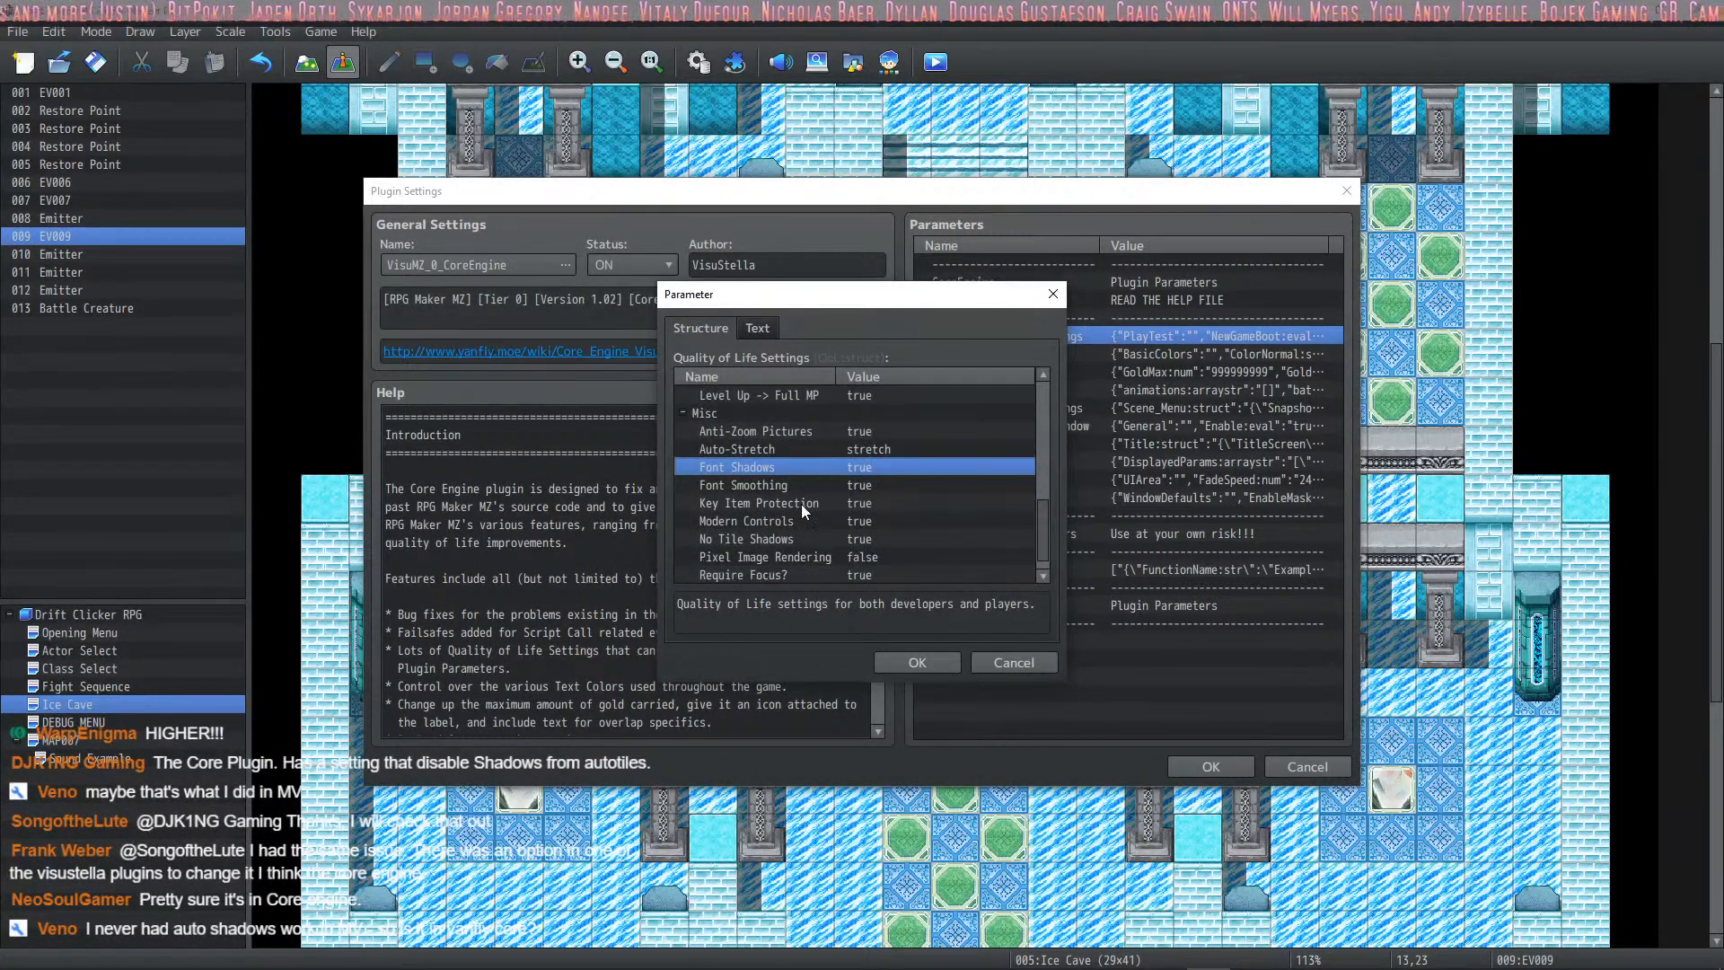
double_click(822, 558)
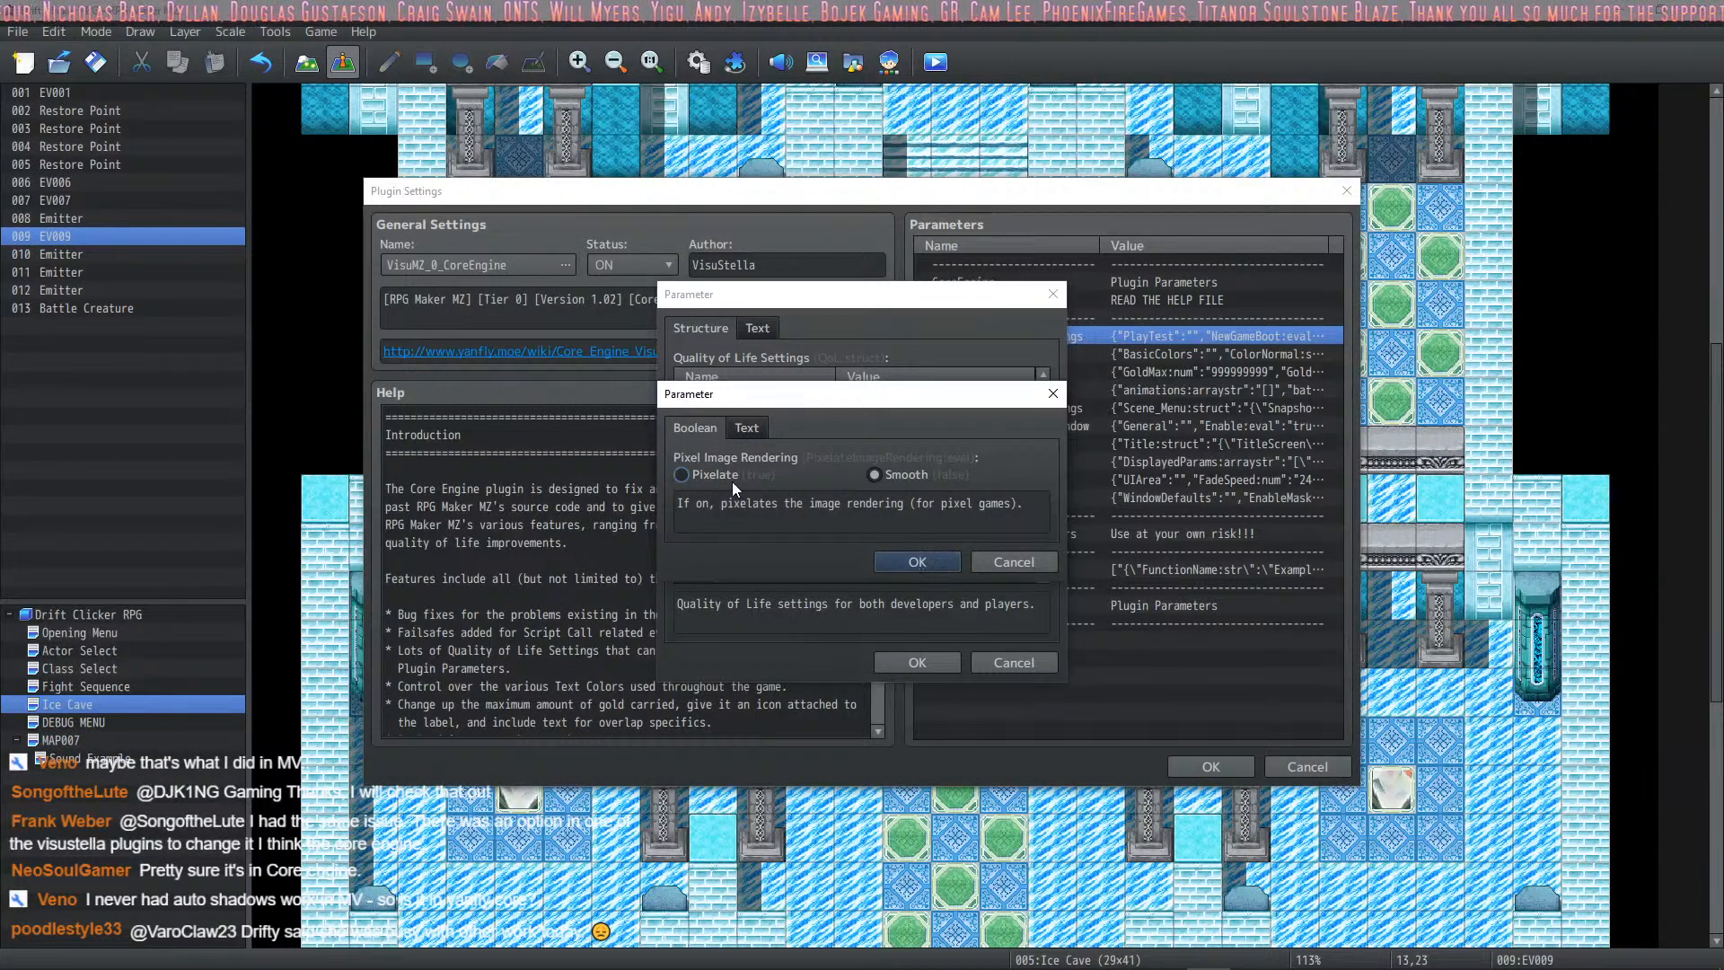
left_click(918, 562)
scroll(799, 510, "down", 2)
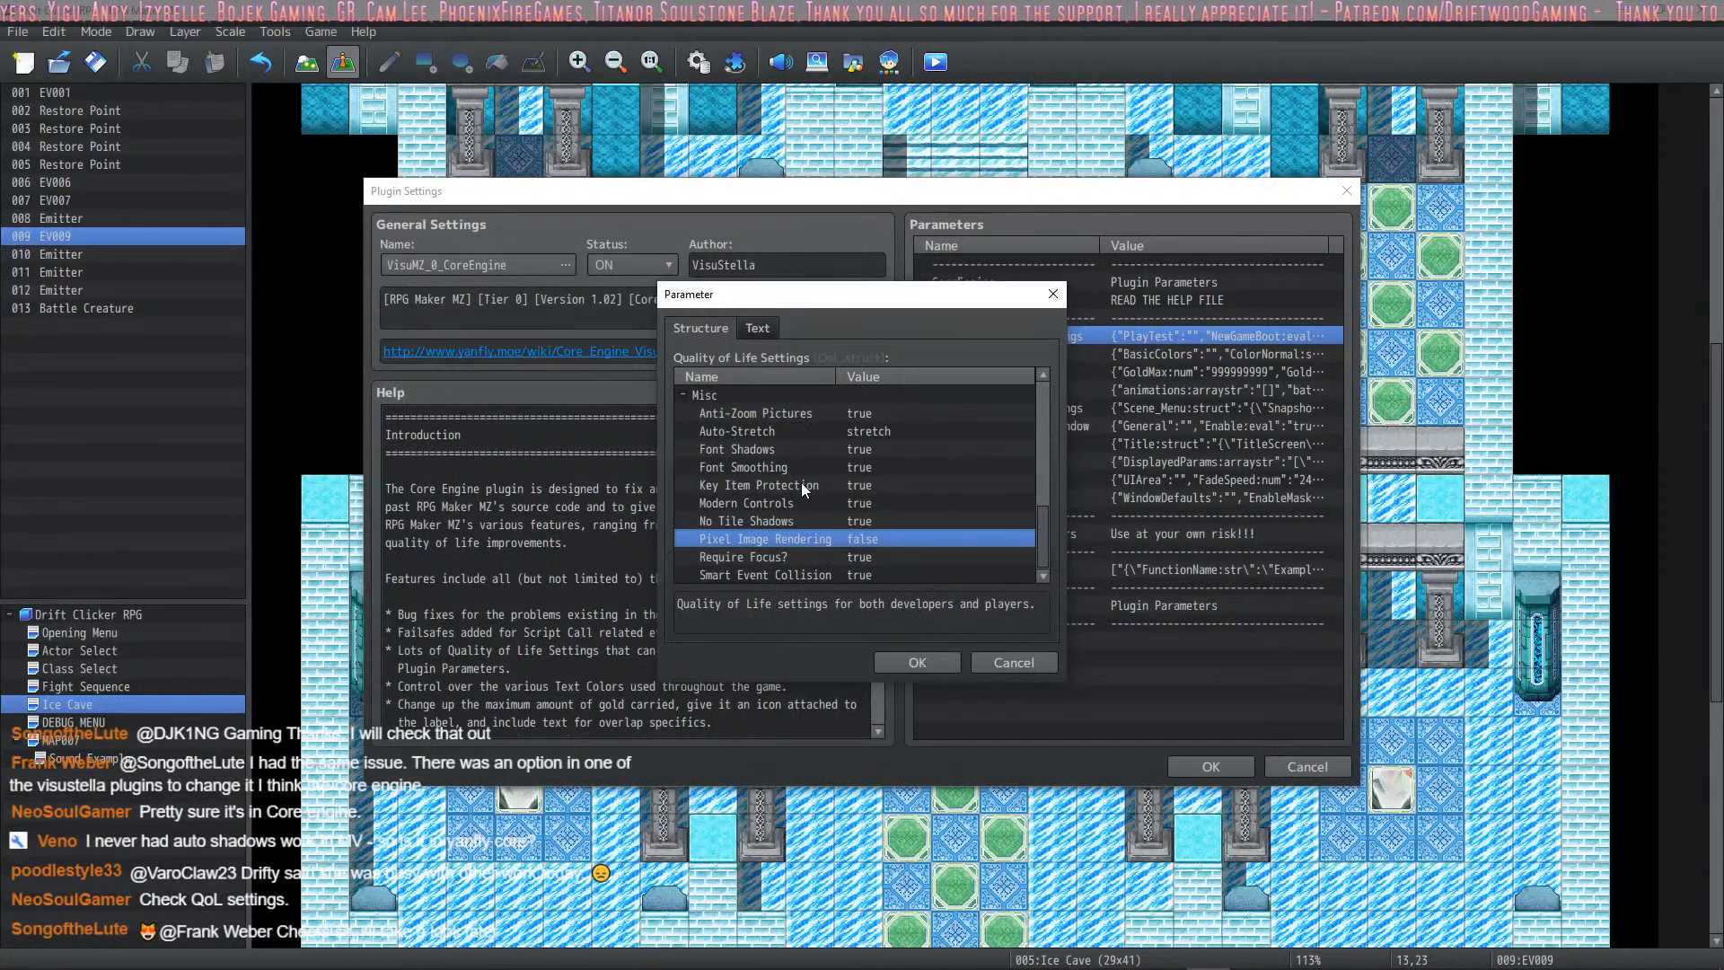
double_click(805, 413)
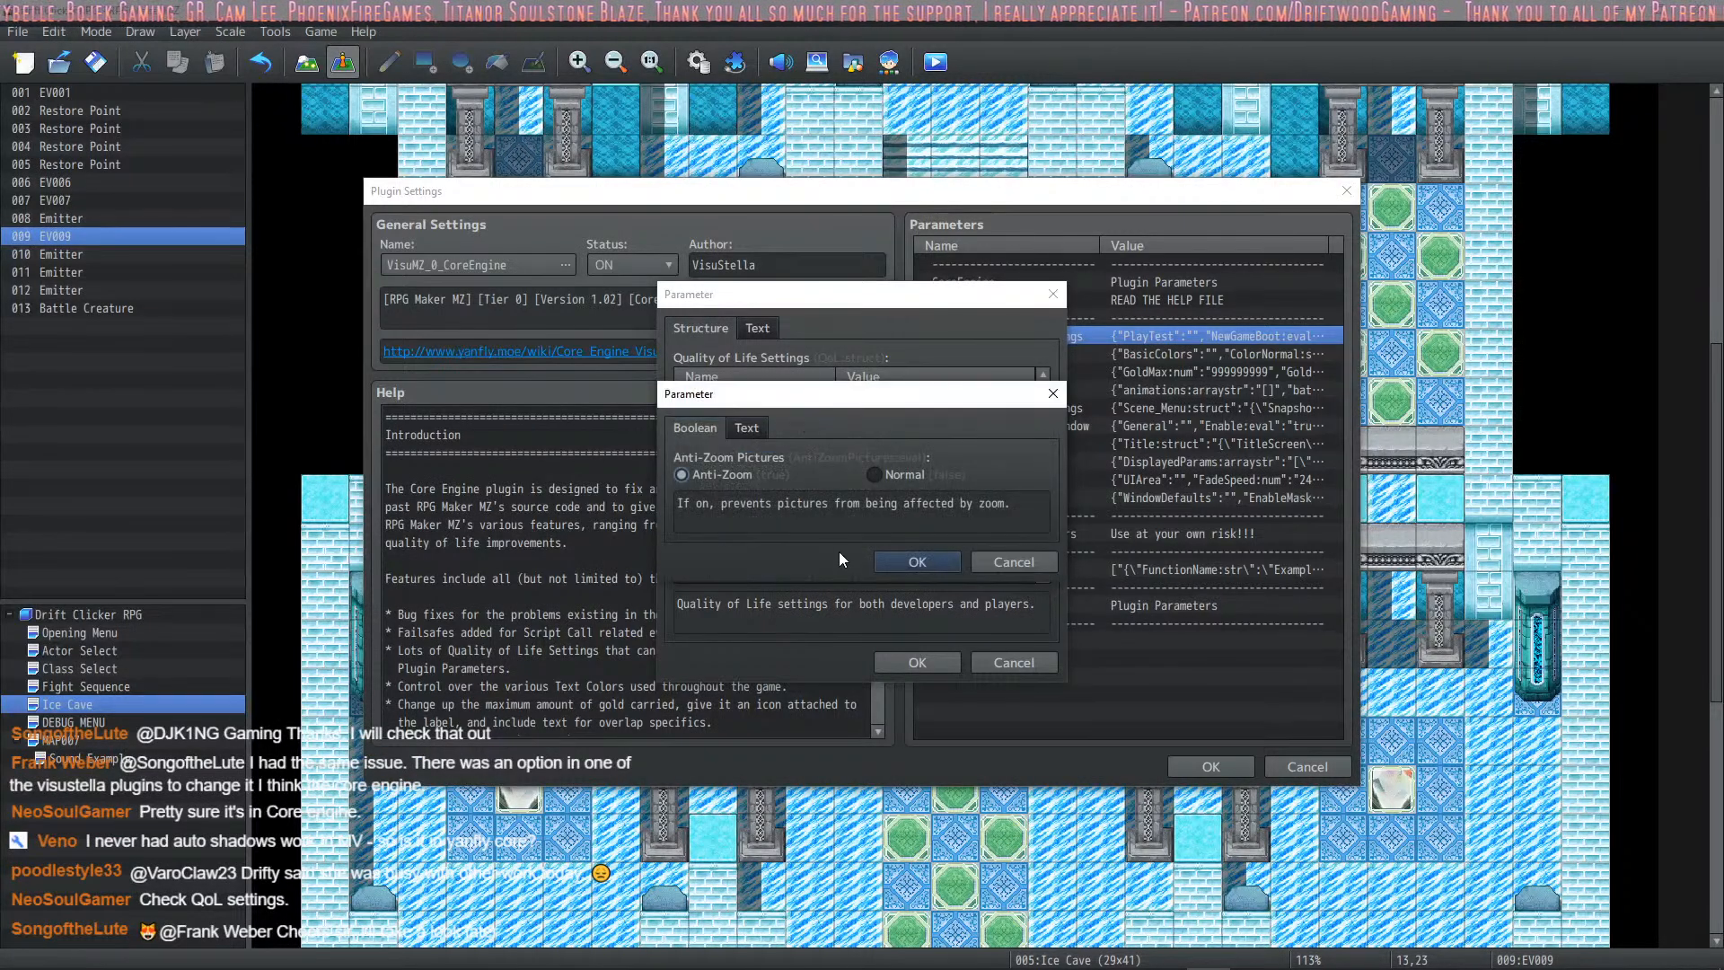
left_click(890, 555)
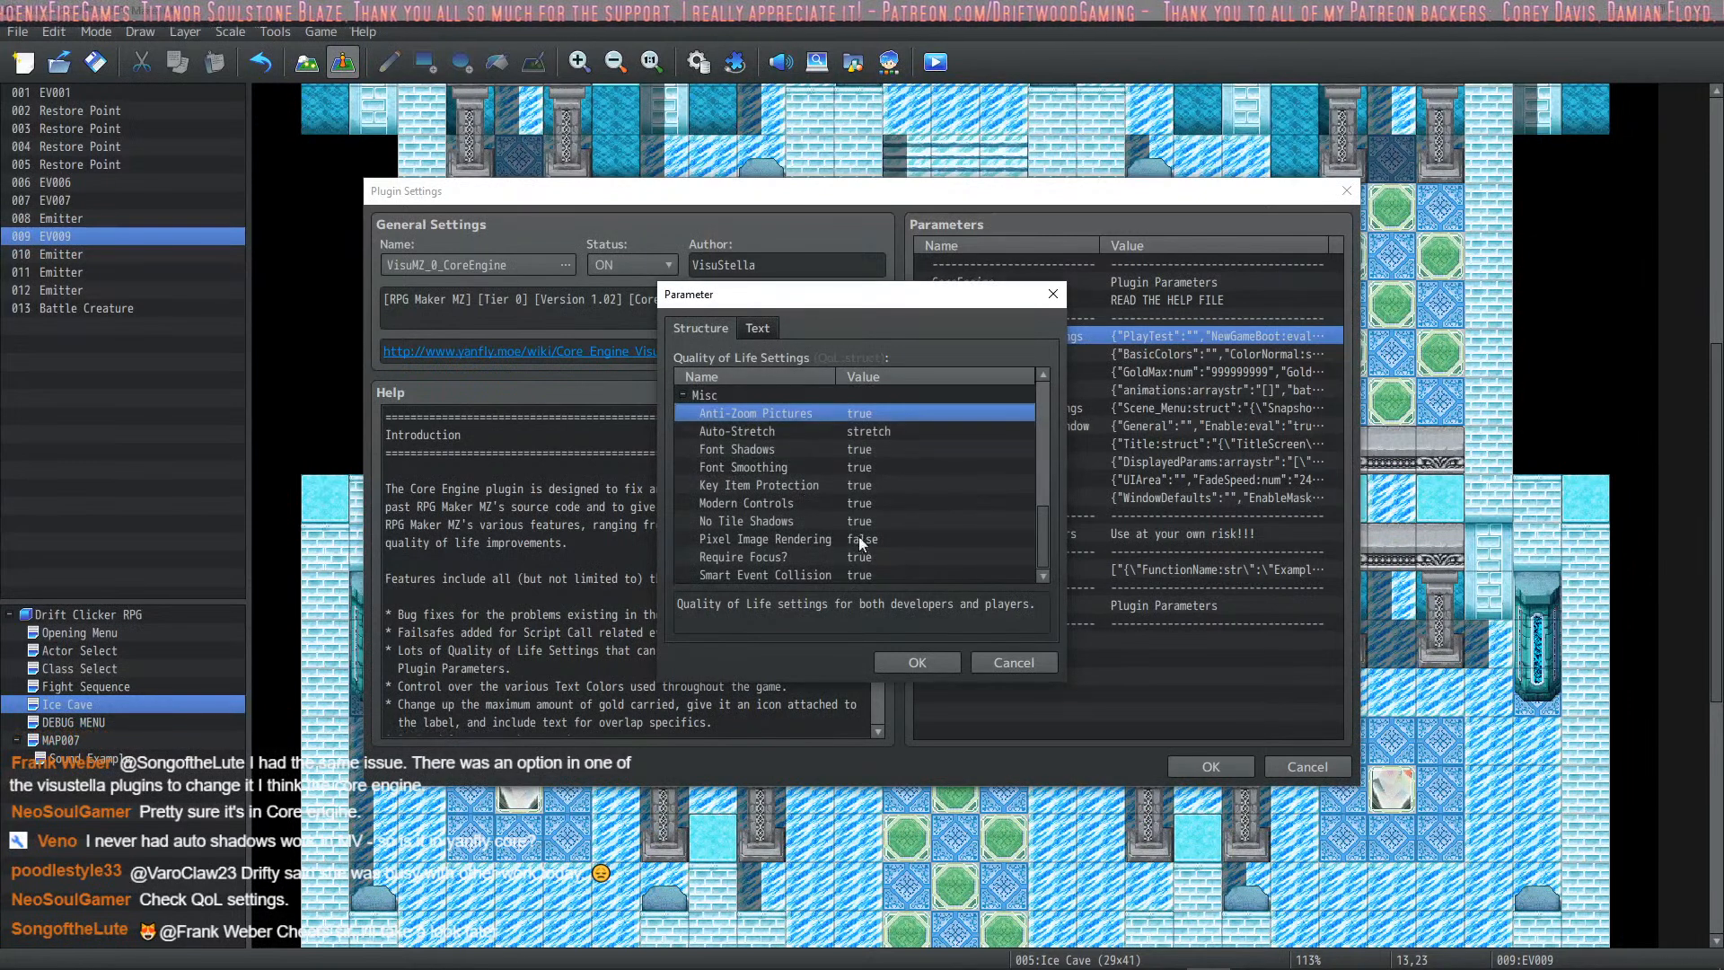
Step: Review the Player Benefit, Digit Grouping and Play Test options in the Quality of Life Settings
scroll(862, 539, "up", 2)
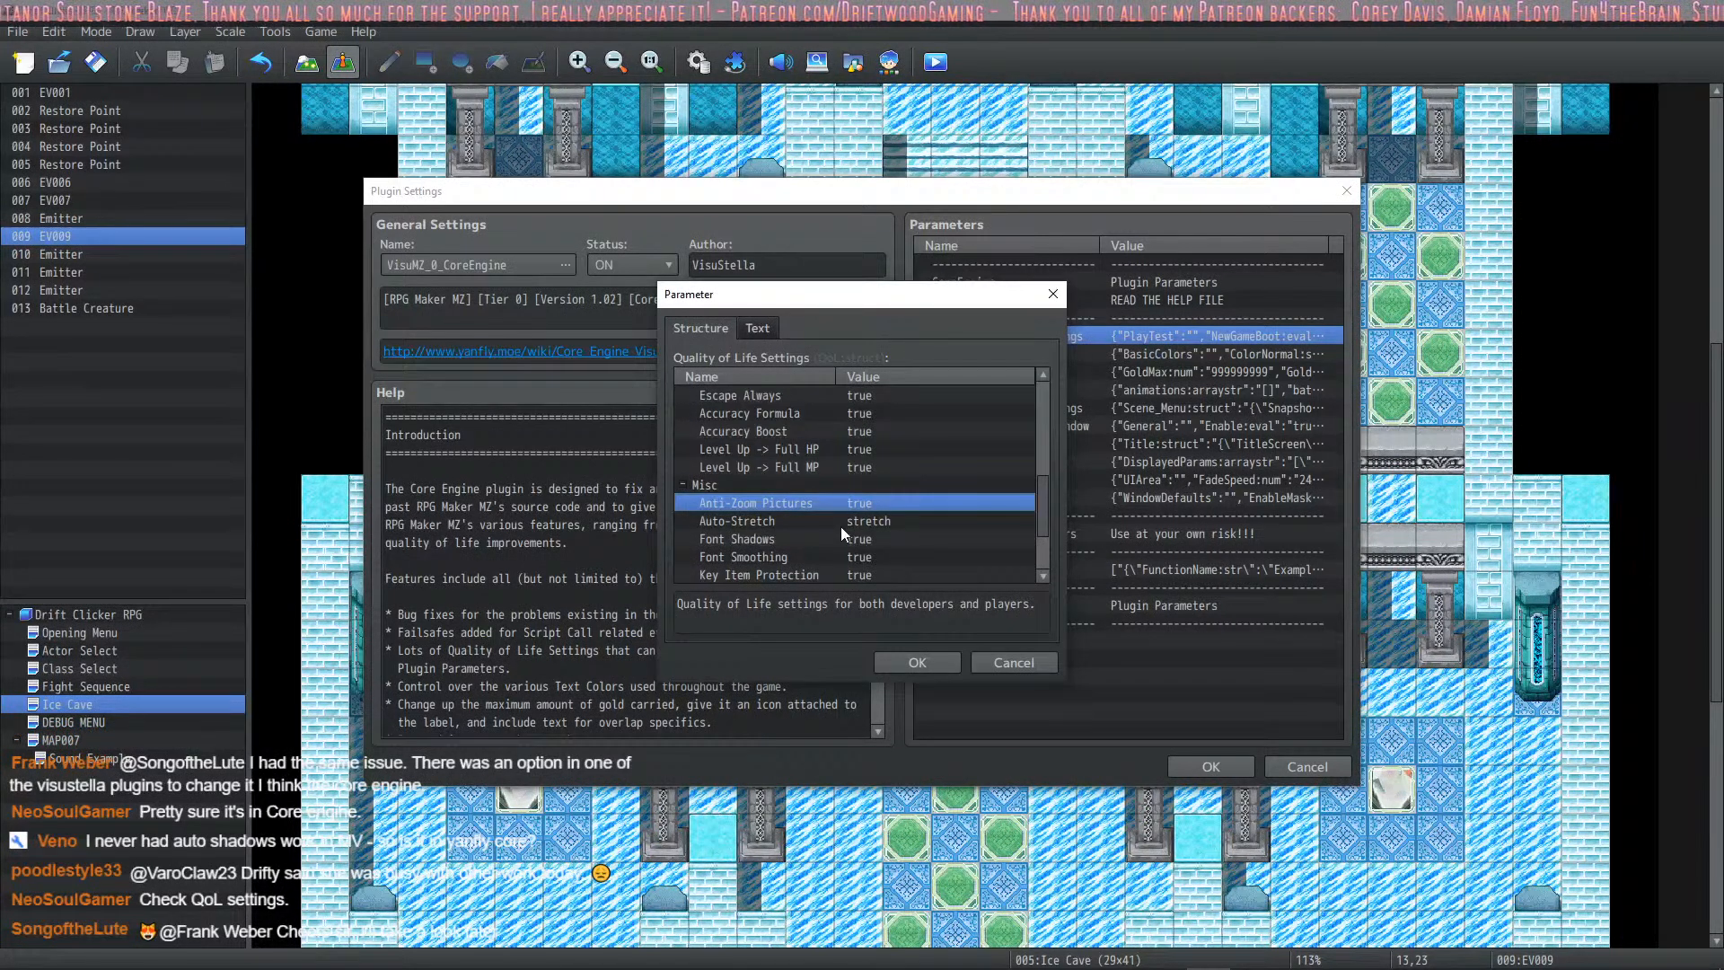
scroll(840, 533, "up", 1)
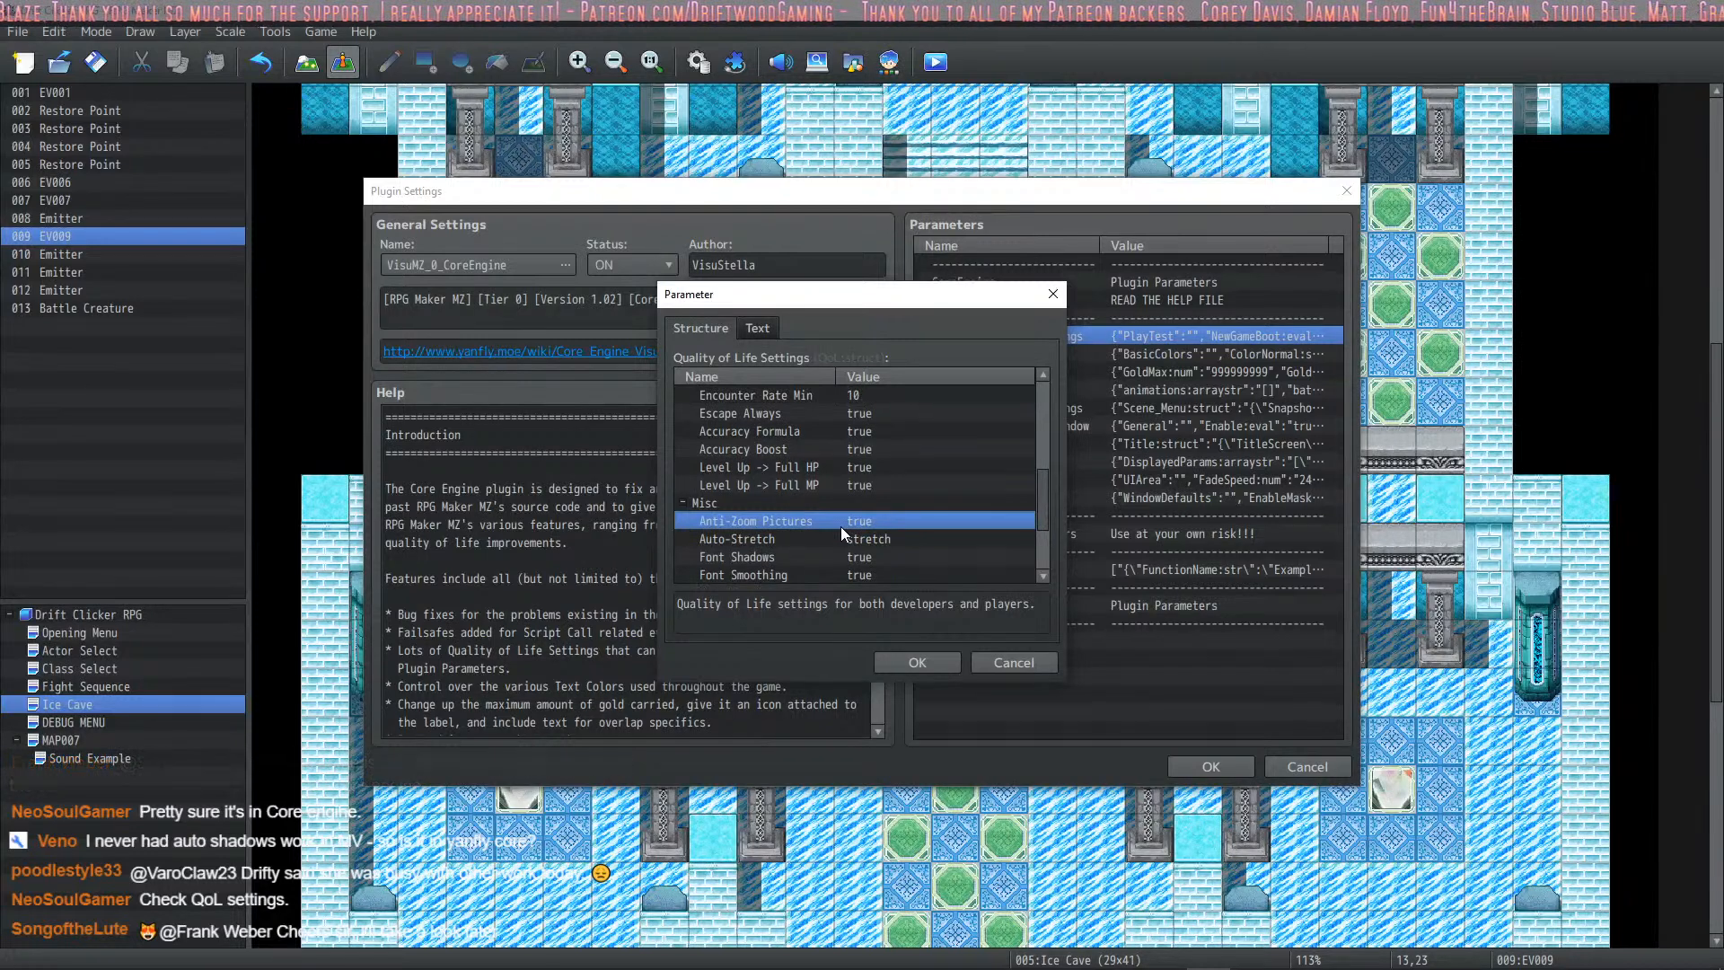
left_click(830, 483)
left_click(837, 464)
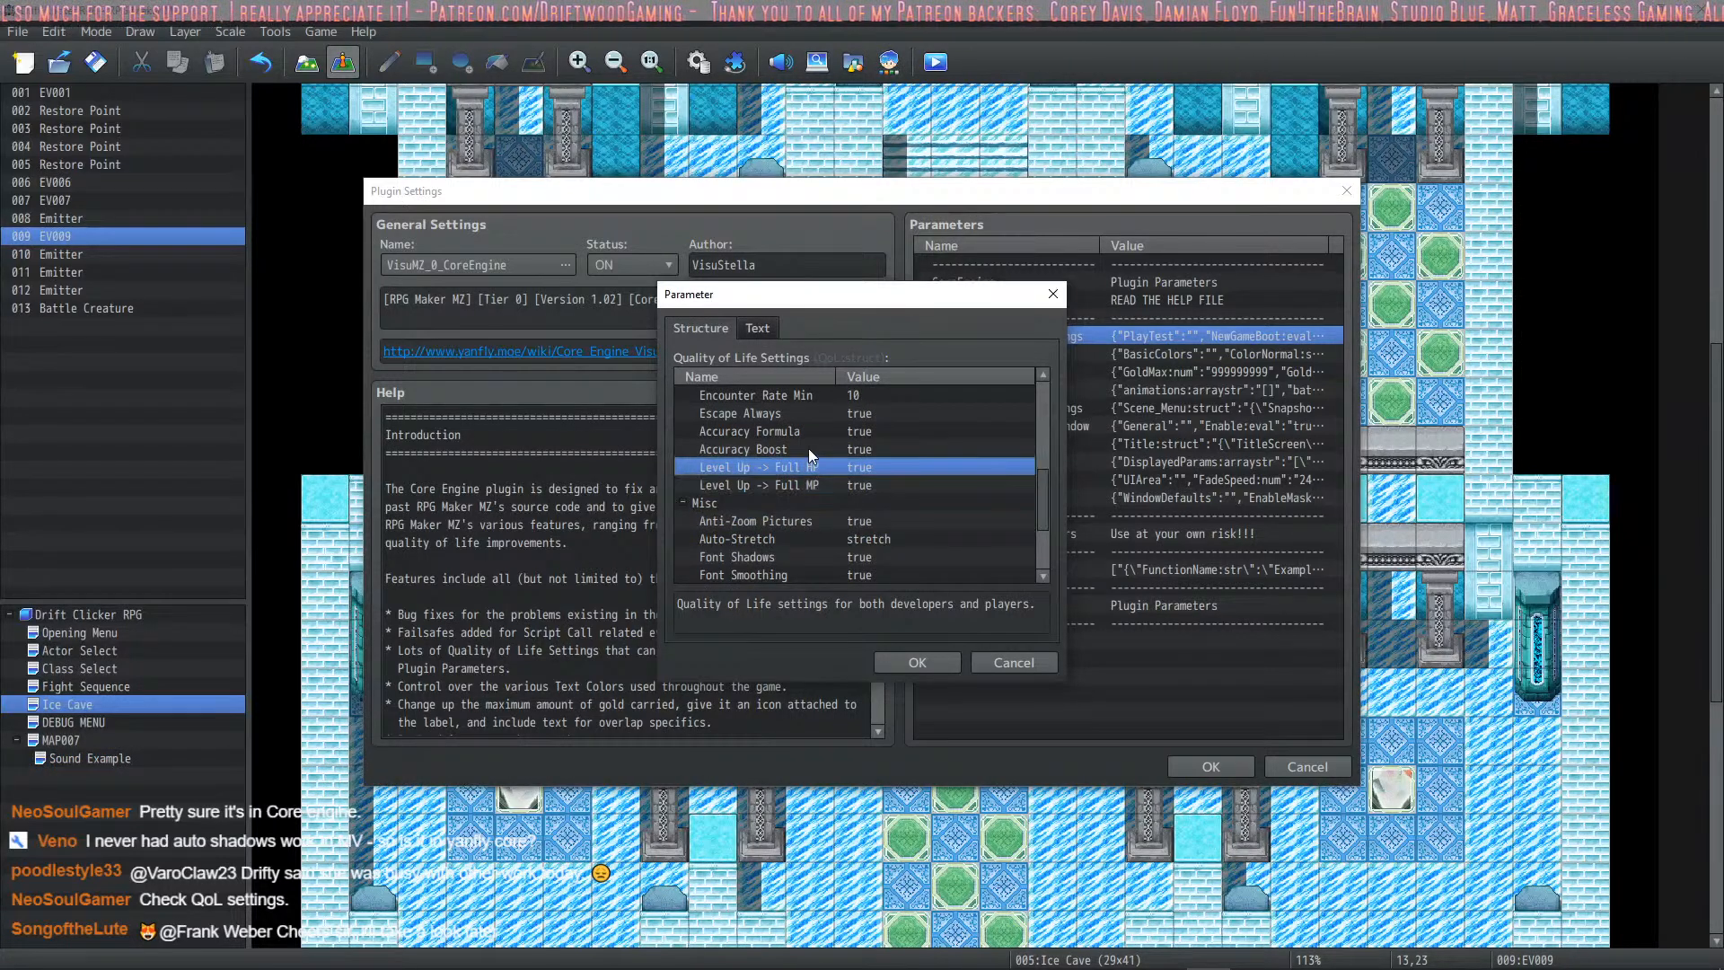
left_click(812, 448)
left_click(810, 418)
left_click(798, 433)
scroll(797, 435, "up", 4)
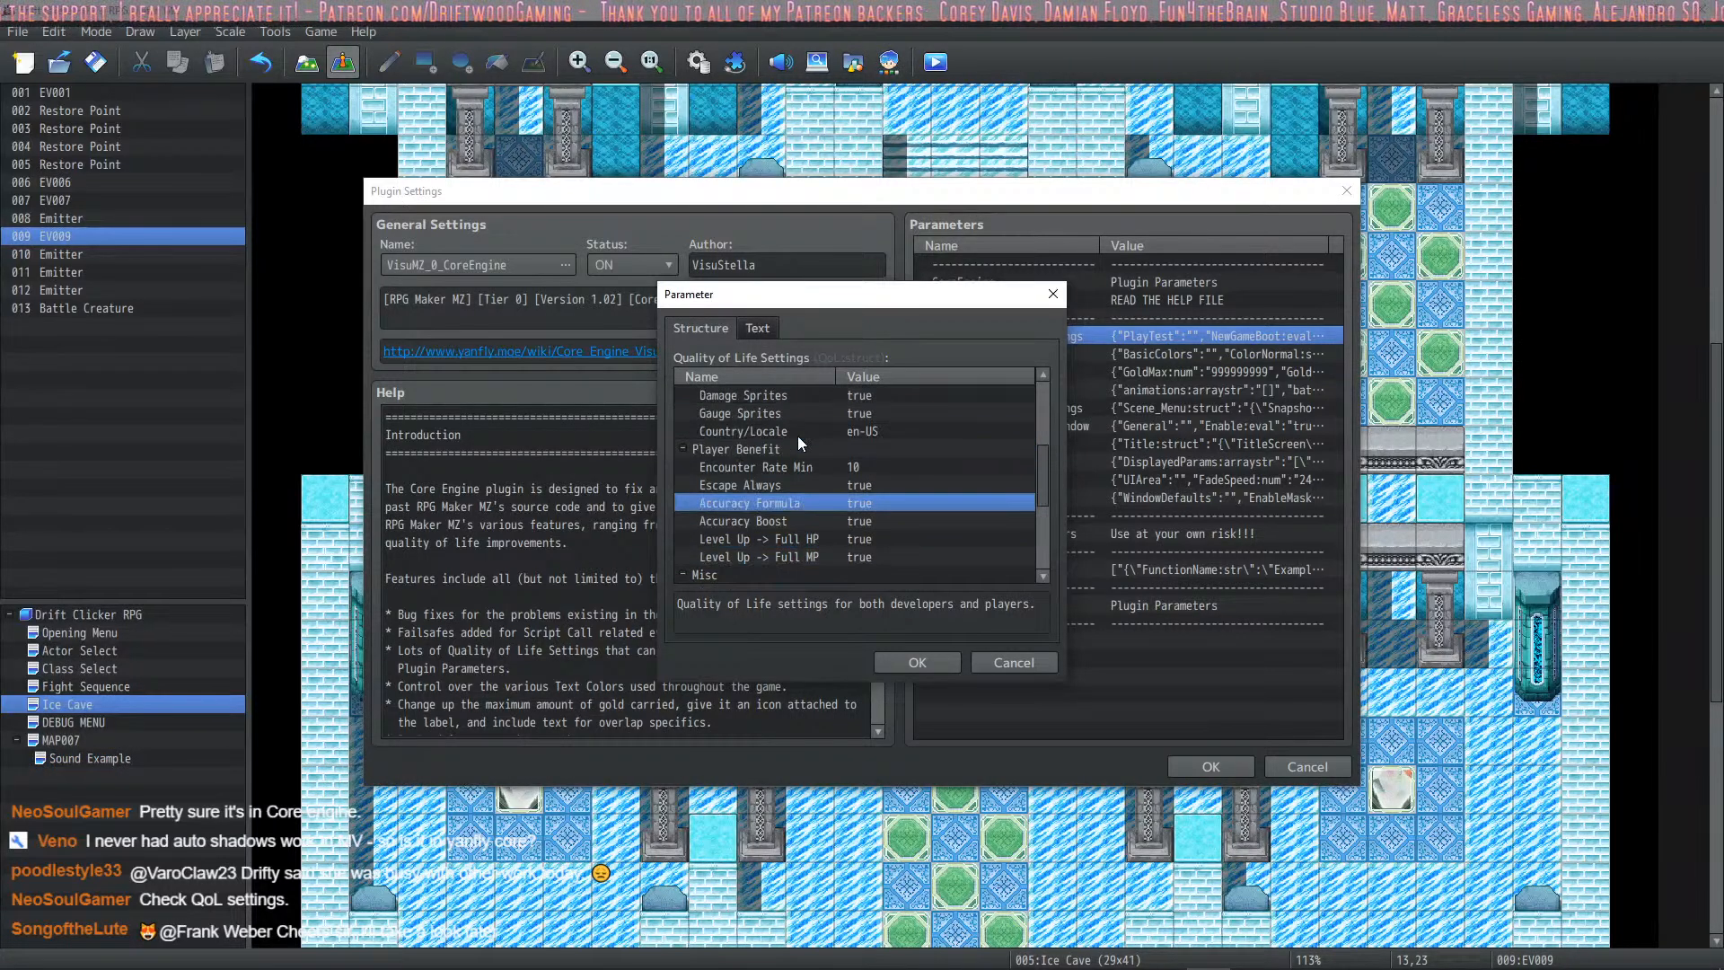
left_click(770, 485)
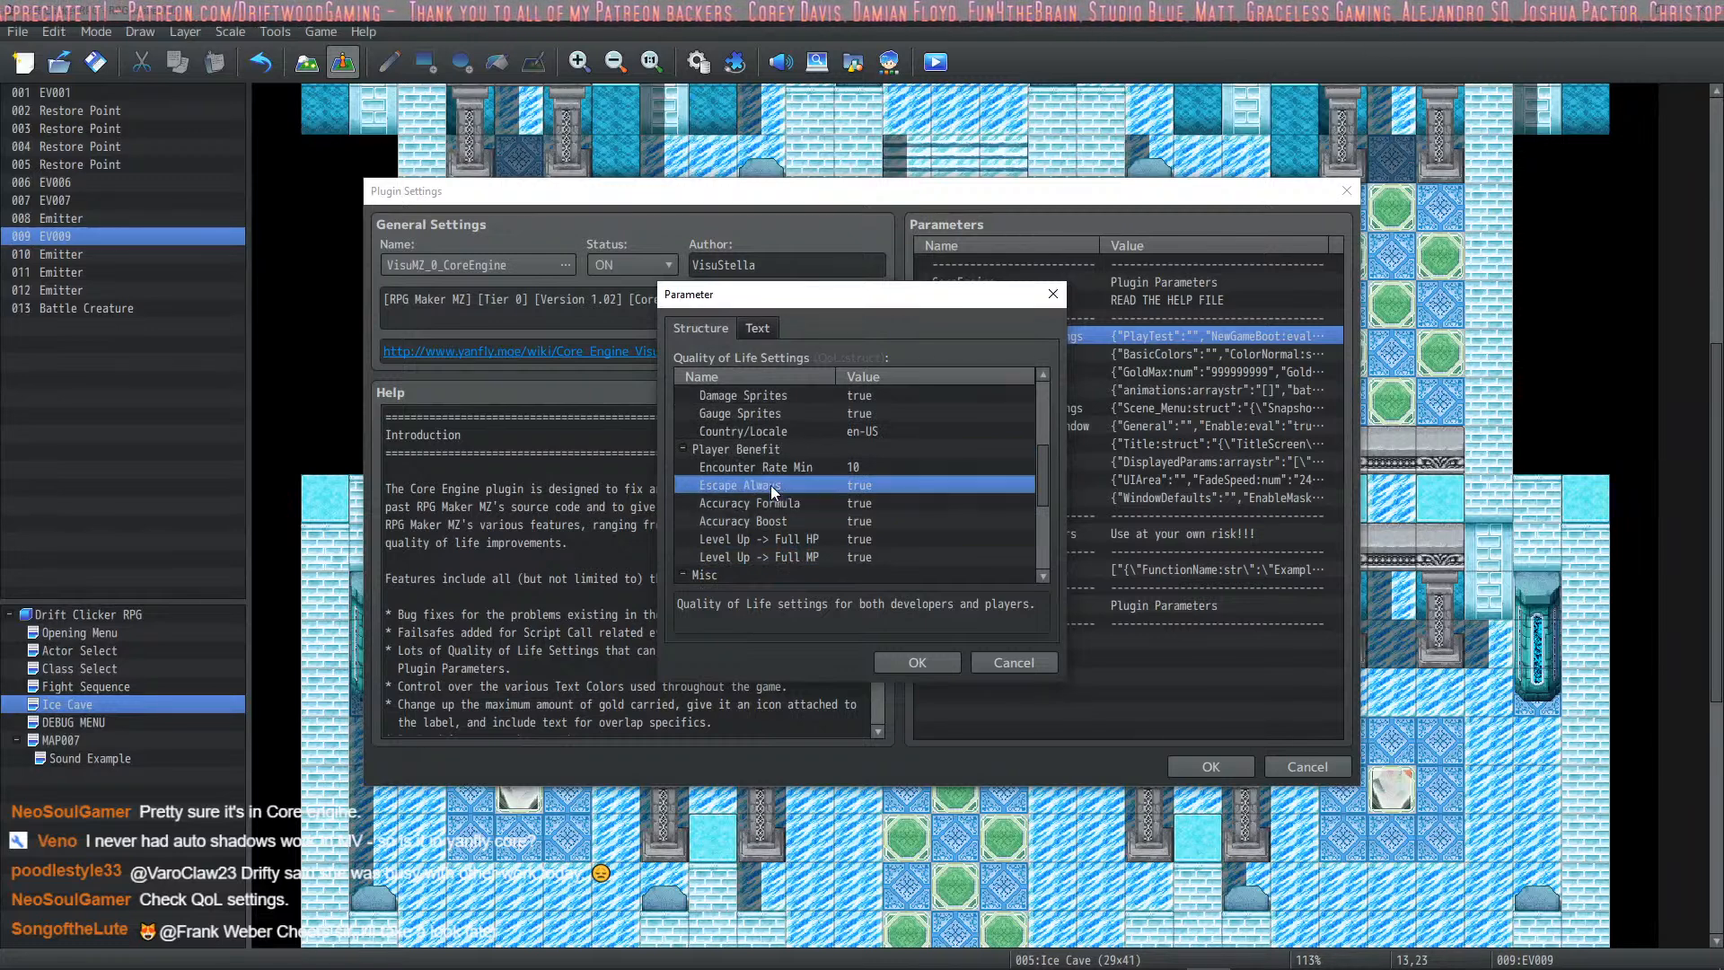
scroll(770, 485, "up", 4)
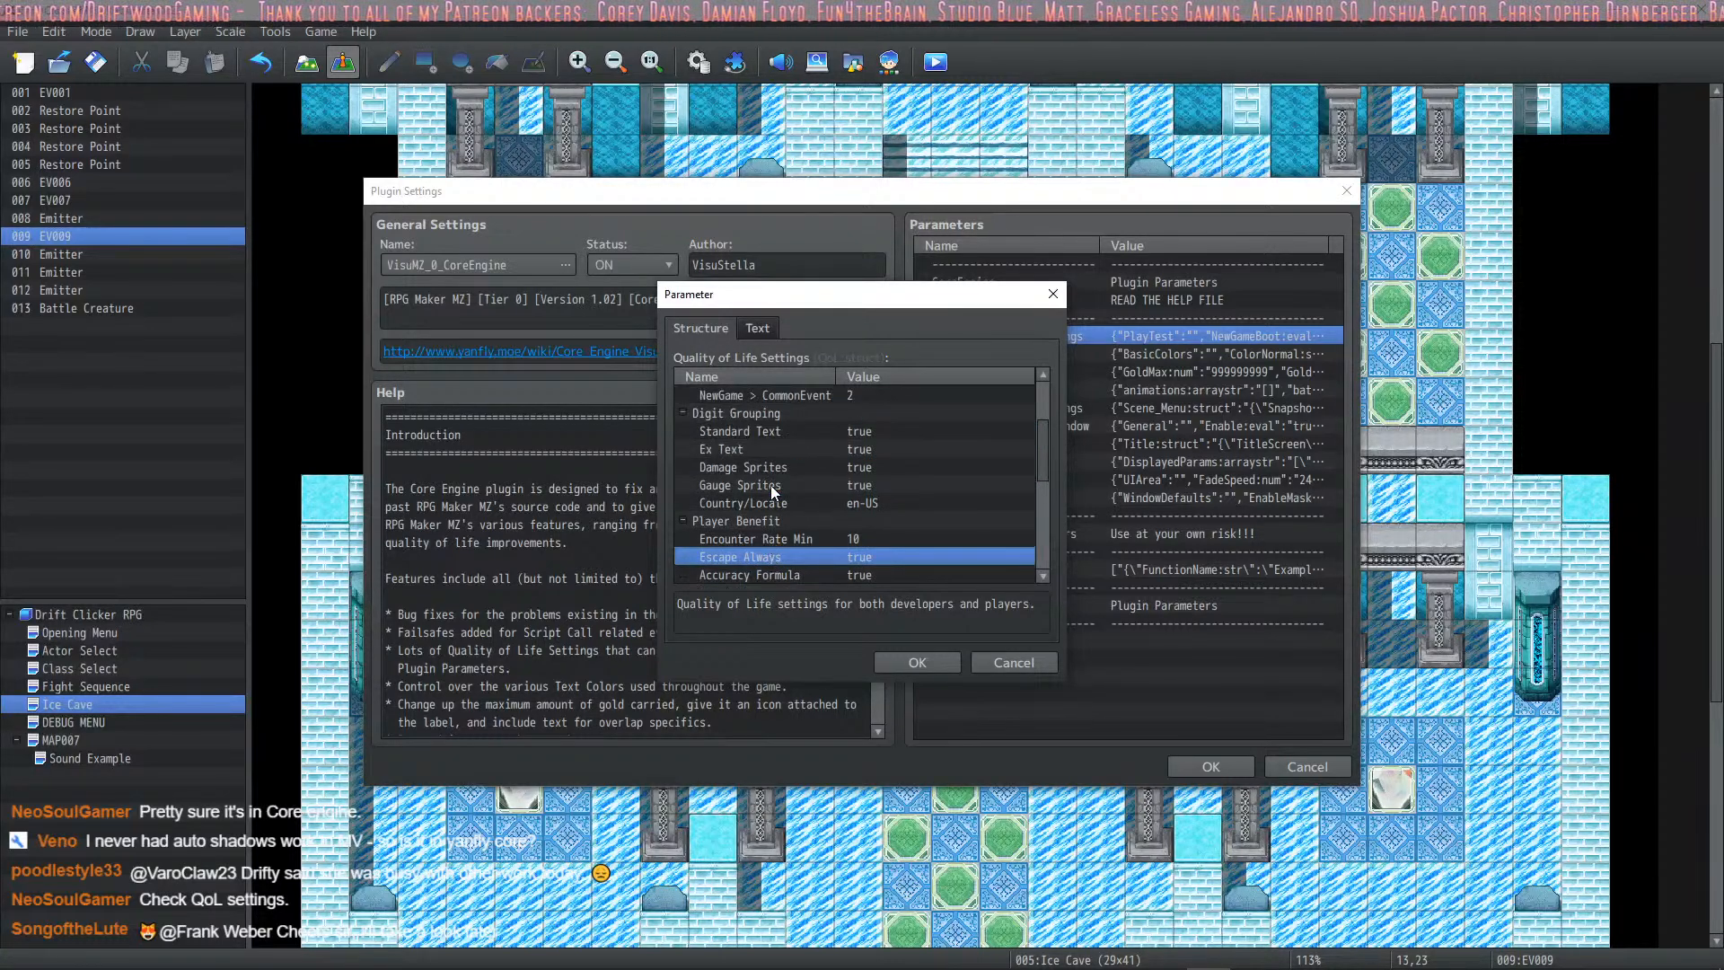
scroll(790, 462, "up", 3)
scroll(790, 462, "up", 3)
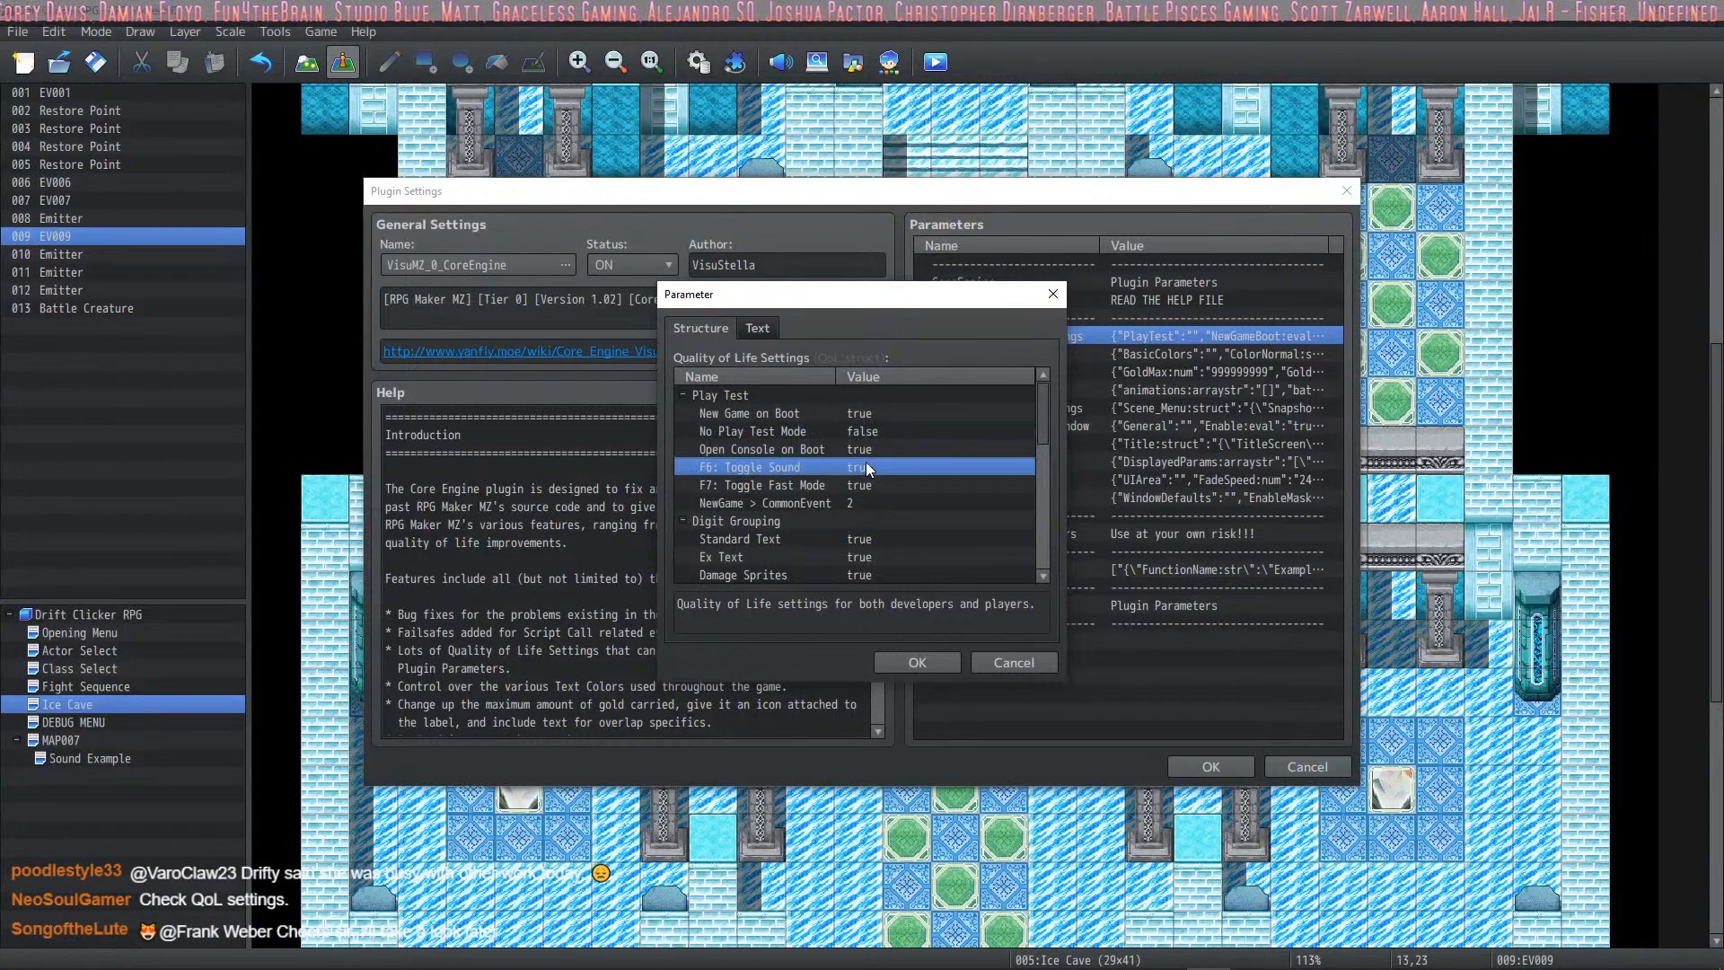
Step: Set the NewGame > CommonEvent option to None in the Quality of Life Settings
scroll(839, 505, "down", 1)
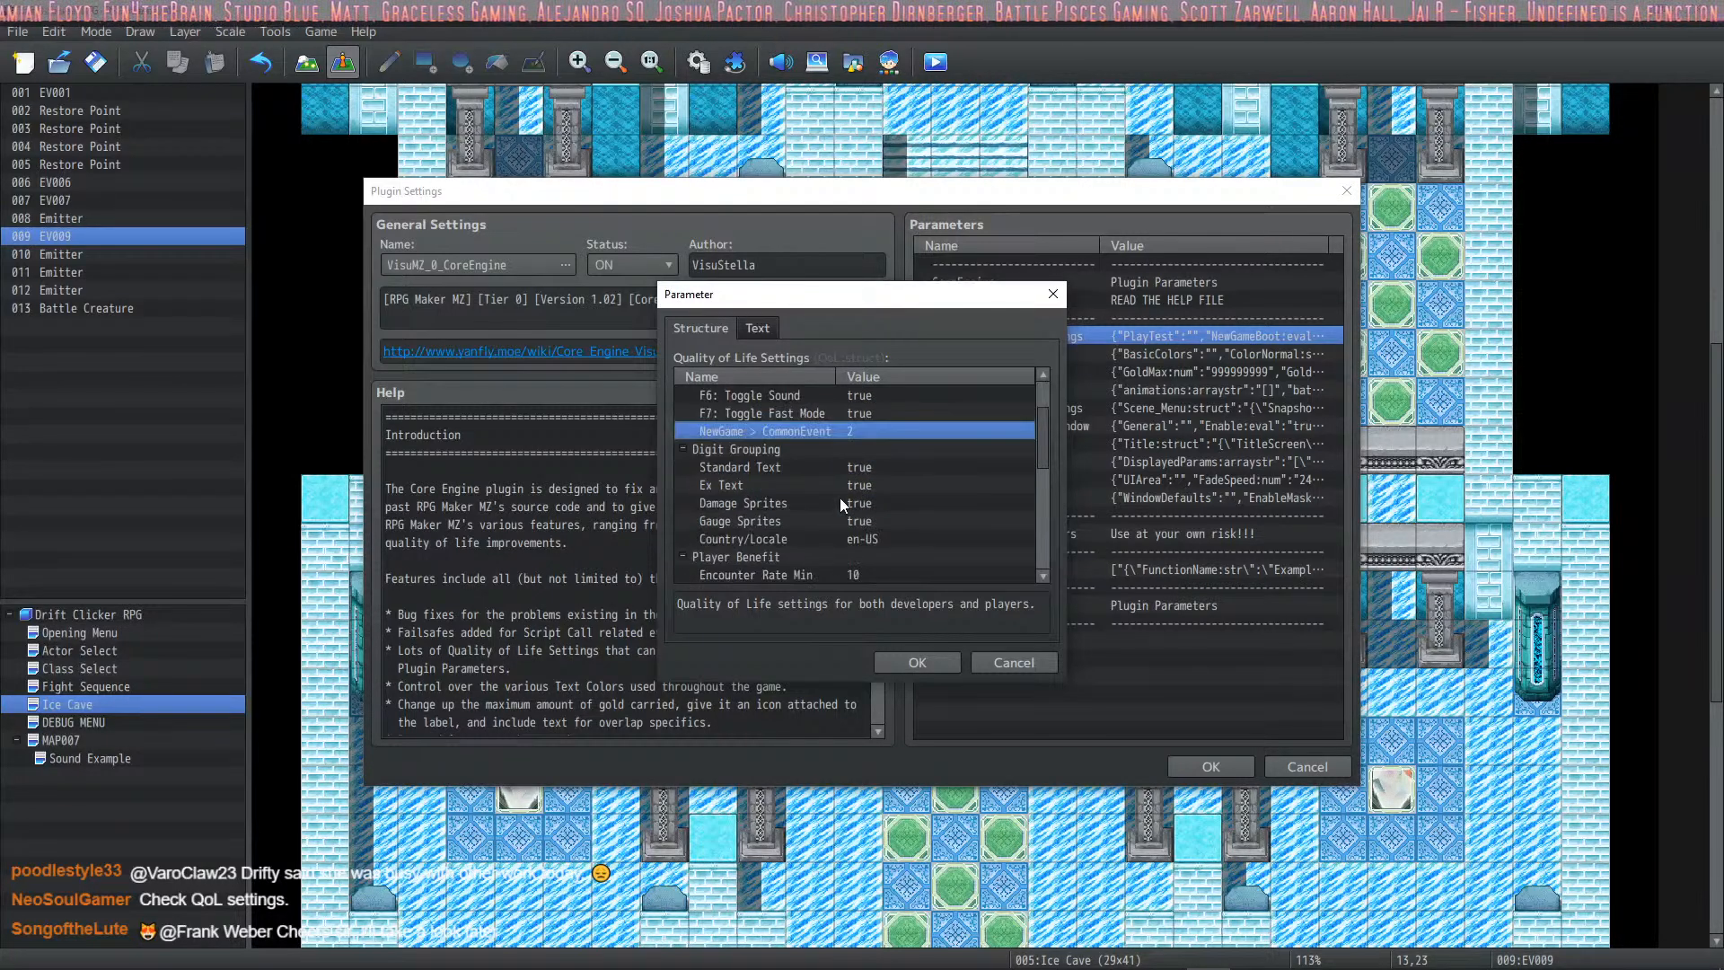
double_click(822, 433)
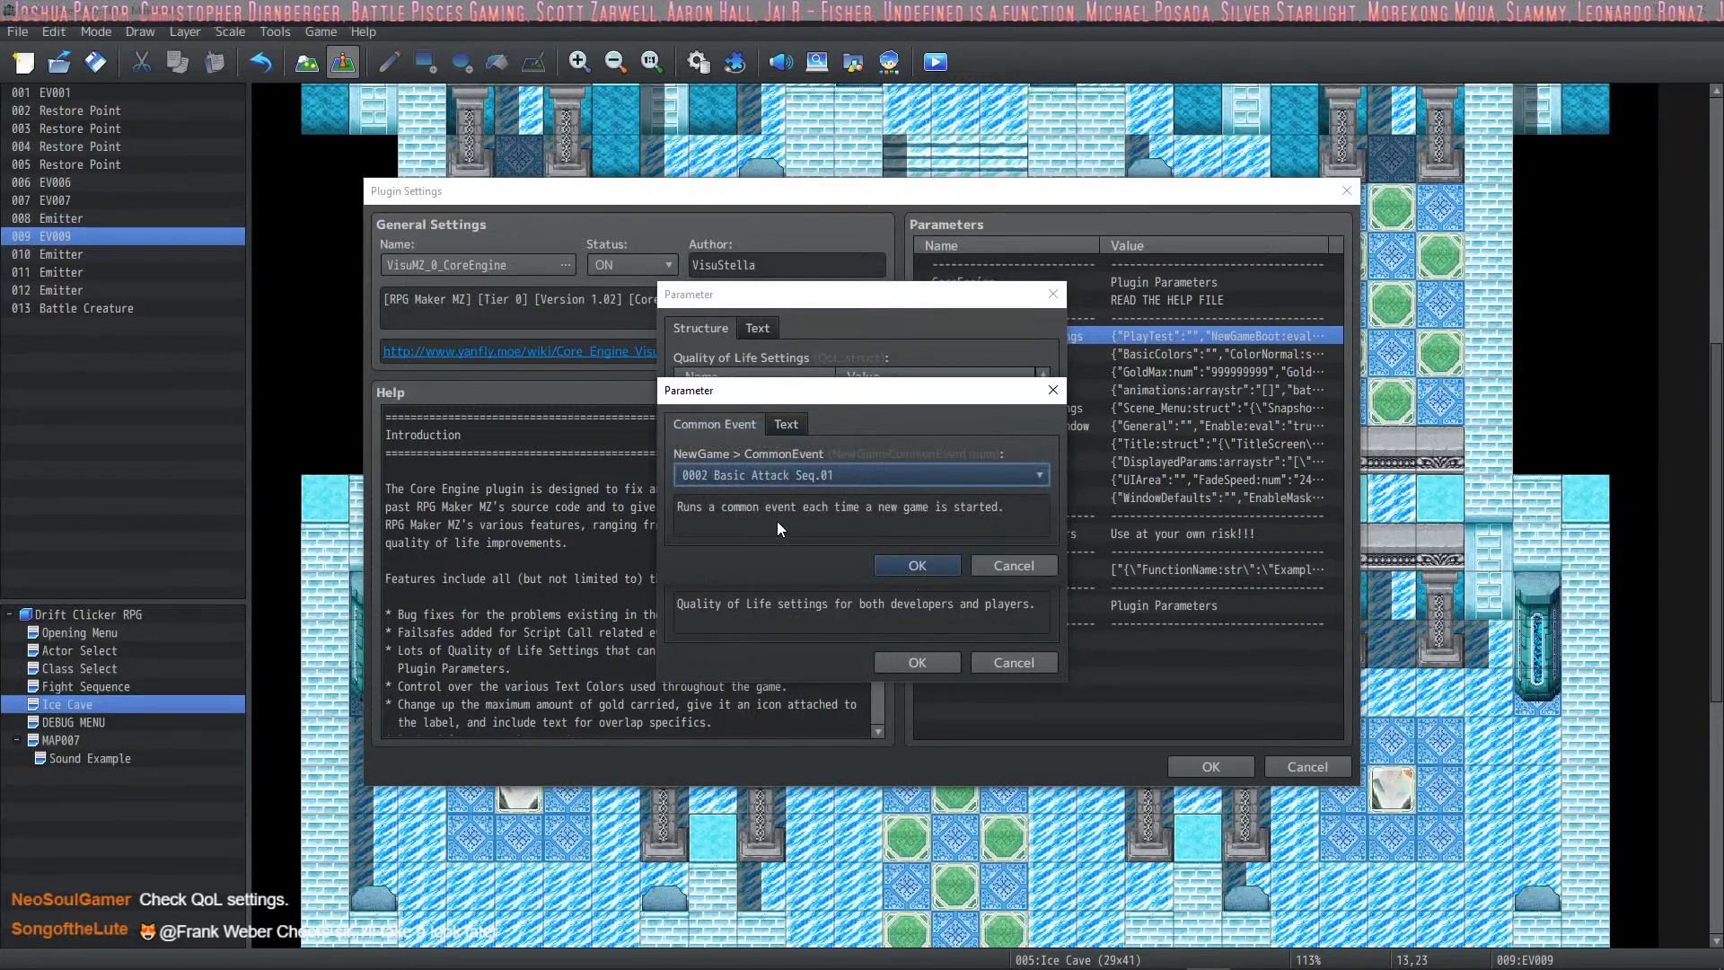
left_click(1042, 475)
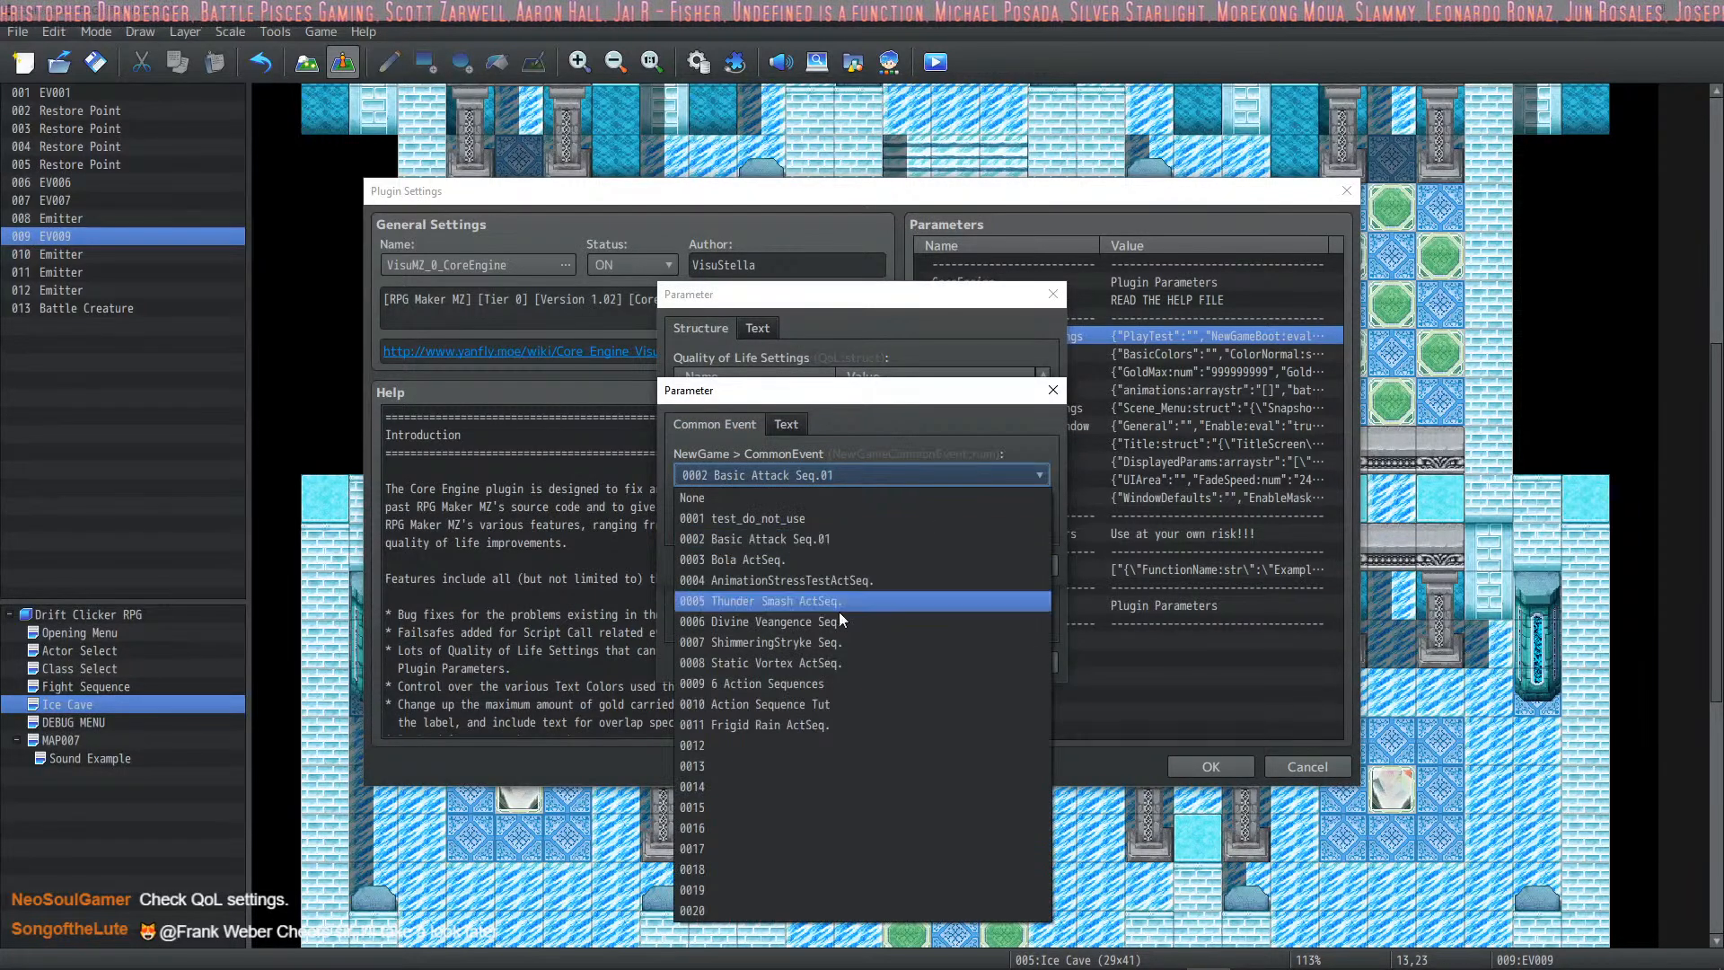
left_click(763, 503)
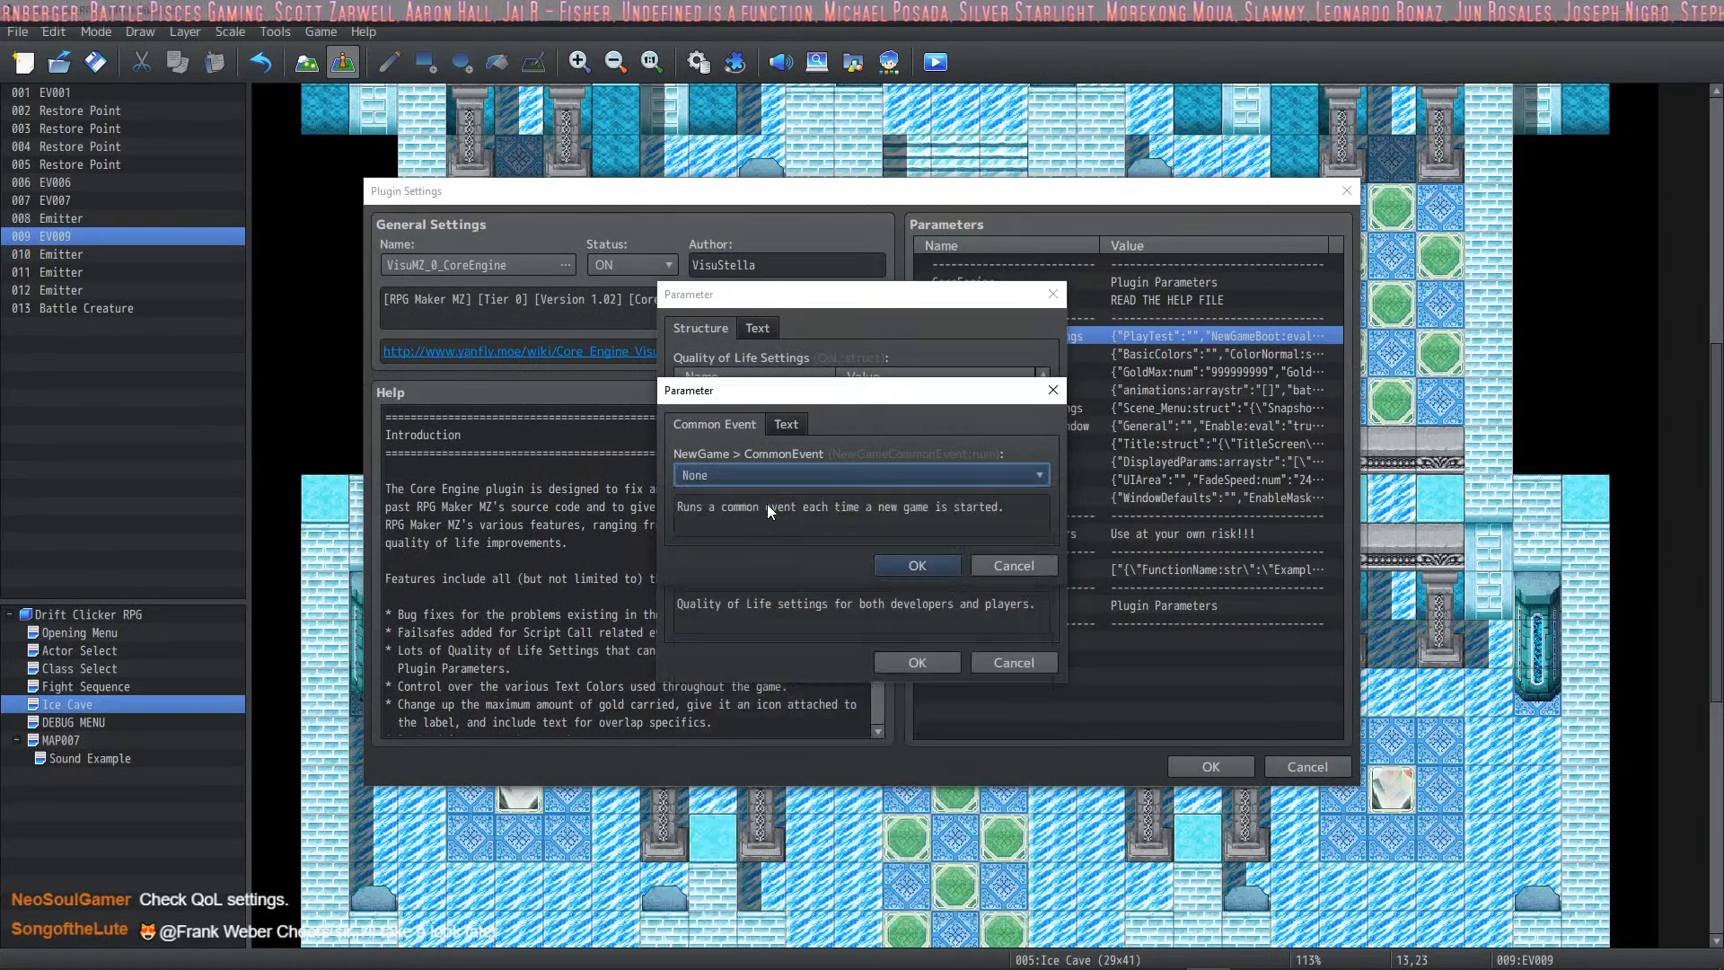
left_click(935, 558)
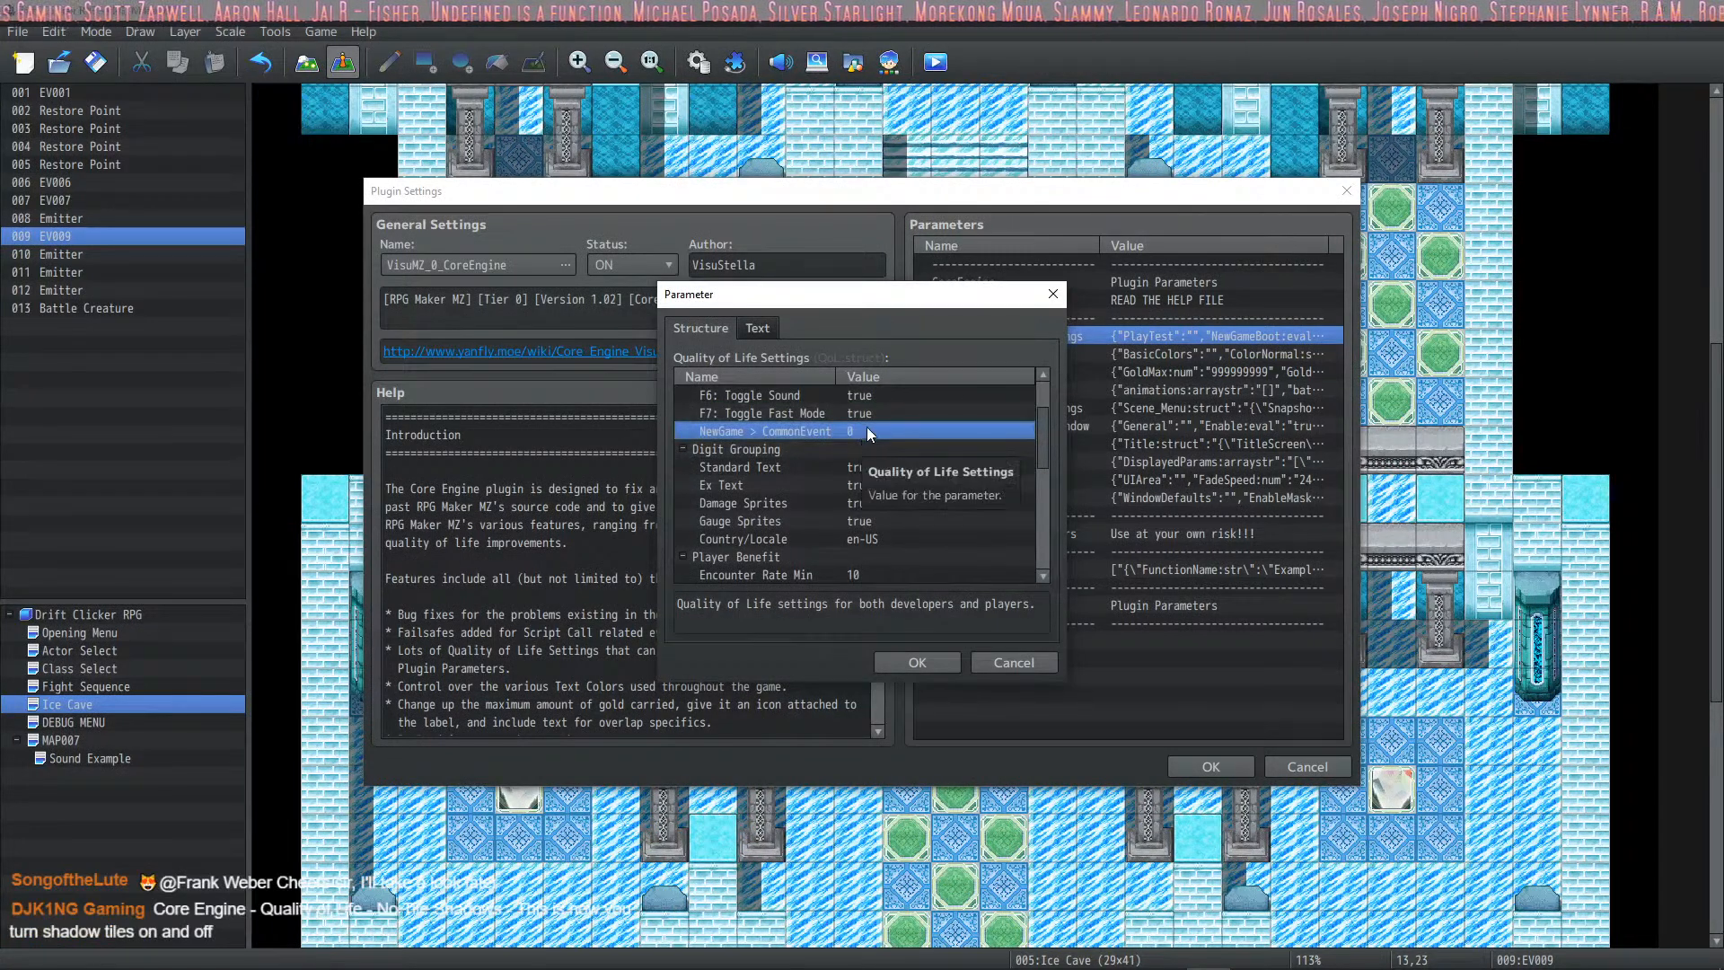
Step: Set the NewGame > CommonEvent option in the Core Engine's Quality of Life Settings to common event 0012 and accept the plugin settings
double_click(866, 431)
left_click(895, 563)
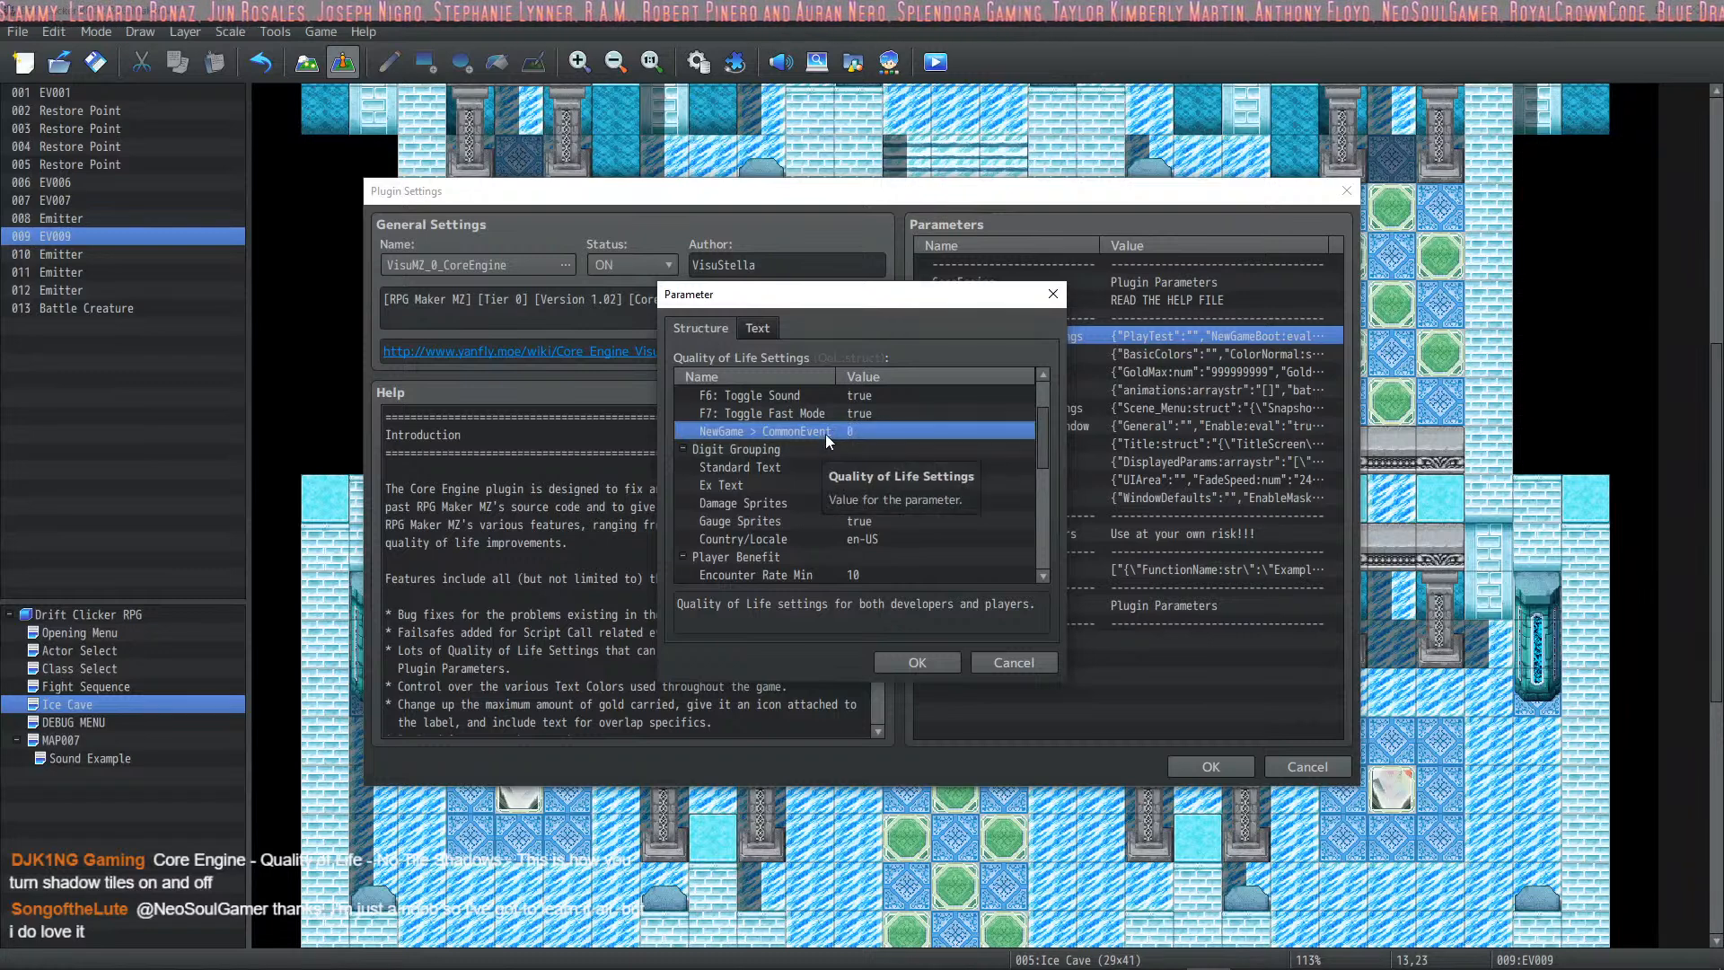
double_click(827, 431)
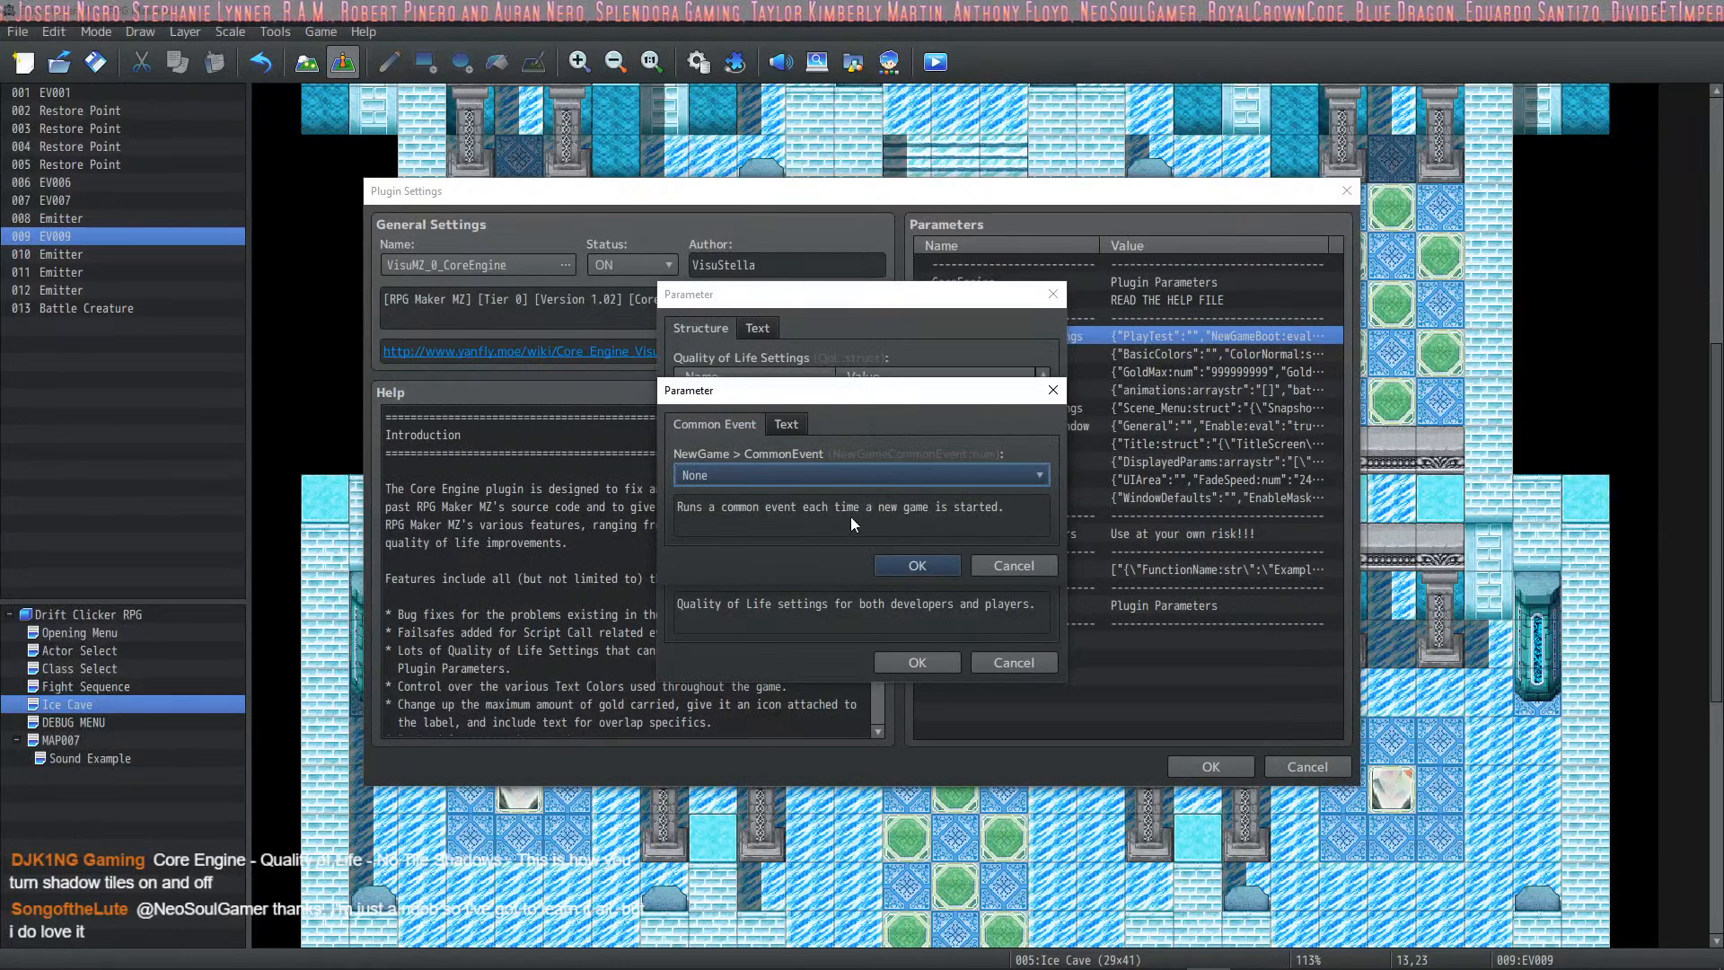
left_click(901, 572)
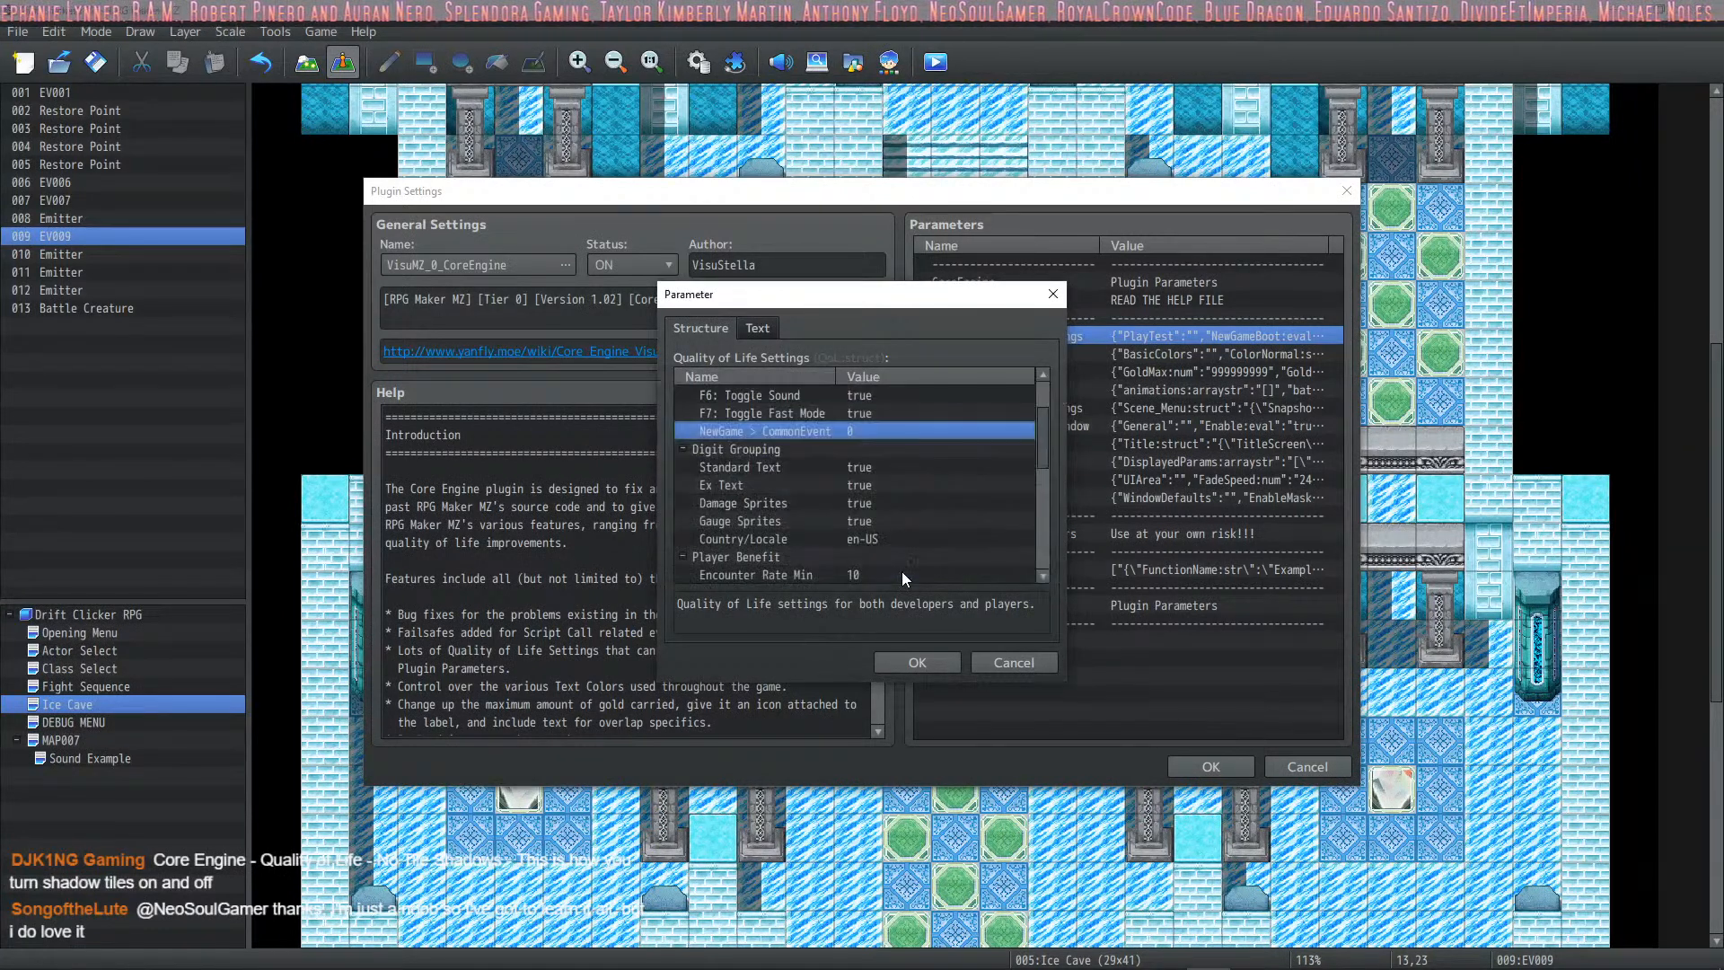
double_click(849, 427)
left_click(977, 473)
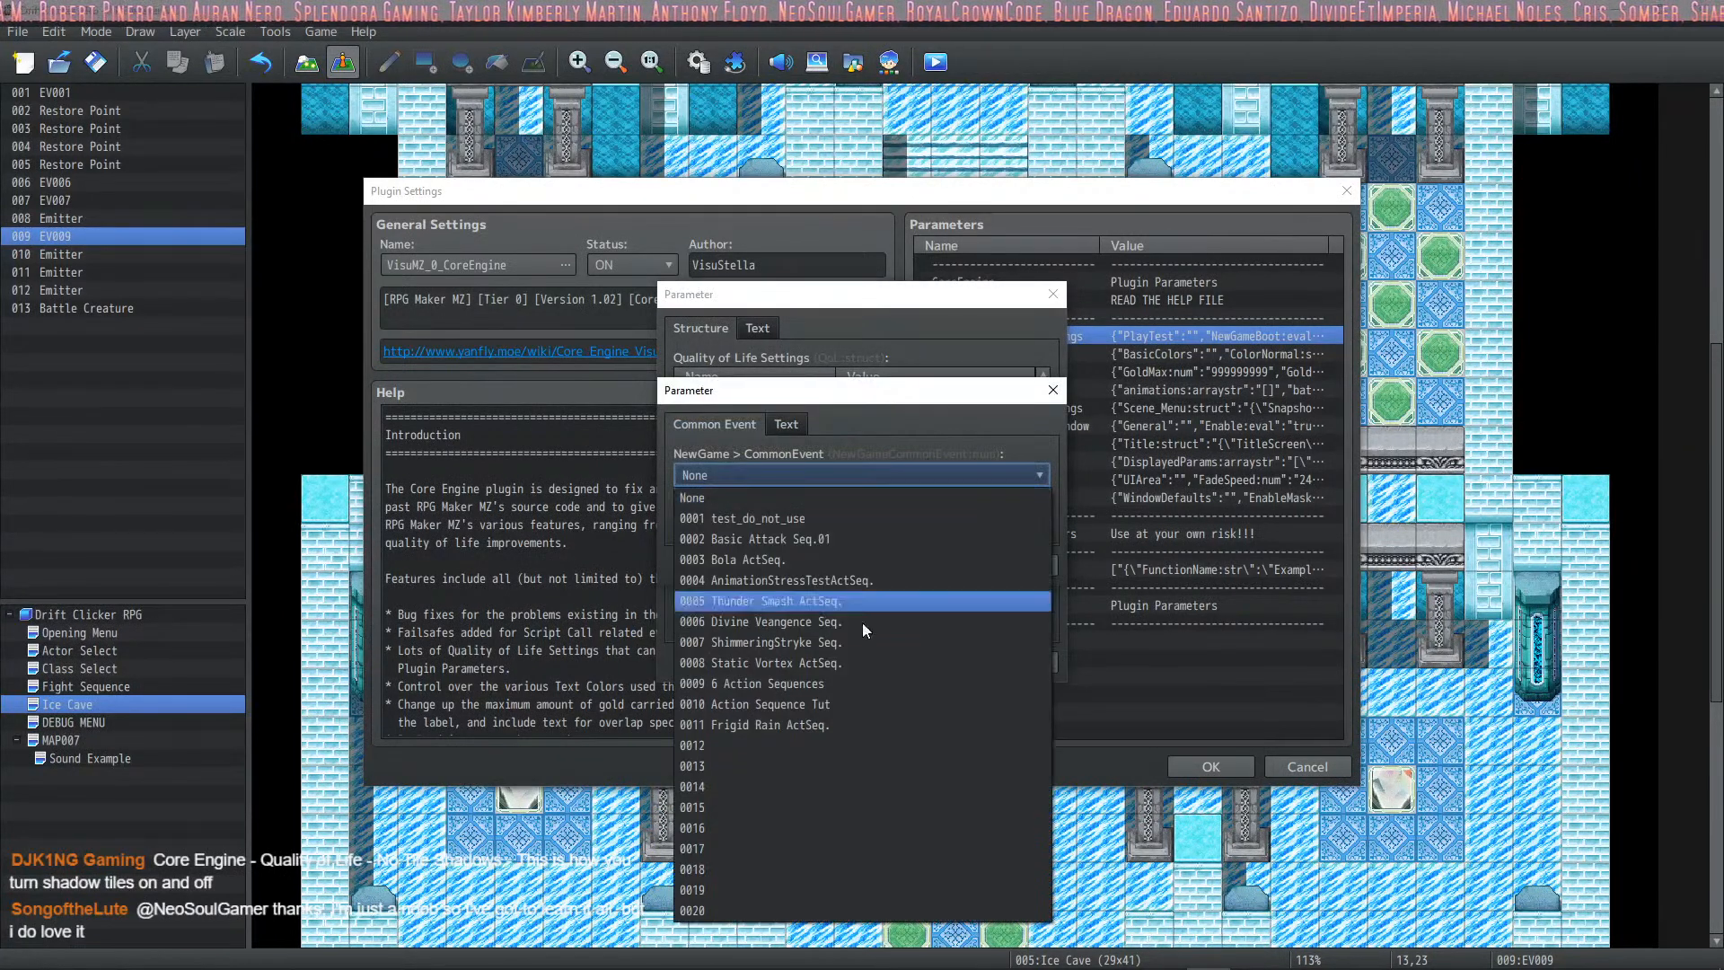
left_click(774, 737)
left_click(921, 566)
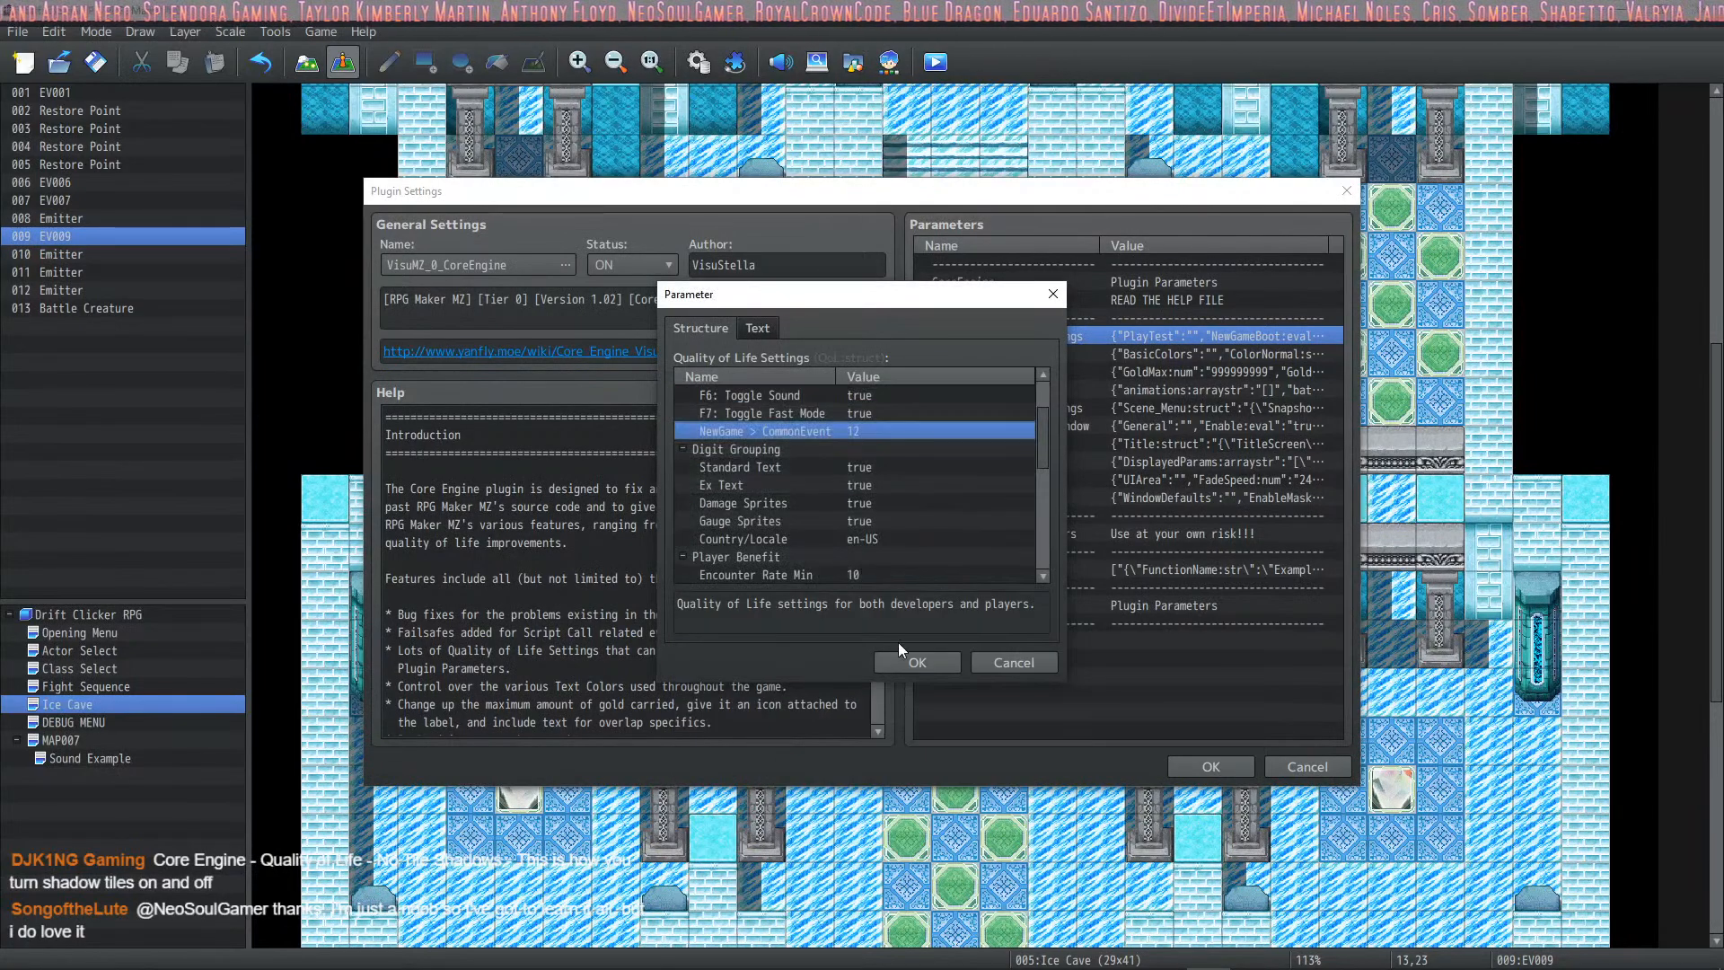
left_click(912, 665)
left_click(1209, 764)
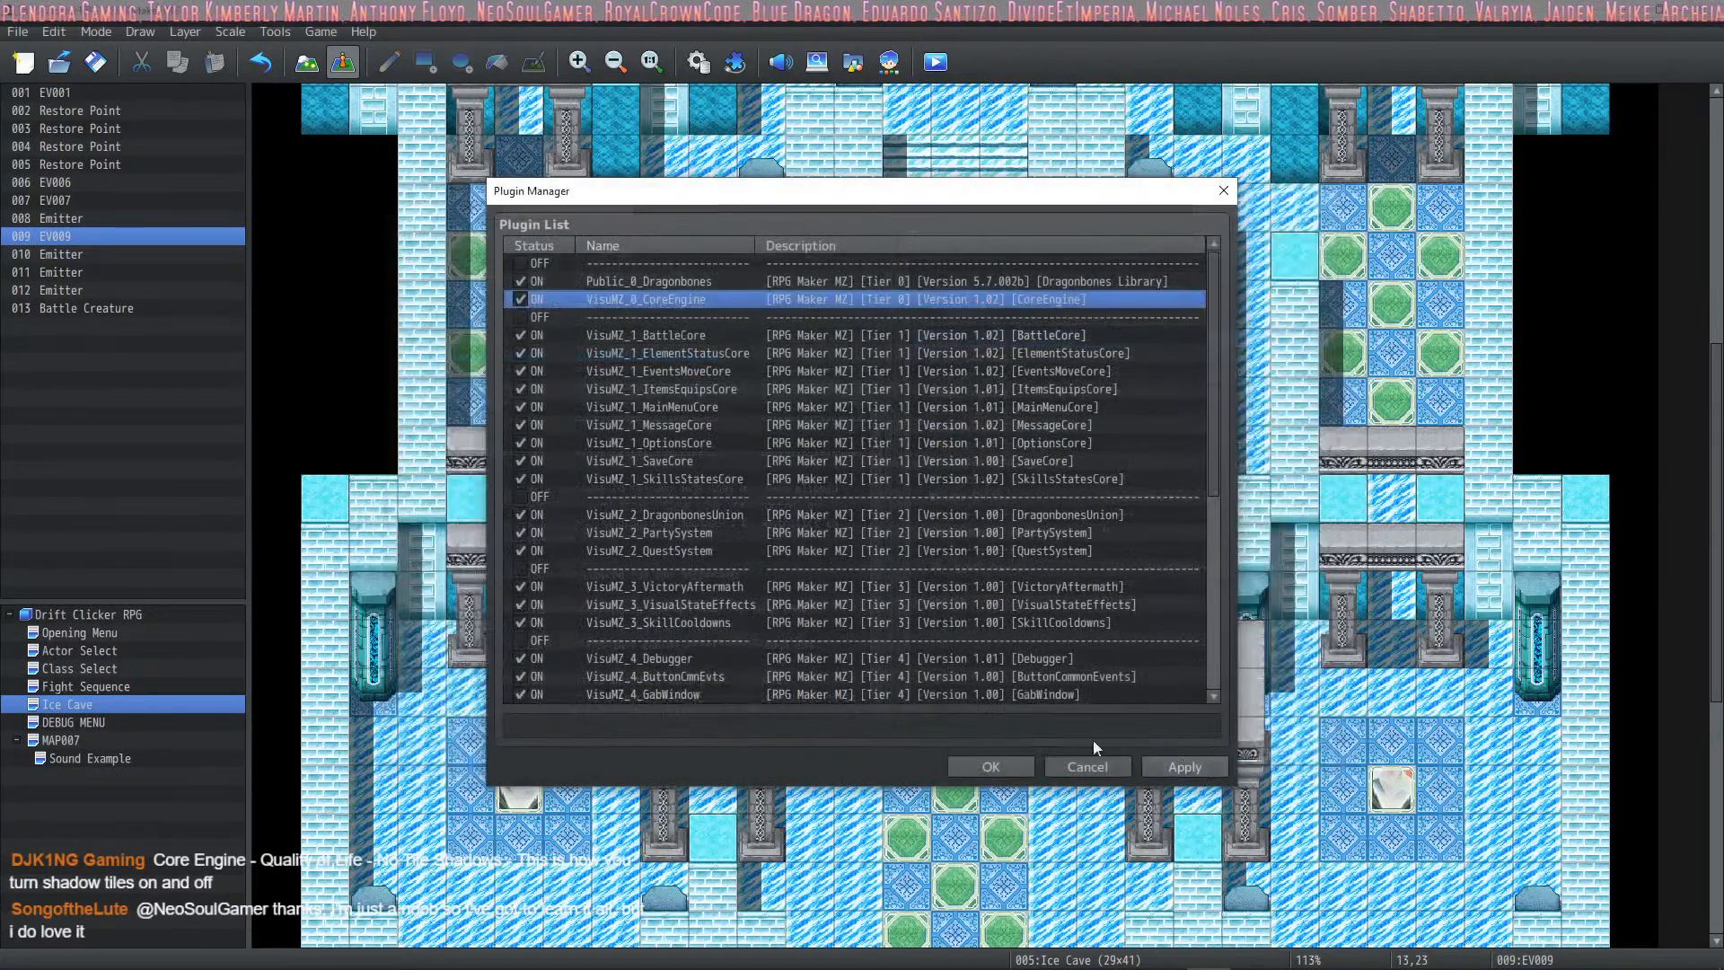
left_click(979, 765)
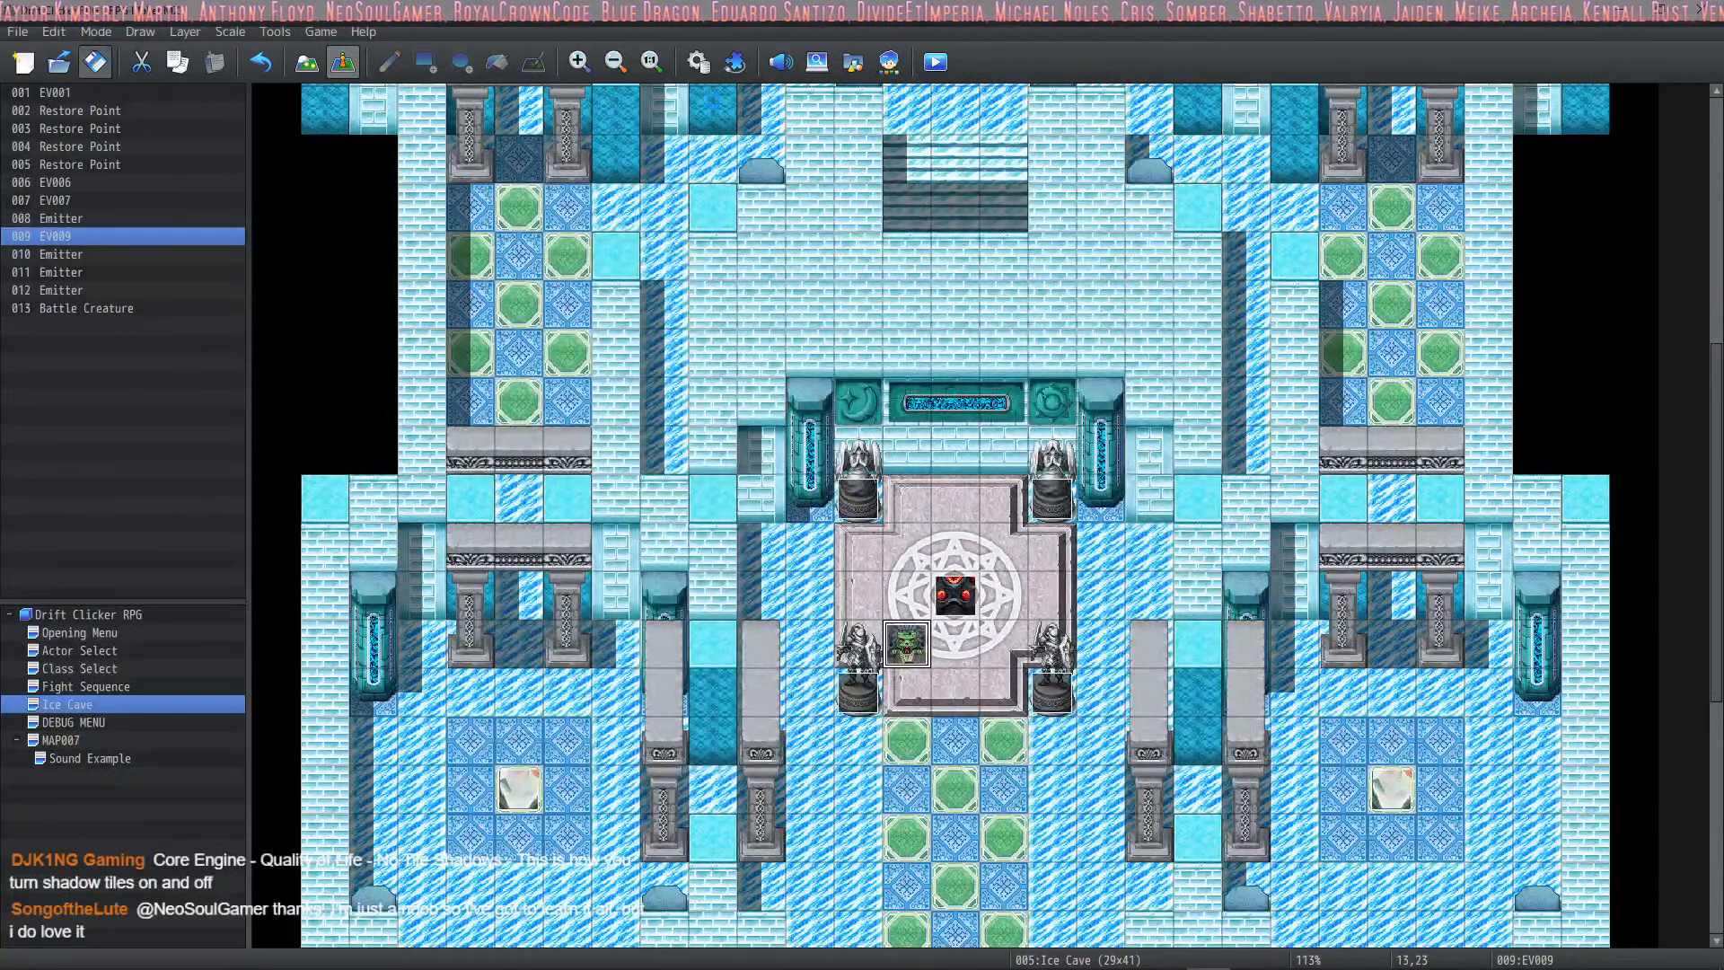
Step: Name common event 0012 "NEW GAME AUTORUN" in the database
left_click(711, 57)
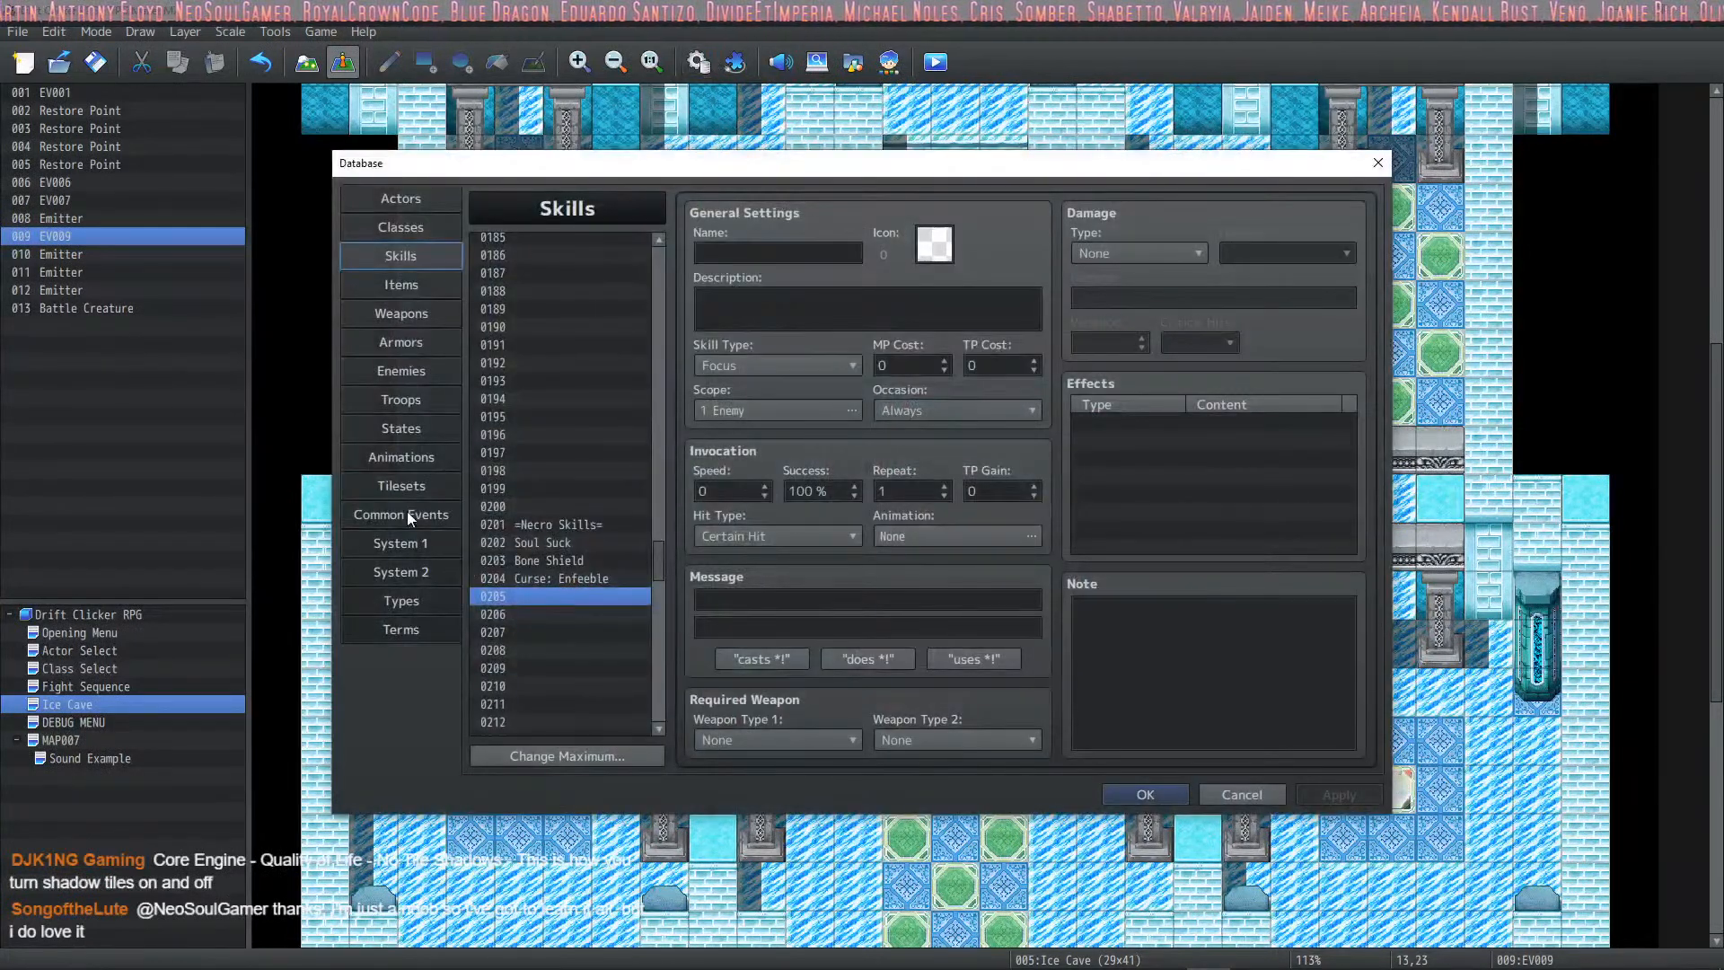
left_click(407, 519)
left_click(558, 435)
left_click(744, 253)
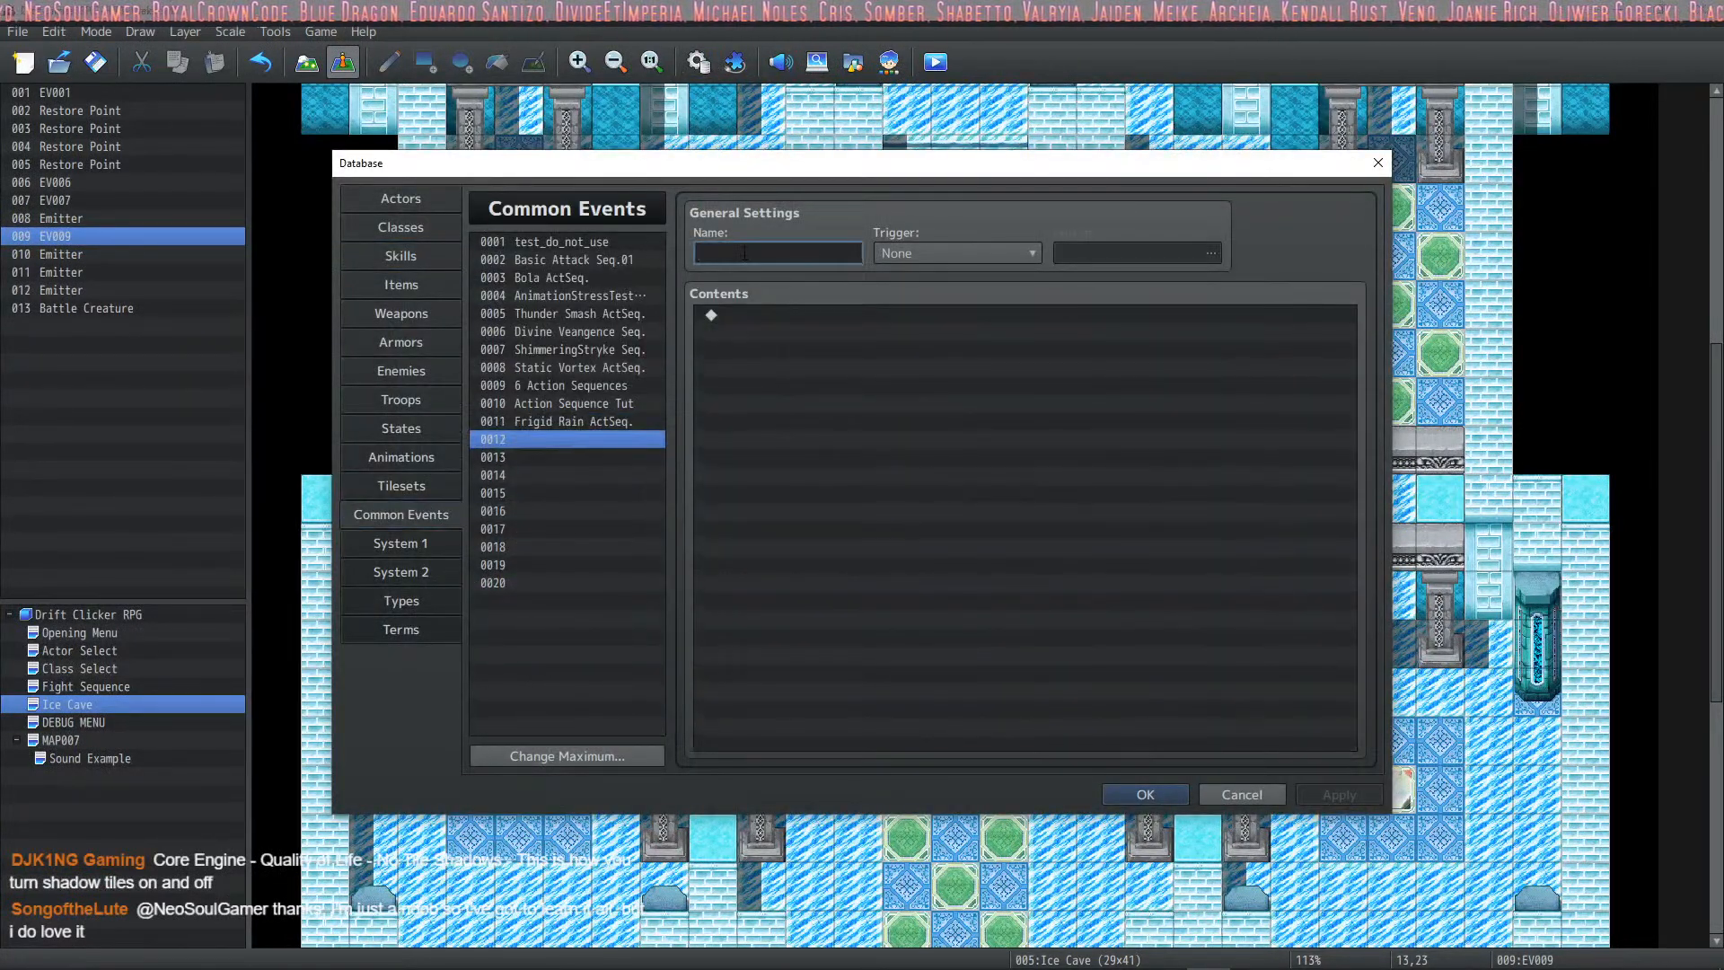
type("NEW GAME AUTORUN")
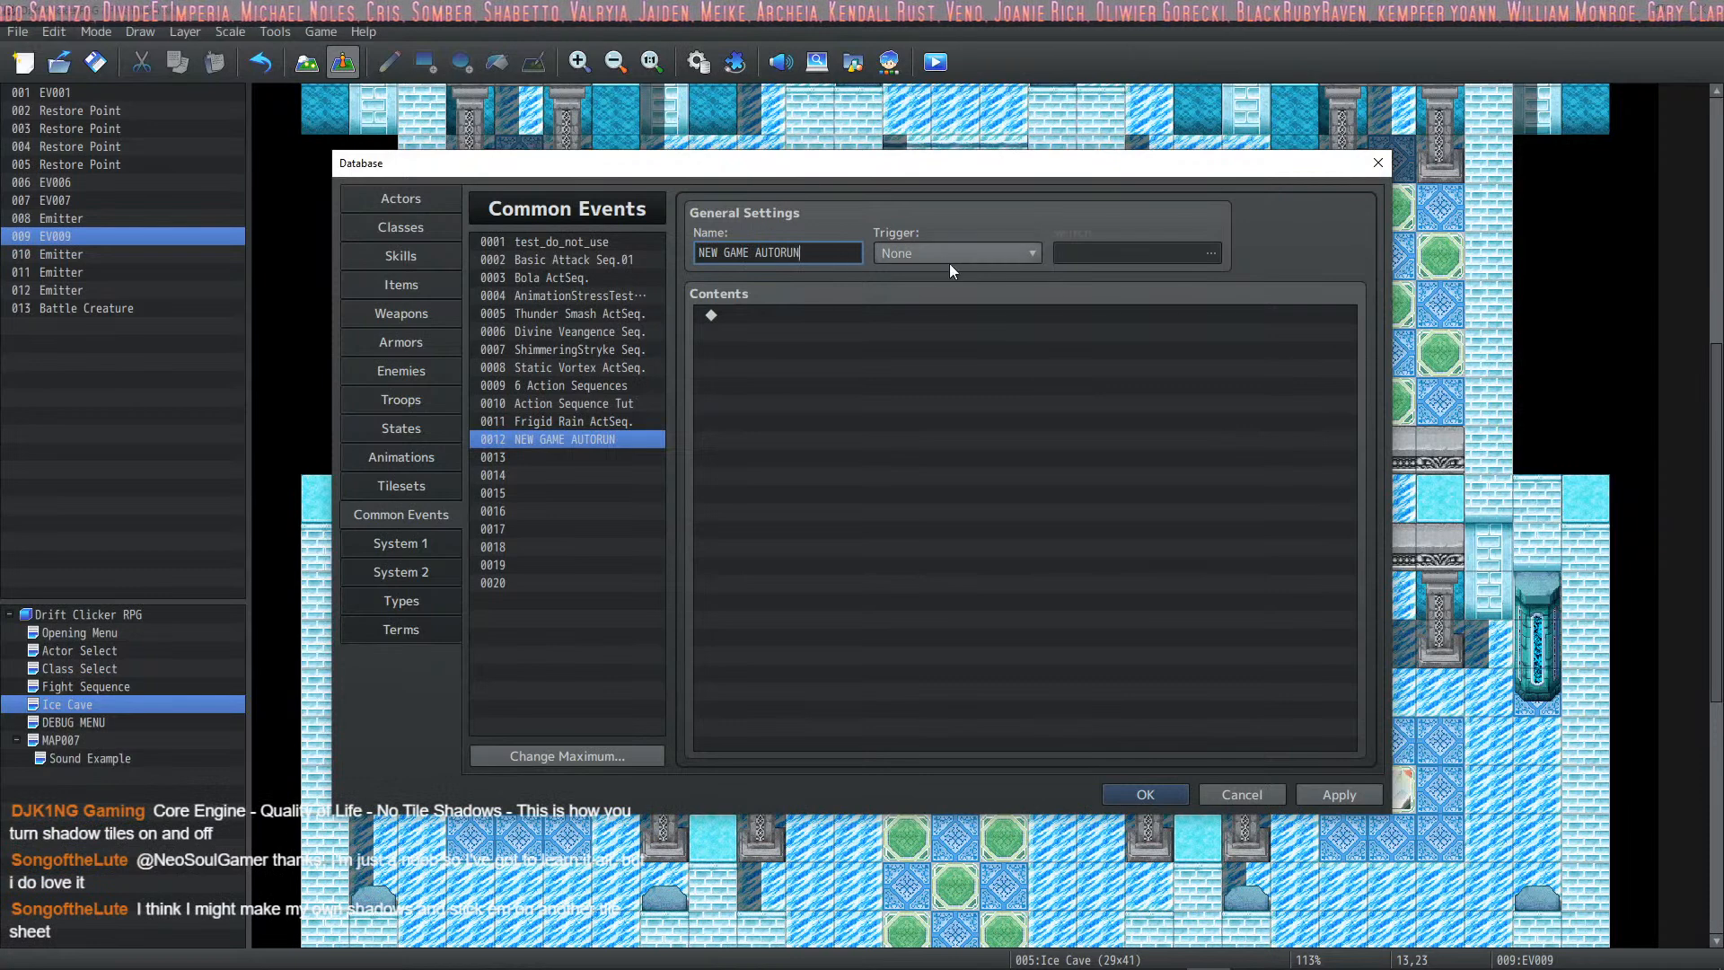
Step: Add a Show Text command to the NEW GAME AUTORUN event with Betty's face, name "SF1f" and text "Chec,kj ithis is a test../.", and save the database
left_click(794, 320)
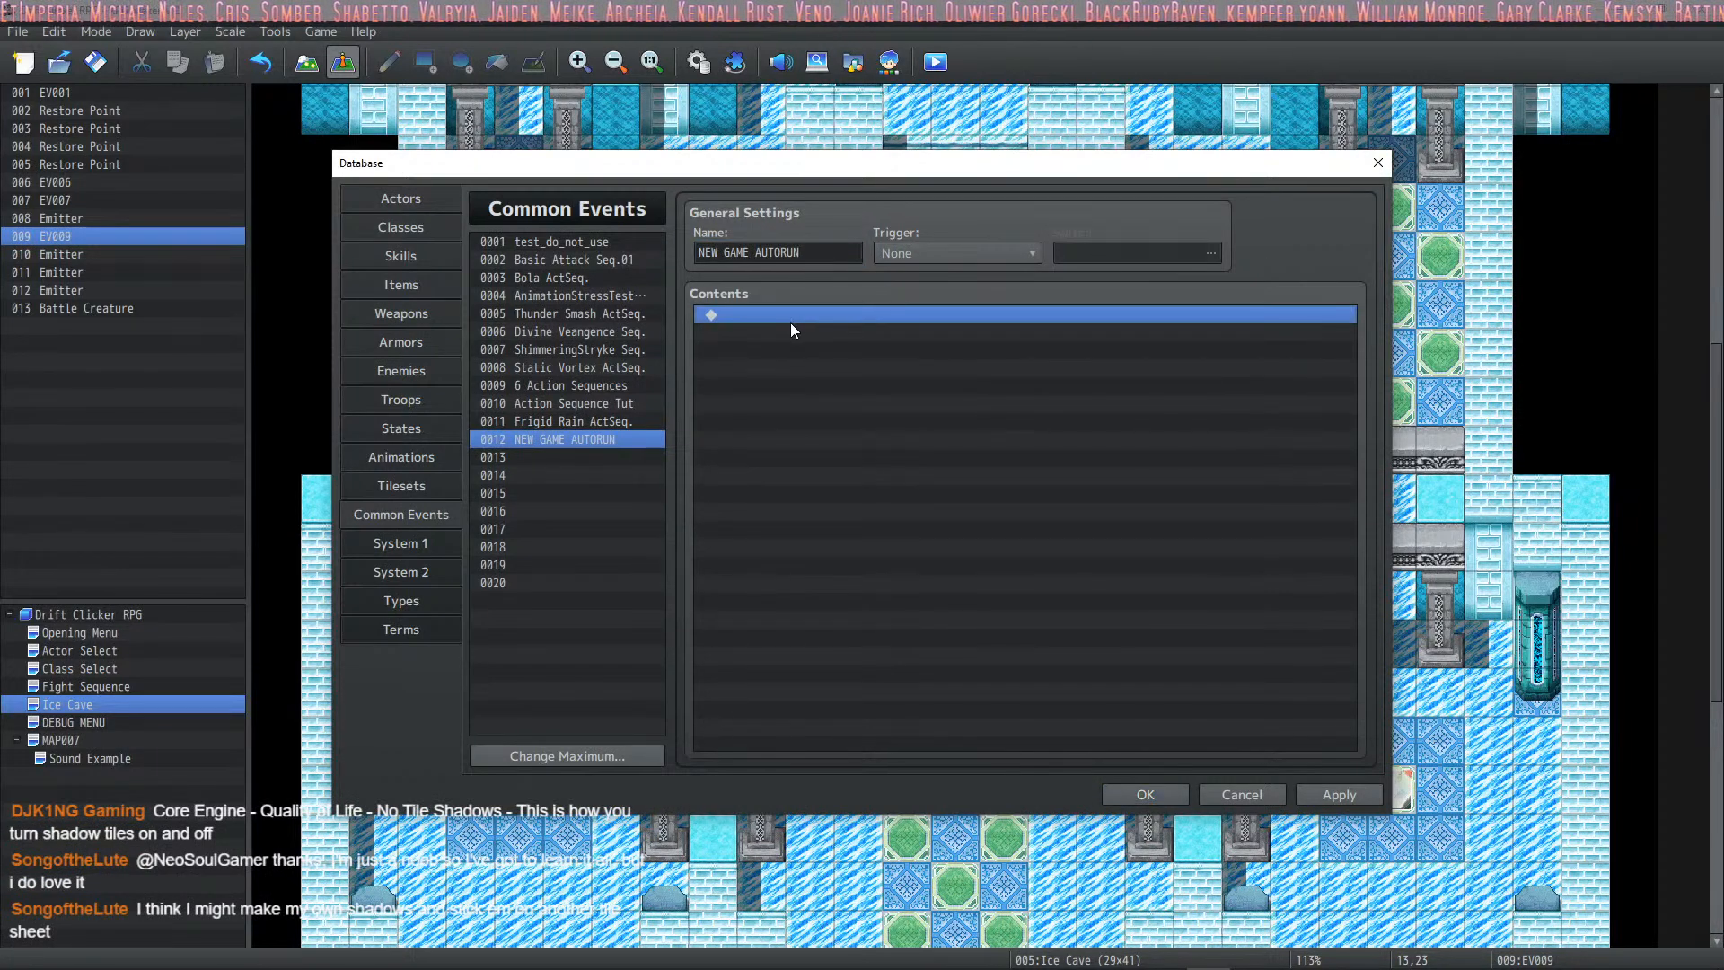
double_click(790, 316)
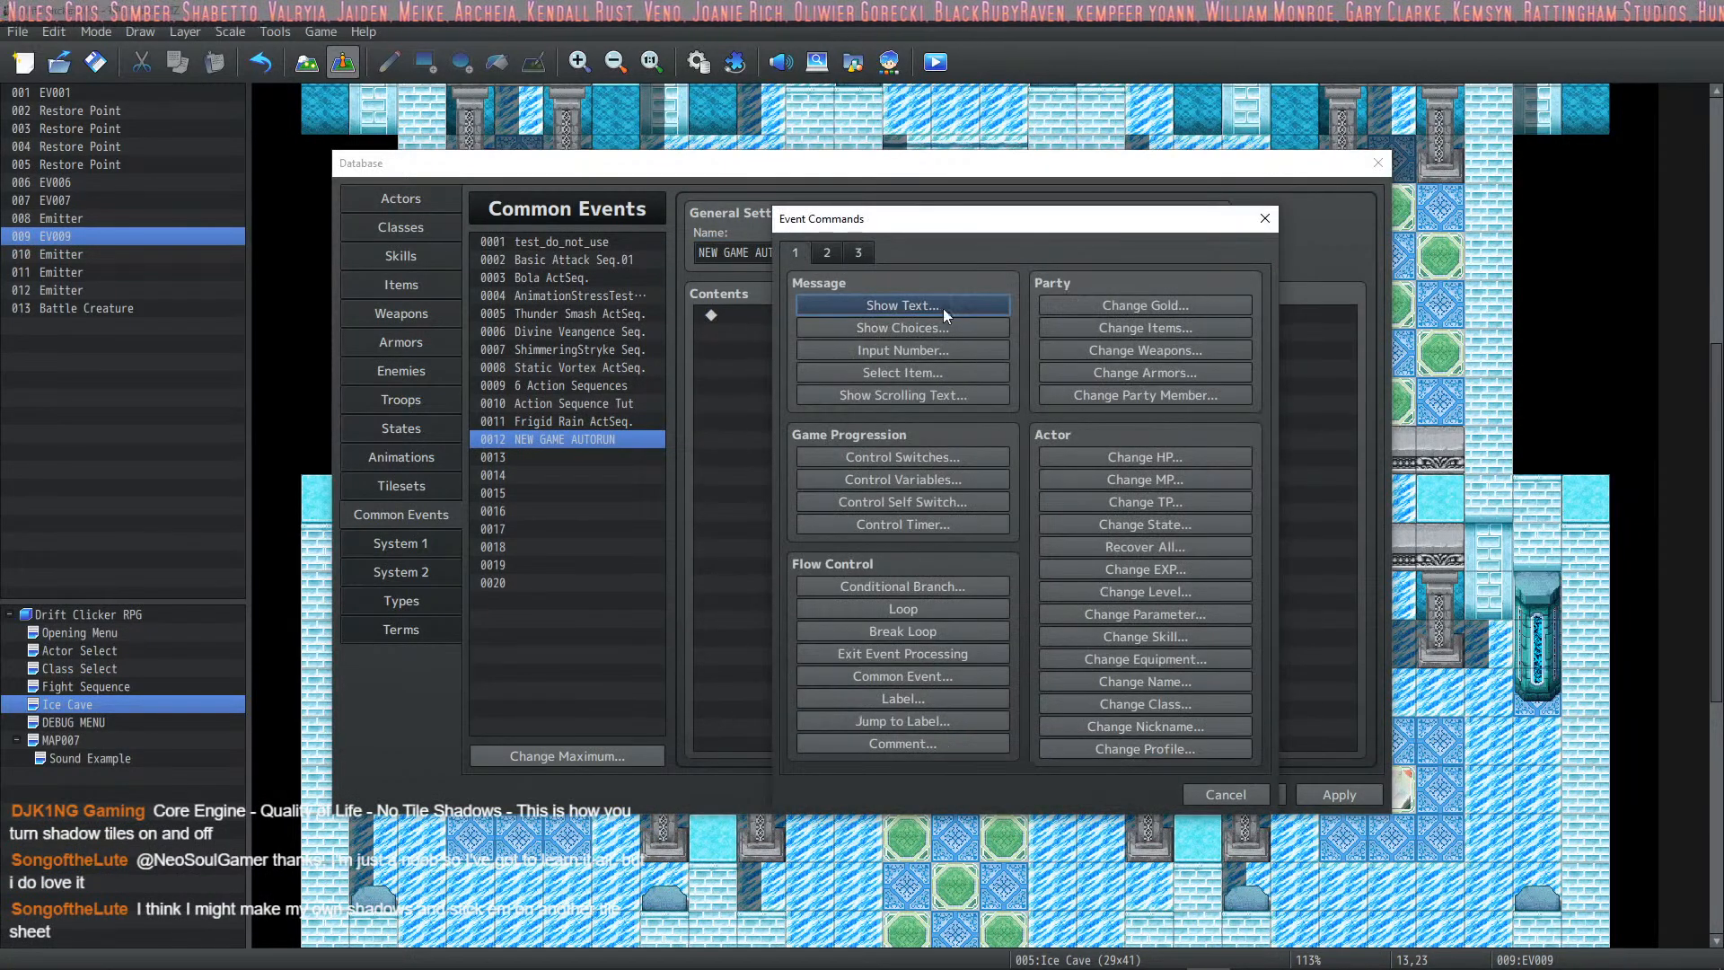
left_click(940, 309)
double_click(833, 489)
left_click(733, 426)
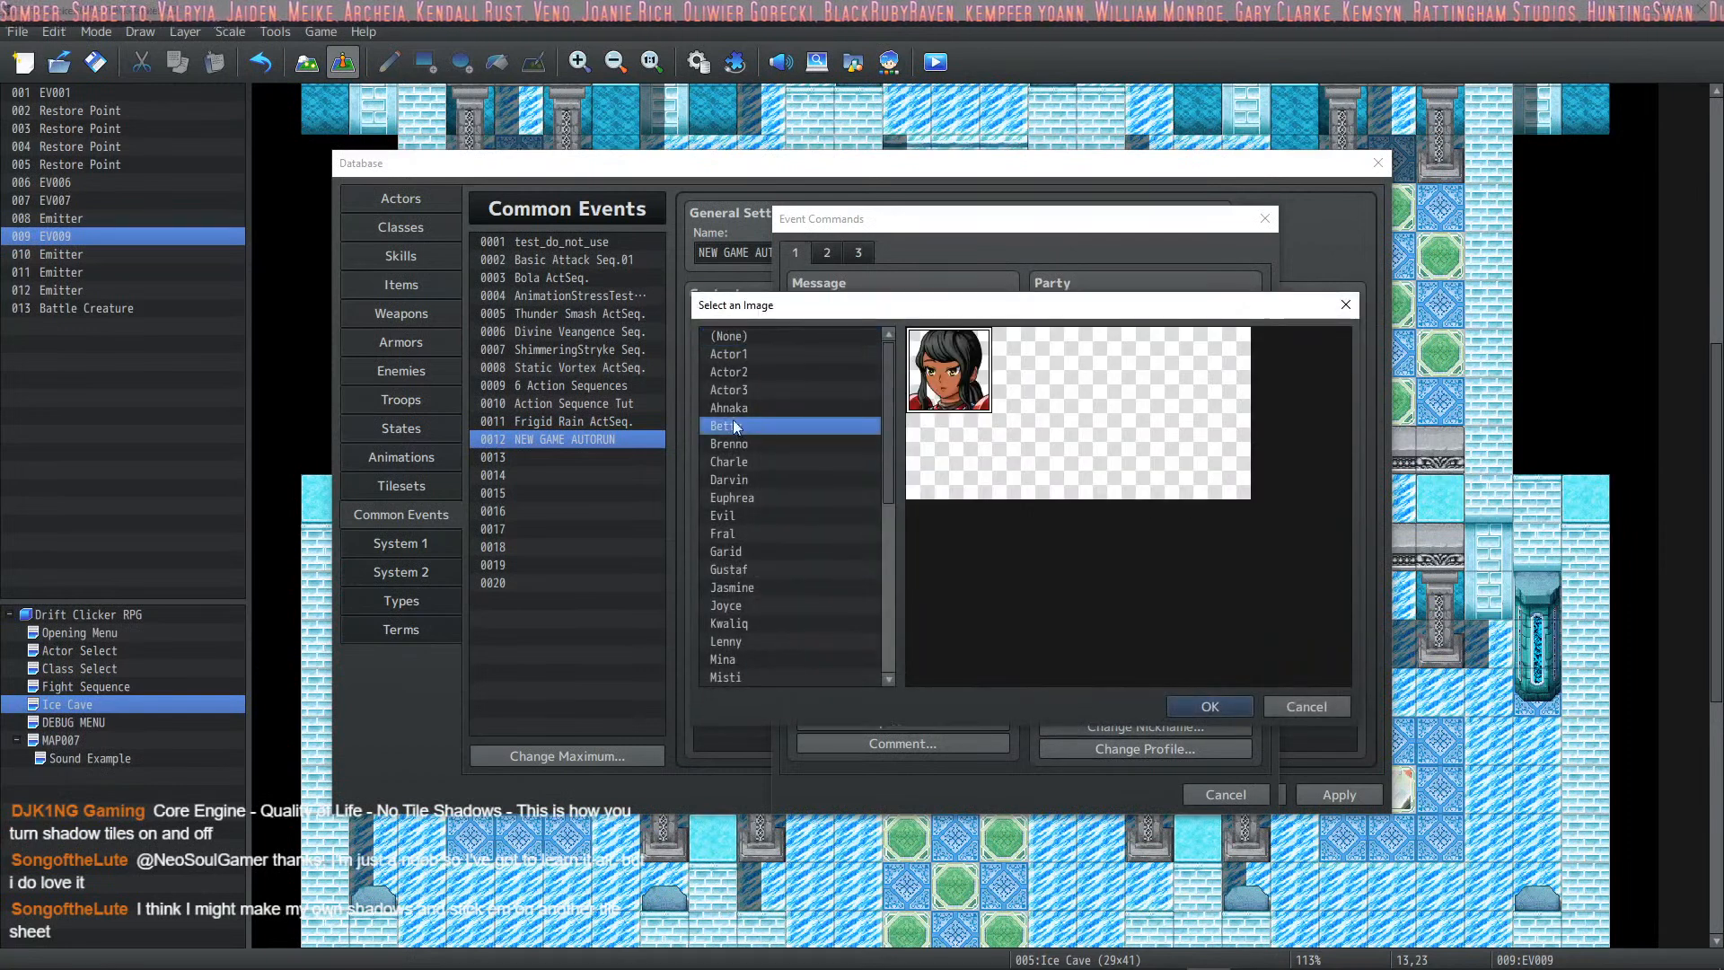
left_click(1203, 705)
left_click(844, 565)
type("SF1")
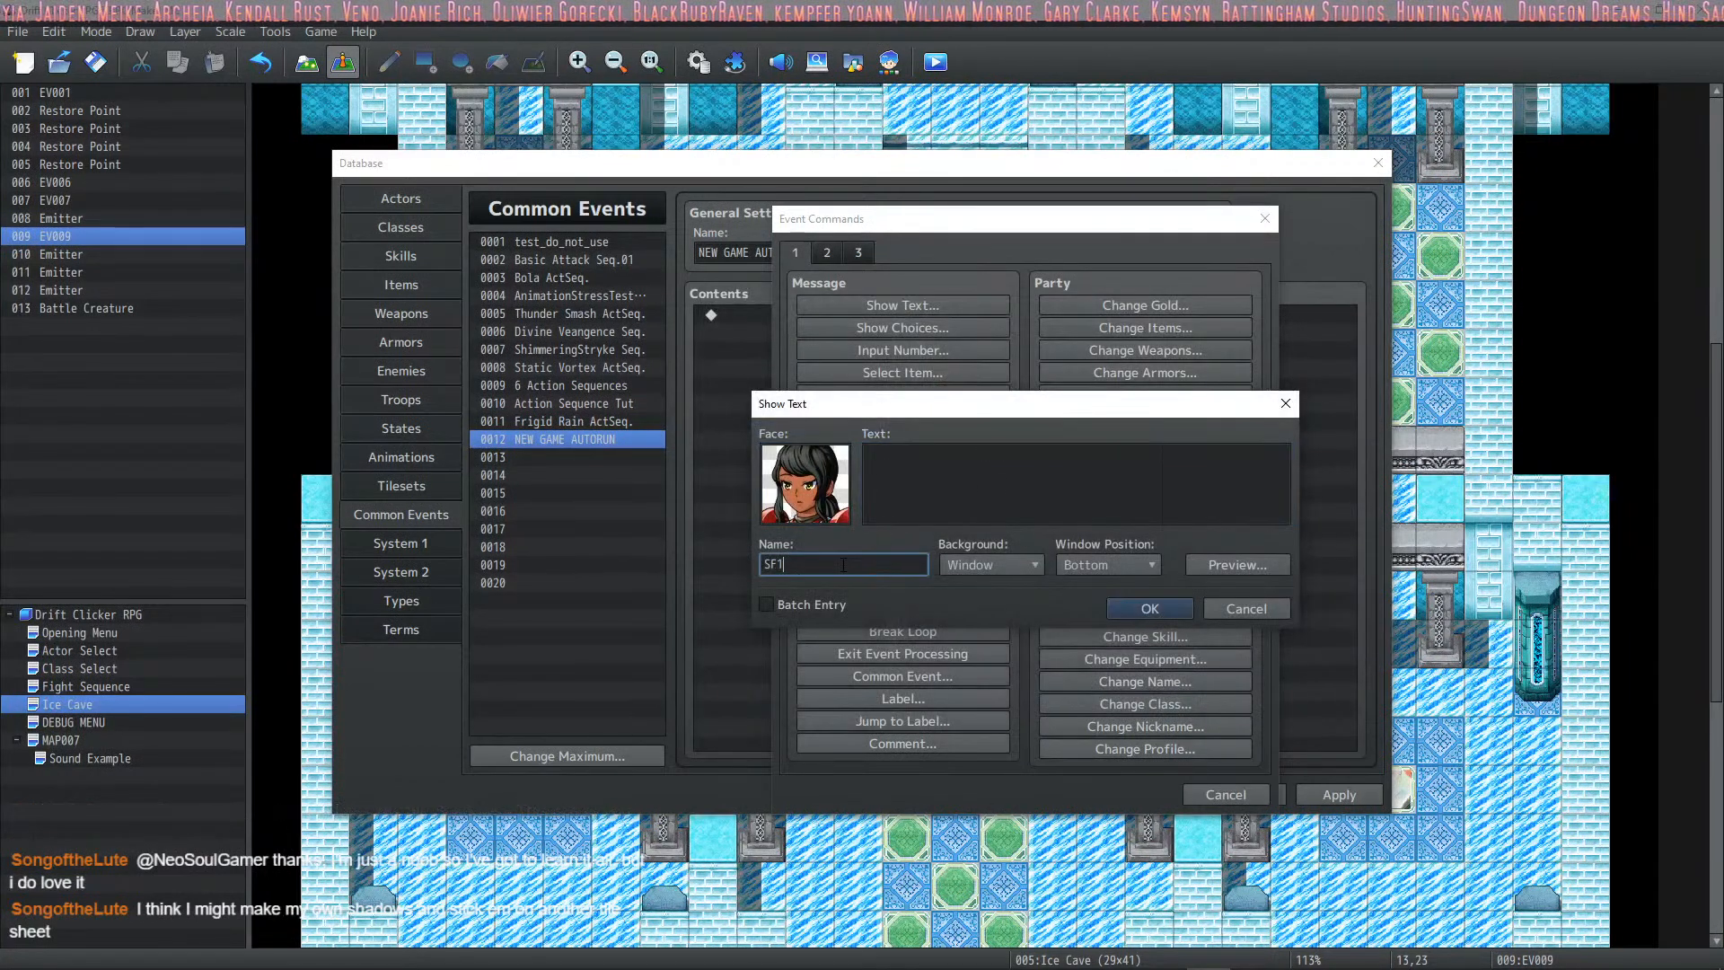
type("f")
left_click(964, 459)
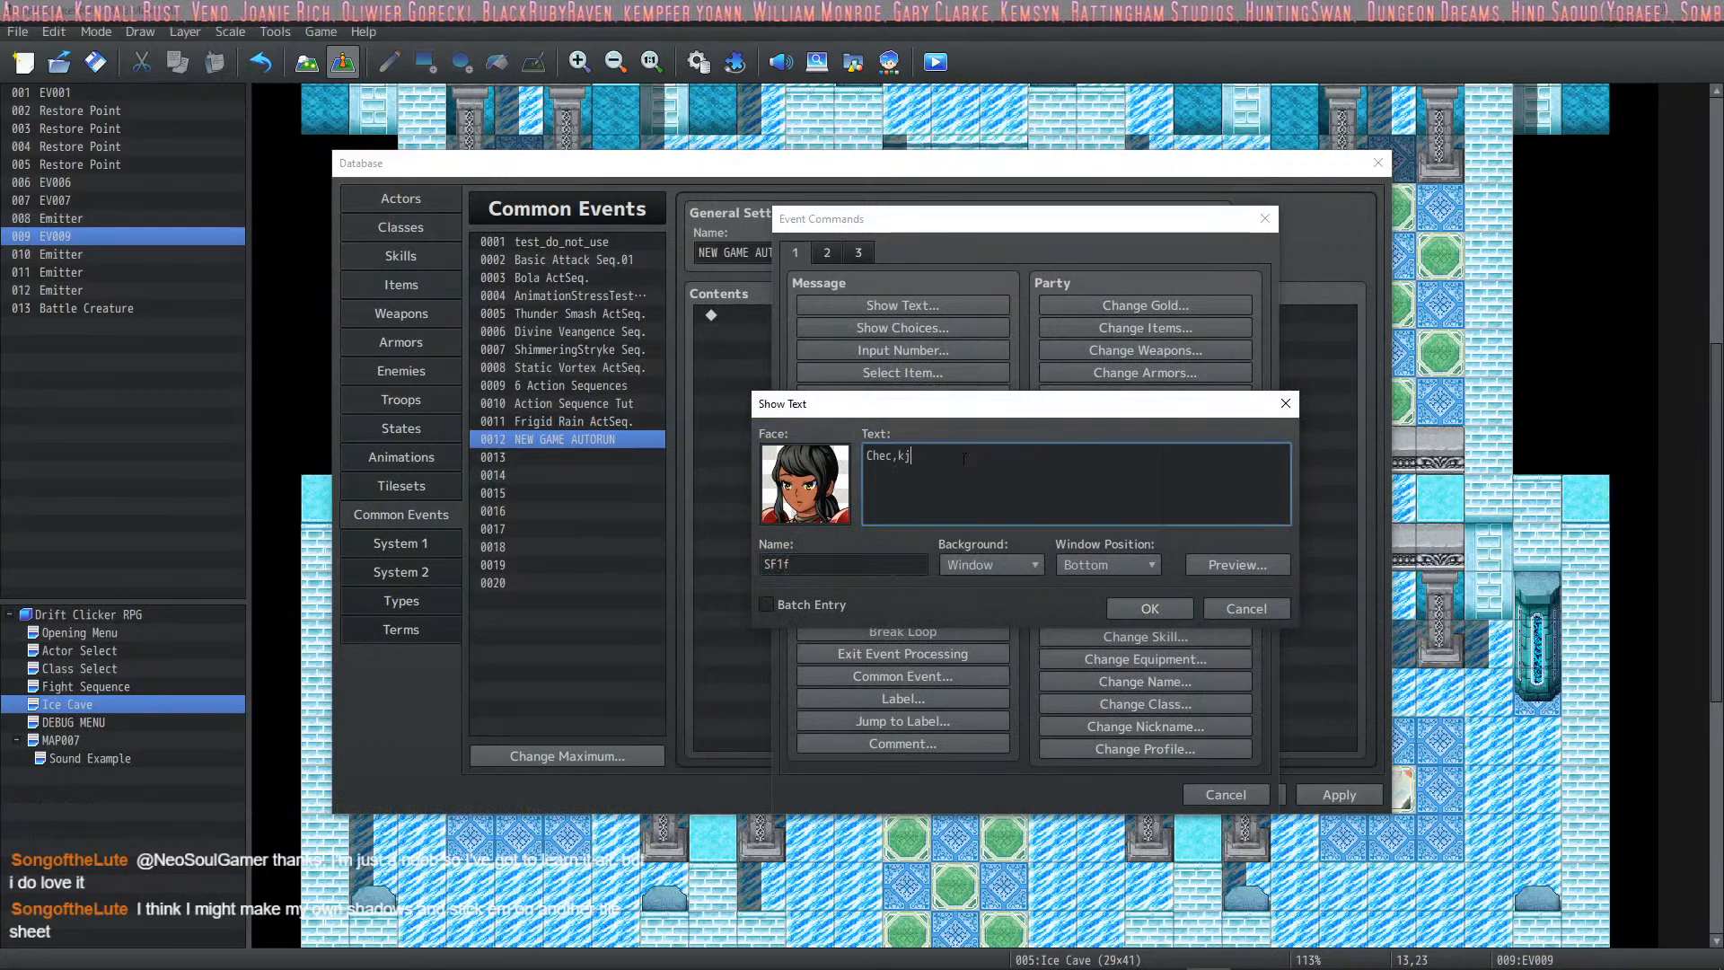
type("Chec,kj ithis is a")
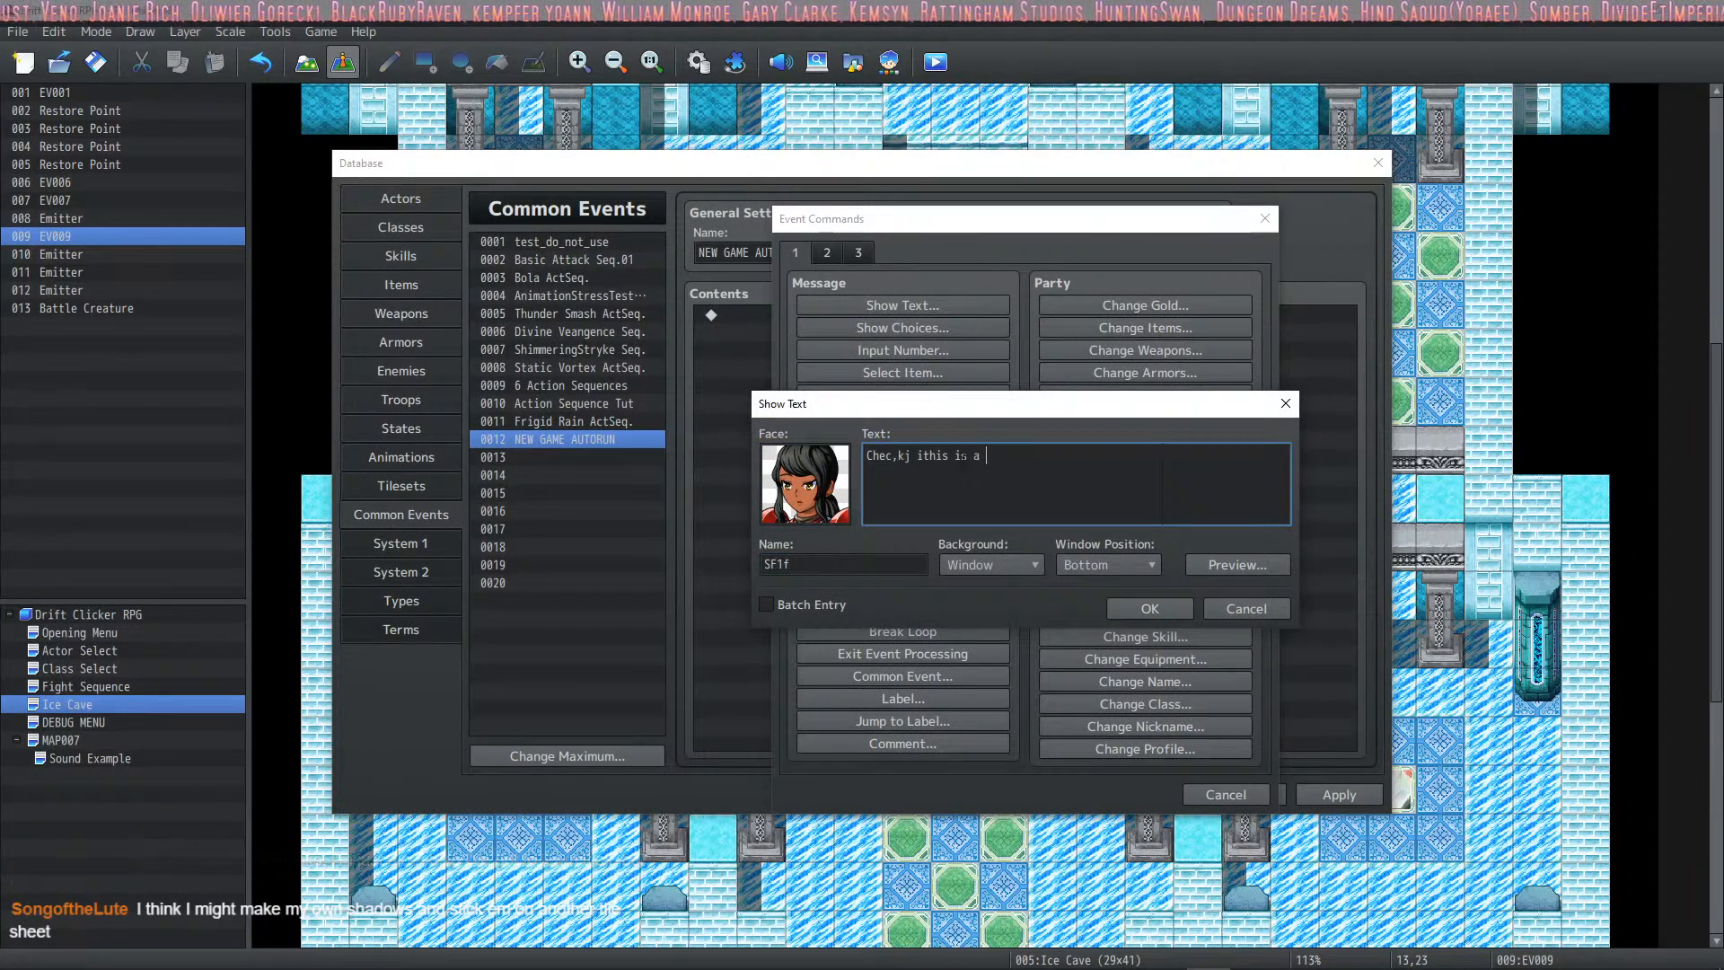
left_click(1113, 608)
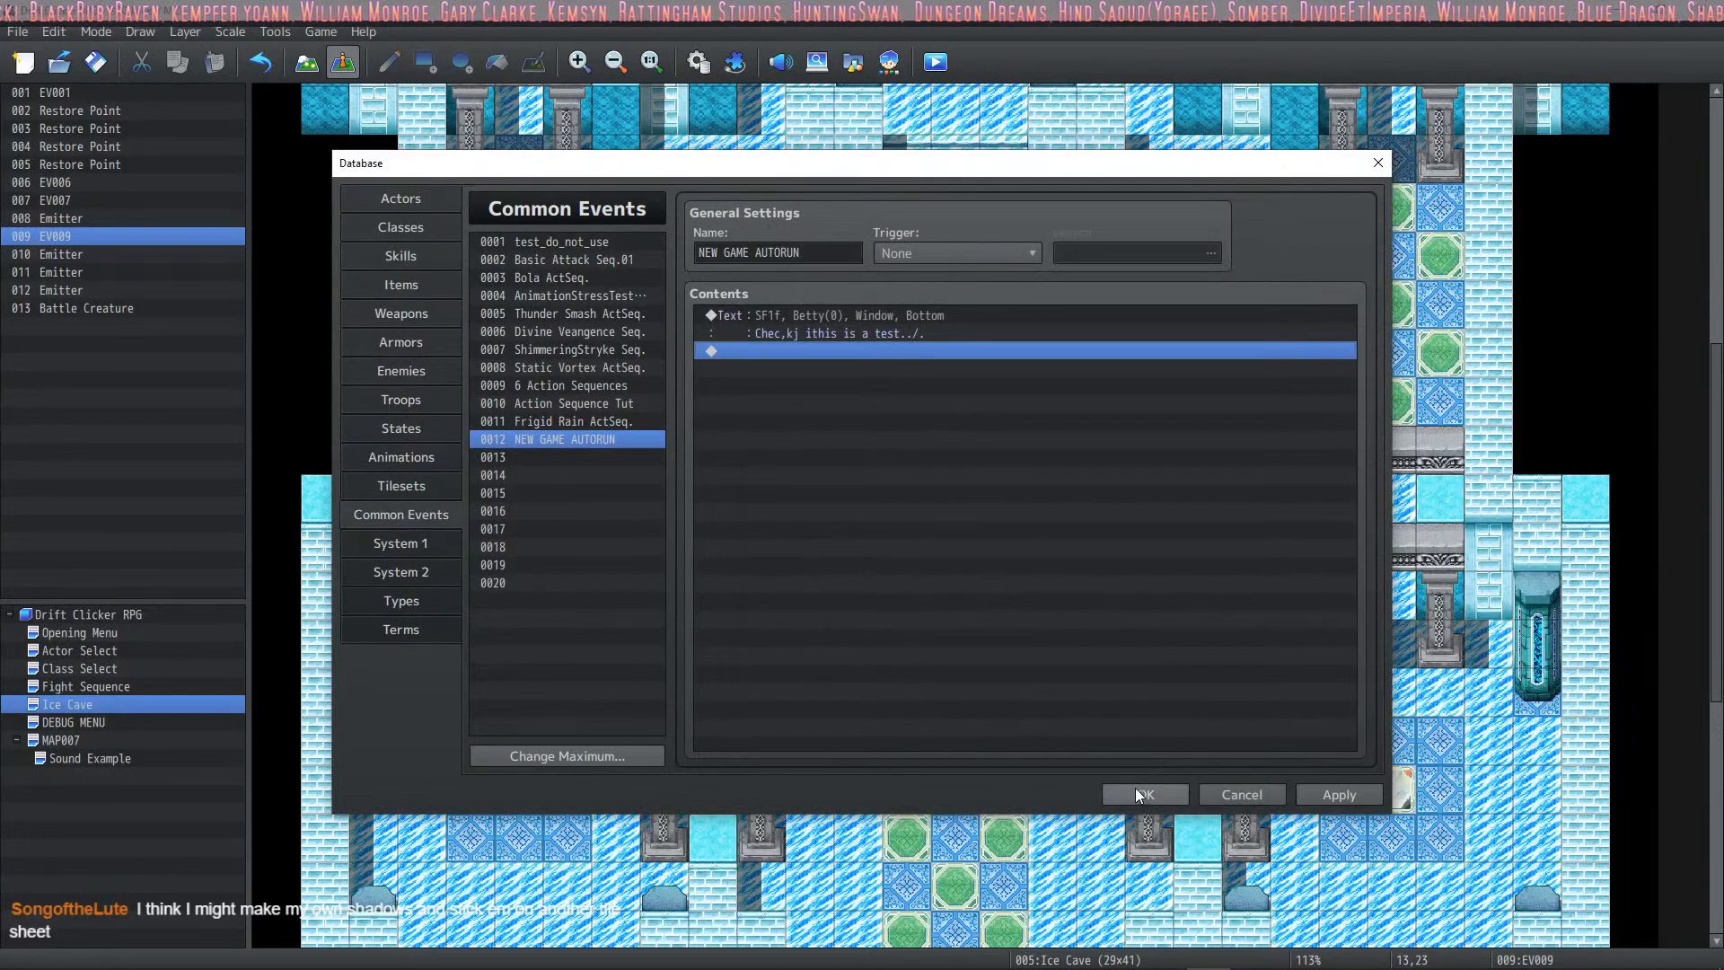
left_click(1140, 794)
Step: Playtest the project in a maximized window and advance past the autorun test message
left_click(934, 62)
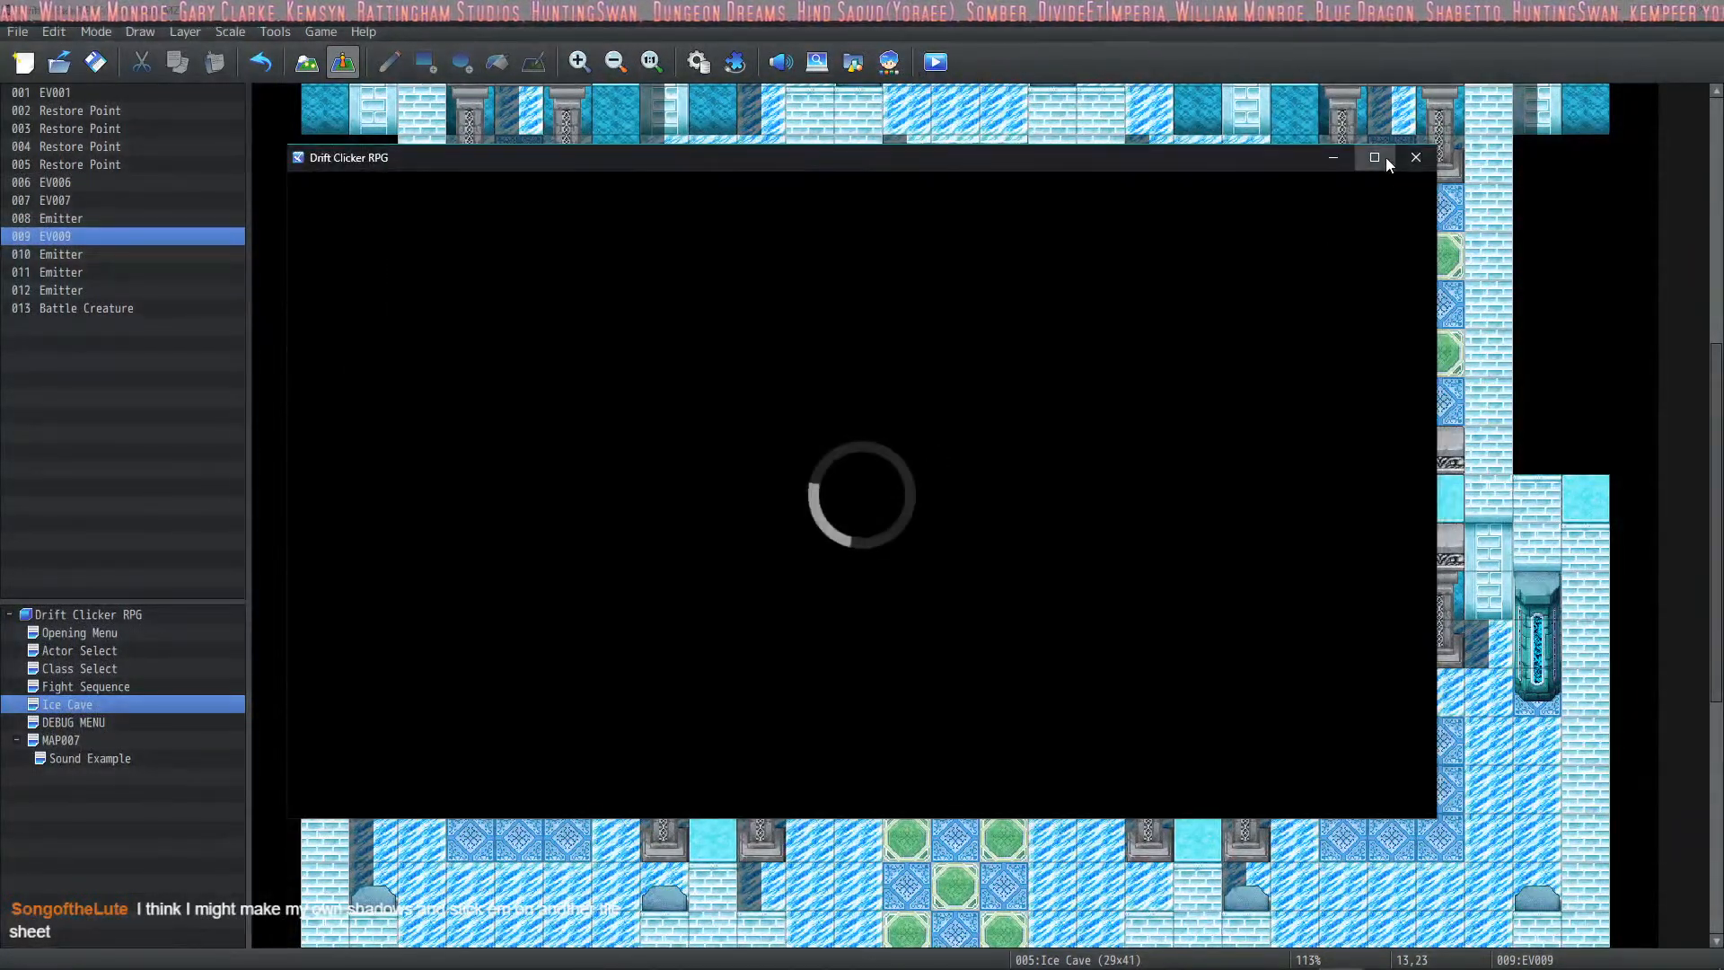
left_click(1386, 158)
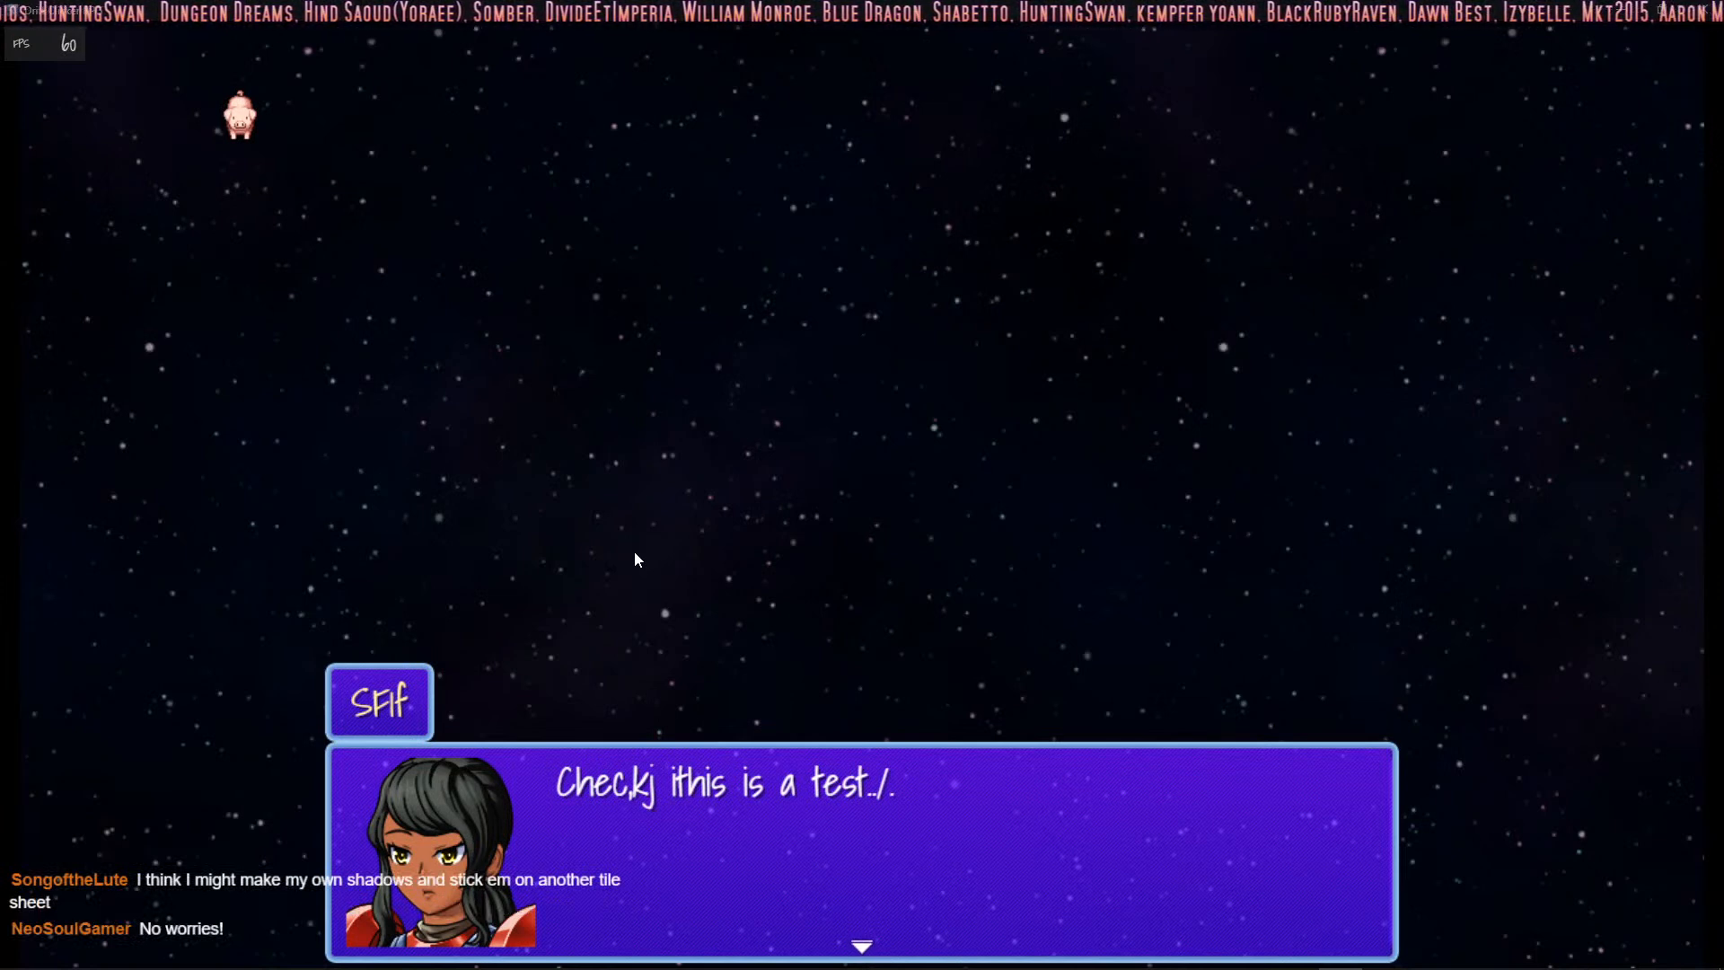
key("Return")
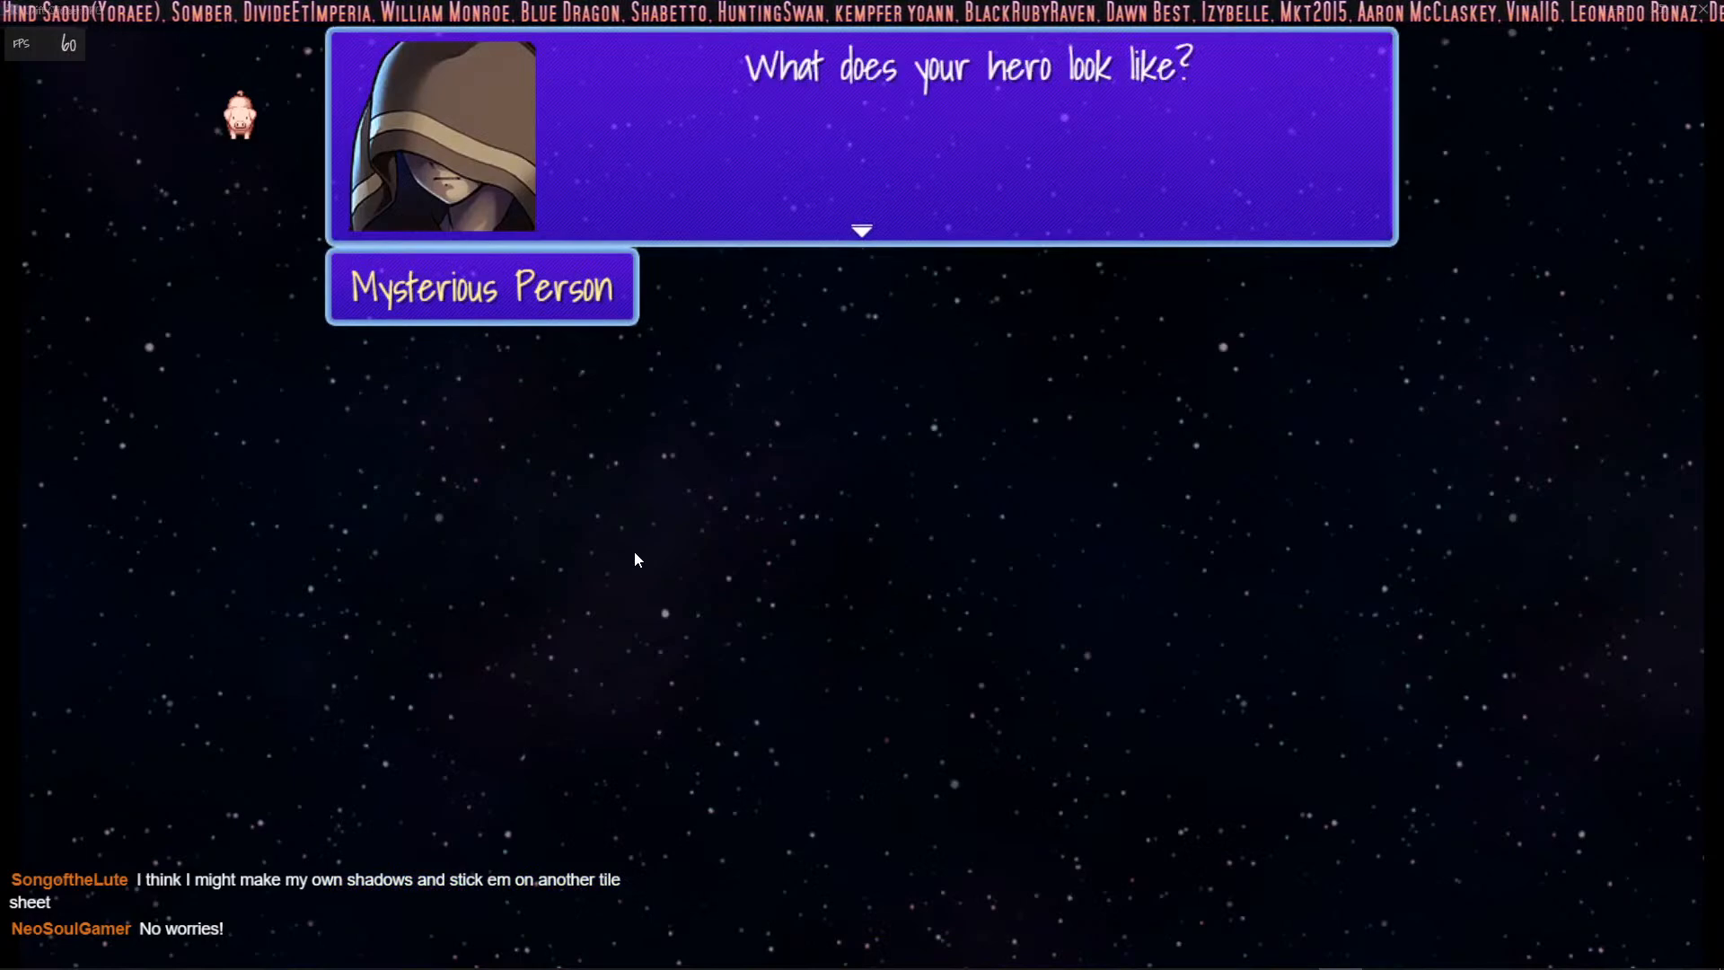
Step: In the playtest, choose the blue-haired, winged character on the Actor Selection map and close the game after the class question
key("Return")
key("Up")
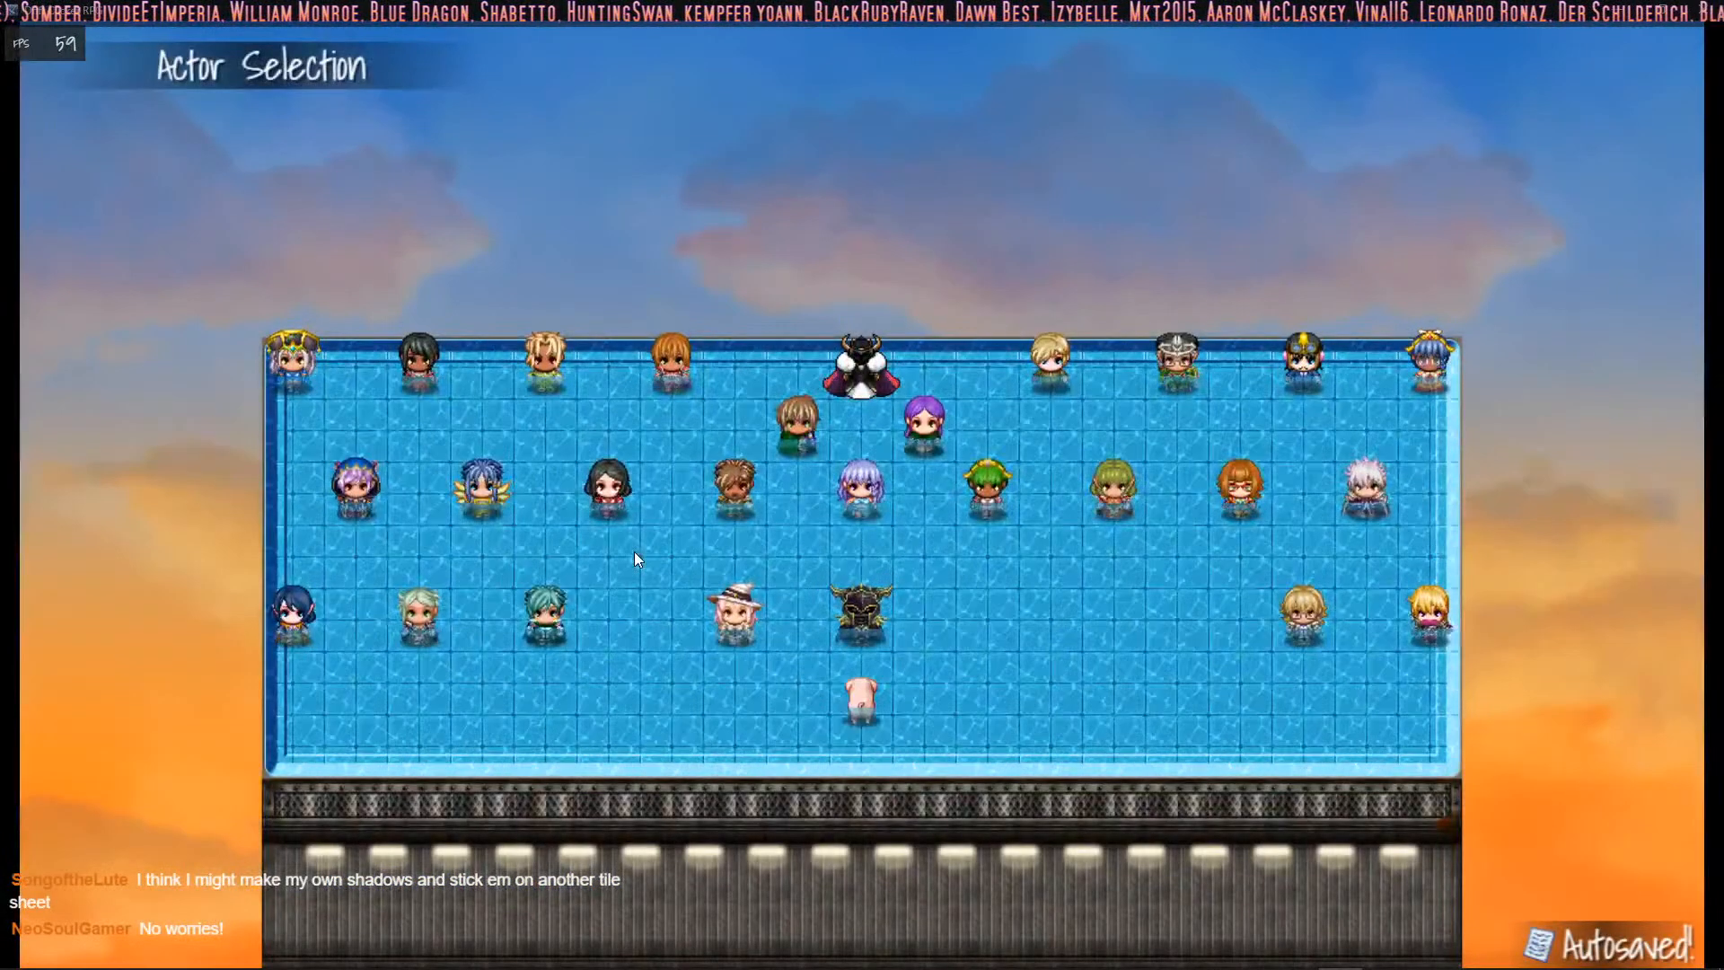
key("Left")
key("Up")
key("Up")
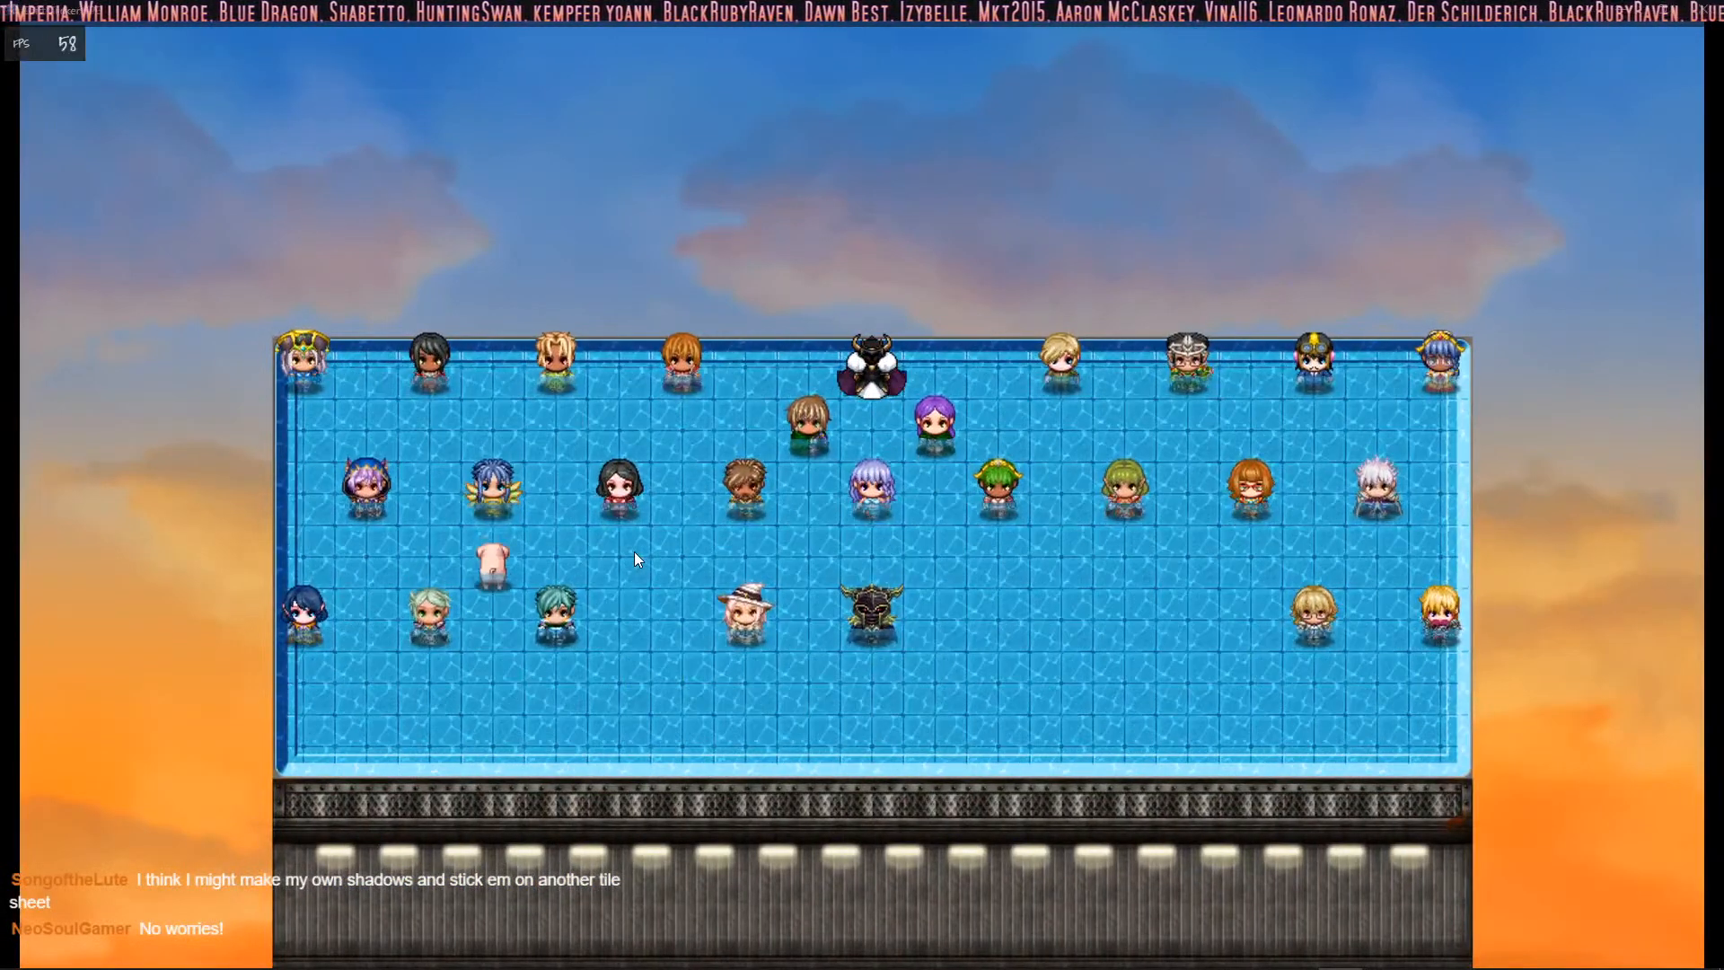
key("Return")
key("Return")
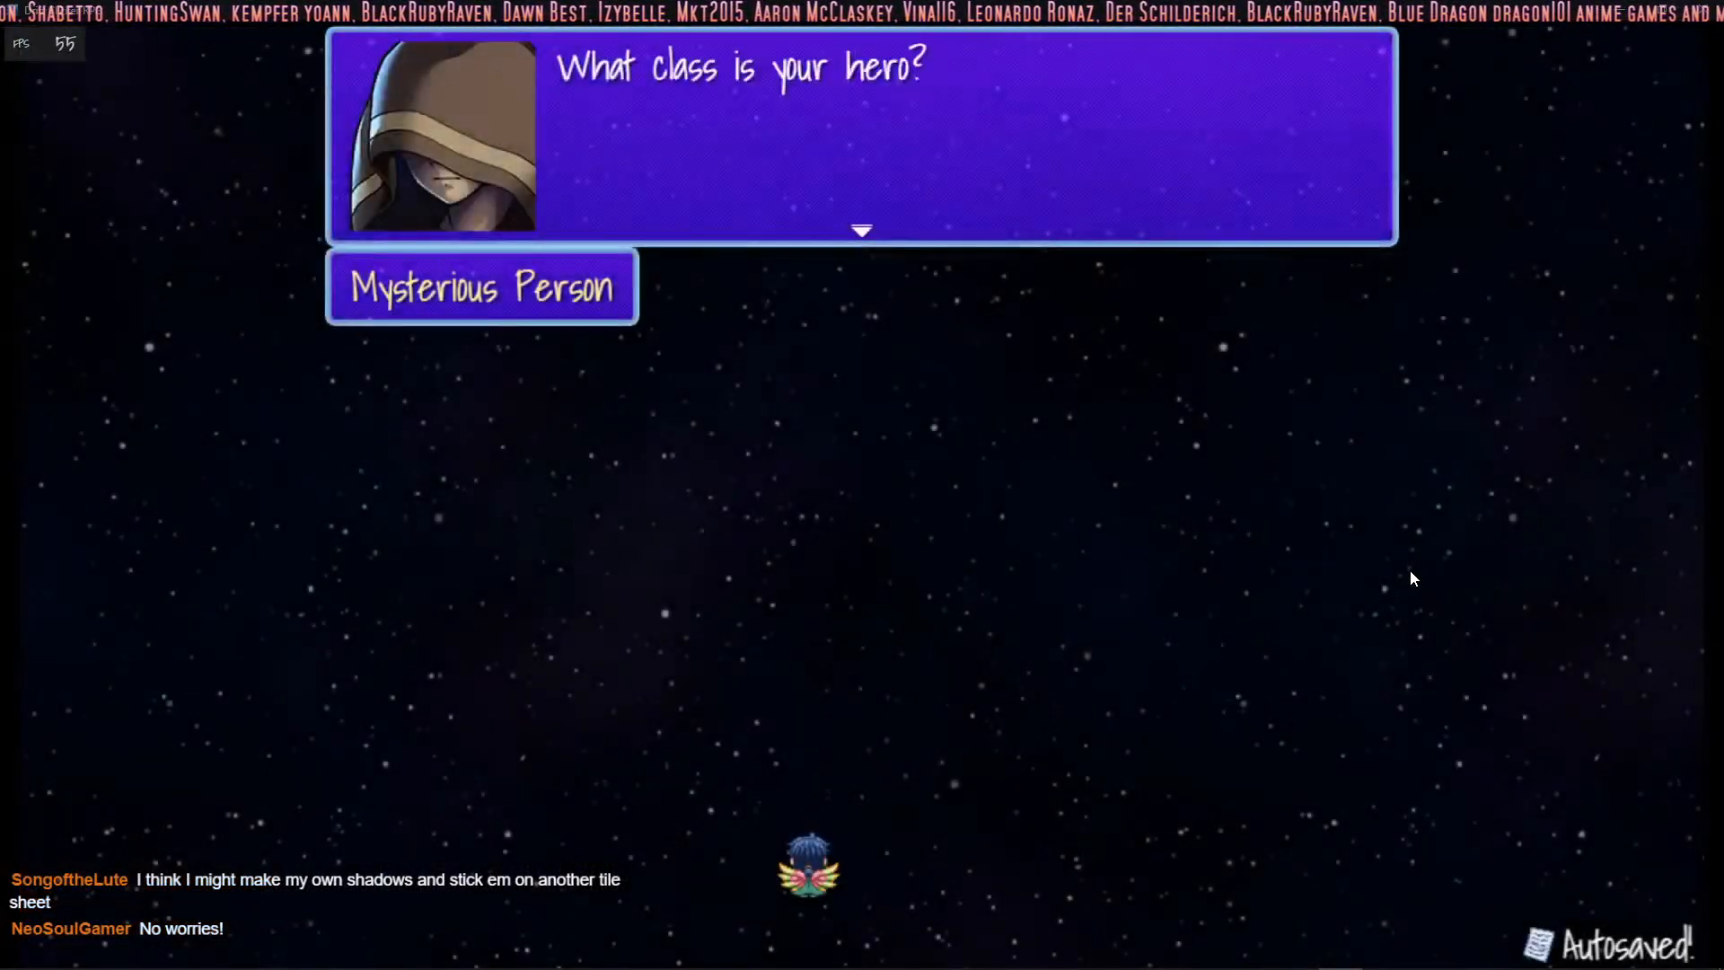
key("Return")
left_click(1704, 9)
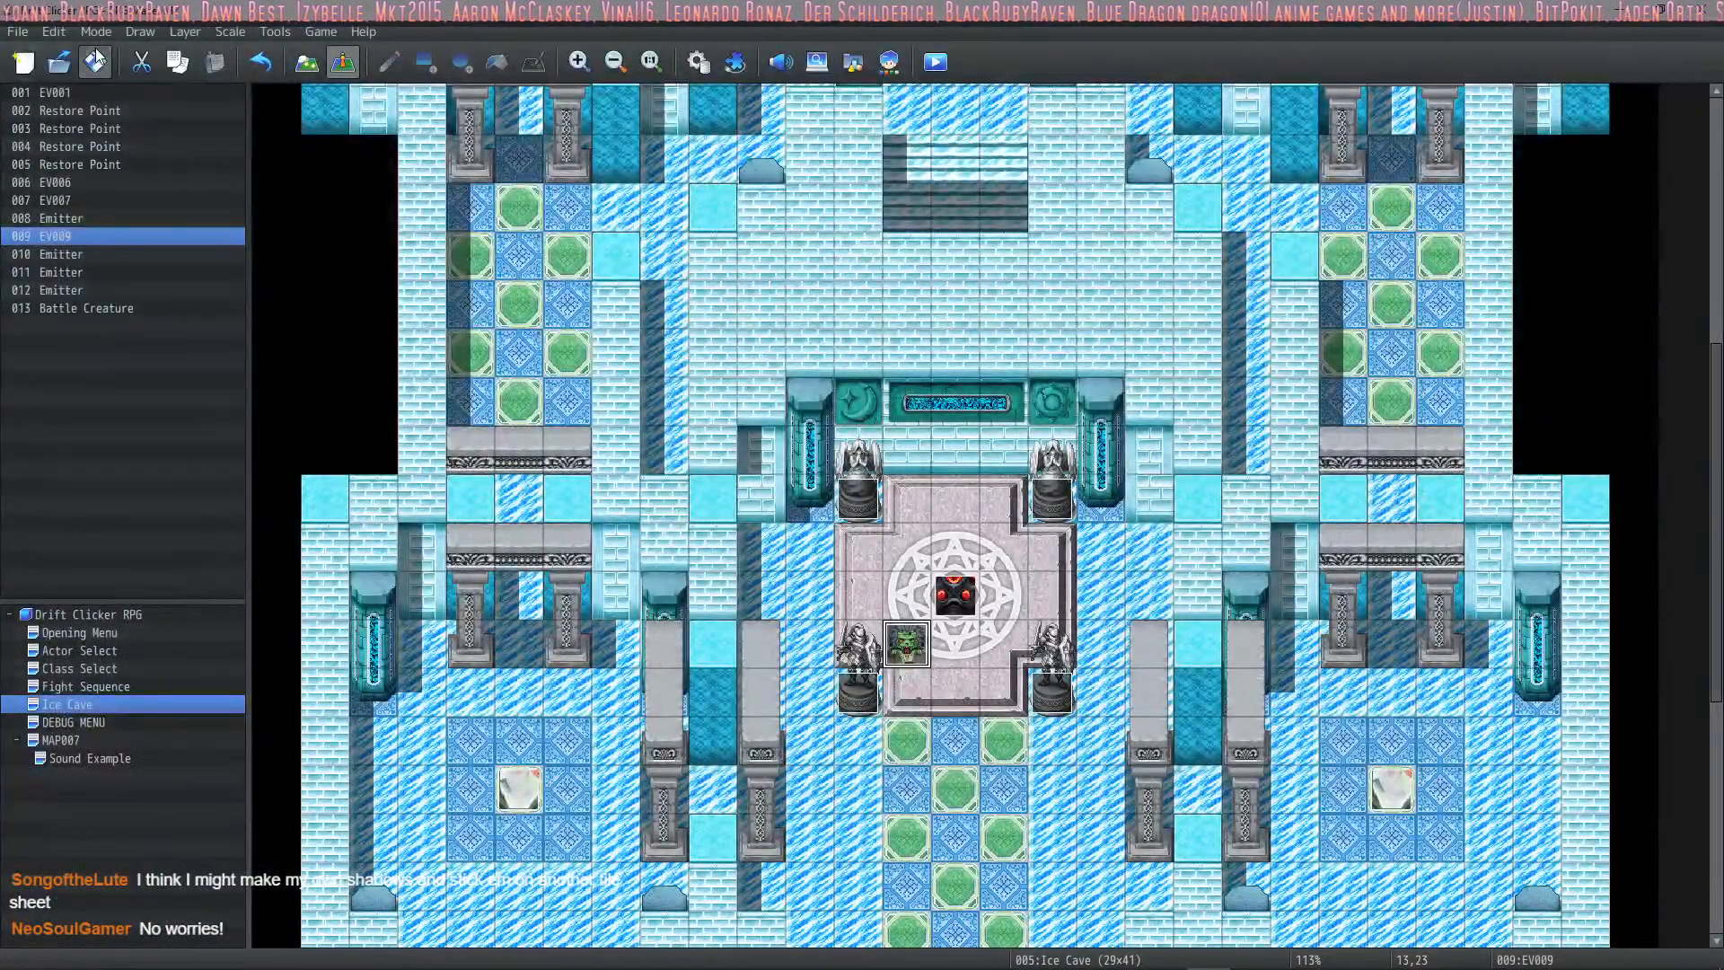
Step: Delete the test message from the NEW GAME AUTORUN common event and save the database
left_click(697, 62)
left_click(796, 305)
key("Delete")
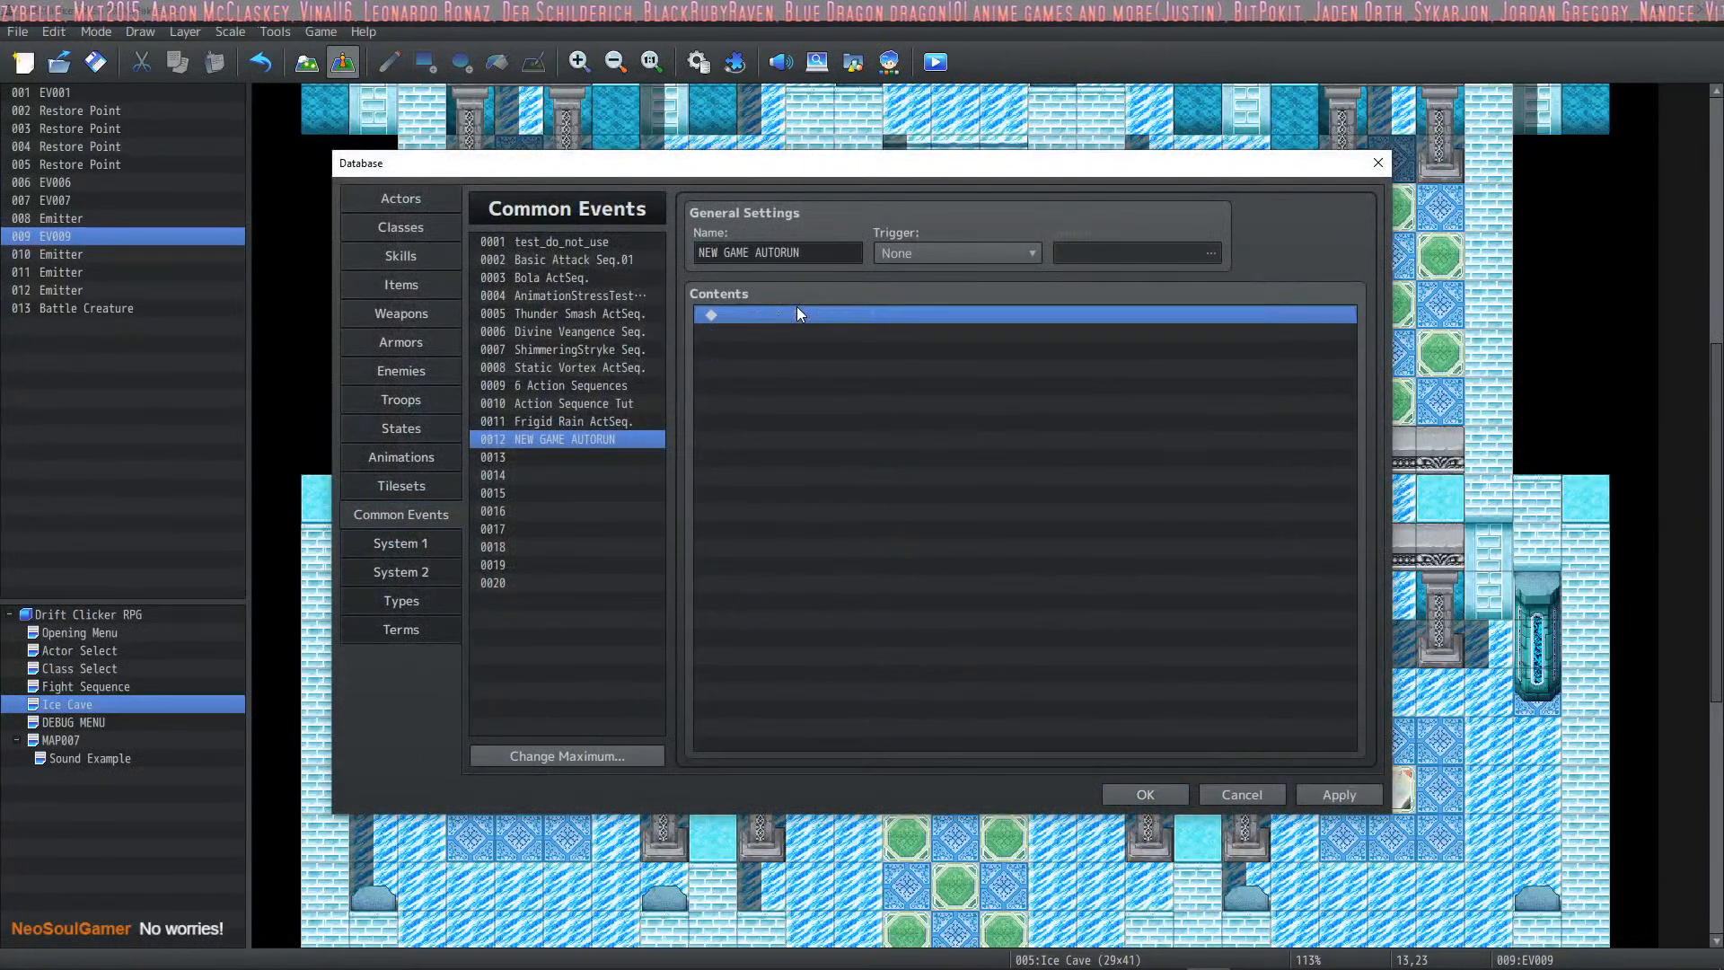
left_click(1338, 794)
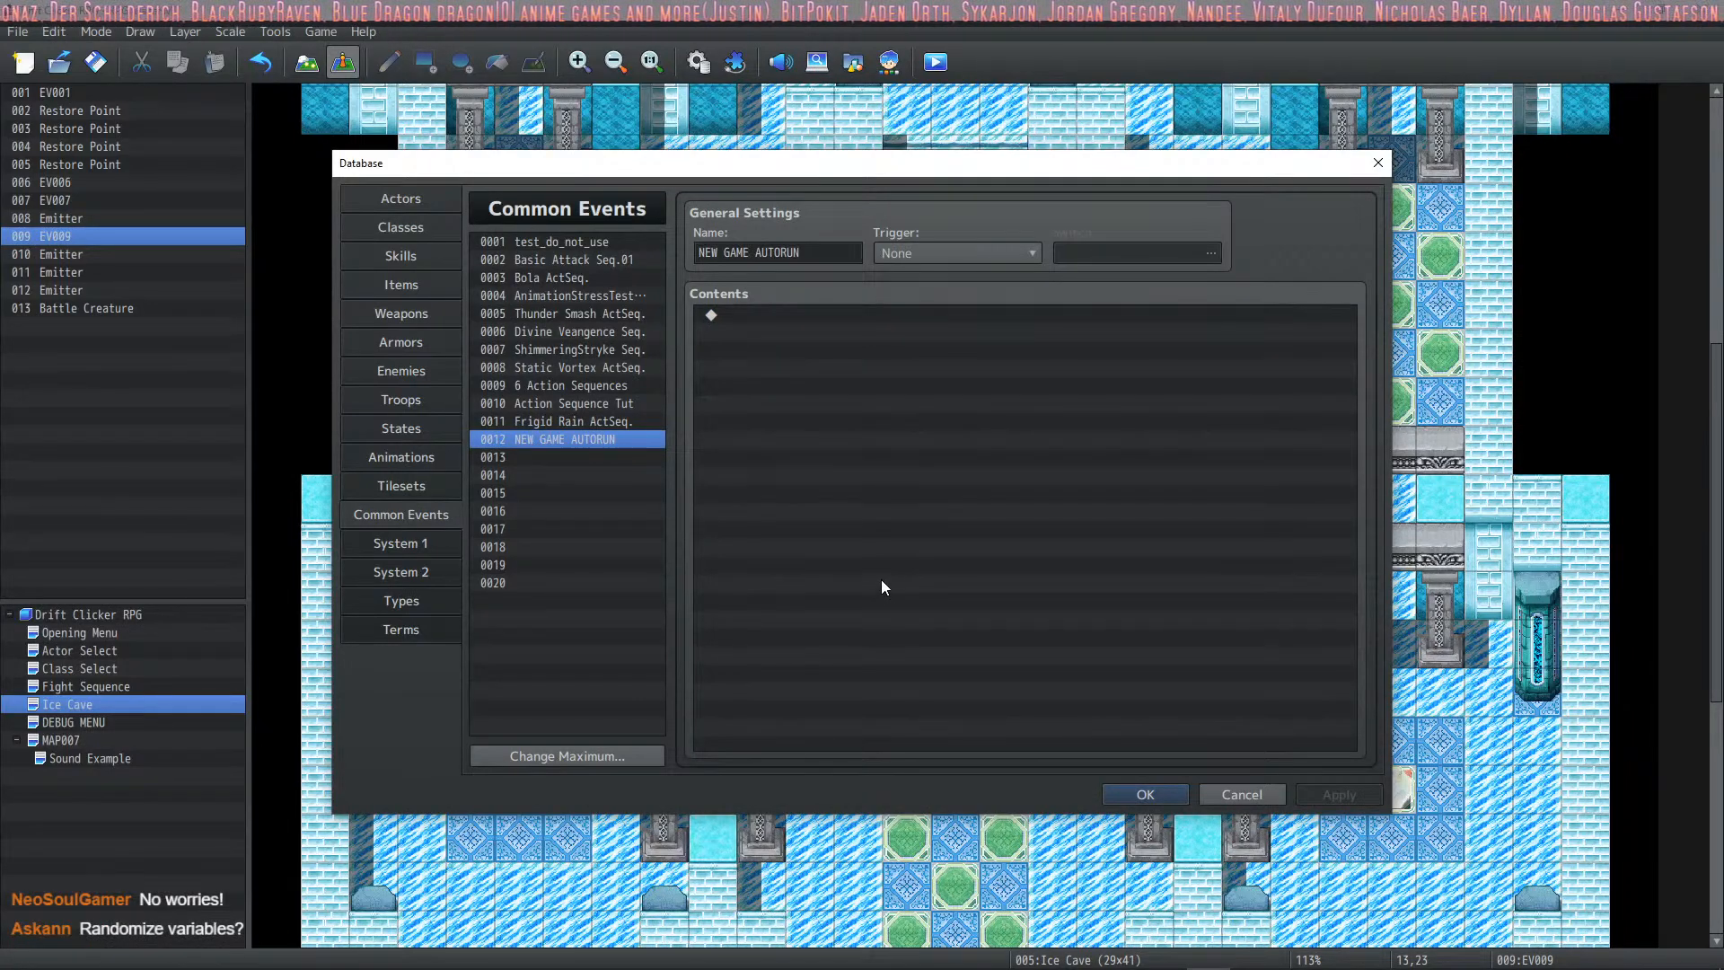
left_click(1136, 795)
Step: Review all five pages of the Controller event on the Opening Menu map
scroll(808, 629, "up", 3)
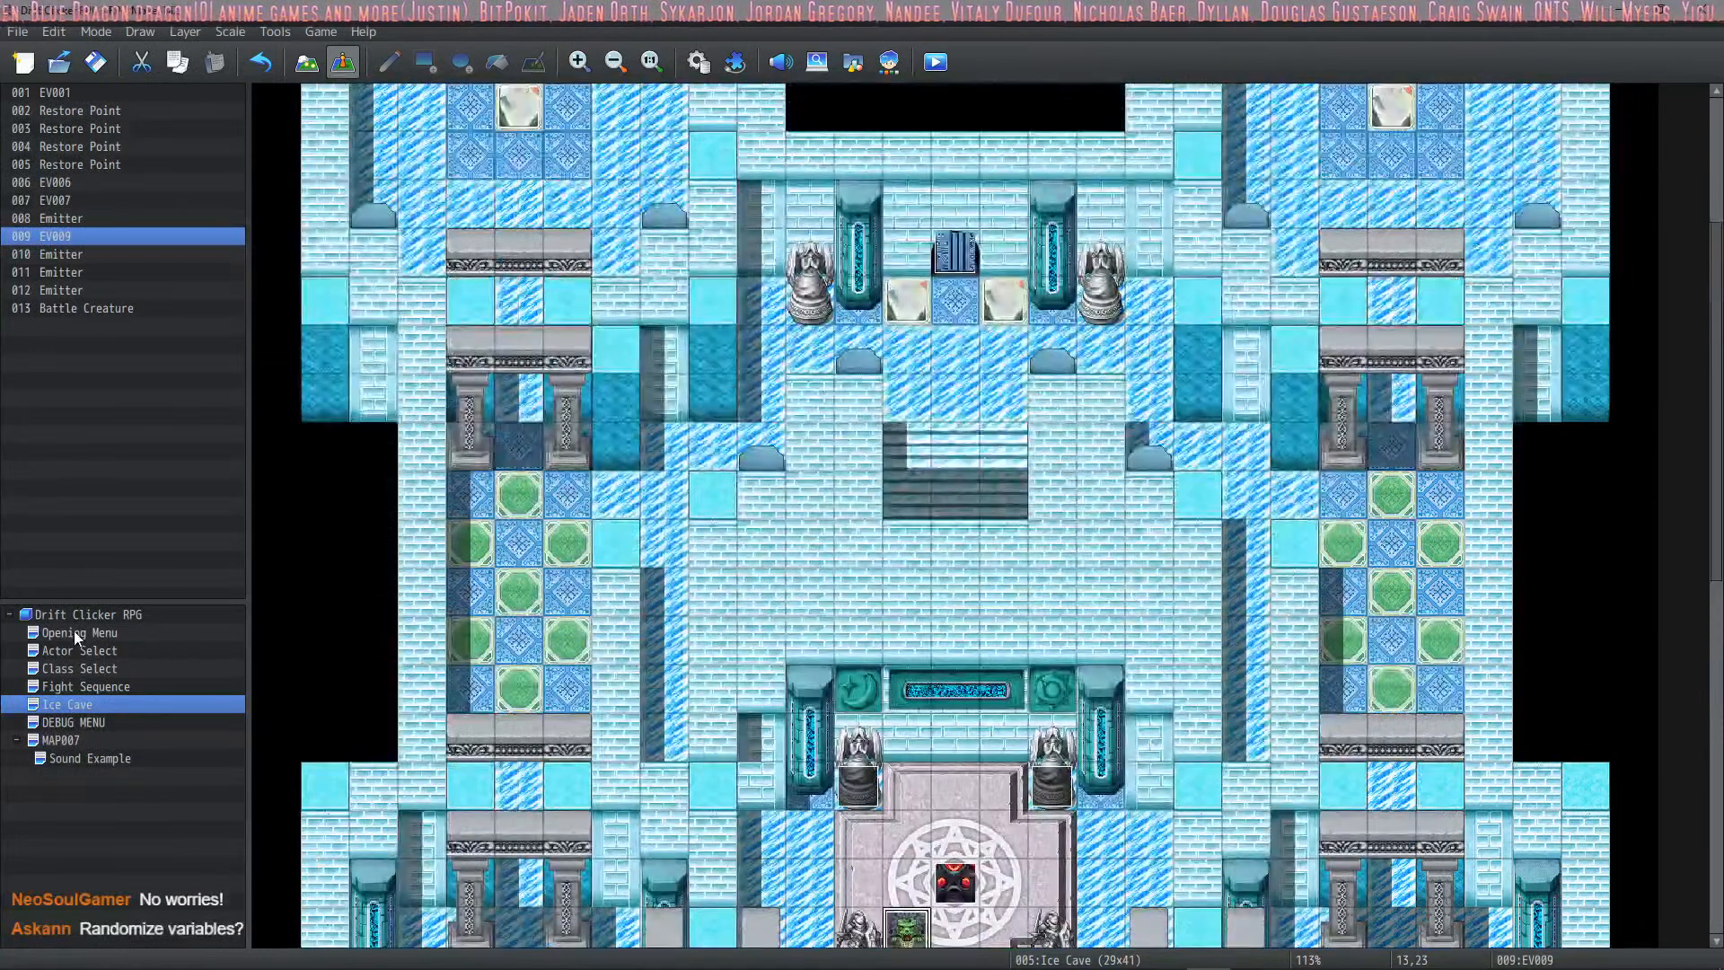
left_click(74, 632)
double_click(318, 146)
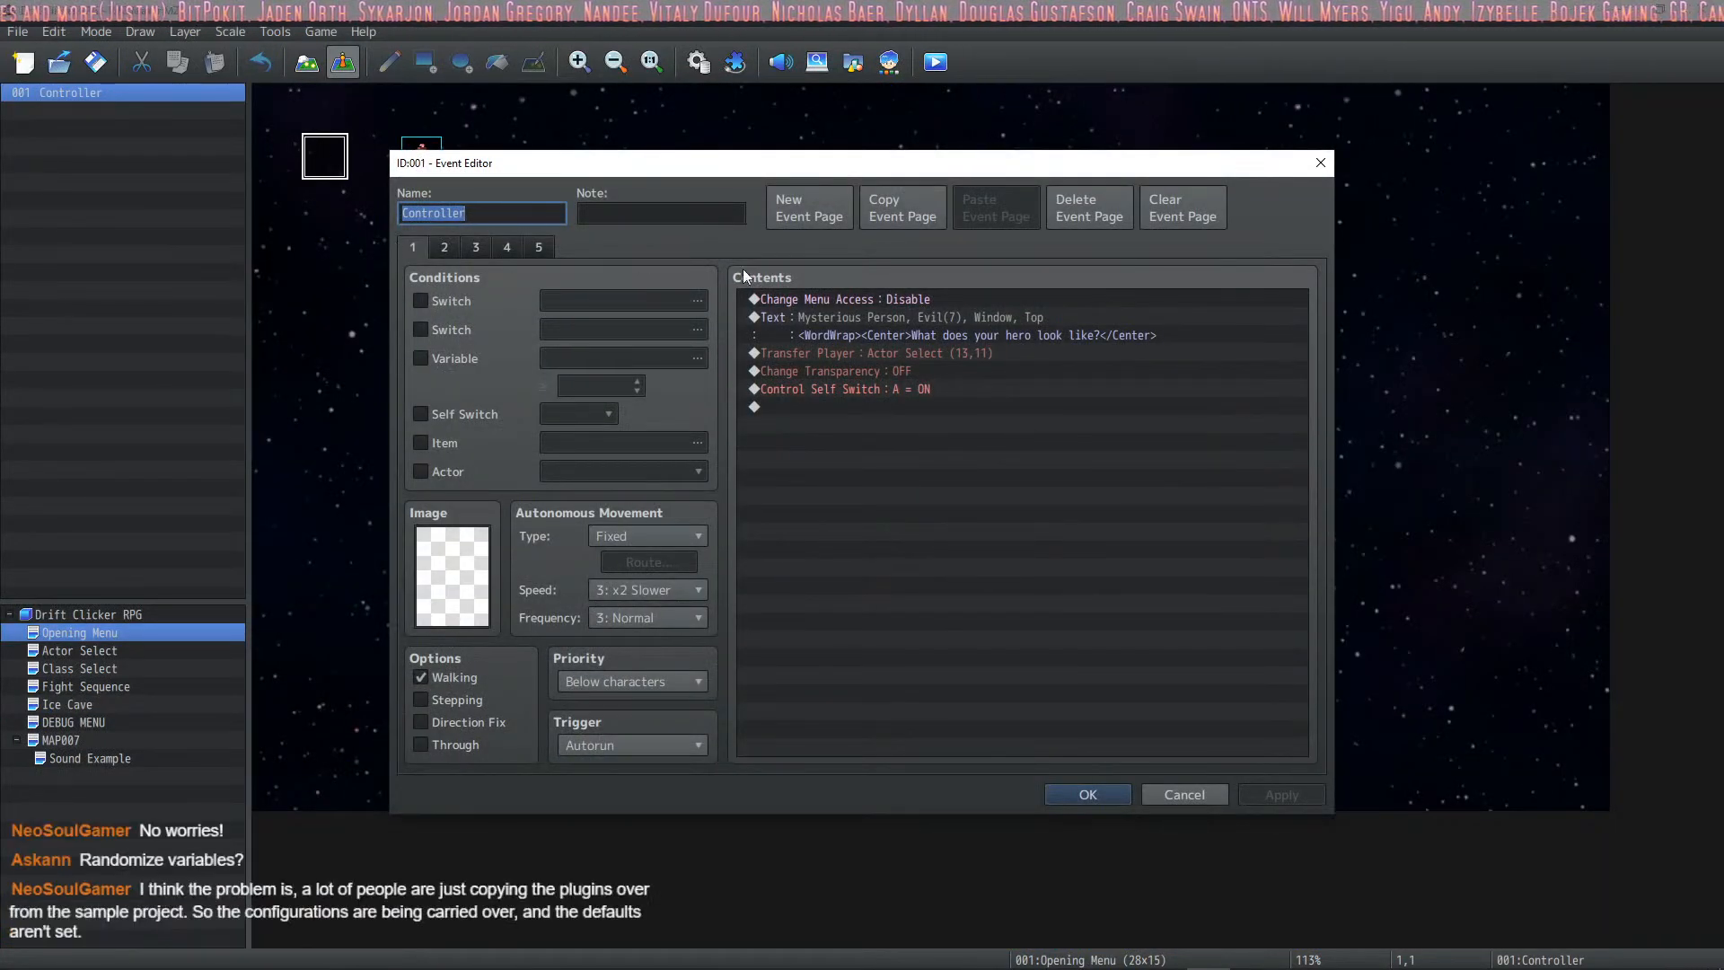
left_click(445, 244)
left_click(476, 244)
left_click(506, 245)
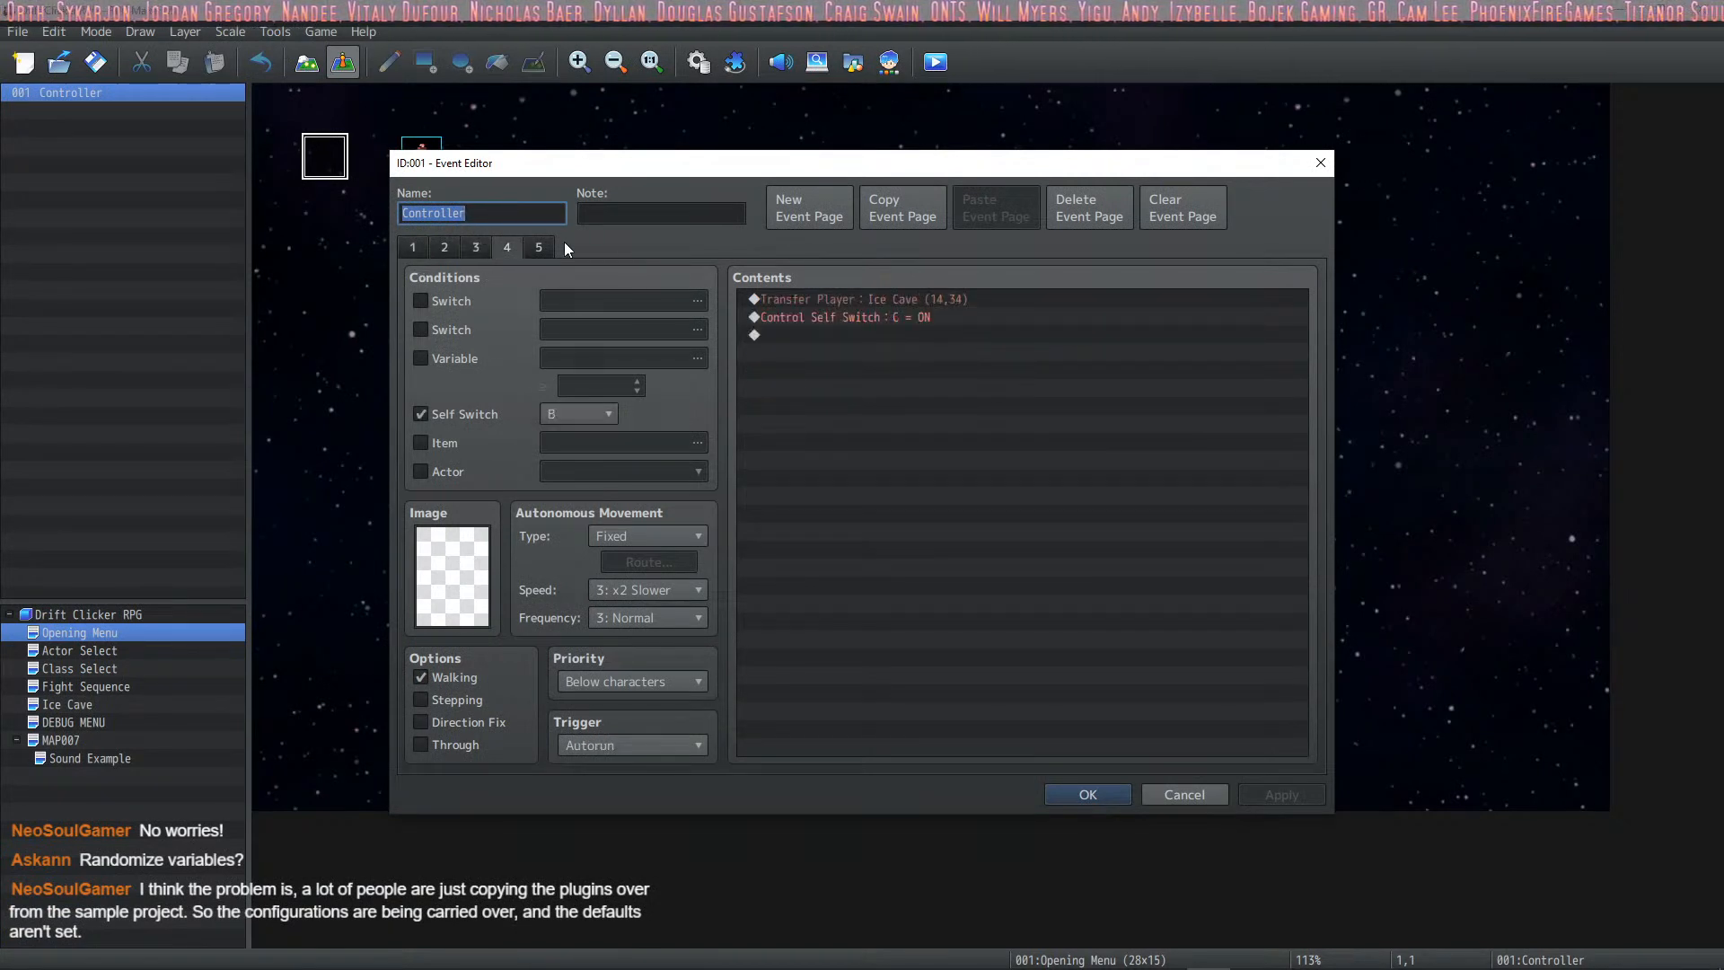
left_click(538, 245)
left_click(412, 245)
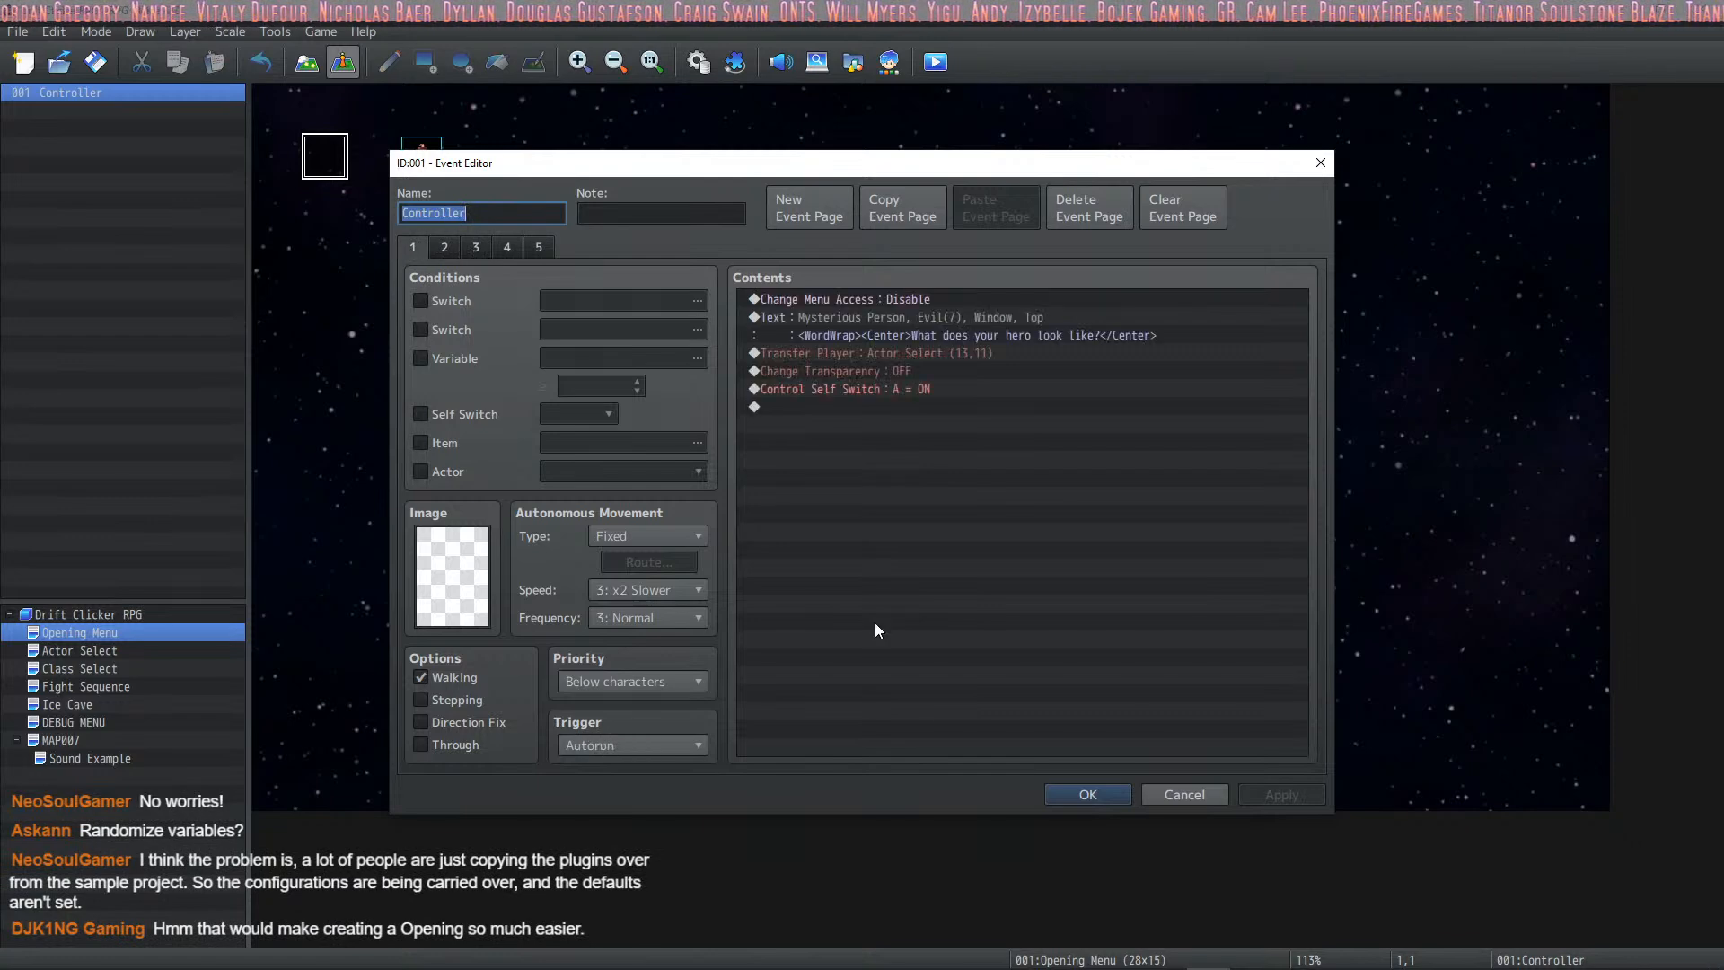
left_click(1085, 794)
Step: Recheck the NEW GAME AUTORUN common event's contents and the commands on the Controller event's first page
left_click(699, 67)
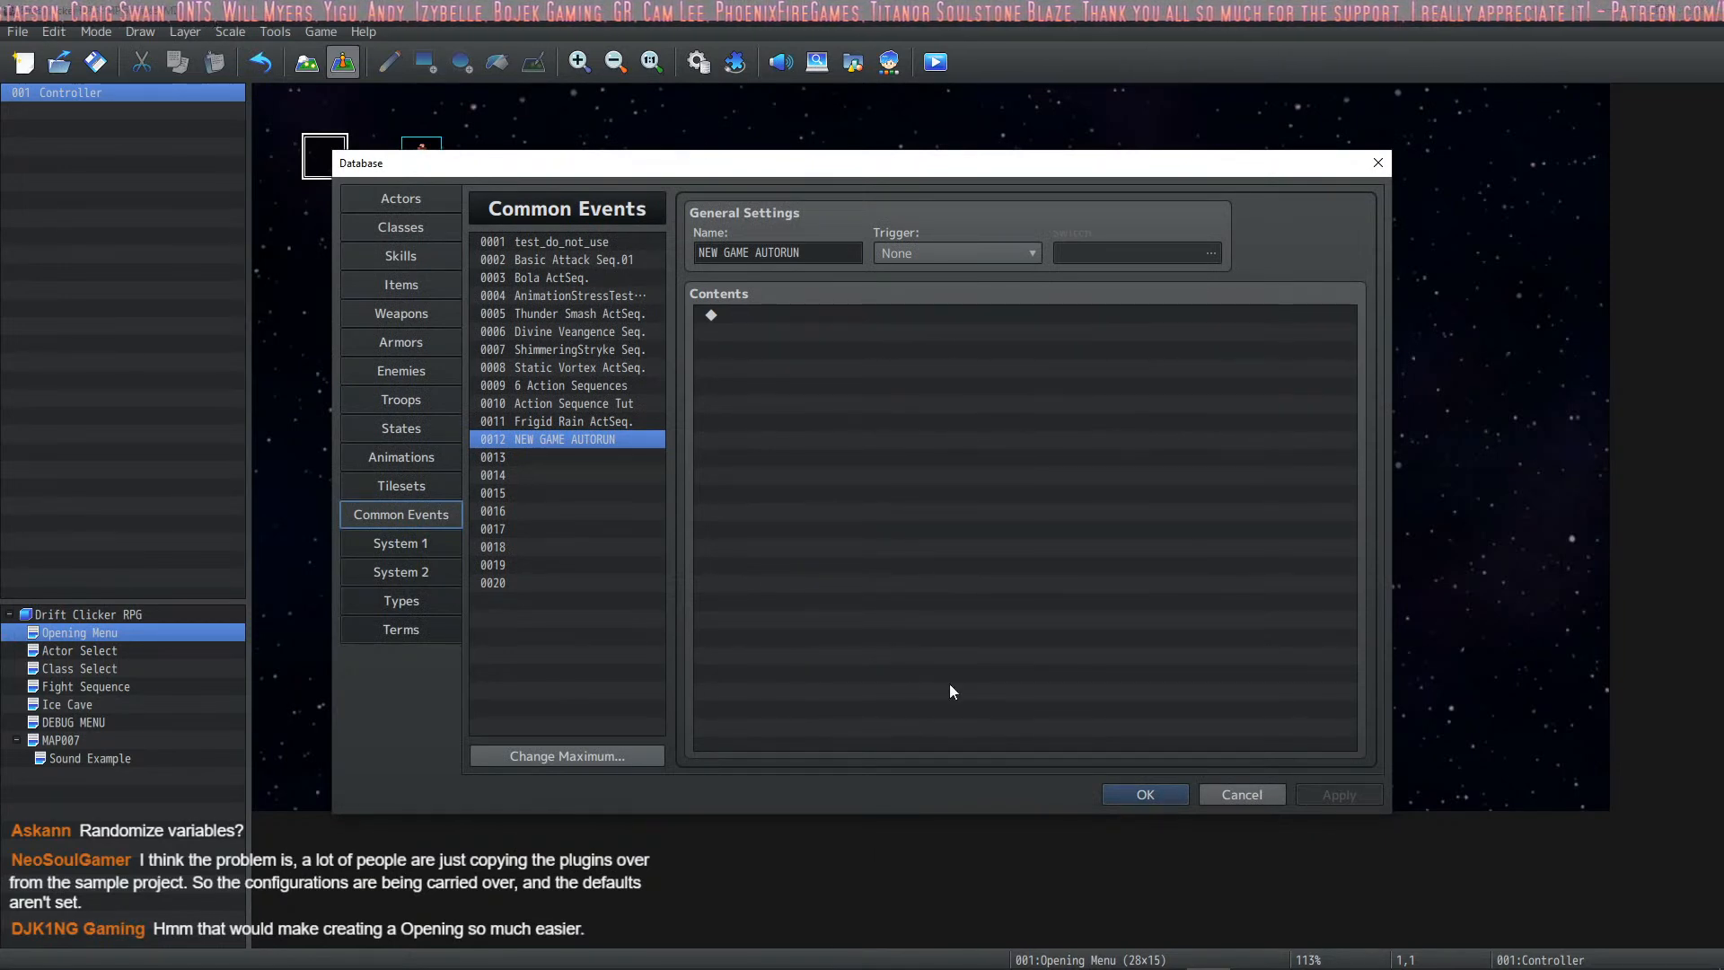
left_click(1142, 794)
left_click(568, 205)
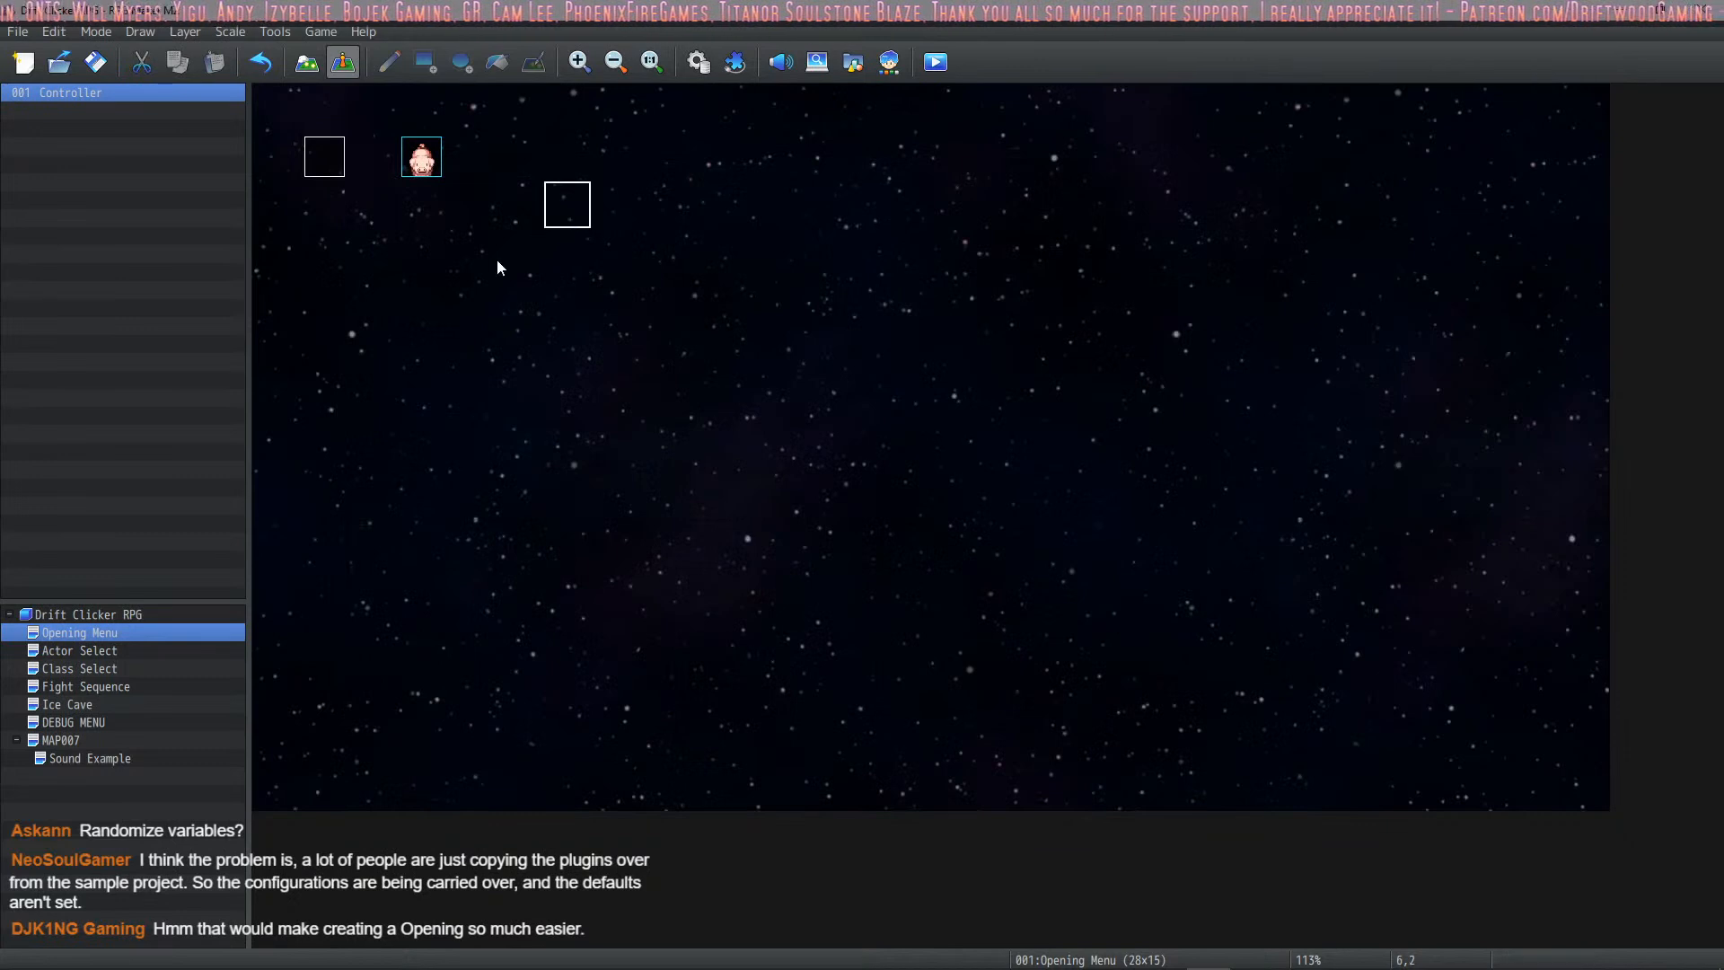
double_click(325, 170)
left_click(878, 478)
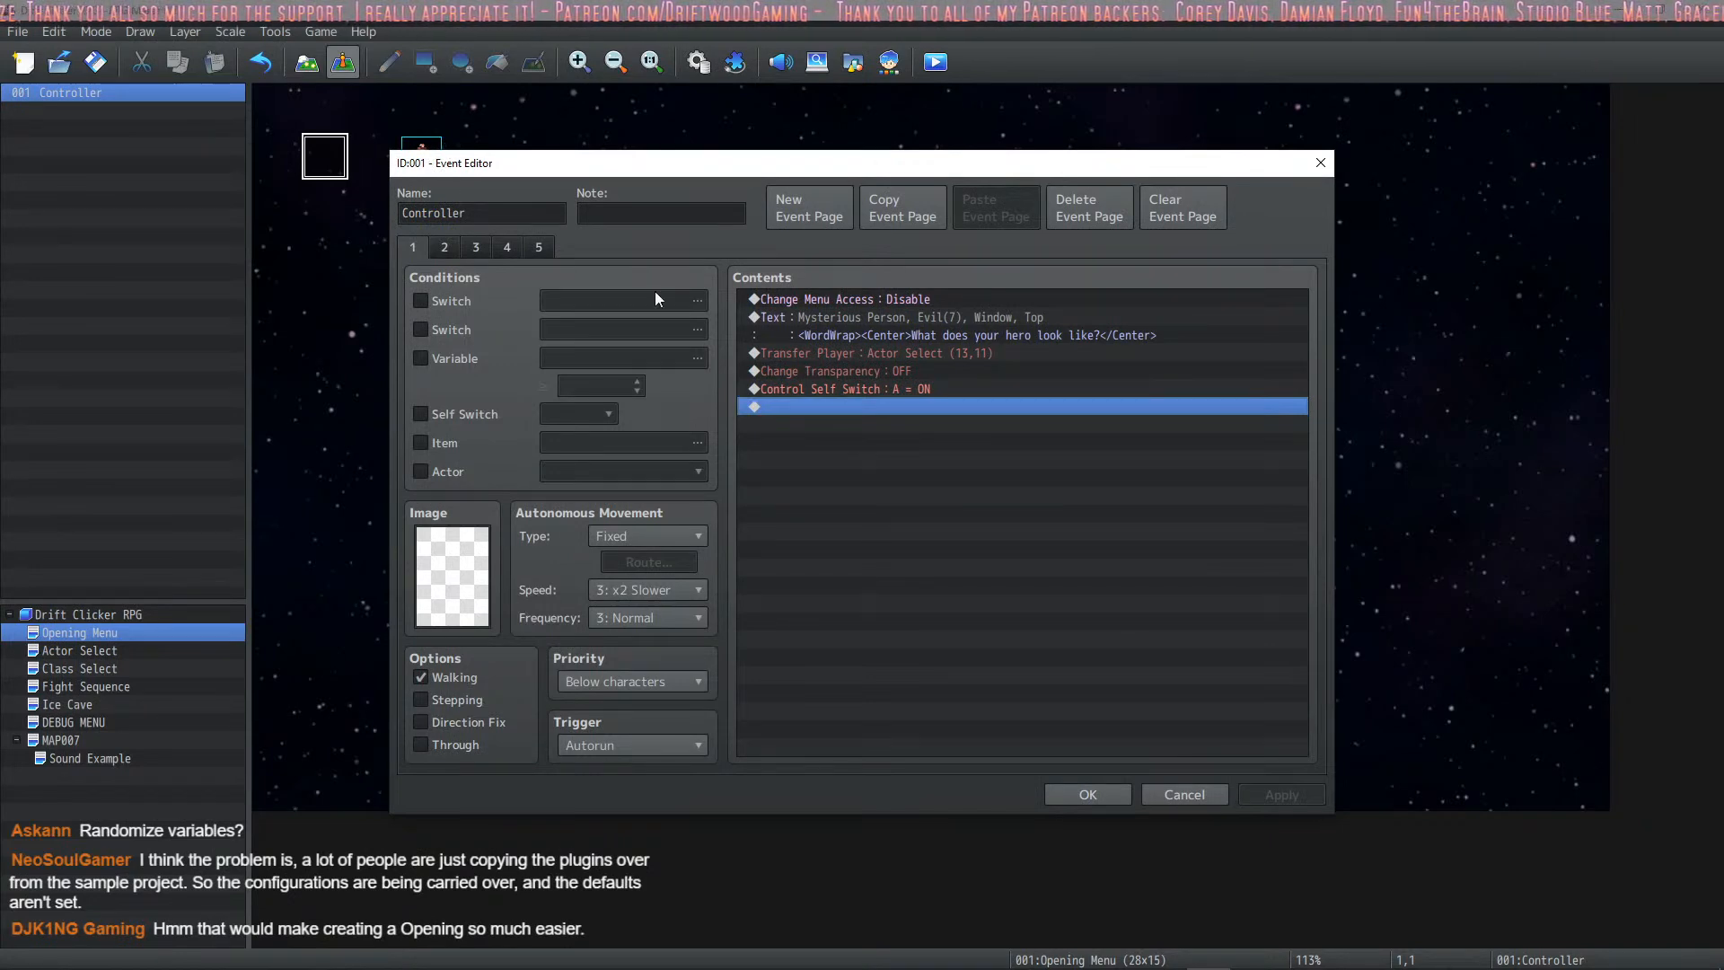
left_click(1082, 793)
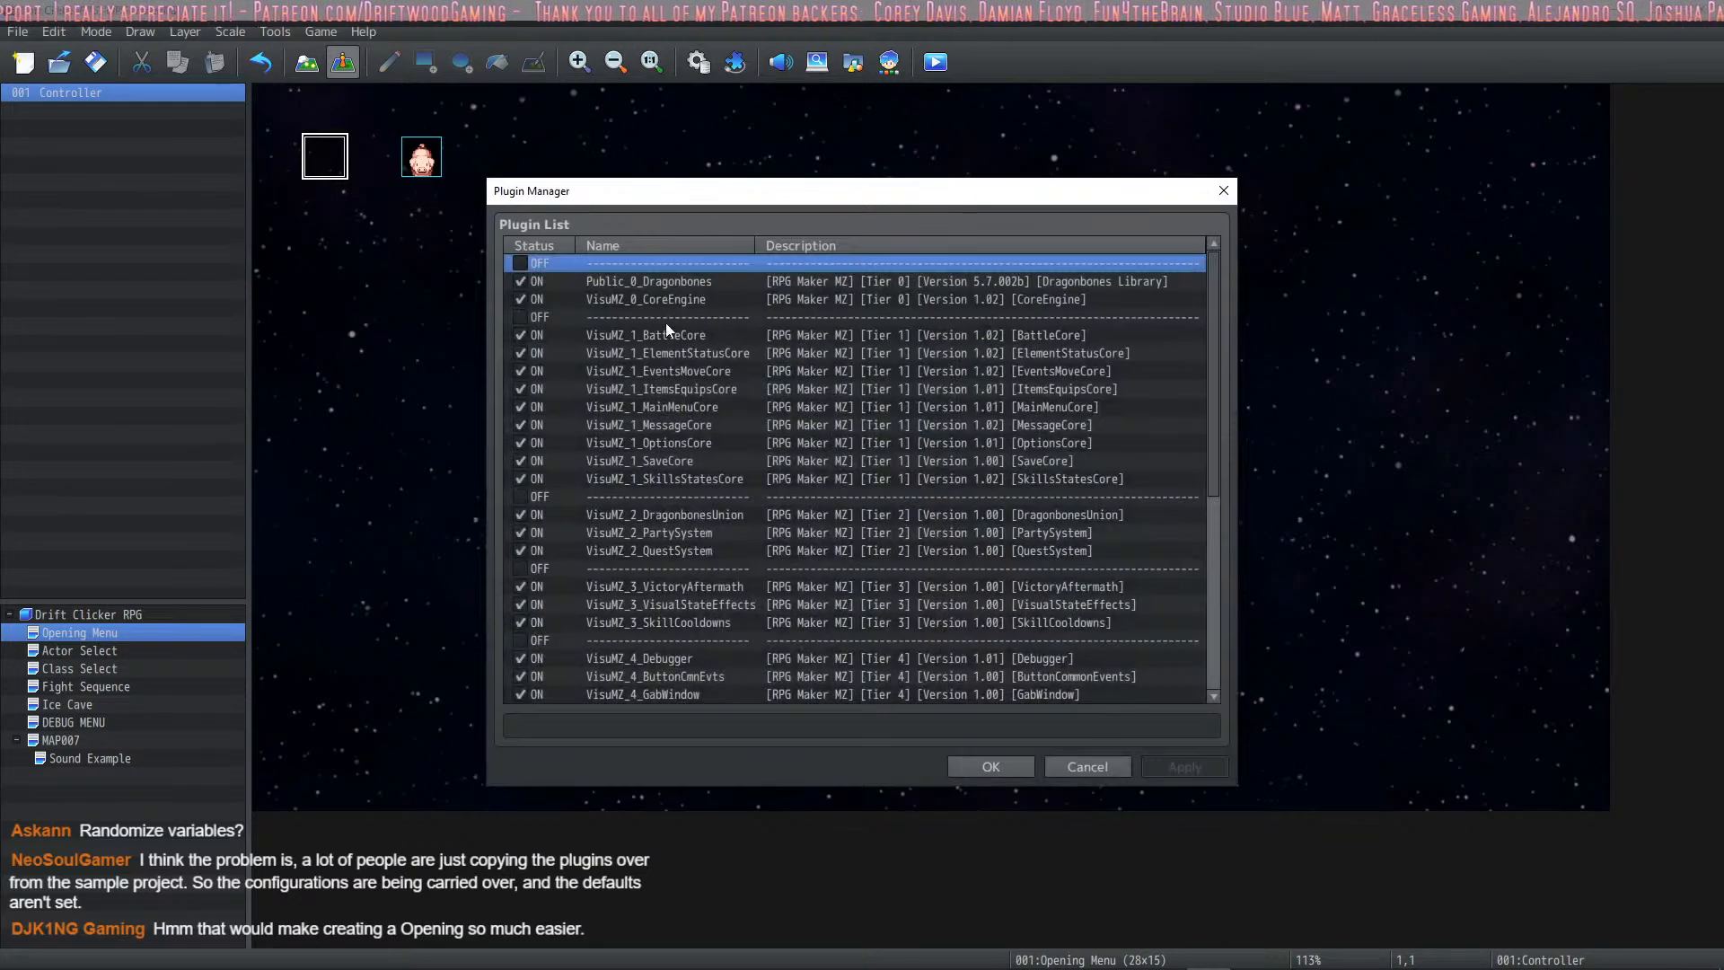
Step: Check which common event the Core Engine's NewGame > CommonEvent parameter runs in the Quality of Life Settings, and accept the settings
double_click(673, 301)
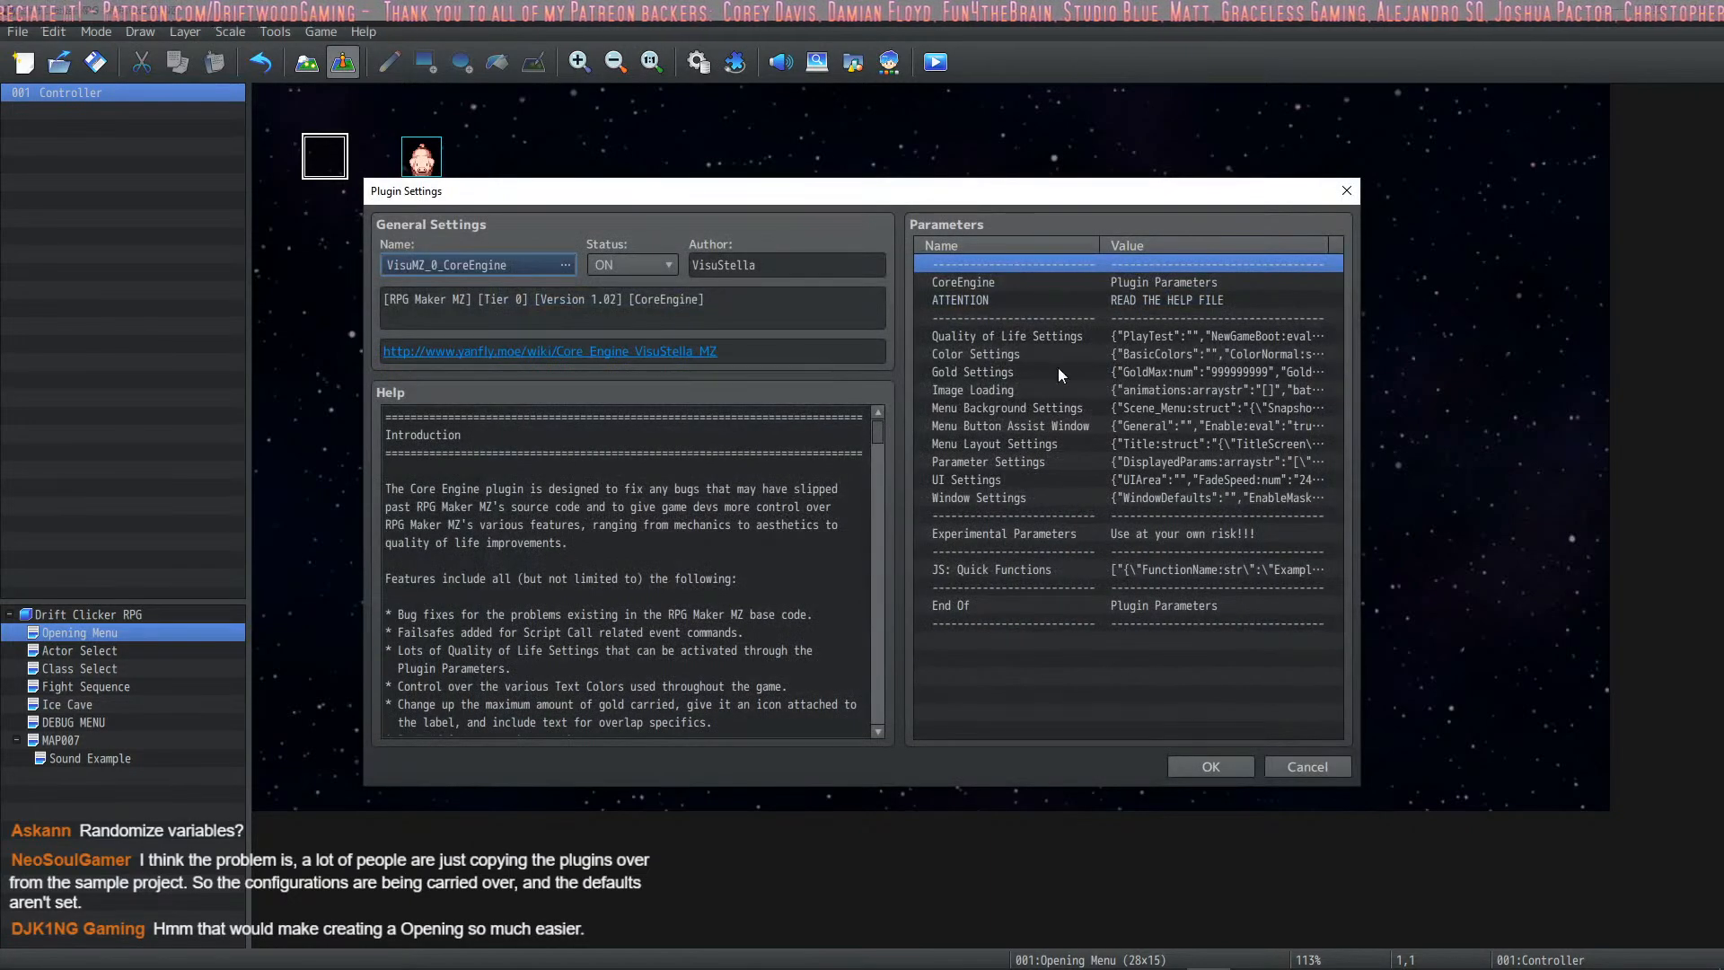
double_click(1073, 336)
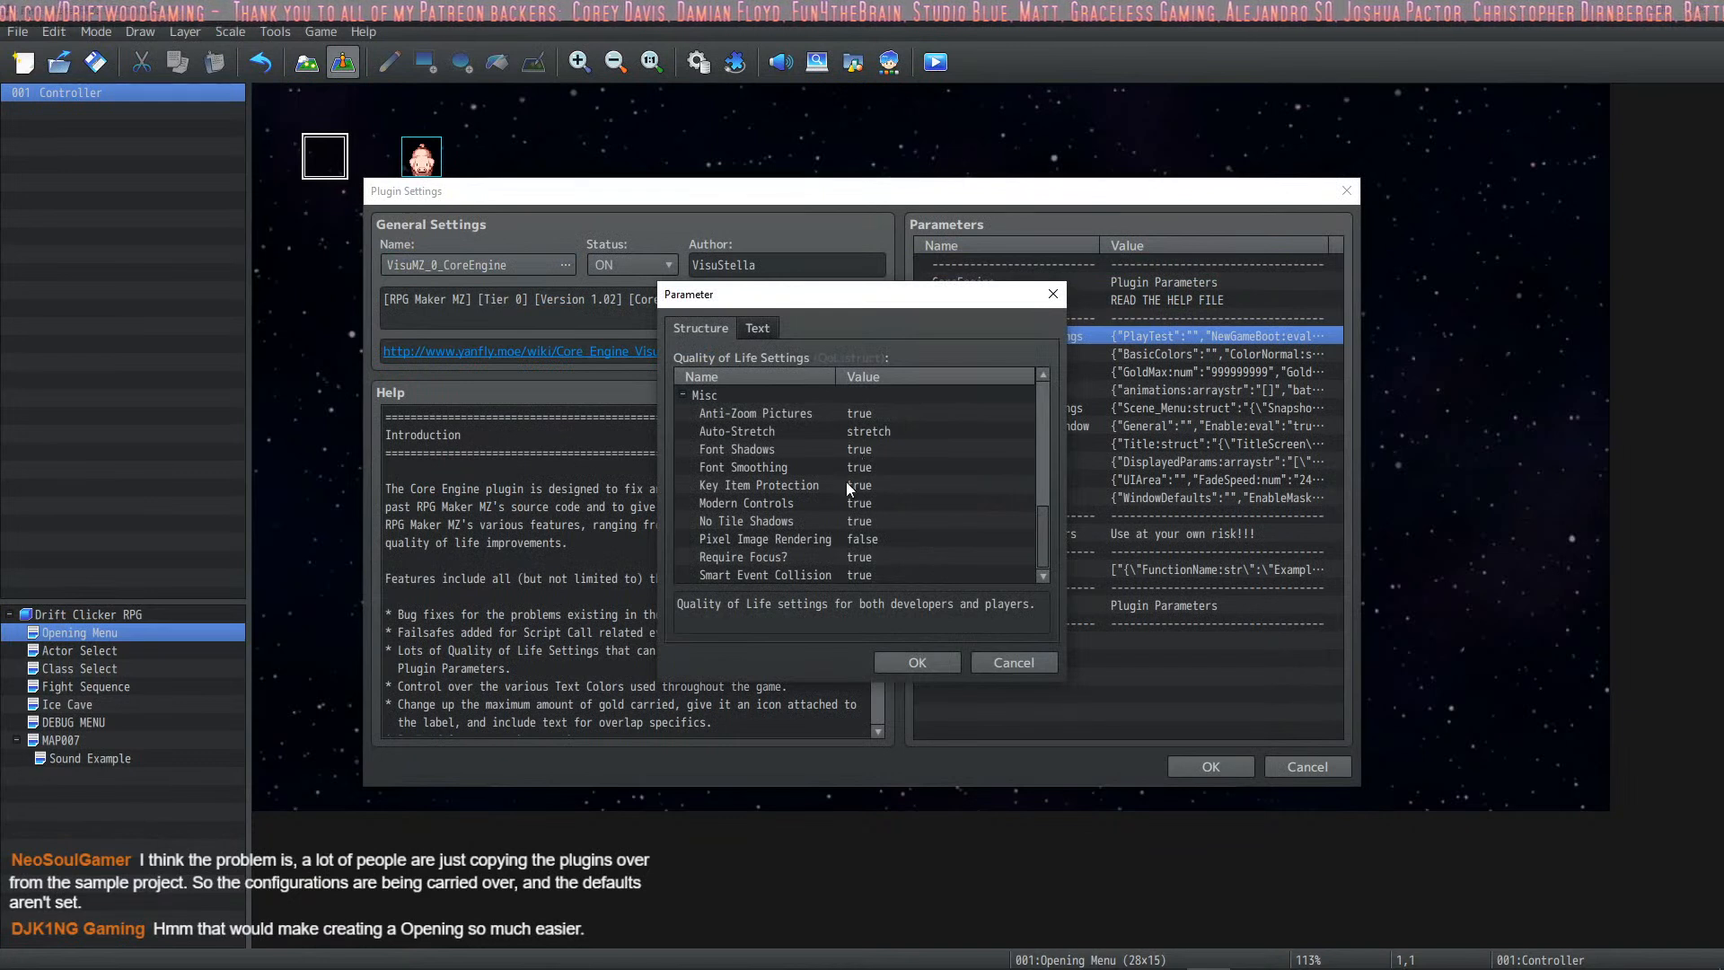
scroll(873, 485, "up", 10)
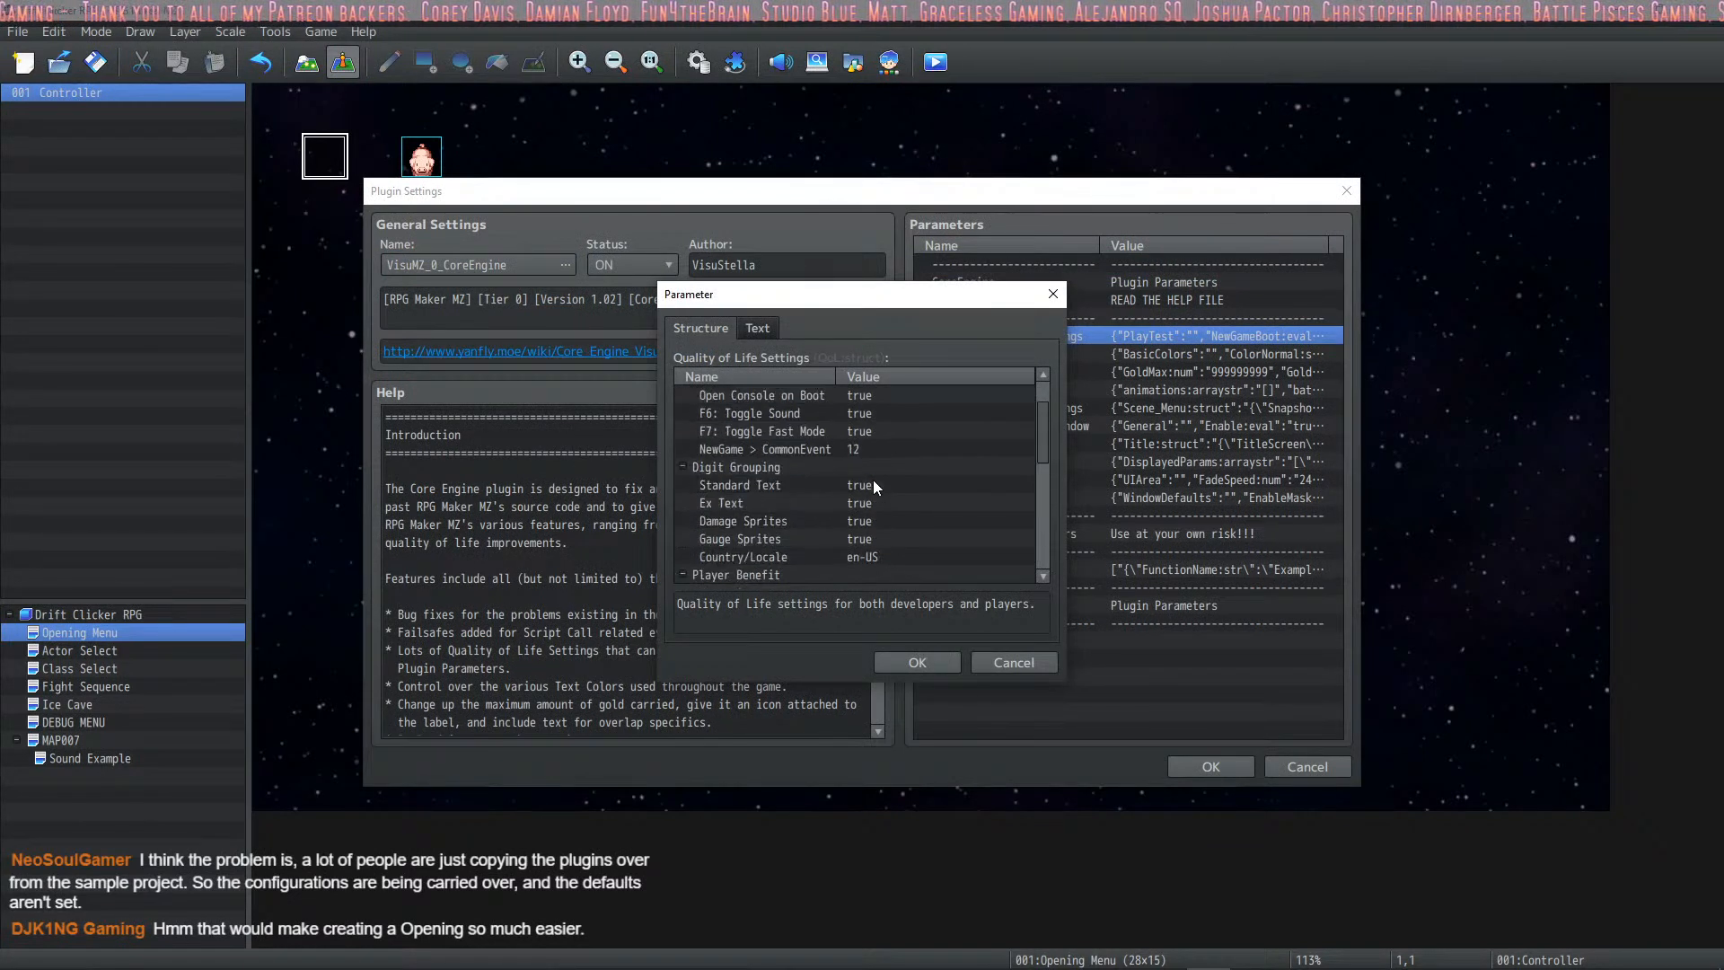
double_click(840, 503)
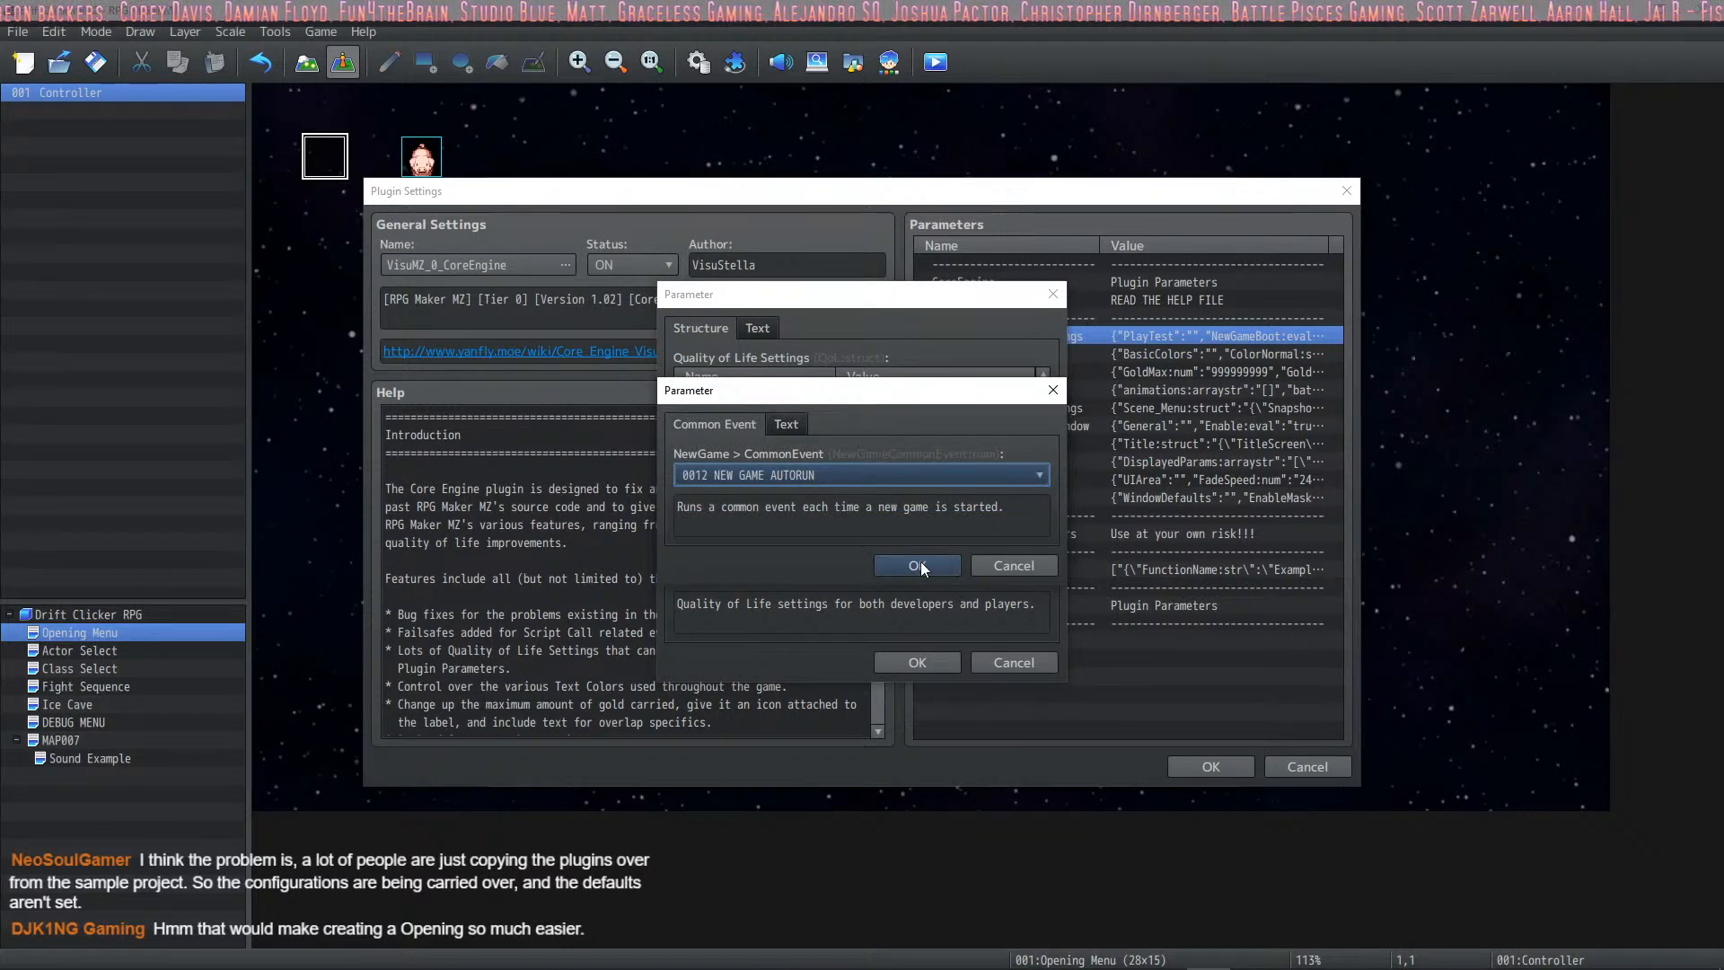
left_click(931, 566)
left_click(914, 662)
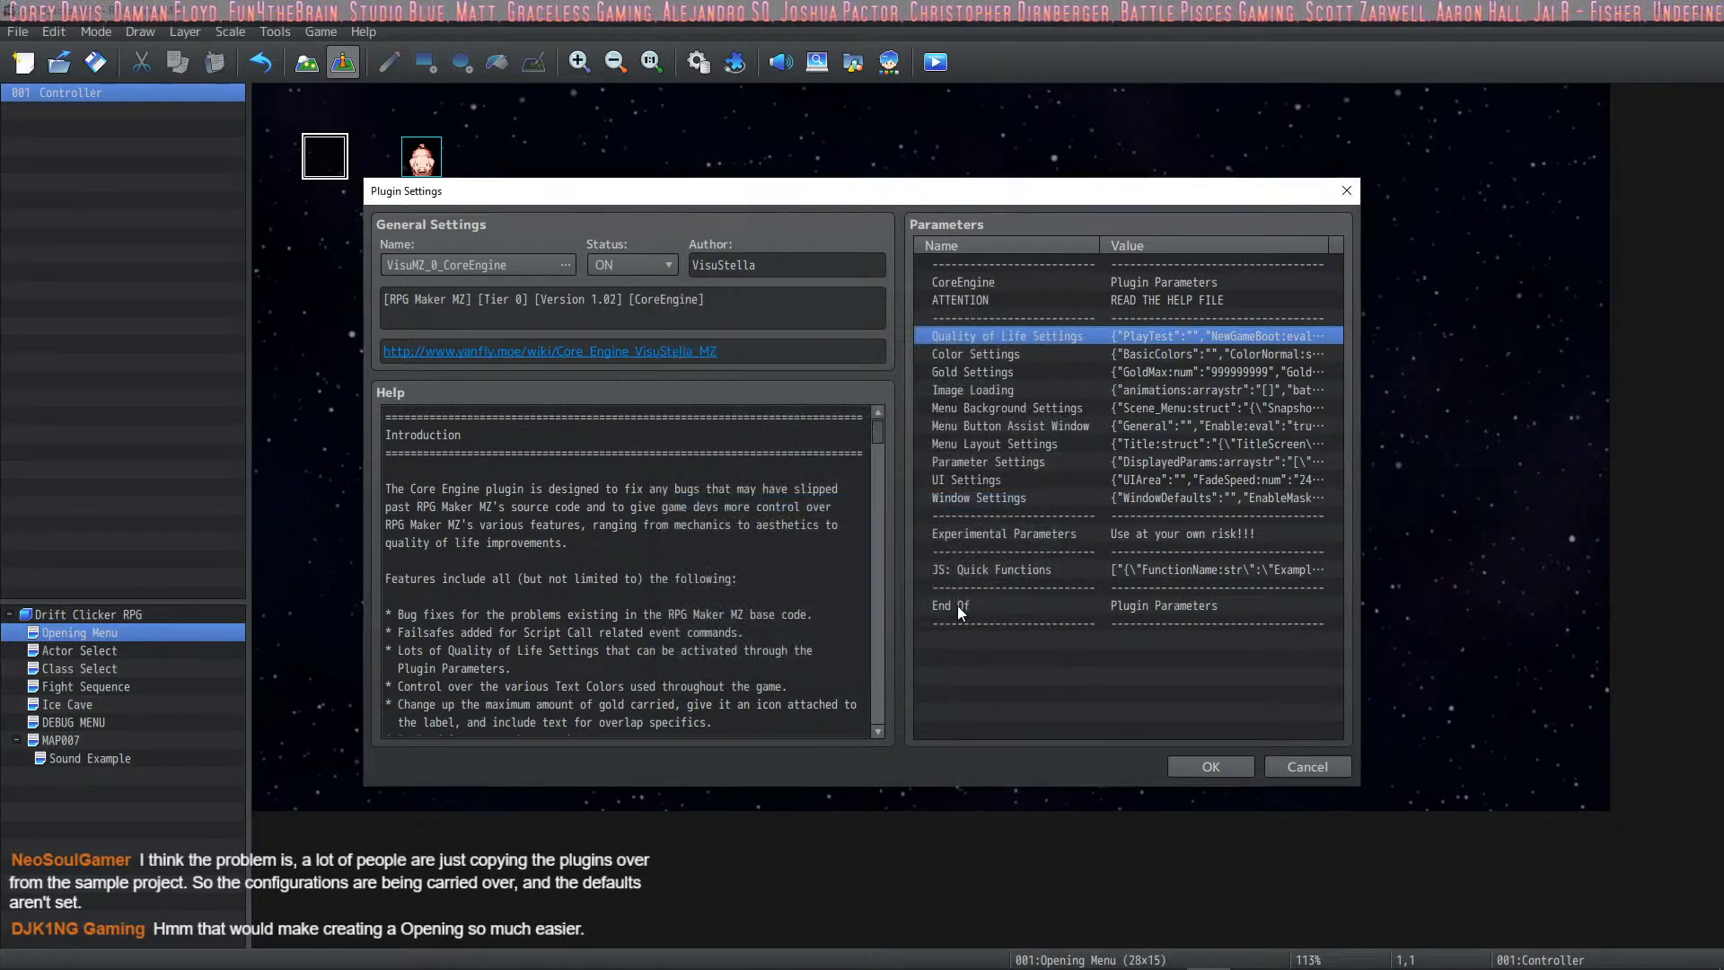
left_click(1195, 768)
left_click(945, 772)
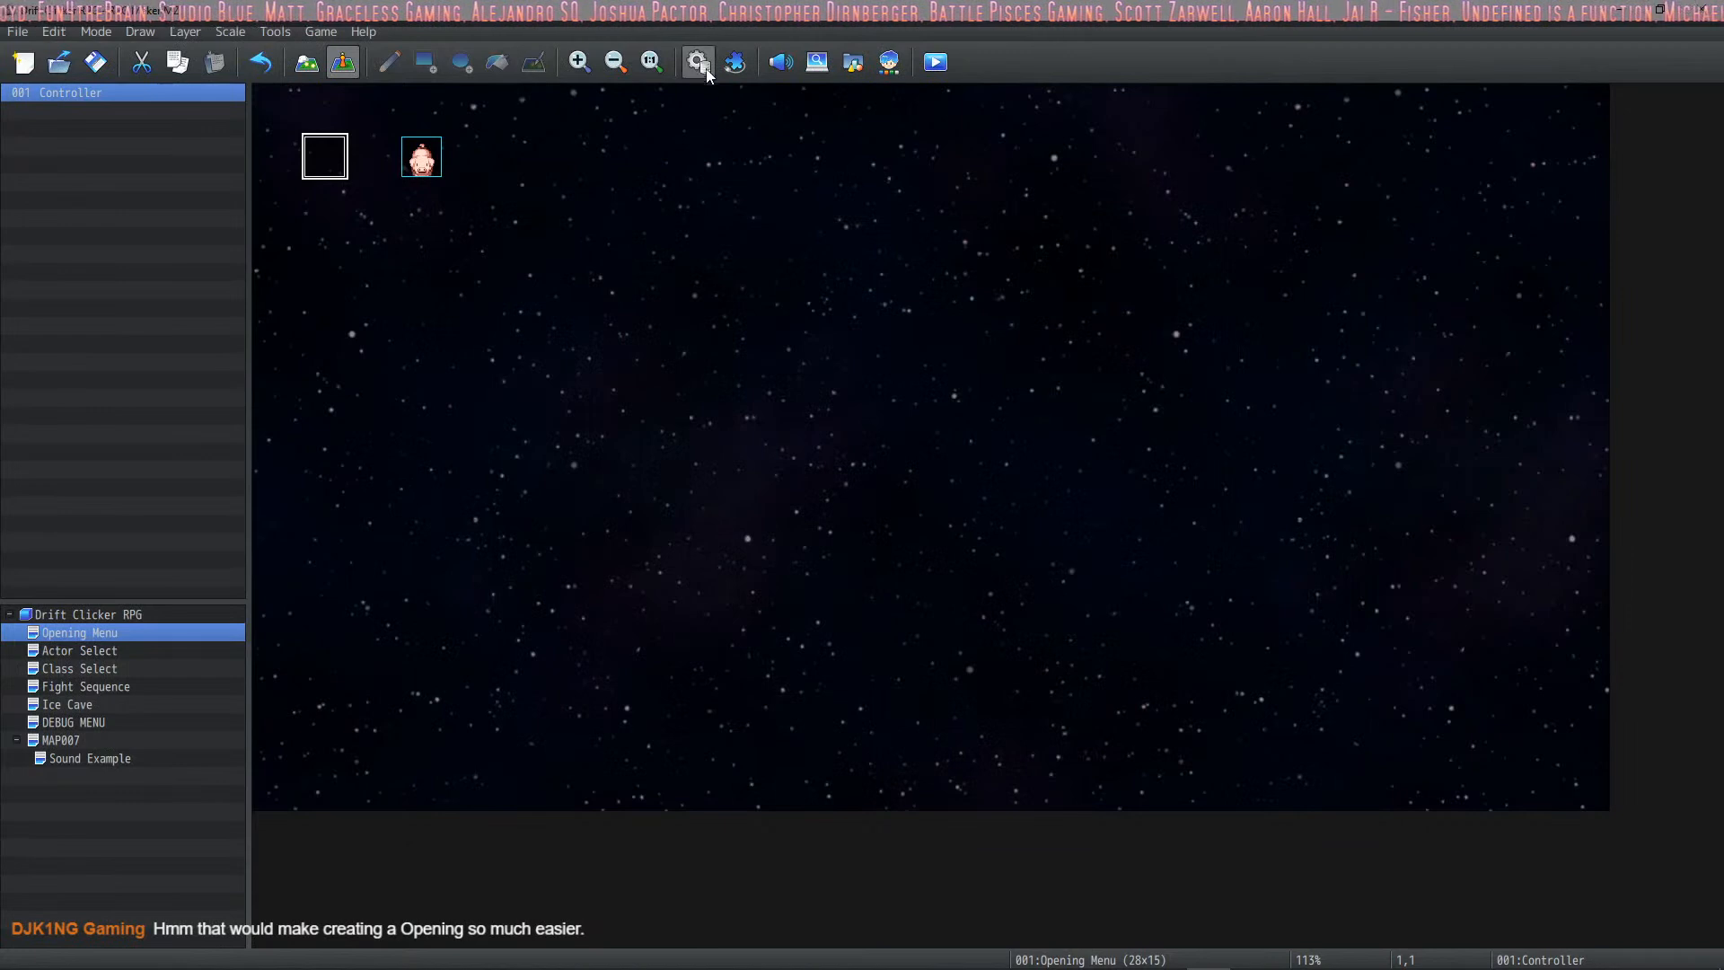
Step: Rename the NEW GAME AUTORUN common event in the database as INITIALIZE NEW GAME
left_click(705, 77)
triple_click(838, 244)
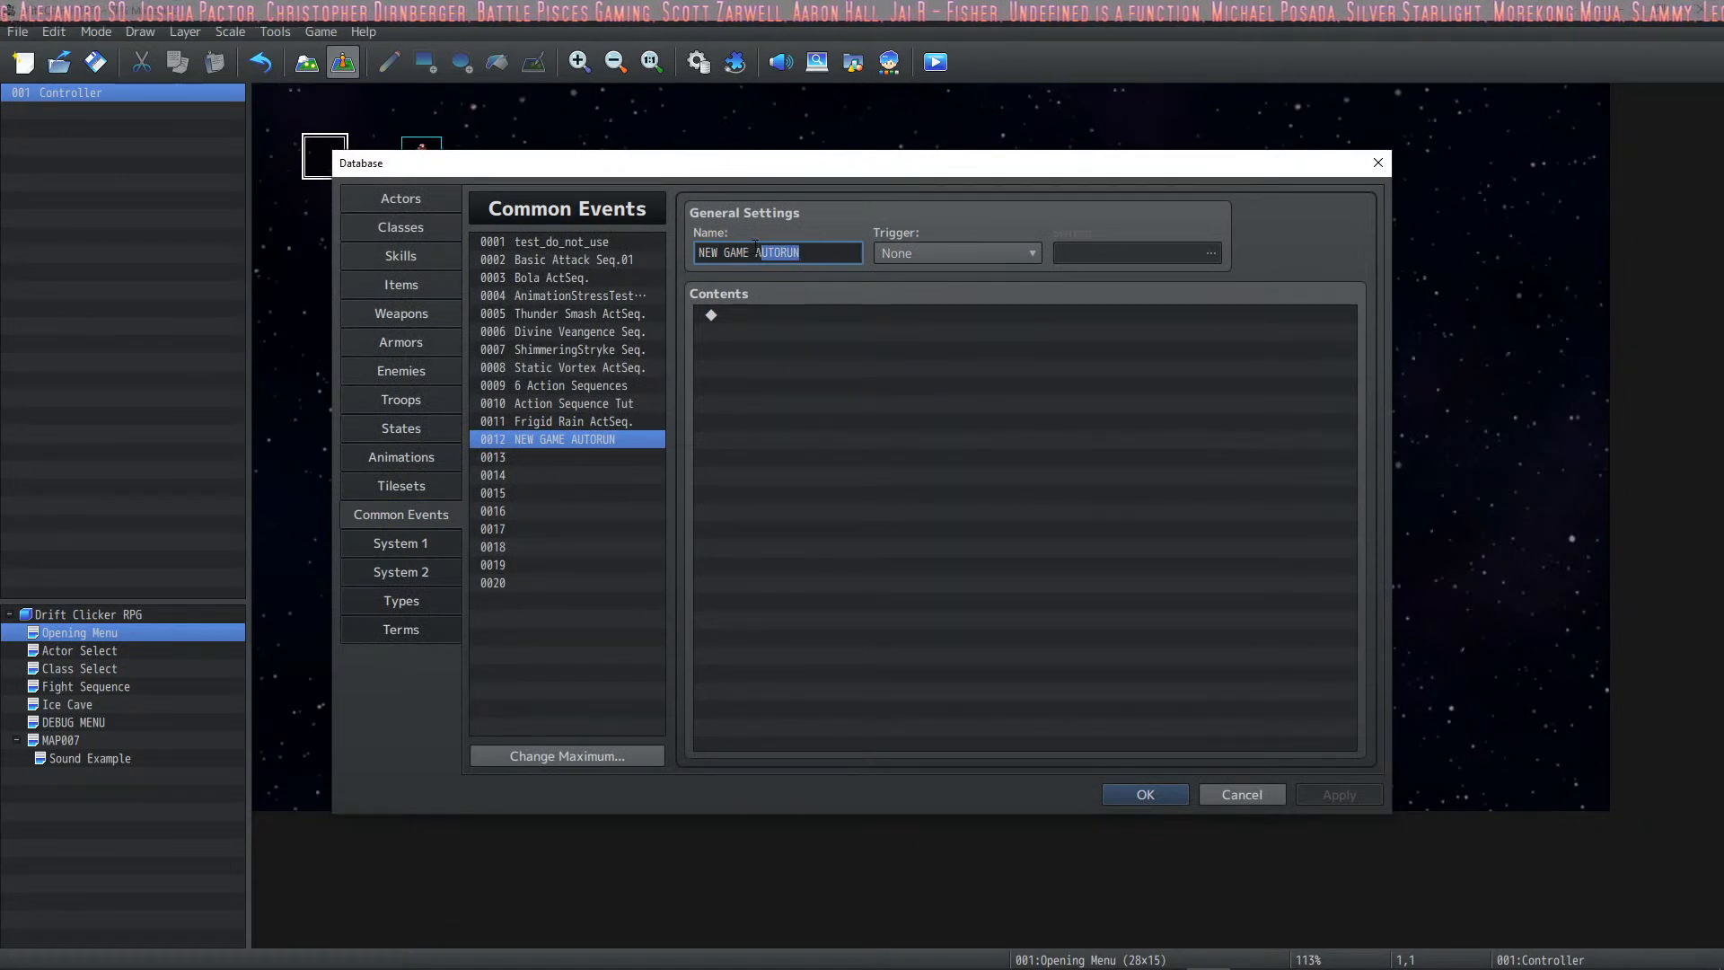
type("INITIALIZE NEW GAM")
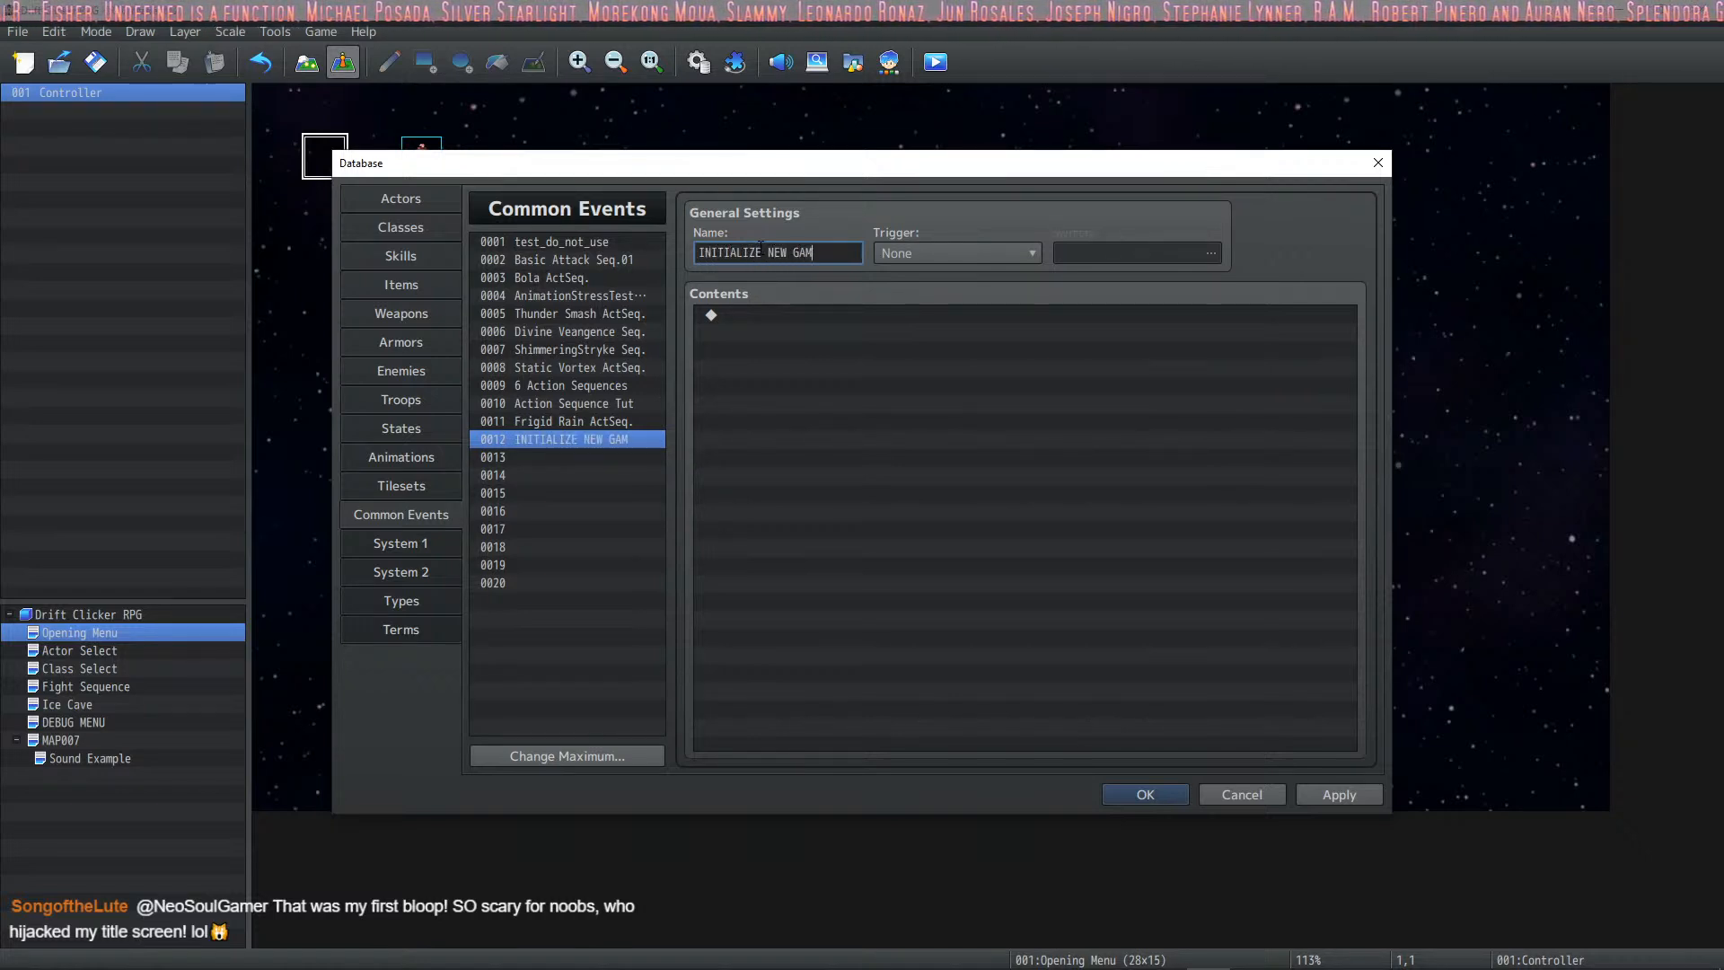
Step: Add a Control Variables command dividing 0004 Loop Number by the constant 0 to the INITIALIZE NEW GAME common event, and delete it
left_click(844, 314)
double_click(833, 314)
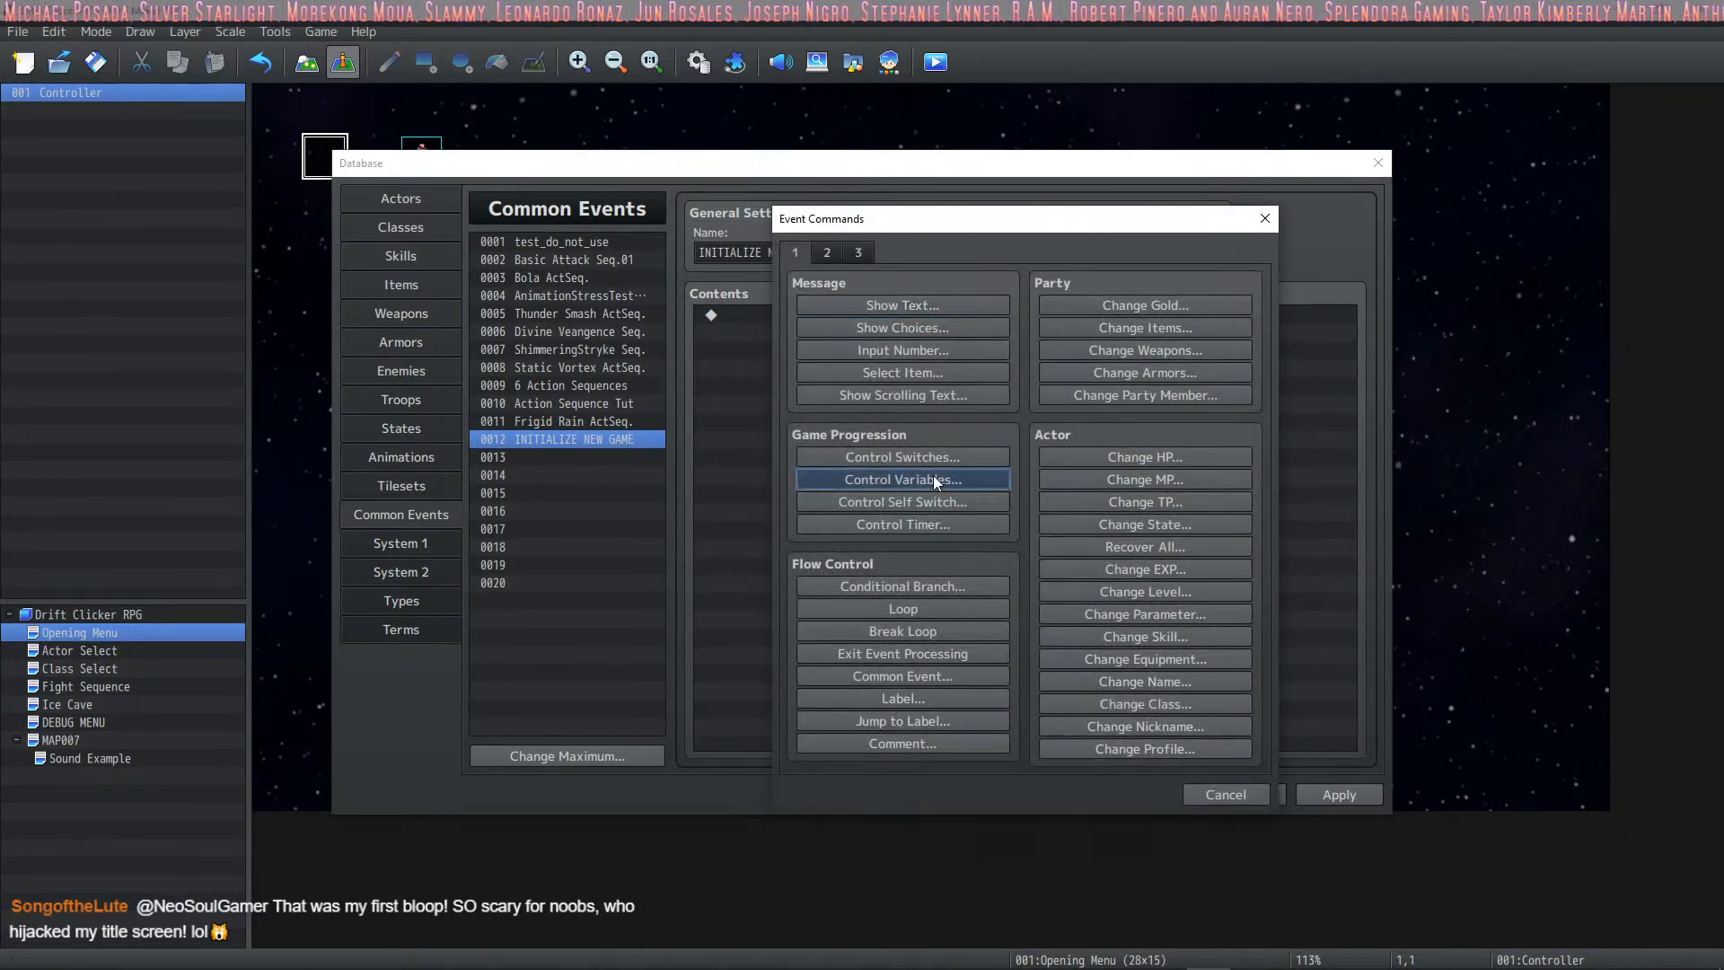
left_click(934, 479)
left_click(1103, 385)
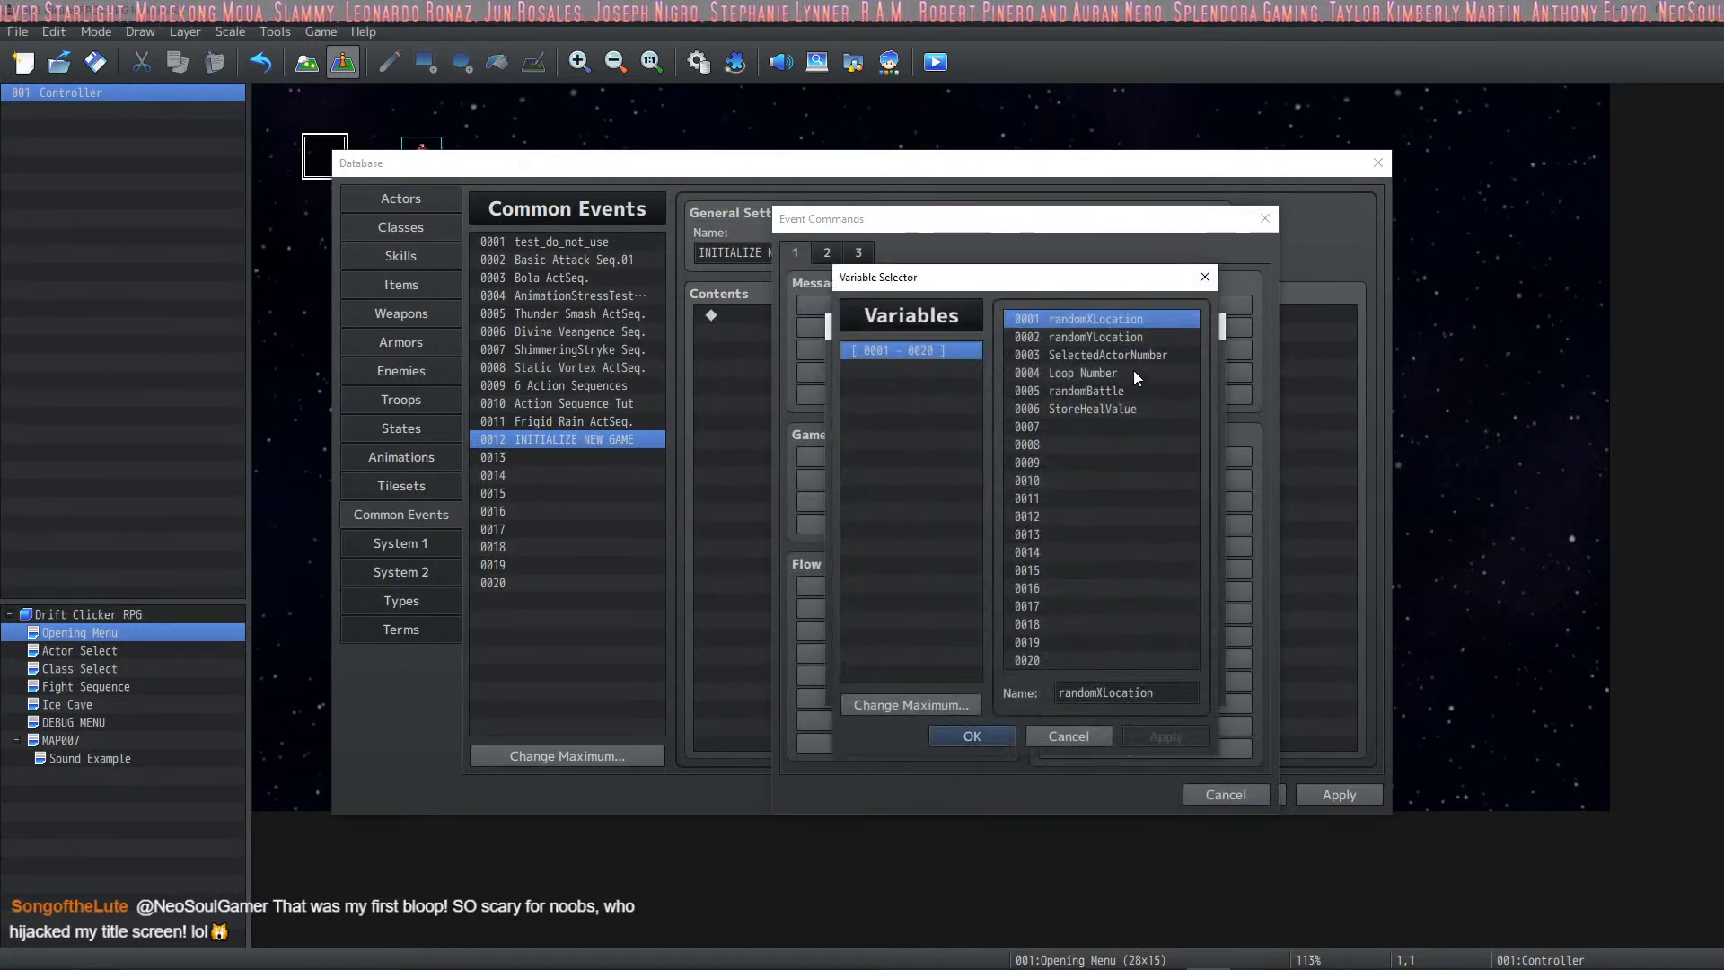
left_click(1134, 372)
left_click(983, 734)
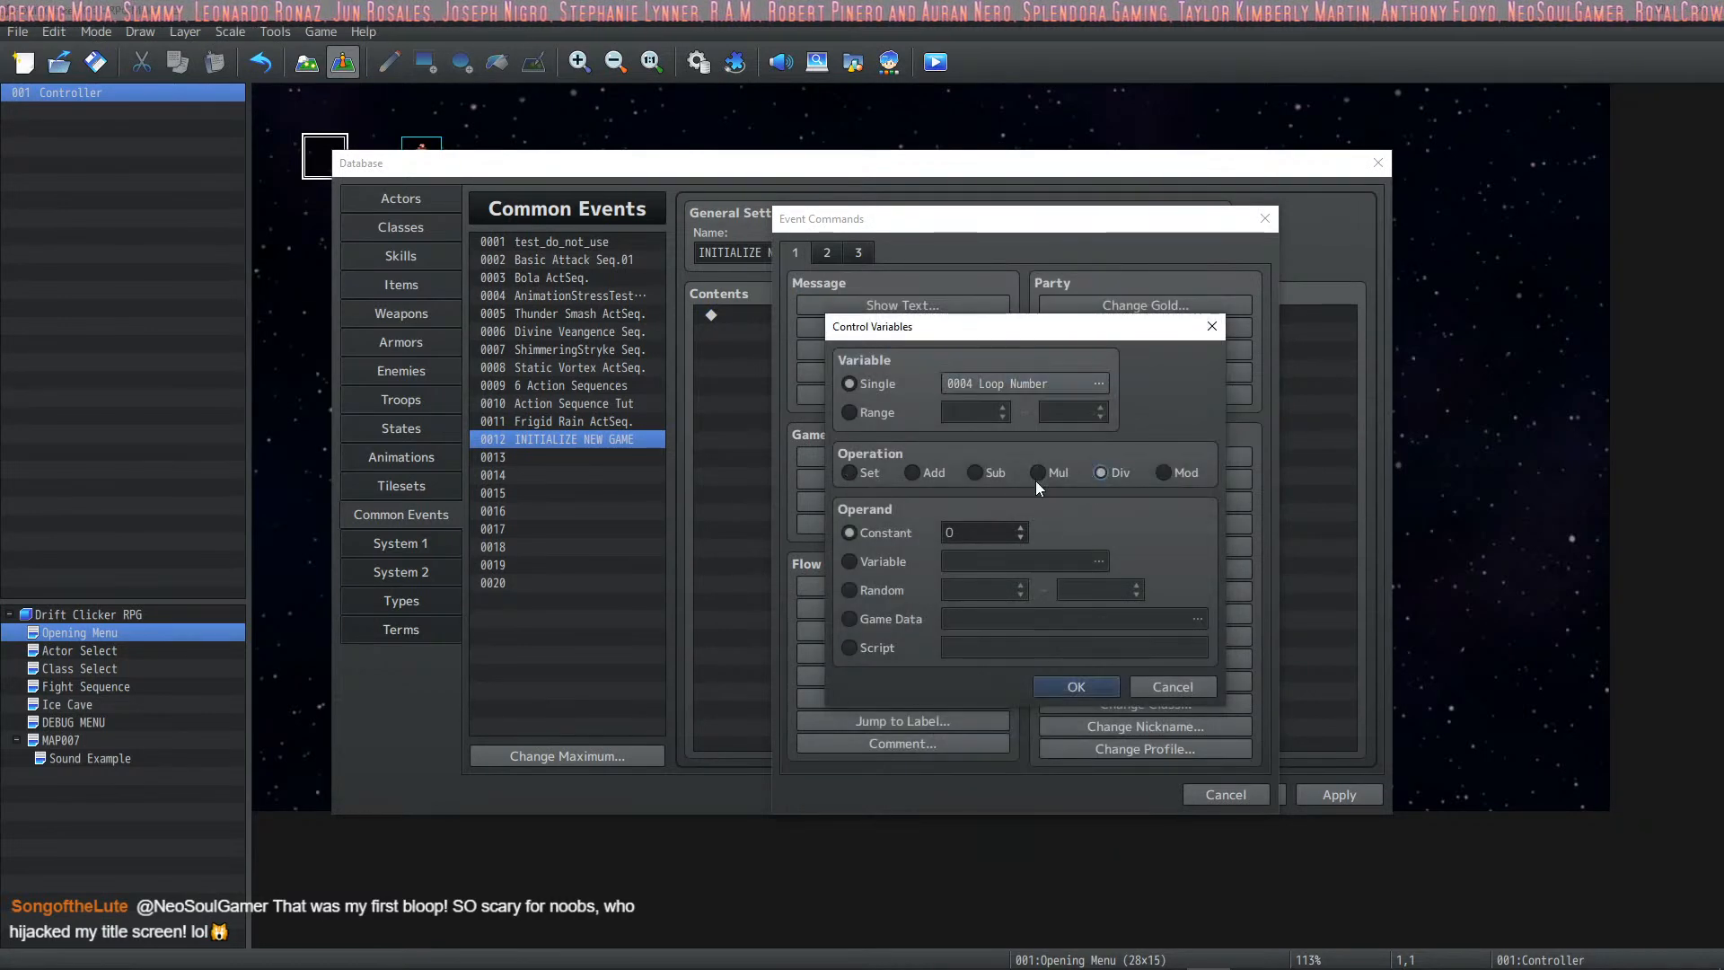
left_click(1110, 688)
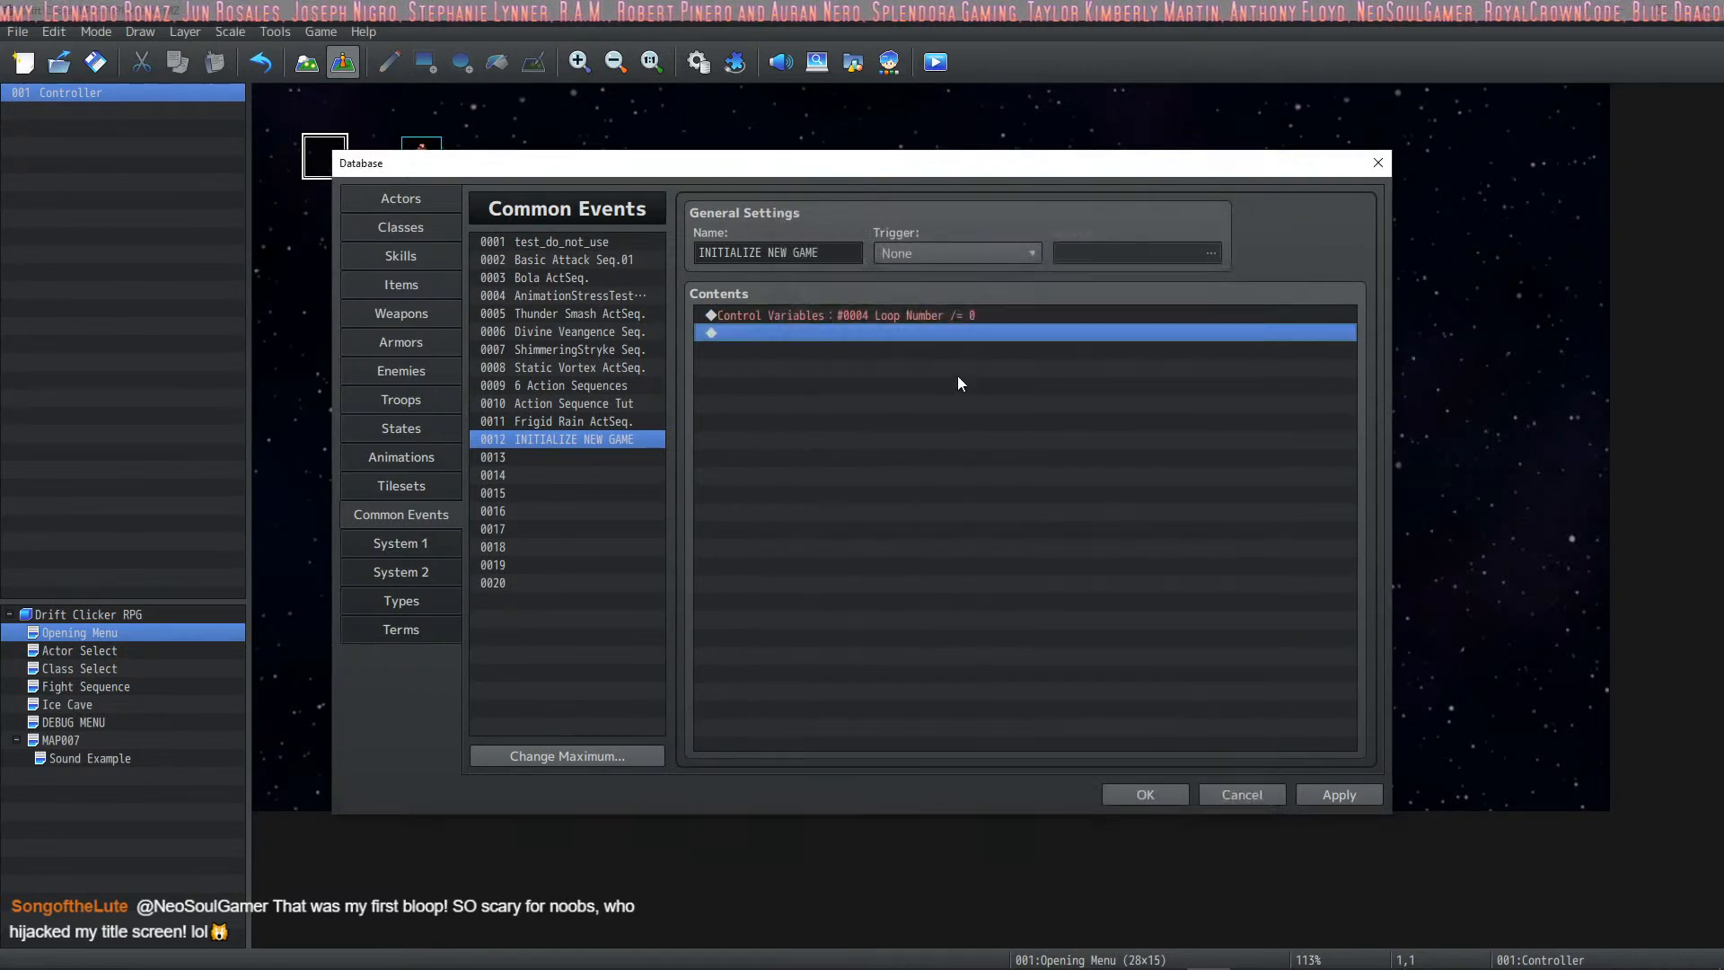
left_click(968, 314)
key("Delete")
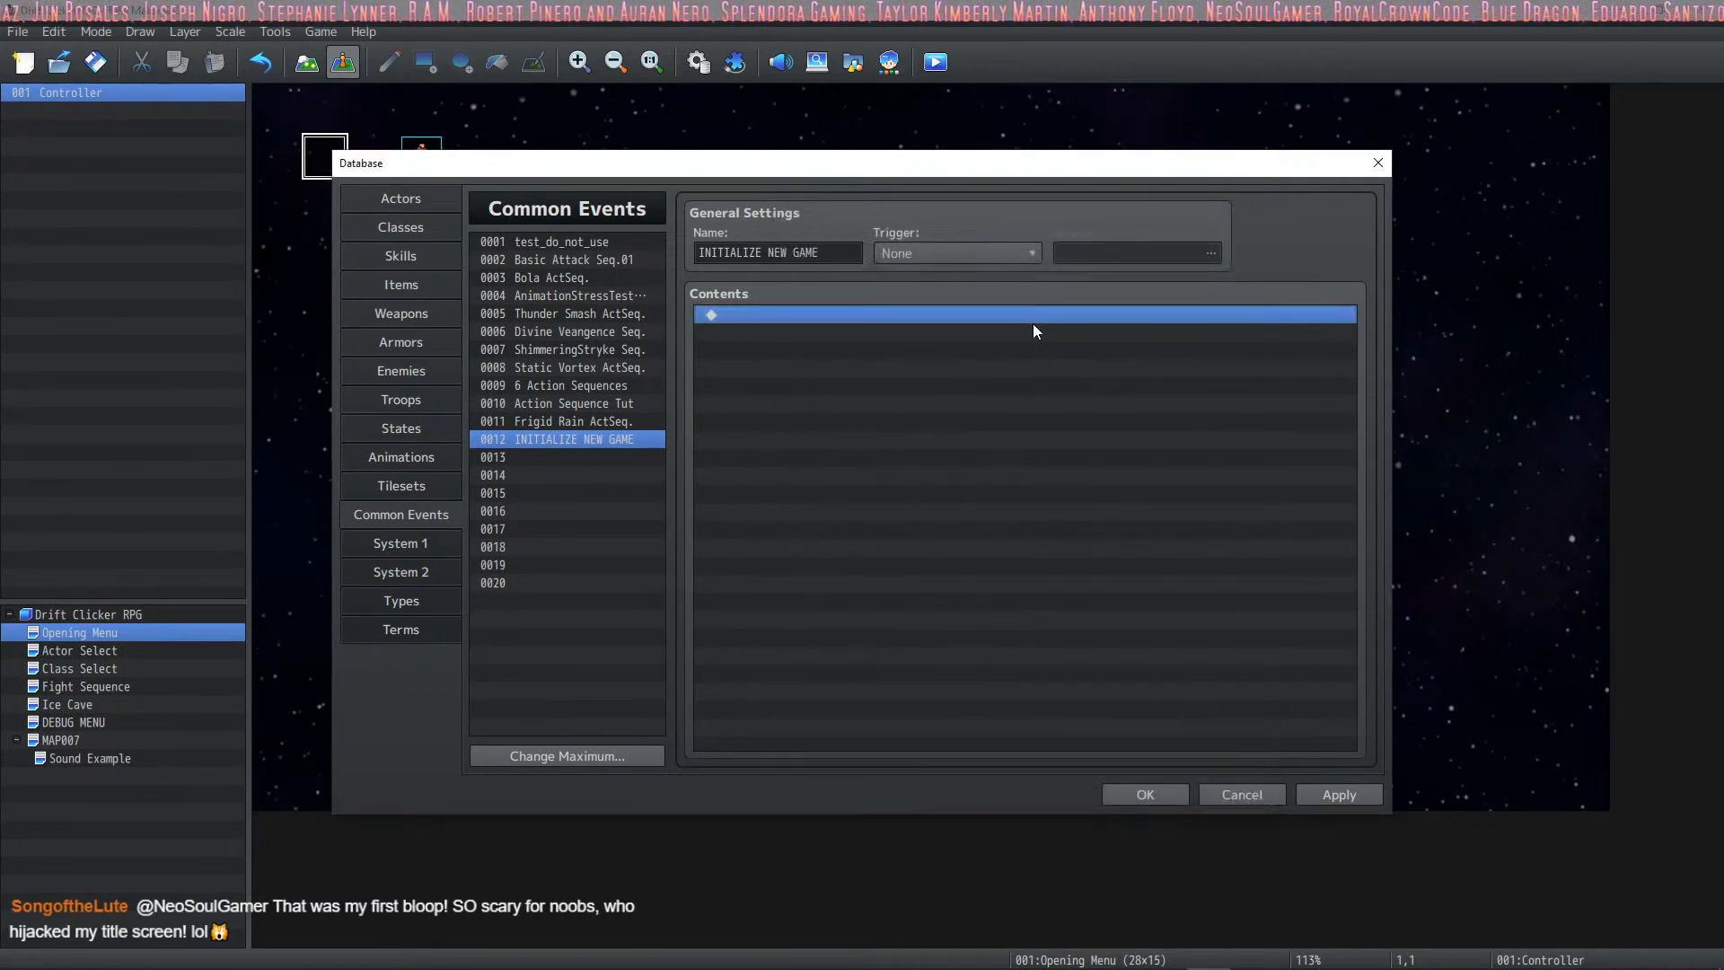
Step: Apply the database changes and close the database
left_click(1343, 793)
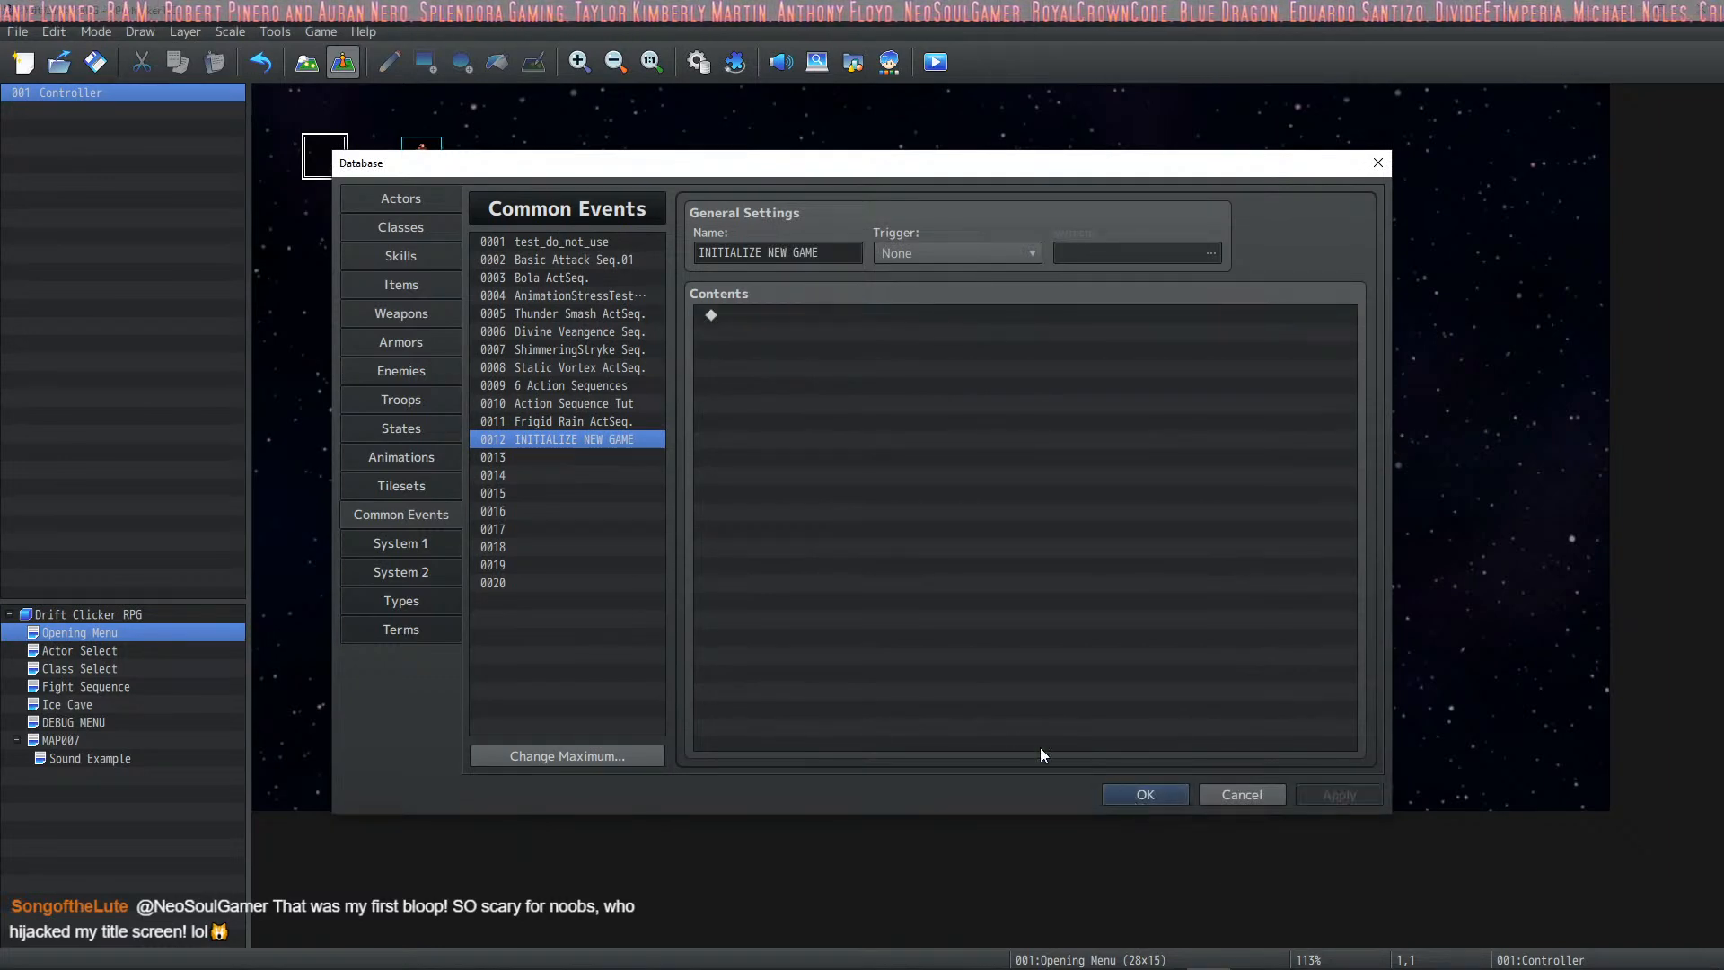
left_click(1139, 792)
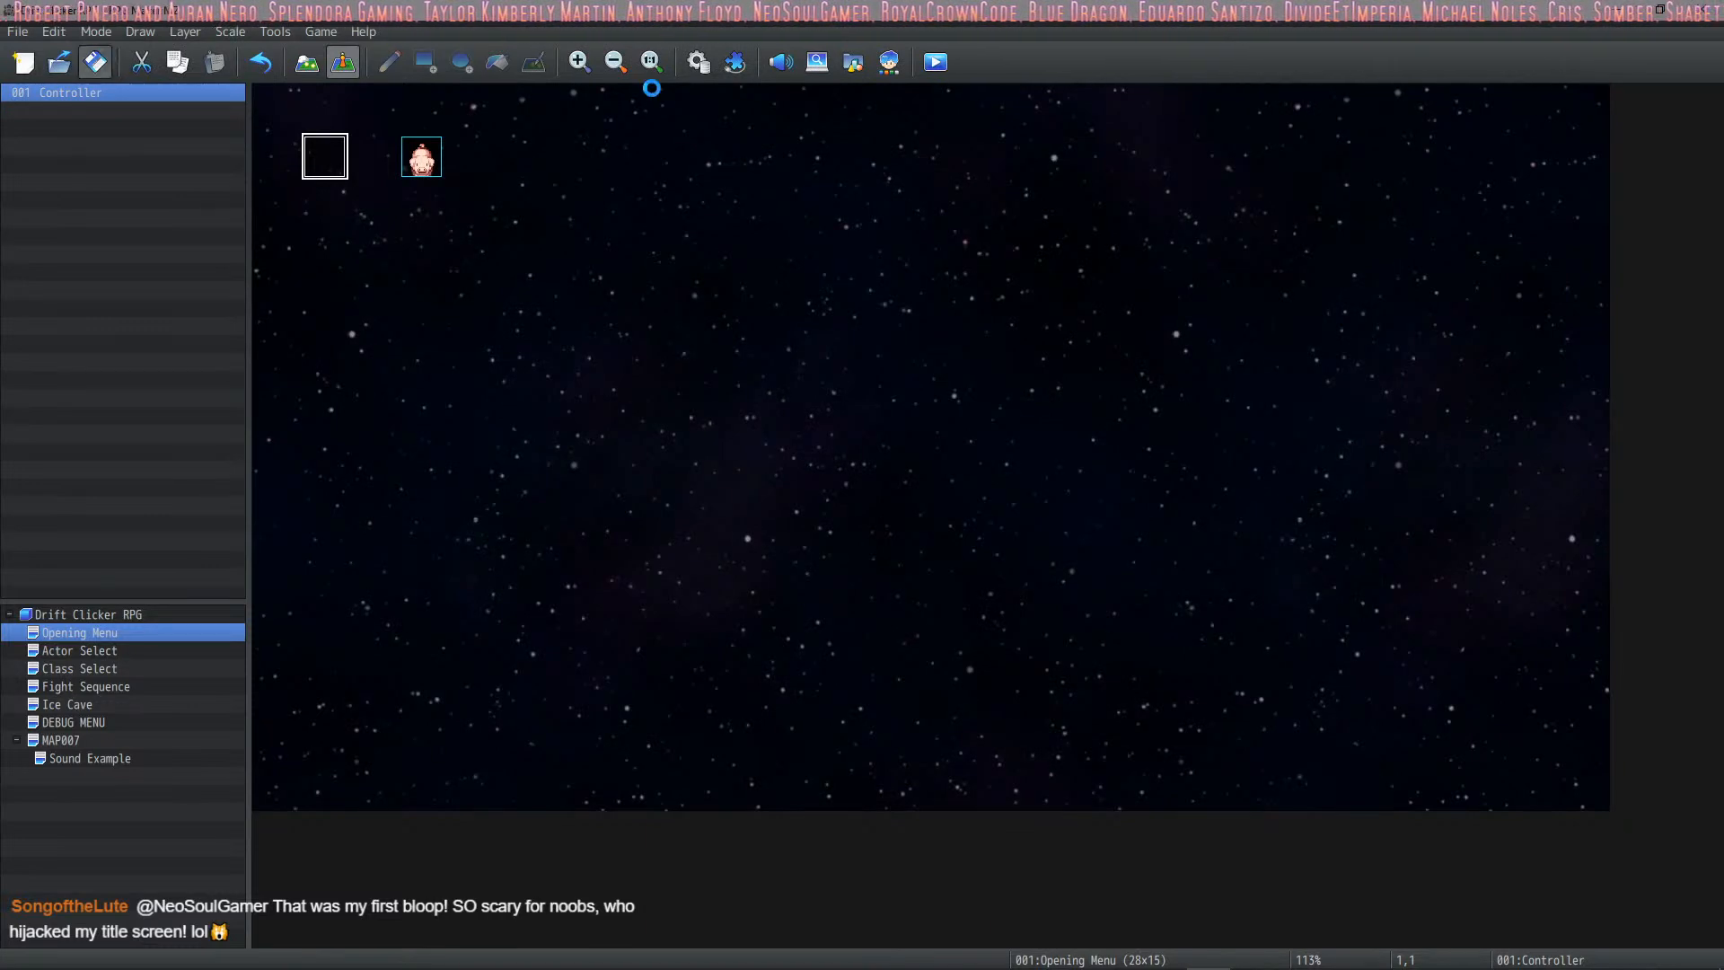
Step: Look over the Action Sequence Tut and Frigid Rain ActSeq. common events and the Skills list in the database
left_click(697, 64)
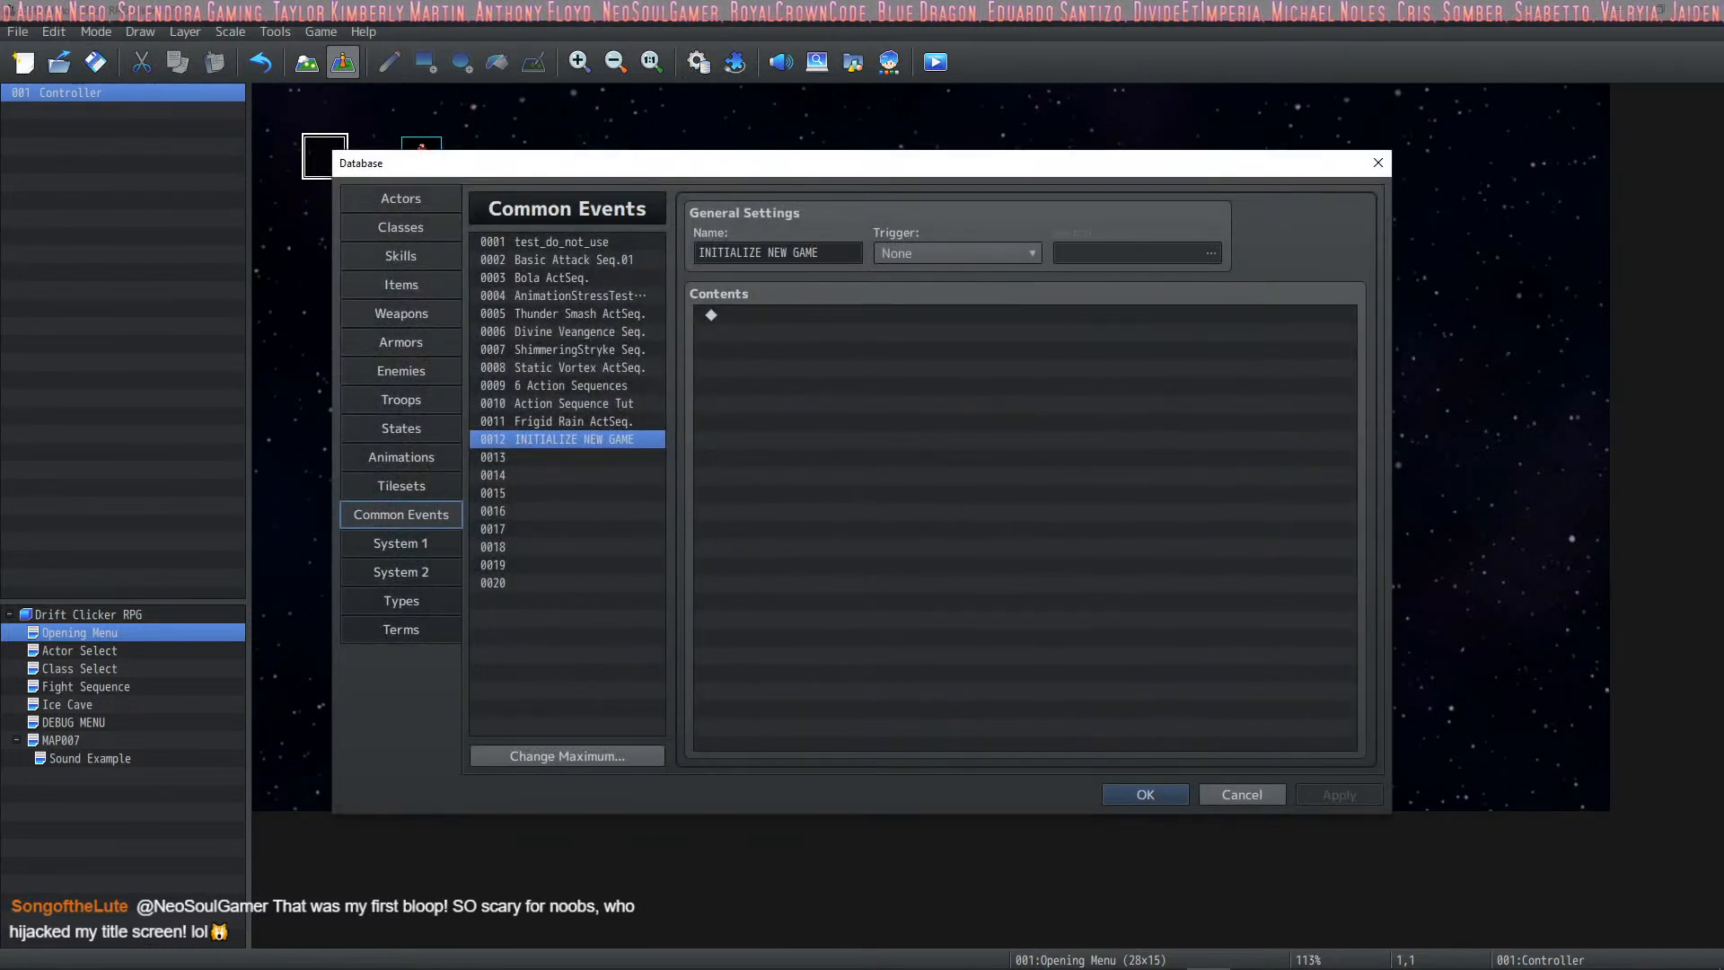
left_click(607, 422)
left_click(603, 407)
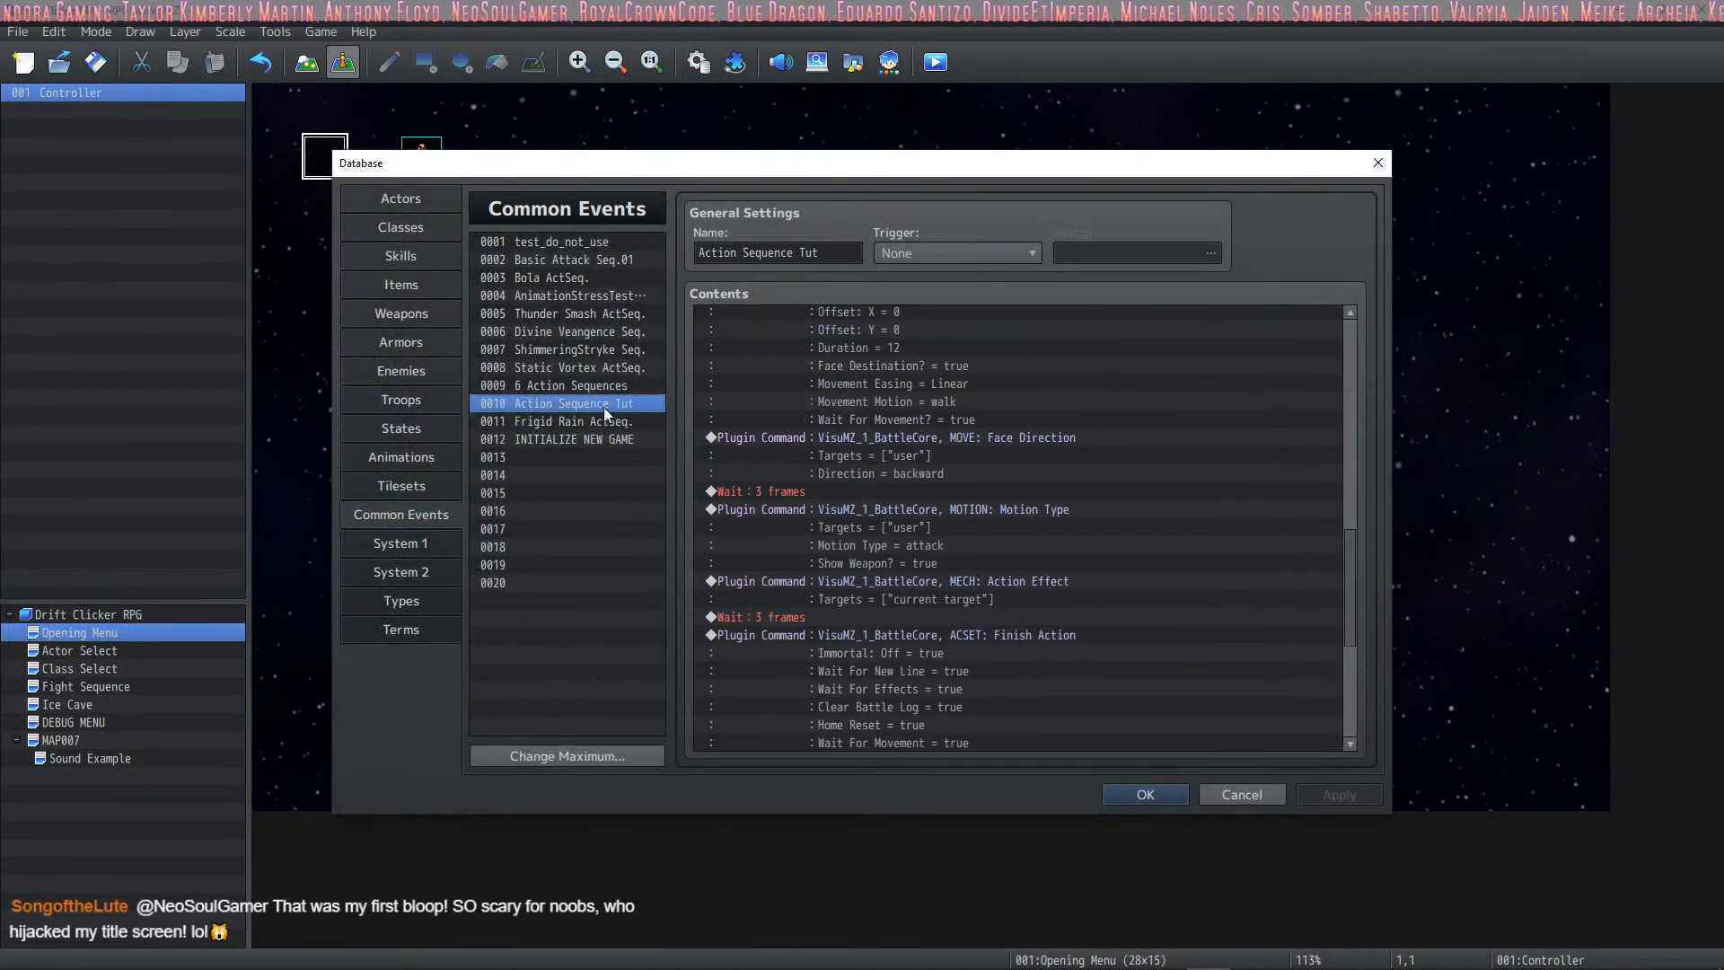
left_click(600, 420)
left_click(593, 436)
left_click(599, 421)
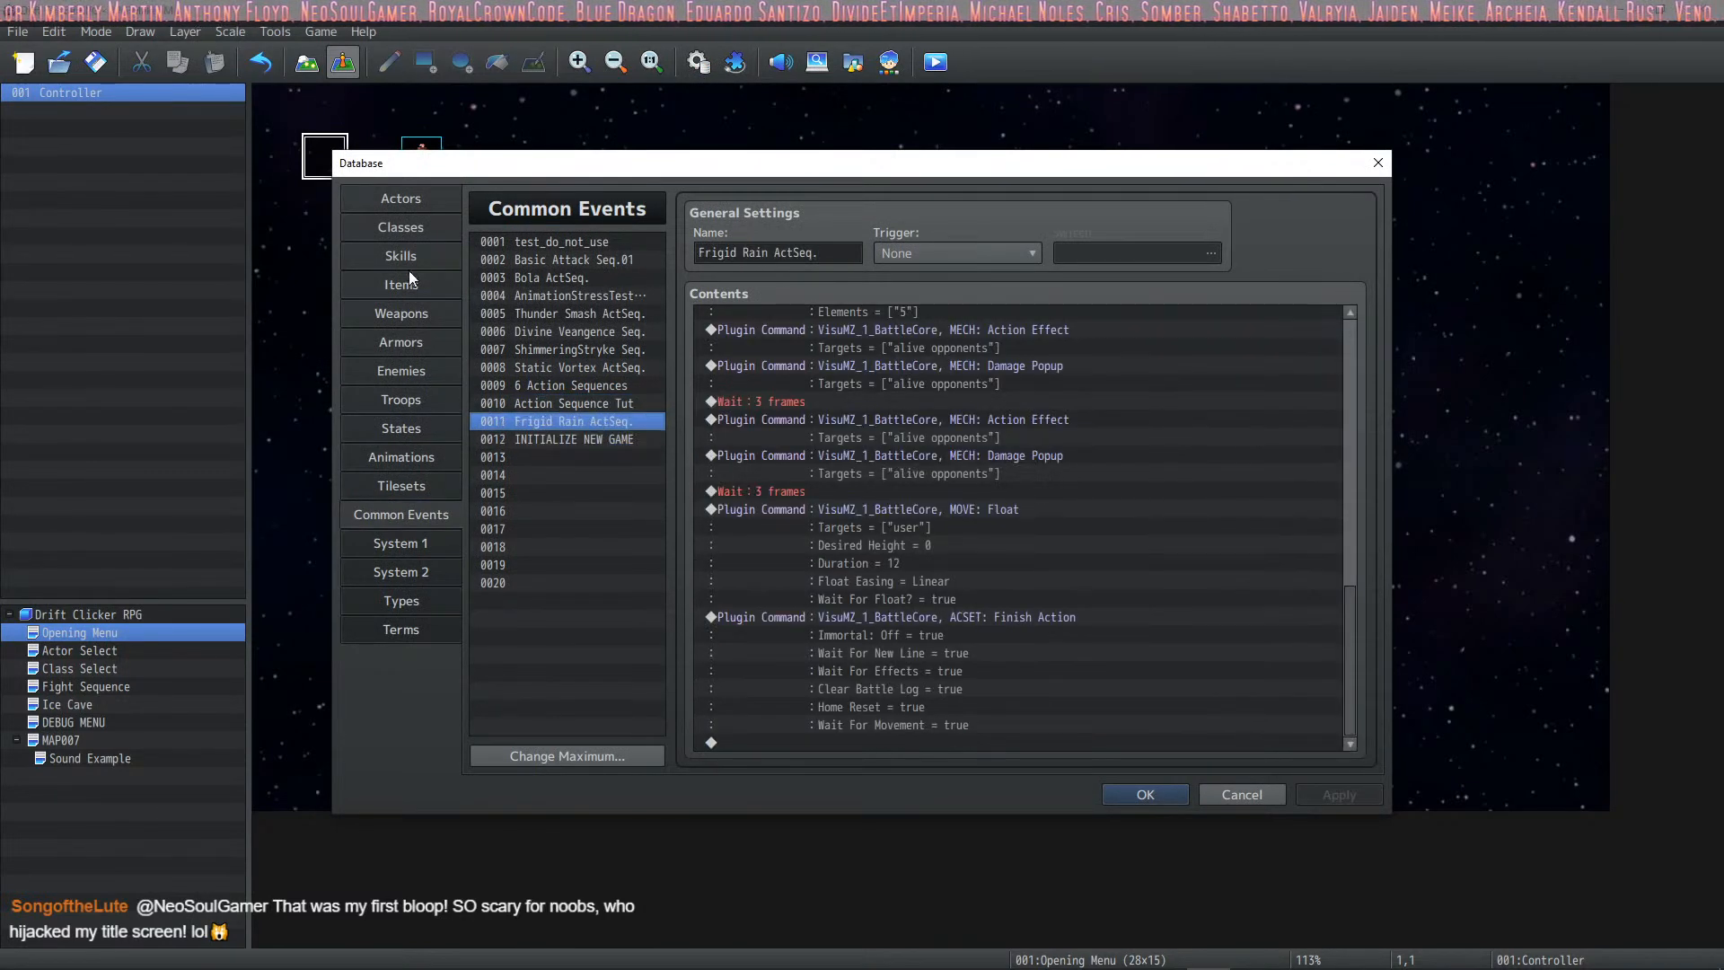
left_click(400, 257)
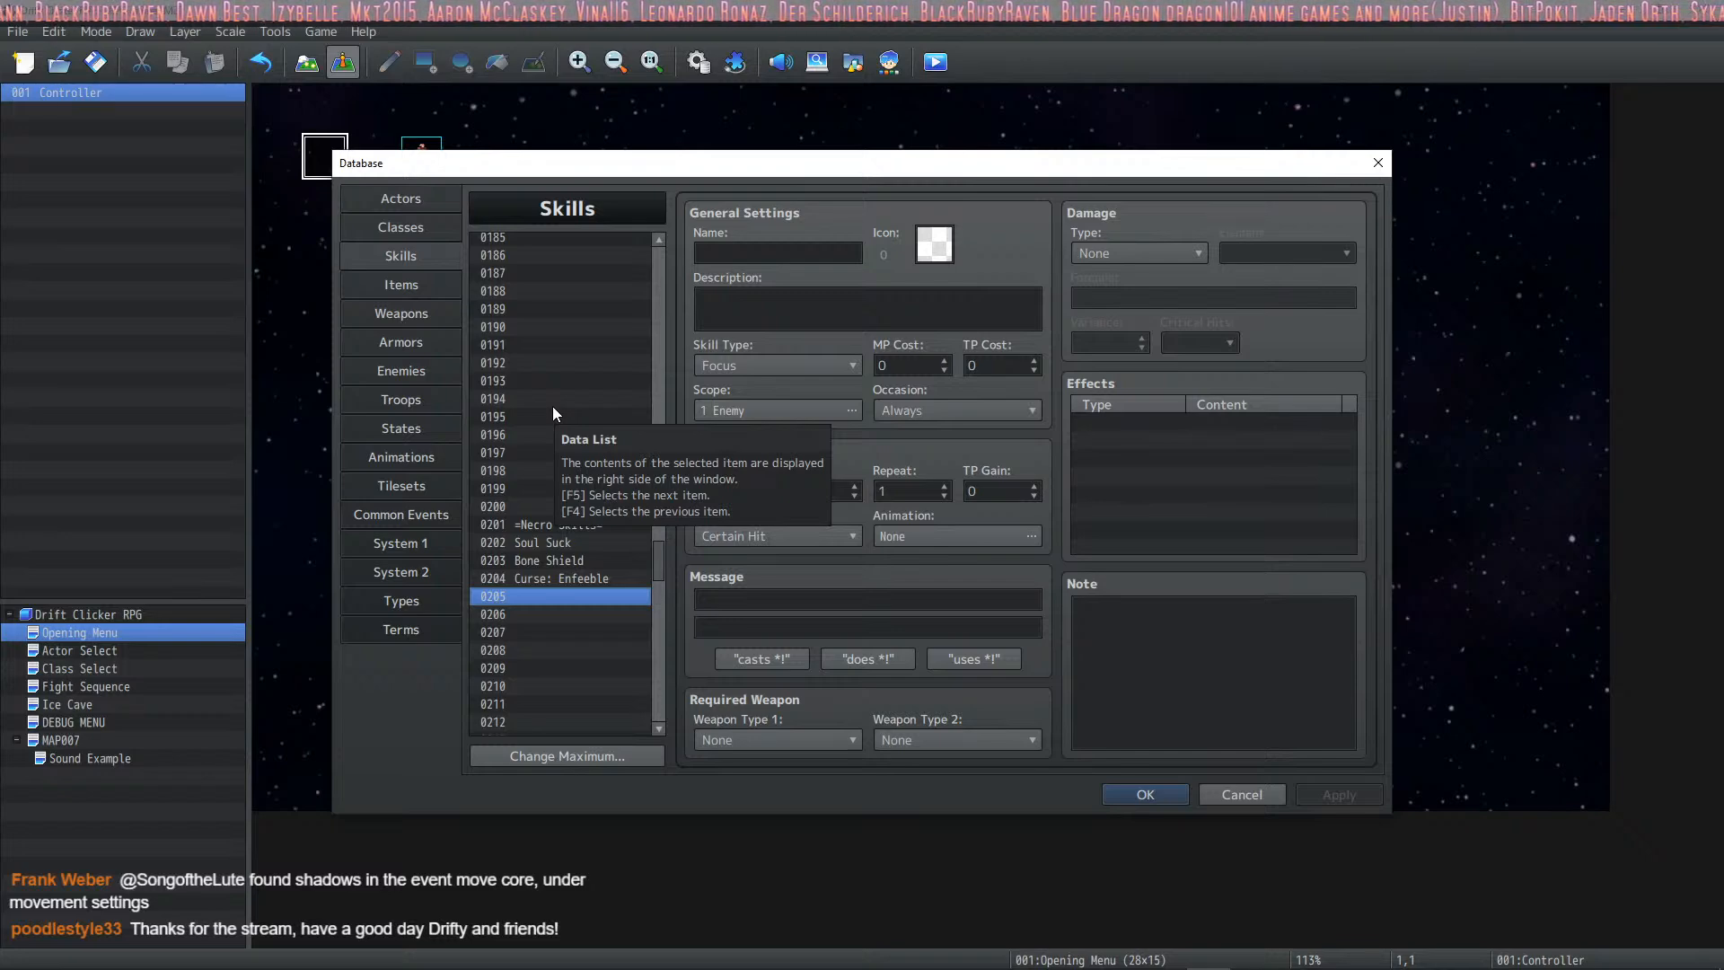
left_click(1146, 795)
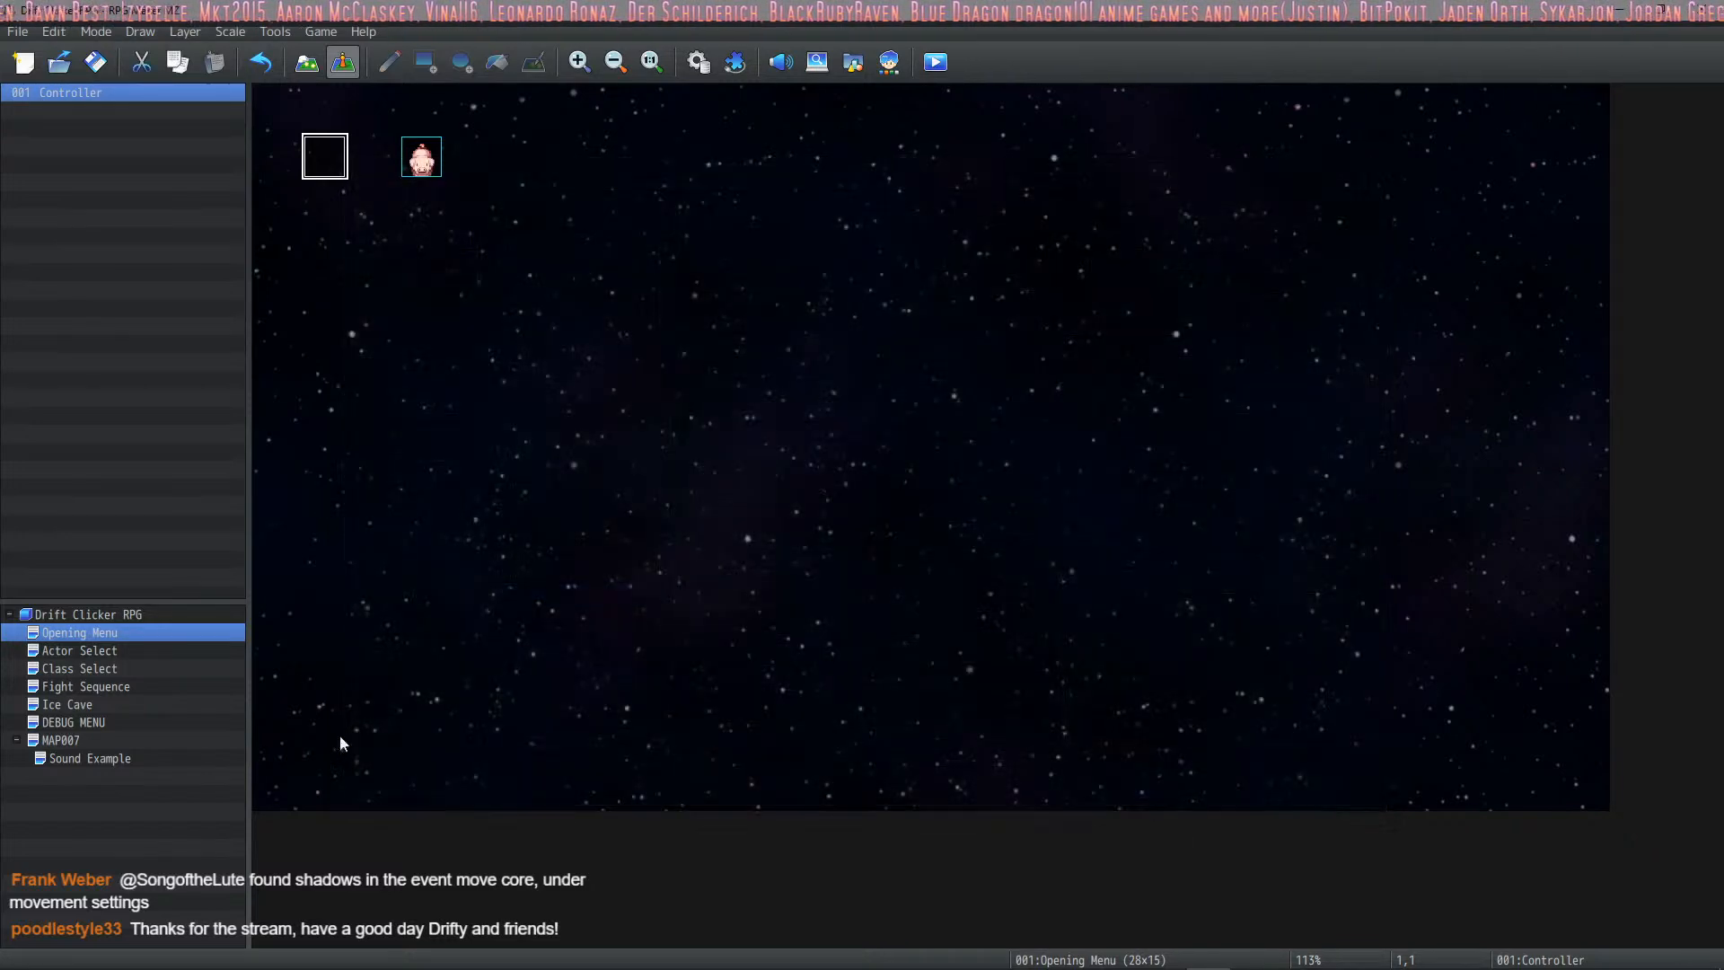
Step: Look through the project's maps from Actor Select to MAP007, return to Actor Select and reopen the database
left_click(89, 650)
left_click(101, 675)
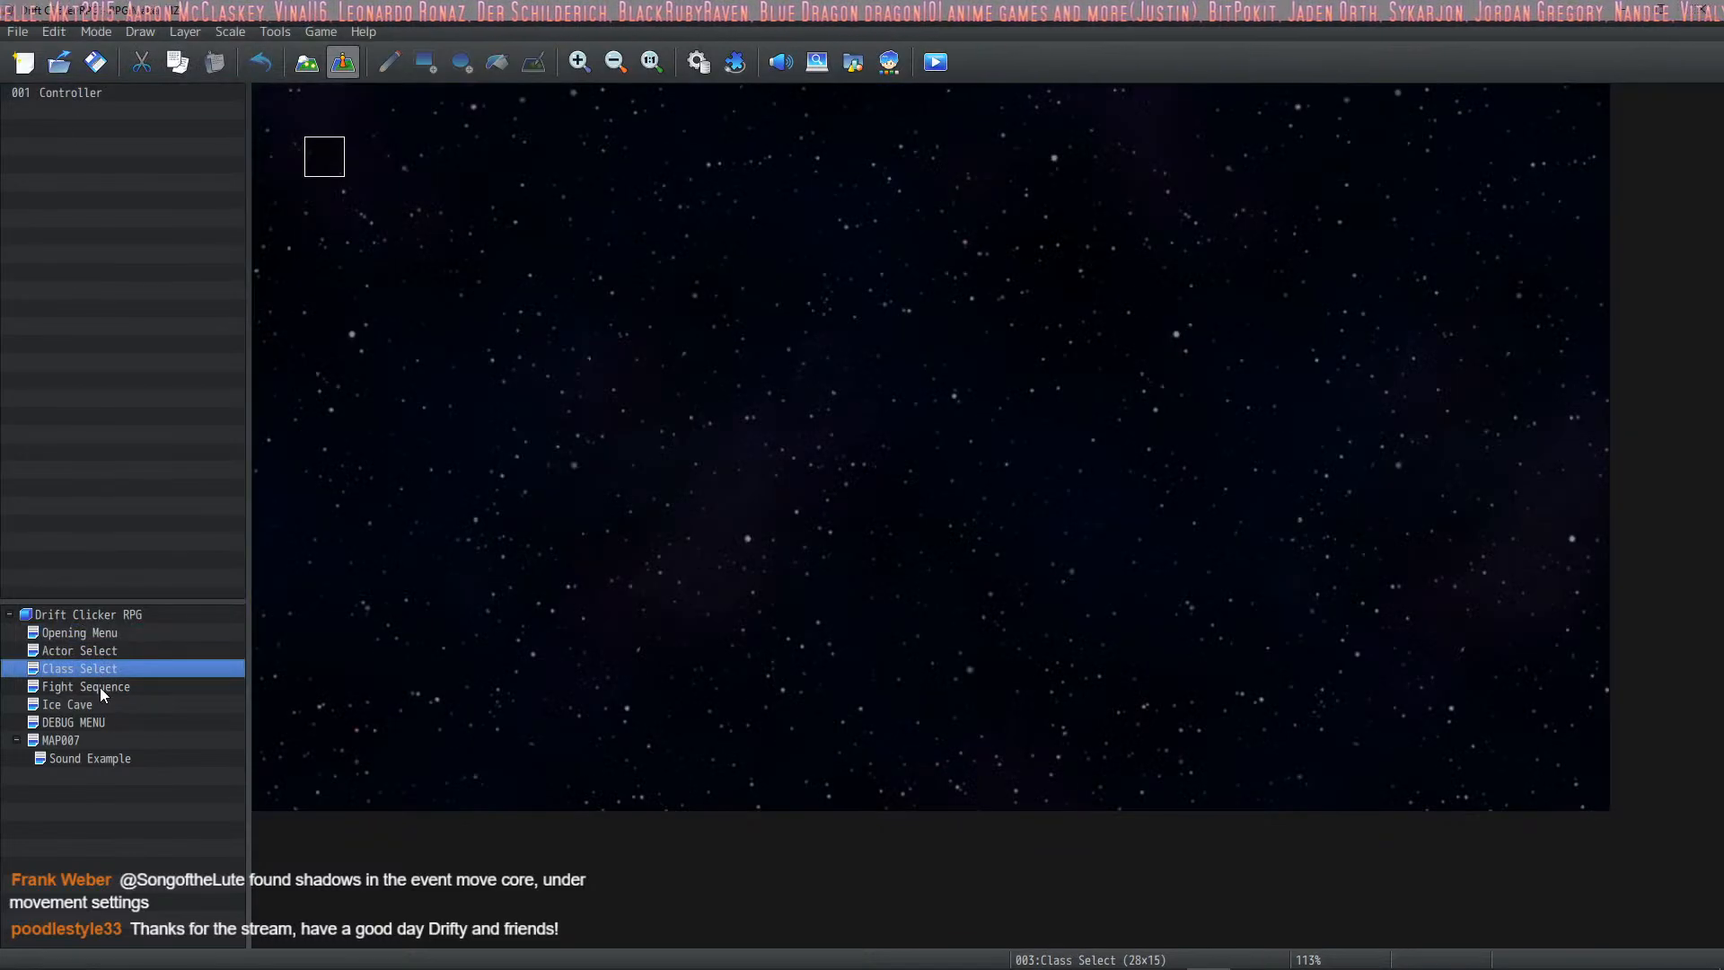
left_click(99, 687)
left_click(86, 703)
left_click(98, 724)
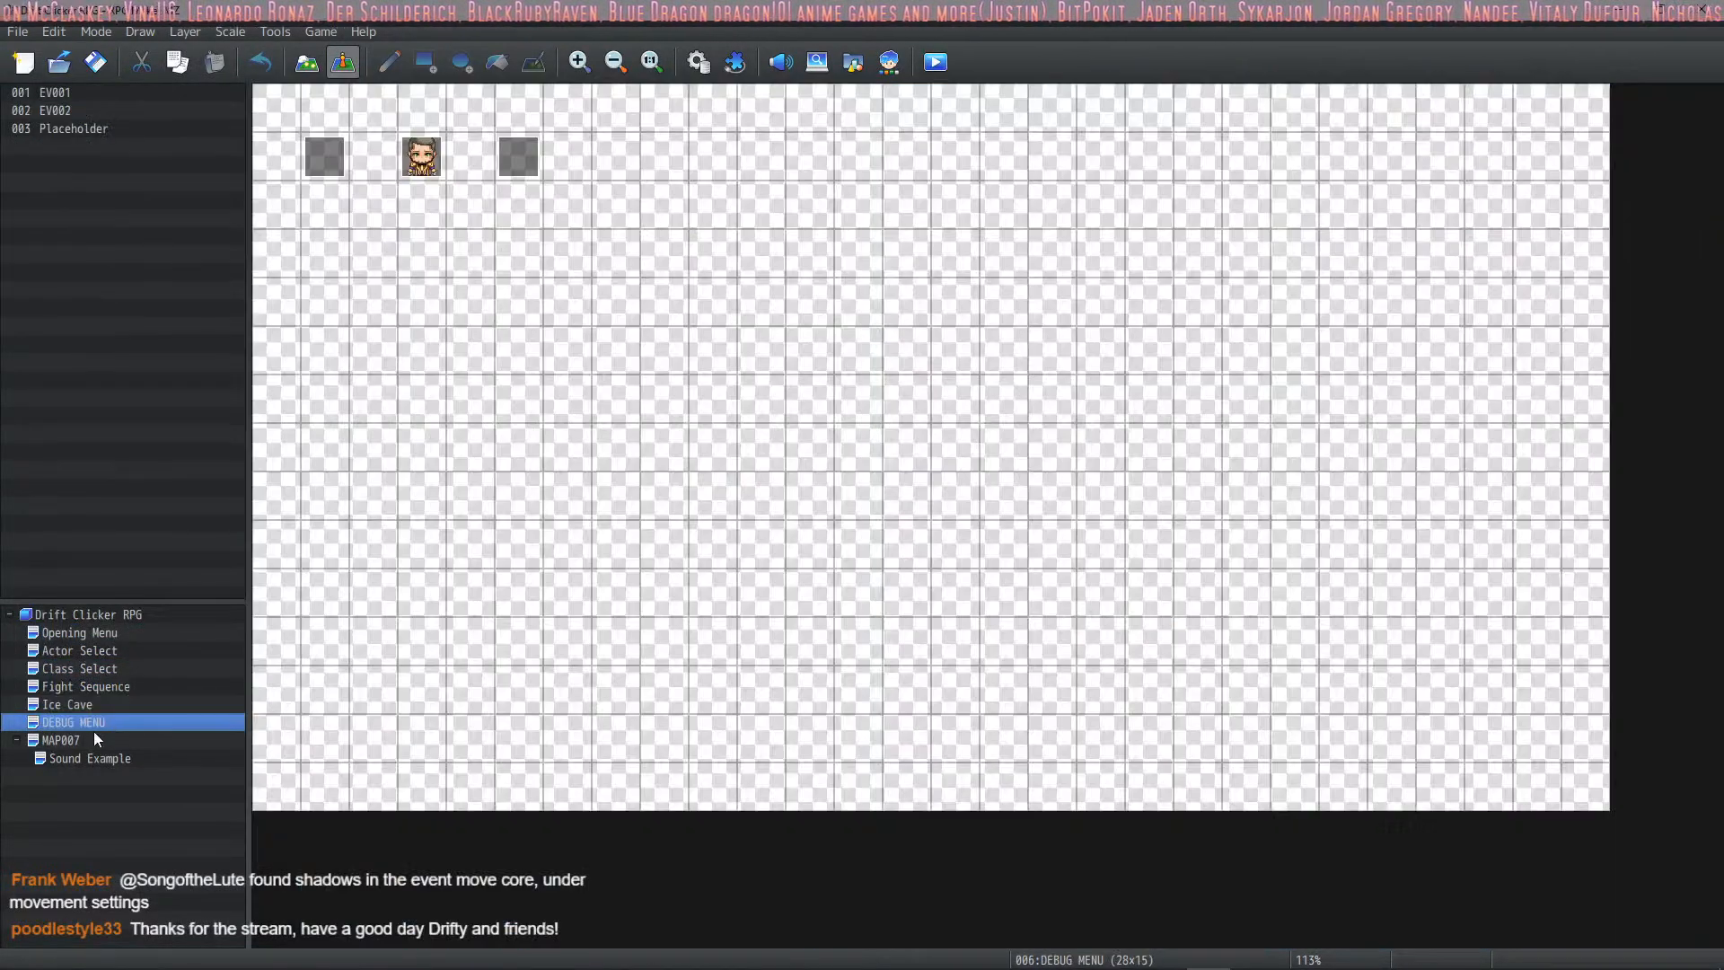
left_click(106, 738)
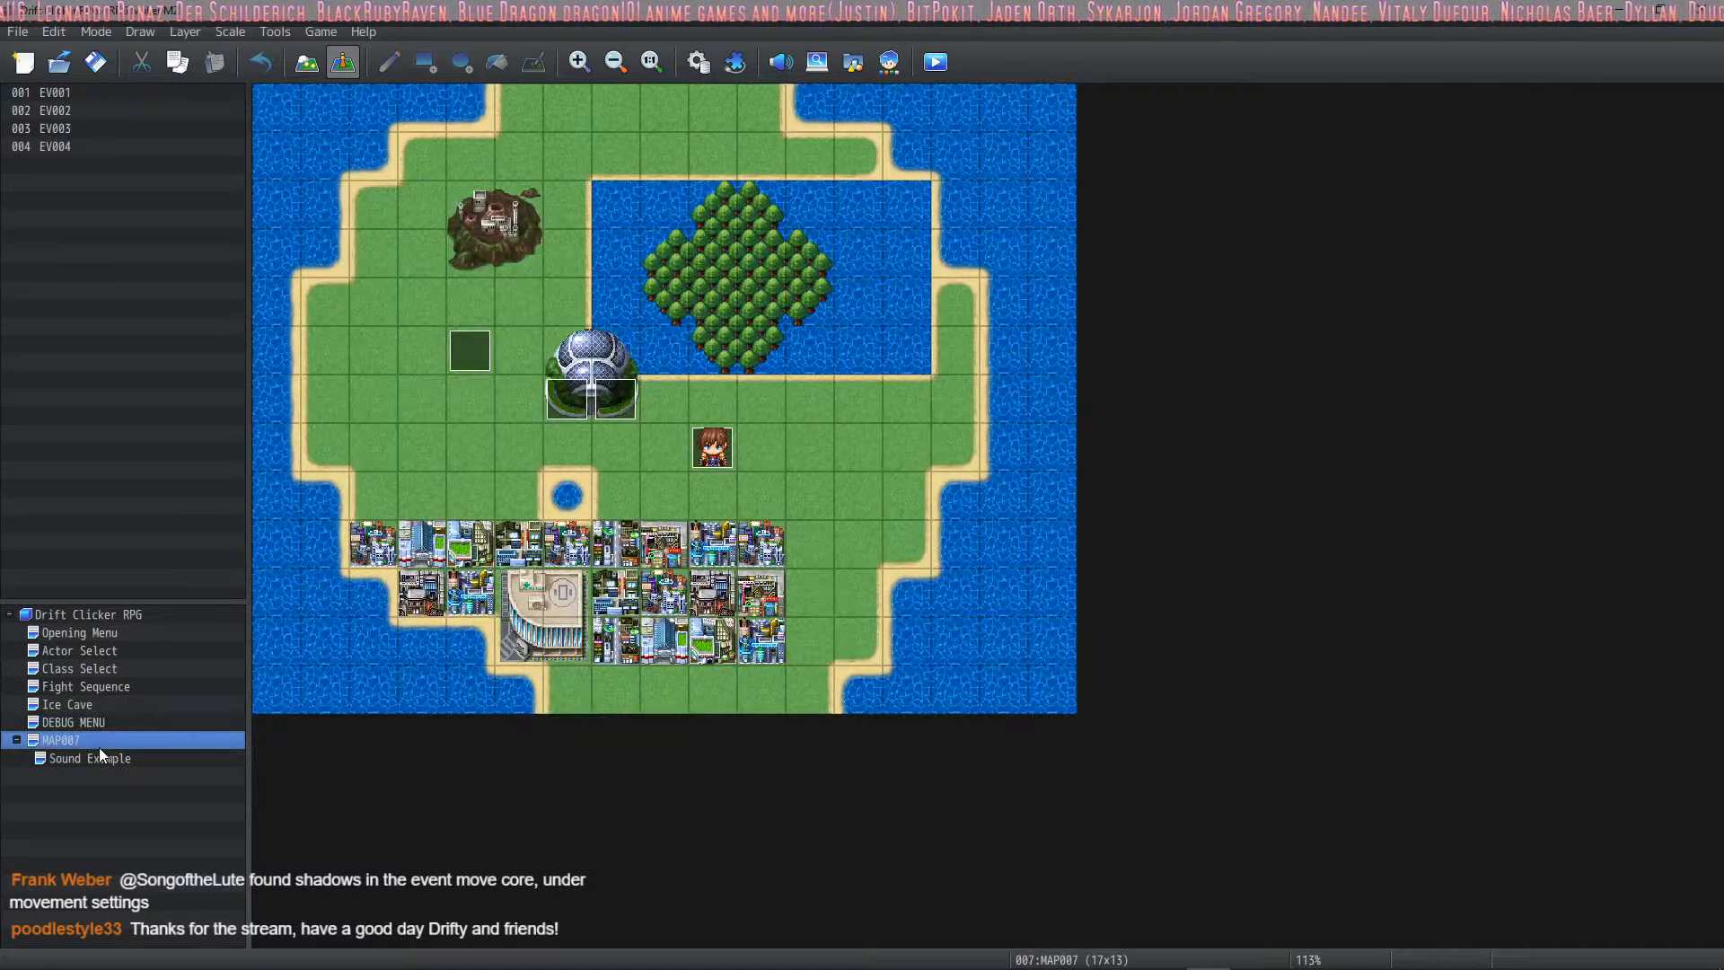
left_click(101, 667)
left_click(109, 650)
left_click(698, 62)
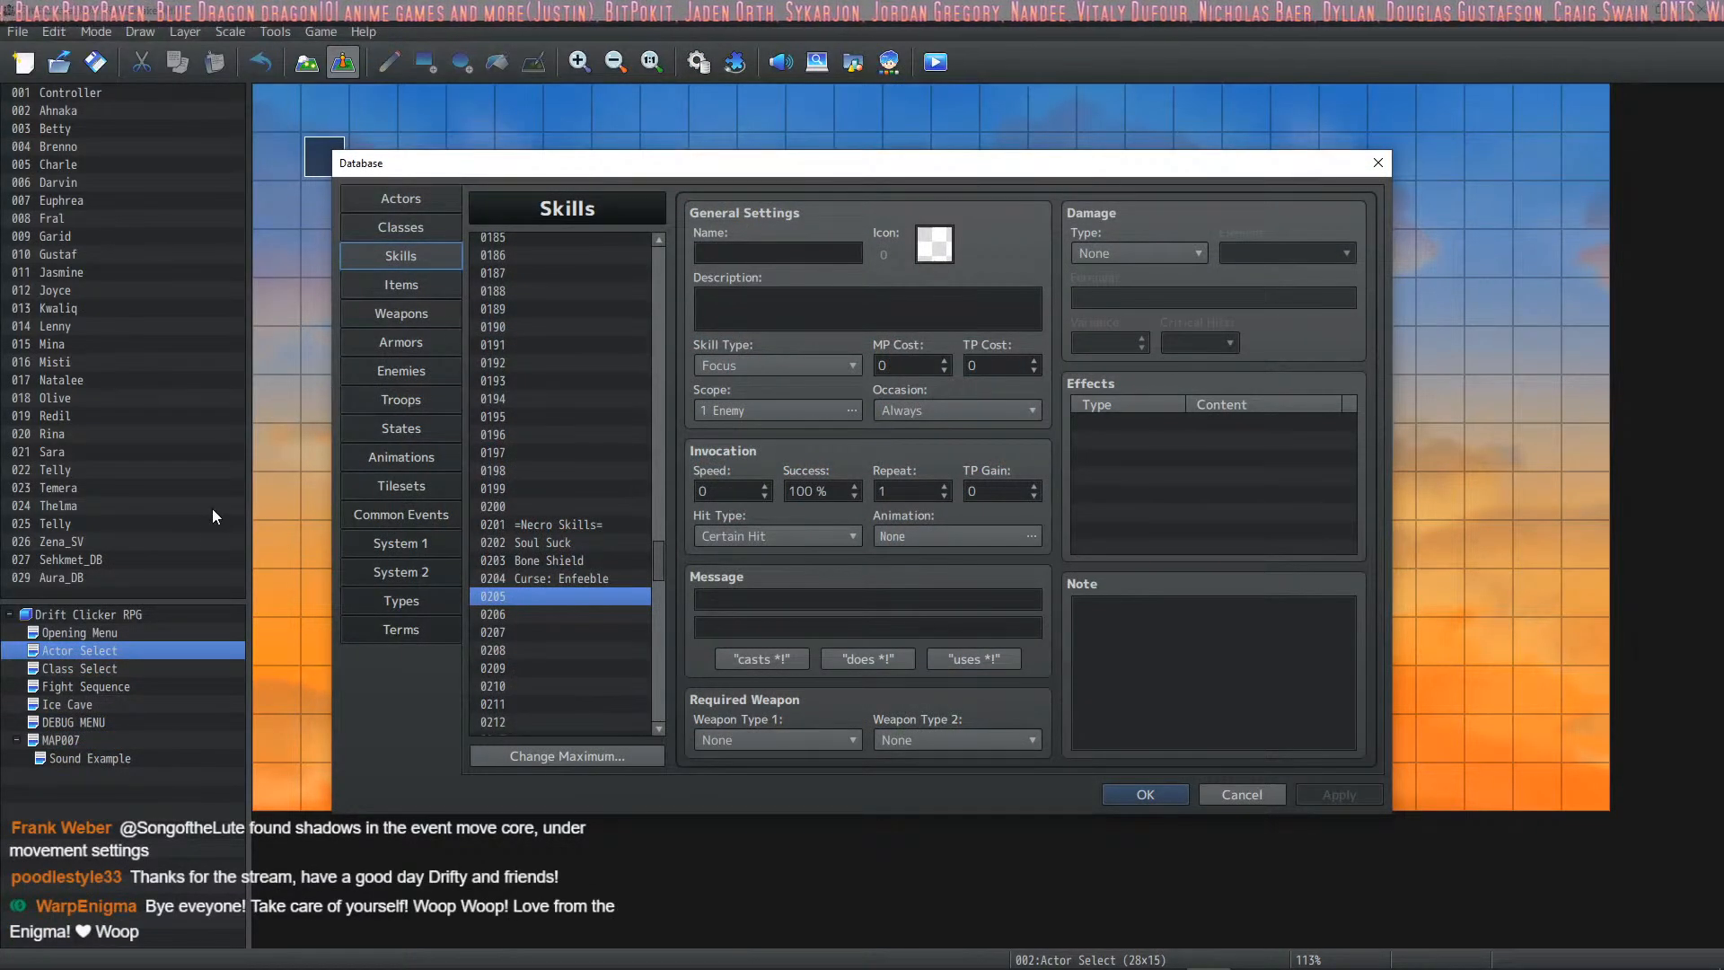